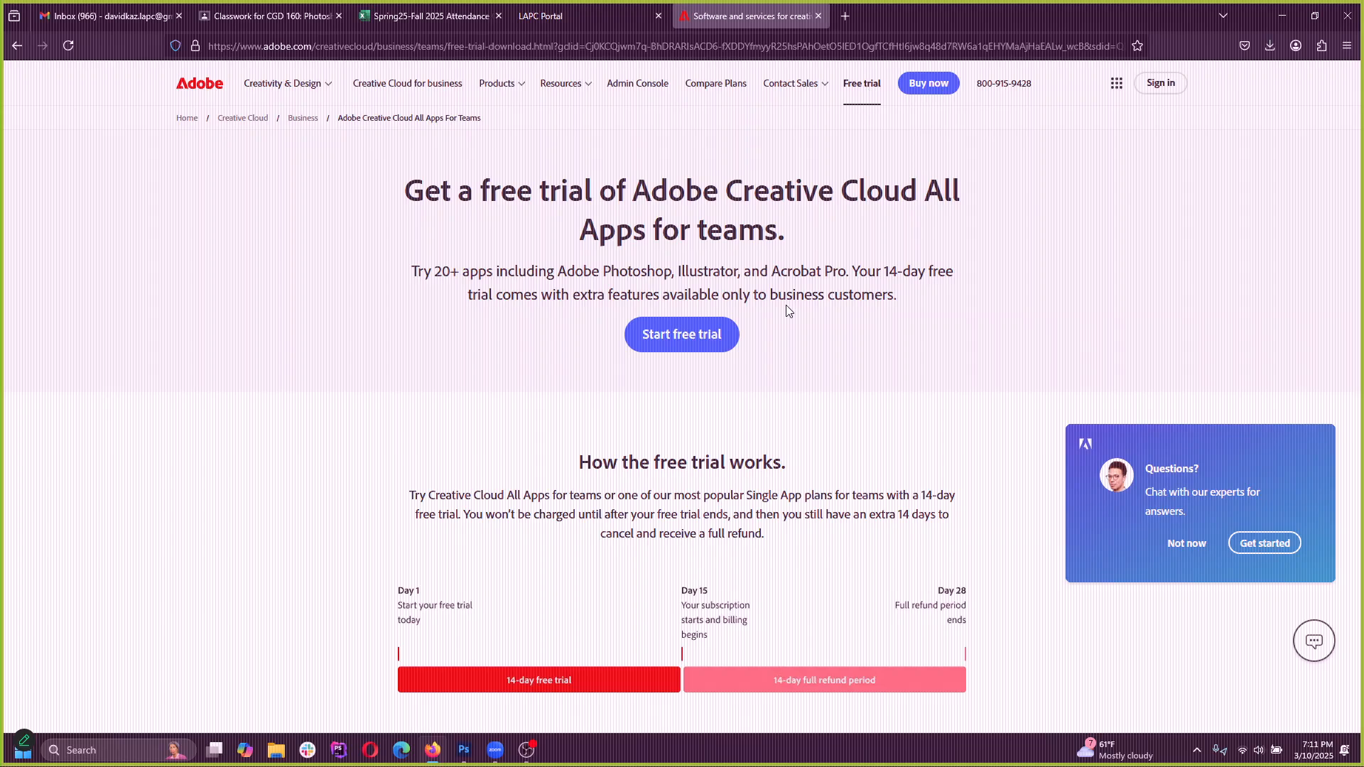
Examine the free trial terms and the apps offered on the Creative Cloud All Apps for teams page
scroll(643, 542, "down", 2)
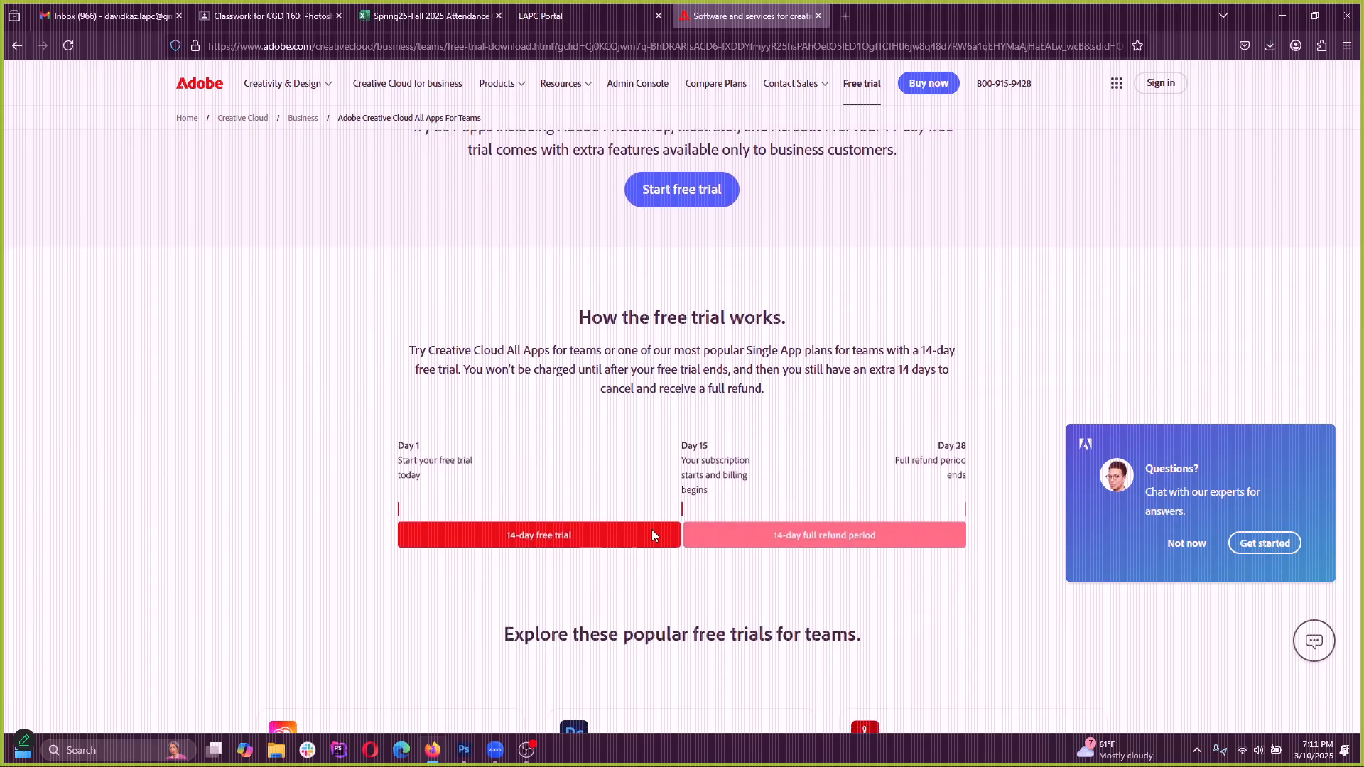
scroll(692, 434, "up", 2)
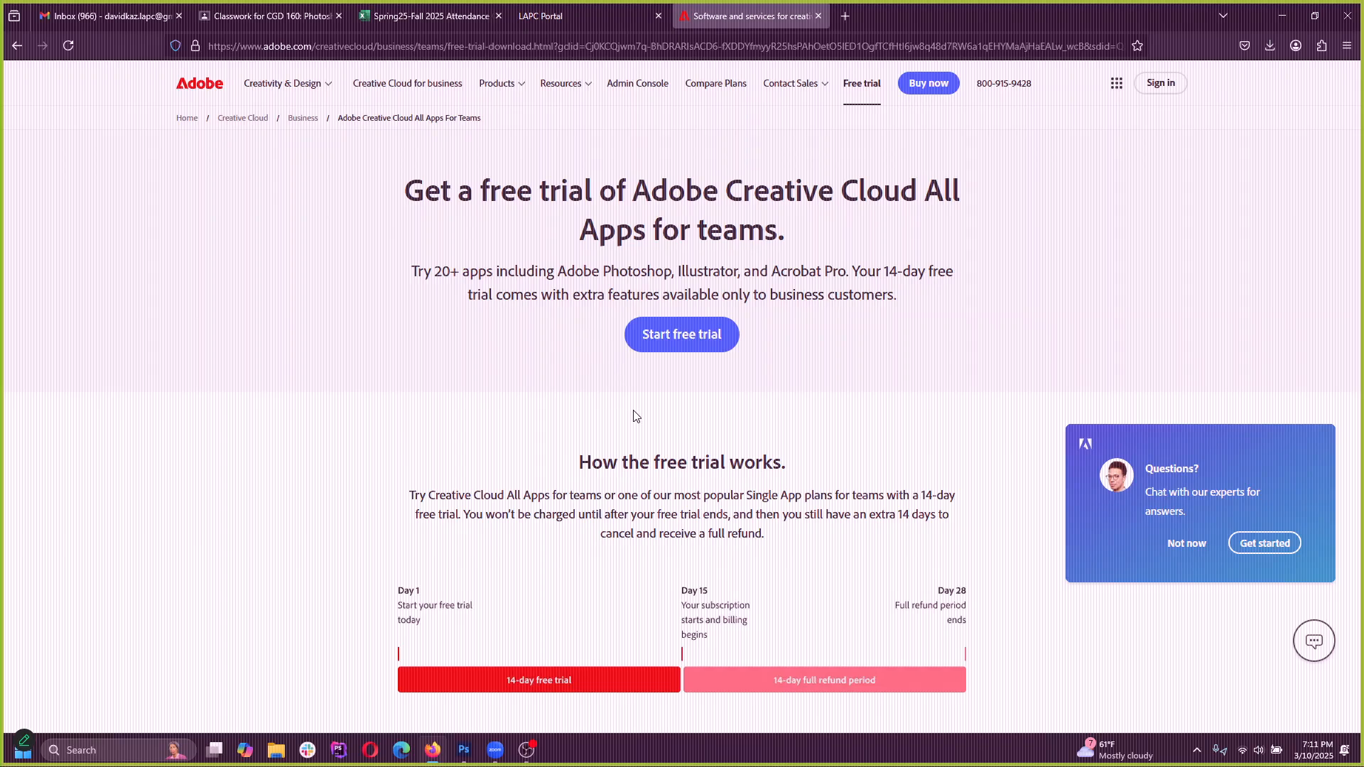
scroll(633, 416, "down", 3)
scroll(794, 336, "up", 3)
scroll(820, 351, "down", 1)
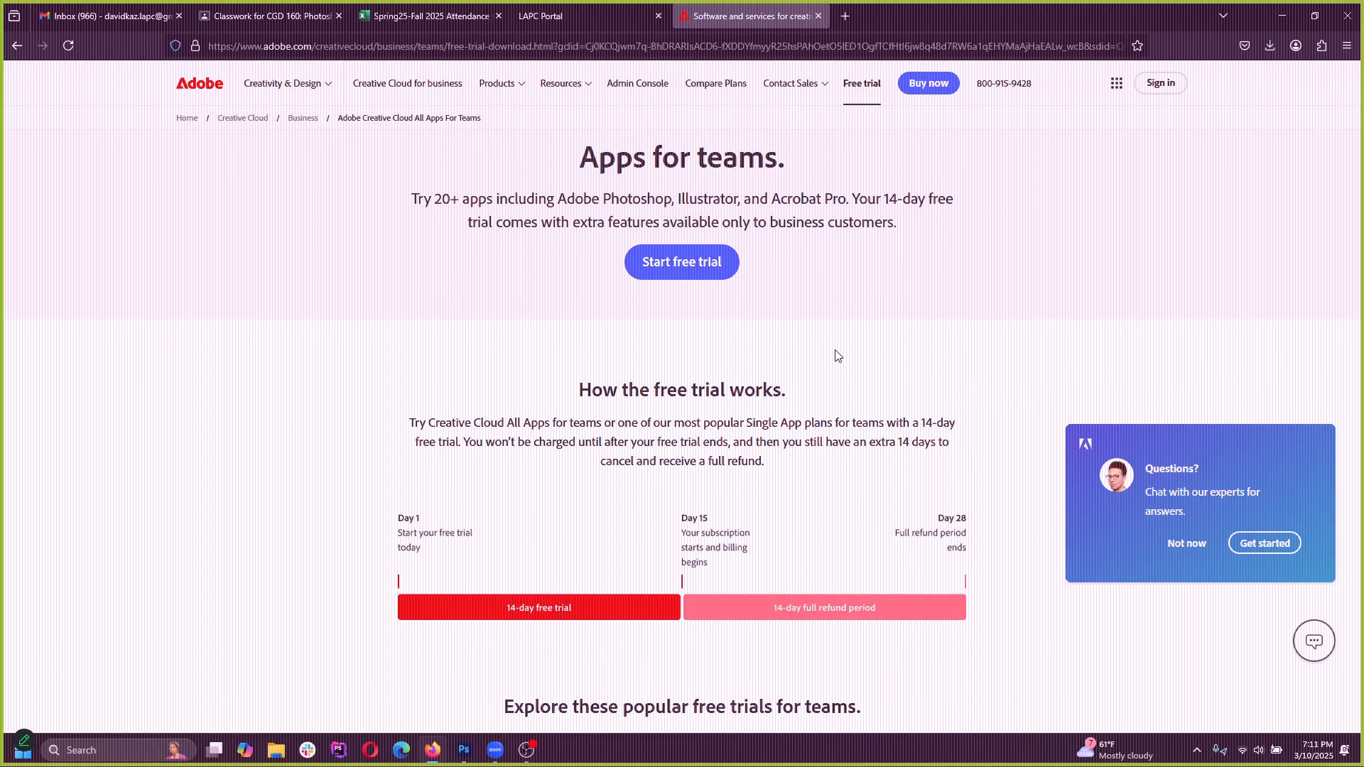
scroll(842, 350, "up", 1)
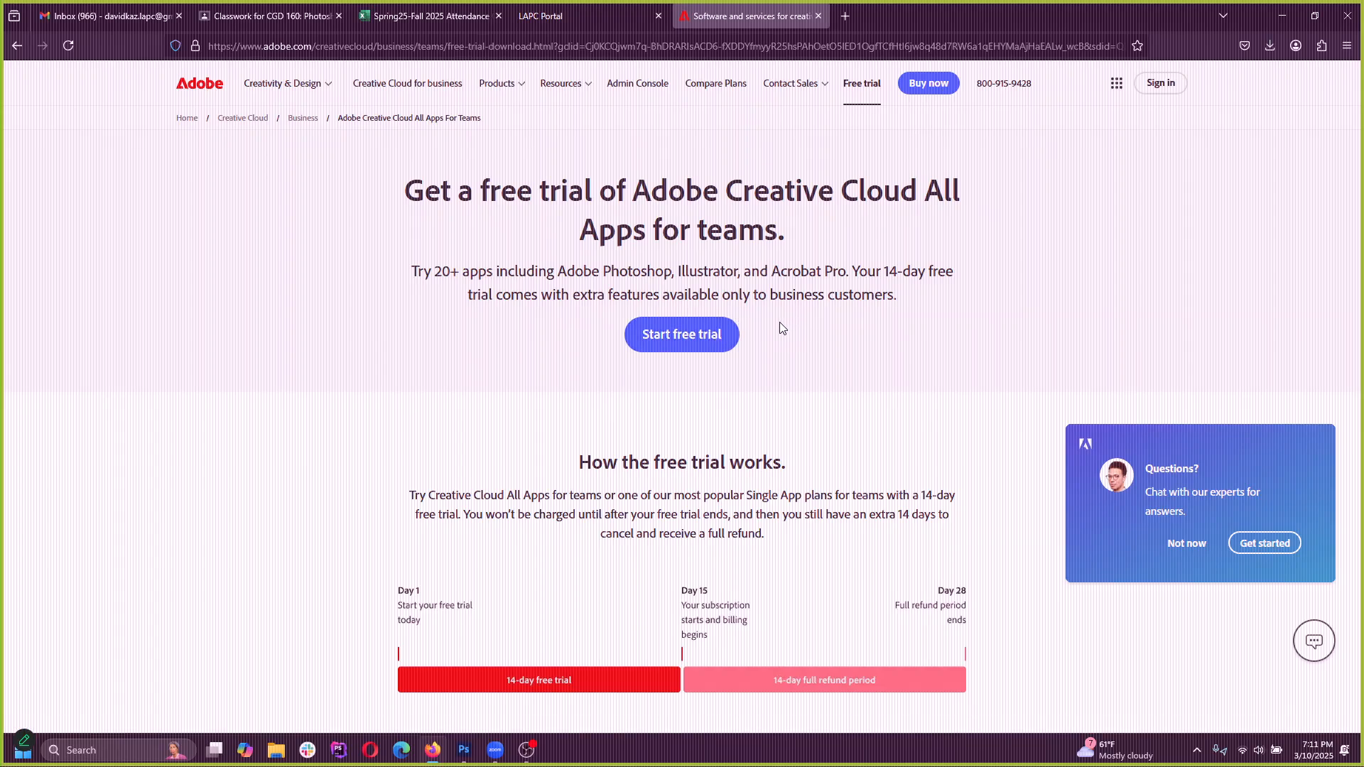
scroll(767, 369, "down", 7)
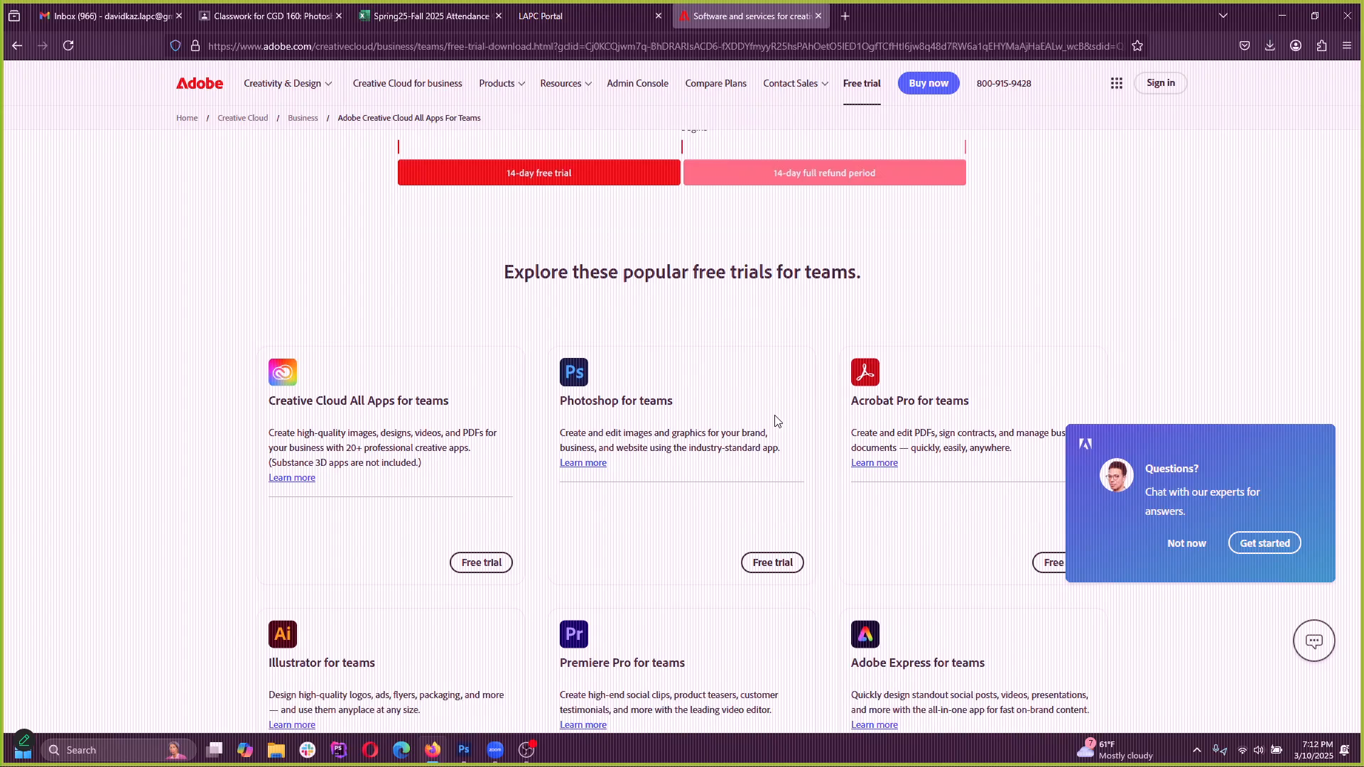
scroll(780, 420, "down", 3)
scroll(838, 327, "up", 10)
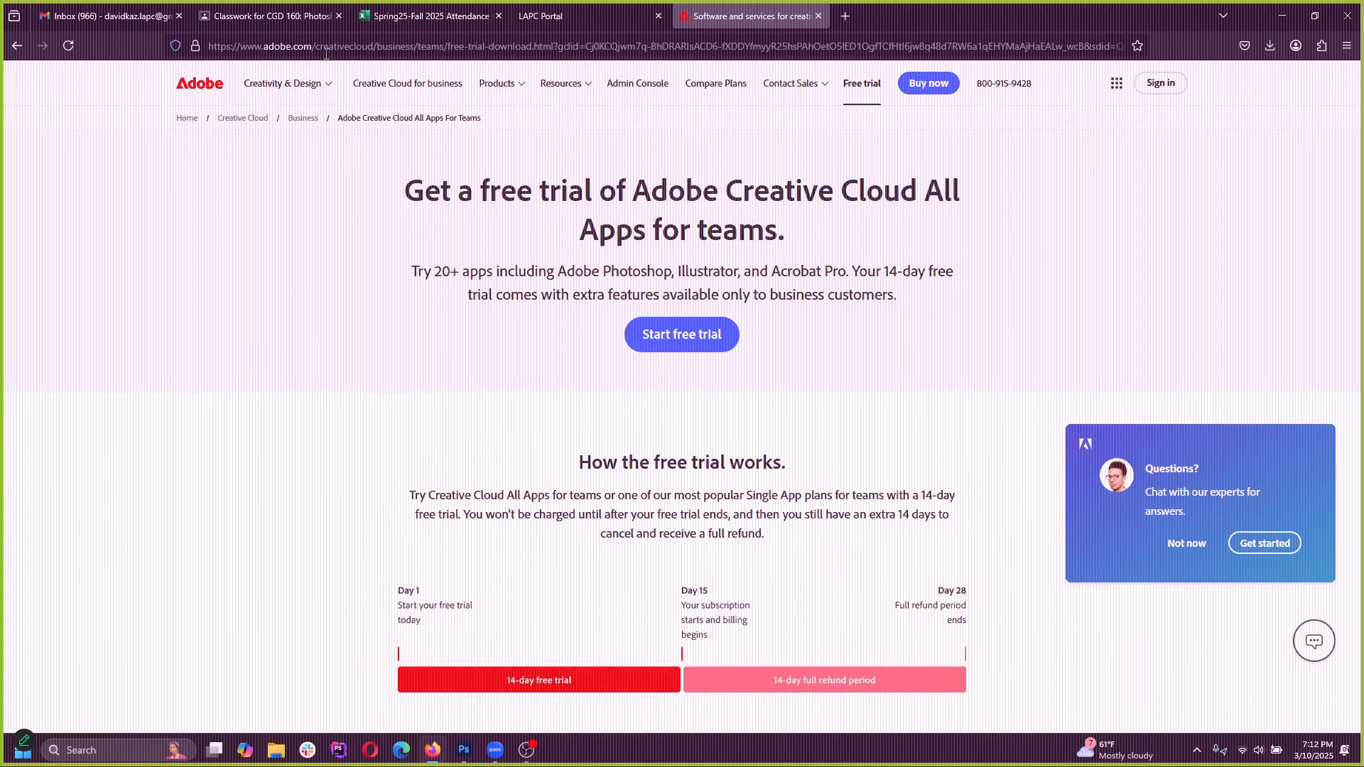
left_click_drag(316, 47, 1288, 76)
key("BackSpace")
key("Return")
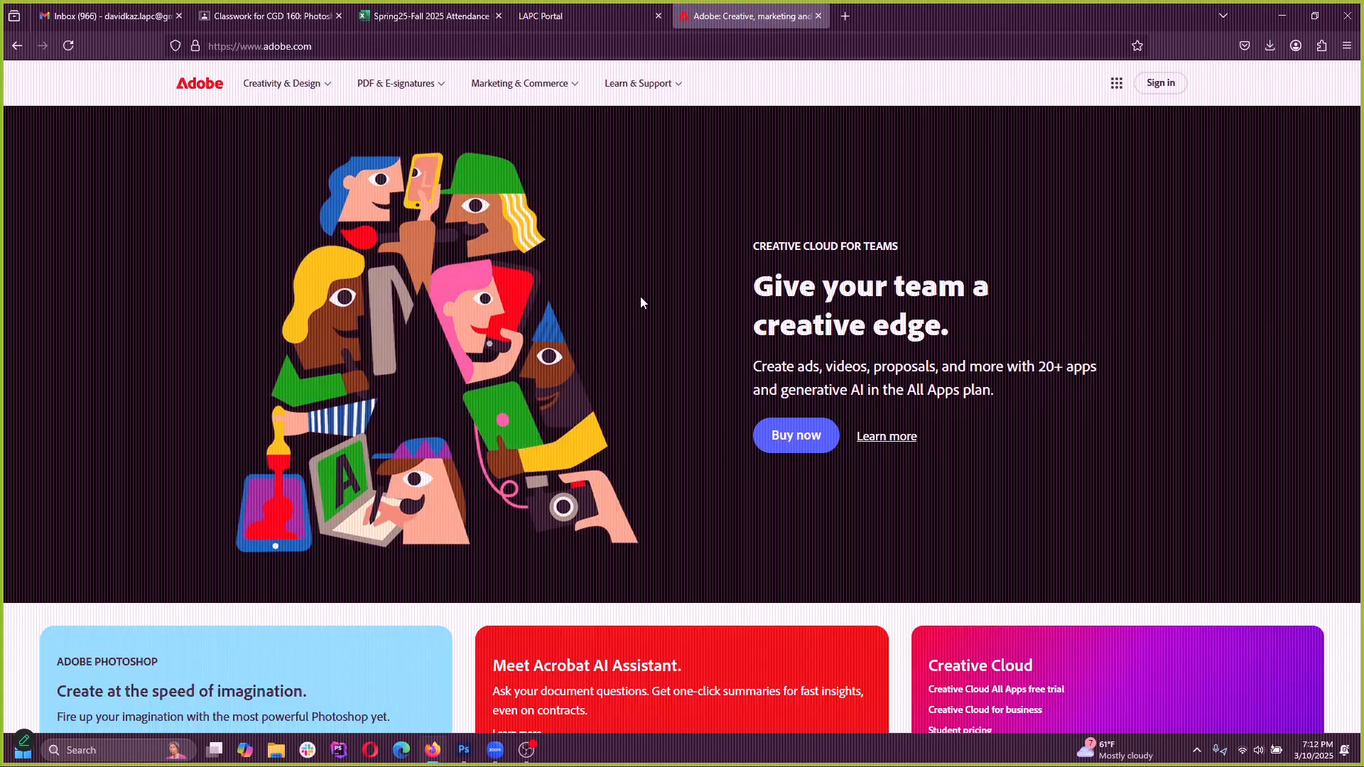
Open the Creative Cloud plans and pricing for Students & Teachers and highlight the Creative Cloud All Apps plan name
left_click(274, 83)
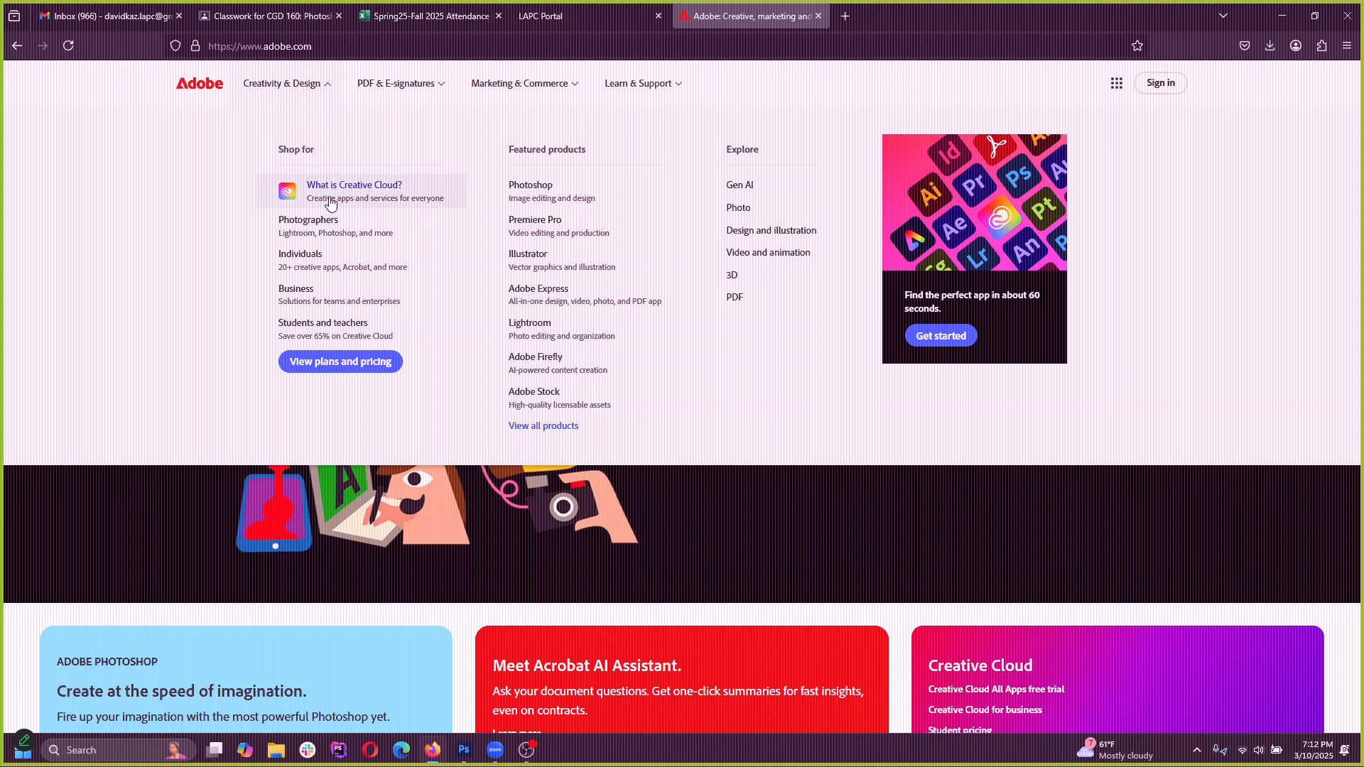
left_click(348, 367)
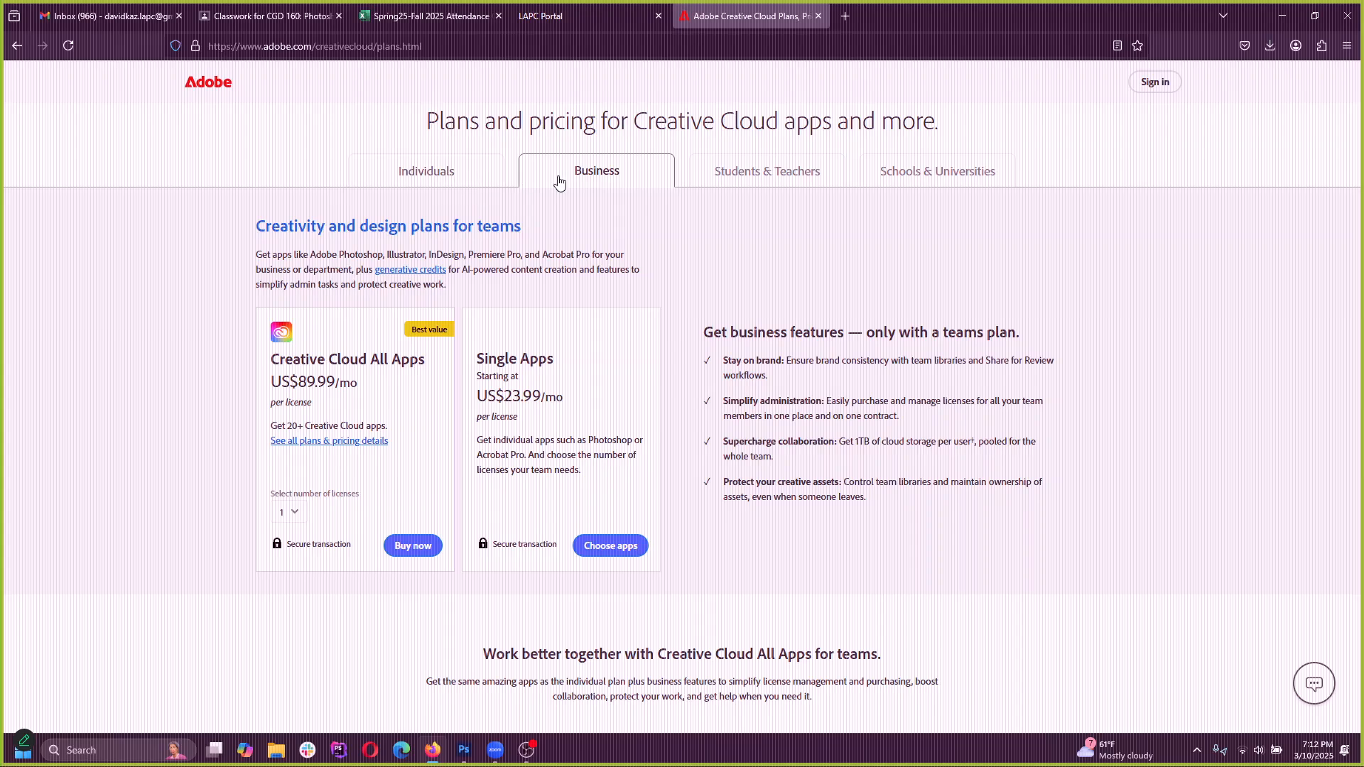
left_click(777, 183)
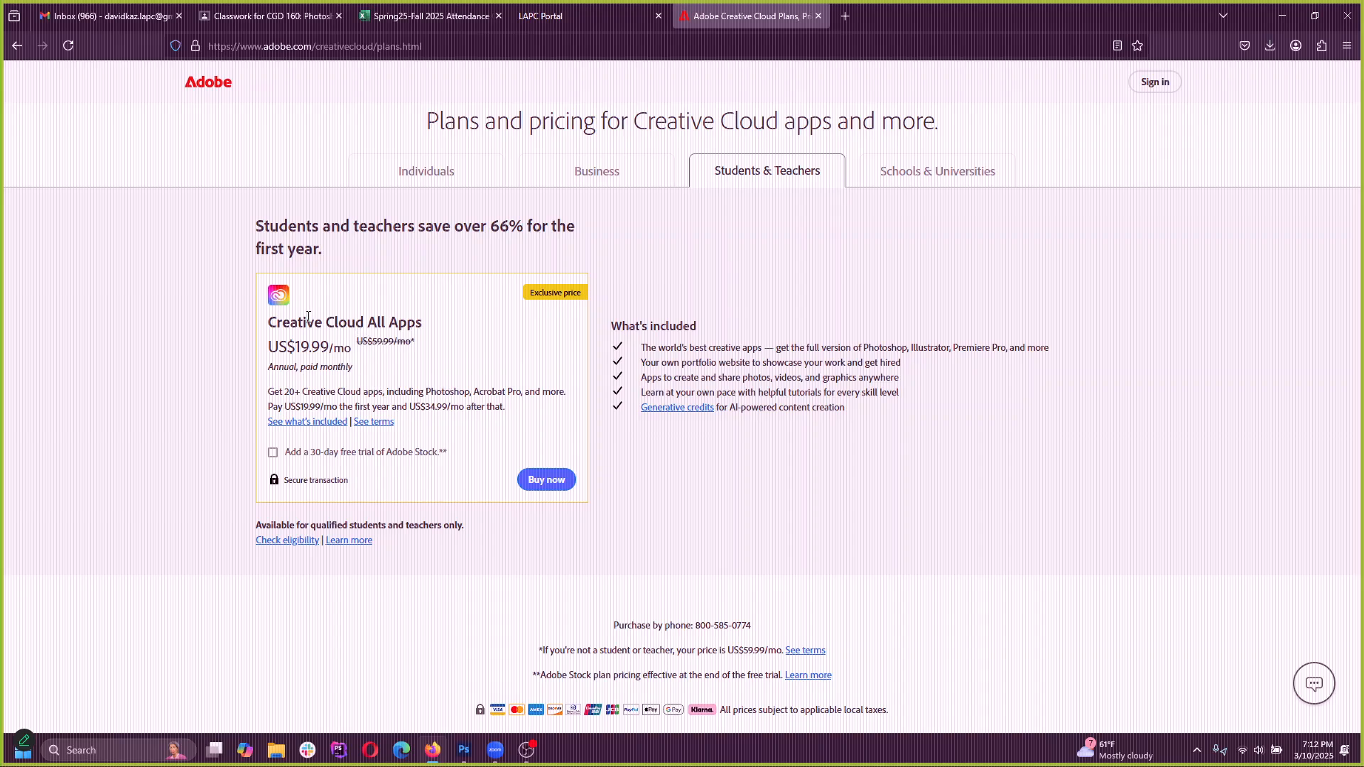
left_click_drag(272, 323, 441, 326)
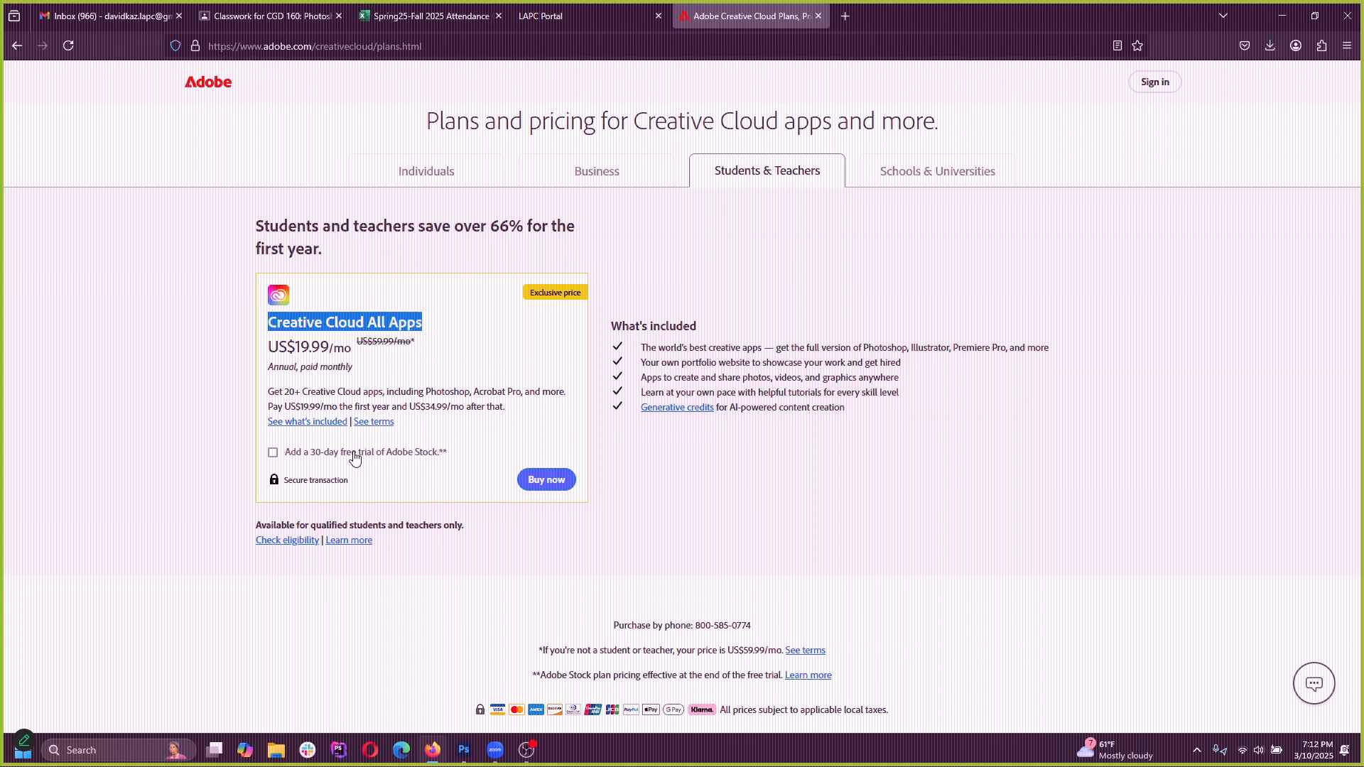
left_click(804, 292)
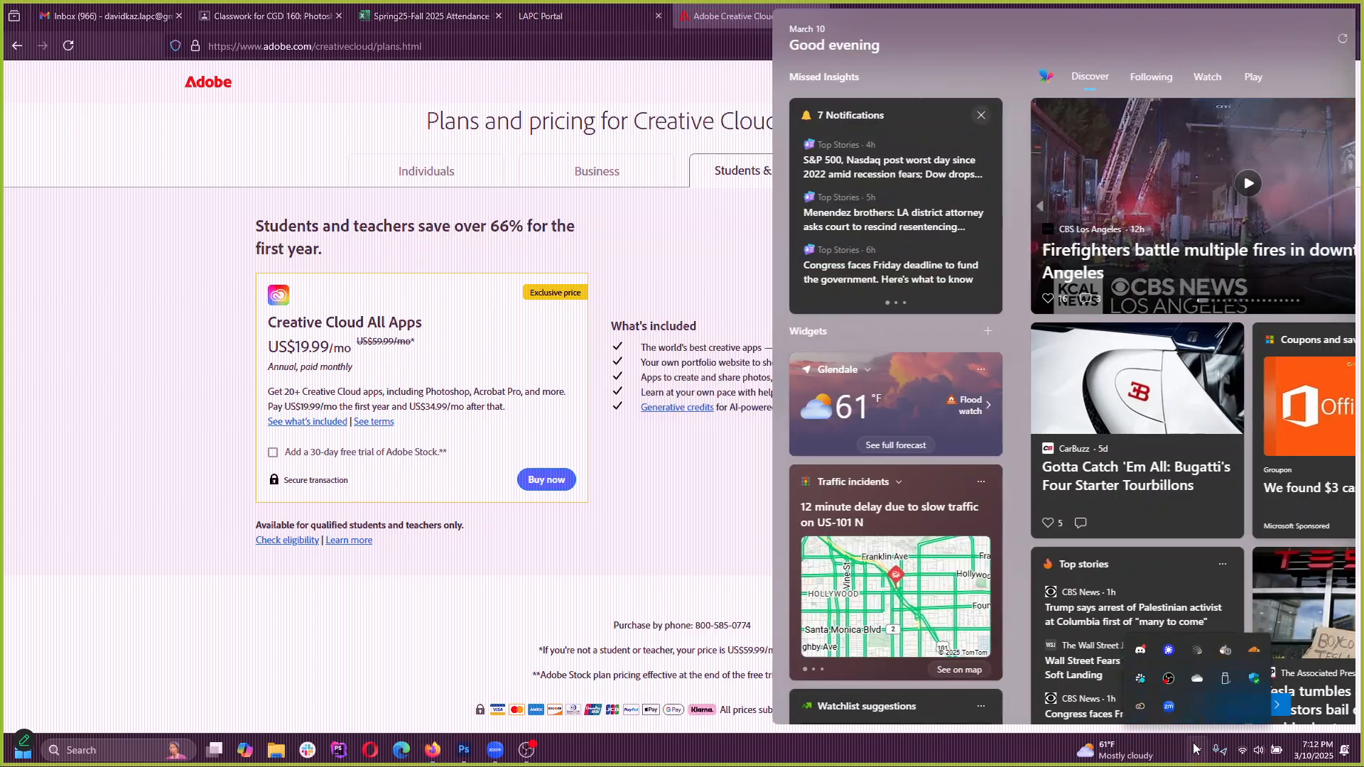
Find and launch the Adobe Creative Cloud desktop app from Windows search, and show its Apps section
left_click(1194, 755)
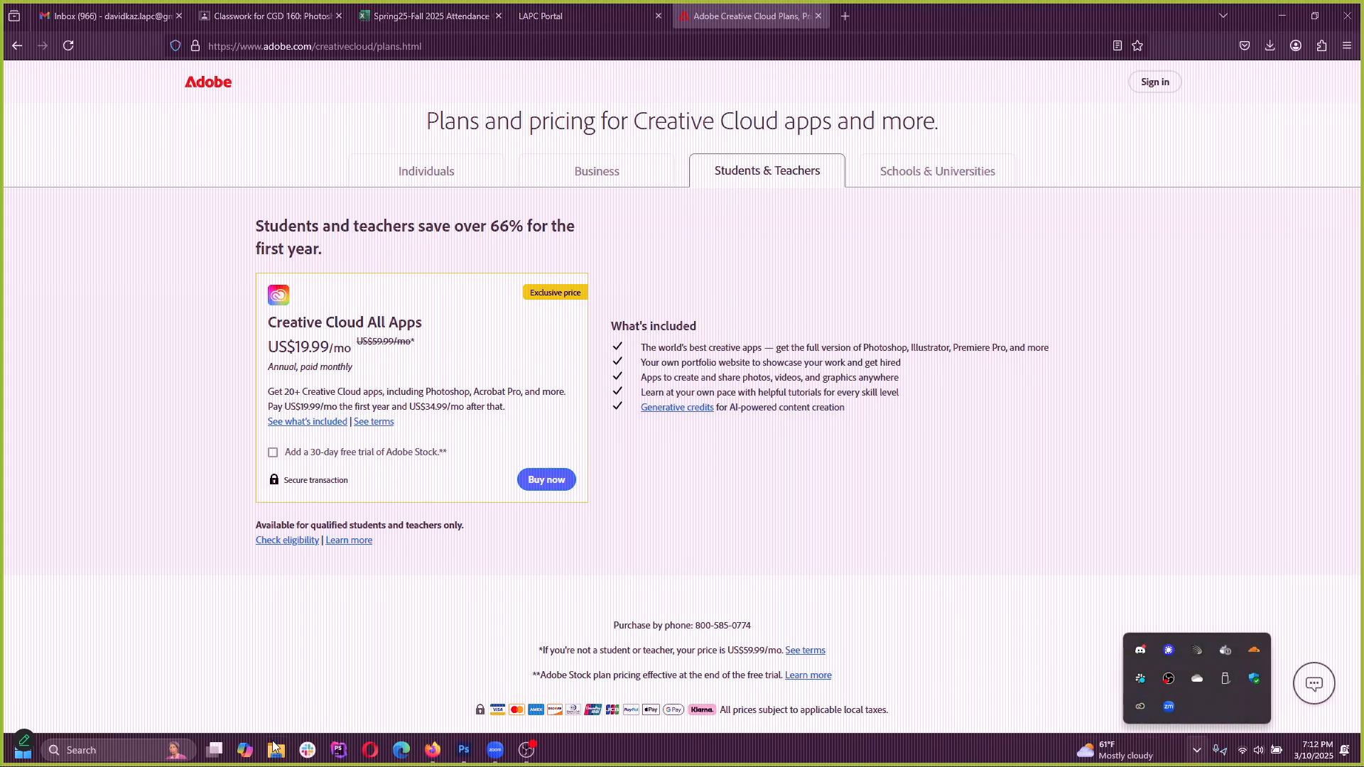
left_click(93, 750)
type("c")
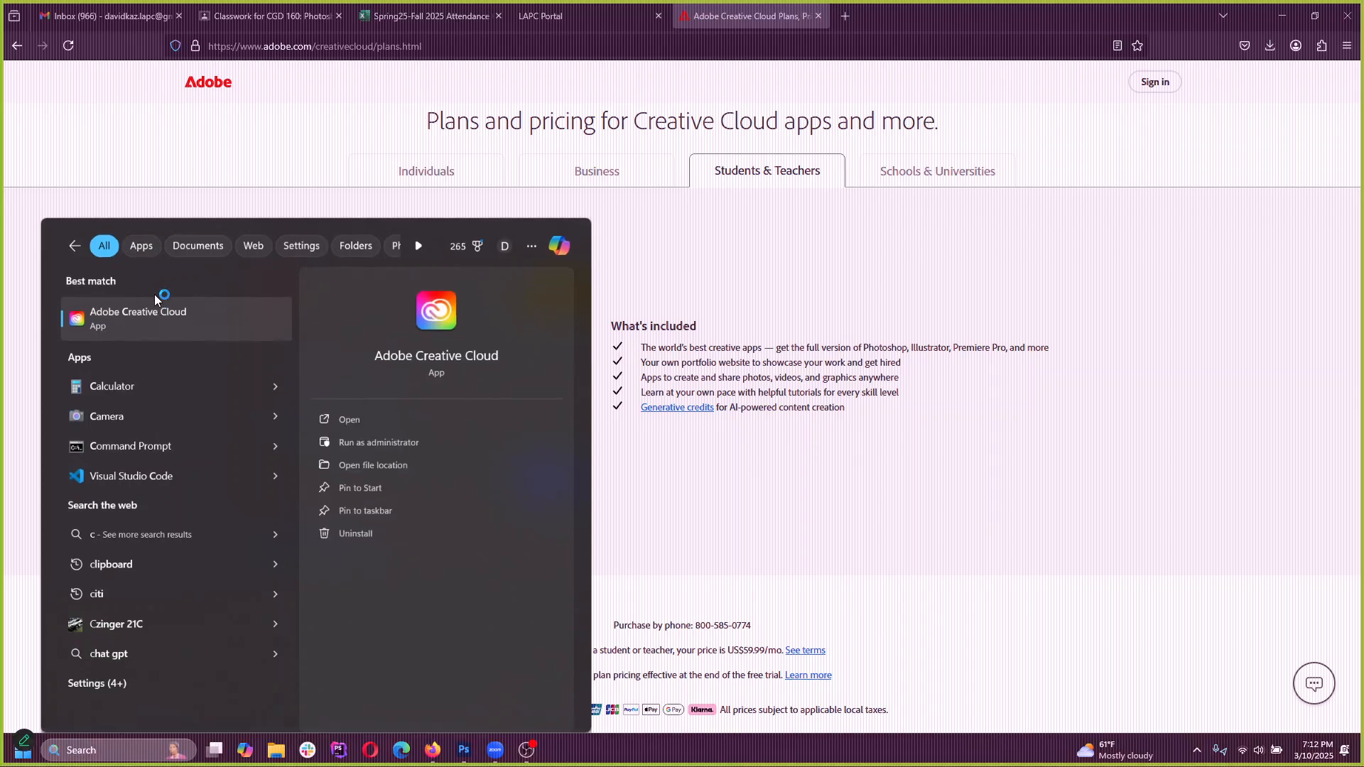
left_click(157, 299)
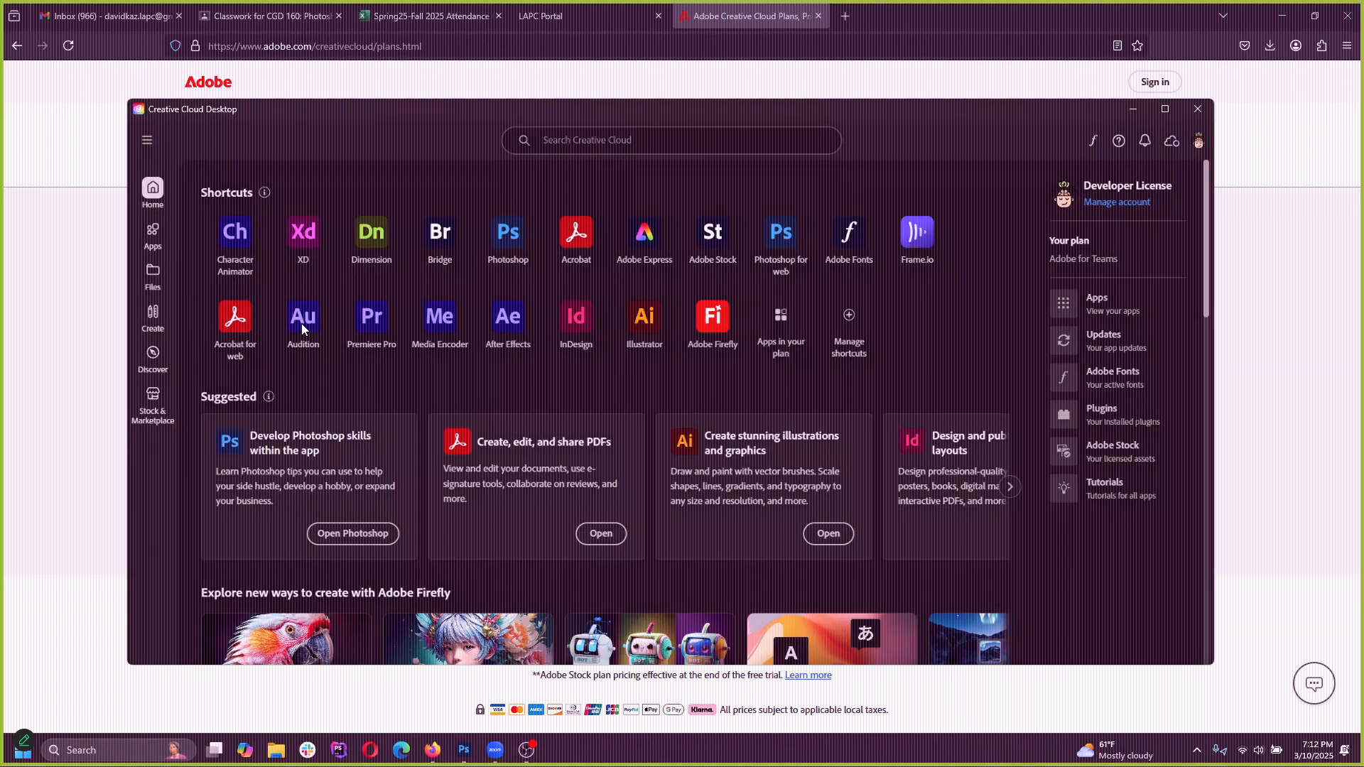
left_click(153, 238)
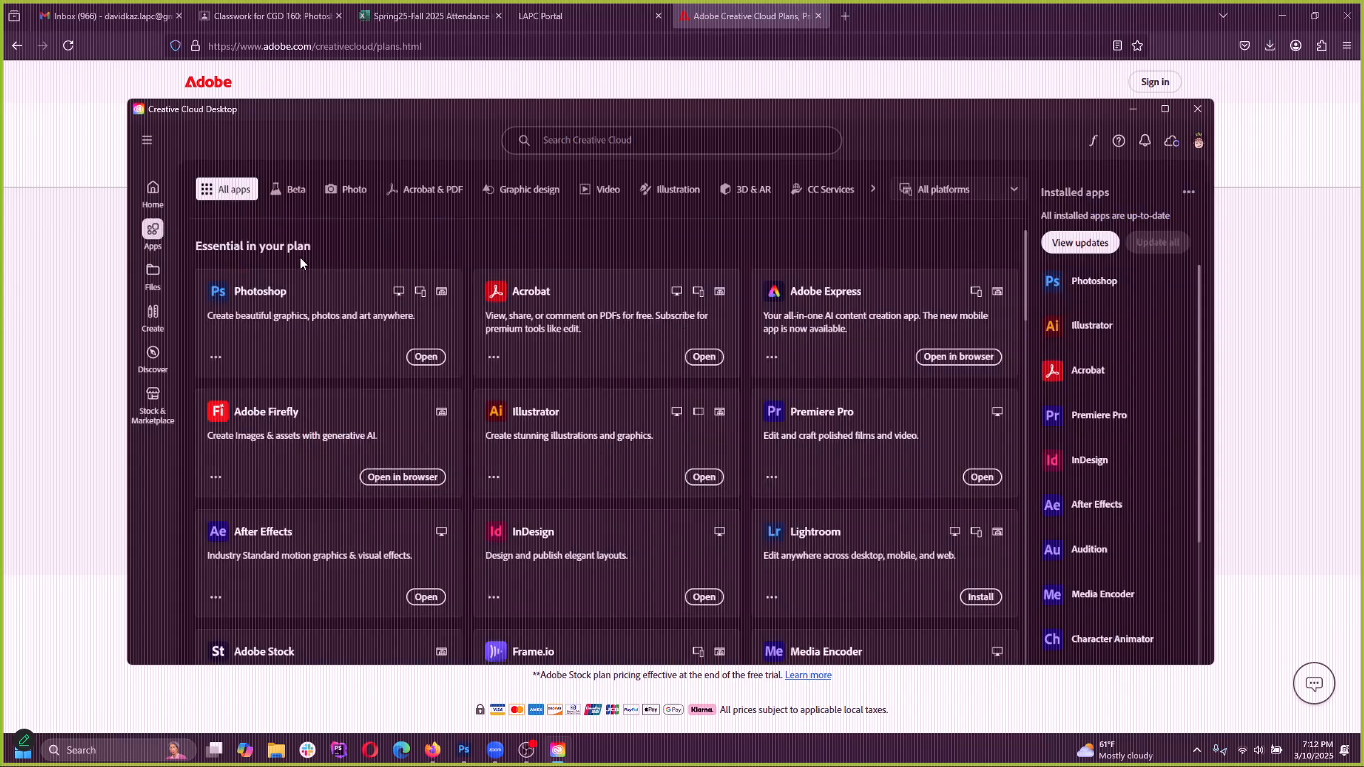
Look through the full apps list, including the apps available by request, apps to try and more apps from Adobe
scroll(728, 298, "down", 5)
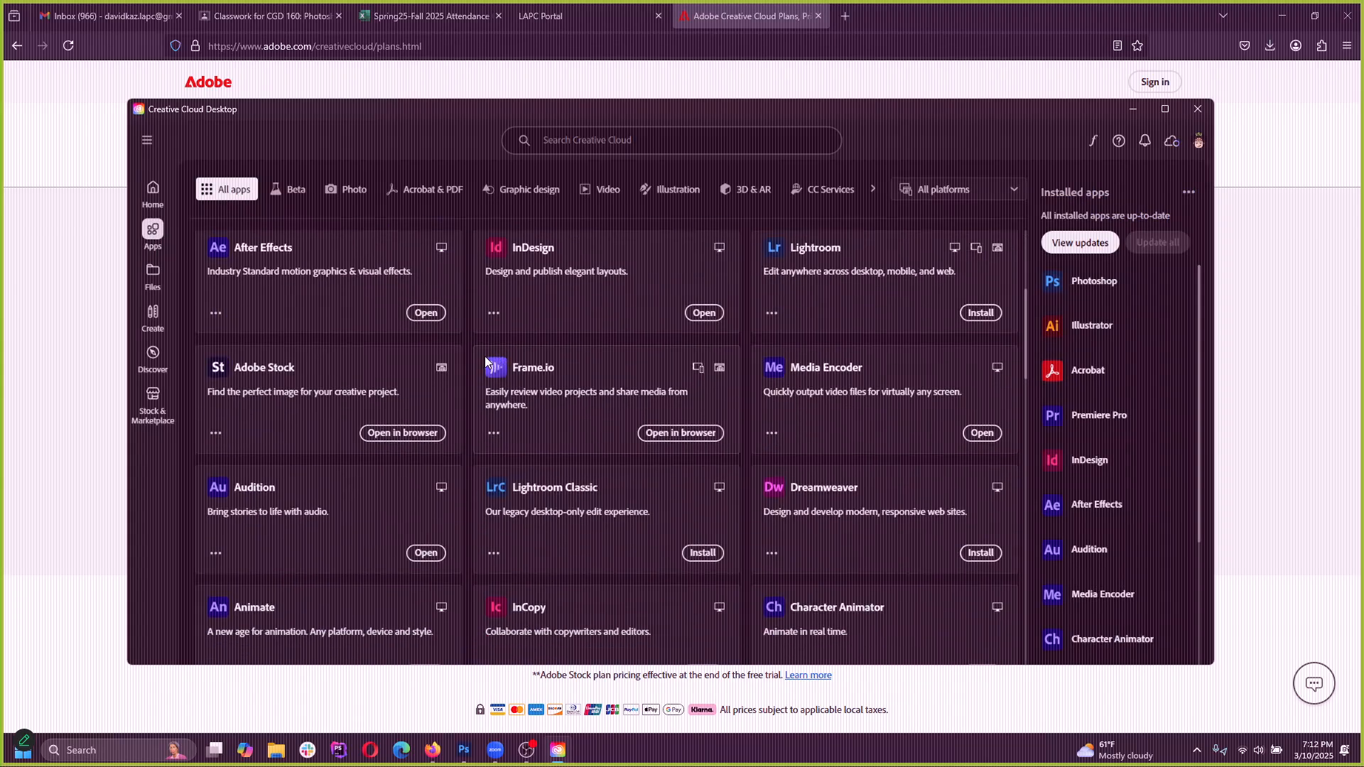
scroll(485, 362, "down", 10)
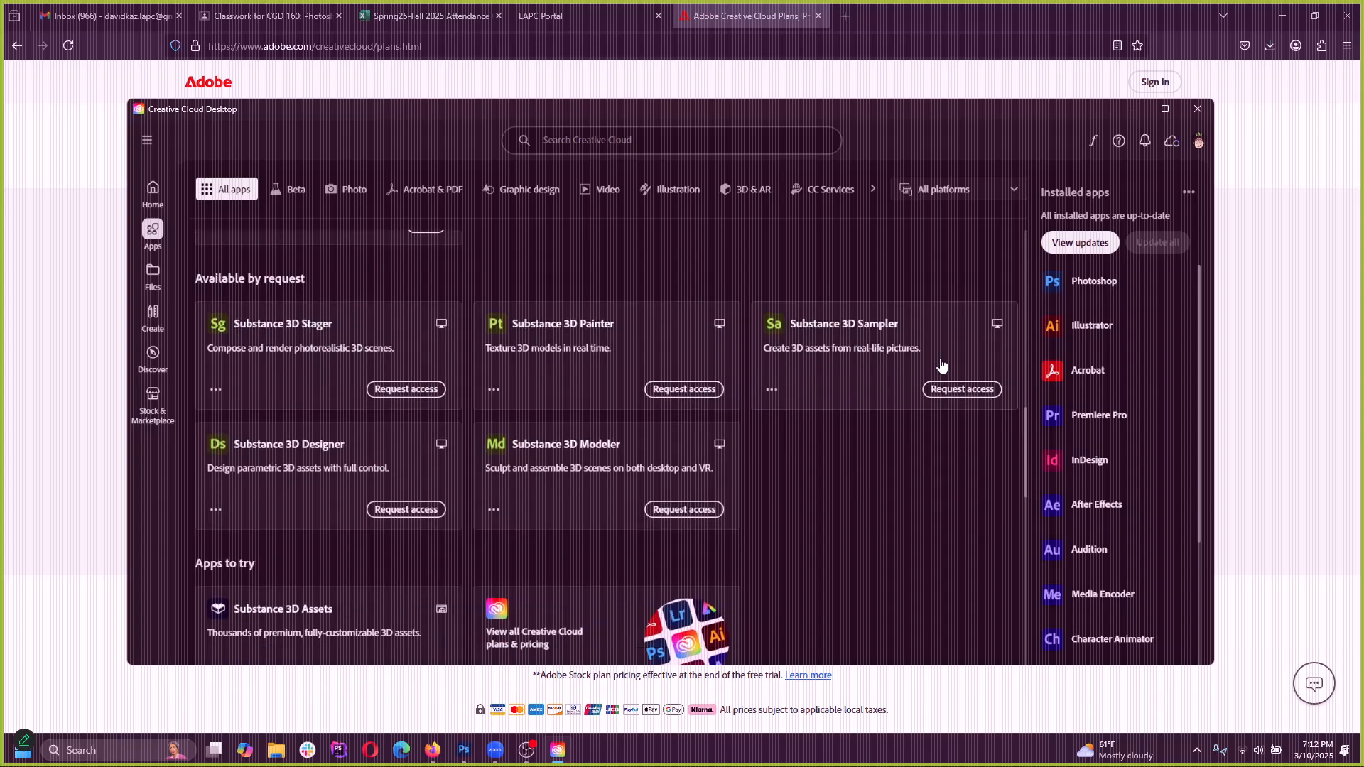
scroll(586, 393, "down", 5)
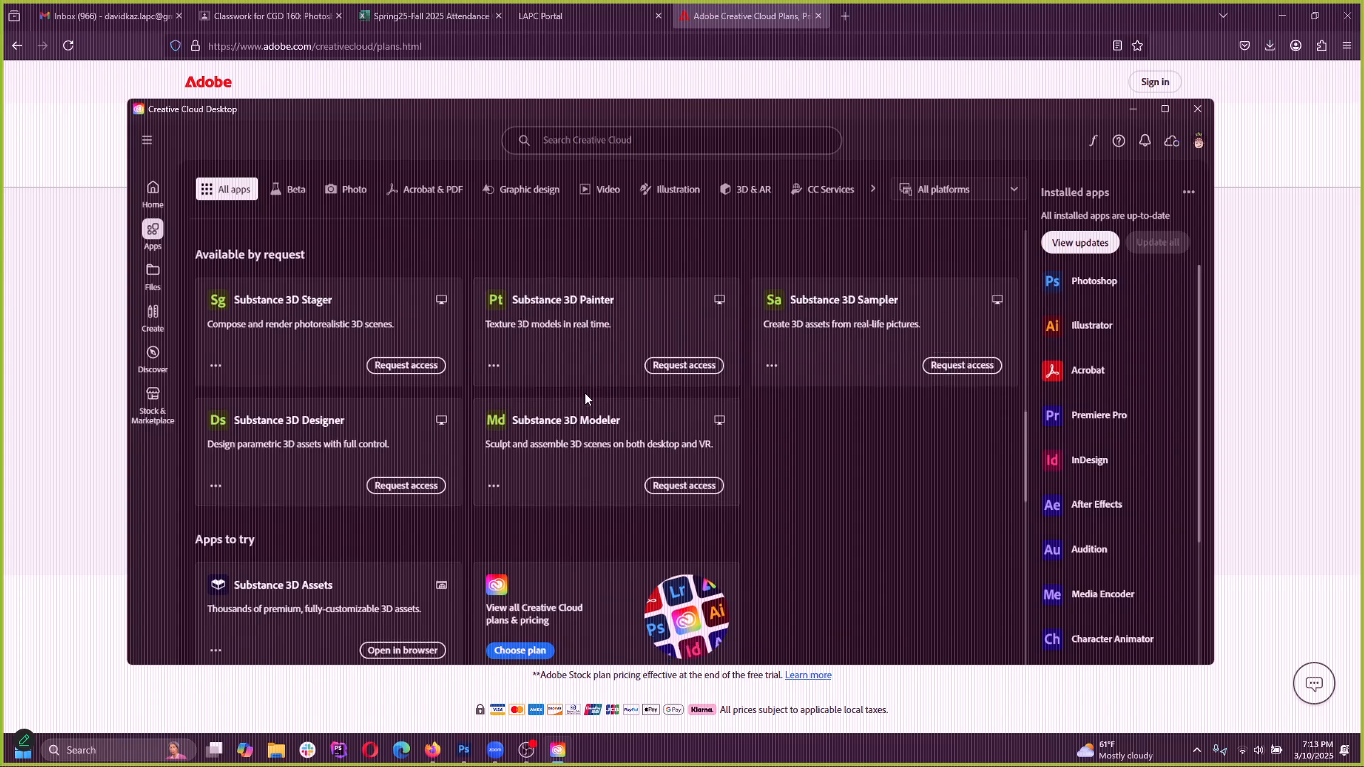
scroll(702, 461, "up", 4)
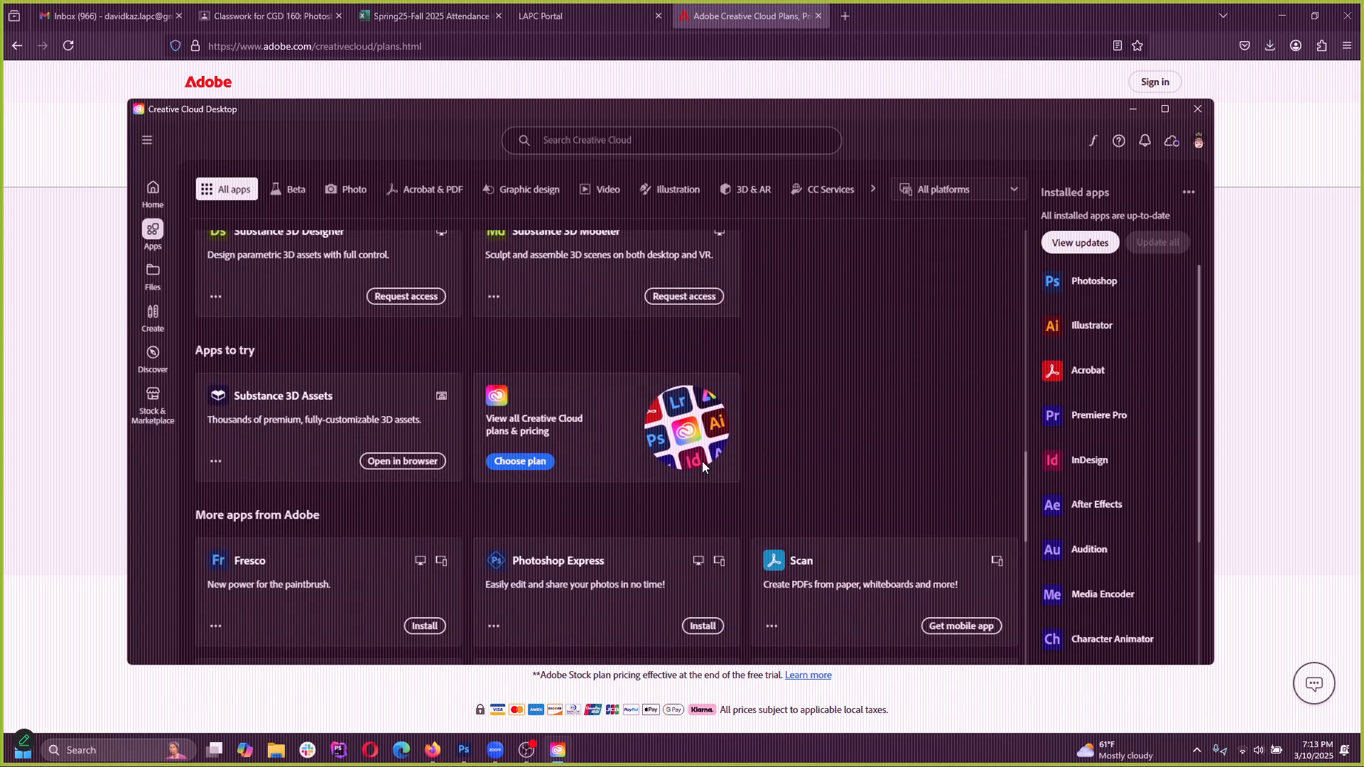
scroll(685, 451, "up", 1)
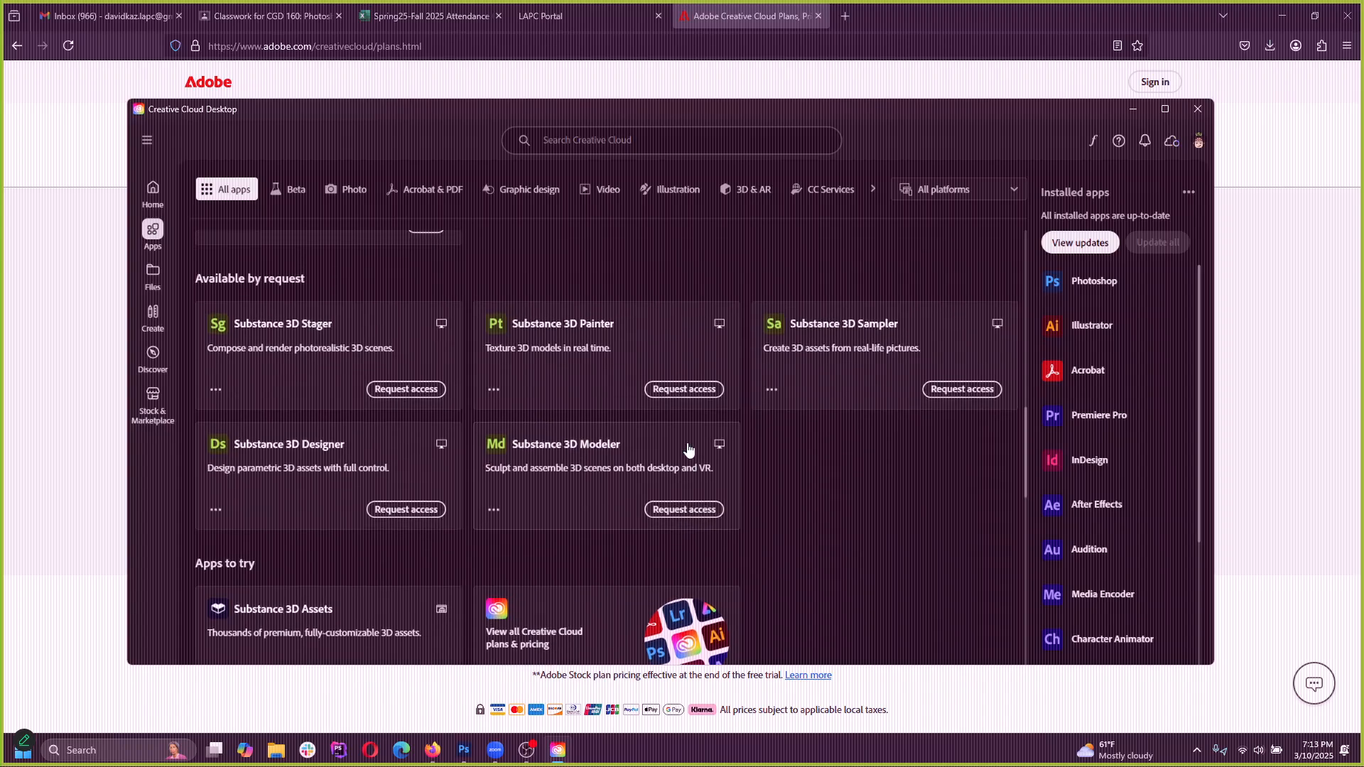
scroll(687, 448, "down", 3)
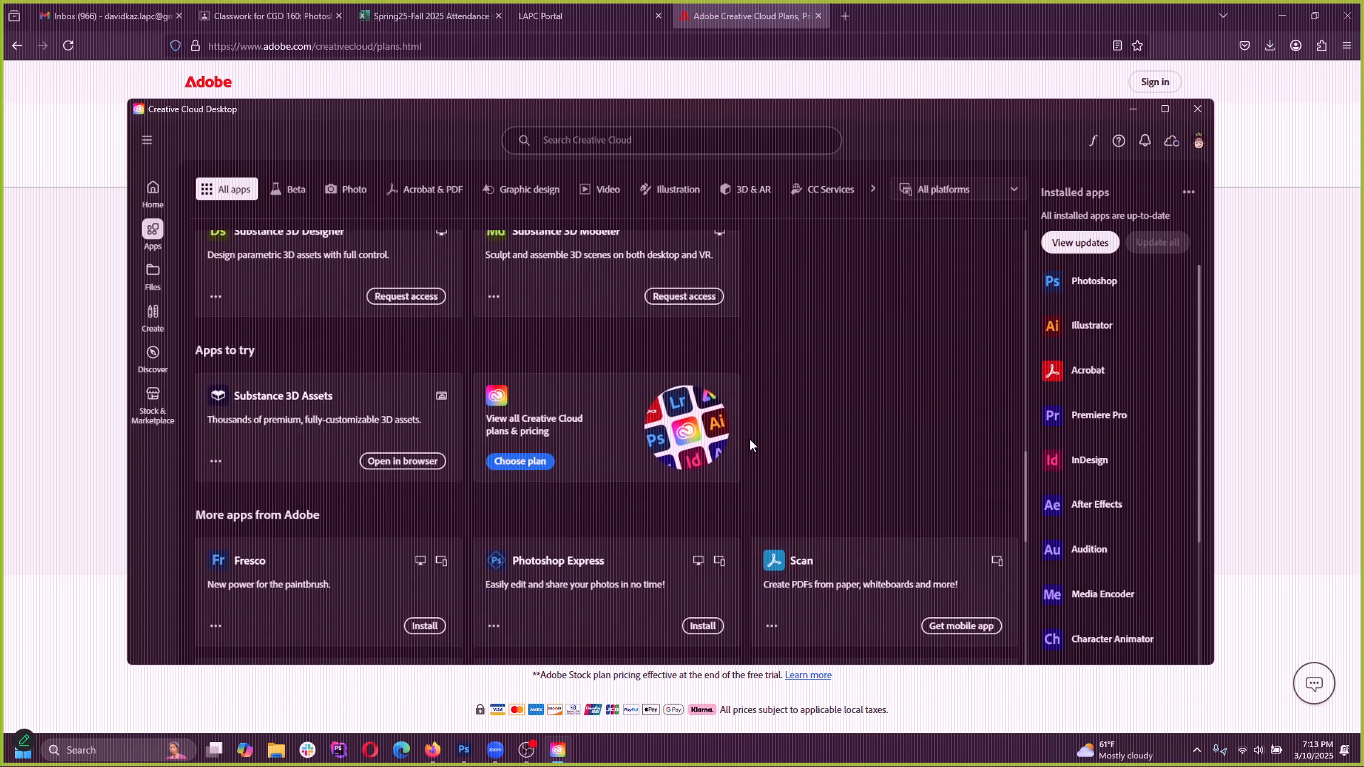
scroll(732, 437, "down", 1)
scroll(633, 451, "down", 3)
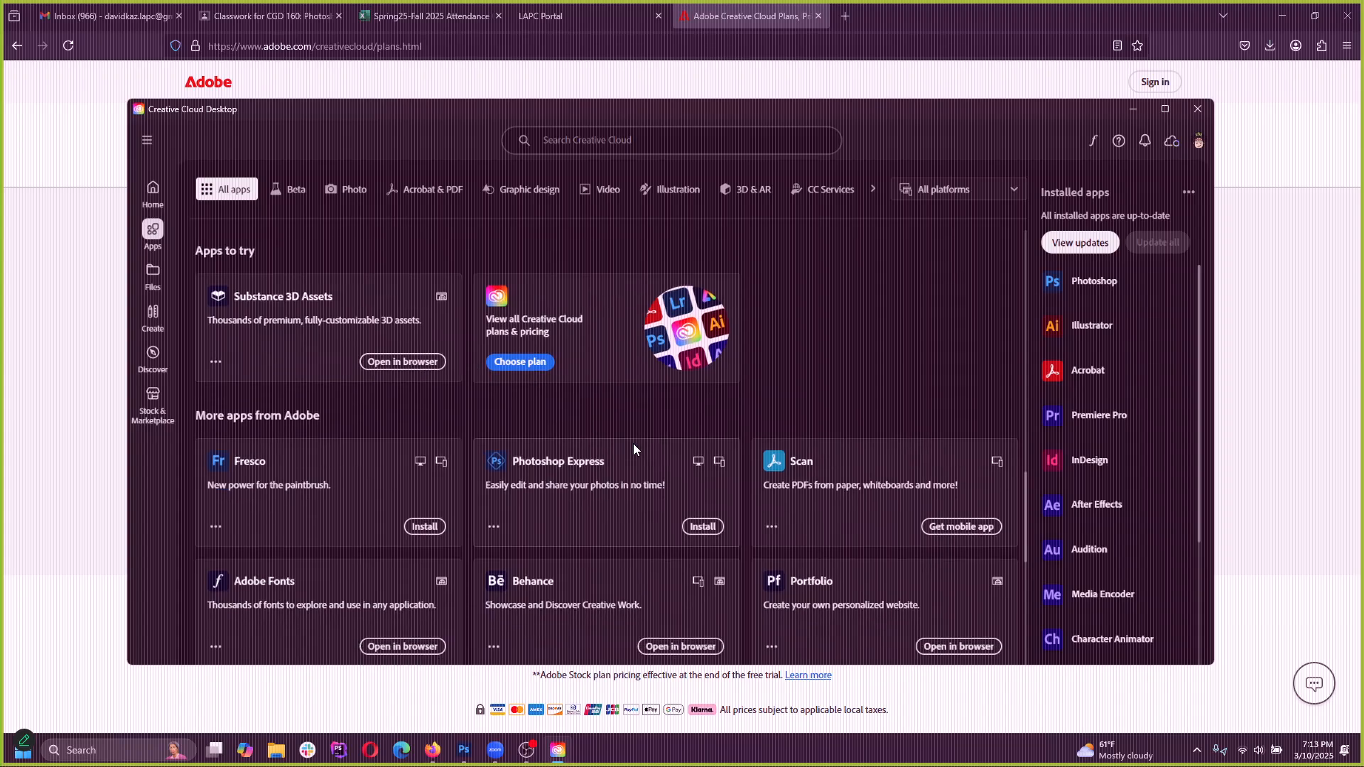
scroll(624, 458, "up", 4)
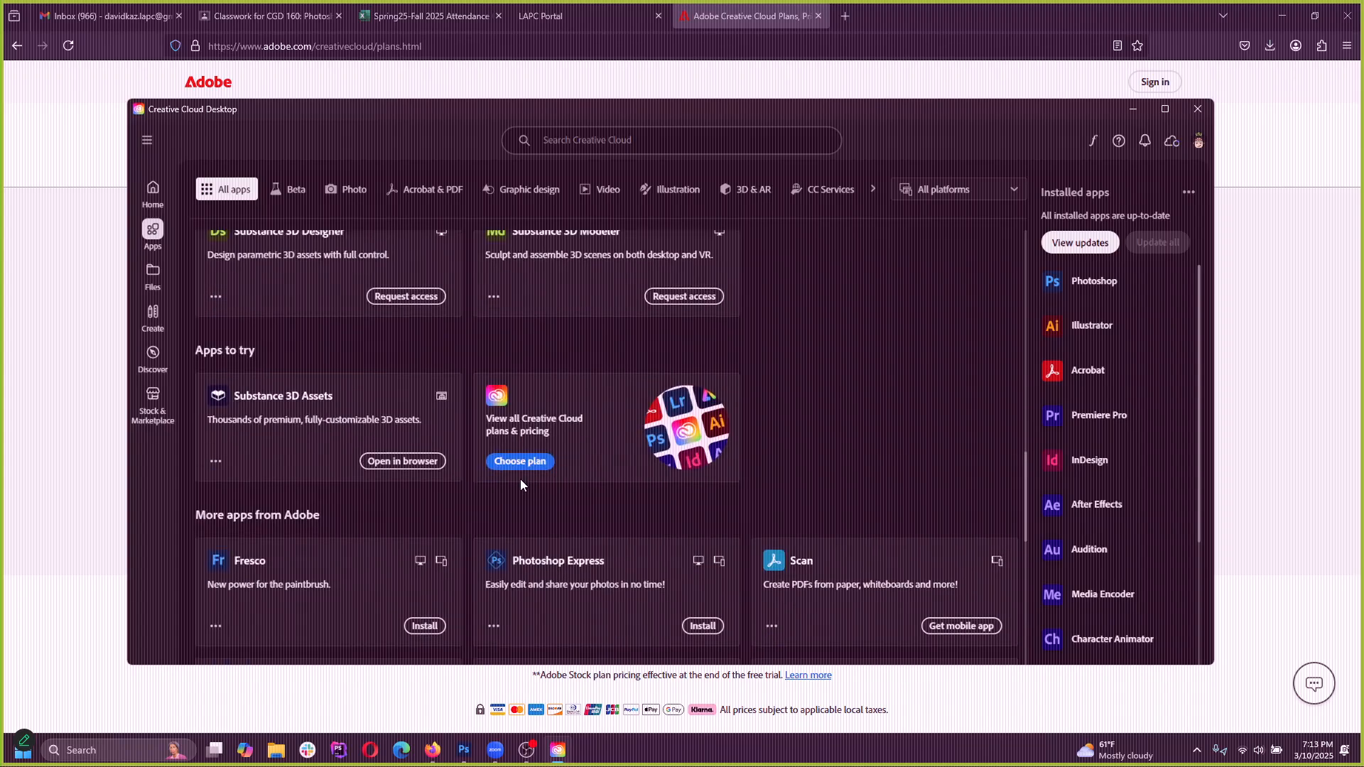
scroll(506, 476, "up", 5)
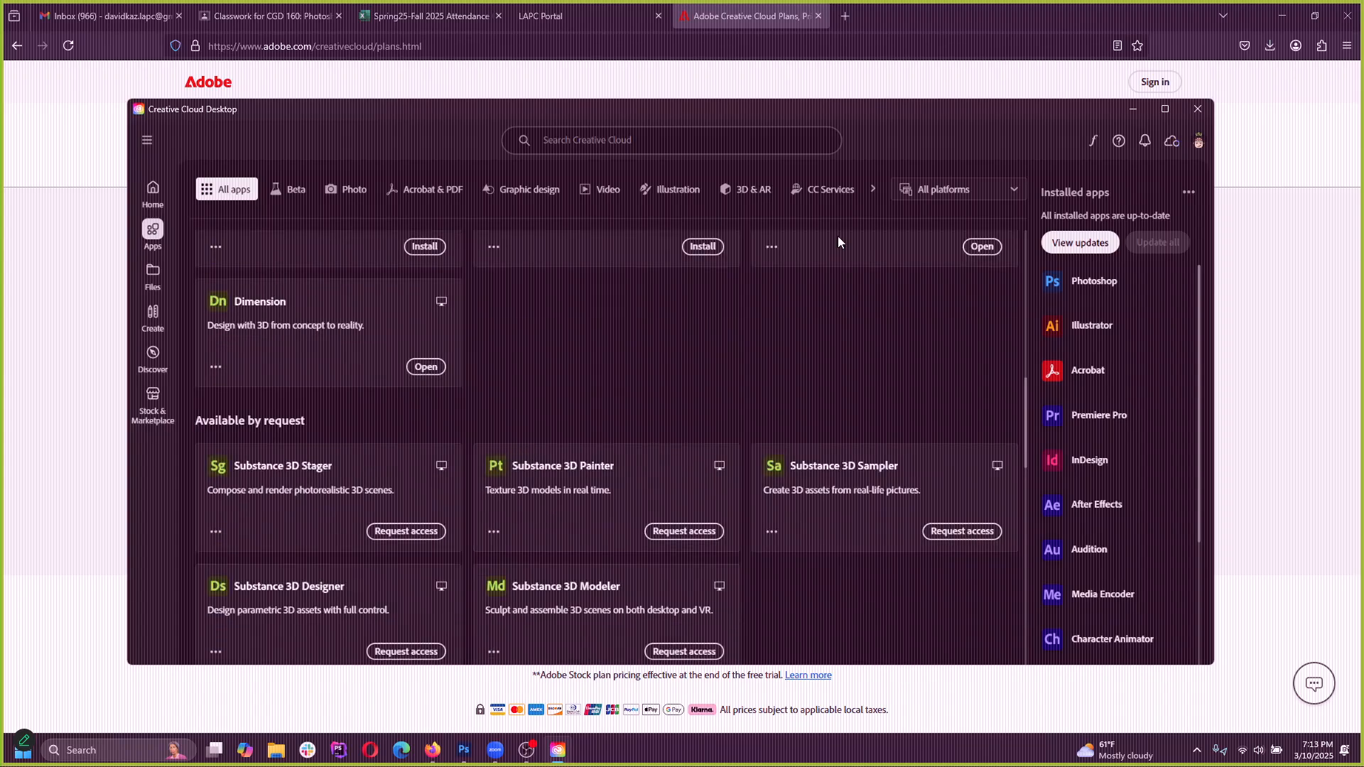
Maximize the Creative Cloud Desktop window and look through its Home, Discover, Create, Files and Apps sections
left_click(1164, 108)
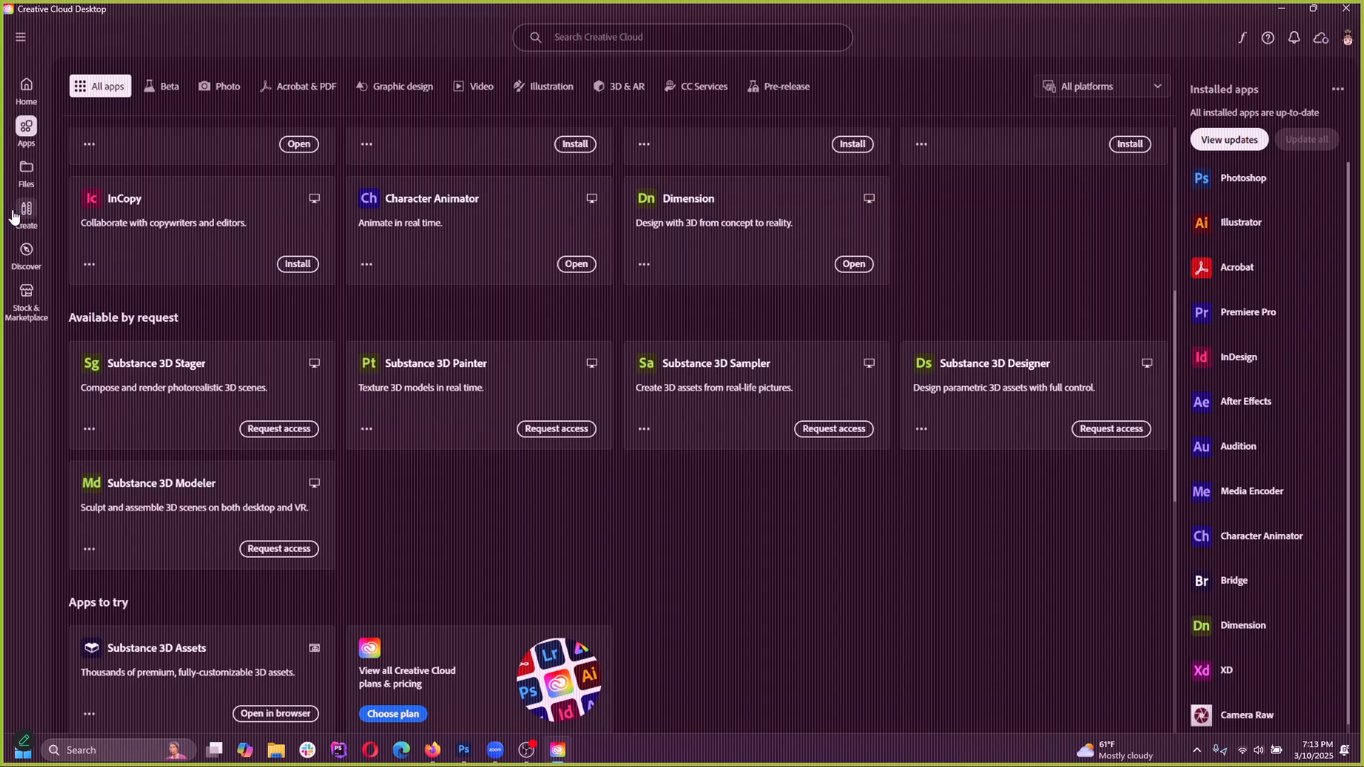
left_click(29, 100)
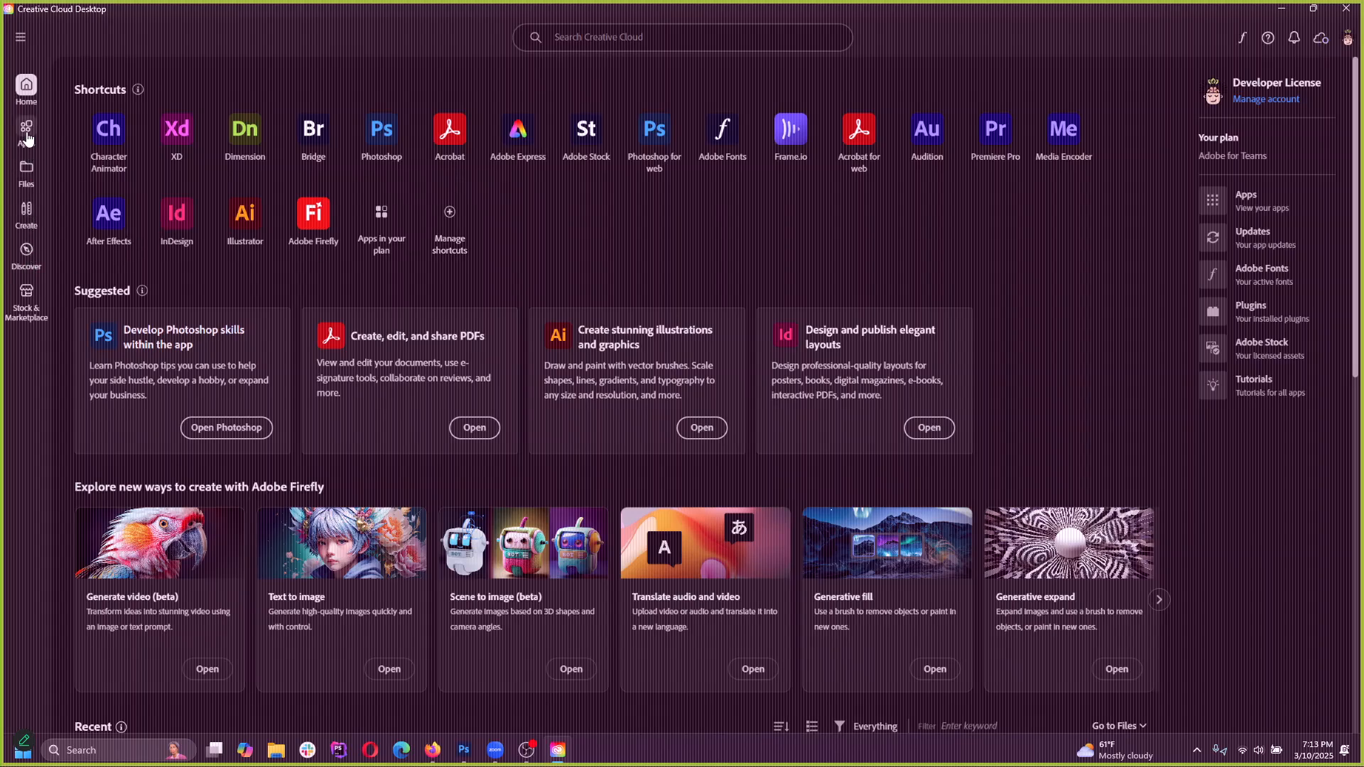
left_click(28, 254)
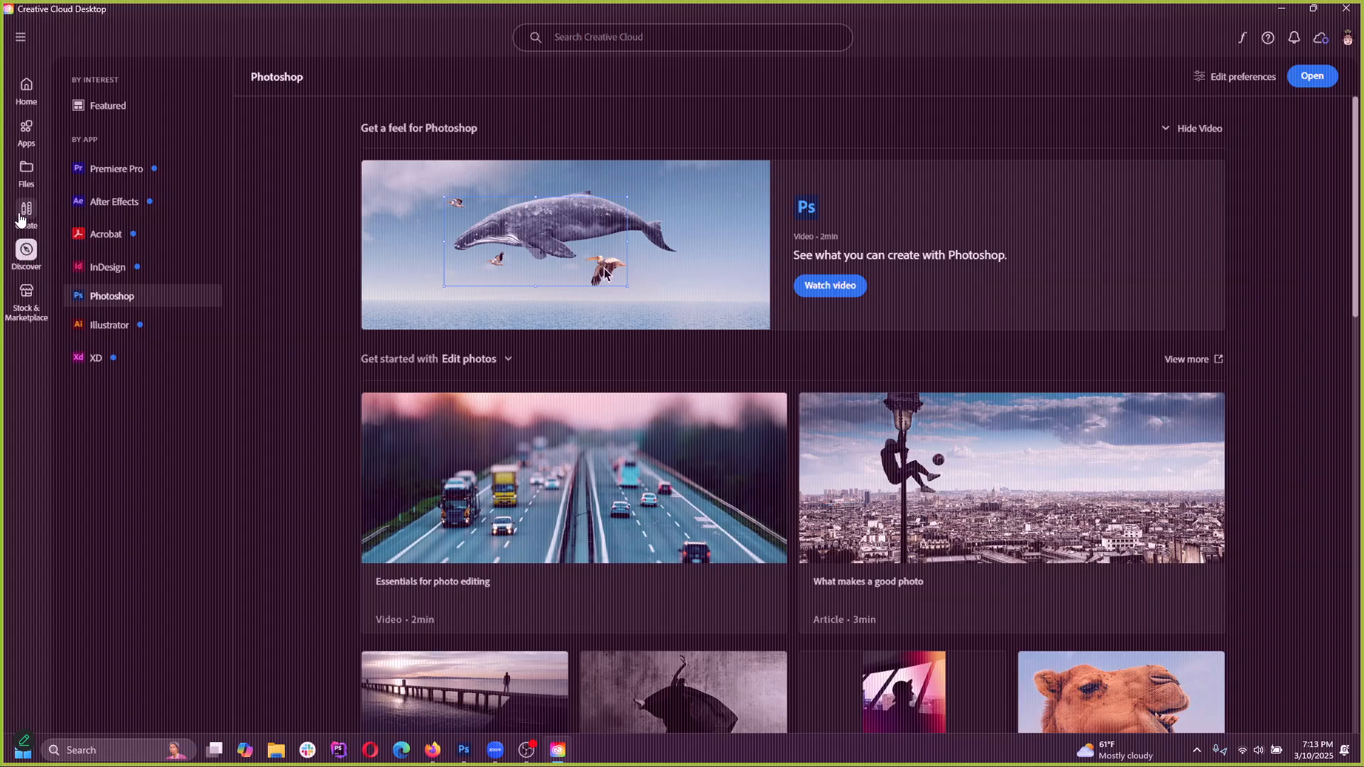
left_click(26, 213)
left_click(27, 173)
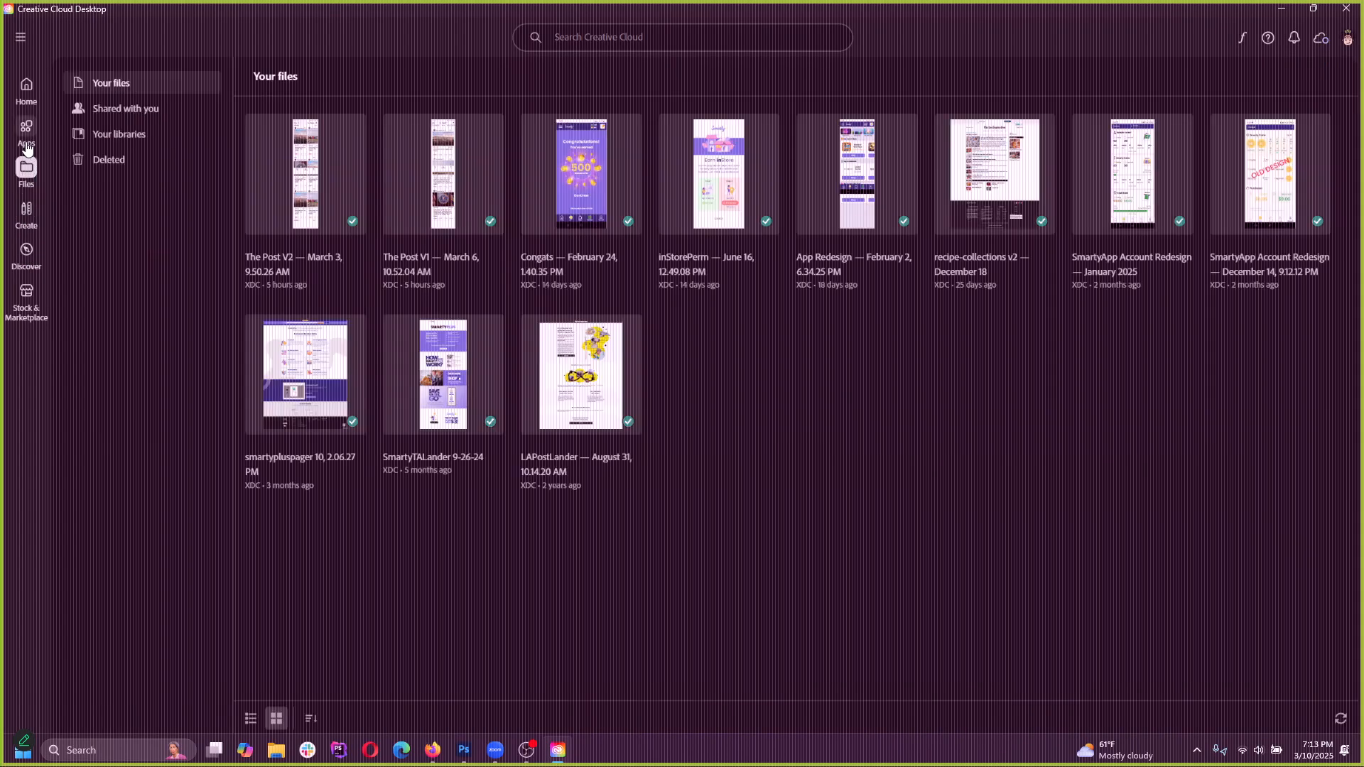
left_click(27, 135)
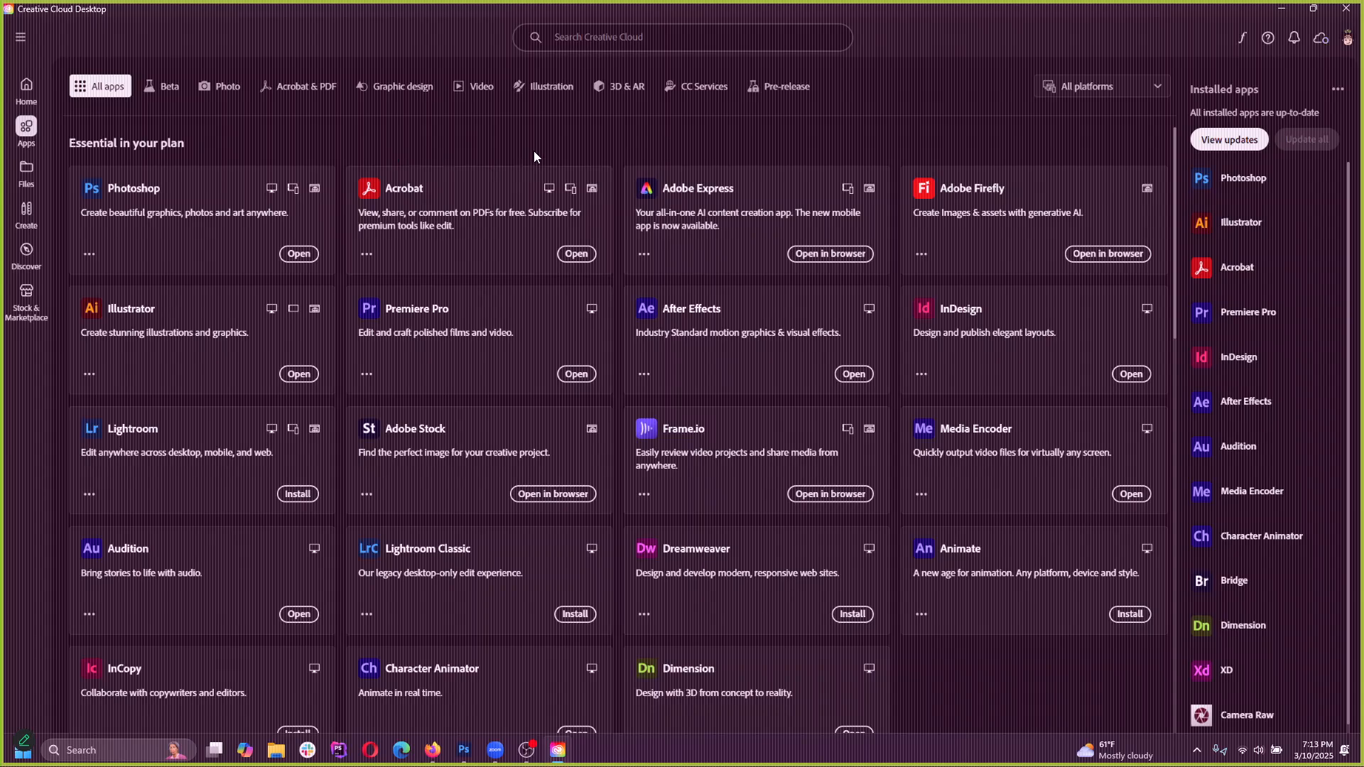
left_click(26, 85)
Open the Adobe Fonts section and look through the list of added fonts
left_click(1243, 40)
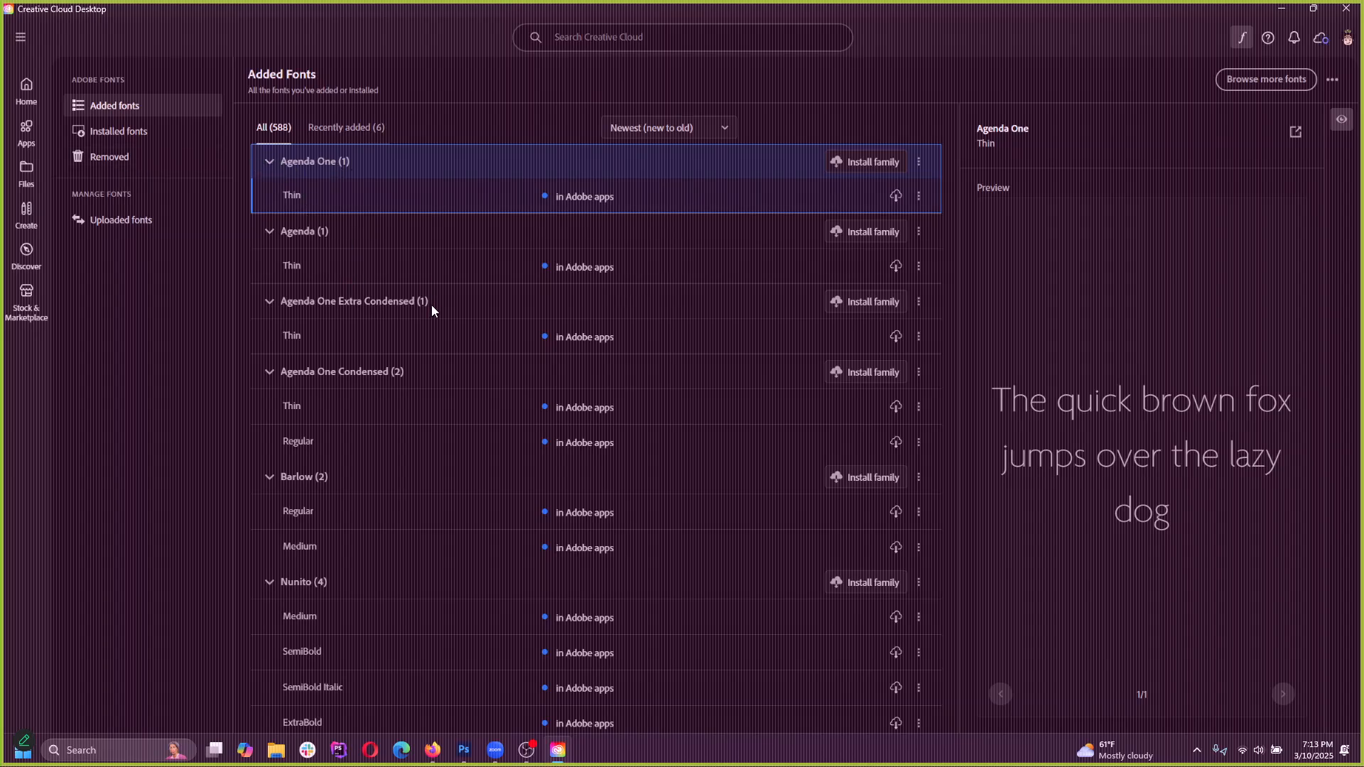
scroll(443, 352, "down", 10)
scroll(445, 350, "up", 10)
Switch to Photoshop and draw a paragraph text box in the upper middle of Artboard 1 with the Type tool
left_click(464, 750)
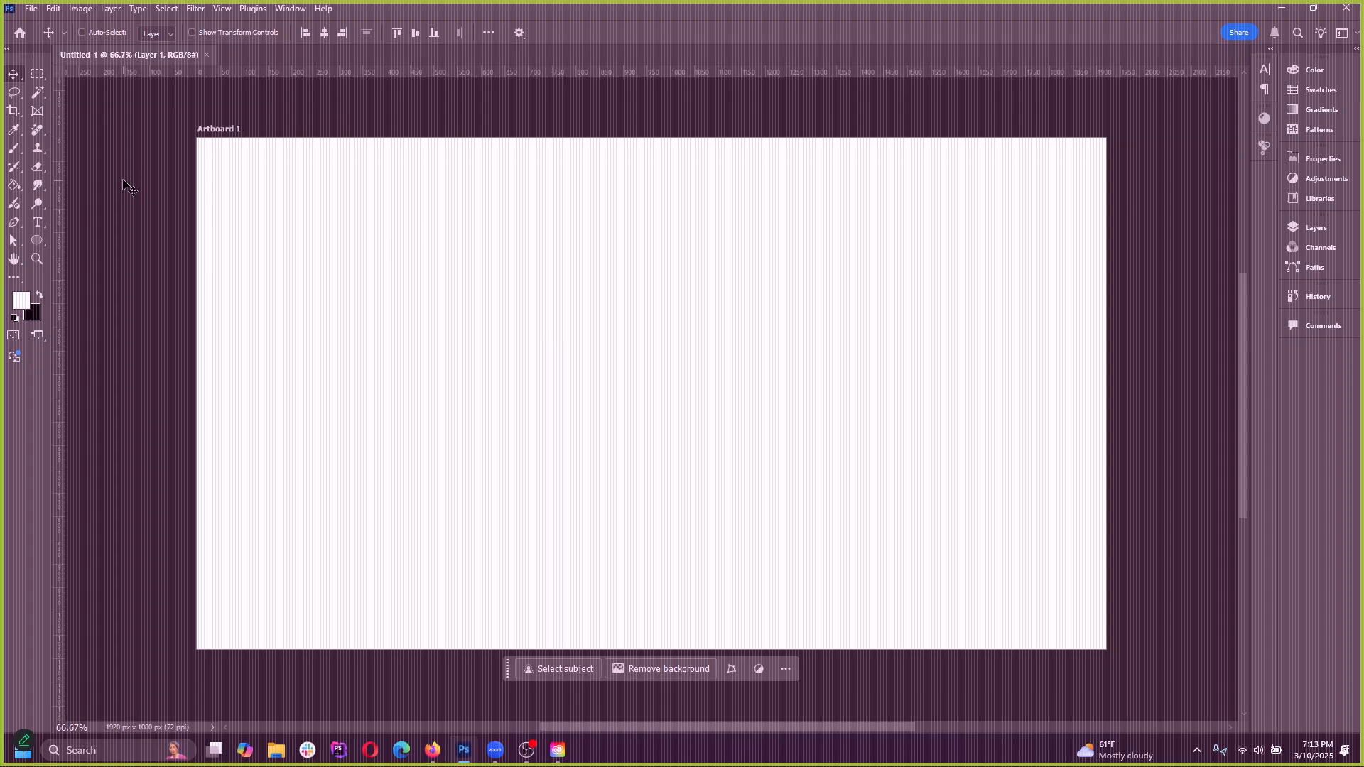
left_click(35, 224)
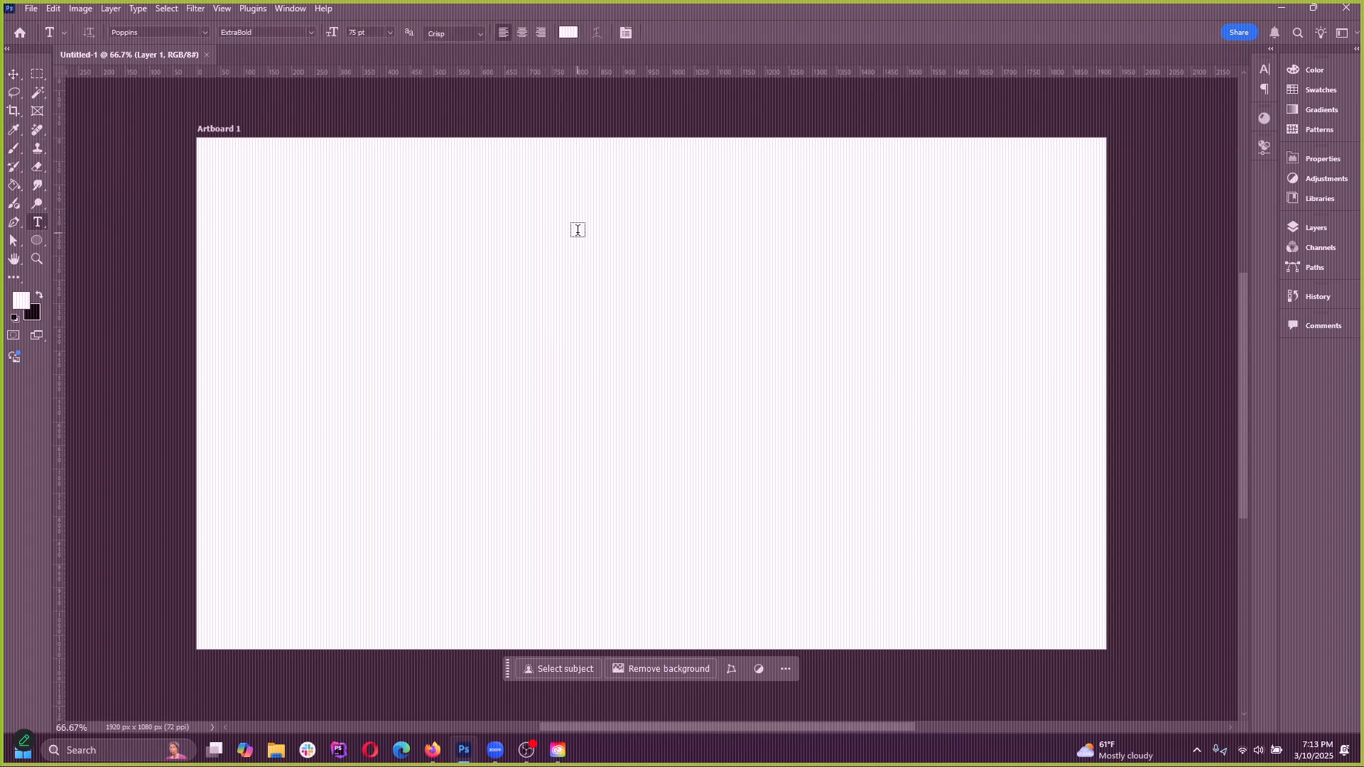
left_click_drag(403, 216, 775, 446)
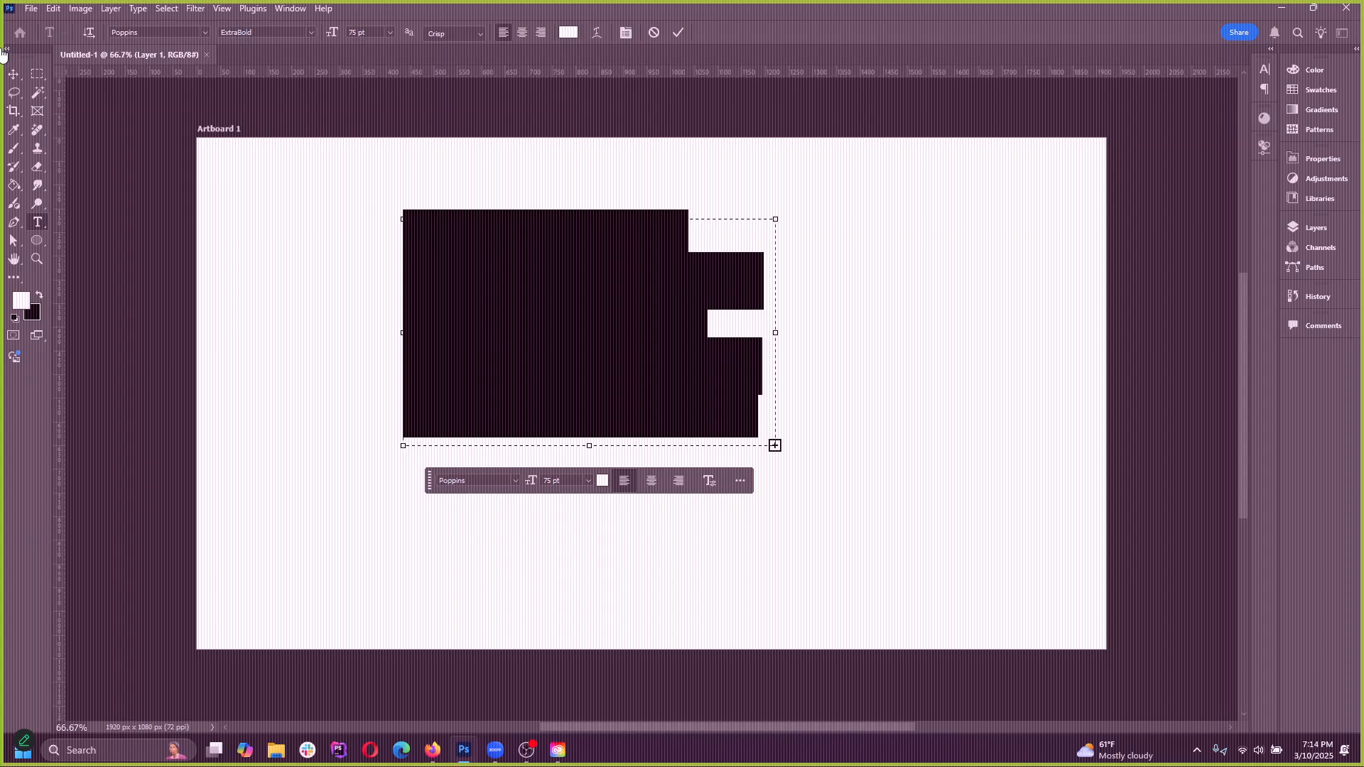
Commit the white placeholder paragraph, reopen its text for editing with the Type tool and cancel that edit
left_click(15, 73)
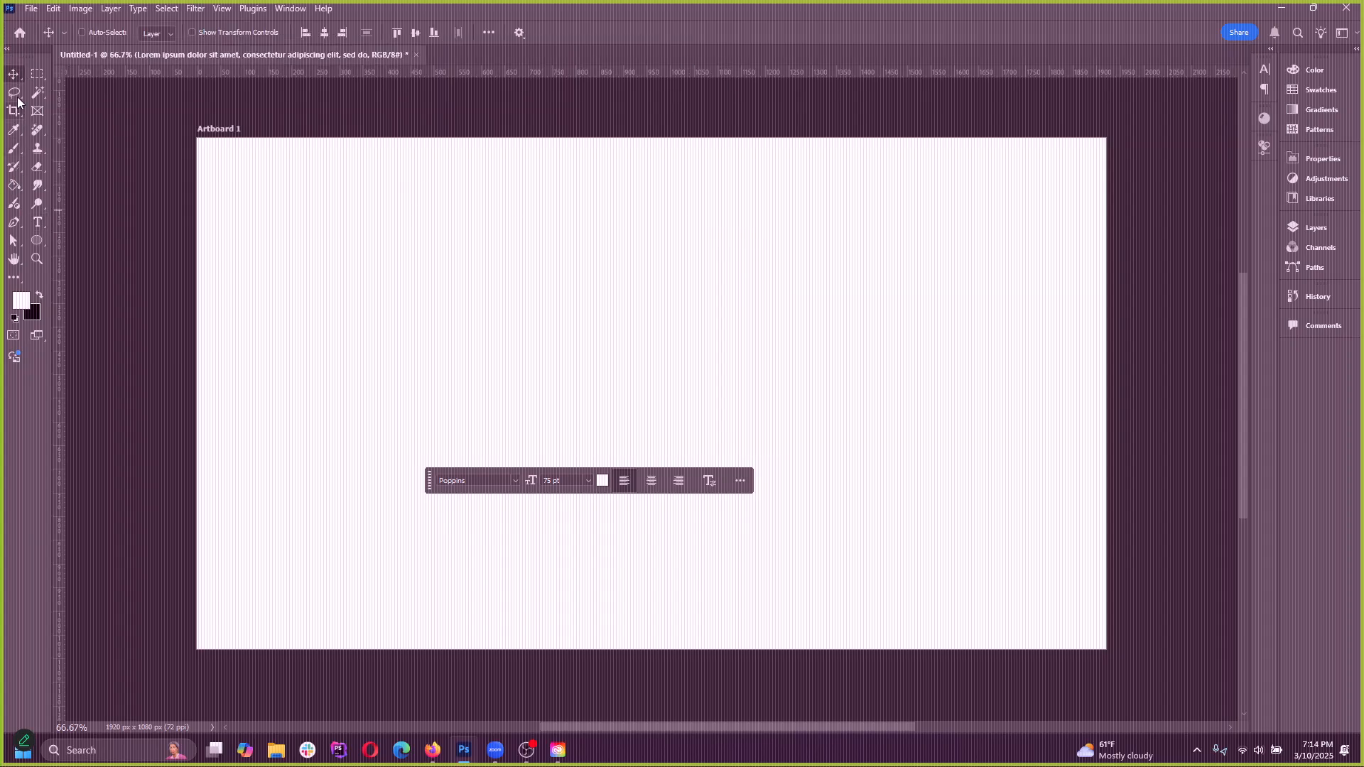
left_click(38, 222)
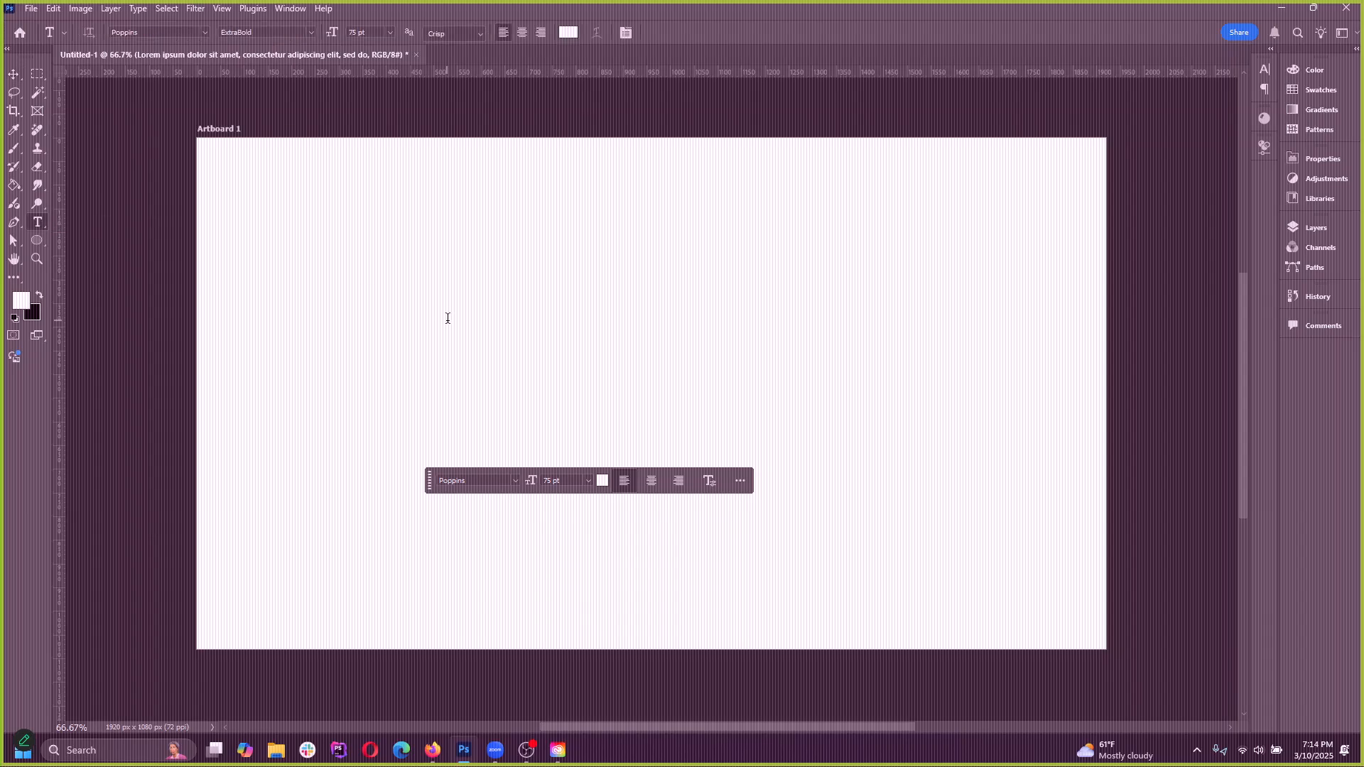
left_click(554, 332)
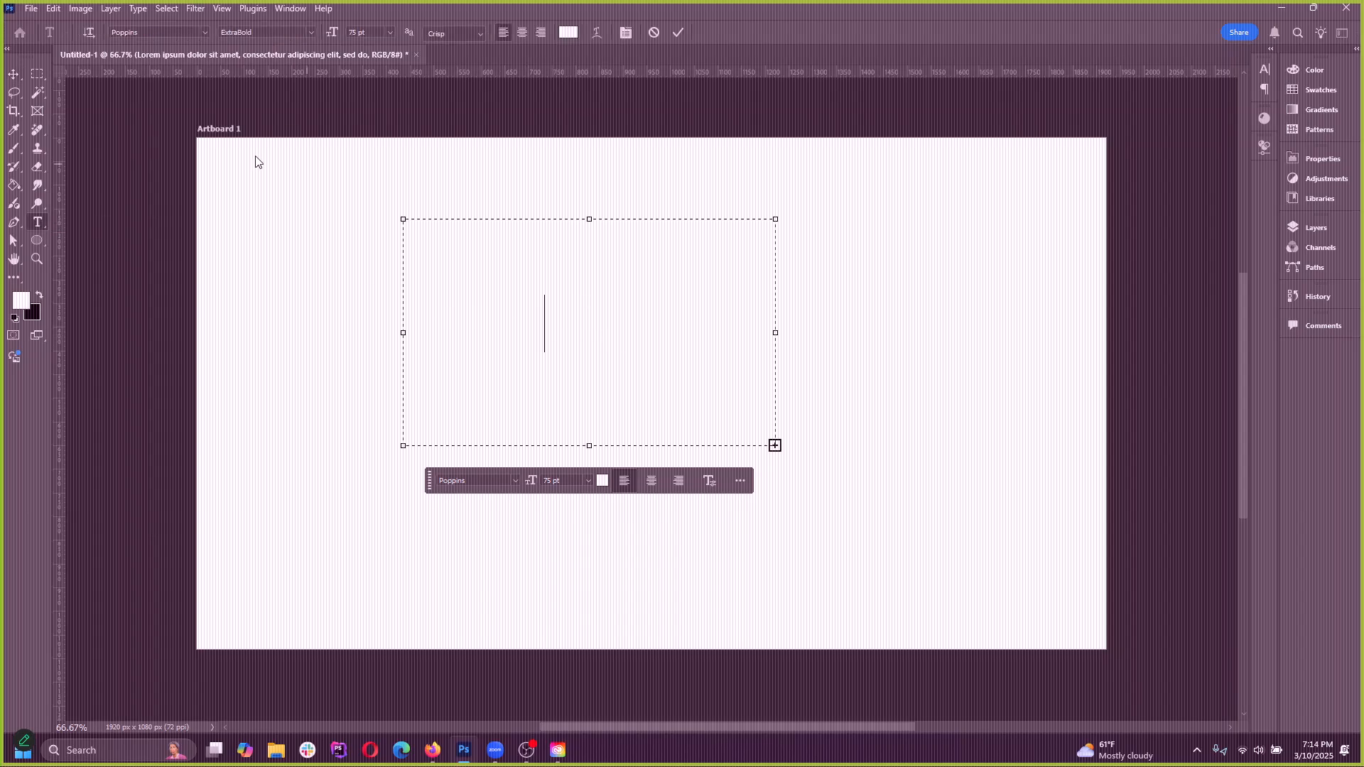
left_click(654, 32)
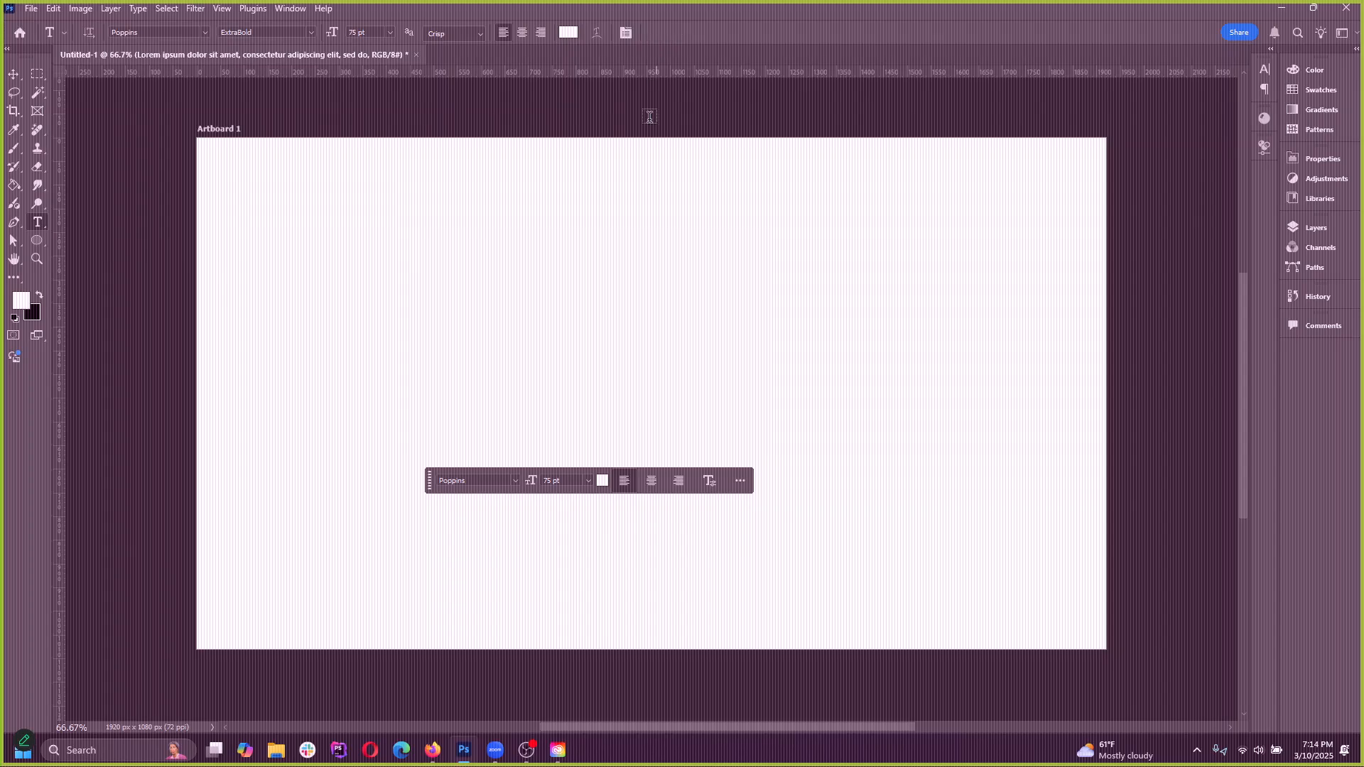
Add a "Lorem Ipsum" point text line in the upper left of Artboard 1 and set its text color to black
left_click(313, 227)
key("BackSpace")
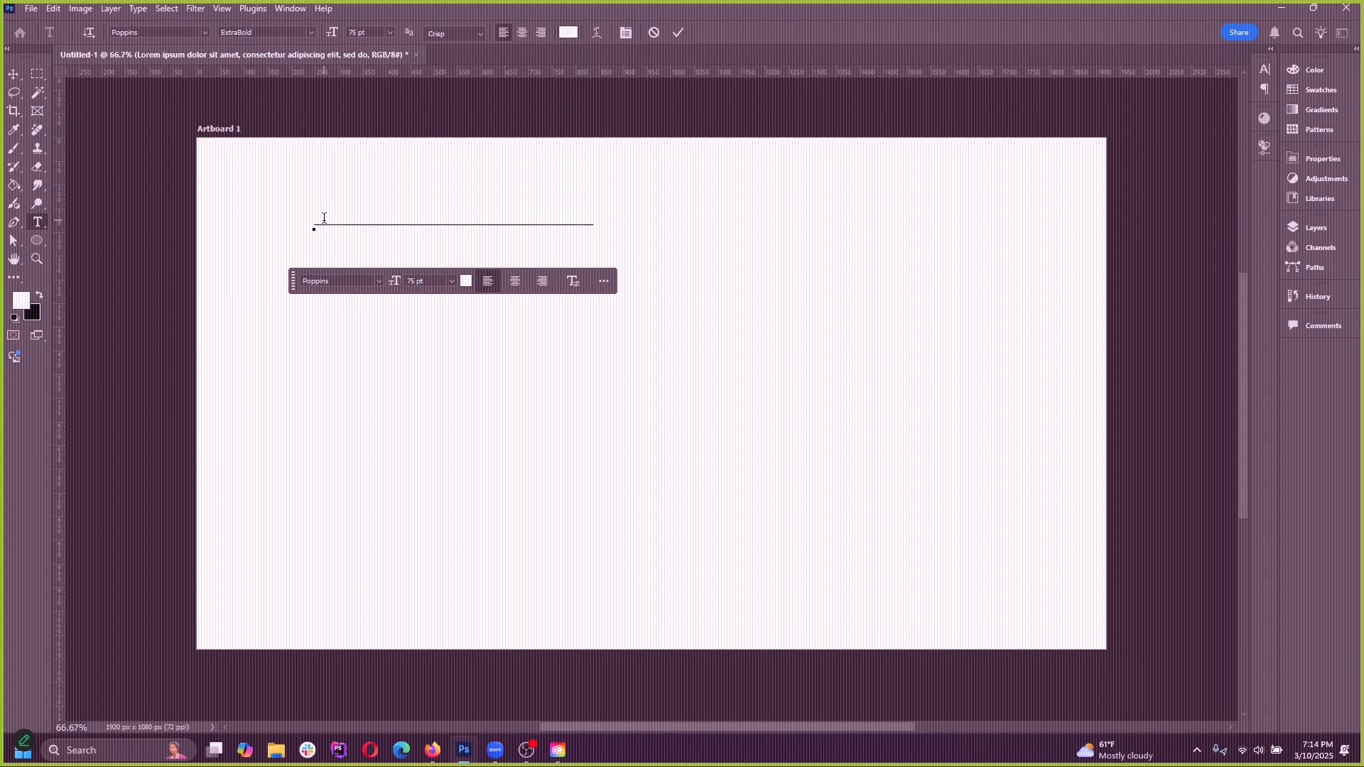
left_click_drag(324, 218, 638, 226)
left_click(568, 32)
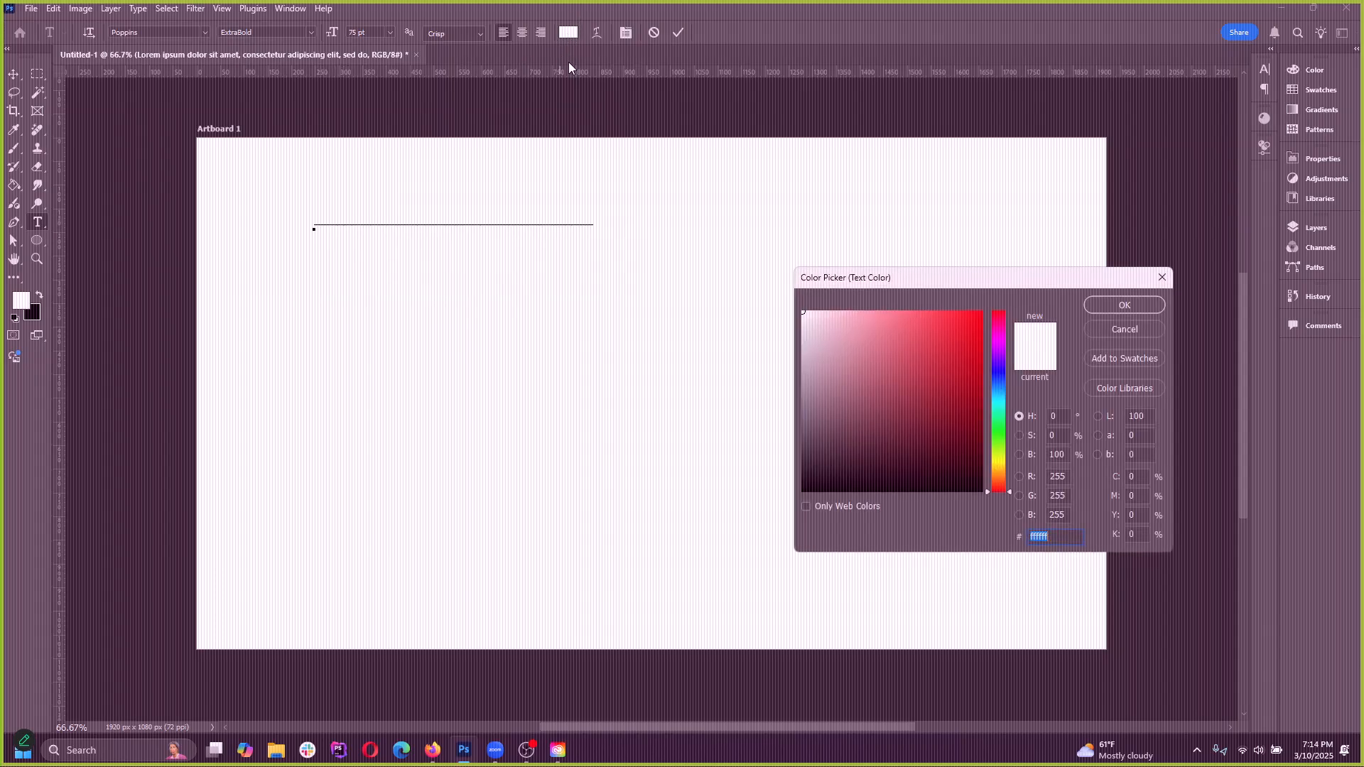
left_click_drag(942, 433, 770, 536)
left_click(1124, 305)
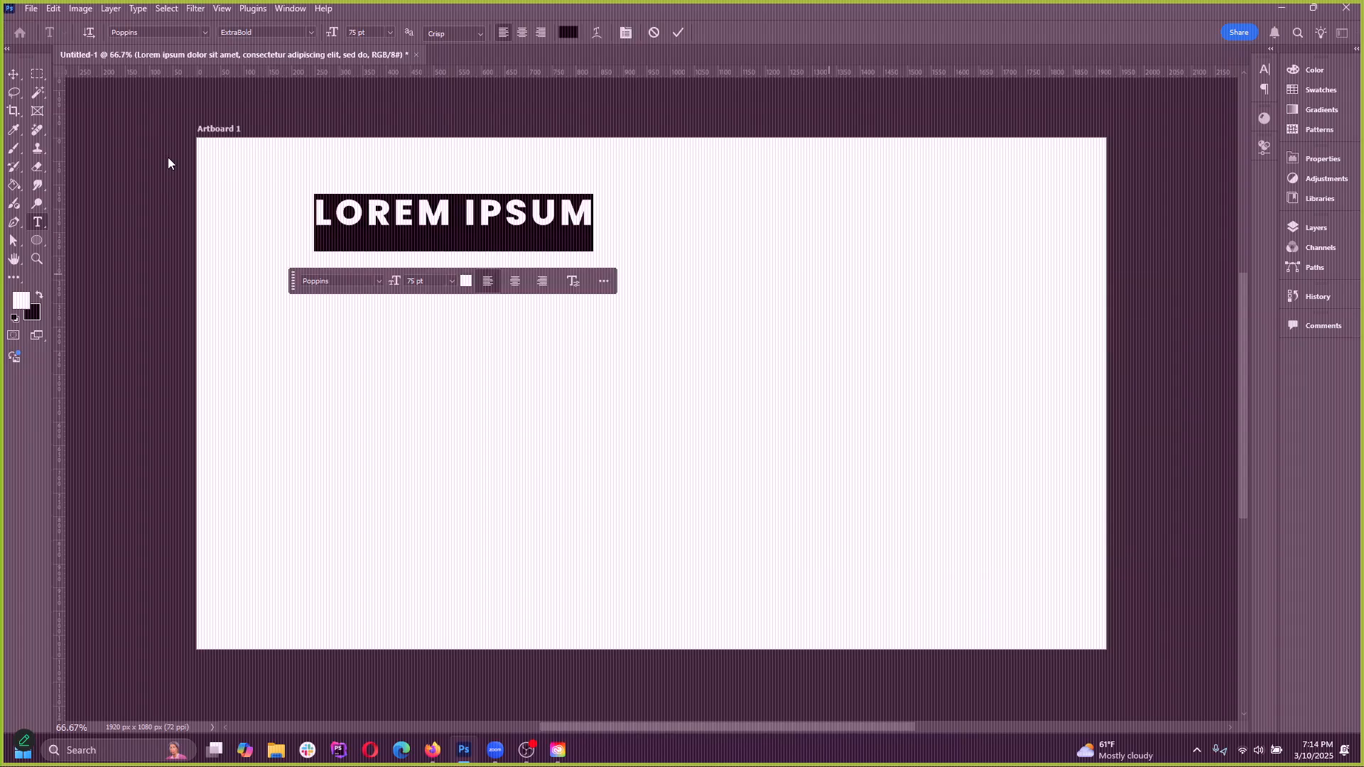
Move the LOREM IPSUM text line to slightly above the centre of the artboard
left_click(13, 74)
left_click_drag(471, 212, 634, 313)
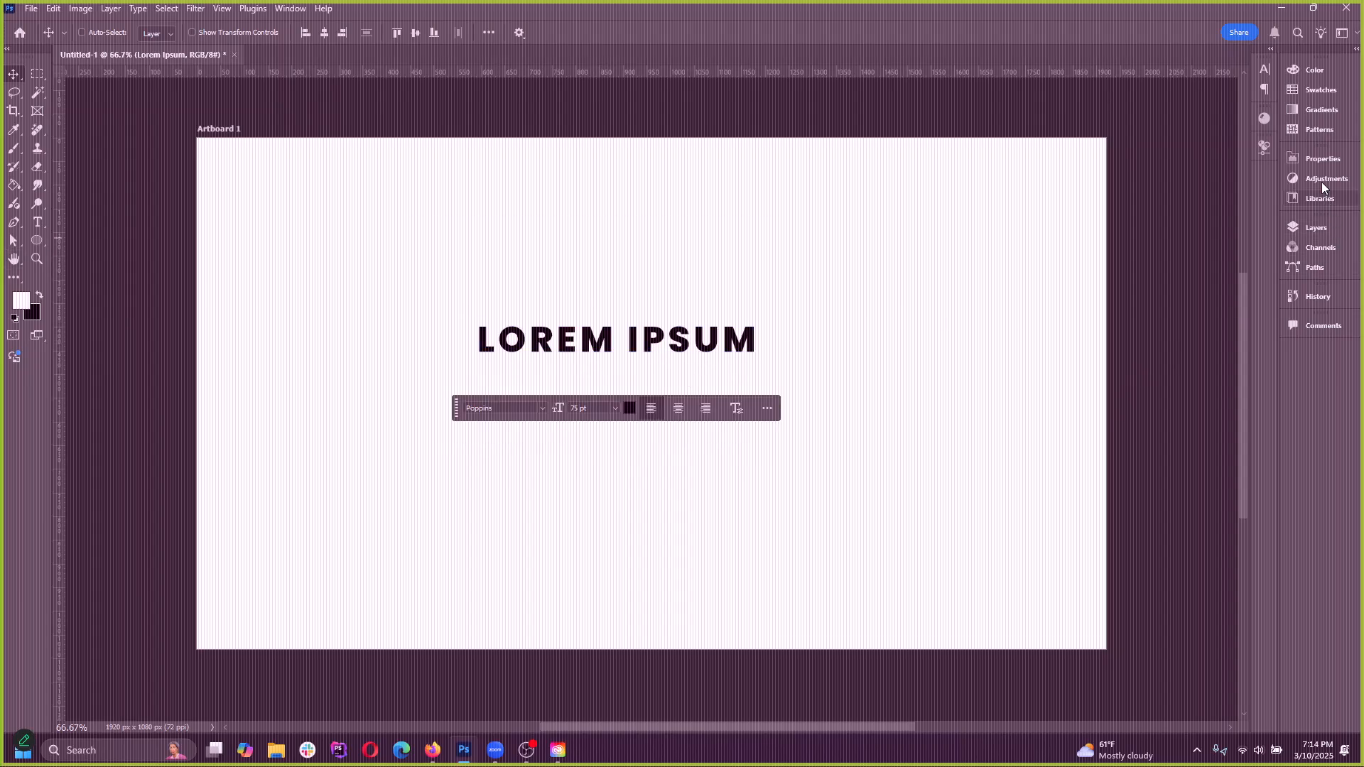
left_click(1264, 71)
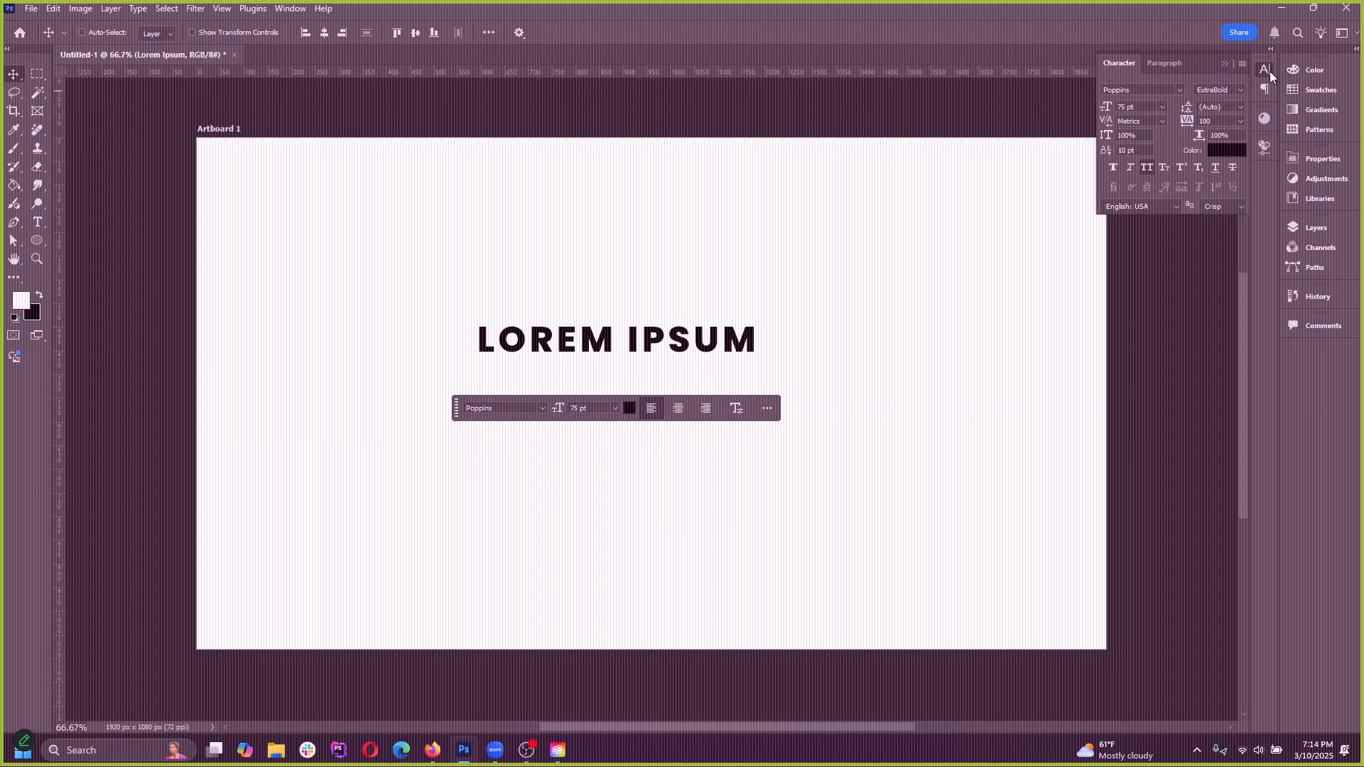
left_click(1264, 71)
mouse_move(574, 349)
left_mouse_down()
mouse_move(604, 348)
mouse_move(574, 338)
left_mouse_up()
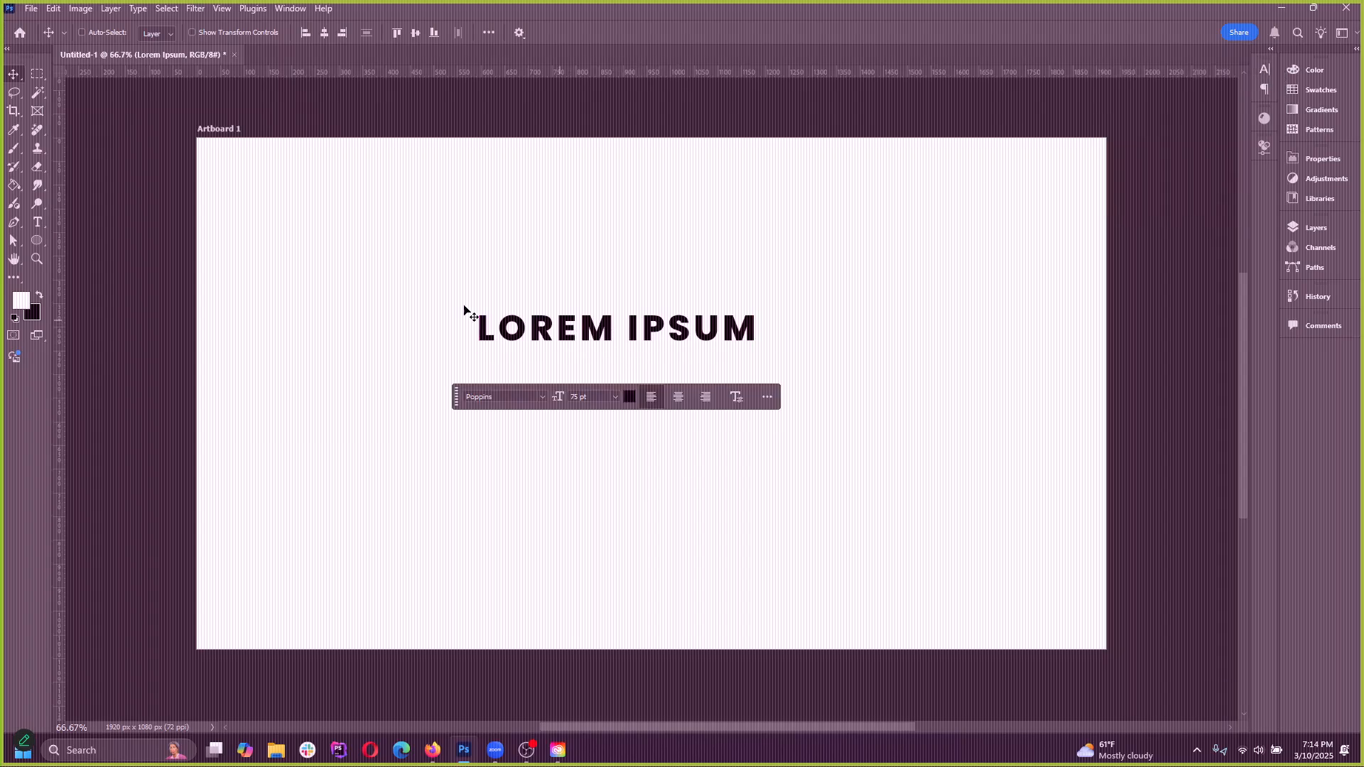
Enter the LOREM IPSUM line with the Type tool and demonstrate selecting and deselecting all of its text
left_click(38, 225)
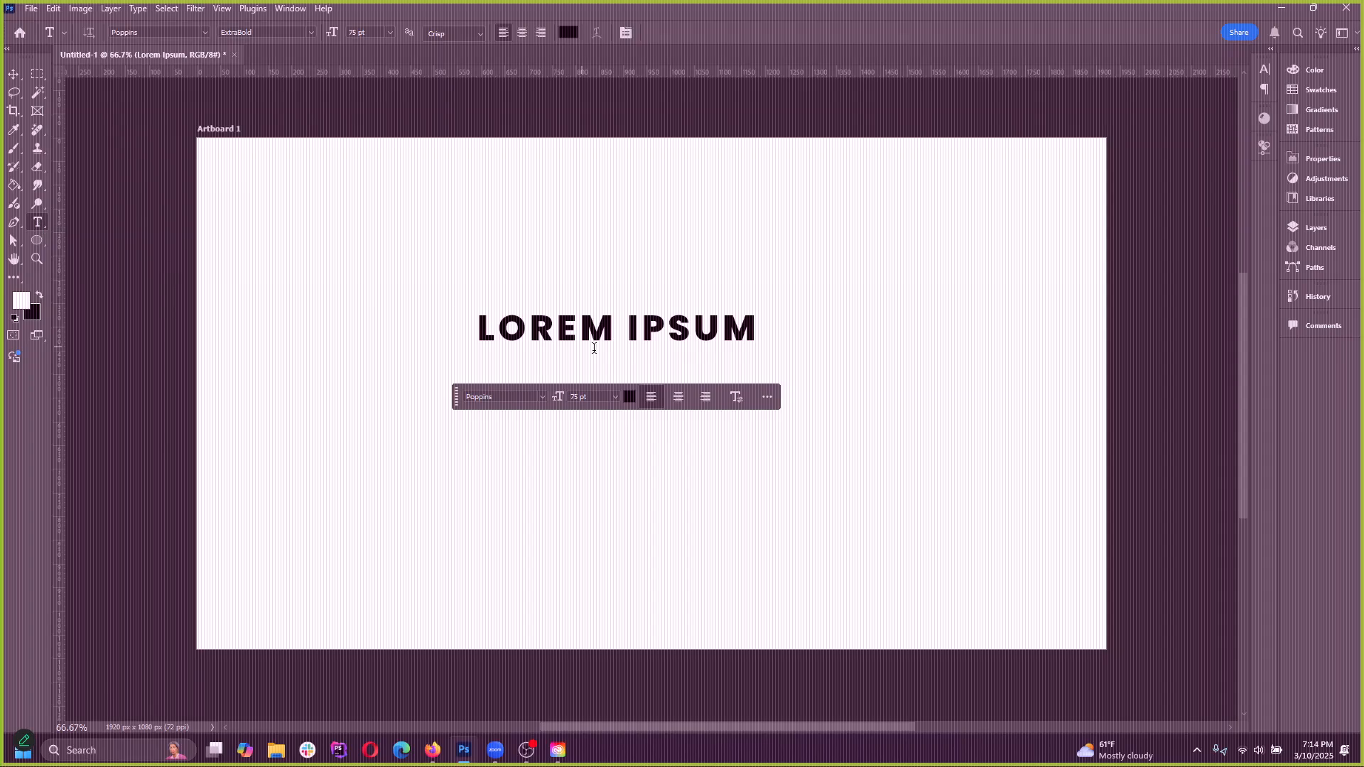
left_click(605, 328)
key("ctrl+a")
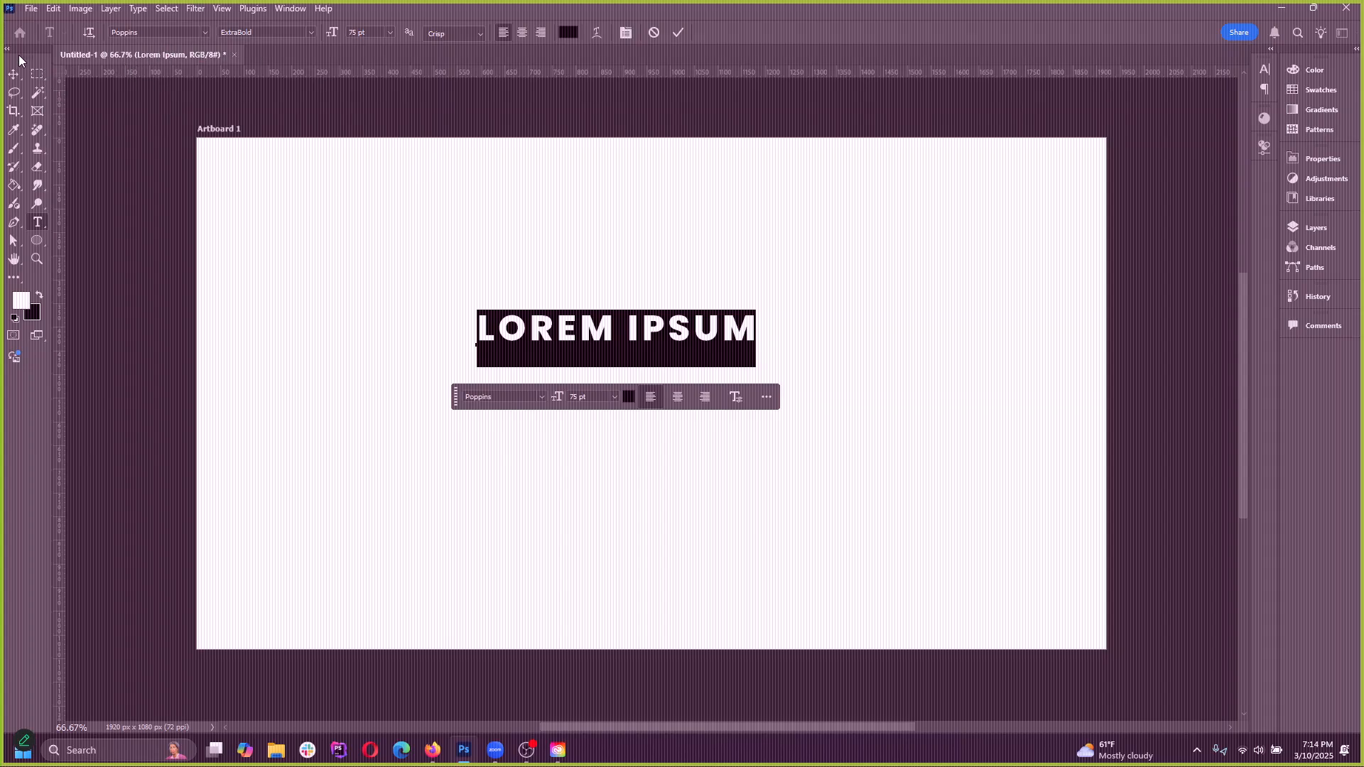
left_click(581, 321)
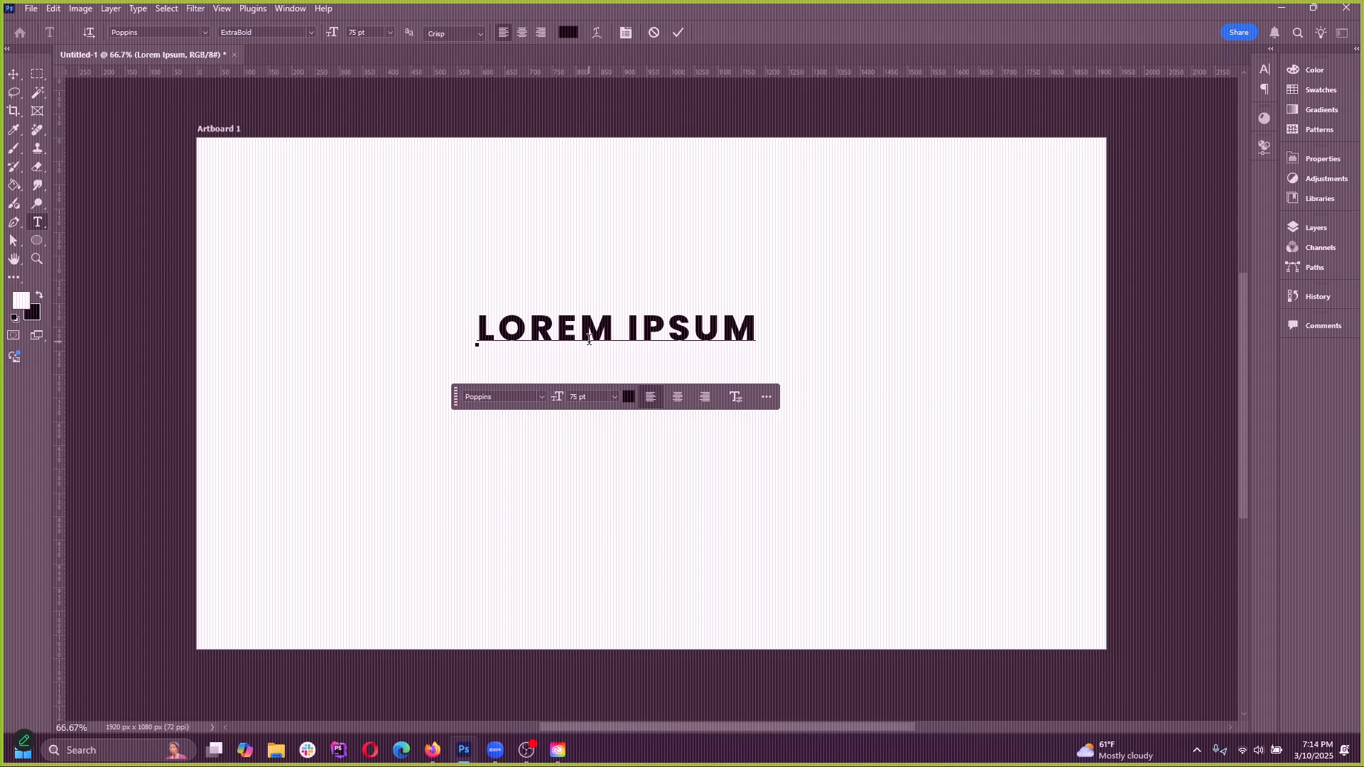
left_click(504, 320)
key("ctrl+a")
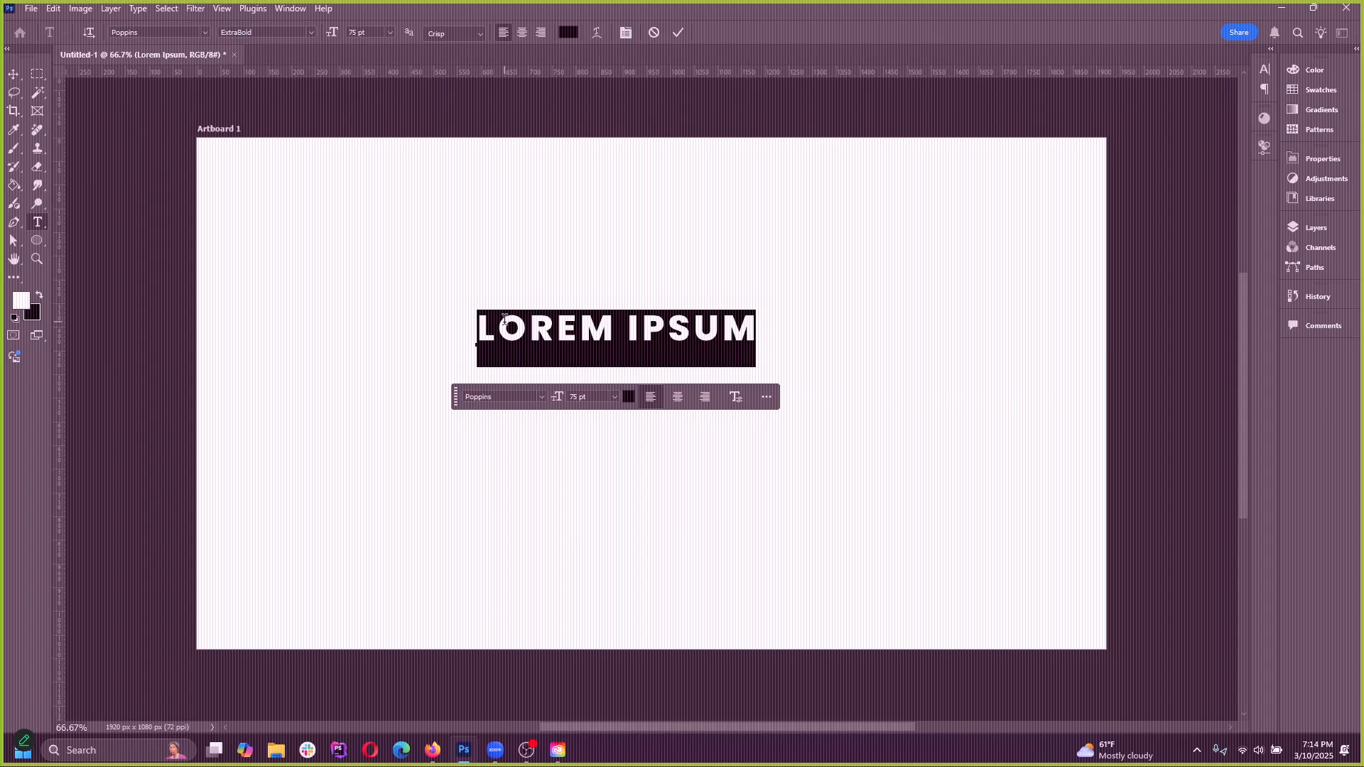
left_click(573, 320)
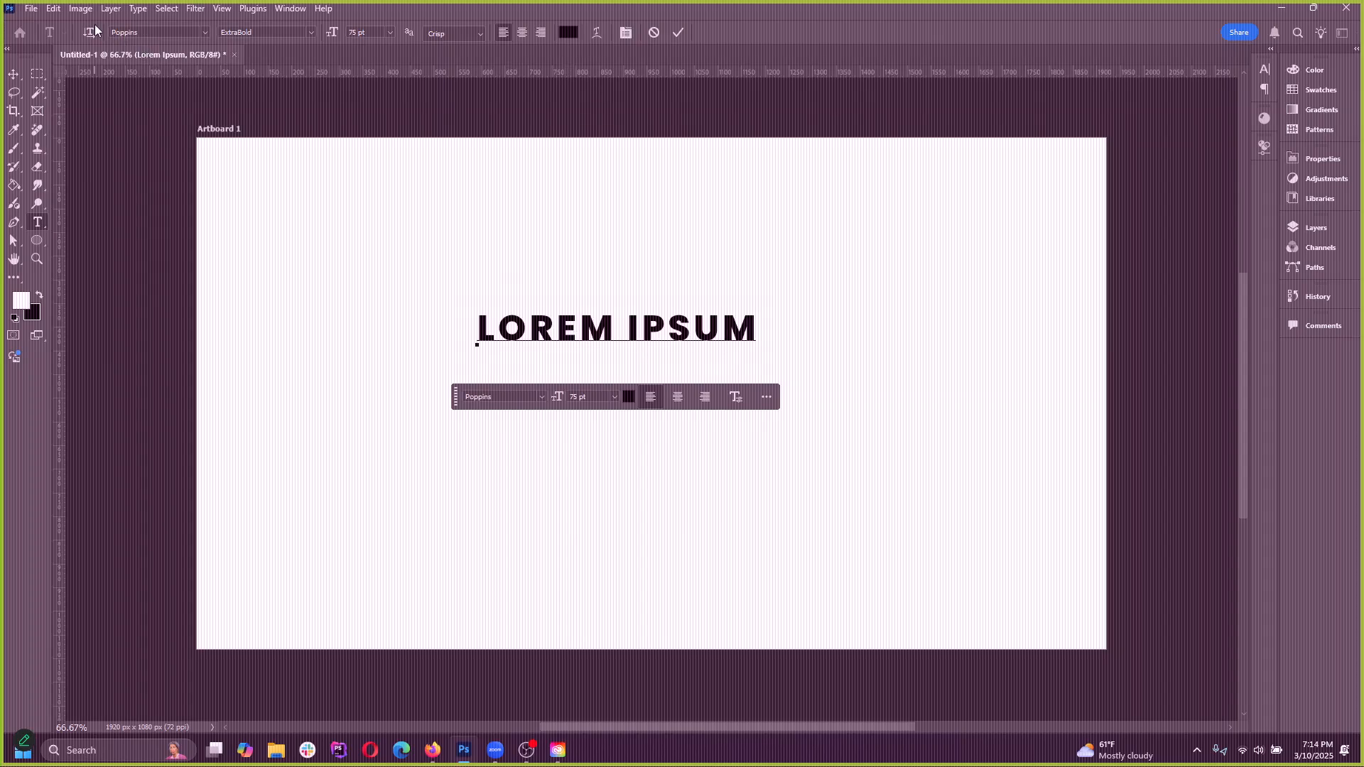
Look at the font list and the text color picker for the LOREM IPSUM line, keeping its current formatting
left_click(206, 32)
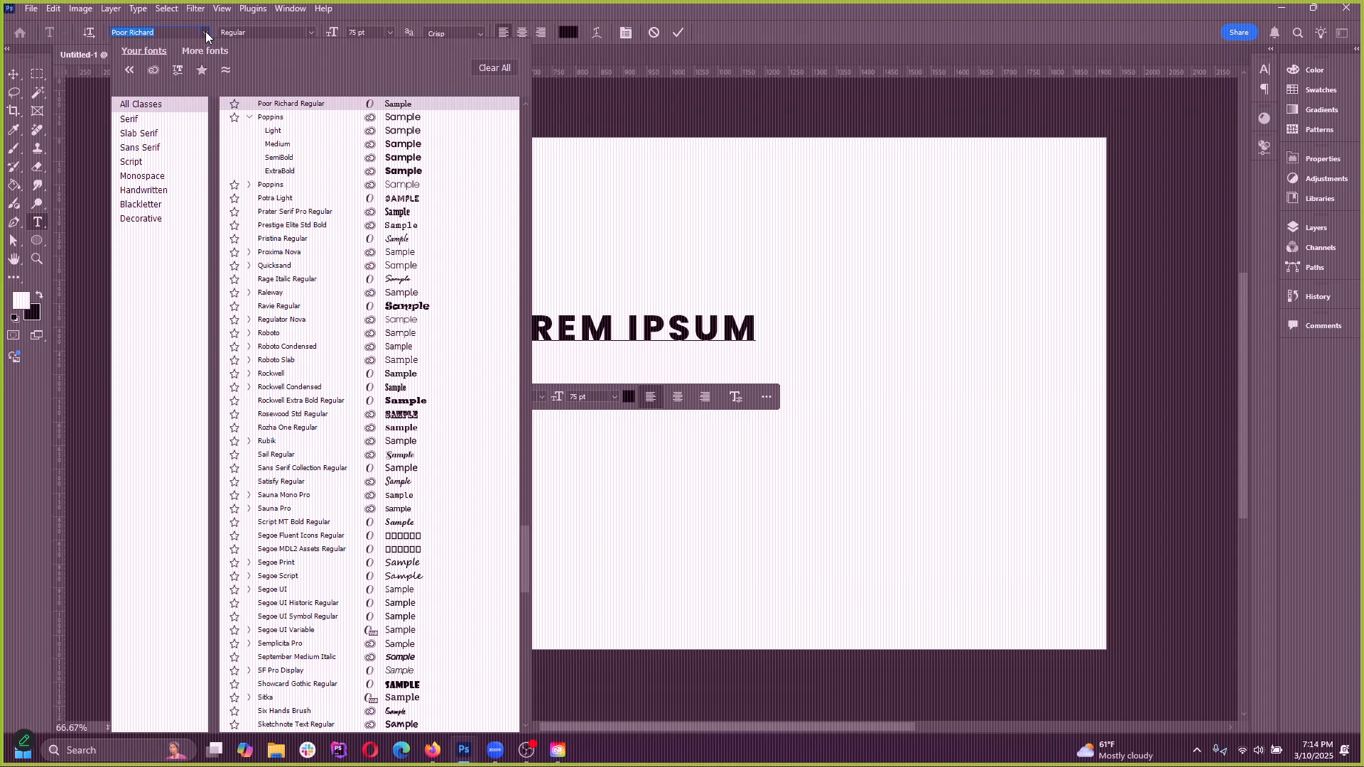
left_click(206, 31)
key("ctrl+a")
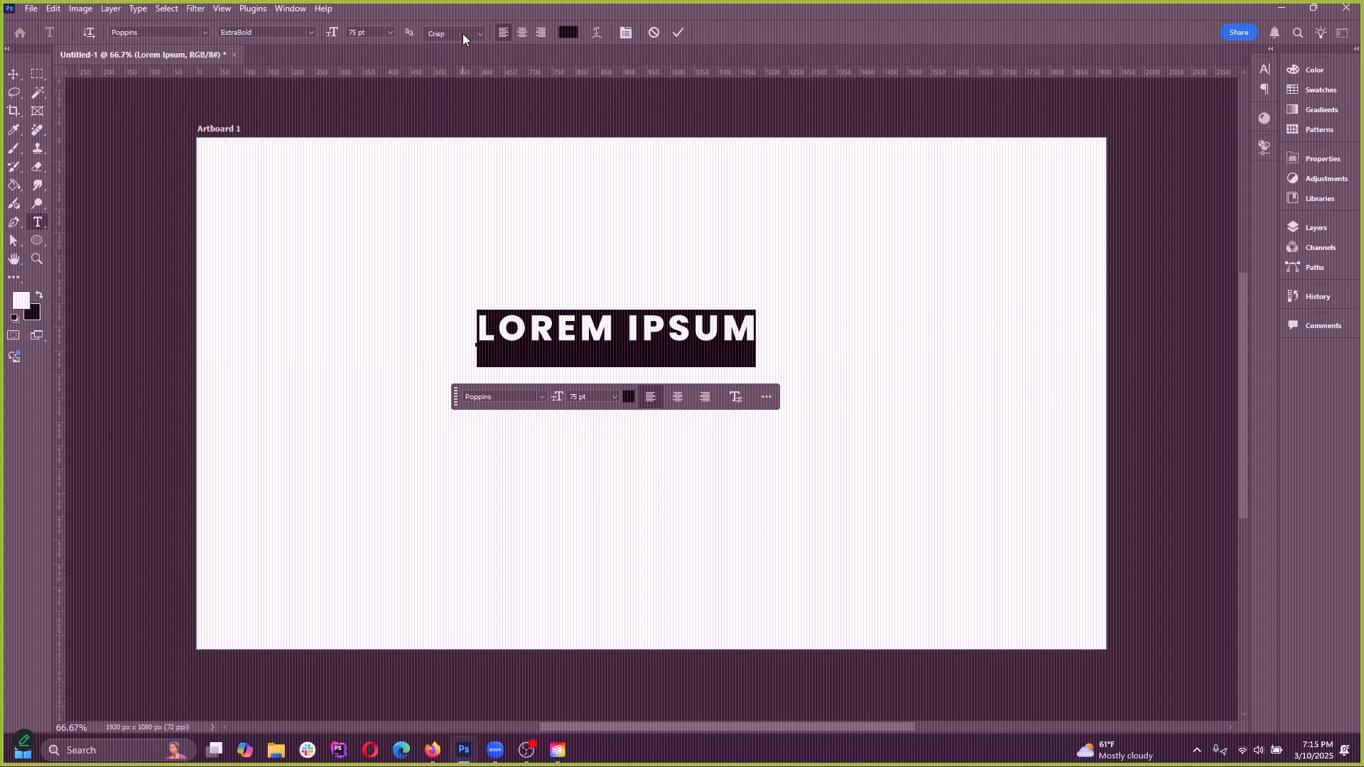
left_click(541, 323)
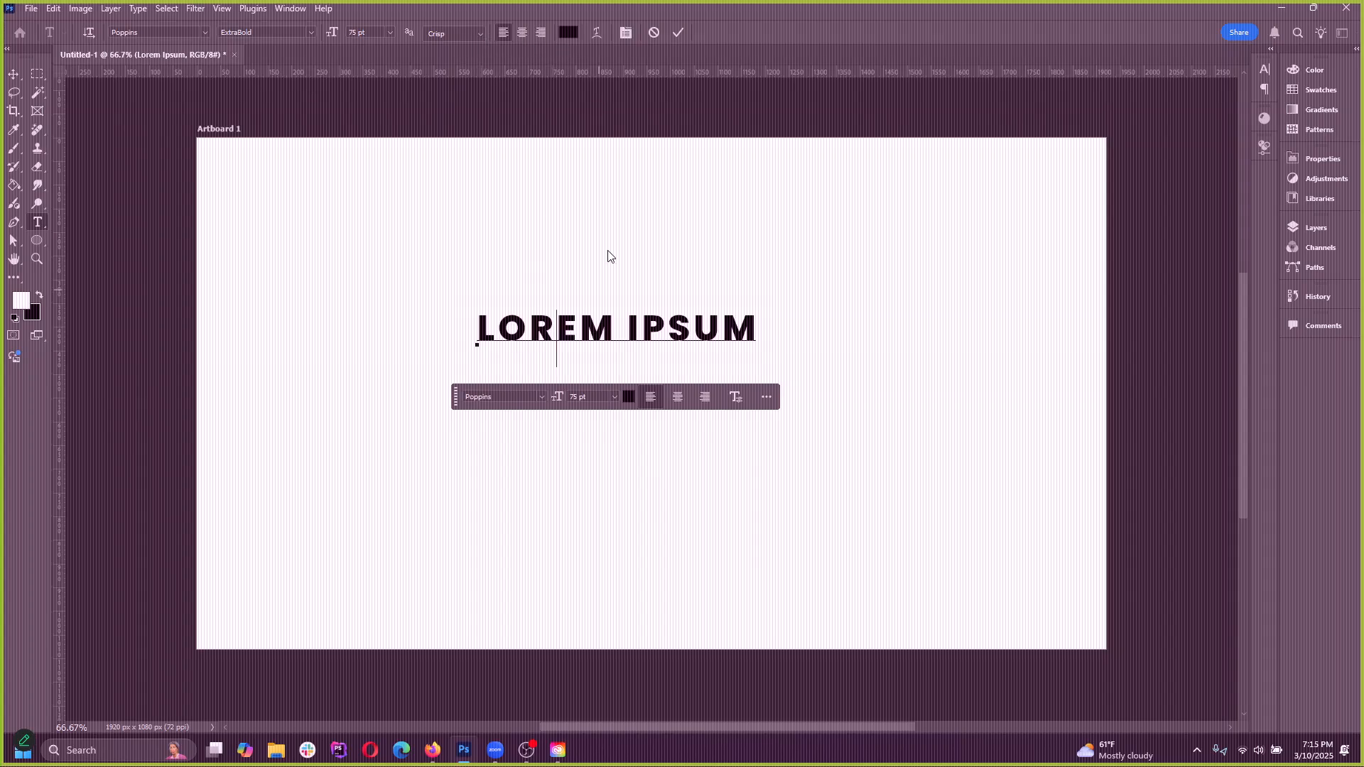
left_click(566, 32)
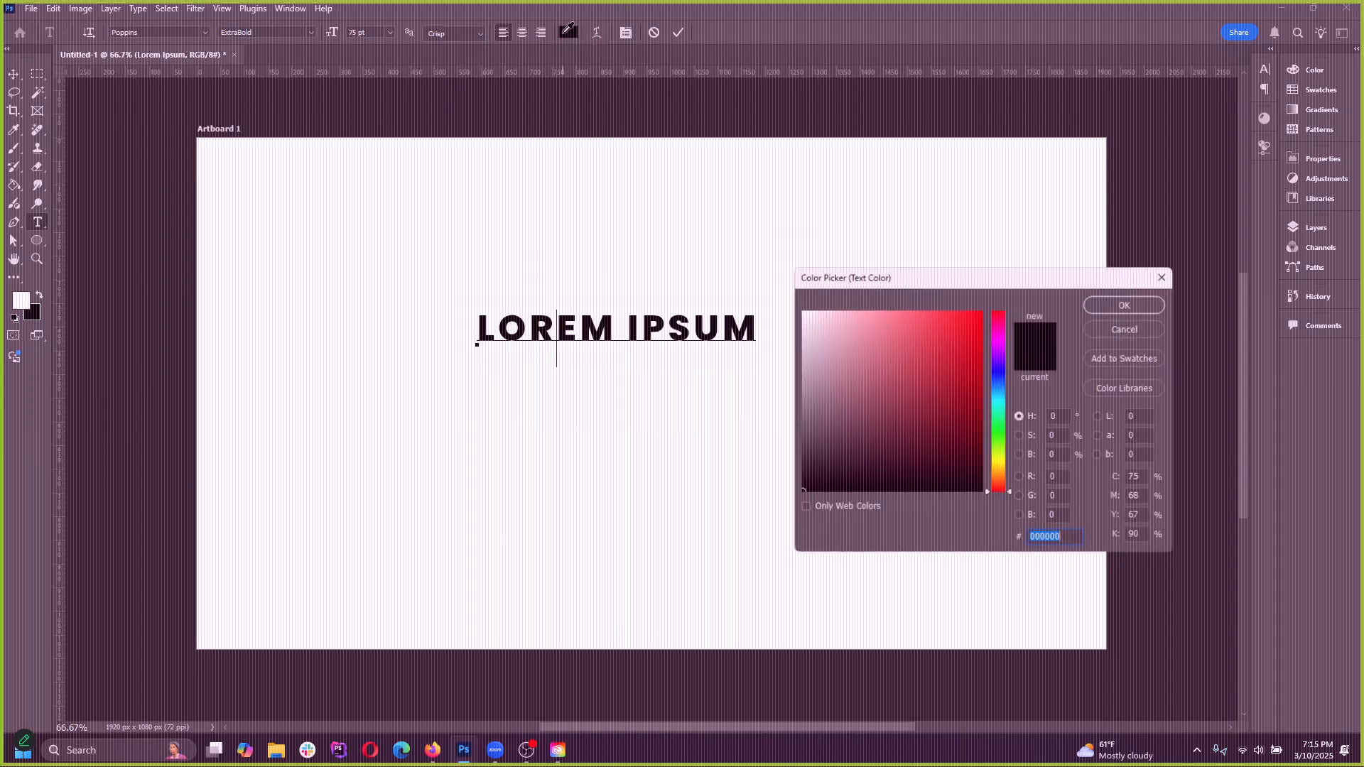
left_click(1120, 336)
Demonstrate selecting only the word LOREM, finishing with the whole LOREM IPSUM line selected
triple_click(600, 327)
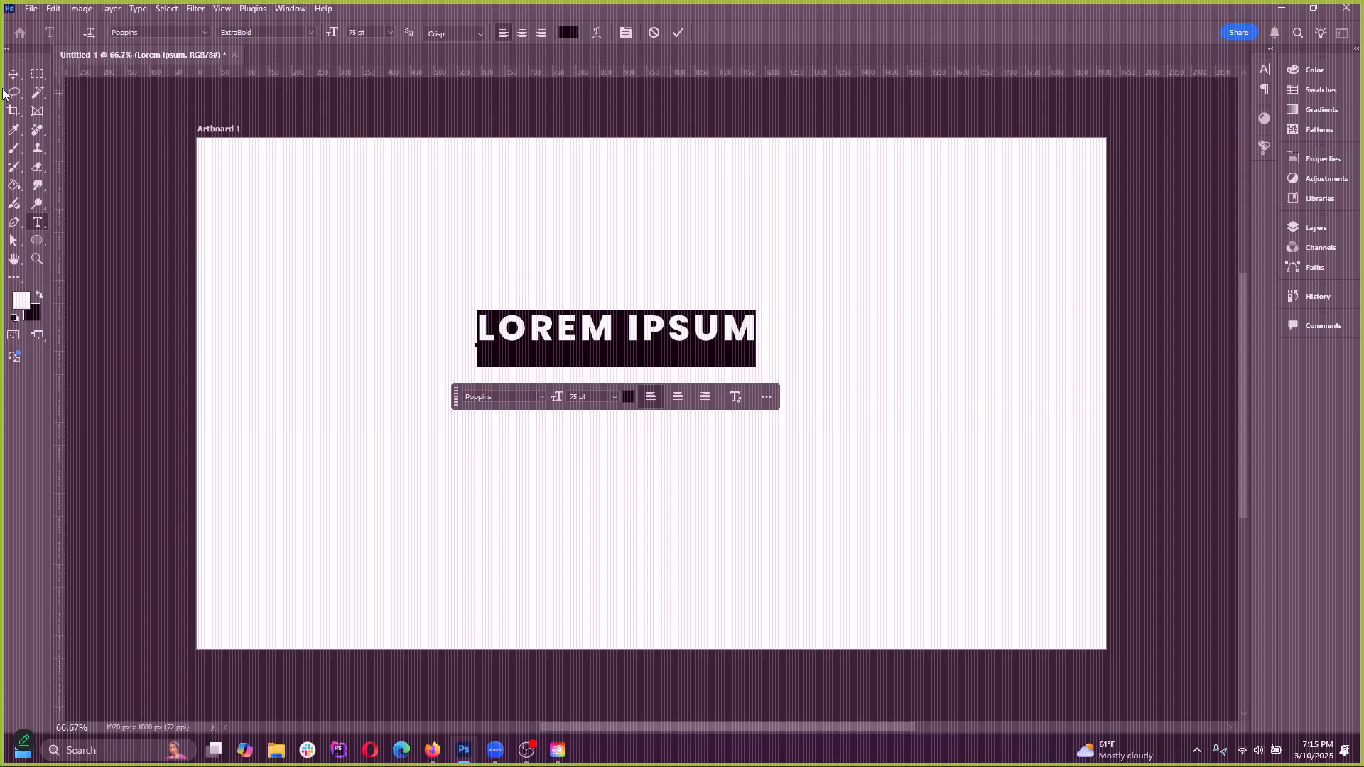
double_click(577, 328)
double_click(577, 328)
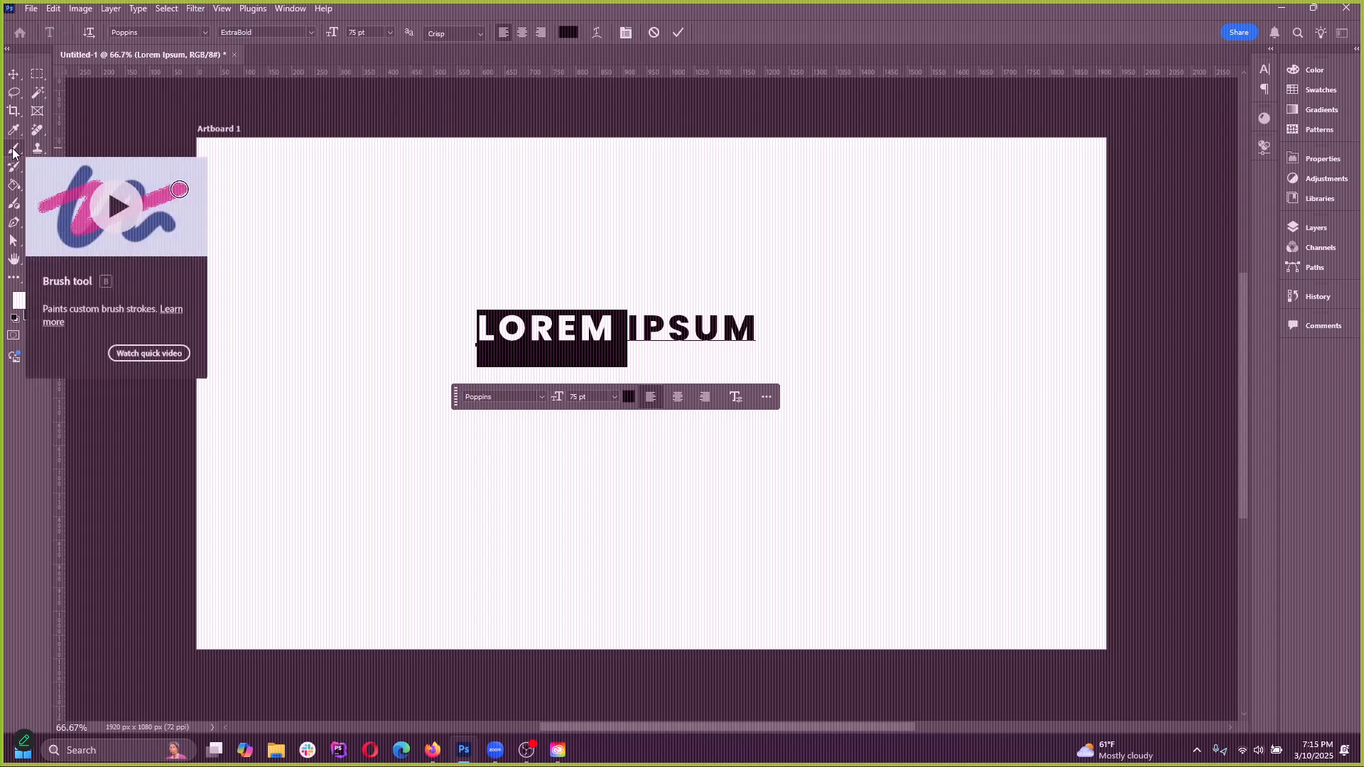
triple_click(556, 325)
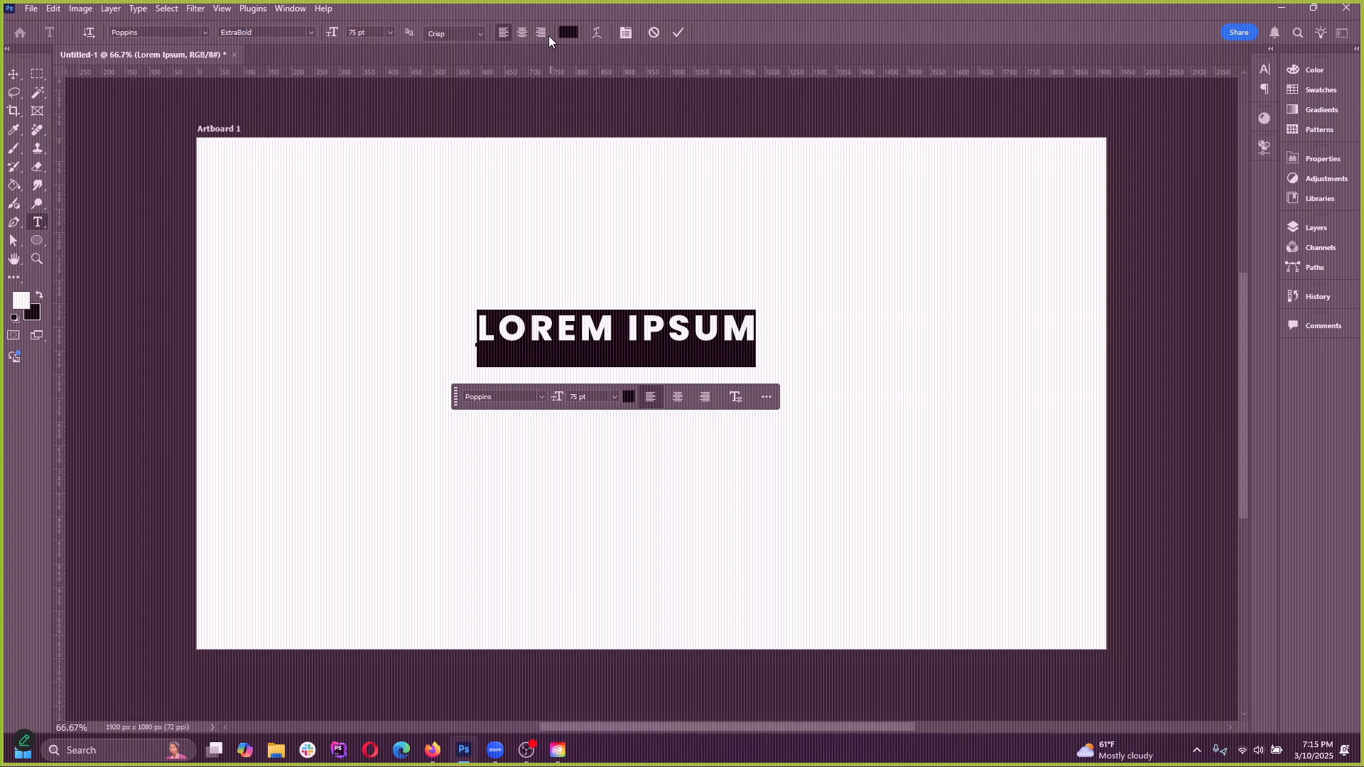
Show and hide the Character and Paragraph panels repeatedly to demonstrate the different ways of toggling them
left_click(627, 34)
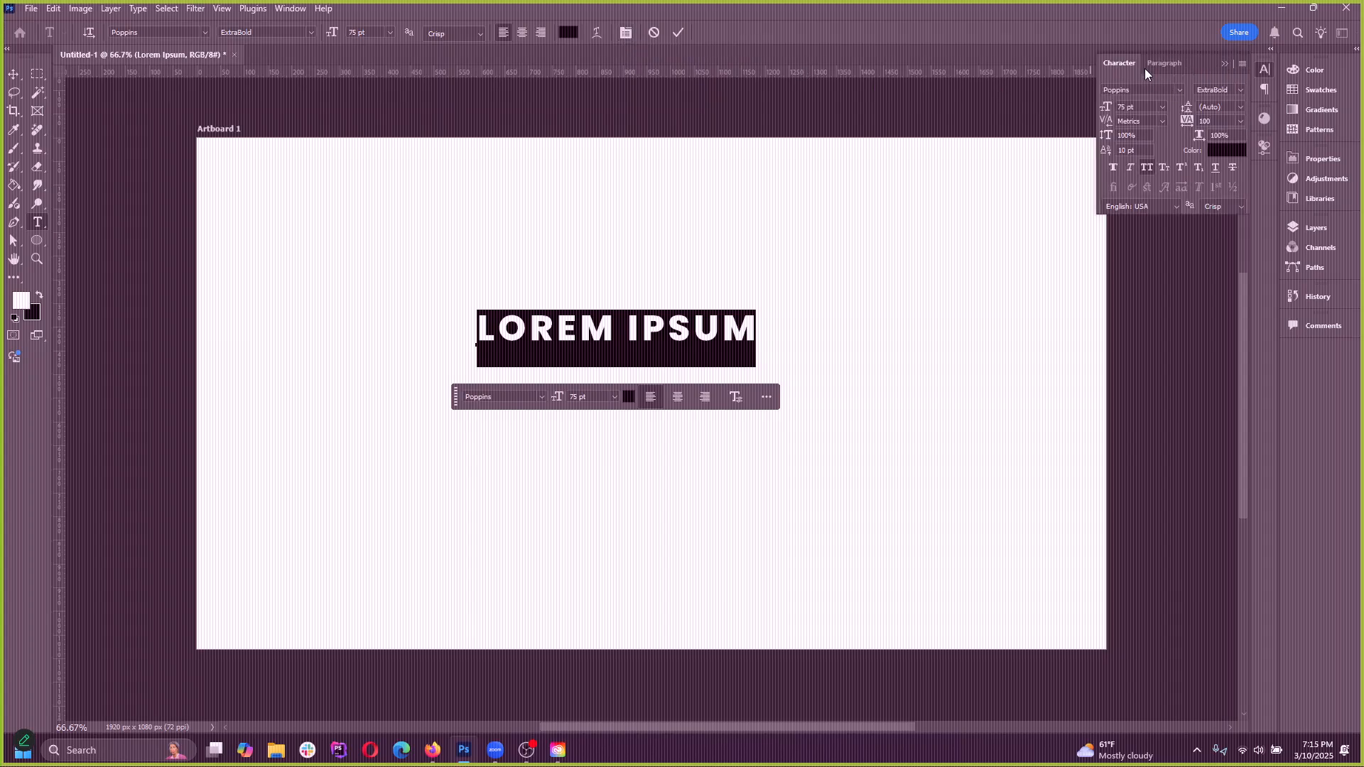
left_click(632, 34)
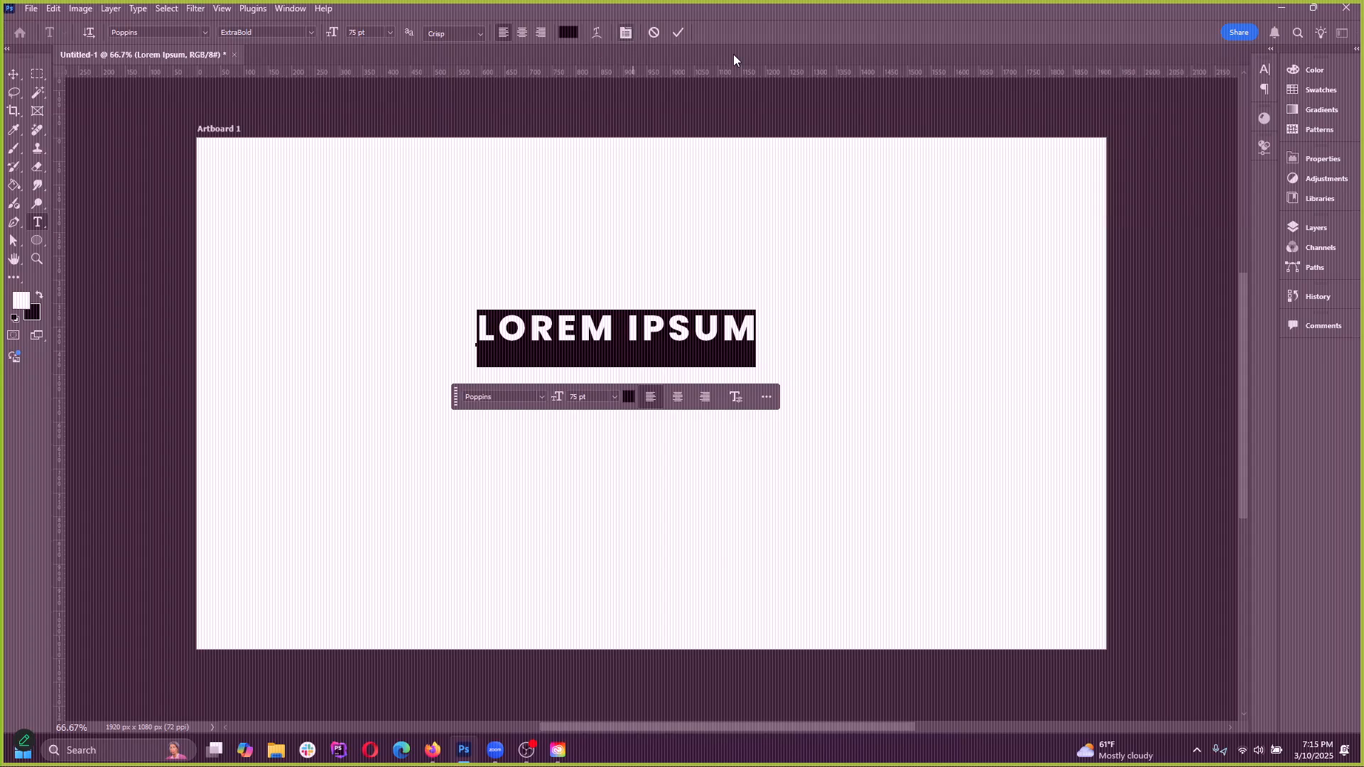
left_click(1263, 70)
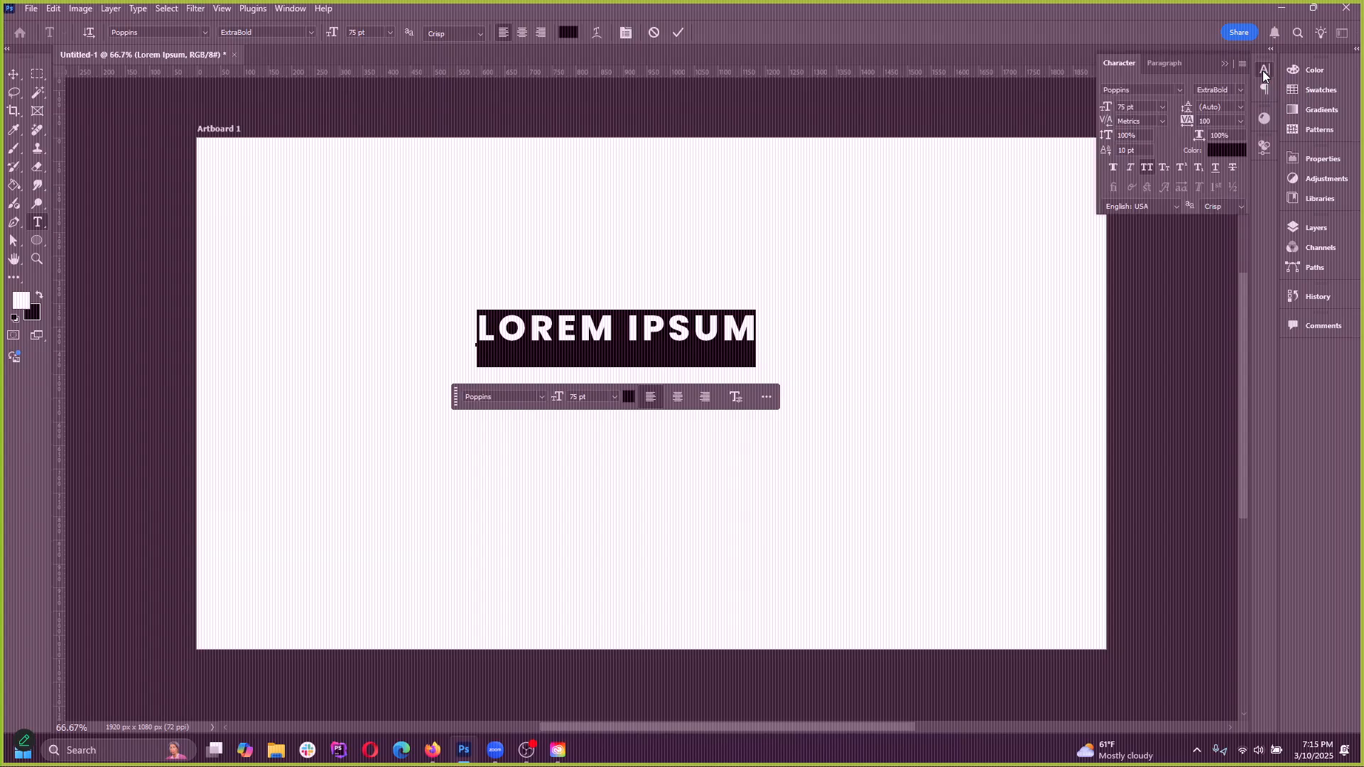
left_click(1263, 71)
left_click(1263, 91)
left_click(1264, 91)
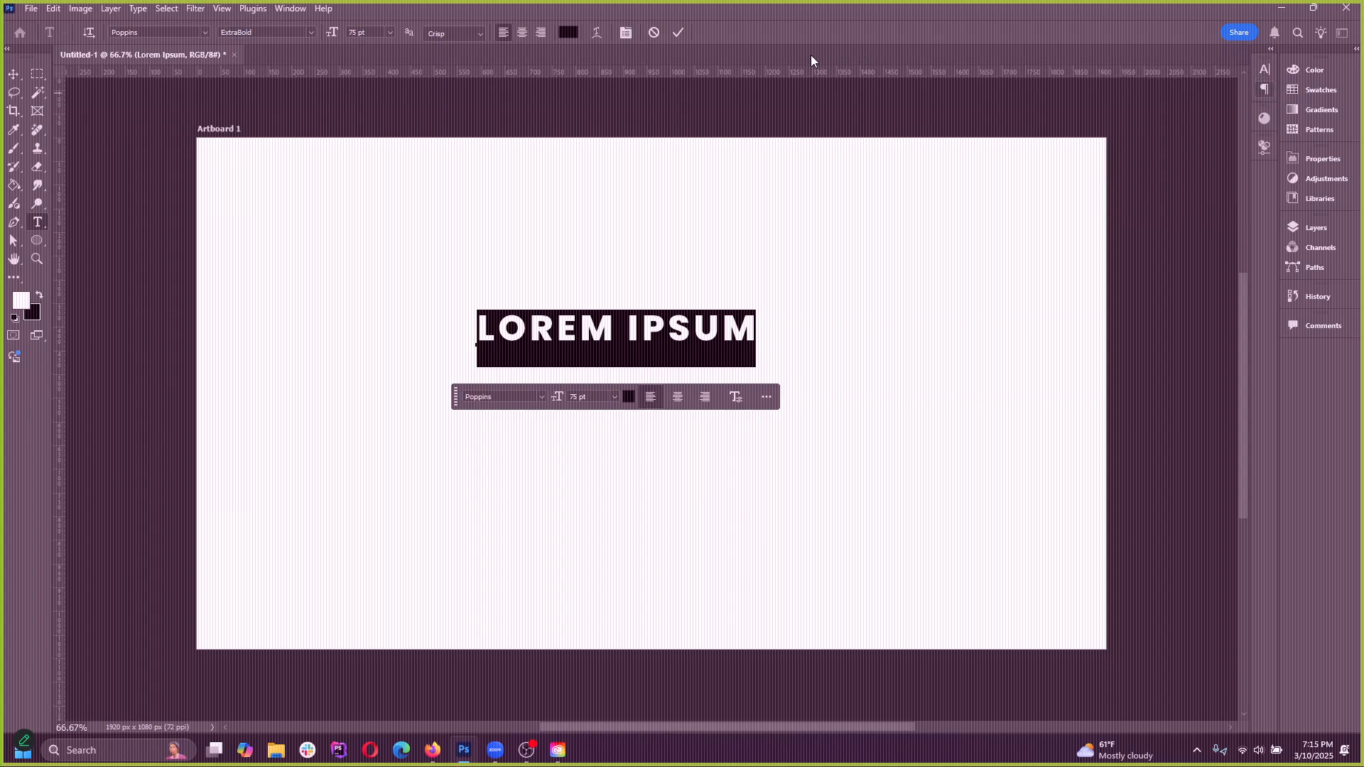
left_click(623, 33)
left_click(624, 34)
left_click(1261, 67)
left_click(1265, 71)
left_click(1265, 73)
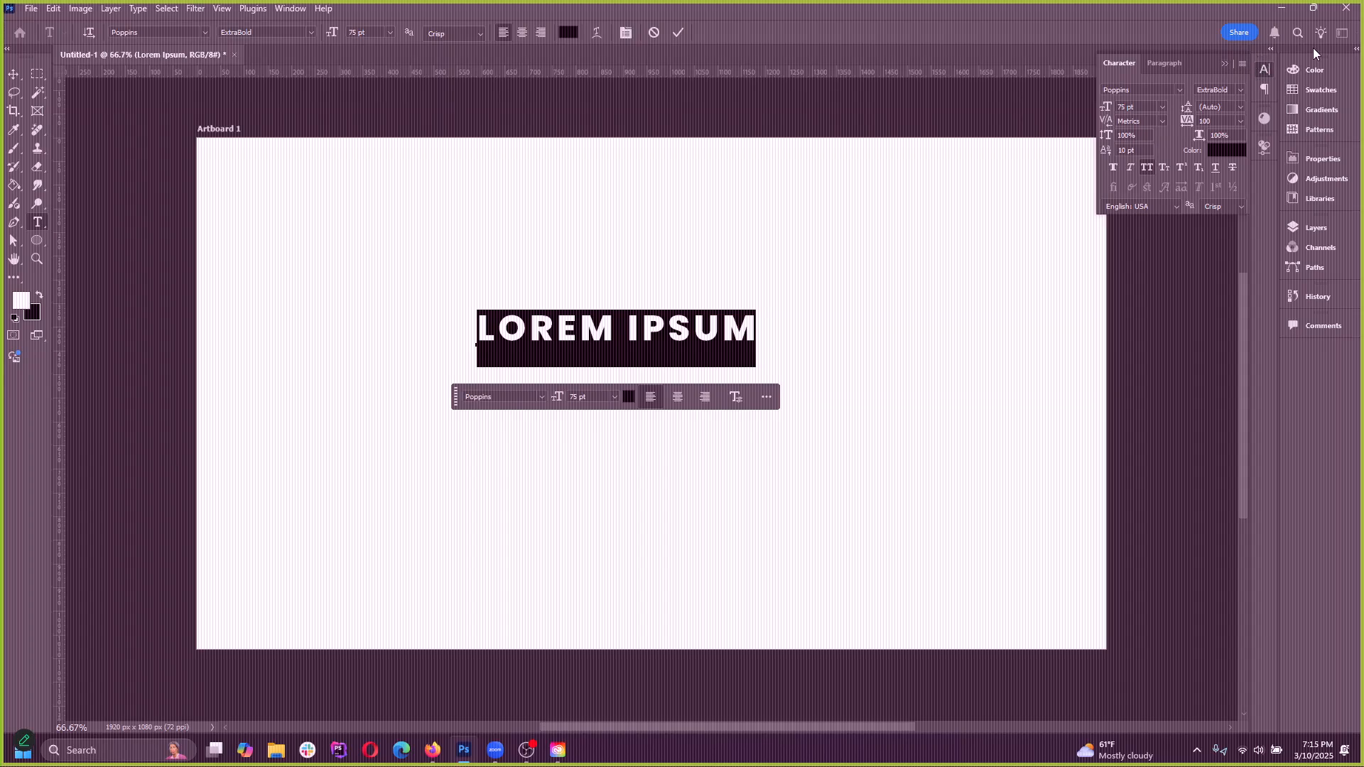
Close the Character and Paragraph panel group and restore it to the panel dock
left_click(1225, 64)
left_click(1256, 78)
left_click(1243, 66)
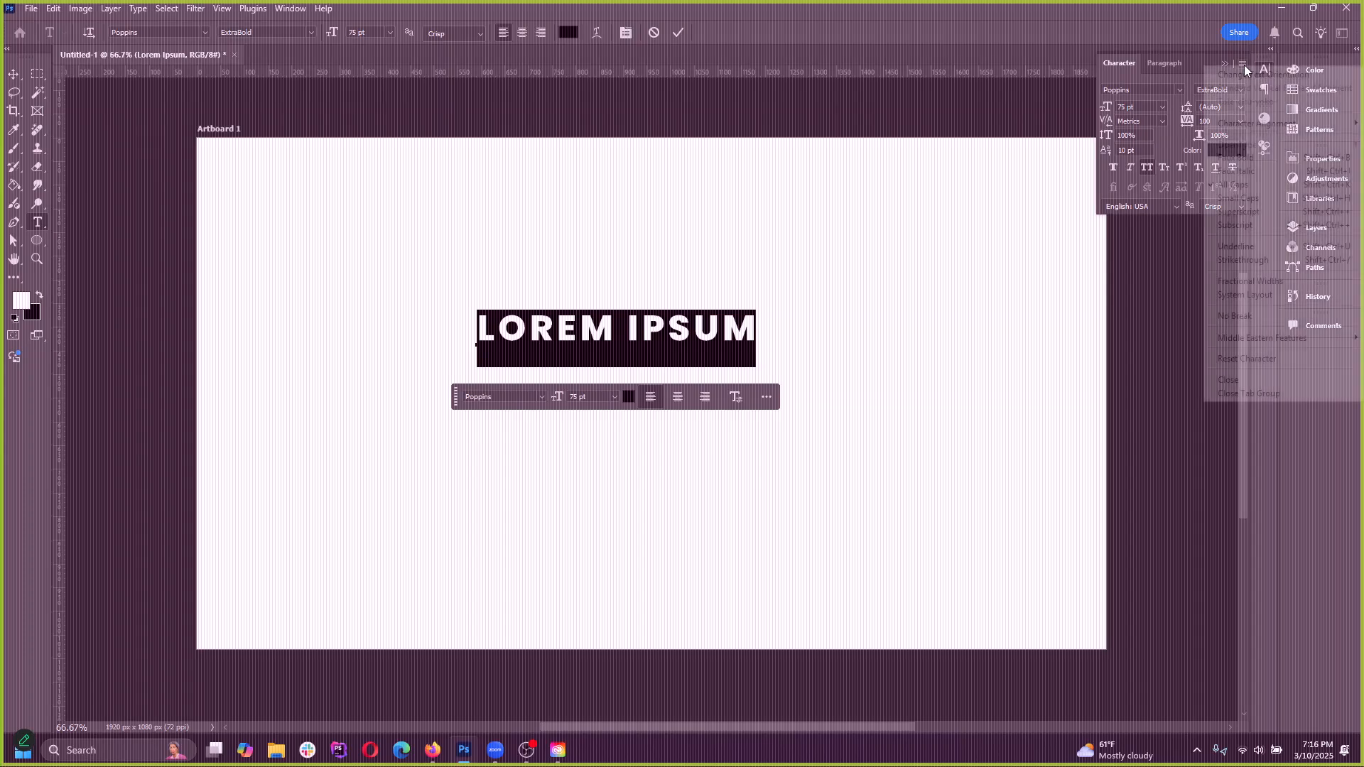
left_click(1252, 393)
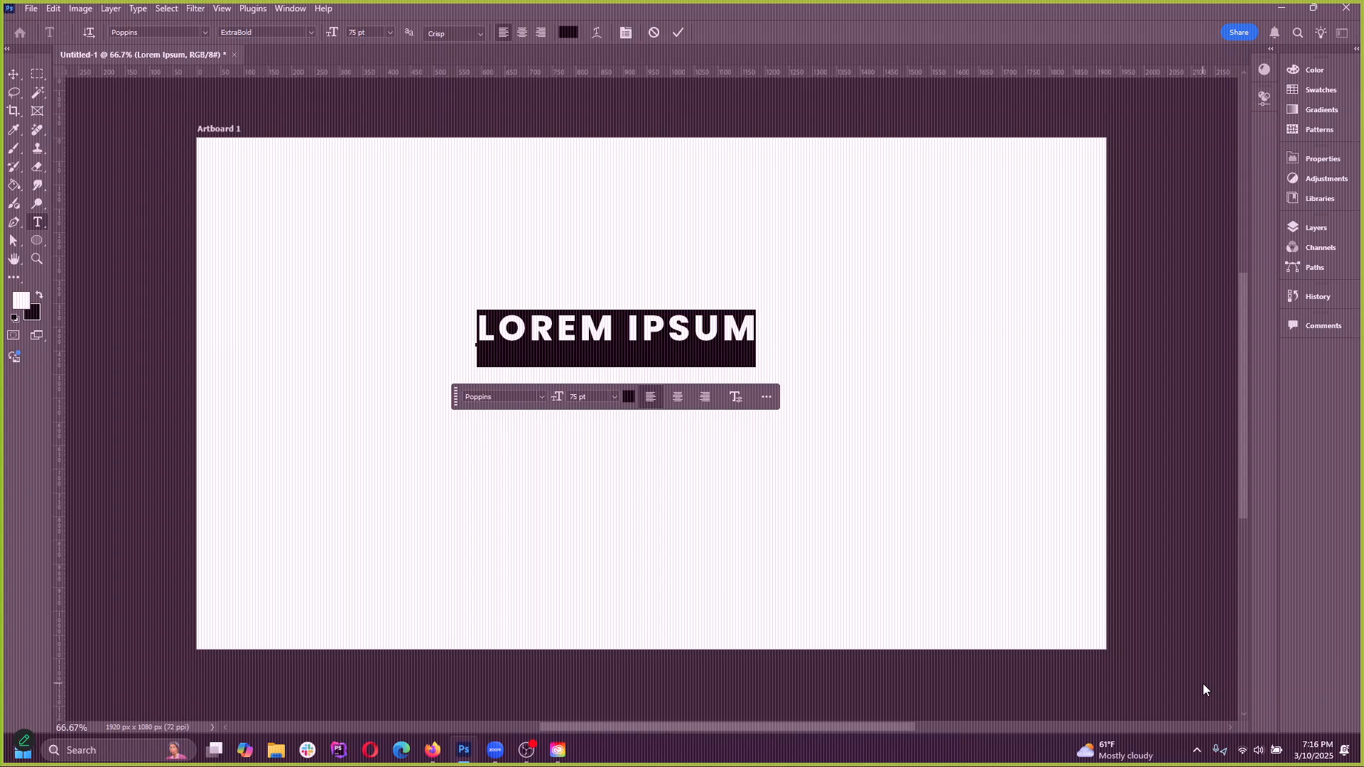
left_click(625, 34)
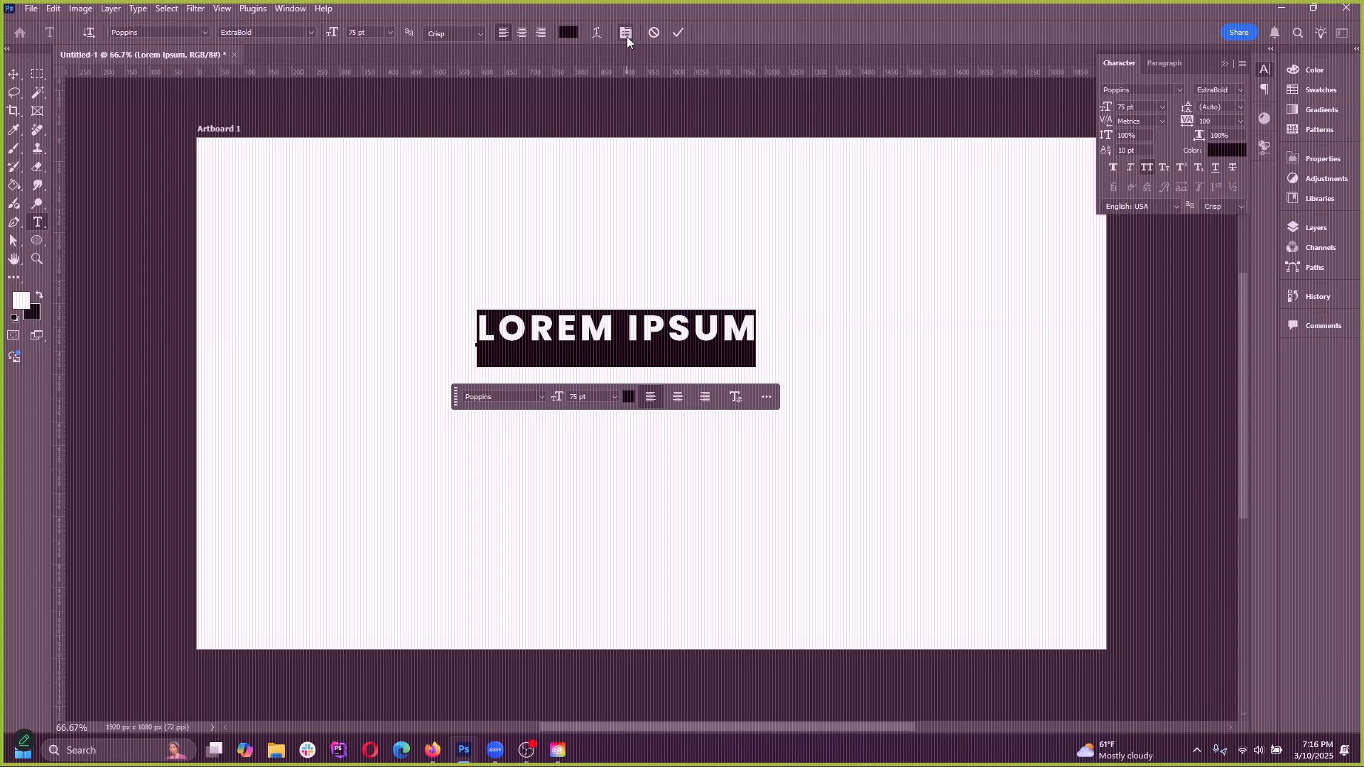
left_click(626, 36)
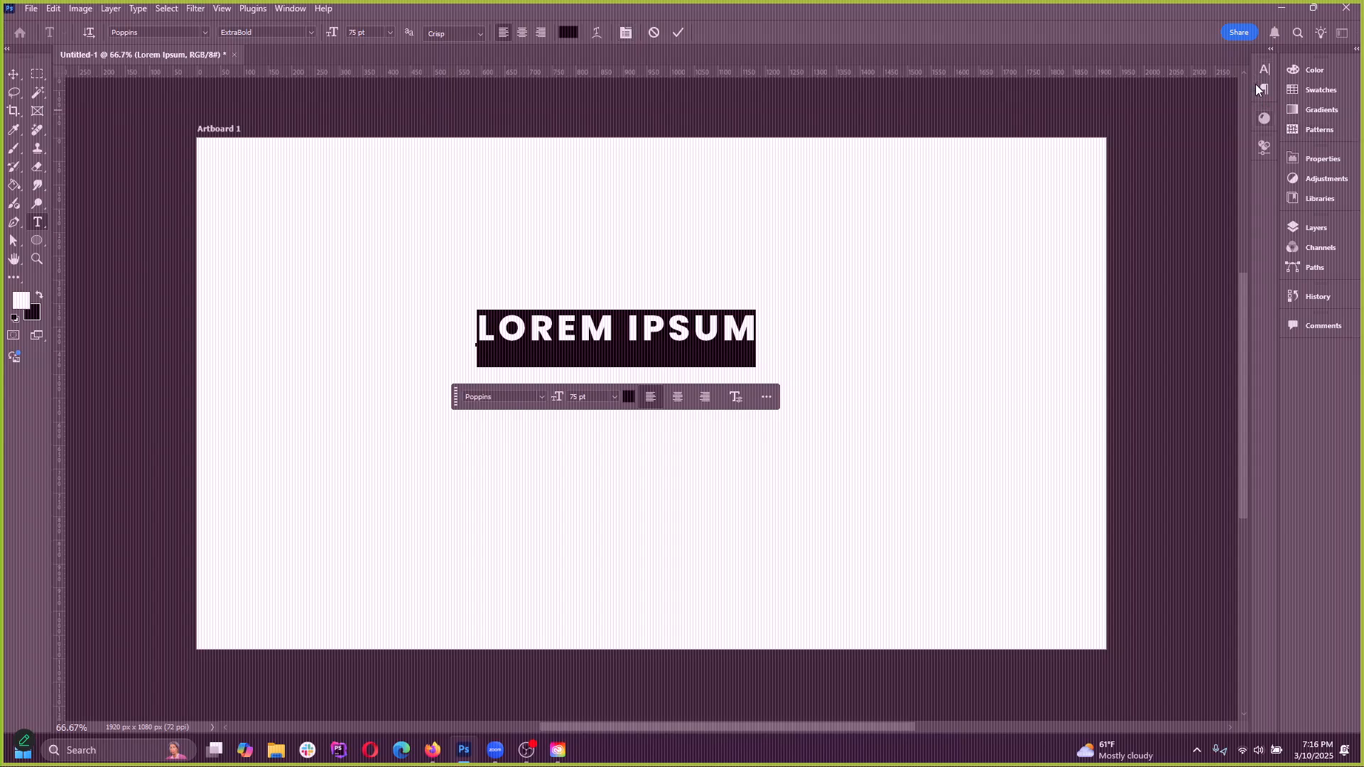
Display the Character panel and switch to the Paragraph panel for the selected LOREM IPSUM text
left_click(281, 10)
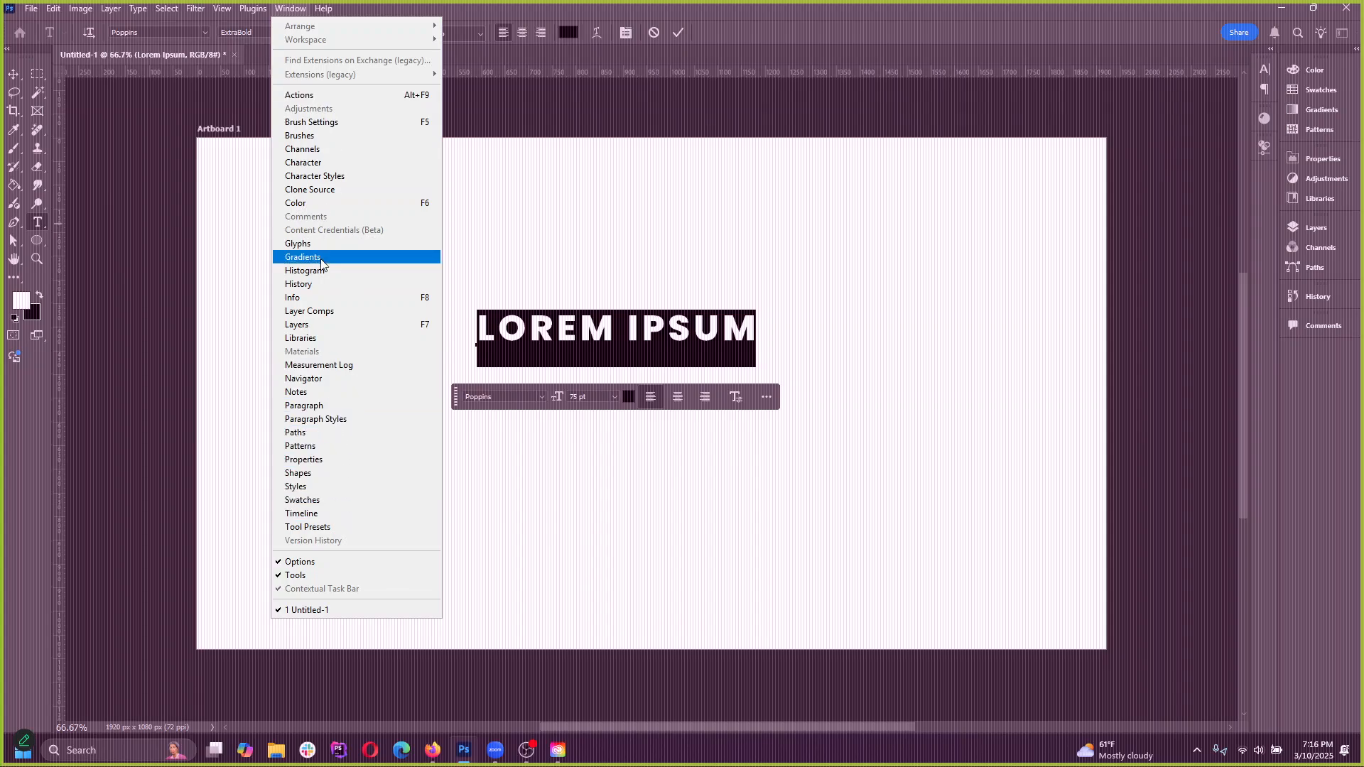
left_click(327, 166)
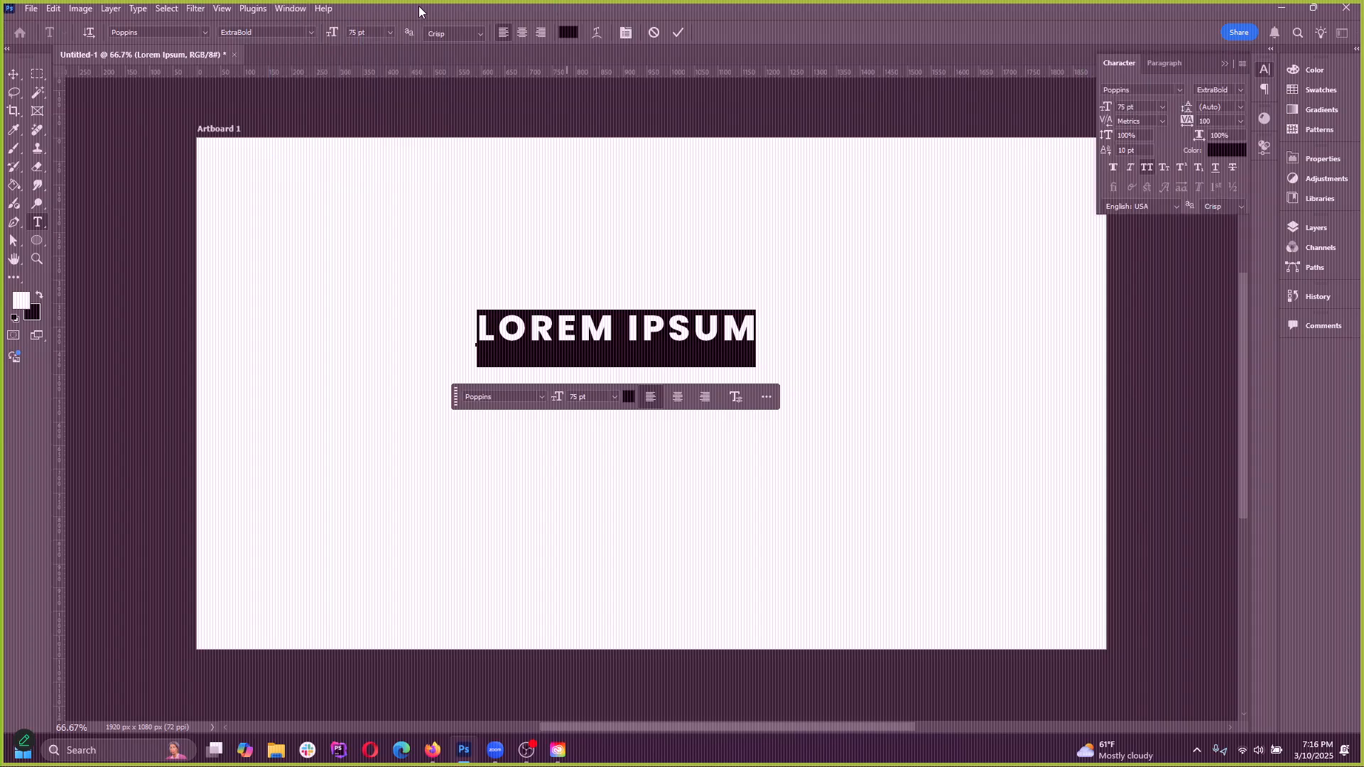
left_click(291, 8)
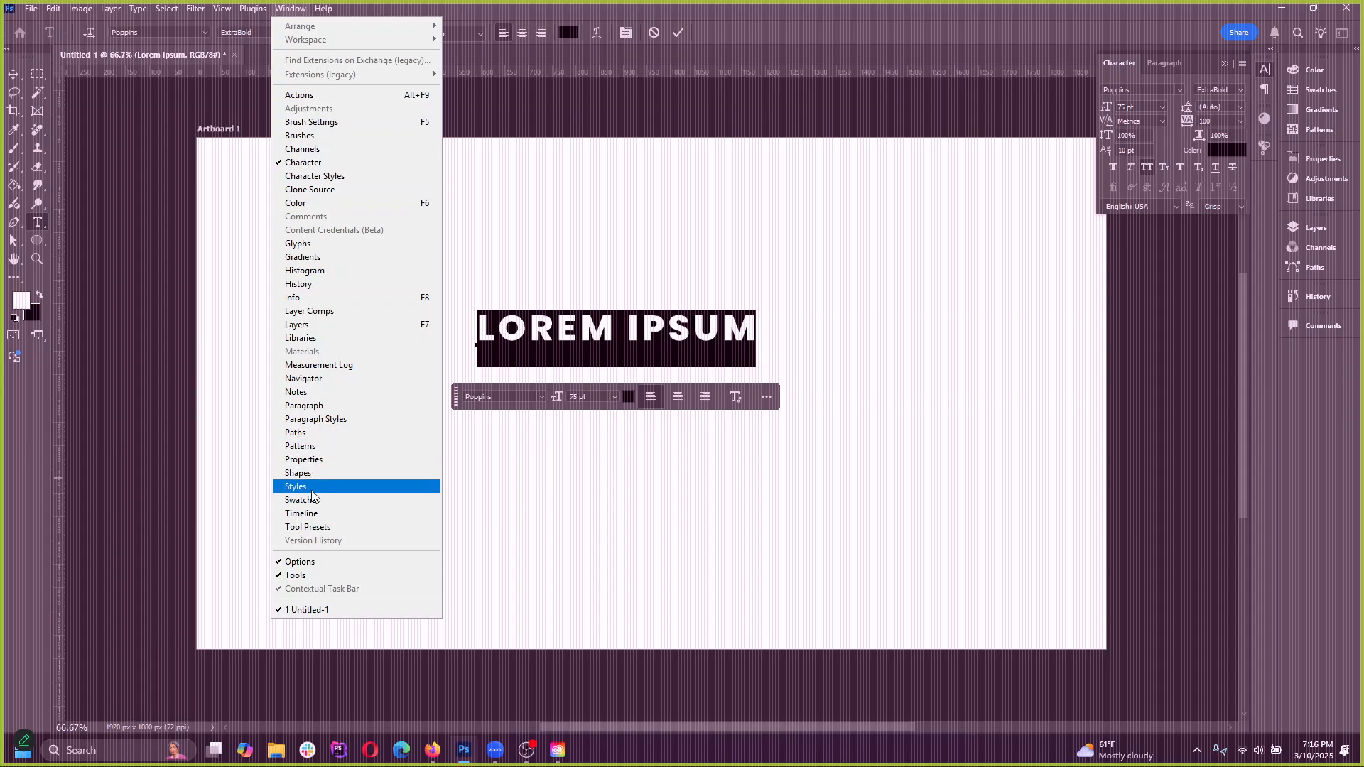
left_click(319, 405)
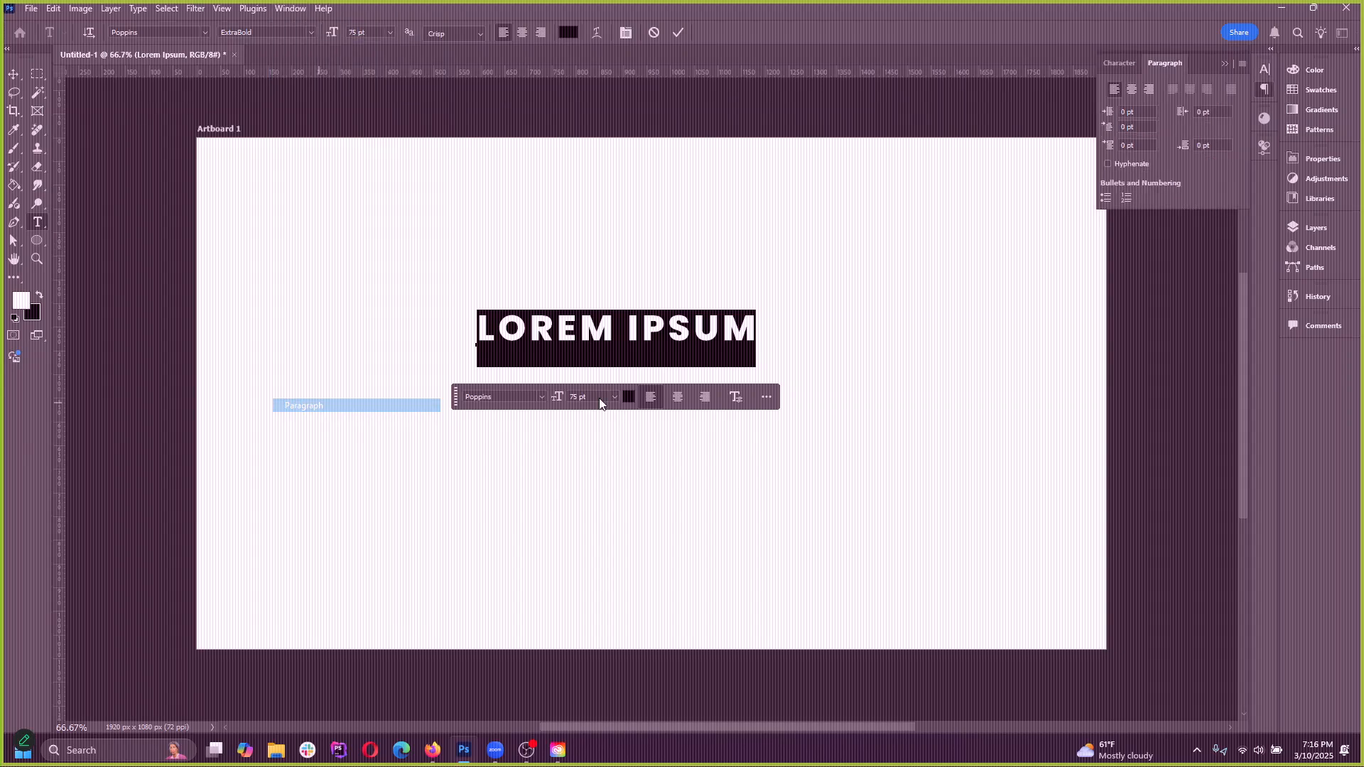
Merge the Character/Paragraph, Materials and Parametric Properties panel groups into the main panel column and widen that column
left_click(1225, 65)
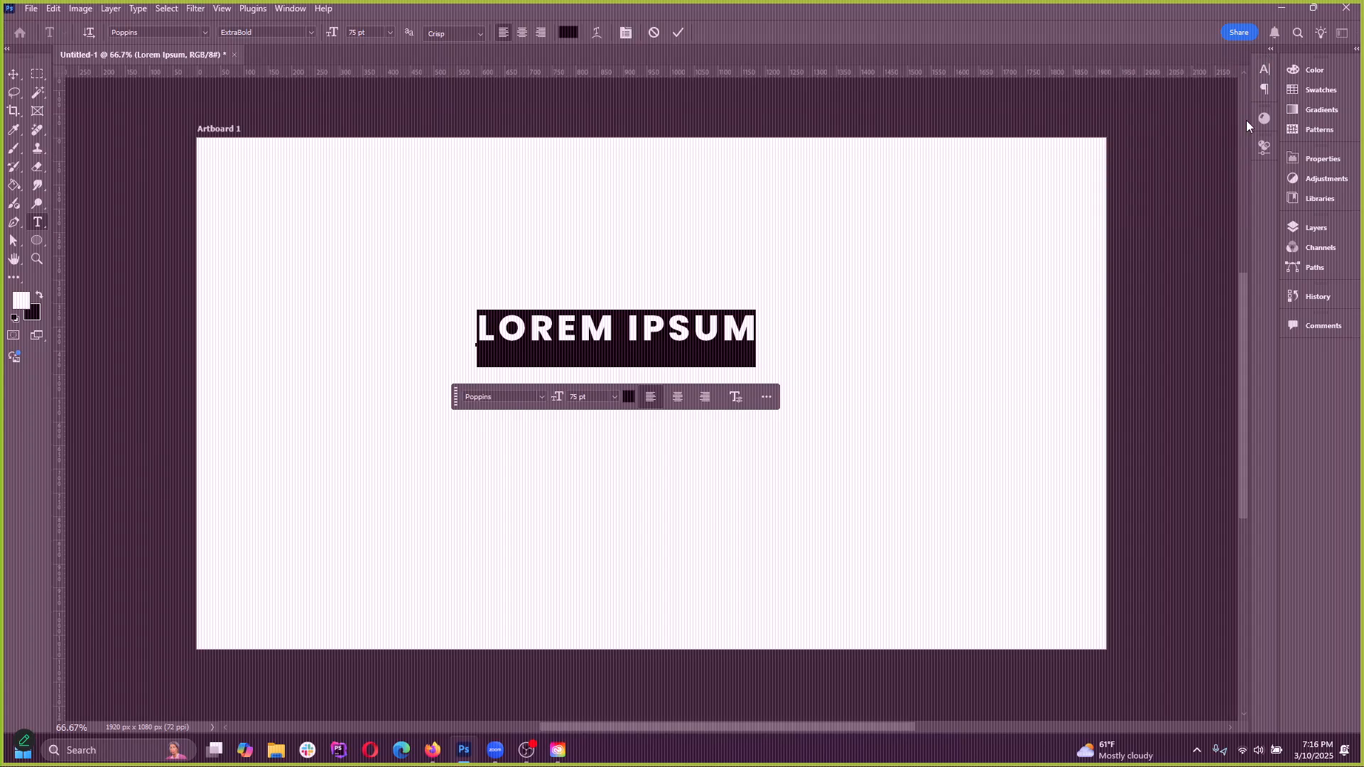
left_click_drag(1265, 56, 1315, 356)
left_click_drag(1265, 68, 1329, 399)
left_click_drag(1264, 55, 1217, 139)
left_click_drag(1309, 427, 1310, 429)
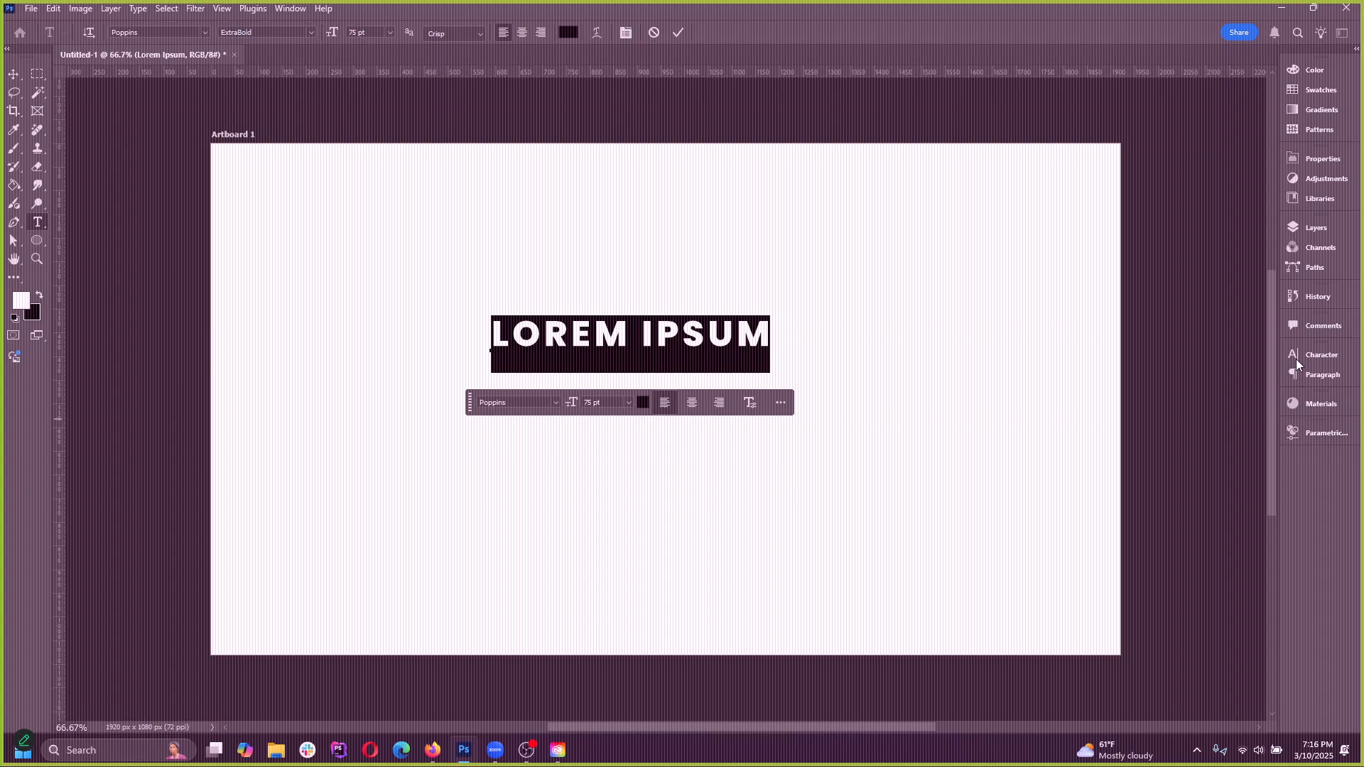
left_click_drag(1279, 252, 1014, 233)
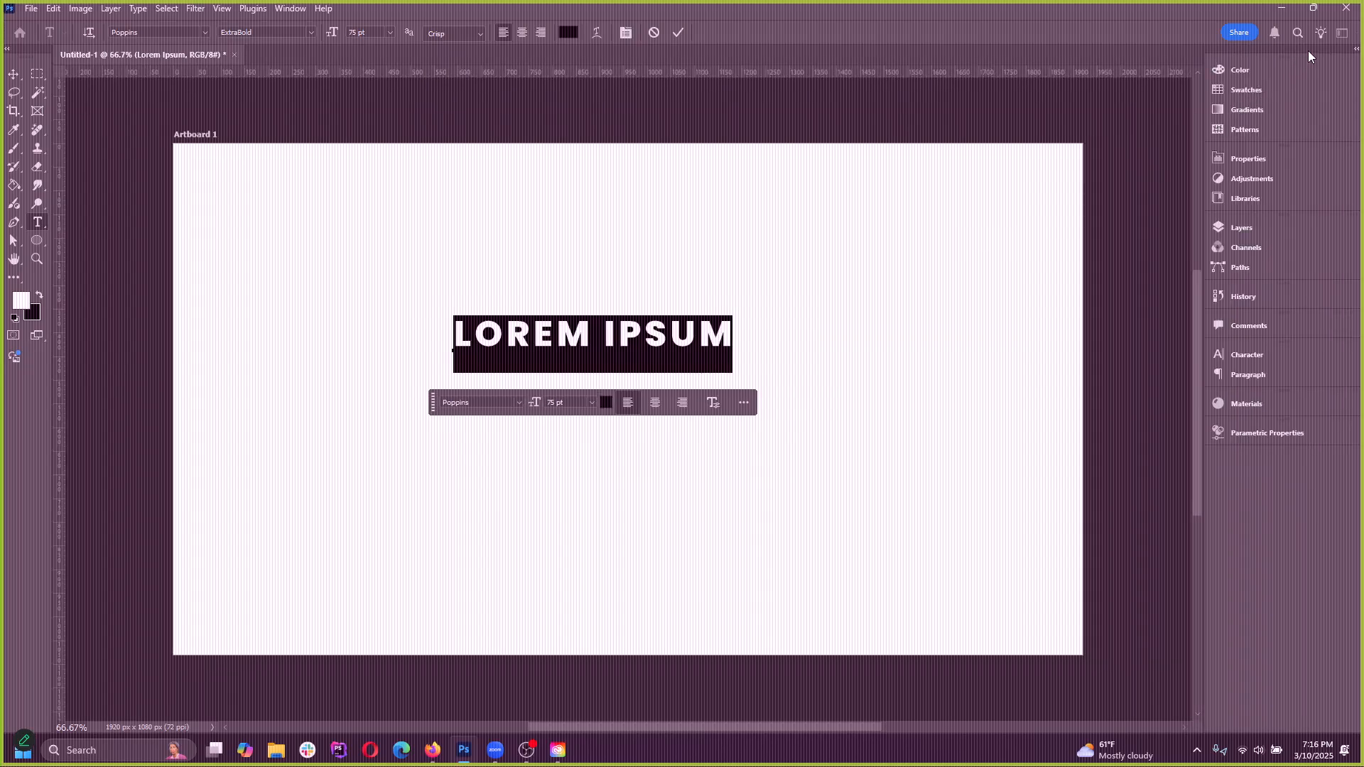
Scramble the workspace by docking the panel column beneath the canvas and pulling the Color, Properties, Comments and Character panels out as floating panels
left_click_drag(1307, 57, 554, 728)
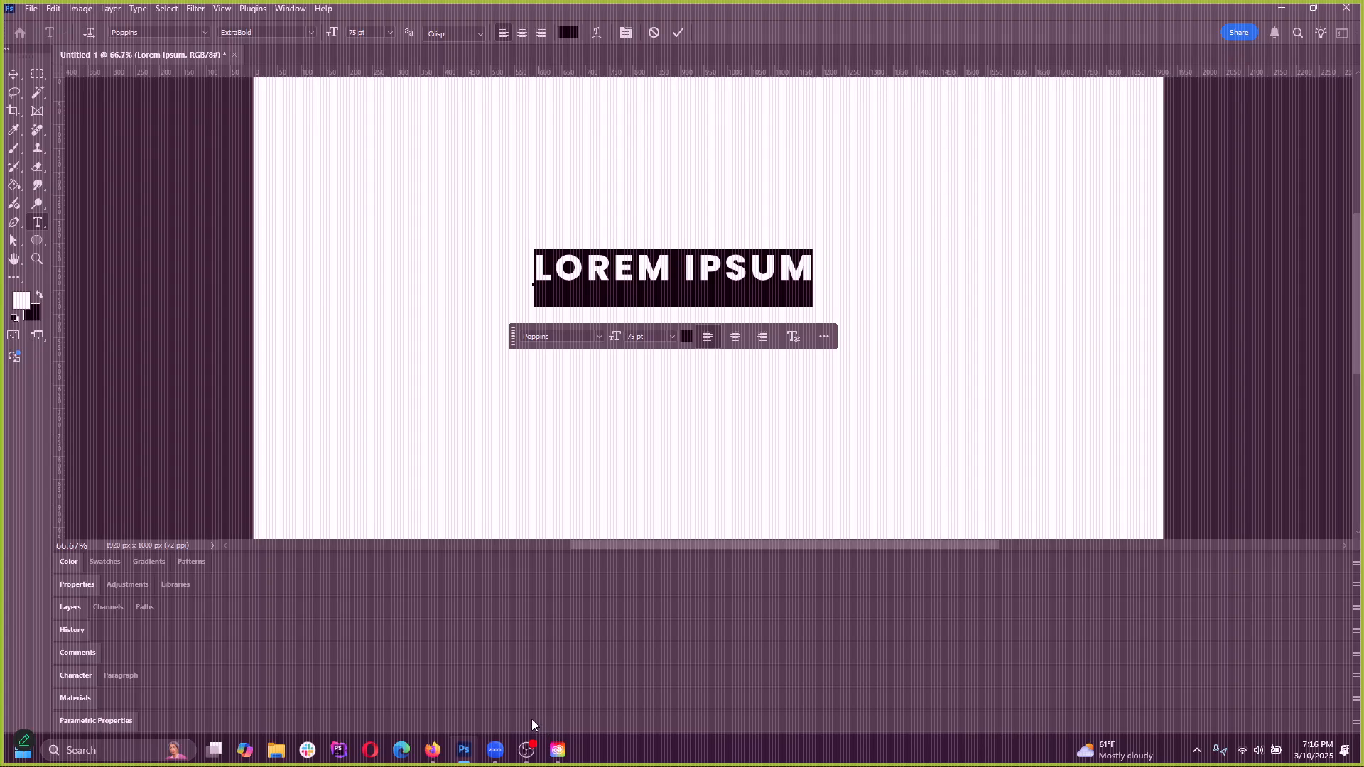
left_click(415, 544)
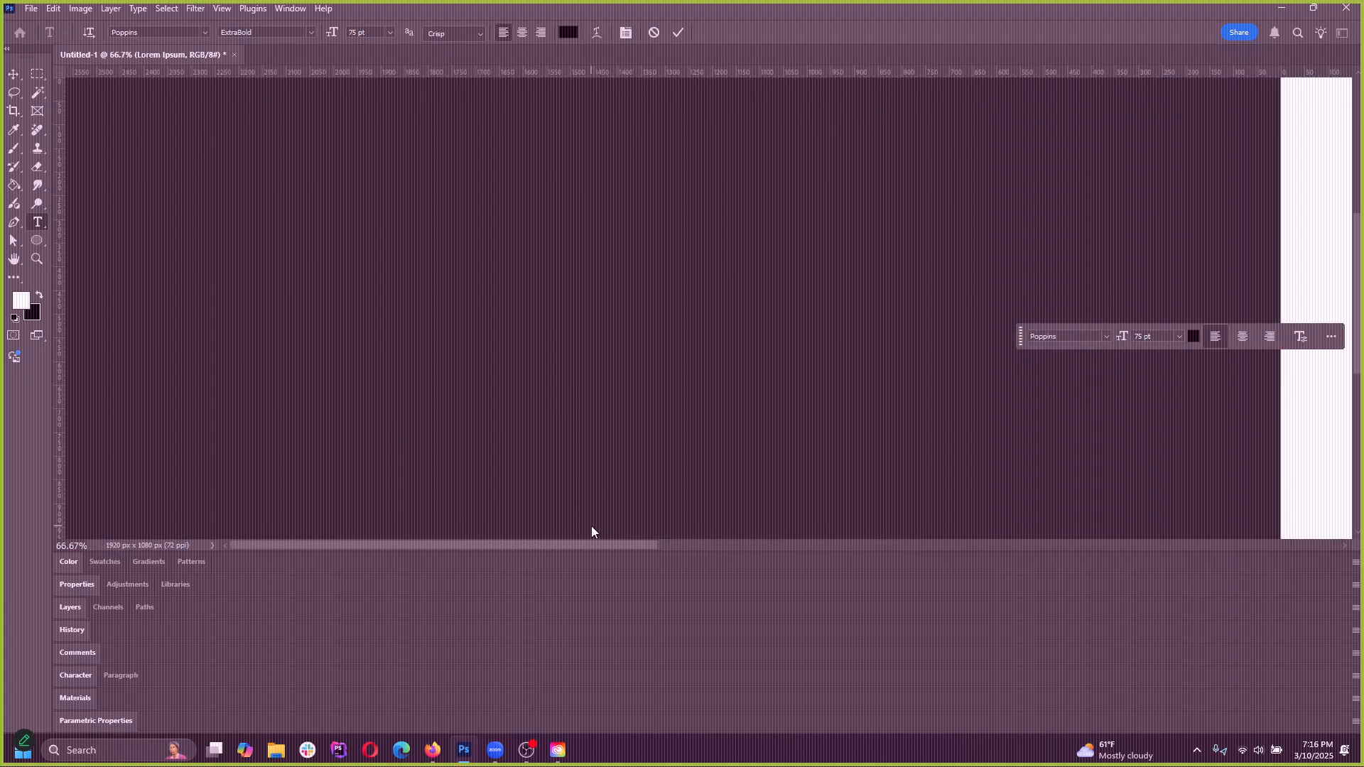
left_click_drag(368, 561, 461, 341)
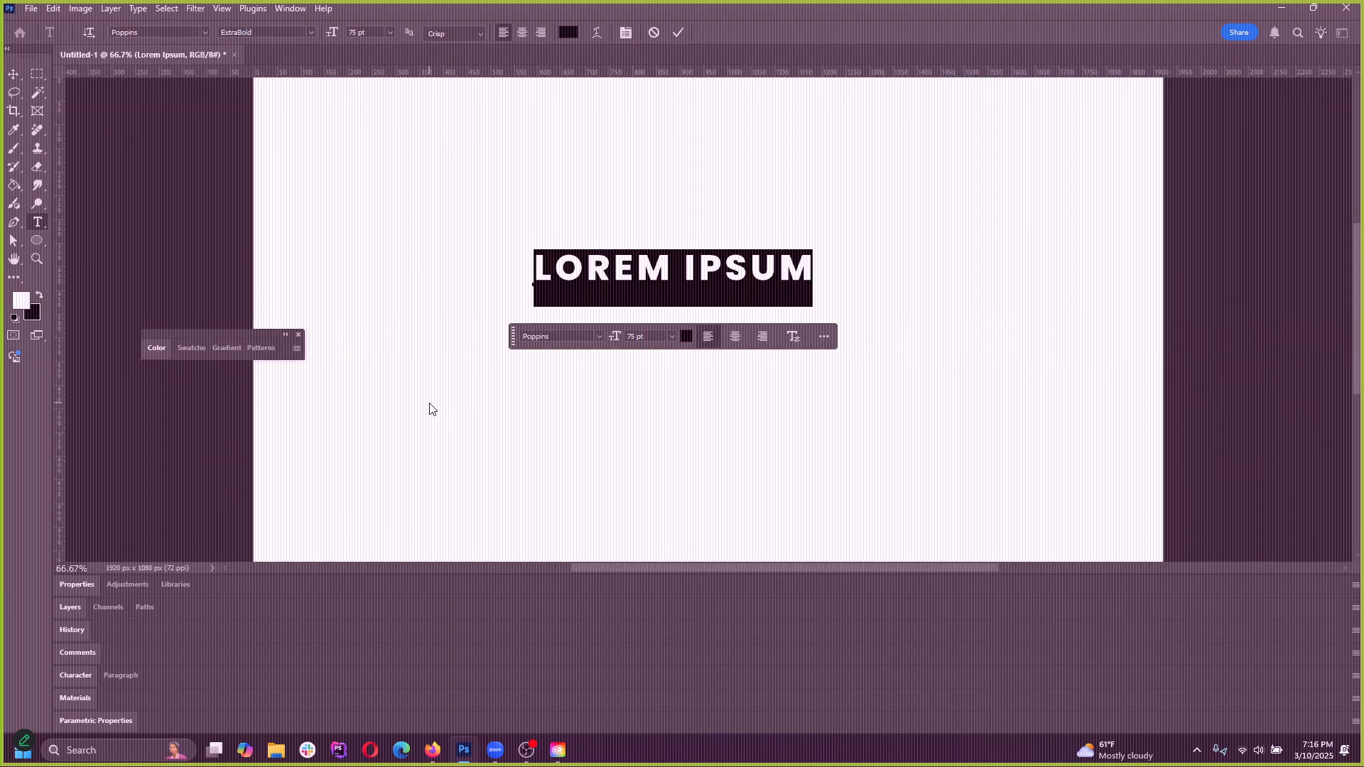
left_click_drag(328, 579, 579, 222)
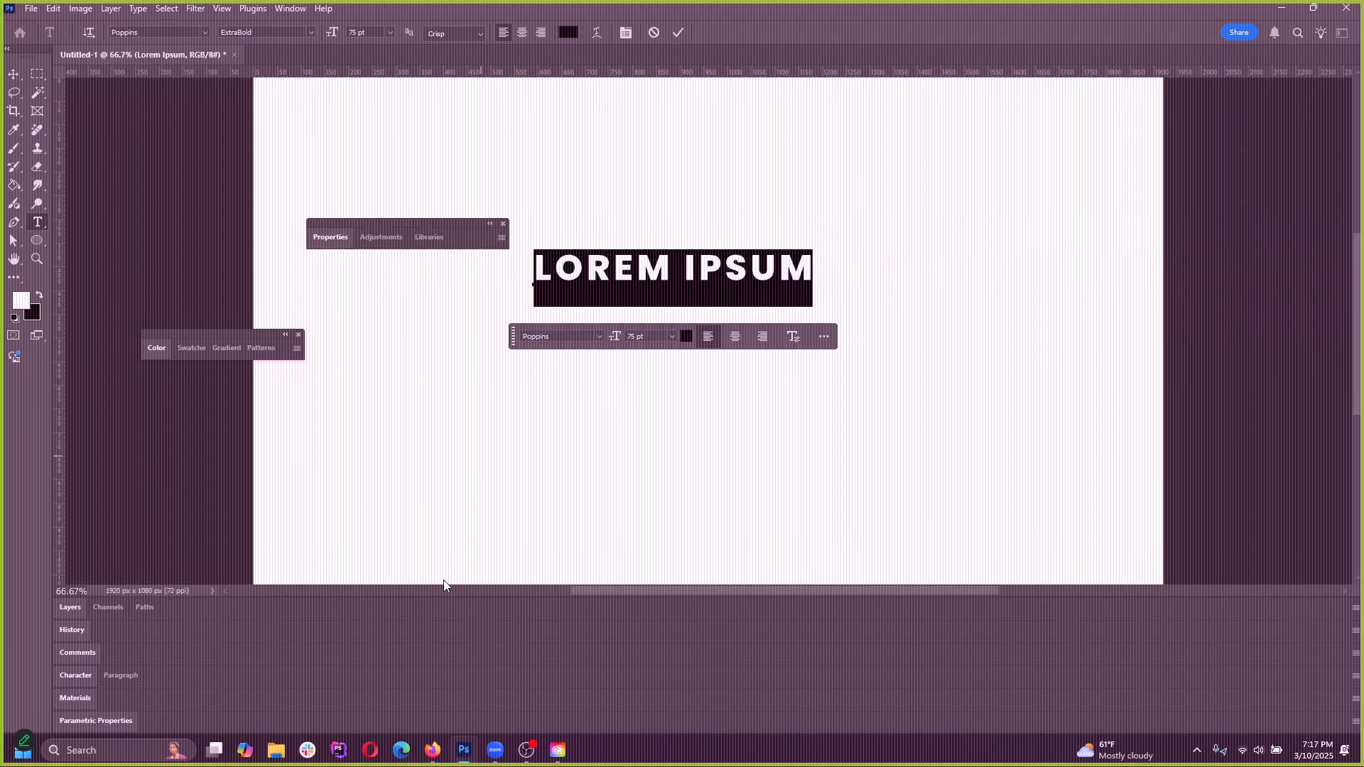
left_click_drag(245, 650, 509, 299)
left_click_drag(83, 675, 408, 457)
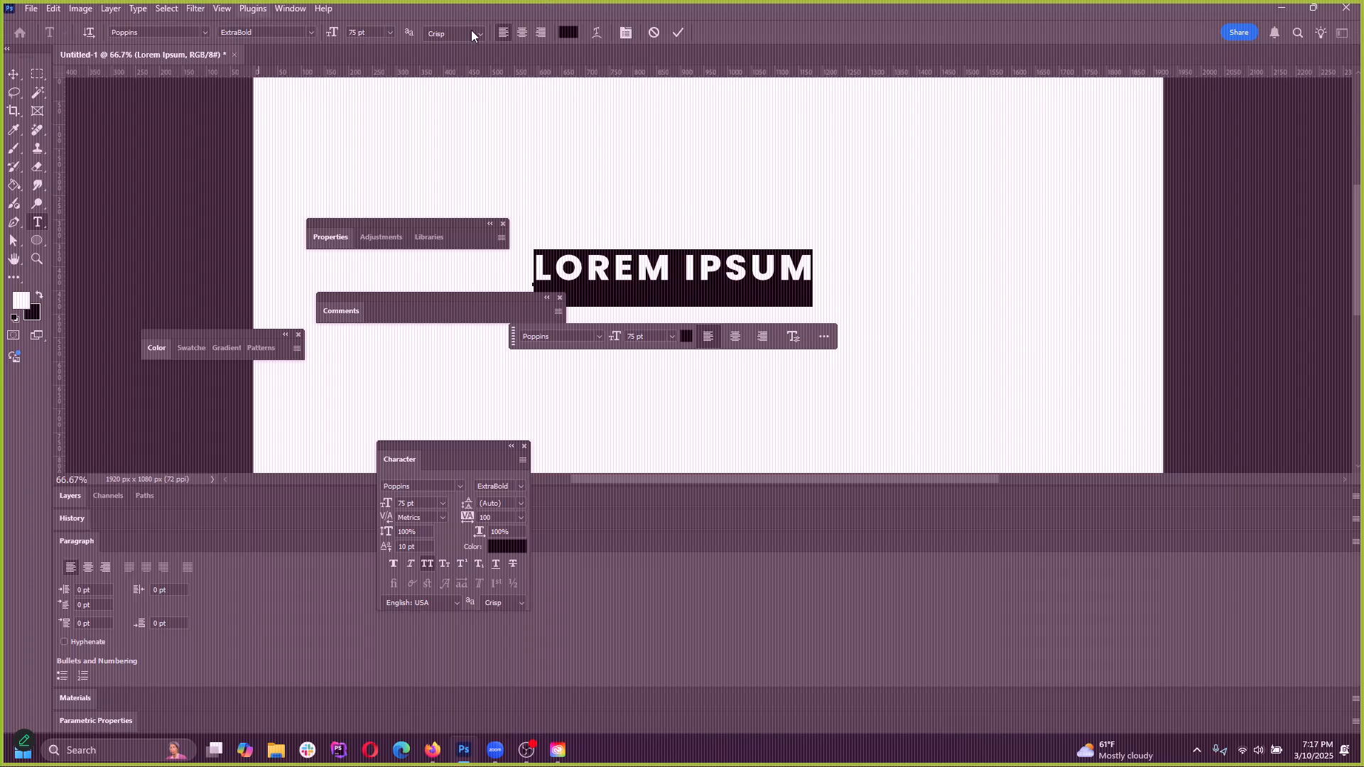
Commit the text edit, reset the Essentials workspace to its default panel layout and activate the Move tool
left_click(266, 10)
left_click(1208, 28)
left_click(769, 208)
left_click(1345, 36)
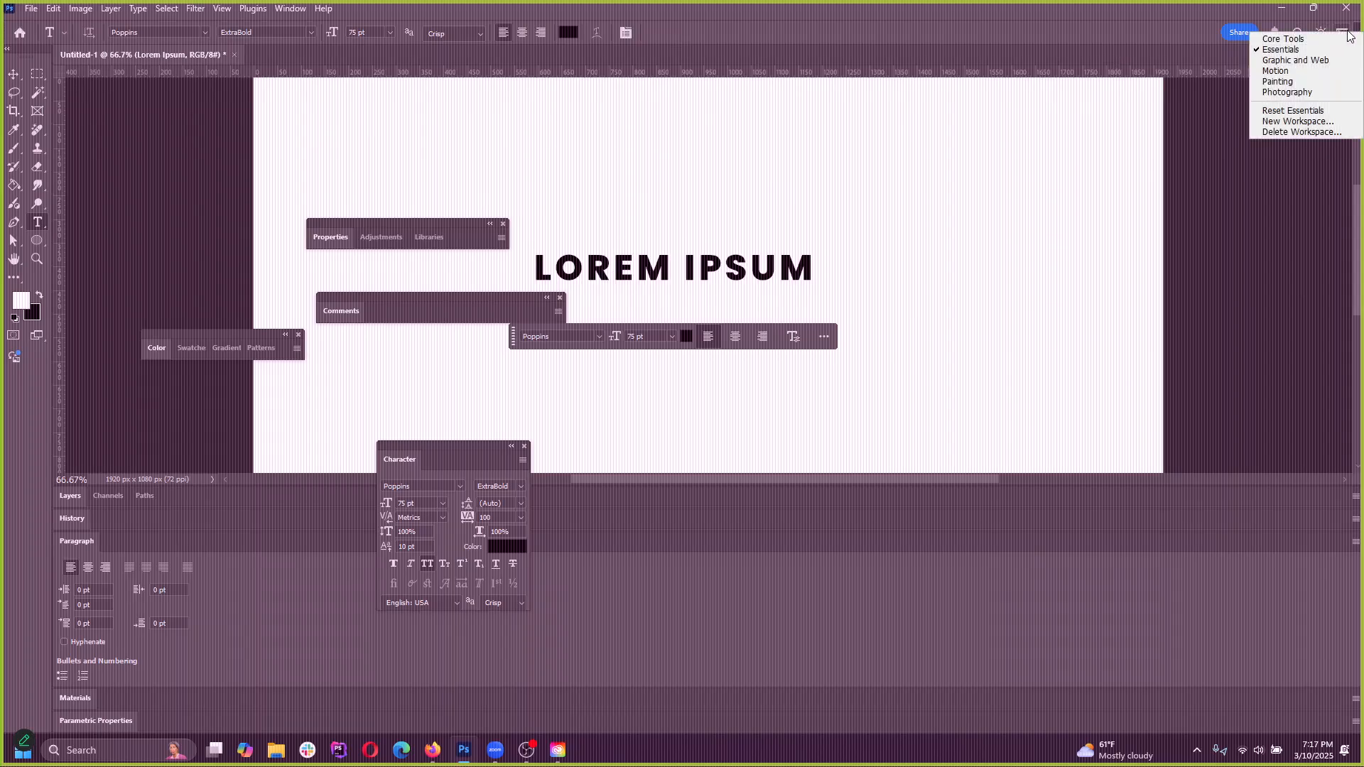
left_click(1344, 36)
left_click(1345, 36)
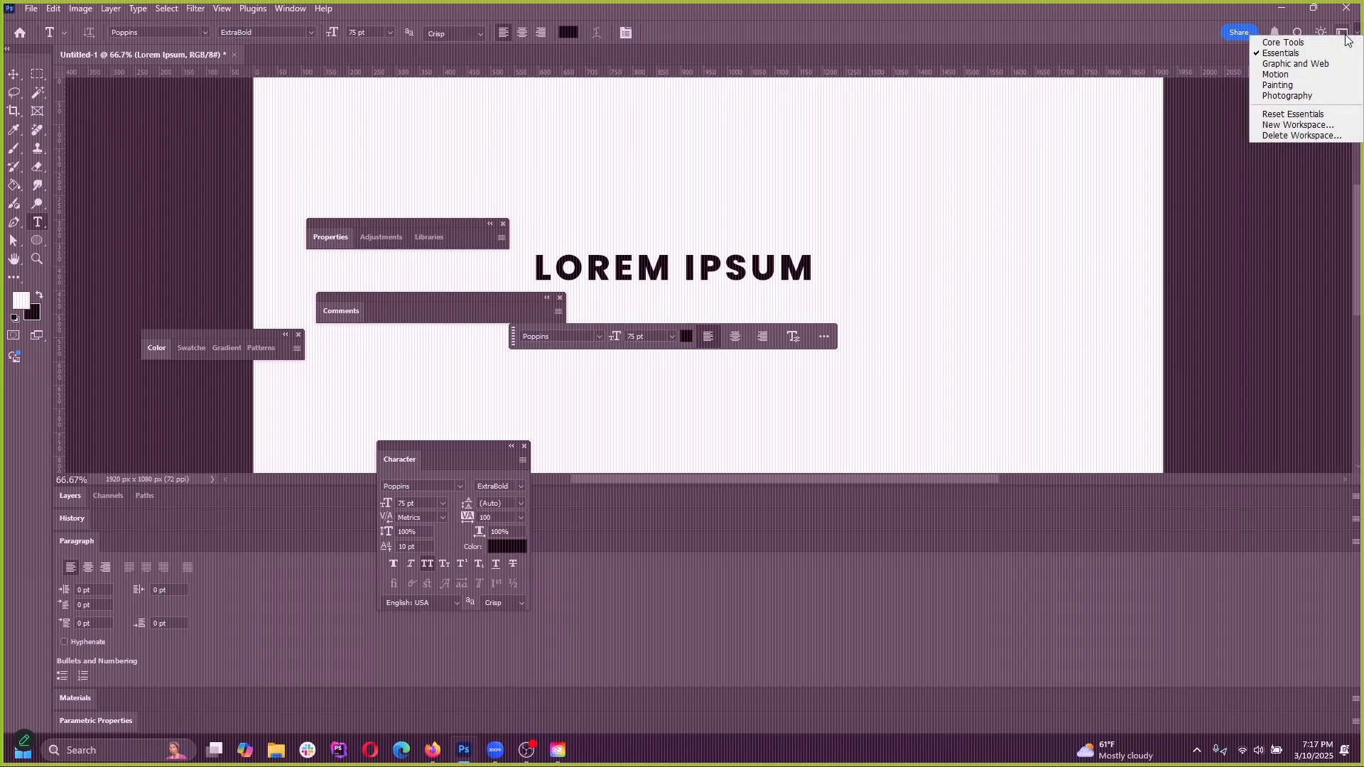
left_click(1343, 33)
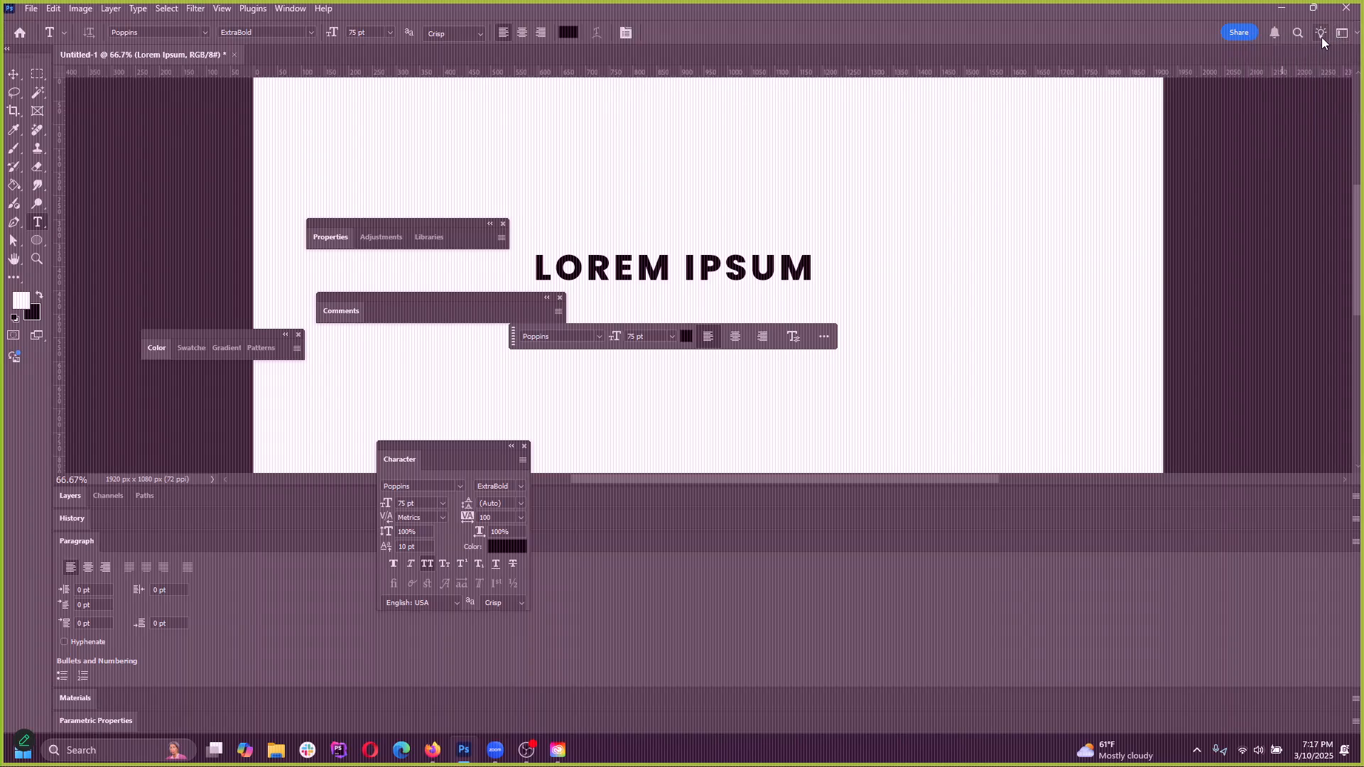
left_click(1344, 32)
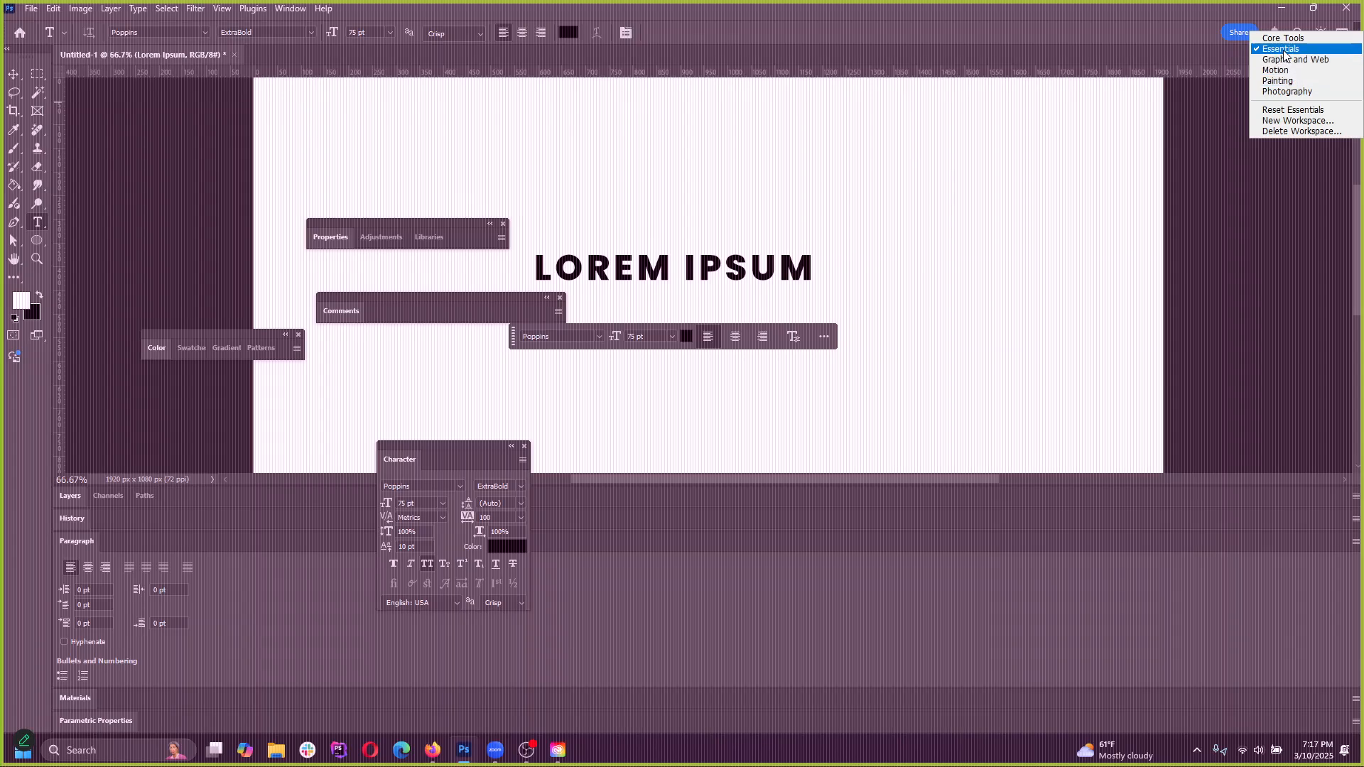
left_click(1287, 110)
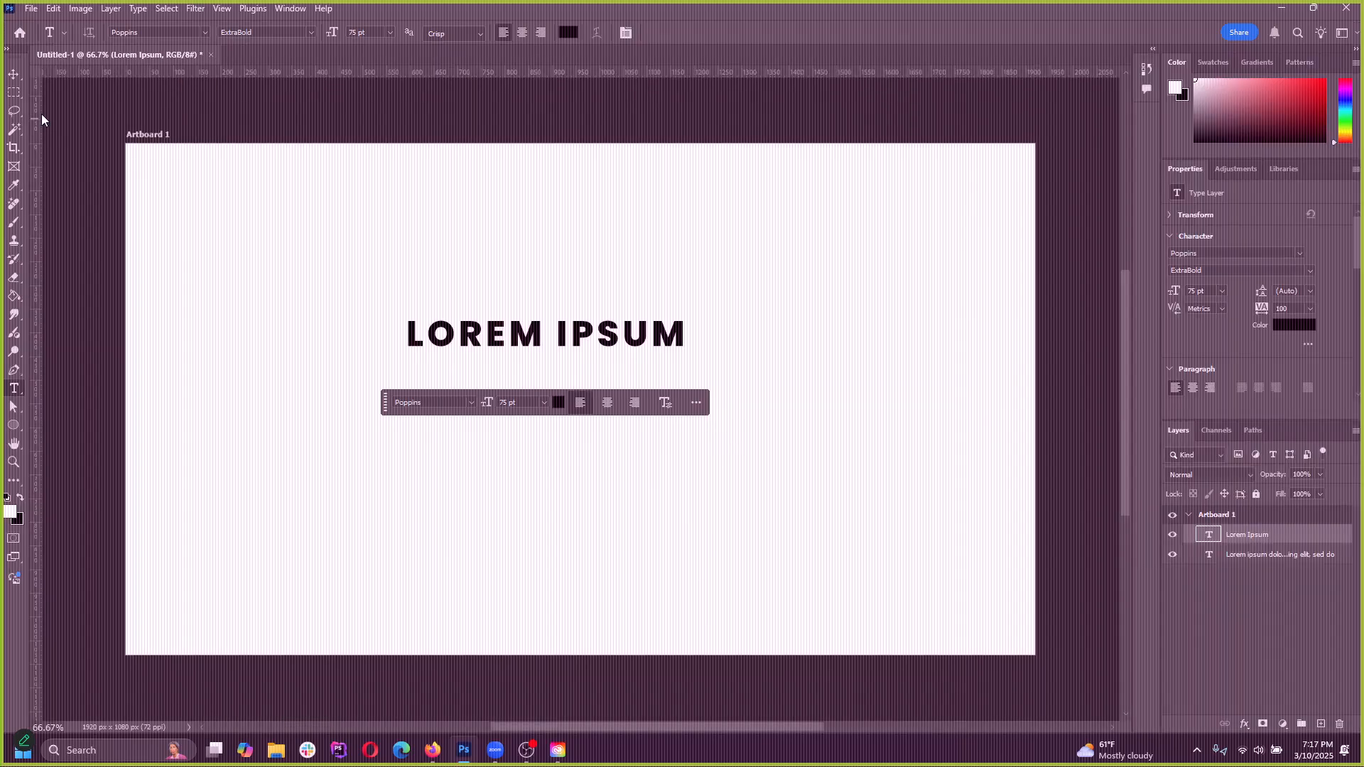
left_click(12, 73)
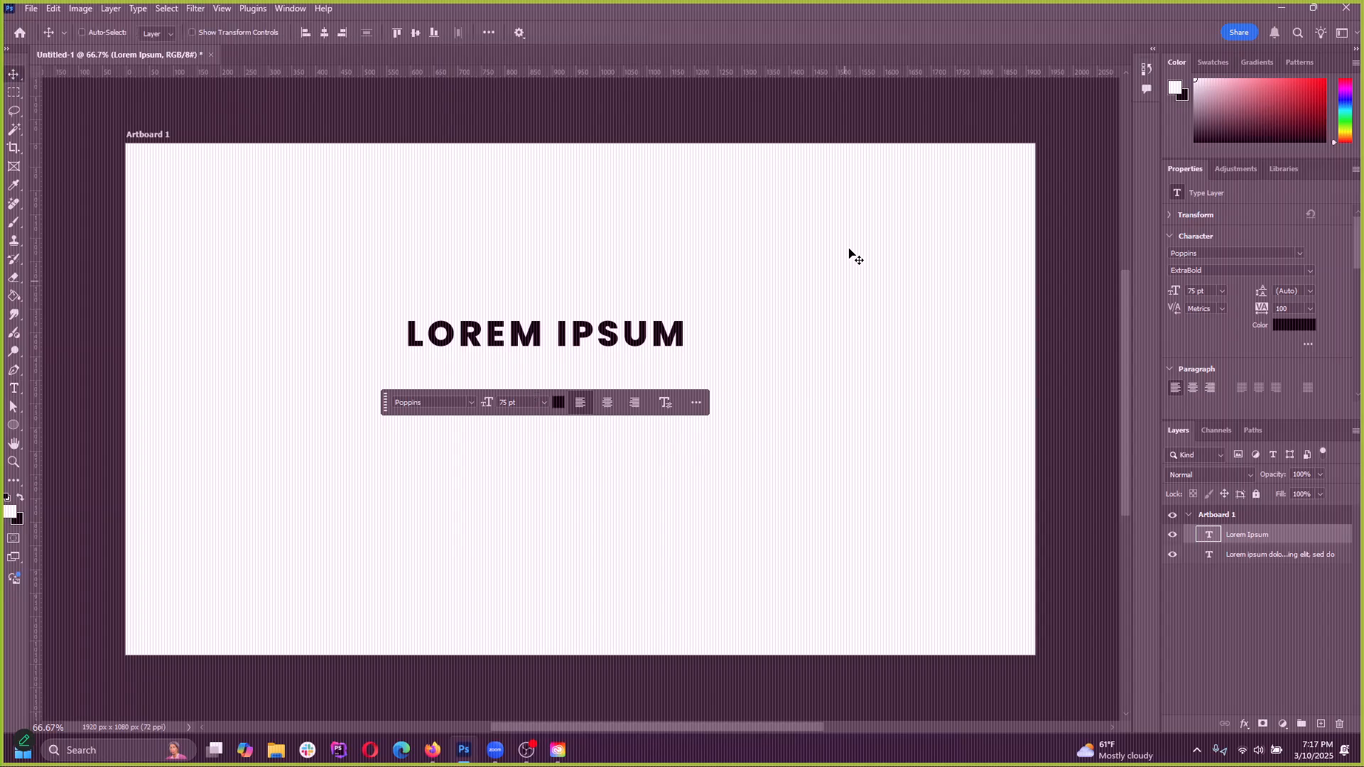
Examine the available workspaces and the commands for resetting and creating them in both places where they are listed
left_click(283, 12)
mouse_move(371, 39)
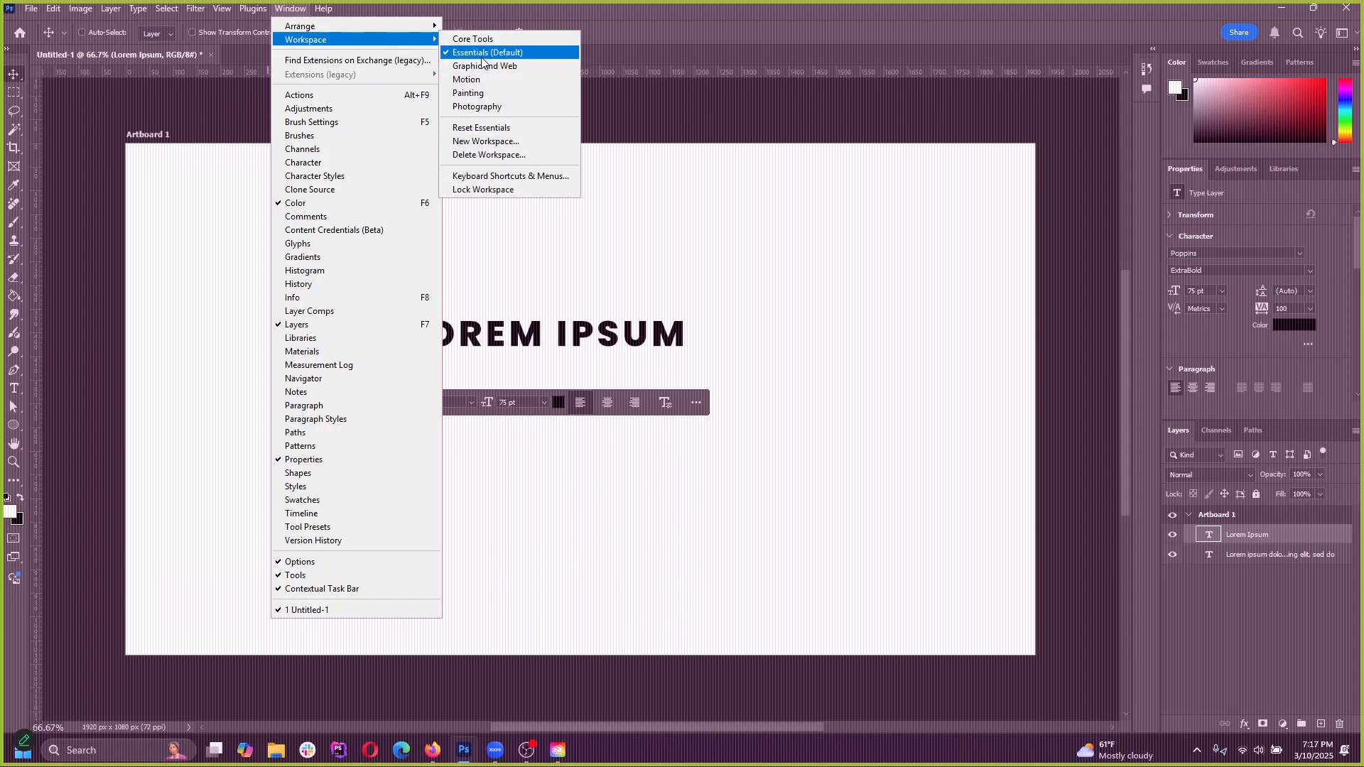
left_click(302, 14)
left_click(301, 14)
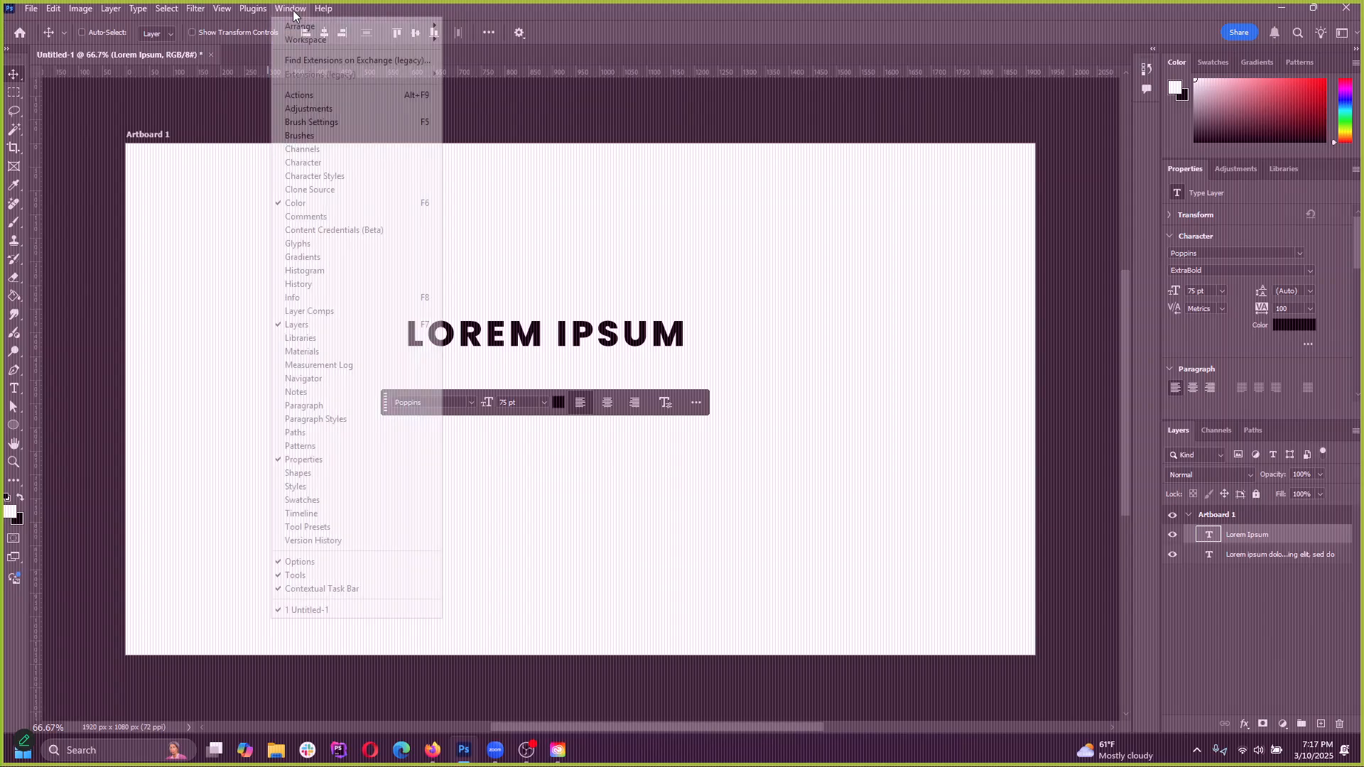
mouse_move(302, 38)
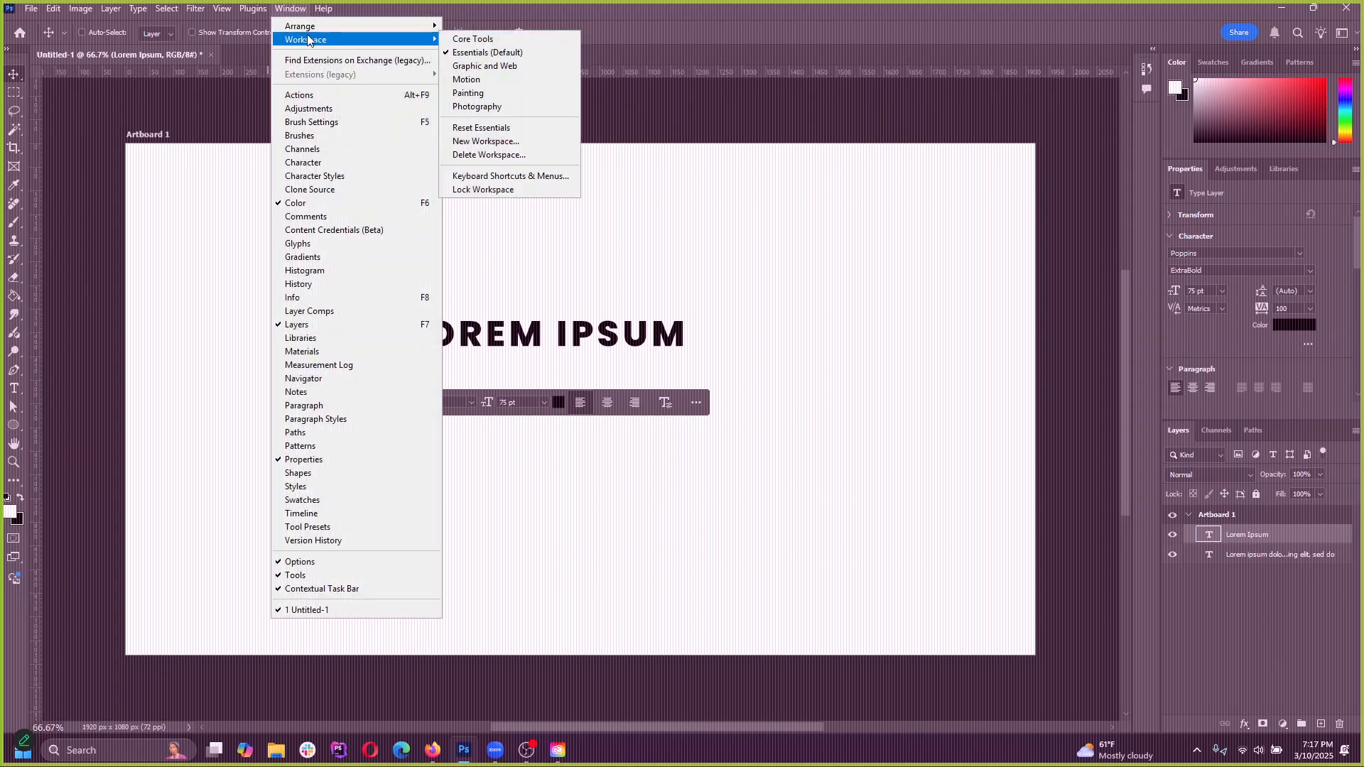
left_click(1342, 31)
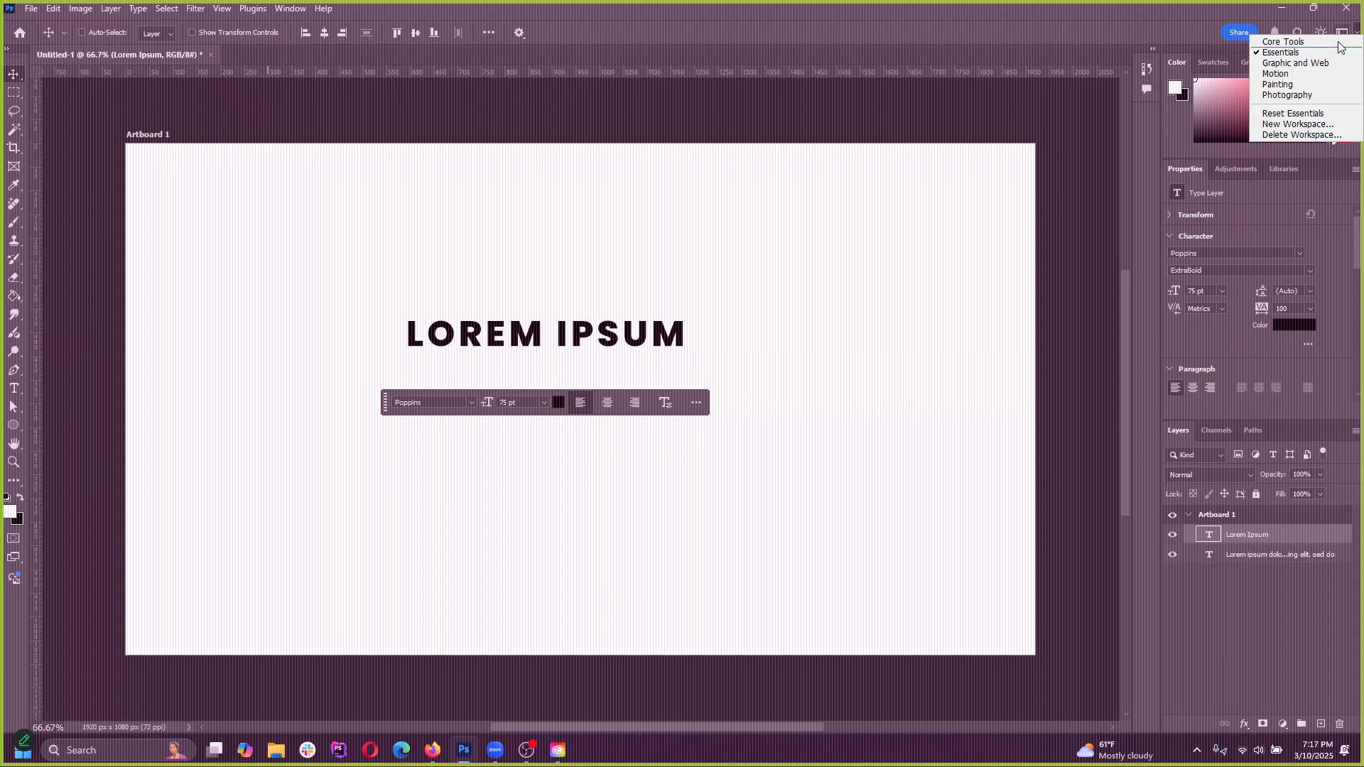
left_click(1340, 41)
left_click(1338, 38)
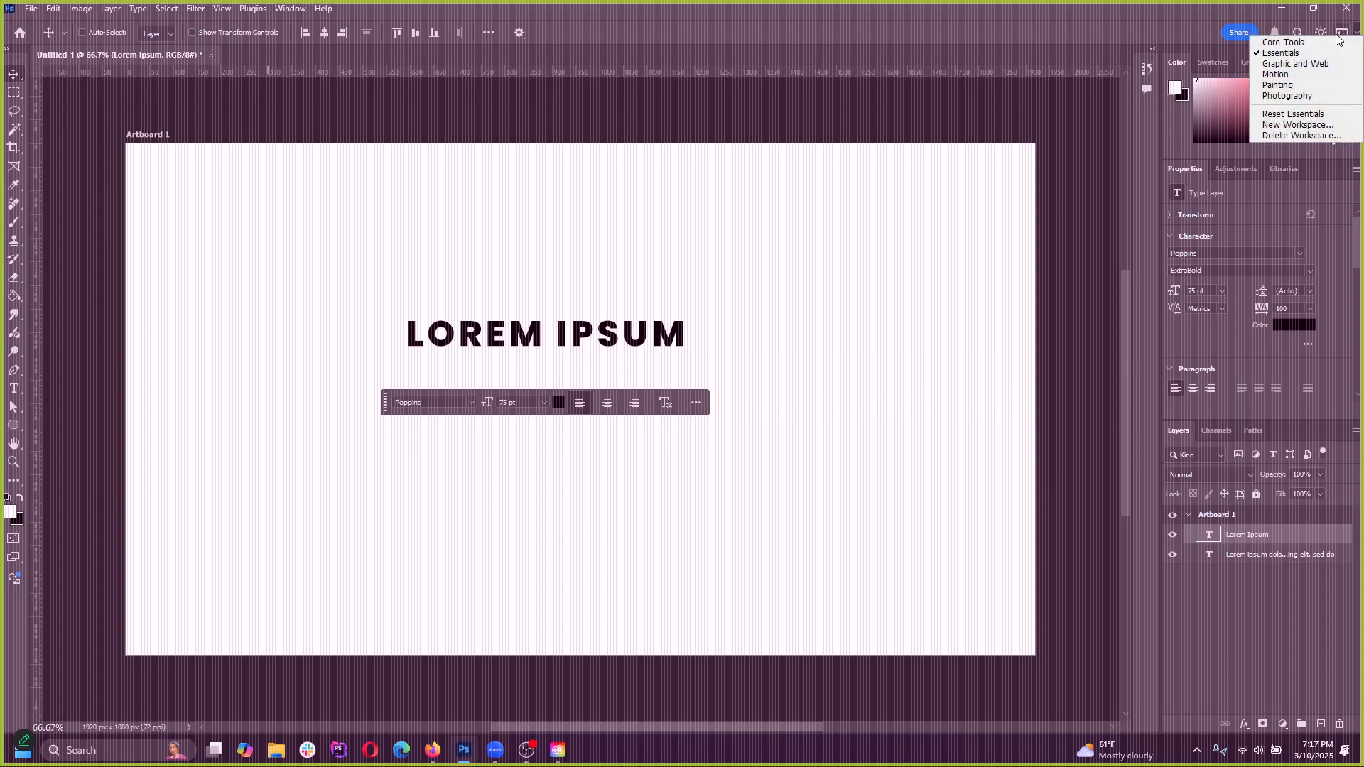
left_click(282, 10)
left_click(285, 9)
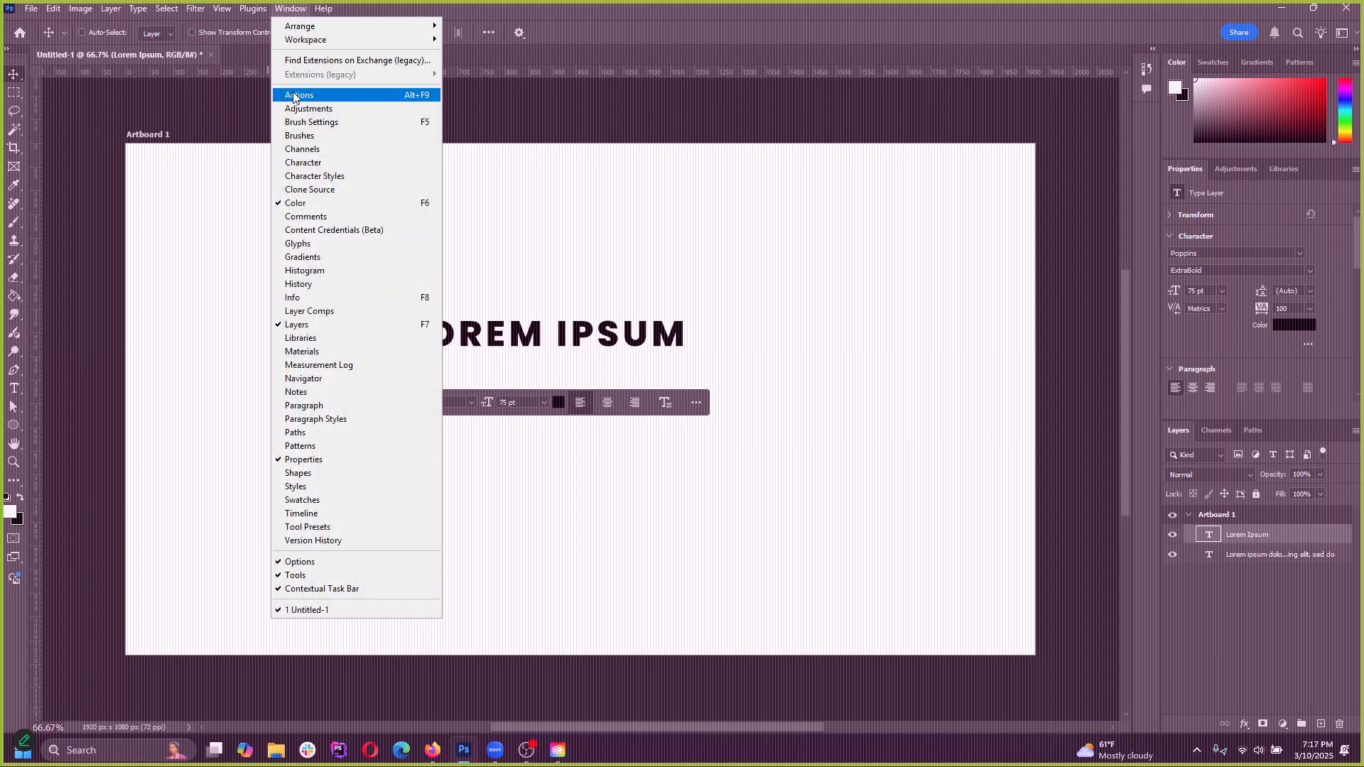
mouse_move(341, 39)
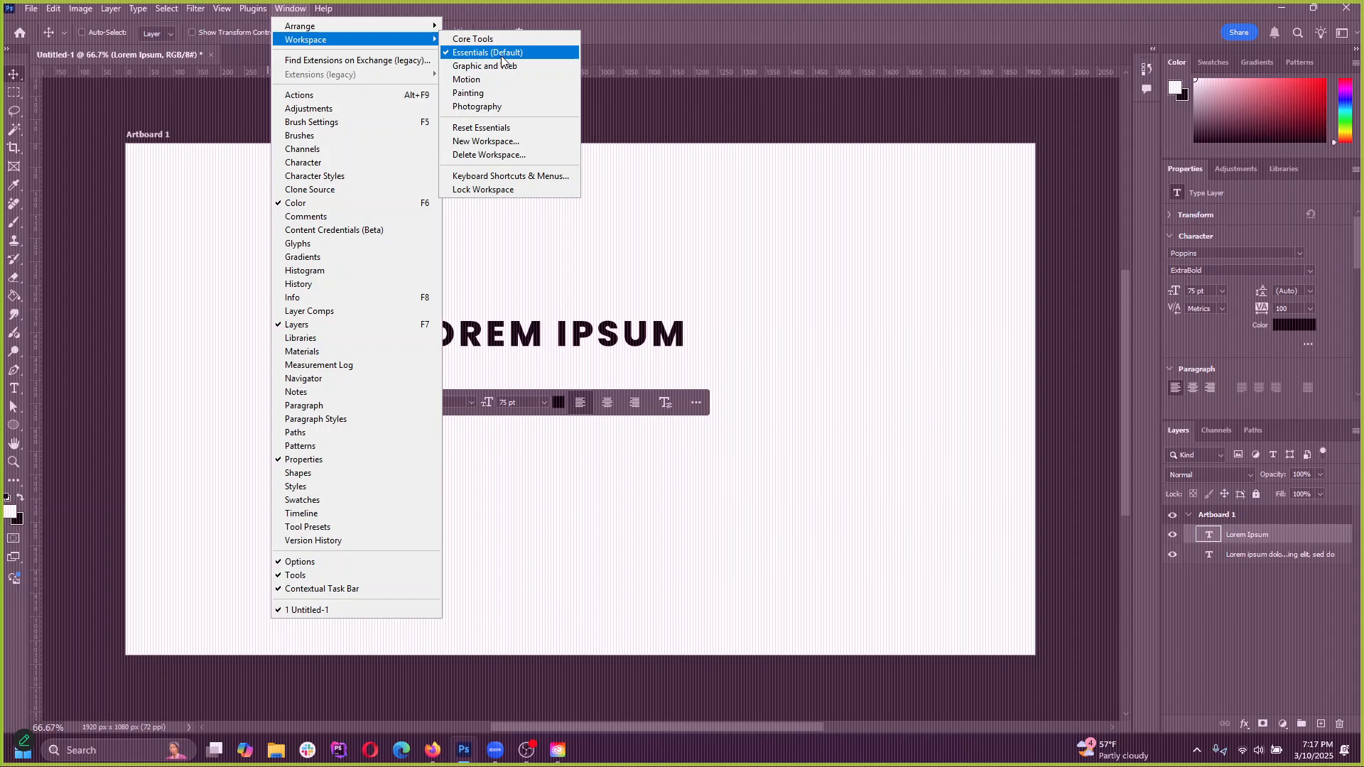
left_click(868, 40)
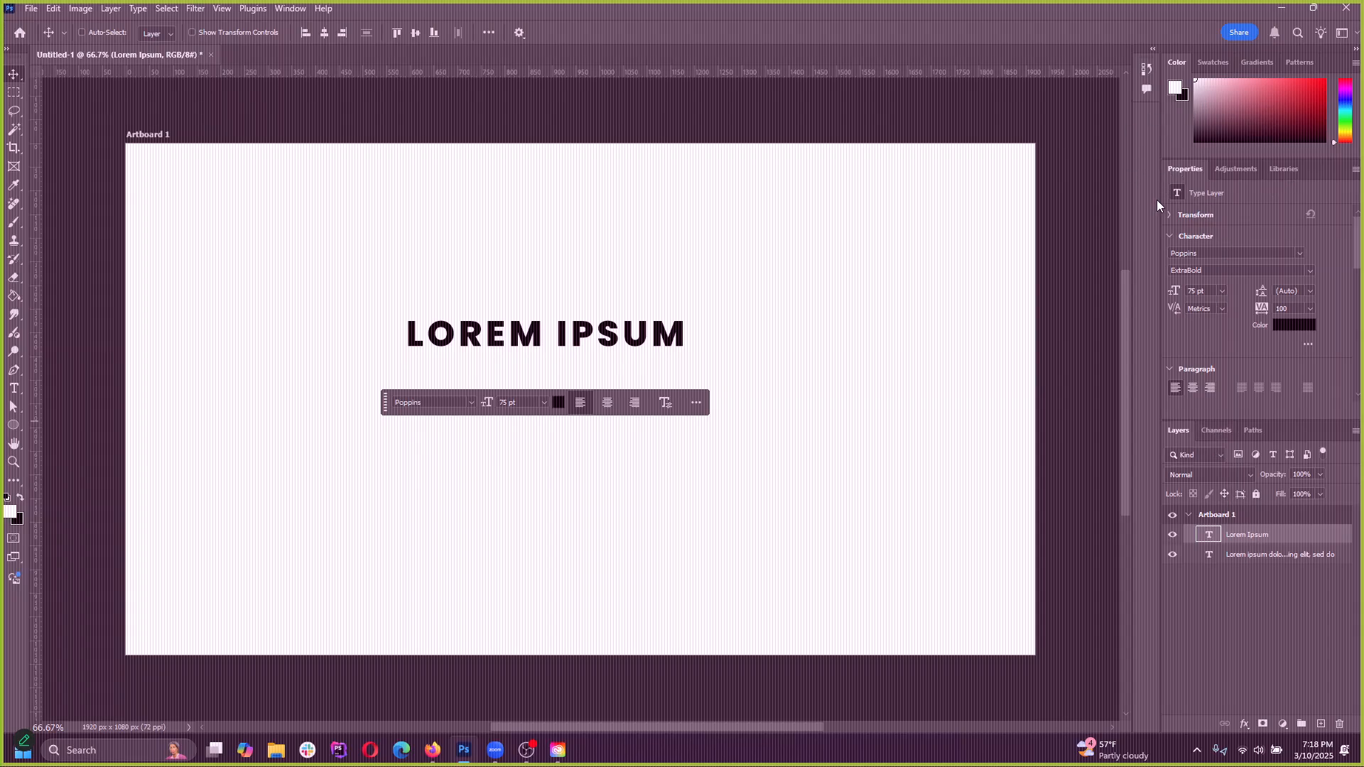
Collapse the panel dock to labelled icons and move the History and Comments panels into that column beneath Paths
left_click_drag(1157, 199, 998, 199)
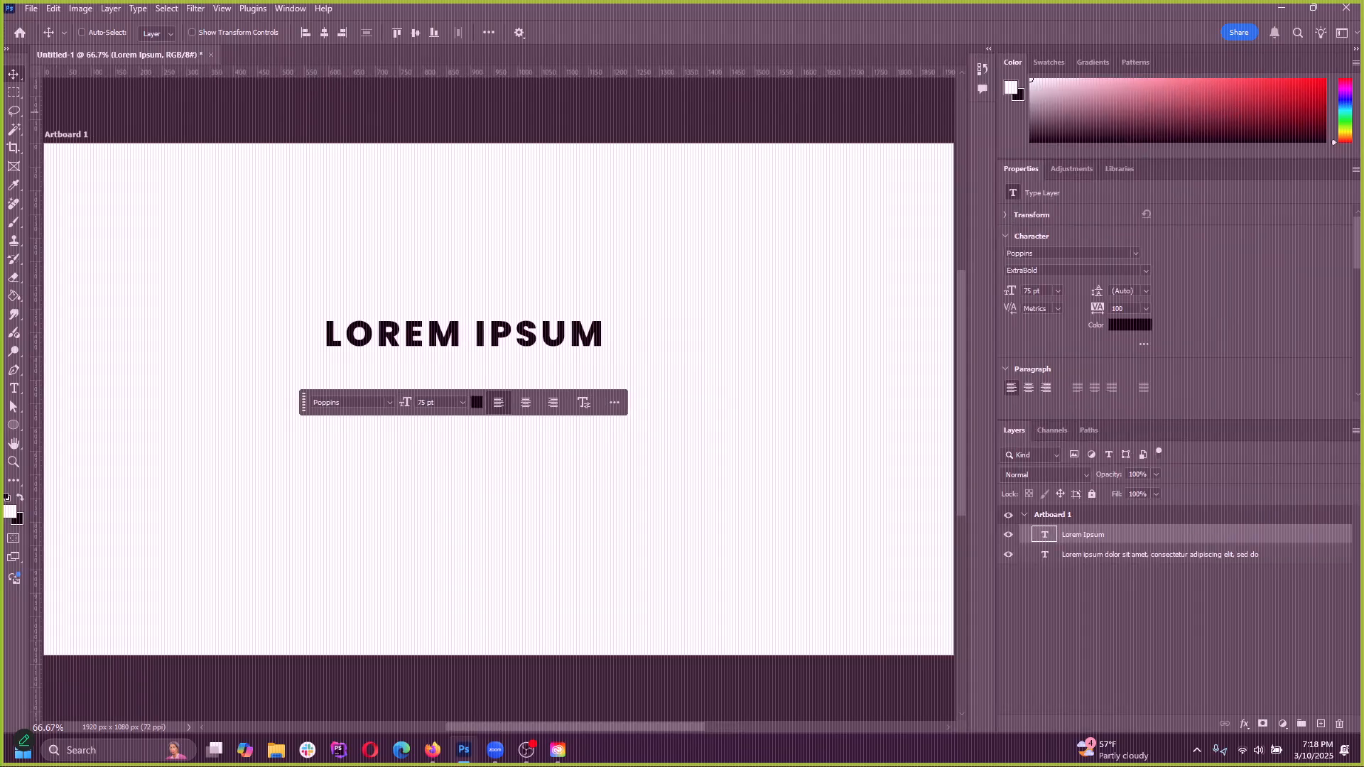
left_click(1354, 49)
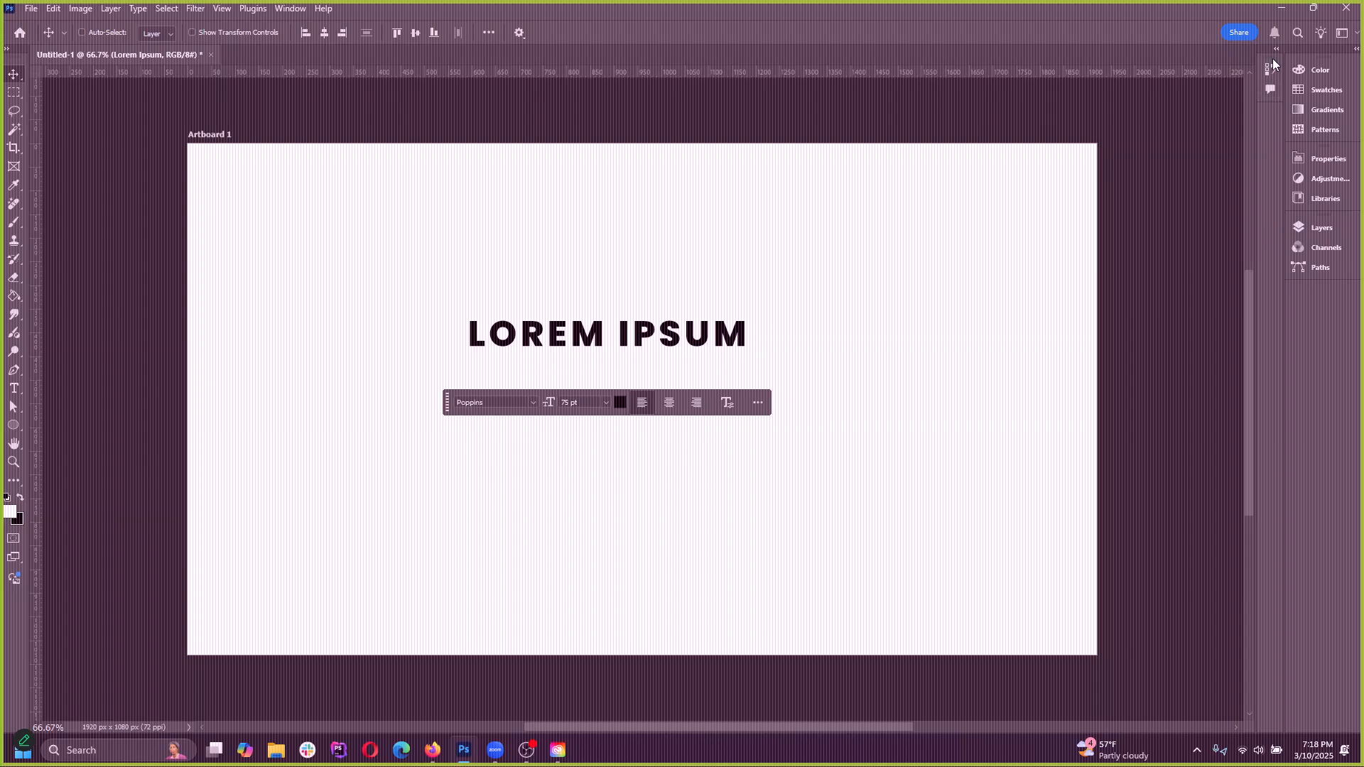
left_click_drag(1272, 60, 1307, 288)
left_click_drag(1269, 68, 1311, 322)
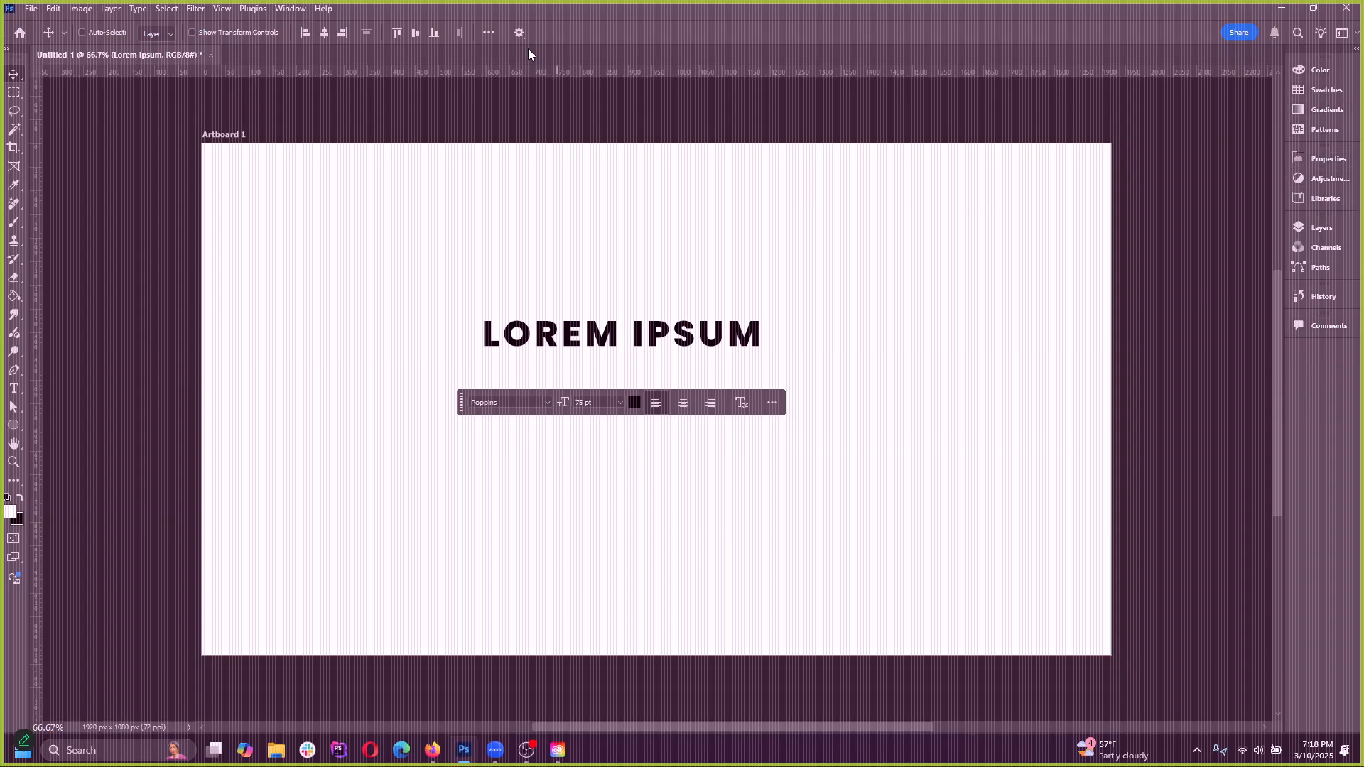
Show the Character panel and dock the Character/Paragraph group in the panel column beneath Comments
left_click(290, 8)
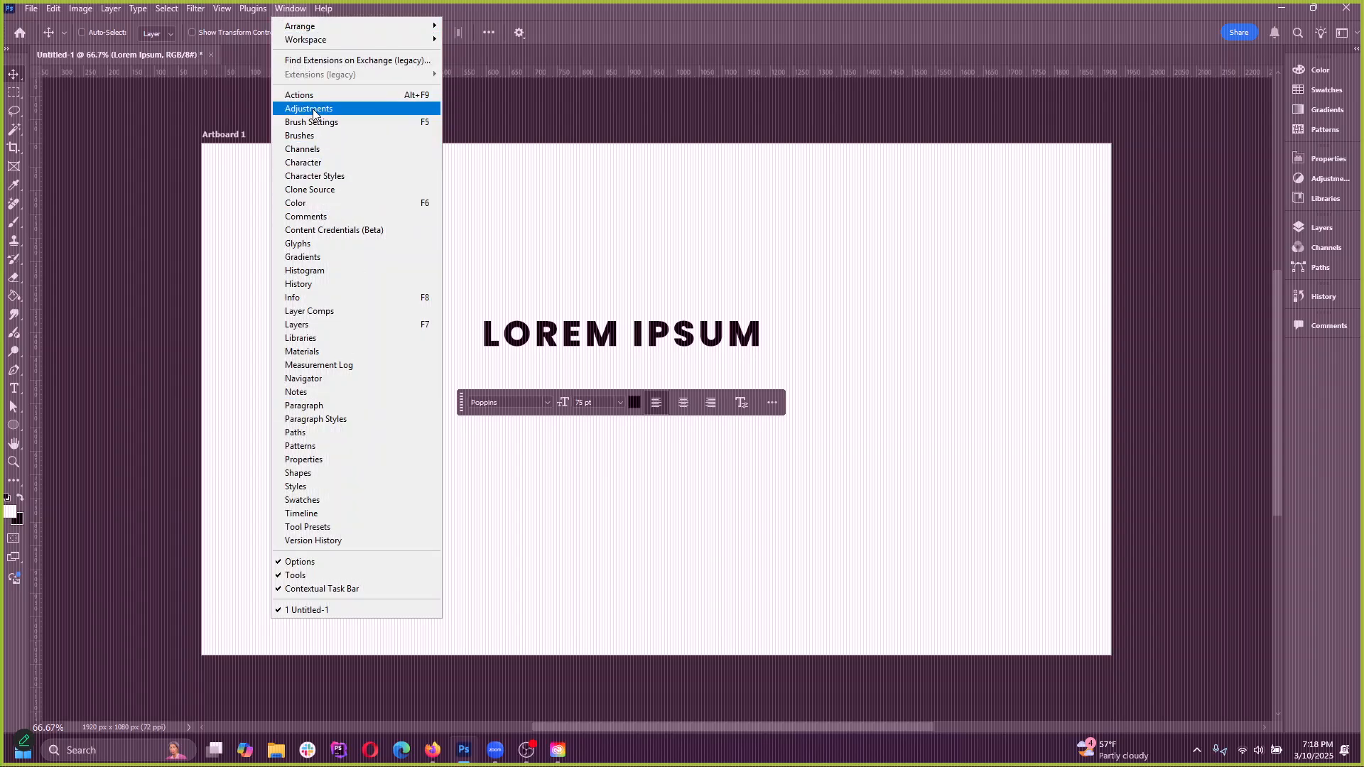
left_click(321, 166)
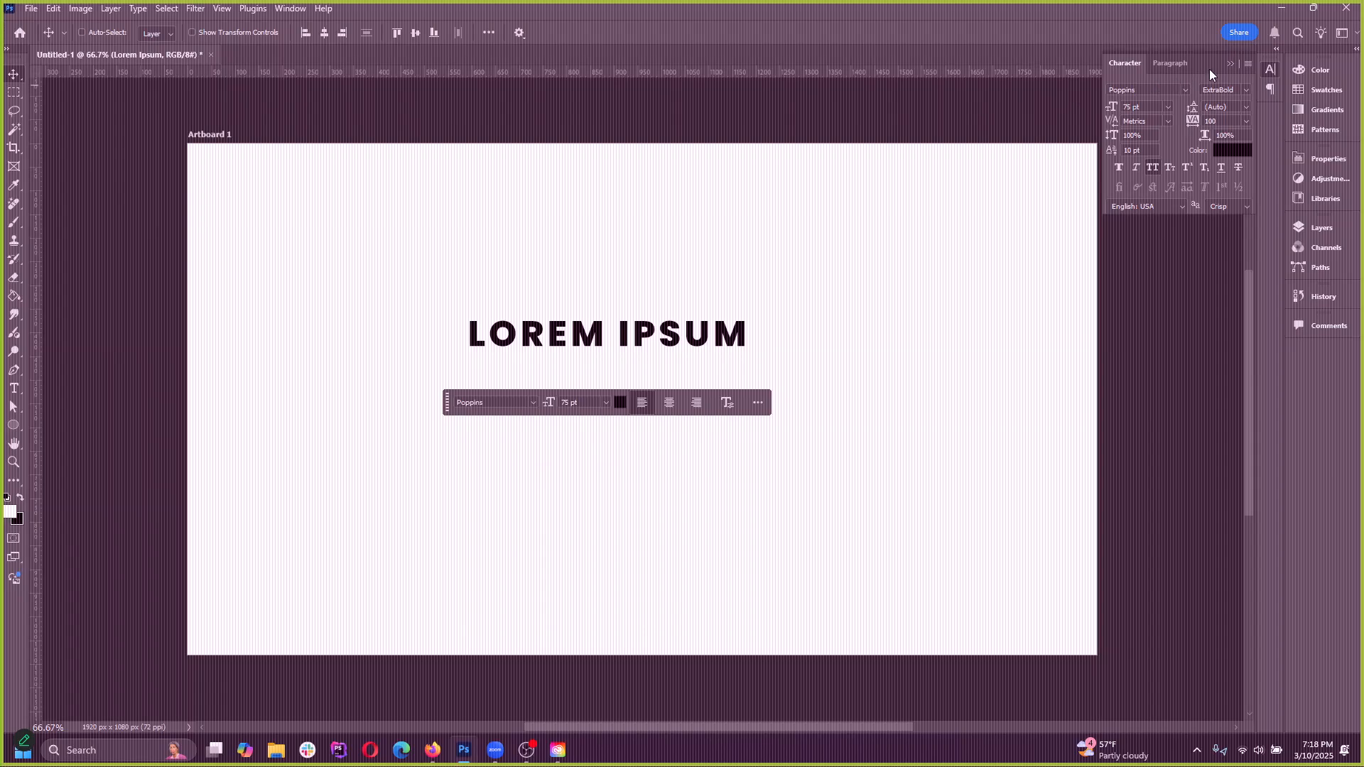
left_click_drag(1209, 70, 1322, 359)
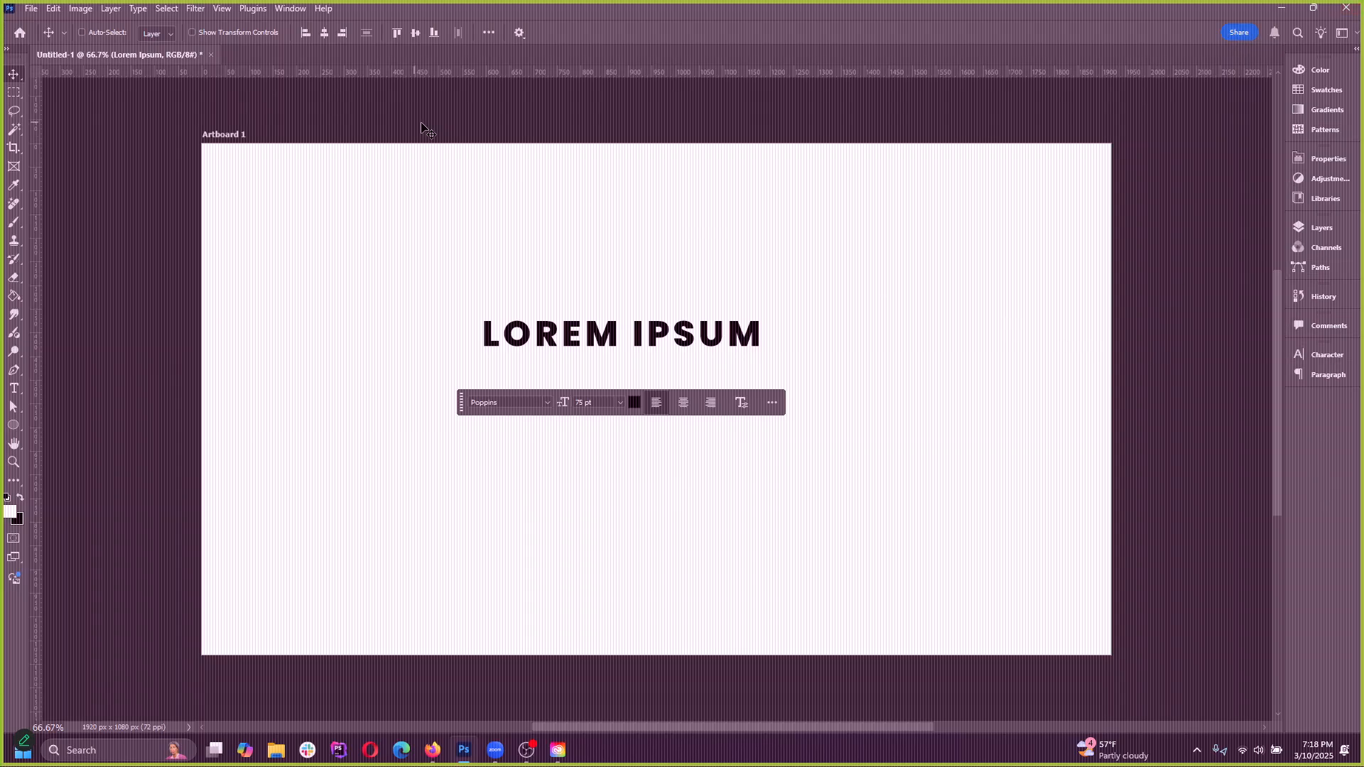
Toggle the toolbar between its two-column and single-column layouts, finishing with the single column
left_click(8, 51)
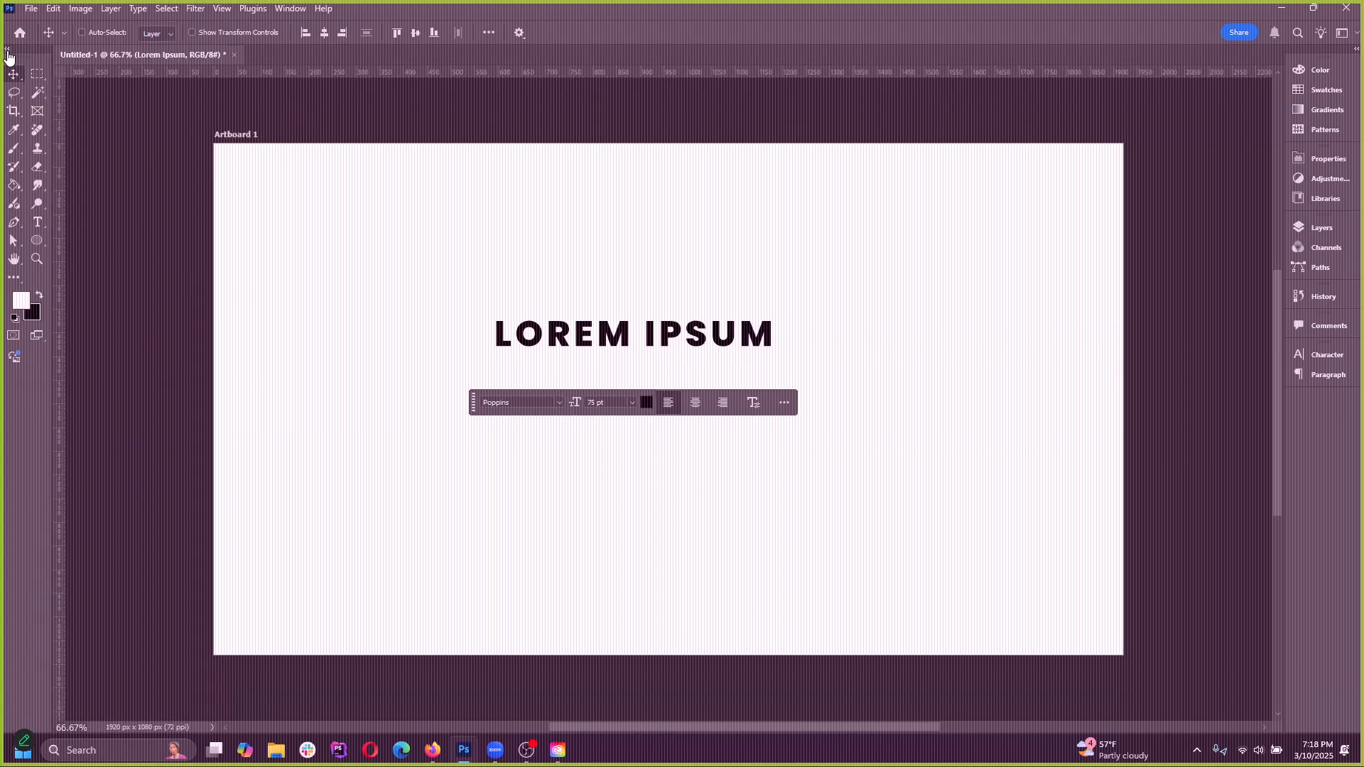
left_click(8, 51)
left_click(7, 53)
left_click(8, 52)
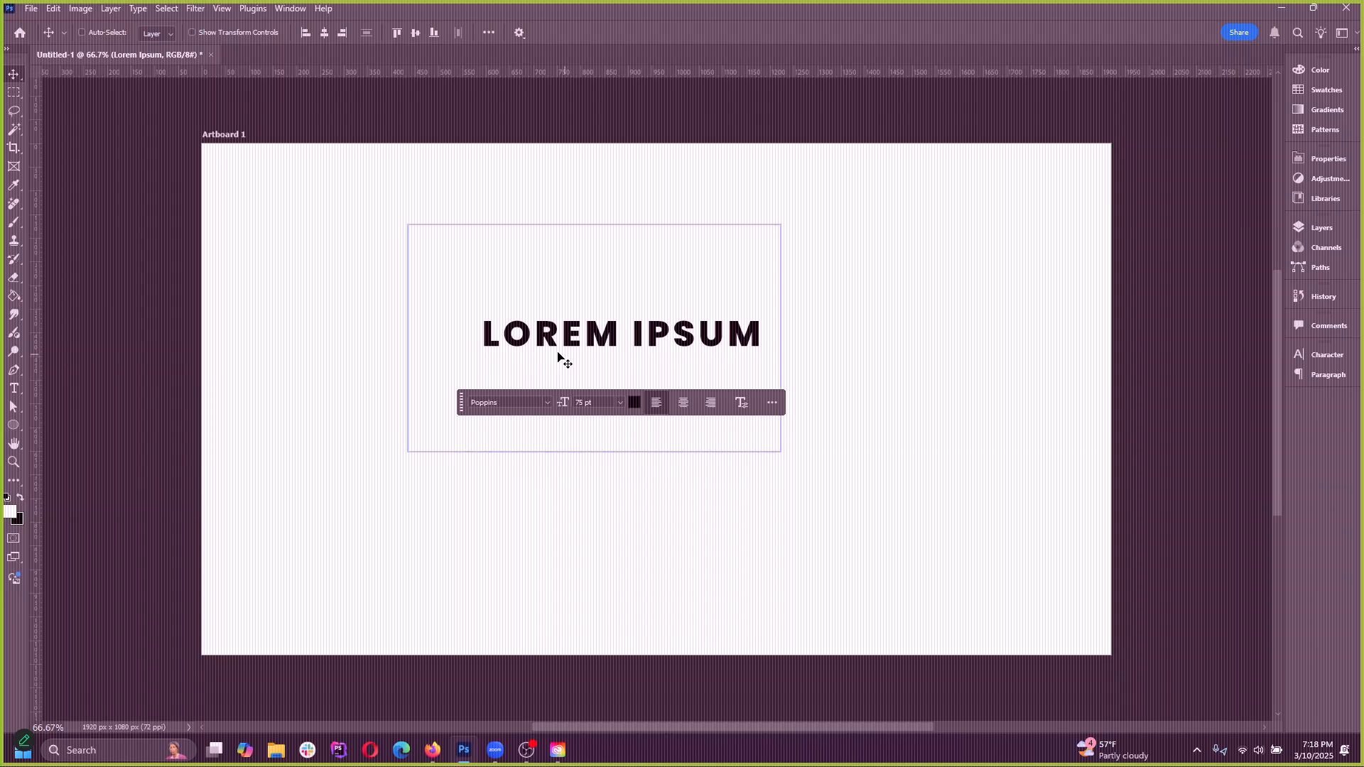
Save the current panel layout as a new workspace named with the owner's first name, and display the workspace list
left_click(287, 10)
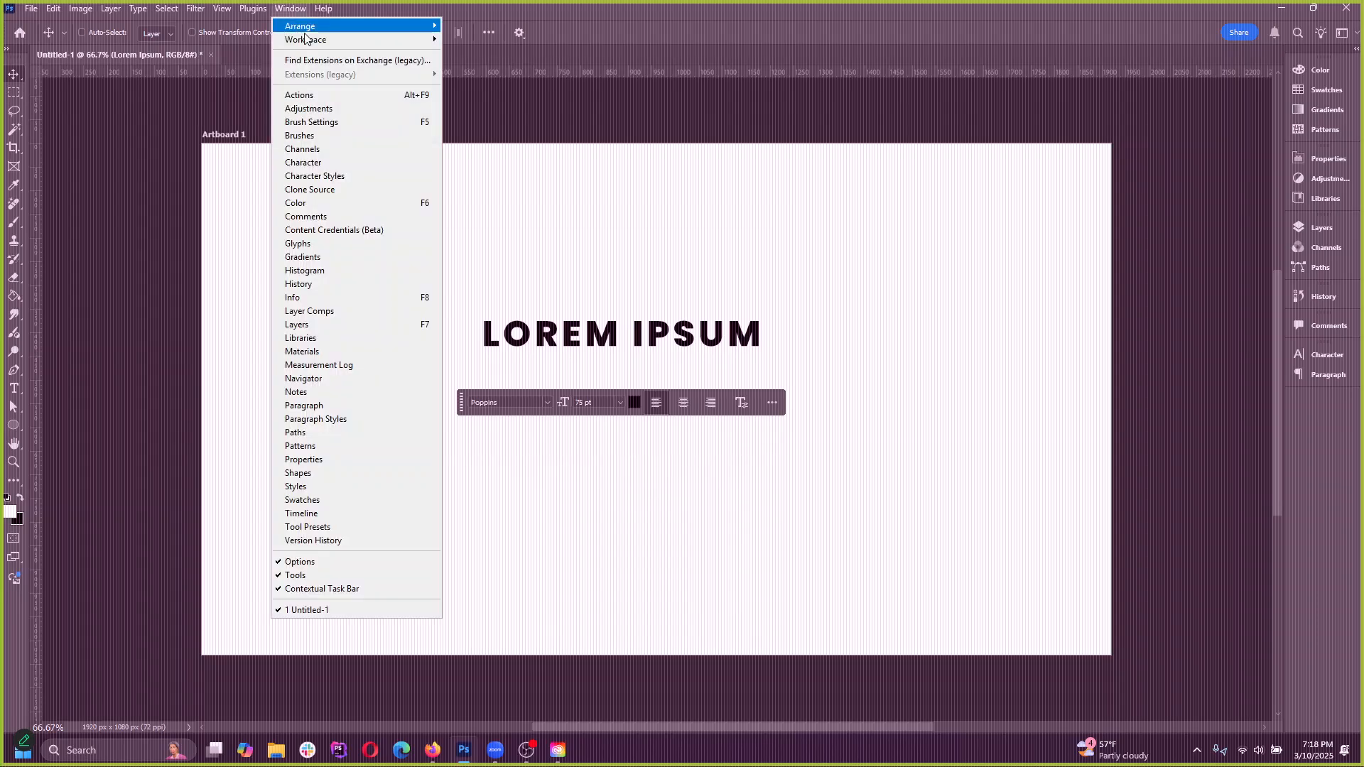
mouse_move(359, 40)
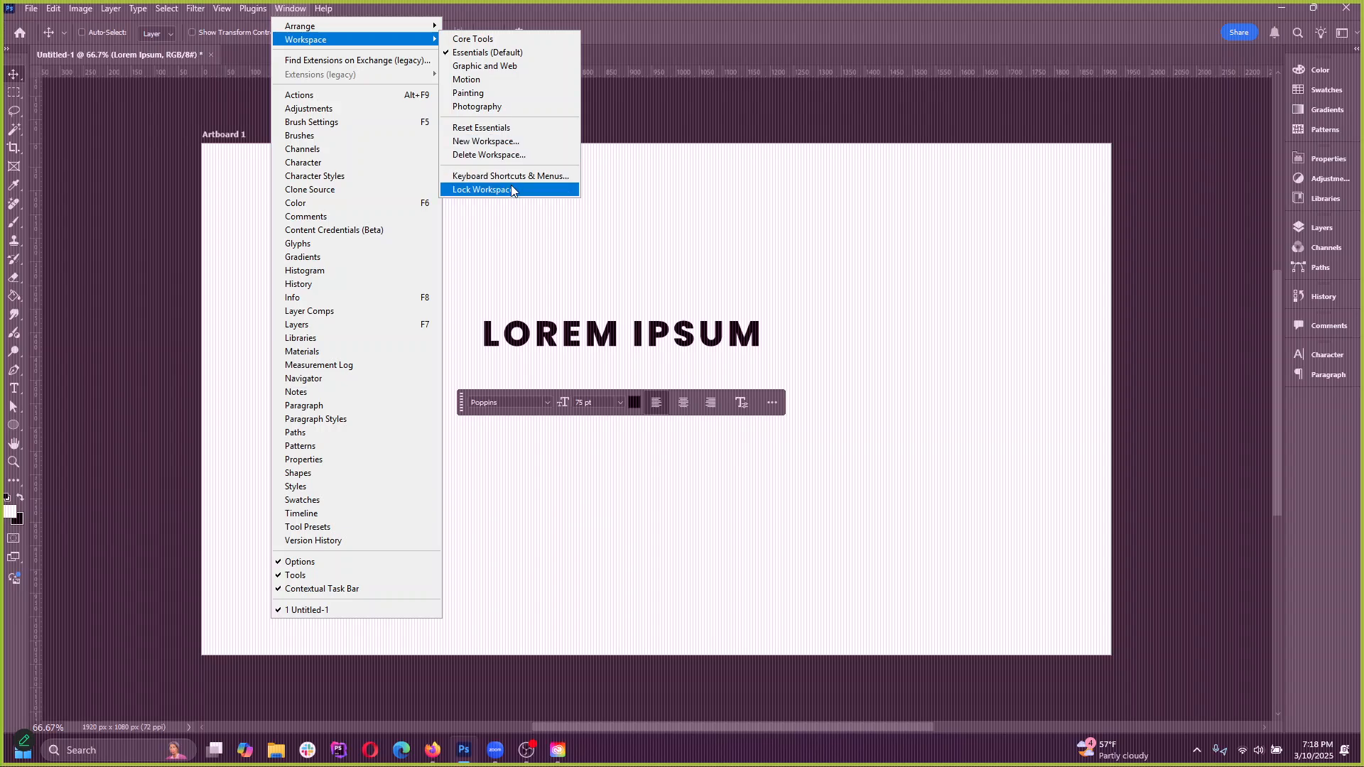
left_click(487, 145)
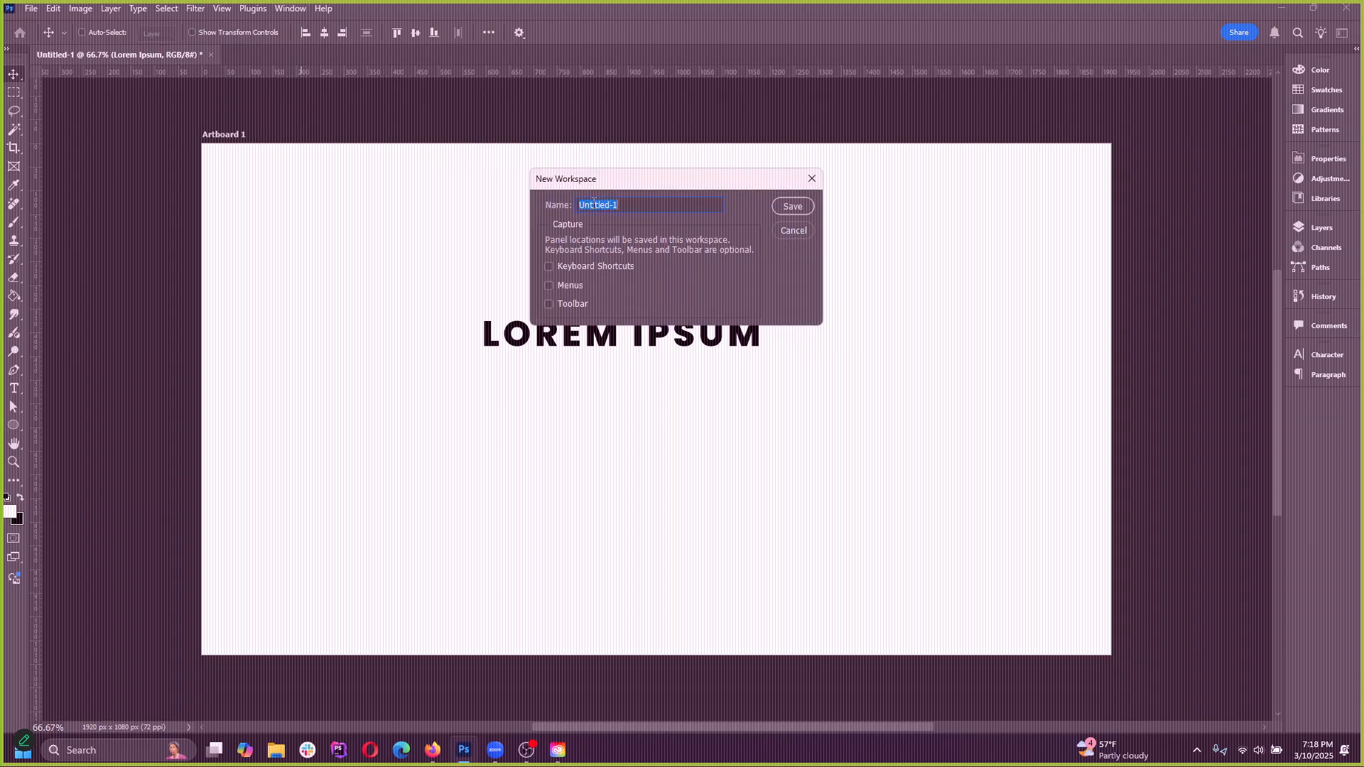
type("David")
left_click(801, 206)
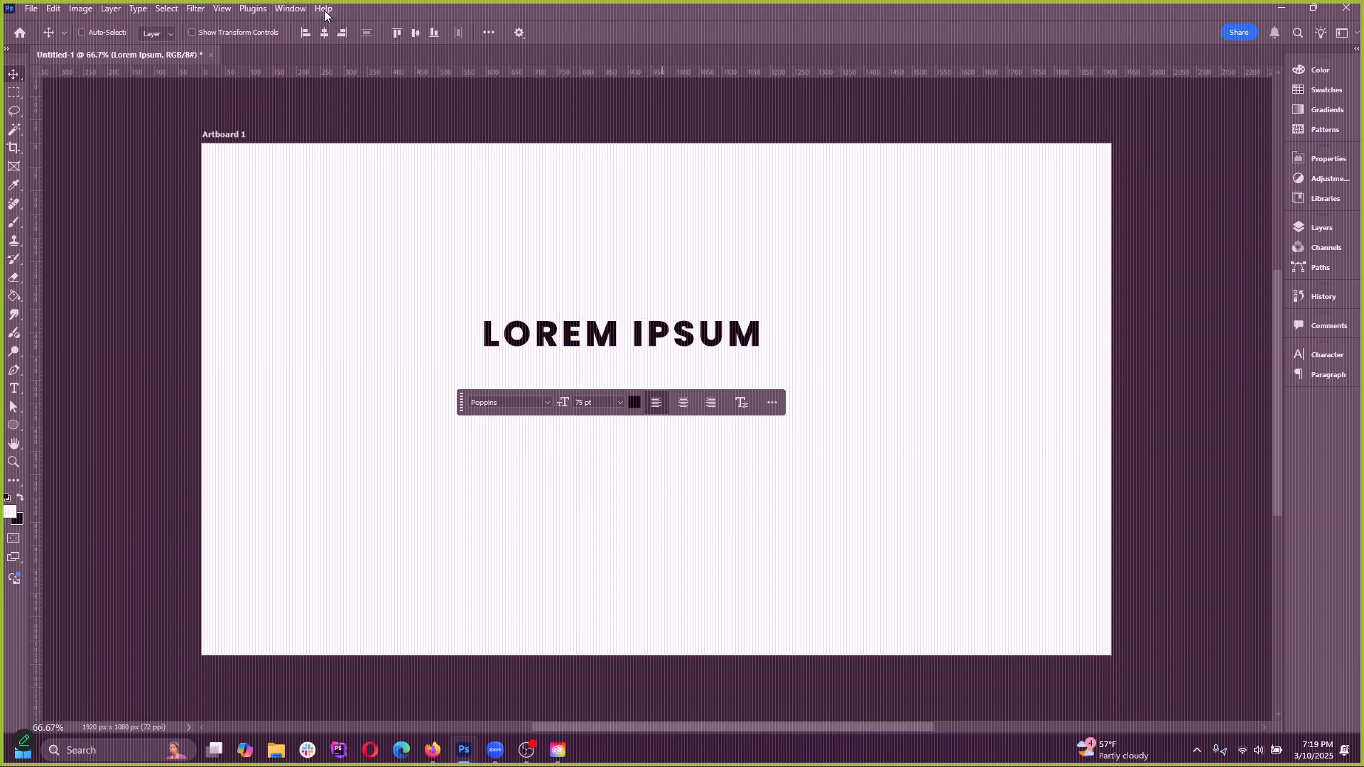
left_click(1341, 33)
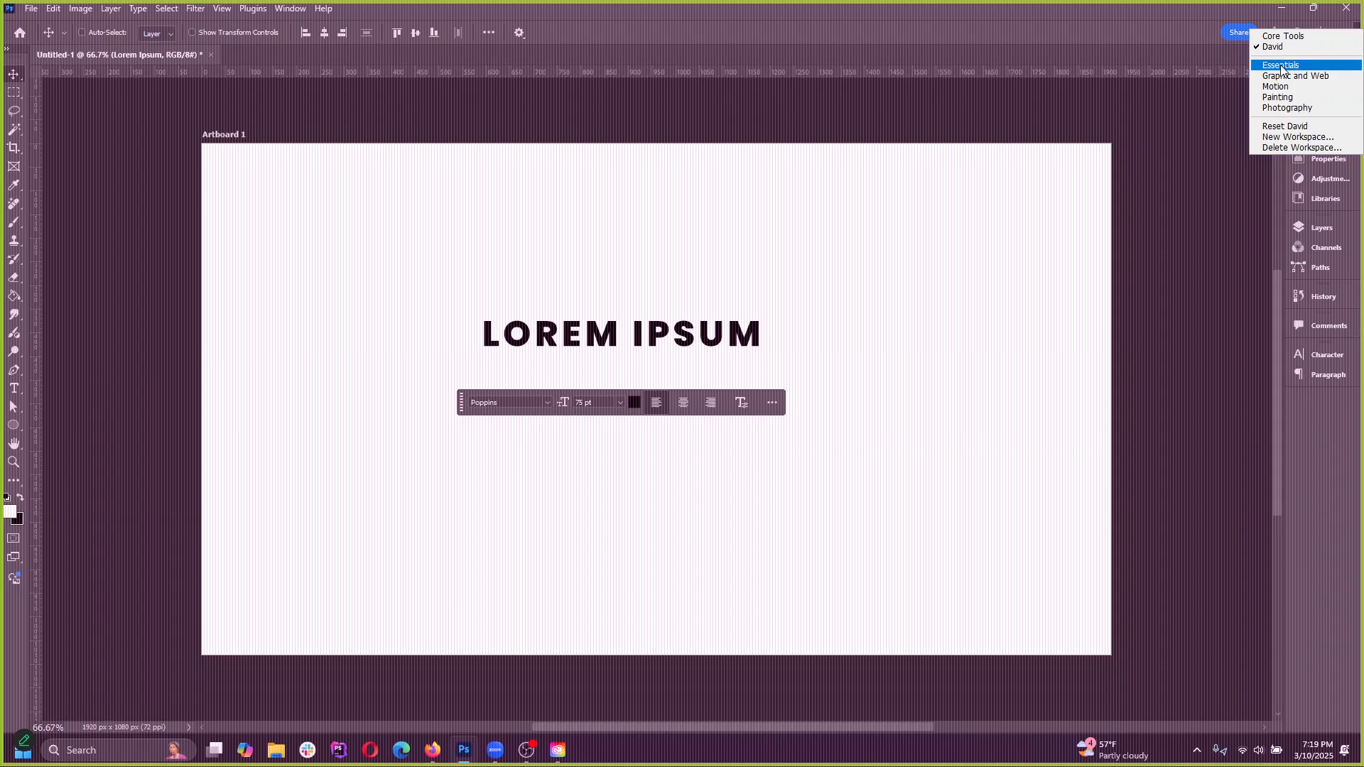
Switch to the Essentials workspace and reset it to its default panel layout
left_click(1280, 65)
left_click(1341, 32)
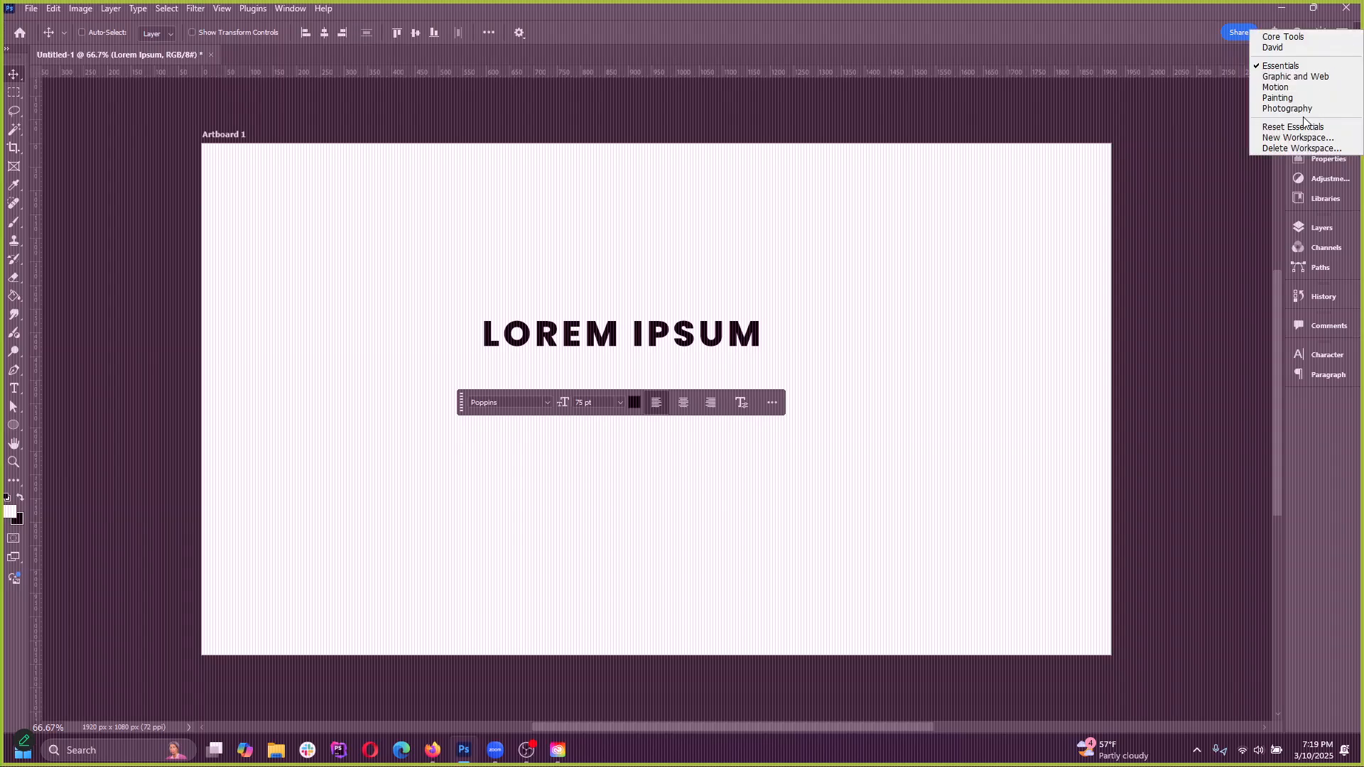
left_click(1293, 127)
Return to the saved custom workspace and switch from it to the Core Tools workspace
left_click(1341, 33)
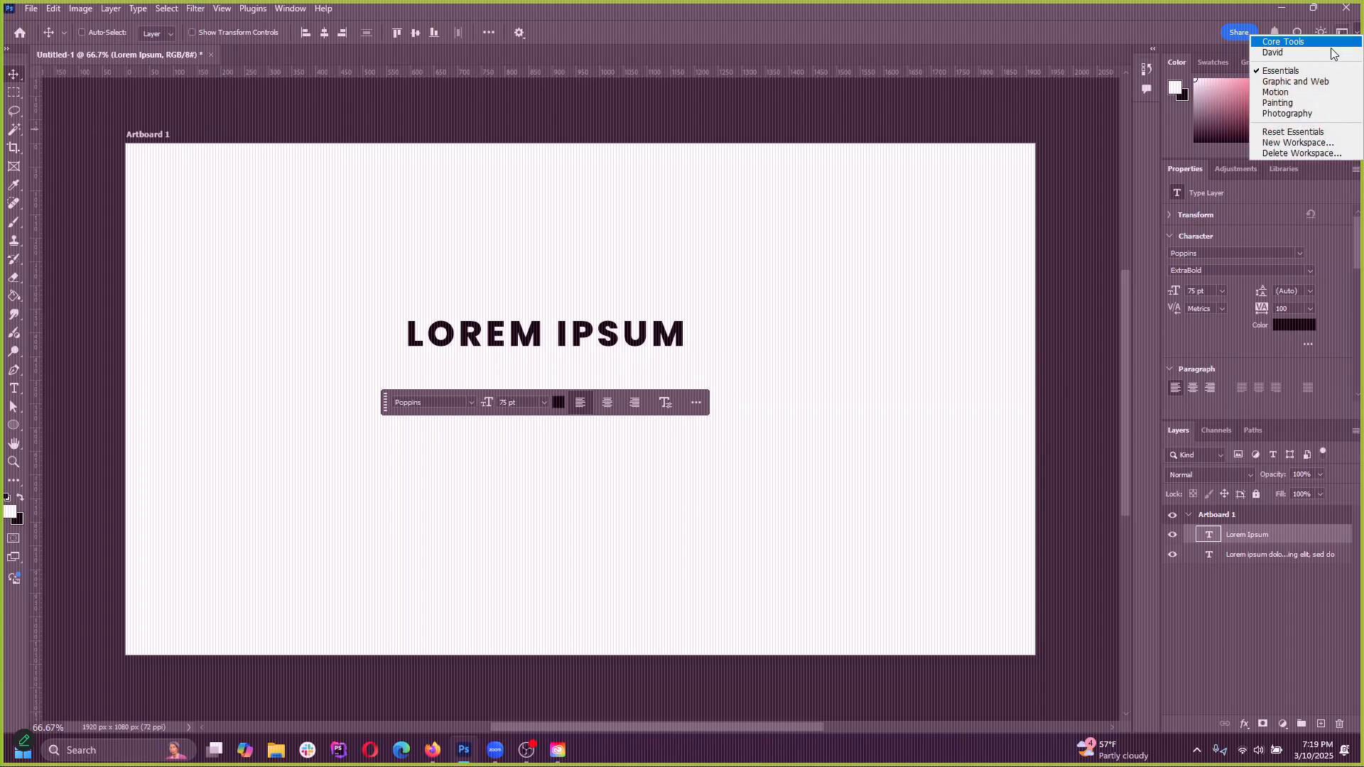
left_click(1302, 54)
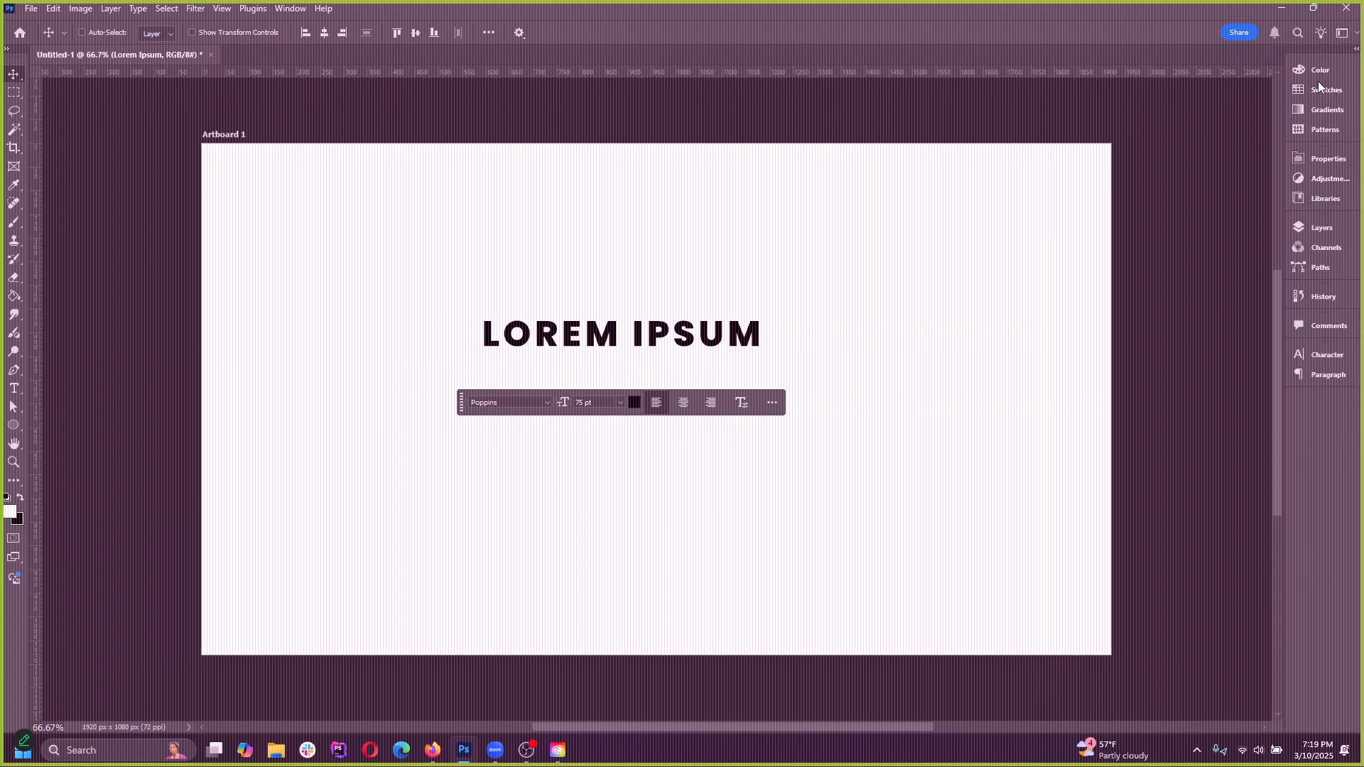
left_click(291, 10)
mouse_move(355, 39)
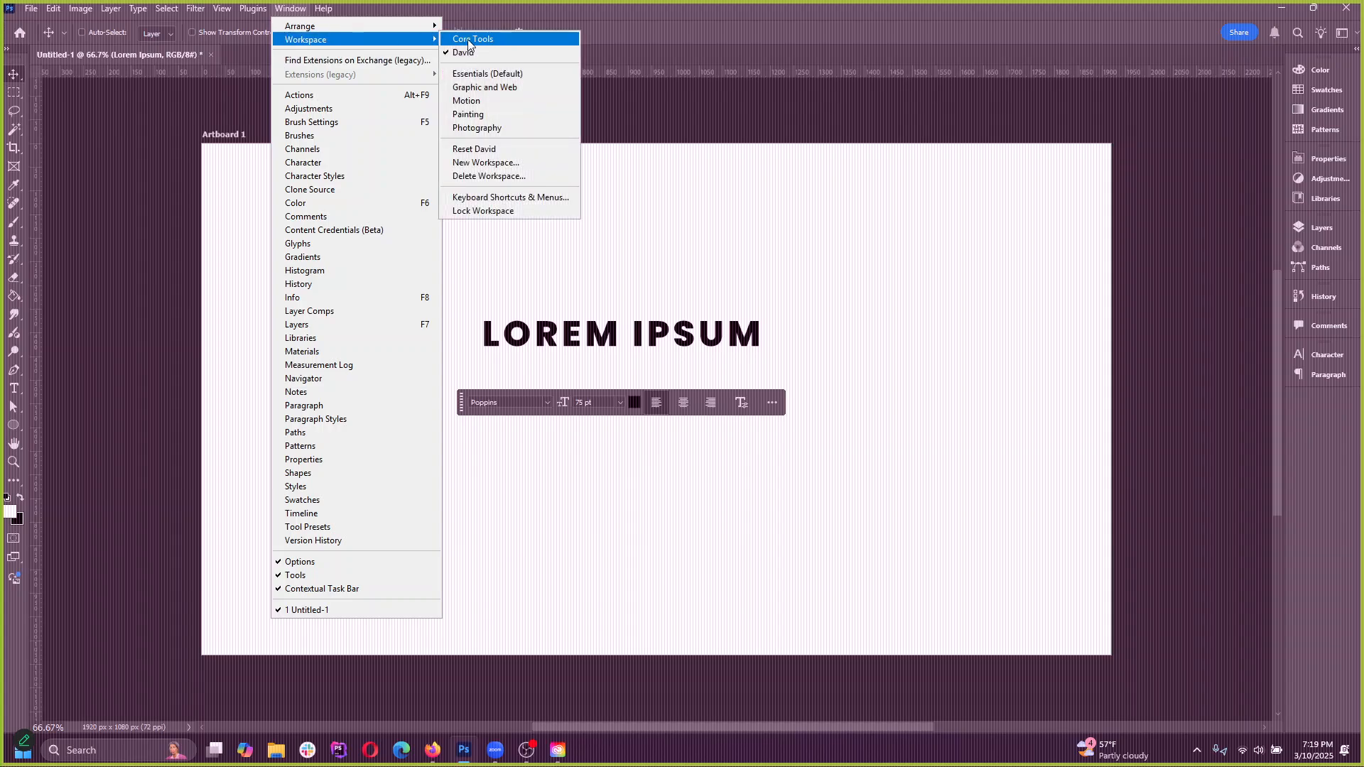
left_click(496, 39)
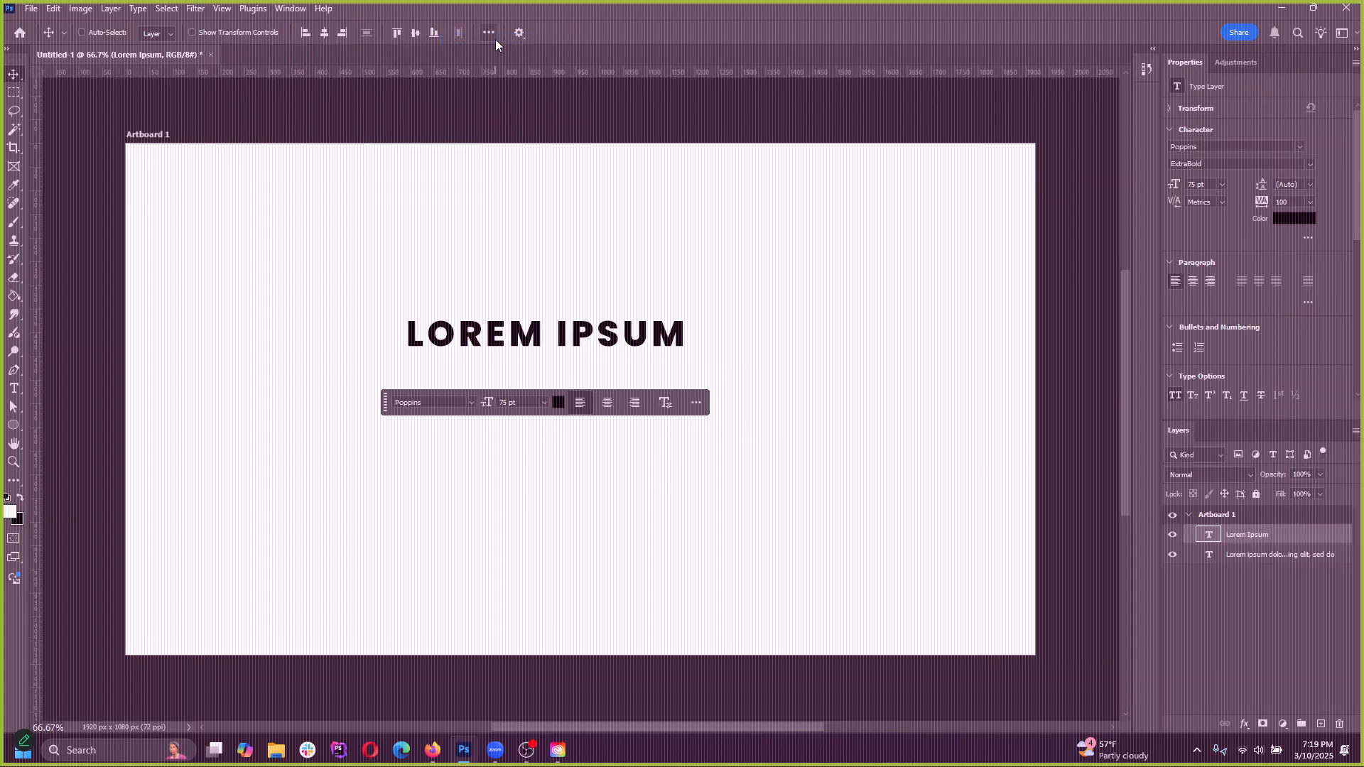
Switch from the Core Tools workspace back to the saved custom workspace
left_click(1343, 33)
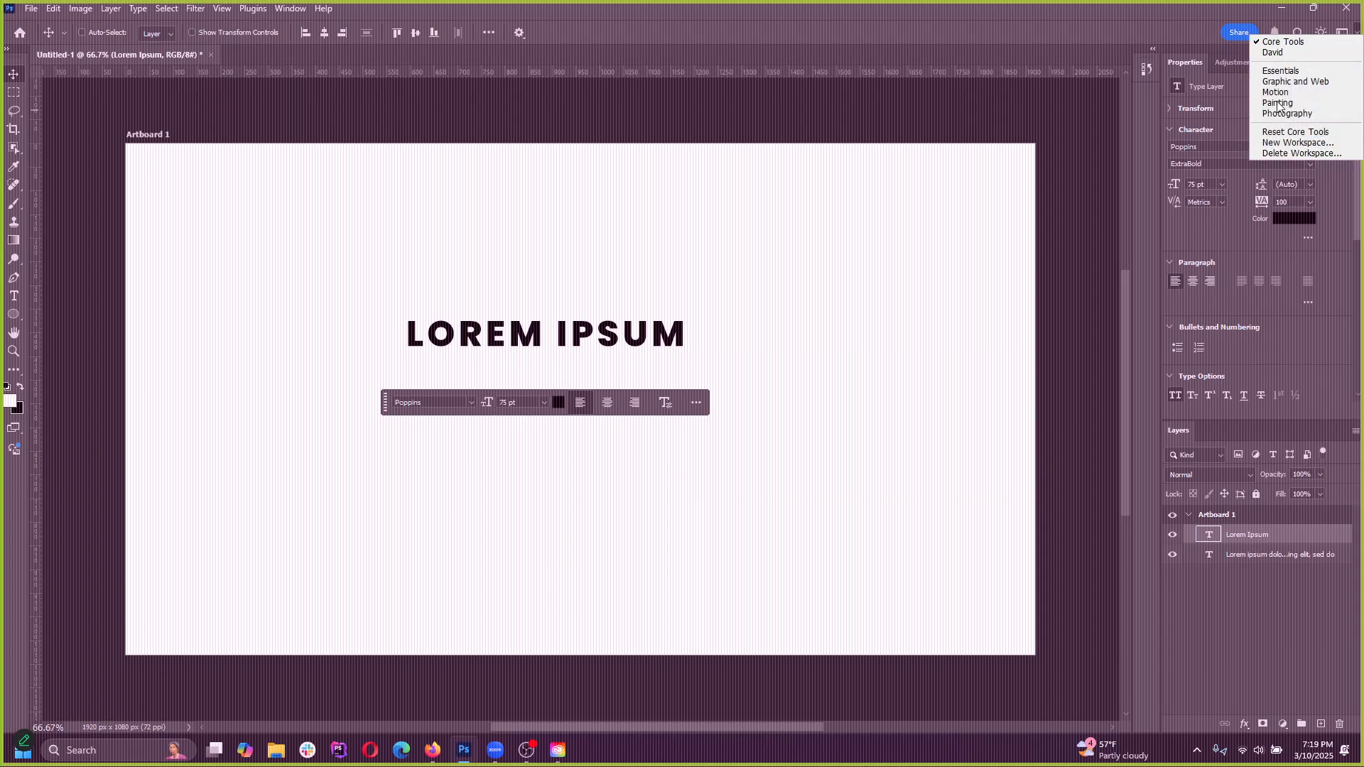
left_click(1158, 36)
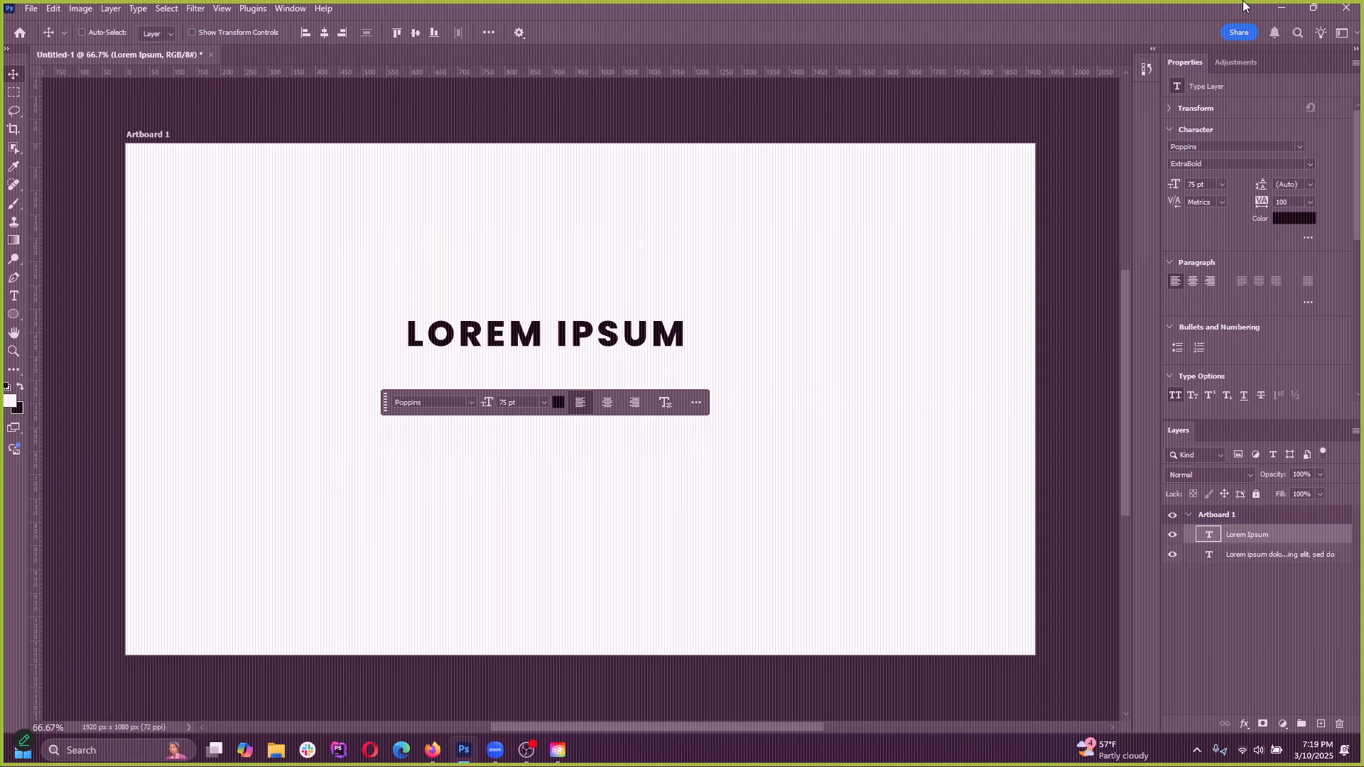
left_click(1343, 33)
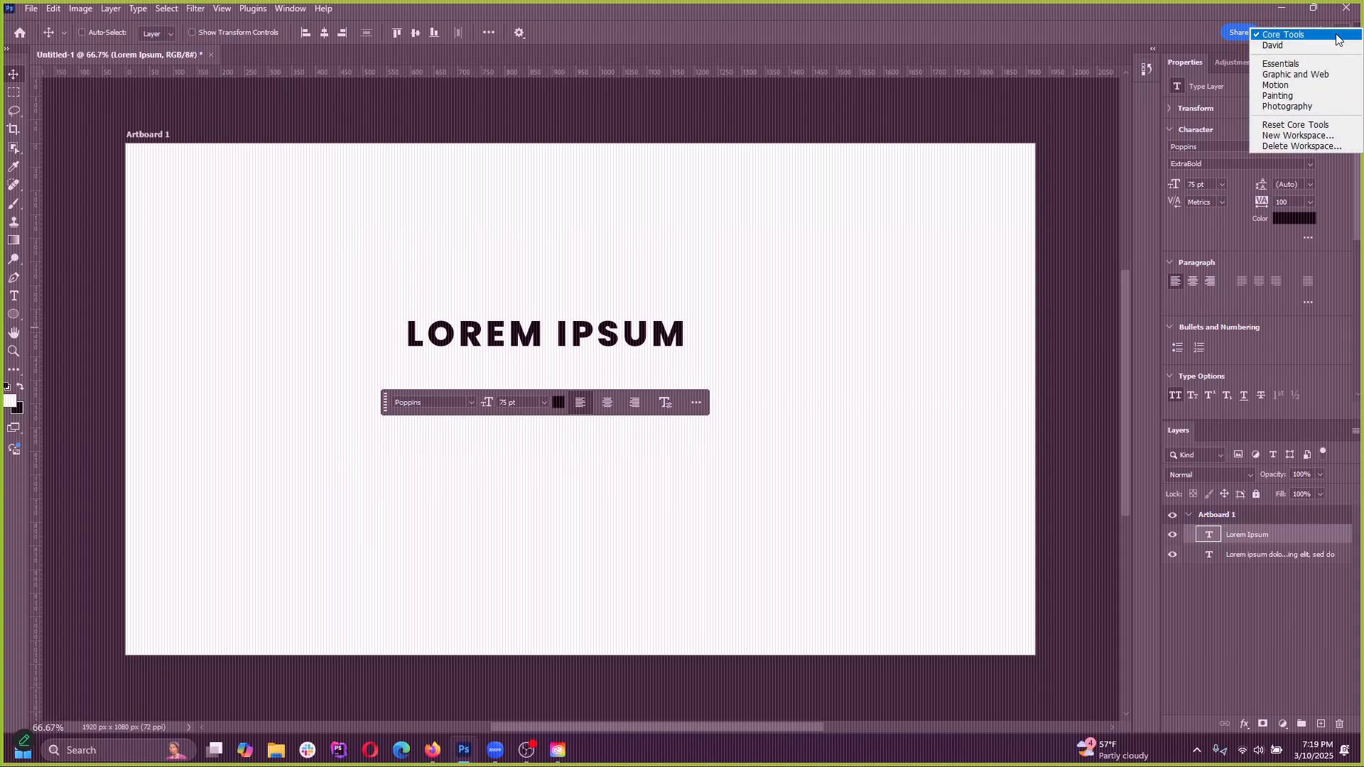
left_click(1292, 47)
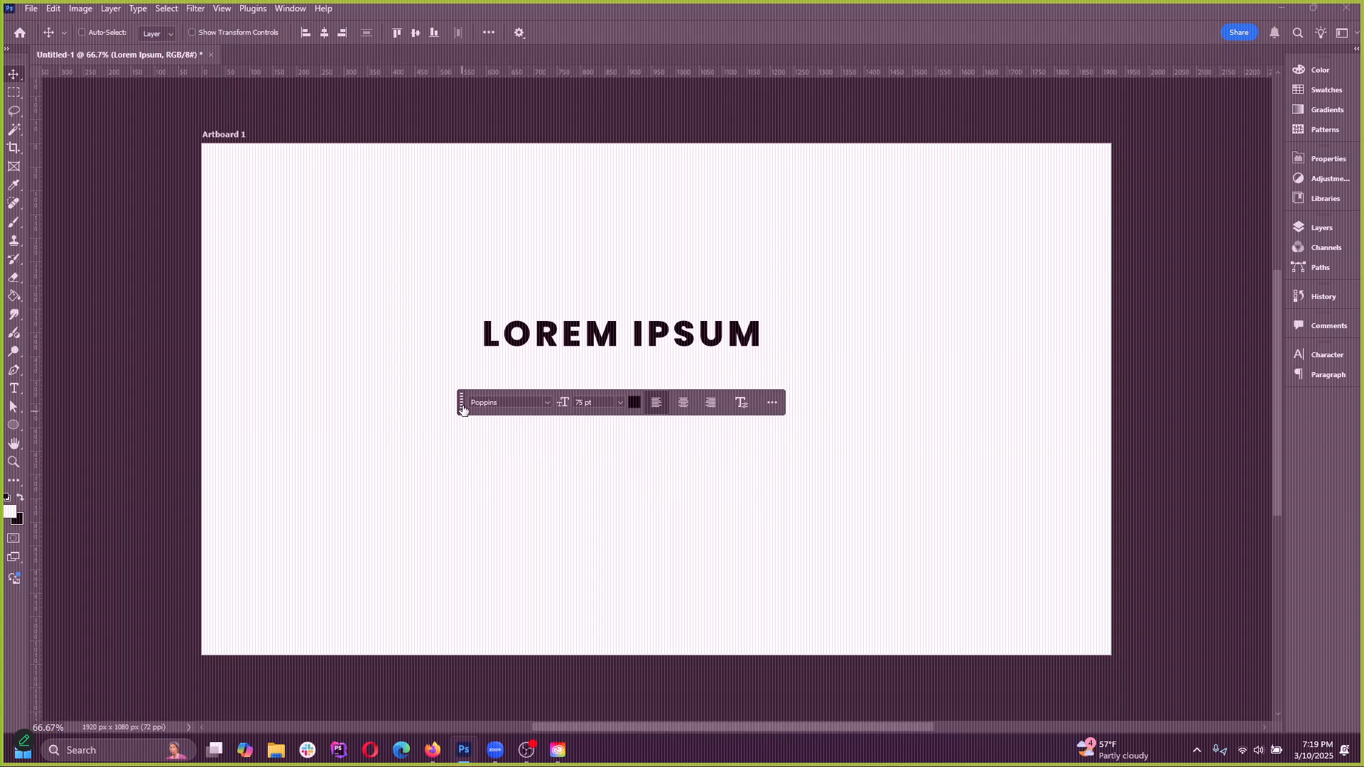
Reposition the contextual task bar around the artboard, leaving it just beneath the LOREM IPSUM heading
left_click_drag(463, 404, 463, 457)
left_click(290, 9)
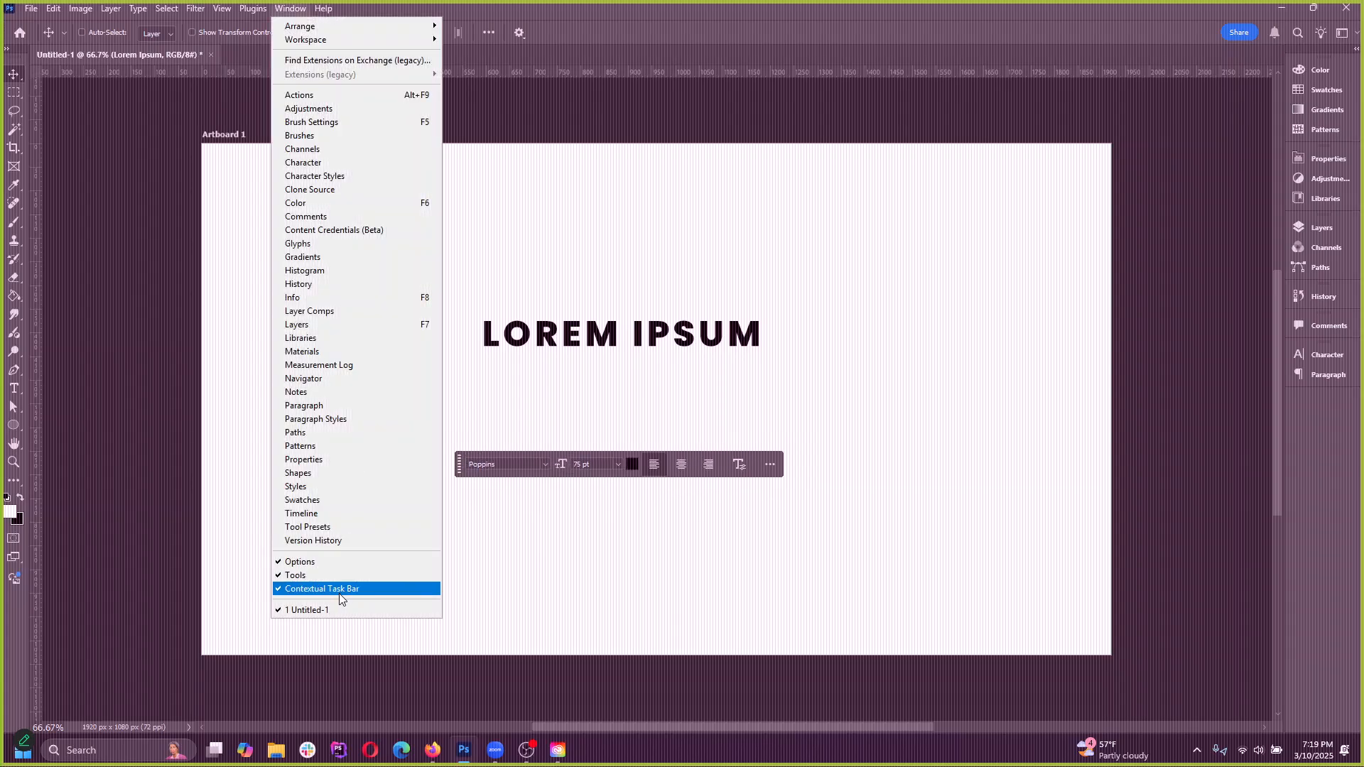
left_click(547, 581)
left_click_drag(459, 467, 478, 553)
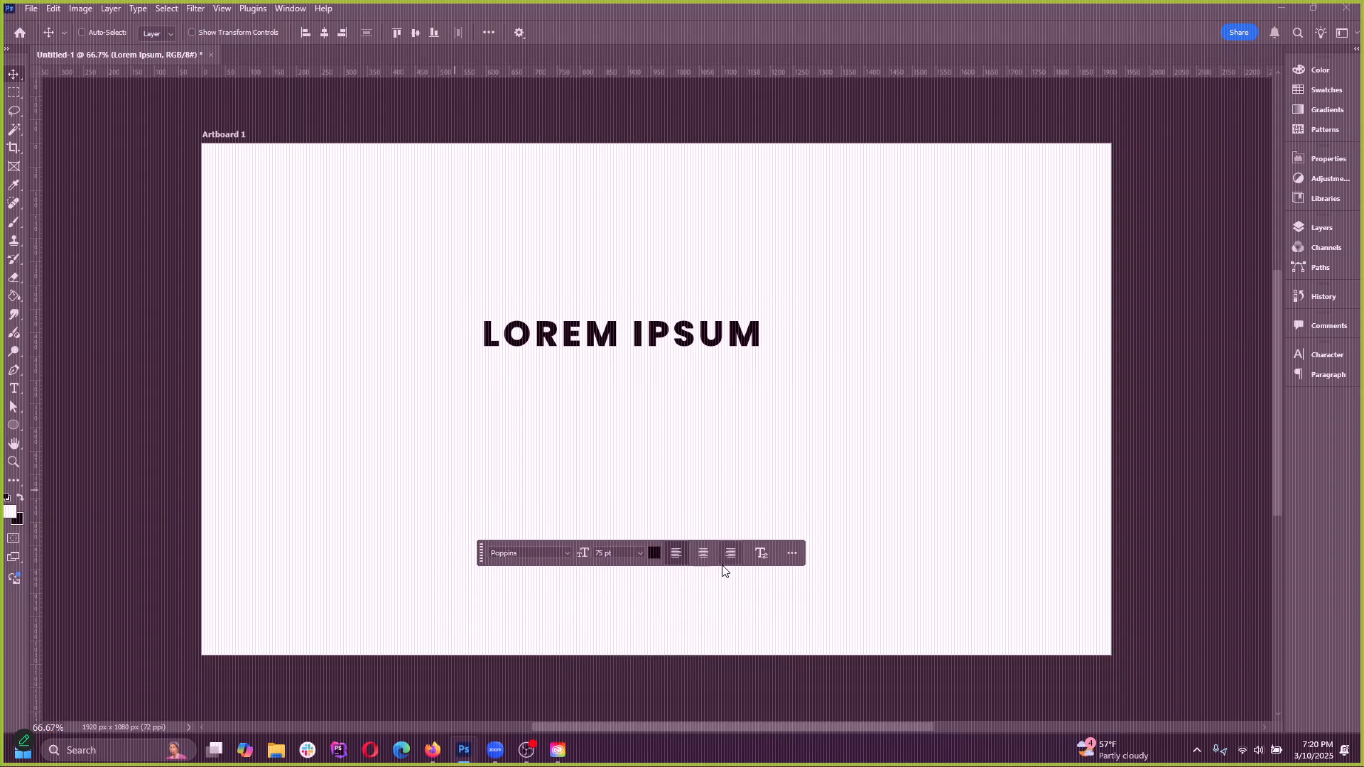
left_click(792, 553)
left_click(498, 560)
mouse_move(479, 559)
left_mouse_down()
mouse_move(505, 613)
mouse_move(471, 596)
mouse_move(462, 635)
mouse_move(470, 577)
left_mouse_up()
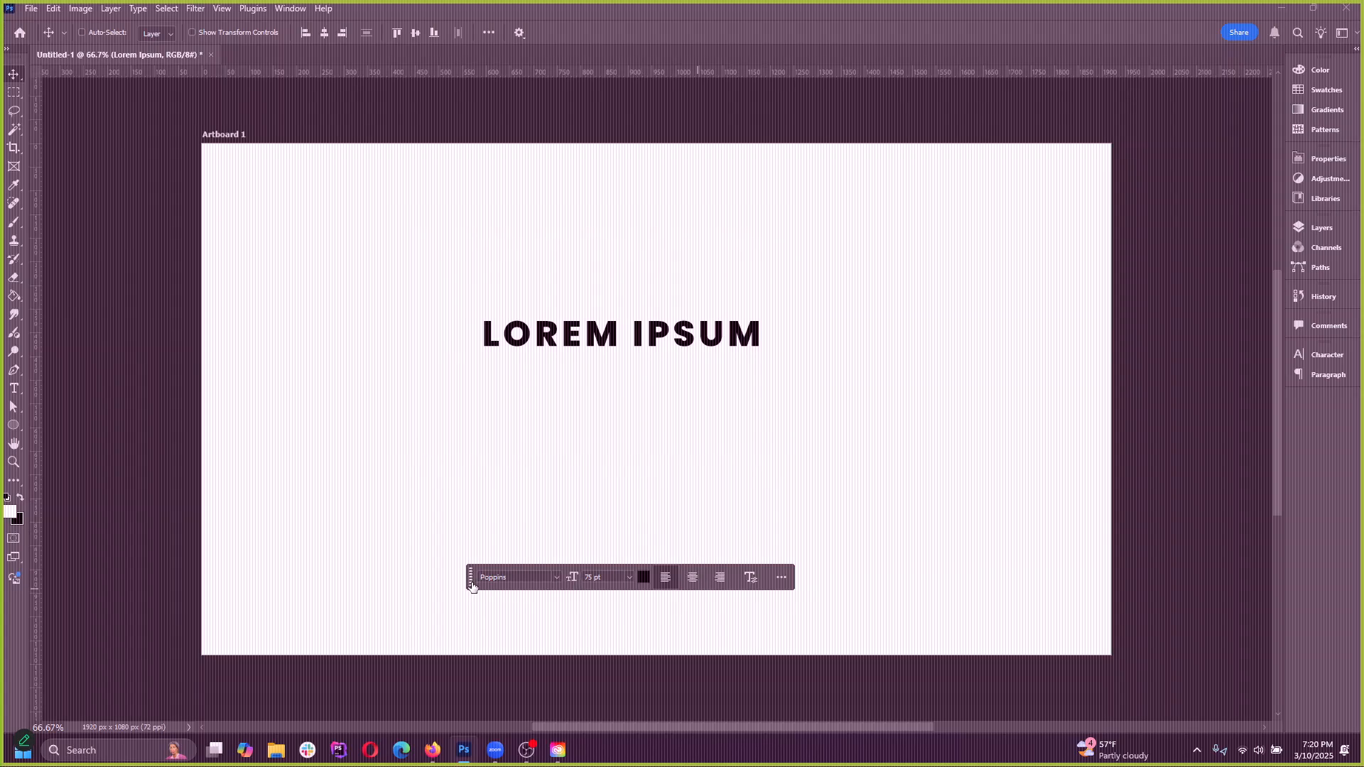
left_click_drag(472, 587, 488, 623)
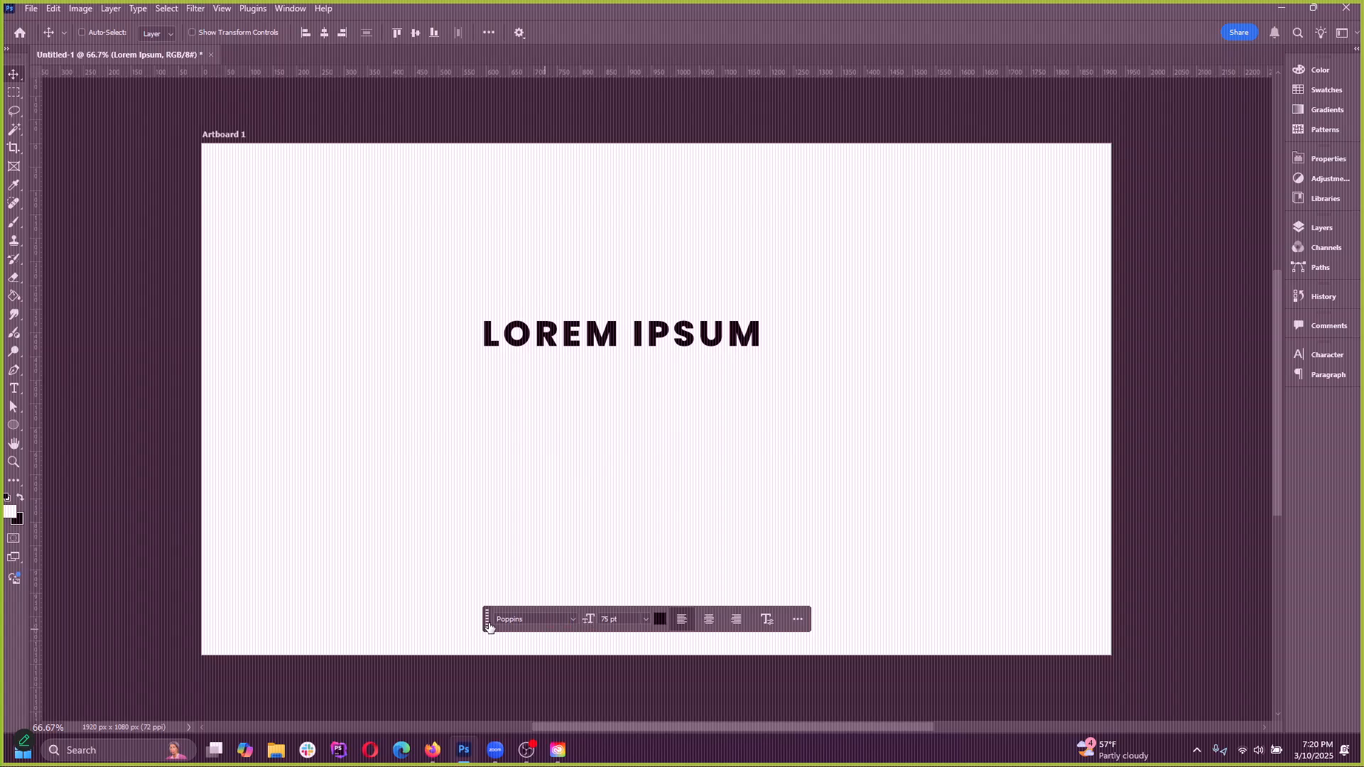
left_click_drag(487, 623, 460, 424)
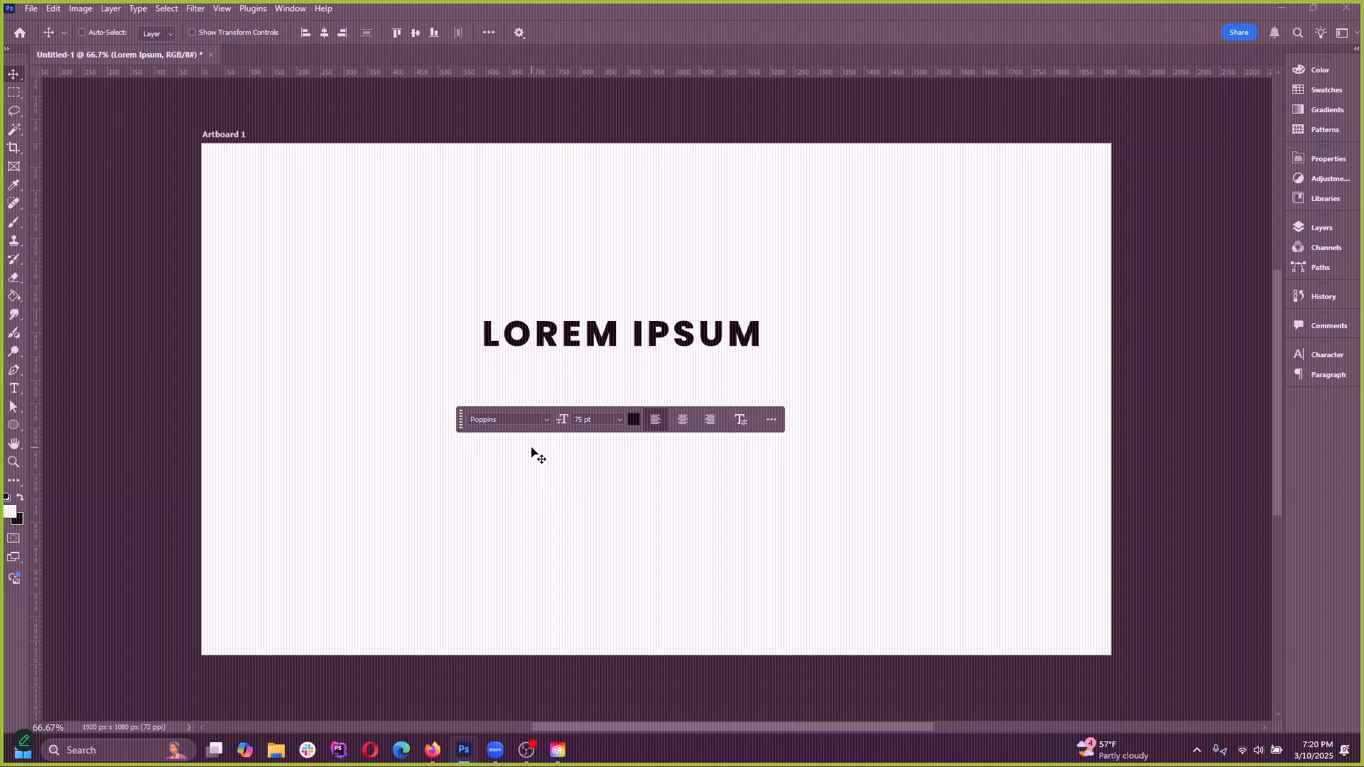
Browse the full list of installed fonts for the heading from the contextual task bar, returning to the beginning of the list
left_click(547, 418)
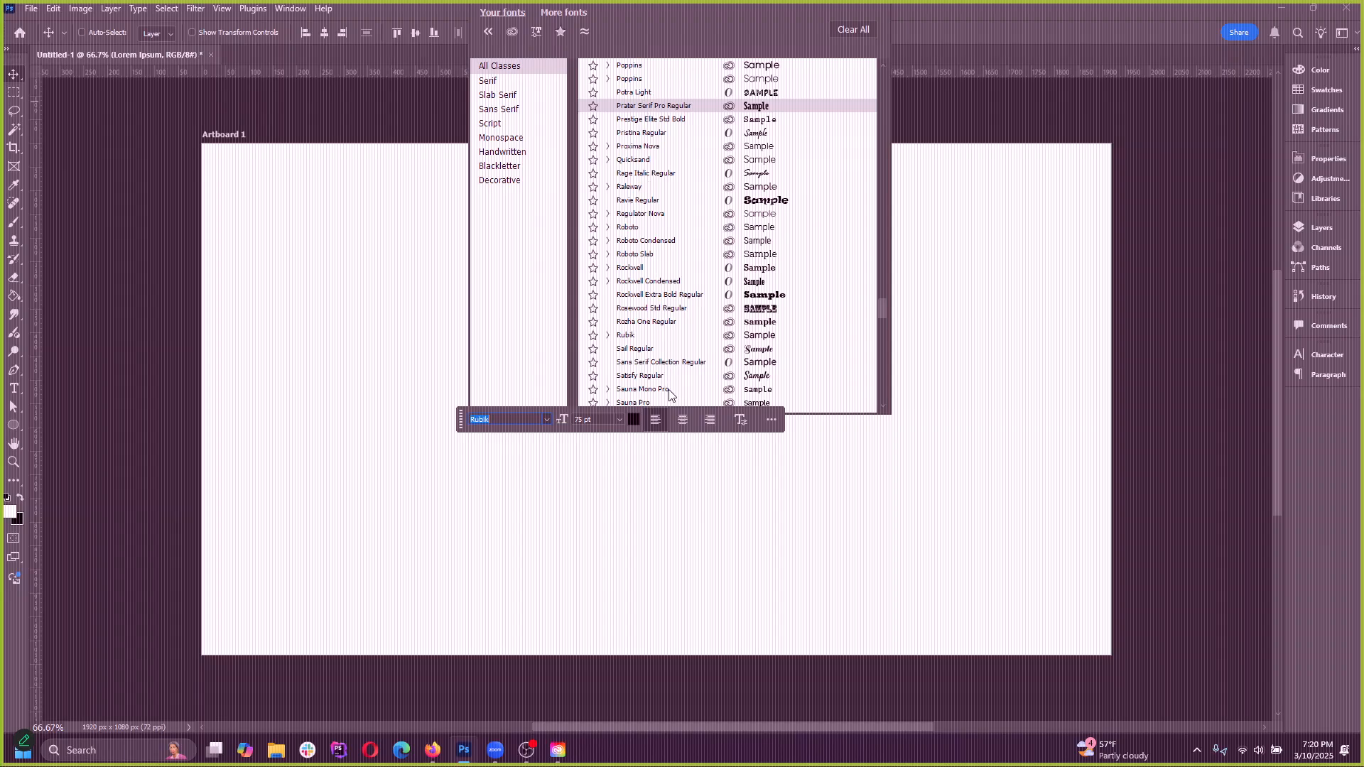
left_click_drag(879, 302, 882, 73)
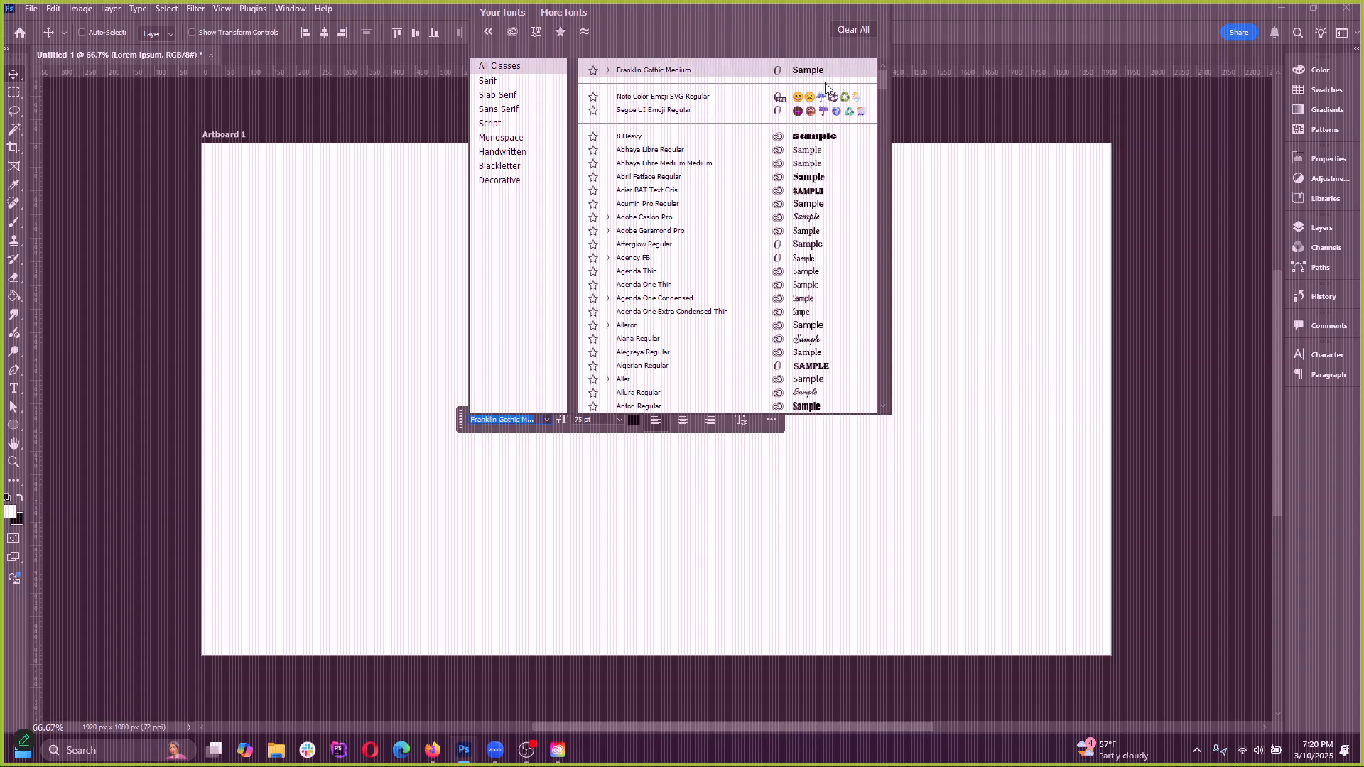
type("Poppins")
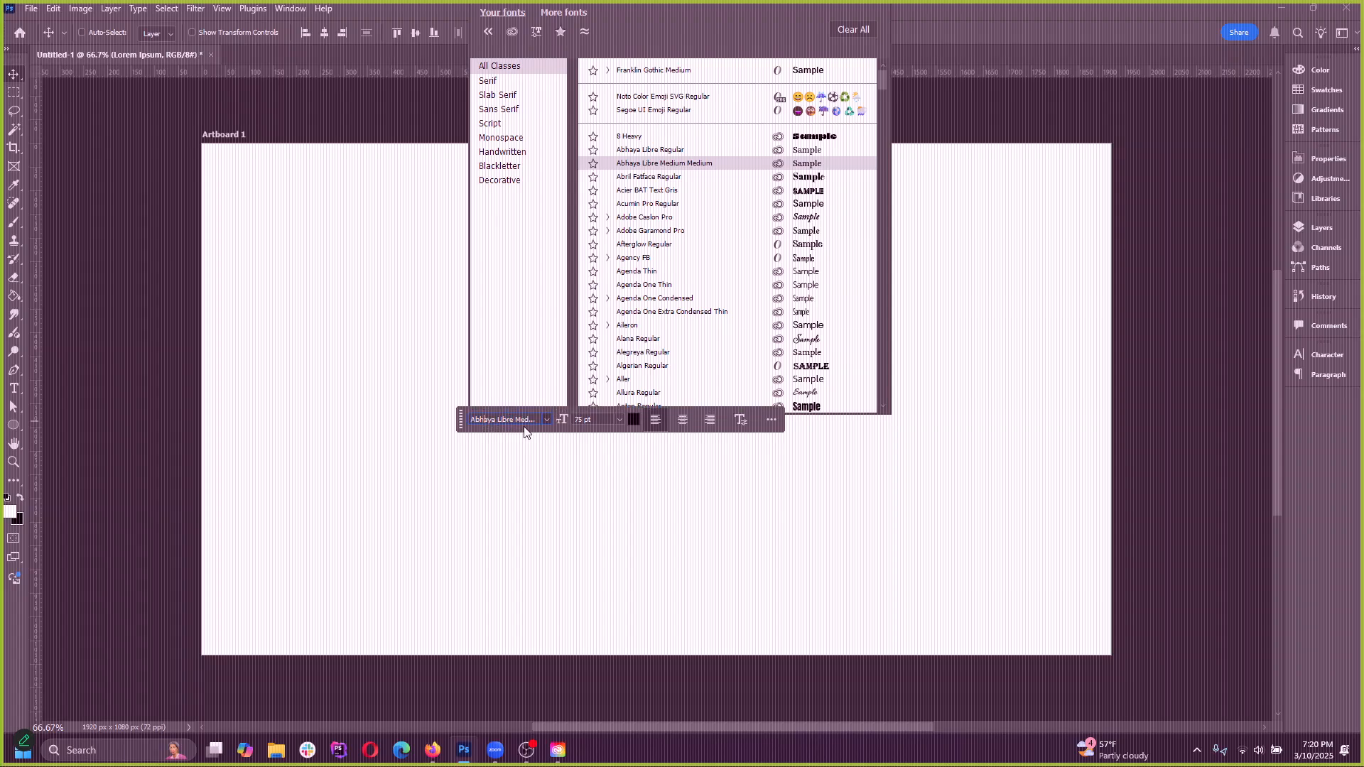
key("Return")
left_click(547, 419)
scroll(817, 225, "up", 5)
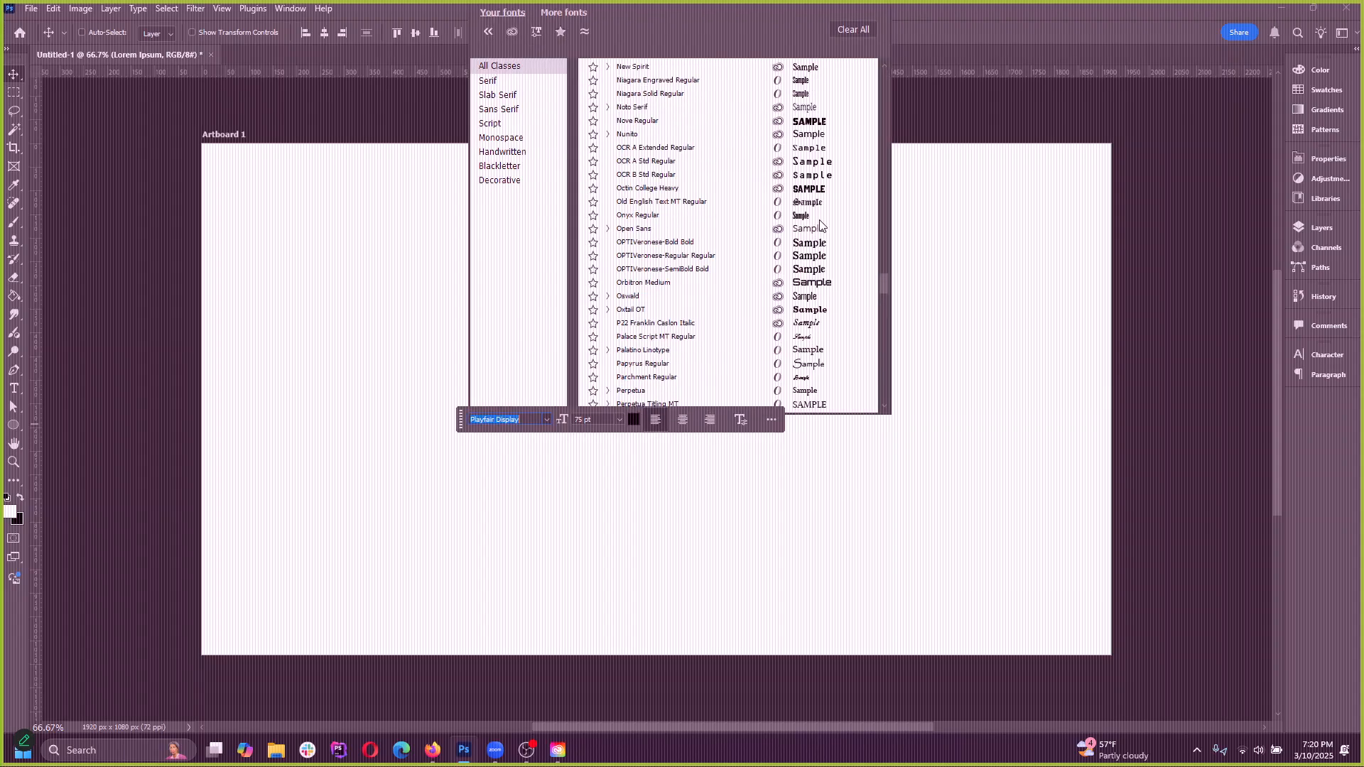
left_click_drag(879, 102, 882, 65)
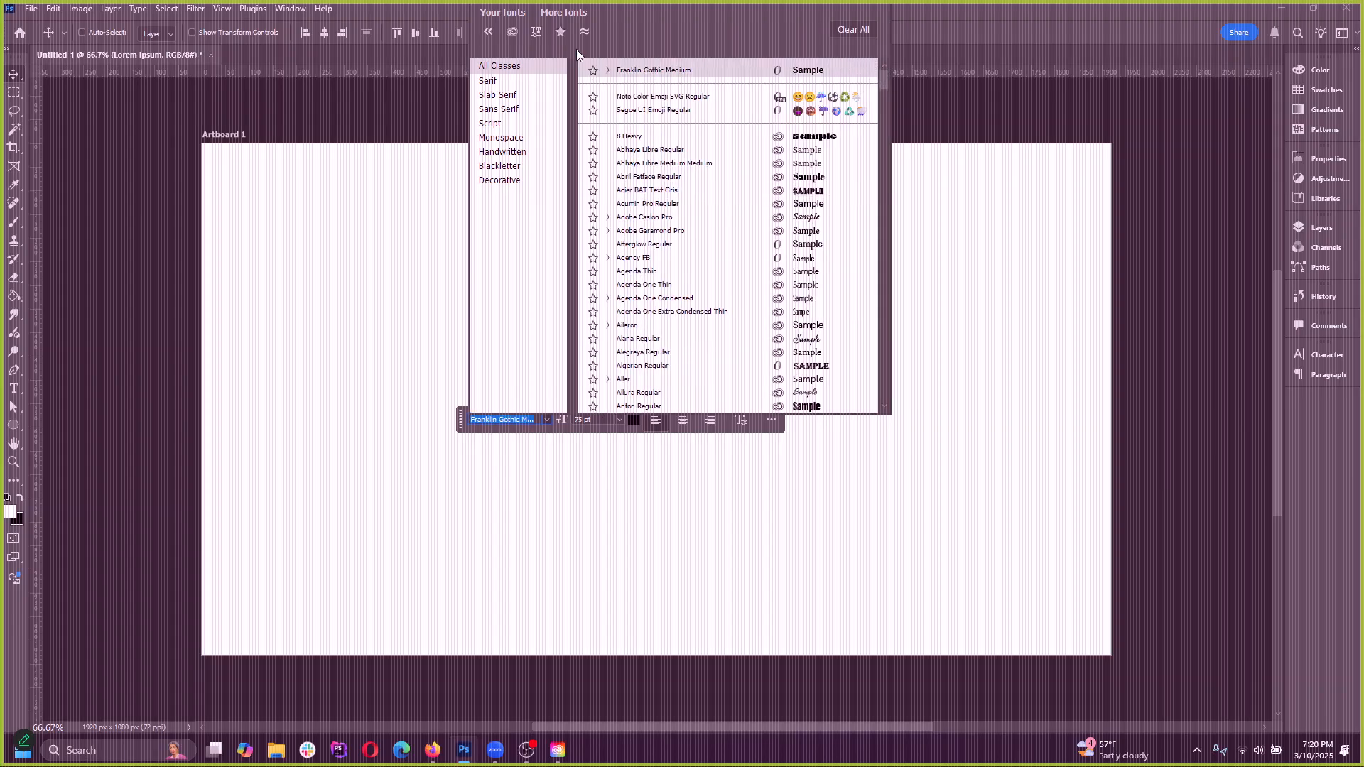
Filter the font list to Adobe Fonts only and close it without changing the heading's font
left_click(512, 32)
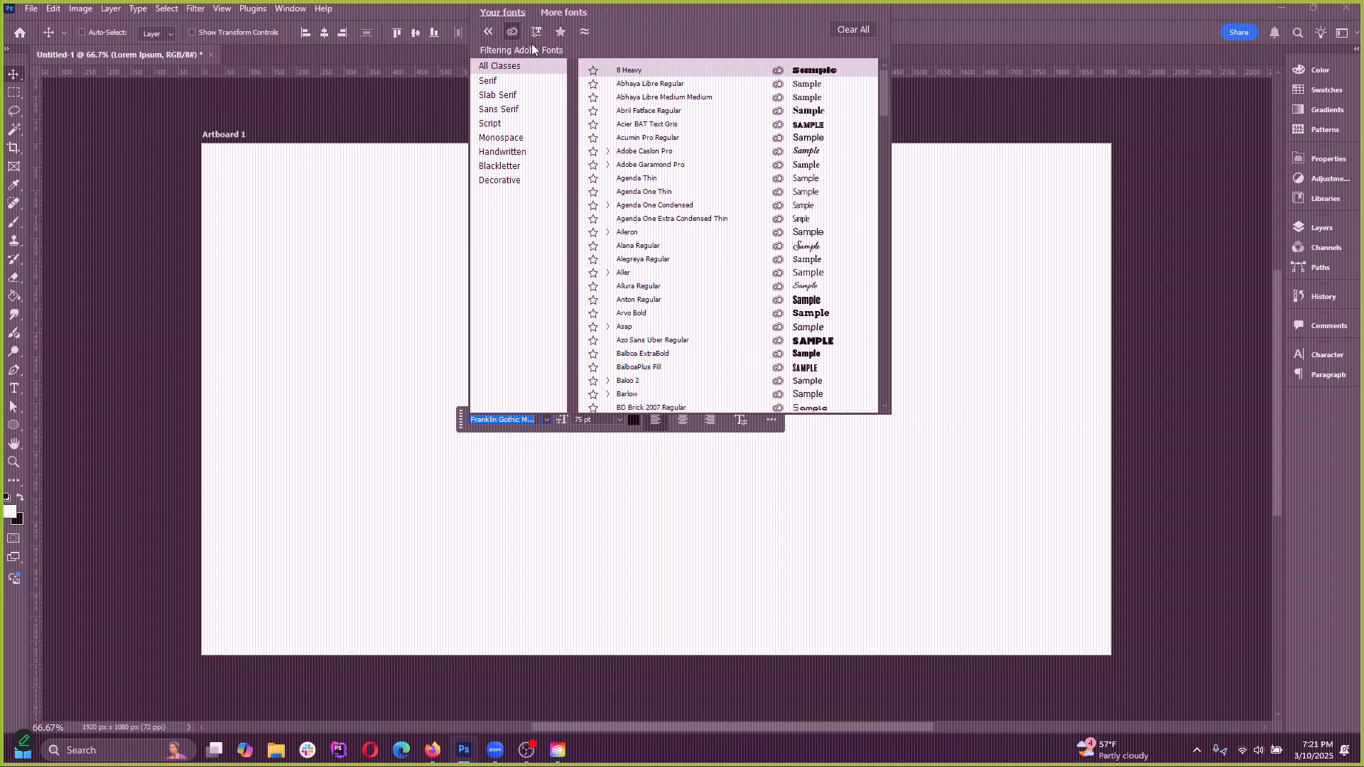
left_click_drag(884, 96, 883, 52)
key("Escape")
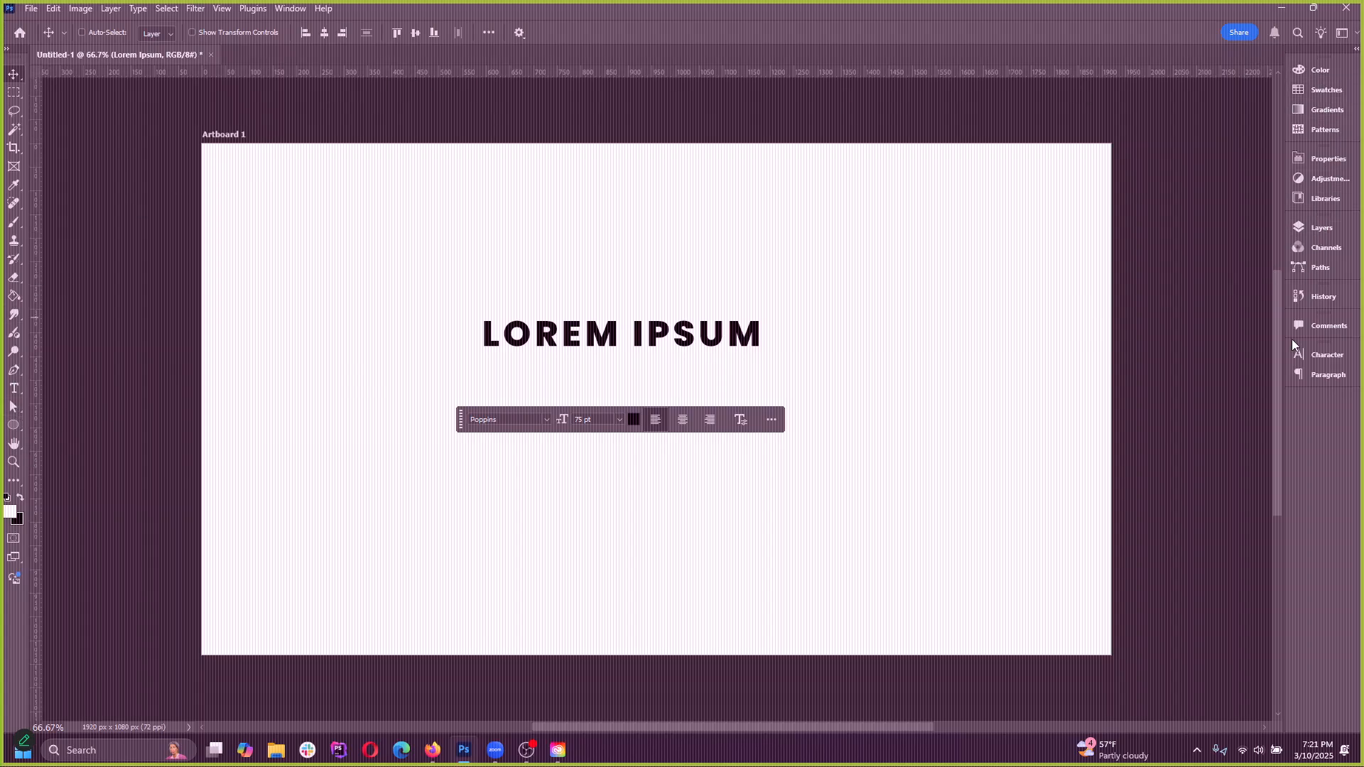
Show the Character panel and browse its Adobe Fonts list back to the first entry, previewing fonts on the heading
left_click(1327, 354)
left_click(1214, 376)
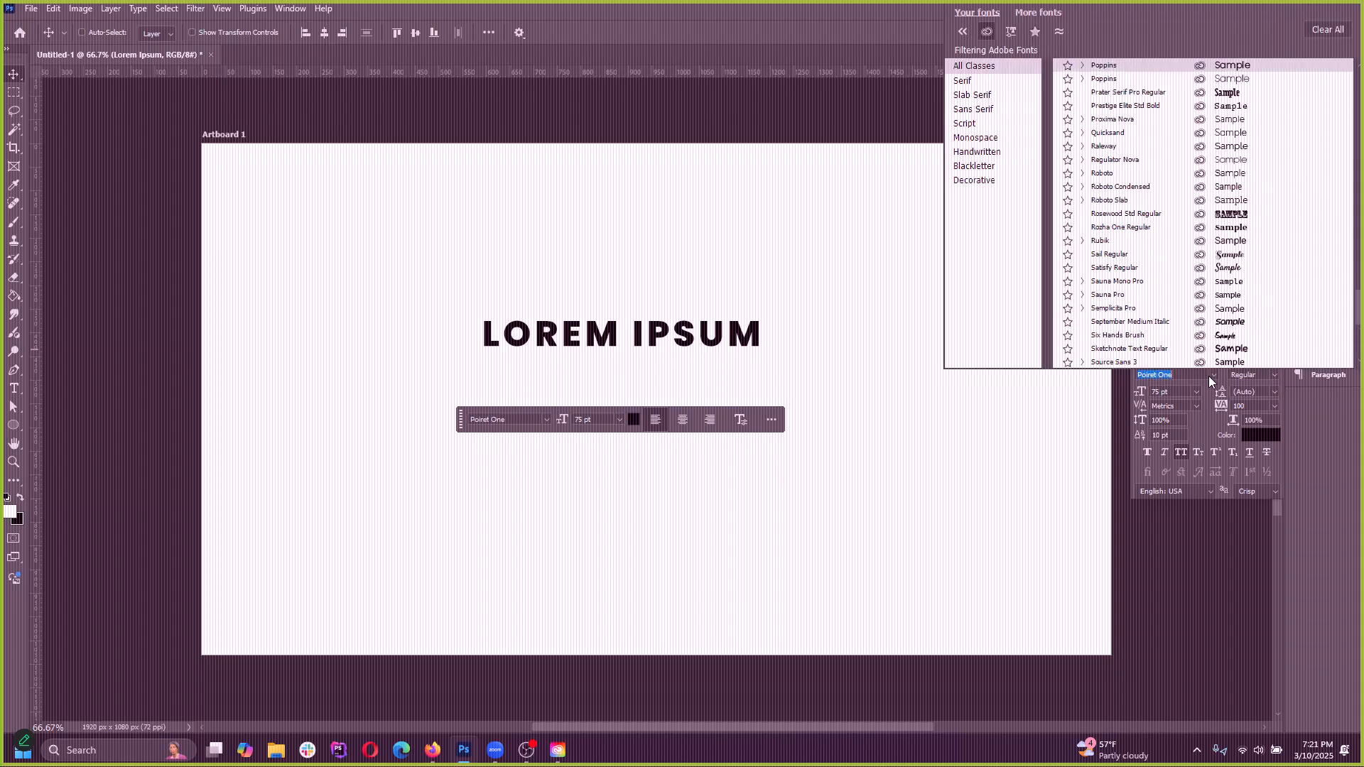
scroll(1134, 153, "up", 8)
scroll(1134, 153, "up", 2)
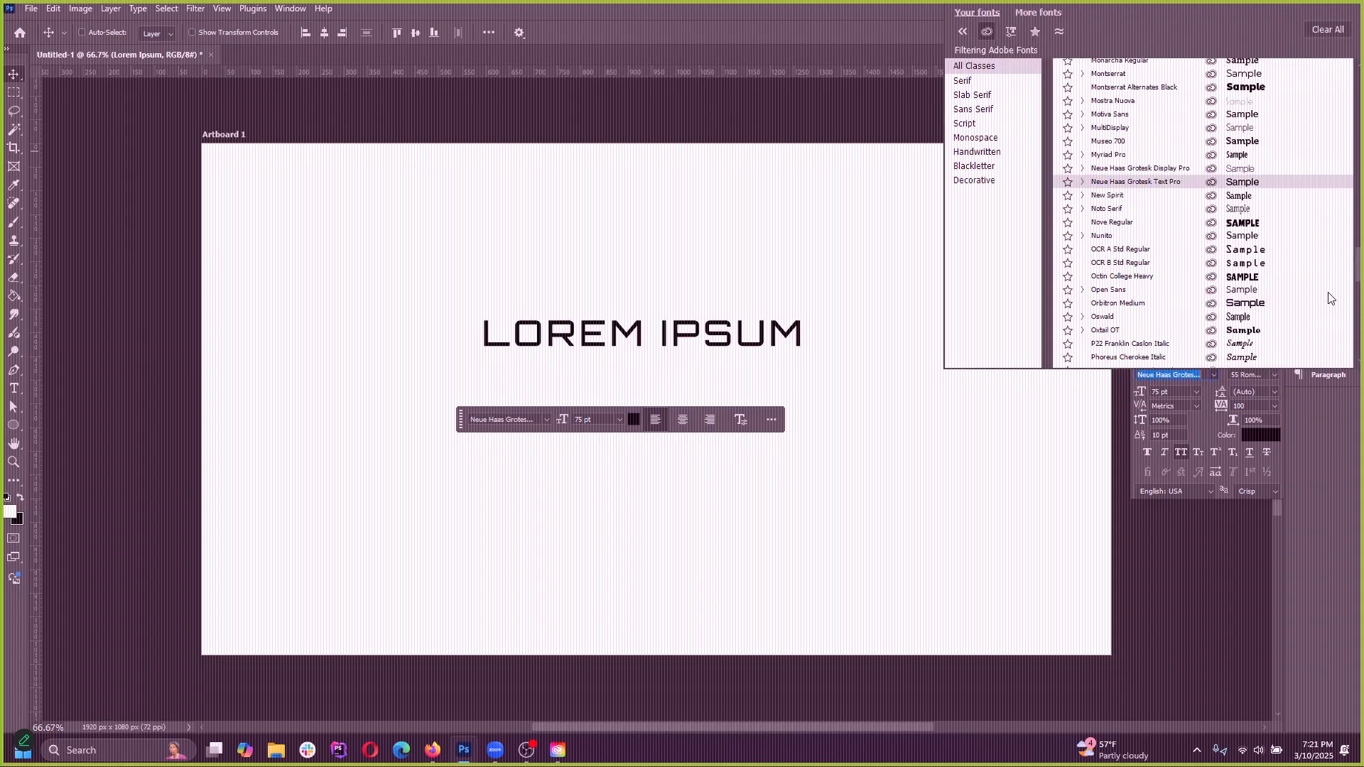
left_click_drag(1357, 274, 1355, 42)
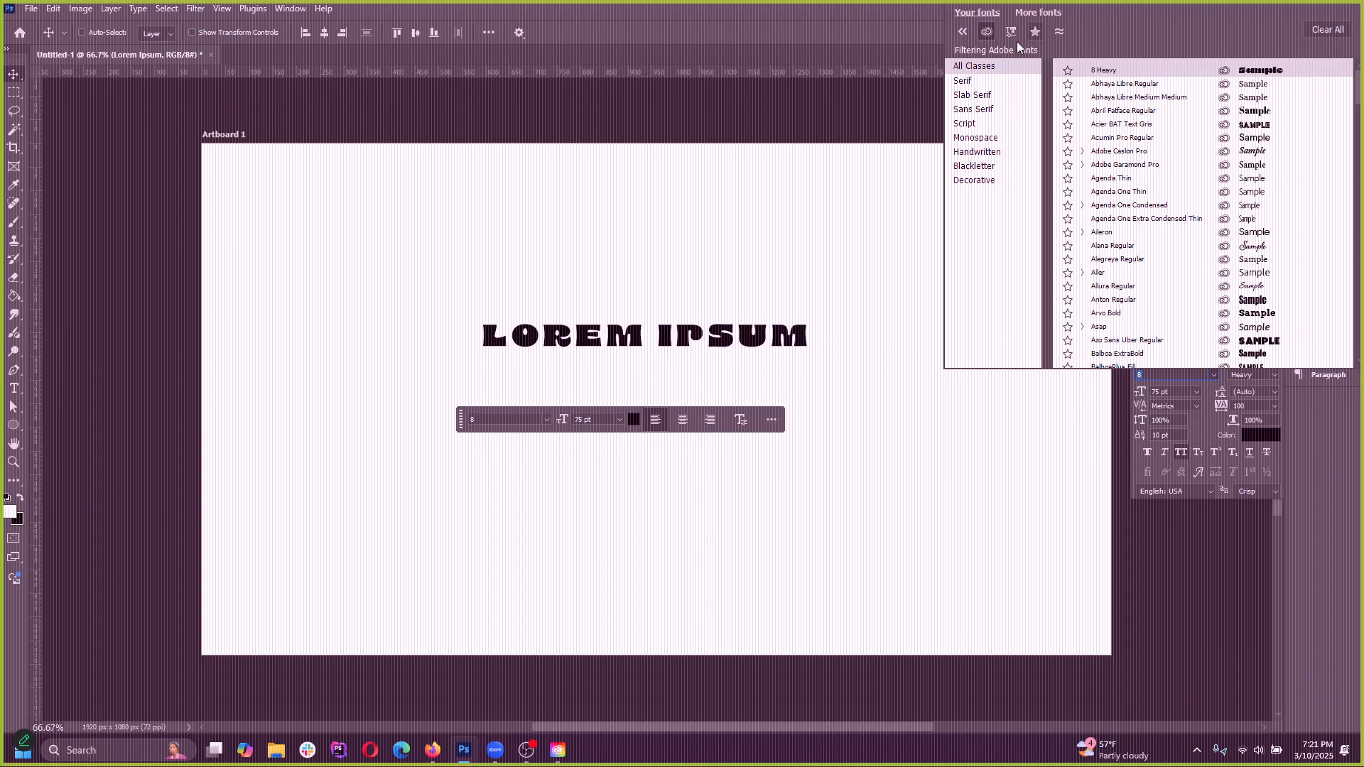
Collapse the font class list, try Abhaya Libre Regular on the heading, and expand the class list again
left_click(964, 32)
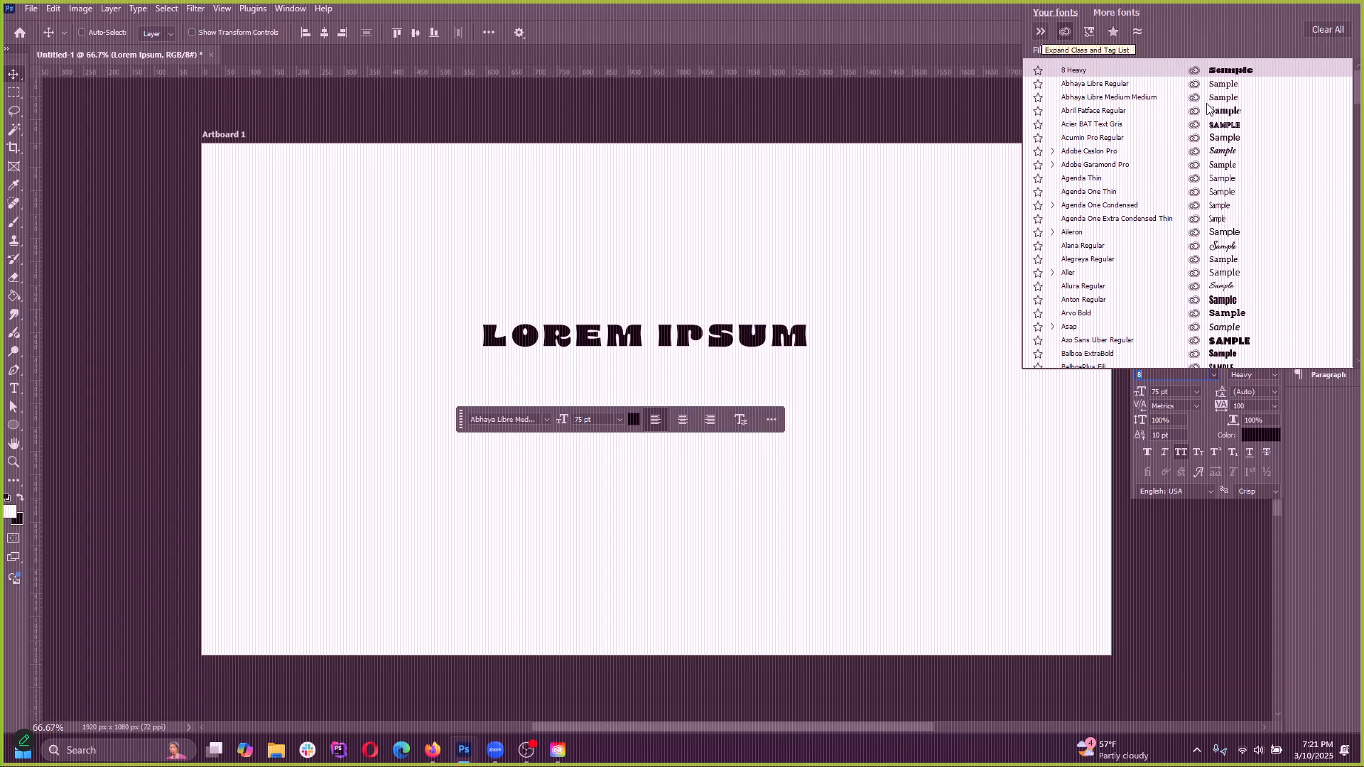
left_click(1069, 84)
left_click(1041, 31)
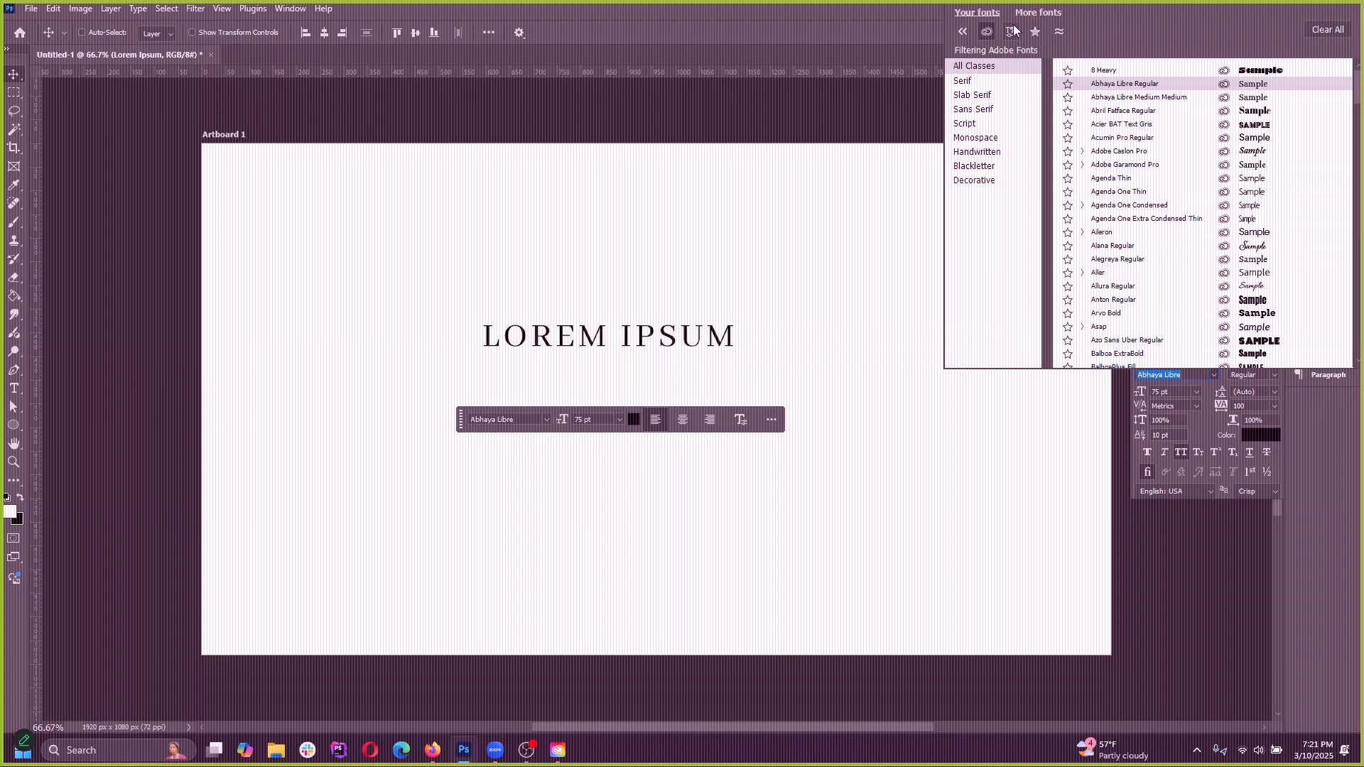
Compare the More fonts and Your fonts lists, and apply Adobe Garamond Pro to the LOREM IPSUM heading
left_click(1033, 13)
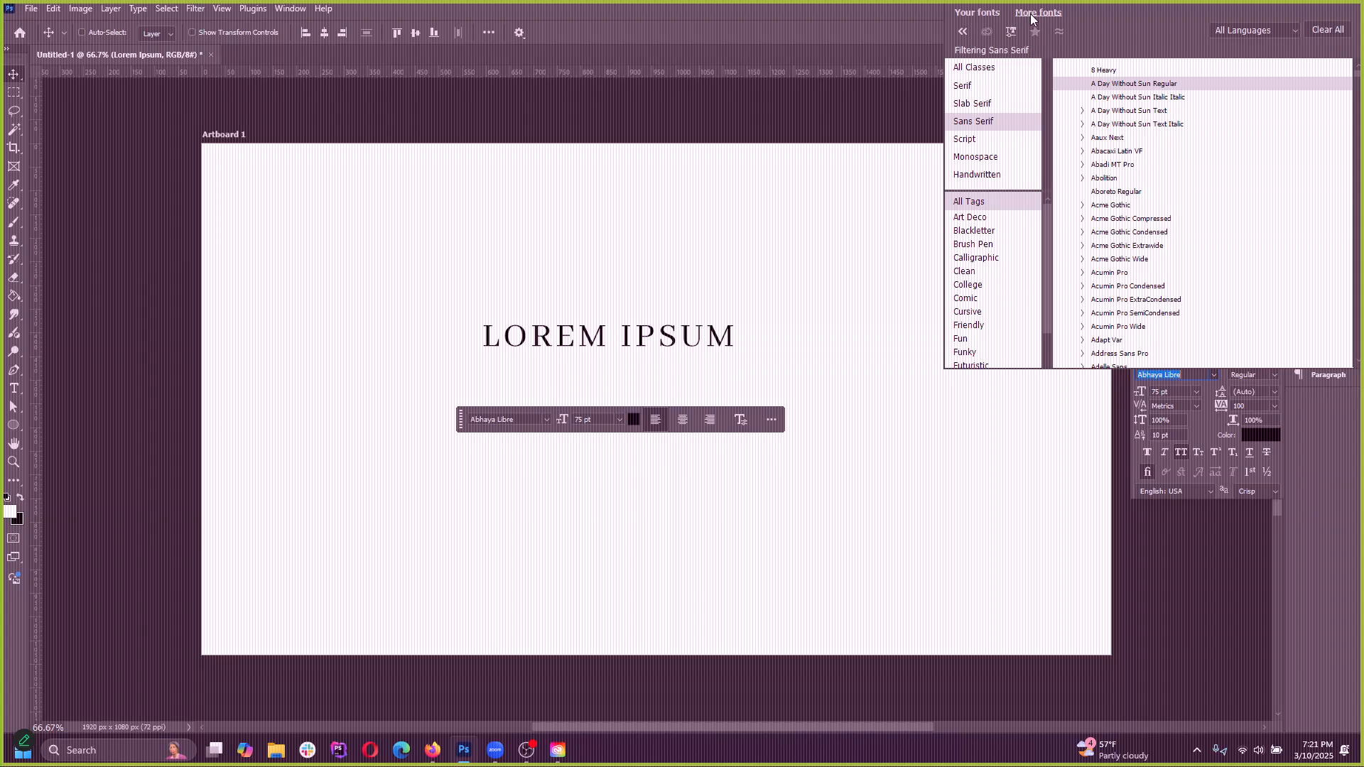
left_click(974, 13)
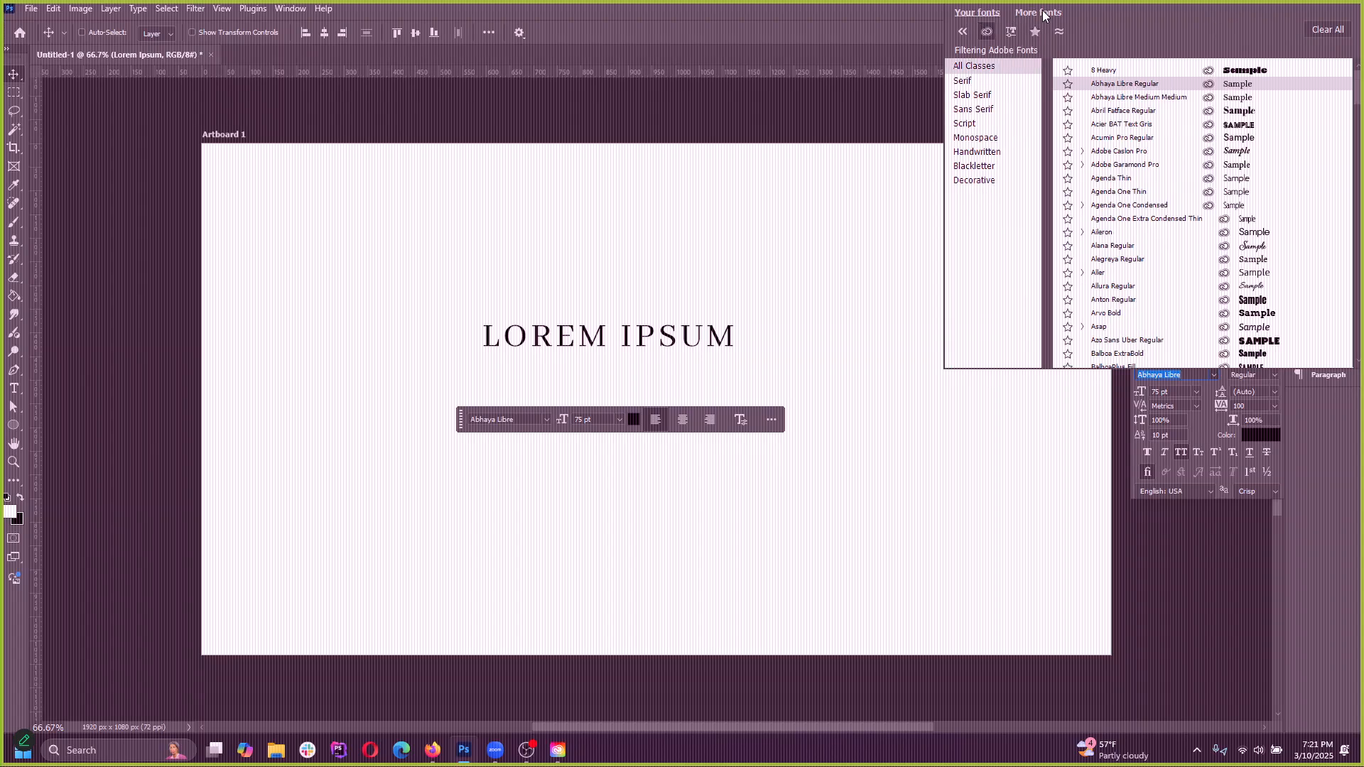
left_click(1037, 14)
left_click(983, 14)
left_click(1125, 164)
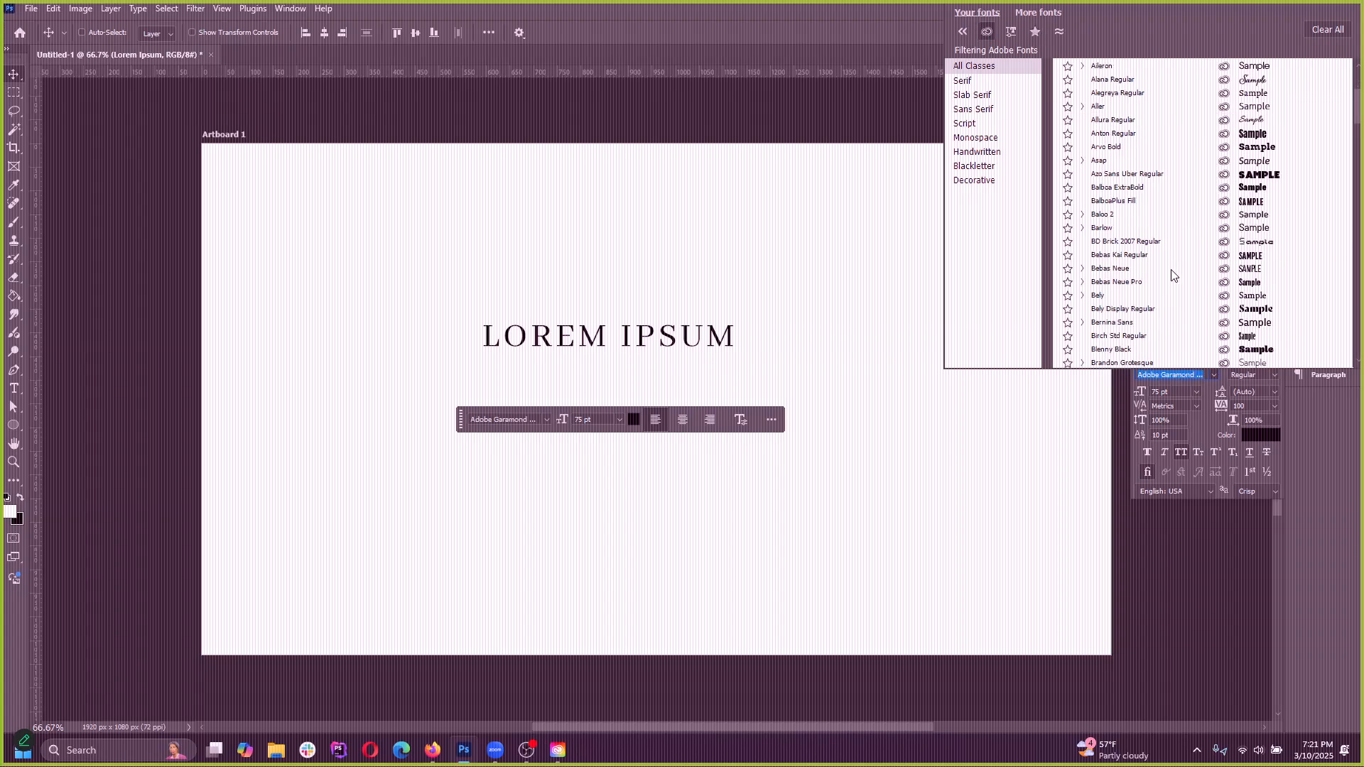
Filter the More fonts list to Sans Serif and browse it down to the Agenda and Aglet fonts, previewing them on the heading
left_click(1043, 16)
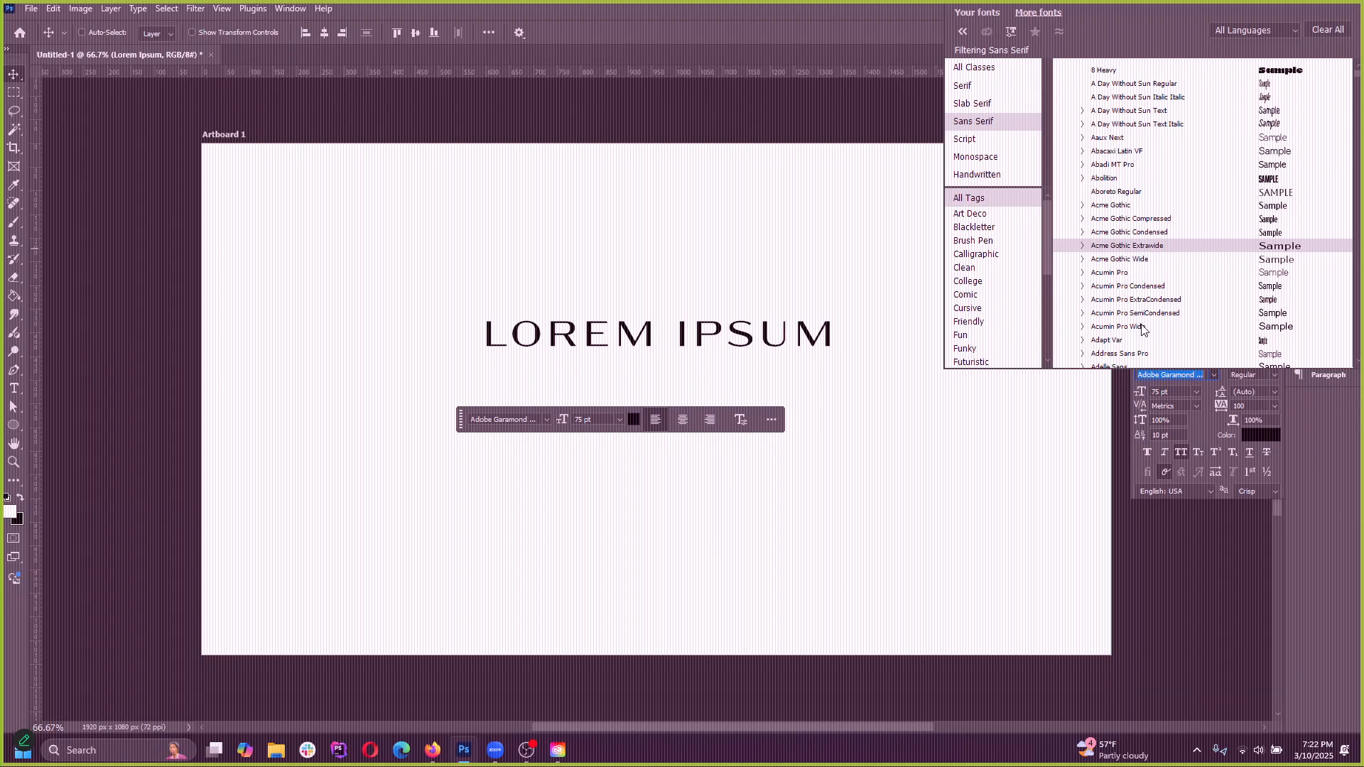
scroll(1142, 298, "down", 3)
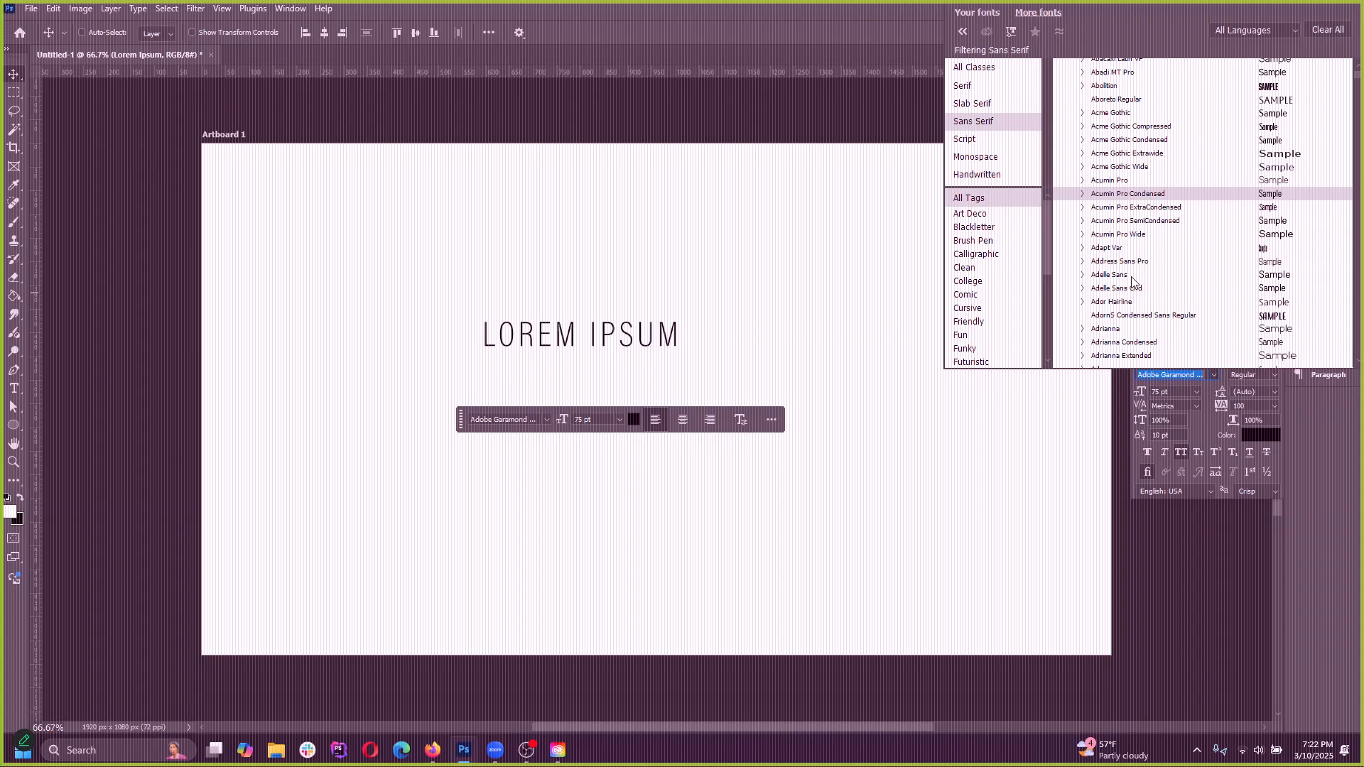
scroll(1134, 282, "down", 3)
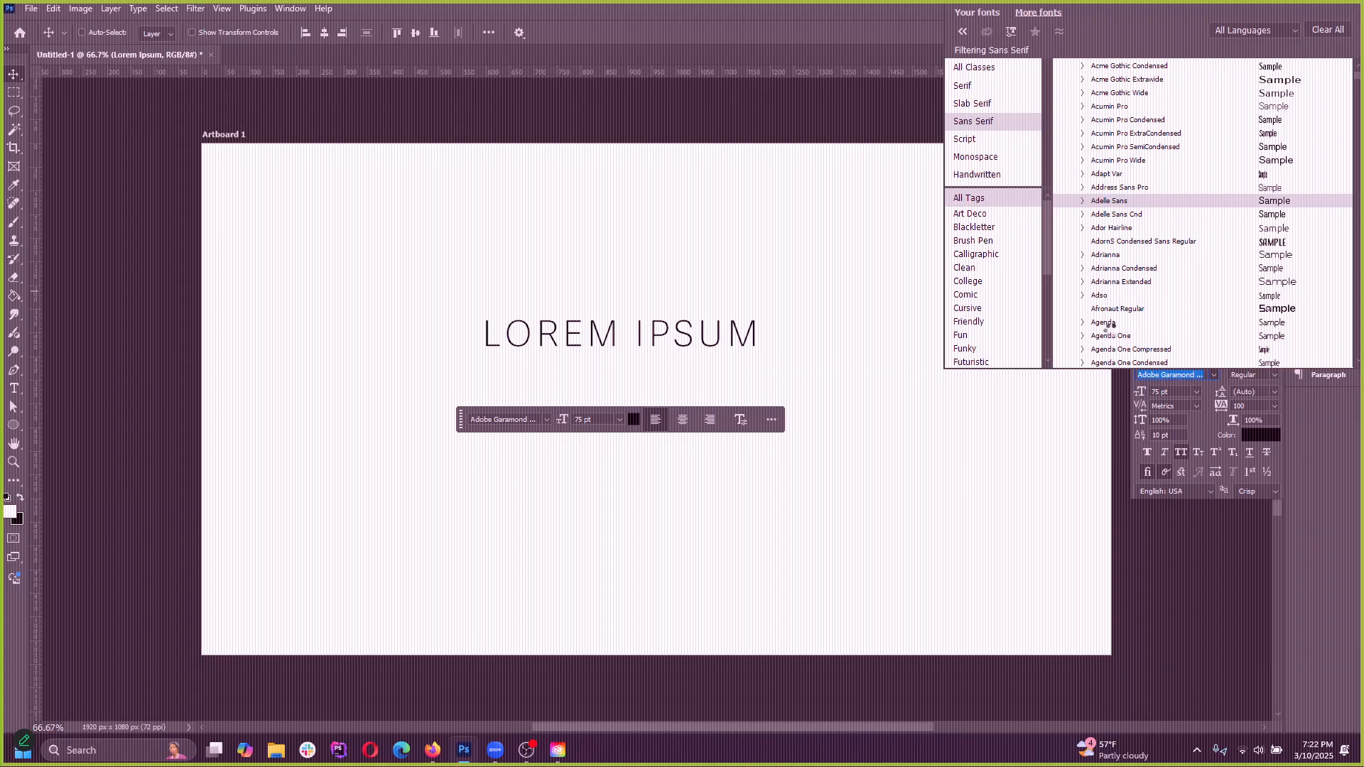
scroll(1111, 339, "down", 1)
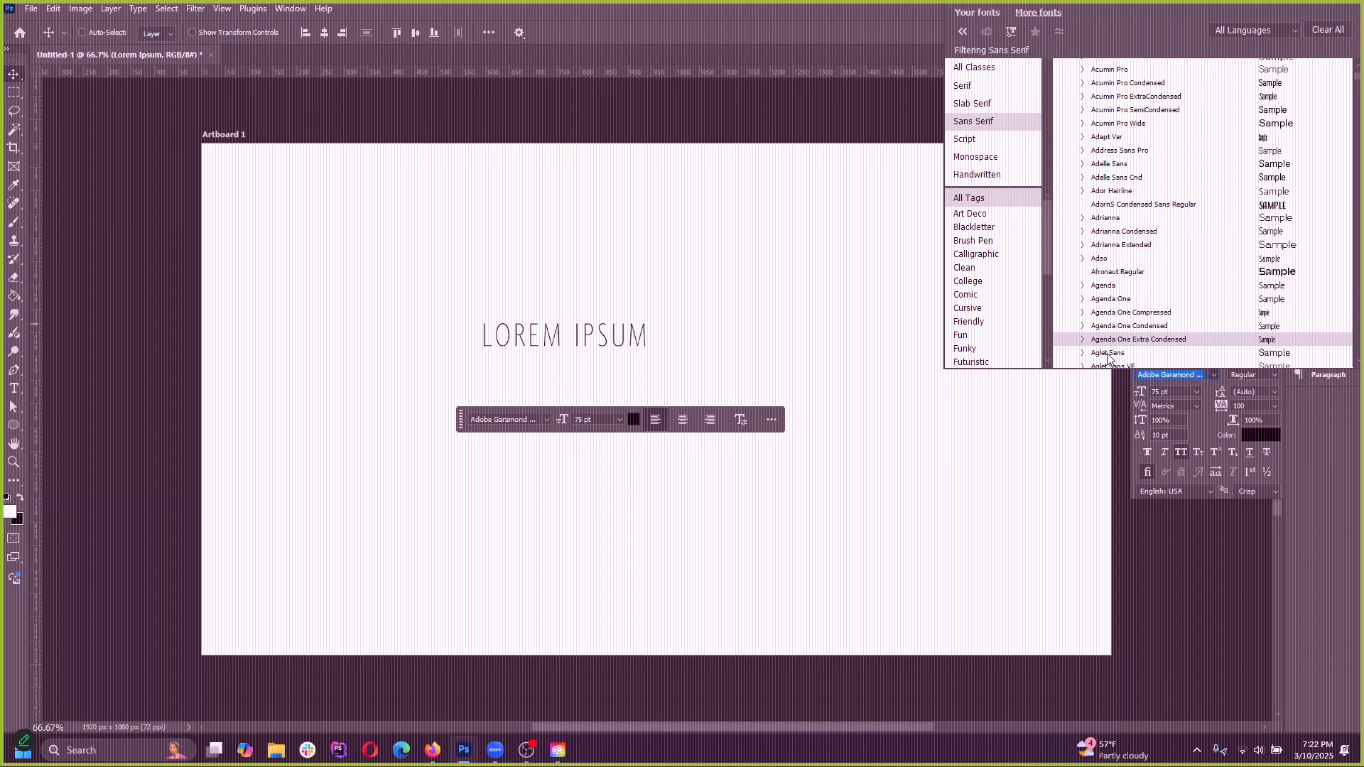
key("Up")
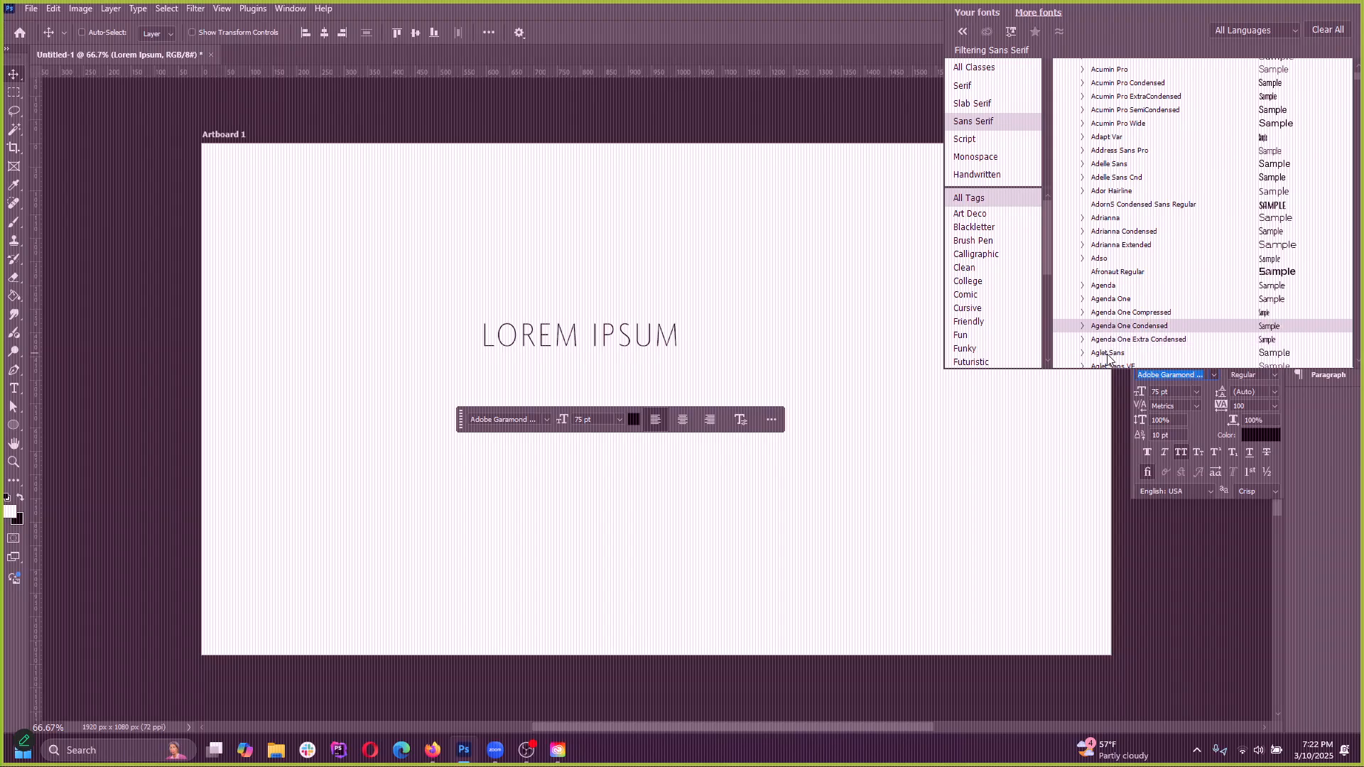
scroll(1111, 353, "down", 1)
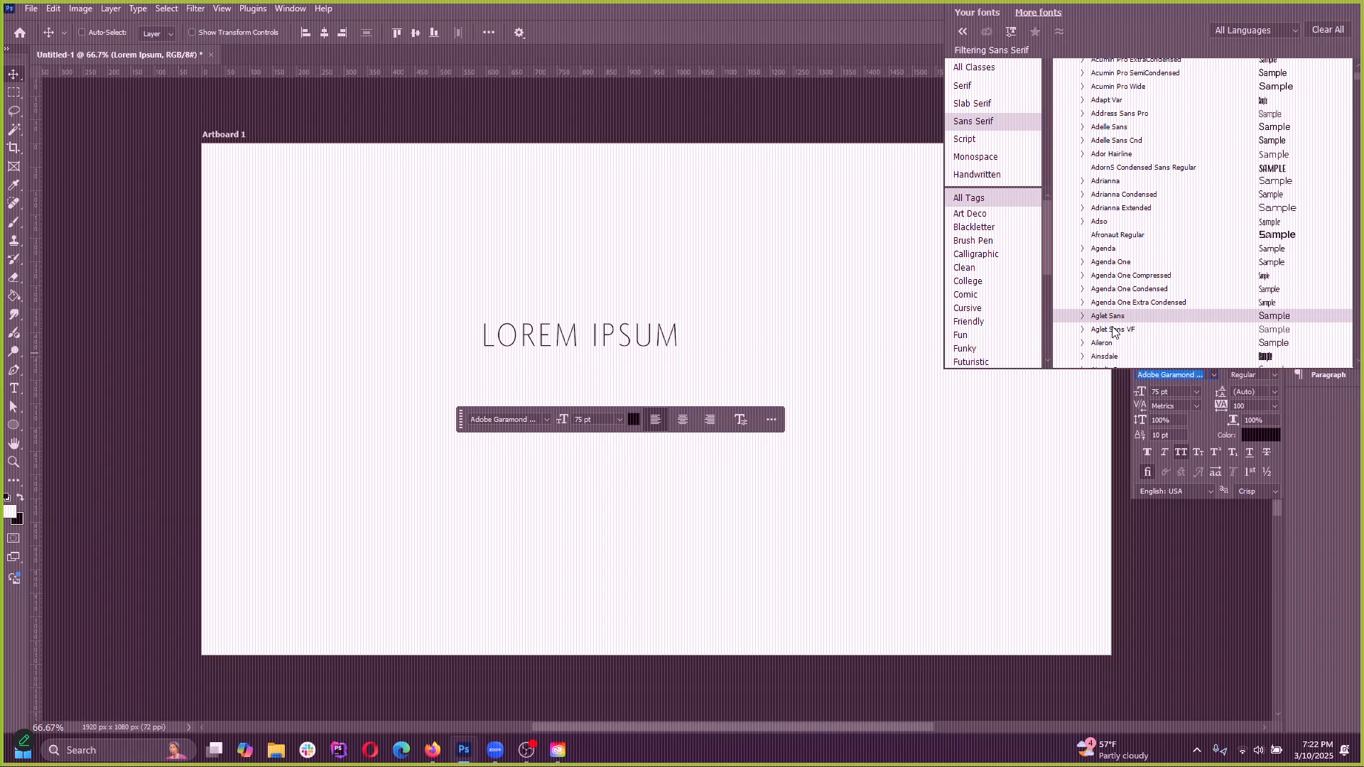
Compare the fonts around Aglet Sans, Aglet Sans VF and Aileron, and apply Aglet Sans to the LOREM IPSUM heading
key("Down")
key("Down")
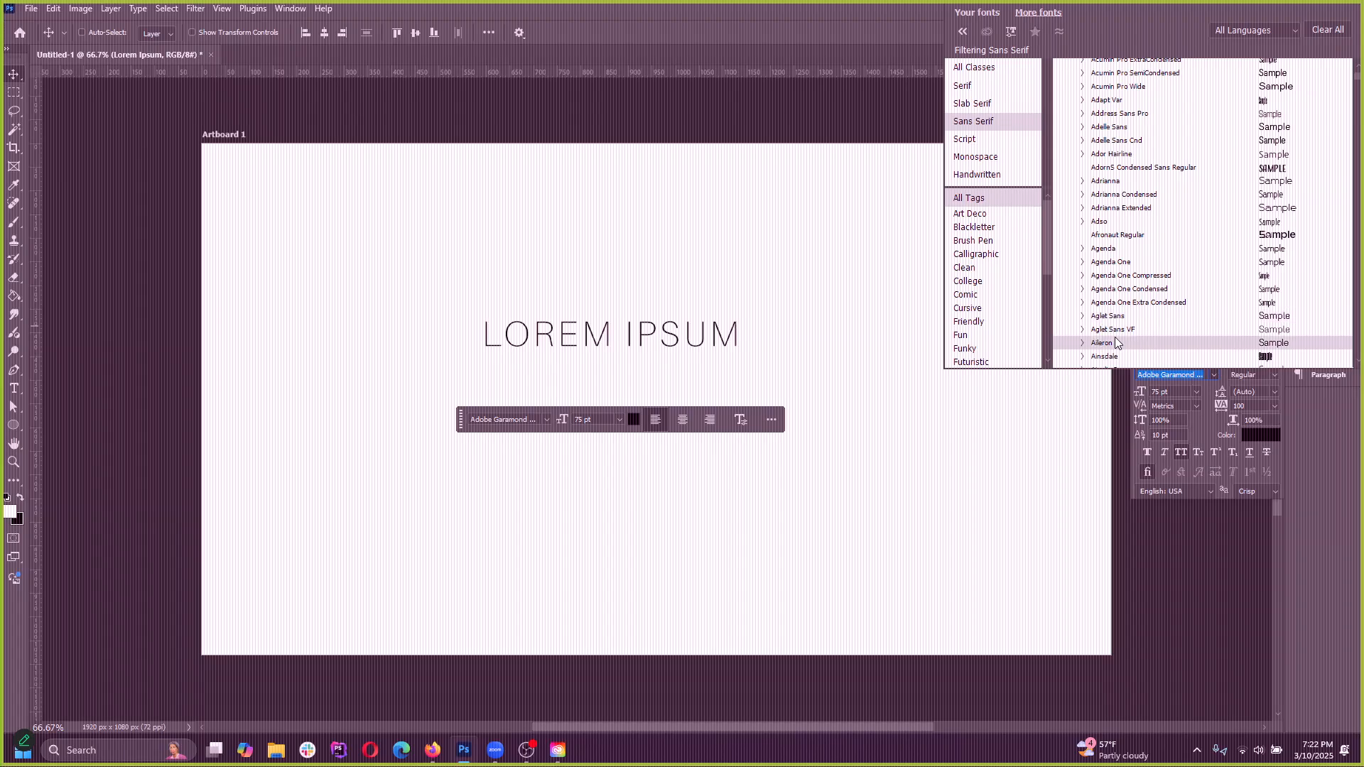
key("Up")
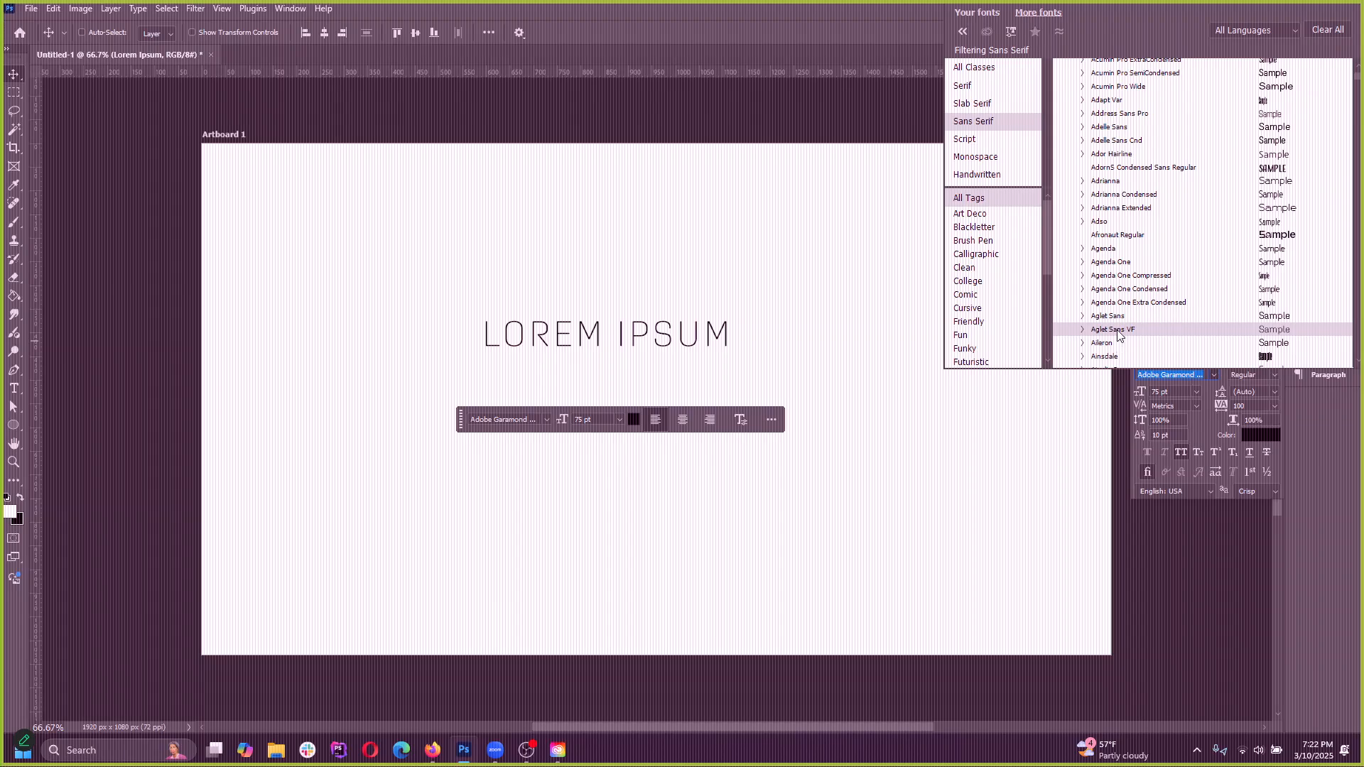
key("Down")
scroll(1115, 335, "down", 1)
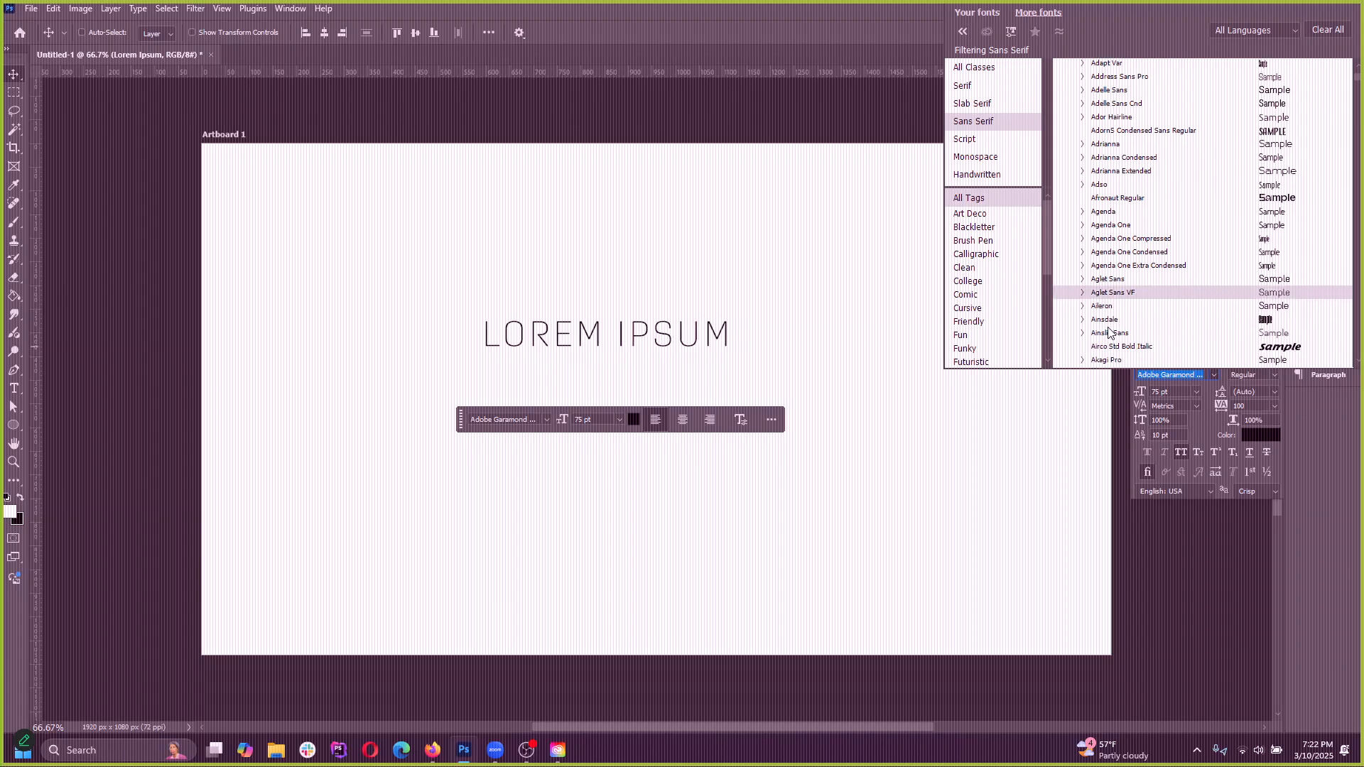
key("Down")
key("Down")
key("Down")
key("Down")
key("Up")
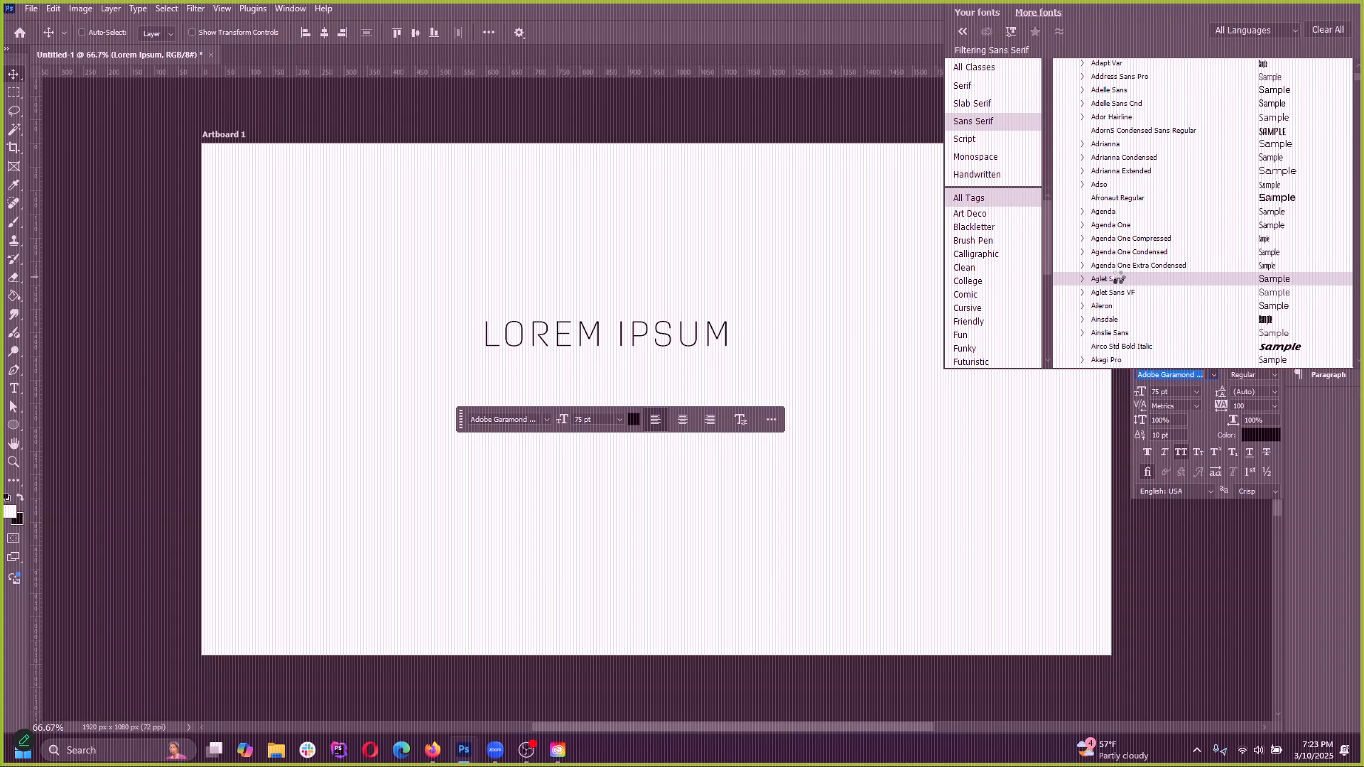
left_click(1118, 278)
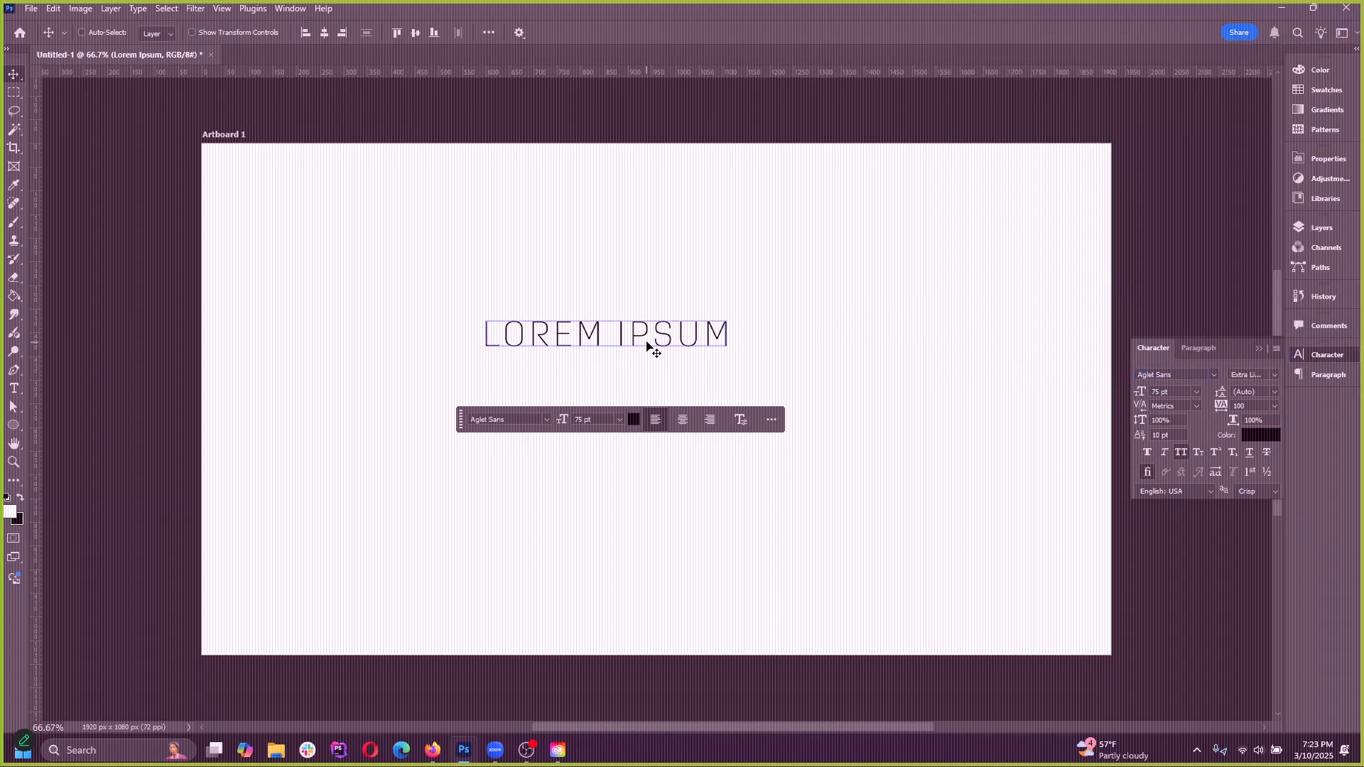
Move the LOREM IPSUM heading up and to the left on the artboard, and show the styles available for Aglet Sans
left_click_drag(689, 345, 633, 287)
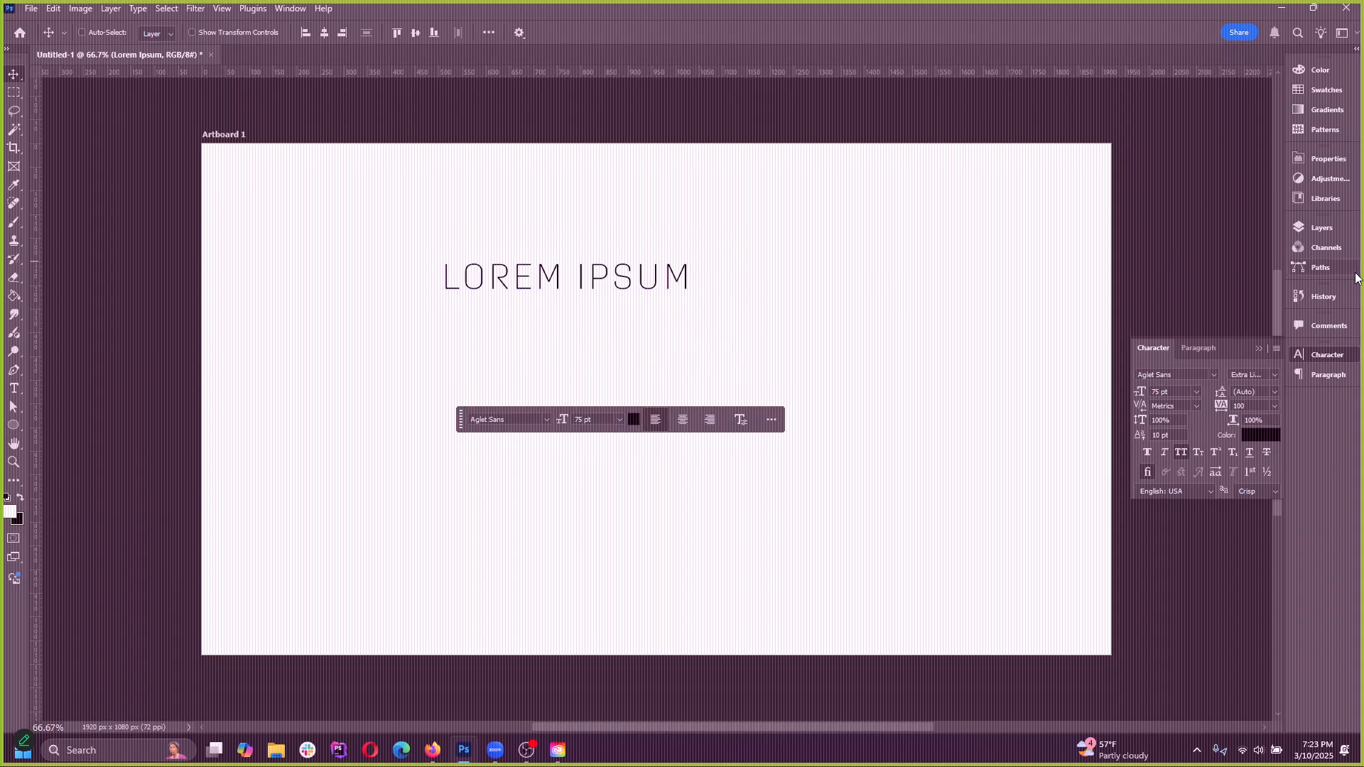
left_click(1213, 373)
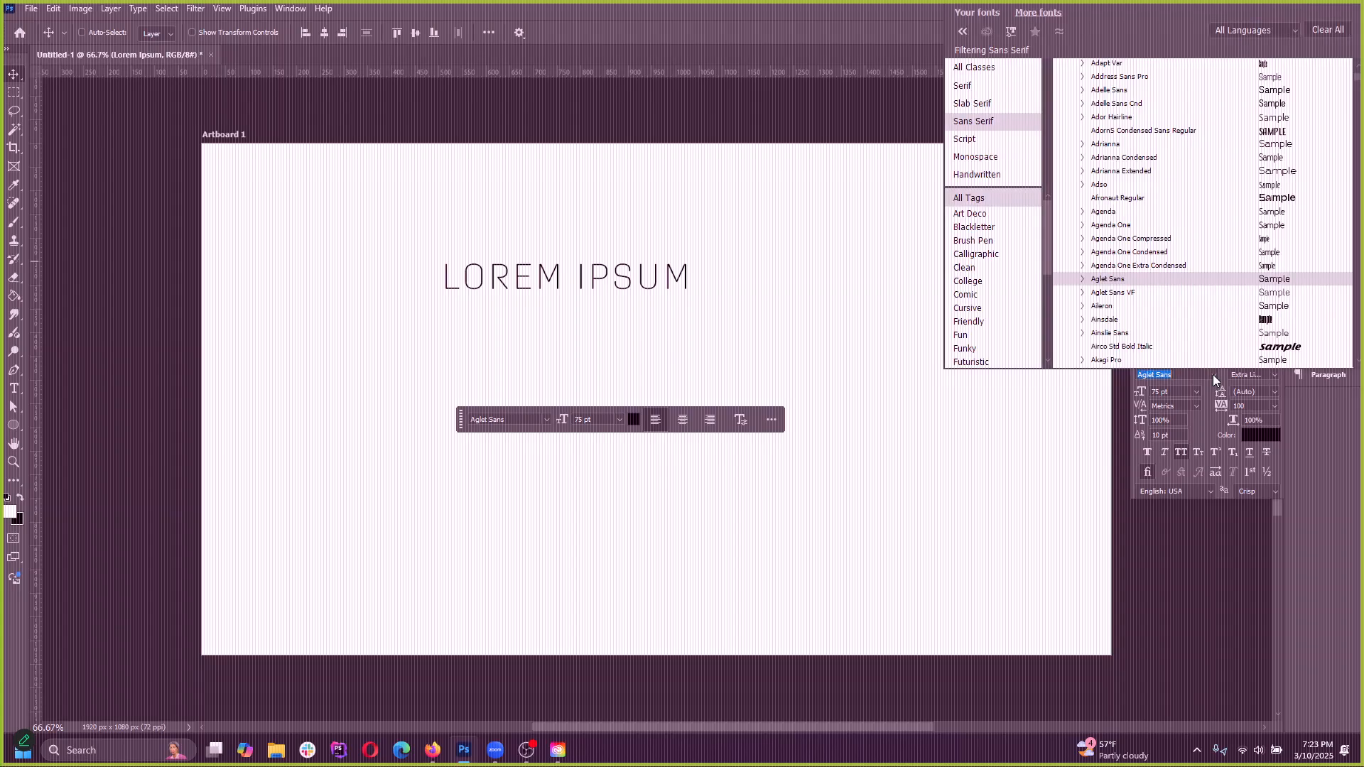
left_click(1213, 373)
left_click(1276, 376)
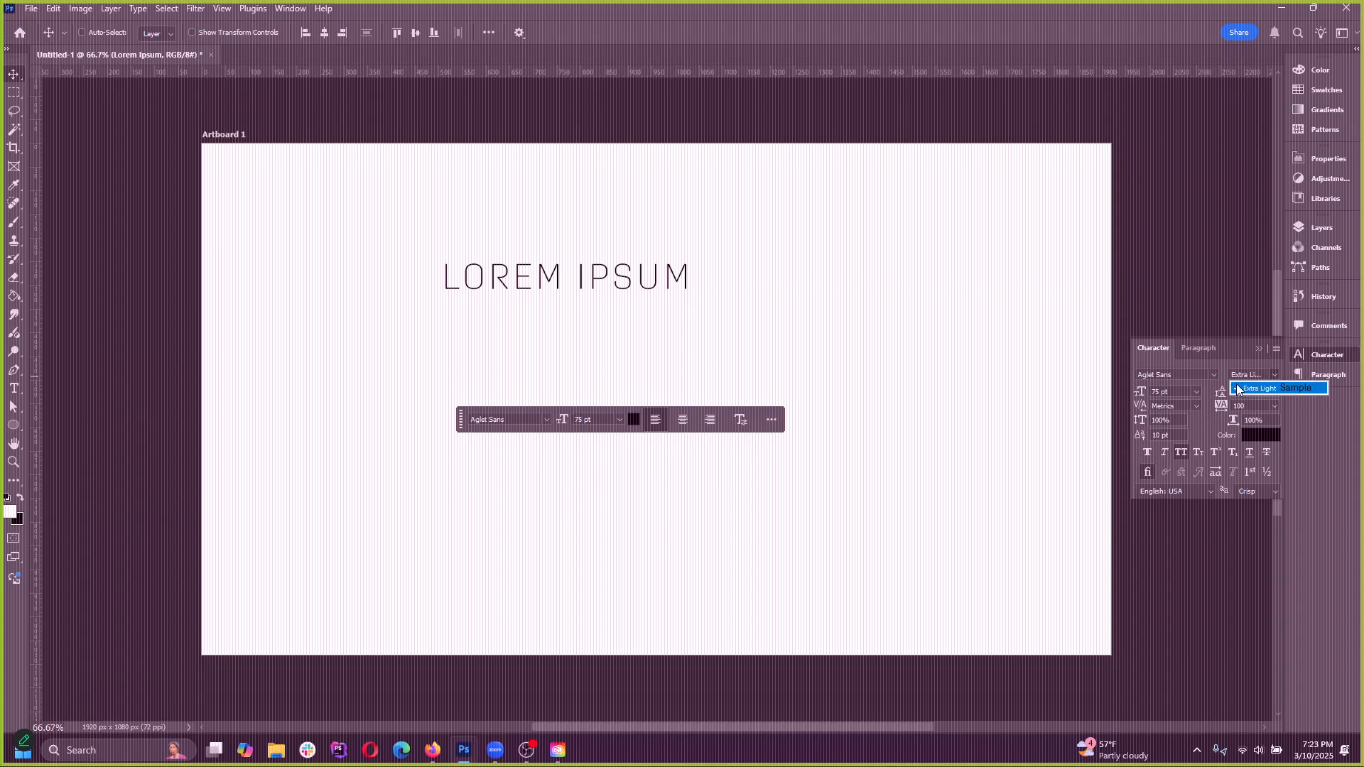
Expand the Aglet Sans family in the font list, preview its styles, and apply Regular to the heading
left_click(1213, 373)
left_click(1214, 375)
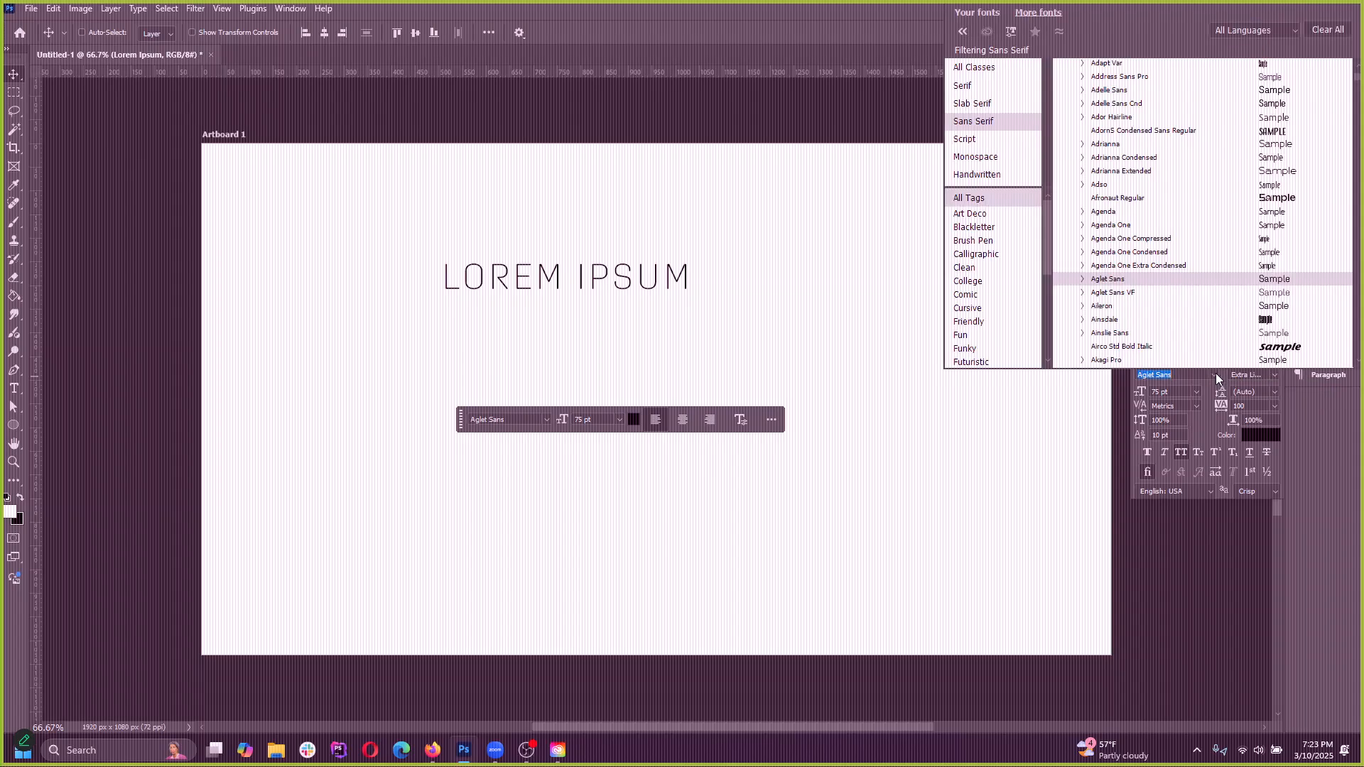
left_click(1083, 281)
scroll(1148, 306, "down", 1)
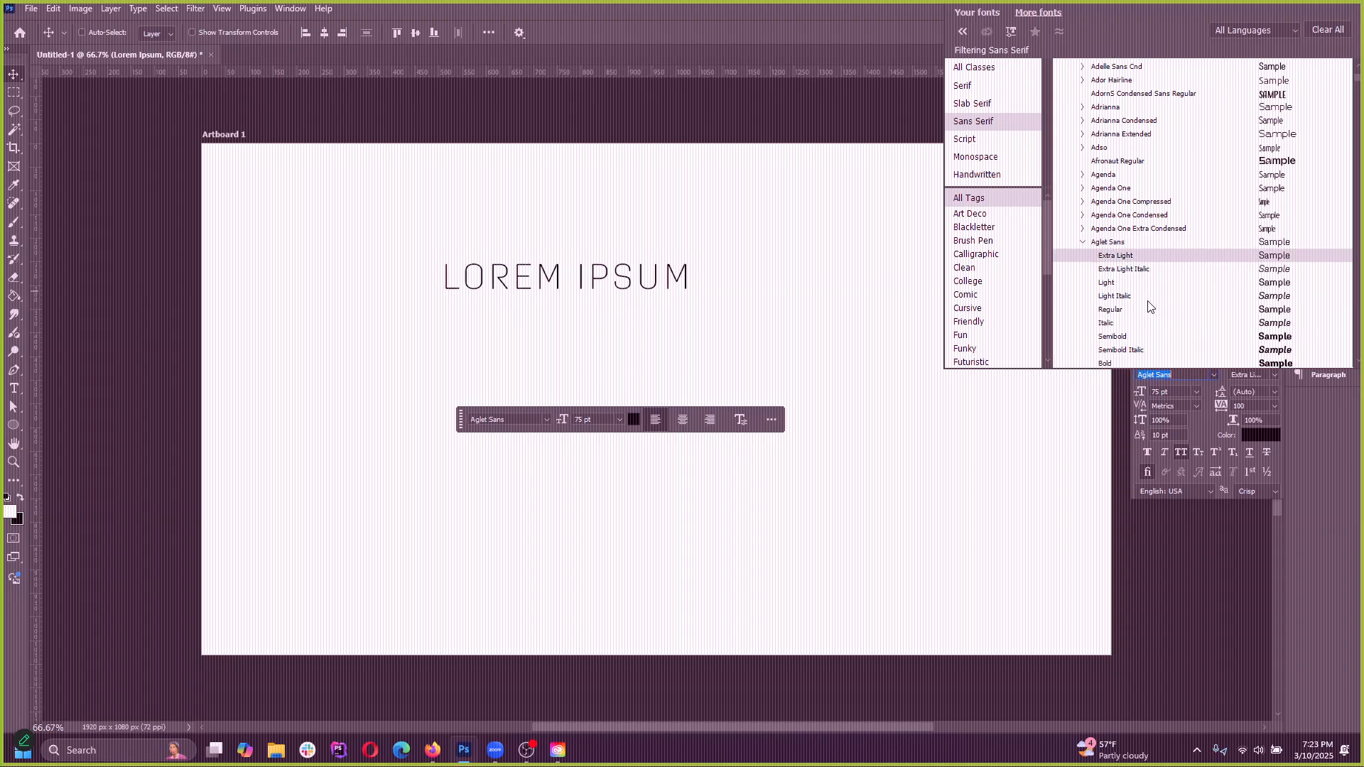
scroll(1130, 298, "down", 1)
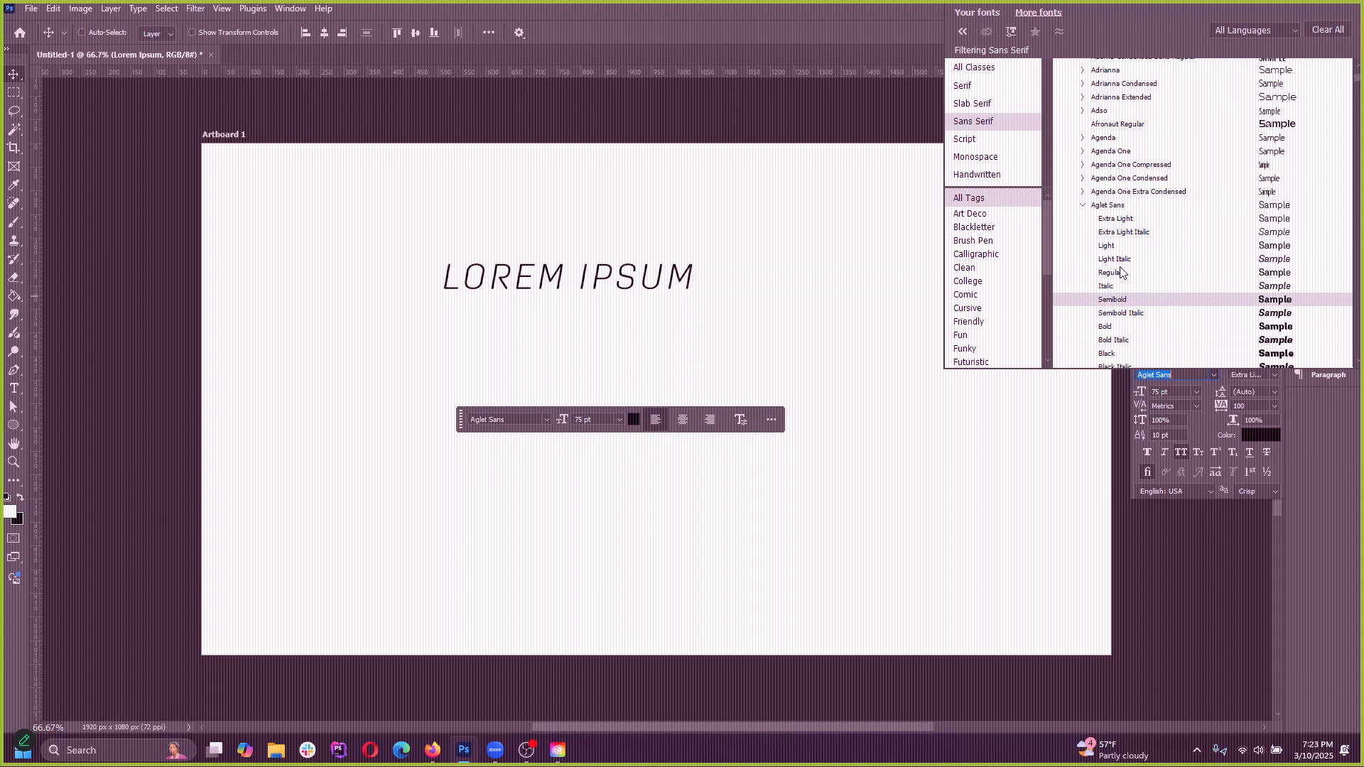
left_click(1120, 276)
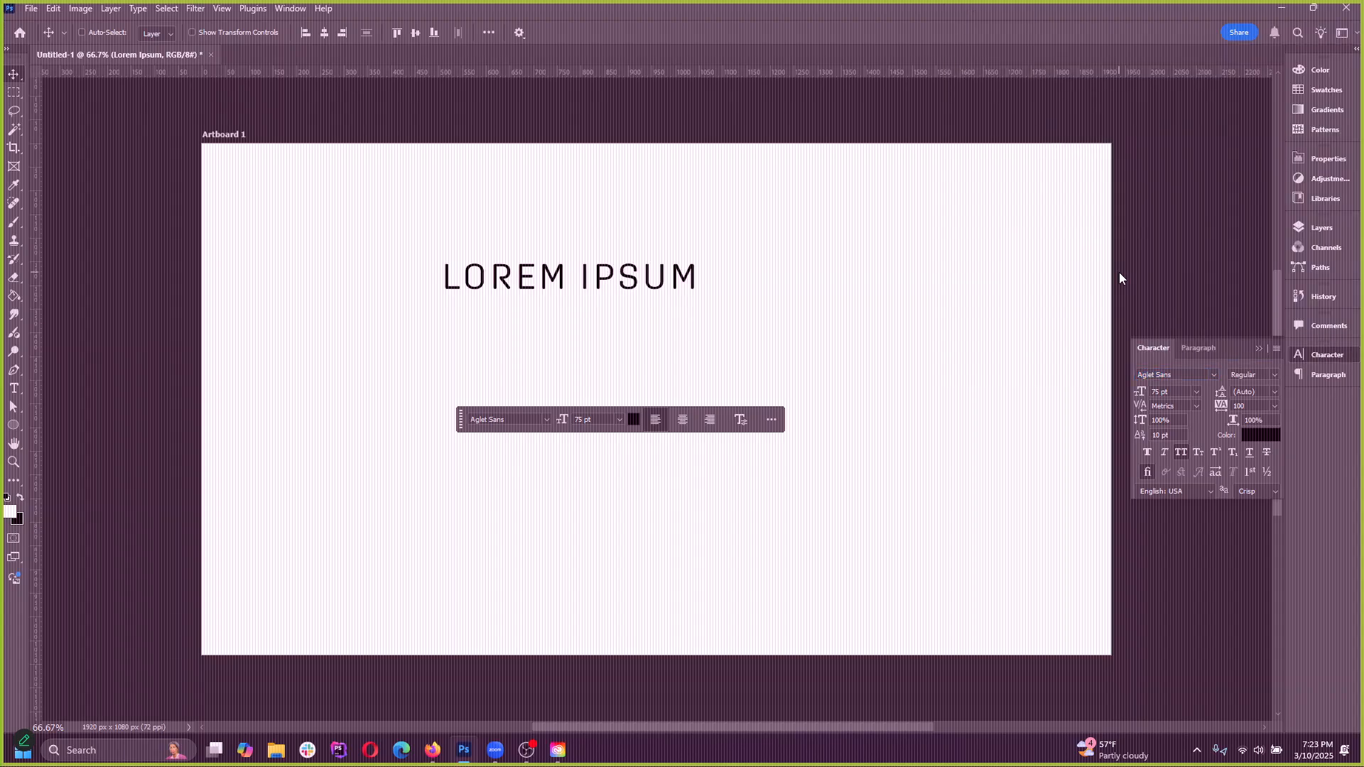
Reselect Regular among the heading's font styles, and switch the heading back to Aglet Sans Extra Light from the font list
left_click(1275, 376)
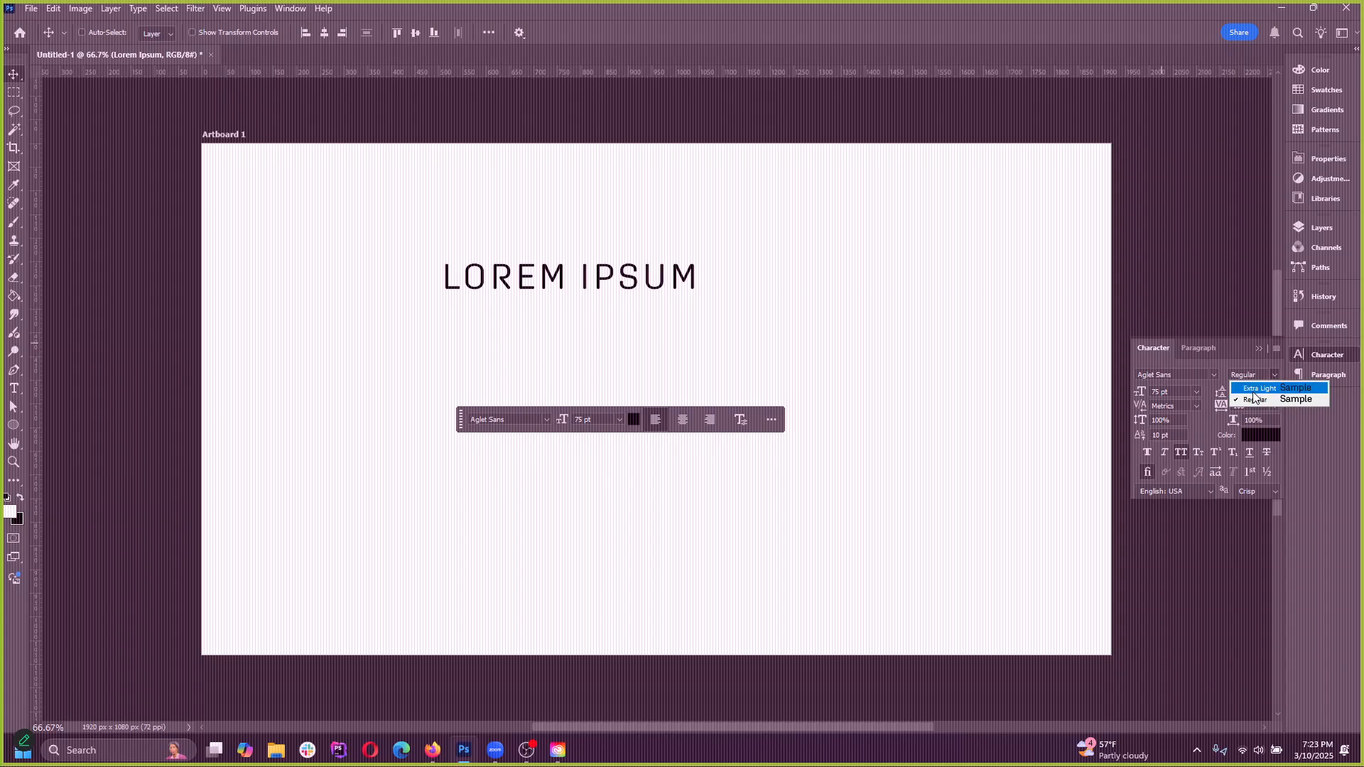
left_click(1261, 399)
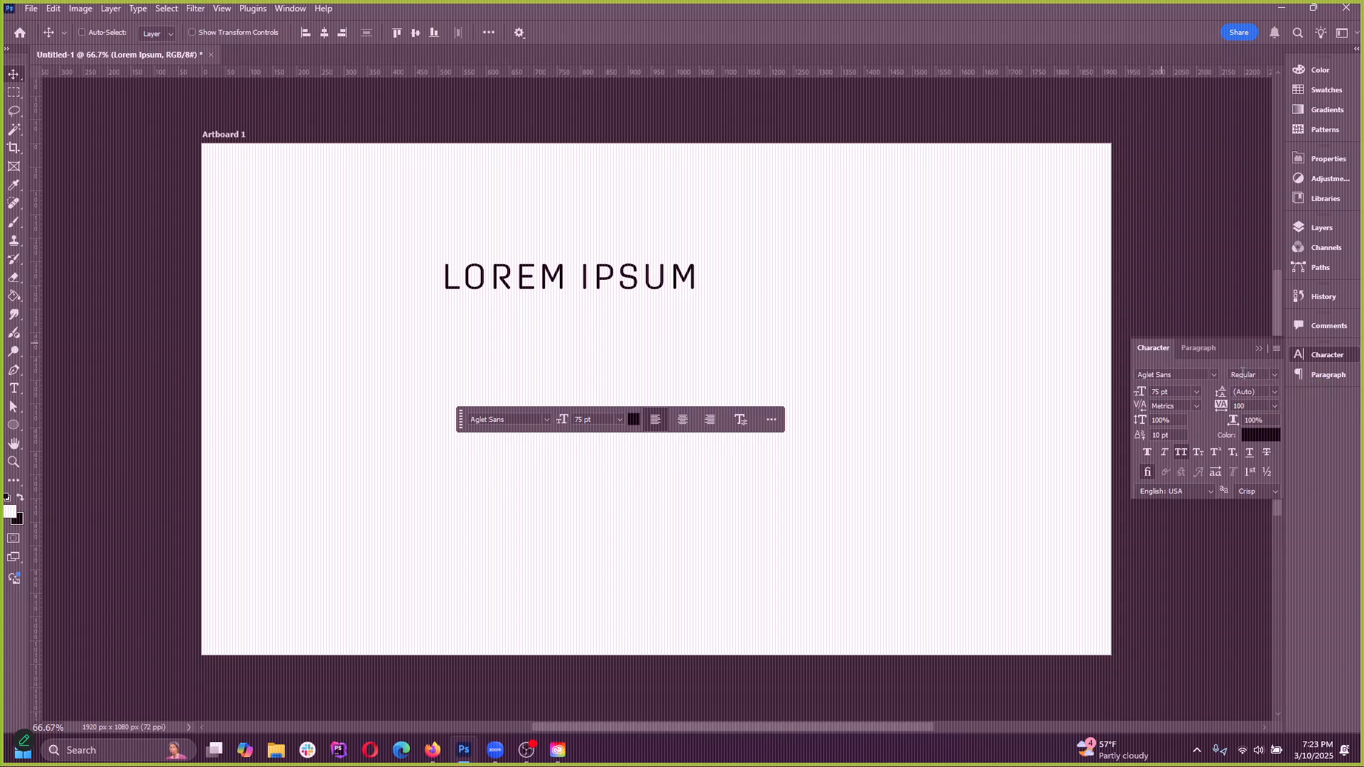
left_click(1212, 378)
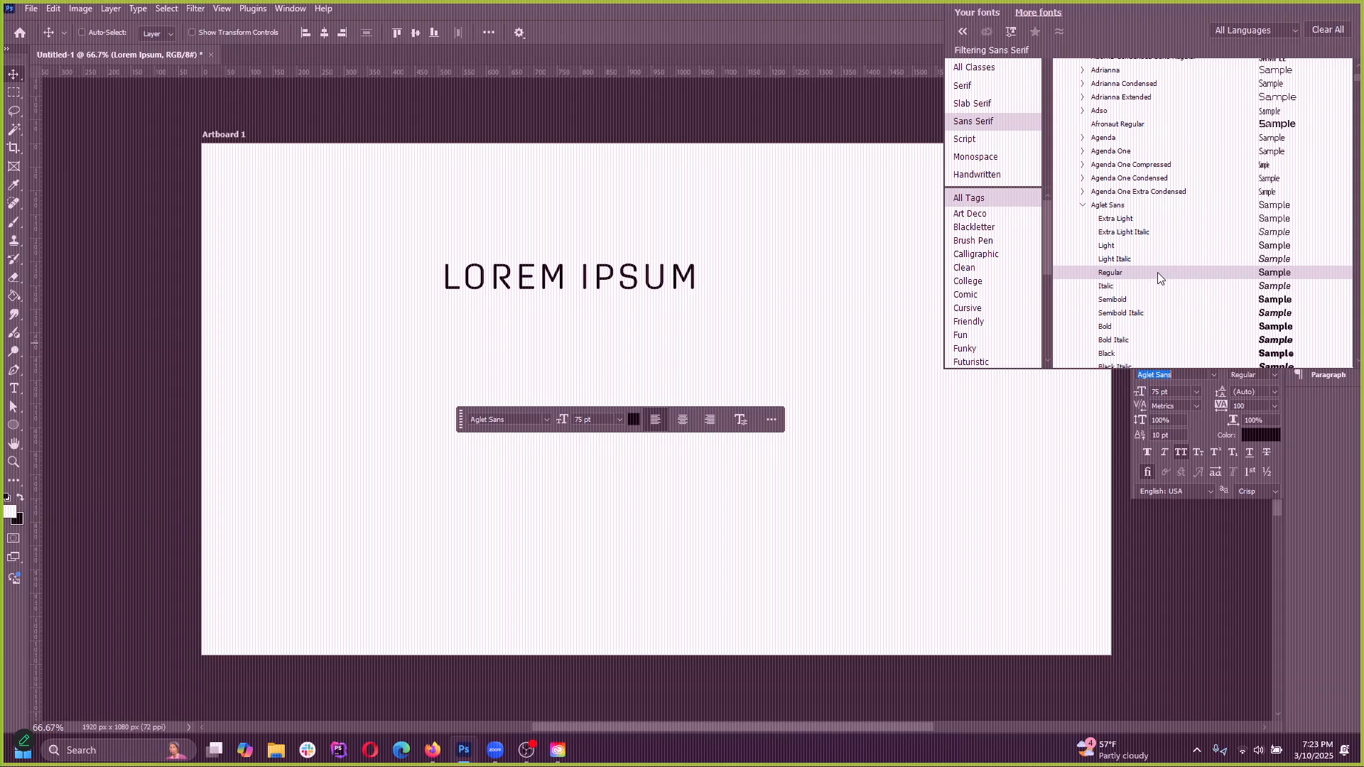
left_click(1146, 209)
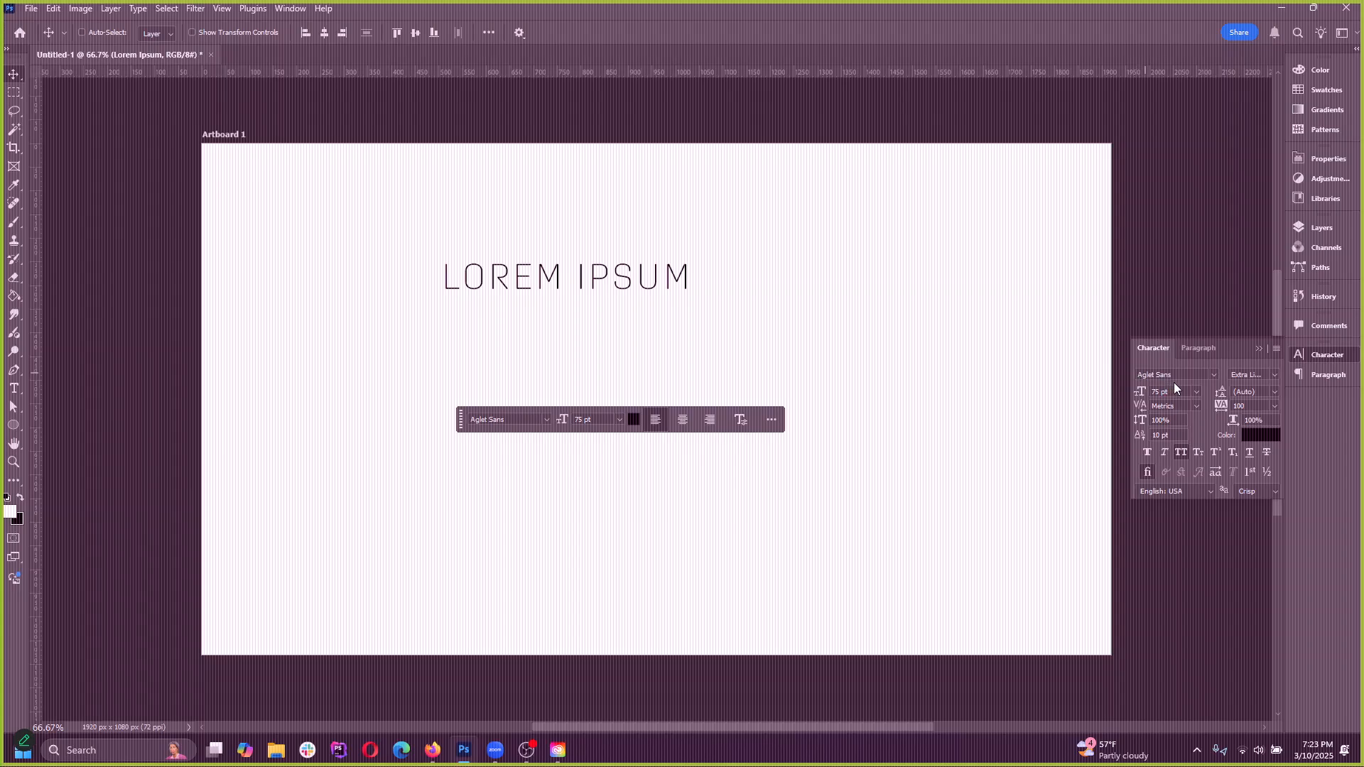
Move the heading back down towards the artboard's centre and reapply the Aglet Sans family to it
left_click_drag(579, 284, 675, 344)
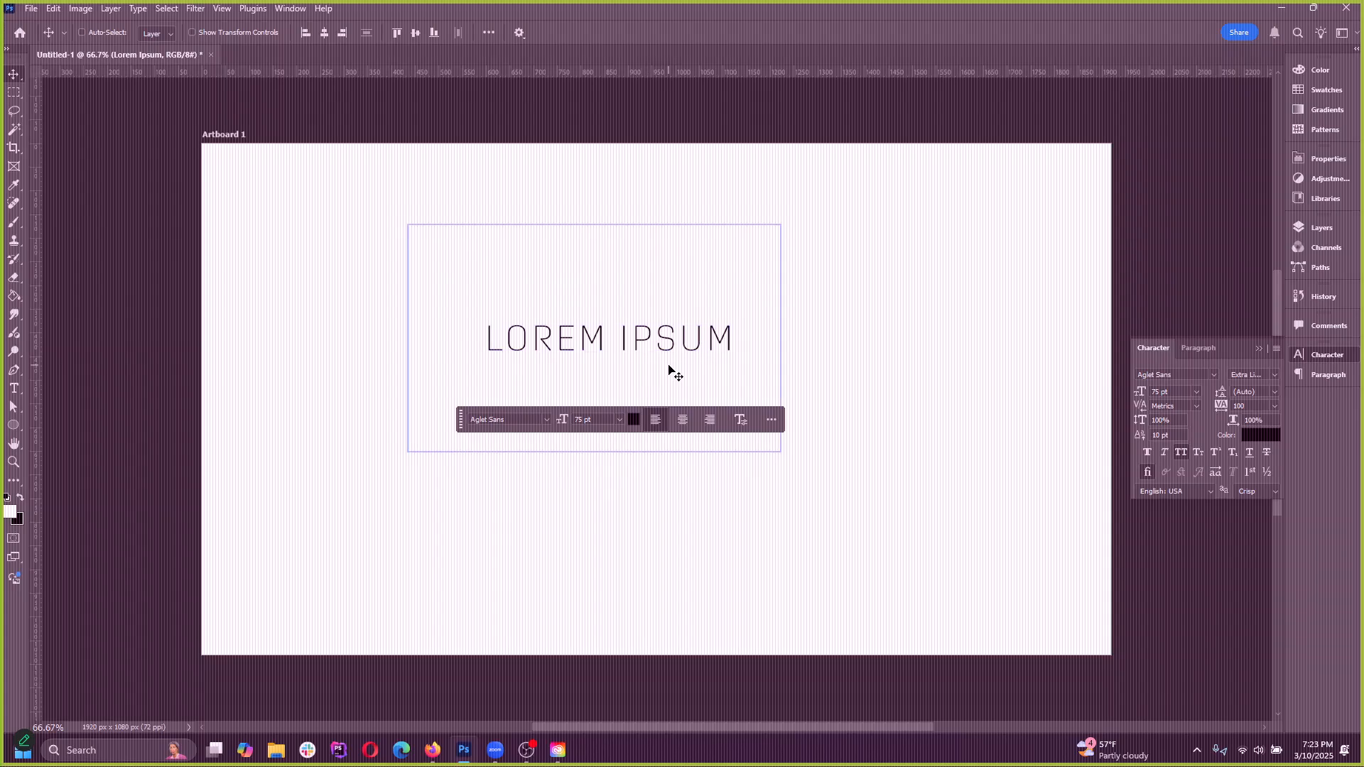
mouse_move(682, 350)
left_mouse_down()
mouse_move(675, 359)
mouse_move(699, 364)
left_mouse_up()
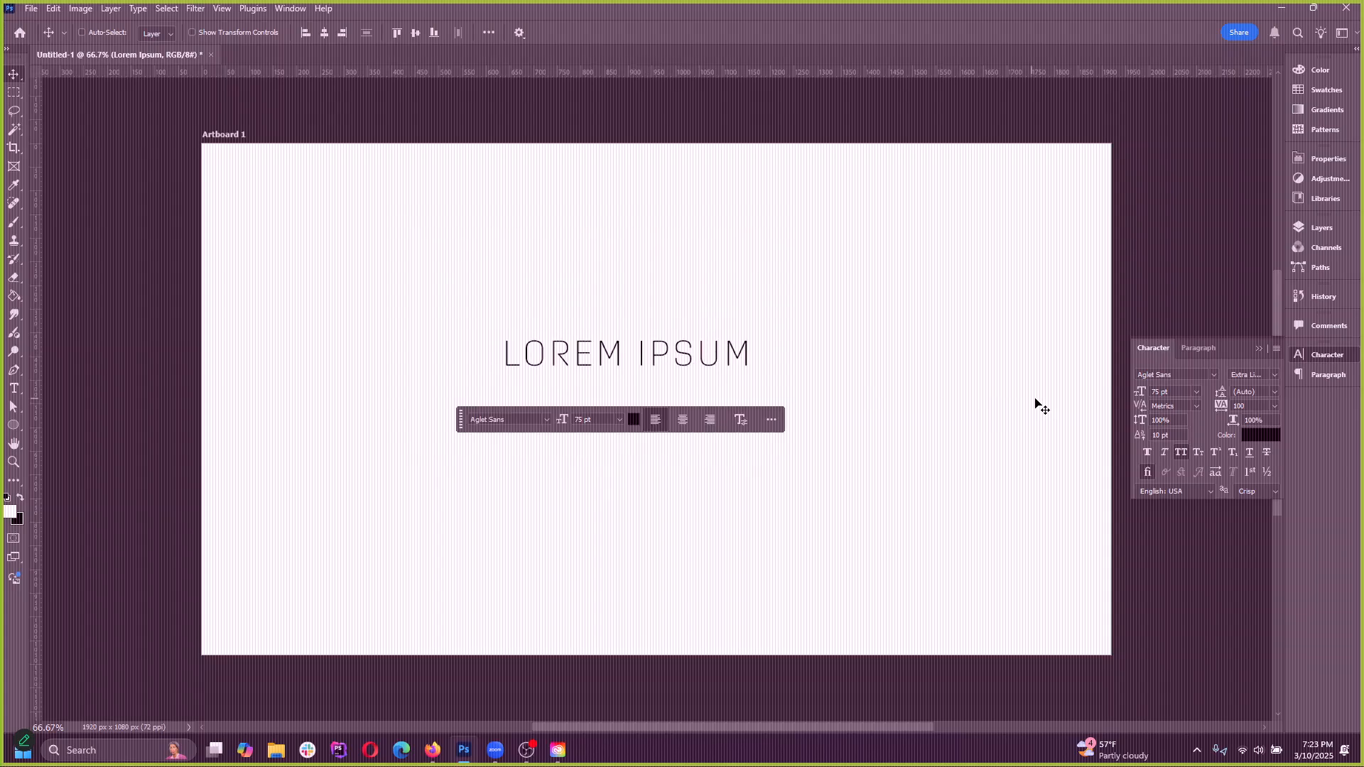
left_click(1214, 374)
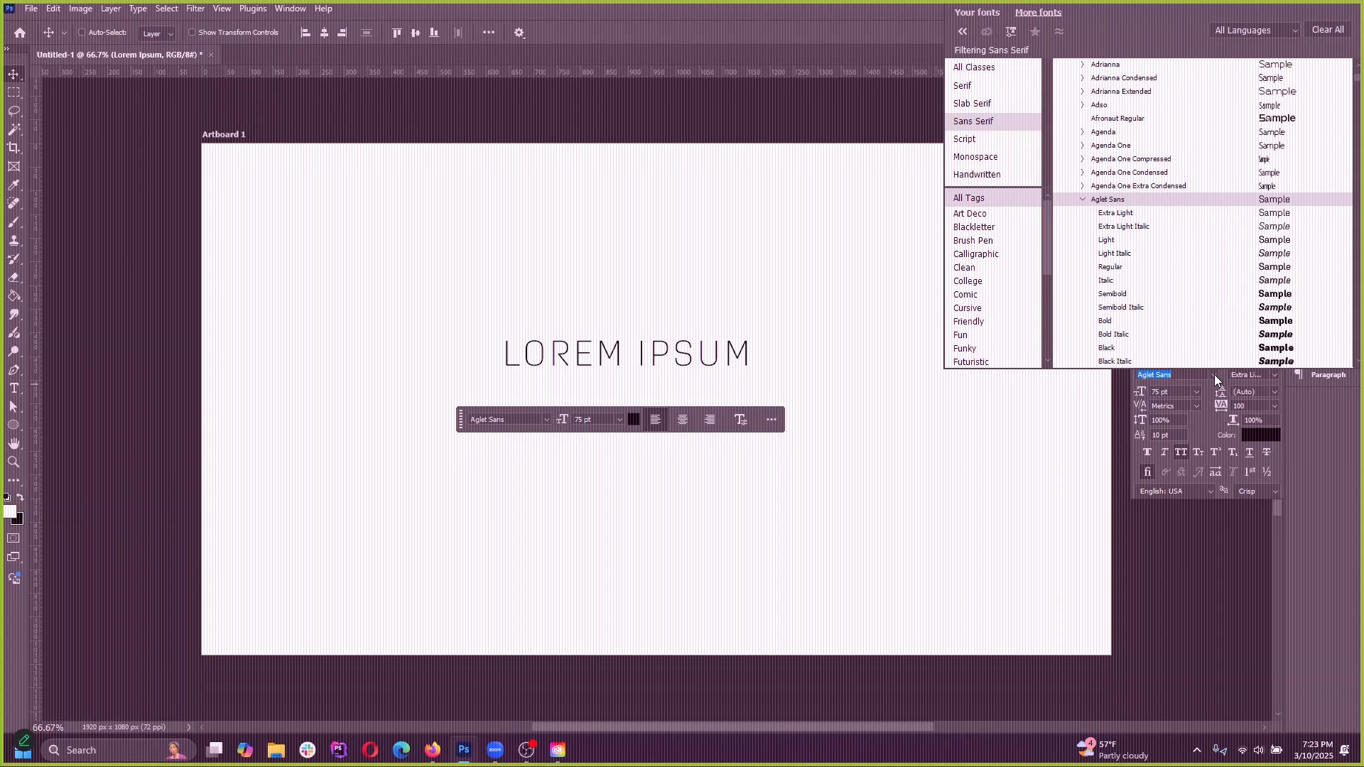
left_click(1174, 200)
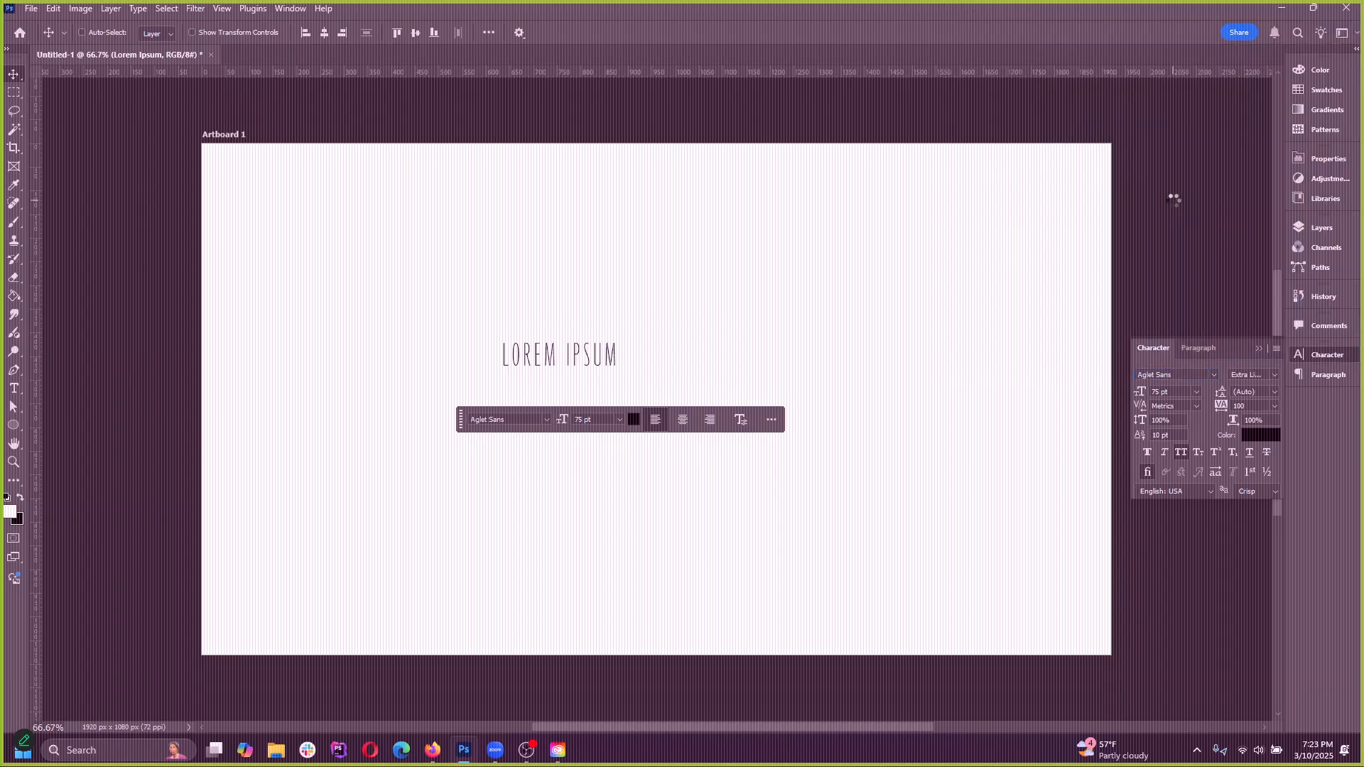
Toggle the Aglet Sans style group in the font list, close the list, and shift the heading slightly left
left_click(1200, 379)
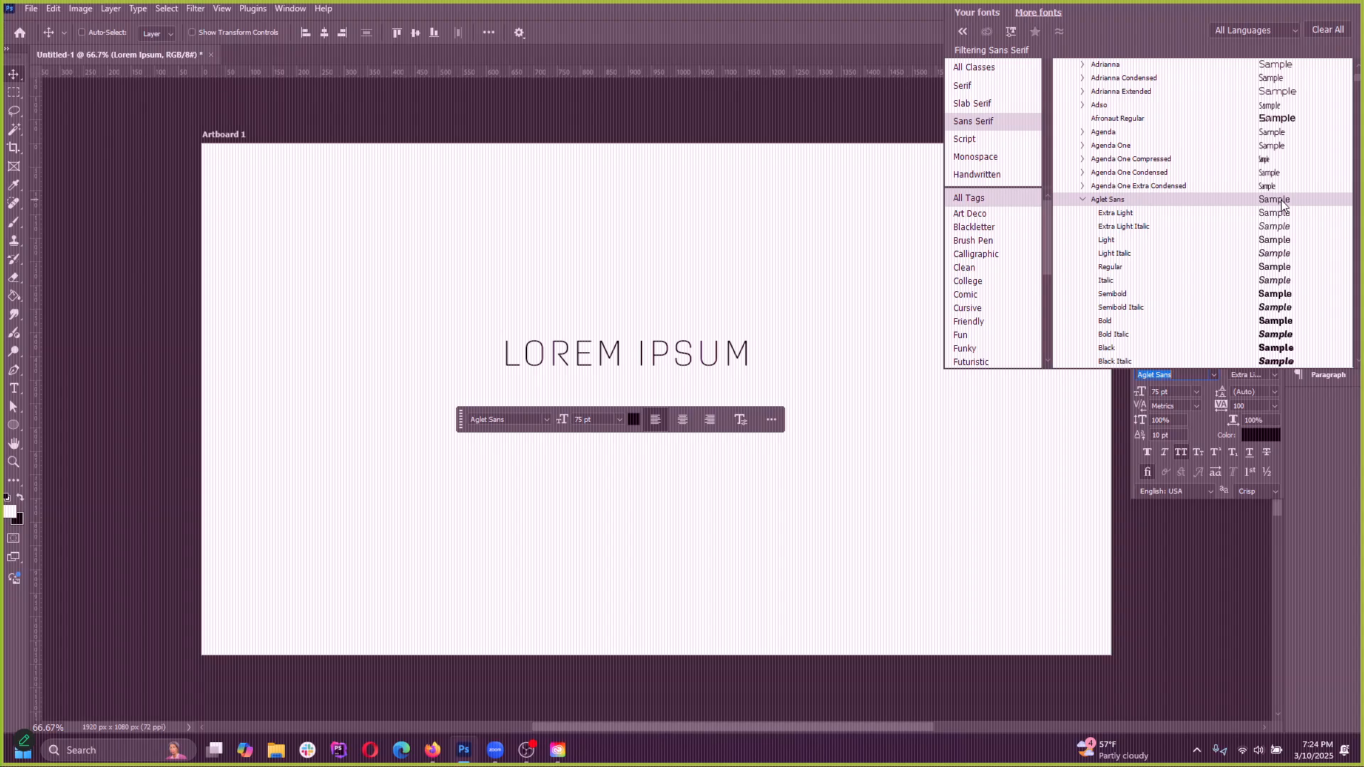
left_click(1084, 202)
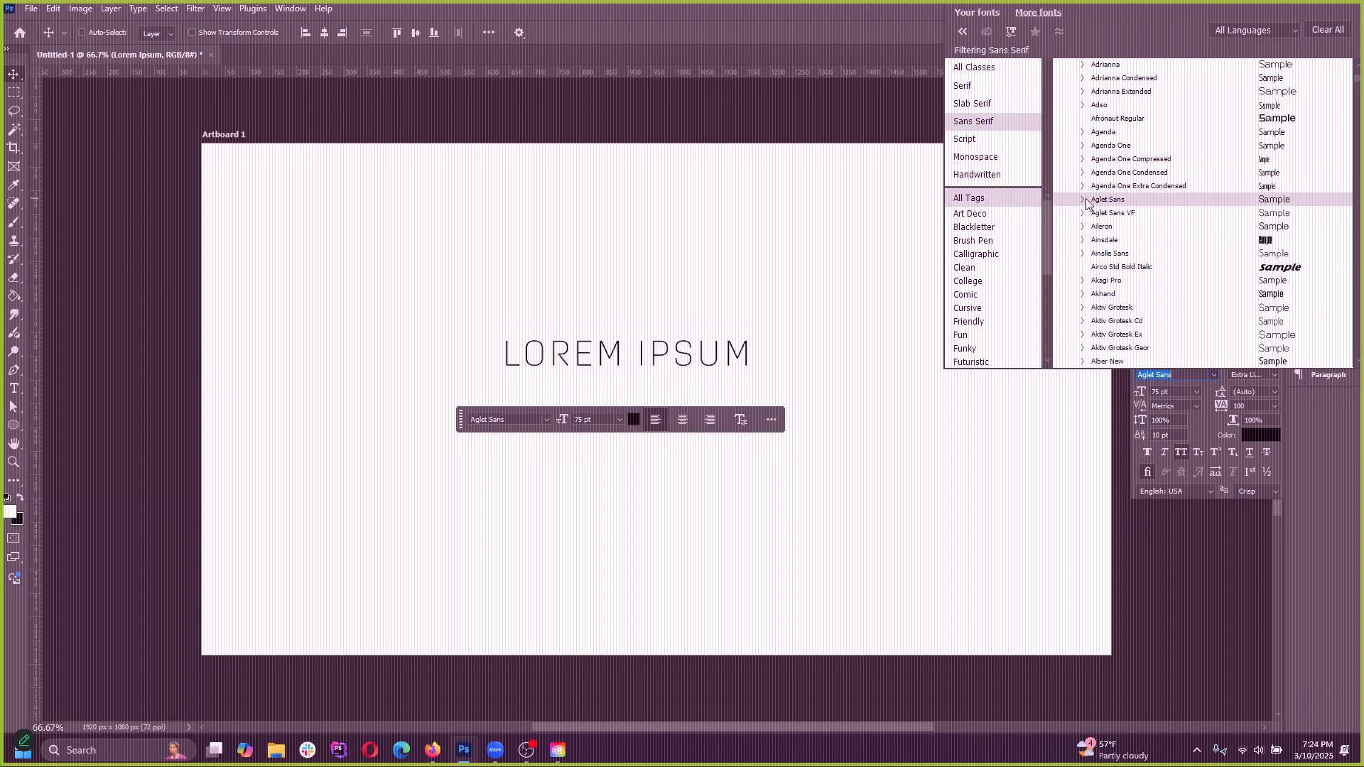
left_click(1085, 198)
left_click(802, 262)
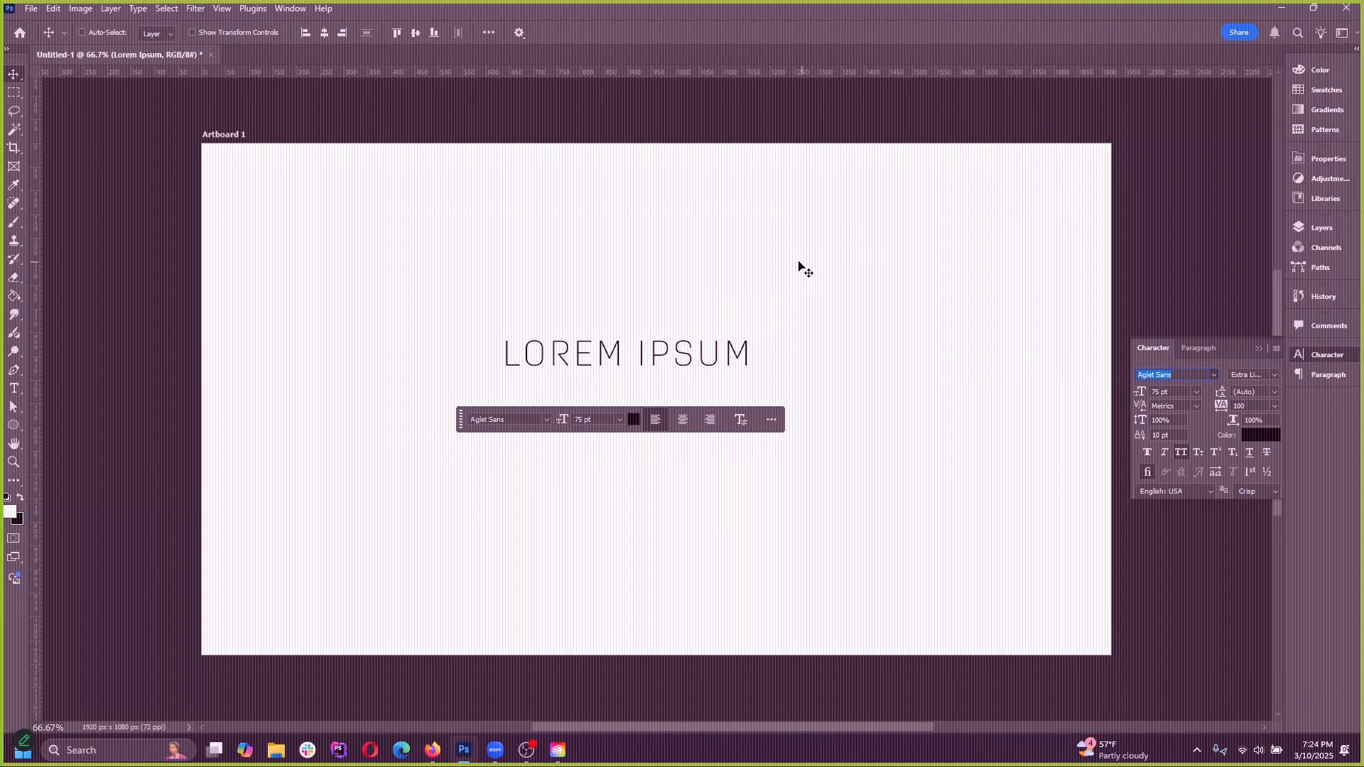
left_click_drag(665, 348, 626, 352)
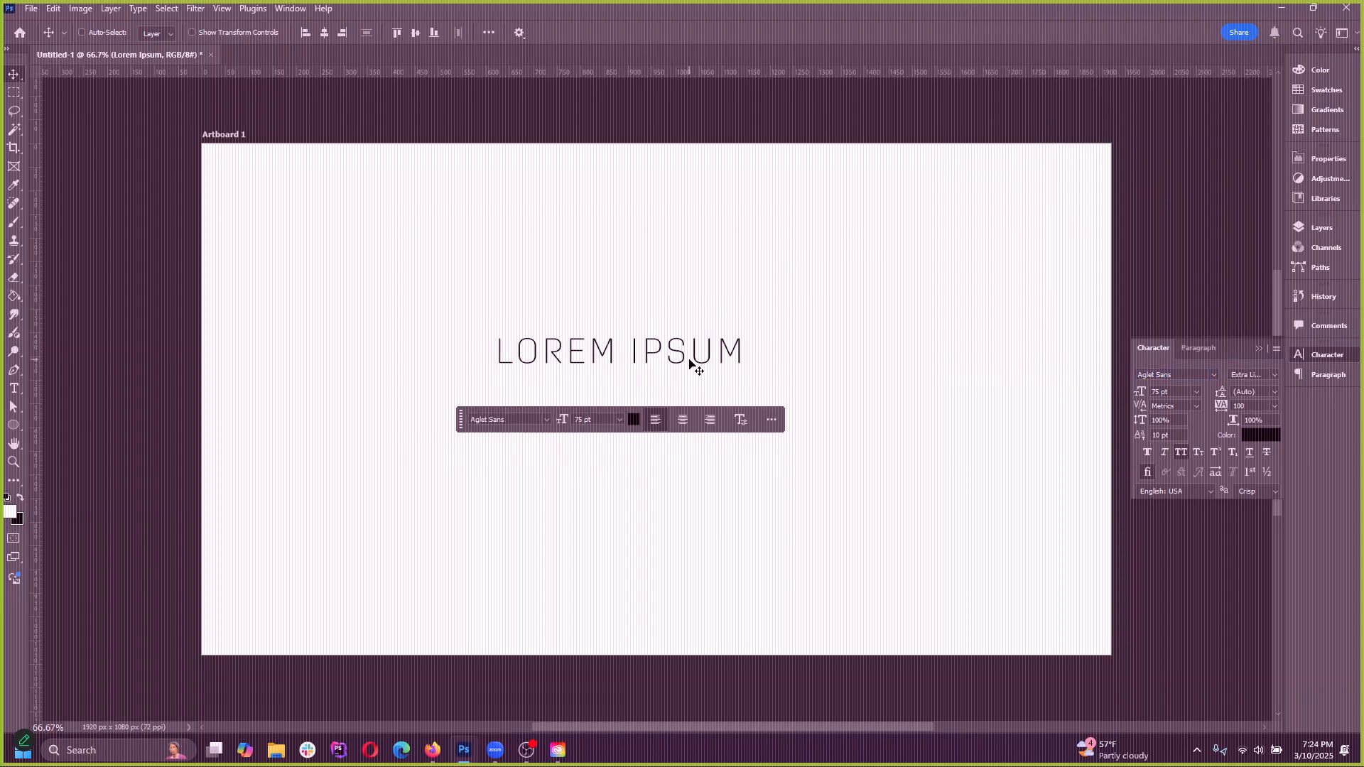
Switch to Creative Cloud Desktop and search for "aglet sans"
left_click(558, 750)
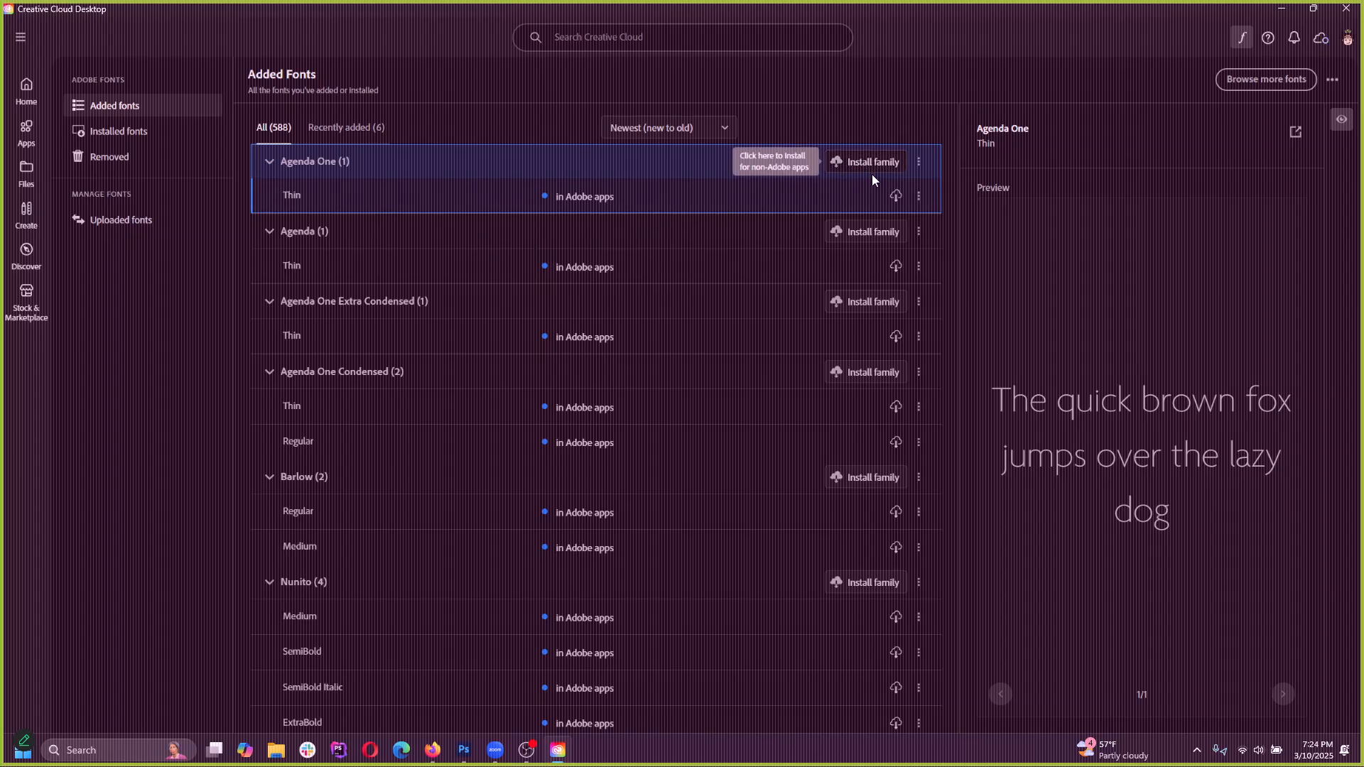
left_click_drag(1246, 12, 1119, 121)
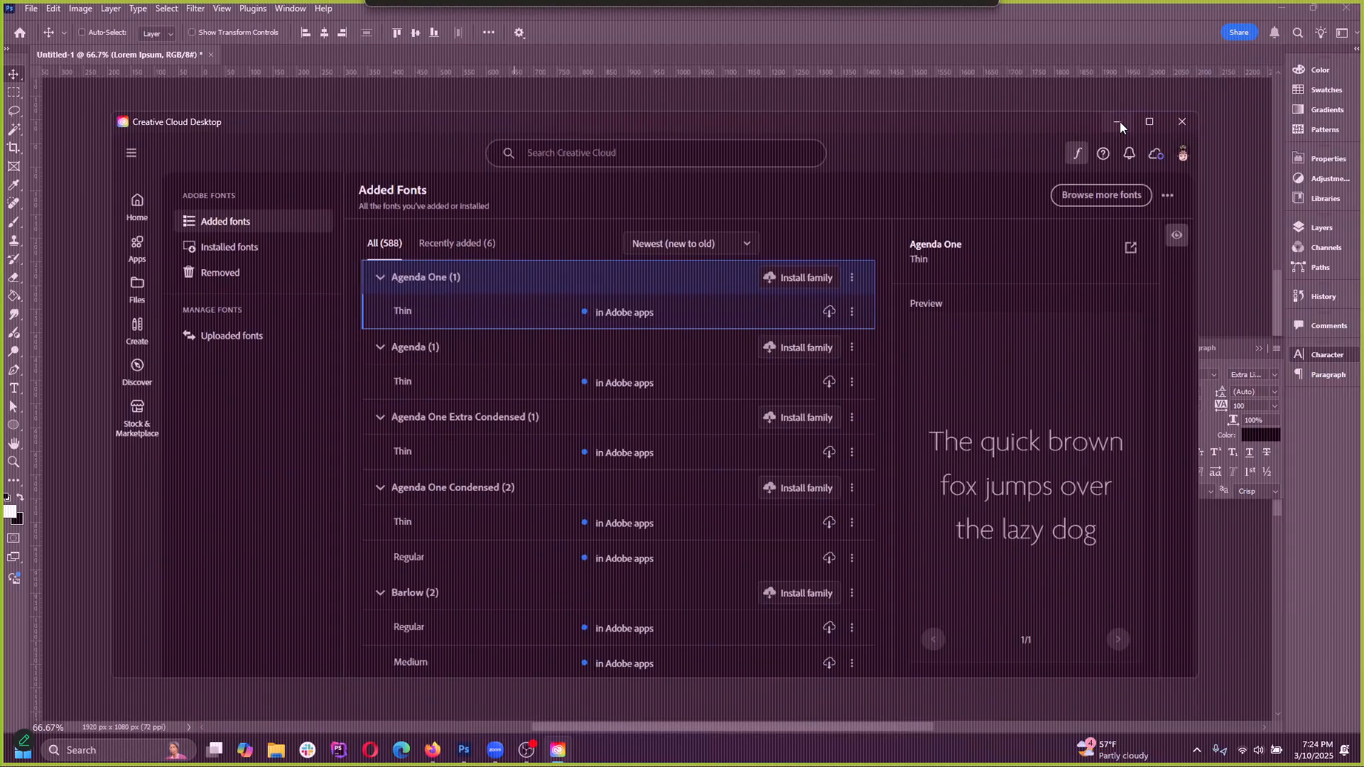
left_click(1122, 122)
left_click(638, 35)
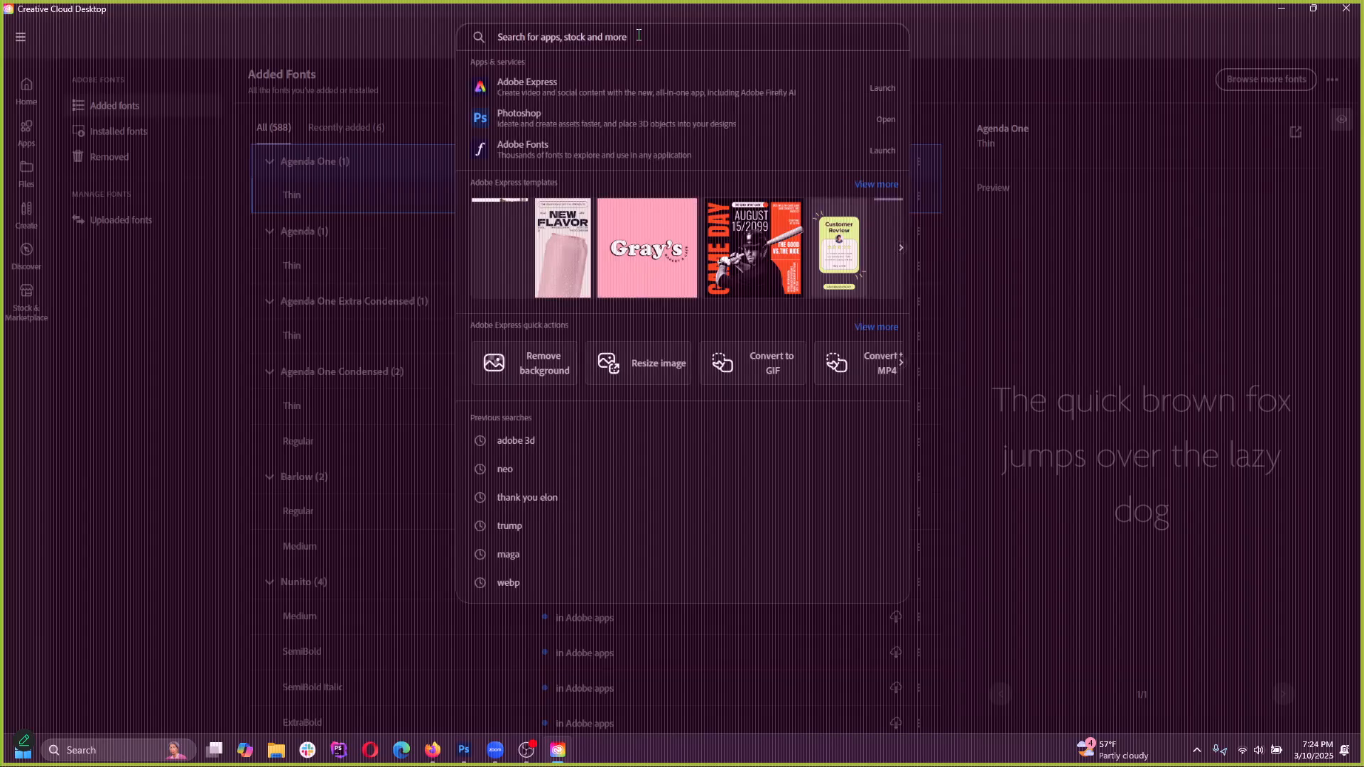
type("aglet sans")
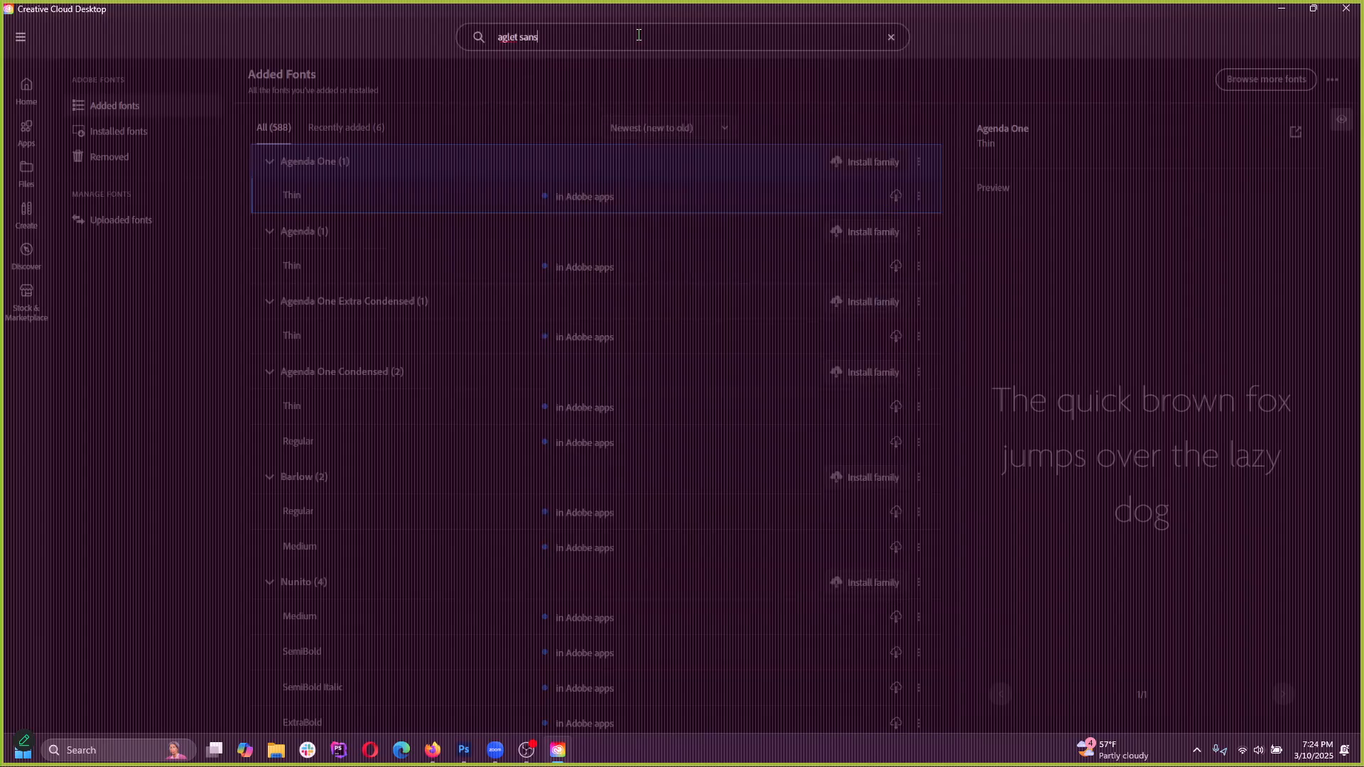
key("Return")
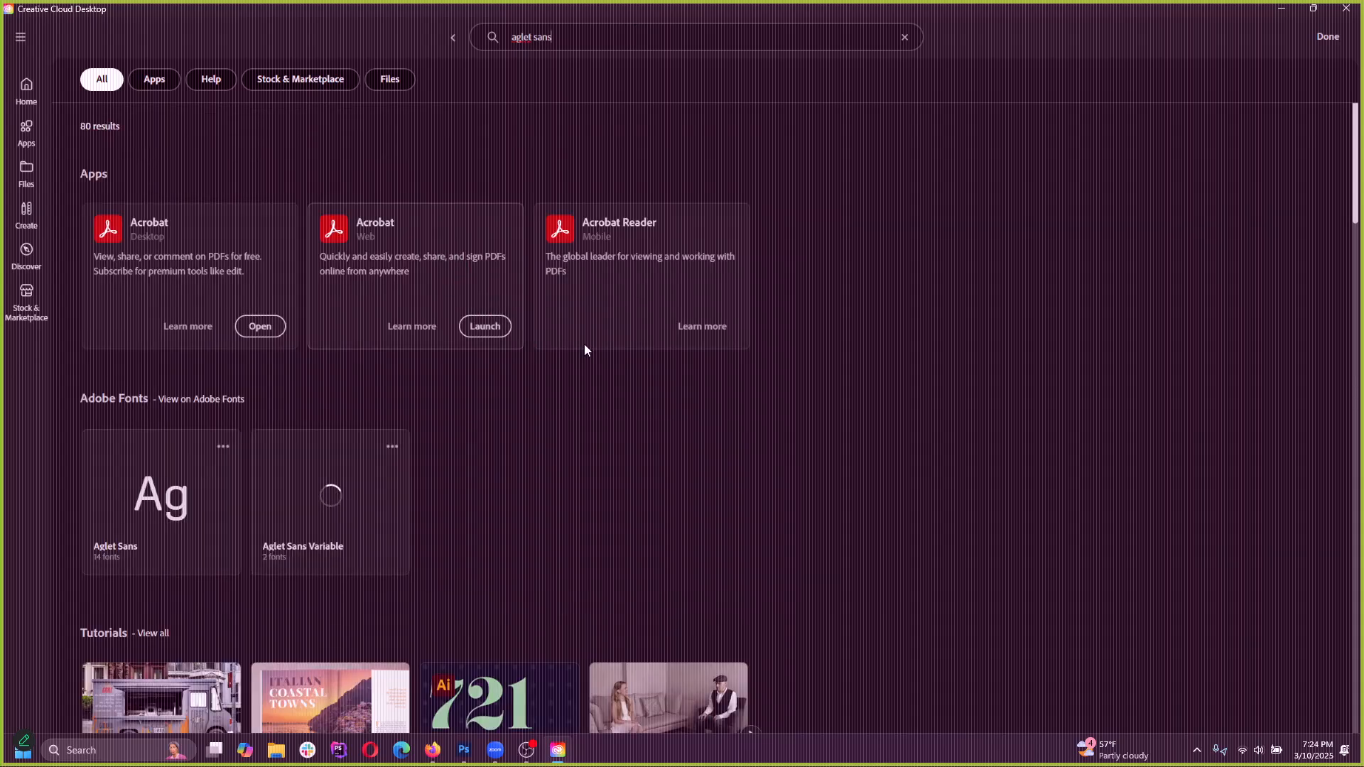
Open the Aglet Sans family page on Adobe Fonts from the Creative Cloud search results and skim its font samples
left_click(156, 513)
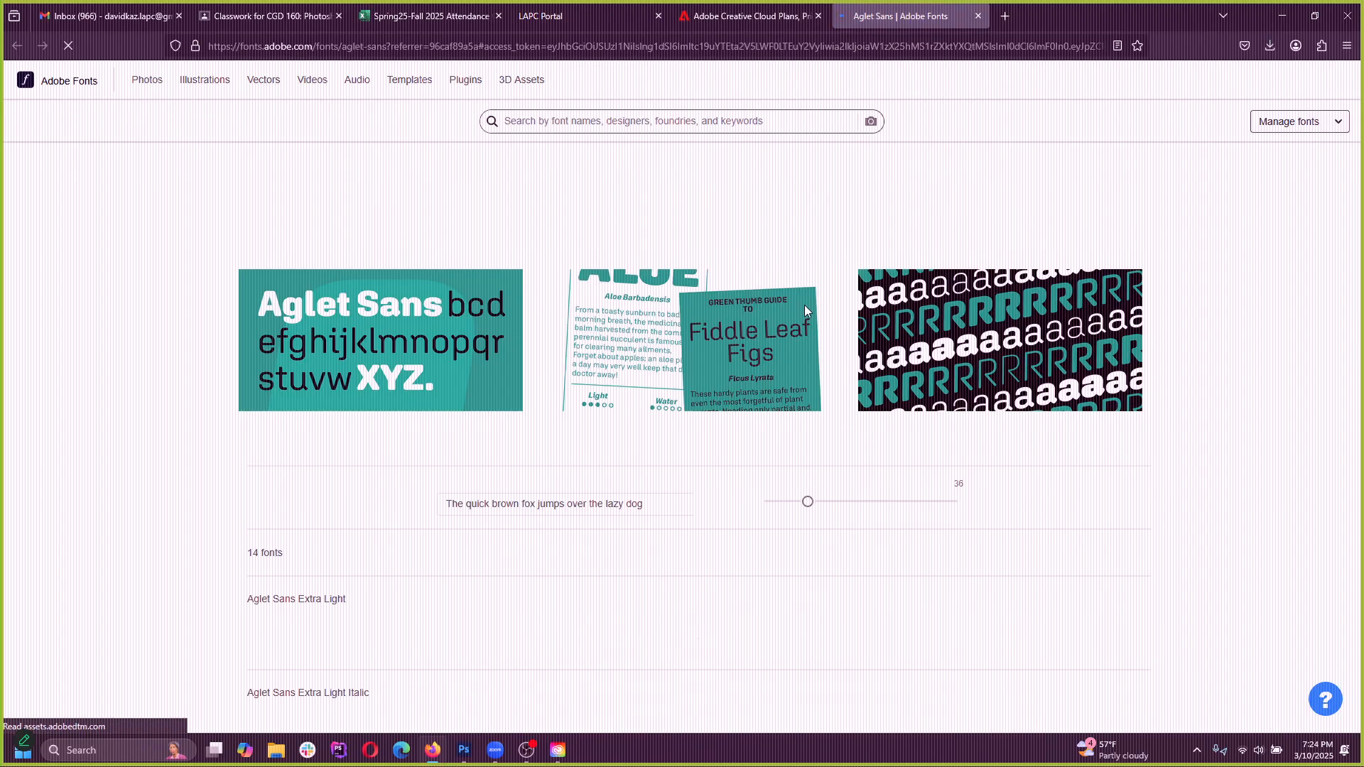
scroll(569, 465, "down", 5)
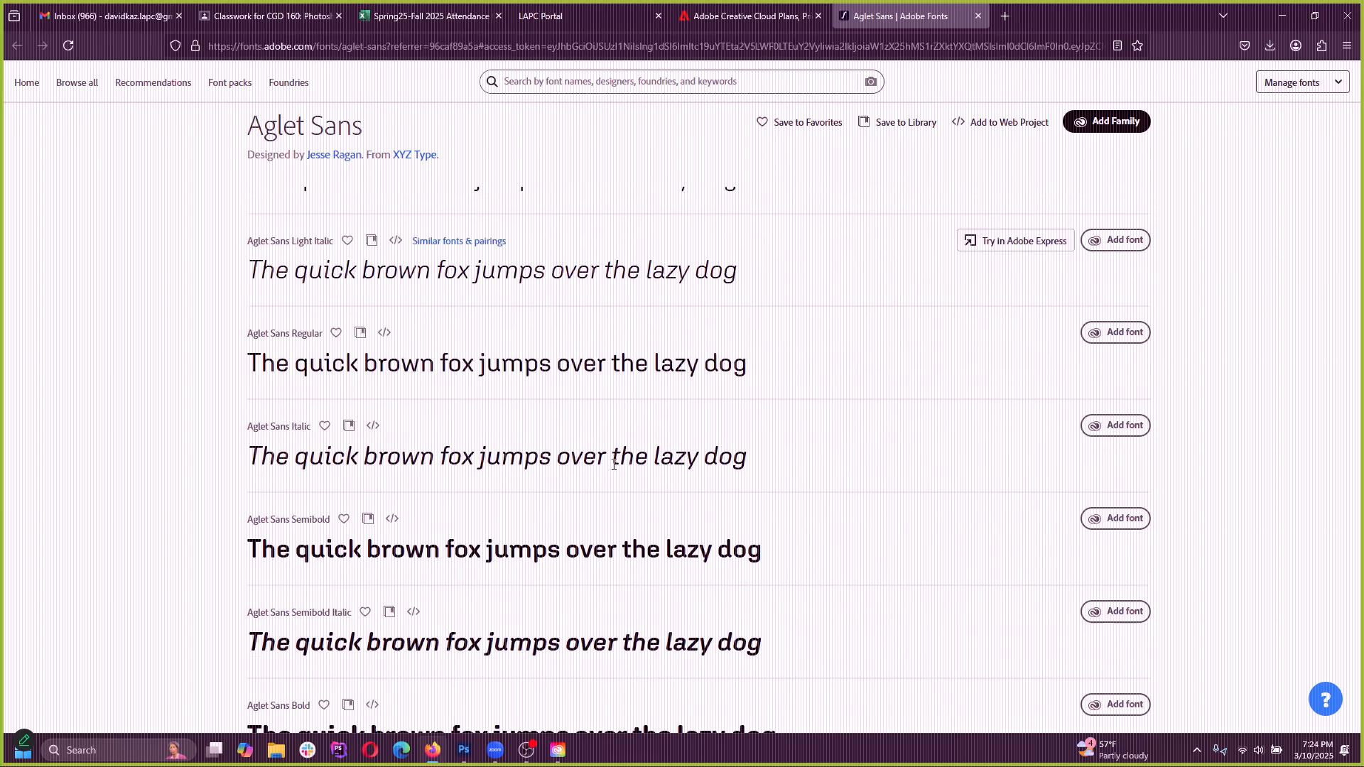
scroll(614, 464, "down", 10)
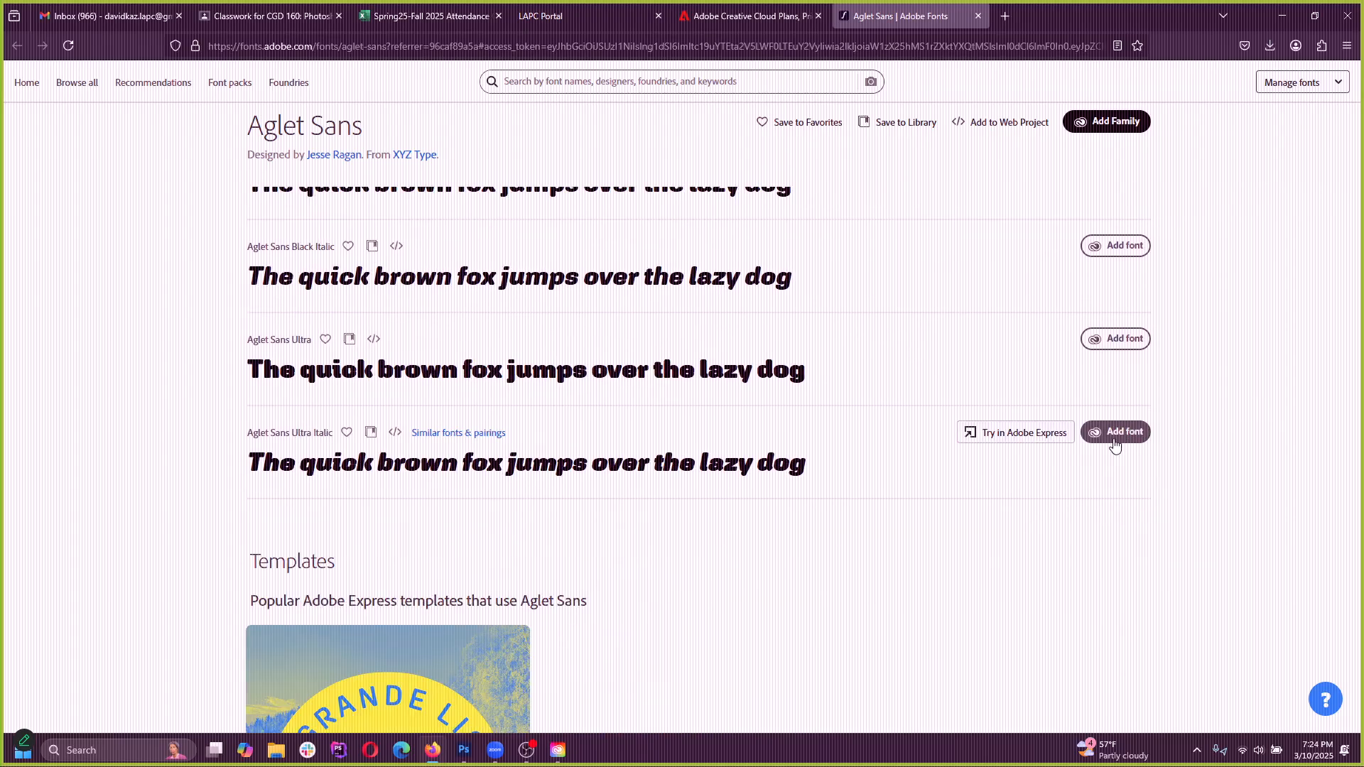
scroll(1114, 445, "up", 15)
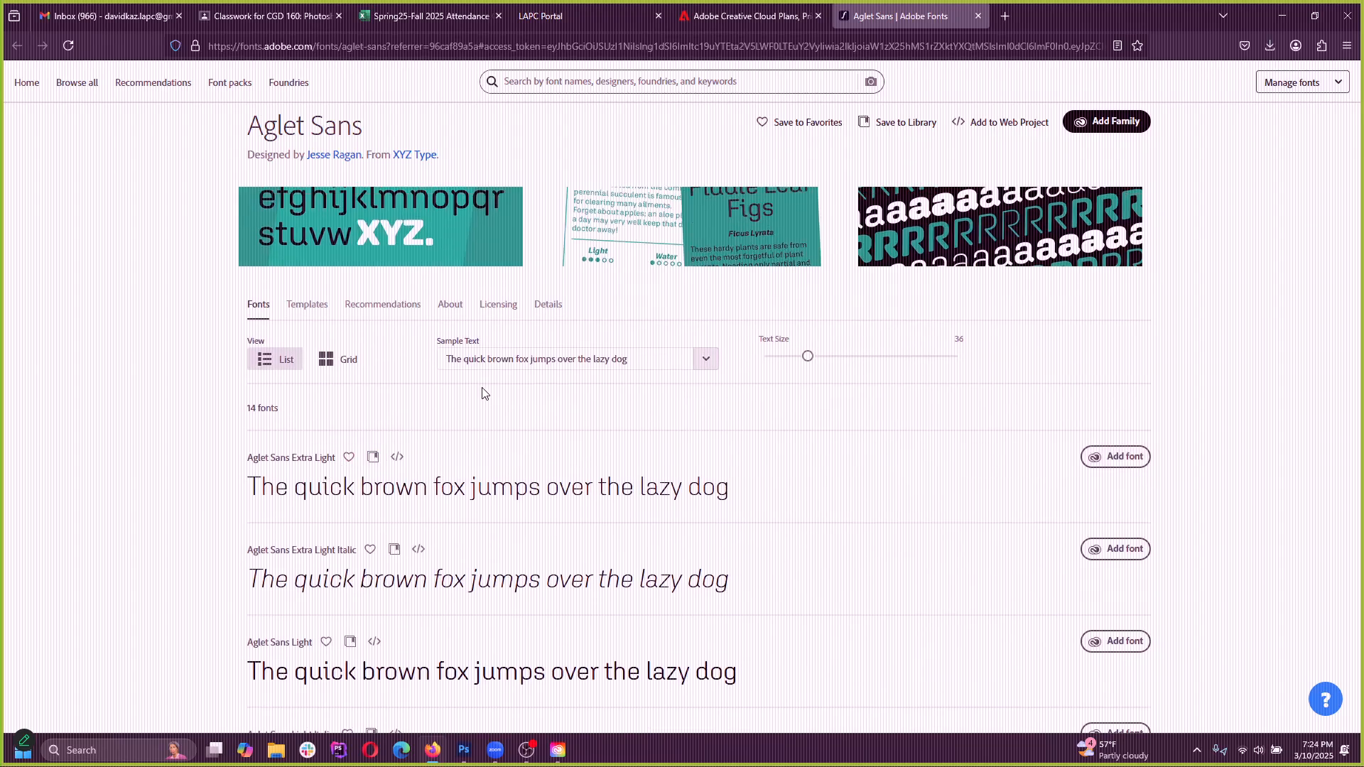
scroll(611, 432, "up", 3)
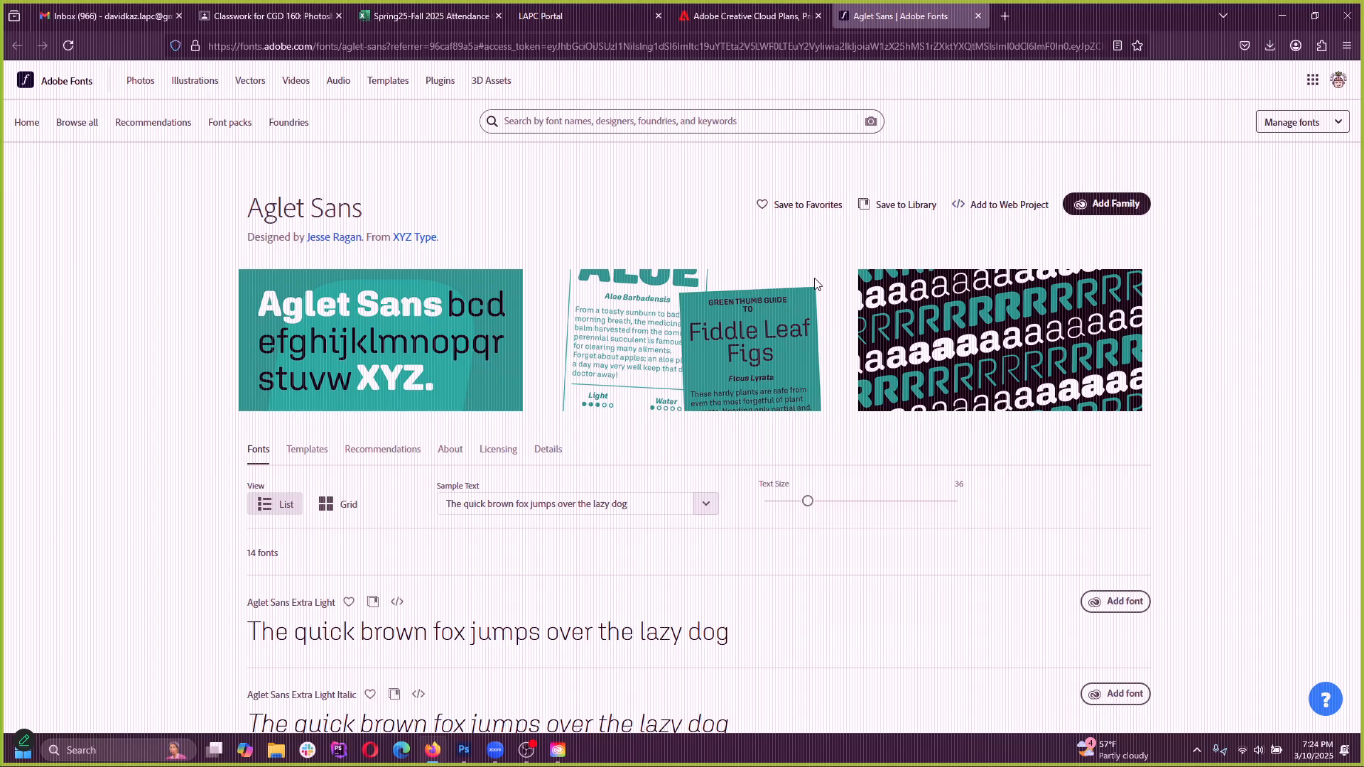
scroll(442, 551, "down", 6)
scroll(456, 509, "up", 1)
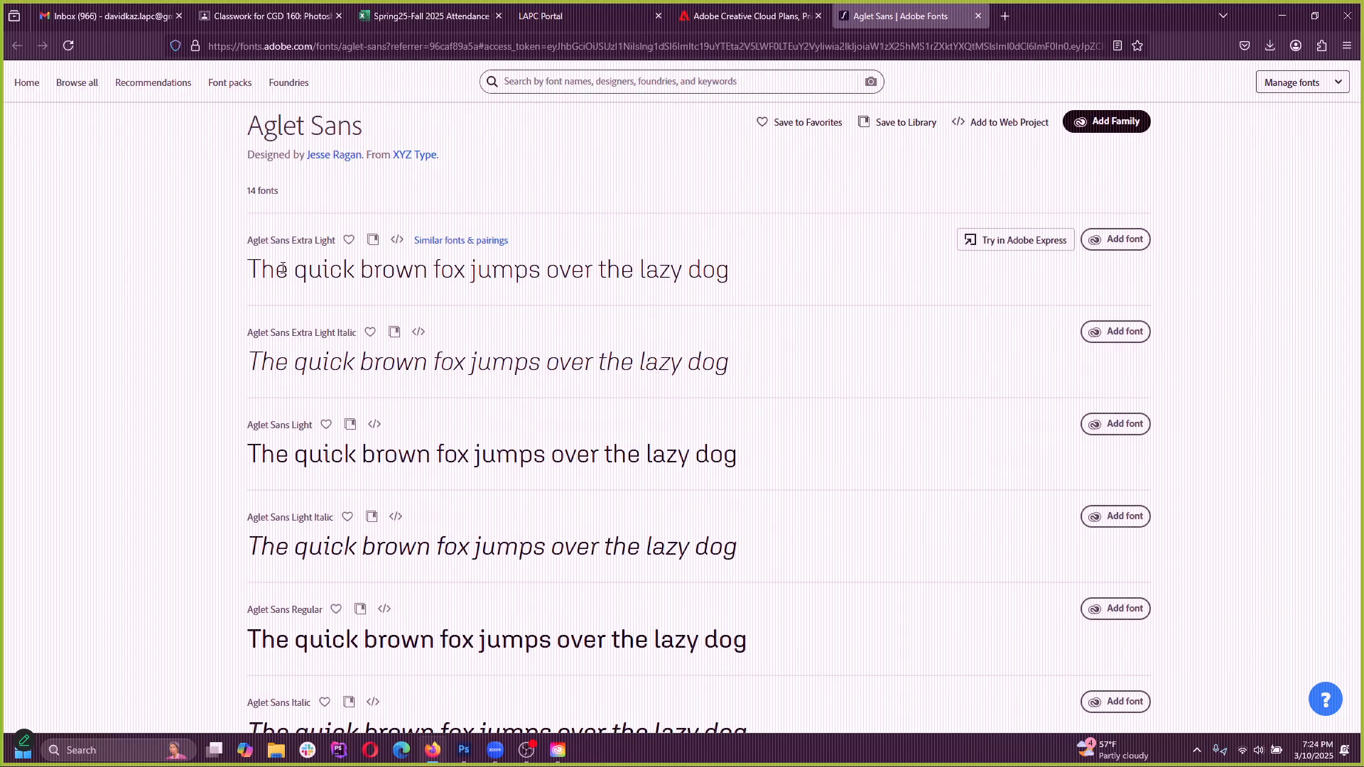
Examine the sample text of the Aglet Sans styles, comparing the weights and italics from Extra Light to Ultra Italic
scroll(263, 270, "down", 3)
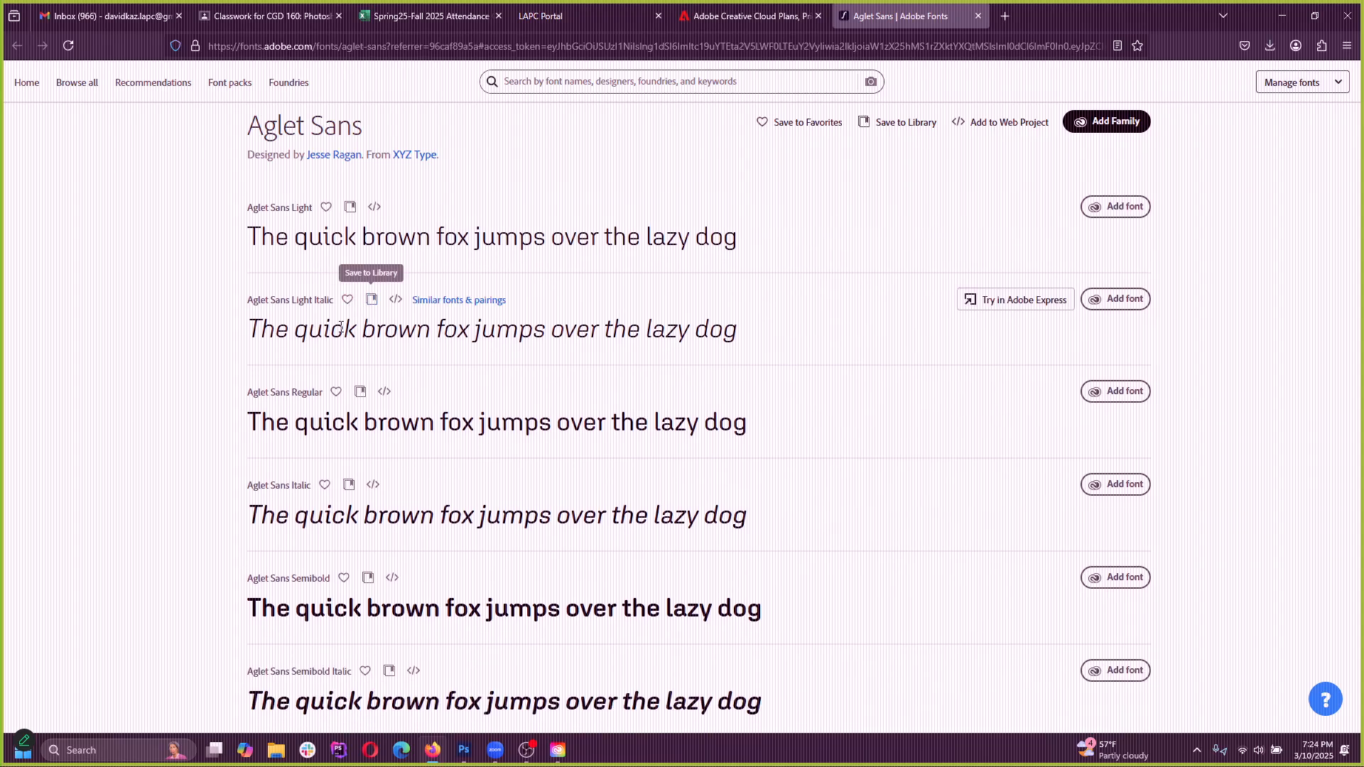
scroll(333, 313, "down", 3)
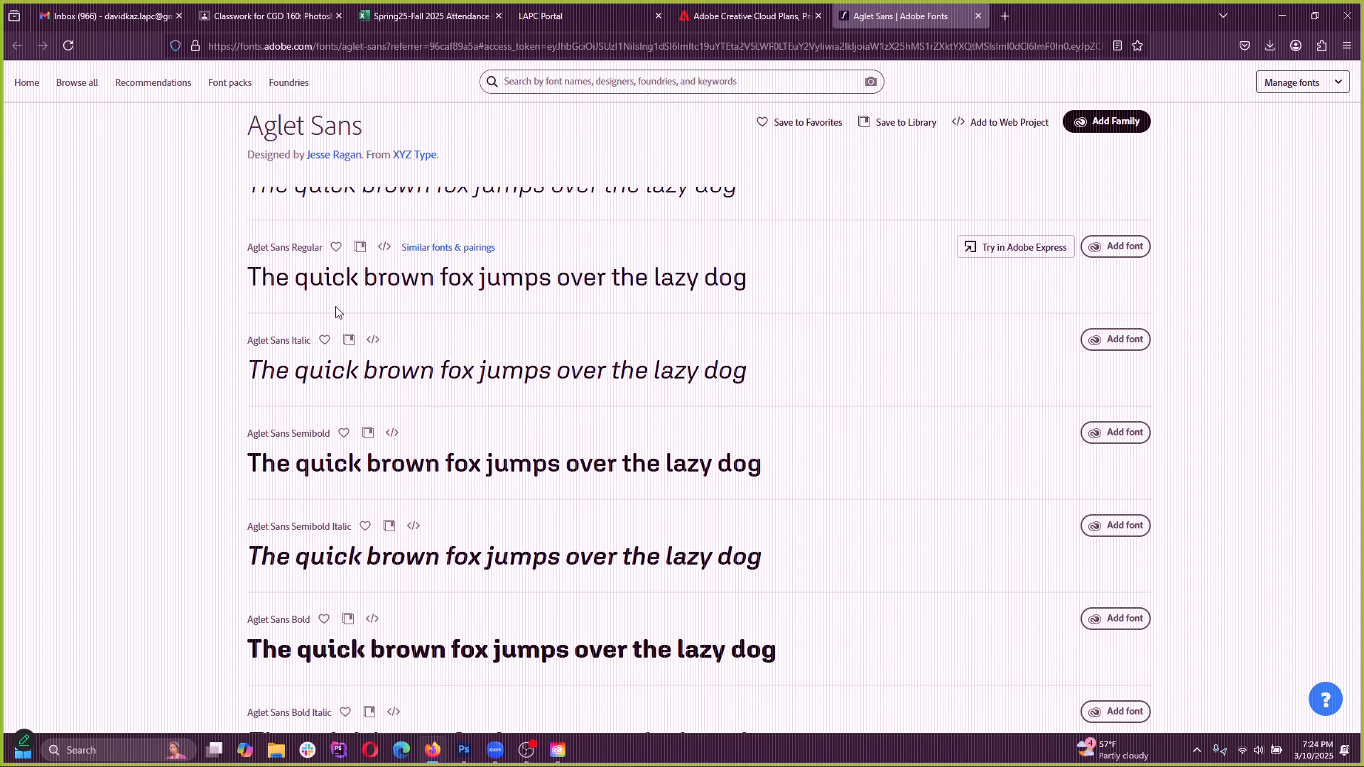
scroll(333, 312, "down", 8)
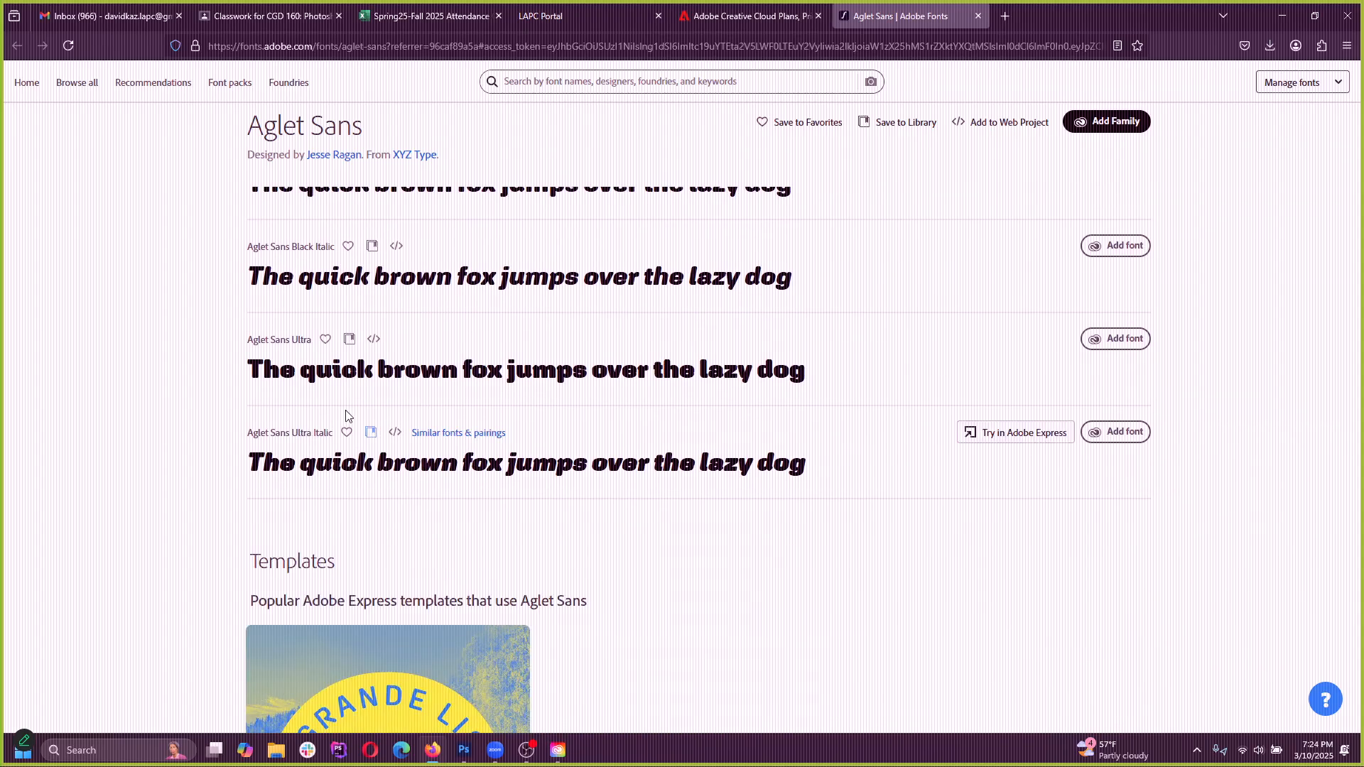
scroll(540, 478, "up", 3)
scroll(514, 485, "up", 12)
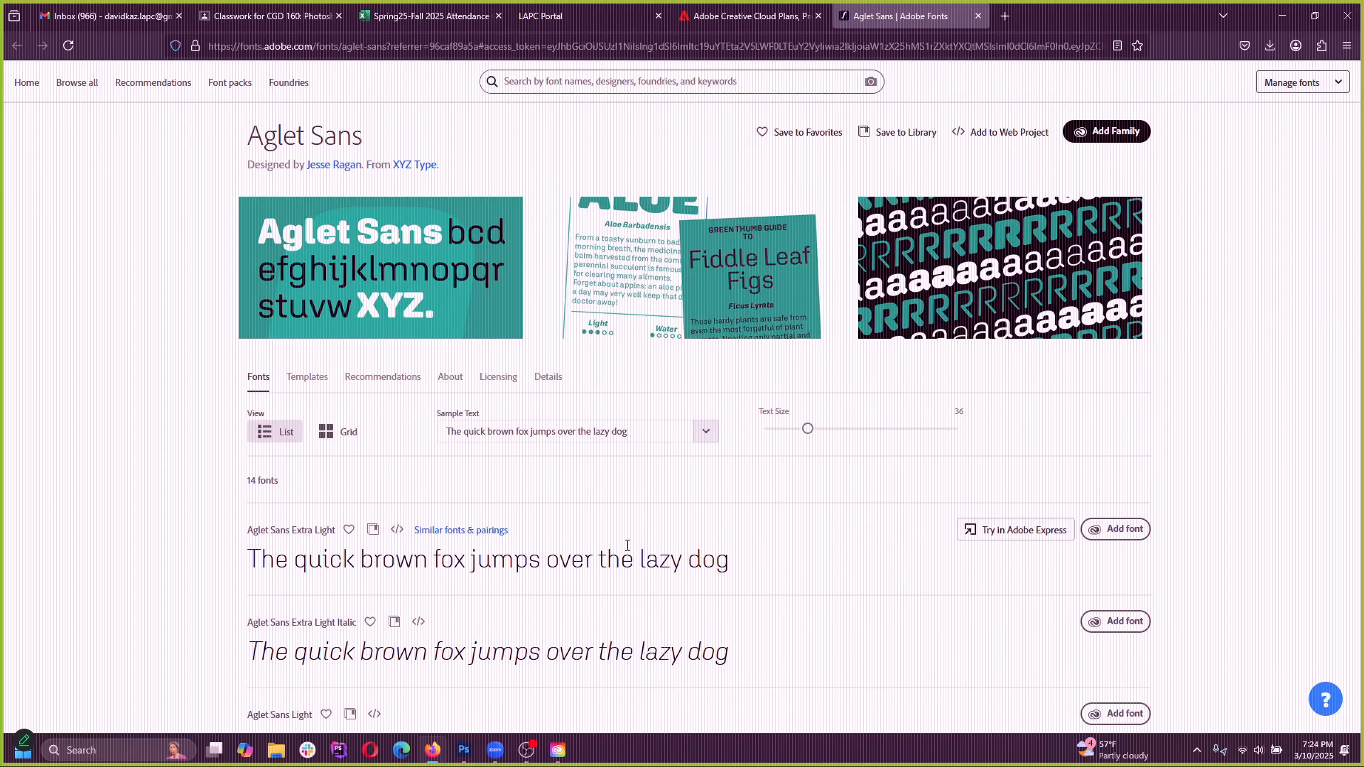
scroll(781, 557, "down", 2)
scroll(1108, 426, "down", 3)
scroll(1103, 505, "down", 5)
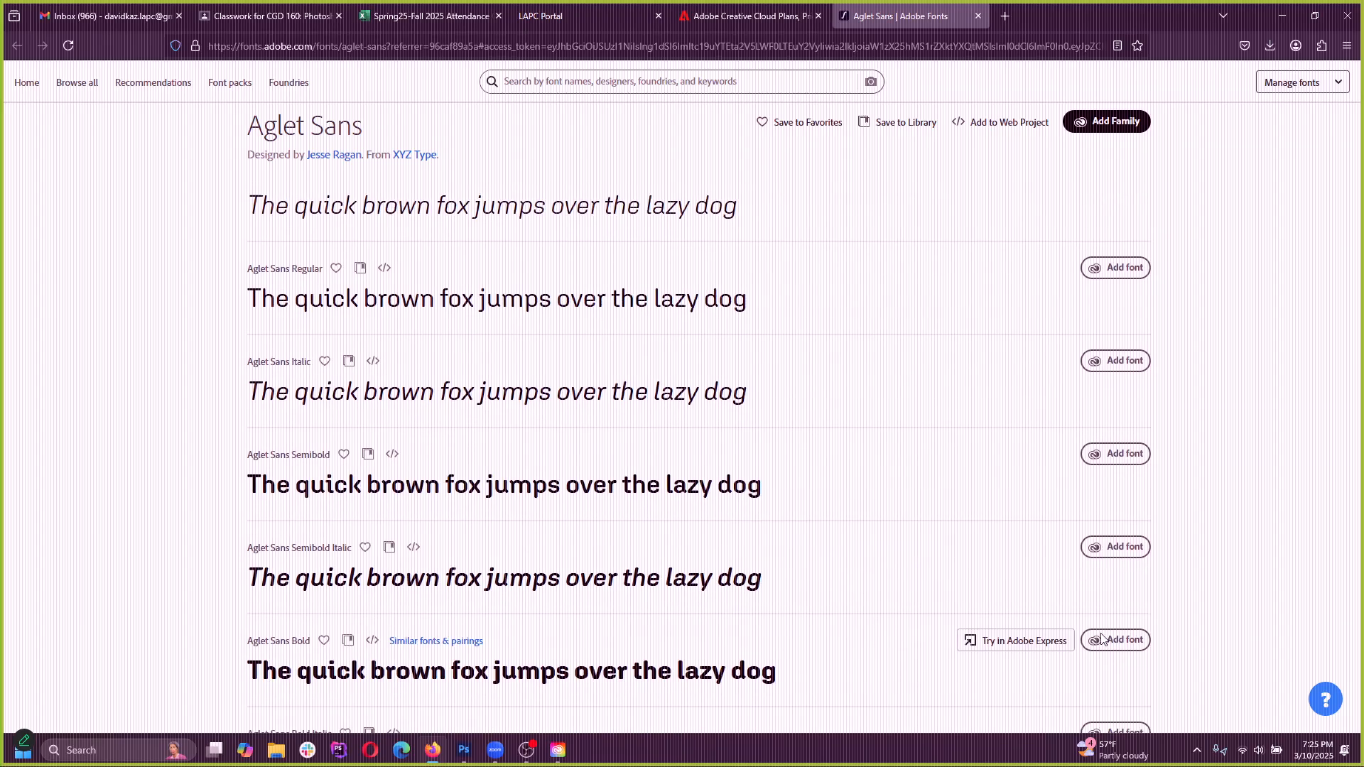
scroll(959, 481, "up", 8)
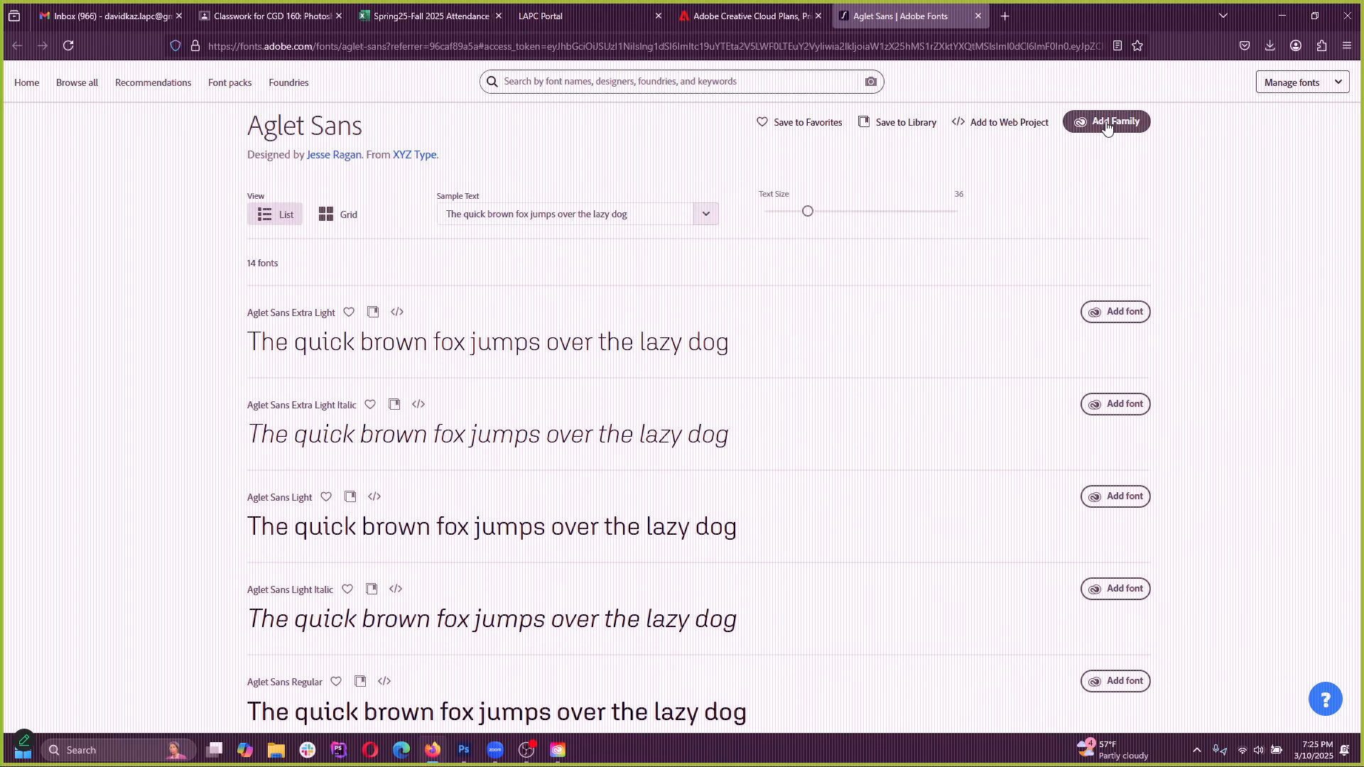
scroll(618, 460, "down", 12)
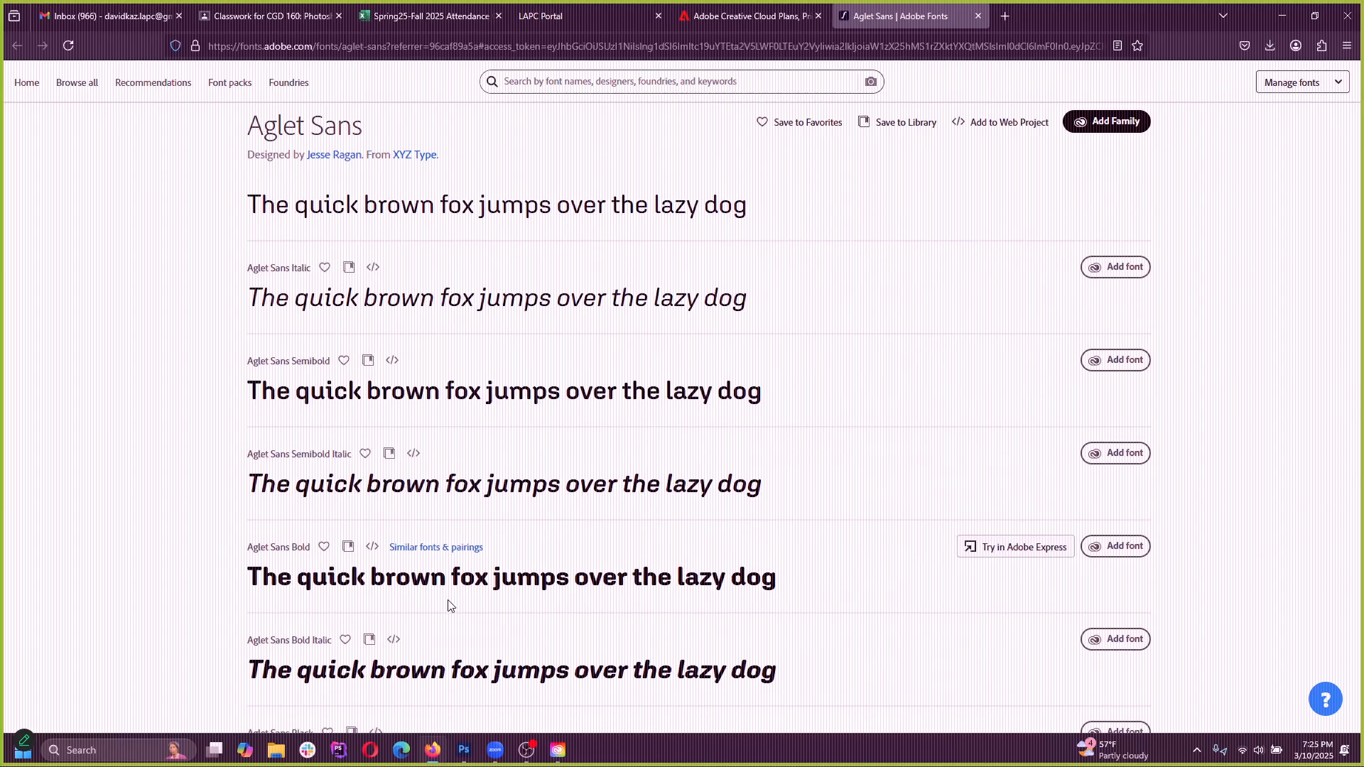
Add the entire Aglet Sans family to the Adobe apps, acknowledge the notice, and minimize the browser
left_click(1108, 122)
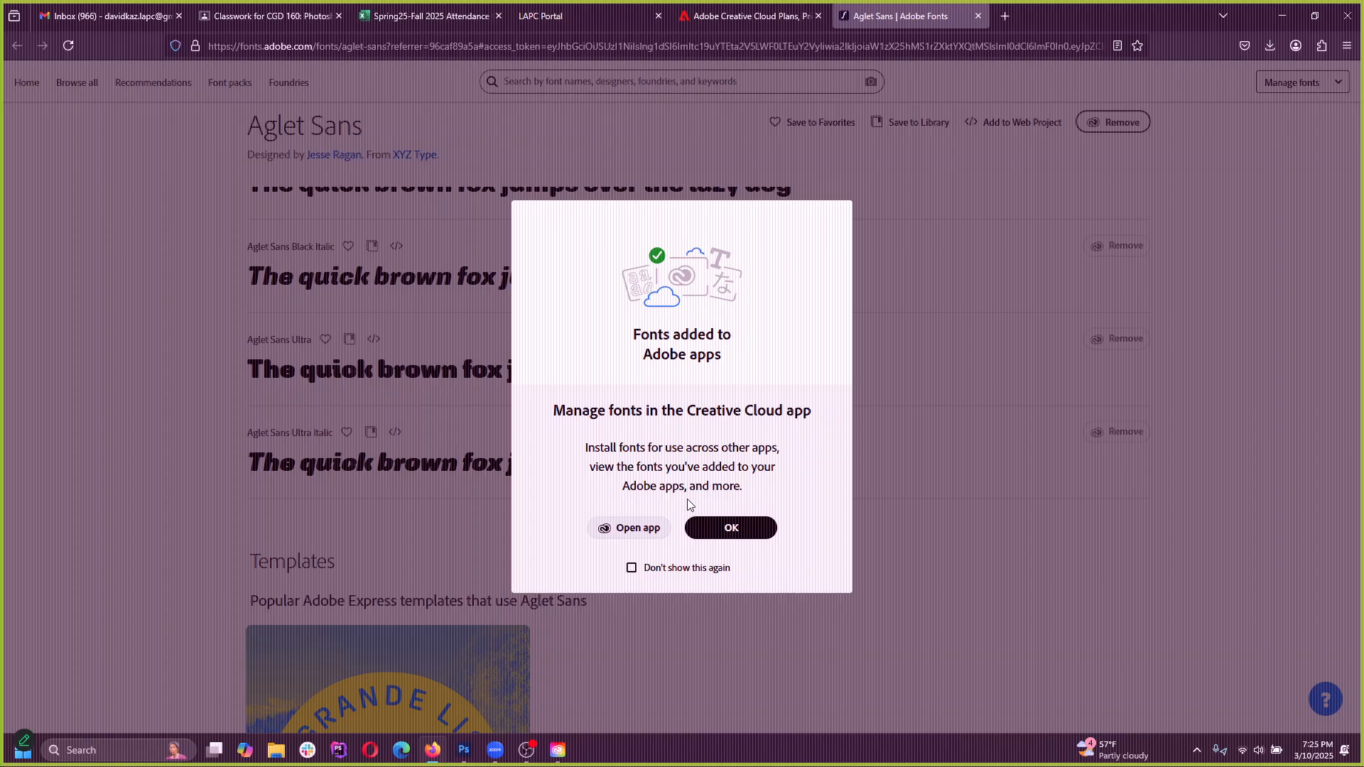
left_click(718, 534)
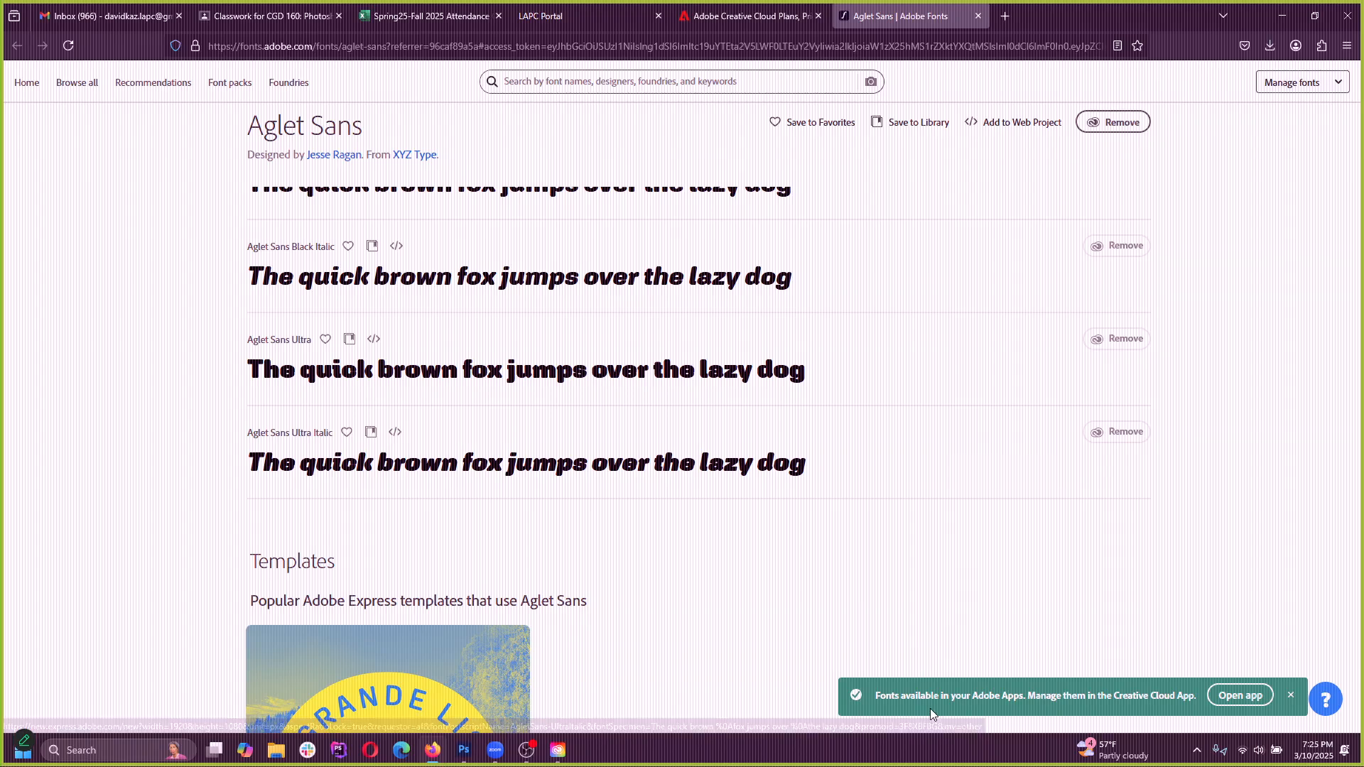
left_click(1282, 15)
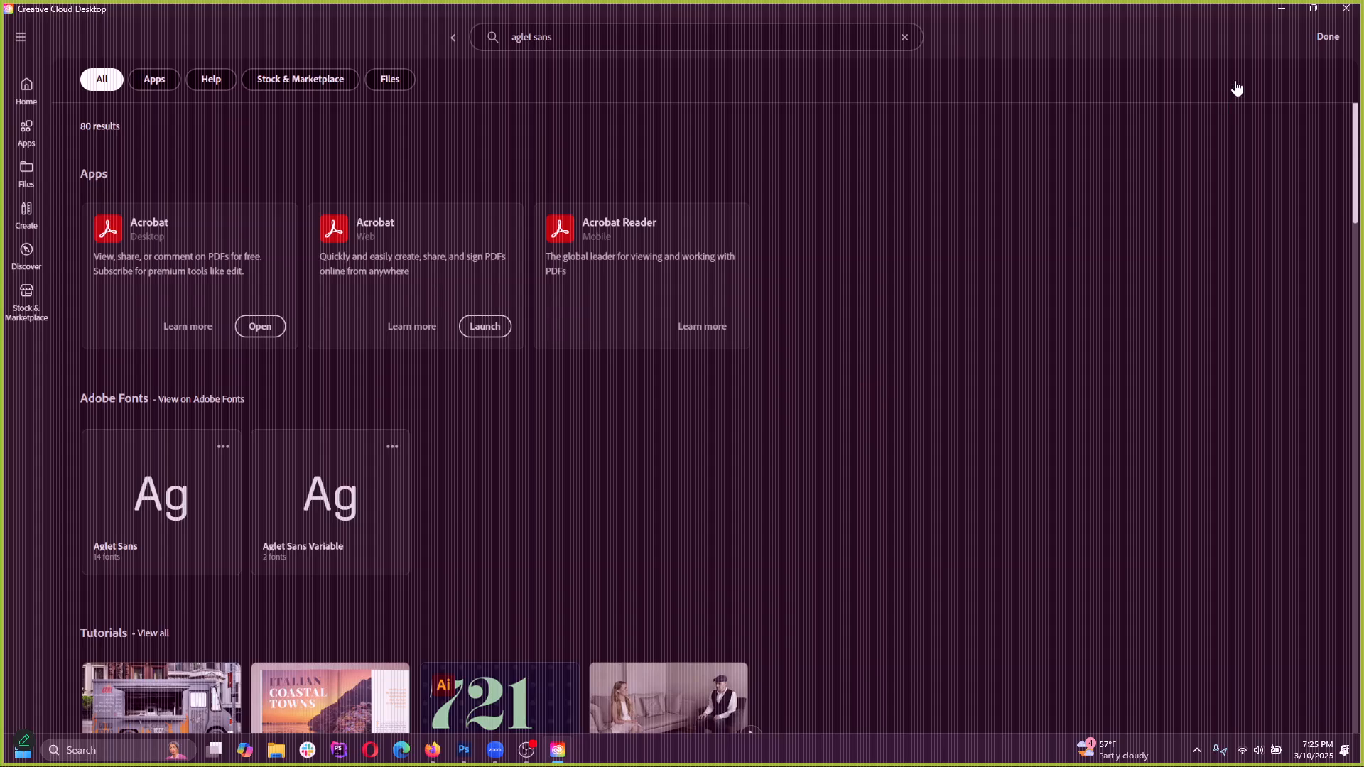
Return to the Photoshop document and set the LOREM IPSUM heading's font style to Ultra
left_click(557, 754)
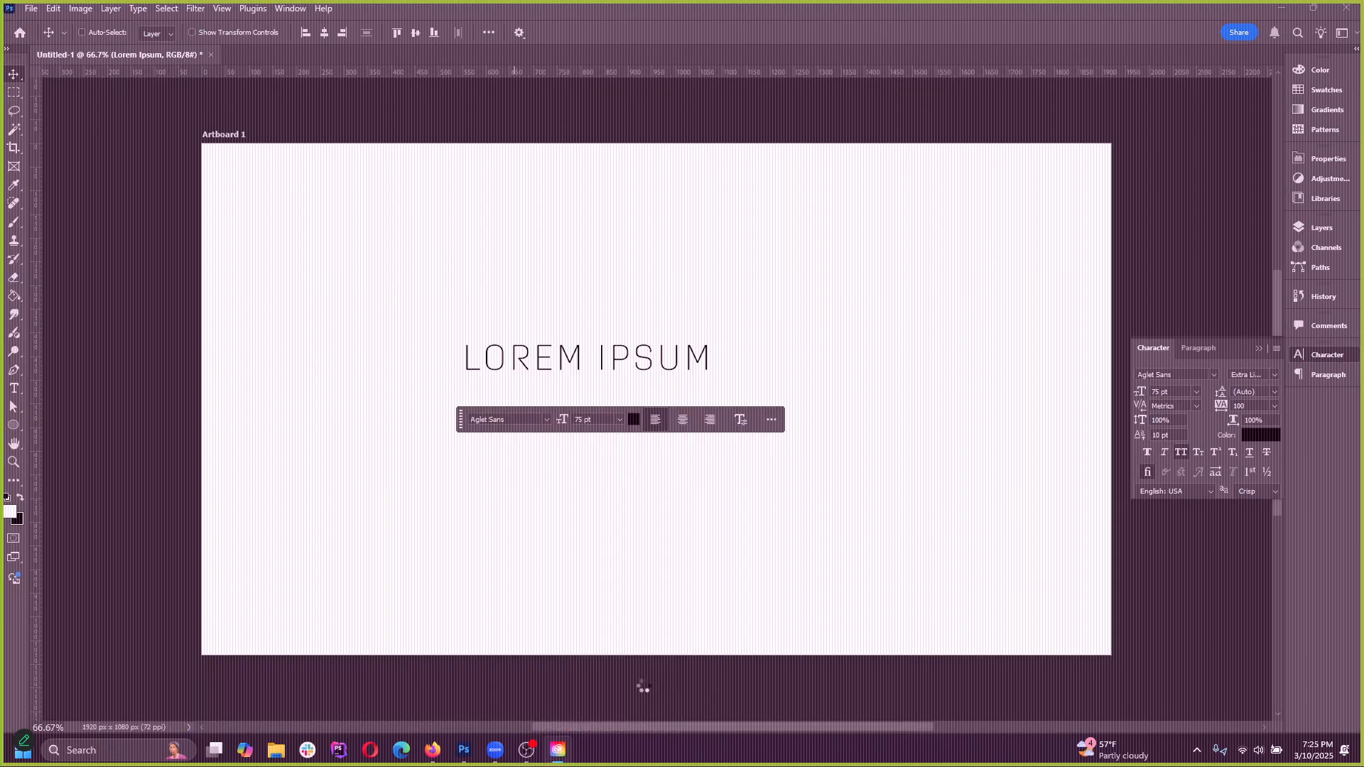
left_click(1252, 375)
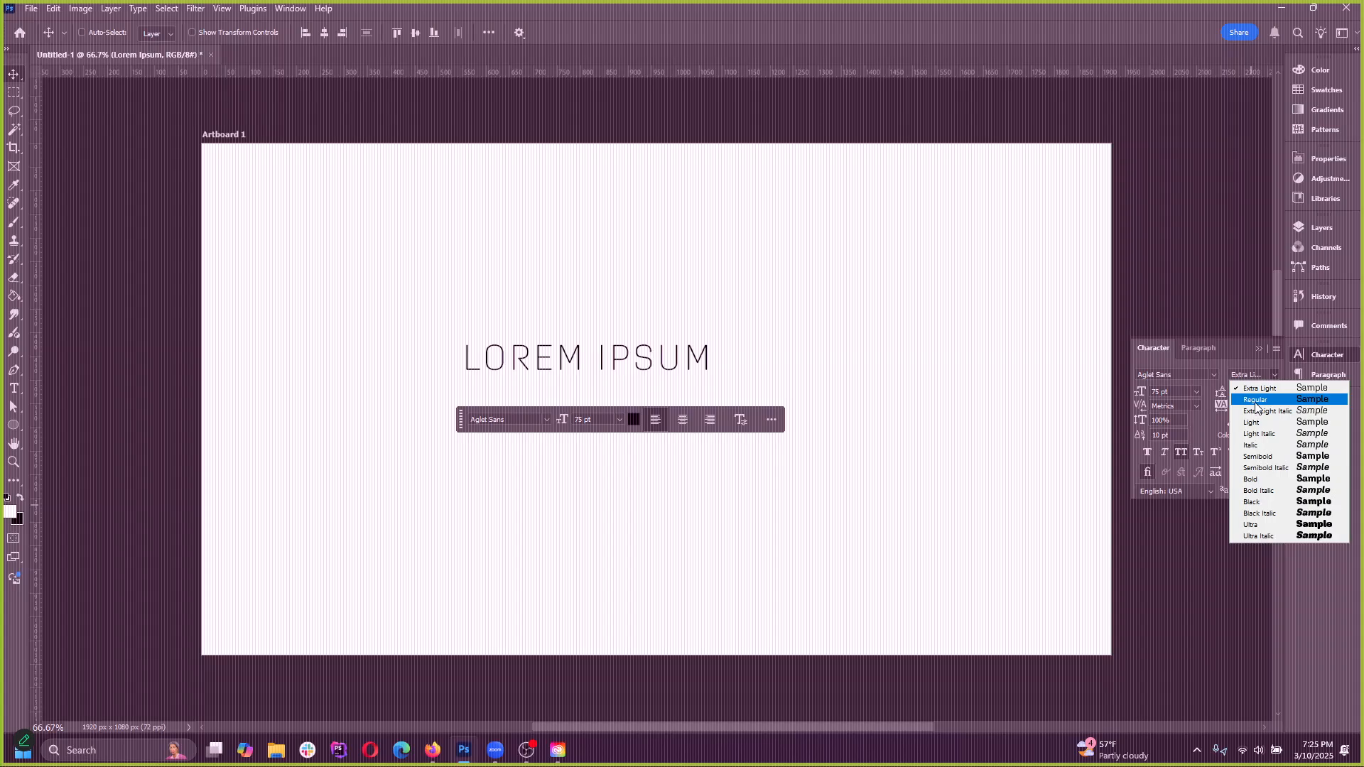
left_click(1266, 528)
Move the heading down to the artboard's centre, and clear the contextual task bar and the Character panel away from the canvas
left_click_drag(640, 352, 692, 398)
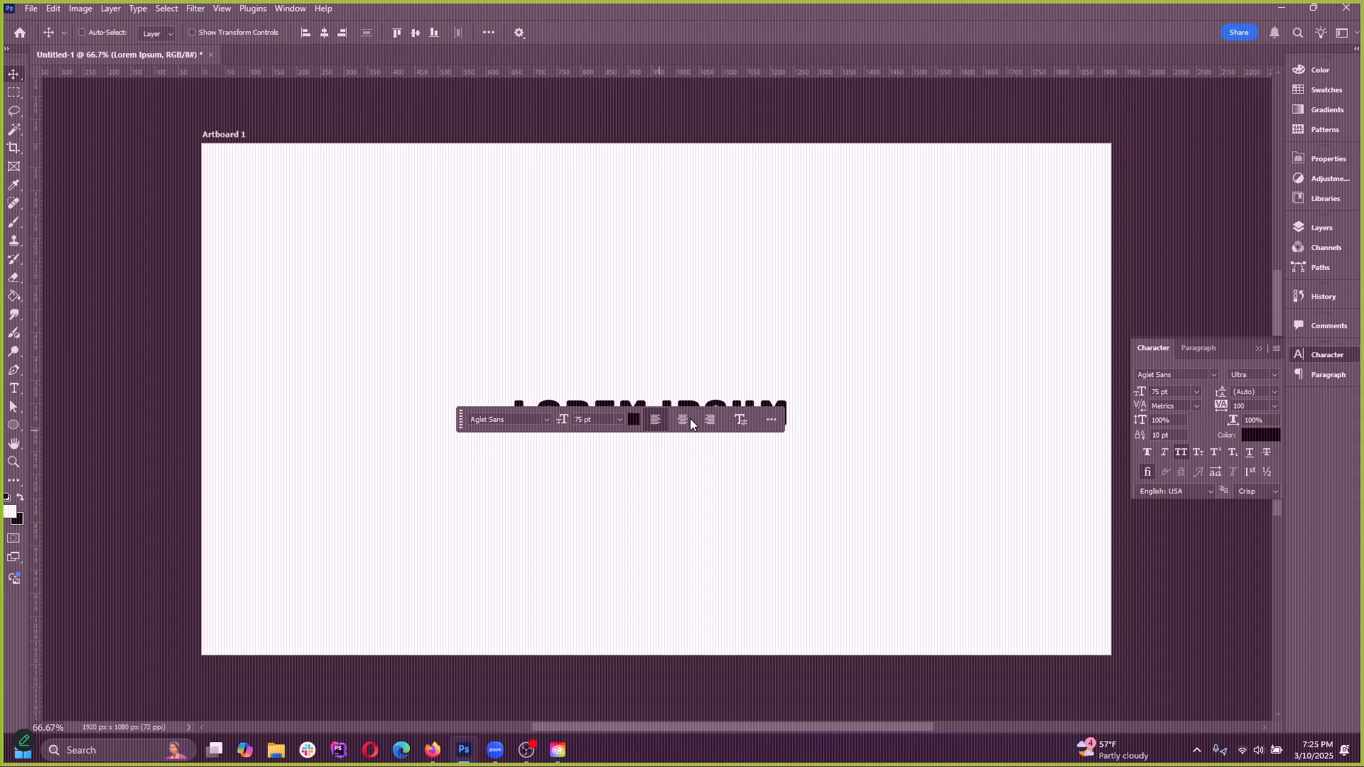
left_click_drag(461, 426, 513, 692)
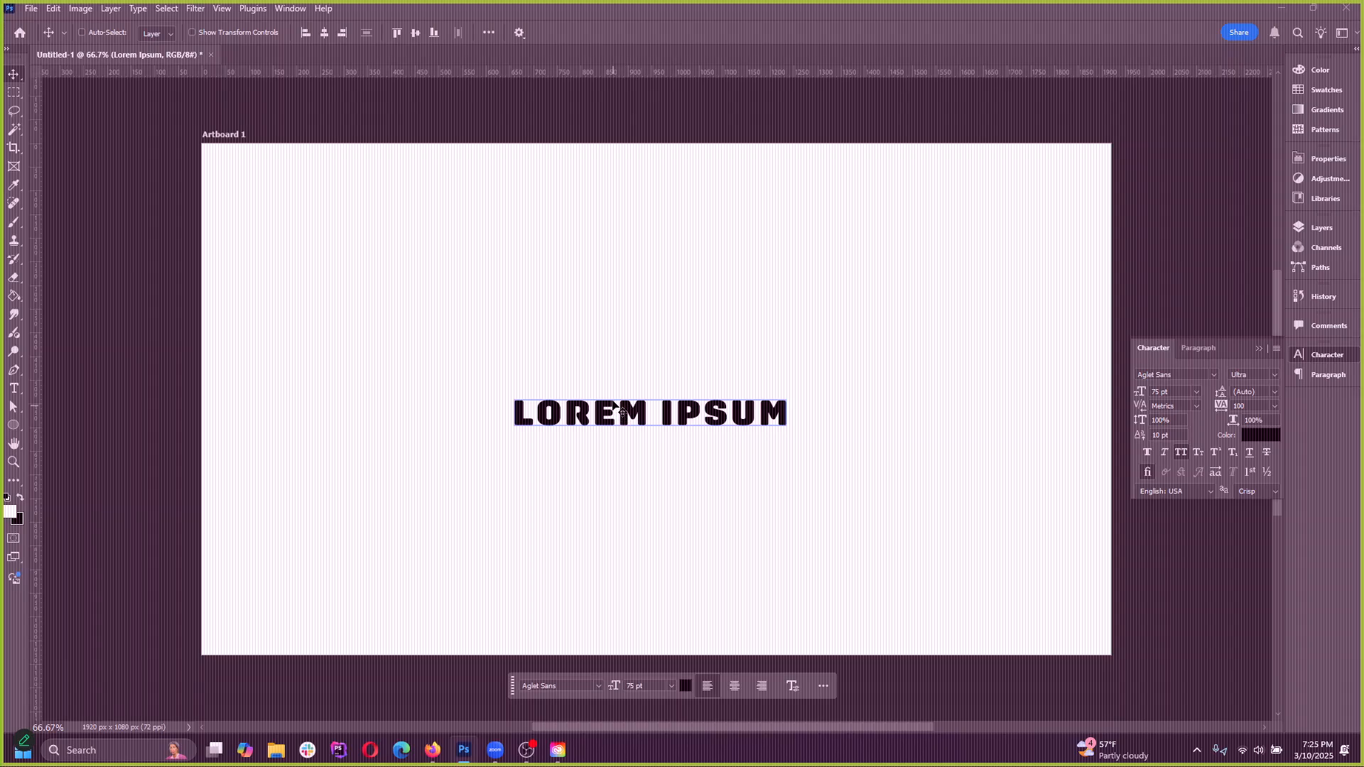
left_click(1258, 348)
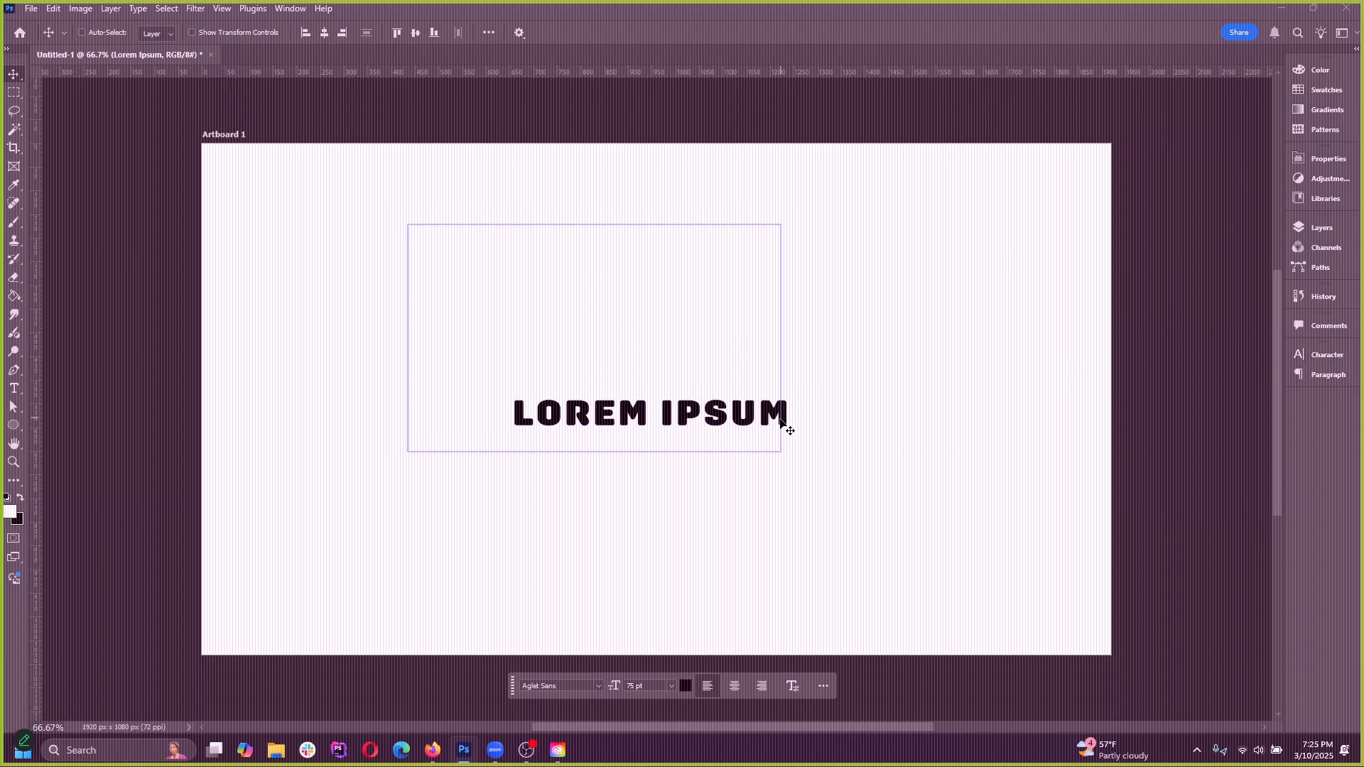
Switch to Creative Cloud Desktop, open Photoshop from the Home shortcuts, and minimize Creative Cloud Desktop
left_click(433, 753)
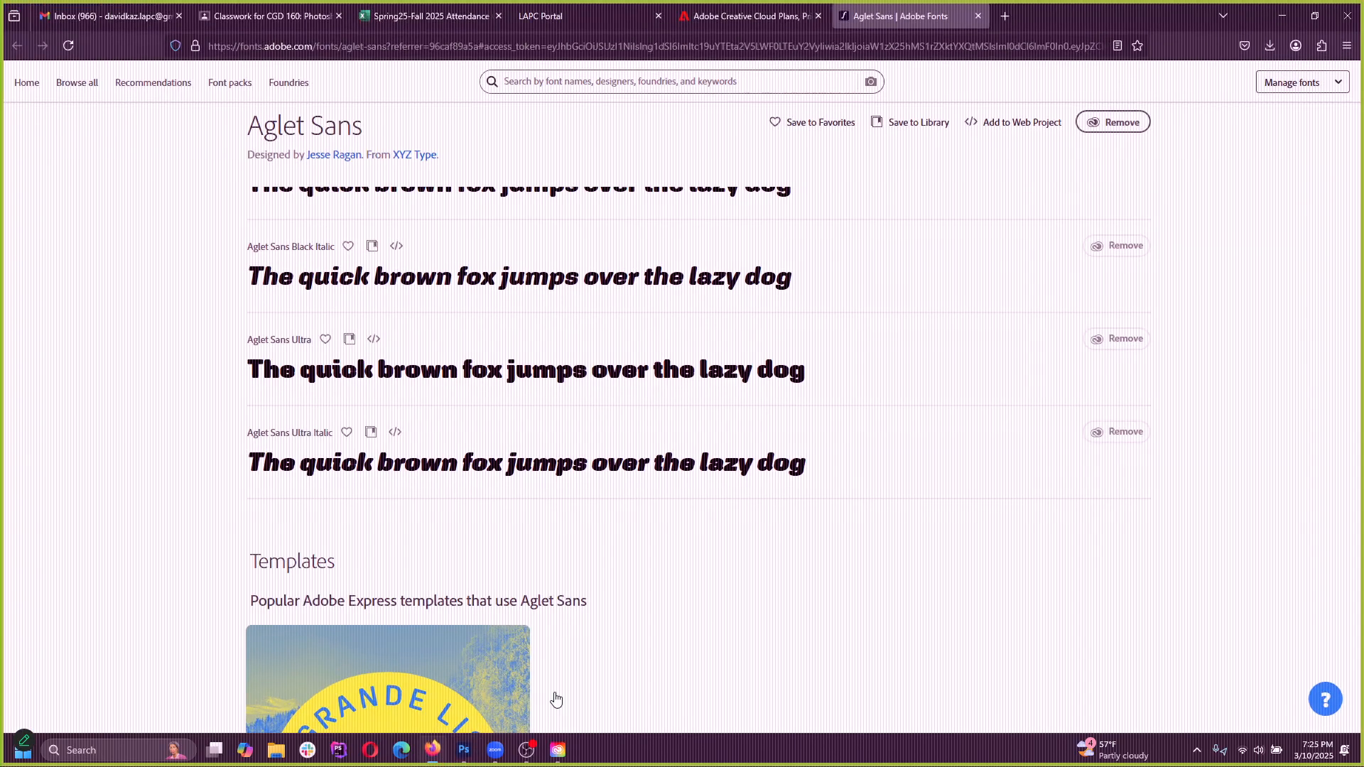
left_click(560, 760)
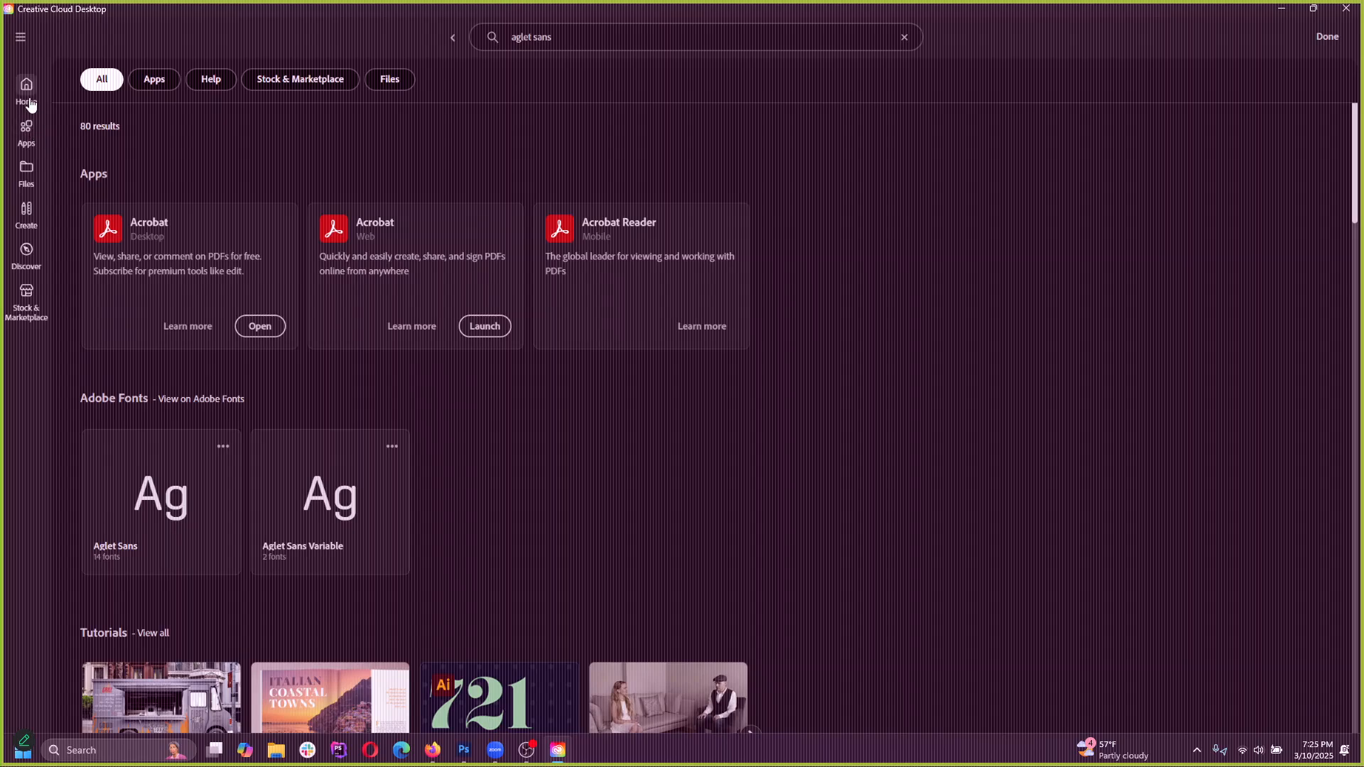
left_click(17, 102)
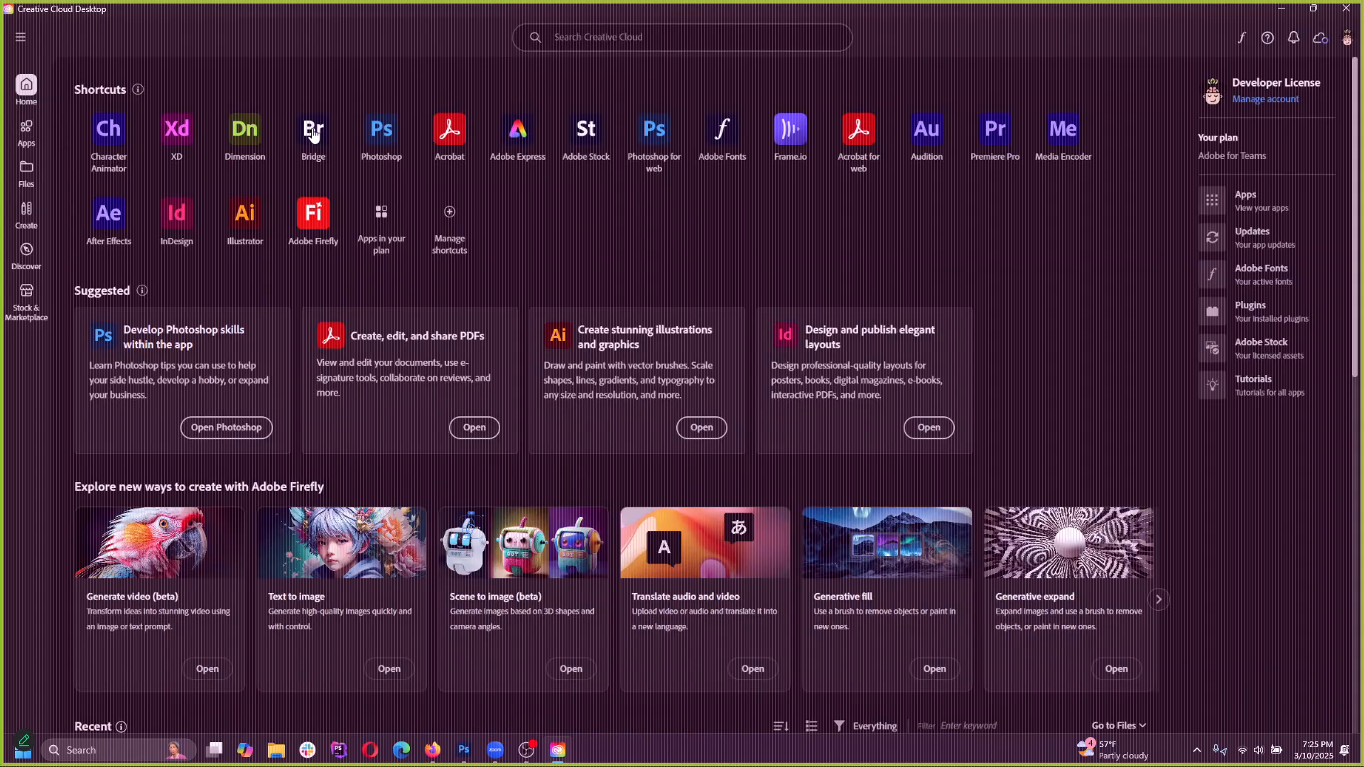
left_click(364, 135)
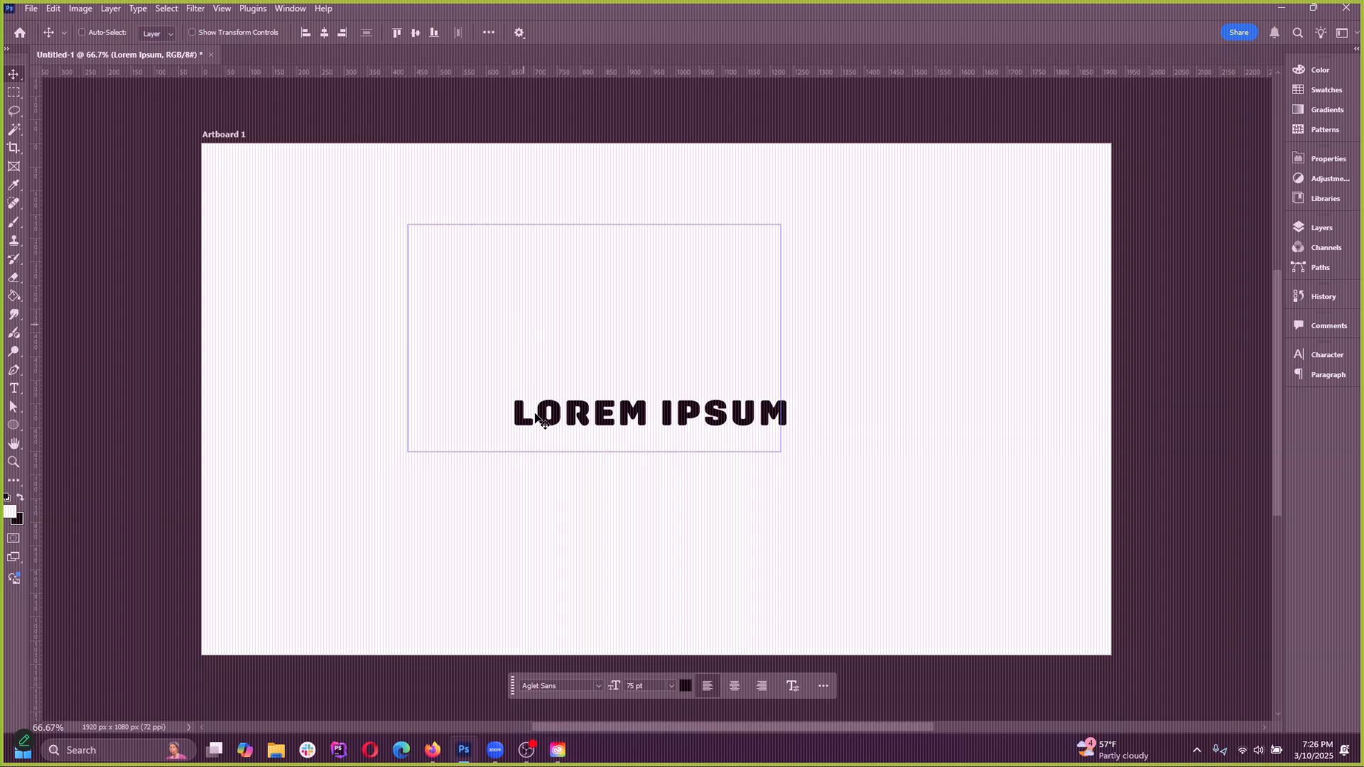
left_click(466, 759)
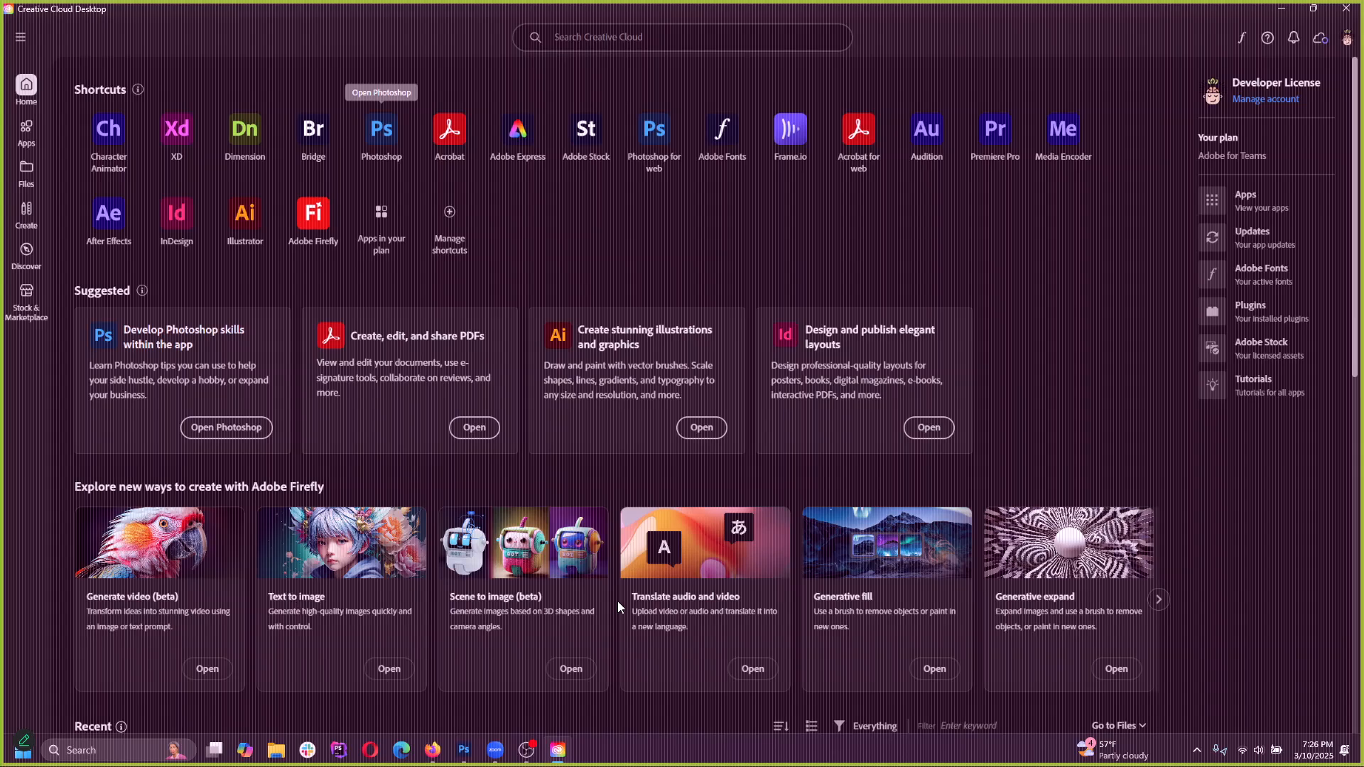
left_click(1281, 9)
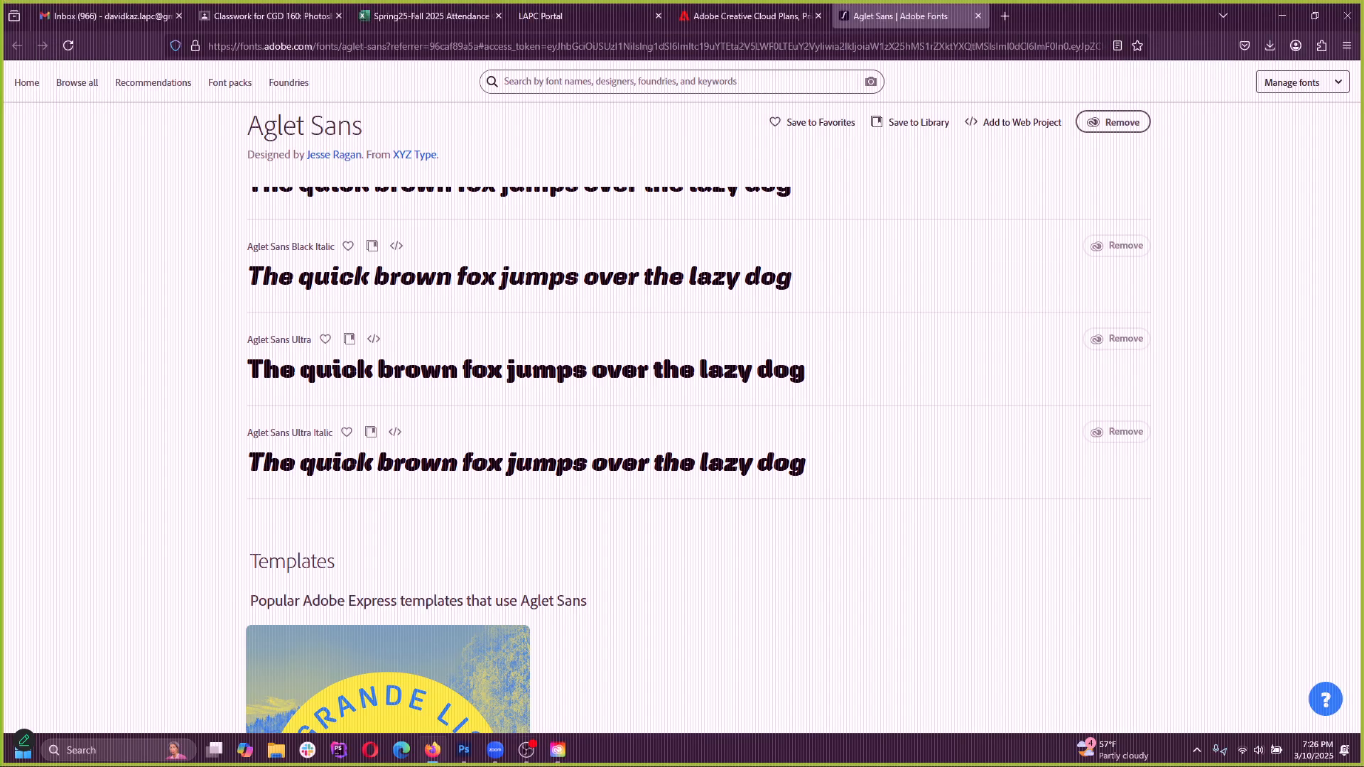
Switch back to Photoshop and close the heading document without saving it
left_click(464, 750)
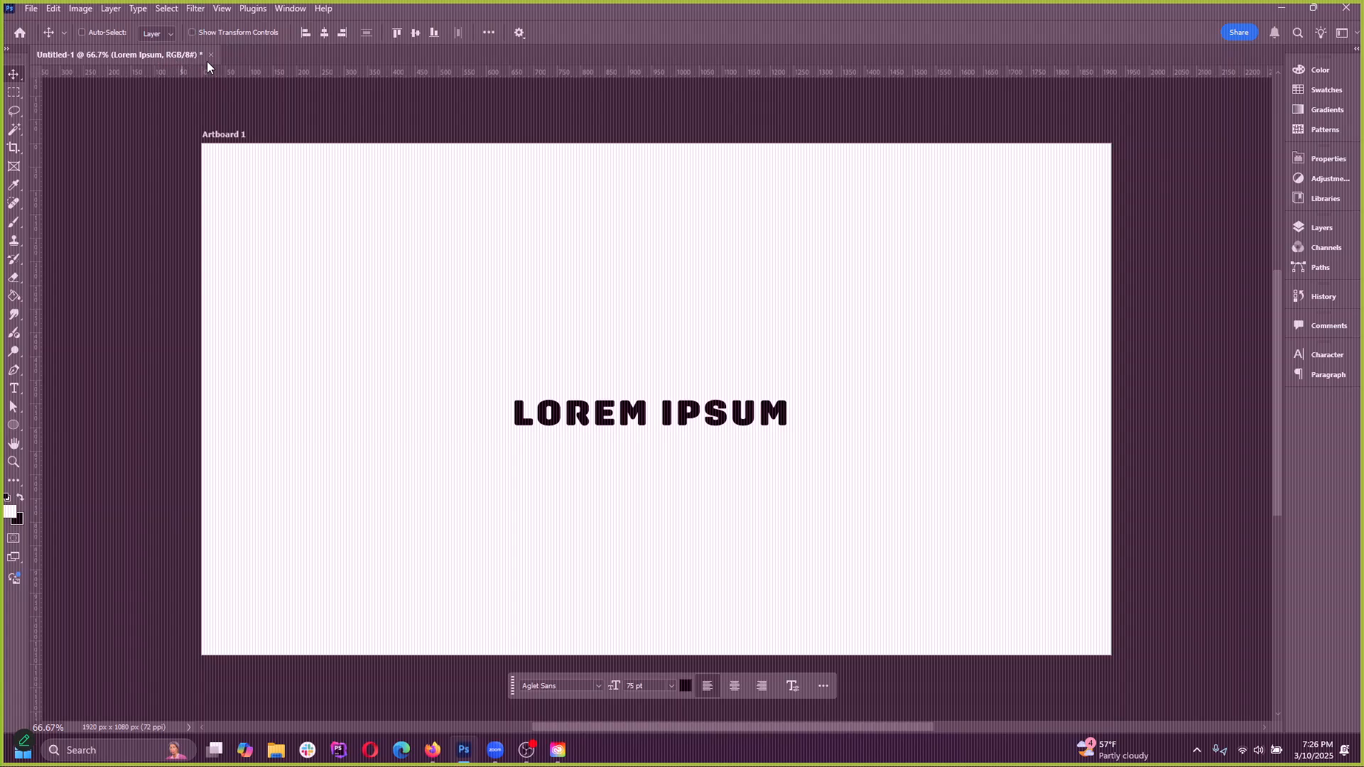
left_click(210, 56)
left_click(679, 278)
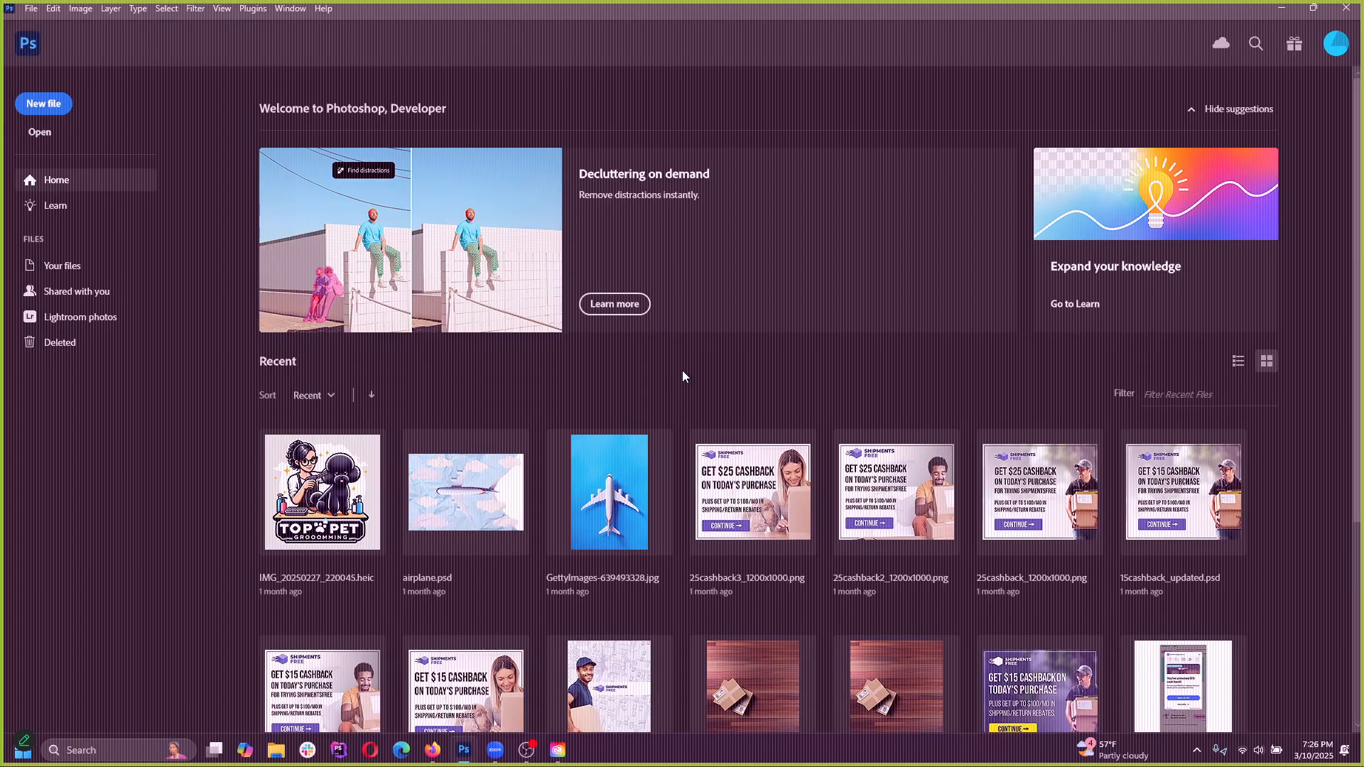
left_click(613, 310)
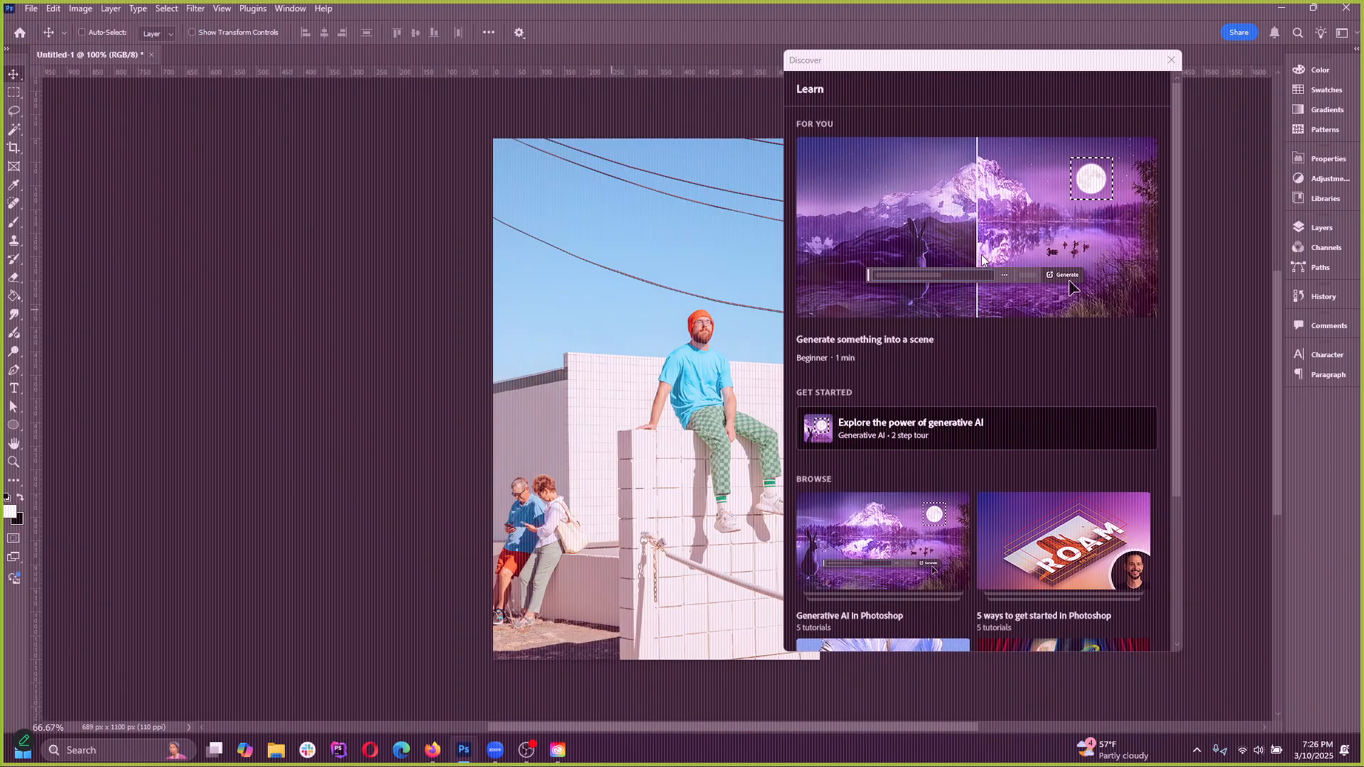
left_click(1170, 62)
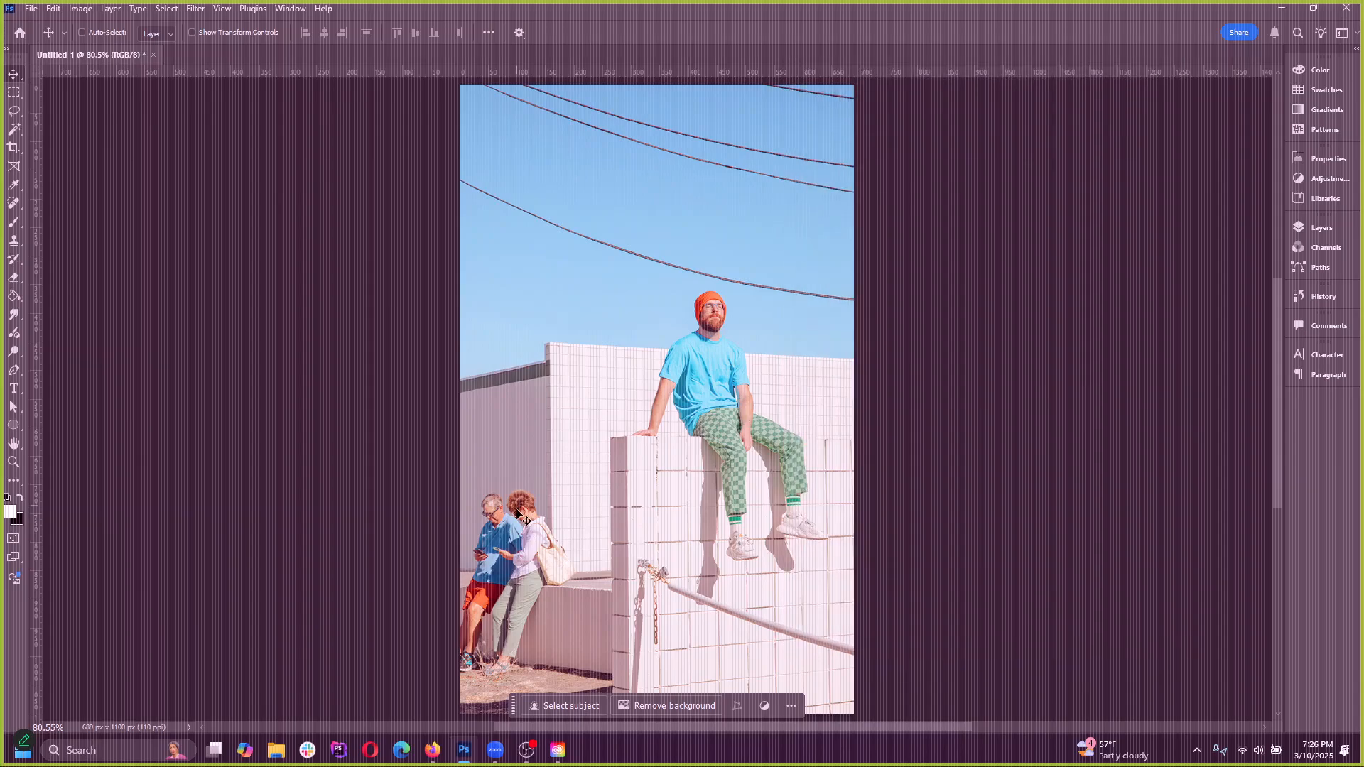
left_click(557, 750)
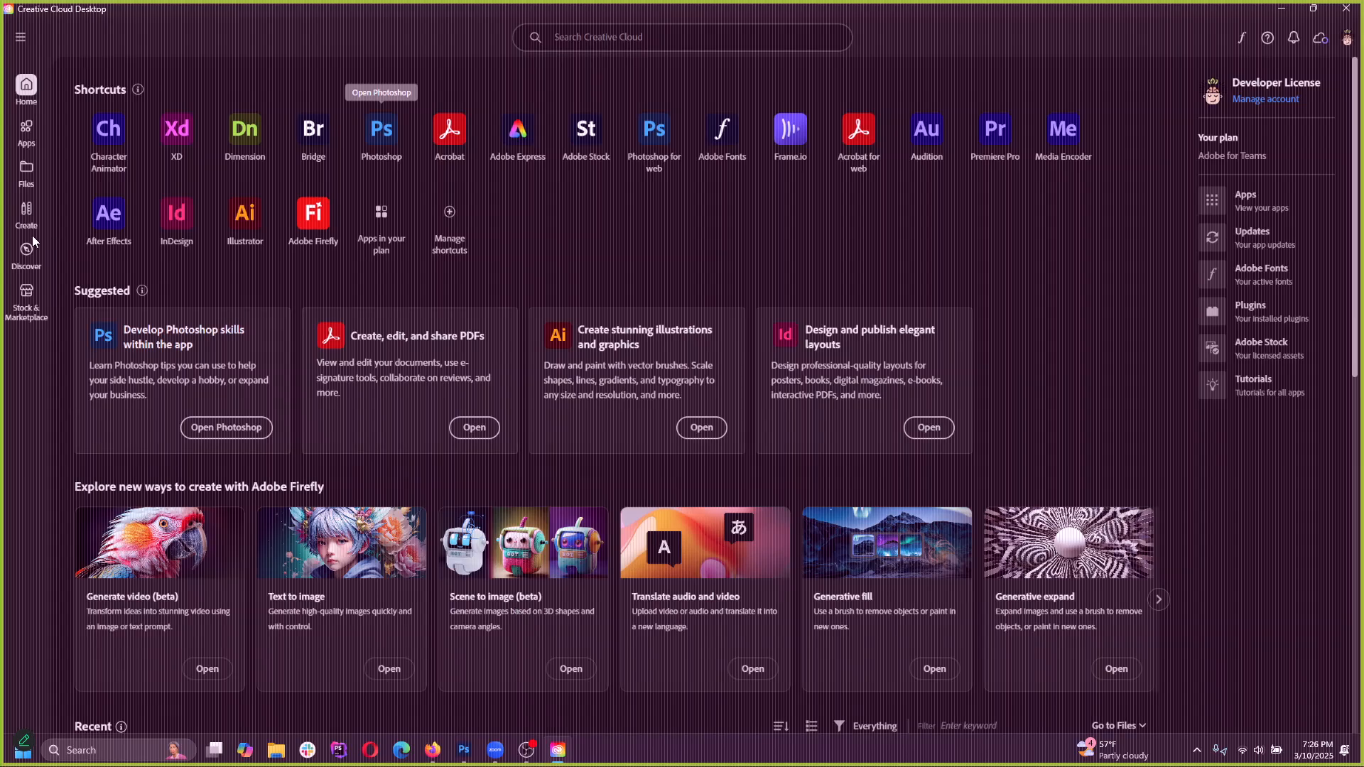
left_click(464, 751)
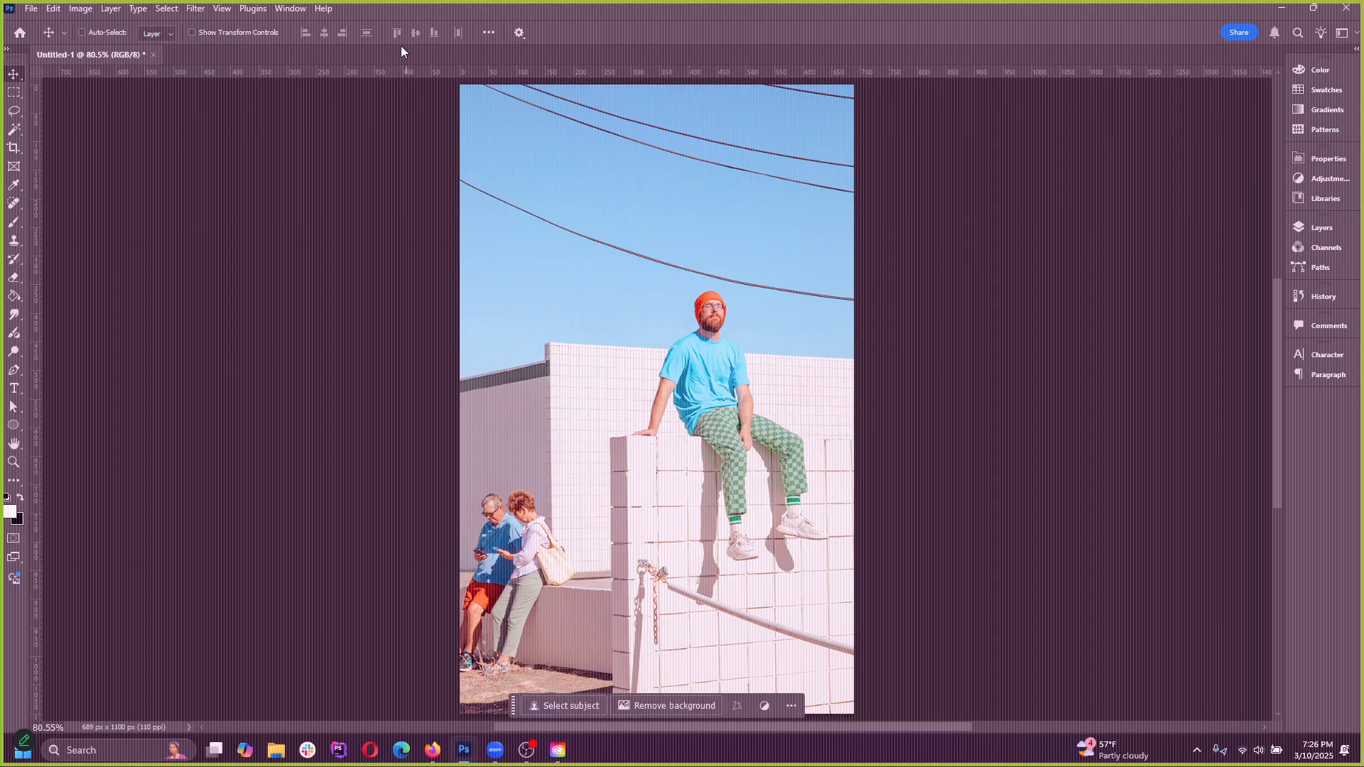
left_click(155, 55)
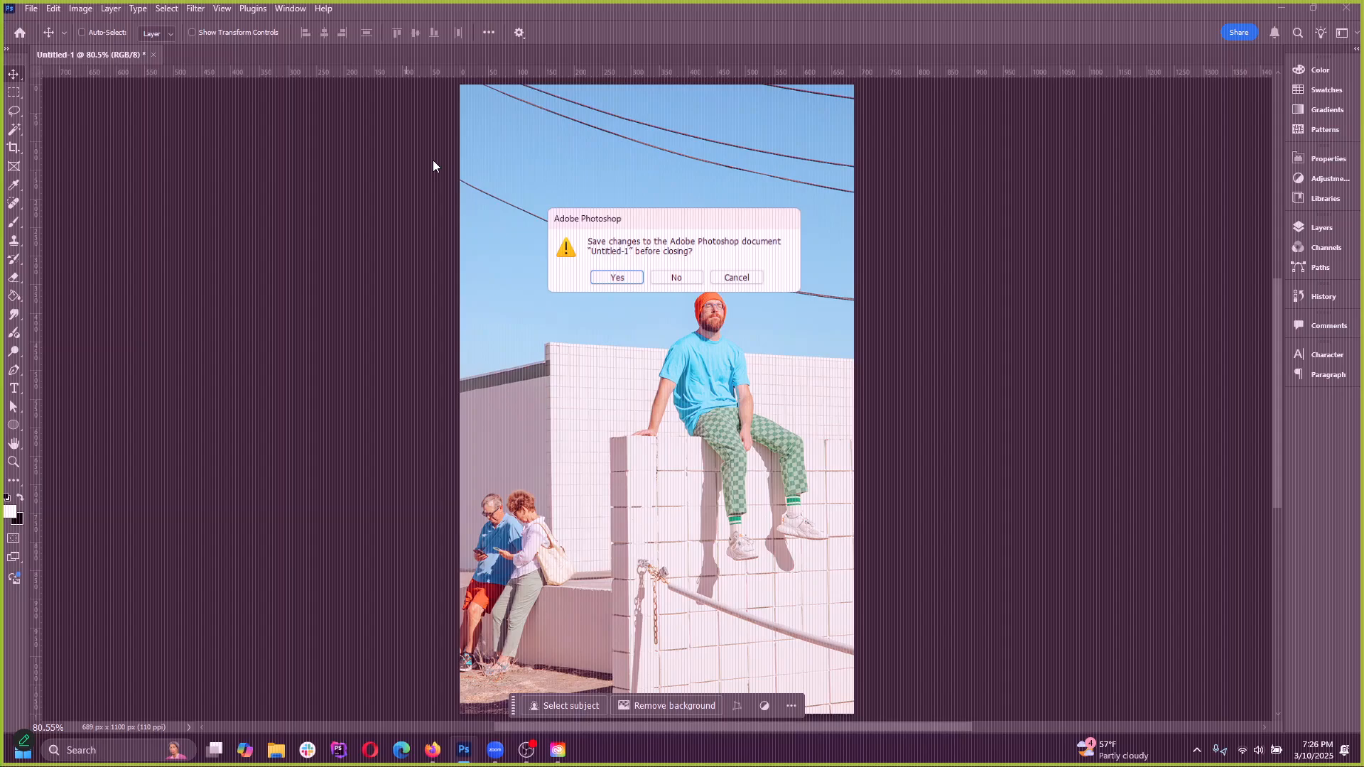
left_click(677, 281)
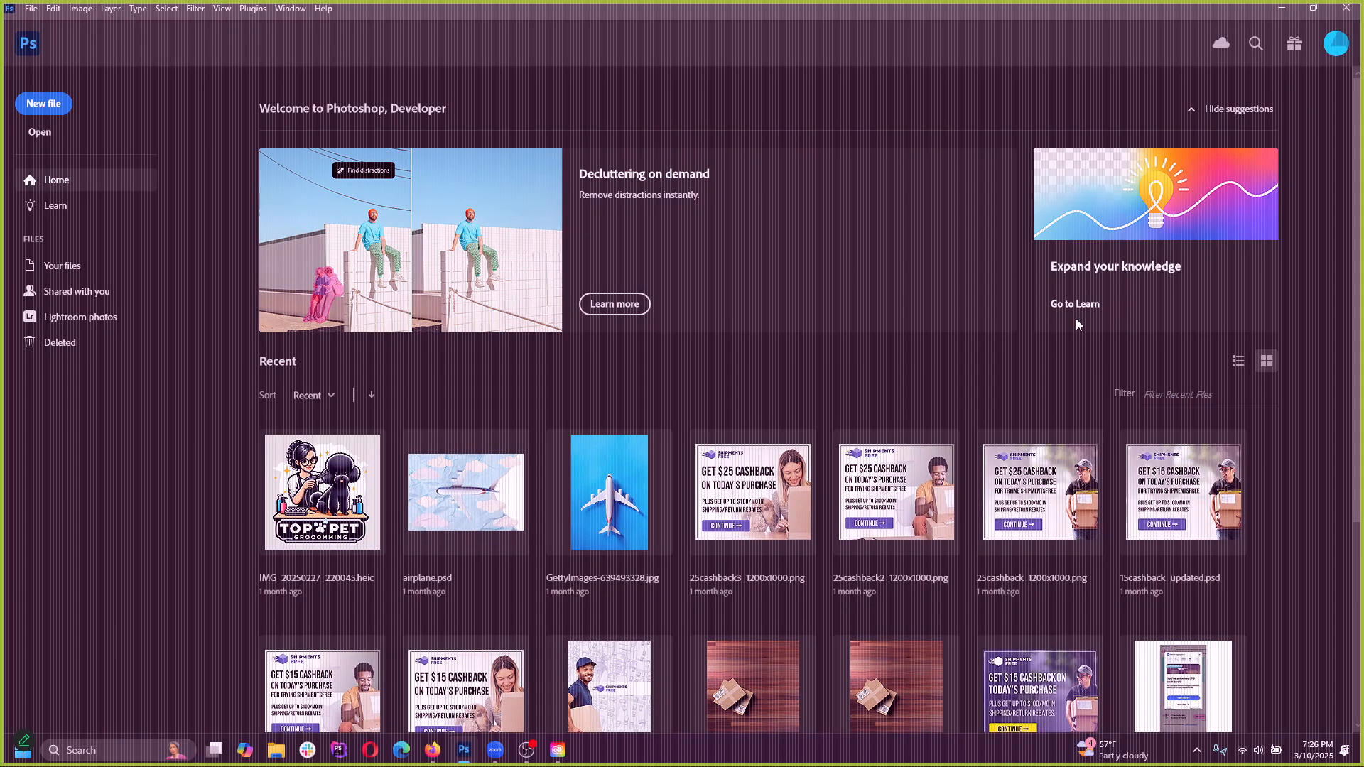
Open the Generative Expand tutorial from the What's new in Photoshop playlist in the Learn section
left_click(1081, 313)
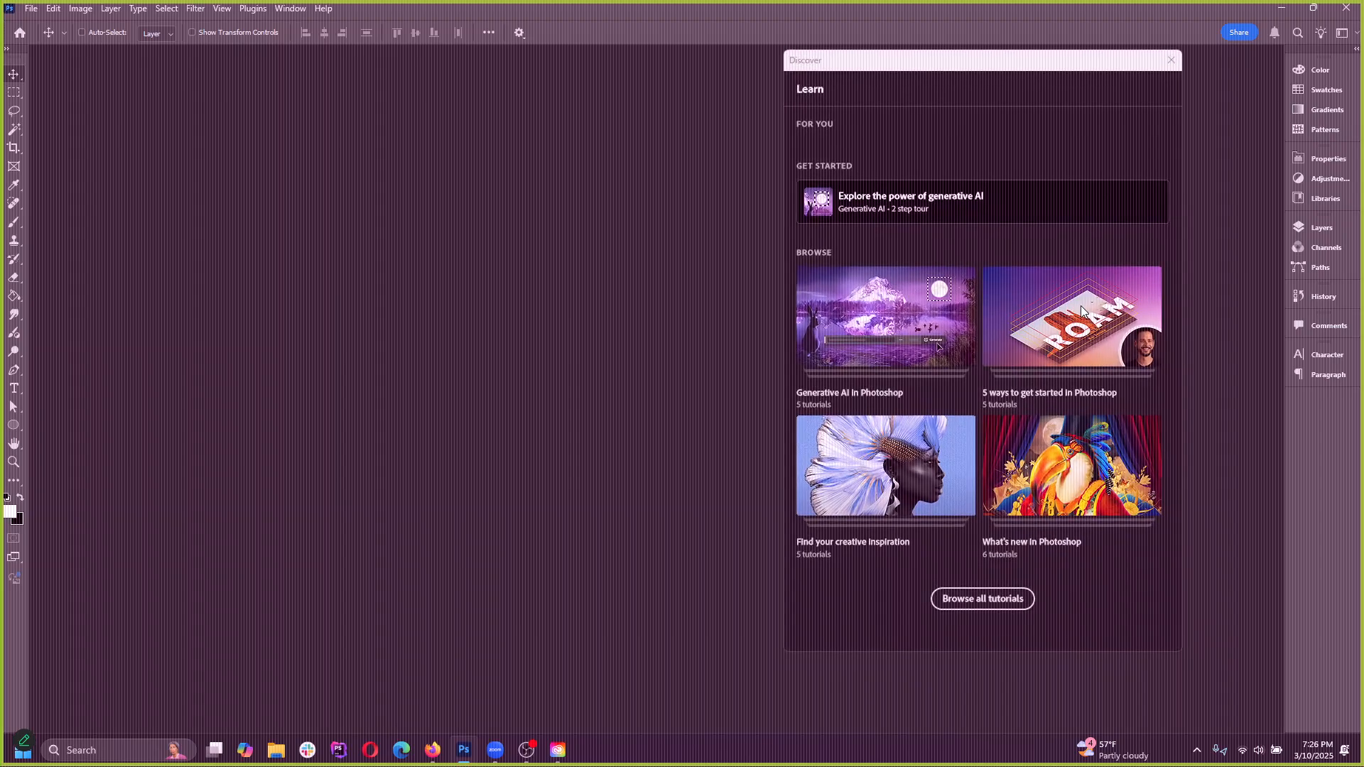
scroll(1094, 478, "down", 3)
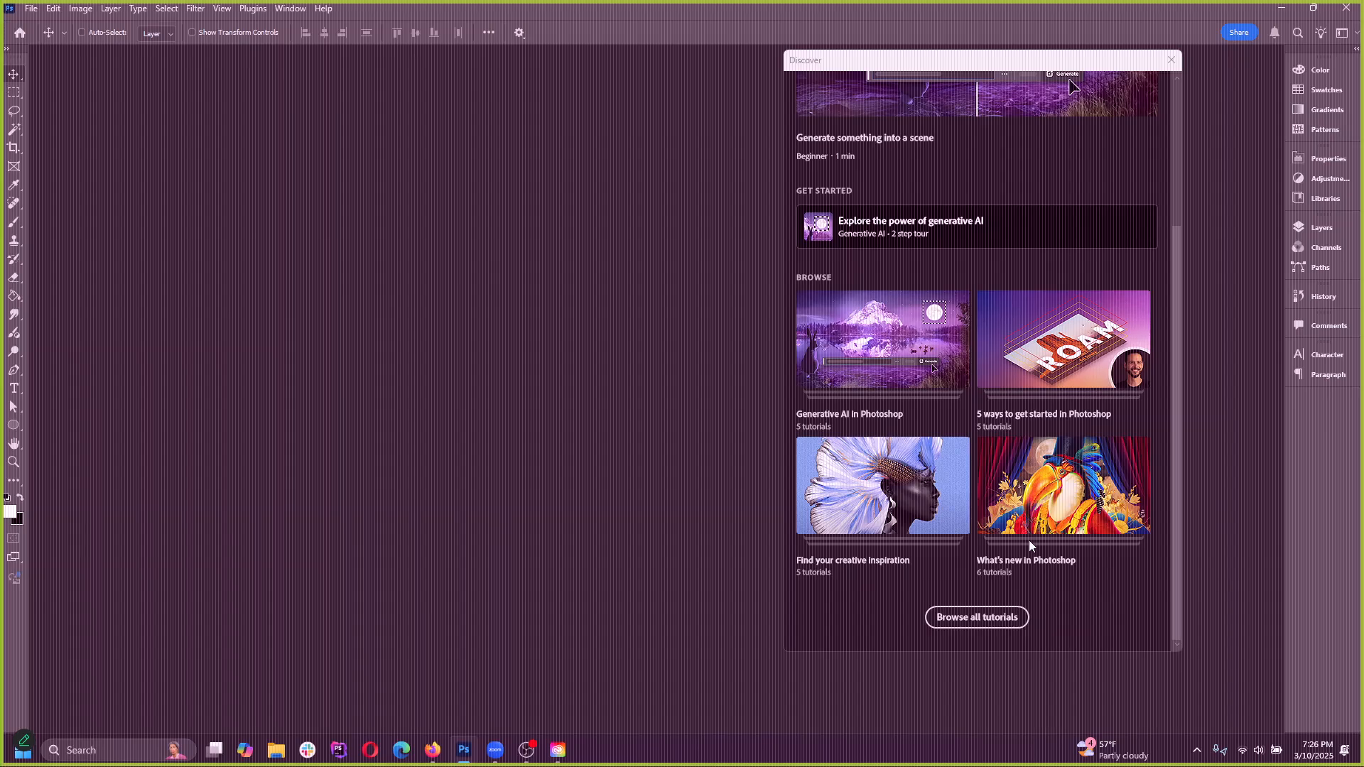
left_click(1021, 561)
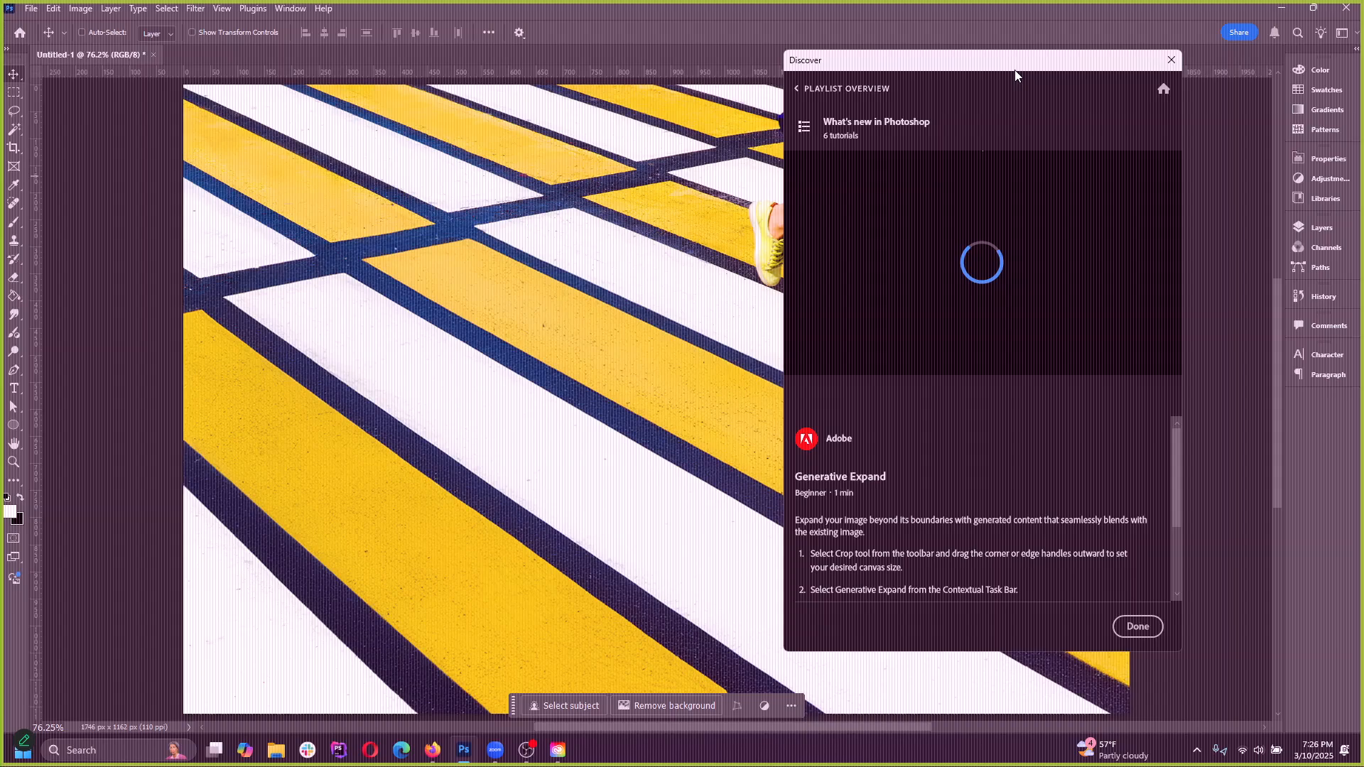
left_click_drag(1017, 65, 904, 88)
left_click_drag(1020, 93, 850, 133)
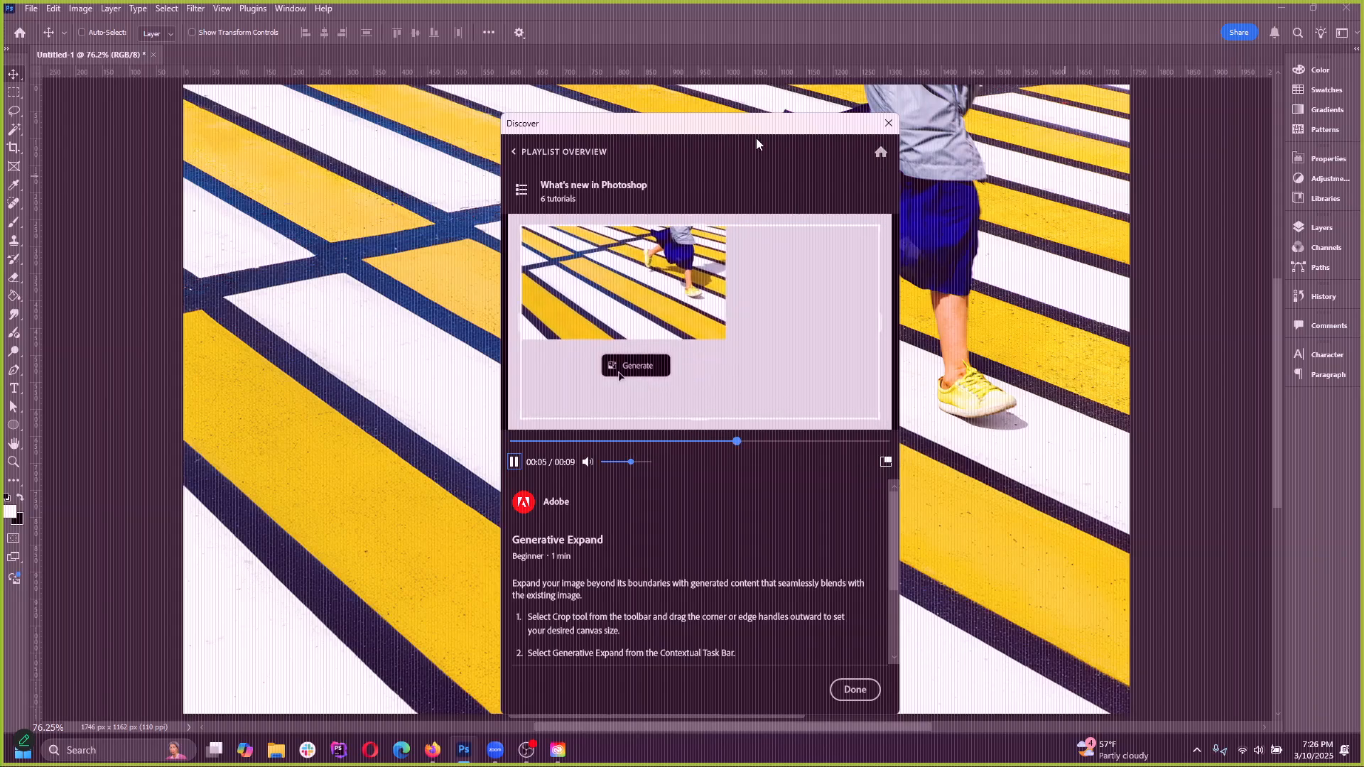
Move the Discover window aside to view the tutorial and sample image, and close the window
left_click_drag(762, 130, 725, 106)
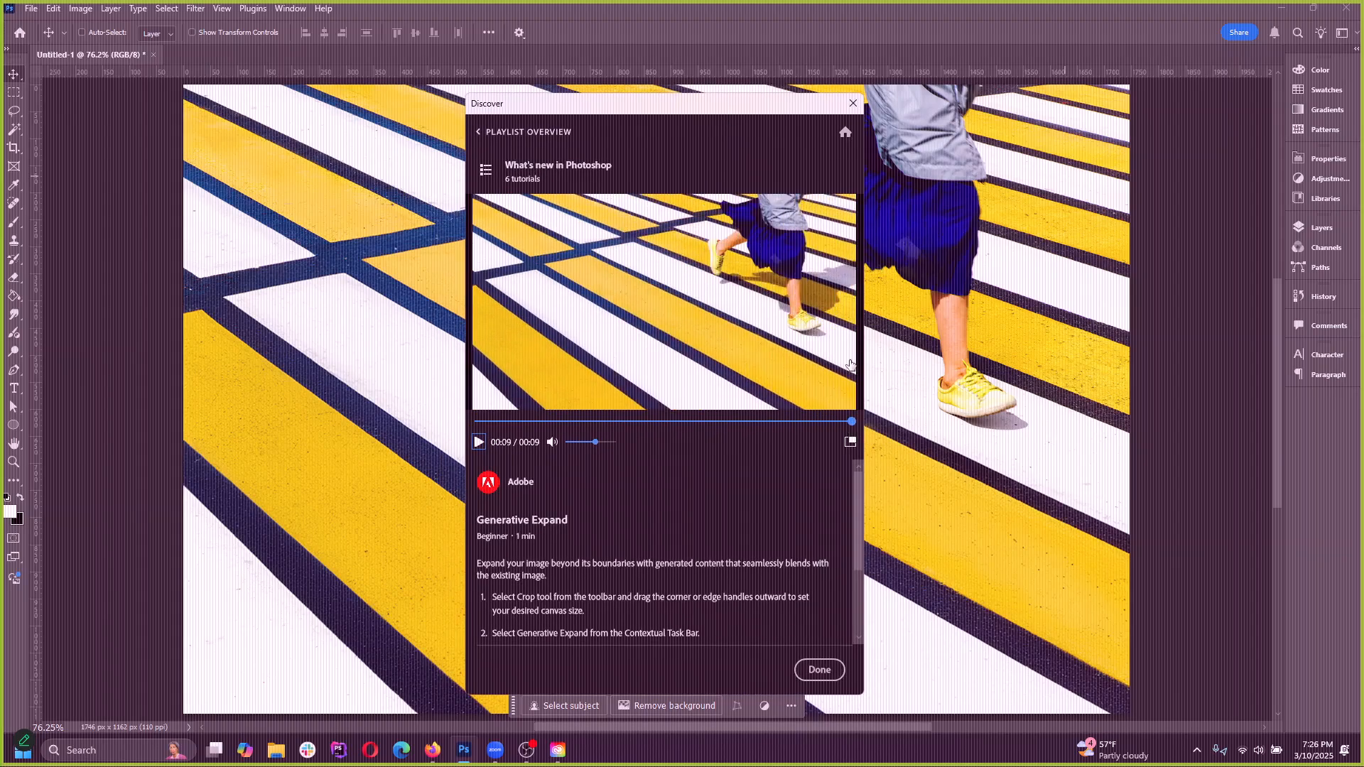
left_click_drag(778, 116, 879, 114)
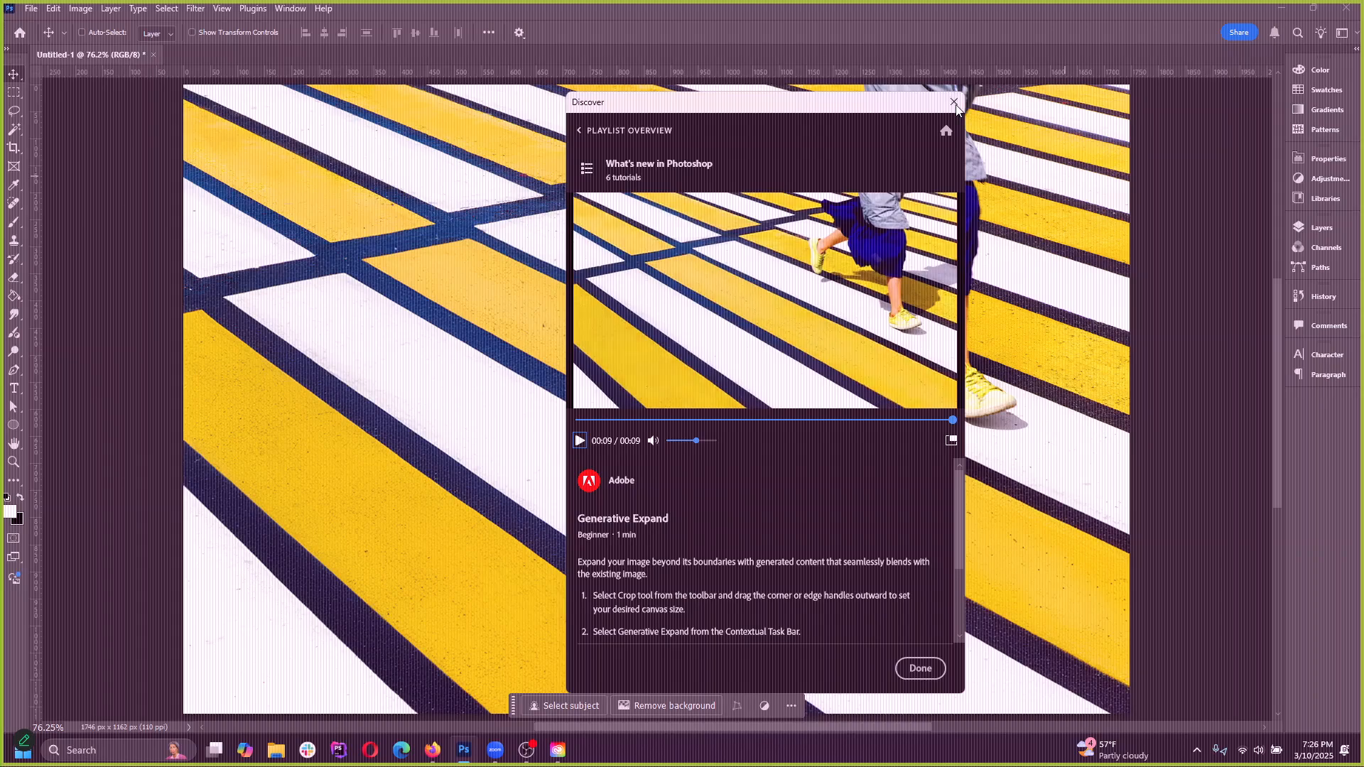
left_click(952, 103)
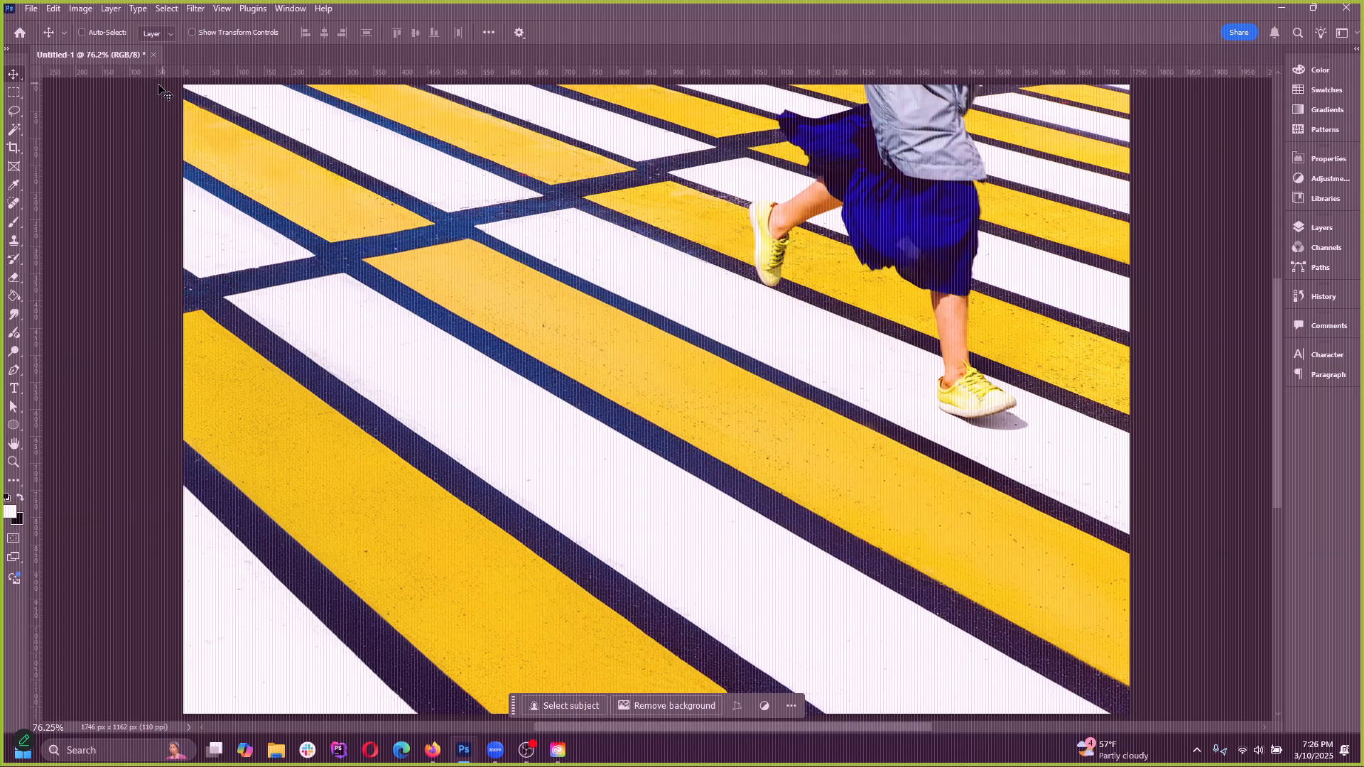
Extend the crosswalk image's canvas to the left with the Crop tool, to about 2458 px wide
scroll(564, 380, "up", 2)
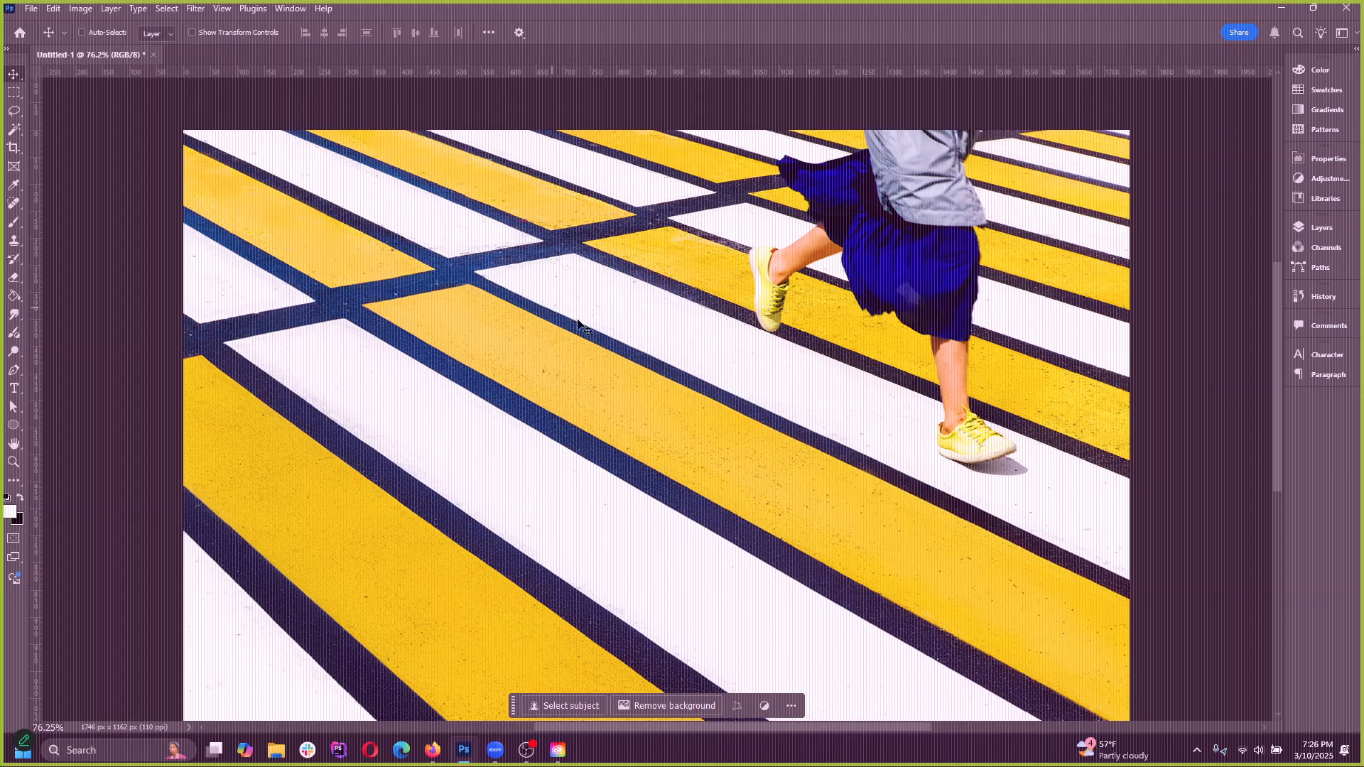
scroll(634, 406, "down", 3)
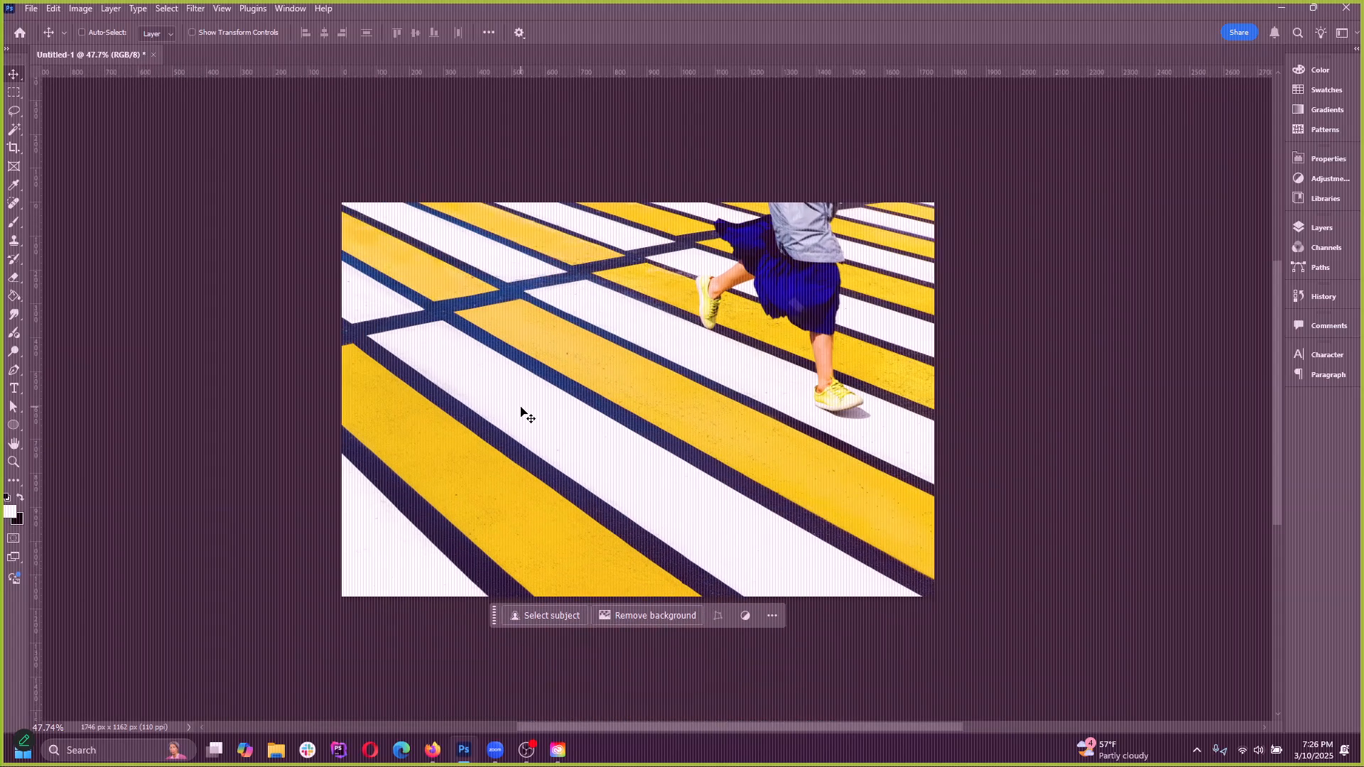
left_click(14, 147)
left_click_drag(339, 385, 256, 408)
left_click(14, 76)
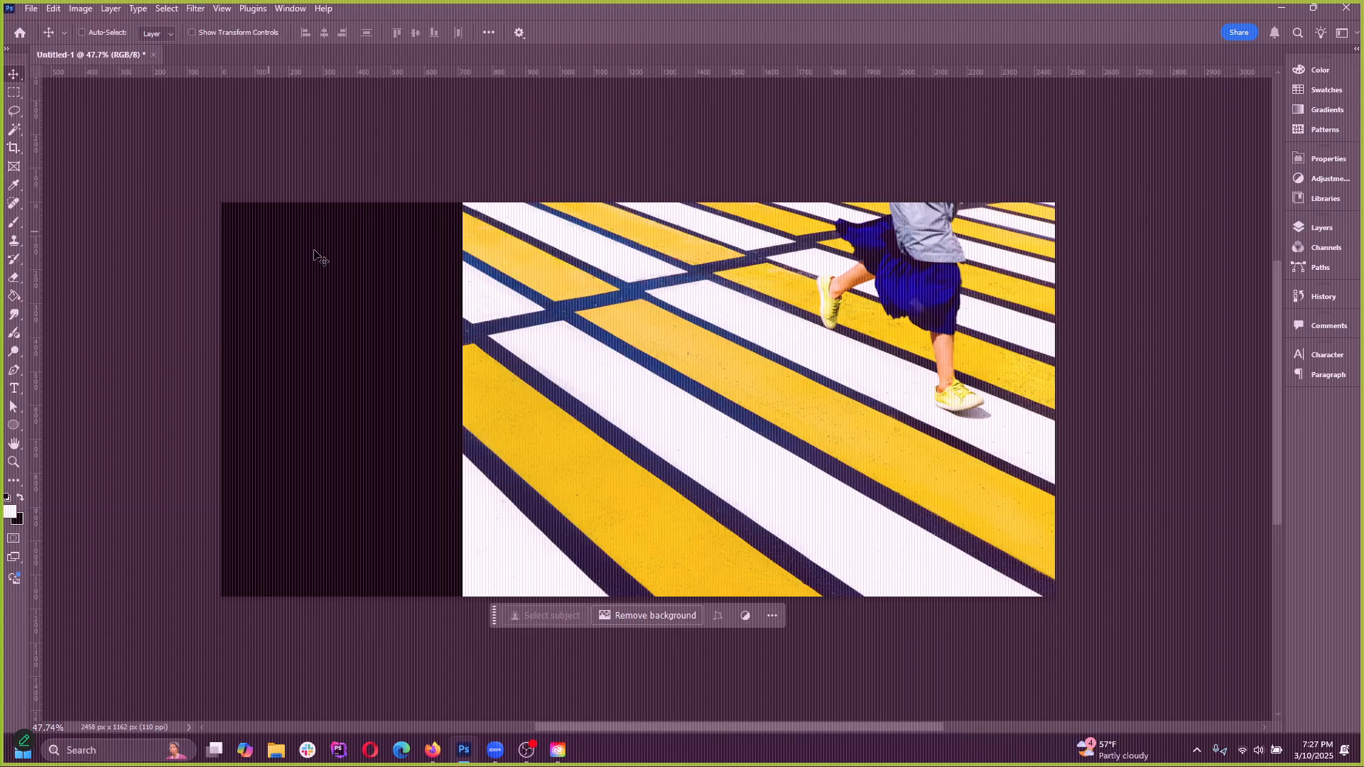
Select the empty canvas area with a slight overlap onto the photo and fill it using Generative Fill without a prompt
left_click(14, 93)
left_click_drag(223, 178, 469, 618)
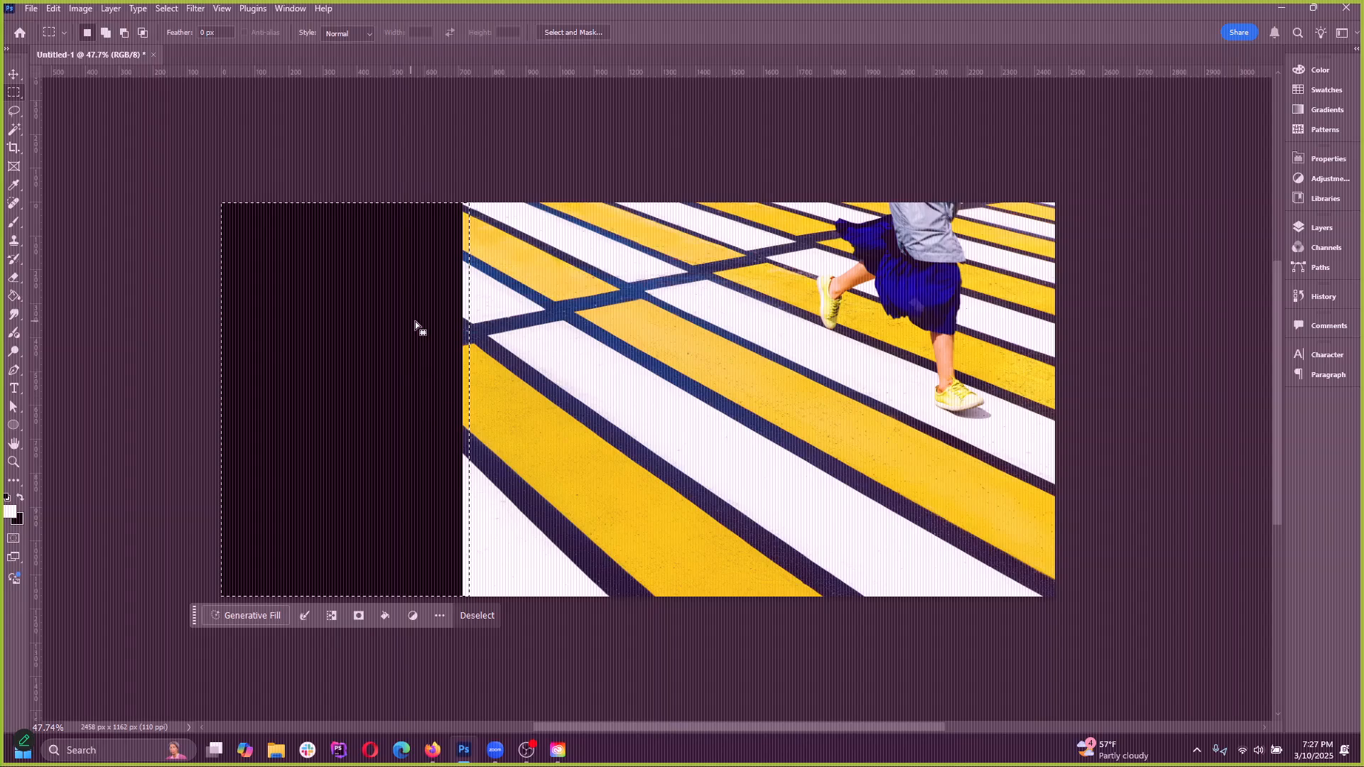
left_click_drag(209, 201, 469, 653)
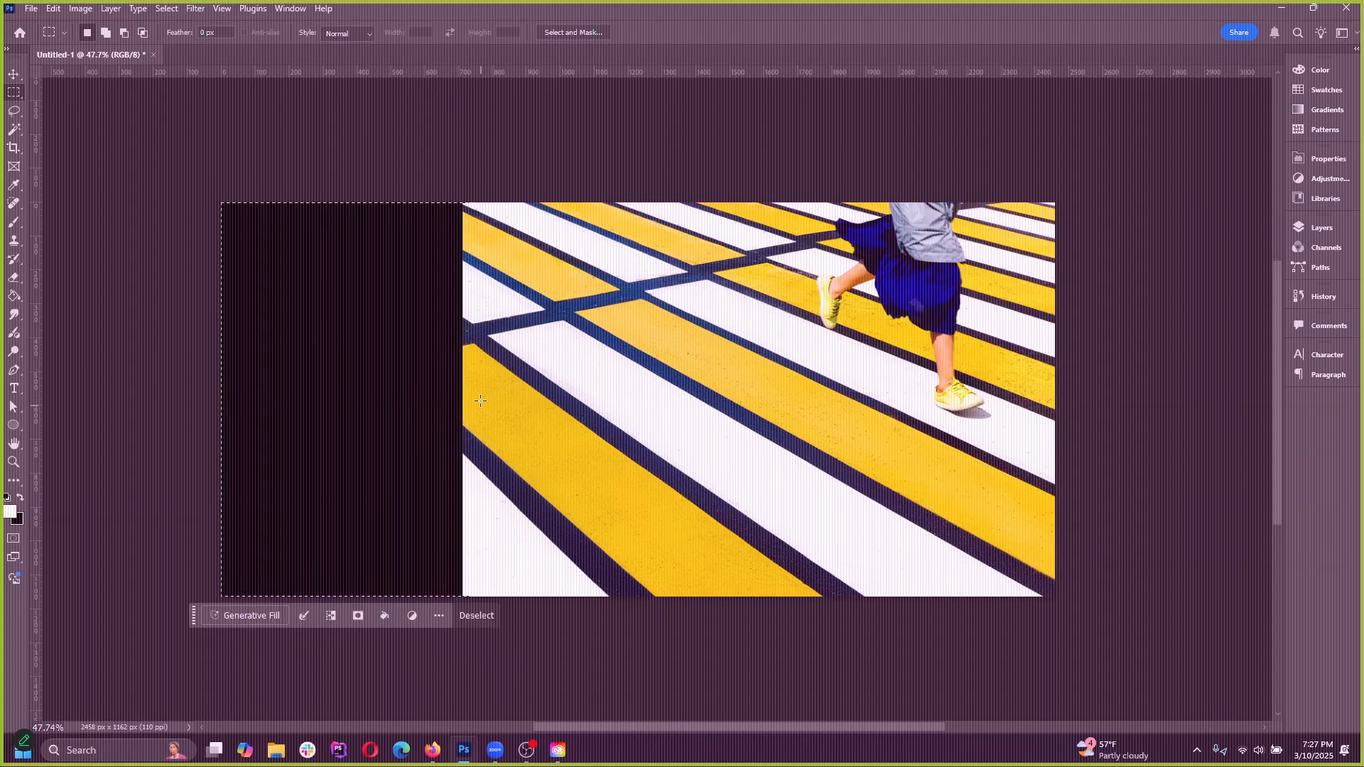
right_click(381, 289)
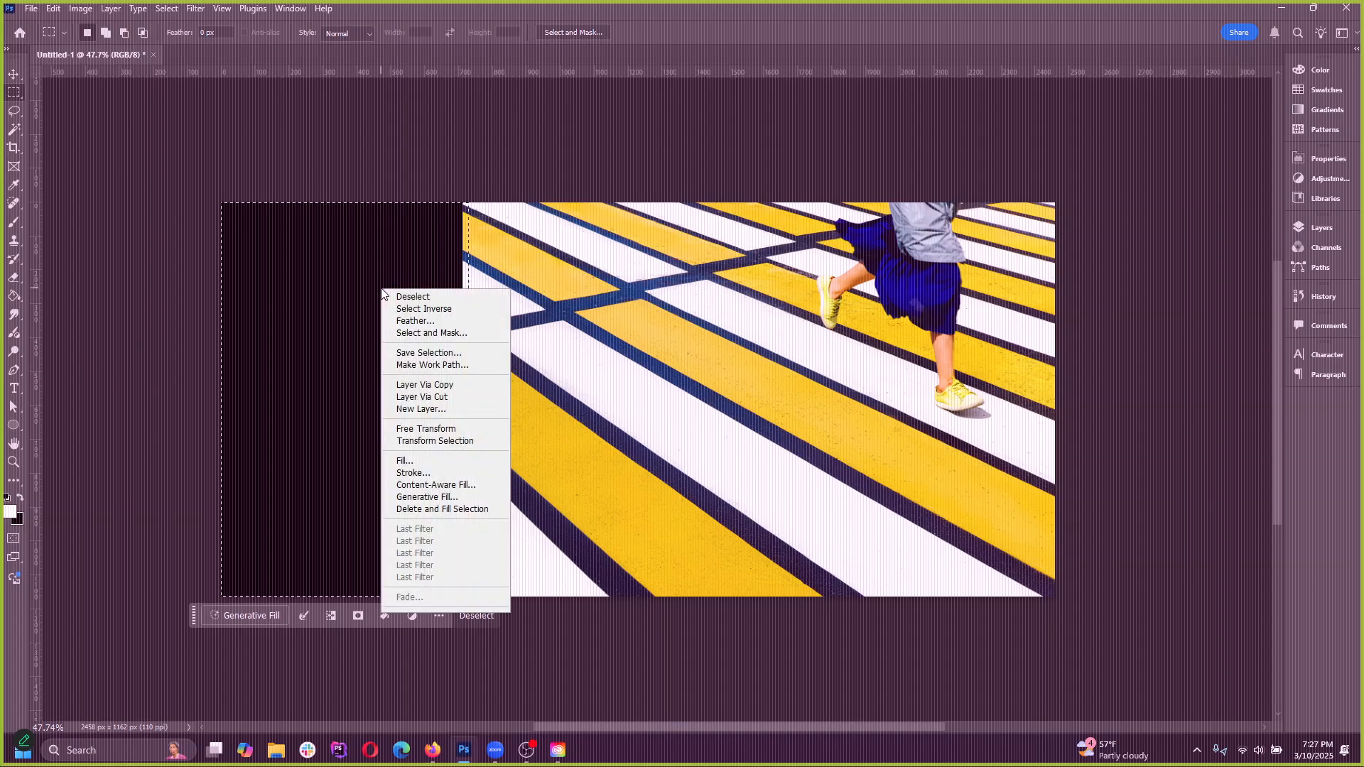
left_click(432, 498)
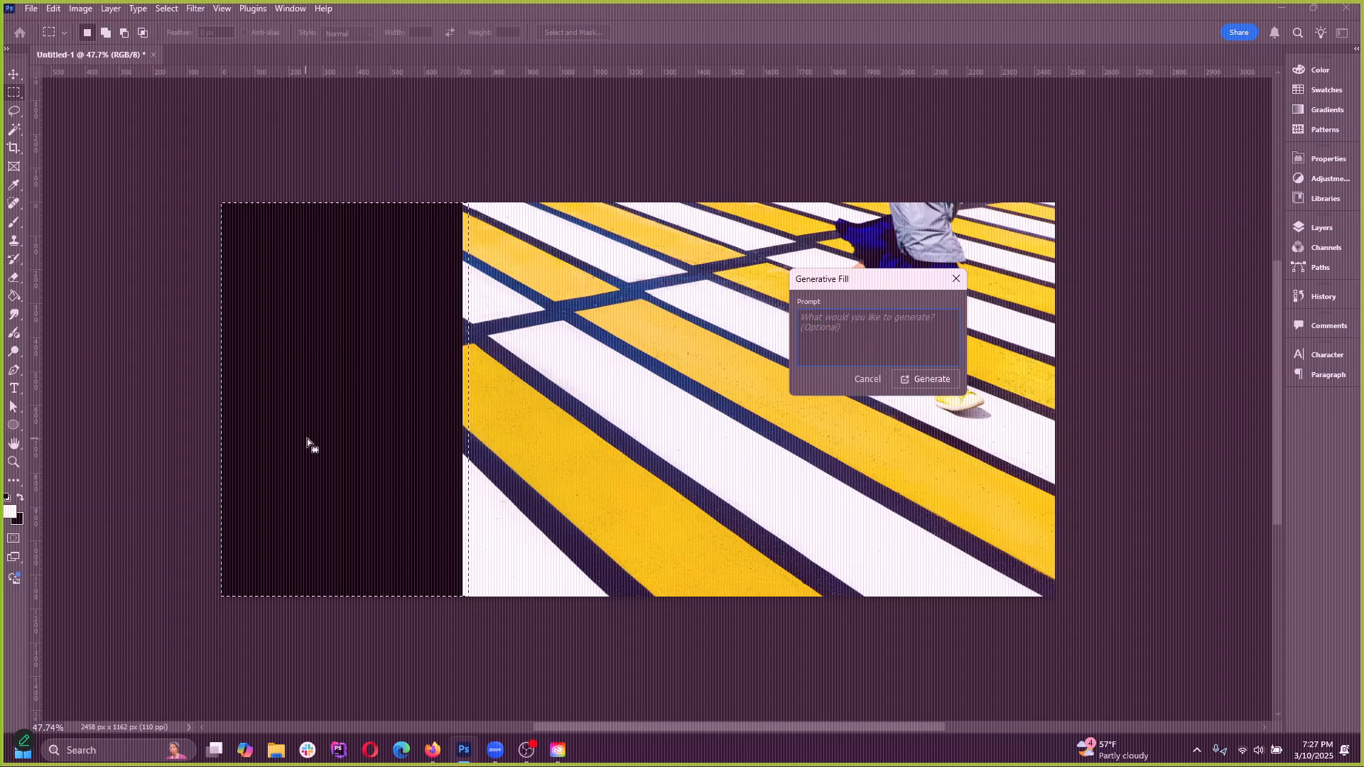
left_click(930, 380)
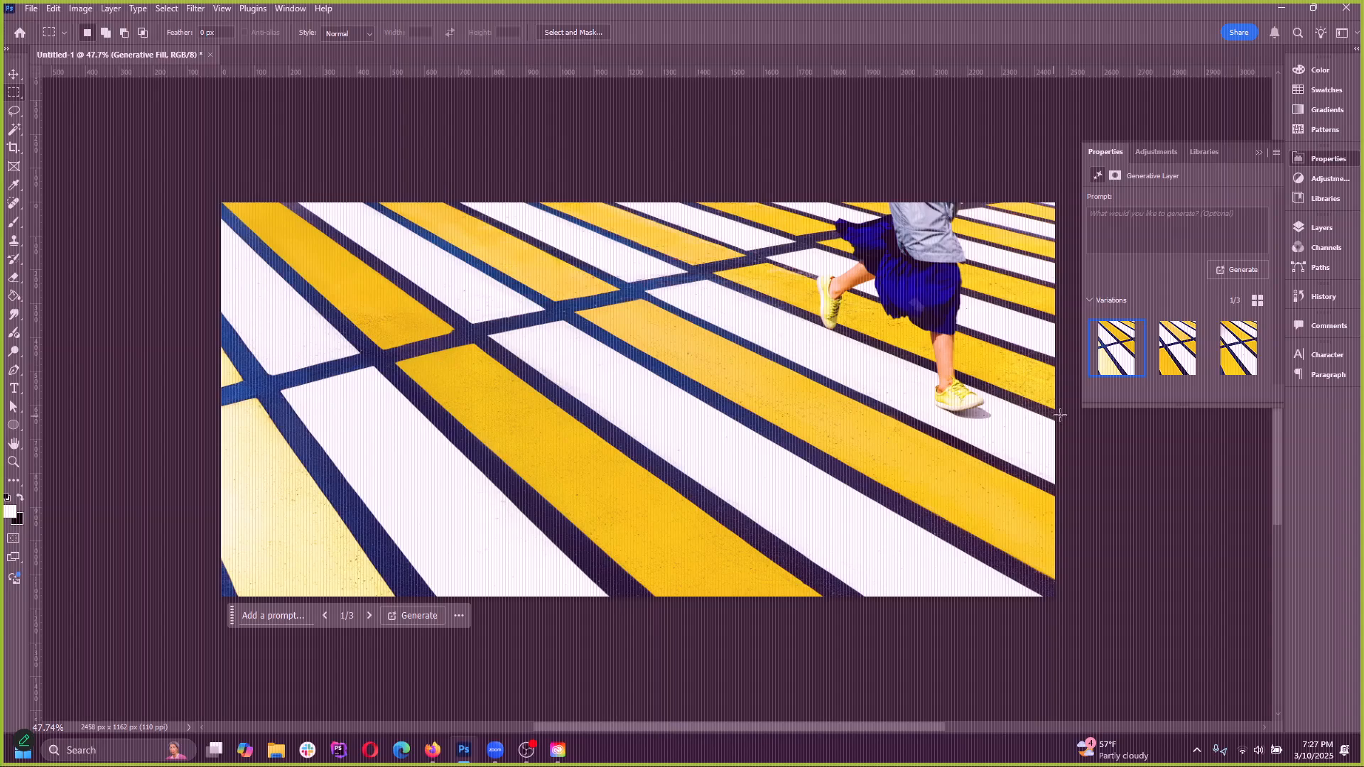
Compare the generated fill variations and choose the third one
left_click(1177, 352)
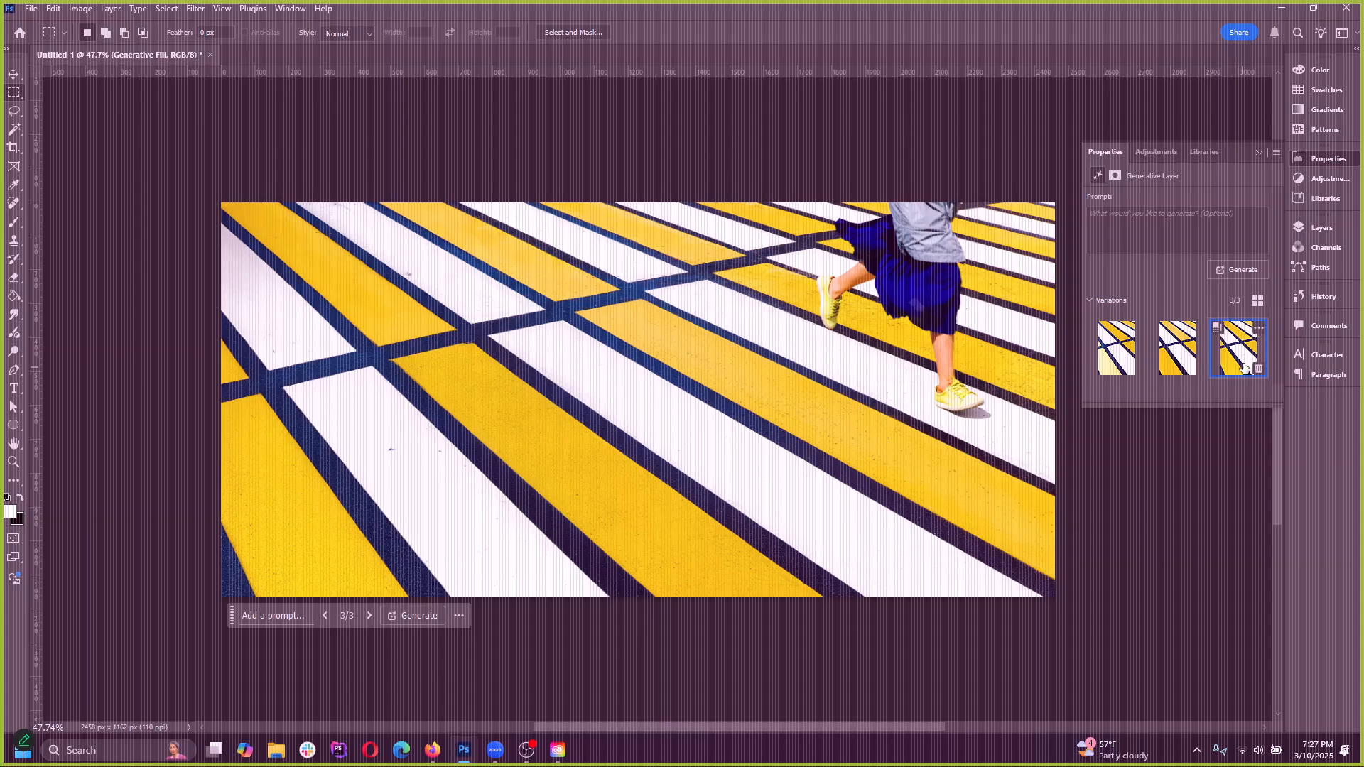
left_click(1179, 360)
left_click(1122, 361)
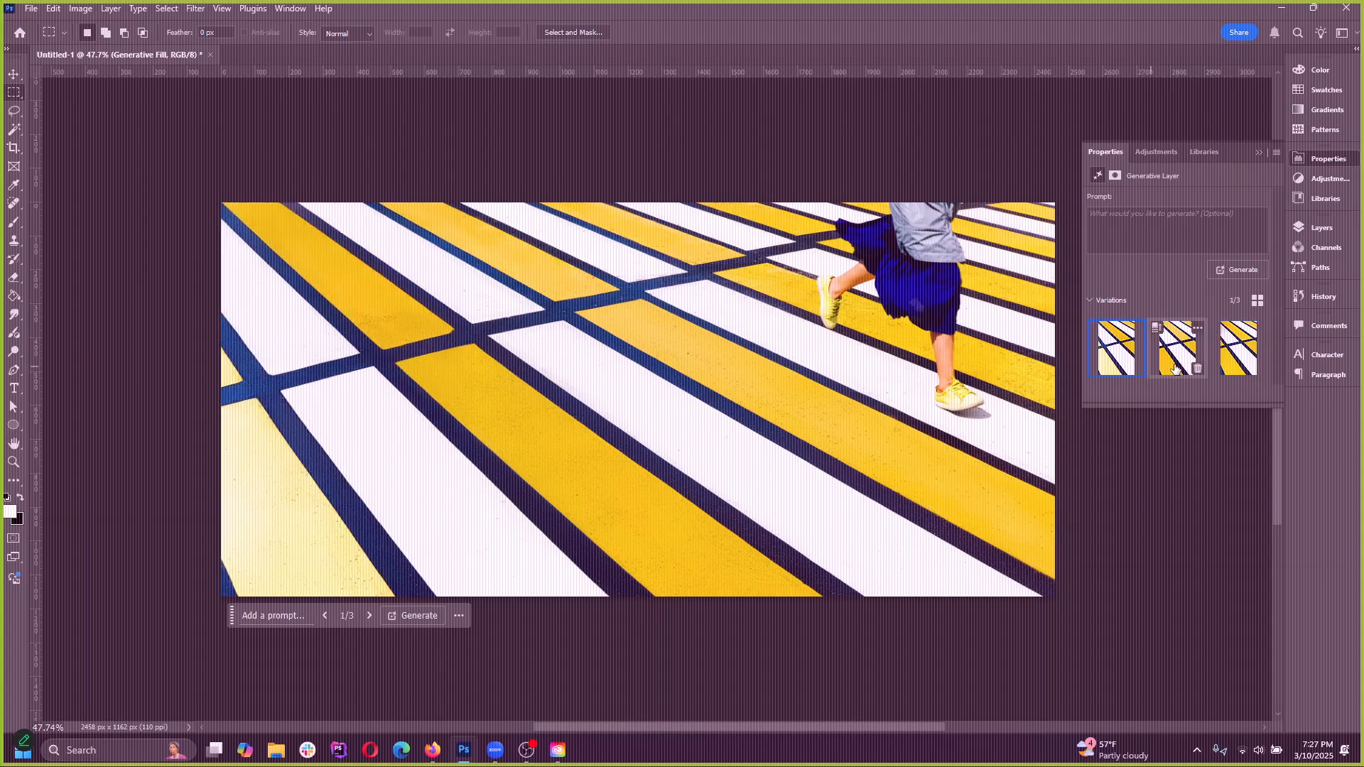
left_click(1180, 364)
left_click(1233, 361)
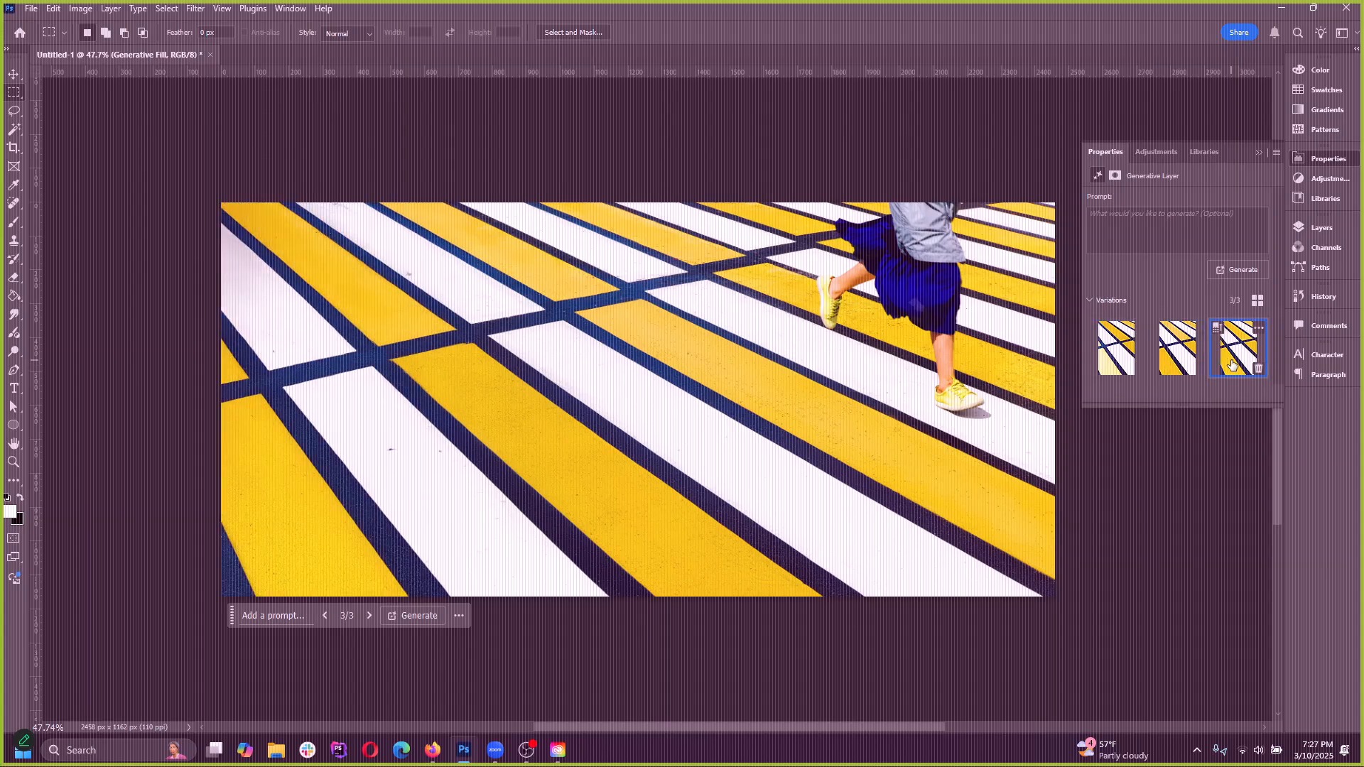
Collapse the generative layer's properties and close the crosswalk document without saving it
left_click(1257, 152)
left_click(210, 55)
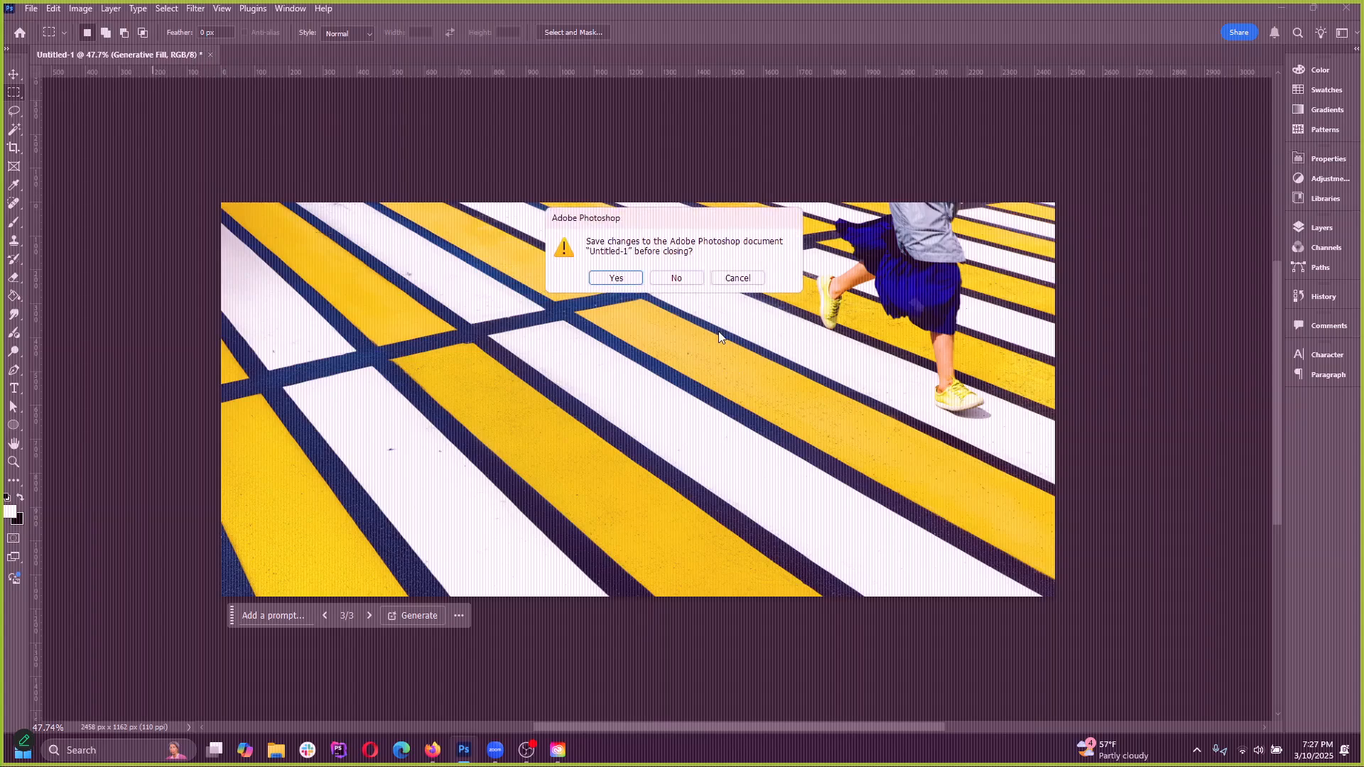
left_click(676, 278)
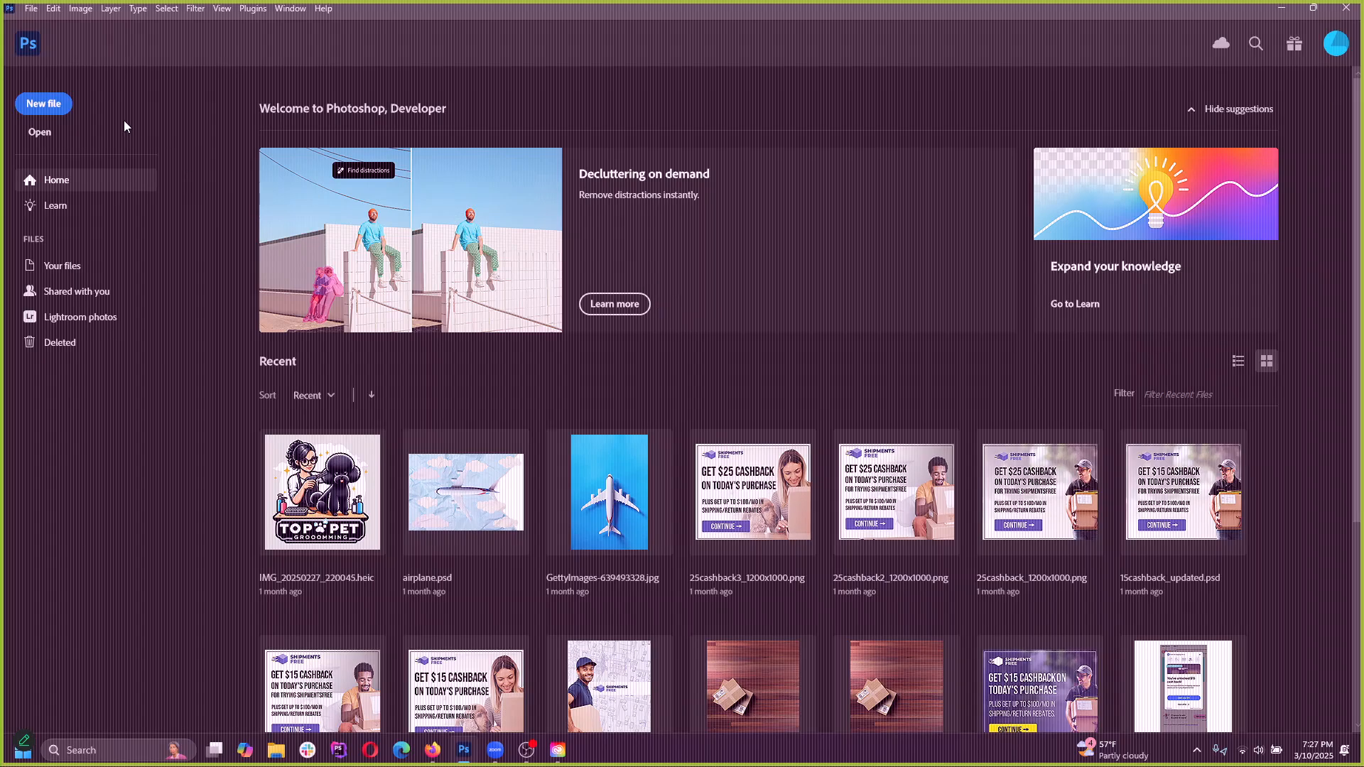
Create a blank 1470 x 980 px document at 72 ppi from the Clipboard preset, and close it
left_click(43, 104)
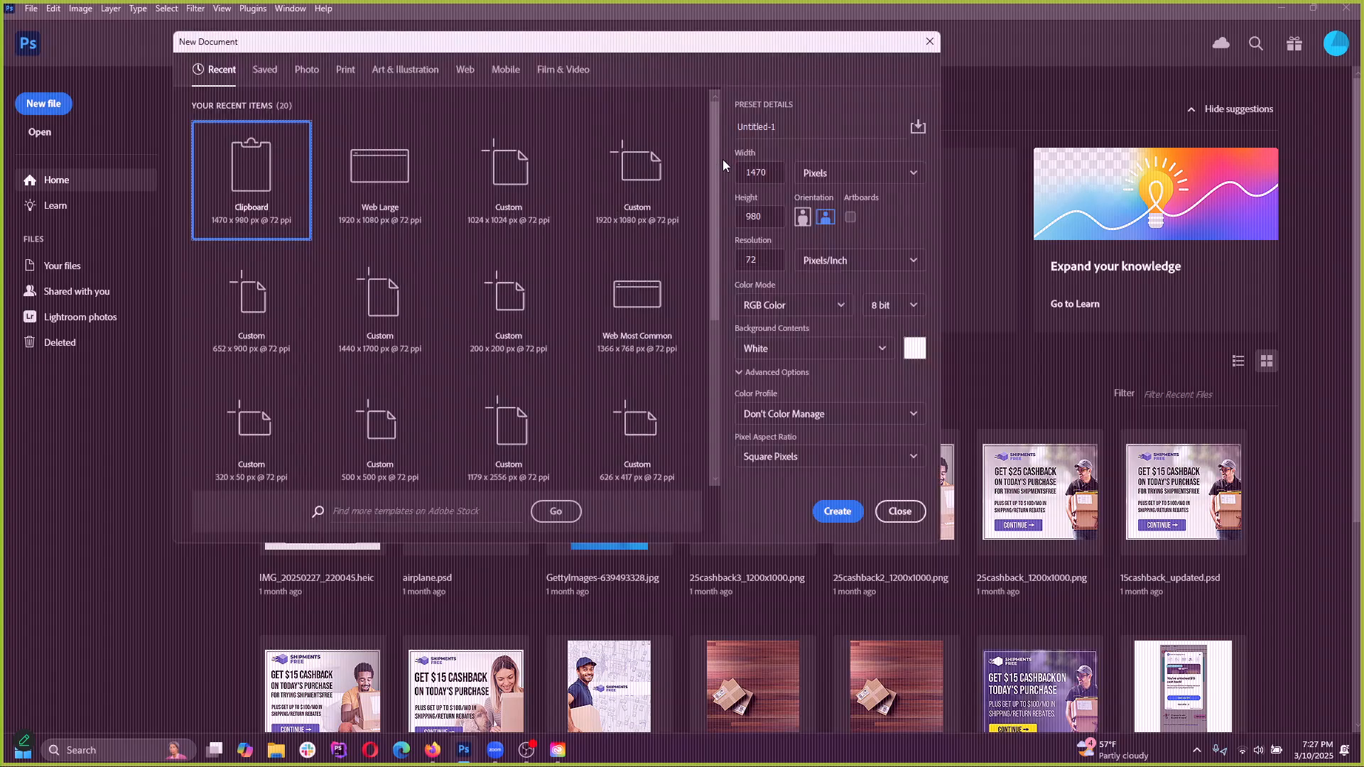
left_click(836, 513)
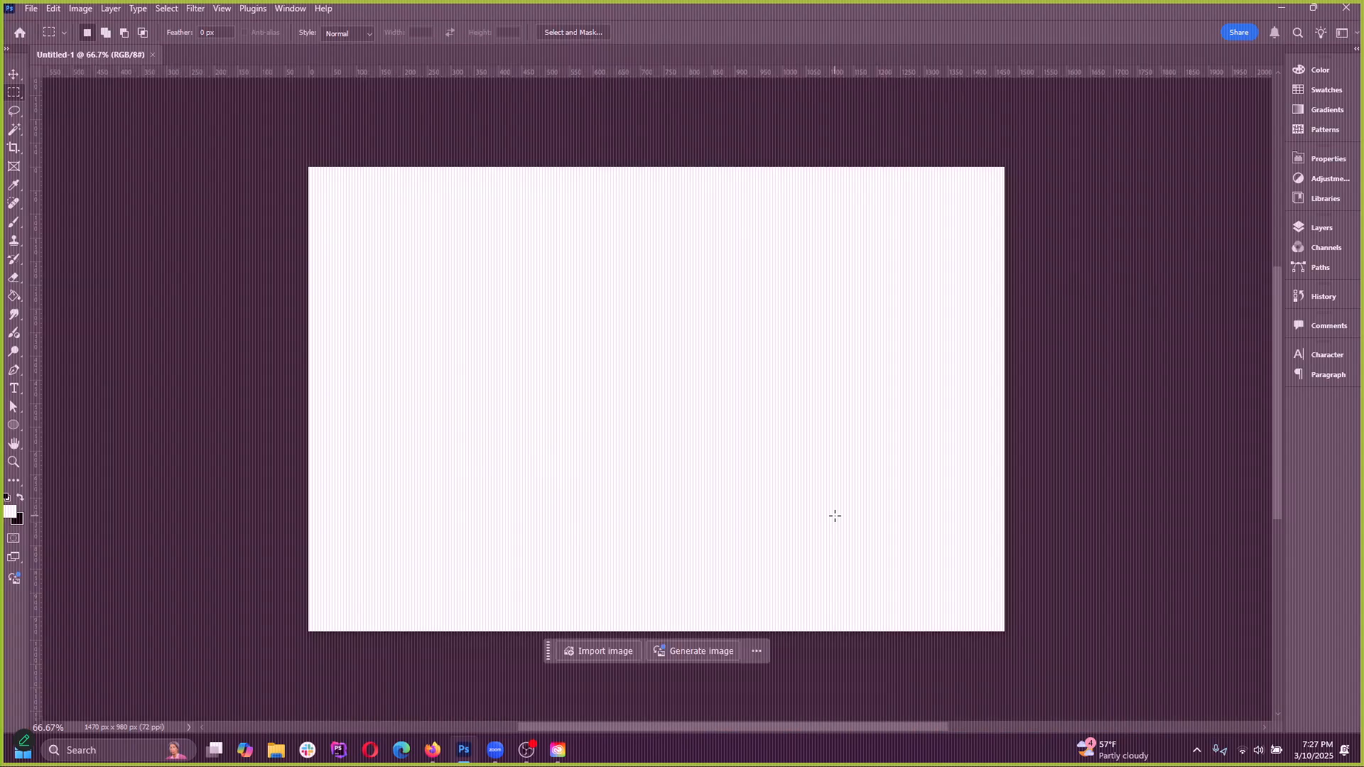
left_click(152, 55)
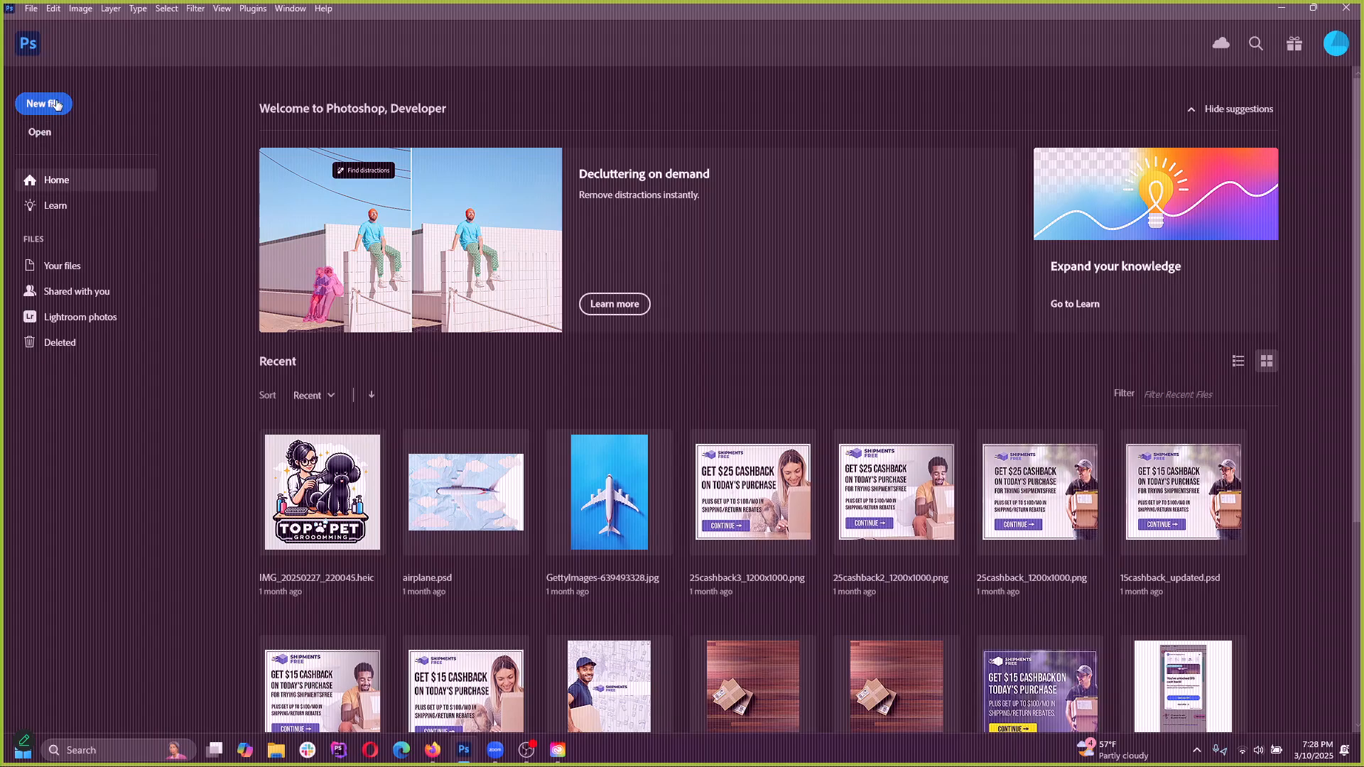
Look at the local files available for opening without opening any, and view the Learn tutorials before returning to Home
left_click(39, 132)
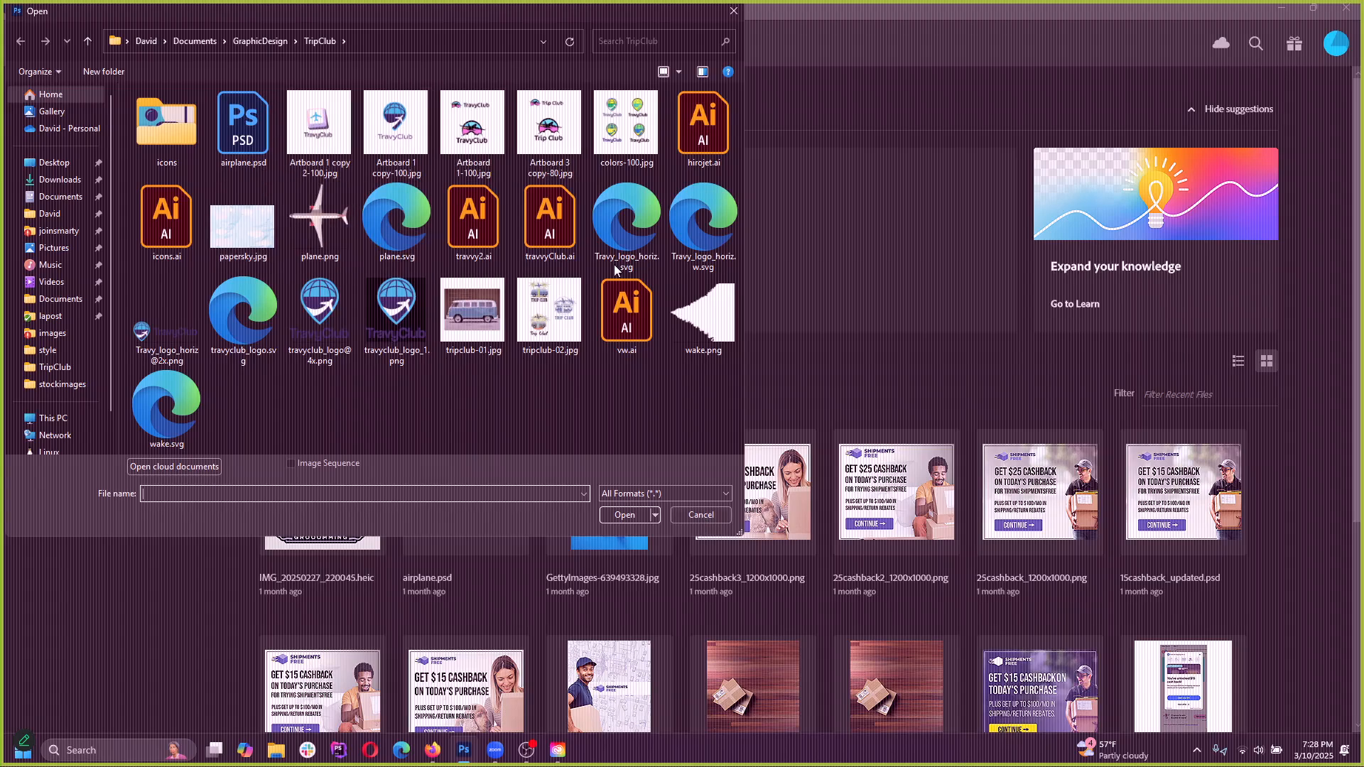
left_click(700, 515)
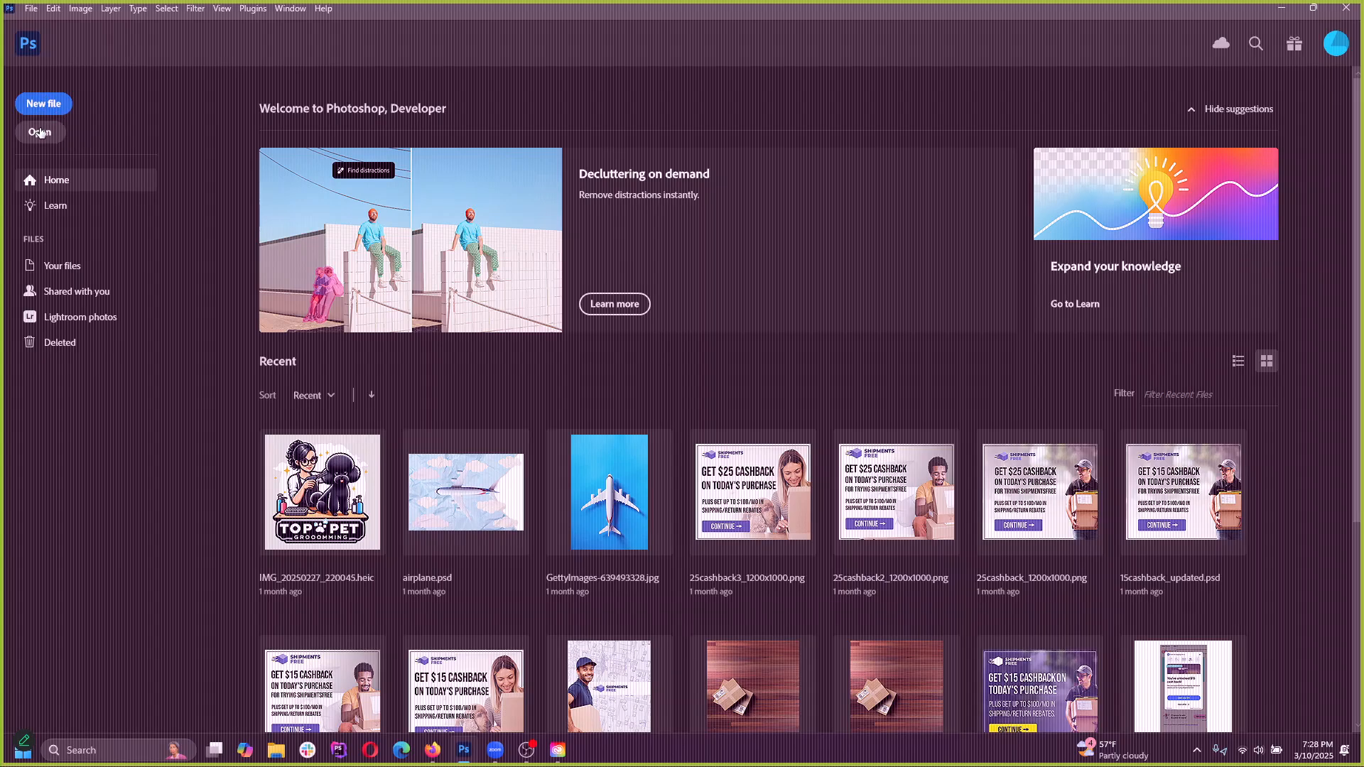
left_click(64, 206)
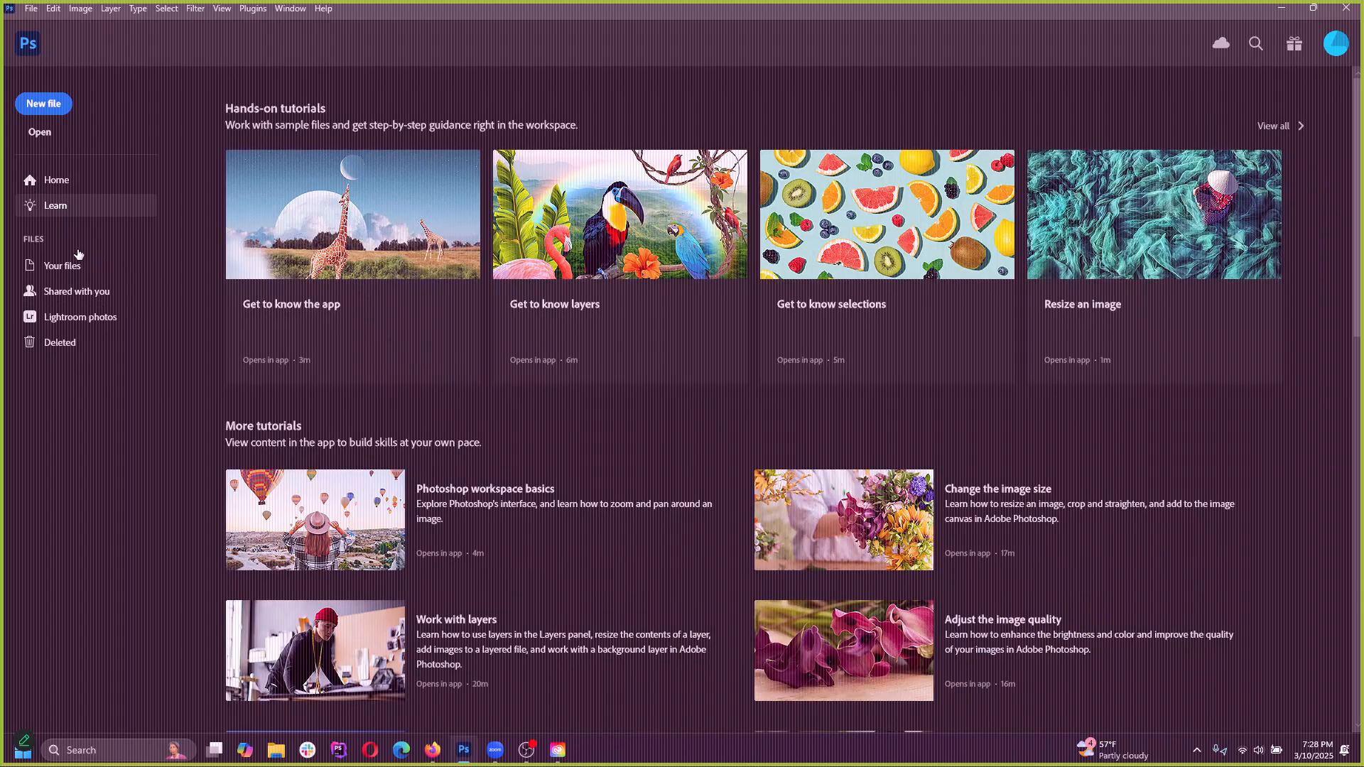
left_click(75, 190)
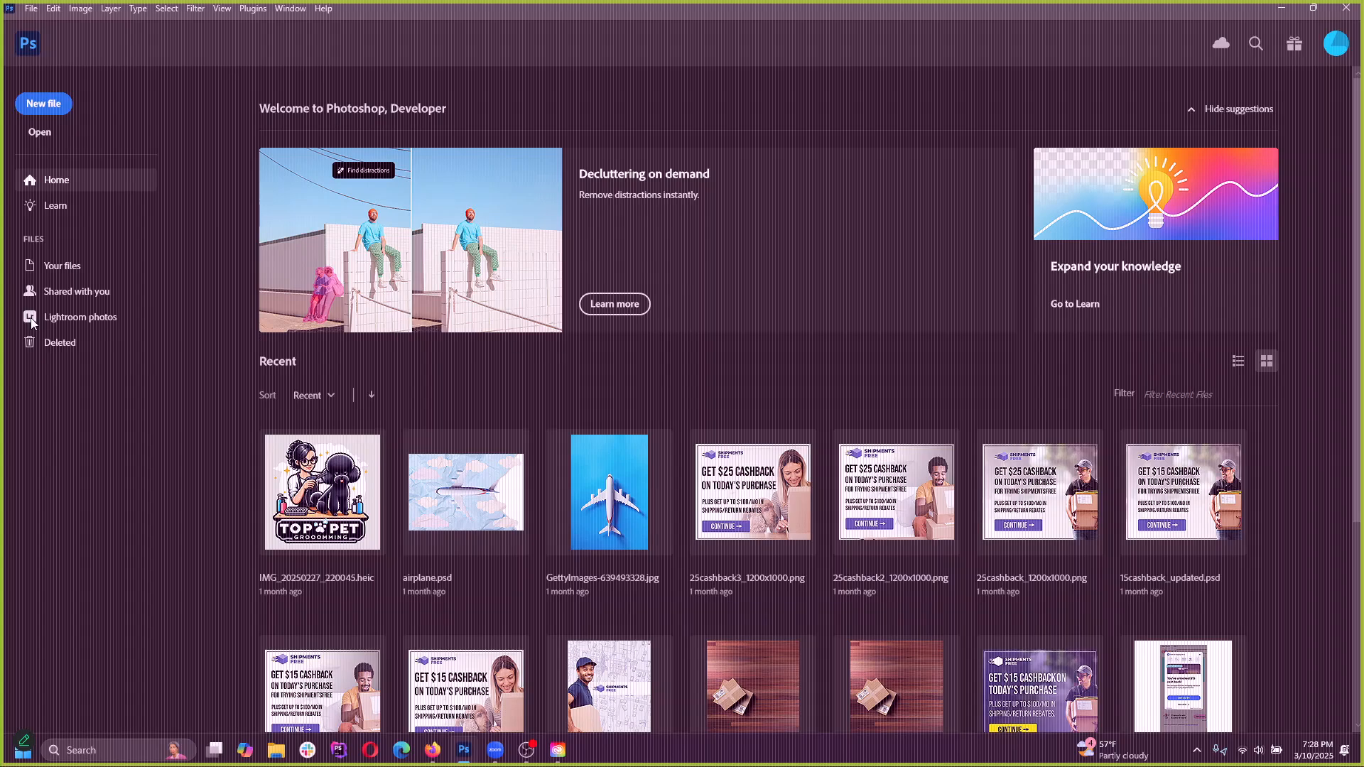
View the Your files, Shared with you and Lightroom photos sections, and return to Home
left_click(69, 266)
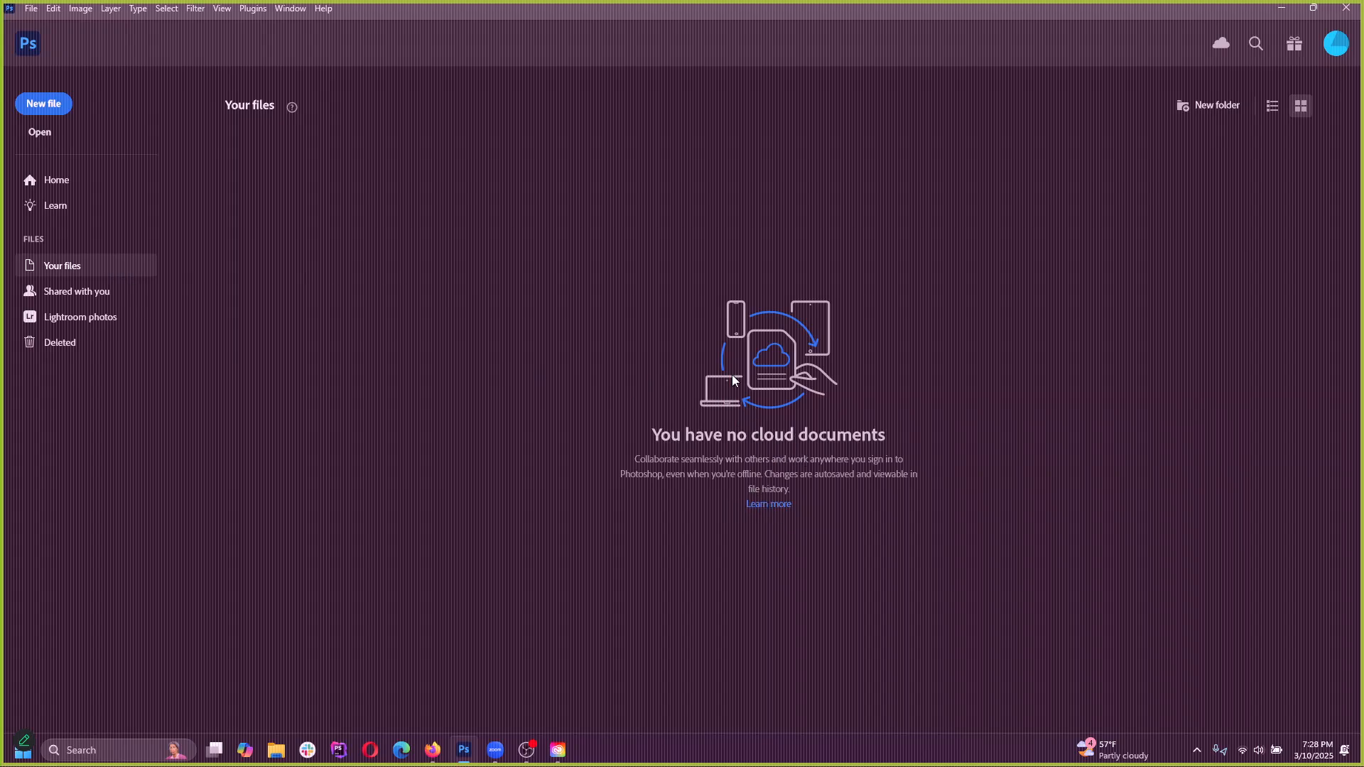
left_click(95, 292)
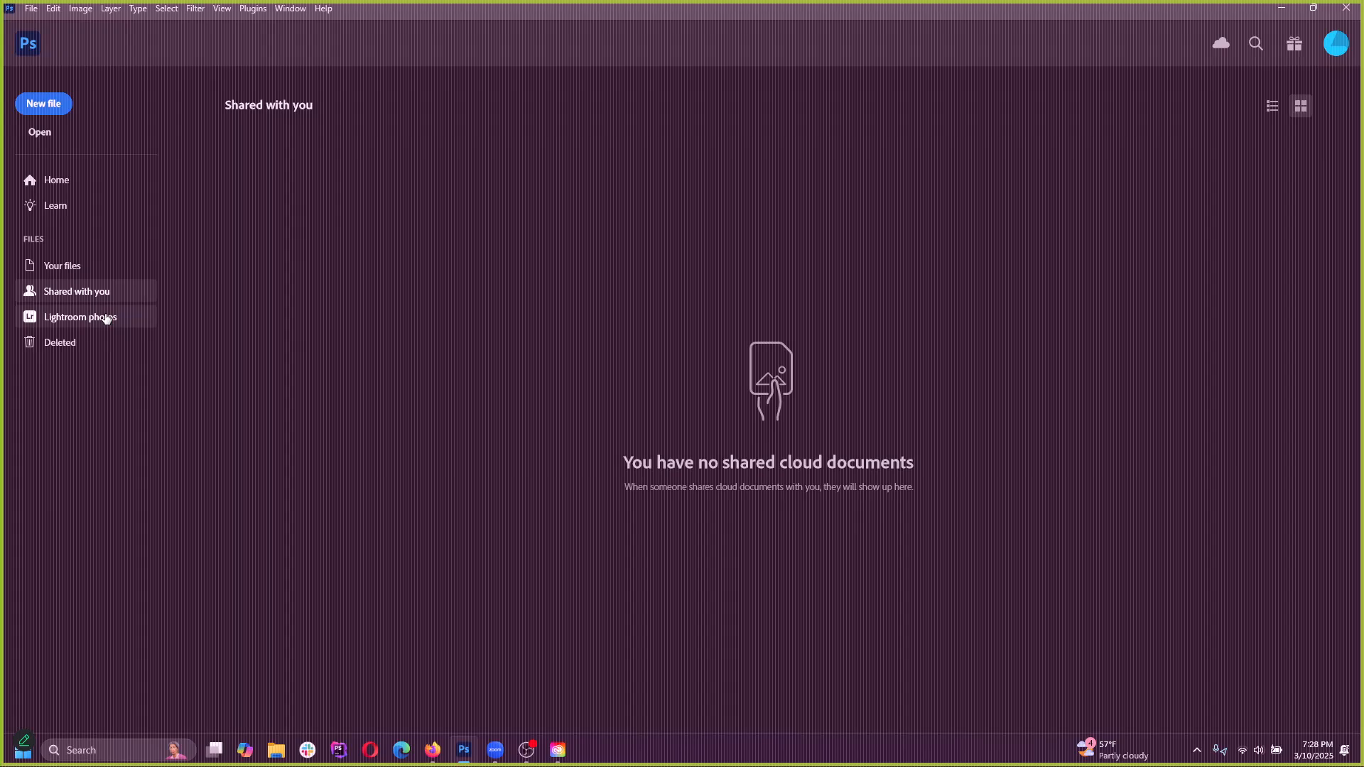
left_click(106, 318)
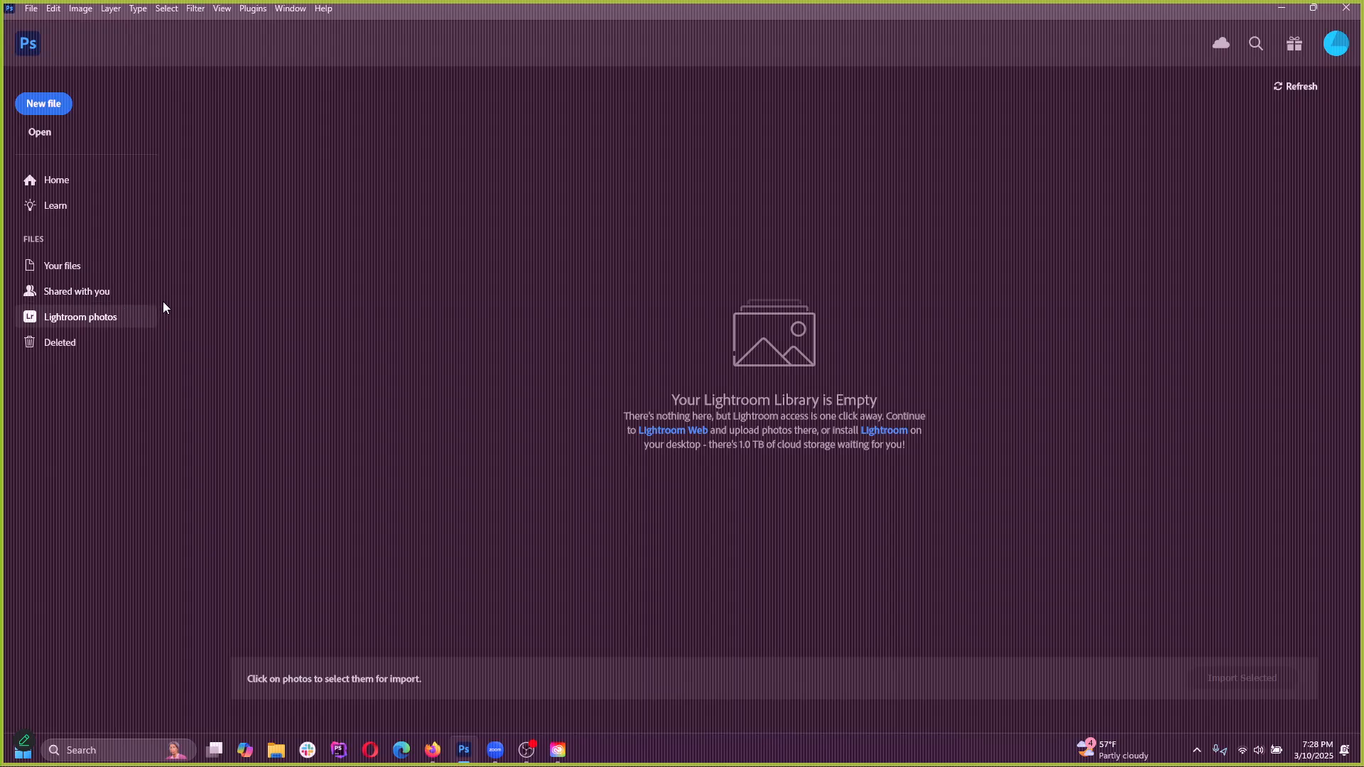
left_click(118, 293)
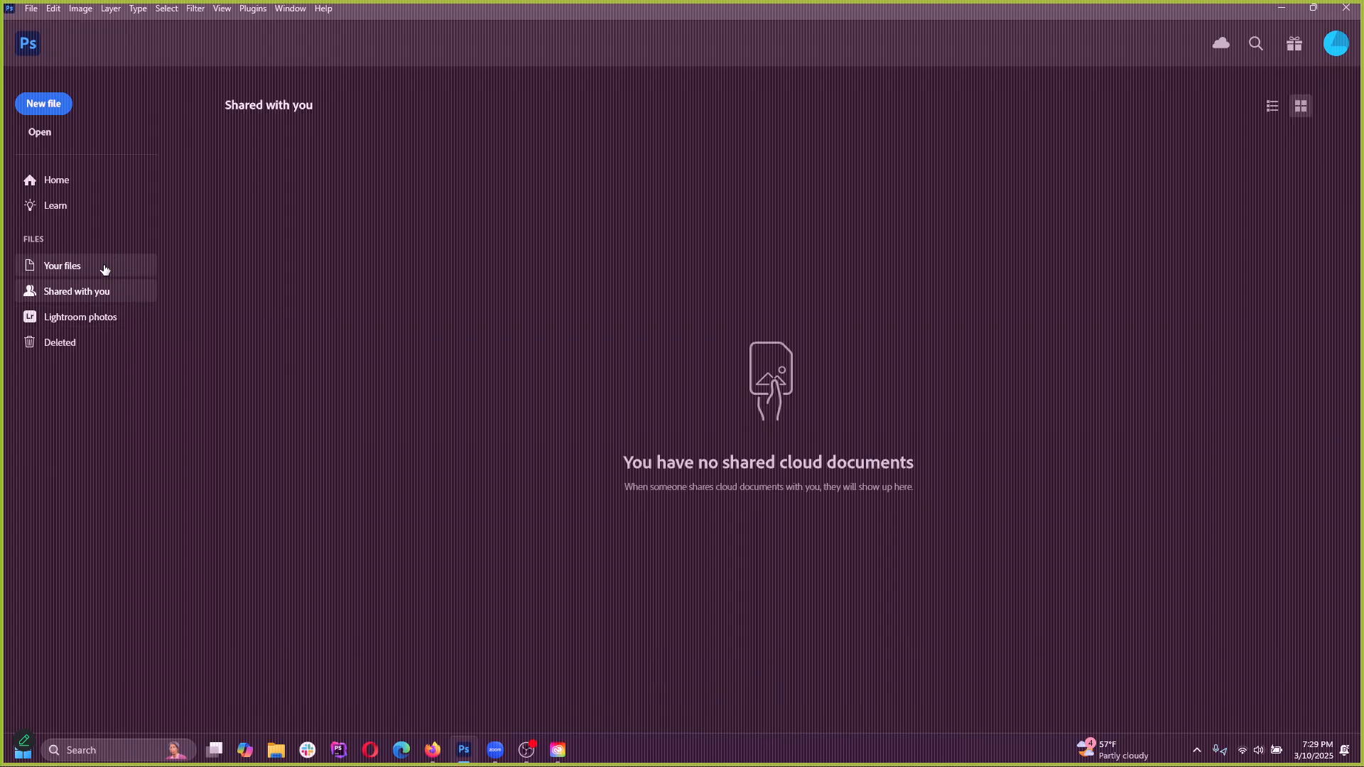
left_click(102, 268)
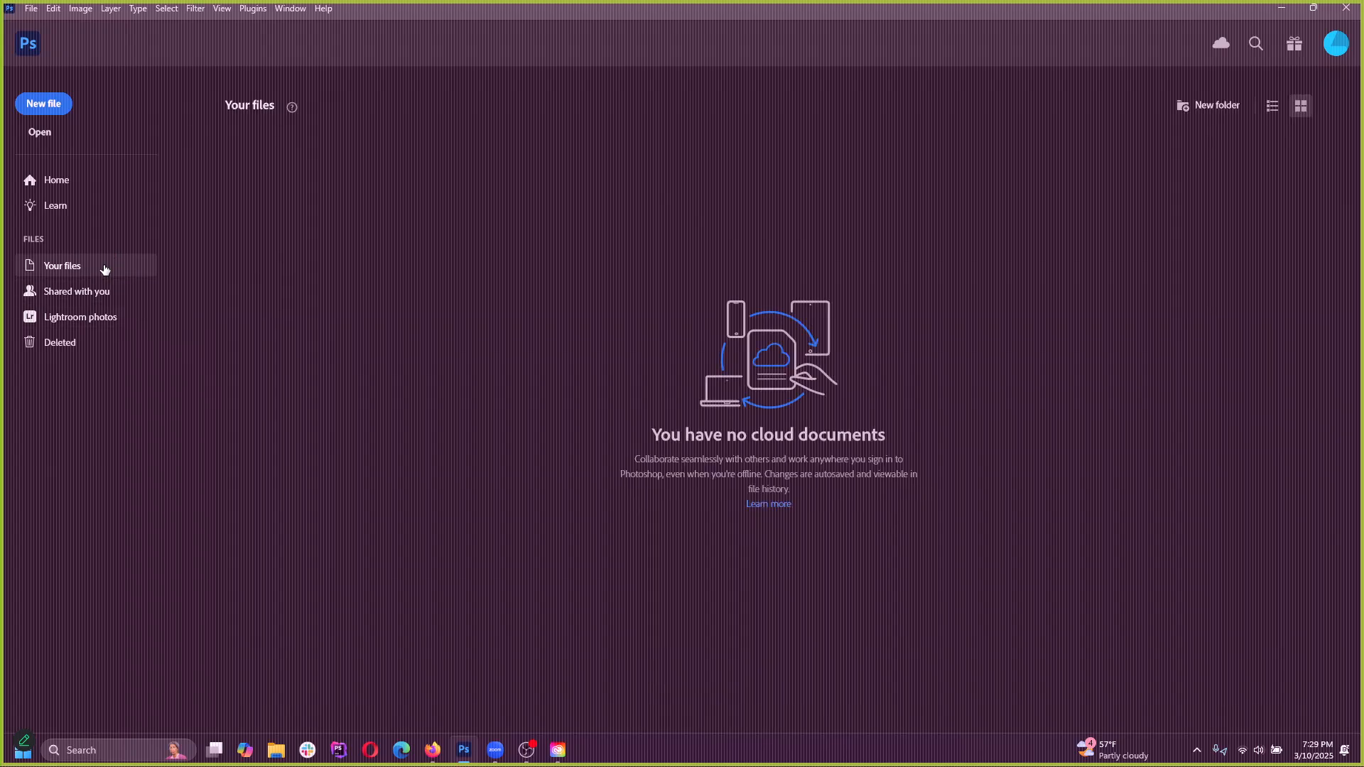
left_click(81, 181)
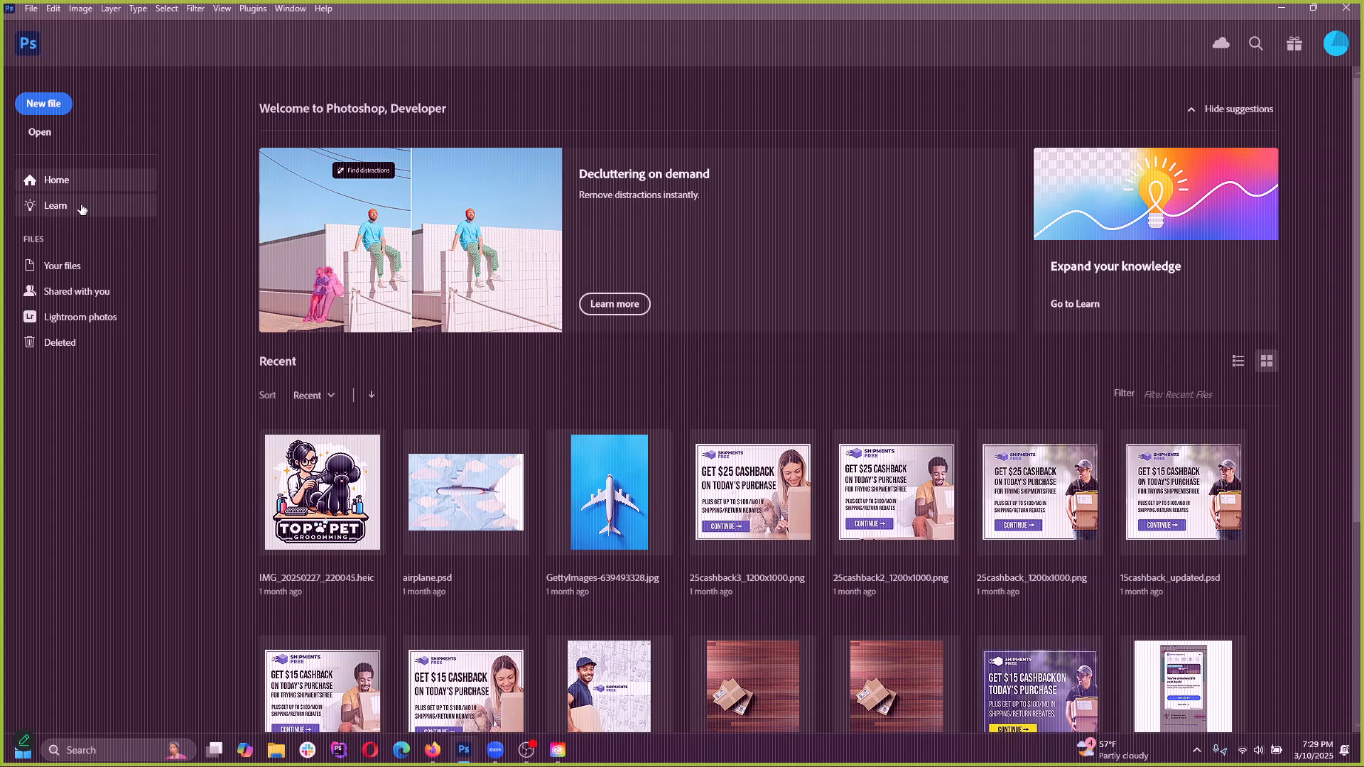
Start a new file and look through the Saved, Photo, Print, Art & Illustration, Web, Mobile and Film & Video presets
left_click(50, 108)
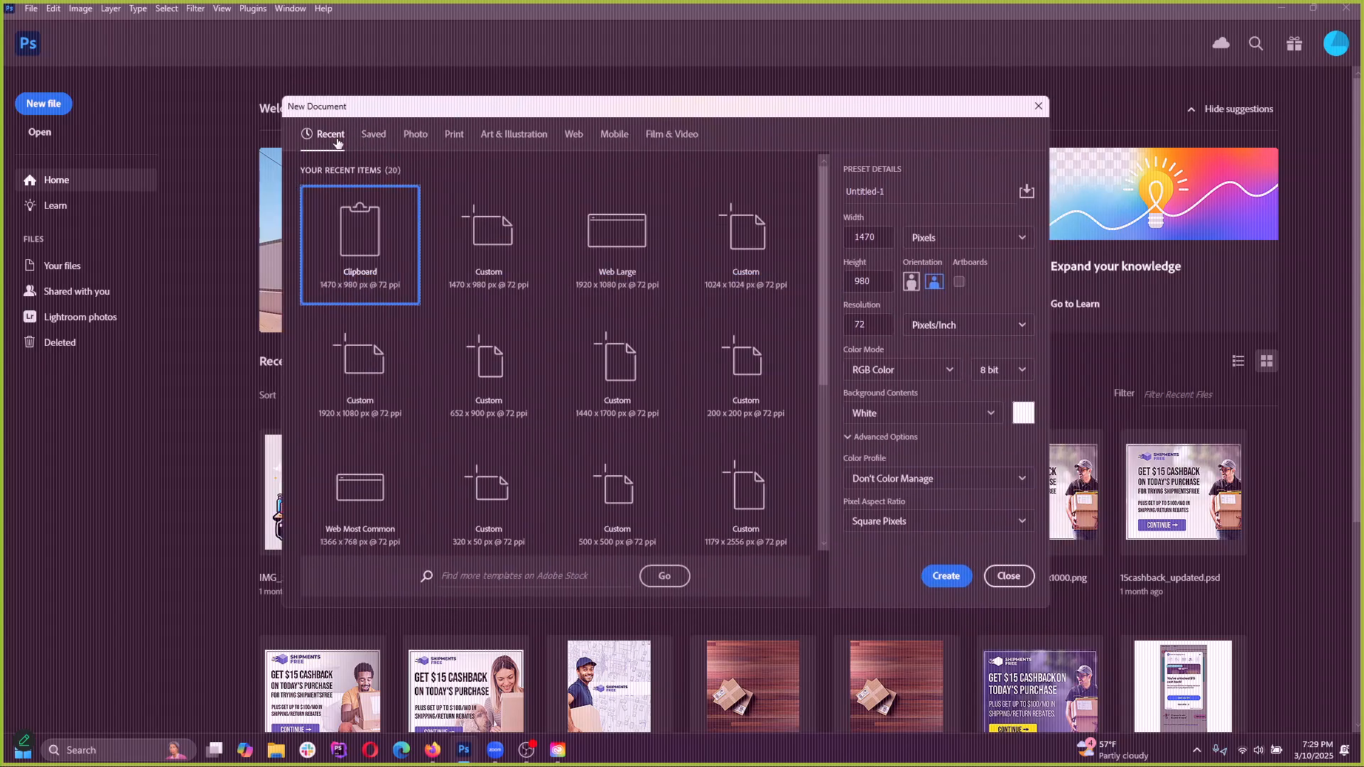
left_click(373, 135)
left_click(416, 135)
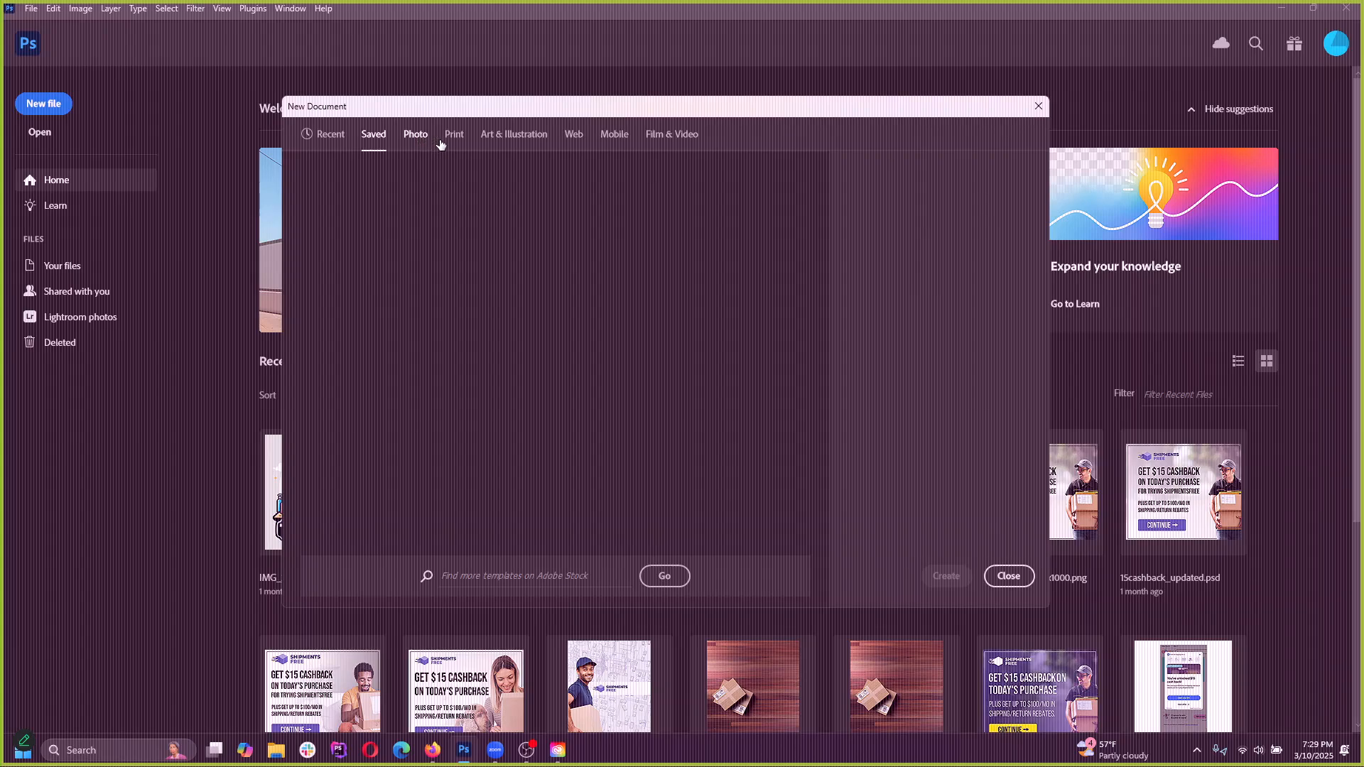
left_click(454, 136)
left_click(524, 136)
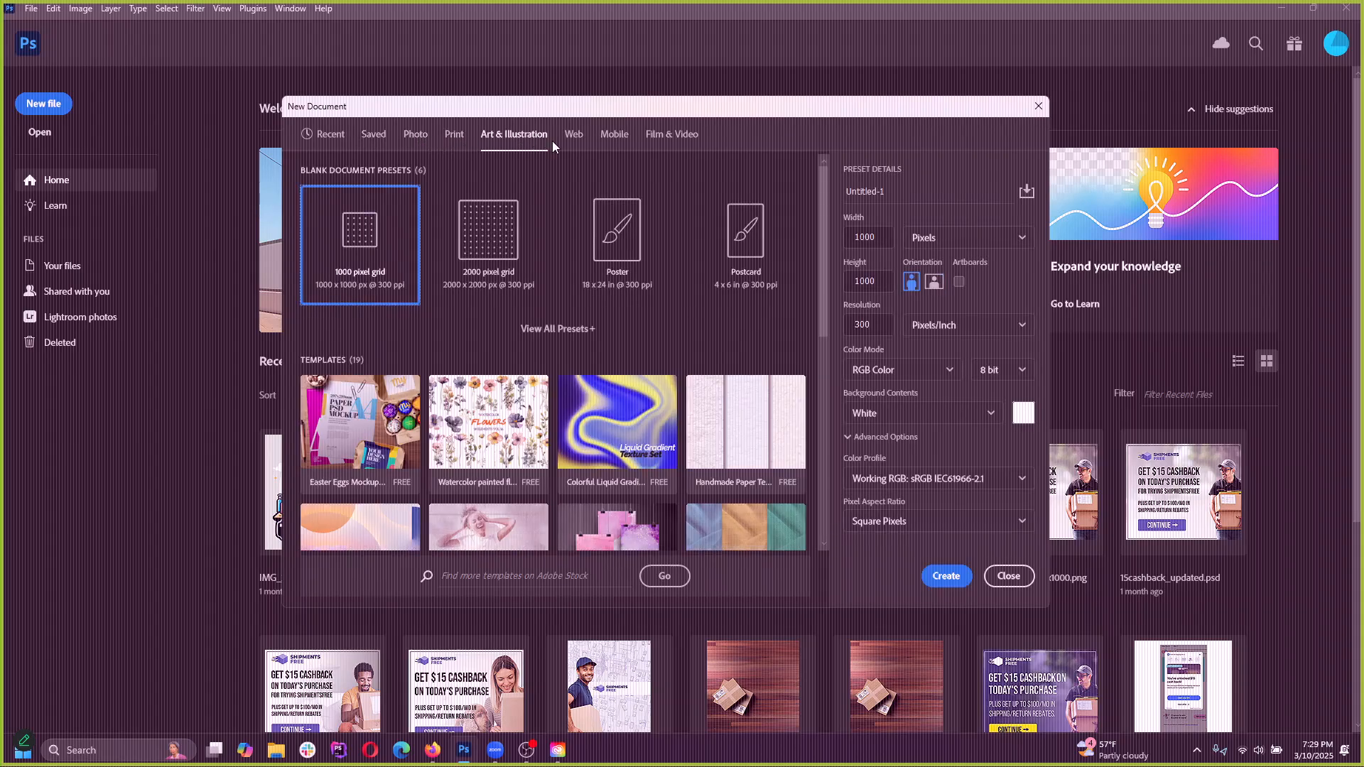
left_click(573, 135)
left_click(614, 135)
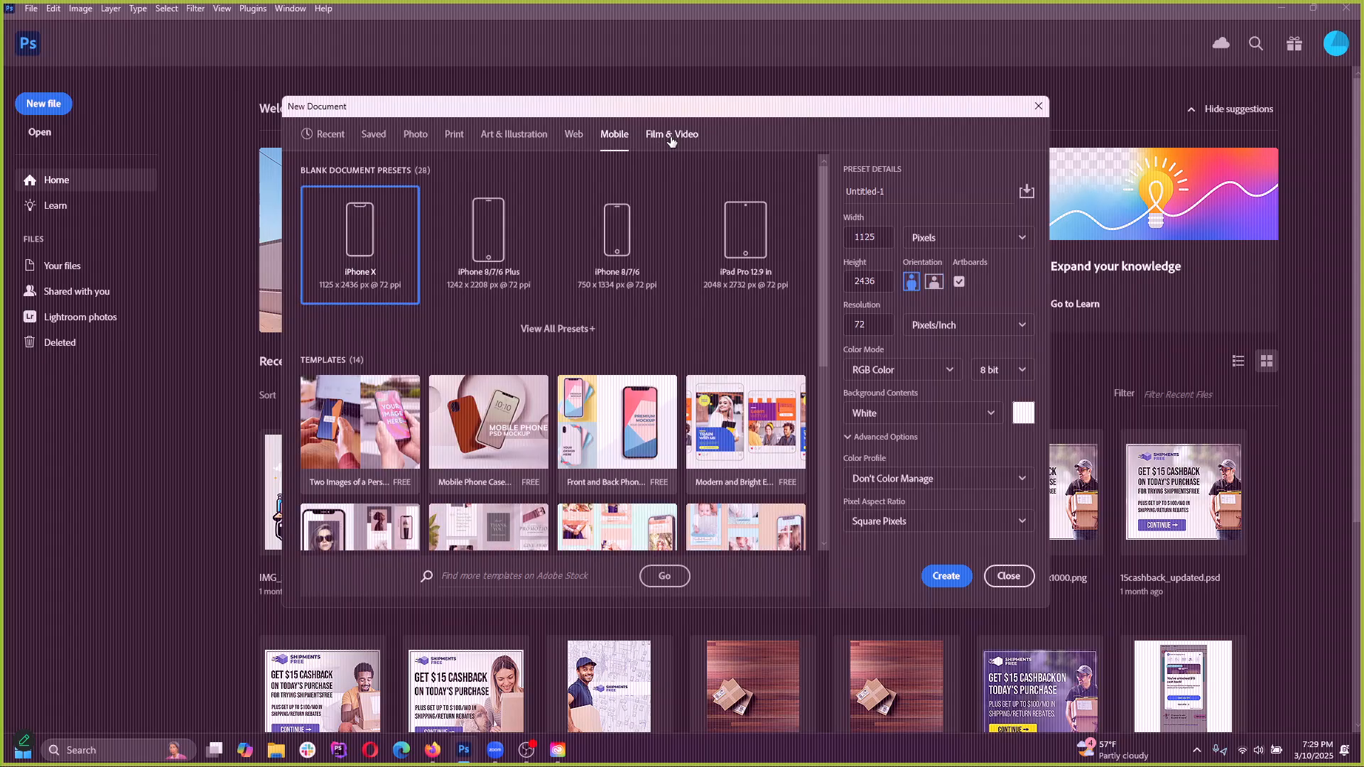
left_click(671, 136)
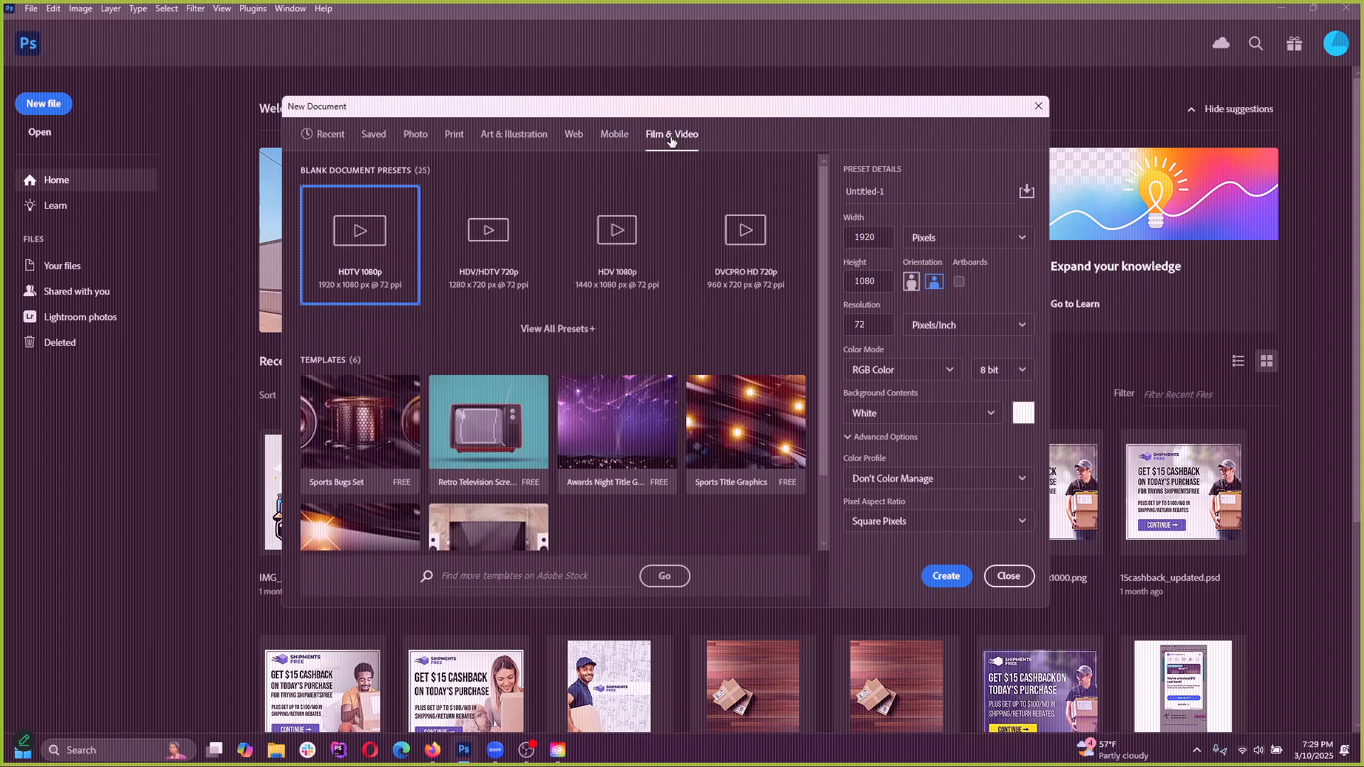
Move the New Document dialog slightly, and review the Print, Saved and Recent presets again
left_click_drag(674, 113, 668, 101)
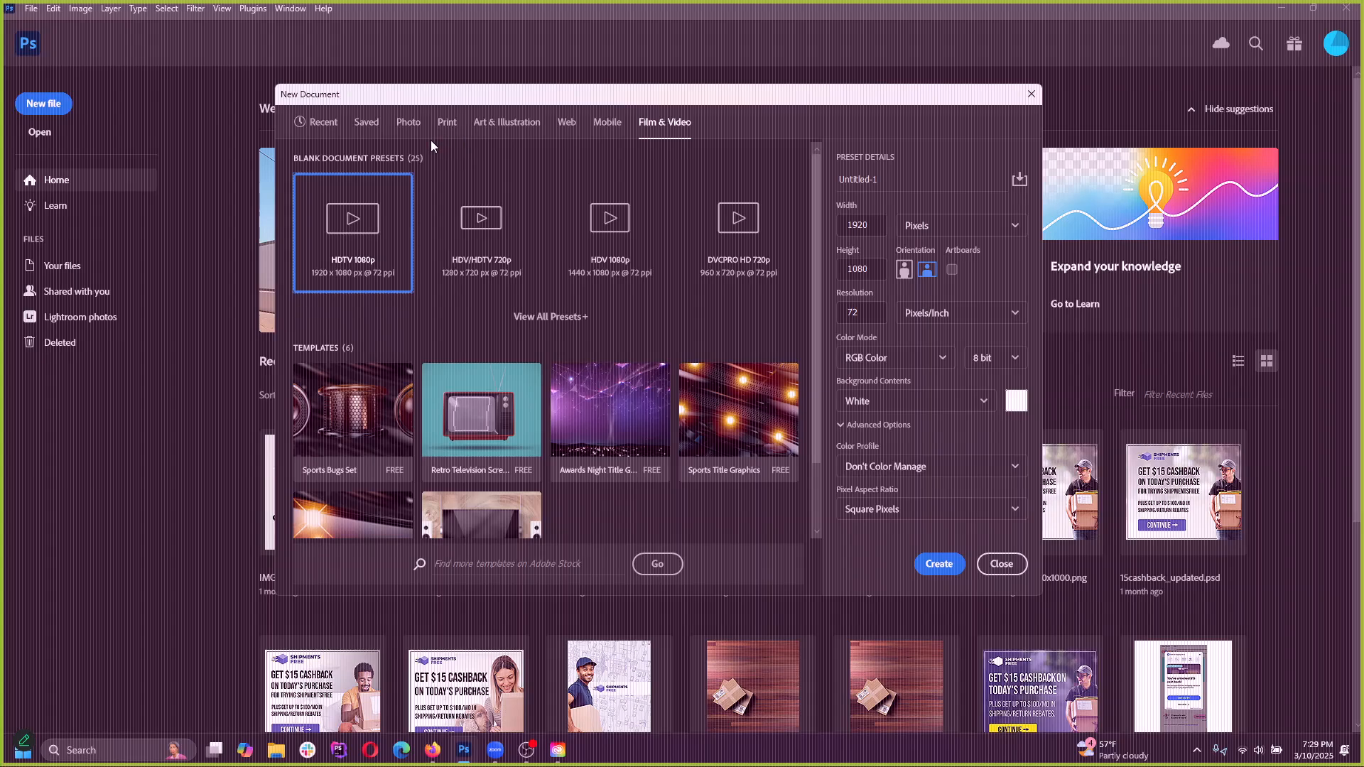
left_click(447, 127)
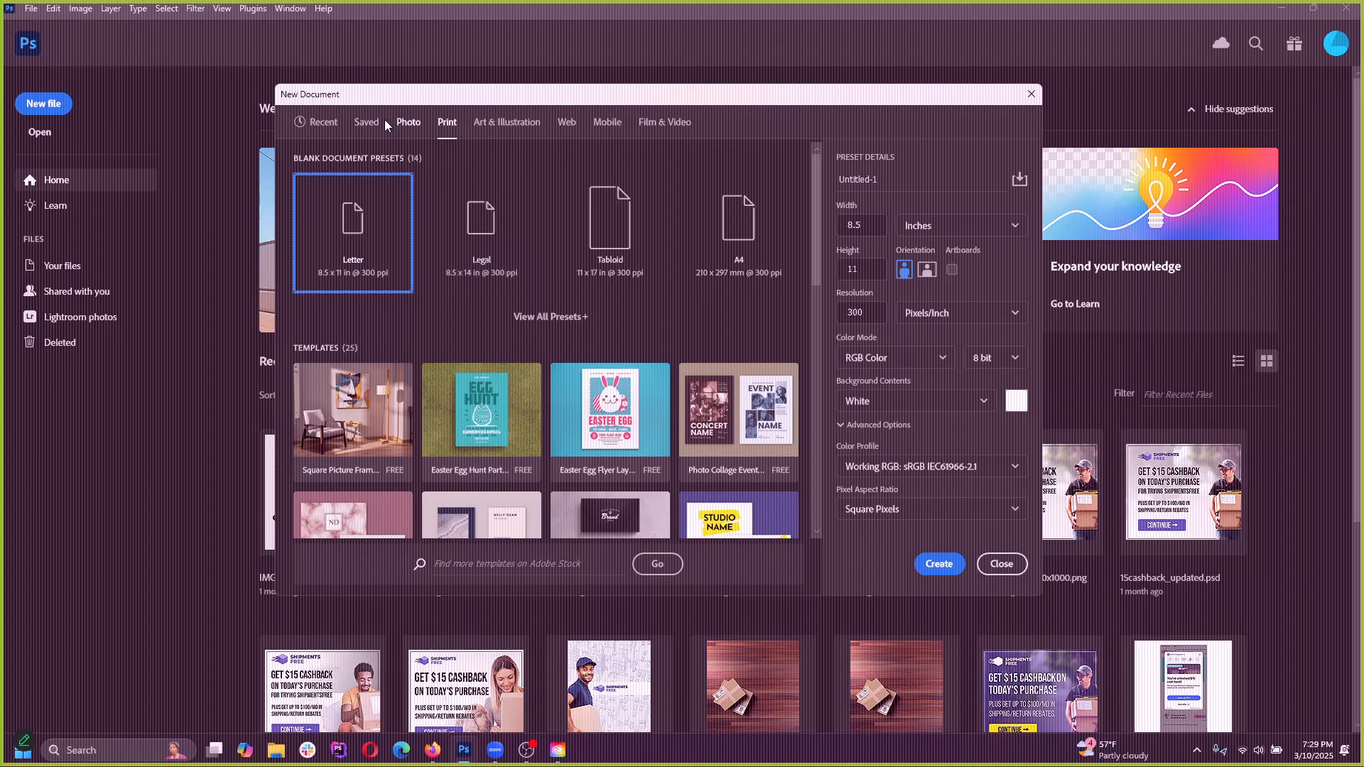
left_click(367, 124)
left_click(326, 122)
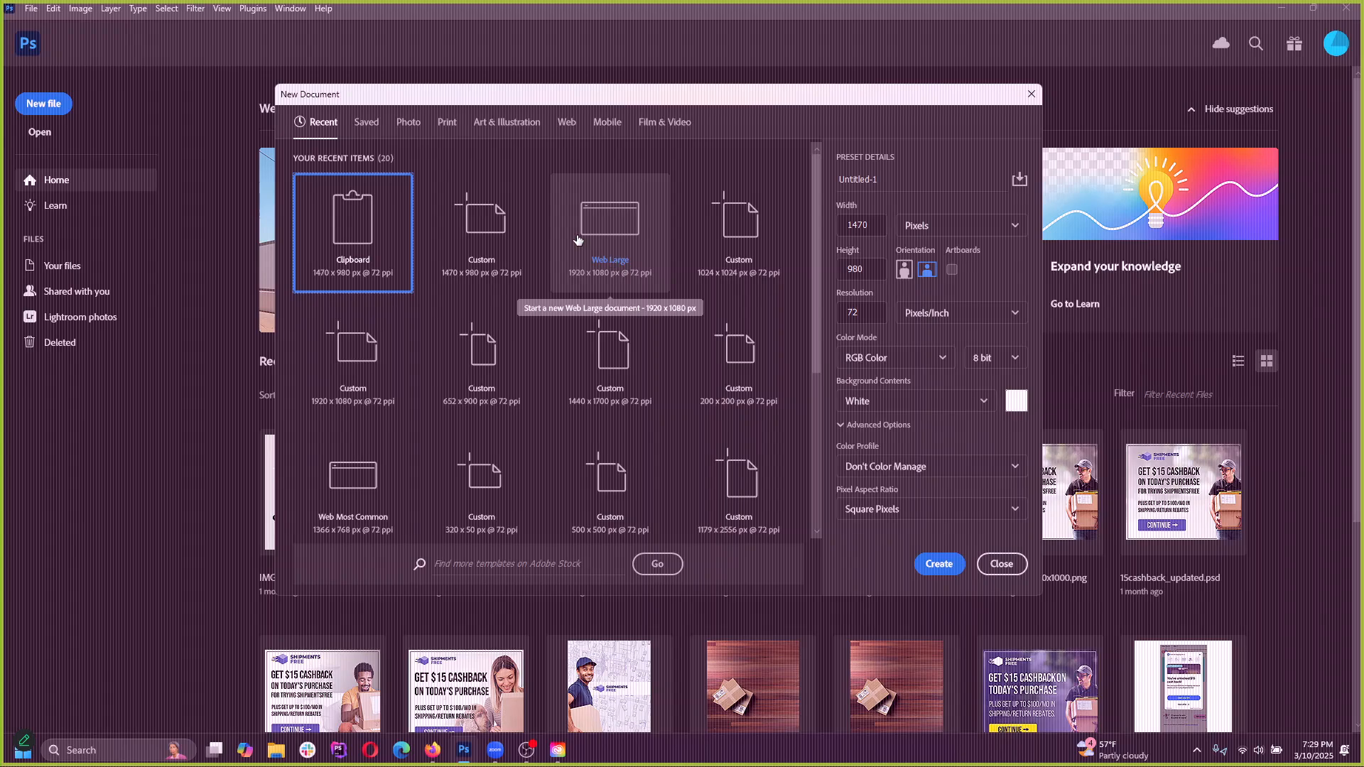
Create a document from the Web Large preset, 1920 x 1080 px at 72 ppi with an artboard
left_click(567, 132)
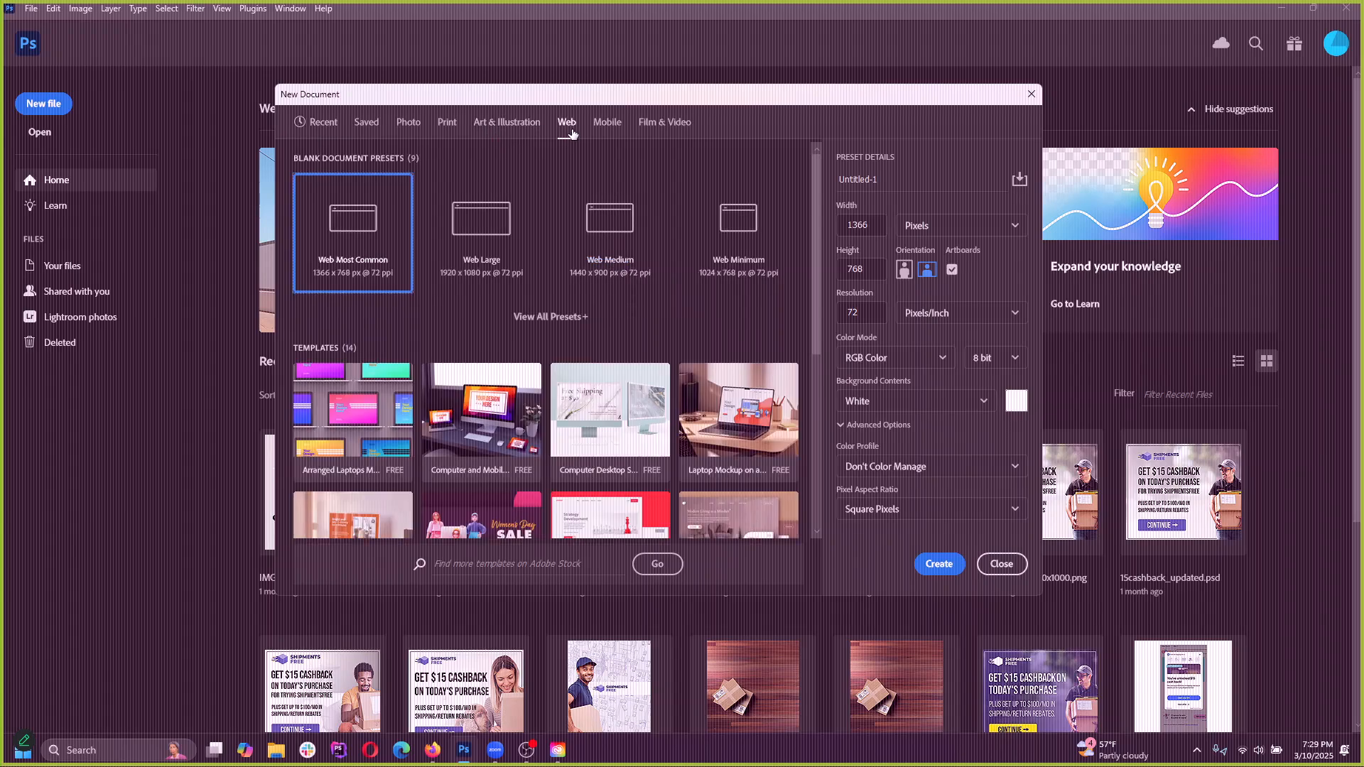
left_click(481, 239)
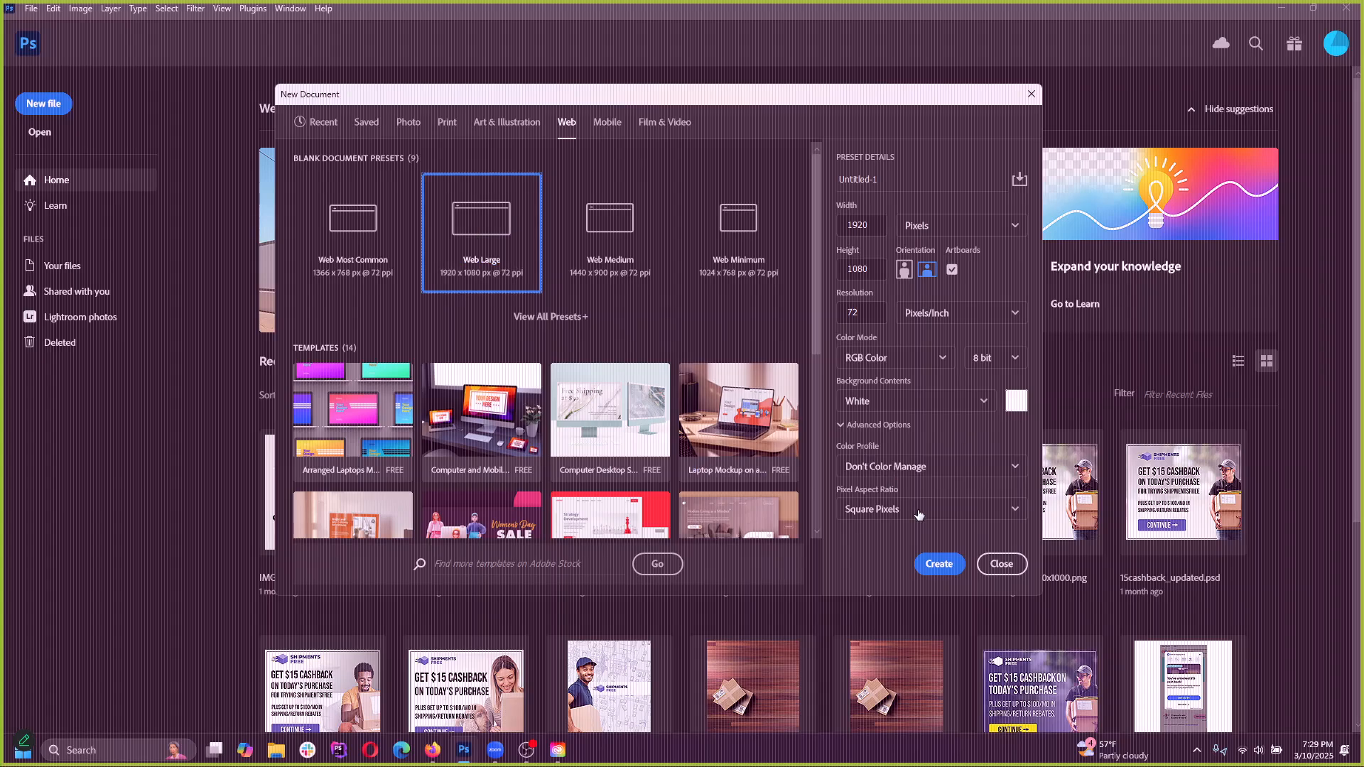
left_click(936, 565)
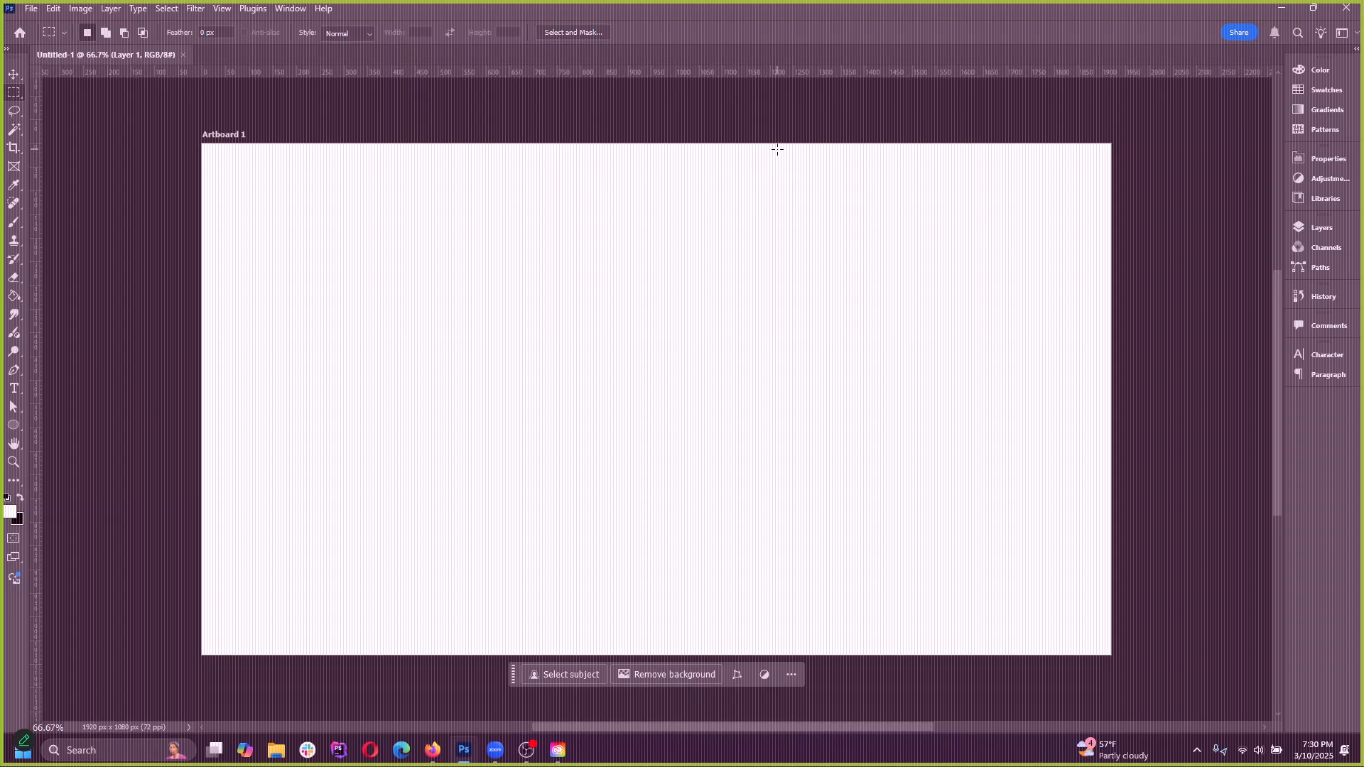
Show the Layers panel and undock it together with Channels and Paths as a floating panel over the artboard
left_click(1315, 232)
left_click(1320, 233)
left_click(1323, 230)
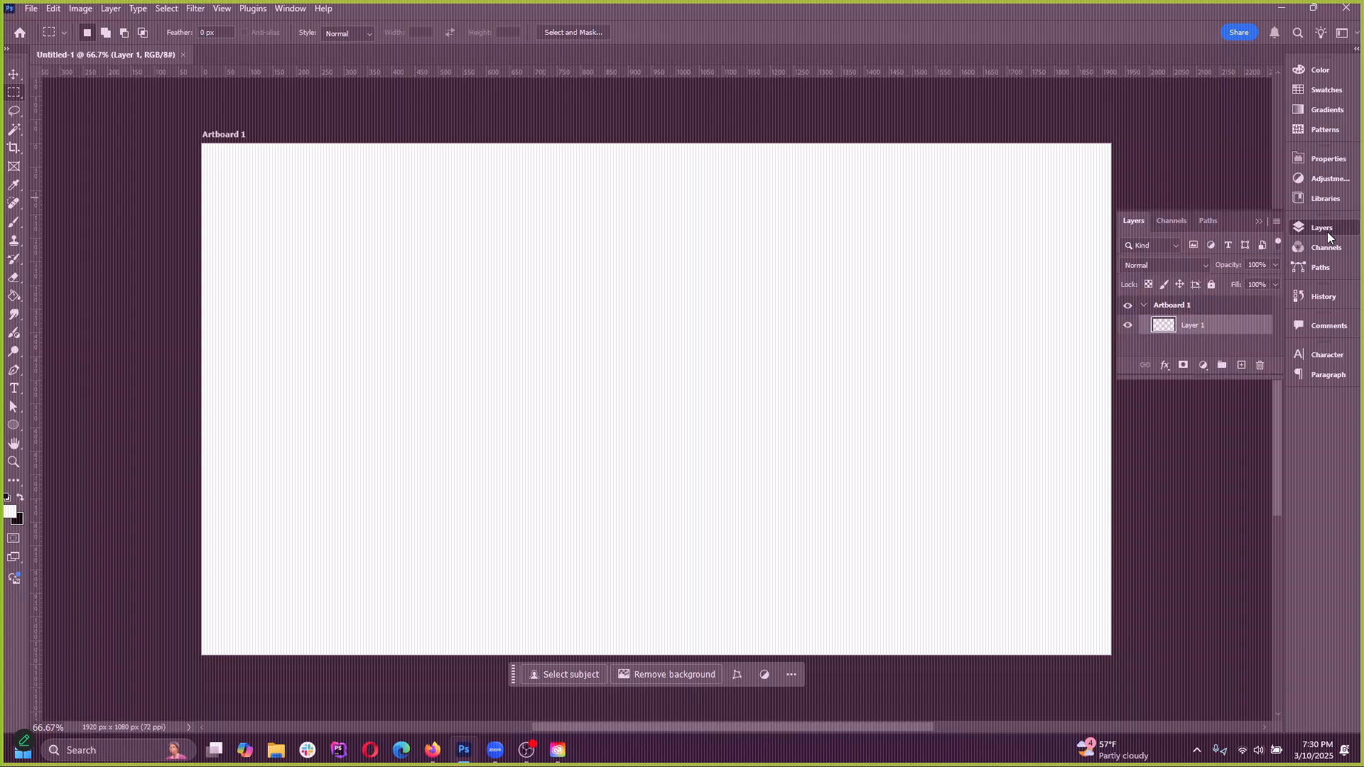
left_click(1322, 228)
left_click(288, 8)
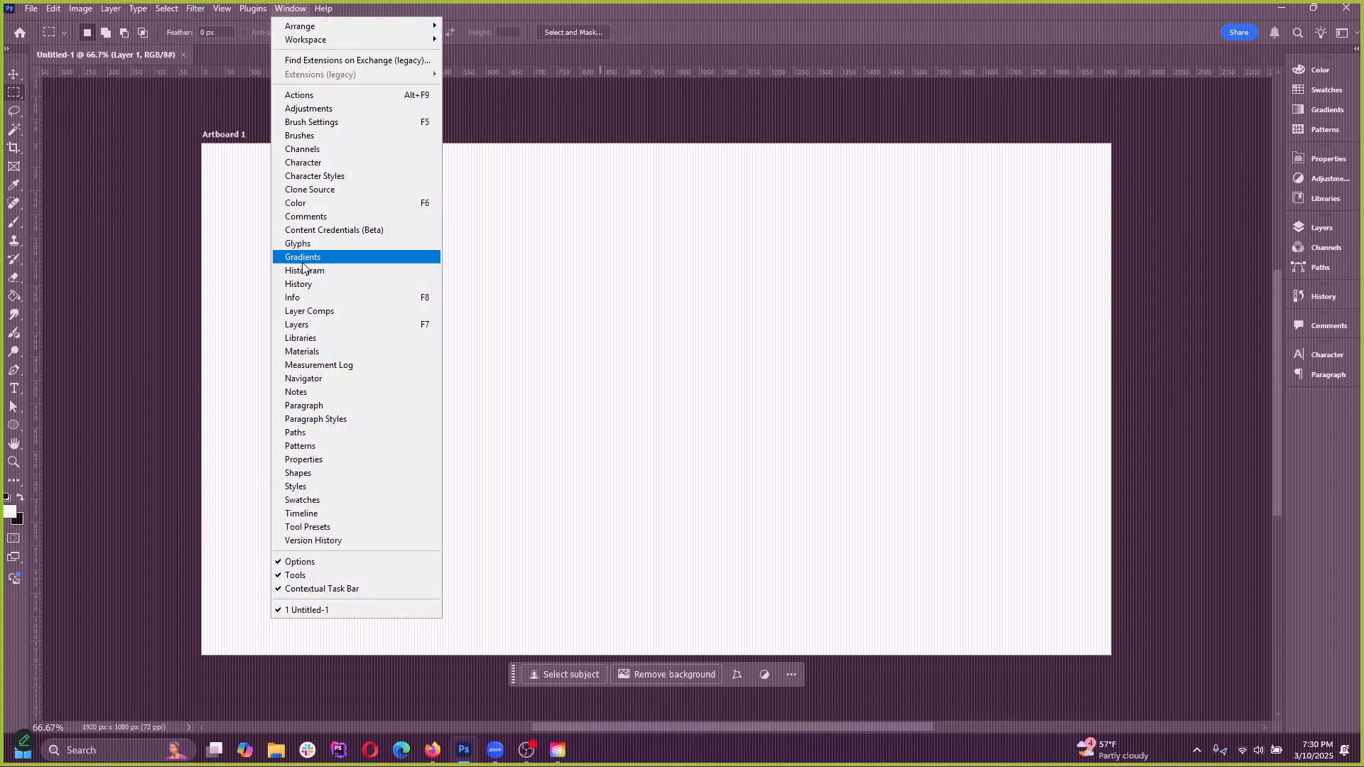
left_click(311, 331)
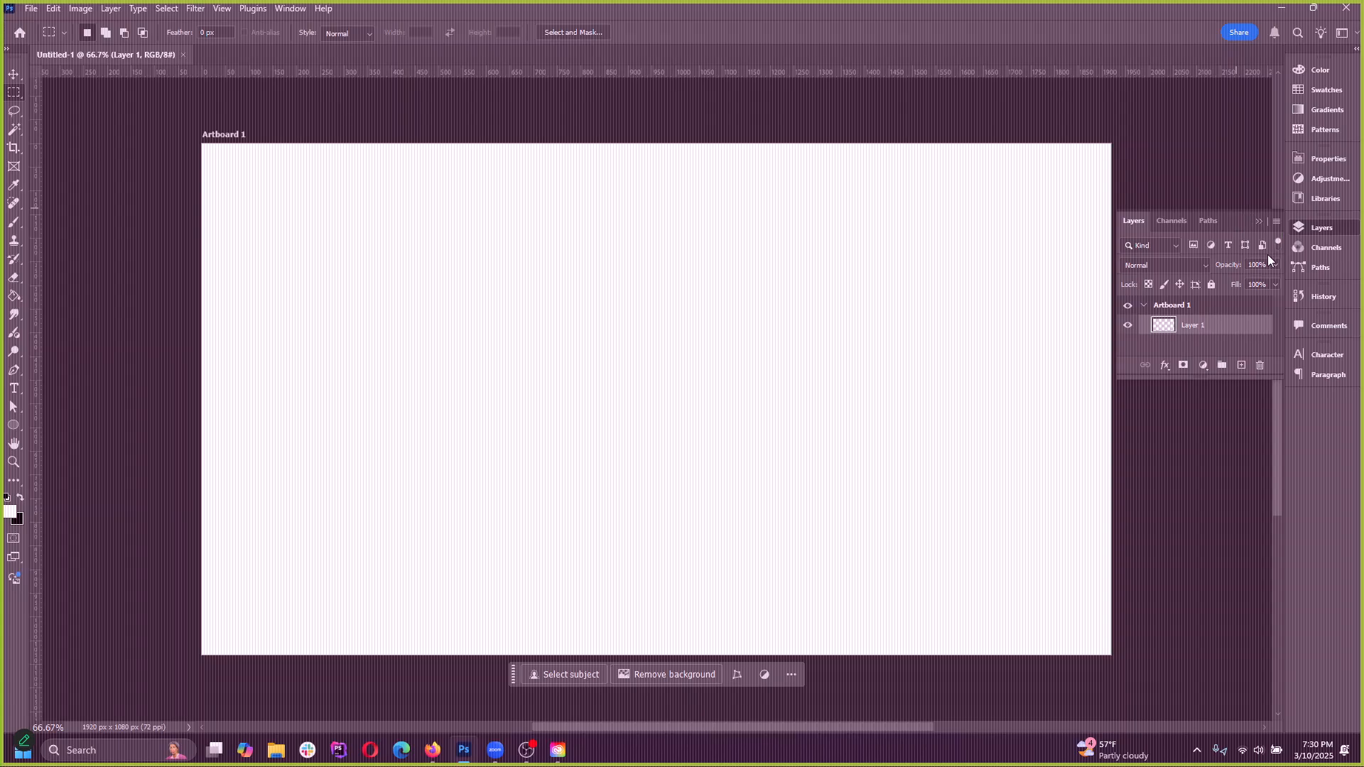
left_click_drag(1254, 219, 668, 247)
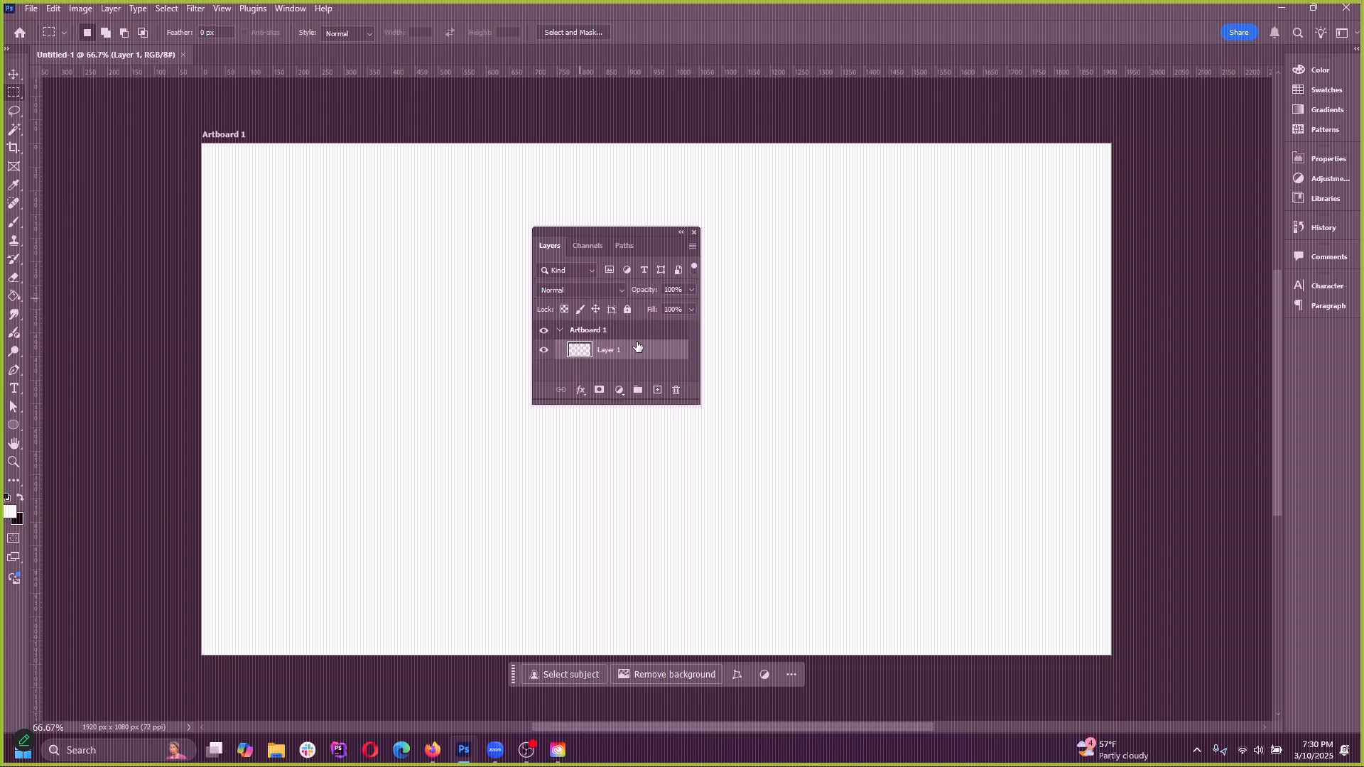
left_click(103, 749)
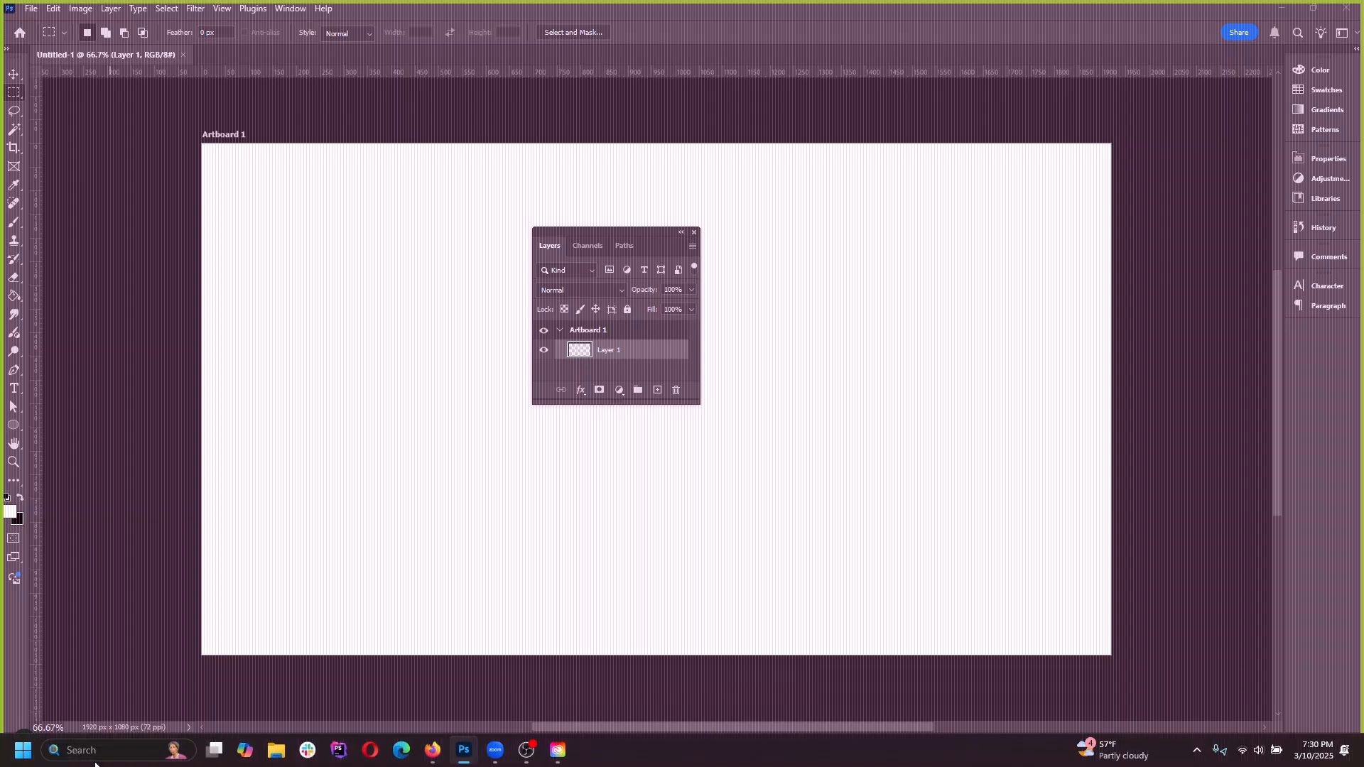
left_click(746, 483)
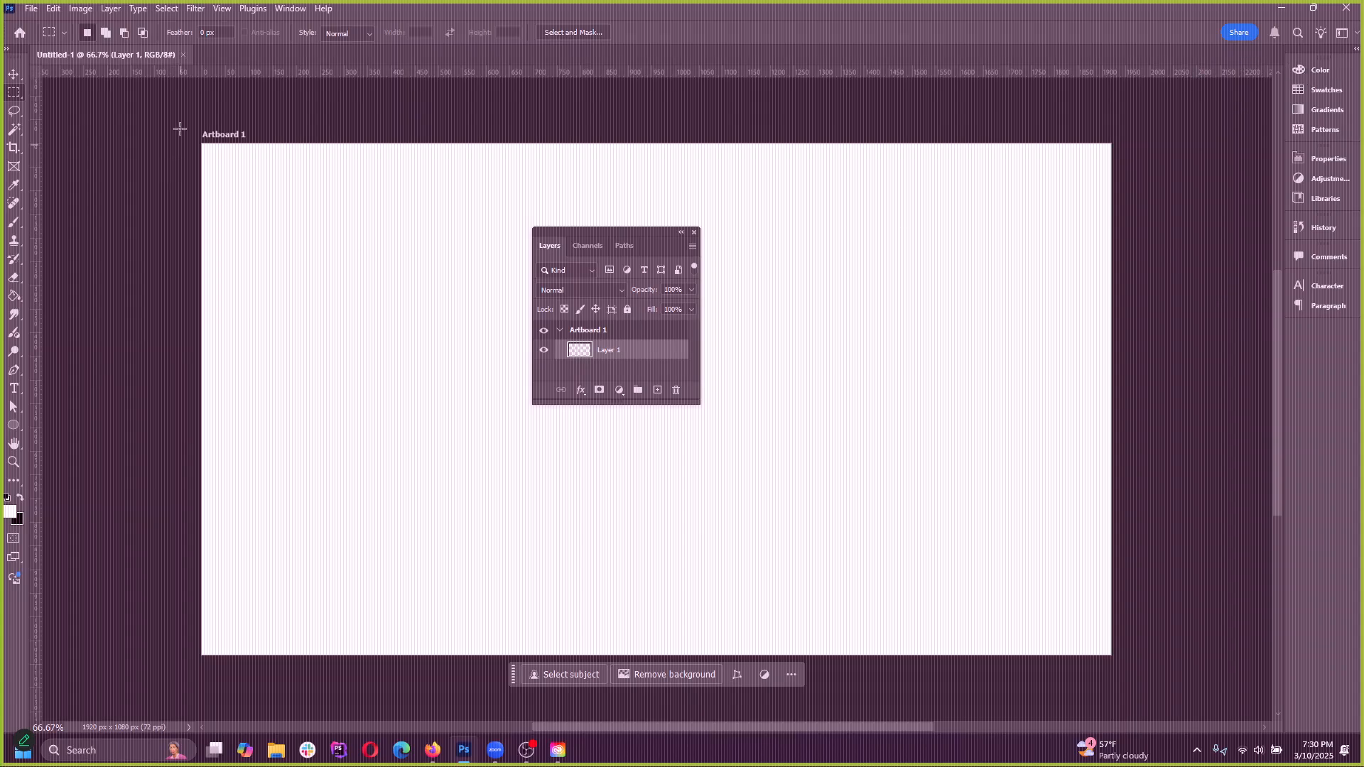
Bring up the list of Preferences categories
left_click(291, 9)
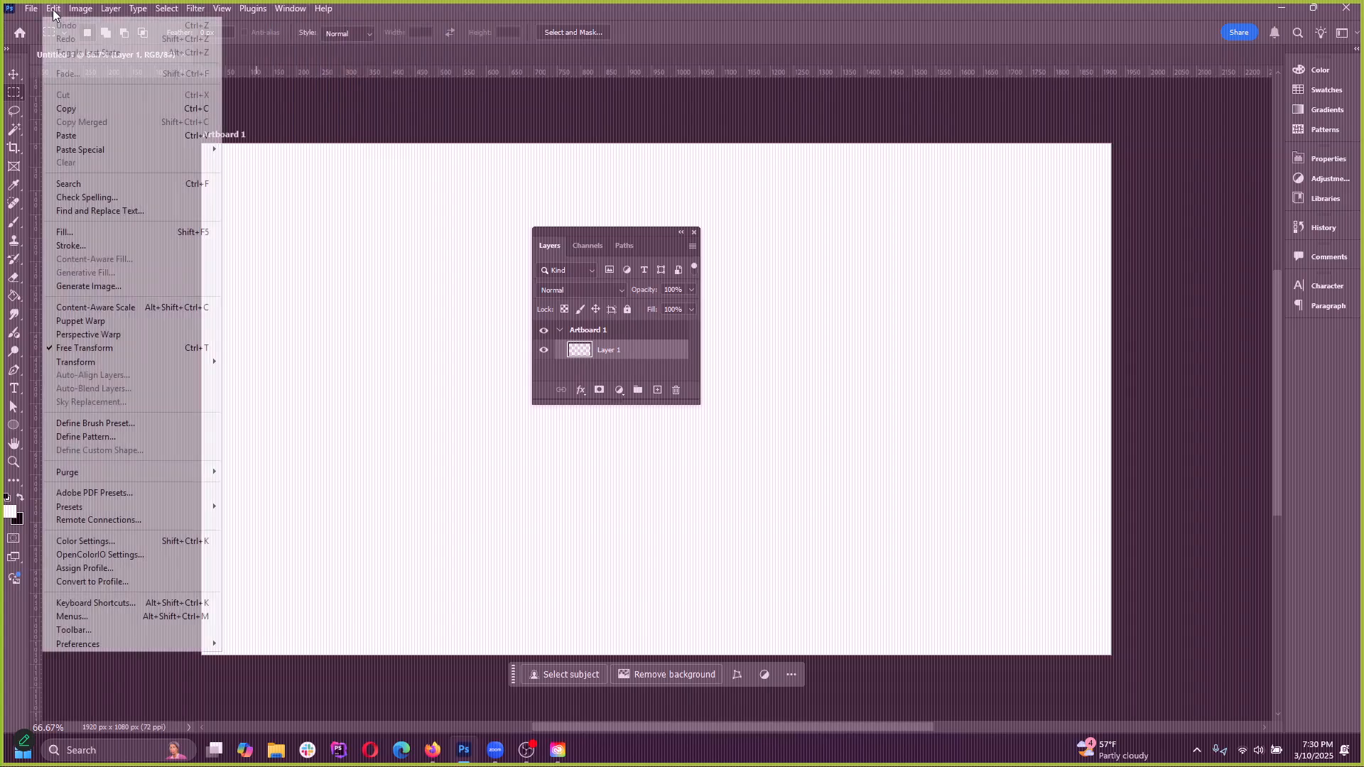
left_click(44, 12)
left_click(50, 10)
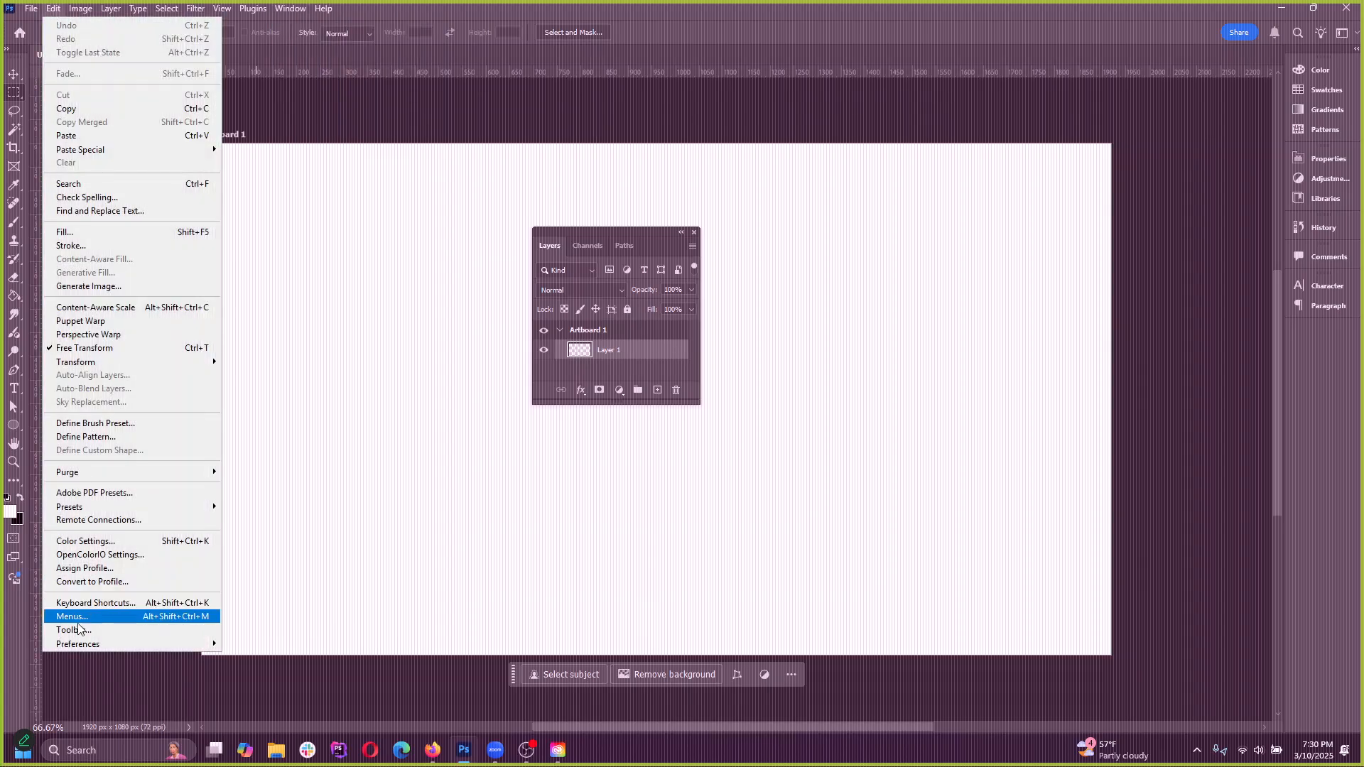
mouse_move(83, 648)
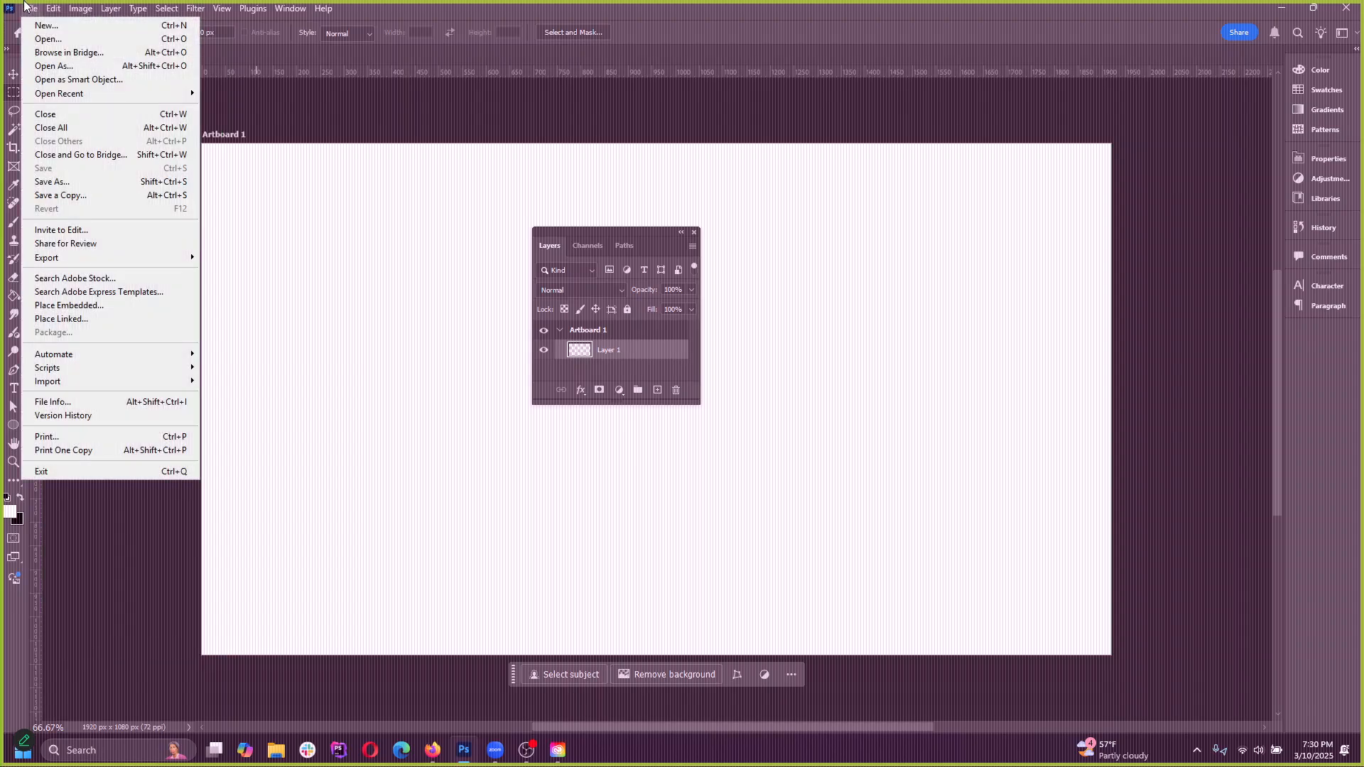
left_click(62, 14)
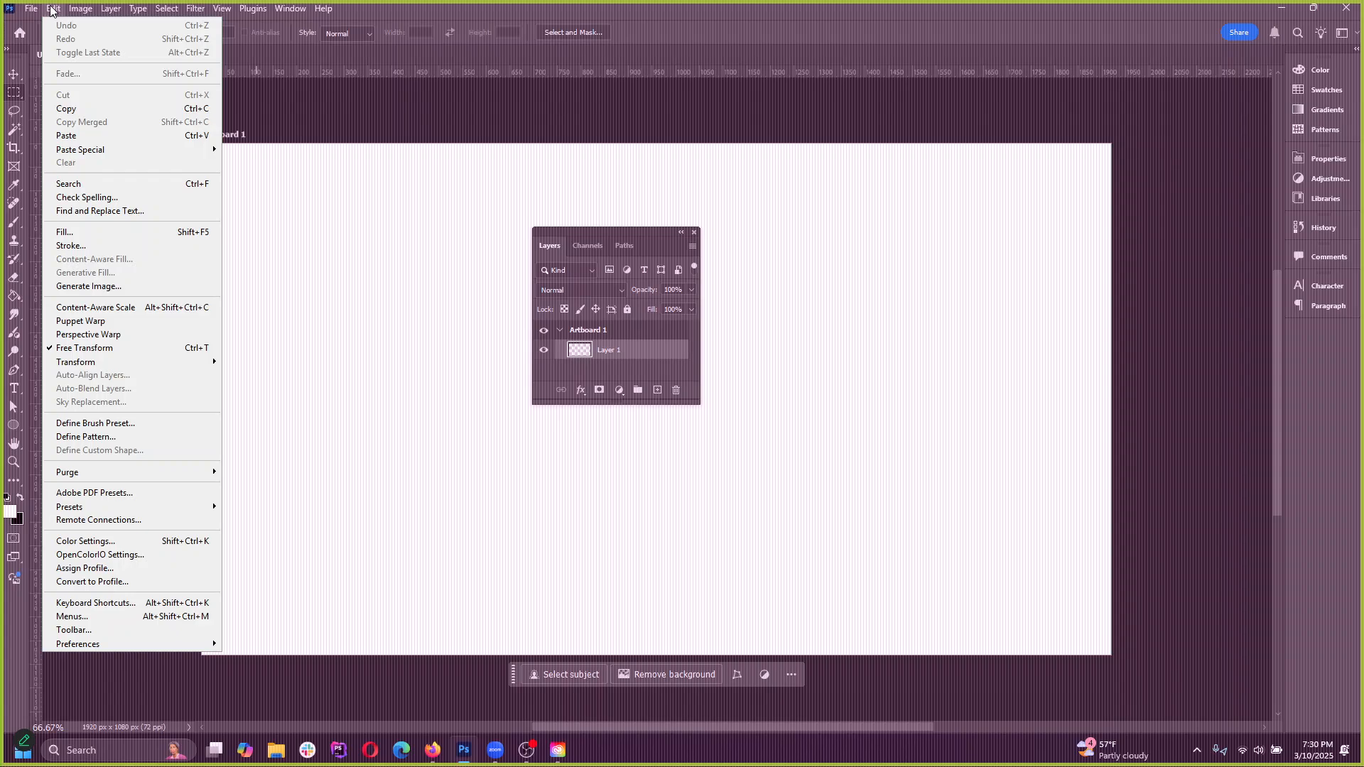
mouse_move(108, 644)
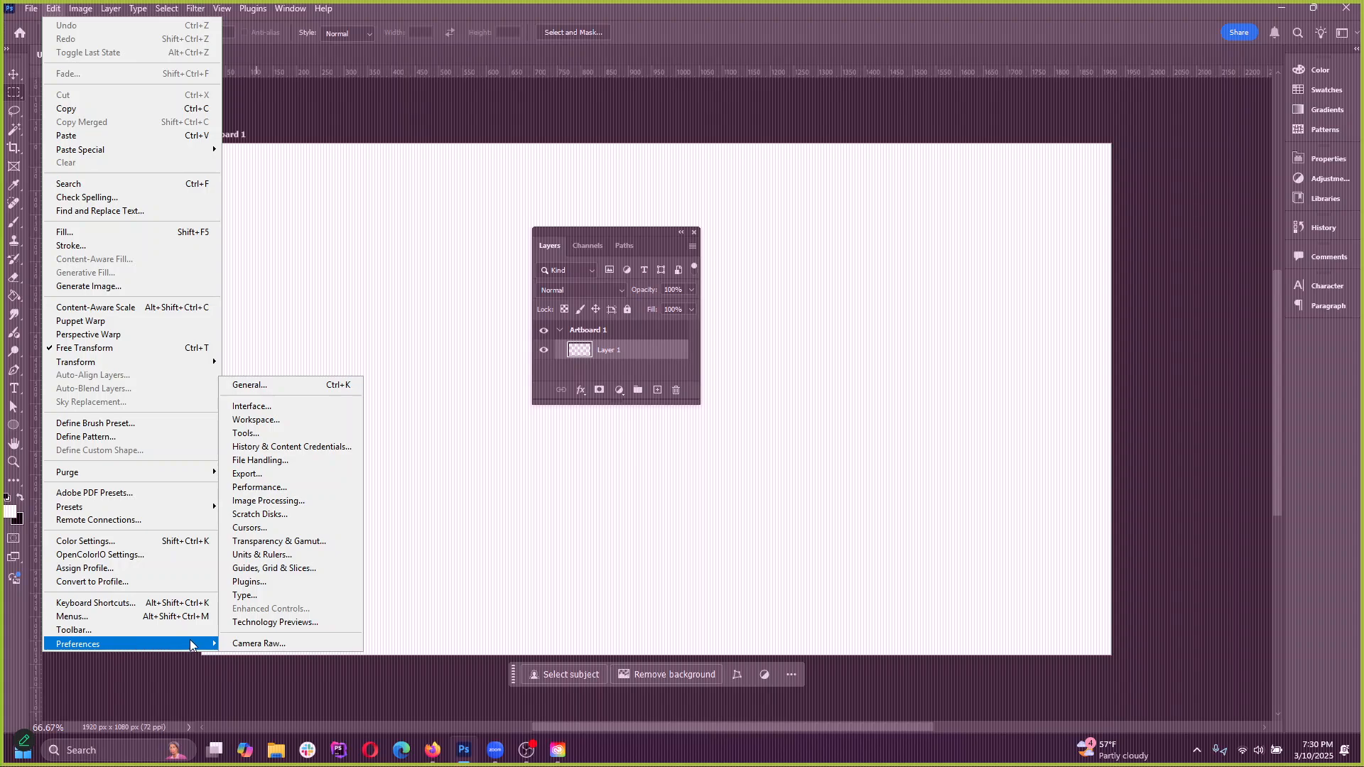
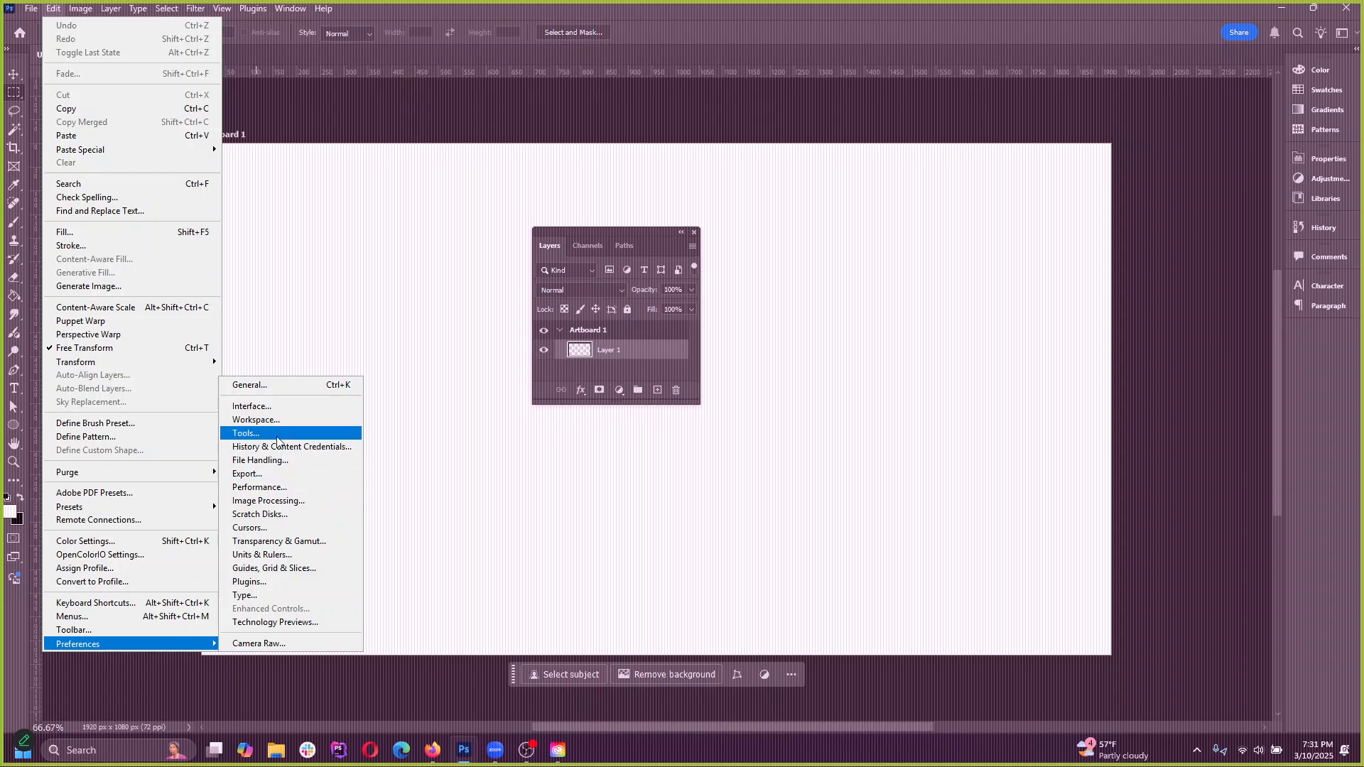
Open the Interface preferences, look over the General options and return to the Interface settings
left_click(274, 407)
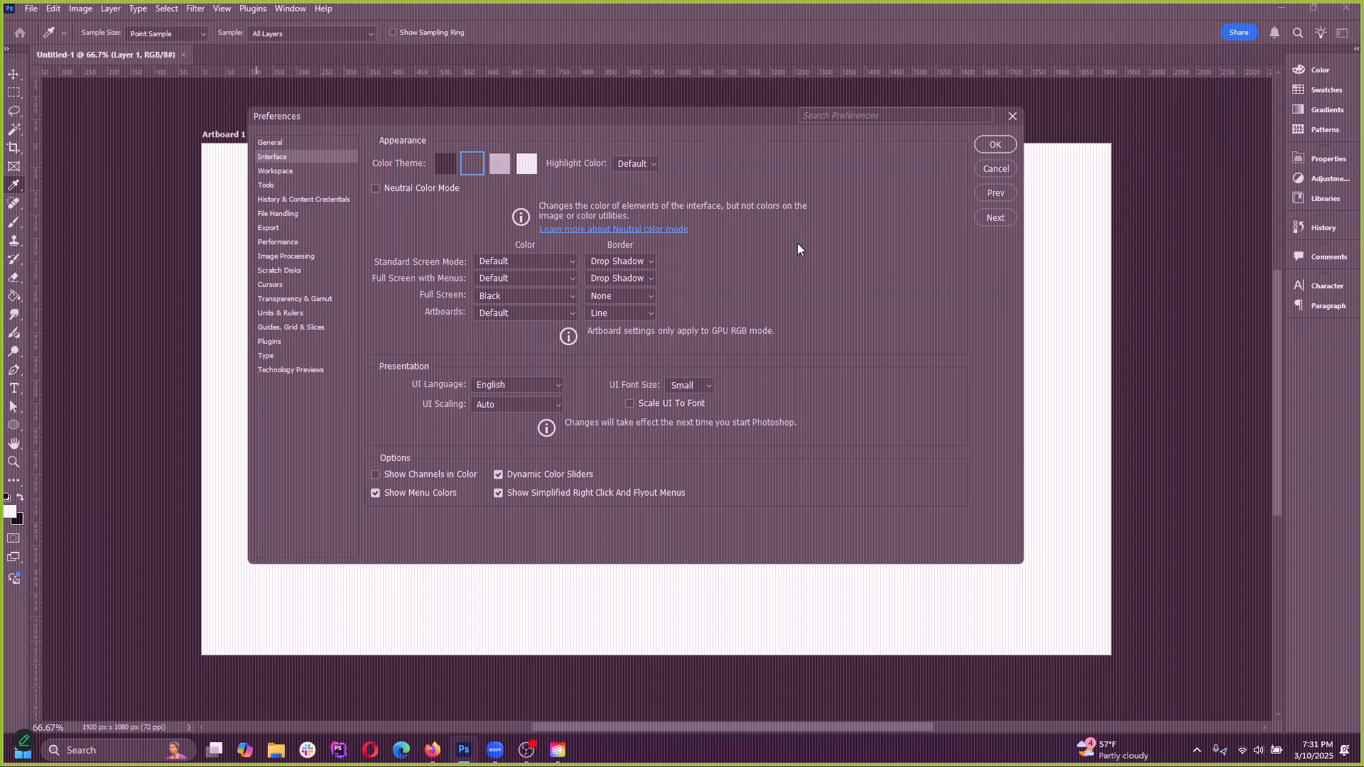
left_click_drag(701, 115, 792, 131)
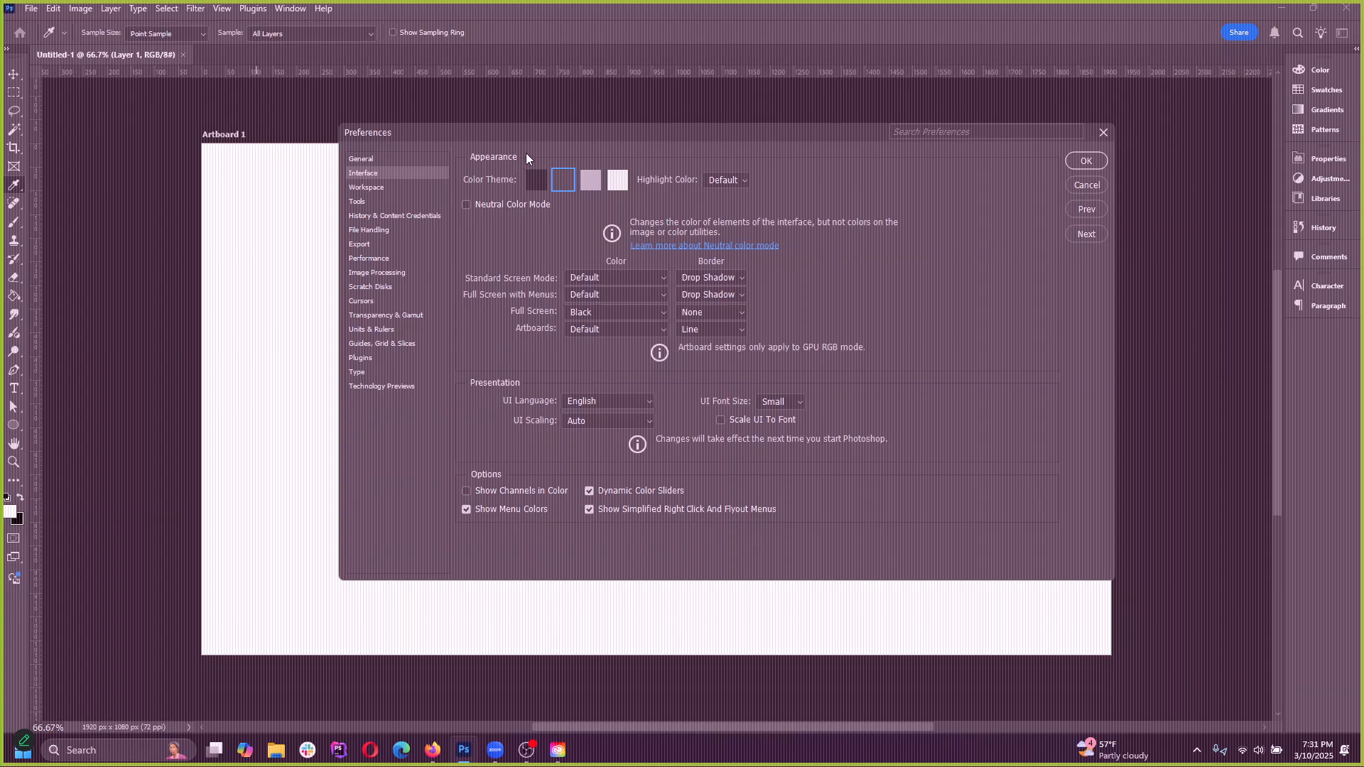
left_click(339, 162)
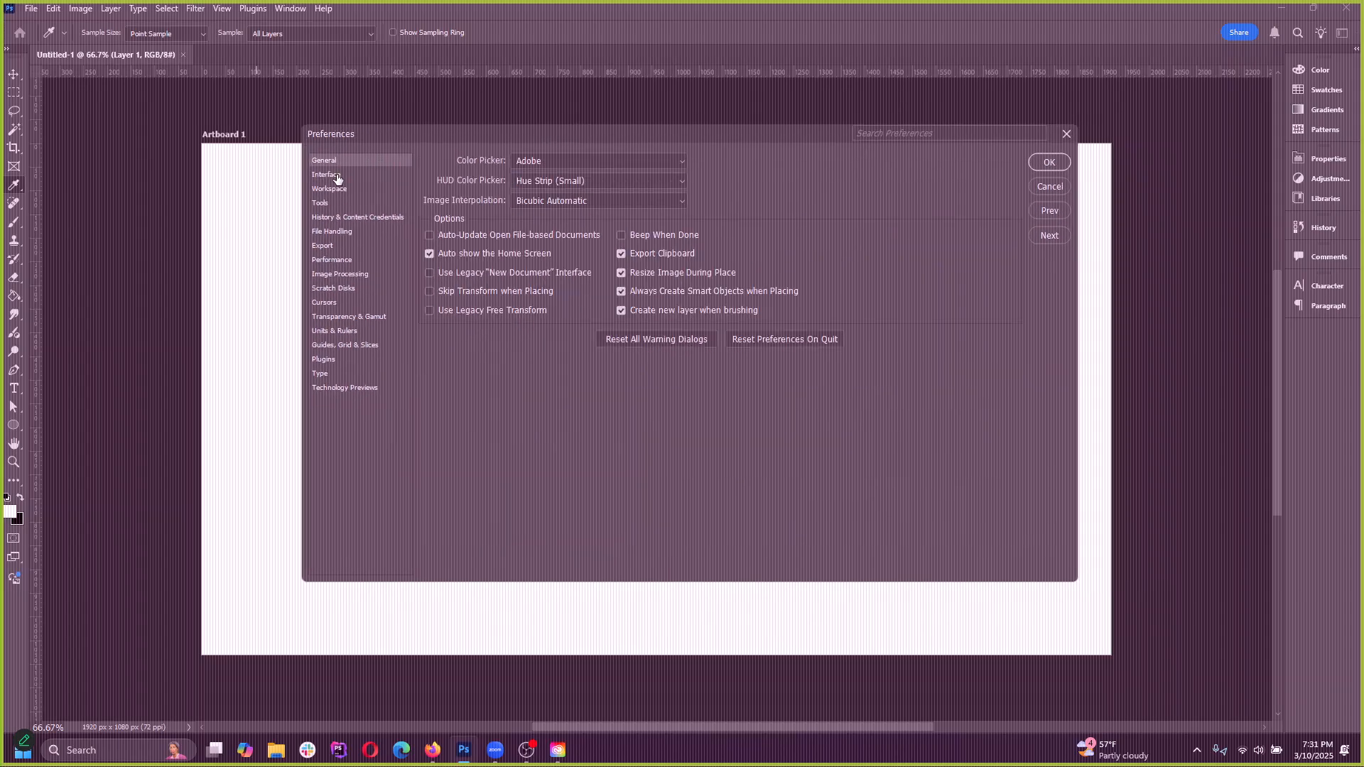
left_click(337, 178)
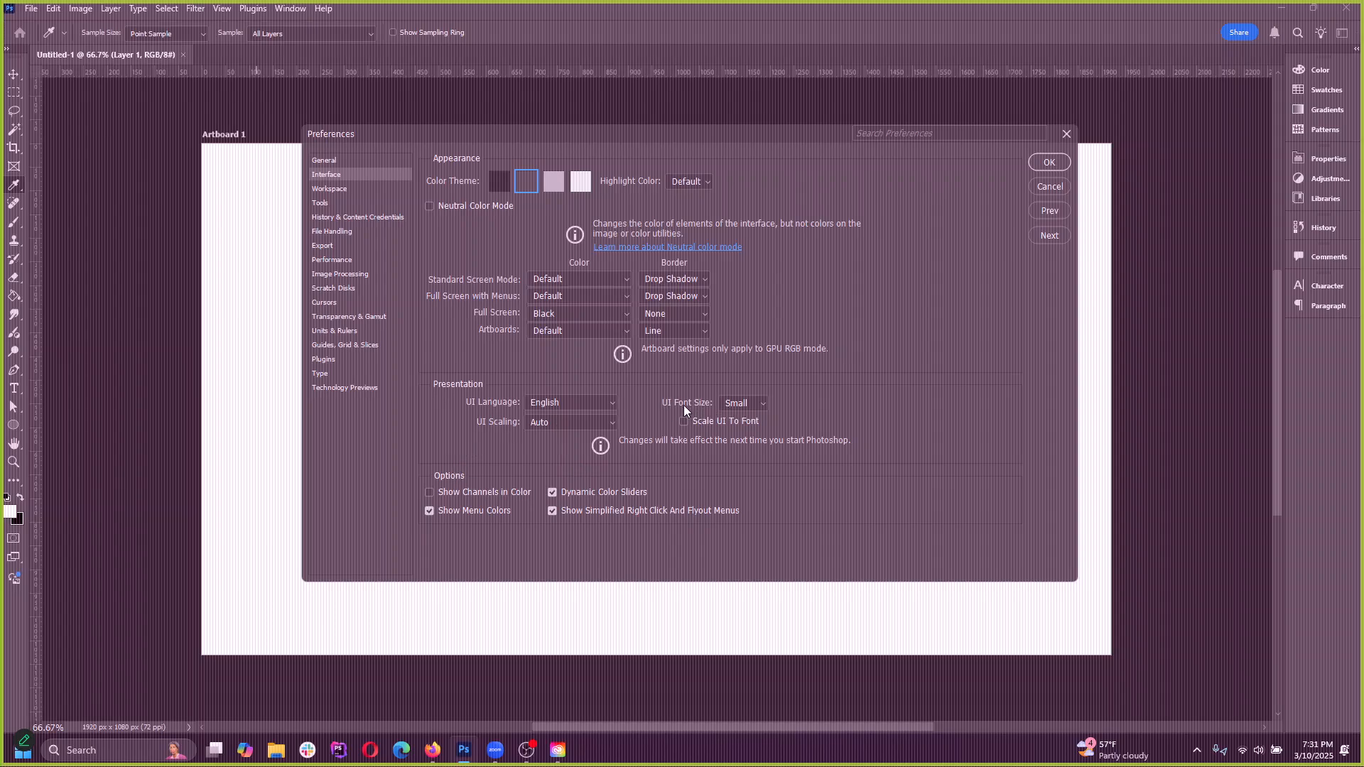
Set the UI font size to Large and the UI scaling to 200% in the Interface preferences
left_click(739, 405)
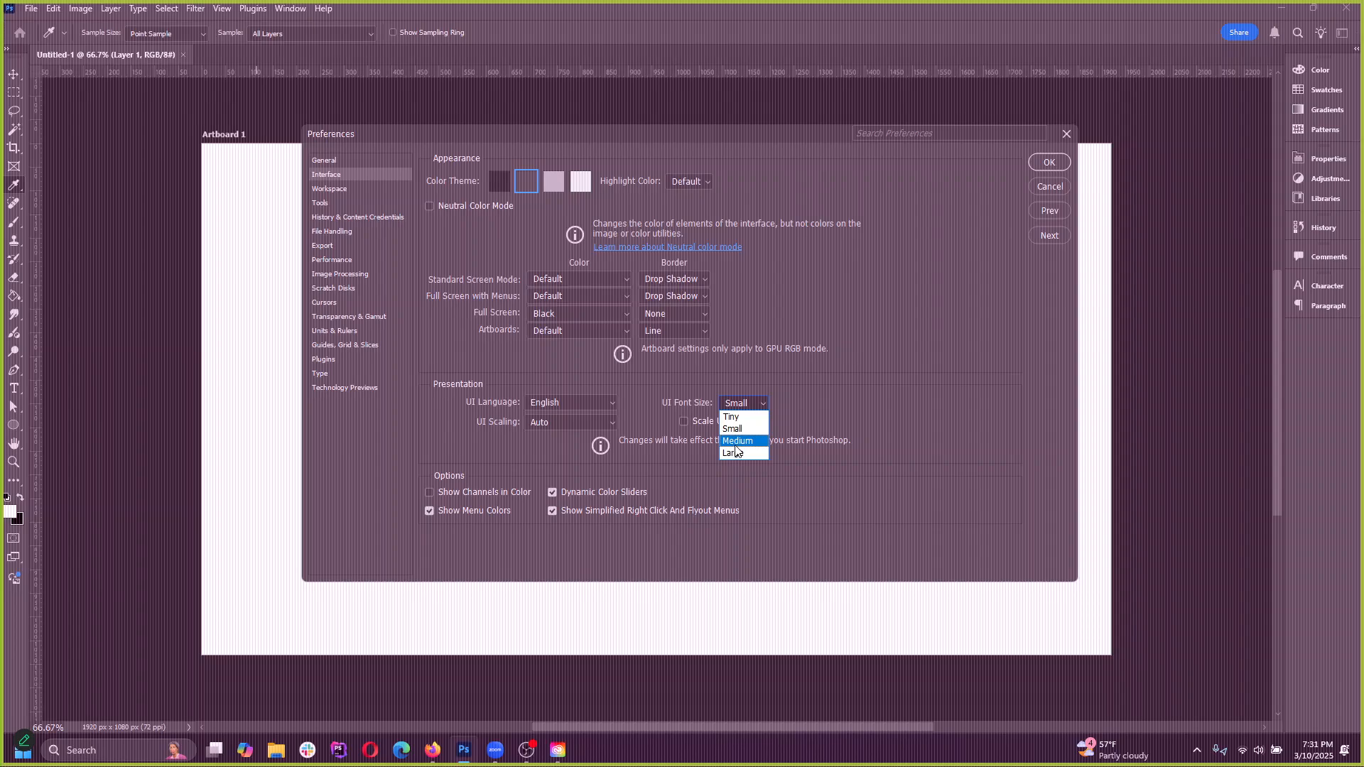
left_click(736, 442)
left_click(746, 404)
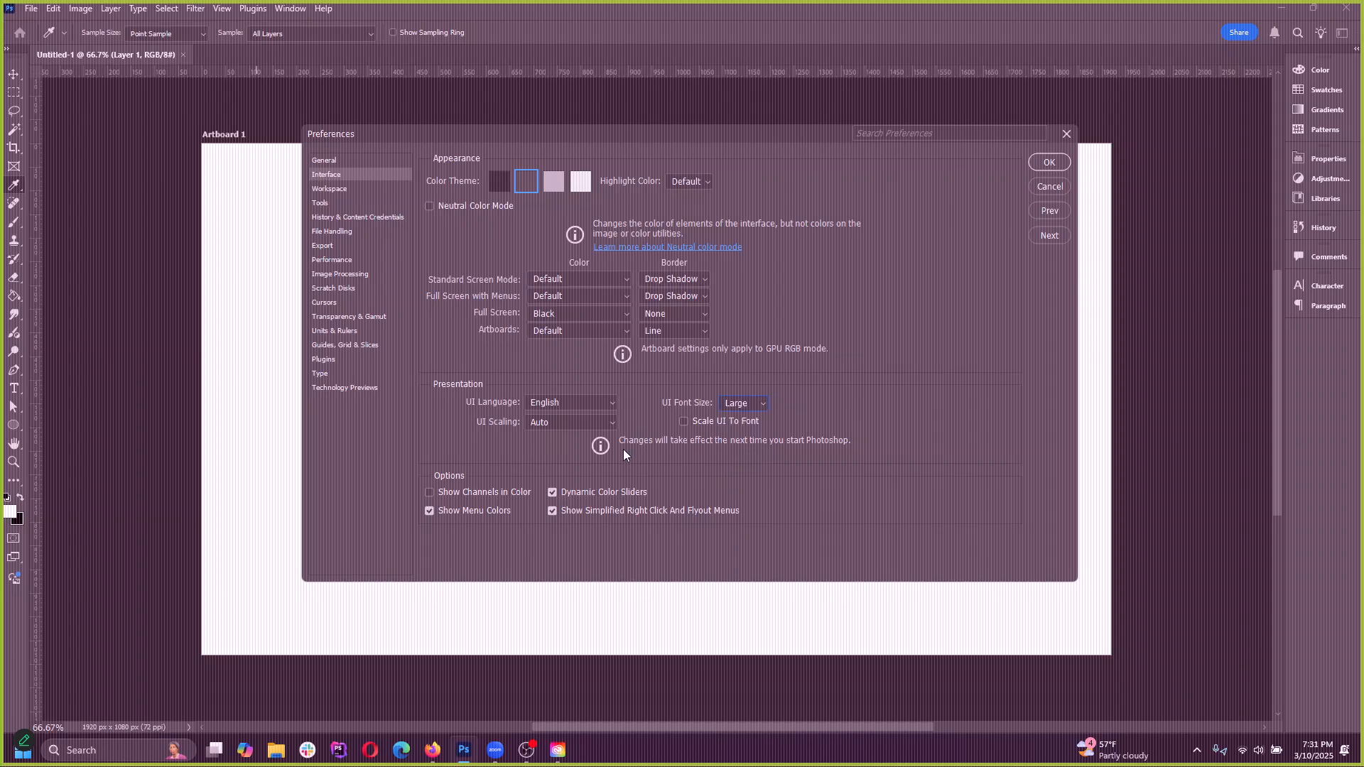
left_click(556, 424)
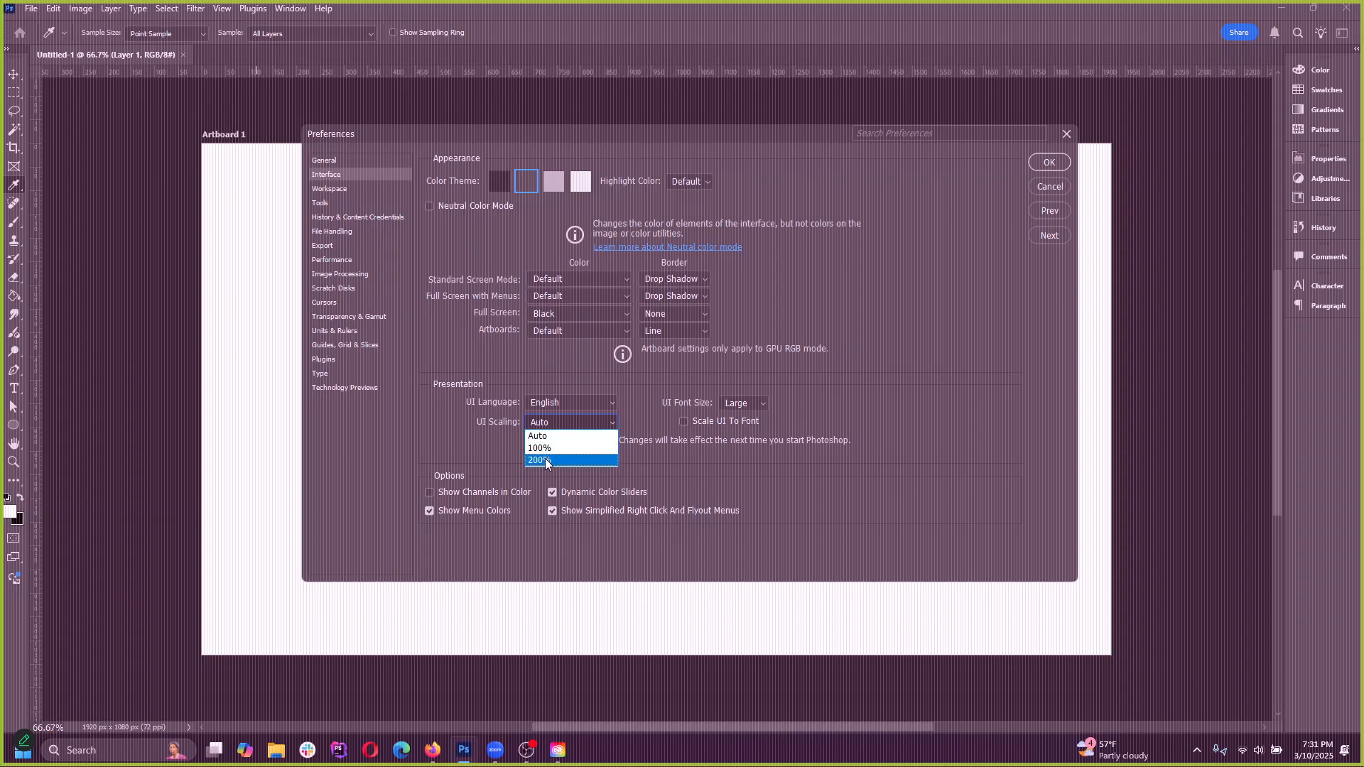
left_click(544, 459)
left_click(553, 425)
left_click(542, 448)
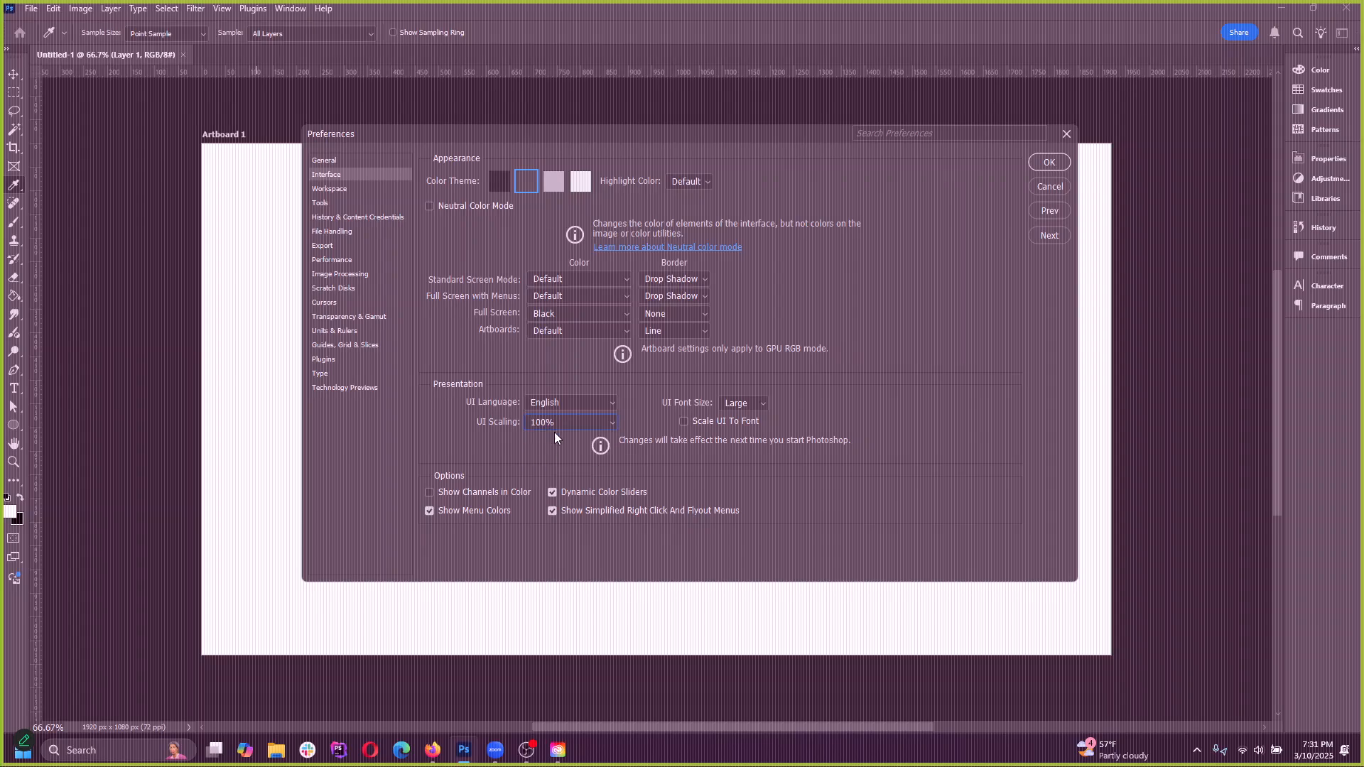
left_click(555, 422)
Switch the UI font size to Small and then Medium, and apply the preferences
left_click(742, 402)
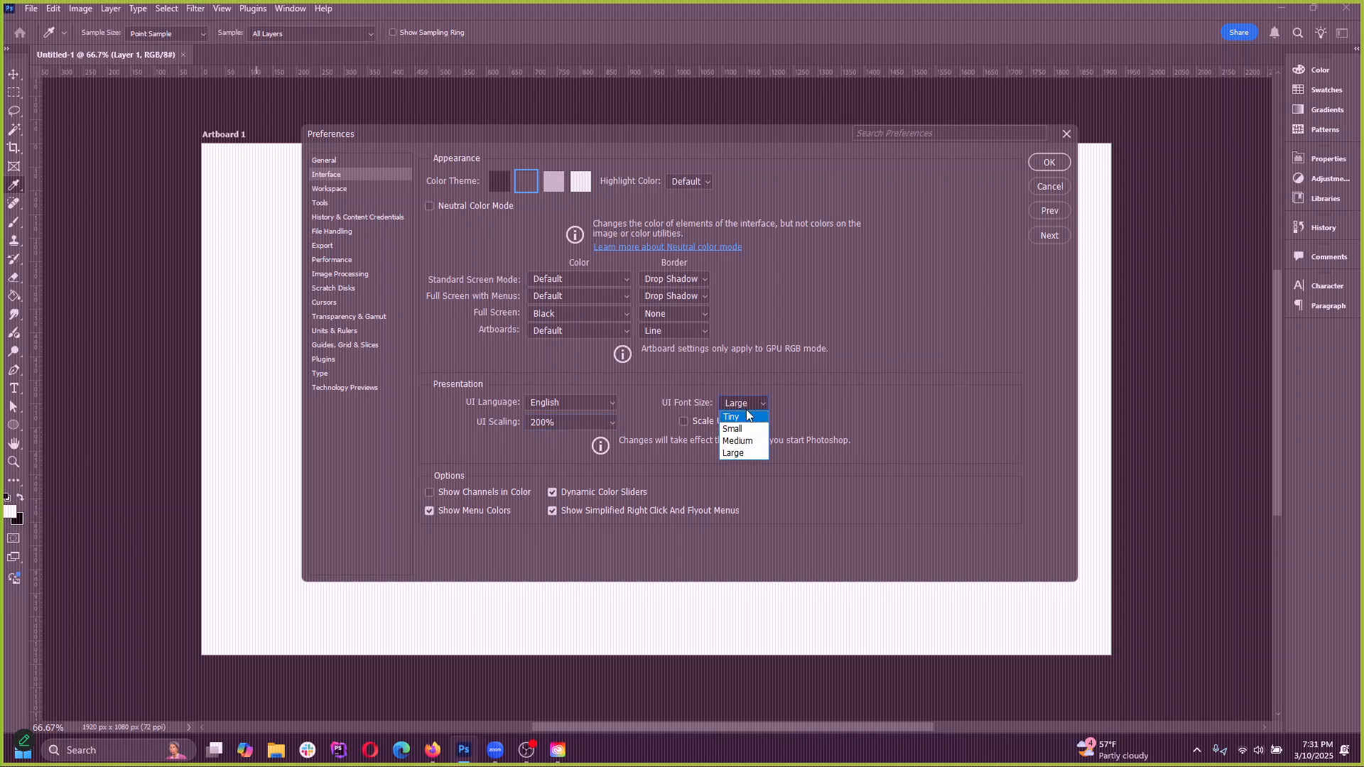
left_click(812, 398)
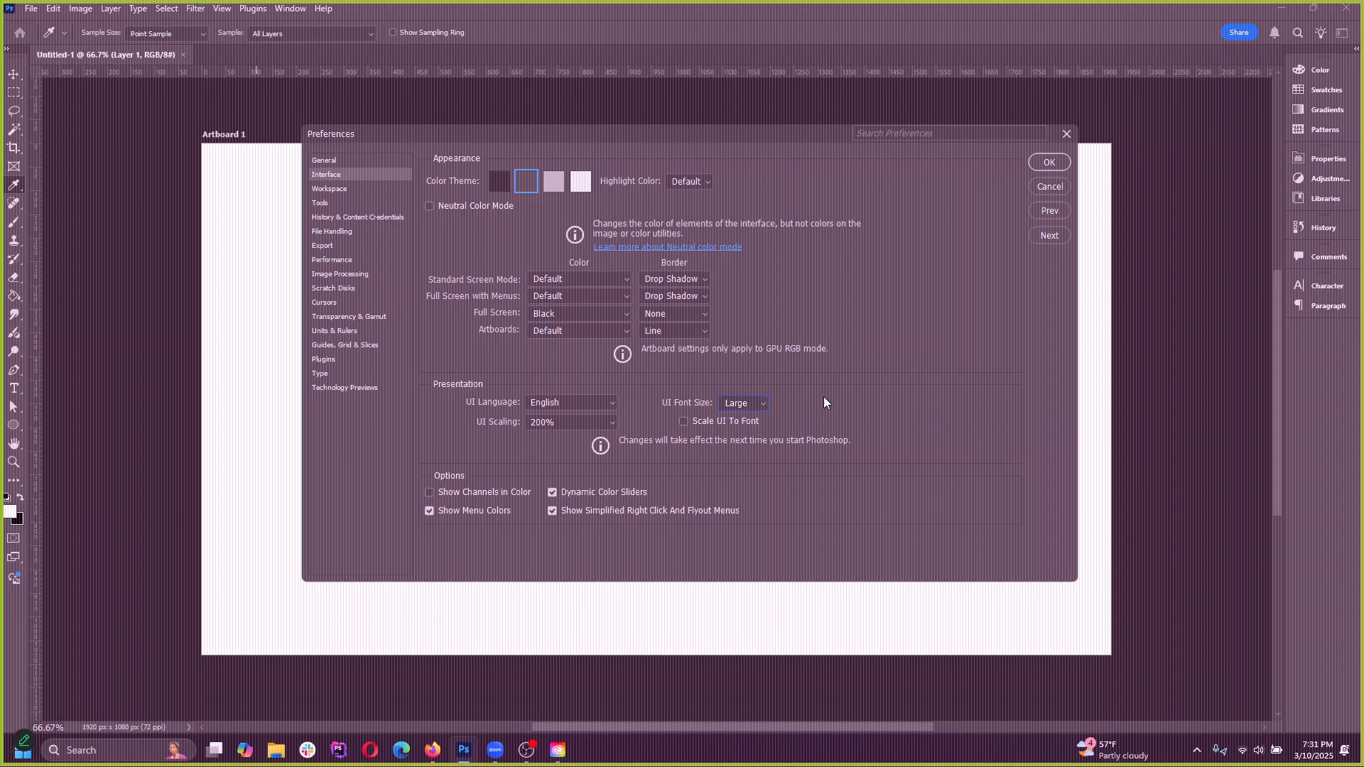
left_click(742, 403)
left_click(740, 433)
left_click(749, 410)
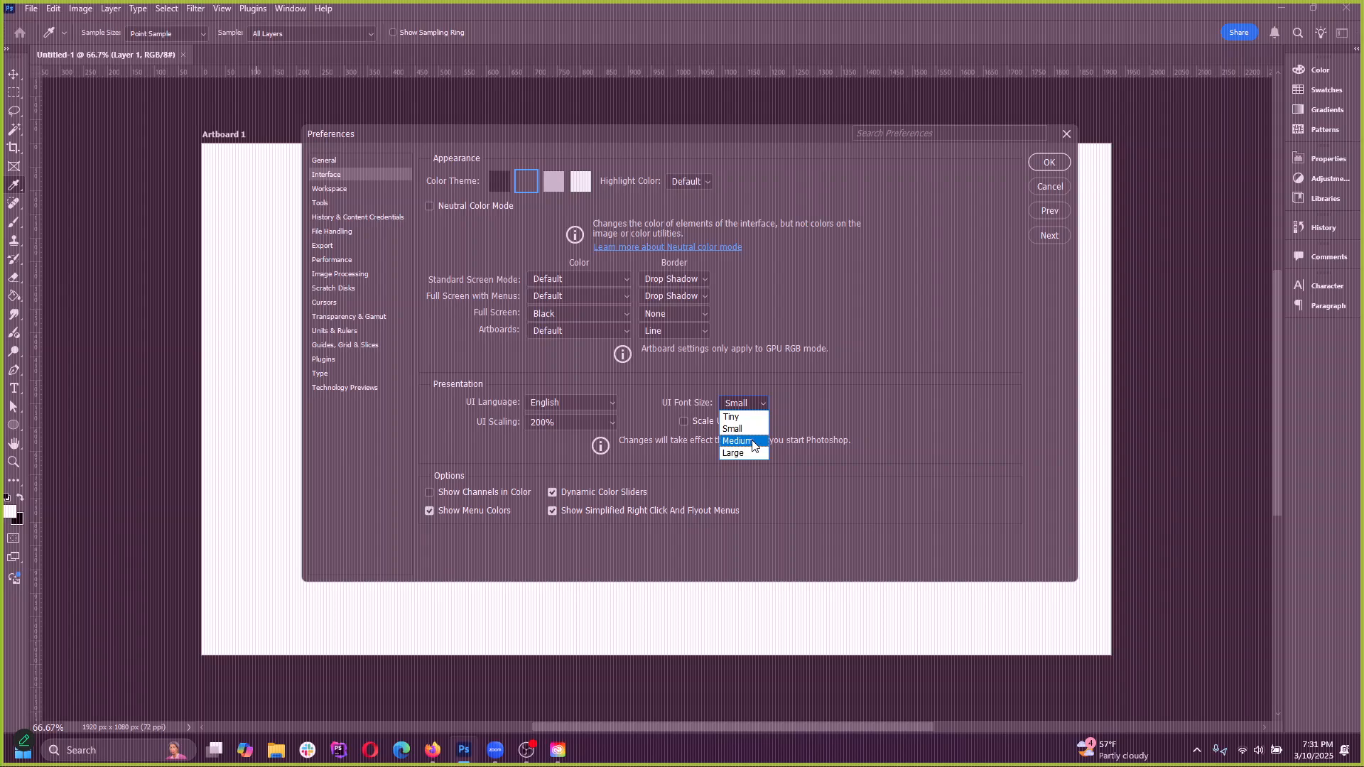
left_click(741, 440)
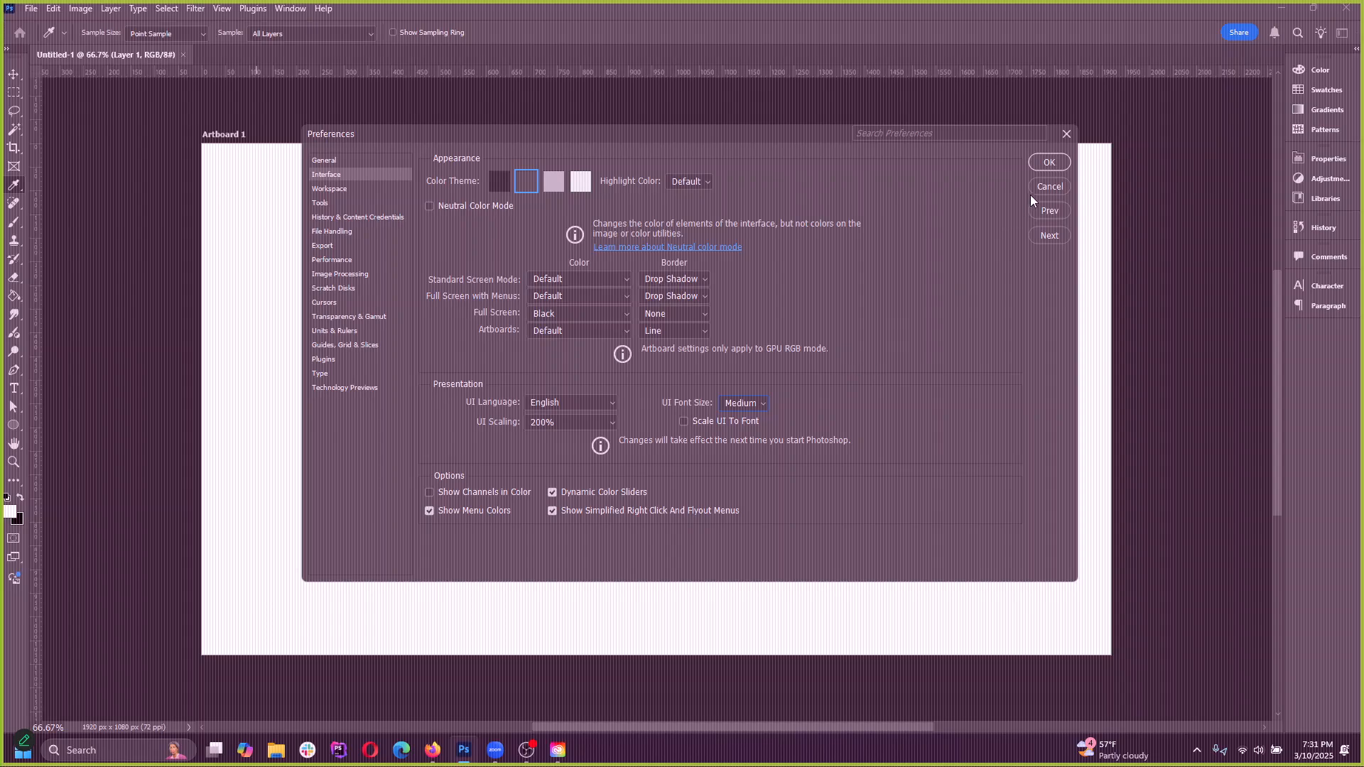
left_click(1049, 162)
Reopen the Interface preferences, set the UI font size to Medium and the UI scaling to 200%, and apply the changes
left_click(53, 9)
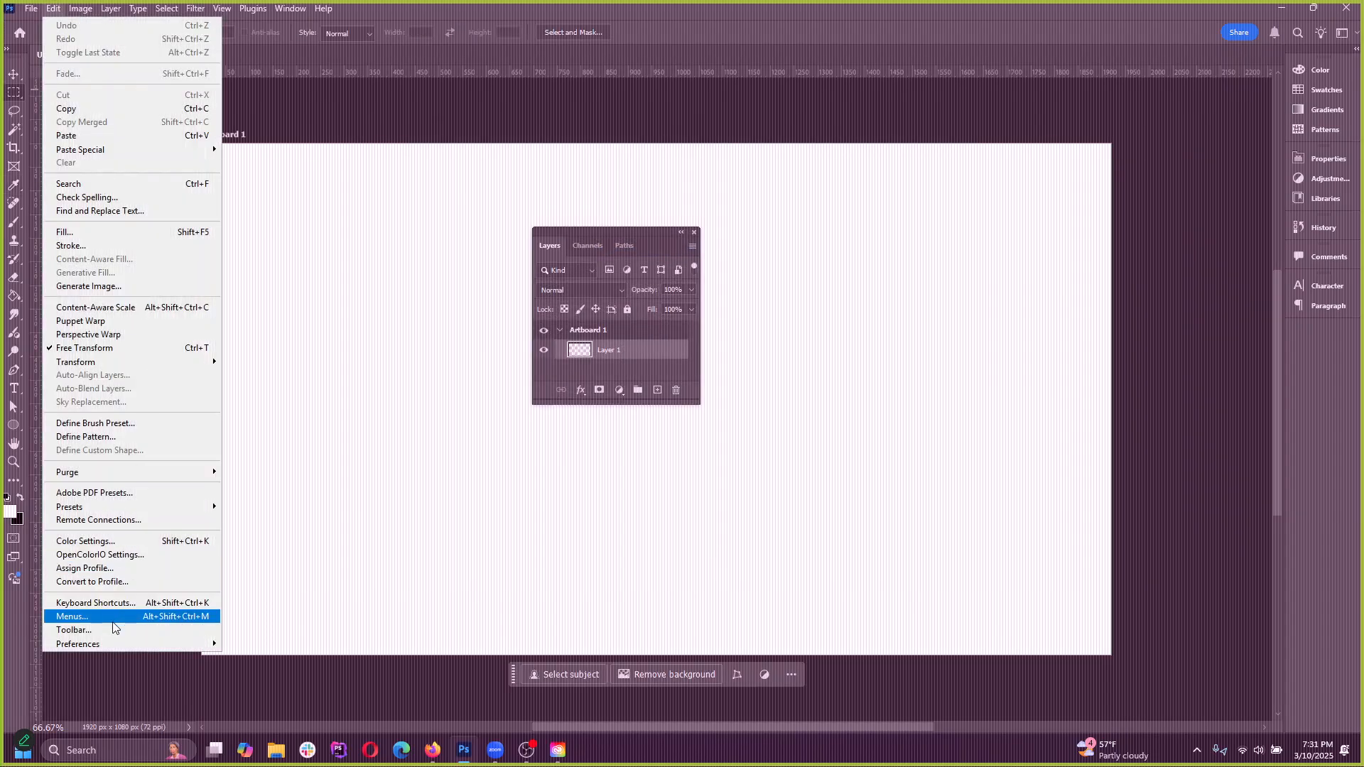
mouse_move(114, 644)
left_click(267, 385)
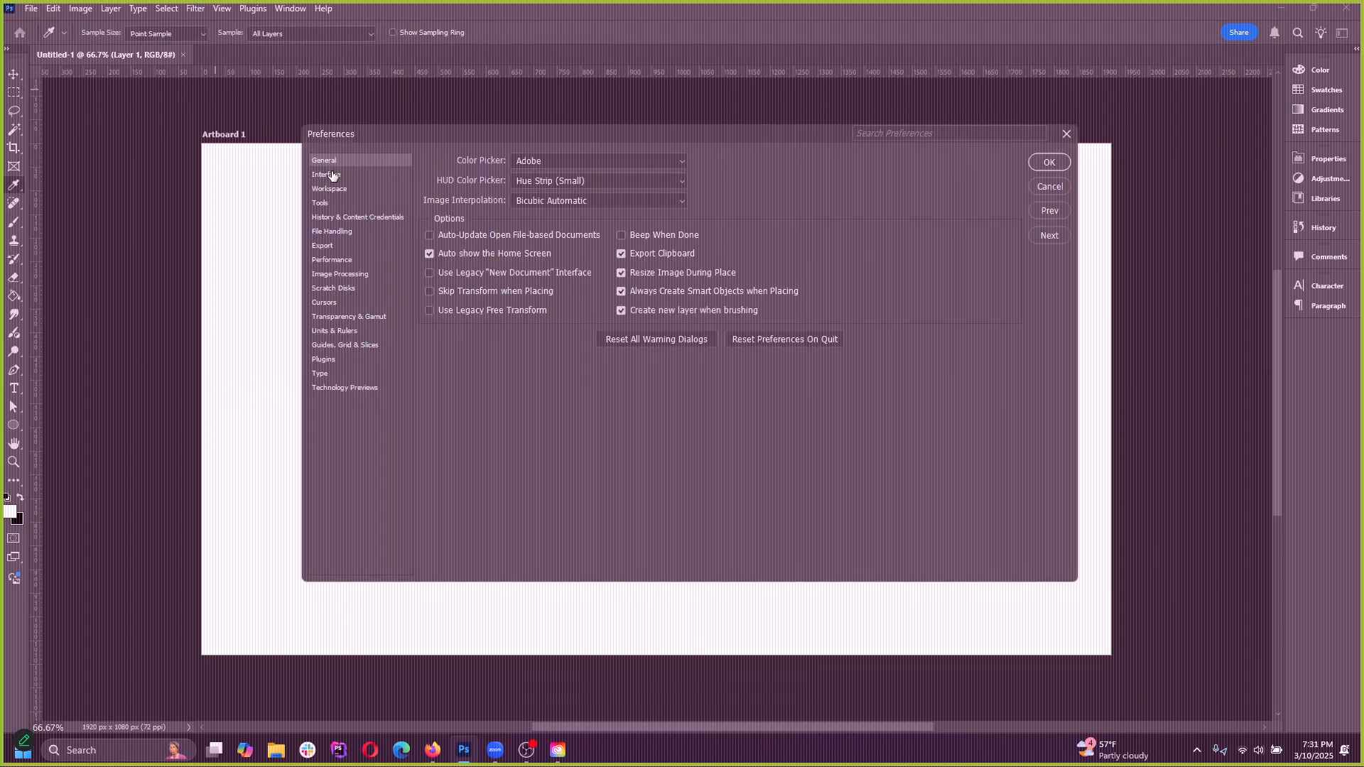
left_click(332, 176)
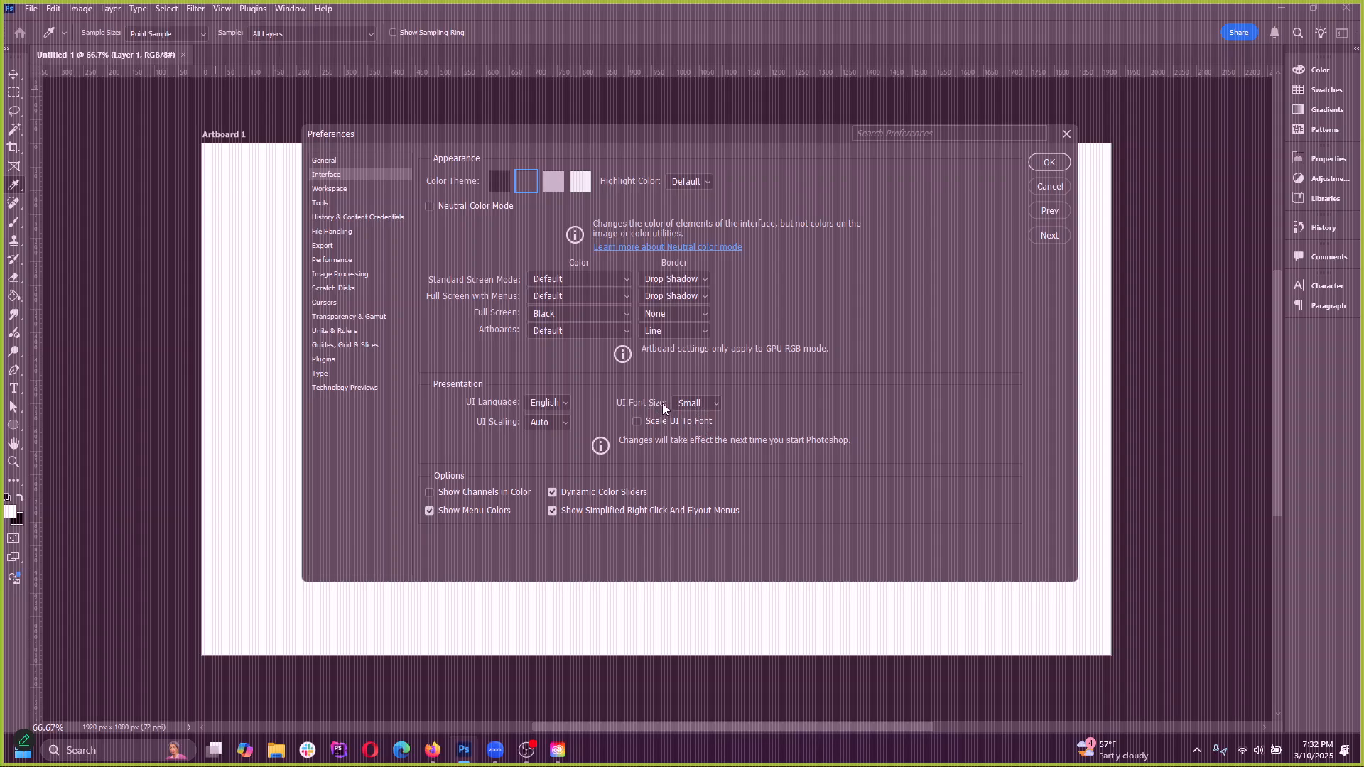
left_click(692, 403)
left_click(693, 434)
left_click(553, 424)
left_click_drag(841, 135, 821, 162)
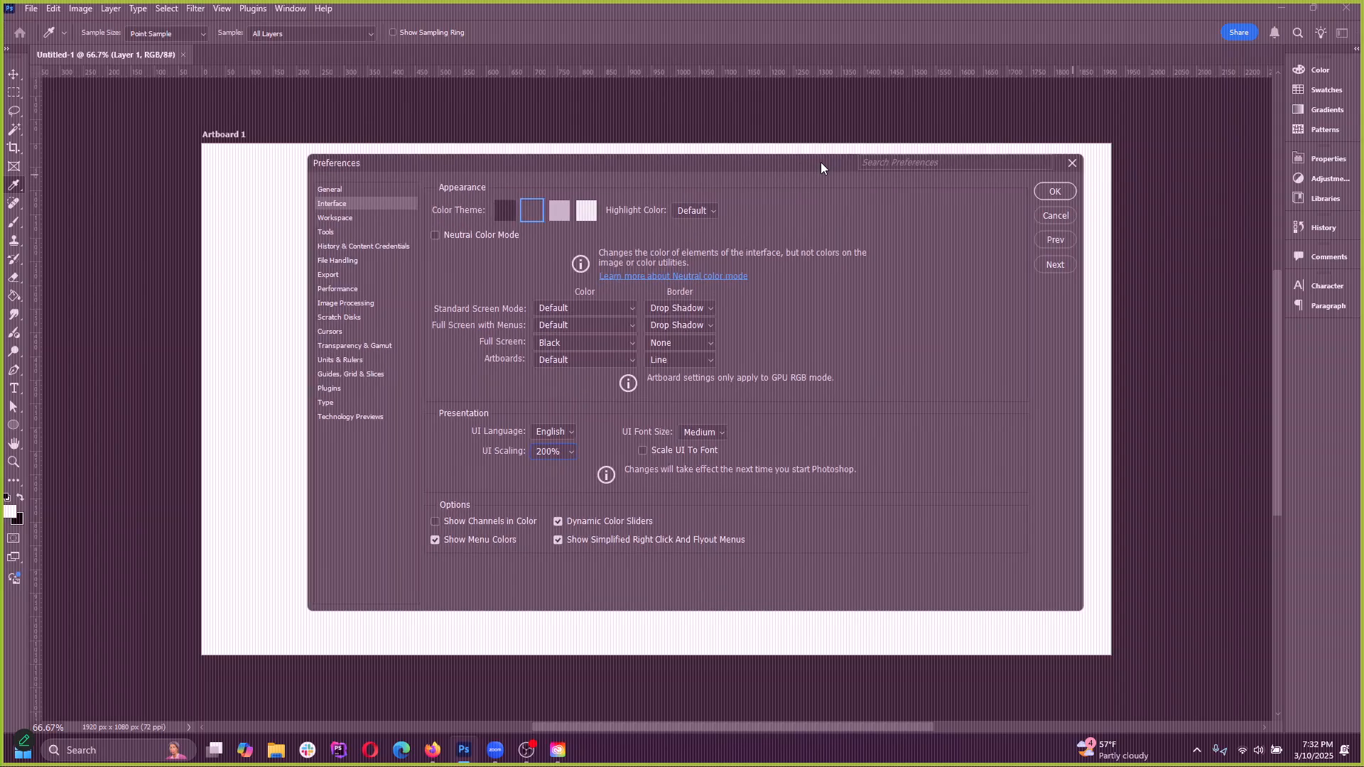
left_click_drag(624, 168, 590, 162)
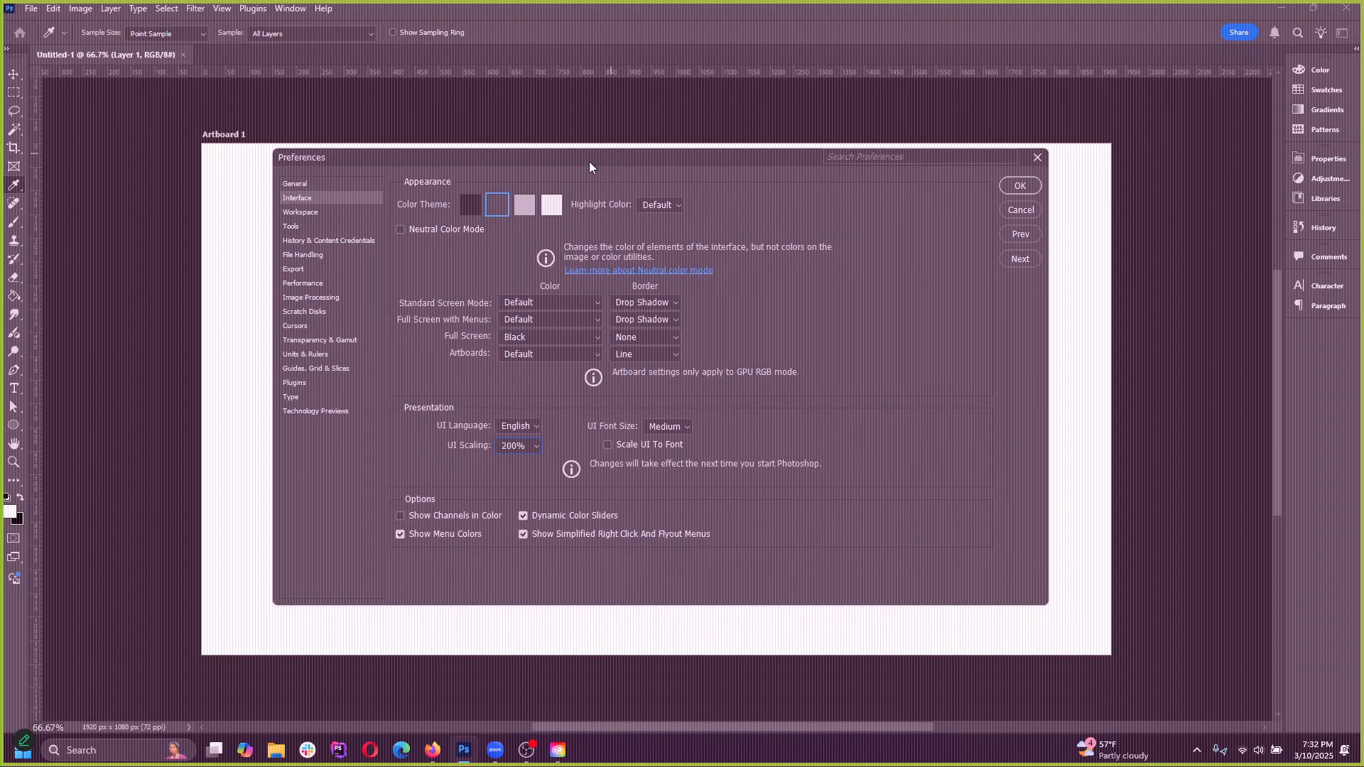
left_click(1013, 185)
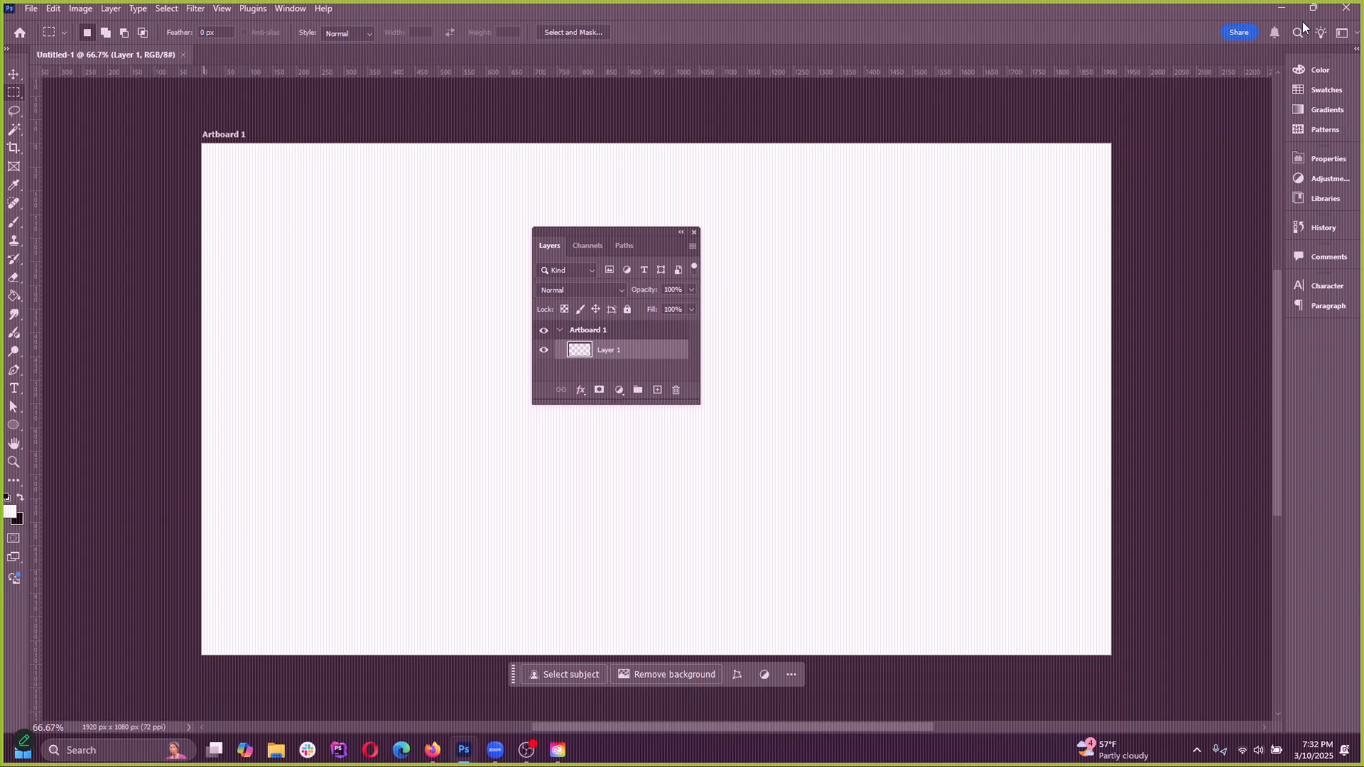
Close Photoshop and Creative Cloud Desktop, and minimize the browser to reach the desktop
left_click(1346, 7)
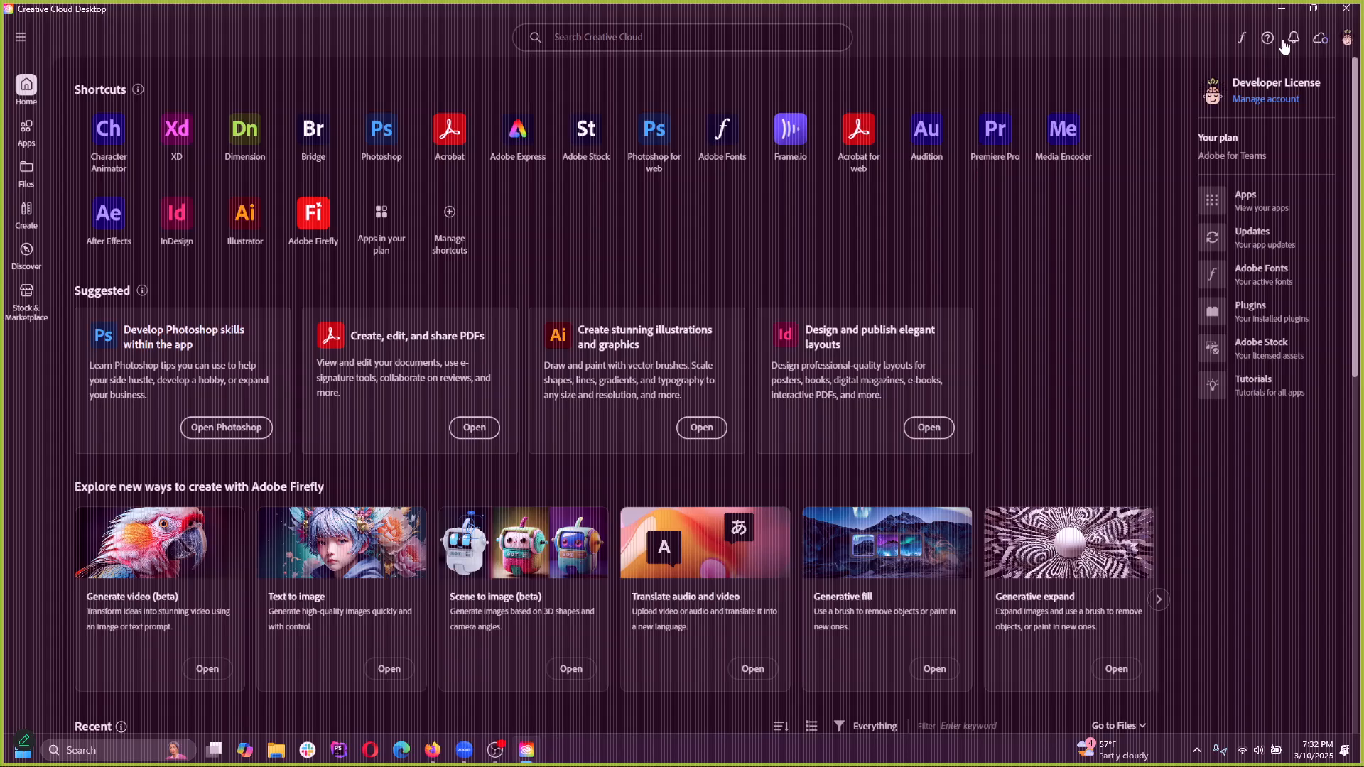
left_click(1346, 8)
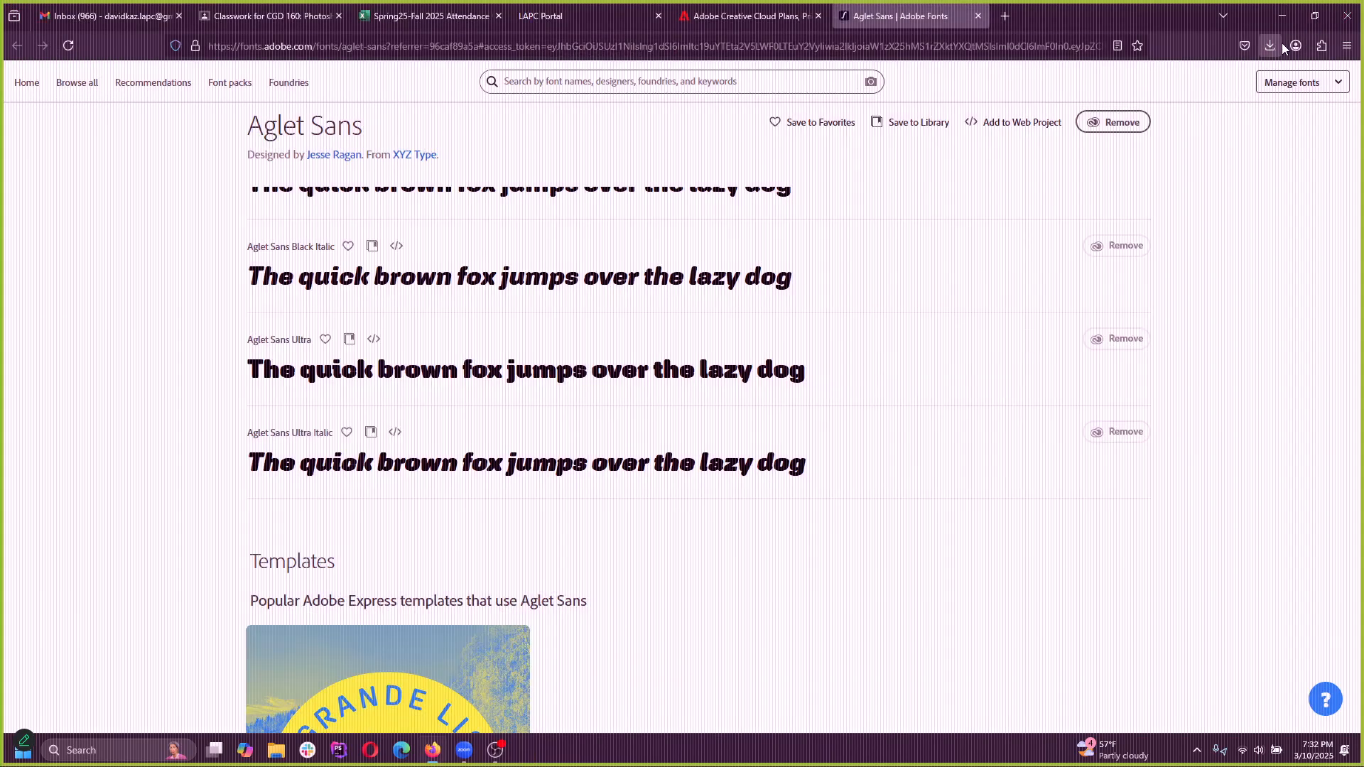
left_click(1282, 15)
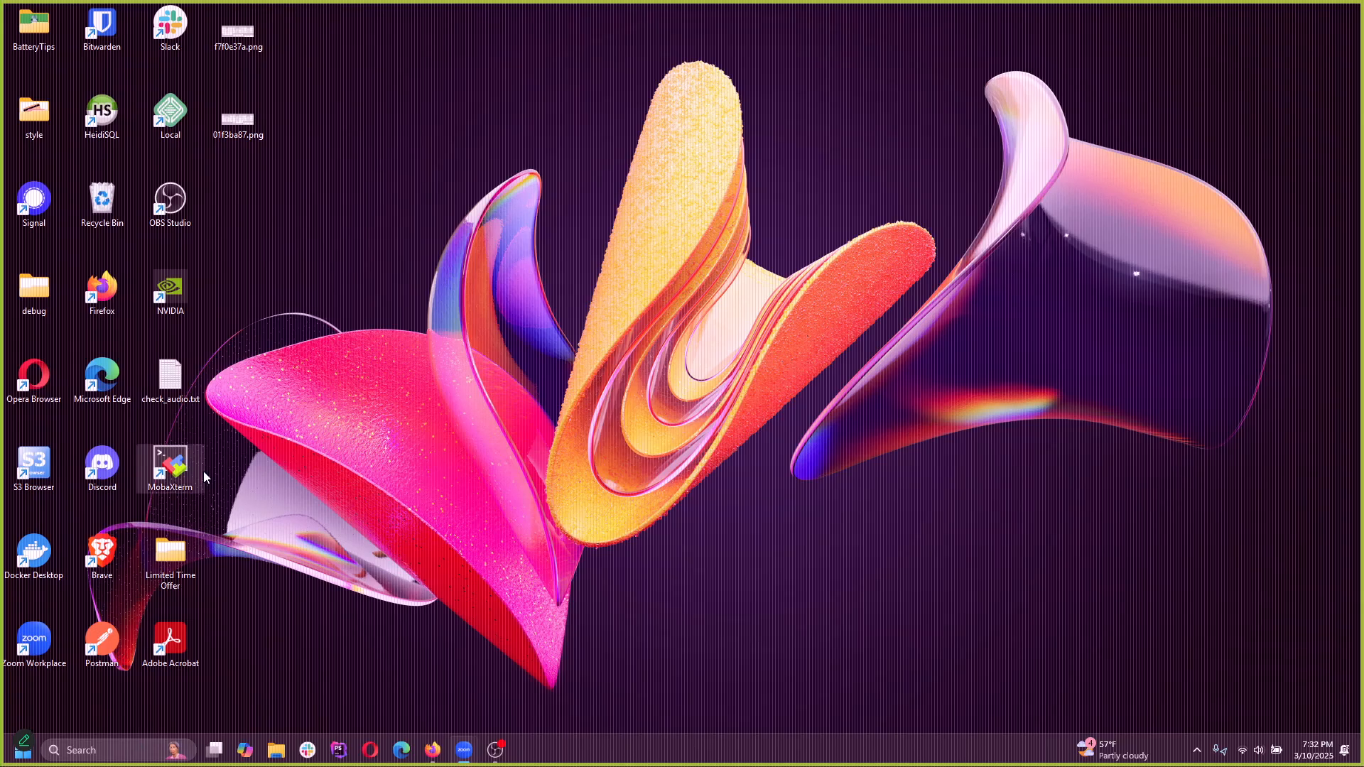
Search Windows for Adobe Photoshop 2025, launch it and close the floating Layers panel over the home screen
left_click(117, 750)
type("p")
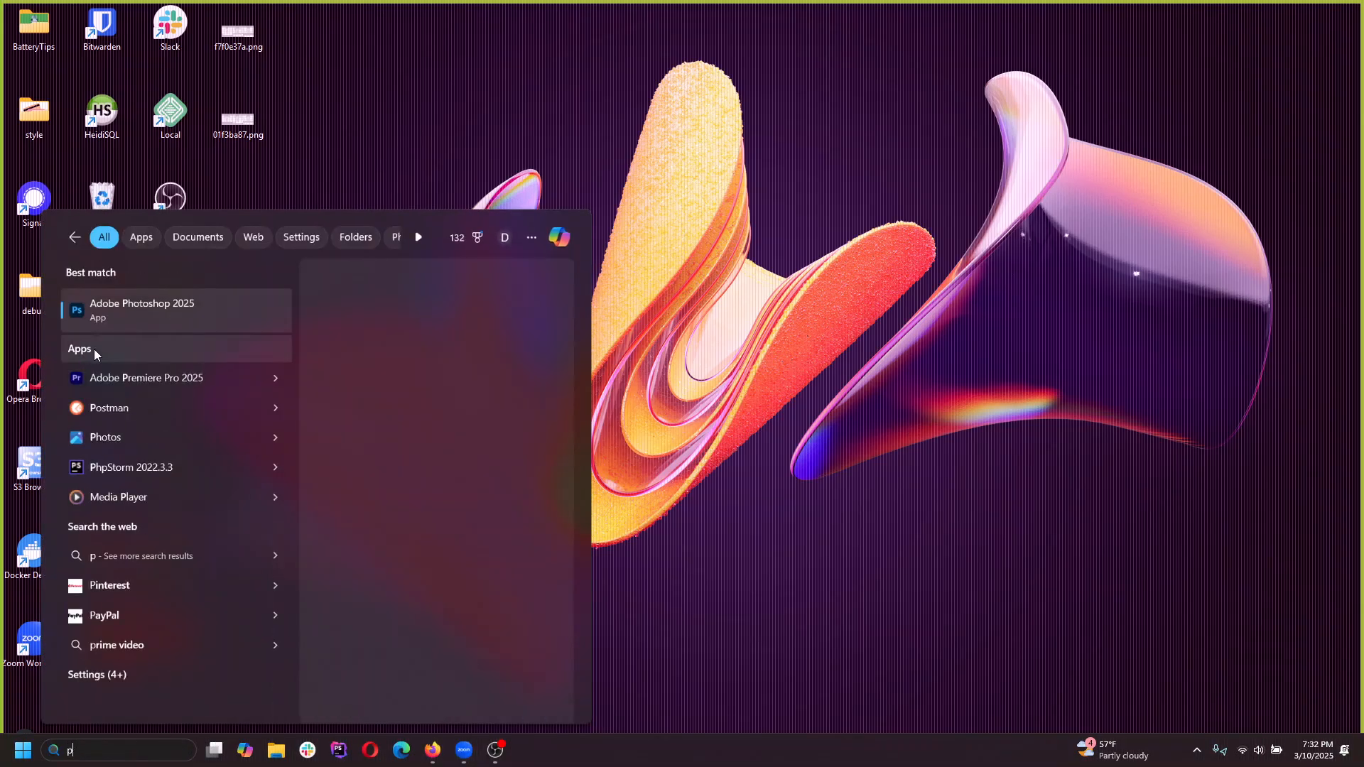
left_click(124, 307)
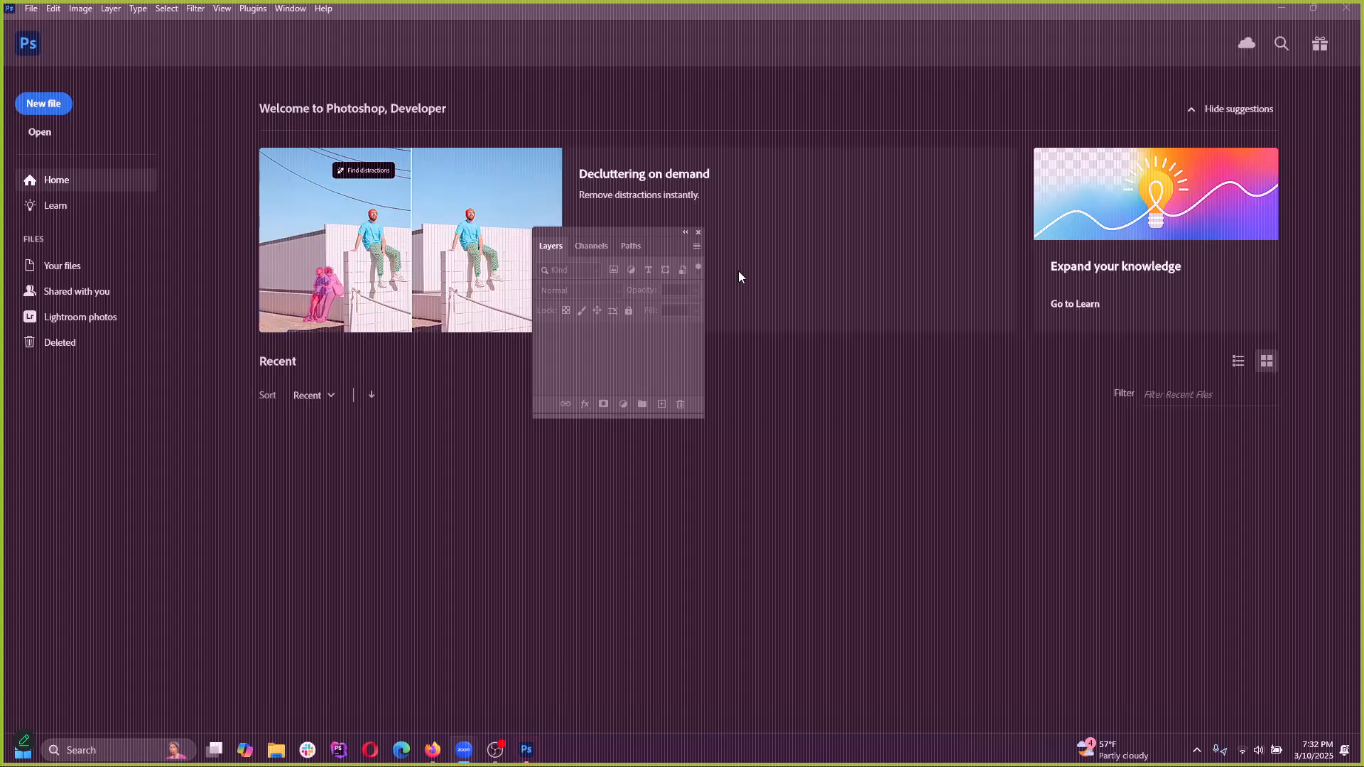
left_click(697, 234)
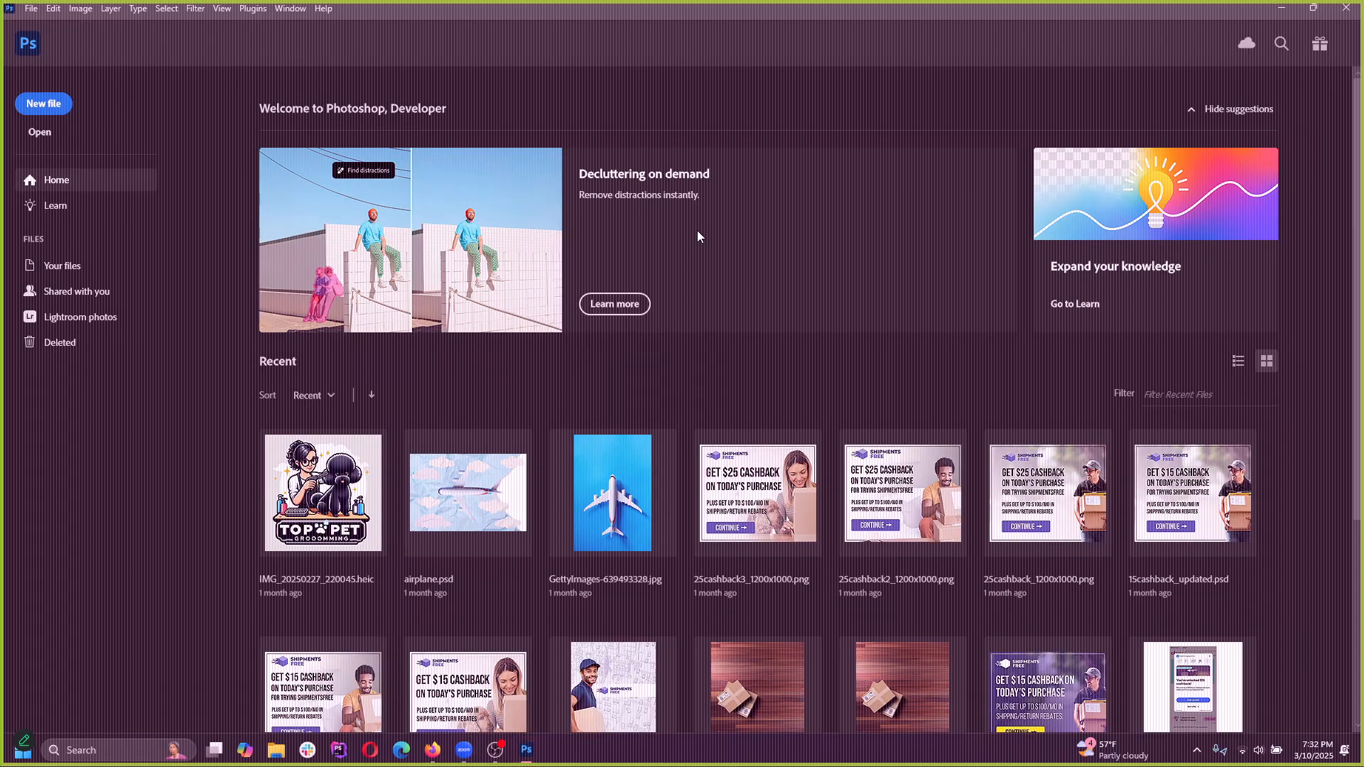
Create a document from the Web Large preset, 1920 x 1080 px at 72 ppi
left_click(50, 105)
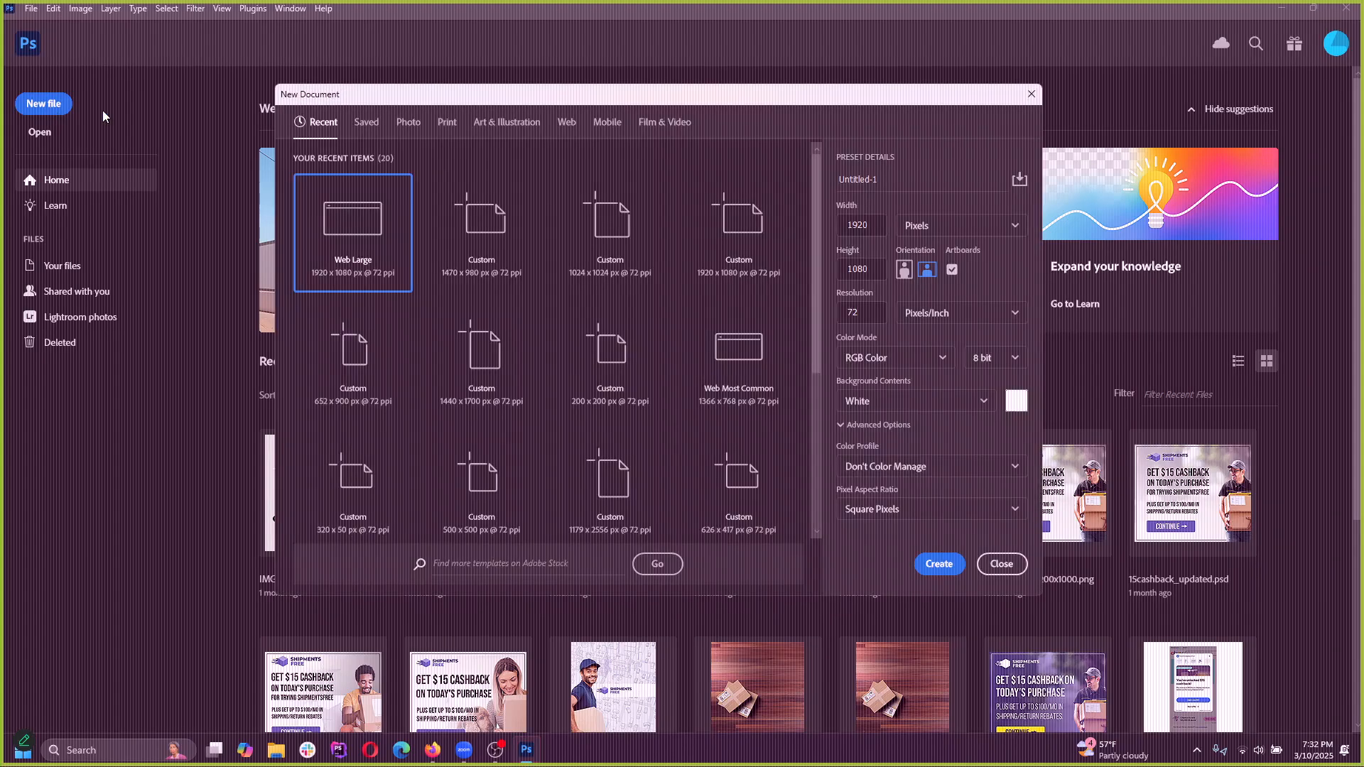
left_click(408, 124)
left_click(567, 124)
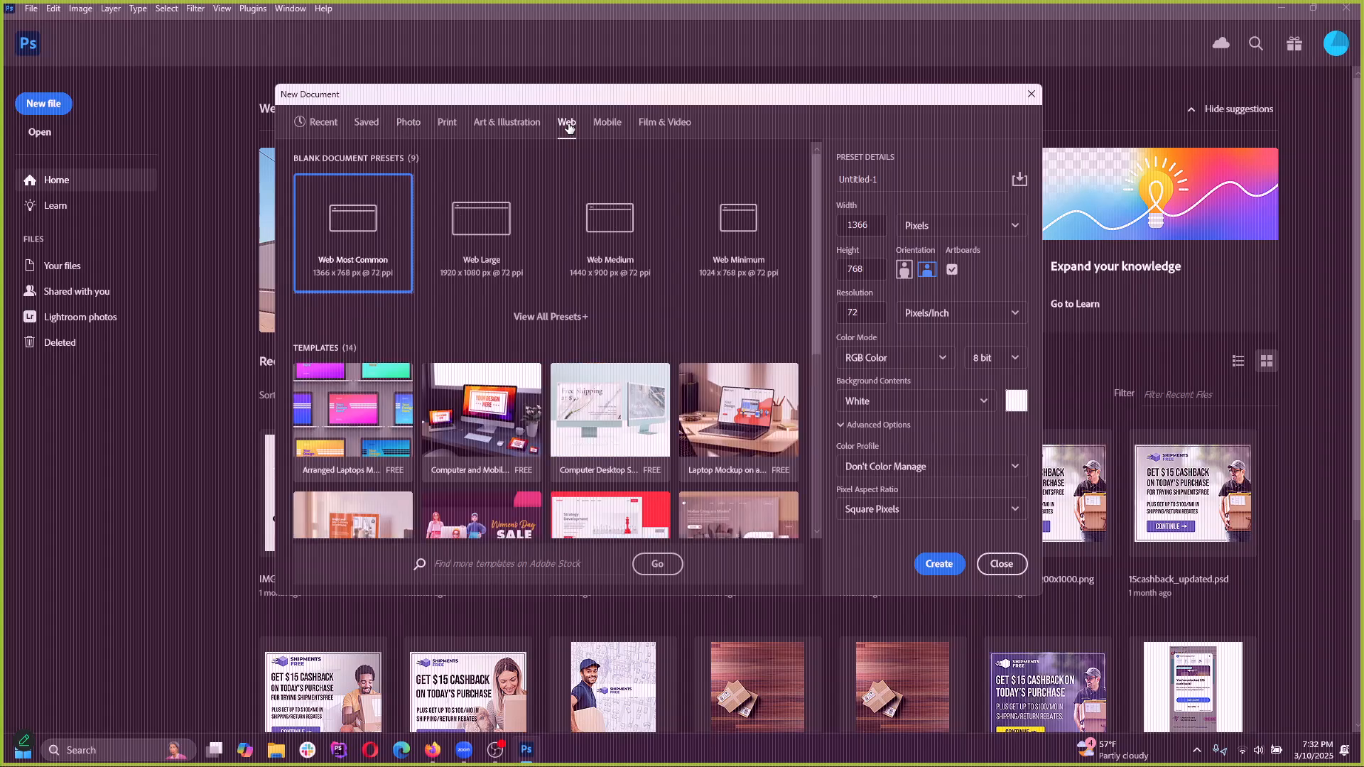
left_click(481, 224)
left_click(950, 573)
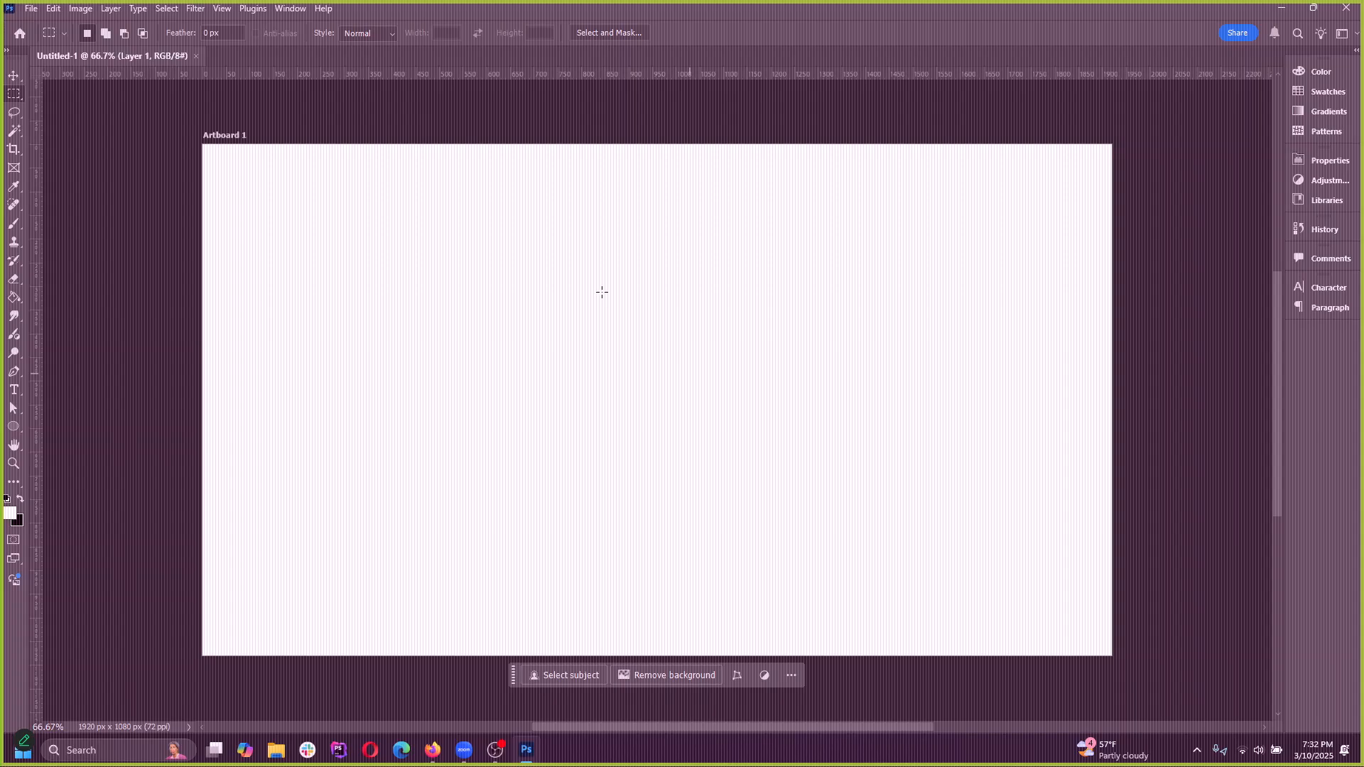
Check the UI font size and UI scaling in the Interface preferences, and return to the document with the Rectangular Marquee tool
left_click(53, 9)
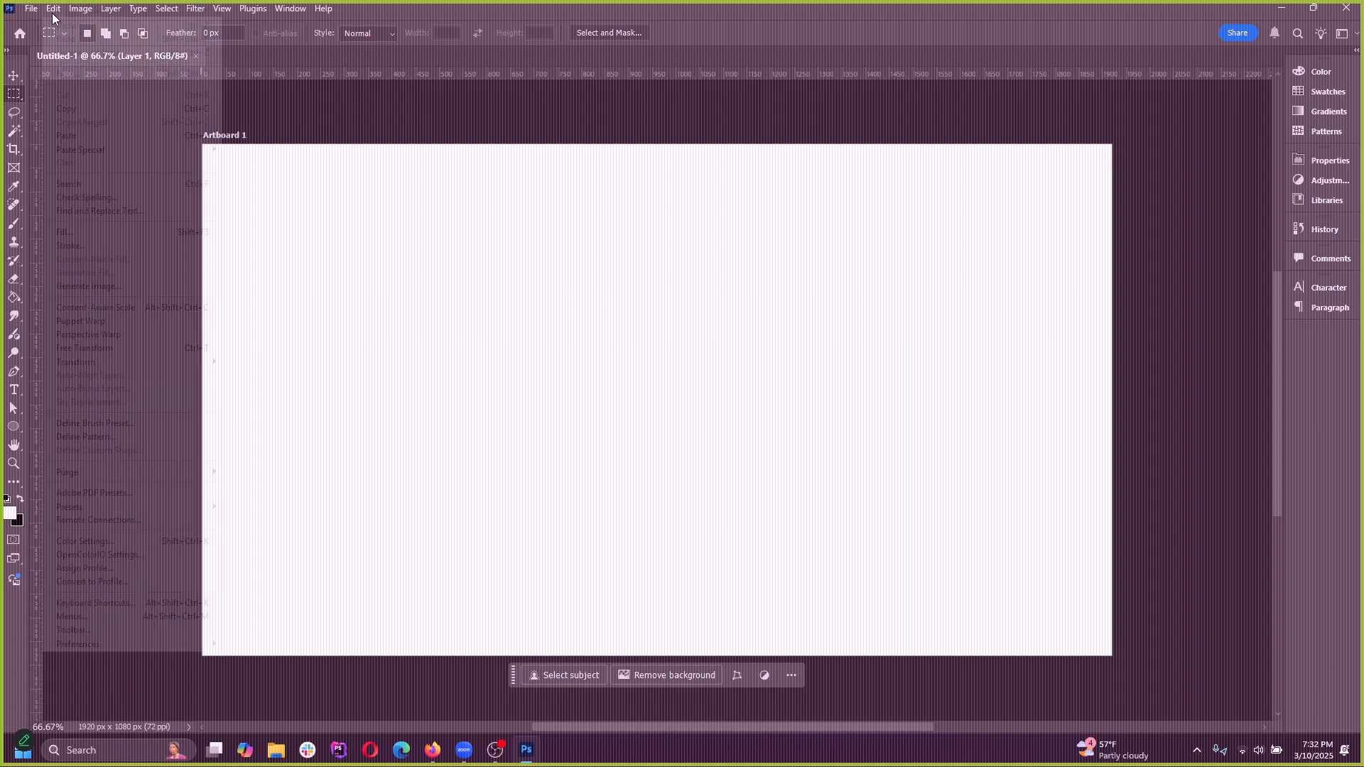
mouse_move(114, 643)
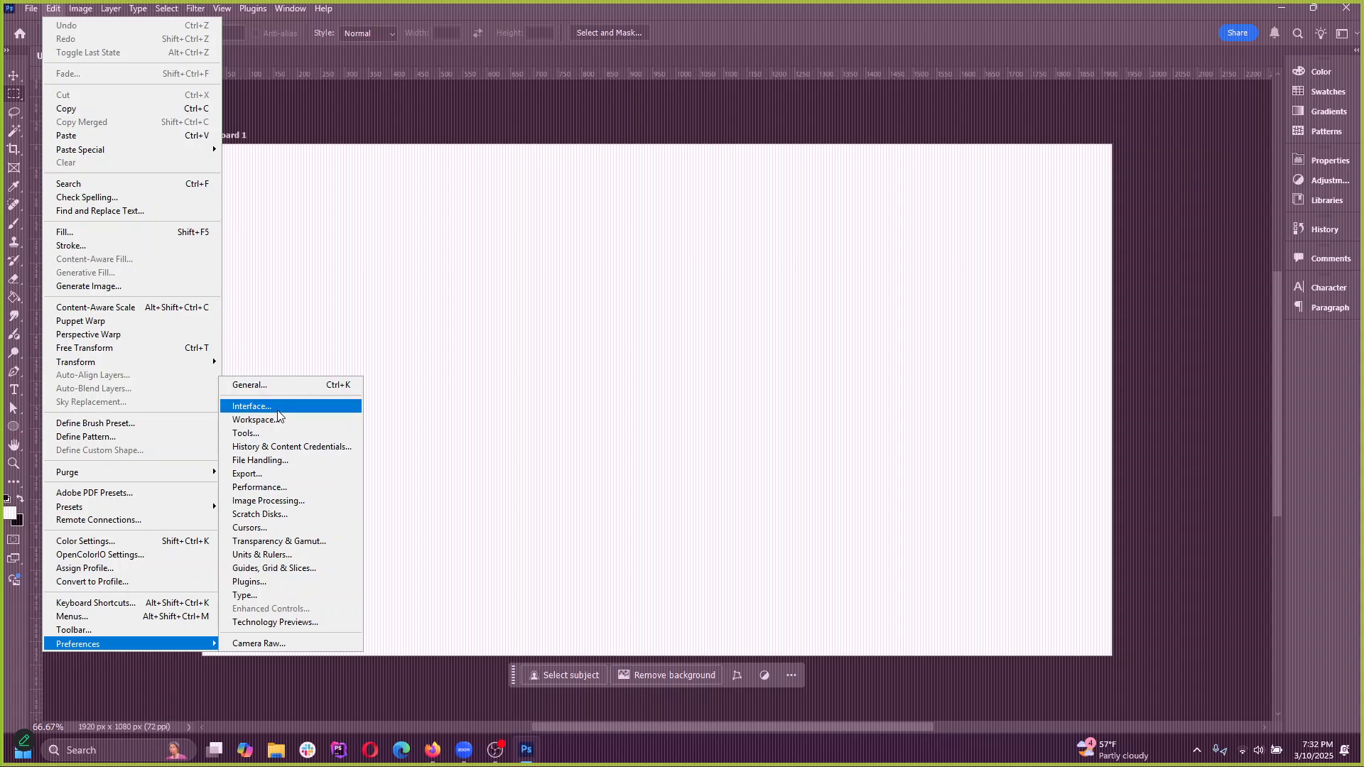
left_click(274, 406)
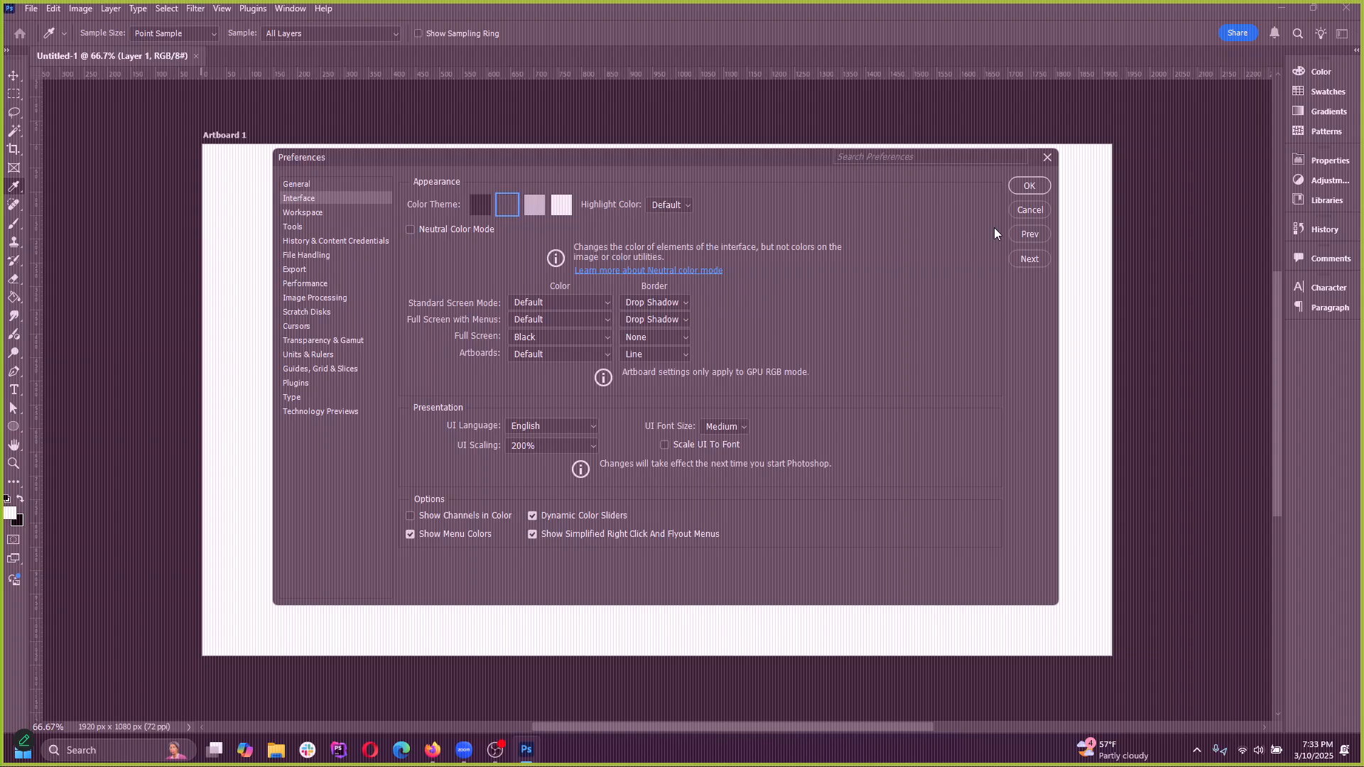
left_click(1029, 186)
key("m")
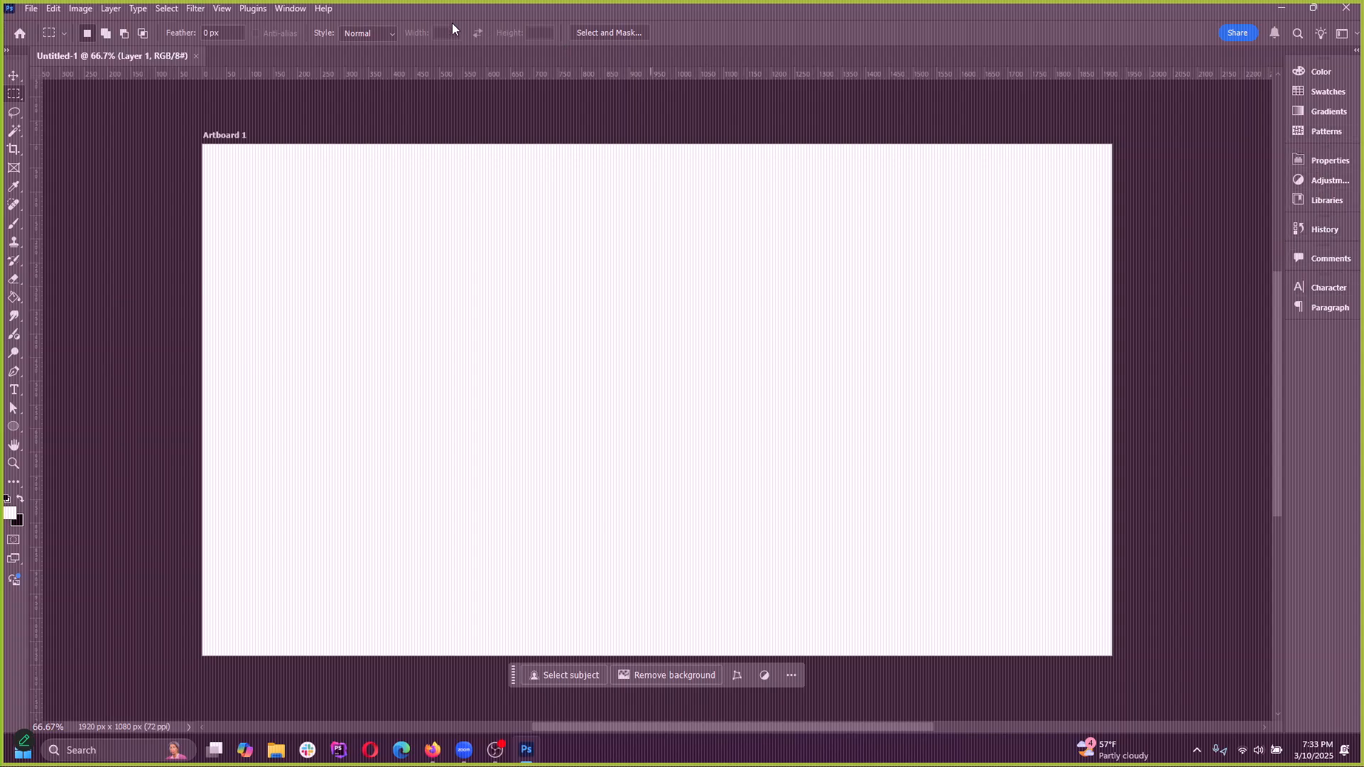
Reset the custom workspace and undock the Layers, Channels and Paths group as a floating panel over the artboard
left_click(1339, 36)
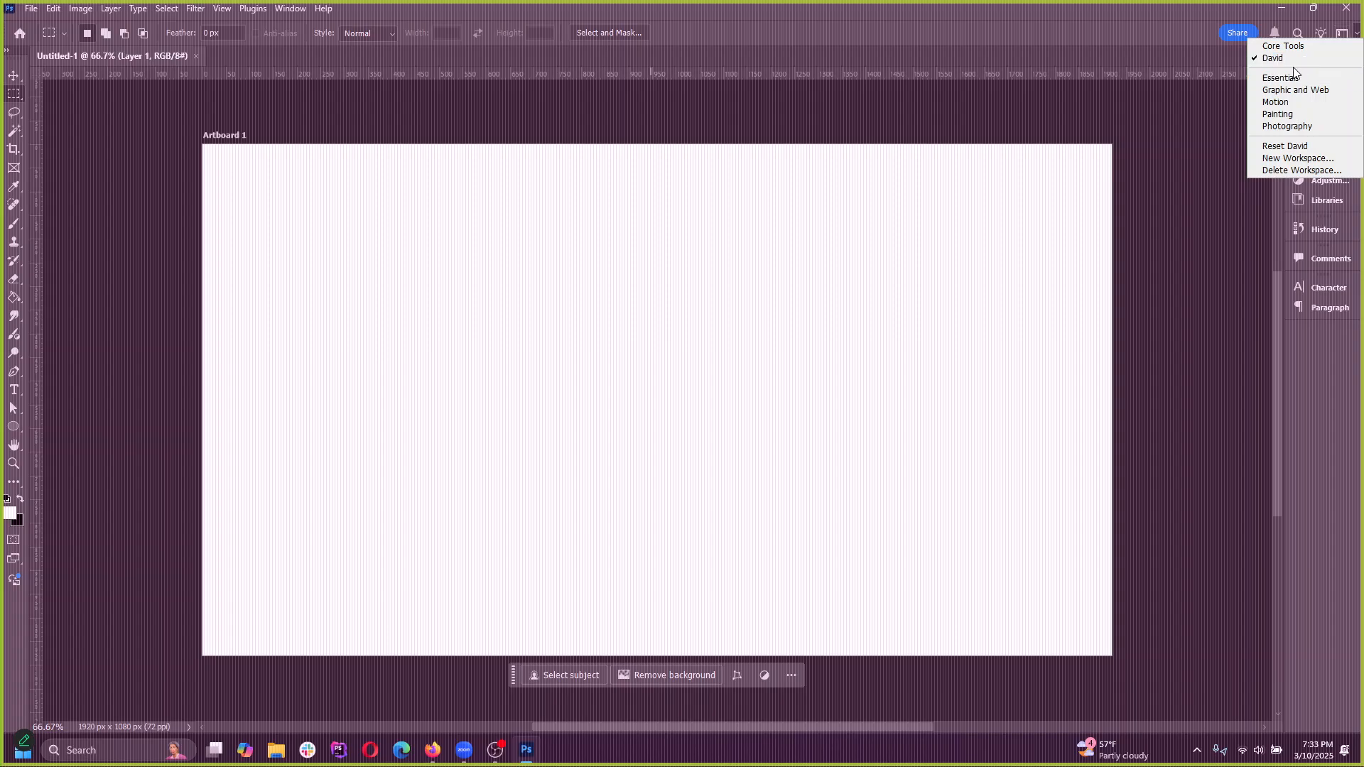
left_click(1302, 146)
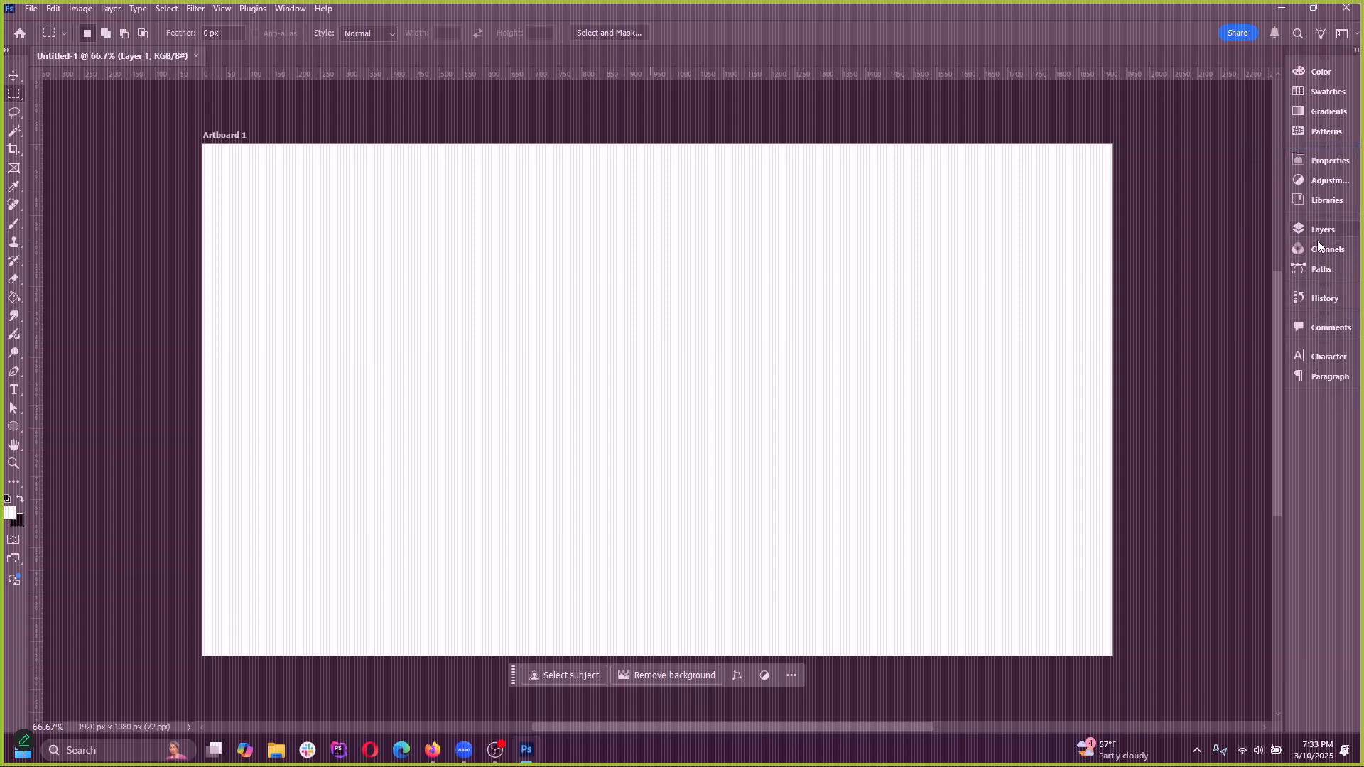
left_click(1328, 230)
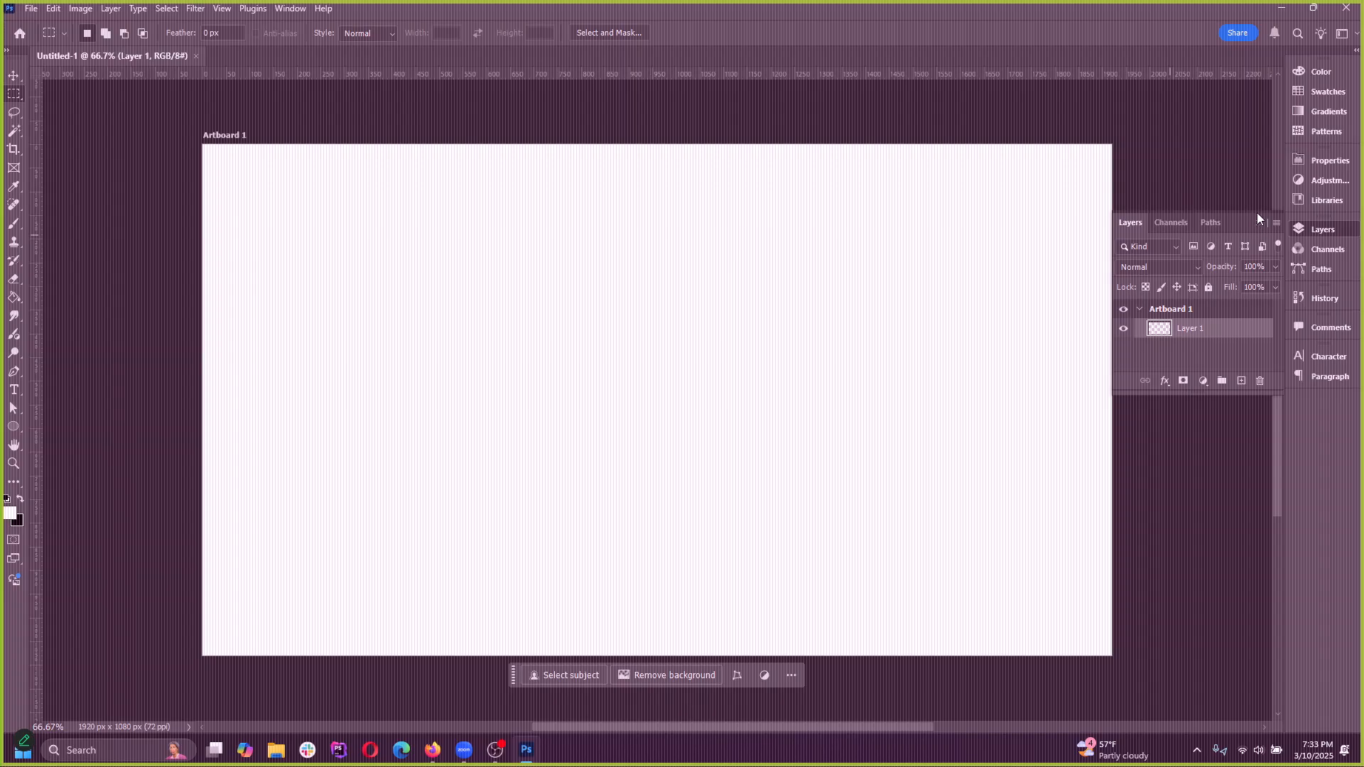
left_click_drag(1240, 215, 680, 208)
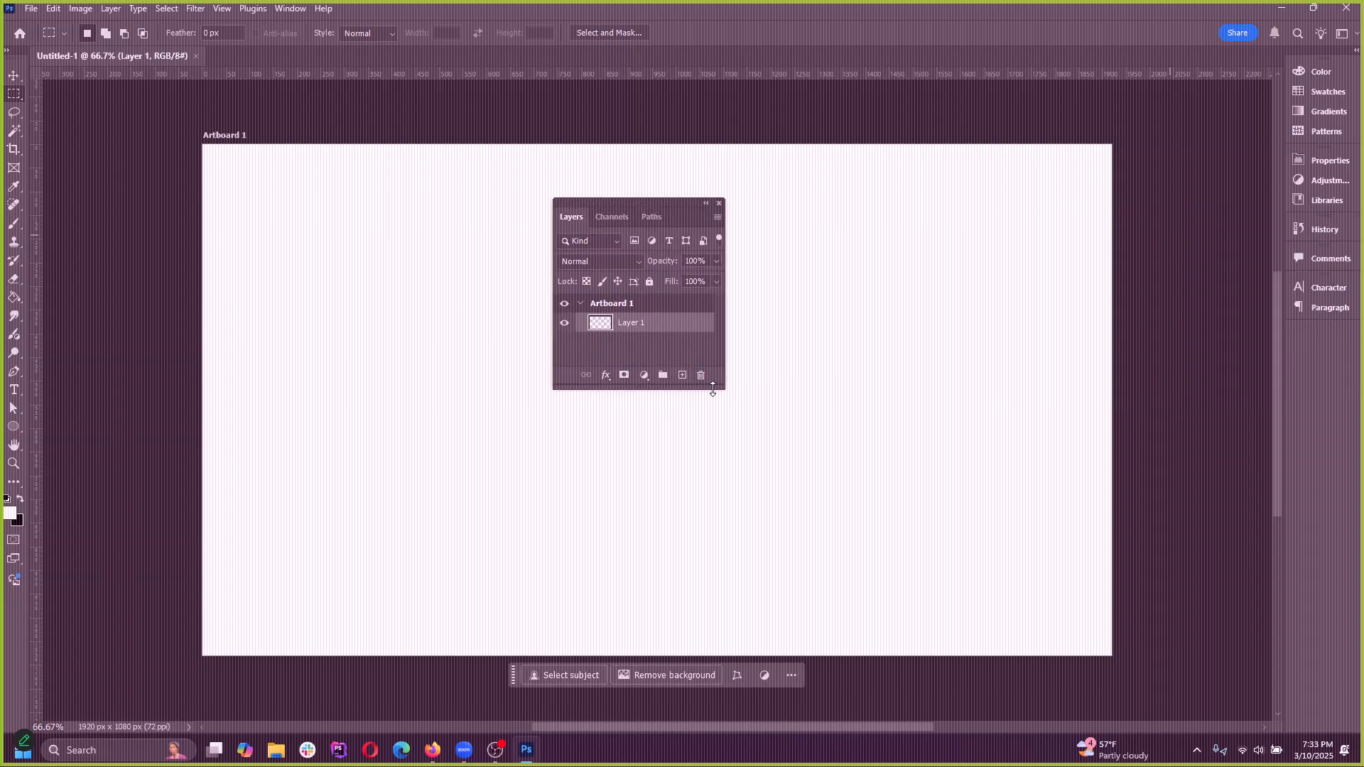
Lengthen the floating Layers panel, then select Artboard 1 with its contents expanded and activate the Move tool
left_click_drag(713, 388, 715, 512)
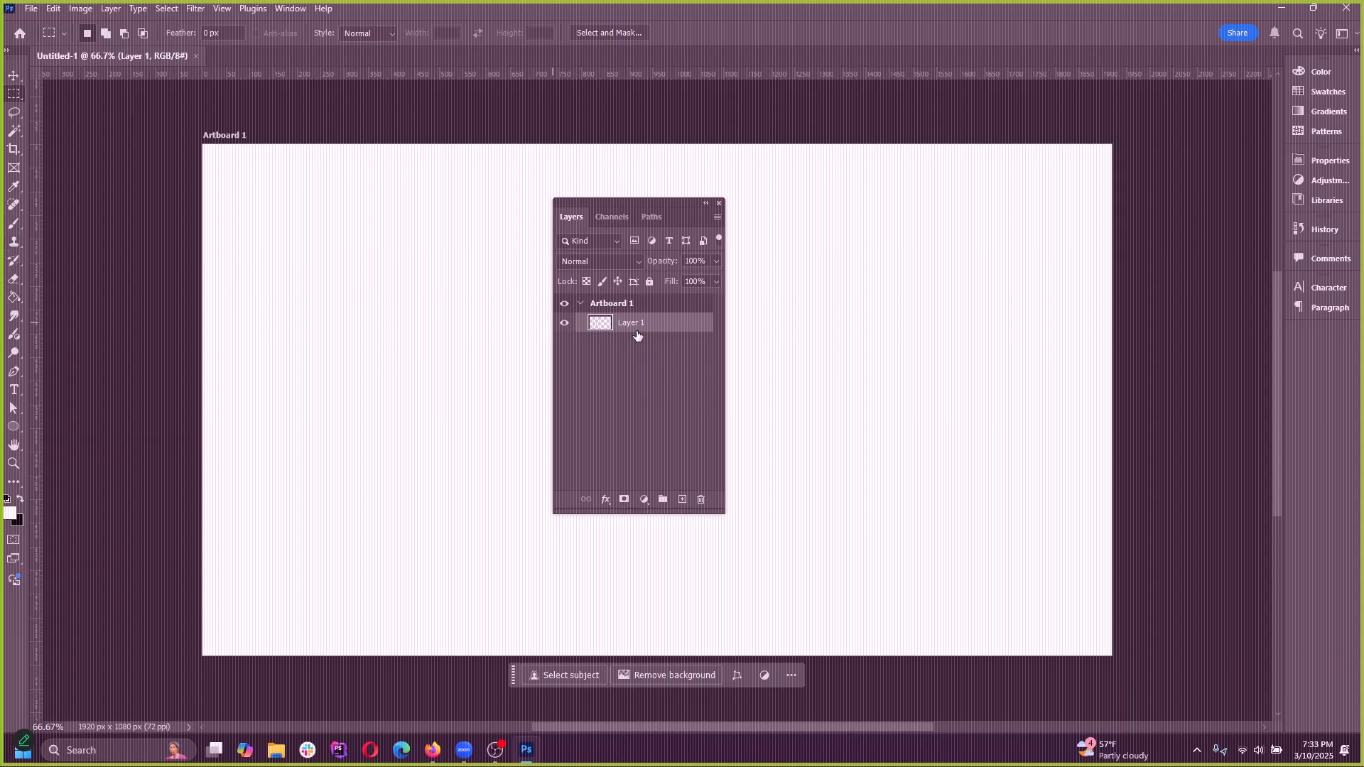
key("Delete")
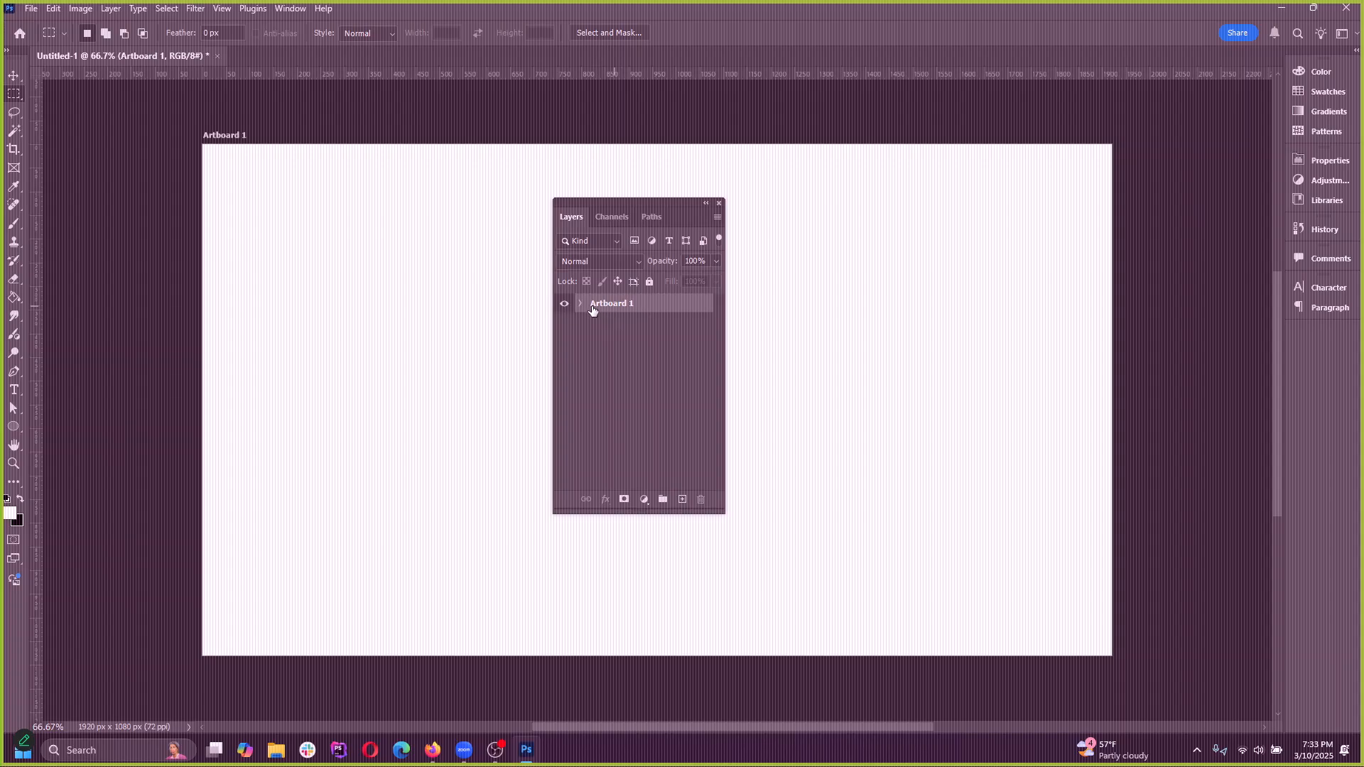
left_click(580, 303)
left_click(11, 77)
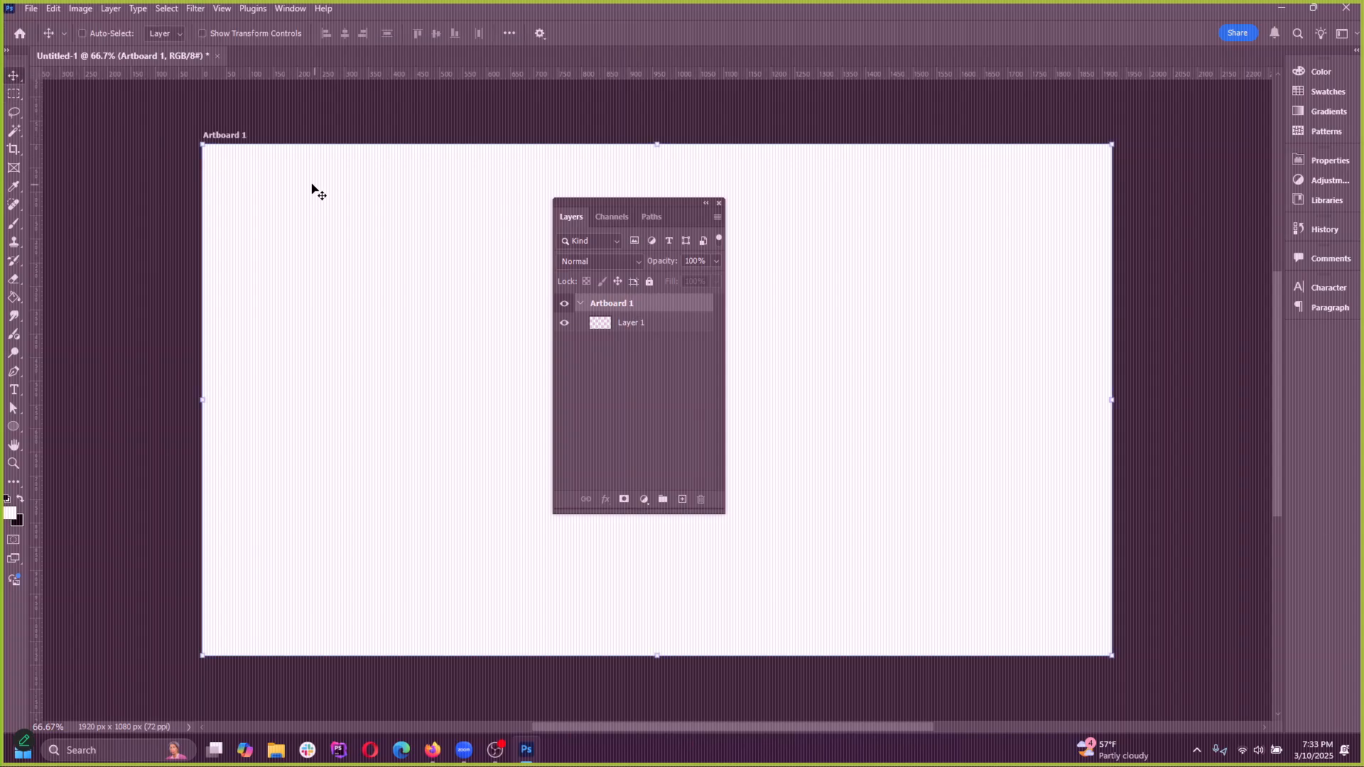
Duplicate Artboard 1 beside the original, reposition the copy, and delete the duplicate artboard
scroll(314, 360, "down", 4)
scroll(314, 363, "up", 1)
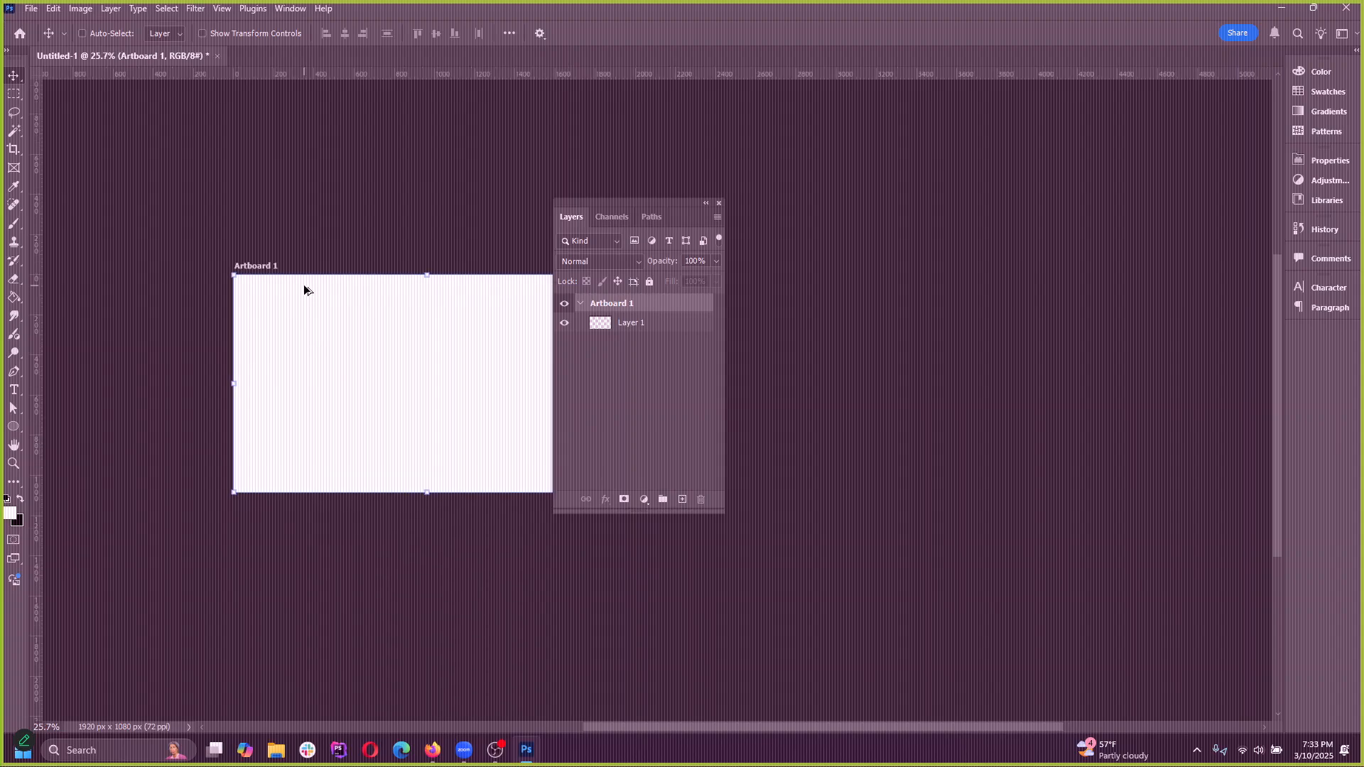
left_click_drag(264, 273, 846, 466)
left_click_drag(839, 249, 782, 275)
mouse_move(655, 203)
left_mouse_down()
mouse_move(116, 373)
mouse_move(620, 283)
mouse_move(676, 219)
mouse_move(622, 223)
mouse_move(658, 228)
left_mouse_up()
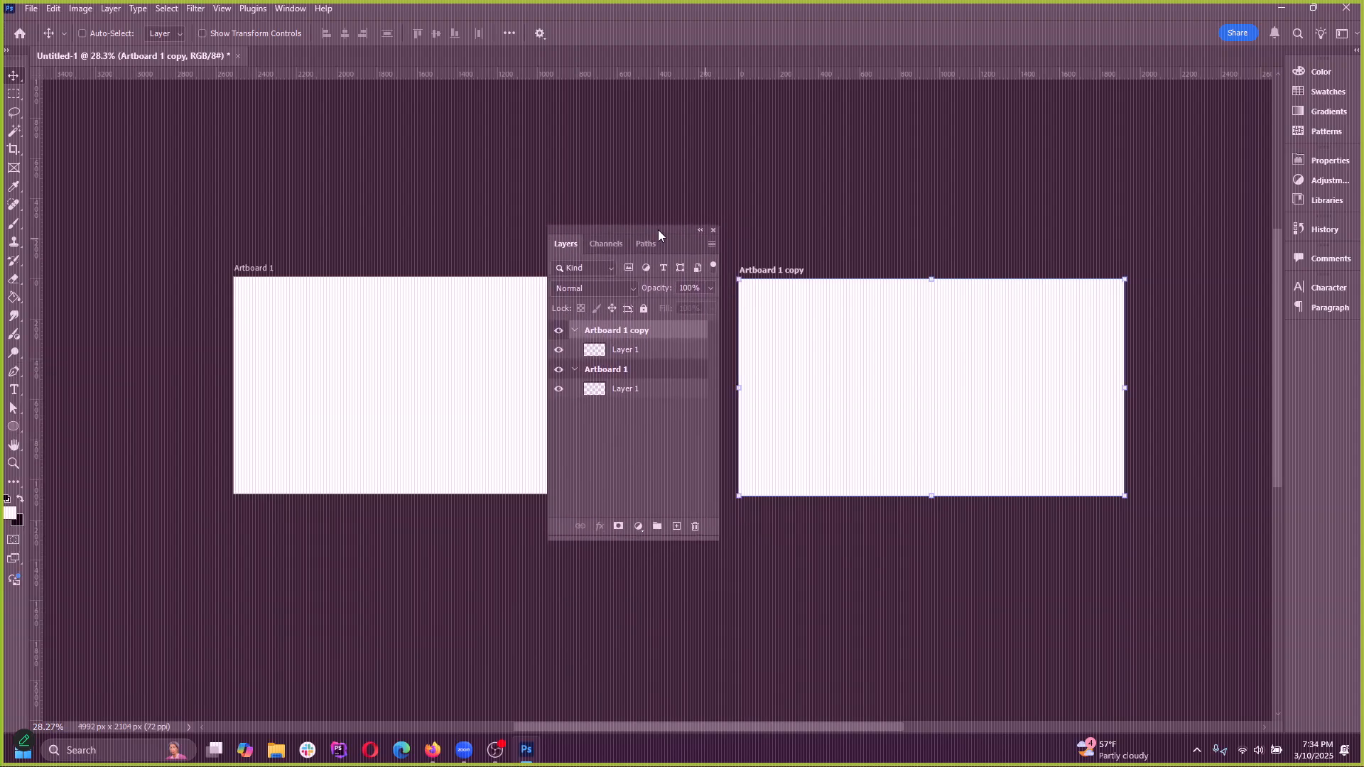
left_click_drag(782, 275, 774, 267)
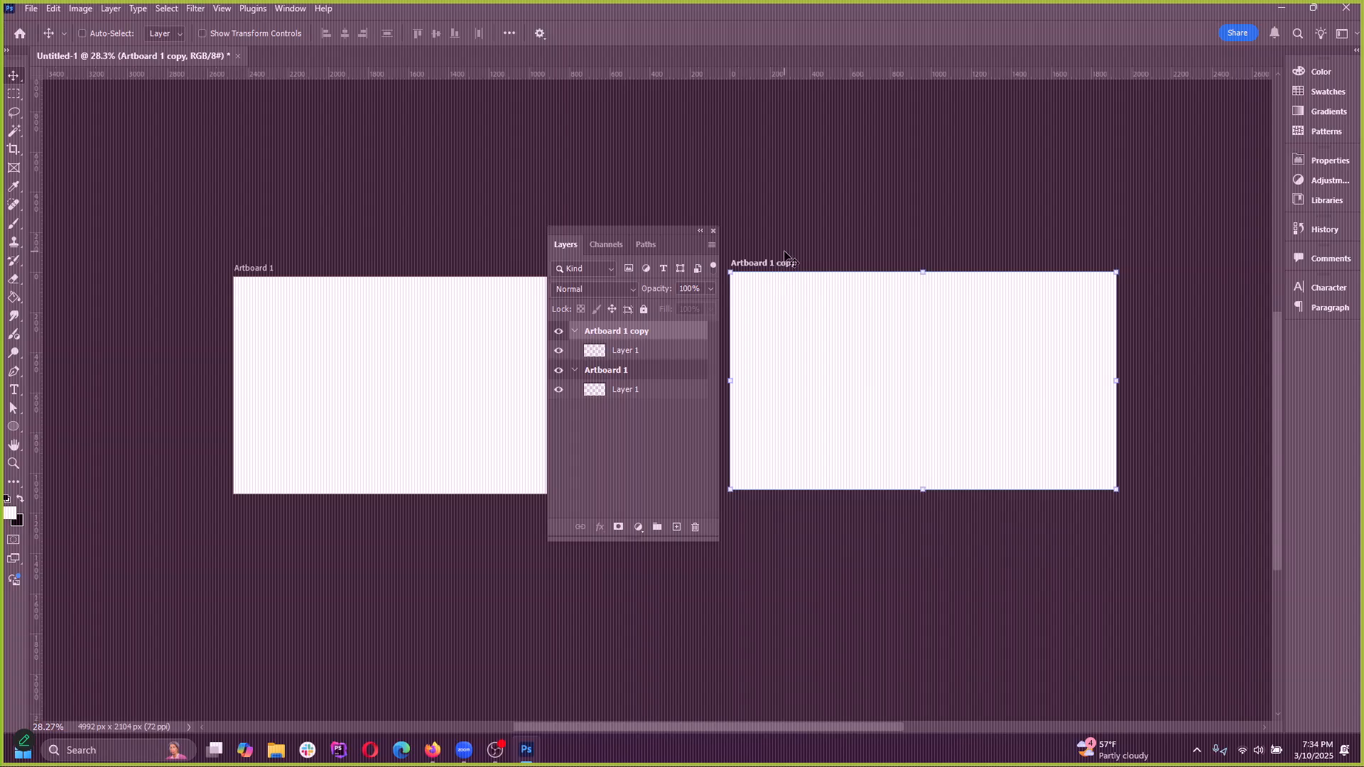
key("Delete")
Move the floating Layers panel off the artboard into the empty area beside it
left_click_drag(597, 232, 780, 242)
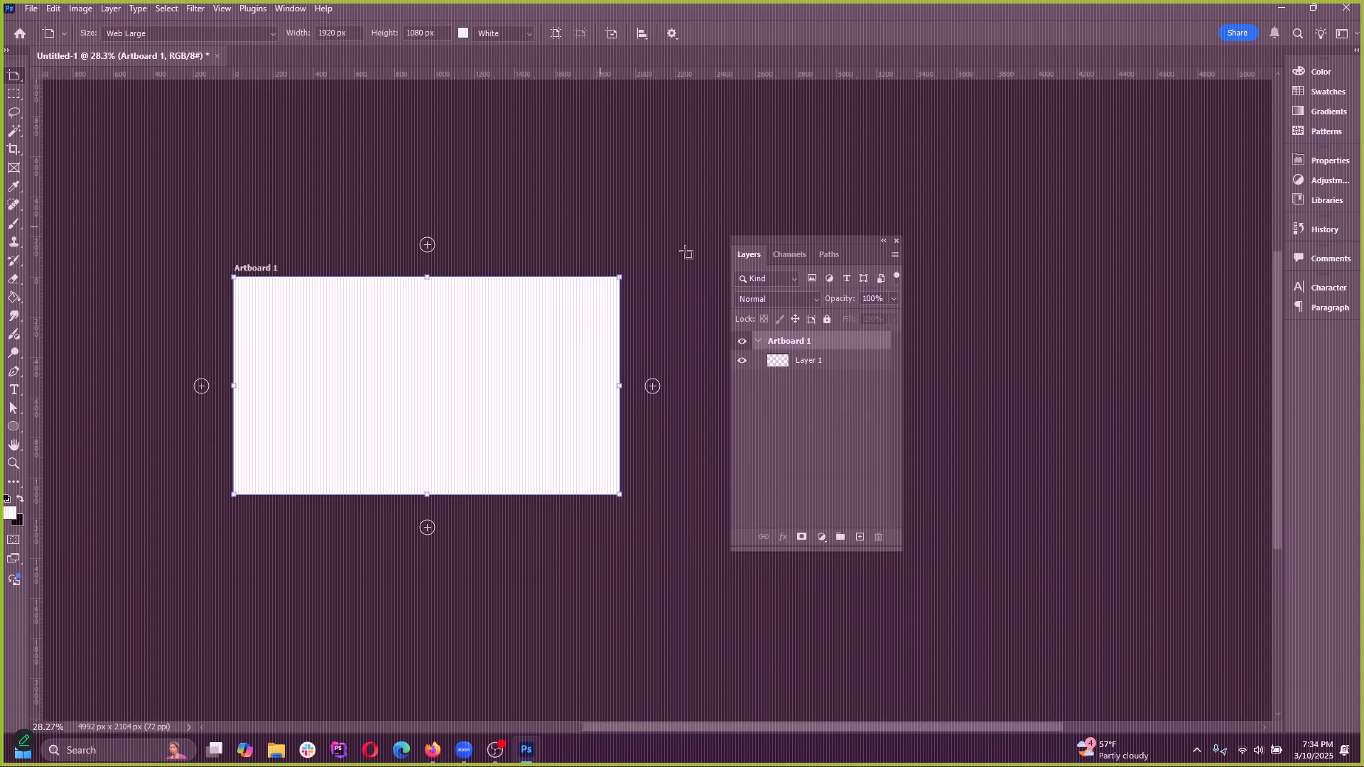
scroll(231, 336, "up", 5)
scroll(500, 348, "down", 1)
scroll(408, 429, "up", 1)
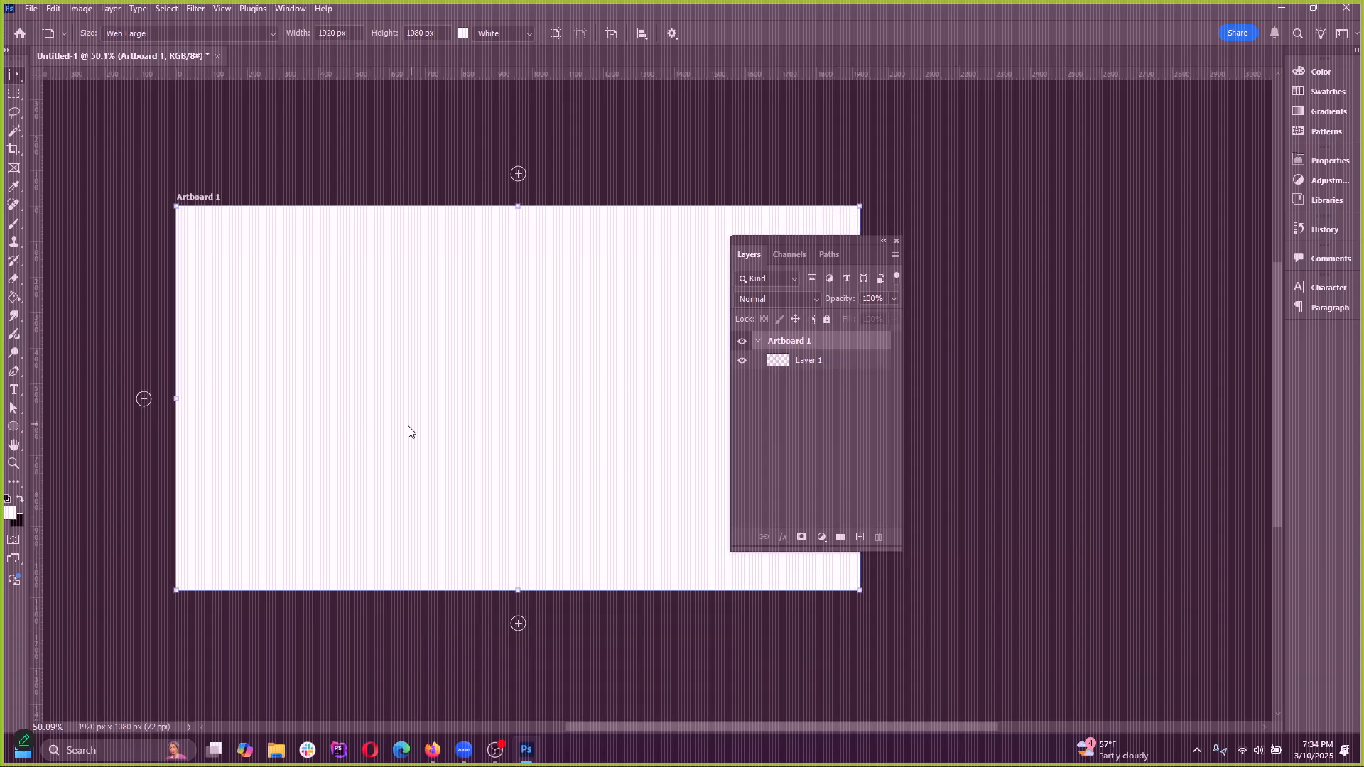
left_click_drag(804, 249, 971, 253)
Close the untitled artboard document without saving it
left_click_drag(229, 61, 217, 59)
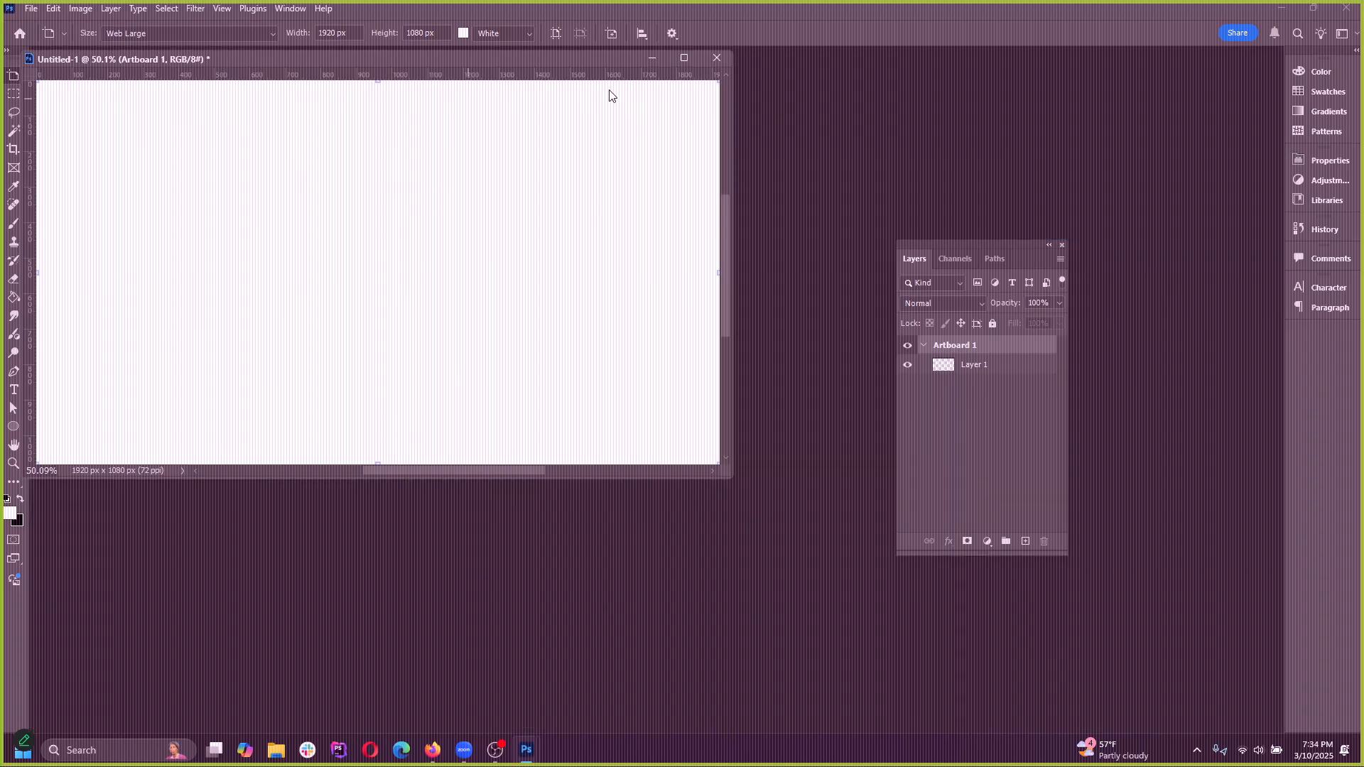
left_click(714, 58)
left_click(675, 279)
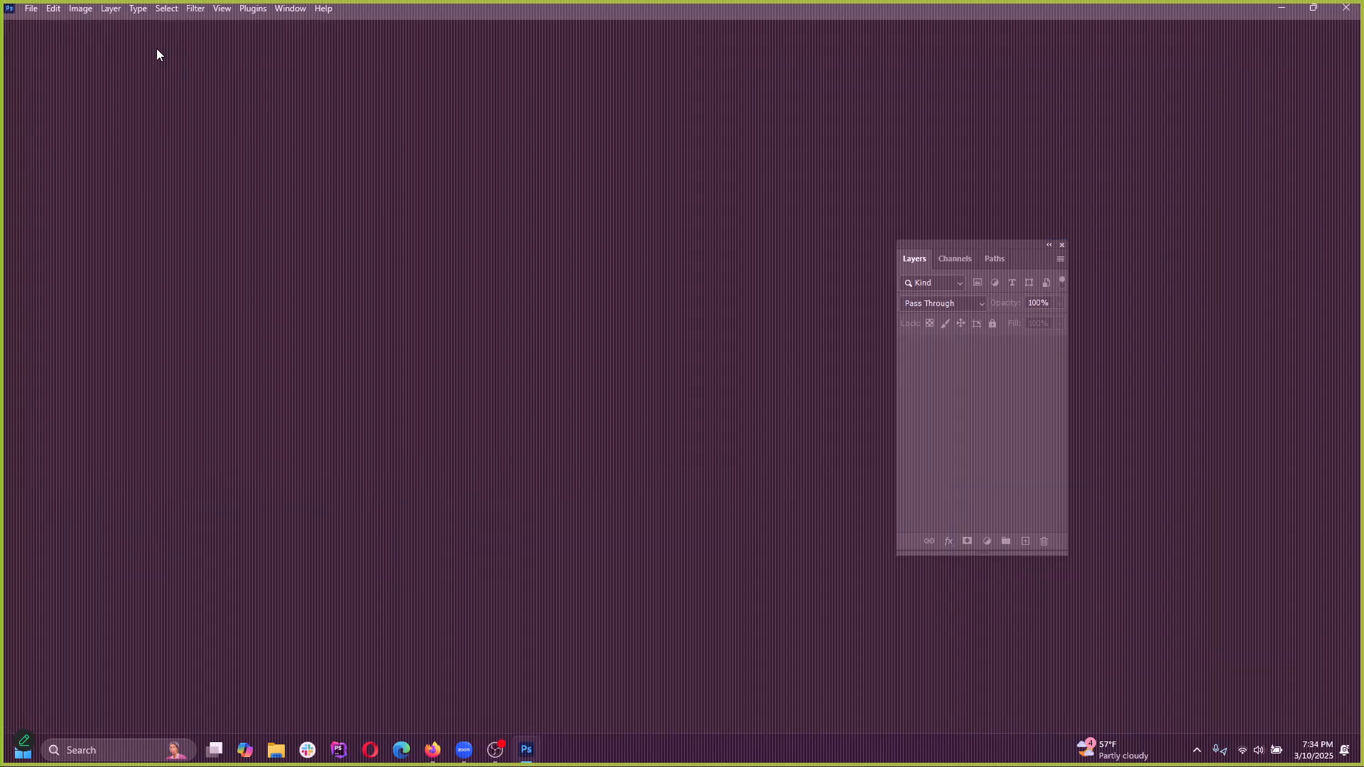
Create a document from the Web Large preset, 1920 x 1080 px at 72 ppi, with Artboards turned off
left_click(34, 12)
left_click(53, 25)
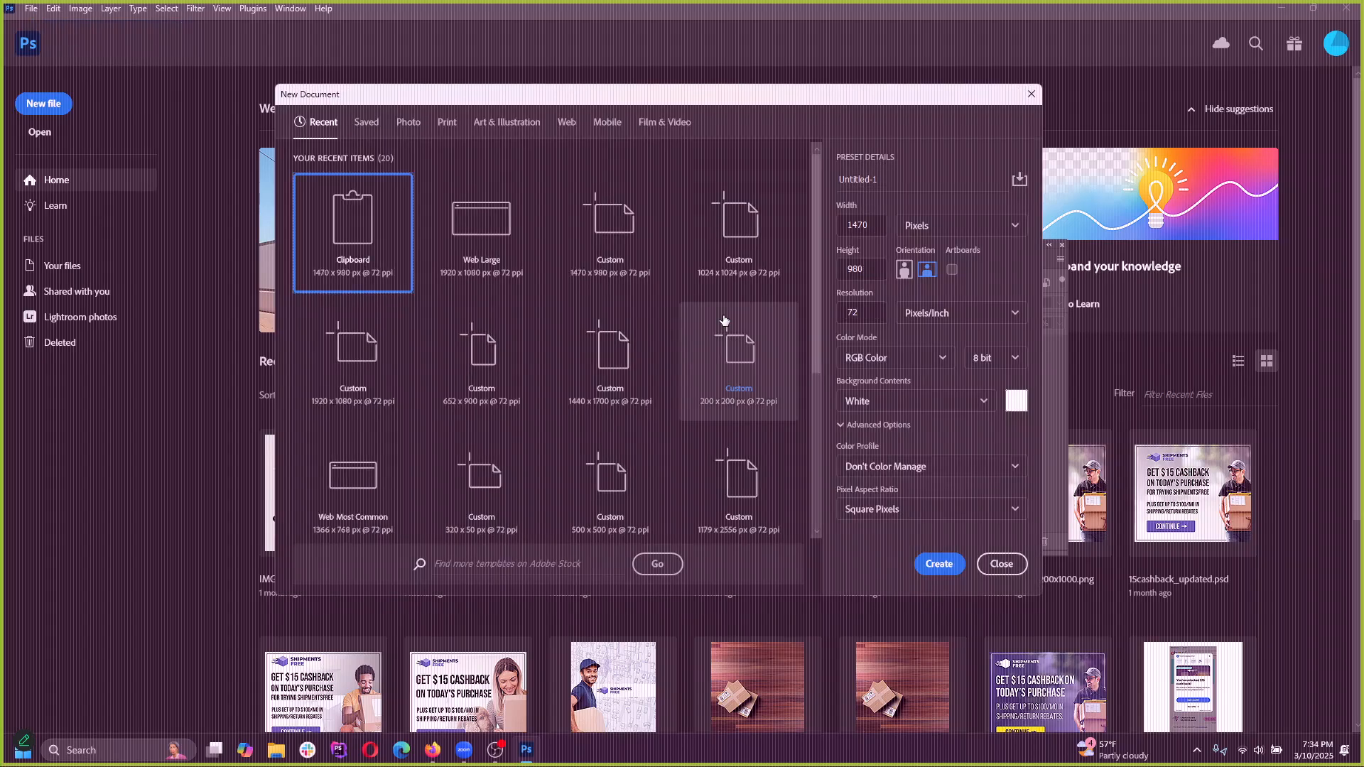
left_click(460, 255)
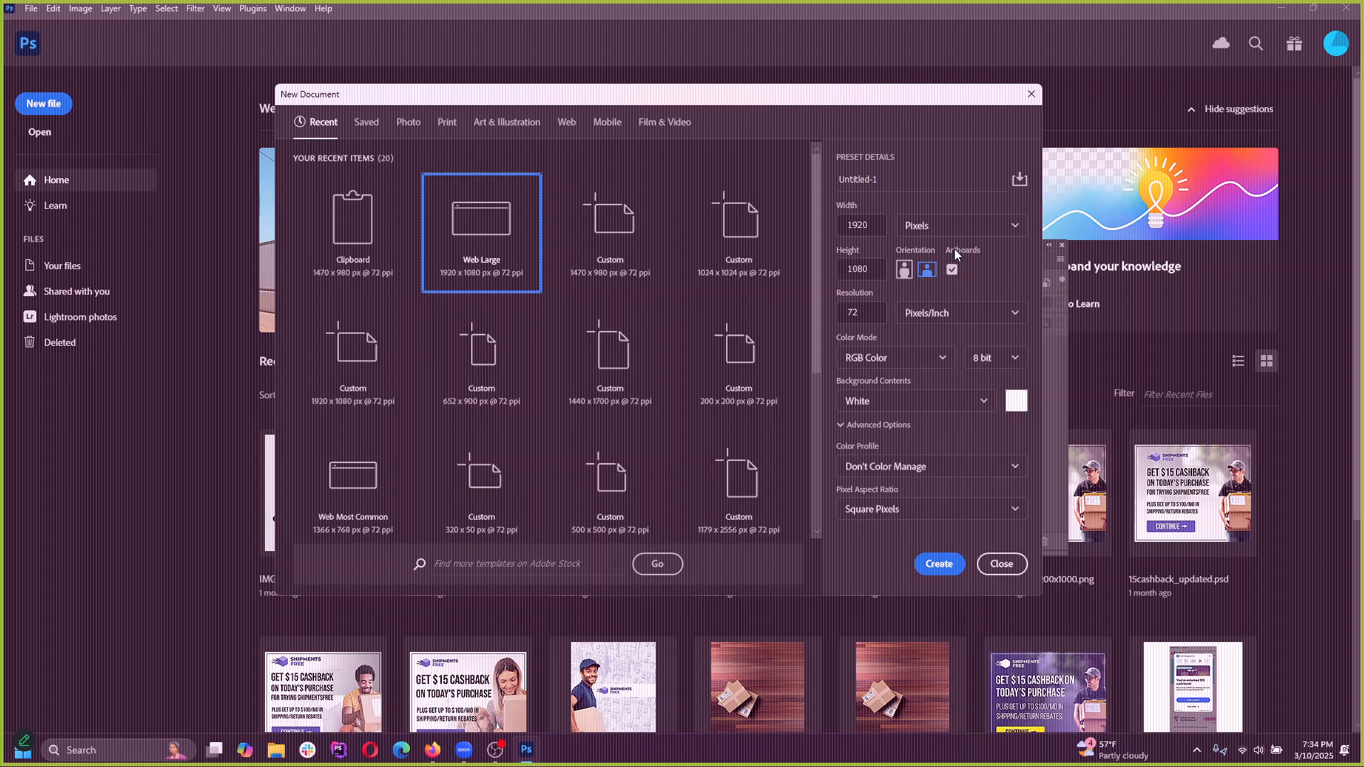
left_click(951, 269)
left_click(939, 563)
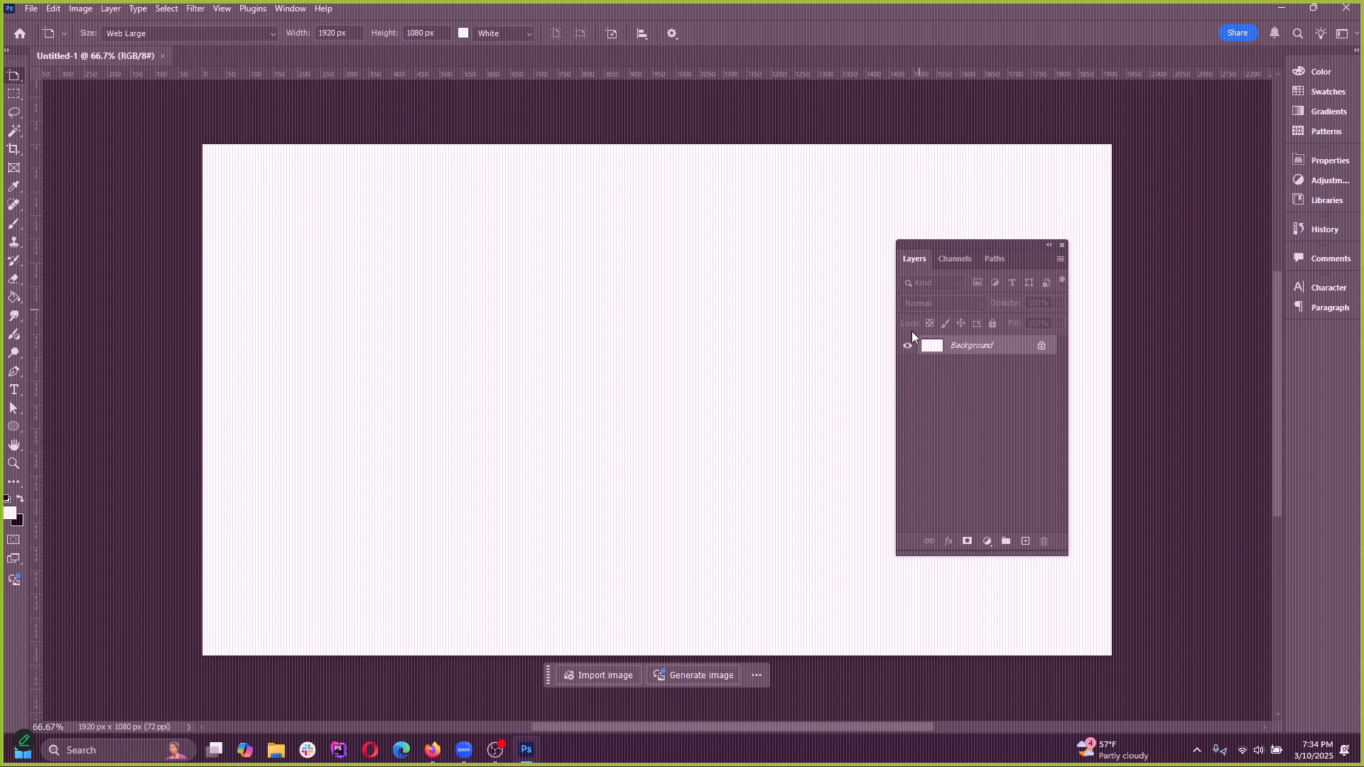
Close the floating Layers panel to clear the view of the blank canvas
left_click(1063, 246)
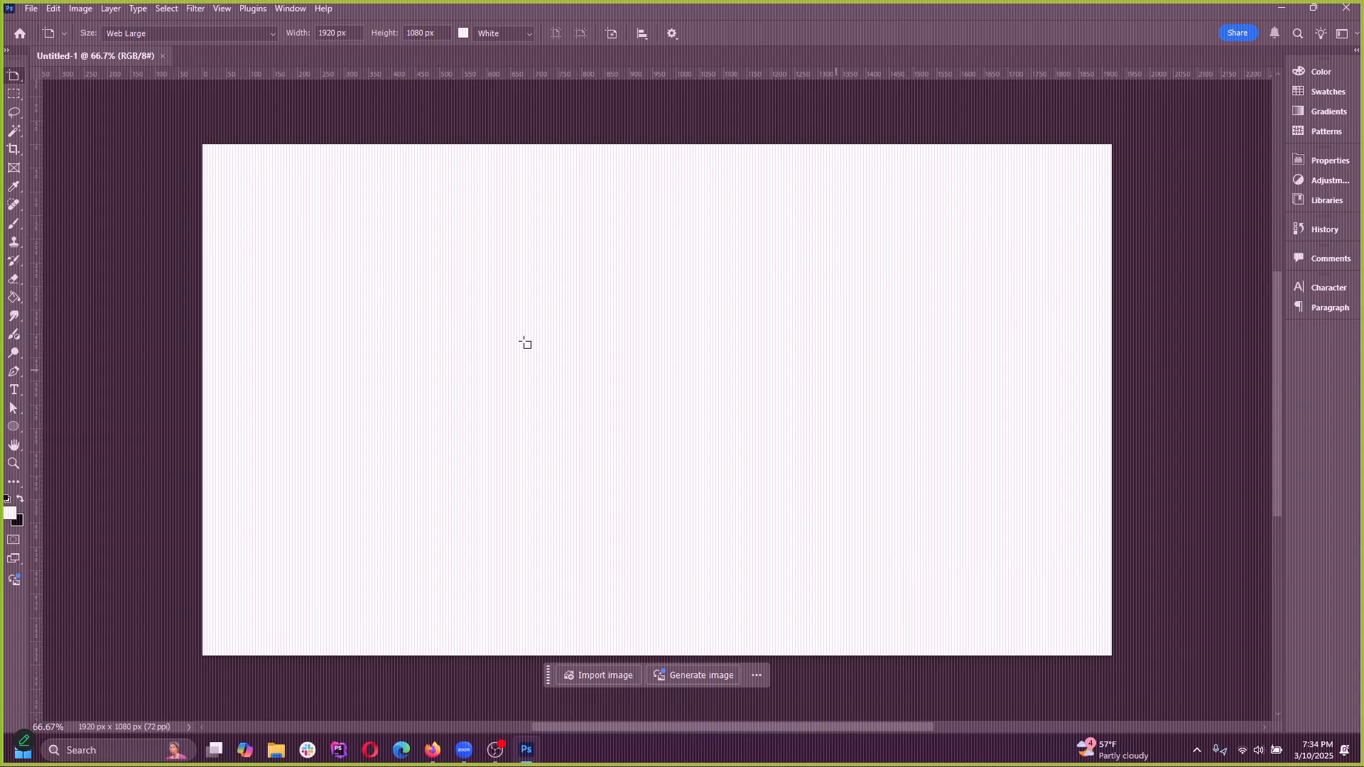
scroll(430, 410, "down", 1)
scroll(390, 417, "up", 2)
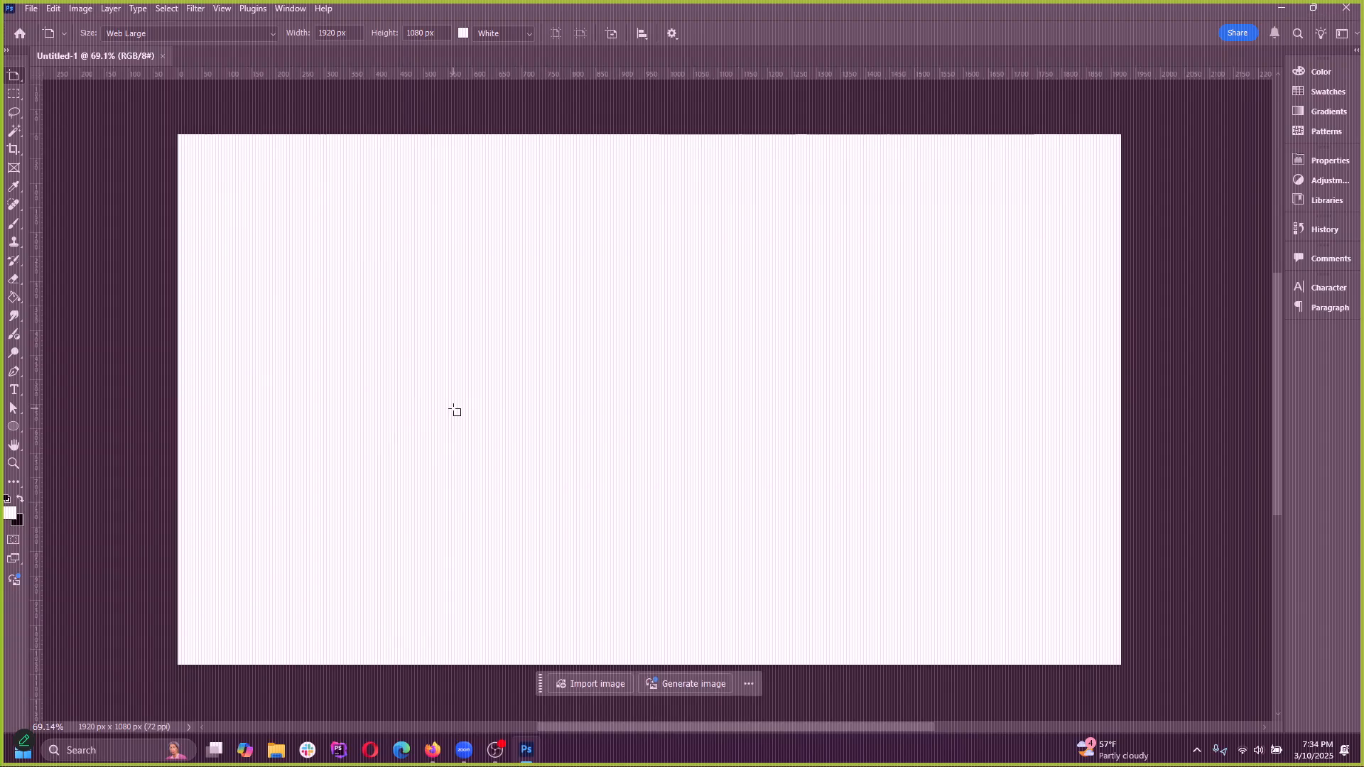
scroll(454, 408, "down", 1)
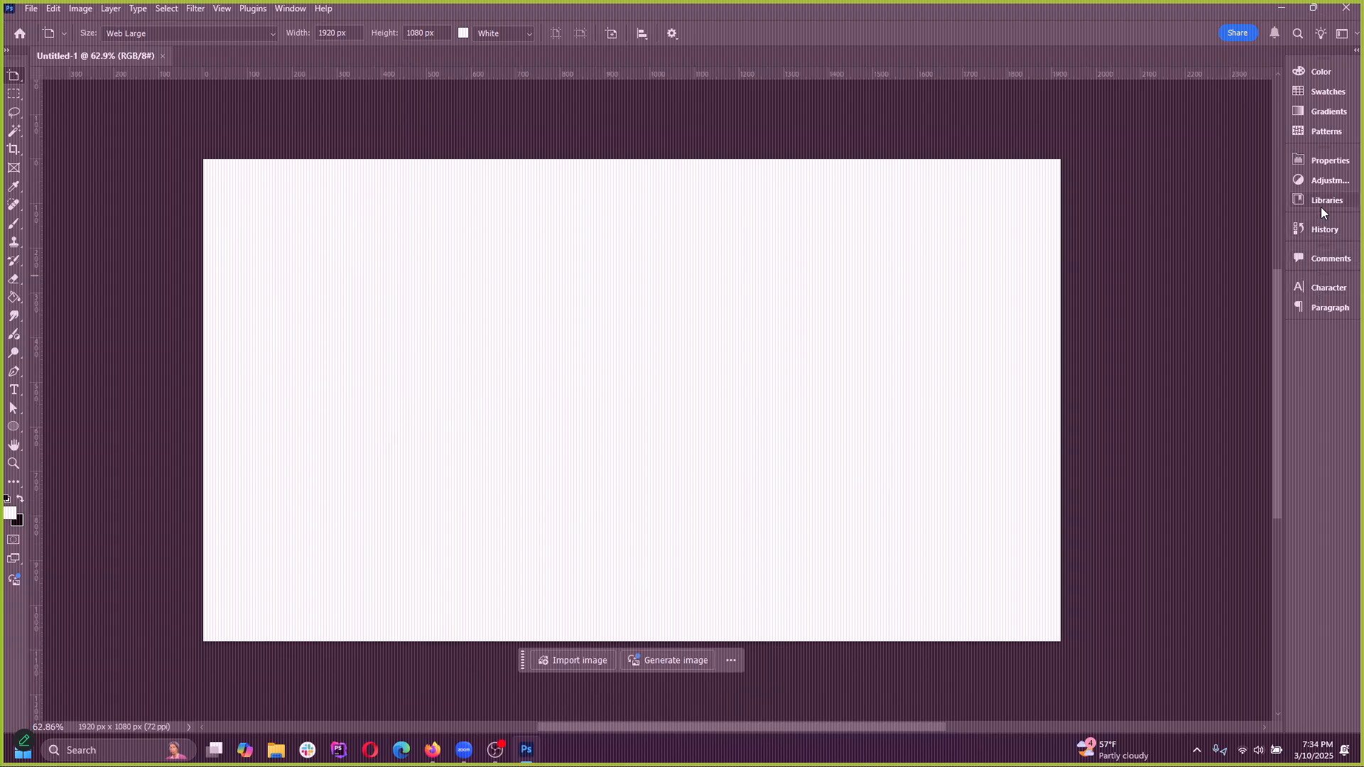
Reset the custom workspace to restore its docked panels, and expand the Layers panel
left_click(1342, 33)
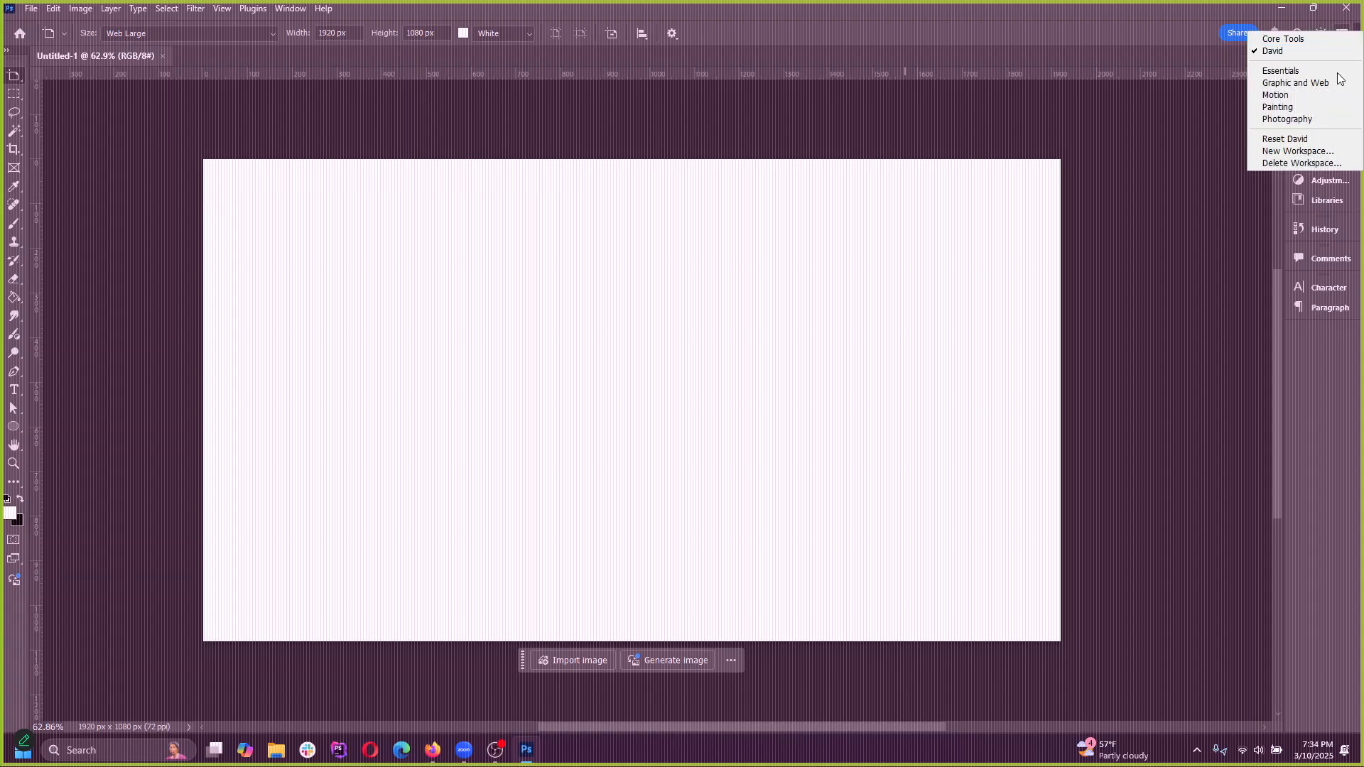
left_click(1284, 139)
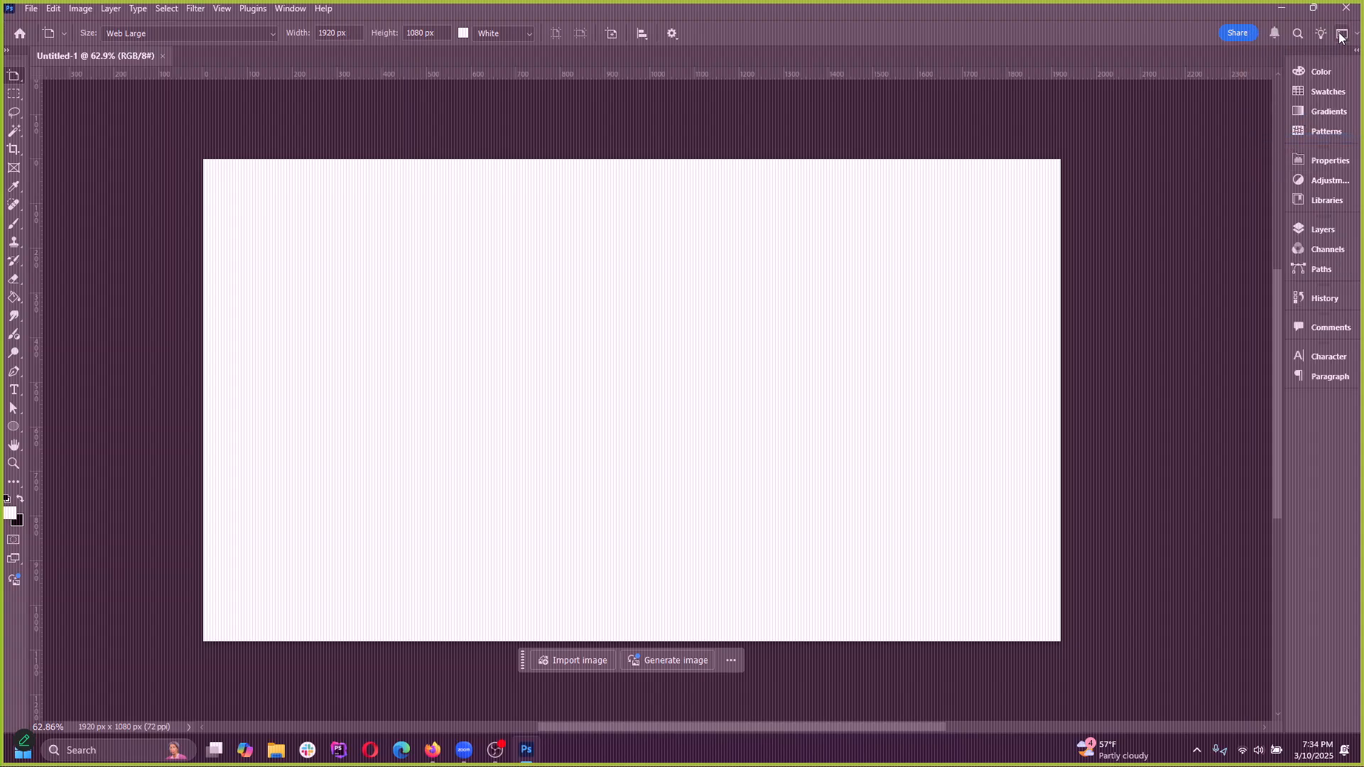
left_click(1342, 34)
left_click(1286, 141)
left_click(1326, 229)
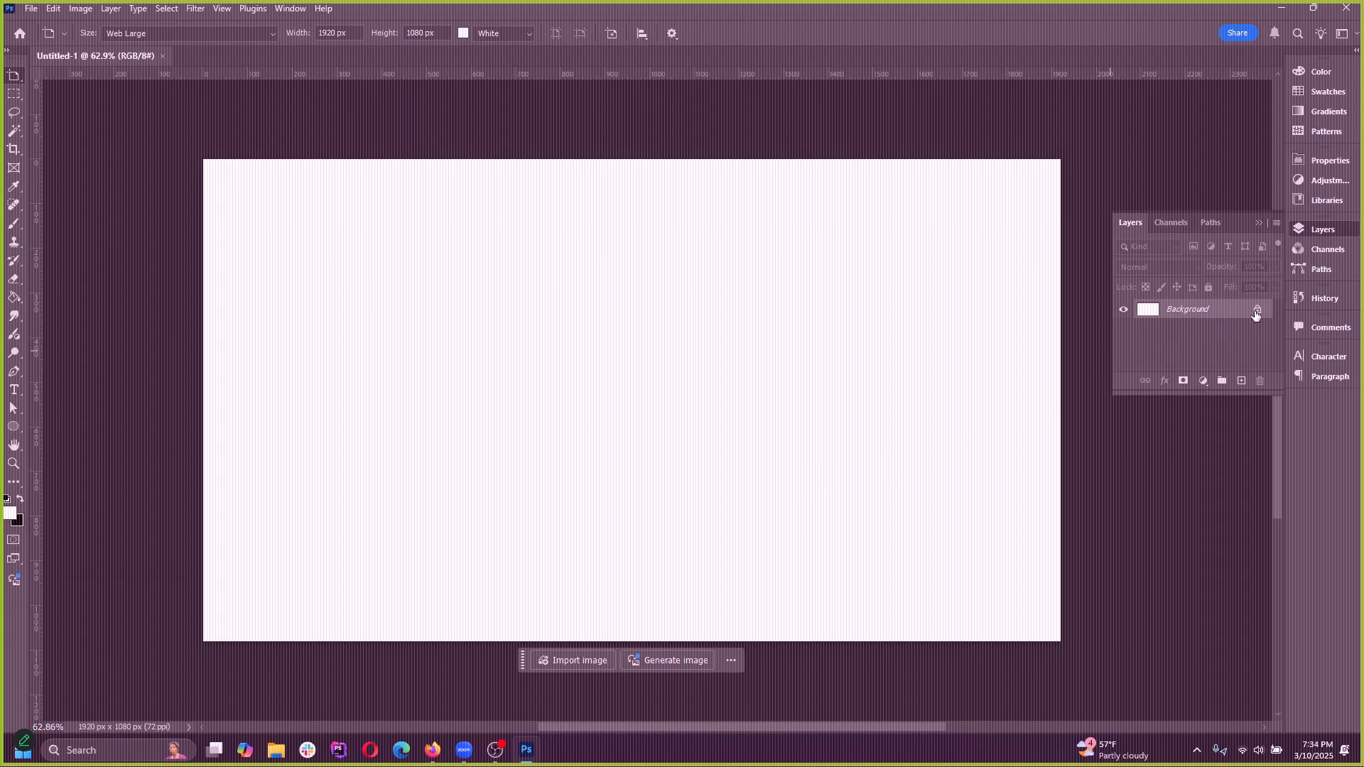
Try to move the locked Background layer with the Move tool, declining its conversion to a normal layer
right_click(13, 78)
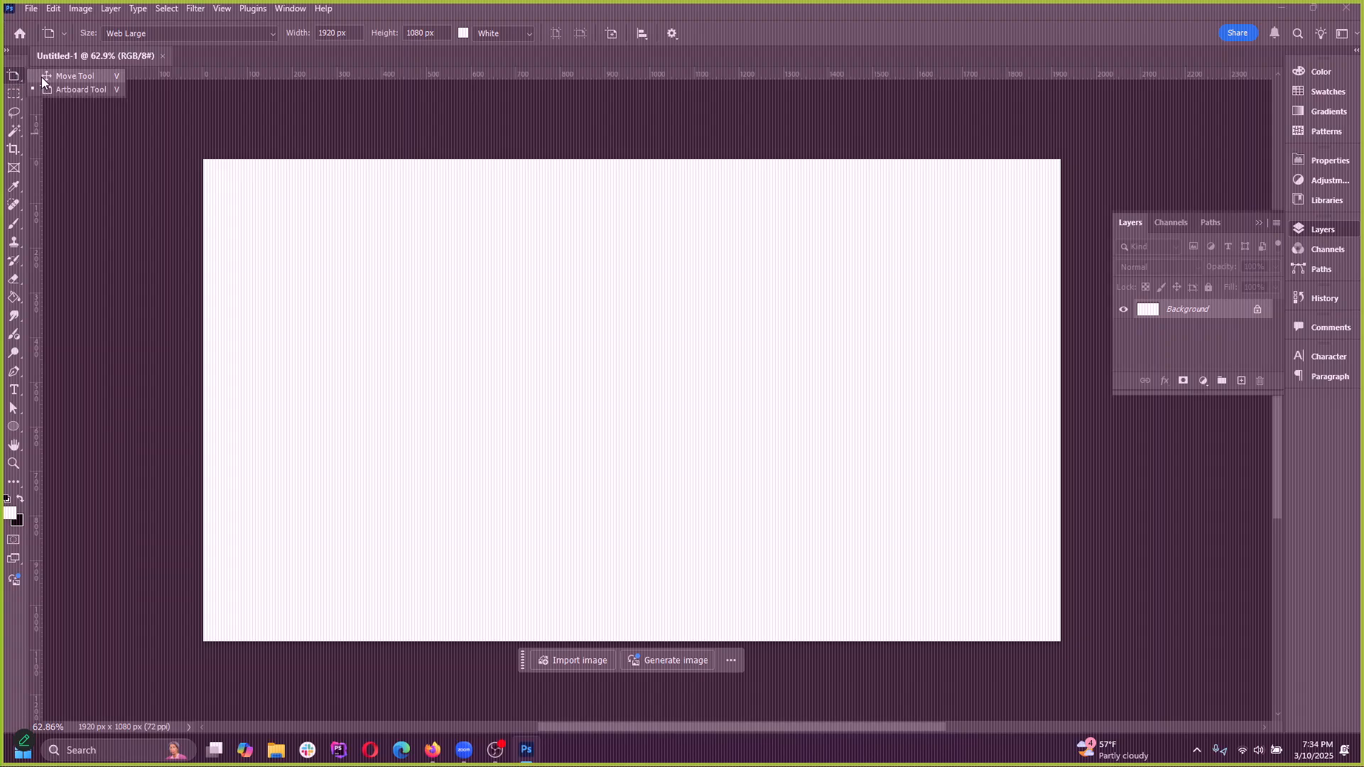
left_click(41, 77)
left_click_drag(300, 199, 452, 252)
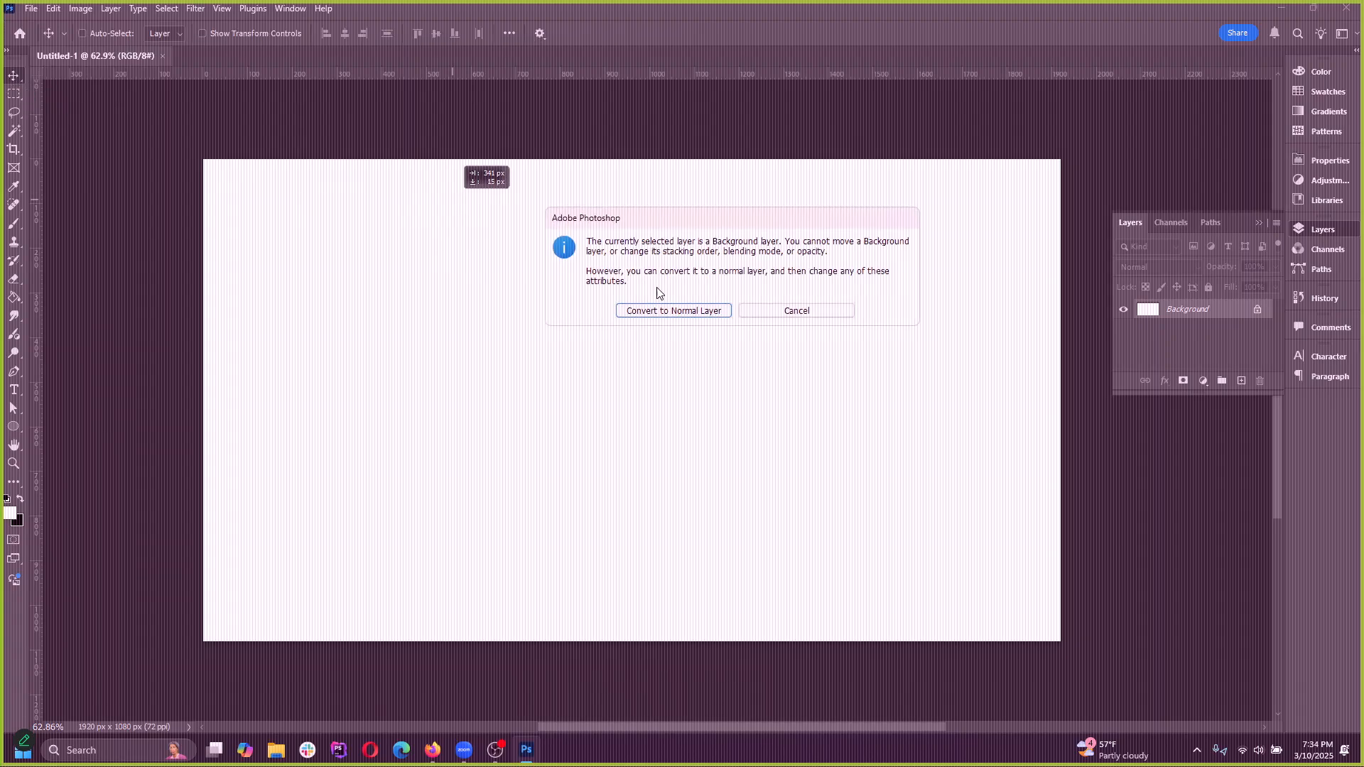
left_click_drag(693, 211, 645, 226)
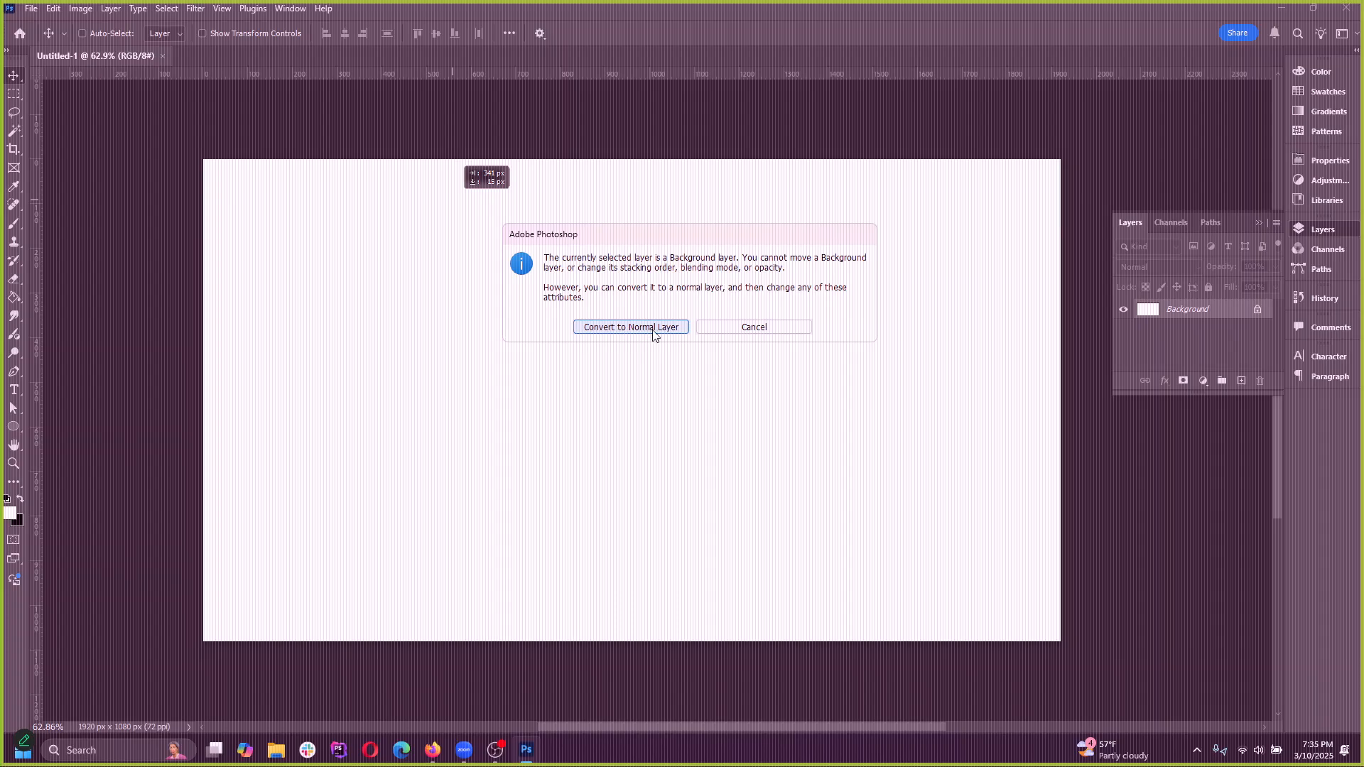
left_click(761, 334)
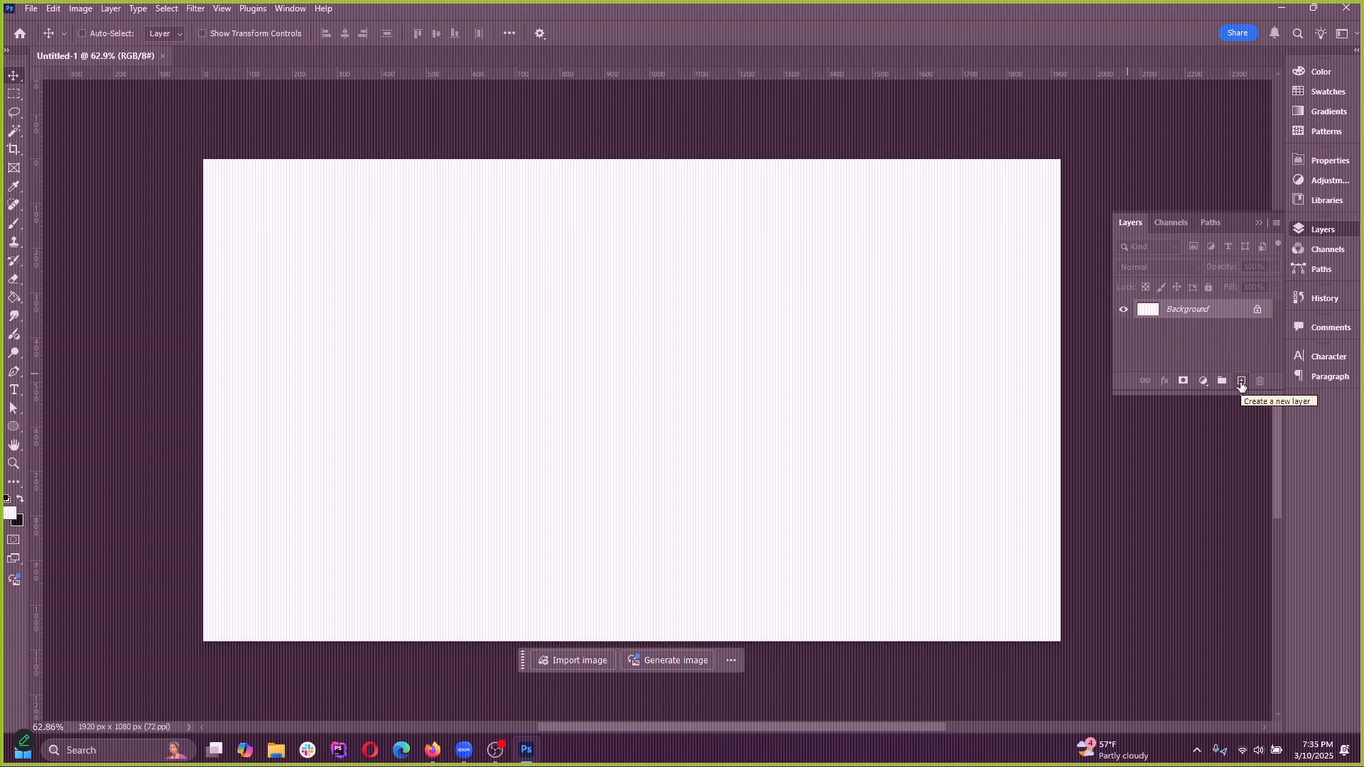
Add a new layer above the Background and hide the Background layer
left_click(1241, 382)
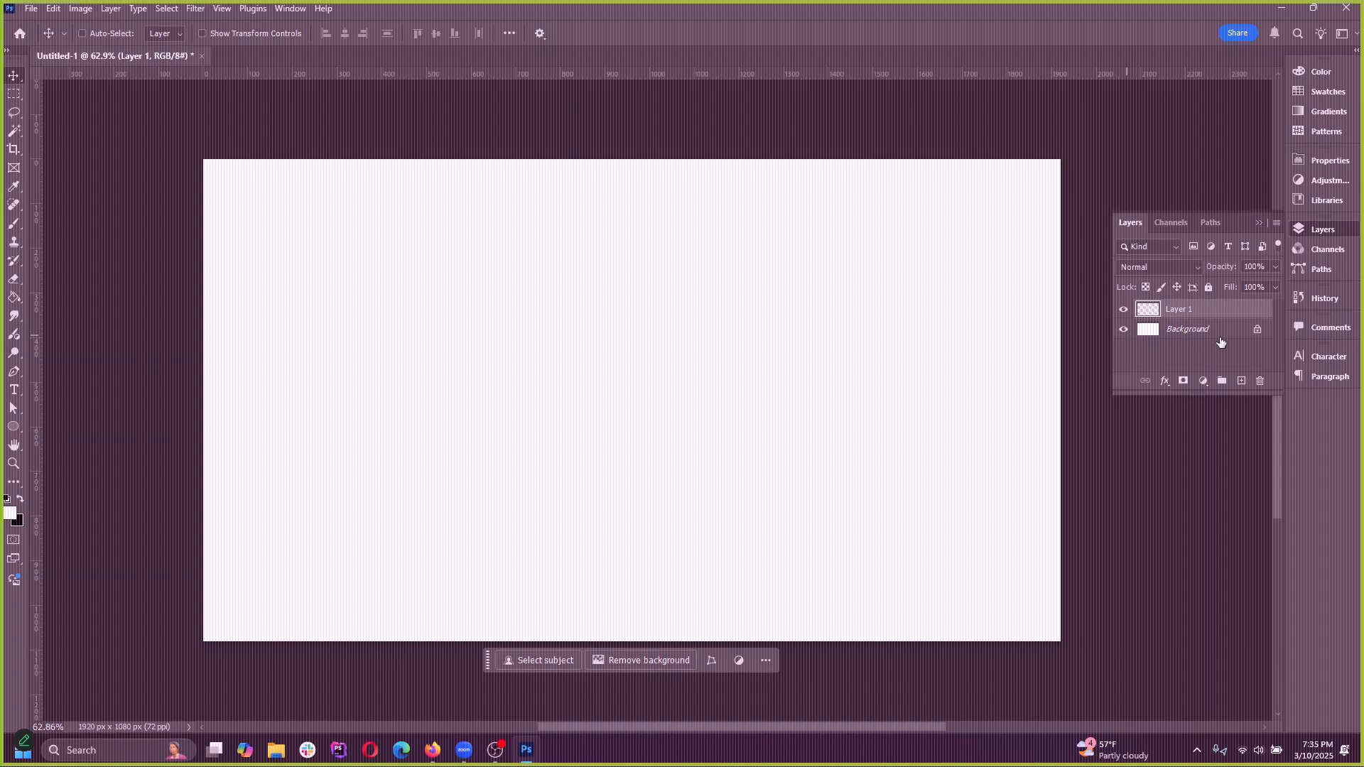
left_click(1123, 334)
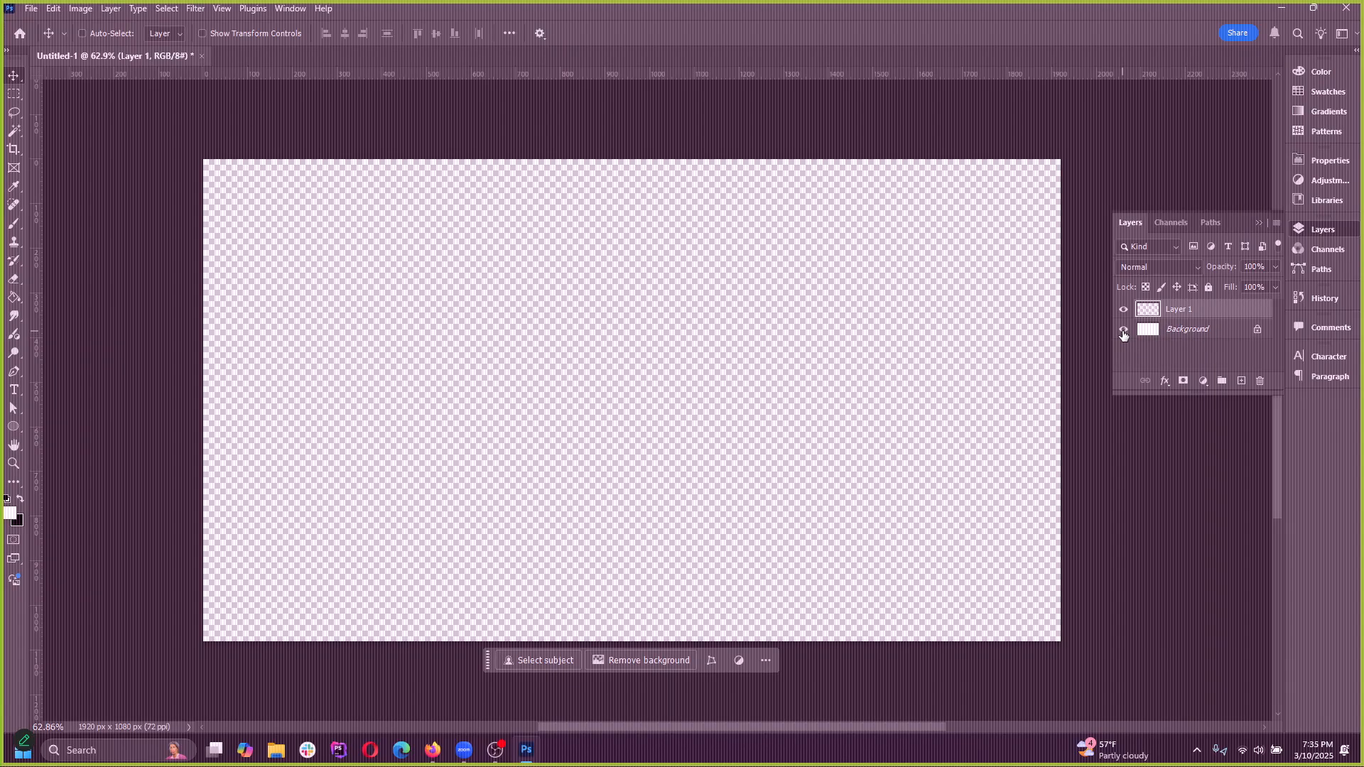
left_click(1123, 334)
left_click(1123, 330)
Paint a wavy black stroke across the new layer with the Brush tool, using swapped foreground and background colors
left_click(12, 225)
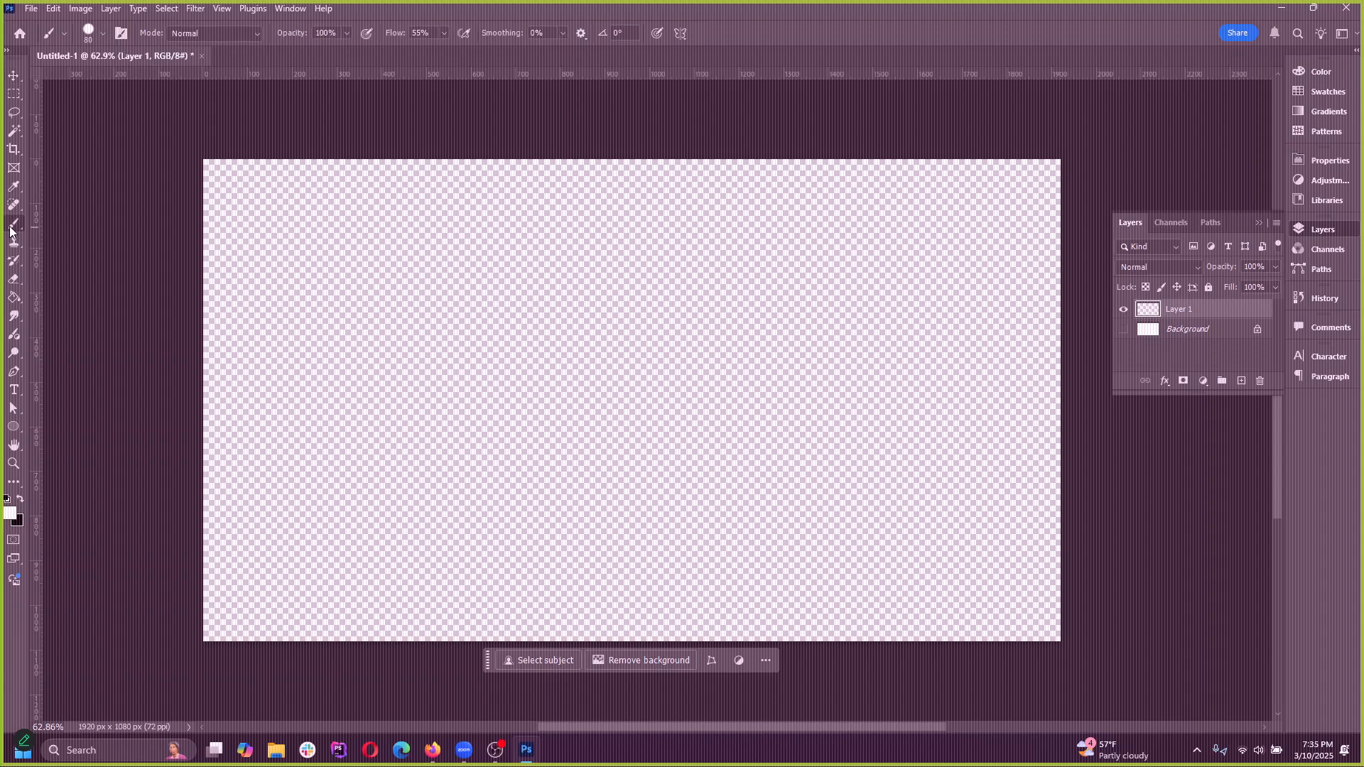
key("x")
mouse_move(339, 375)
left_mouse_down()
mouse_move(579, 445)
mouse_move(836, 390)
mouse_move(1001, 427)
left_mouse_up()
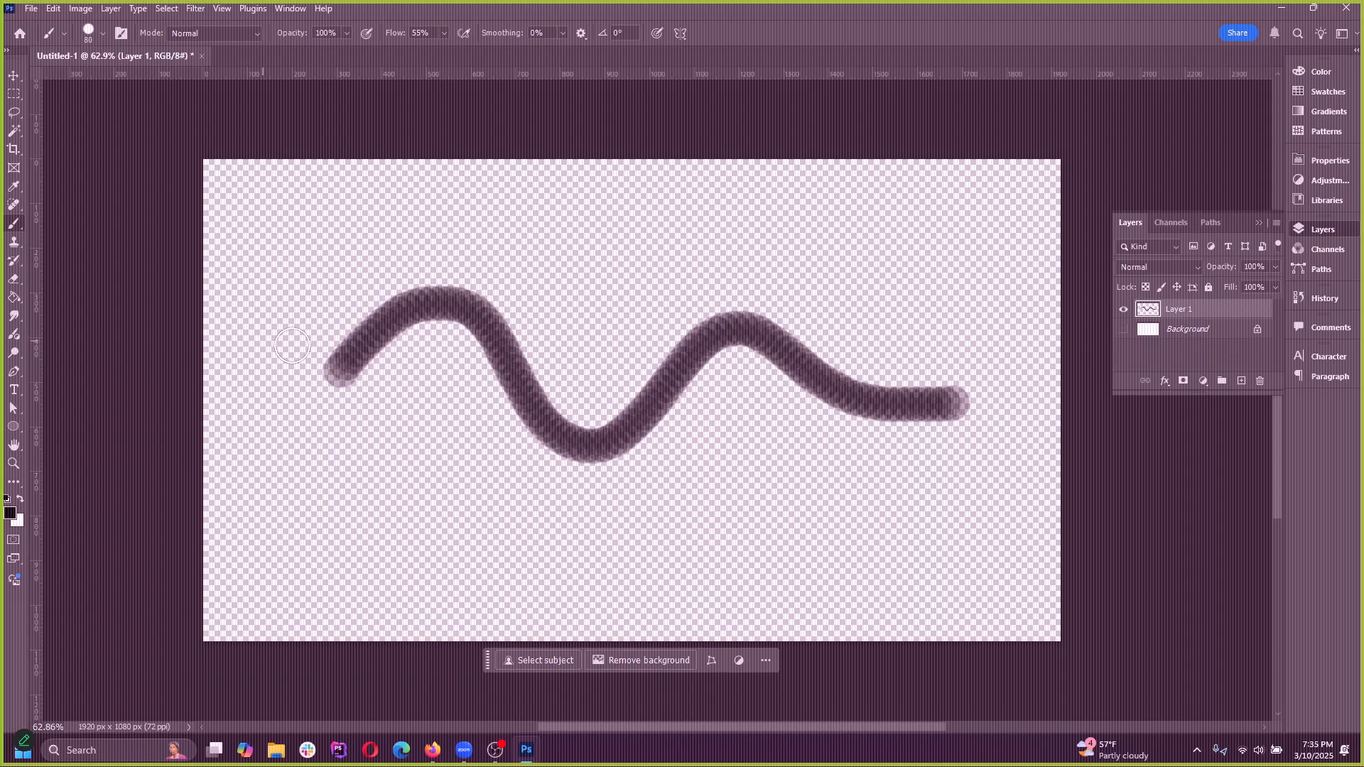
Switch to the Move tool and toggle the visibility of the Background and Layer 1, leaving both layers shown
left_click(13, 76)
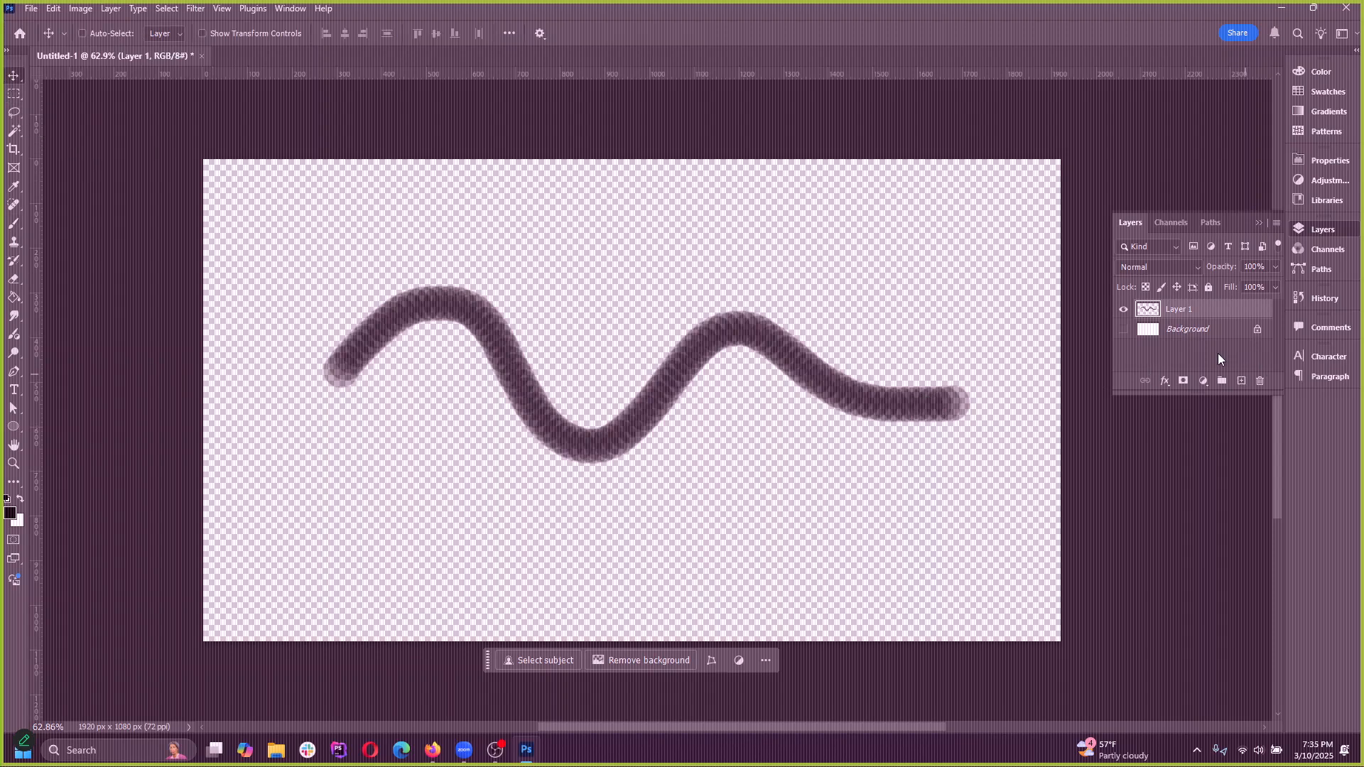
left_click(1123, 330)
left_click(1123, 330)
left_click(1123, 330)
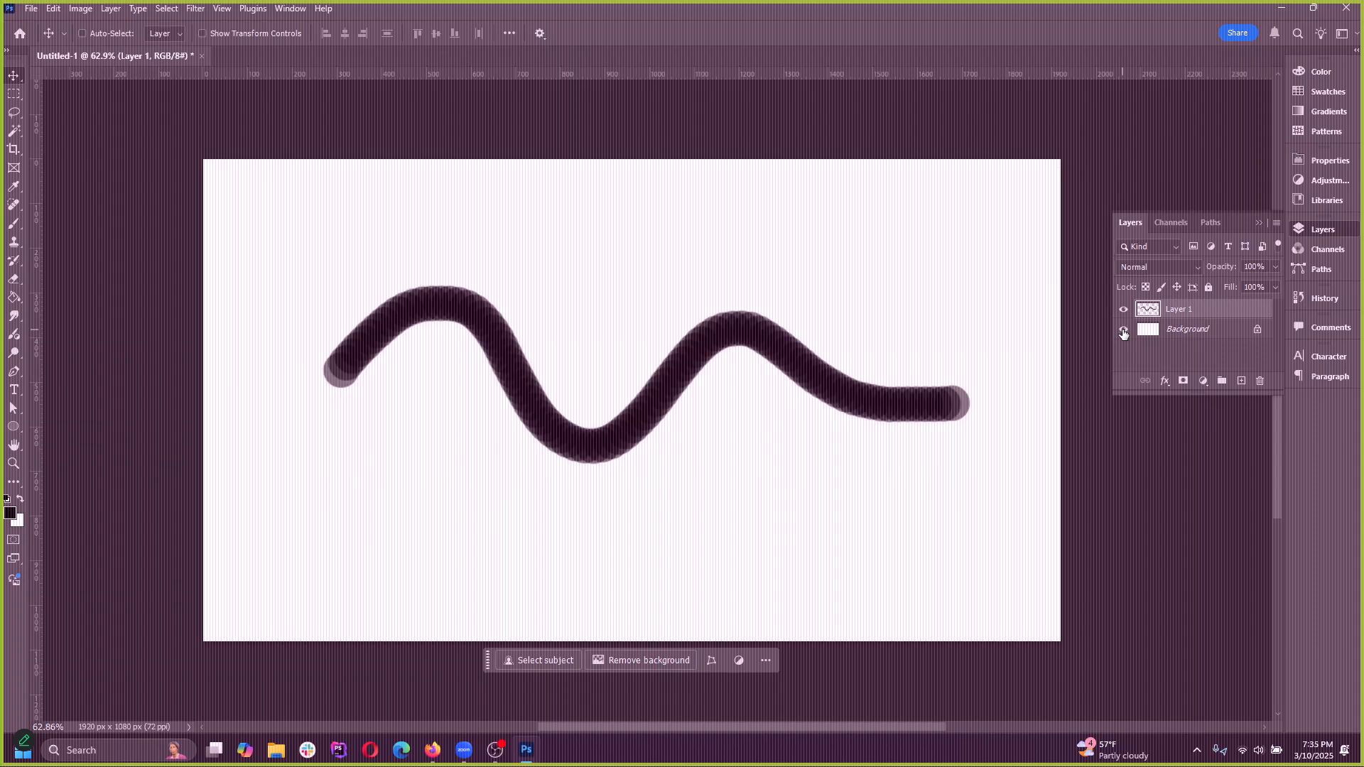
left_click(1123, 330)
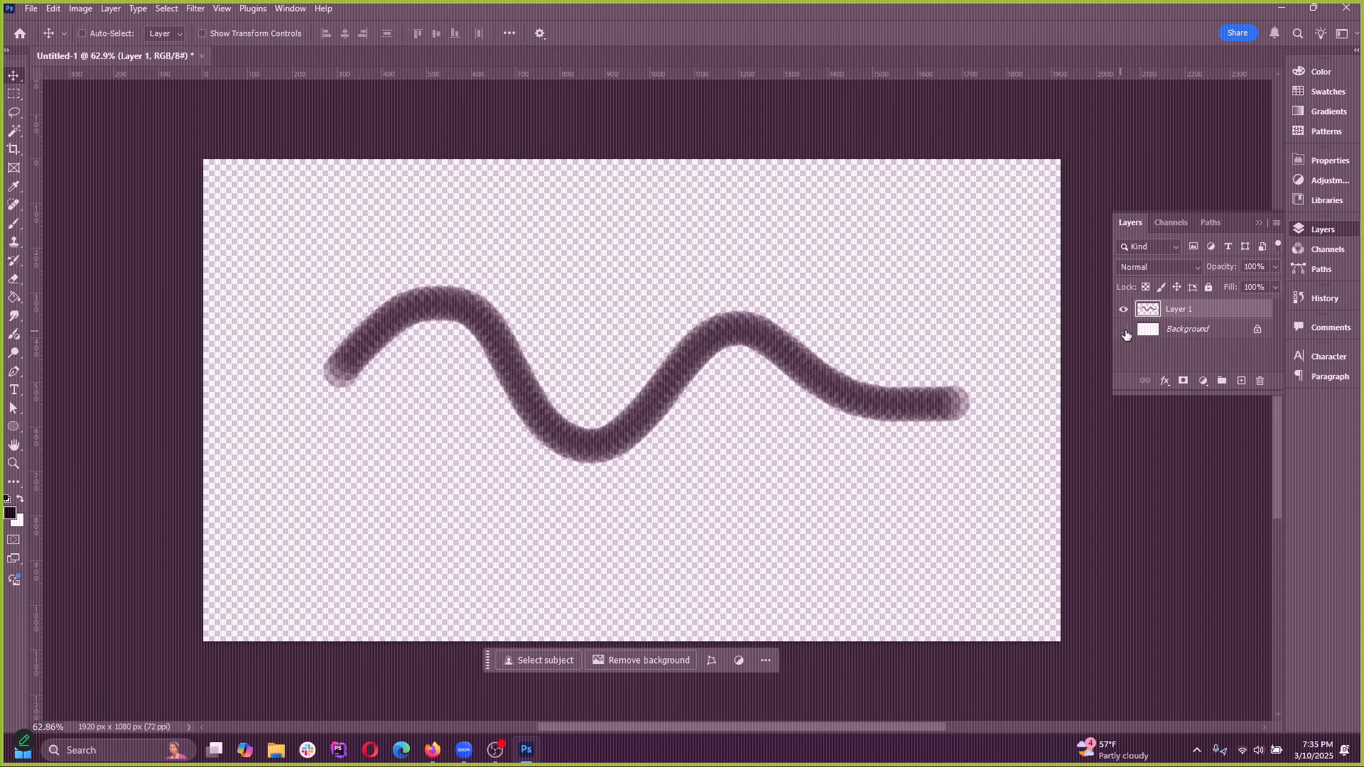
left_click(1123, 331)
left_click(1123, 310)
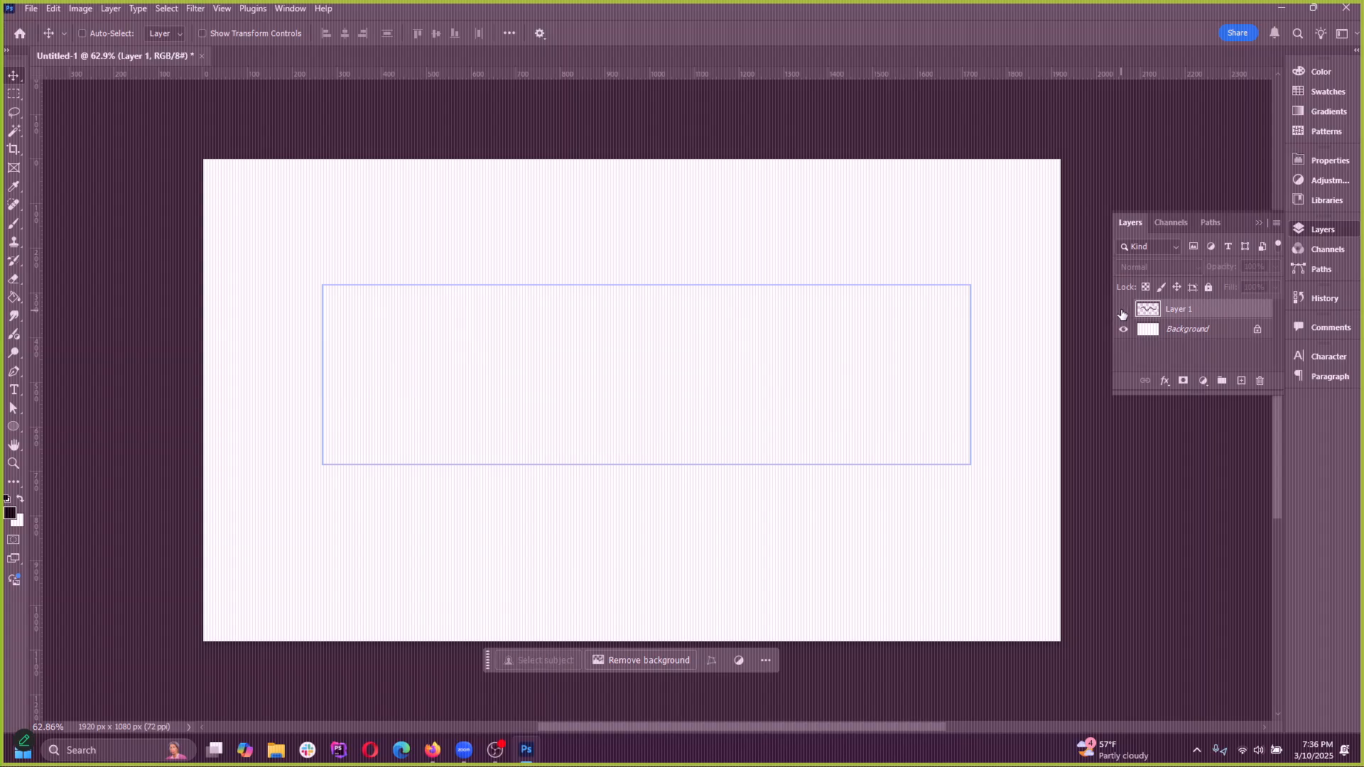
left_click(1123, 311)
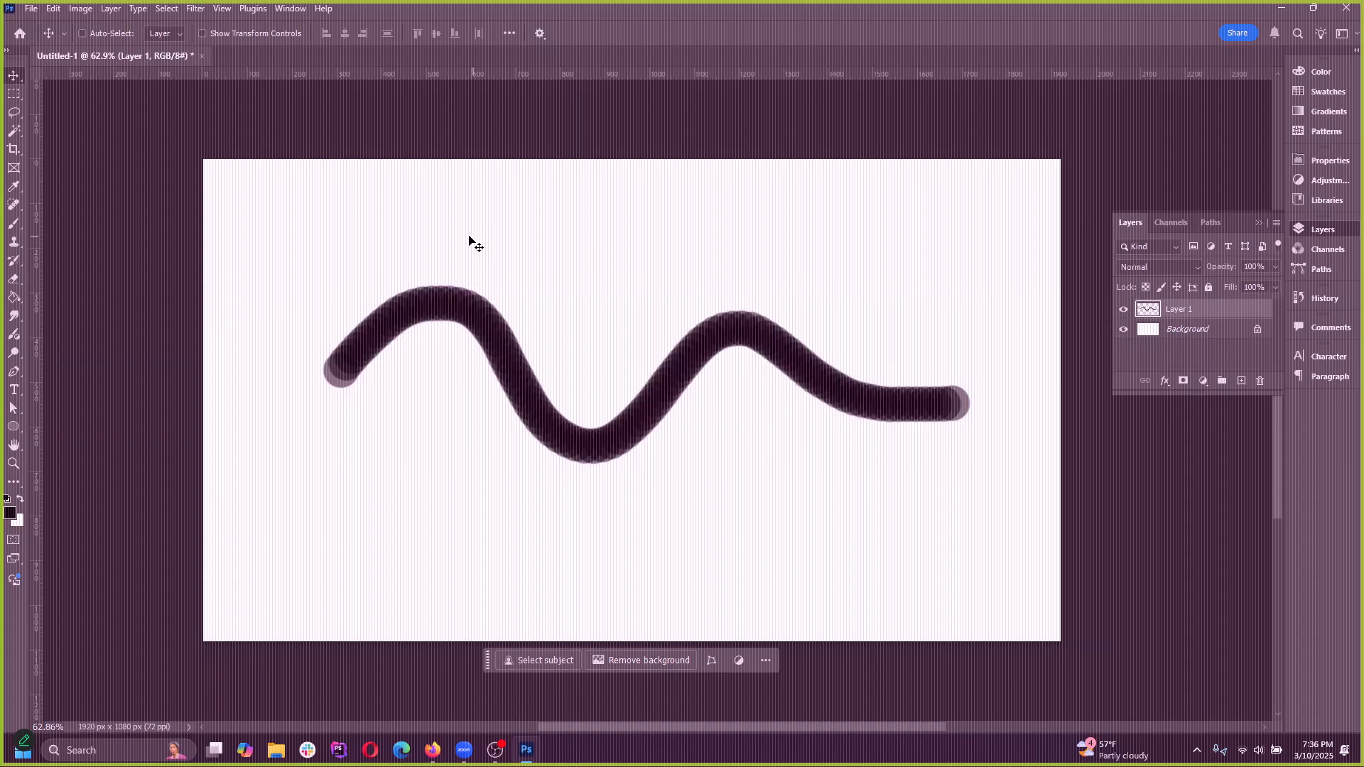
Expand and collapse the docked Layers panel several times, leaving it collapsed
left_click(1297, 228)
left_click(1301, 229)
left_click(1339, 235)
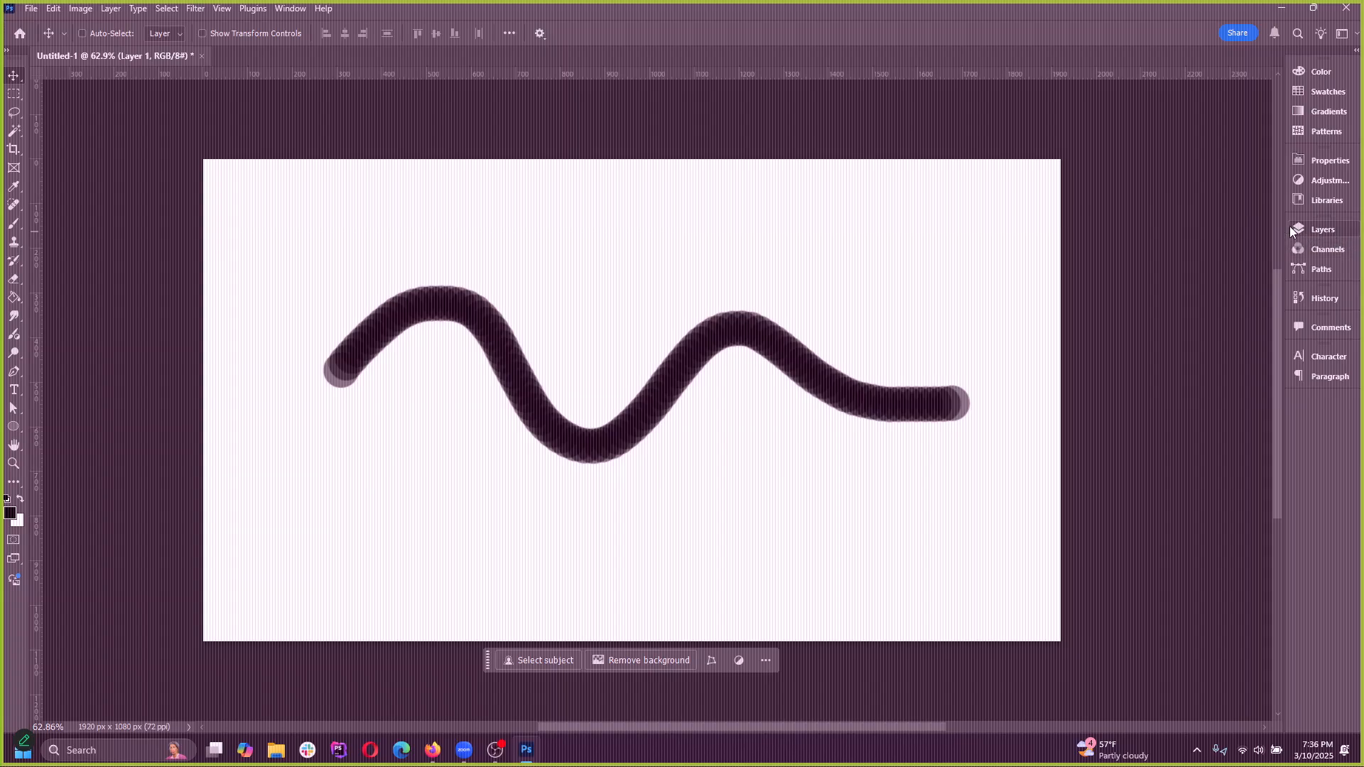
left_click(1295, 231)
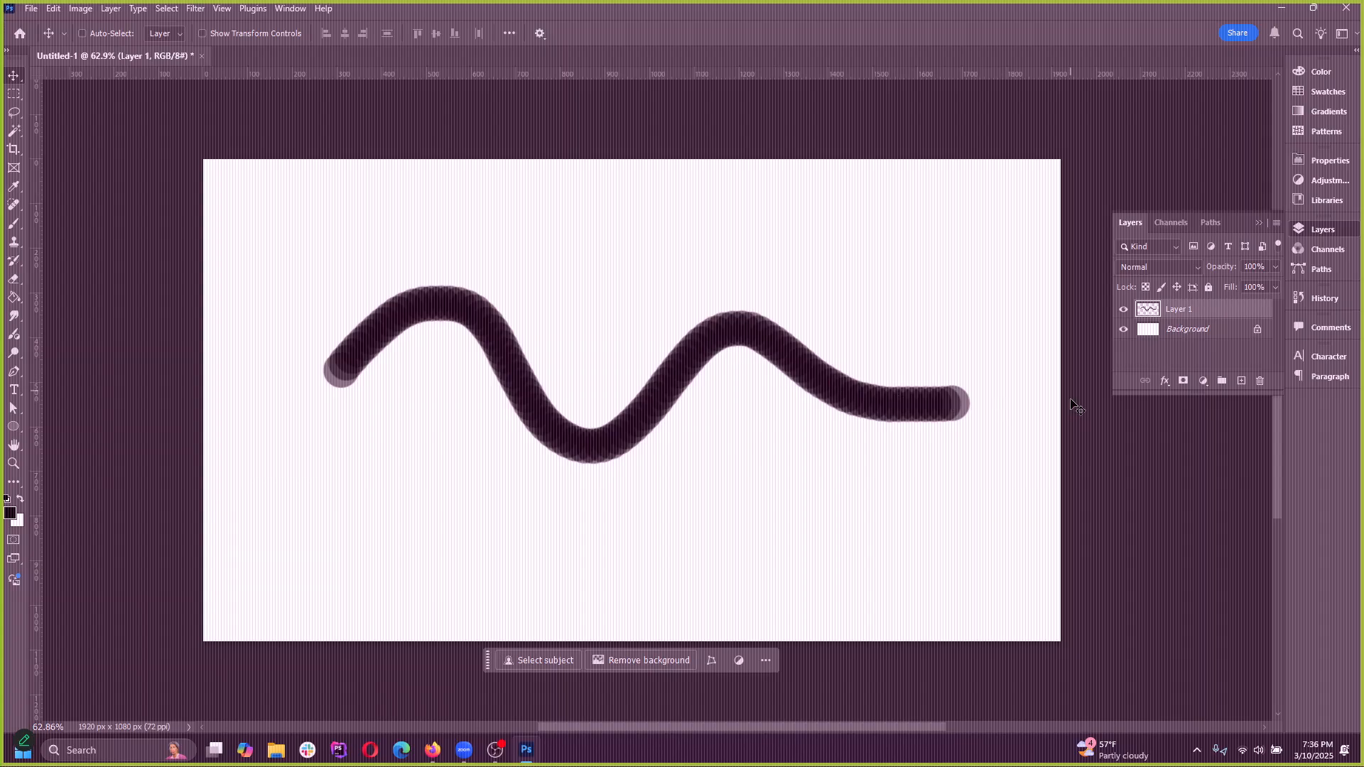
left_click(1258, 223)
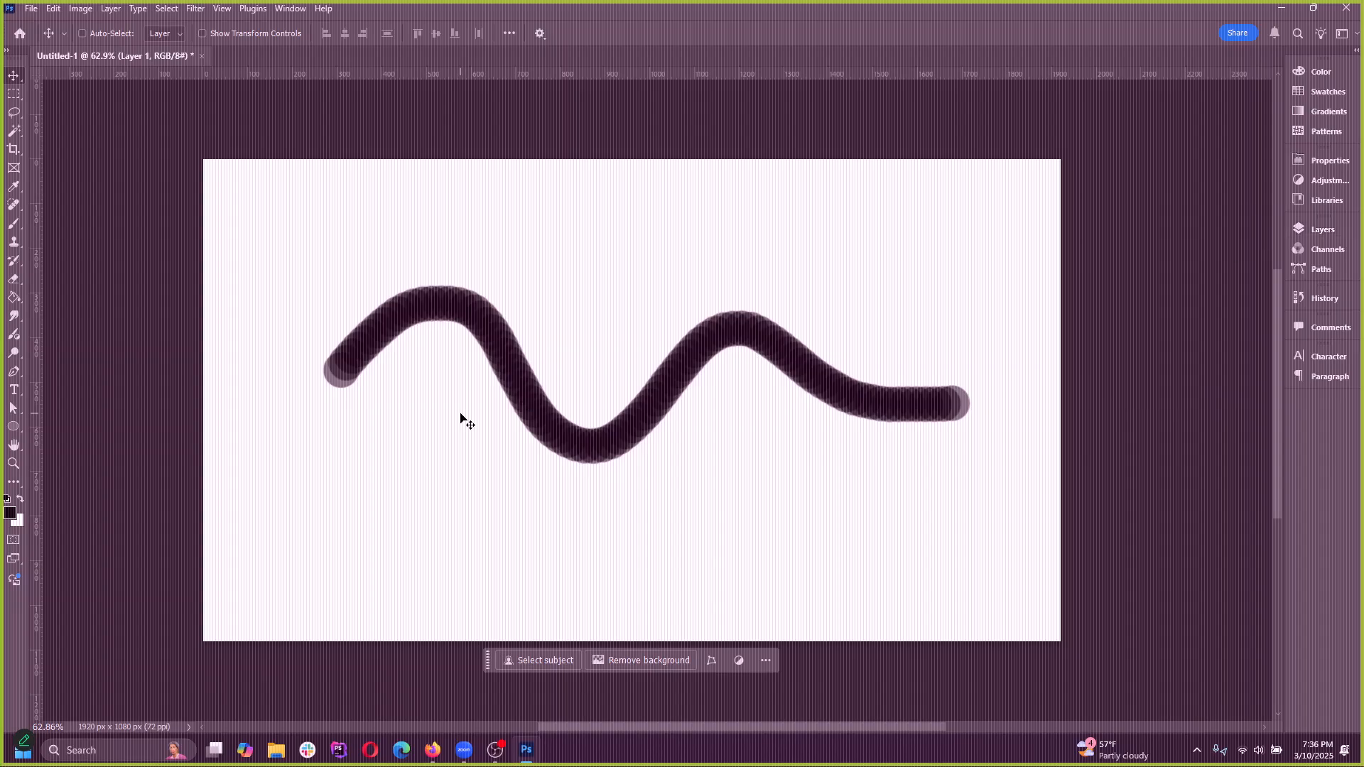
Try Brush tool strokes across Layer 1 above and below the wavy stroke, undoing each one and briefly checking the active layer
left_click(13, 223)
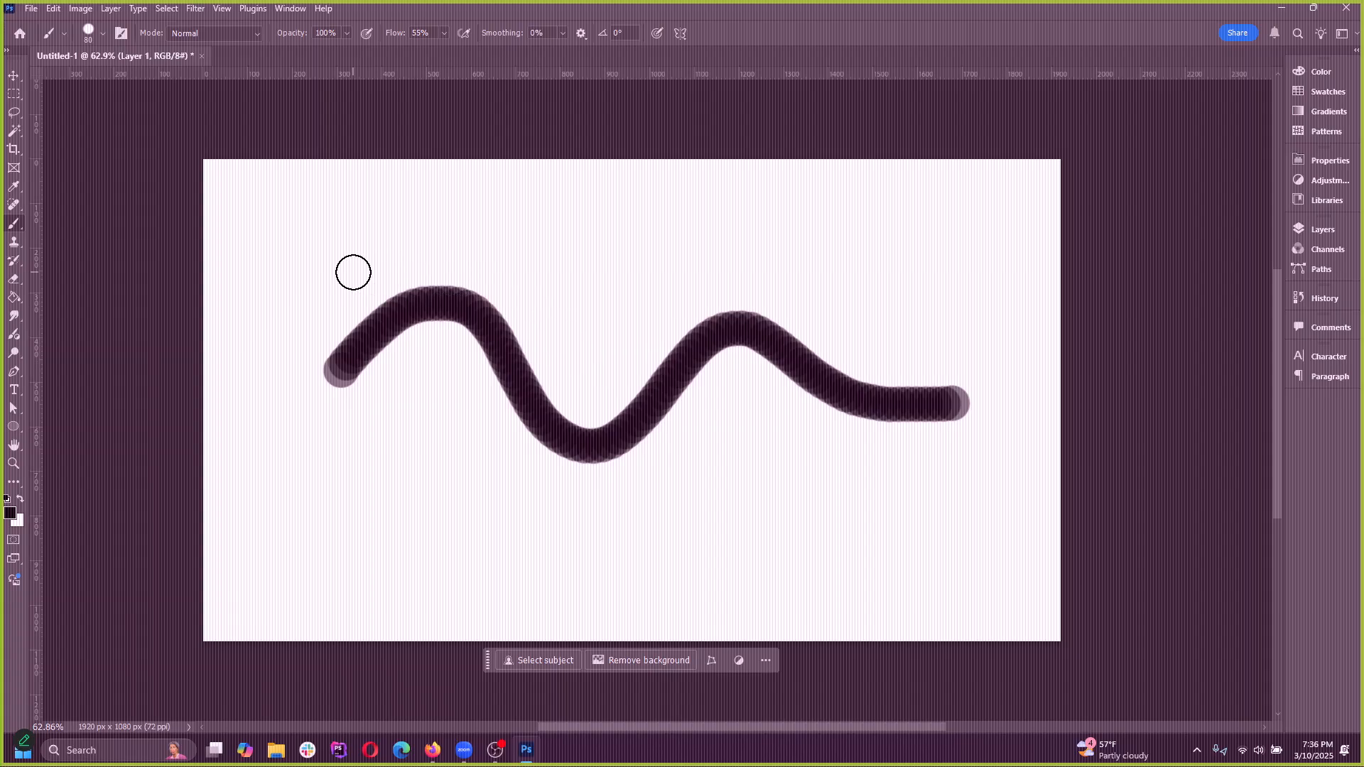
mouse_move(353, 271)
left_mouse_down()
mouse_move(661, 304)
mouse_move(878, 305)
left_mouse_up()
key("ctrl+z")
left_click(1315, 237)
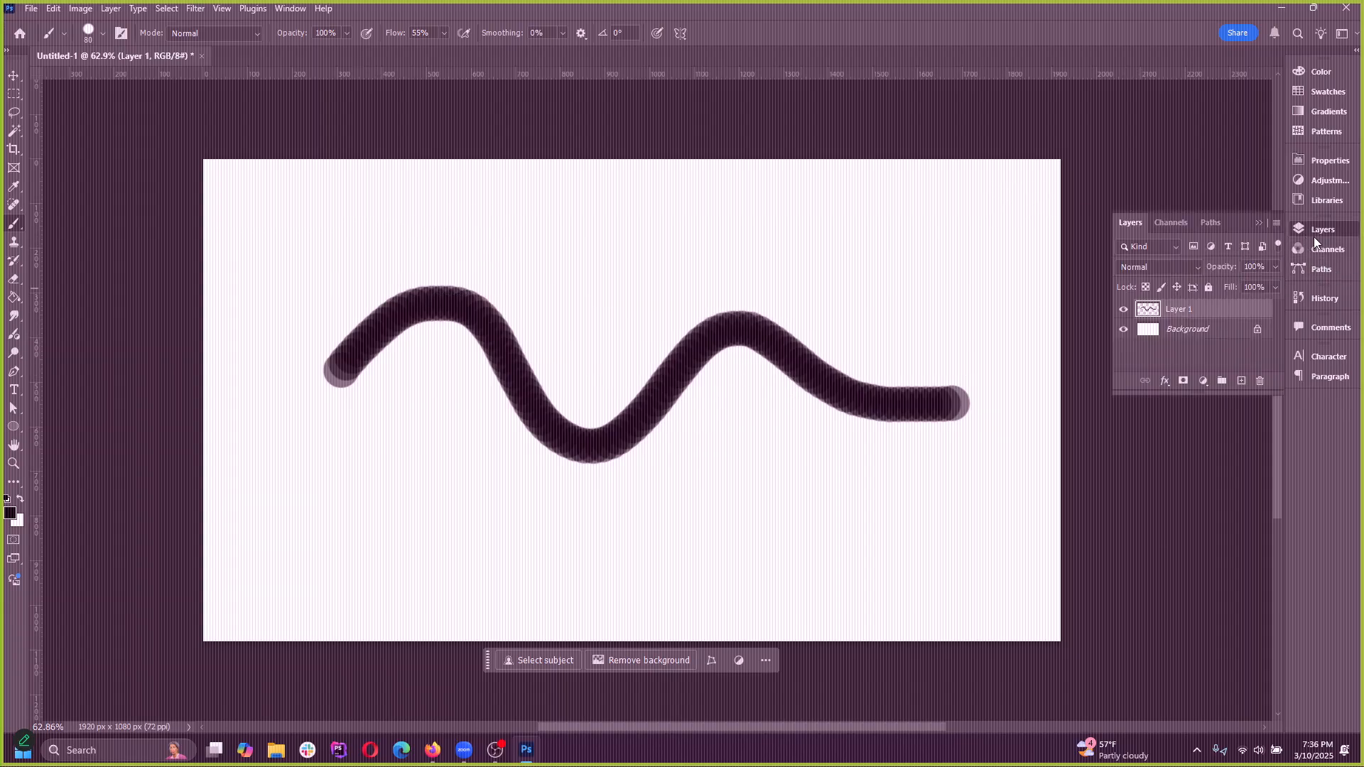
left_click(1320, 233)
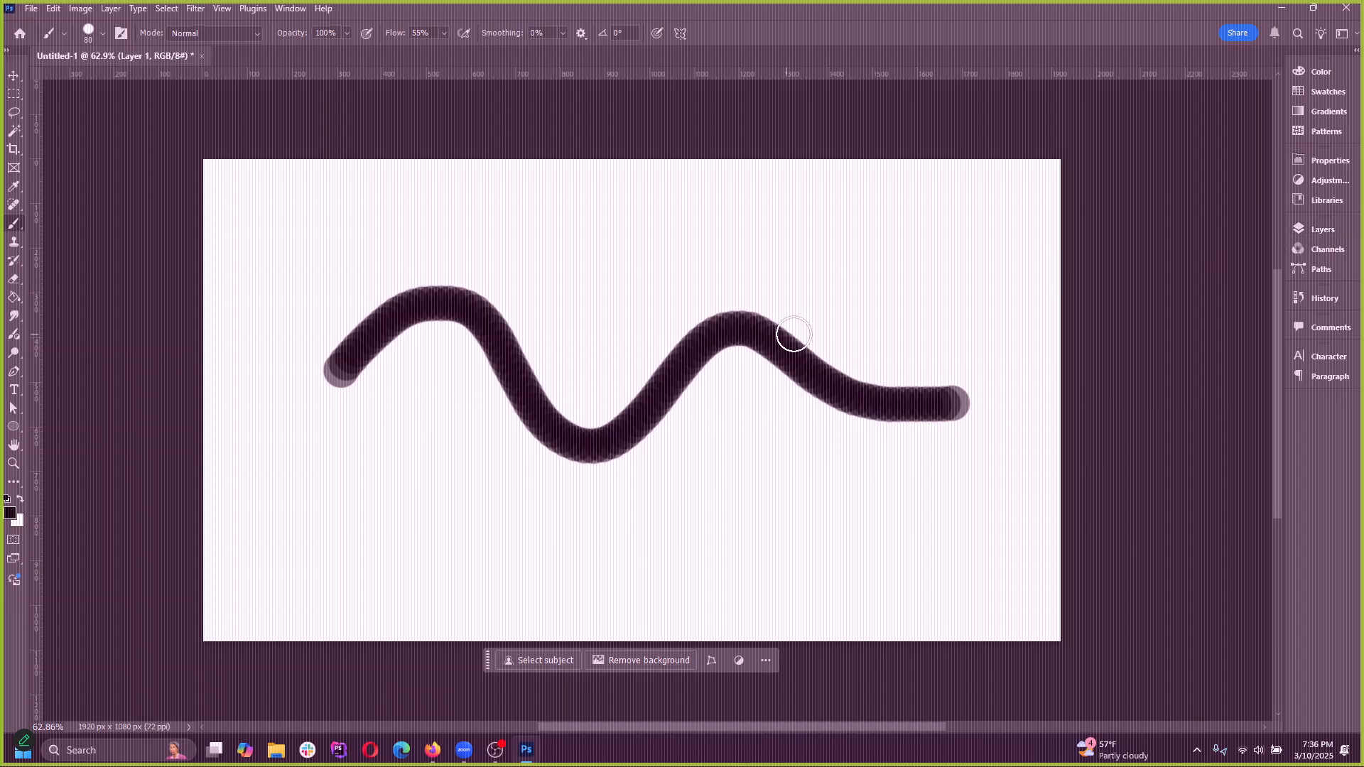
left_click_drag(387, 473, 841, 419)
key("ctrl+z")
mouse_move(542, 253)
left_mouse_down()
mouse_move(687, 240)
mouse_move(790, 257)
left_mouse_up()
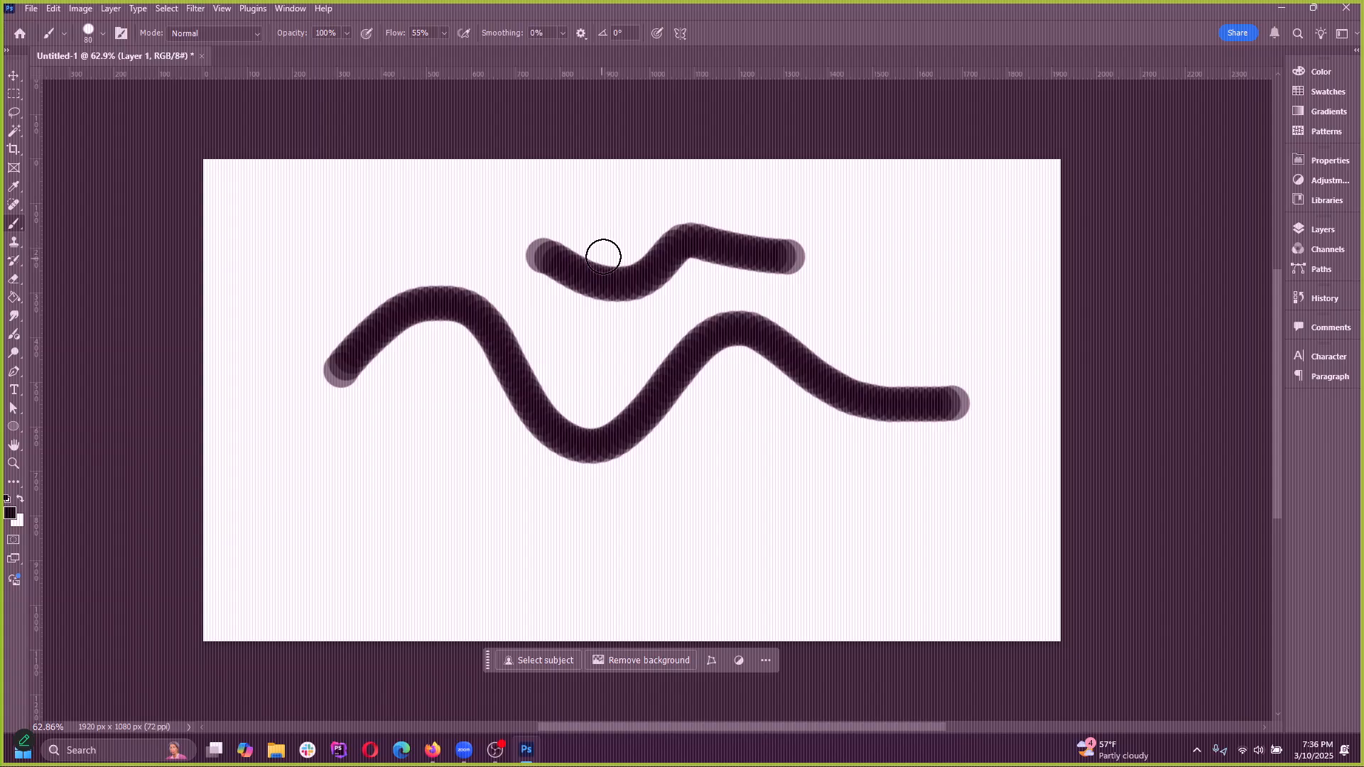
key("ctrl+z")
Try close-up brush strokes in the empty area below the start of the wavy stroke, undoing each one
scroll(301, 353, "up", 3)
scroll(301, 352, "up", 6)
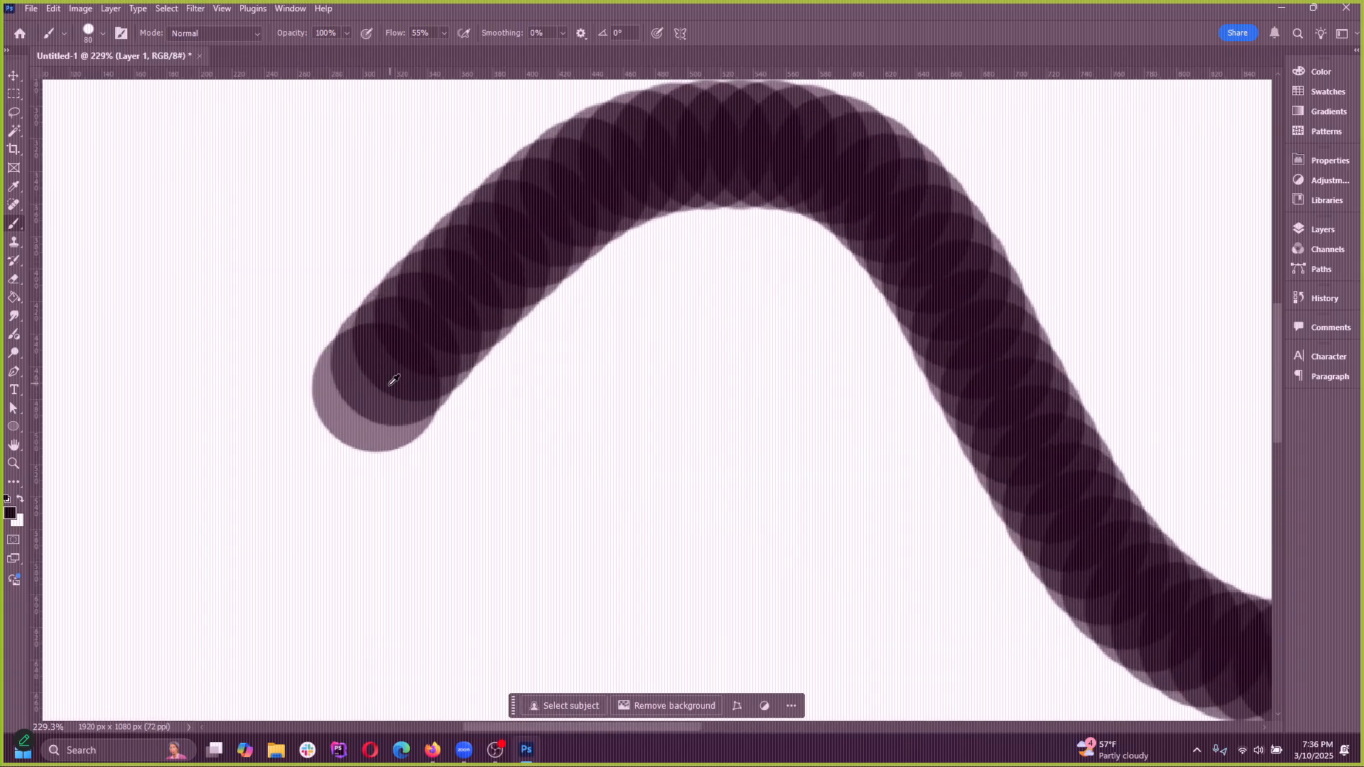
scroll(399, 396, "down", 2)
left_click_drag(670, 420, 1047, 541)
key("ctrl+z")
scroll(569, 384, "down", 1)
scroll(569, 384, "down", 1)
mouse_move(402, 565)
left_mouse_down()
mouse_move(525, 525)
mouse_move(782, 498)
mouse_move(1023, 527)
left_mouse_up()
key("ctrl+z")
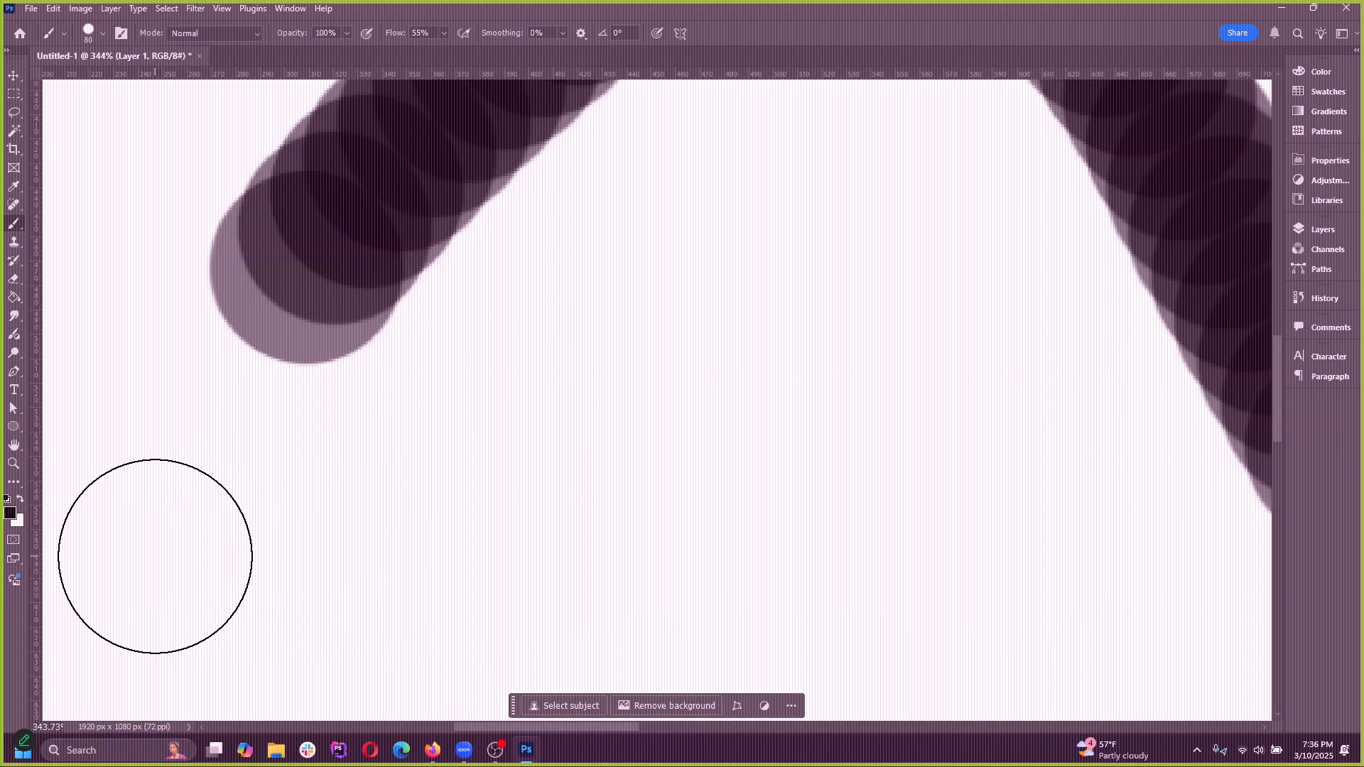
mouse_move(152, 548)
left_mouse_down()
mouse_move(272, 543)
mouse_move(848, 549)
left_mouse_up()
key("ctrl+z")
left_click_drag(238, 547, 861, 499)
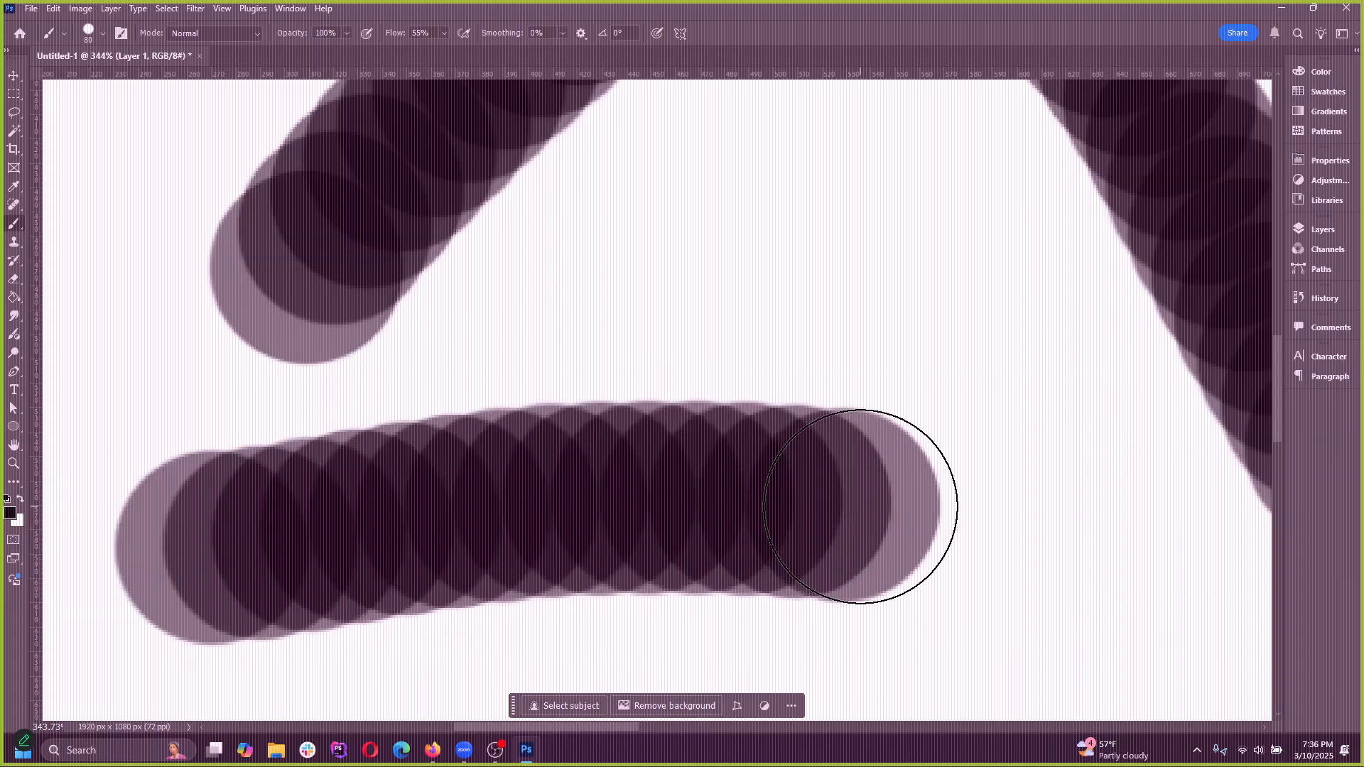
key("ctrl+z")
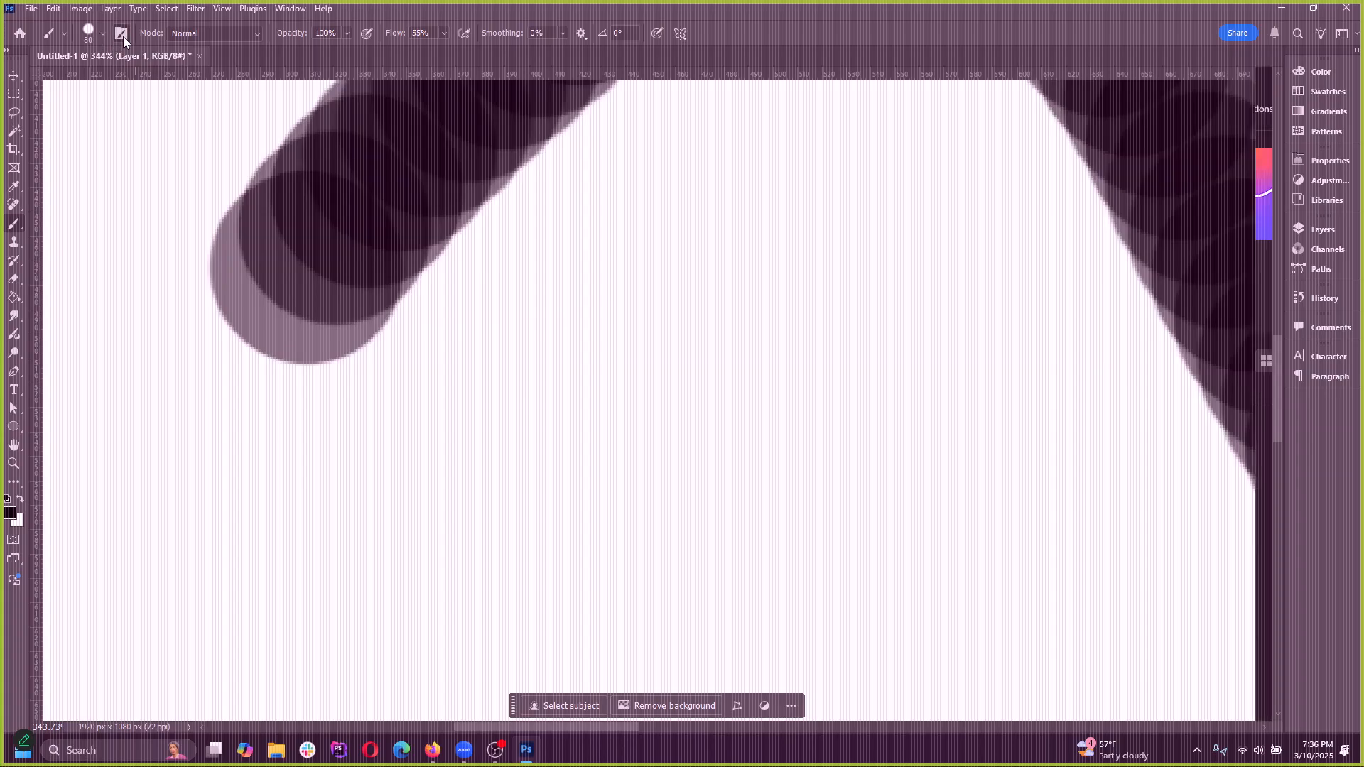
Open the Brush Settings over the canvas, inspect the brush tip's Spacing, and close them again
left_click(122, 33)
mouse_move(1161, 65)
left_mouse_down()
mouse_move(1078, 113)
mouse_move(569, 168)
left_mouse_up()
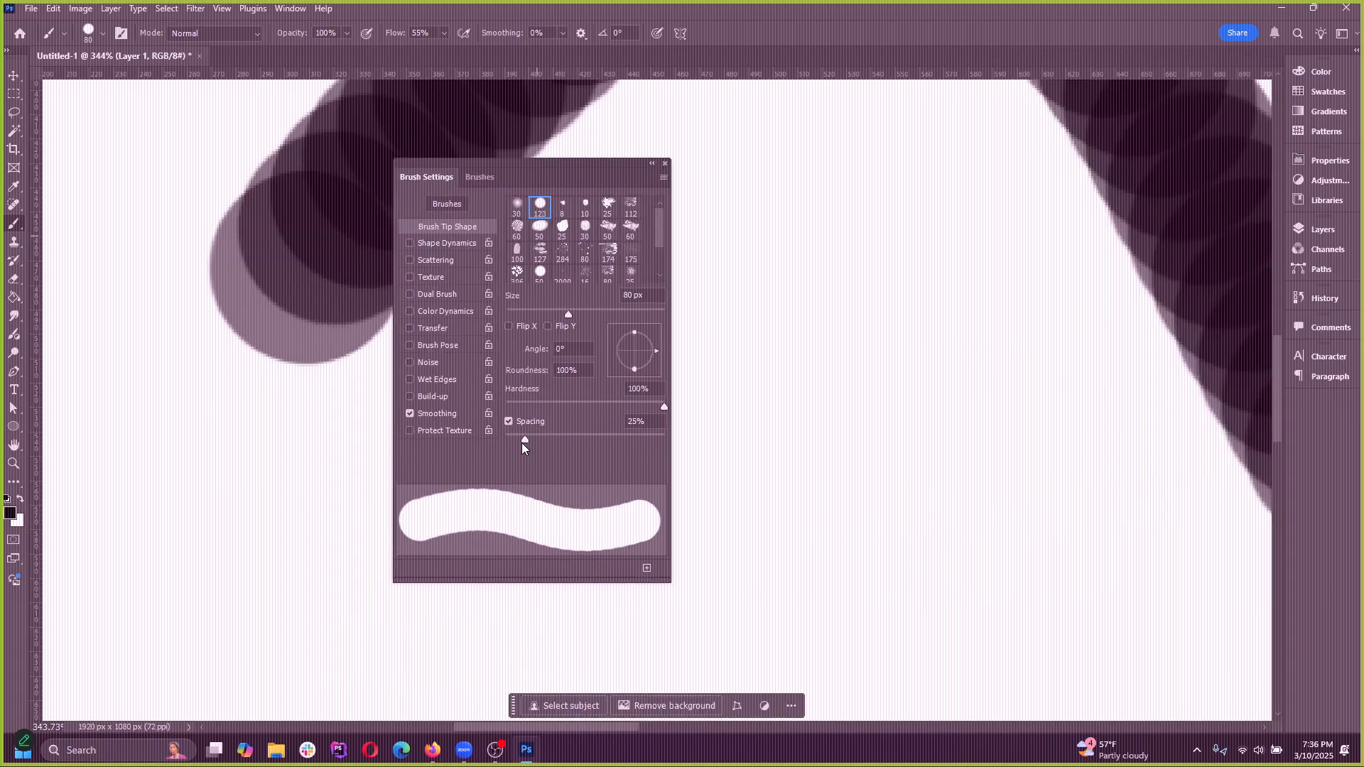
left_click(651, 422)
left_click(666, 164)
scroll(469, 306, "down", 6)
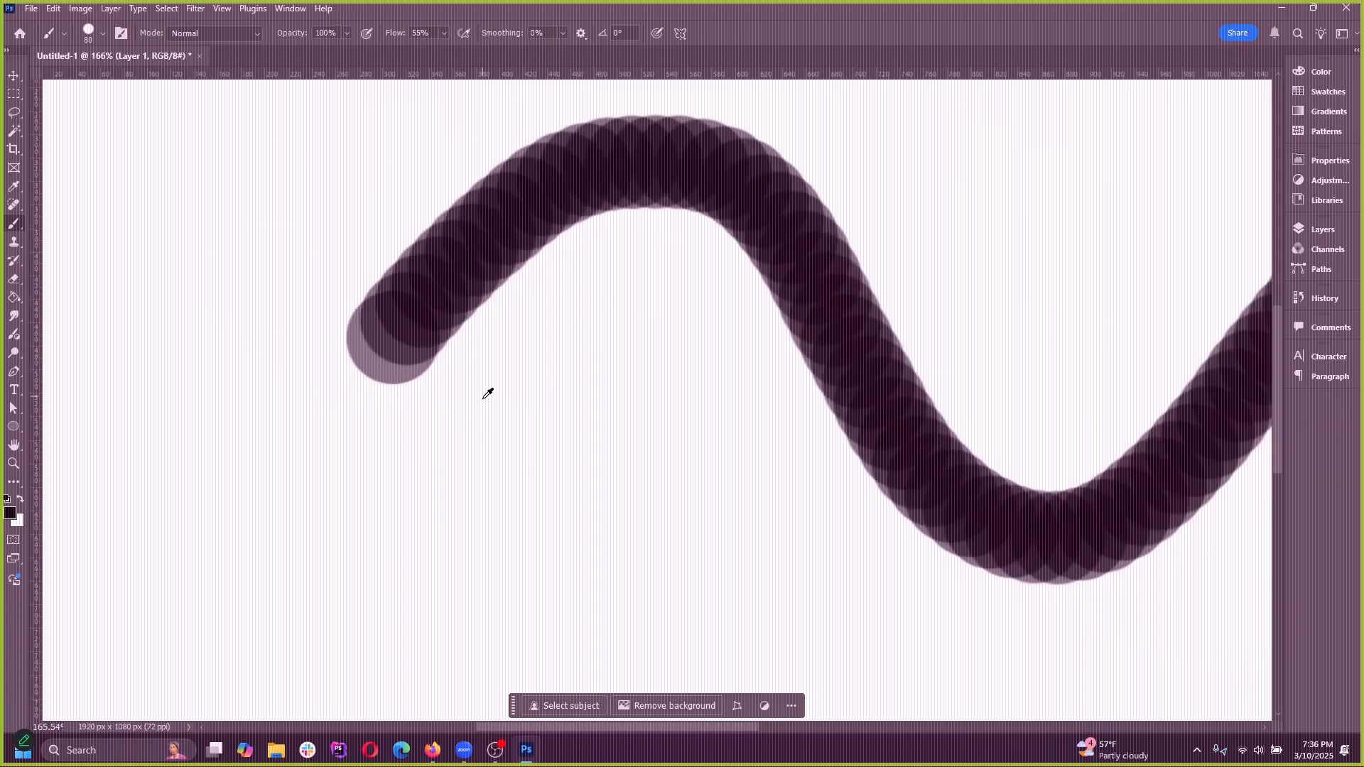
scroll(417, 368, "down", 2)
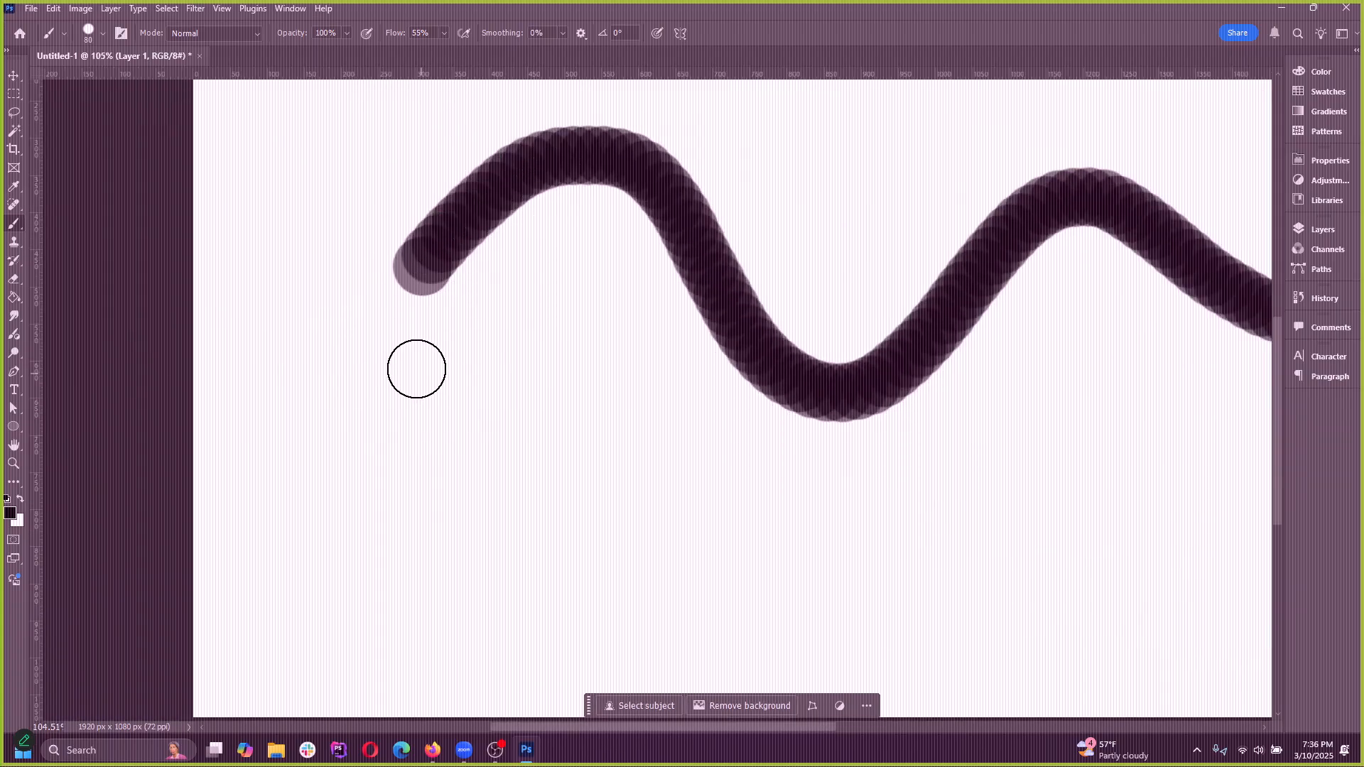
Show the tools grouped with the brush and choose the Brush tool
right_click(12, 225)
left_click(11, 224)
right_click(14, 227)
left_click(14, 224)
right_click(17, 227)
left_click(52, 225)
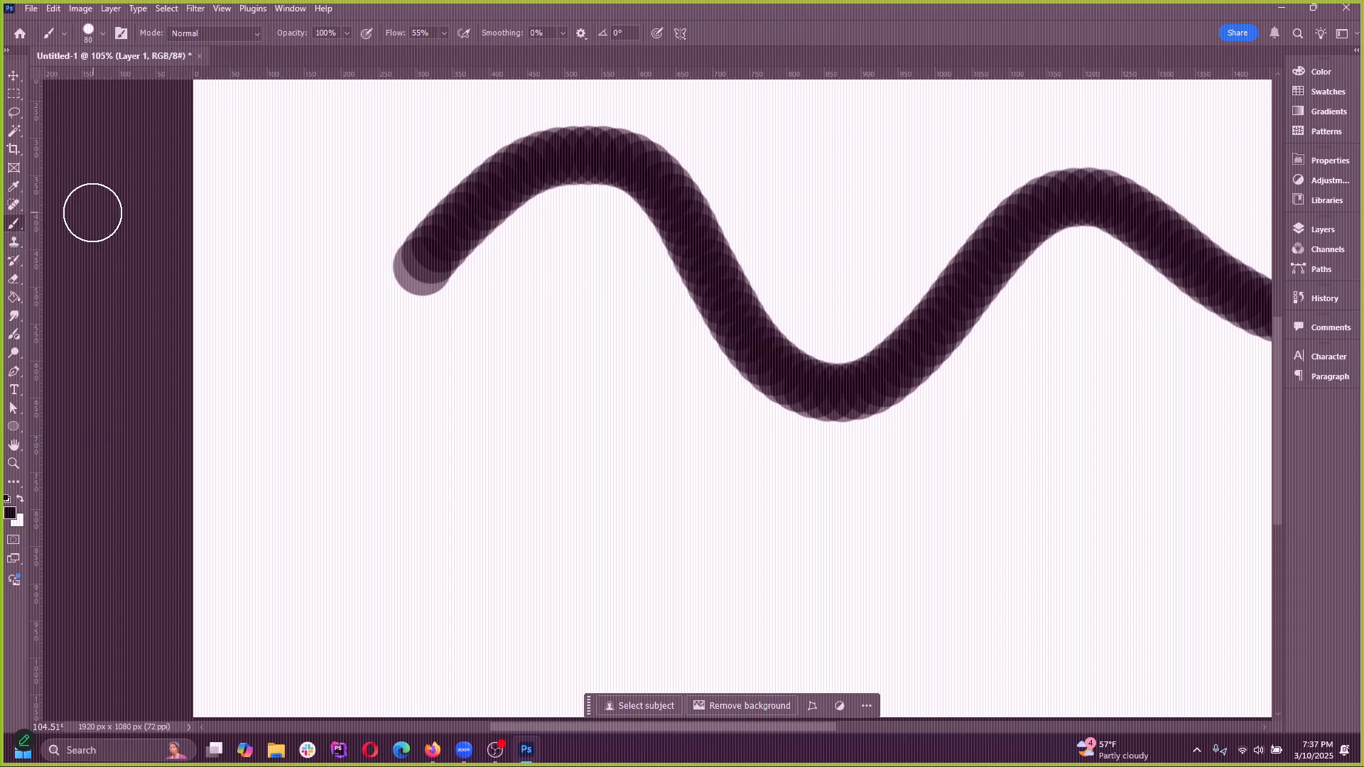
Set the brush to 120 px with 0% hardness and stamp a soft dab below the wavy stroke's start
left_click(101, 35)
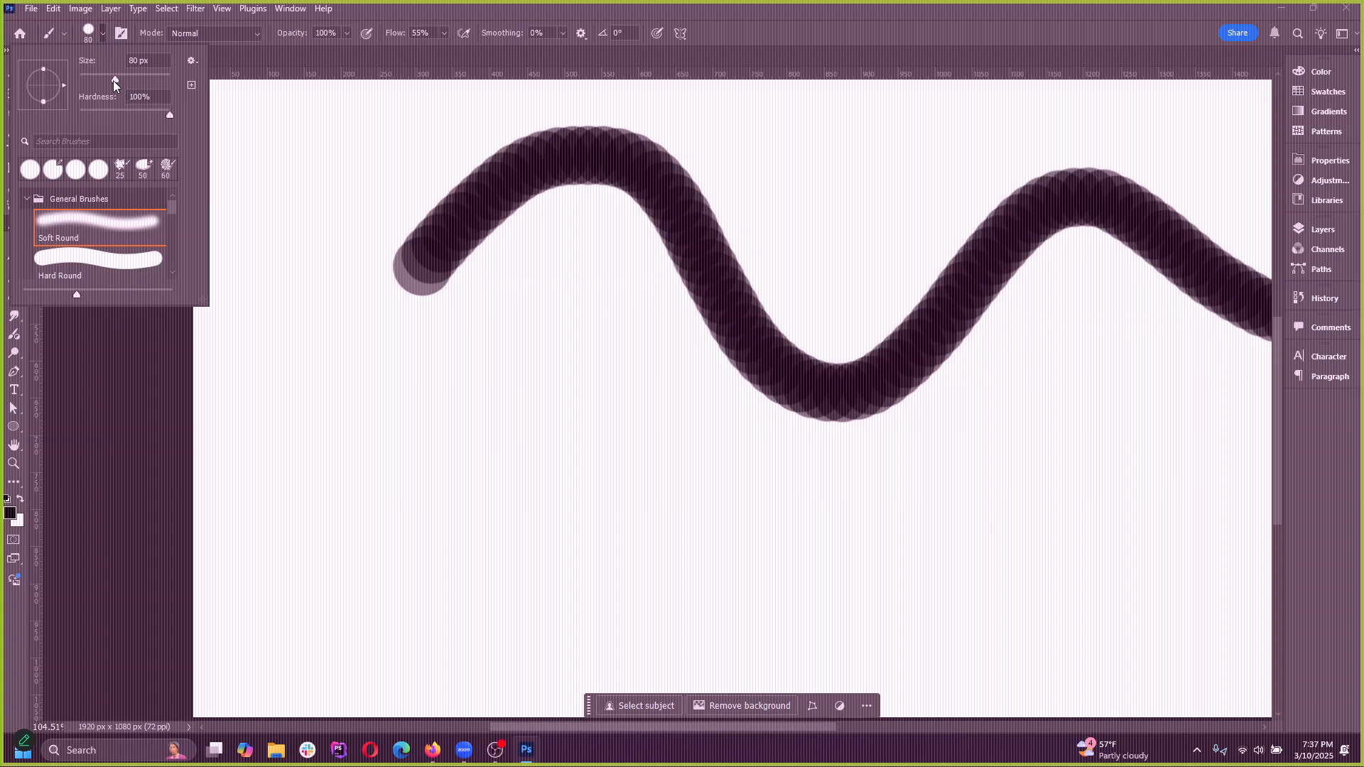
mouse_move(113, 79)
left_mouse_down()
mouse_move(83, 77)
mouse_move(168, 130)
mouse_move(28, 121)
left_mouse_up()
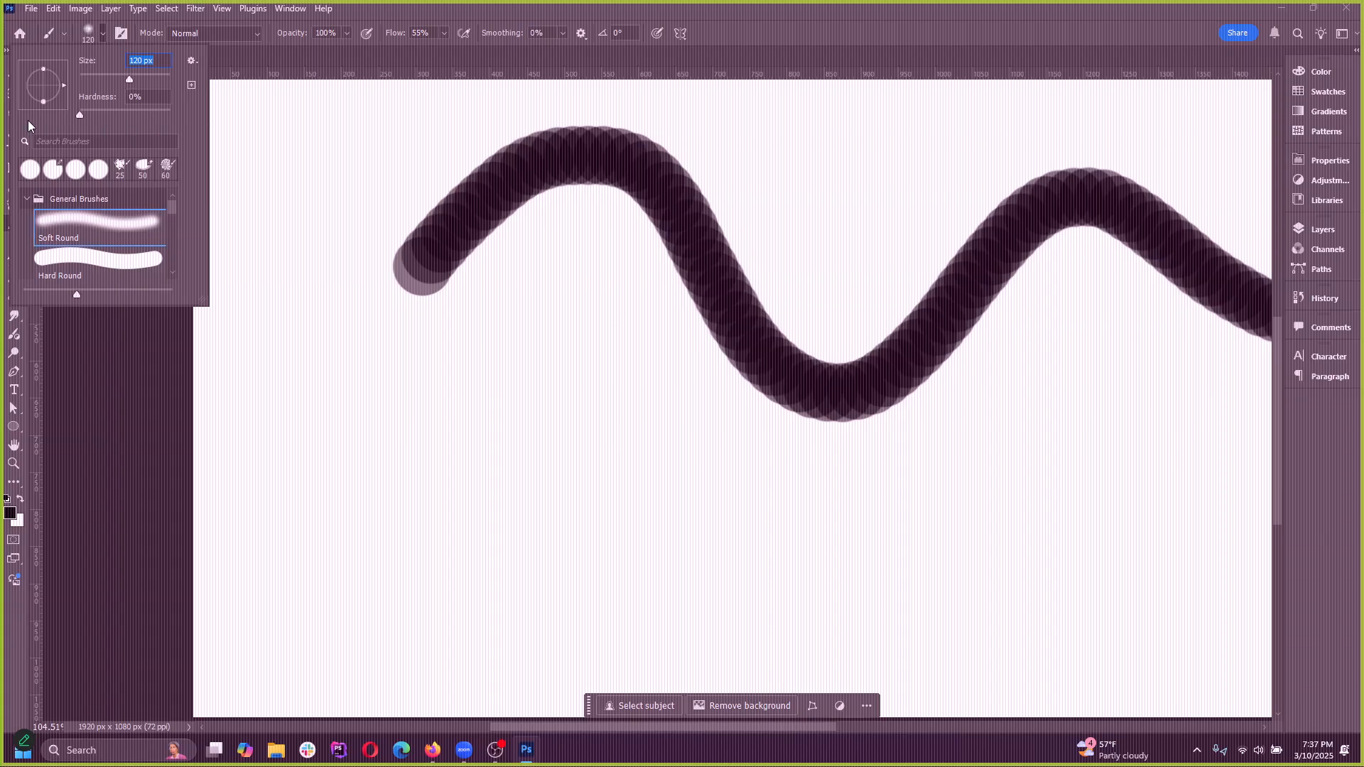
key("Tab")
left_click(358, 380)
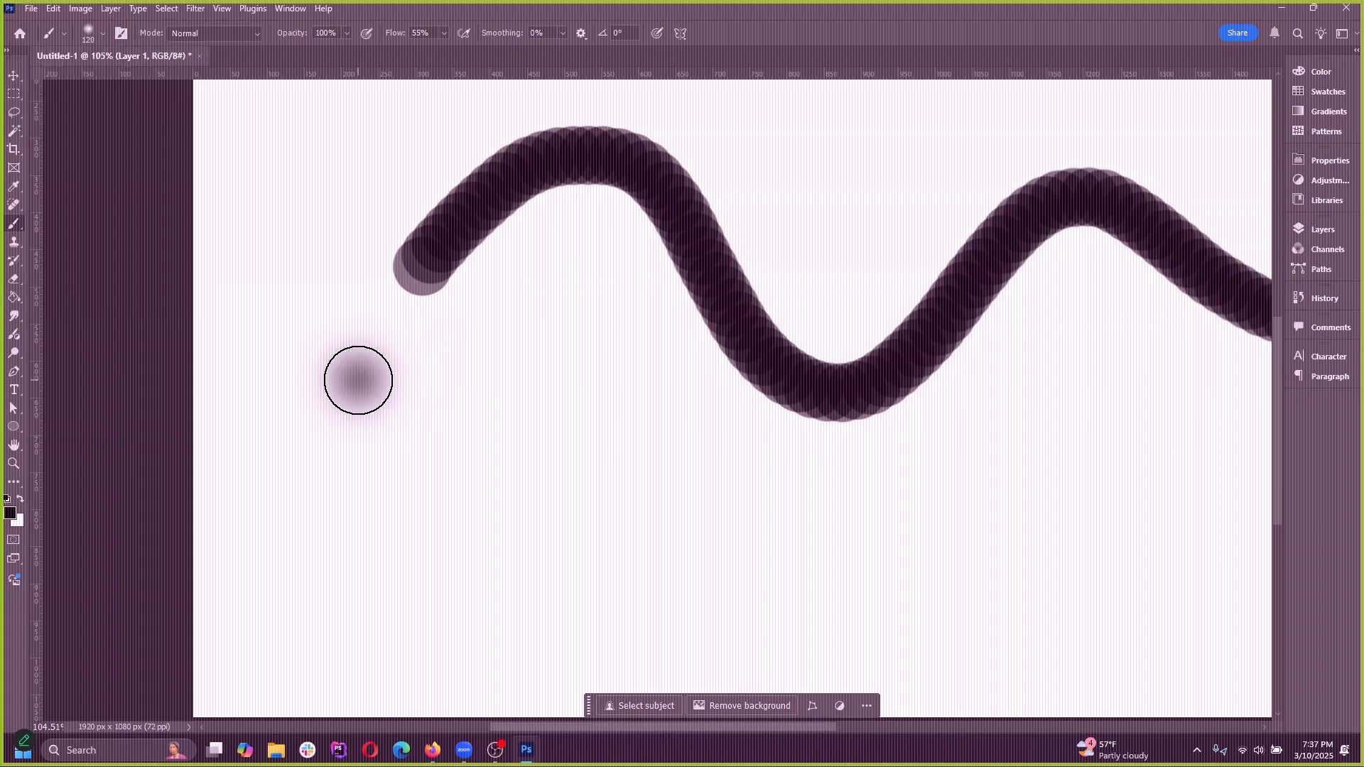
Stamp a dab at 100% hardness beside the soft one, and a third dab at a reduced hardness
left_click(103, 33)
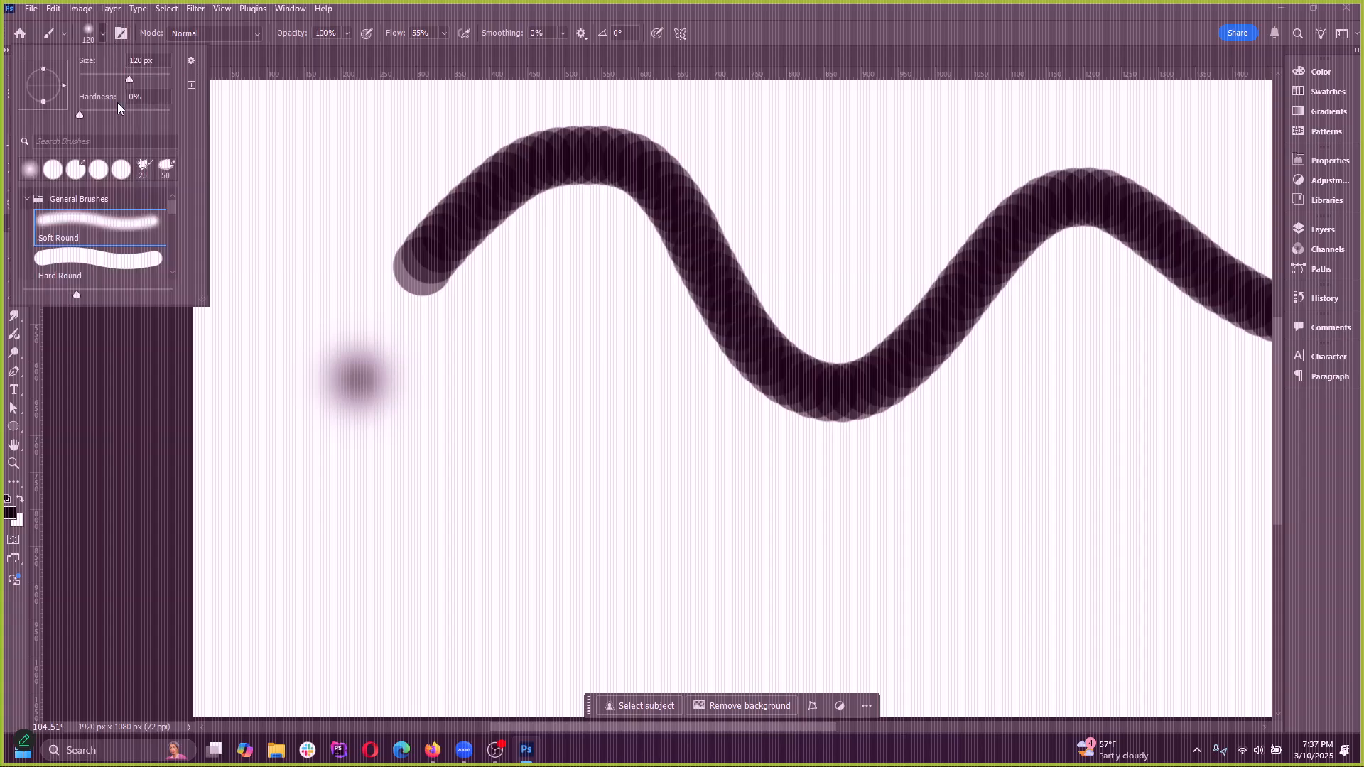
left_click_drag(98, 113, 202, 113)
key("Return")
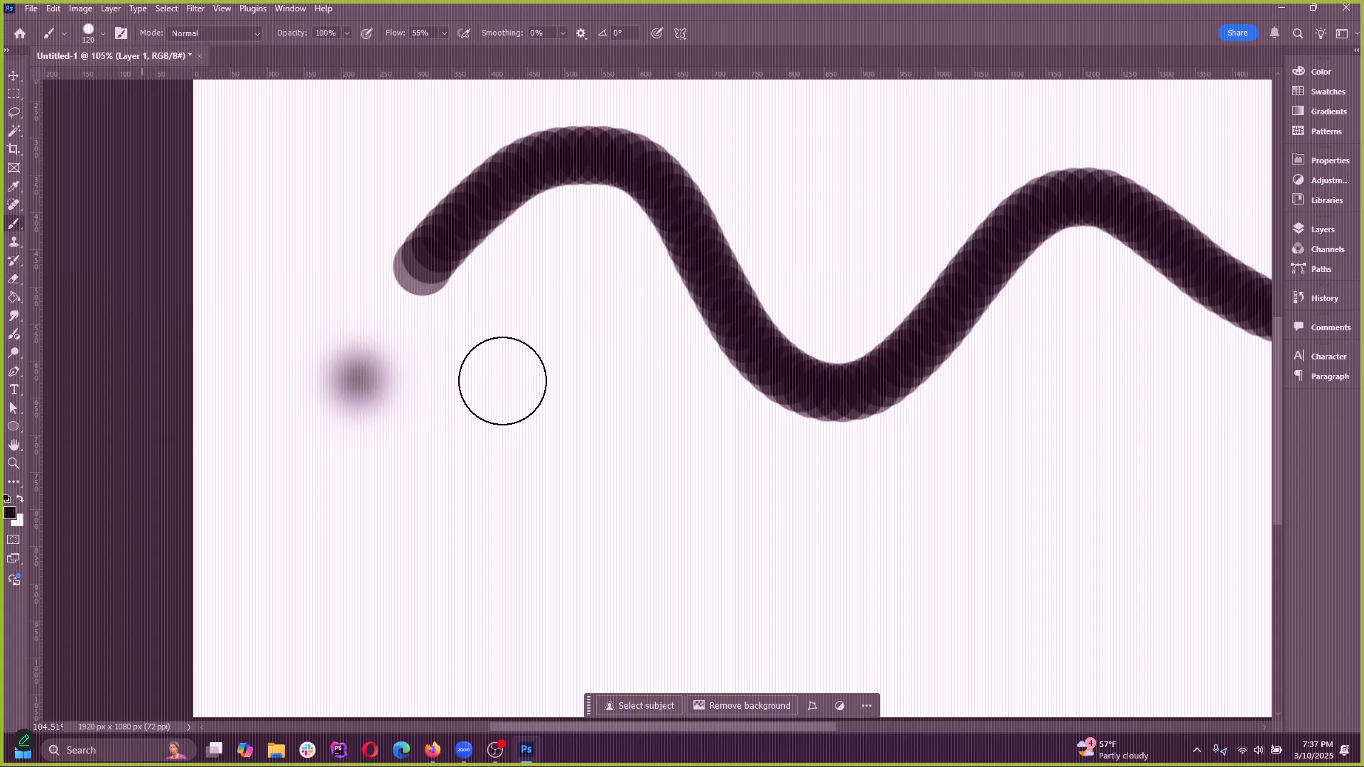
left_click(502, 381)
left_click(103, 34)
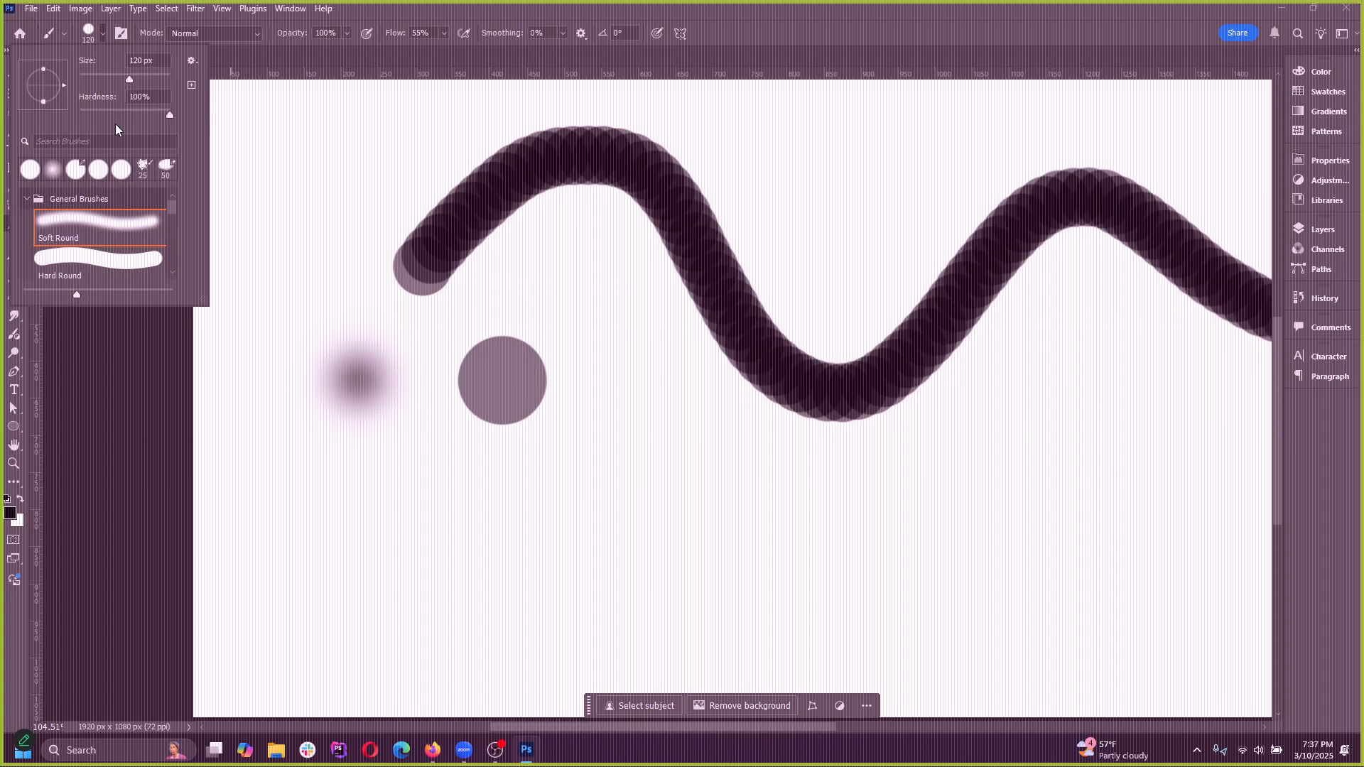
left_click(615, 384)
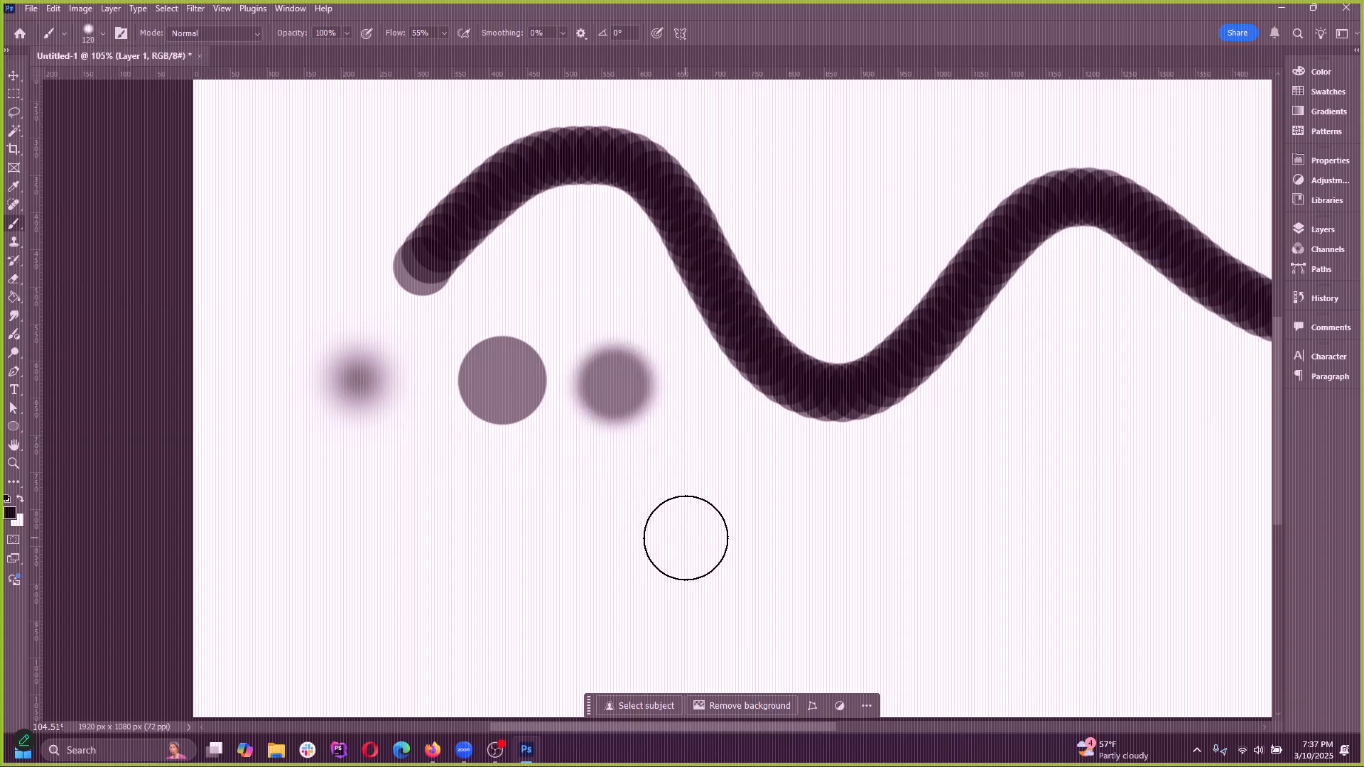
scroll(536, 441, "up", 2)
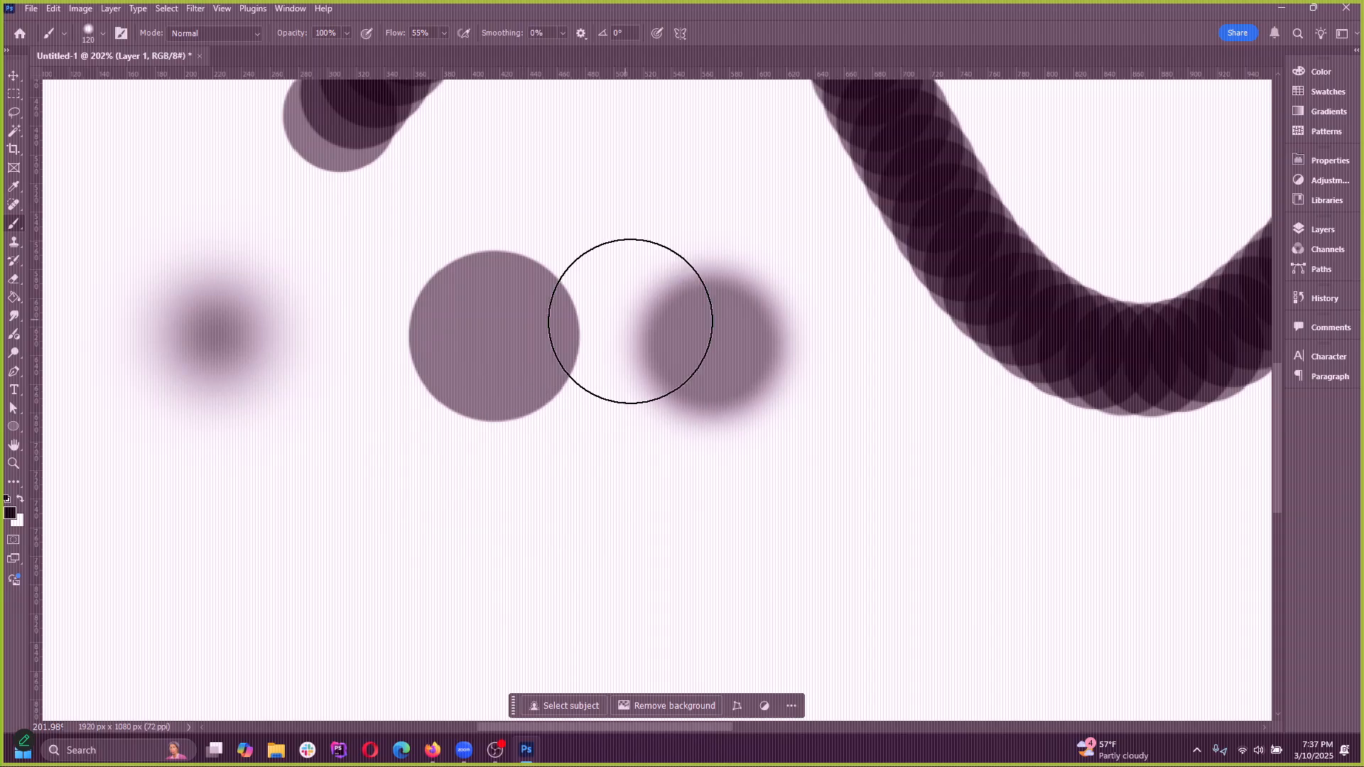
Undo the three comparison dabs and try single partly soft dabs in the same area, undoing them too
key("ctrl+z")
key("ctrl+z")
key("ctrl+z")
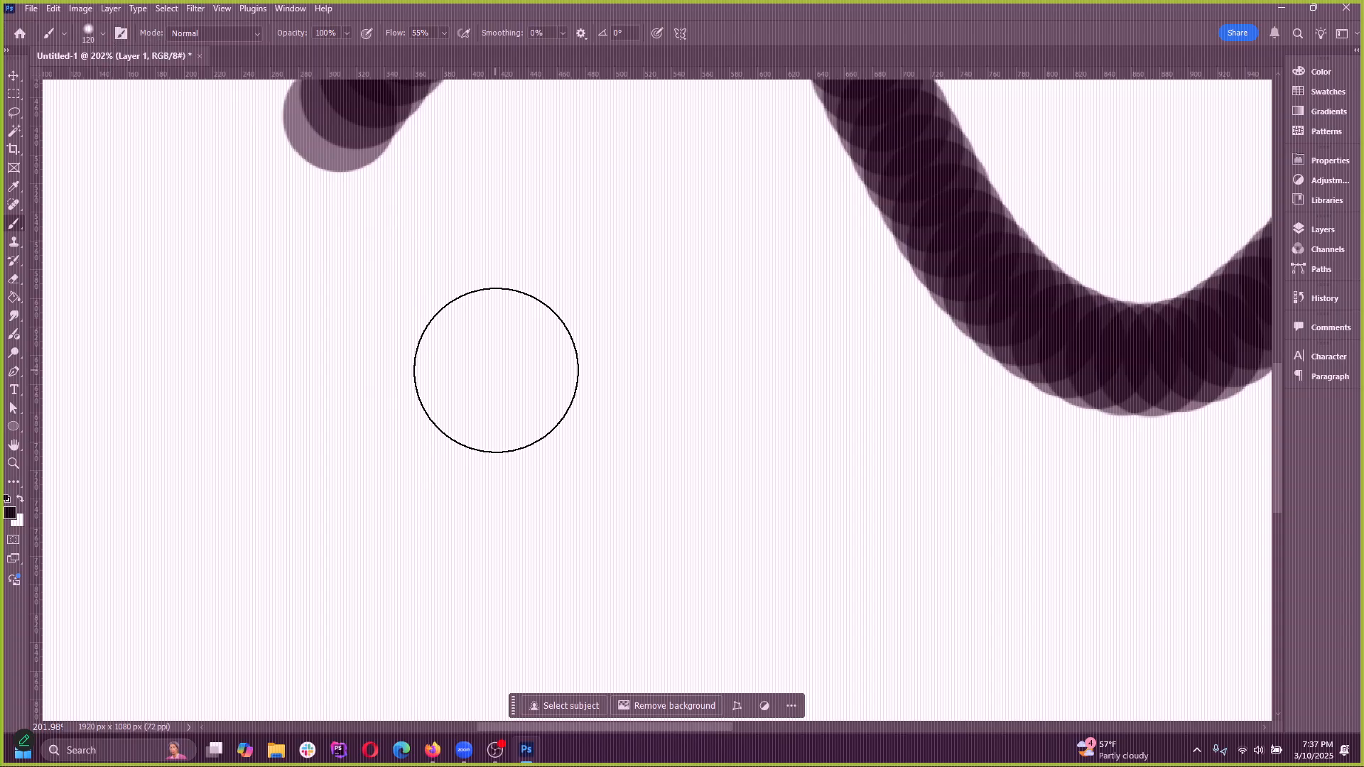
left_click(414, 397)
key("ctrl+z")
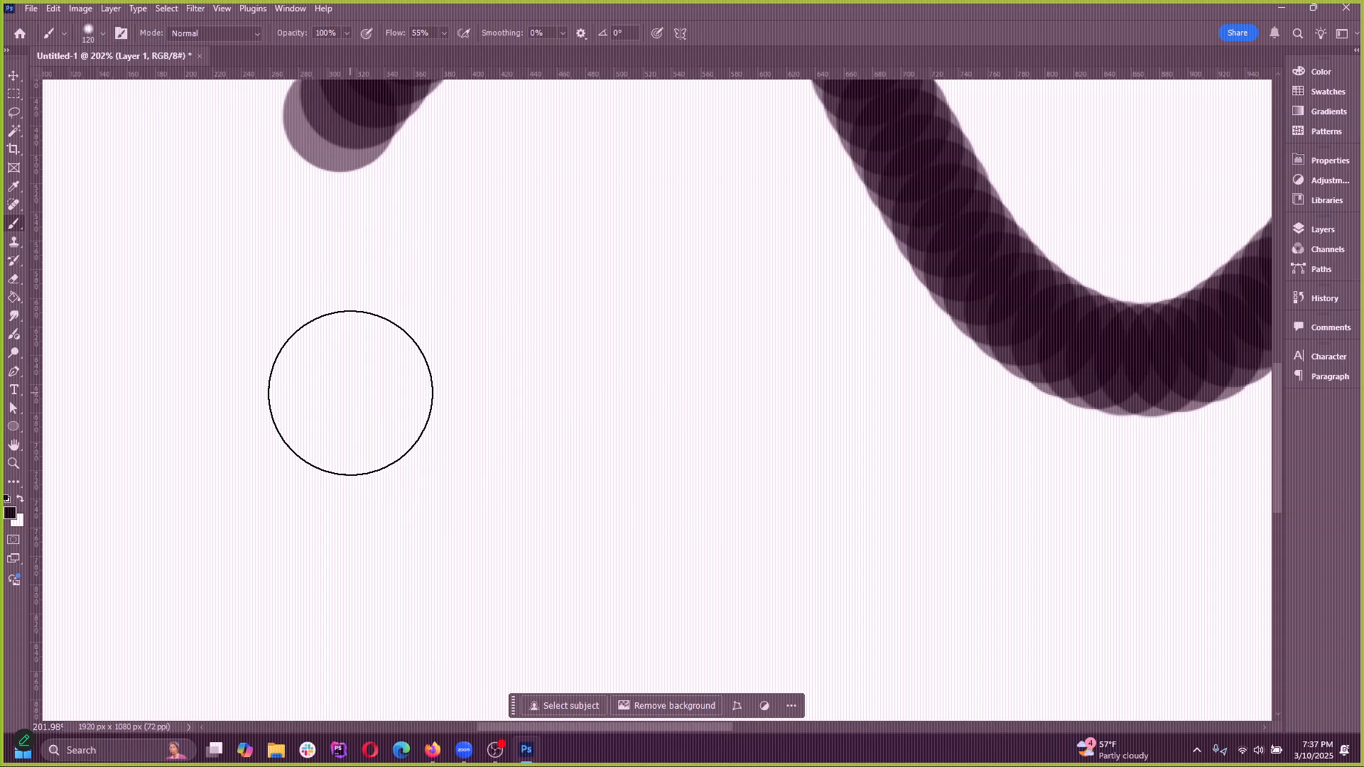
left_click(351, 393)
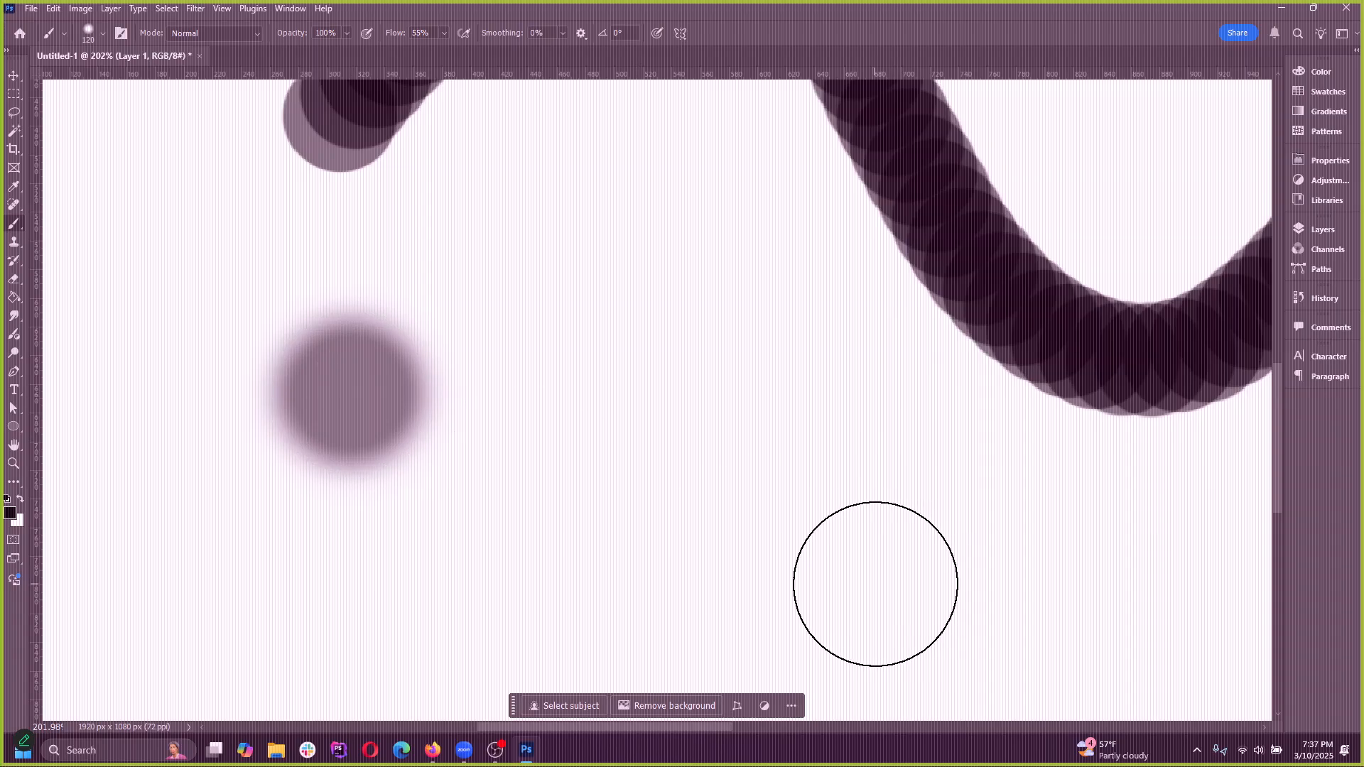
key("ctrl+z")
Try partly soft strokes at 55% flow across the empty area below the wavy stroke, undoing each one
mouse_move(360, 407)
left_mouse_down()
mouse_move(350, 381)
mouse_move(313, 395)
mouse_move(350, 385)
mouse_move(331, 398)
mouse_move(381, 390)
mouse_move(731, 447)
left_mouse_up()
key("ctrl+z")
key("ctrl+z")
key("ctrl+z")
mouse_move(181, 390)
left_mouse_down()
mouse_move(221, 364)
mouse_move(640, 396)
mouse_move(675, 426)
mouse_move(417, 386)
mouse_move(742, 449)
left_mouse_up()
key("ctrl+z")
key("ctrl+z")
mouse_move(405, 402)
left_mouse_down()
mouse_move(498, 437)
mouse_move(562, 404)
left_mouse_up()
key("ctrl+z")
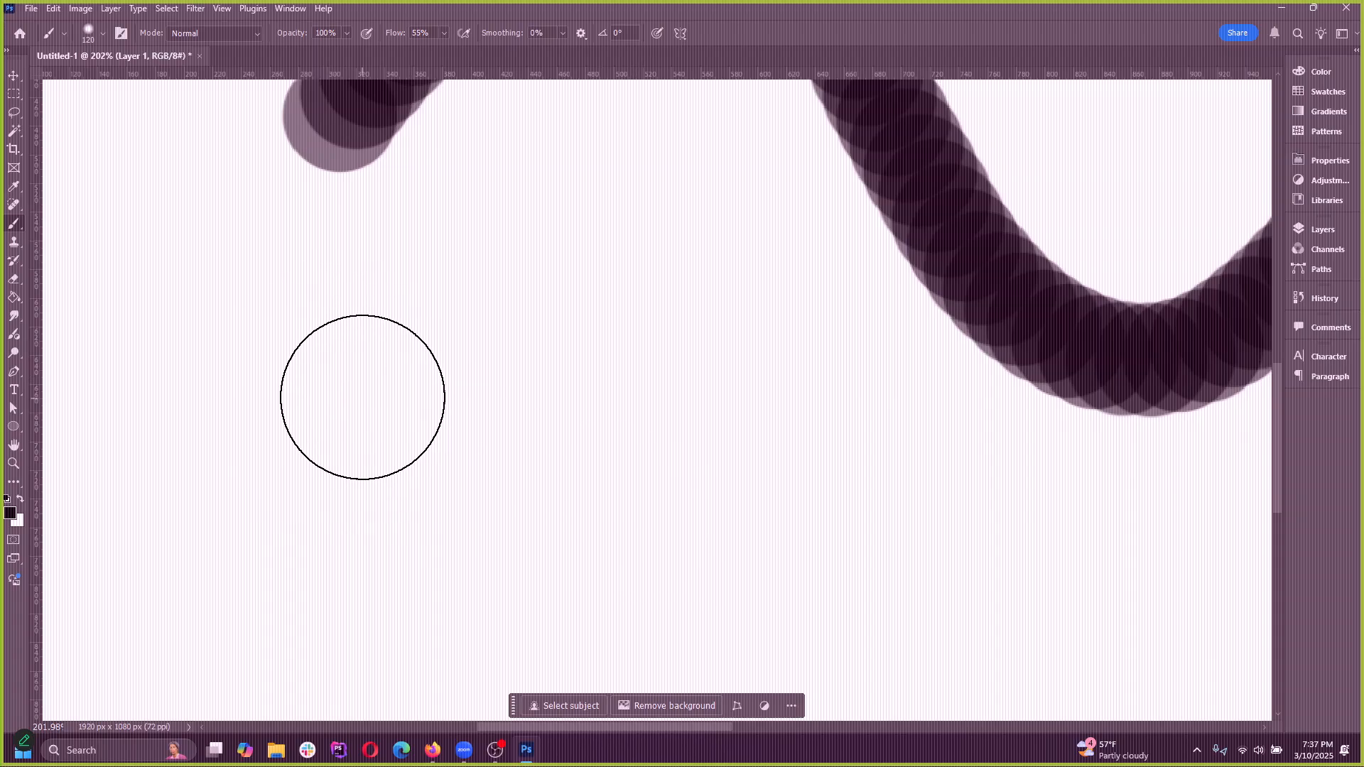
Try building up the dark tone by painting repeatedly over one spot at 55% flow, and undo it all
mouse_move(337, 375)
left_mouse_down()
mouse_move(471, 347)
mouse_move(550, 374)
mouse_move(458, 387)
mouse_move(411, 359)
left_mouse_up()
key("ctrl+z")
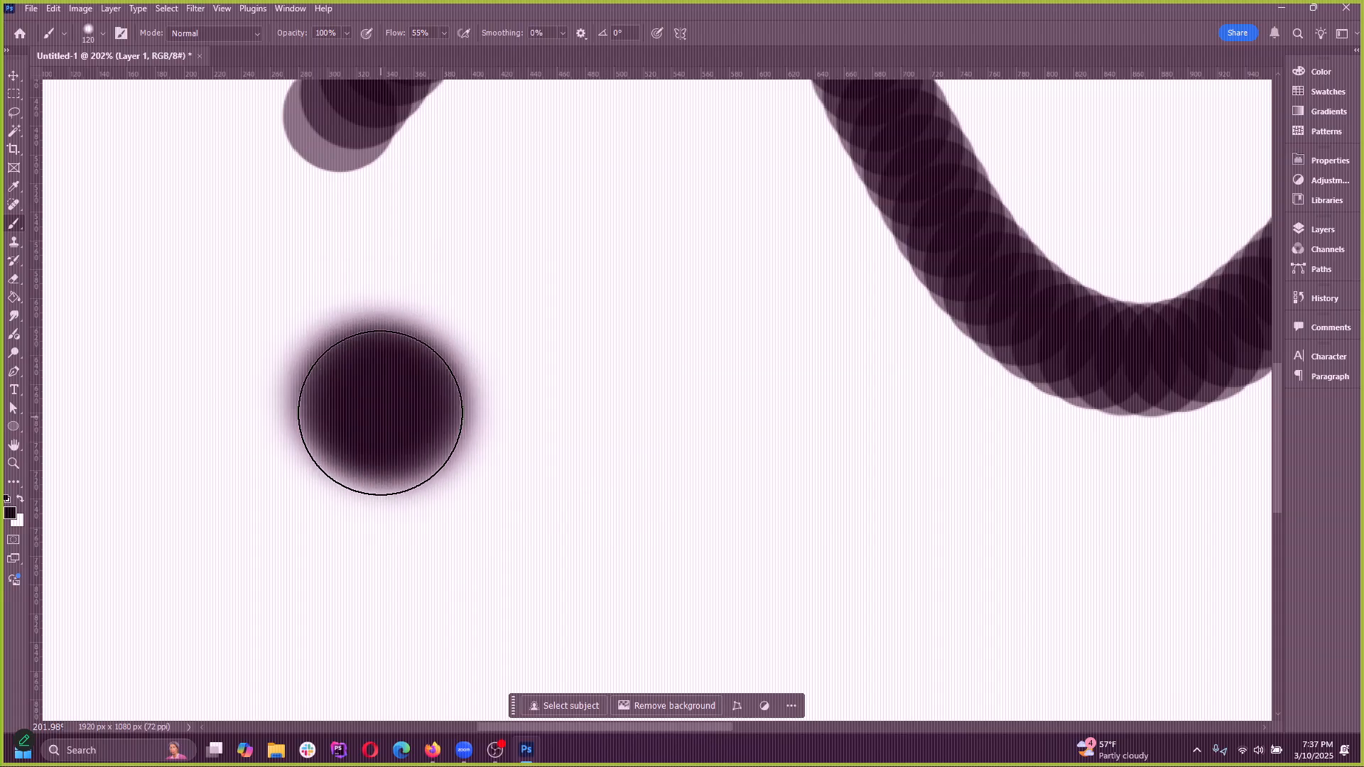
mouse_move(380, 412)
left_mouse_down()
mouse_move(507, 417)
mouse_move(345, 404)
mouse_move(363, 387)
mouse_move(364, 416)
mouse_move(631, 421)
mouse_move(555, 441)
mouse_move(364, 410)
mouse_move(407, 363)
mouse_move(432, 363)
mouse_move(407, 363)
mouse_move(370, 433)
mouse_move(393, 397)
mouse_move(339, 368)
mouse_move(591, 400)
mouse_move(810, 450)
left_mouse_up()
key("ctrl+z")
key("ctrl+z")
key("ctrl+z")
Try two further short, wavy strokes at 55% flow in the empty area and undo both
key("ctrl+z")
left_click_drag(217, 361, 635, 390)
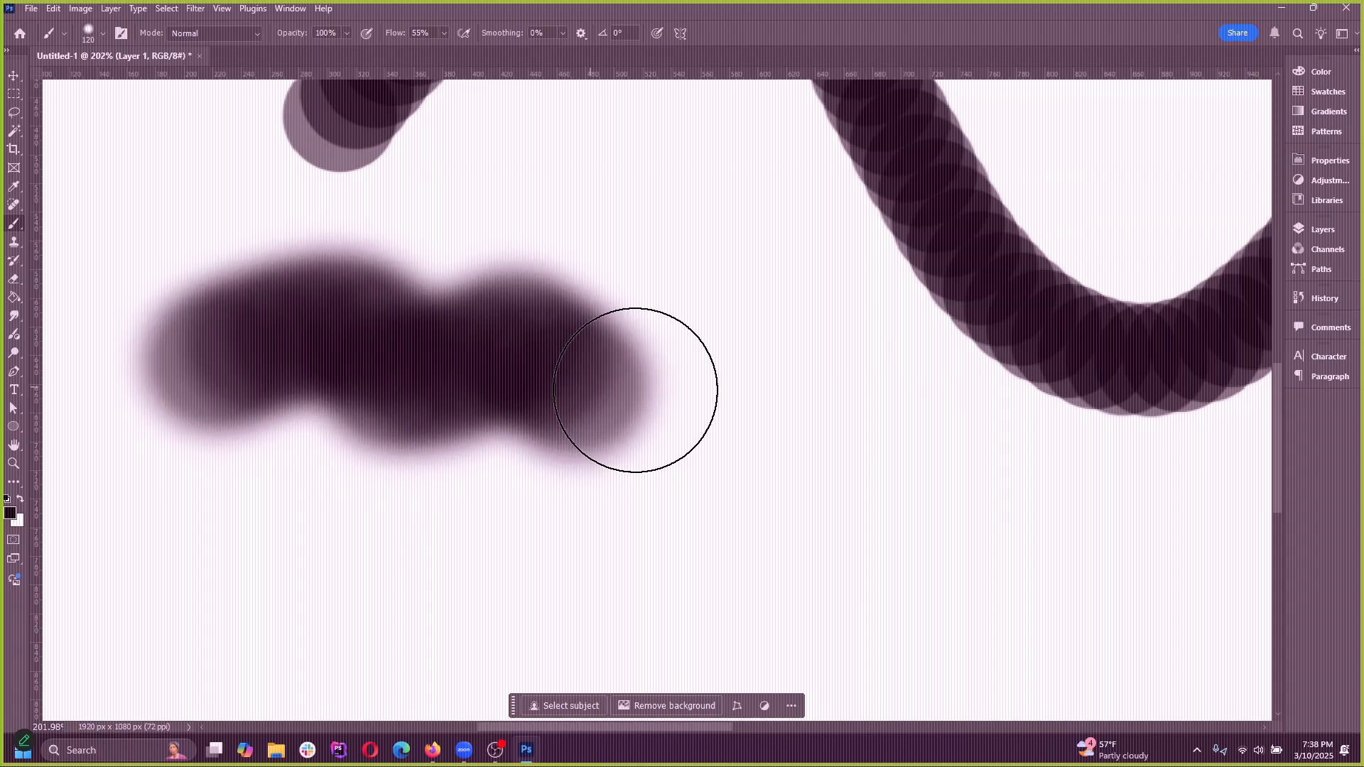
key("ctrl+z")
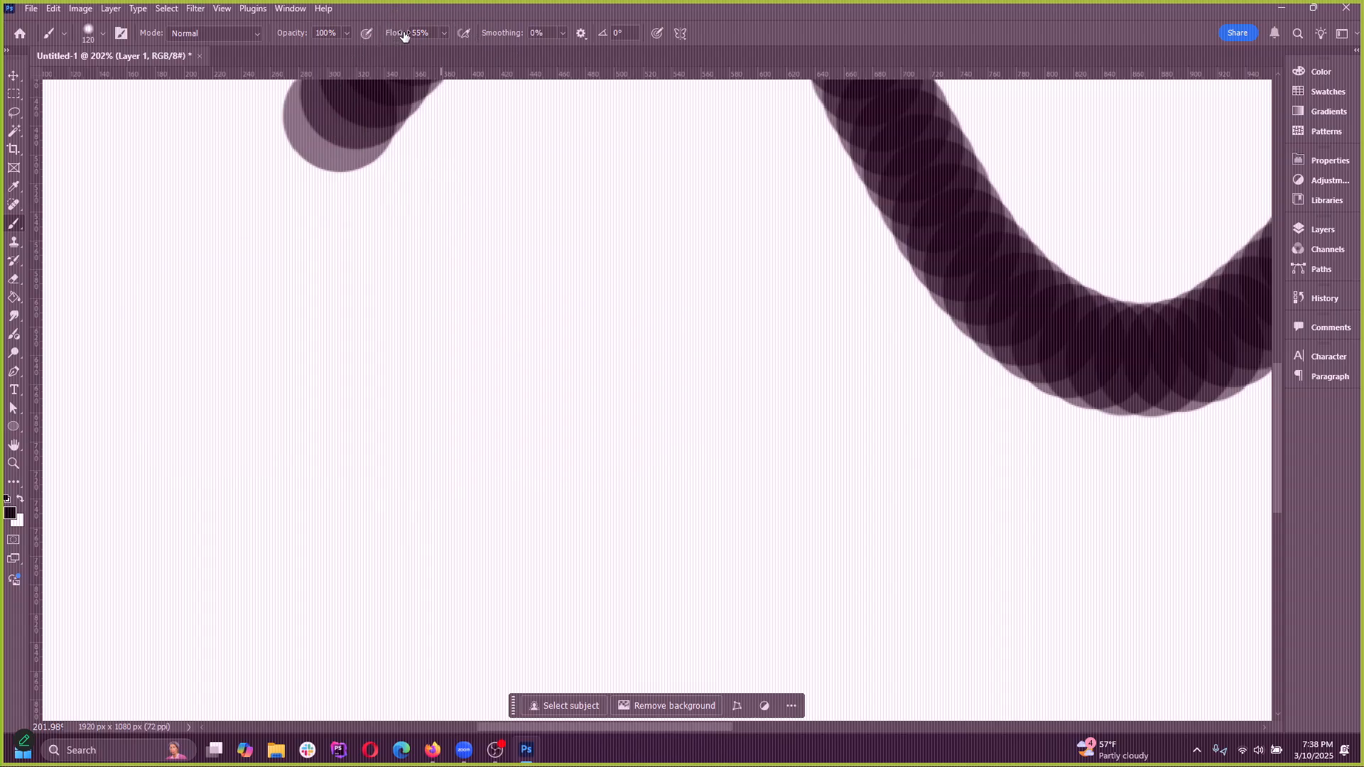
mouse_move(305, 383)
left_mouse_down()
mouse_move(441, 377)
mouse_move(639, 320)
left_mouse_up()
key("ctrl+z")
Set the brush flow to 100% and try separate and overlapping dabs in the empty area, undoing them all
left_click_drag(448, 52, 478, 53)
left_click(317, 378)
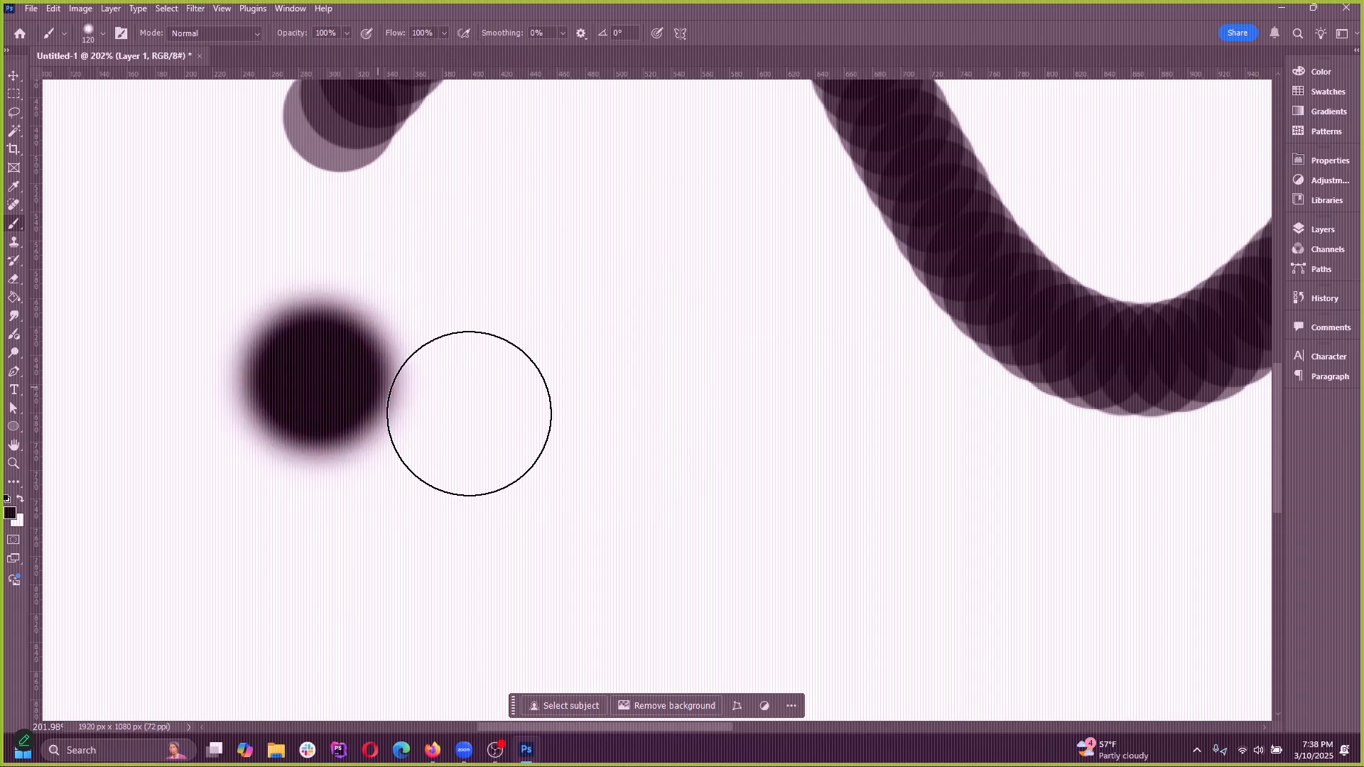
key("ctrl+z")
left_click(338, 366)
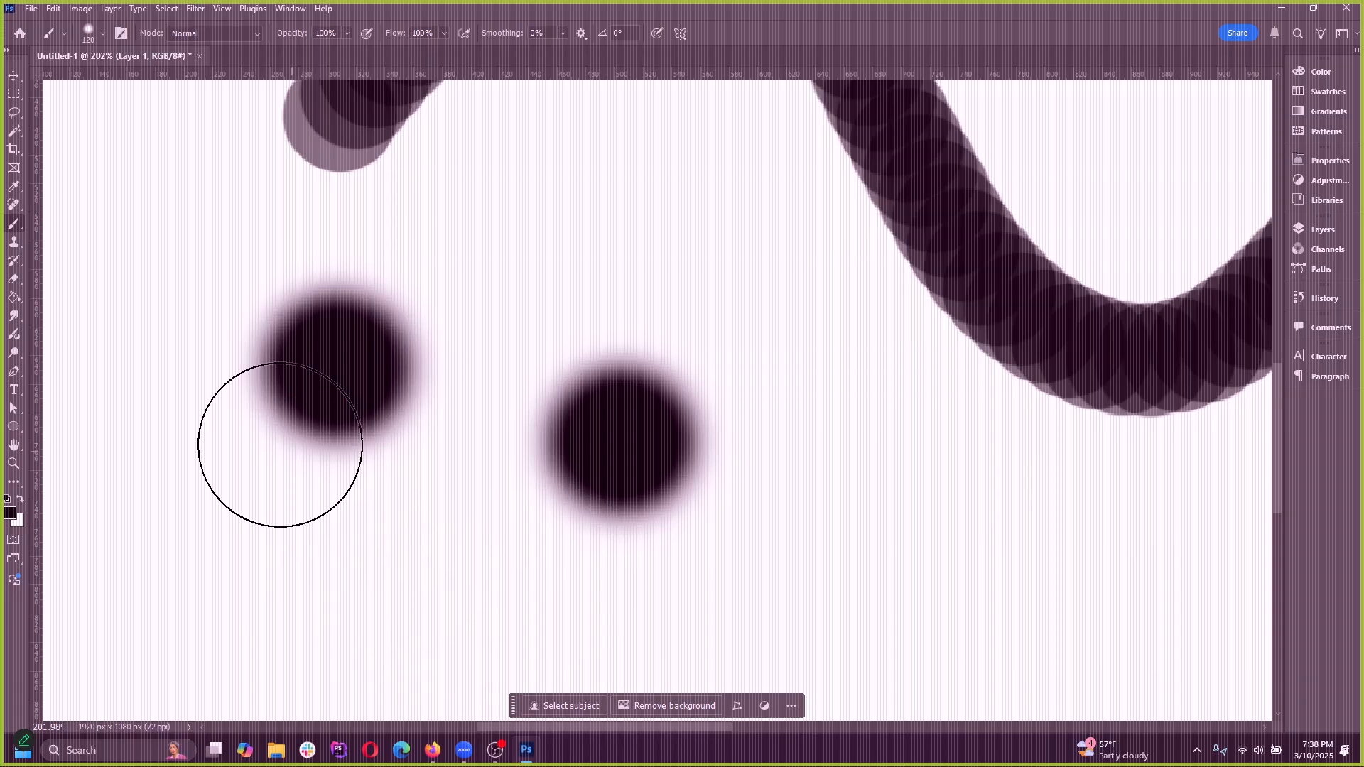
left_click(243, 390)
left_click(350, 385)
left_click(425, 409)
left_click(565, 458)
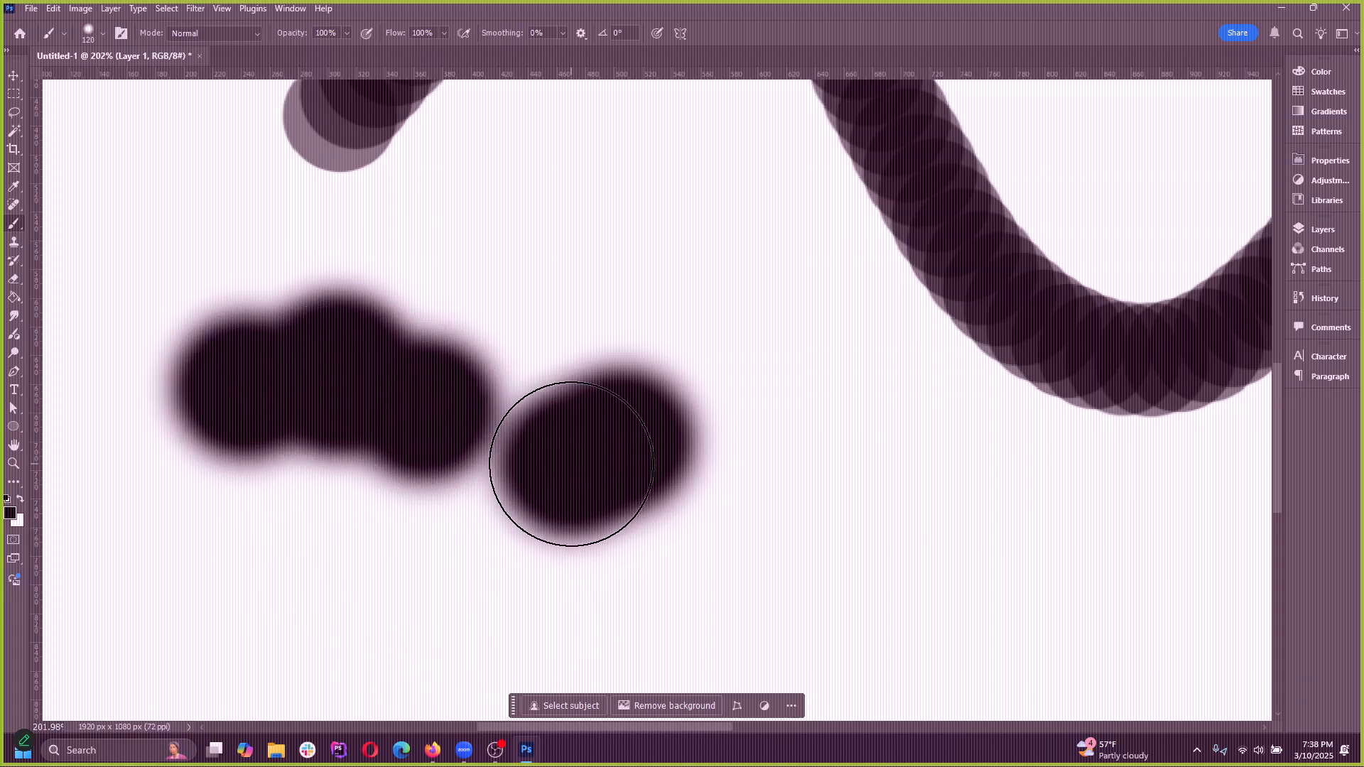
key("ctrl+z")
key("ctrl+z")
key("ctrl+z")
key("ctrl+z")
key("ctrl+z")
Try long strokes at 100% flow across the empty area below the wavy stroke, undoing each one
key("ctrl+z")
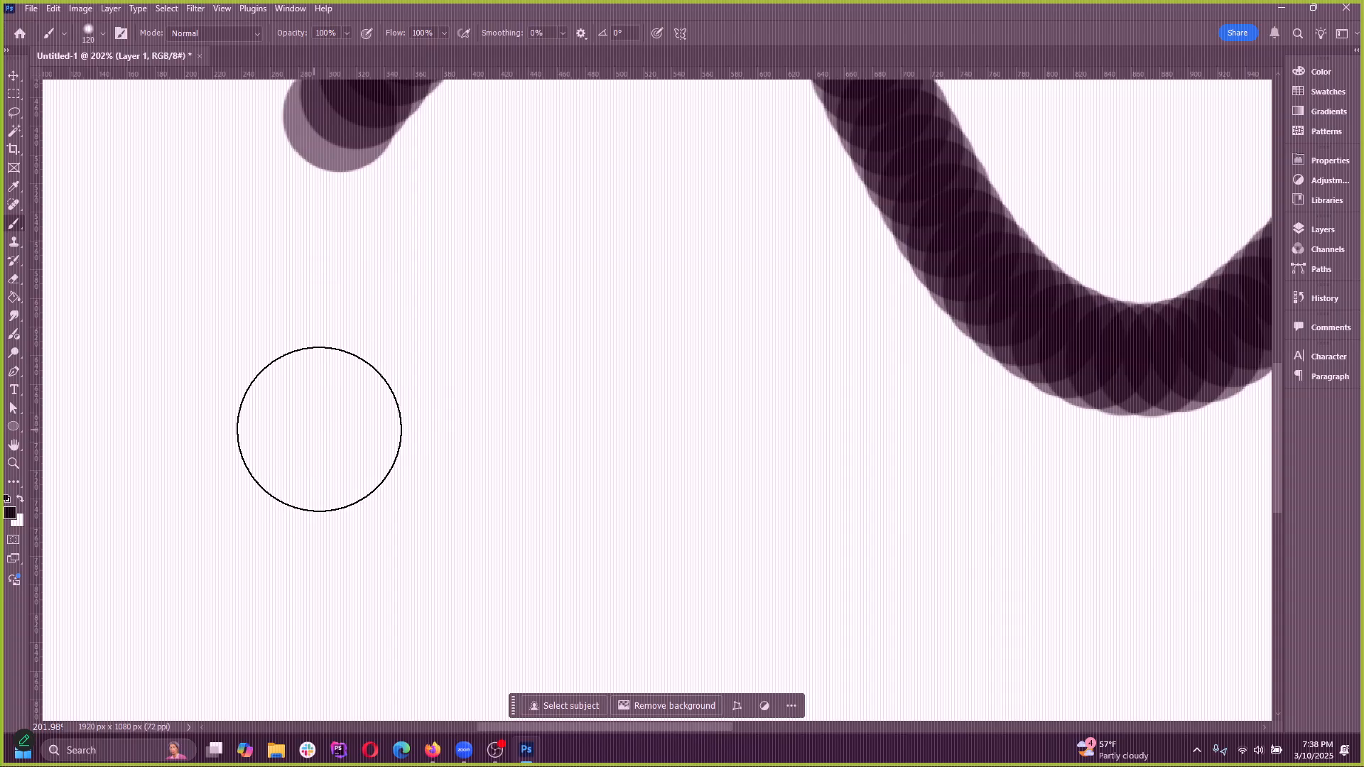
mouse_move(206, 430)
left_mouse_down()
mouse_move(493, 402)
mouse_move(792, 434)
left_mouse_up()
key("ctrl+z")
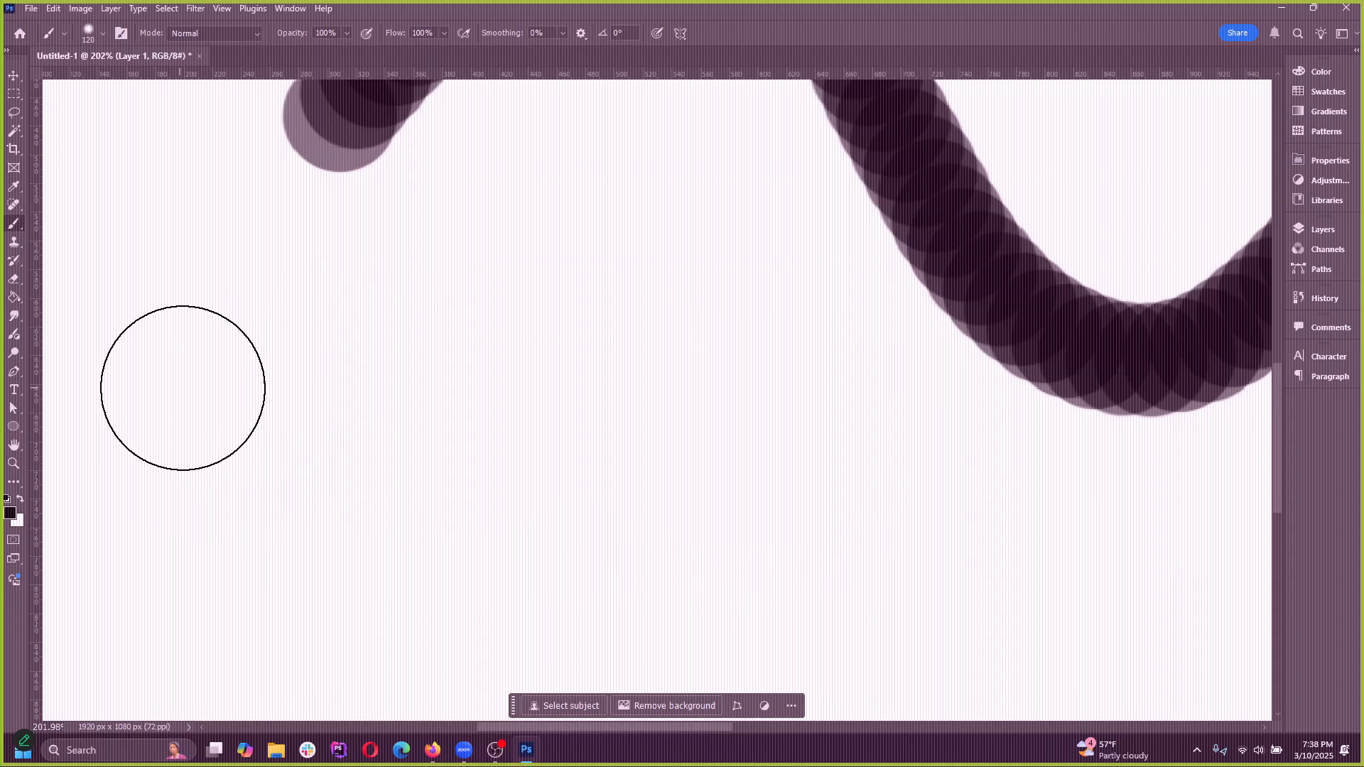
mouse_move(172, 427)
left_mouse_down()
mouse_move(760, 430)
mouse_move(939, 480)
left_mouse_up()
key("ctrl+z")
mouse_move(117, 447)
left_mouse_down()
mouse_move(299, 379)
mouse_move(995, 483)
left_mouse_up()
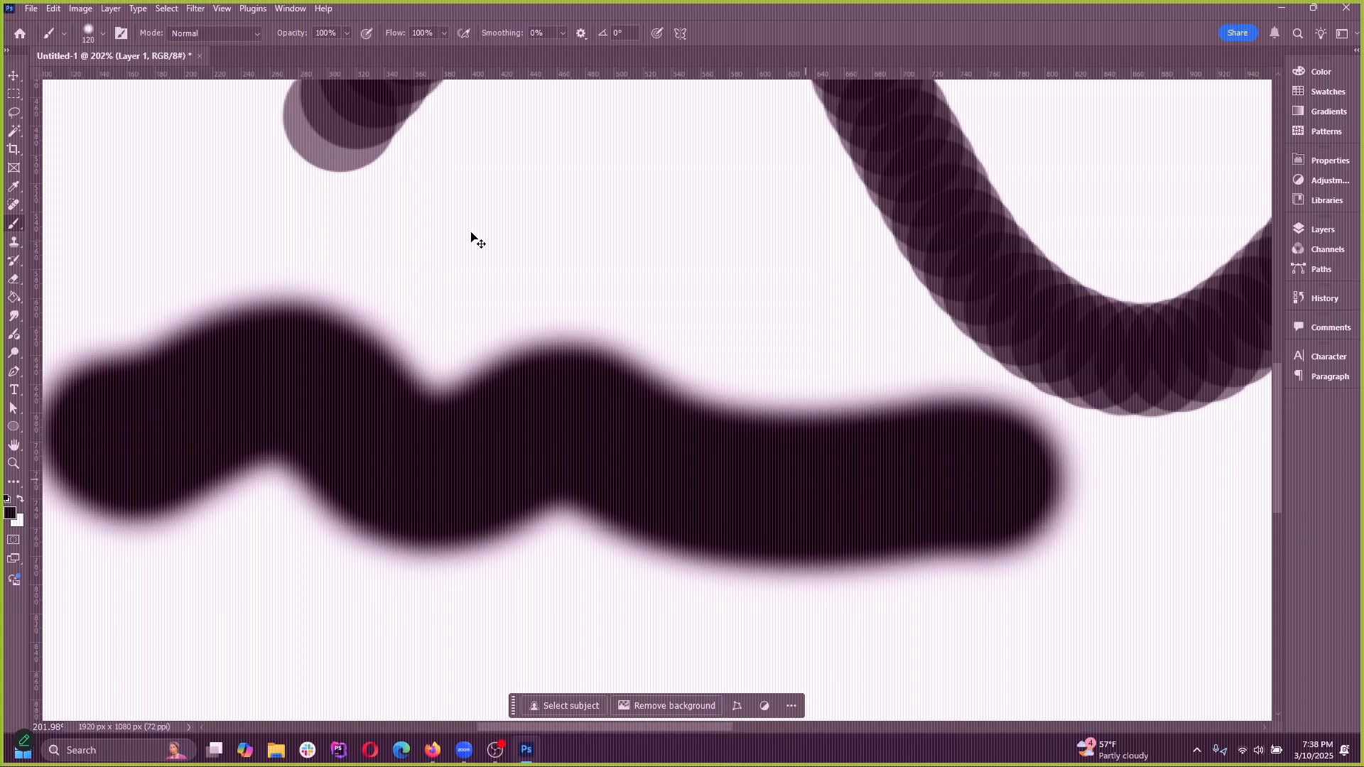
key("ctrl+z")
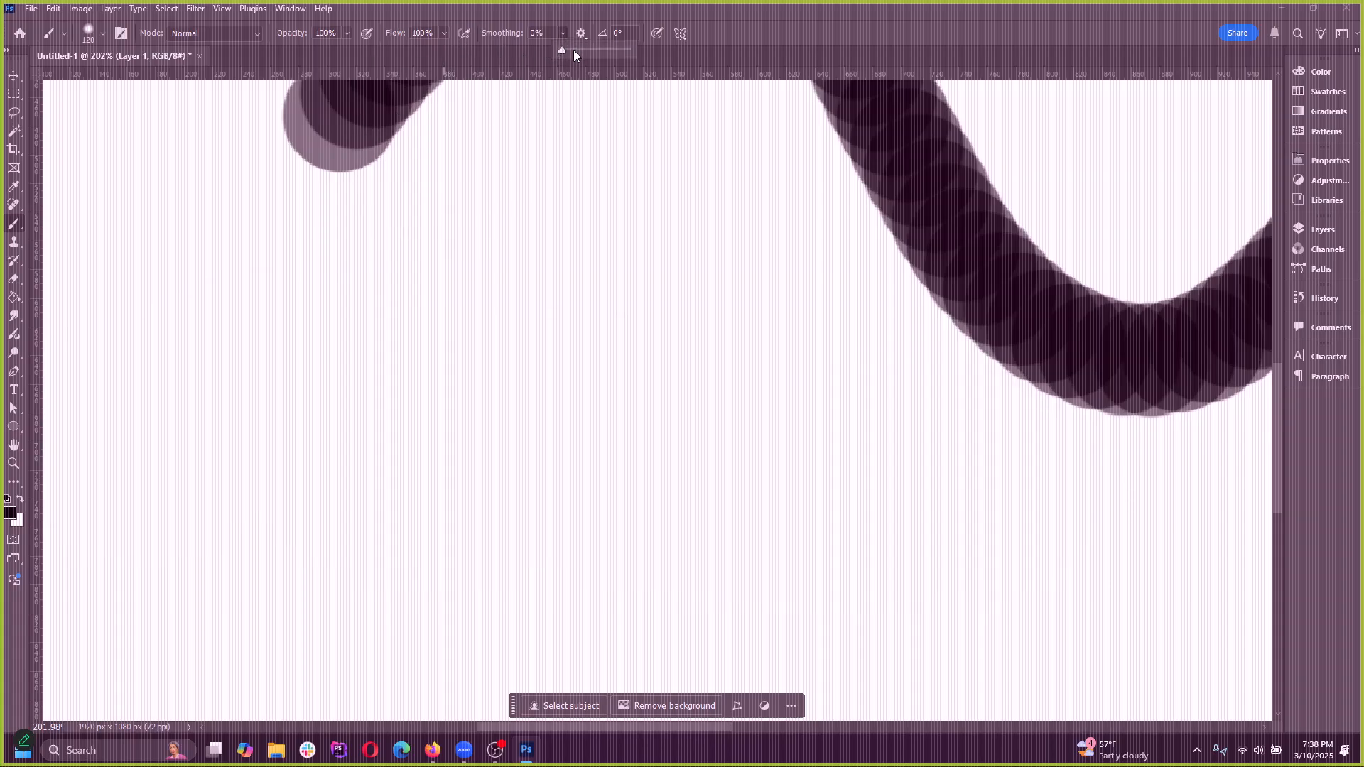
Set the brush flow back to 55% and try two strokes across the empty area, undoing both
left_click(422, 32)
mouse_move(182, 378)
left_mouse_down()
mouse_move(262, 422)
mouse_move(536, 428)
mouse_move(788, 469)
left_mouse_up()
key("ctrl+z")
left_click_drag(181, 387, 810, 437)
key("ctrl+z")
Raise the brush hardness to a hard edge, try one stroke across the empty area, and undo it
left_click(100, 32)
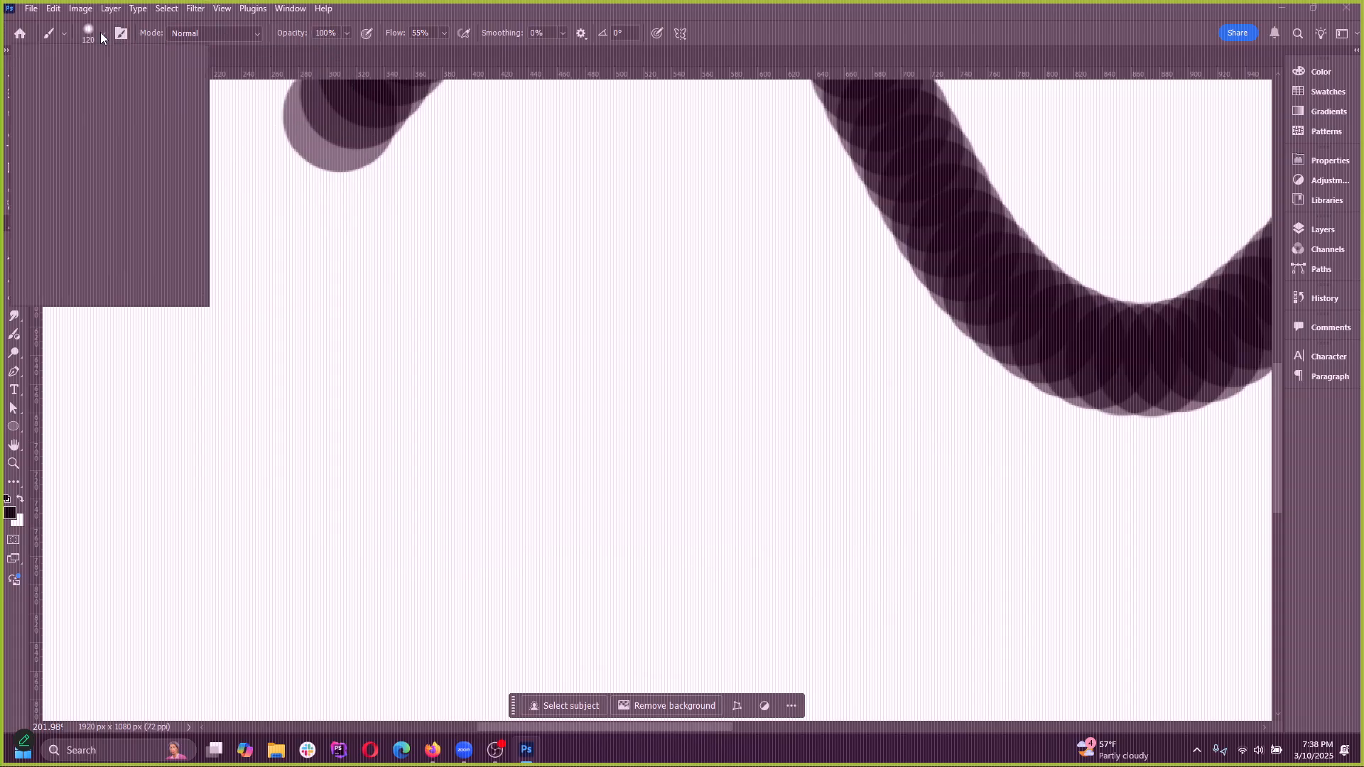
key("Return")
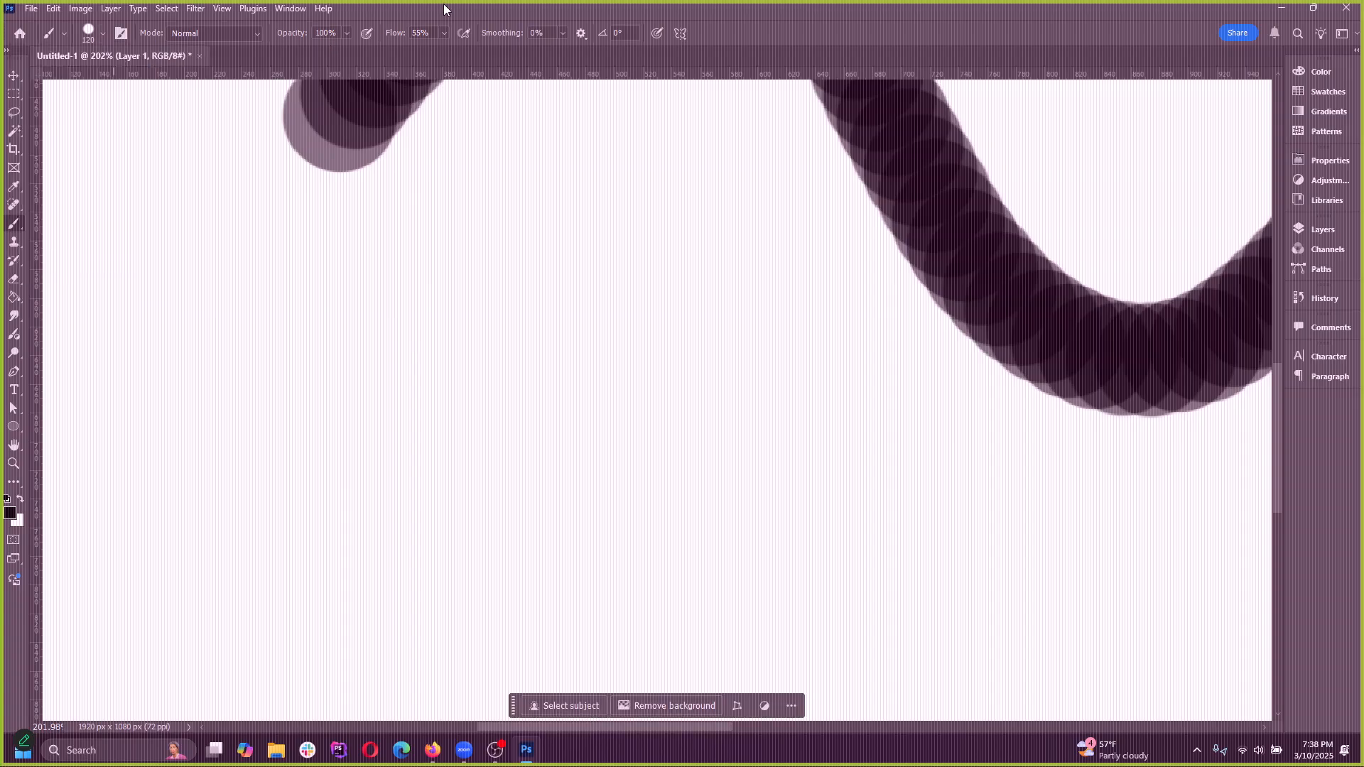
mouse_move(171, 451)
left_mouse_down()
mouse_move(360, 503)
mouse_move(710, 432)
mouse_move(741, 448)
left_mouse_up()
key("ctrl+z")
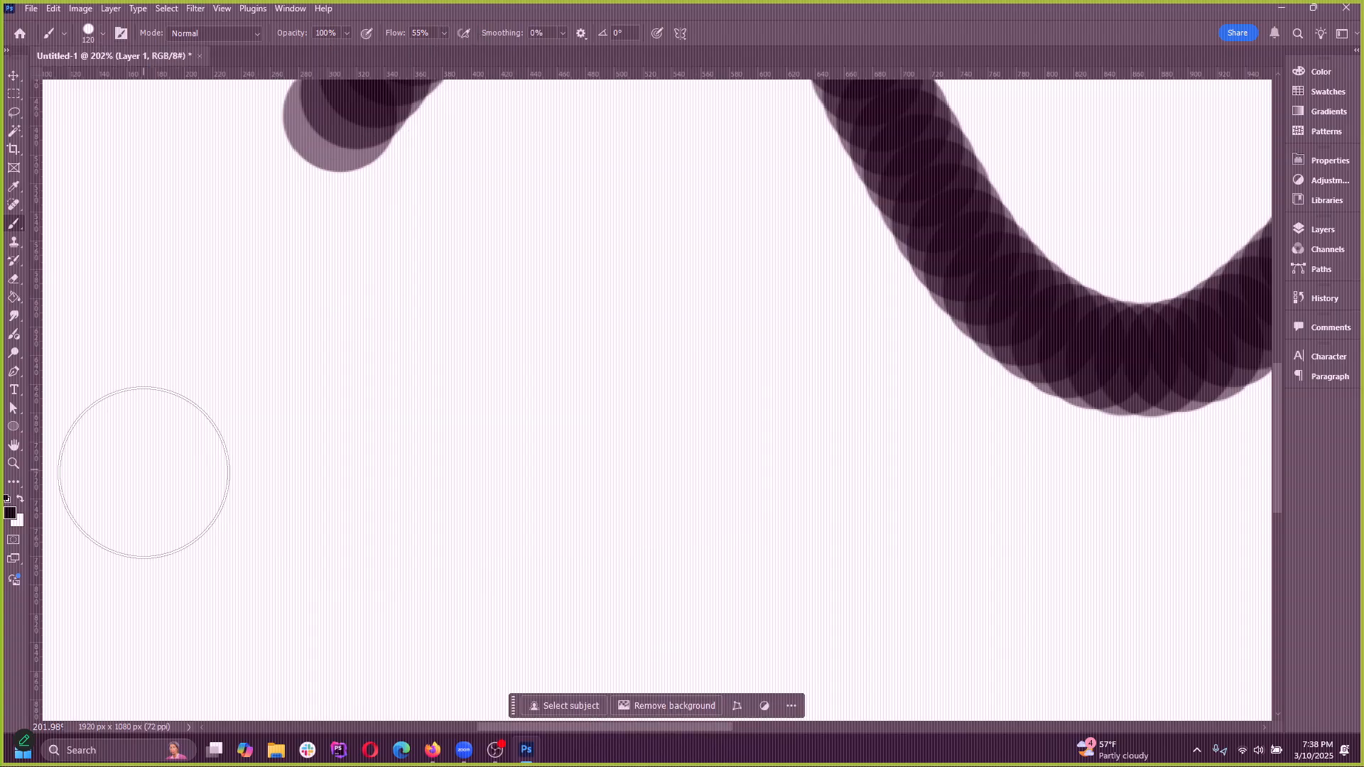
Try a hard-edged stroke at 55% flow across the empty area, raise the flow to 100%, and undo the test marks
mouse_move(149, 449)
left_mouse_down()
mouse_move(472, 396)
mouse_move(668, 411)
left_mouse_up()
left_click(443, 34)
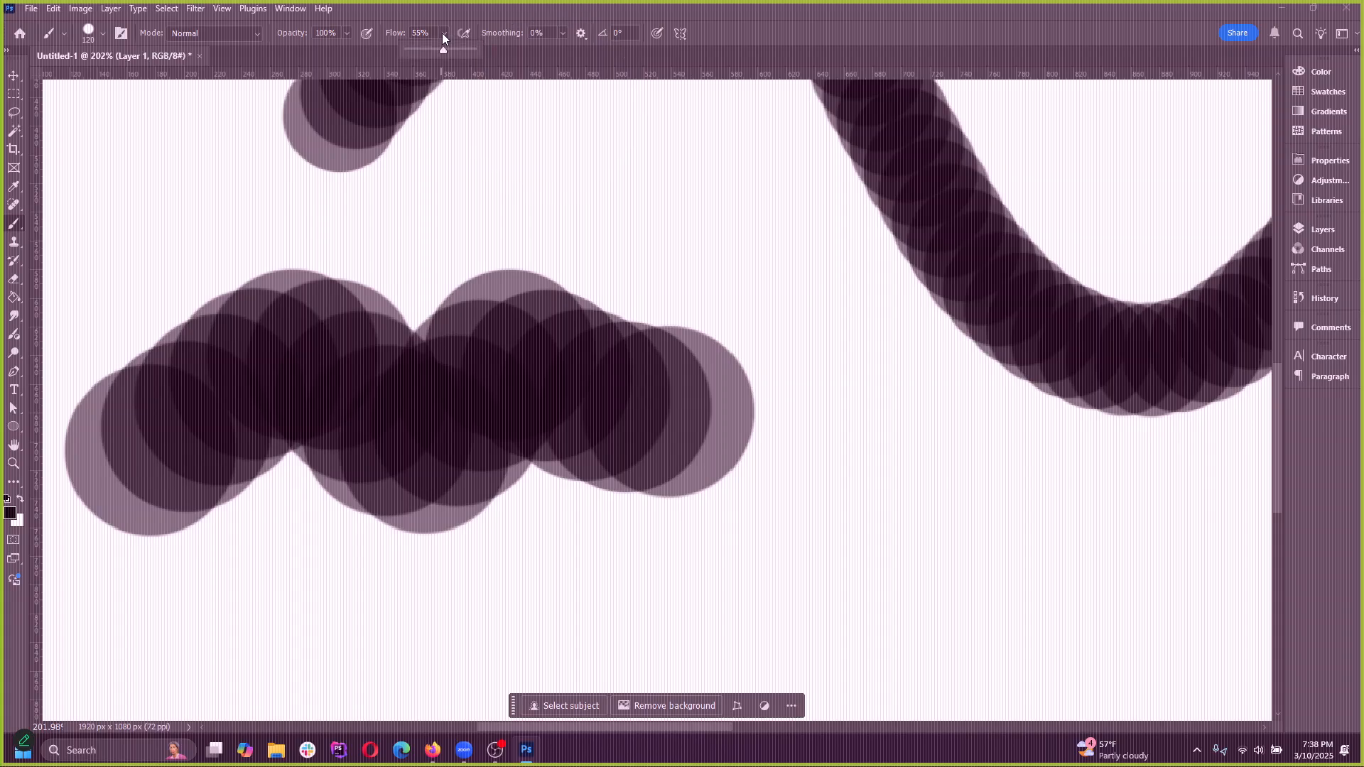
left_click_drag(442, 53, 482, 51)
left_click(224, 263)
key("ctrl+z")
key("ctrl+z")
Try several hard-edged strokes at 100% flow across the empty area below the wavy stroke, undoing each one
mouse_move(189, 405)
left_mouse_down()
mouse_move(230, 368)
mouse_move(750, 391)
left_mouse_up()
key("ctrl+z")
mouse_move(140, 455)
left_mouse_down()
mouse_move(808, 442)
mouse_move(842, 458)
left_mouse_up()
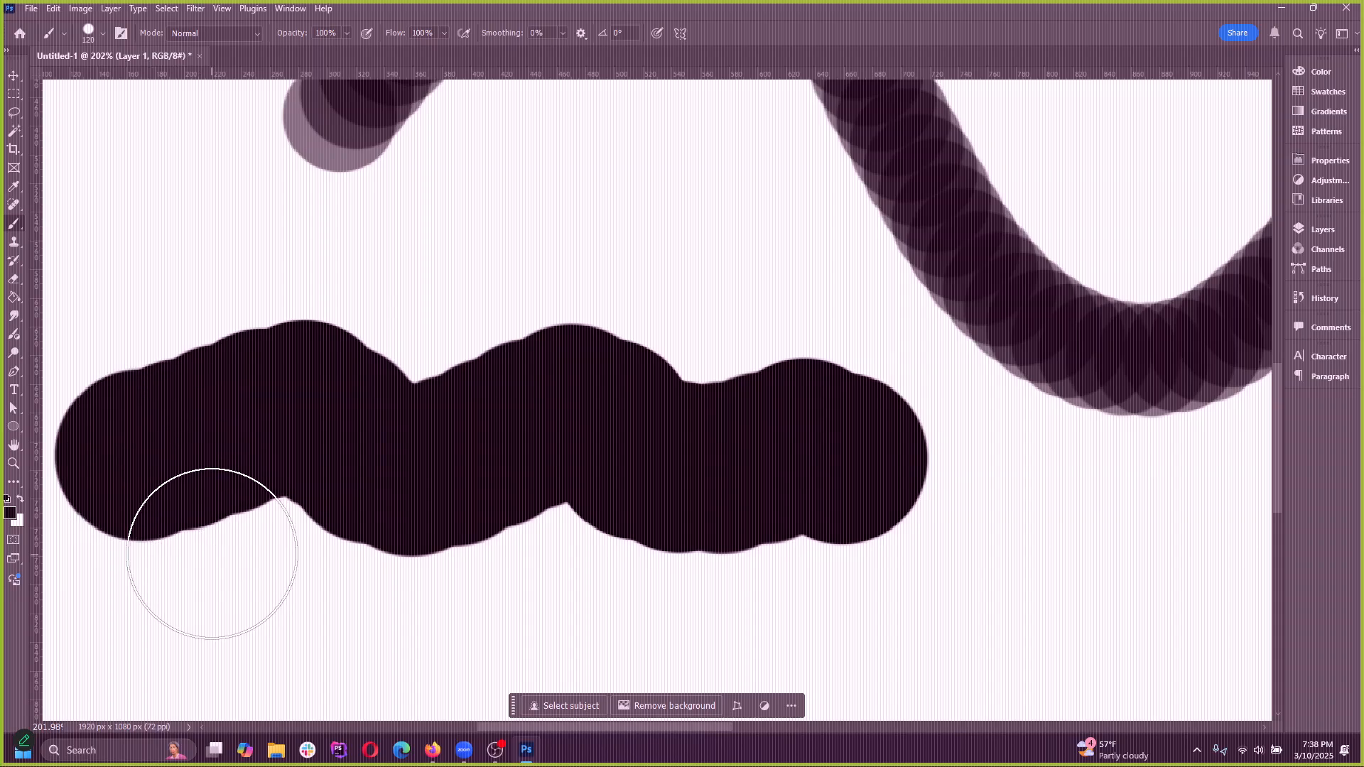
key("ctrl+z")
mouse_move(201, 436)
left_mouse_down()
mouse_move(731, 435)
mouse_move(723, 446)
left_mouse_up()
key("ctrl+z")
left_click_drag(177, 372, 633, 344)
key("ctrl+z")
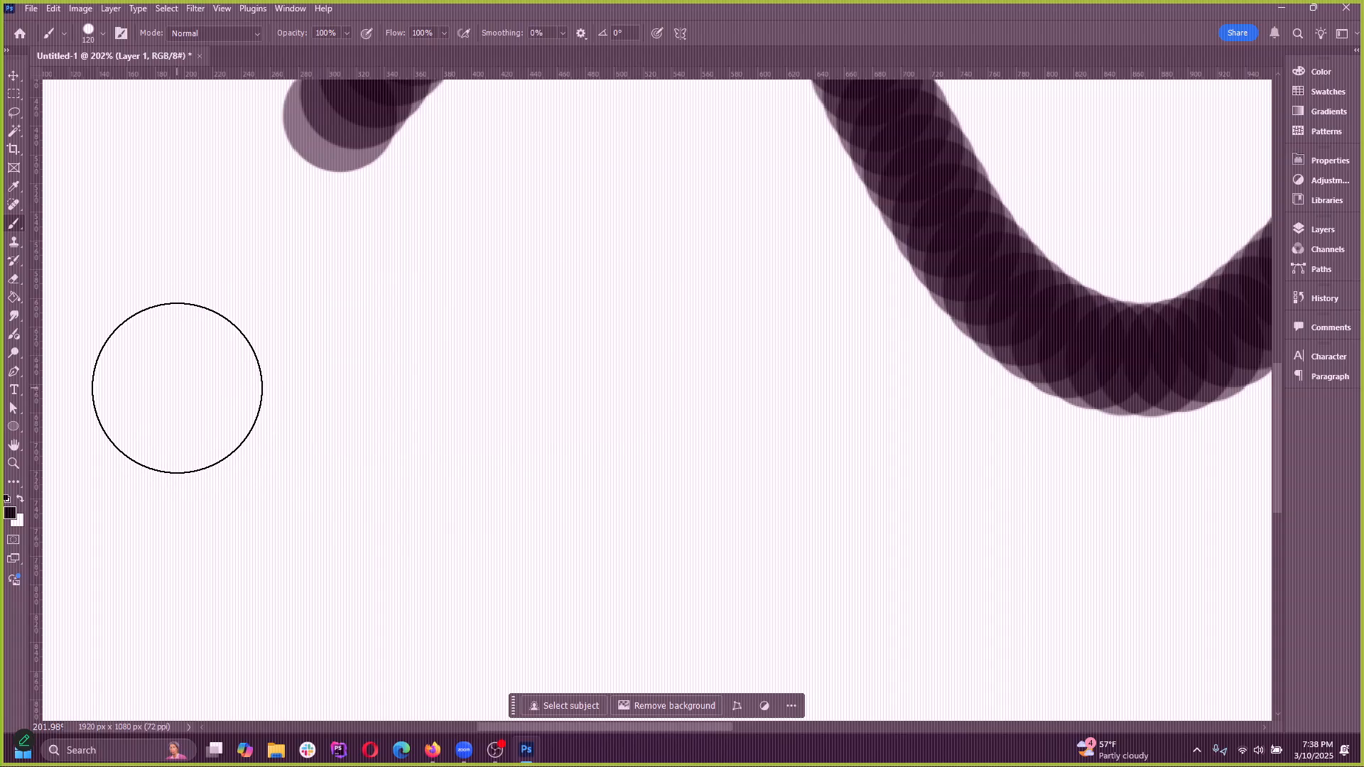
left_click_drag(177, 390, 616, 384)
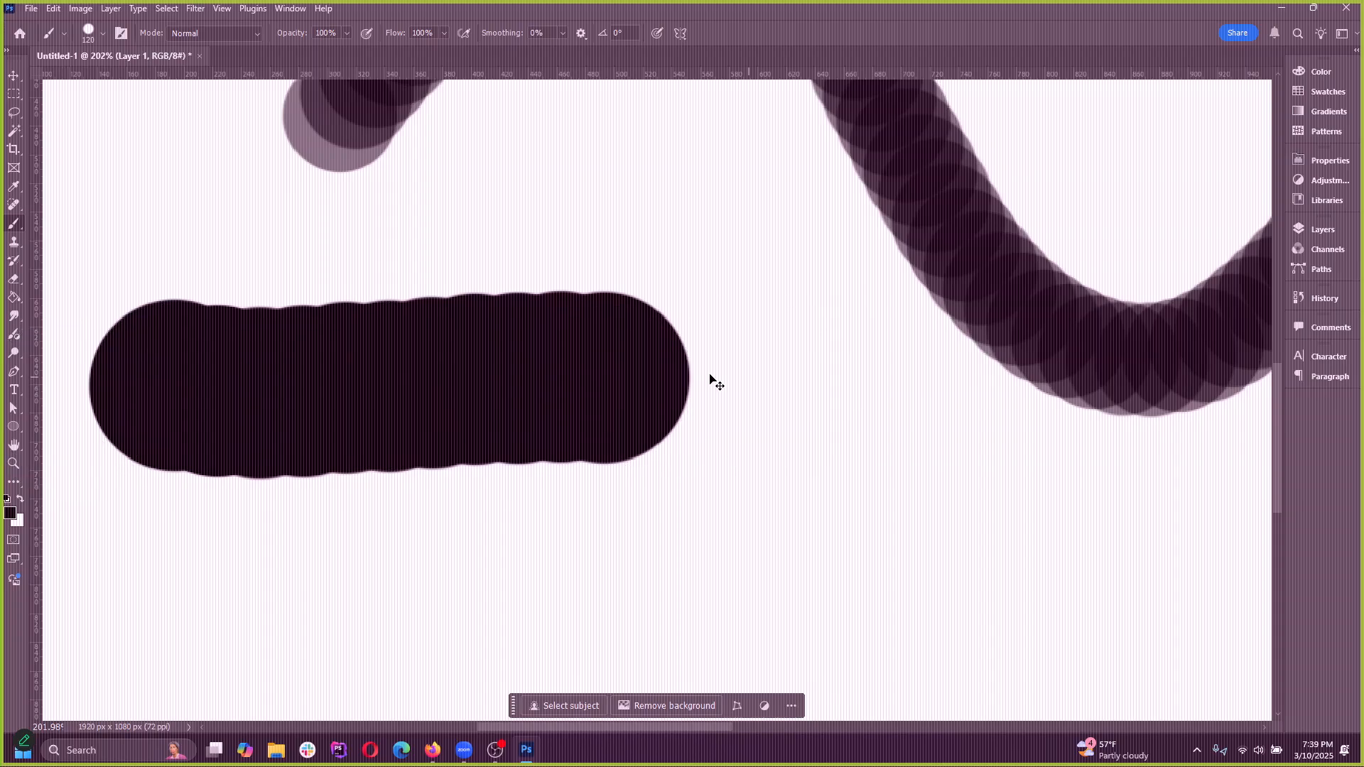
key("ctrl+z")
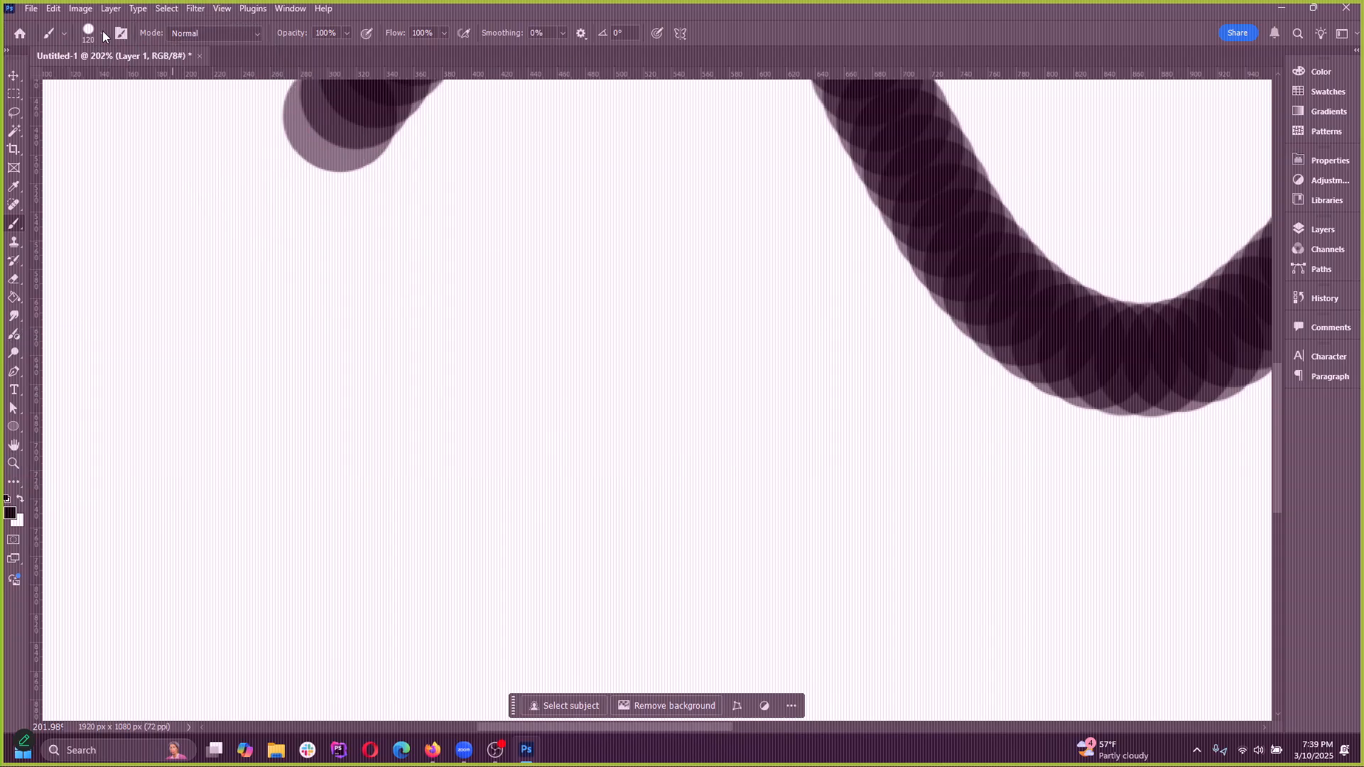
Check the brush's size and hardness options, try one short straight stroke in the empty area, and undo it
left_click(103, 33)
left_click(99, 32)
left_click(98, 32)
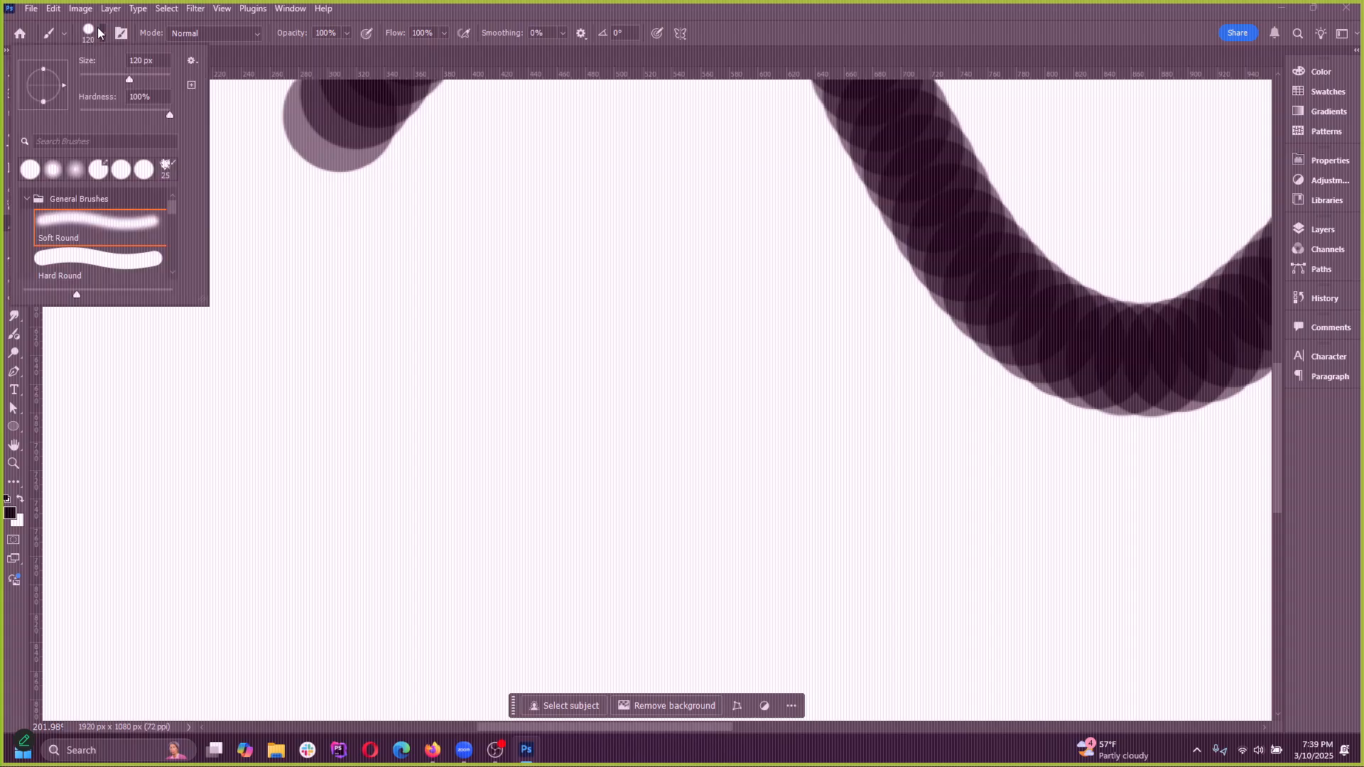
left_click(88, 33)
left_click_drag(203, 423, 511, 424)
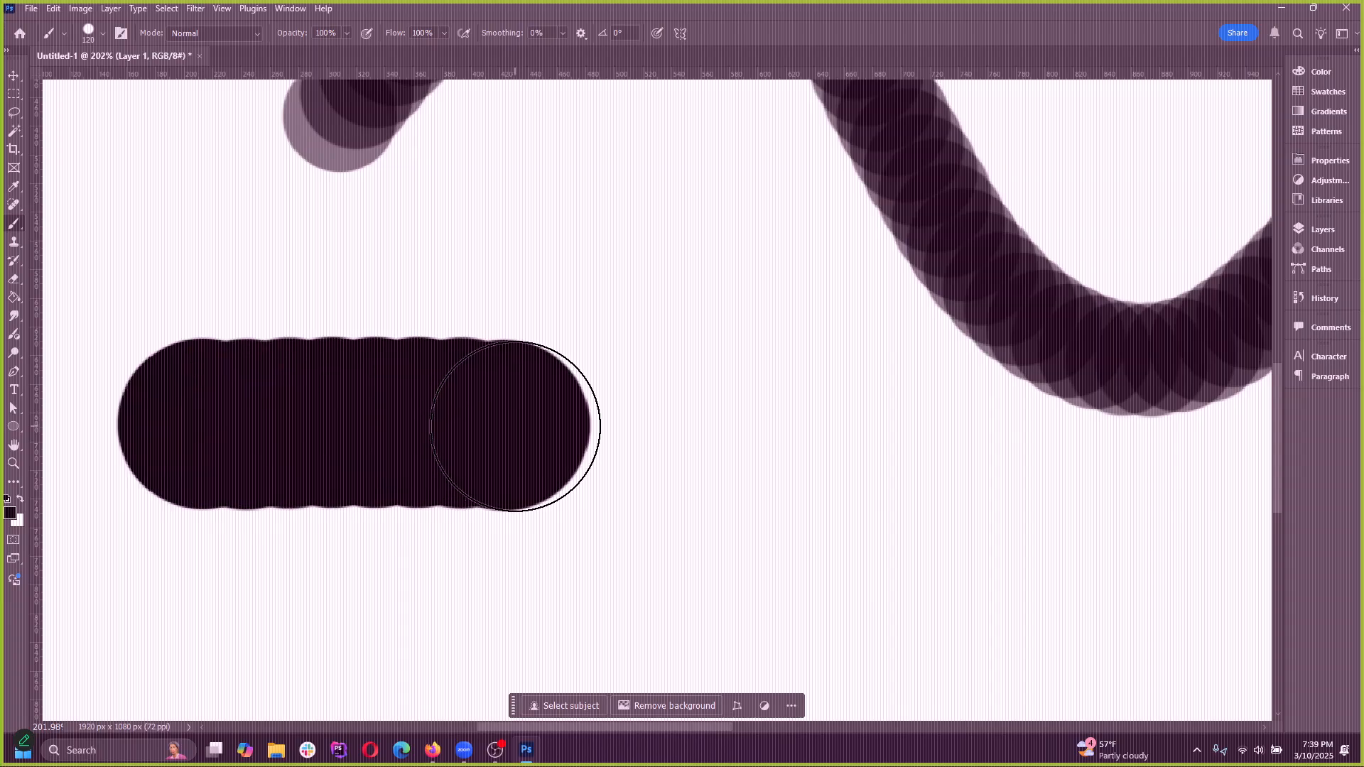
key("ctrl+z")
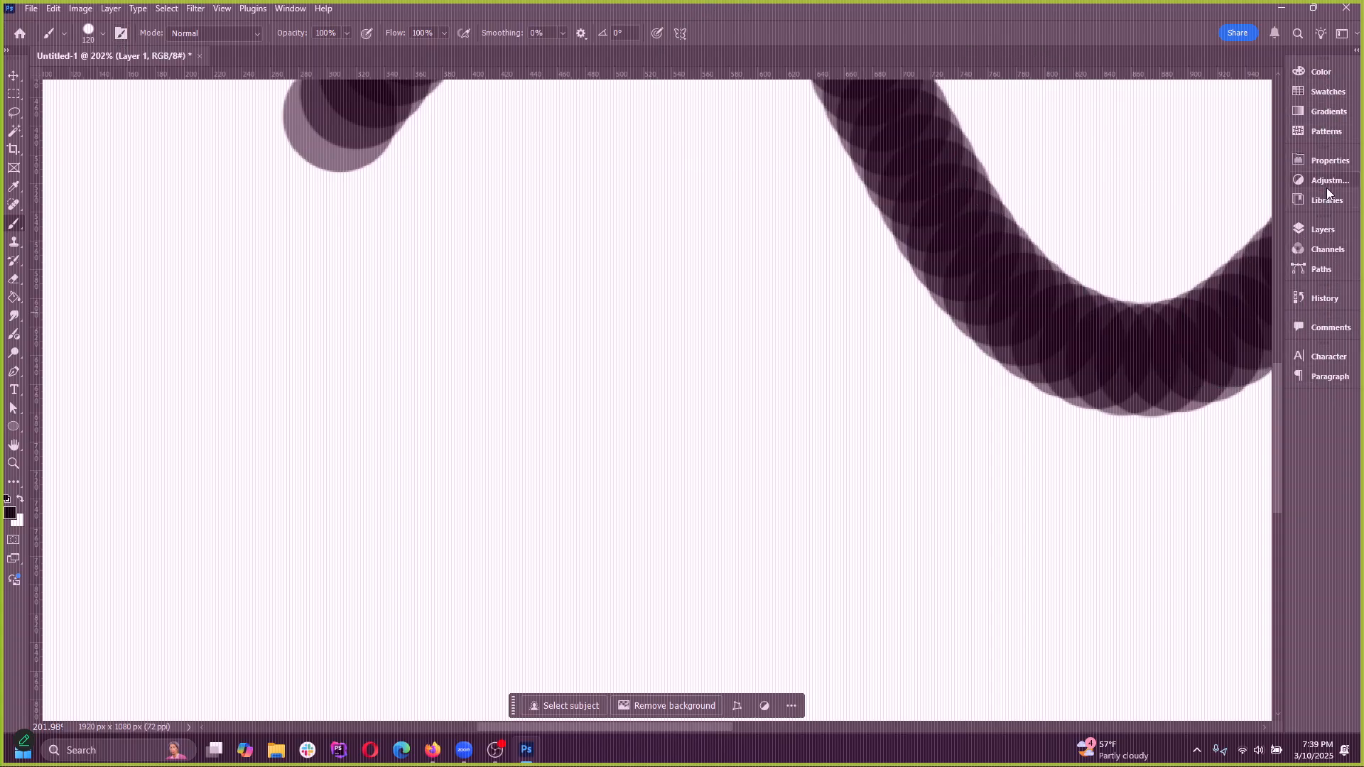
left_click(290, 8)
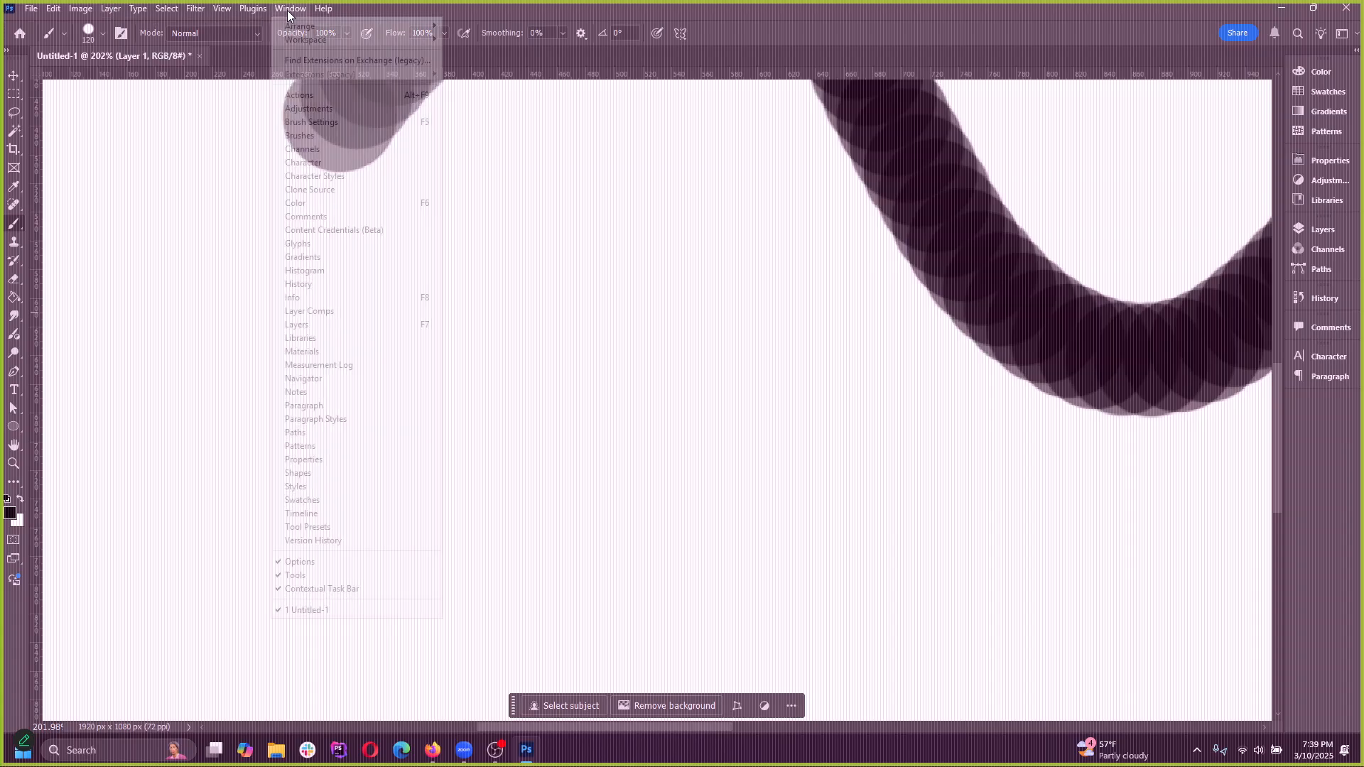
left_click(324, 136)
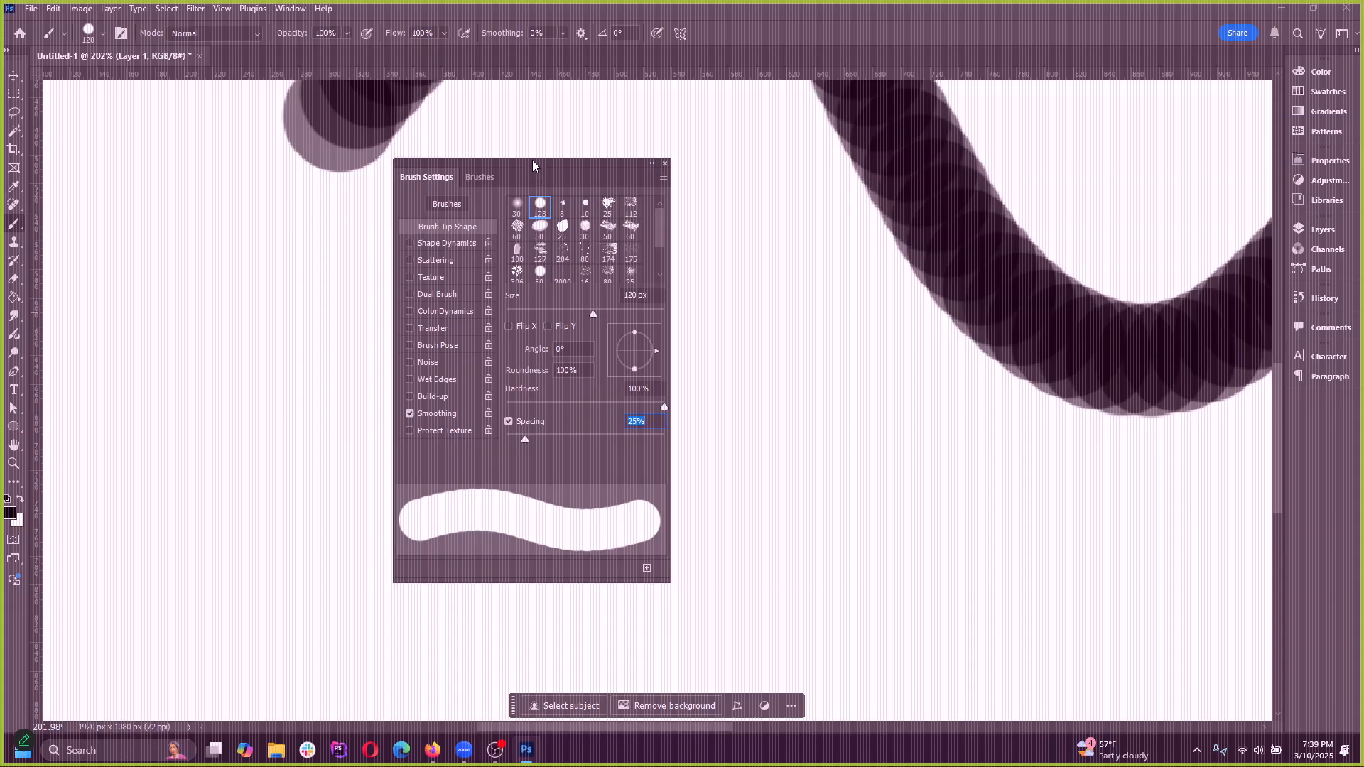
mouse_move(536, 153)
left_mouse_down()
mouse_move(1249, 403)
mouse_move(1303, 395)
mouse_move(742, 369)
left_mouse_up()
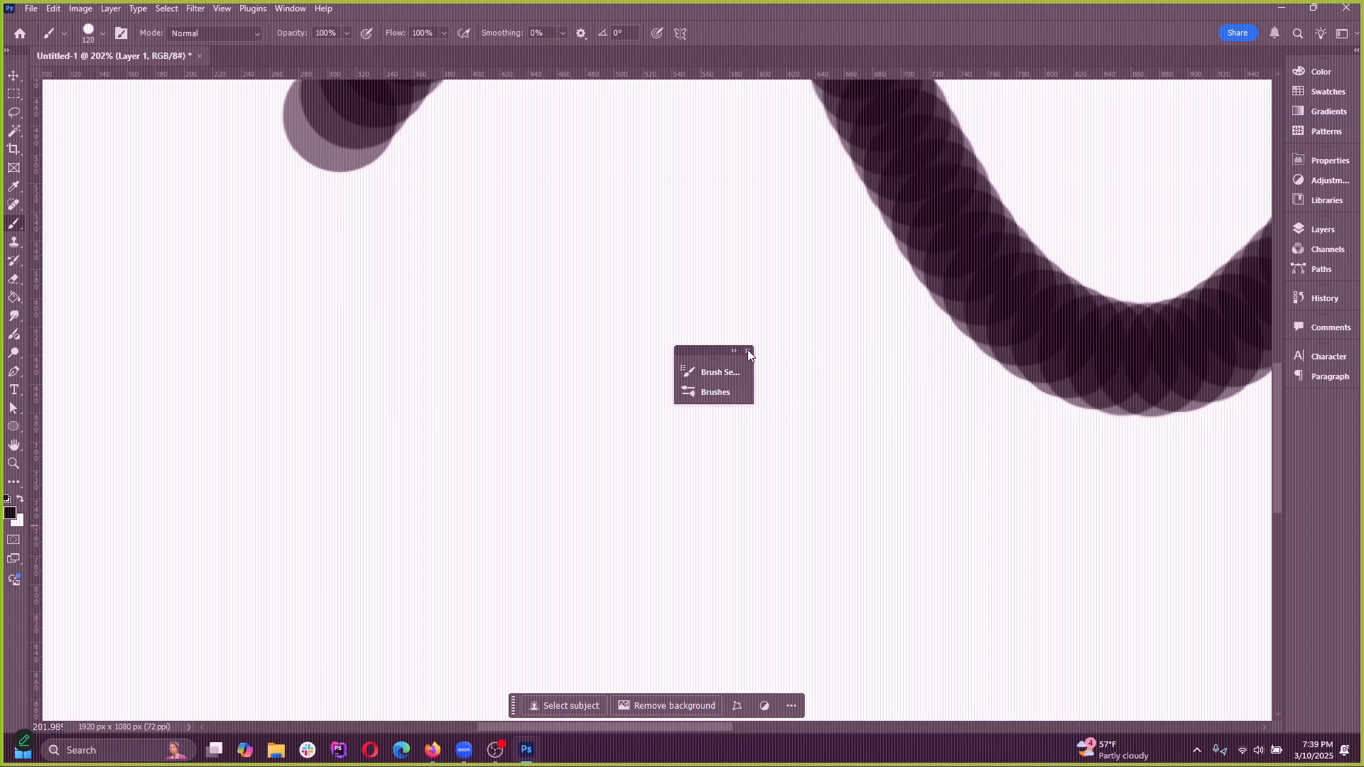
left_click(748, 350)
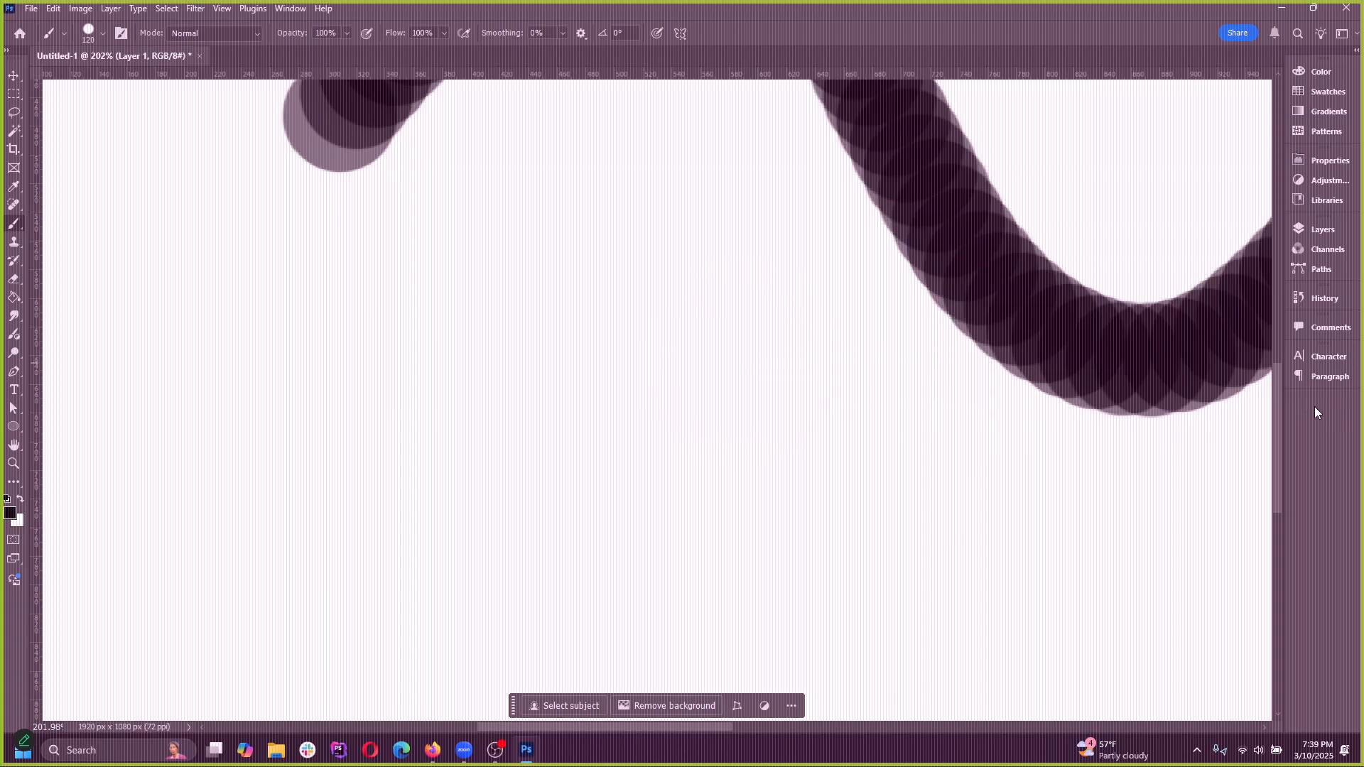
With the Brush tool active, set the brush tip spacing to 1% in Brush Settings and close the settings
right_click(15, 227)
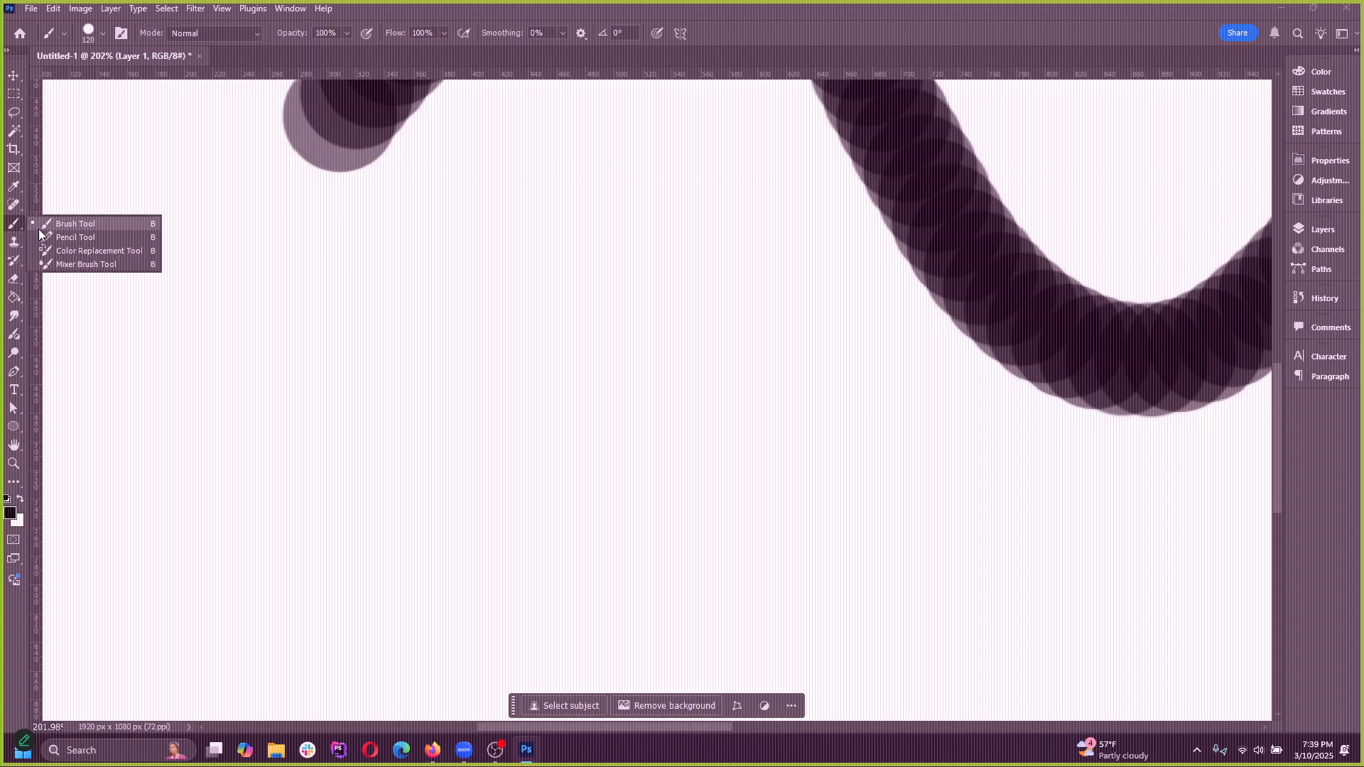
left_click(36, 227)
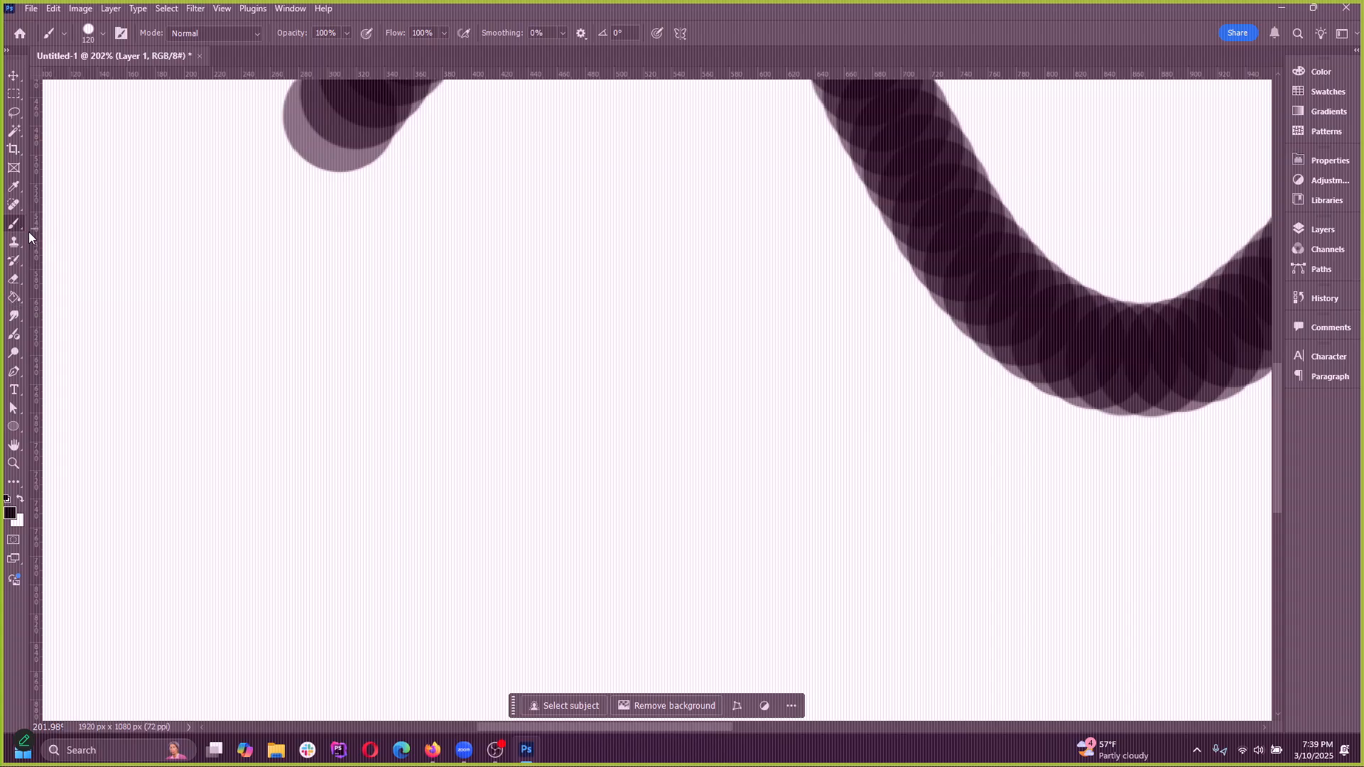
left_click(121, 33)
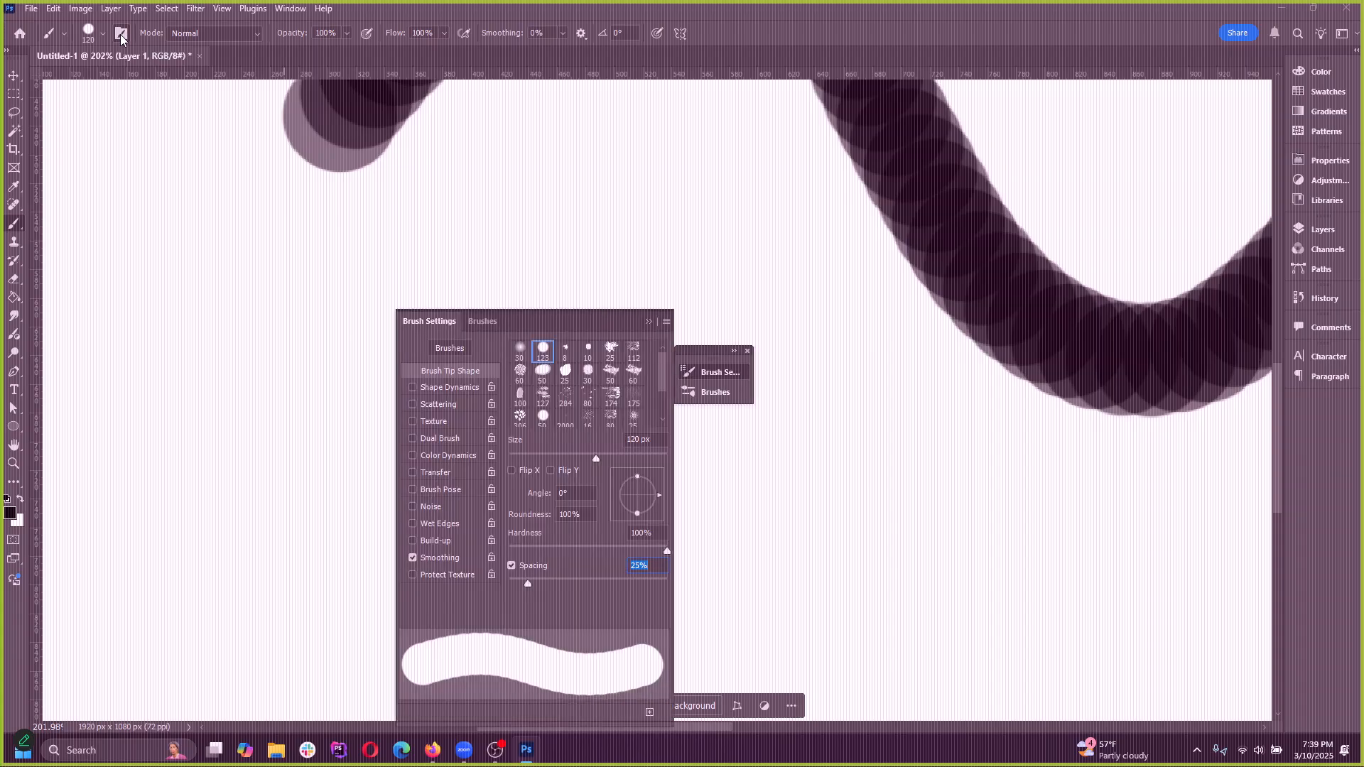
mouse_move(570, 304)
left_mouse_down()
mouse_move(581, 223)
mouse_move(589, 319)
mouse_move(604, 241)
mouse_move(594, 168)
left_mouse_up()
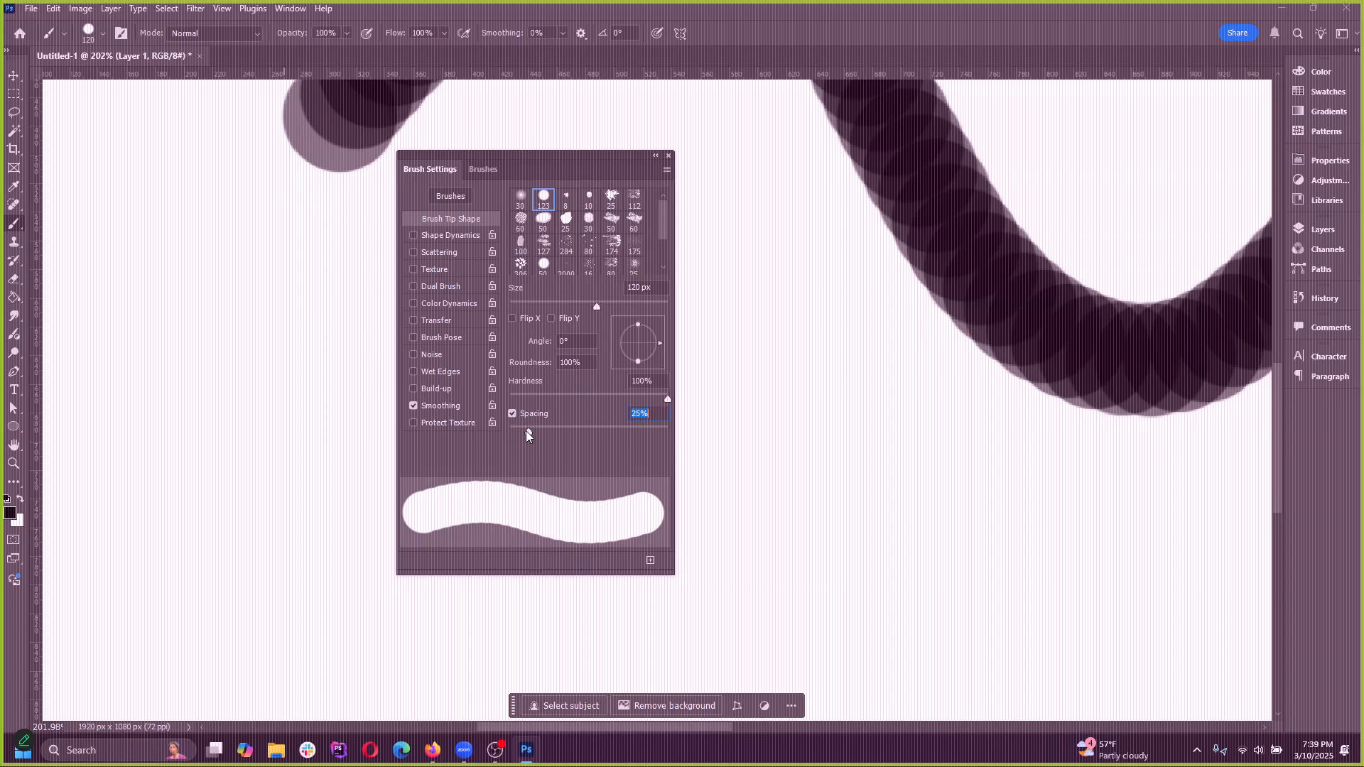
left_click_drag(529, 432, 509, 434)
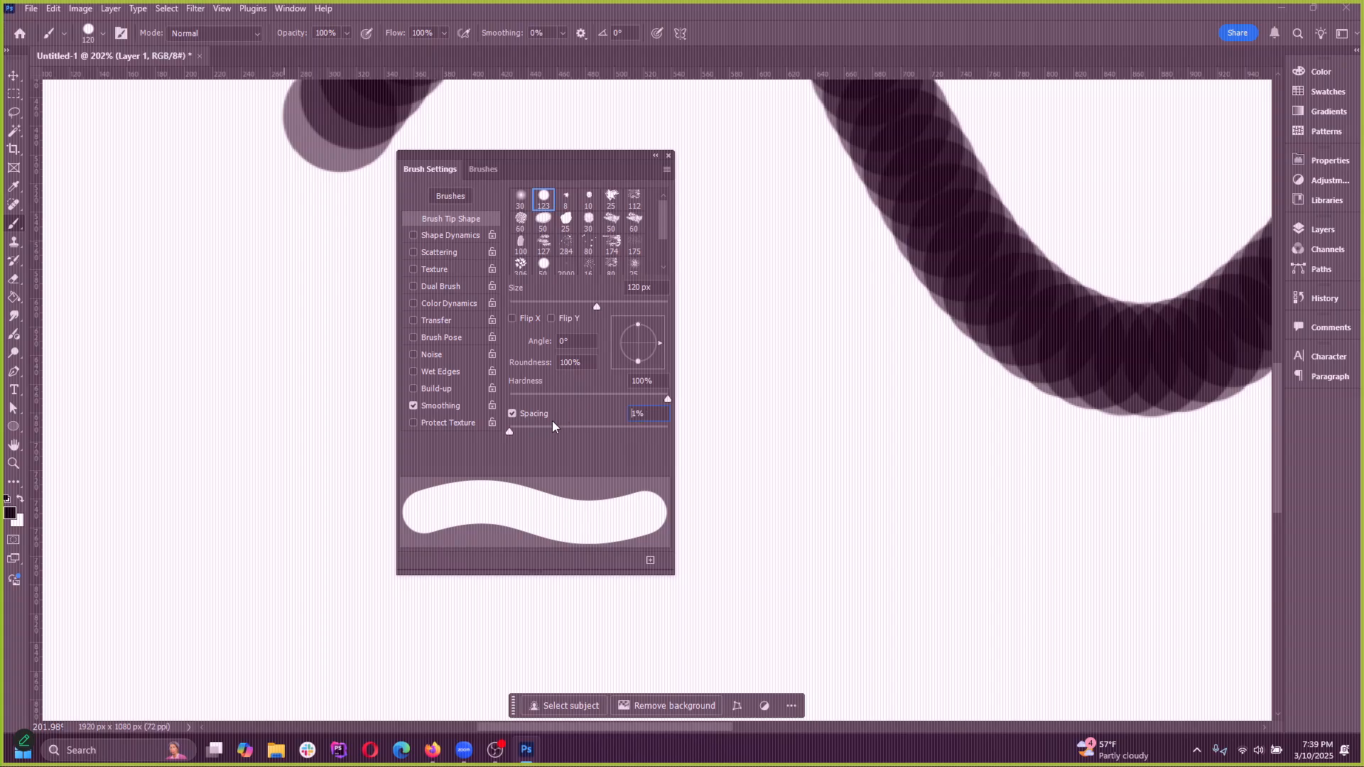
left_click(668, 158)
Try wavy strokes at 1% spacing across the empty area below the existing stroke, undoing all of them
mouse_move(220, 387)
left_mouse_down()
mouse_move(421, 381)
mouse_move(546, 365)
mouse_move(360, 382)
mouse_move(611, 363)
mouse_move(834, 416)
left_mouse_up()
key("ctrl+z")
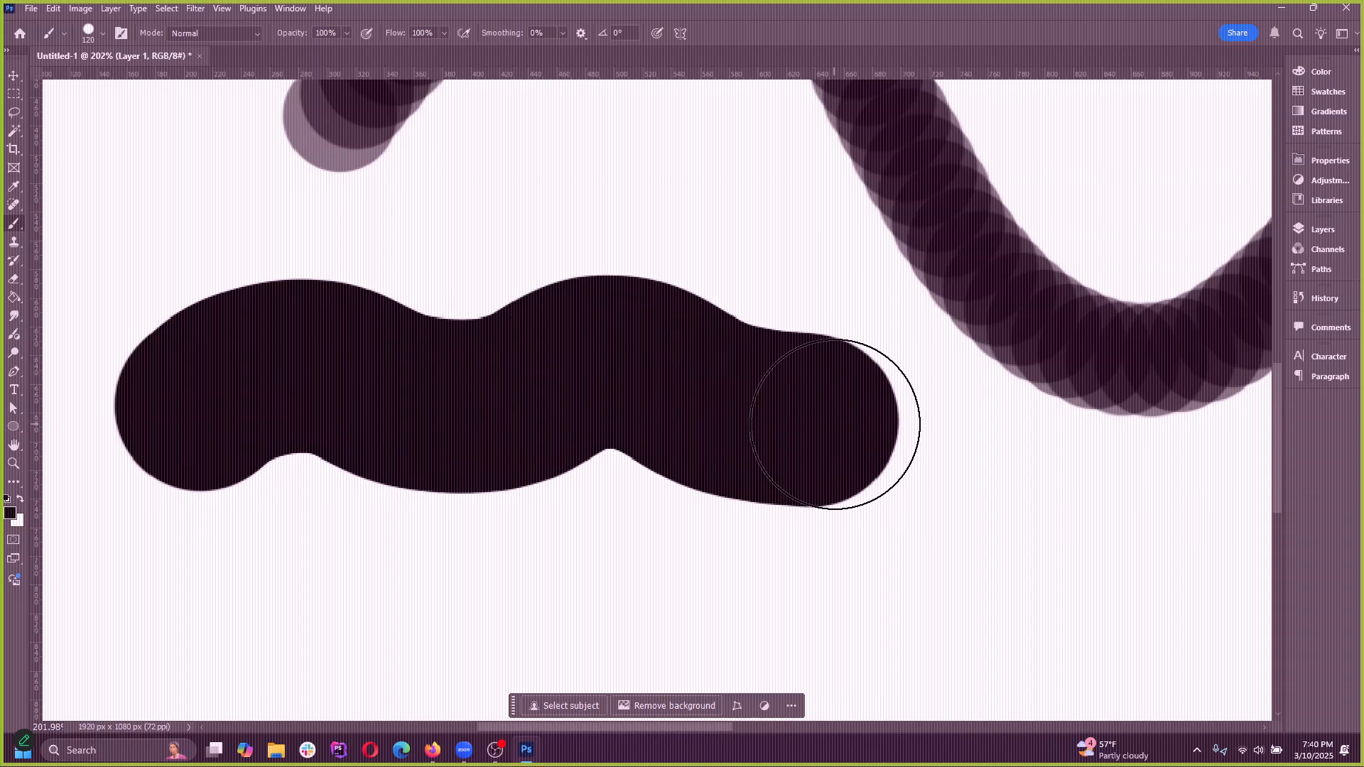
key("ctrl+z")
mouse_move(168, 405)
left_mouse_down()
mouse_move(822, 427)
mouse_move(920, 467)
mouse_move(412, 383)
mouse_move(713, 399)
mouse_move(782, 440)
left_mouse_up()
key("ctrl+z")
scroll(365, 395, "down", 10)
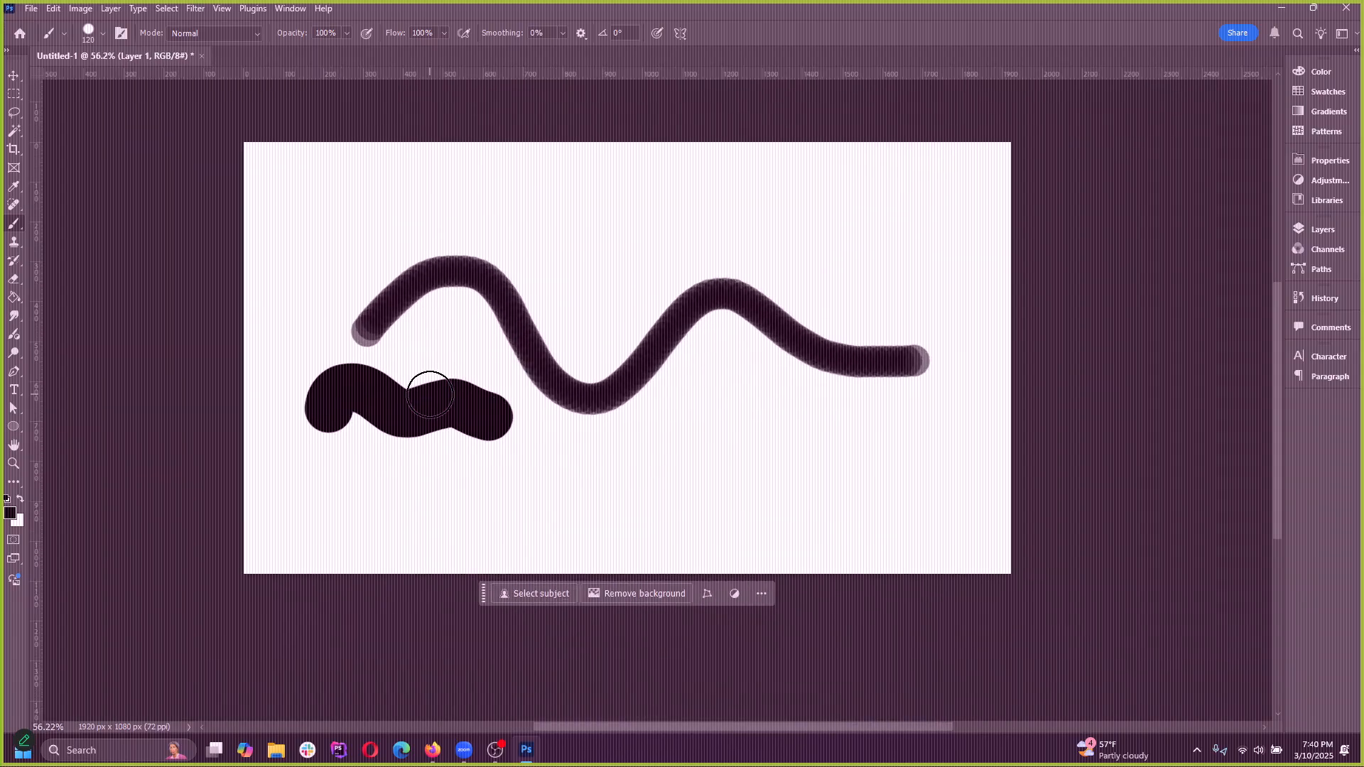
key("ctrl+z")
mouse_move(291, 429)
left_mouse_down()
mouse_move(391, 451)
mouse_move(747, 459)
mouse_move(584, 454)
mouse_move(735, 483)
left_mouse_up()
key("ctrl+z")
key("ctrl+z")
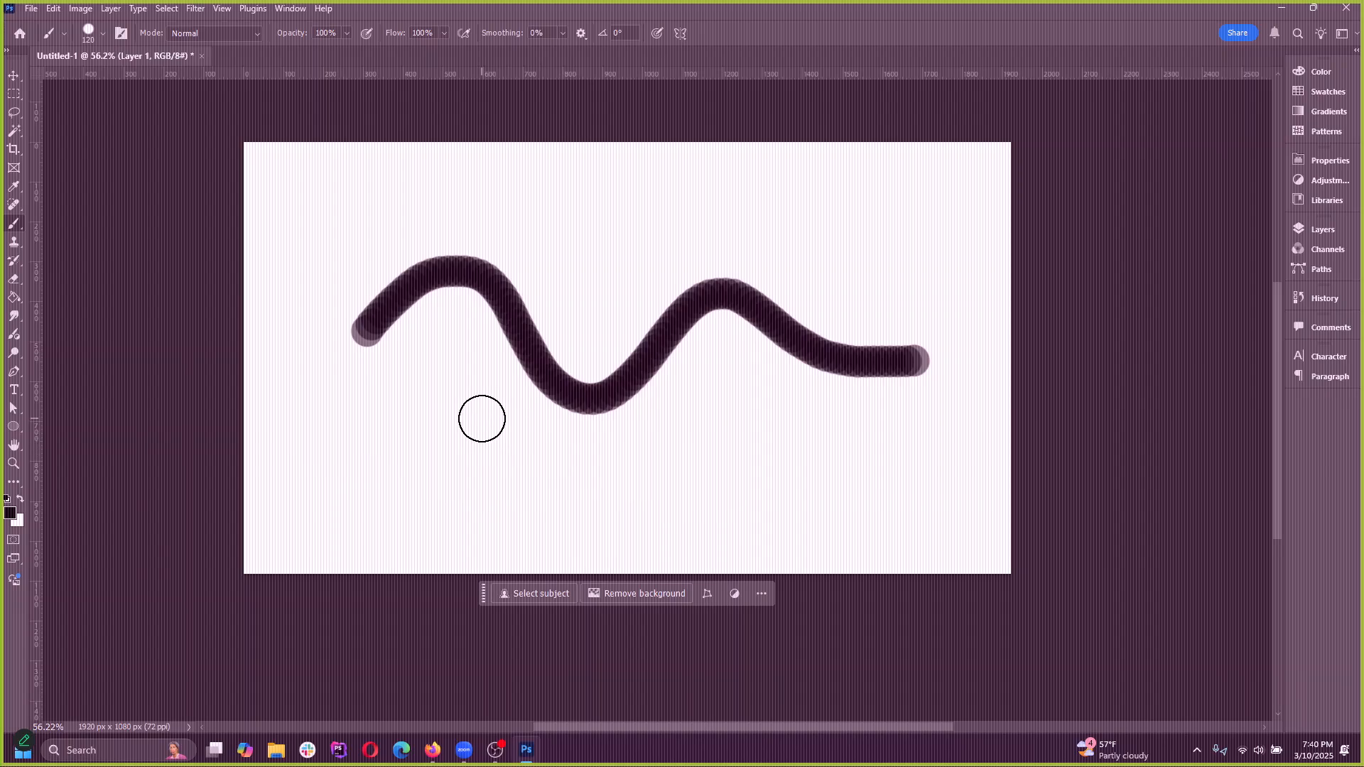
Enlarge the brush to 900 px and try broad strokes over the whole canvas, undoing each one
key("bracketright")
key("bracketright")
key("bracketright")
key("bracketright")
key("bracketright")
key("bracketright")
key("bracketright")
key("bracketright")
key("bracketright")
key("bracketright")
key("bracketright")
mouse_move(365, 380)
left_mouse_down()
mouse_move(459, 339)
mouse_move(1006, 371)
left_mouse_up()
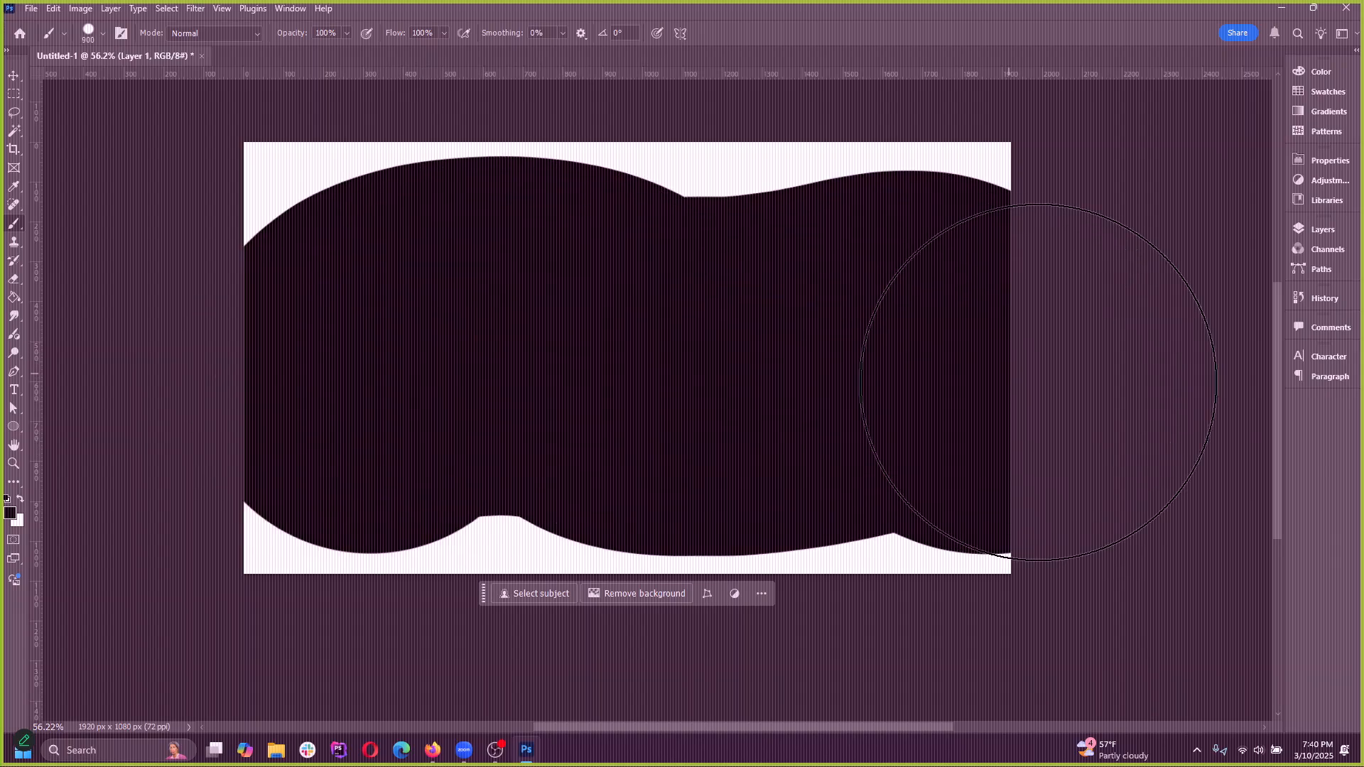
key("ctrl+z")
left_click_drag(360, 313, 886, 435)
key("ctrl+z")
mouse_move(977, 253)
left_mouse_down()
mouse_move(326, 419)
mouse_move(1022, 415)
left_mouse_up()
key("ctrl+z")
Reduce the brush size to 150 px and try strokes across the canvas, undoing them all
key("bracketleft")
key("bracketleft")
key("bracketleft")
key("bracketleft")
key("bracketleft")
key("bracketleft")
key("bracketleft")
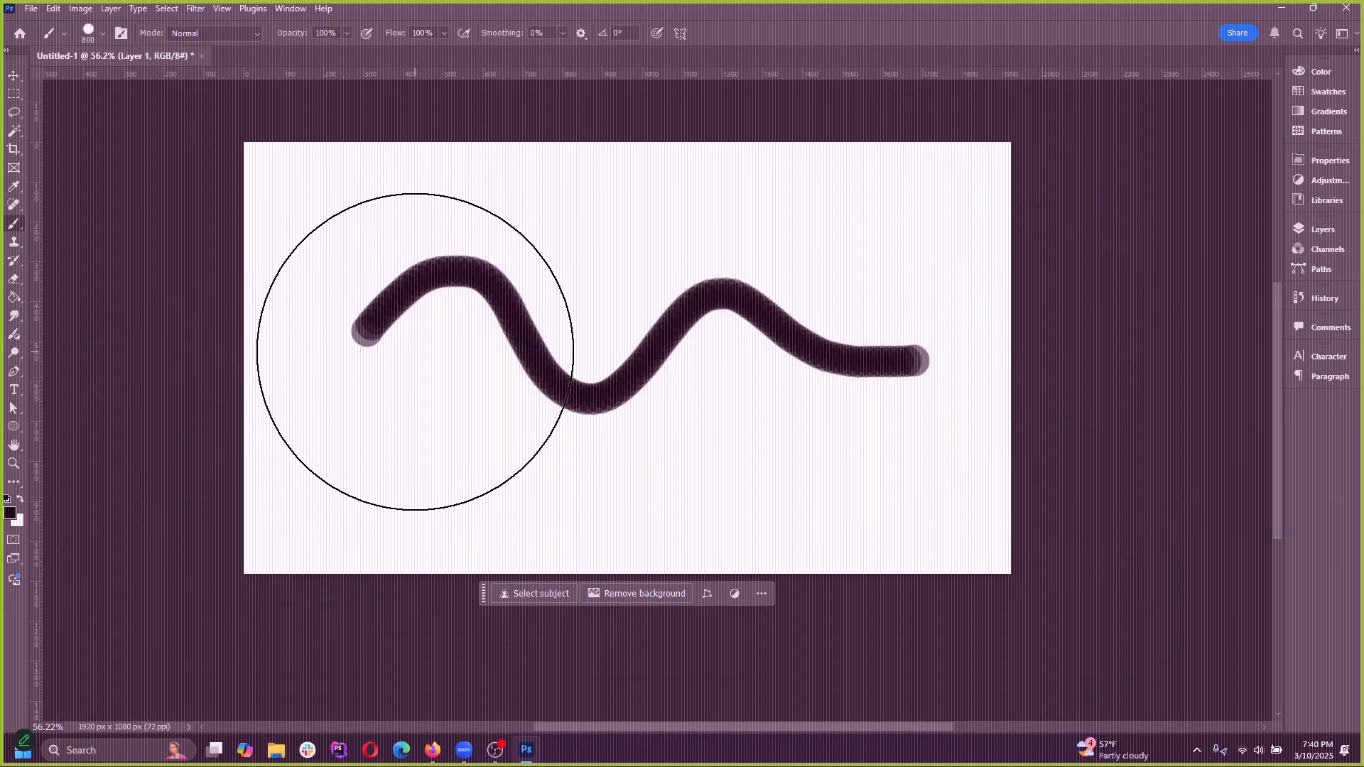
key("bracketleft")
key("bracketleft")
key("bracketleft")
mouse_move(328, 297)
left_mouse_down()
mouse_move(491, 202)
mouse_move(860, 215)
mouse_move(1098, 344)
left_mouse_up()
key("ctrl+z")
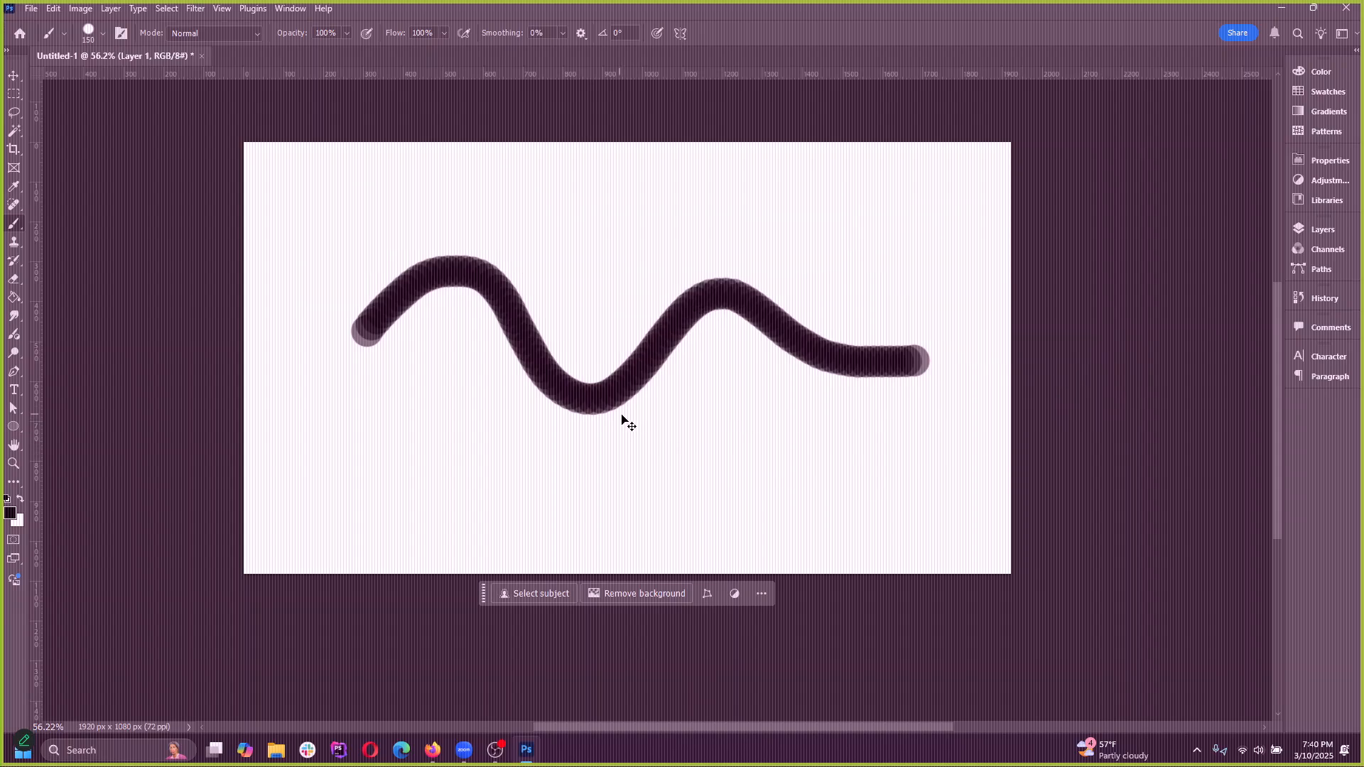
left_click_drag(393, 377, 546, 261)
left_click_drag(627, 352, 1031, 379)
key("ctrl+z")
Set the brush tip spacing to 15% in Brush Settings and close the settings
scroll(521, 427, "up", 4)
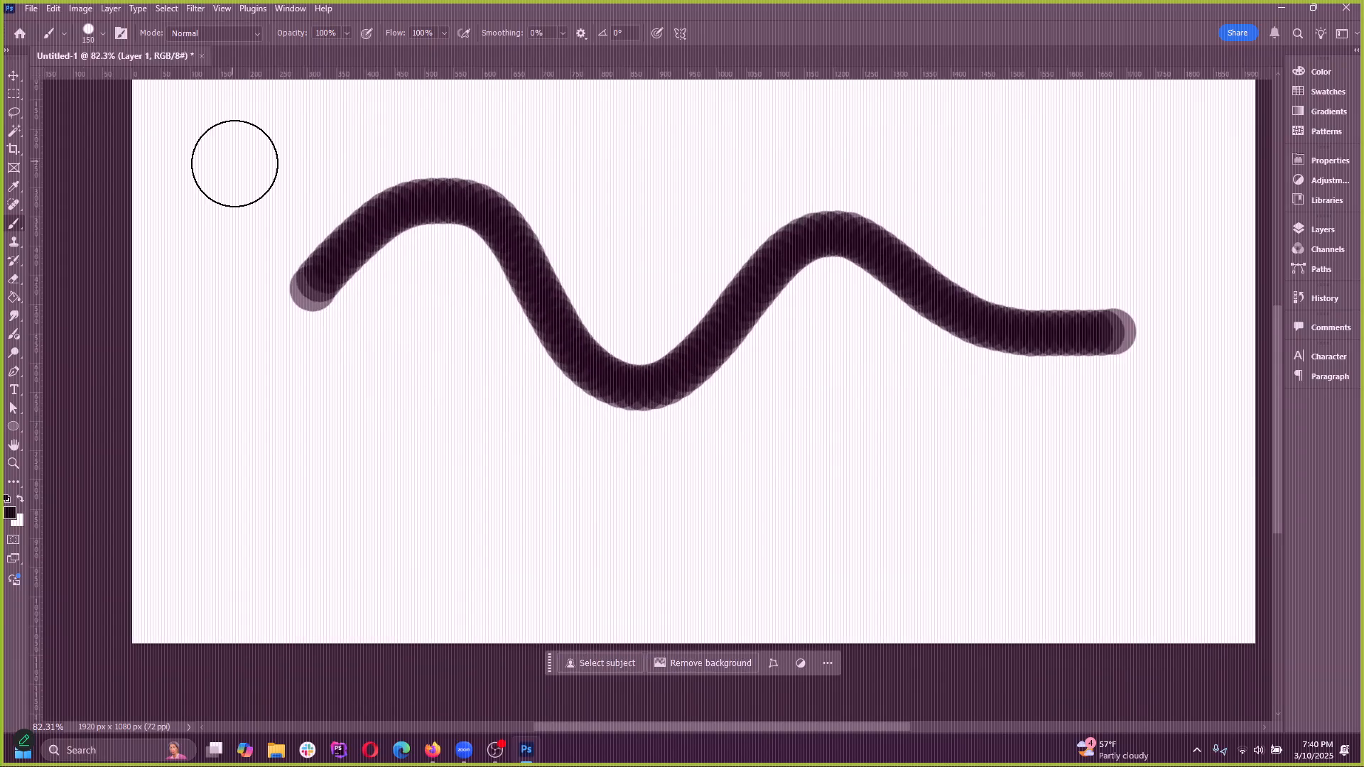
left_click(95, 36)
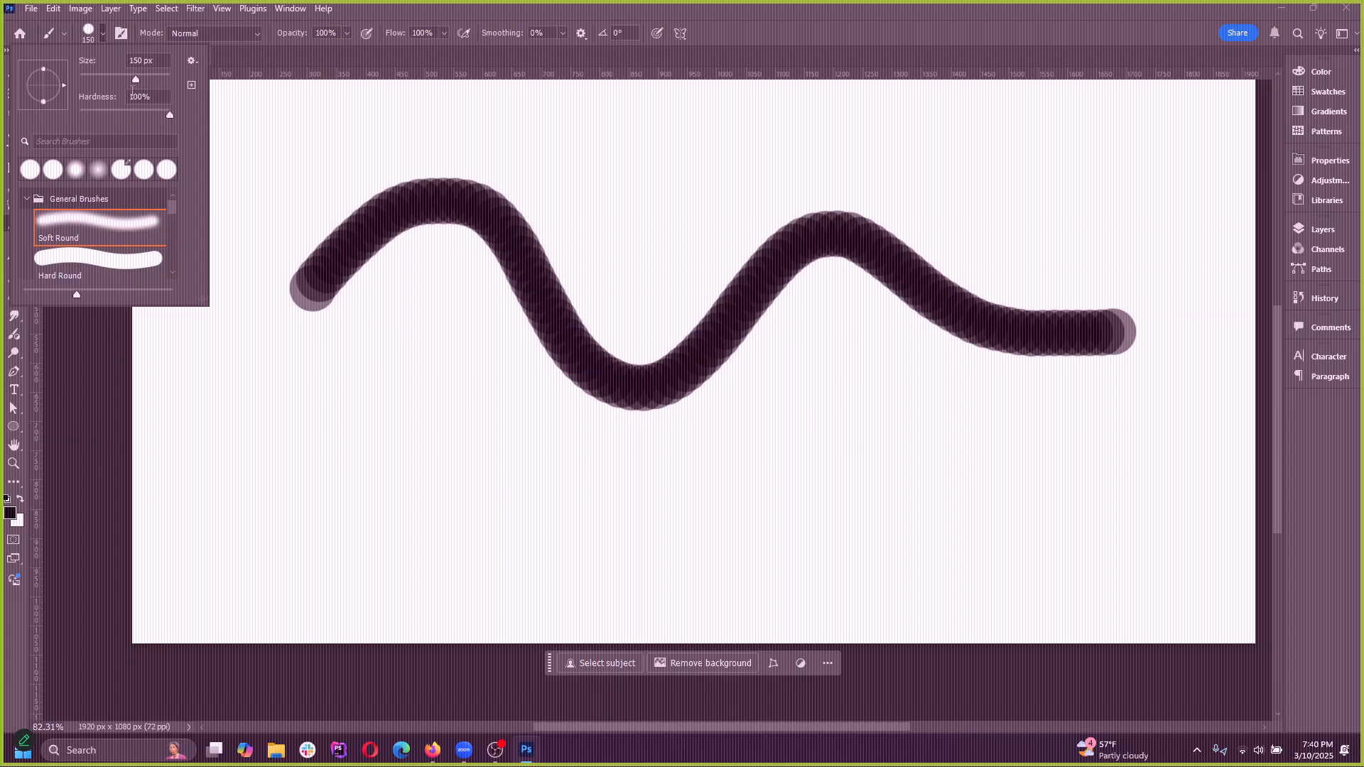
left_click(122, 33)
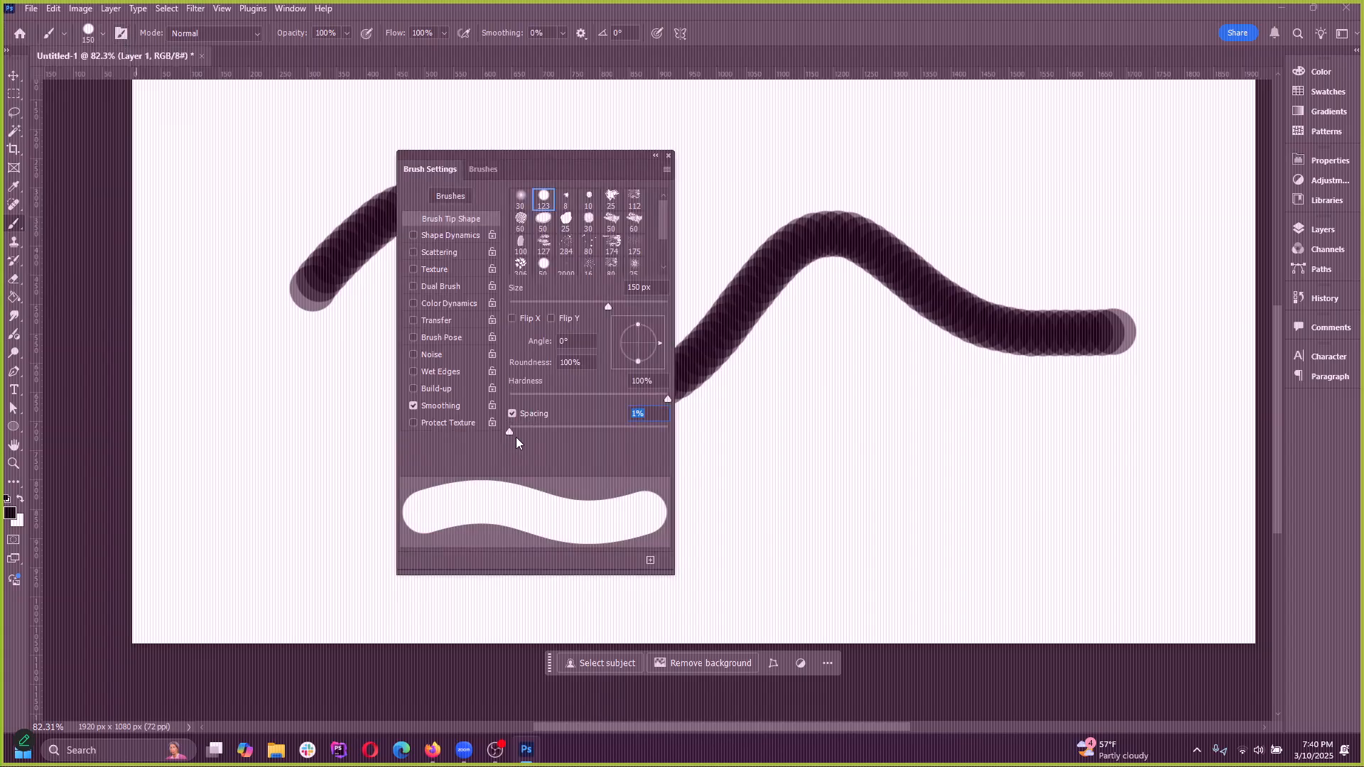
left_click_drag(508, 432, 521, 433)
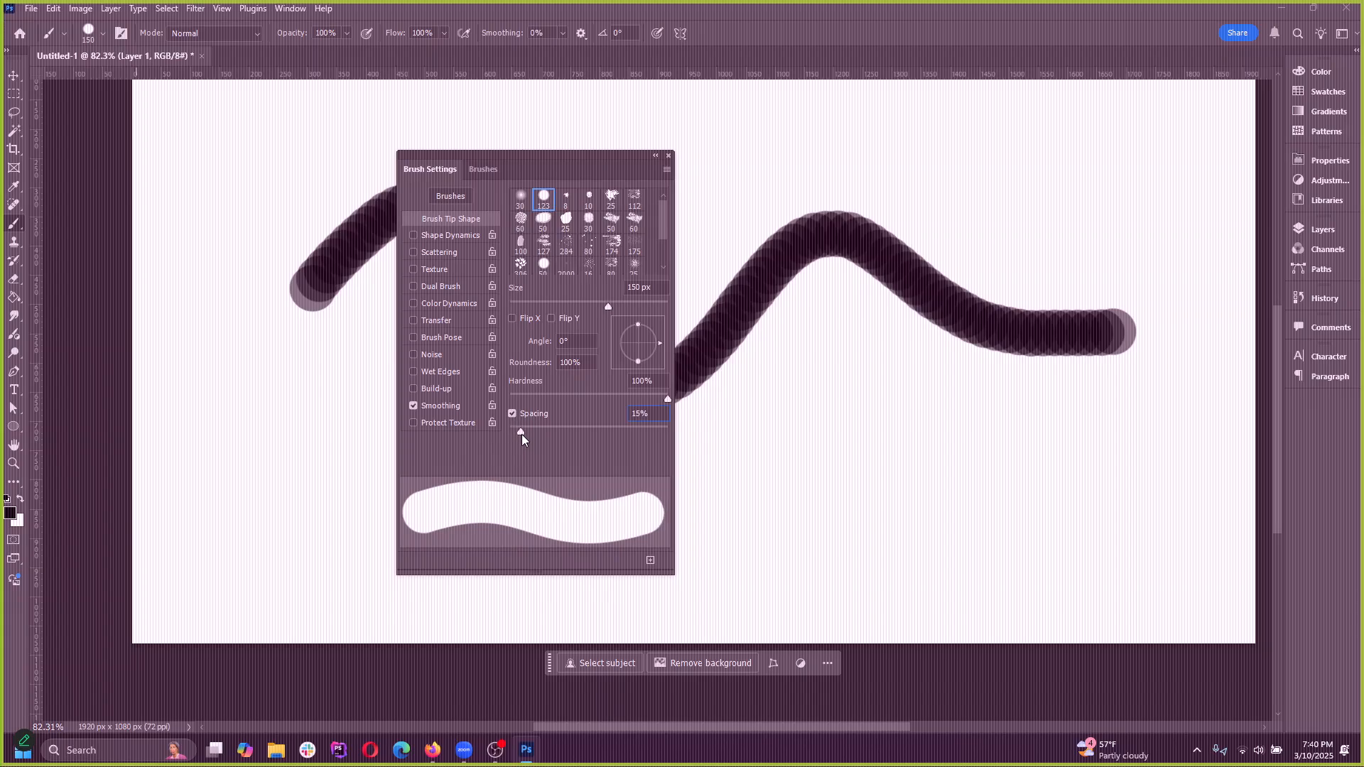
left_click(666, 157)
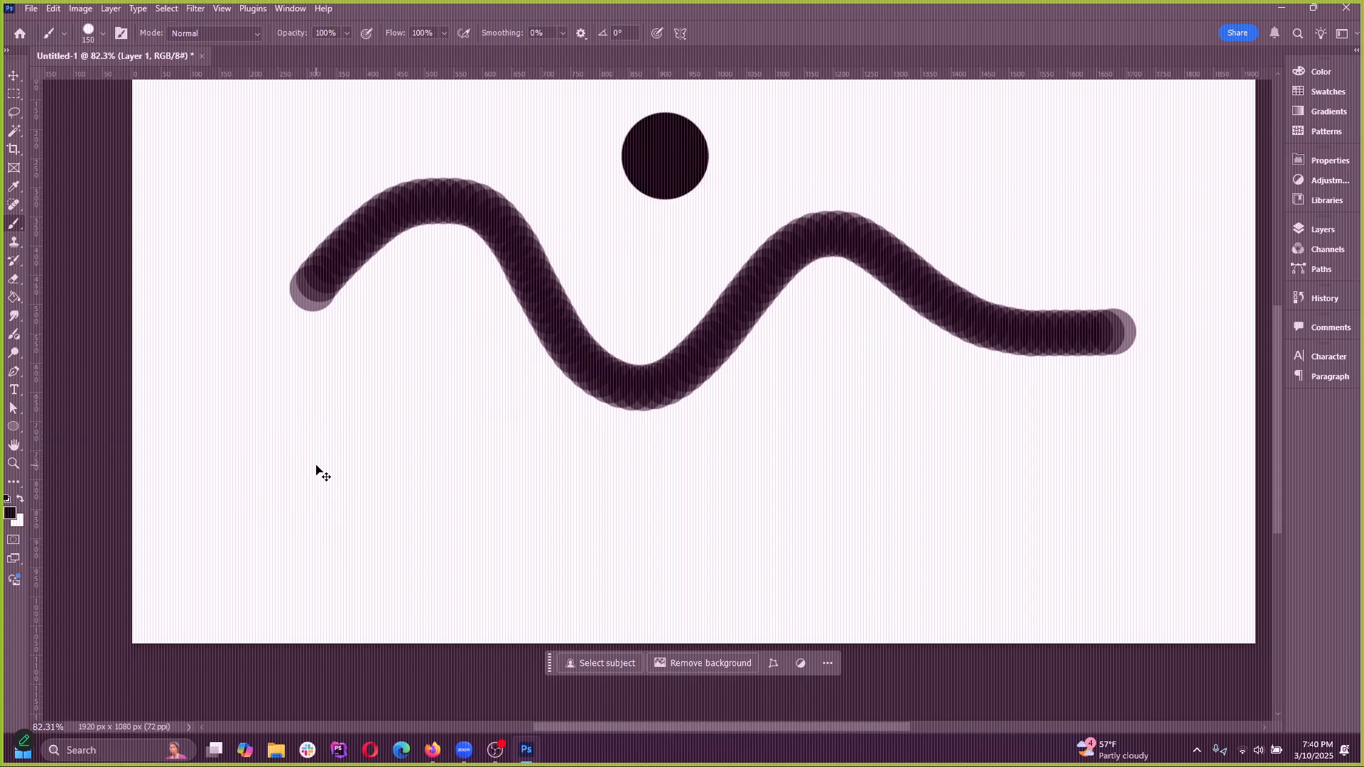
Try strokes at 15% spacing in the empty area below the wavy stroke, undoing each one
mouse_move(289, 476)
left_mouse_down()
mouse_move(420, 465)
mouse_move(725, 509)
mouse_move(898, 503)
left_mouse_up()
key("ctrl+z")
scroll(296, 512, "up", 3)
left_click_drag(253, 435, 594, 458)
key("ctrl+z")
left_click_drag(230, 446, 604, 455)
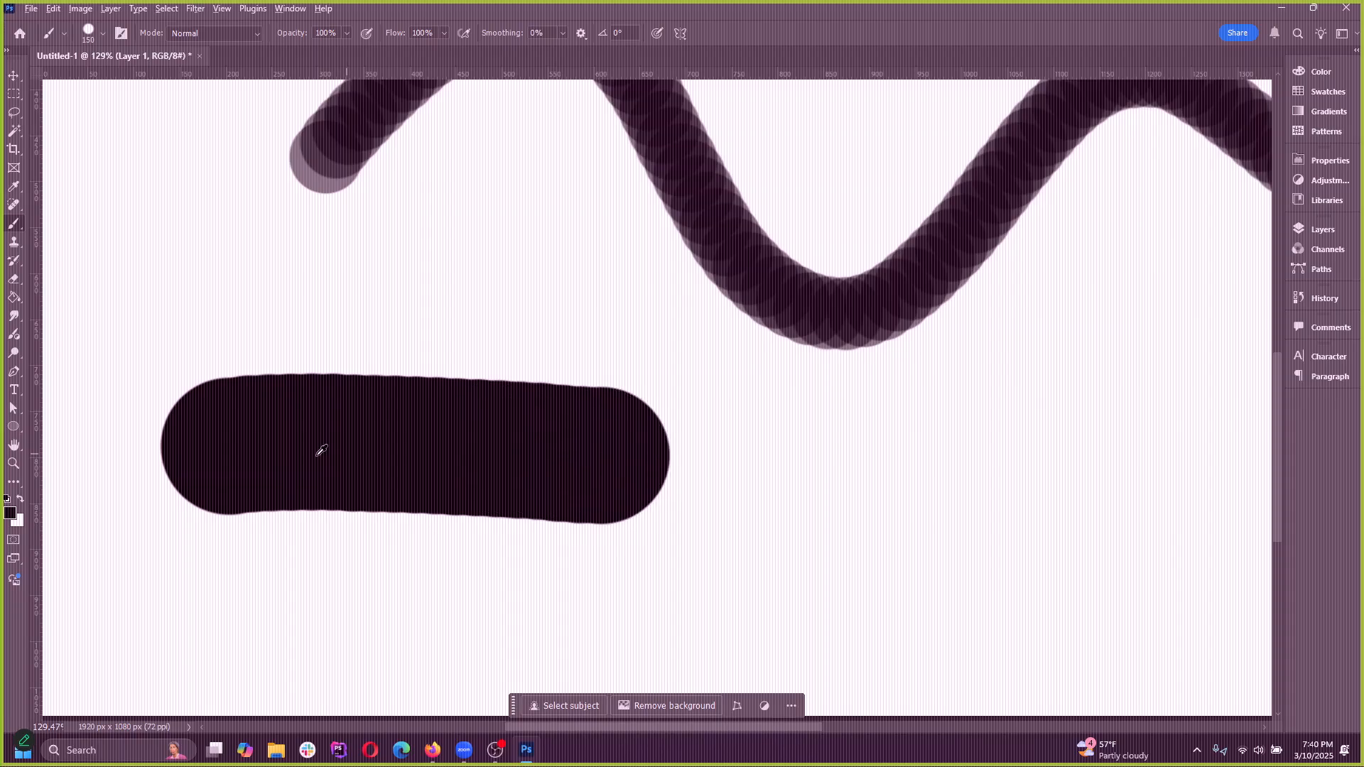
scroll(220, 462, "up", 2)
key("ctrl+z")
mouse_move(191, 464)
left_mouse_down()
mouse_move(470, 437)
mouse_move(842, 440)
left_mouse_up()
key("ctrl+z")
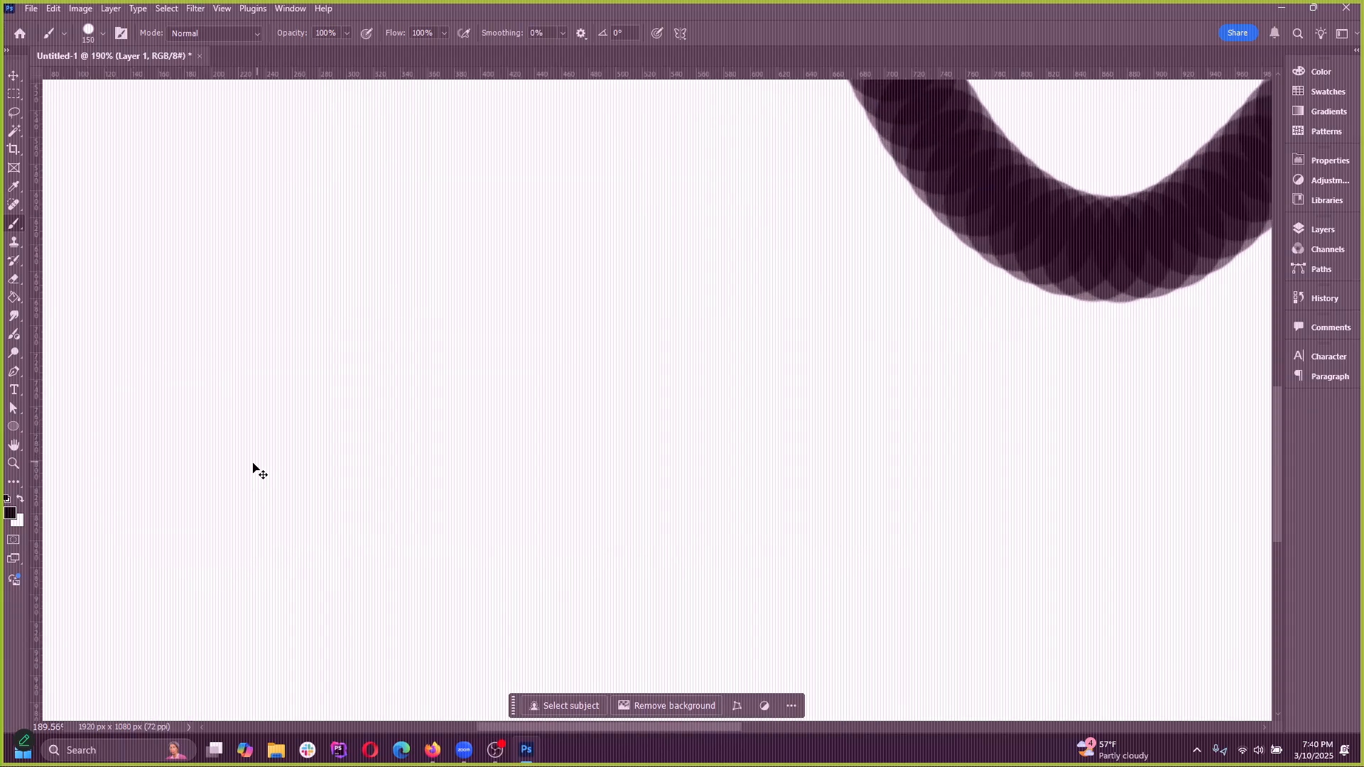
Reduce the brush size to 125 px and try two strokes below the wavy stroke, undoing both
scroll(256, 469, "down", 5)
key("bracketleft")
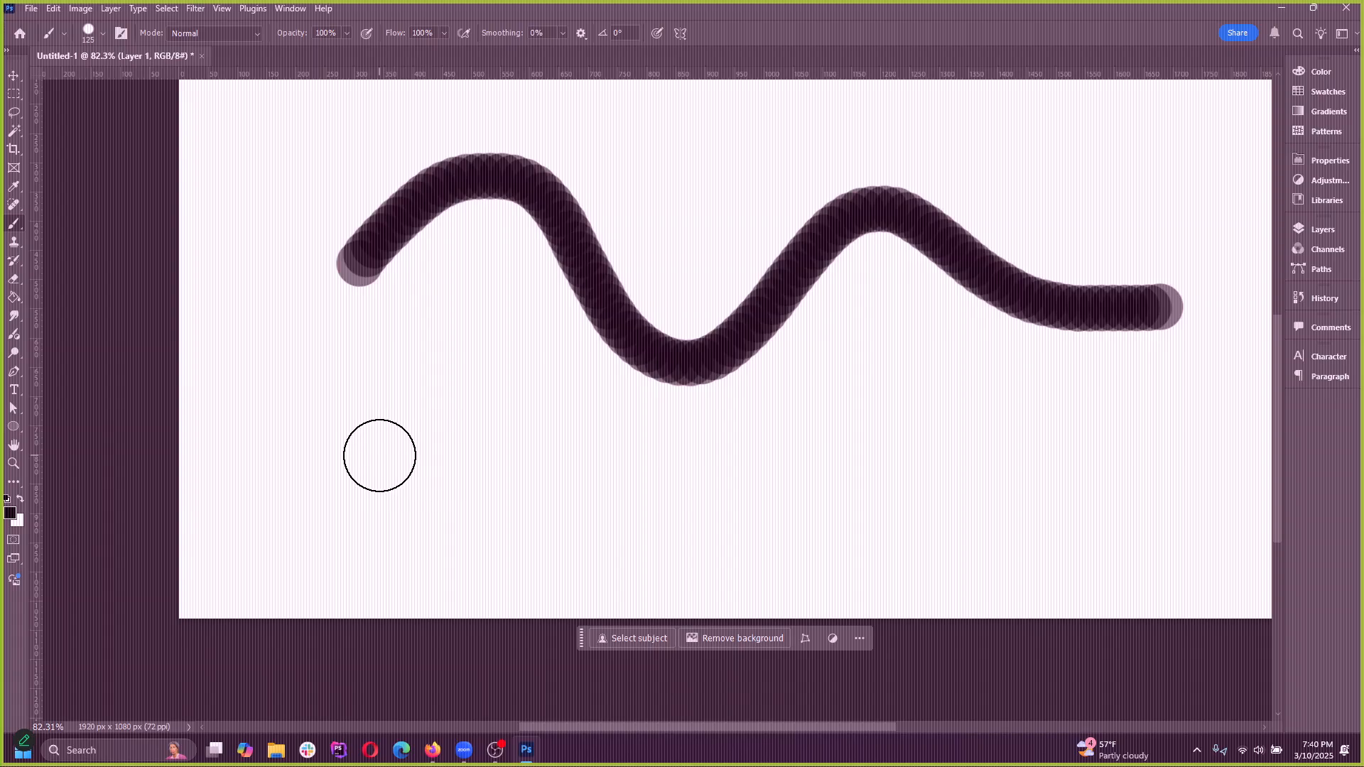
left_click_drag(255, 446, 597, 457)
key("ctrl+z")
mouse_move(290, 472)
left_mouse_down()
mouse_move(392, 423)
mouse_move(1147, 455)
left_mouse_up()
key("ctrl+z")
Set the brush flow to 55%
scroll(478, 395, "up", 3)
scroll(311, 290, "up", 3)
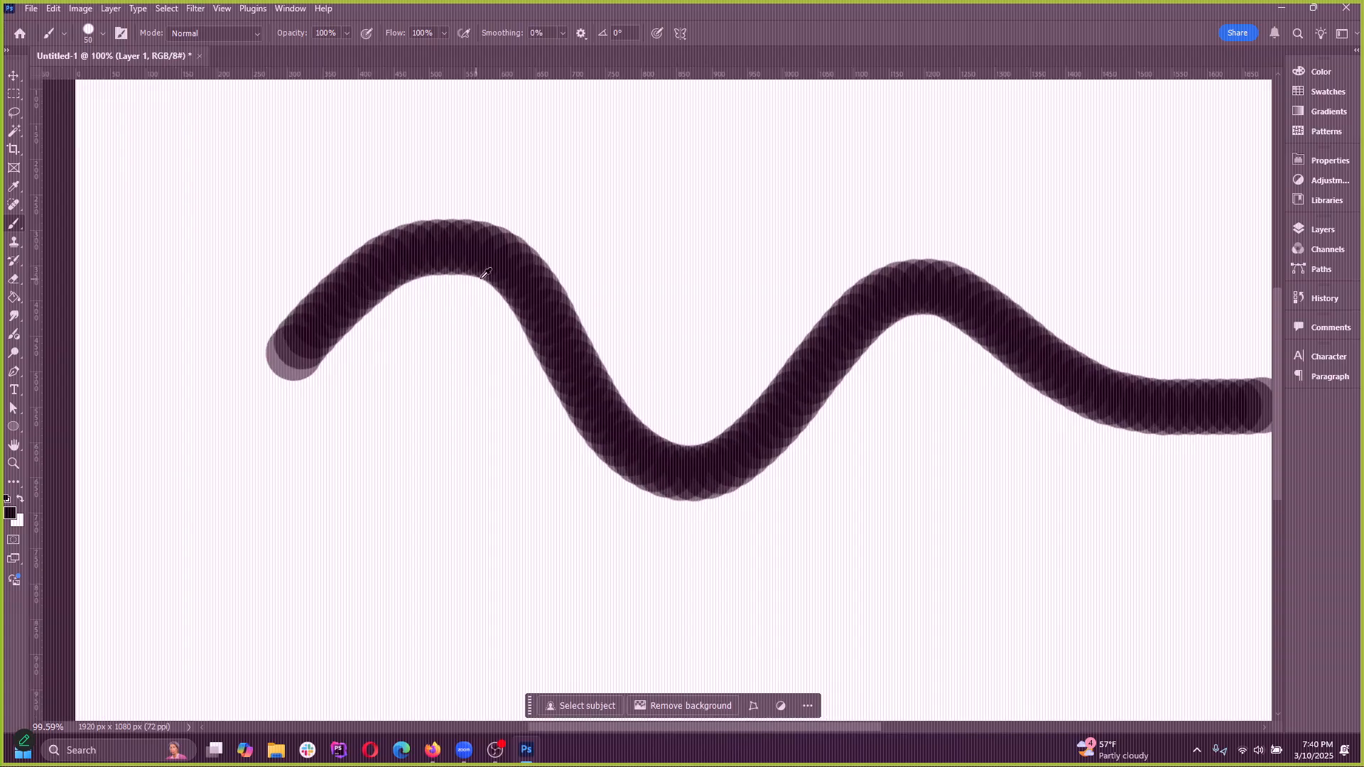
scroll(221, 272, "up", 3)
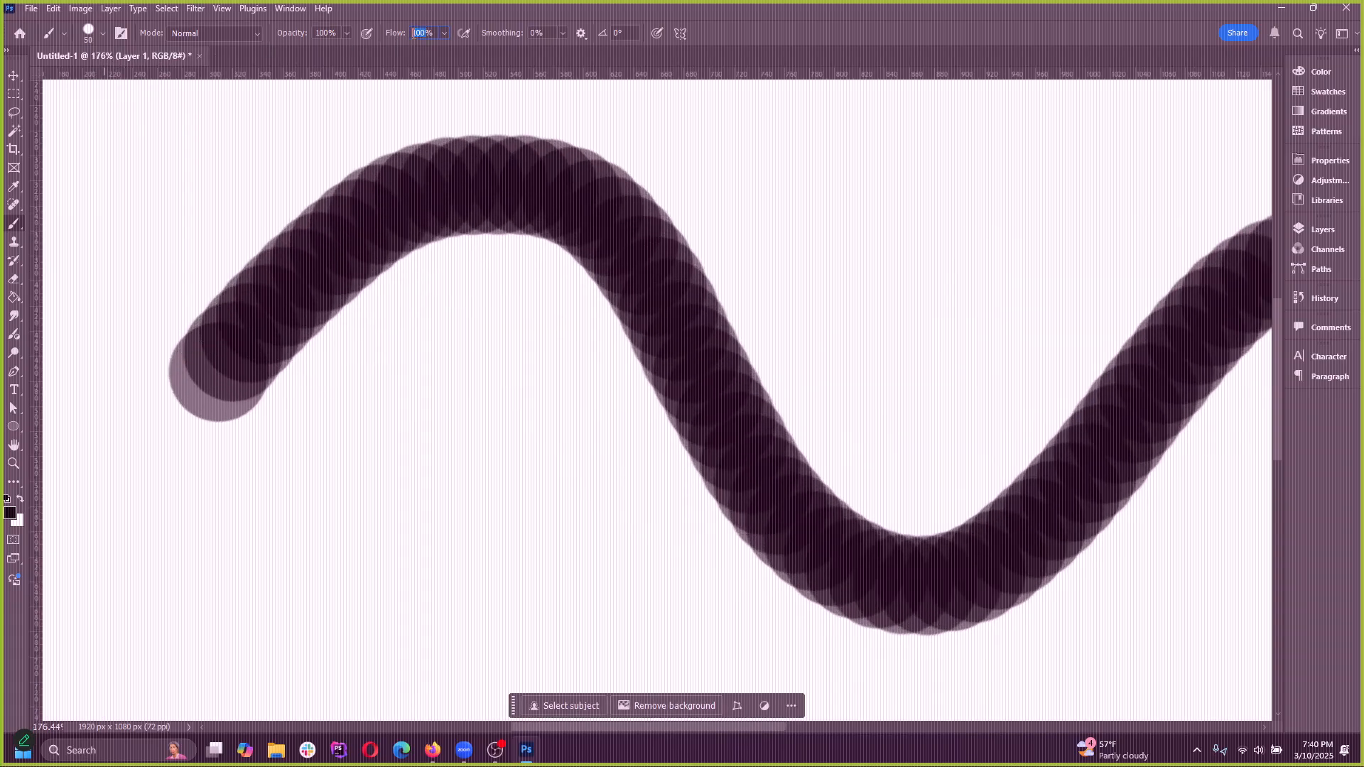
type("55")
Set the brush size to 70 px and paint a short wavy stroke below the start of the existing one
key("bracketright")
key("bracketright")
key("bracketright")
key("bracketright")
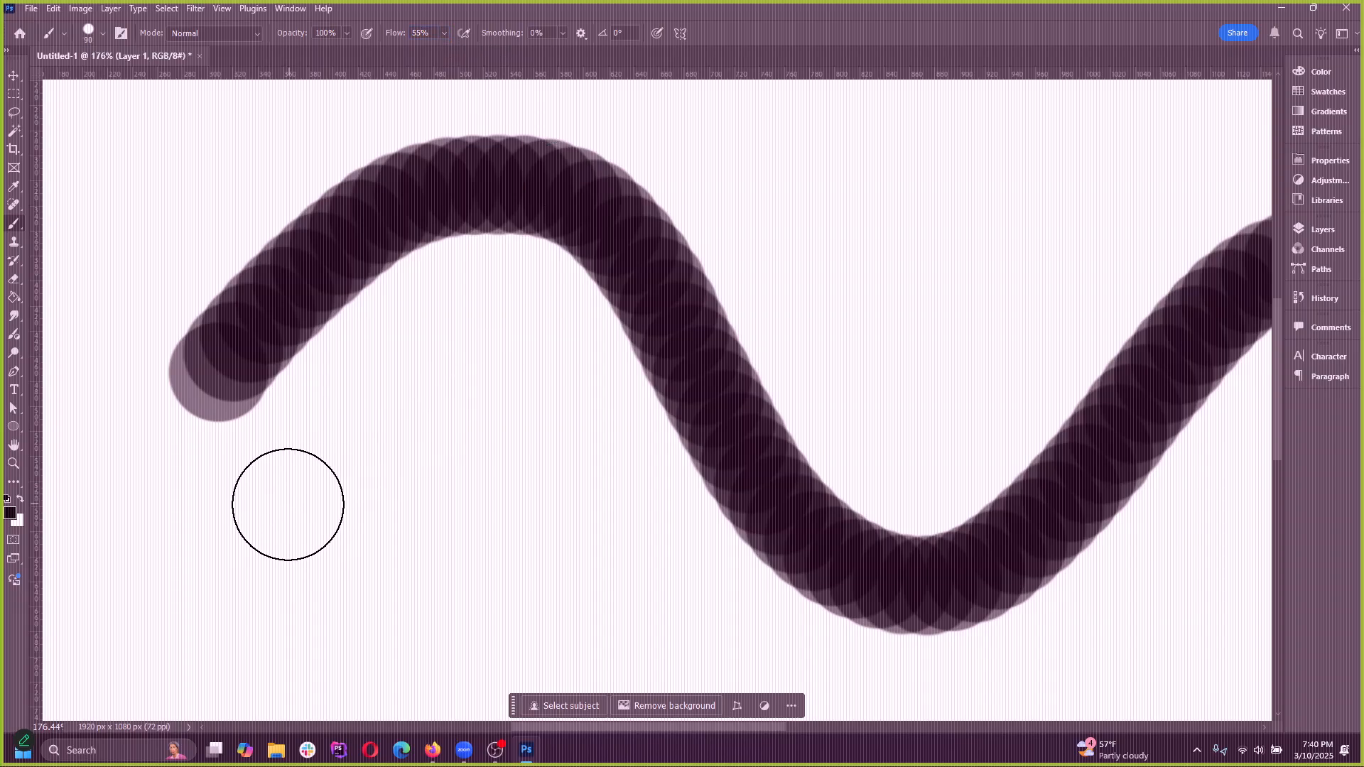
key("bracketleft")
key("bracketleft")
mouse_move(261, 526)
left_mouse_down()
mouse_move(429, 454)
mouse_move(633, 552)
mouse_move(724, 621)
left_mouse_up()
scroll(302, 505, "down", 2)
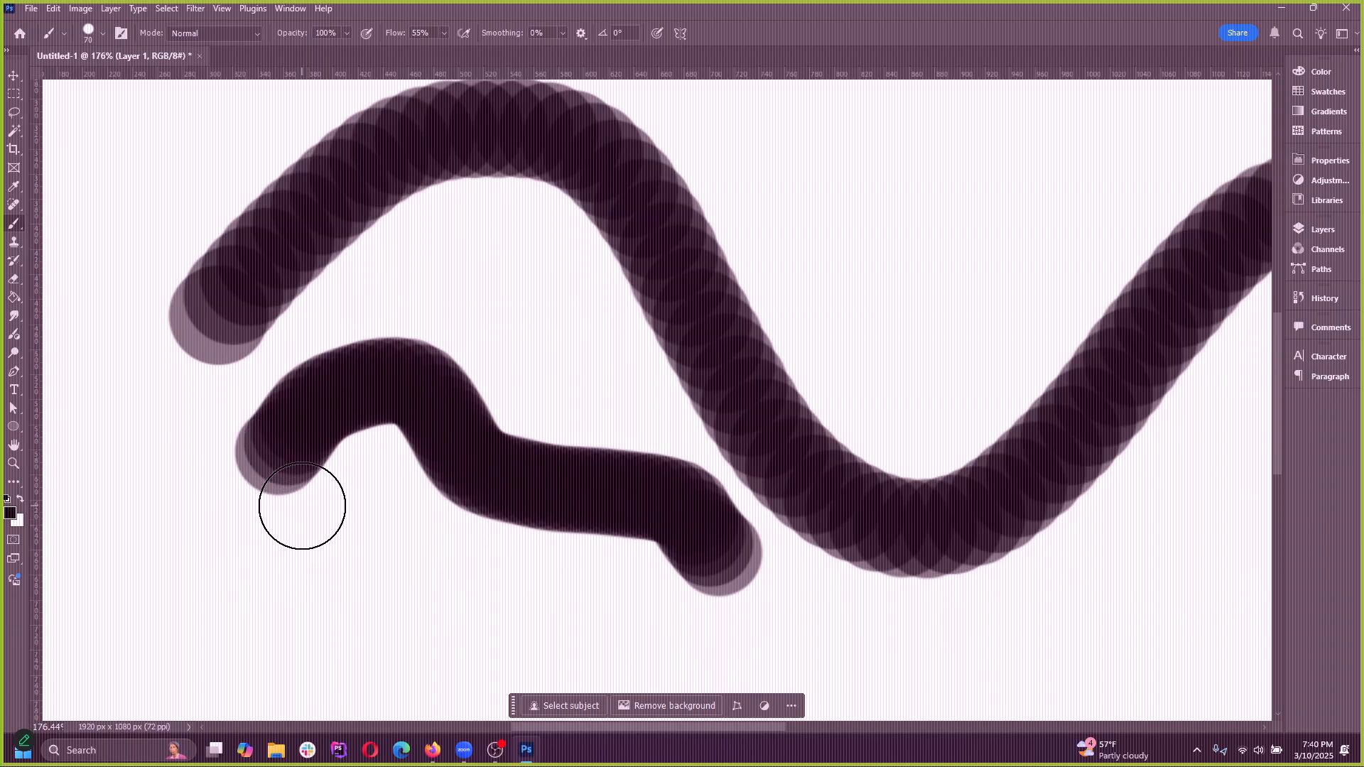
Undo the short wavy stroke and try a longer curved stroke and a short horizontal one below the existing stroke, undoing both
key("ctrl+z")
left_click_drag(204, 524, 561, 437)
scroll(143, 547, "up", 5)
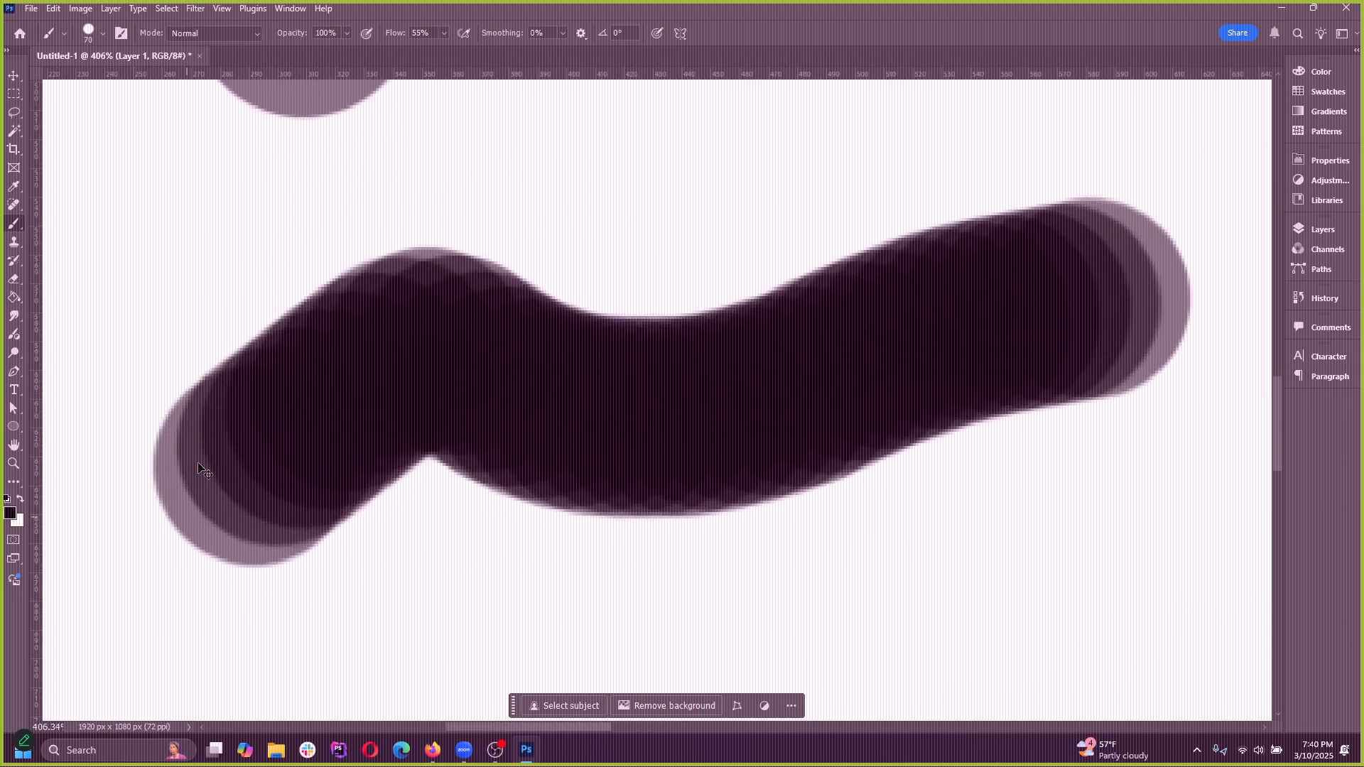
key("ctrl+z")
left_click_drag(195, 442, 457, 441)
scroll(409, 533, "down", 5)
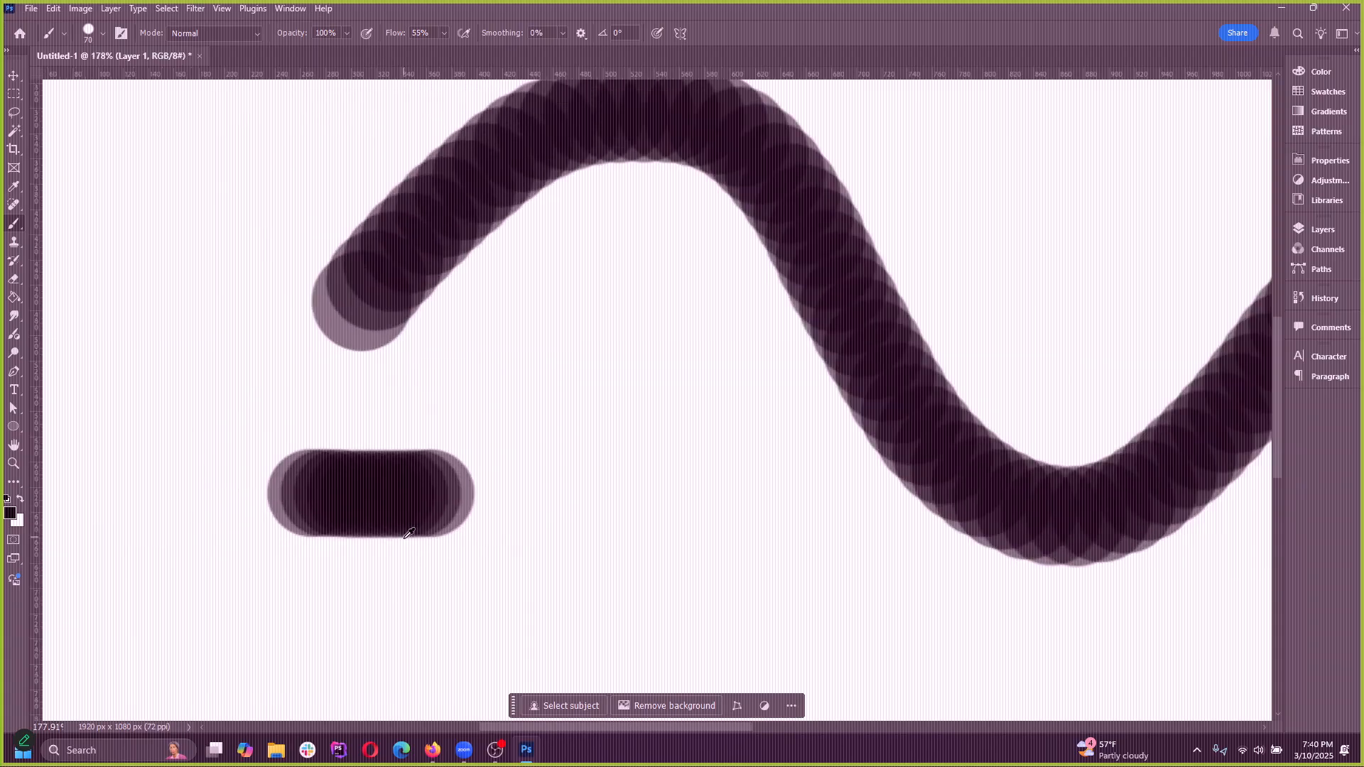
scroll(417, 390, "up", 1)
key("ctrl+z")
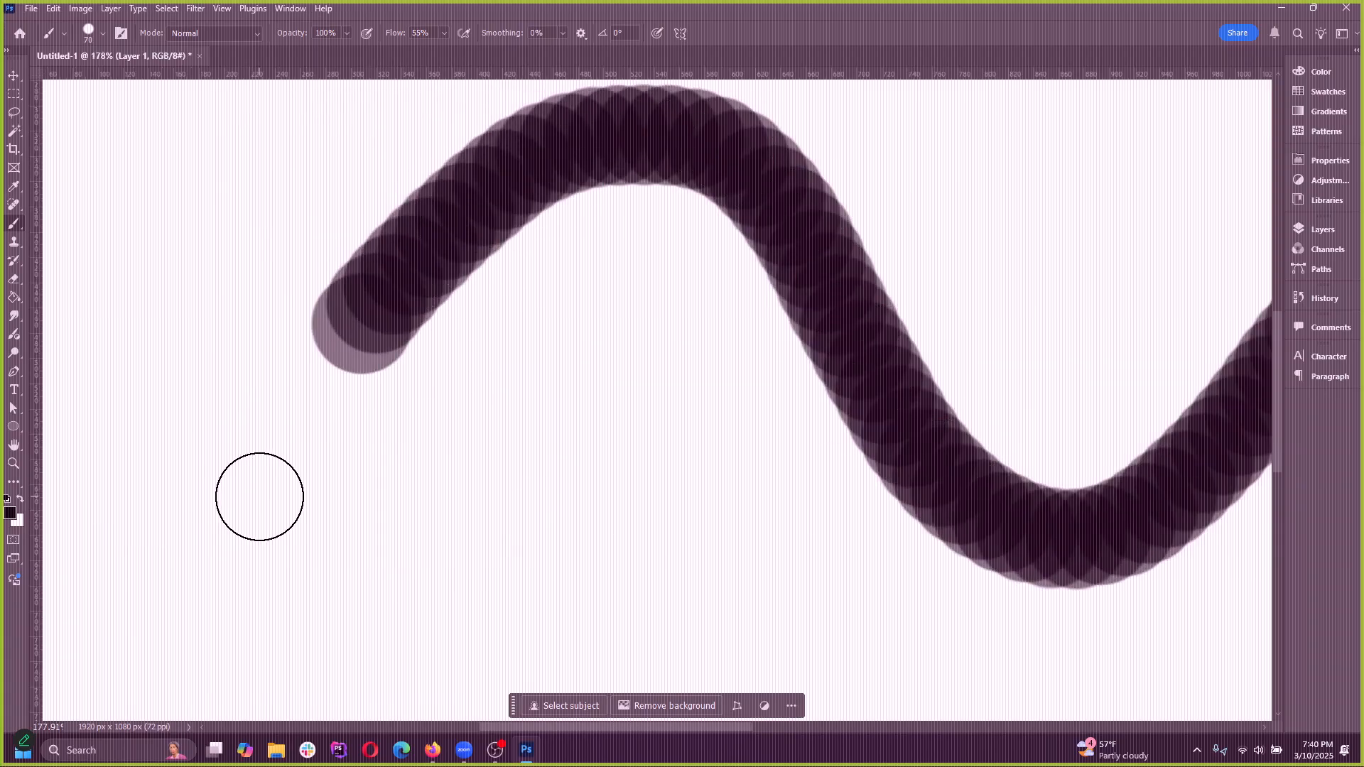
Try another horizontal stroke and a longer stroke in the empty area below the existing wavy stroke, undoing each one
left_click_drag(259, 496, 494, 495)
key("ctrl+z")
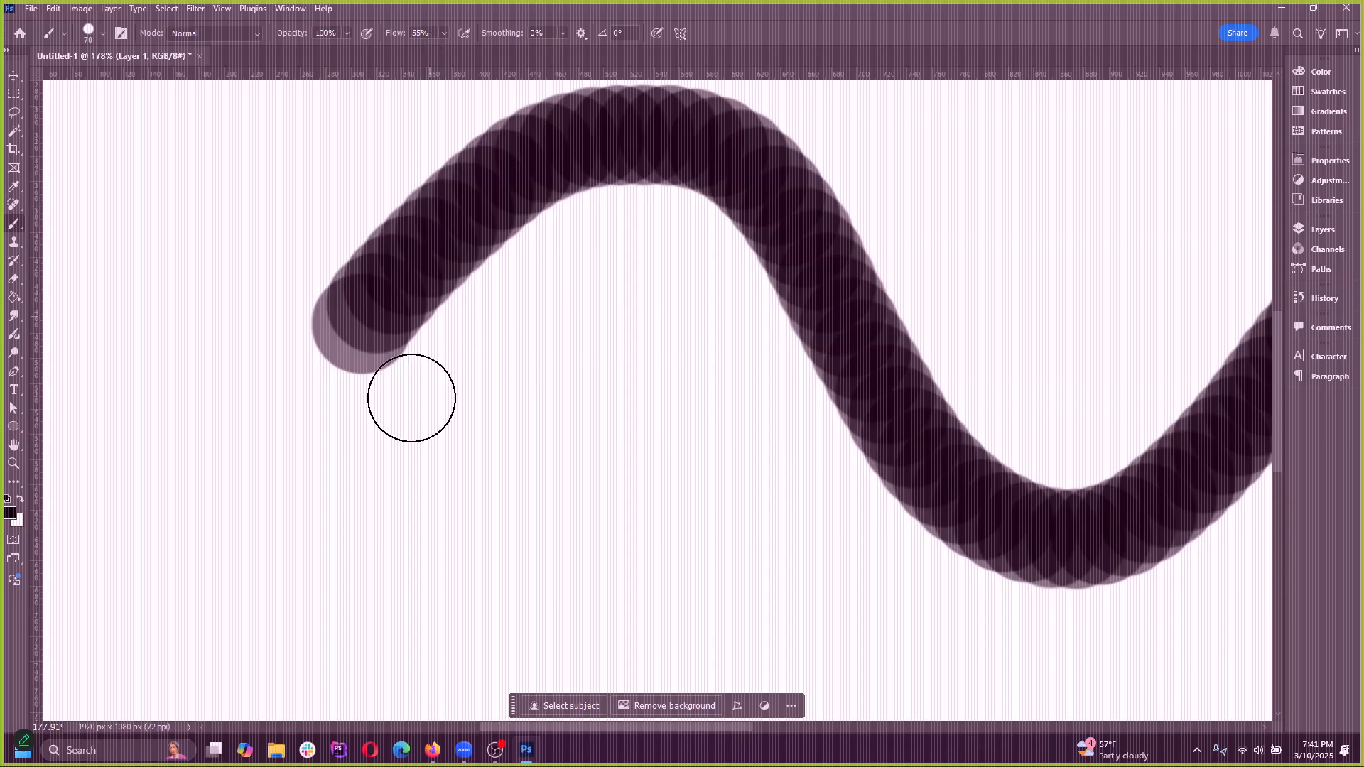
mouse_move(284, 490)
left_mouse_down()
mouse_move(731, 499)
mouse_move(970, 563)
left_mouse_up()
key("ctrl+z")
scroll(292, 450, "down", 6)
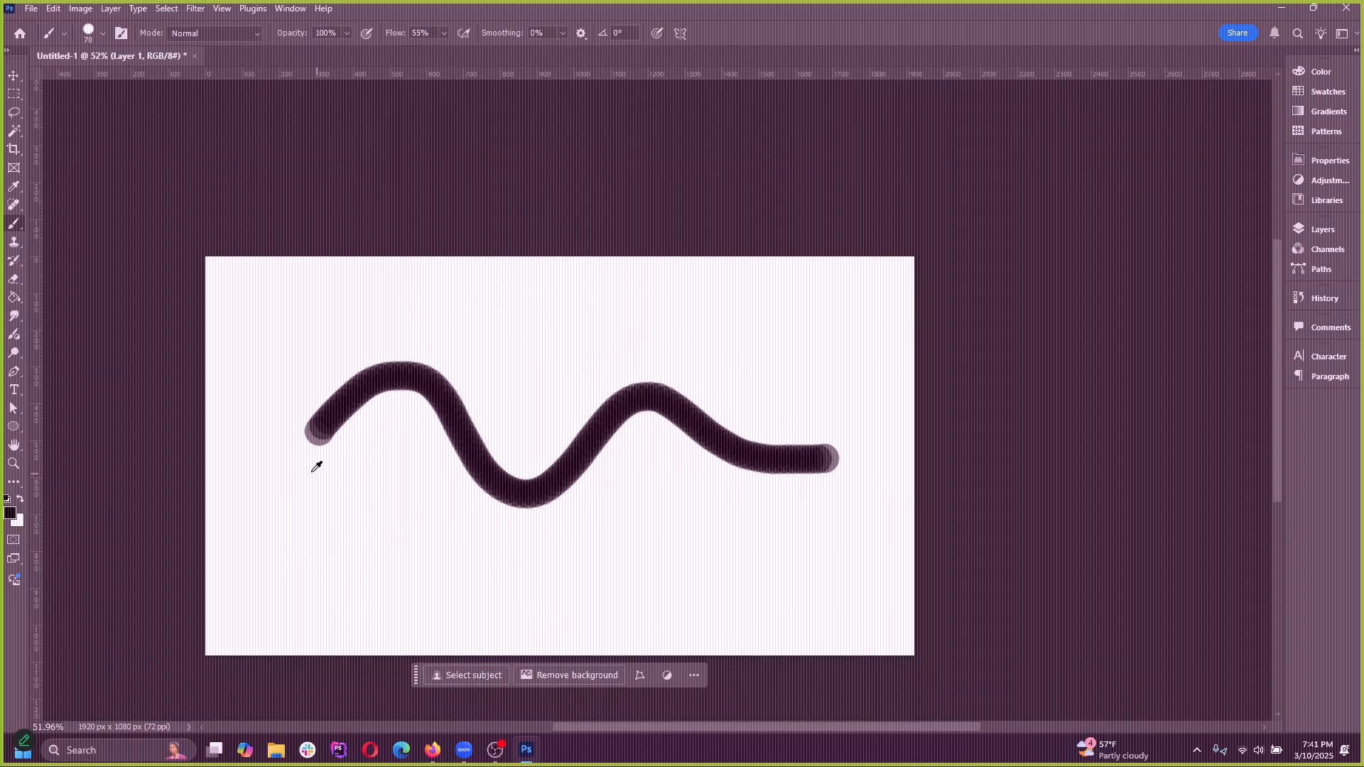
Paint dense overlapping strokes that cover the wavy stroke, and check the brush tip settings
scroll(340, 474, "up", 2)
mouse_move(353, 427)
left_mouse_down()
mouse_move(563, 462)
mouse_move(487, 365)
mouse_move(911, 492)
mouse_move(715, 511)
mouse_move(907, 427)
mouse_move(611, 469)
mouse_move(371, 411)
mouse_move(731, 387)
mouse_move(984, 401)
left_mouse_up()
left_click(125, 37)
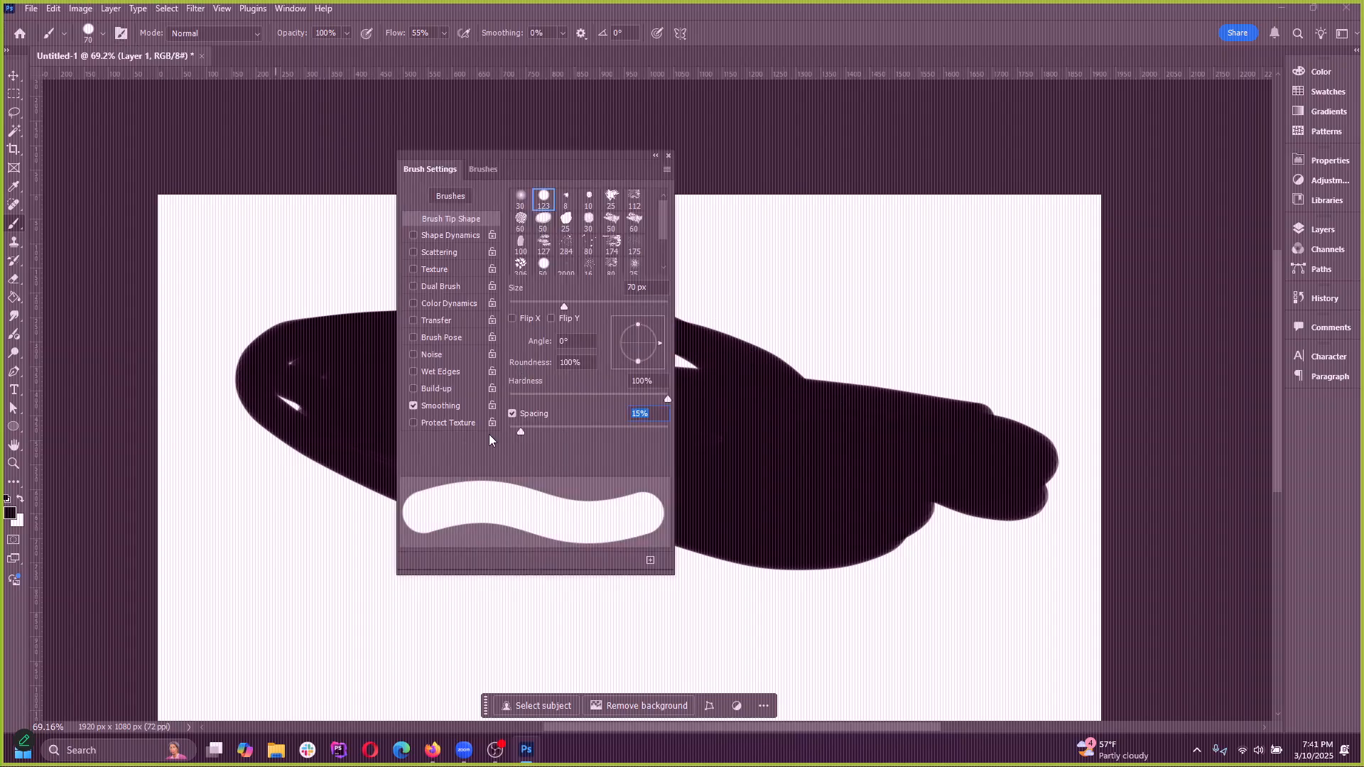
left_click(667, 156)
Switch to the Move tool and delete Layer 1, leaving only the Background layer, and hide the layer list again
left_click(12, 78)
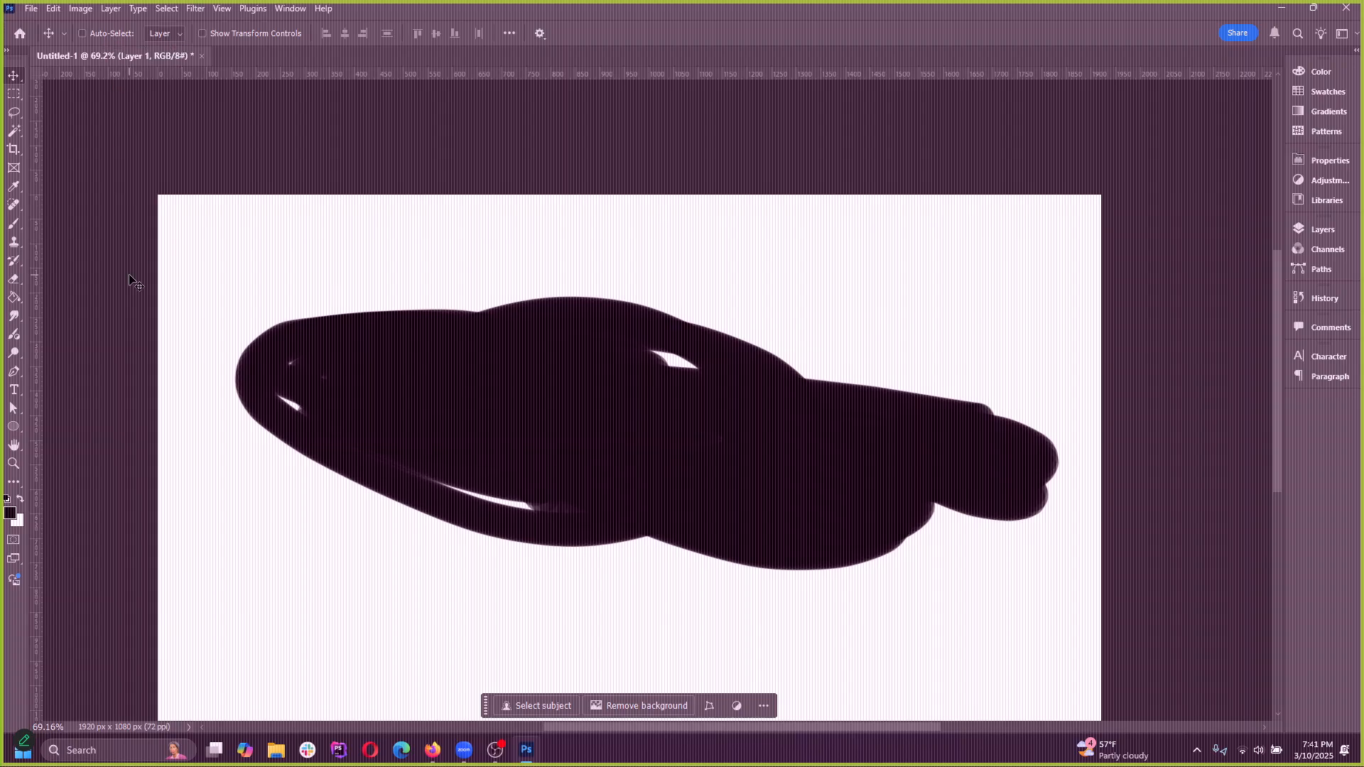
scroll(341, 242, "down", 2)
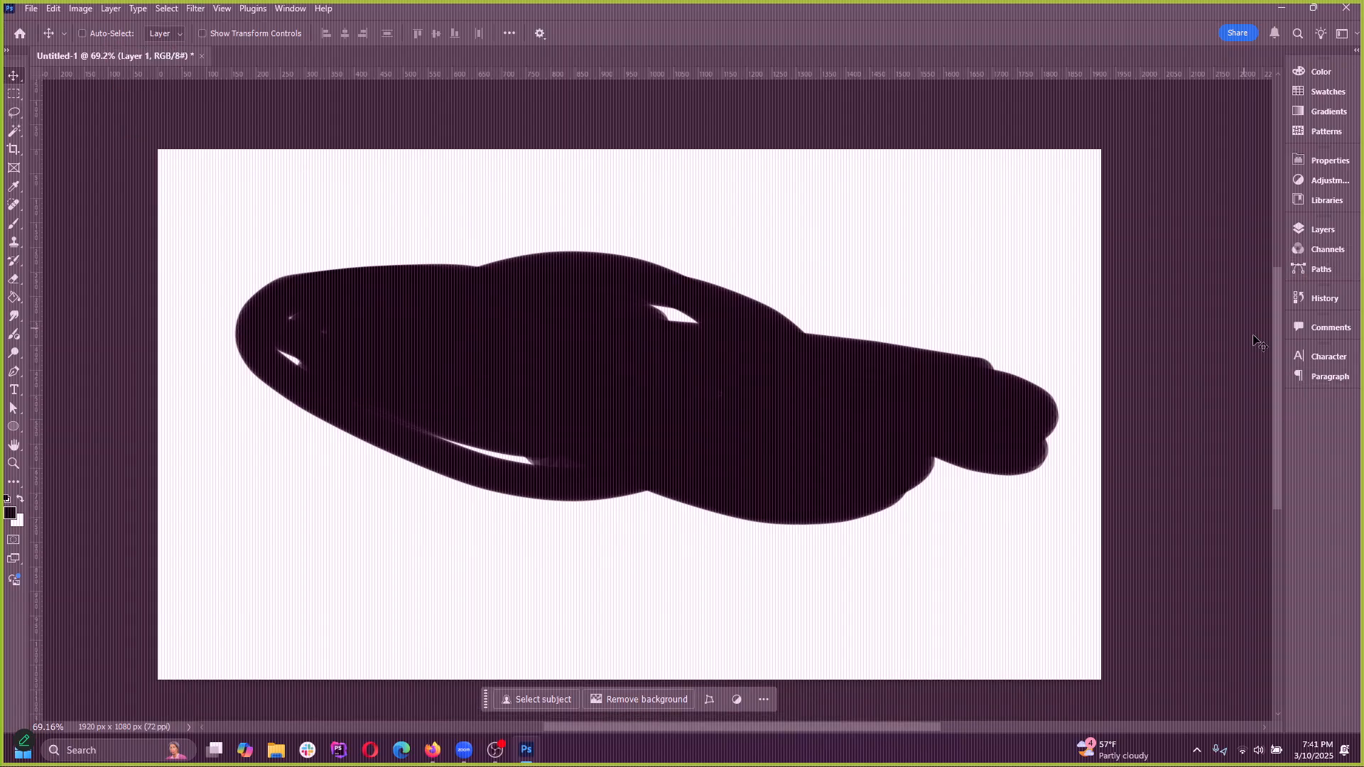
scroll(1266, 253, "up", 1)
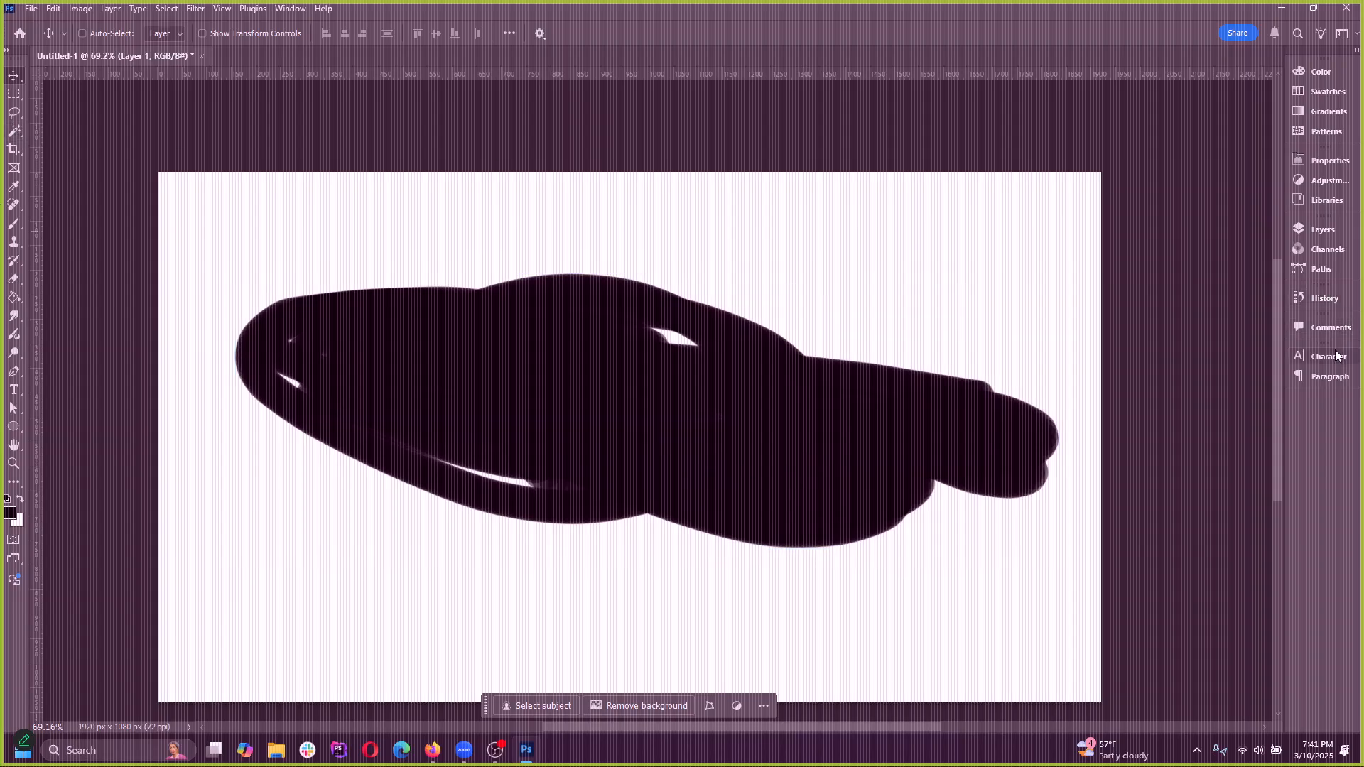
left_click(1321, 229)
key("Delete")
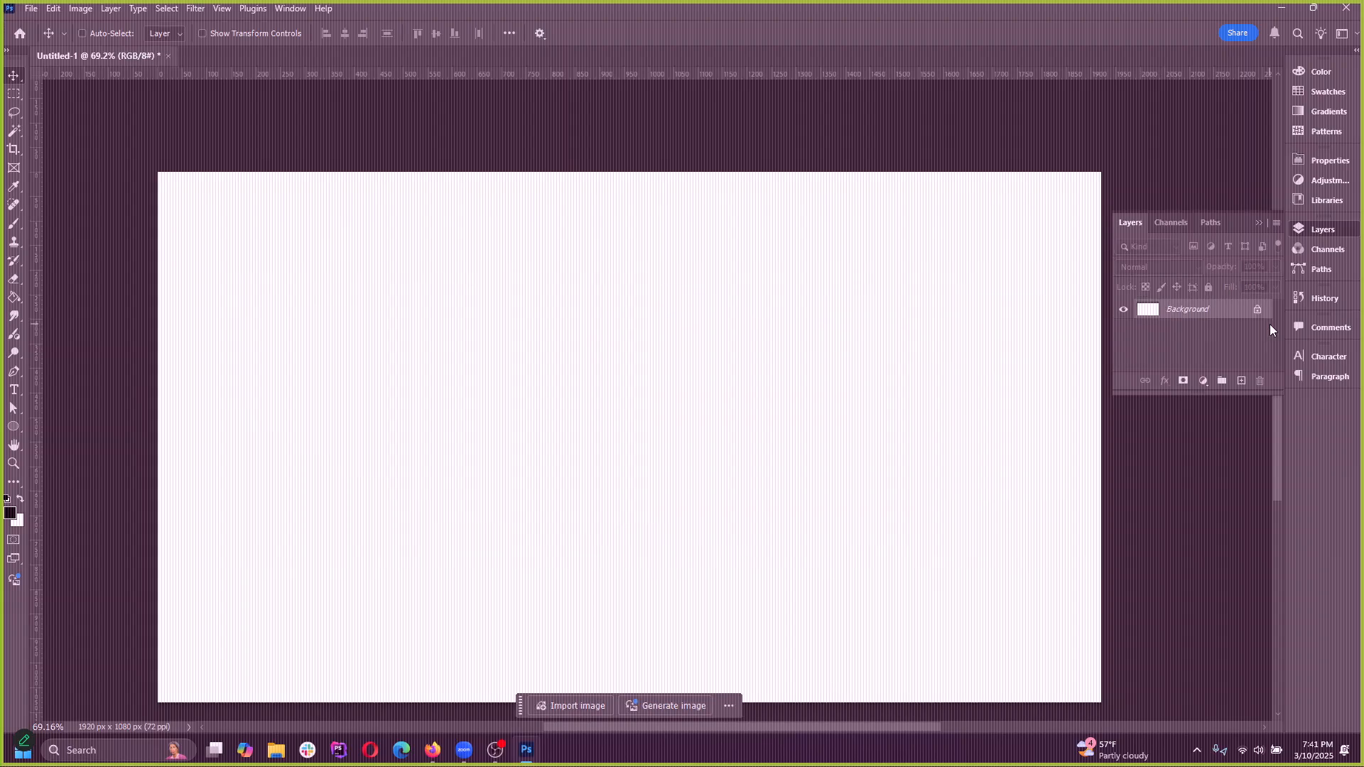
left_click(1317, 236)
left_click(1317, 236)
left_click(1315, 229)
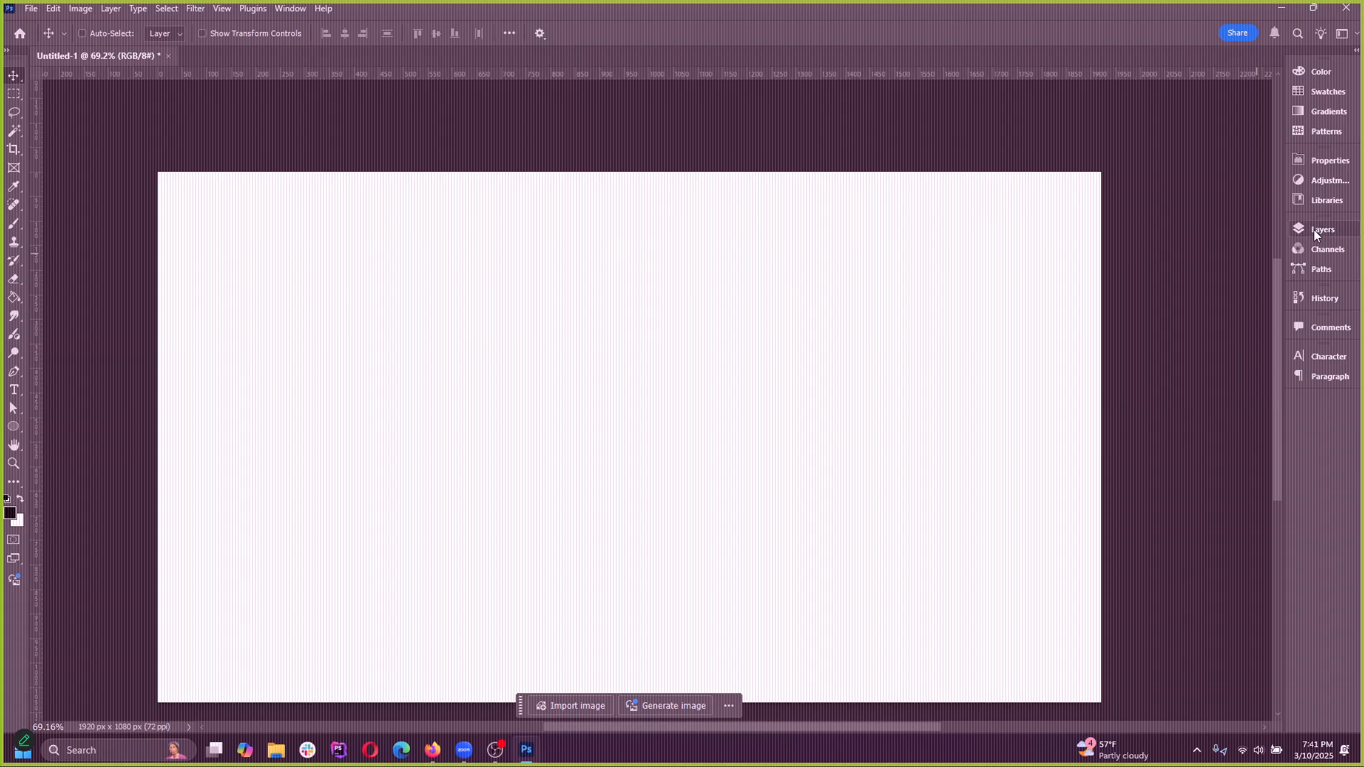
Try several wavy and looping strokes with the Brush tool on the Background layer, undoing each one
left_click(13, 226)
left_click(61, 226)
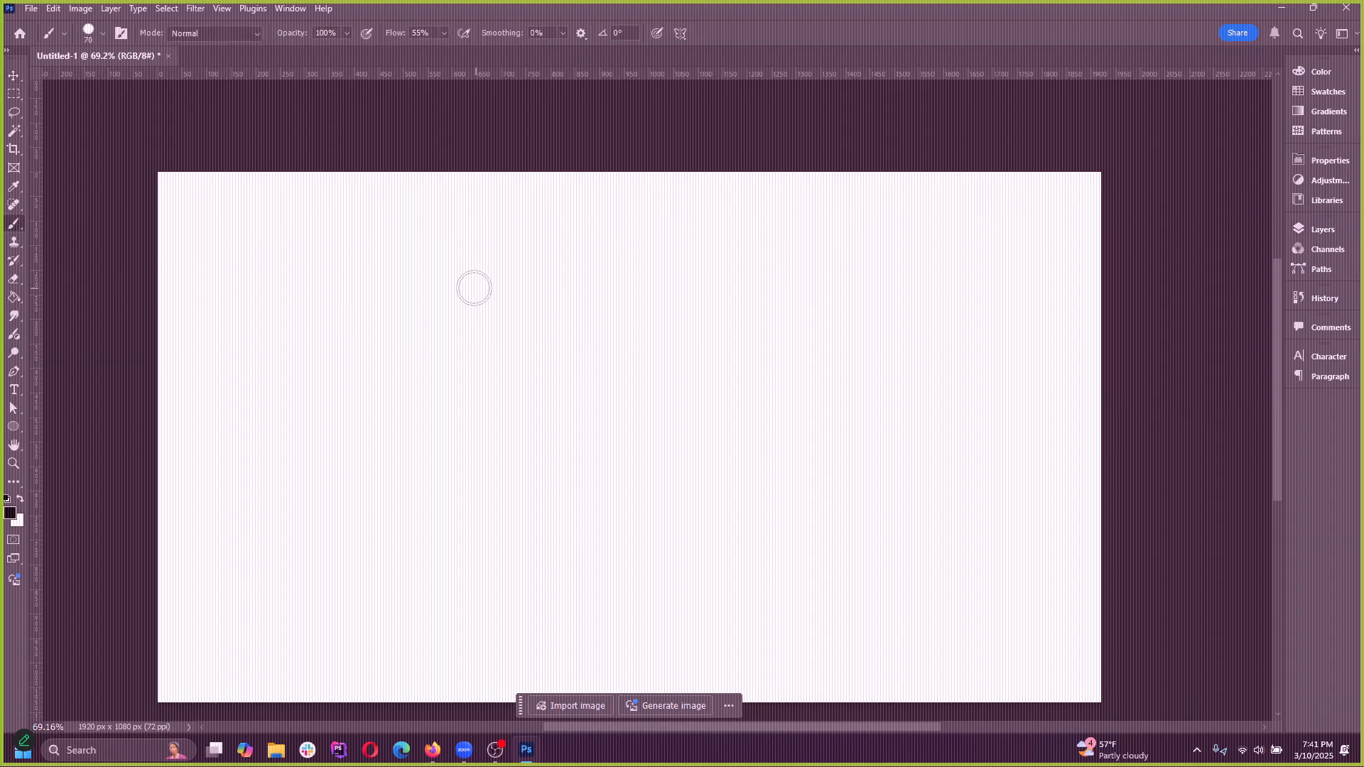
left_click_drag(417, 373, 837, 310)
key("ctrl+z")
left_click_drag(659, 332, 1060, 377)
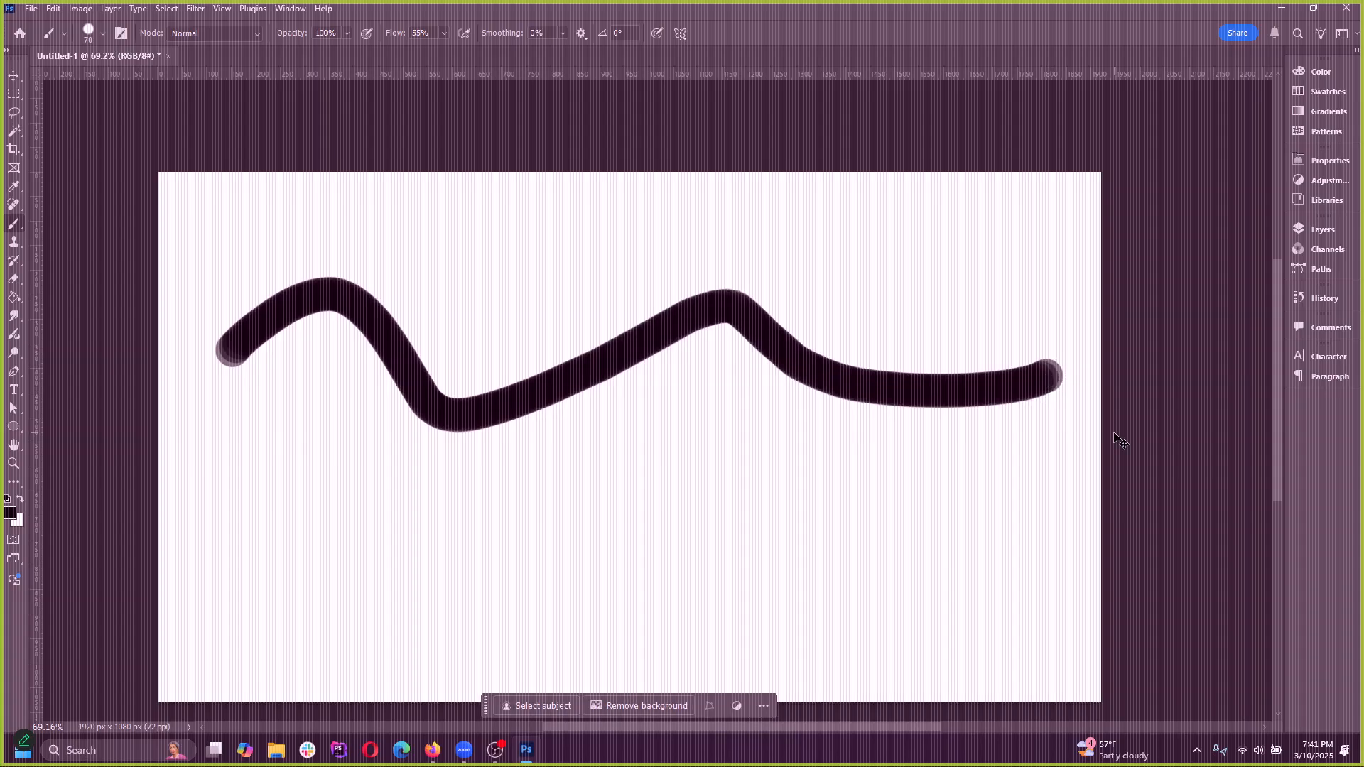
key("ctrl+z")
mouse_move(402, 419)
left_mouse_down()
mouse_move(475, 277)
mouse_move(660, 549)
left_mouse_up()
key("ctrl+z")
left_click_drag(588, 379, 845, 469)
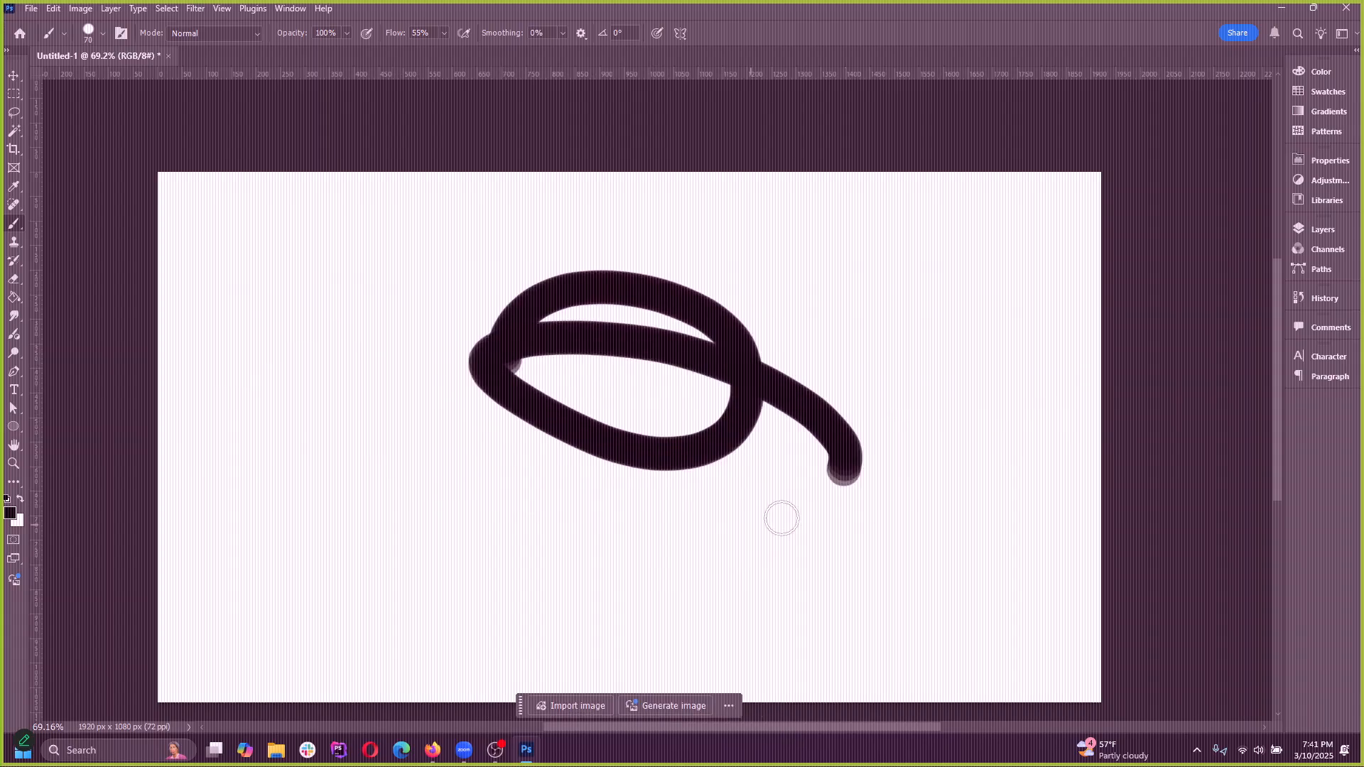
key("ctrl+z")
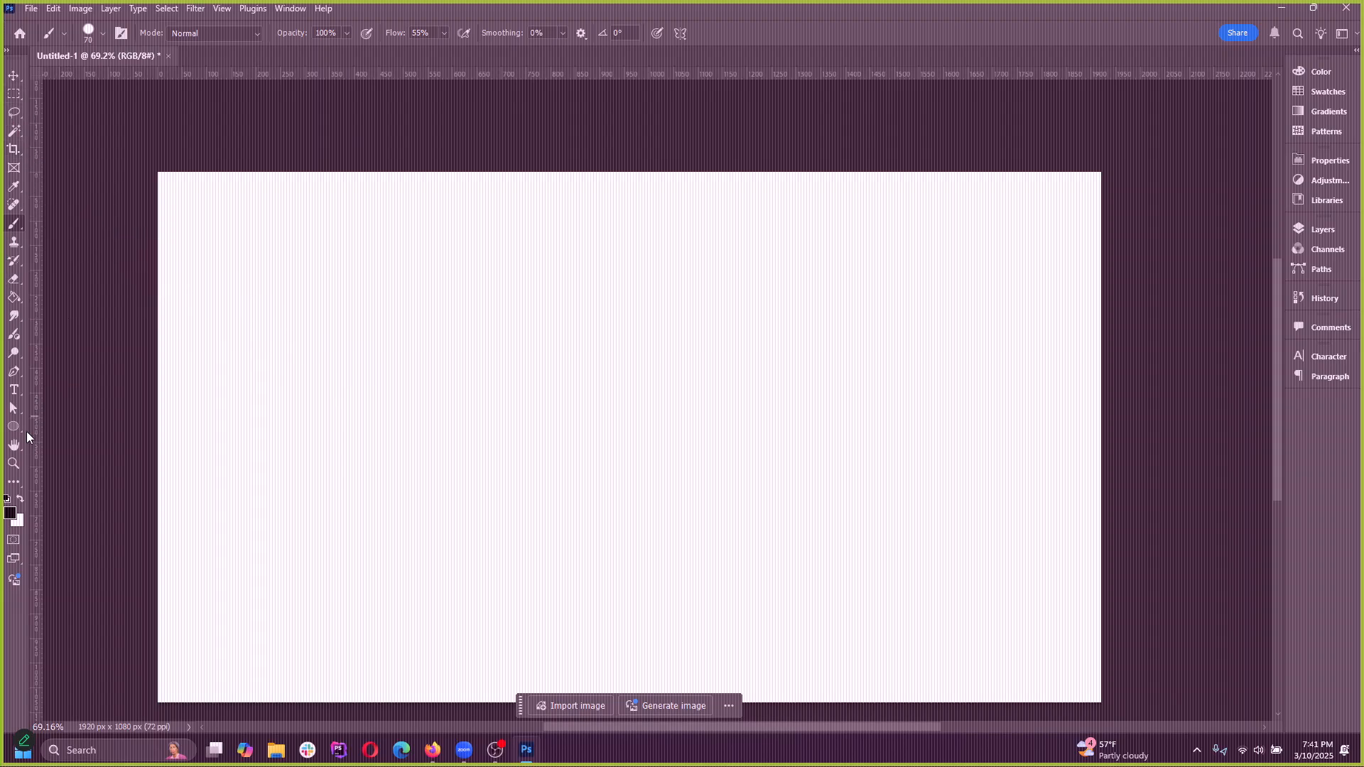
Try a rectangular marquee selection on the blank canvas, clear it and return to the Move tool
right_click(14, 95)
left_click(52, 97)
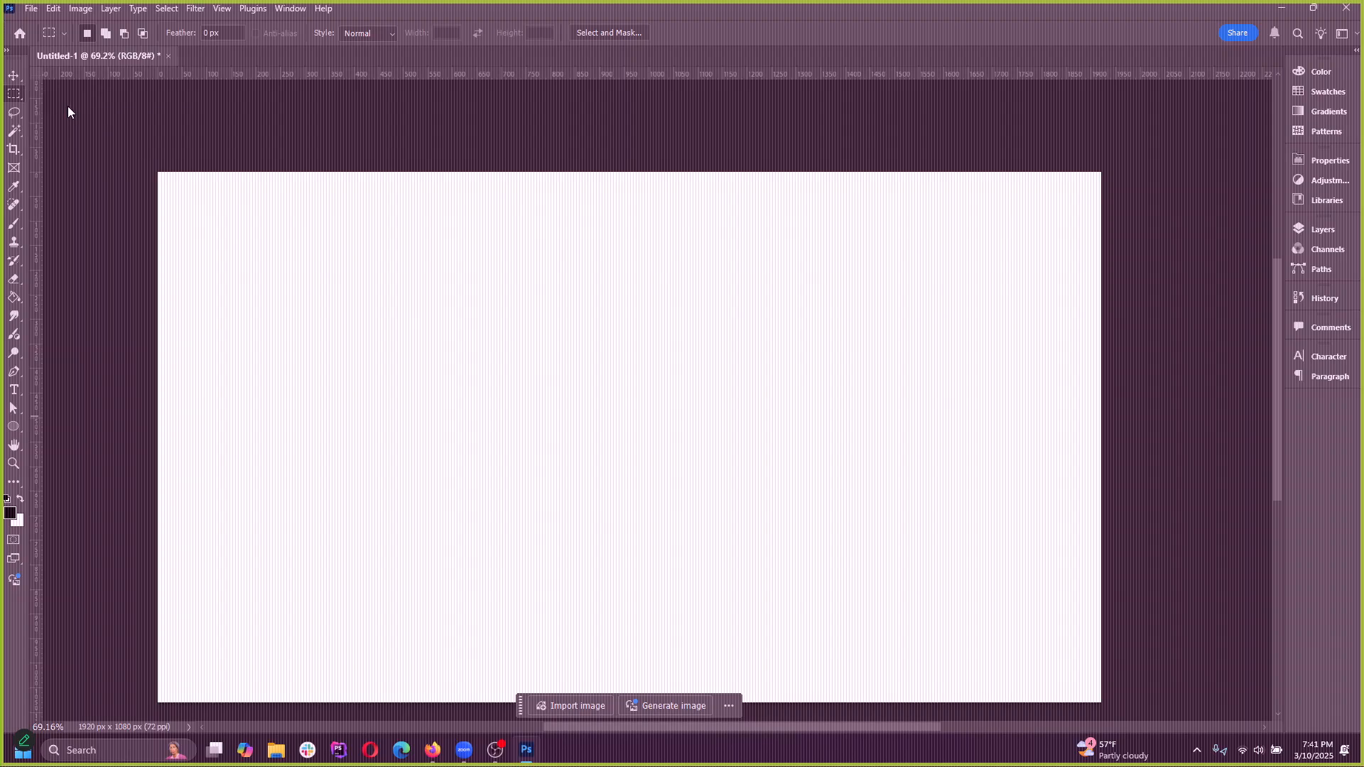
left_click_drag(397, 280, 652, 442)
left_click(278, 265)
key("v")
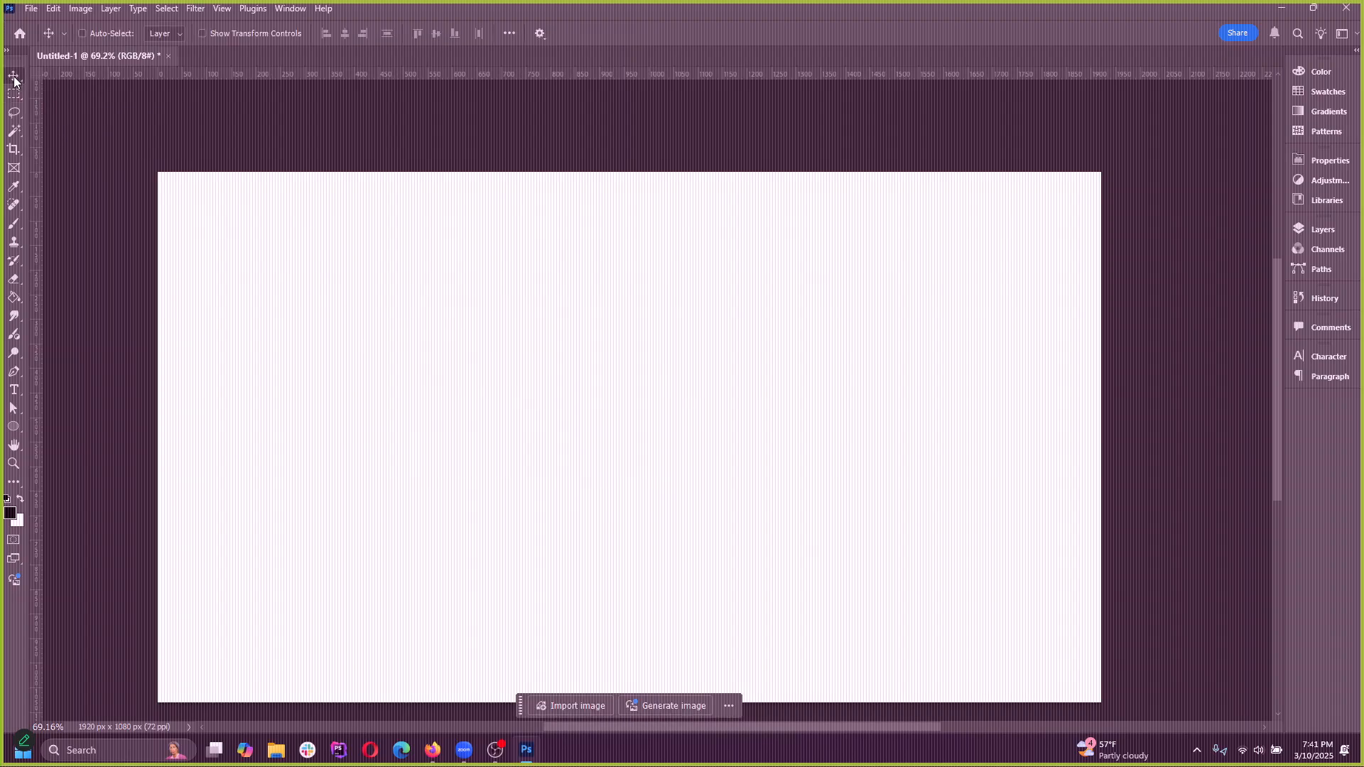
Examine the tools grouped with the Move tool, switching to the Artboard tool and back to the Move tool
right_click(13, 76)
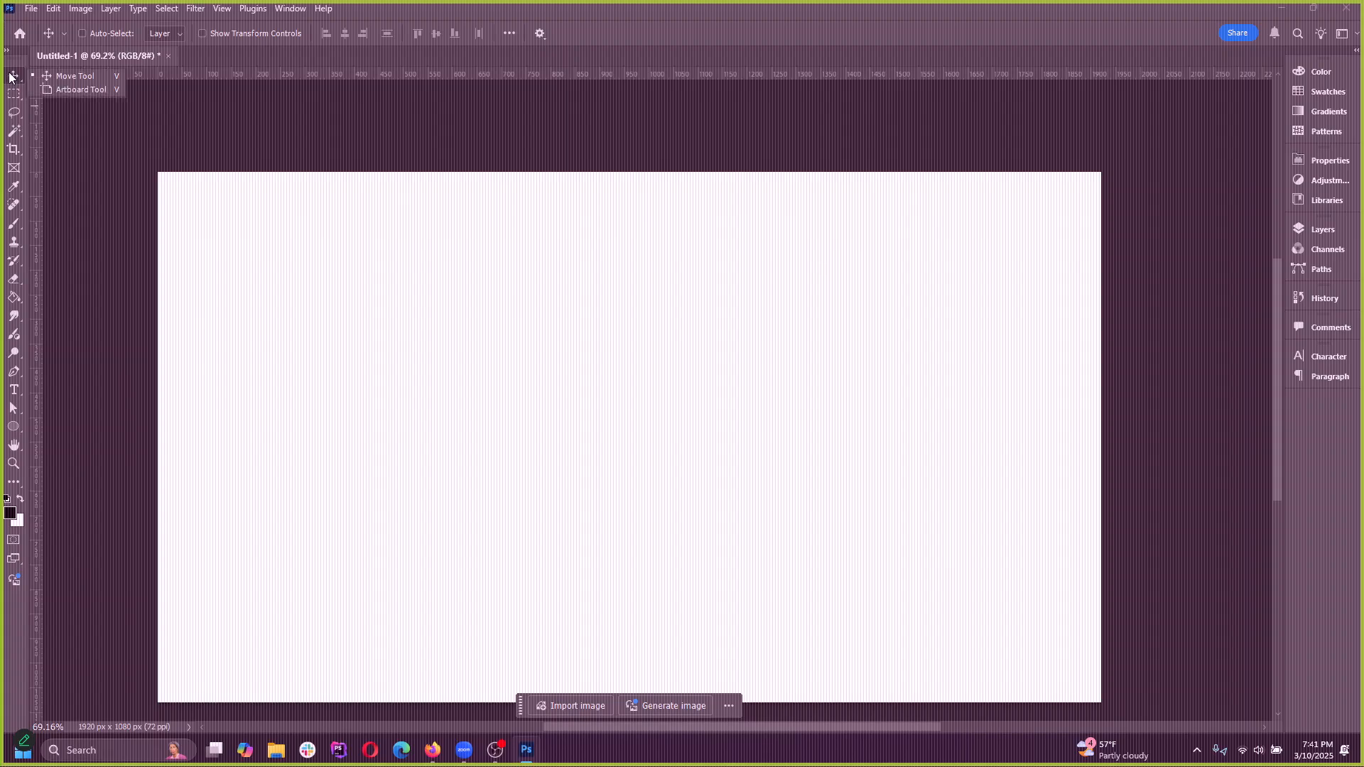
left_click(10, 74)
right_click(13, 77)
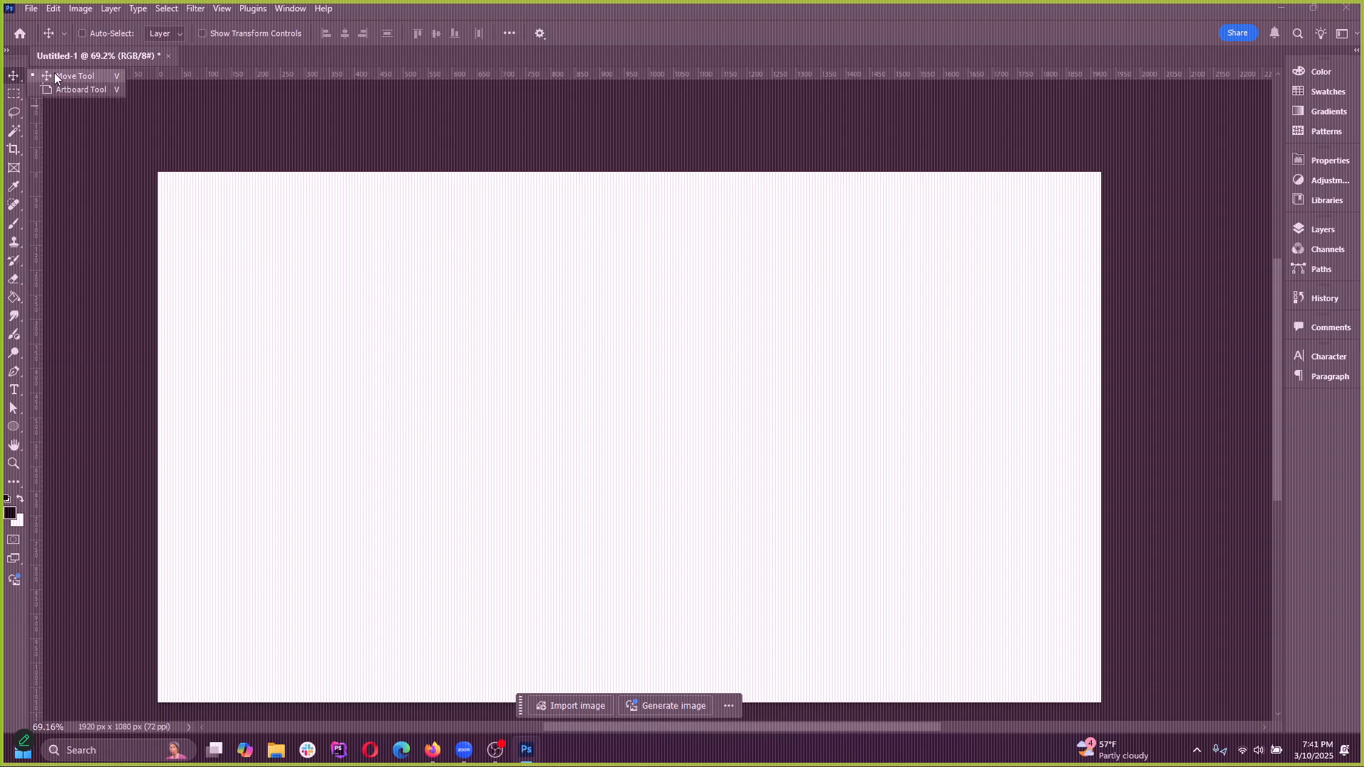
left_click(17, 76)
right_click(17, 79)
left_click(15, 92)
left_click(14, 77)
right_click(14, 80)
left_click(91, 91)
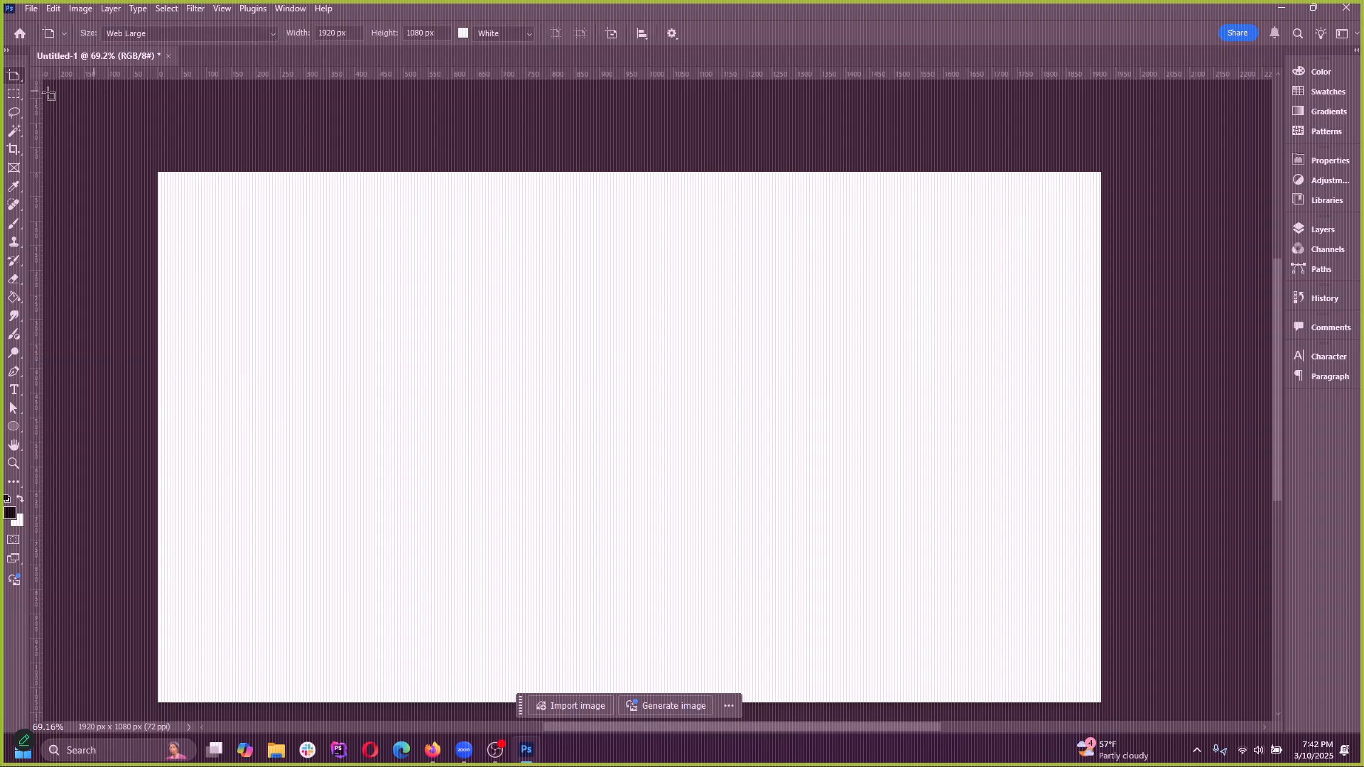
right_click(14, 77)
left_click(55, 78)
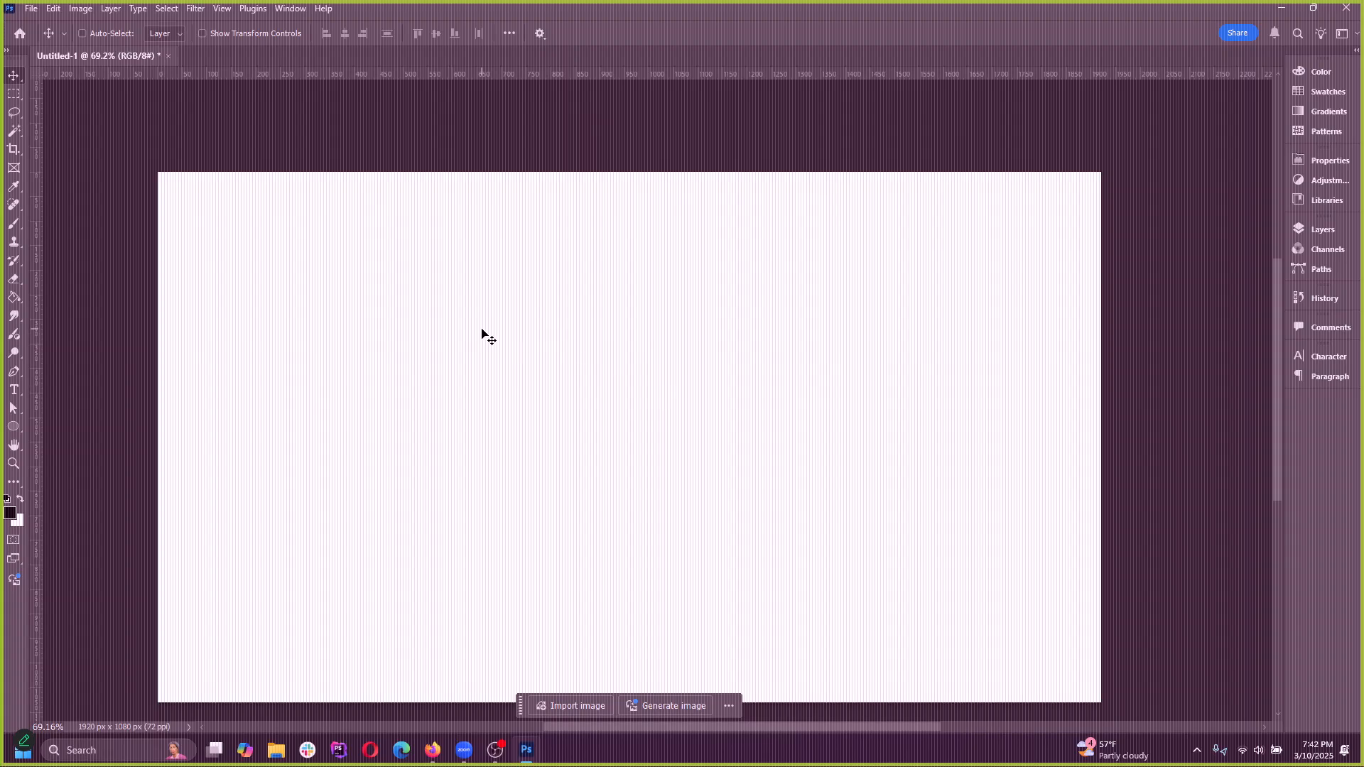
scroll(475, 298, "down", 2)
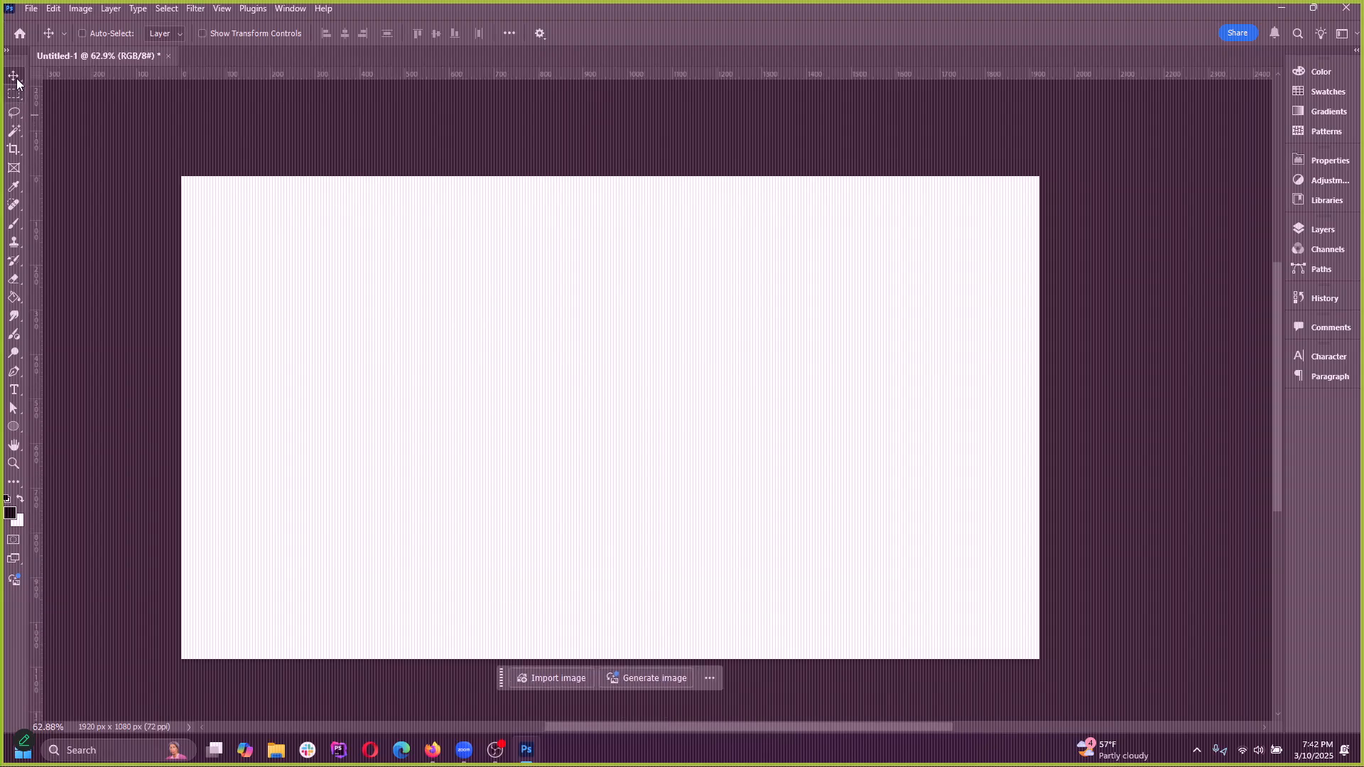
Select one row of pixels across the upper part of the canvas with the Single Row Marquee tool
left_click(17, 95)
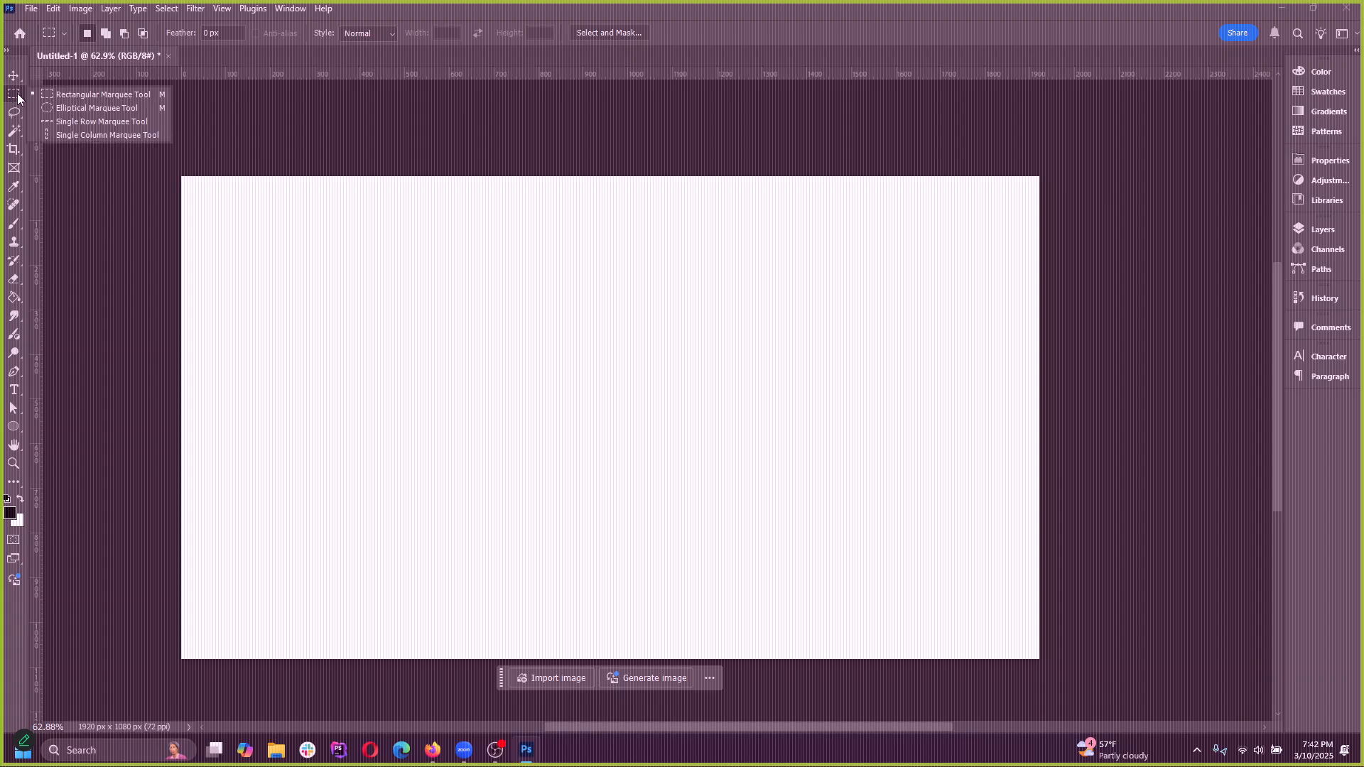
left_click(101, 121)
left_click(396, 243)
left_click(329, 220)
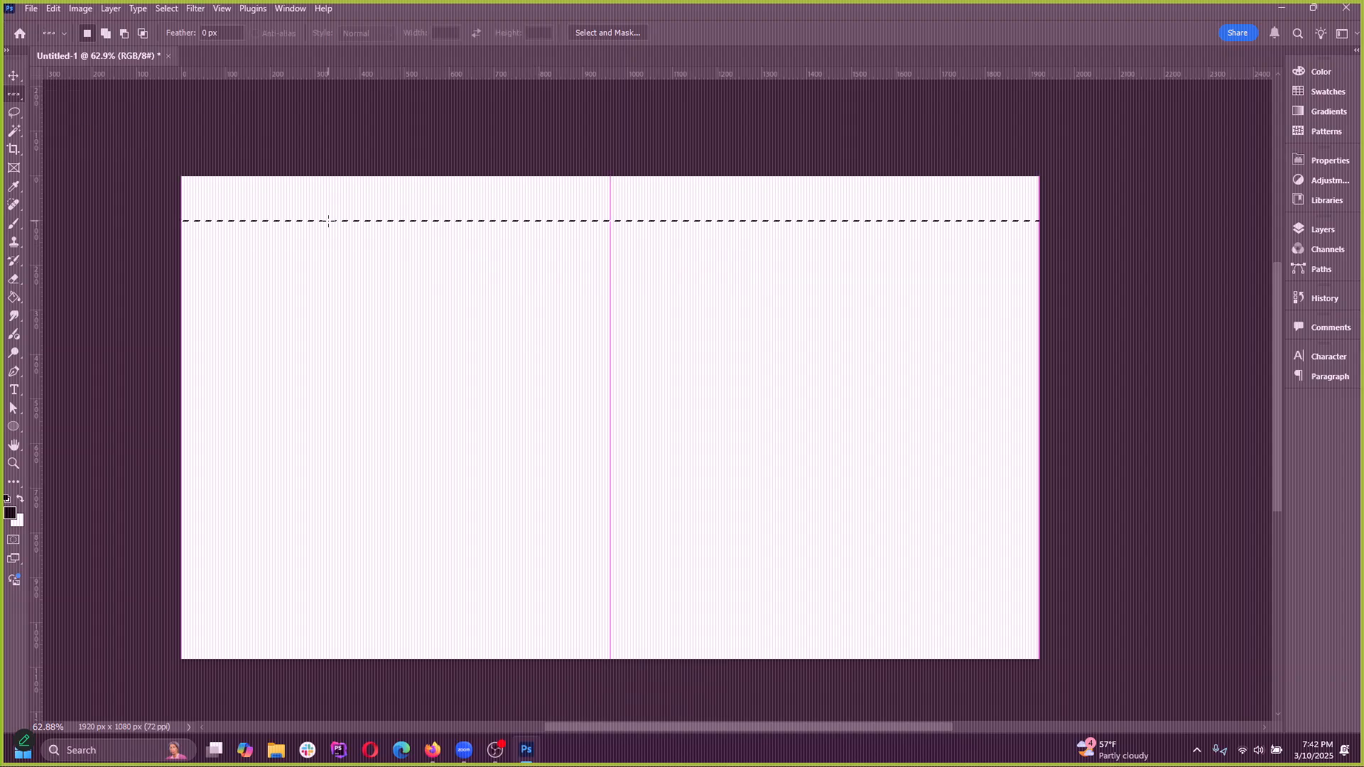
left_click_drag(328, 220, 351, 242)
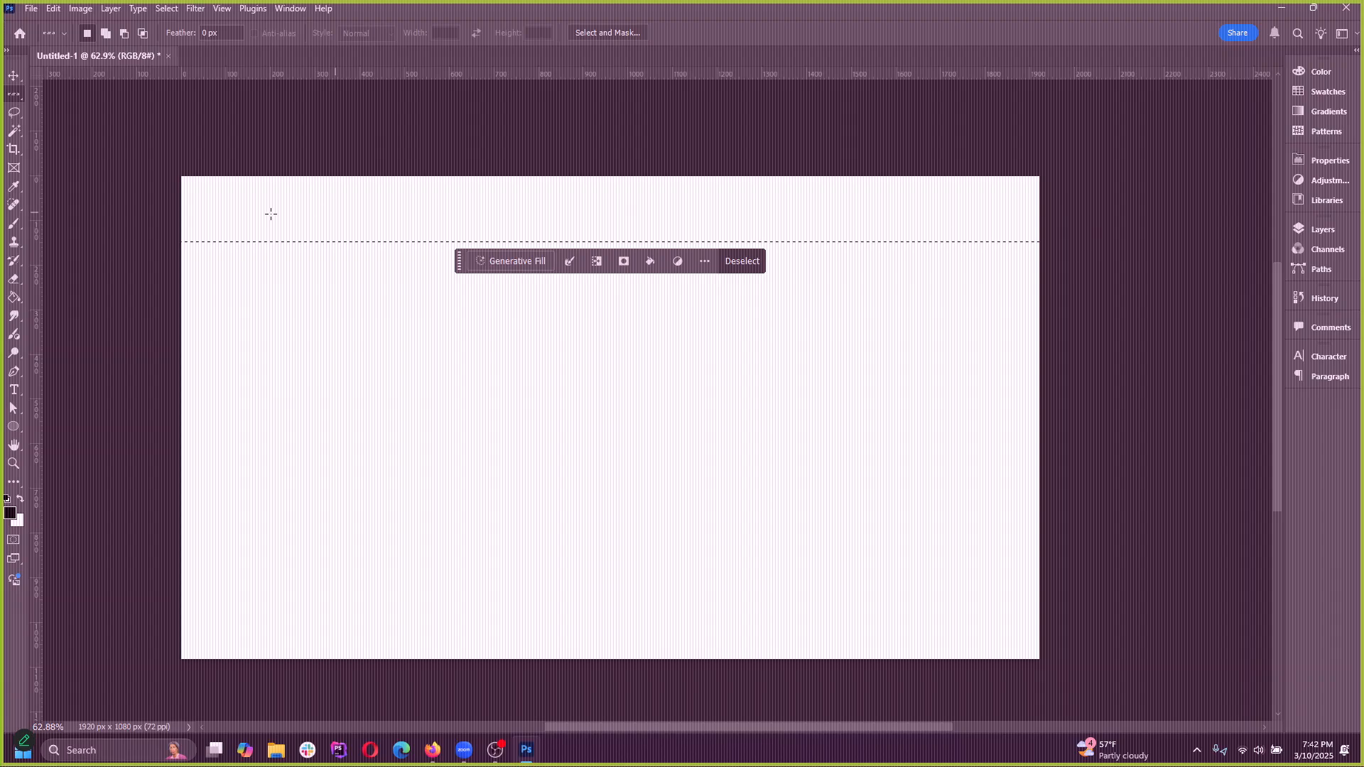
Try one dab of the 70 px brush over the single-row selection and undo it
scroll(174, 243, "up", 10)
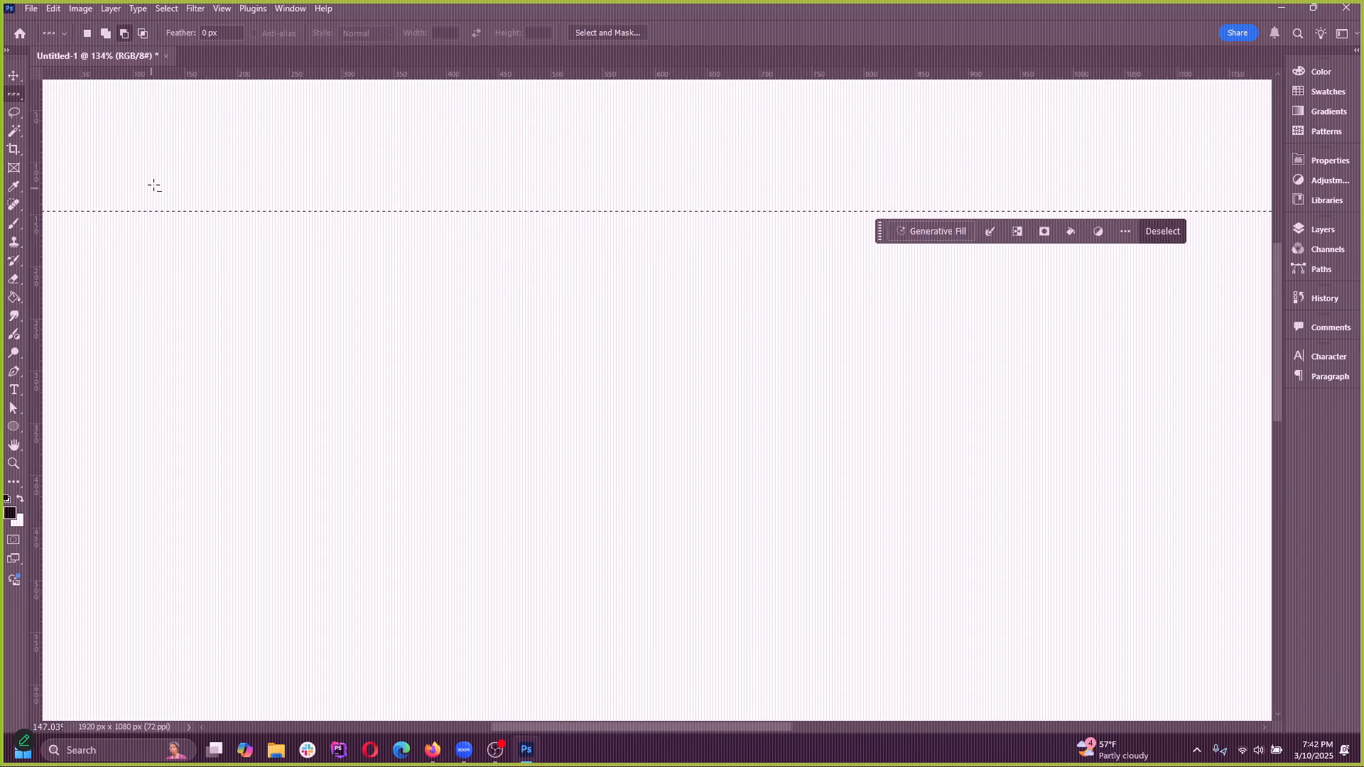
scroll(284, 247, "up", 10)
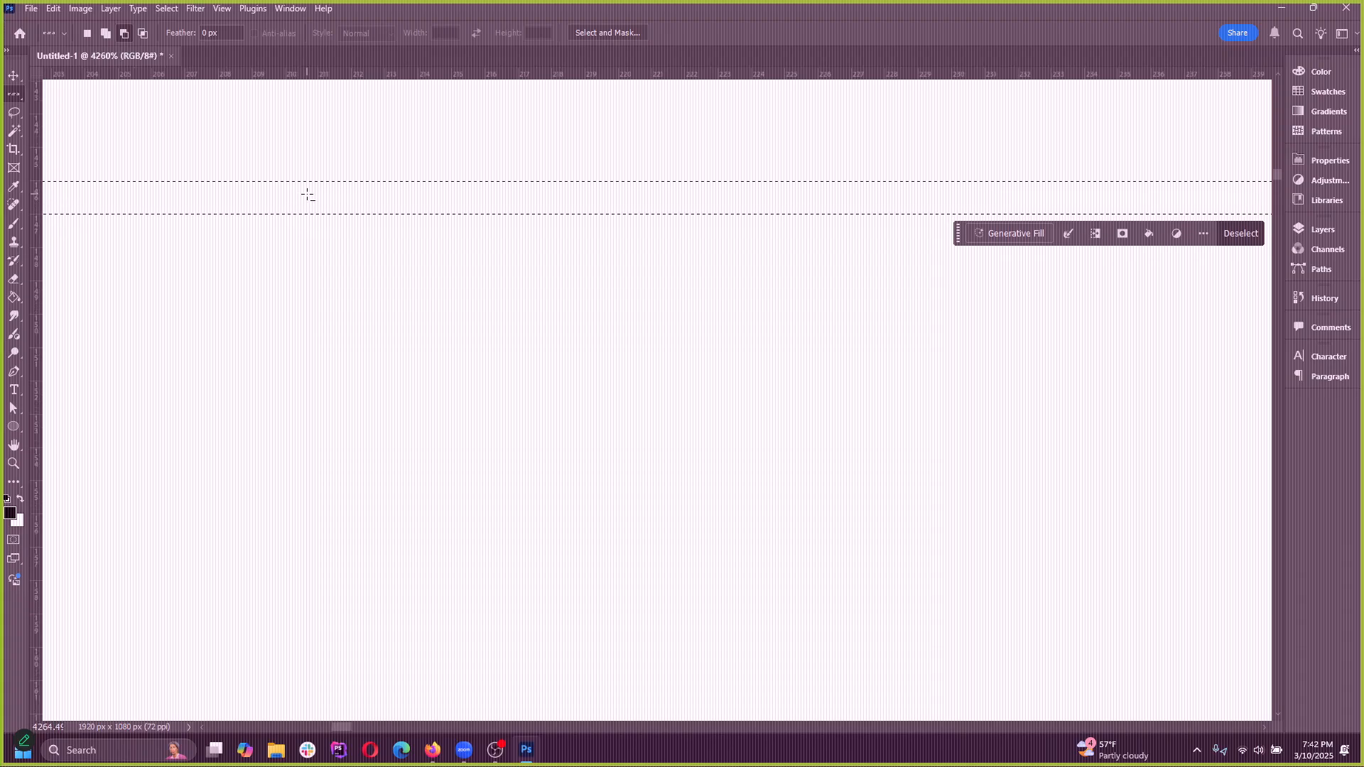
scroll(305, 226, "down", 2)
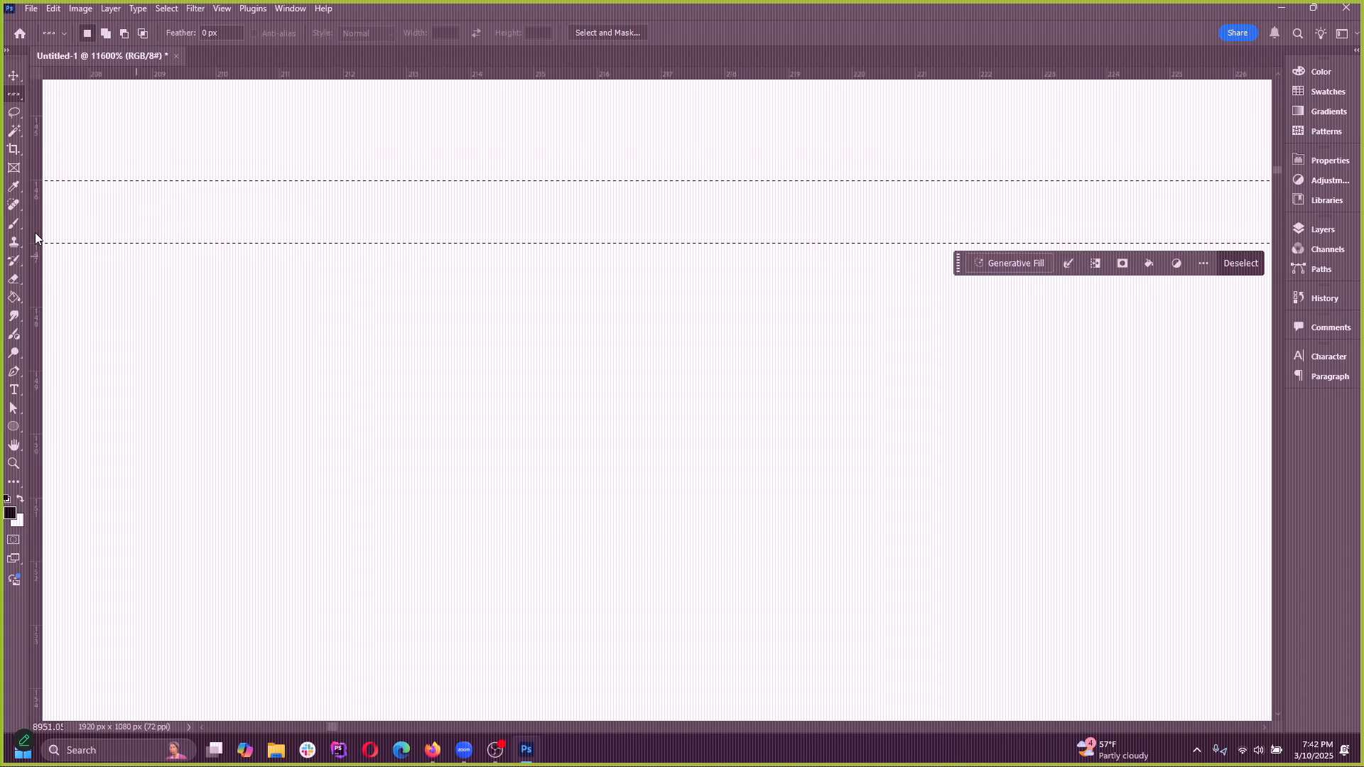
left_click(14, 223)
left_click(305, 244)
scroll(499, 322, "down", 10)
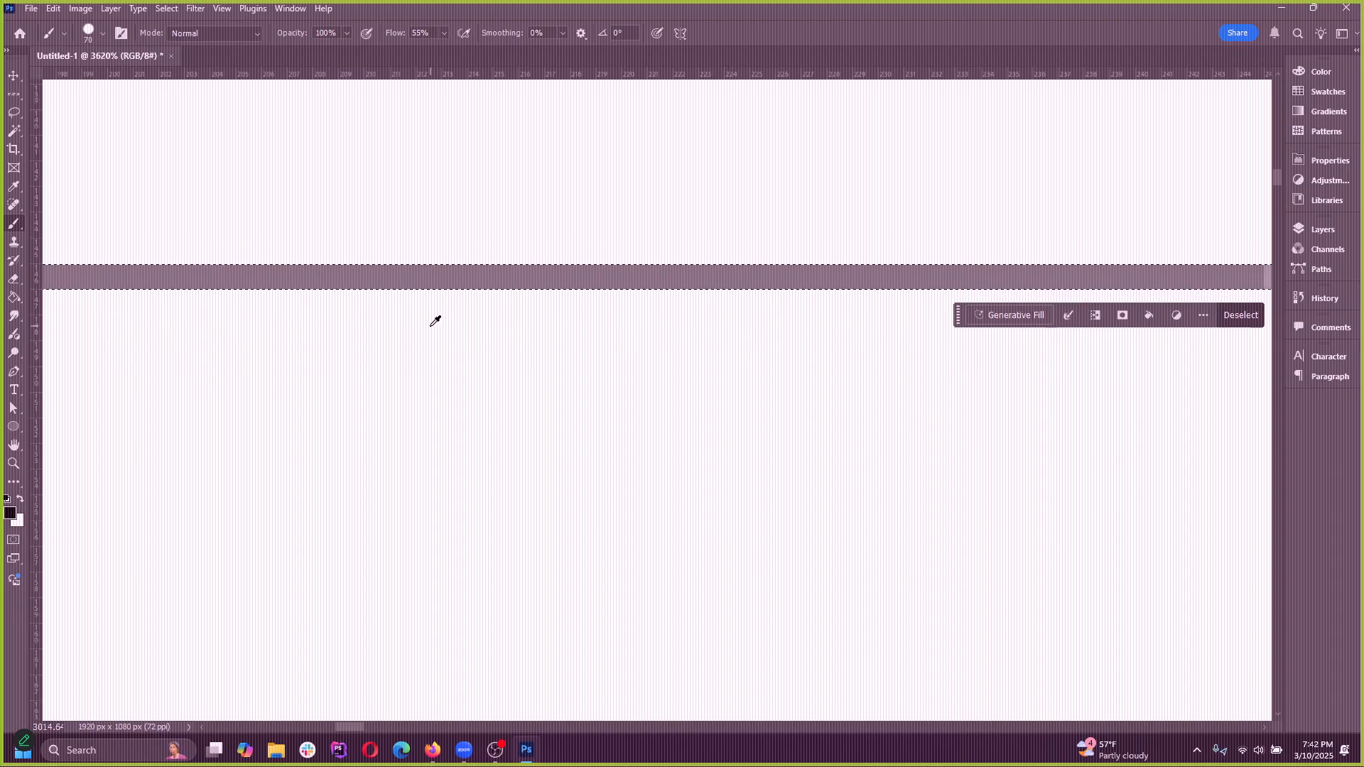
key("ctrl+z")
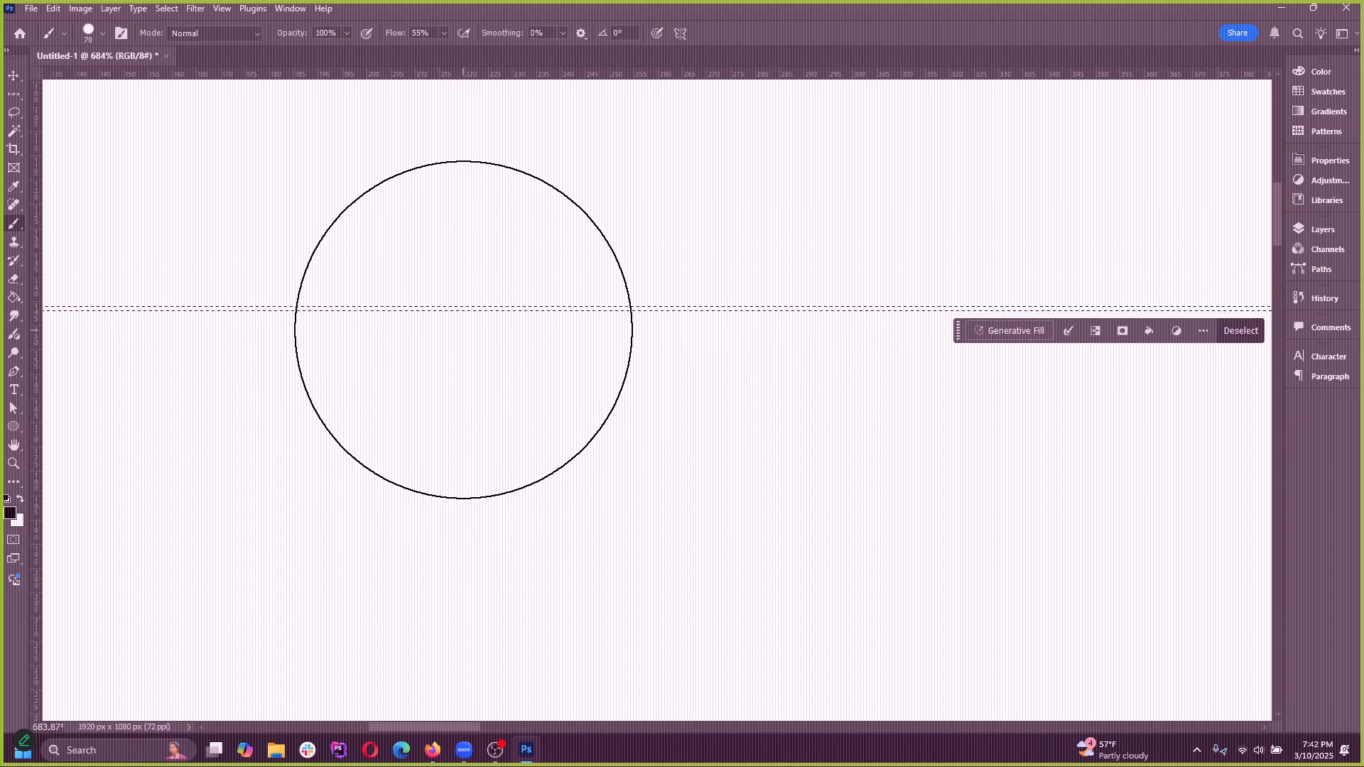
Reduce the brush size to 1 px
key("bracketleft")
key("bracketleft")
key("bracketleft")
key("bracketleft")
key("bracketleft")
key("bracketleft")
key("bracketleft")
key("bracketleft")
key("bracketleft")
key("bracketleft")
key("bracketleft")
key("bracketleft")
key("bracketleft")
key("bracketleft")
key("bracketleft")
key("bracketleft")
key("bracketleft")
key("bracketleft")
key("bracketleft")
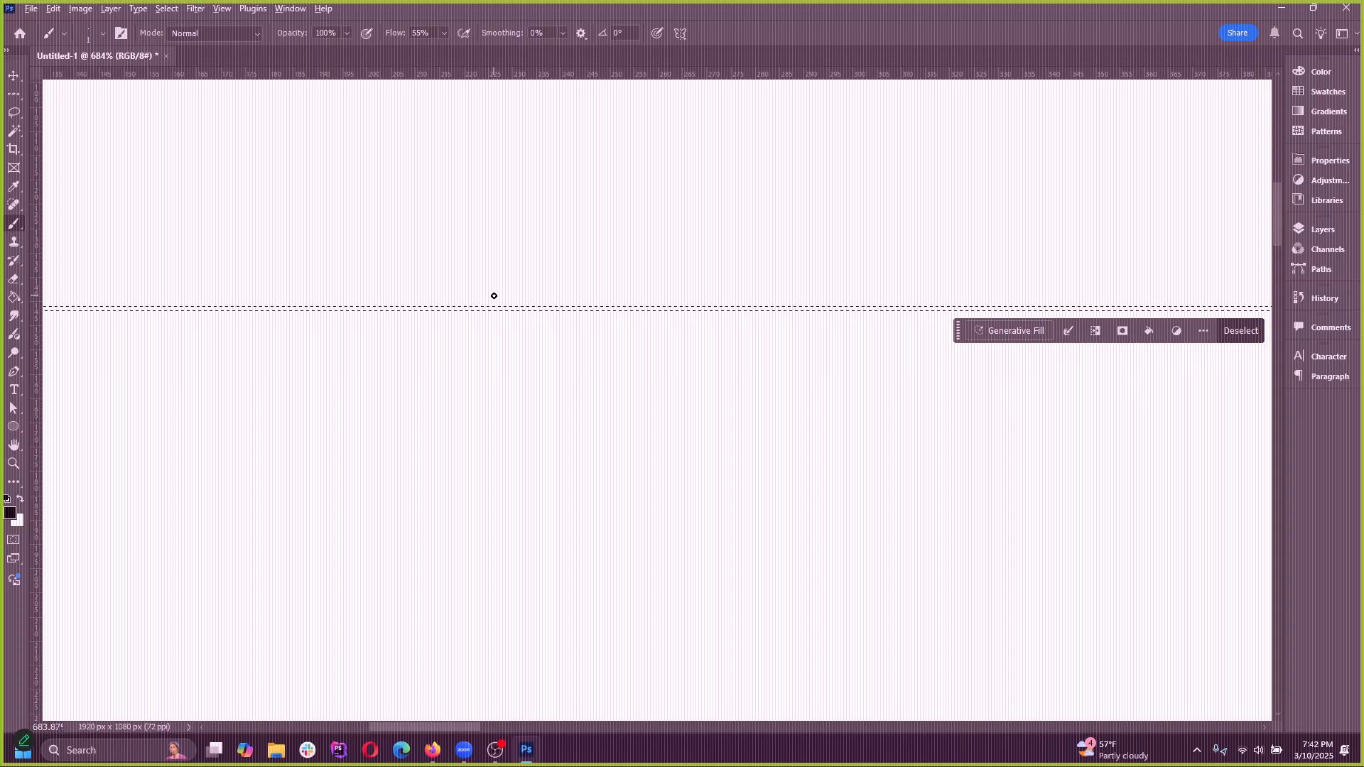
Paint overlapping 1 px brush strokes back and forth inside the single-row selection
scroll(481, 305, "up", 6)
scroll(462, 368, "up", 2)
left_click(475, 326)
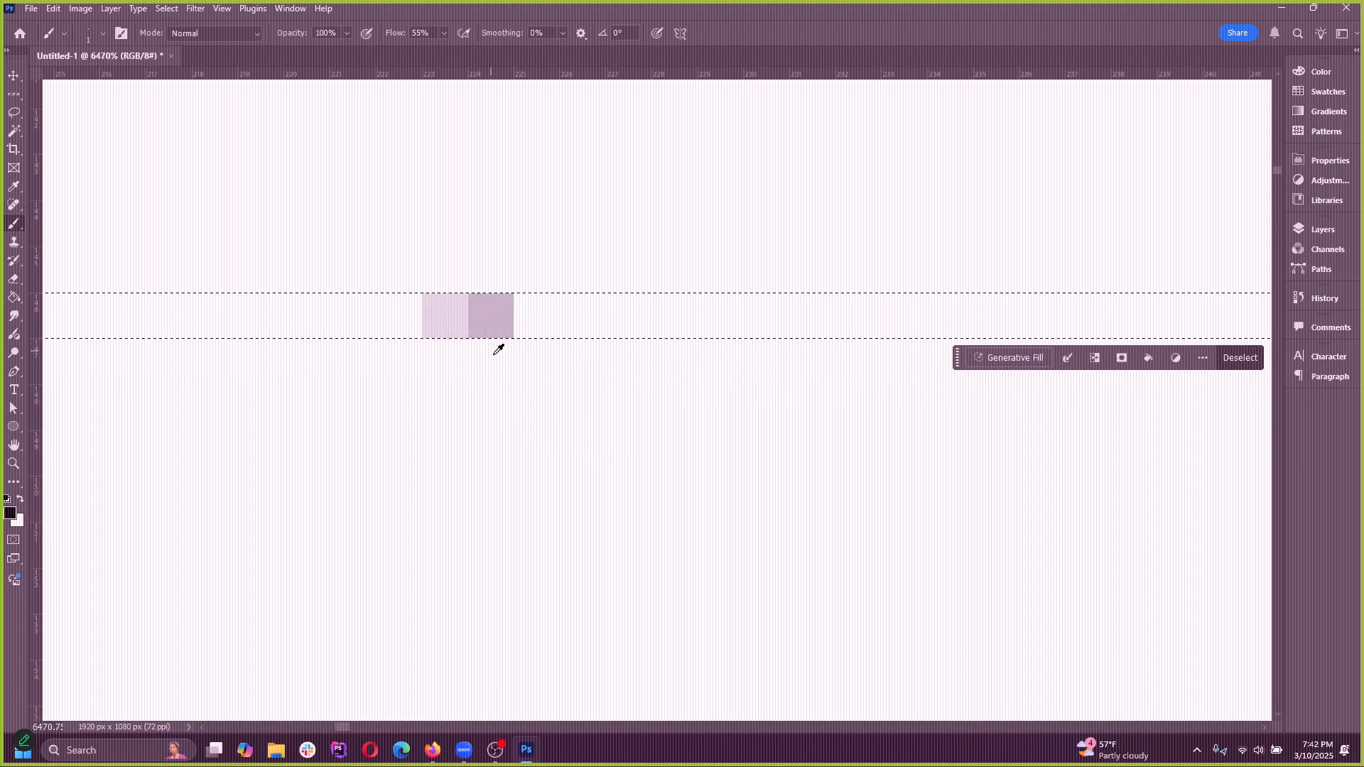
scroll(495, 356, "up", 3)
left_click_drag(540, 308, 632, 316)
mouse_move(842, 302)
left_mouse_down()
mouse_move(523, 305)
mouse_move(377, 330)
left_mouse_up()
scroll(377, 350, "down", 5)
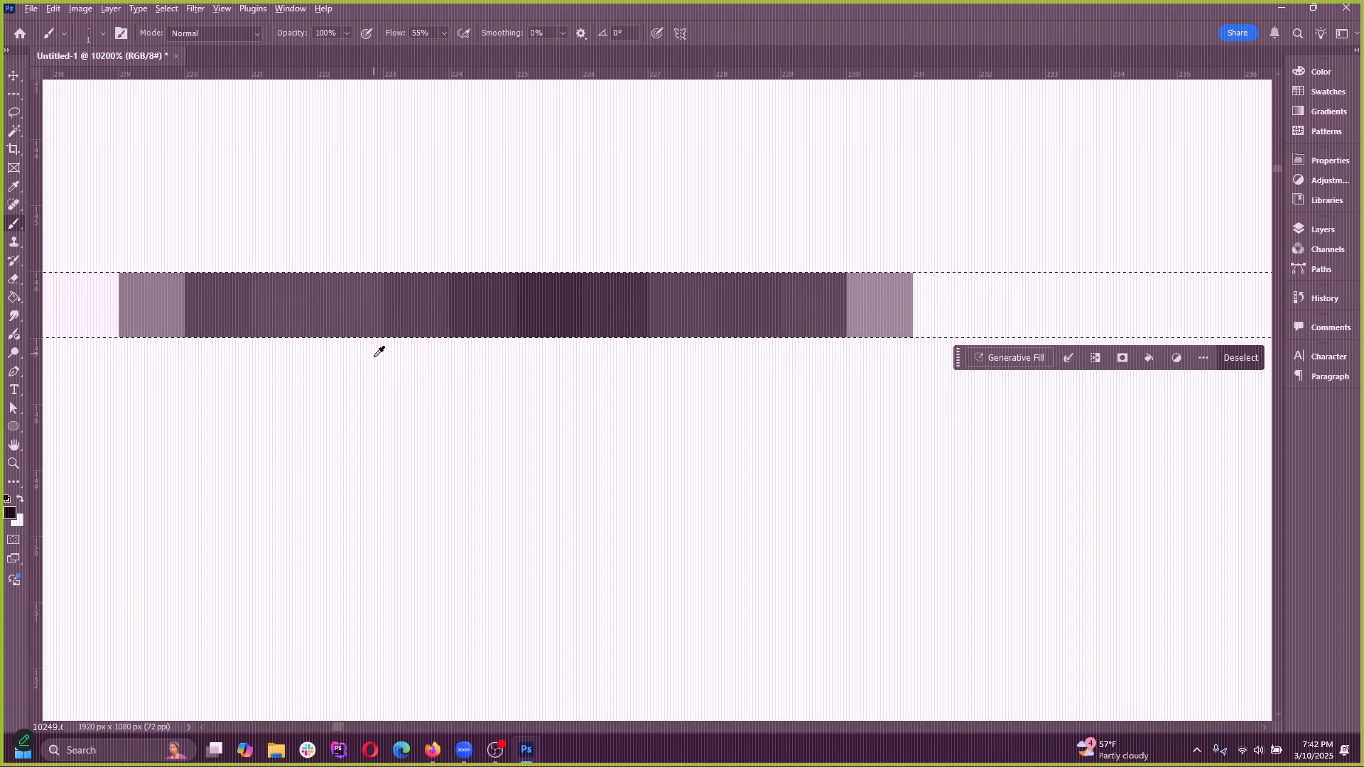
Try extending the 1 px strokes farther along the row to the right of the painted pixels, and undo the last strokes
mouse_move(760, 347)
left_mouse_down()
mouse_move(836, 365)
mouse_move(823, 365)
mouse_move(855, 323)
mouse_move(962, 363)
left_mouse_up()
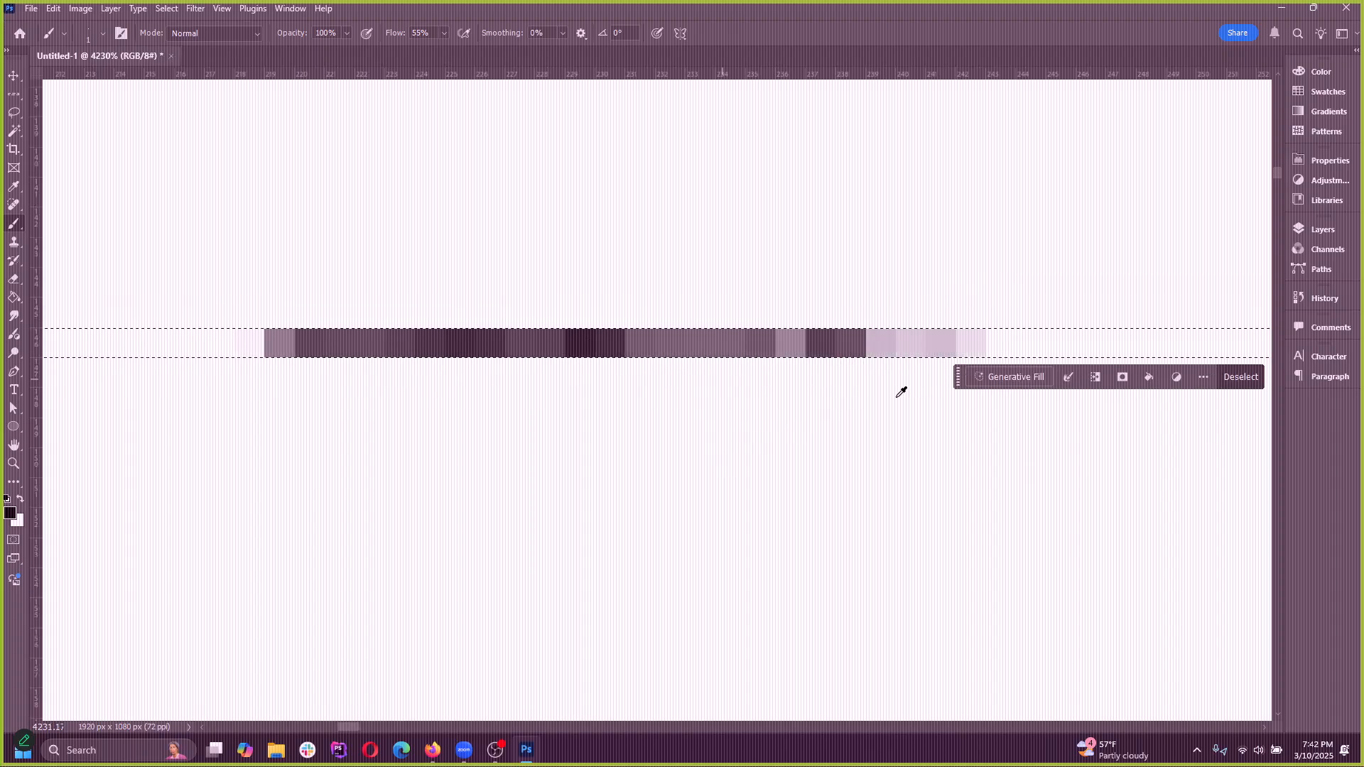
scroll(1053, 344, "up", 5)
mouse_move(1065, 339)
left_mouse_down()
mouse_move(903, 358)
mouse_move(1051, 366)
mouse_move(943, 384)
mouse_move(689, 353)
mouse_move(526, 356)
left_mouse_up()
scroll(466, 411, "down", 8)
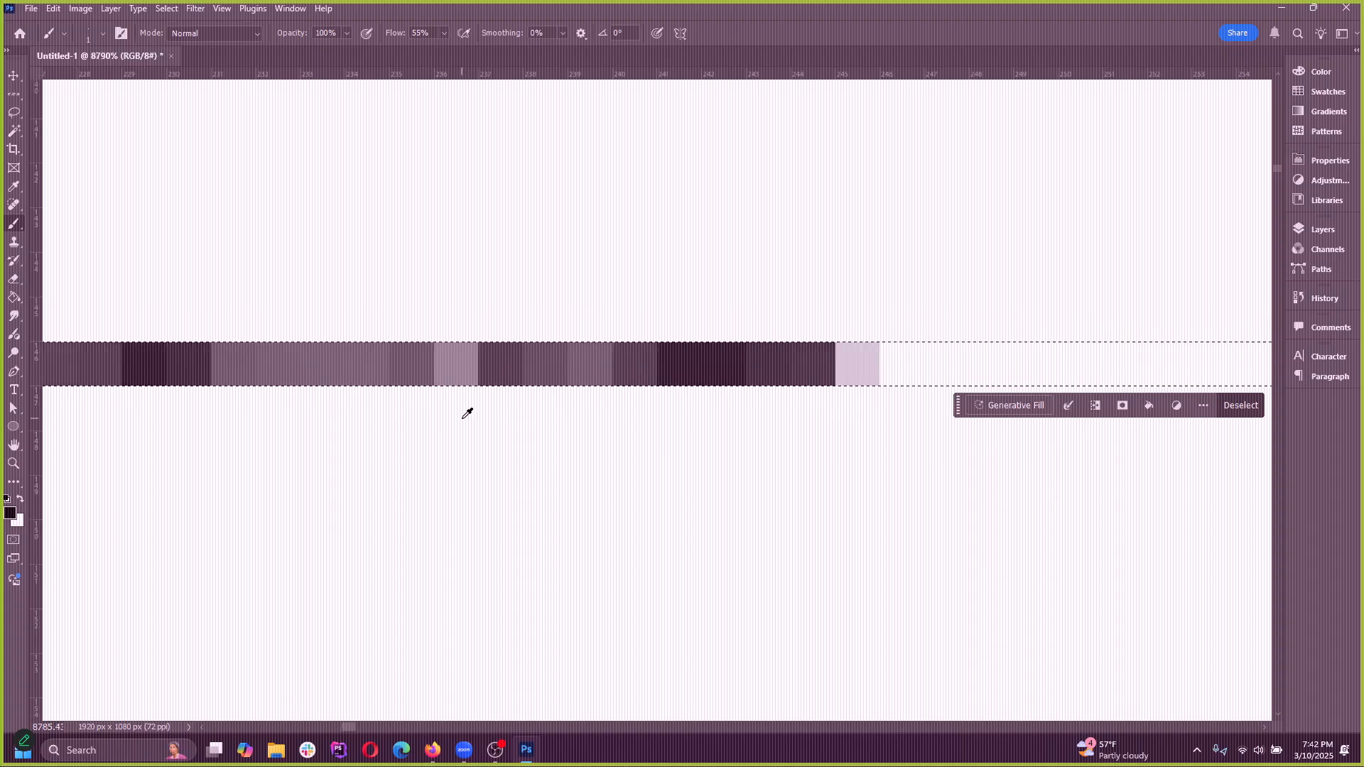
scroll(477, 316, "down", 1)
key("ctrl+z")
key("ctrl+z")
key("ctrl+z")
key("ctrl+z")
key("ctrl+z")
key("ctrl+z")
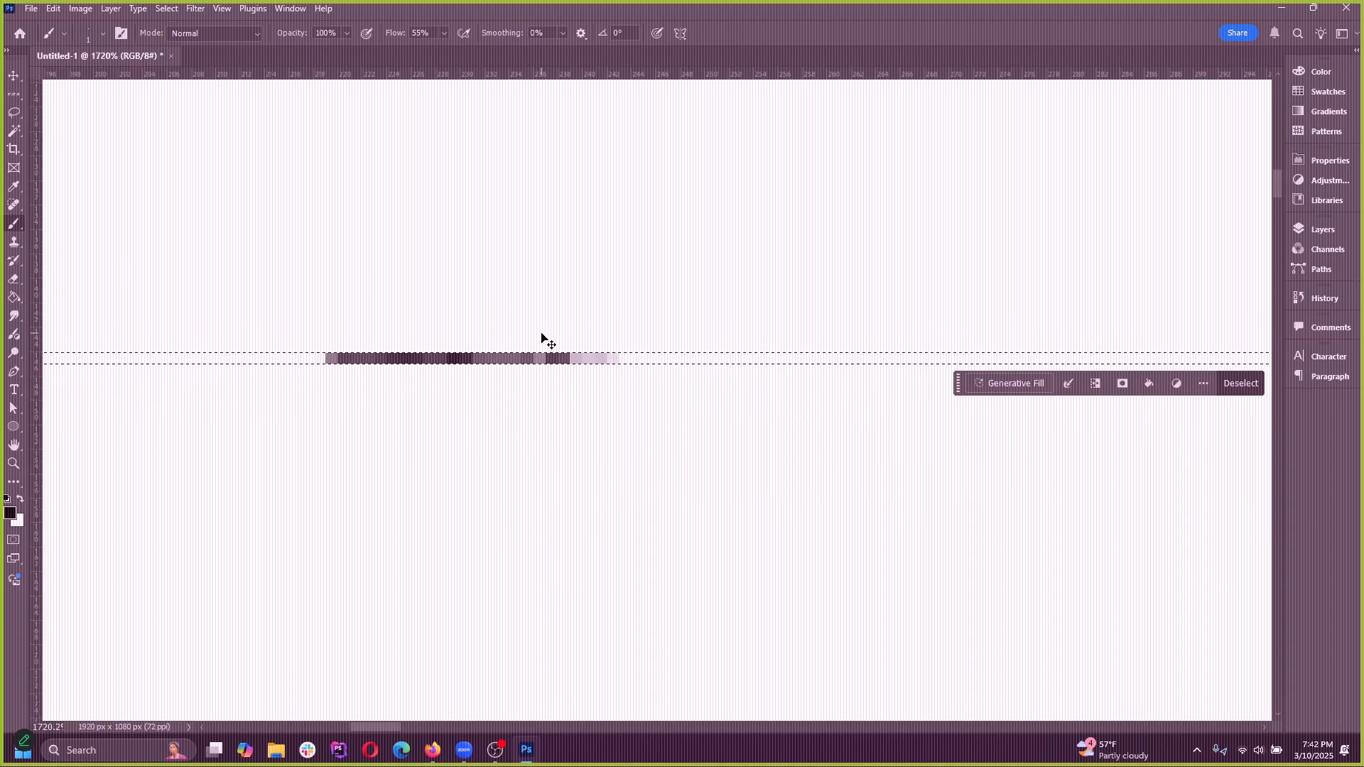
Undo the remaining 1 px brush strokes and clear the single-row selection
key("ctrl+z")
left_click(166, 7)
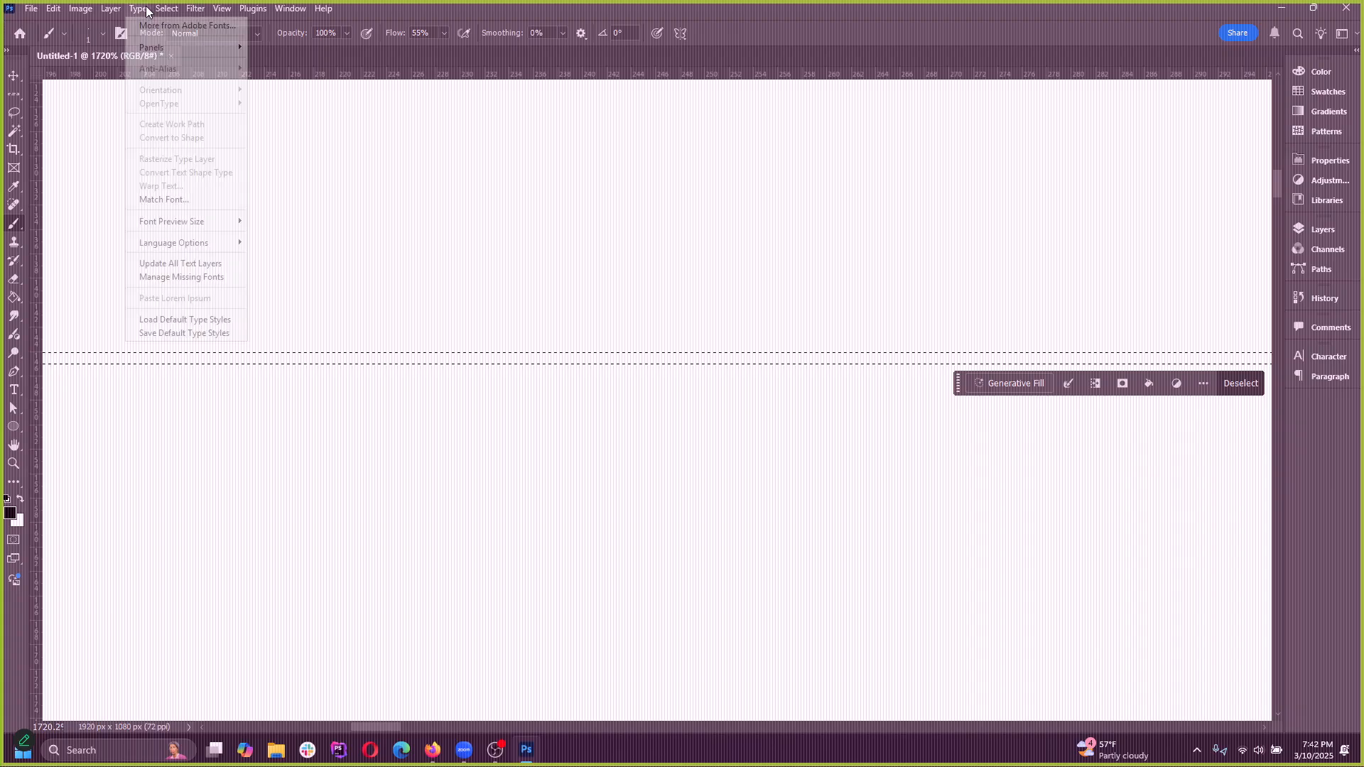
left_click(181, 39)
Try a small rectangular marquee selection on the zoomed-in canvas and deselect it
right_click(11, 96)
left_click(71, 93)
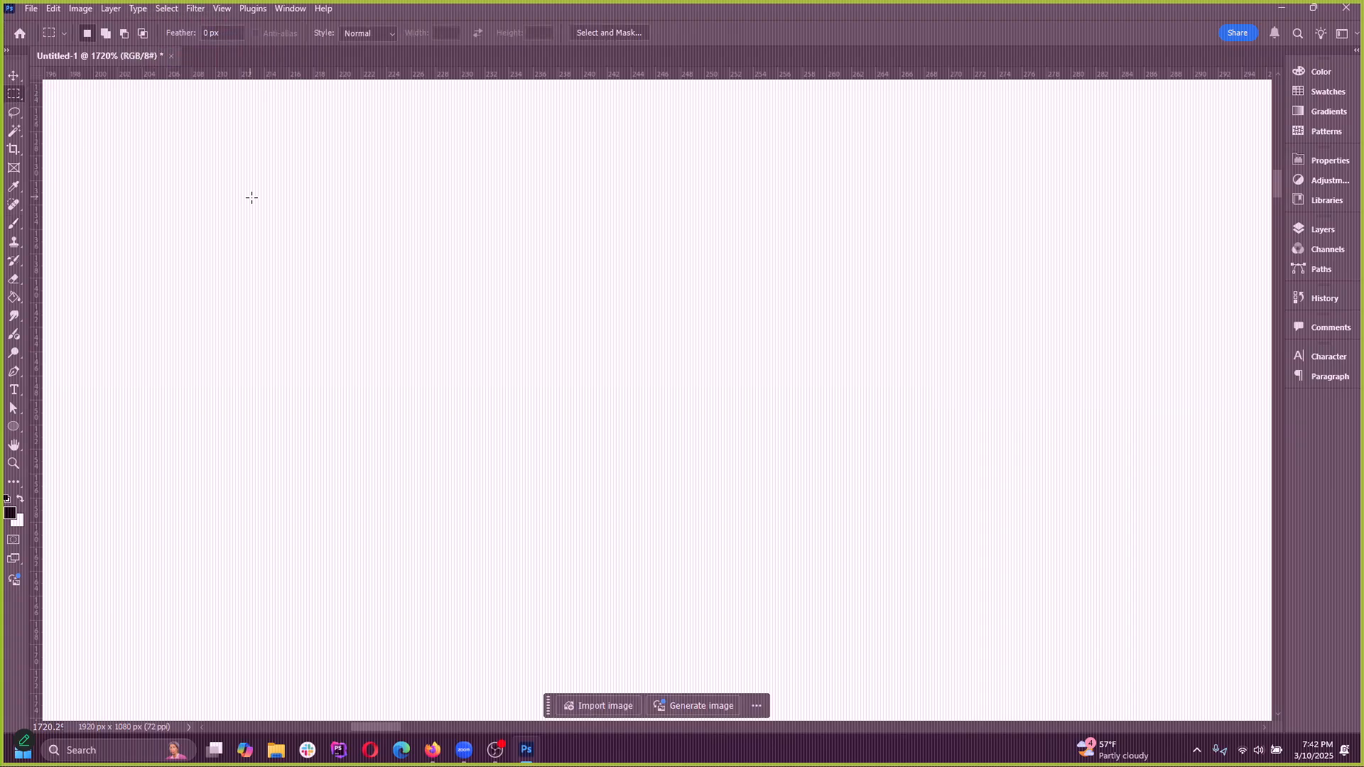
left_click_drag(278, 169, 655, 473)
scroll(419, 407, "down", 10)
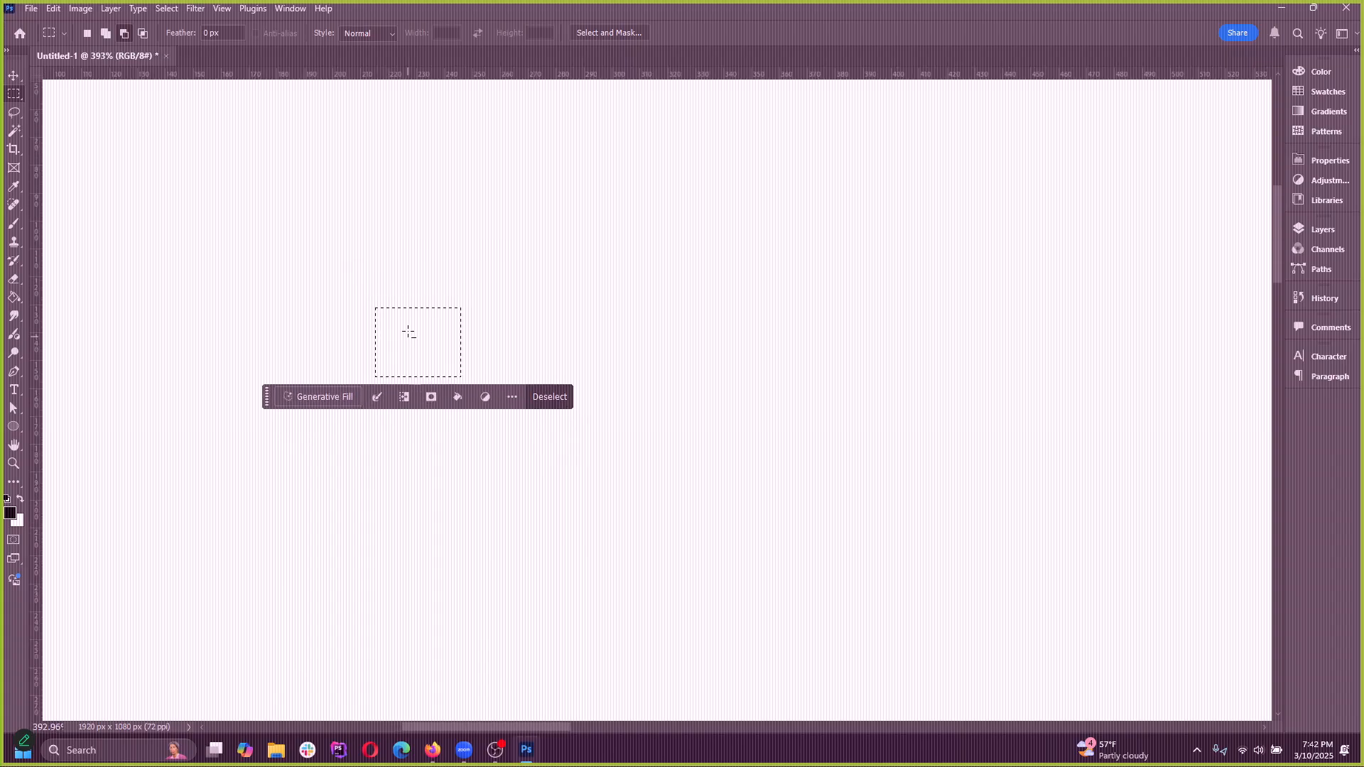
key("ctrl+d")
scroll(303, 289, "down", 8)
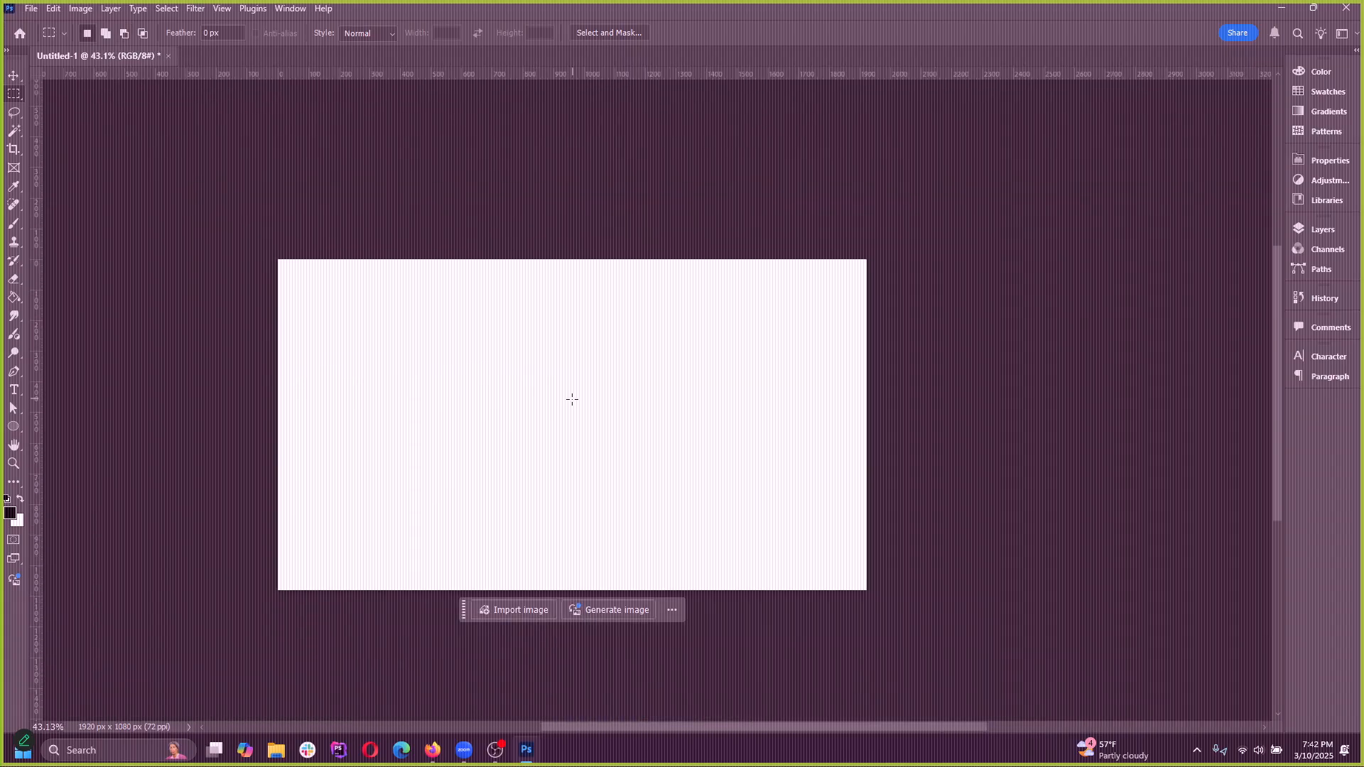
scroll(571, 448, "up", 3)
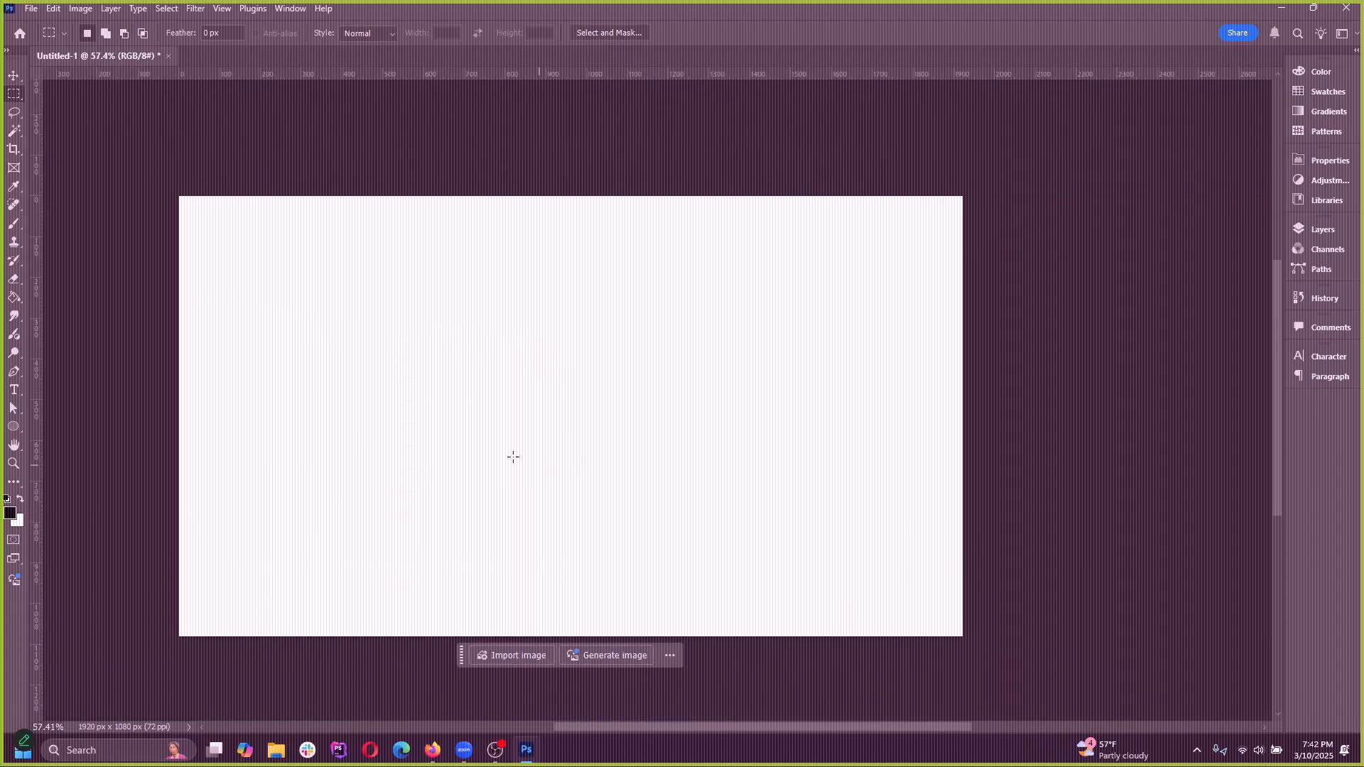
Draw a wide rectangular marquee selection about 1100 px by 325 px in the upper half of the canvas
right_click(18, 98)
left_click(71, 93)
left_click_drag(311, 237, 512, 437)
left_click_drag(238, 266, 687, 399)
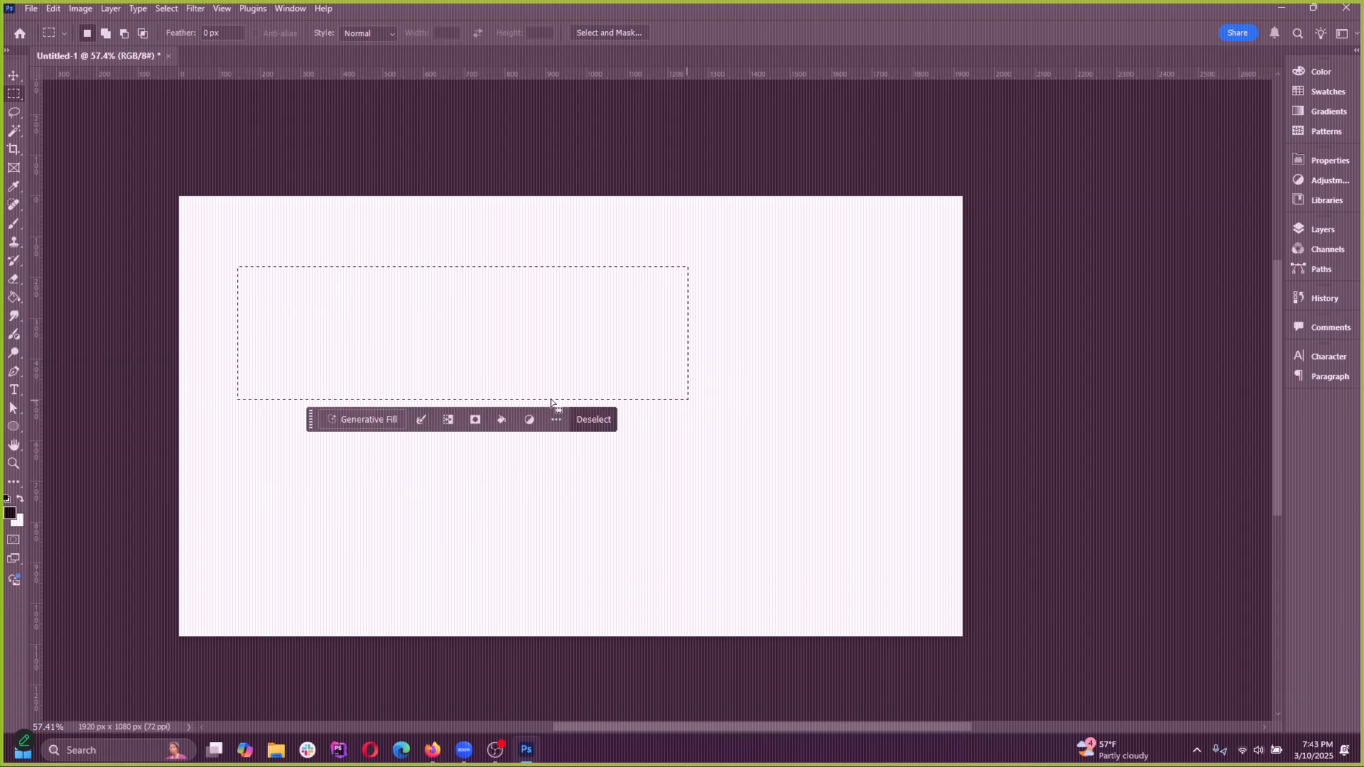
Try an elliptical marquee selection in the upper half of the canvas and undo it
right_click(13, 94)
left_click(61, 116)
left_click_drag(335, 256, 685, 432)
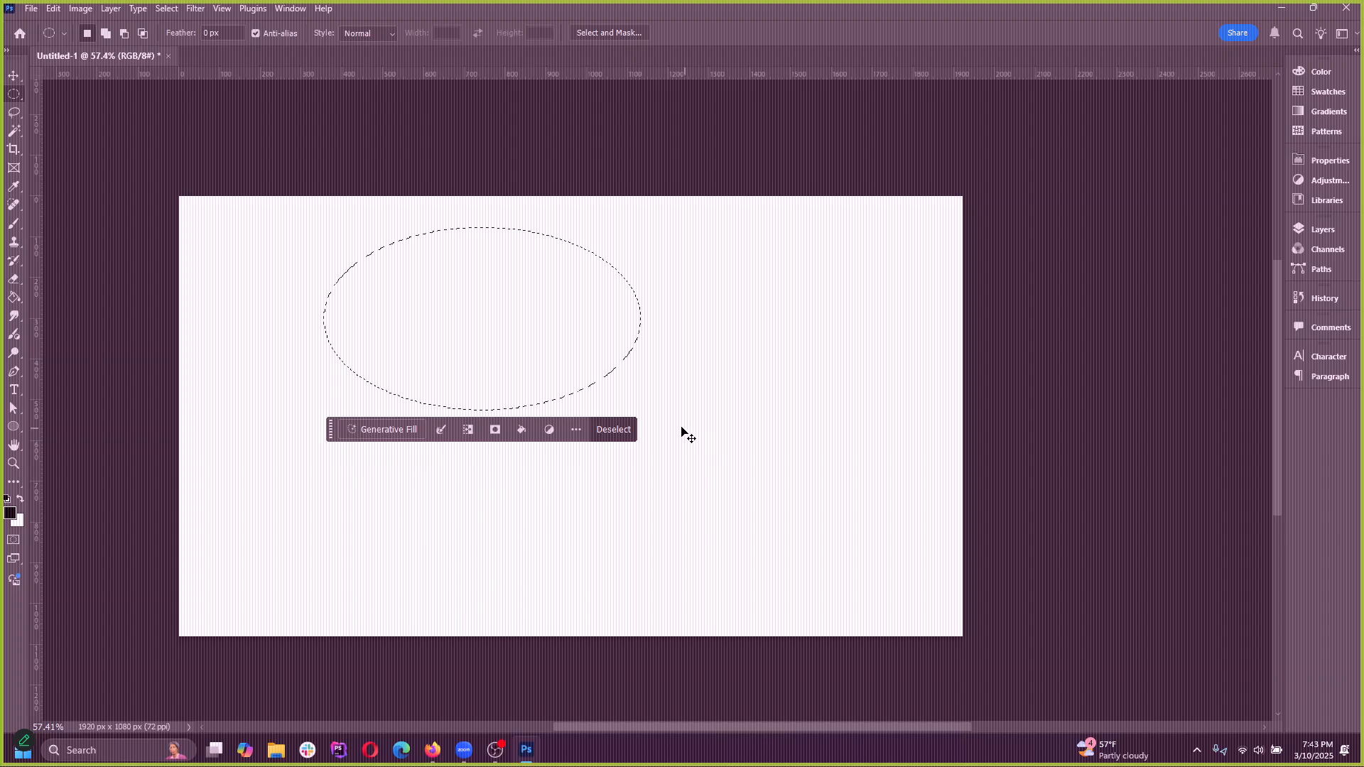
key("ctrl+z")
Return to the Rectangular Marquee tool, draw a square selection about 650 px wide near the canvas center, and deselect it
right_click(12, 98)
left_click(106, 94)
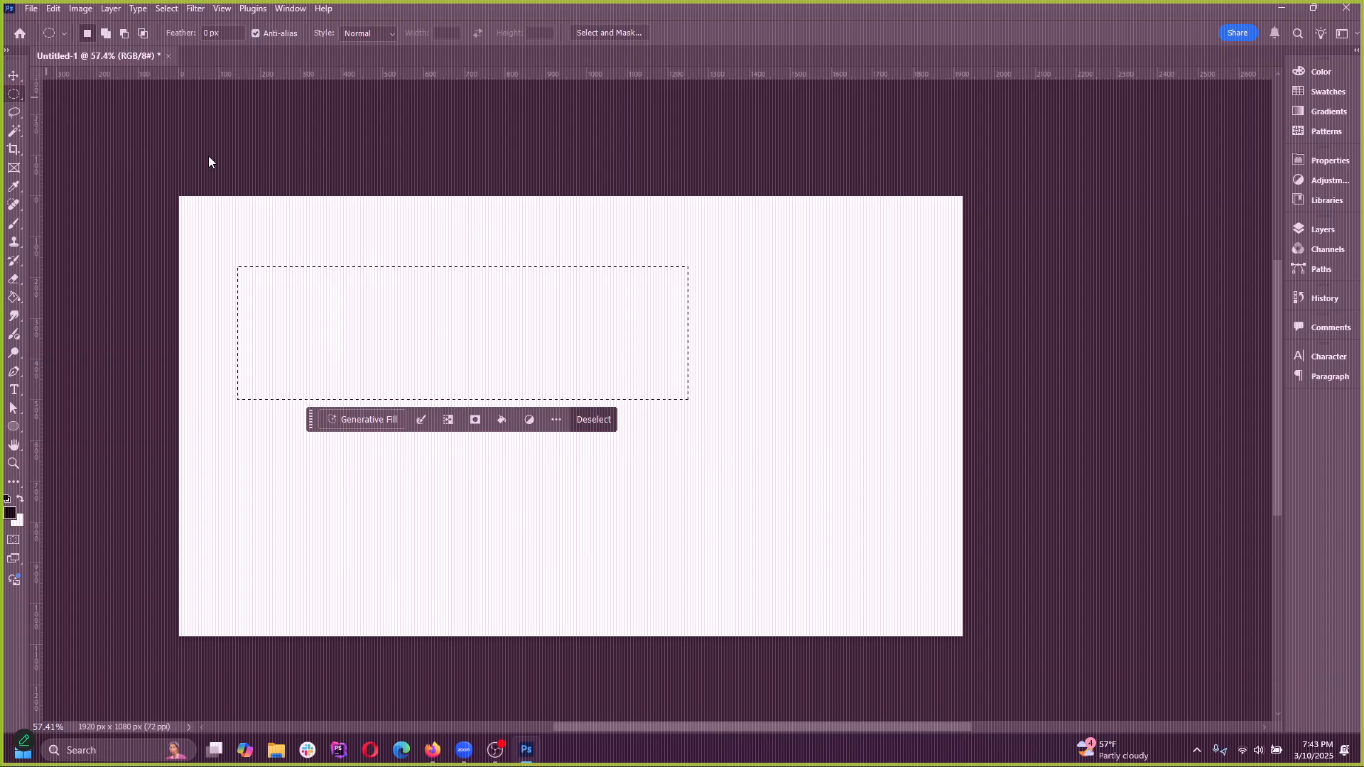
left_click_drag(321, 221, 661, 456)
key("ctrl+z")
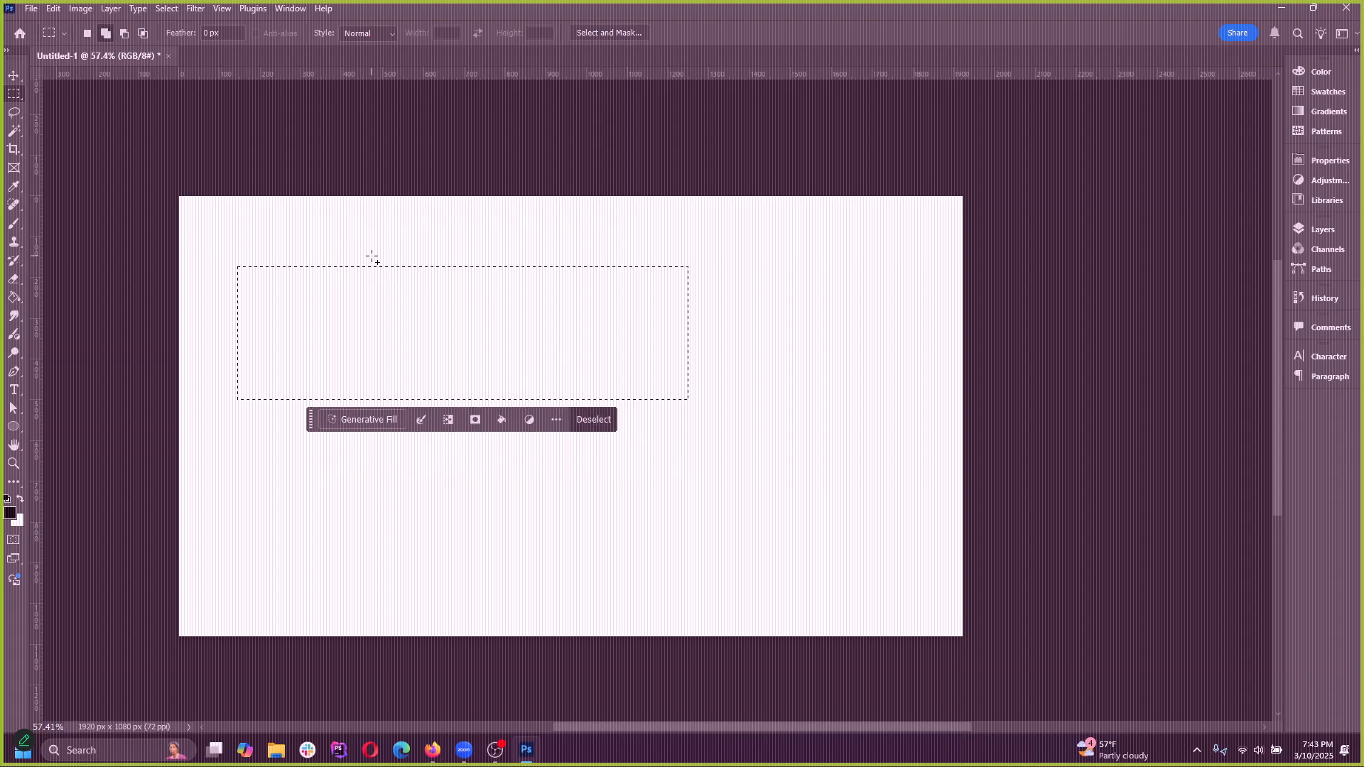
left_click_drag(315, 228, 606, 493)
left_click_drag(398, 291, 816, 563)
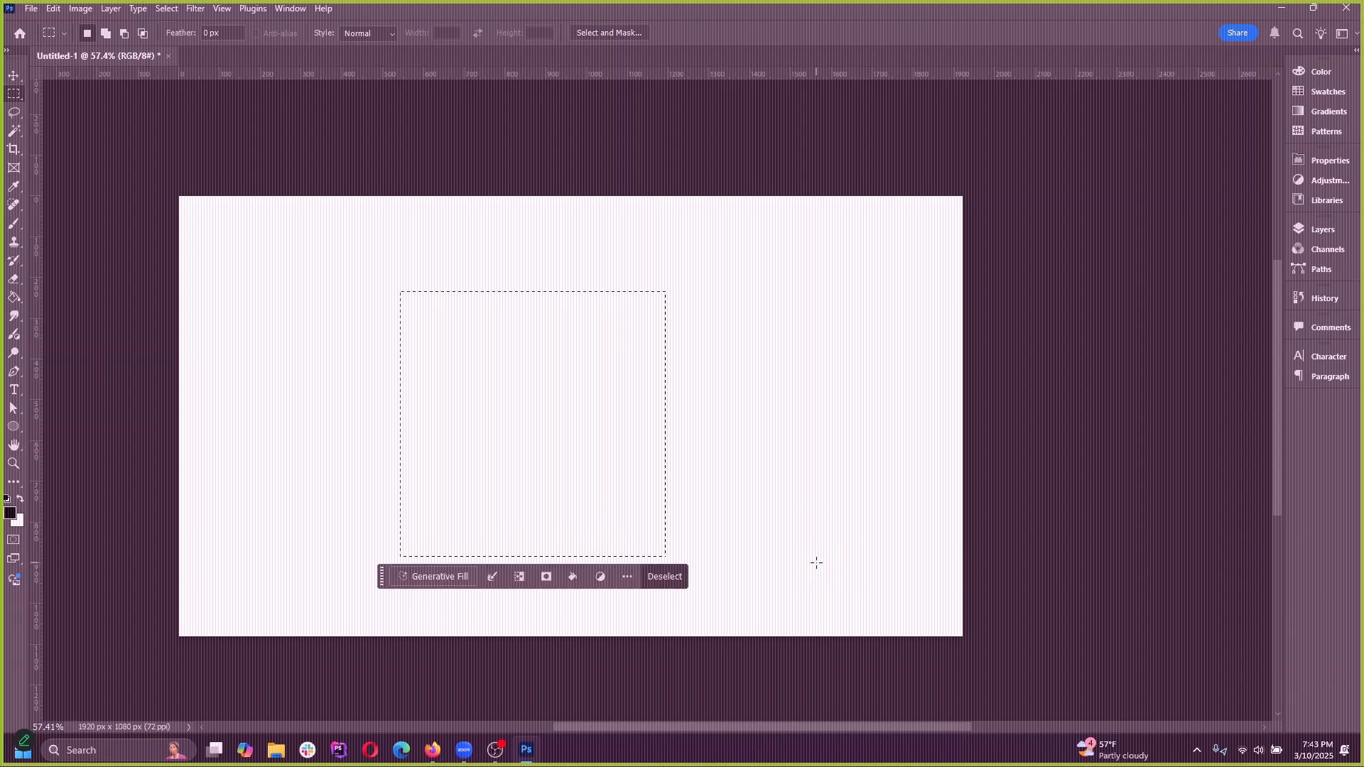
left_click(169, 240)
Draw a circular selection with the Elliptical Marquee tool around the middle of the canvas and deselect it
right_click(14, 94)
left_click(65, 107)
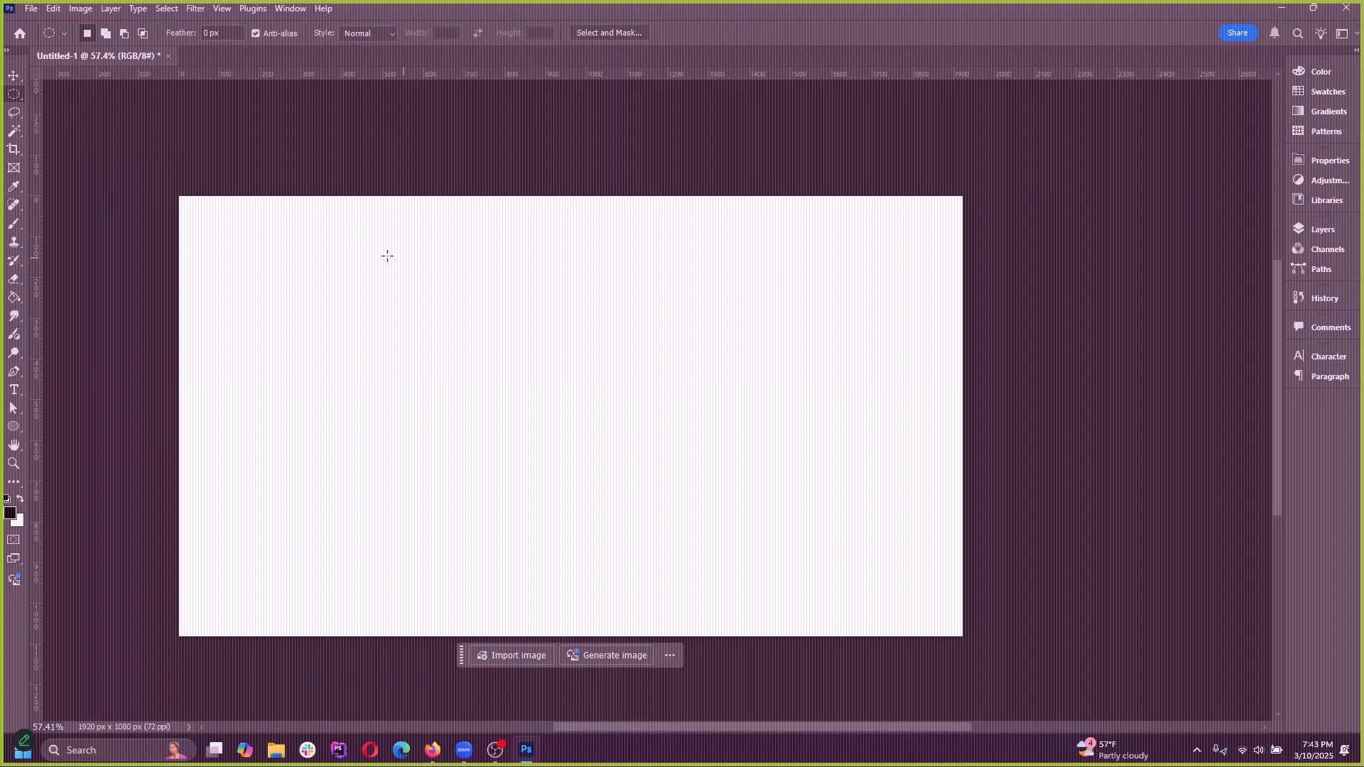
left_click_drag(387, 256, 953, 603)
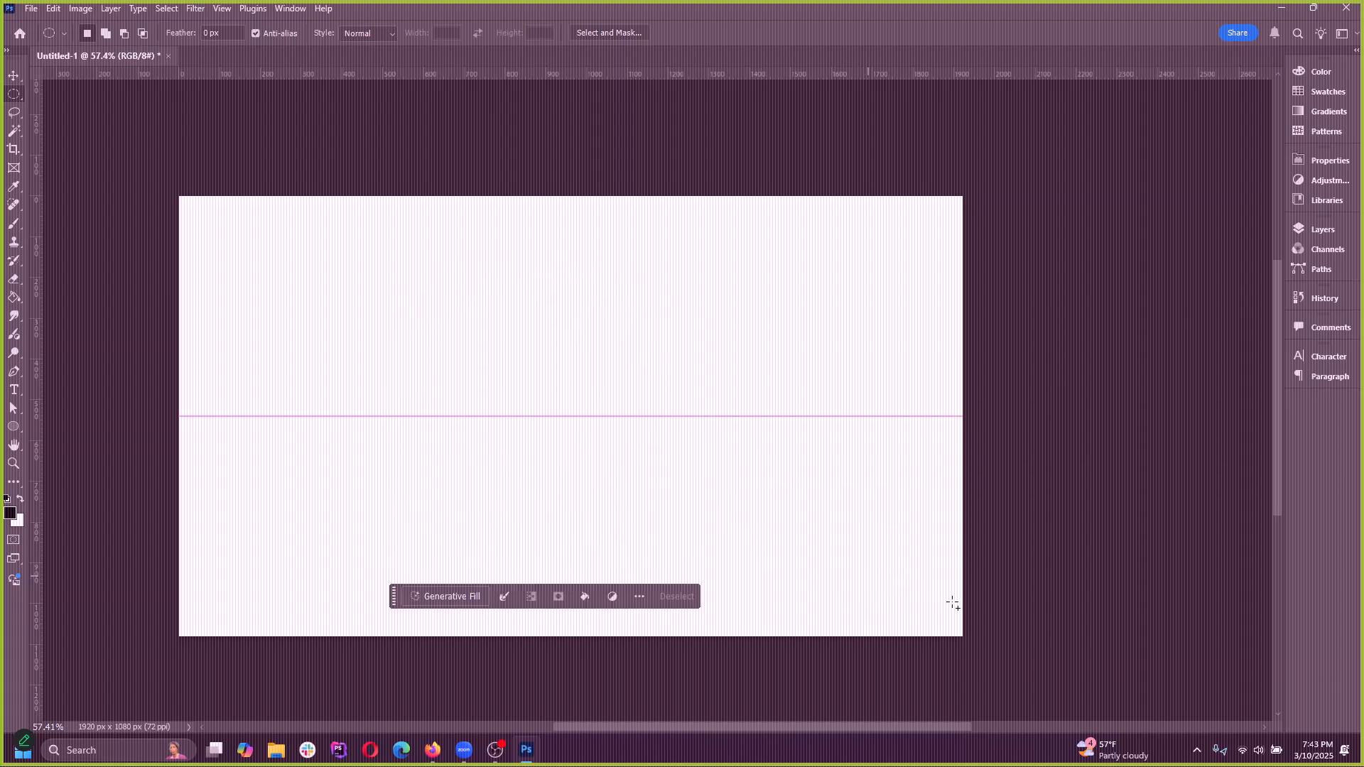
left_click(852, 534)
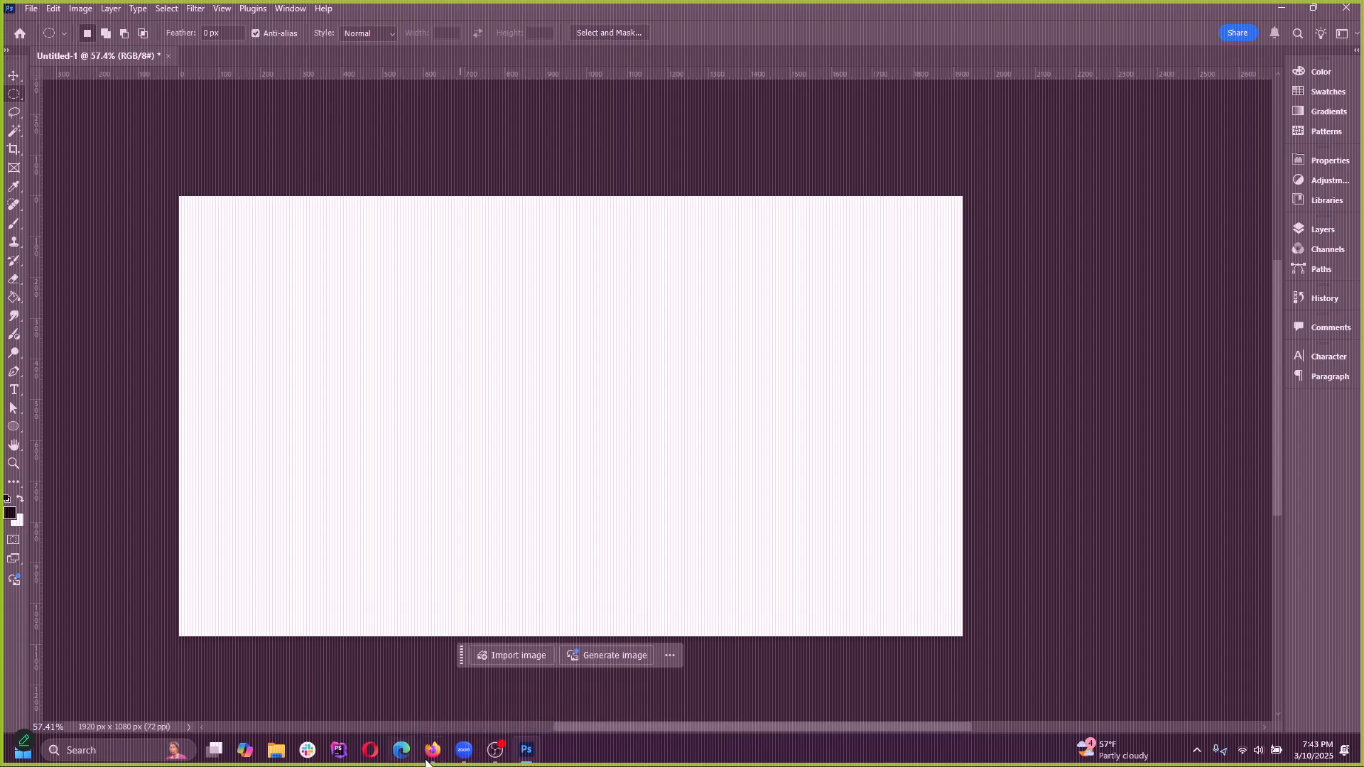
Switch to Firefox and bring a new, empty browser window onto this screen
left_click(491, 702)
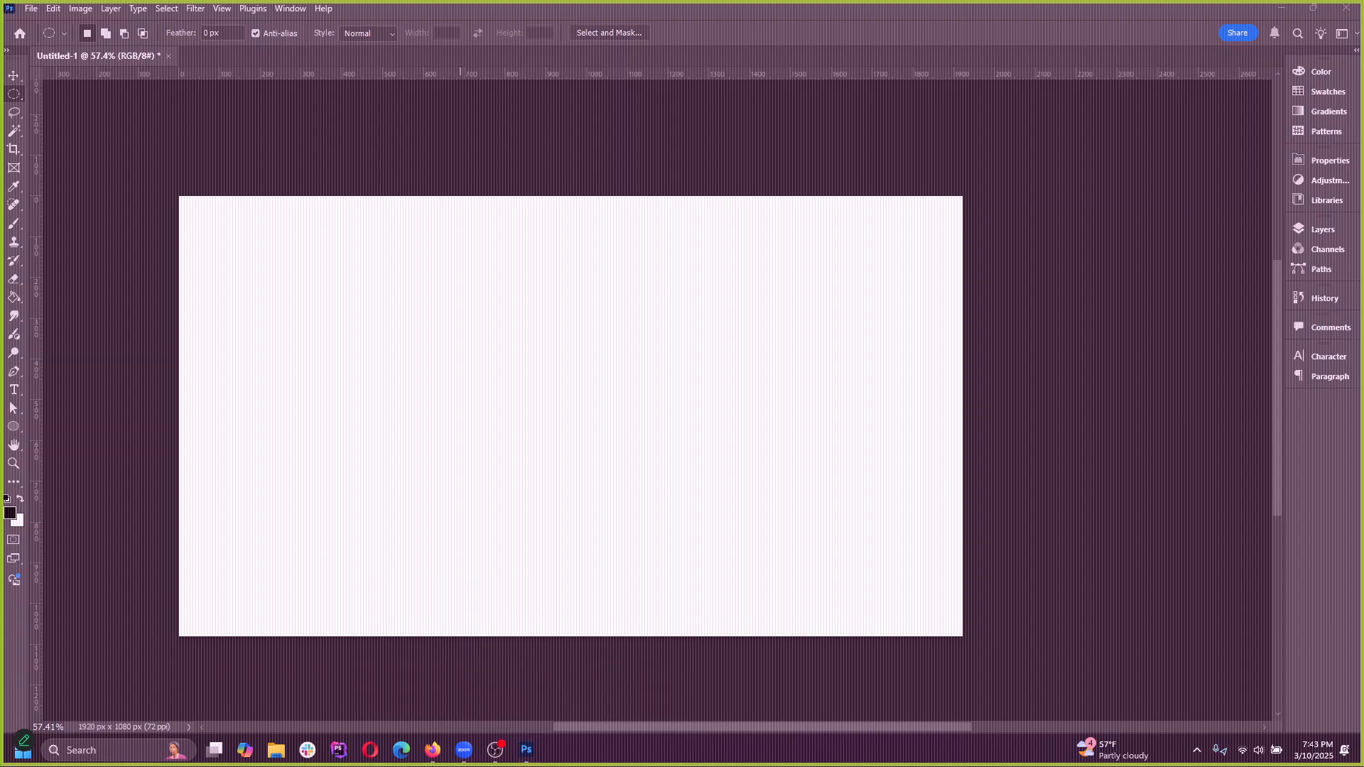
left_click(432, 750)
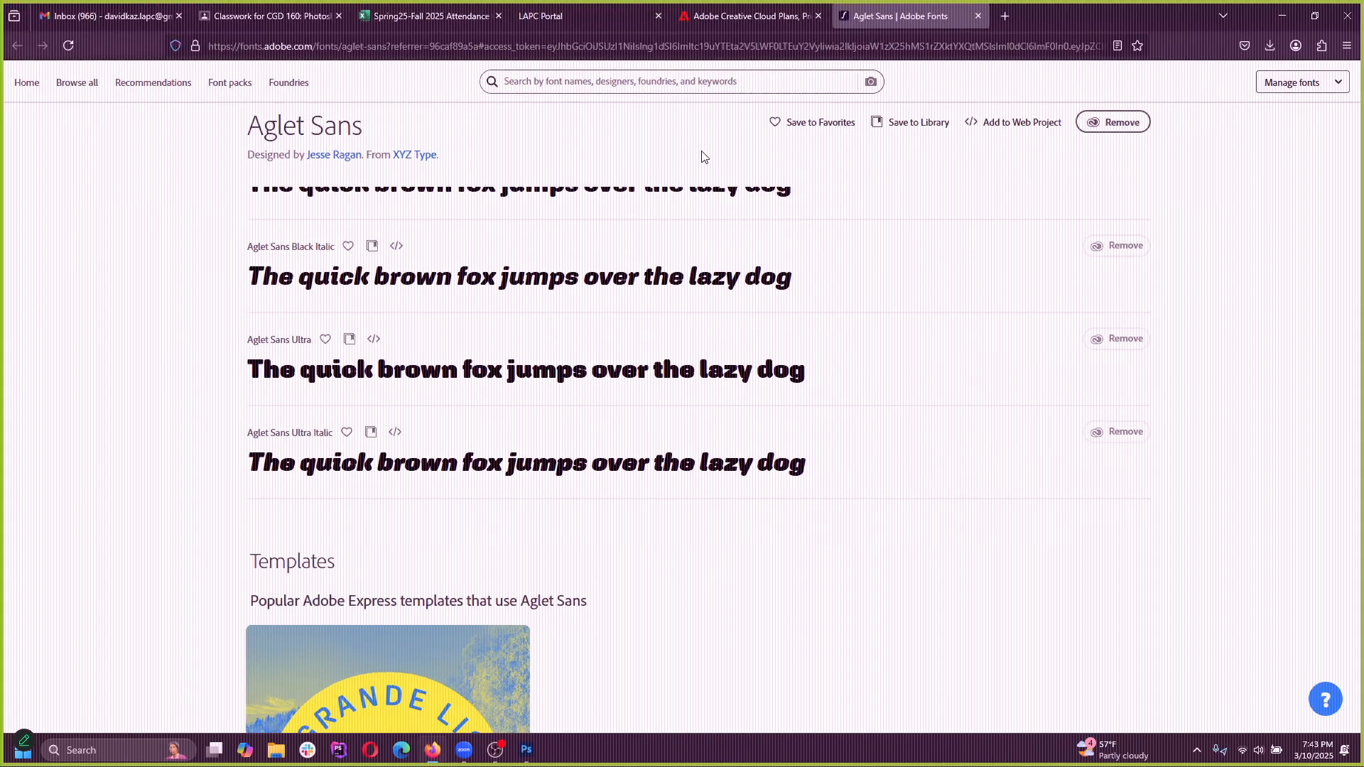
left_click_drag(1131, 4, 1363, 44)
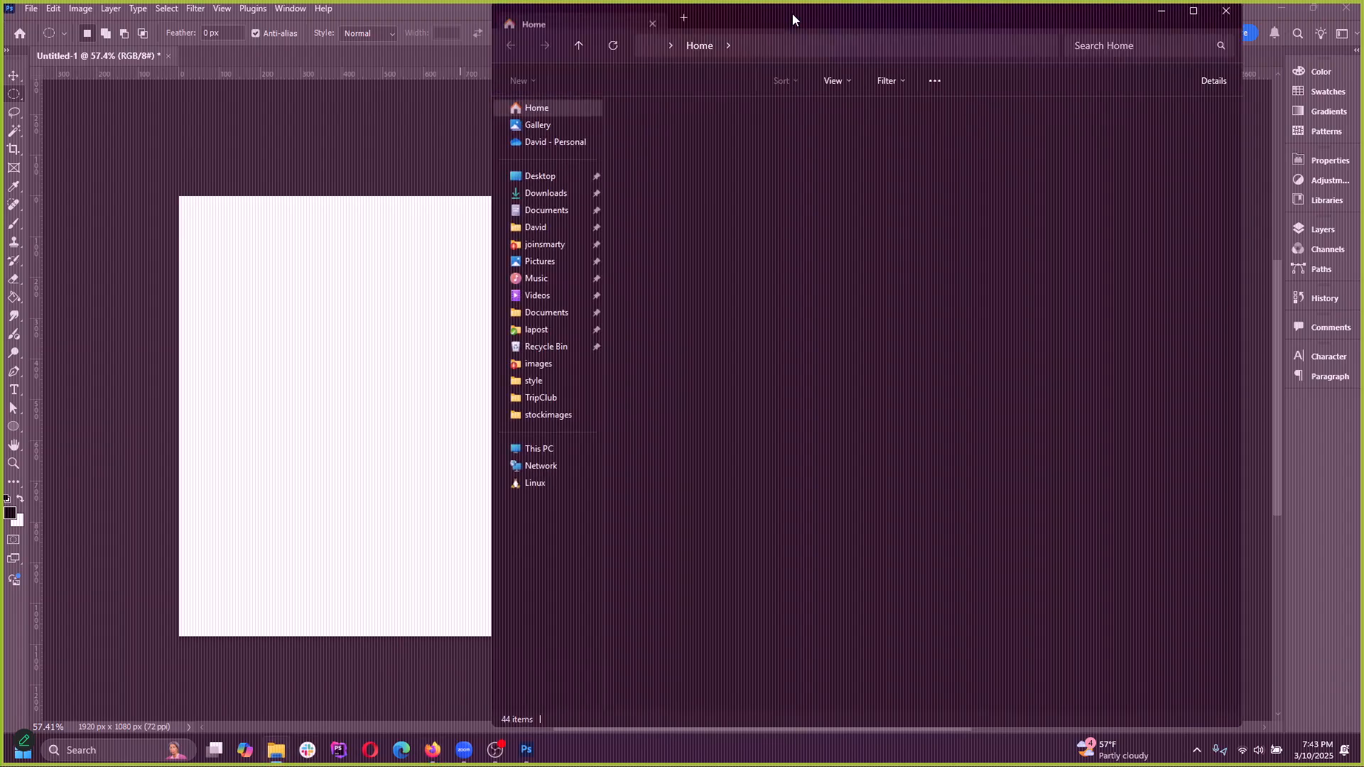
left_click_drag(791, 14, 1363, 99)
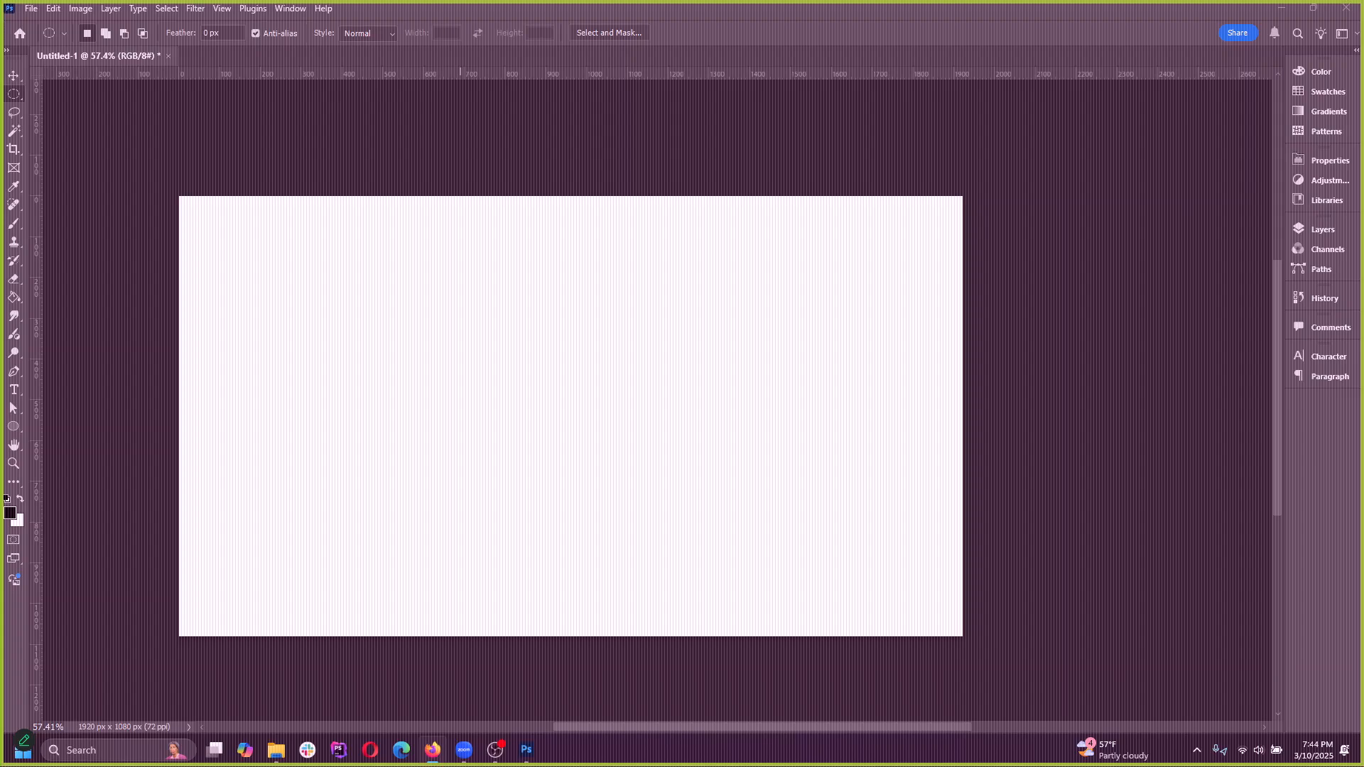
left_click_drag(1363, 236, 974, 236)
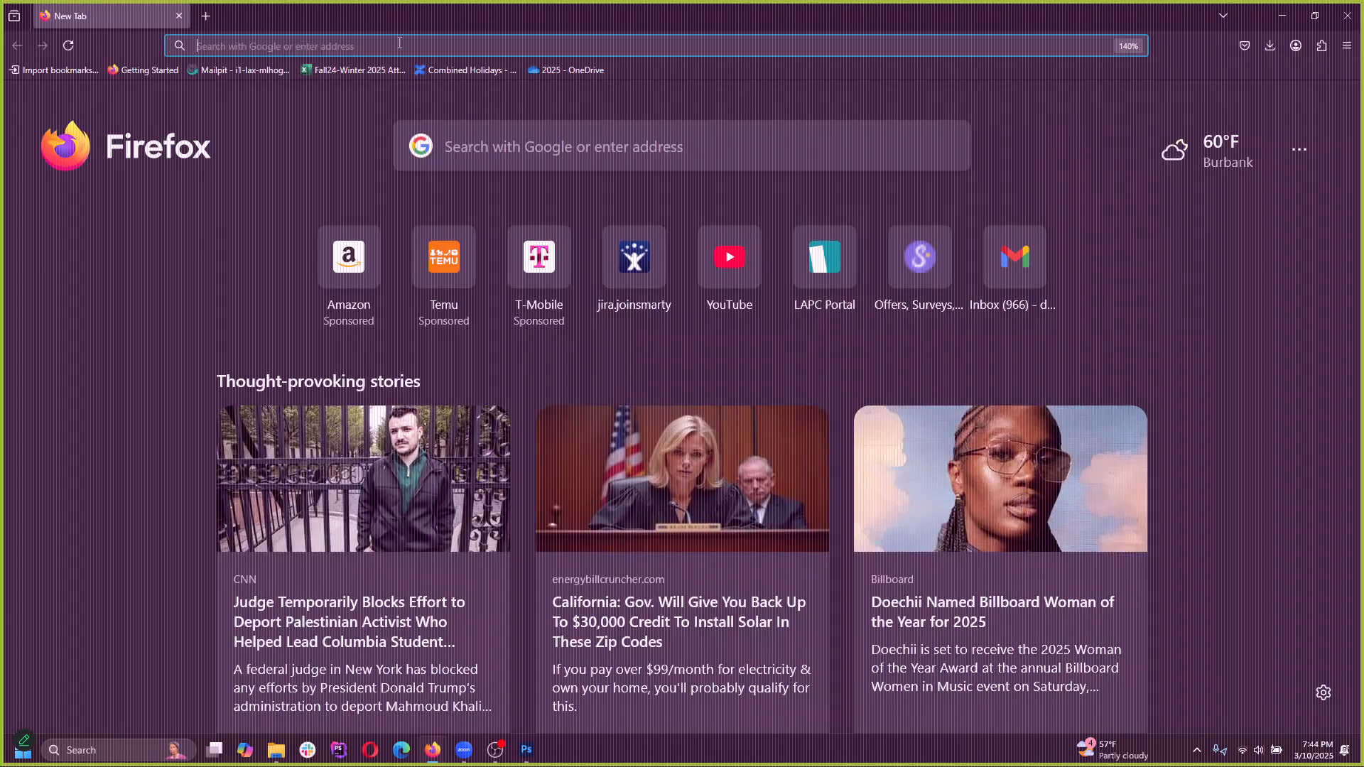
Search the web for "unsplash" and open the Unsplash site
left_click(401, 45)
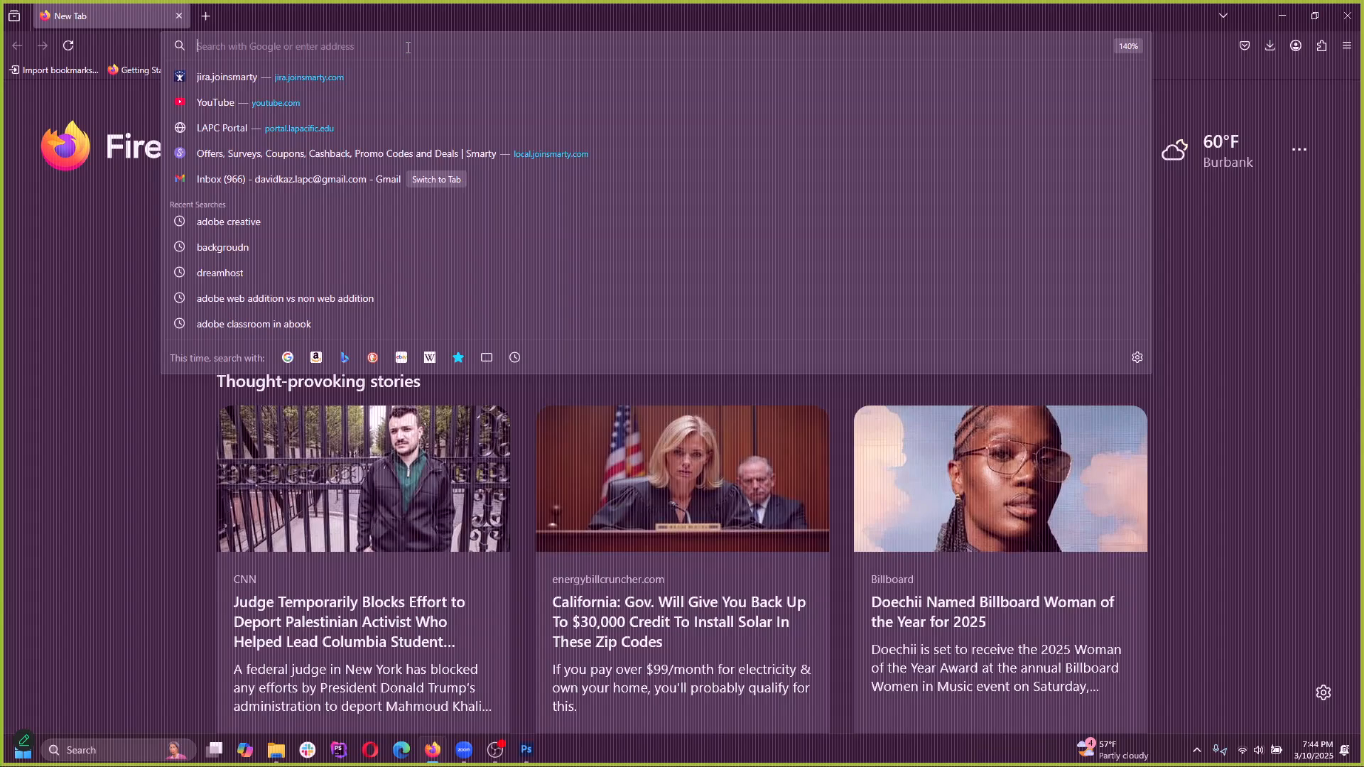
type("unsplash")
key("Return")
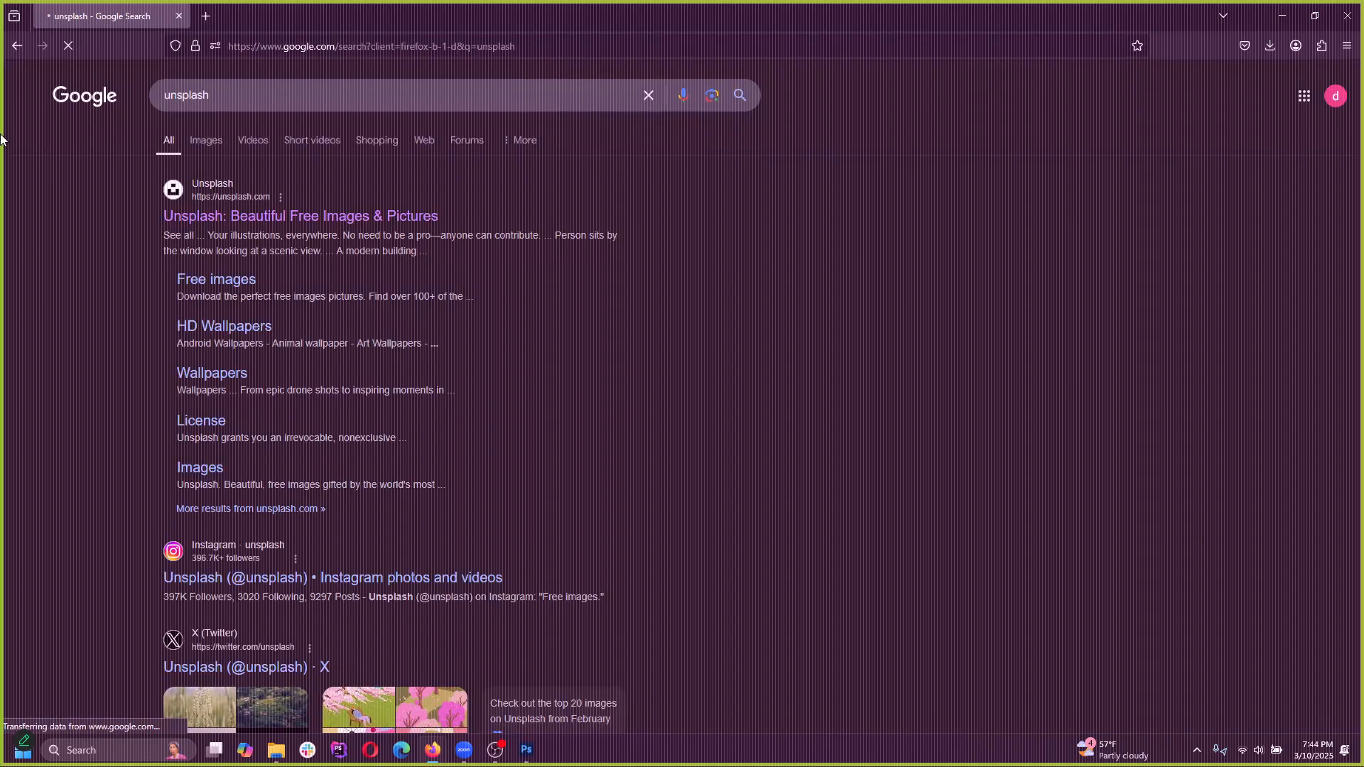
left_click(248, 225)
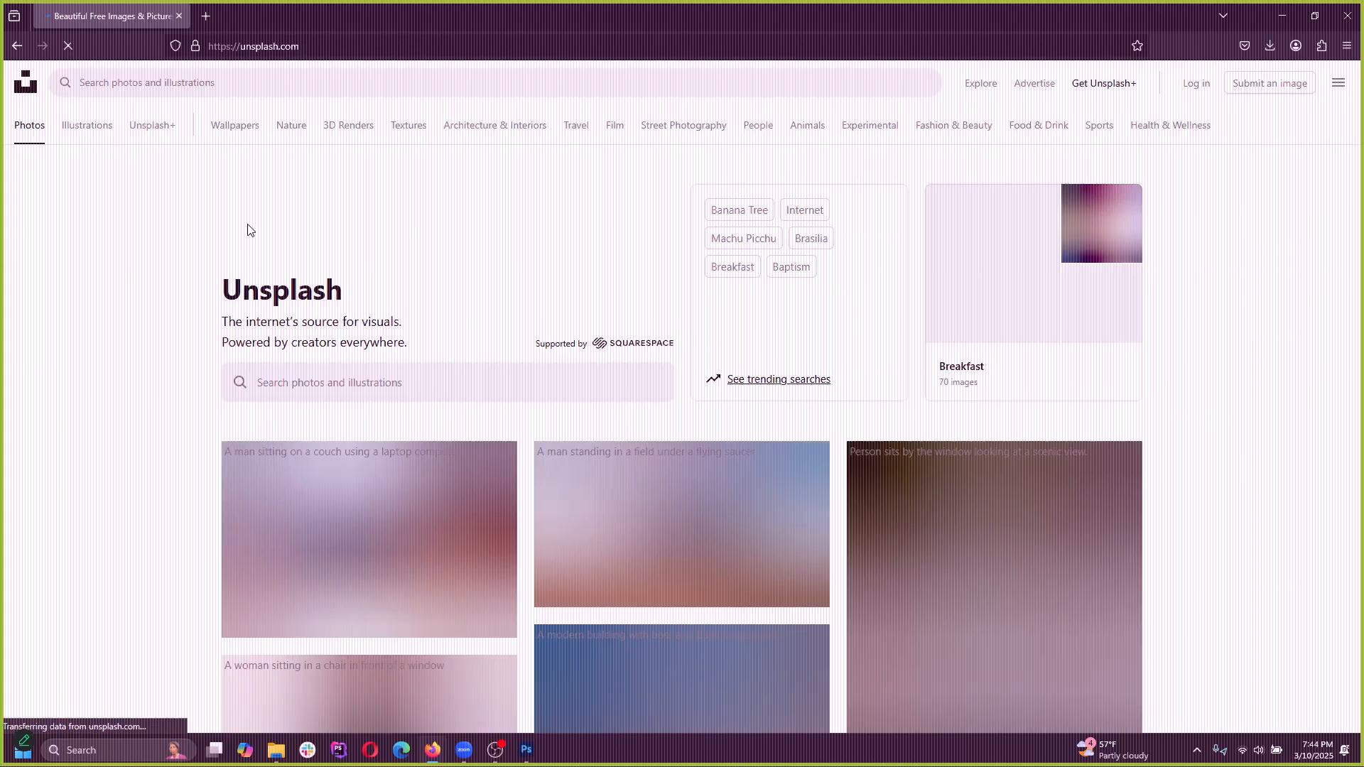
Search the Unsplash photos for "porsche"
left_click(250, 78)
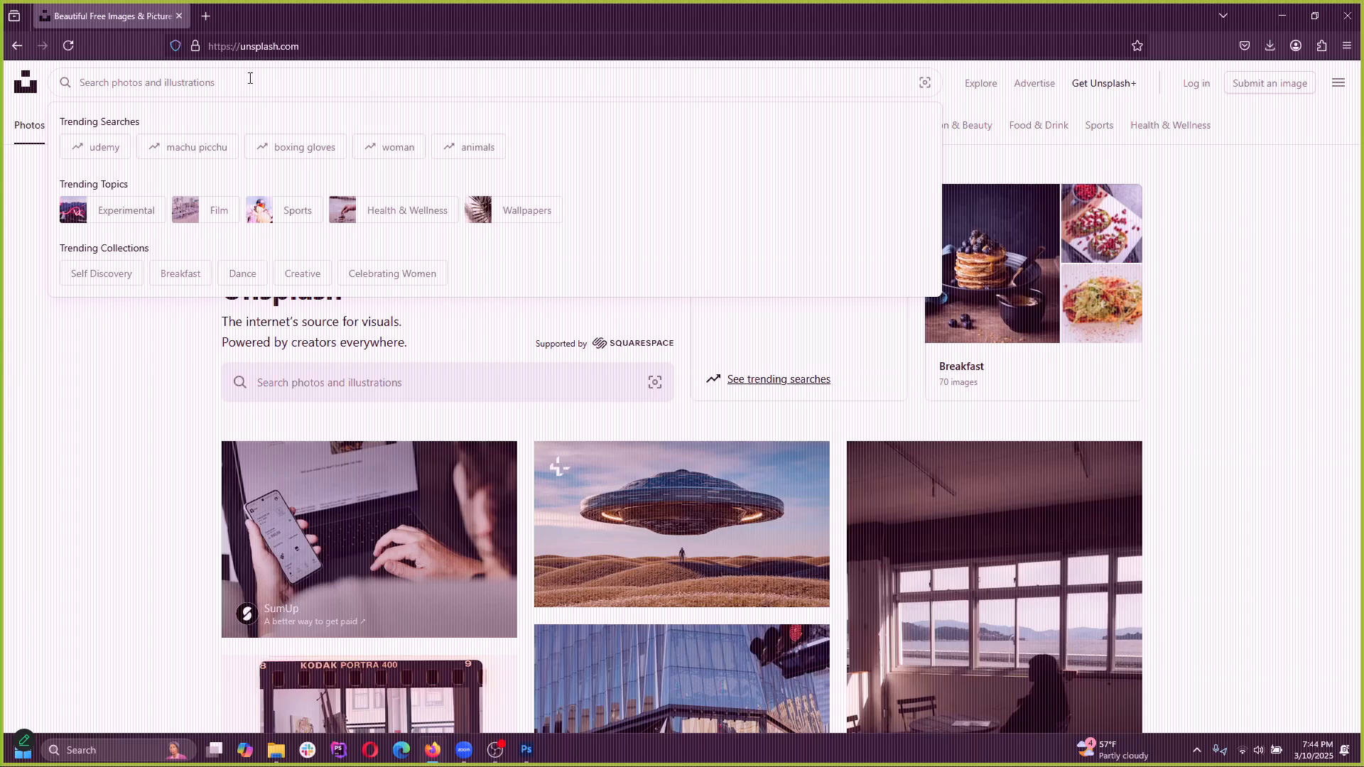
type("porsche")
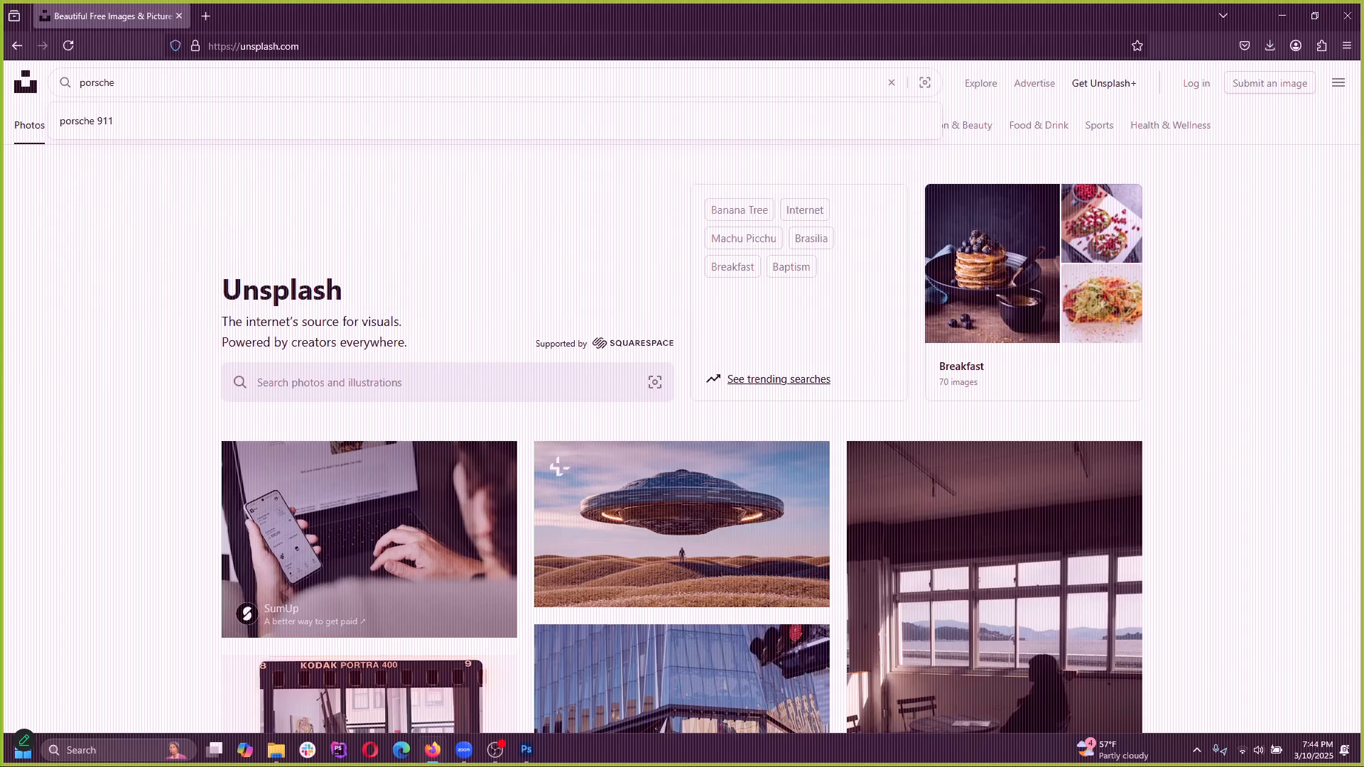
key("Return")
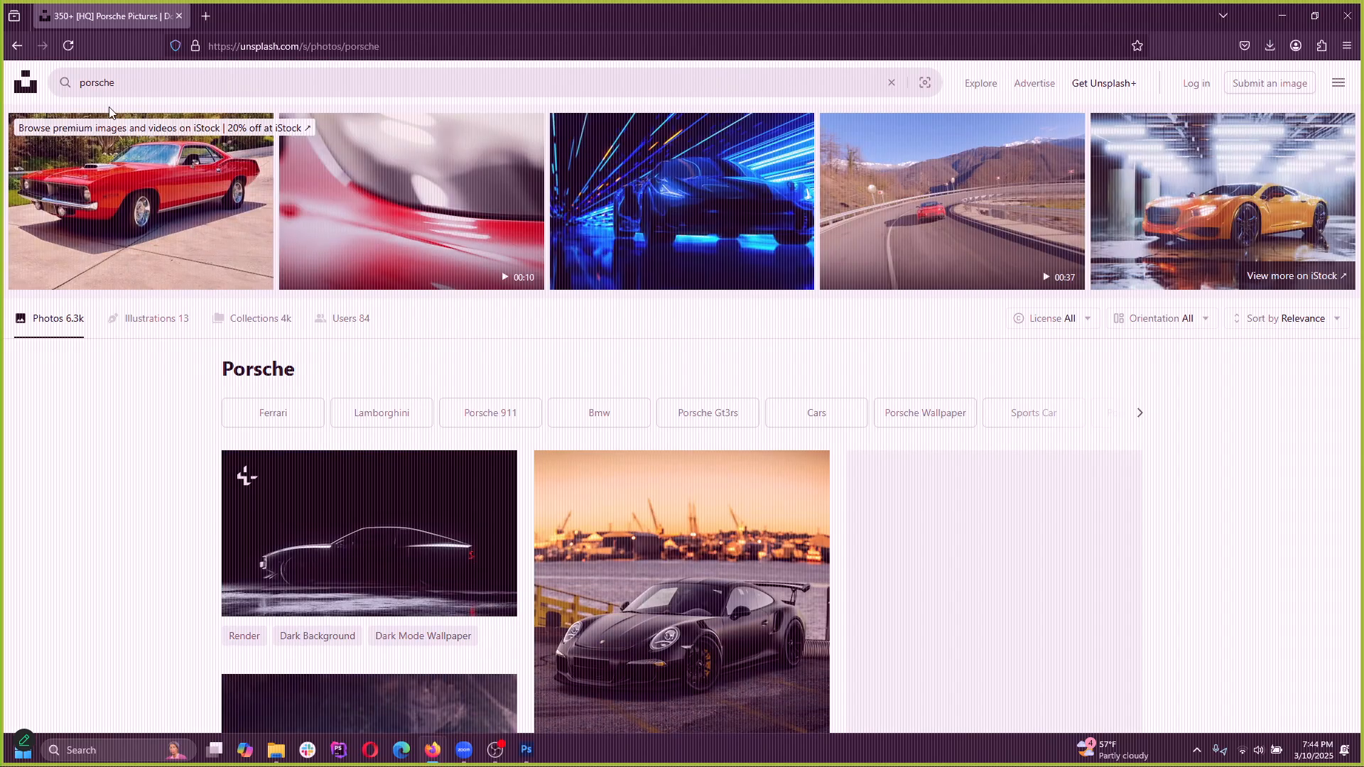
Open the photo of the black Porsche in an autumn forest and enlarge it to fill the page
scroll(477, 497, "down", 3)
scroll(477, 496, "down", 4)
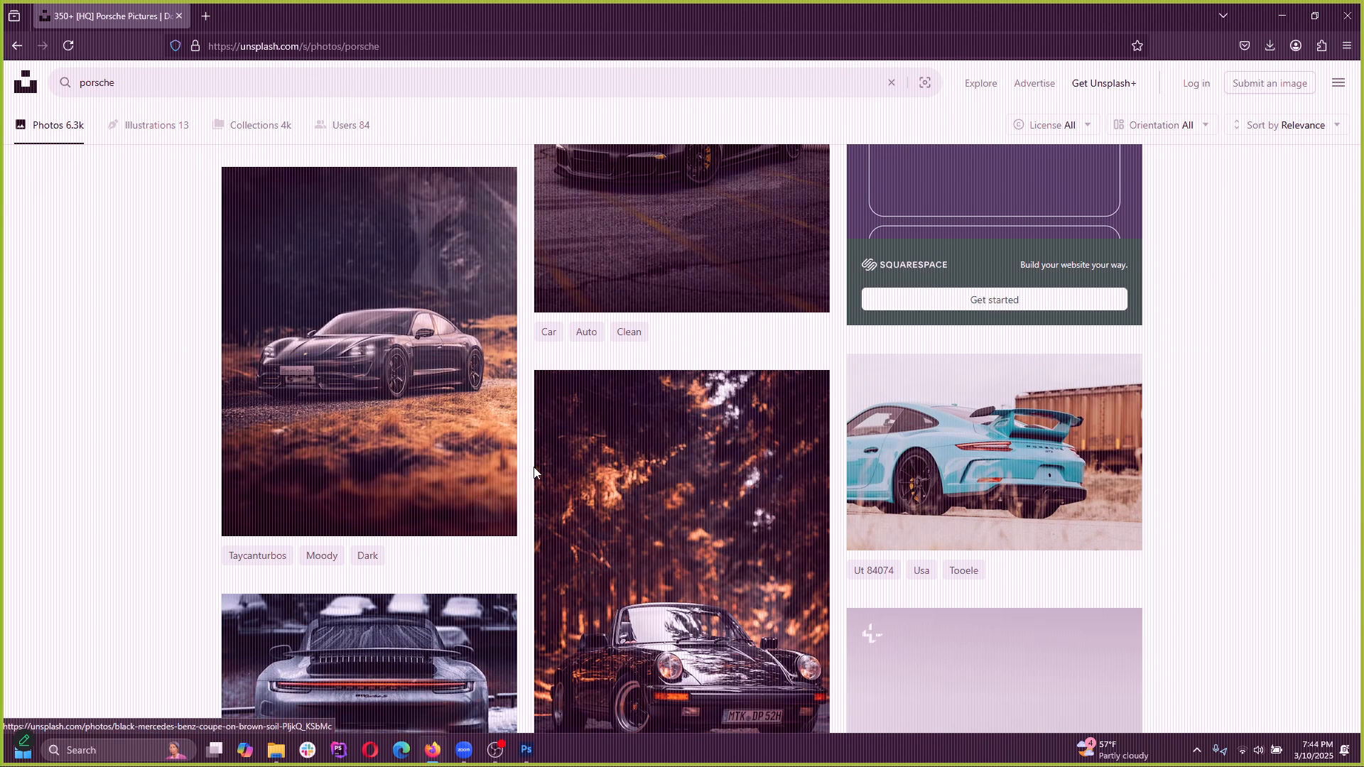
scroll(567, 476, "down", 3)
scroll(568, 476, "down", 3)
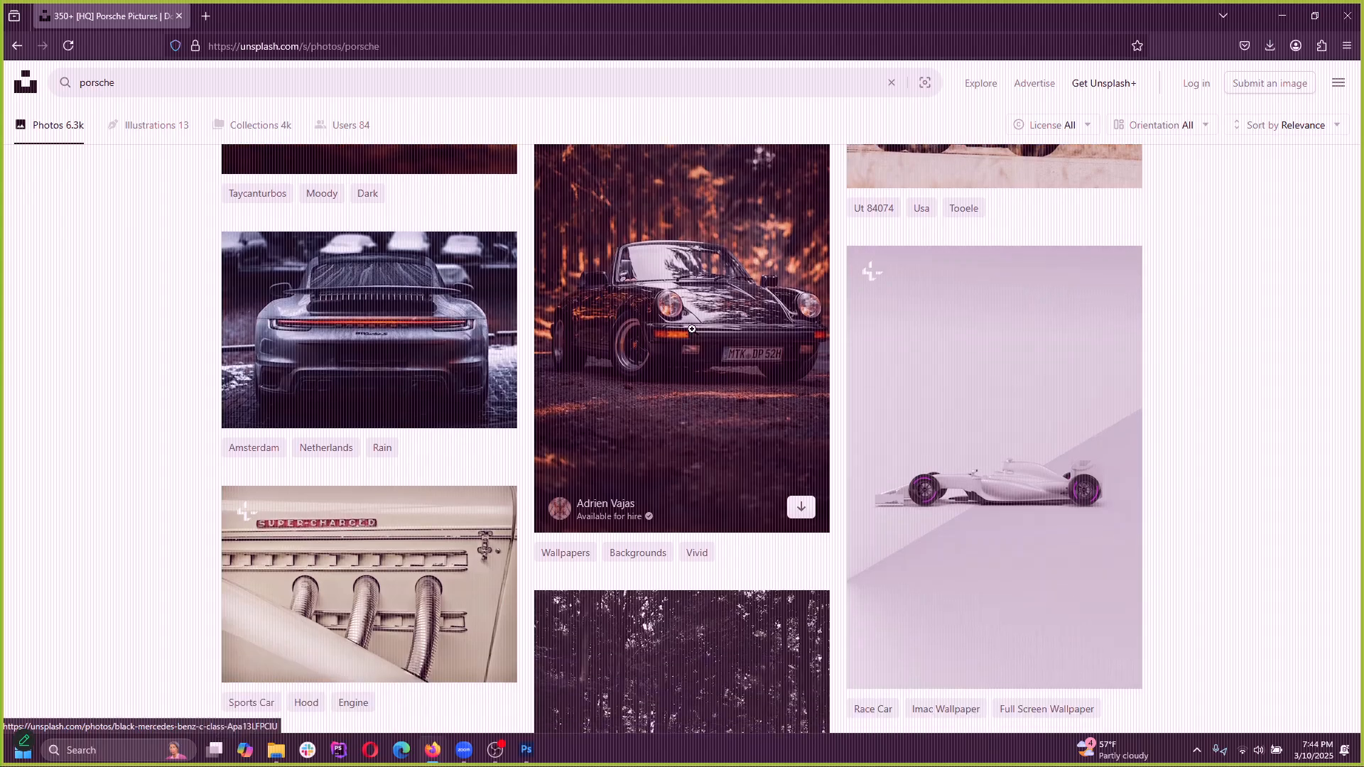
left_click(690, 311)
left_click(662, 478)
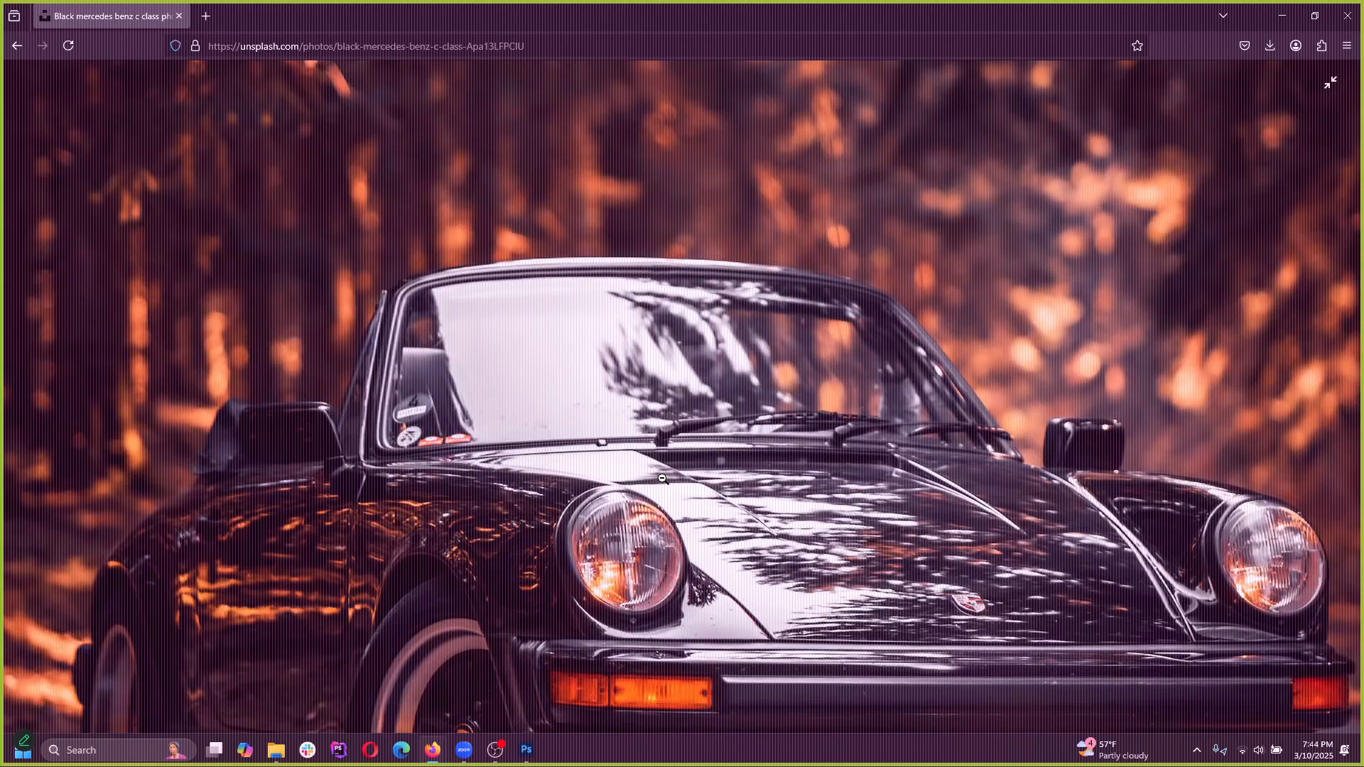
scroll(677, 470, "down", 3)
Copy the enlarged Porsche photo, try pasting it into the blank Photoshop document, and undo the paste
right_click(647, 387)
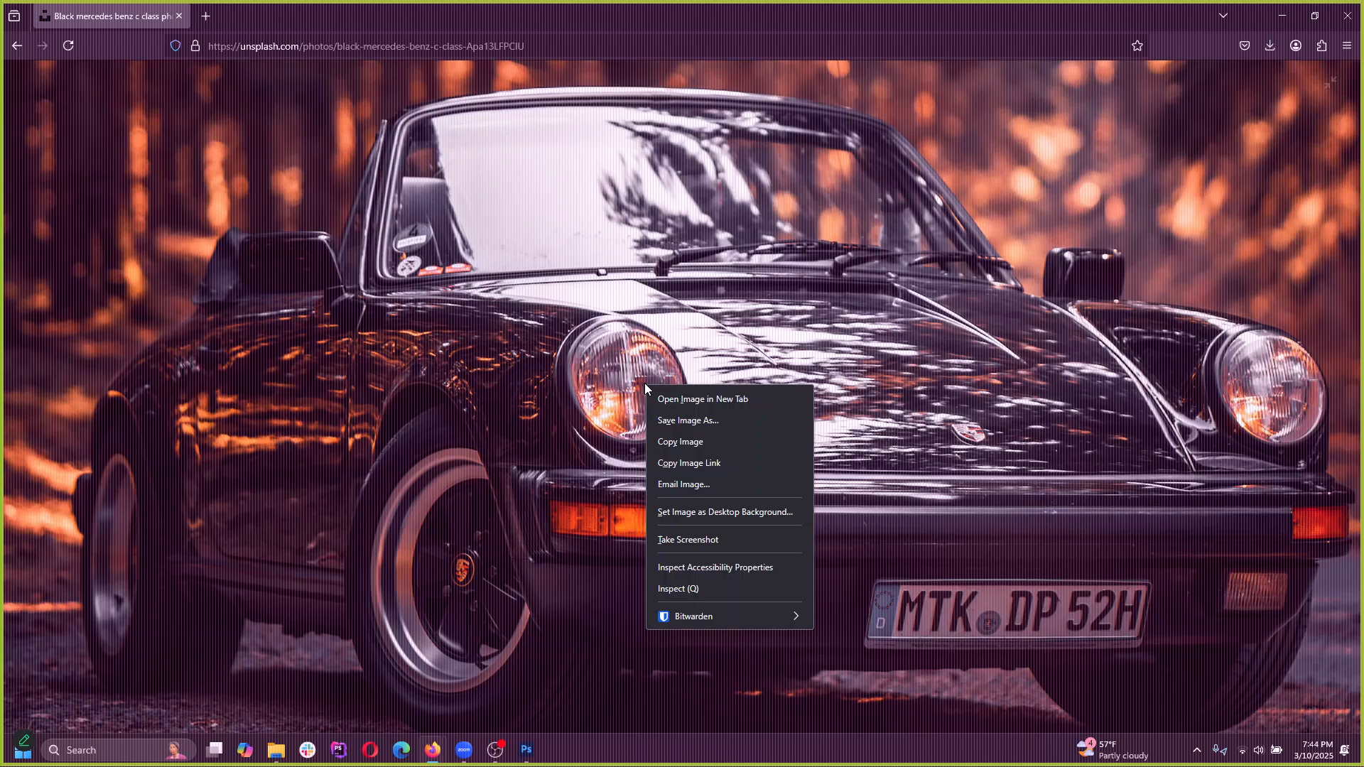
left_click(681, 442)
left_click(1283, 15)
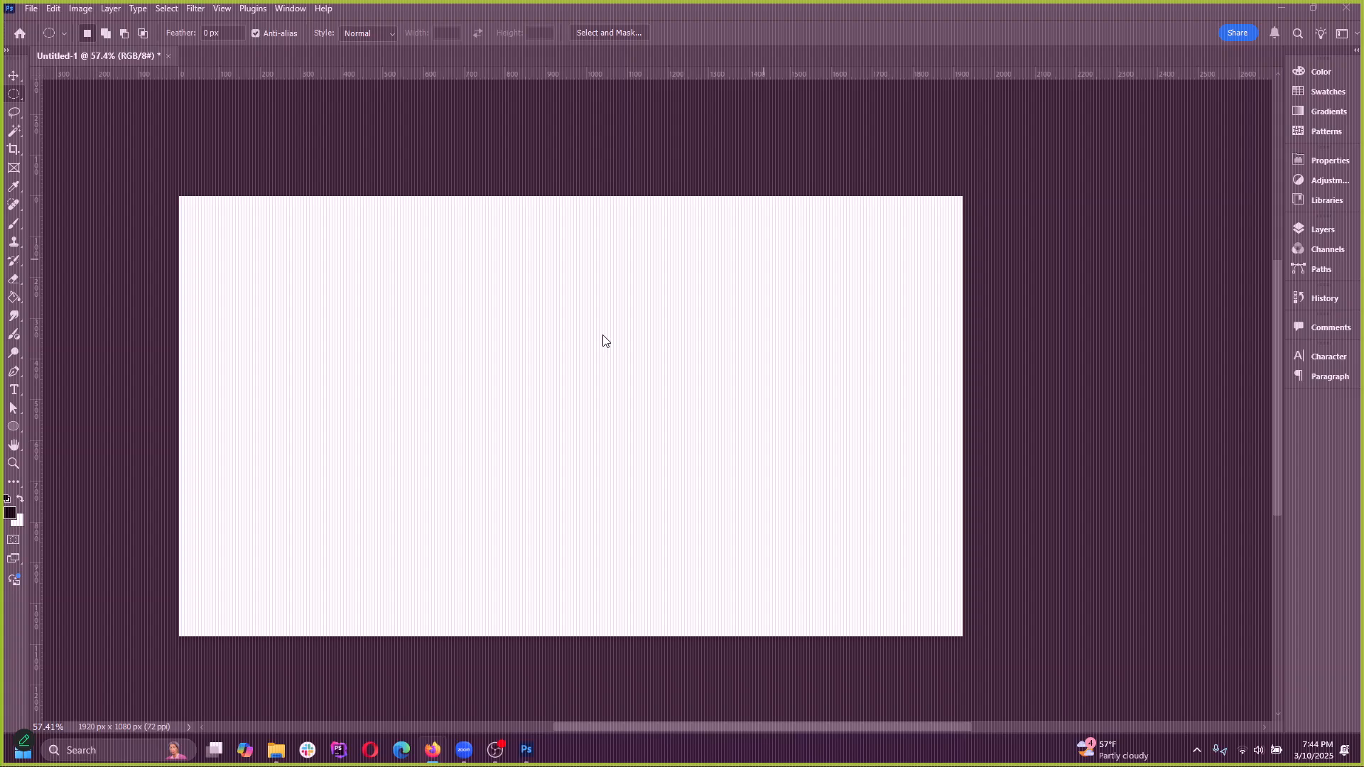
left_click(54, 8)
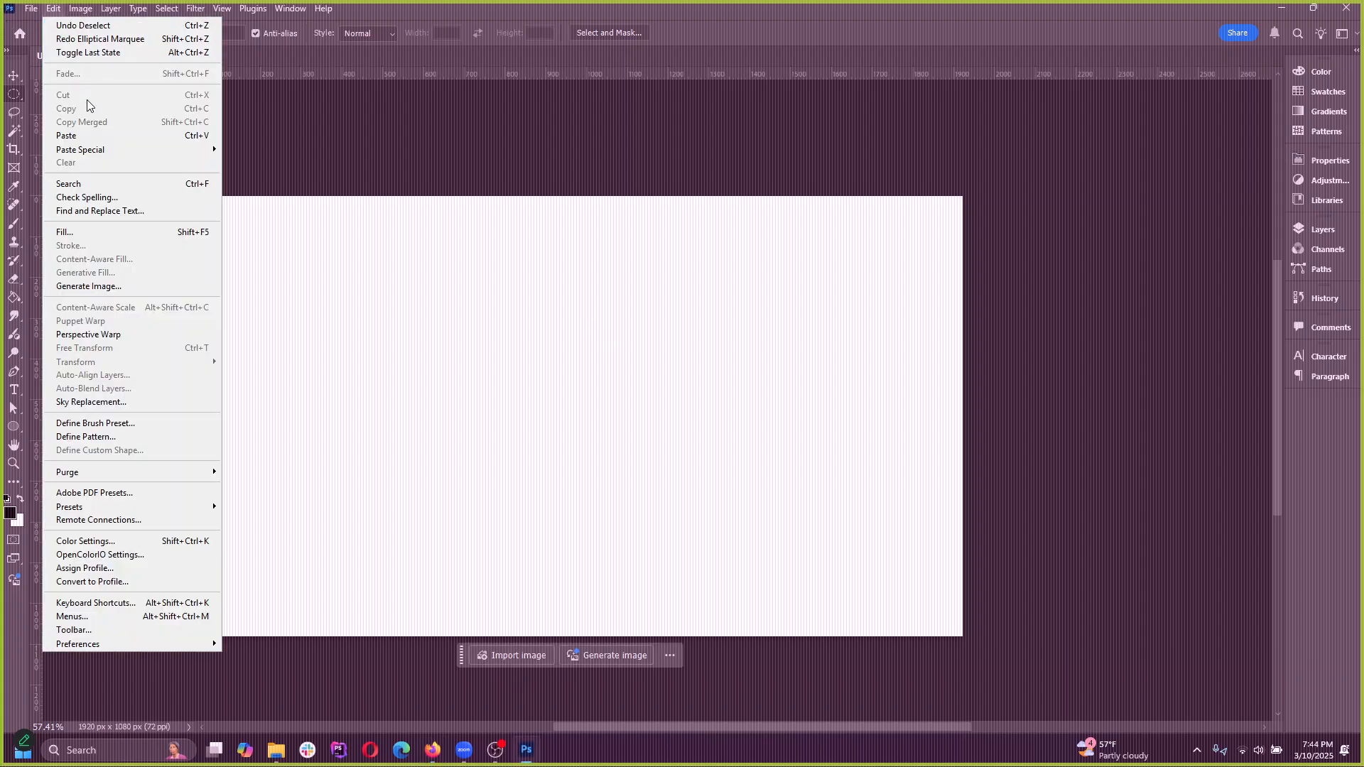
left_click(87, 135)
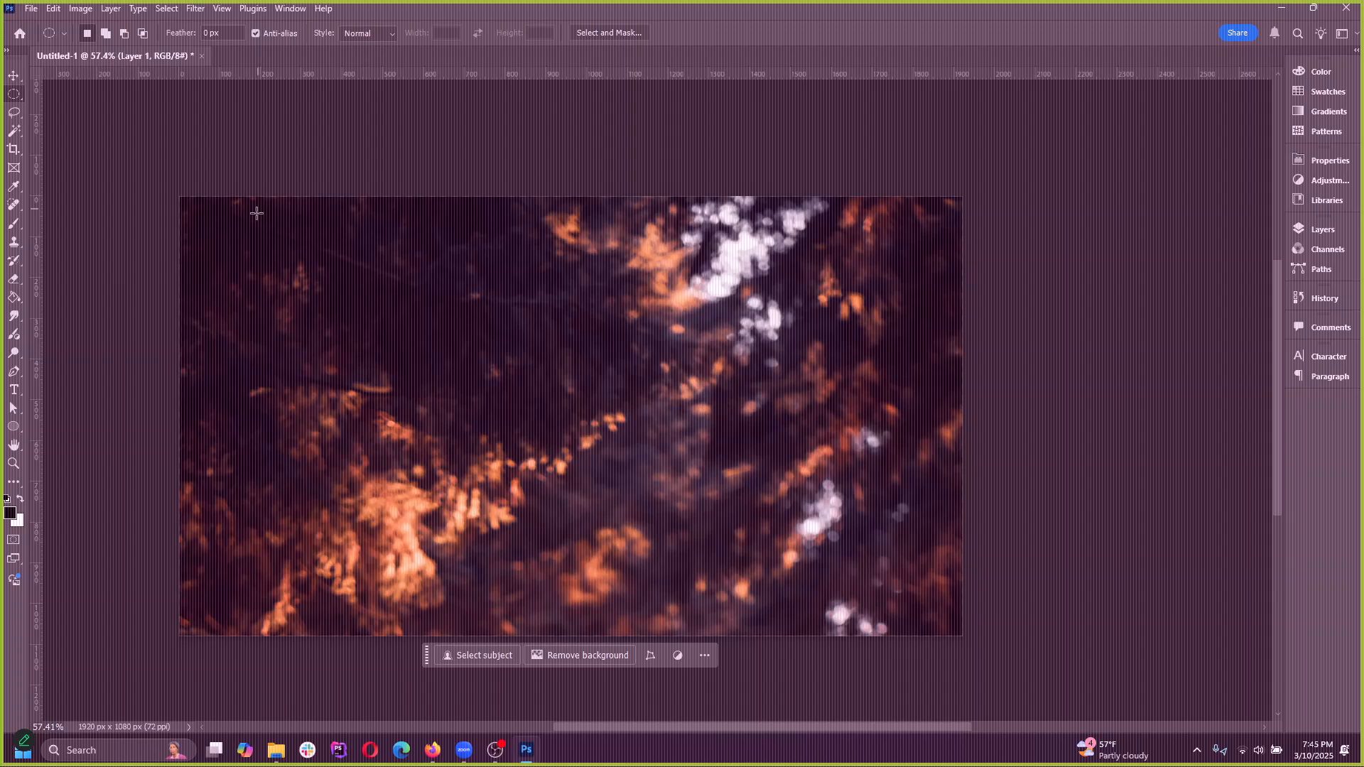
key("ctrl+z")
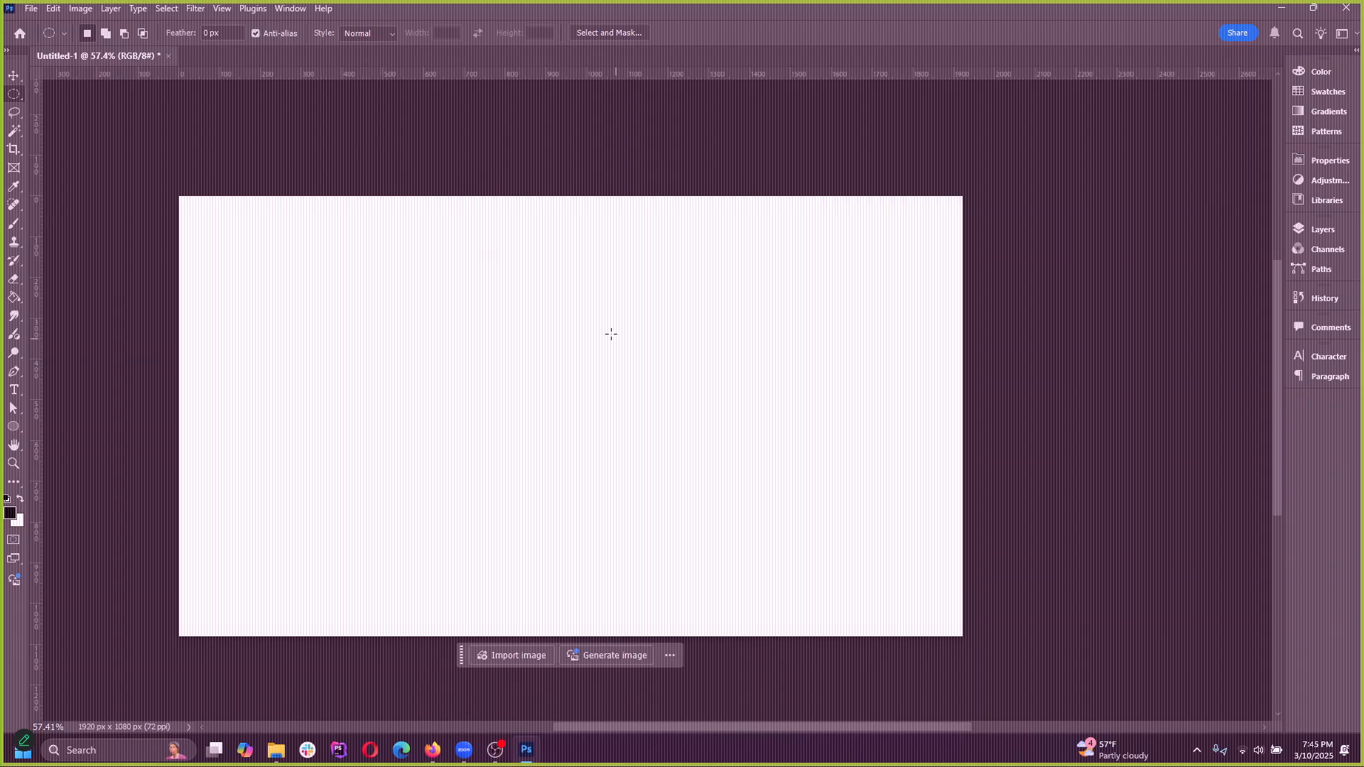
Switch back to the Unsplash window in Firefox and copy the enlarged Porsche photo again
mouse_move(433, 753)
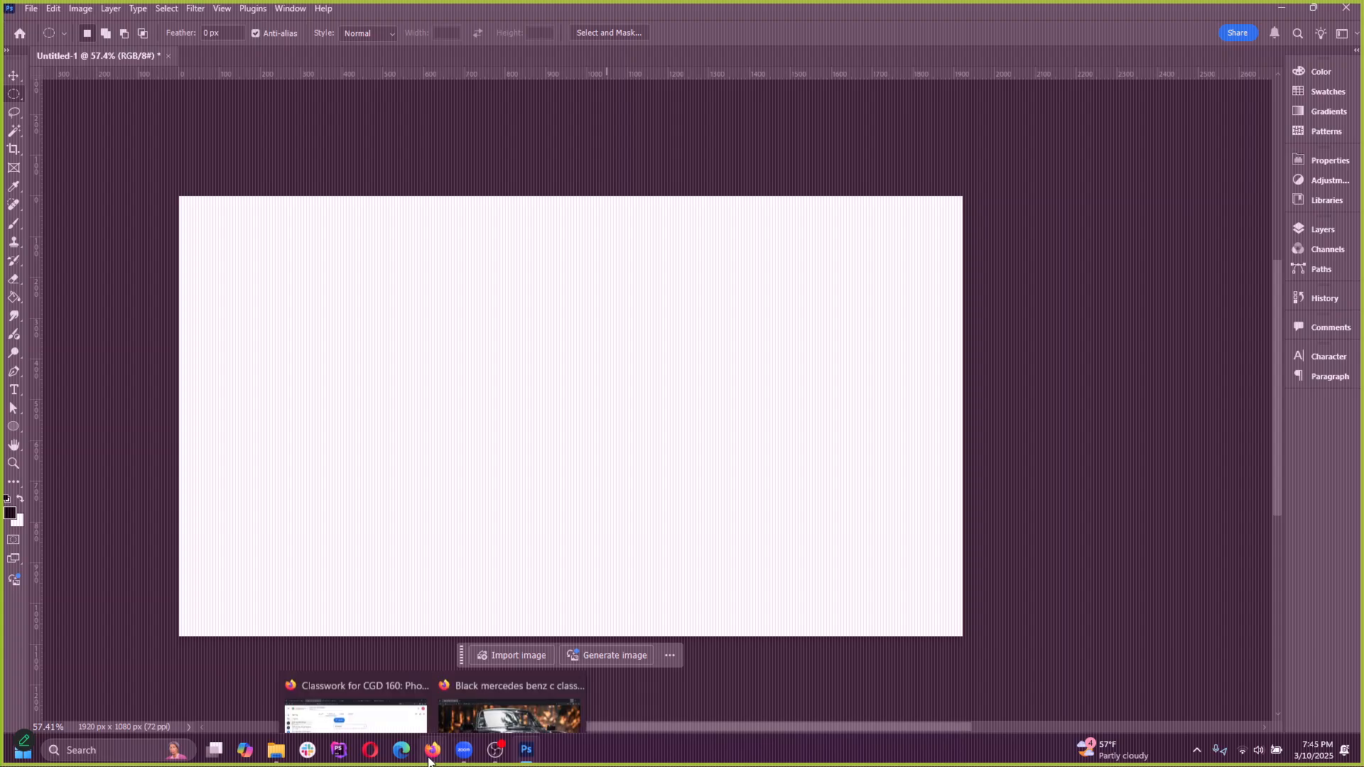
left_click(506, 682)
right_click(657, 283)
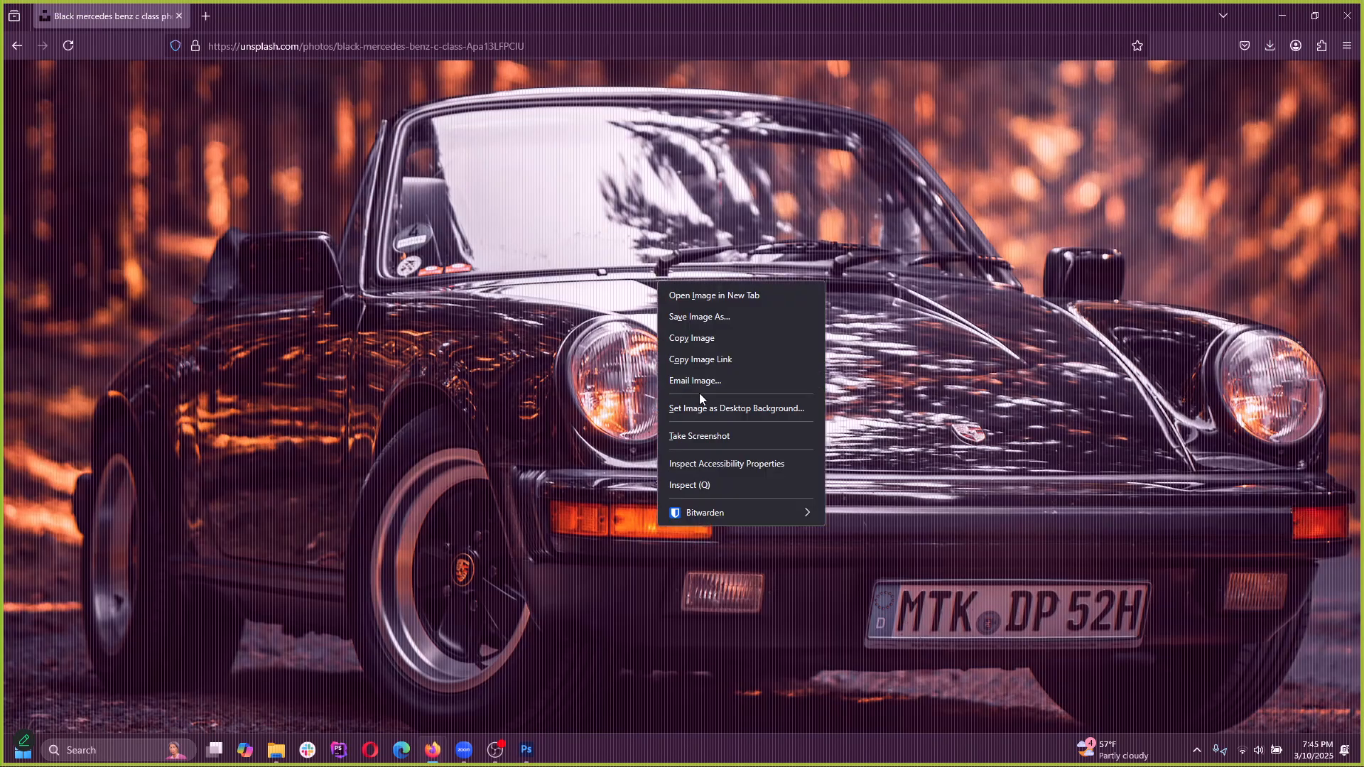
left_click(696, 341)
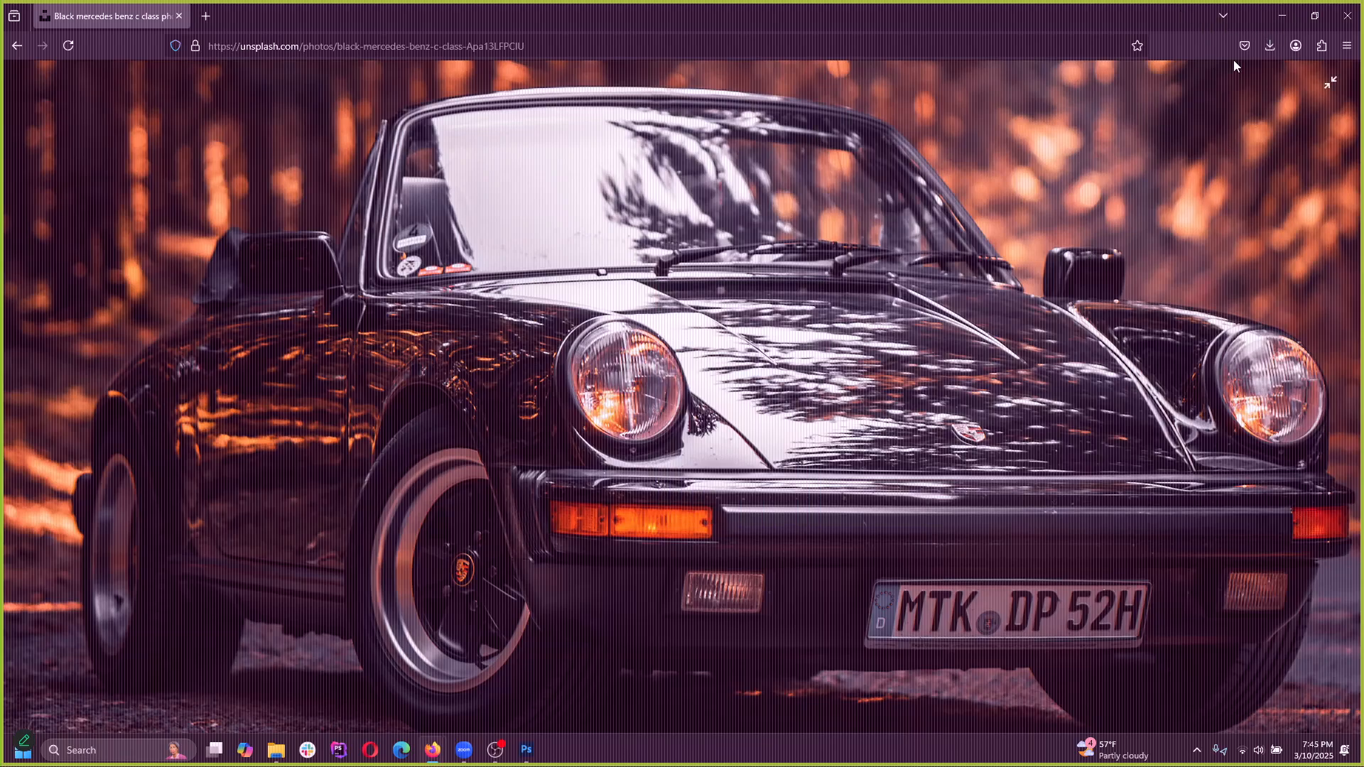
Switch back to Photoshop, create a new document from the 2127 x 3781 px Clipboard preset, and paste the Porsche photo into it
left_click(1282, 21)
left_click(31, 9)
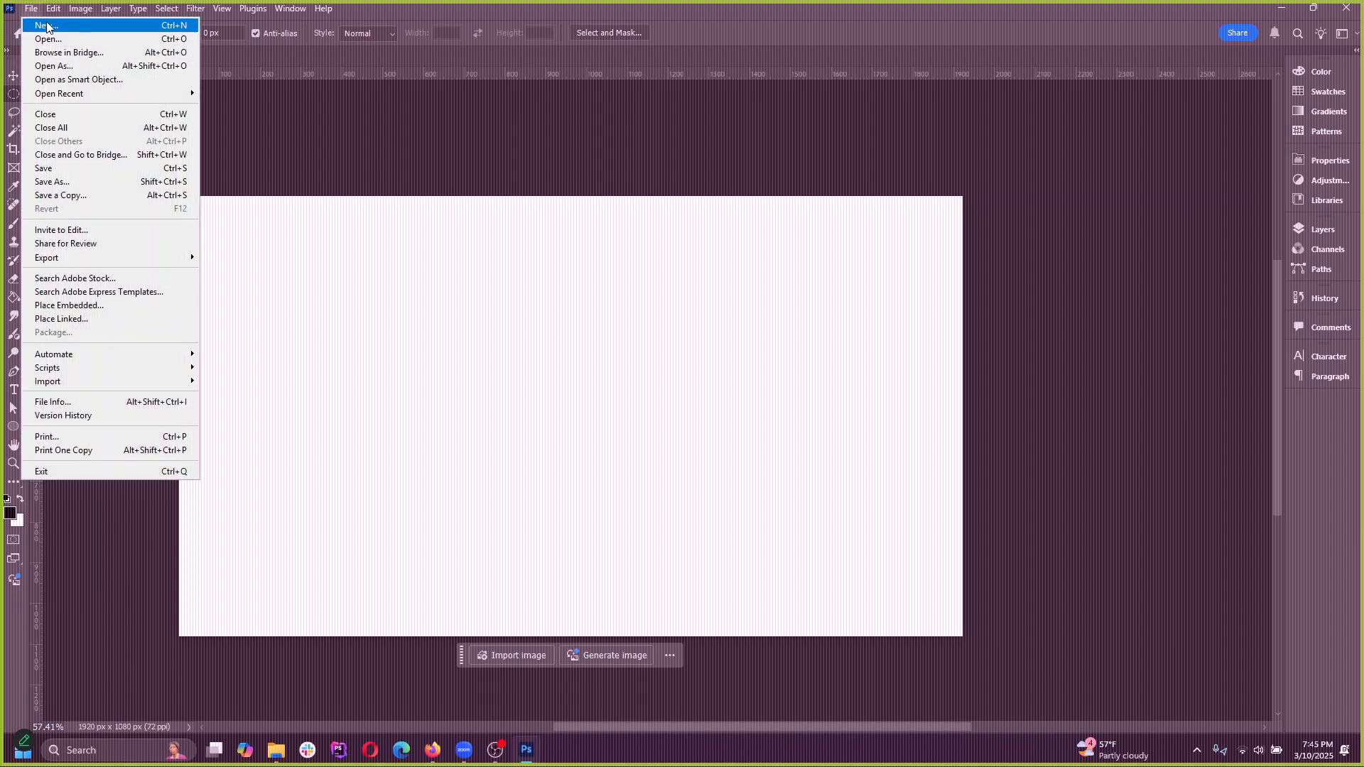
left_click(42, 23)
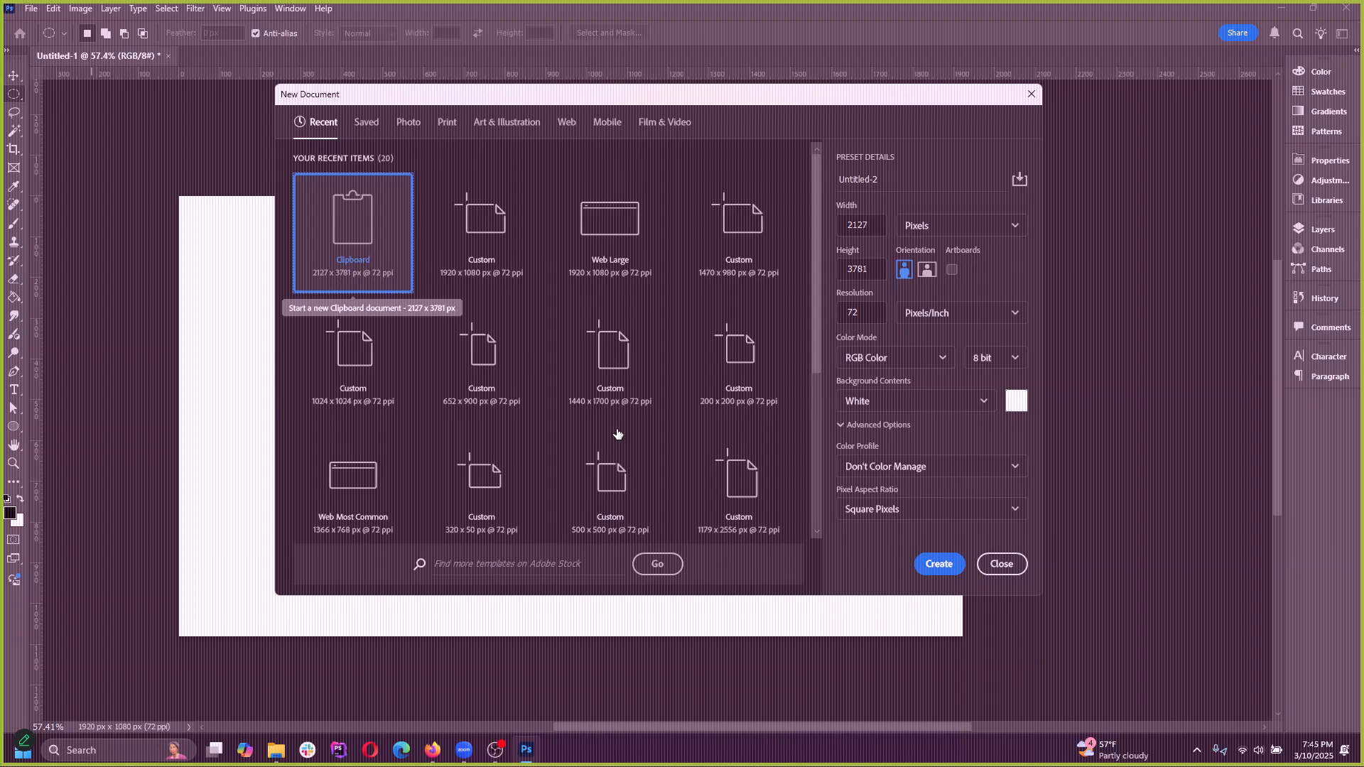
left_click(939, 564)
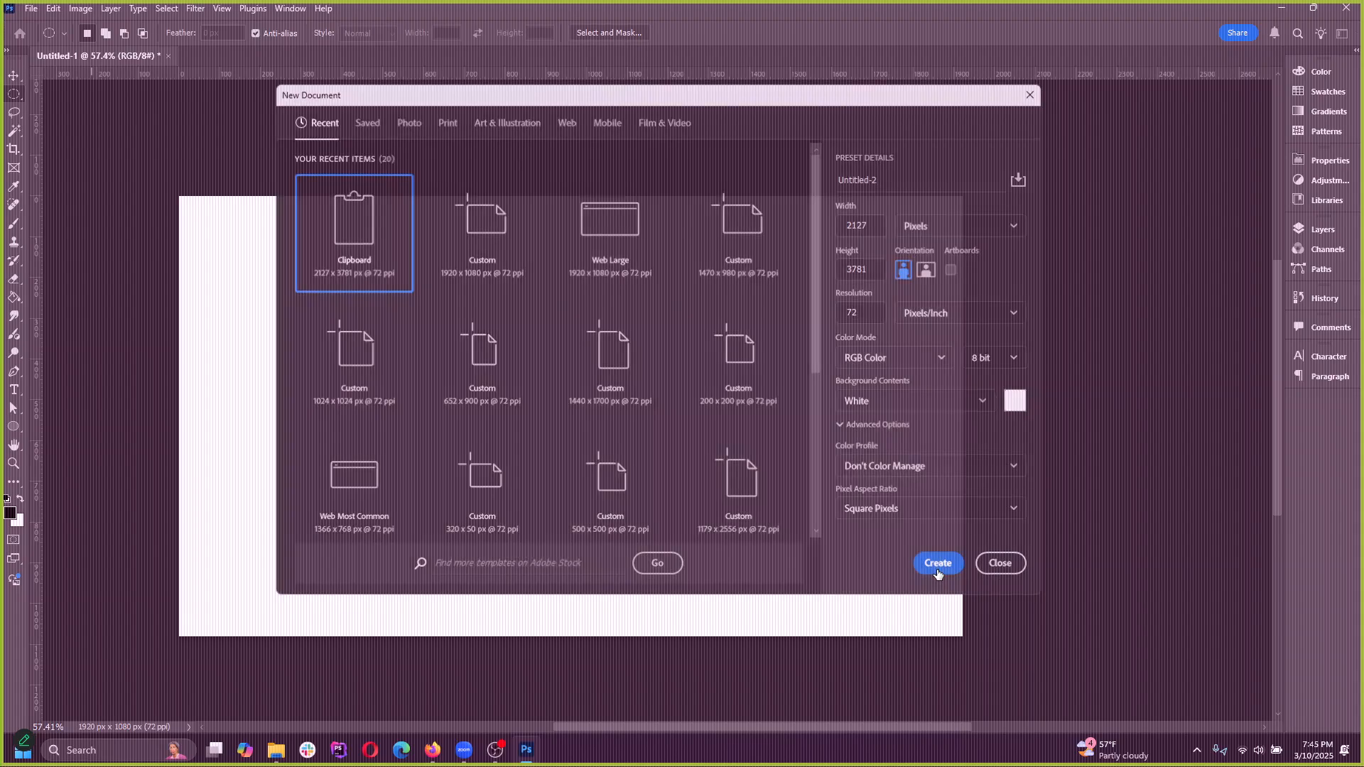
key("ctrl+v")
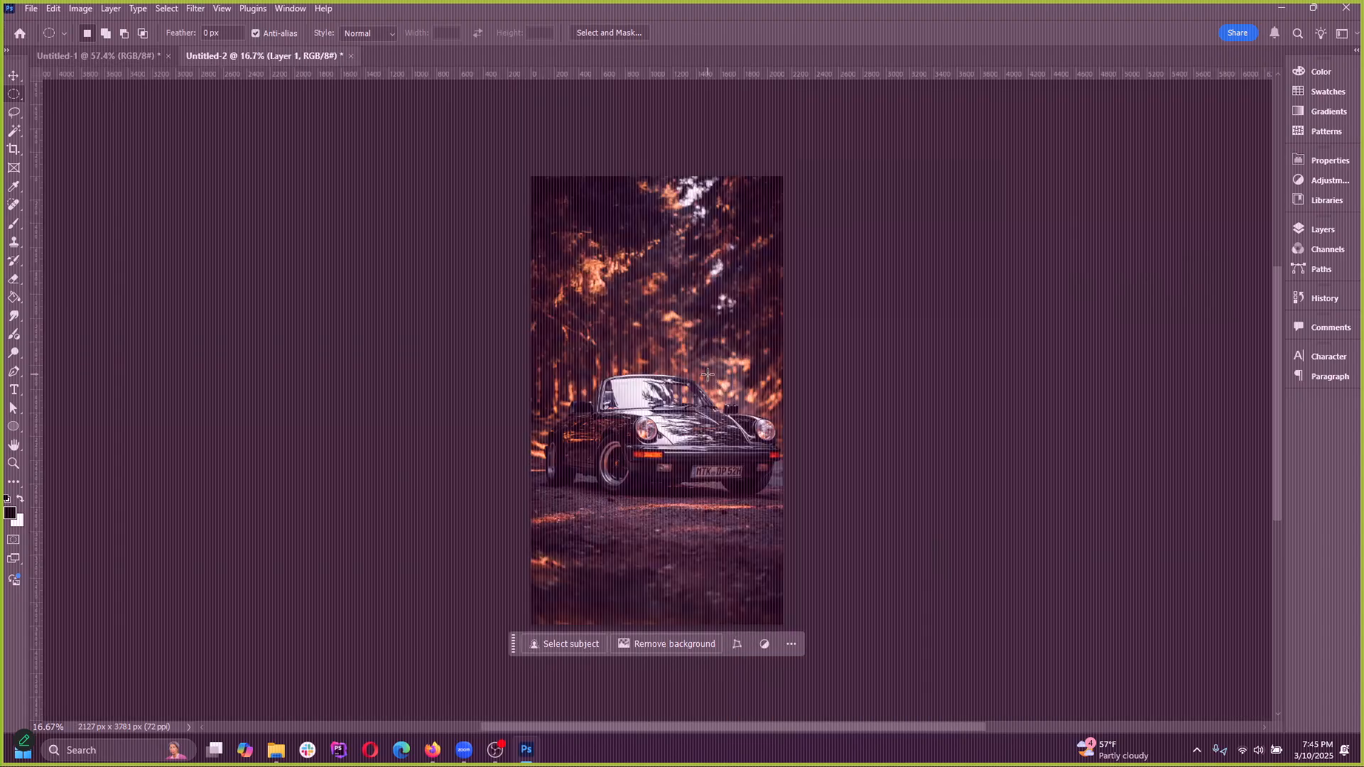
Transfer the Porsche photo layer from Untitled-2 into the blank Untitled-1 document with the Move tool
scroll(749, 518, "up", 2)
scroll(833, 552, "up", 6)
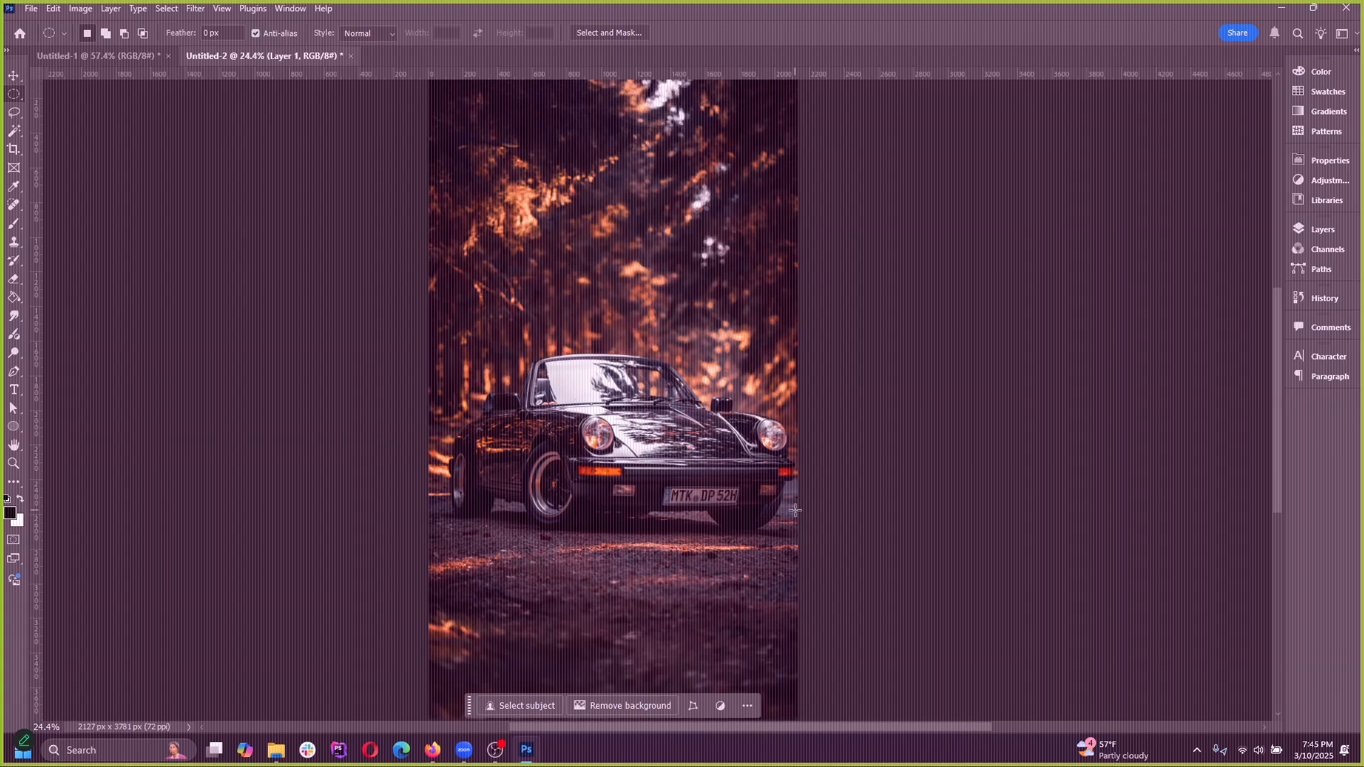
scroll(796, 544, "down", 7)
left_click(14, 75)
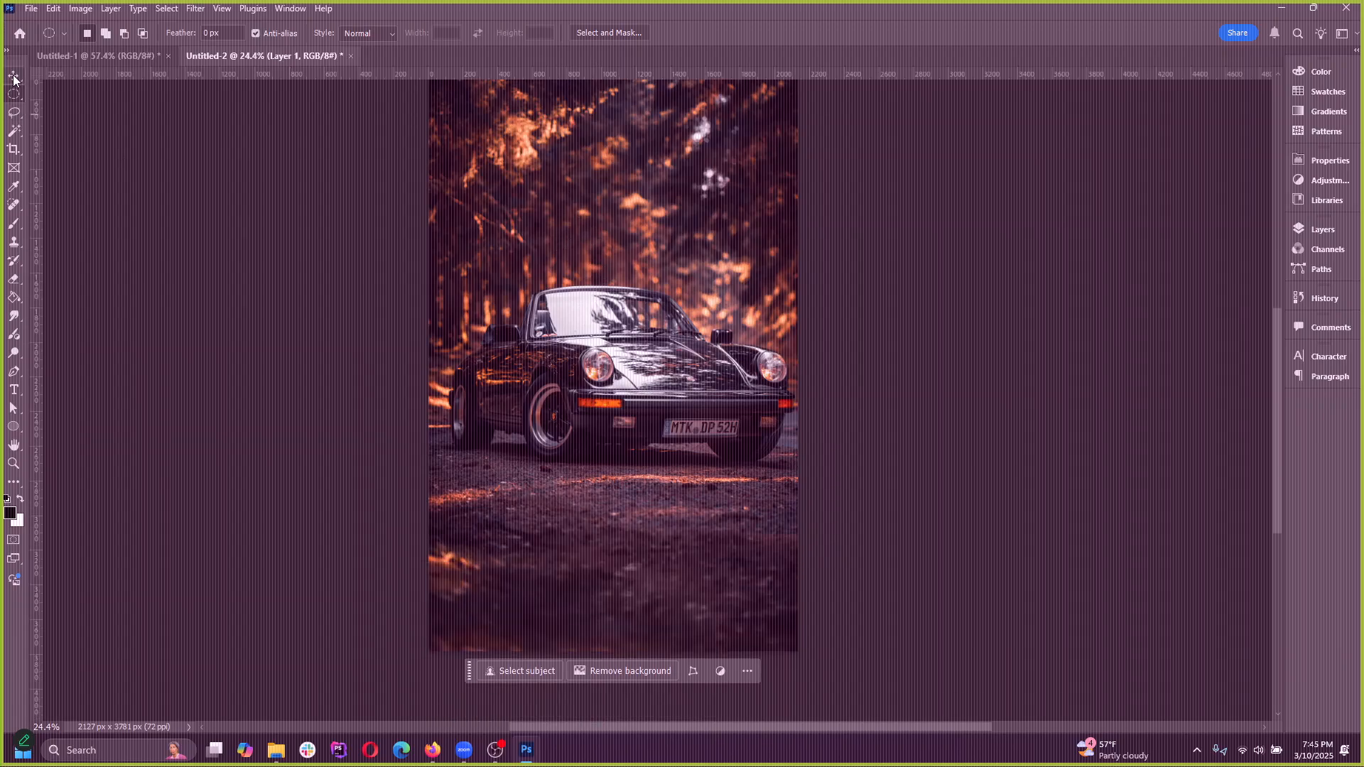
scroll(766, 440, "up", 3)
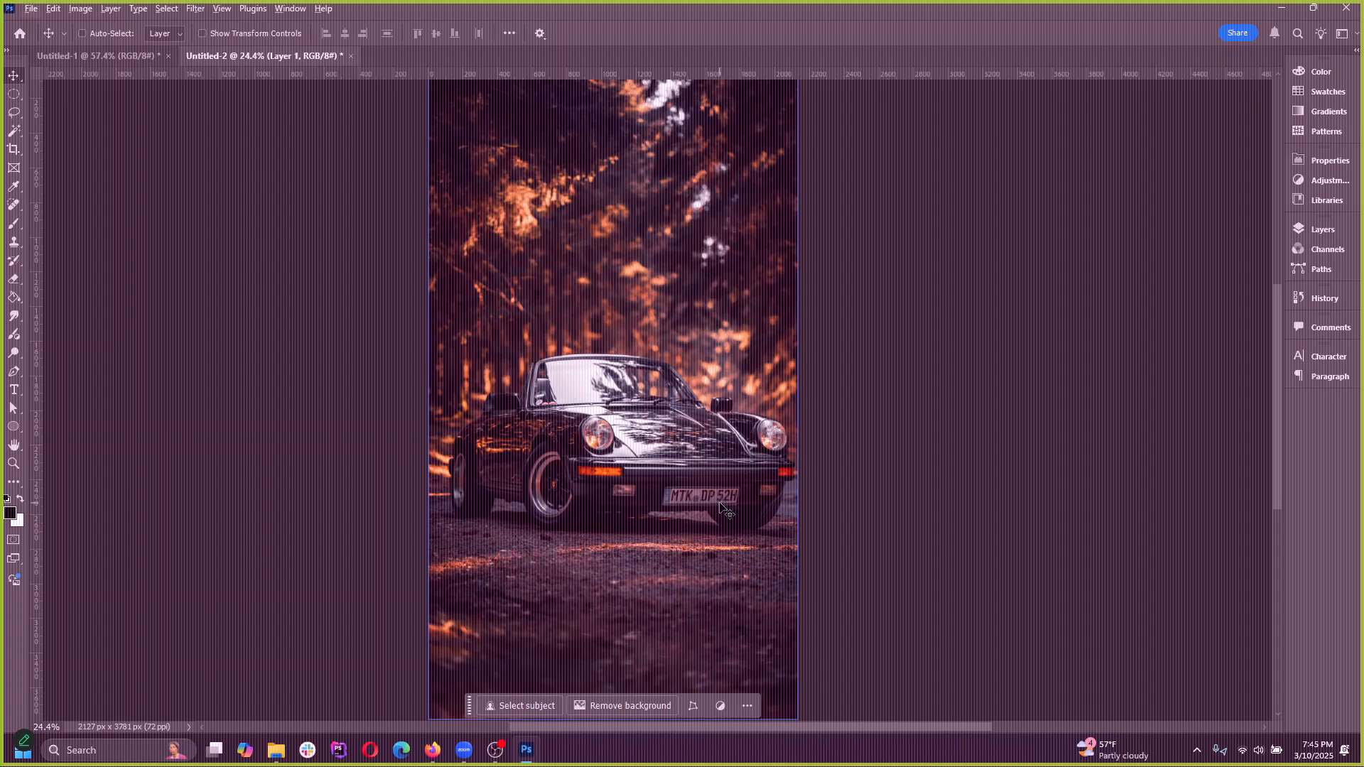
scroll(678, 416, "down", 3)
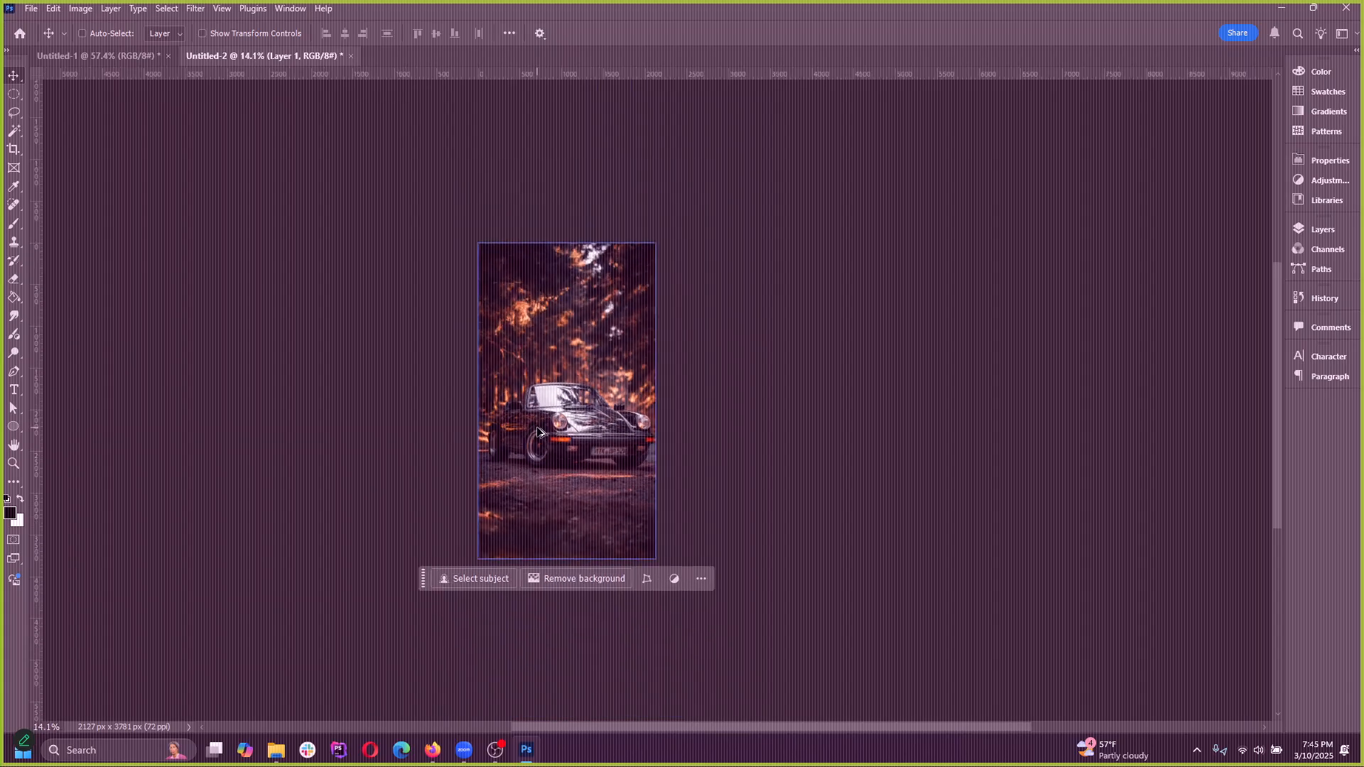
left_click_drag(582, 316, 415, 198)
left_click_drag(573, 365, 573, 364)
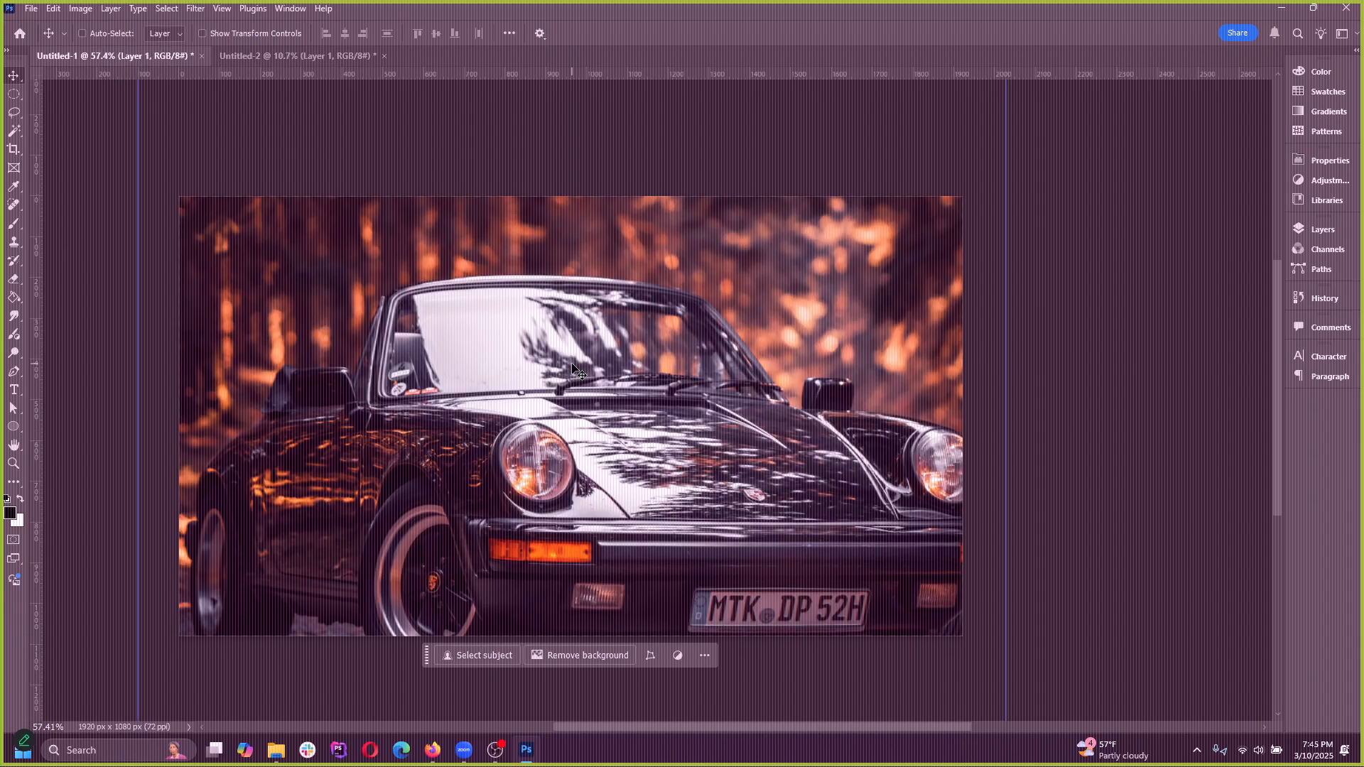
Reposition the Porsche photo higher on the canvas so the wheels and the ground beneath the car show
scroll(637, 321, "down", 3)
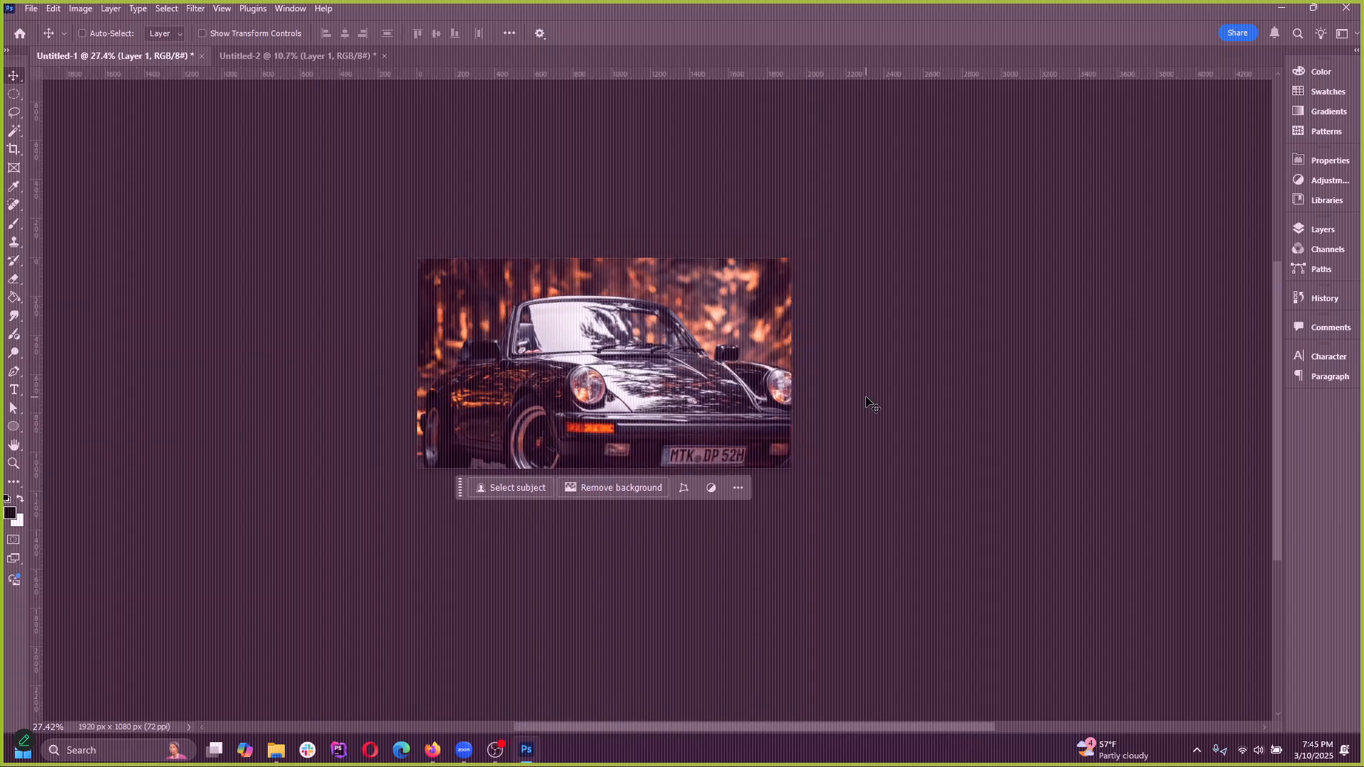
left_click_drag(684, 411, 685, 377)
scroll(704, 301, "up", 3)
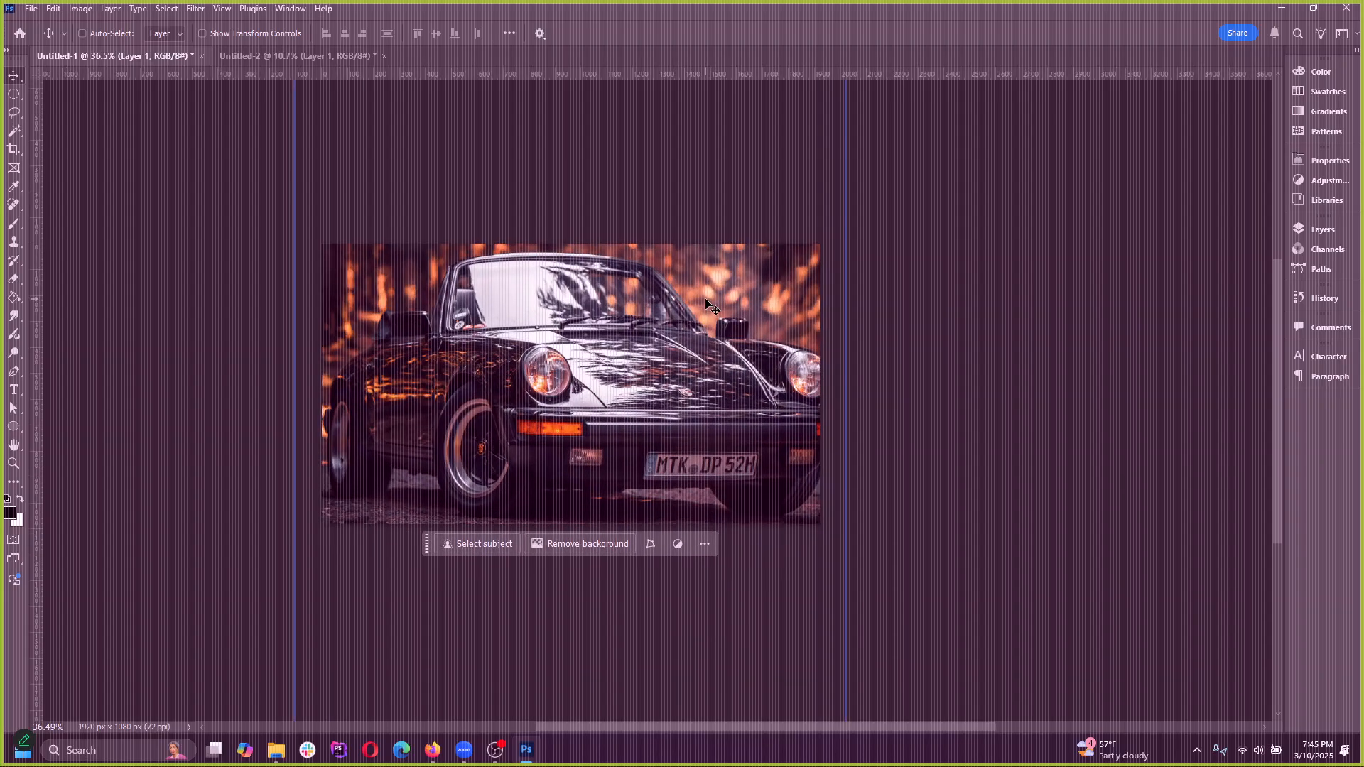
Scale the Porsche photo down to 91.40% with Free Transform so its sides fit the canvas width, and apply it
scroll(465, 397, "down", 4)
left_click(53, 8)
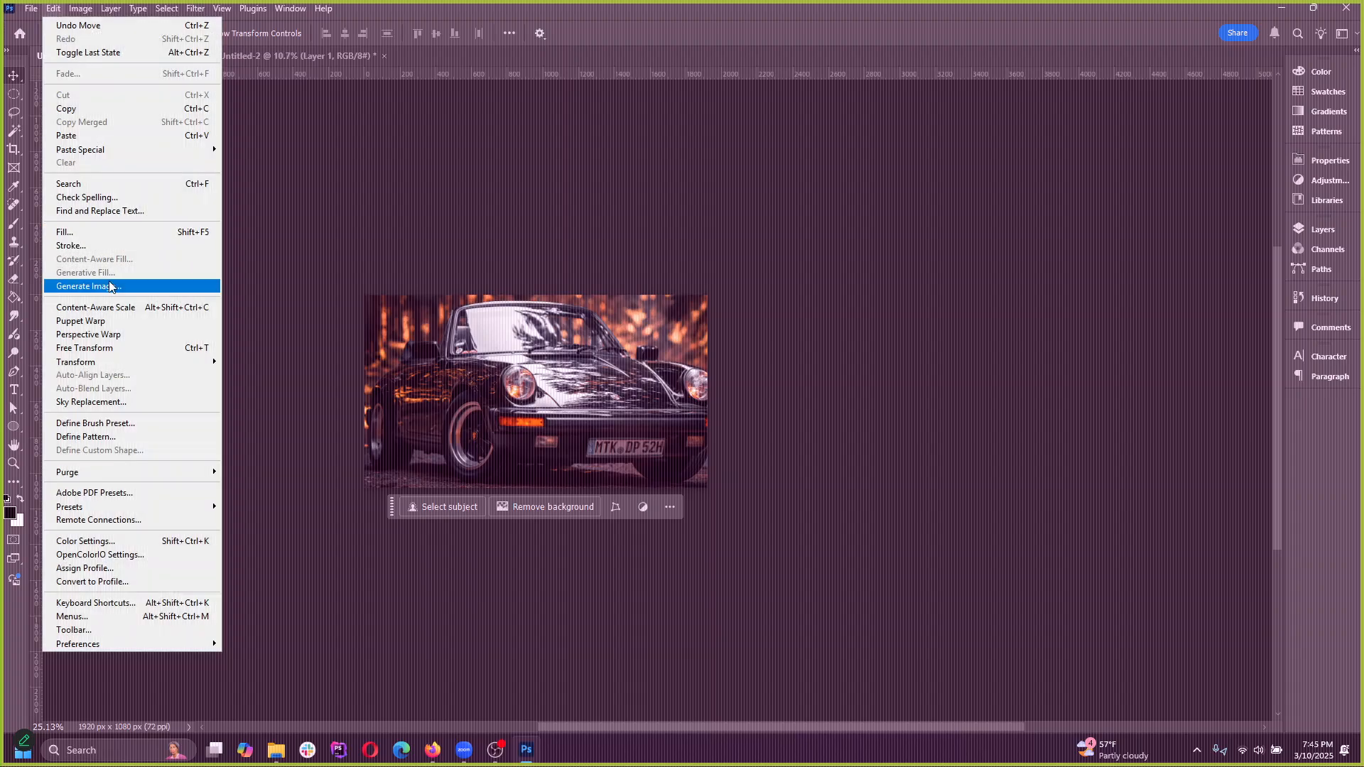
left_click(742, 259)
key("ctrl+t")
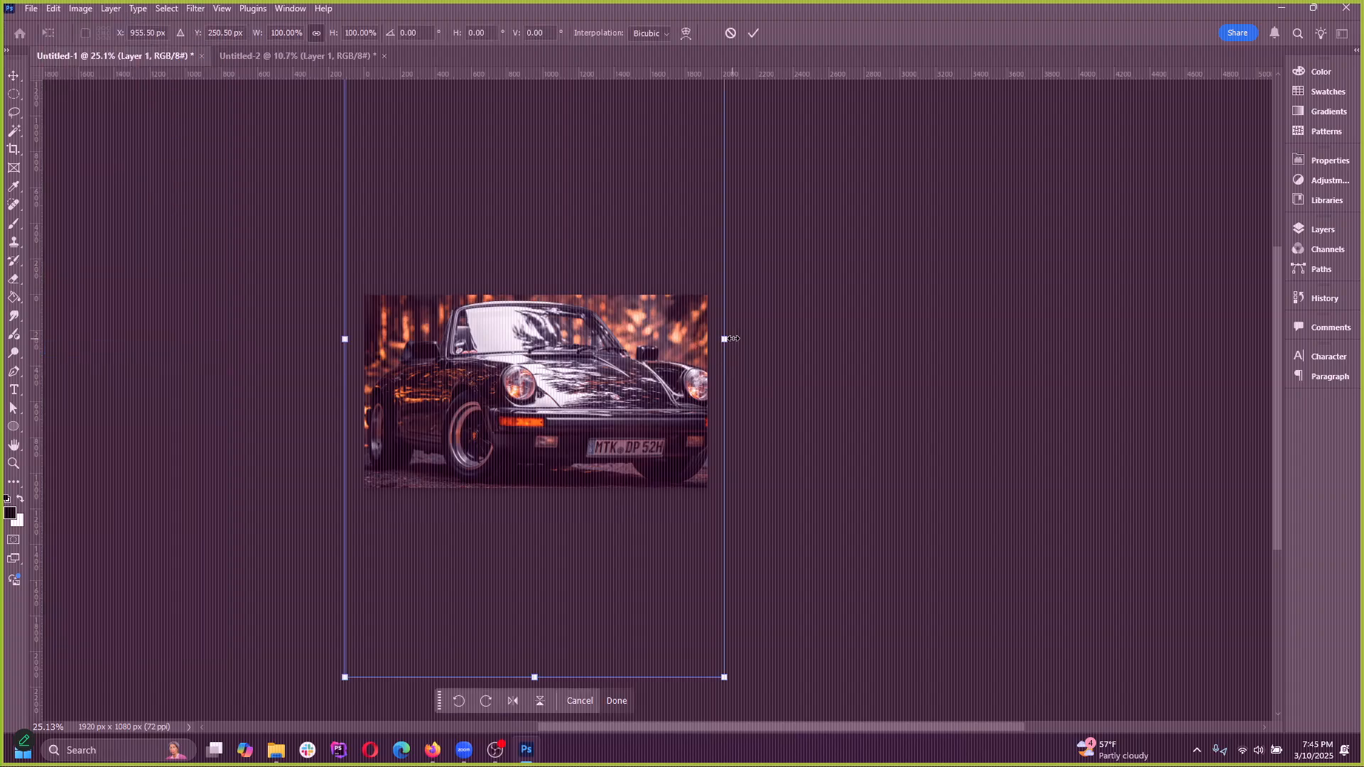
left_click_drag(733, 339, 708, 339)
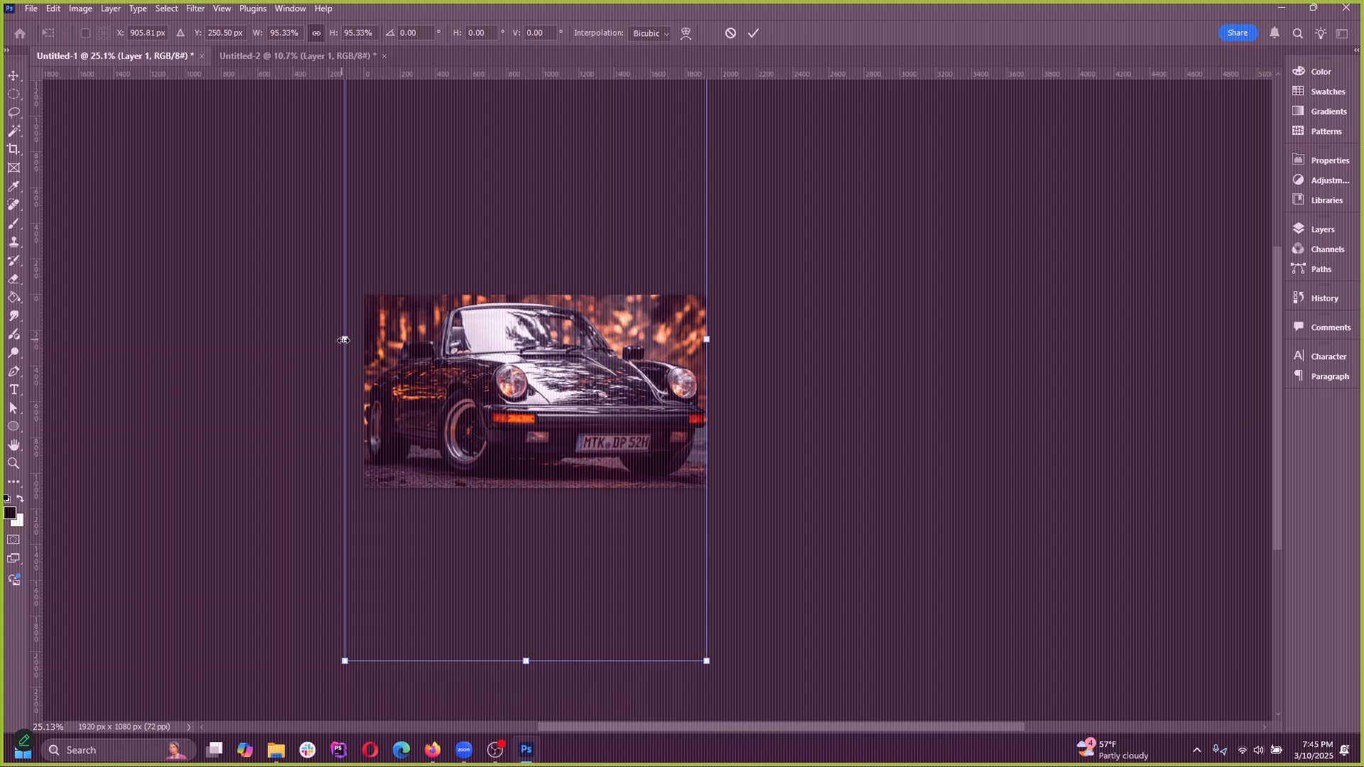
left_click_drag(344, 340, 359, 340)
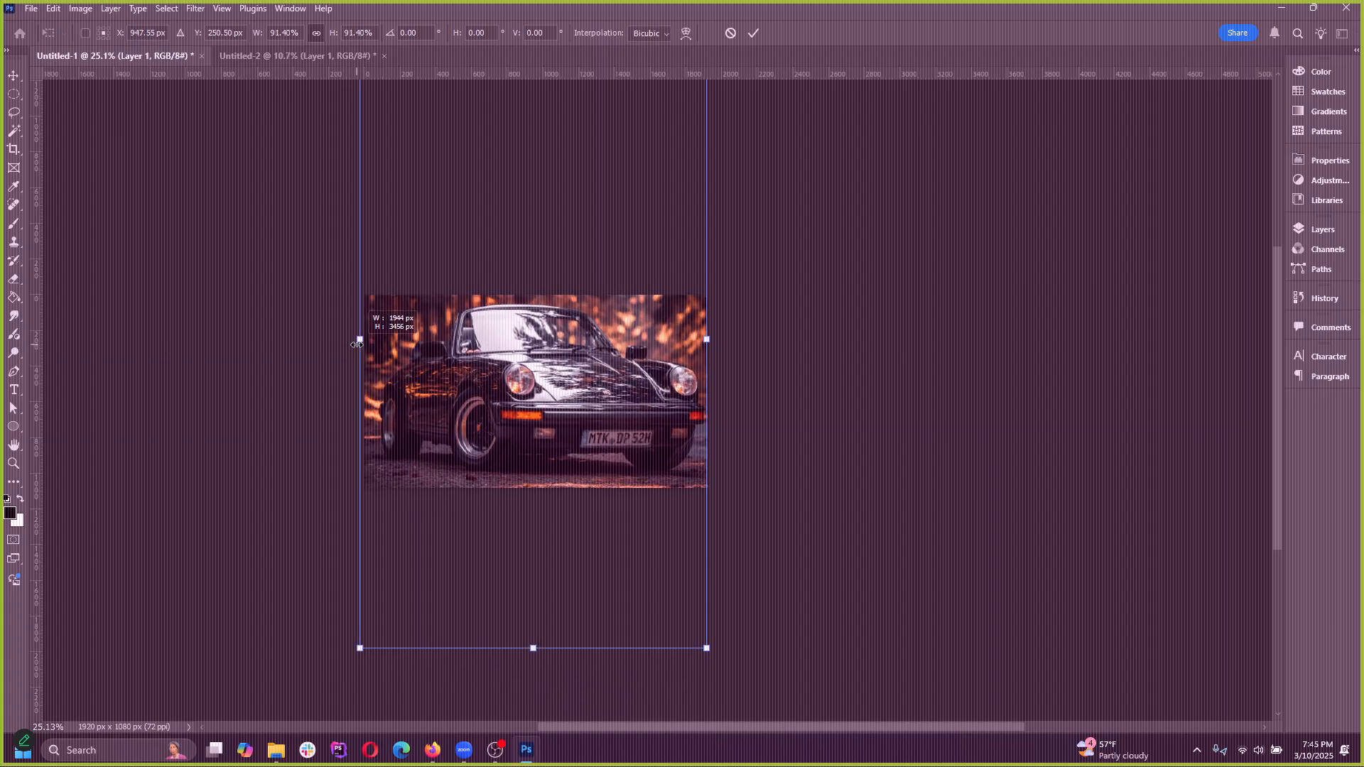
left_click(754, 37)
Draw an elliptical marquee selection around the Porsche headlight nearest the front wheel
scroll(586, 409, "up", 9)
scroll(687, 478, "down", 2)
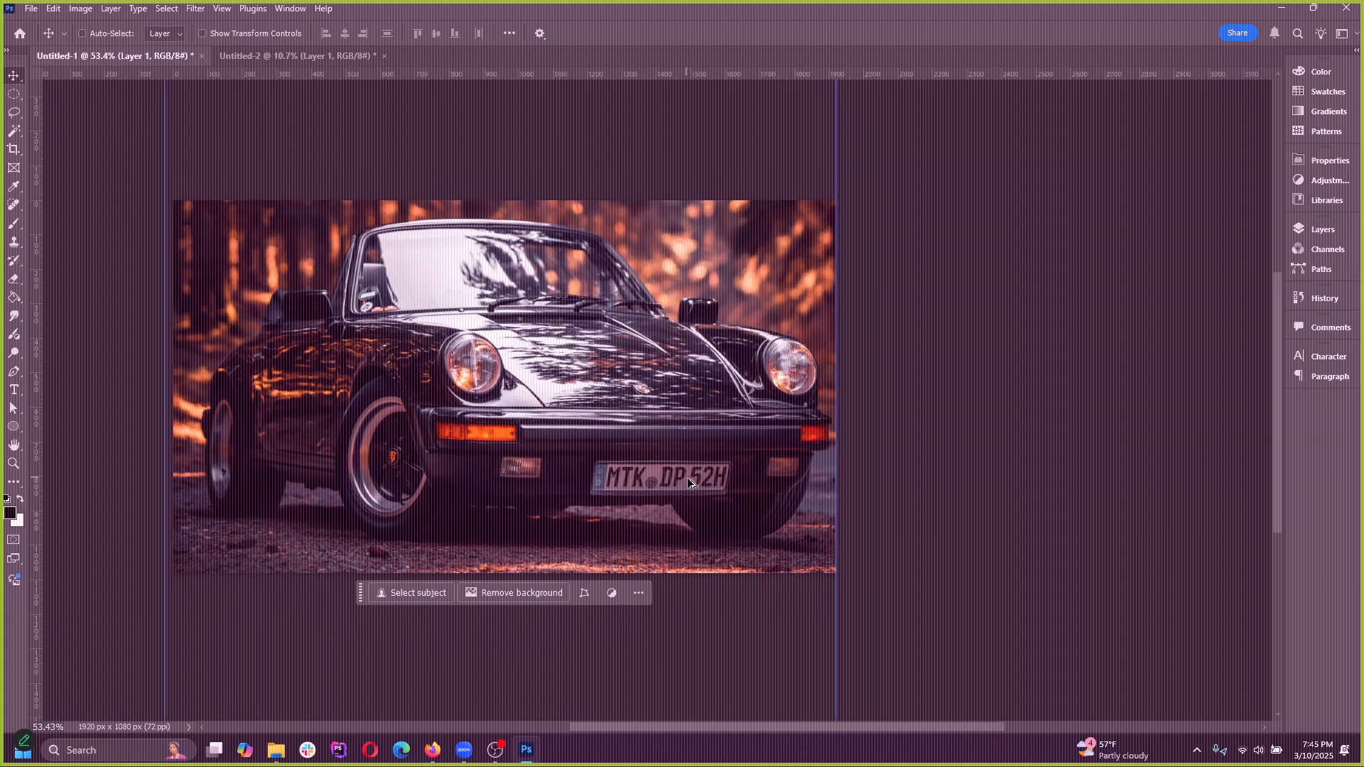
scroll(688, 477, "up", 3)
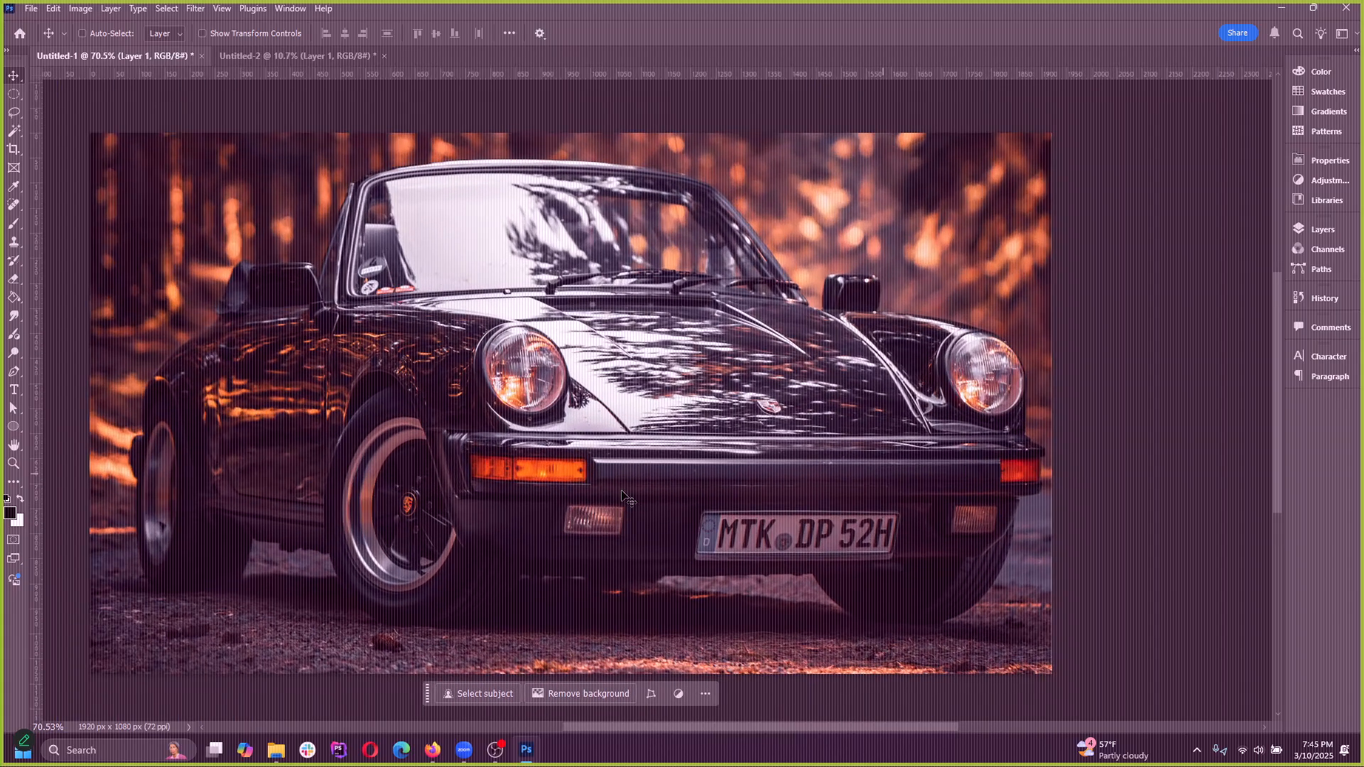
left_click(13, 95)
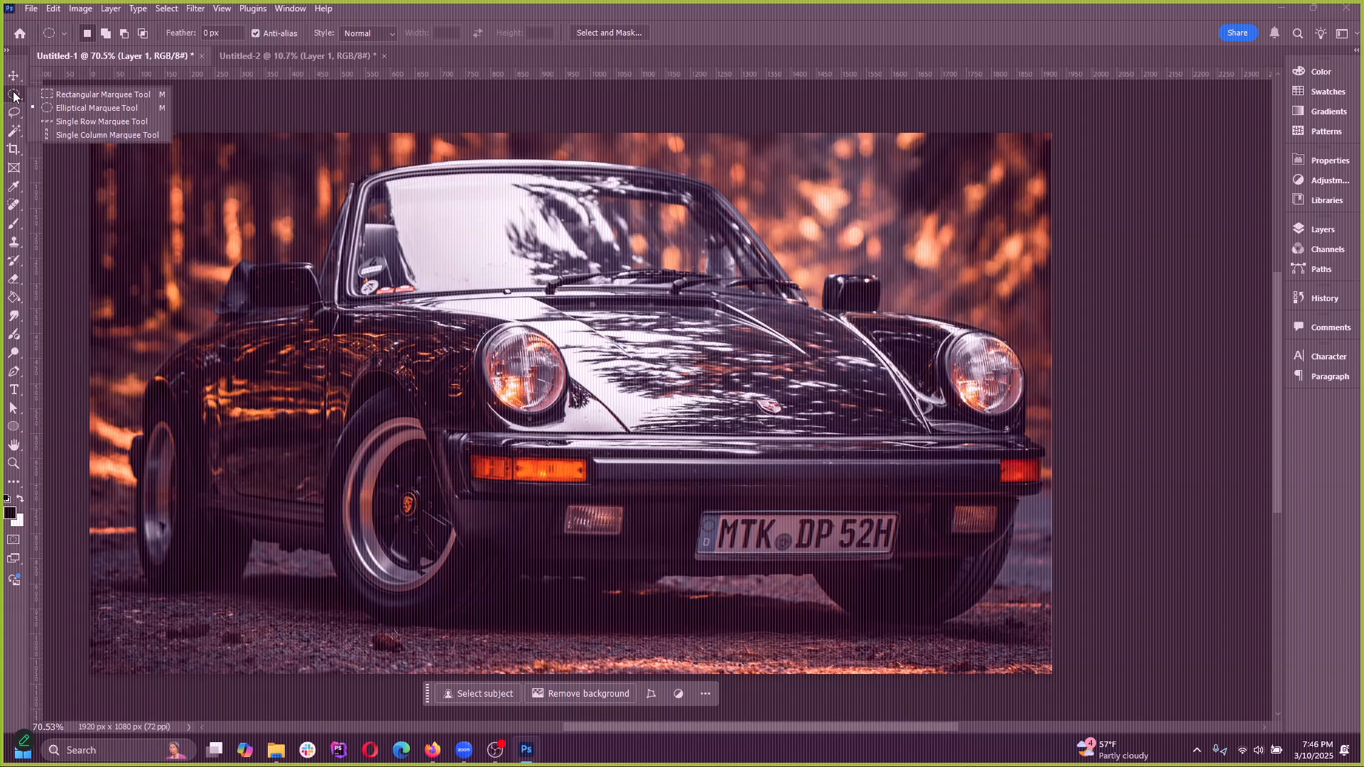
left_click(69, 107)
scroll(671, 395, "up", 3)
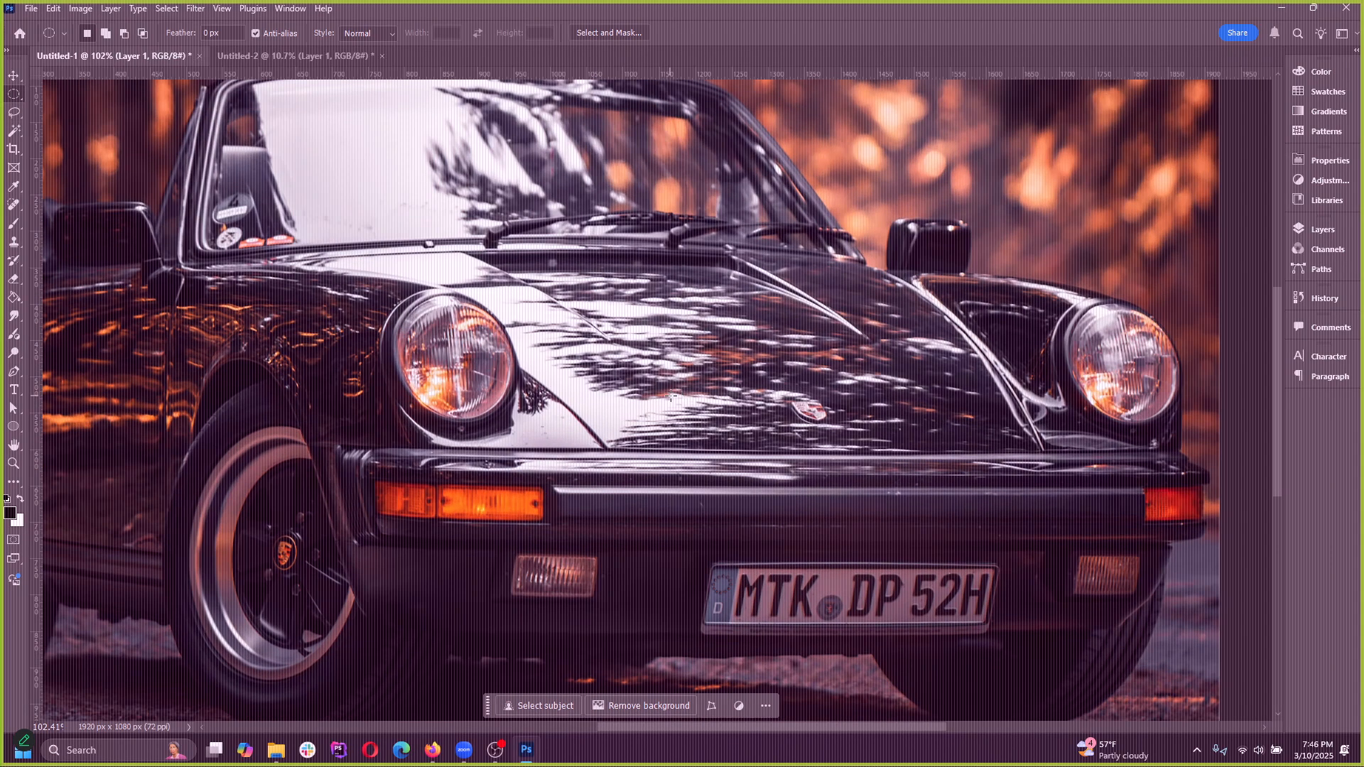
scroll(671, 396, "up", 2)
left_click_drag(282, 258, 449, 439)
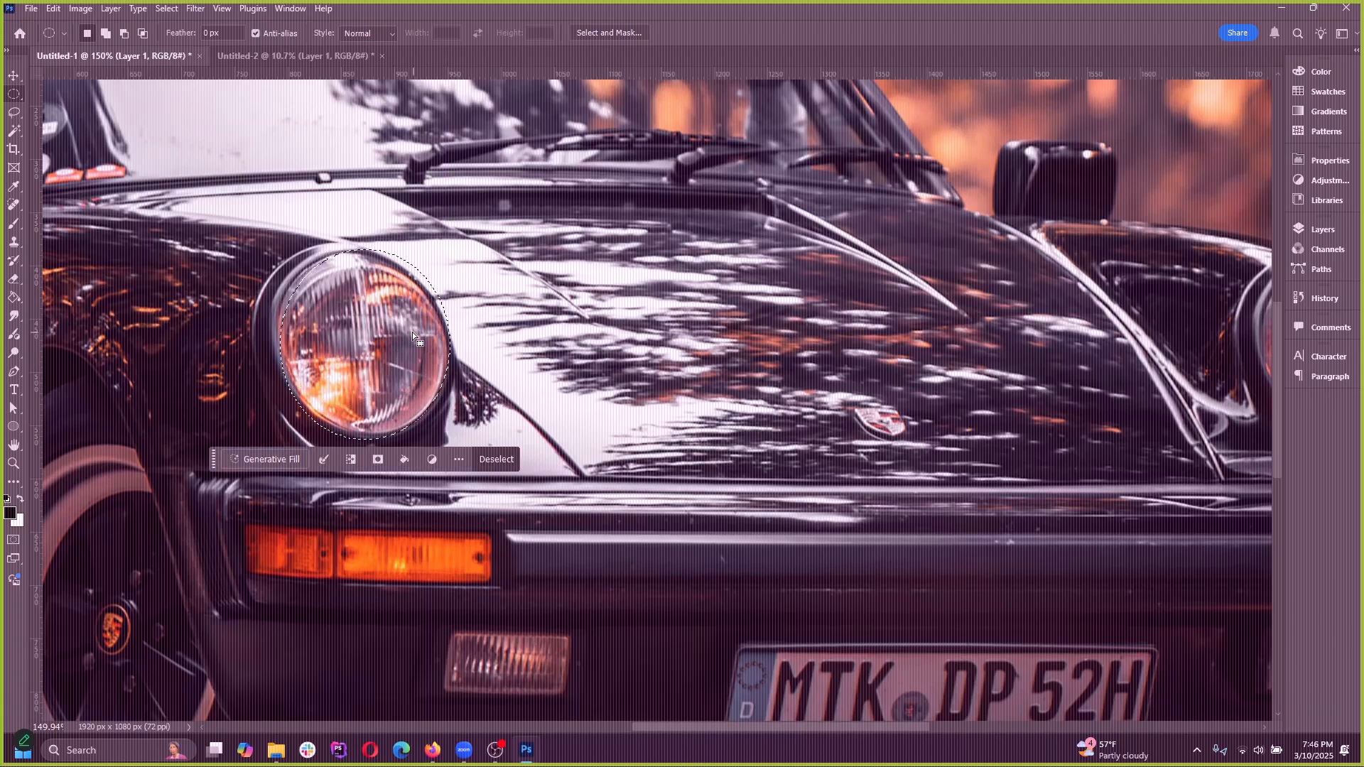
Clear the selection and redraw a tighter elliptical marquee around the same headlight
key("ctrl+d")
left_click_drag(290, 252, 443, 428)
scroll(373, 280, "up", 4)
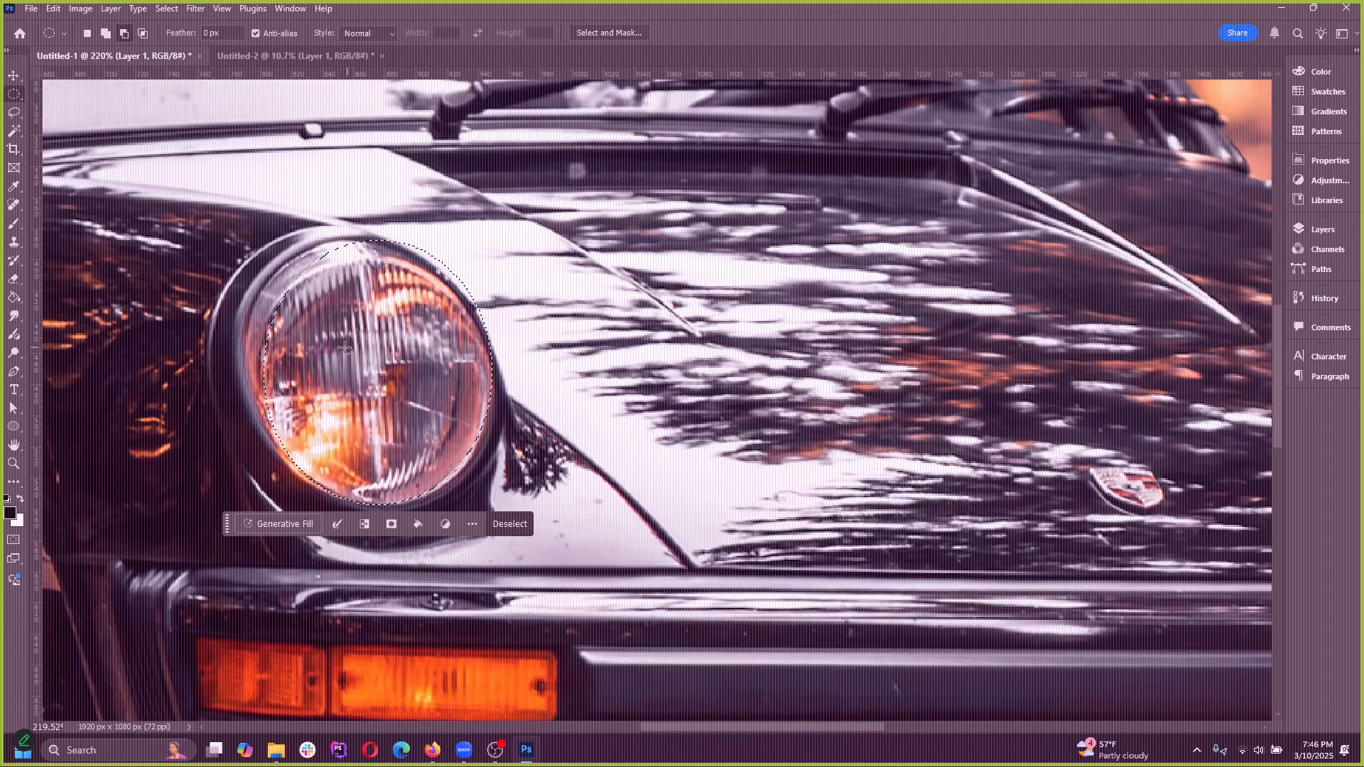
scroll(344, 348, "up", 1)
scroll(351, 391, "up", 3)
Deselect and try again to fit an elliptical marquee to the headlight's glass at close range
key("ctrl+d")
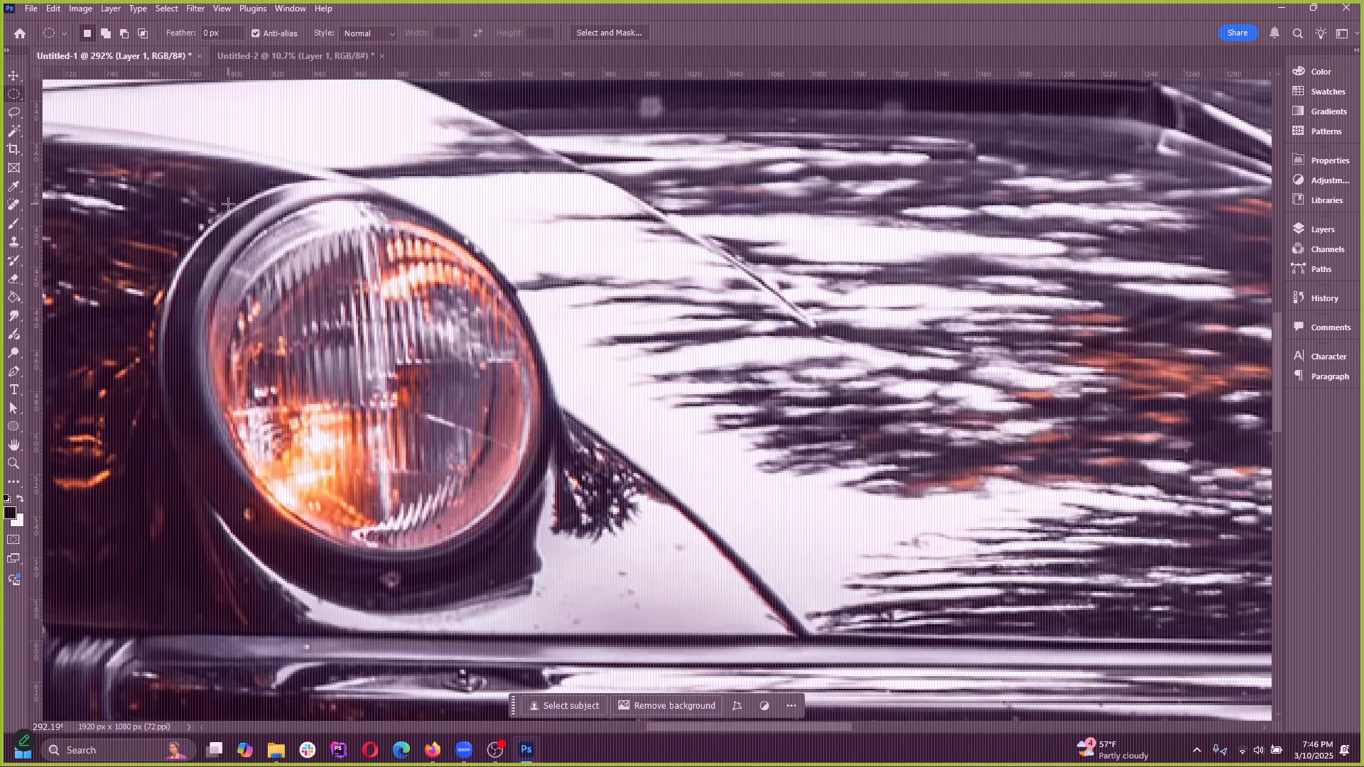
left_click_drag(228, 203, 461, 461)
key("ctrl+d")
left_click_drag(241, 249, 532, 554)
key("space")
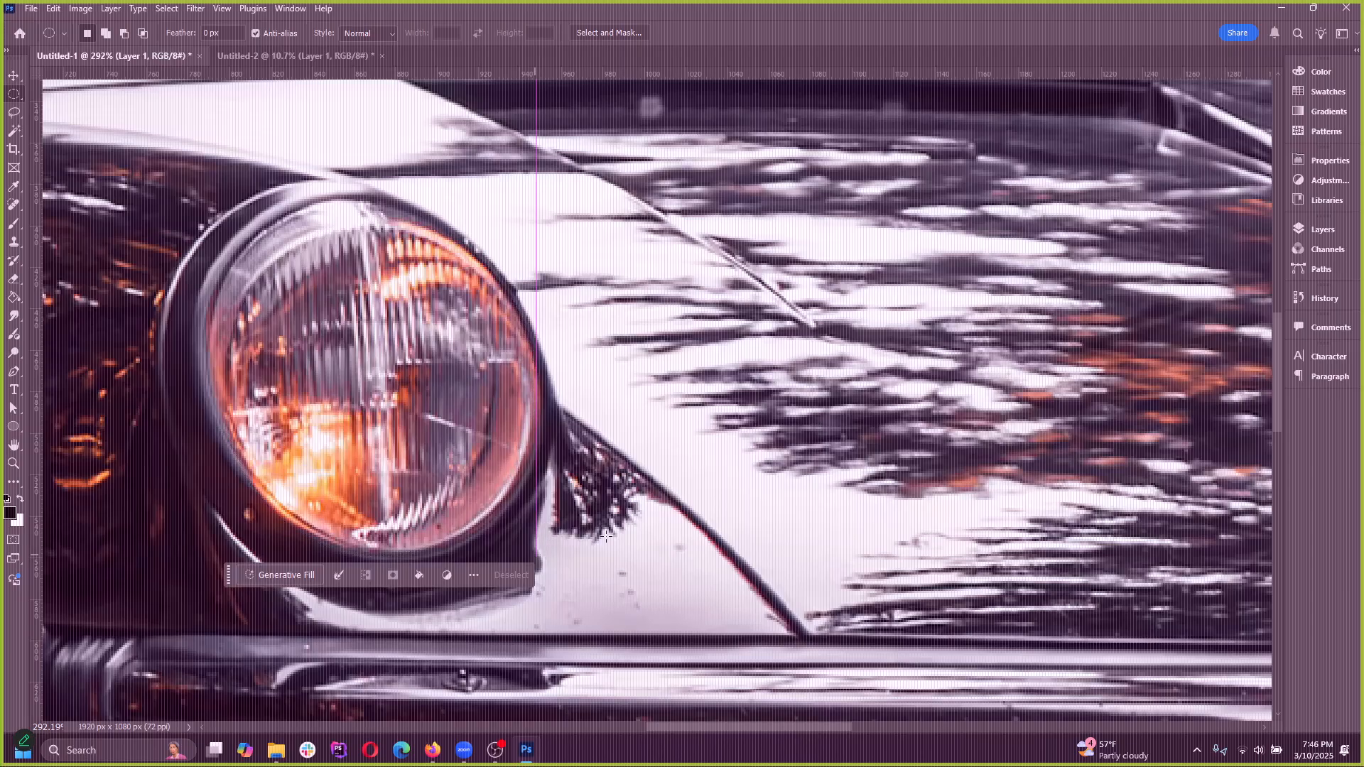
key("ctrl+0")
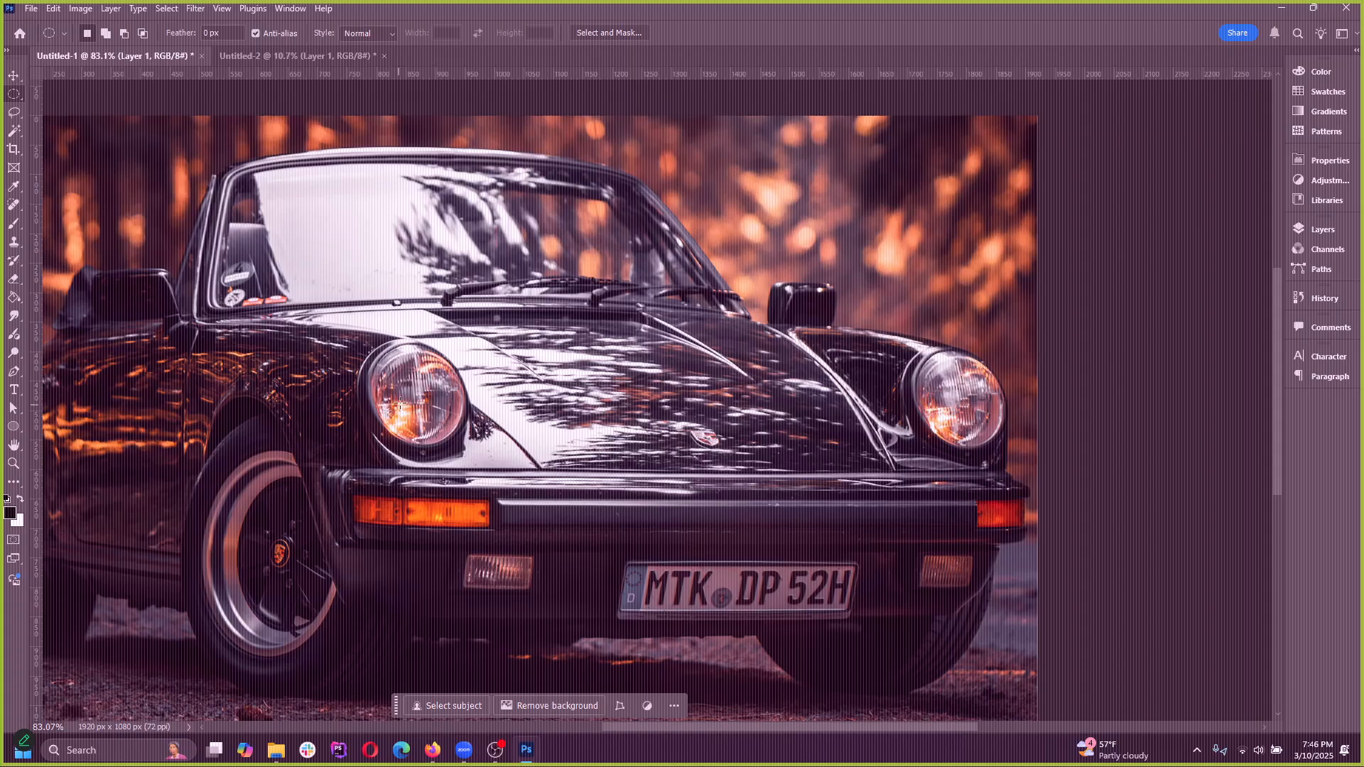
scroll(396, 402, "up", 3)
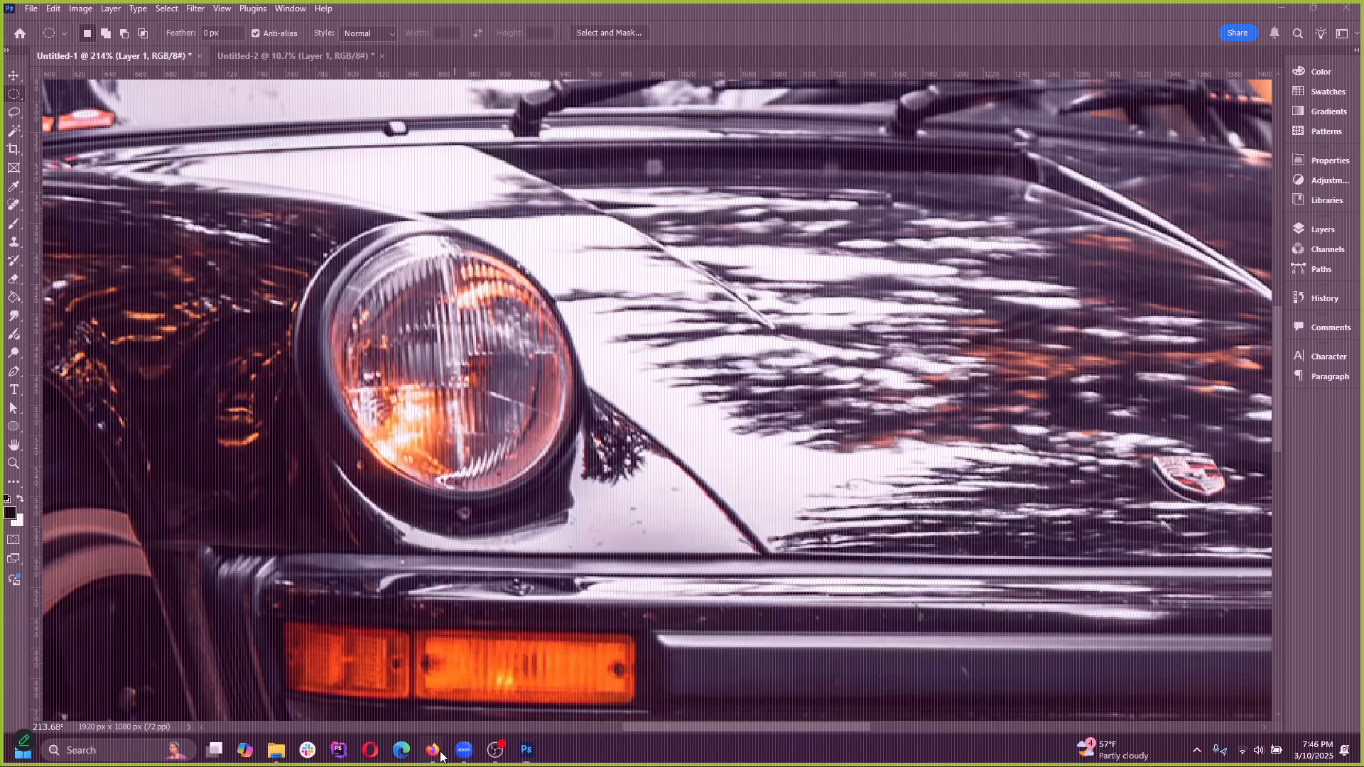
Switch to the Unsplash window in Firefox, leave the enlarged photo, and look through more of the "porsche" results
mouse_move(432, 752)
left_click(519, 688)
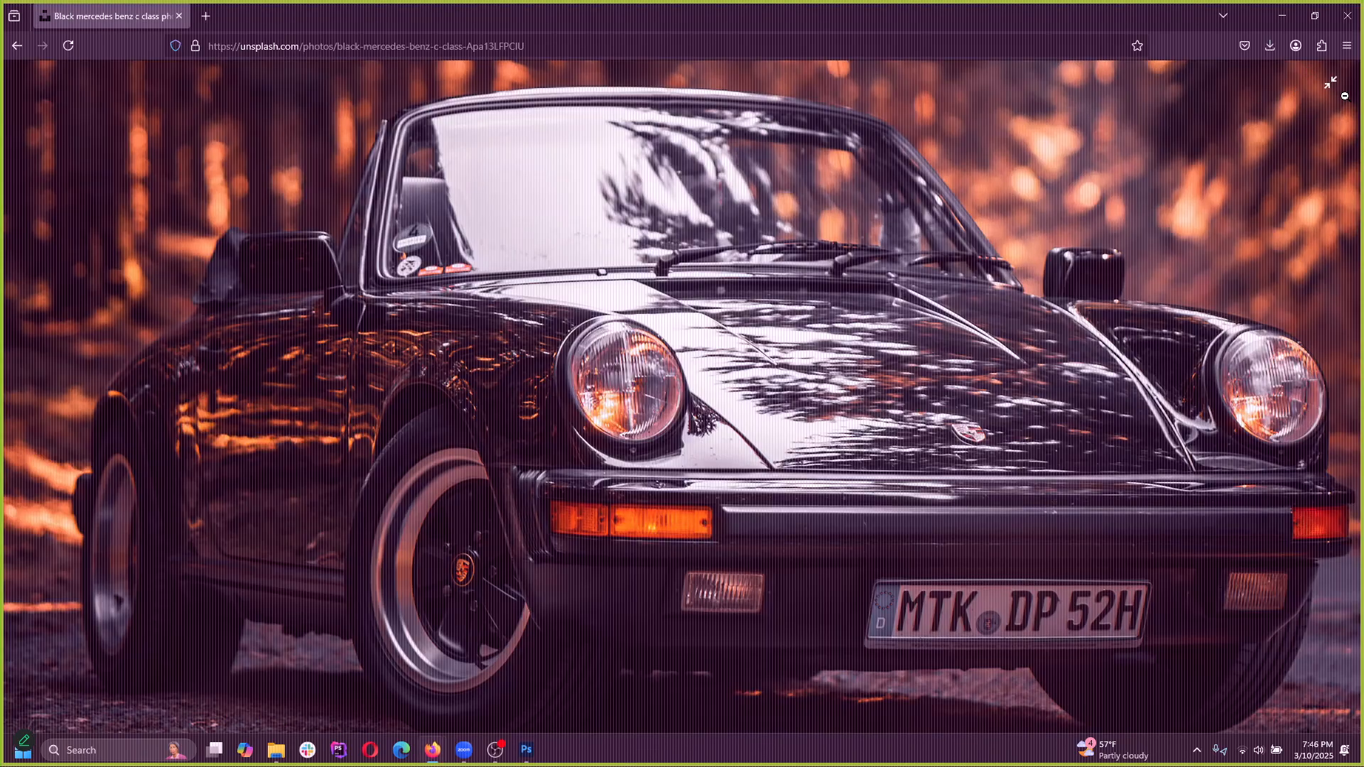
left_click(1343, 95)
left_click(1311, 309)
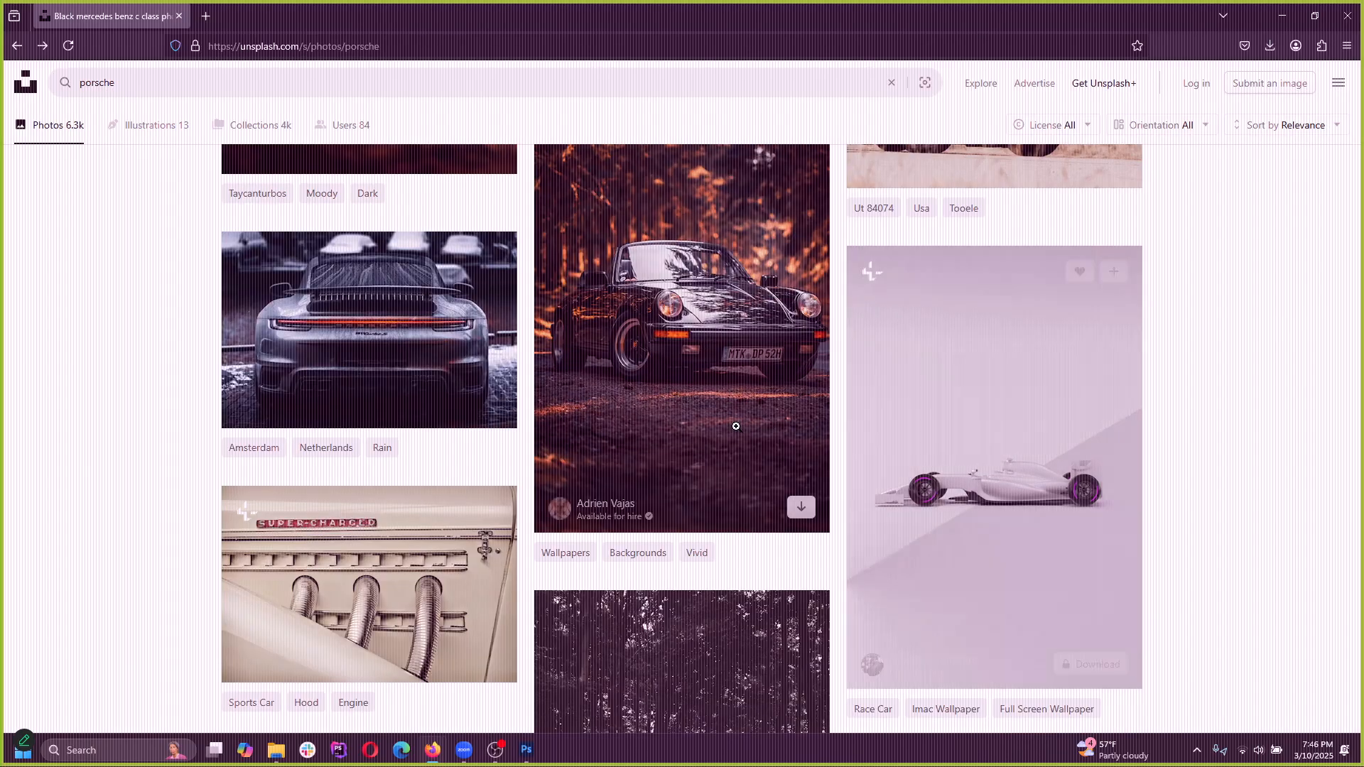
scroll(708, 486, "down", 7)
scroll(708, 486, "down", 6)
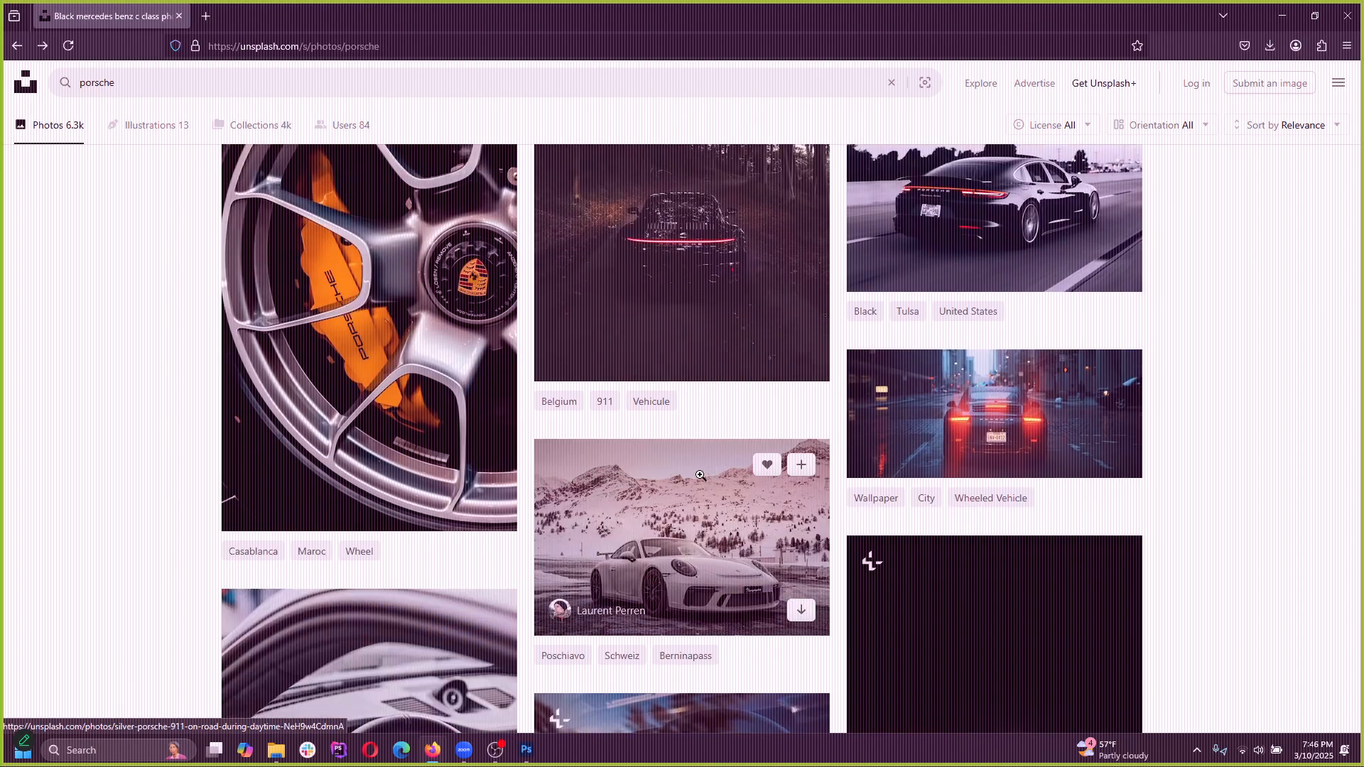
scroll(677, 460, "down", 9)
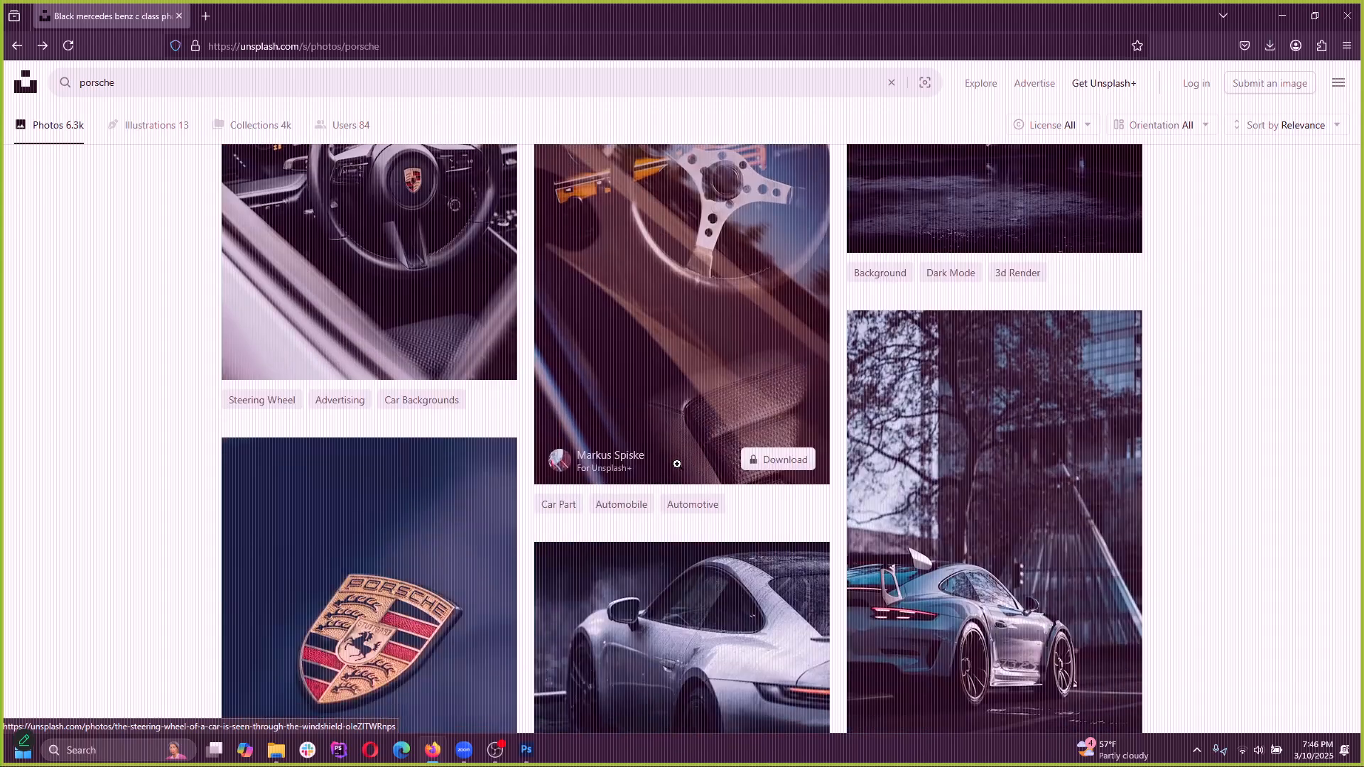
Search the Unsplash photos for "volkswagen"
left_click(280, 88)
left_click_drag(279, 88, 10, 99)
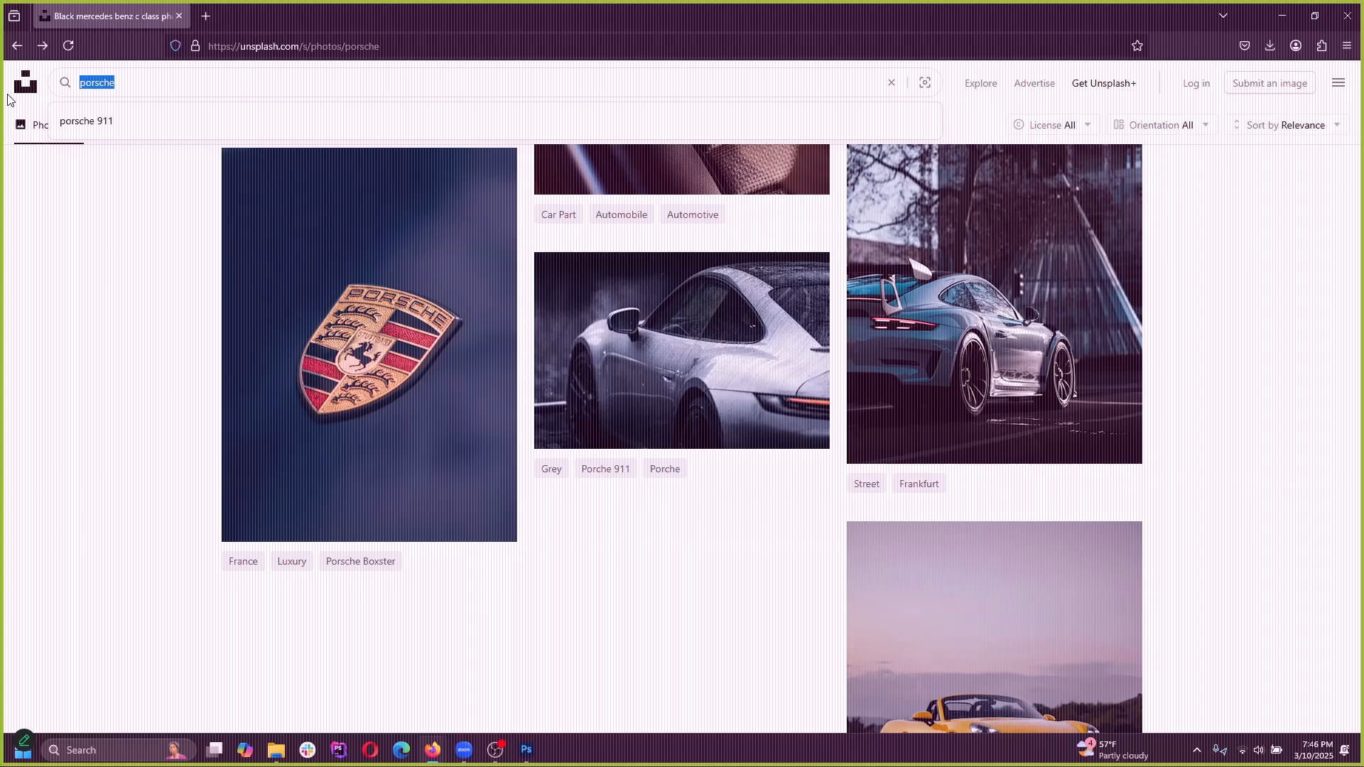
type("v")
key("BackSpace")
type("kswagen")
key("Return")
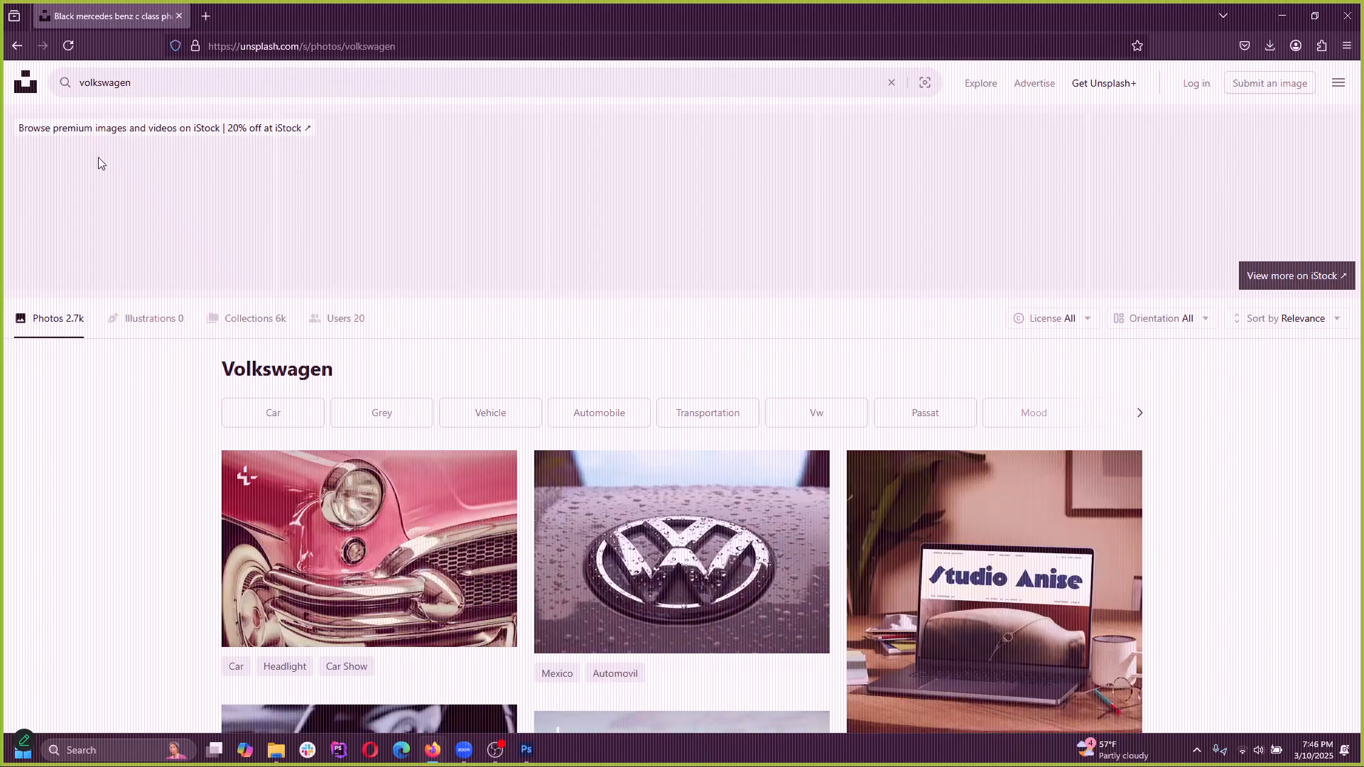
Find the orange Volkswagen van in the garage among the search results, open its photo enlarged and copy the image
scroll(425, 511, "down", 1)
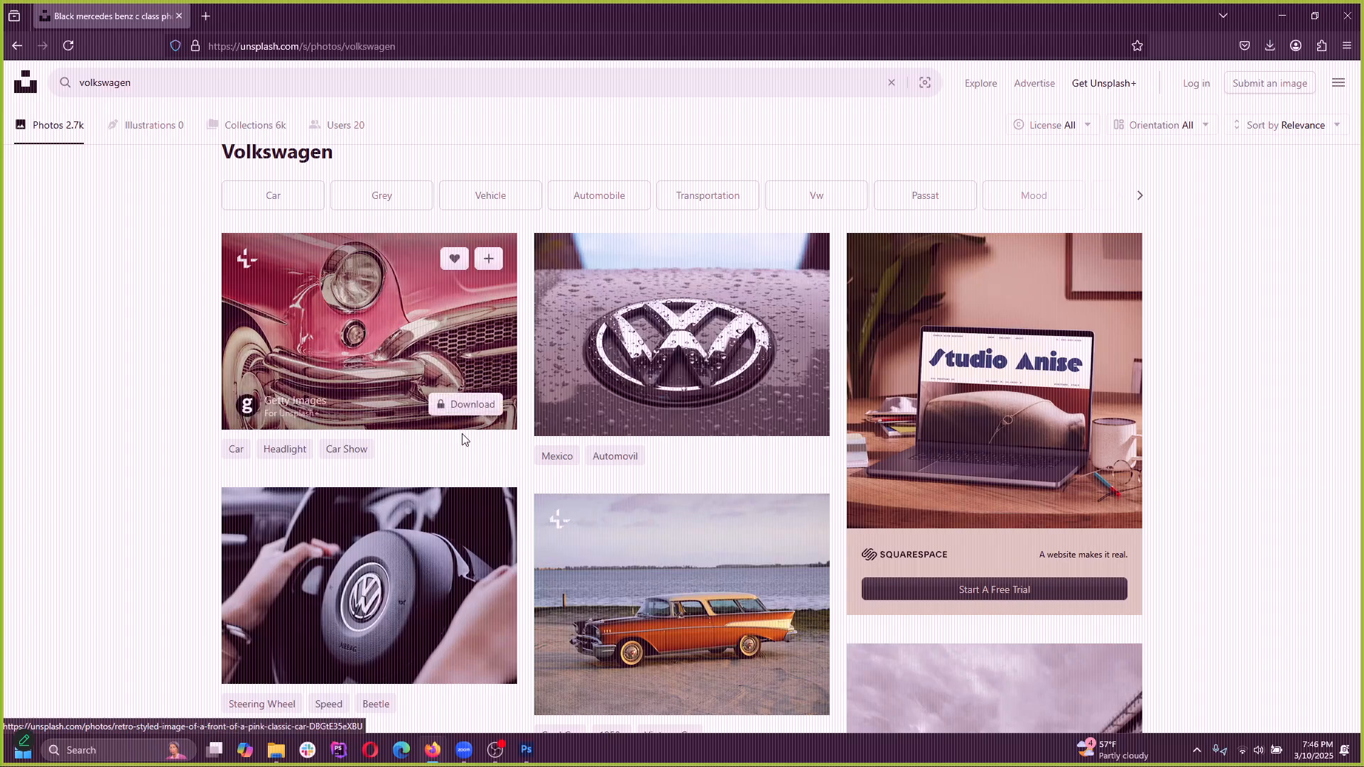
scroll(463, 438, "down", 1)
scroll(463, 477, "down", 4)
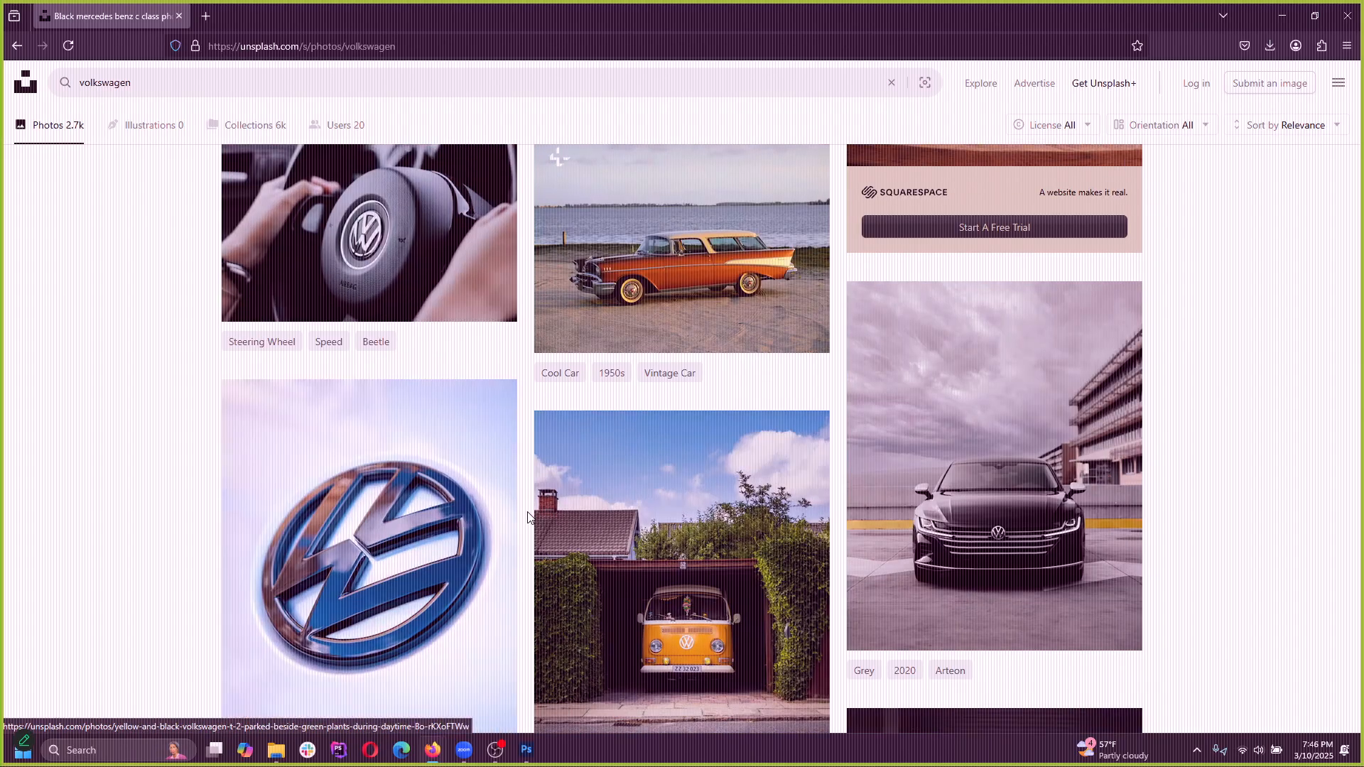
scroll(695, 536, "down", 2)
scroll(695, 536, "down", 5)
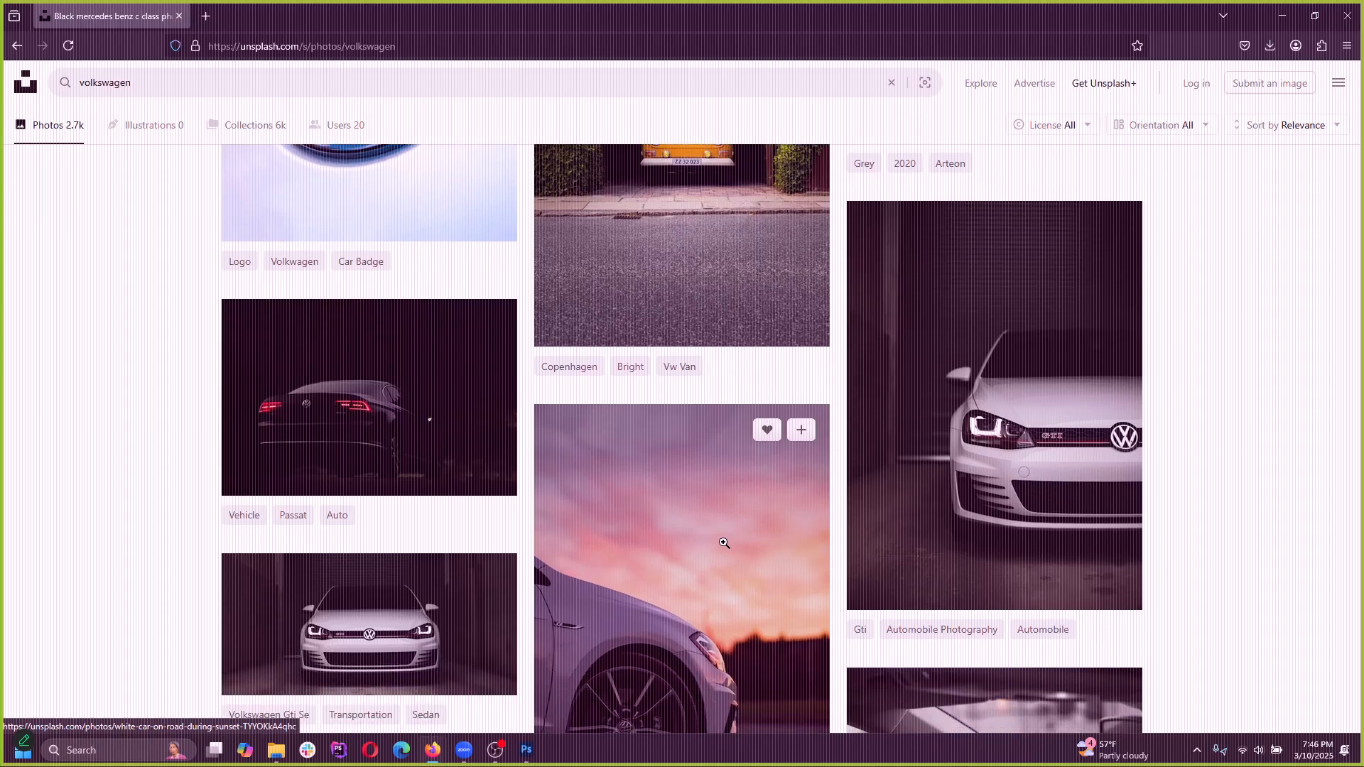
scroll(724, 542, "down", 1)
scroll(724, 543, "up", 6)
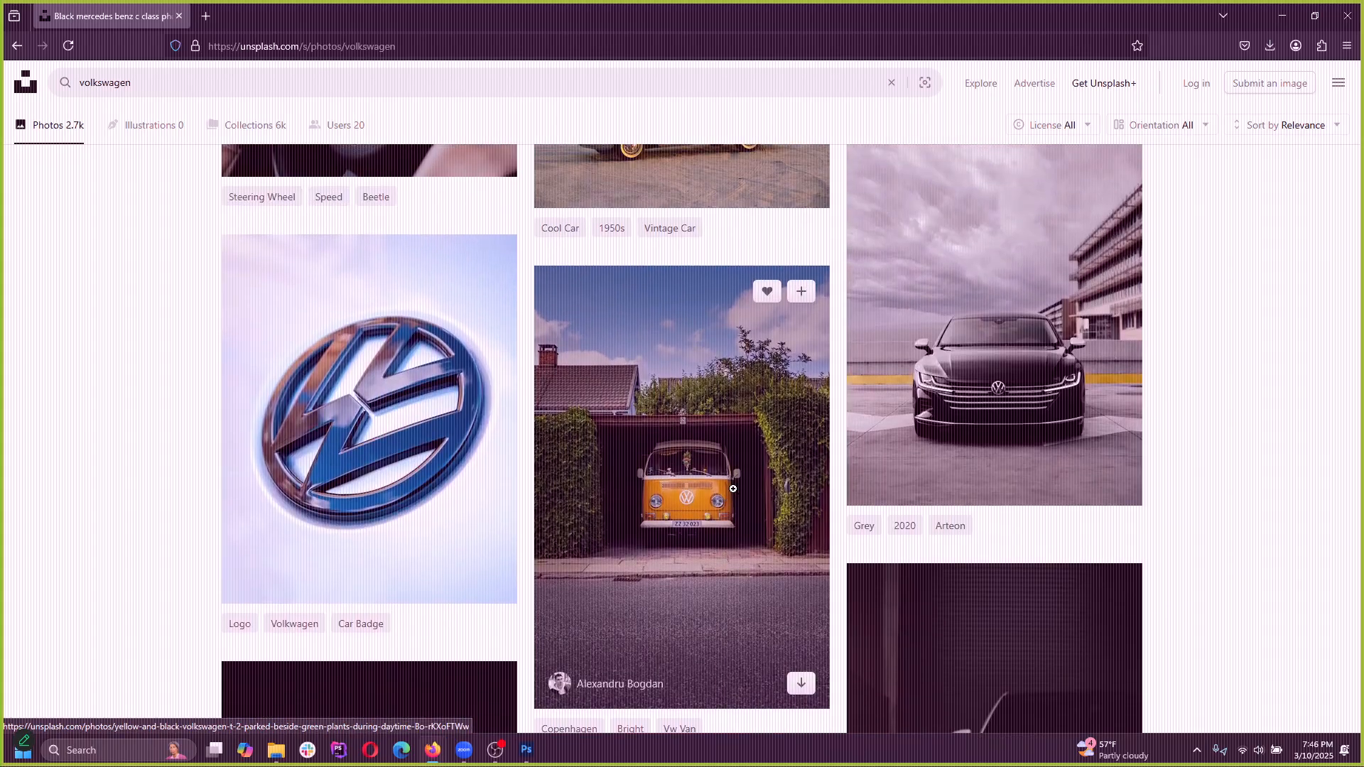
left_click(701, 486)
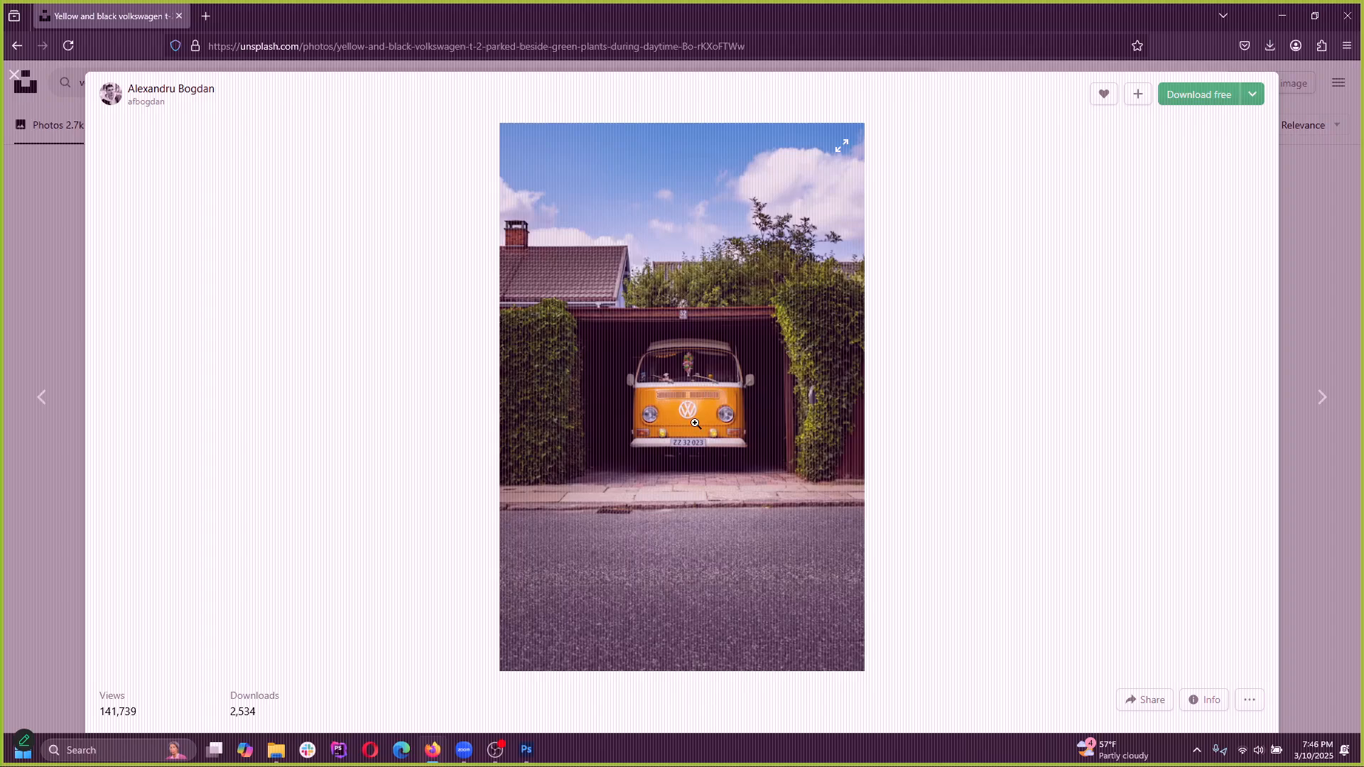
left_click(711, 430)
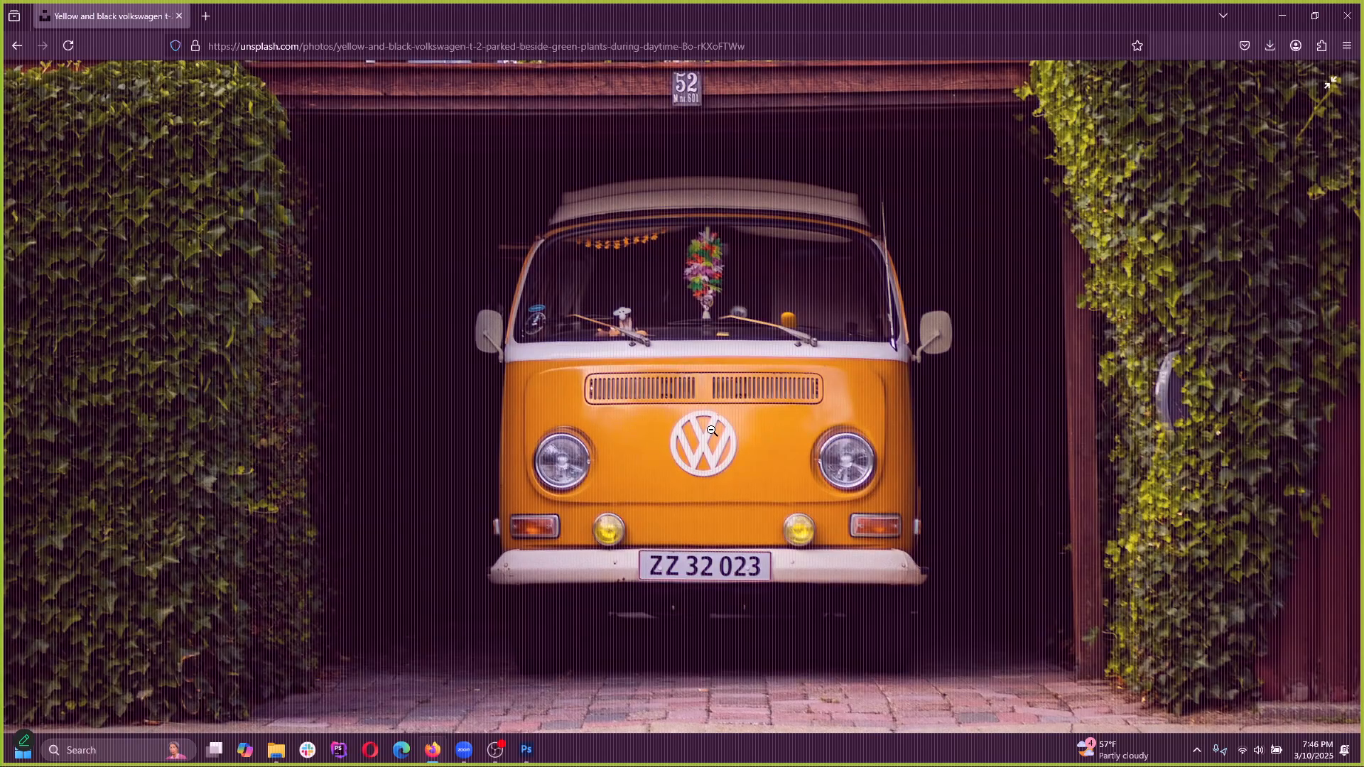
right_click(706, 459)
left_click(724, 527)
Switch back to Photoshop, create a new 1974 x 2961 px document from the clipboard preset and paste the copied photo
left_click(1300, 13)
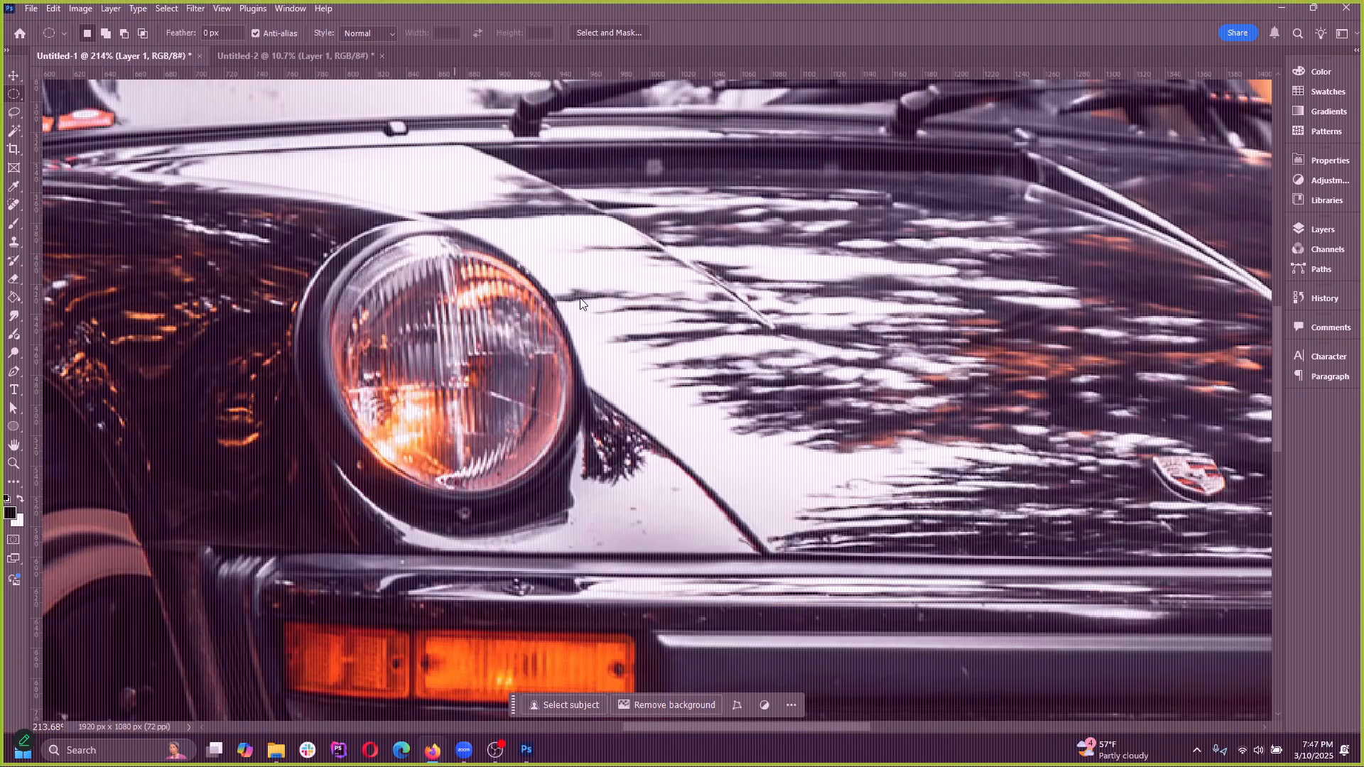
left_click(32, 9)
left_click(47, 26)
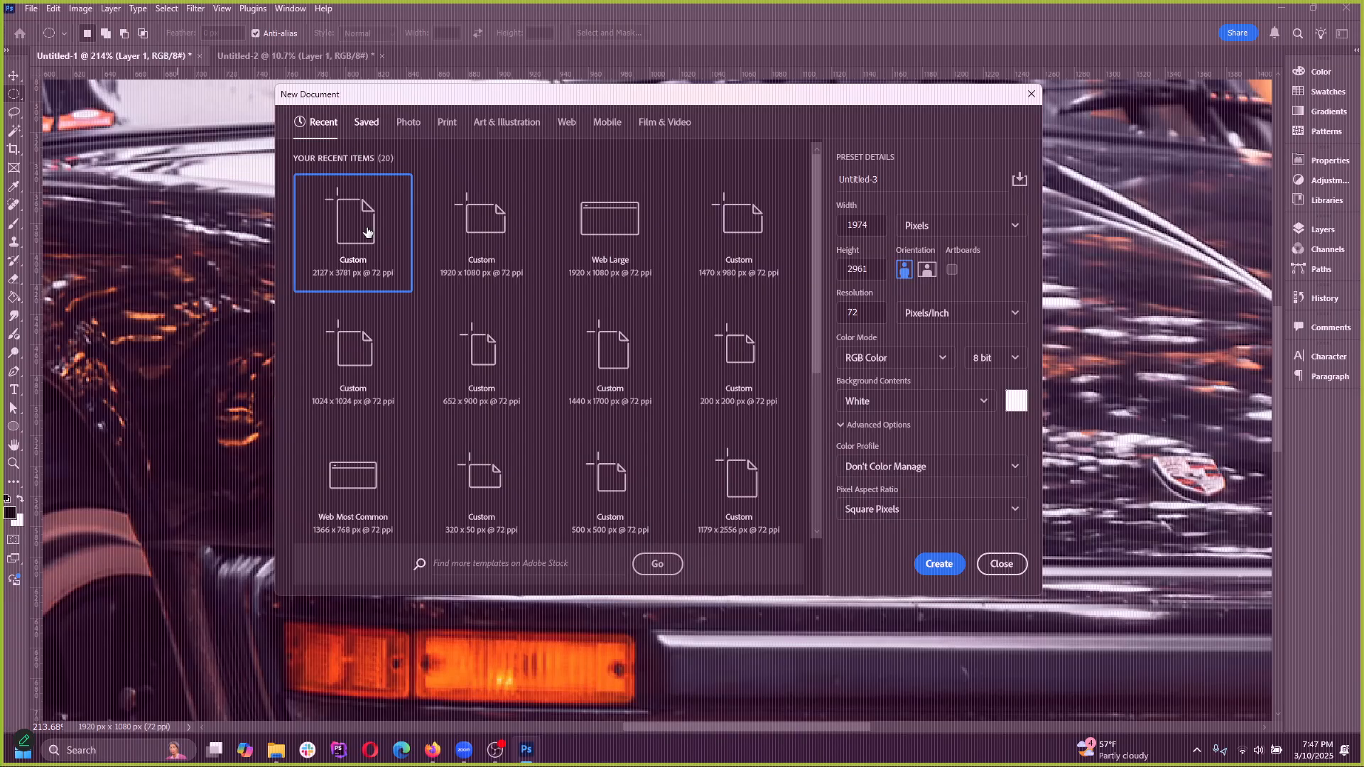
left_click(939, 563)
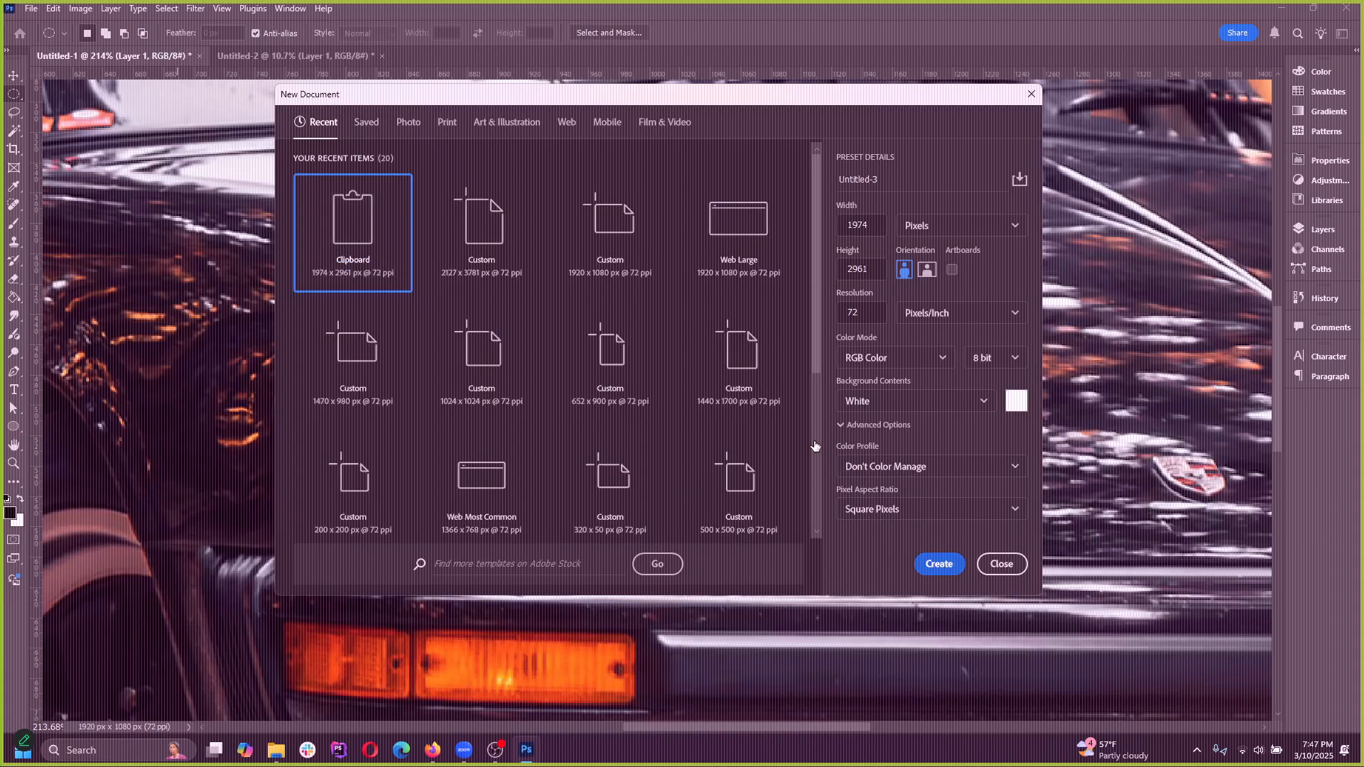
key("ctrl+v")
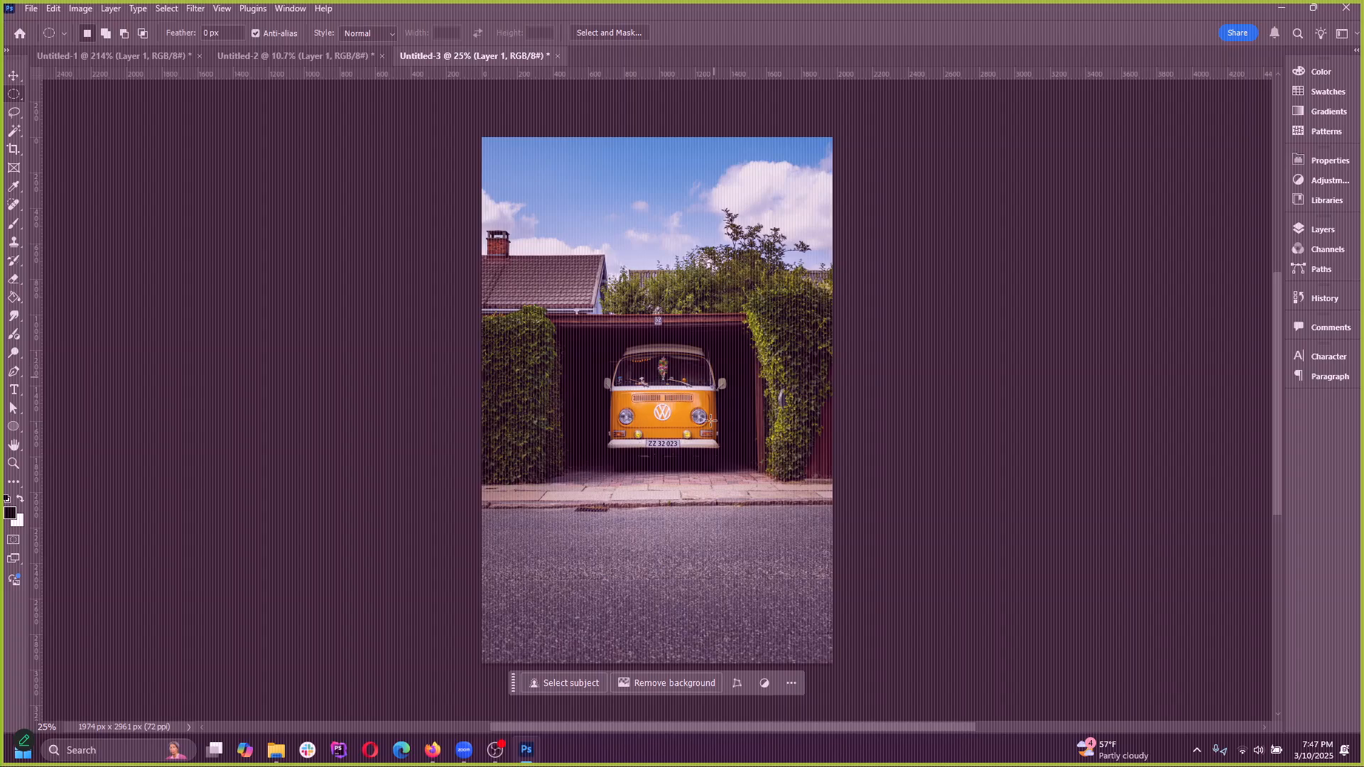
Draw an elliptical marquee around the van's left-hand headlight at close range, redrawing it to fit the rim
left_click(13, 74)
scroll(660, 405, "up", 10)
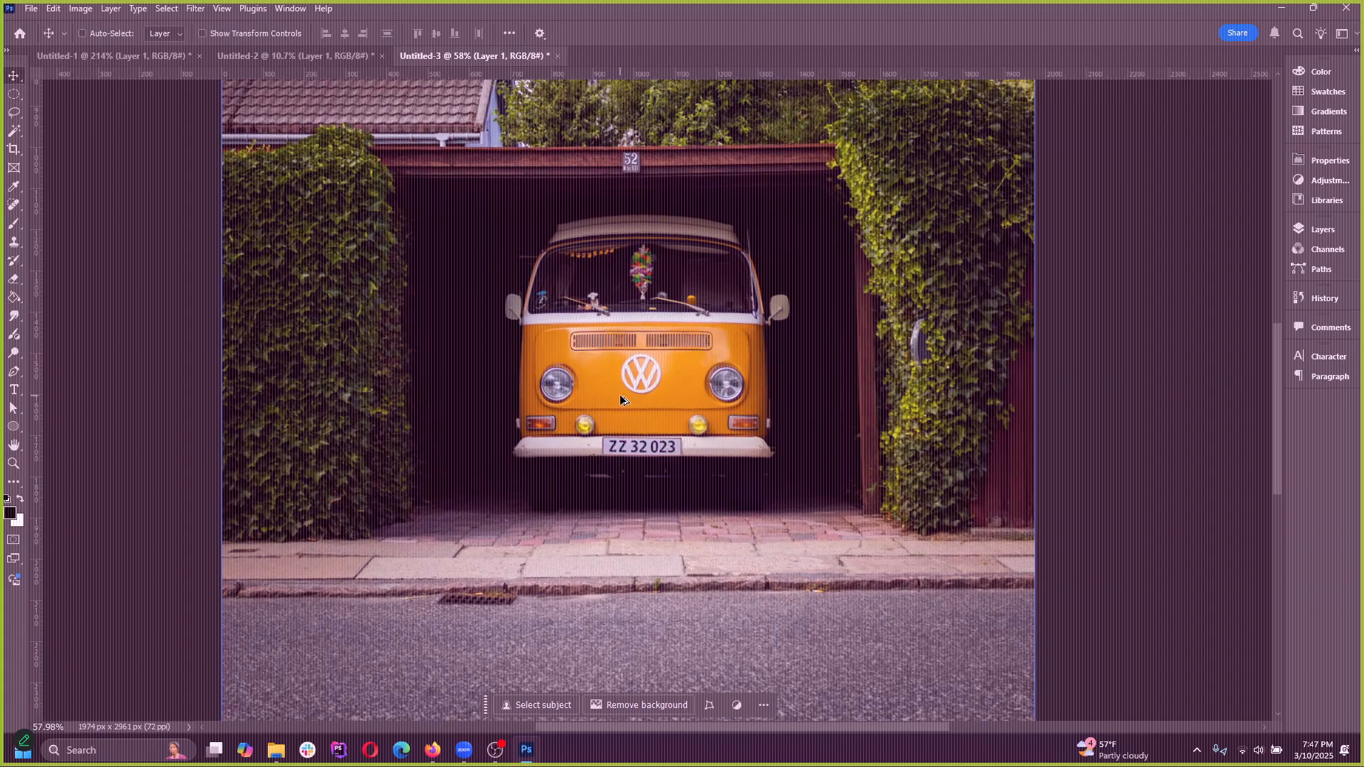
scroll(691, 404, "up", 6)
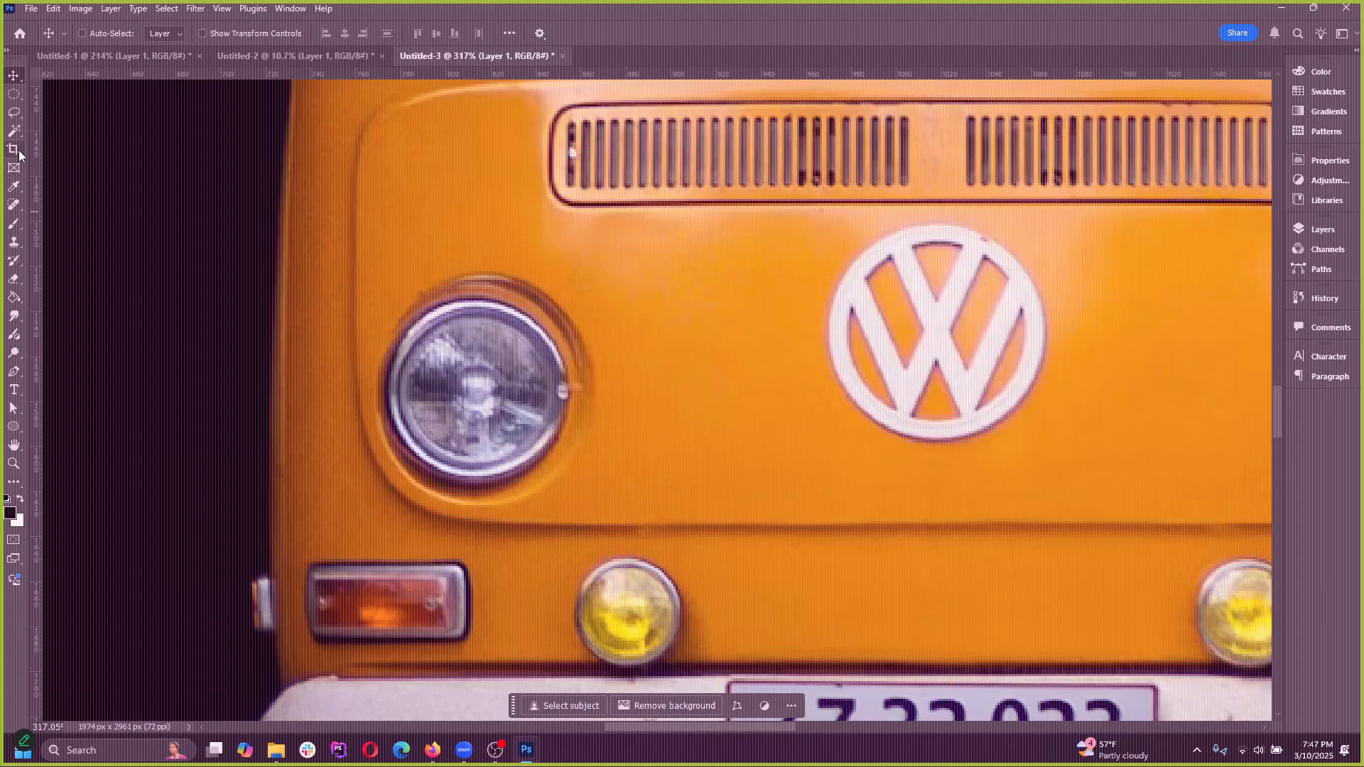
left_click(13, 92)
left_click_drag(384, 260, 616, 462)
left_click(652, 480)
left_click_drag(384, 297, 590, 483)
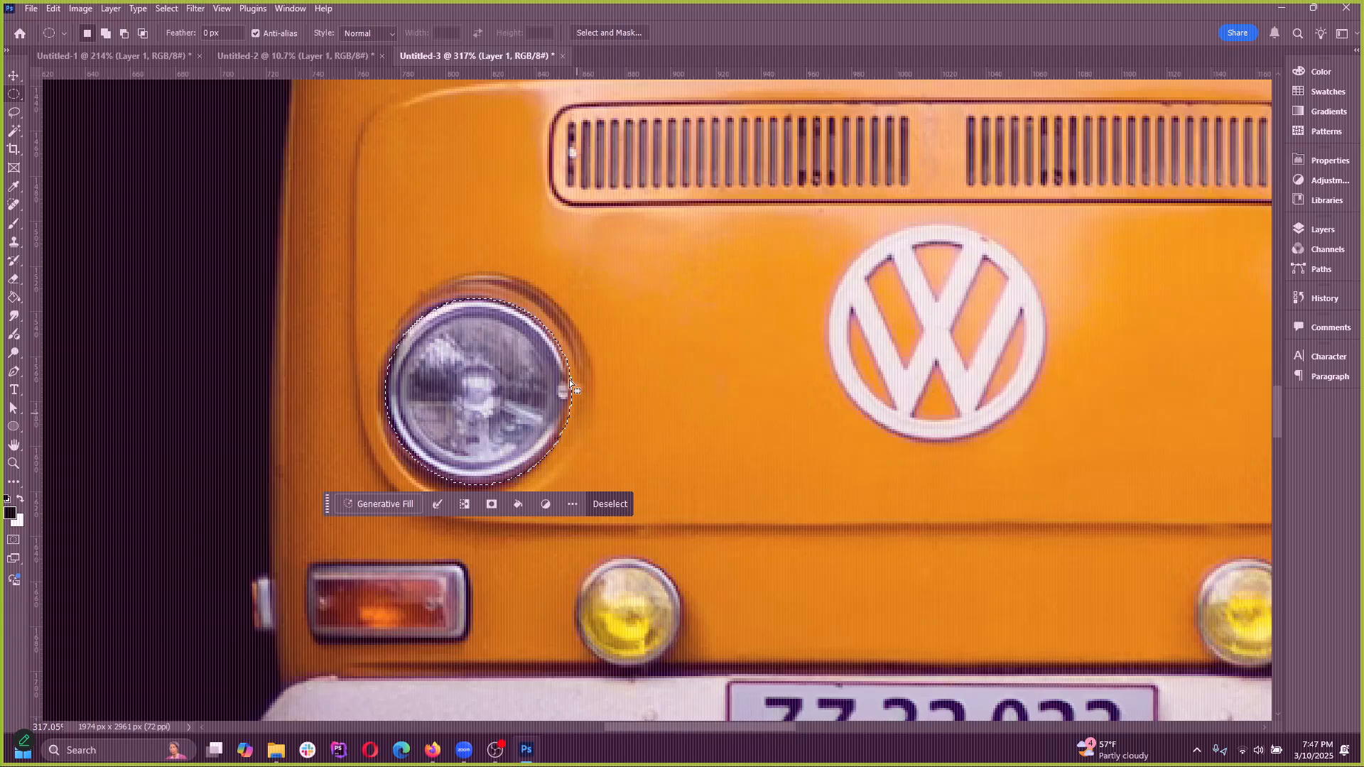
left_click_drag(382, 292, 574, 531)
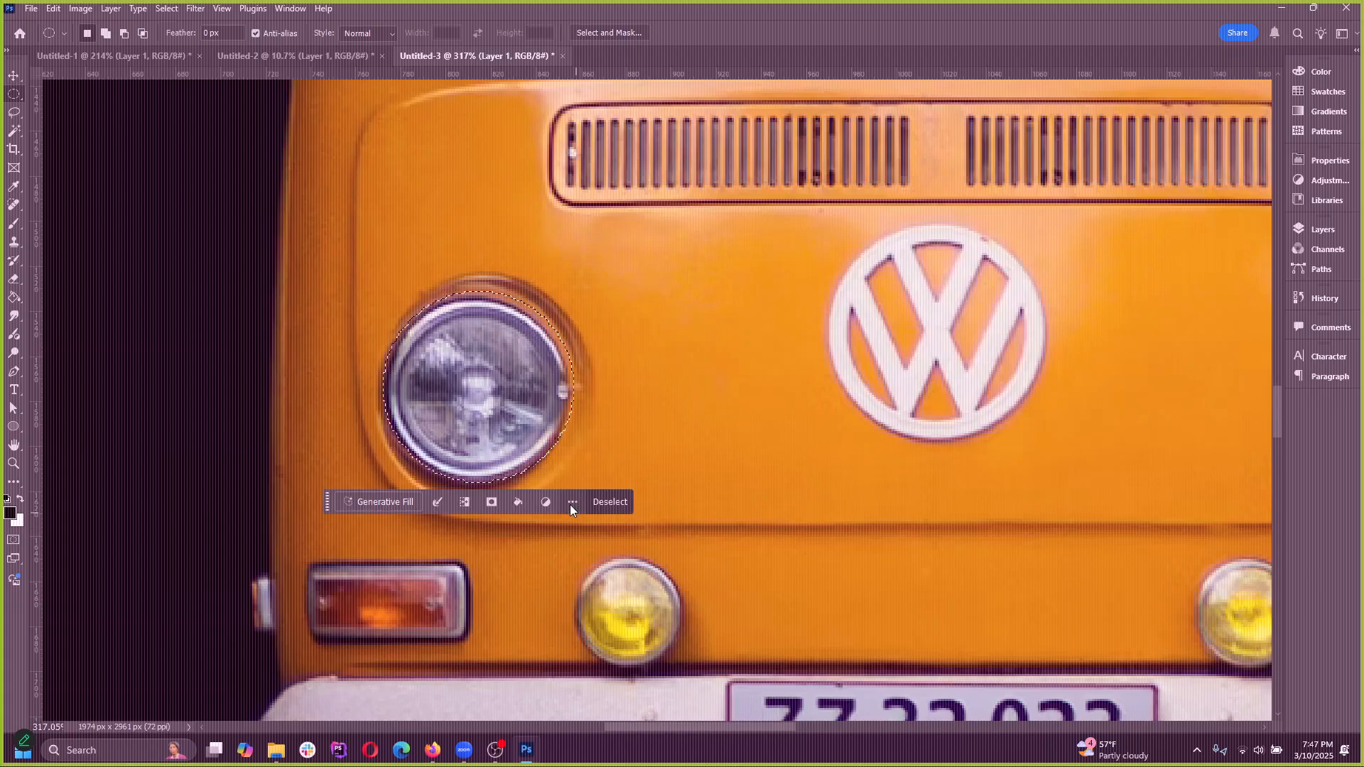
Try larger elliptical marquees across the van's front with the whole front in view, and clear the selection
scroll(450, 328, "down", 9)
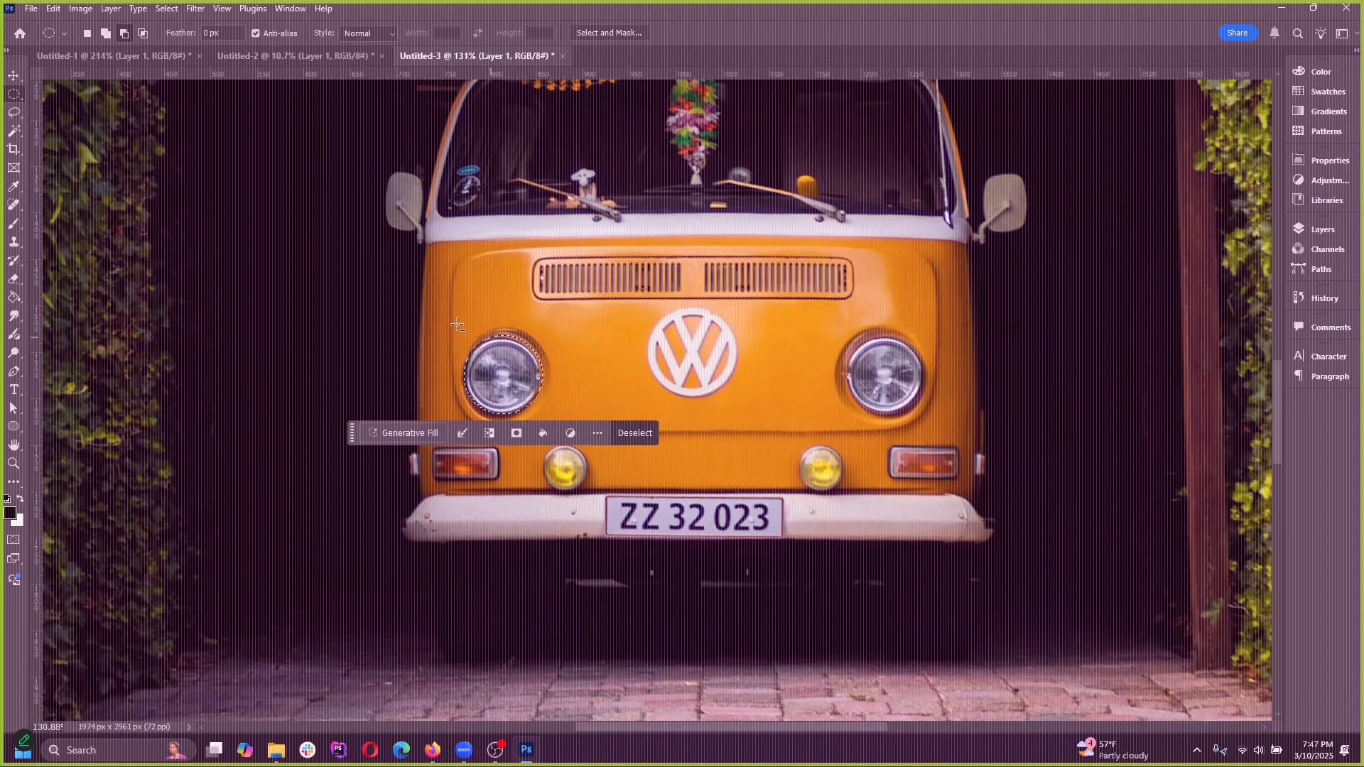
left_click_drag(510, 239, 694, 431)
scroll(497, 369, "up", 9)
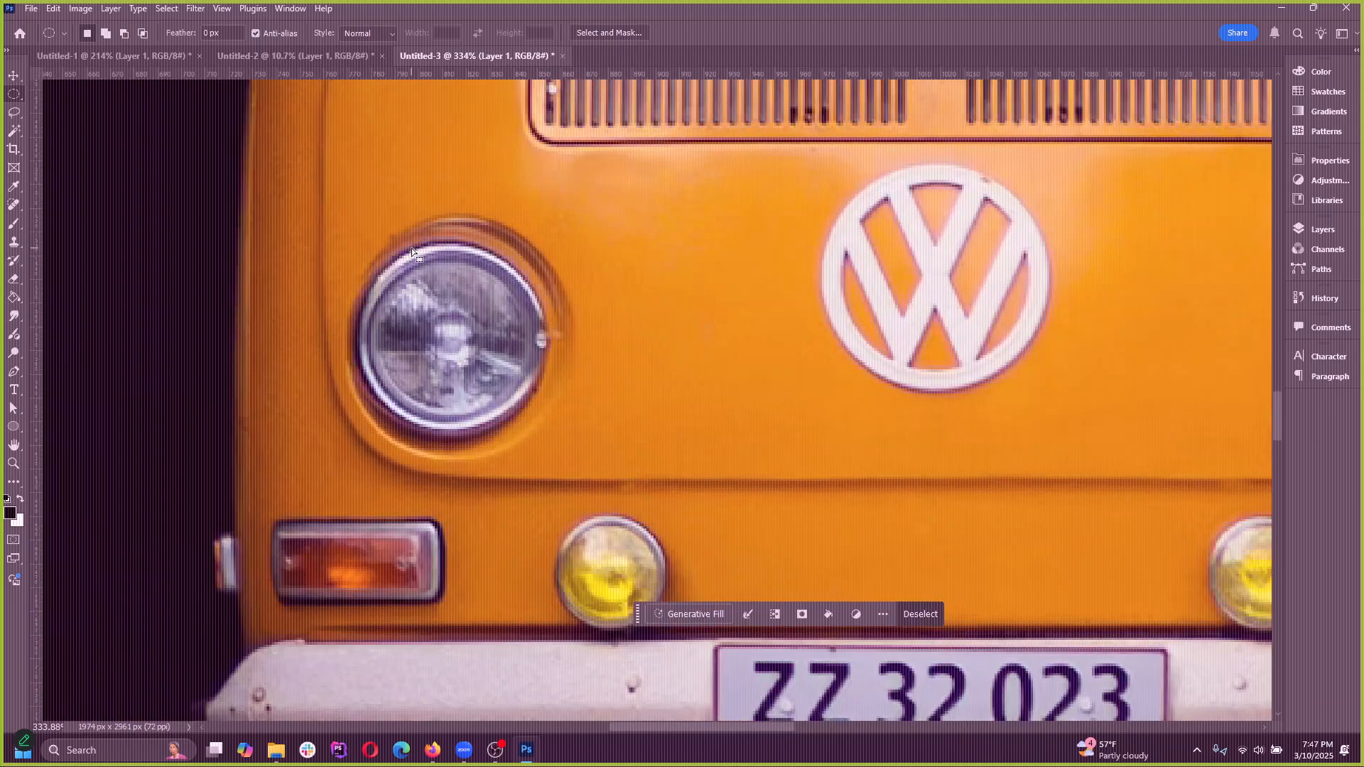
key("ctrl+d")
left_click_drag(351, 245, 503, 416)
key("ctrl+d")
Try twice to fit an elliptical marquee to the left-hand headlight's rim at closer range, and deselect
scroll(459, 314, "down", 2)
scroll(458, 313, "up", 4)
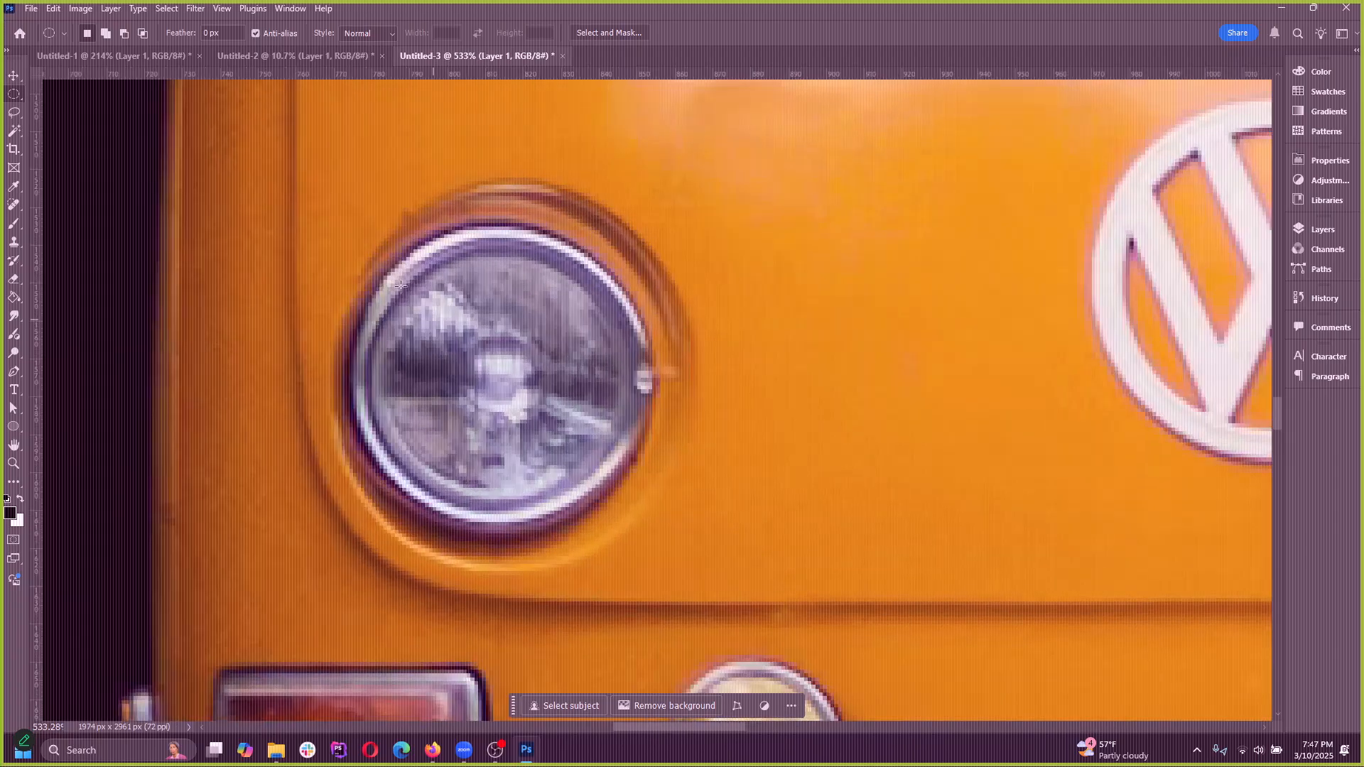
left_click_drag(350, 225, 667, 521)
left_click_drag(356, 214, 661, 521)
left_click(782, 554)
Place two vertical and two horizontal guides along the headlight's outer edges, and try an elliptical marquee between their corners
left_click_drag(33, 204, 349, 250)
left_click_drag(488, 70, 502, 226)
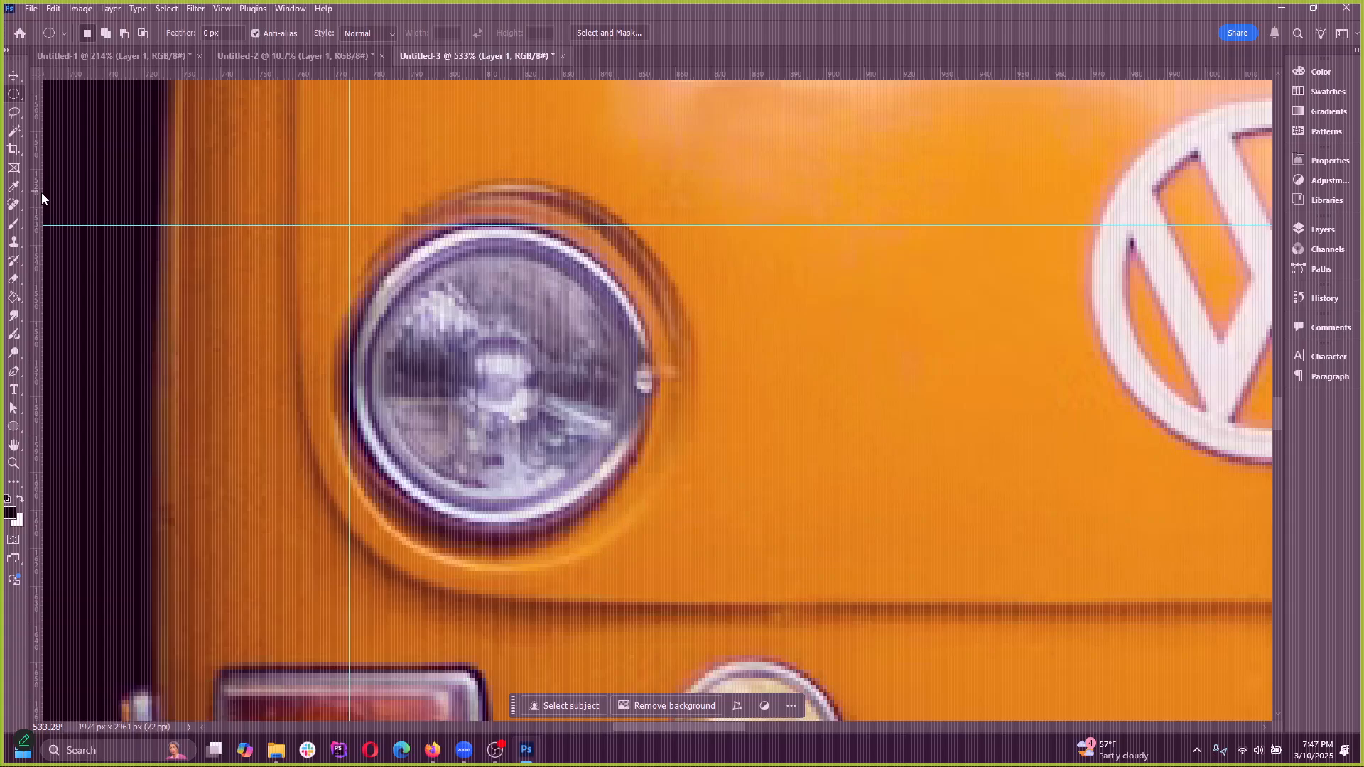
left_click_drag(601, 73, 551, 181)
left_click_drag(47, 366, 652, 376)
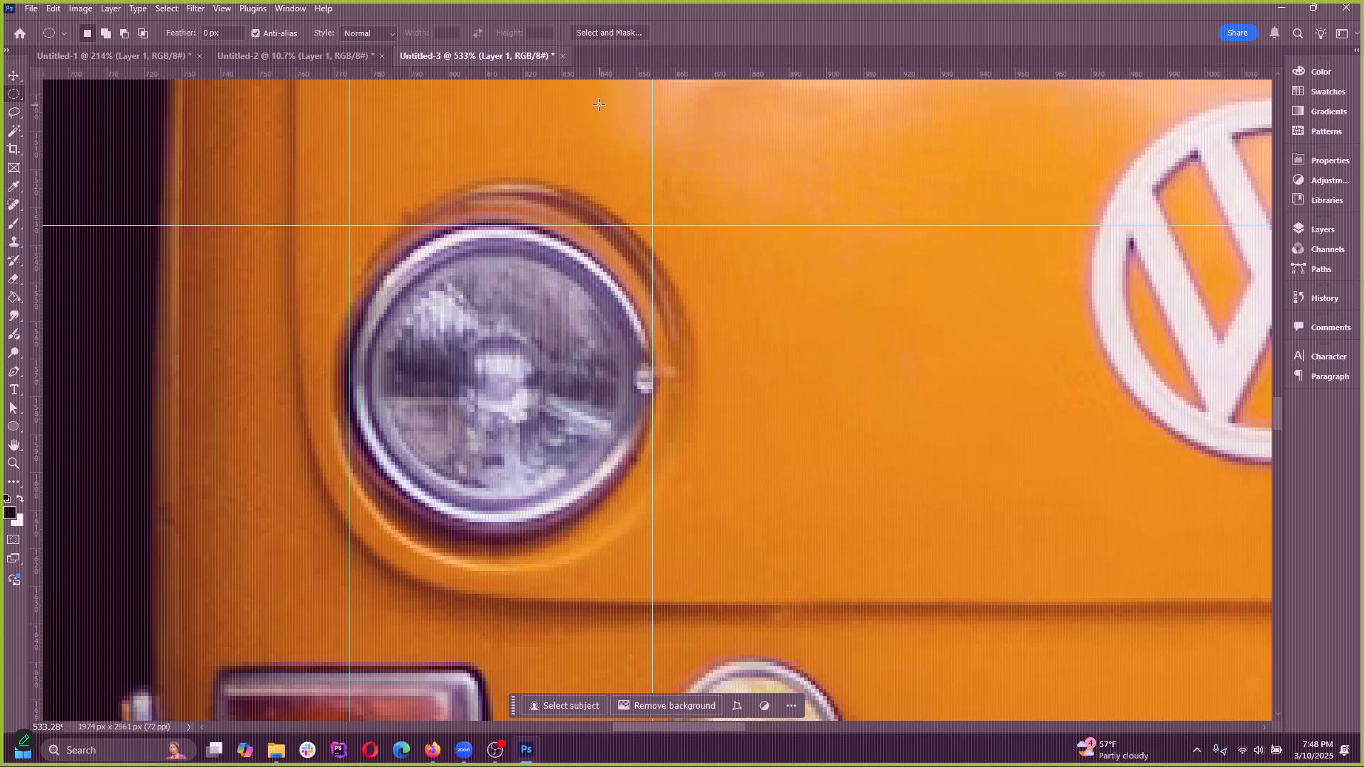
left_click_drag(590, 71, 619, 537)
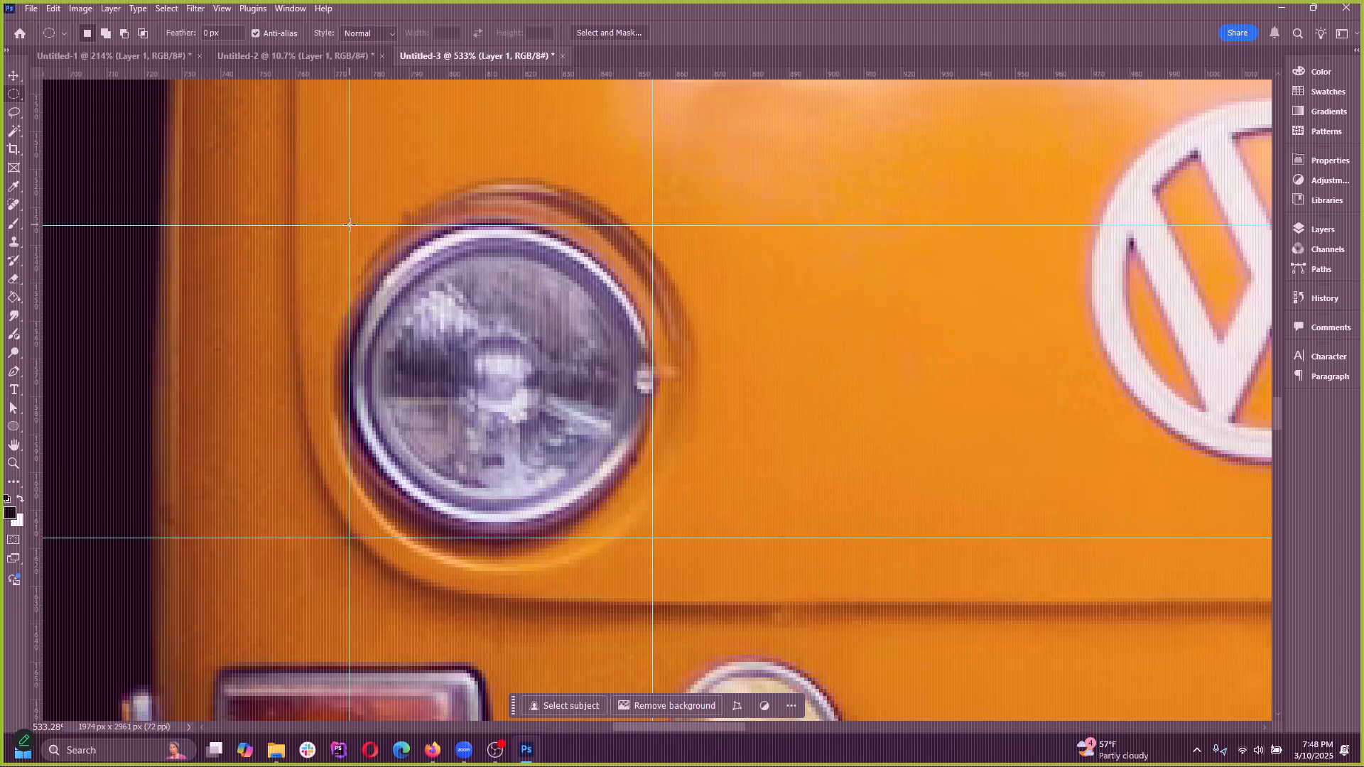
left_click_drag(349, 225, 654, 540)
left_click(759, 499)
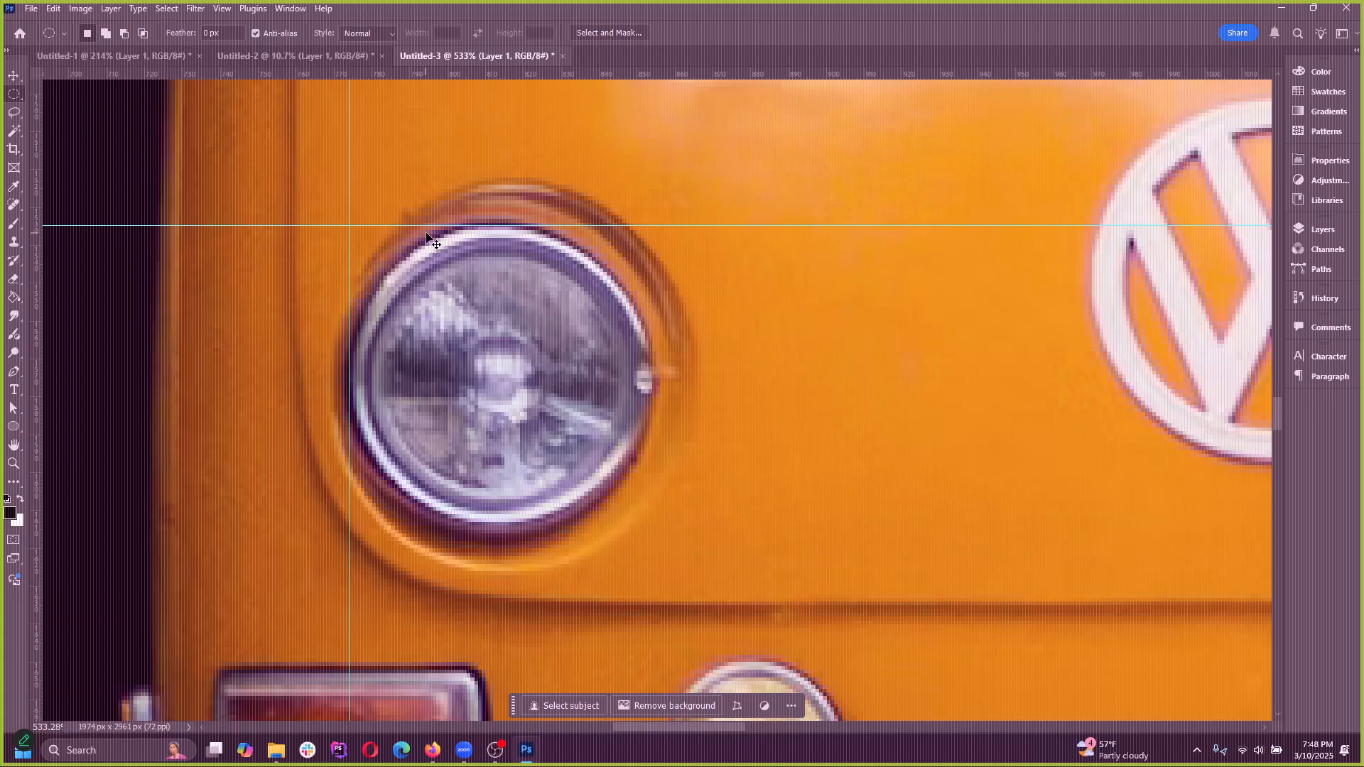
Undo the guides and redraw a circular marquee about 81 px across around the headlight
key("ctrl+z")
key("ctrl+z")
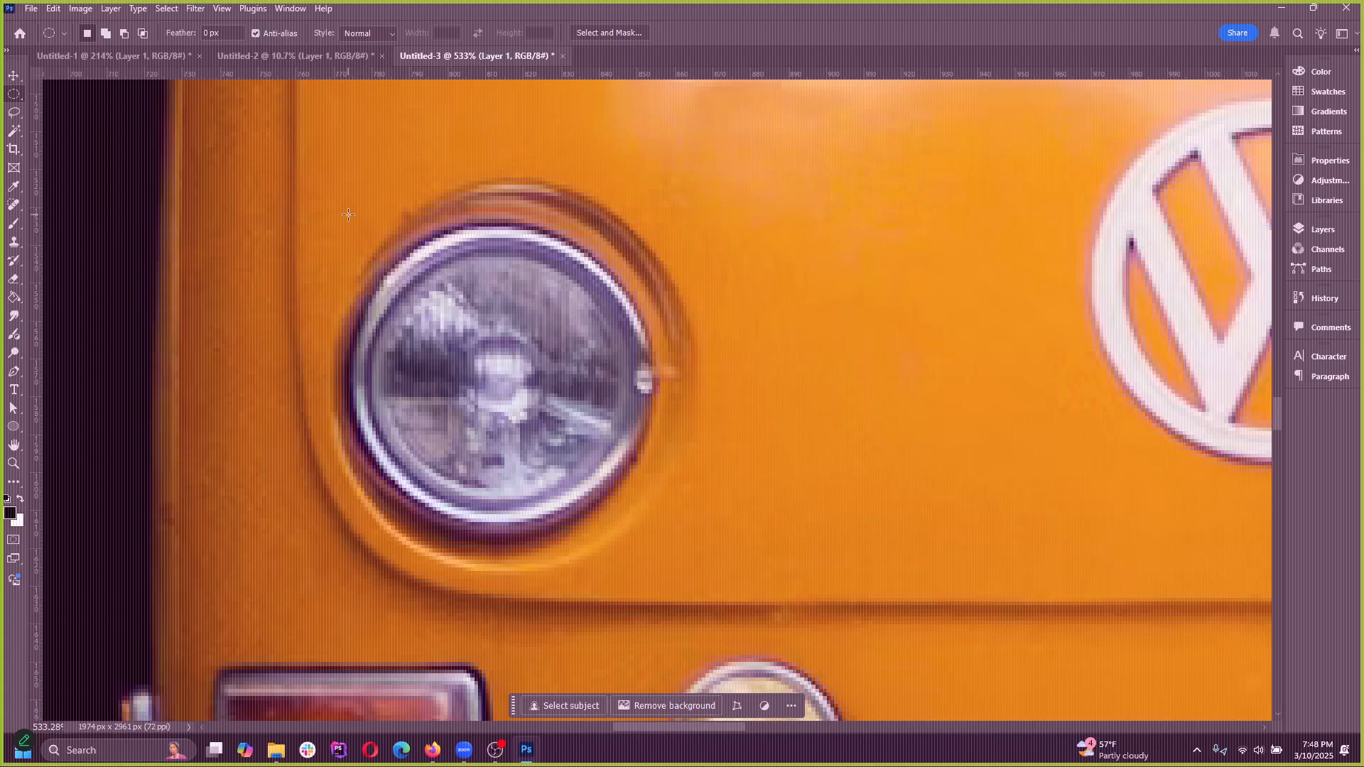
left_click_drag(348, 214, 621, 521)
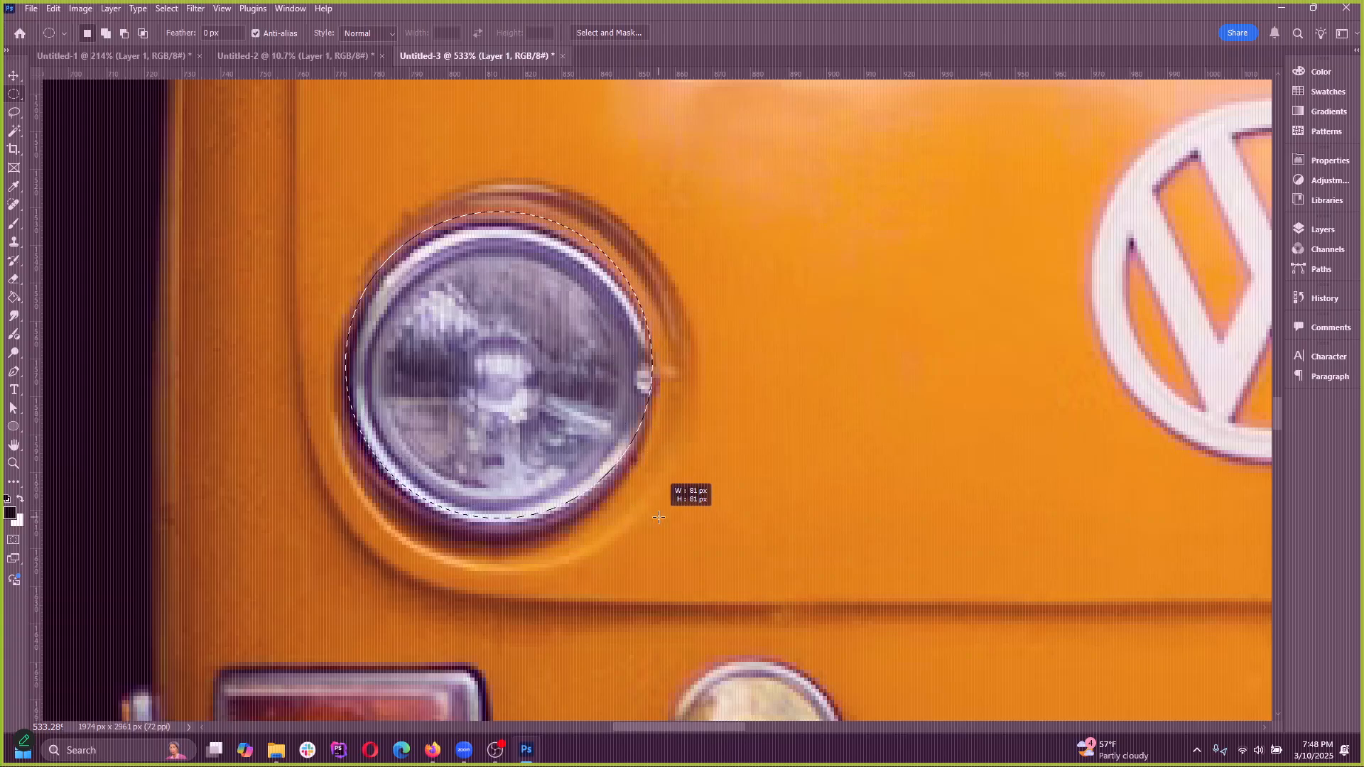
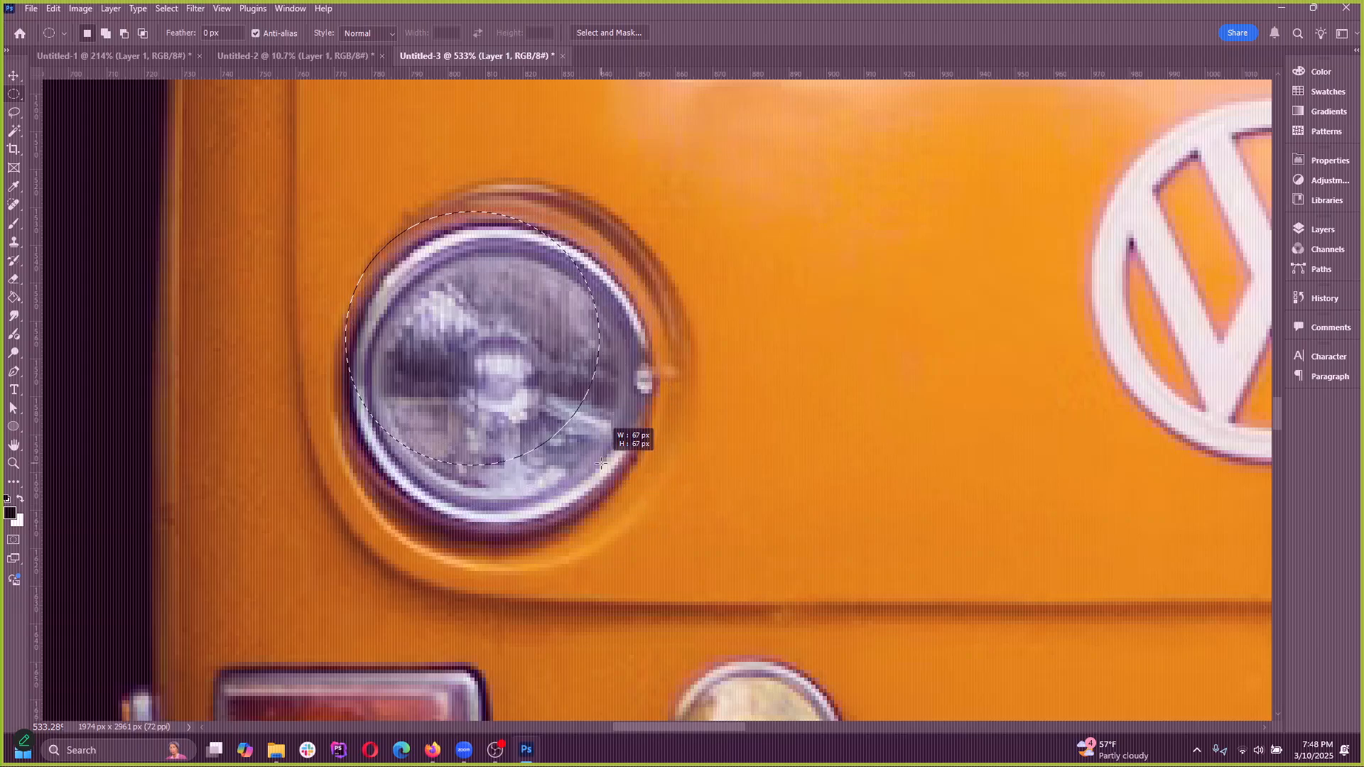
Finish the circular marquee so that it follows the outer rim of the van's left-hand headlight
mouse_move(661, 534)
left_mouse_down()
mouse_move(632, 492)
mouse_move(650, 501)
mouse_move(652, 525)
mouse_move(987, 519)
mouse_move(924, 545)
mouse_move(888, 598)
mouse_move(686, 536)
mouse_move(649, 542)
mouse_move(658, 524)
left_mouse_up()
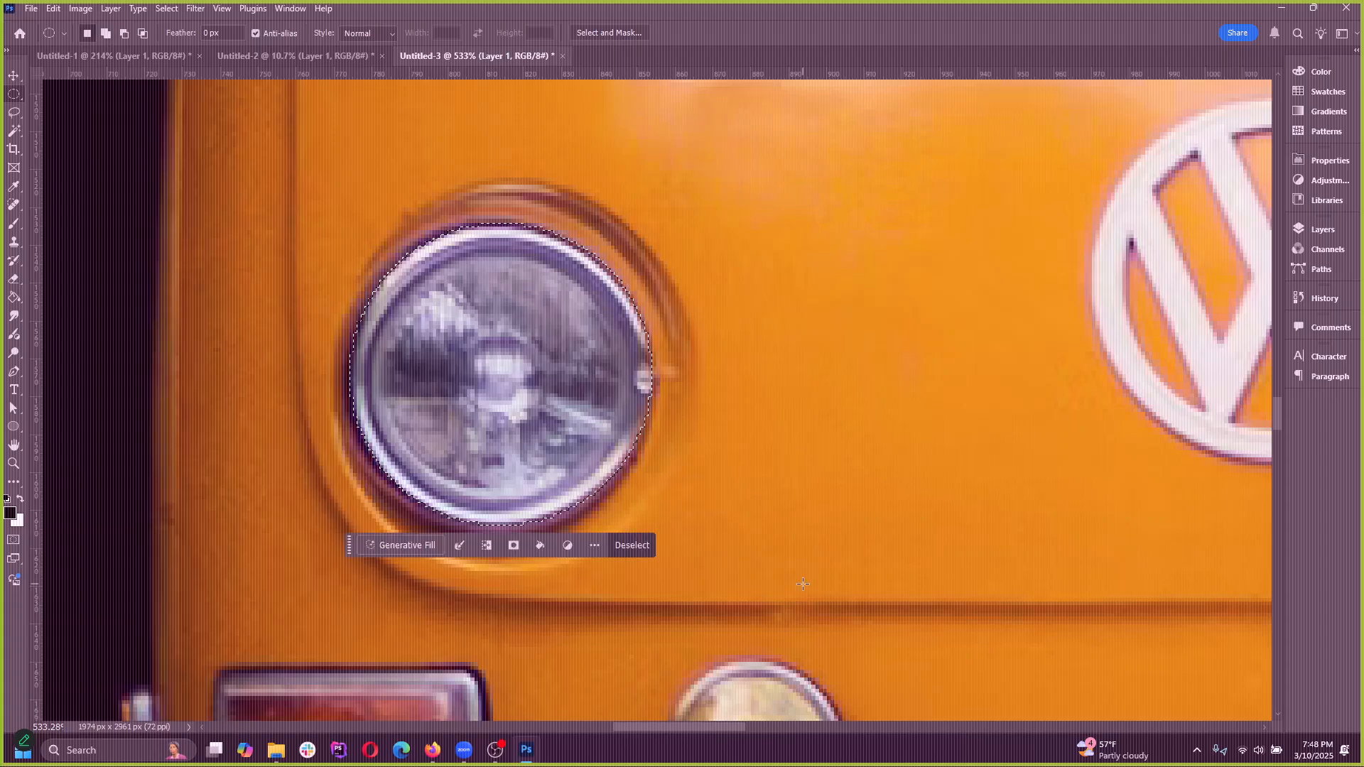
scroll(543, 342, "down", 5)
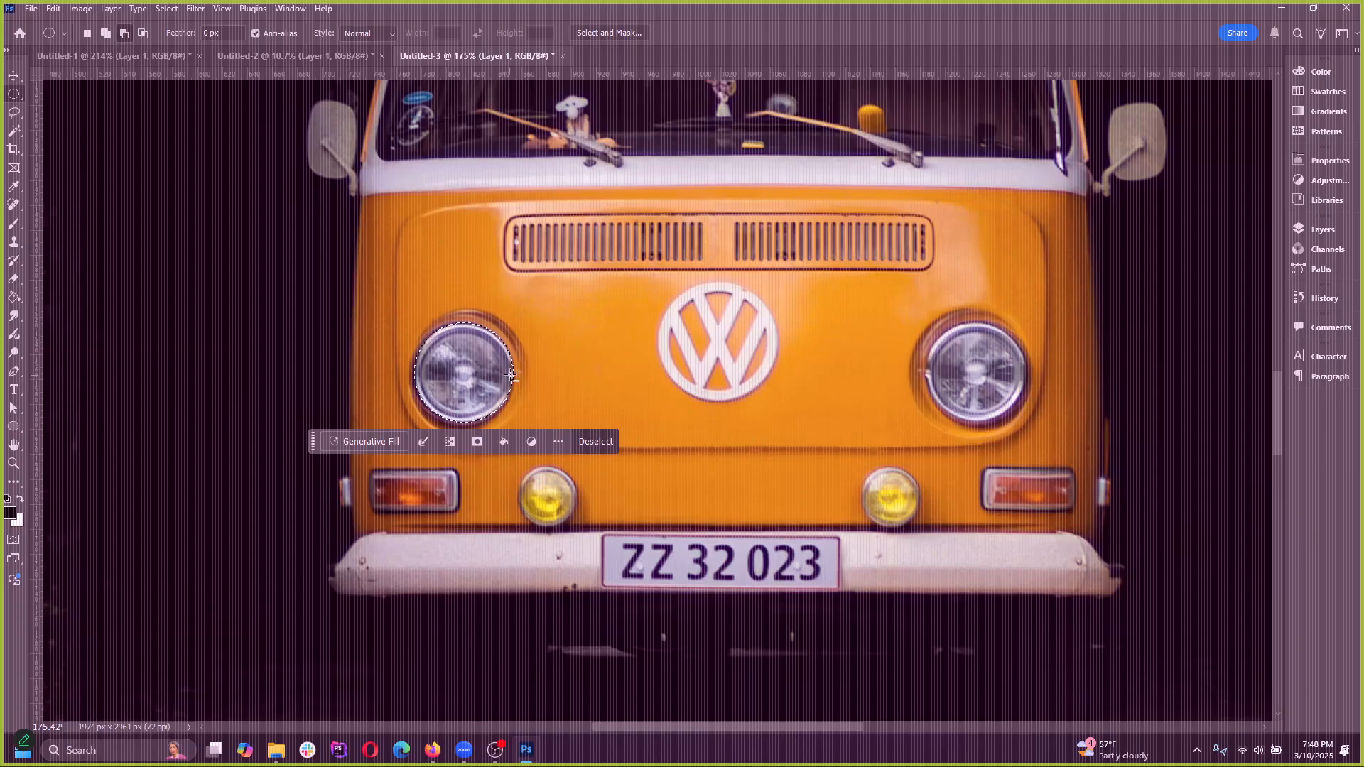
scroll(512, 375, "up", 4)
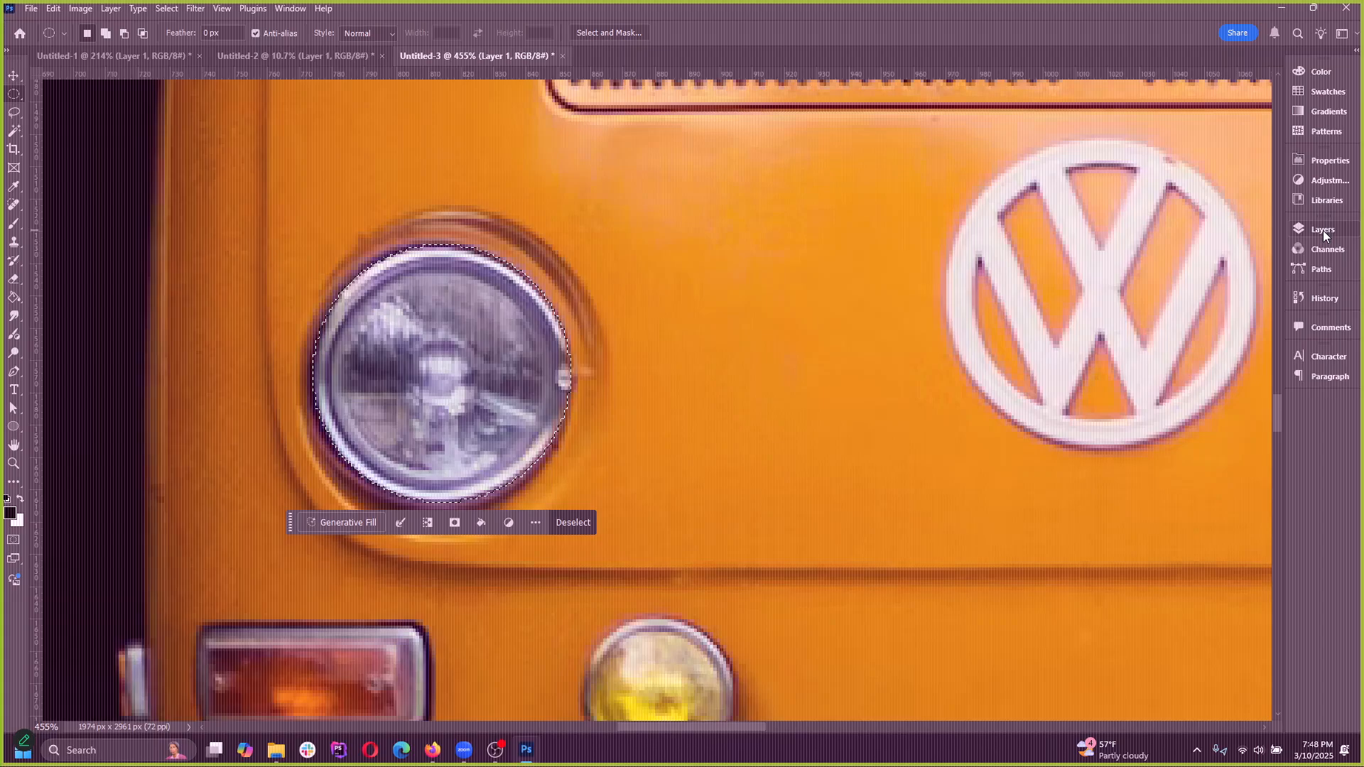
scroll(507, 331, "down", 2)
scroll(348, 391, "down", 1)
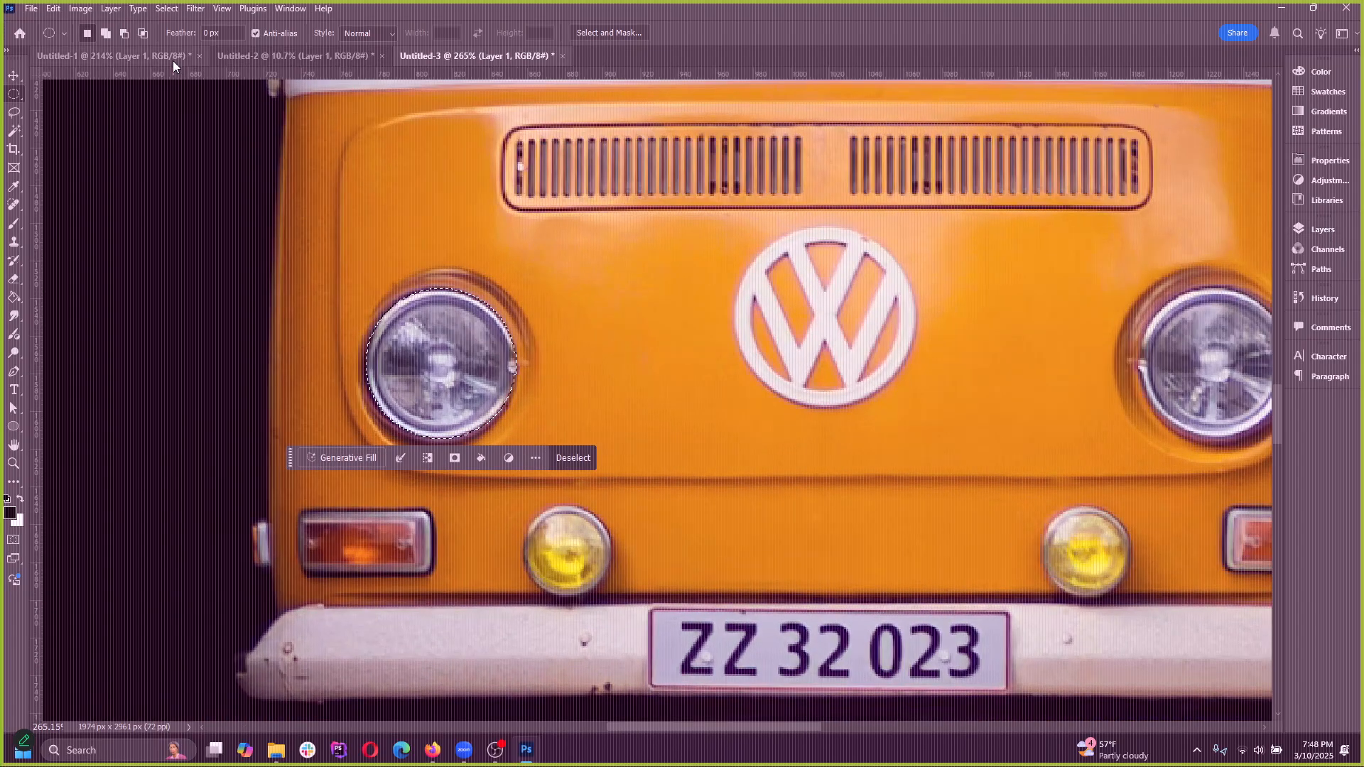
left_click(80, 8)
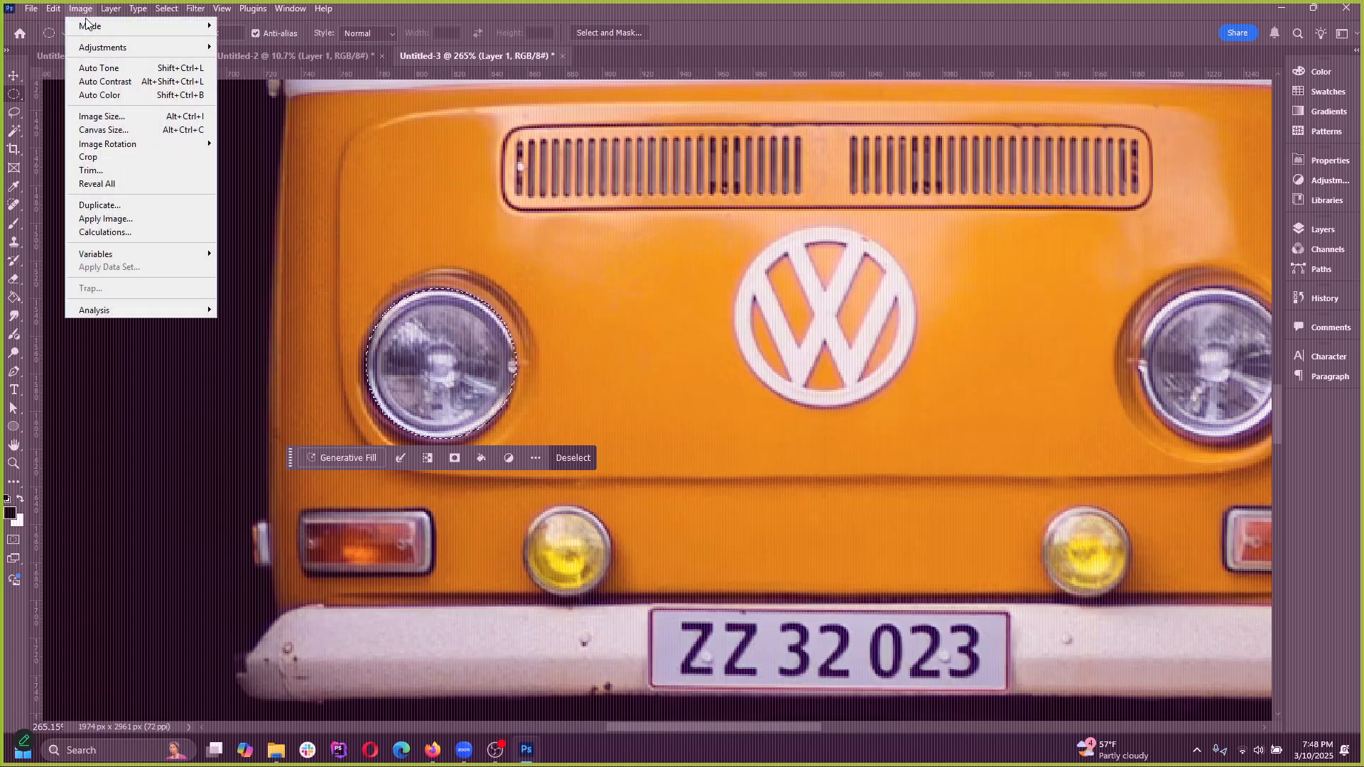
mouse_move(112, 45)
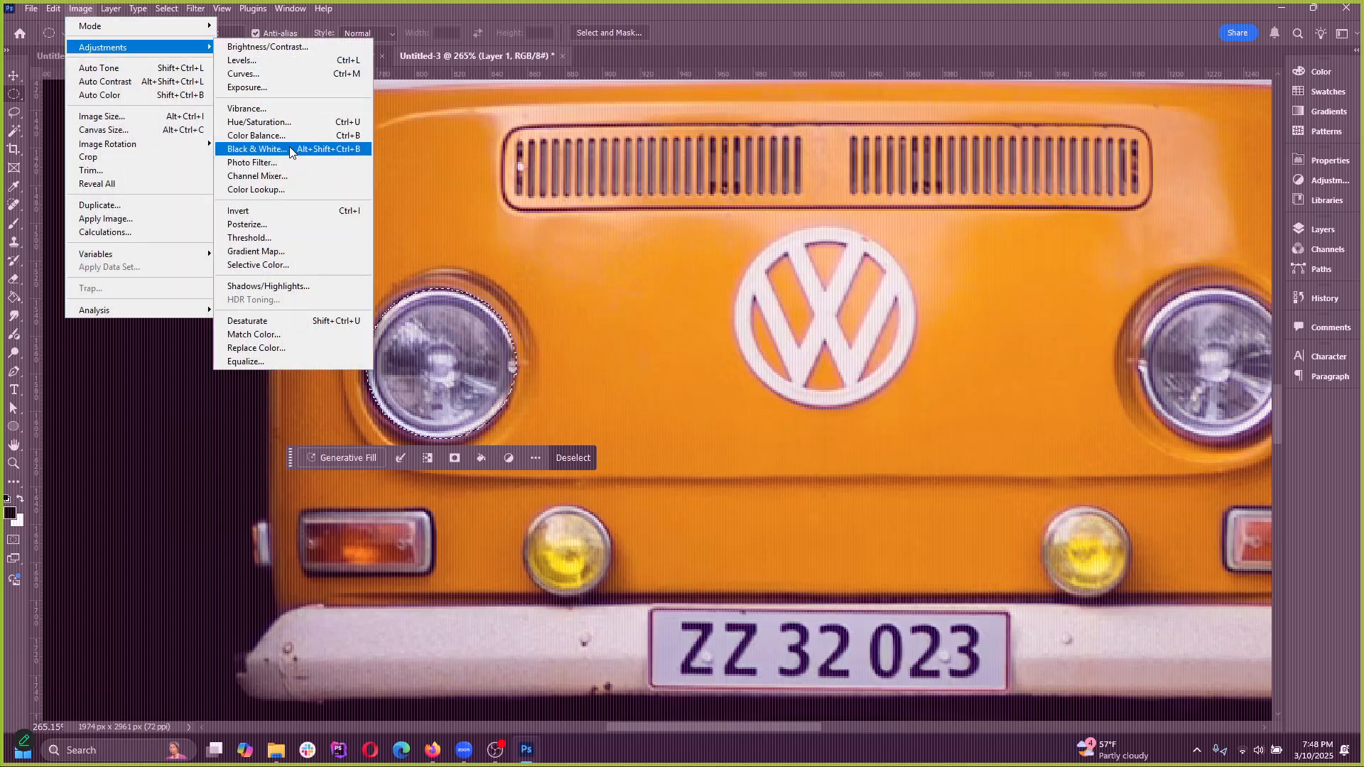
left_click(280, 75)
left_click_drag(1054, 180, 923, 182)
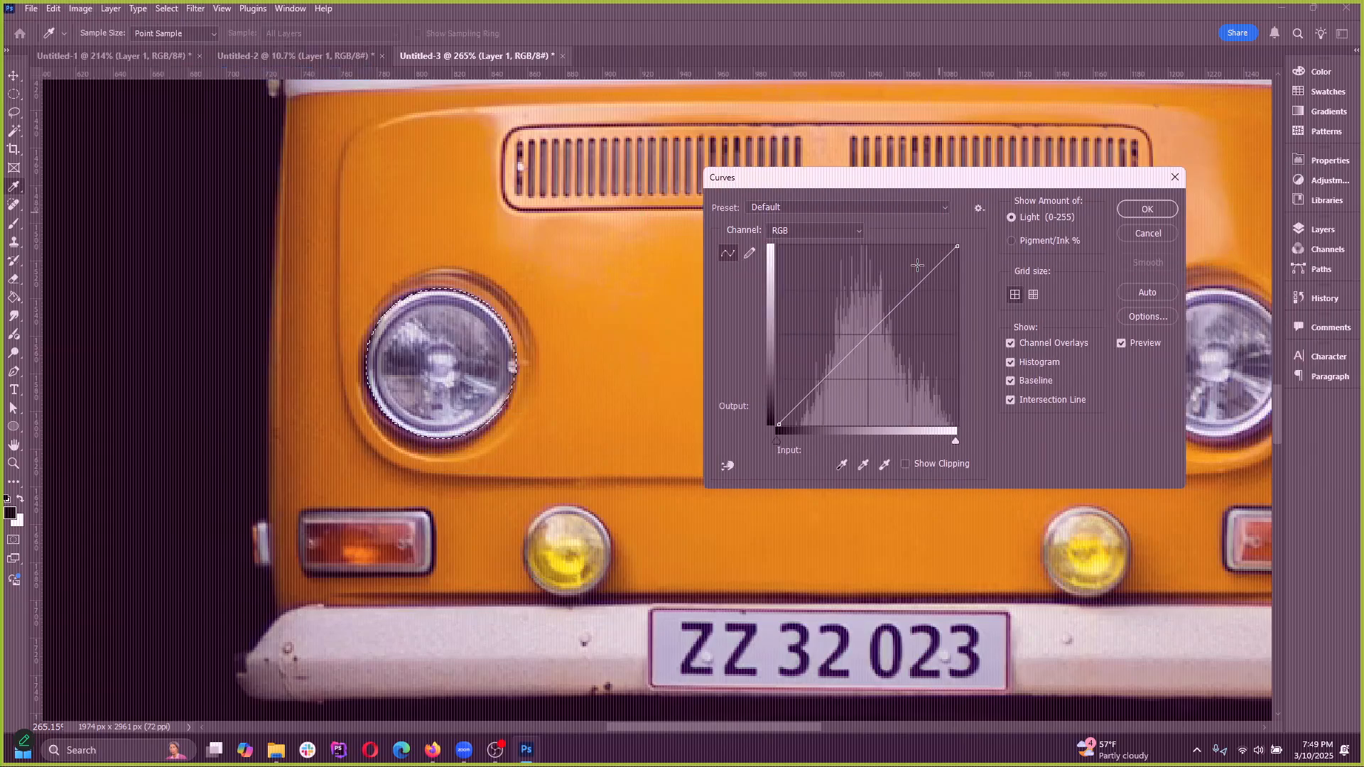
left_click(1147, 233)
Try an S-shaped Curves adjustment with two points on the selected headlight, and remove both points from the curve
left_click(81, 9)
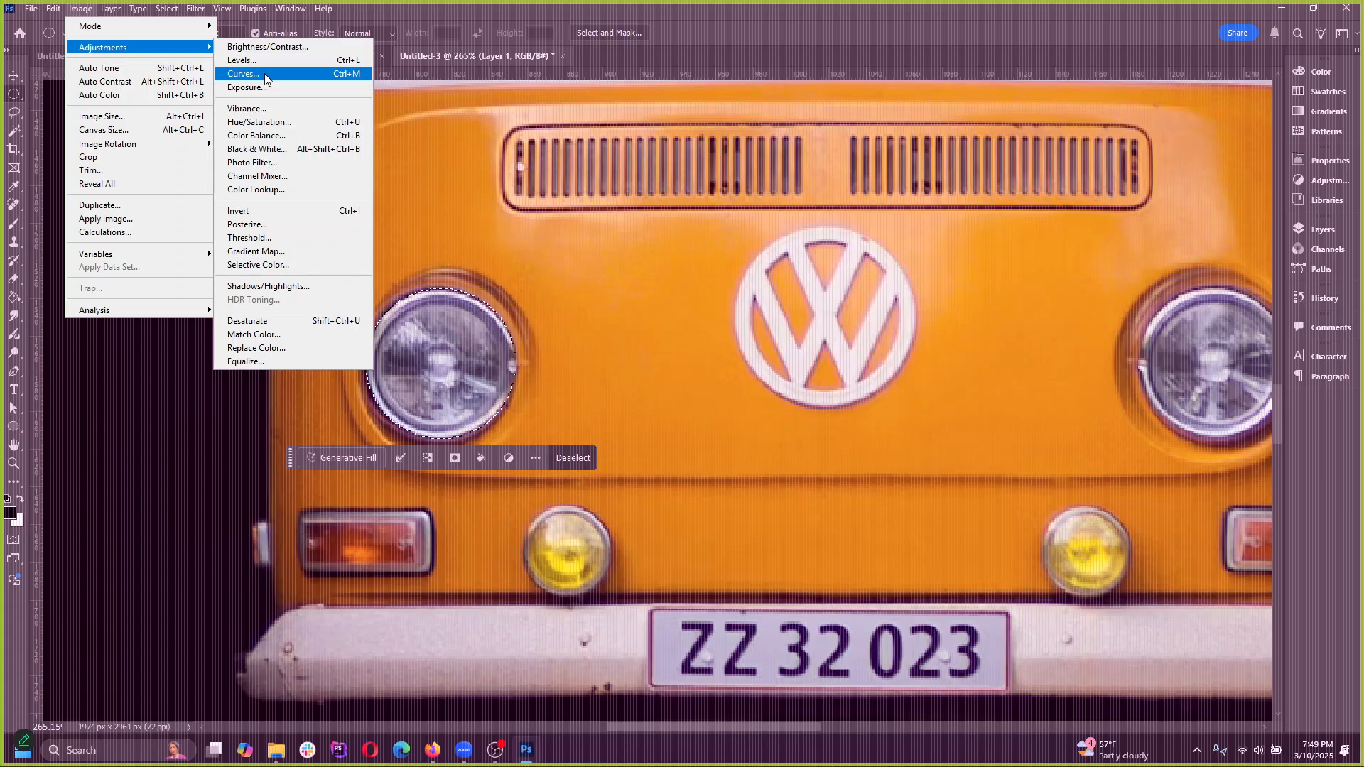
left_click(267, 75)
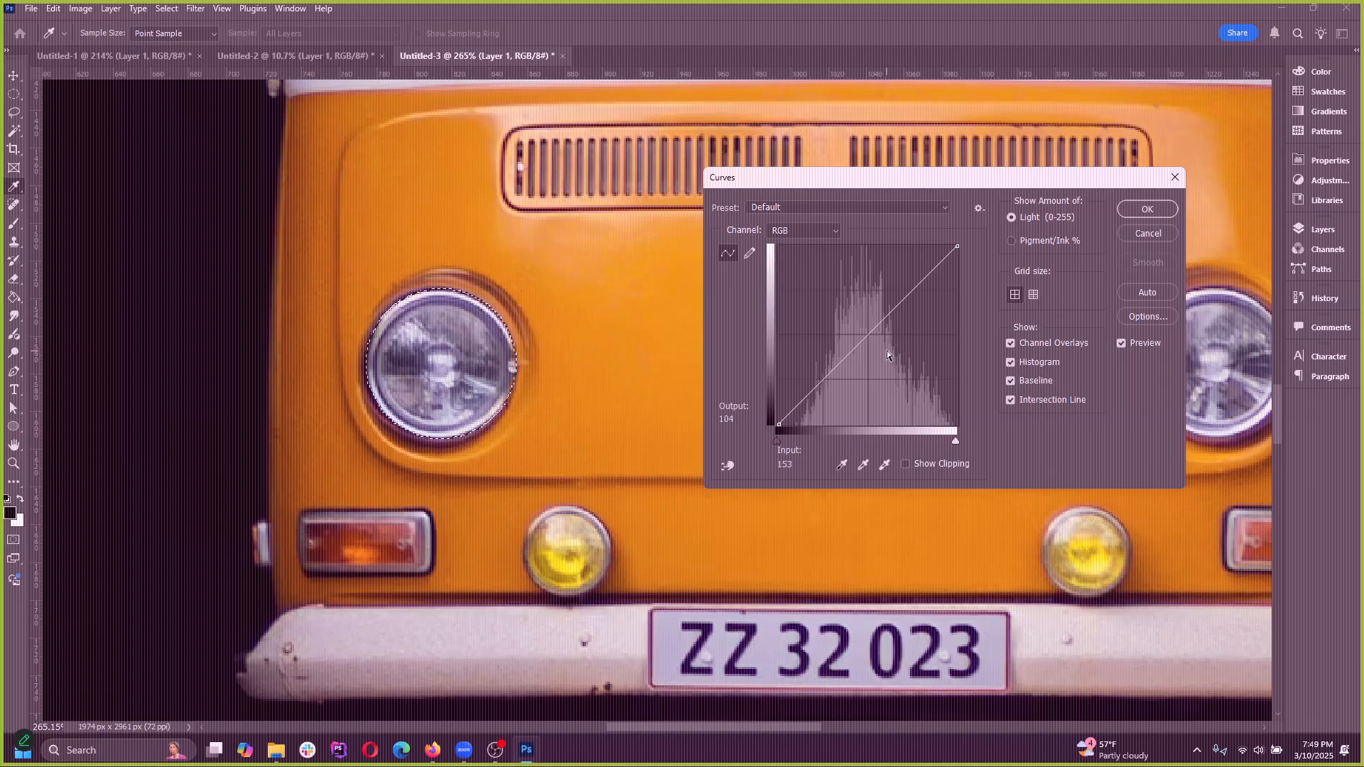
mouse_move(933, 274)
left_mouse_down()
mouse_move(913, 253)
mouse_move(947, 333)
mouse_move(918, 260)
left_mouse_up()
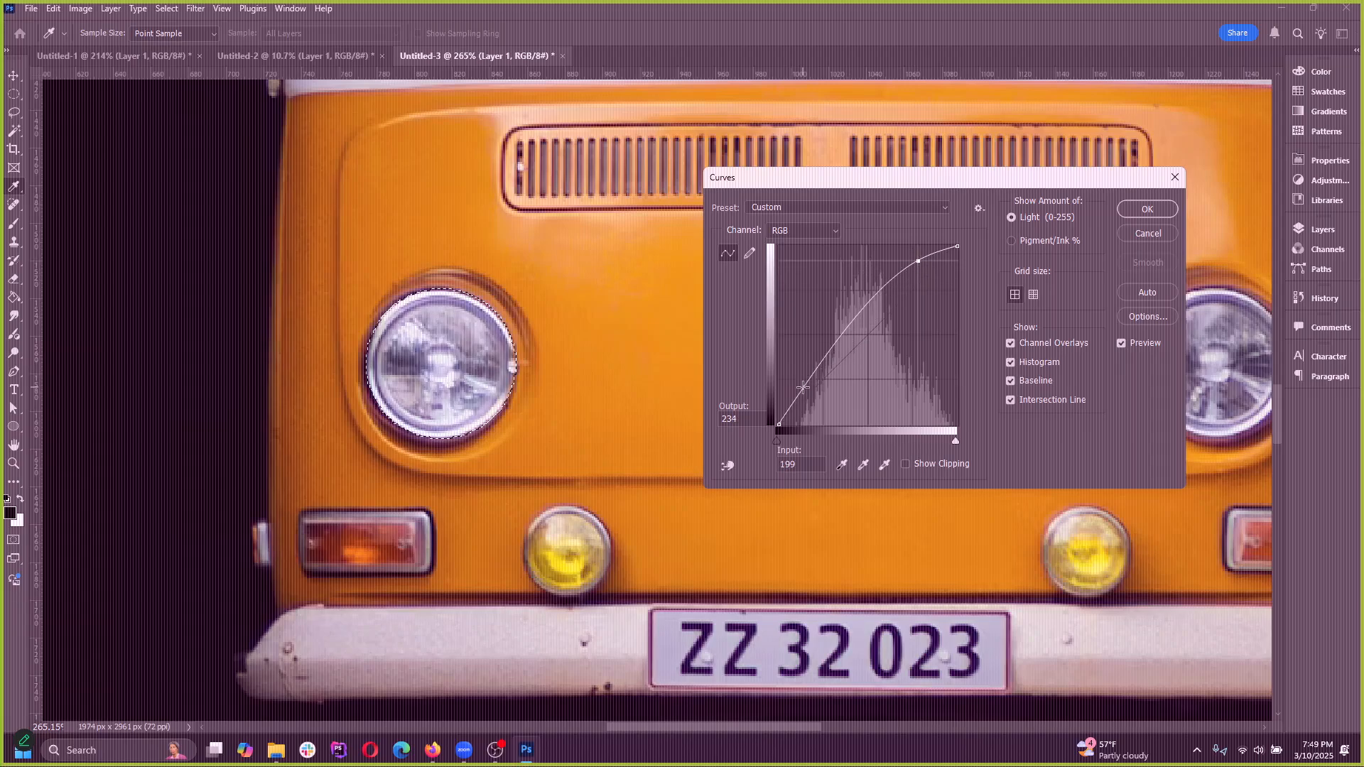
left_click_drag(803, 386, 812, 402)
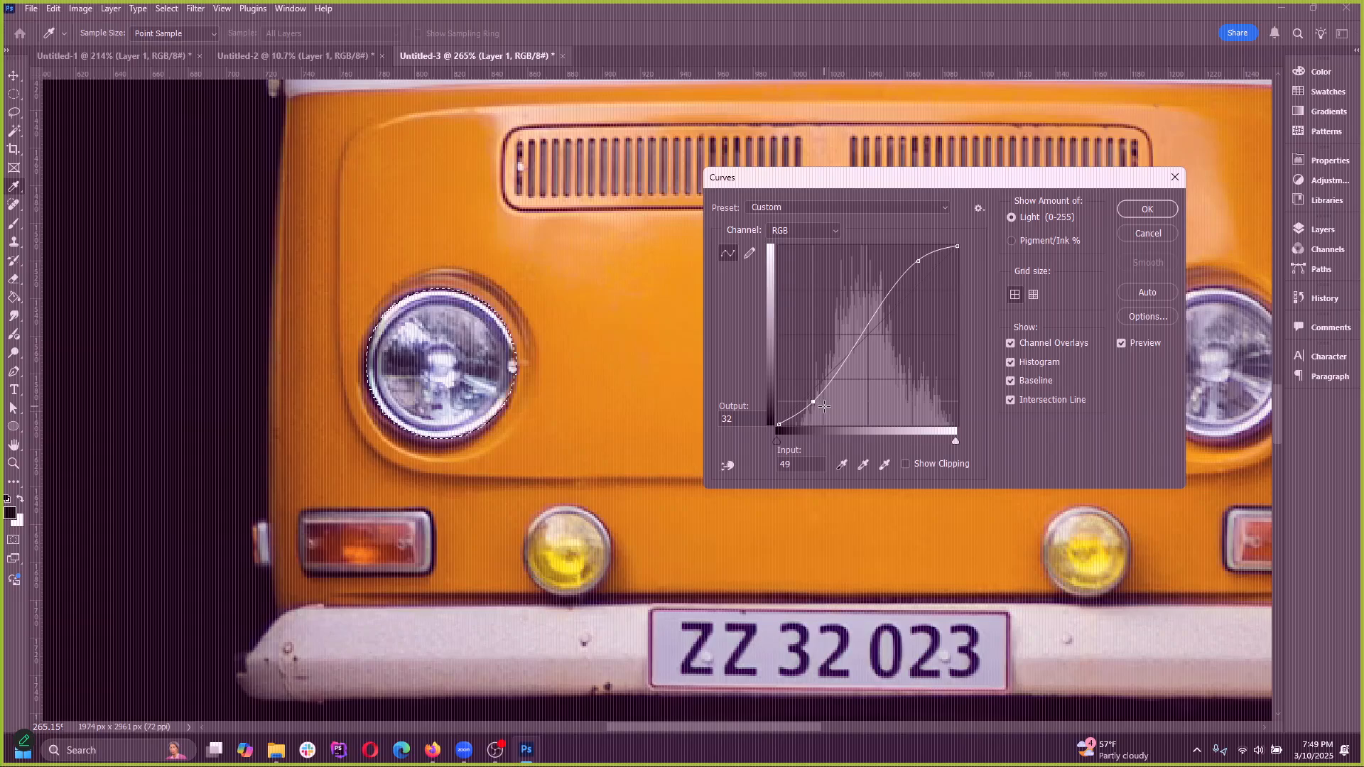
left_click_drag(812, 402, 827, 415)
mouse_move(920, 260)
left_mouse_down()
mouse_move(903, 245)
mouse_move(925, 268)
left_mouse_up()
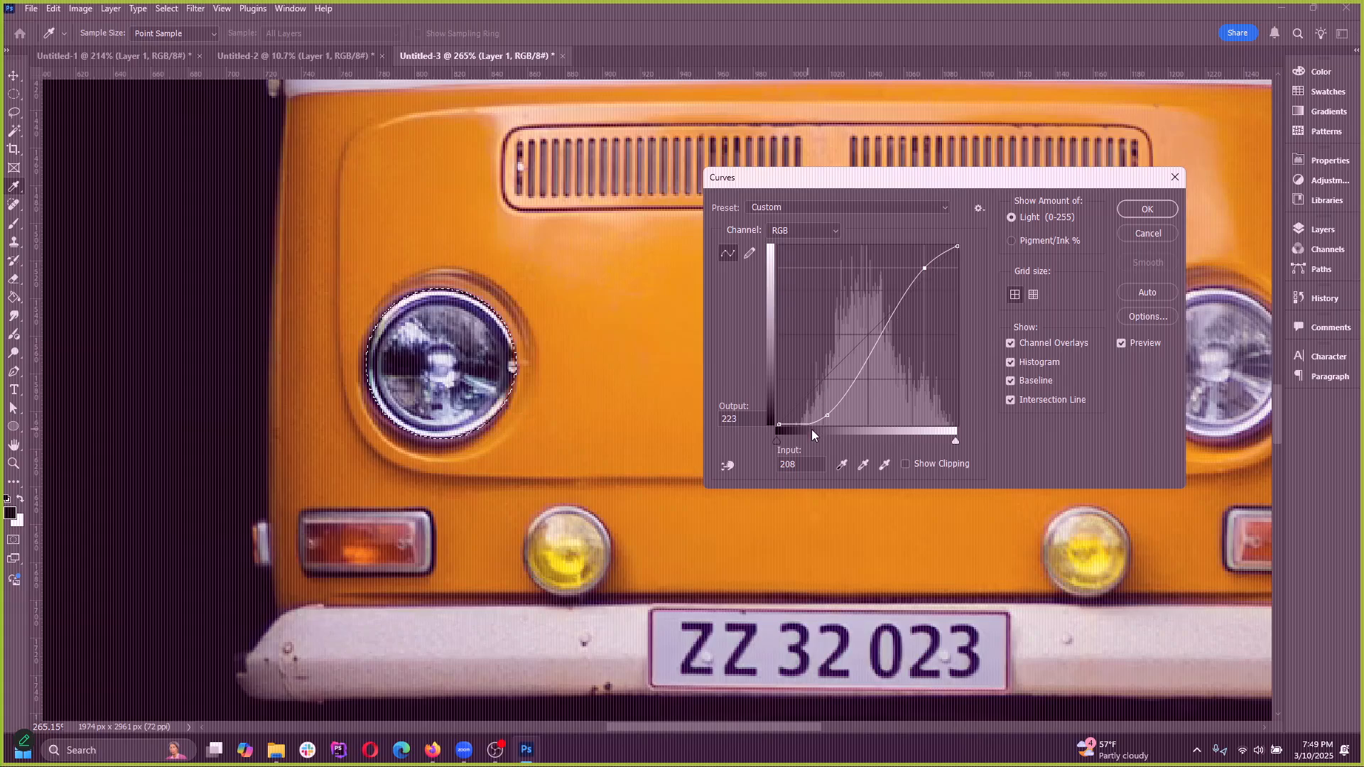
left_click_drag(827, 415, 832, 536)
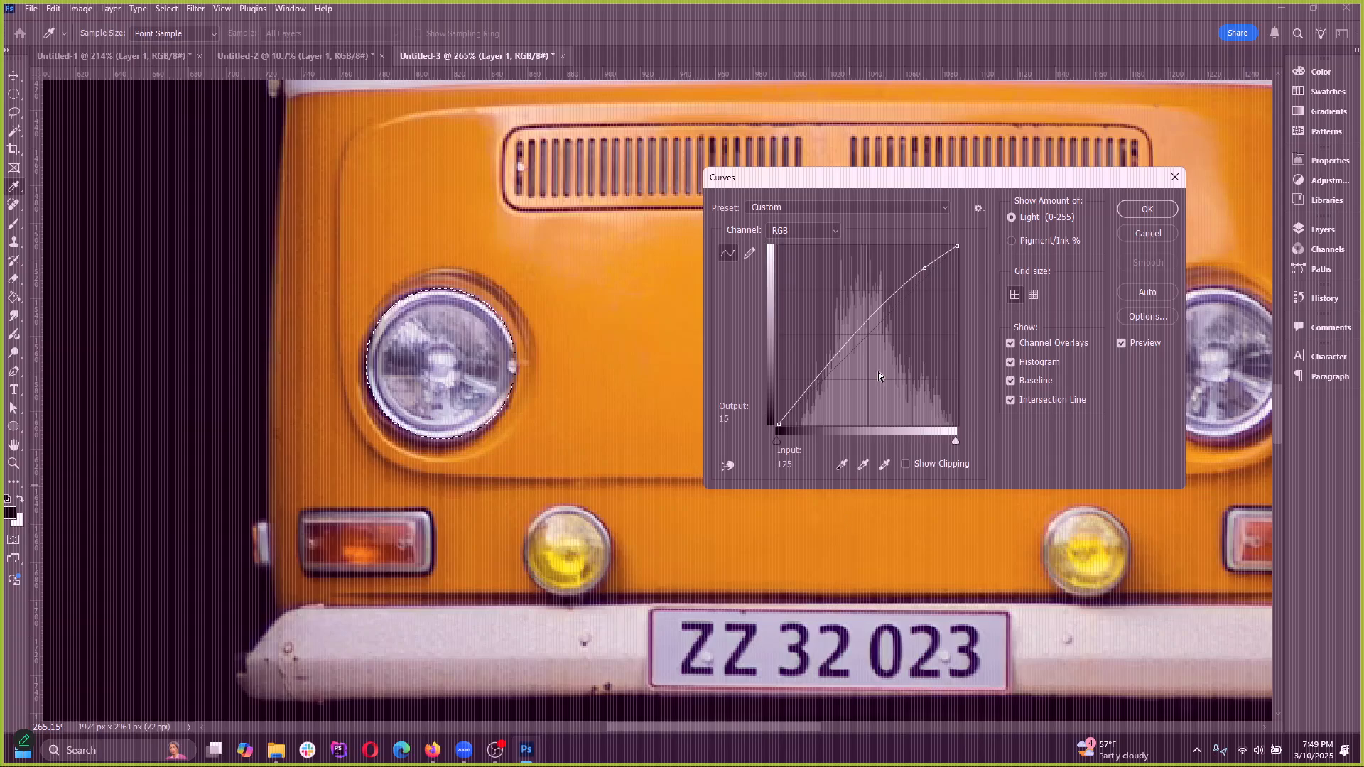
left_click_drag(924, 271, 980, 419)
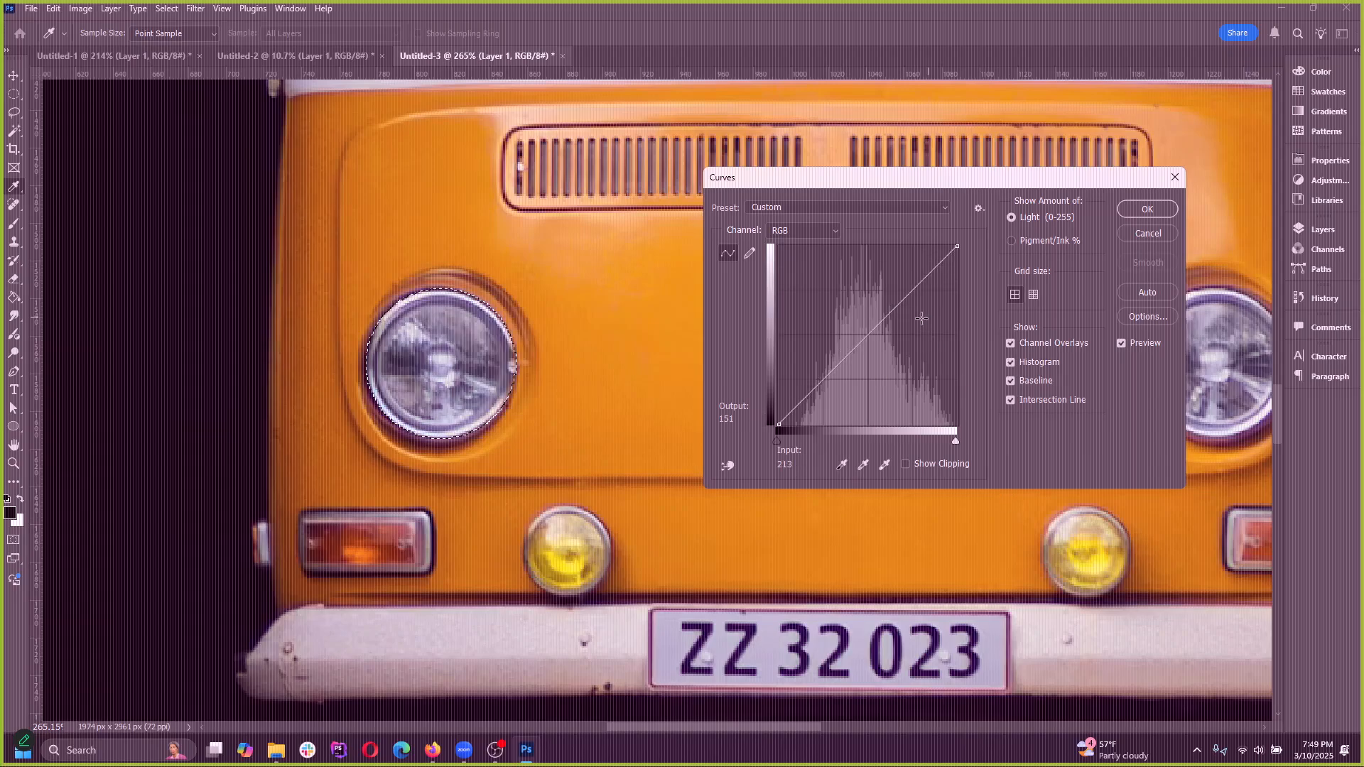
Brighten the headlight with one Curves point at about input 160, output 214, apply it, and clear the selection
left_click_drag(889, 321, 890, 274)
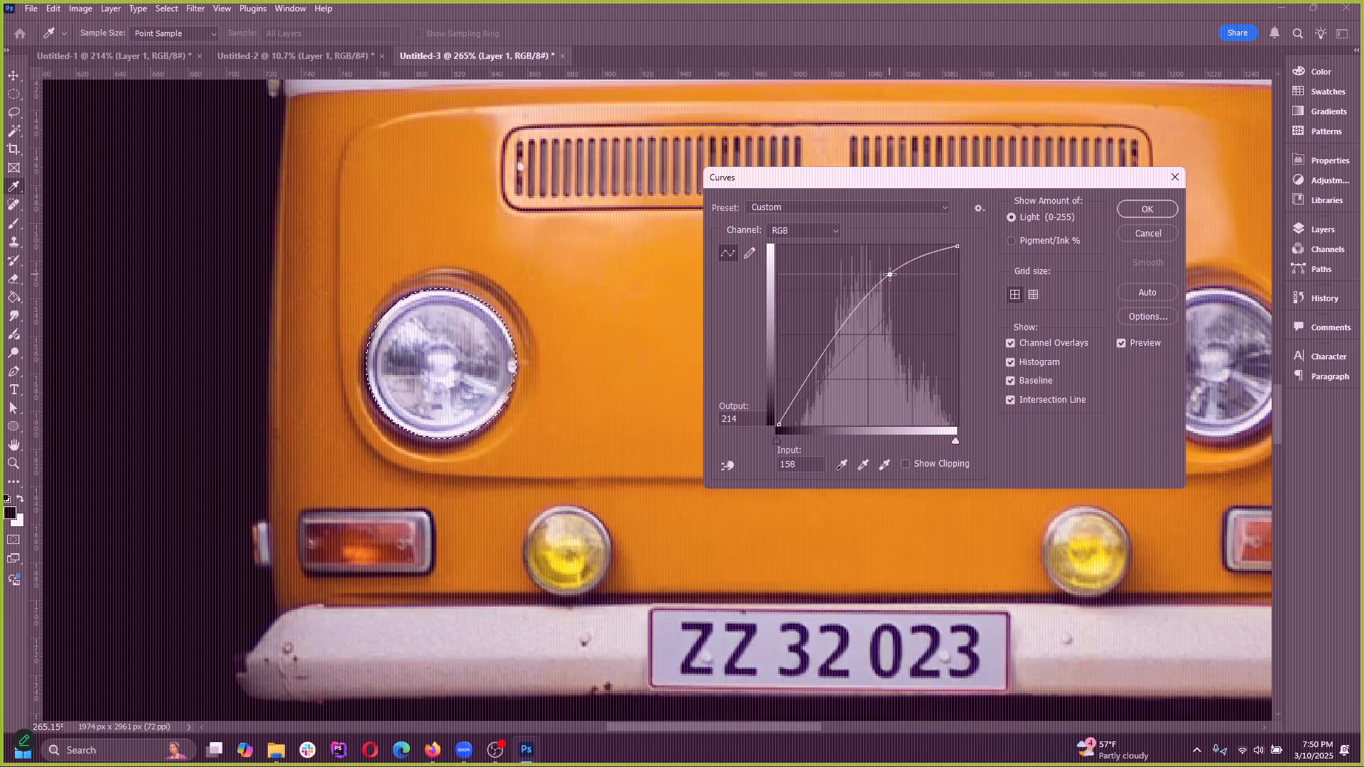
left_click(1136, 203)
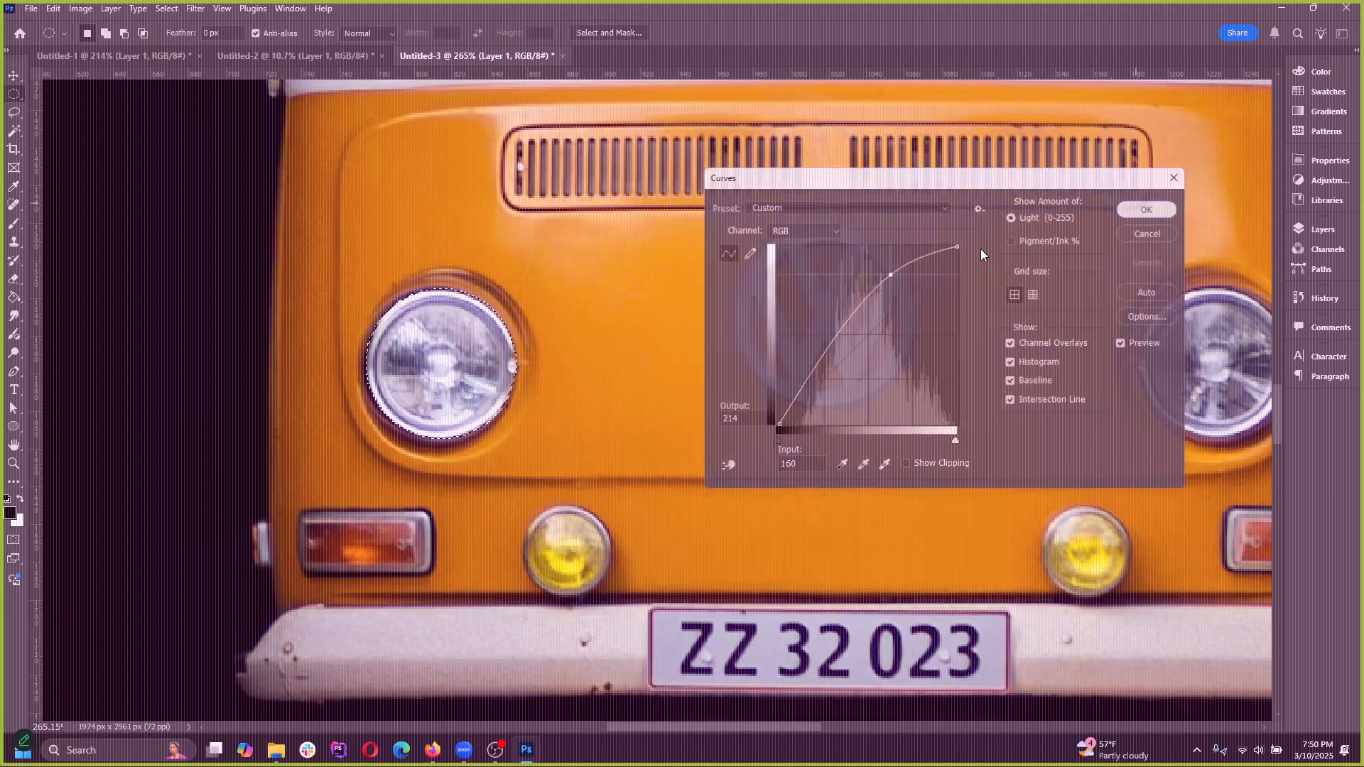
key("ctrl+d")
scroll(547, 499, "down", 10)
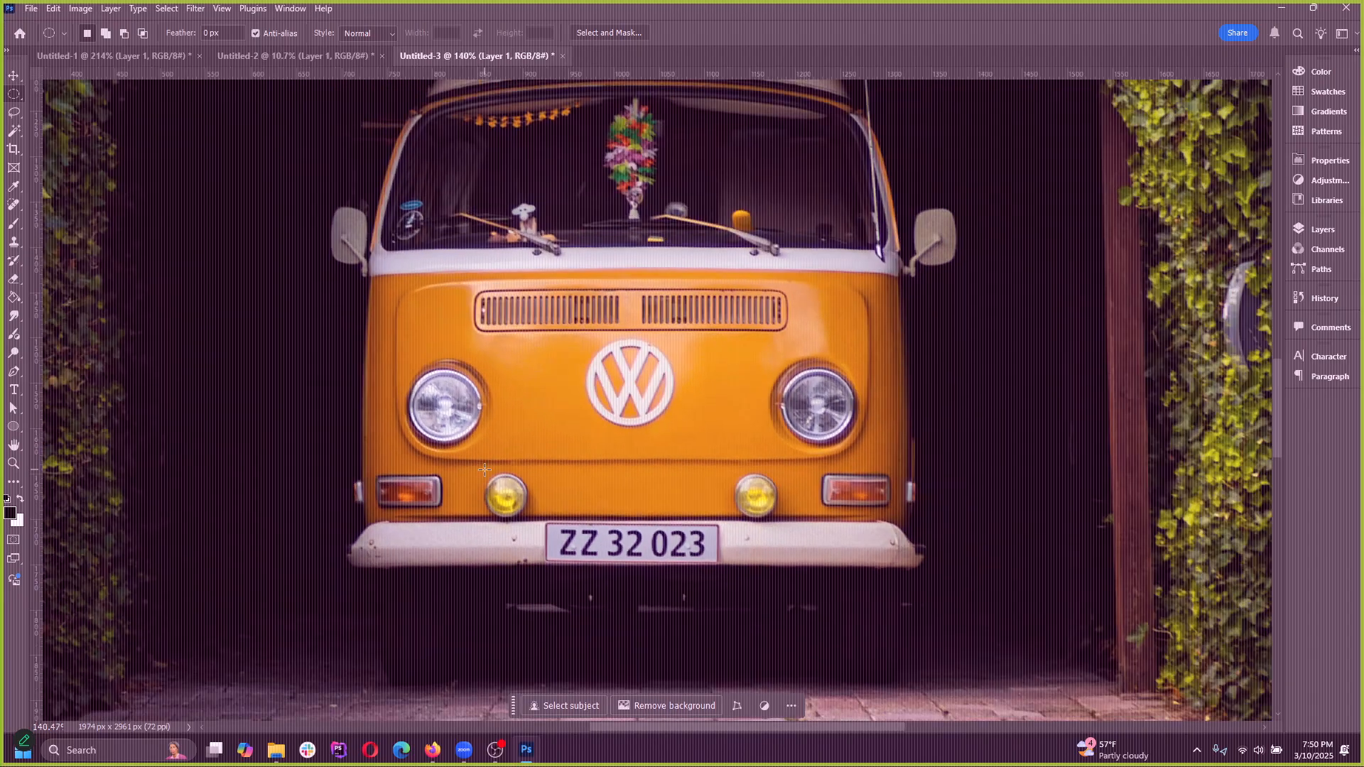
scroll(551, 499, "up", 2)
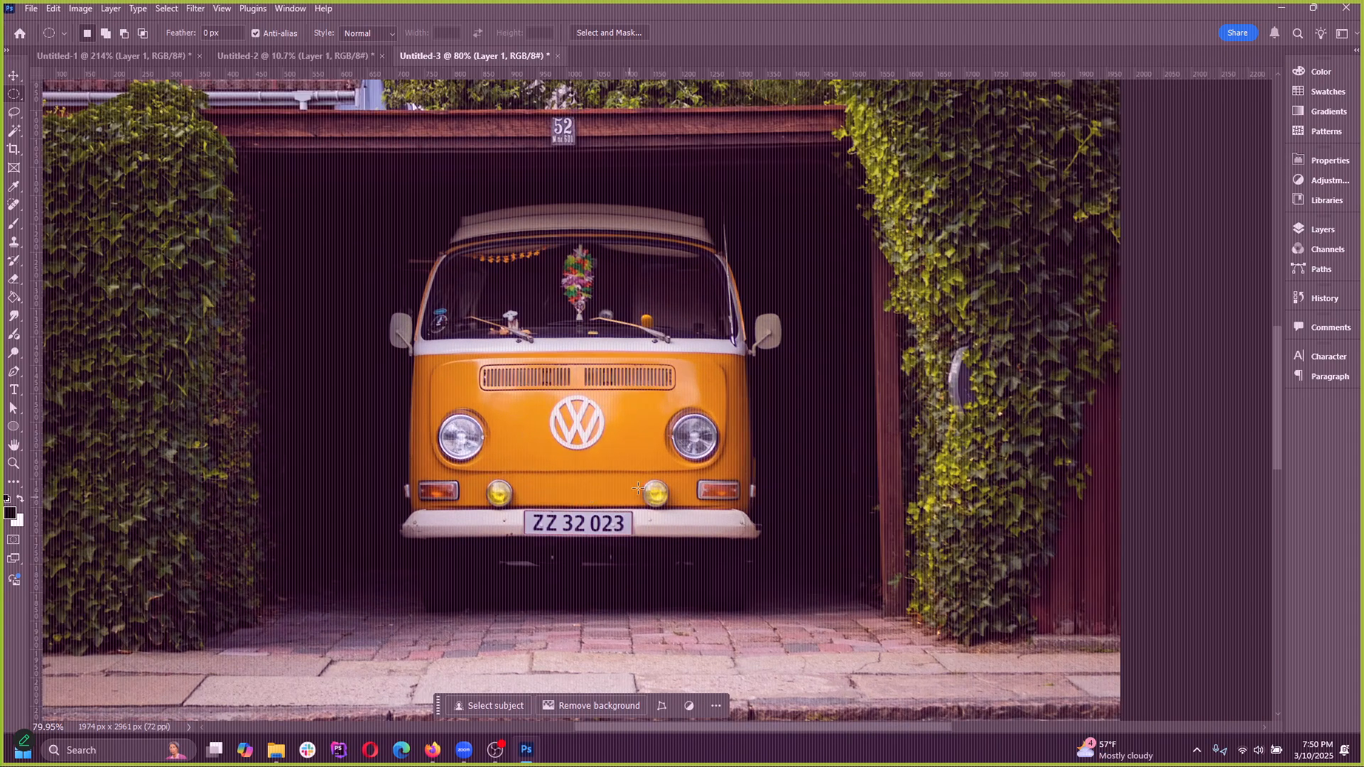
scroll(636, 489, "up", 6)
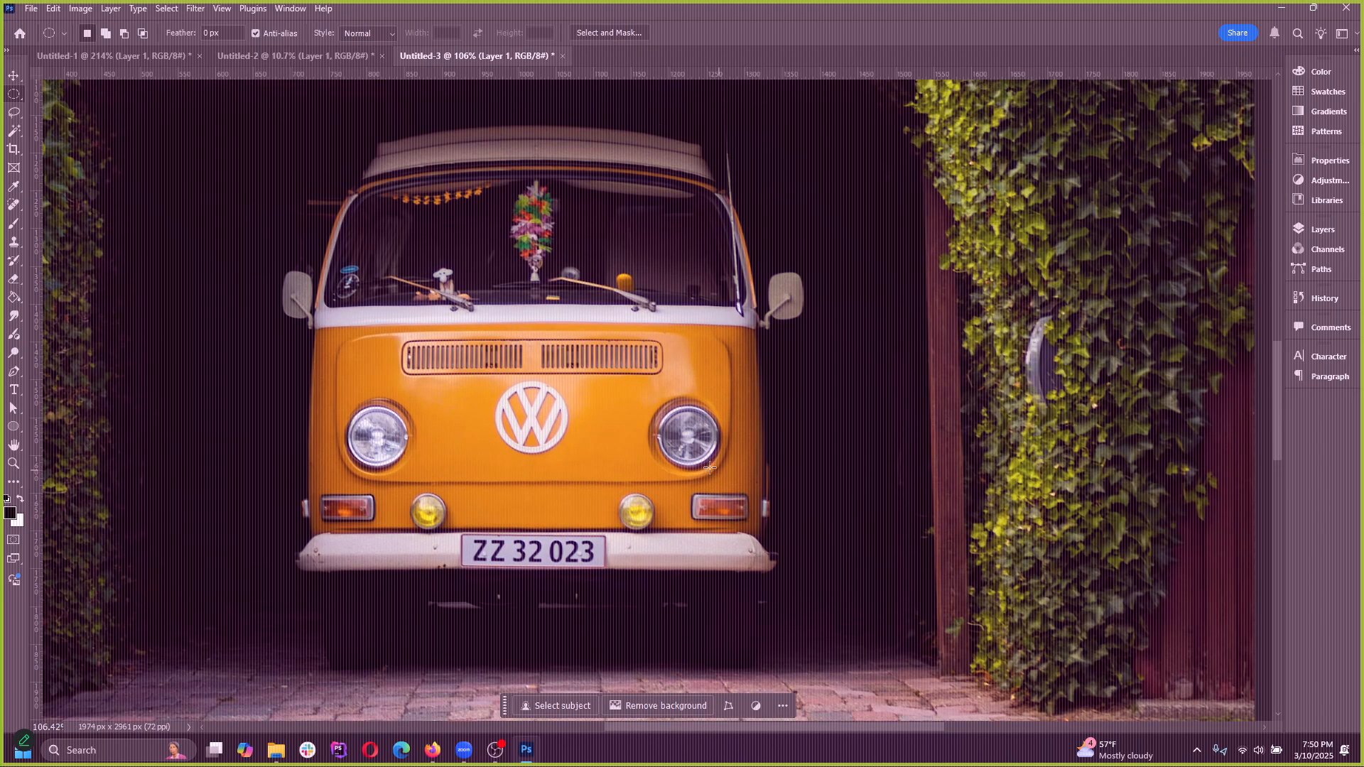
Fit a circular marquee to the outer edge of the van's VW emblem, discarding the first oversized attempt
scroll(596, 372, "up", 1)
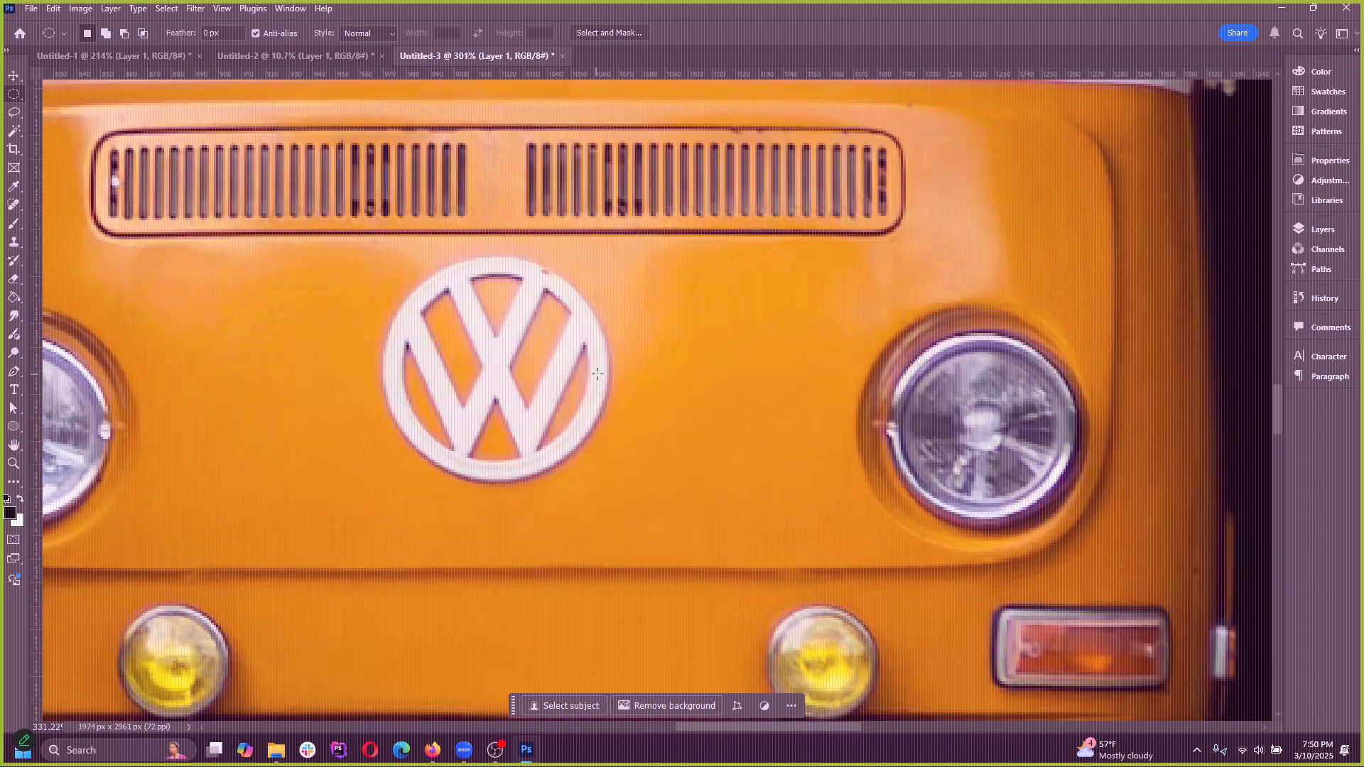
scroll(545, 407, "down", 4)
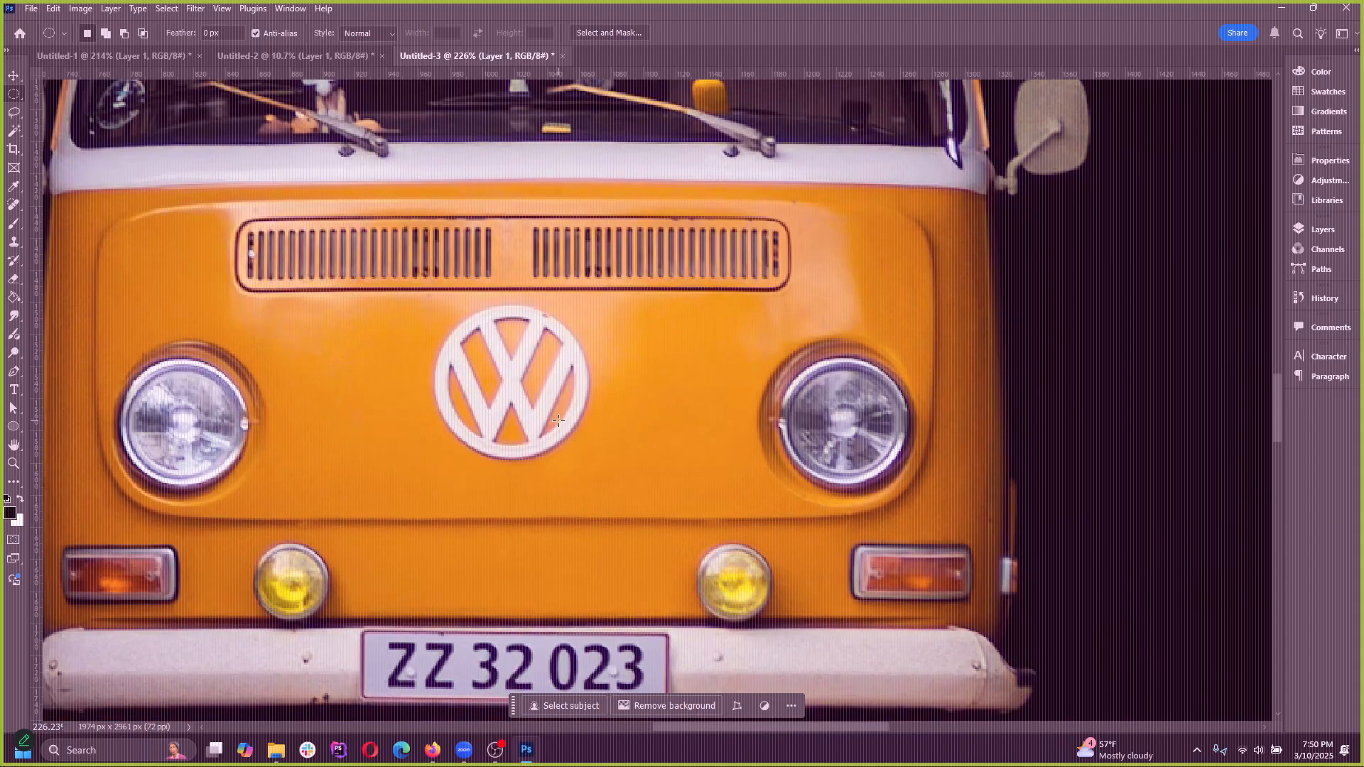
scroll(551, 403, "up", 3)
left_click_drag(385, 271, 597, 492)
scroll(548, 348, "up", 3)
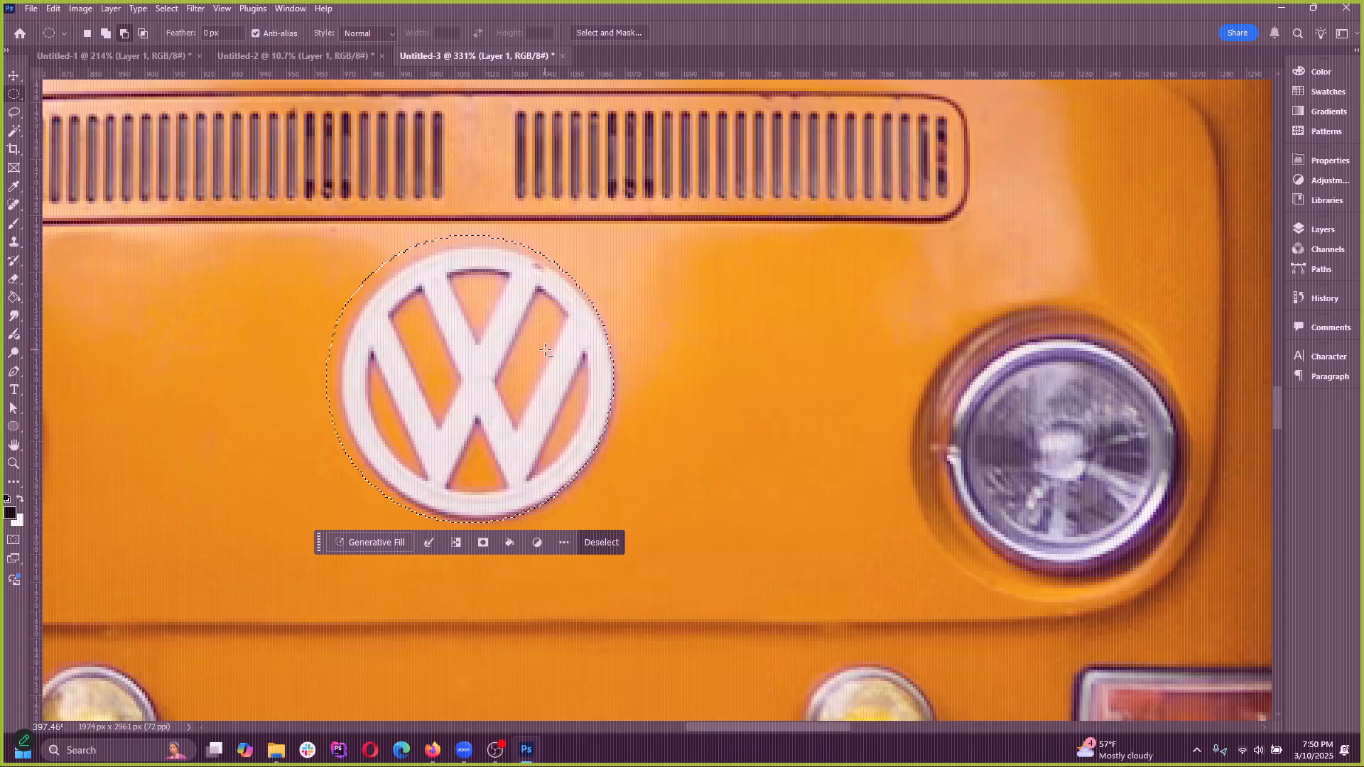
left_click(440, 325)
left_click_drag(341, 238, 613, 538)
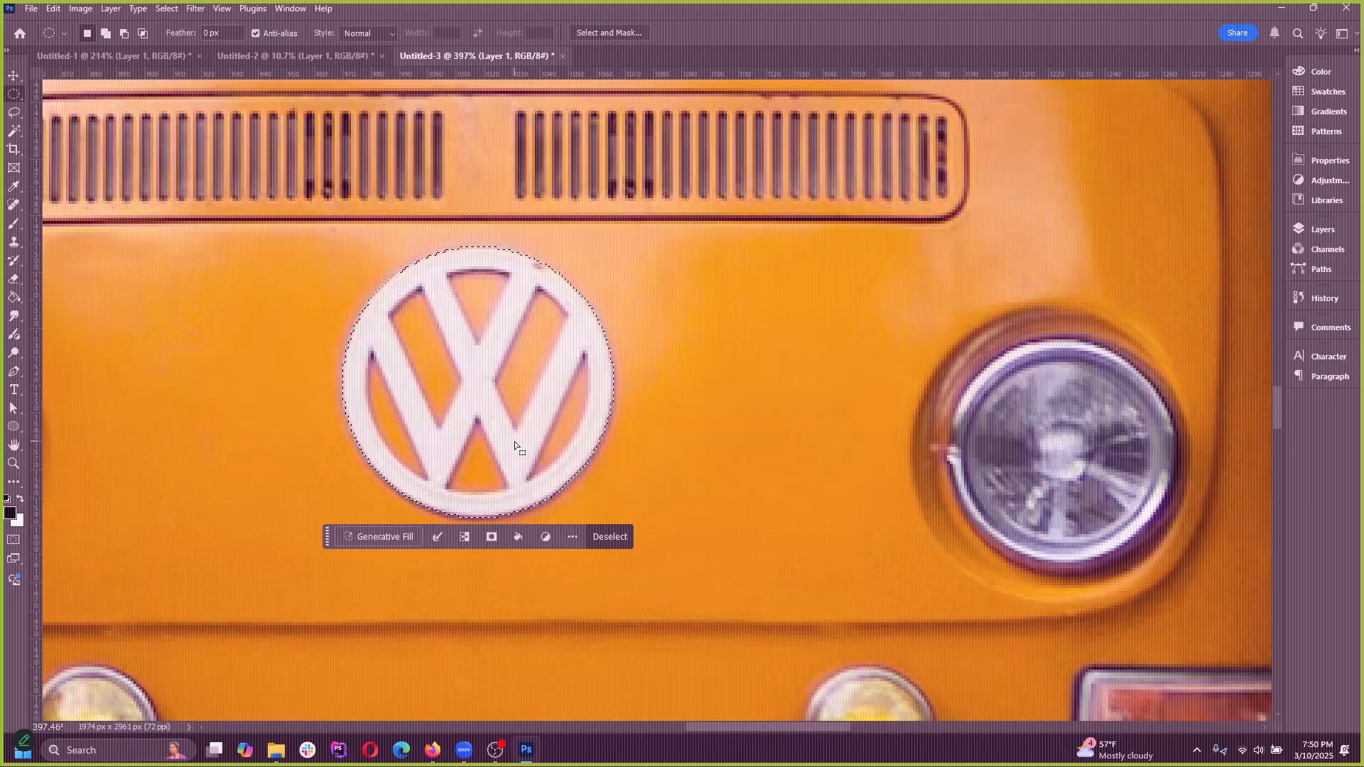
Switch to the Untitled-1 document and draw a circular marquee over the black car's left-hand headlight
left_click(281, 56)
left_click(145, 54)
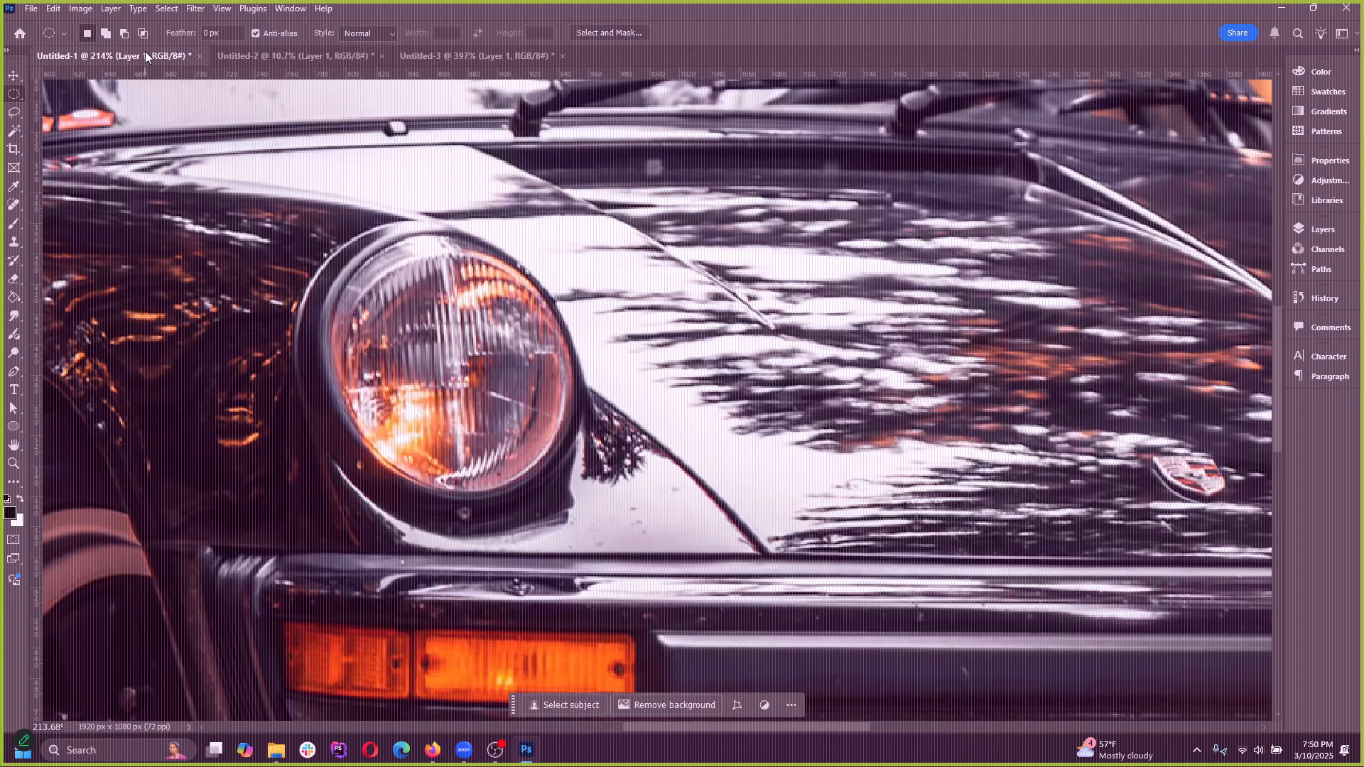
left_click_drag(352, 227, 579, 490)
left_click(337, 244)
left_click_drag(331, 228, 598, 570)
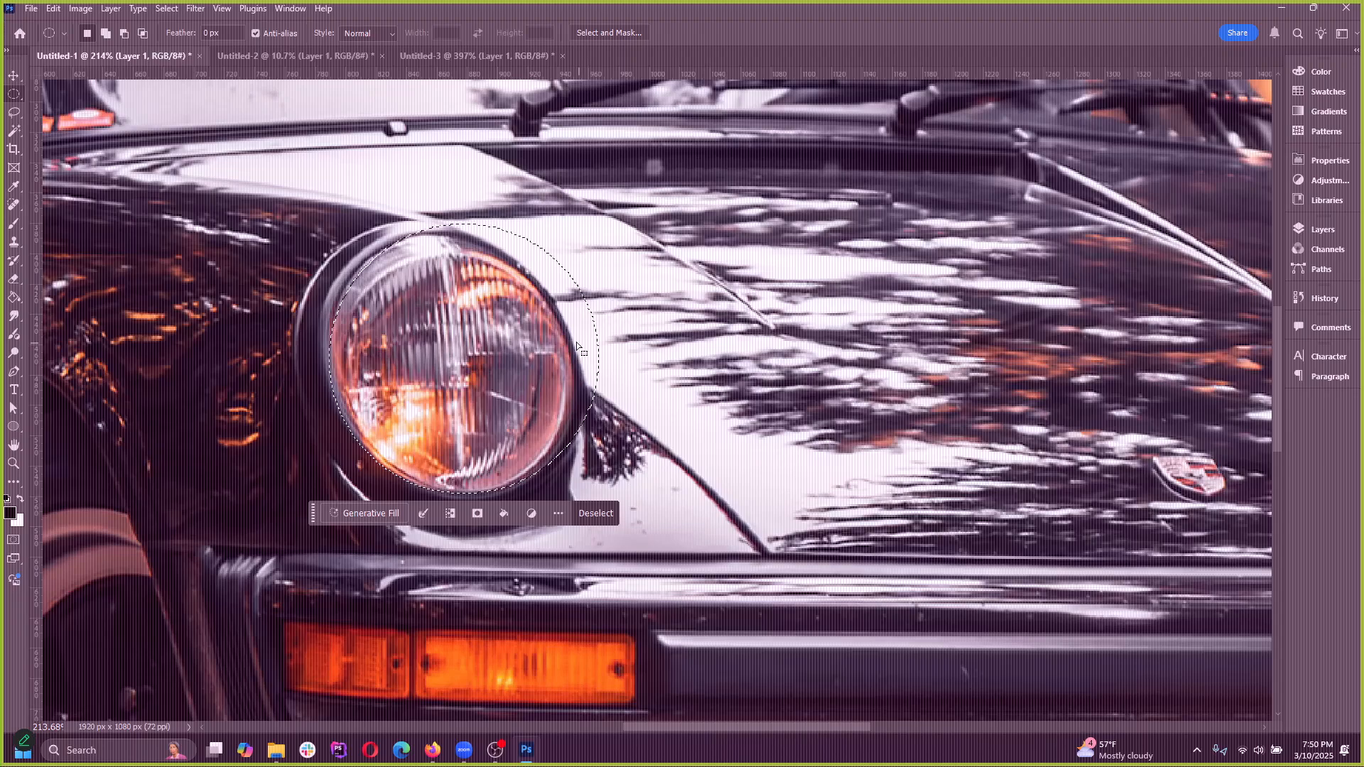
Transform the headlight selection itself, narrowing its width to about 90.45% by moving its right-hand edge inward
left_click(166, 8)
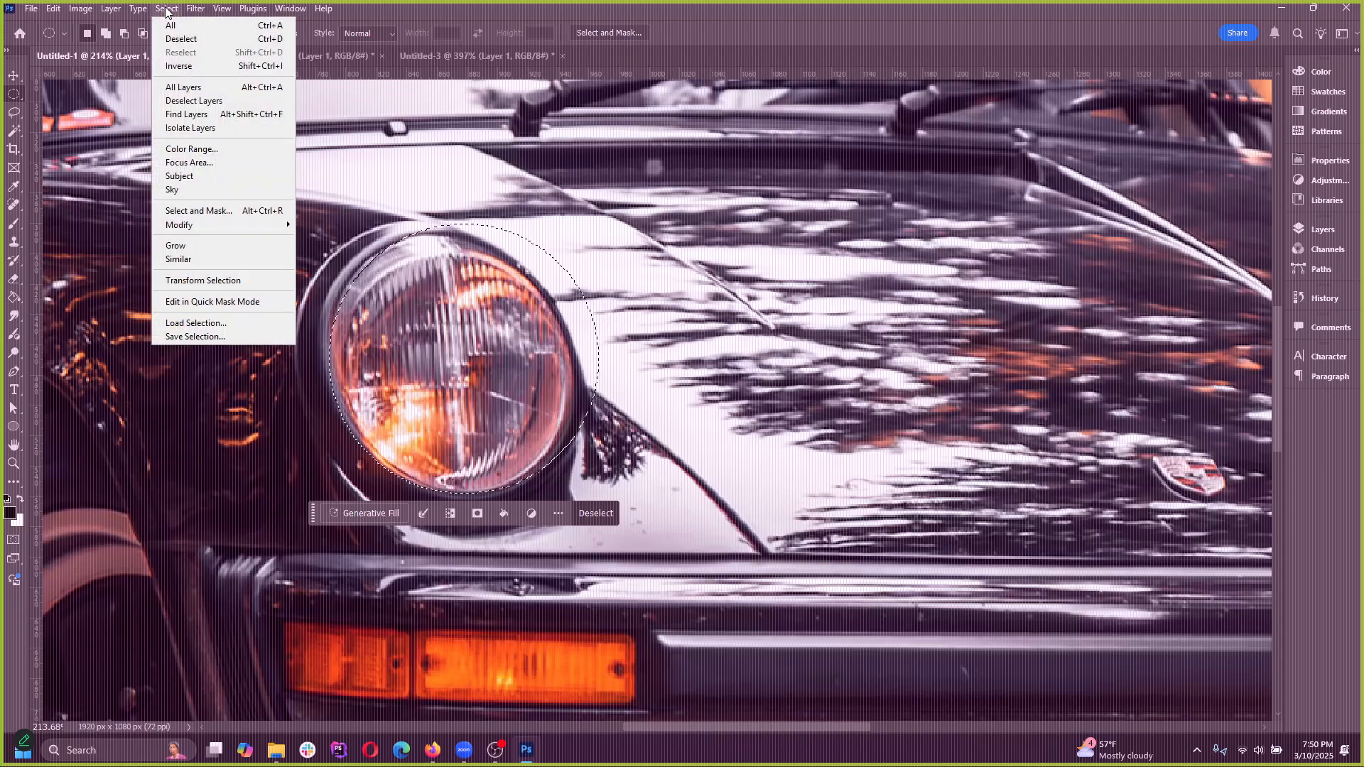
left_click(198, 278)
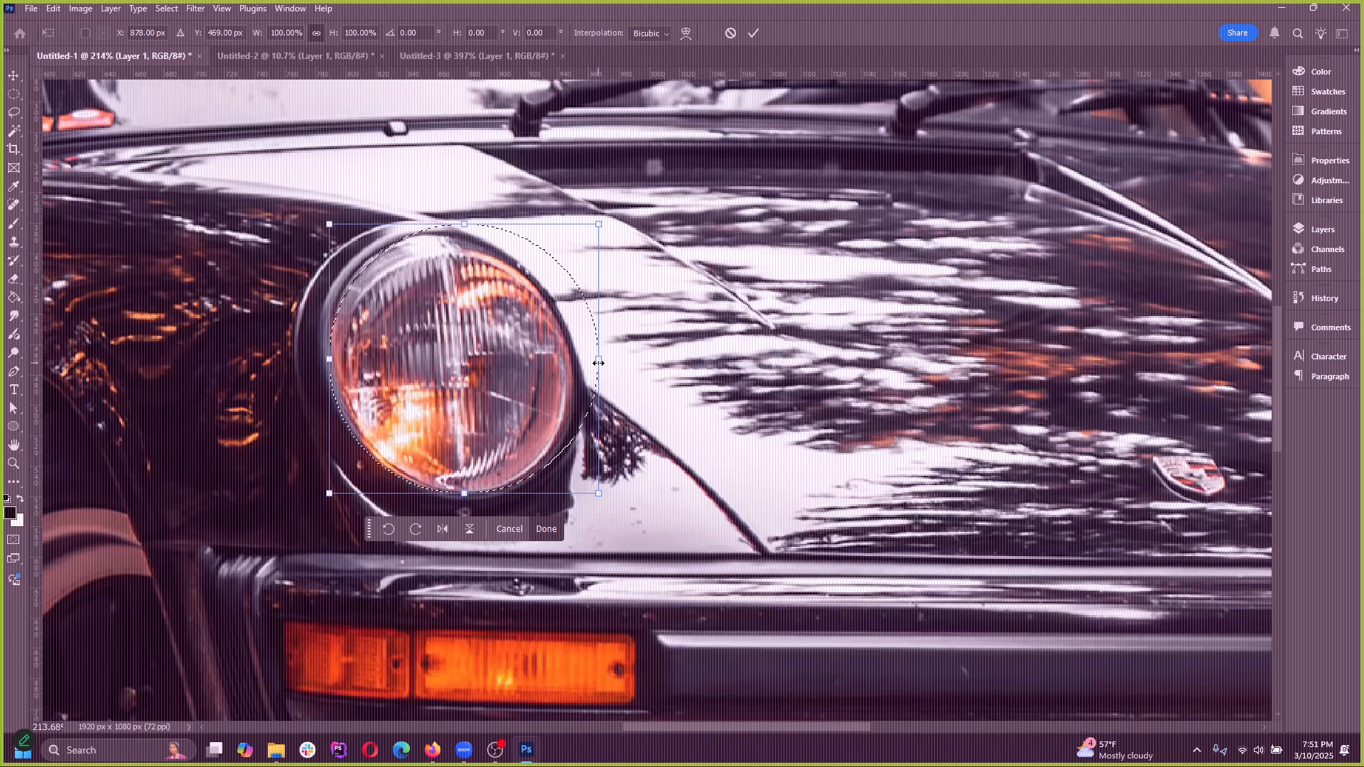
left_click_drag(598, 358, 576, 372)
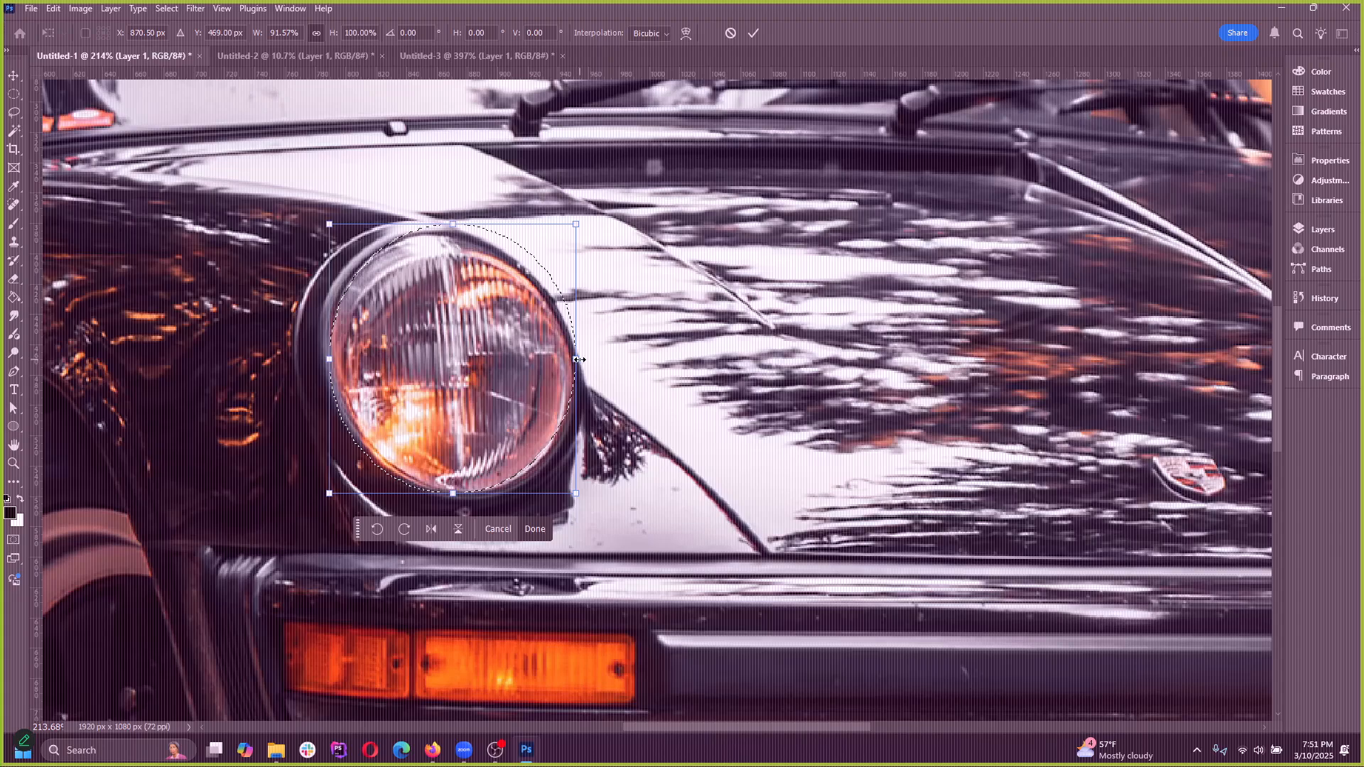
key("ctrl+z")
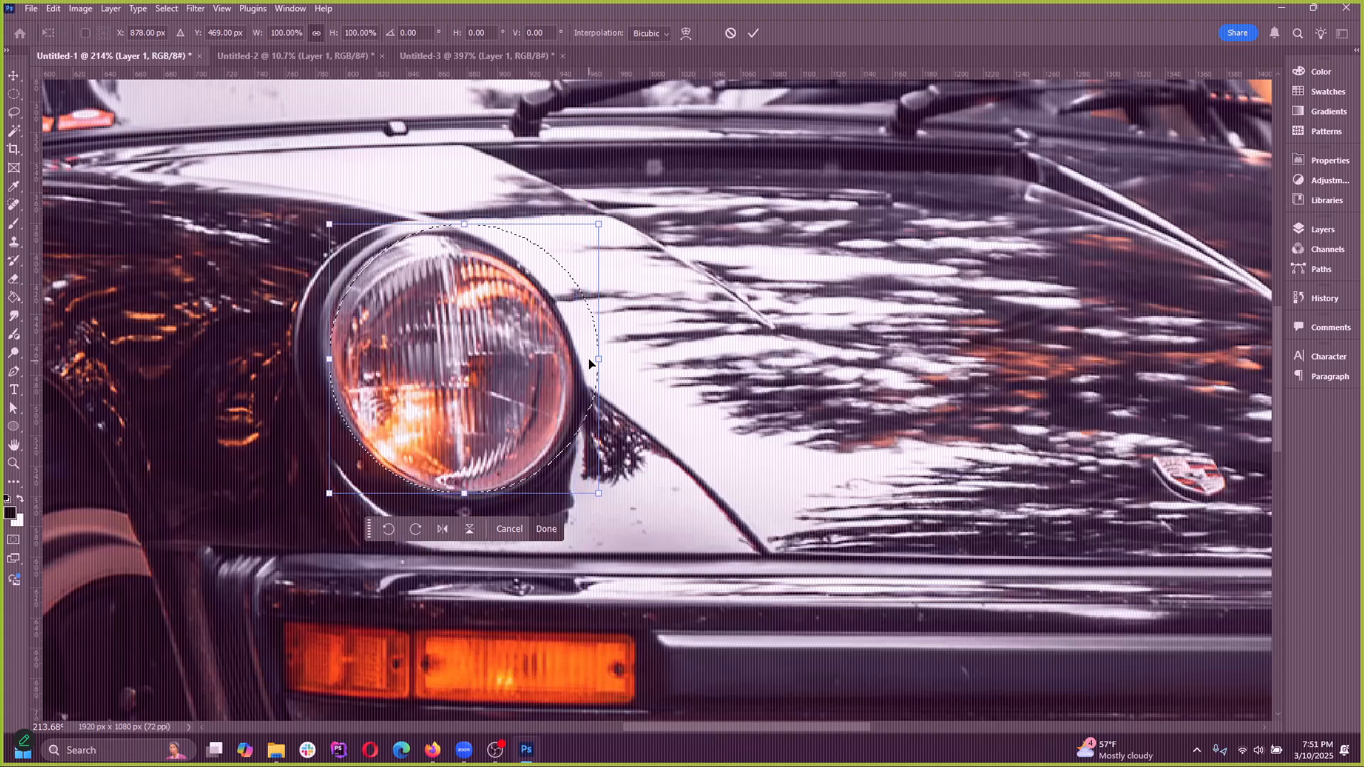
left_click_drag(598, 358, 573, 359)
key("ctrl+z")
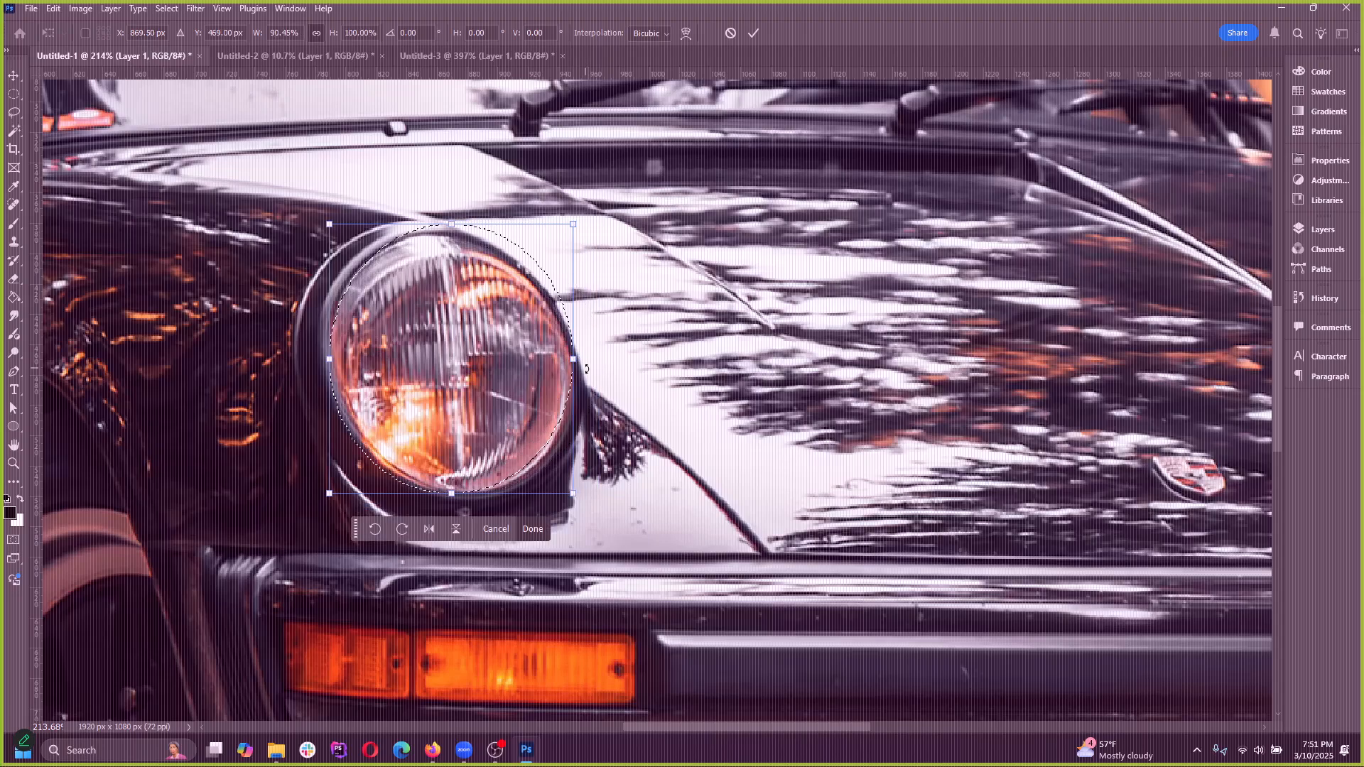
Rotate the selection to about -22.66°, scale it to about 89.42% wide and 98.87% high, and apply the transform
left_click_drag(590, 229, 522, 183)
left_click_drag(523, 263, 526, 271)
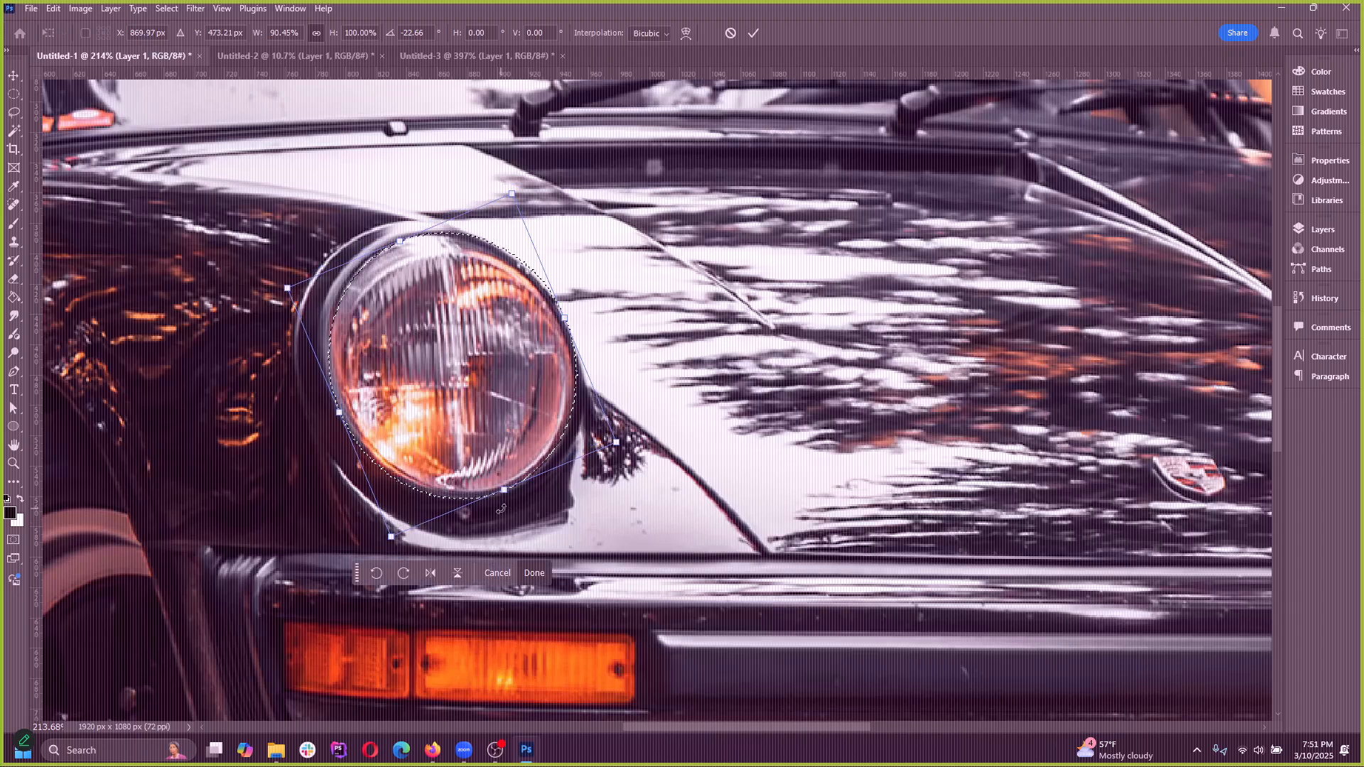
left_click_drag(539, 481, 538, 477)
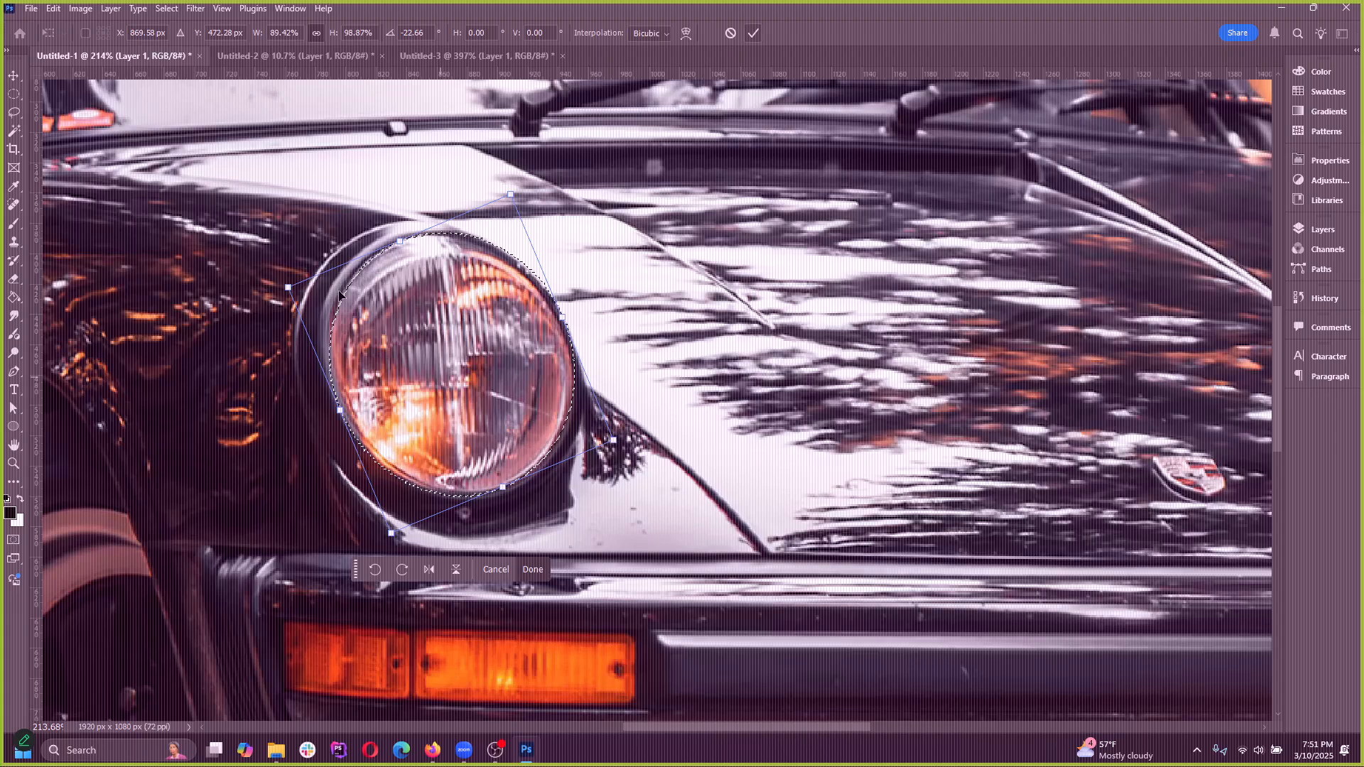
left_click(752, 37)
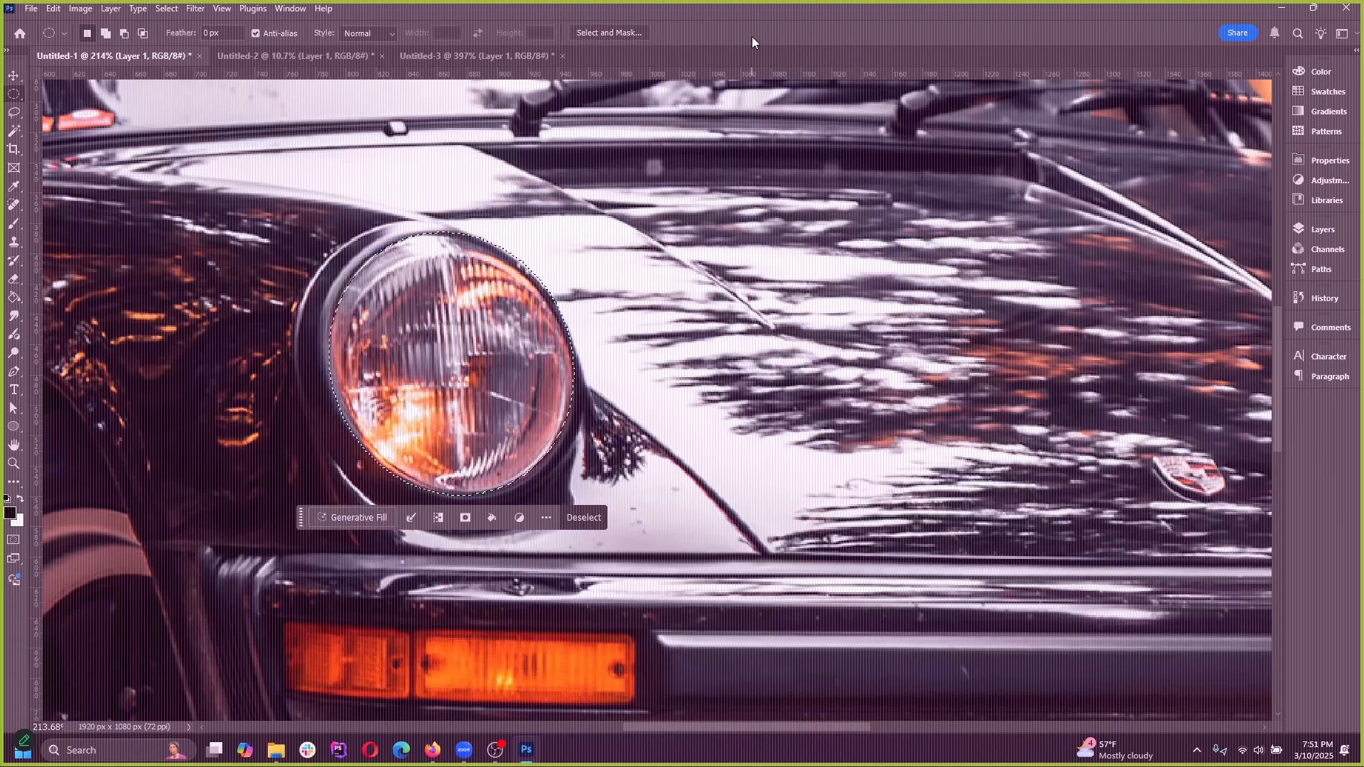
Brighten the selected left-hand headlight with a Curves adjustment of input 201 to output 237, and clear the selection
scroll(301, 294, "down", 8)
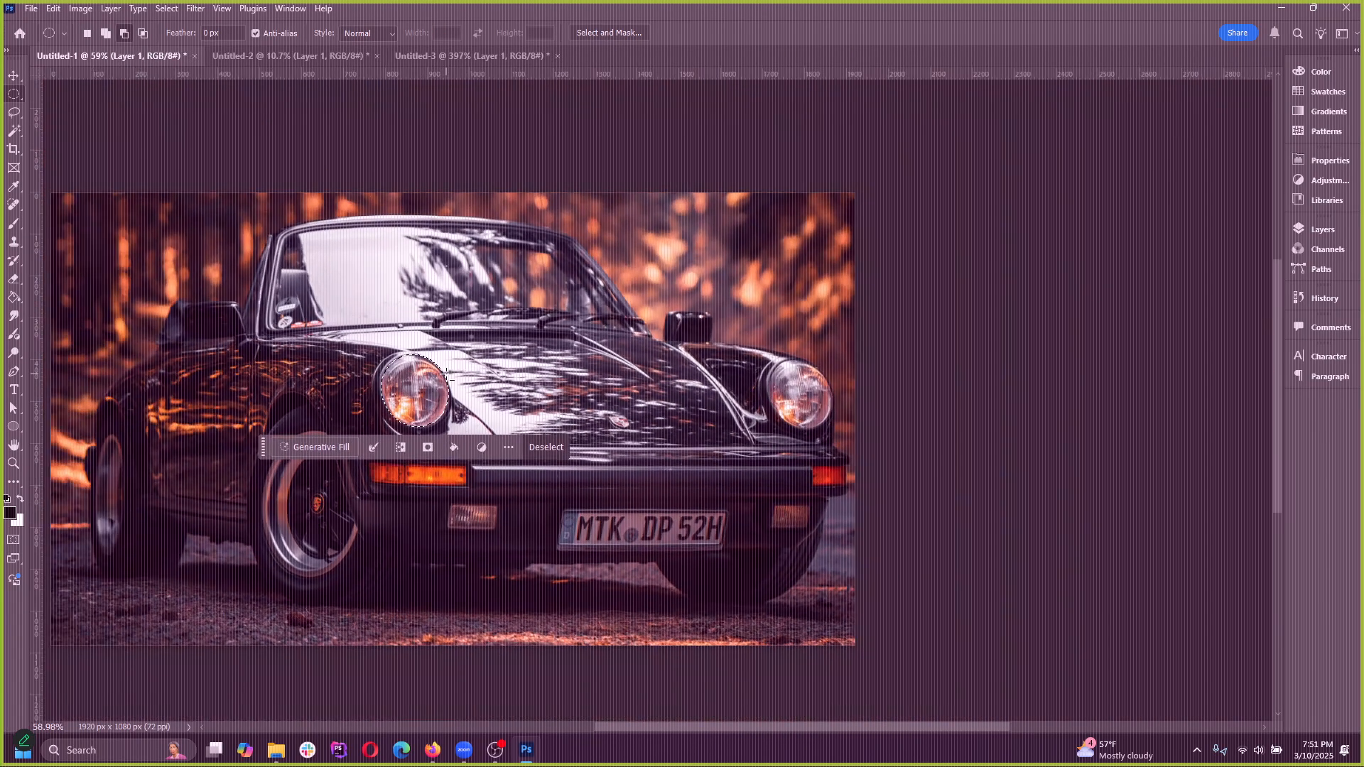
left_click(78, 9)
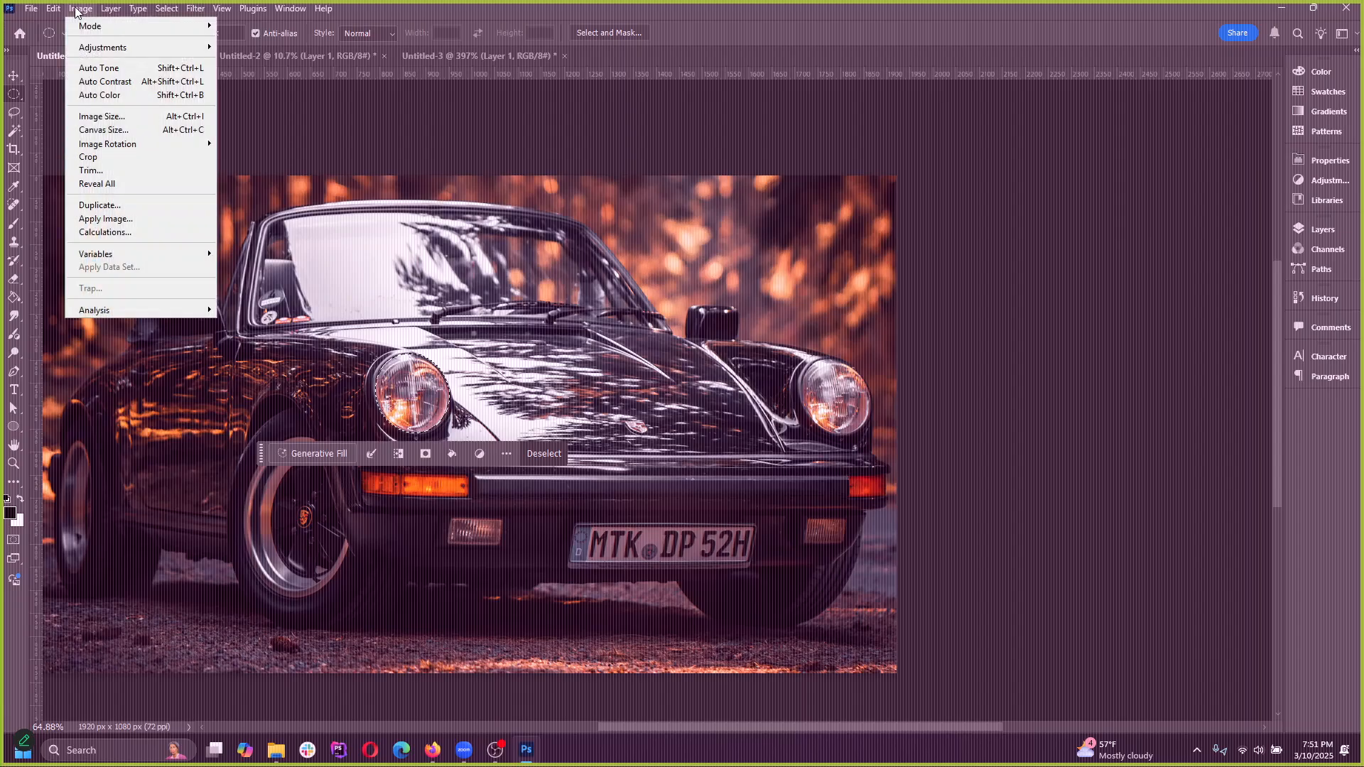
mouse_move(106, 46)
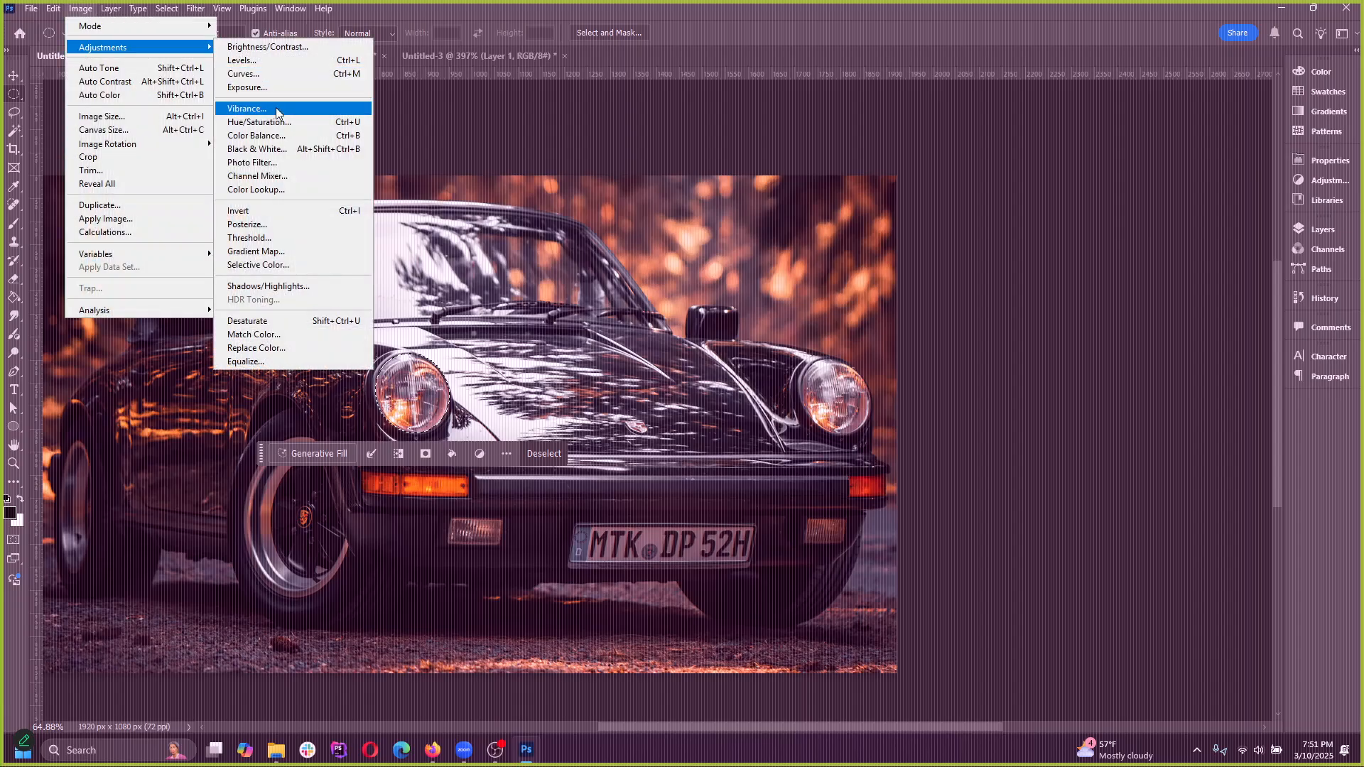
left_click(281, 74)
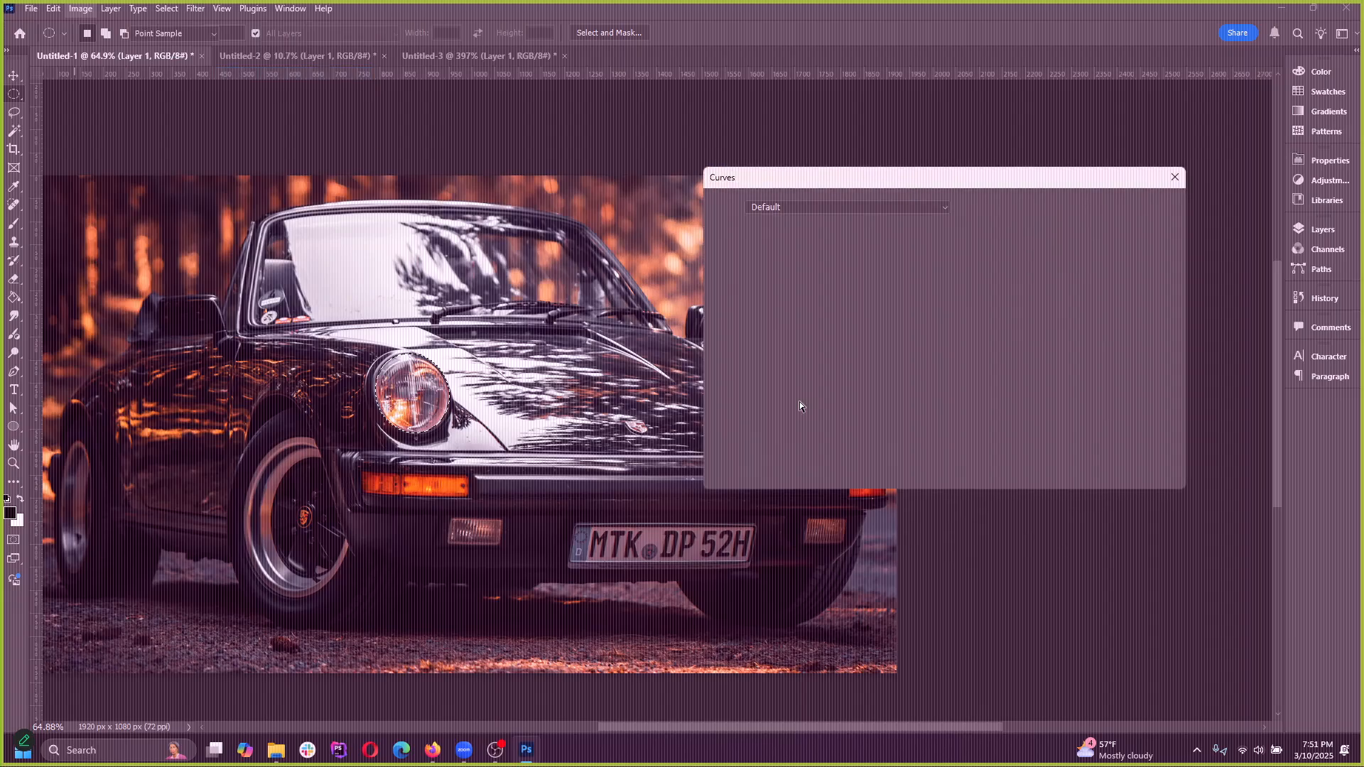
mouse_move(937, 272)
left_mouse_down()
mouse_move(902, 253)
mouse_move(919, 258)
left_mouse_up()
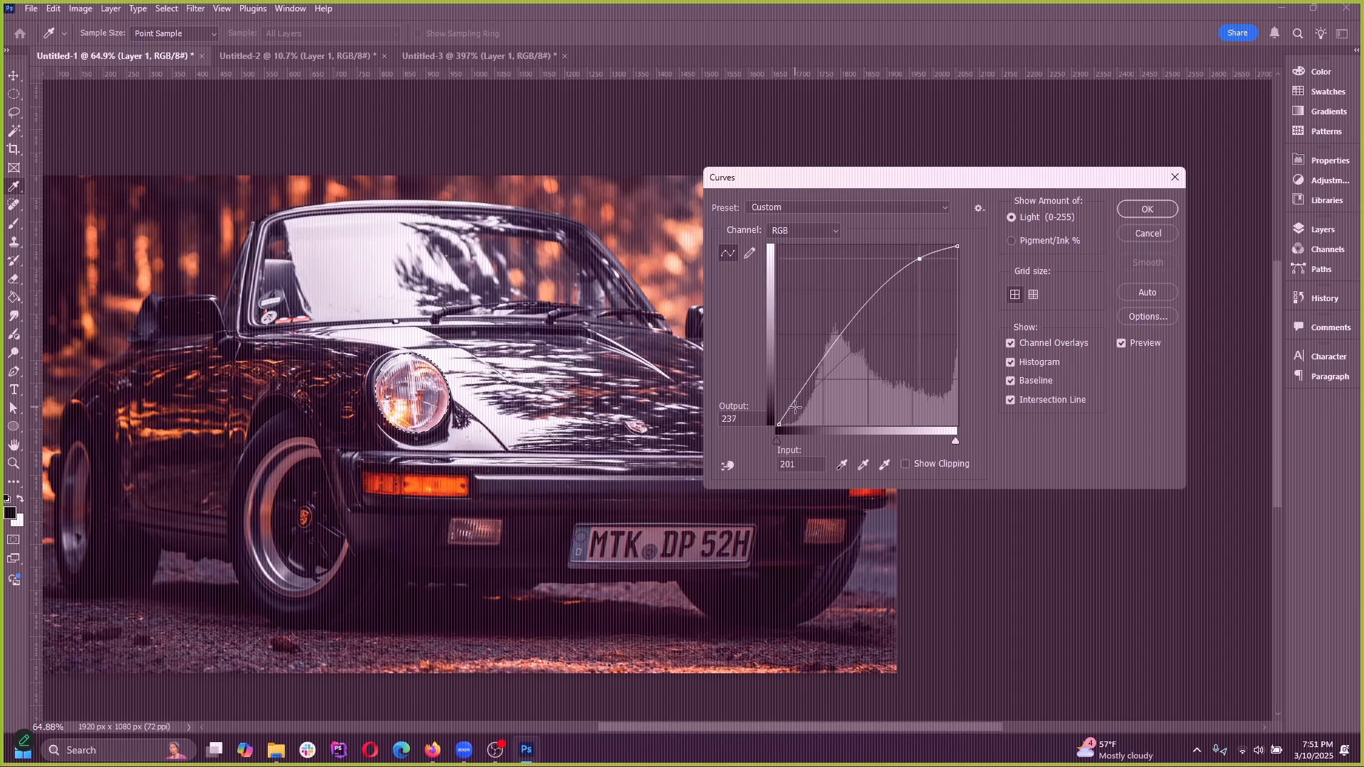
left_click(1127, 210)
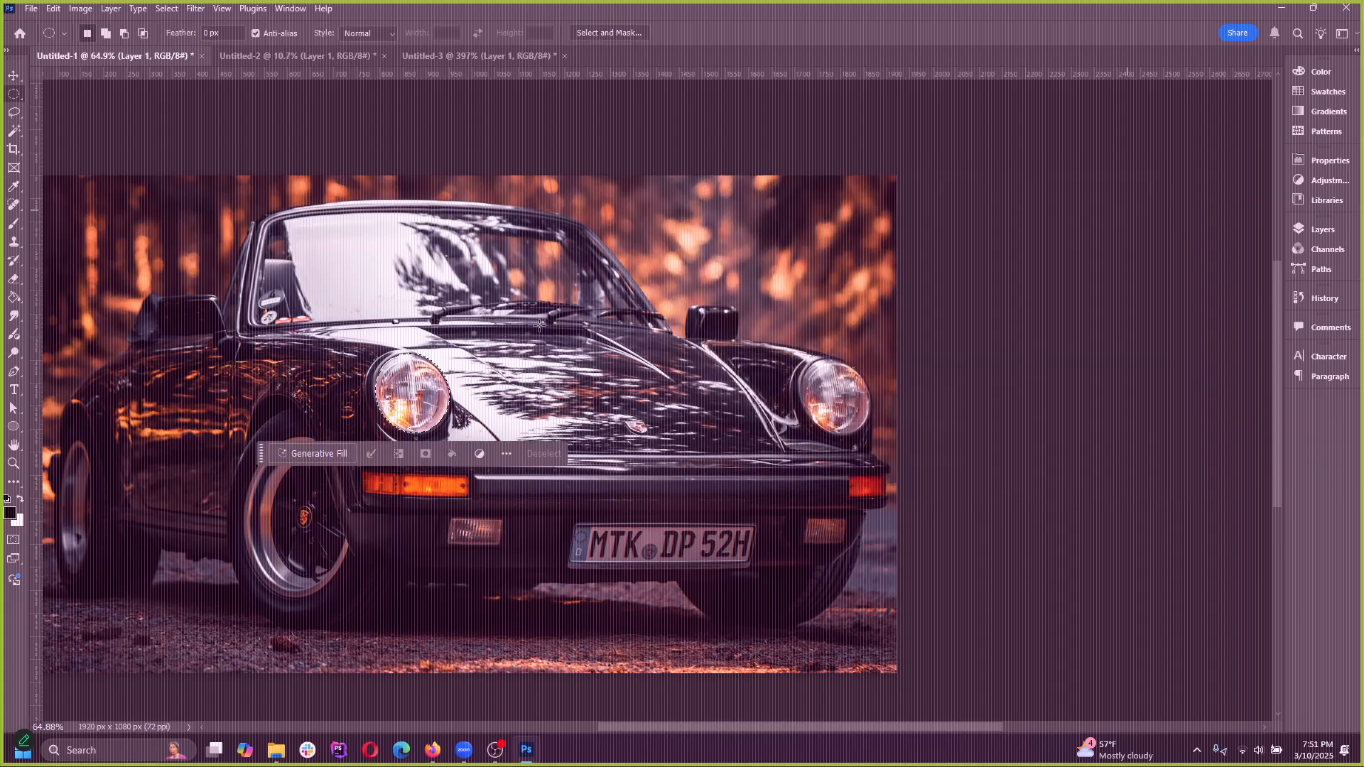
scroll(585, 442, "down", 3)
scroll(582, 454, "up", 3)
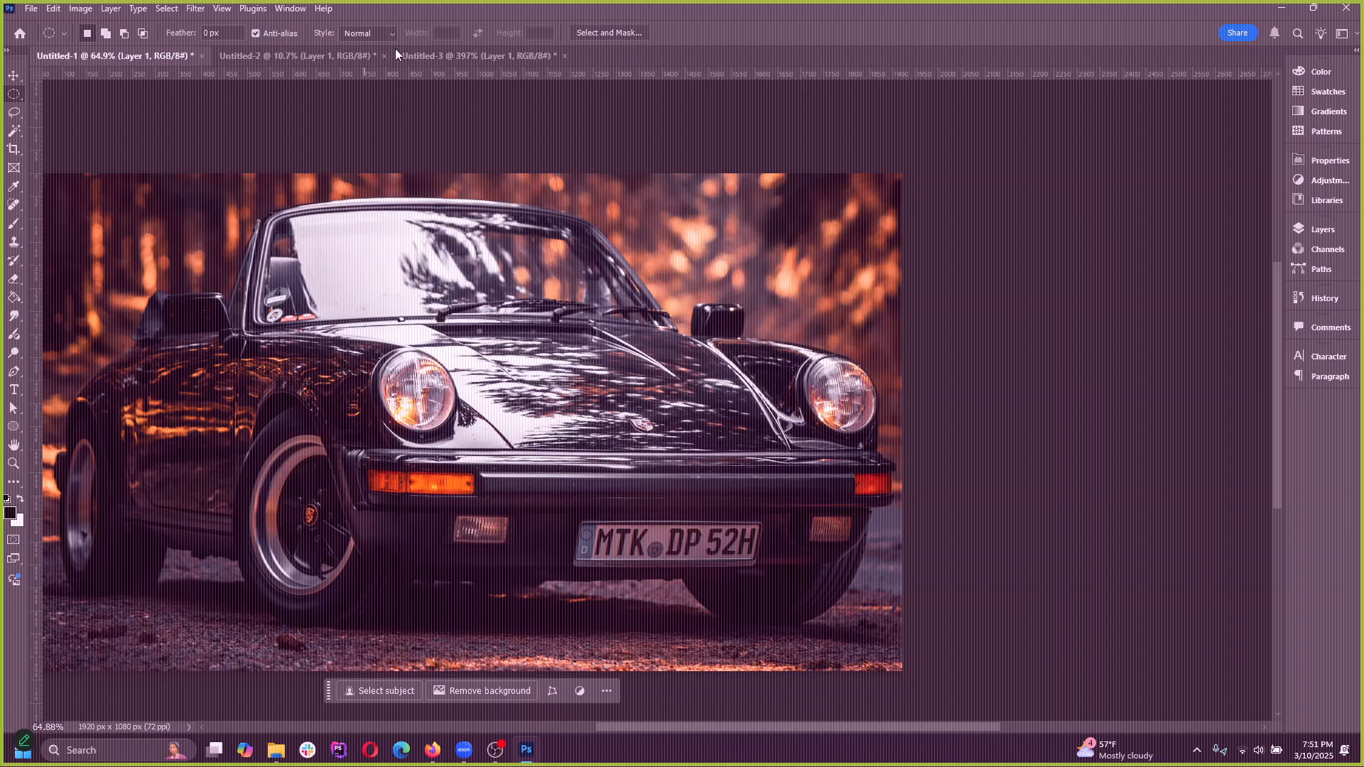
Switch to the Untitled-3 document and define a brush preset named vw from the selected VW emblem
left_click(423, 55)
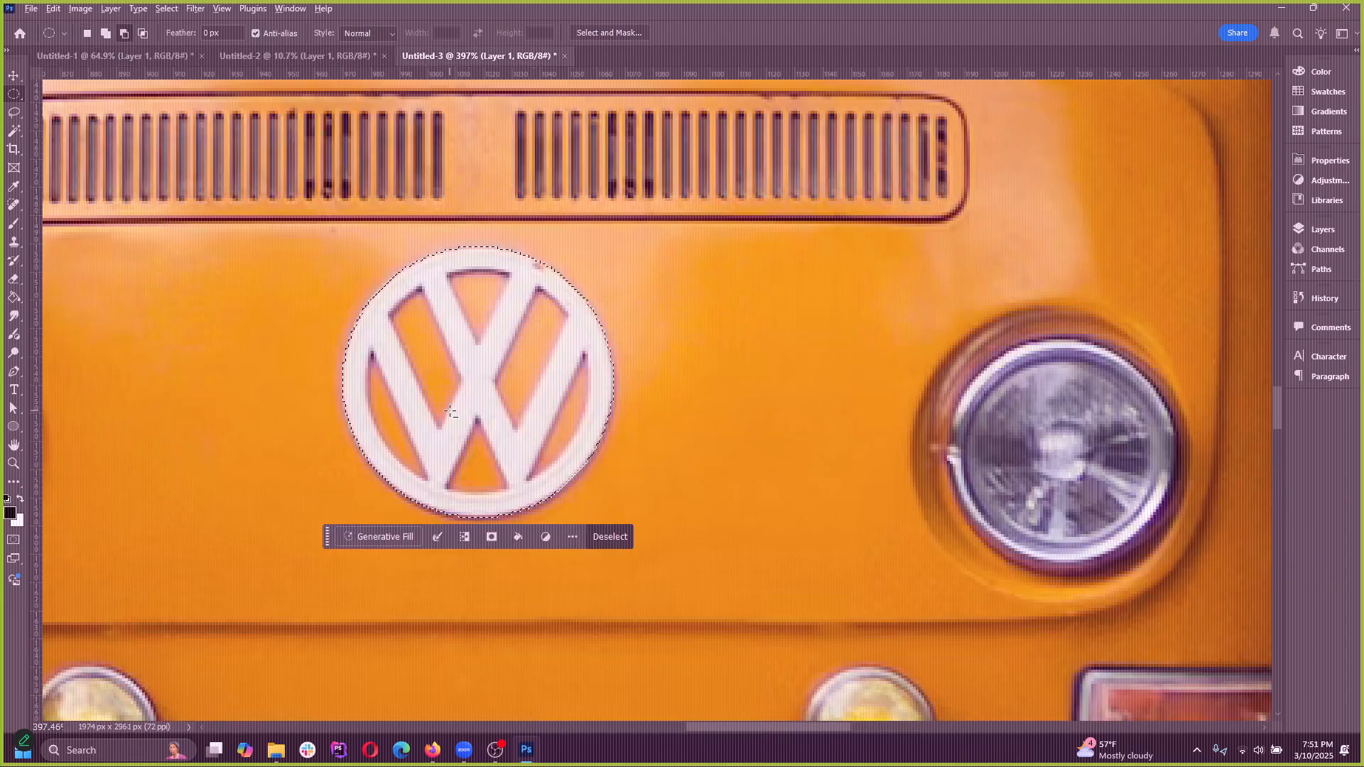
scroll(450, 410, "down", 3)
scroll(458, 398, "up", 4)
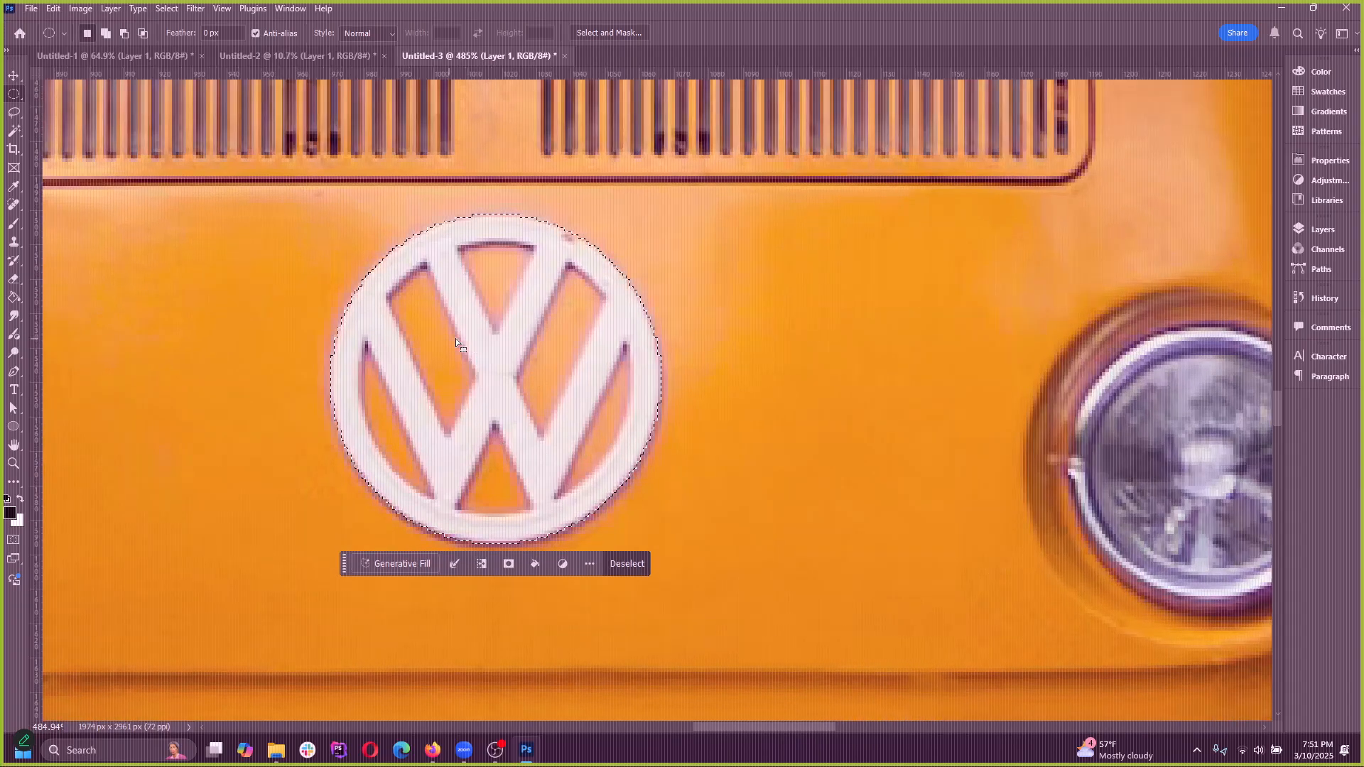
scroll(462, 355, "down", 5)
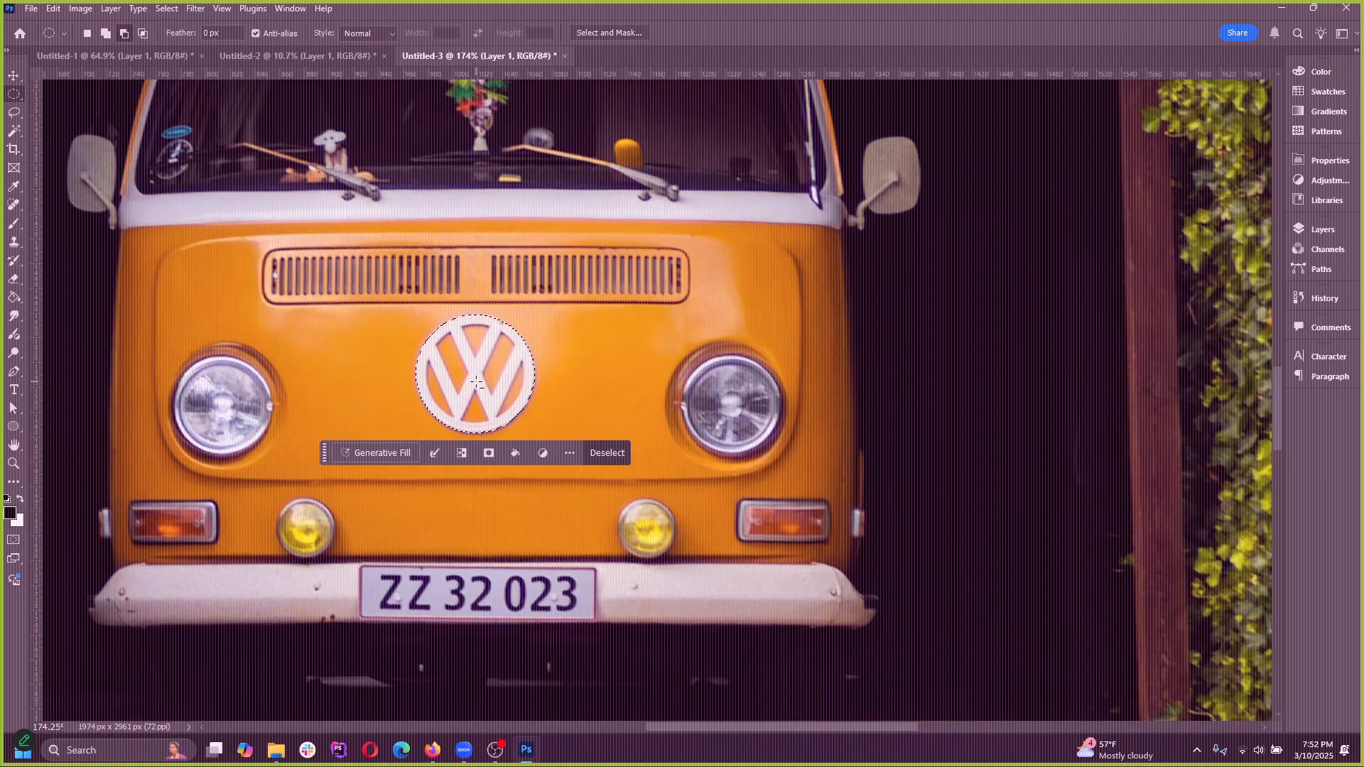
scroll(475, 381, "up", 2)
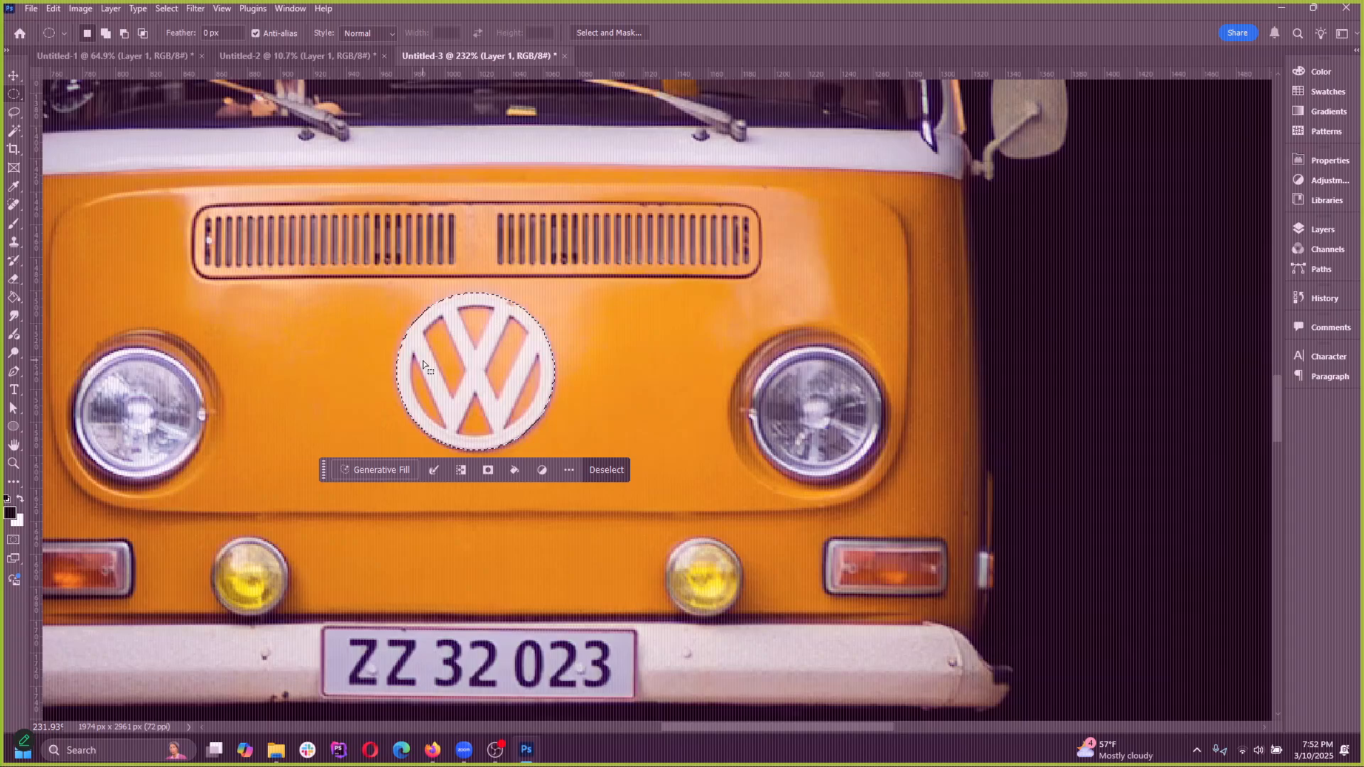
left_click(81, 8)
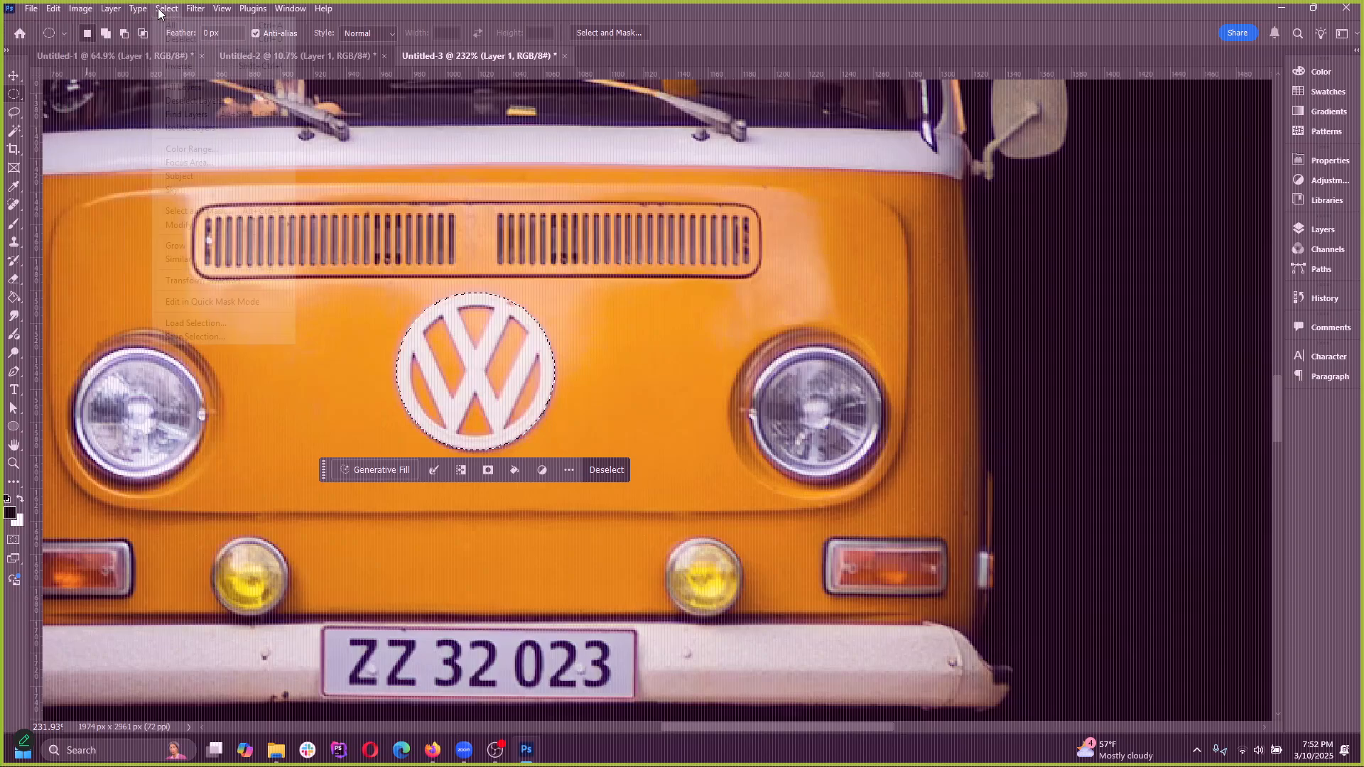
left_click(80, 8)
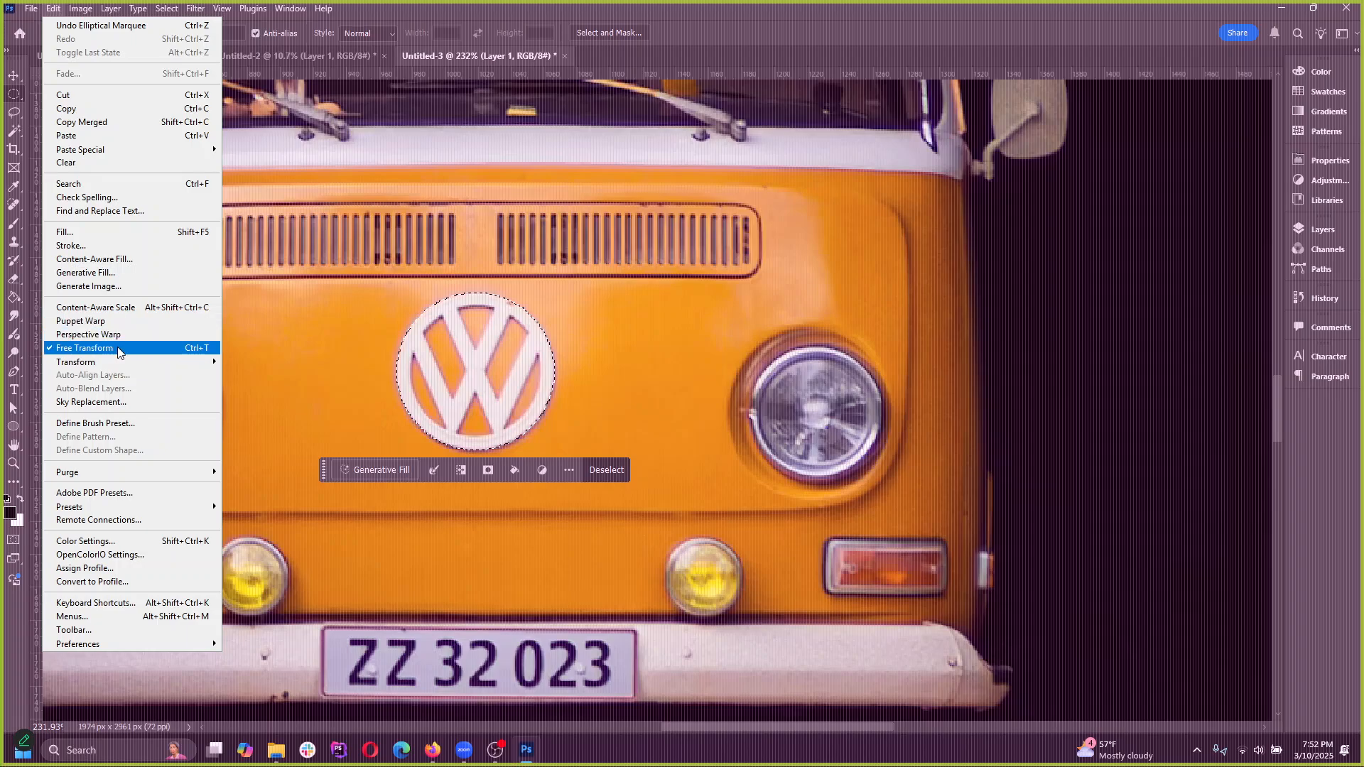
left_click(121, 424)
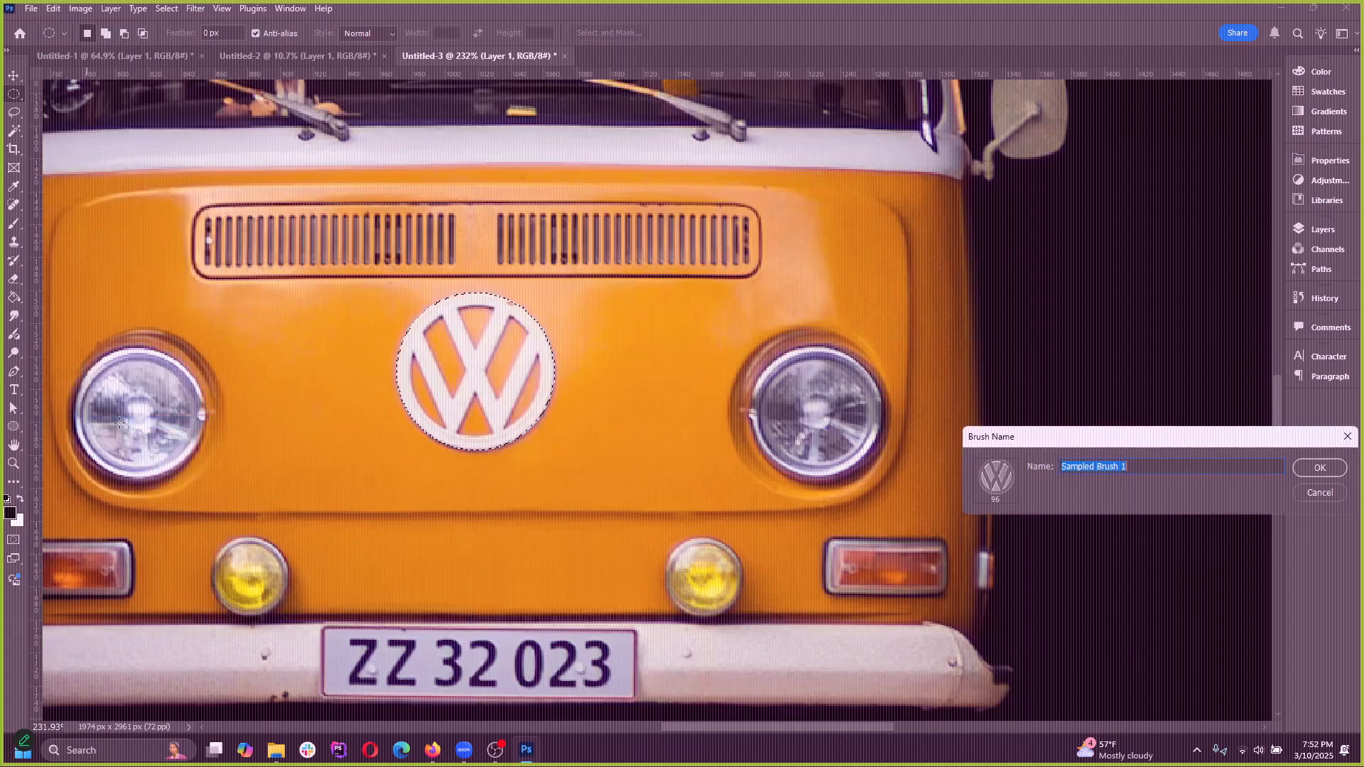
left_click_drag(1133, 441, 703, 270)
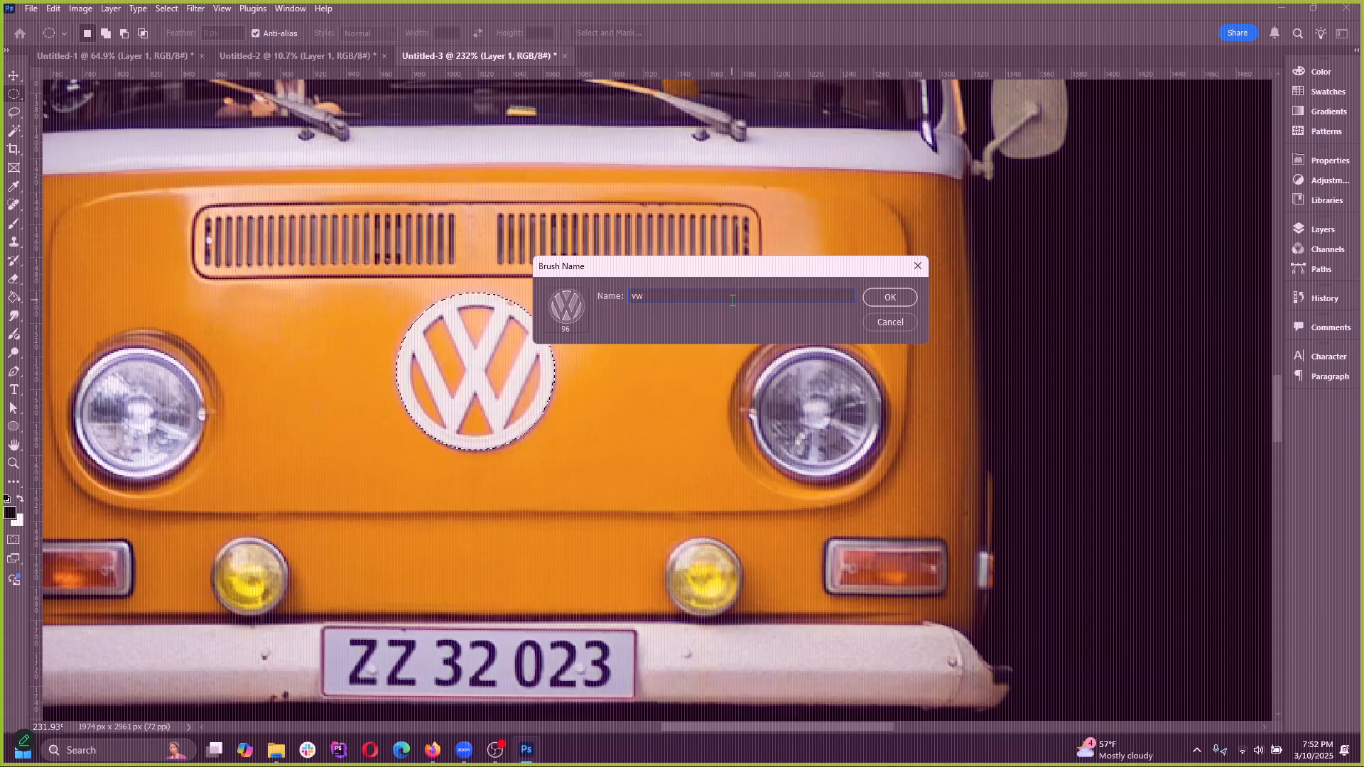
left_click(904, 296)
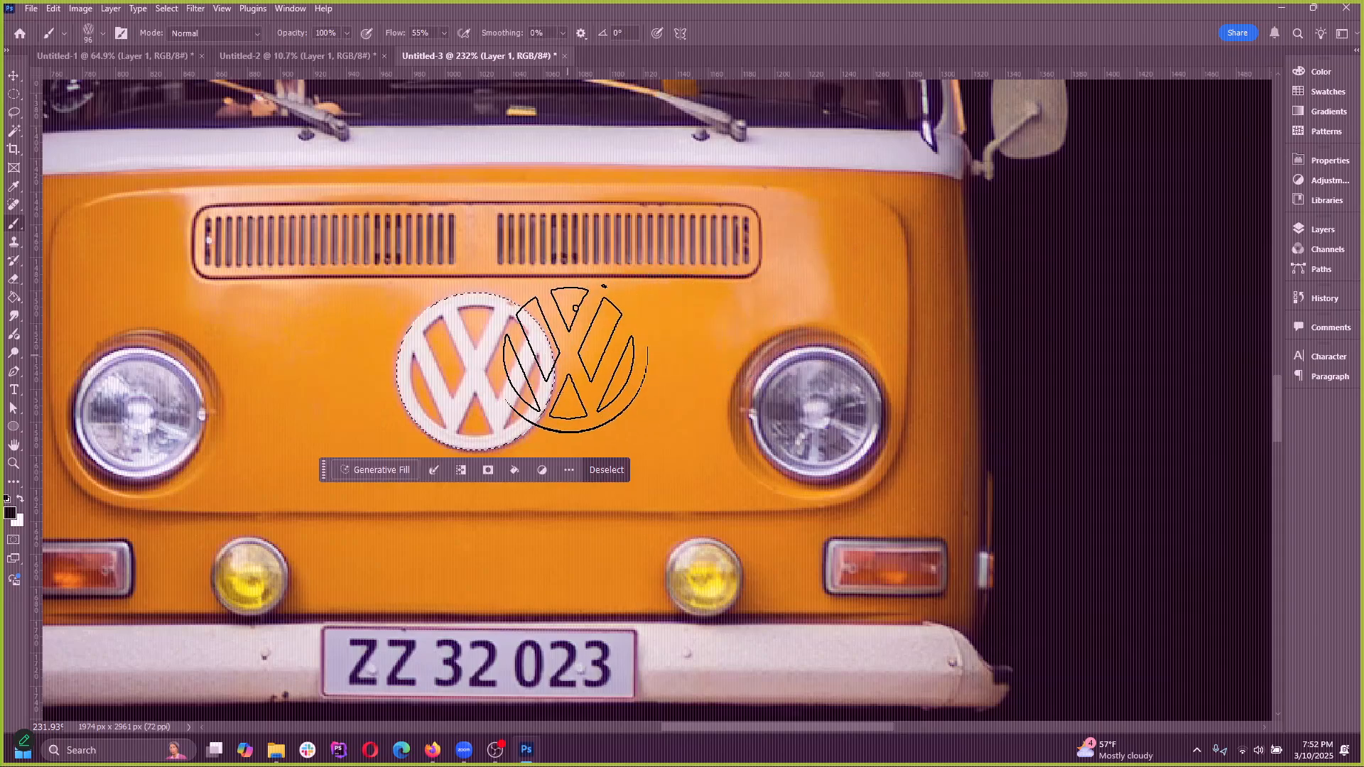
scroll(636, 303, "down", 2)
scroll(640, 297, "up", 1)
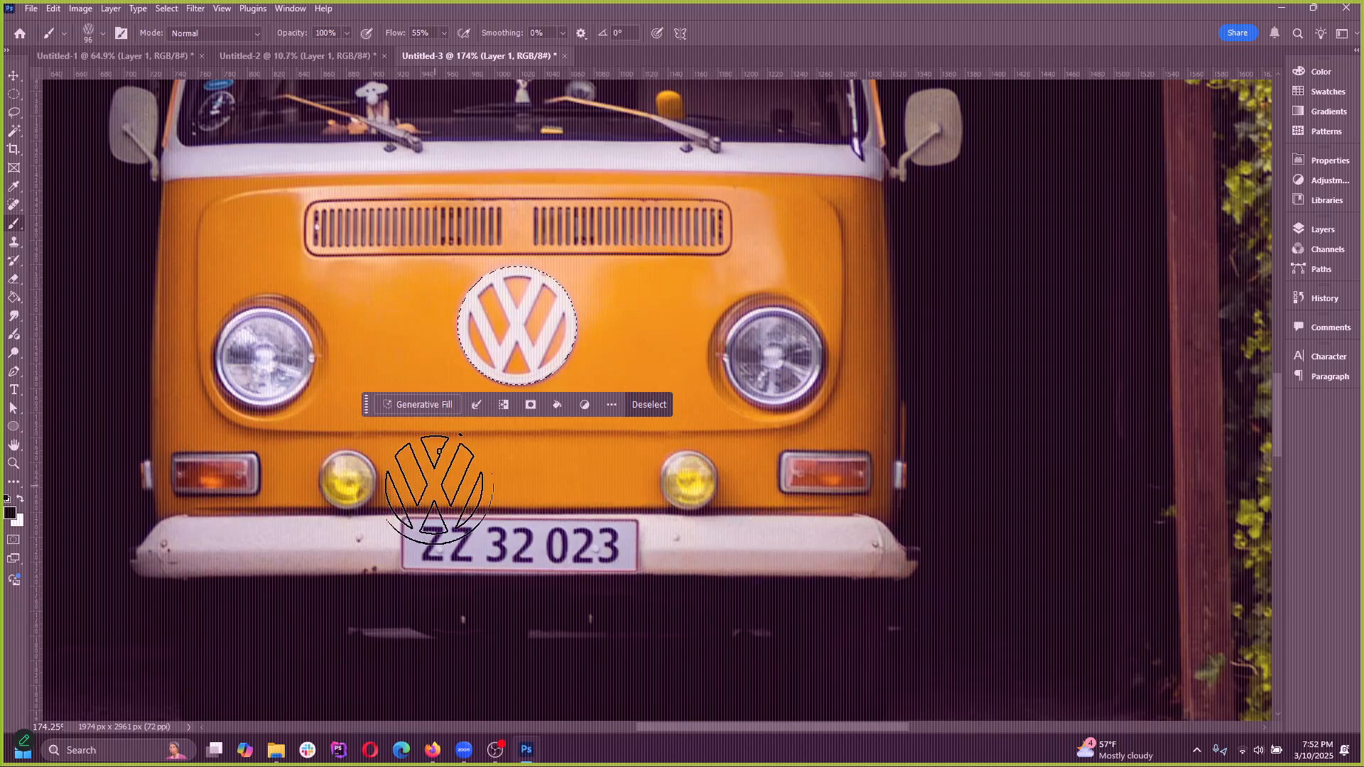
left_click(175, 11)
left_click(674, 268)
scroll(630, 306, "up", 10)
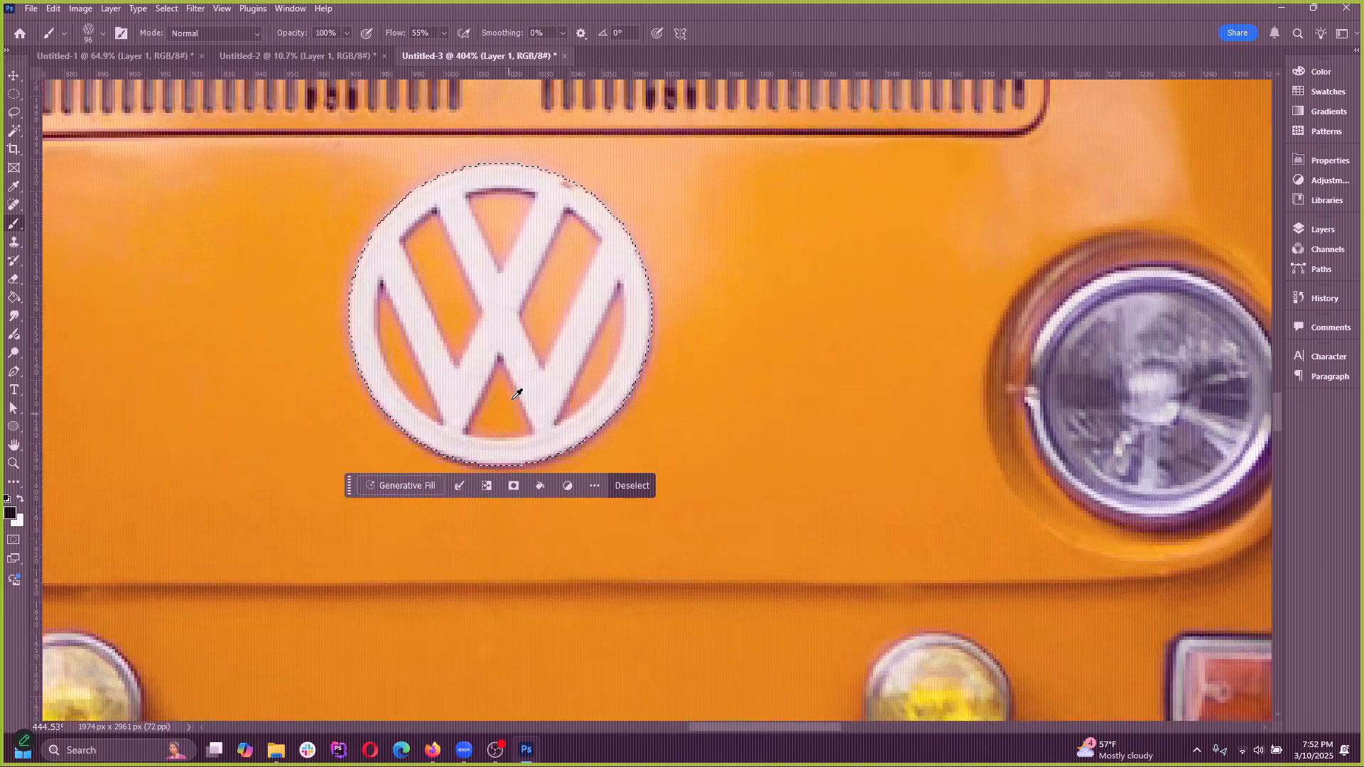
scroll(455, 306, "up", 2)
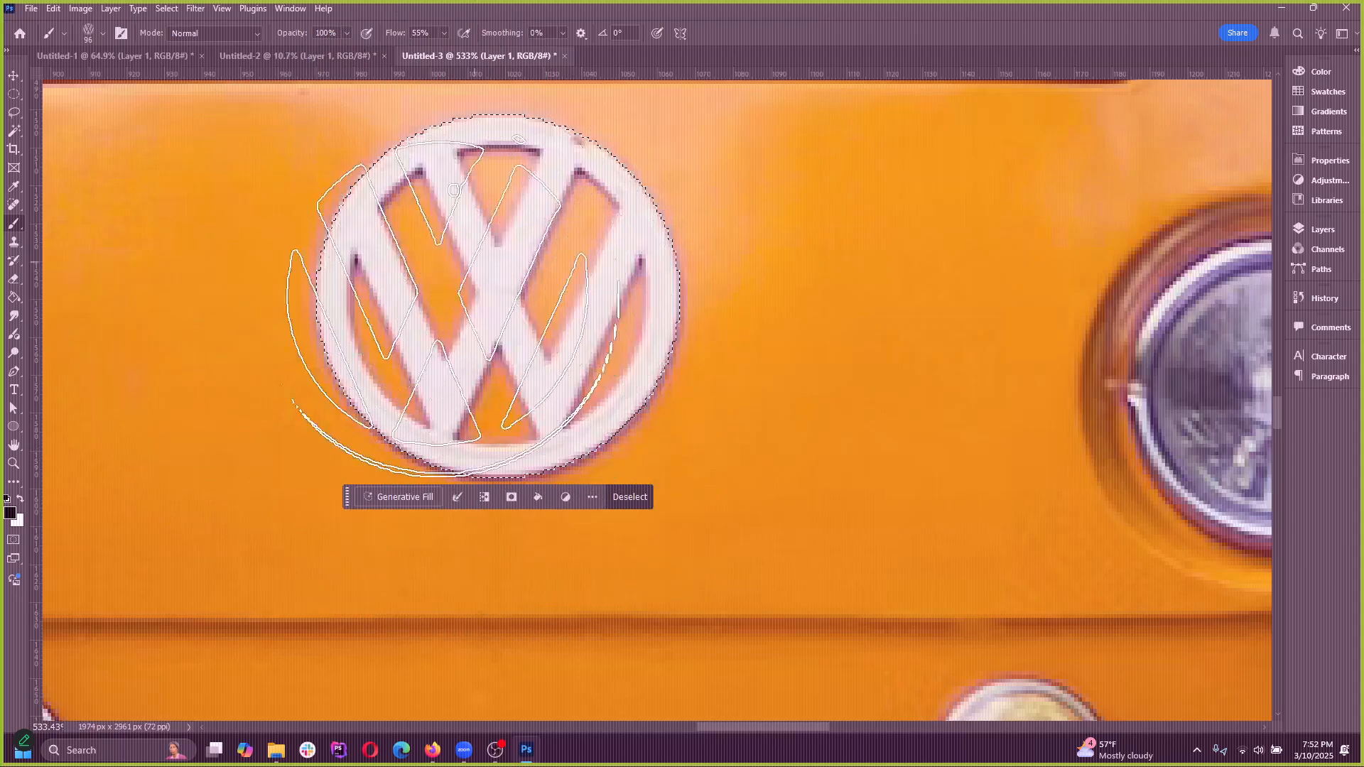
scroll(452, 305, "down", 12)
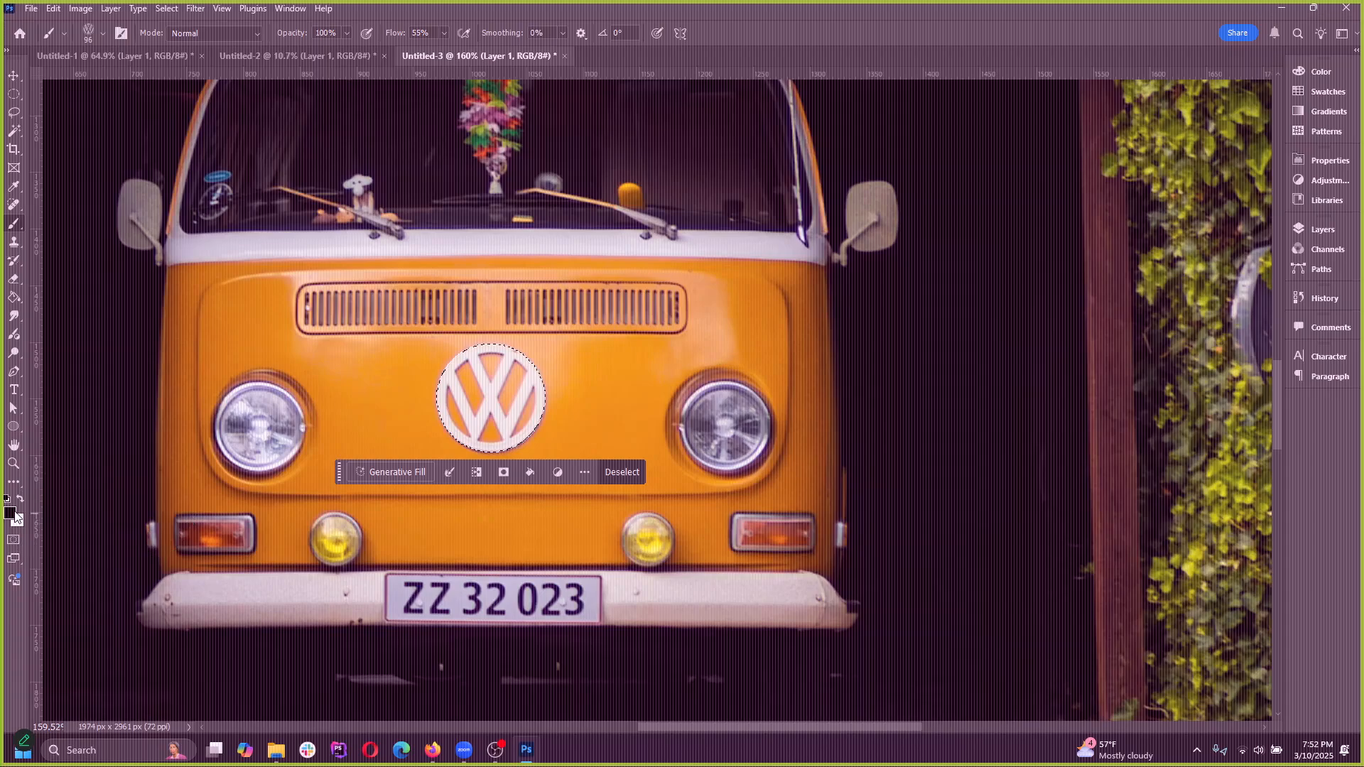
Confirm black (000000) as the foreground colour, paint over the selected emblem with the vw brush, and undo the stroke
left_click(16, 516)
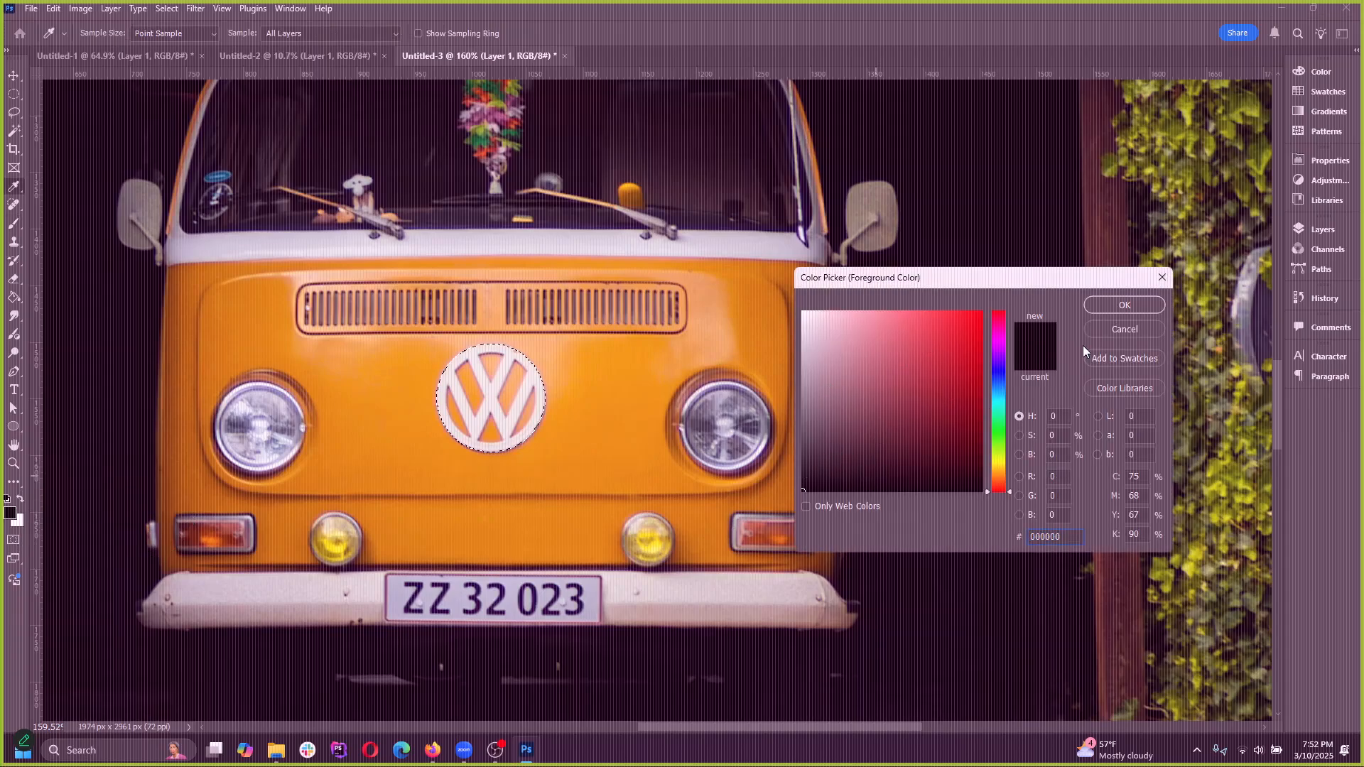
left_click(1124, 306)
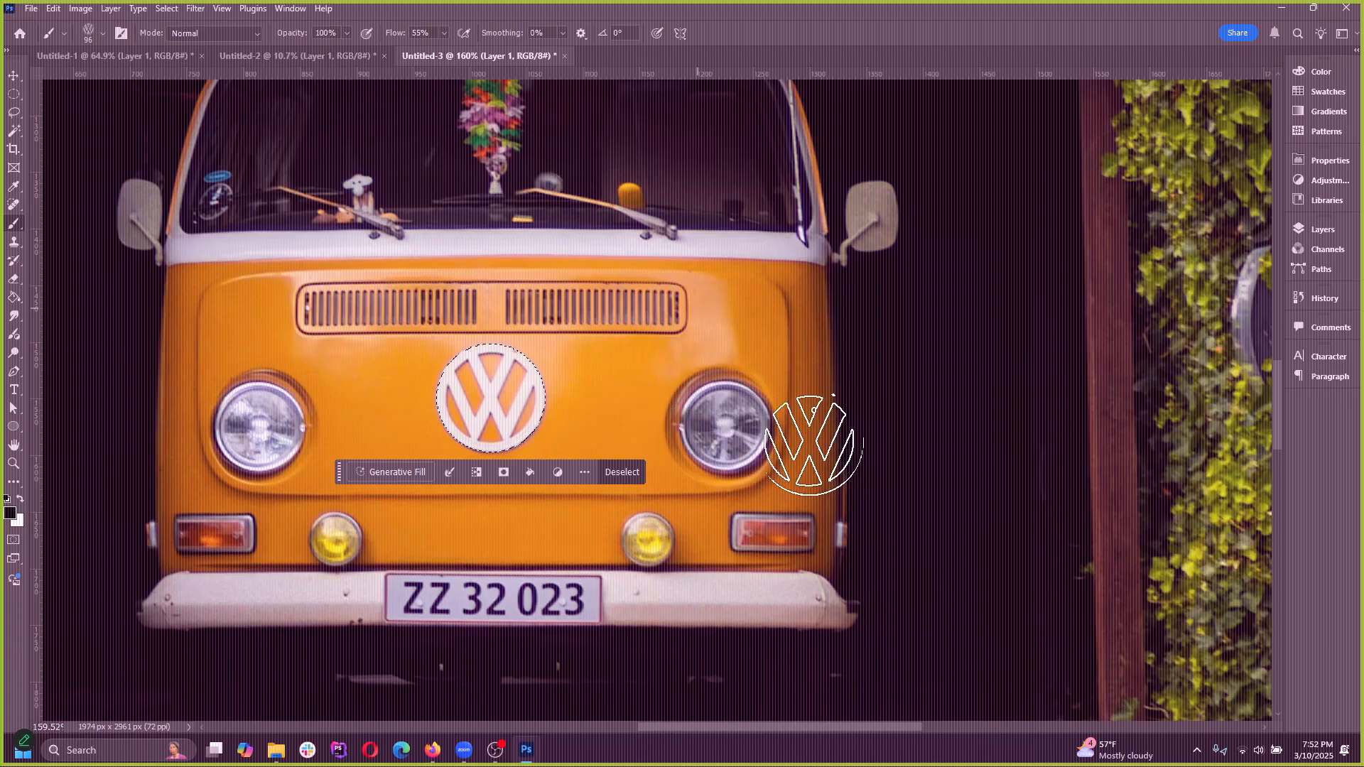
scroll(519, 424, "up", 4)
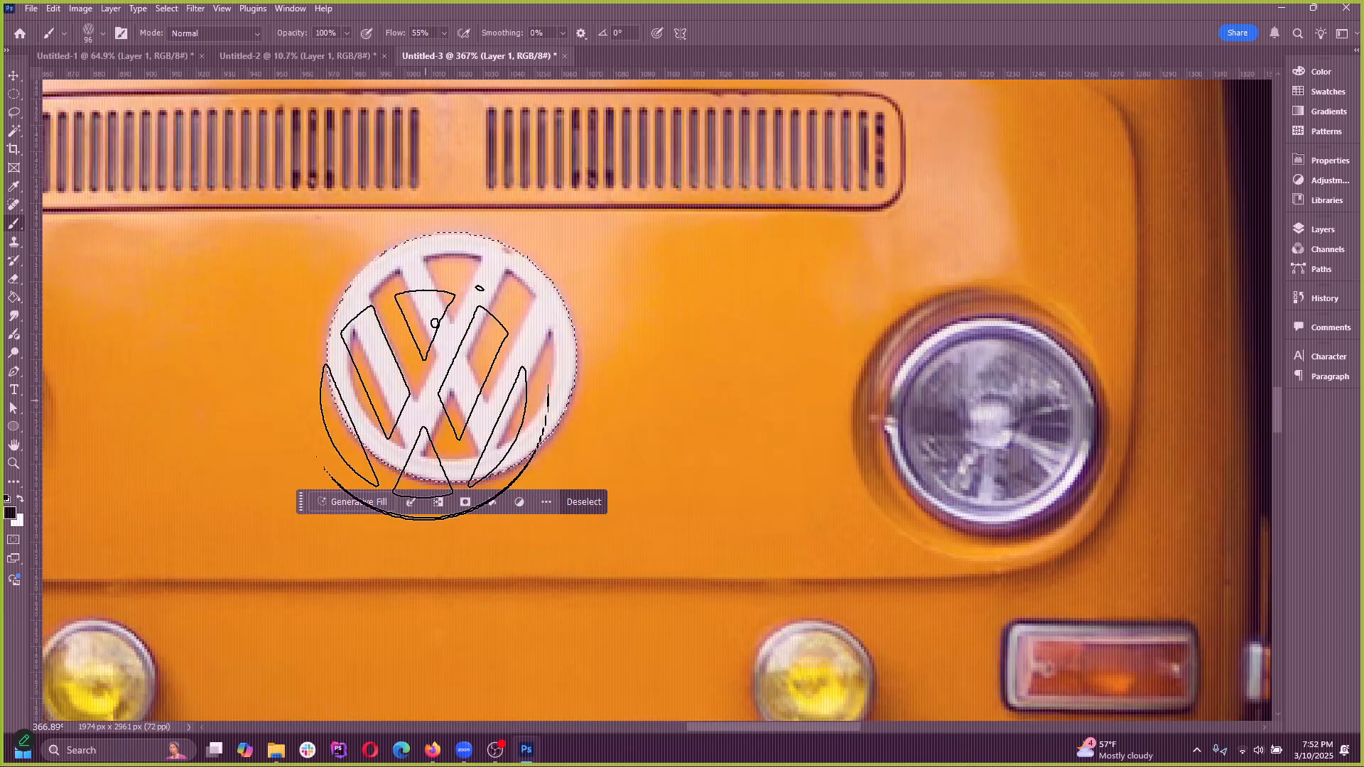
mouse_move(671, 394)
left_mouse_down()
mouse_move(381, 472)
mouse_move(350, 427)
left_mouse_up()
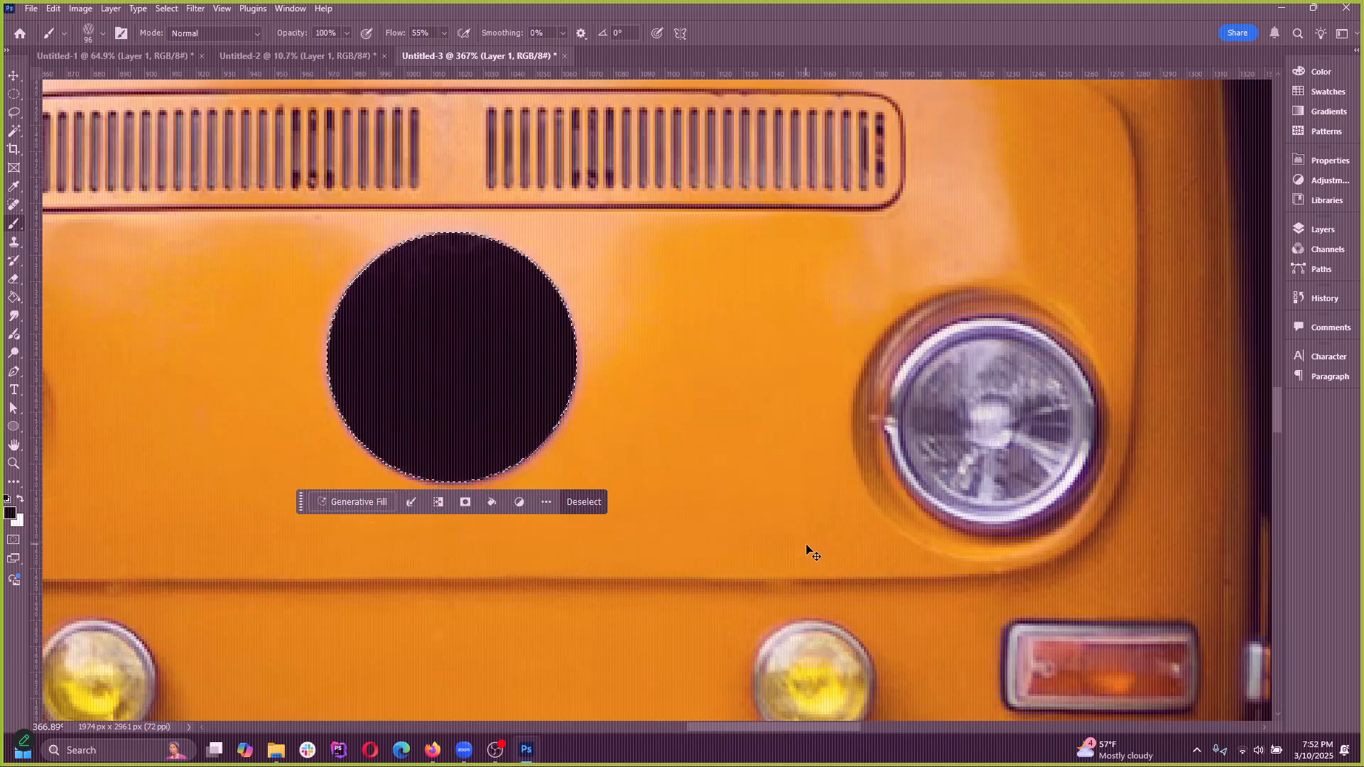
key("ctrl+z")
Deselect the emblem and try a freehand black stroke with the vw brush across the van's front, undoing it
left_click(167, 9)
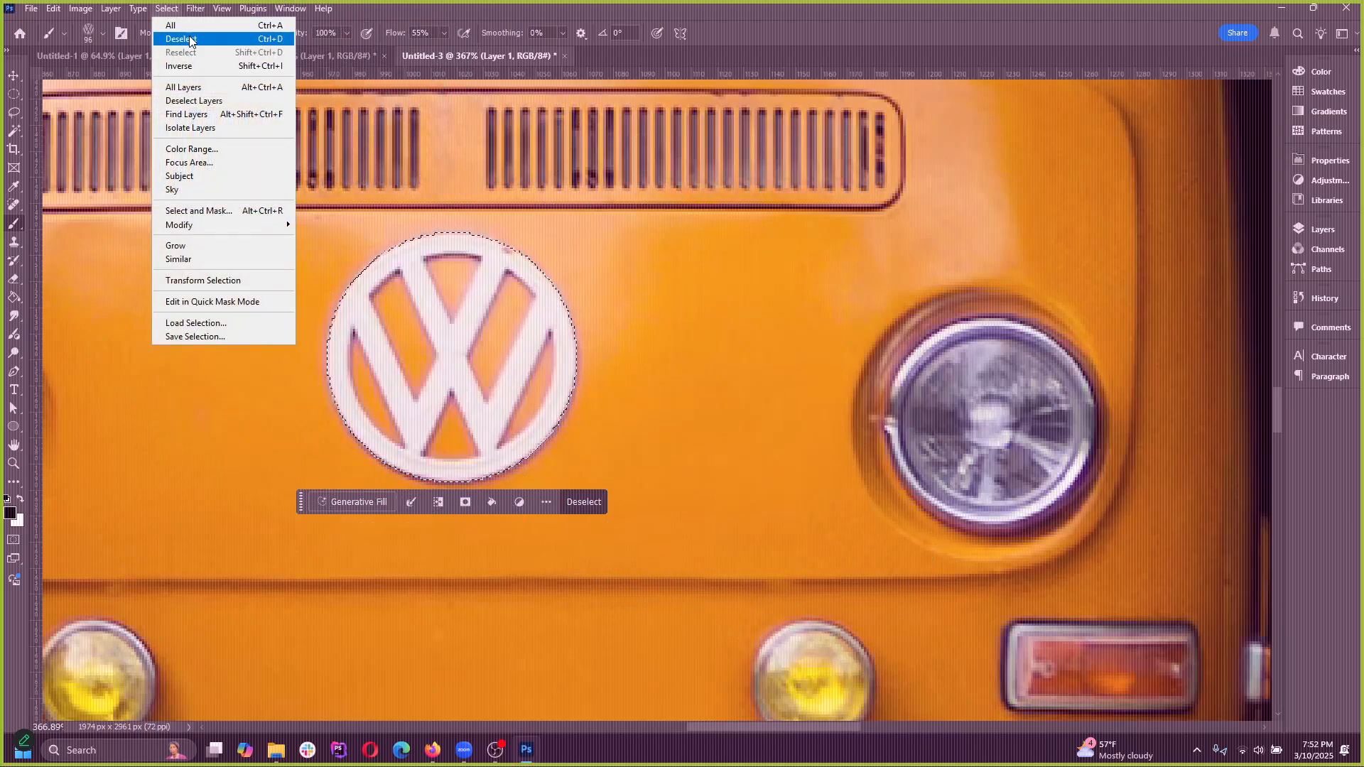
left_click(190, 40)
scroll(618, 466, "down", 4)
left_click_drag(377, 377, 629, 412)
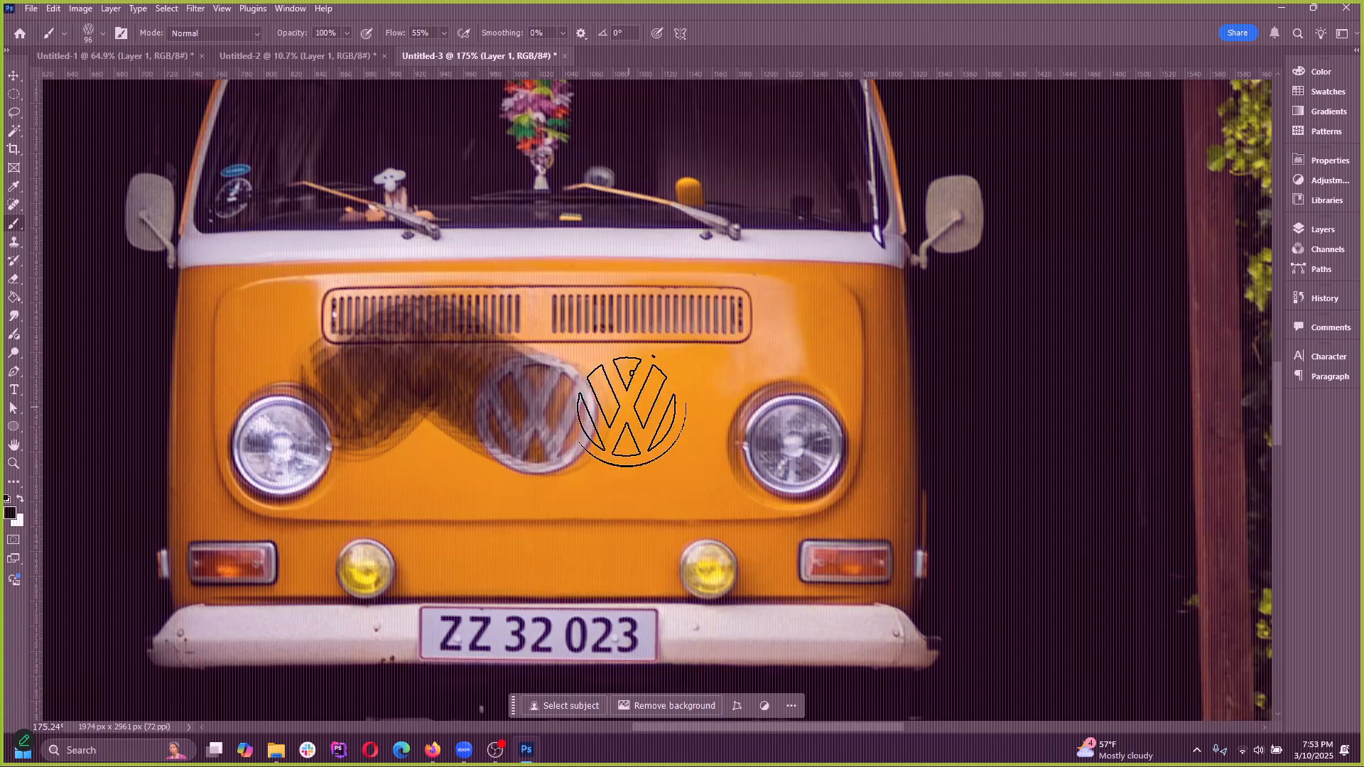
key("ctrl+z")
Stamp single black prints of the vw brush beside and below the van's emblem, and undo them all
left_click(383, 426)
left_click(683, 425)
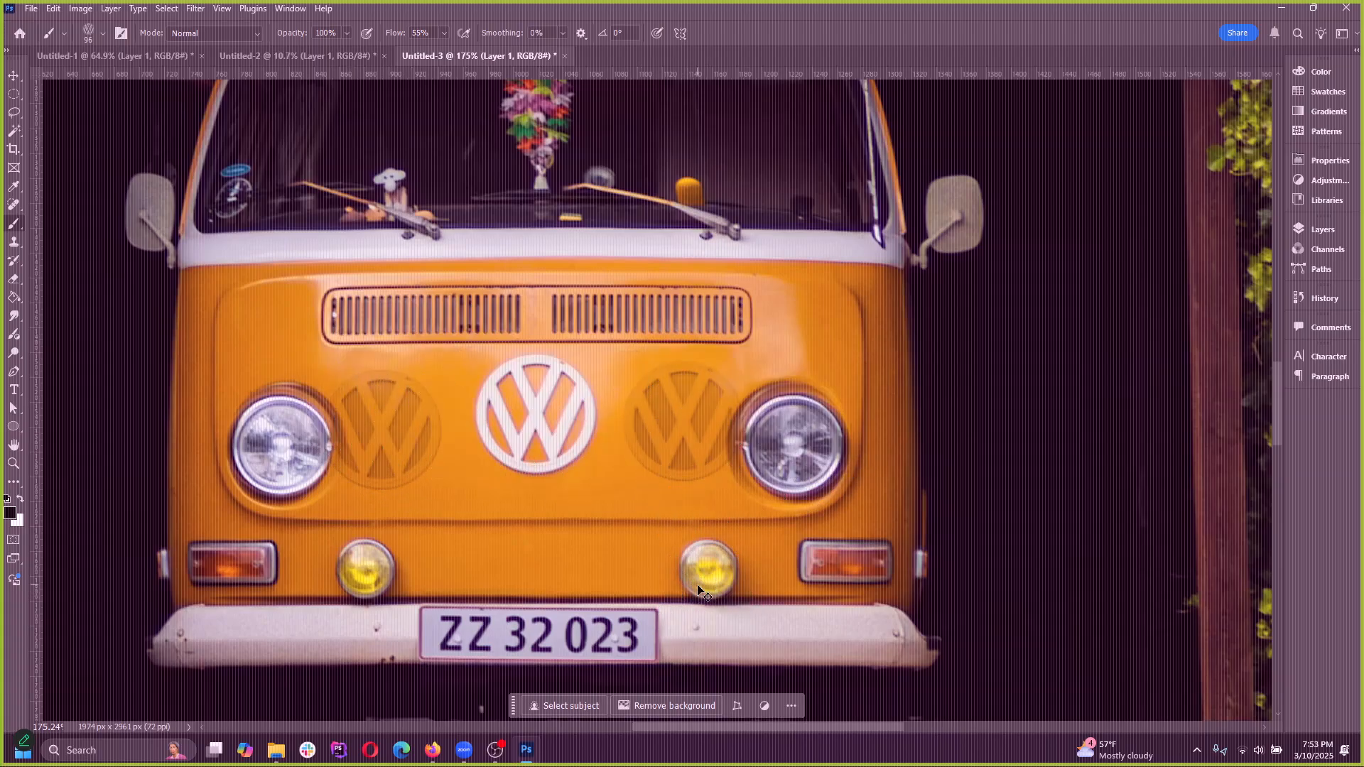
key("ctrl+z")
key("ctrl+z")
left_click(526, 530)
left_click(686, 412)
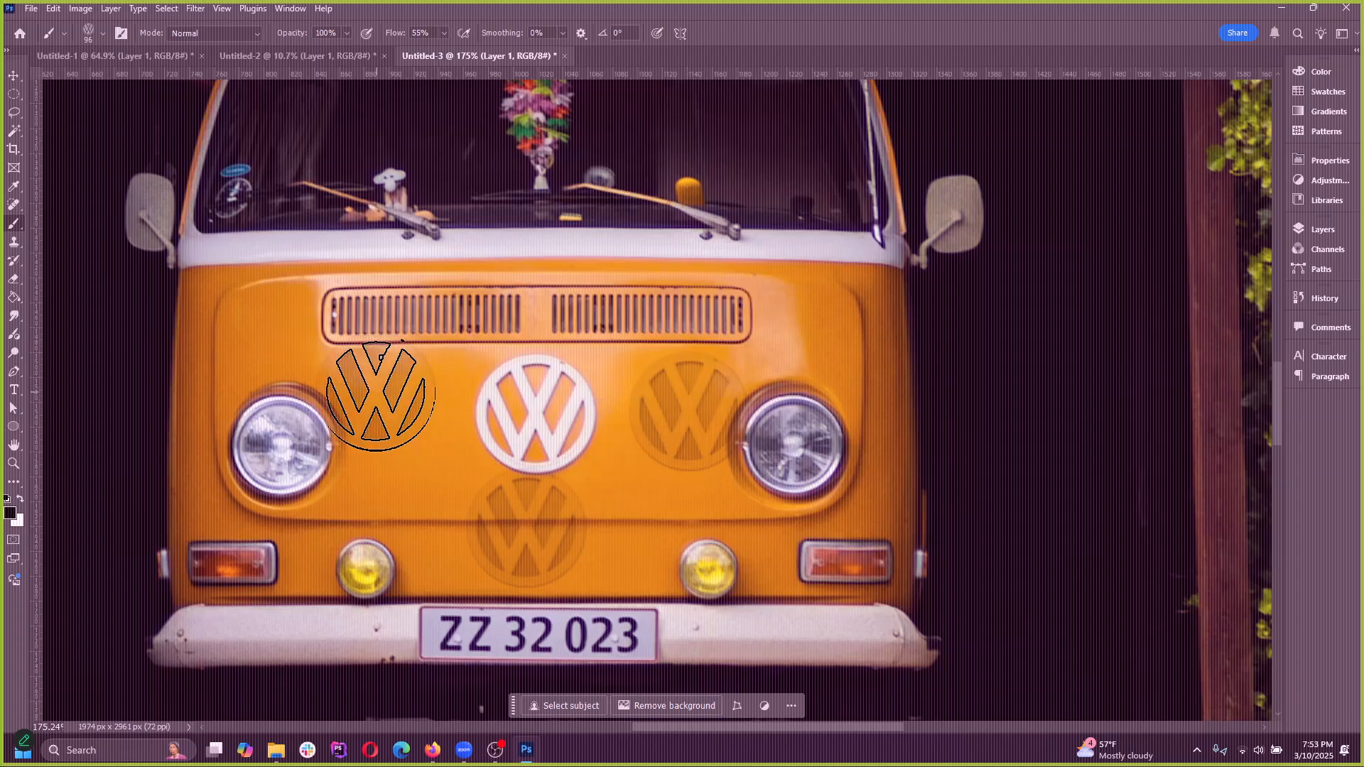
left_click(380, 396)
key("ctrl+z")
key("ctrl+z")
key("ctrl+z")
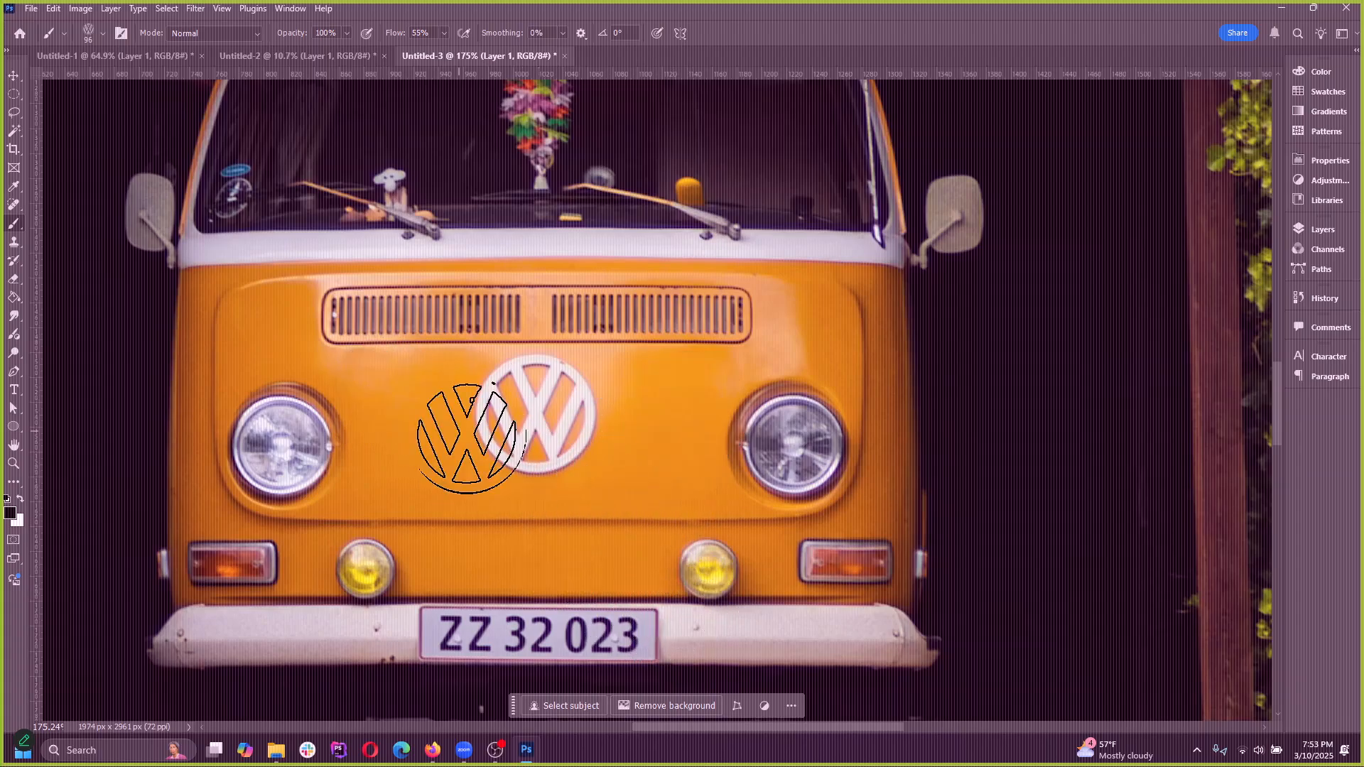
Swap the foreground colour to white and try a freehand vw brush stroke across the van's front, undoing it
left_click(19, 499)
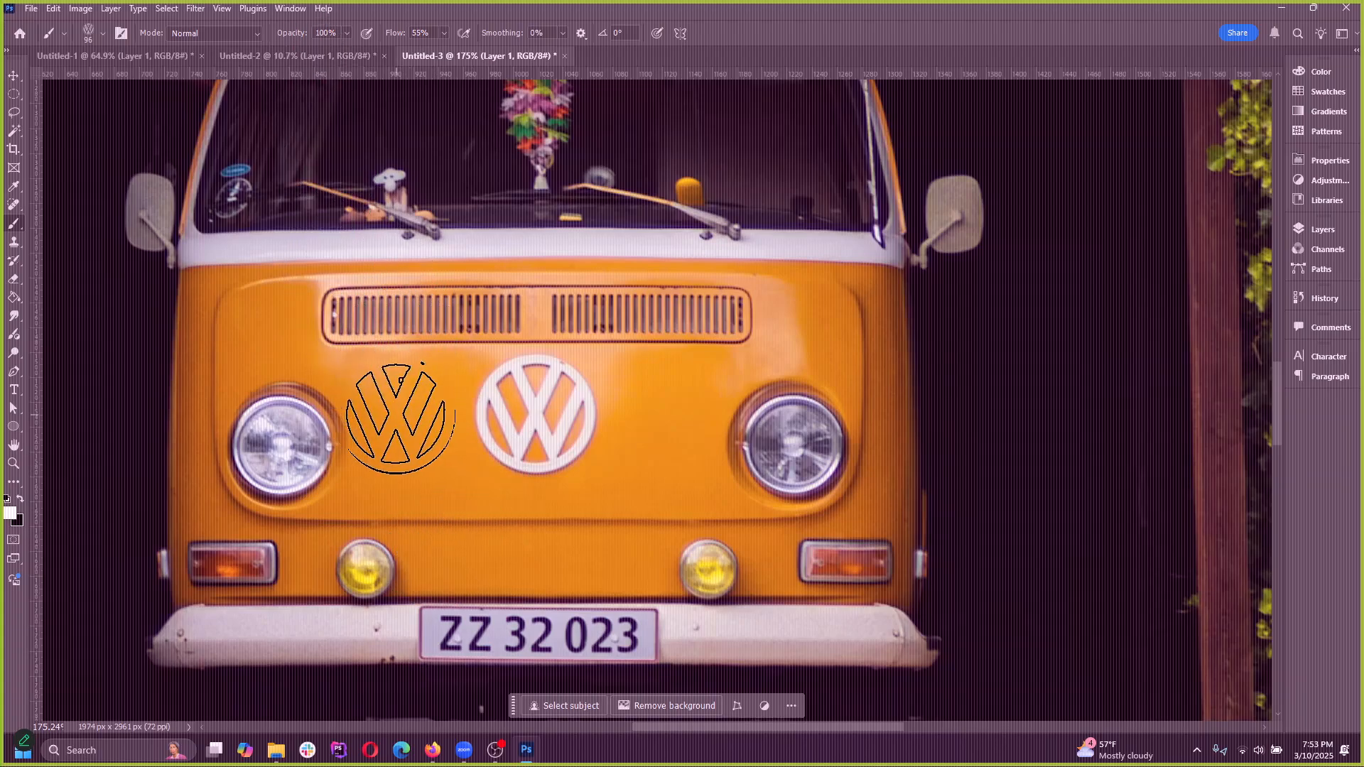
mouse_move(398, 411)
left_mouse_down()
mouse_move(748, 387)
mouse_move(706, 457)
mouse_move(487, 417)
mouse_move(758, 486)
mouse_move(283, 265)
mouse_move(718, 295)
left_mouse_up()
key("ctrl+z")
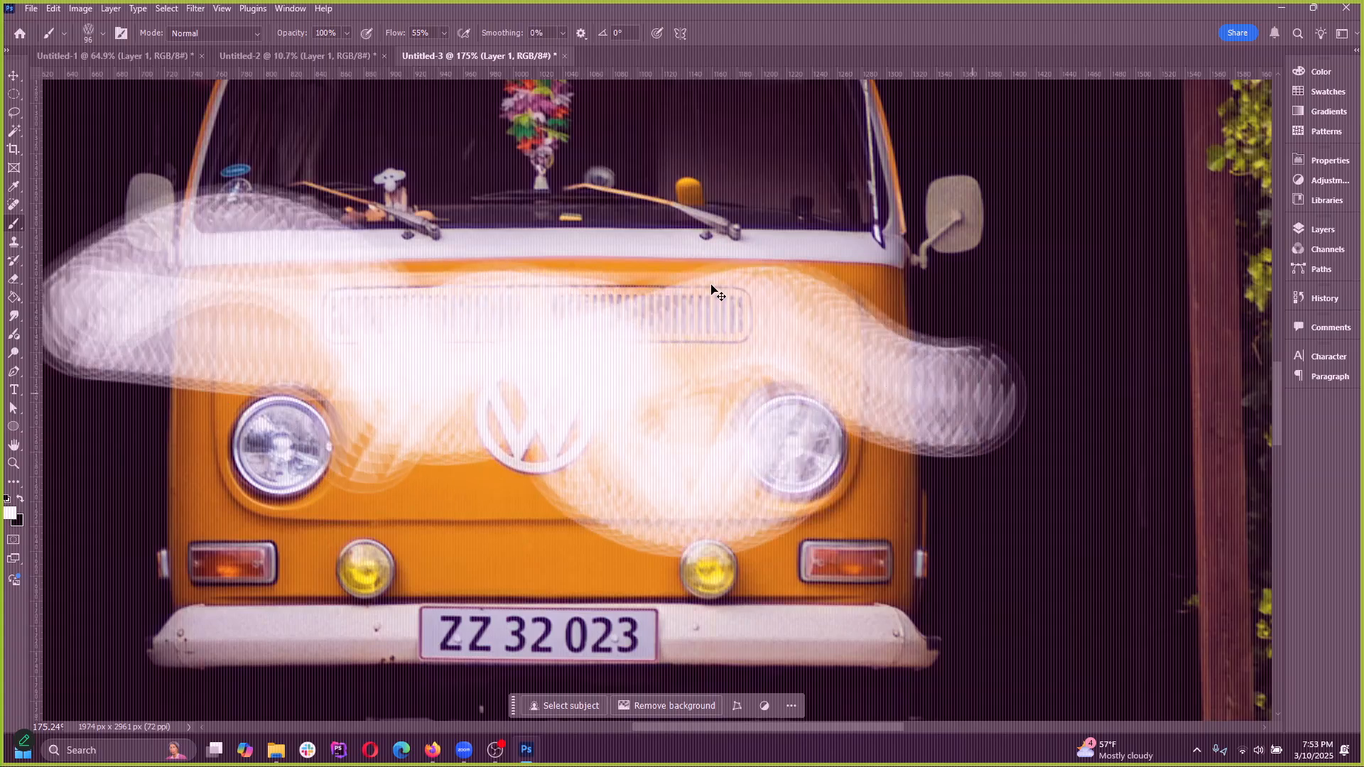
key("ctrl+z")
Set the vw brush tip's spacing to 162% so that strokes produce separate logo prints
left_click(93, 31)
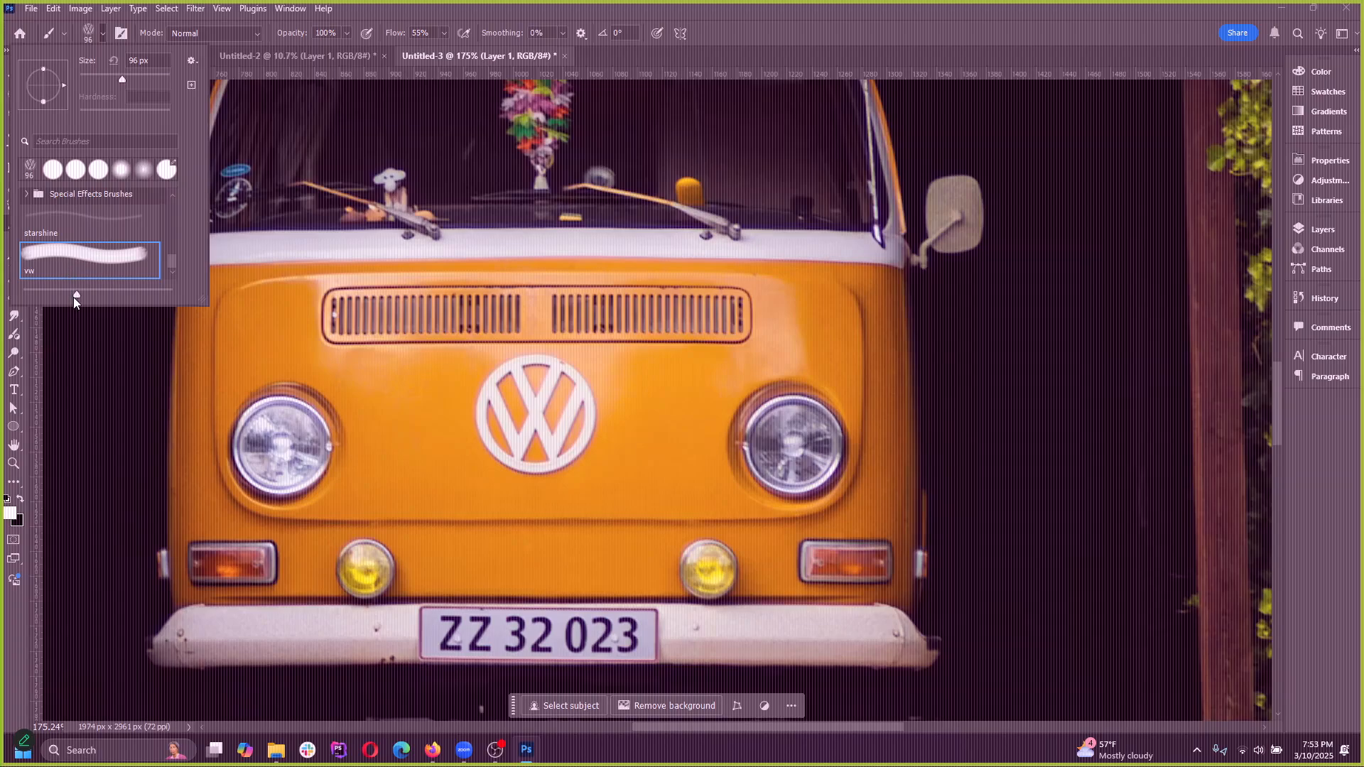
left_click_drag(75, 295, 85, 297)
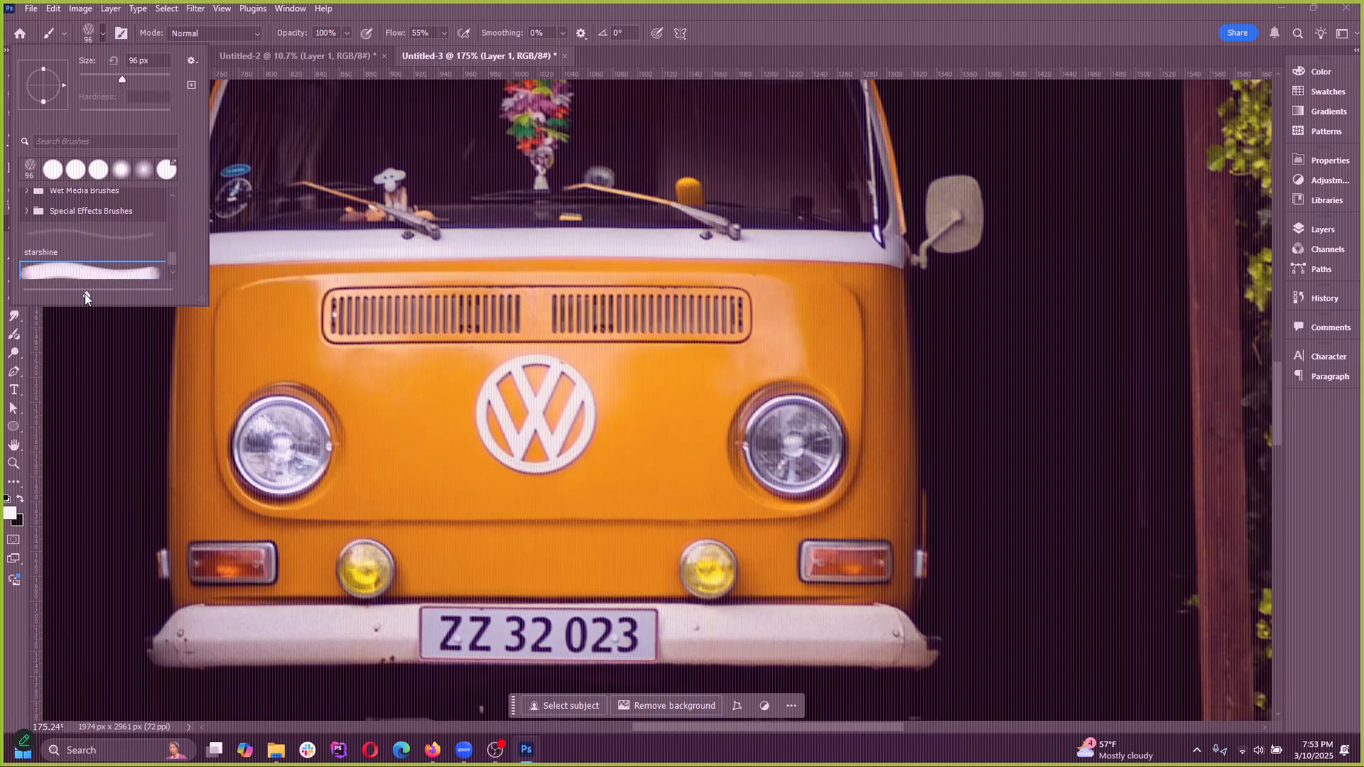
left_click(122, 32)
left_click_drag(525, 431, 614, 436)
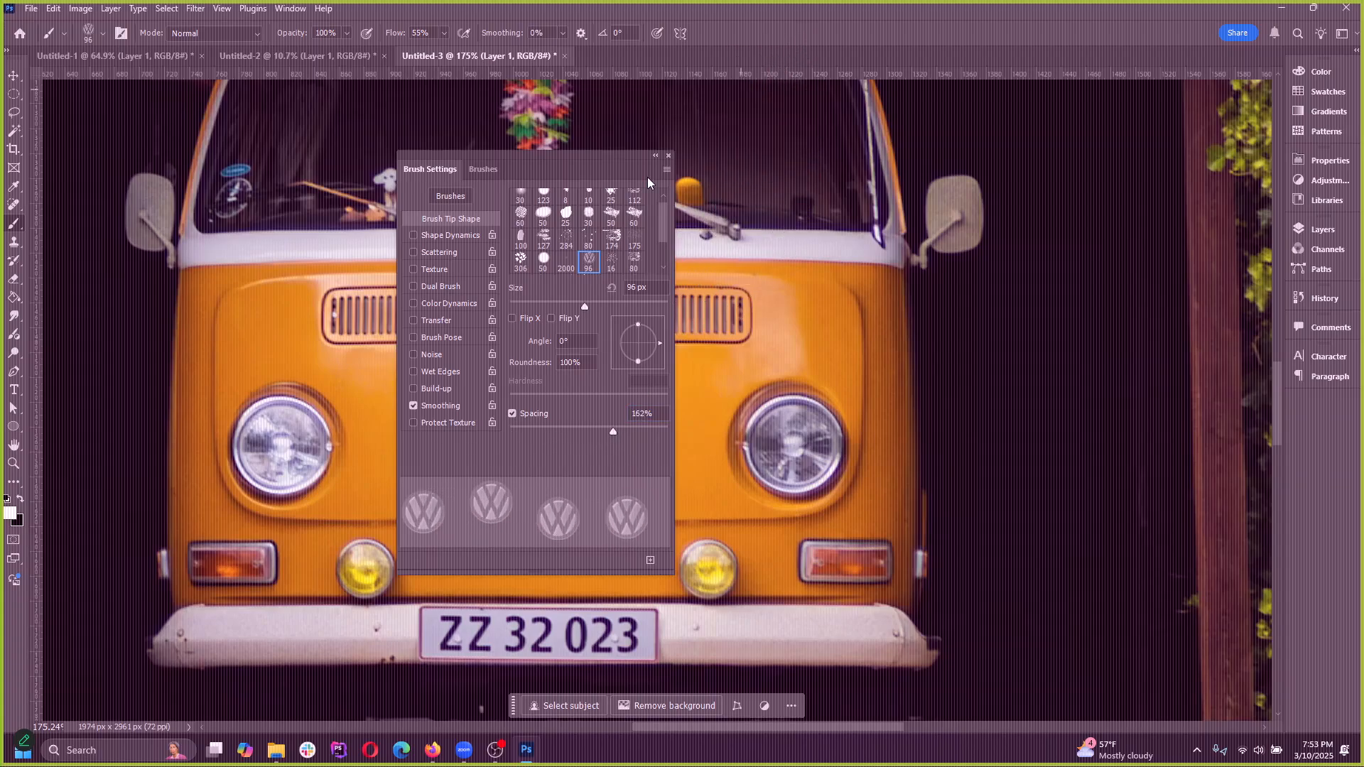
left_click(660, 157)
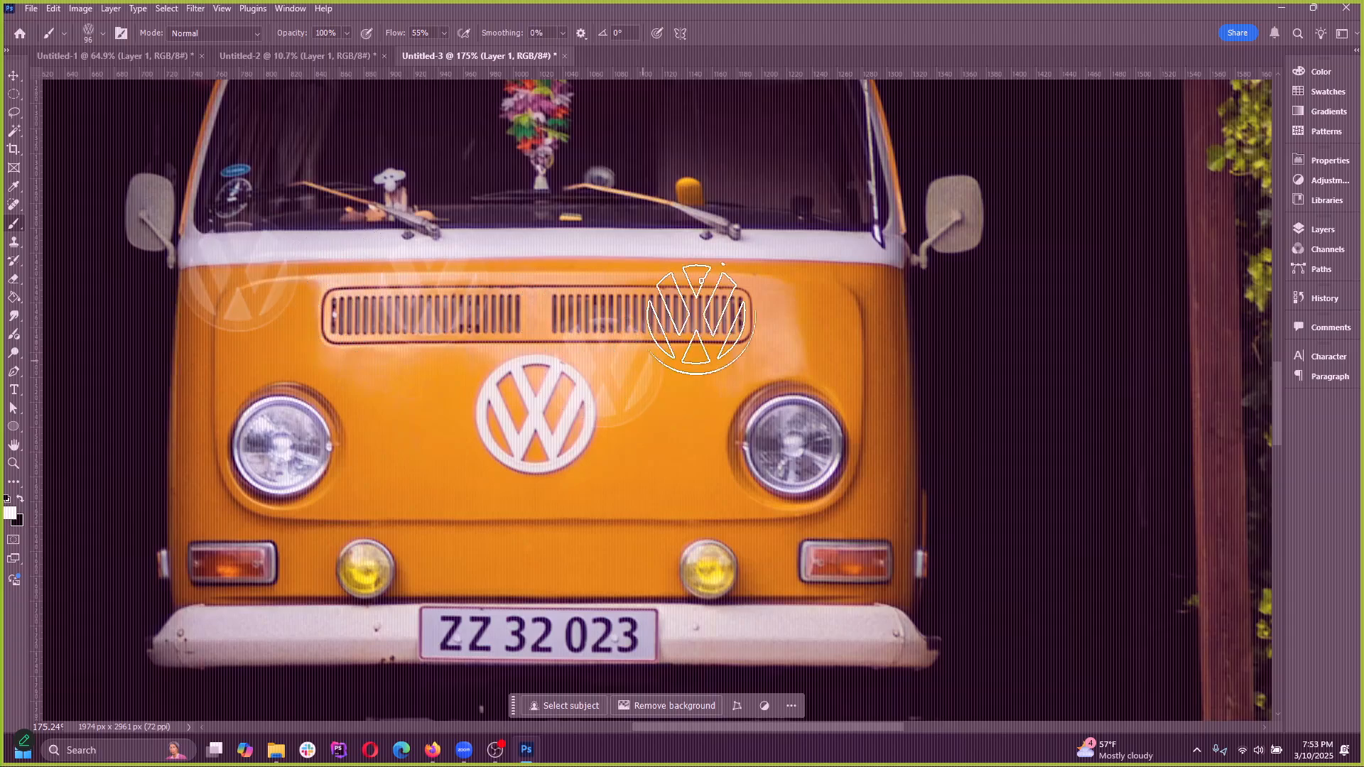
scroll(375, 351, "down", 3)
scroll(375, 351, "down", 3)
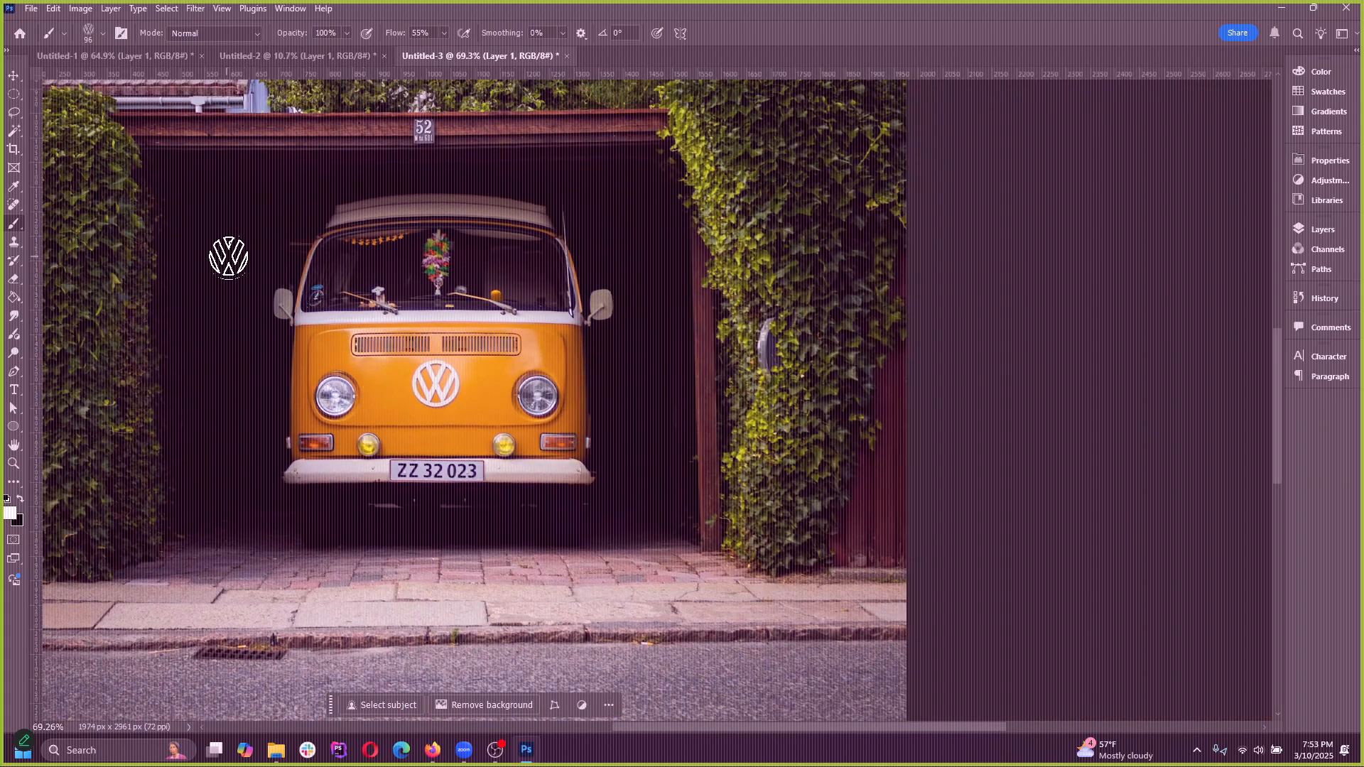
Paint trial strokes of spaced white vw logos beside the van and in a ring around it, undoing each one
mouse_move(228, 256)
left_mouse_down()
mouse_move(218, 475)
mouse_move(415, 559)
mouse_move(635, 533)
left_mouse_up()
key("ctrl+z")
mouse_move(230, 299)
left_mouse_down()
mouse_move(226, 251)
mouse_move(387, 174)
mouse_move(529, 178)
mouse_move(659, 339)
mouse_move(622, 479)
mouse_move(405, 524)
mouse_move(237, 476)
mouse_move(200, 334)
mouse_move(247, 414)
left_mouse_up()
key("ctrl+z")
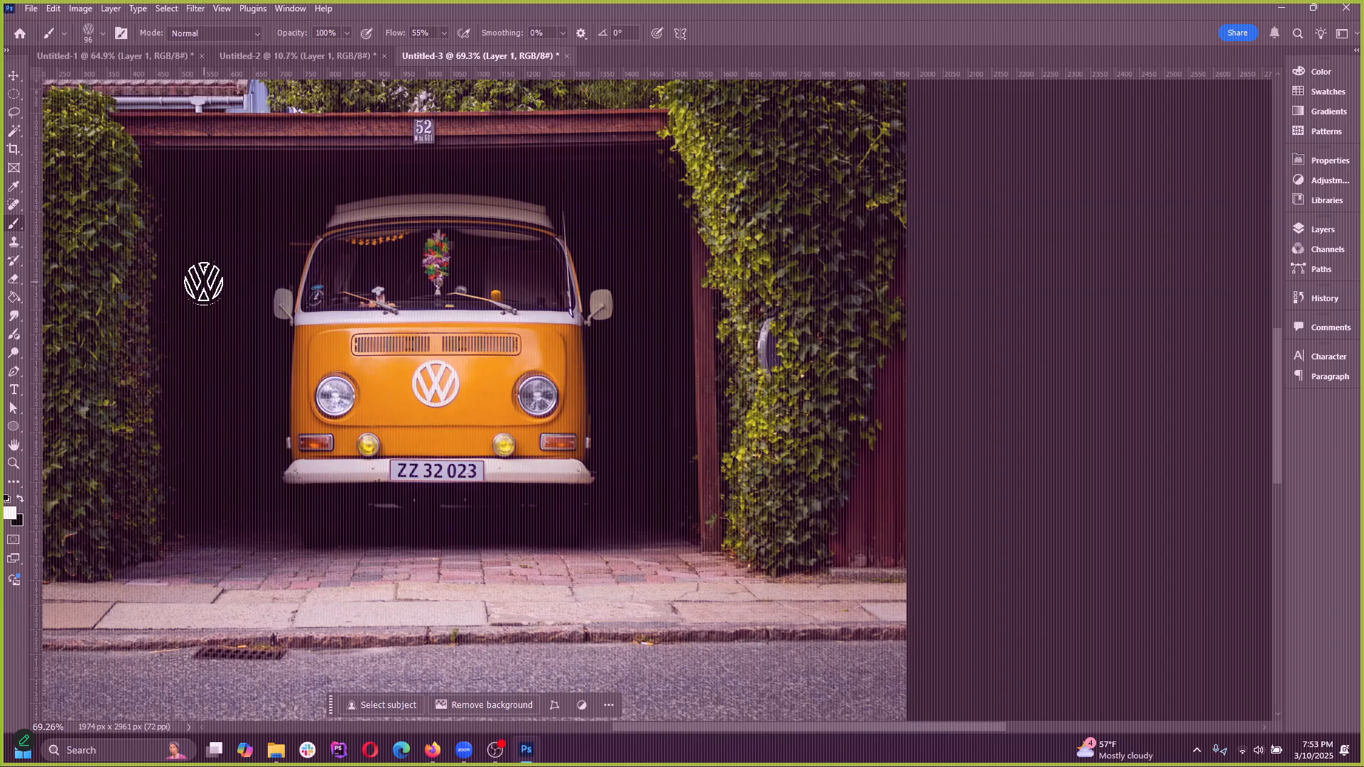
mouse_move(204, 283)
left_mouse_down()
mouse_move(462, 169)
mouse_move(628, 227)
mouse_move(647, 372)
mouse_move(583, 502)
mouse_move(365, 561)
mouse_move(175, 344)
left_mouse_up()
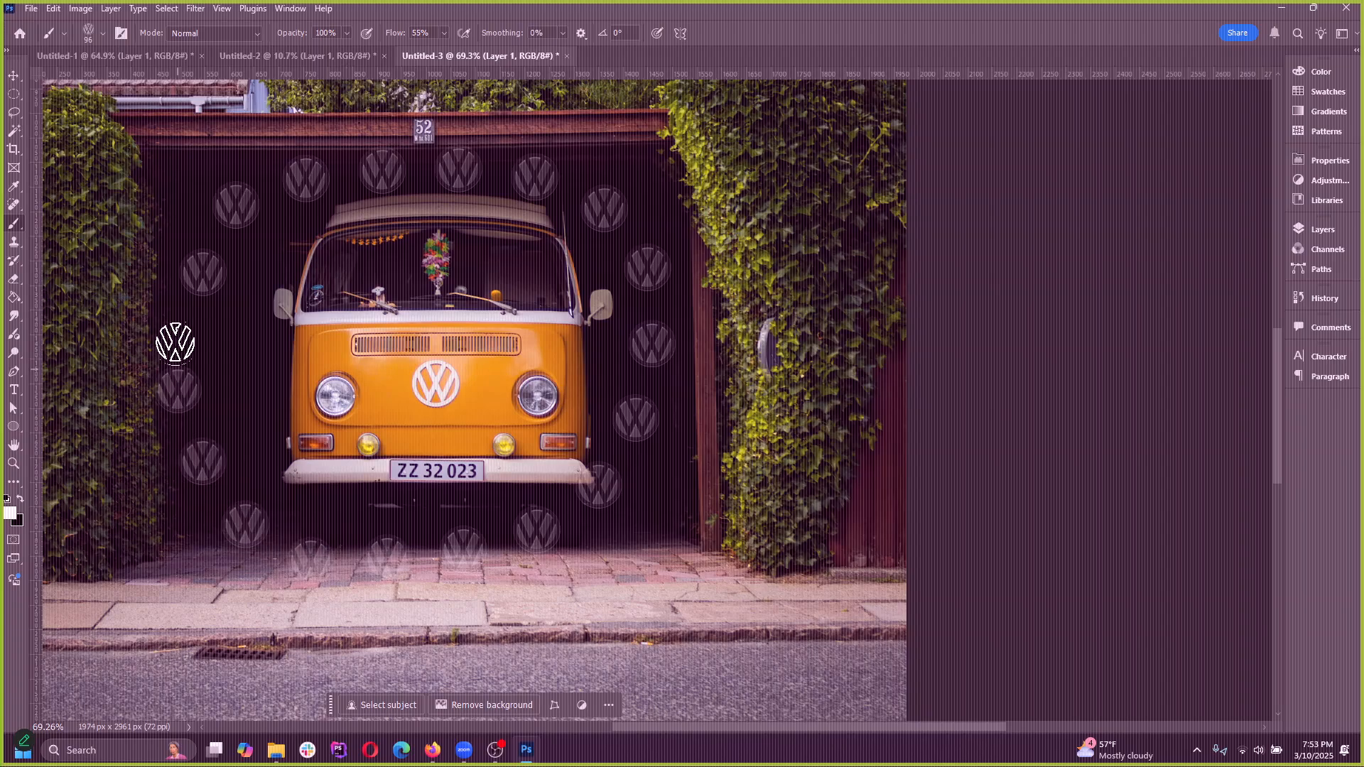
scroll(483, 430, "up", 2)
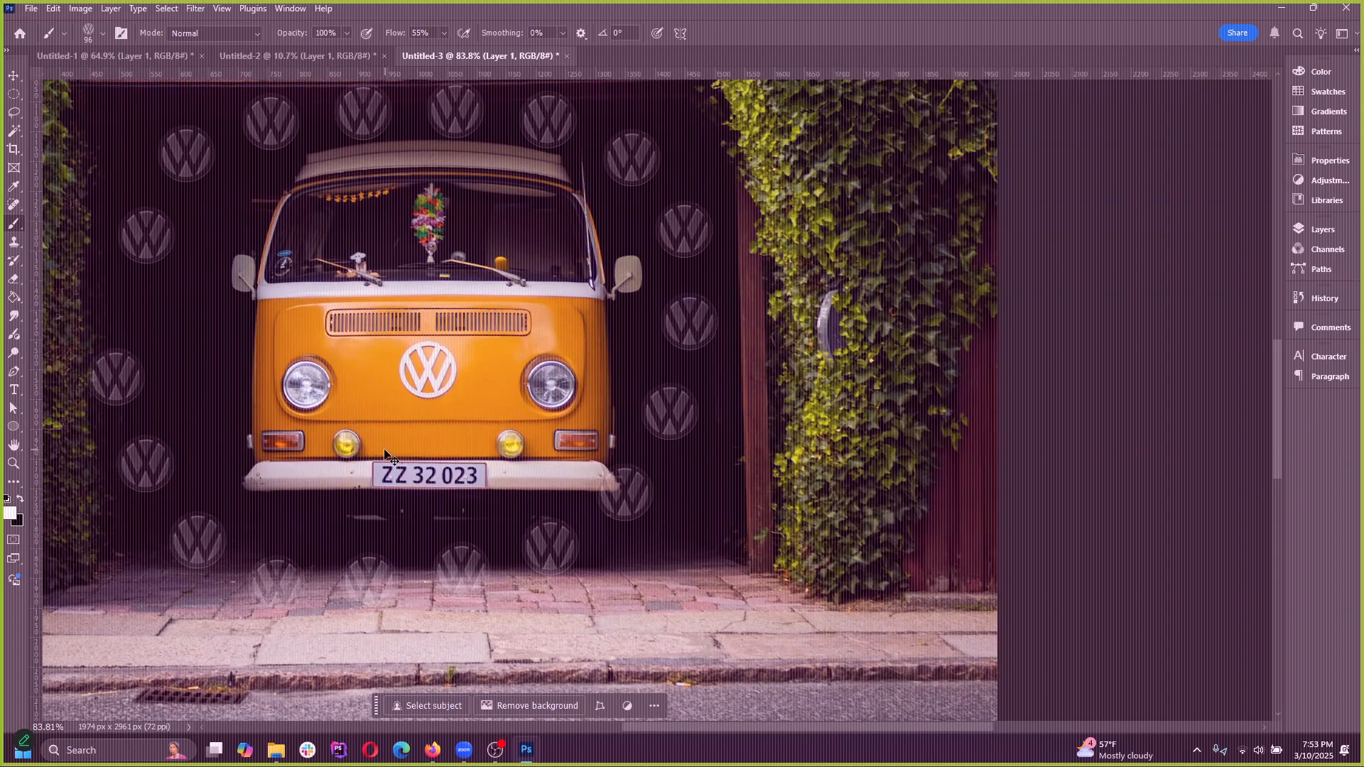
key("ctrl+z")
Enlarge the vw brush tip to 1100 px and shrink it to 125 px
key("bracketright")
key("bracketright")
key("bracketright")
key("bracketright")
key("bracketright")
key("bracketright")
key("bracketright")
key("bracketright")
key("bracketright")
key("bracketright")
key("bracketright")
key("bracketright")
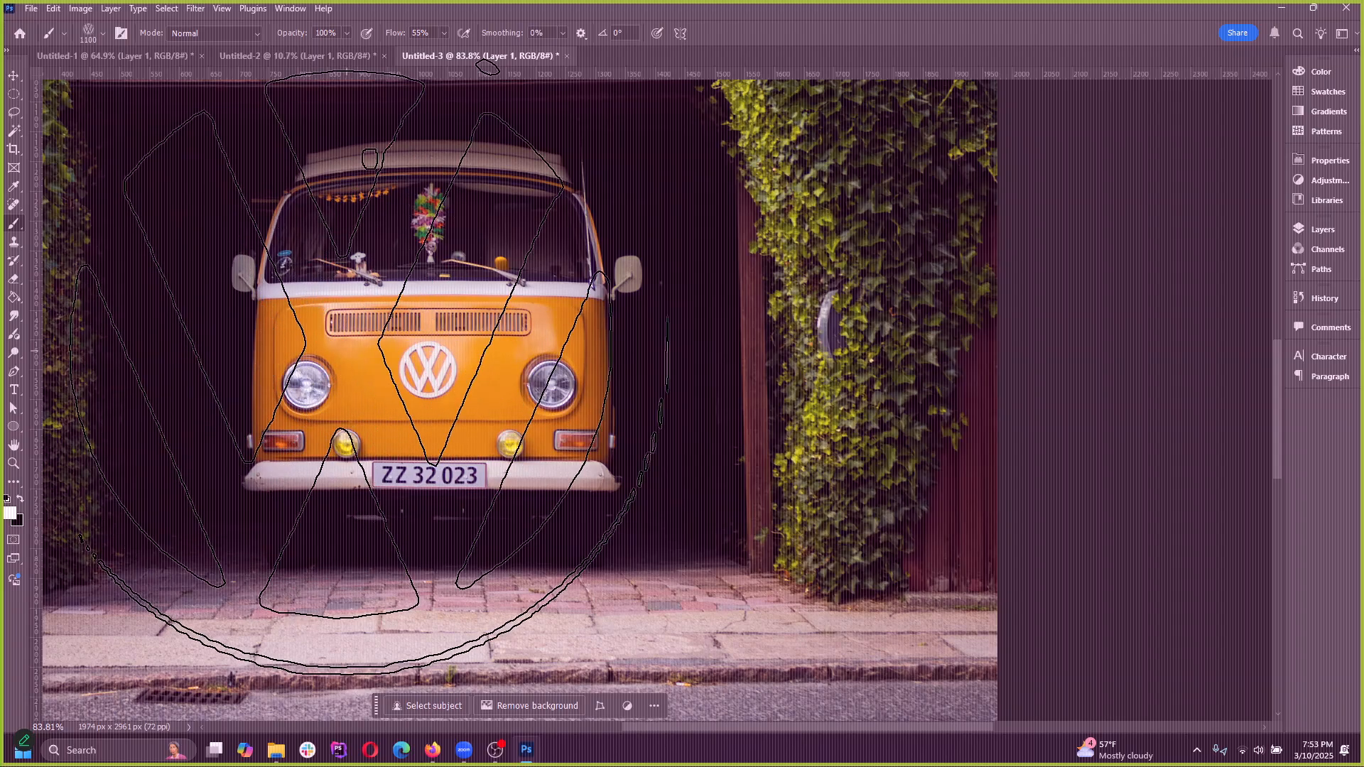
key("bracketleft")
key("bracketleft")
key("bracketleft")
key("bracketleft")
key("bracketleft")
key("bracketleft")
key("bracketleft")
key("bracketleft")
key("bracketleft")
key("bracketleft")
key("bracketleft")
key("bracketleft")
key("bracketleft")
key("bracketleft")
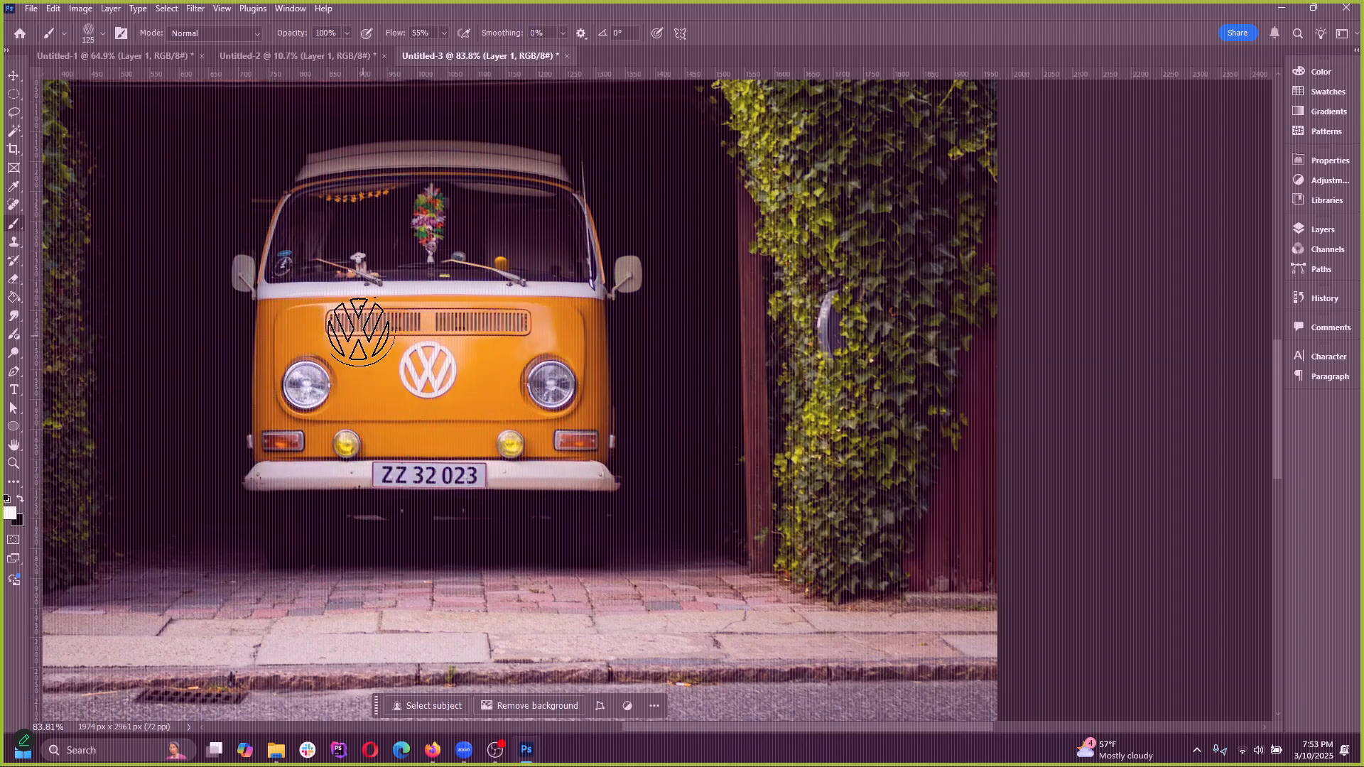
Change the vw brush size in its preset settings, first to 23 px and finally to 35 px
left_click(104, 33)
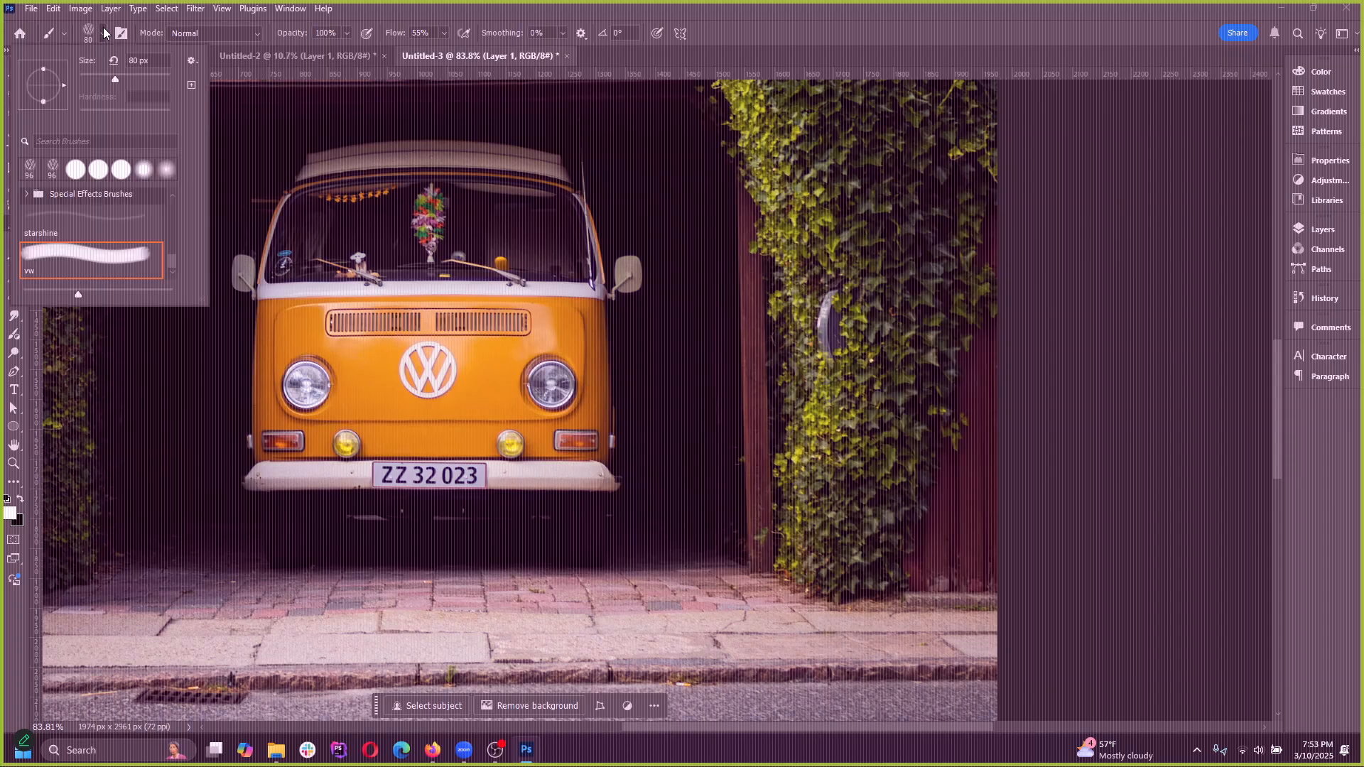
double_click(507, 11)
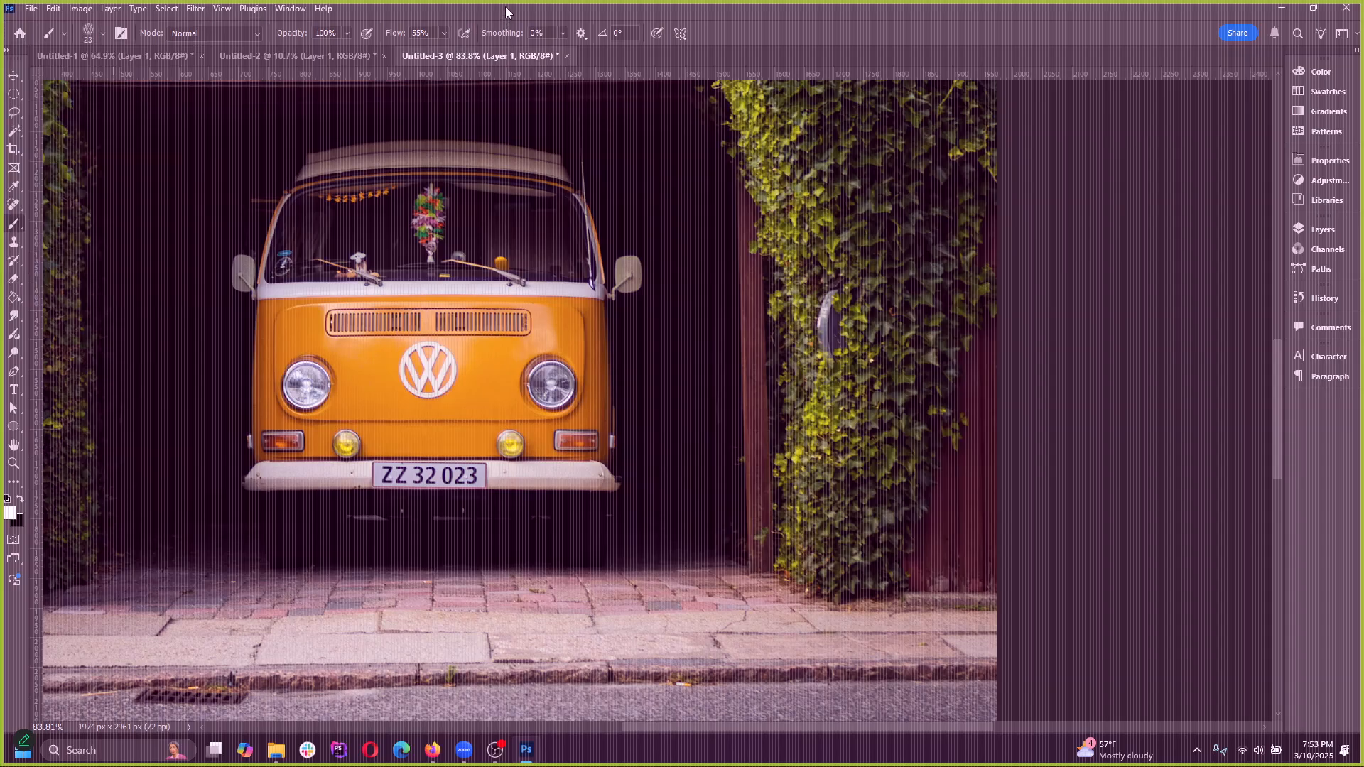
left_click(1039, 203)
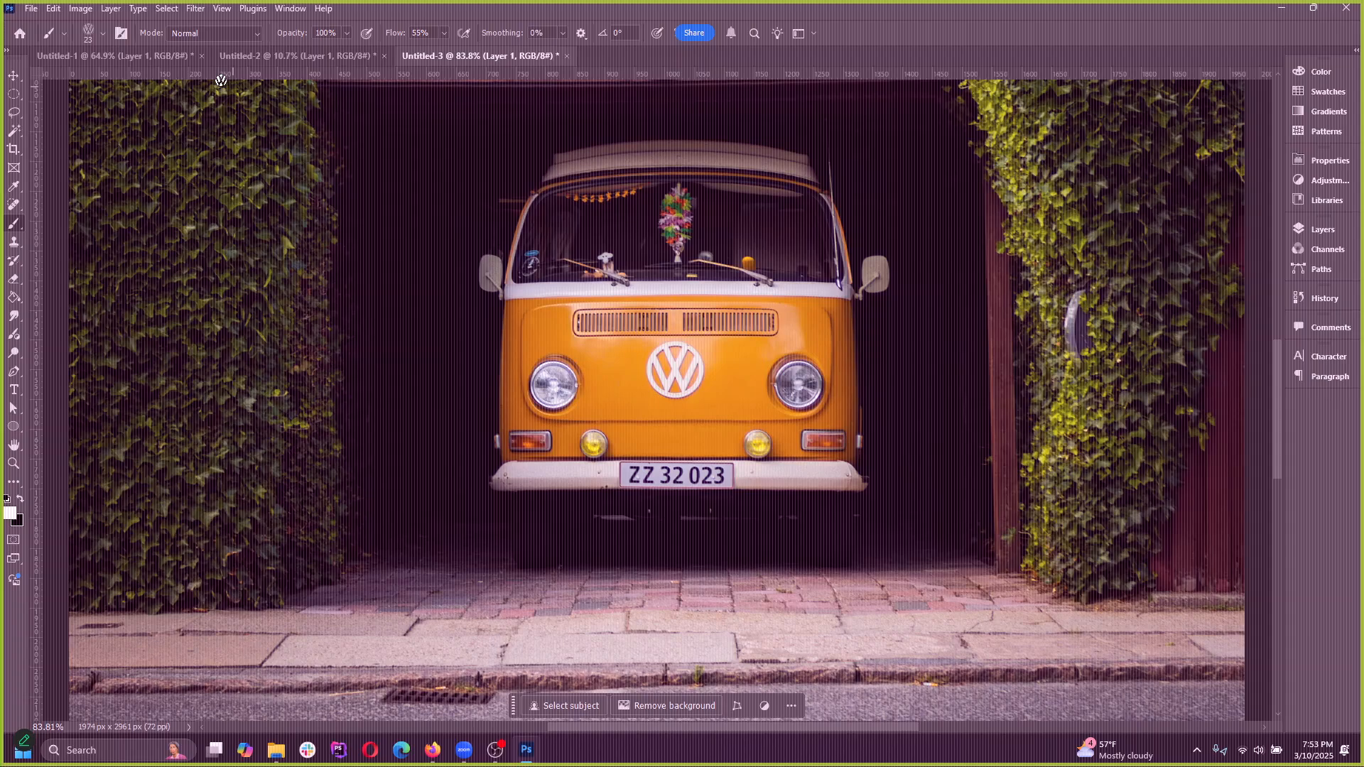
left_click(83, 37)
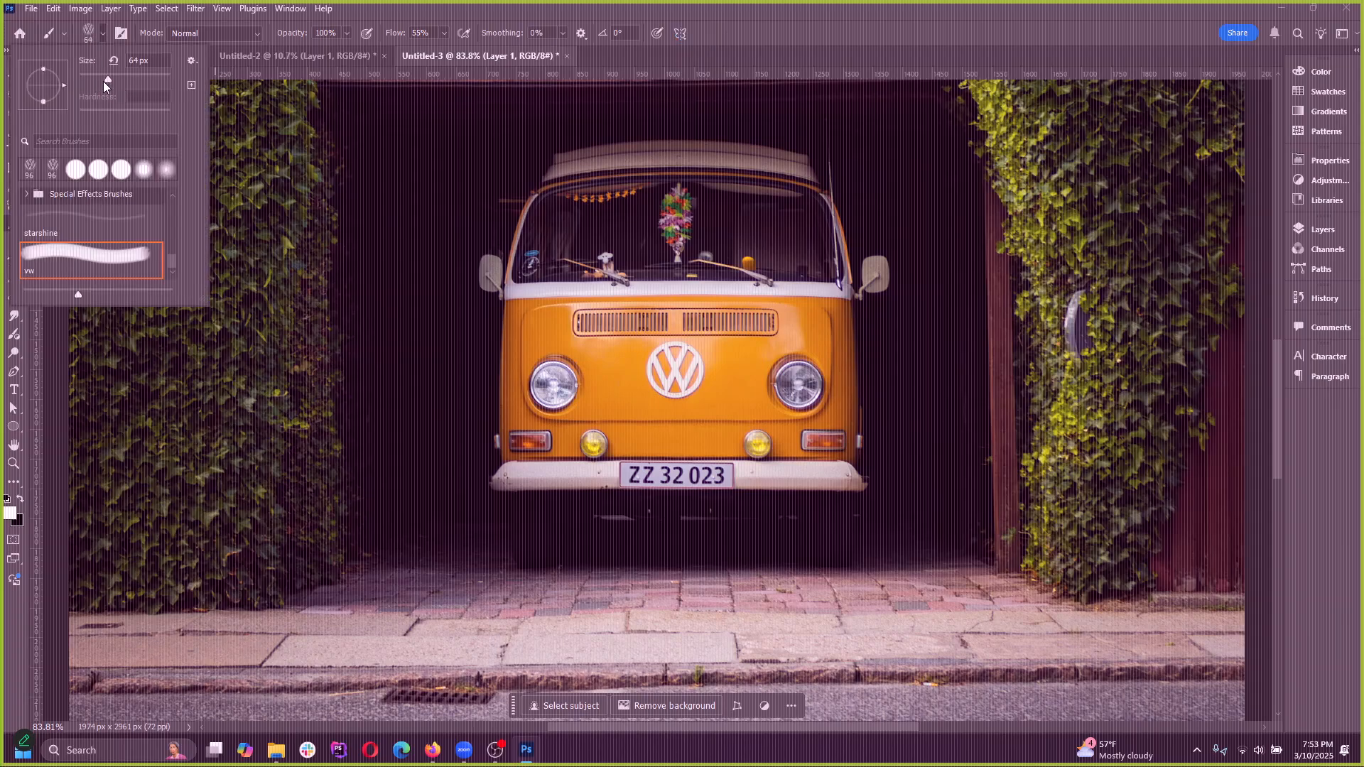
left_click(412, 19)
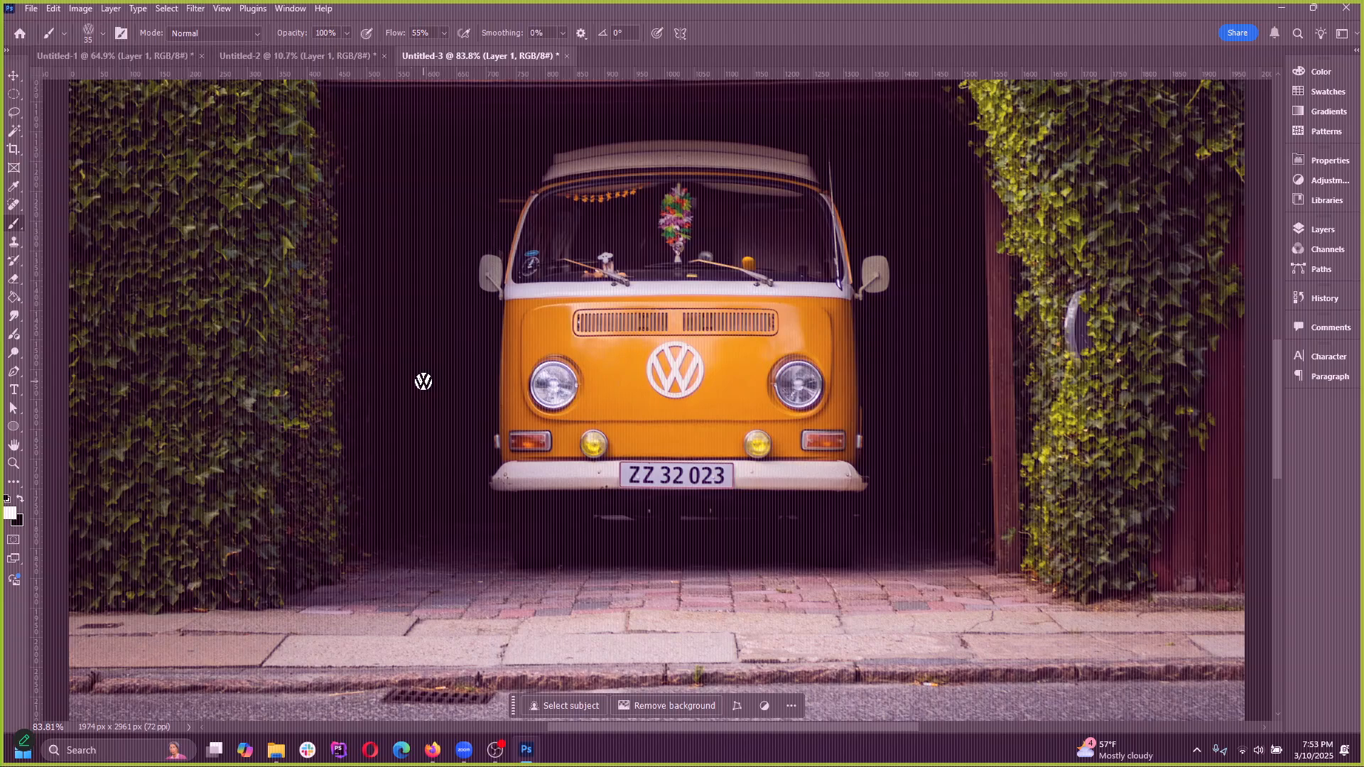
Scale the vw brush tip up to 1100 px and back down to 100 px
key("bracketright")
key("bracketright")
key("bracketright")
key("bracketright")
key("bracketright")
key("bracketright")
key("bracketright")
key("bracketright")
key("bracketright")
key("bracketright")
key("bracketright")
key("bracketright")
key("bracketright")
key("bracketright")
key("bracketright")
key("bracketright")
key("bracketright")
key("bracketright")
key("bracketright")
key("bracketright")
key("bracketleft")
key("bracketleft")
key("bracketleft")
key("bracketleft")
key("bracketleft")
key("bracketleft")
key("bracketleft")
key("bracketleft")
key("bracketleft")
key("bracketleft")
key("bracketleft")
key("bracketleft")
key("bracketleft")
key("bracketleft")
key("bracketleft")
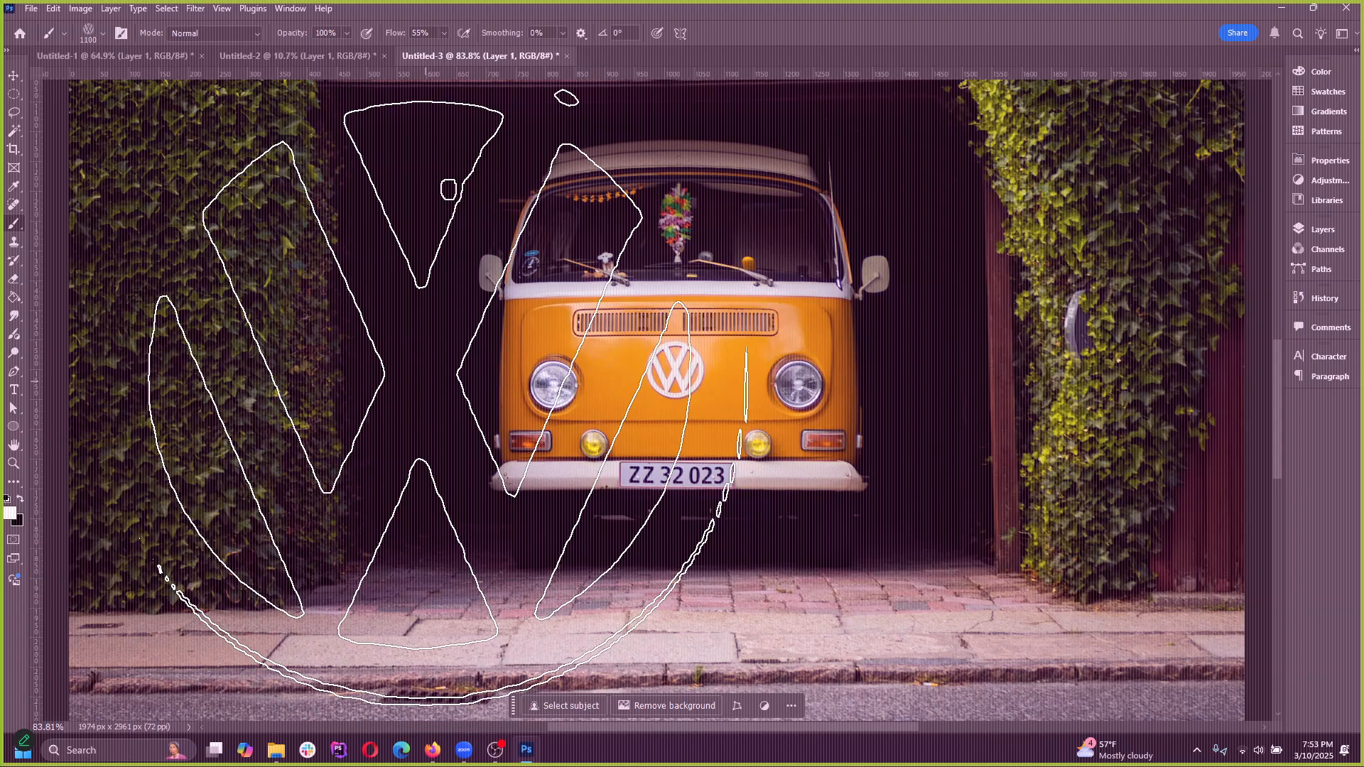
key("bracketright")
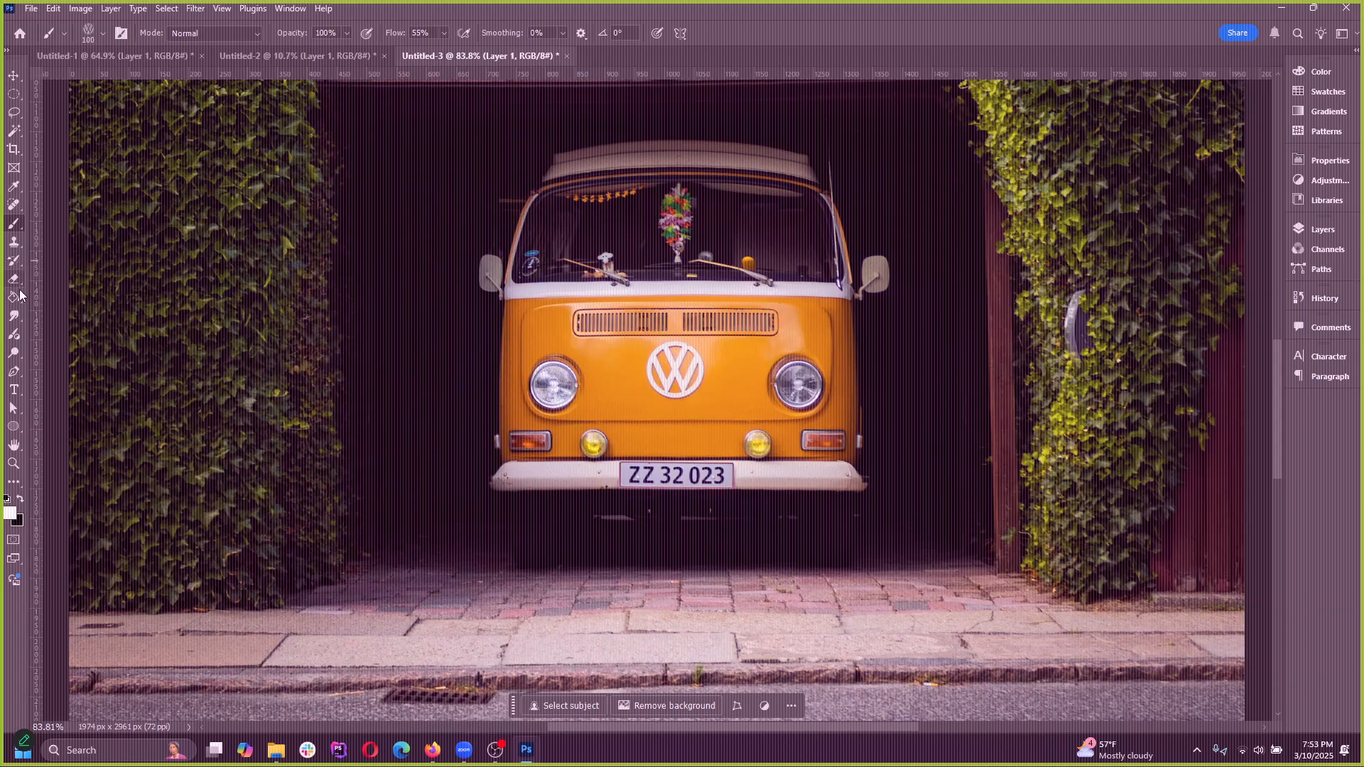
Add the white 60 pt Aglet Sans text "[ ]" in the dark area beside the van to illustrate the brush-size keys
left_click(13, 390)
left_click(419, 299)
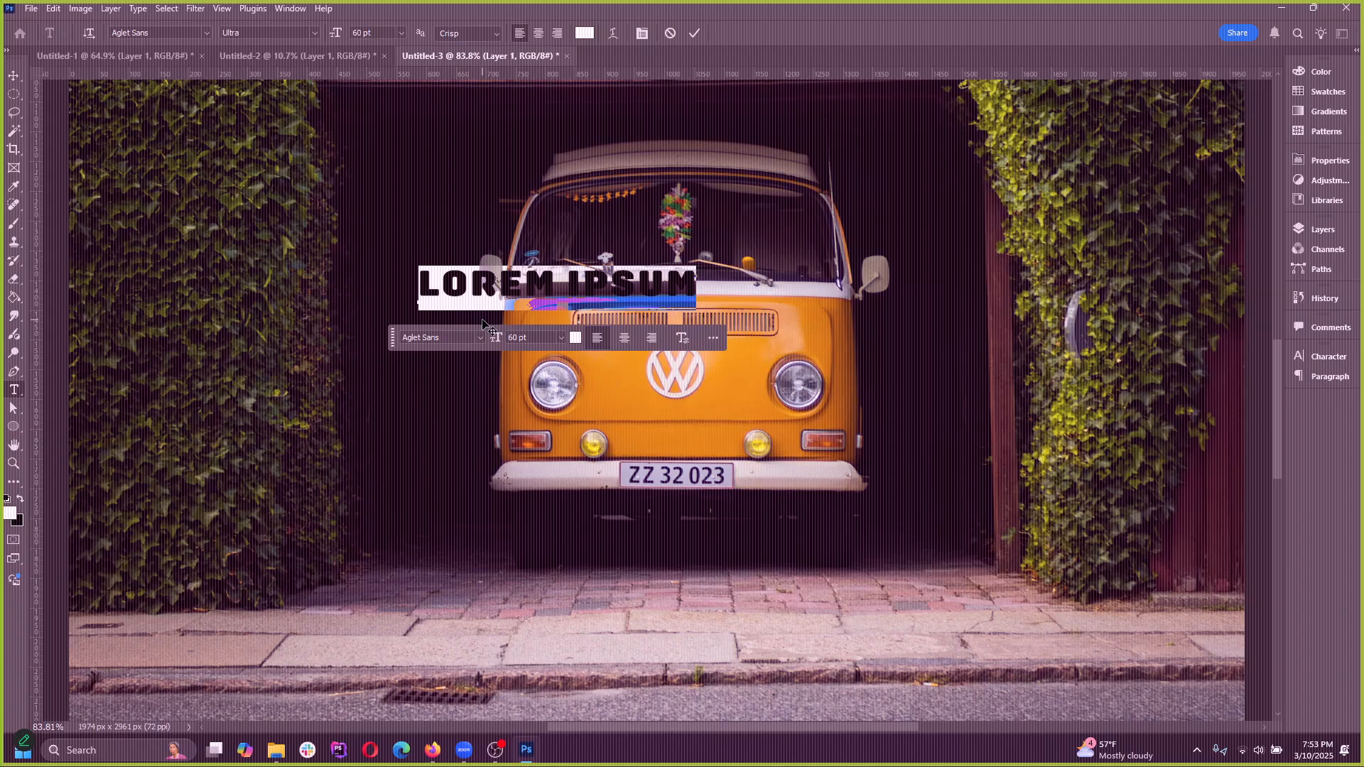
type("[")
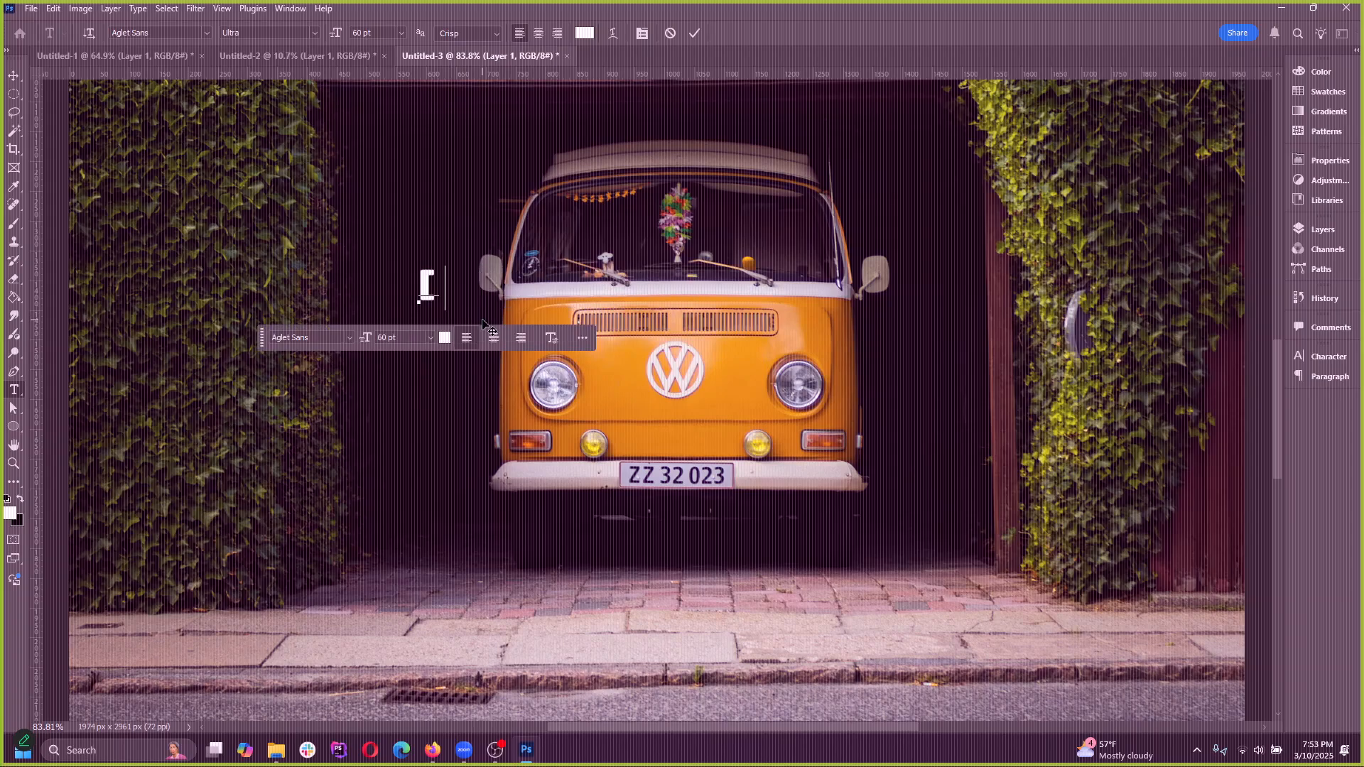
left_click(15, 76)
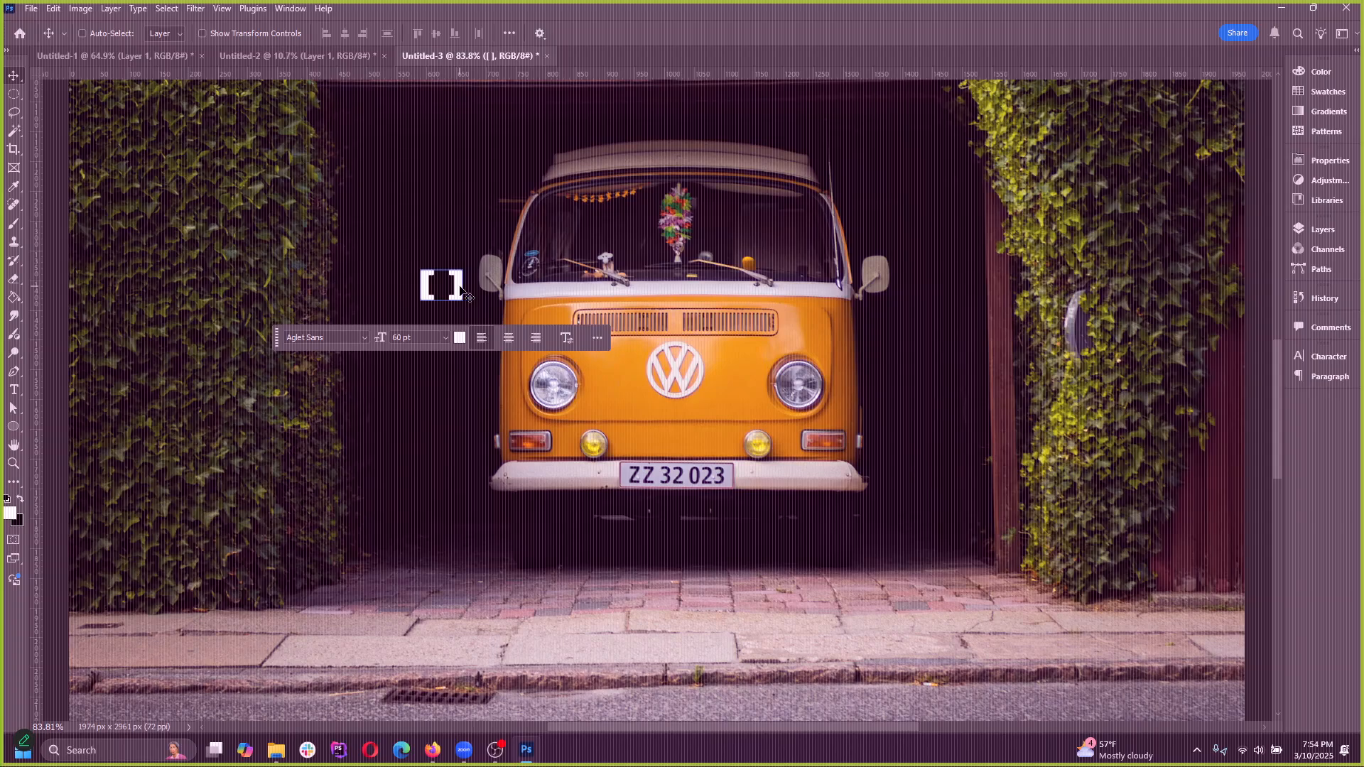
Delete the bracket text layer and return to the Brush tool
key("Delete")
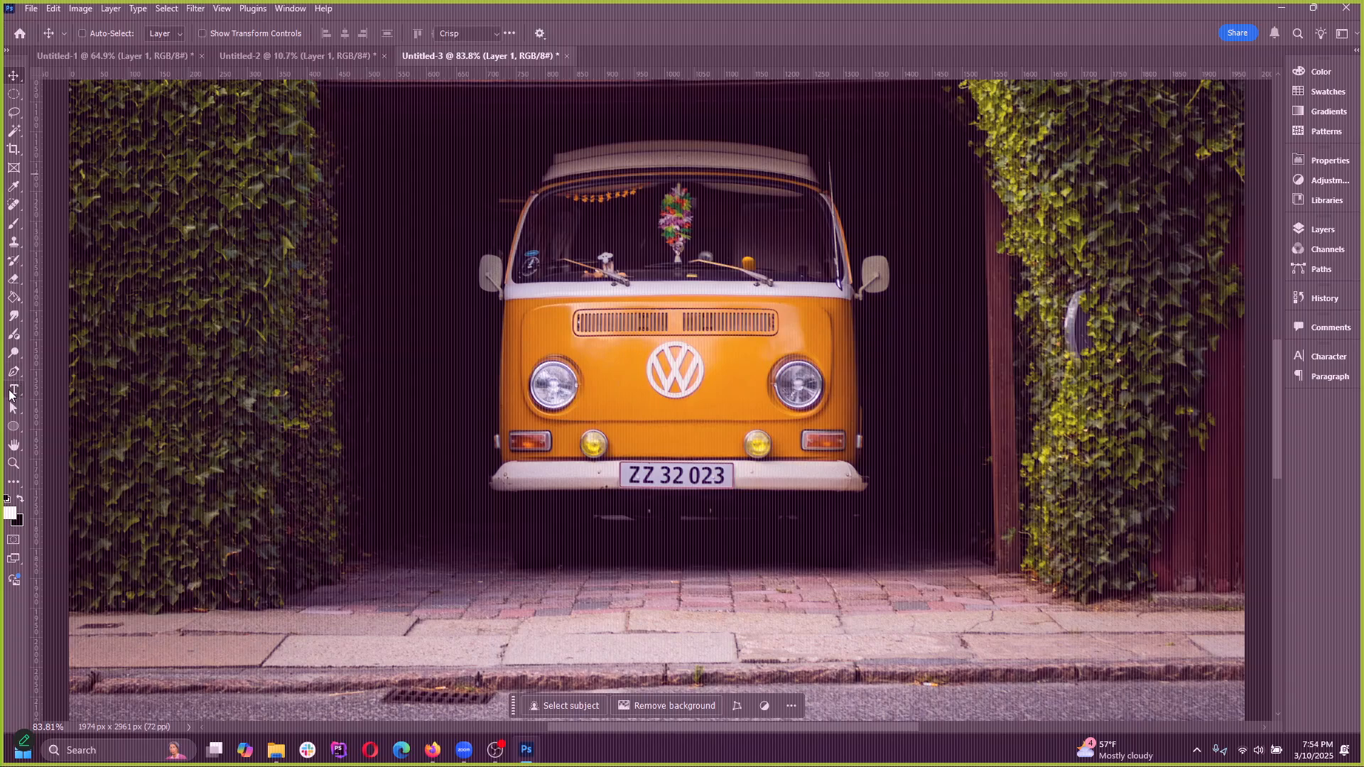
left_click(13, 390)
key("b")
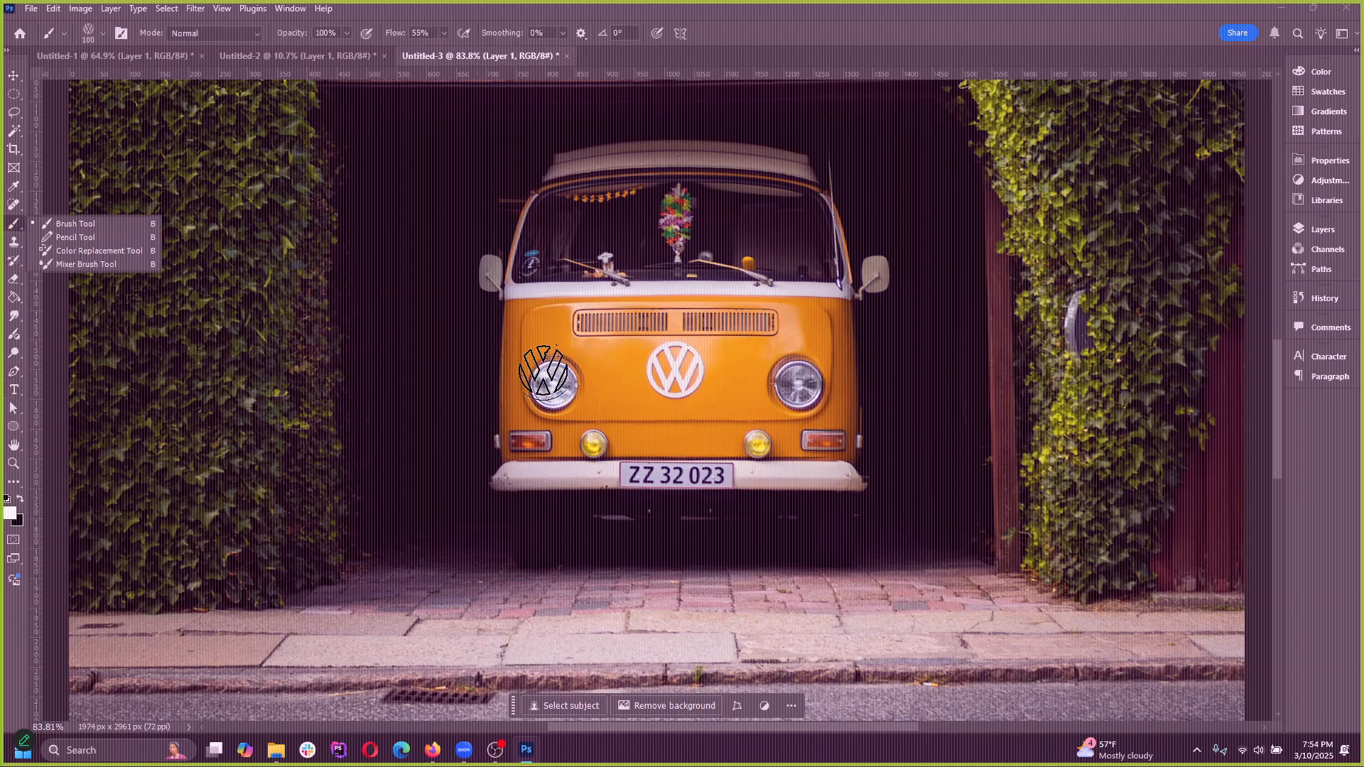
Enlarge the vw brush to 800 px, stamp one white print over the whole van, and undo it
key("bracketright")
key("bracketright")
key("bracketright")
key("bracketright")
key("bracketright")
key("bracketright")
key("bracketright")
key("bracketright")
key("bracketright")
key("bracketright")
key("bracketright")
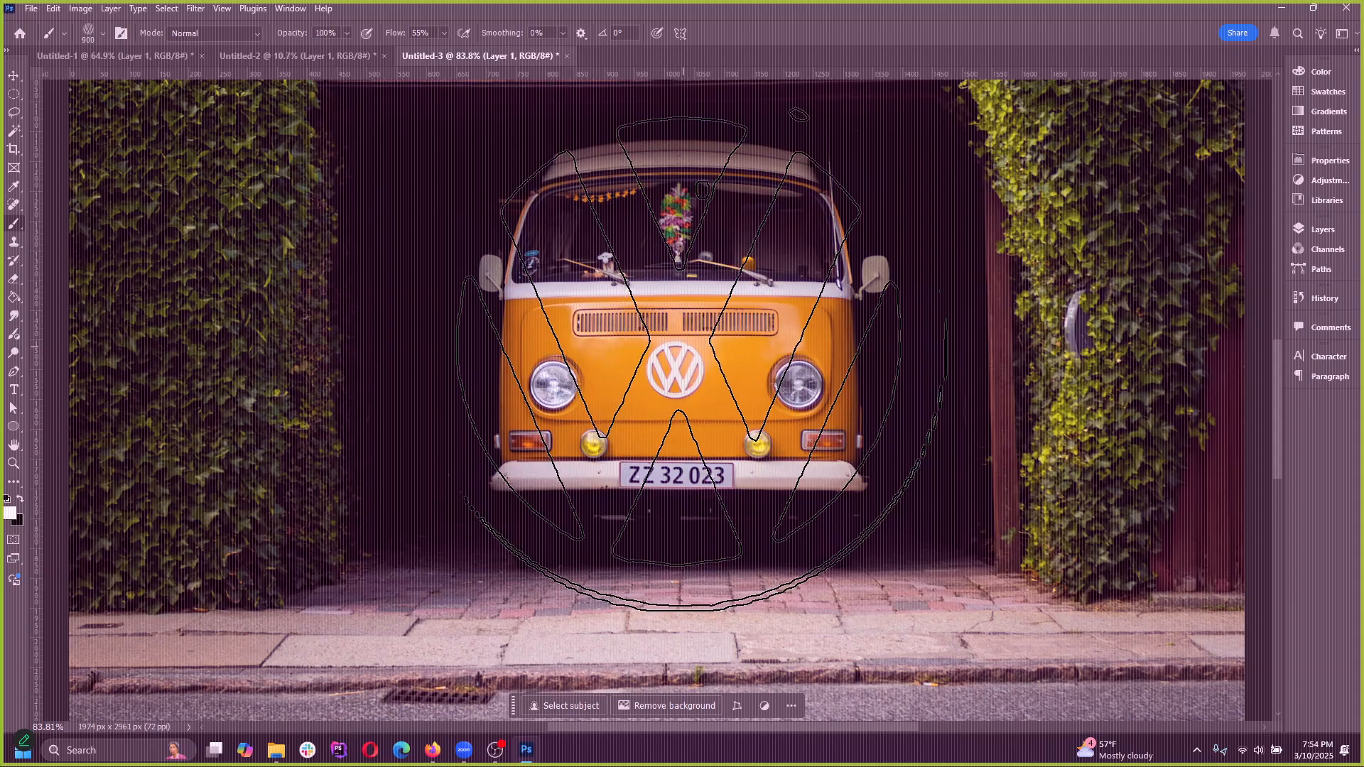
left_click(670, 343)
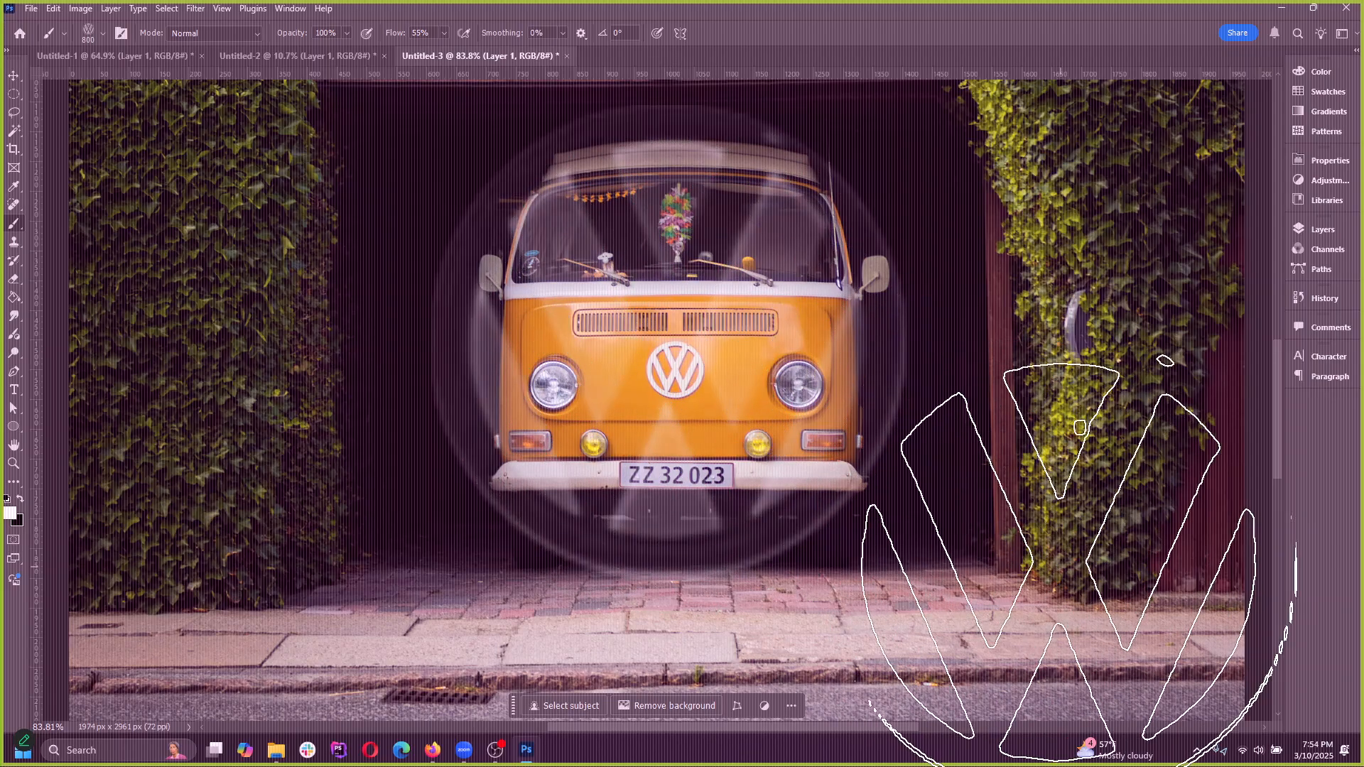
scroll(524, 366, "down", 4)
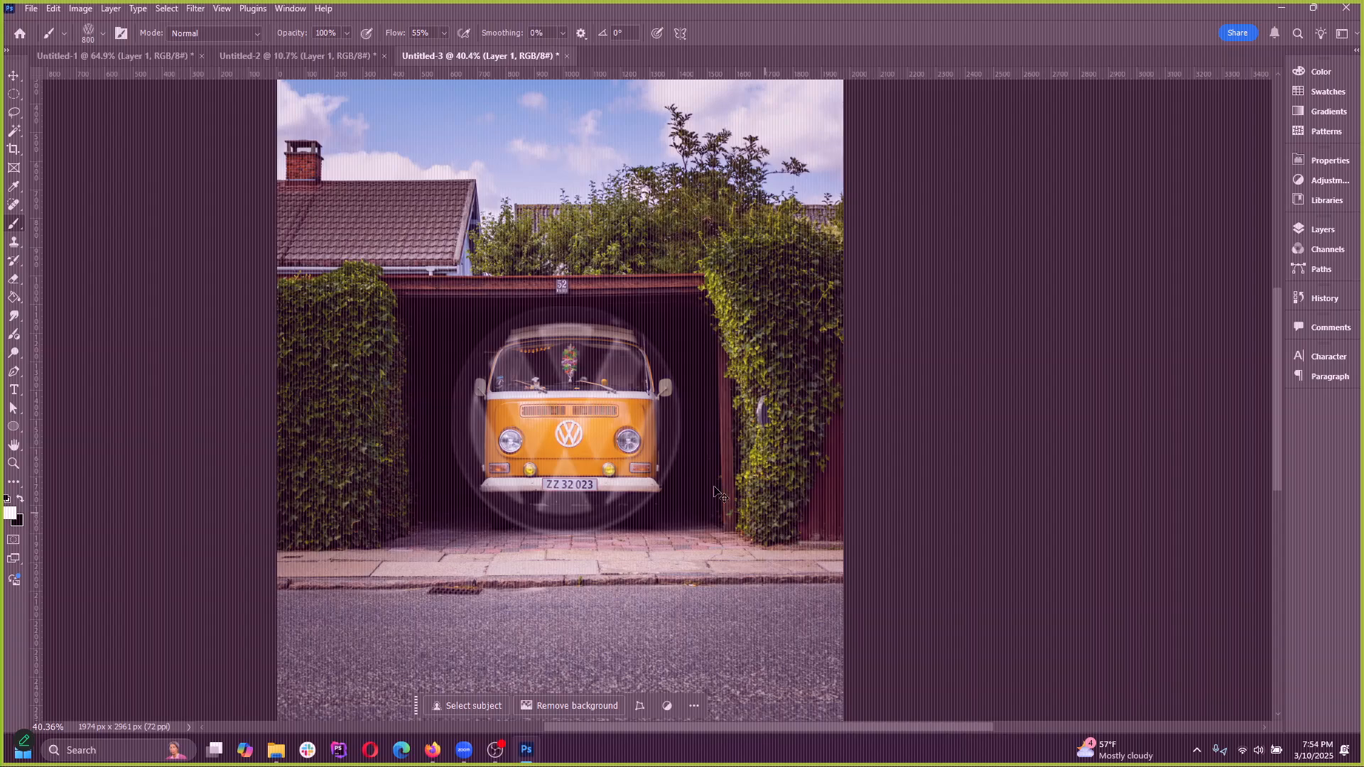
key("ctrl+z")
Stamp large white vw prints over the sky, raising the brush flow to 100%, and undo back to the bracket text
left_click(565, 192)
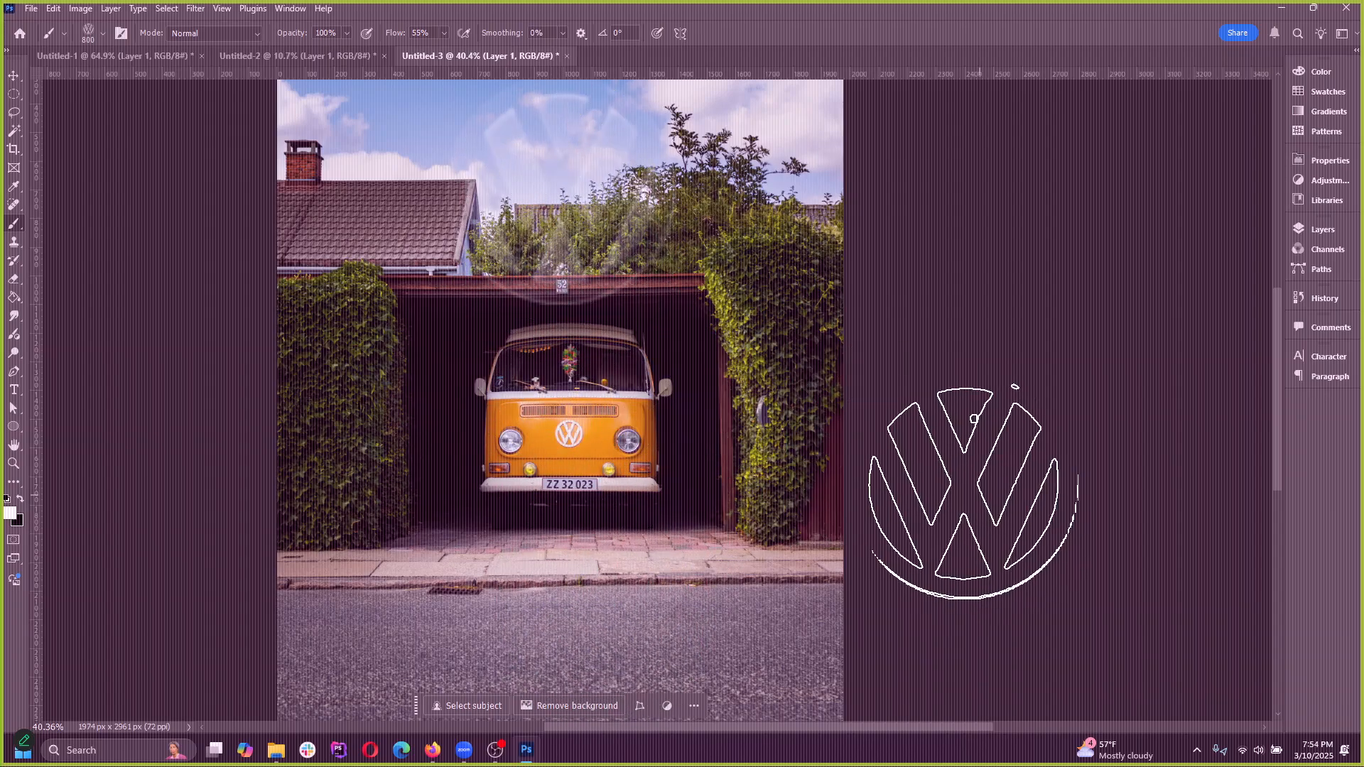
scroll(526, 206, "up", 2)
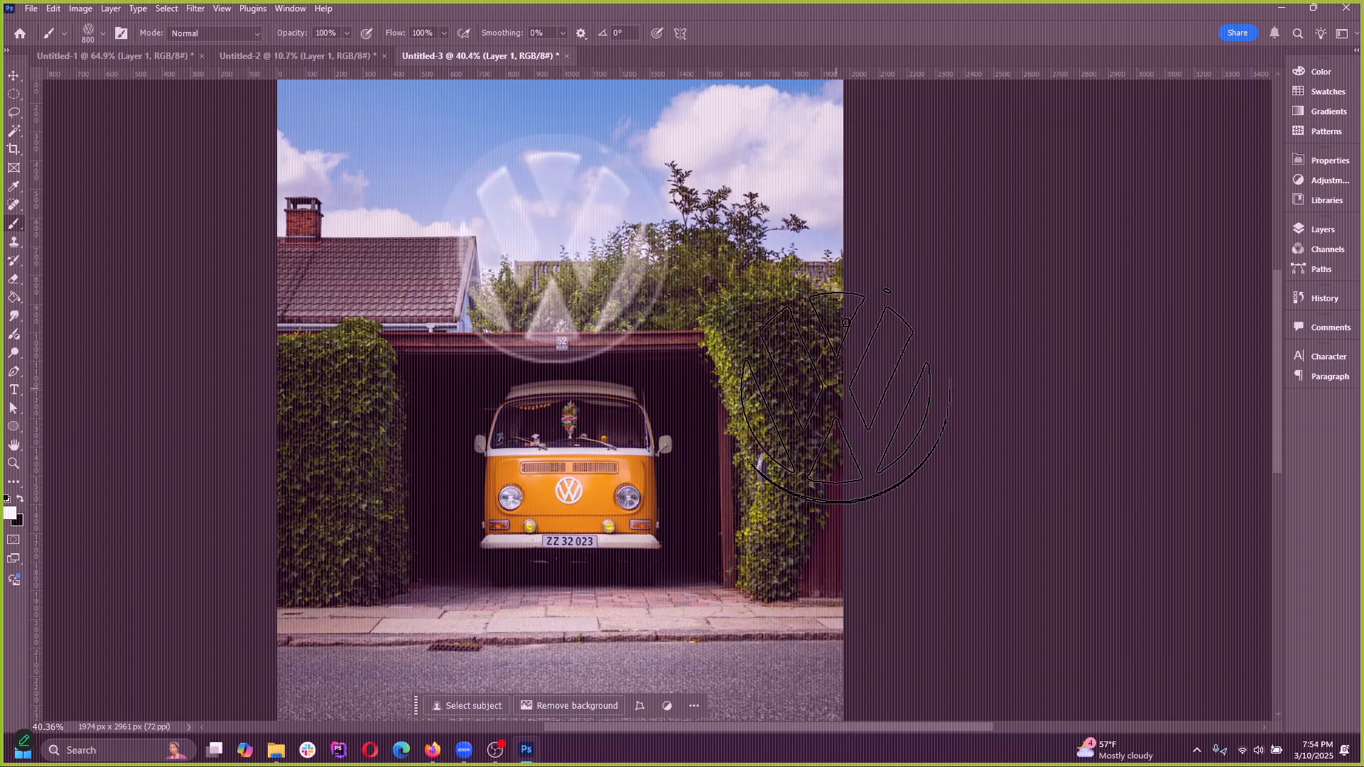
left_click(586, 277)
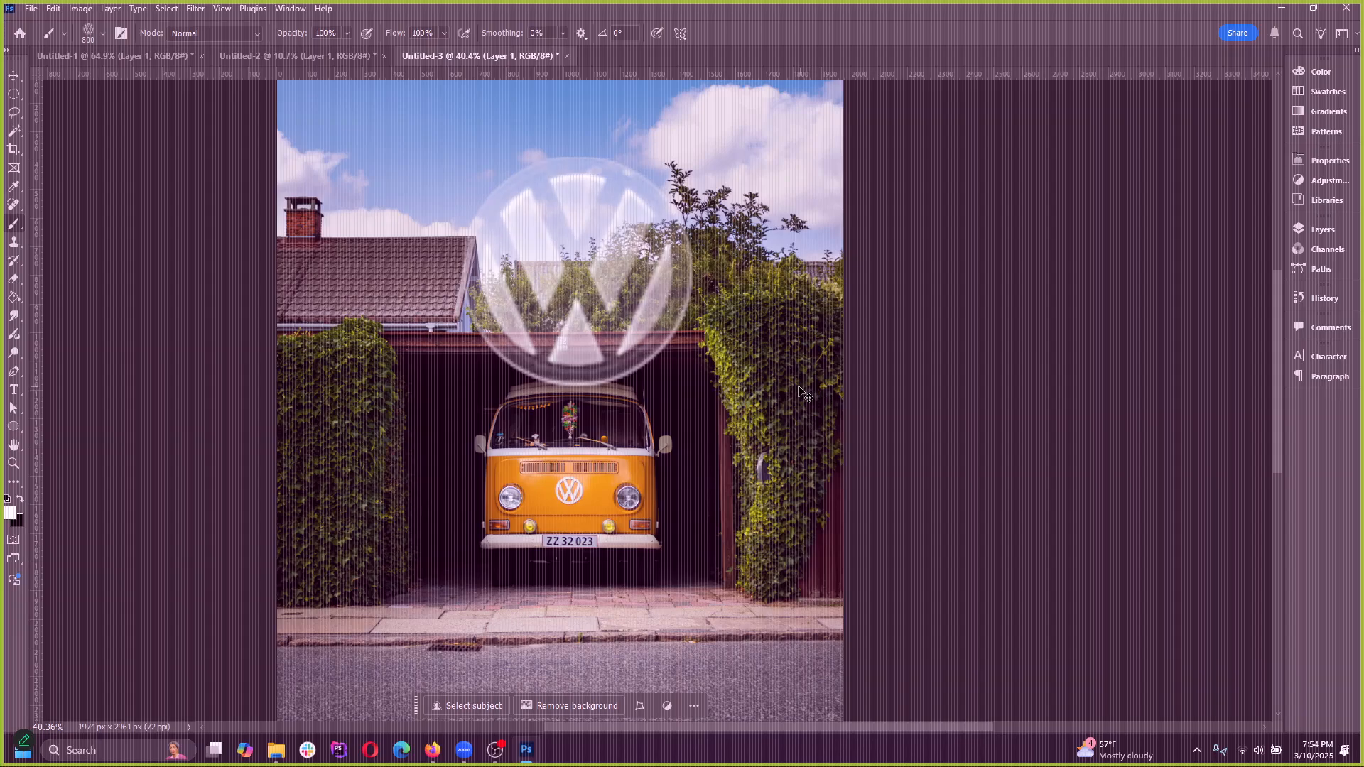
key("ctrl+z")
key("ctrl+z")
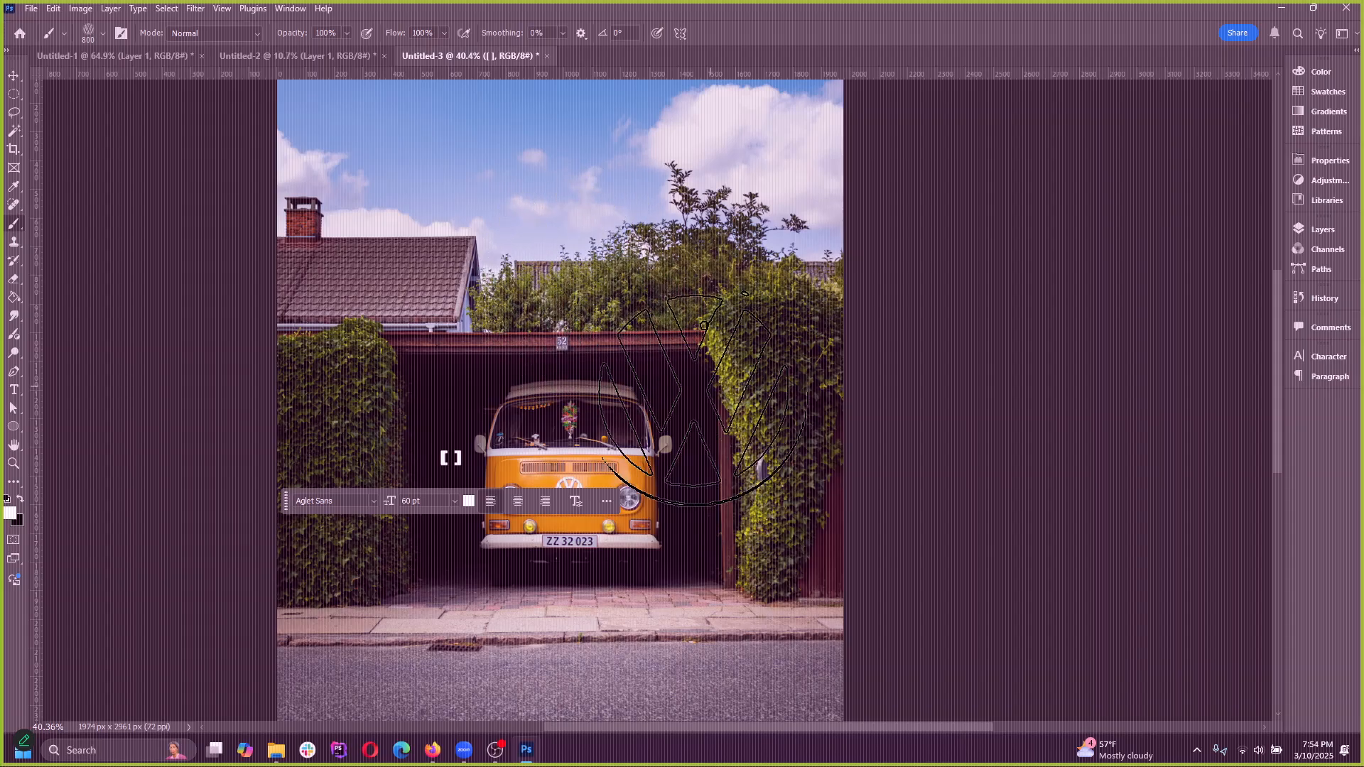
Reduce the vw brush size to 150 px
scroll(621, 507, "up", 5)
key("bracketleft")
key("bracketleft")
key("bracketleft")
key("bracketleft")
key("bracketleft")
key("bracketleft")
key("bracketleft")
key("bracketleft")
key("bracketleft")
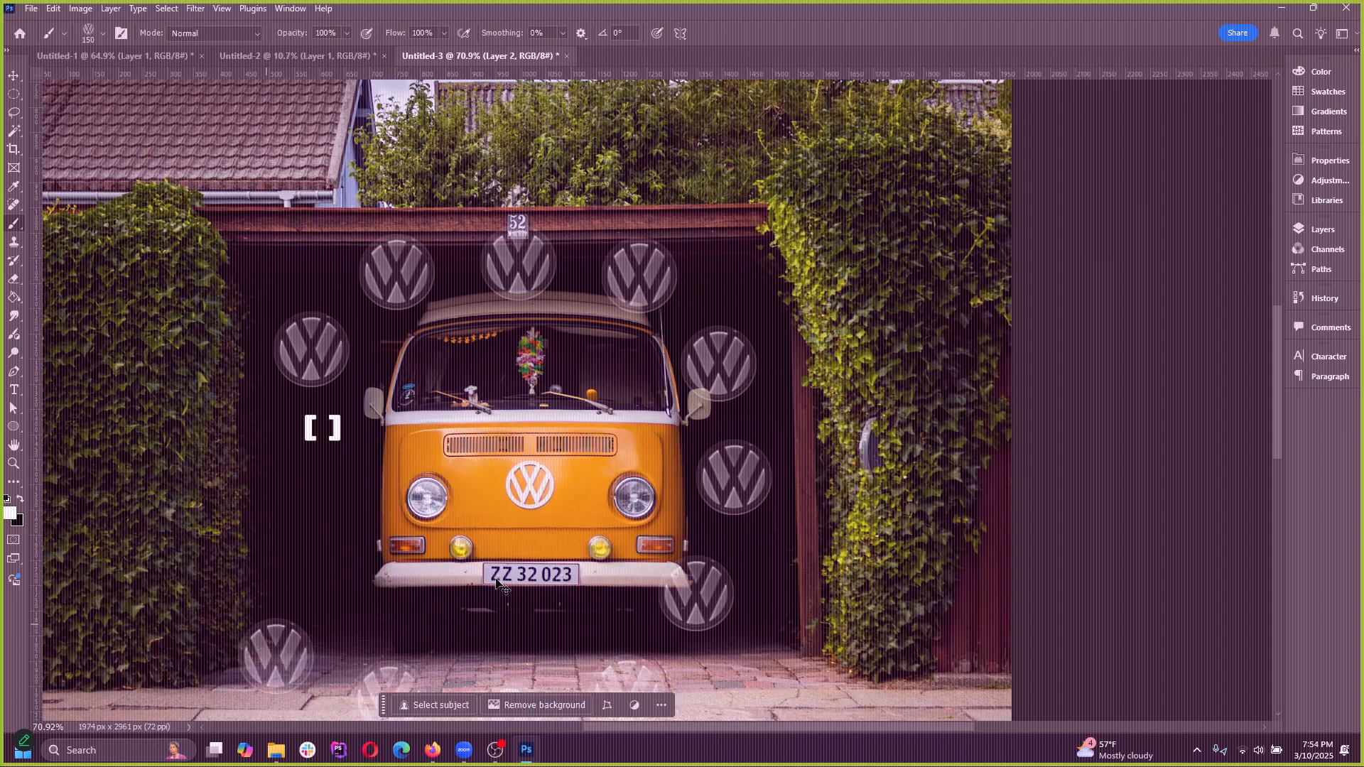
Switch to the Untitled-2 document and draw a circular selection over the car's headlight and hood with the Elliptical Marquee tool
left_click(15, 77)
left_click(13, 94)
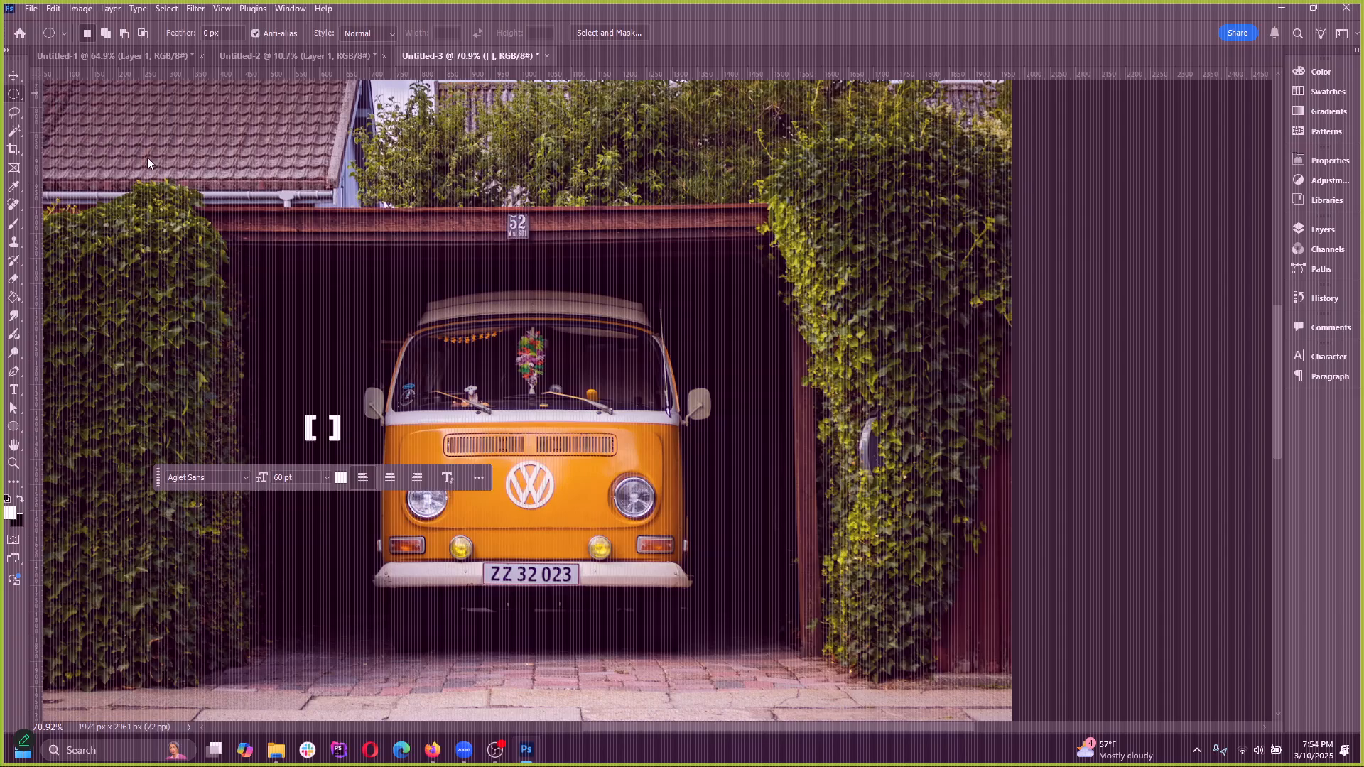
left_click(7, 93)
left_click(398, 281)
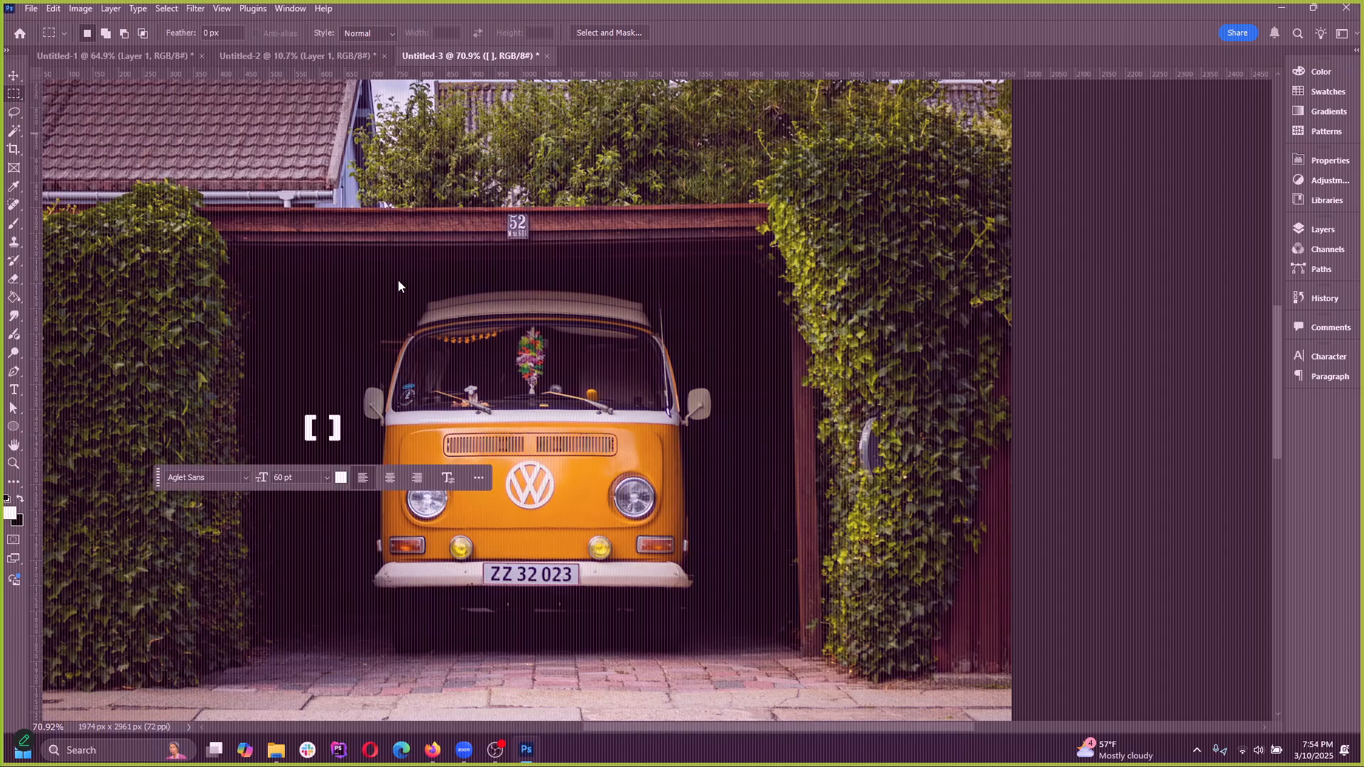
left_click(325, 54)
scroll(488, 219, "up", 5)
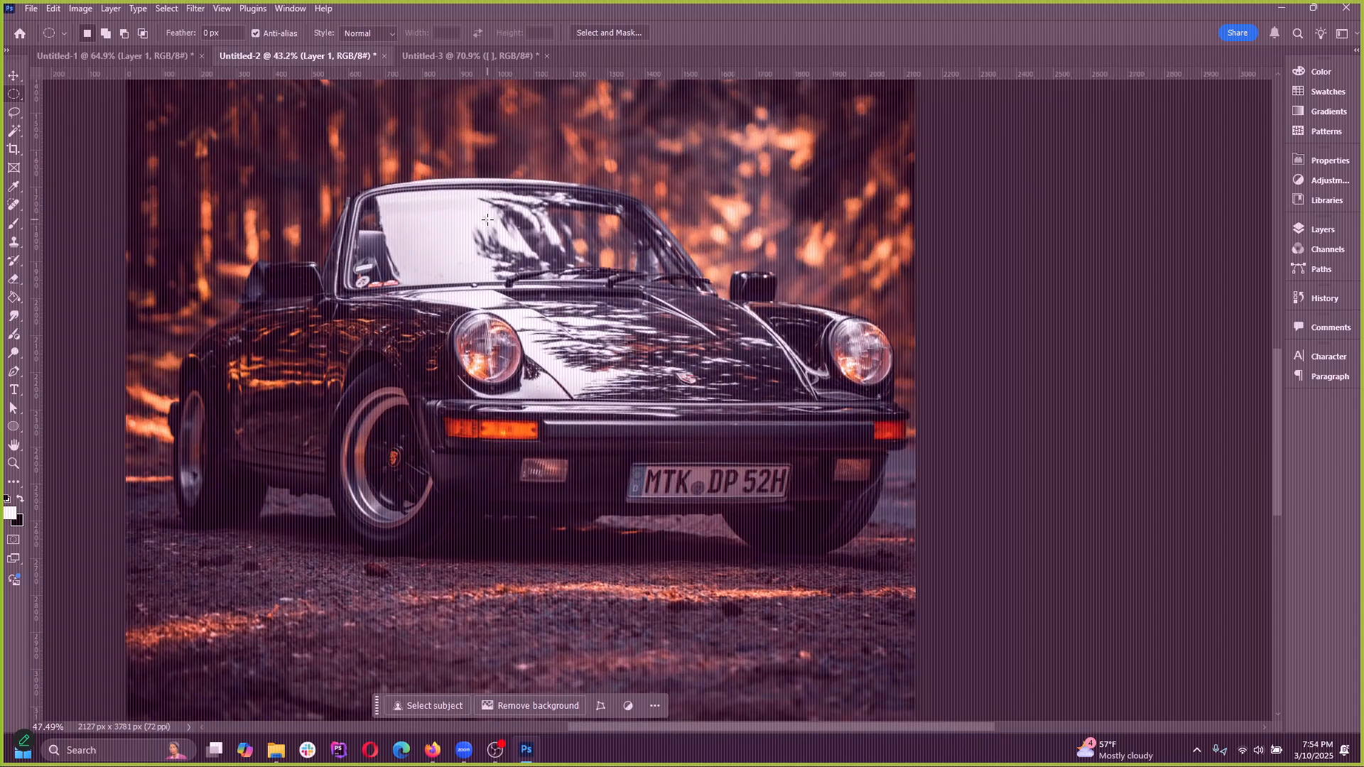
scroll(488, 218, "up", 3)
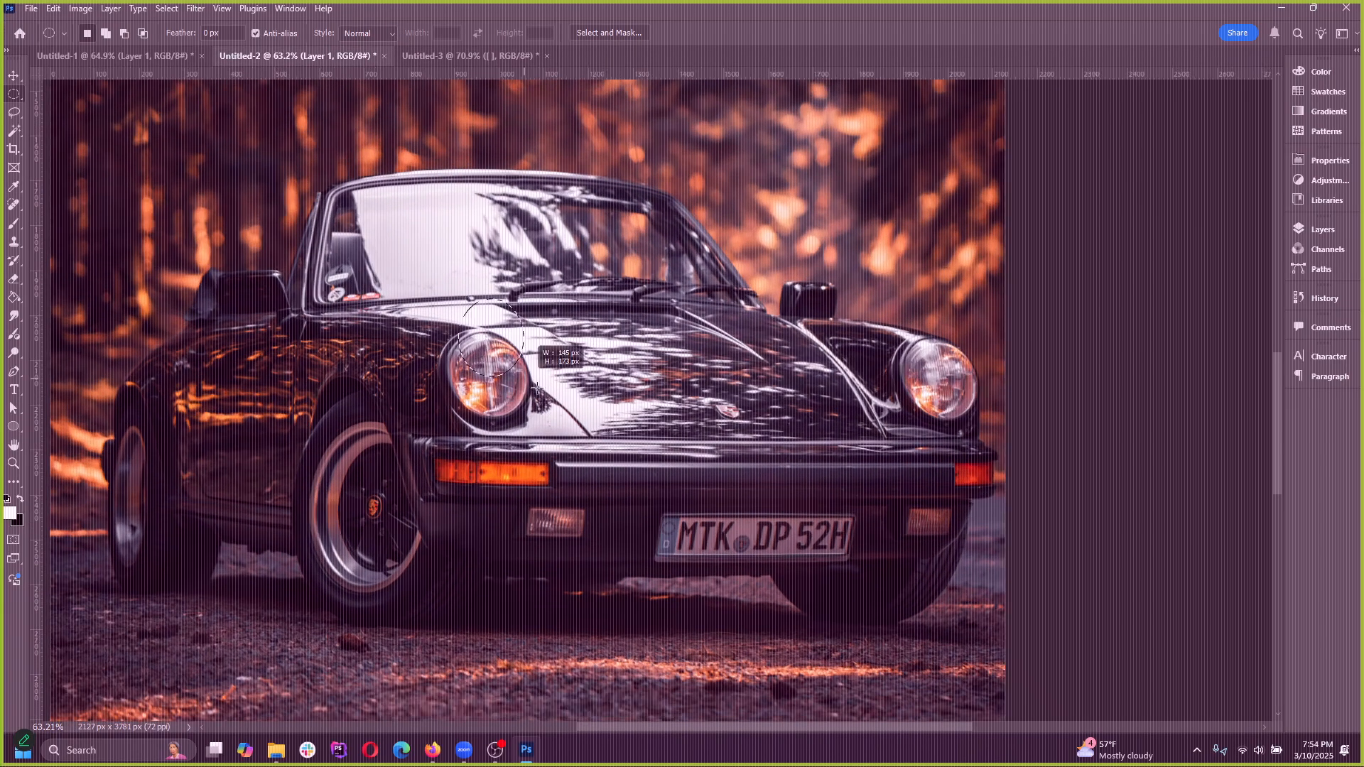
Bring up Transform Selection for the circular selection over the headlight and close it
left_click(175, 8)
left_click(229, 281)
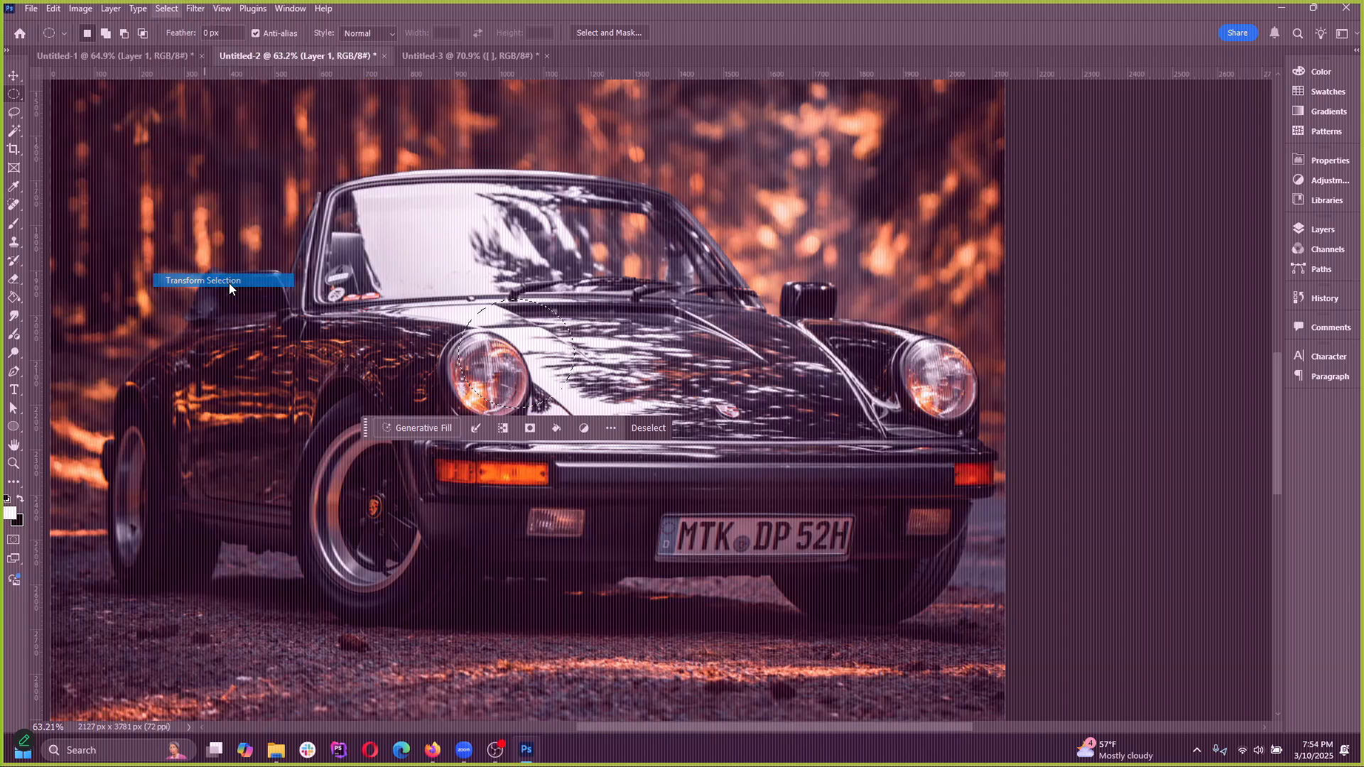
scroll(572, 347, "up", 3)
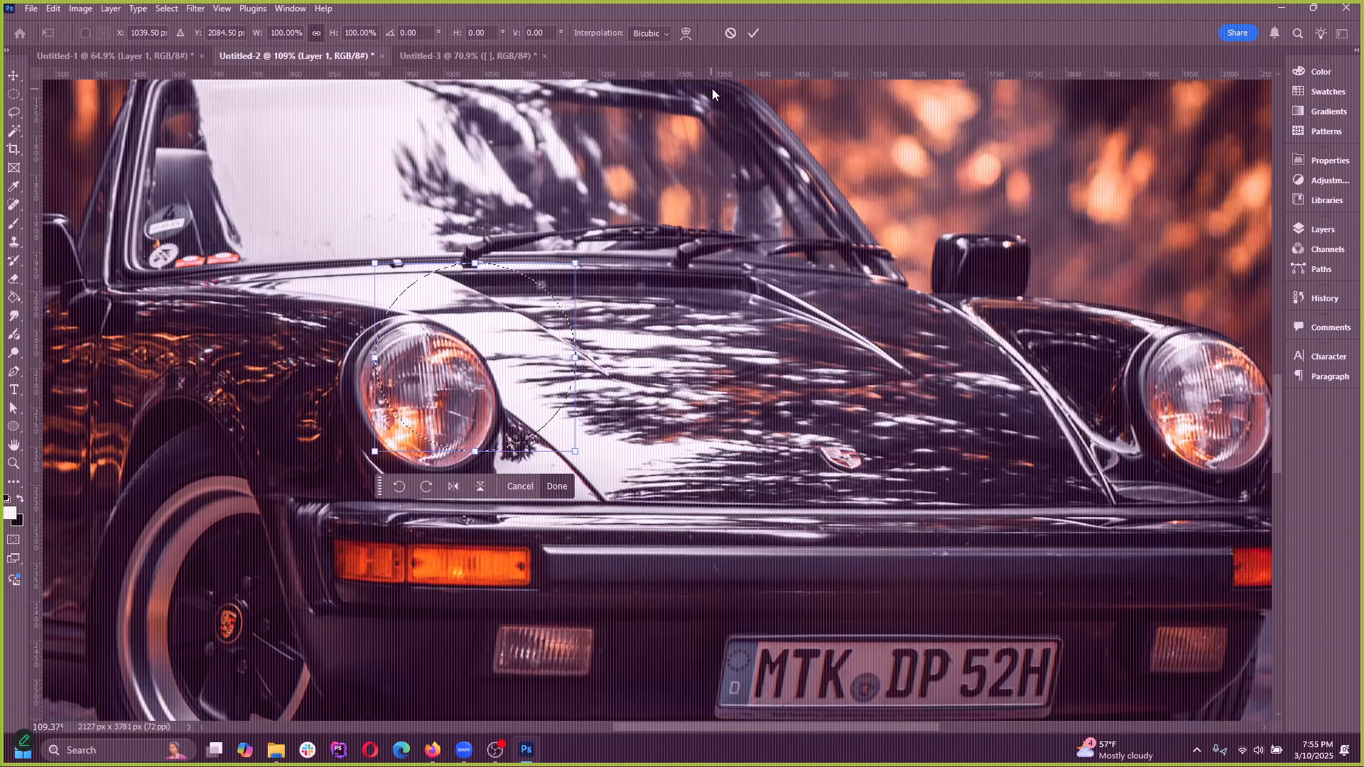
key("Return")
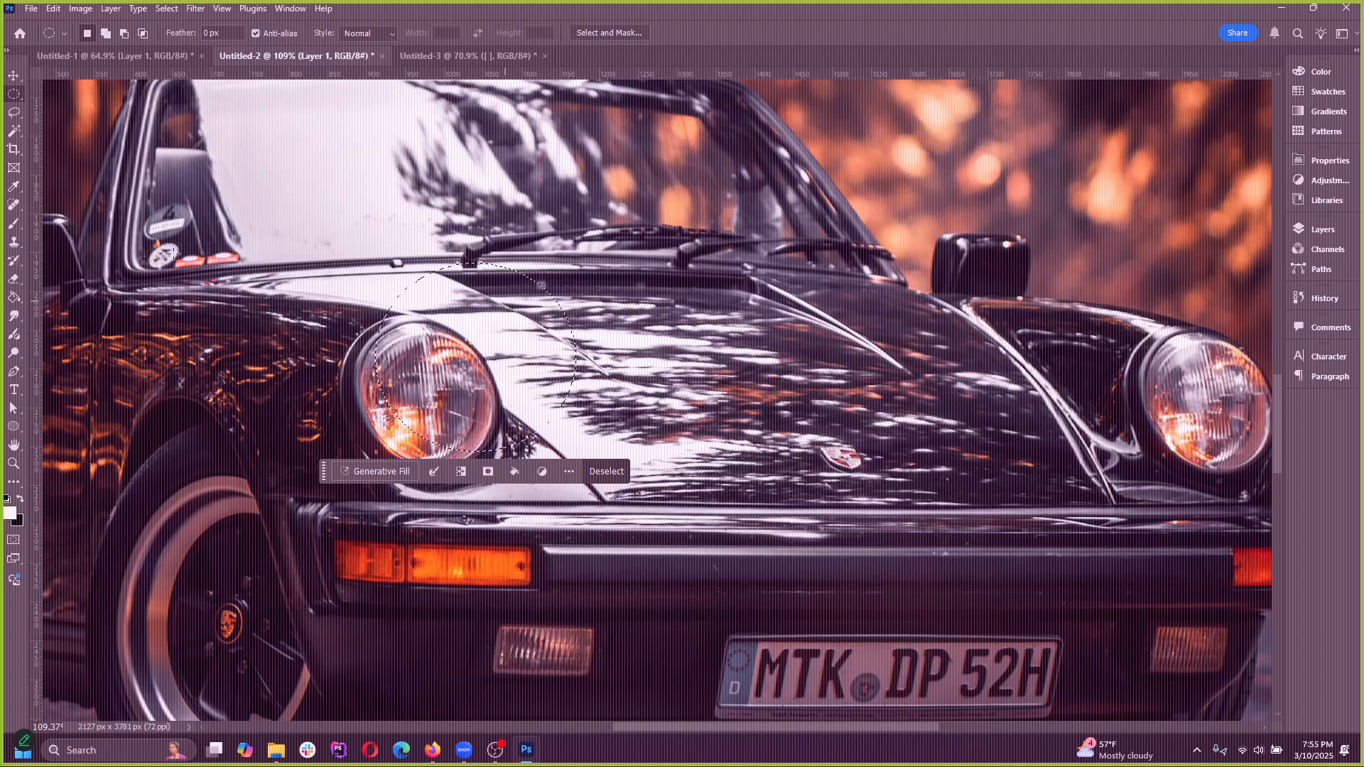
Set the foreground colour to red, paint with the vw brush inside the circular selection, and undo the paint
left_click(15, 226)
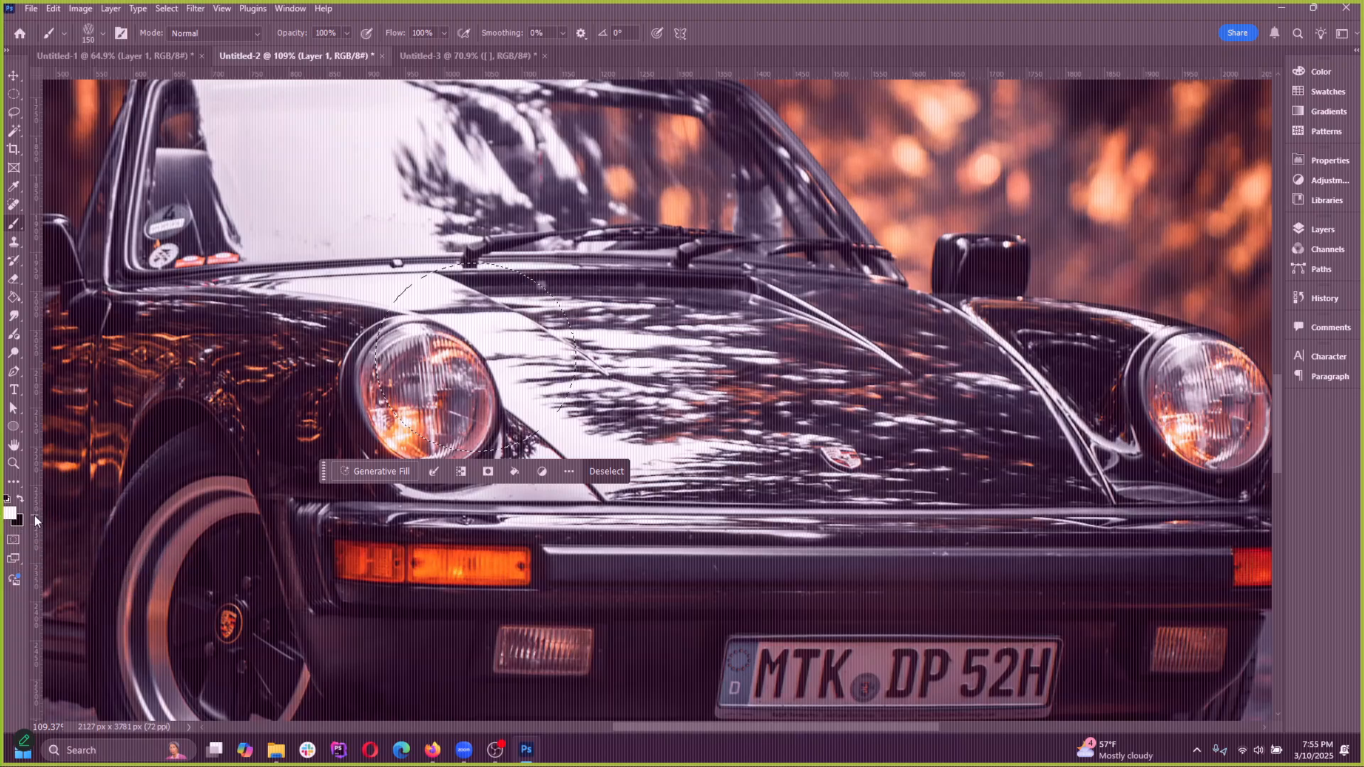
left_click(9, 511)
mouse_move(930, 383)
left_mouse_down()
mouse_move(977, 342)
mouse_move(259, 426)
mouse_move(1208, 350)
mouse_move(665, 334)
mouse_move(447, 367)
mouse_move(1076, 472)
left_mouse_up()
left_click(1130, 303)
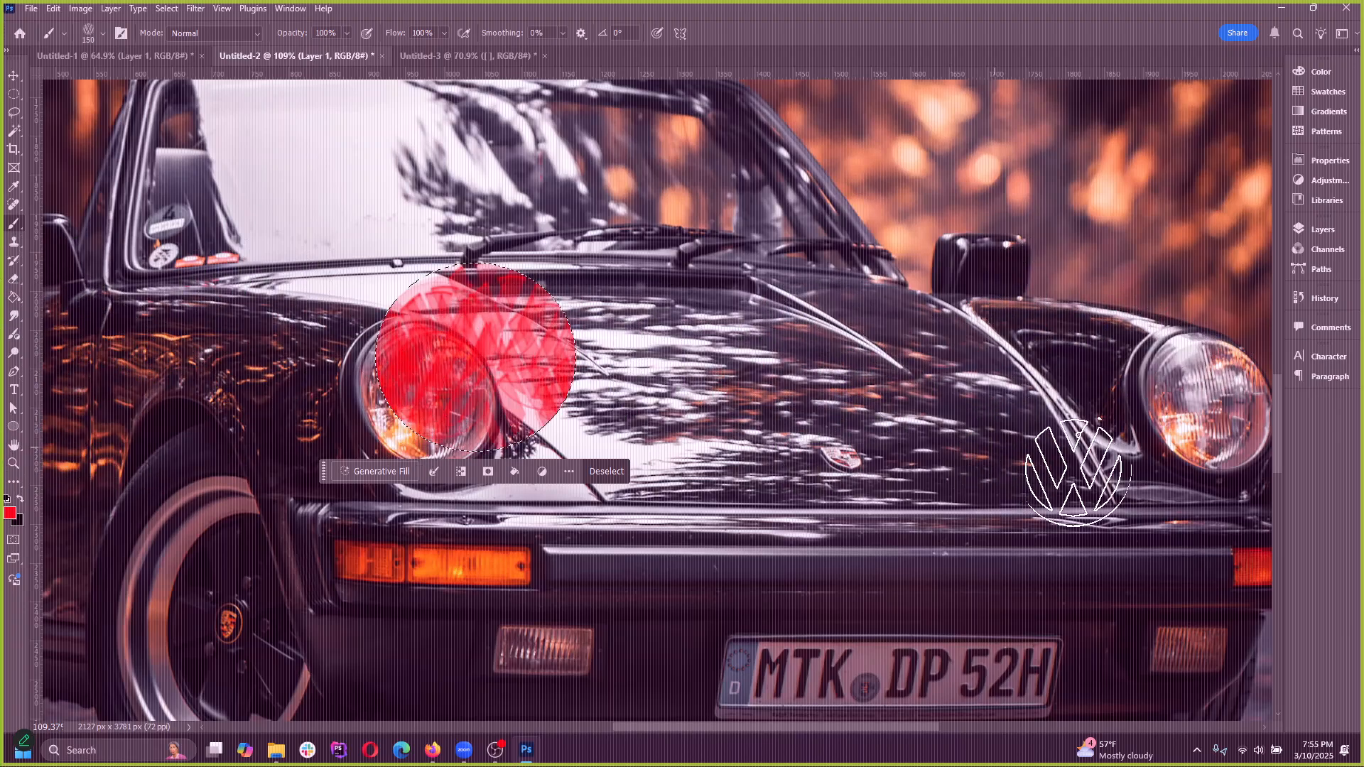
scroll(630, 412, "down", 5)
key("ctrl+z")
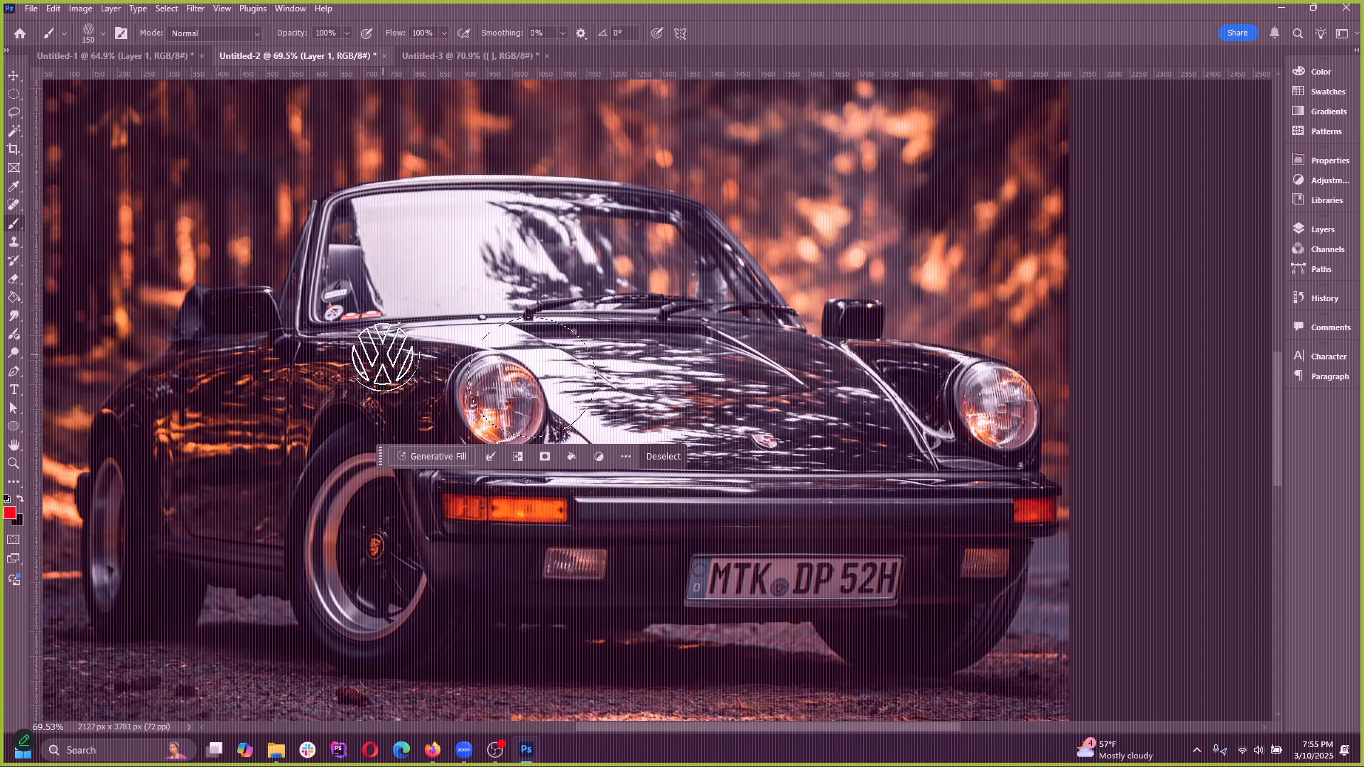
Make the Elliptical Marquee tool active and deselect the circular selection over the headlight
scroll(536, 416, "up", 4)
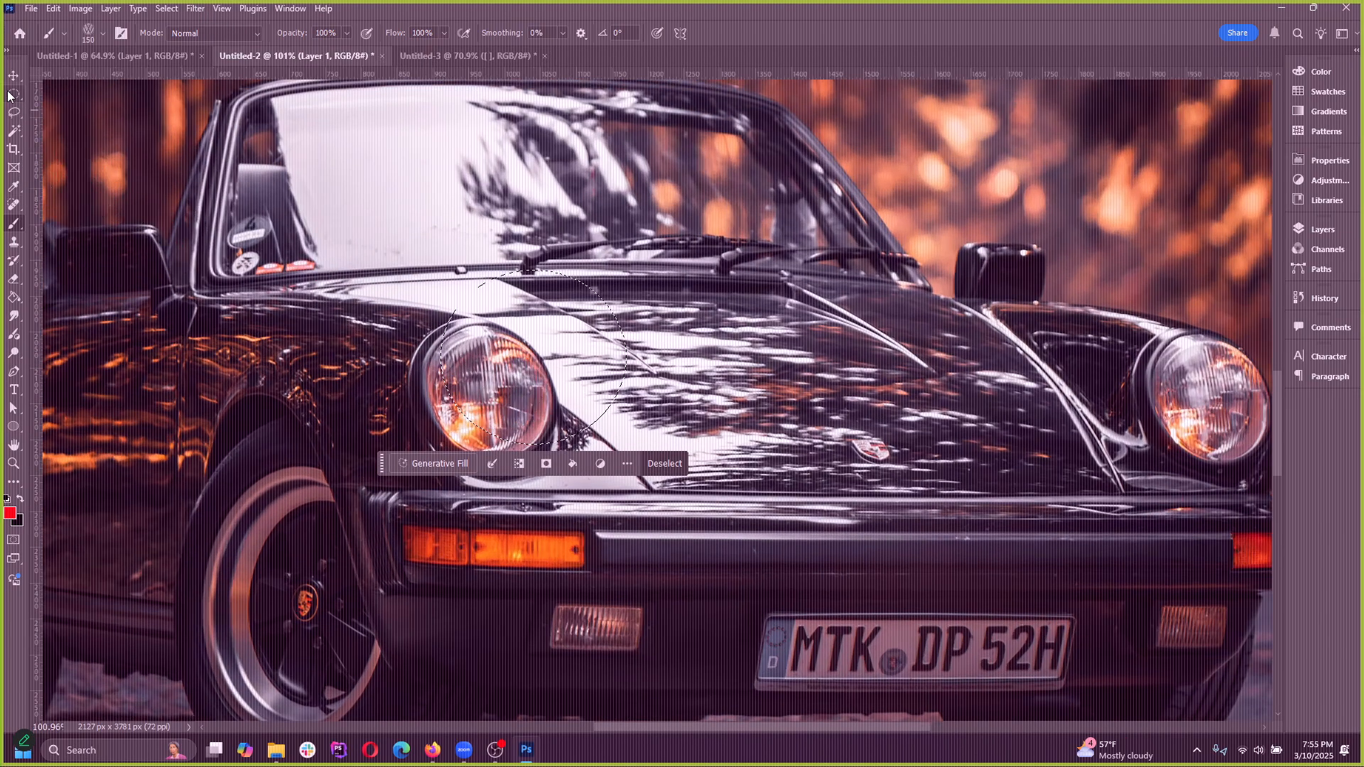
key("m")
left_click(175, 10)
left_click(182, 39)
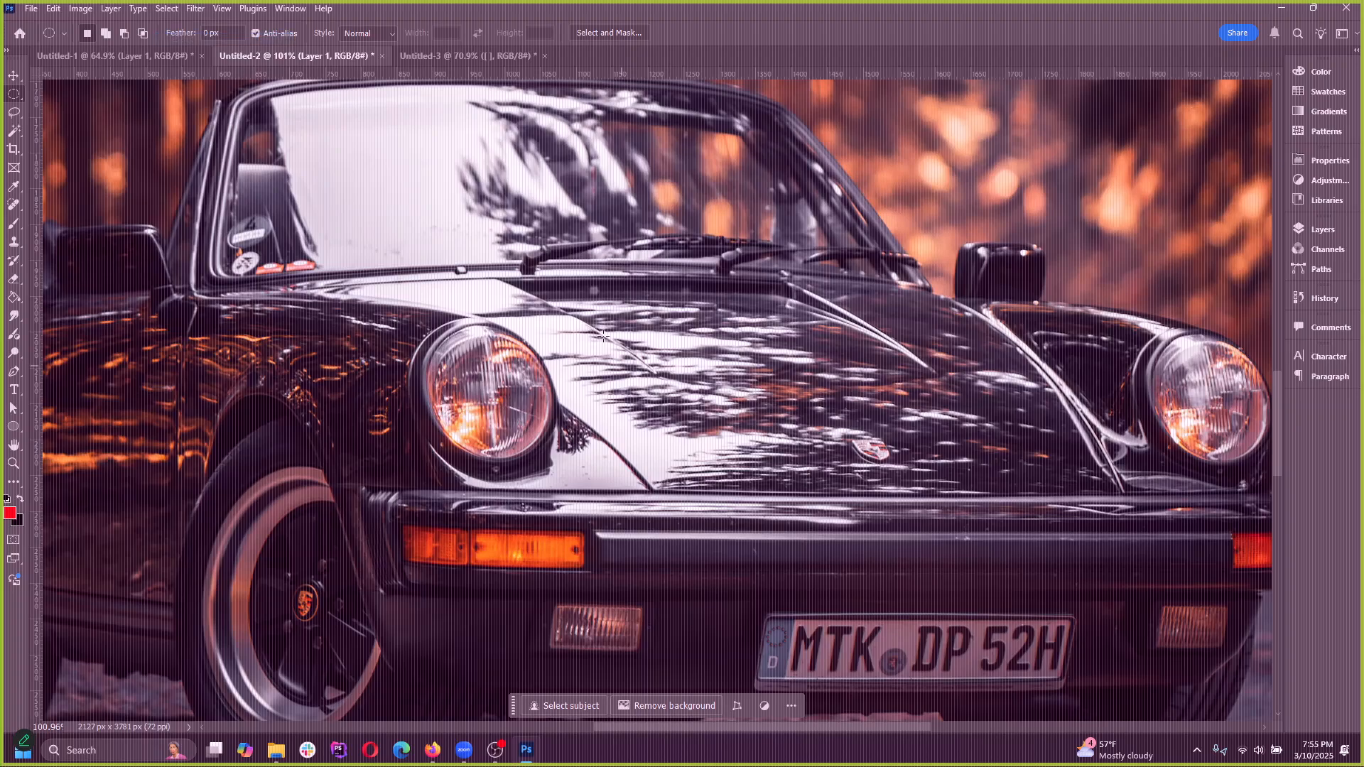
Draw a wide elliptical selection and a rounder one on the car's hood, and clear the selection
left_click_drag(603, 335, 931, 483)
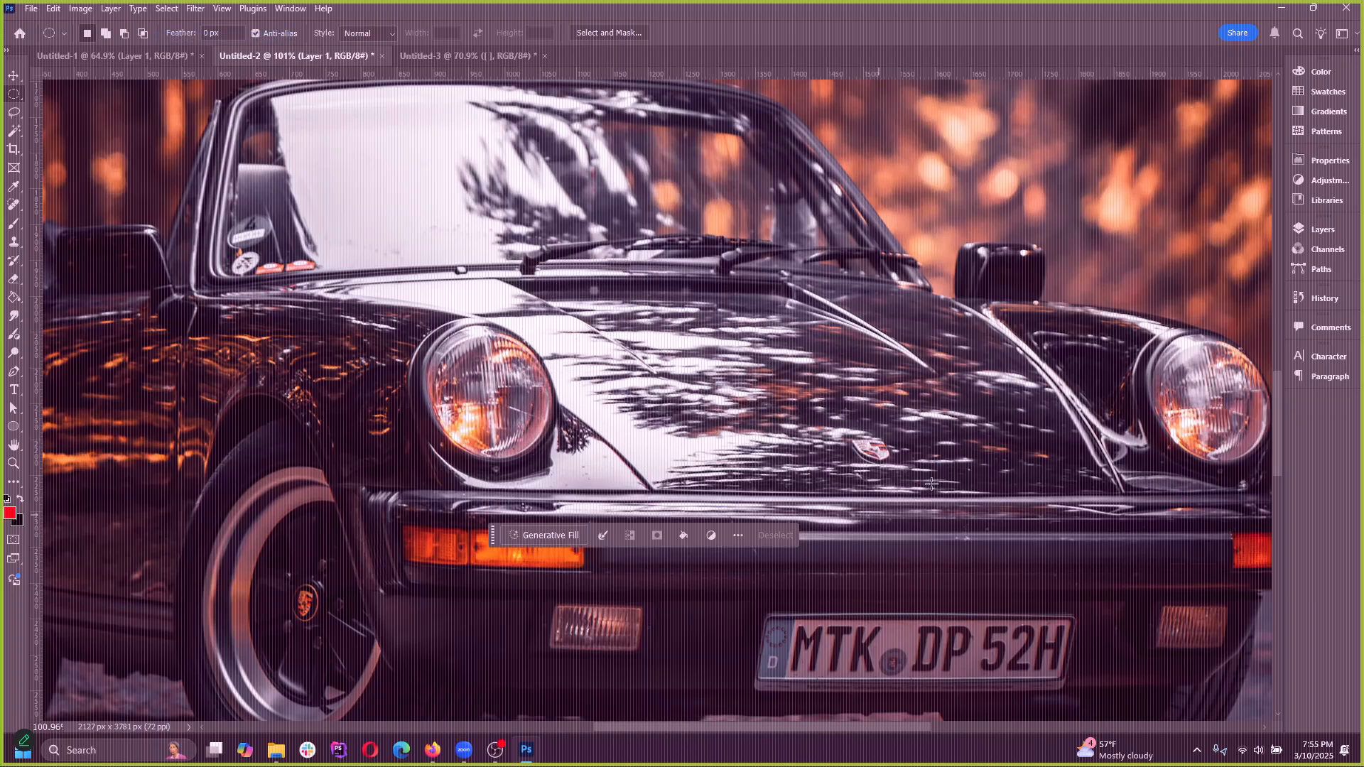
left_click_drag(679, 287, 892, 465)
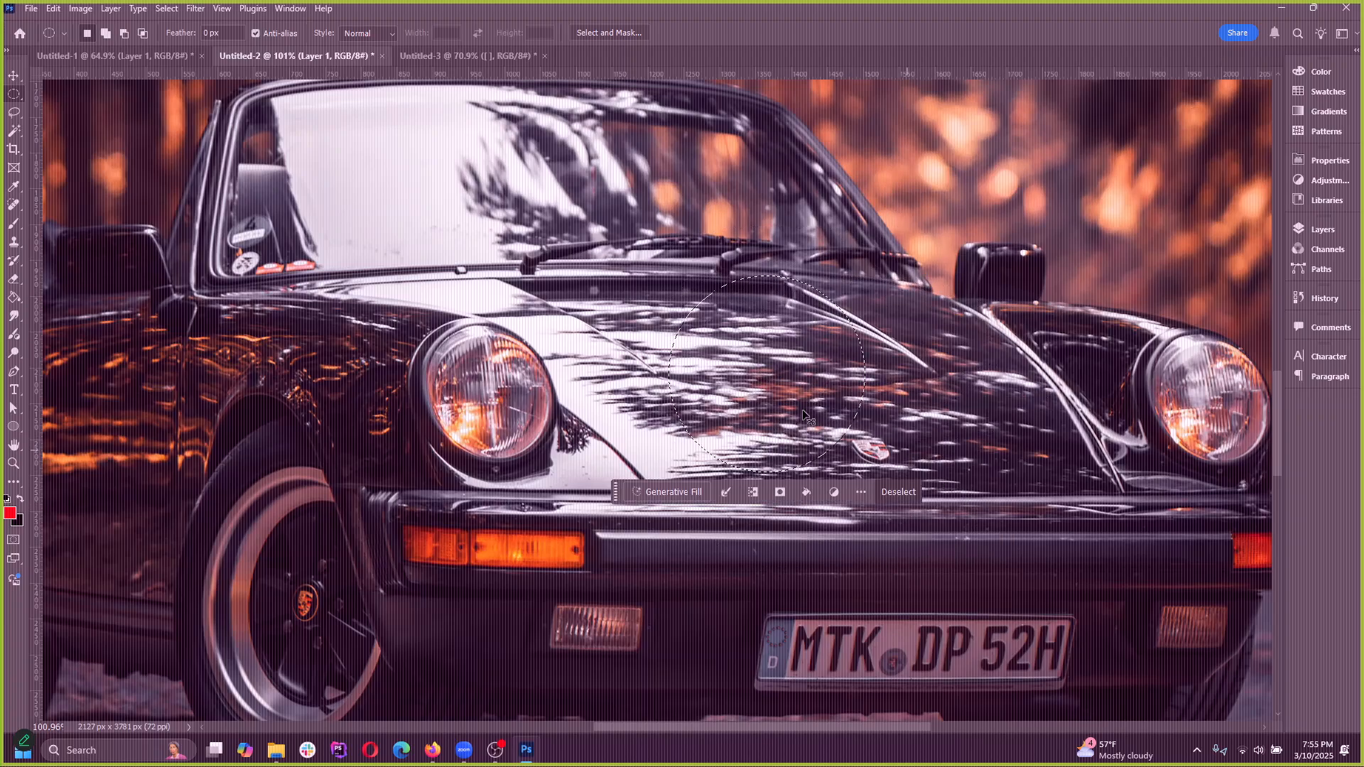
left_click(610, 367)
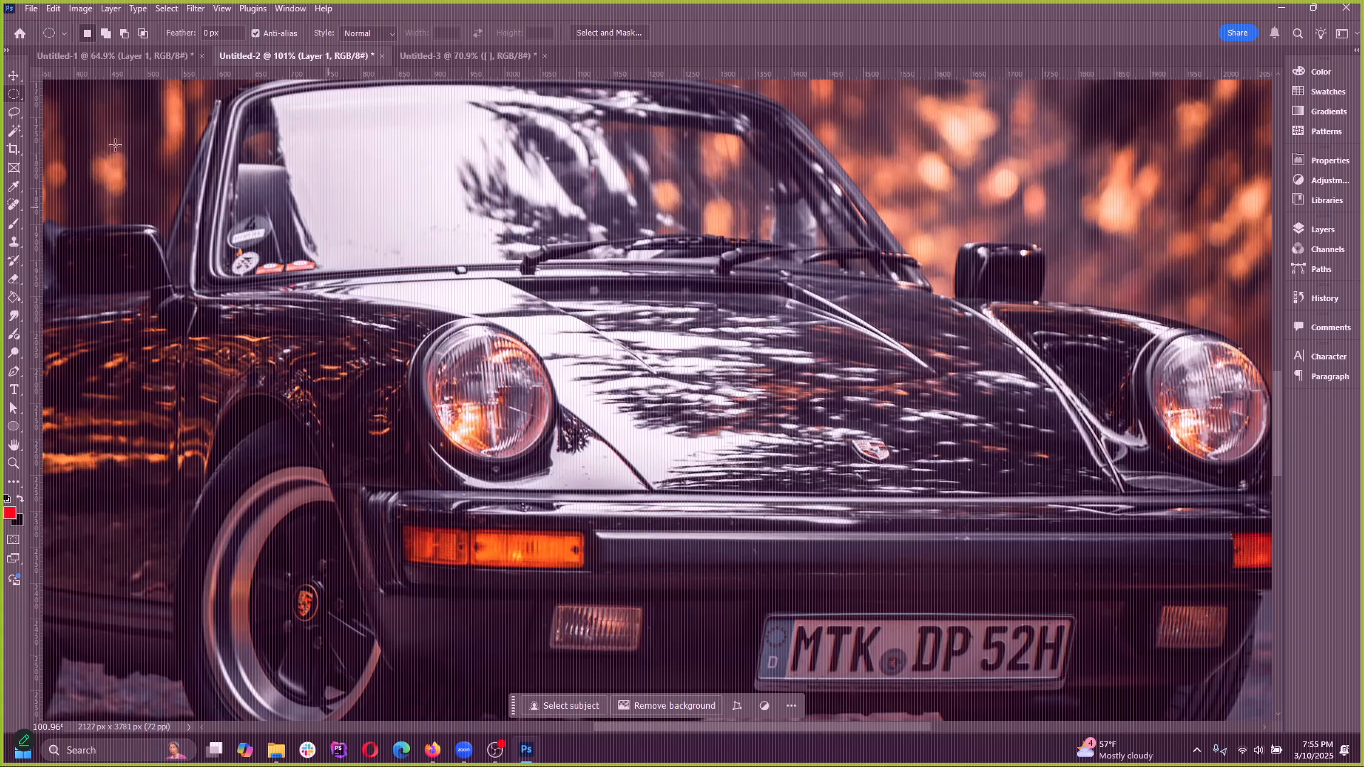
Switch to the Rectangular Marquee tool, draw a square selection over the middle of the hood, and deselect it
right_click(10, 94)
left_click(50, 93)
left_click_drag(673, 282, 882, 490)
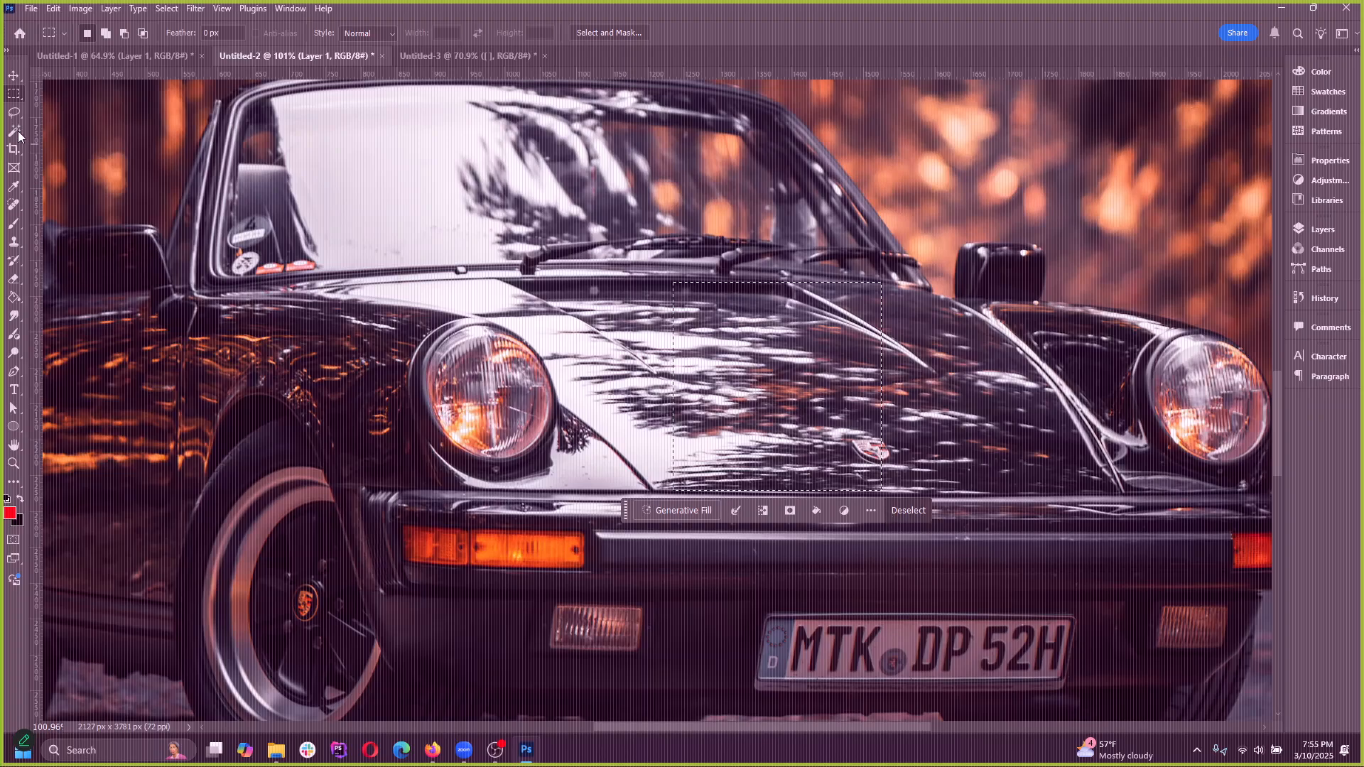
left_click(166, 8)
left_click(212, 38)
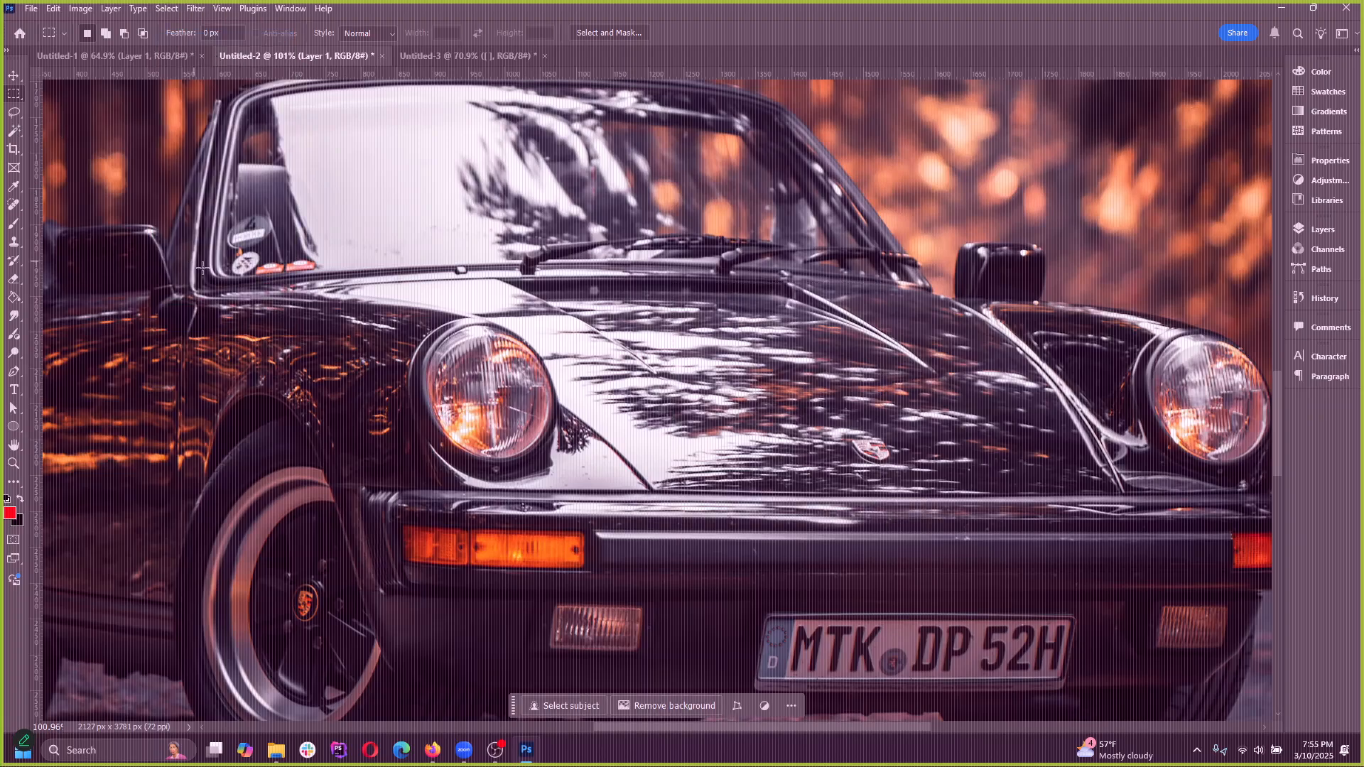
Draw a rectangular selection on the hood, repositioning it while drawing, and deselect it
left_click_drag(654, 318, 784, 428)
key("space")
key("space")
key("space")
key("space")
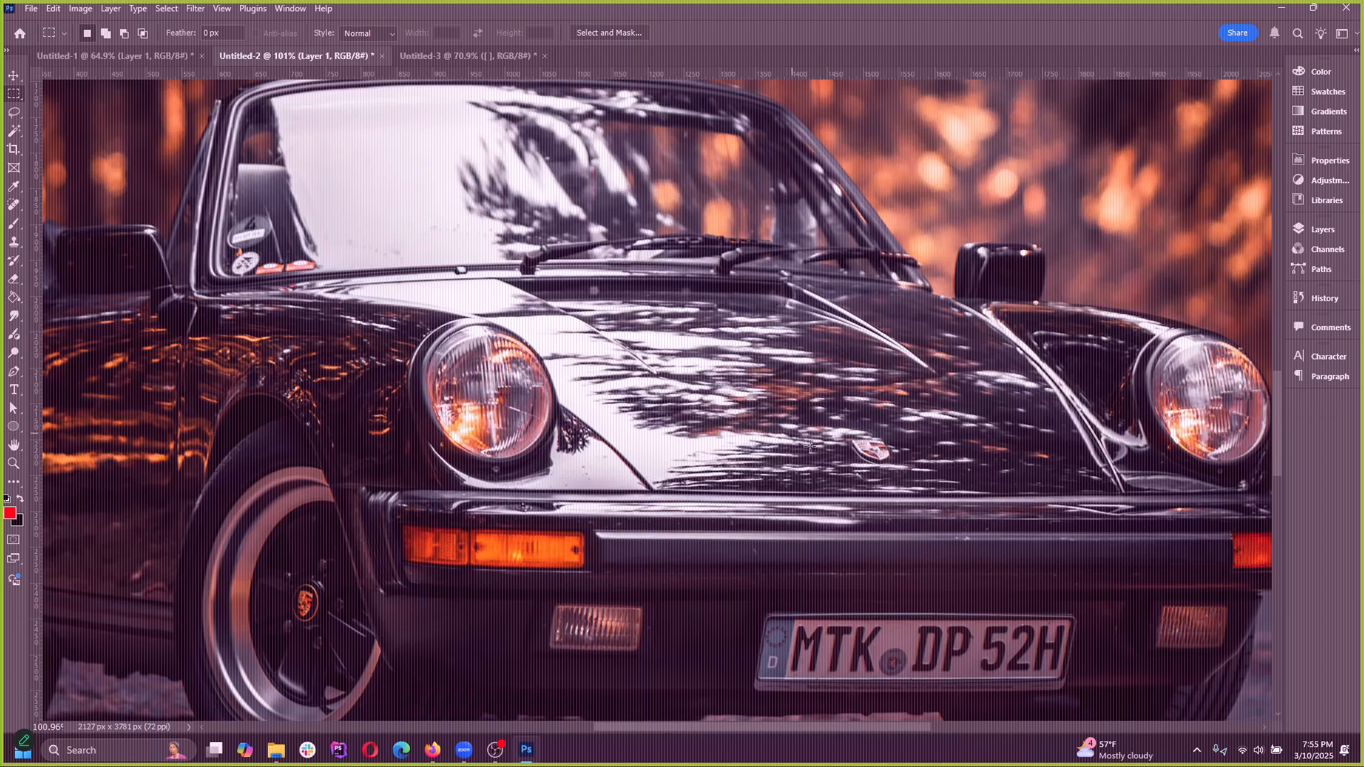
left_click(167, 8)
left_click(186, 37)
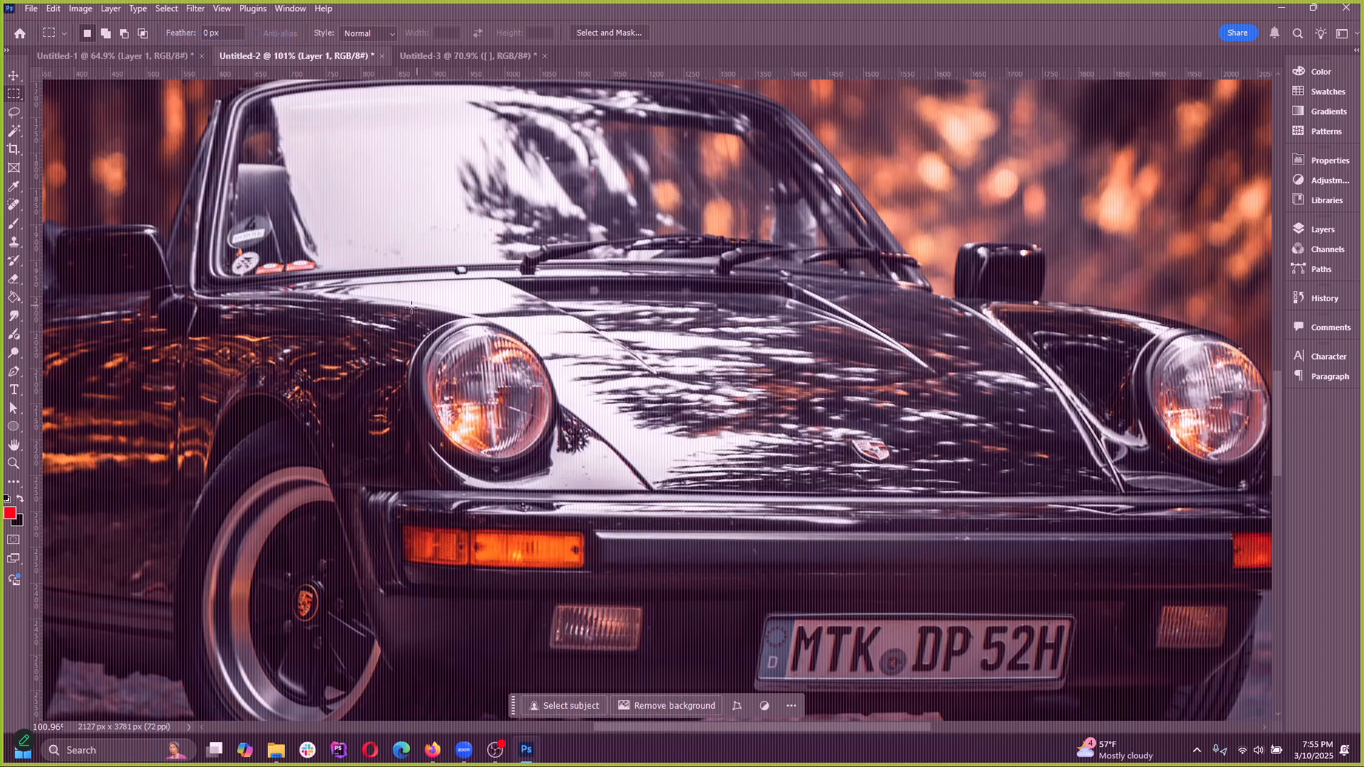
Draw a rectangular selection over the middle of the hood, paint across it with the vw brush, and undo the stroke
left_click_drag(584, 281, 786, 447)
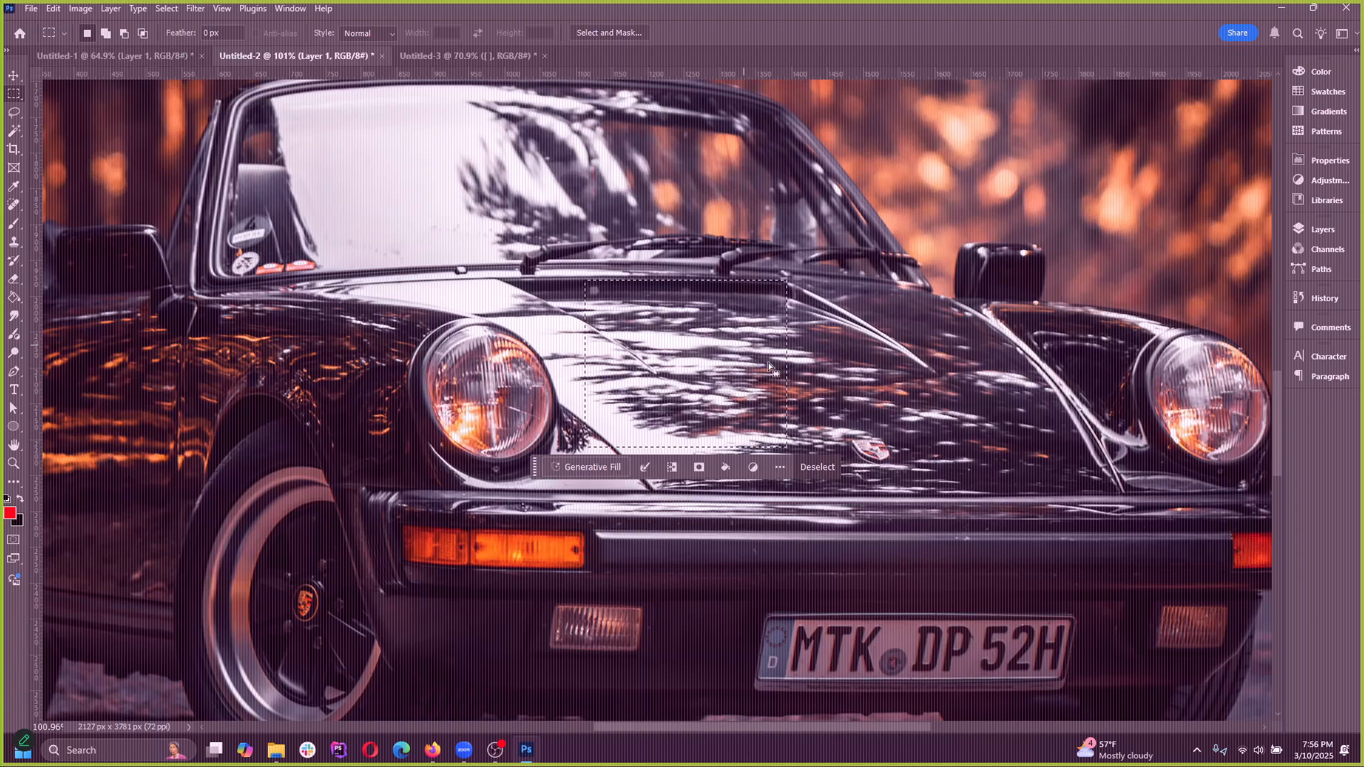
left_click_drag(644, 304, 824, 454)
left_click(14, 224)
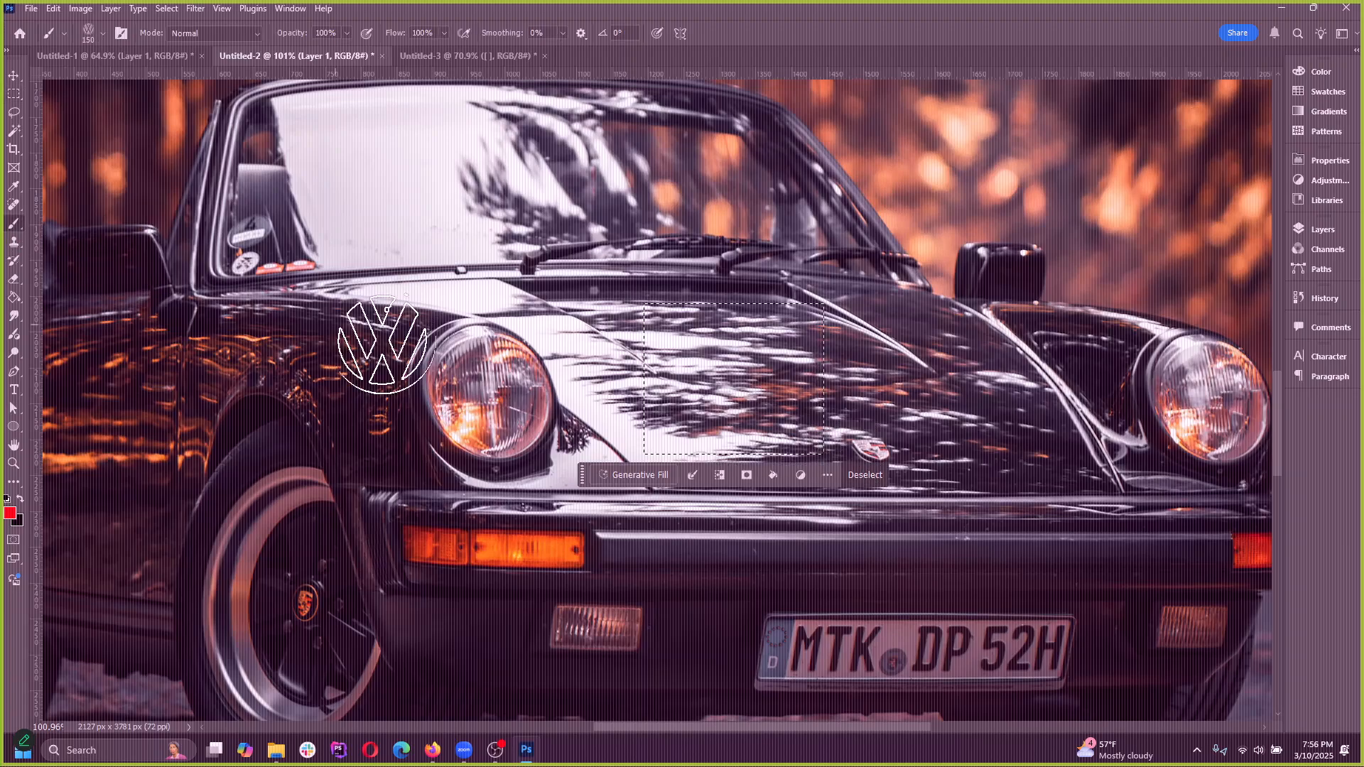
mouse_move(426, 348)
left_mouse_down()
mouse_move(436, 405)
mouse_move(722, 326)
mouse_move(657, 351)
left_mouse_up()
key("ctrl+z")
Enlarge the brush preset picker, choose the Hard Round brush at 150 px, and paint the rectangular hood selection solid red
left_click(103, 32)
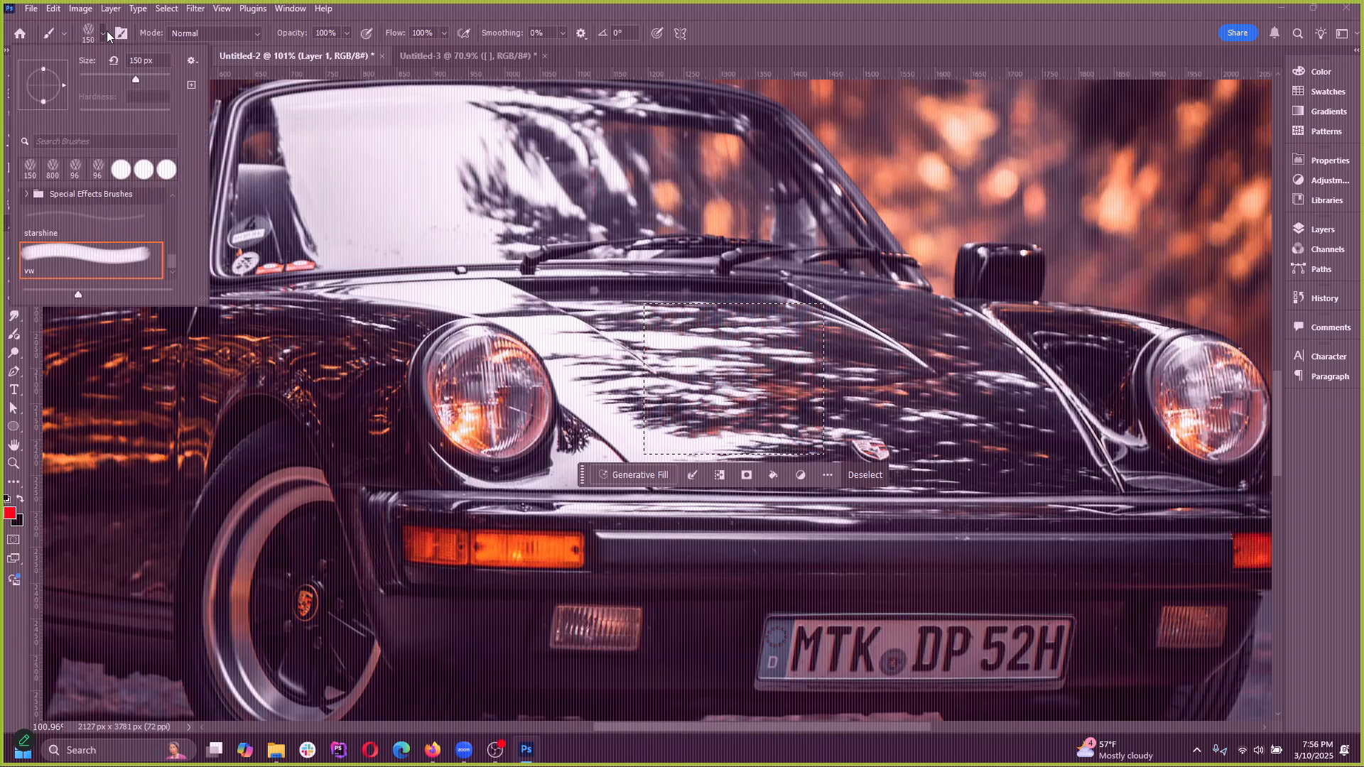
scroll(135, 226, "up", 8)
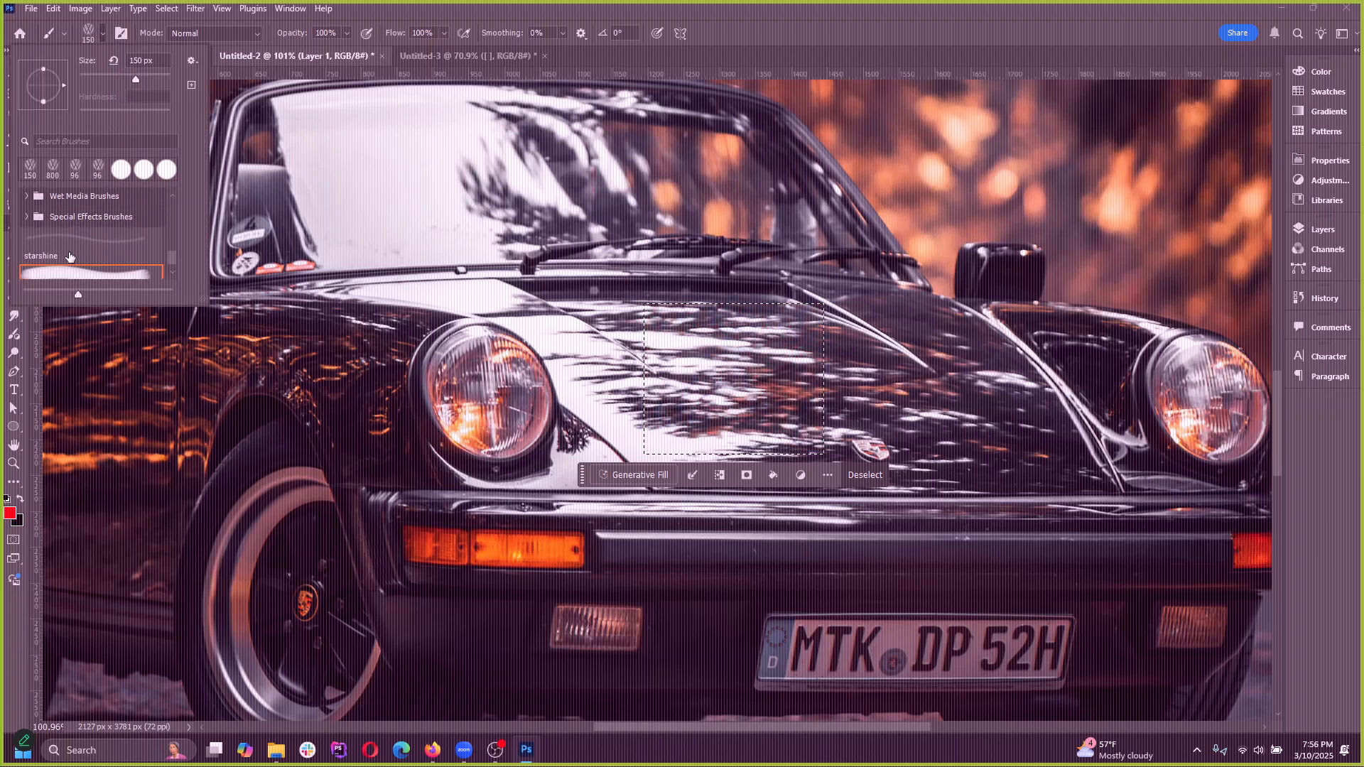
left_click_drag(176, 227, 179, 177)
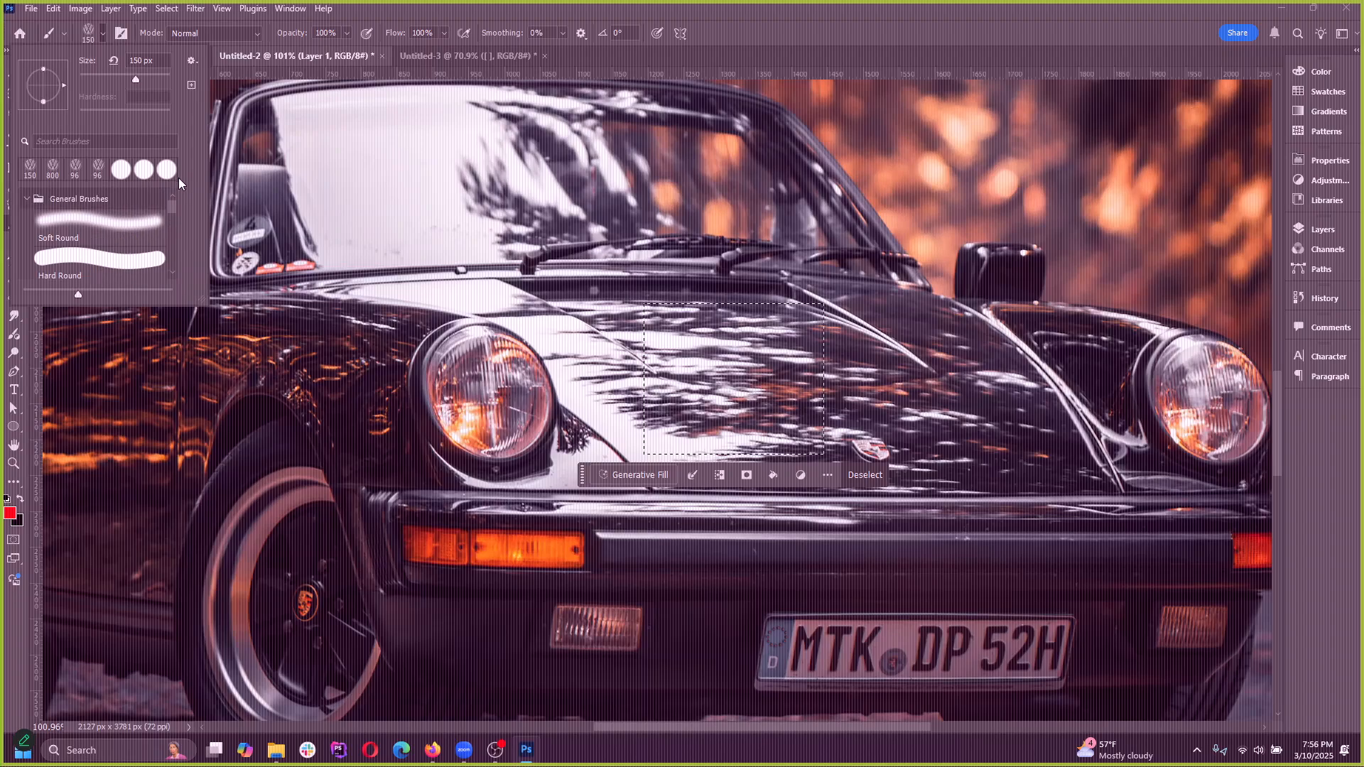
left_click(91, 37)
left_click(104, 33)
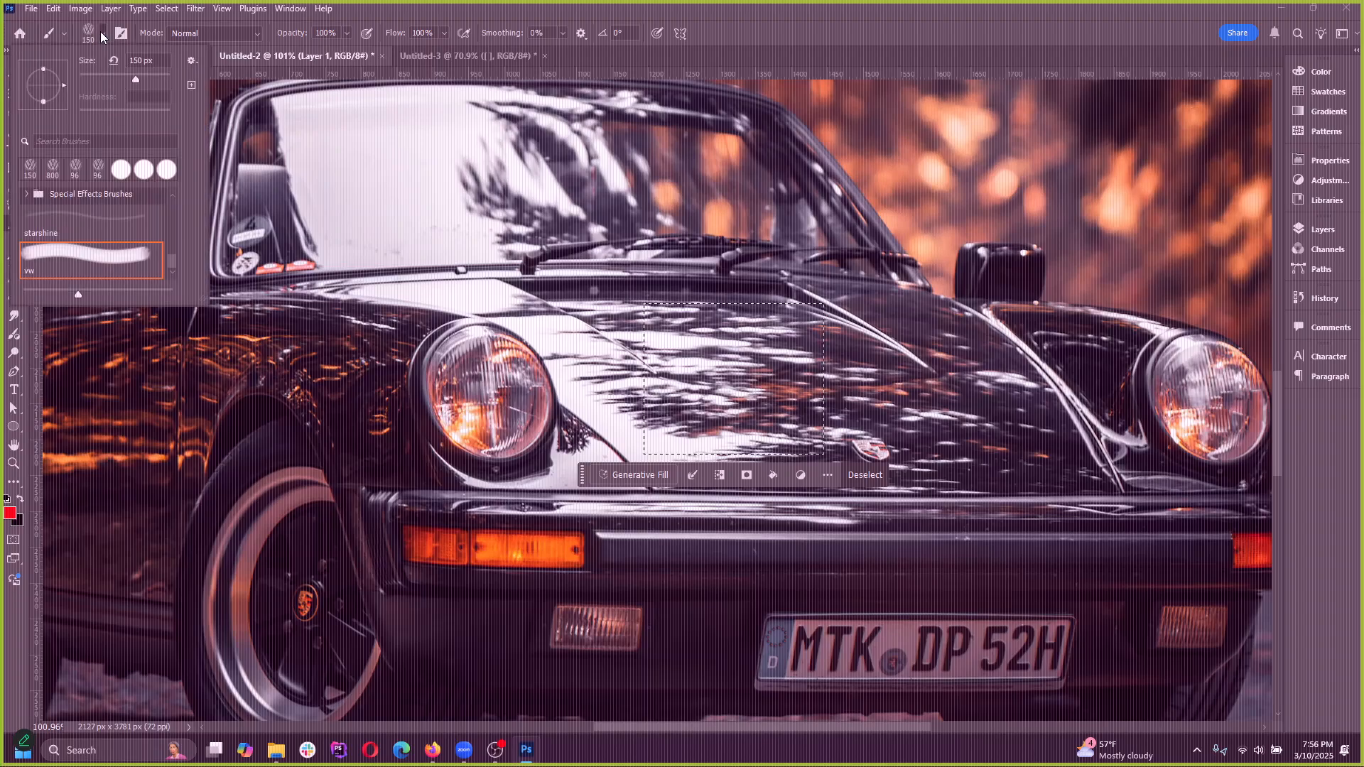
mouse_move(211, 307)
left_mouse_down()
mouse_move(231, 339)
mouse_move(426, 496)
mouse_move(429, 527)
left_mouse_up()
left_click(201, 227)
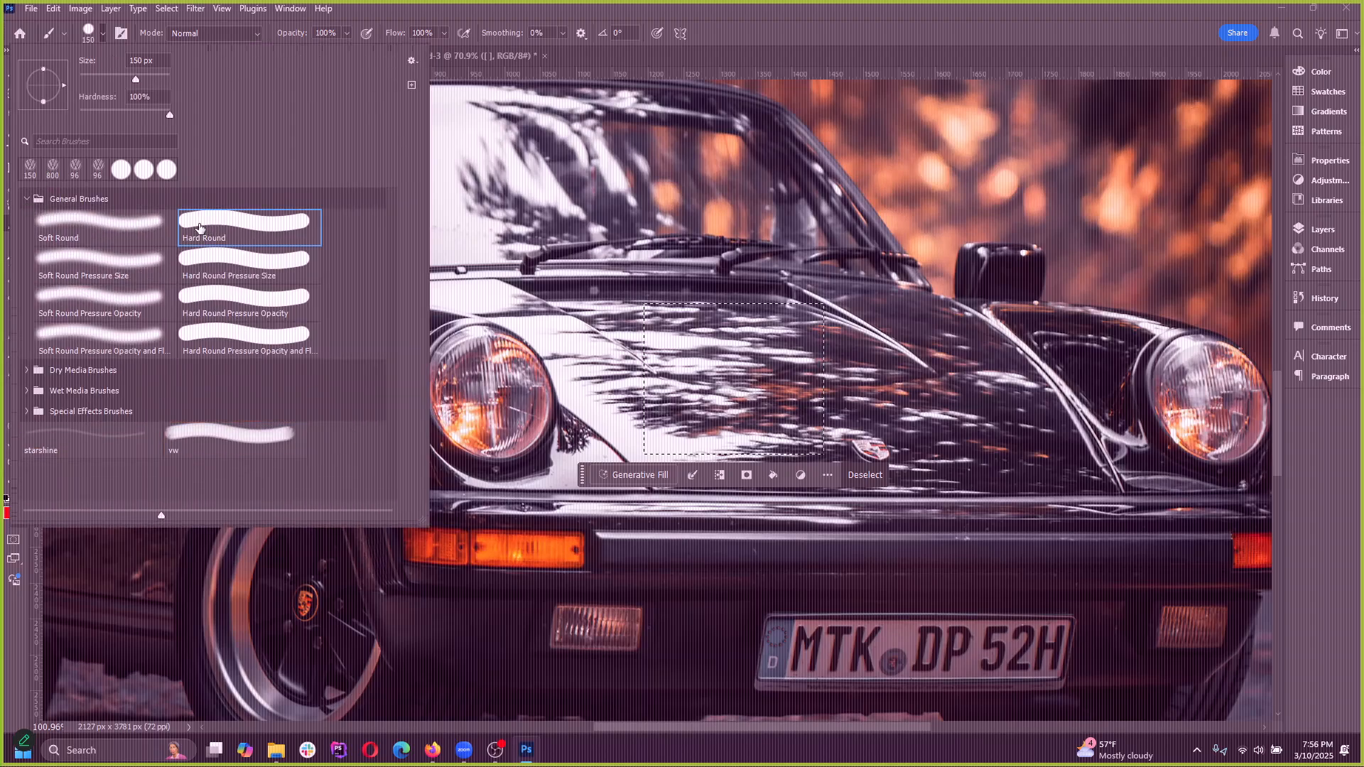
left_click(470, 10)
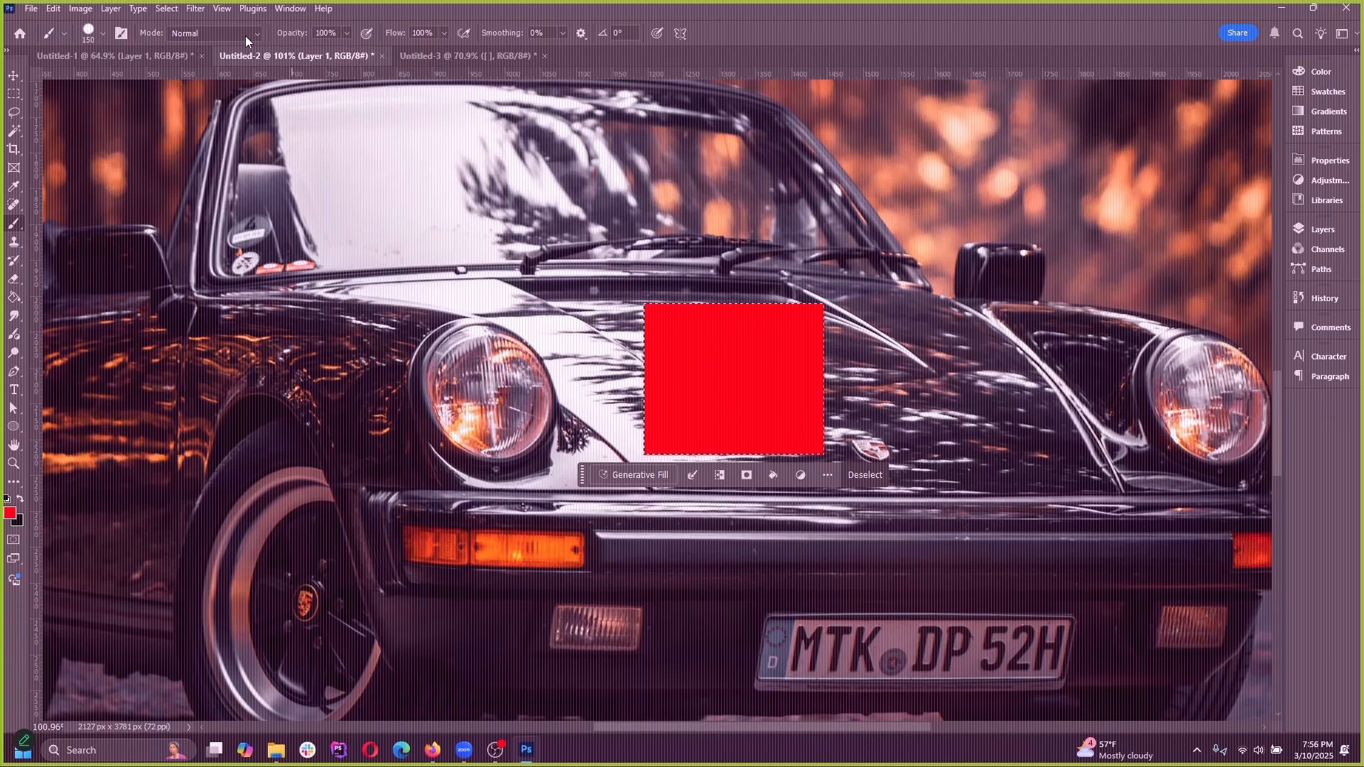
Set the Rectangular Marquee feather to 20 px and draw a feathered selection on the hood between the red rectangle and the far headlight
left_click(13, 96)
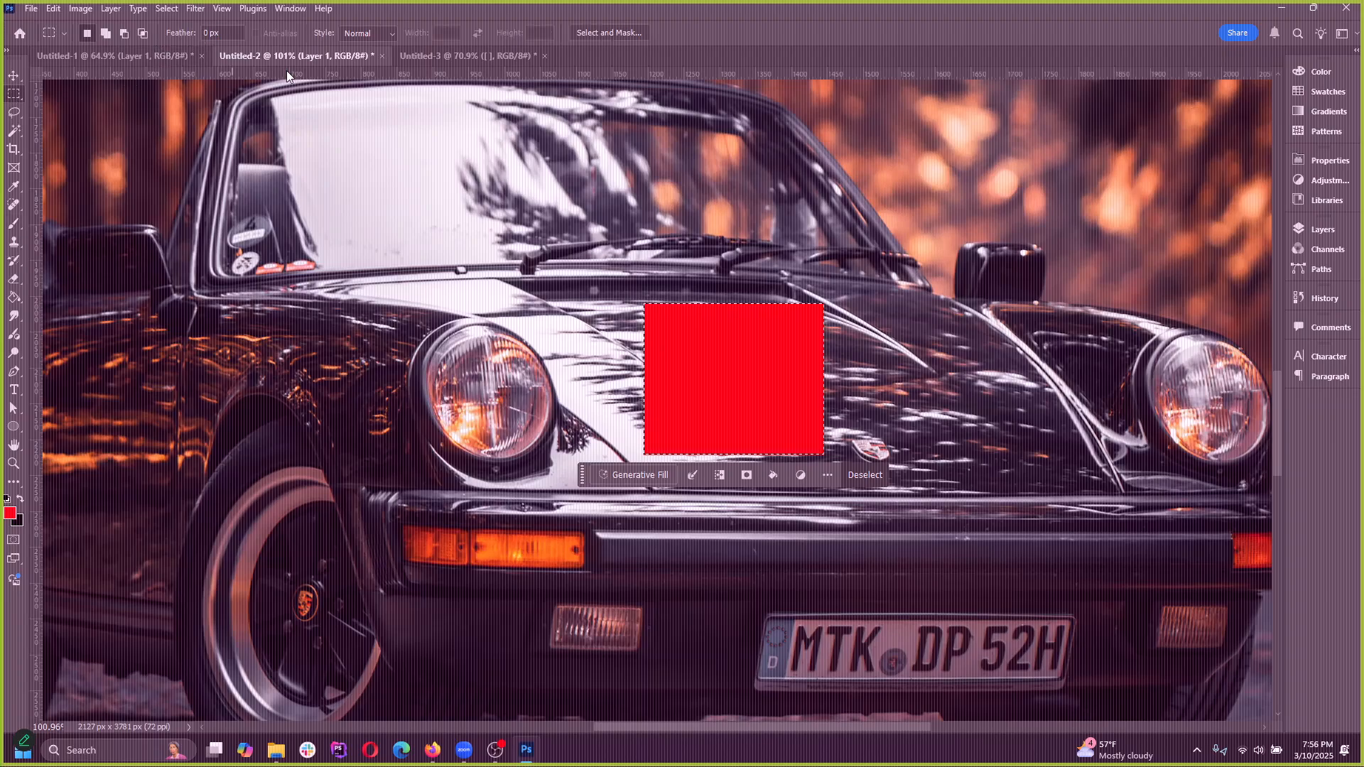
left_click_drag(875, 307, 1047, 453)
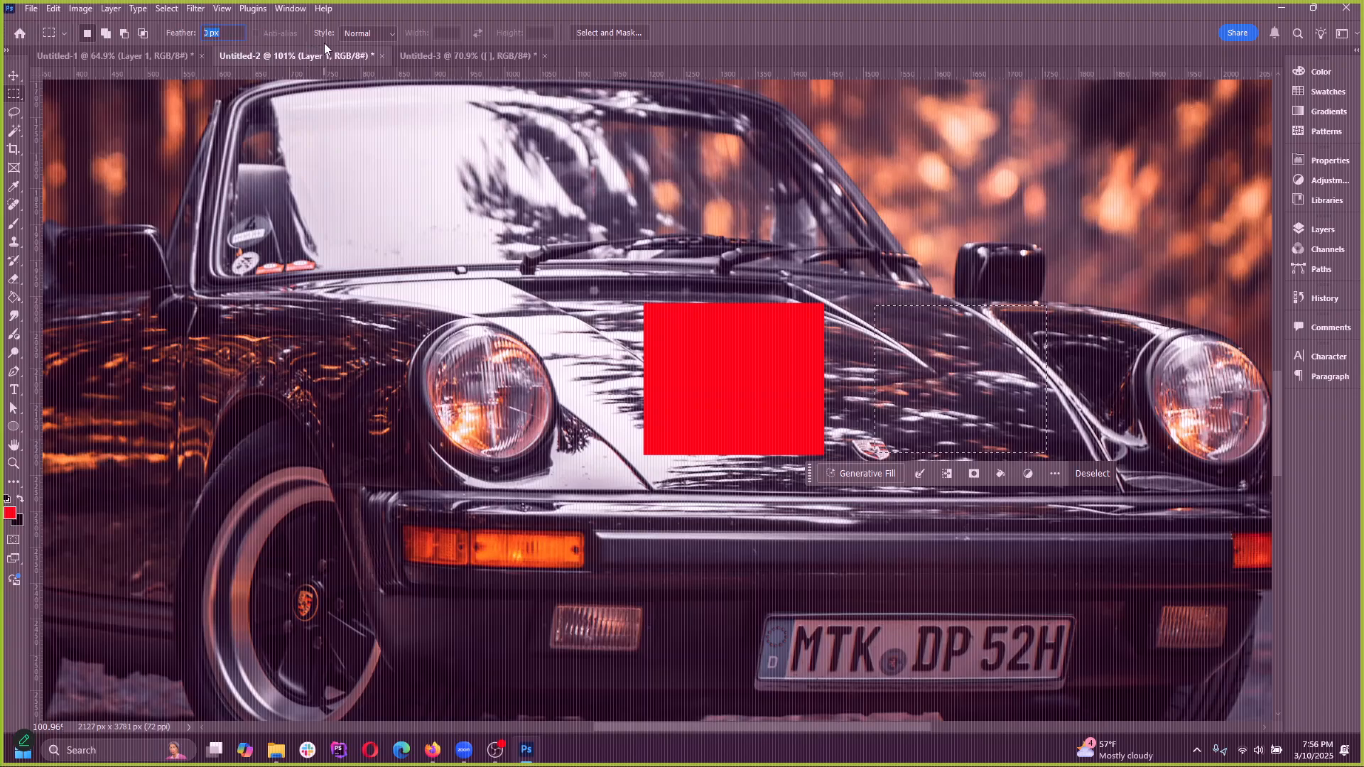
type("20")
key("Return")
key("ctrl+d")
left_click_drag(875, 305, 1043, 456)
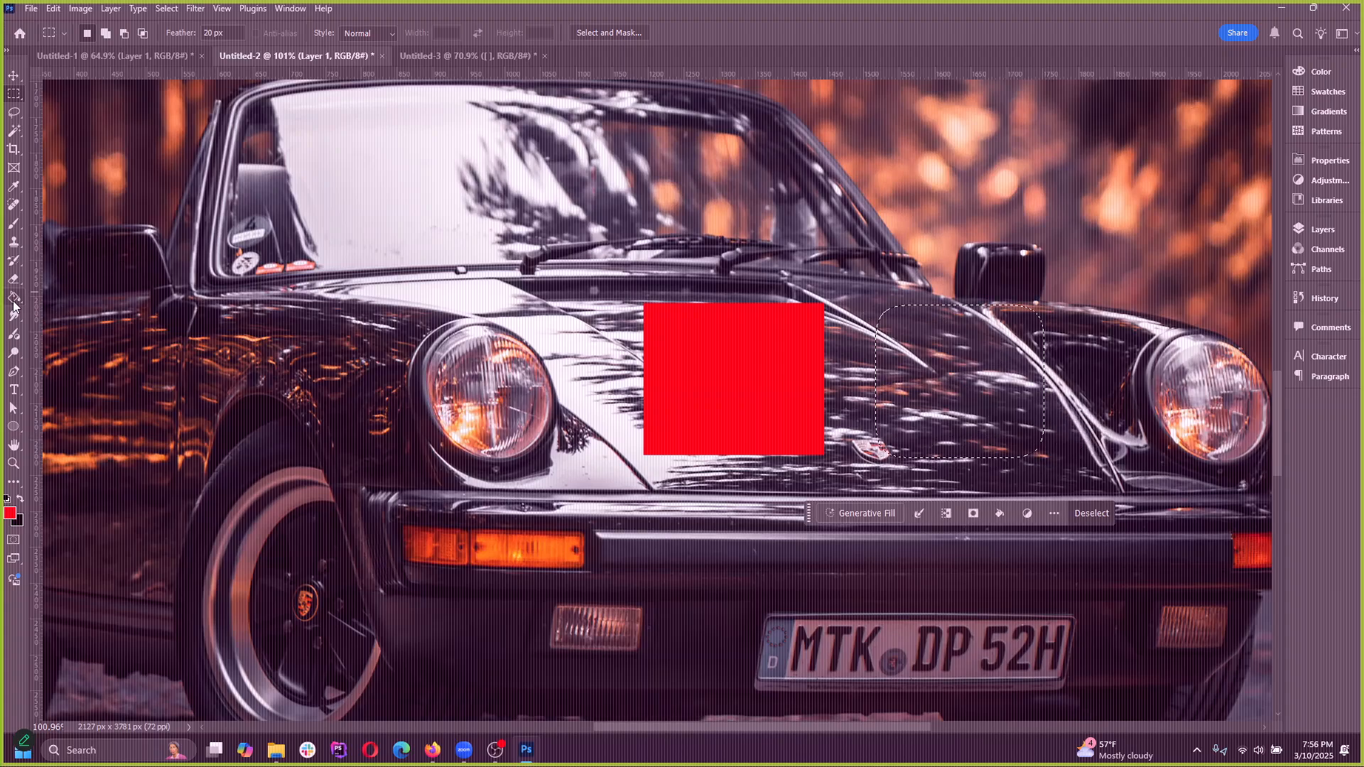
Paint the feathered selection red with the Hard Round brush and deselect it
left_click(10, 225)
left_click(993, 409)
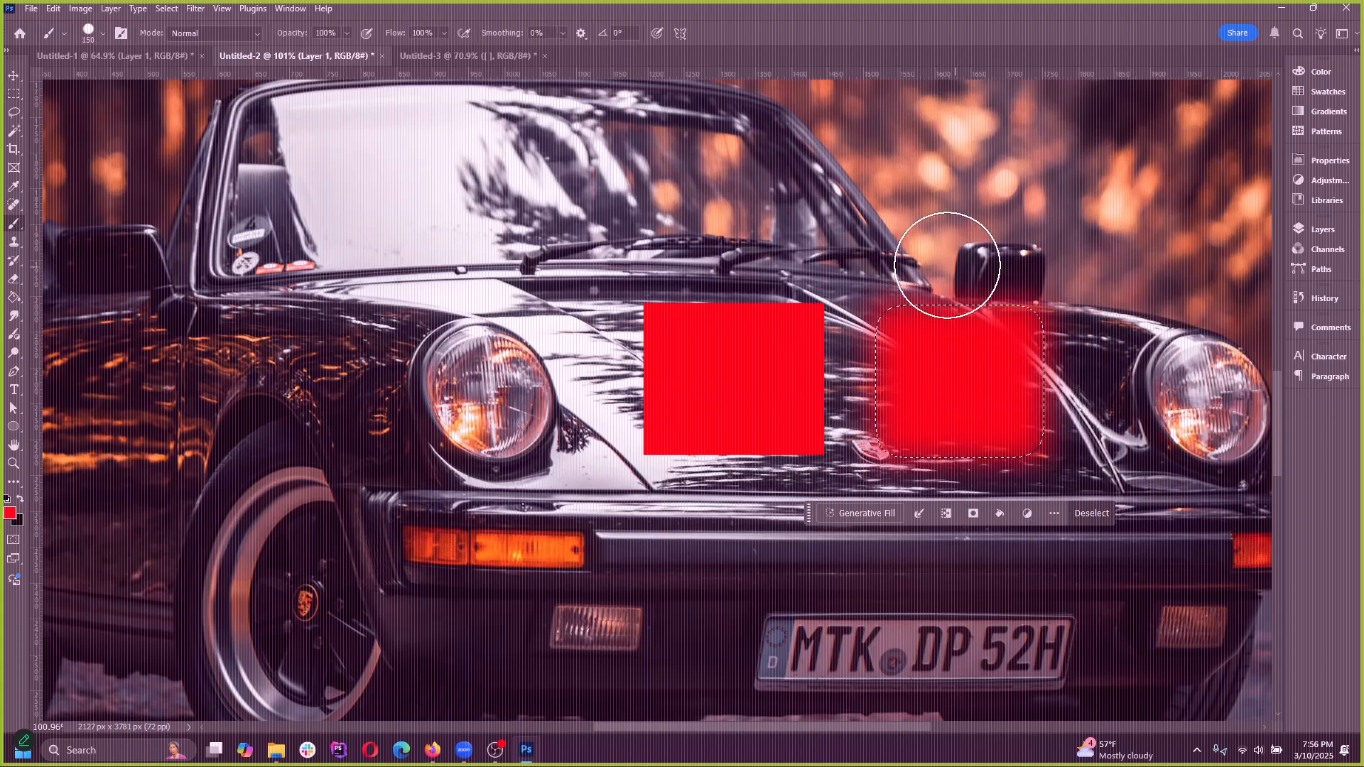
left_click(166, 9)
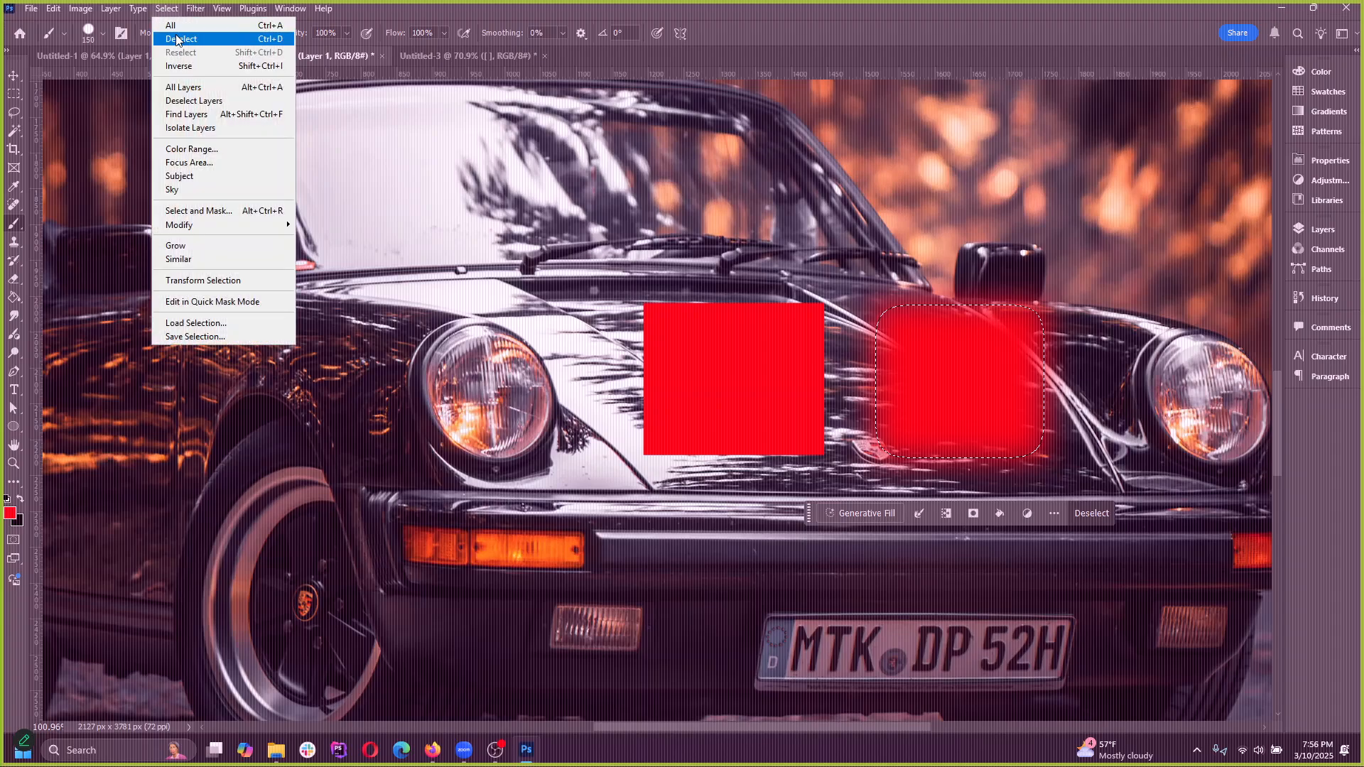
left_click(181, 35)
Compare the edges of the feathered red patch with those of the unfeathered red rectangle
scroll(1153, 374, "up", 1)
scroll(1152, 375, "up", 3)
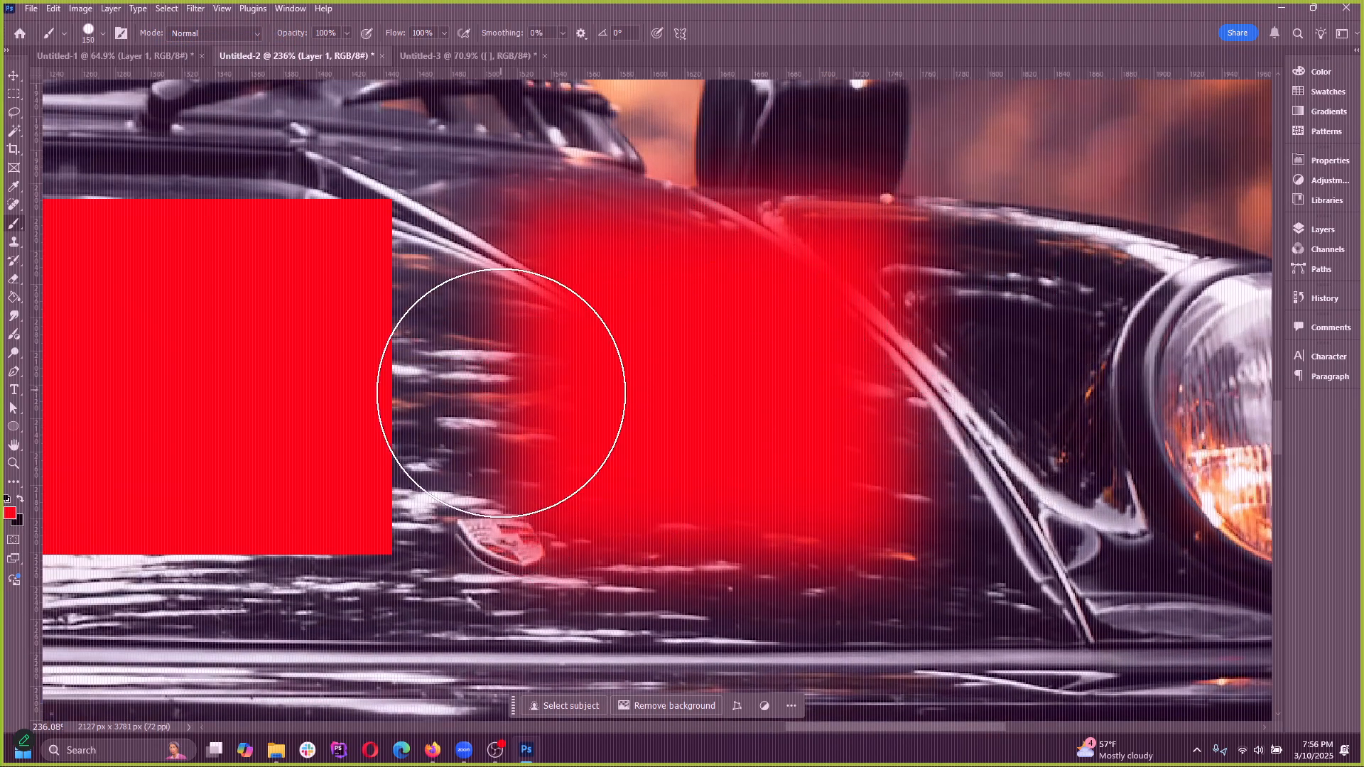
scroll(1046, 440, "down", 2)
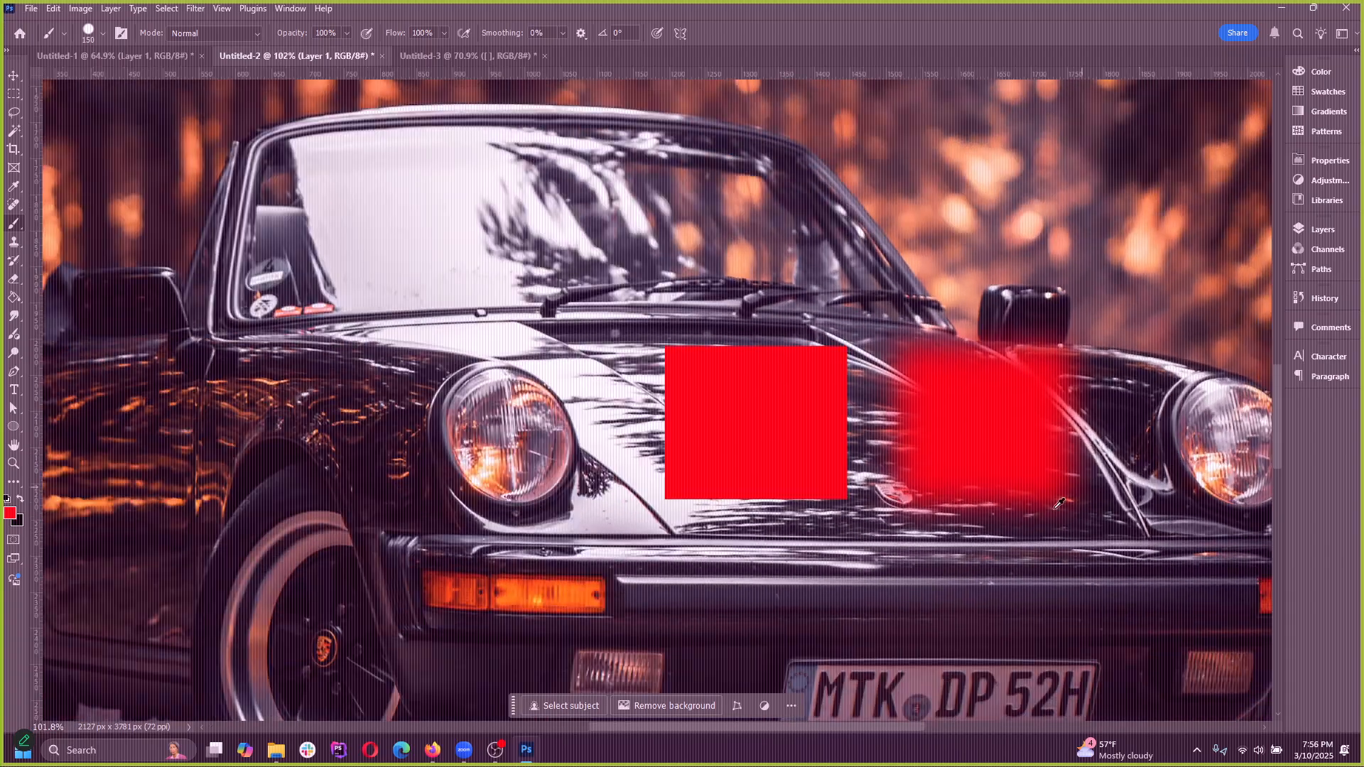
scroll(1045, 440, "down", 1)
scroll(995, 420, "up", 2)
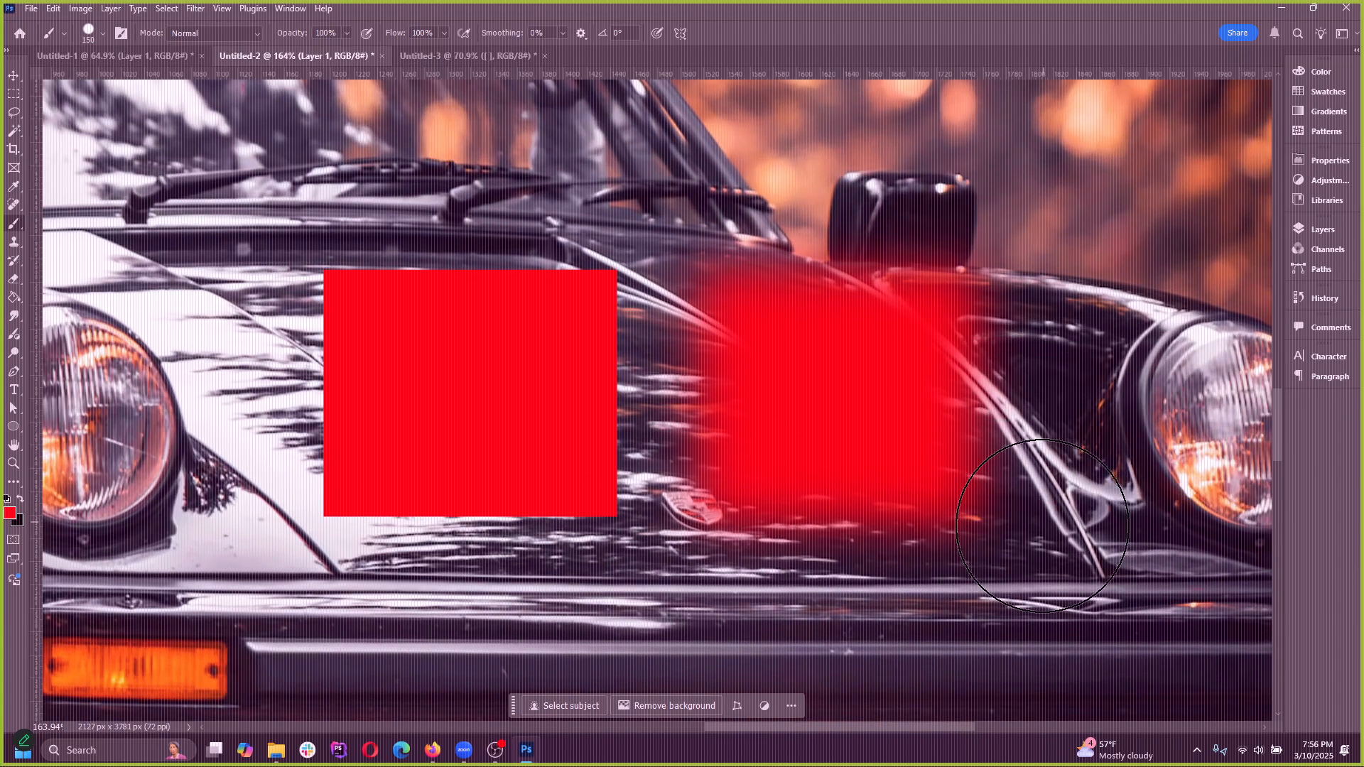
scroll(734, 435, "down", 3)
scroll(668, 437, "up", 1)
Undo the feathered red paint and its selections, back to the selected red rectangle
key("ctrl+z")
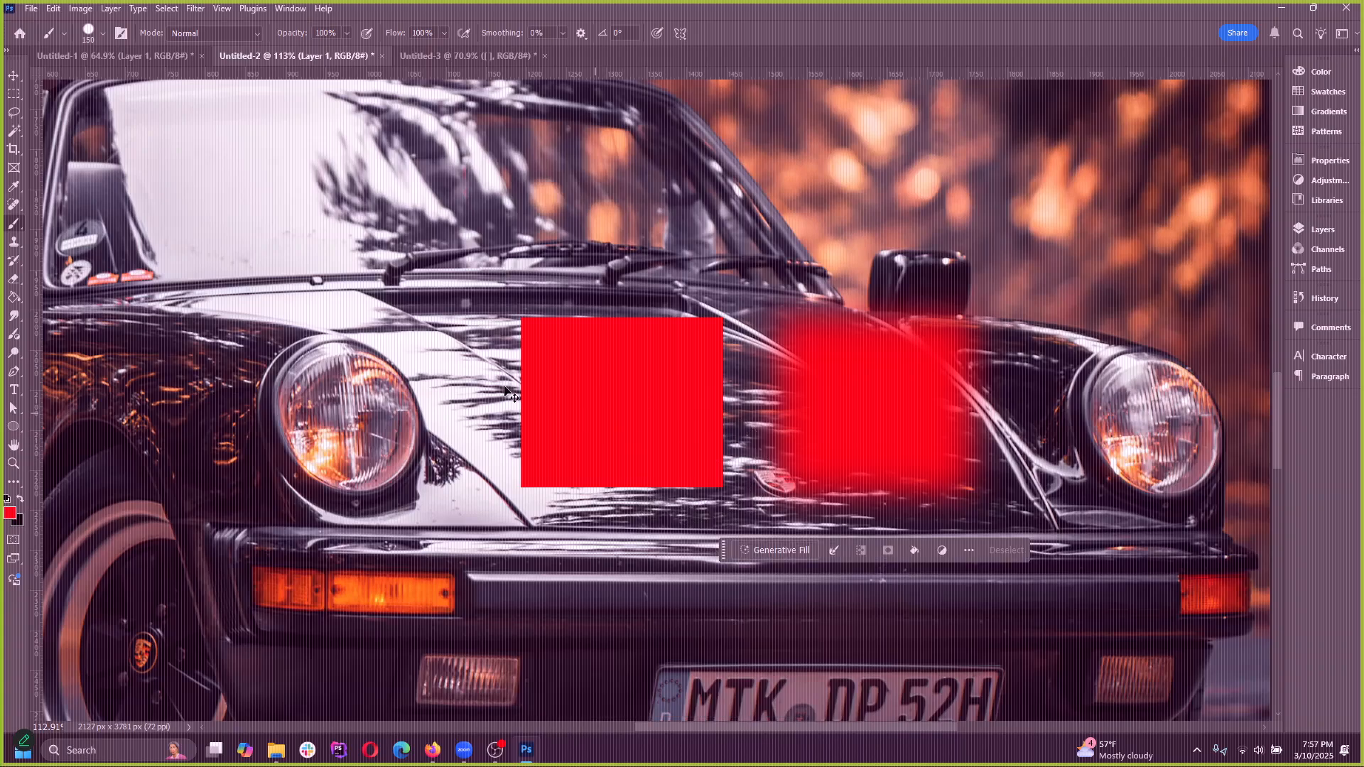
key("ctrl+z")
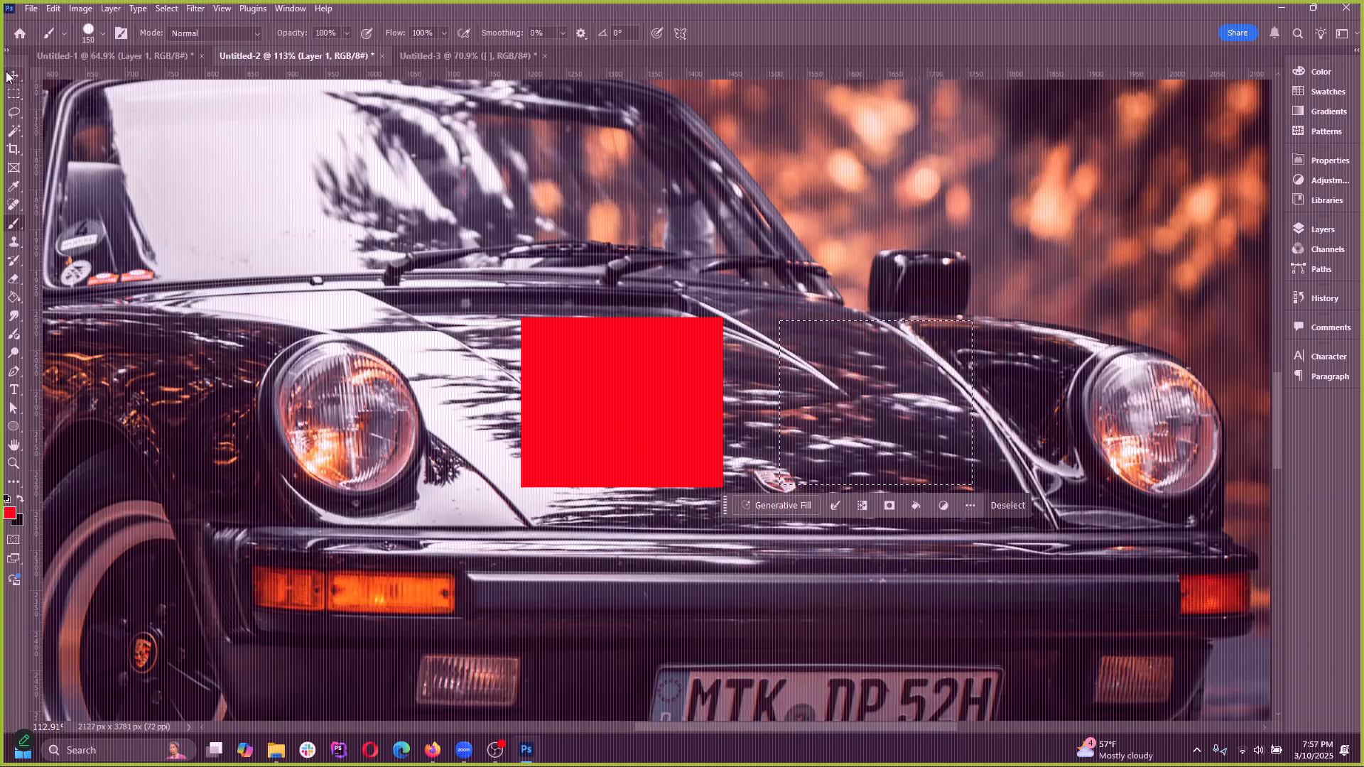
key("ctrl+z")
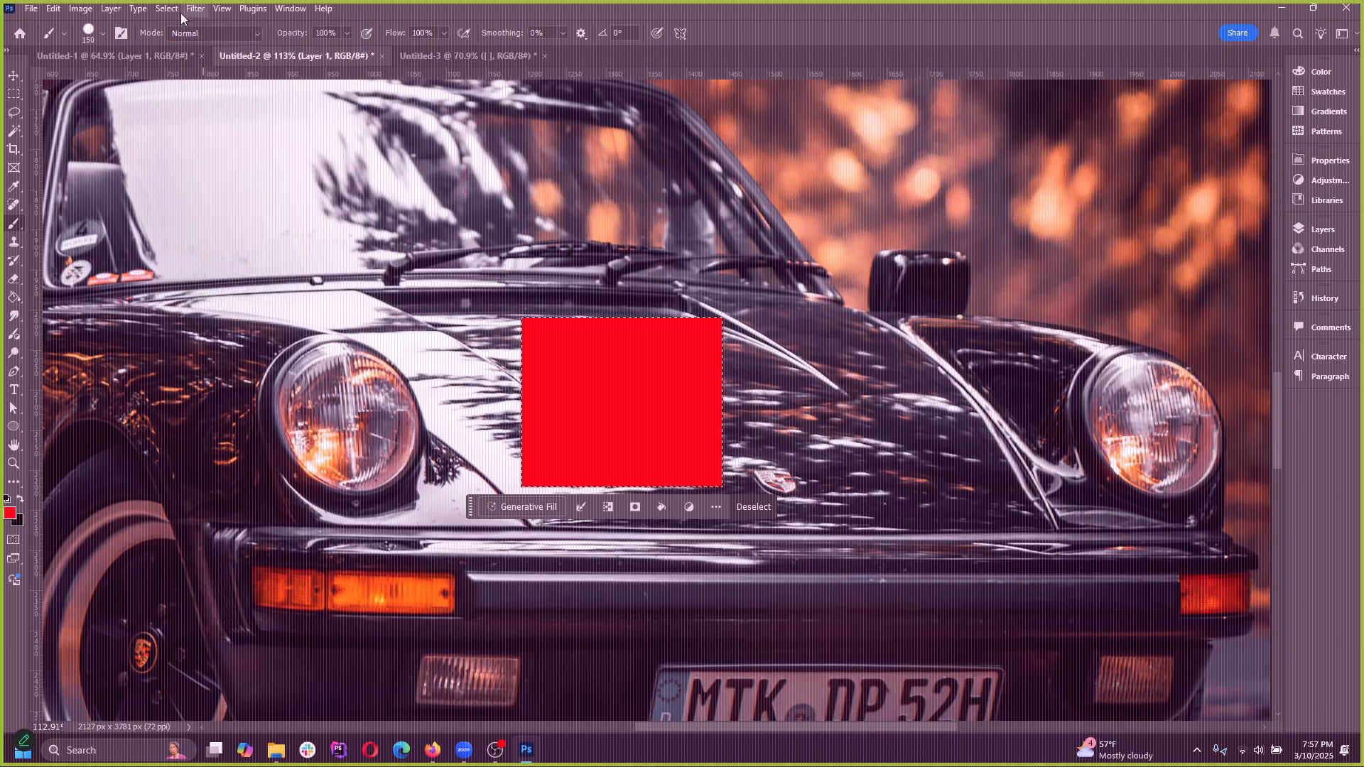
Move the Untitled-1 document after the other open documents and return to Untitled-2
left_click_drag(189, 49, 570, 57)
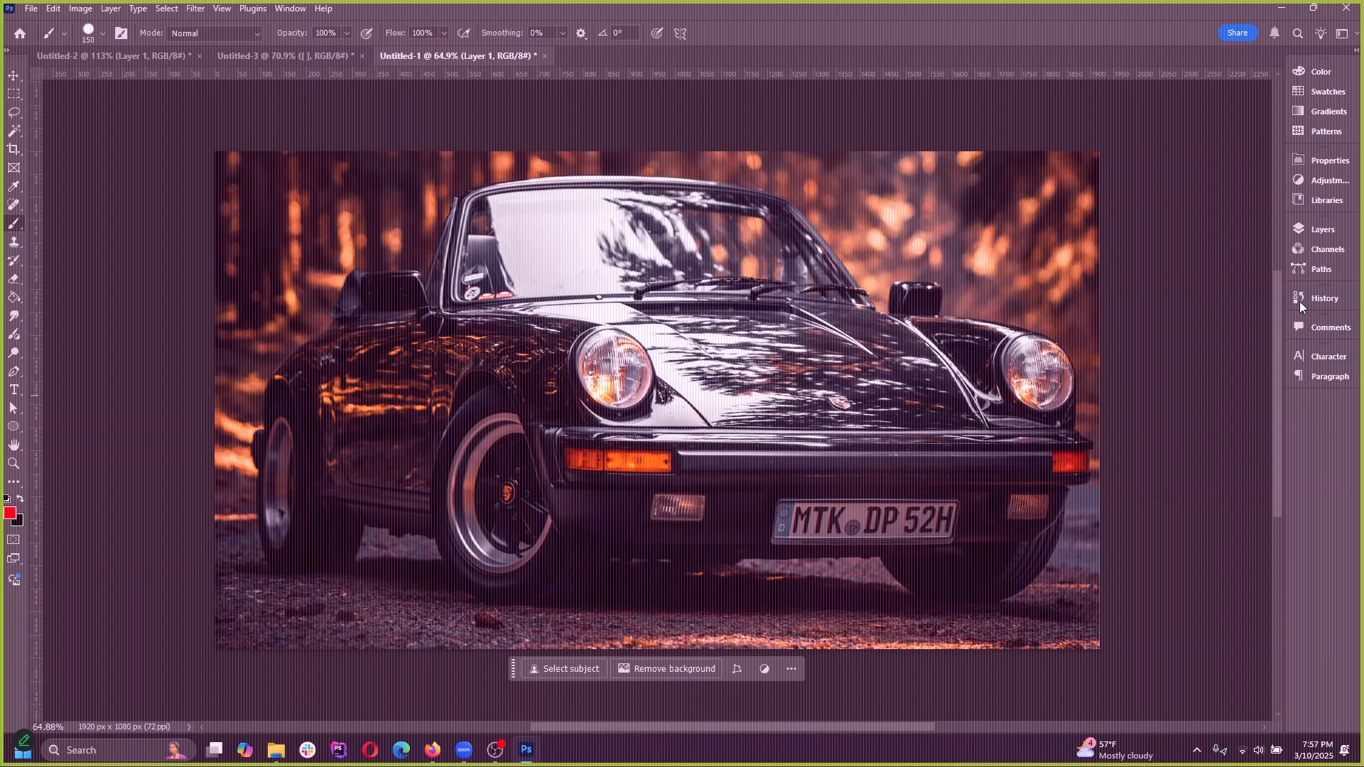
left_click(234, 55)
left_click(156, 56)
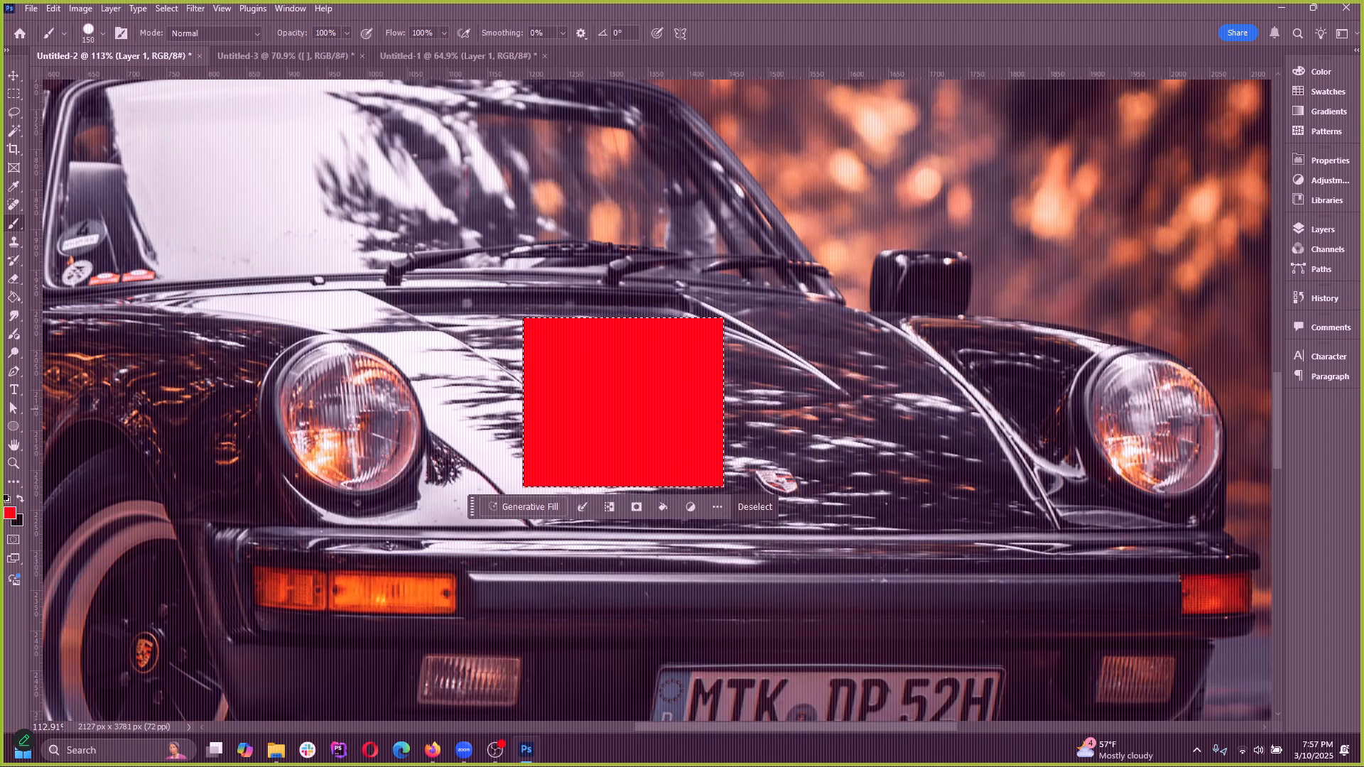
Show the document's layers and toggle the visibility of Layer 1 off and back on
left_click(1320, 229)
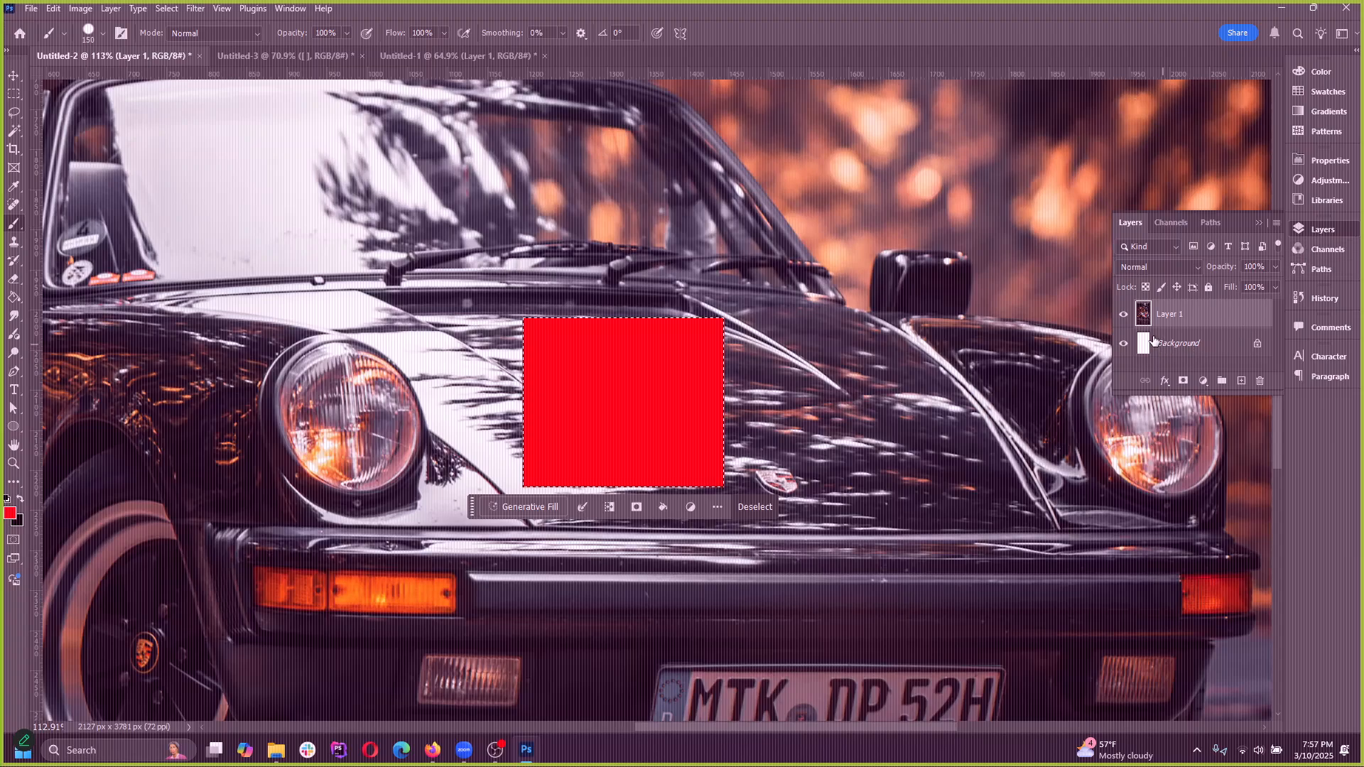
left_click(1124, 315)
left_click(1124, 315)
Deselect the selection around the red rectangle and undo the deselection
left_click(166, 9)
left_click(186, 38)
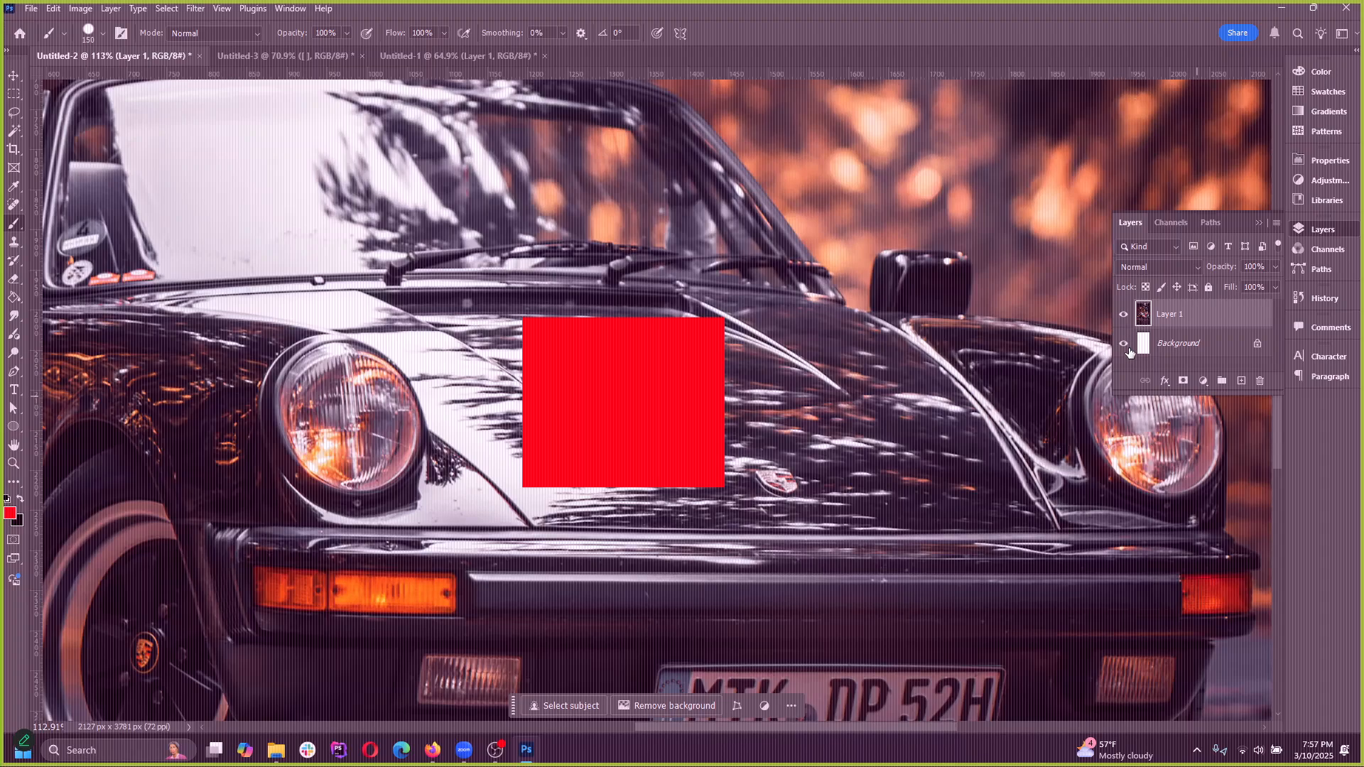
key("ctrl+z")
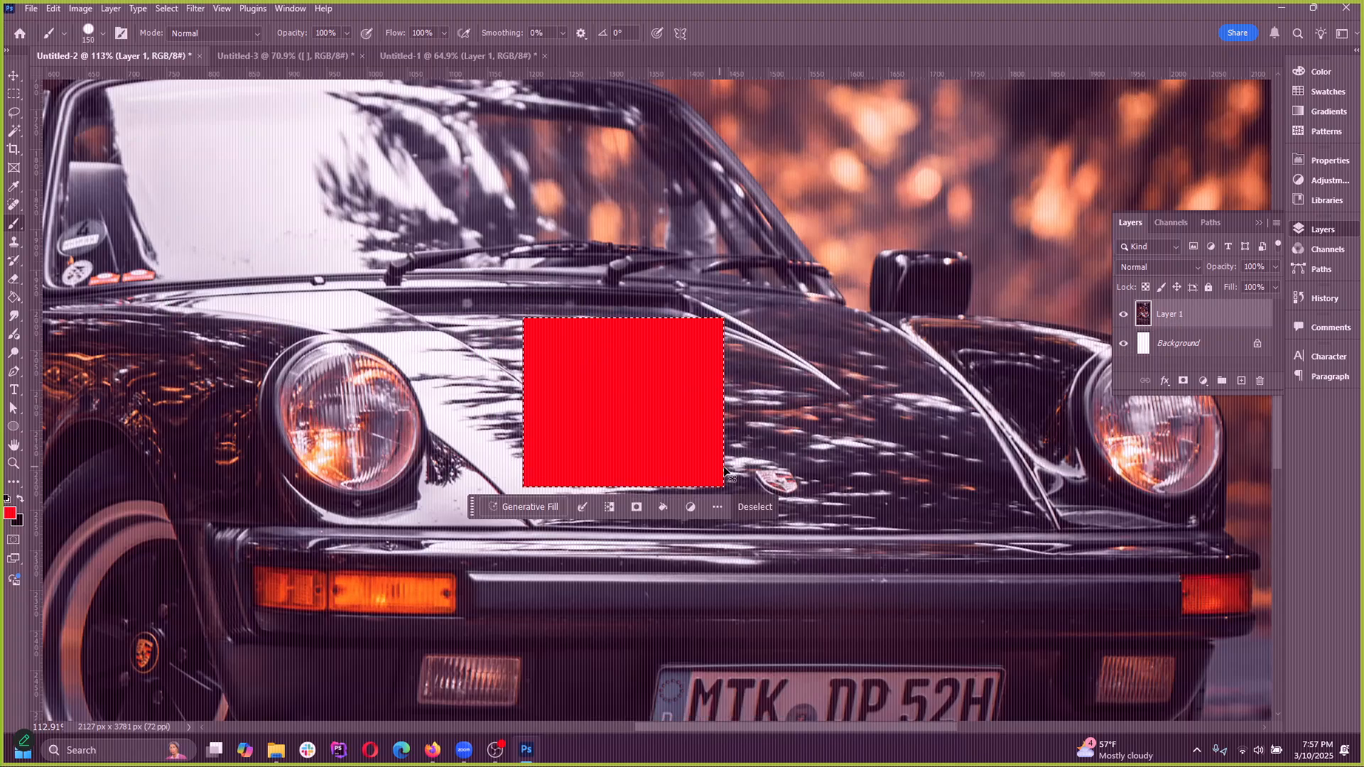
Undo the red paint and the rectangular selection on the car's hood
key("ctrl+comma")
key("ctrl+z")
key("ctrl+z")
key("ctrl+z")
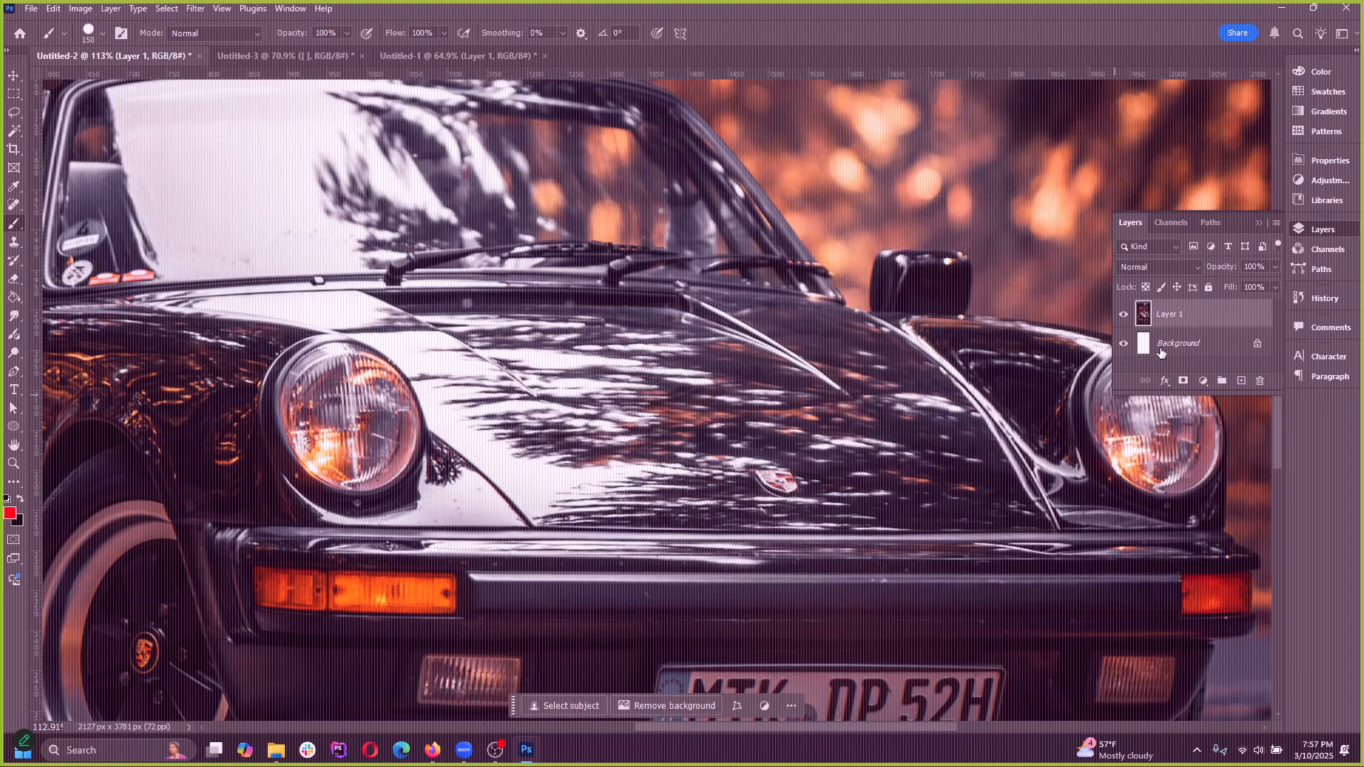
Add a new layer and paint a feathered rectangular selection on the car's hood red
left_click(1239, 380)
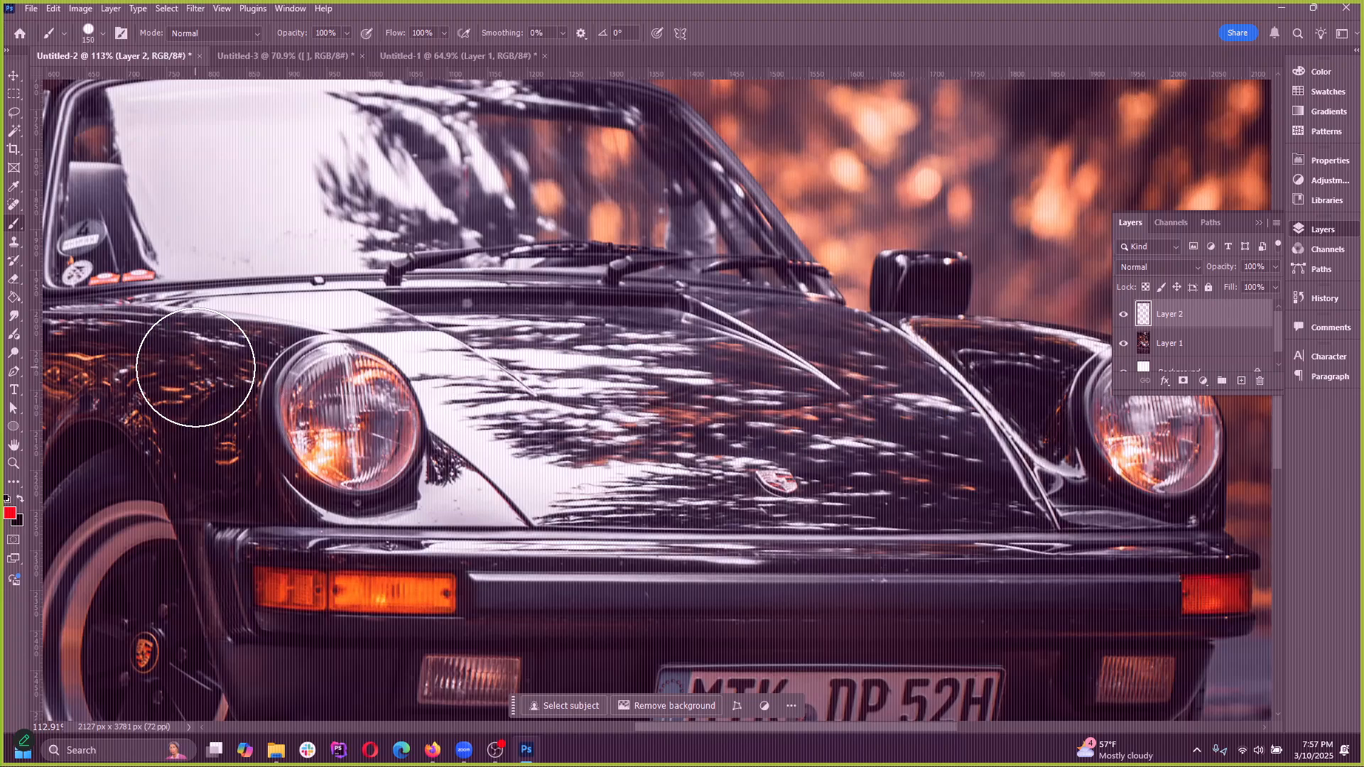
left_click(13, 93)
mouse_move(448, 252)
left_mouse_down()
mouse_move(685, 419)
mouse_move(641, 446)
left_mouse_up()
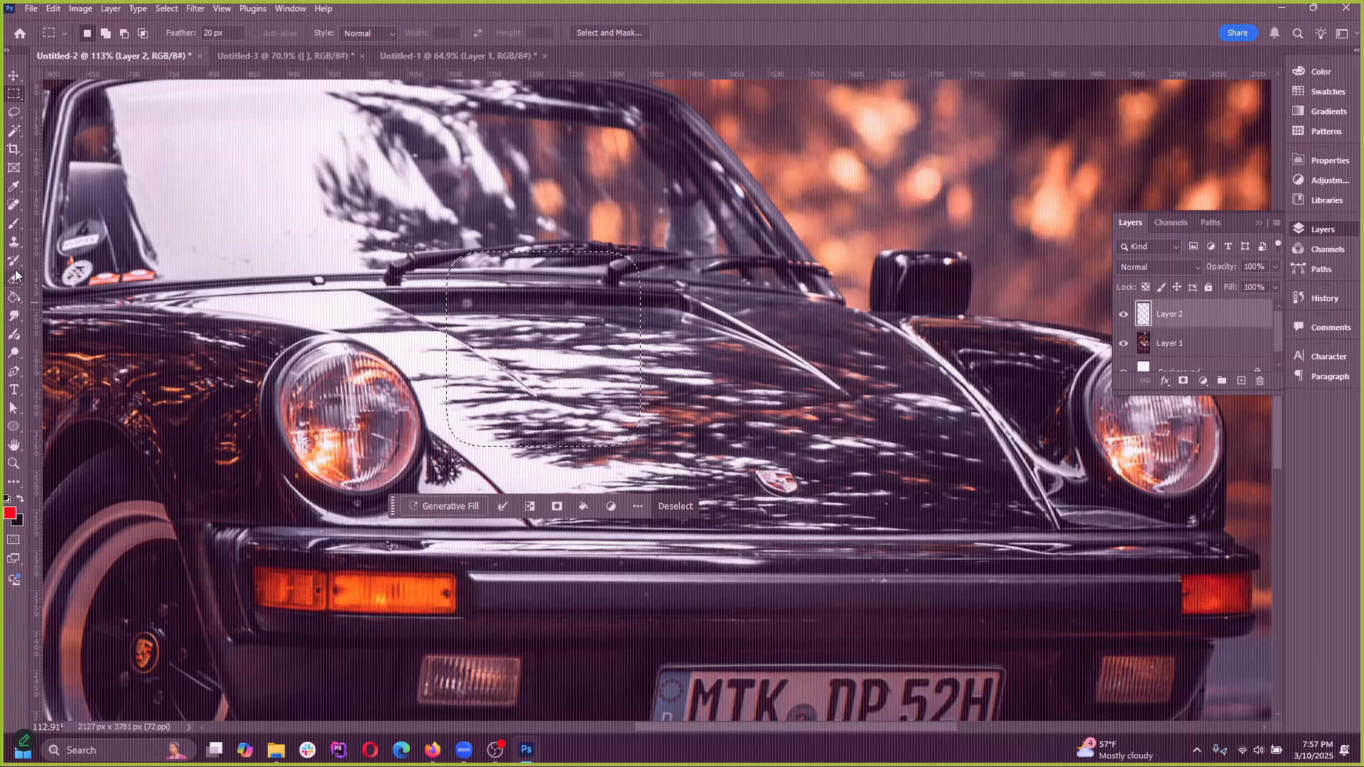
left_click(13, 223)
mouse_move(679, 400)
left_mouse_down()
mouse_move(550, 363)
mouse_move(363, 370)
mouse_move(410, 390)
left_mouse_up()
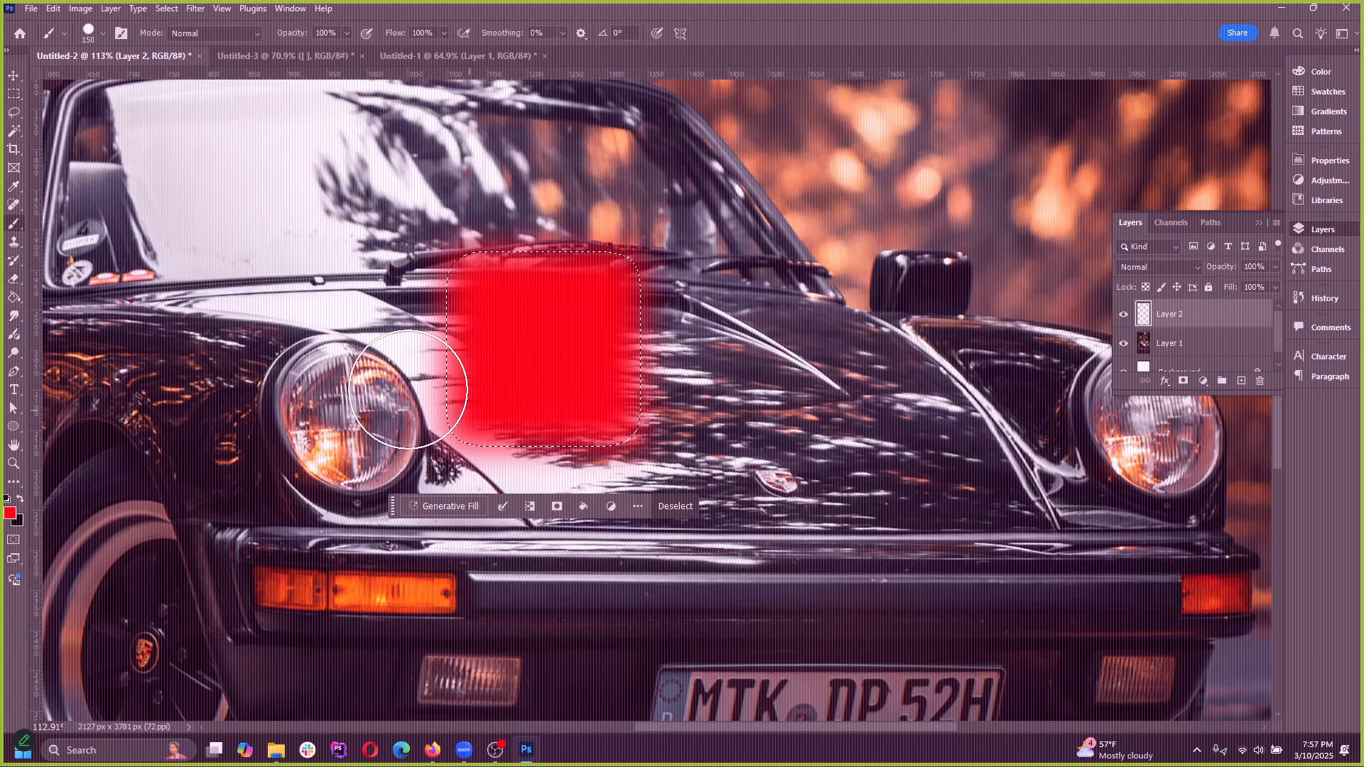
Deselect the painted rectangle and toggle the visibility of Layer 2 off and back on
left_click(166, 9)
left_click(186, 37)
left_click(14, 74)
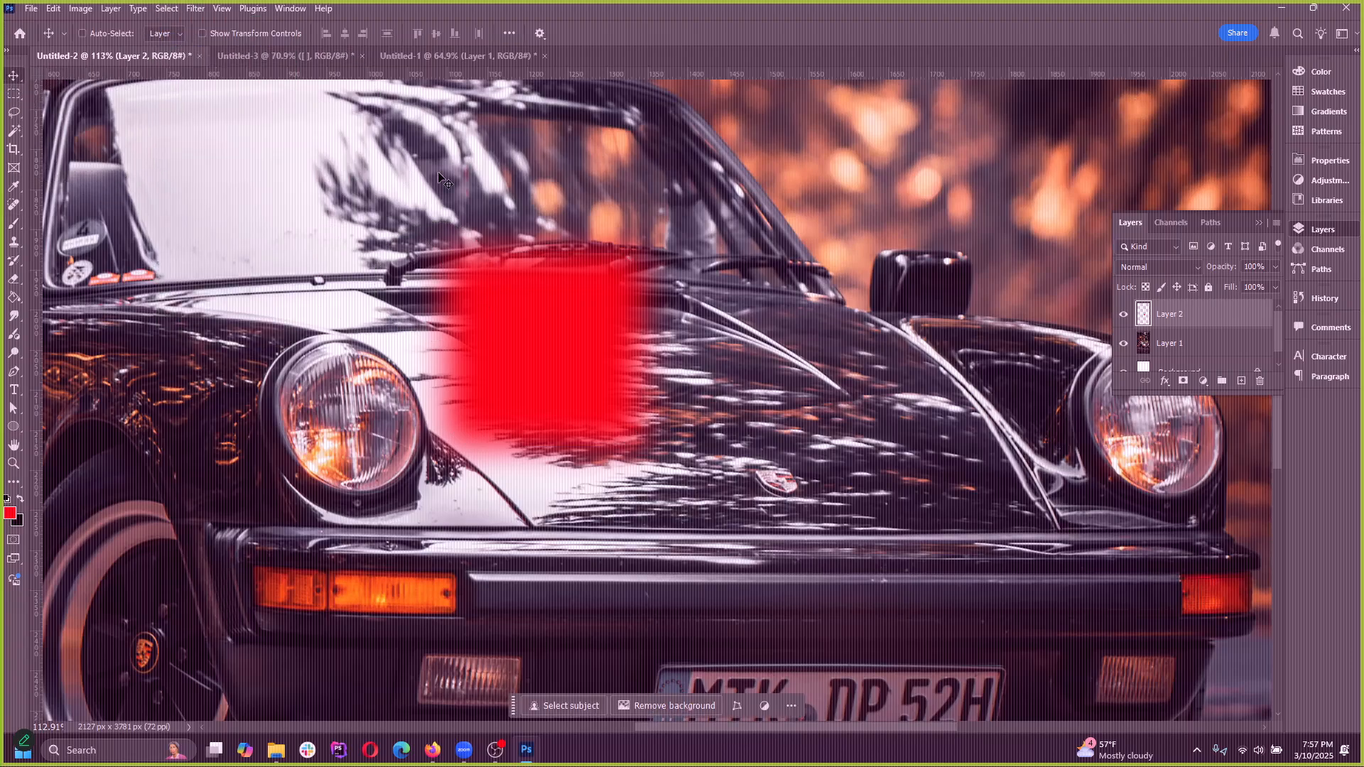
left_click(1120, 320)
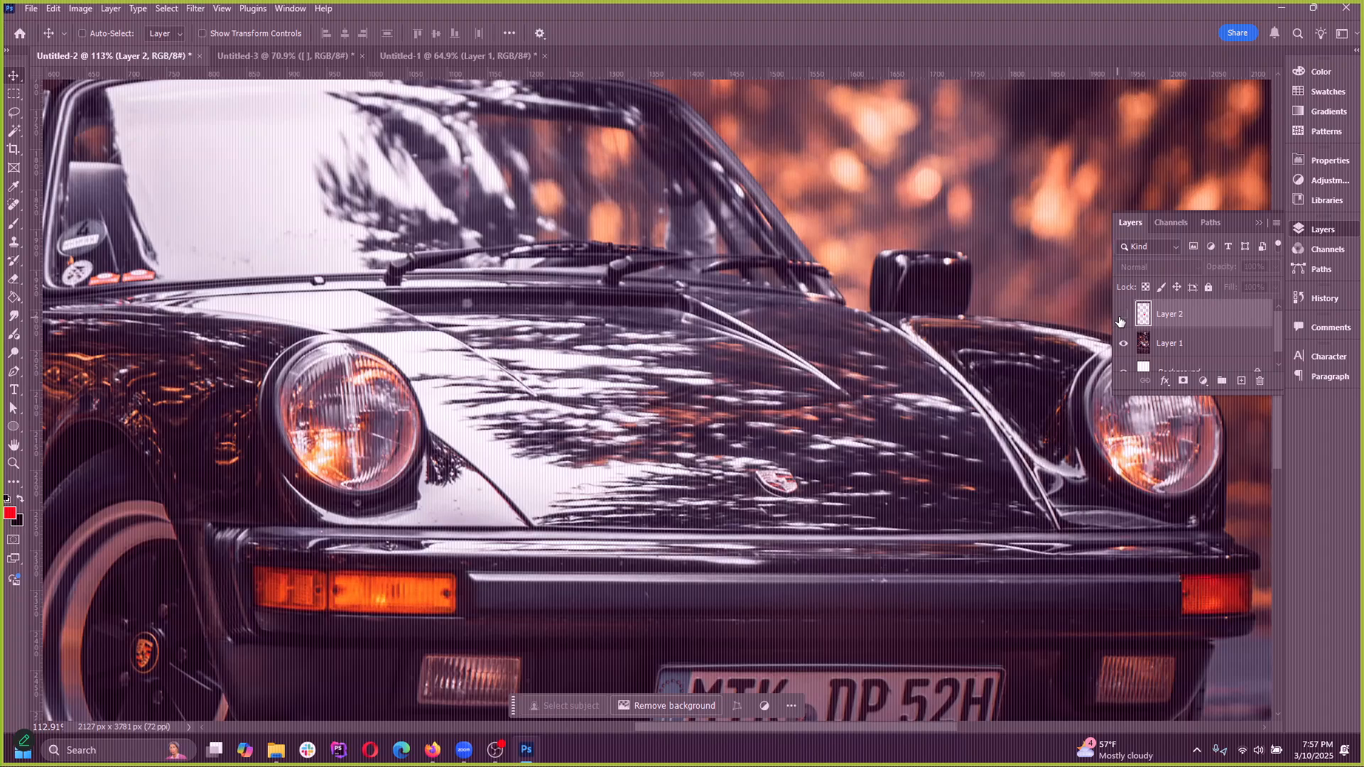
left_click(1120, 320)
Move the red rectangle toward the hood's emblem and delete its layer
left_click_drag(485, 331, 622, 350)
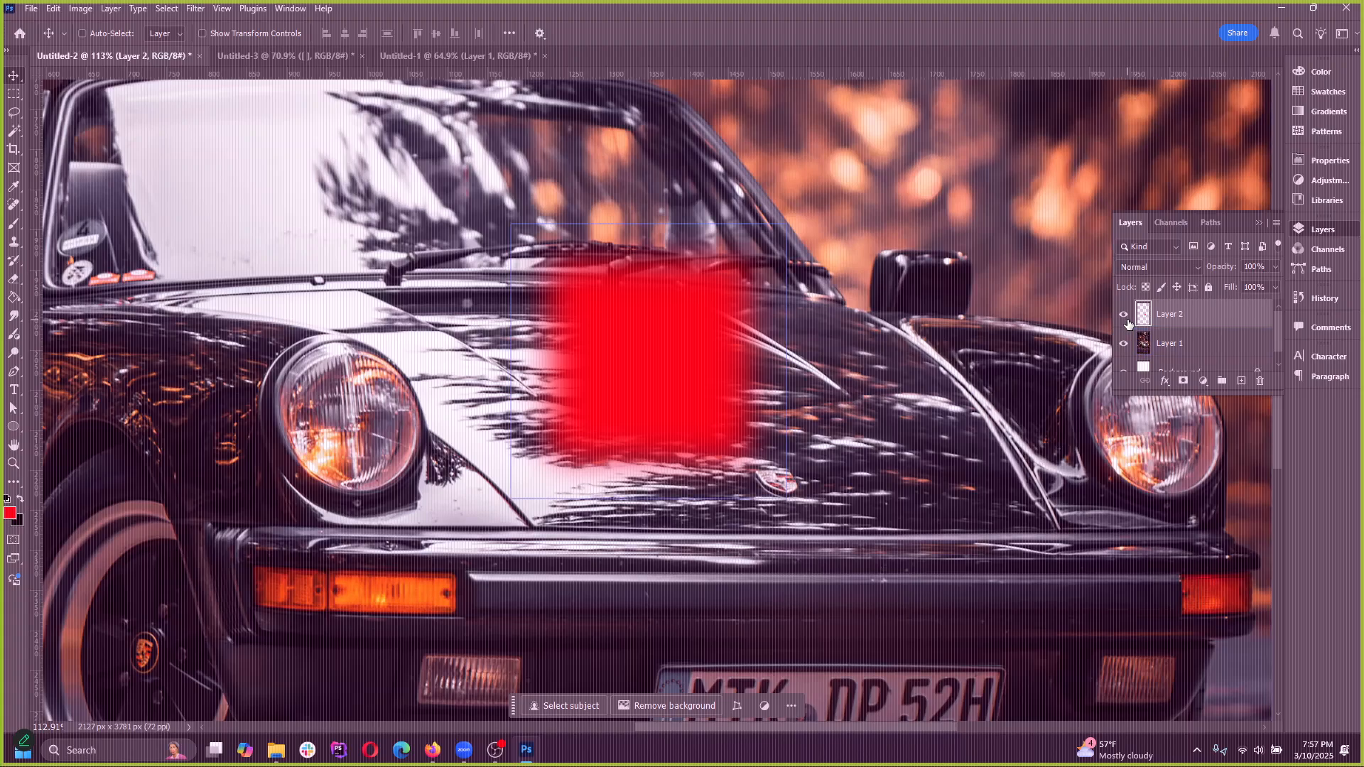
key("Delete")
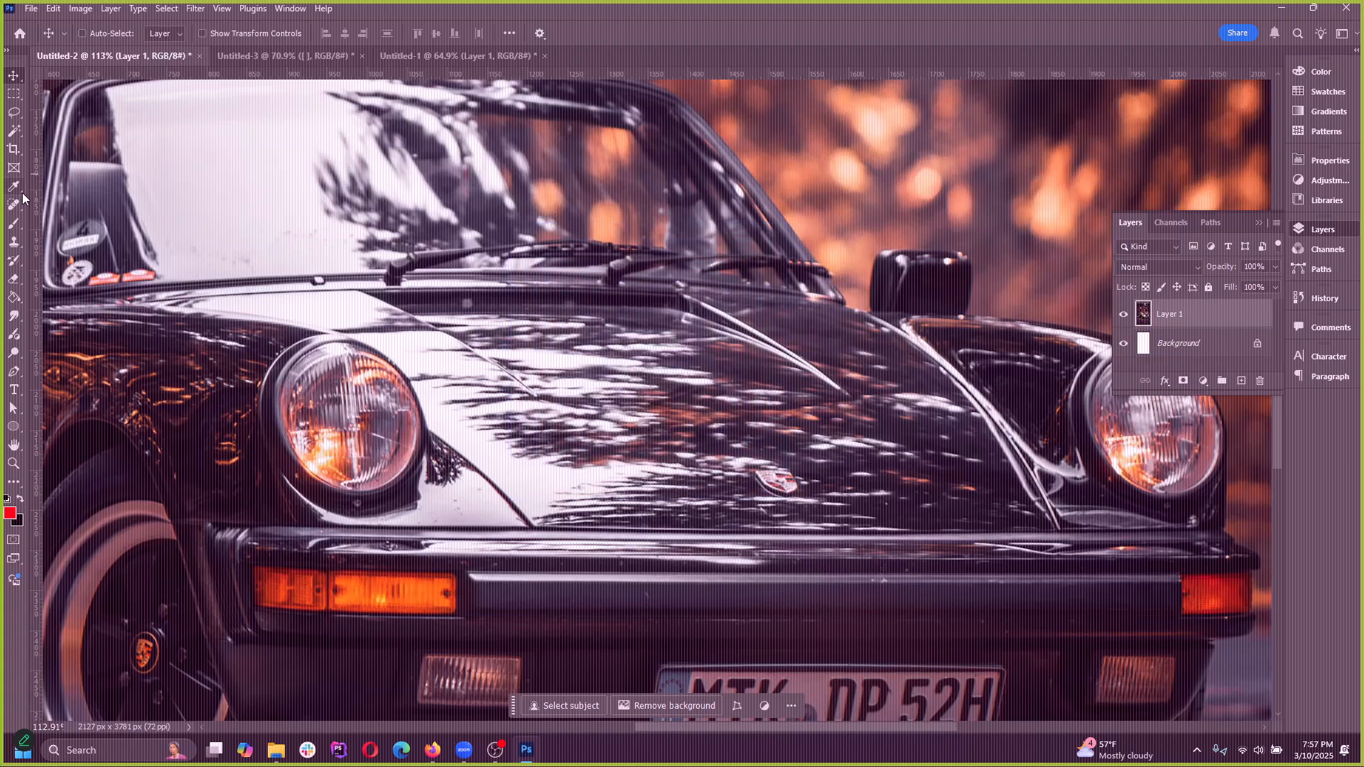
Paint a red blob on the hood directly in Layer 1 and select it with the Magic Wand
left_click(13, 231)
mouse_move(497, 433)
left_mouse_down()
mouse_move(609, 396)
mouse_move(625, 424)
left_mouse_up()
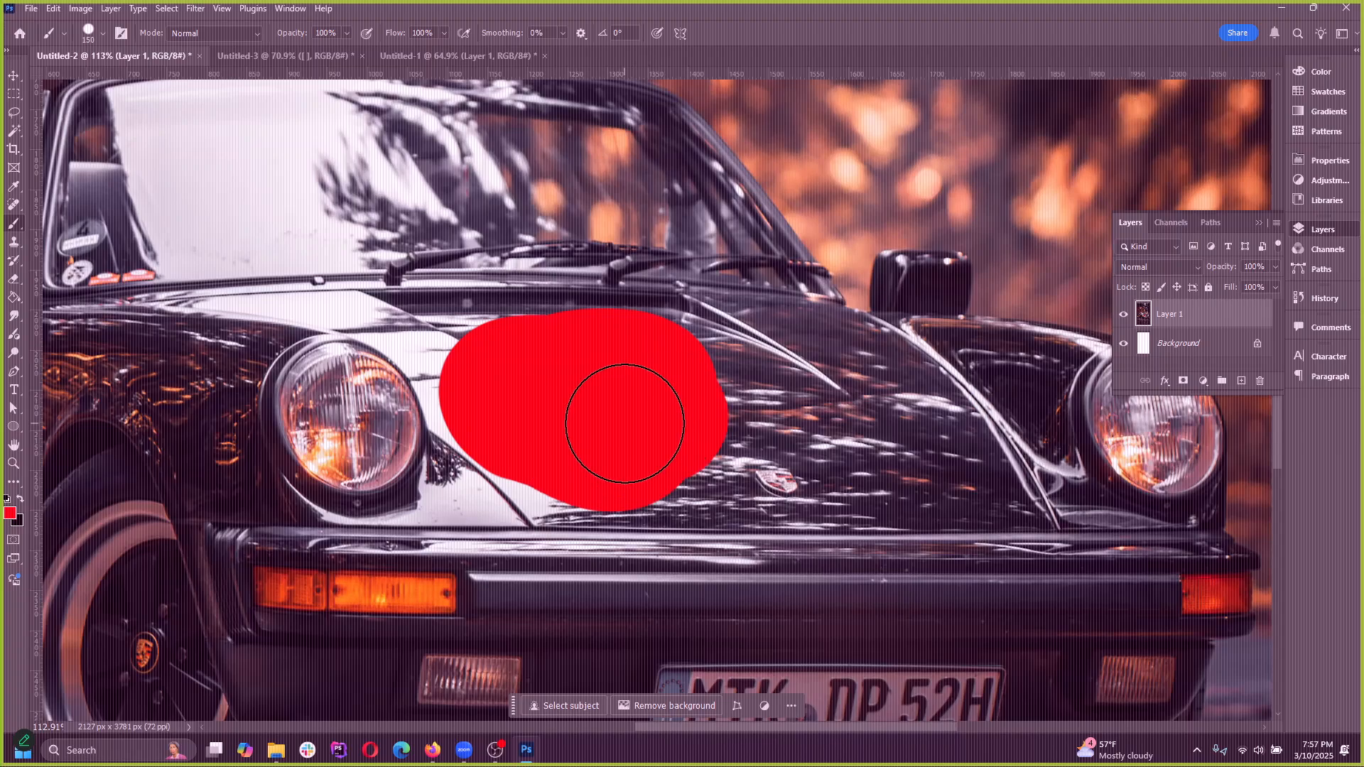
left_click(13, 133)
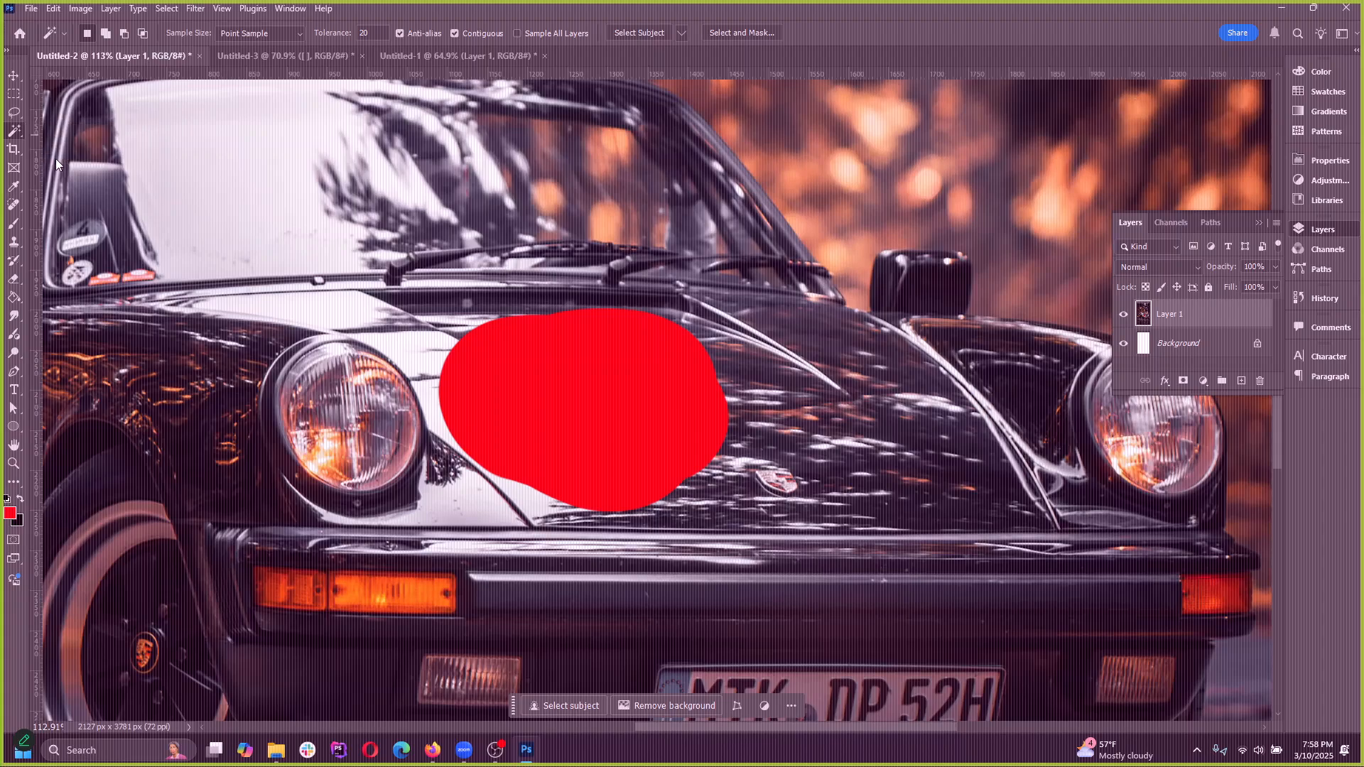
left_click(579, 402)
Move the selected red blob across the hood toward the far headlight and deselect it
left_click(14, 75)
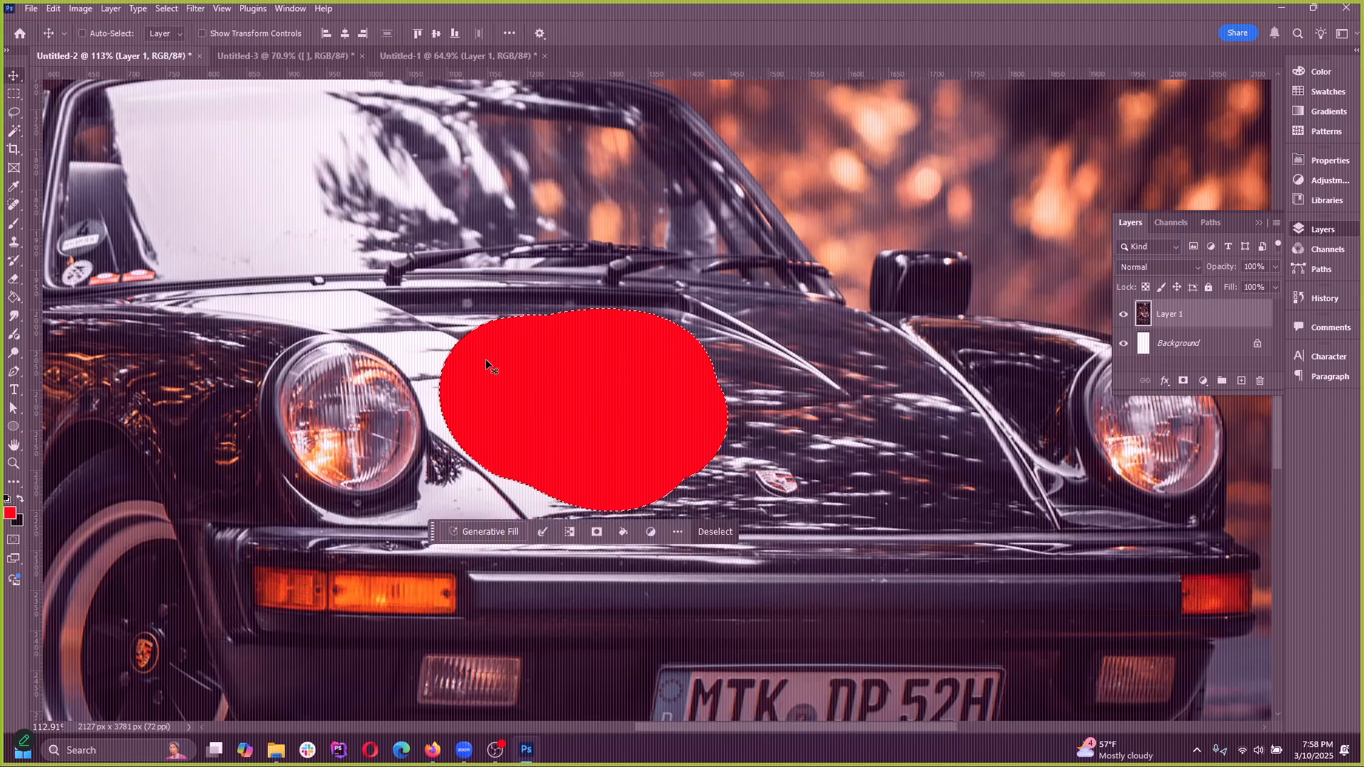
left_click_drag(587, 424, 938, 365)
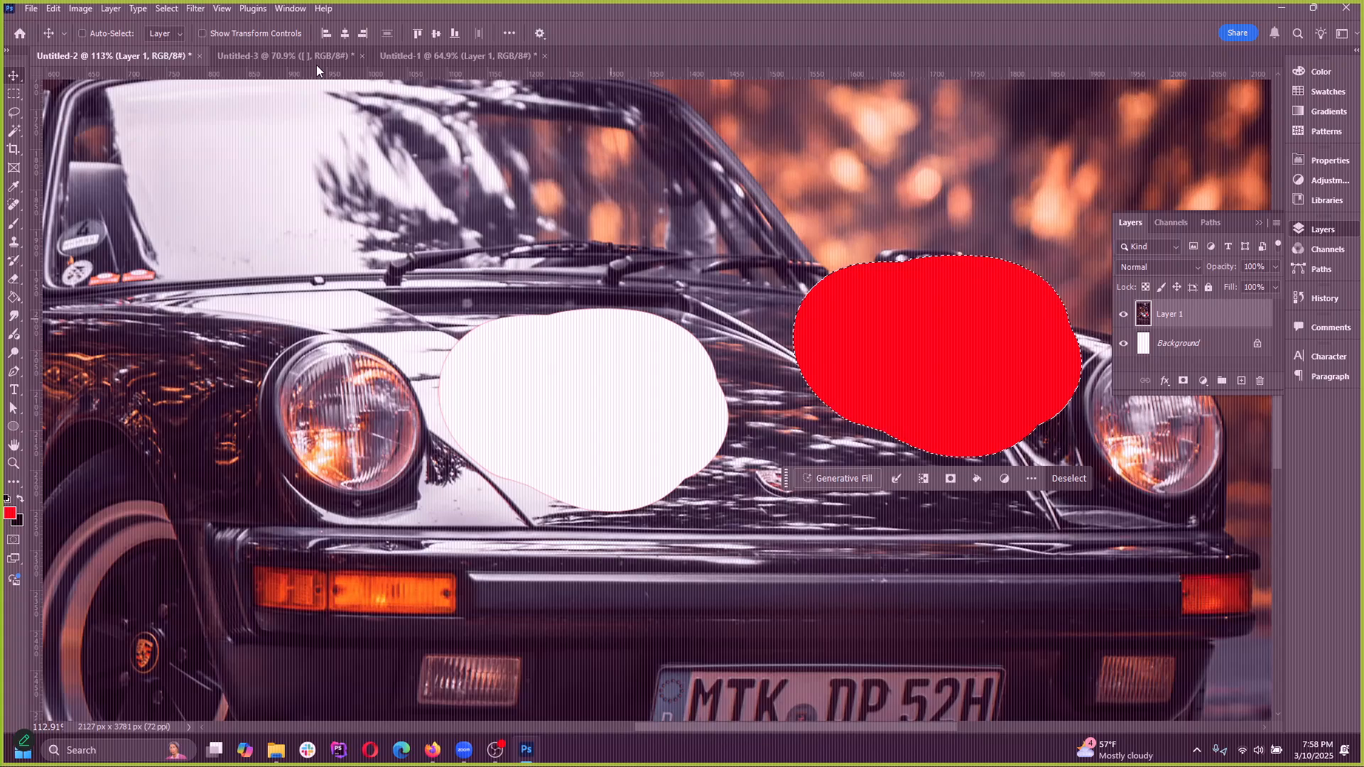
left_click(168, 9)
left_click(181, 40)
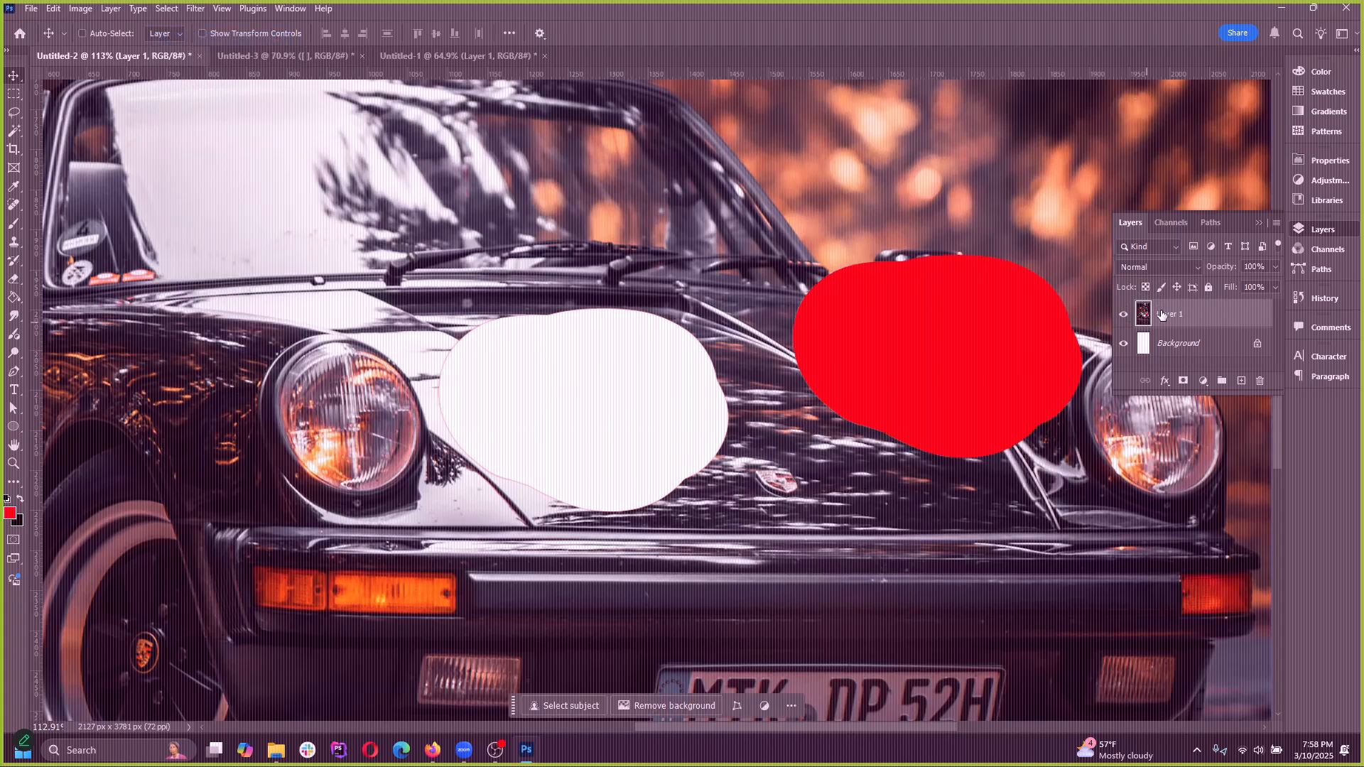
Undo the red blob's move, its selection and the painting on Layer 1
key("ctrl+z")
key("ctrl+z")
key("ctrl+z")
key("ctrl+z")
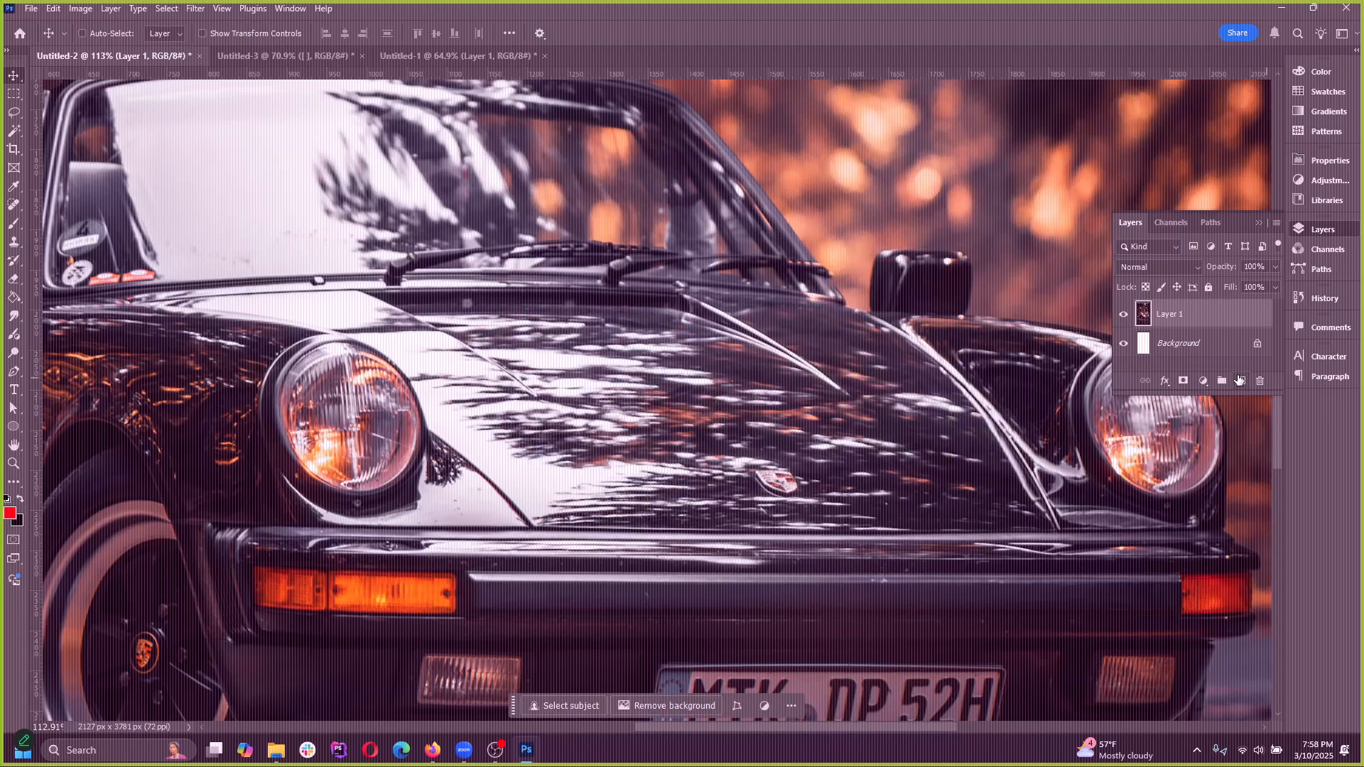
Add a new layer above the car photo and paint a red blob on the hood
left_click(1238, 381)
left_click(14, 223)
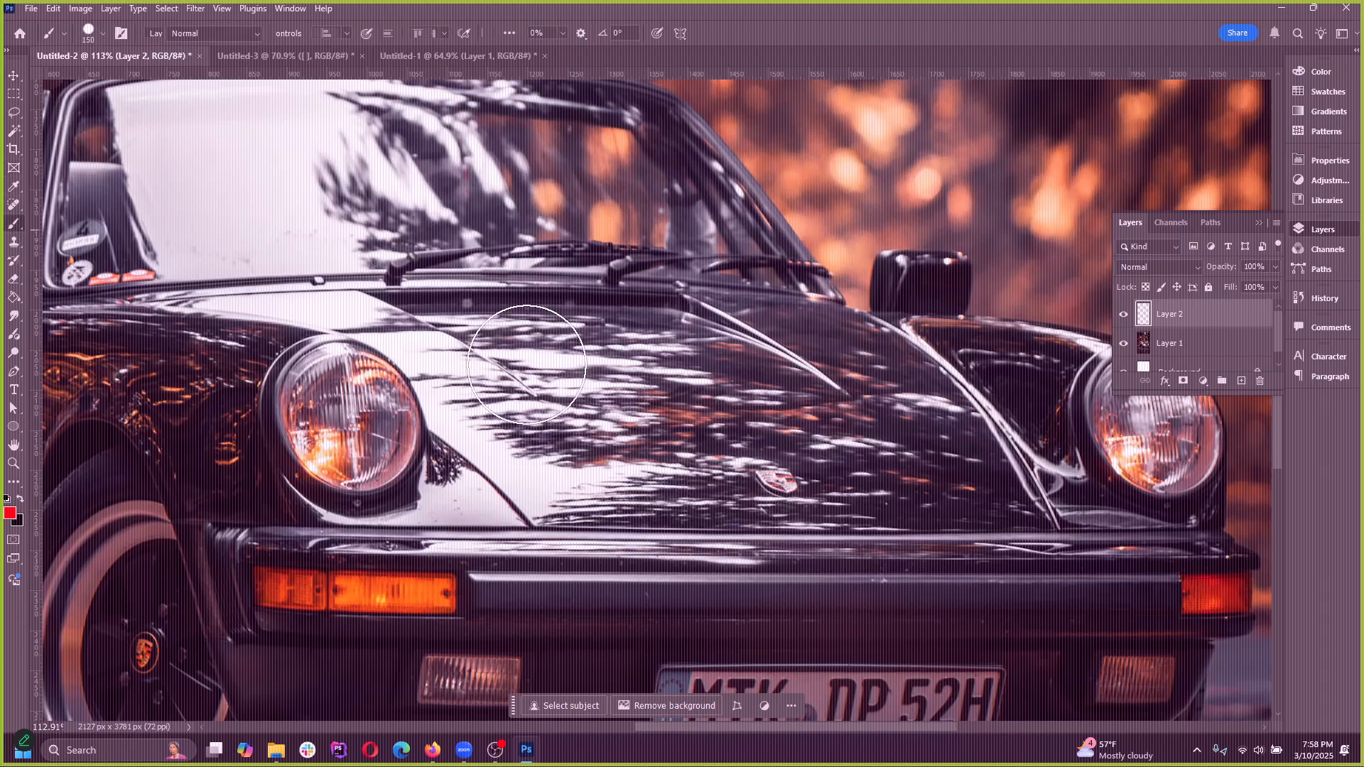
mouse_move(531, 408)
left_mouse_down()
mouse_move(524, 380)
mouse_move(807, 389)
left_mouse_up()
Move the red blob within its own layer and delete that layer
left_click(14, 75)
left_click_drag(409, 378, 598, 393)
key("Delete")
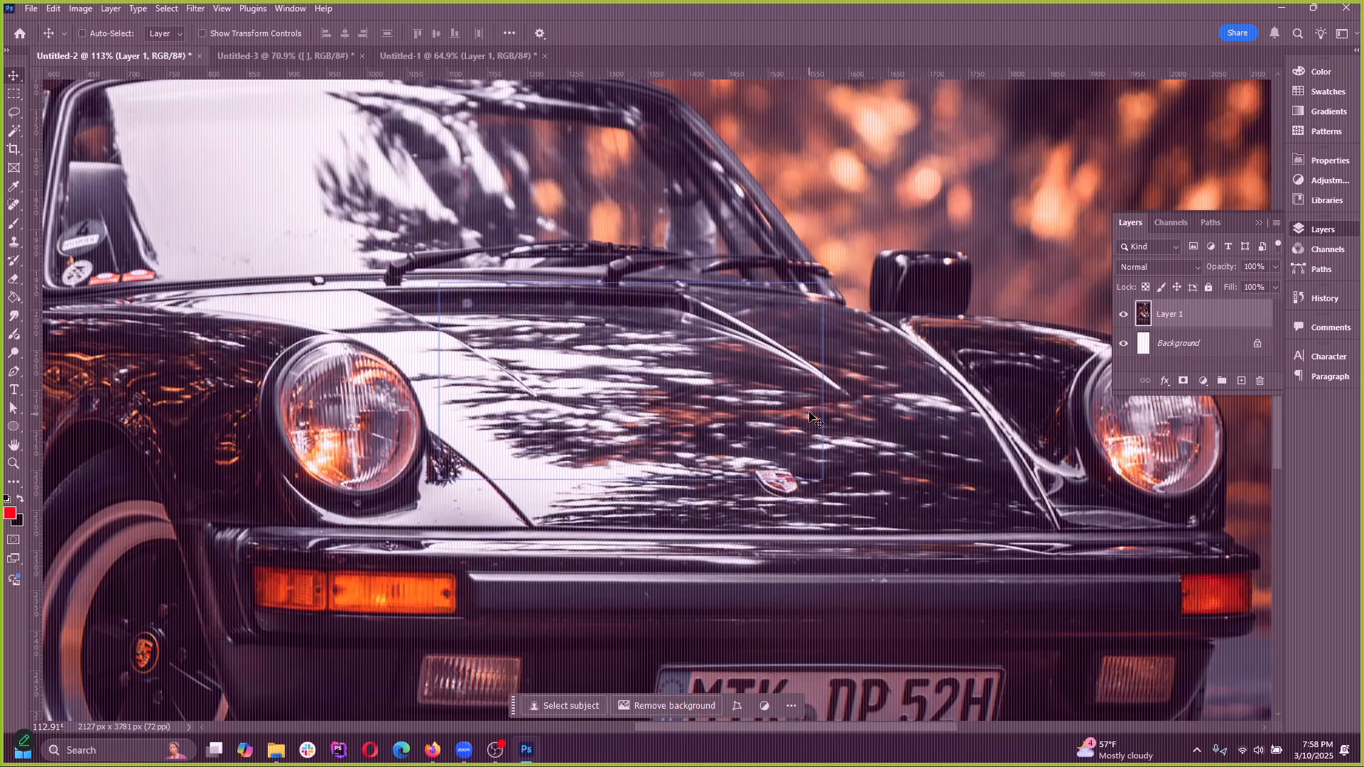
View the Untitled-1 document, switch to Untitled-3 and inspect the front of the orange van
scroll(288, 426, "up", 3)
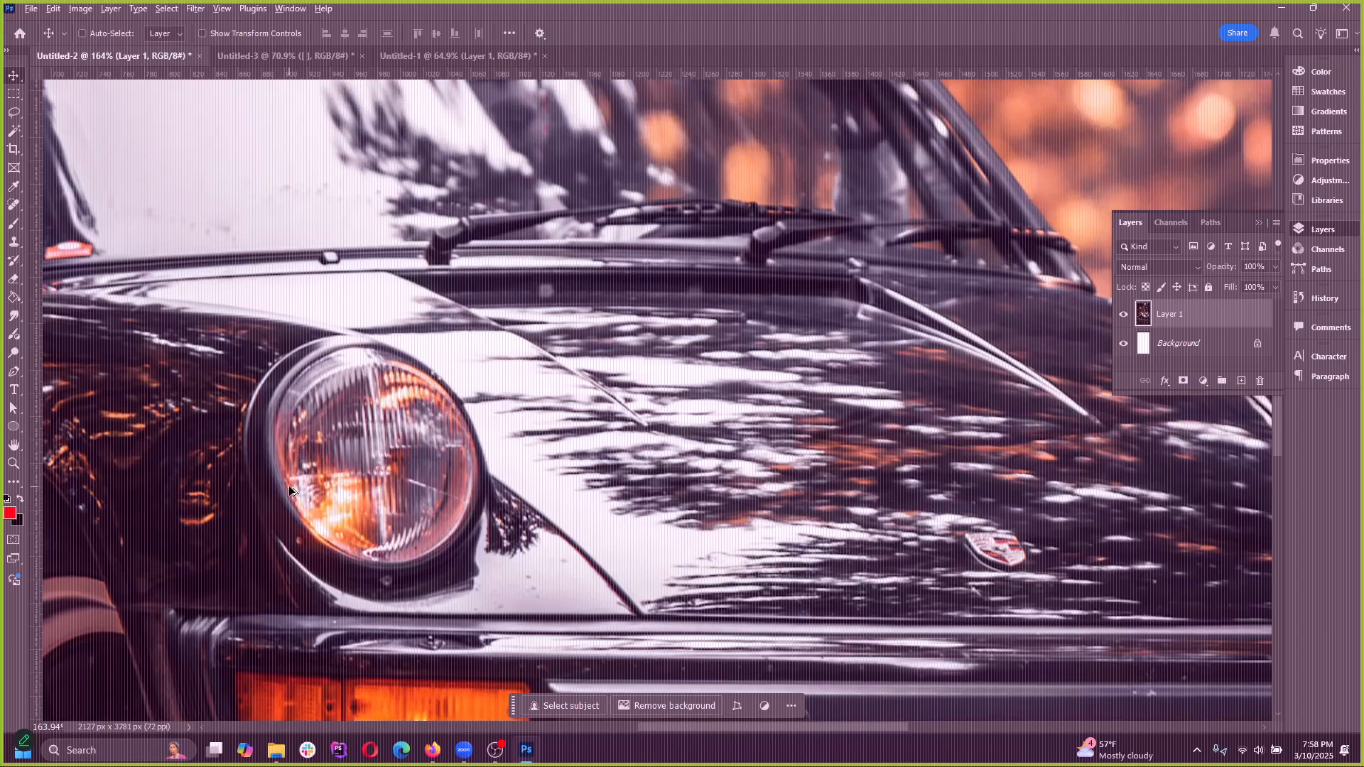
left_click(277, 52)
left_click(423, 57)
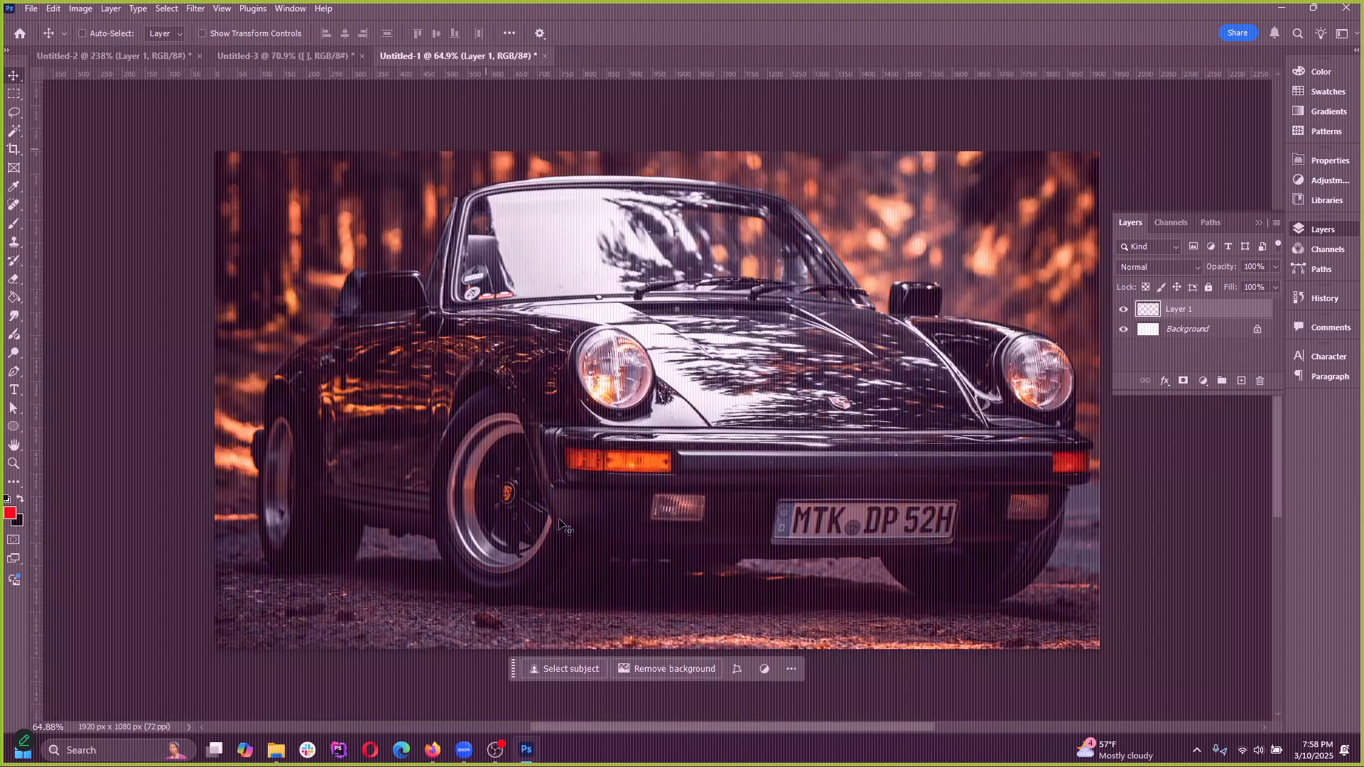
left_click(297, 57)
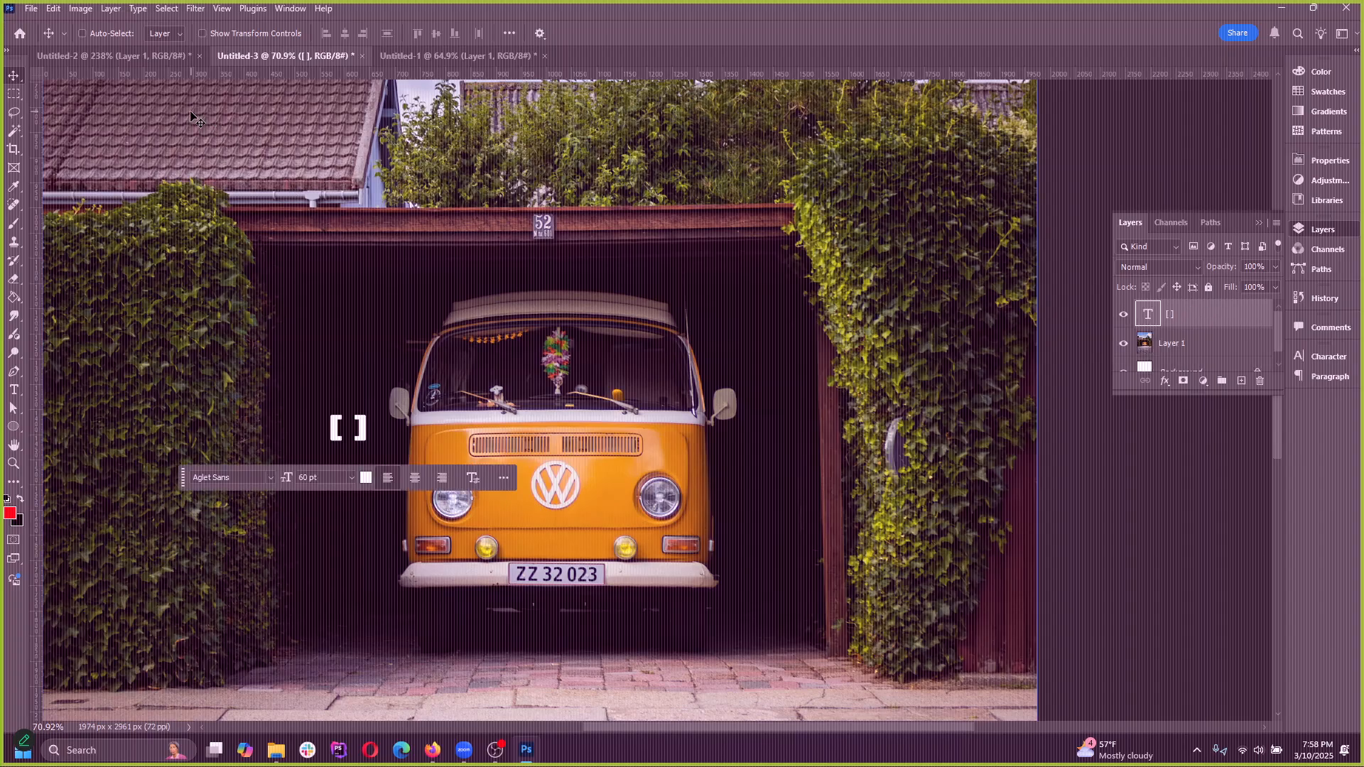
scroll(461, 525, "up", 8)
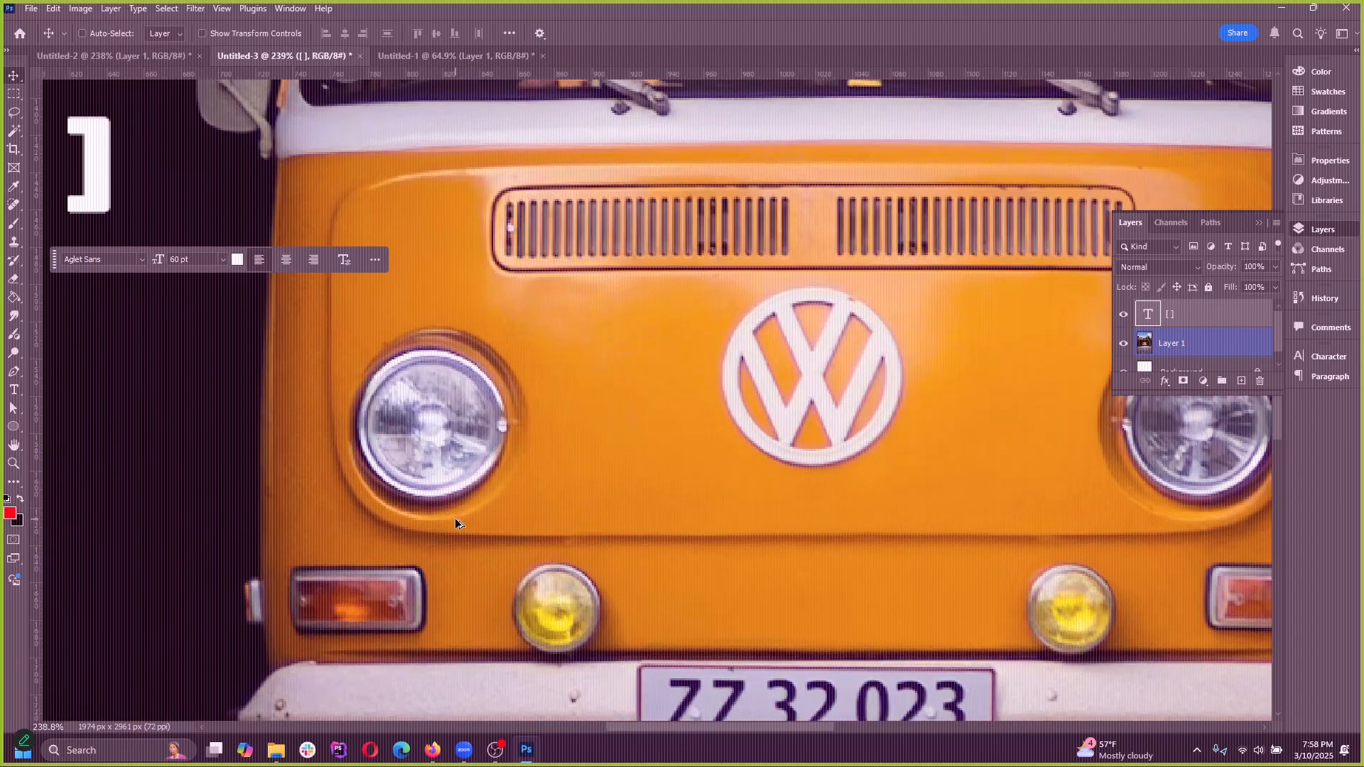
scroll(398, 356, "down", 5)
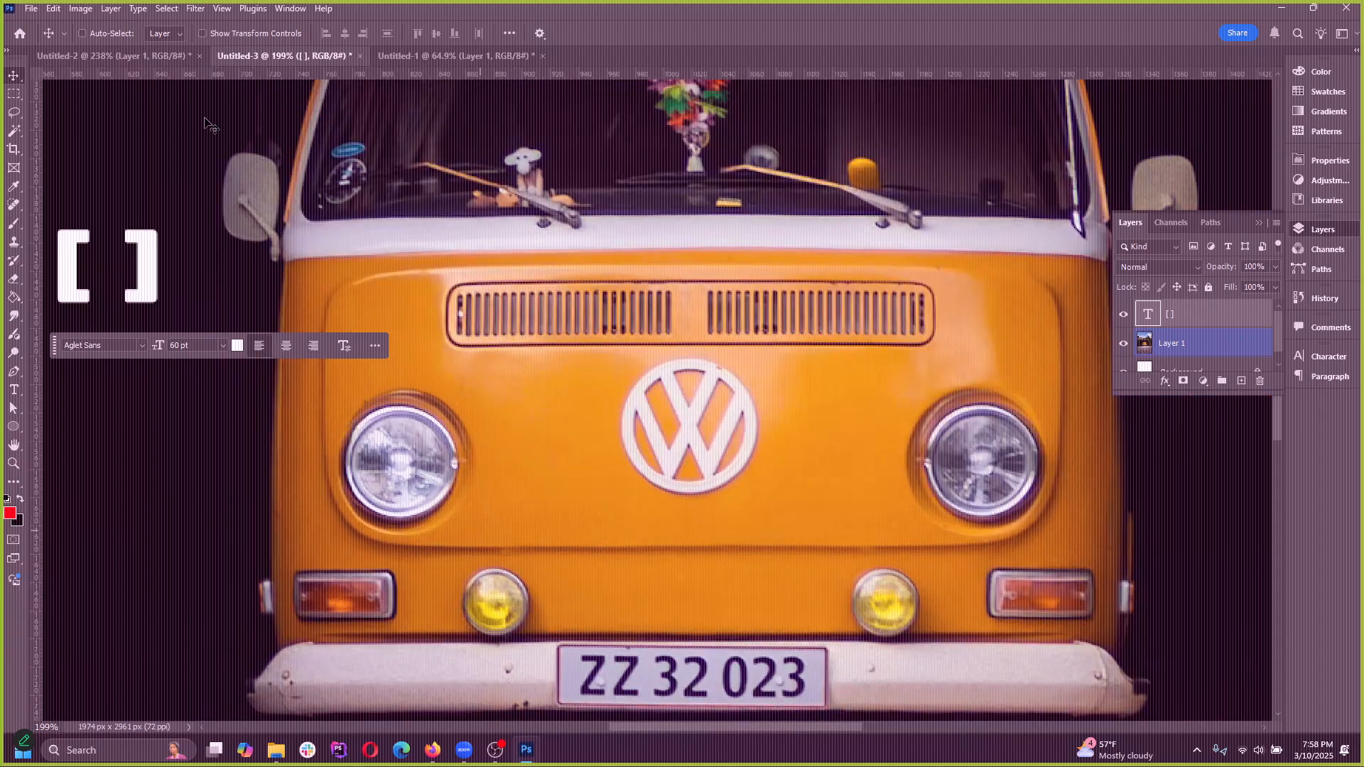
left_click(82, 9)
mouse_move(192, 48)
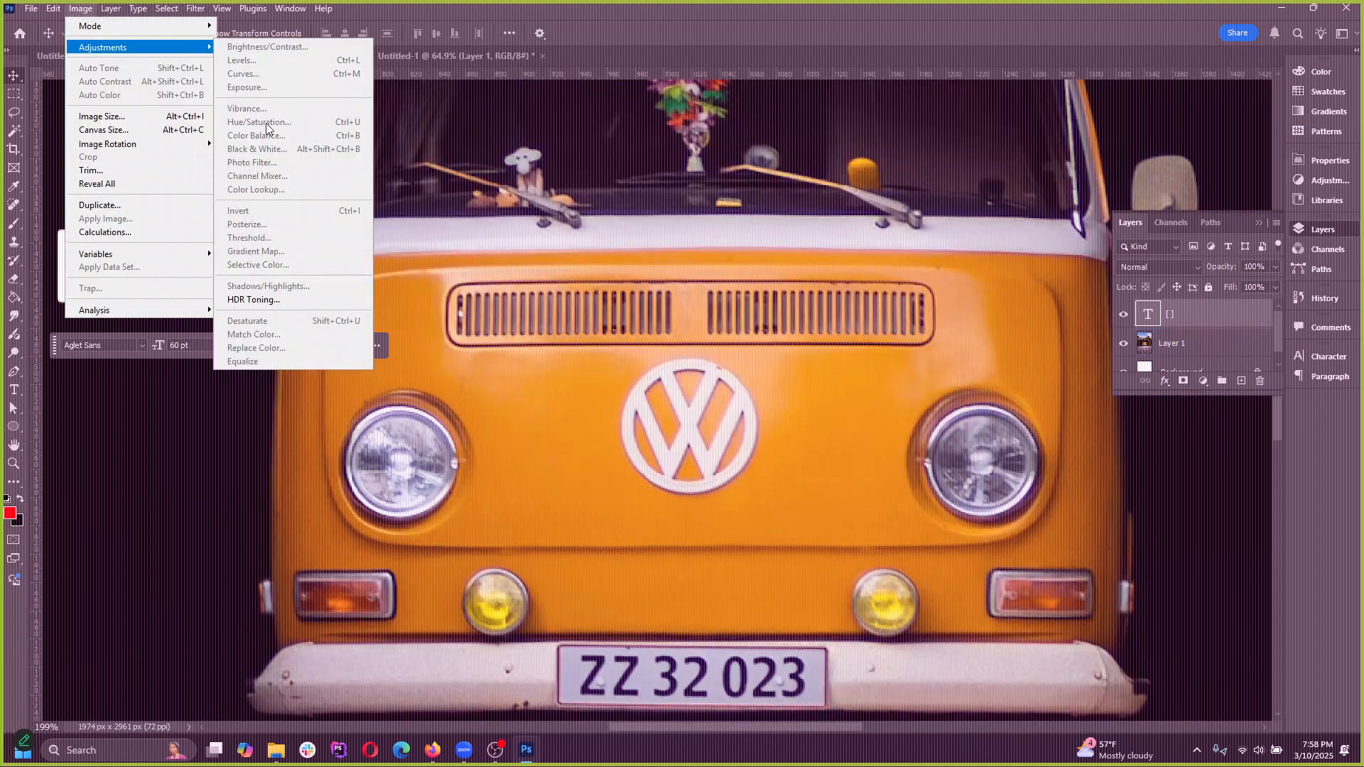
left_click(500, 52)
Undo the edits in Untitled-3 back to the elliptical selection around the van's headlight beside the VW emblem
key("ctrl+z")
key("ctrl+z")
key("ctrl+z")
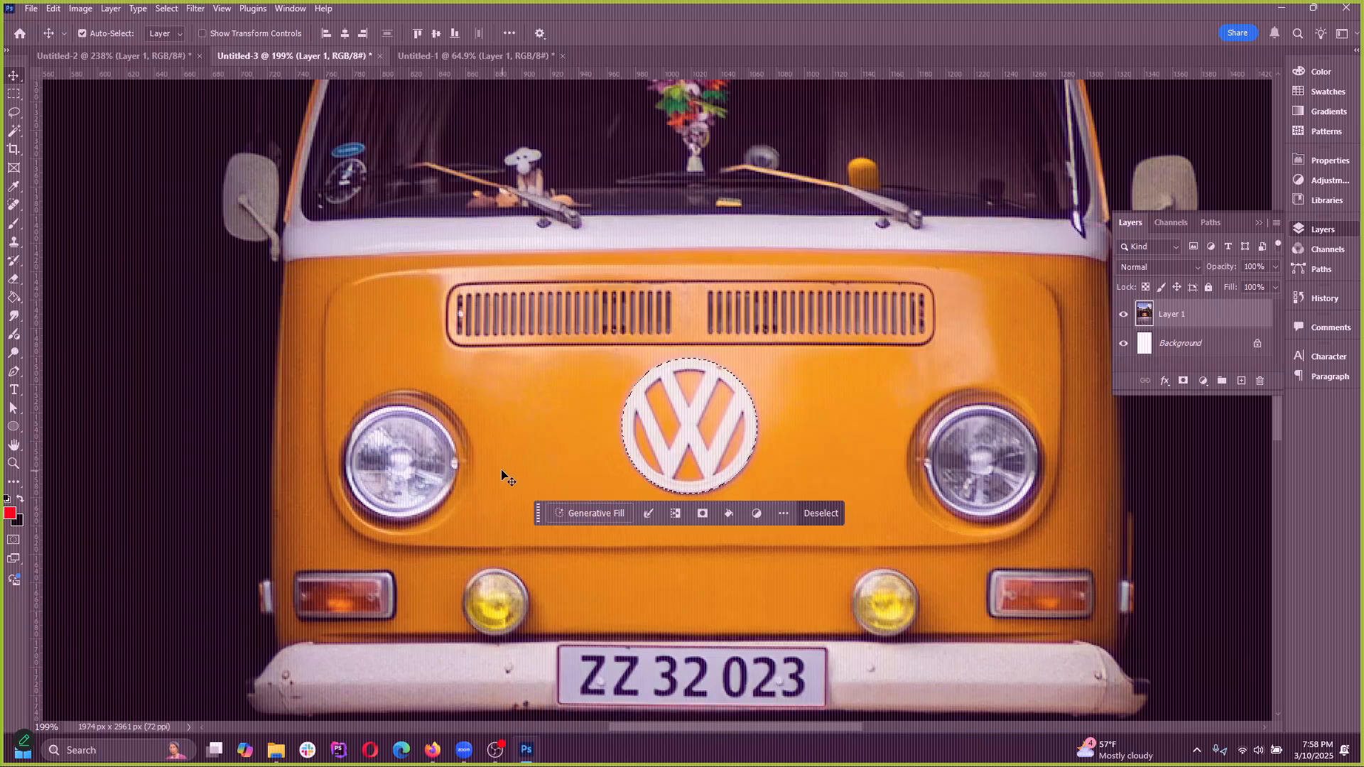
key("ctrl+z")
key("ctrl+z")
key("ctrl+z")
key("ctrl+z")
key("ctrl+z")
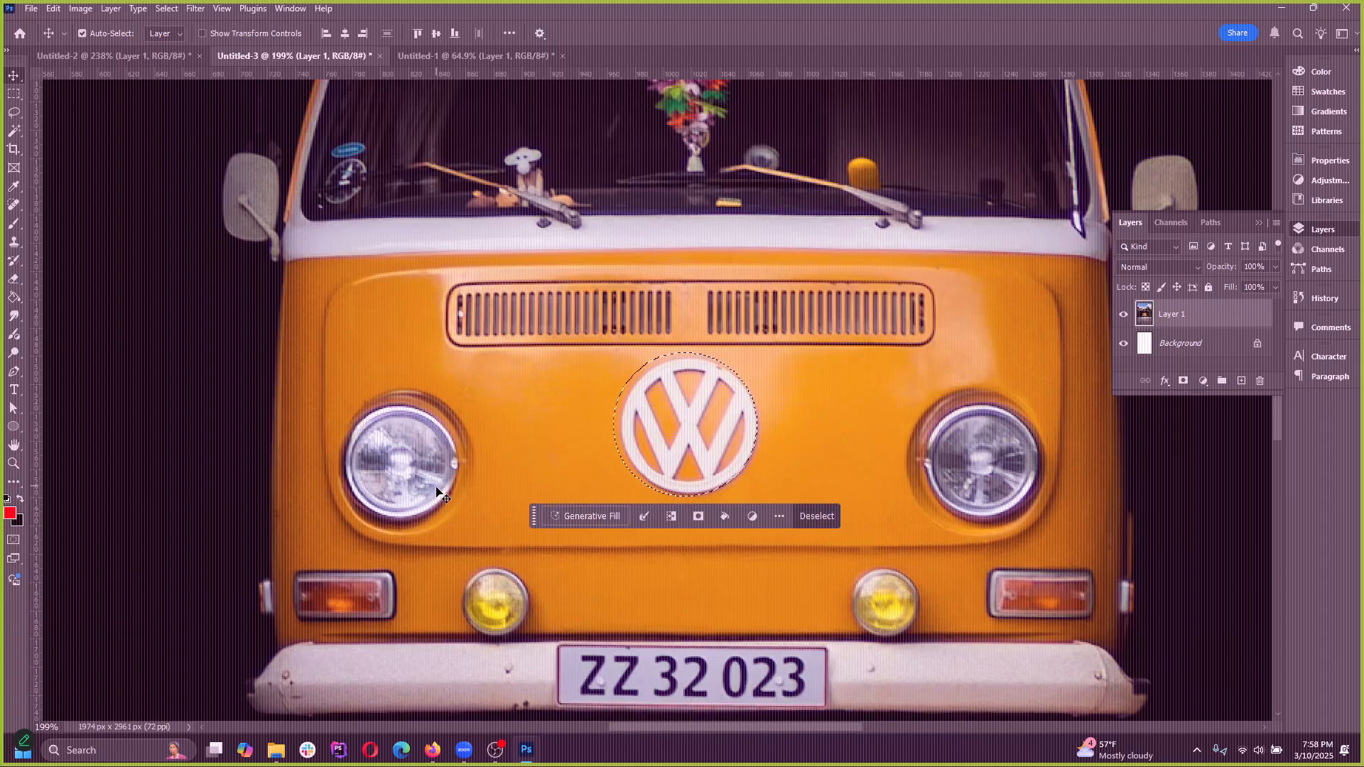
key("ctrl+z")
key("ctrl+shift+z")
key("ctrl+shift+z")
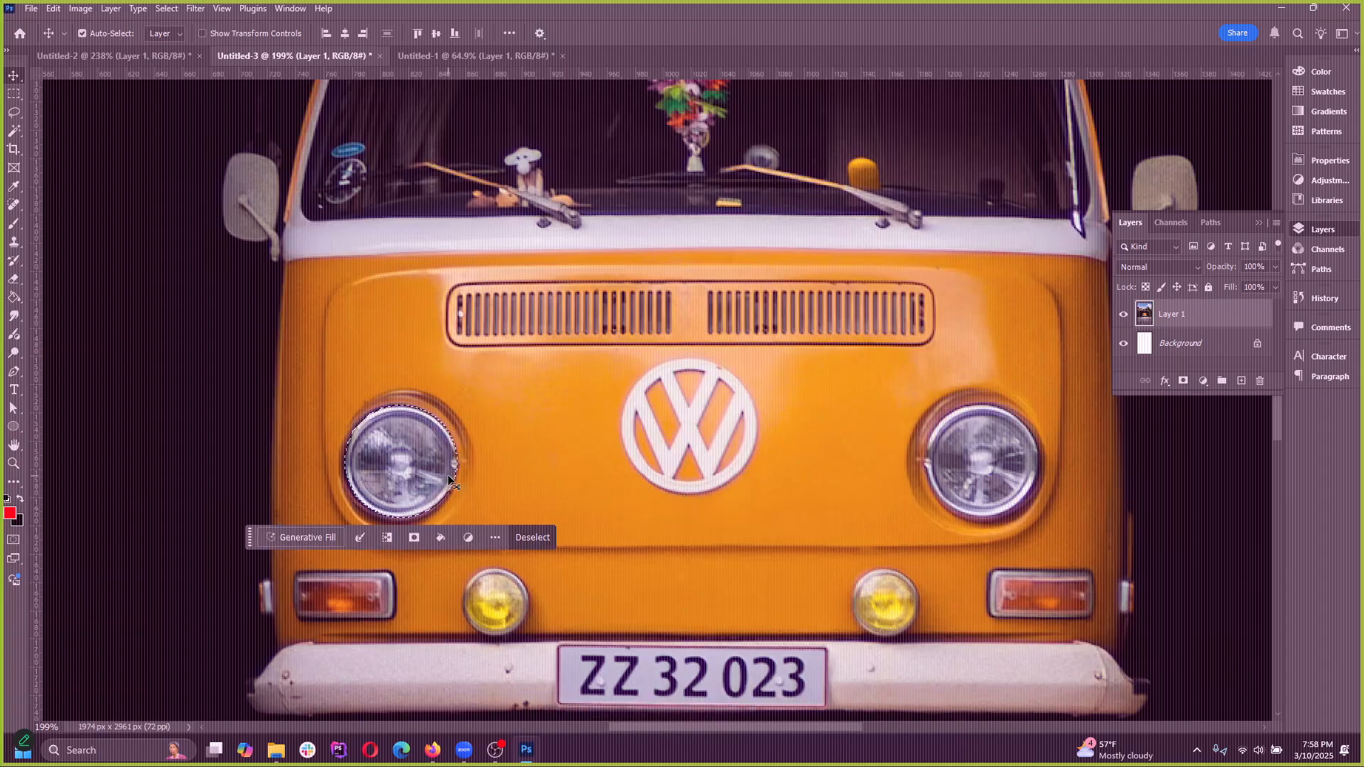
scroll(398, 474, "up", 3)
scroll(398, 473, "up", 3)
key("ctrl+z")
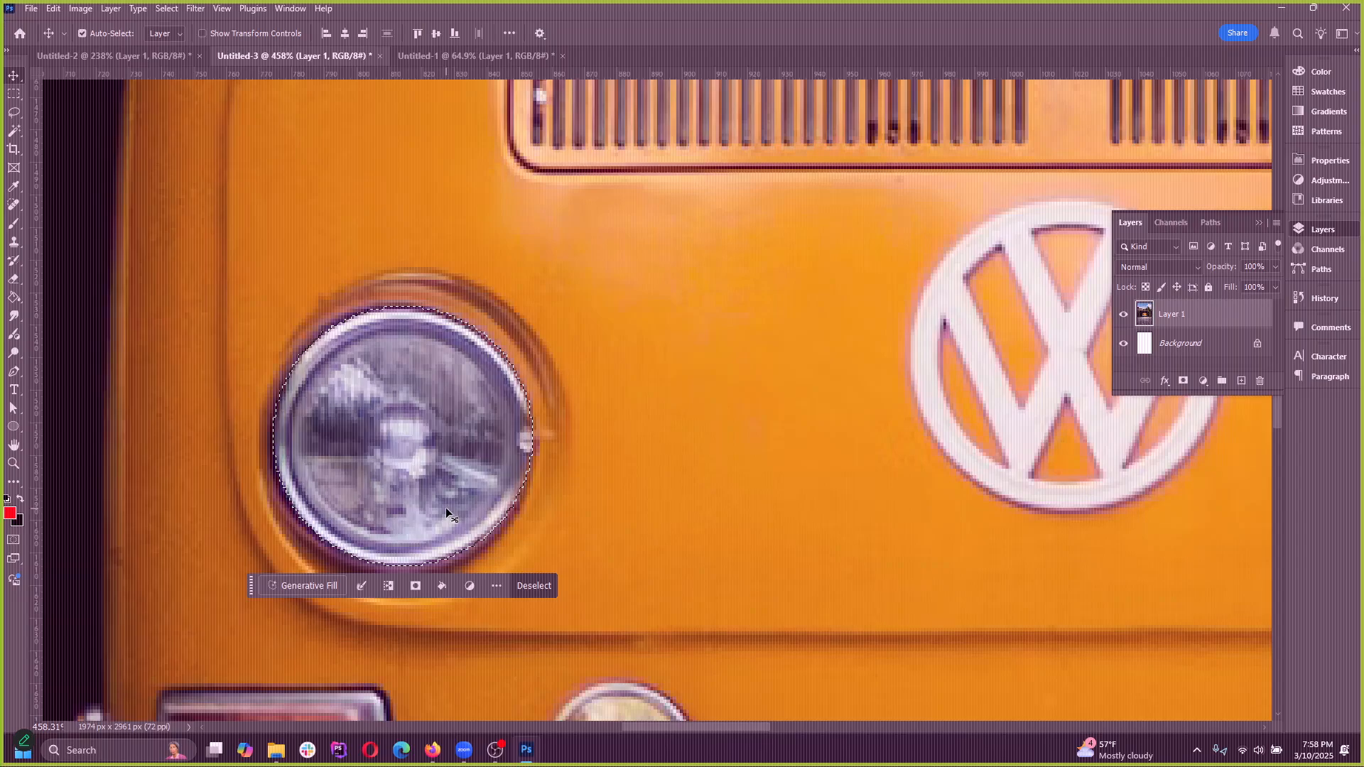
left_click(81, 8)
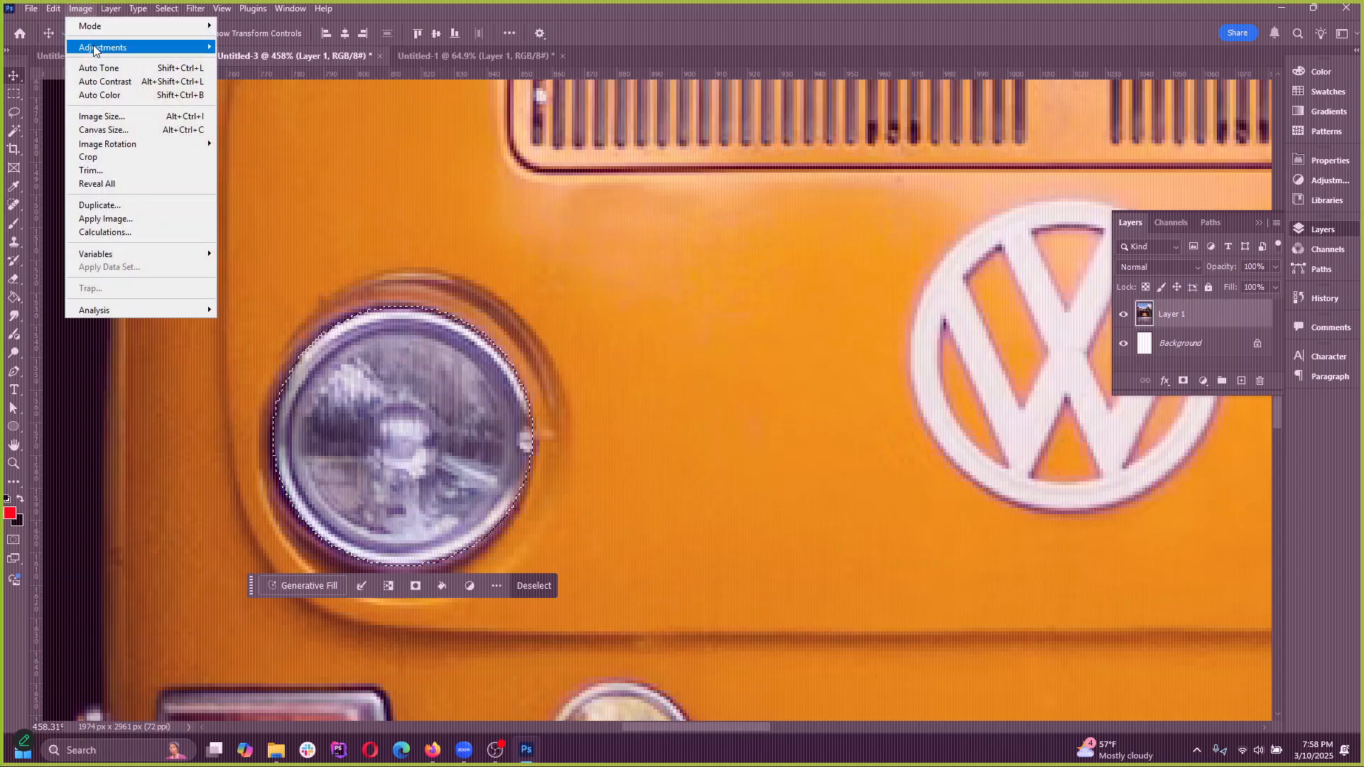
mouse_move(206, 48)
left_click(440, 5)
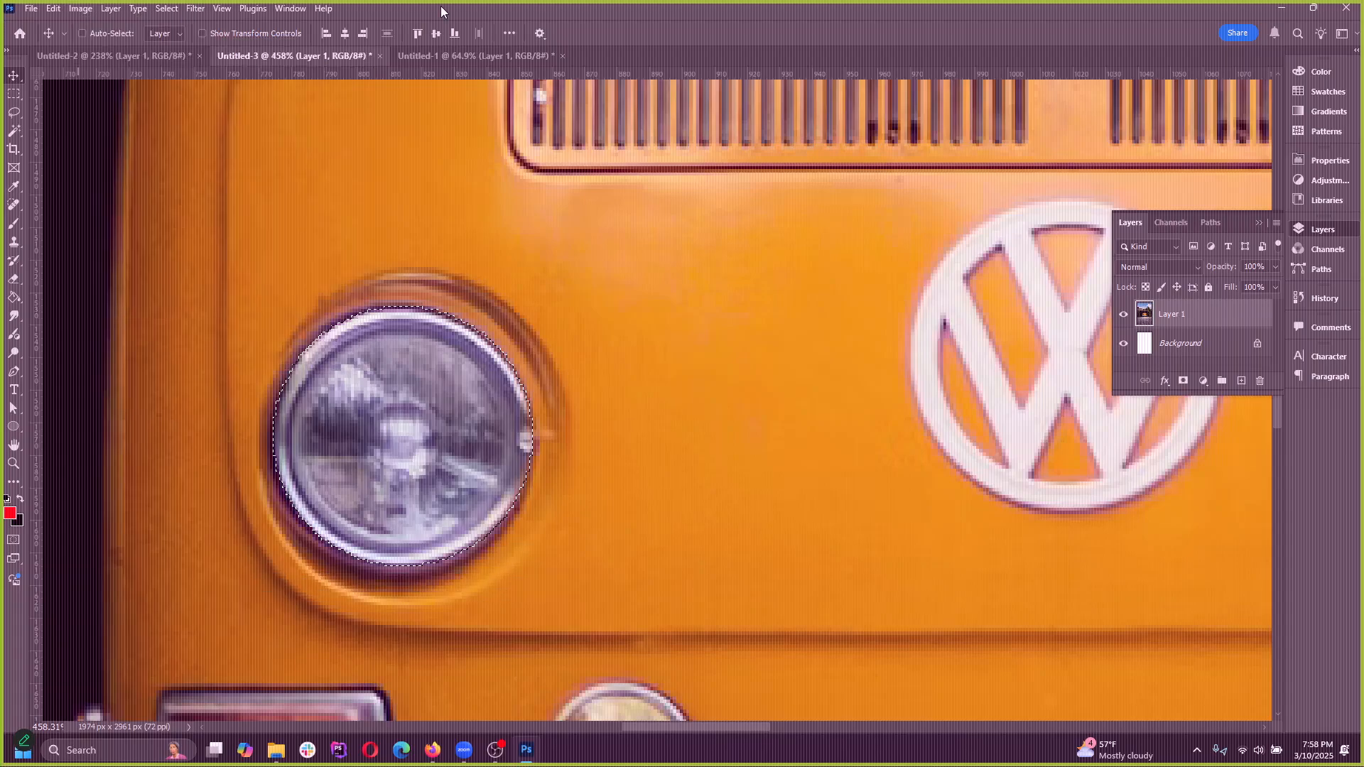
left_click(110, 9)
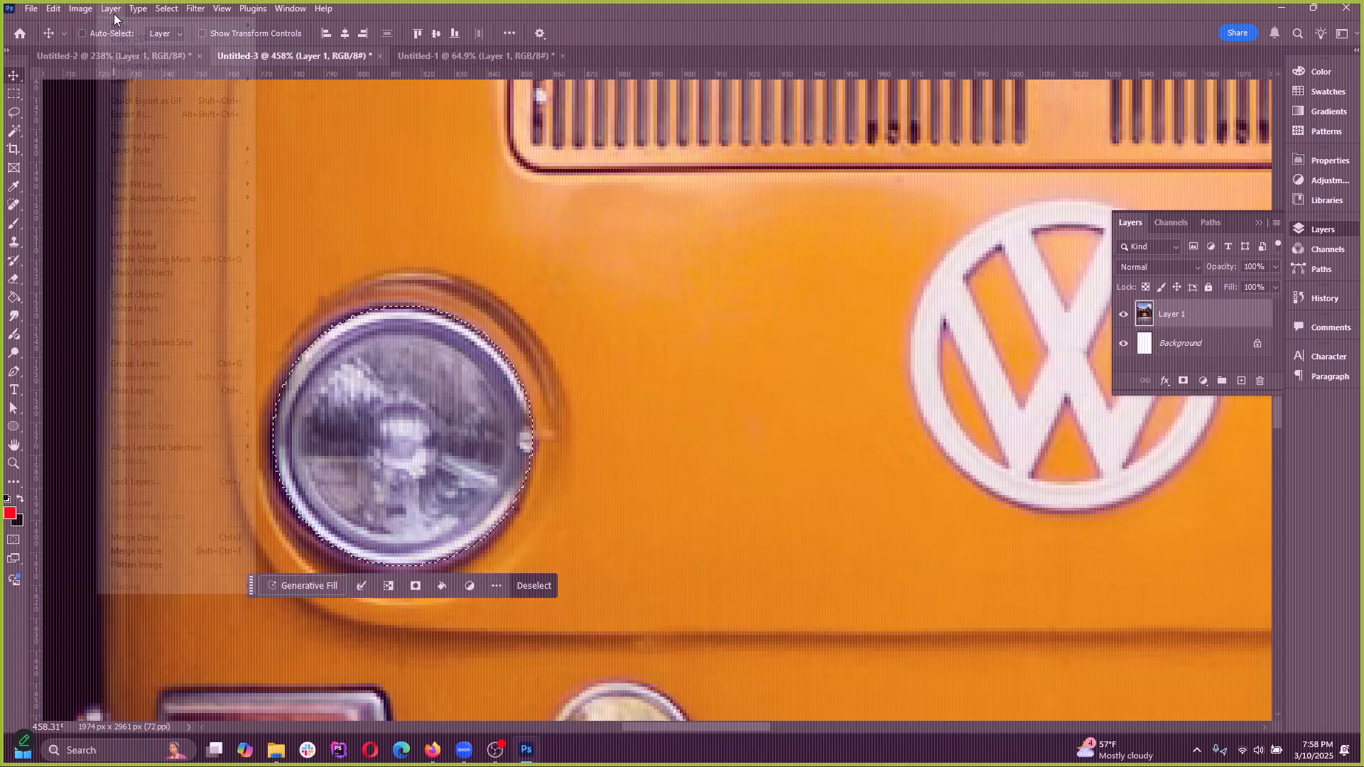
mouse_move(129, 27)
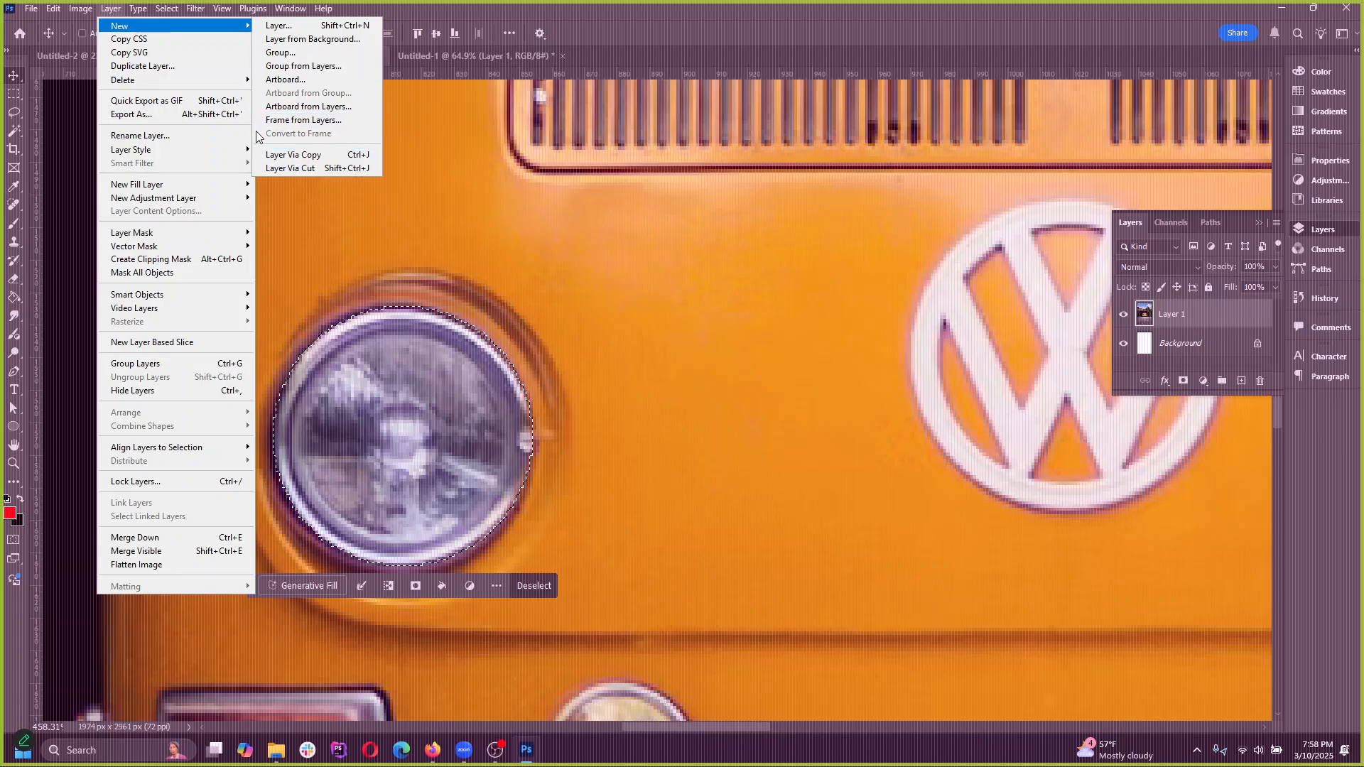
left_click(113, 9)
Add a Curves adjustment layer restricted to the selected headlight, keeping the default name, Normal mode and 100% opacity
left_click(113, 10)
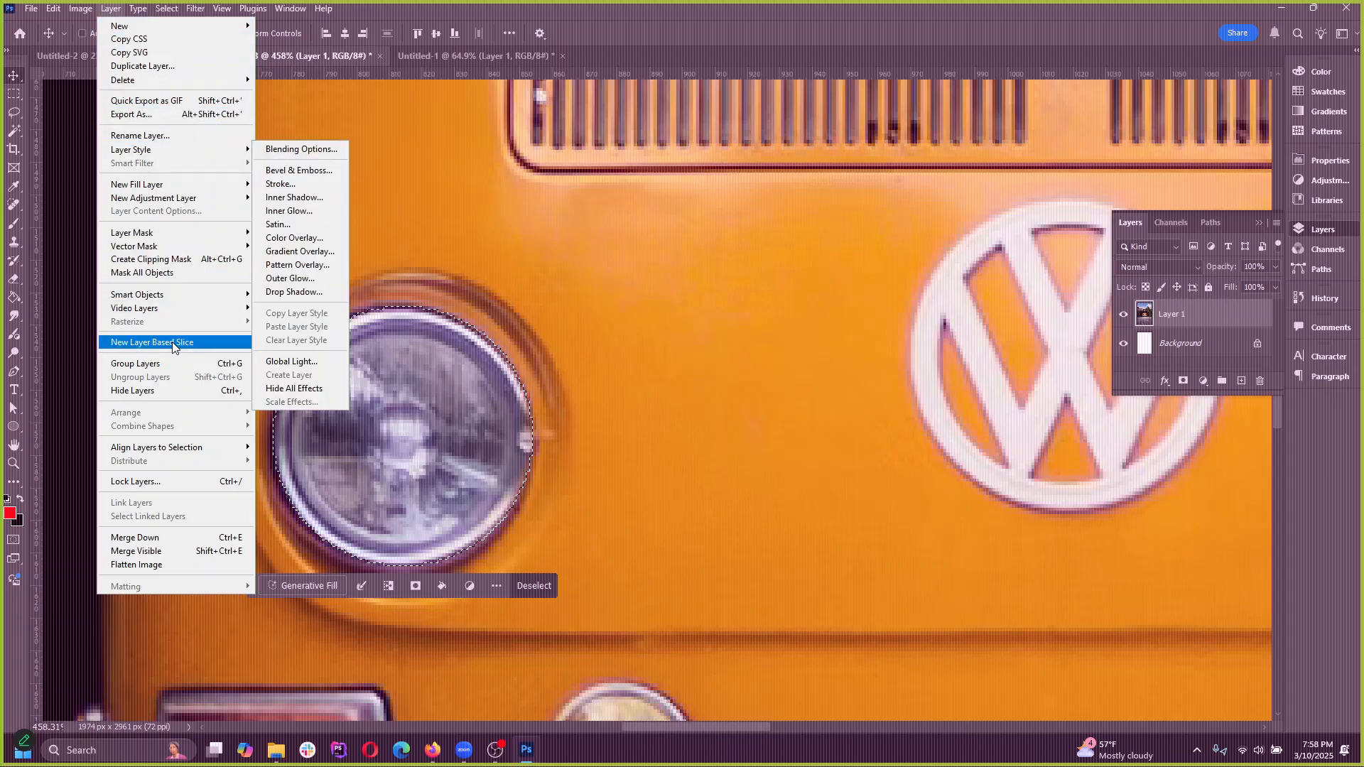
mouse_move(169, 201)
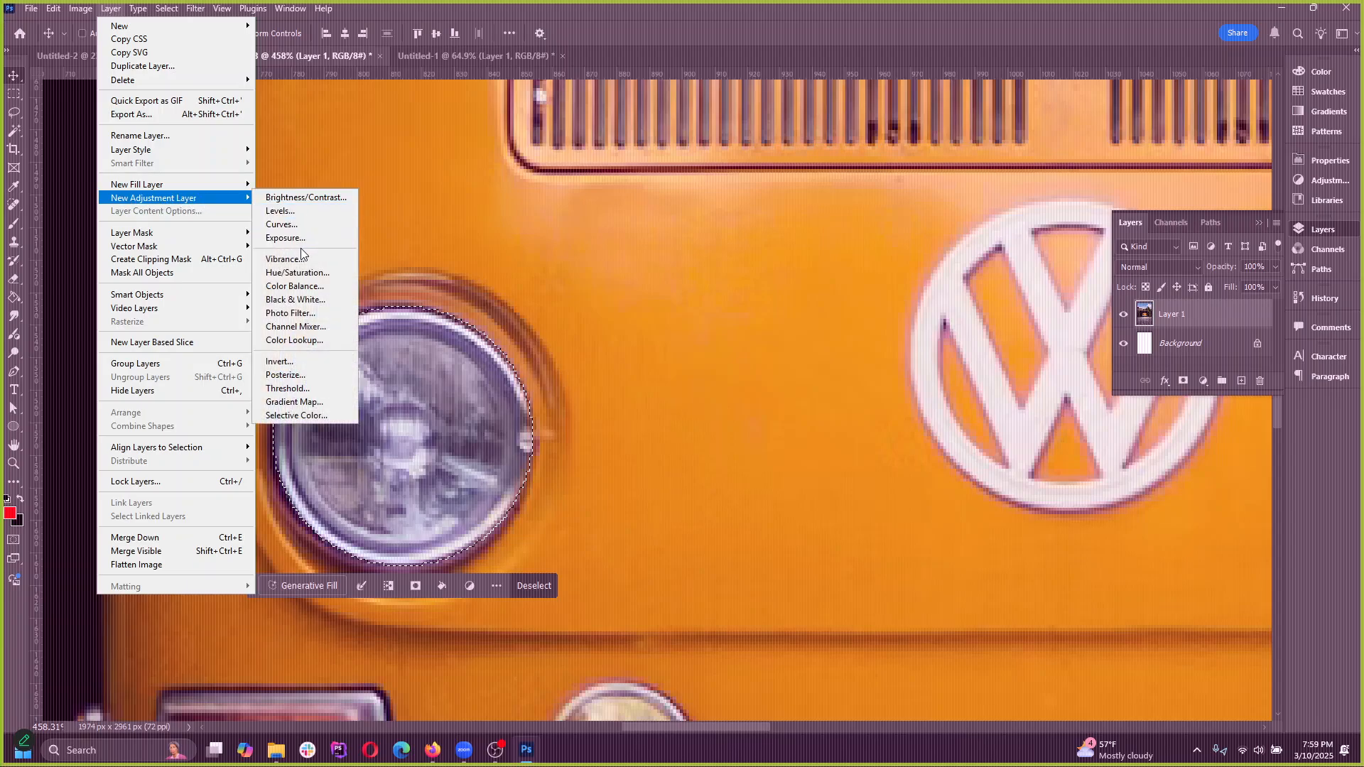
left_click(291, 225)
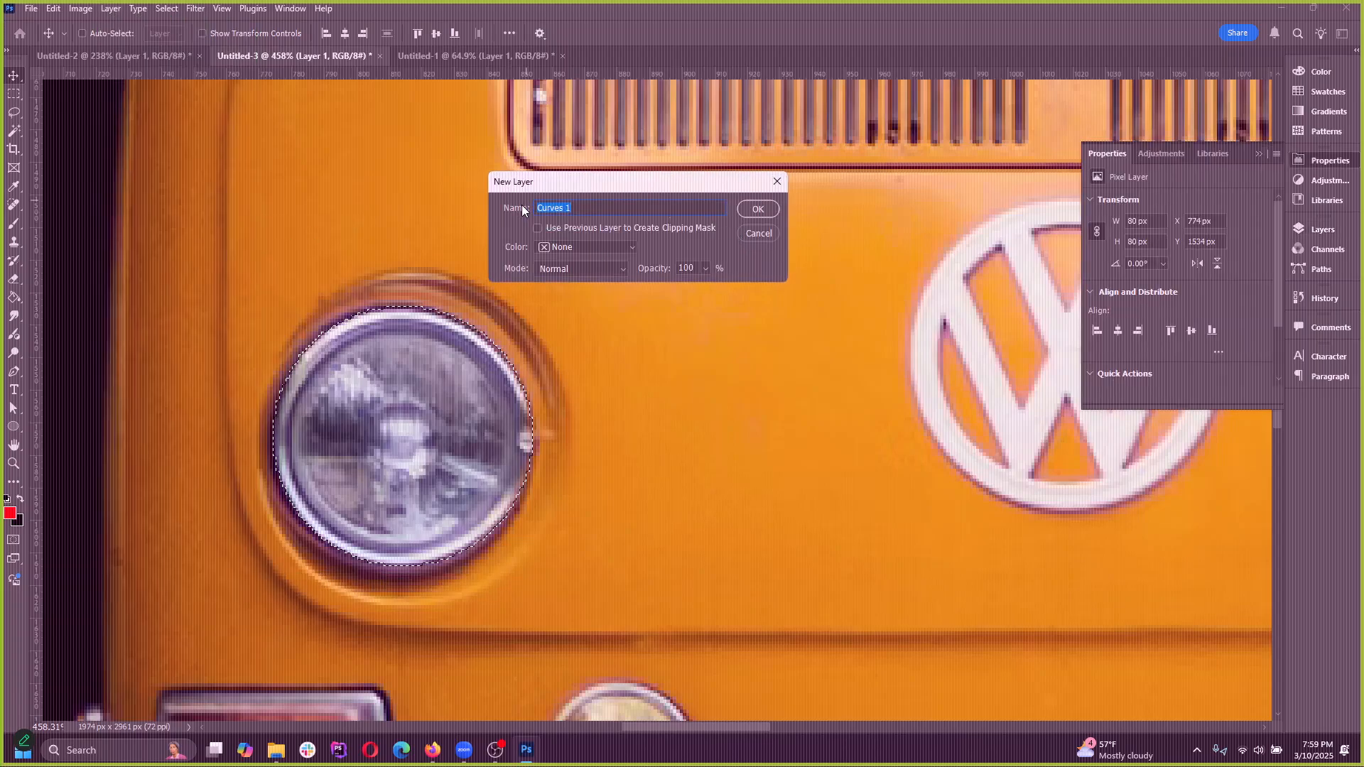
left_click(758, 210)
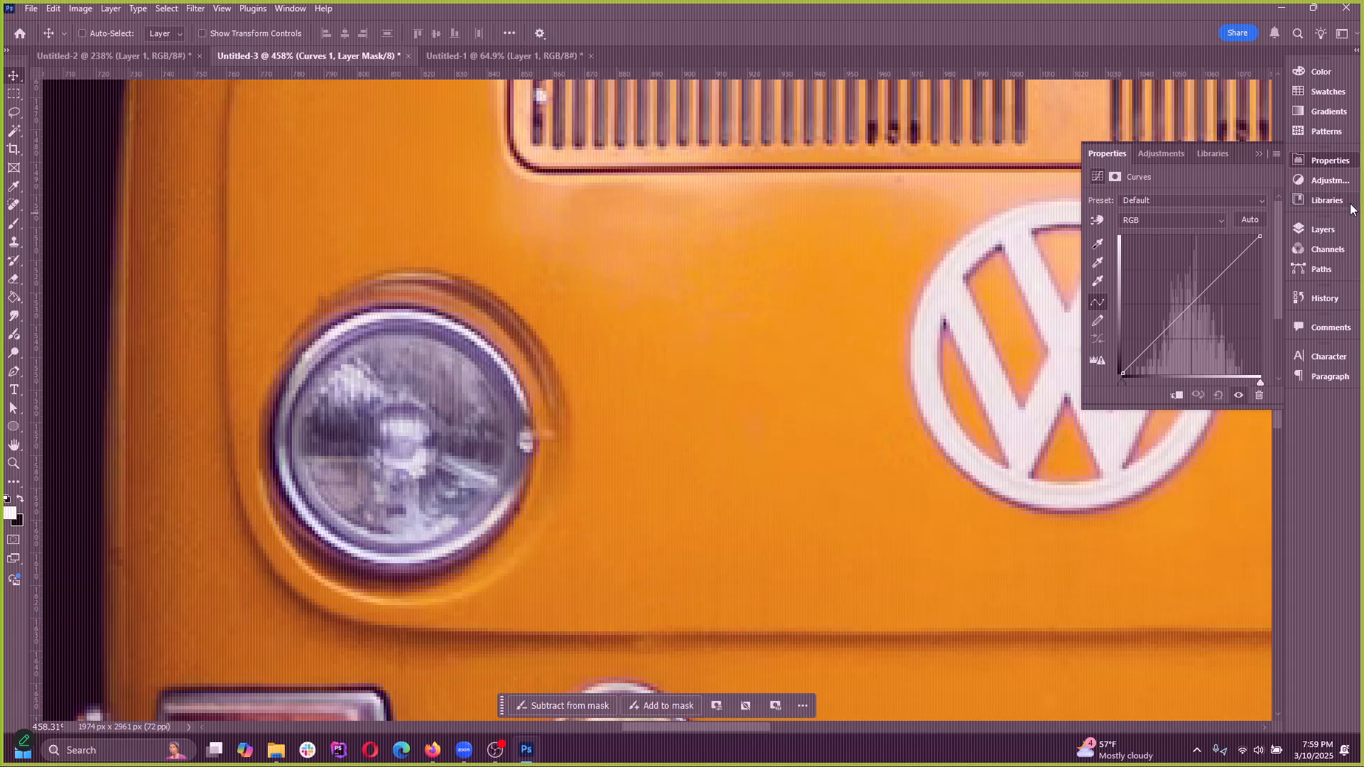
Raise the highlights of the RGB curve to brighten the headlight and display the document's layers
mouse_move(1233, 262)
left_mouse_down()
mouse_move(1197, 242)
mouse_move(1207, 257)
left_mouse_up()
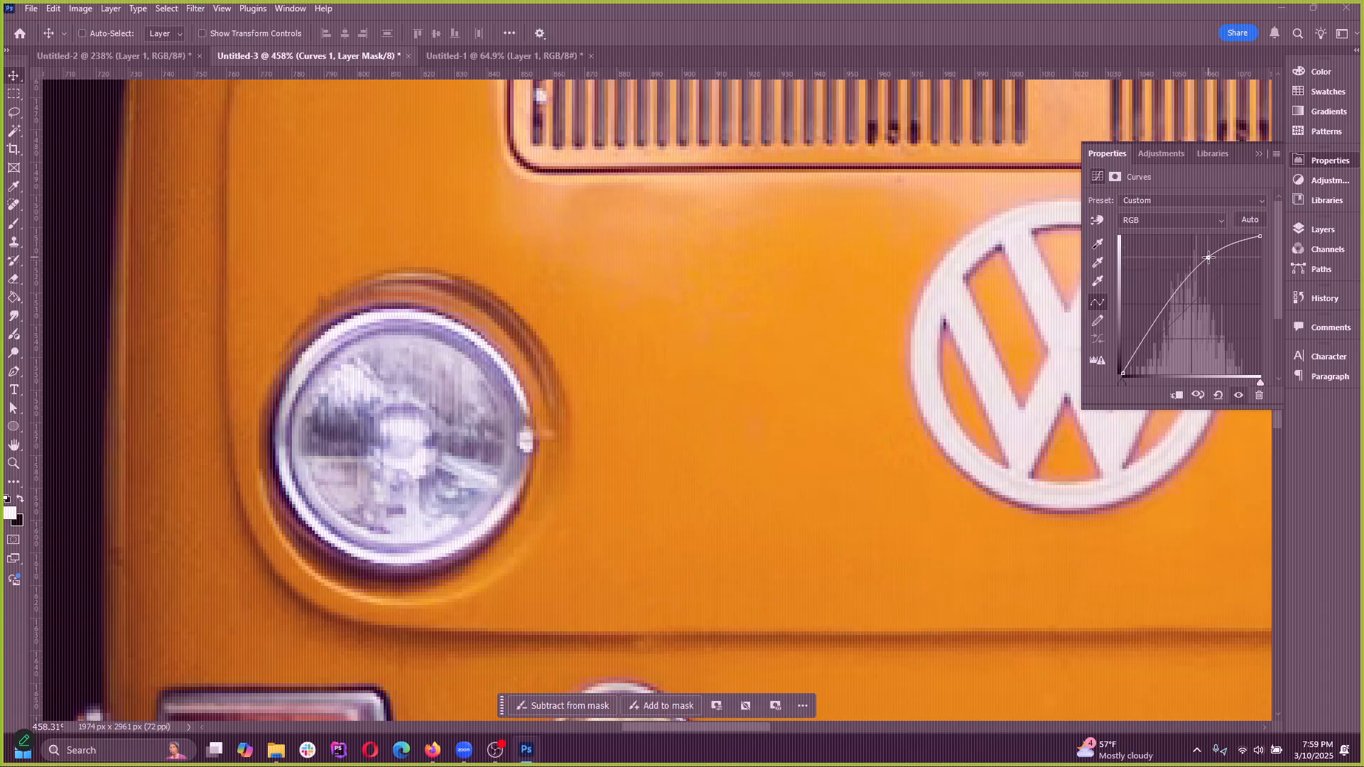
left_click(1256, 154)
left_click(1322, 232)
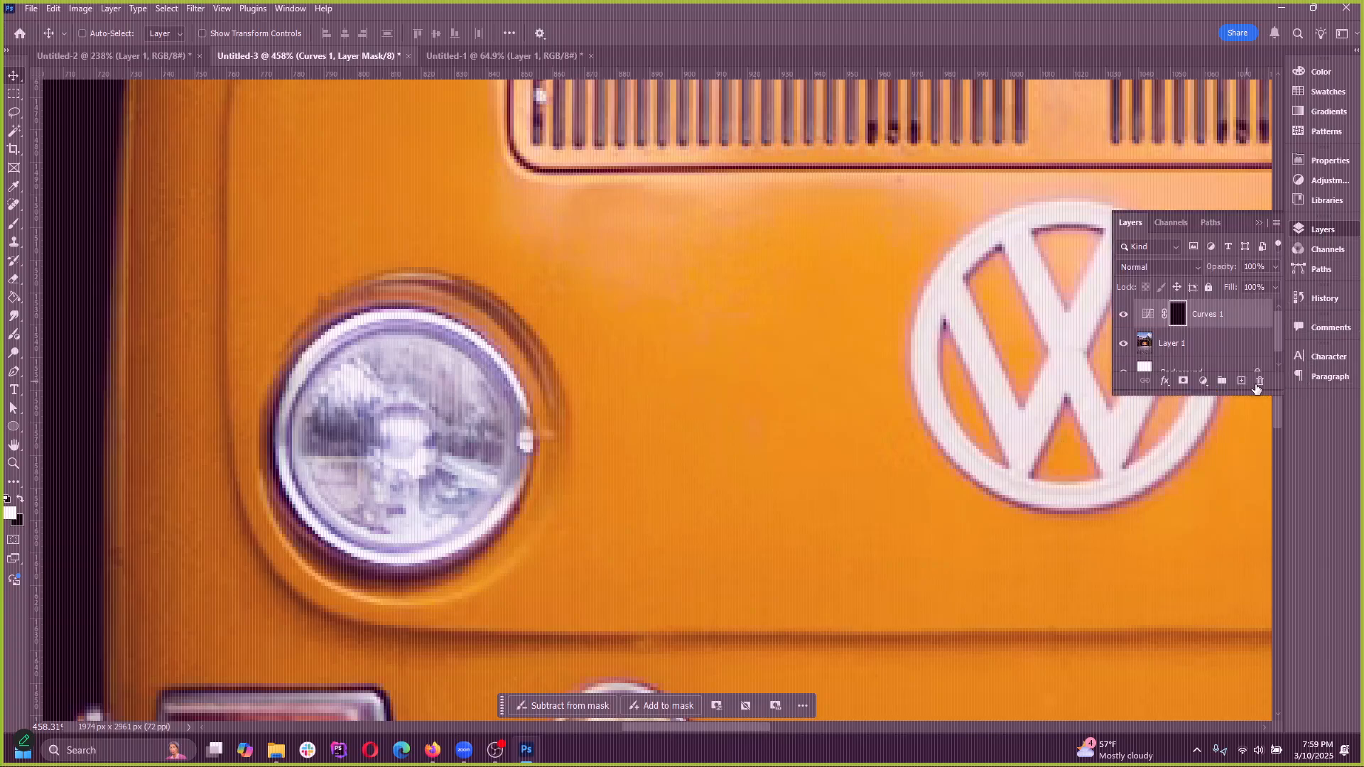
Toggle the visibility of the Curves 1 headlight layer to compare its effect, and delete that layer
left_click(1122, 315)
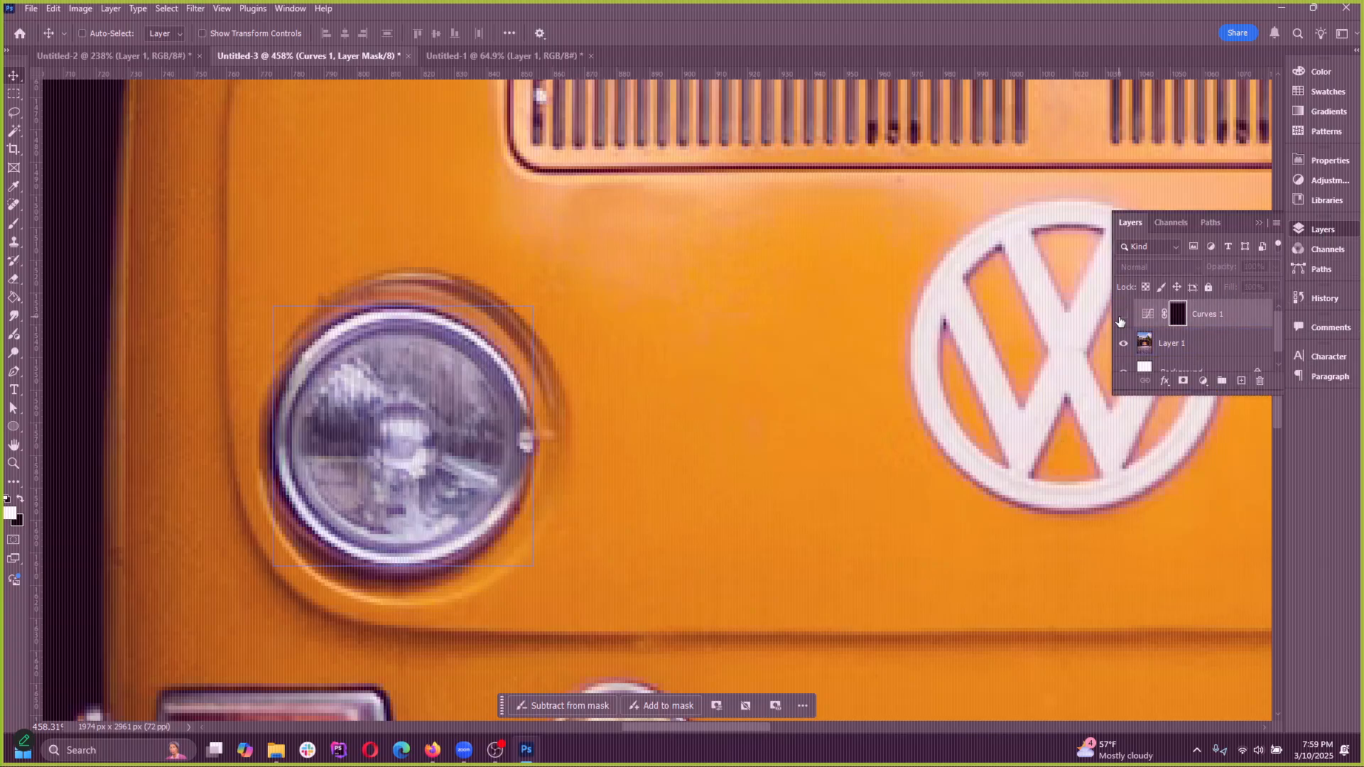
left_click(1122, 316)
left_click_drag(343, 398, 392, 432)
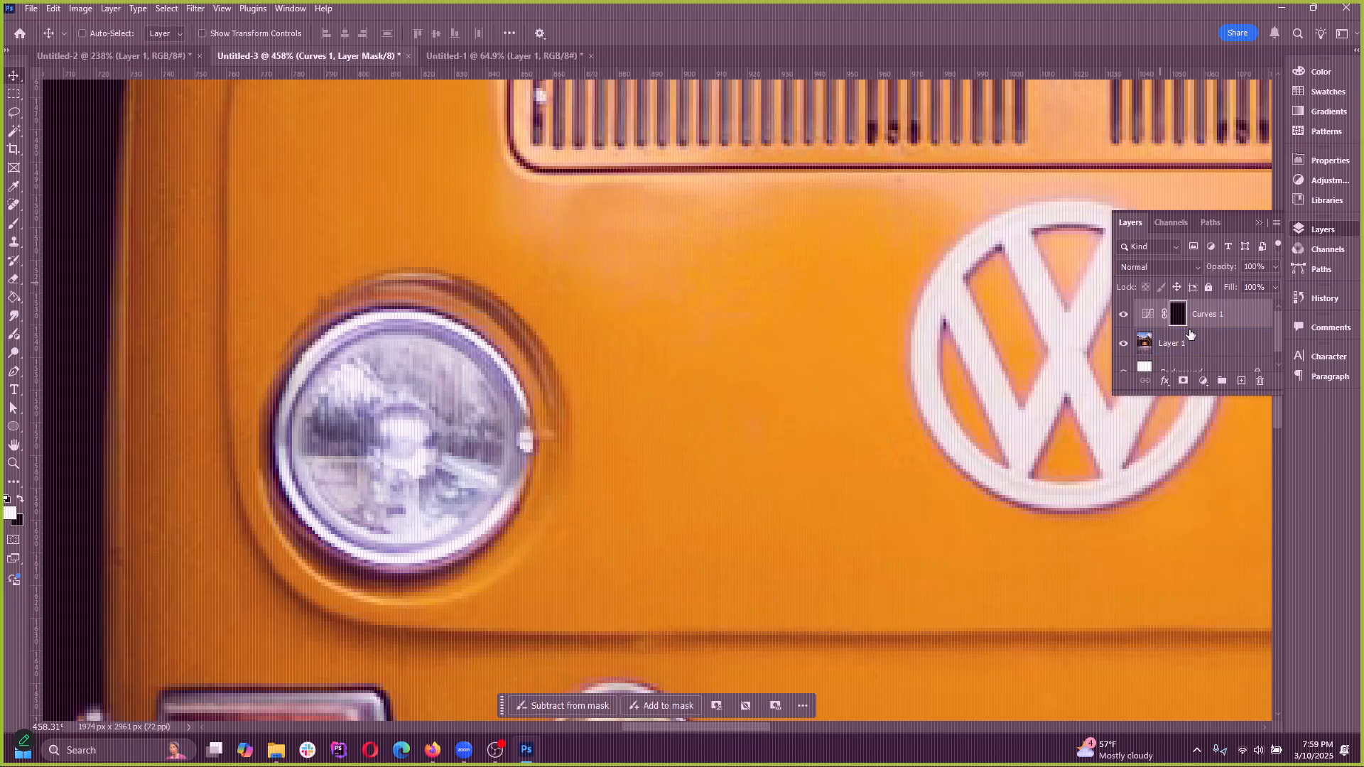
key("Delete")
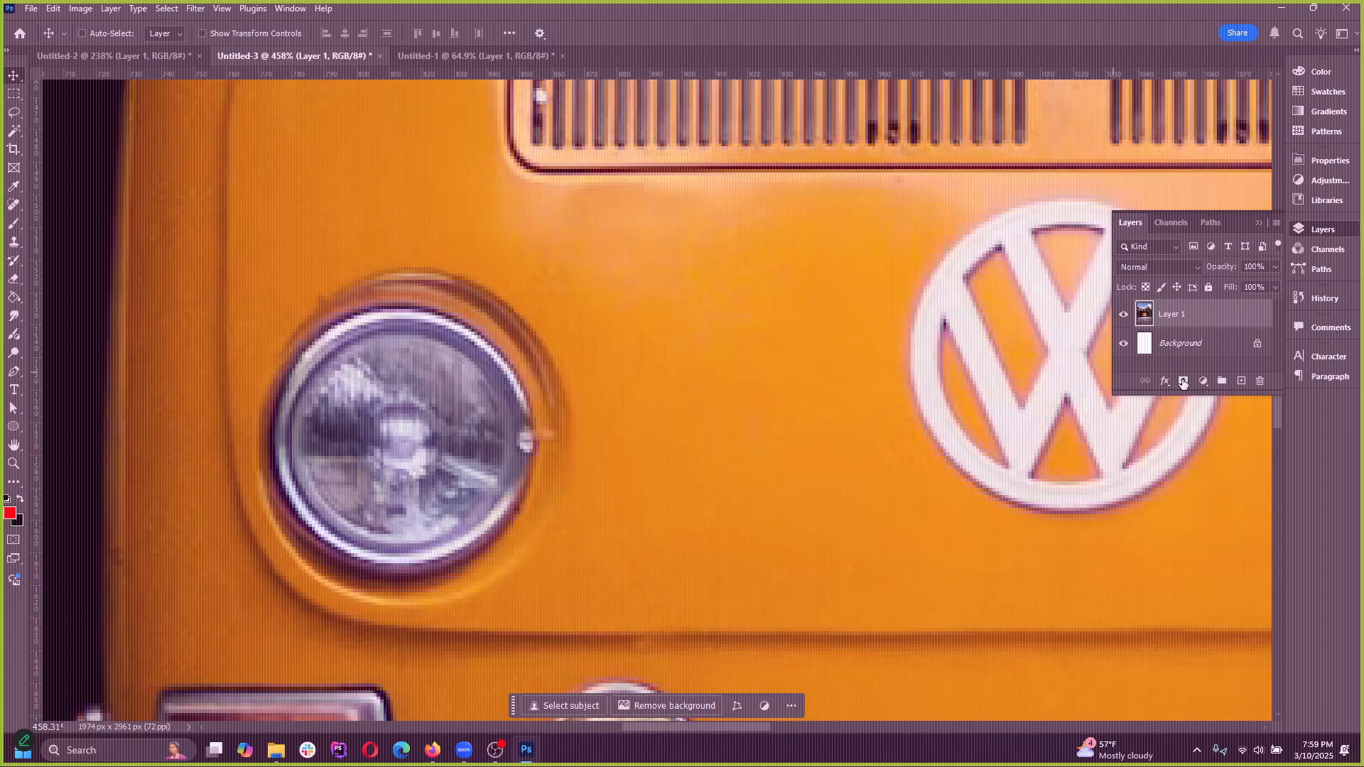
Add a Curves adjustment layer above Layer 1 covering the whole photo, without any selection, and display the document's layers
left_click(1167, 384)
left_click(1165, 385)
left_click(1203, 383)
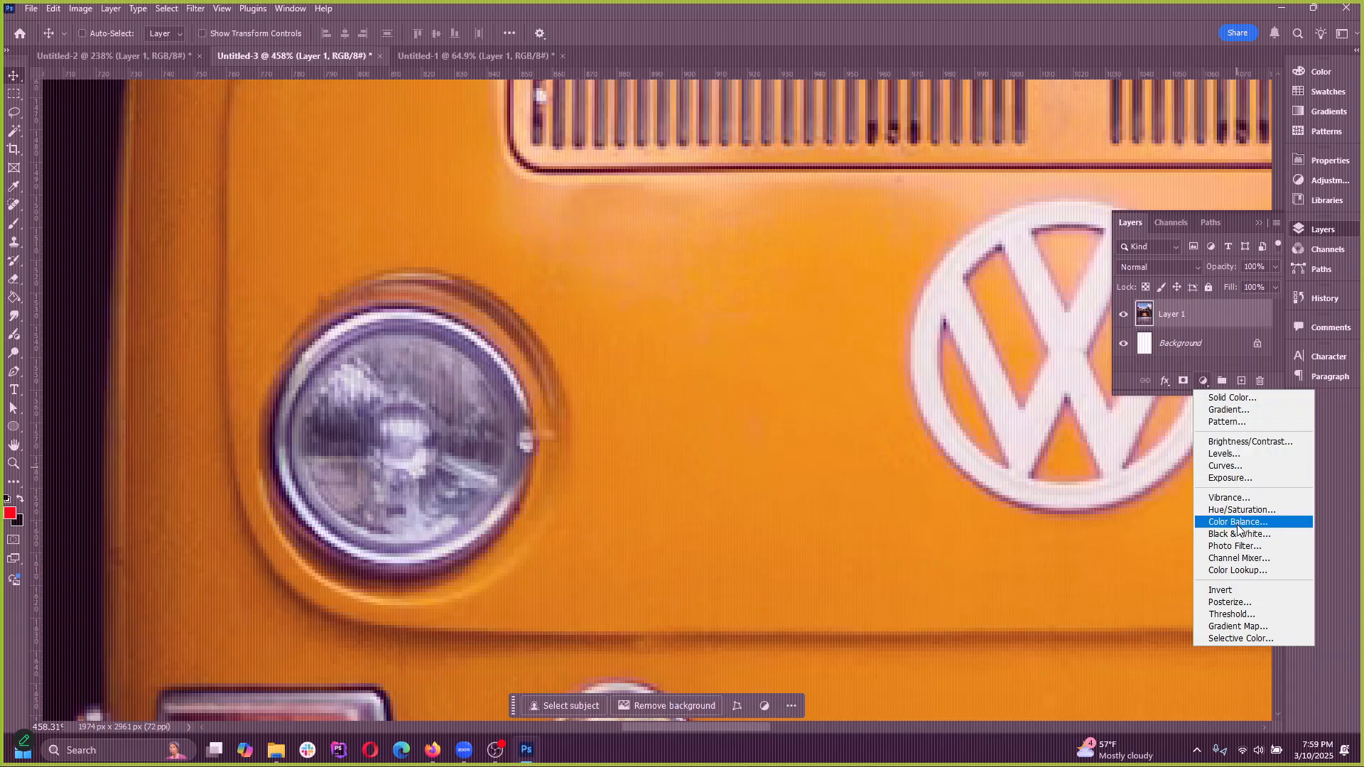
left_click(1204, 382)
left_click(1204, 382)
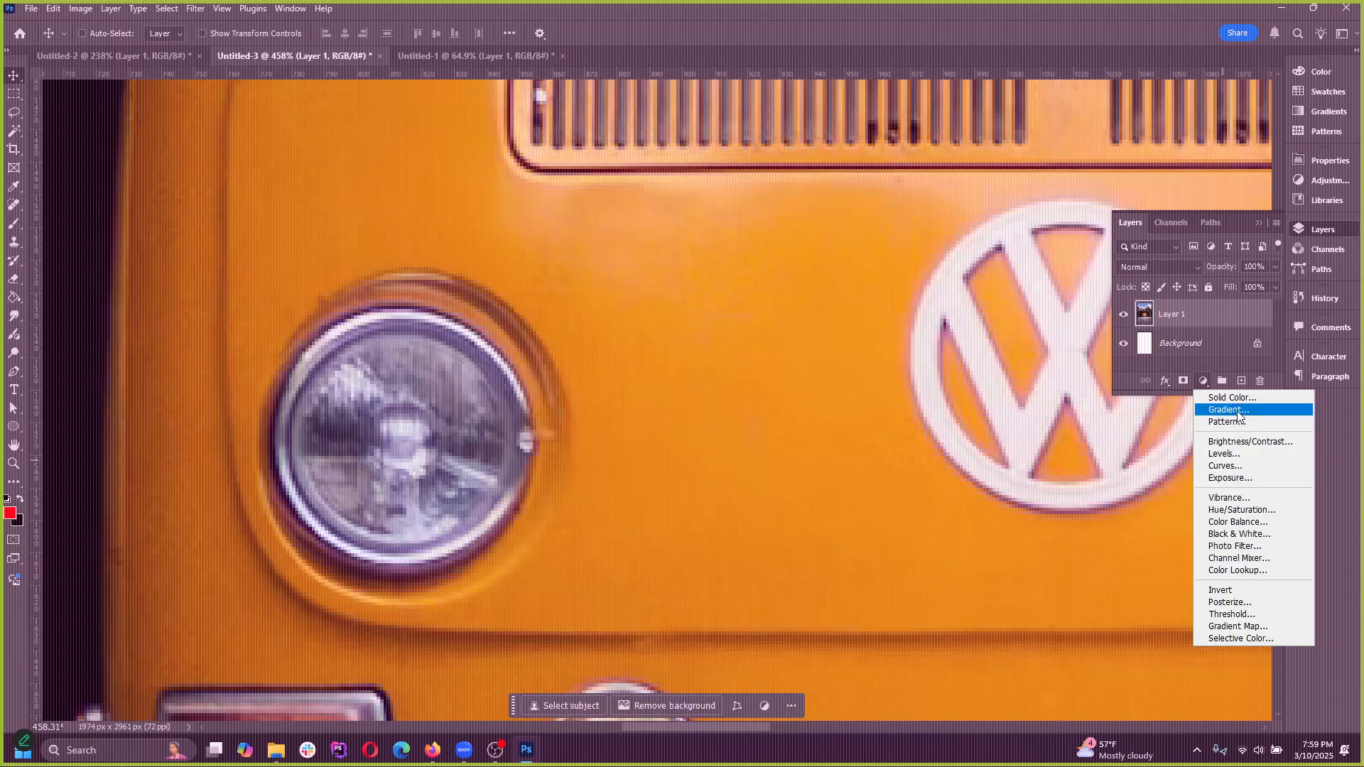
left_click(1237, 467)
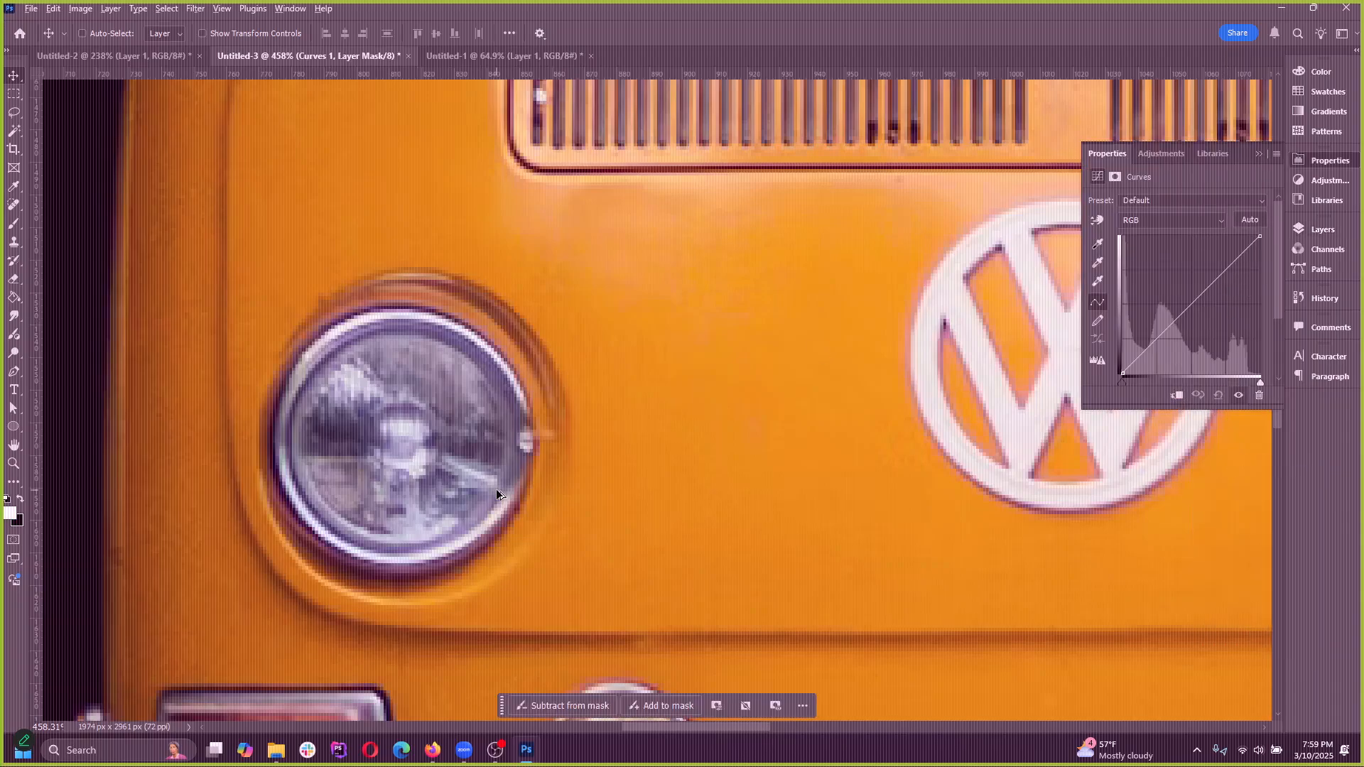
scroll(387, 395, "down", 5)
scroll(388, 395, "down", 5)
left_click(1323, 229)
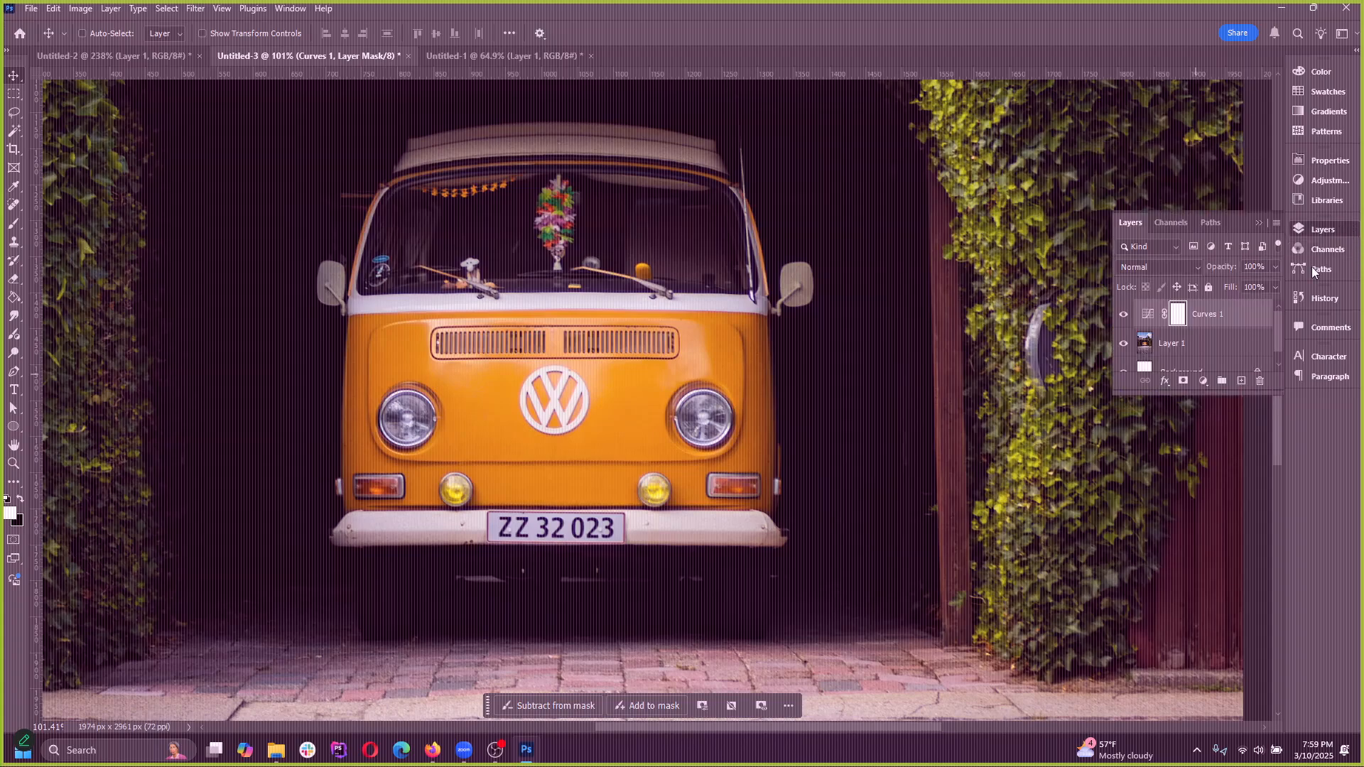
Select Layer 1 and the Curves 1 layer in turn to examine how they are stacked
left_click(1165, 332)
scroll(1149, 352, "up", 1)
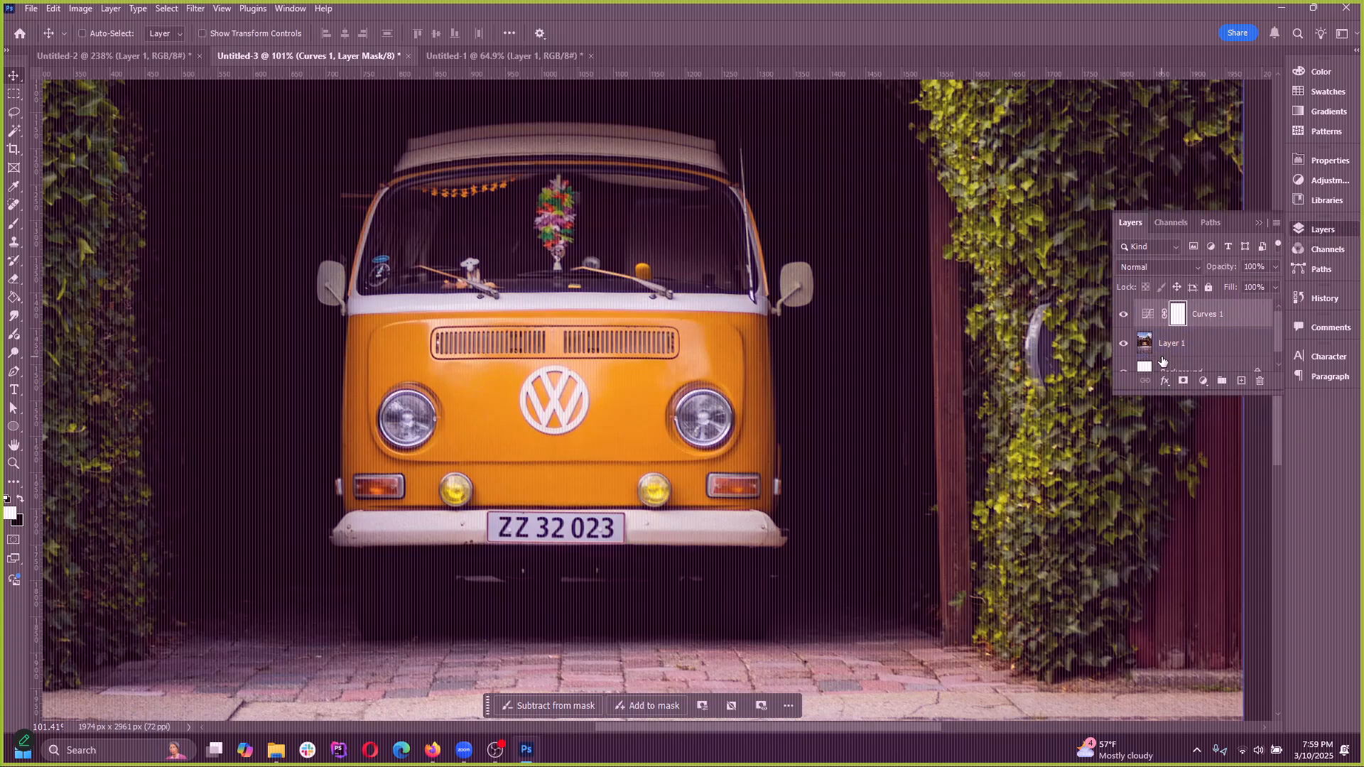
left_click(1144, 349)
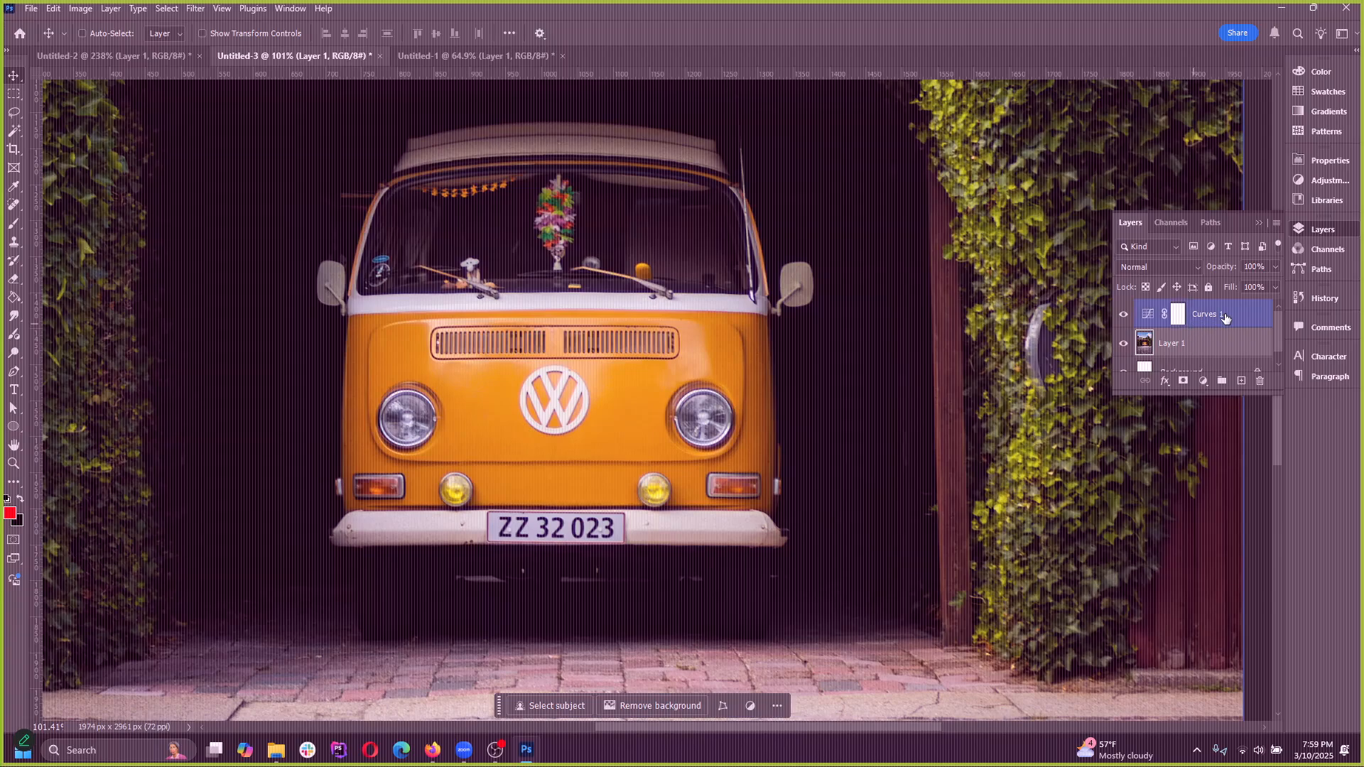
left_click(1172, 343)
left_click(1192, 325)
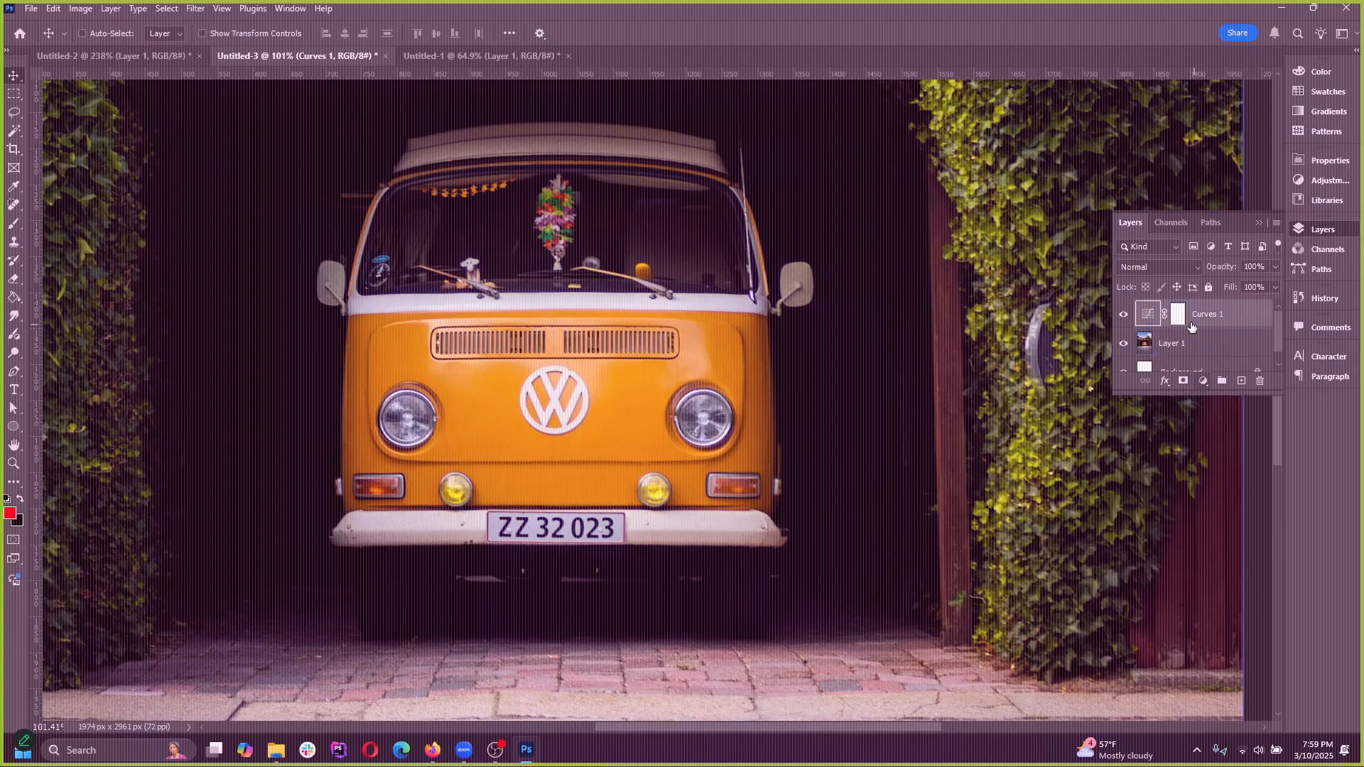
Try raising the Curves 1 RGB curve to brighten the whole photo, and remove the added curve point
double_click(1151, 317)
left_click_drag(1234, 263, 1204, 255)
scroll(465, 440, "down", 3)
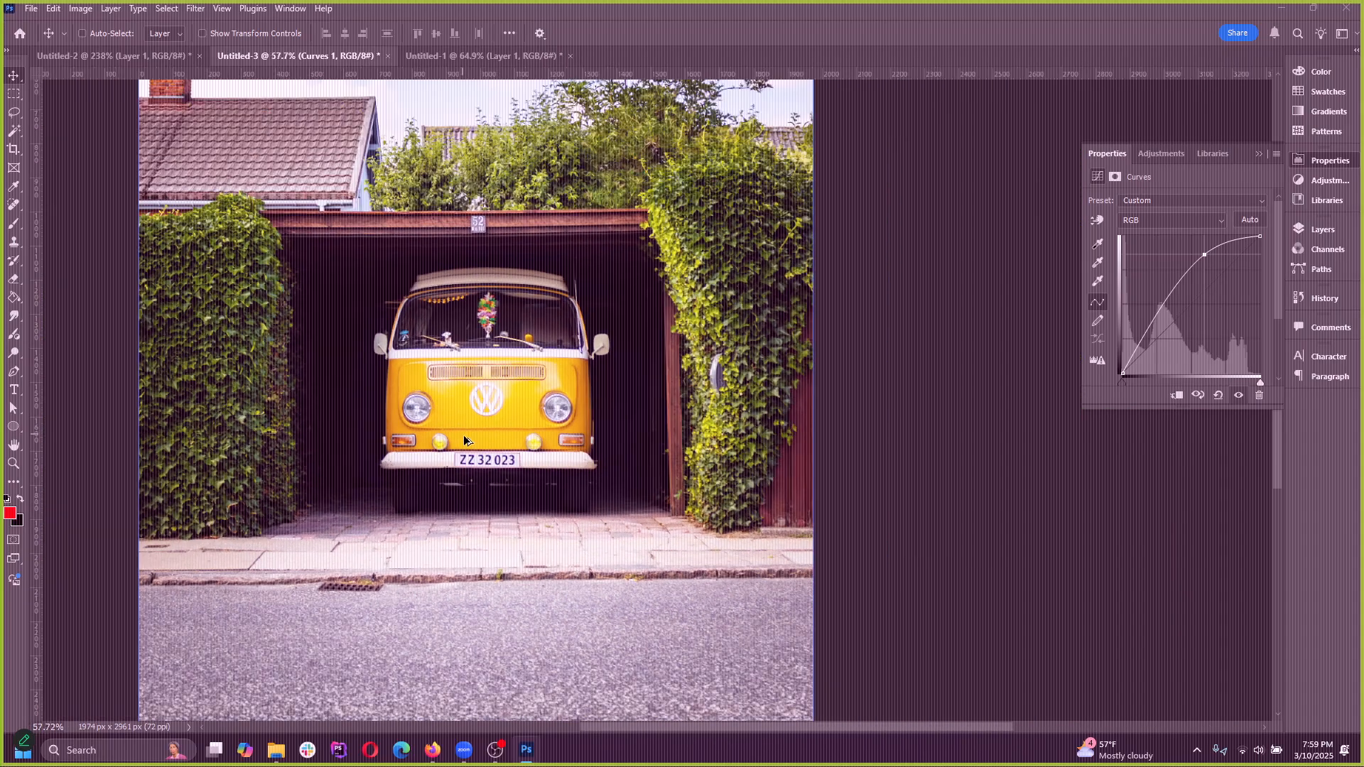
scroll(399, 346, "up", 5)
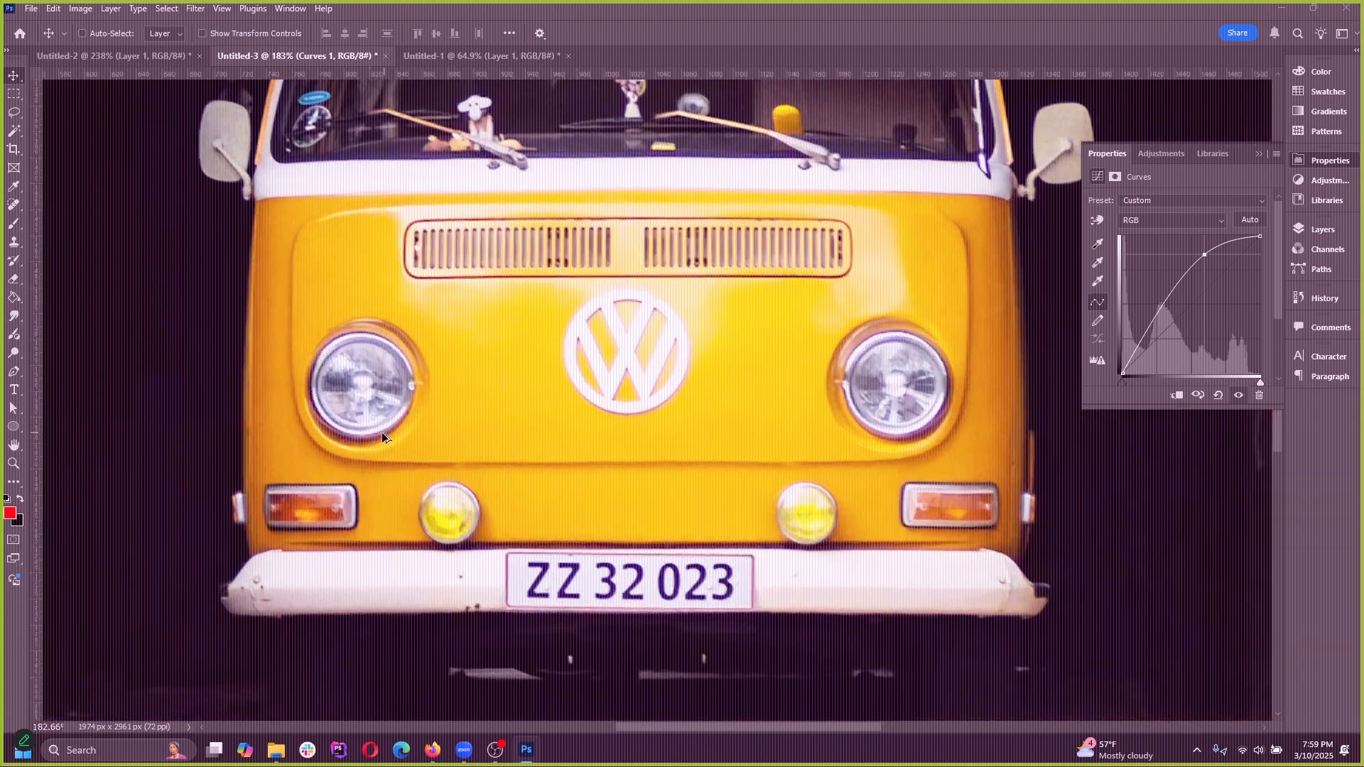
left_click_drag(1204, 255, 1287, 312)
Draw an elliptical marquee selection around the van's left headlight in the photo
left_click(1324, 228)
scroll(183, 405, "up", 4)
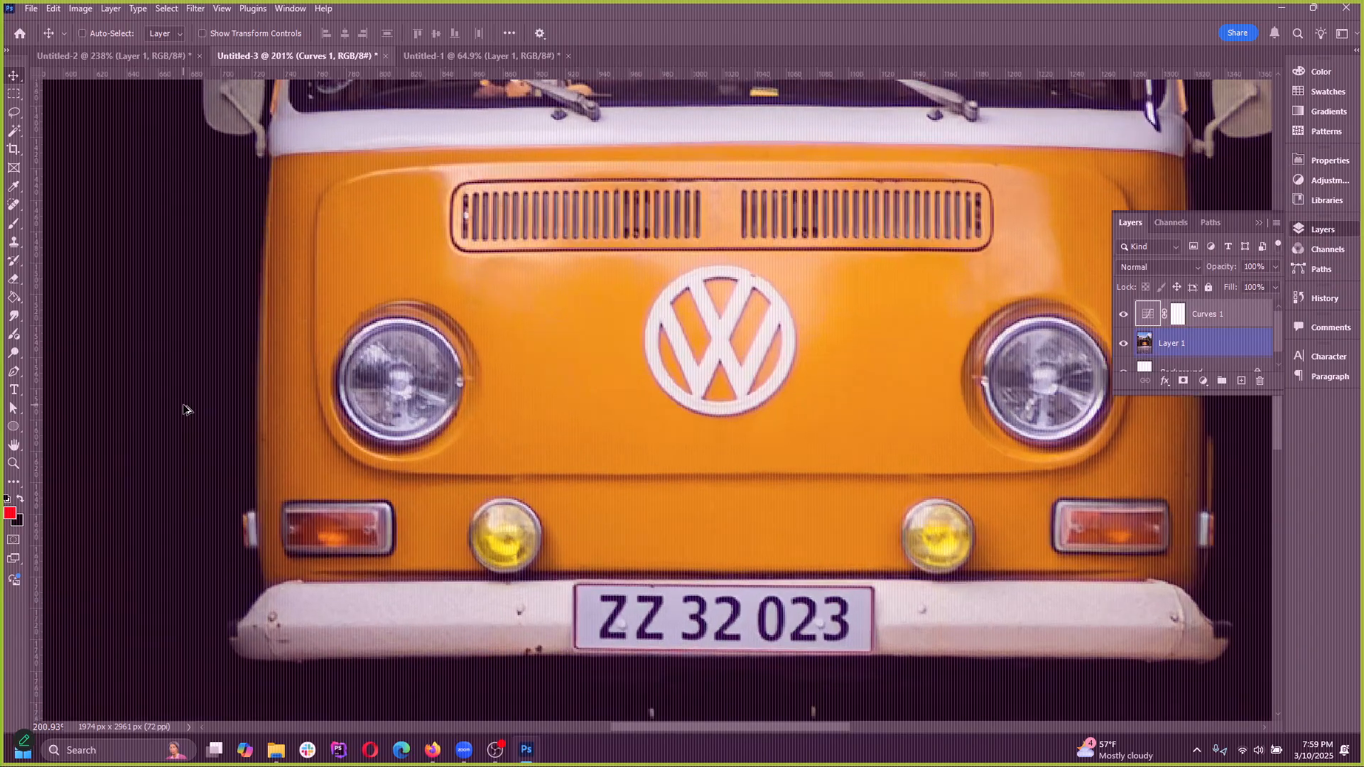
right_click(13, 94)
left_click(78, 106)
left_click_drag(413, 256, 604, 473)
scroll(1011, 481, "down", 5)
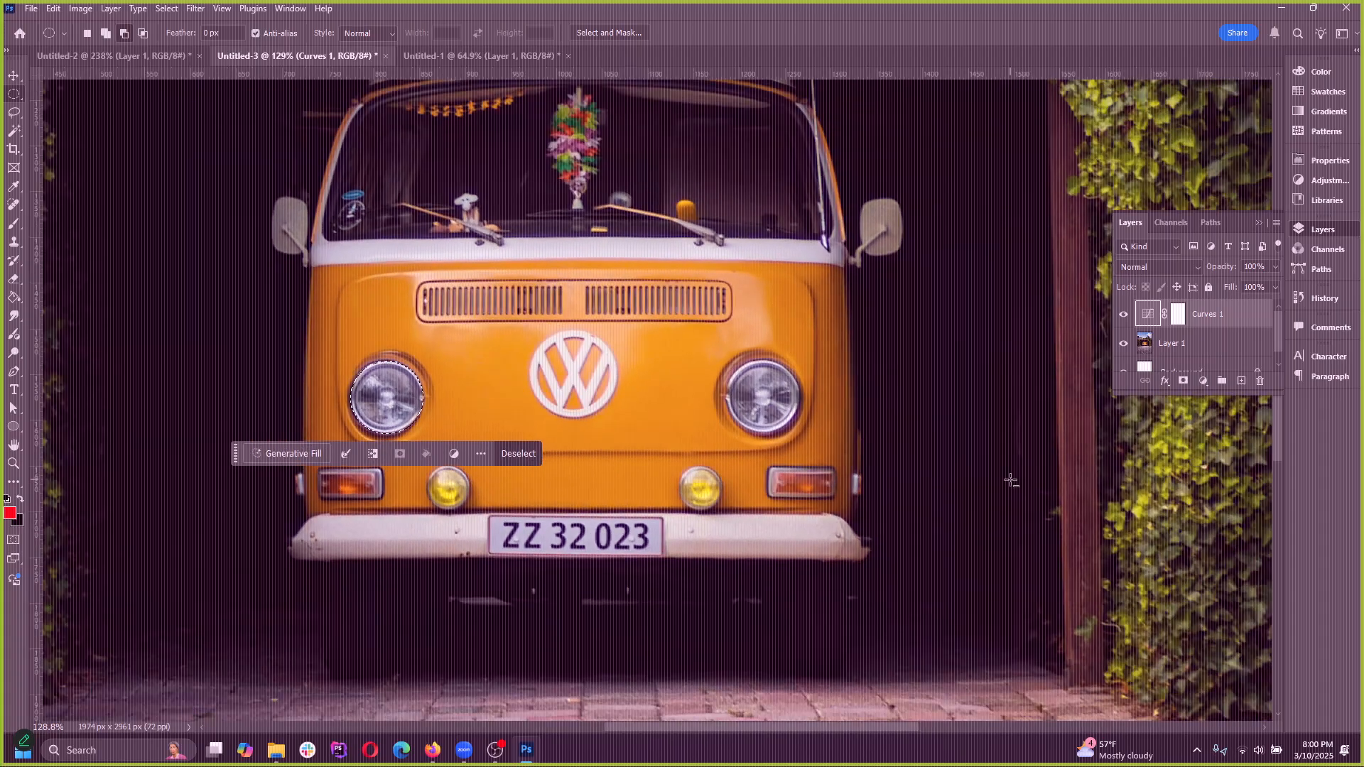
scroll(908, 422, "up", 2)
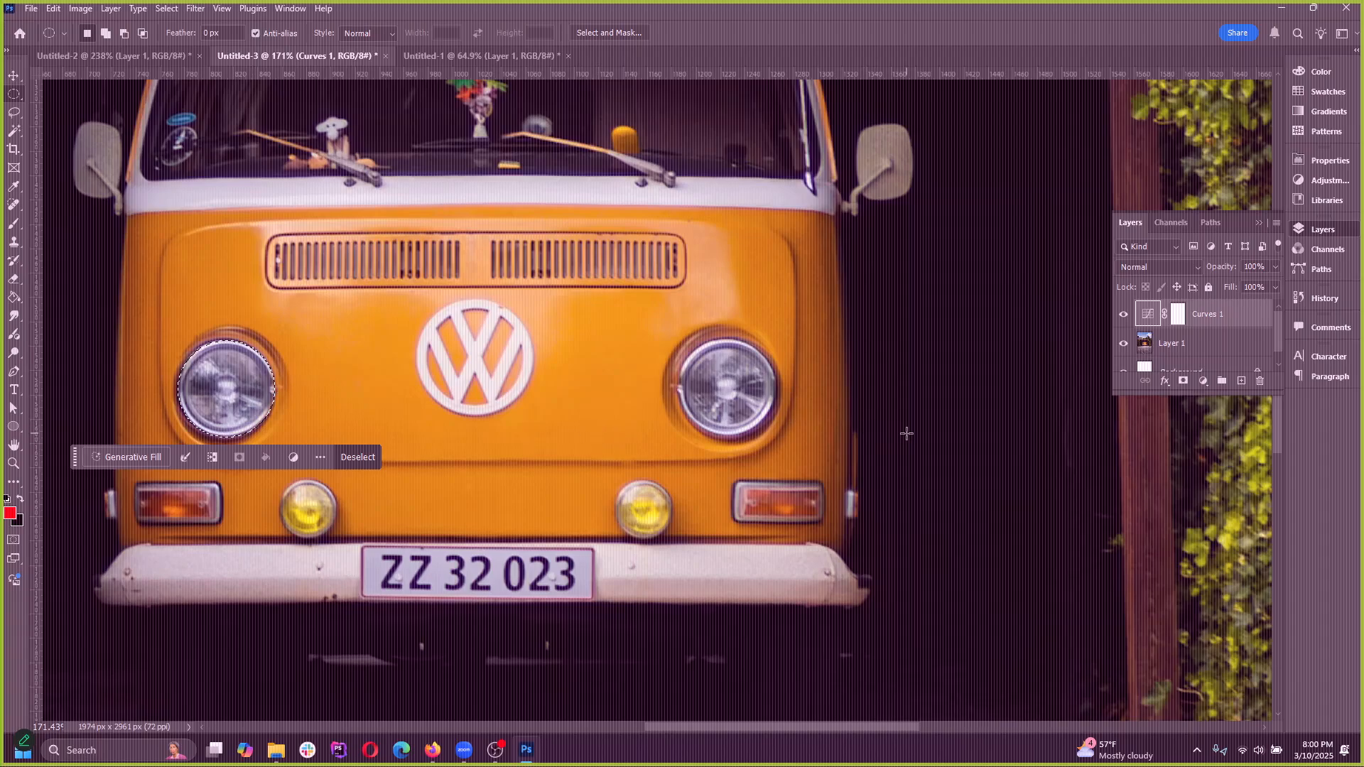
scroll(906, 433, "up", 4)
left_click_drag(506, 253, 746, 391)
scroll(843, 427, "down", 4)
key("ctrl+z")
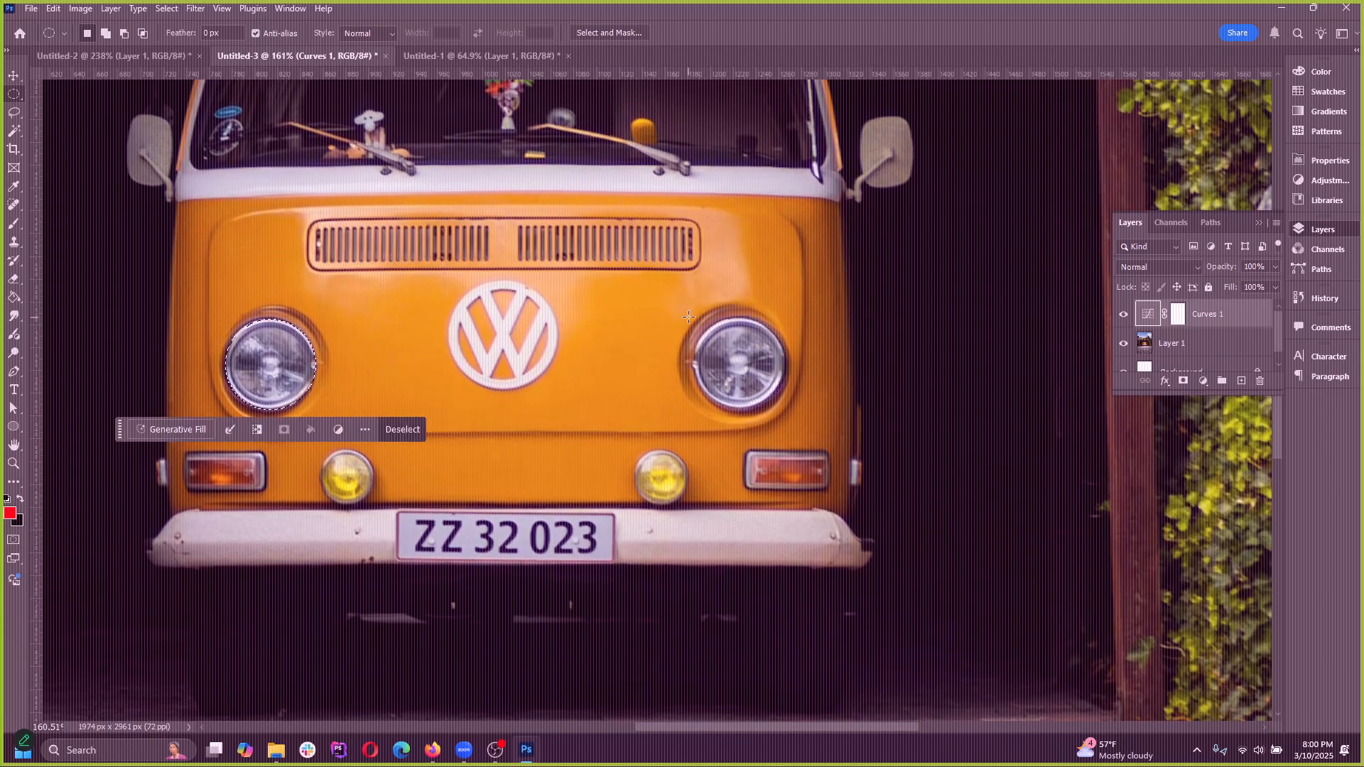
left_click_drag(688, 316, 785, 410)
scroll(786, 410, "up", 5)
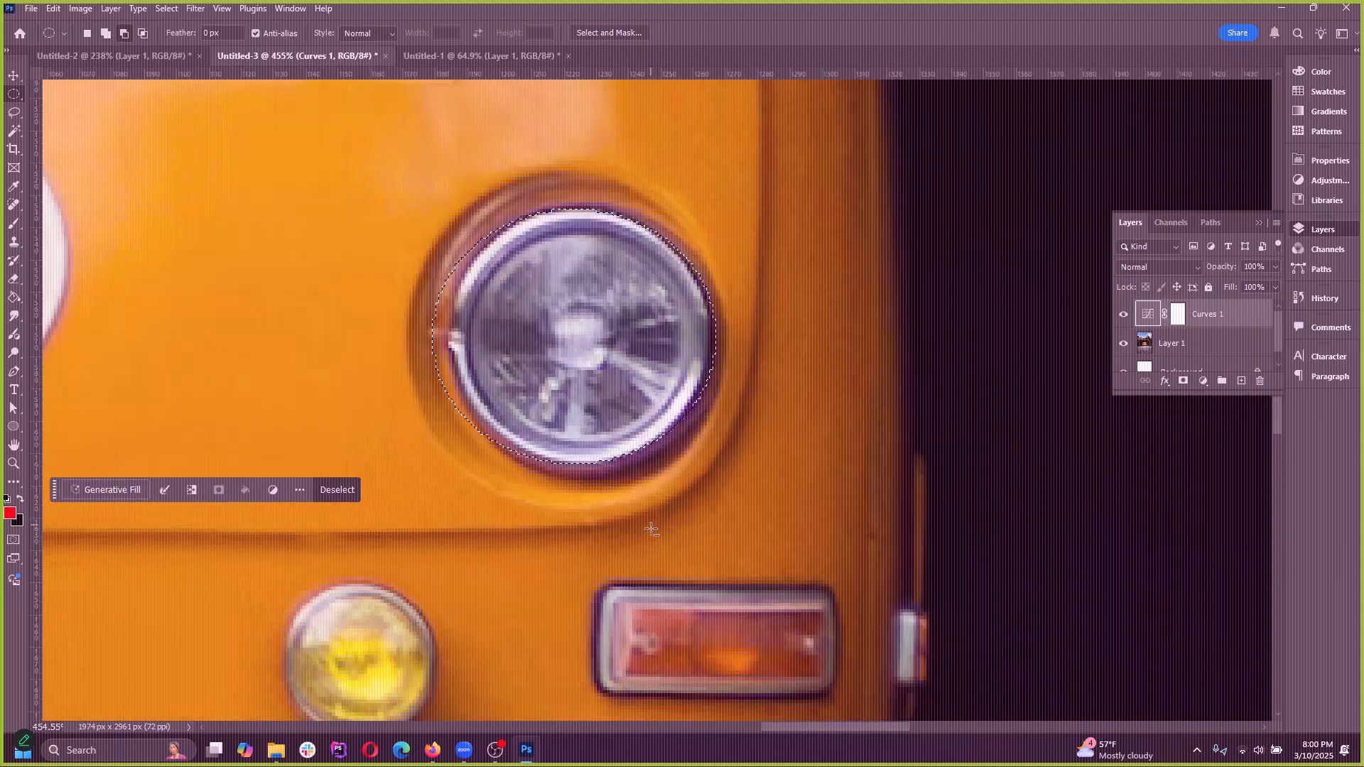
key("ctrl+z")
Add an elliptical selection around the rim of the van's right headlight to the existing headlight selection
left_click_drag(459, 210, 708, 467)
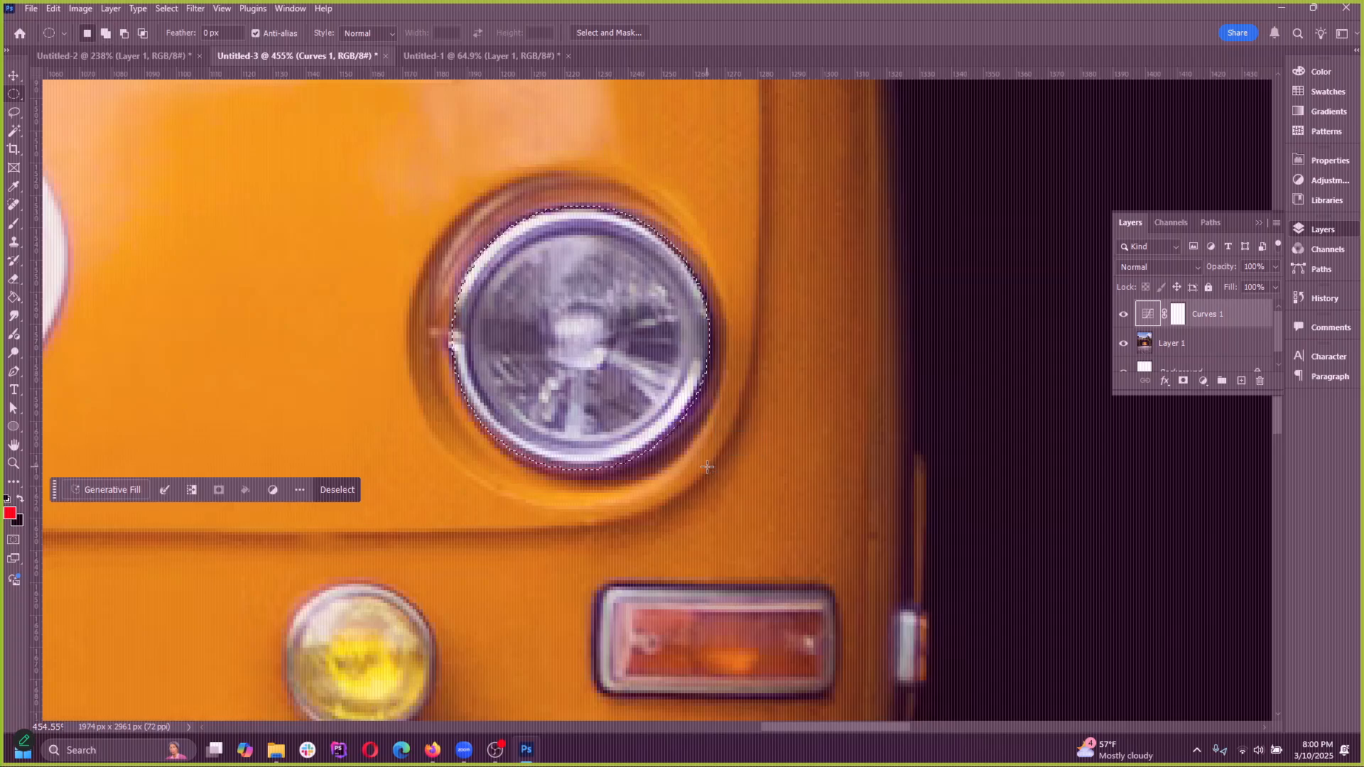
scroll(823, 469, "down", 12)
scroll(550, 452, "up", 4)
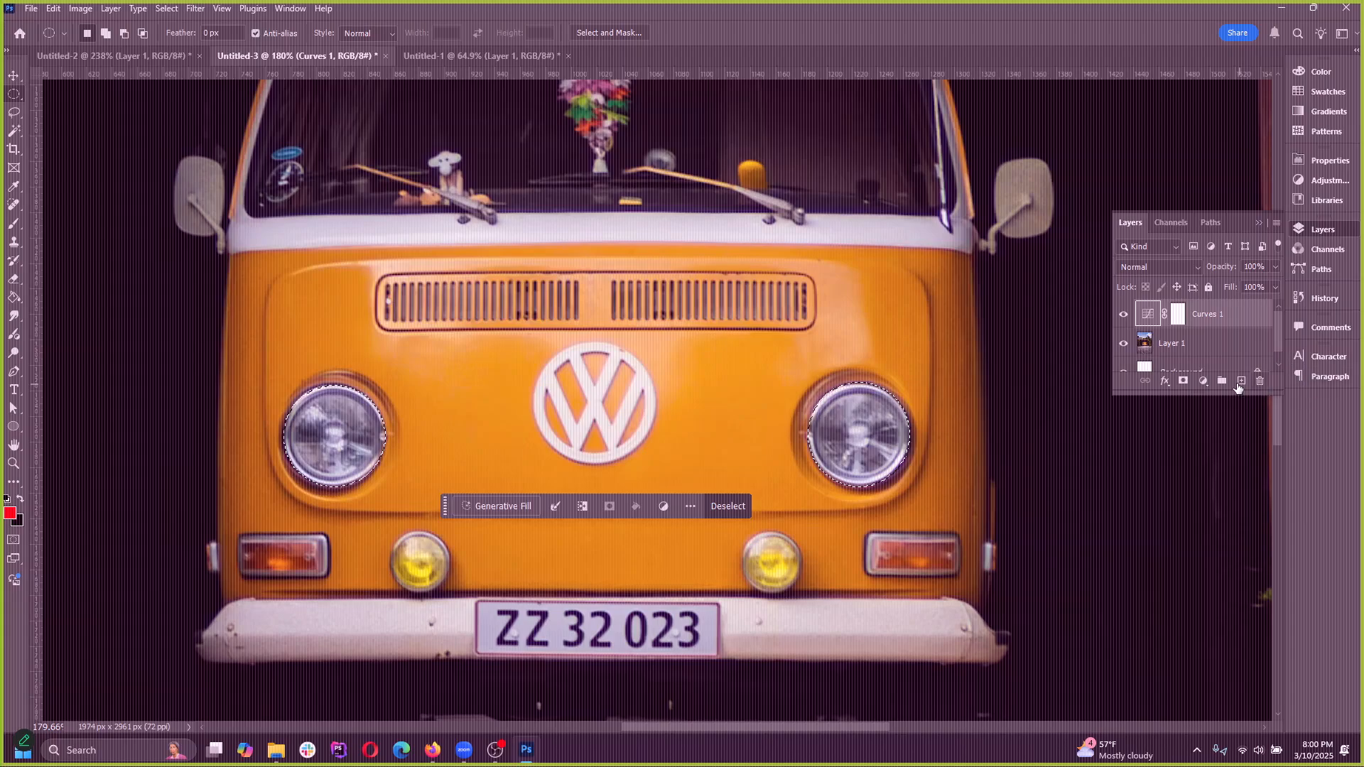
Add a second Curves adjustment layer restricted to both selected headlights and display the document's layers
left_click(1203, 381)
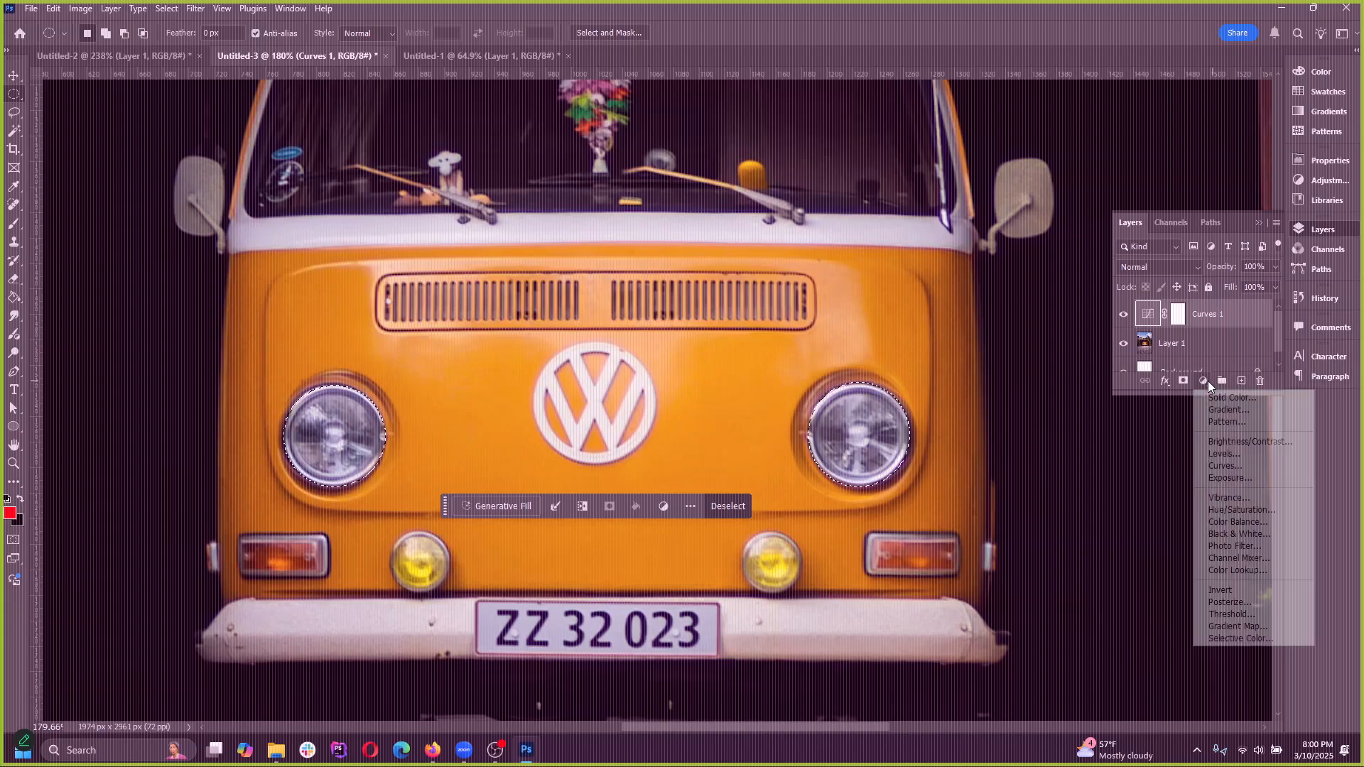
left_click(1242, 466)
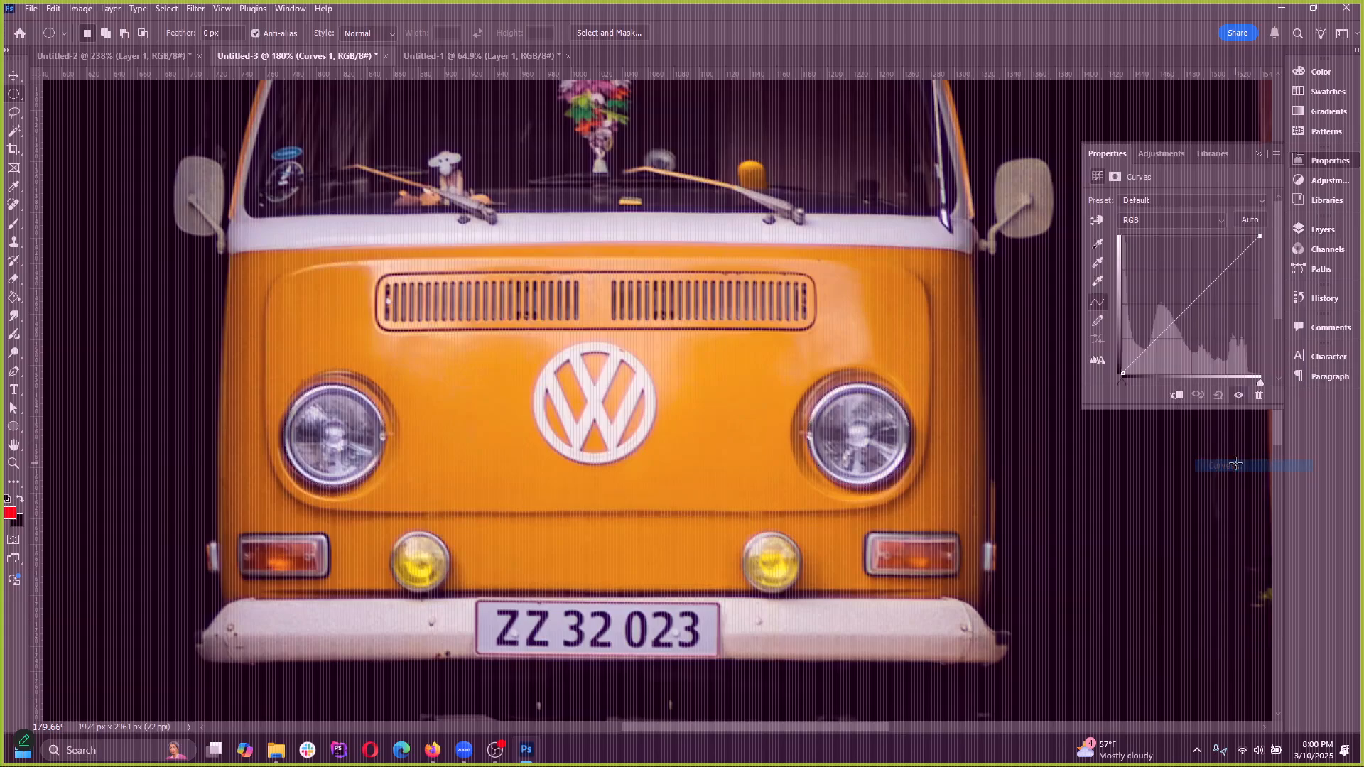
left_click(1259, 154)
left_click(1324, 358)
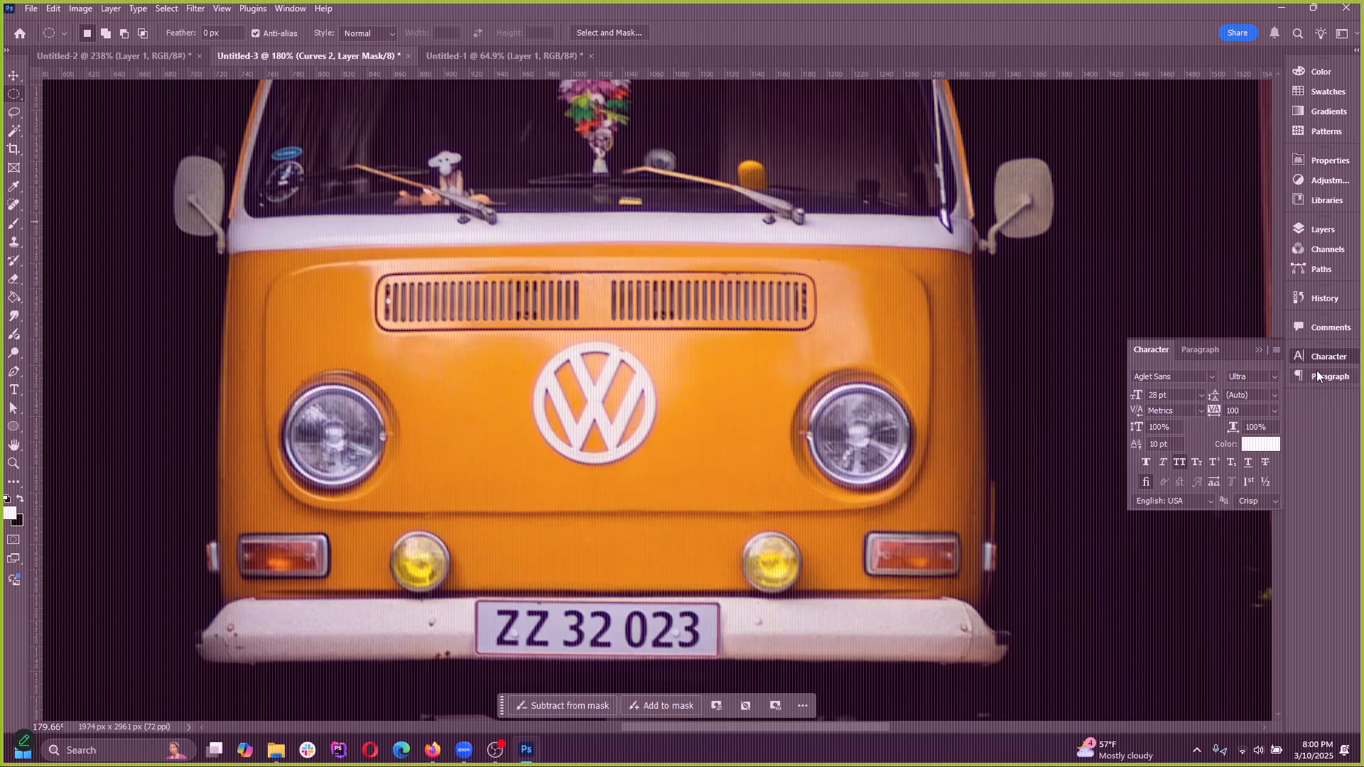
left_click(1323, 231)
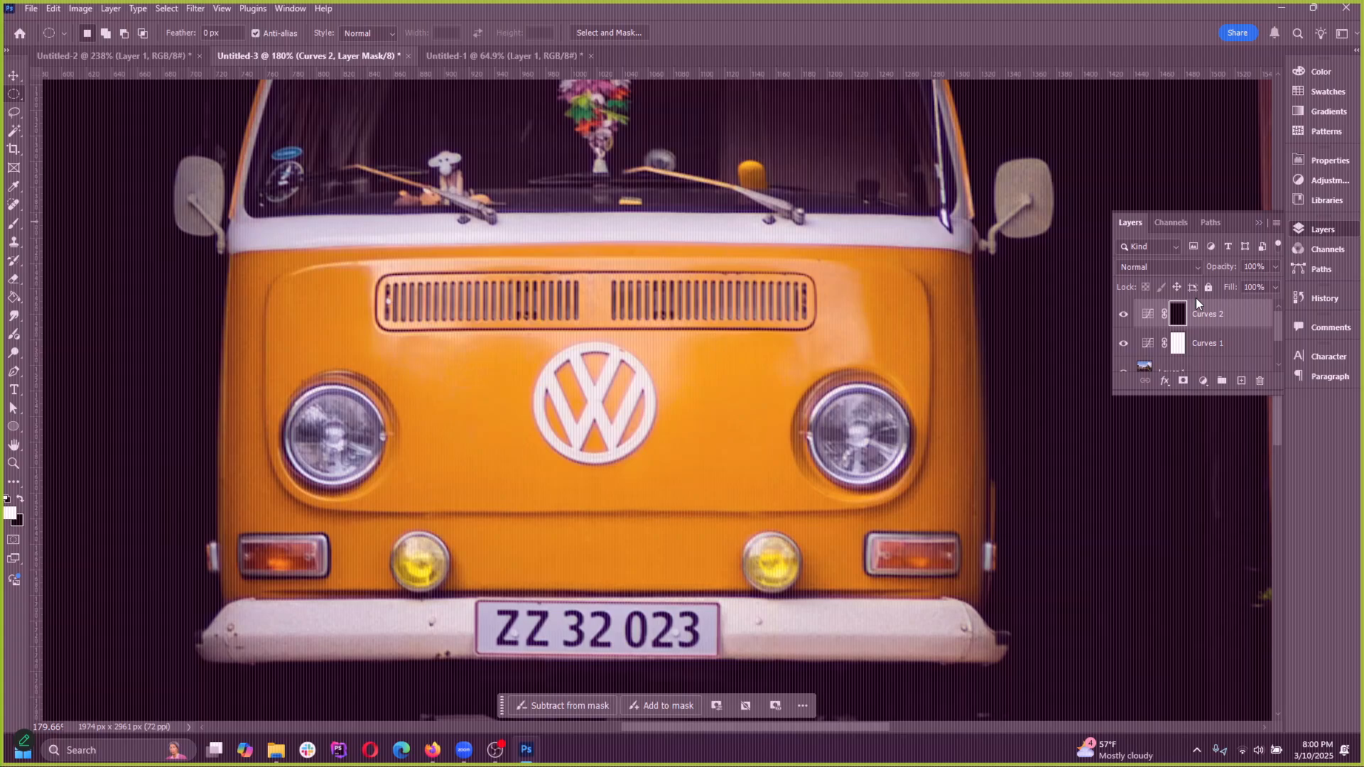
Try adjusting the highlights of the headlight-only Curves 2 layer's RGB curve and discard the change
left_click(1149, 317)
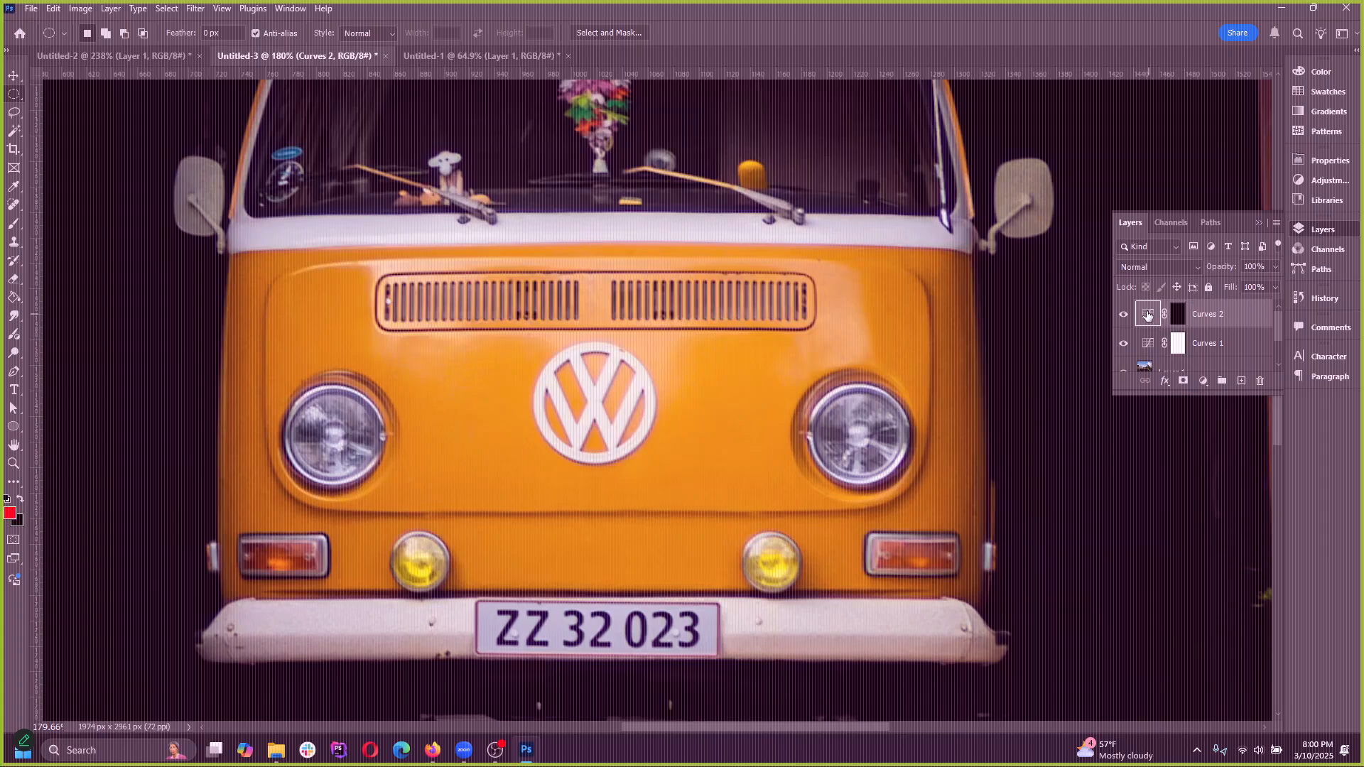
double_click(1149, 317)
left_click_drag(1232, 267, 1292, 266)
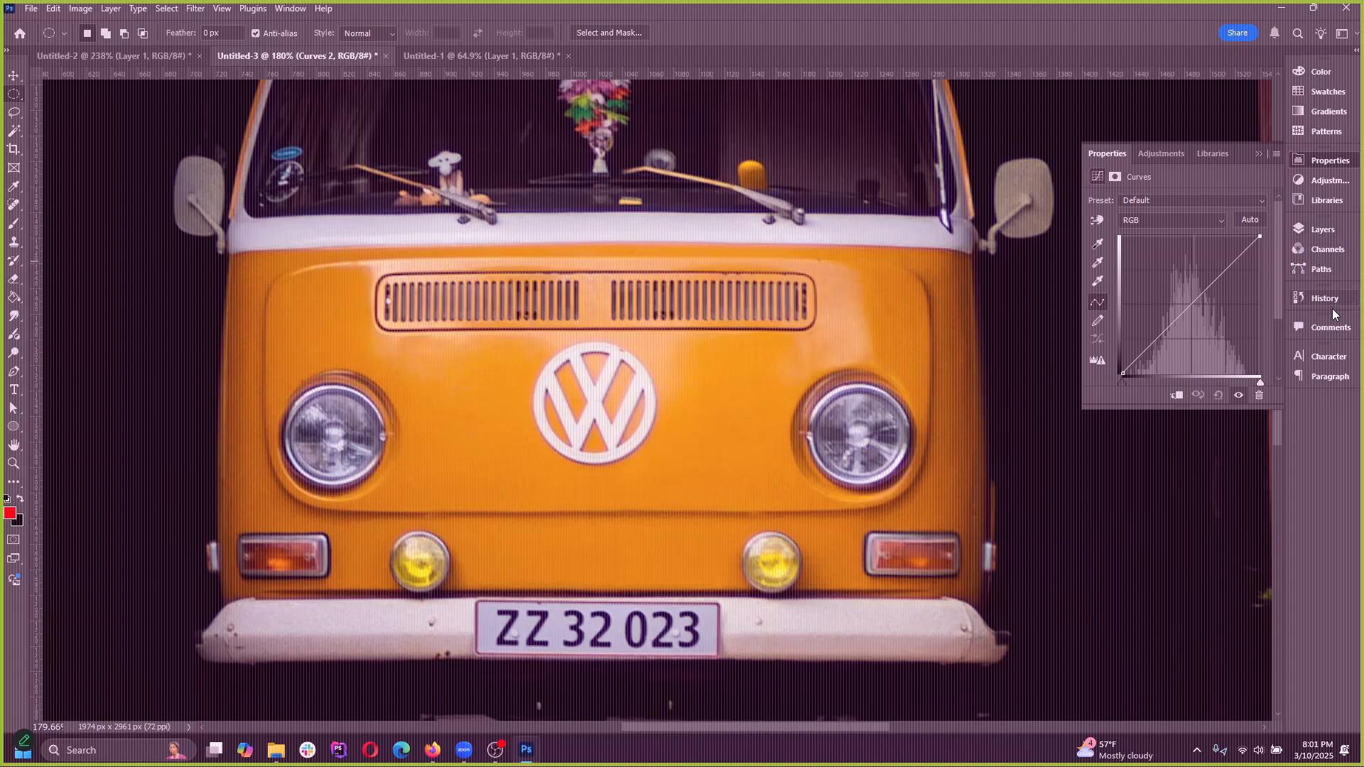
key("ctrl+z")
left_click(1323, 231)
key("ctrl+shift+z")
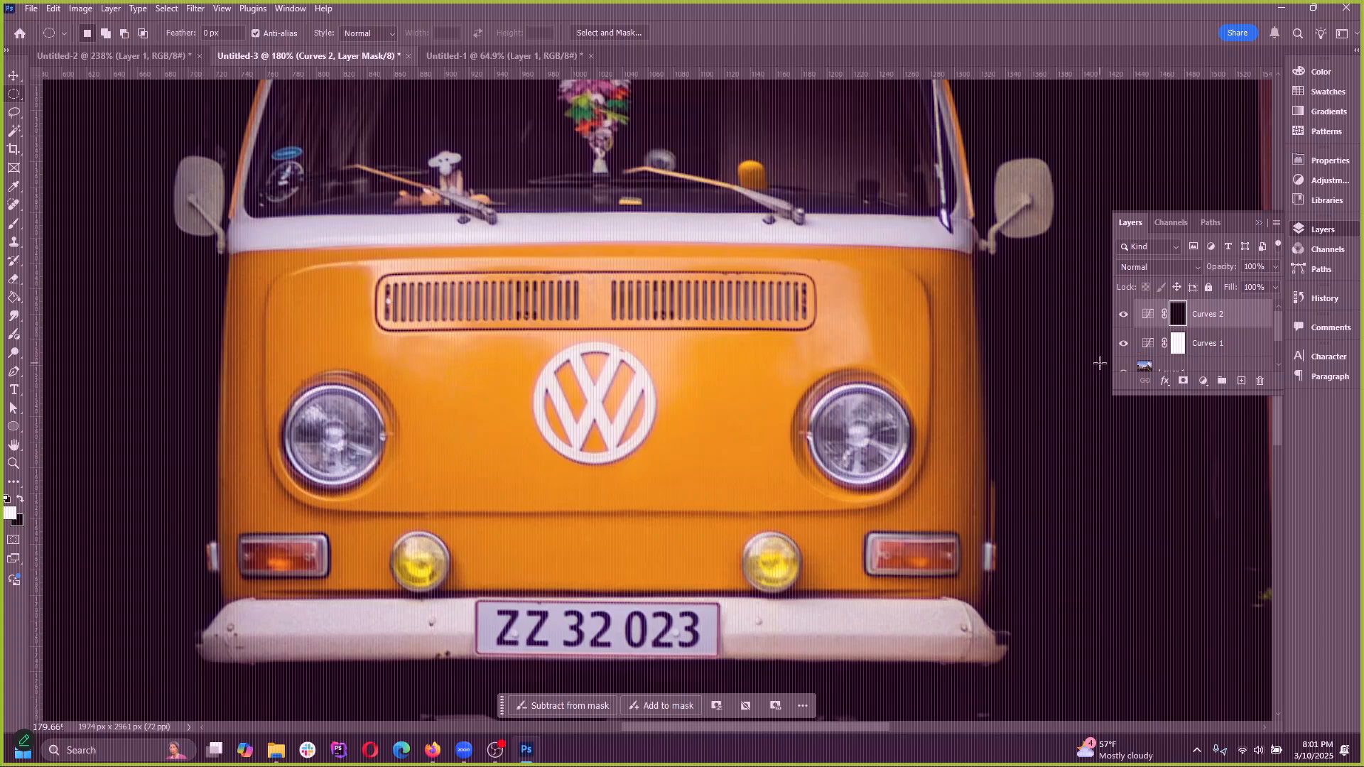
Hide the Curves 2 layer and raise the Curves 1 RGB curve to brighten the whole photo
right_click(1177, 321)
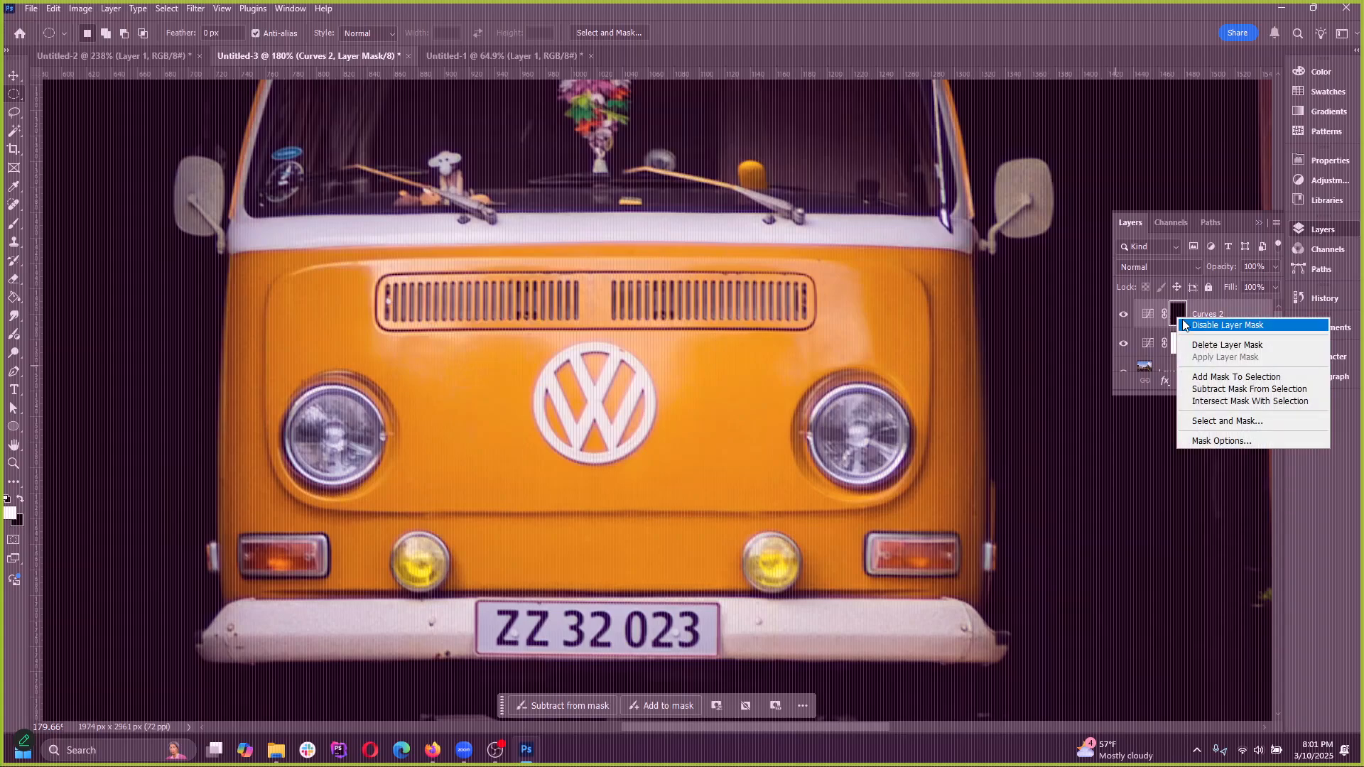
left_click(1221, 313)
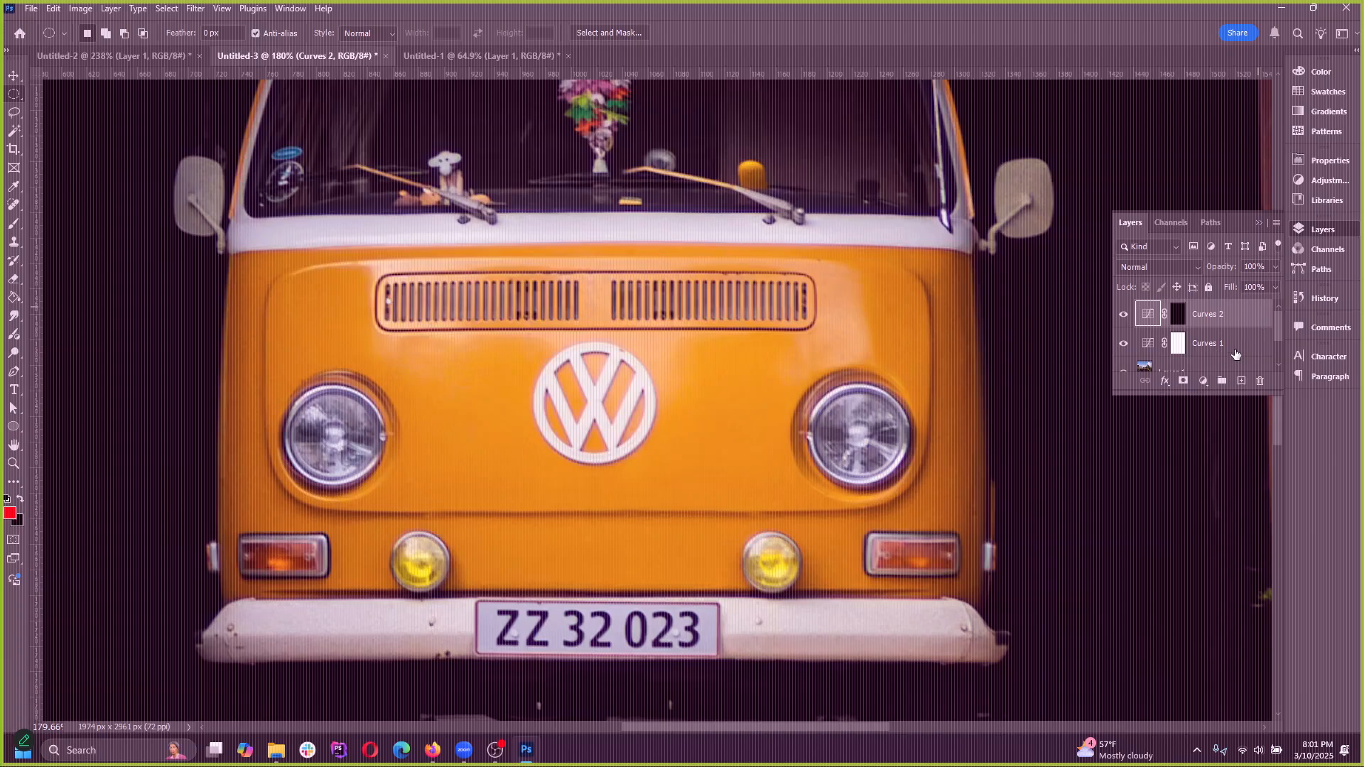
left_click(1207, 344)
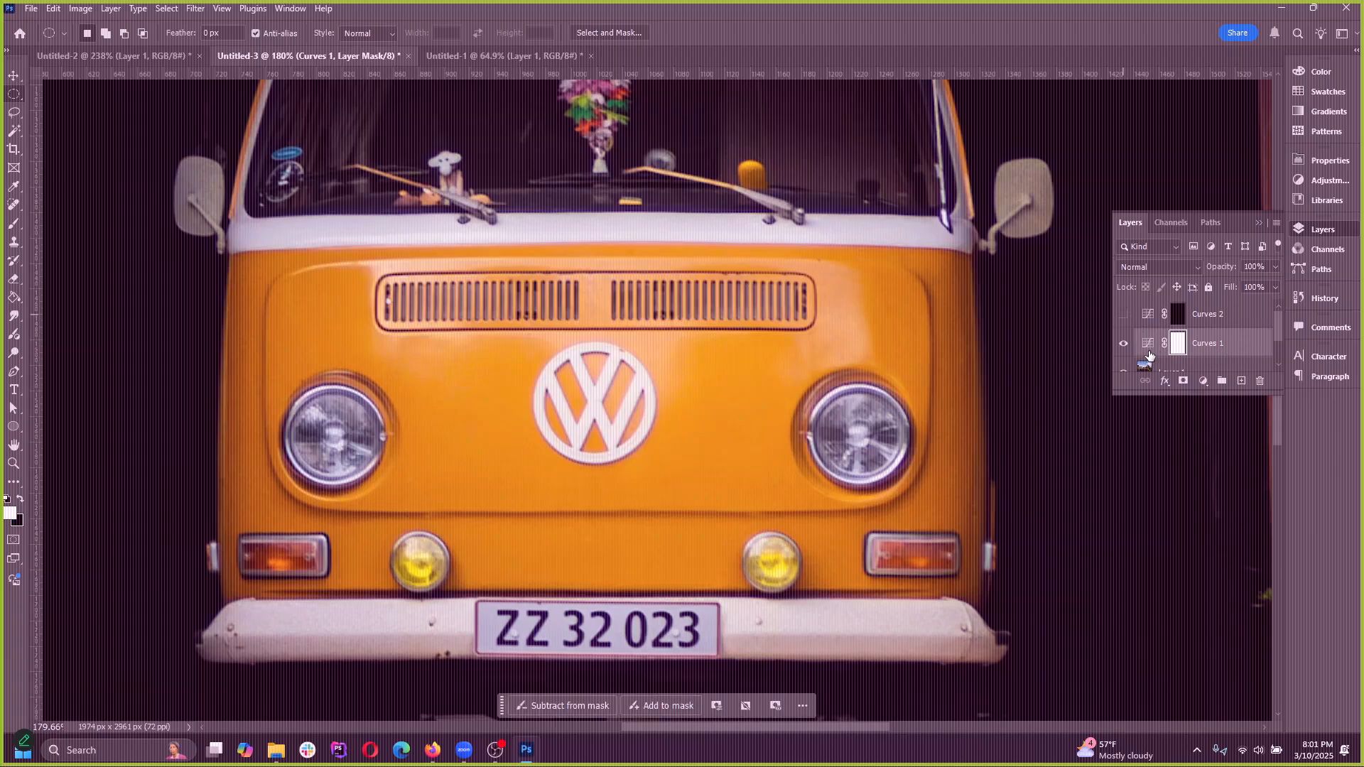
double_click(1148, 343)
left_click_drag(1208, 288, 1191, 257)
left_click(1323, 235)
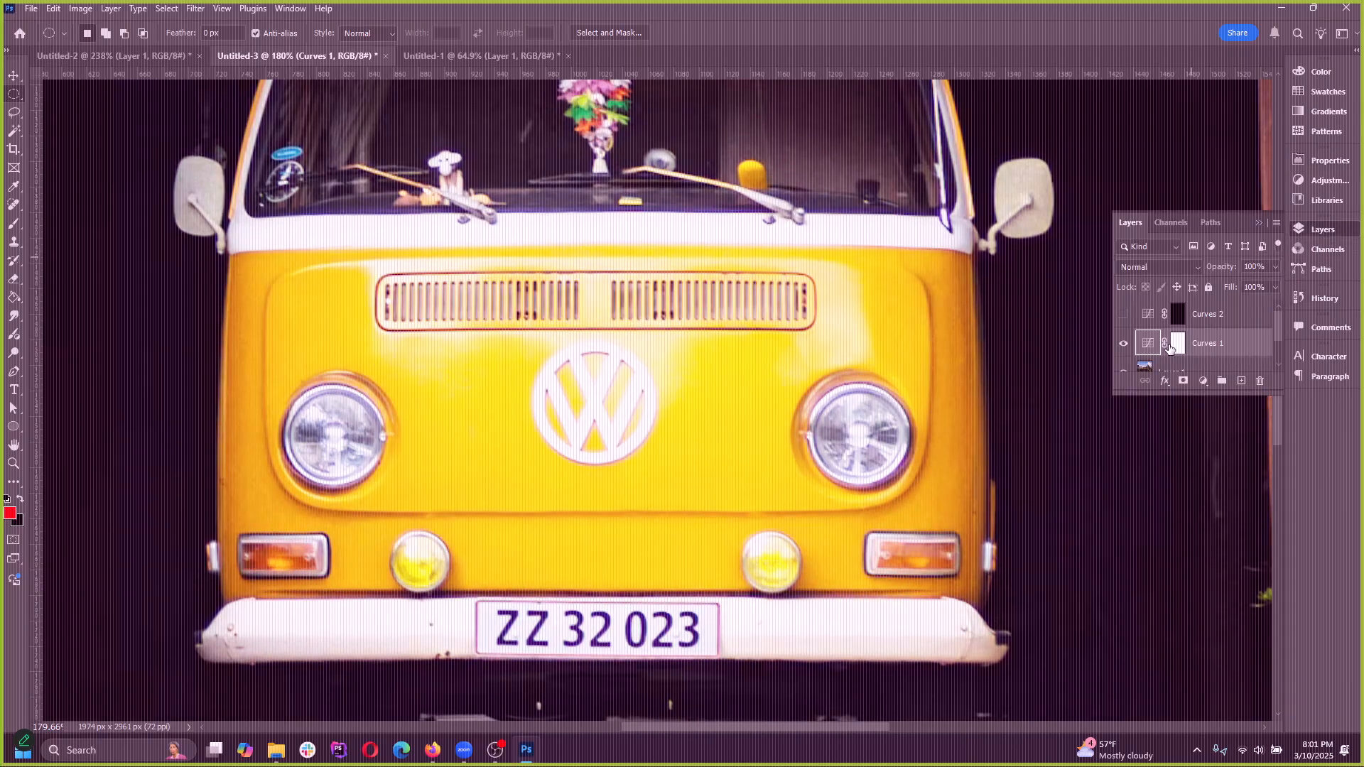
Hide Curves 1, show Curves 2 and raise the Curves 2 RGB curve to brighten only the headlights
left_click(1124, 348)
left_click(1179, 319)
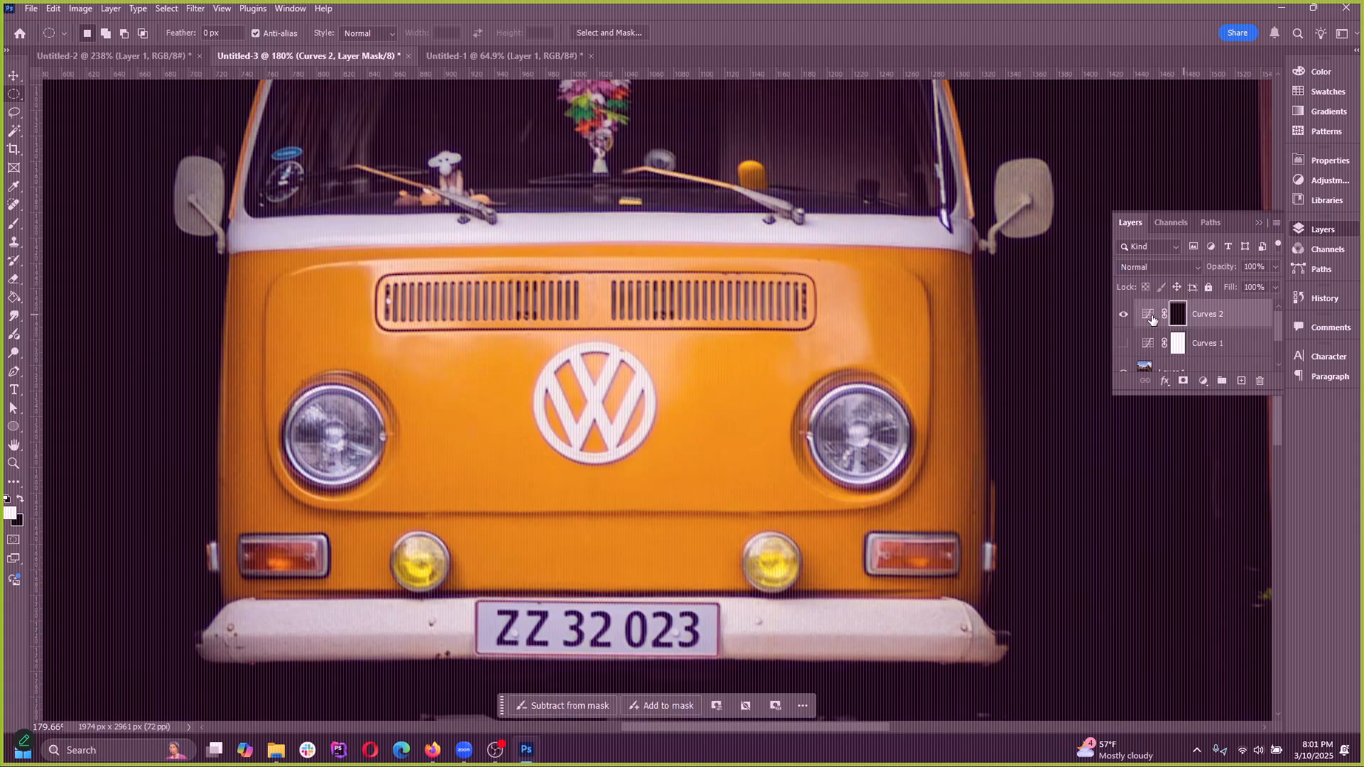
double_click(1152, 319)
left_click_drag(1218, 280, 1184, 260)
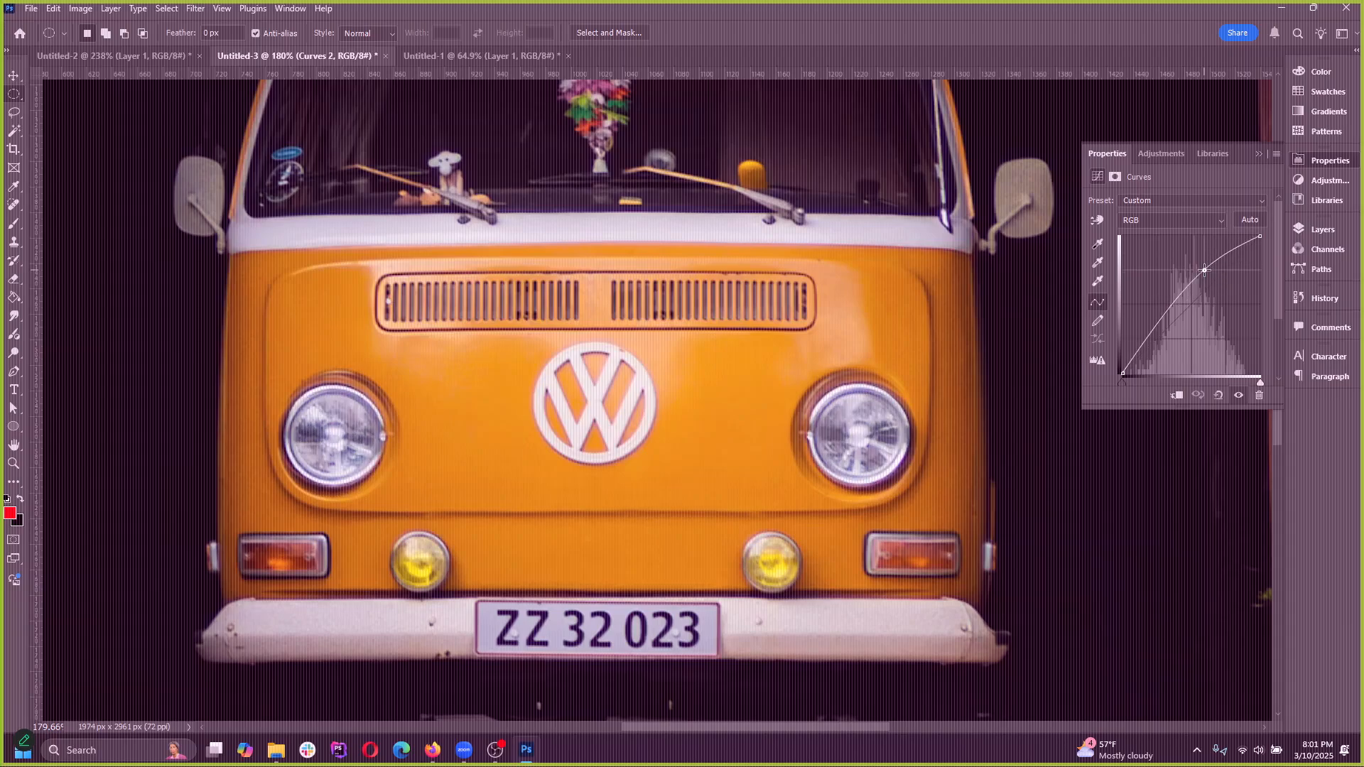
left_click(1258, 154)
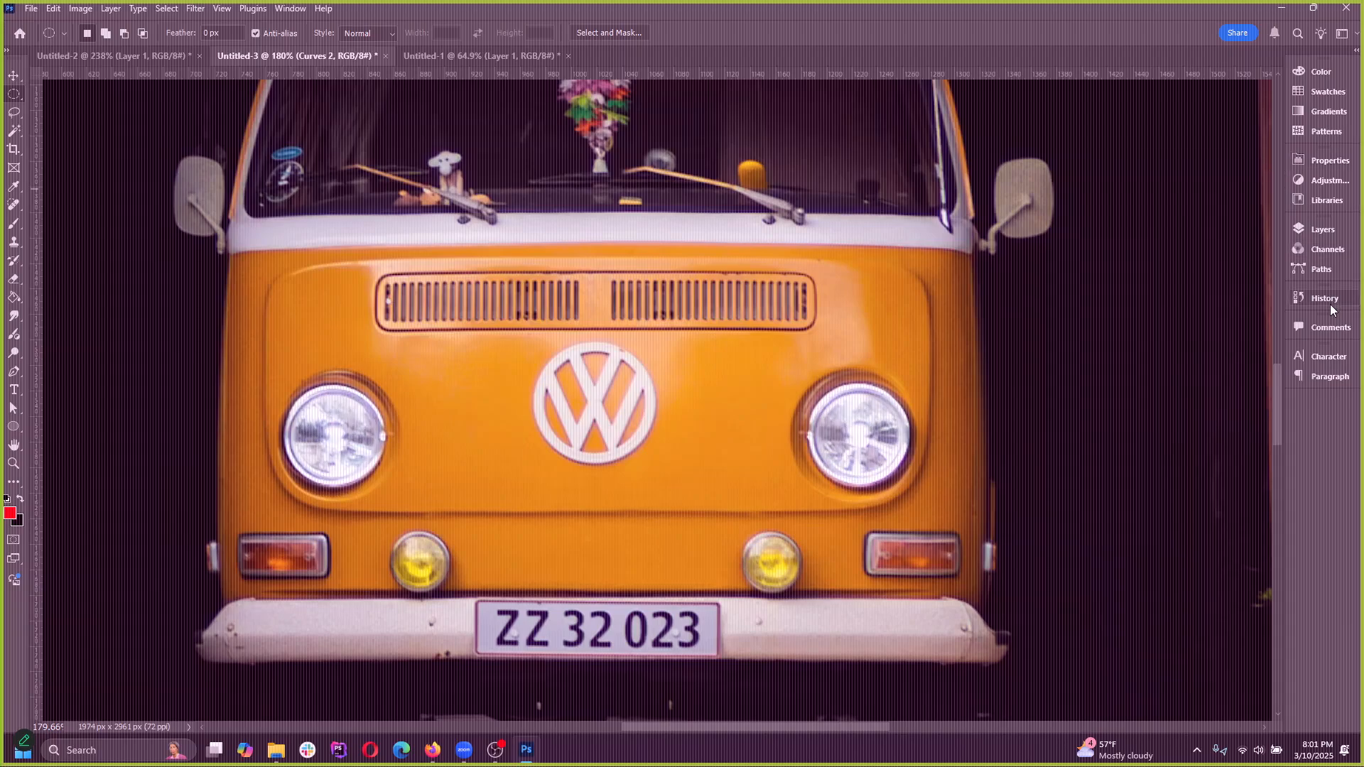
Show the Curves 1 layer again and select the Curves 1 and Curves 2 layer masks in turn
left_click(1324, 231)
left_click(1125, 345)
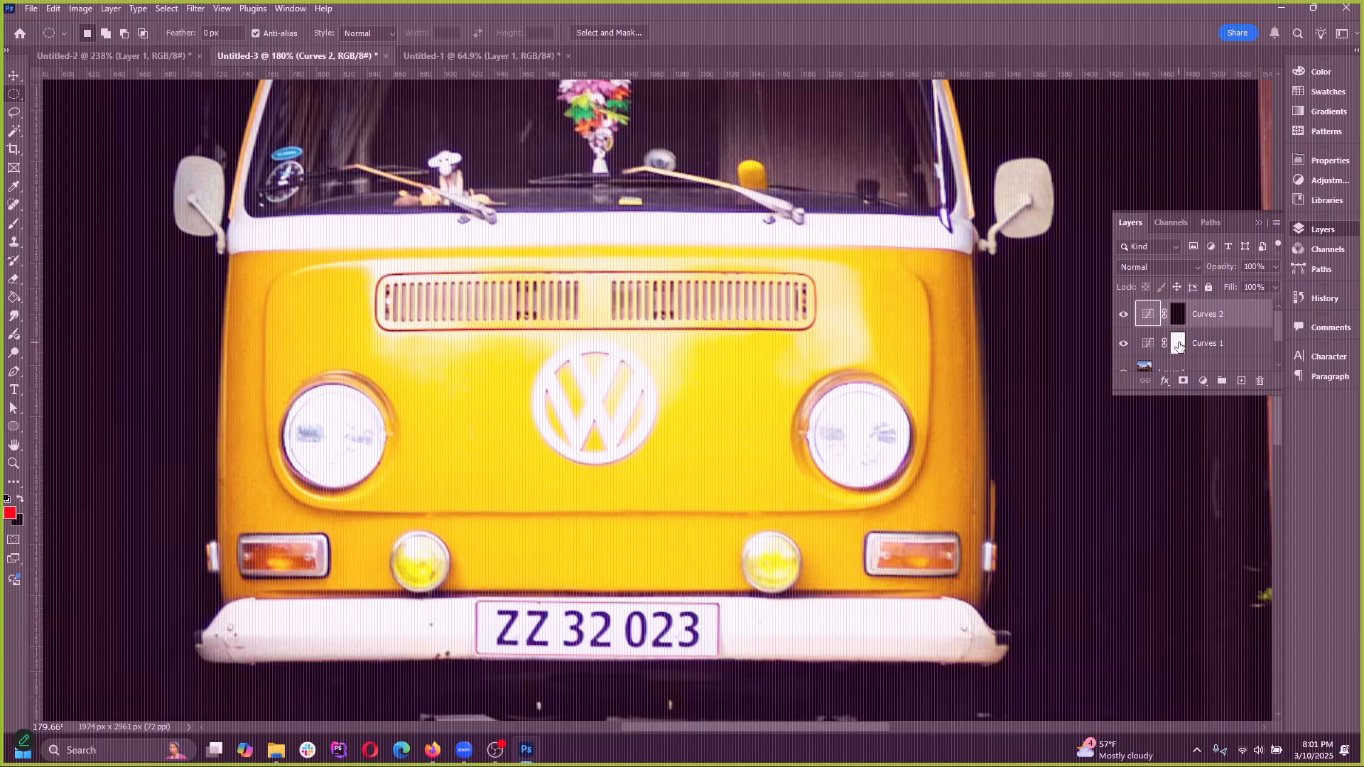
left_click(1178, 344)
left_click(1178, 316)
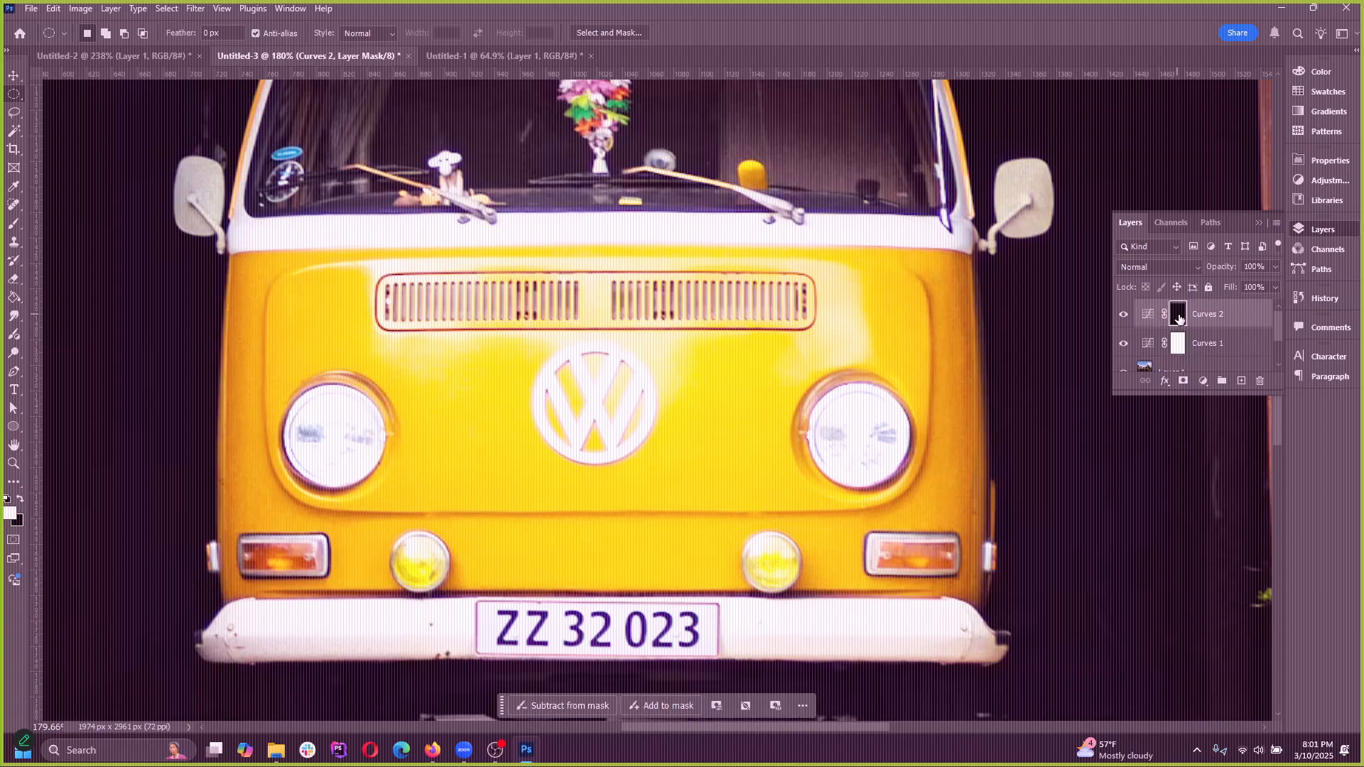
Select the Curves 1 and Curves 2 masks in turn, hide both Curves layers, and show only Curves 2 again
left_click(1177, 348)
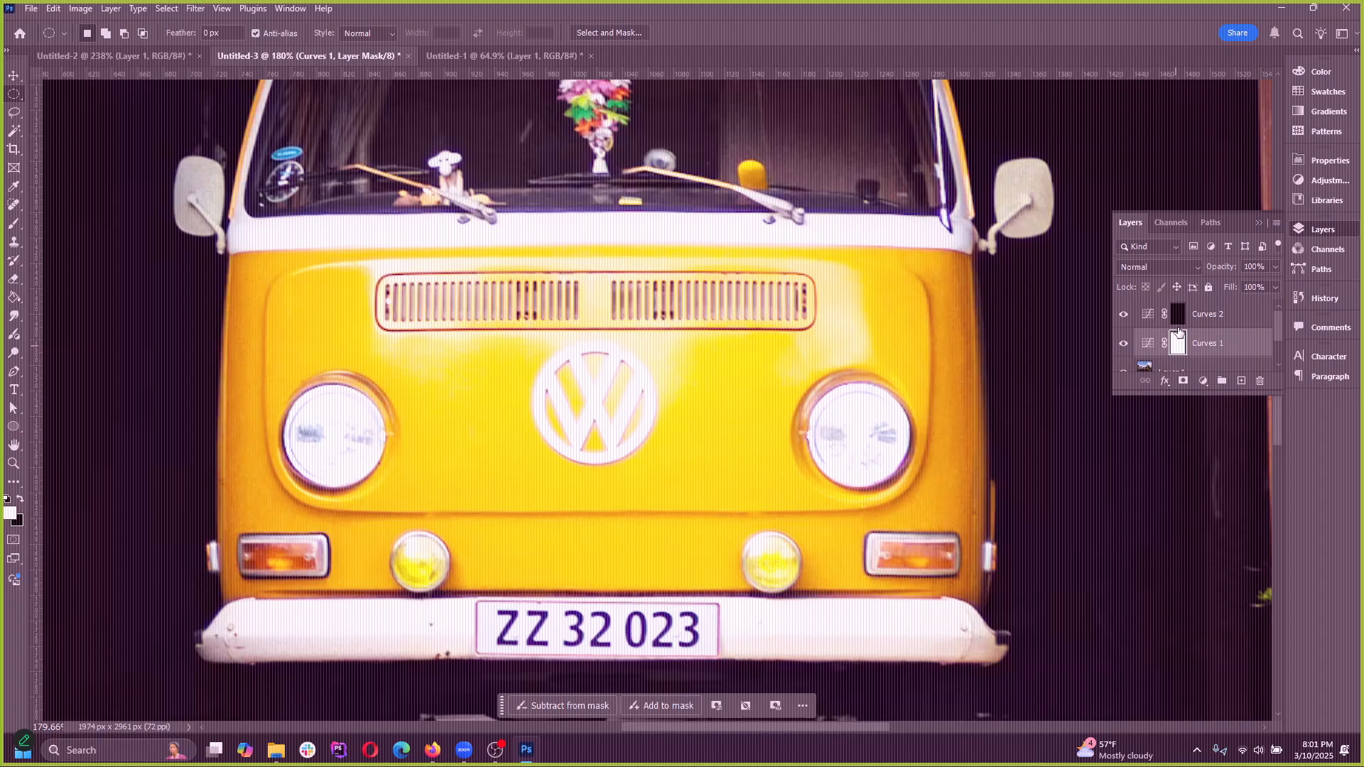
left_click(1181, 315)
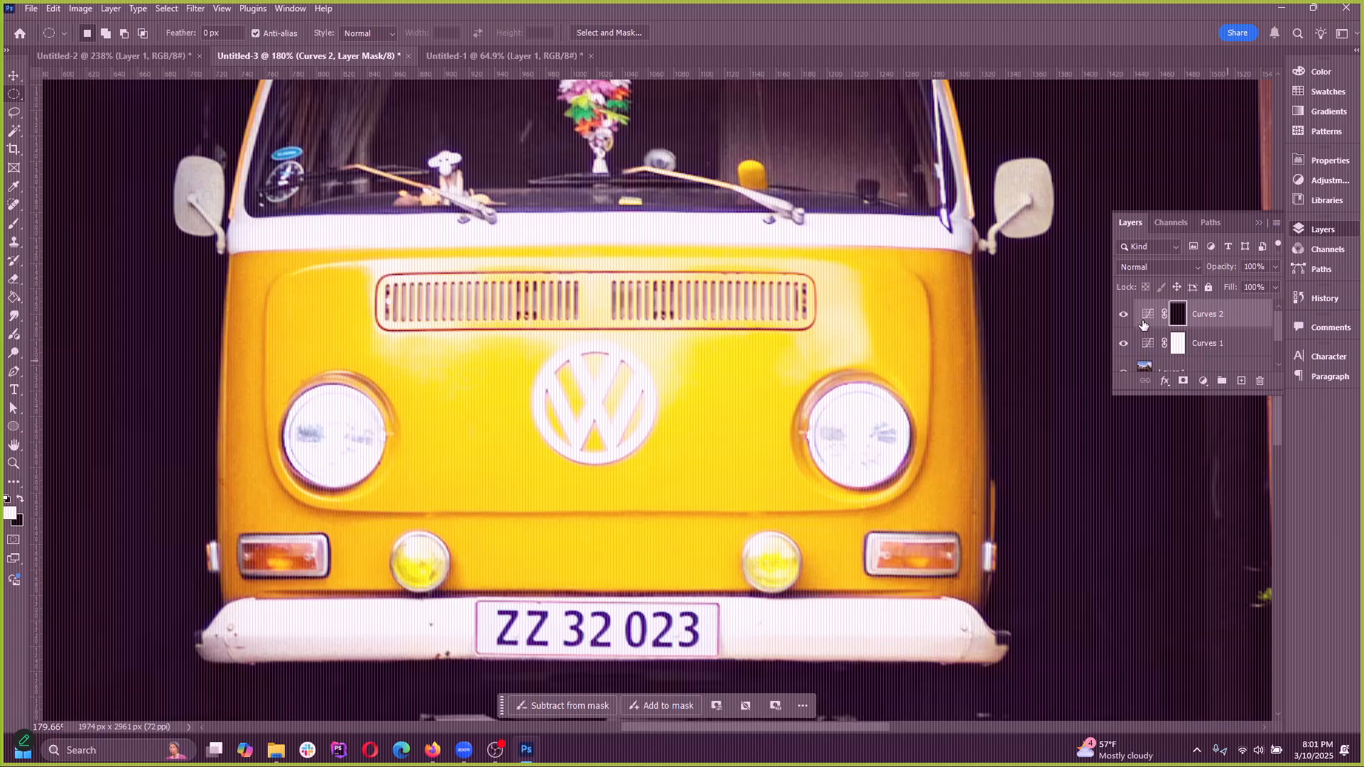
left_click(1122, 345)
left_click(1122, 317)
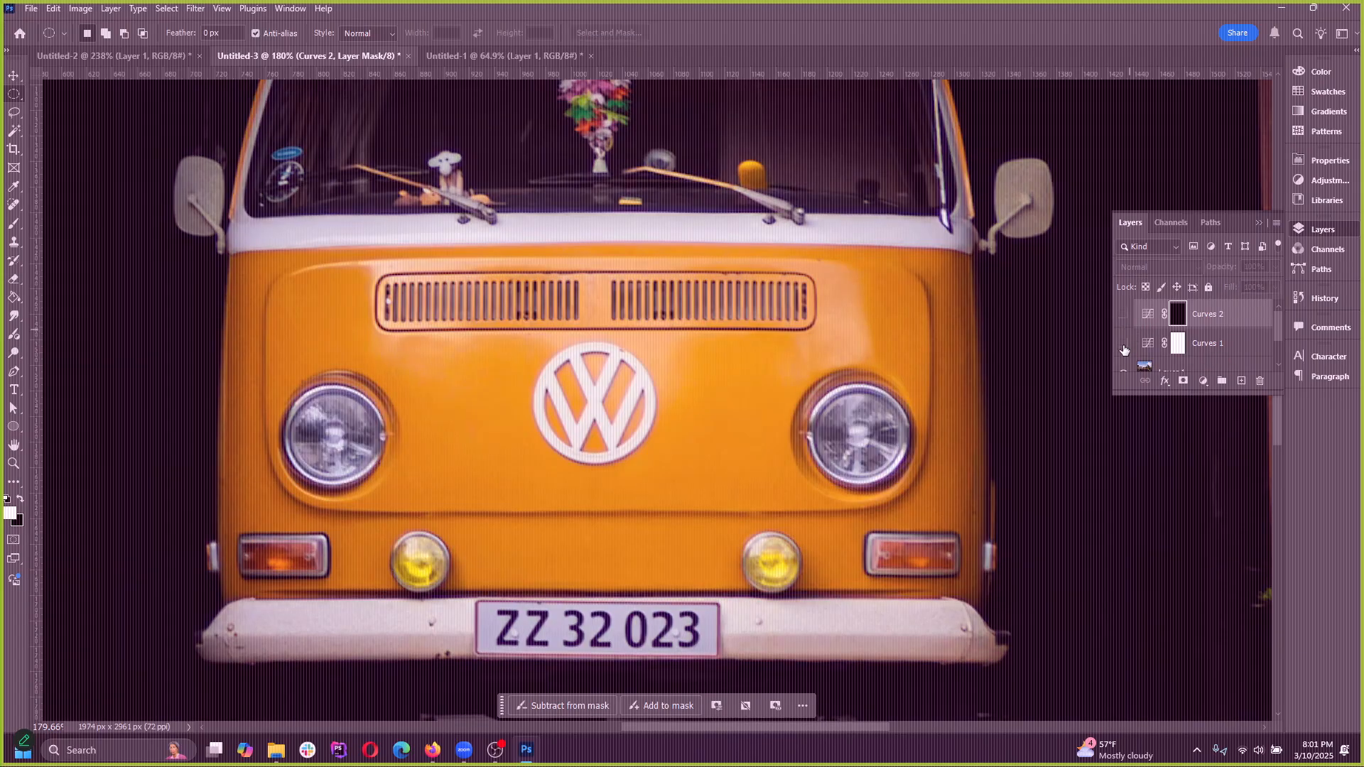
left_click(1122, 344)
left_click(1122, 345)
left_click(1123, 316)
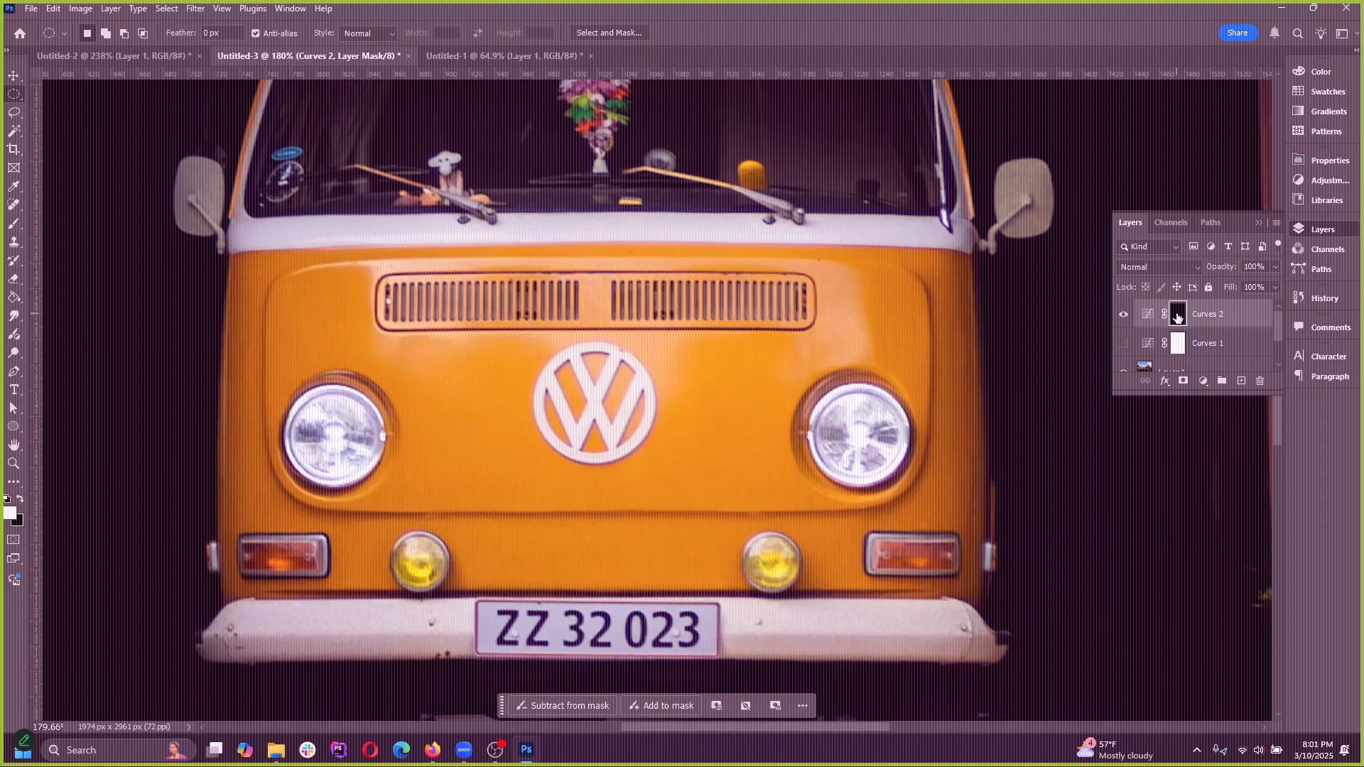
Open the Curves 2 layer mask in the Select and Mask workspace, inspect the masked headlights and exit
left_click(134, 191)
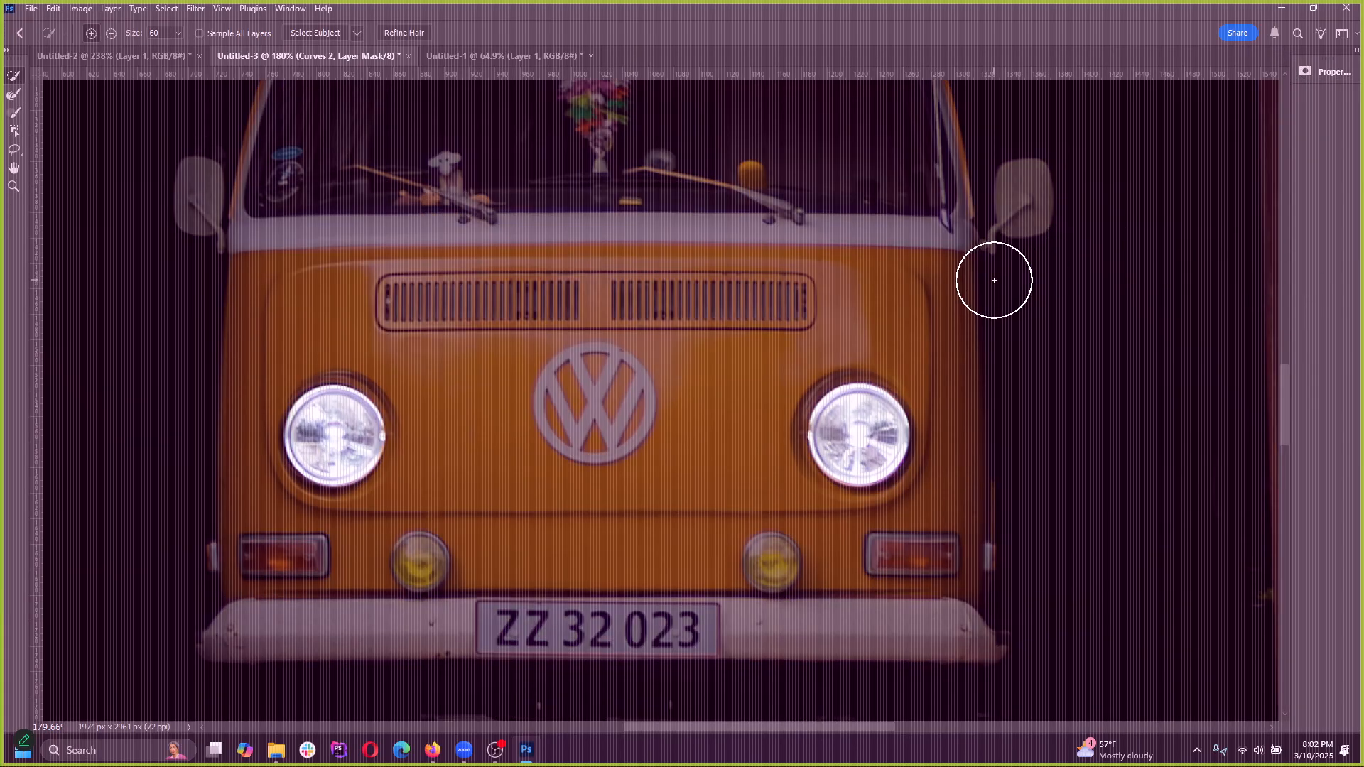
scroll(387, 433, "down", 6)
scroll(497, 469, "up", 2)
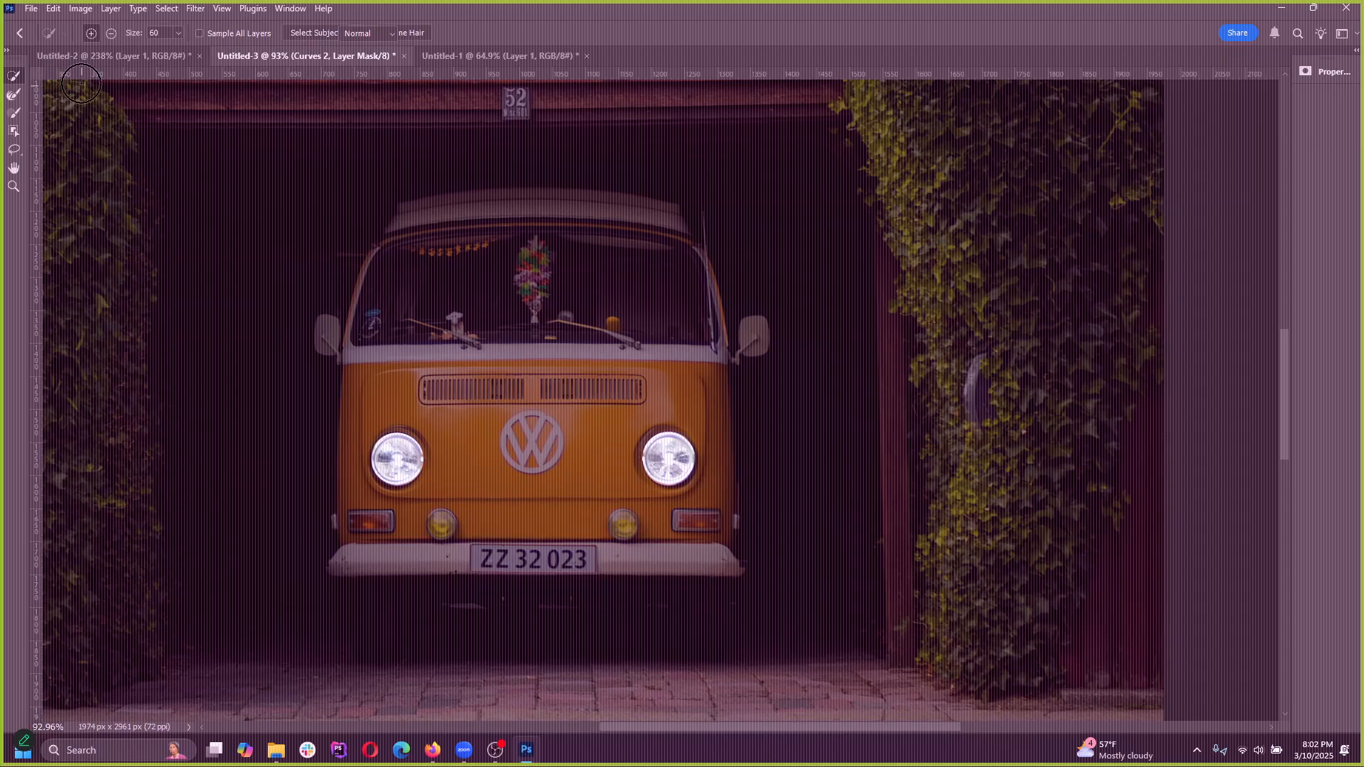
key("Return")
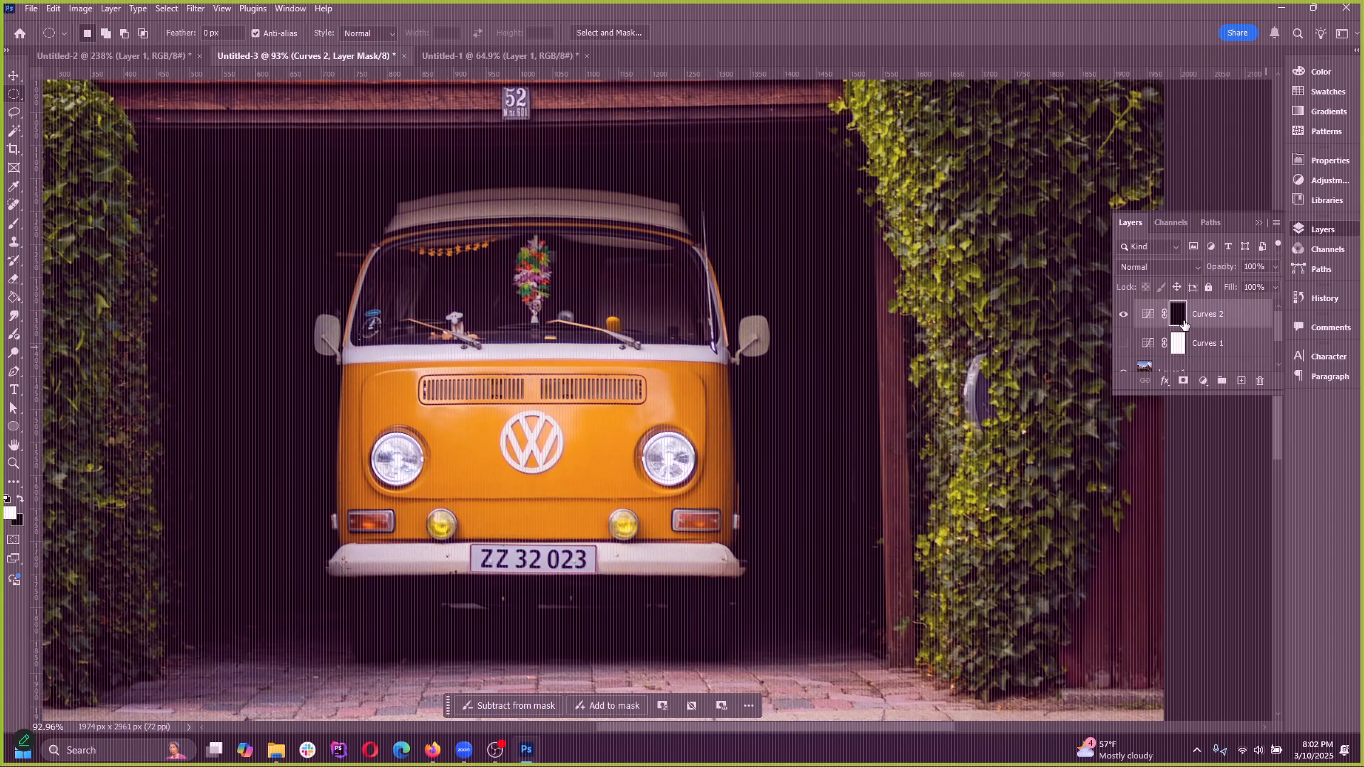
Show the Curves 1 layer, hide Curves 2 and select the Curves 1 layer mask
scroll(570, 439, "up", 3)
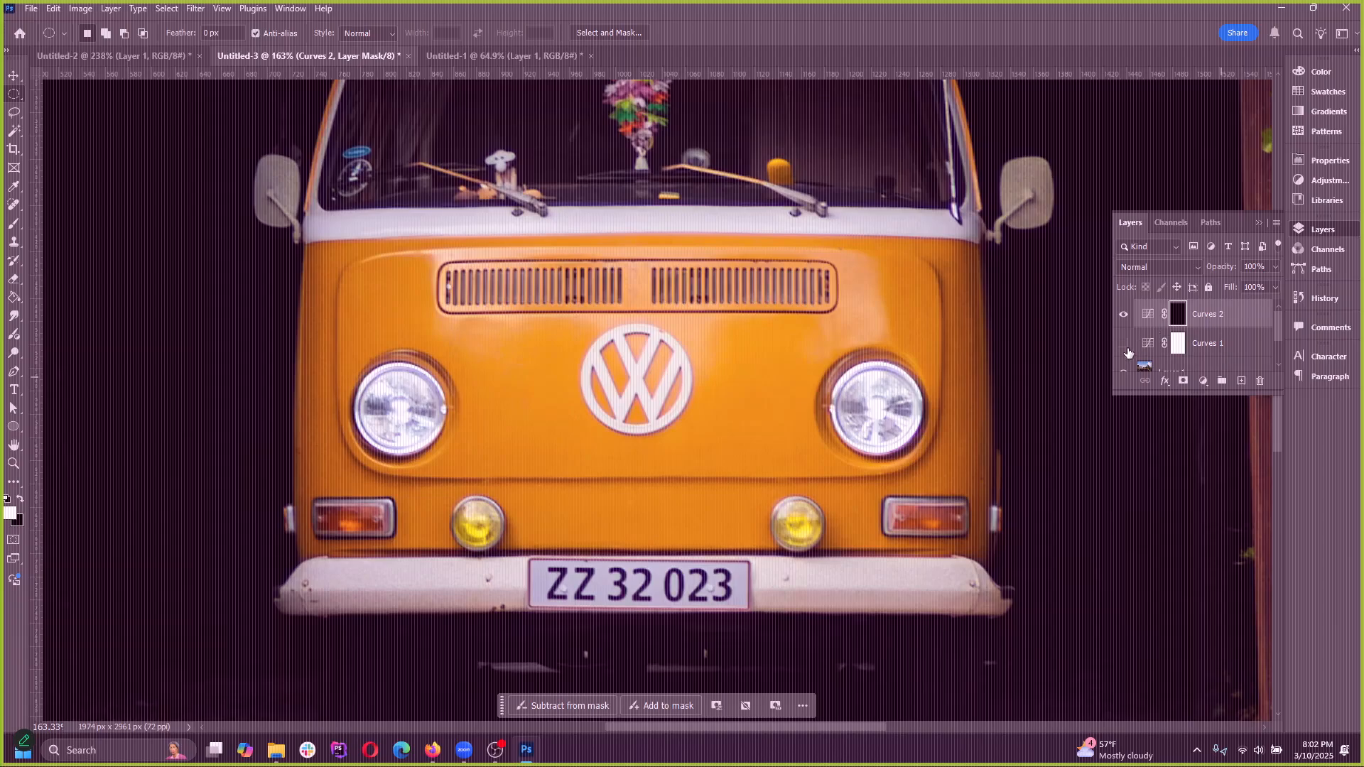
left_click(1124, 345)
left_click(1123, 314)
left_click(1178, 347)
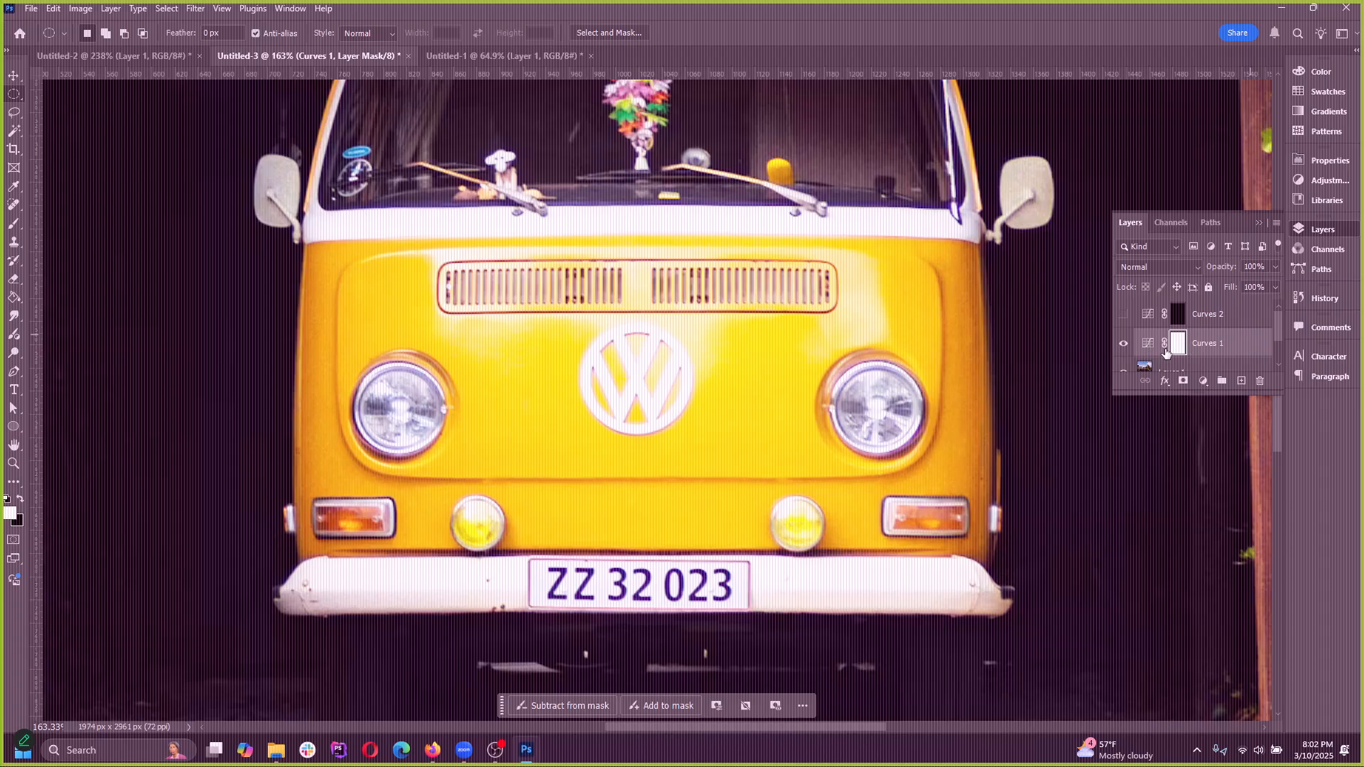
scroll(610, 476, "up", 1)
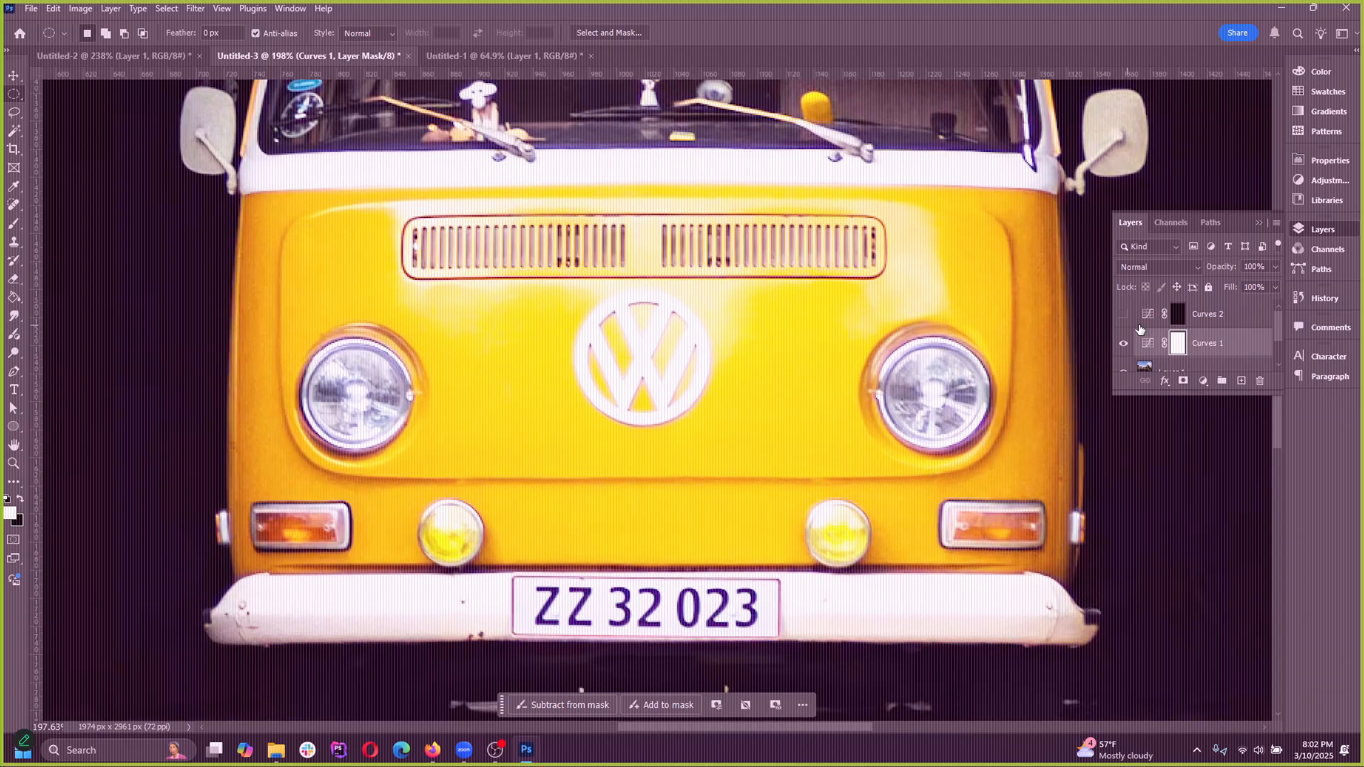
Reselect the last headlight selection and move the contextual task bar down onto the van's bumper area
left_click(167, 8)
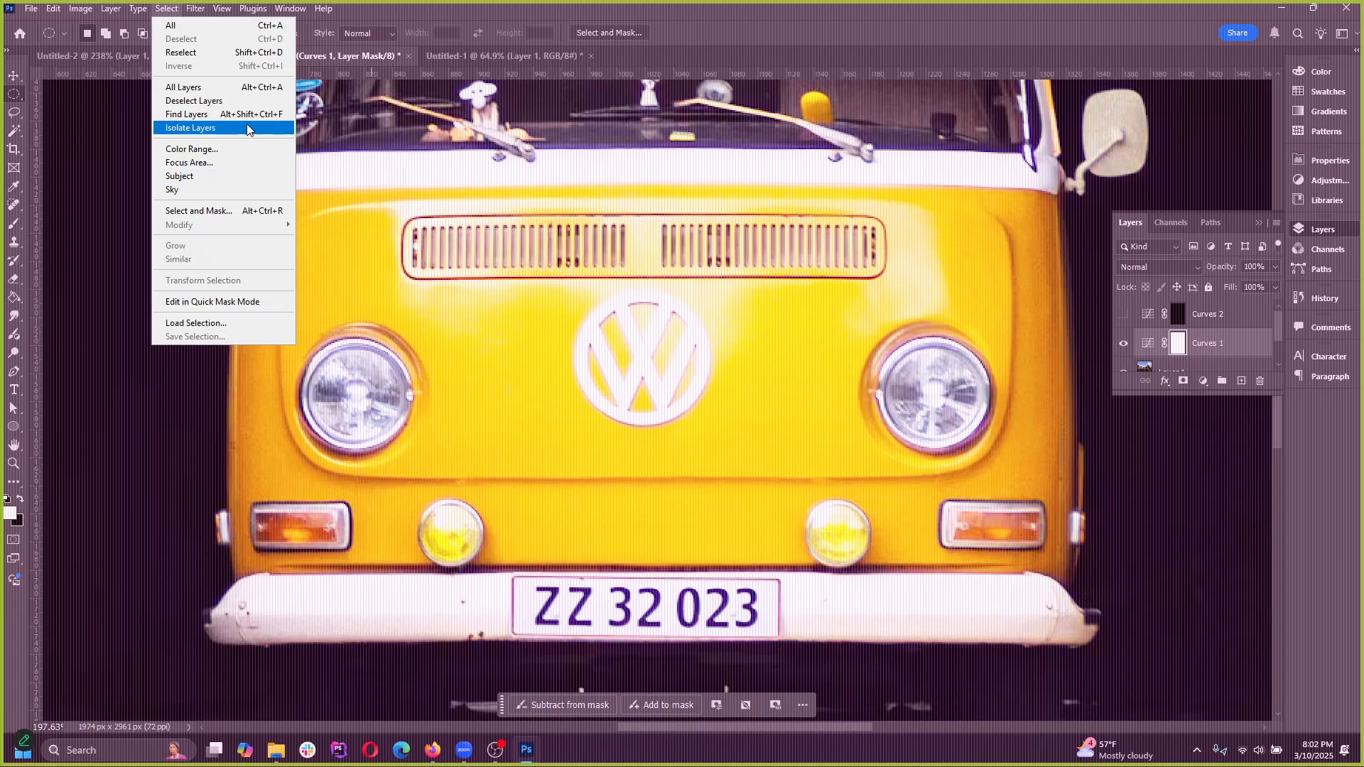
left_click(214, 55)
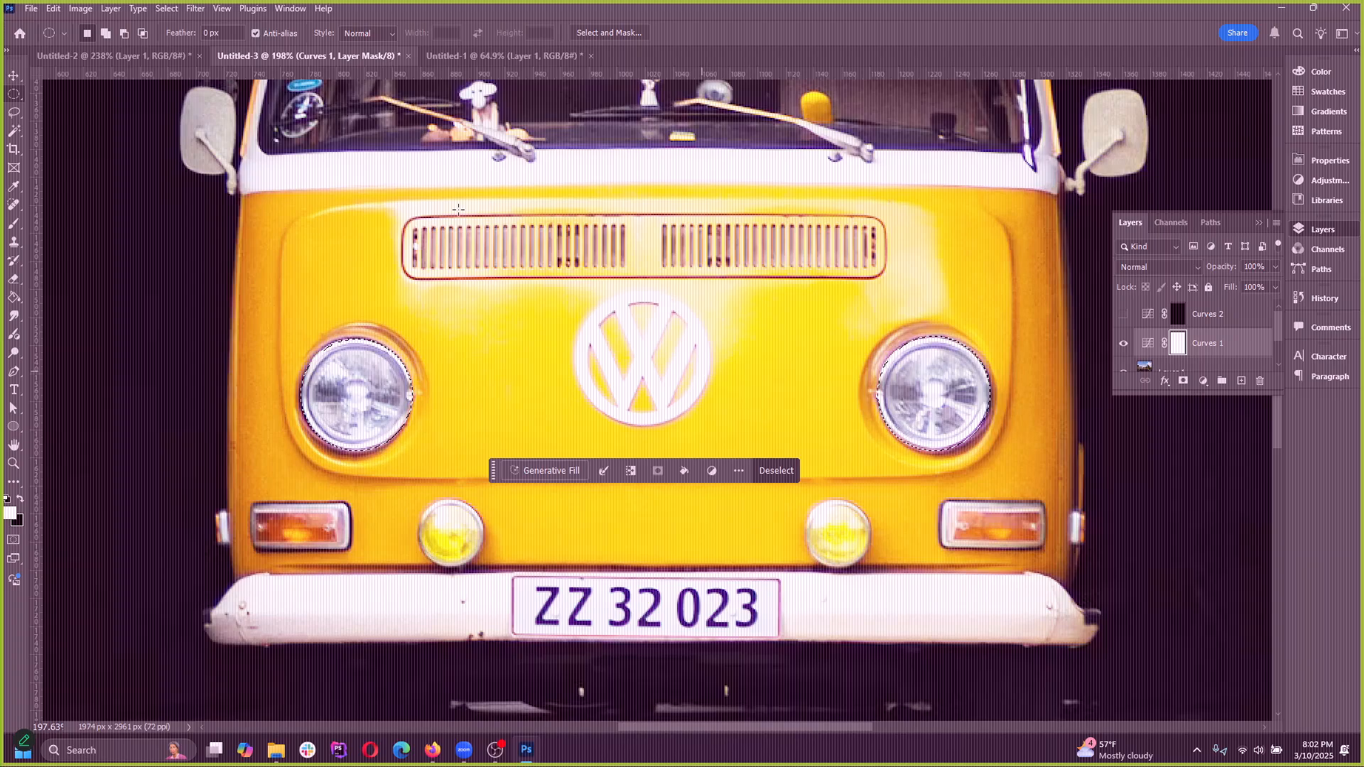
left_click(167, 8)
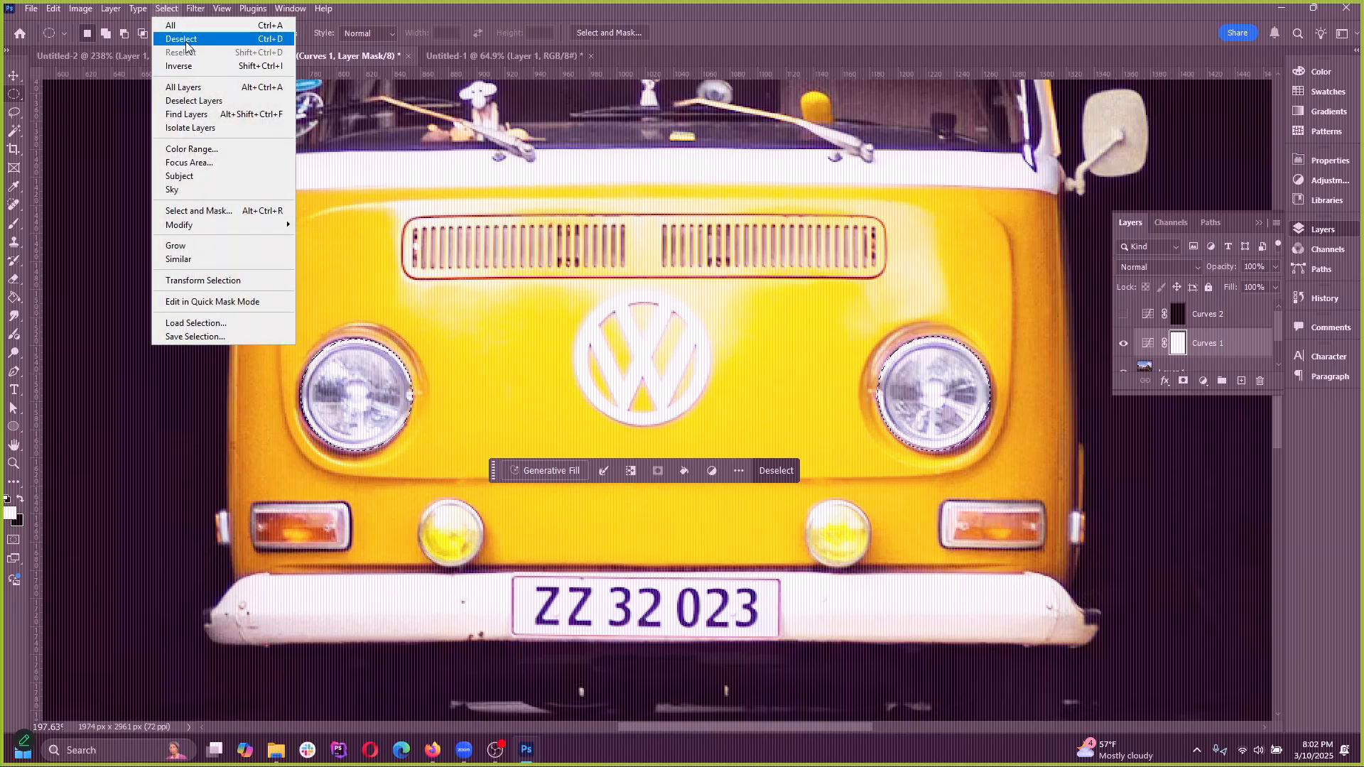
left_click(465, 16)
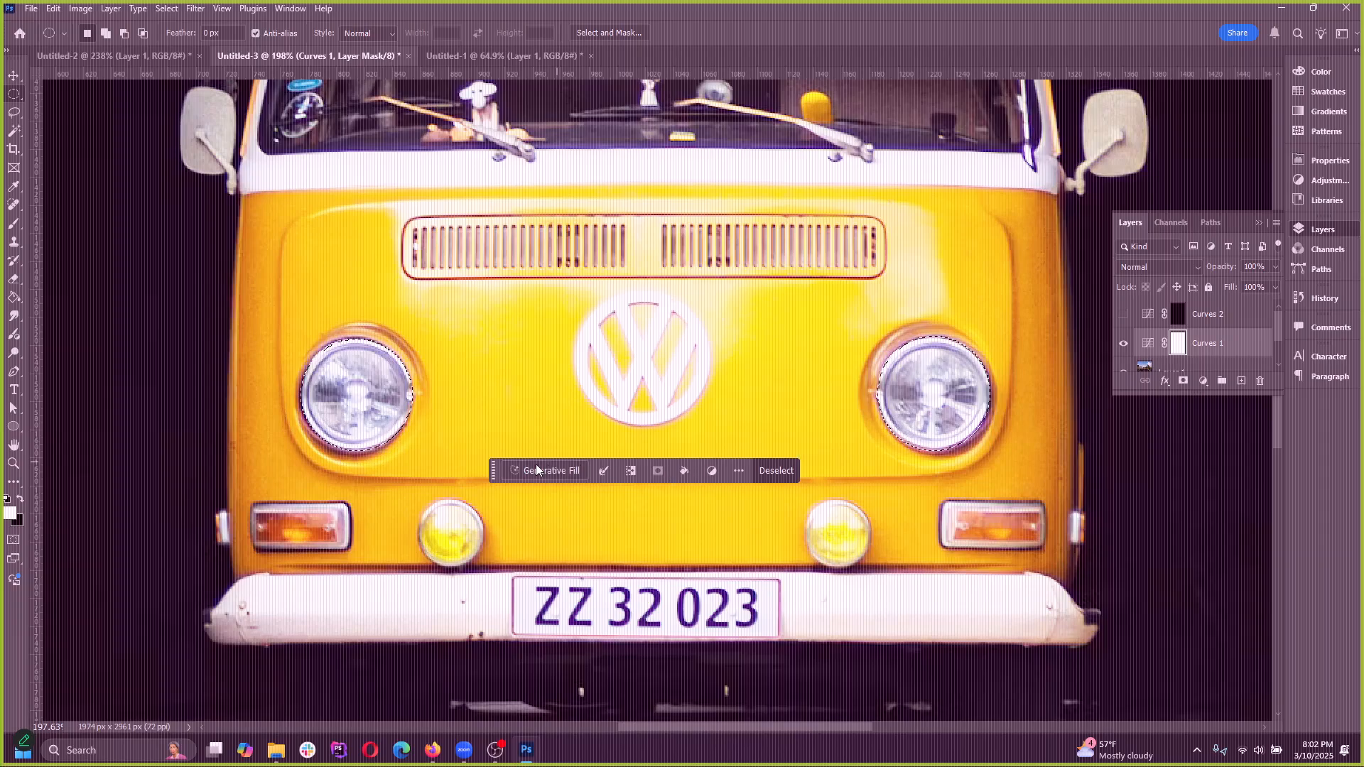
left_click_drag(493, 471, 493, 648)
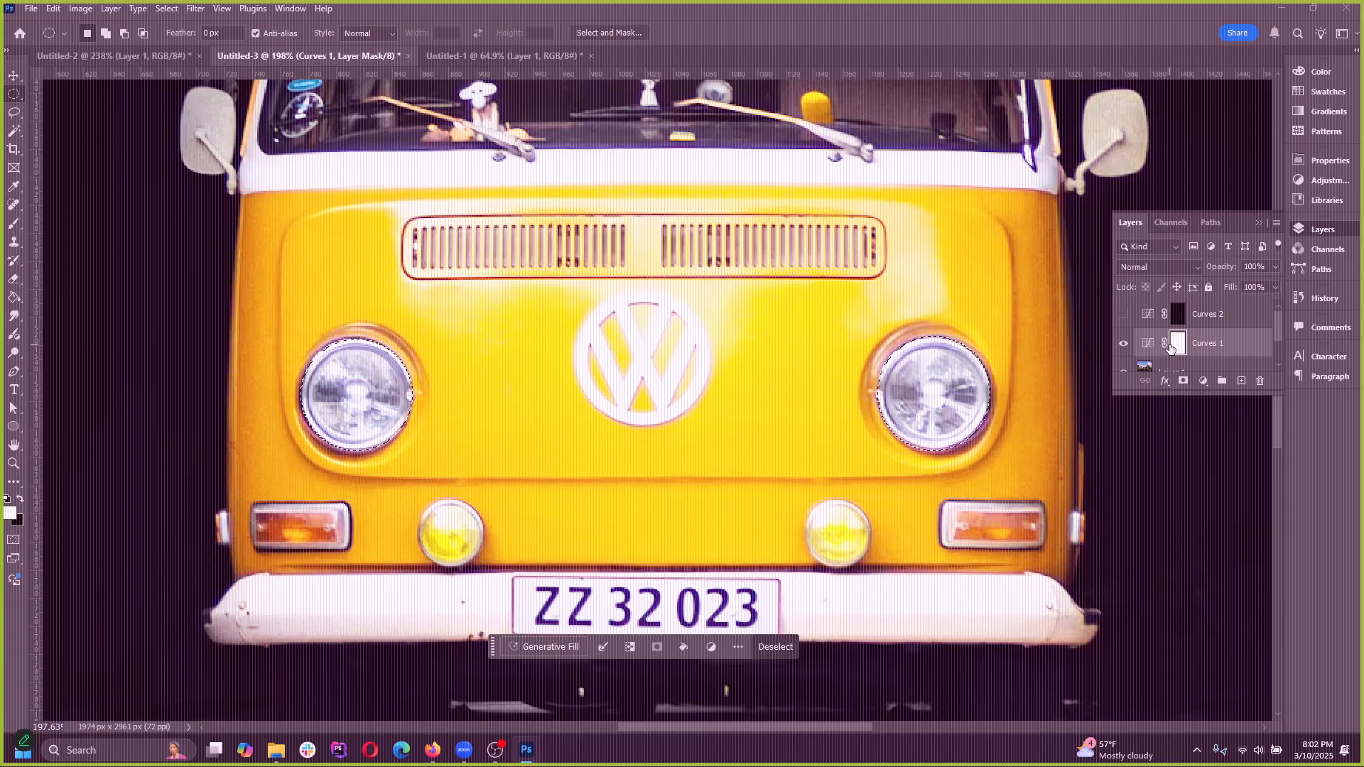
scroll(364, 426, "down", 5)
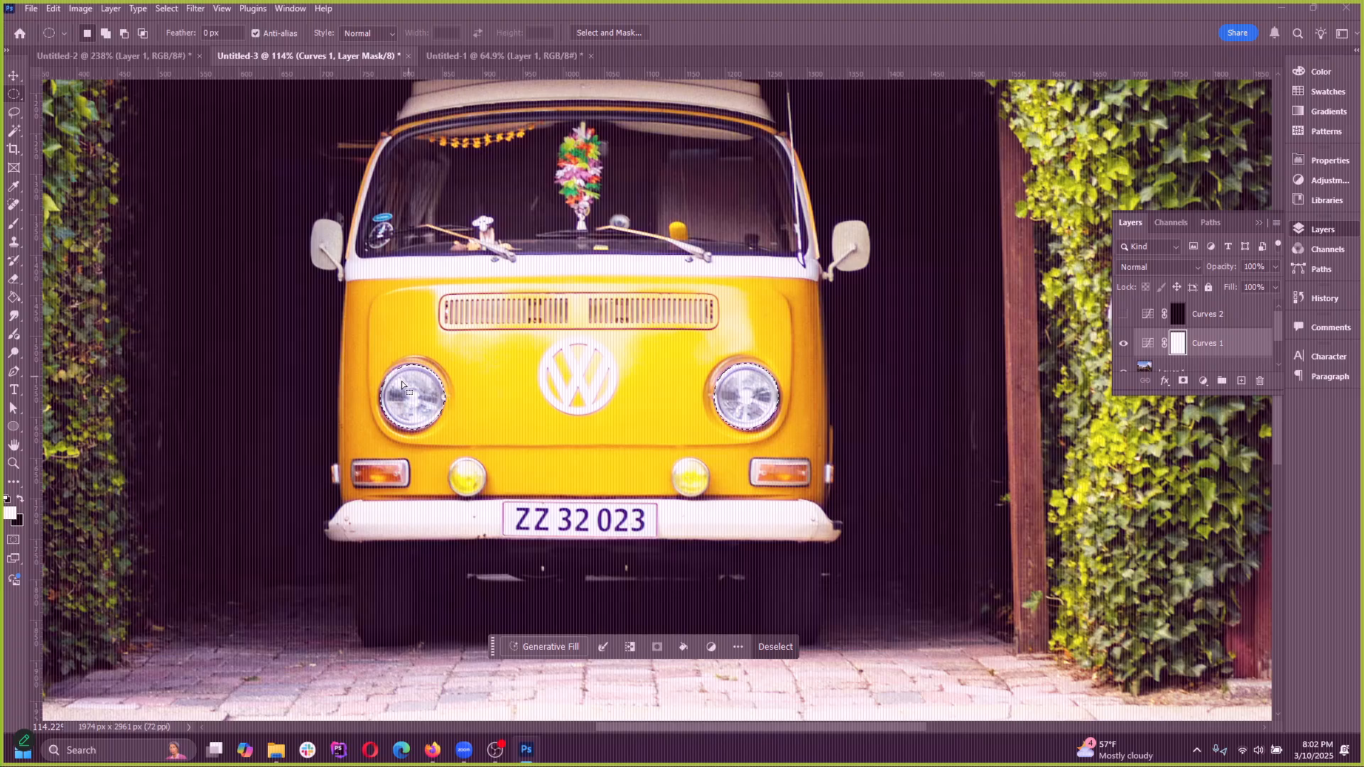
Open the Curves 1 adjustment settings to view the curve, close them and deselect the headlights
scroll(572, 412, "up", 3)
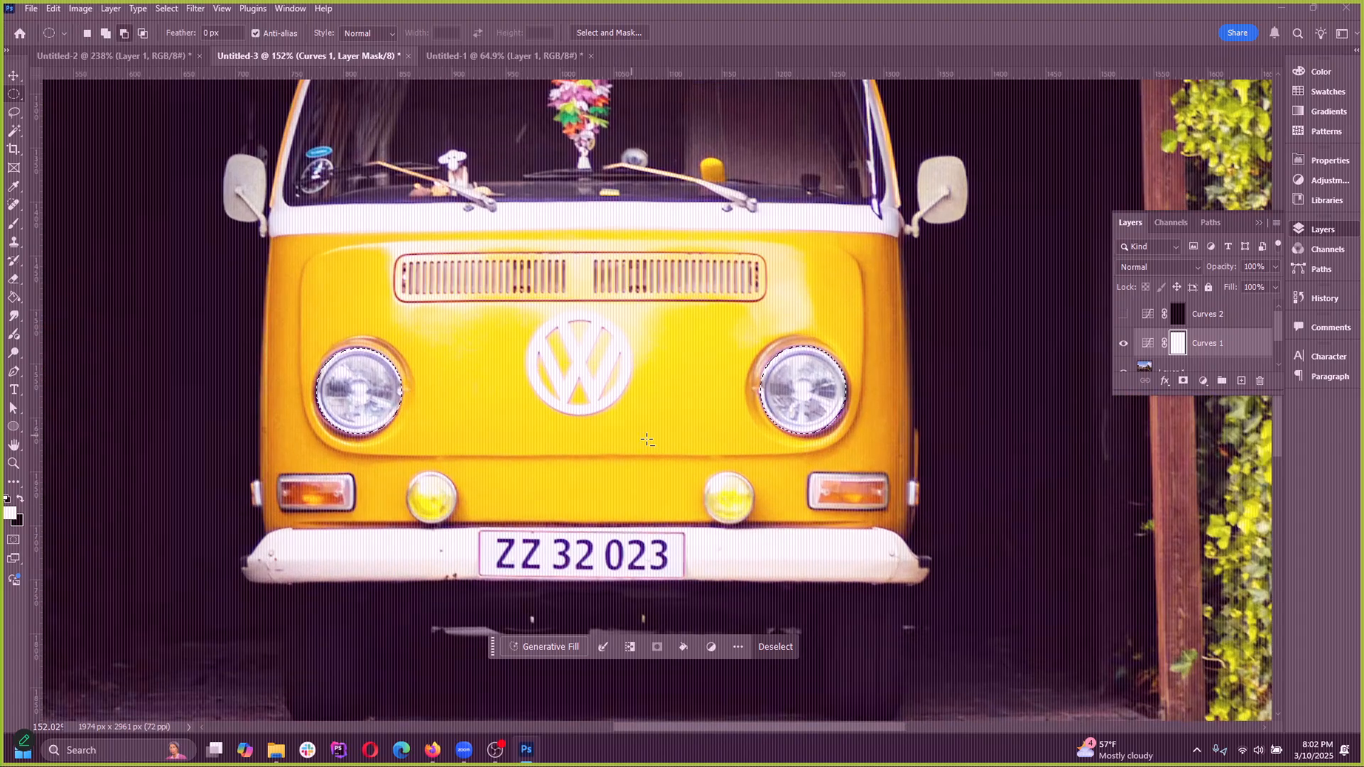
double_click(1147, 343)
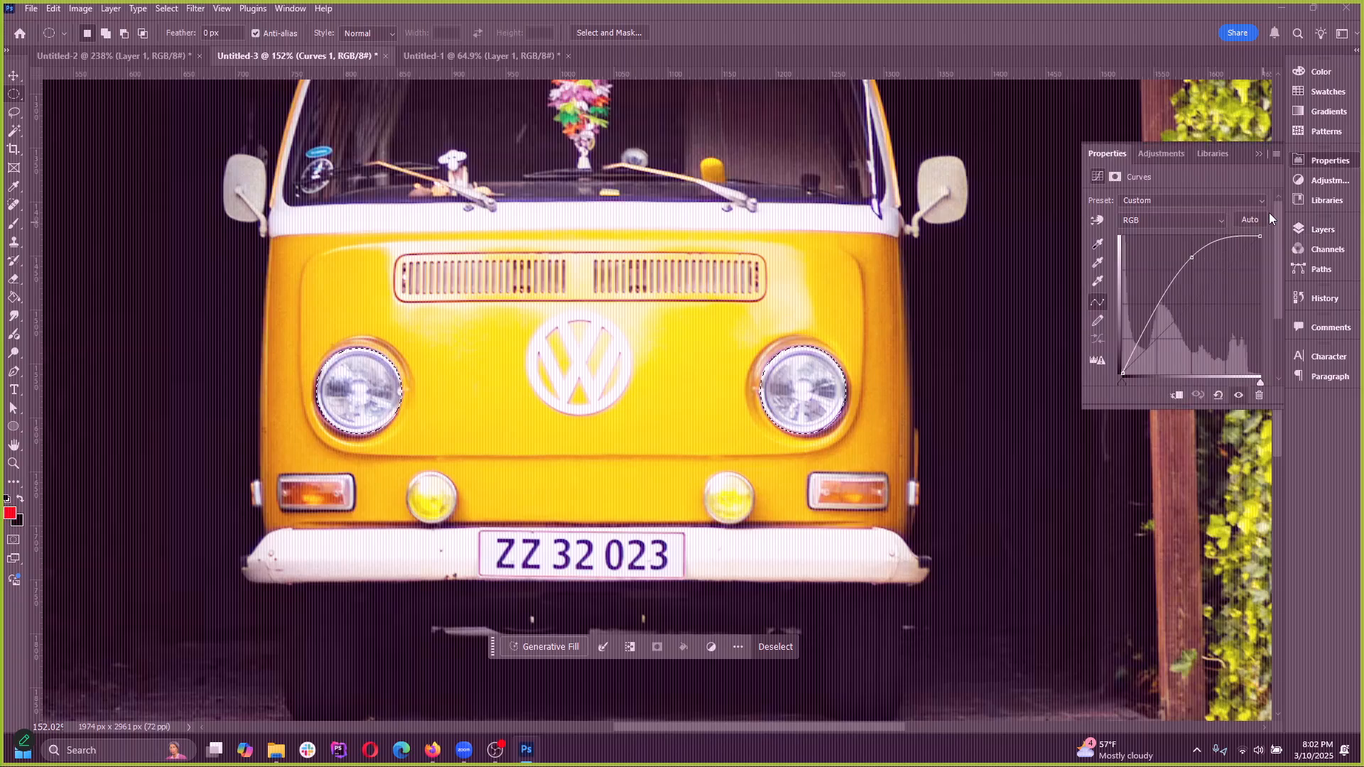
left_click(1258, 154)
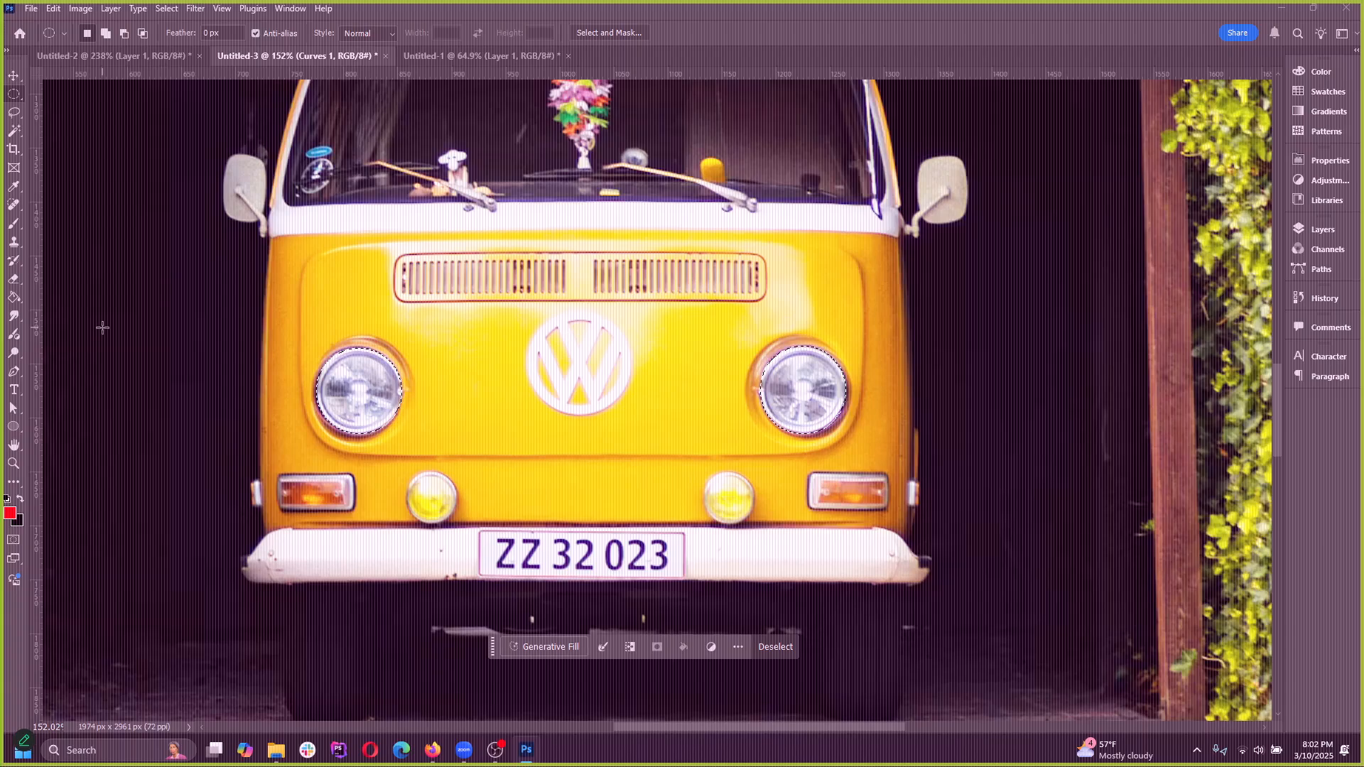
left_click(166, 8)
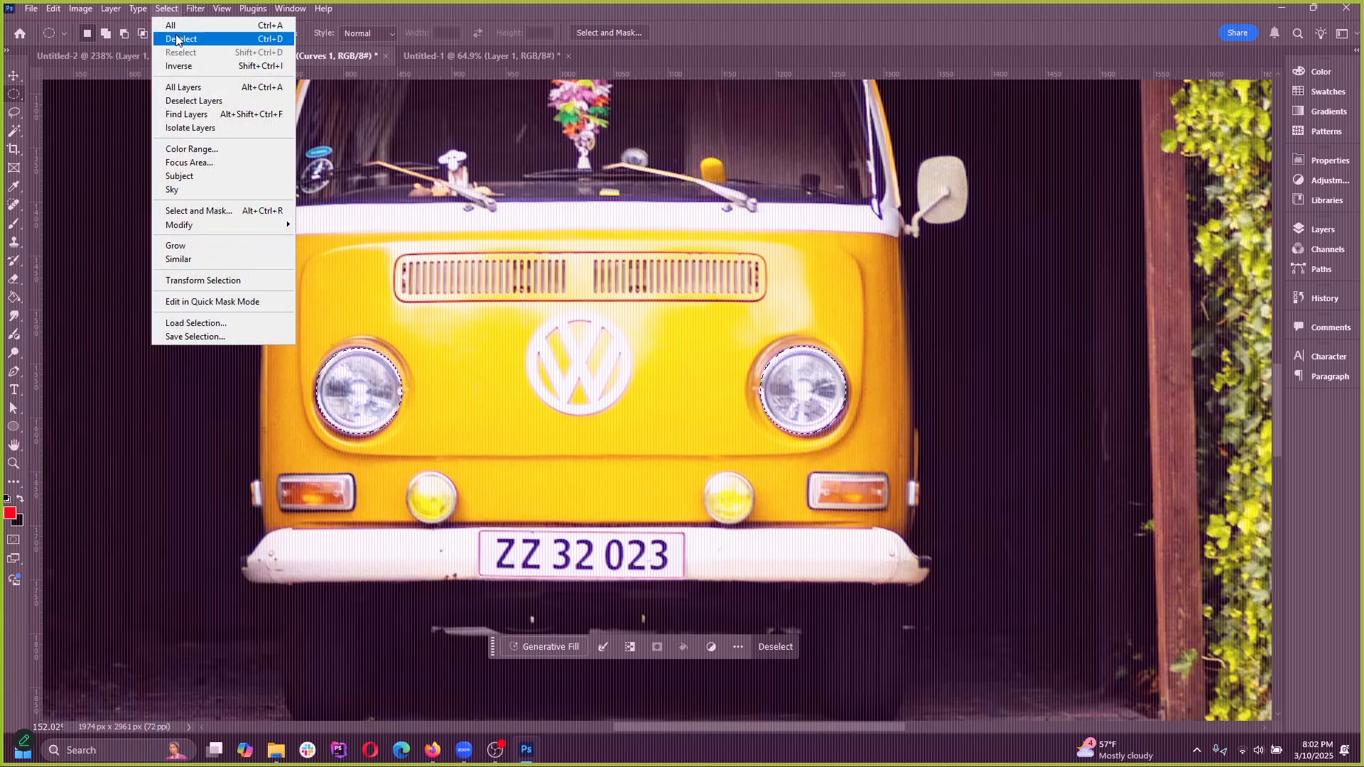
left_click(178, 37)
Fill the Curves 1 layer mask with black using the Paint Bucket tool
left_click(14, 298)
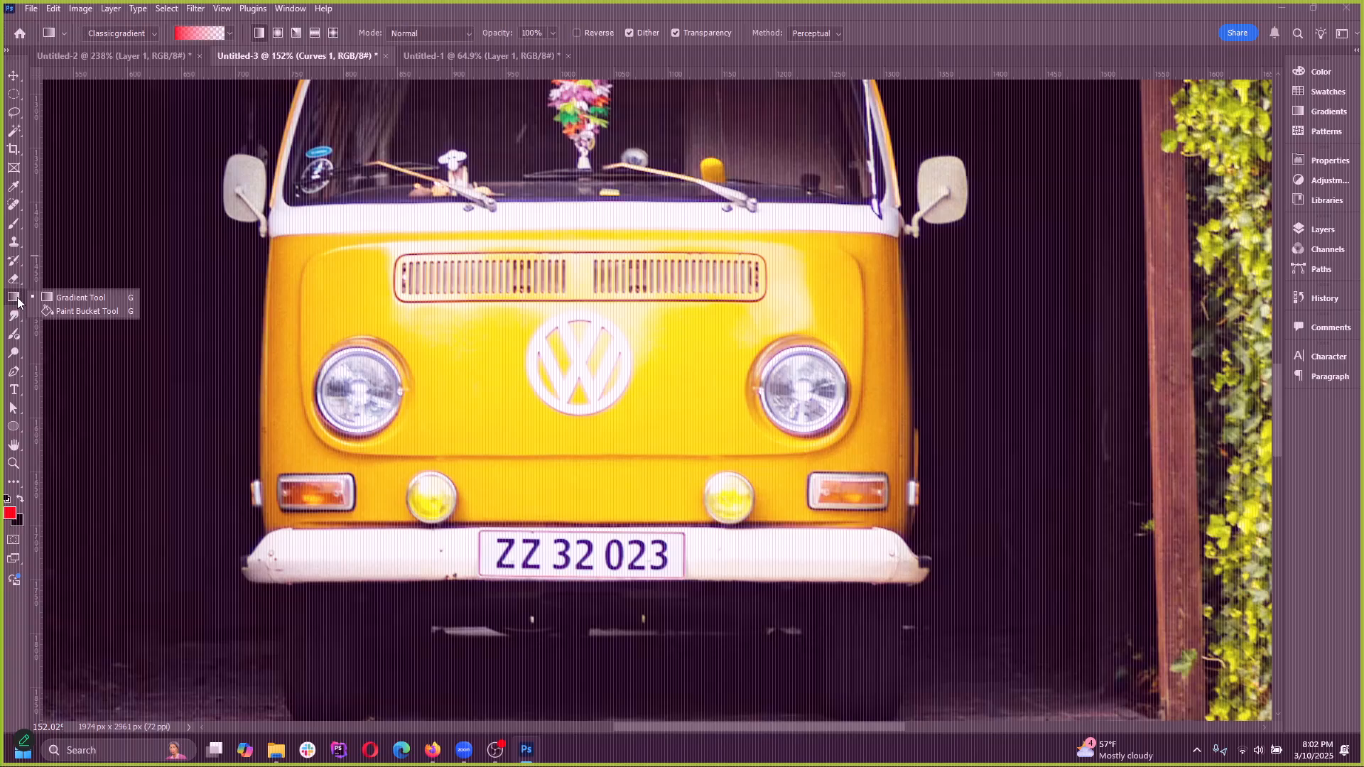
left_click(51, 312)
left_click(5, 501)
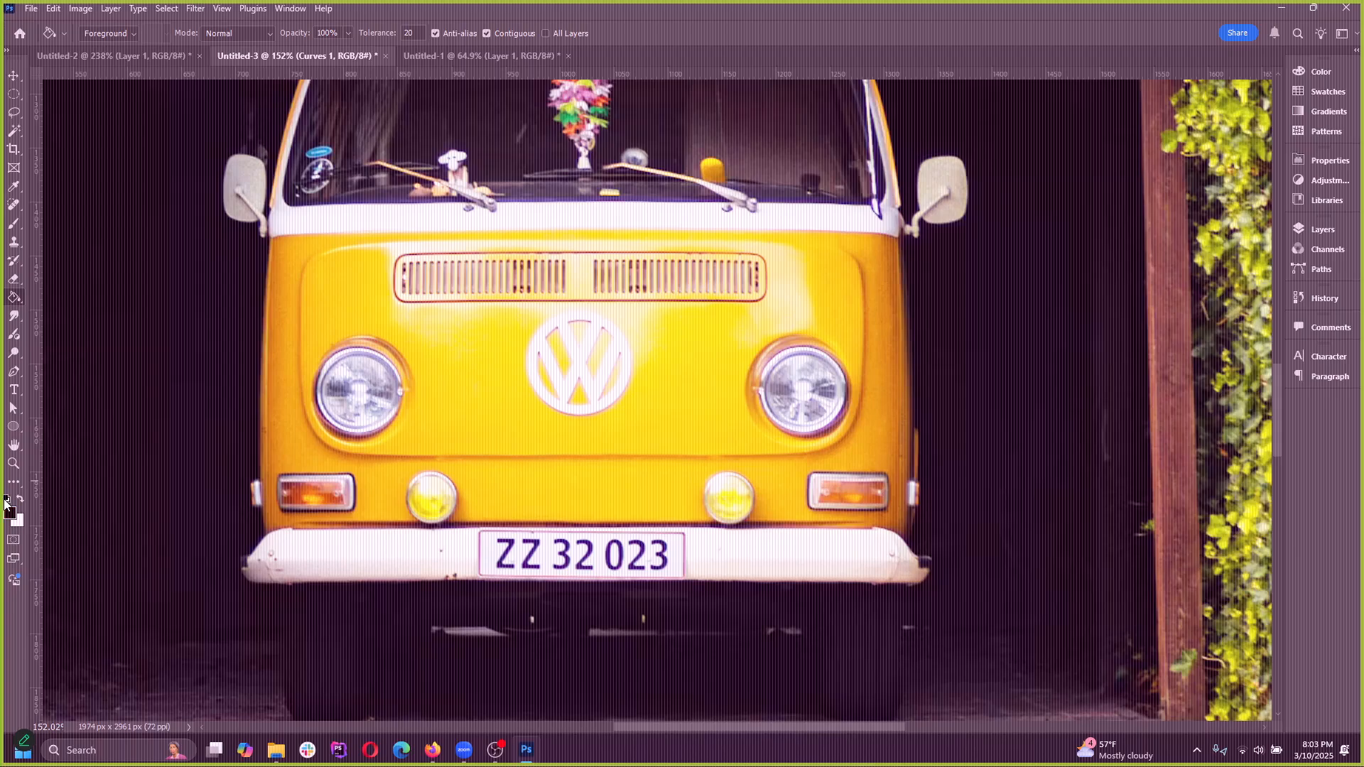
left_click(9, 513)
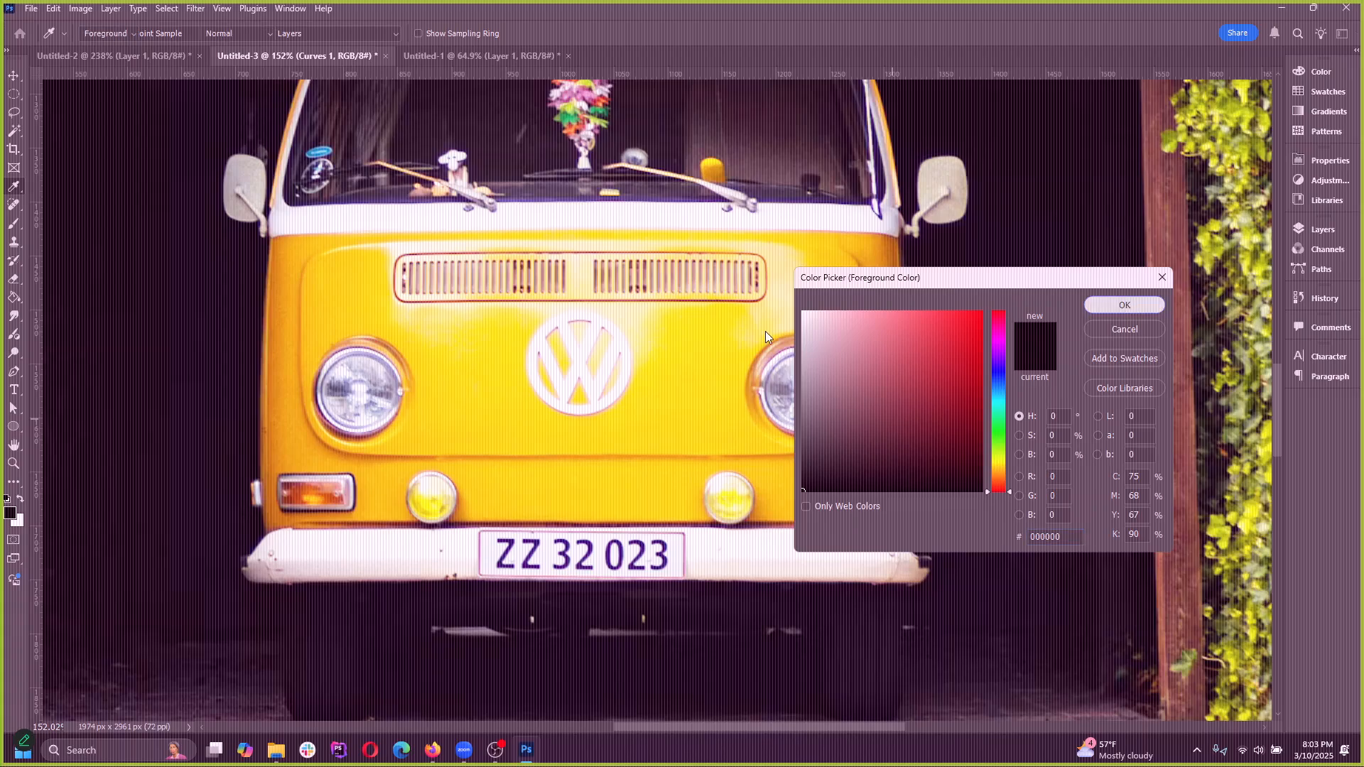
left_click(1133, 302)
left_click(1321, 229)
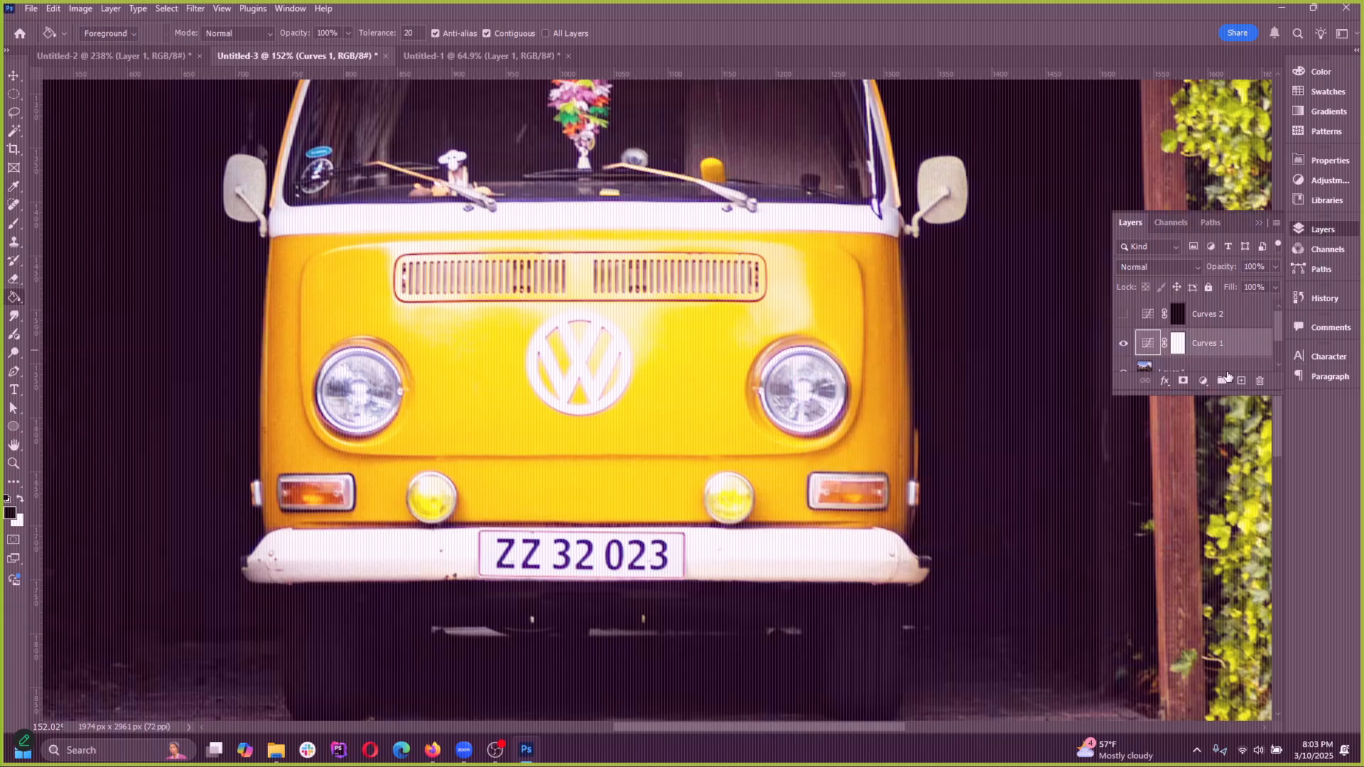
left_click(1177, 345)
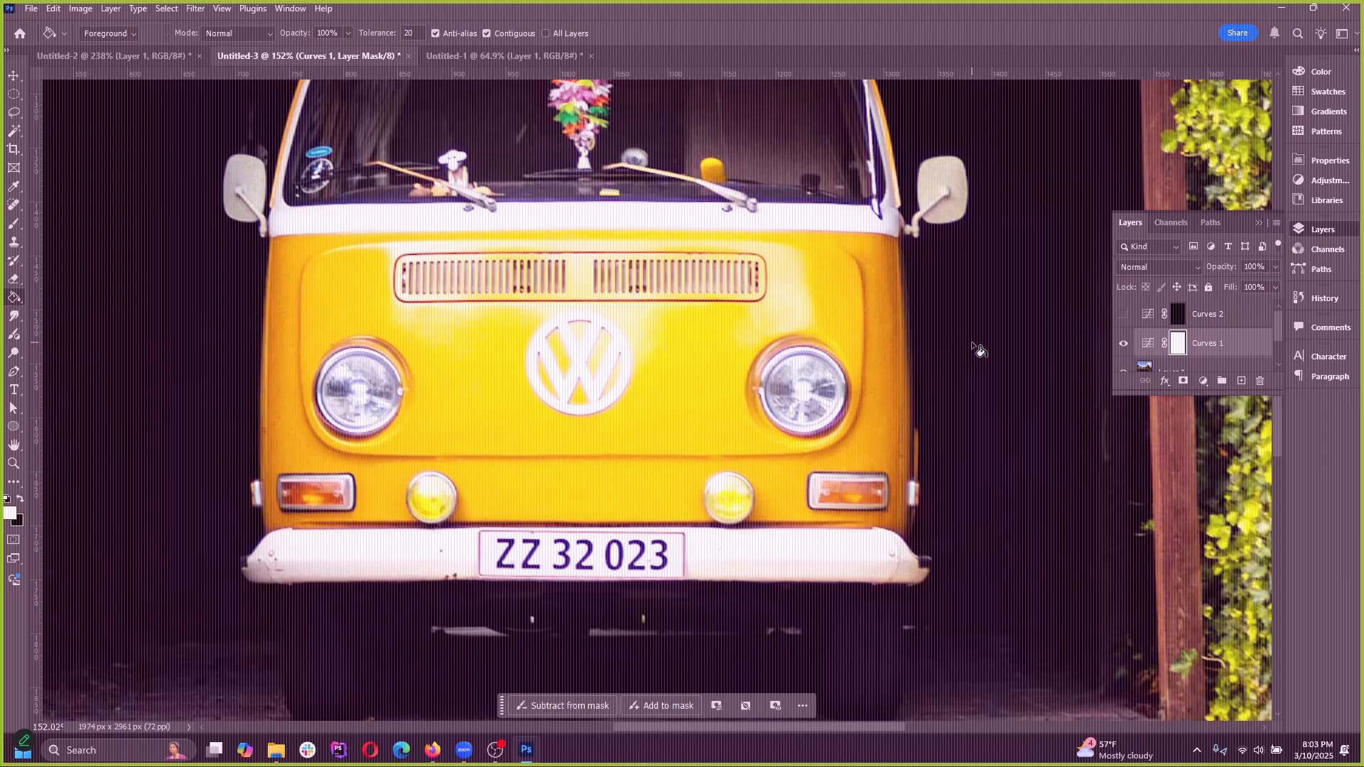
left_click(16, 502)
left_click(555, 427)
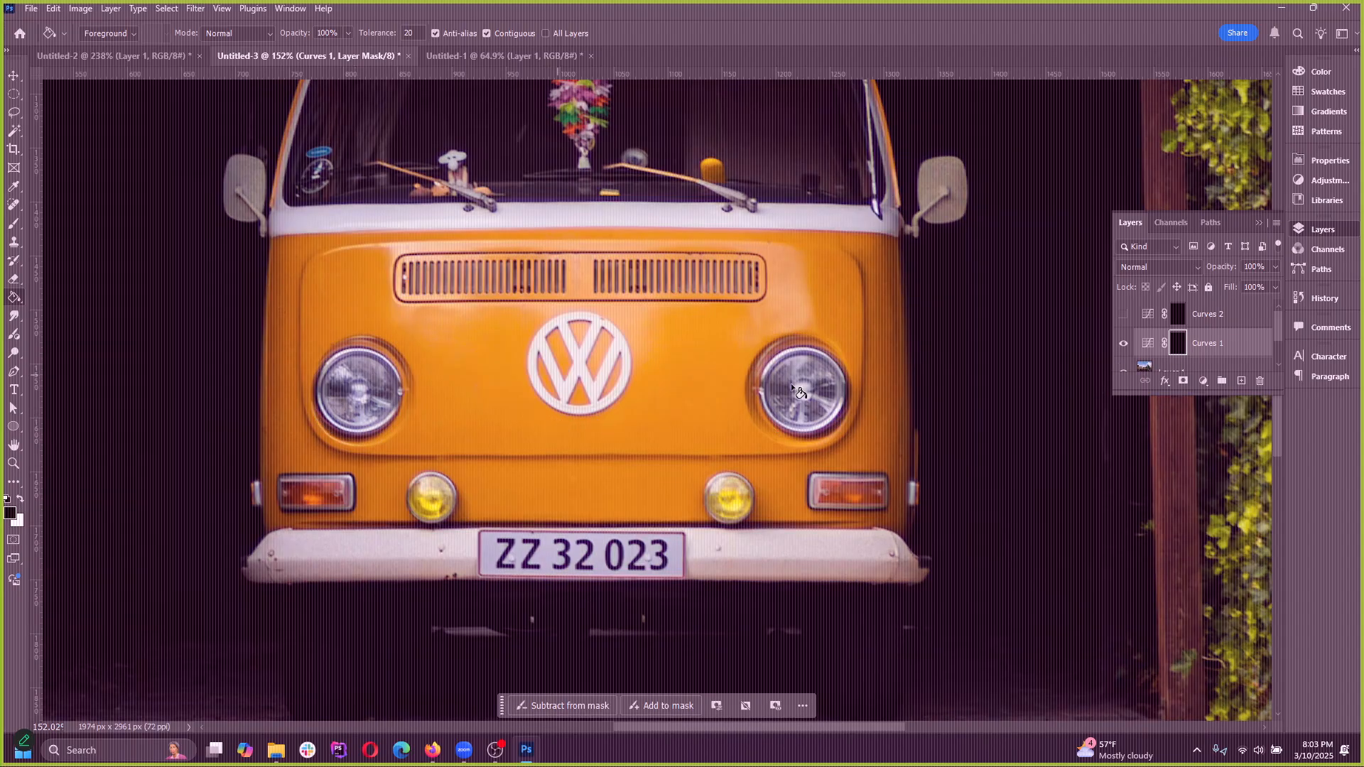
Lower the middle point of the Curves 1 RGB curve slightly and reselect the headlights
double_click(1147, 350)
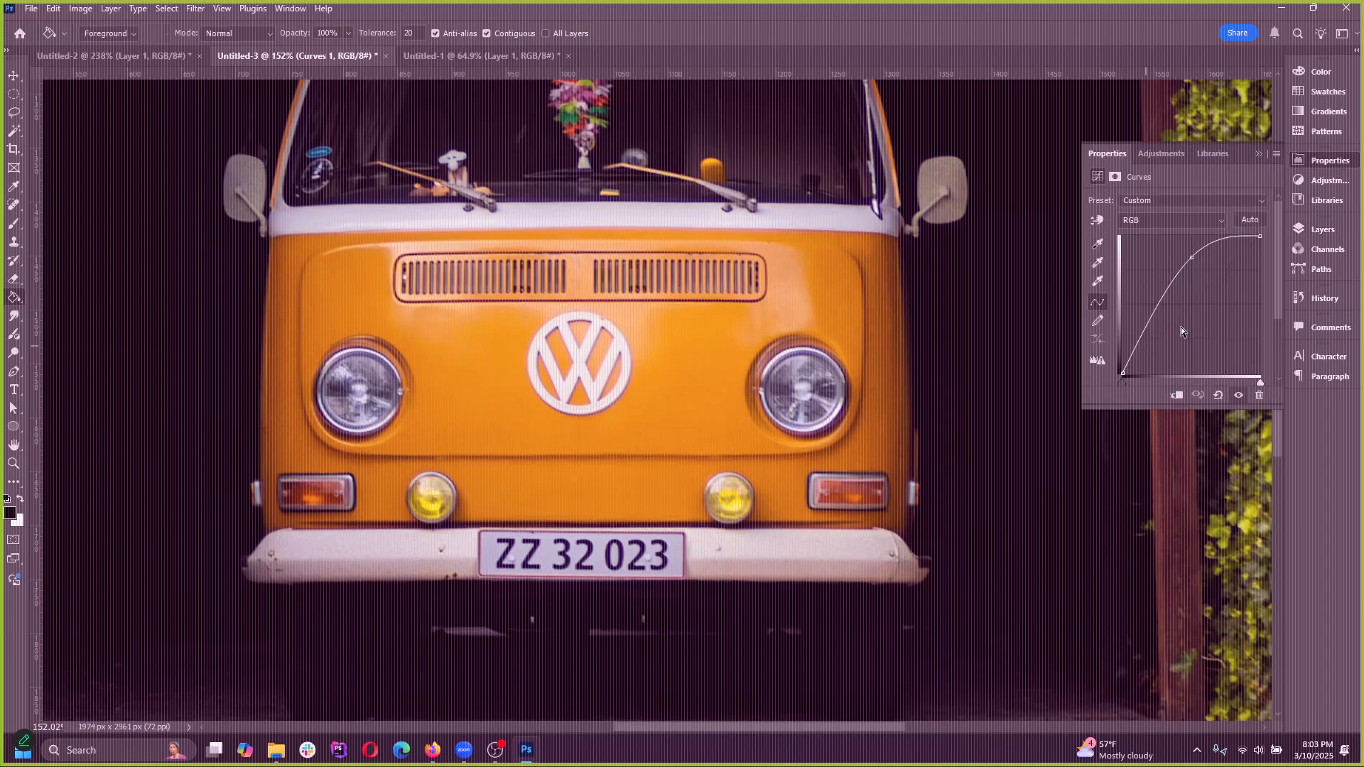
mouse_move(1194, 255)
left_mouse_down()
mouse_move(1230, 298)
mouse_move(1182, 263)
mouse_move(1201, 250)
mouse_move(1211, 304)
mouse_move(1190, 267)
left_mouse_up()
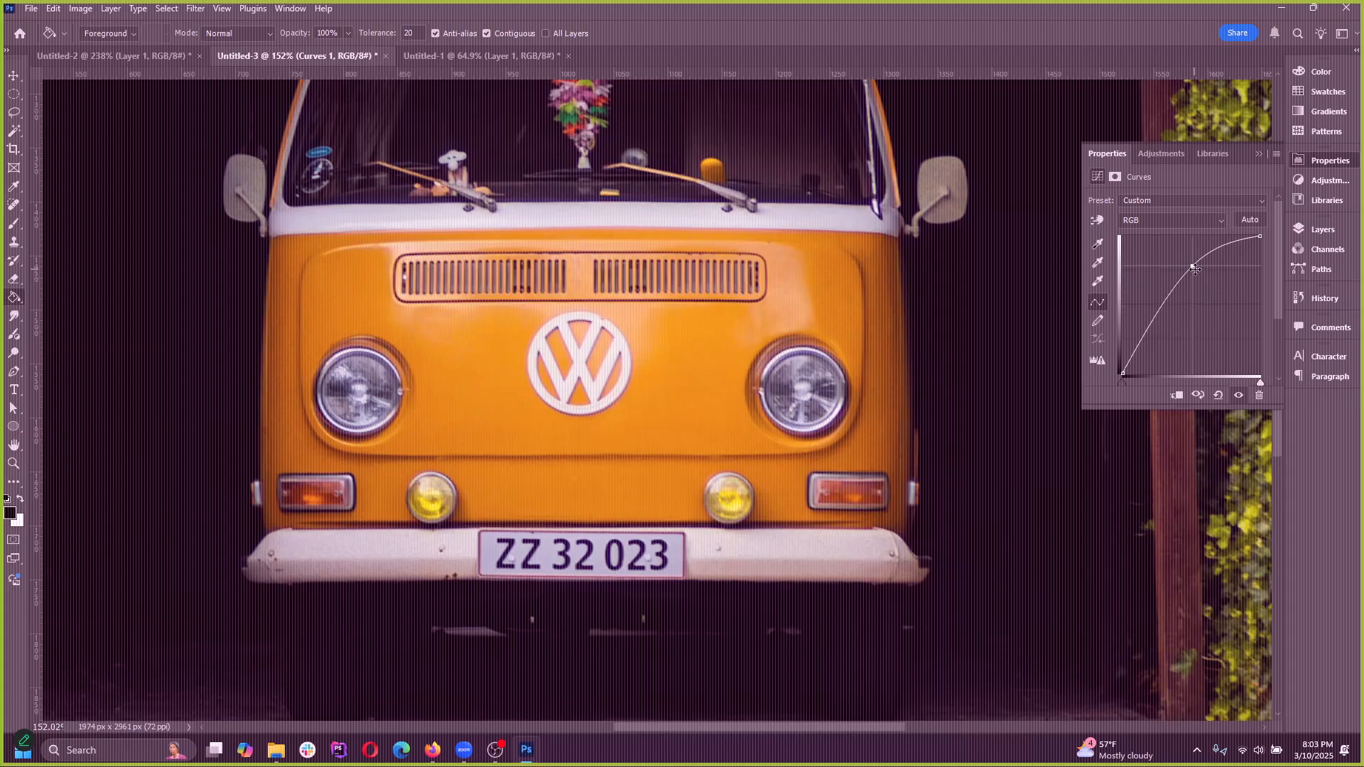
left_click(154, 9)
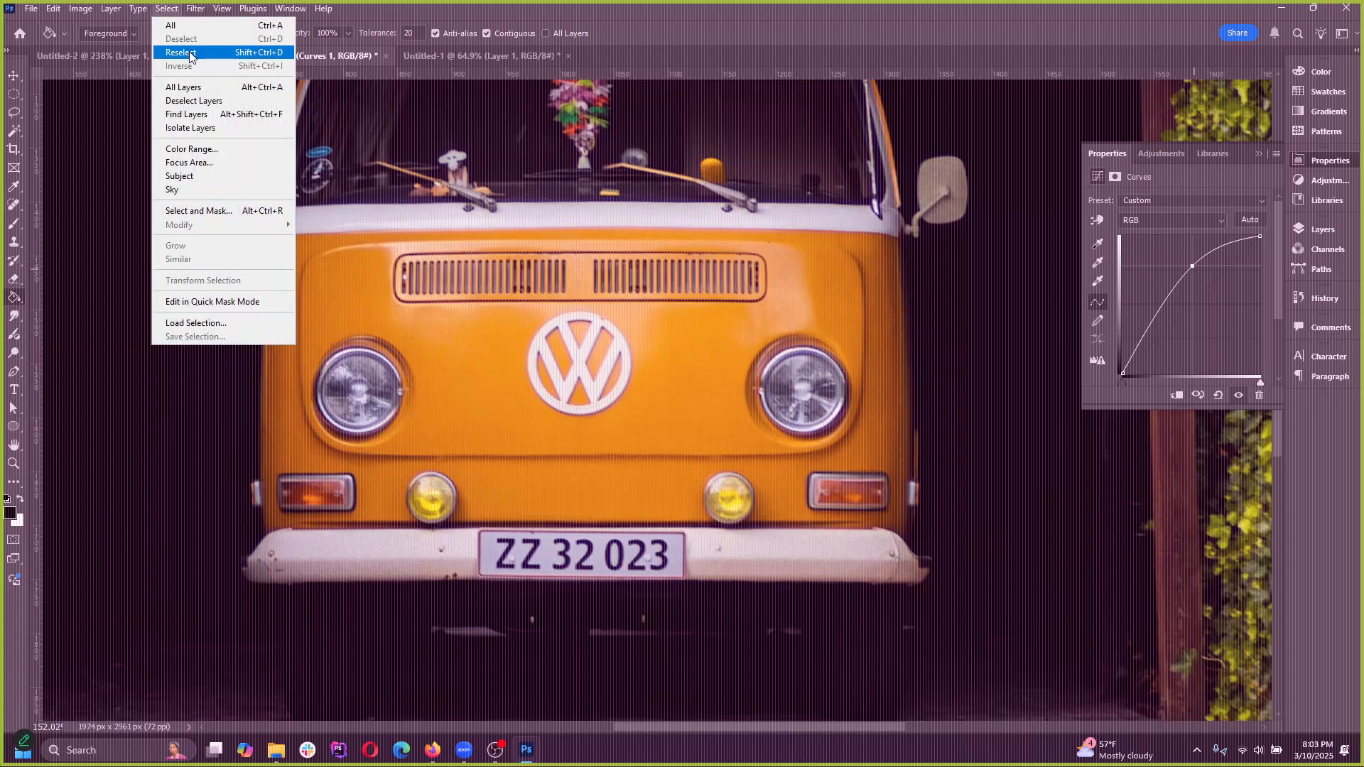
left_click(181, 52)
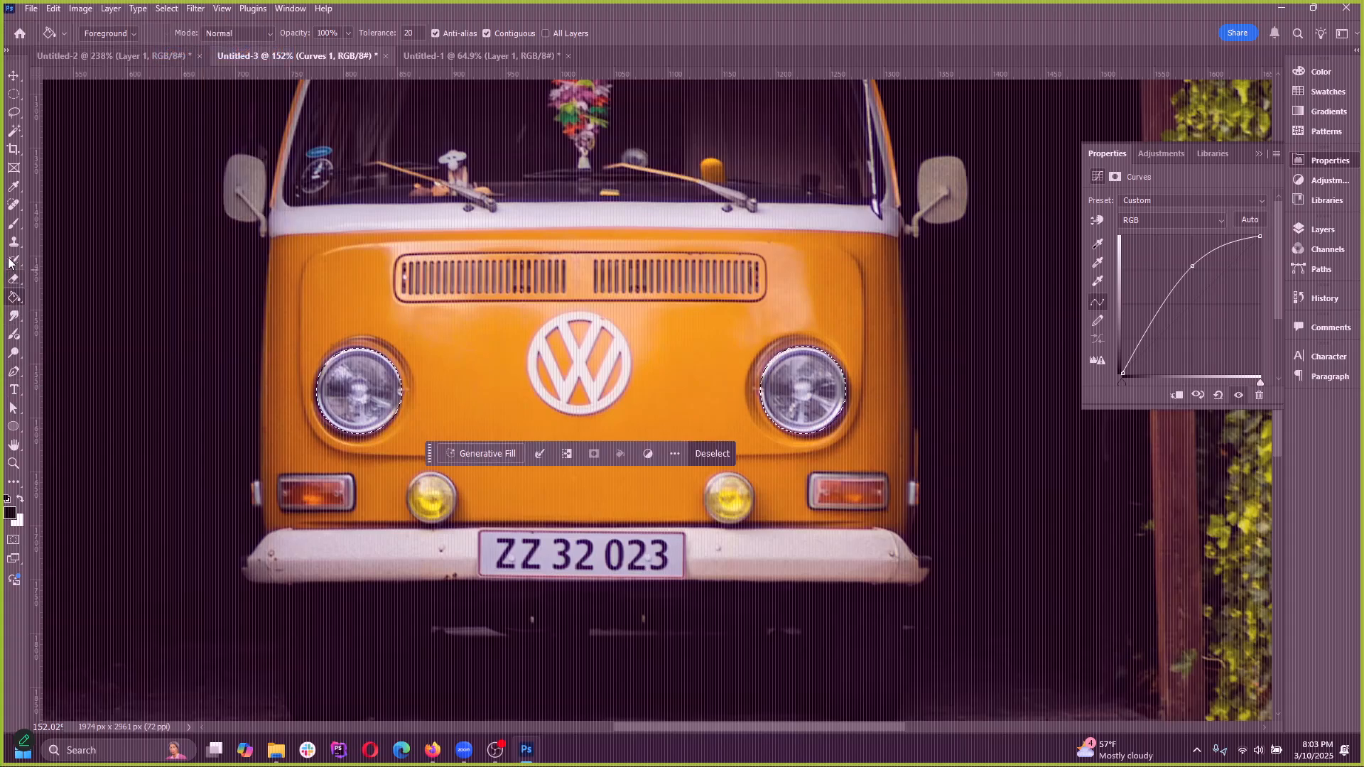
Try painting the van's left headlight white with the Brush tool at size 150 and undo the stroke
right_click(14, 298)
left_click(13, 224)
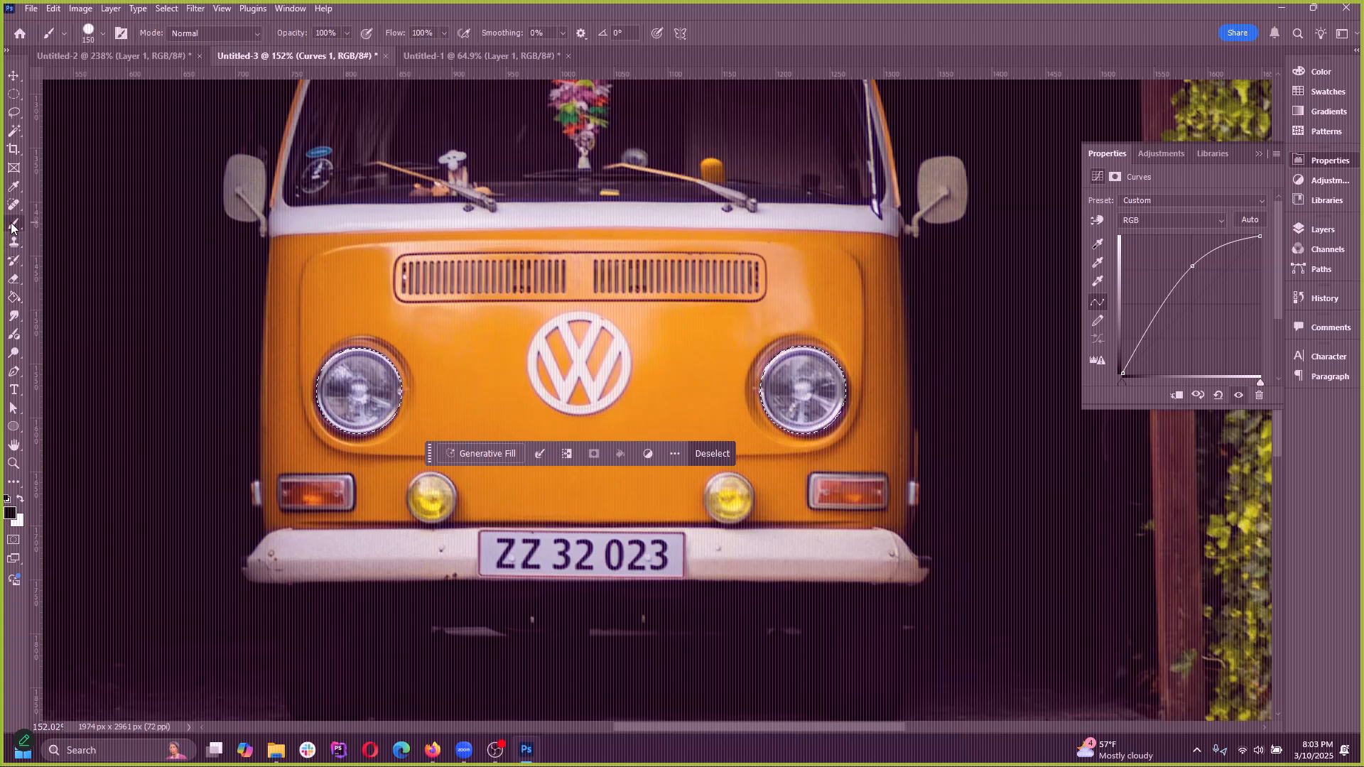
left_click(21, 499)
left_click(361, 376)
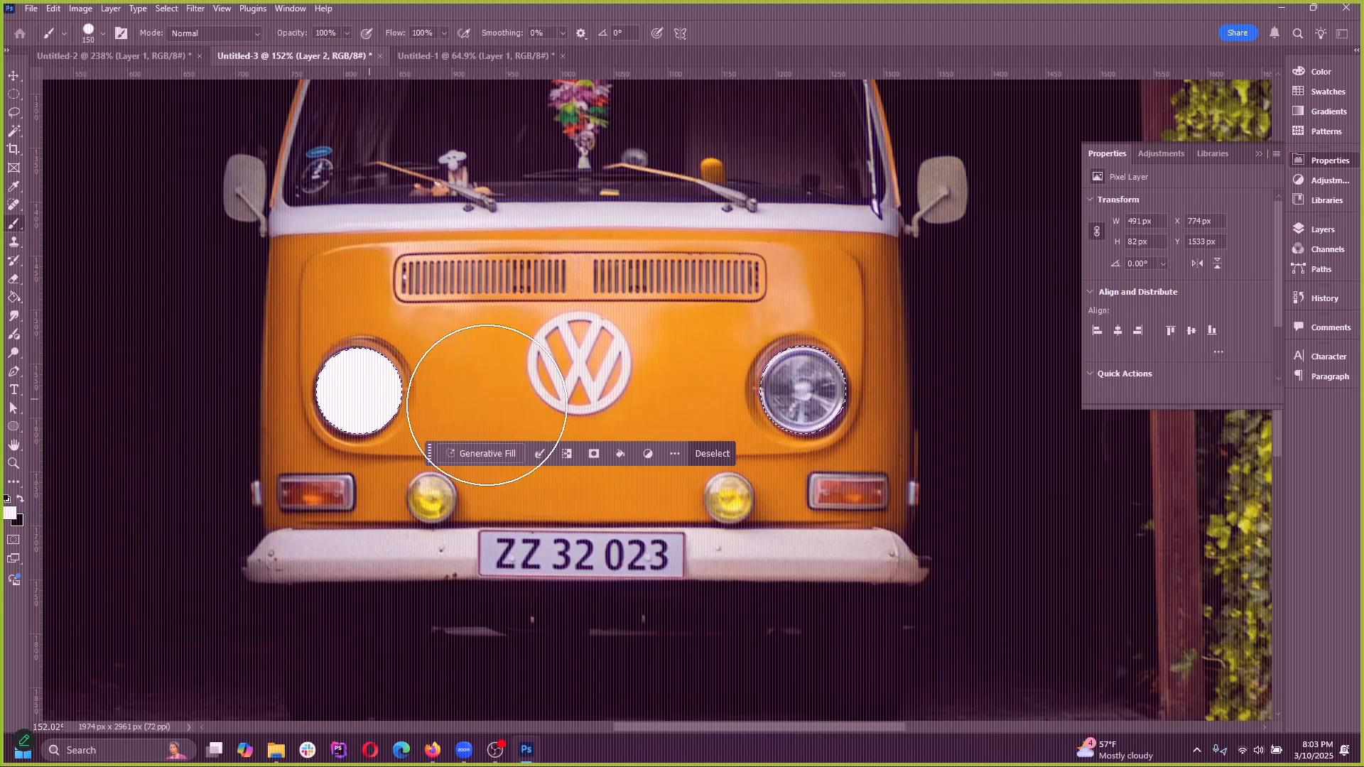
key("ctrl+z")
Paint both selected headlights white on the Curves 1 layer mask with the Brush tool
left_click(1316, 230)
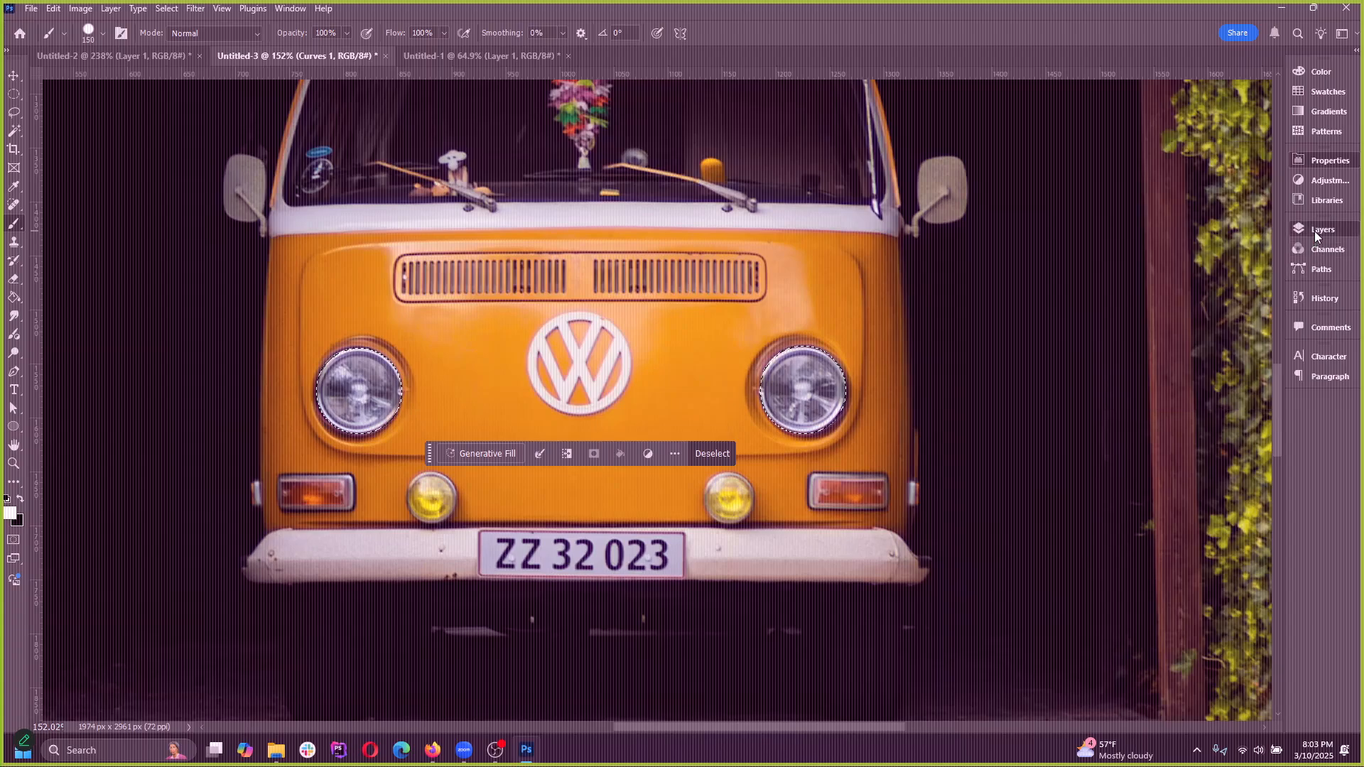
left_click(1177, 344)
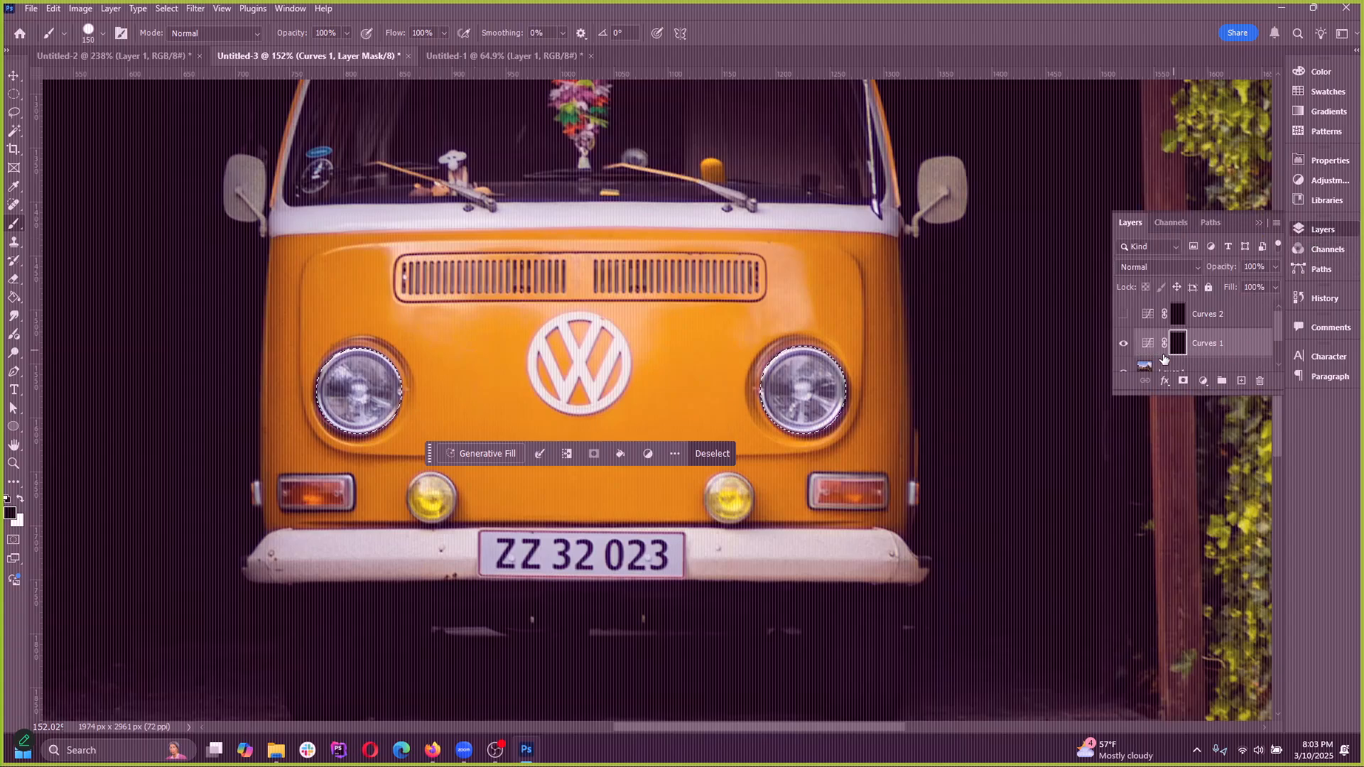
left_click(20, 499)
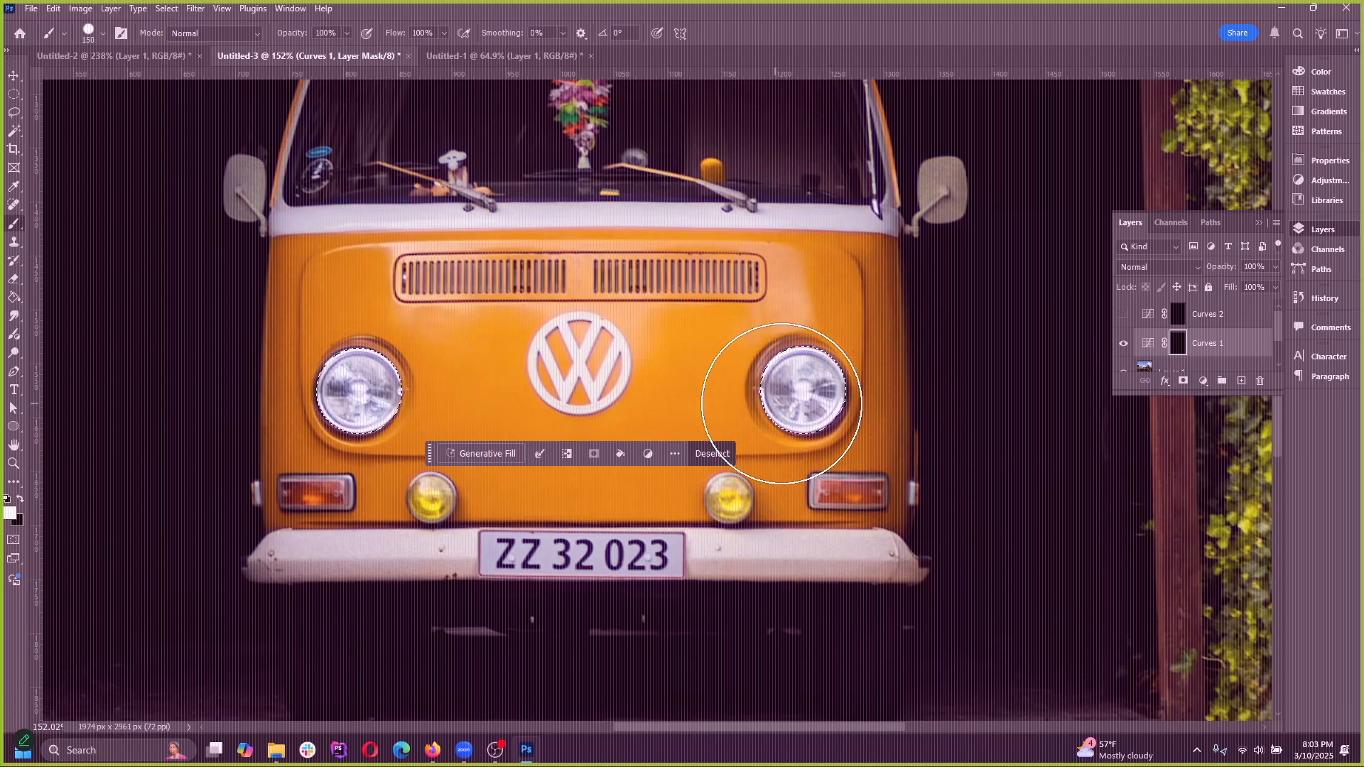
Lower the middle point of the Curves 1 RGB curve very slightly and deselect the headlights
left_click(1145, 353)
double_click(1146, 355)
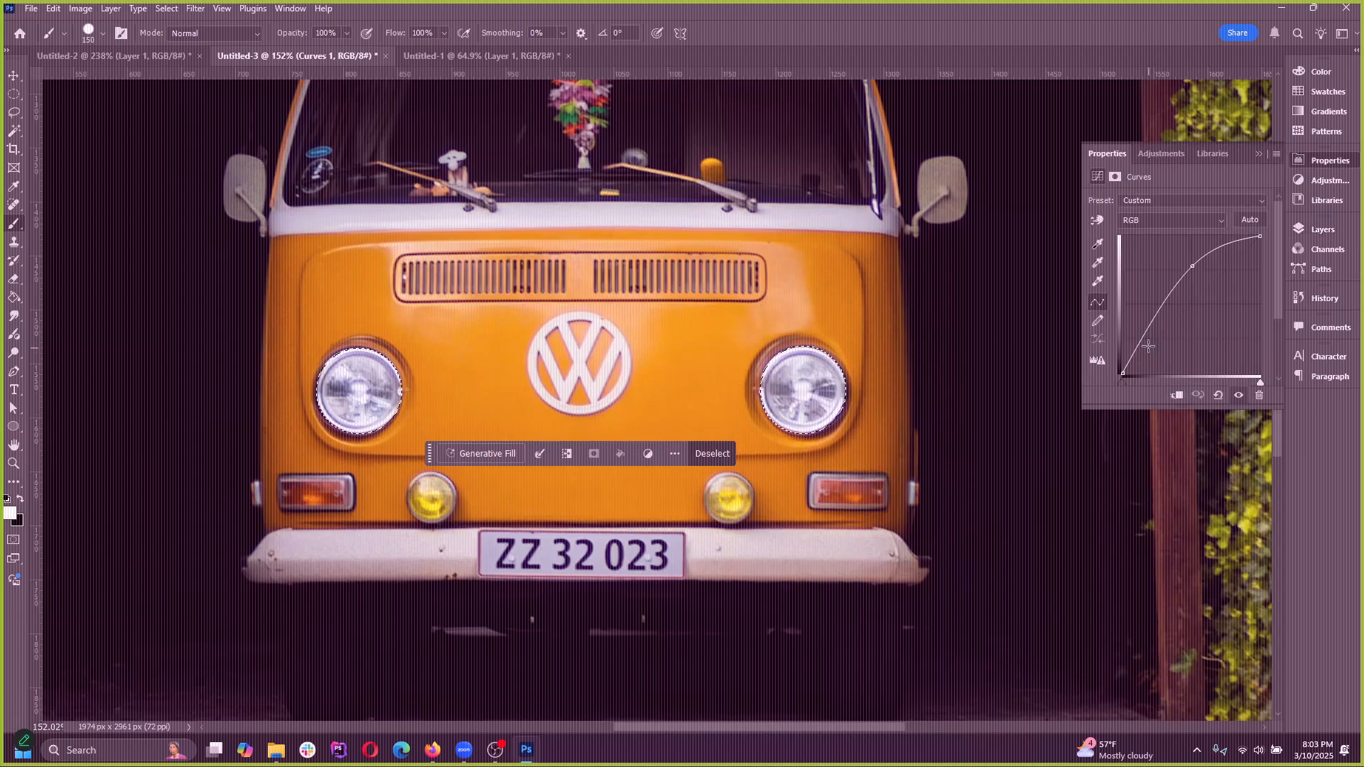
mouse_move(1194, 267)
left_mouse_down()
mouse_move(1223, 285)
mouse_move(1193, 262)
mouse_move(1156, 271)
mouse_move(1194, 285)
mouse_move(1172, 280)
mouse_move(1177, 296)
mouse_move(1196, 268)
left_mouse_up()
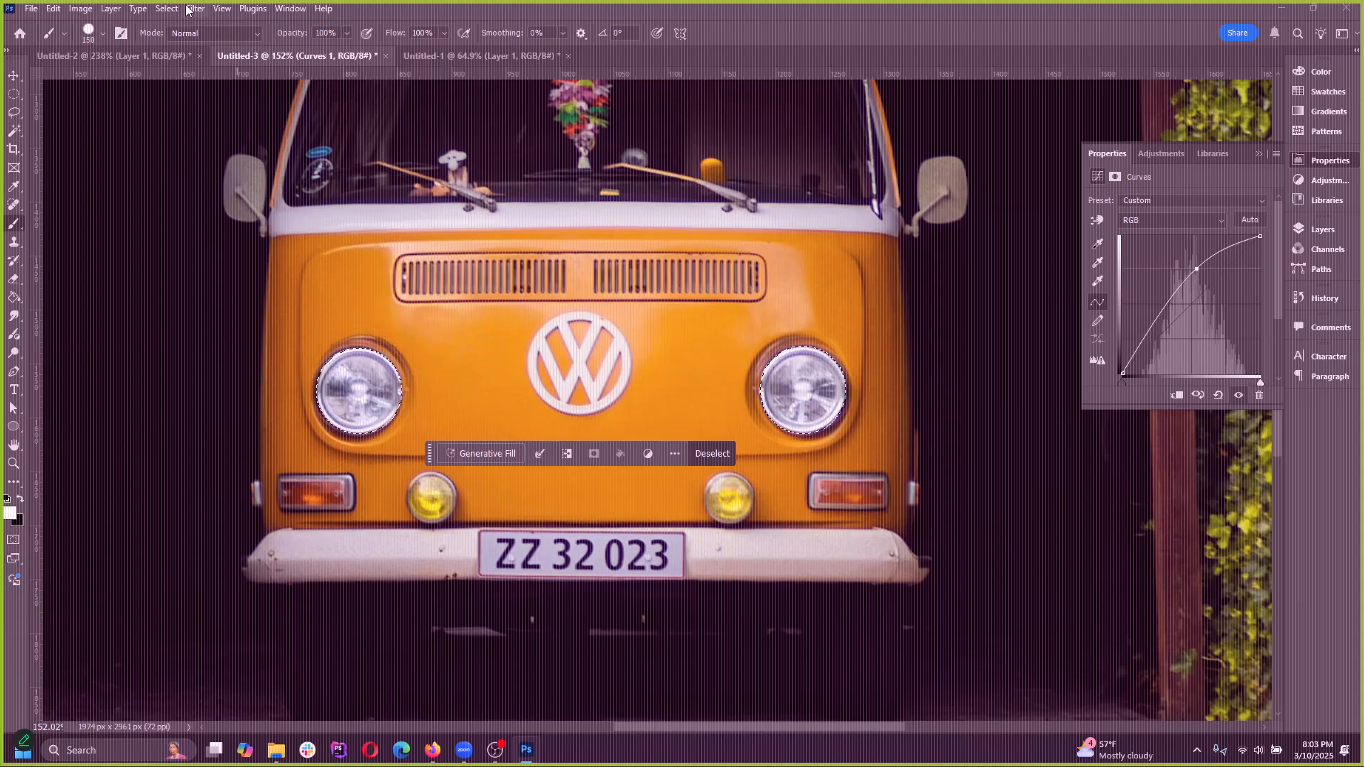
left_click(138, 8)
mouse_move(166, 8)
left_click(168, 43)
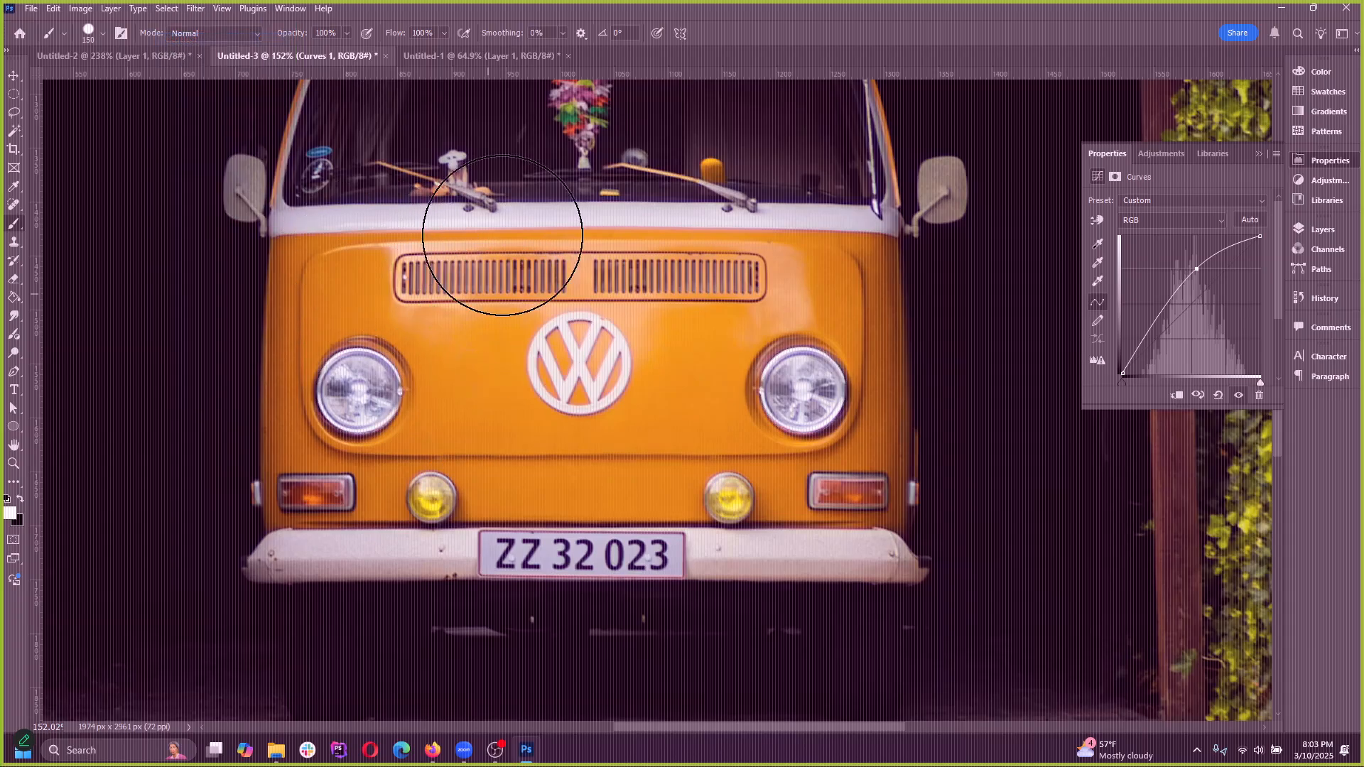
Try brushing white freely over the van's front on the Curves 1 layer mask without a selection, undoing each stroke
mouse_move(502, 238)
left_mouse_down()
mouse_move(543, 352)
mouse_move(687, 389)
mouse_move(737, 362)
left_mouse_up()
key("ctrl+z")
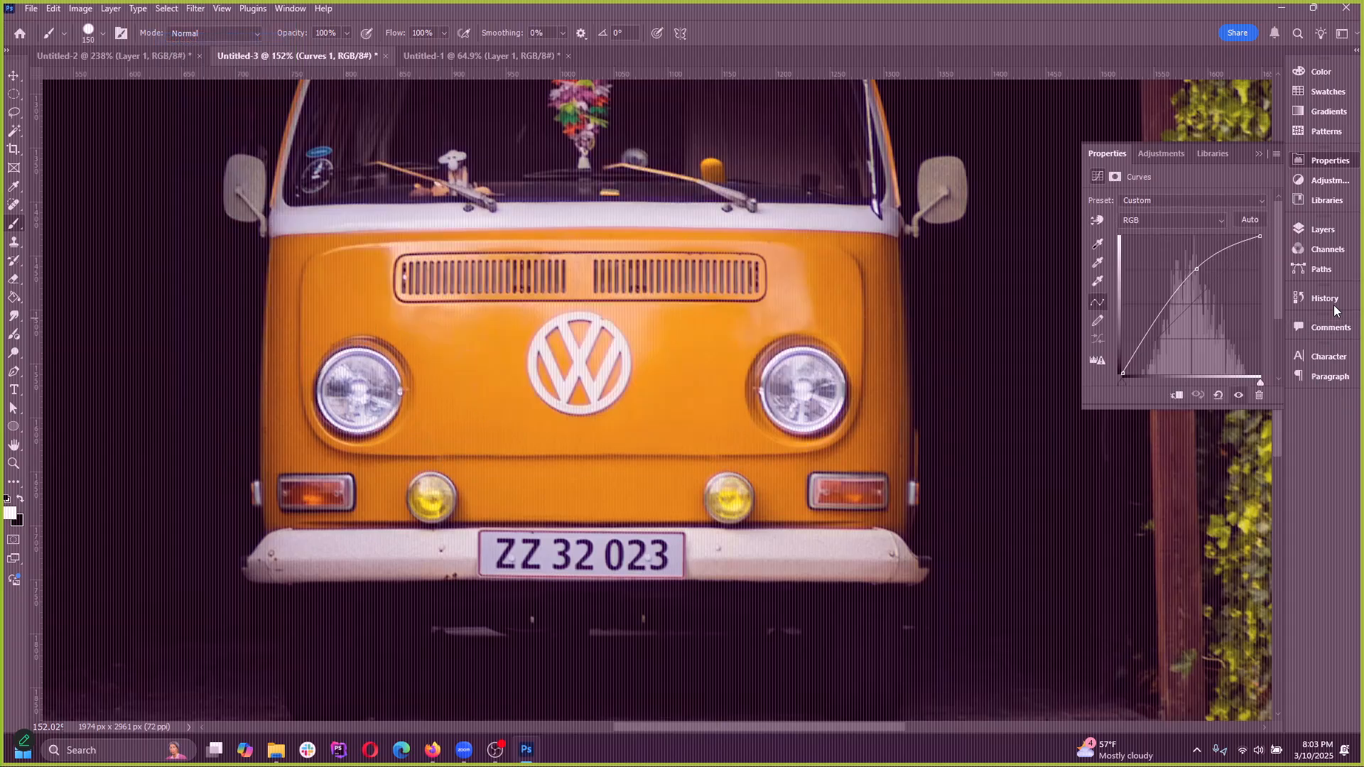
left_click(1318, 227)
left_click(1178, 344)
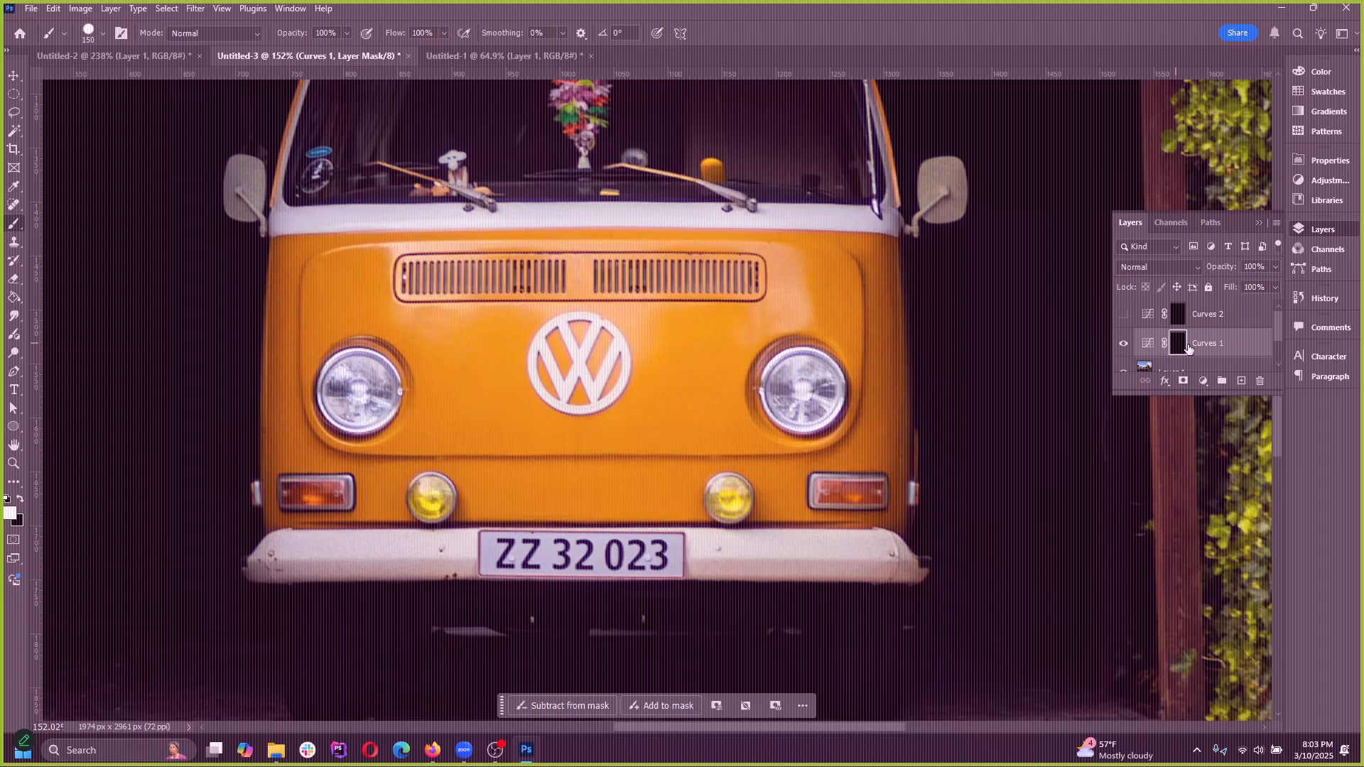
scroll(1176, 346, "down", 2)
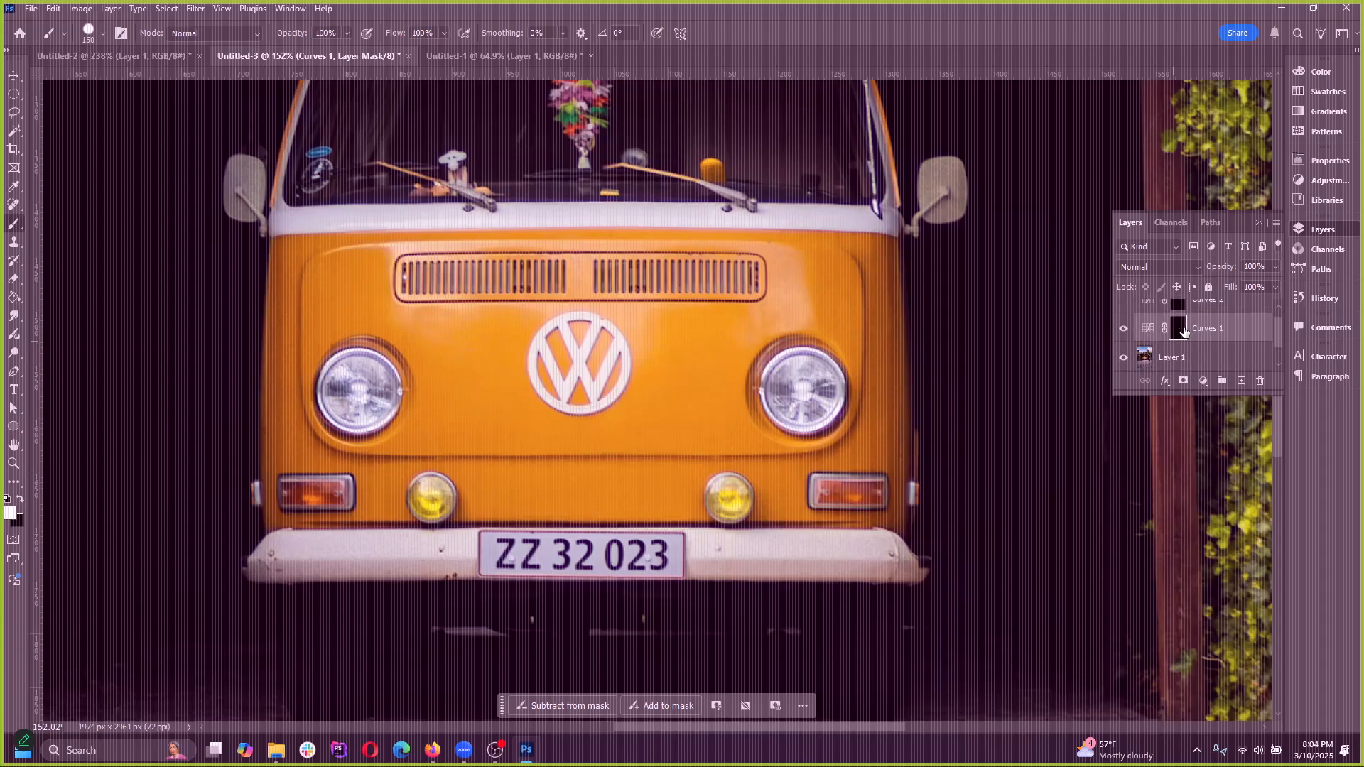
mouse_move(524, 411)
left_mouse_down()
mouse_move(764, 281)
mouse_move(885, 440)
mouse_move(472, 352)
mouse_move(318, 406)
mouse_move(334, 517)
left_mouse_up()
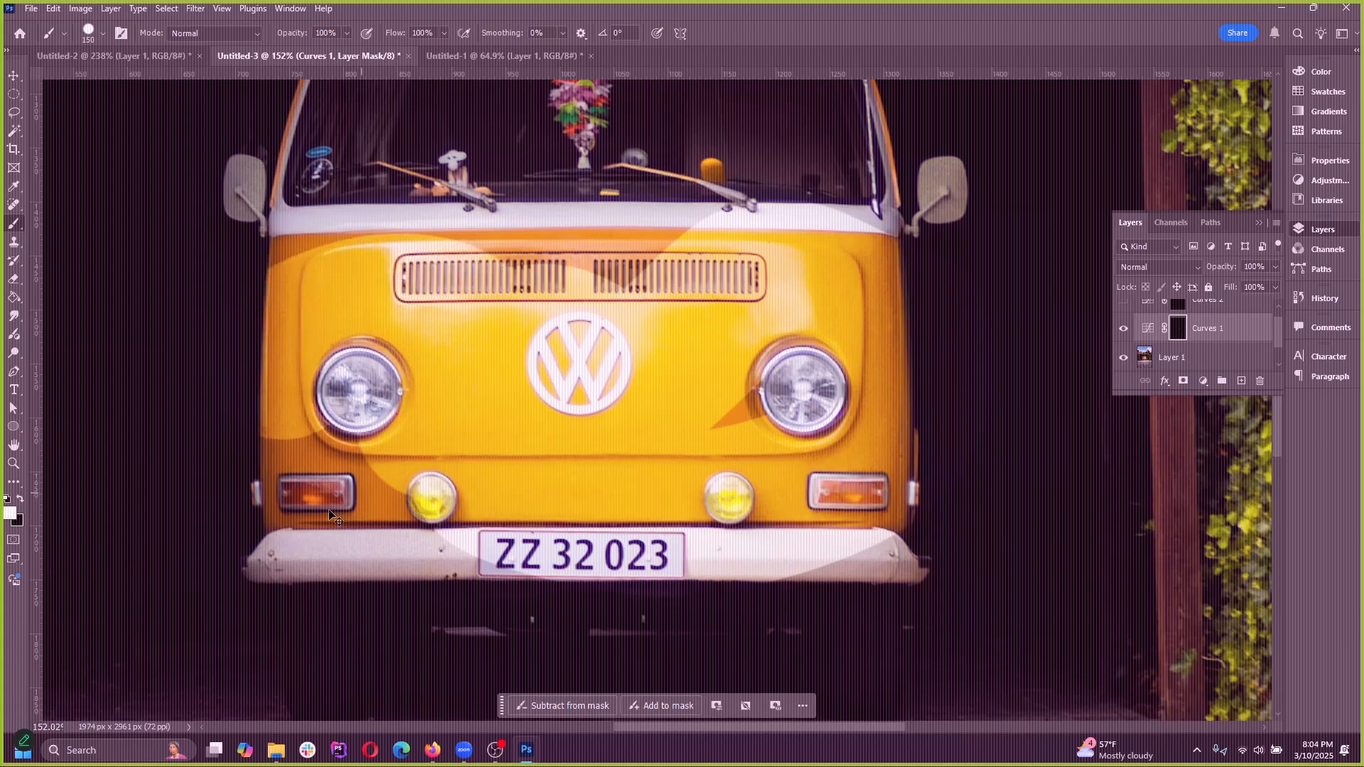
key("ctrl+z")
mouse_move(204, 355)
left_mouse_down()
mouse_move(609, 240)
mouse_move(109, 222)
mouse_move(580, 288)
left_mouse_up()
key("ctrl+z")
Try painting white across the van's windshield on the Curves 1 layer mask and undo the stroke
scroll(570, 397, "up", 2)
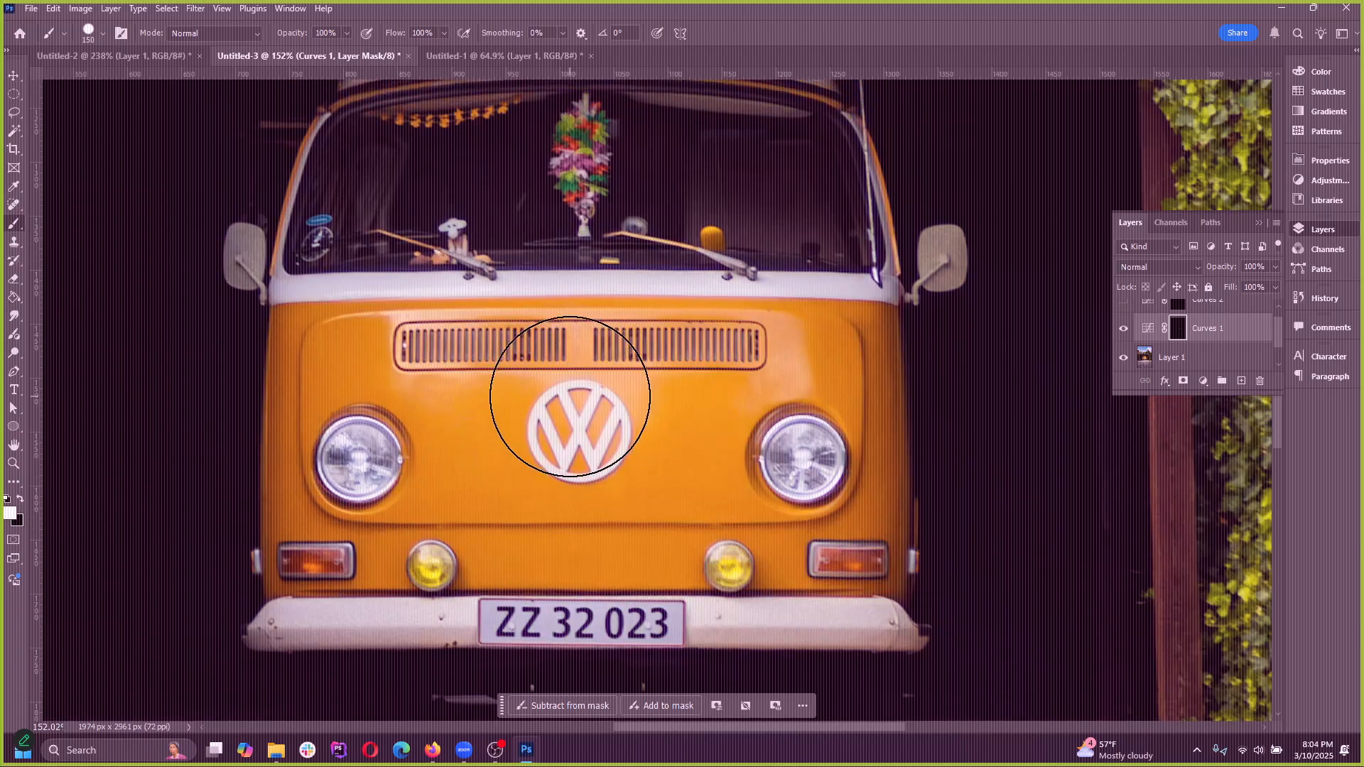
scroll(570, 396, "up", 1)
mouse_move(363, 247)
left_mouse_down()
mouse_move(712, 268)
mouse_move(512, 226)
mouse_move(843, 179)
mouse_move(730, 199)
left_mouse_up()
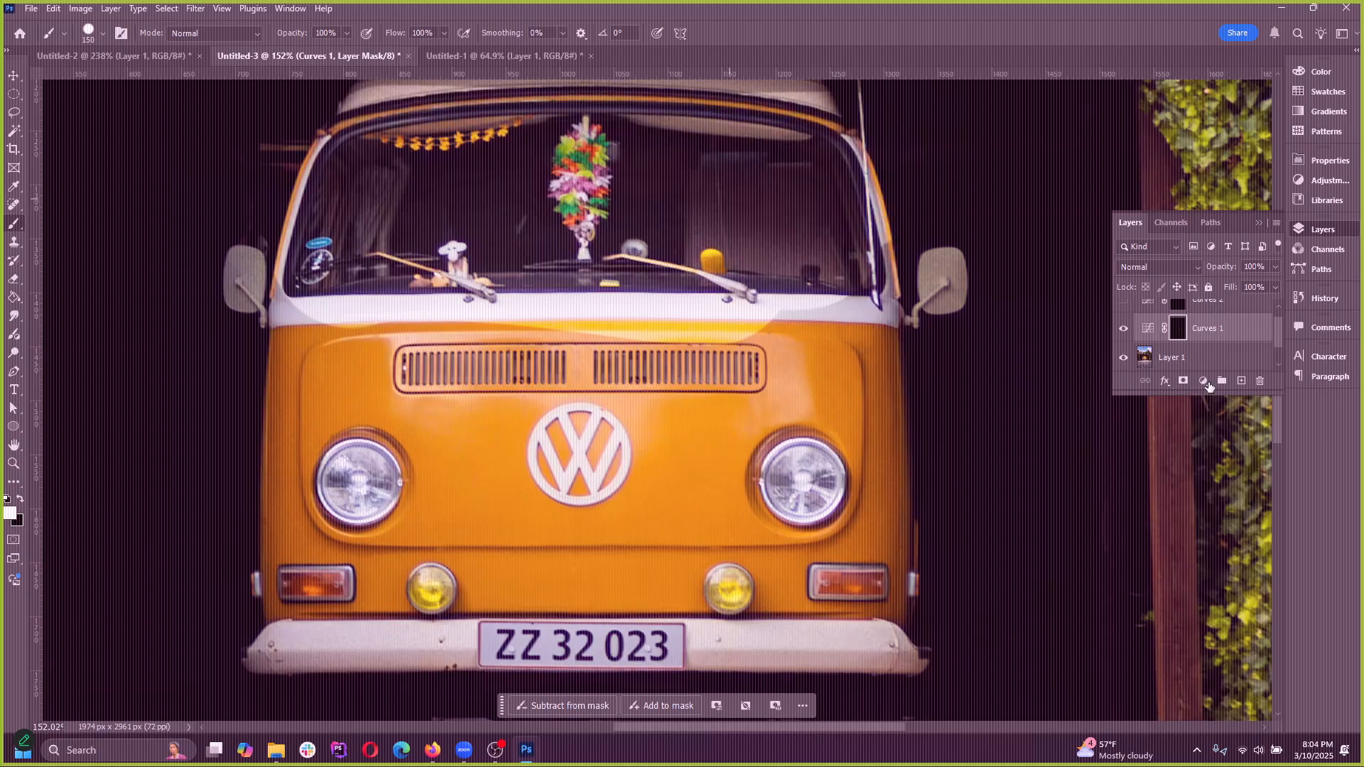
left_click(1149, 331)
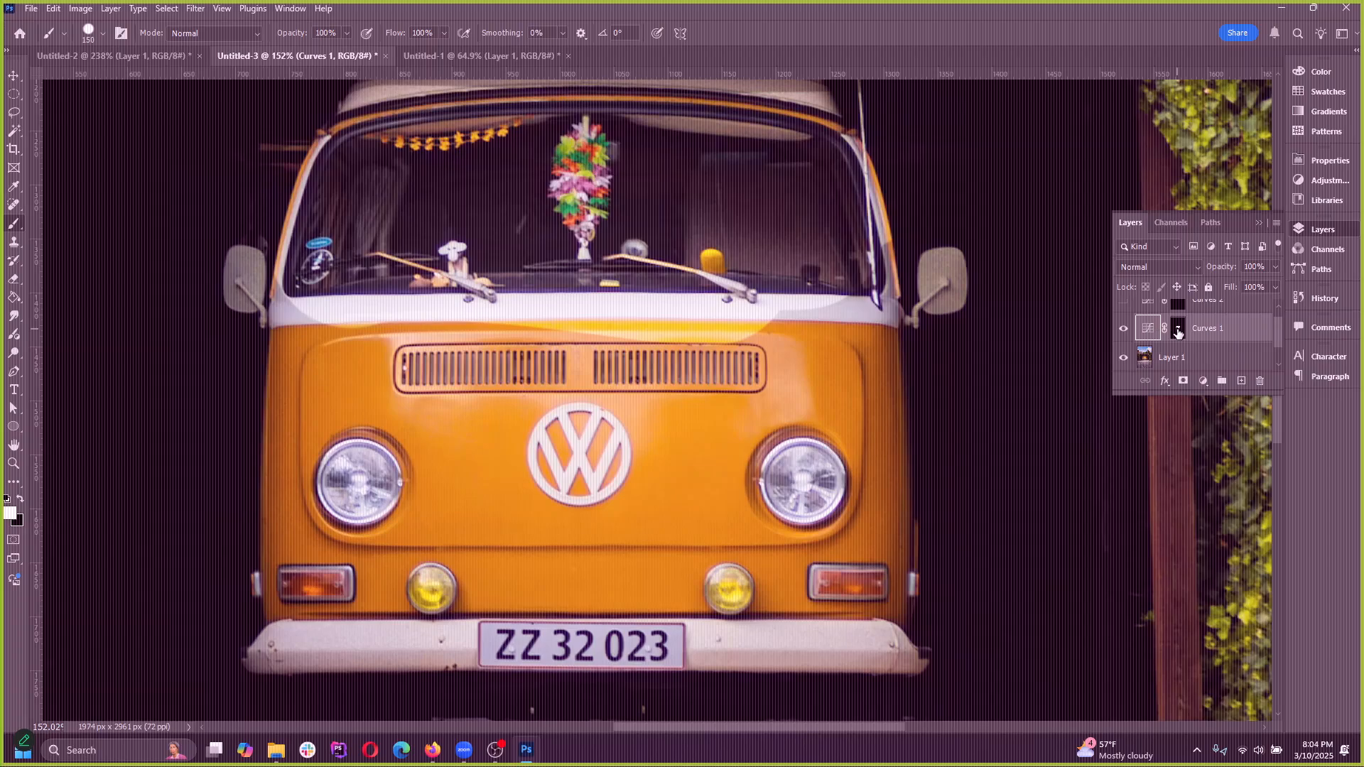
left_click(1178, 333)
key("ctrl+z")
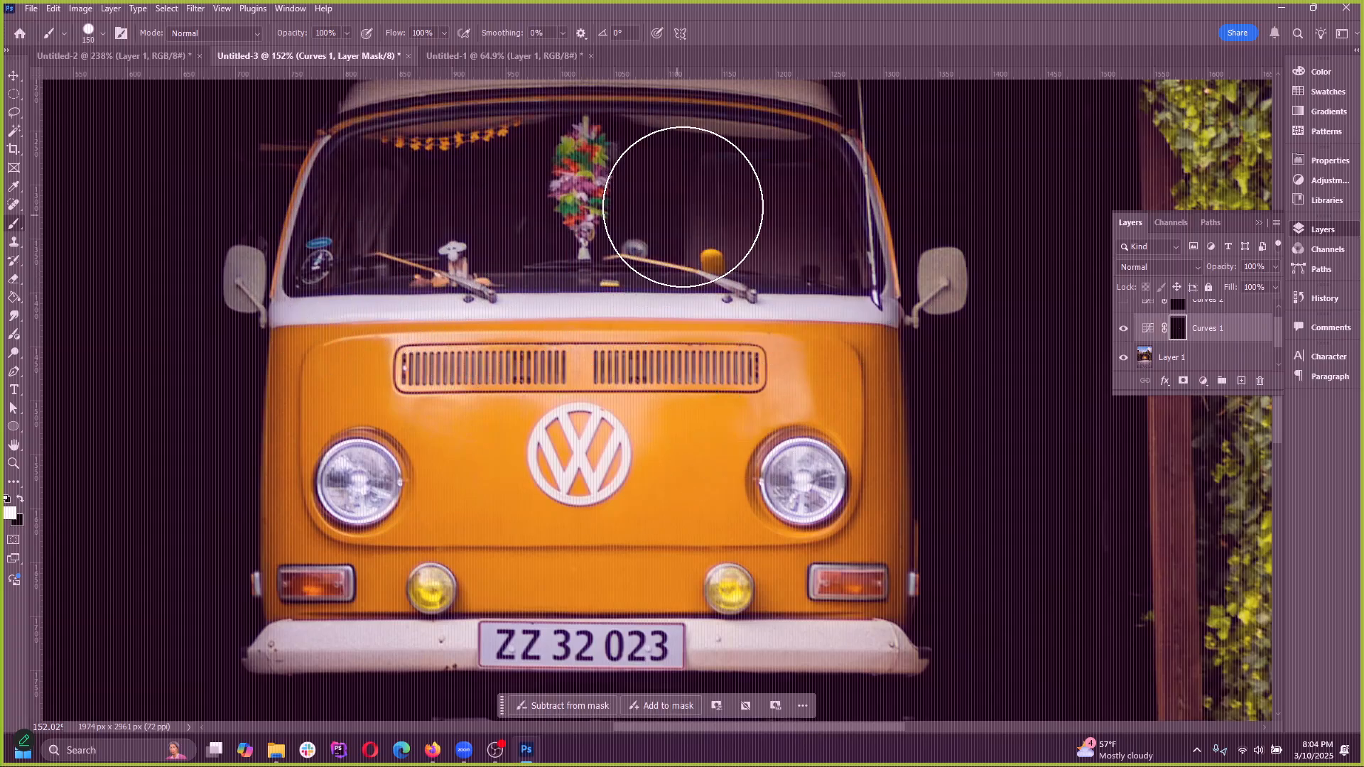
Paint the windshield white on the Curves 1 layer mask and lower the middle point of its RGB curve closer to the diagonal
left_click(701, 207)
mouse_move(700, 235)
left_mouse_down()
mouse_move(603, 232)
mouse_move(639, 259)
left_mouse_up()
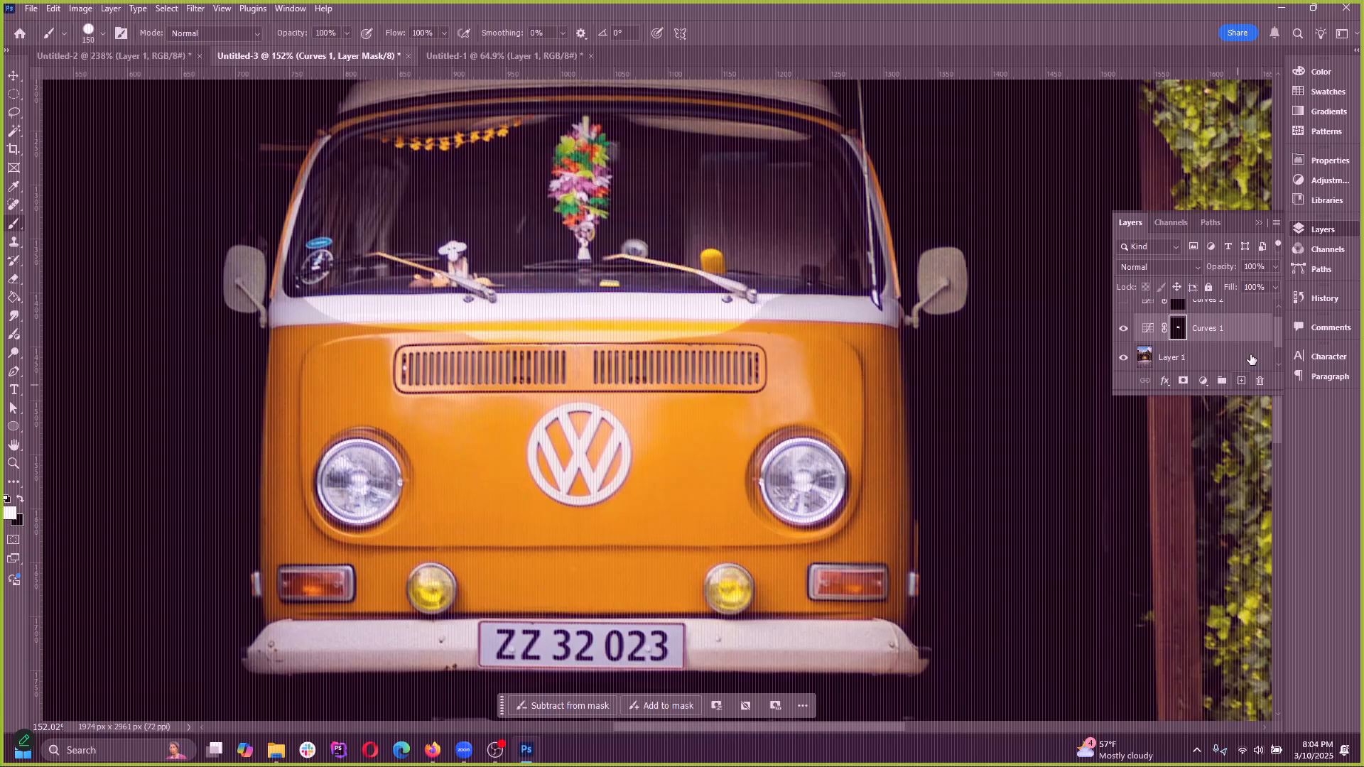
double_click(1147, 328)
mouse_move(1194, 267)
left_mouse_down()
mouse_move(1132, 223)
mouse_move(1208, 327)
mouse_move(1225, 315)
mouse_move(1239, 341)
mouse_move(1178, 257)
mouse_move(1201, 281)
left_mouse_up()
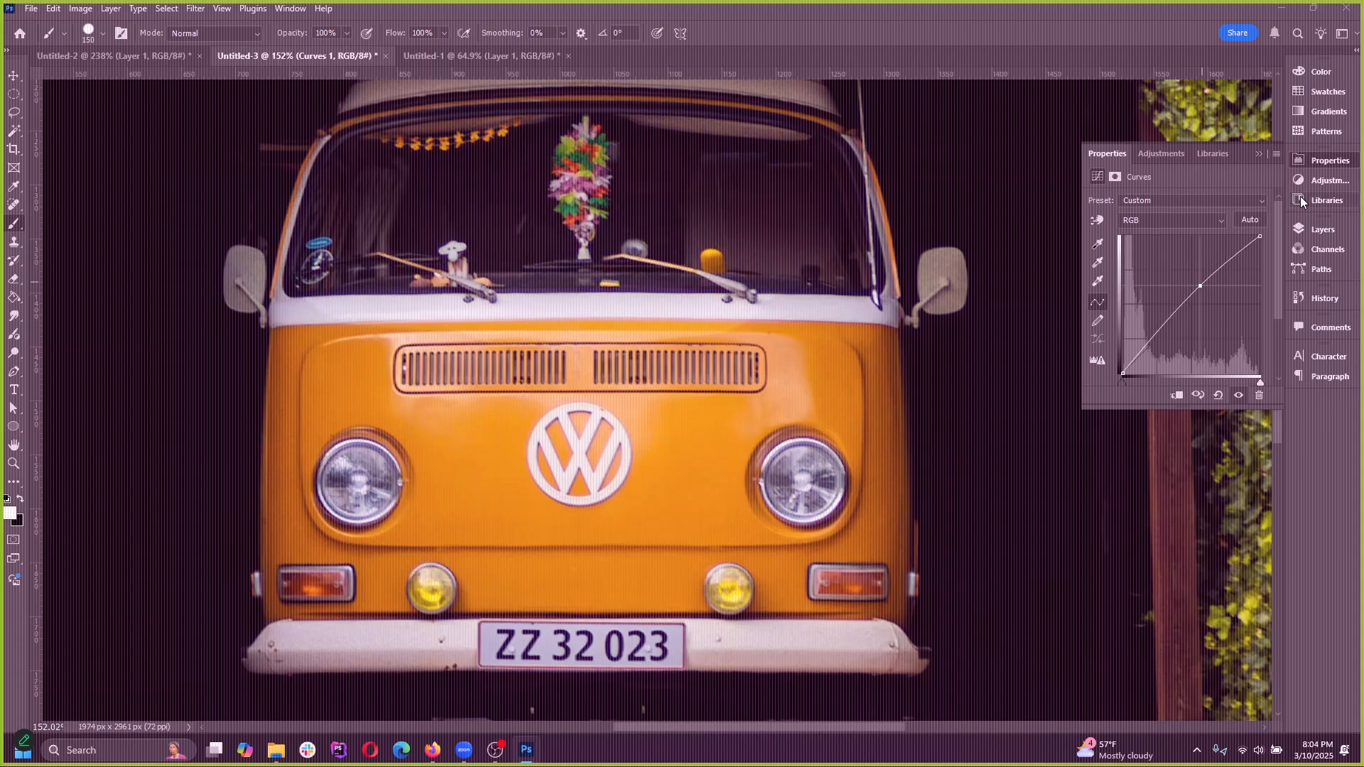
left_click(1258, 154)
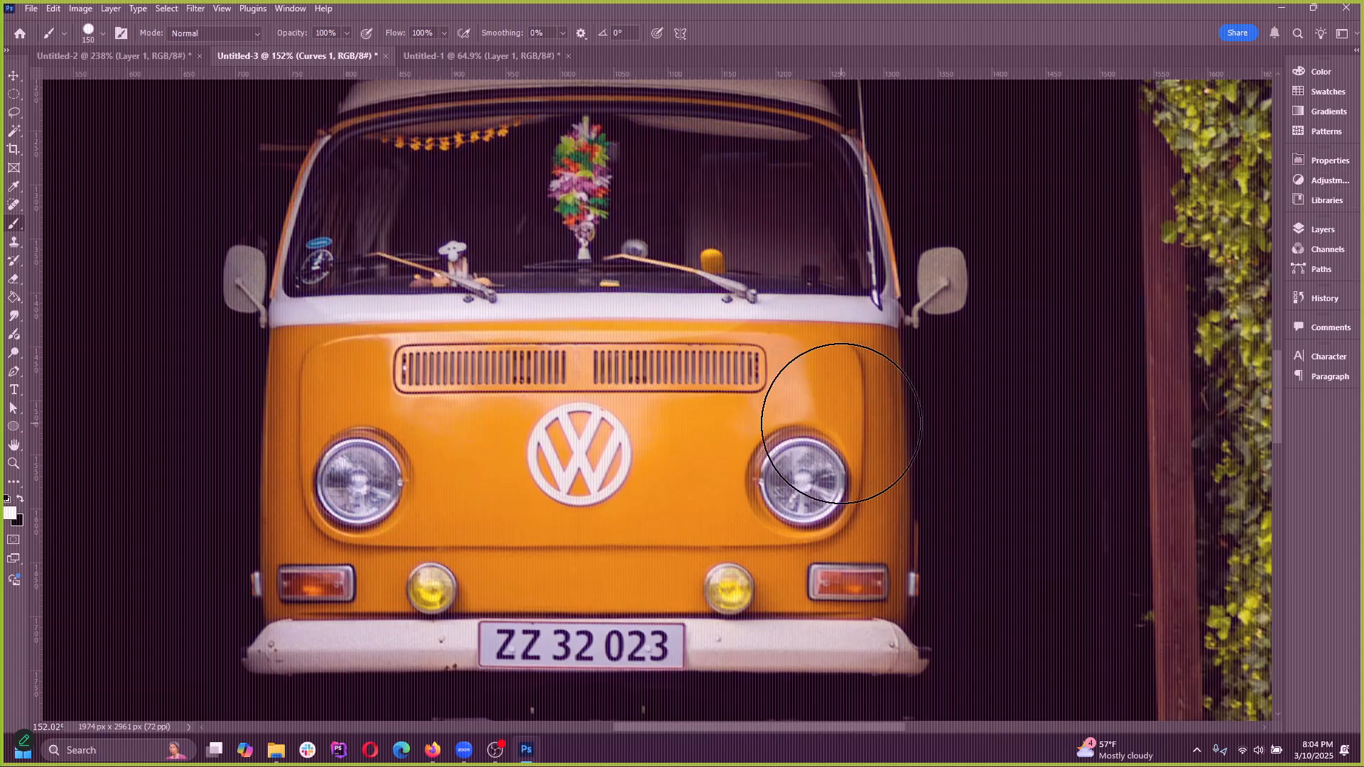
Close the three open documents Untitled-3, Untitled-1 and Untitled-2 without saving and minimize the application window
left_click(385, 56)
left_click(625, 291)
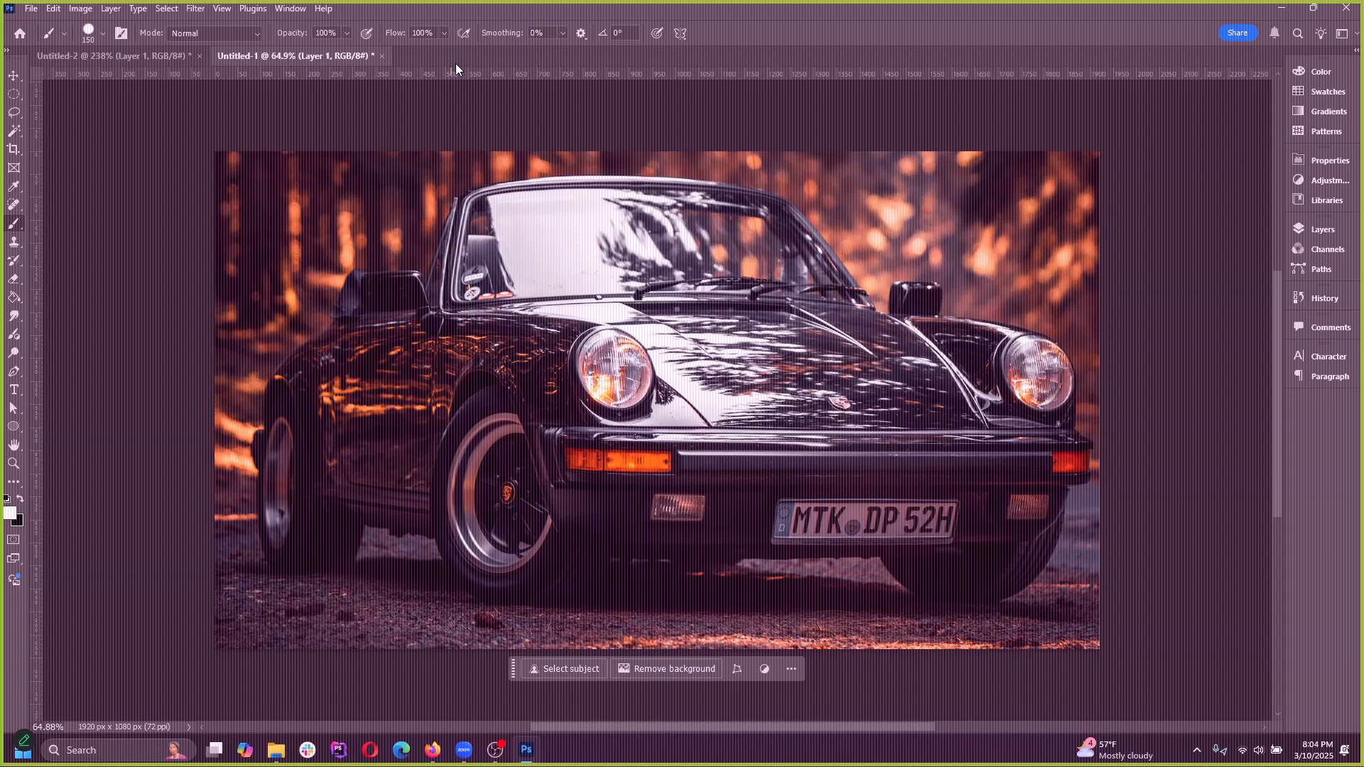
left_click(383, 56)
left_click(629, 295)
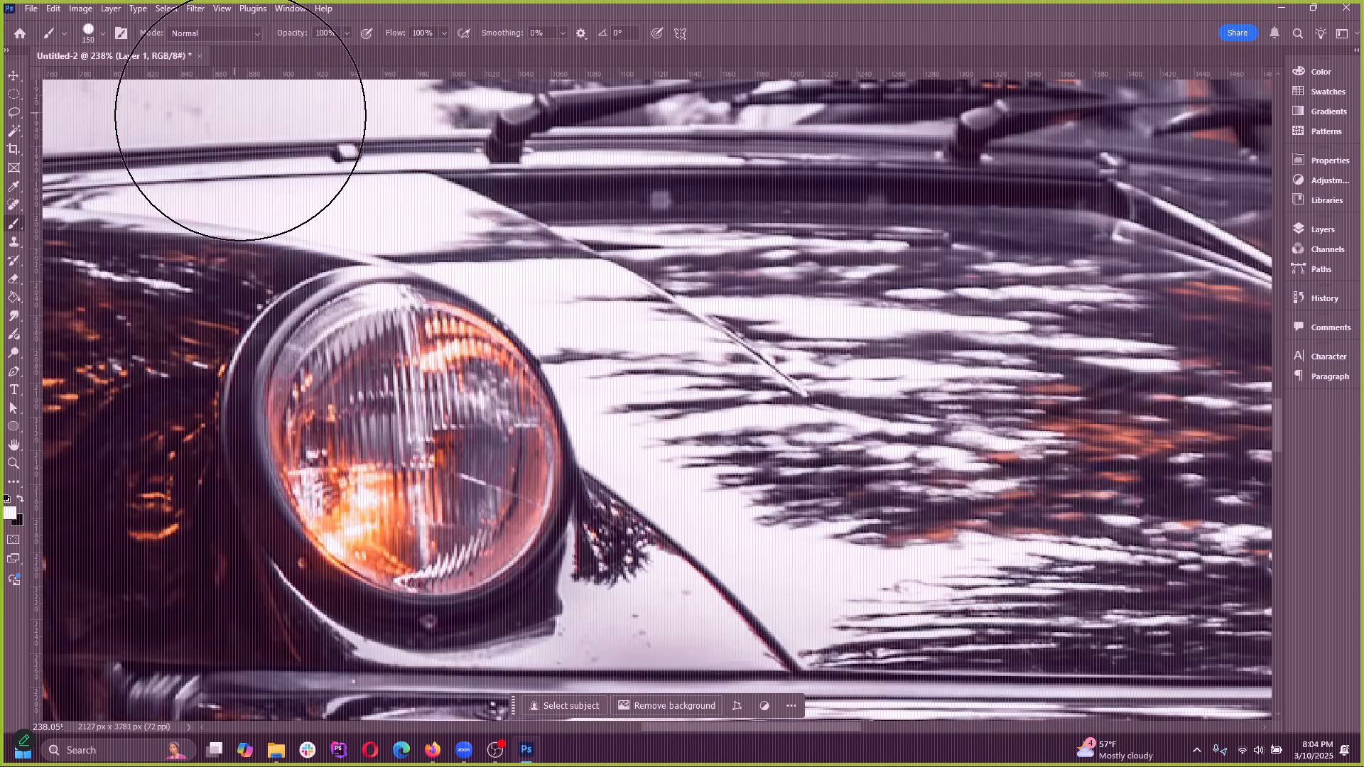
left_click(199, 56)
left_click(629, 294)
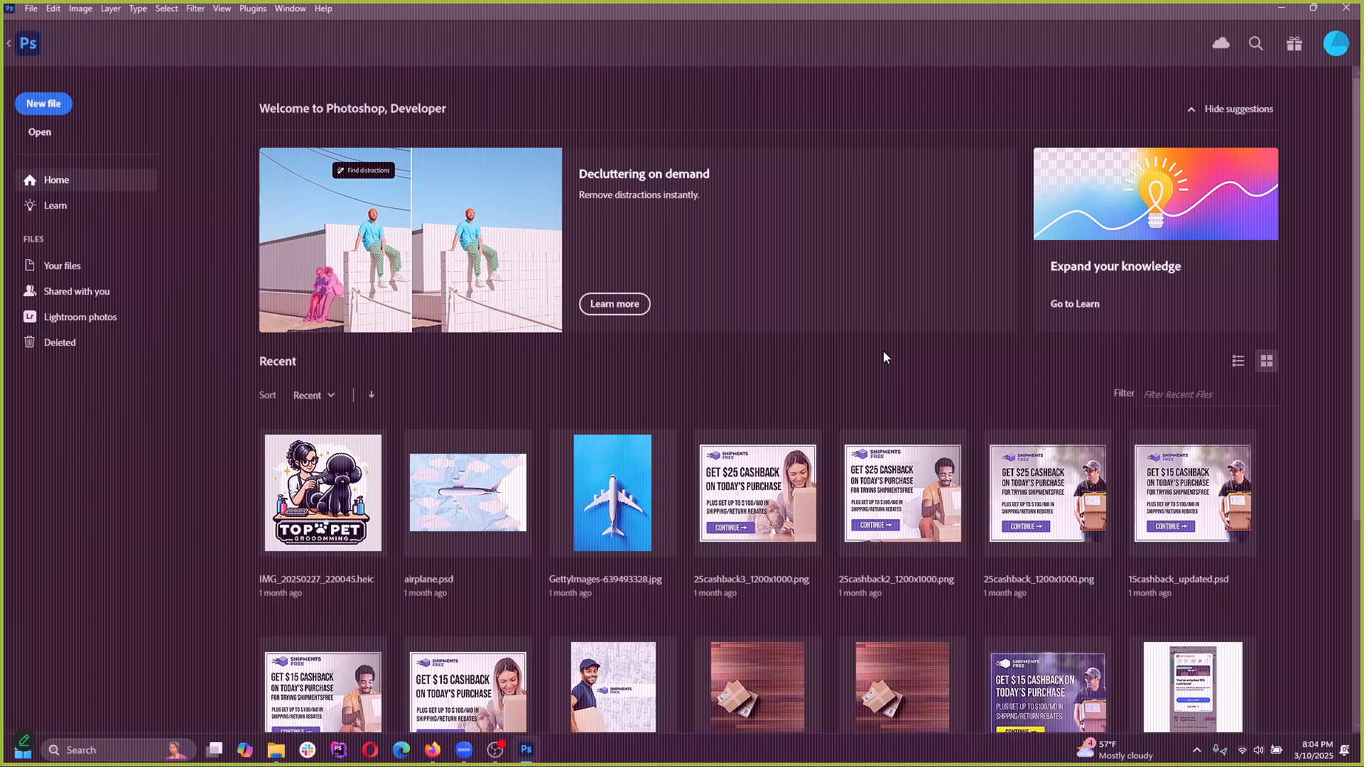
left_click(1281, 10)
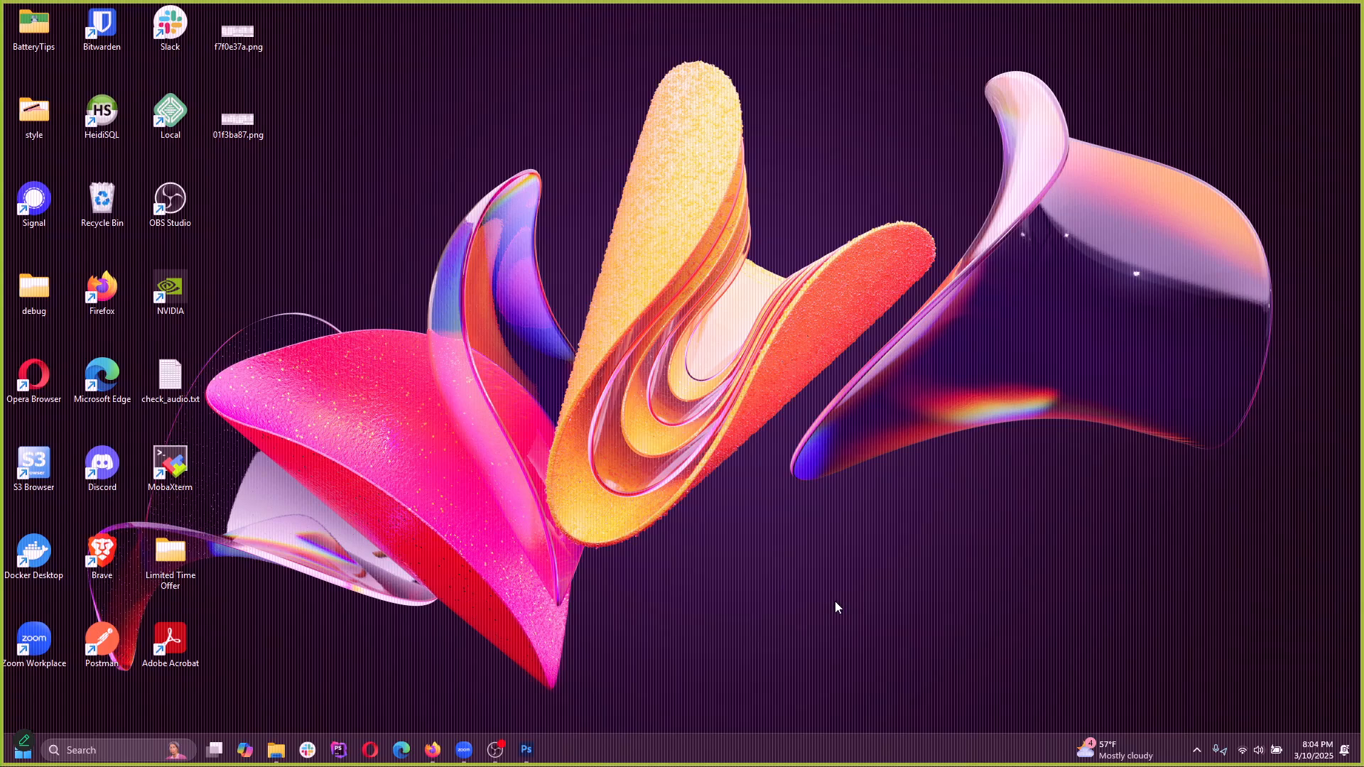
left_click(495, 749)
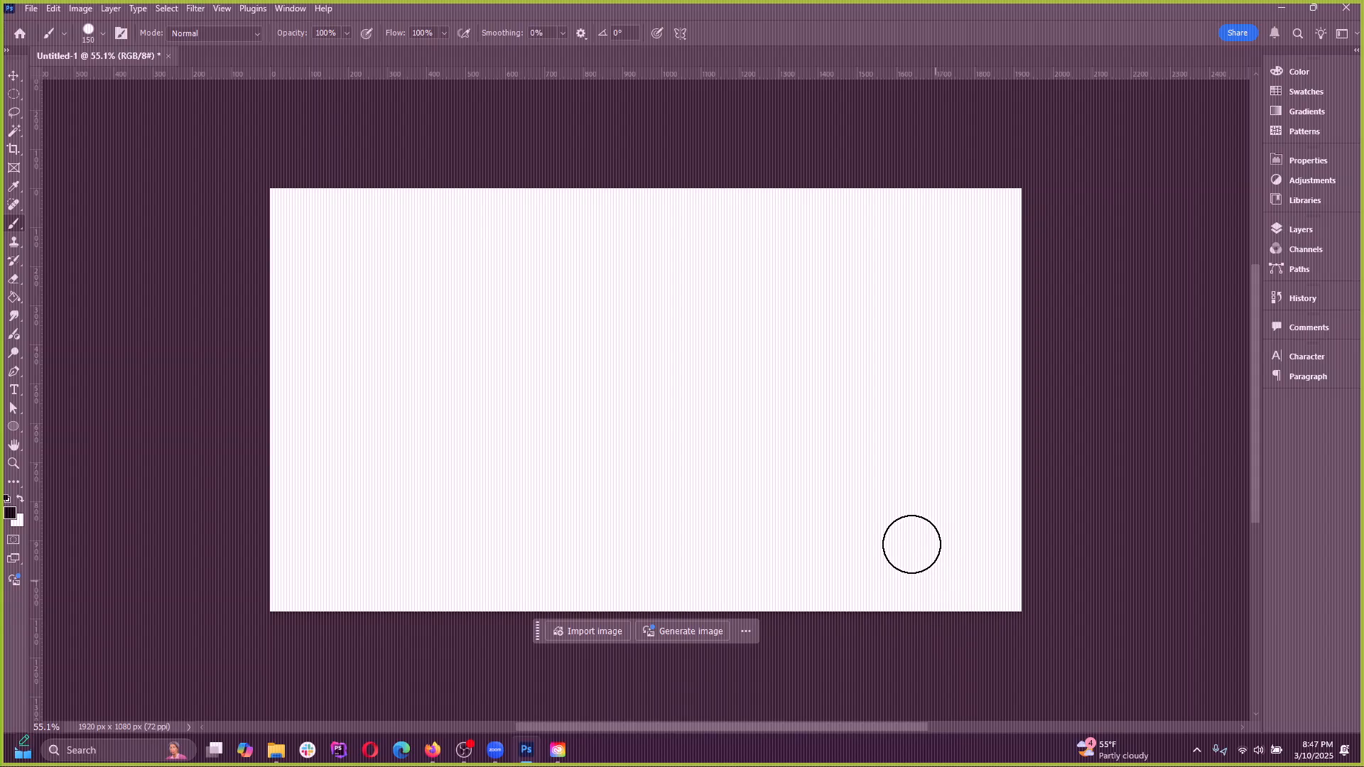
Open the Interface preferences and examine the General, Workspace and Tools pages
left_click(38, 8)
mouse_move(53, 8)
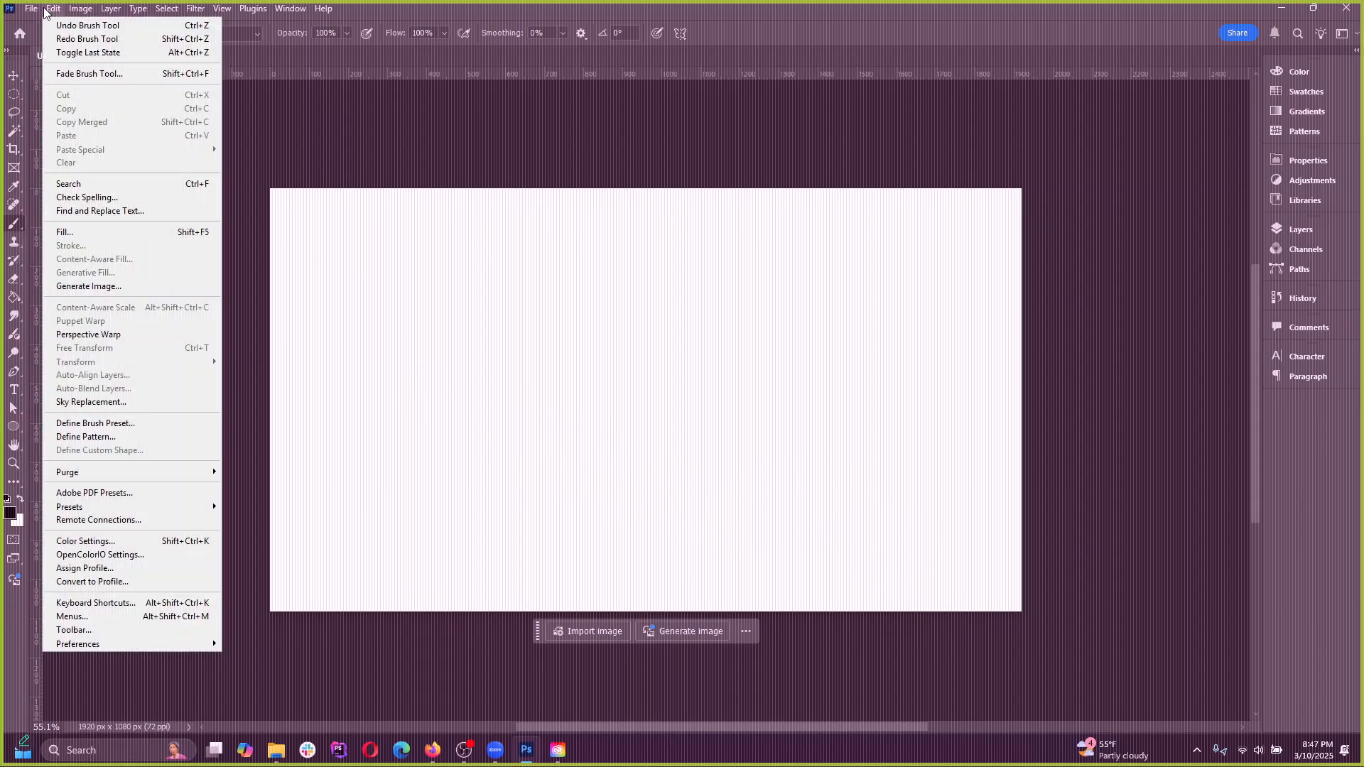
mouse_move(88, 645)
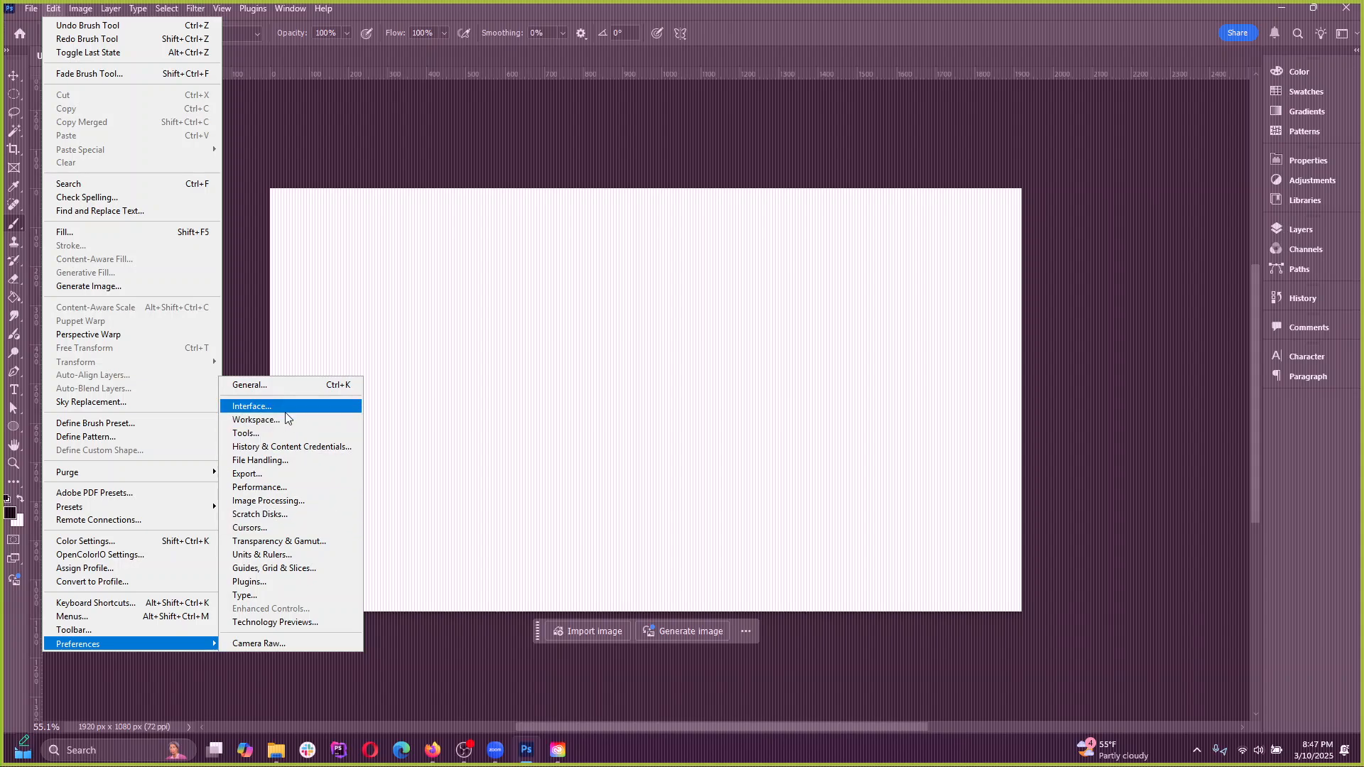
left_click(267, 407)
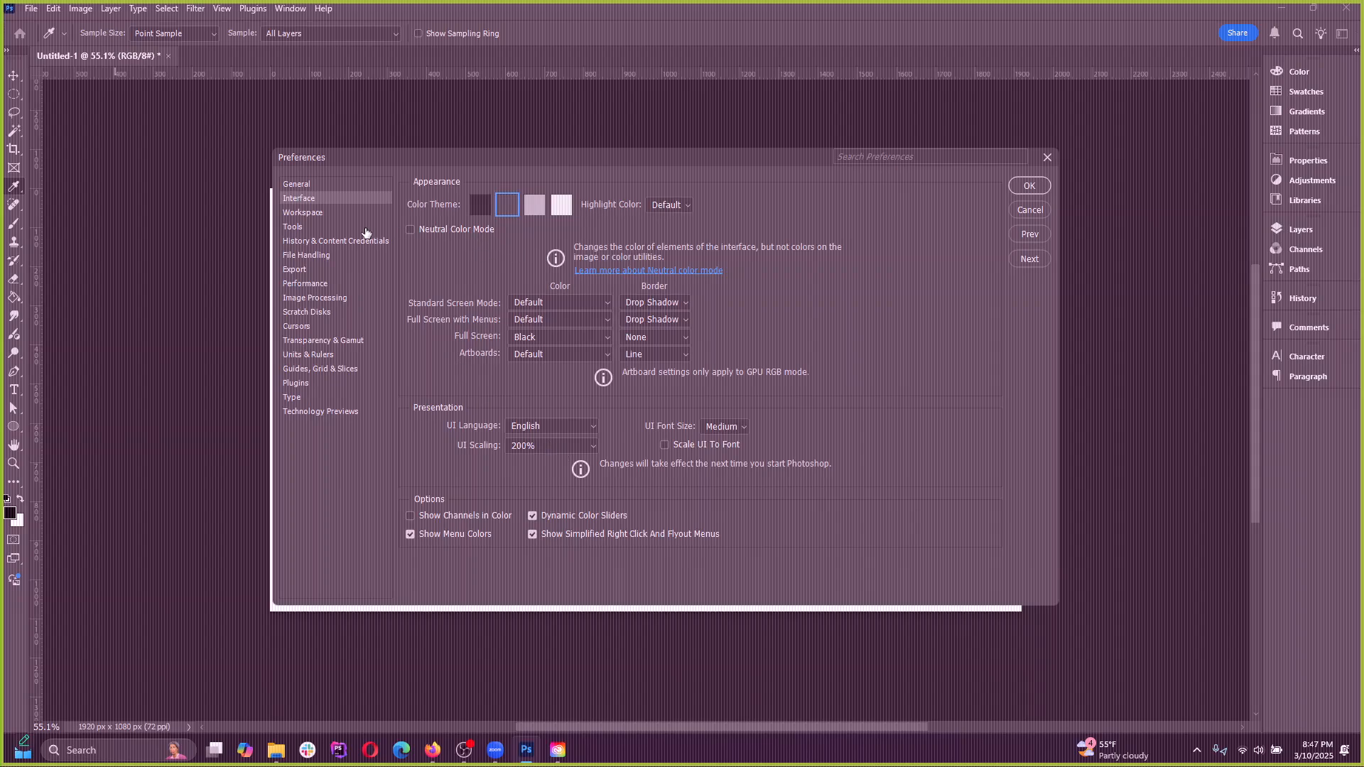
left_click(306, 214)
left_click(307, 198)
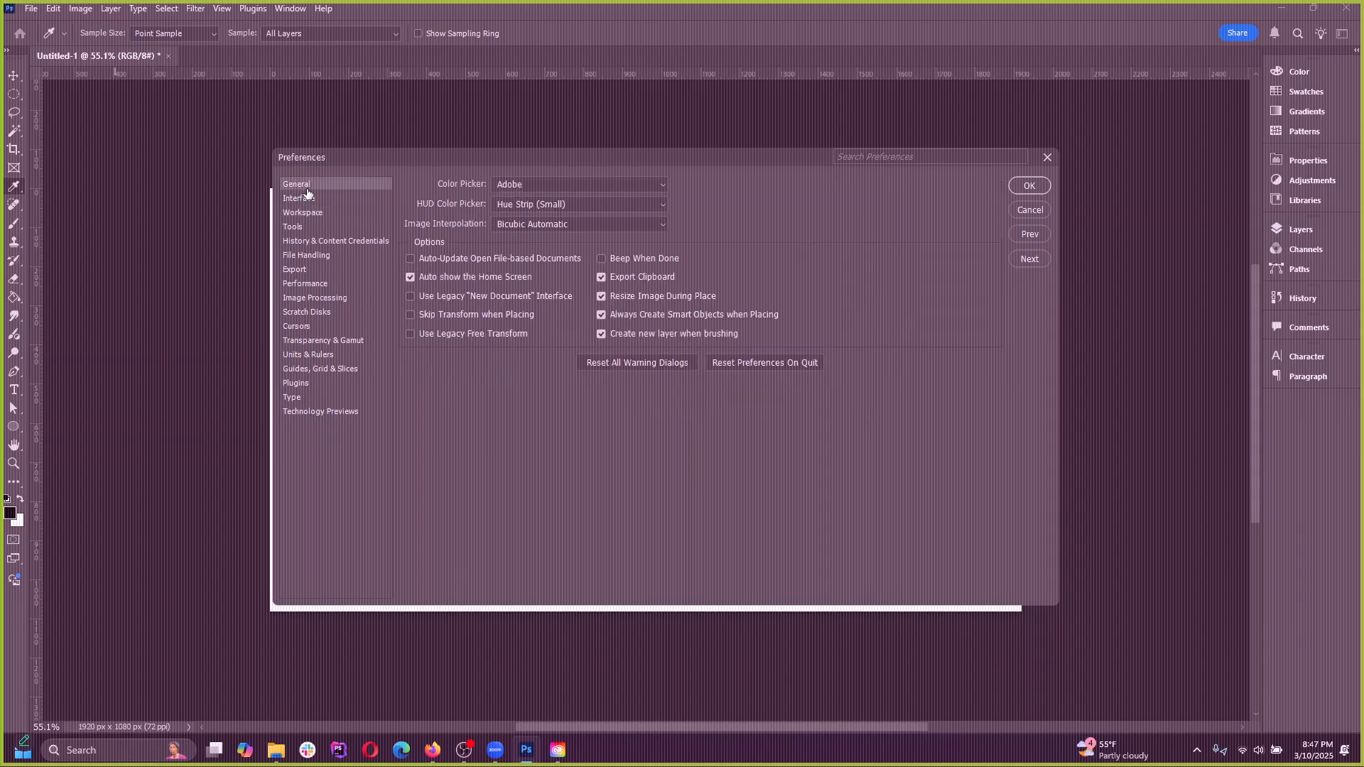
left_click(304, 214)
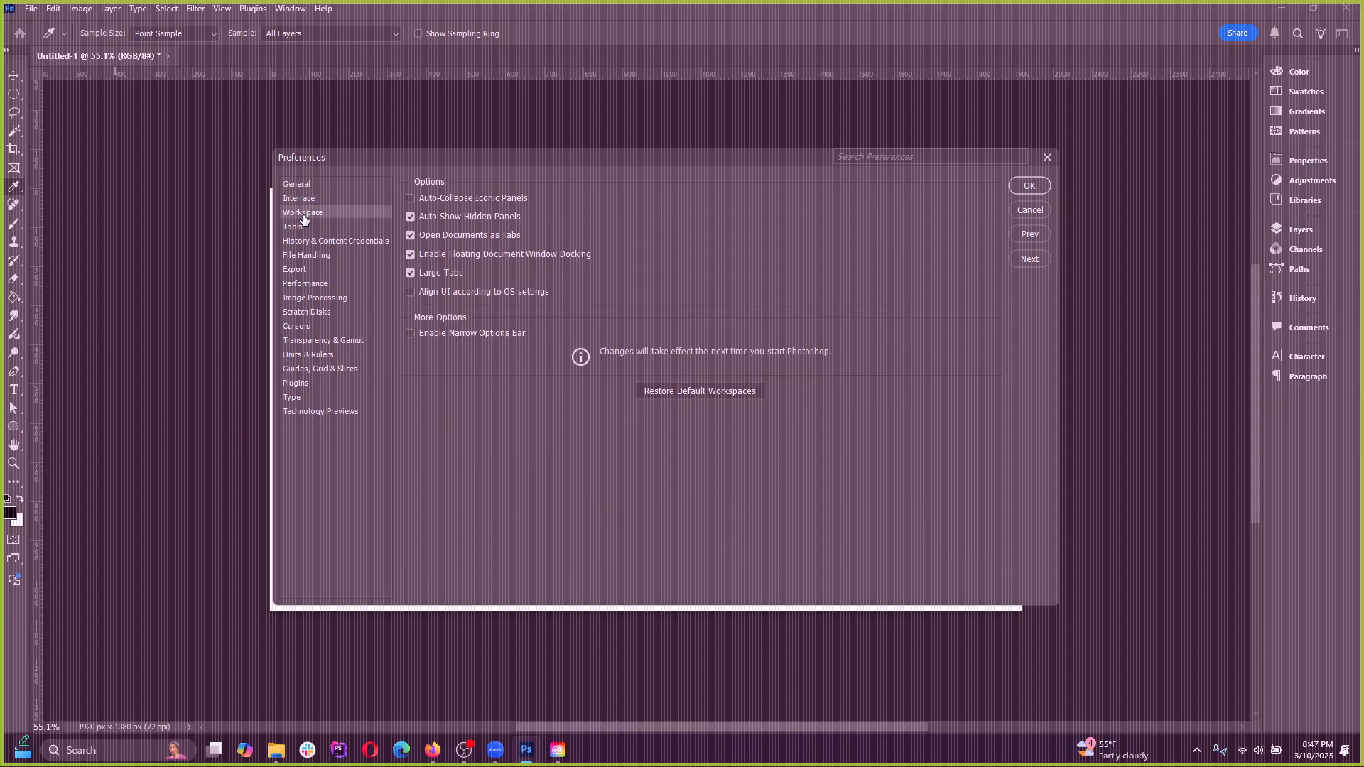
left_click(303, 228)
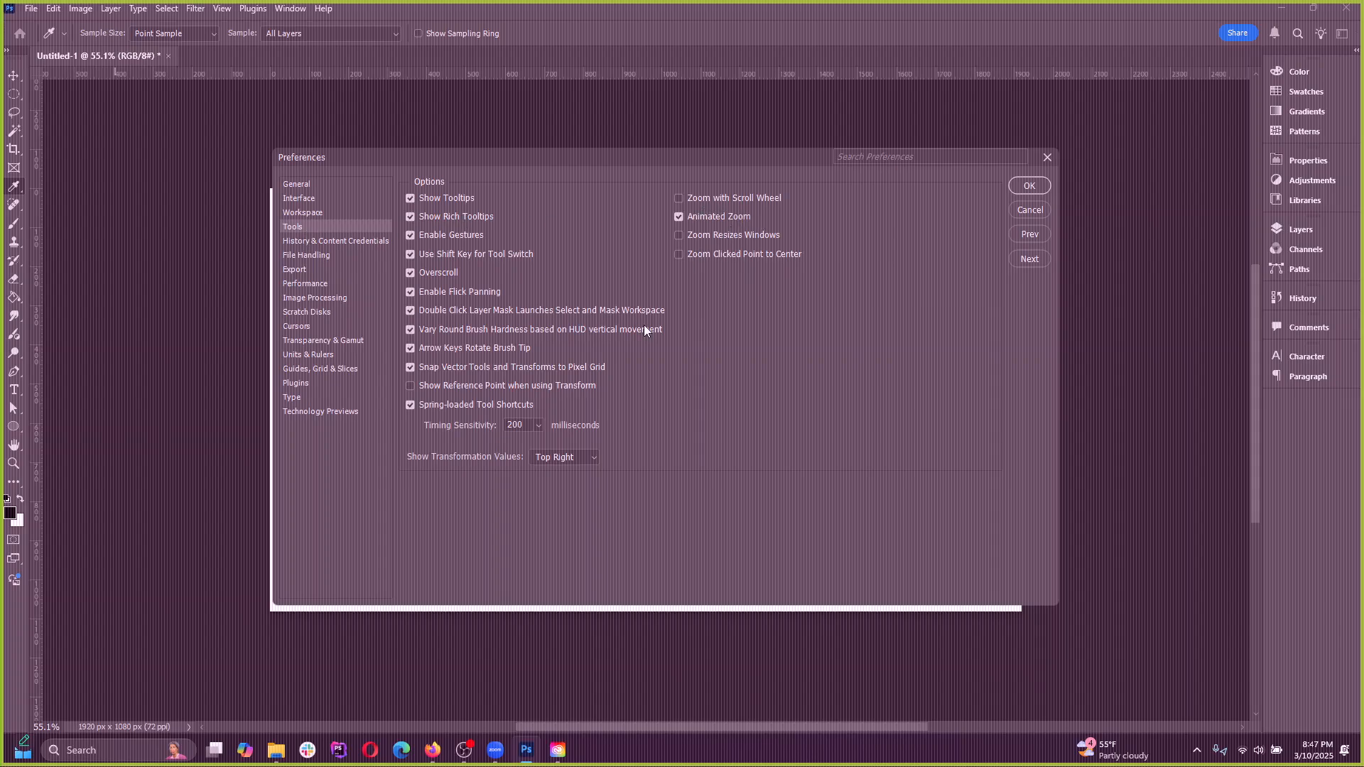
Examine the preference pages from History & Content Credentials to Image Processing, plus Guides, Grid & Slices, Units & Rulers and Transparency & Gamut
left_click(302, 242)
left_click(299, 260)
left_click(301, 271)
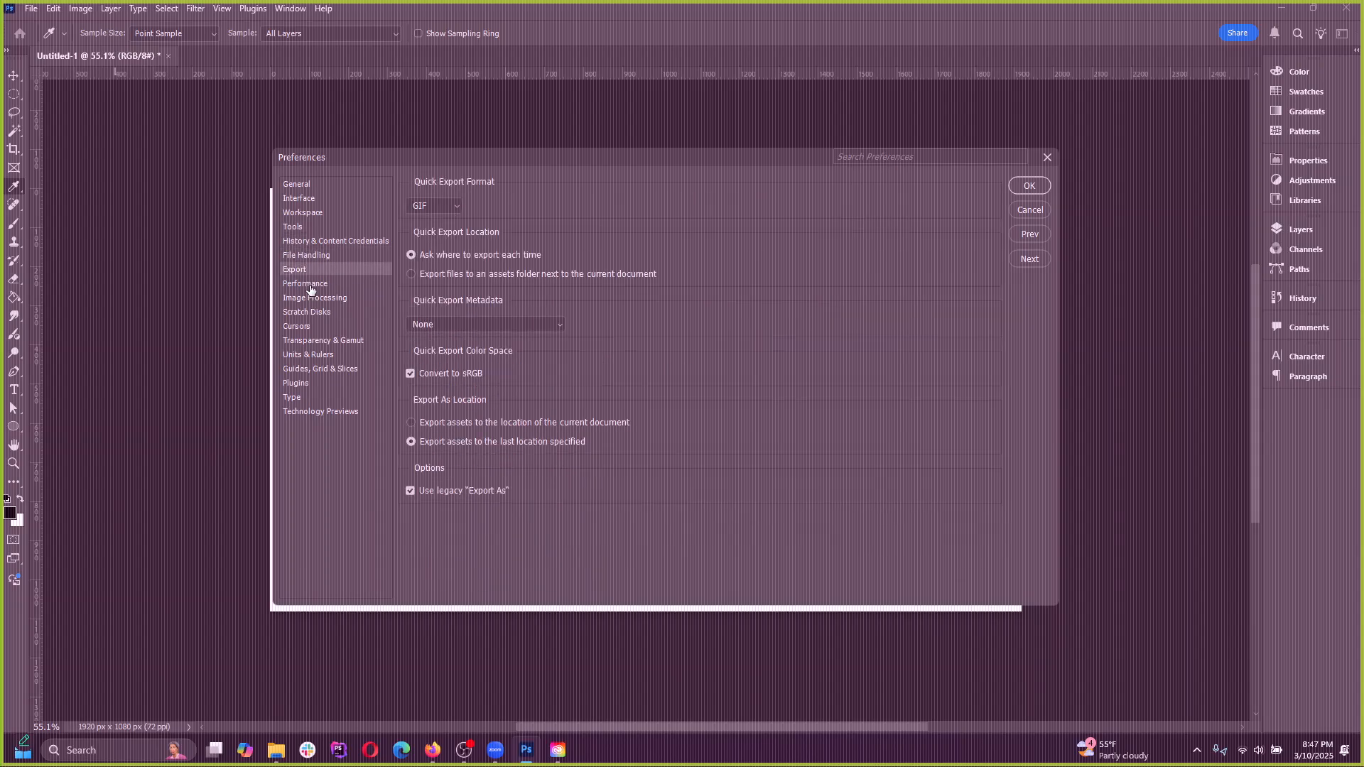
left_click(309, 286)
left_click(310, 300)
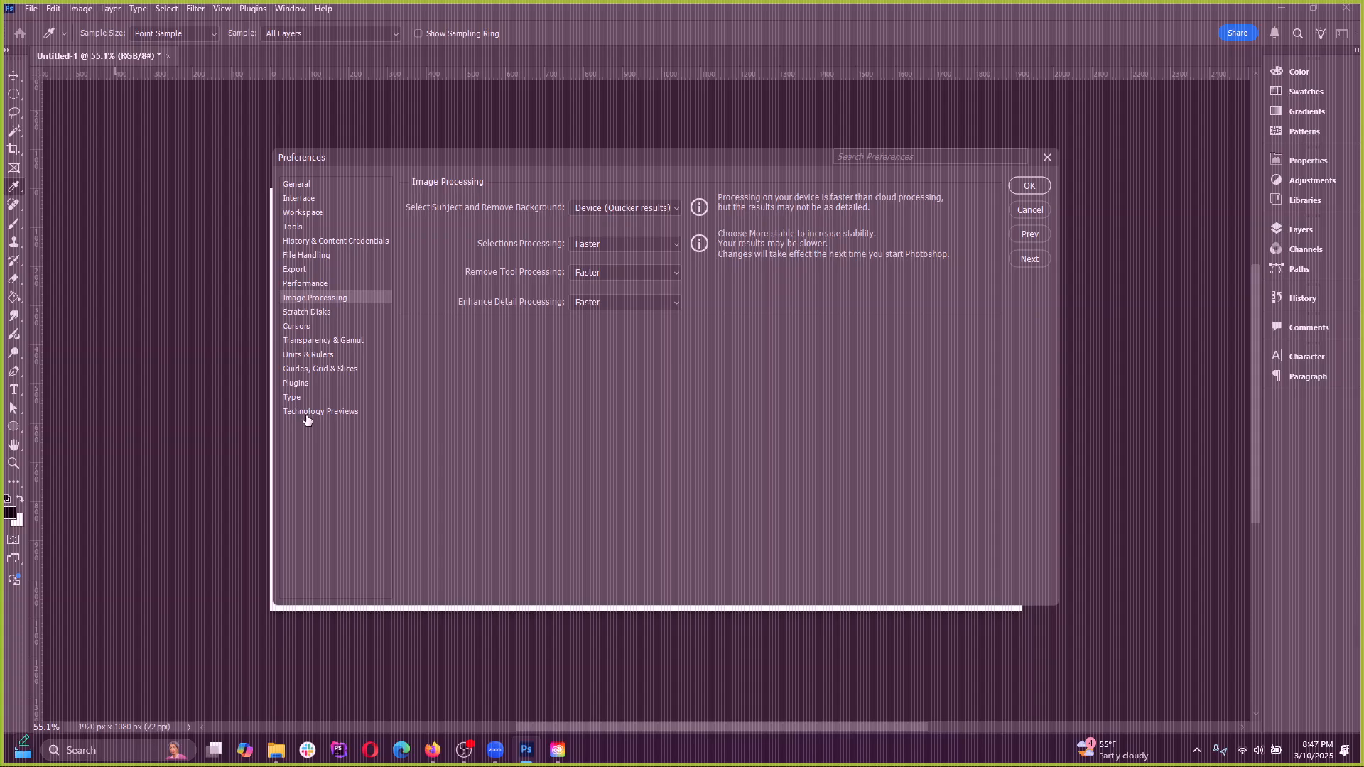
left_click(300, 370)
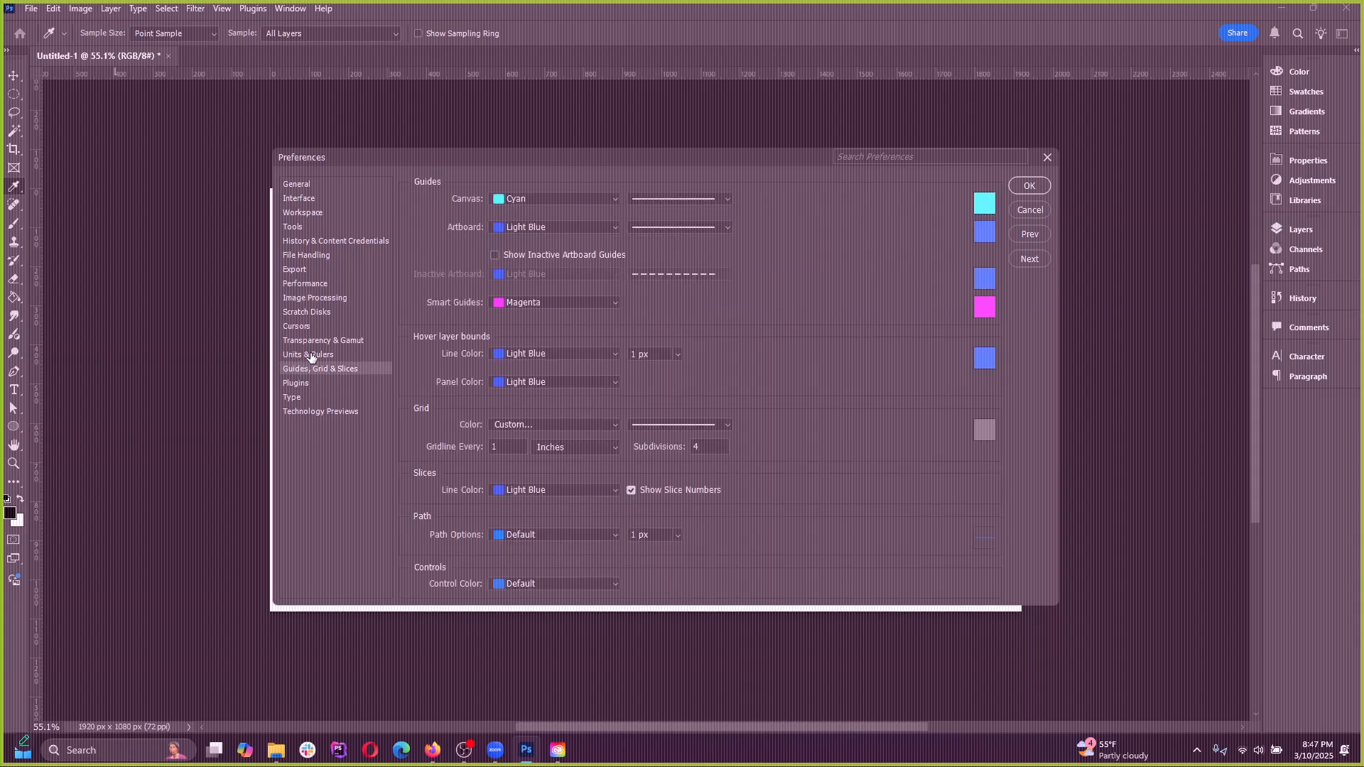
left_click(311, 356)
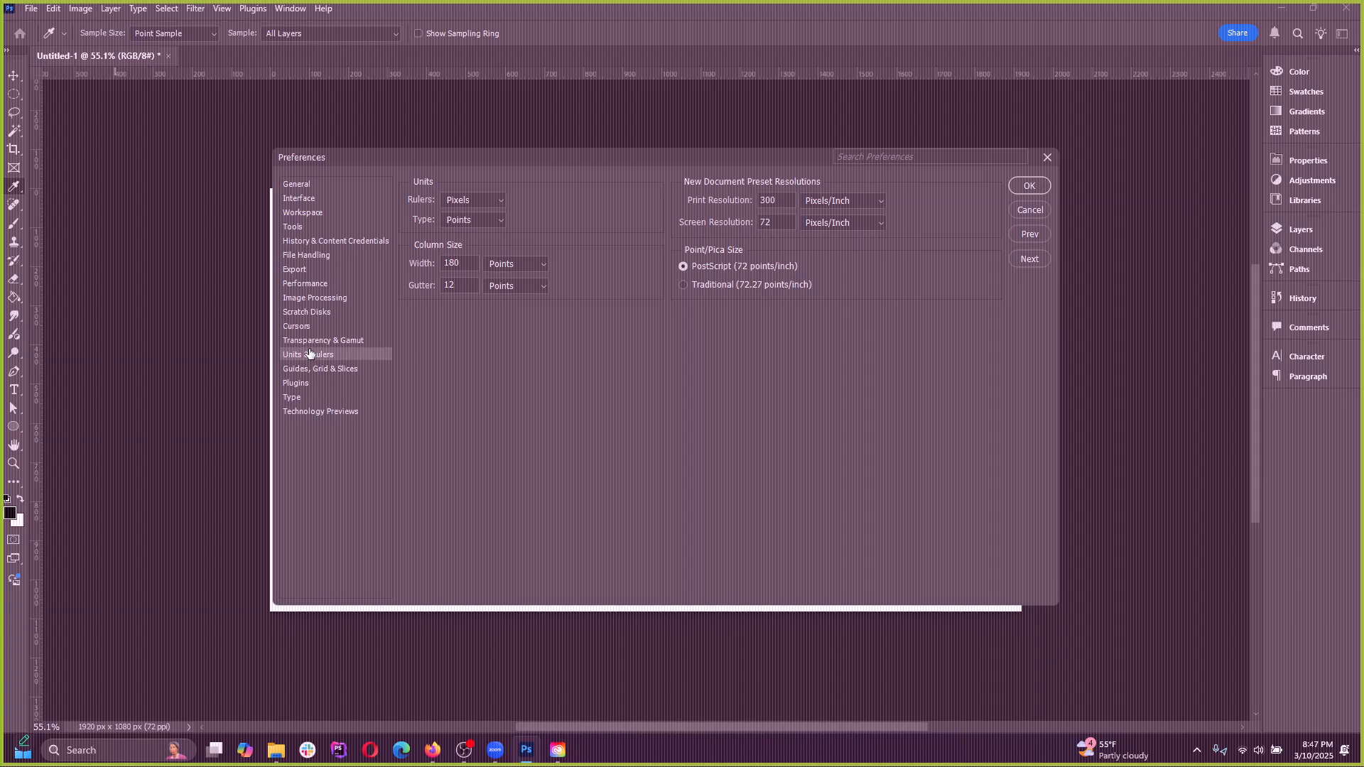
left_click(308, 341)
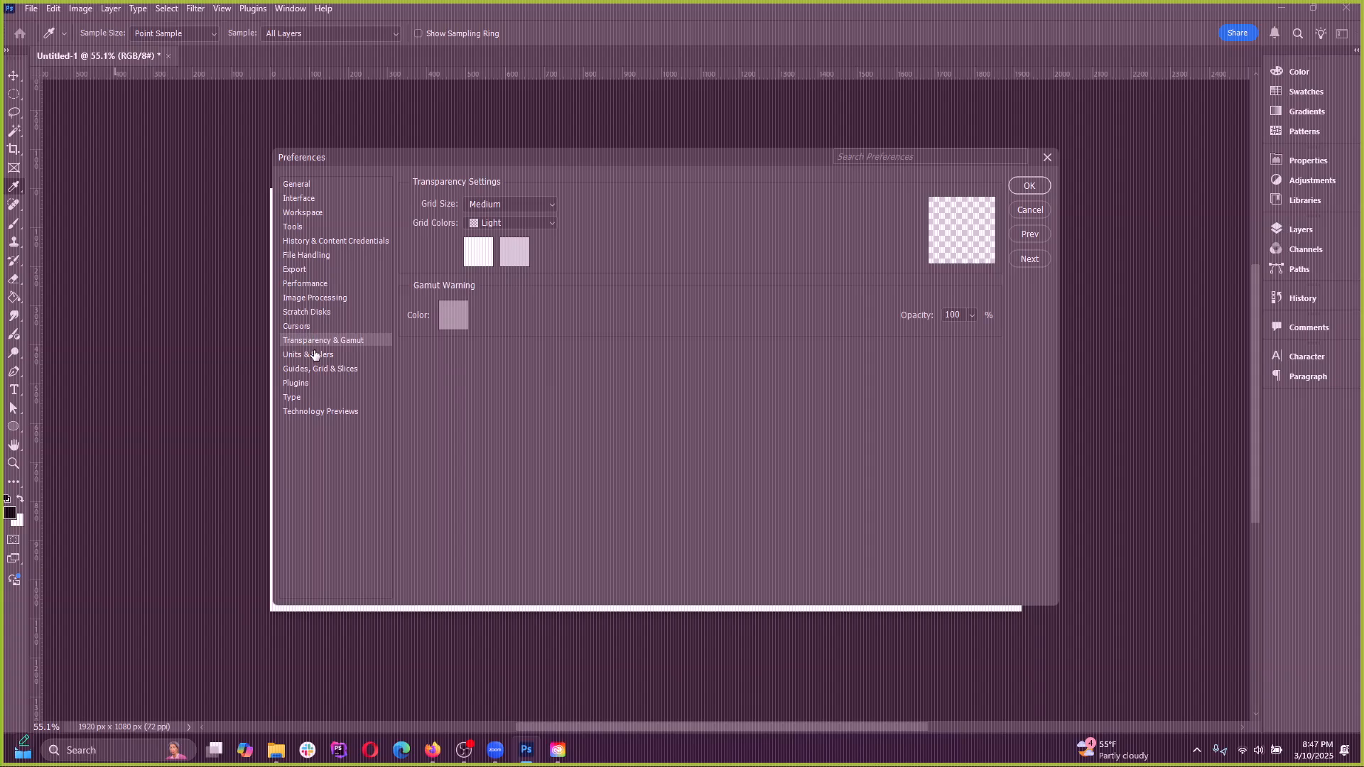
Review the preference pages from Cursors back up to Export, revisit Interface, close the preferences without changes and return to the Brush tool
left_click(306, 327)
left_click(303, 311)
left_click(302, 298)
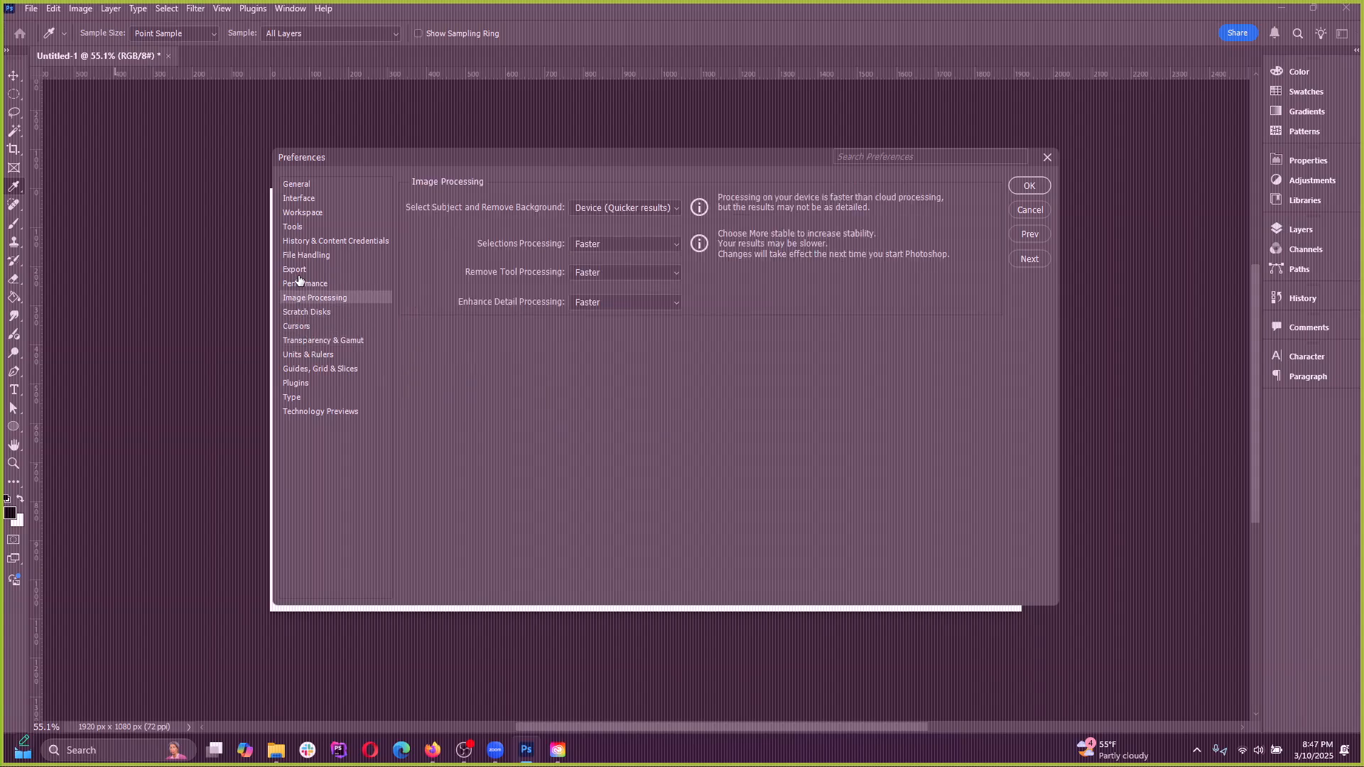
left_click(305, 284)
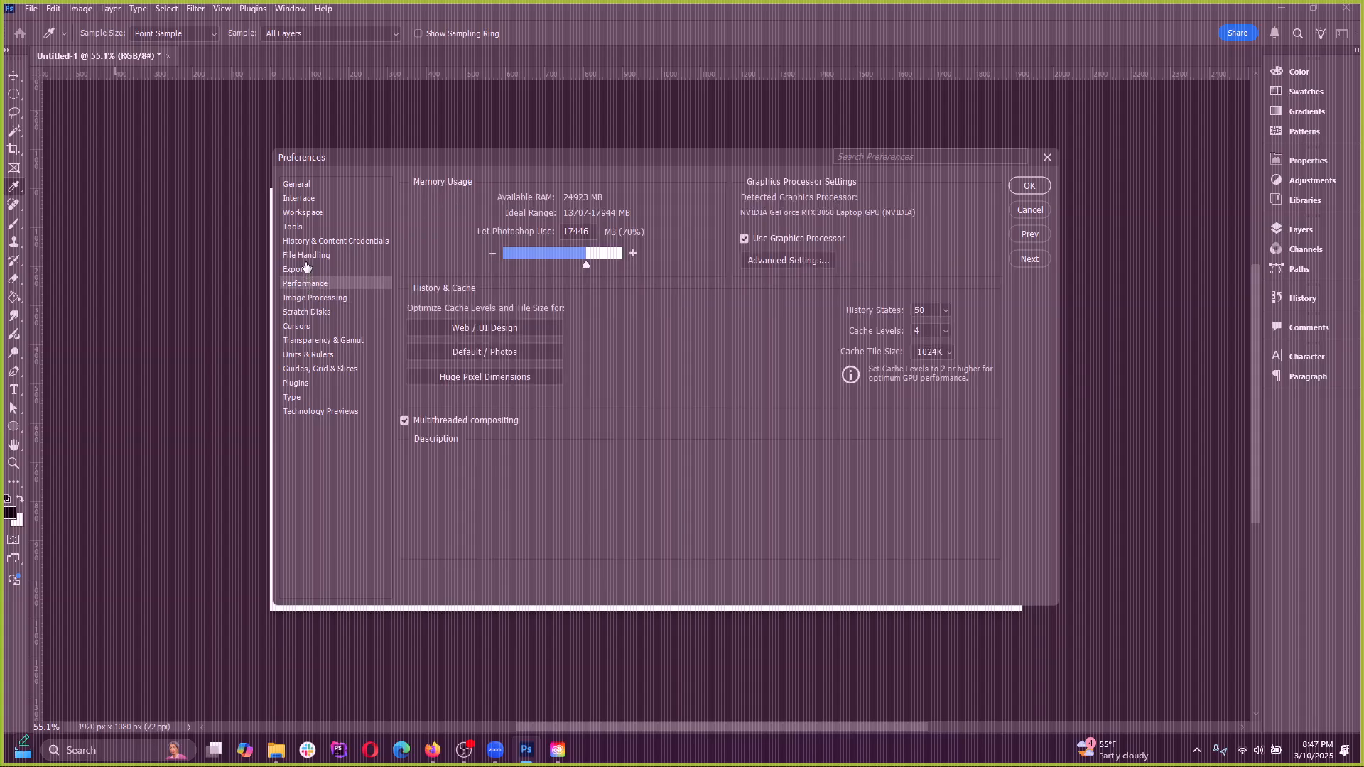
left_click(304, 269)
left_click(301, 198)
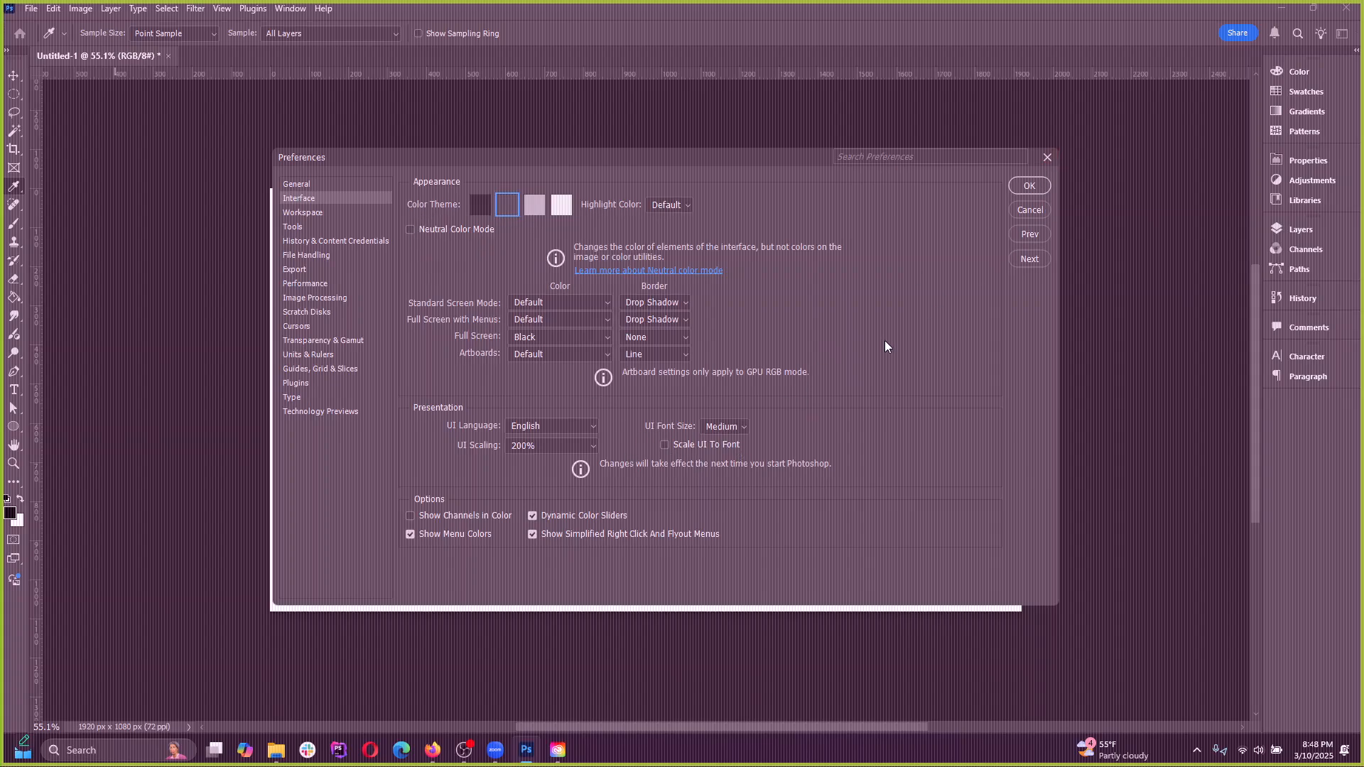
left_click(1047, 157)
key("b")
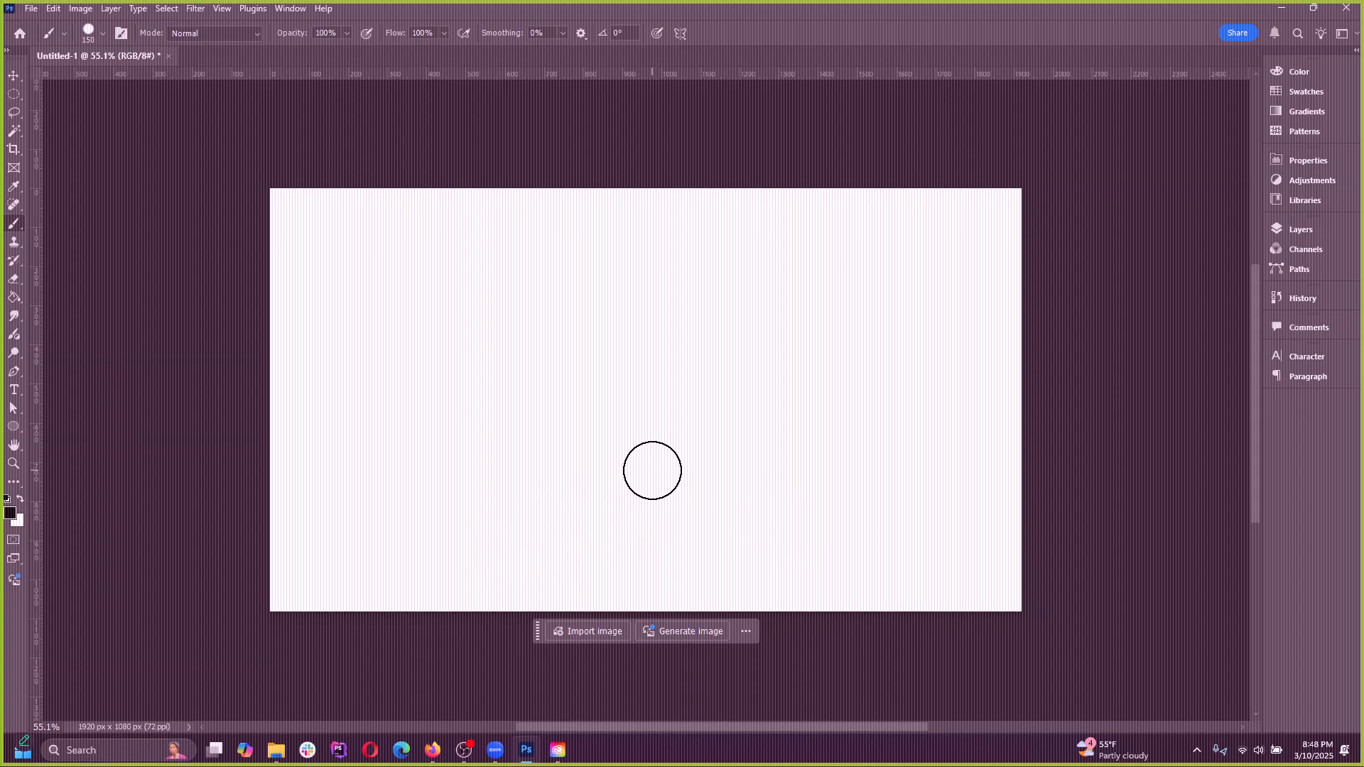
Try selecting the whole screen as a video recording area in the Windows snipping overlay and cancel without recording
key("super+shift+s")
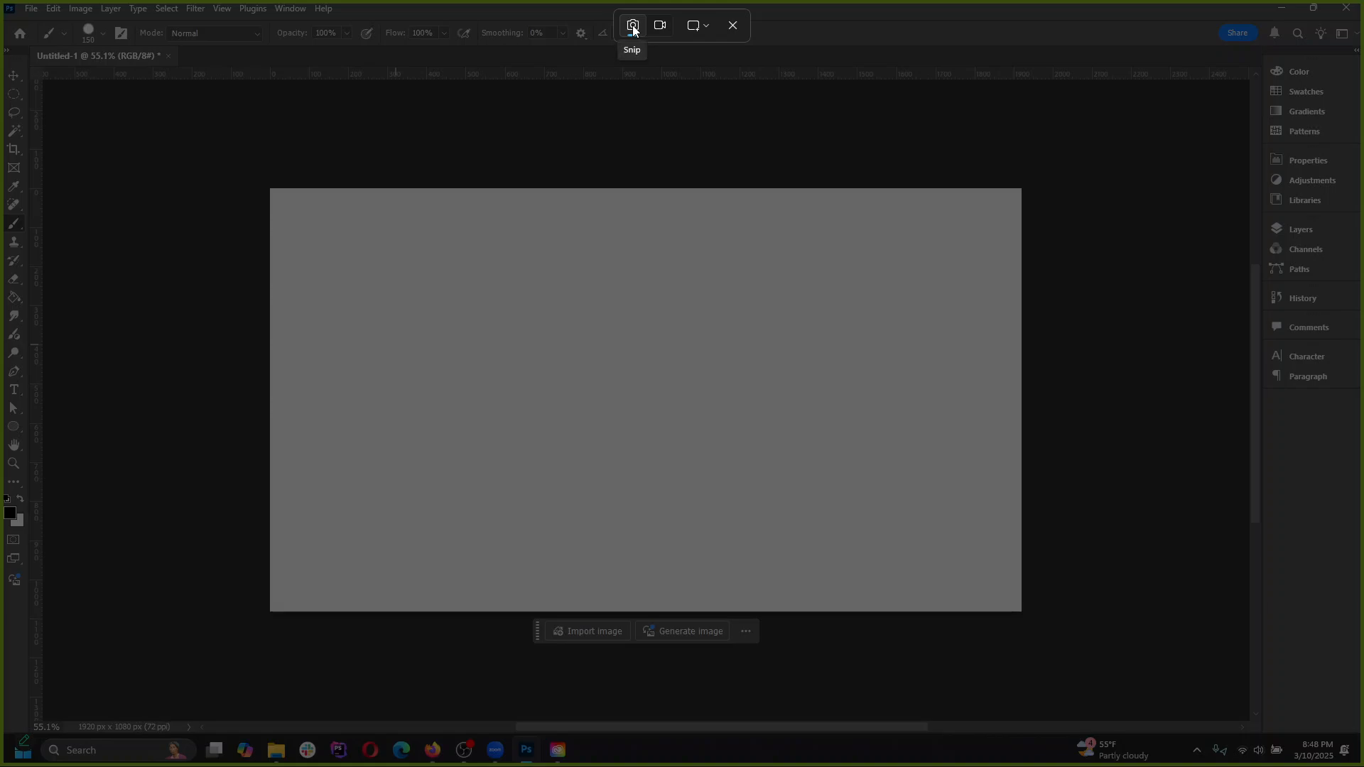
key("Escape")
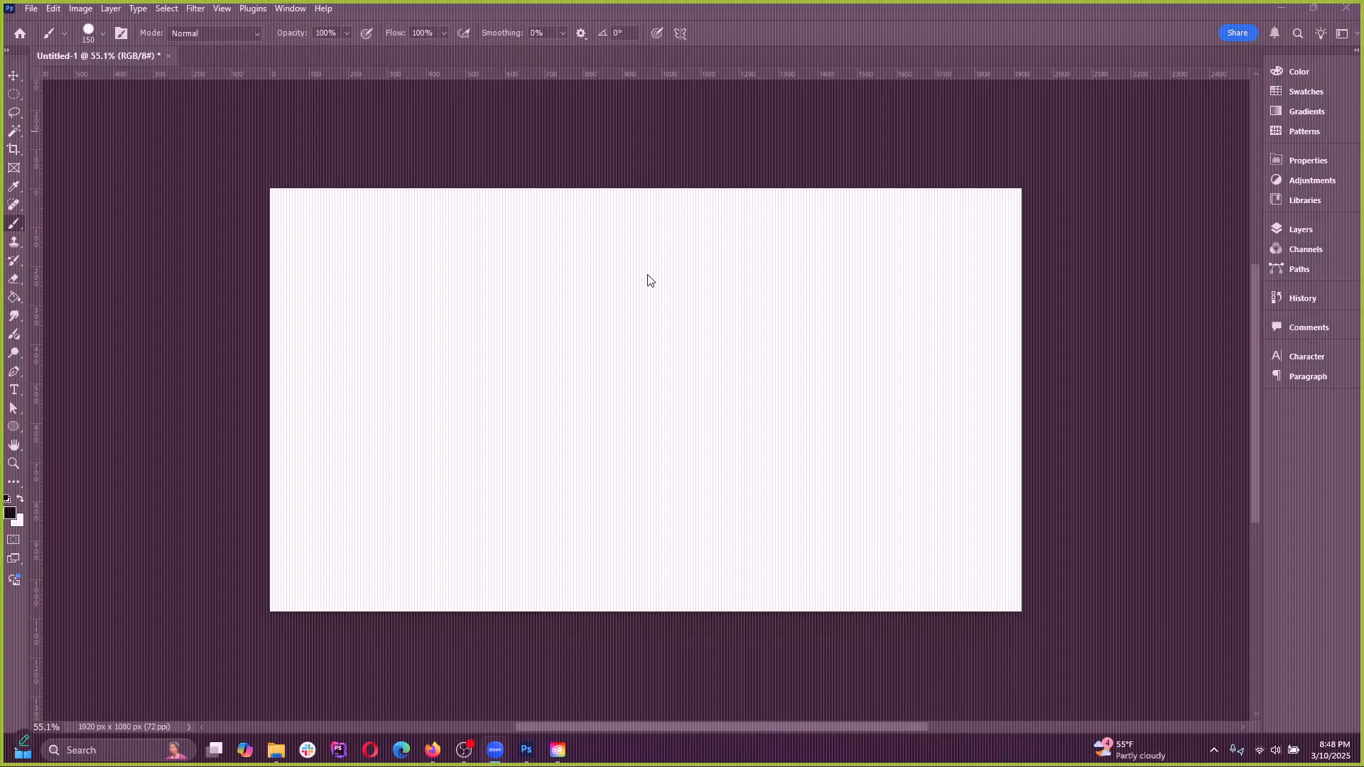
key("super+shift+s")
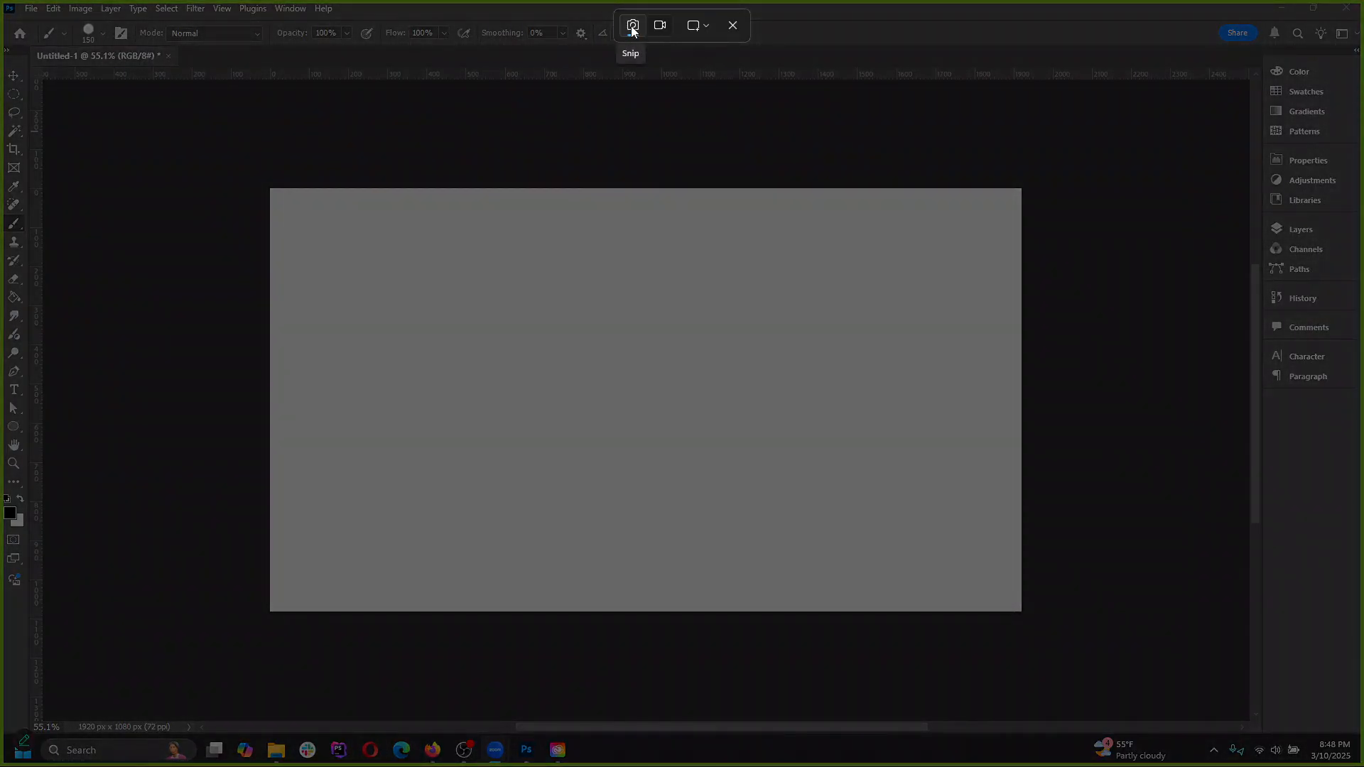
left_click(660, 25)
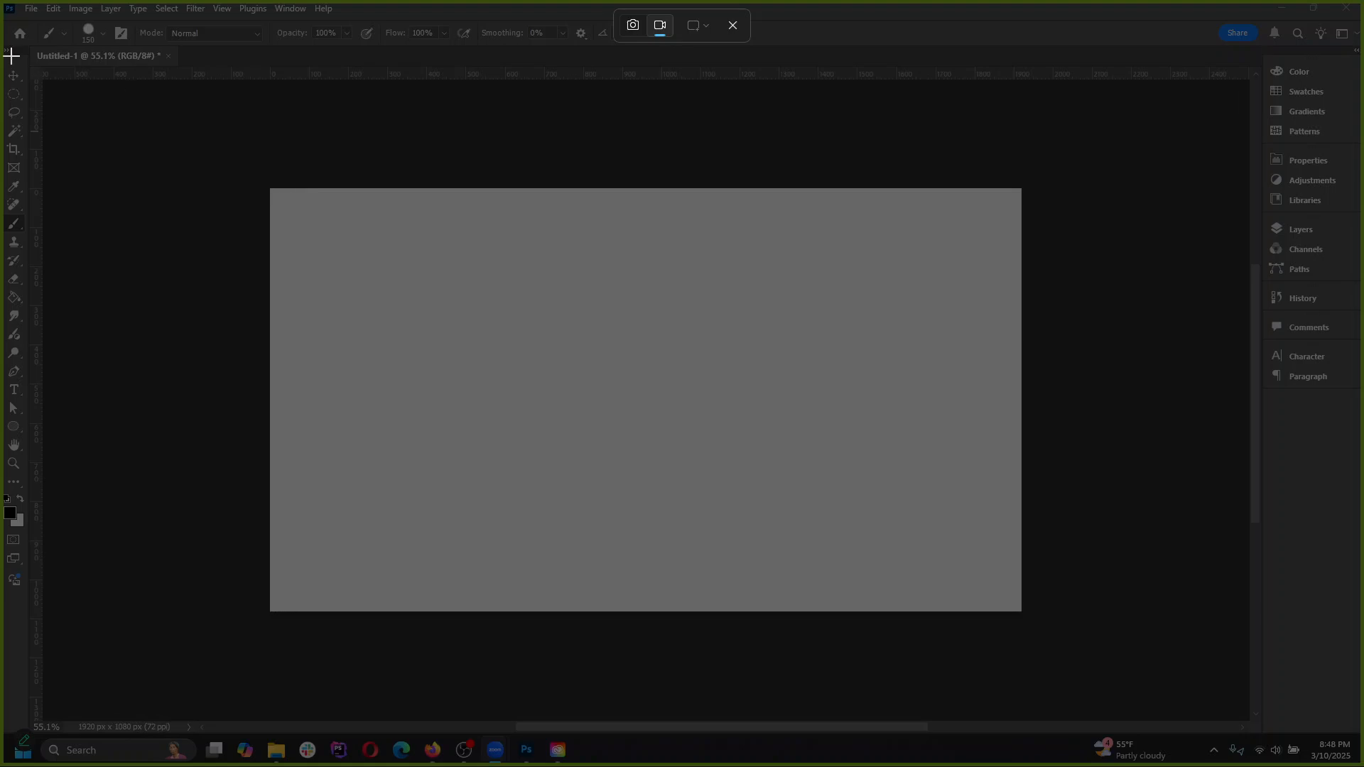
left_click_drag(1, 1, 1363, 766)
left_click(1363, 766)
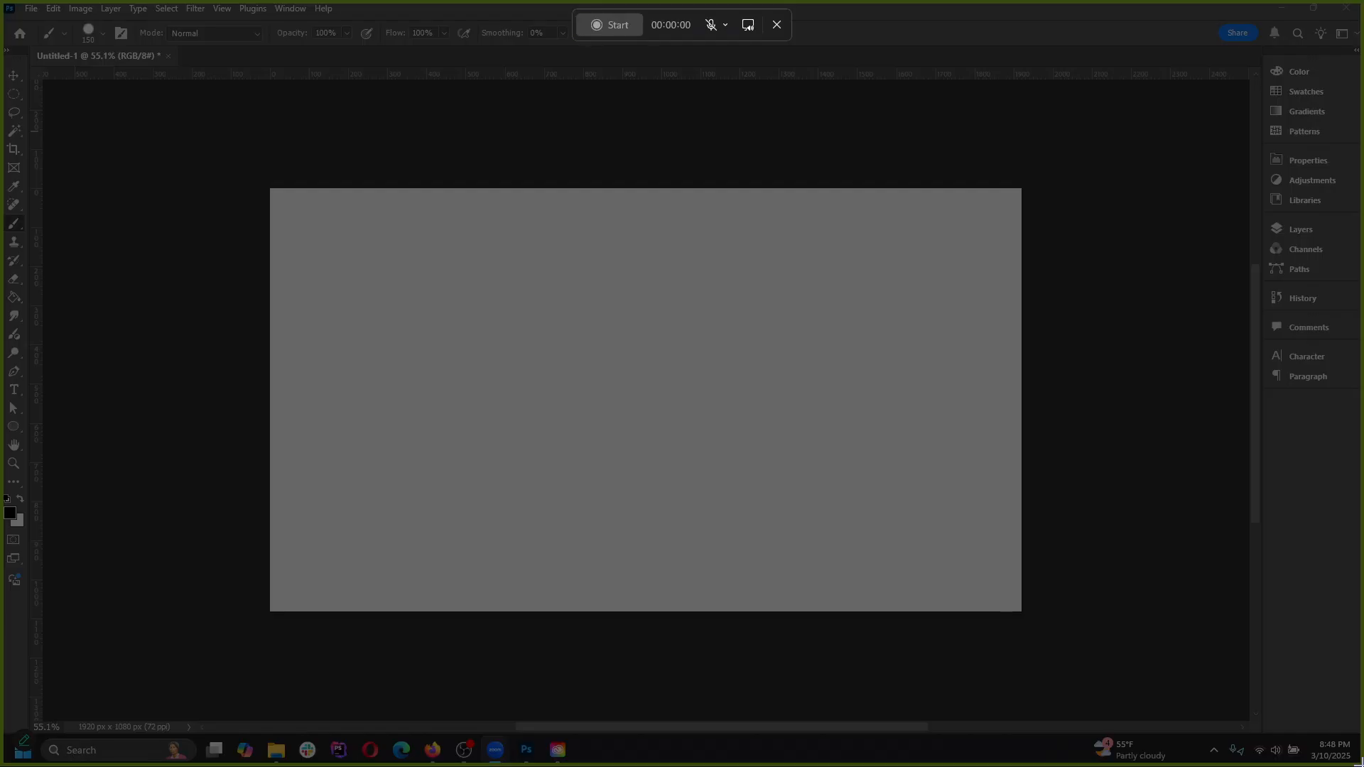
left_click(777, 25)
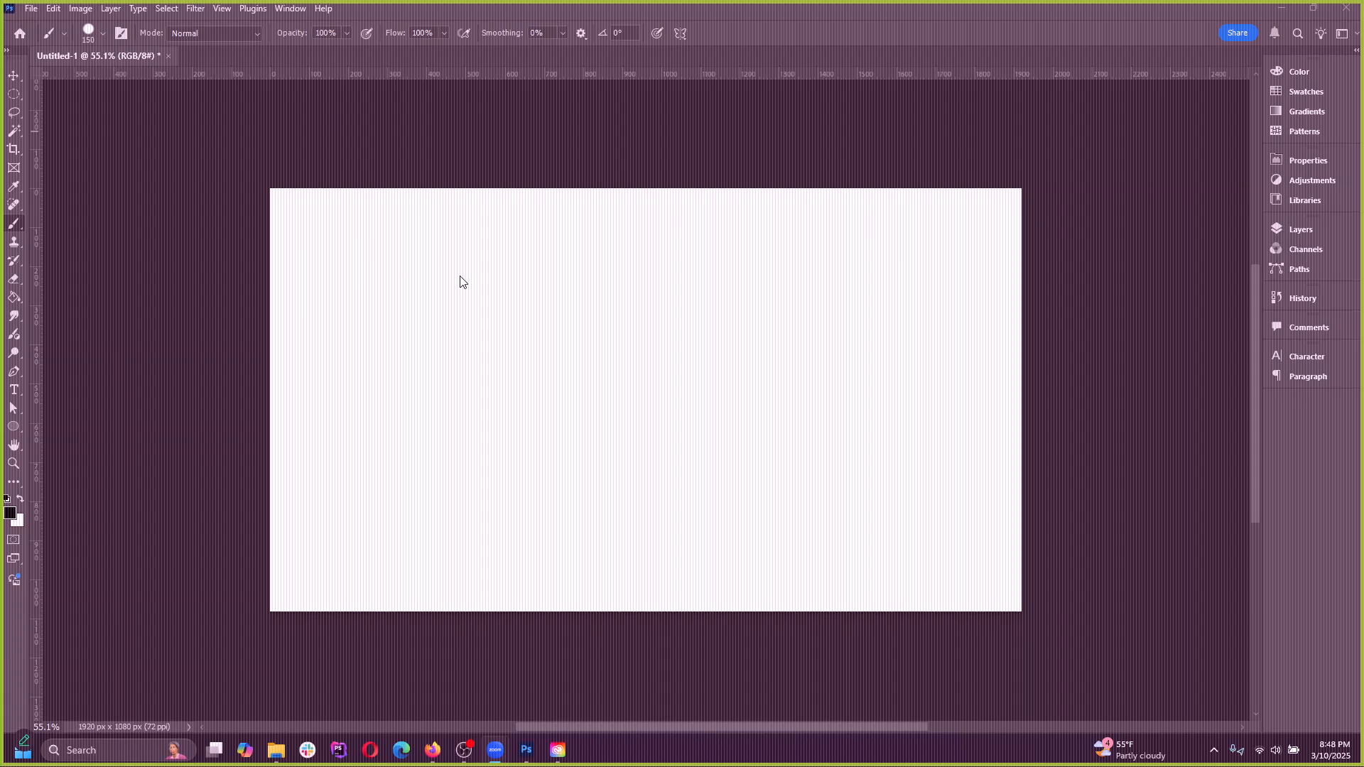
Reopen the snipping overlay, examine its snip shapes and its screenshot and recording modes, and cancel it
left_click(54, 8)
left_click(432, 164)
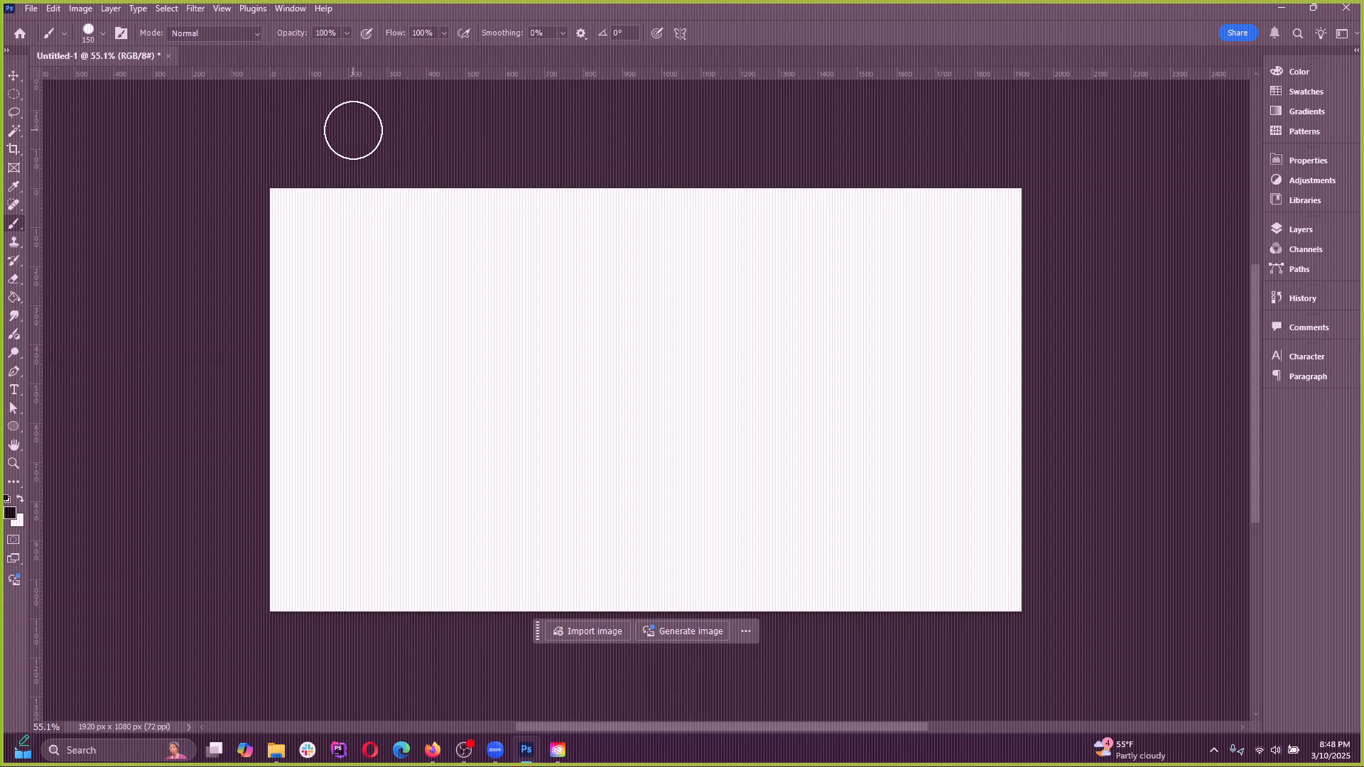
key("super+shift+s")
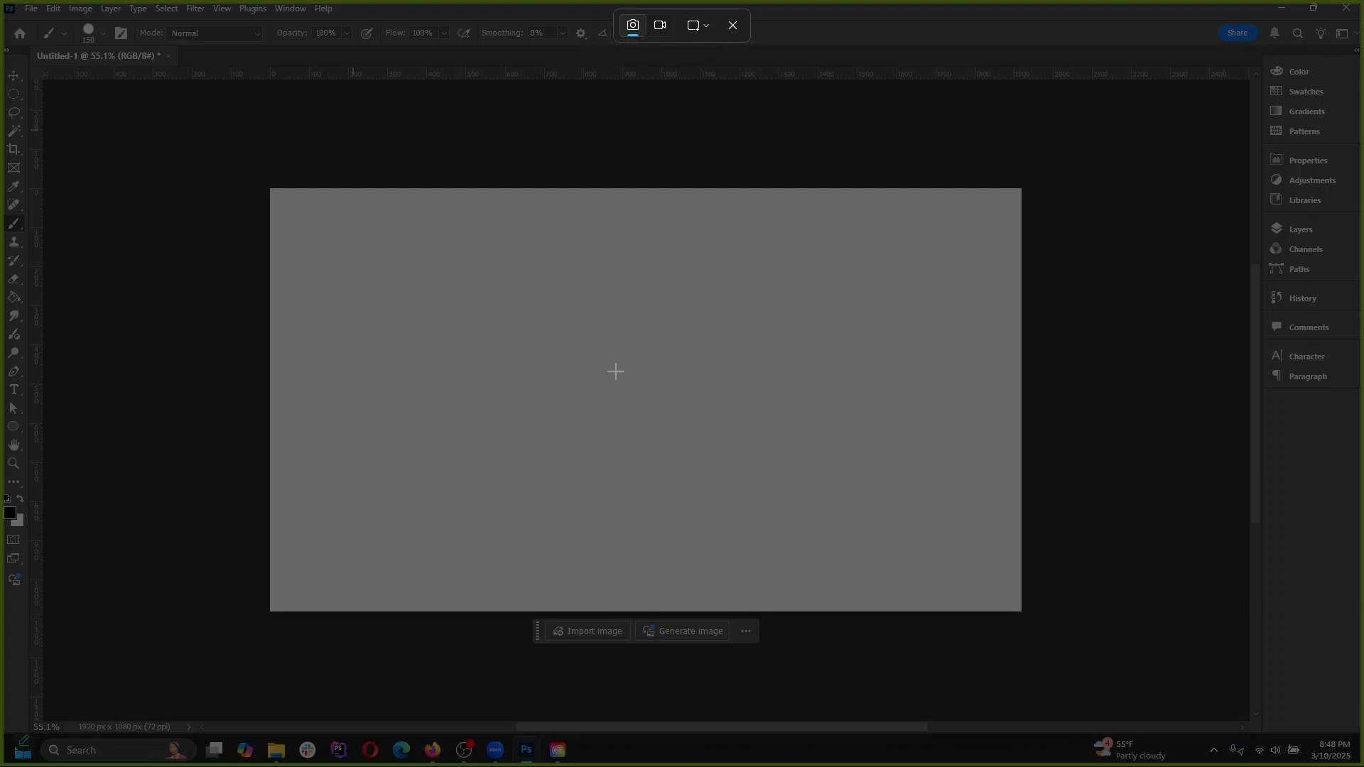
left_click(699, 31)
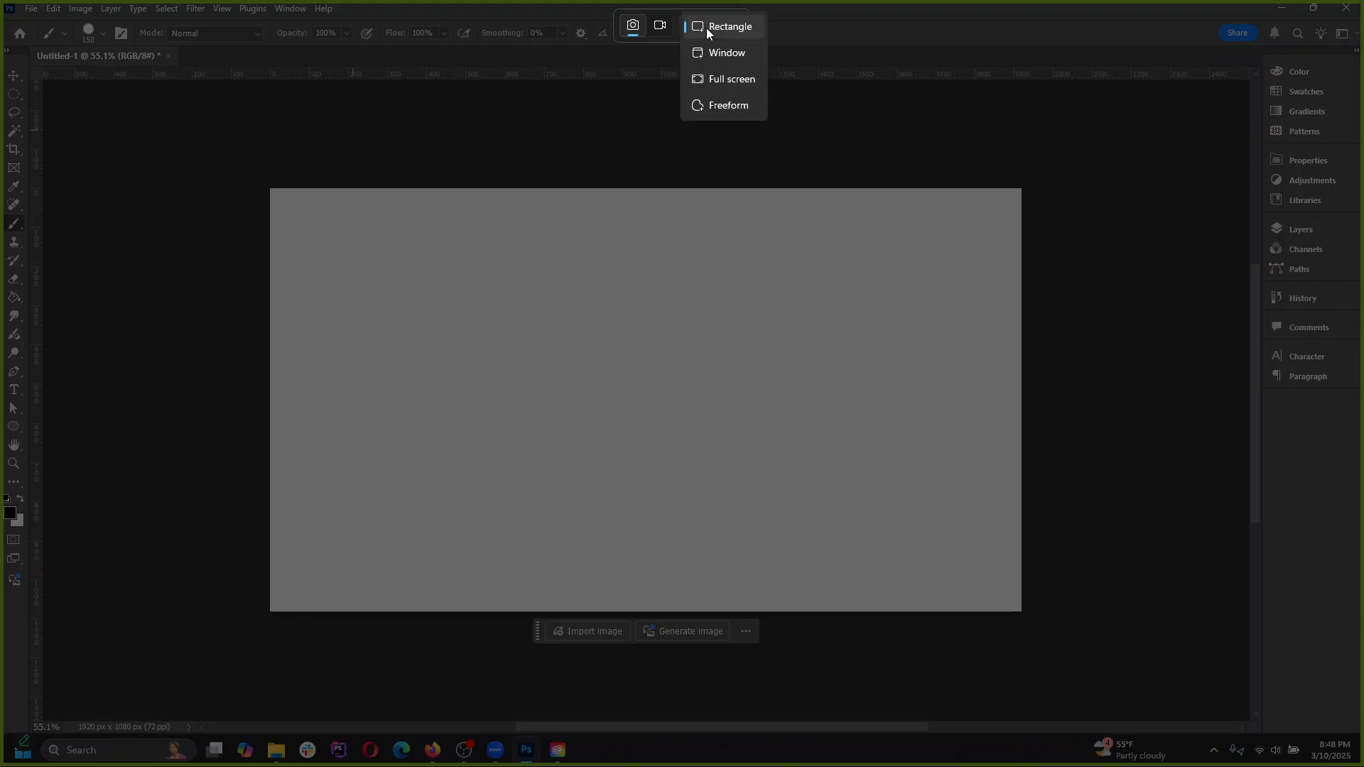
left_click(632, 29)
left_click(659, 27)
left_click(632, 30)
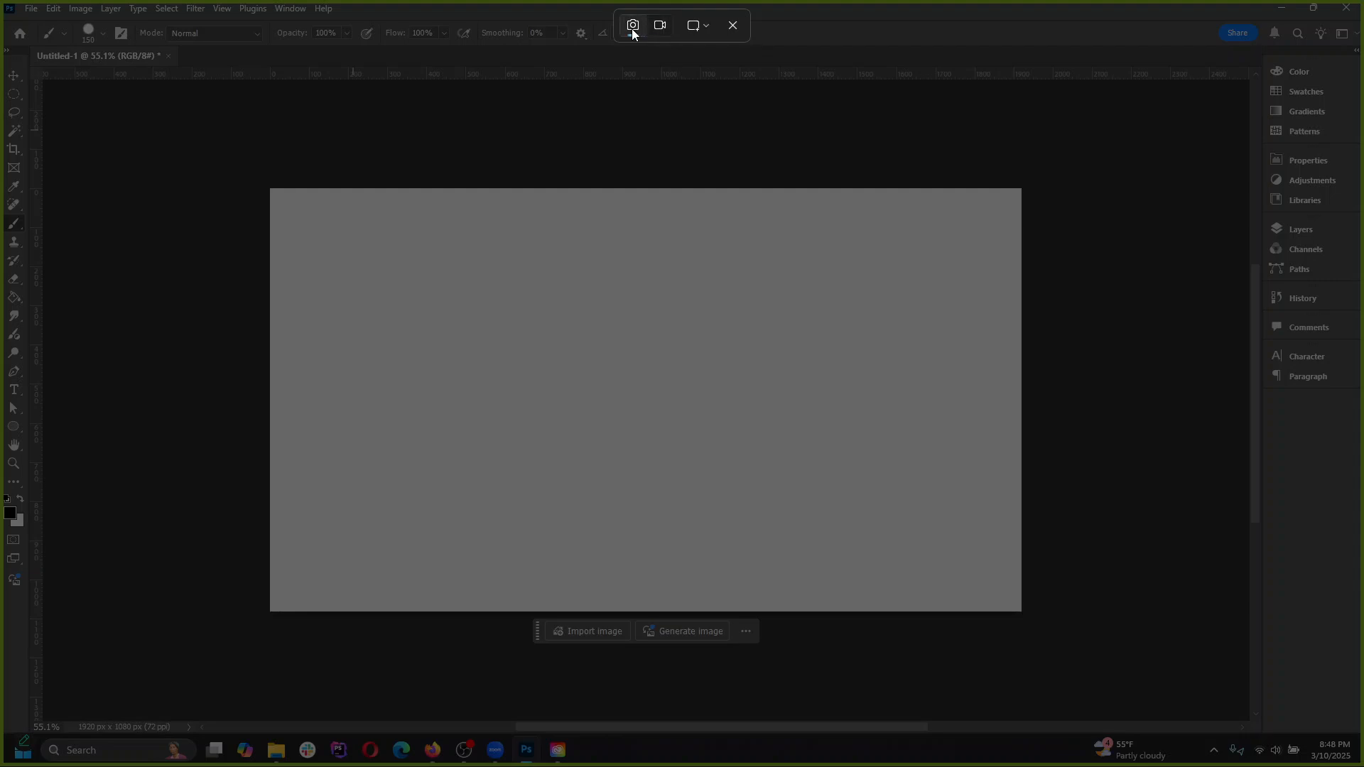
key("Escape")
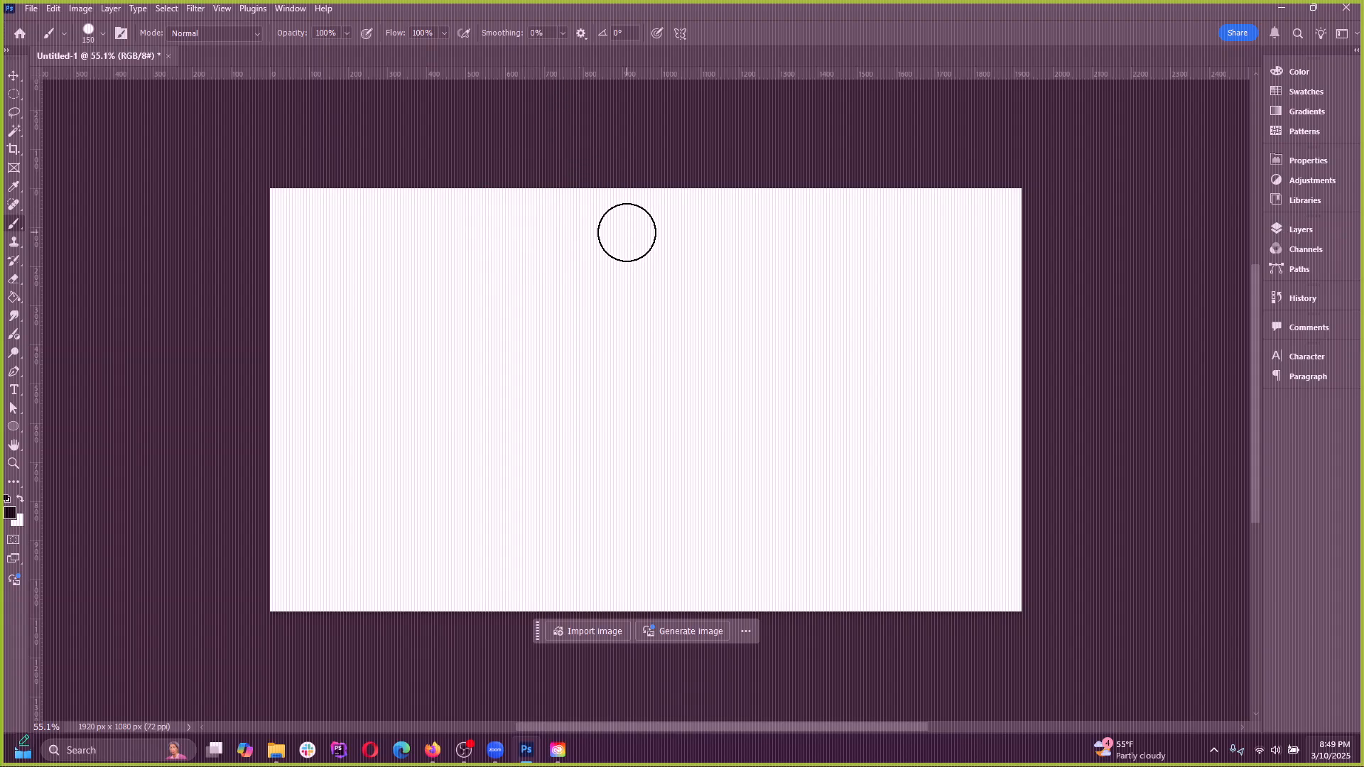
Capture the whole screen as a rectangular screenshot with the Windows snipping overlay
key("super+shift+s")
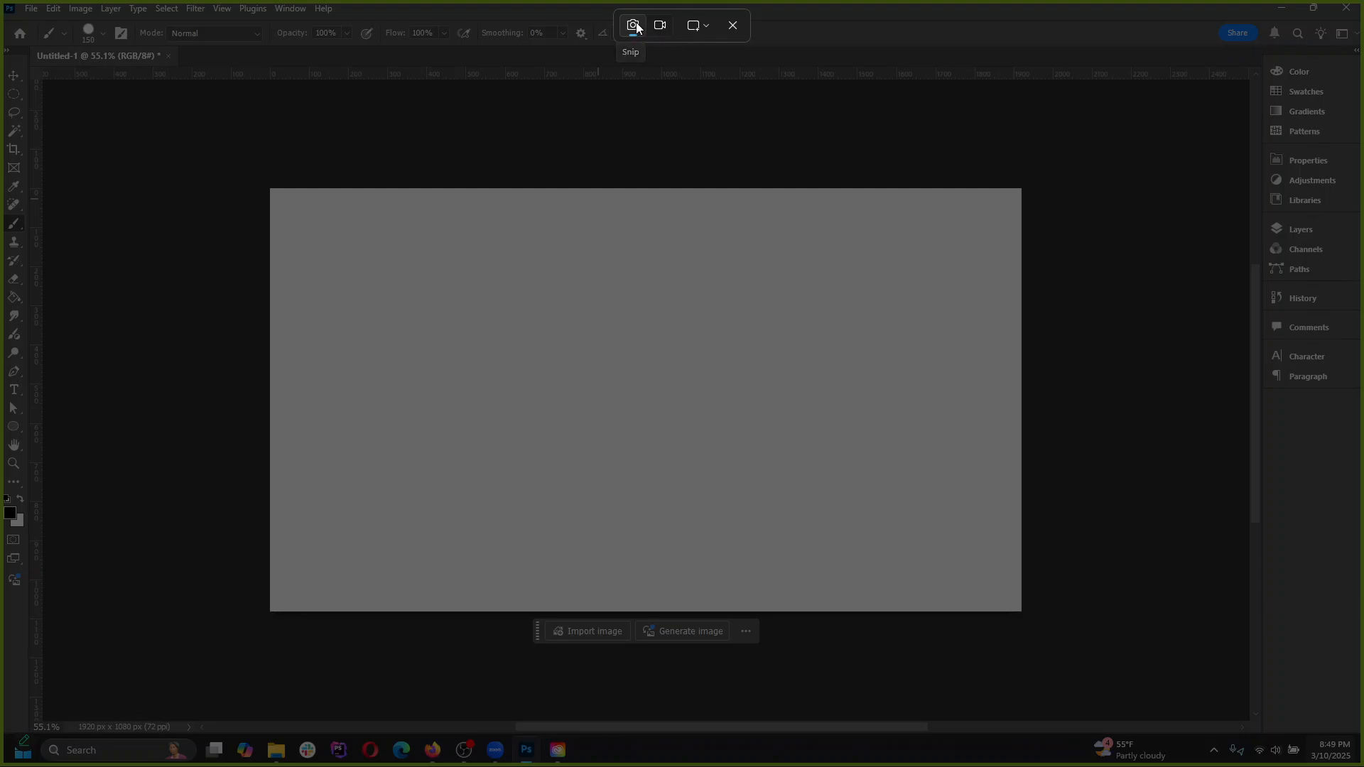
left_click(661, 29)
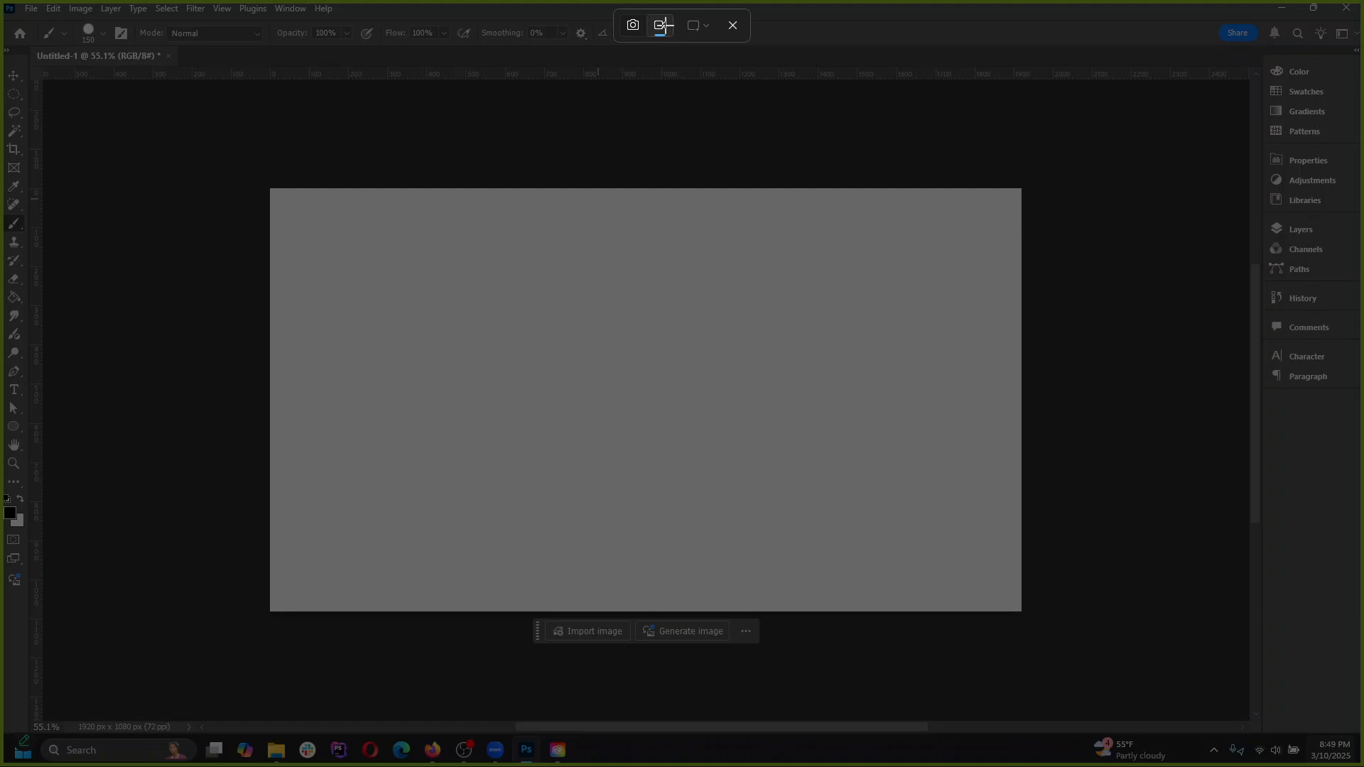
left_click(633, 26)
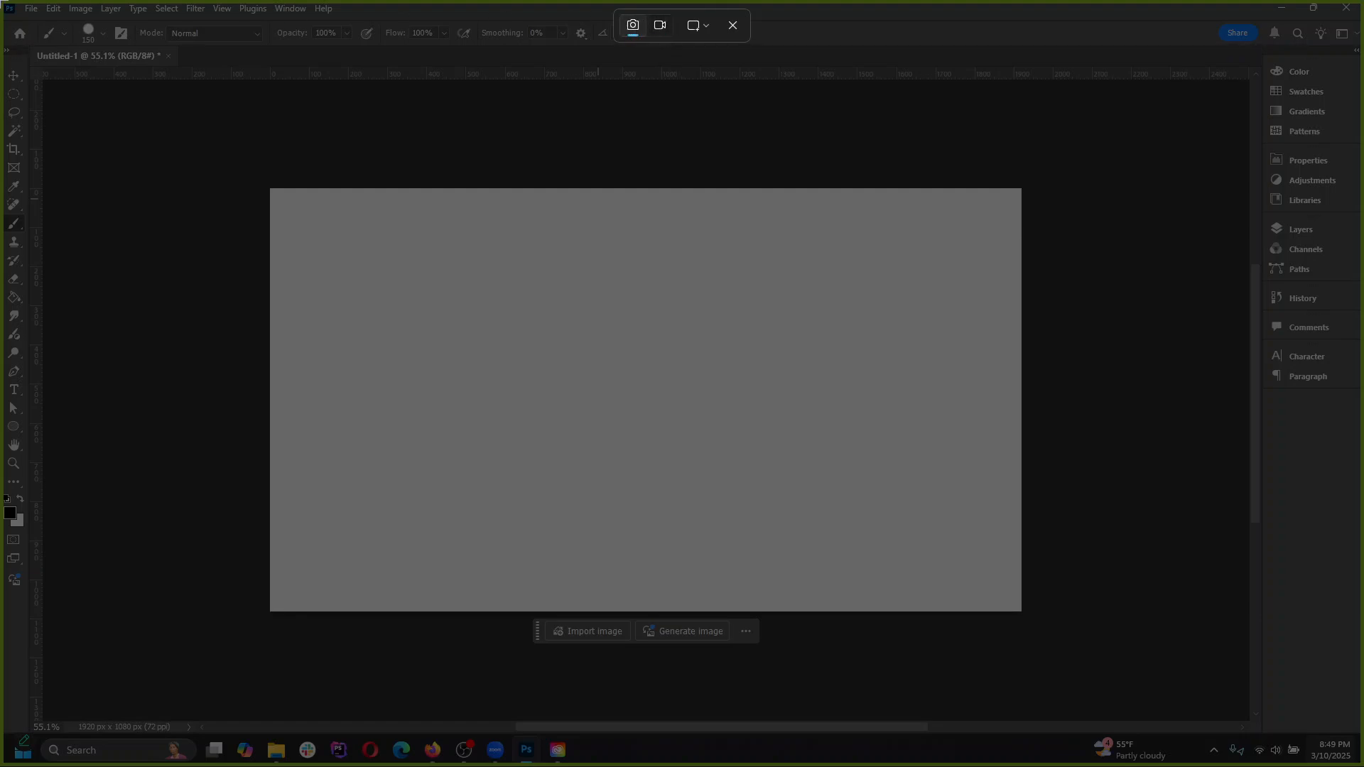
left_click_drag(246, 113, 696, 519)
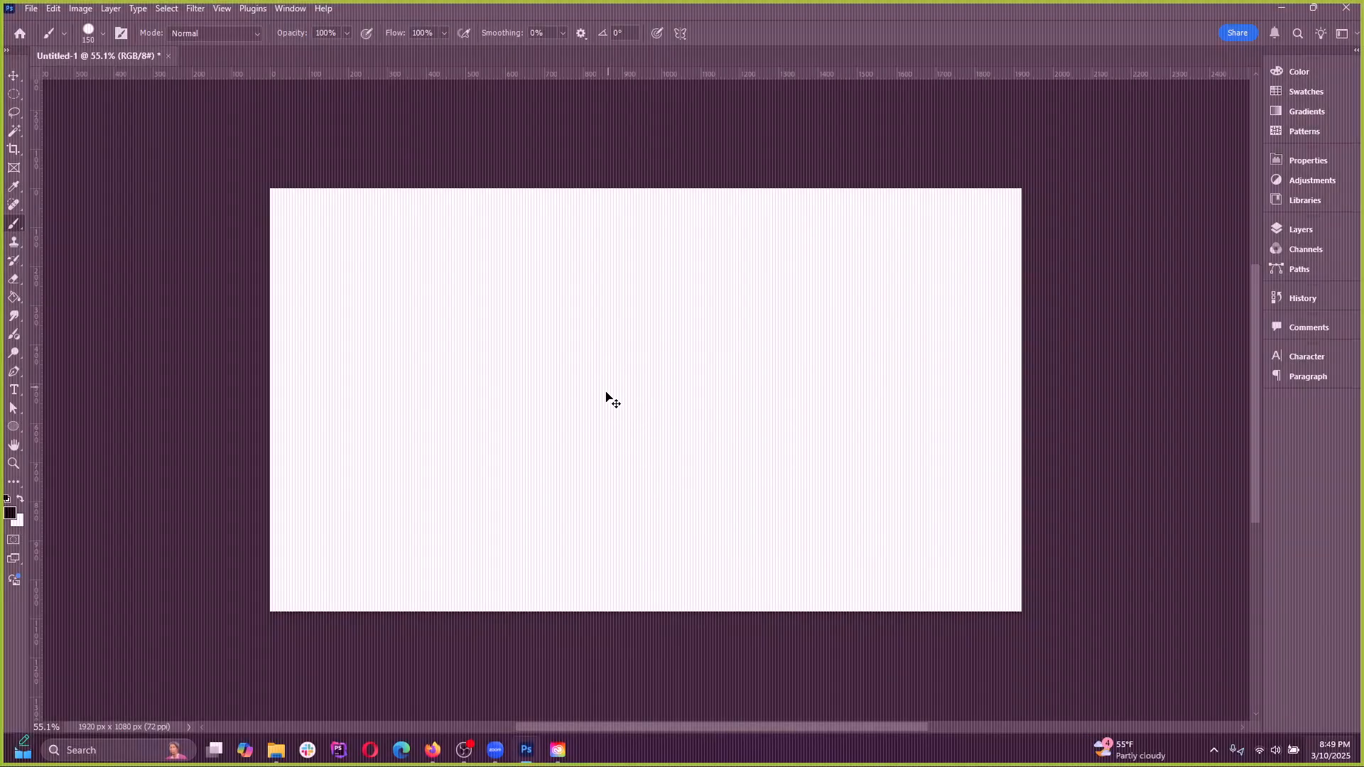
Paste the captured screenshot into Untitled-1 as a new layer, shift it with the Move tool and undo both changes
key("ctrl+v")
key("v")
mouse_move(523, 332)
left_mouse_down()
mouse_move(681, 344)
mouse_move(578, 375)
mouse_move(593, 373)
left_mouse_up()
key("ctrl+z")
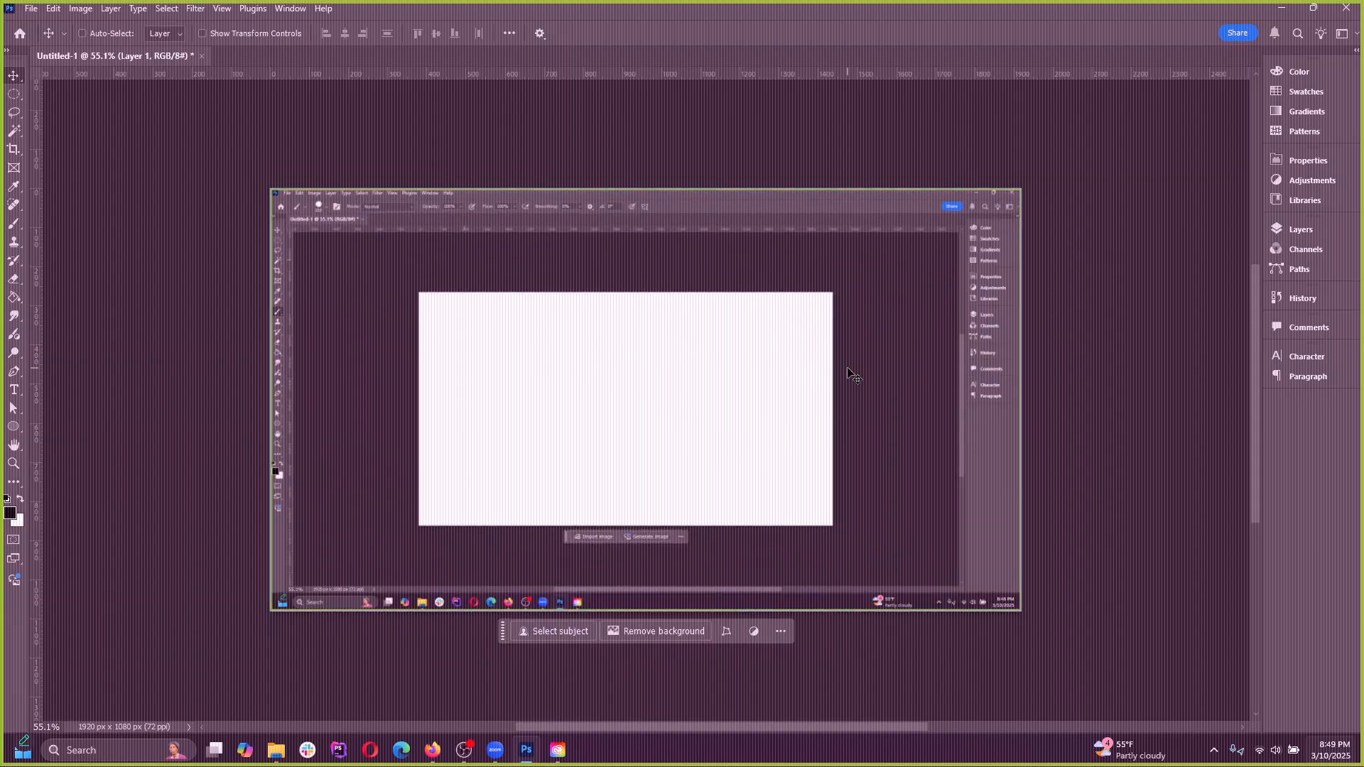
key("ctrl+z")
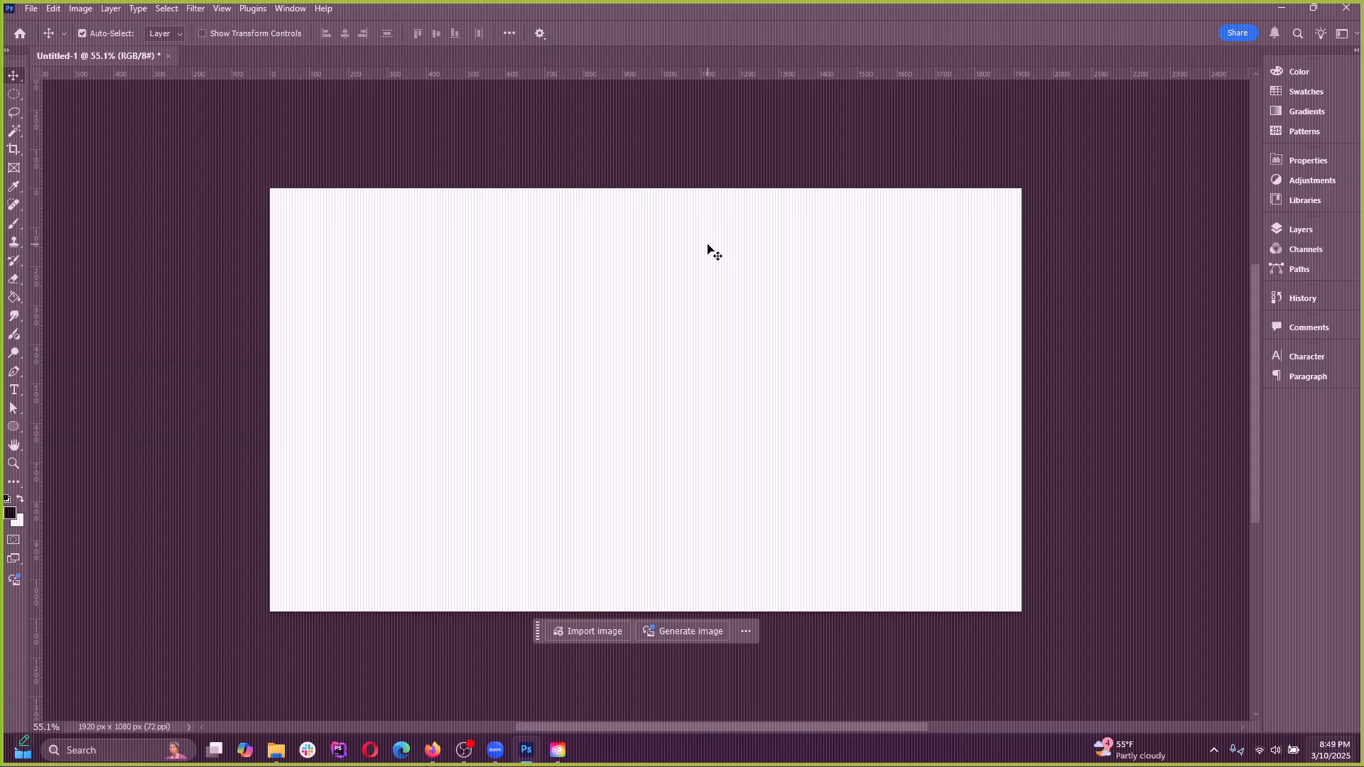
key("ctrl+super+s")
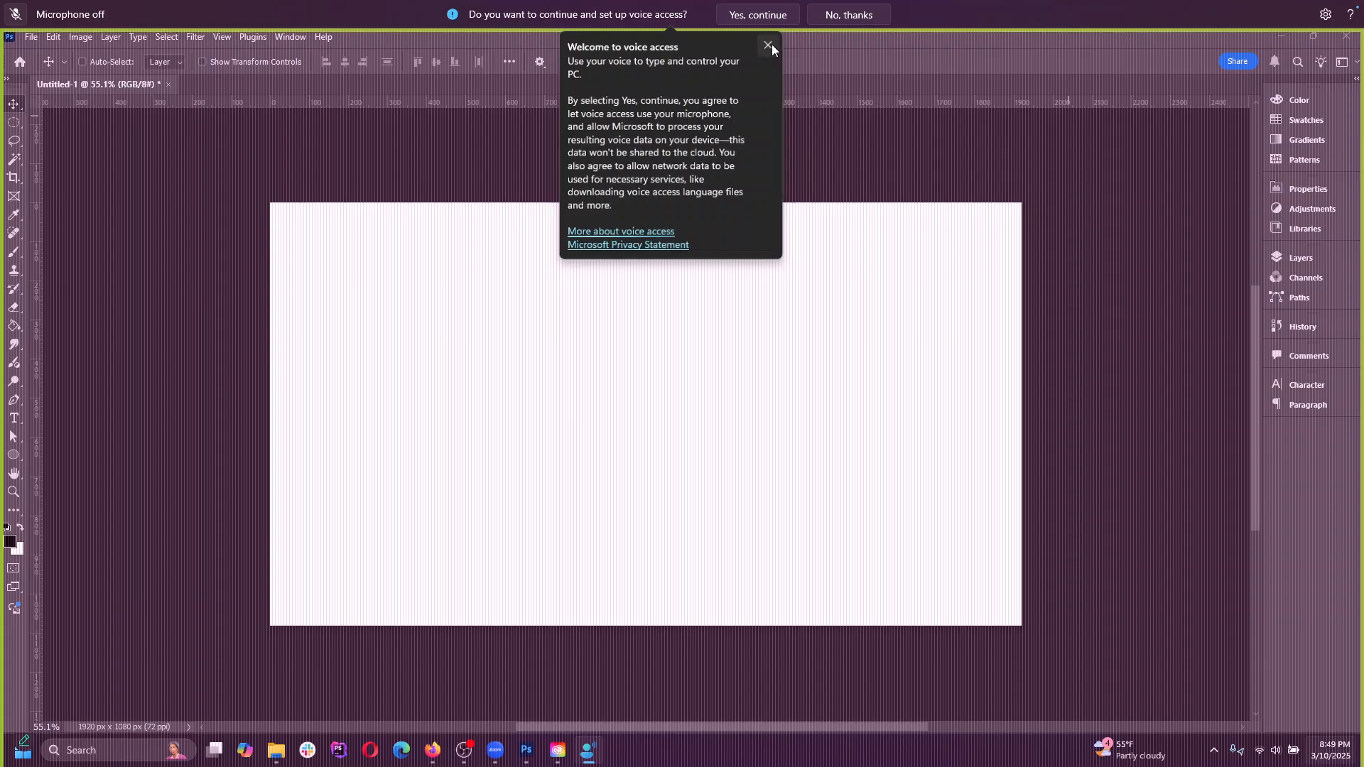
left_click(770, 45)
left_click(875, 14)
left_click(897, 17)
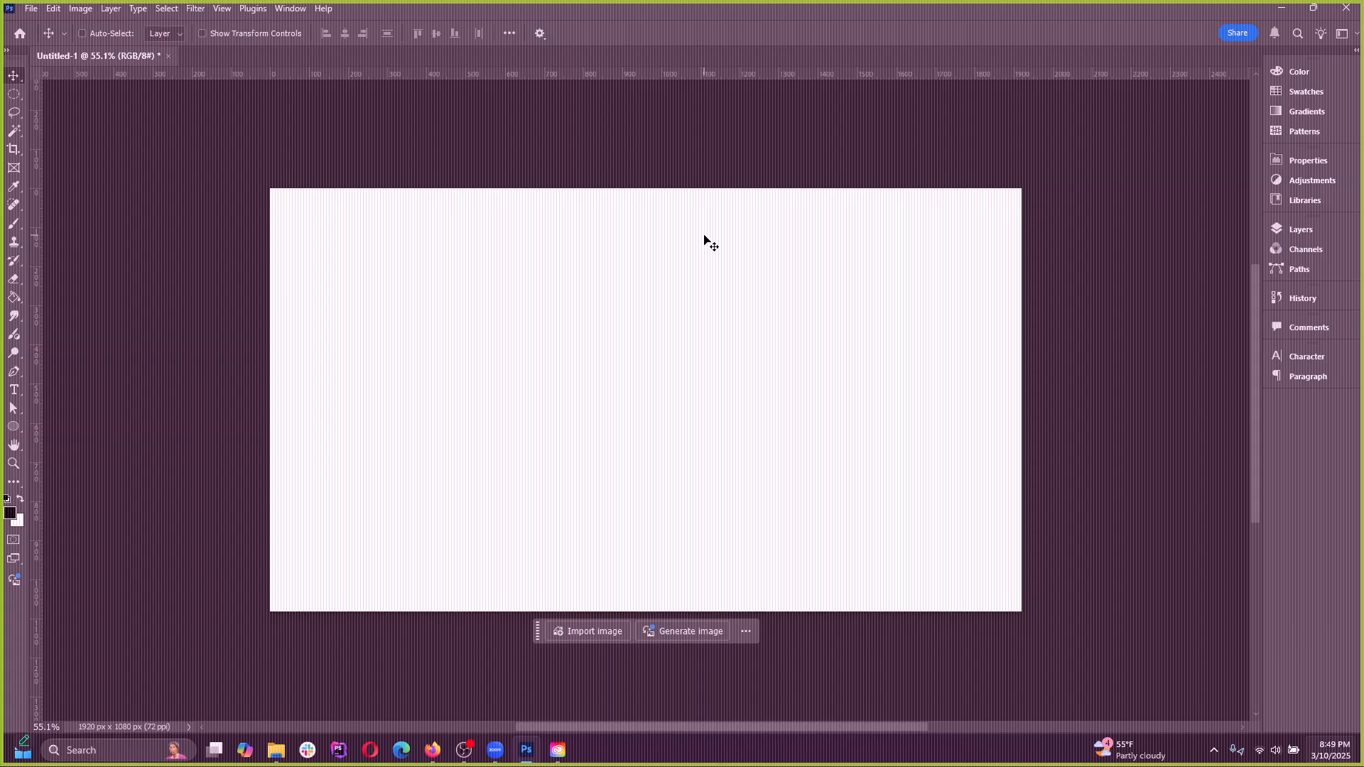
Capture part of the screen with the Windows snipping overlay, paste it into Untitled-1 and undo the paste
key("ctrl+s")
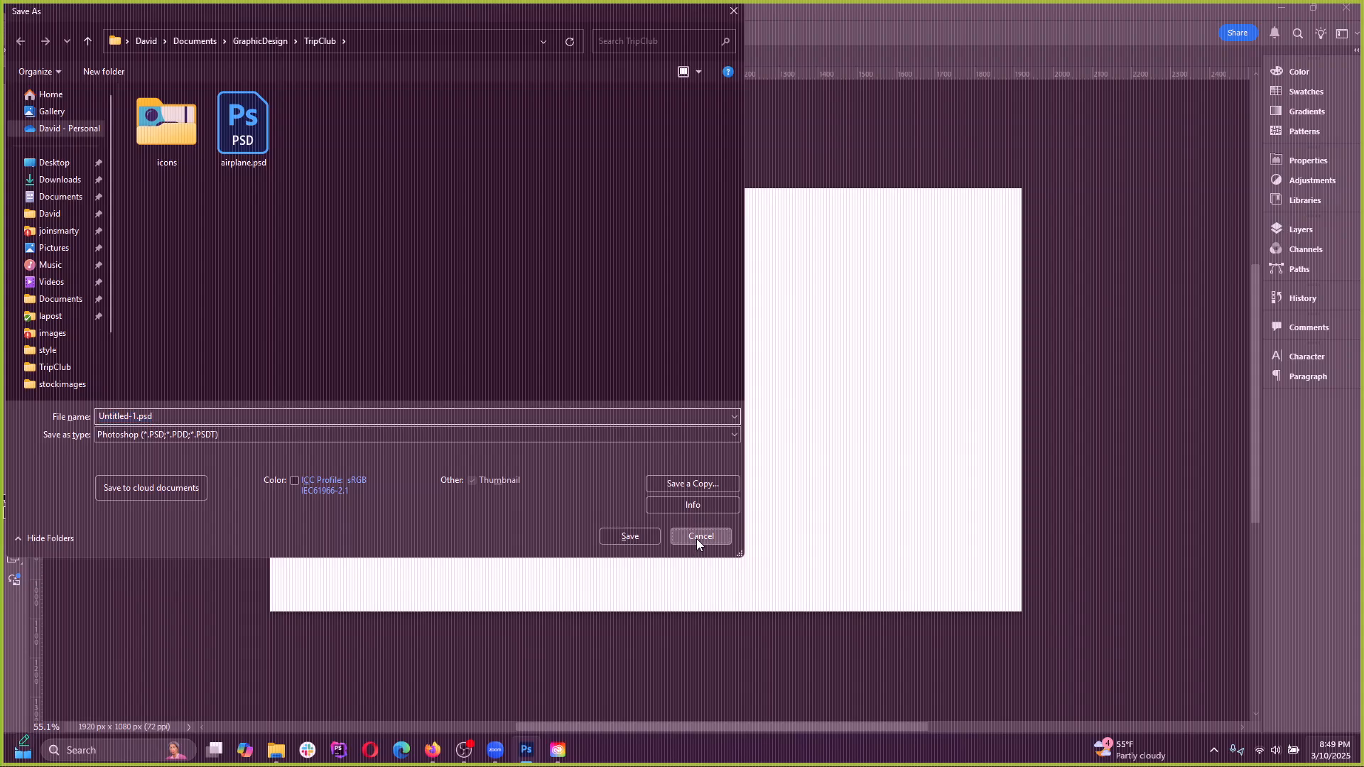
left_click(696, 538)
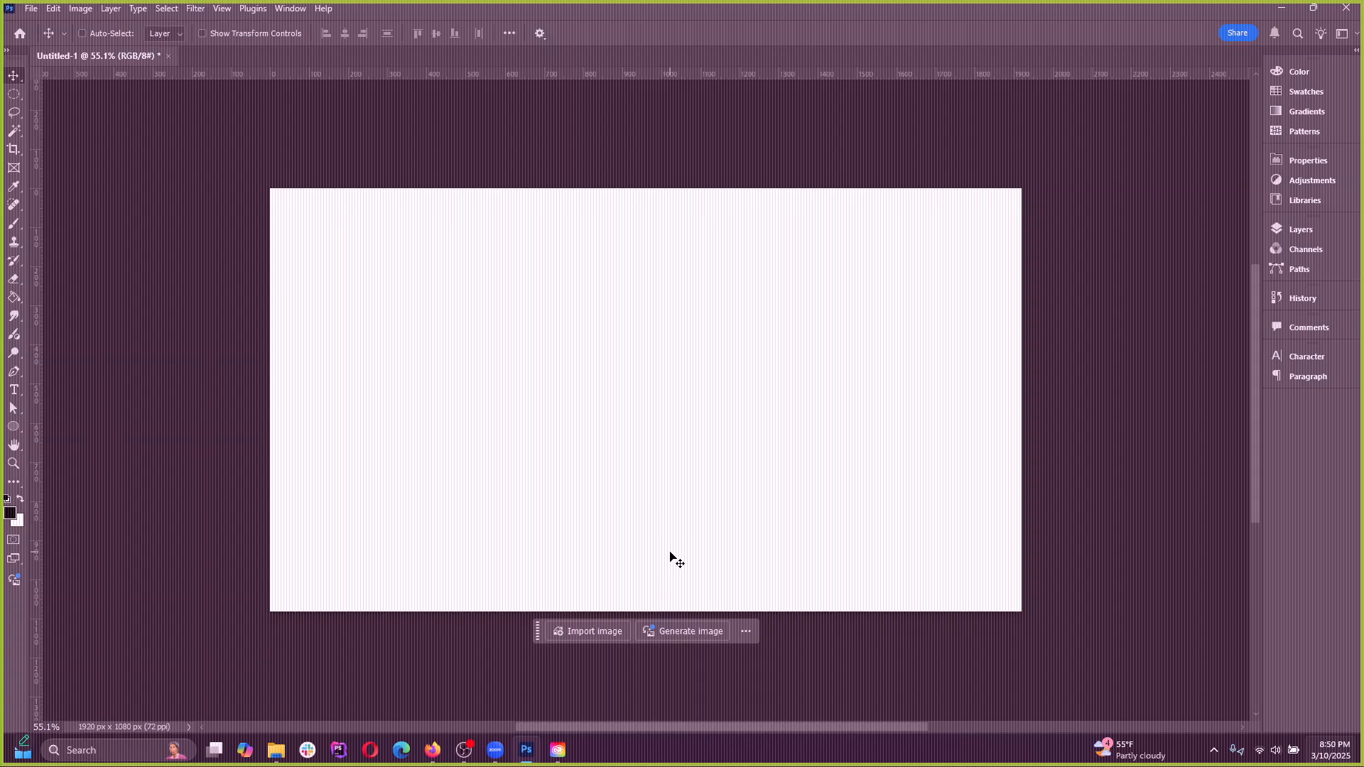
key("super+shift+s")
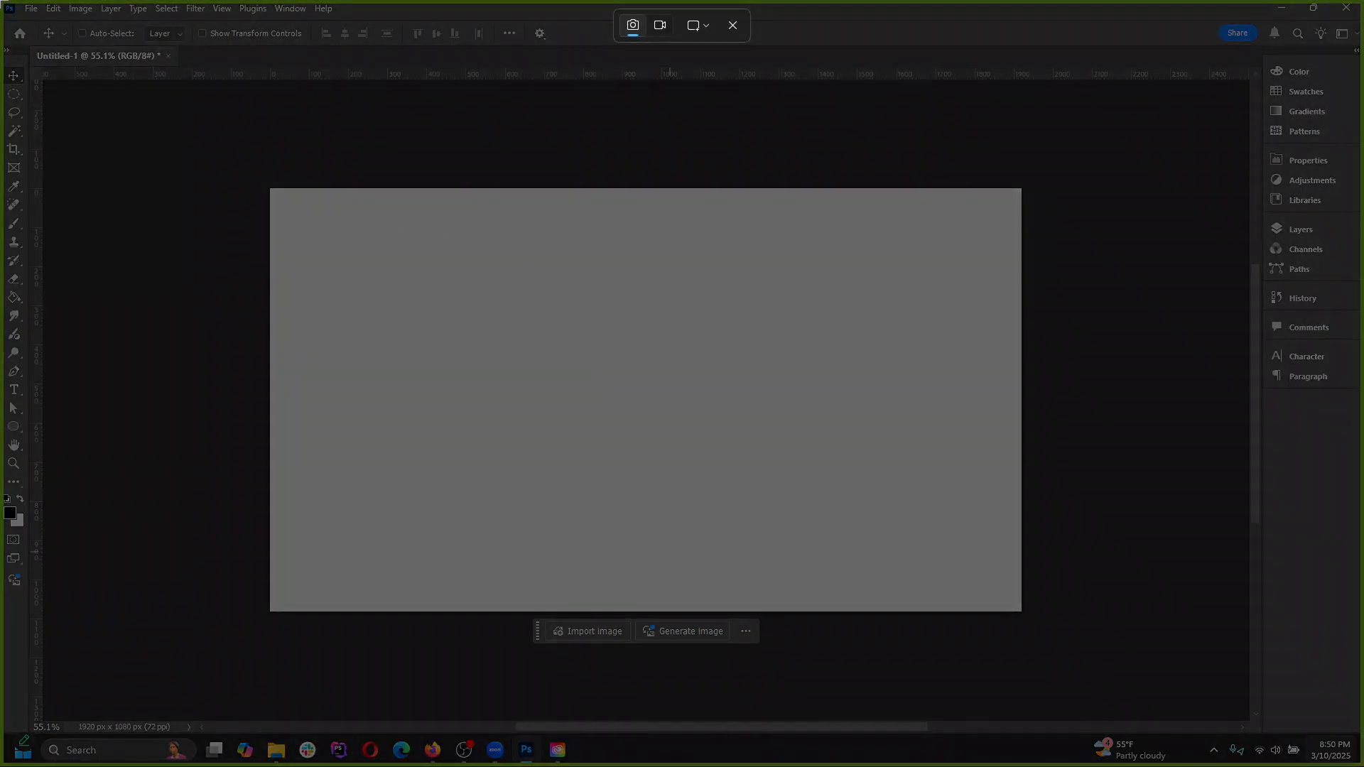
left_click_drag(0, 0, 1363, 766)
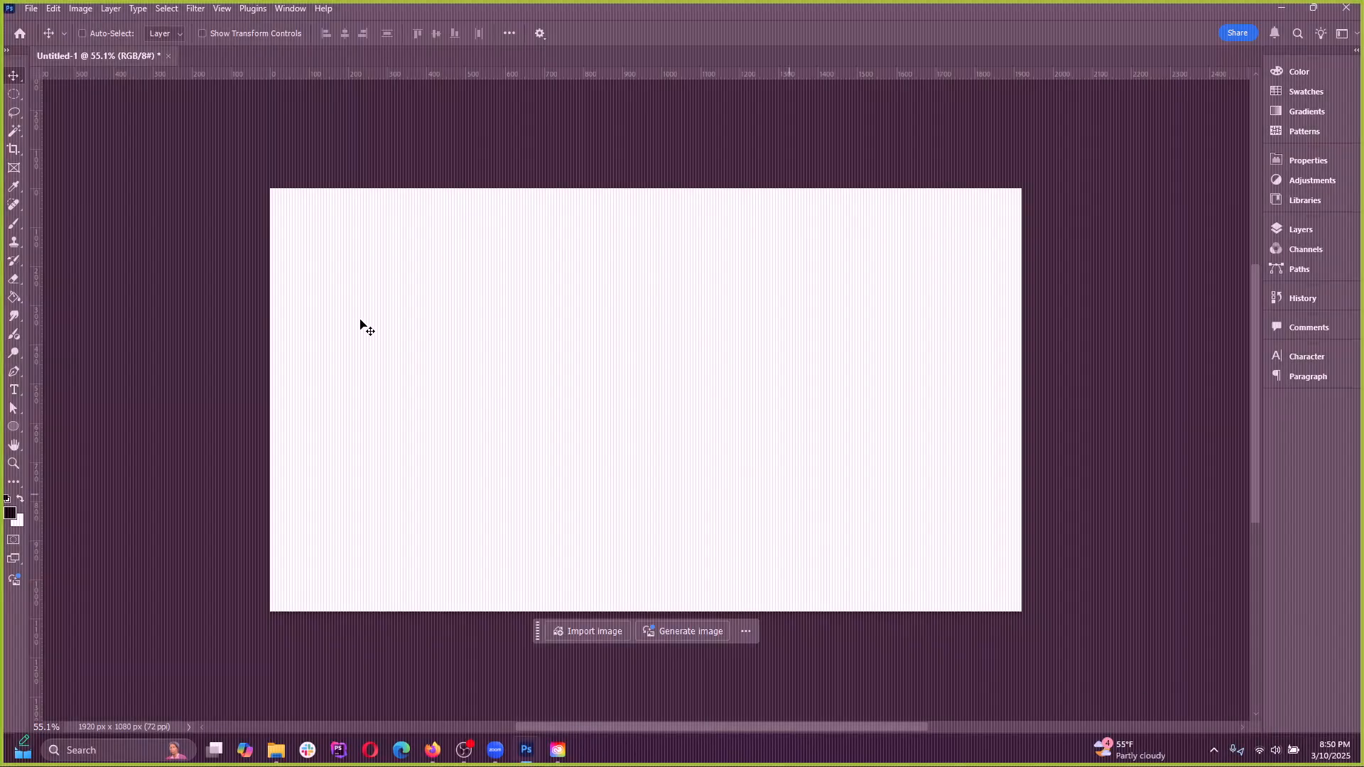
key("ctrl")
key("ctrl+v")
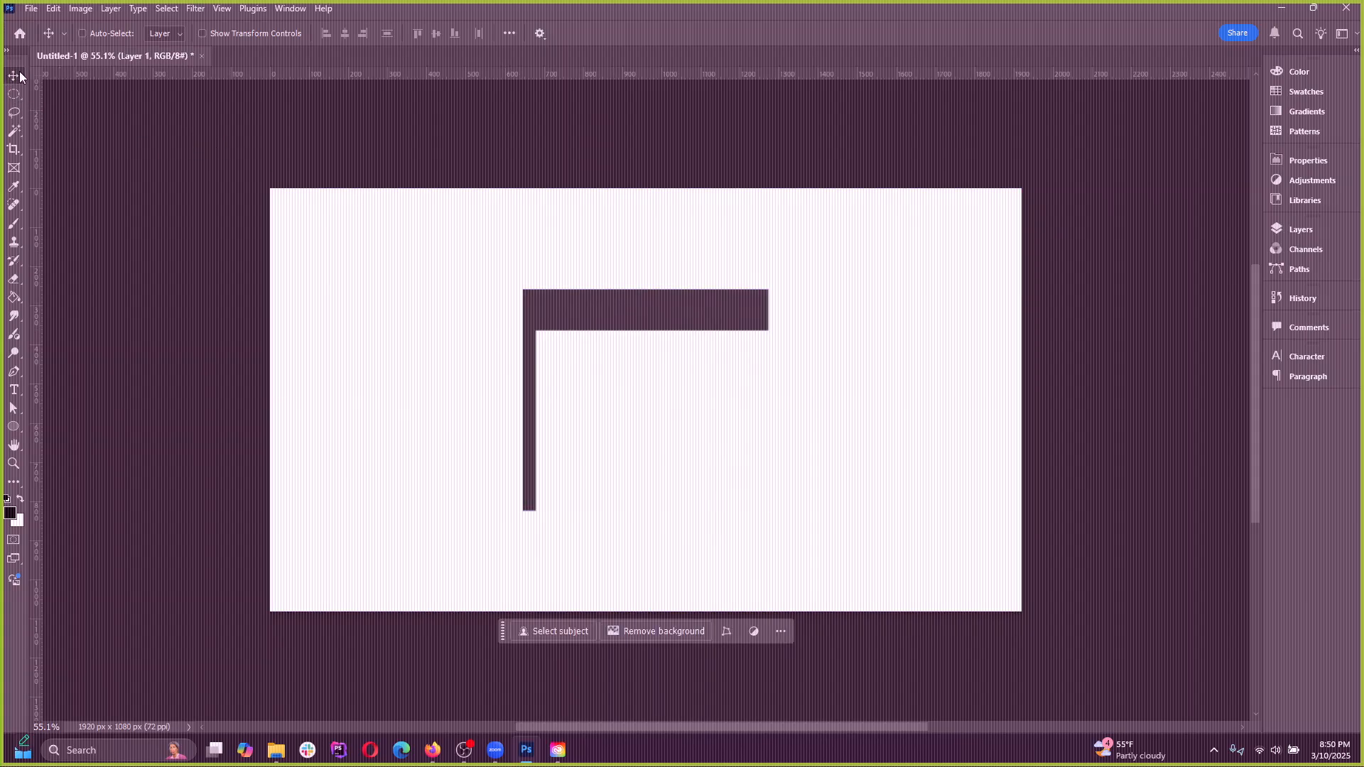
key("ctrl+z")
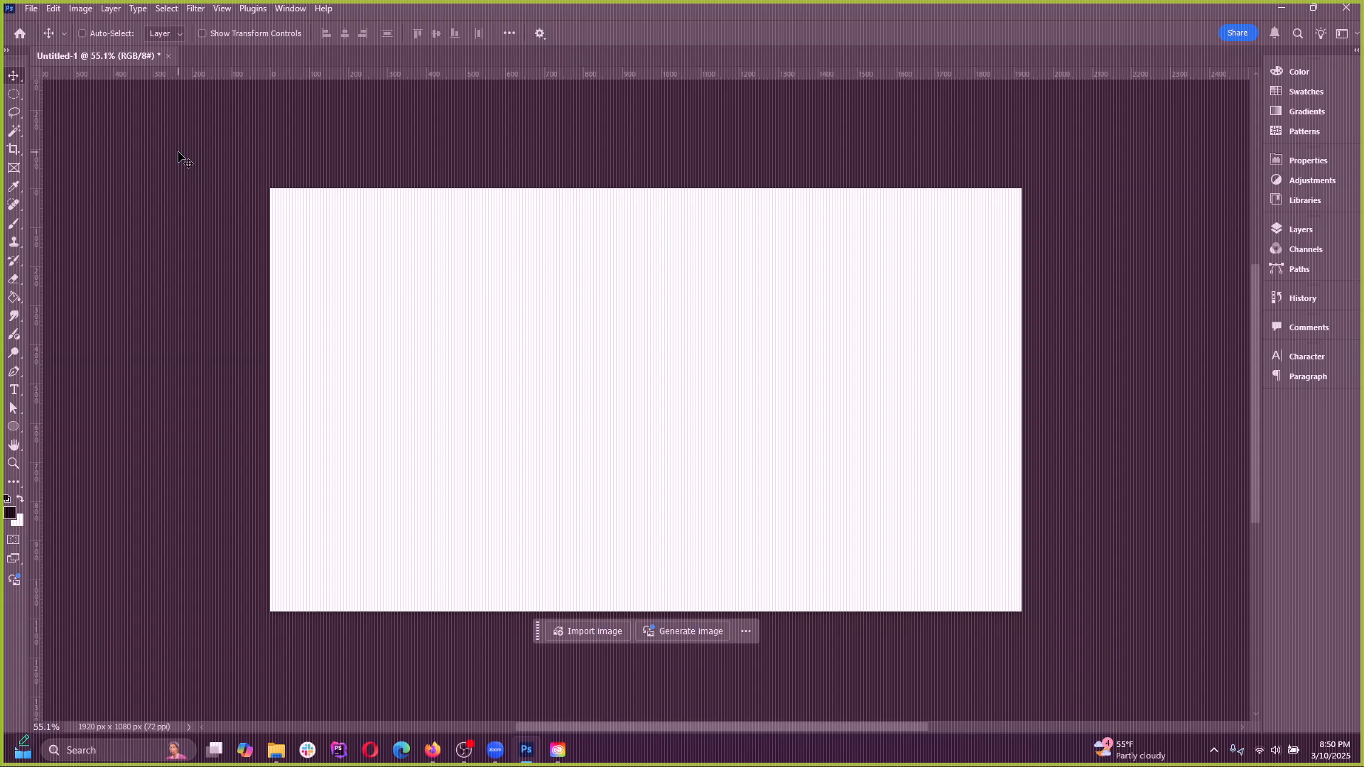
key("super+shift+s")
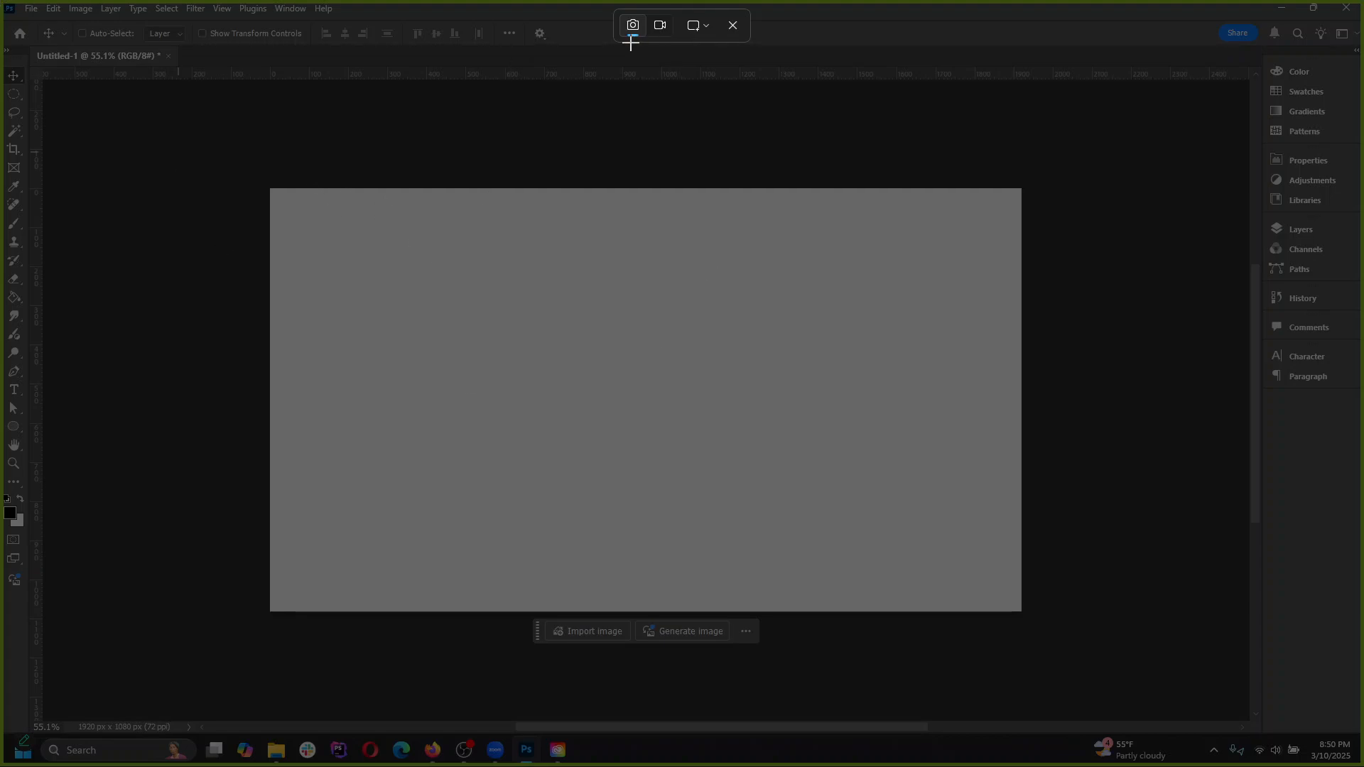
key("Escape")
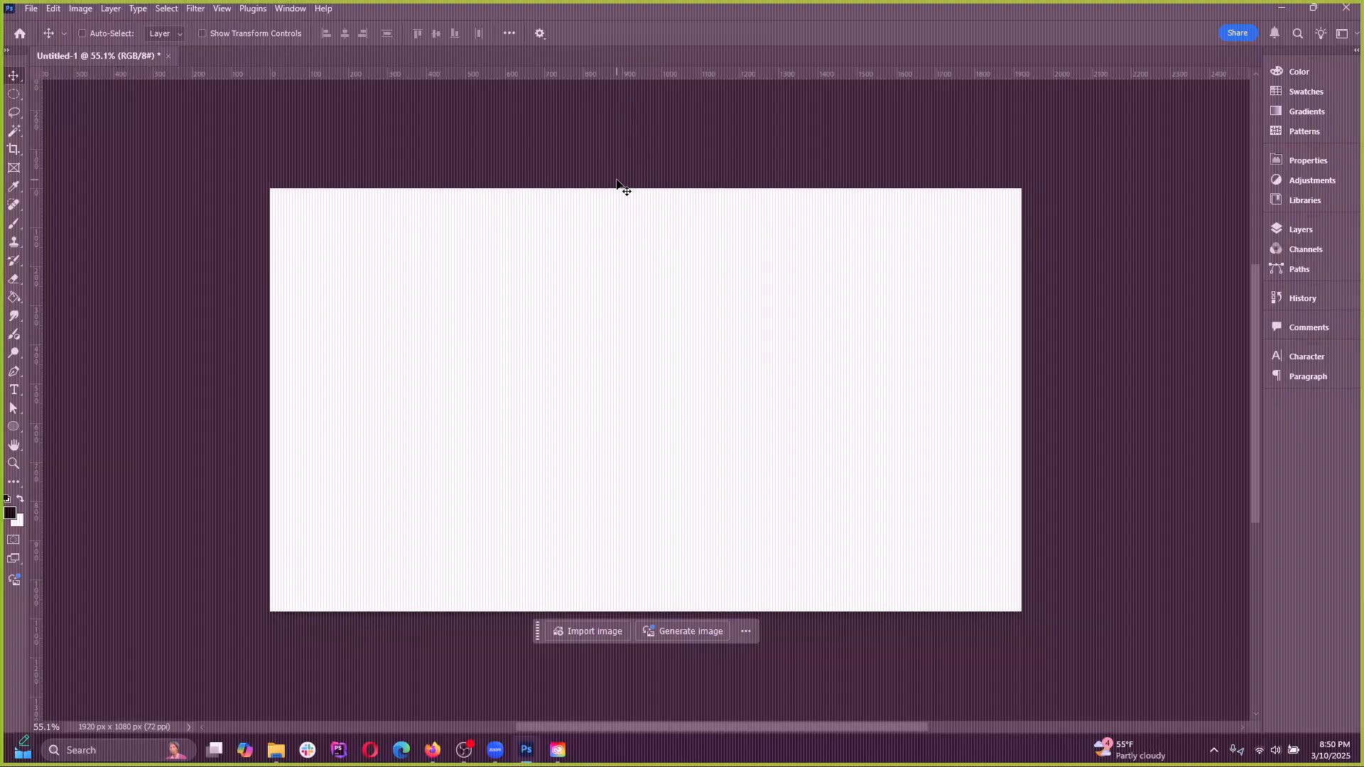
key("super+shift+s")
key("Escape")
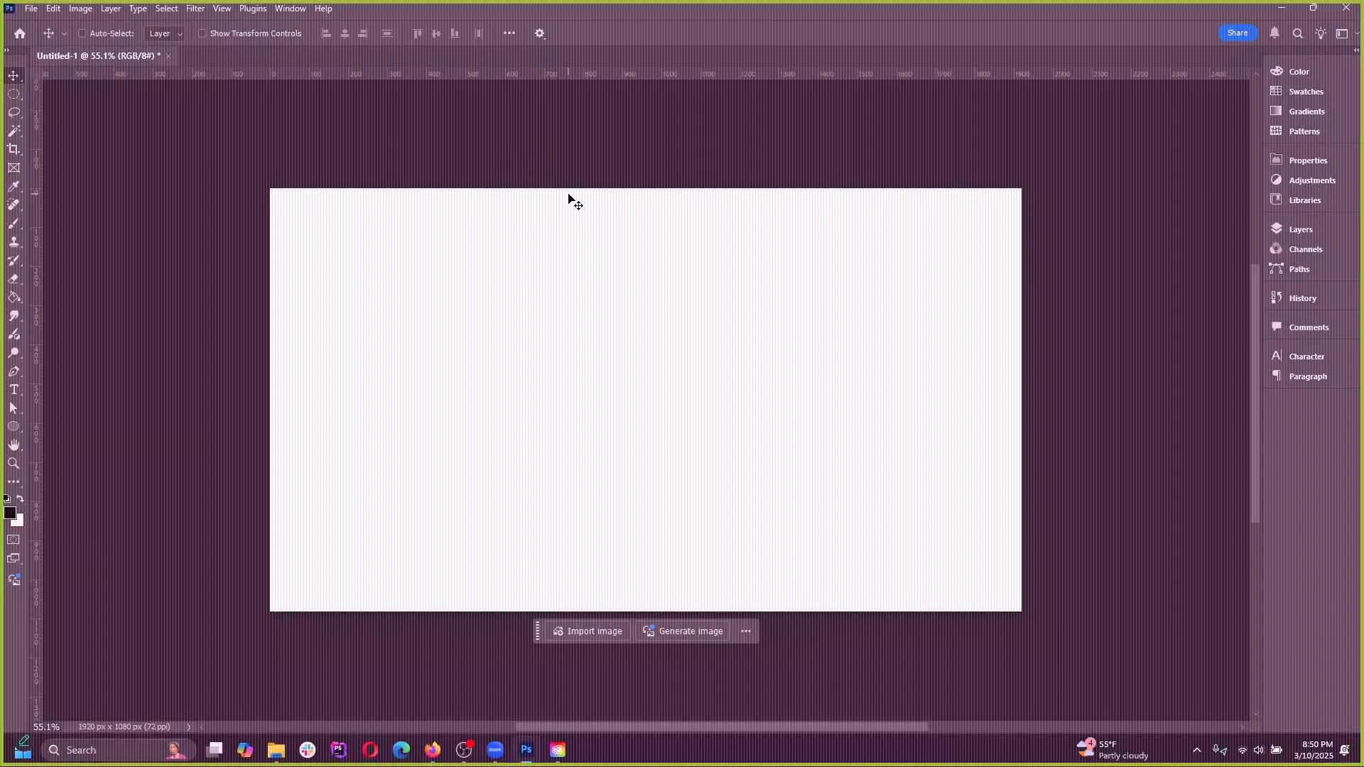
Capture the whole screen with the Windows snipping overlay and paste it into Untitled-1 as a new layer
key("super+shift+s")
left_click_drag(0, 0, 937, 341)
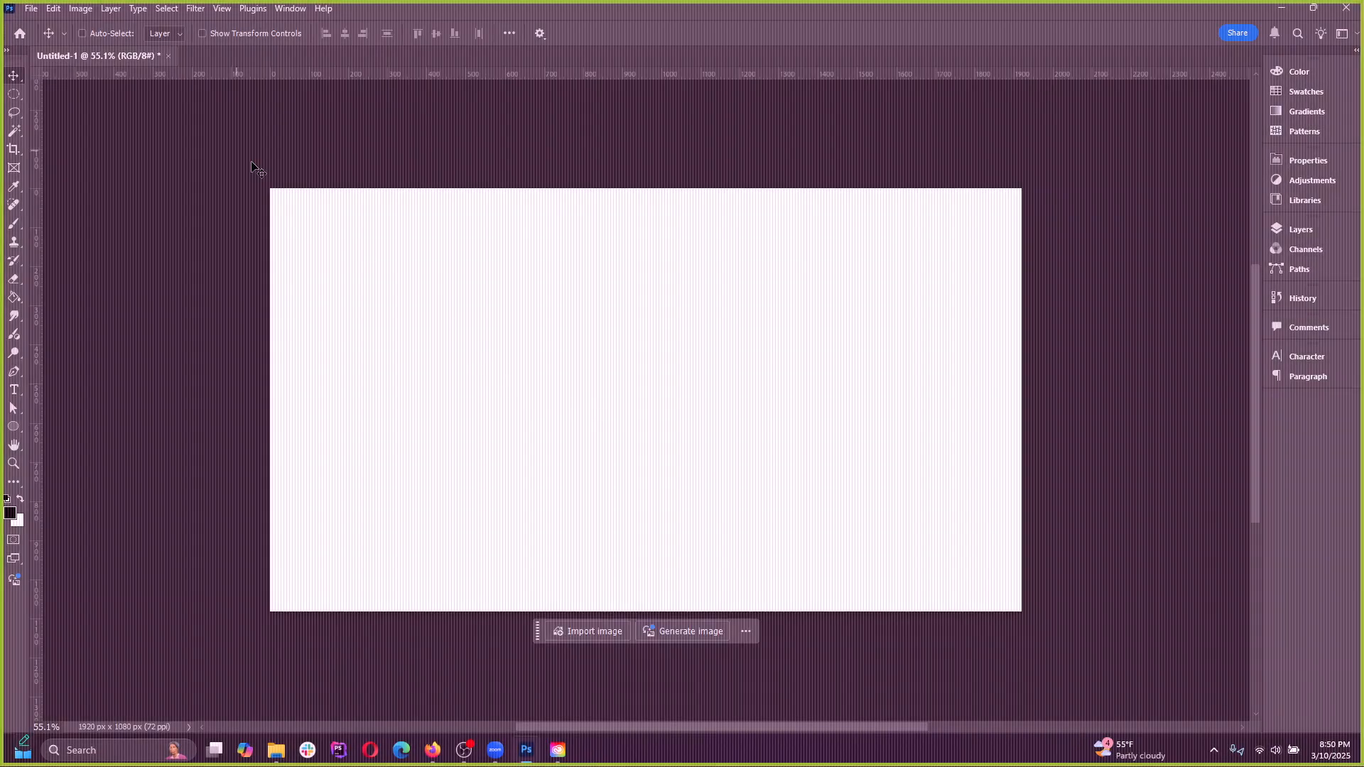
left_click(58, 14)
left_click(83, 134)
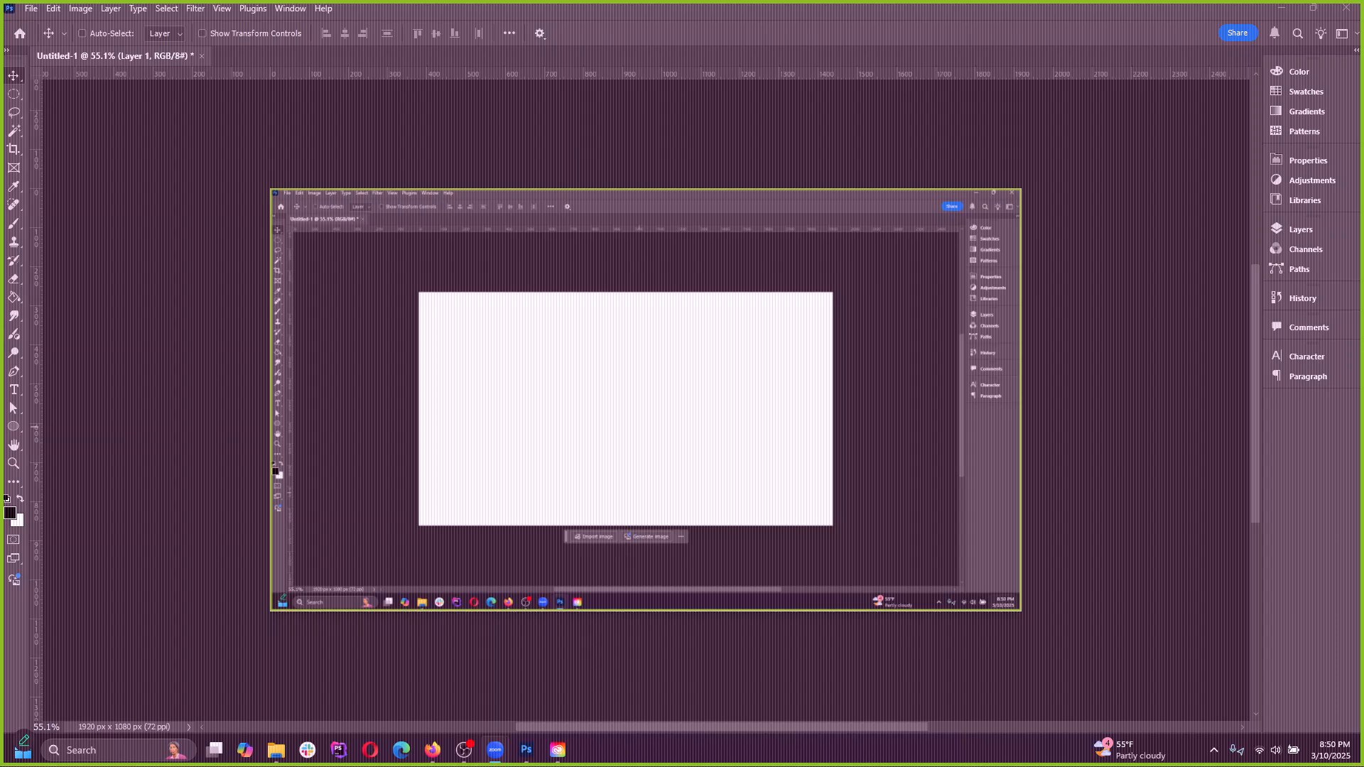
Examine the pasted screenshot up close, focusing on its menu bar, options bar and toolbar
scroll(407, 271, "up", 5)
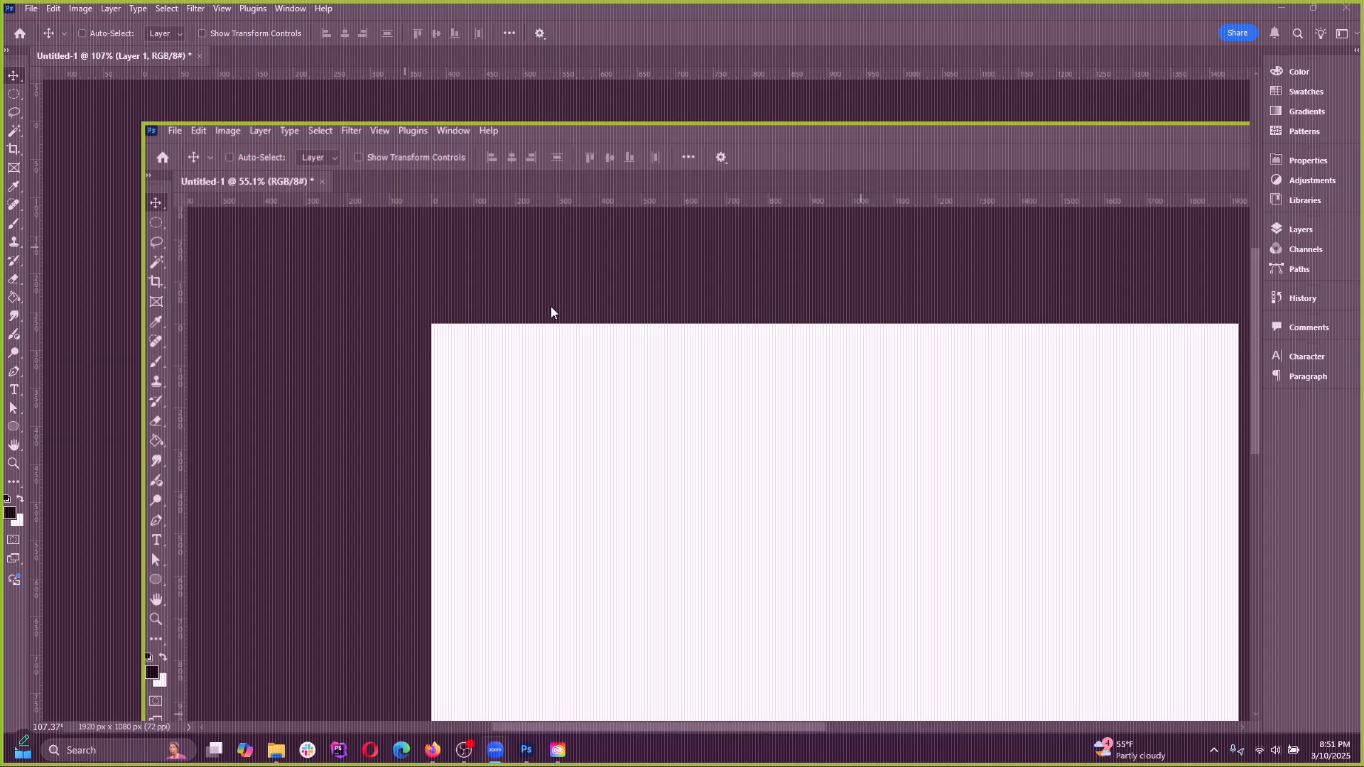
scroll(552, 307, "down", 4)
scroll(781, 520, "up", 1)
scroll(576, 383, "up", 1)
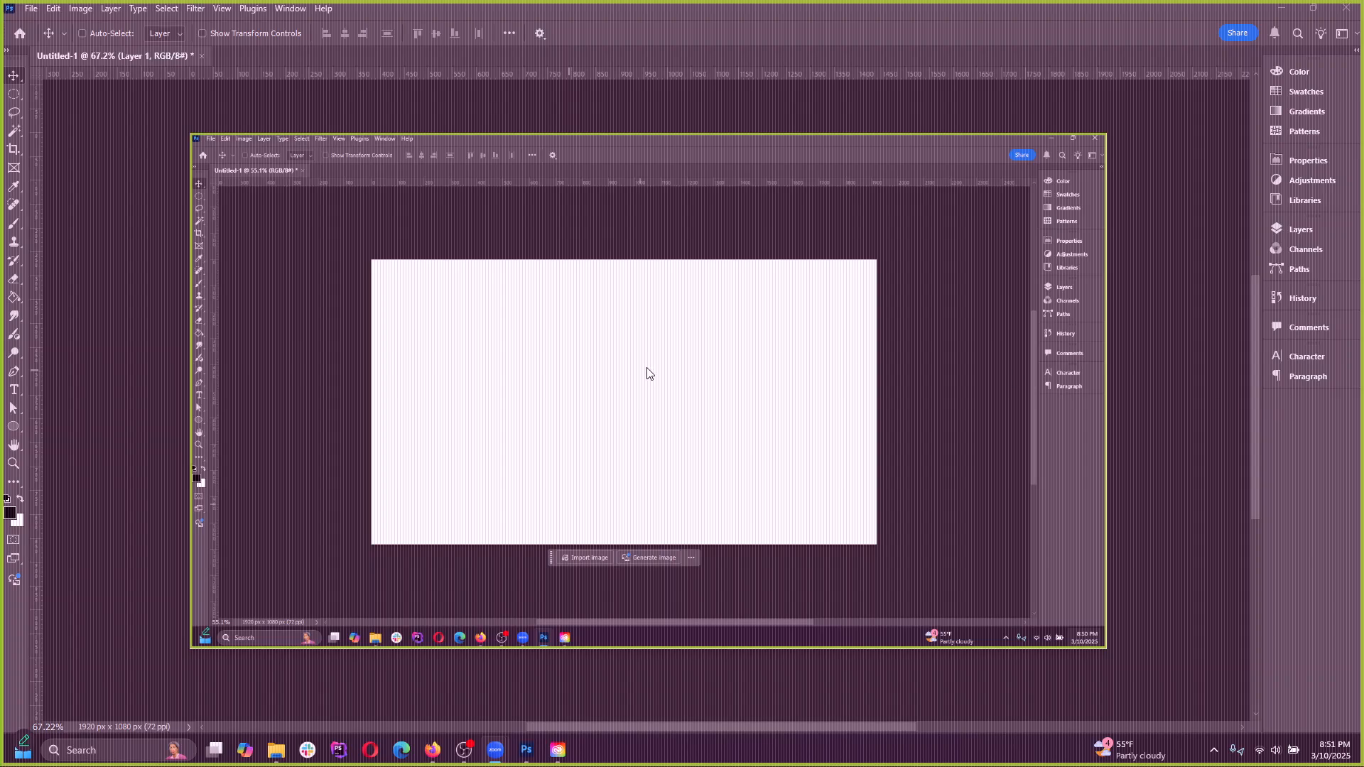
scroll(282, 191, "up", 14)
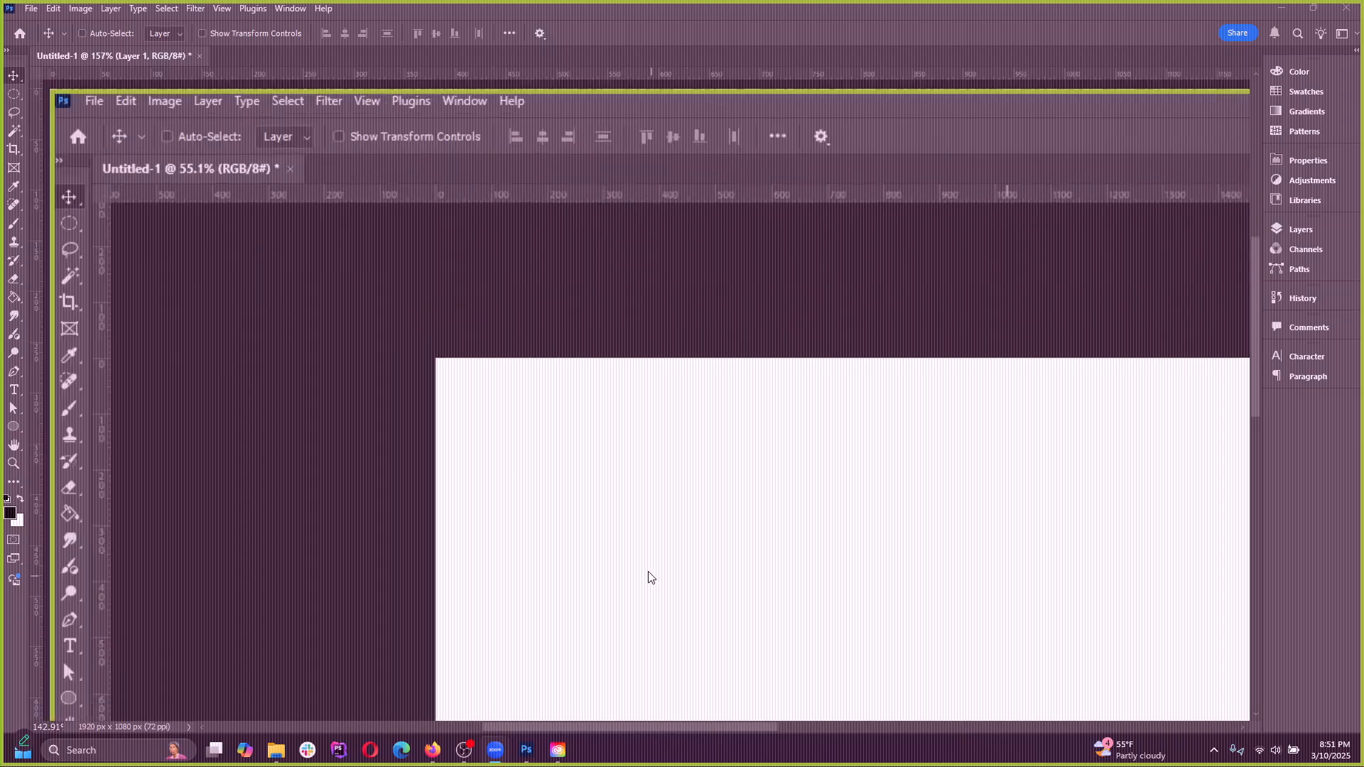
scroll(511, 547, "down", 5)
scroll(328, 417, "up", 8)
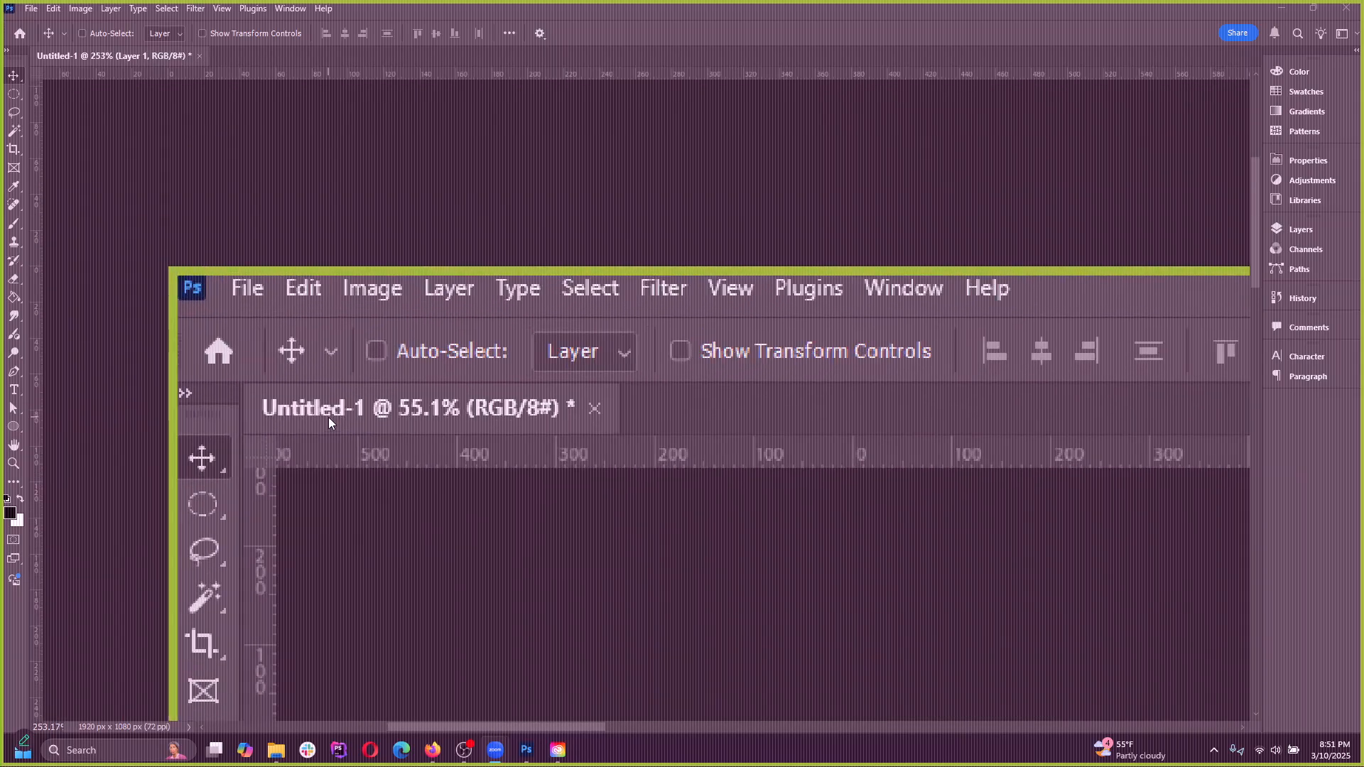
scroll(227, 299, "down", 3)
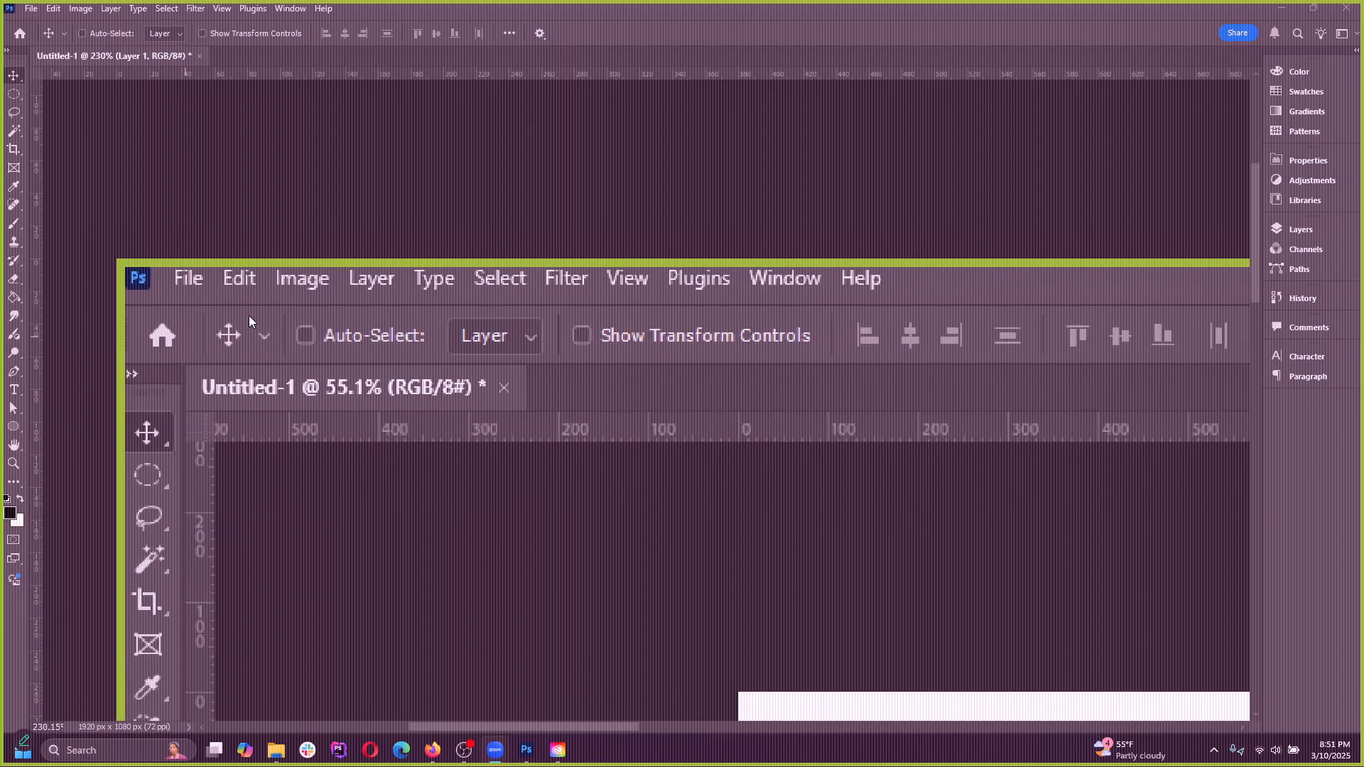
scroll(245, 292, "up", 1)
scroll(249, 284, "up", 1)
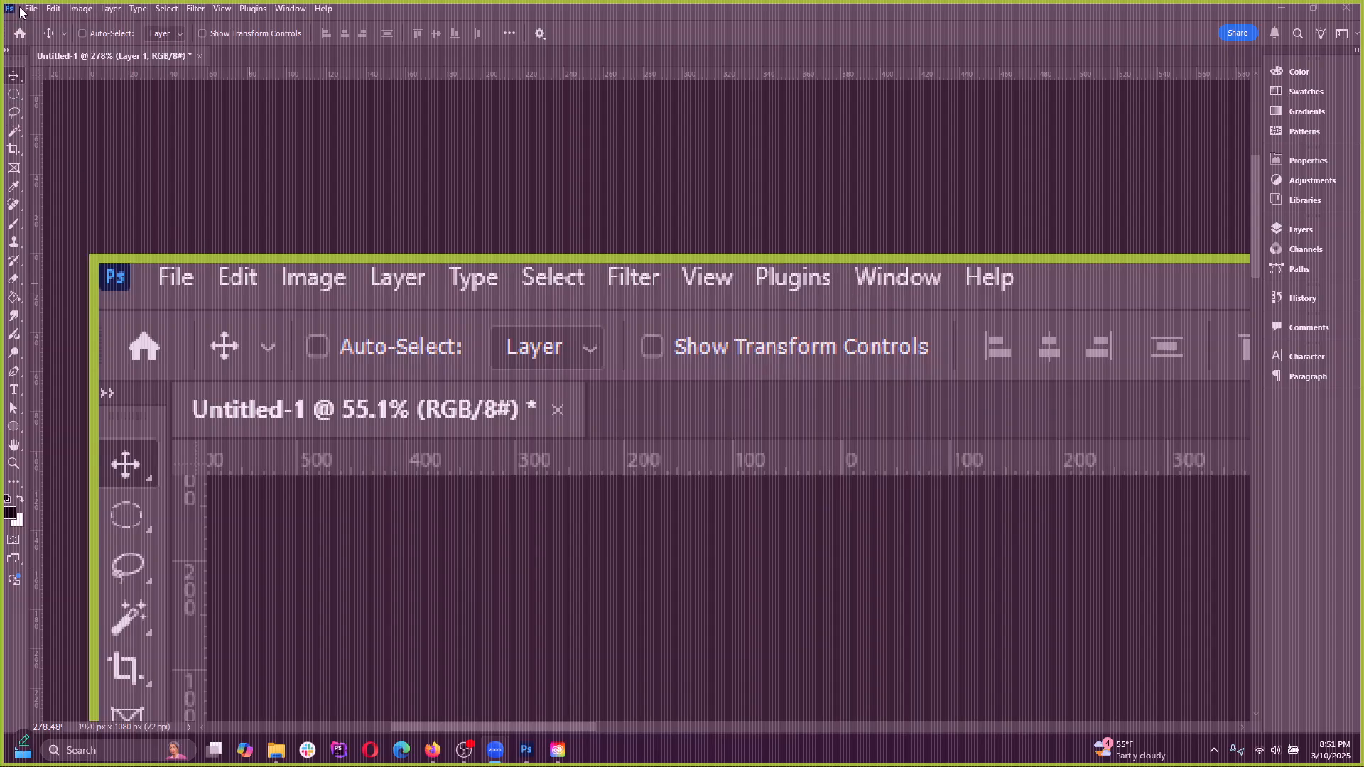
Try selecting the screenshot's menu bar with the Rectangular Marquee tool, deselect it, and set the tool's feather to 0 px
left_click(13, 94)
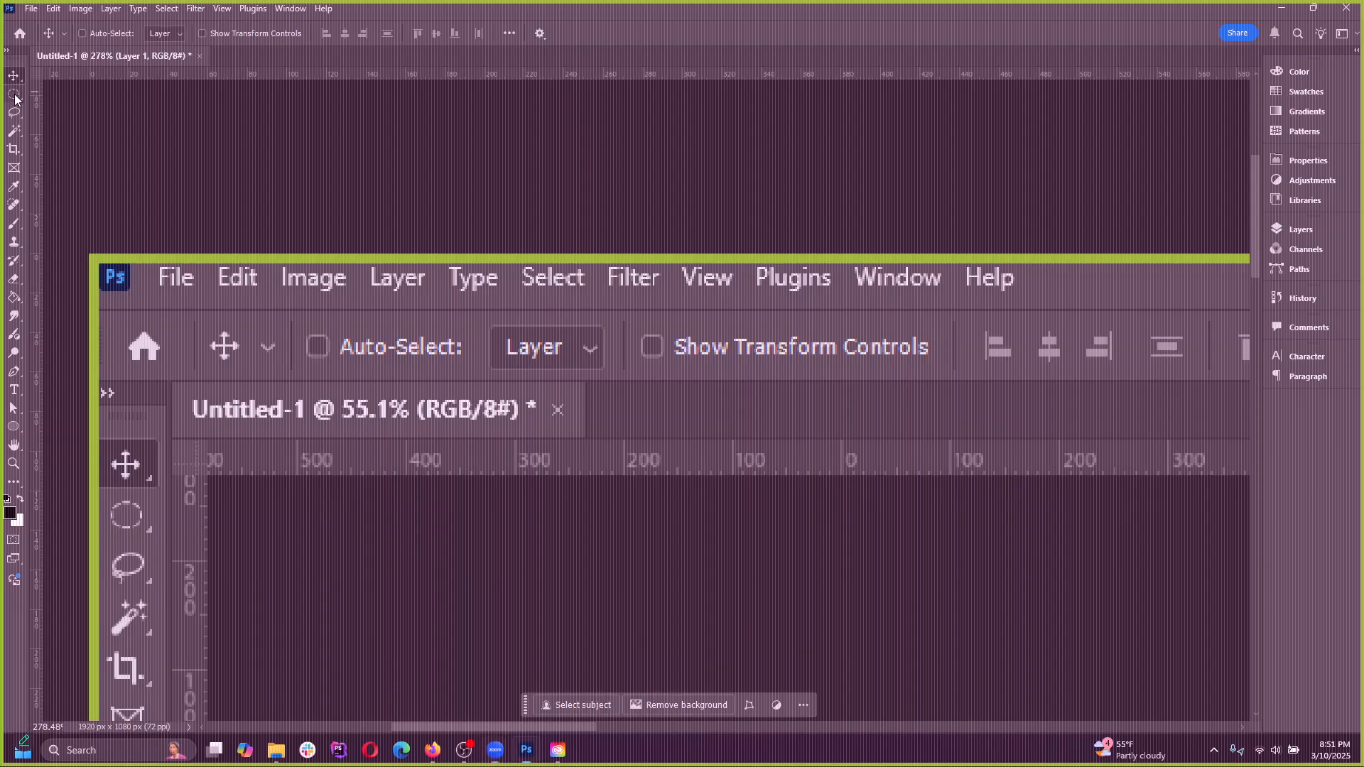
left_click(6, 100)
left_click(71, 94)
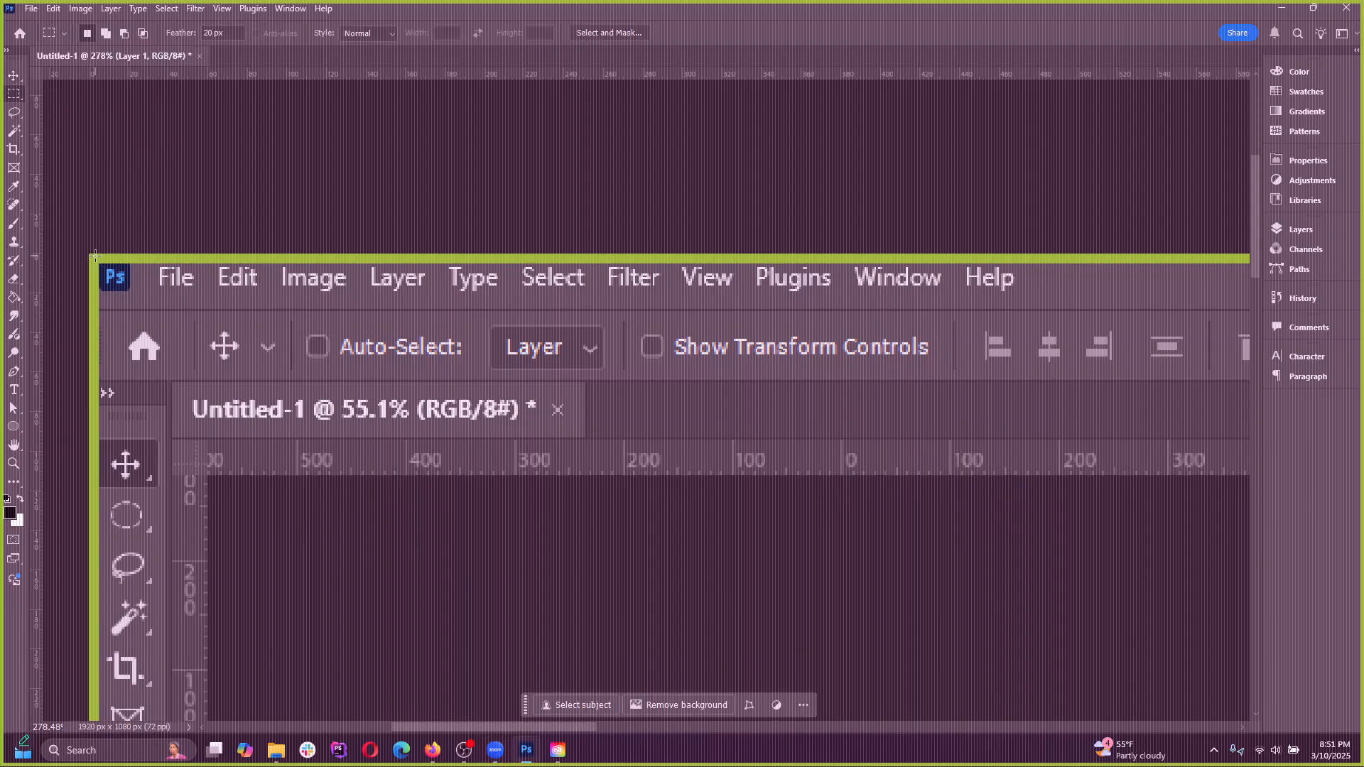
left_click_drag(93, 251, 1047, 309)
key("ctrl+d")
left_click_drag(229, 30, 148, 22)
type("0")
Examine the file formats offered for saving Untitled-1 under a new name and cancel without saving
scroll(582, 387, "down", 6)
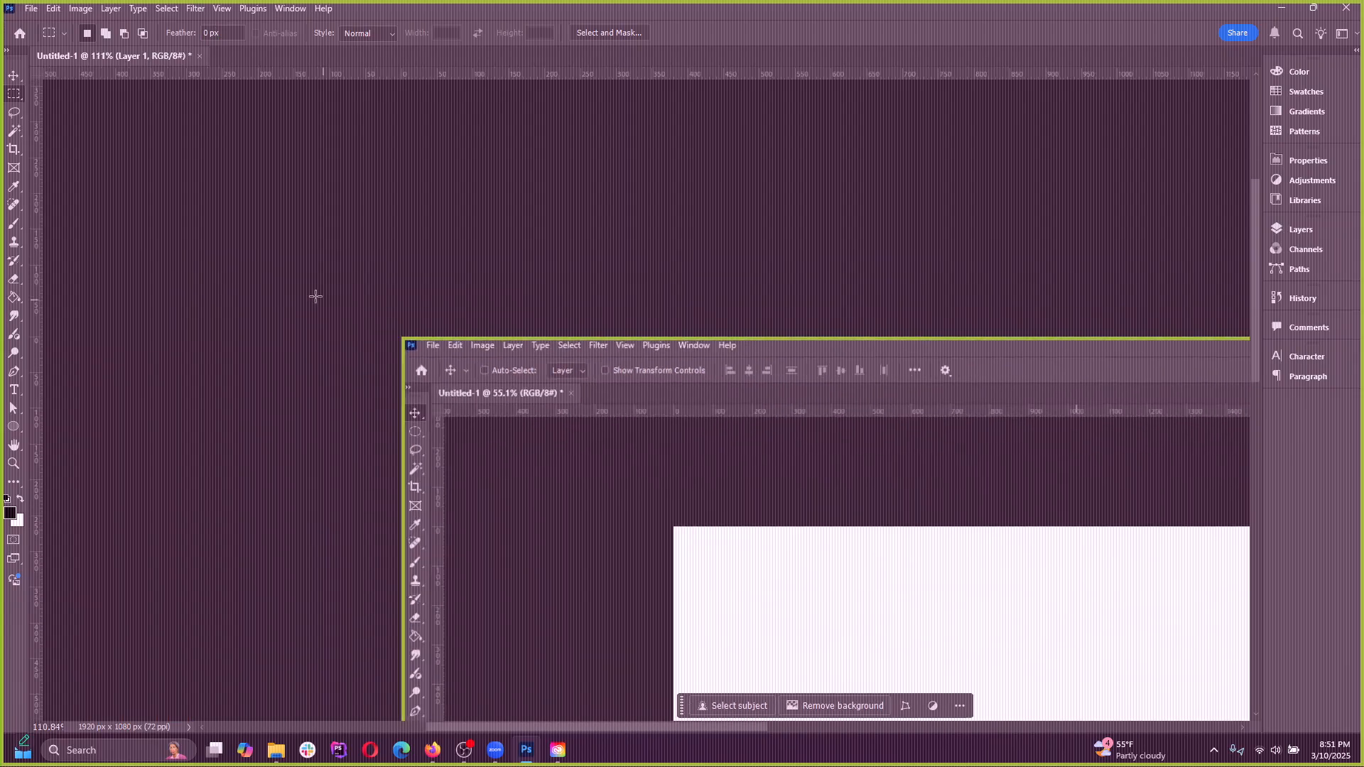
scroll(775, 424, "up", 4)
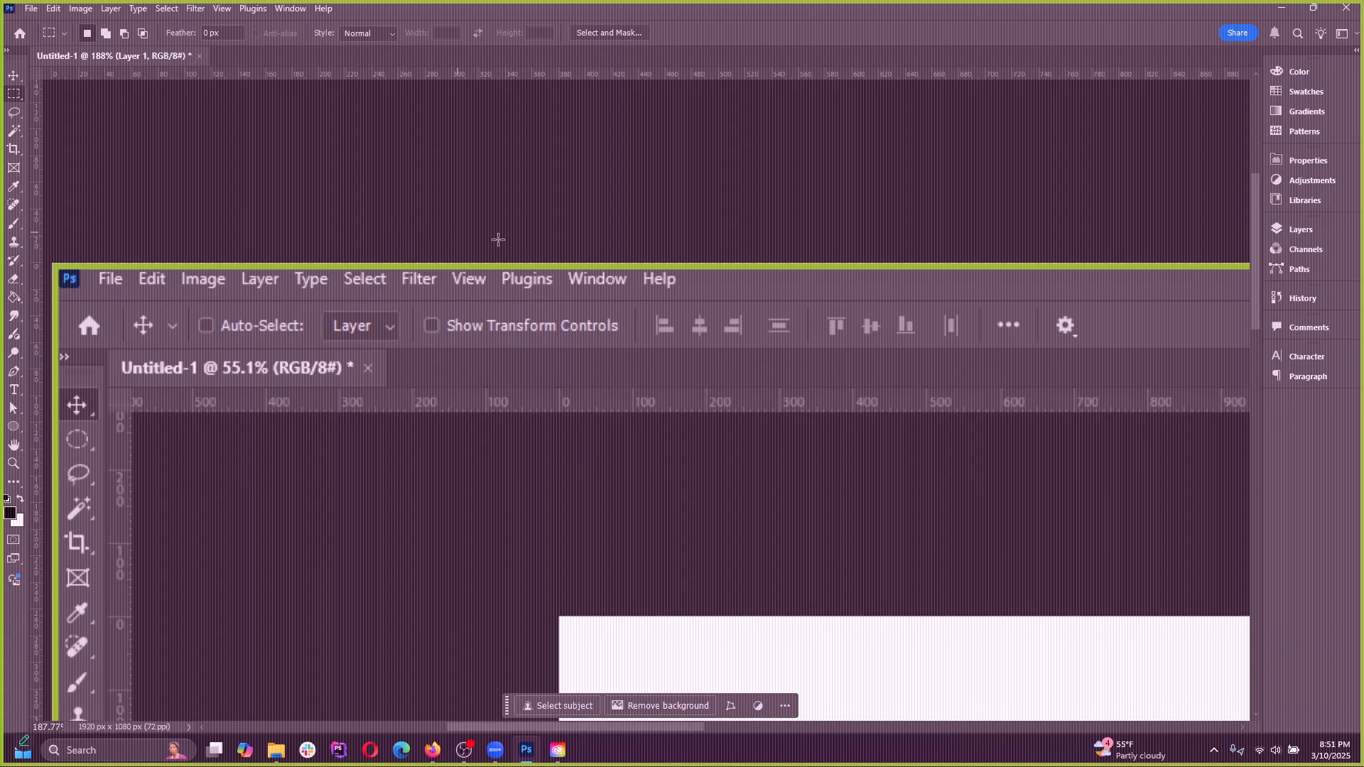
scroll(498, 239, "left", 2)
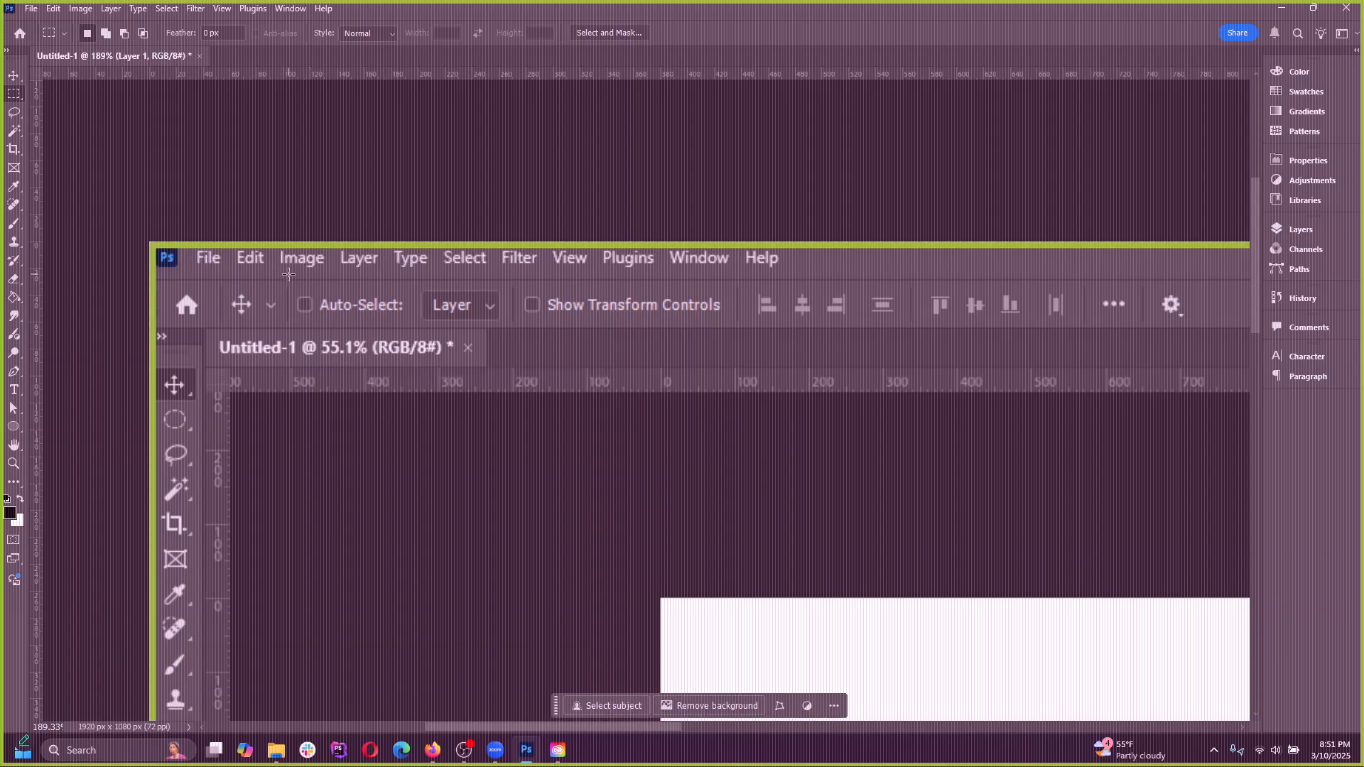
left_click(33, 10)
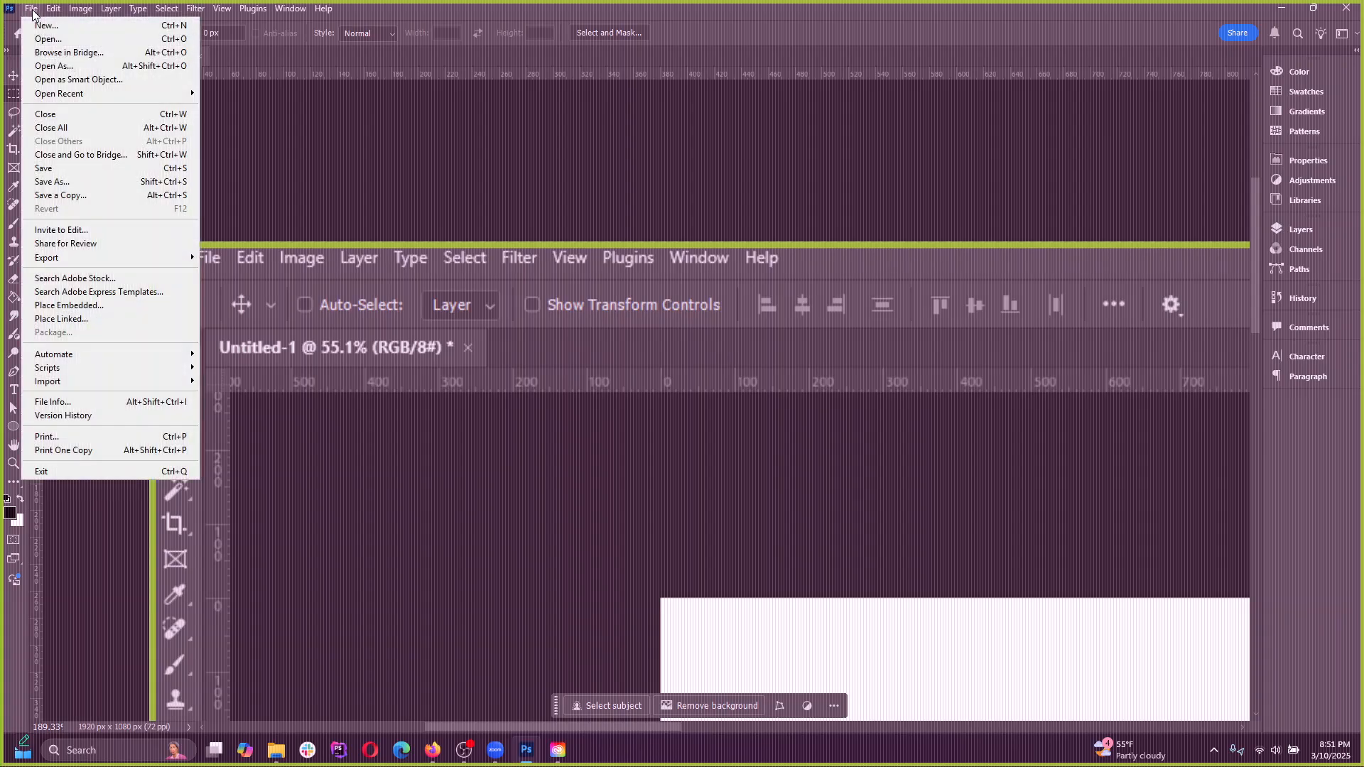
left_click(32, 11)
left_click(33, 11)
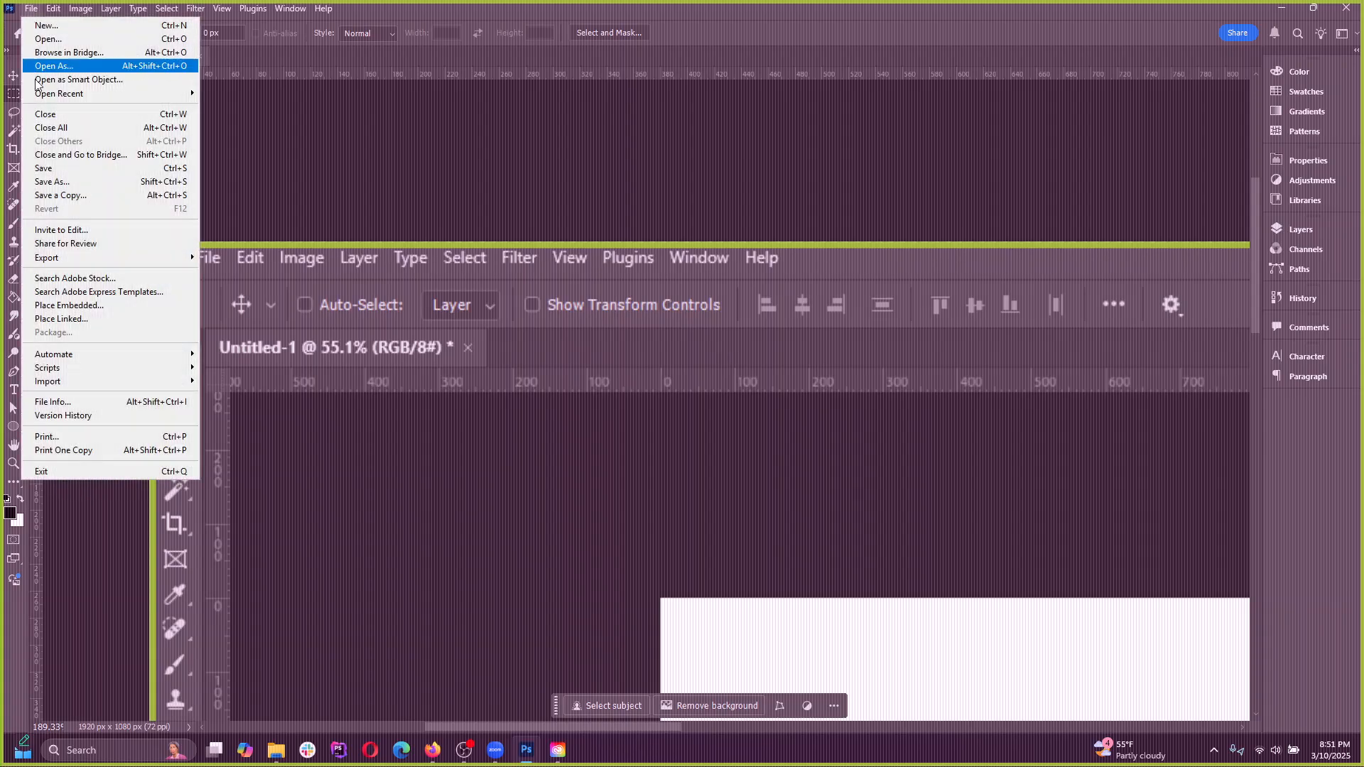
left_click(71, 183)
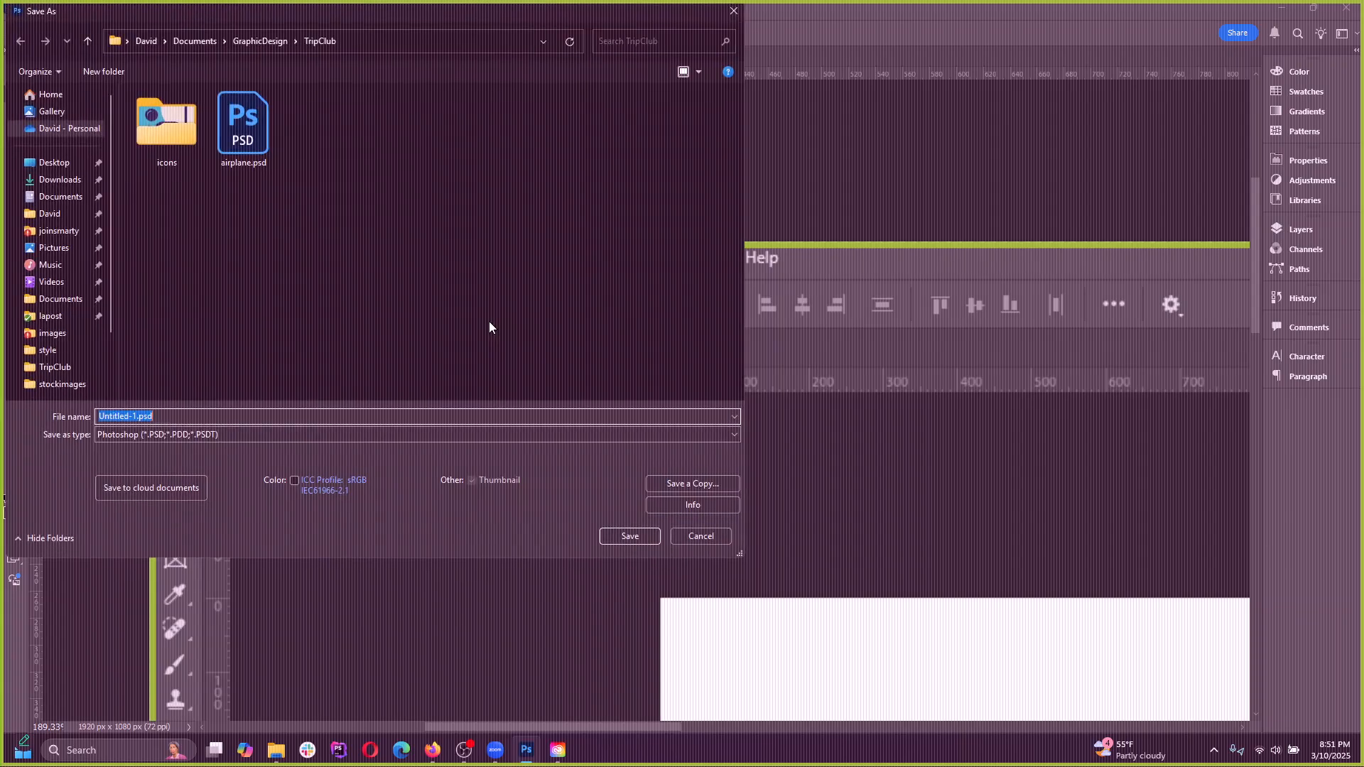
left_click(226, 433)
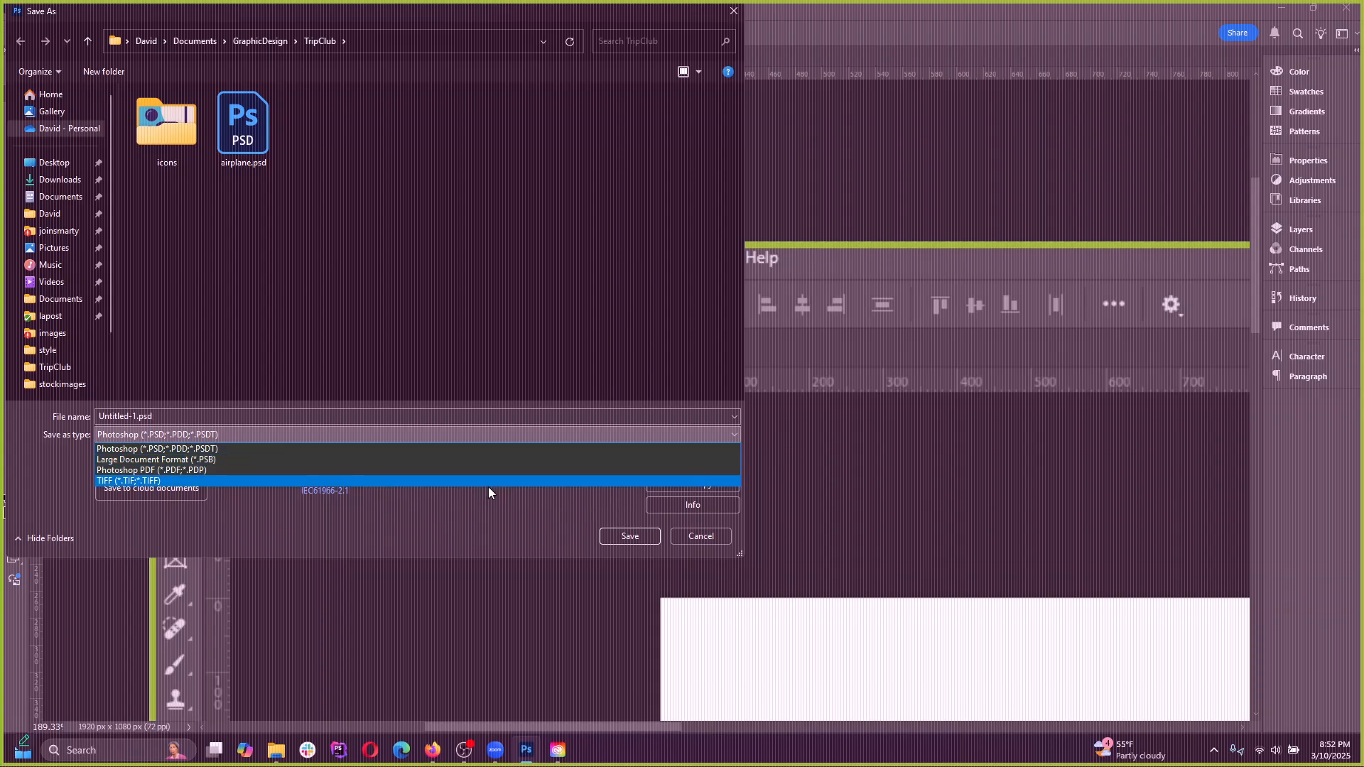
left_click(705, 543)
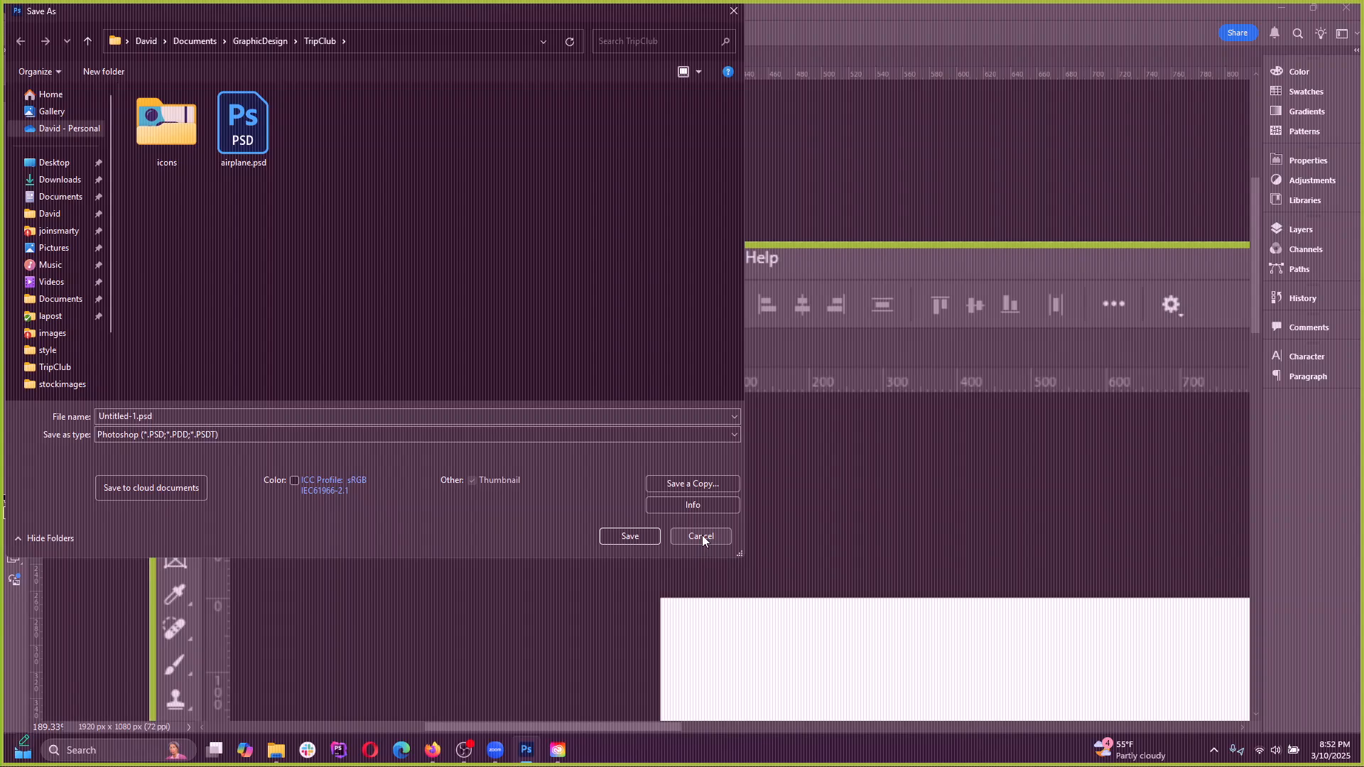
left_click(701, 537)
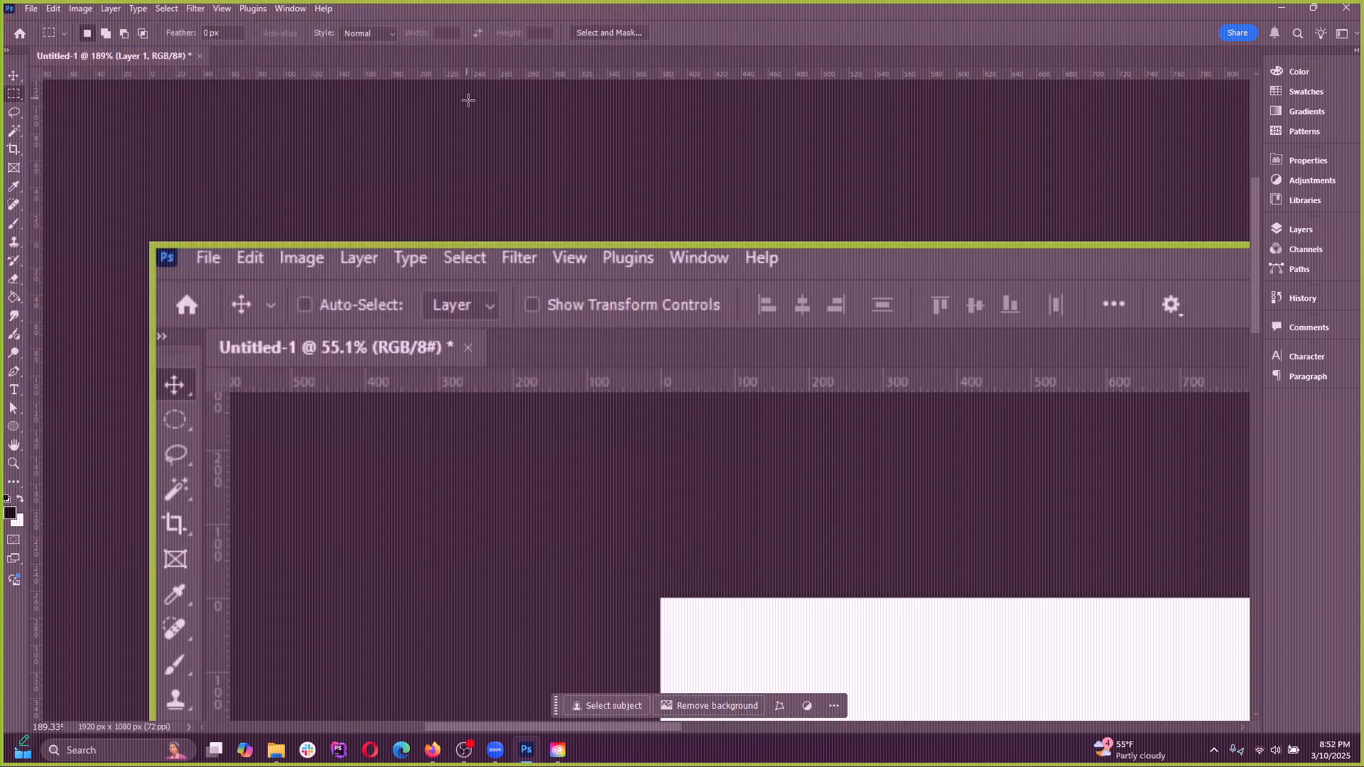
left_click(31, 8)
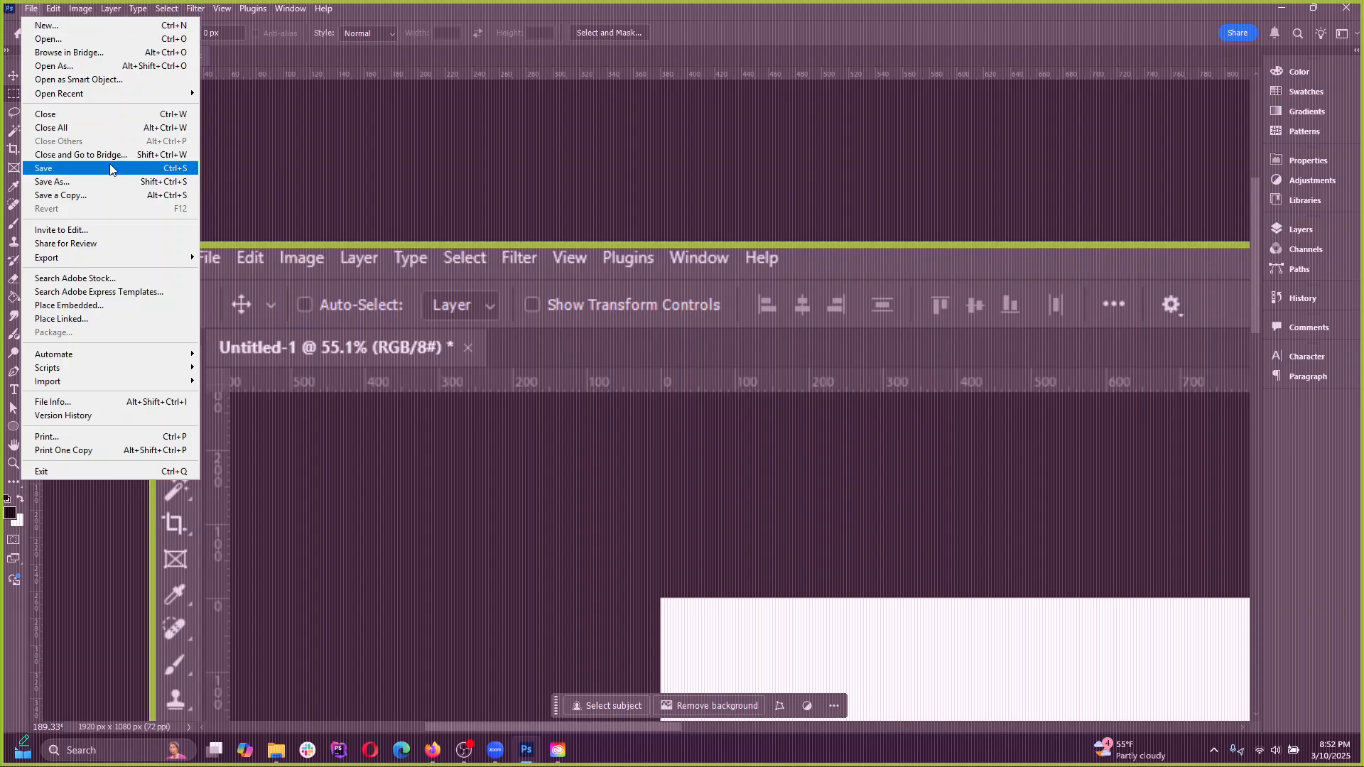
double_click(413, 16)
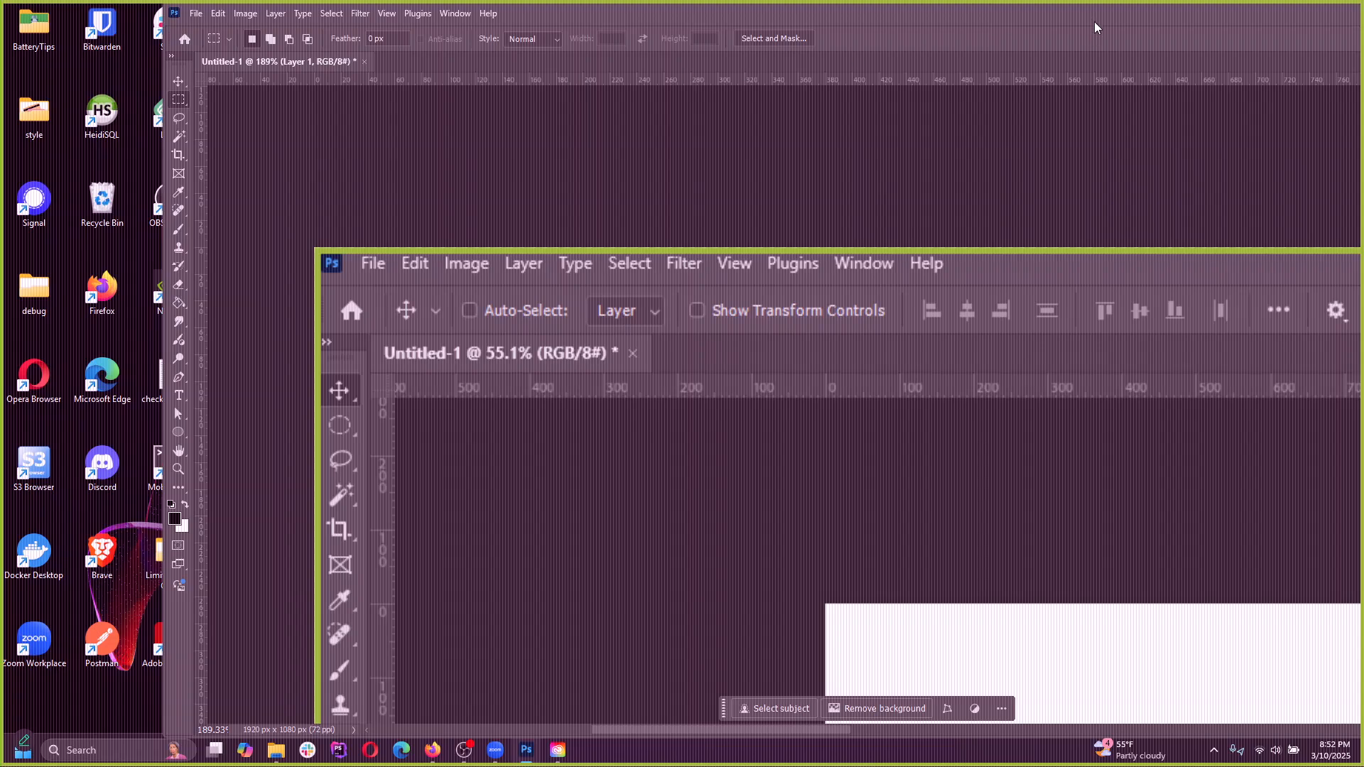
left_click_drag(1120, 18, 964, 41)
left_click(1333, 36)
Start a quick export of Untitled-1 as GIF, look over the save settings, and cancel without saving
left_click(31, 7)
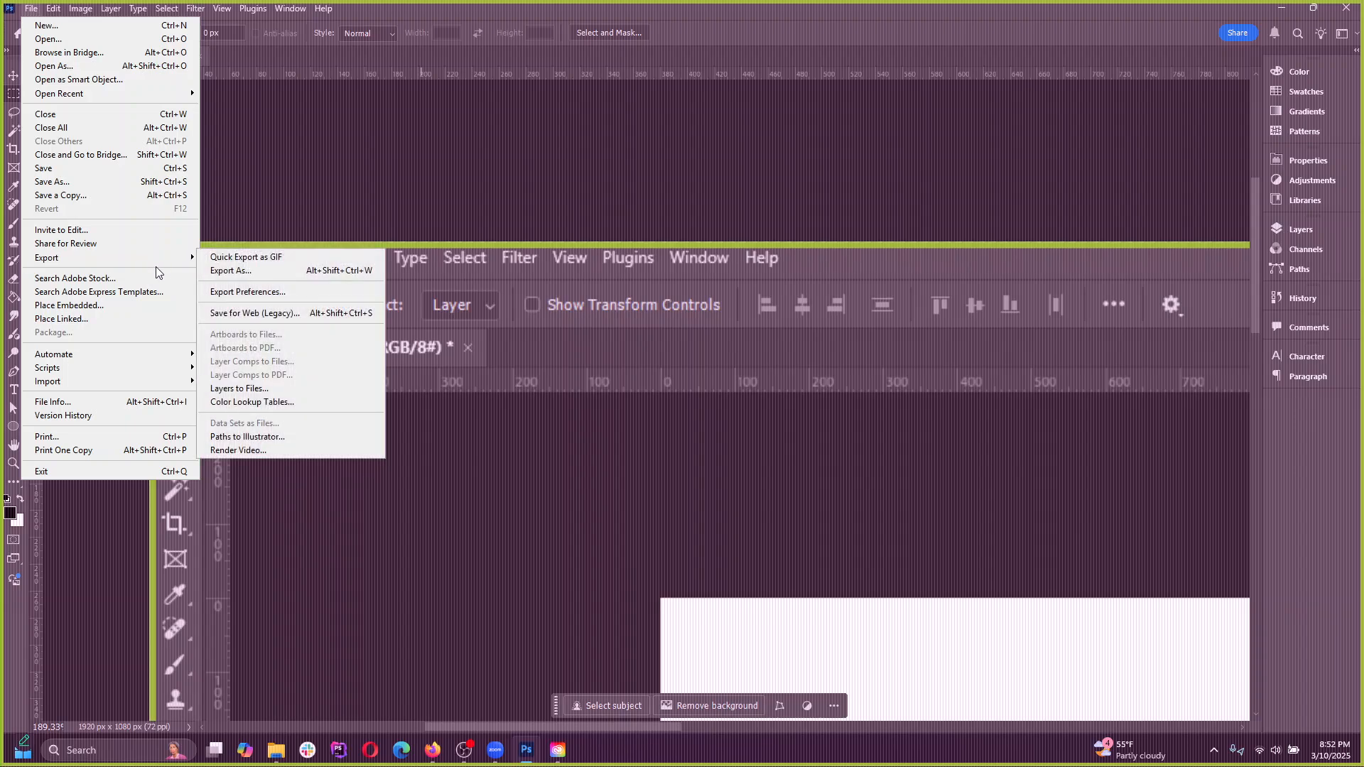
mouse_move(185, 267)
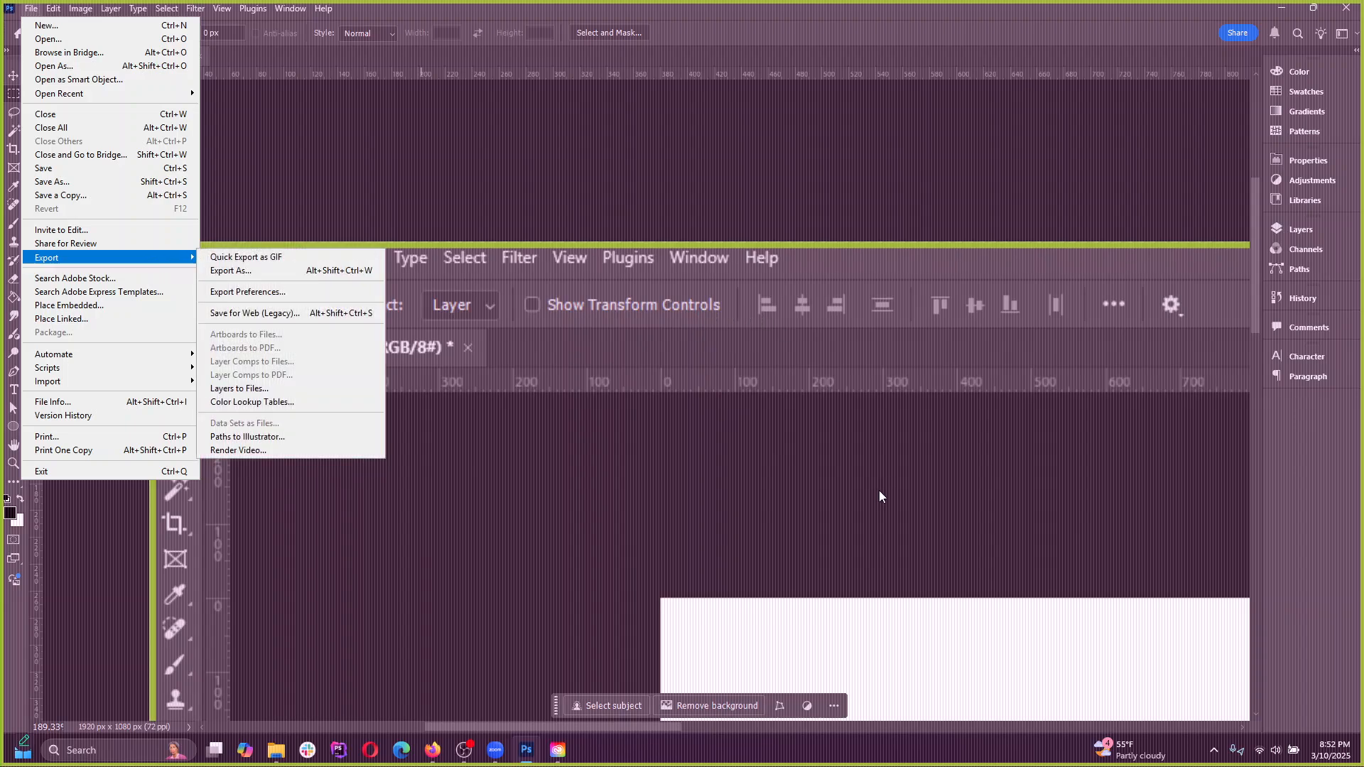
left_click(291, 291)
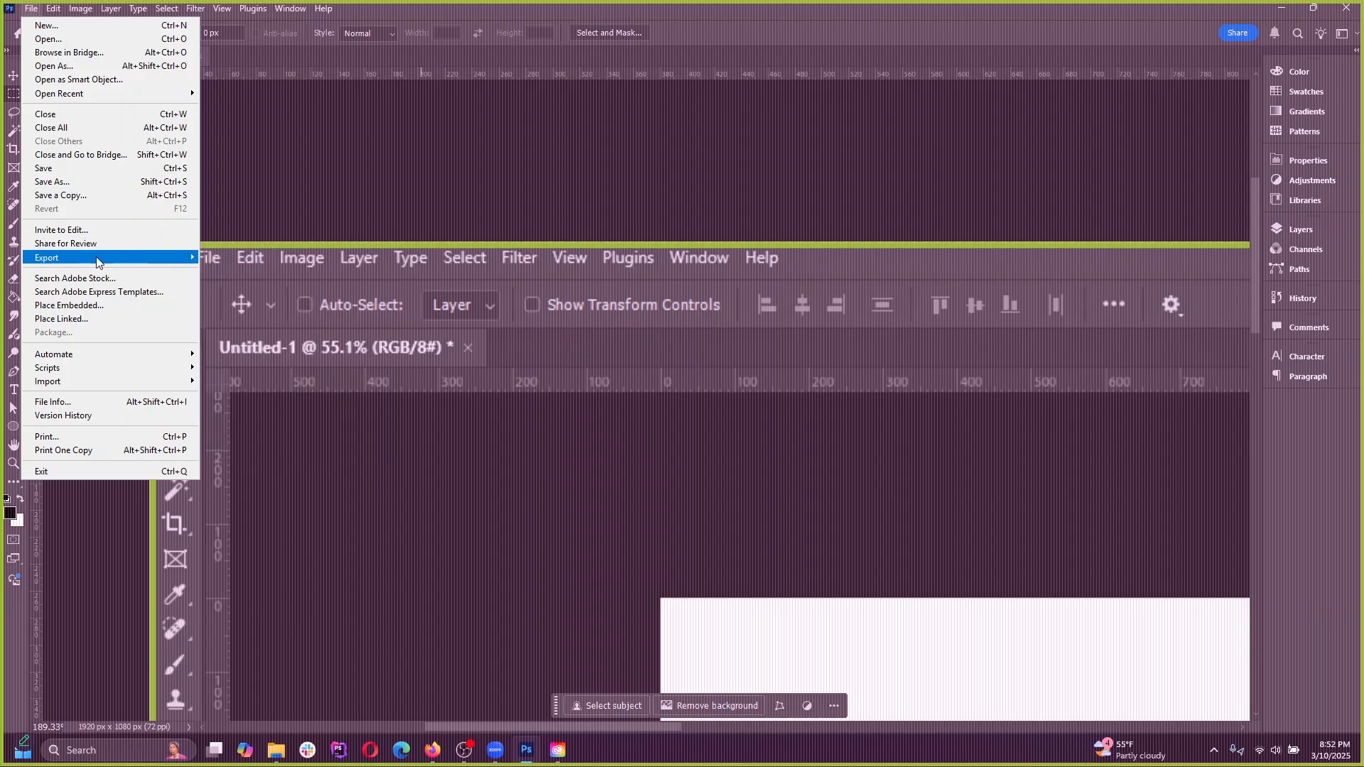
left_click(30, 10)
left_click(30, 10)
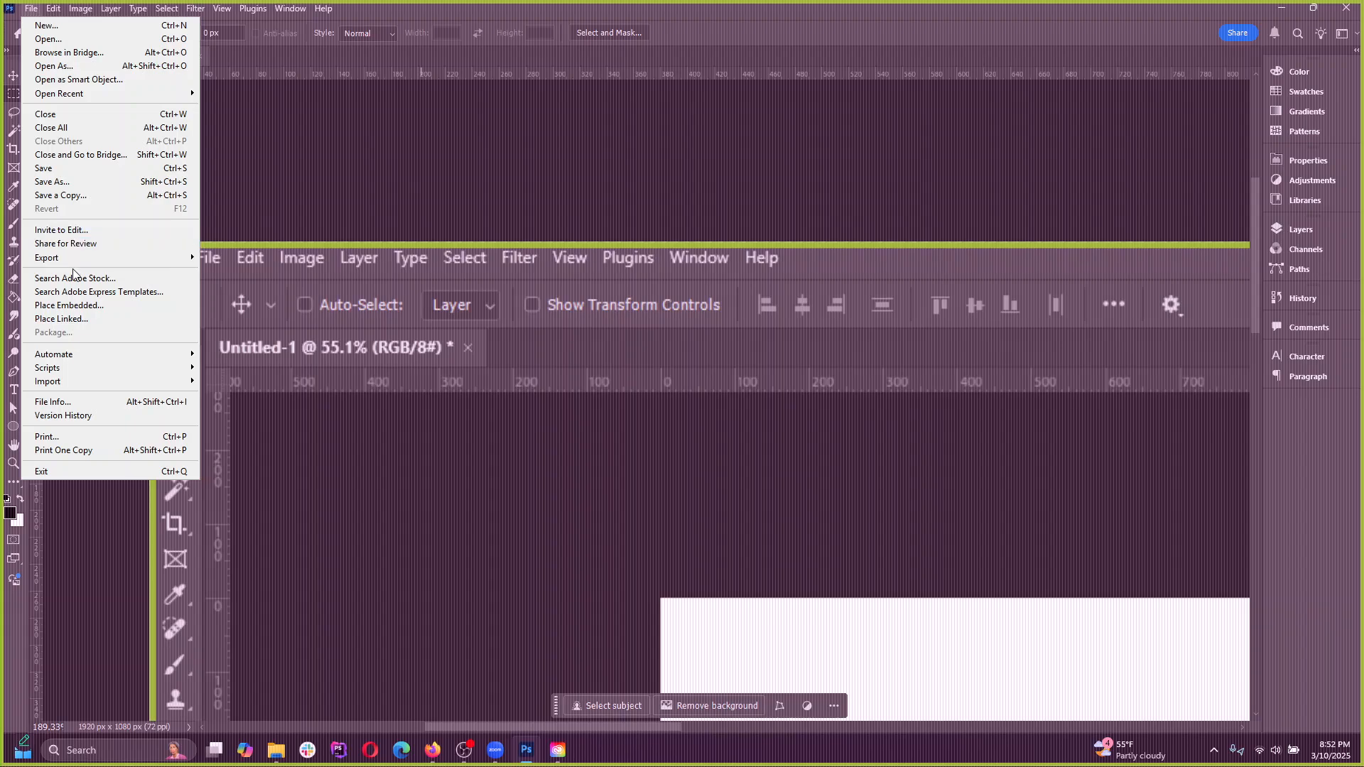
mouse_move(70, 260)
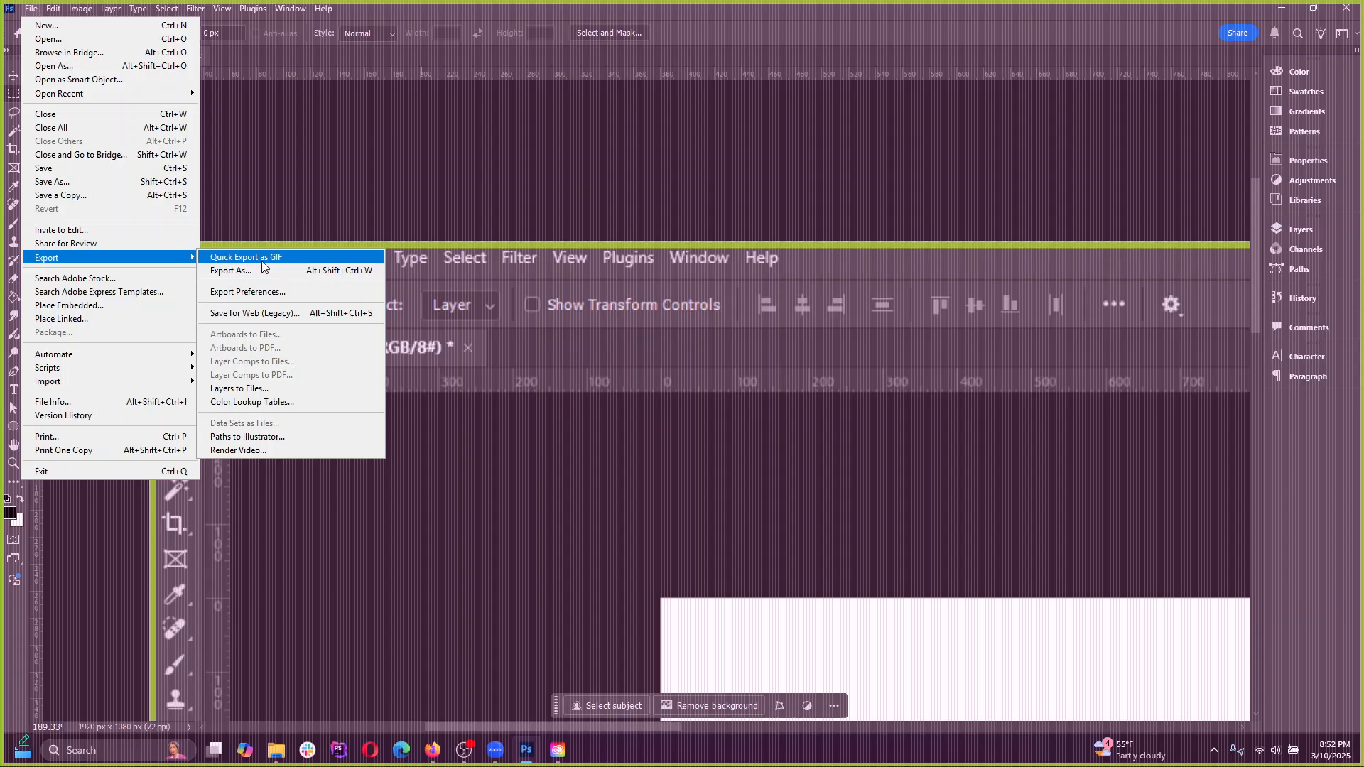
left_click(308, 260)
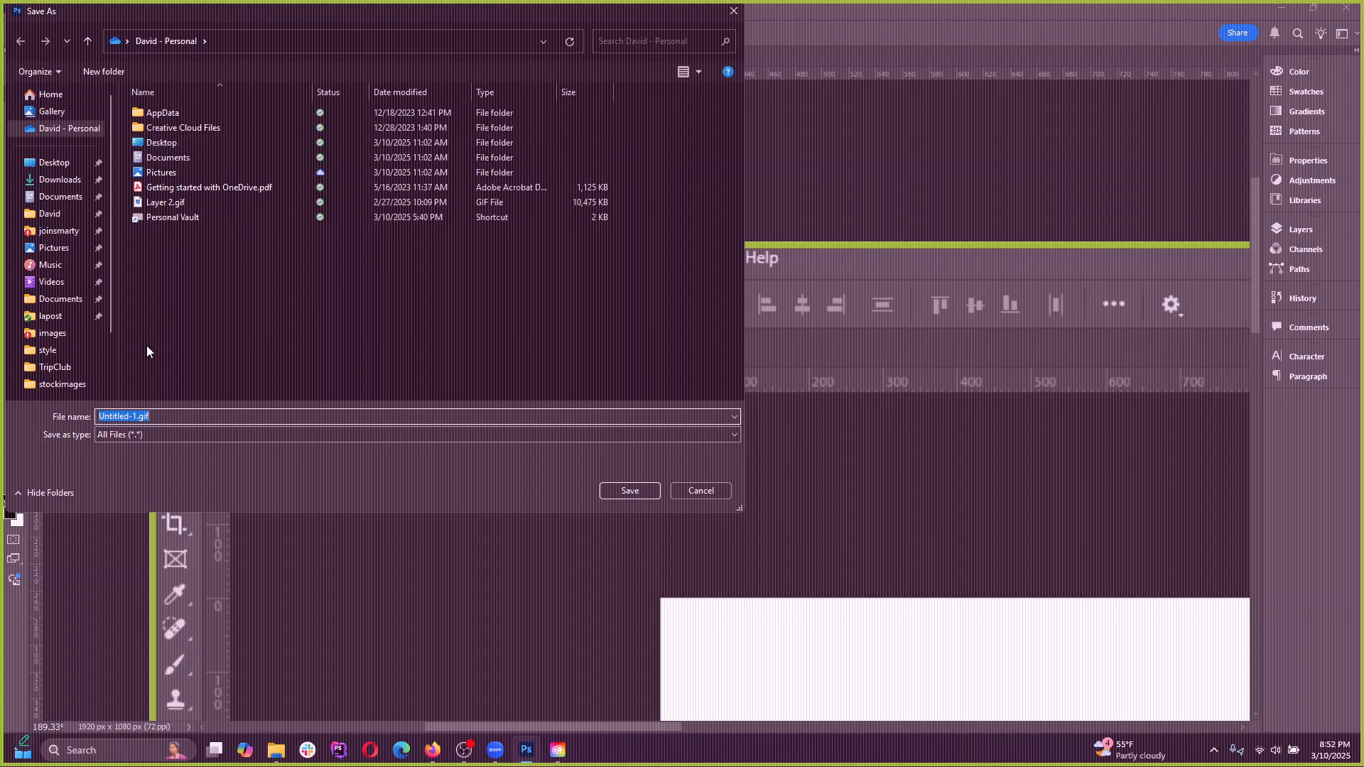
left_click(176, 419)
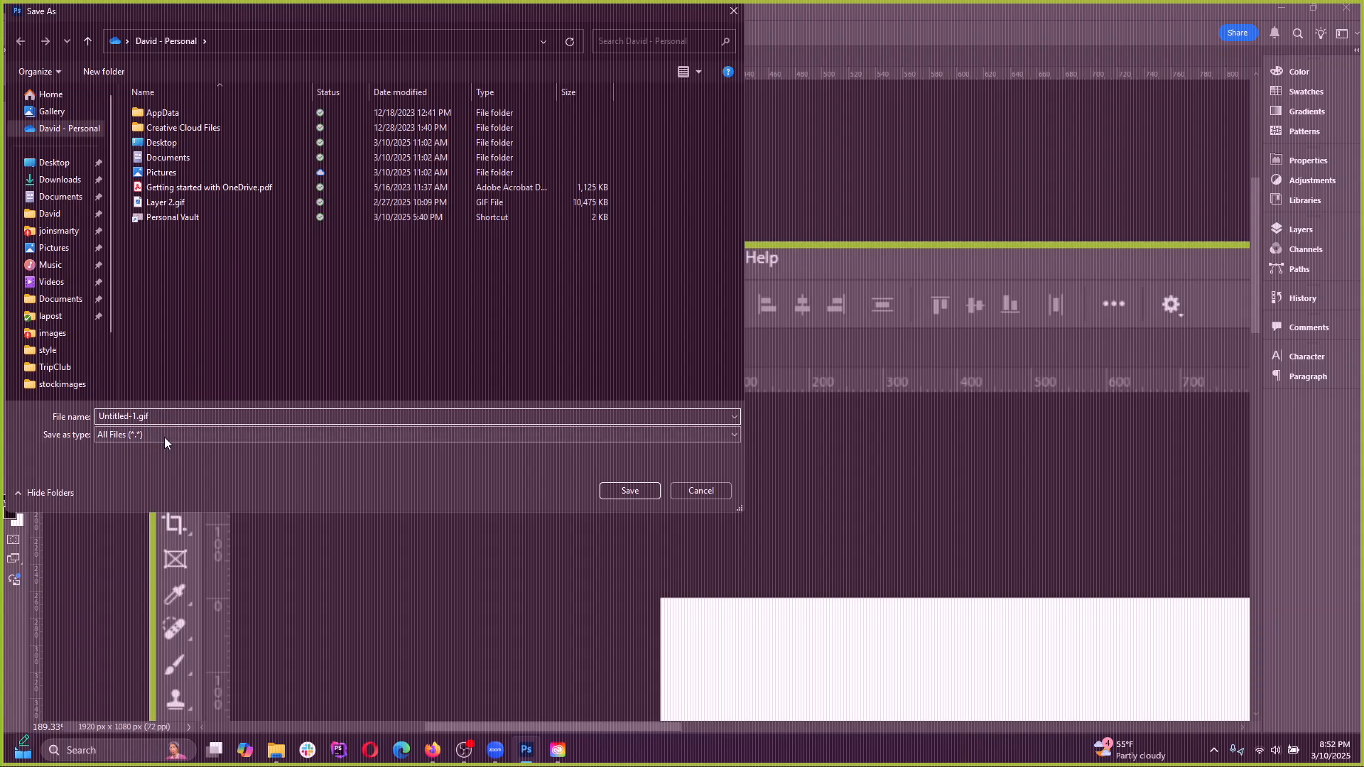
left_click(701, 491)
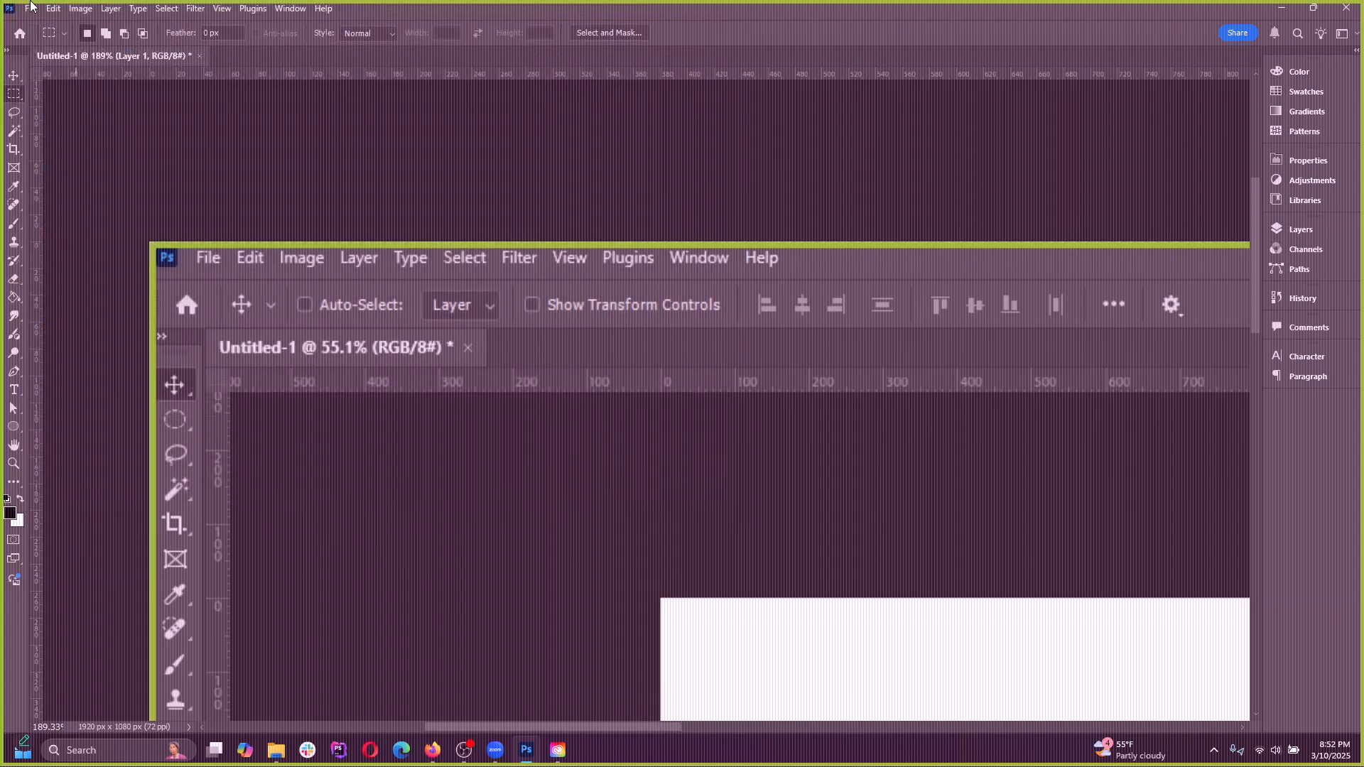
Examine the file formats offered by Export As for Untitled-1 and cancel without exporting
left_click(11, 8)
left_click(30, 9)
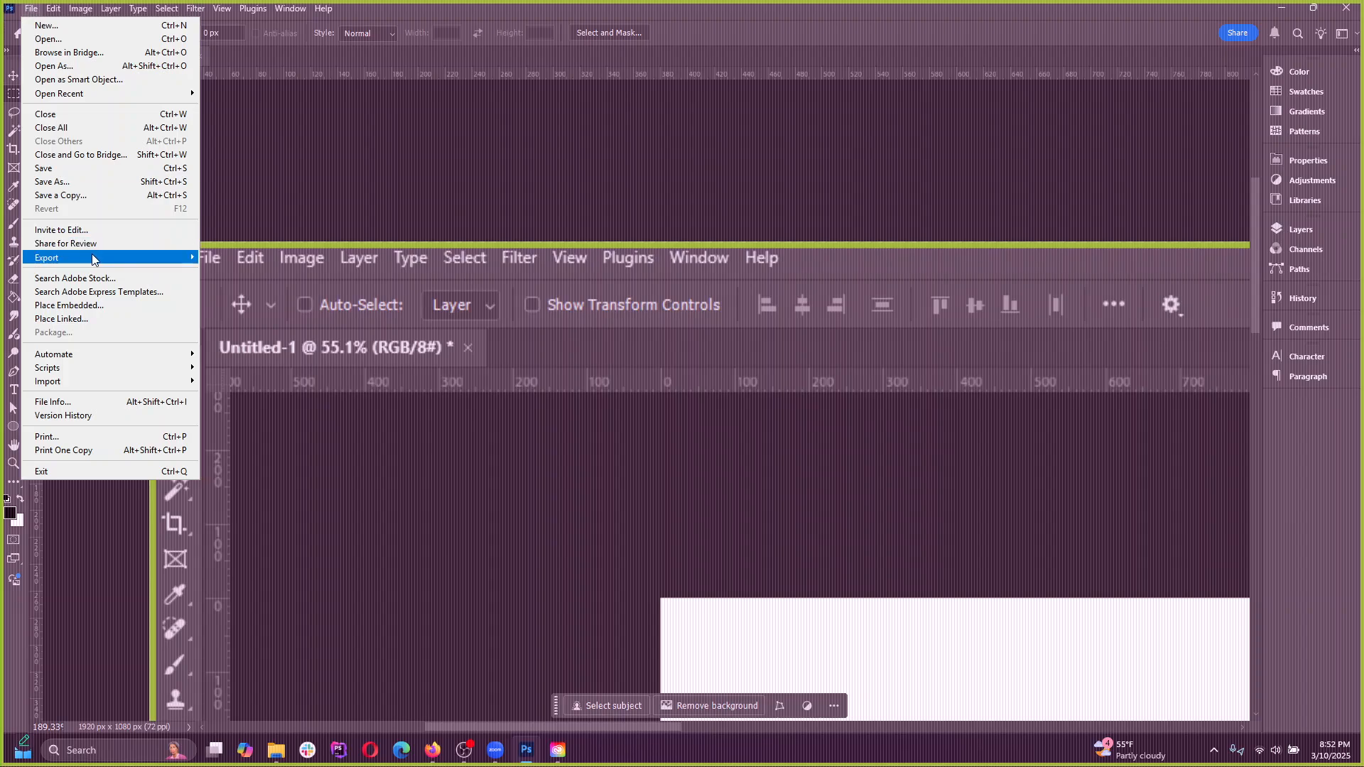
mouse_move(92, 258)
left_click(248, 273)
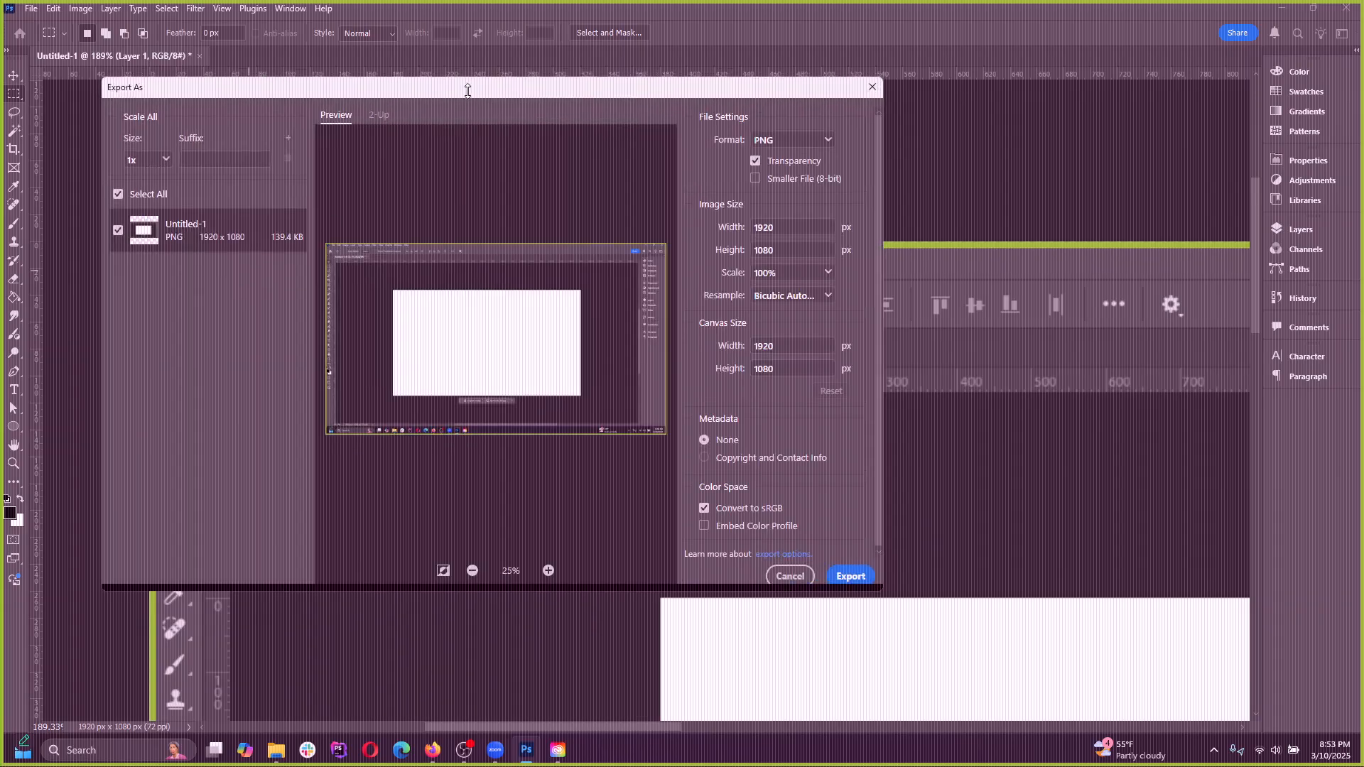
left_click_drag(467, 90, 560, 117)
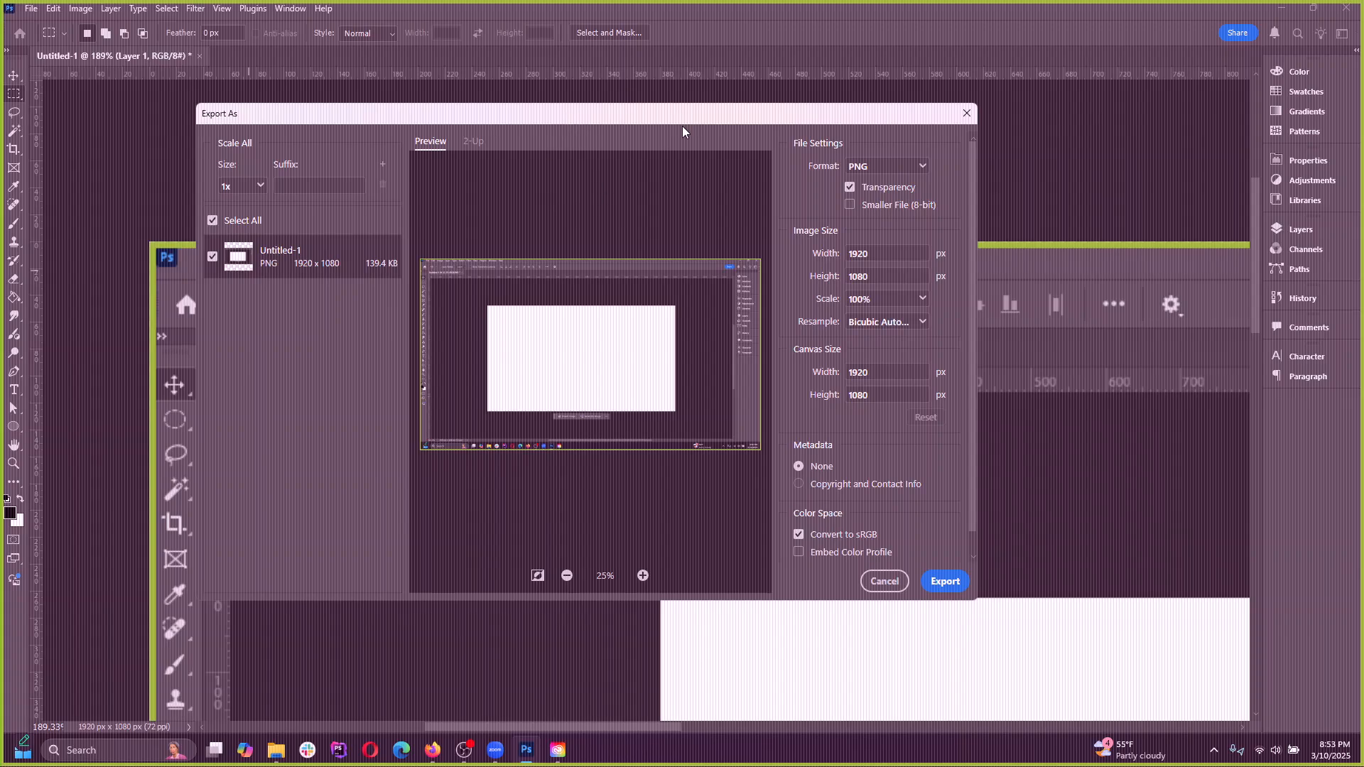
left_click_drag(682, 130, 676, 119)
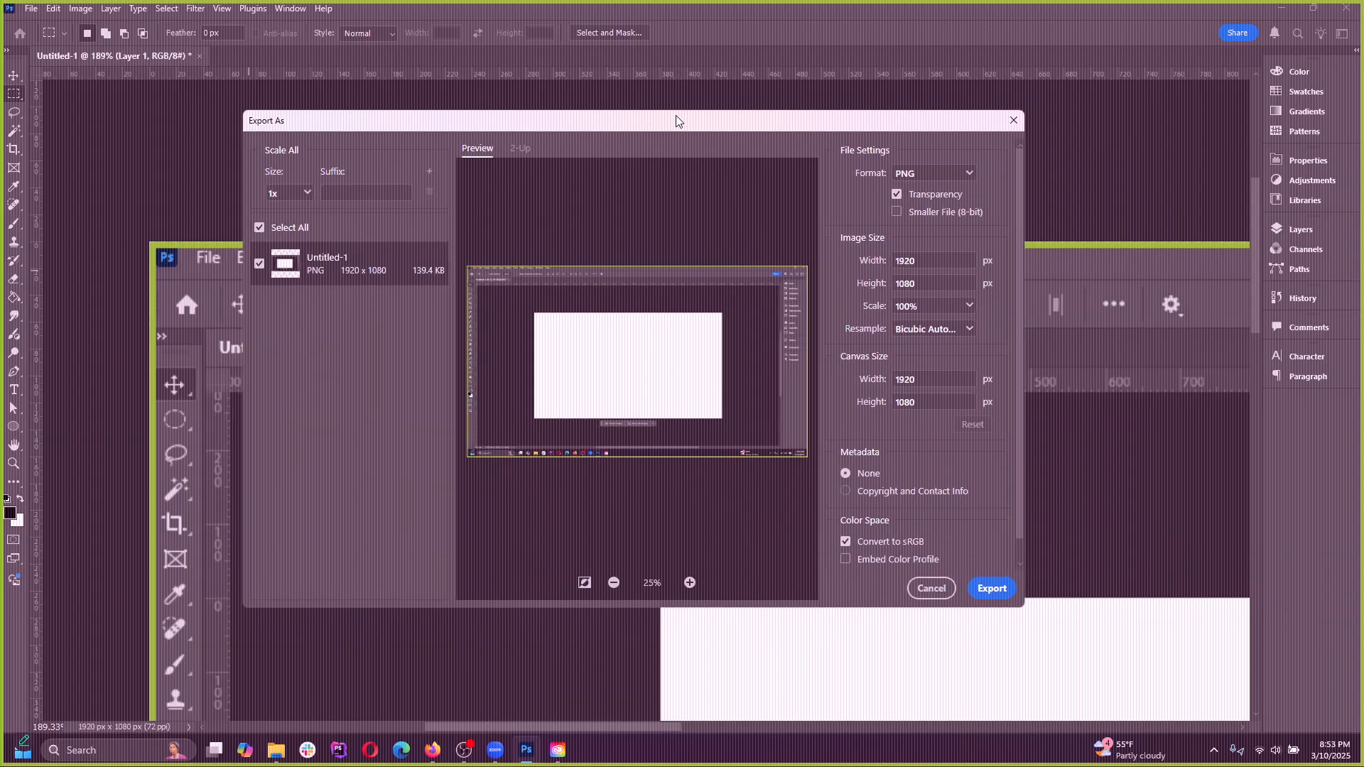
left_click(946, 174)
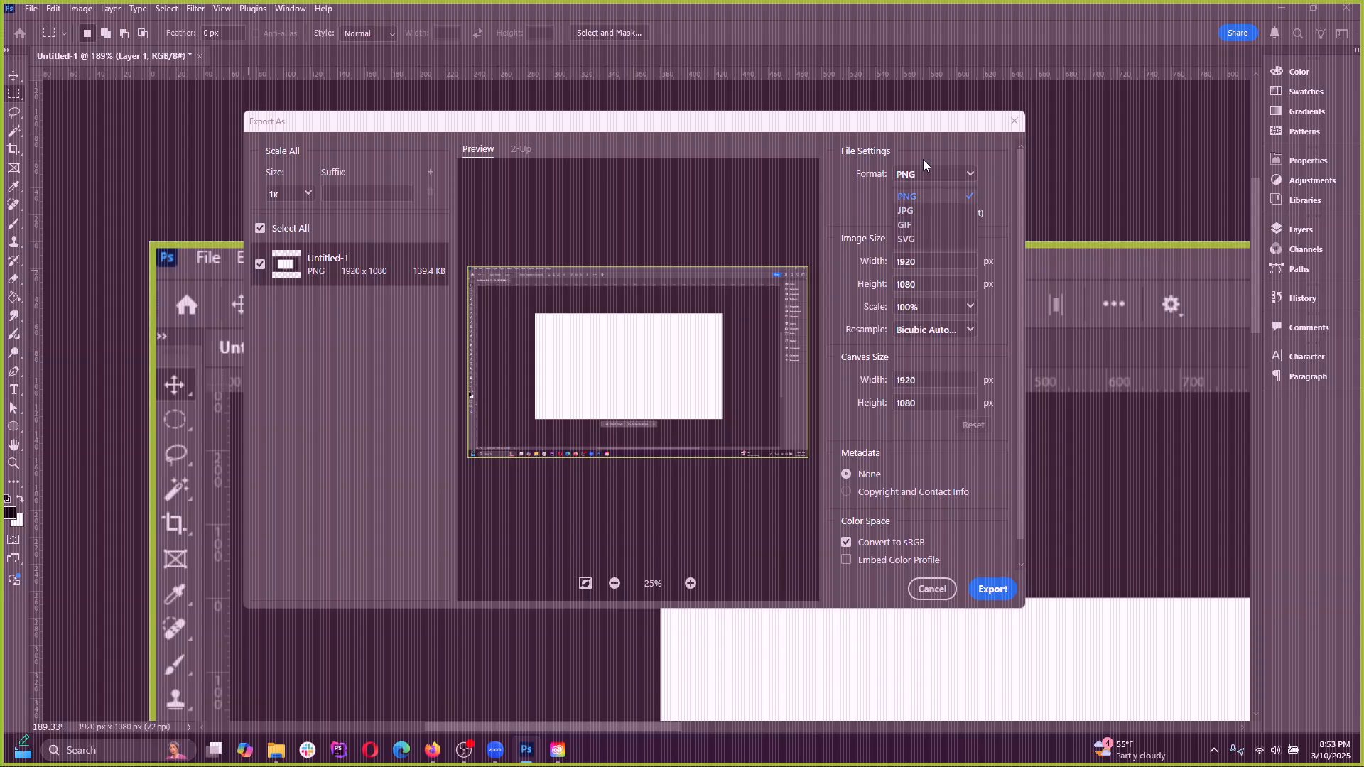
left_click_drag(743, 125, 700, 120)
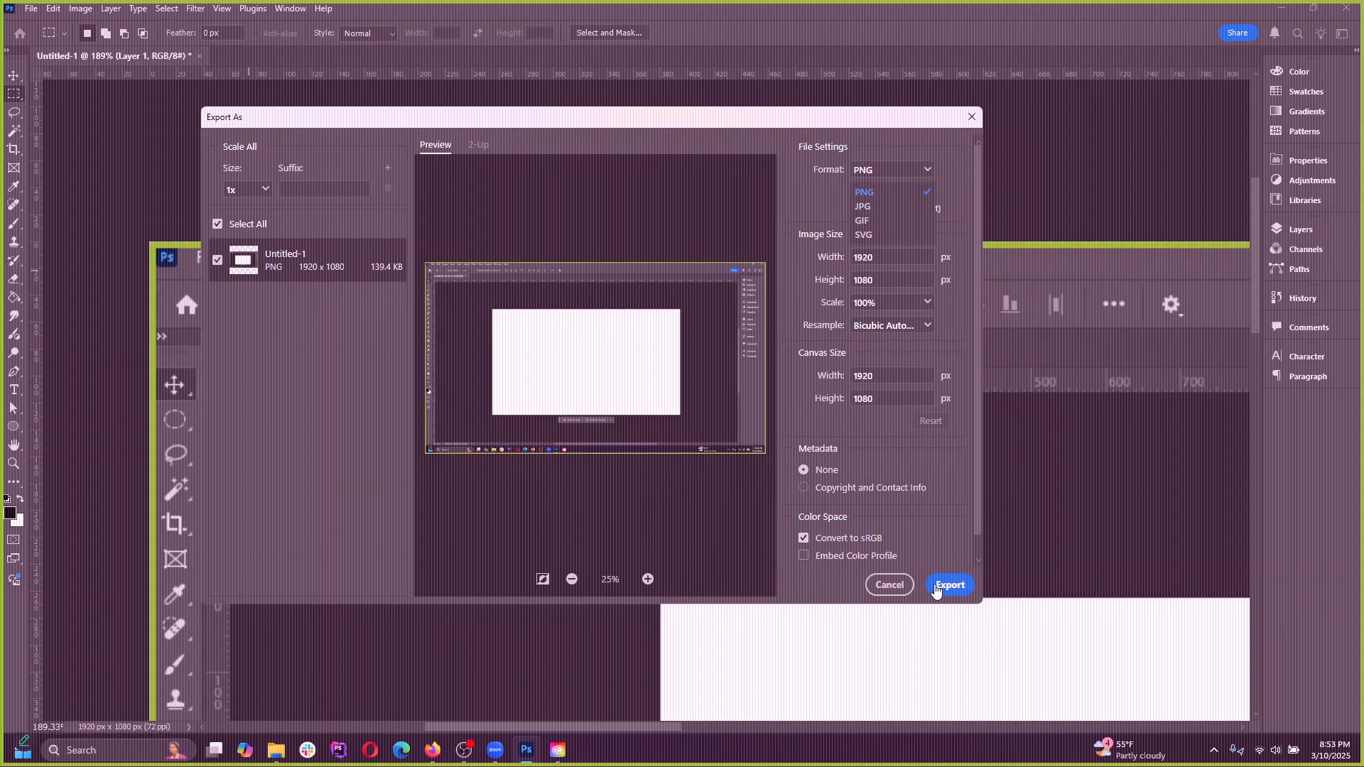
left_click(889, 585)
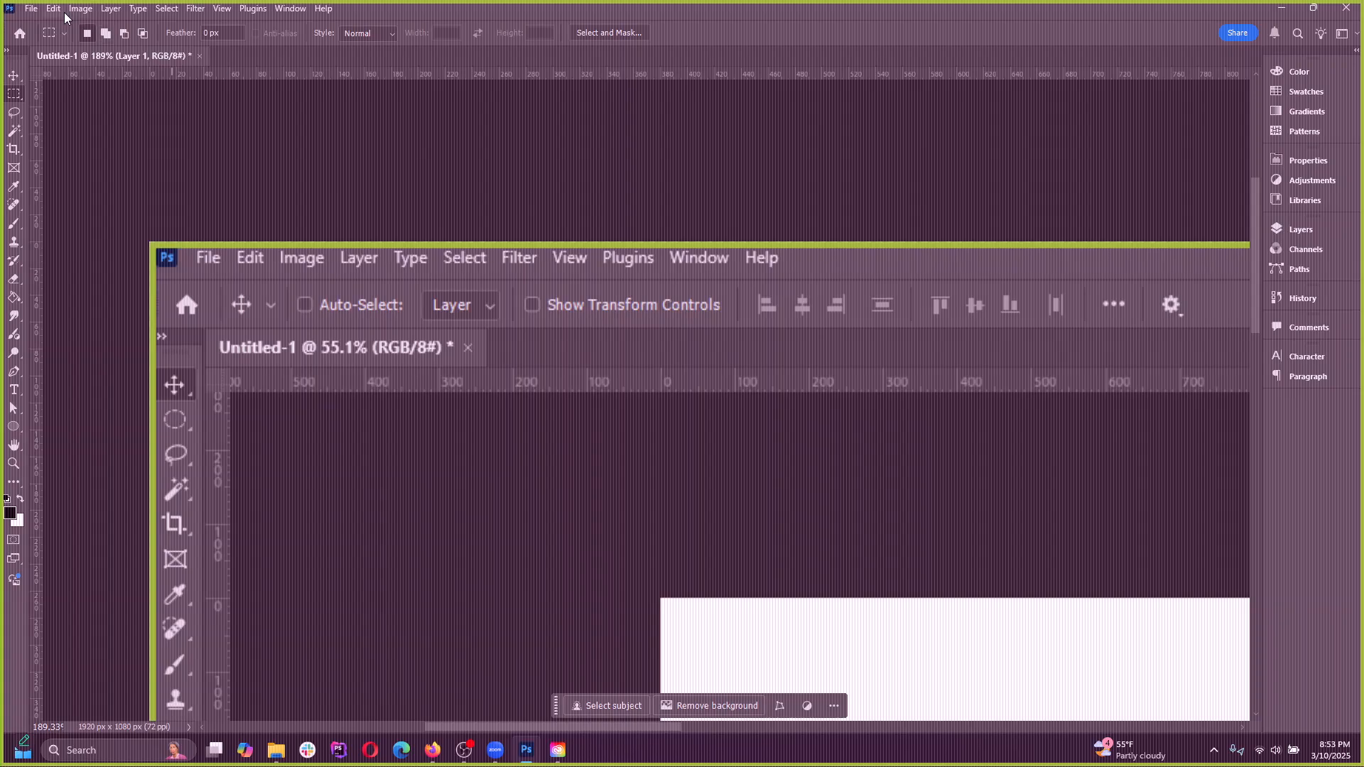
Try SVG as the format in the Export As settings for Untitled-1, then cancel the export
left_click(32, 10)
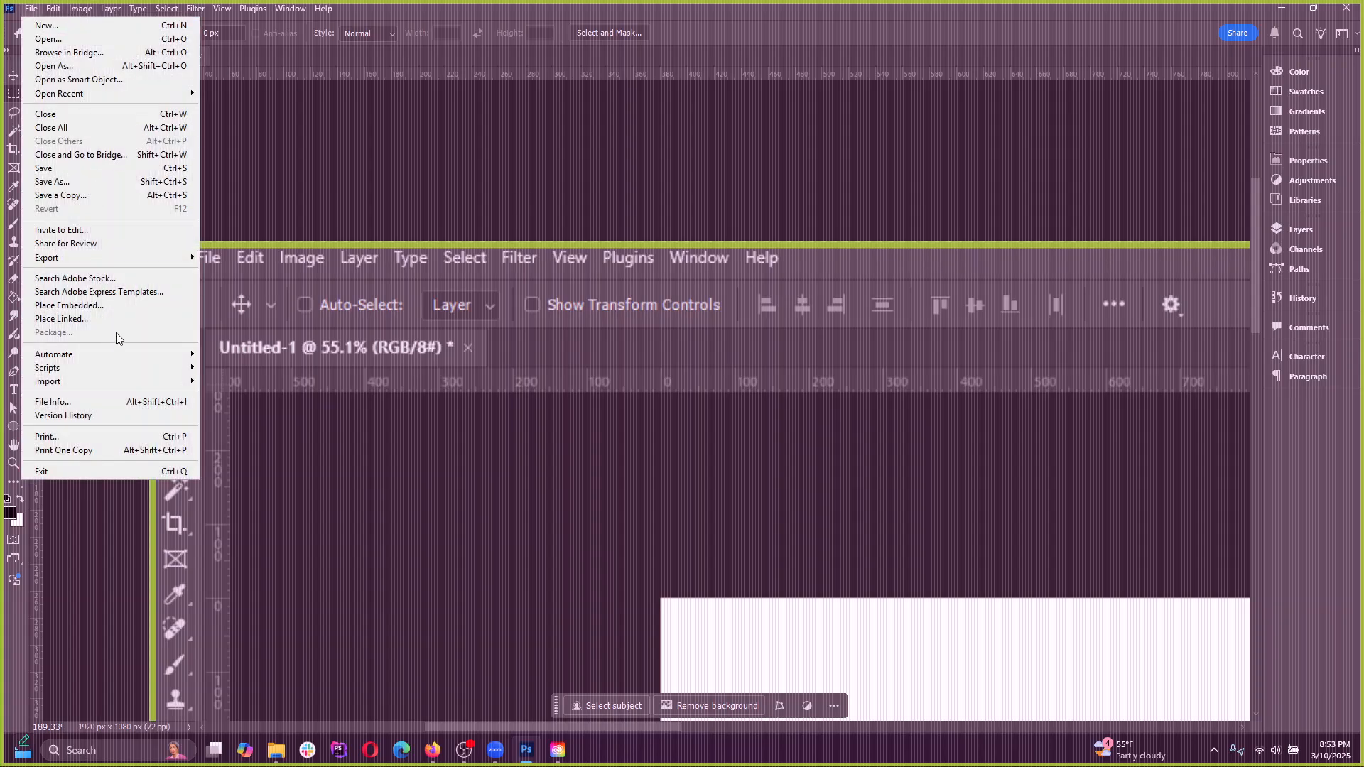
mouse_move(121, 258)
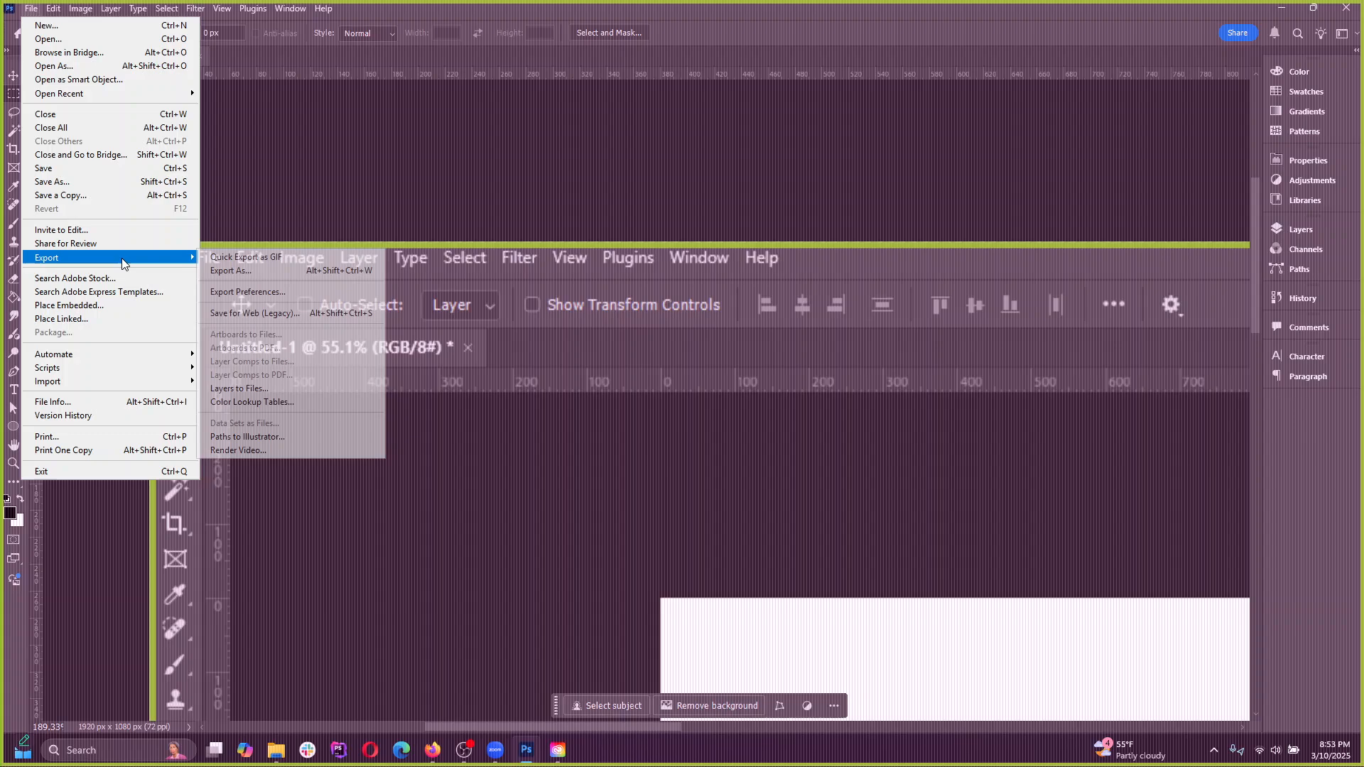
left_click(259, 269)
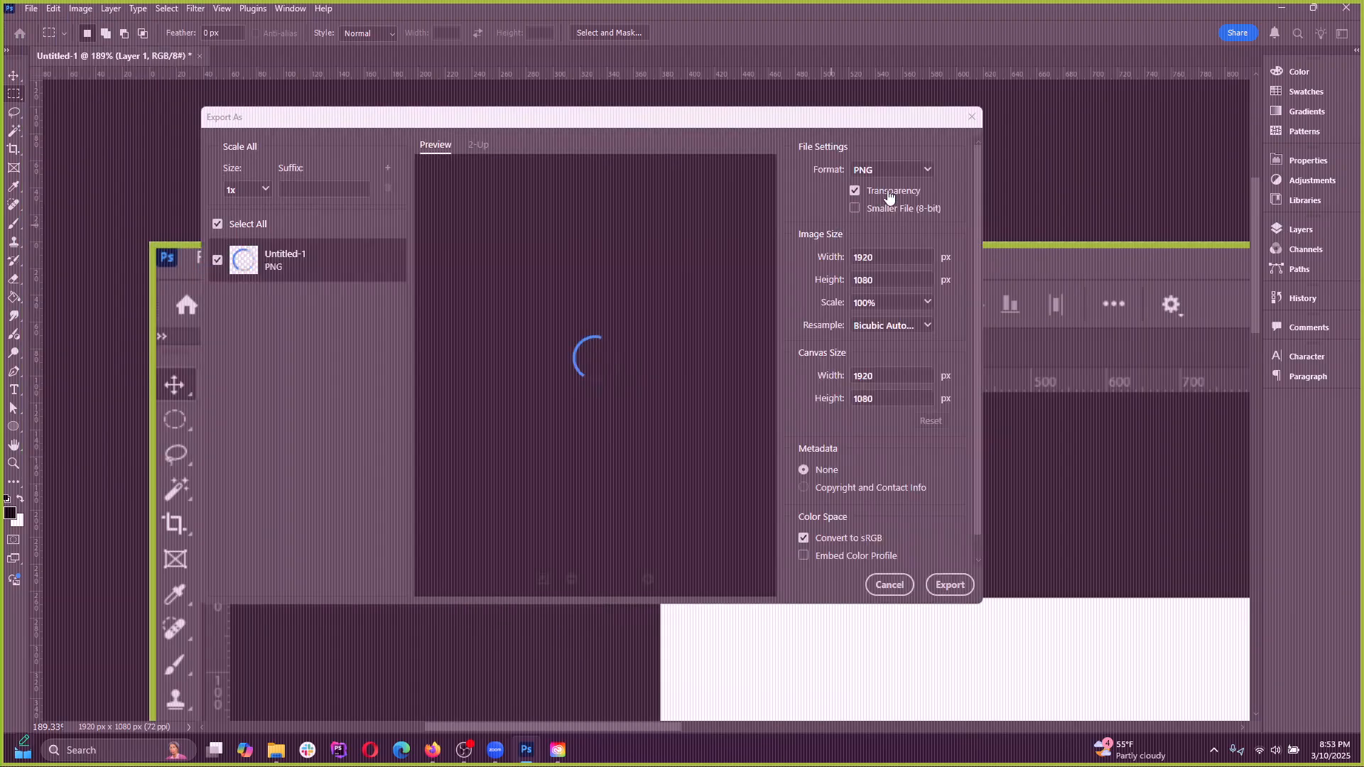
left_click(892, 170)
left_click(883, 233)
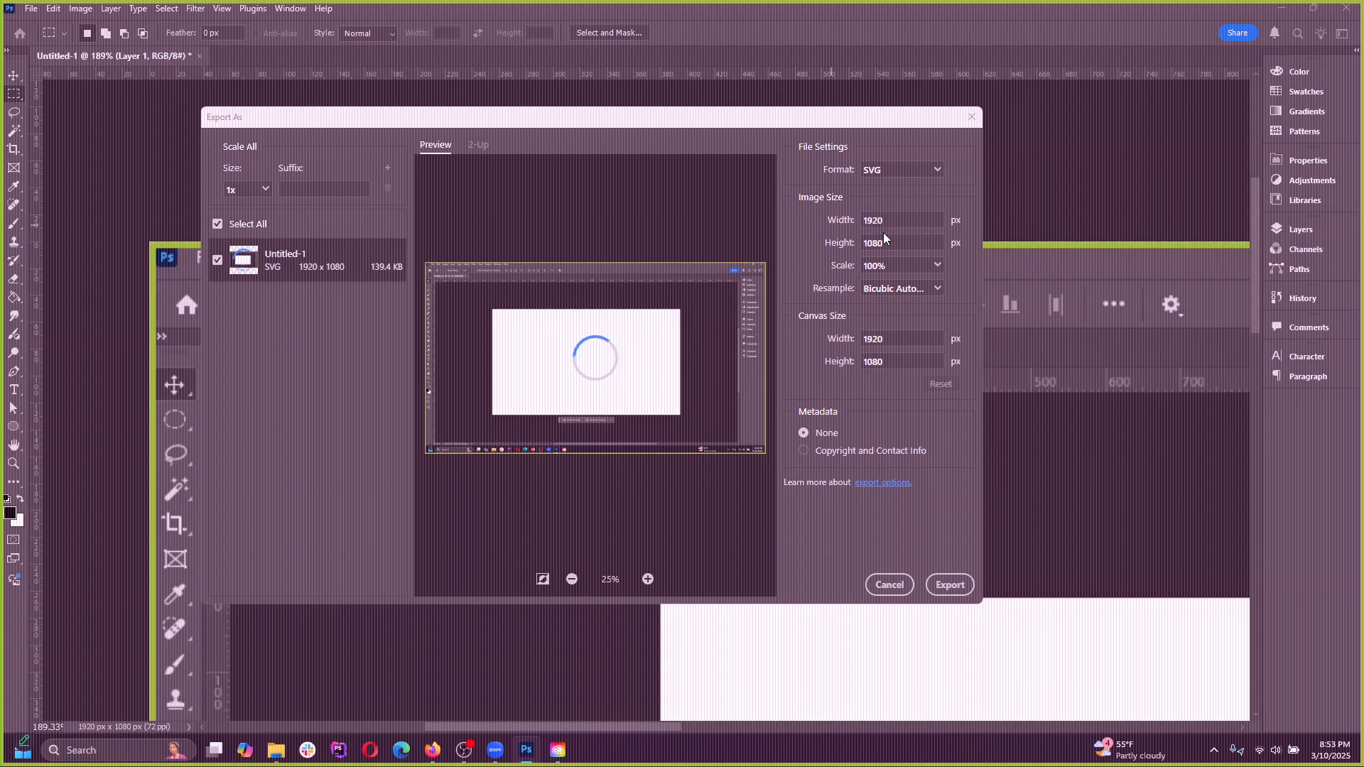
left_click(887, 584)
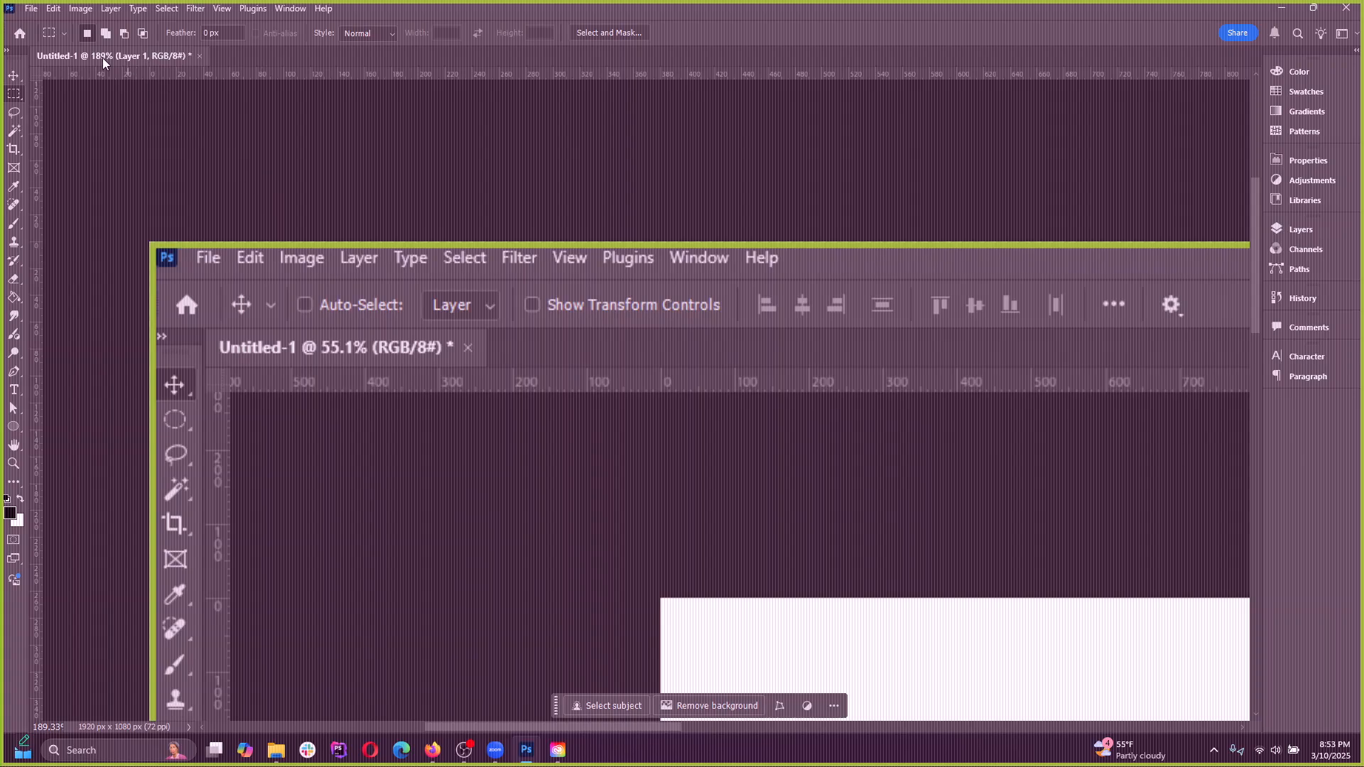
Try opening the Save for Web (Legacy) export for Untitled-1
scroll(416, 304, "down", 1)
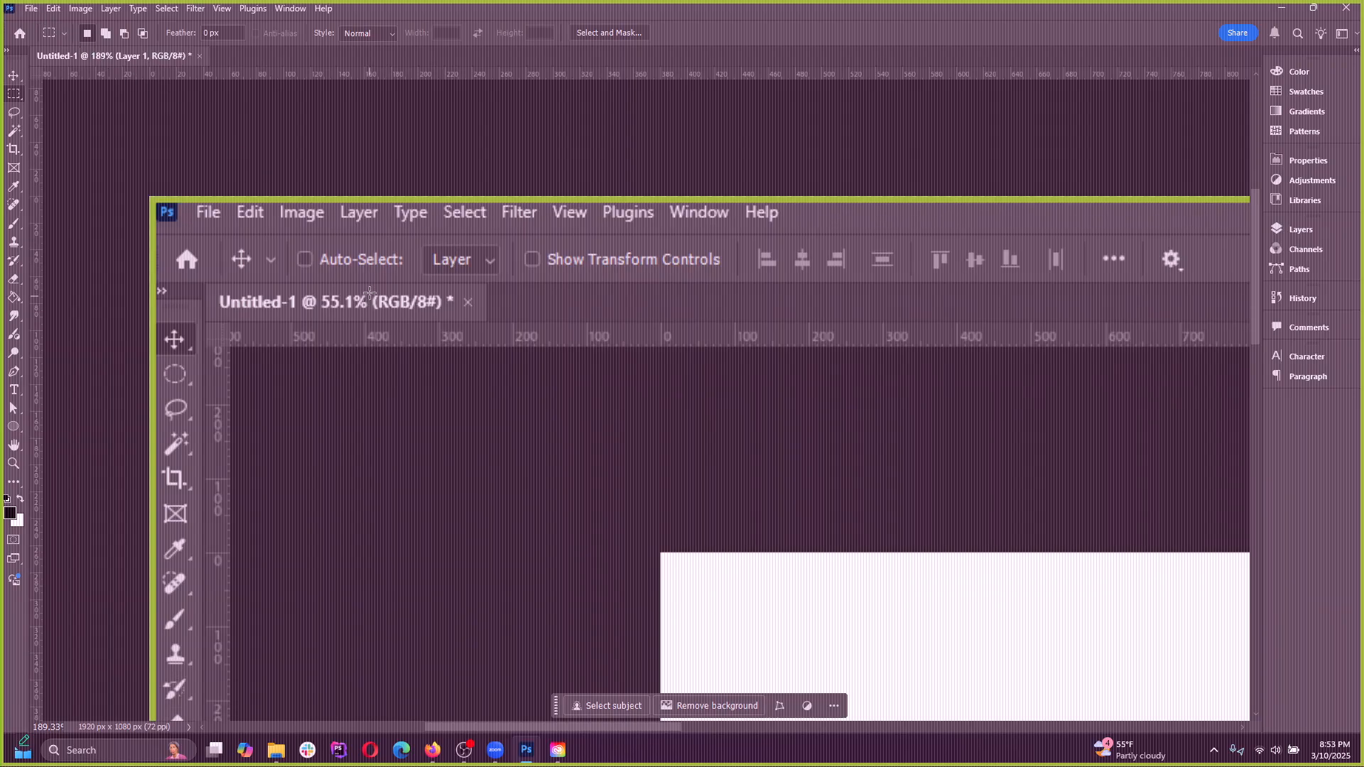
scroll(370, 302, "down", 3)
scroll(220, 173, "up", 1)
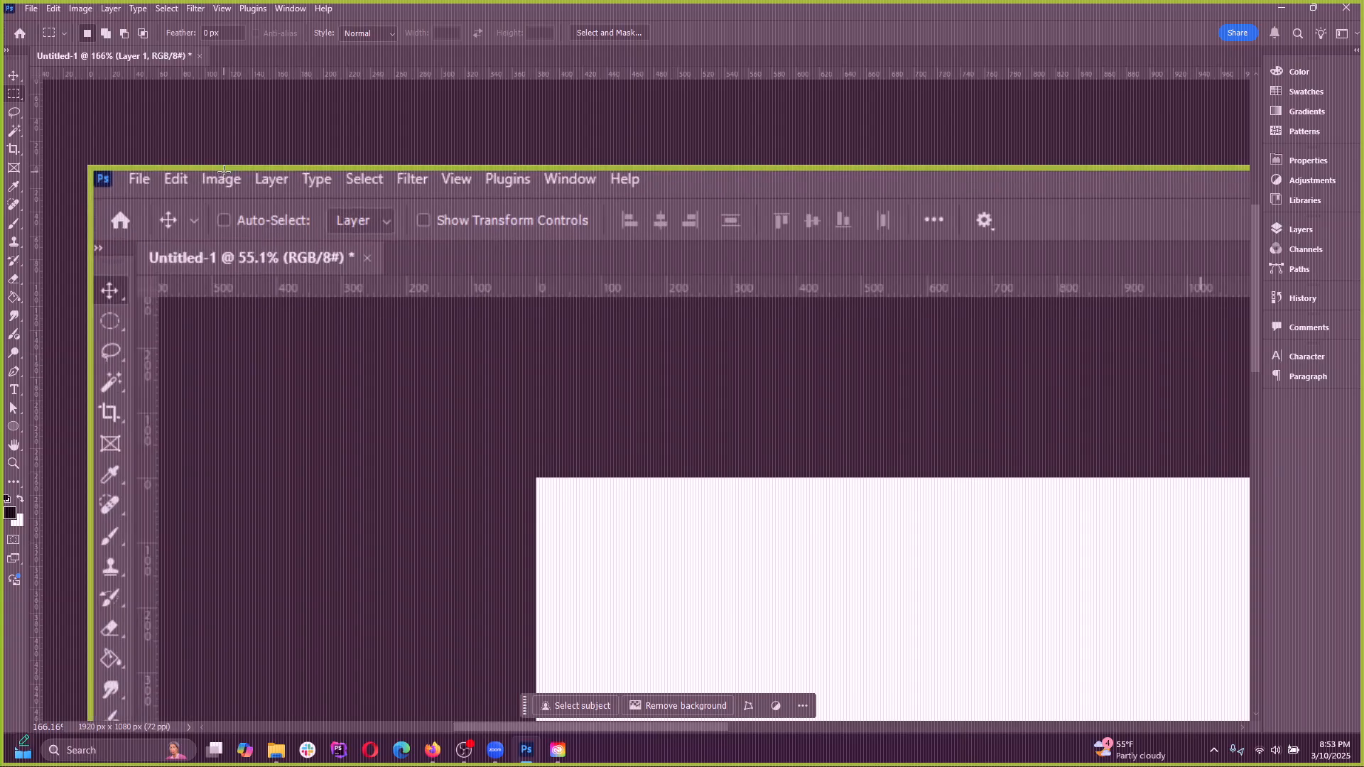
left_click(31, 9)
mouse_move(142, 257)
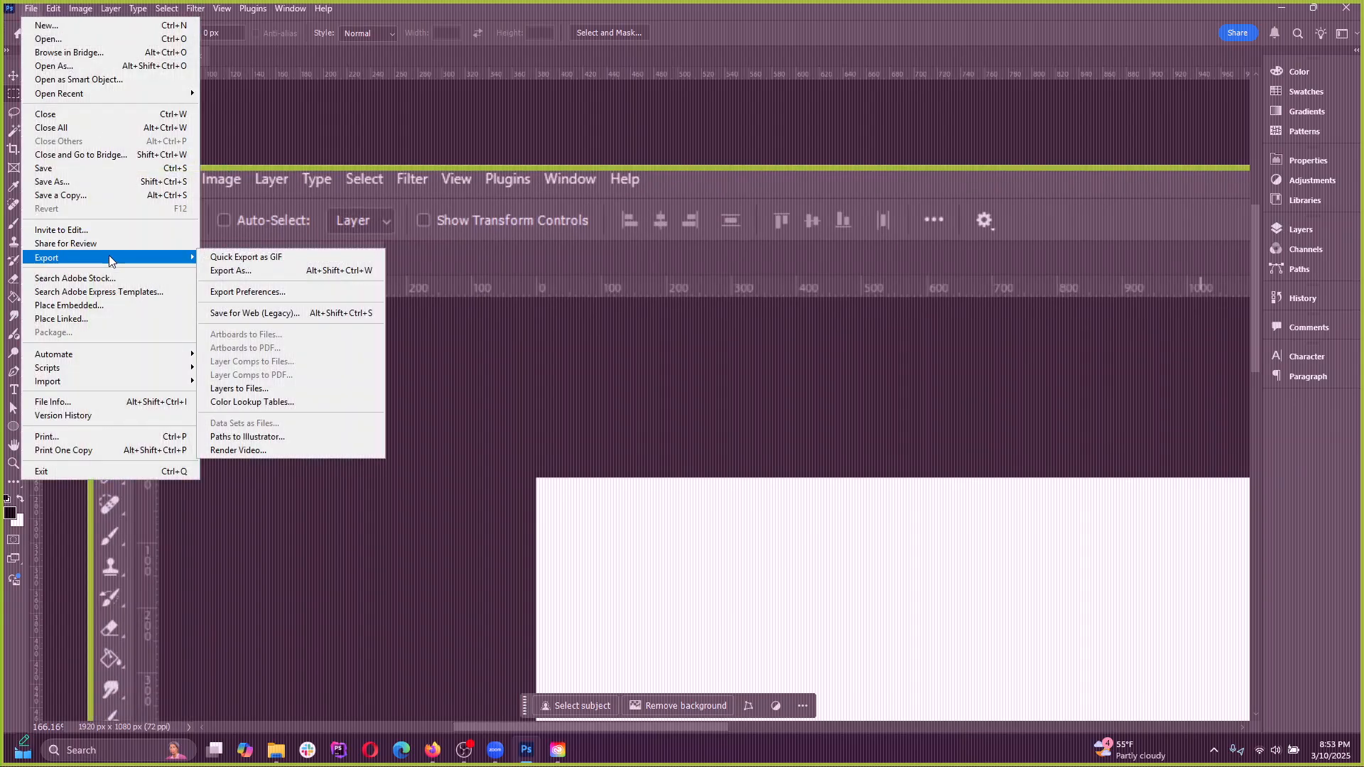
left_click(255, 313)
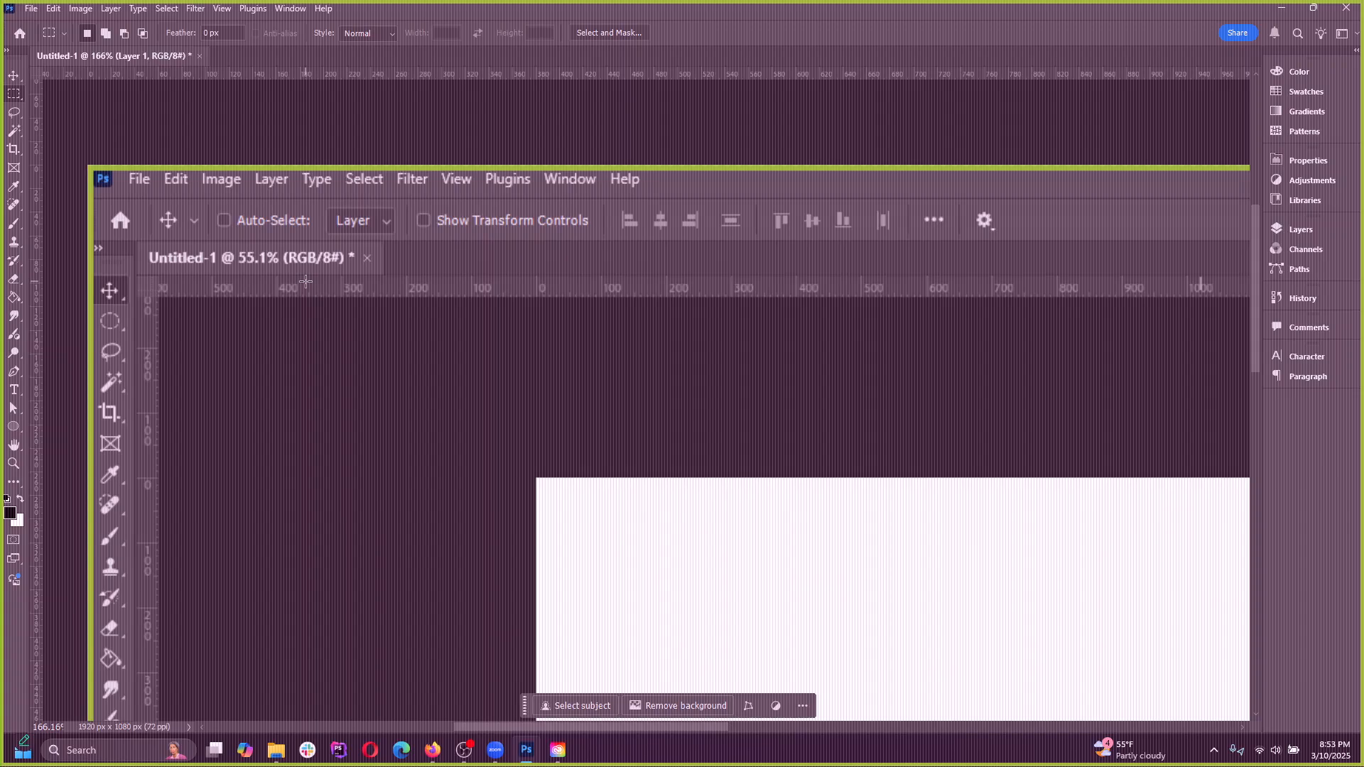
left_click(527, 751)
left_click(527, 751)
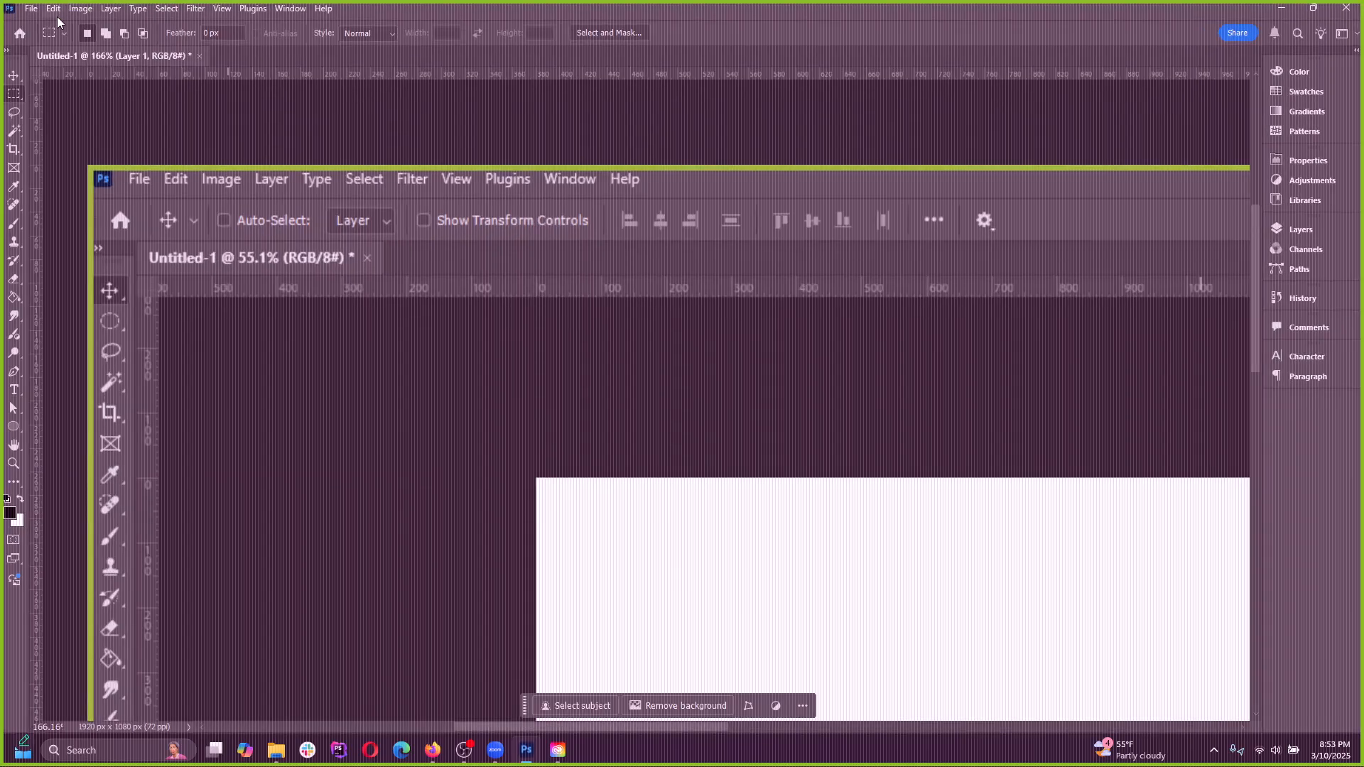
Retry Save for Web (Legacy) on Untitled-1, including once with the whole pasted screenshot in view
left_click(31, 9)
mouse_move(114, 258)
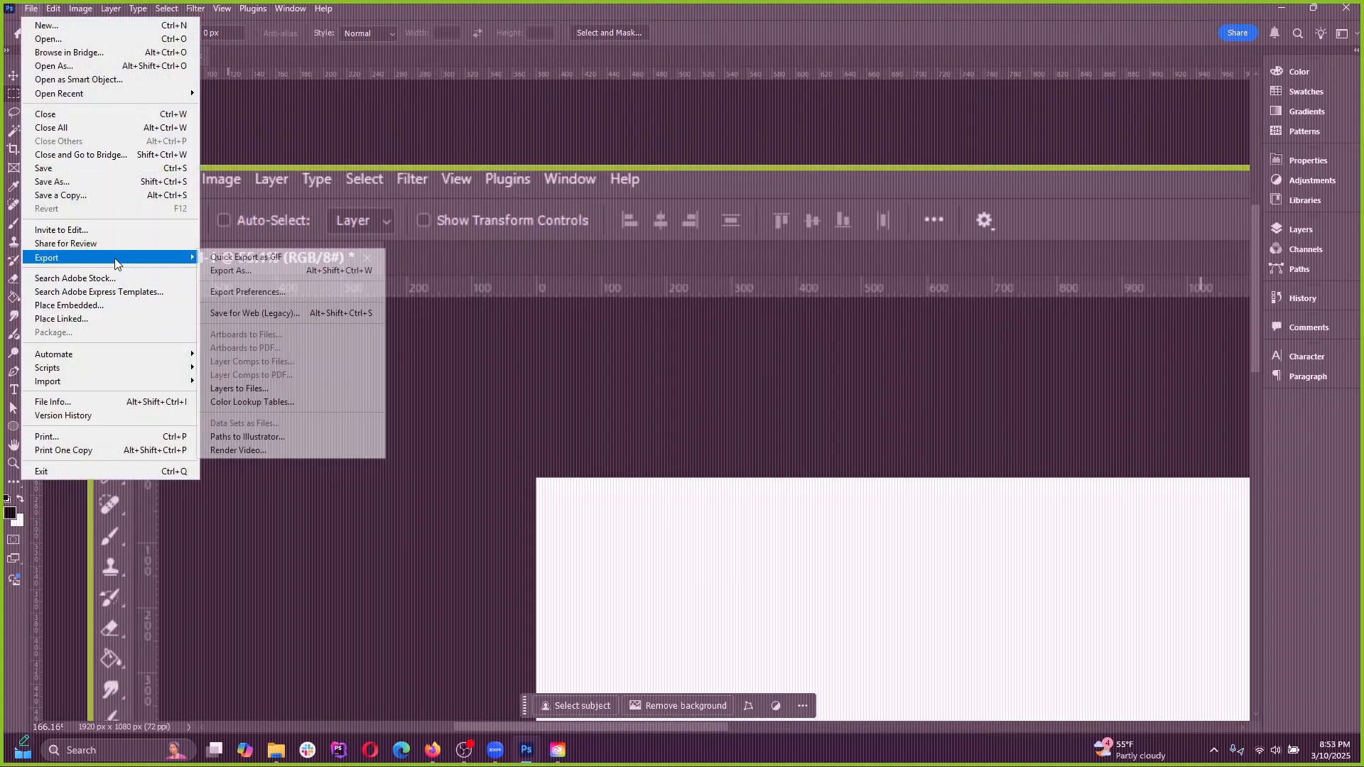
left_click(252, 314)
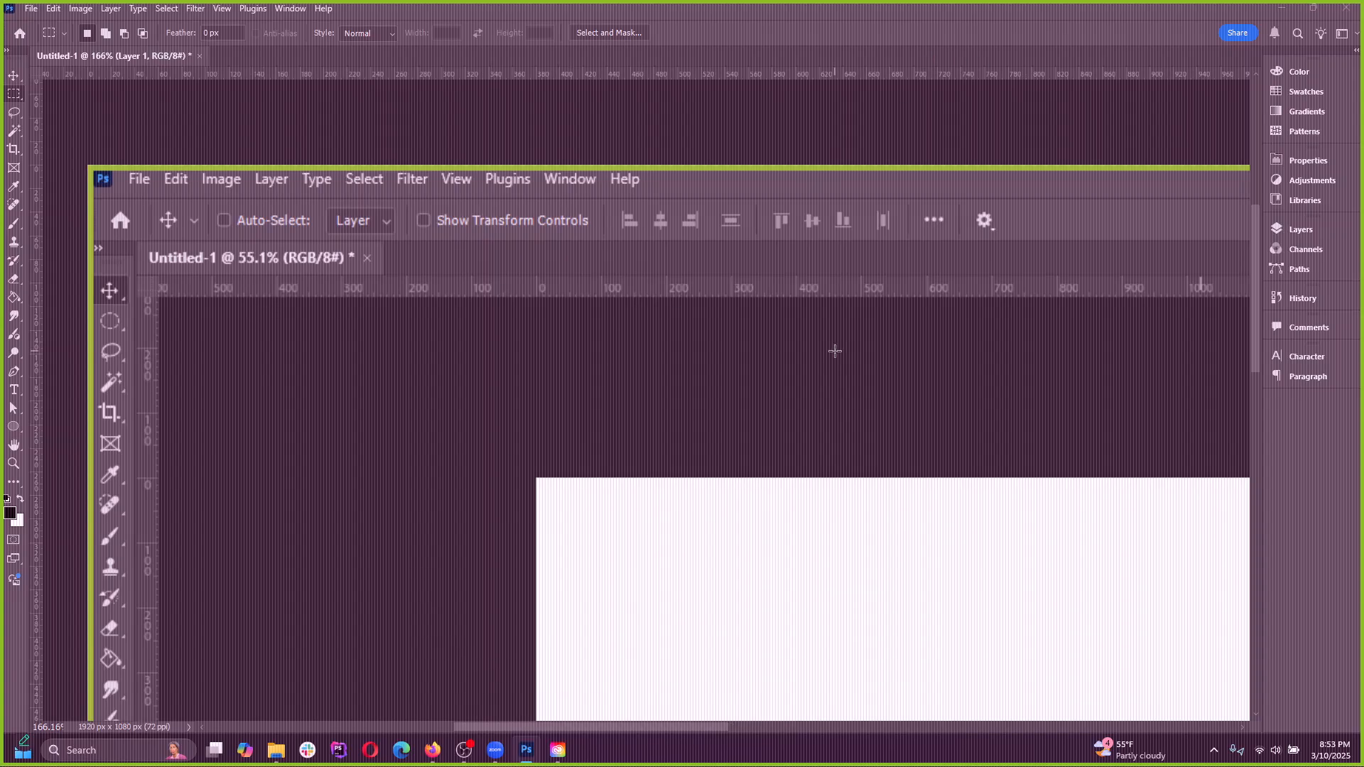
key("super")
left_click(1152, 103)
scroll(749, 410, "down", 3)
scroll(784, 405, "up", 3)
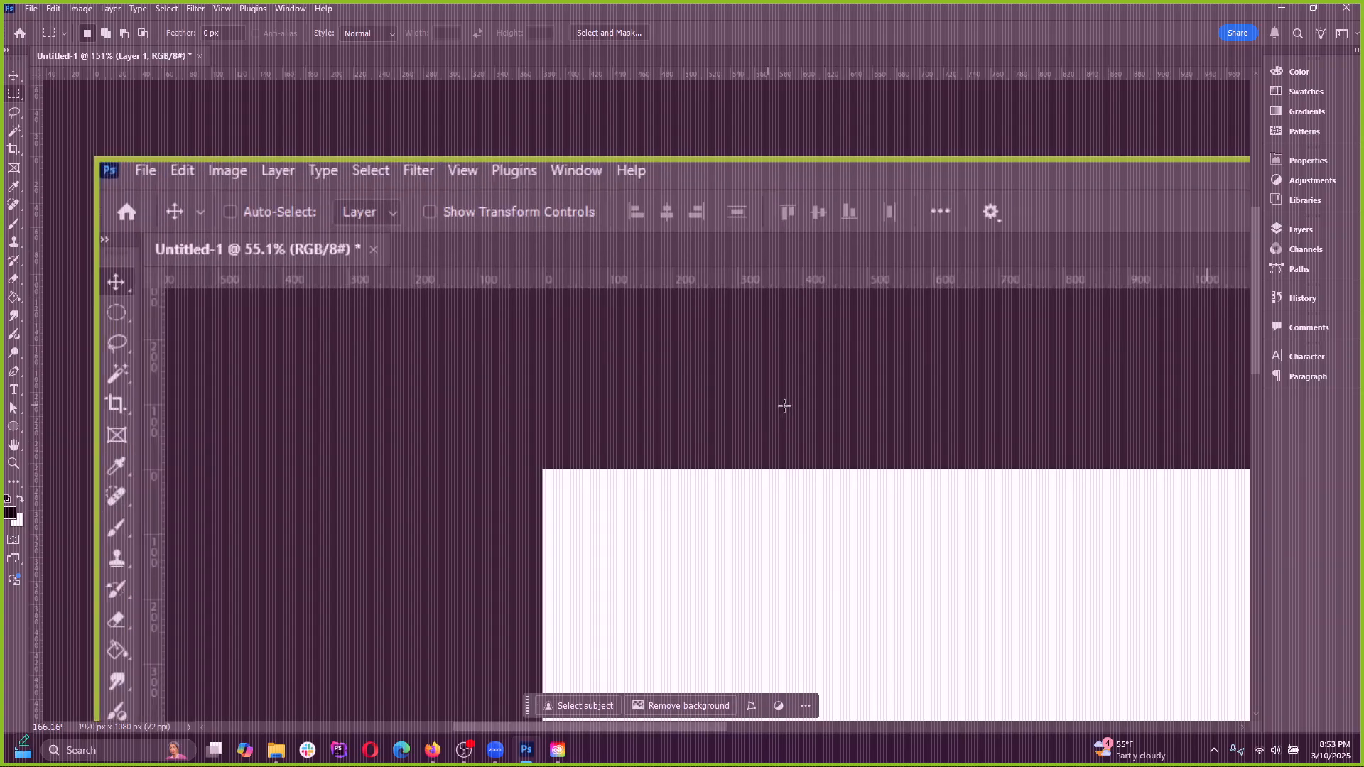
scroll(412, 394, "down", 5)
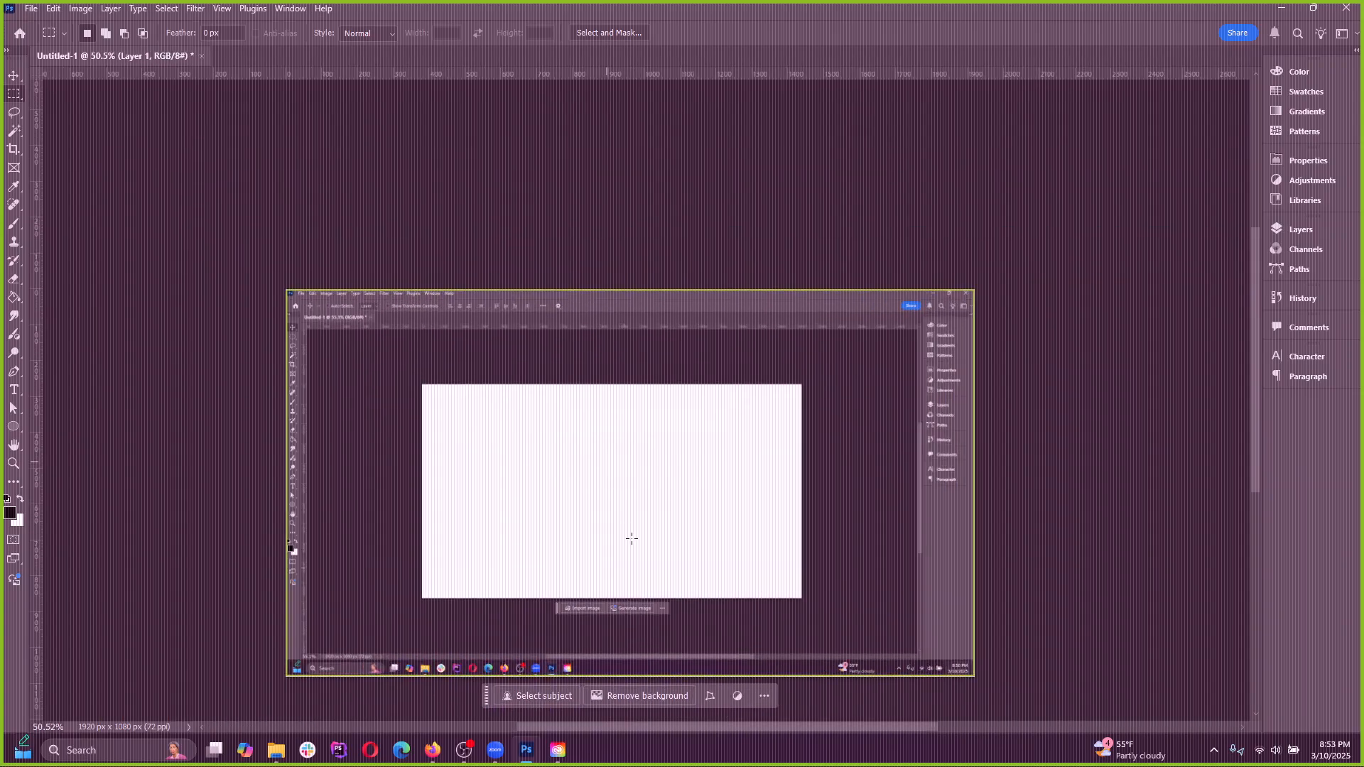
left_click(32, 9)
mouse_move(113, 256)
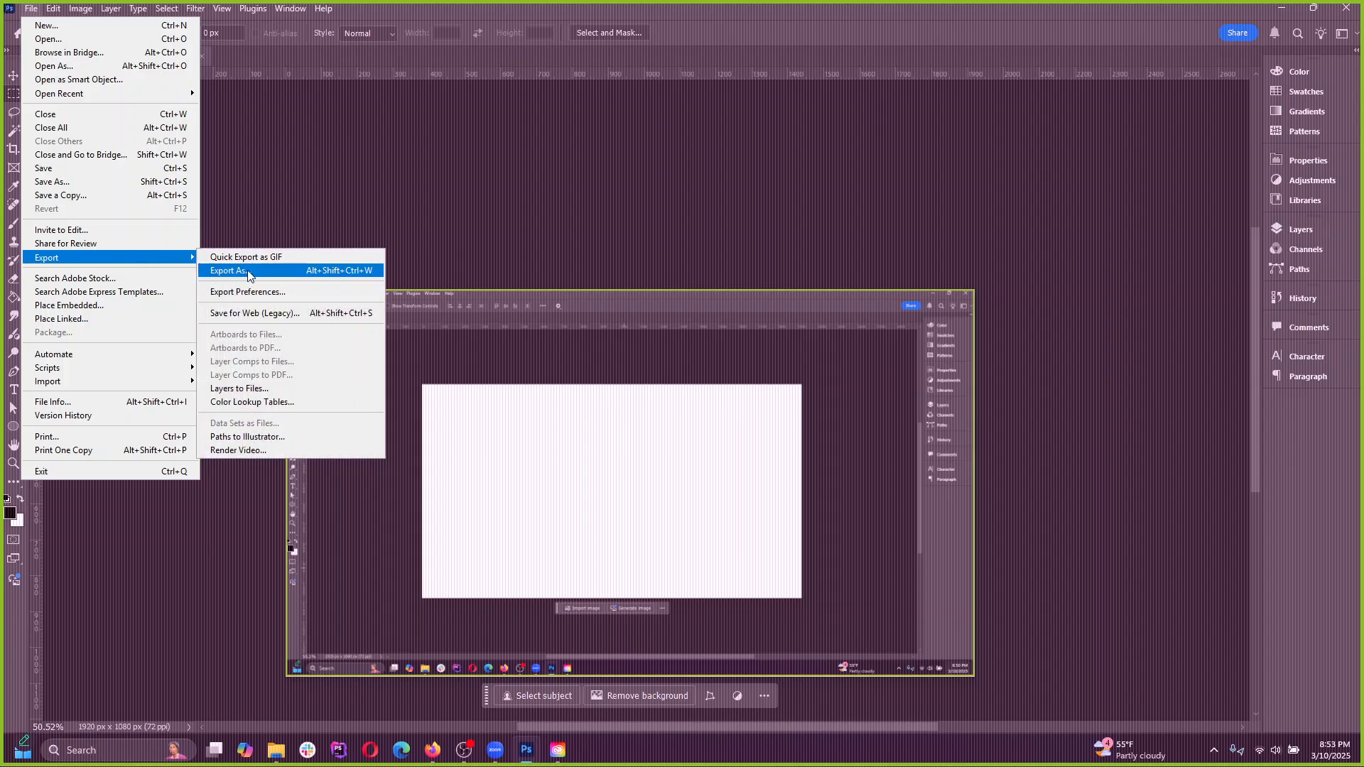
left_click(254, 313)
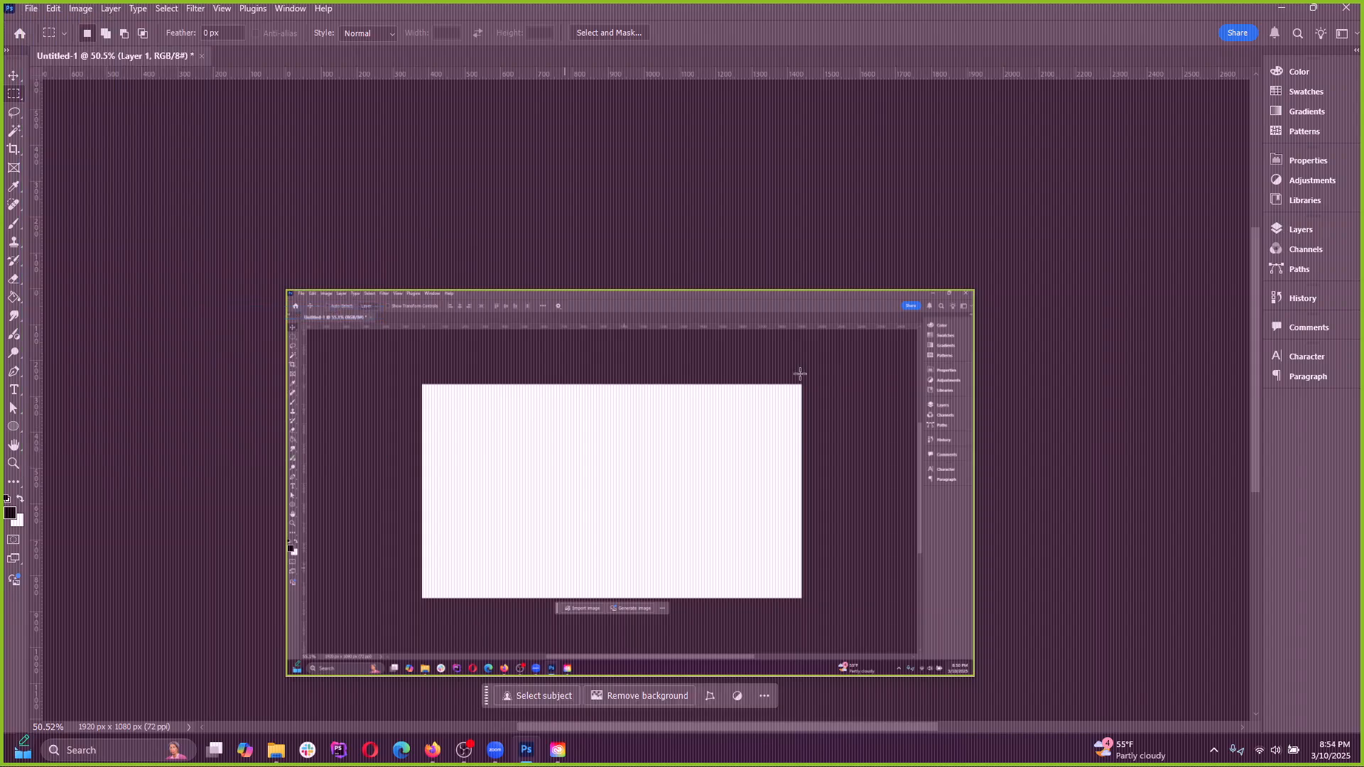
Close Photoshop without saving Untitled-1 and relaunch Adobe Photoshop 2025 through a Windows search
left_click(1342, 9)
left_click(687, 277)
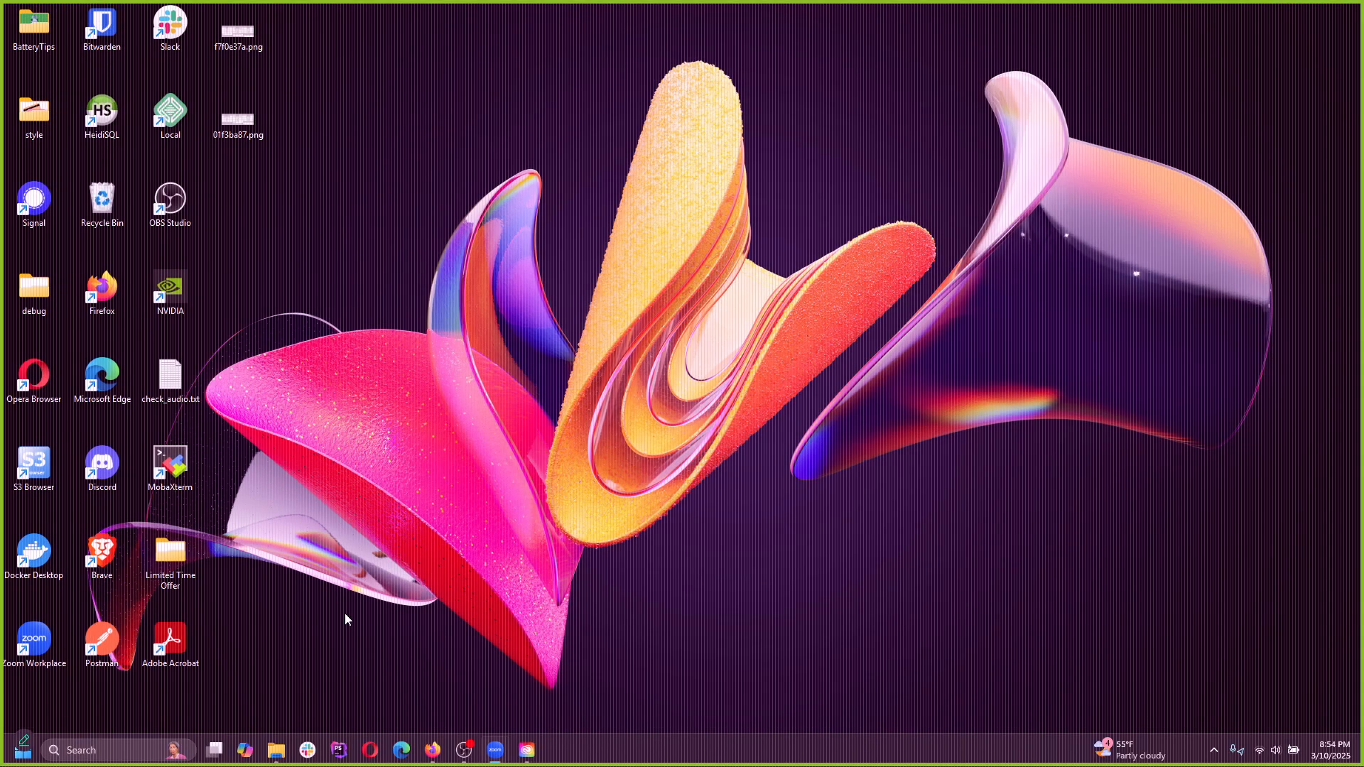
left_click(91, 751)
type("p")
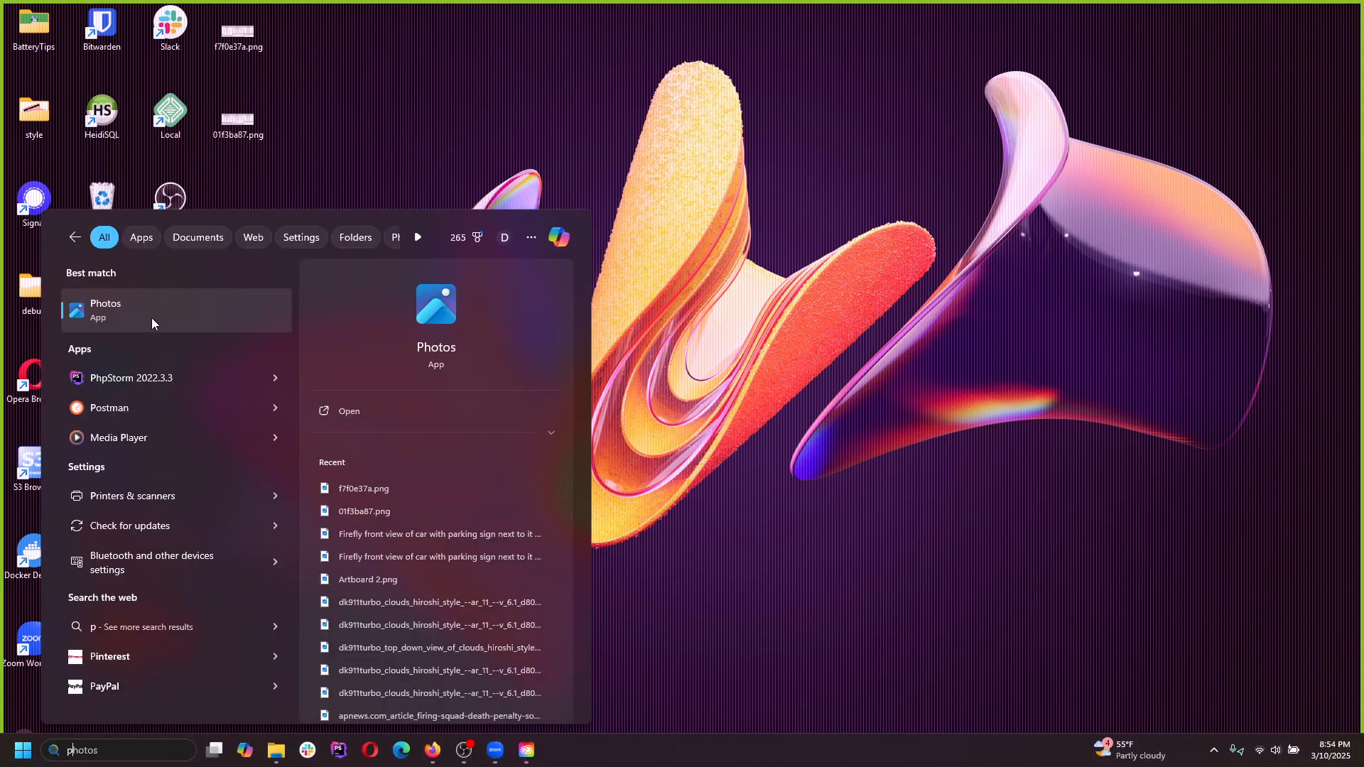
type("ho")
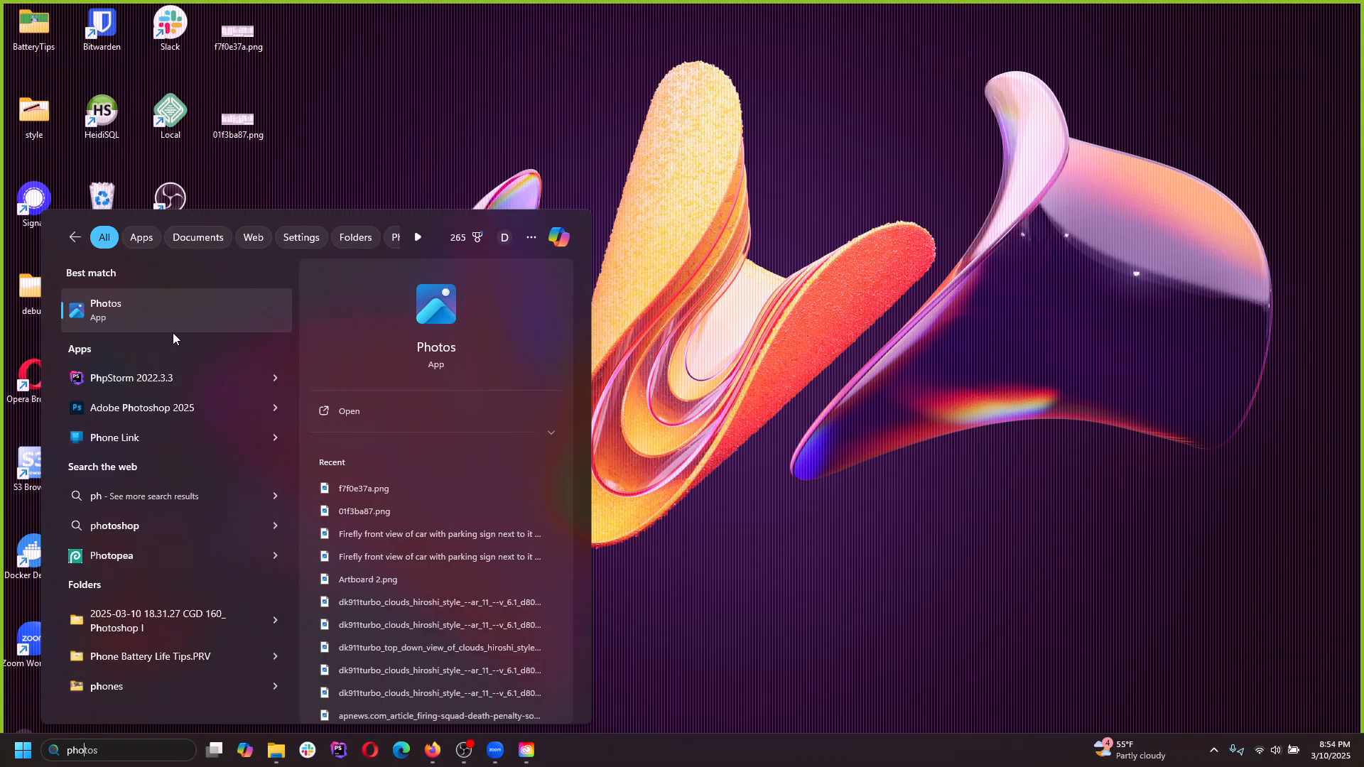
type("tos")
key("Return")
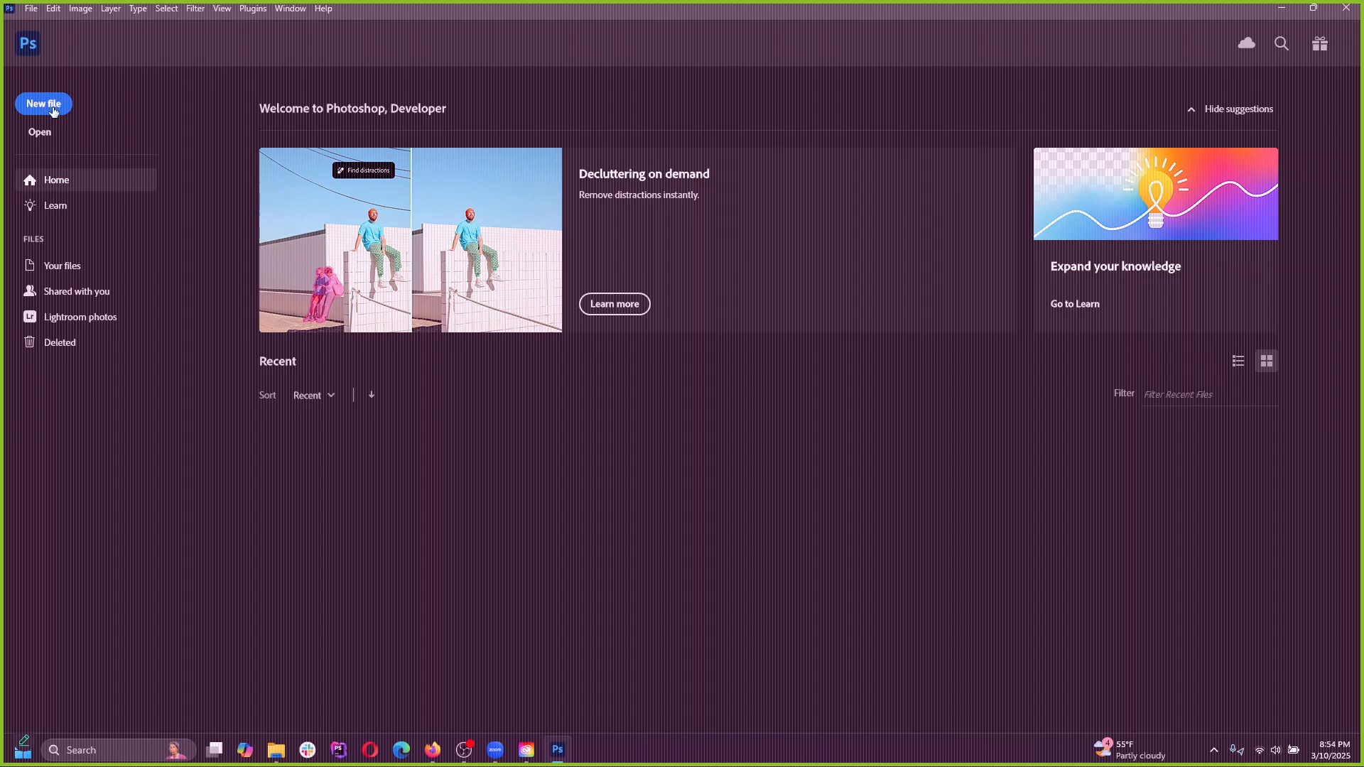
Create a new document from the recent custom 1920 x 1080 px preset at 72 ppi with a white background
left_click(49, 106)
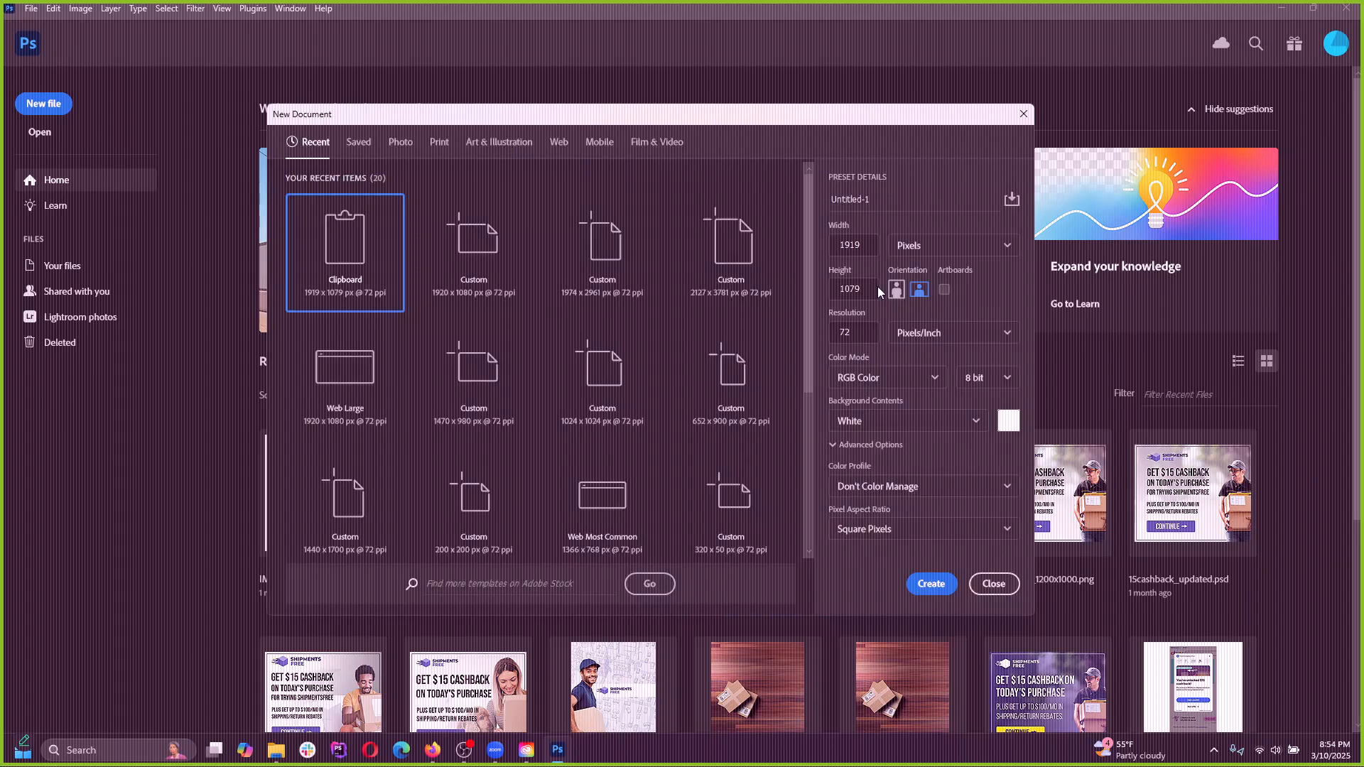
left_click(474, 245)
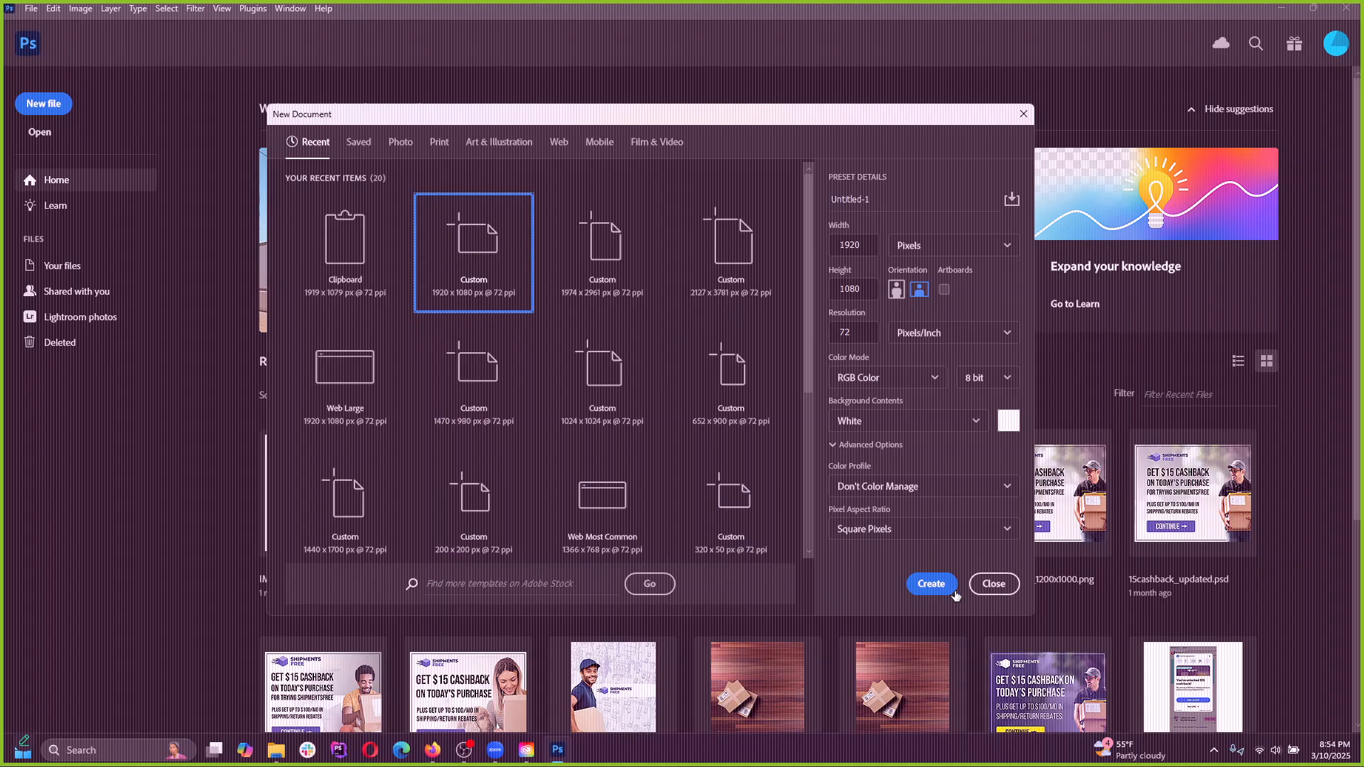
left_click(931, 584)
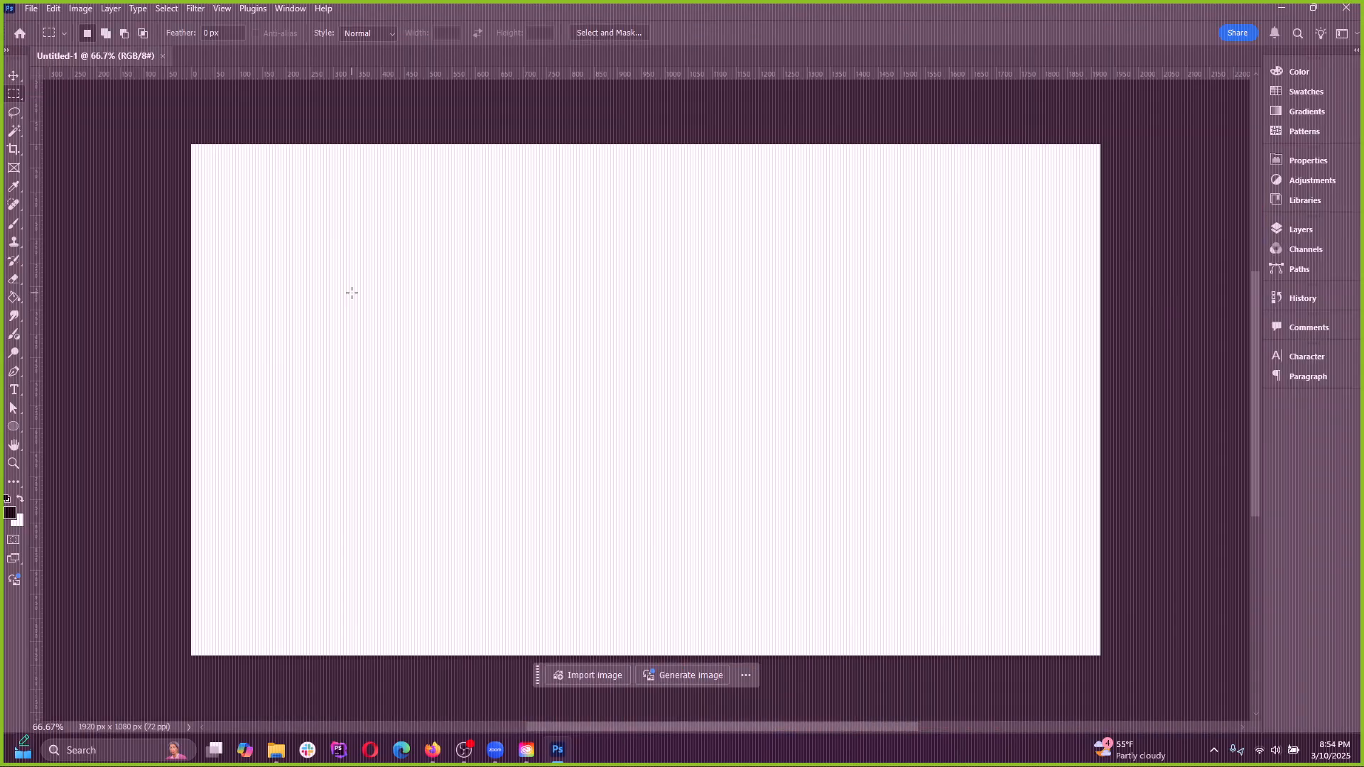
Open Save for Web (Legacy) for Untitled-1 and review the available file formats, leaving GIF selected
left_click(32, 9)
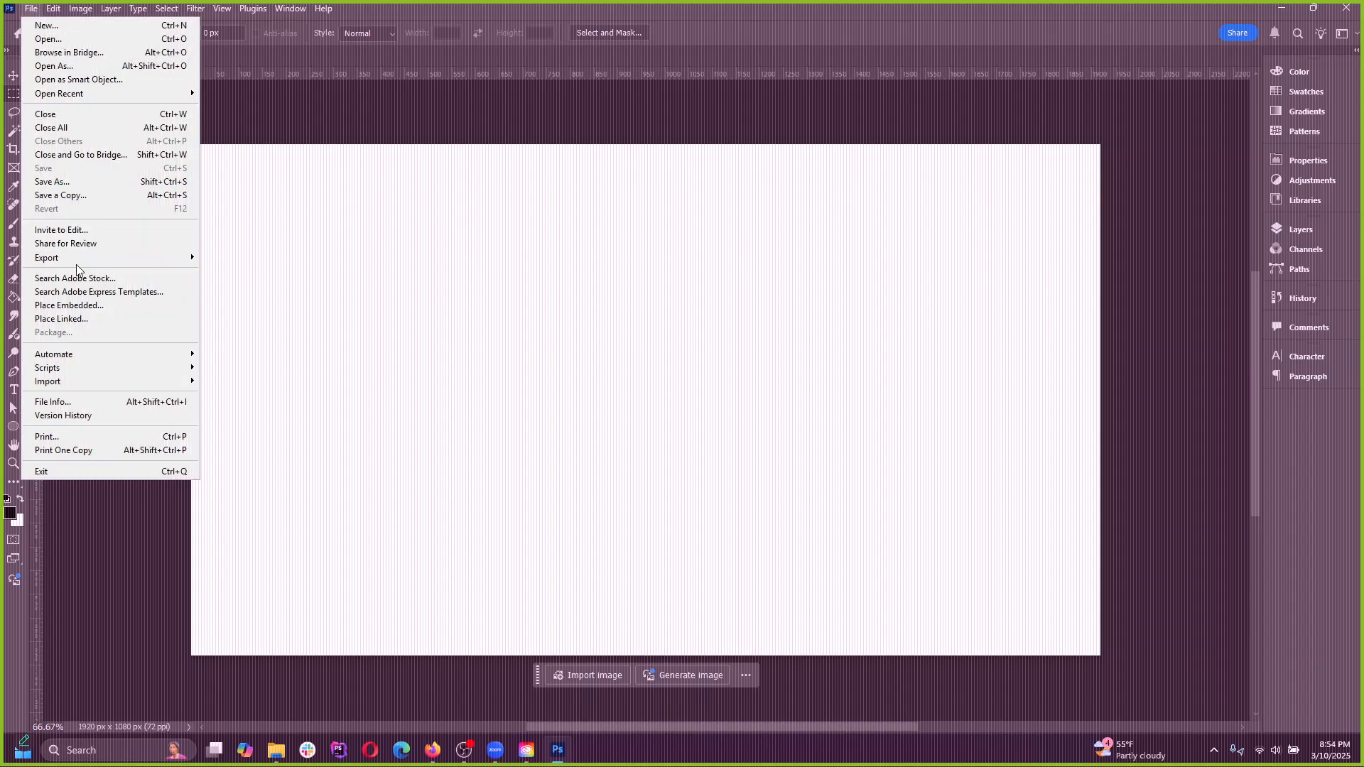
mouse_move(75, 258)
left_click(282, 318)
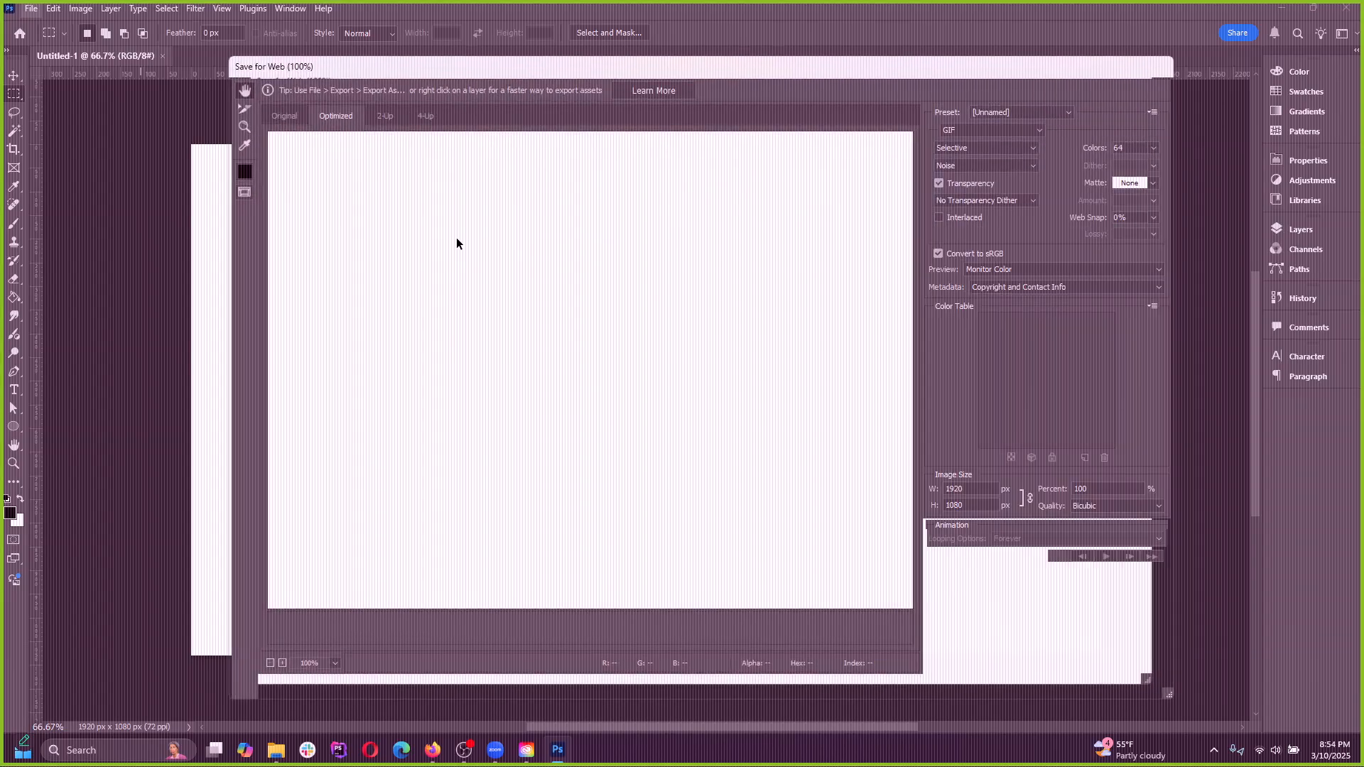
left_click_drag(572, 61, 616, 88)
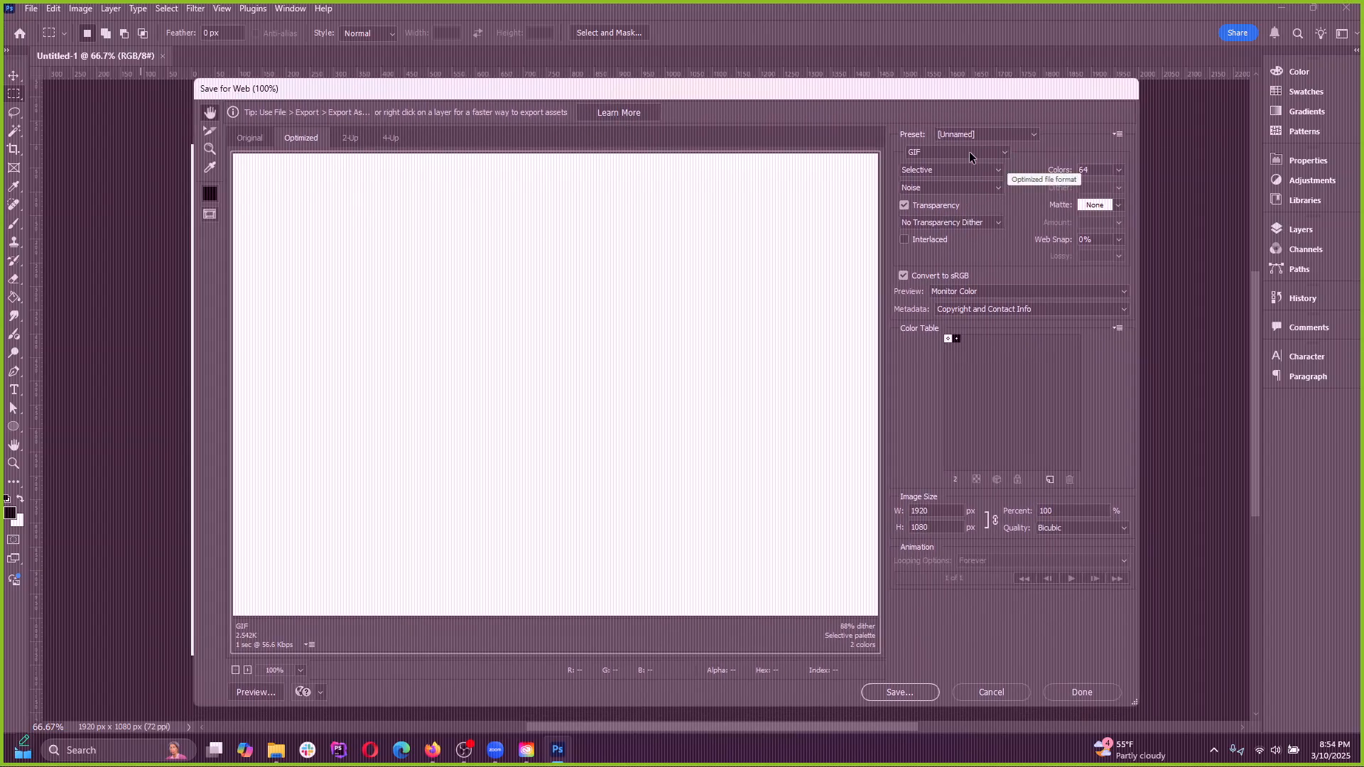
left_click(992, 152)
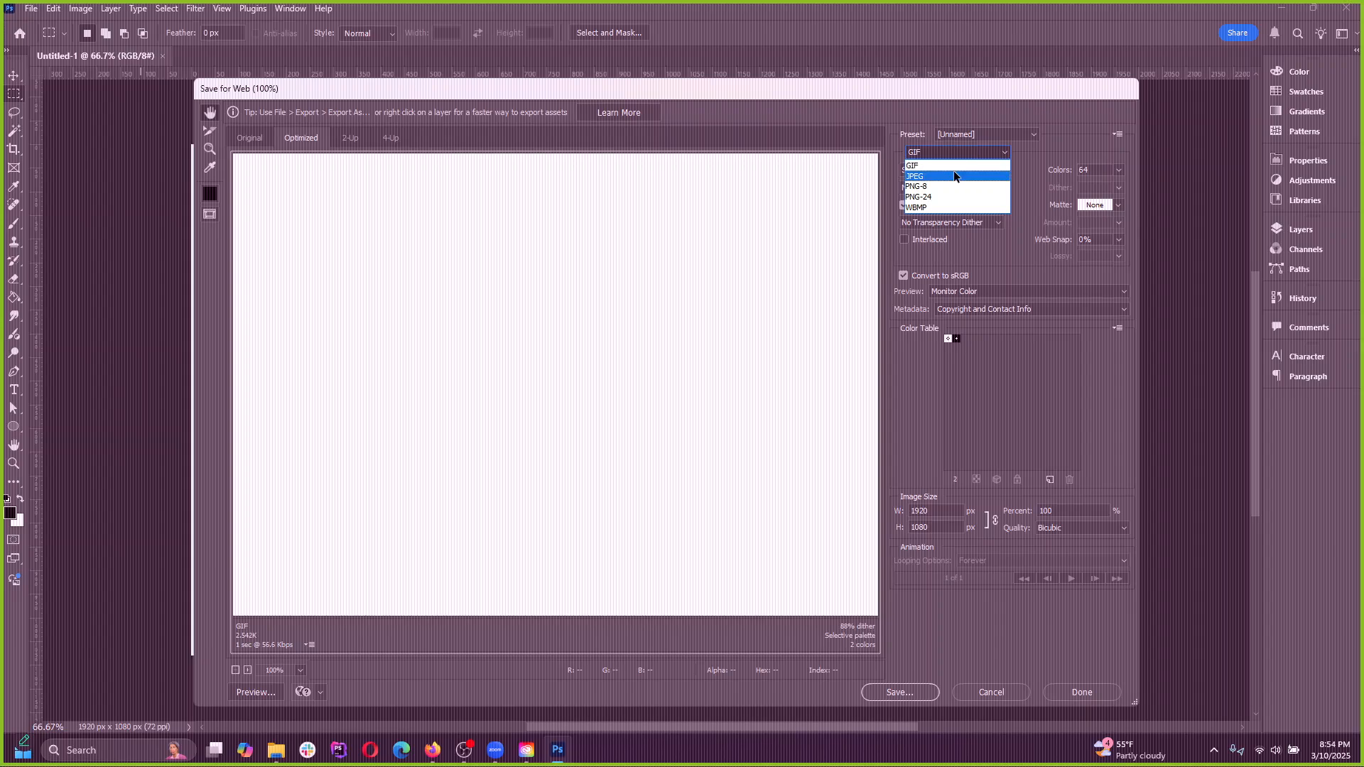
left_click(871, 105)
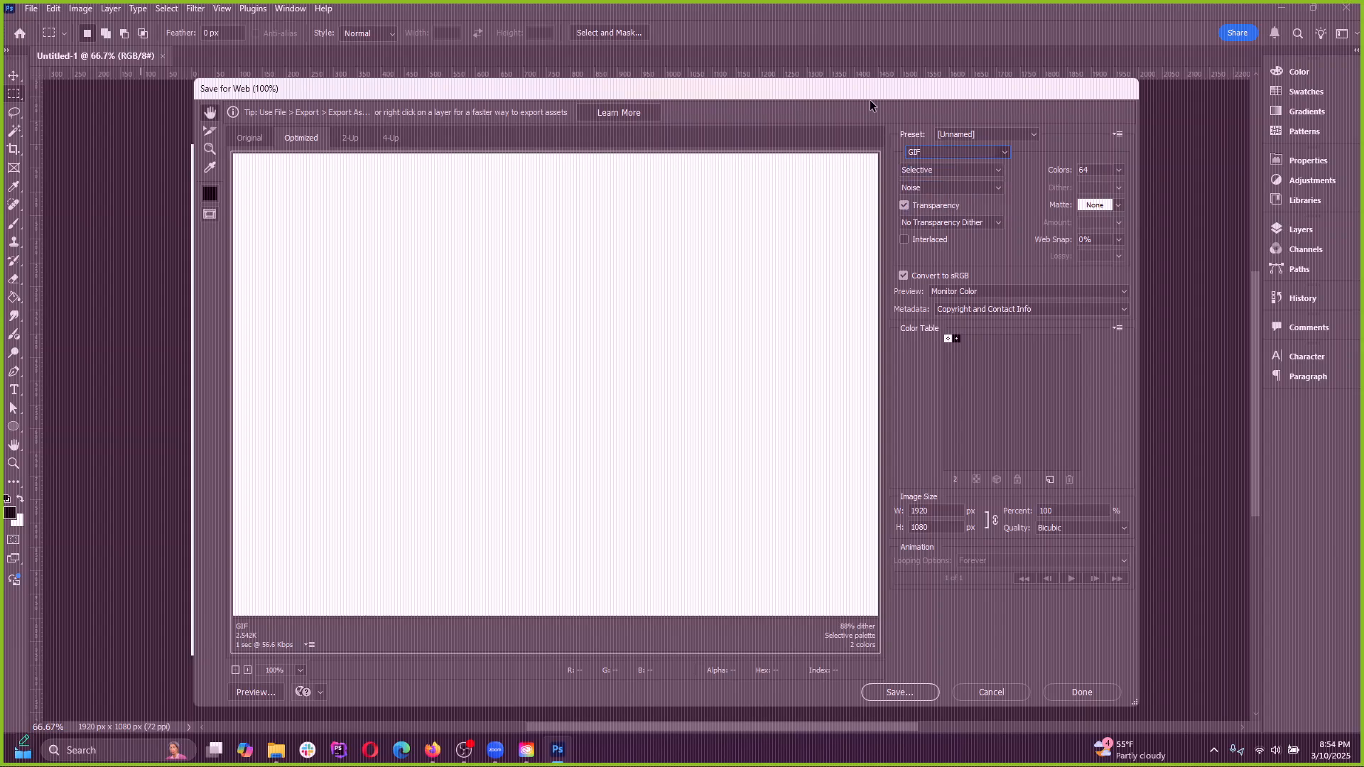
Compare the original and optimized versions in the 2-Up preview, and cancel the Save for Web export
left_click_drag(697, 86, 662, 71)
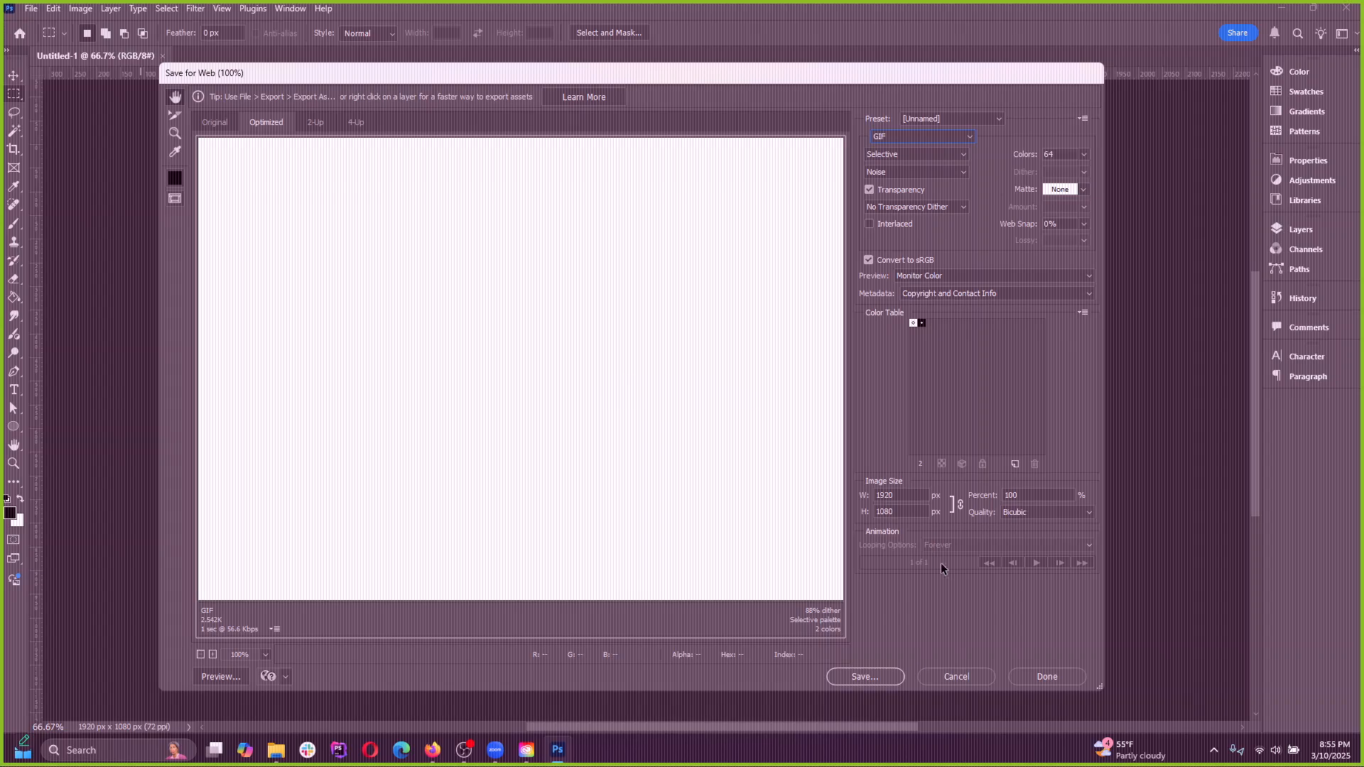
left_click(954, 673)
left_click(316, 124)
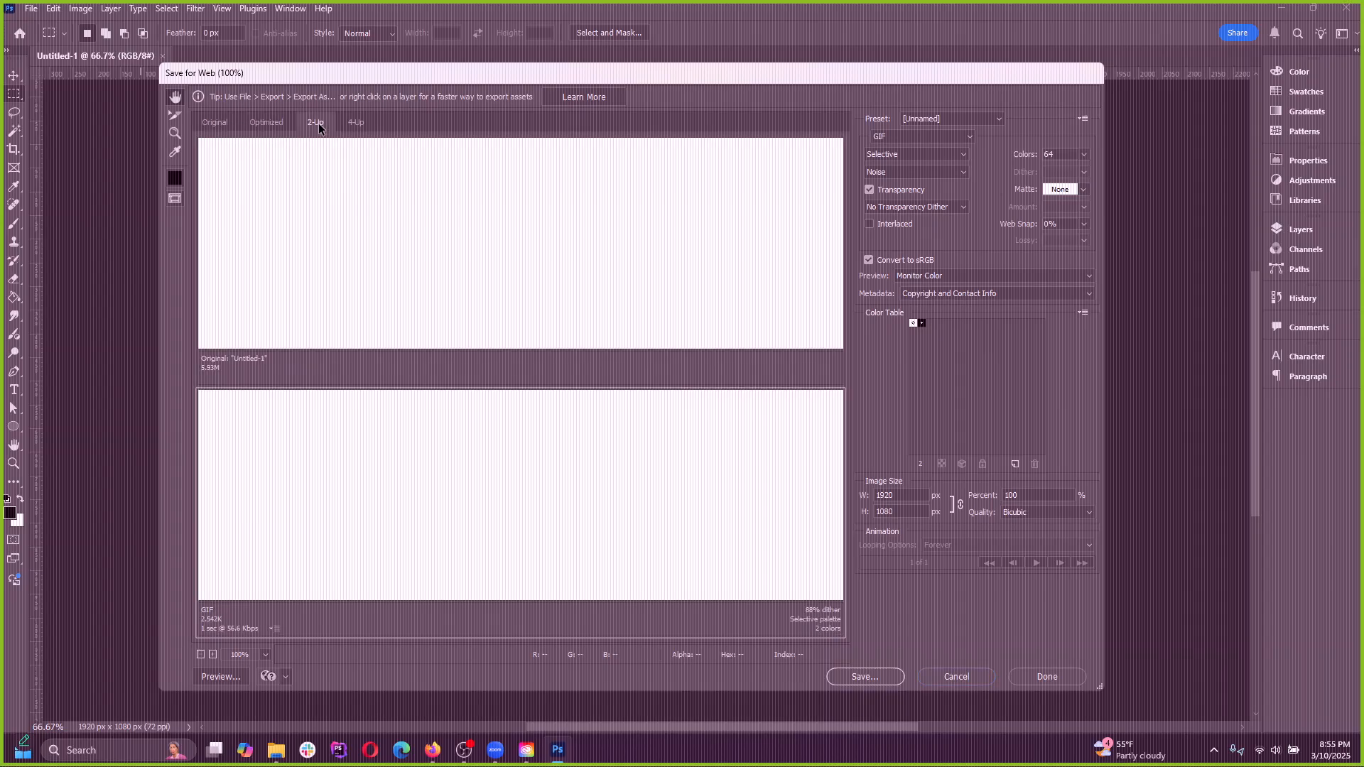
left_click(968, 677)
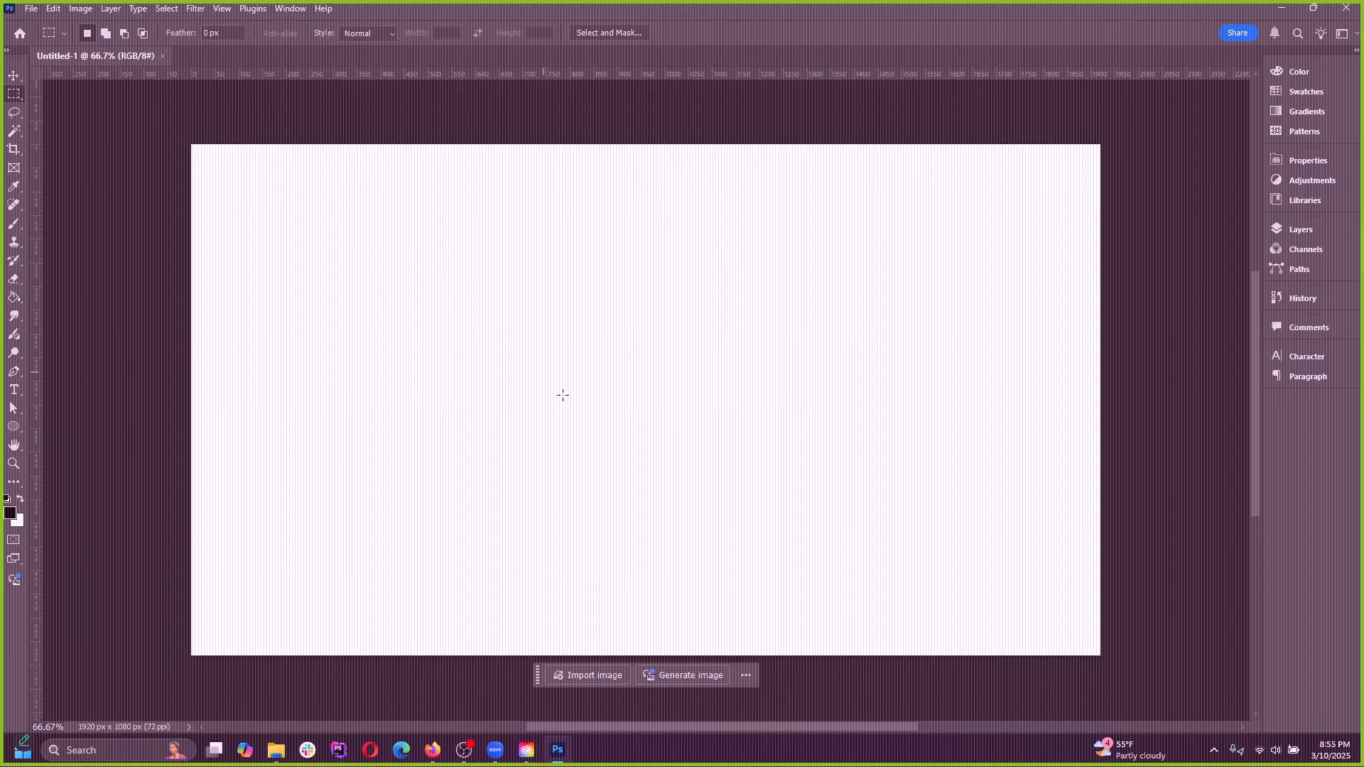
Review the File commands for exporting, placing, automating and importing, and the Edit commands such as Generate Image and Perspective Warp
left_click(33, 8)
mouse_move(92, 261)
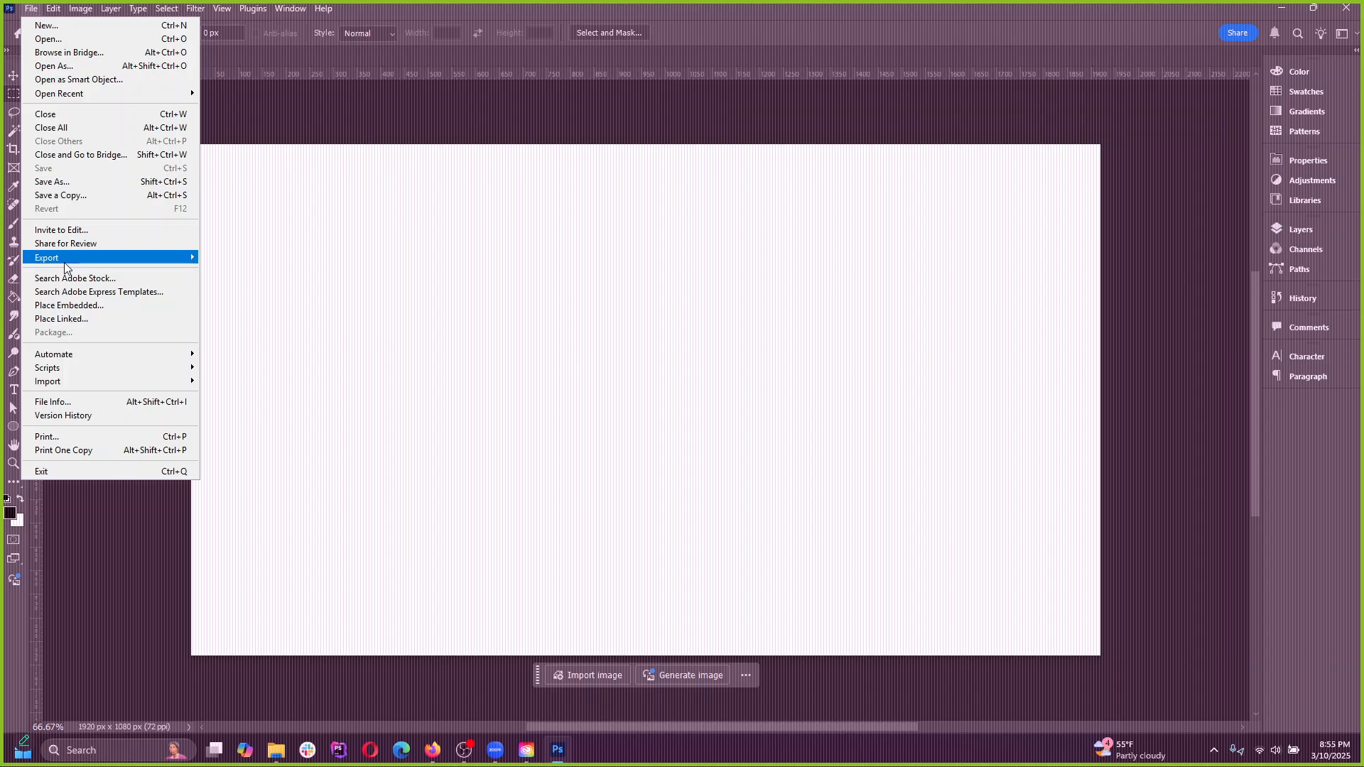
mouse_move(66, 385)
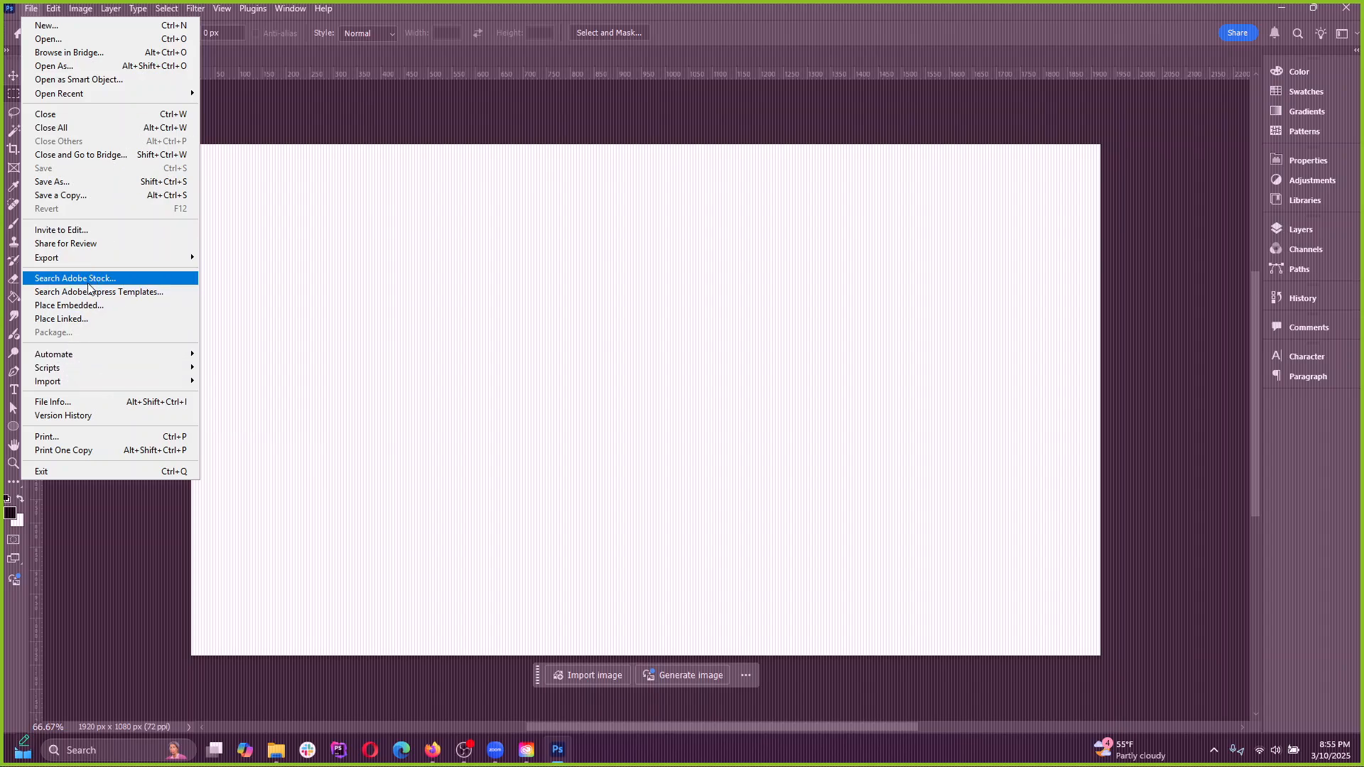
mouse_move(64, 354)
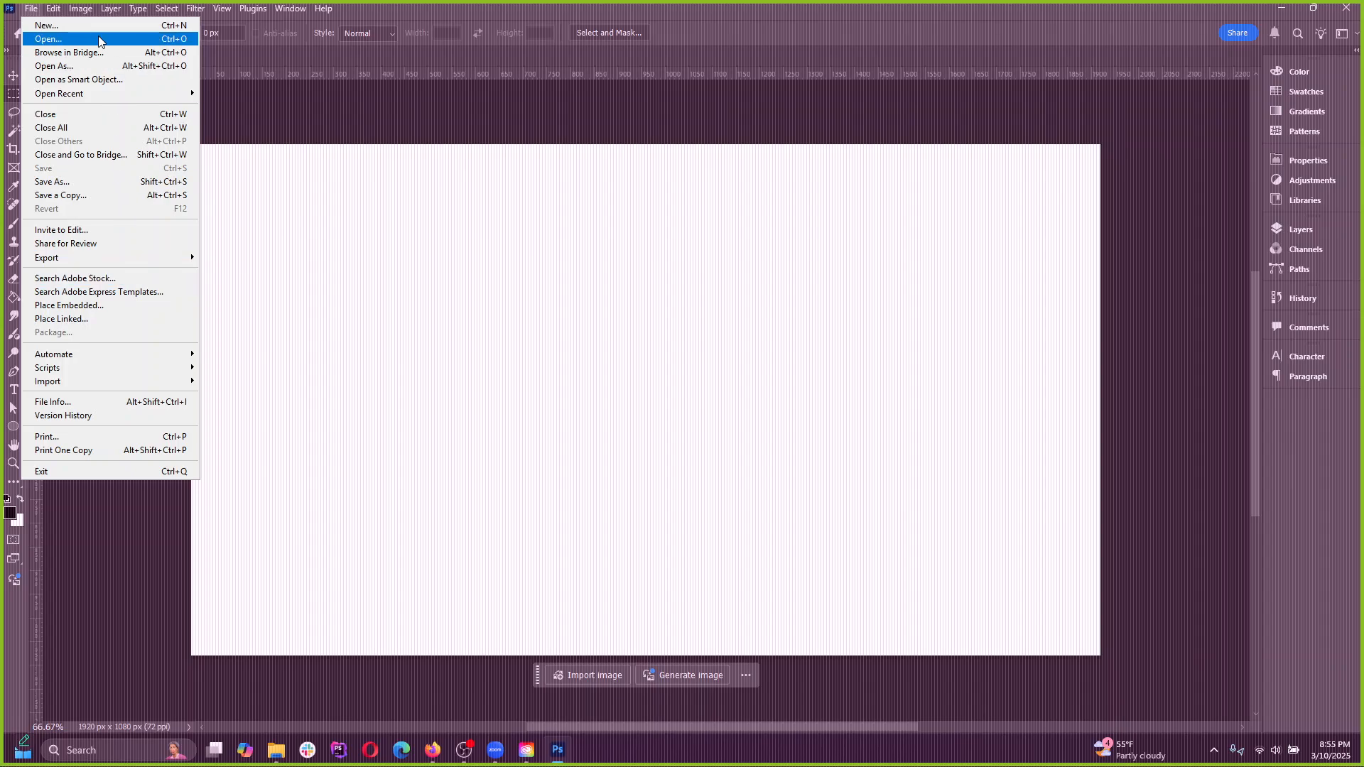
left_click(58, 24)
left_click(51, 13)
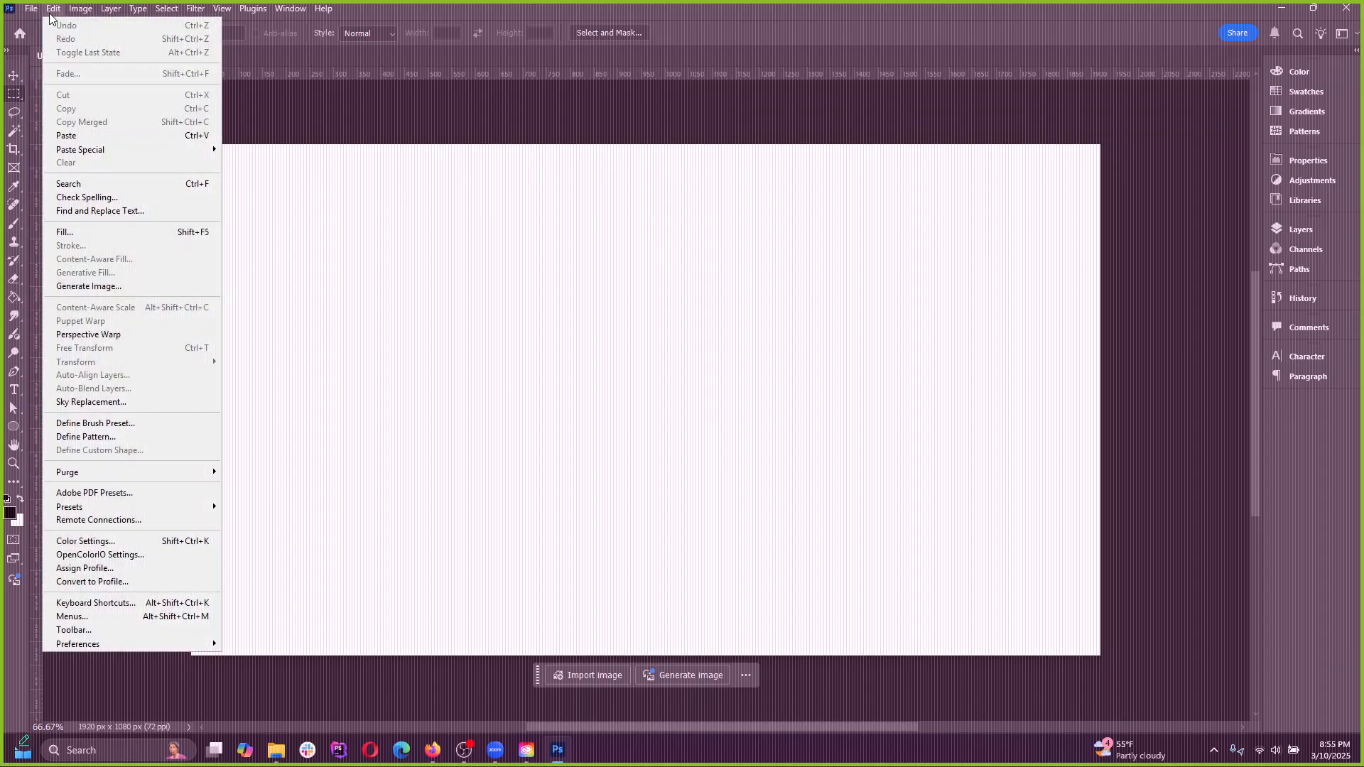
left_click(50, 13)
left_click(50, 13)
left_click(52, 11)
left_click(53, 13)
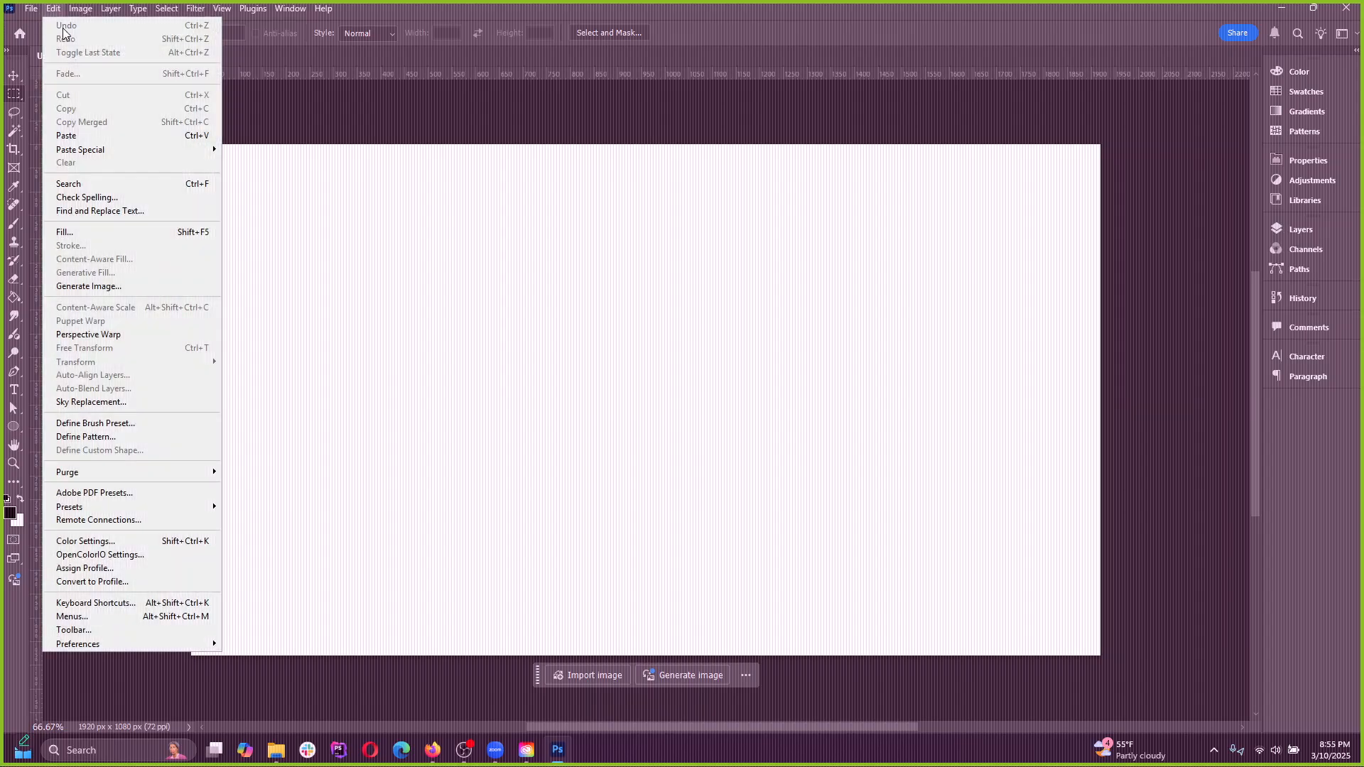
left_click(98, 288)
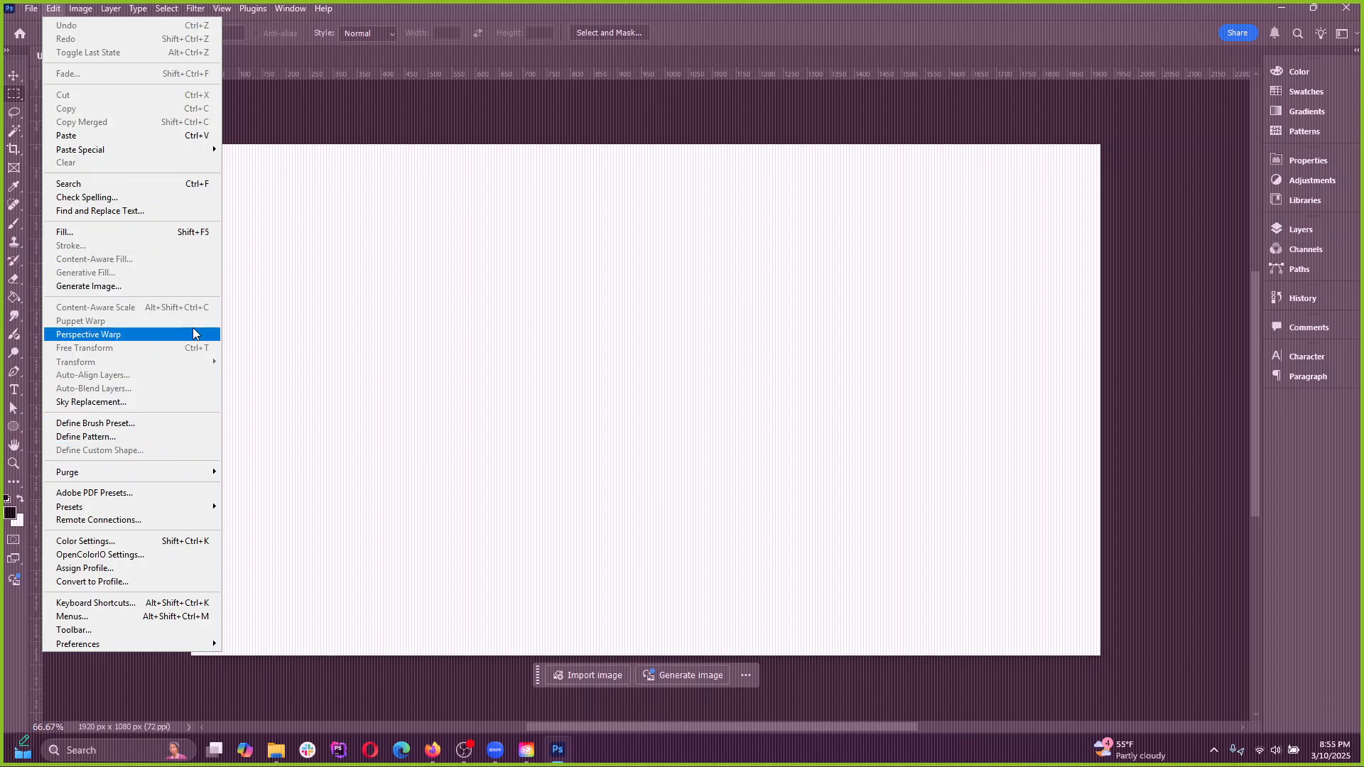
left_click(267, 352)
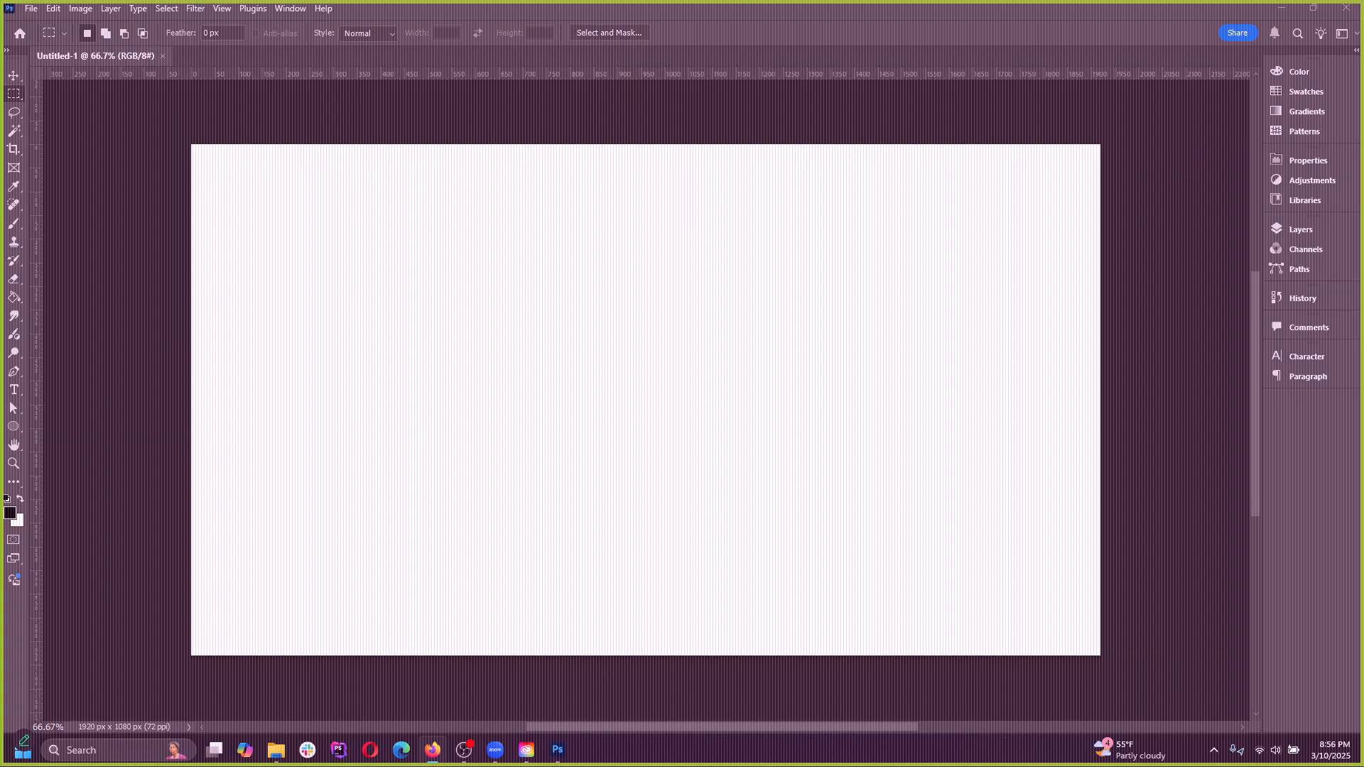
Copy the flying saucer photo from Unsplash in the browser and paste it into Untitled-1 in Photoshop
left_click_drag(1363, 206, 912, 126)
scroll(752, 481, "down", 3)
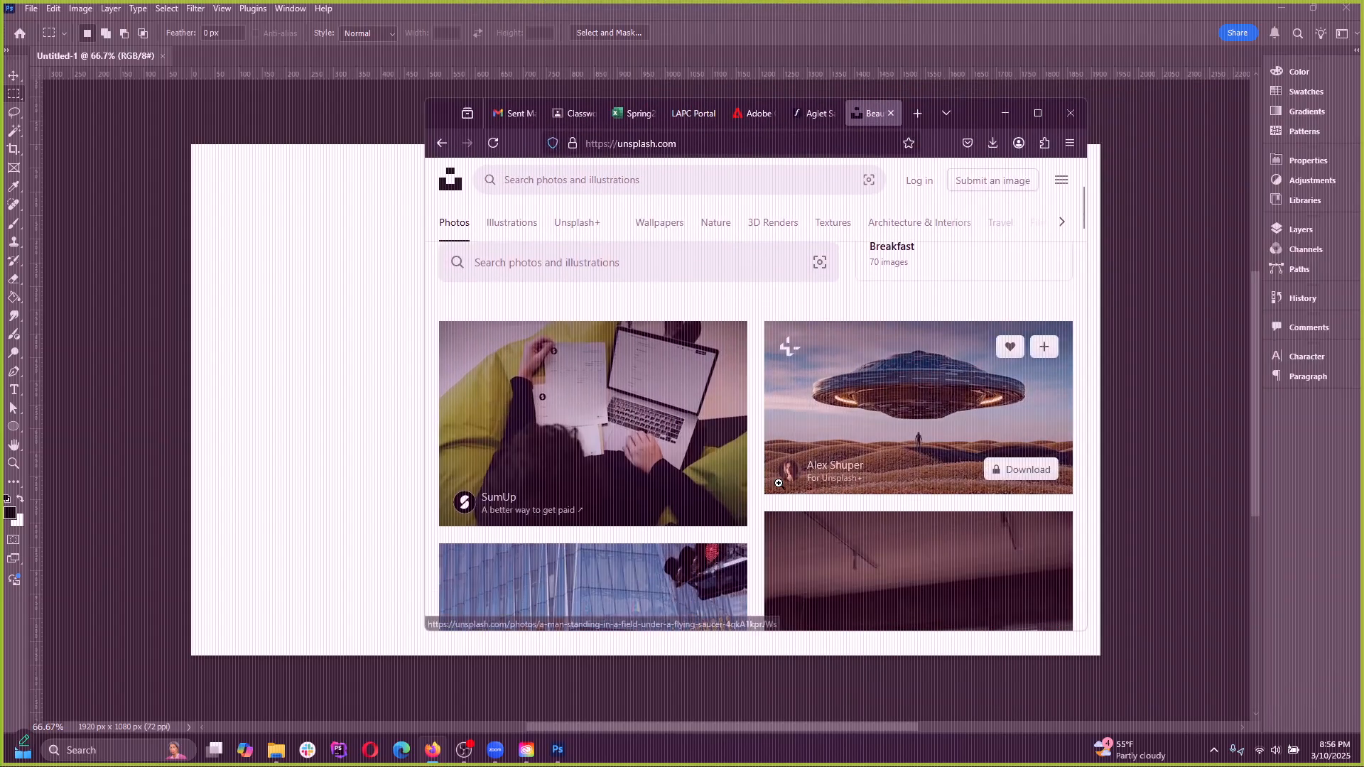
left_click(779, 483)
right_click(740, 368)
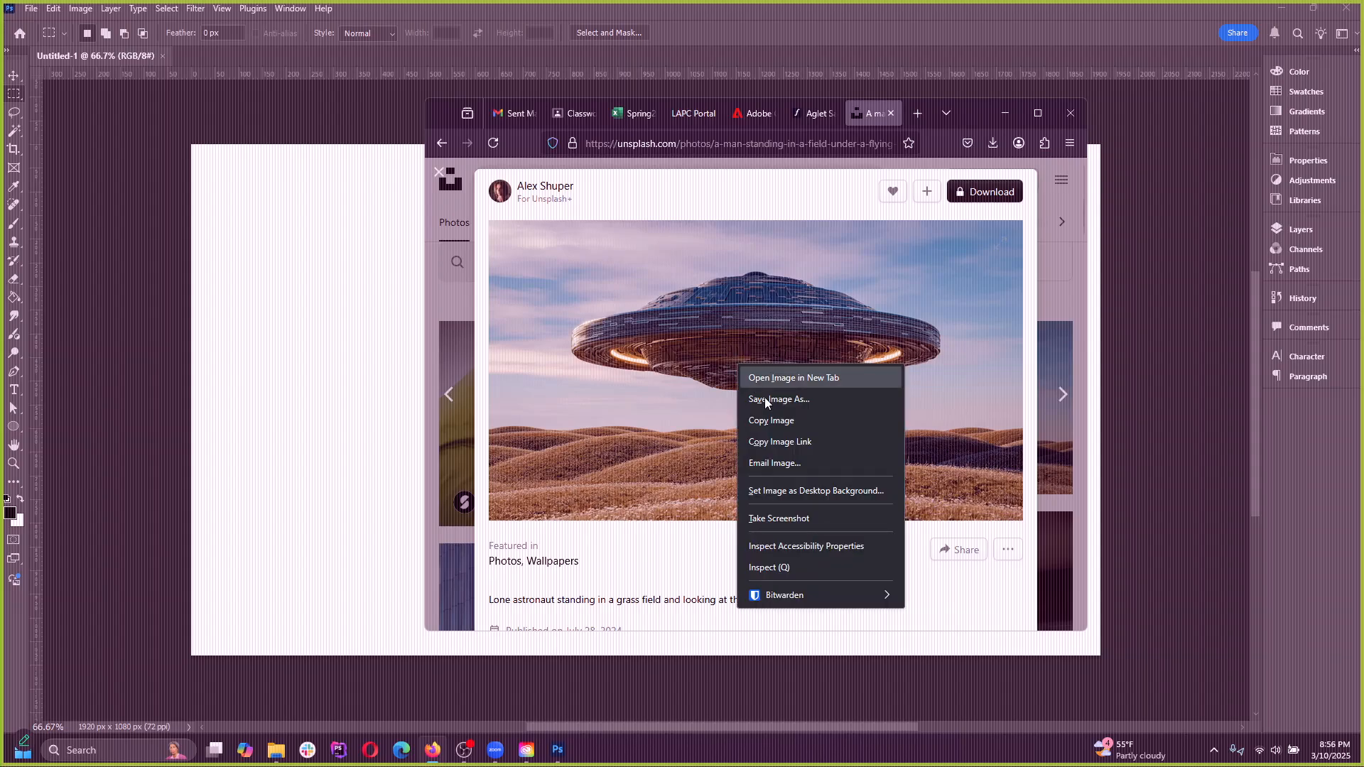
left_click(771, 422)
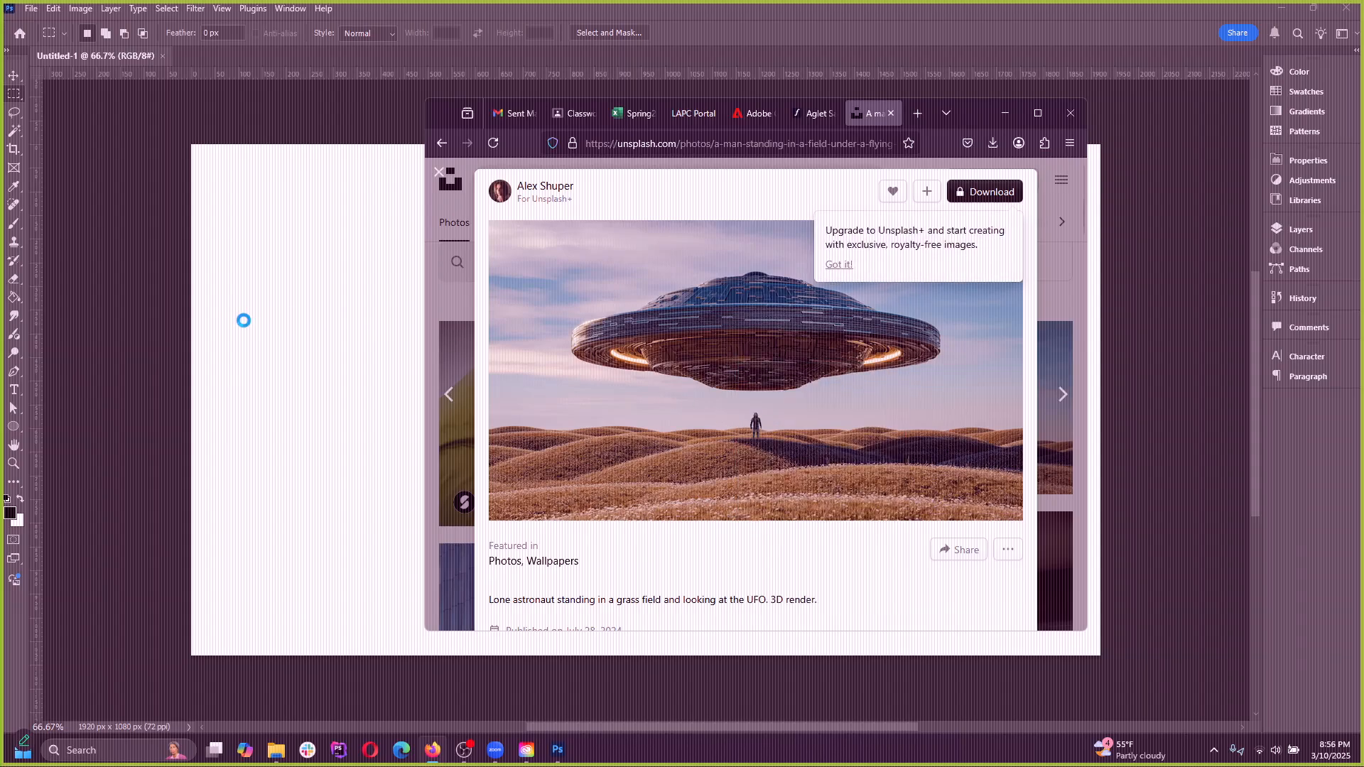
left_click(243, 320)
key("ctrl+v")
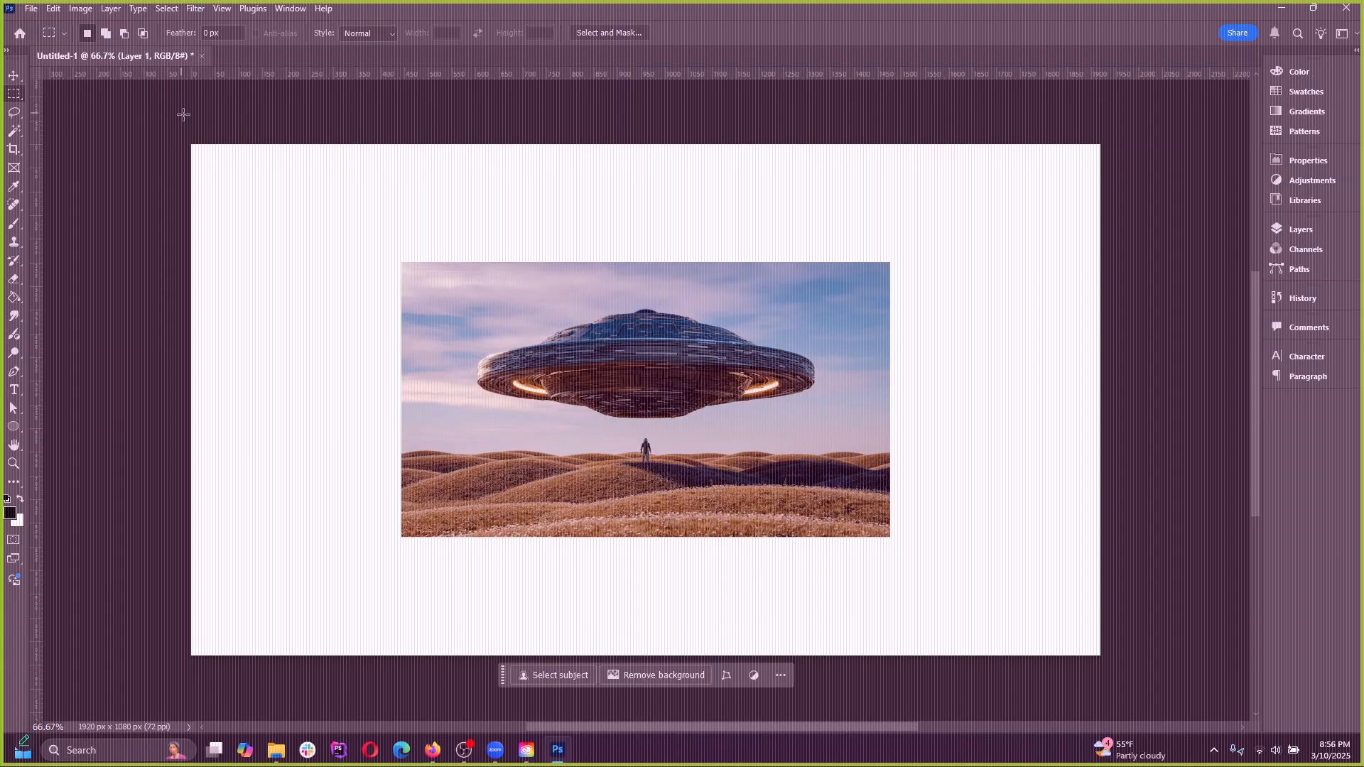
Enlarge the pasted flying saucer image with Free Transform until it fills the canvas
left_click(54, 8)
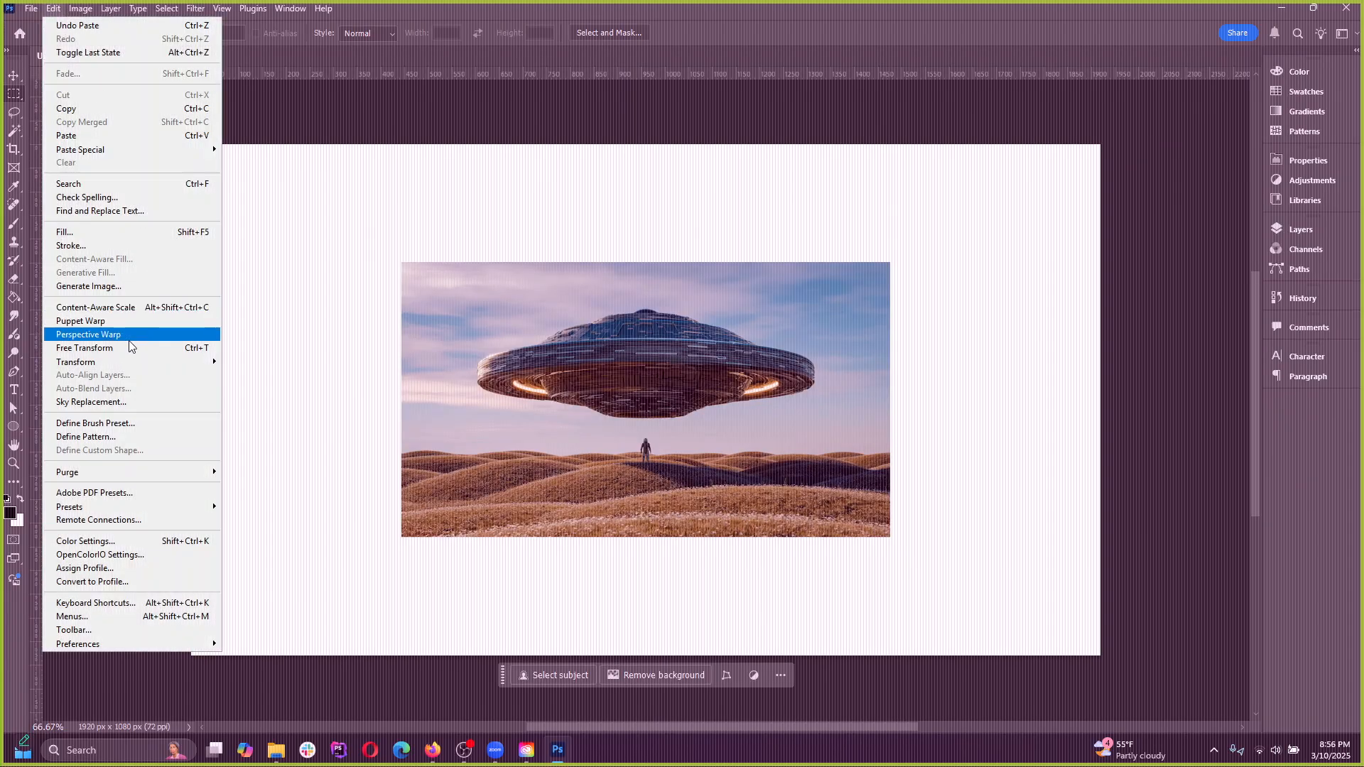
left_click(84, 347)
left_click_drag(650, 265, 648, 144)
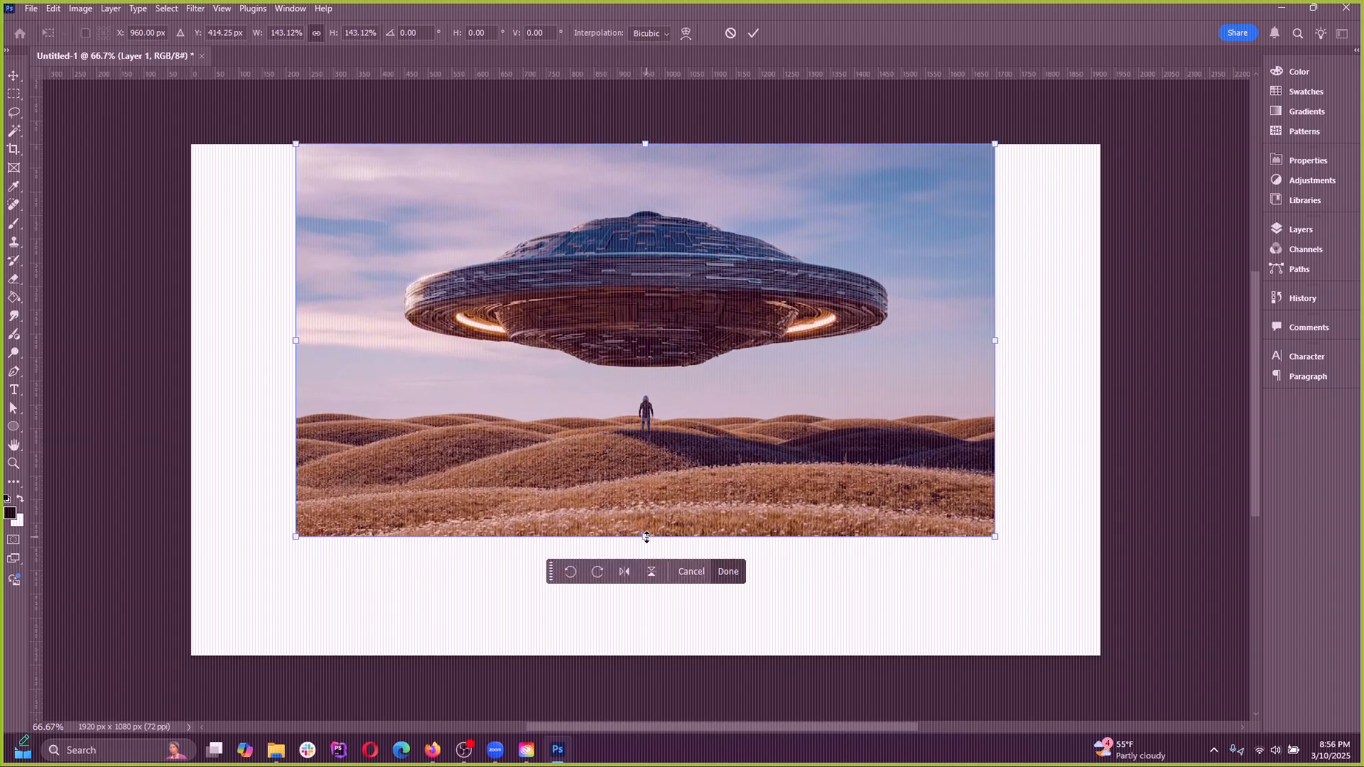
left_click_drag(644, 533, 657, 650)
left_click(755, 34)
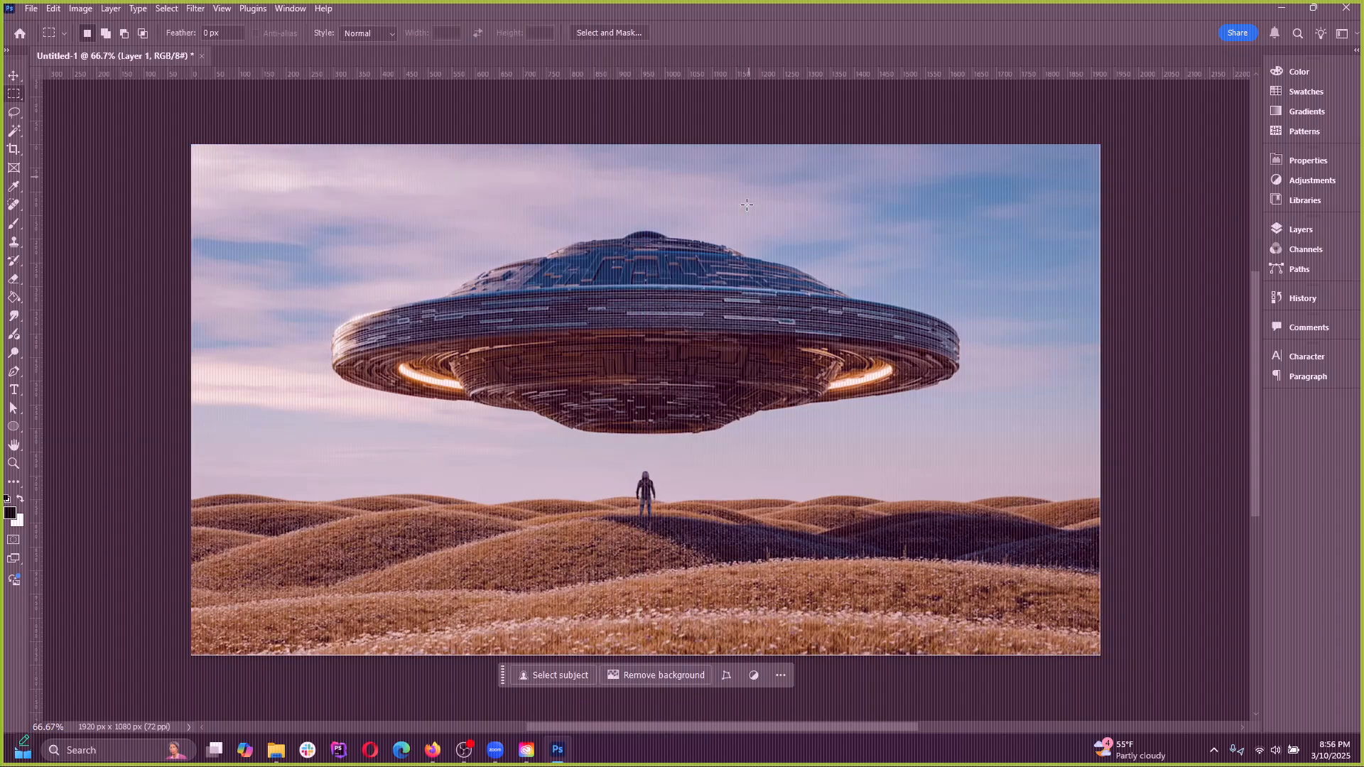
Inspect the quality of the enlarged flying saucer image up close, and undo the scaling
scroll(633, 434, "up", 8)
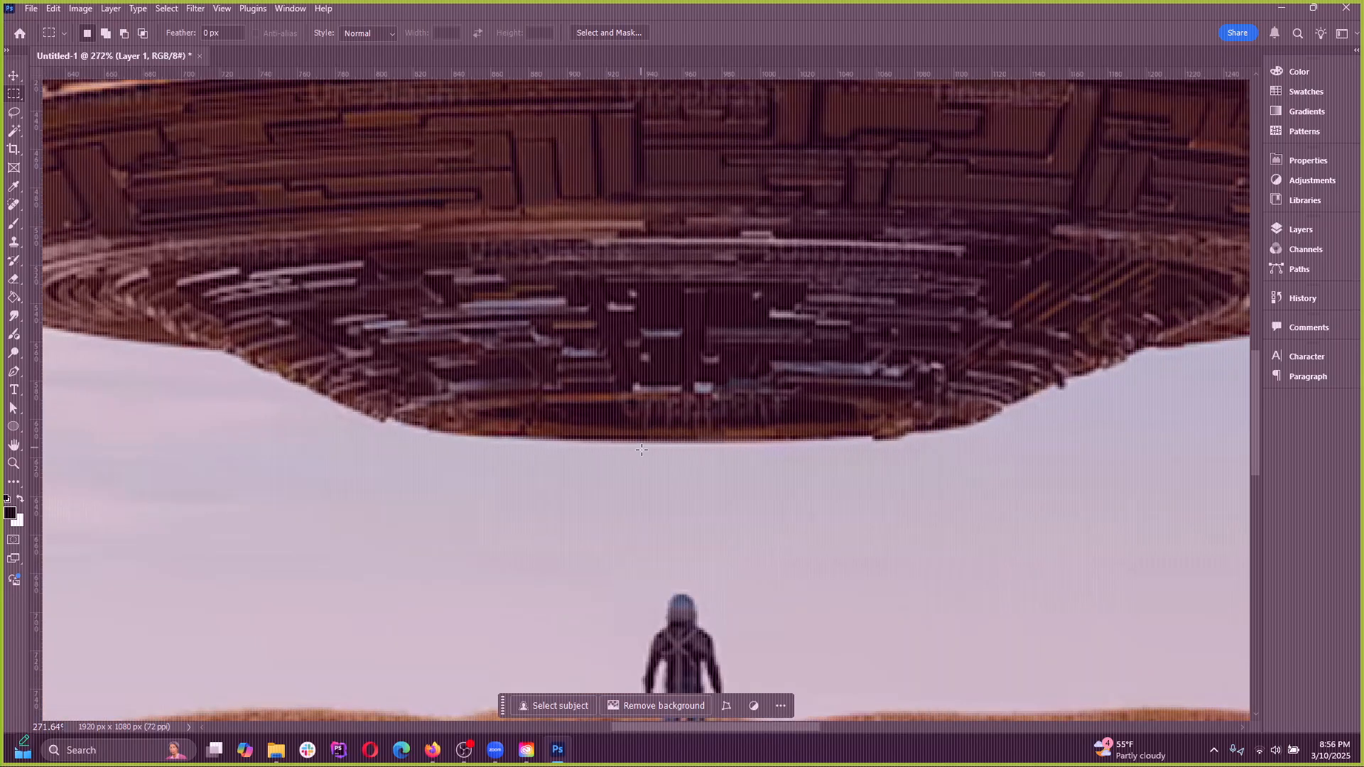
scroll(634, 436, "down", 3)
scroll(573, 543, "down", 8)
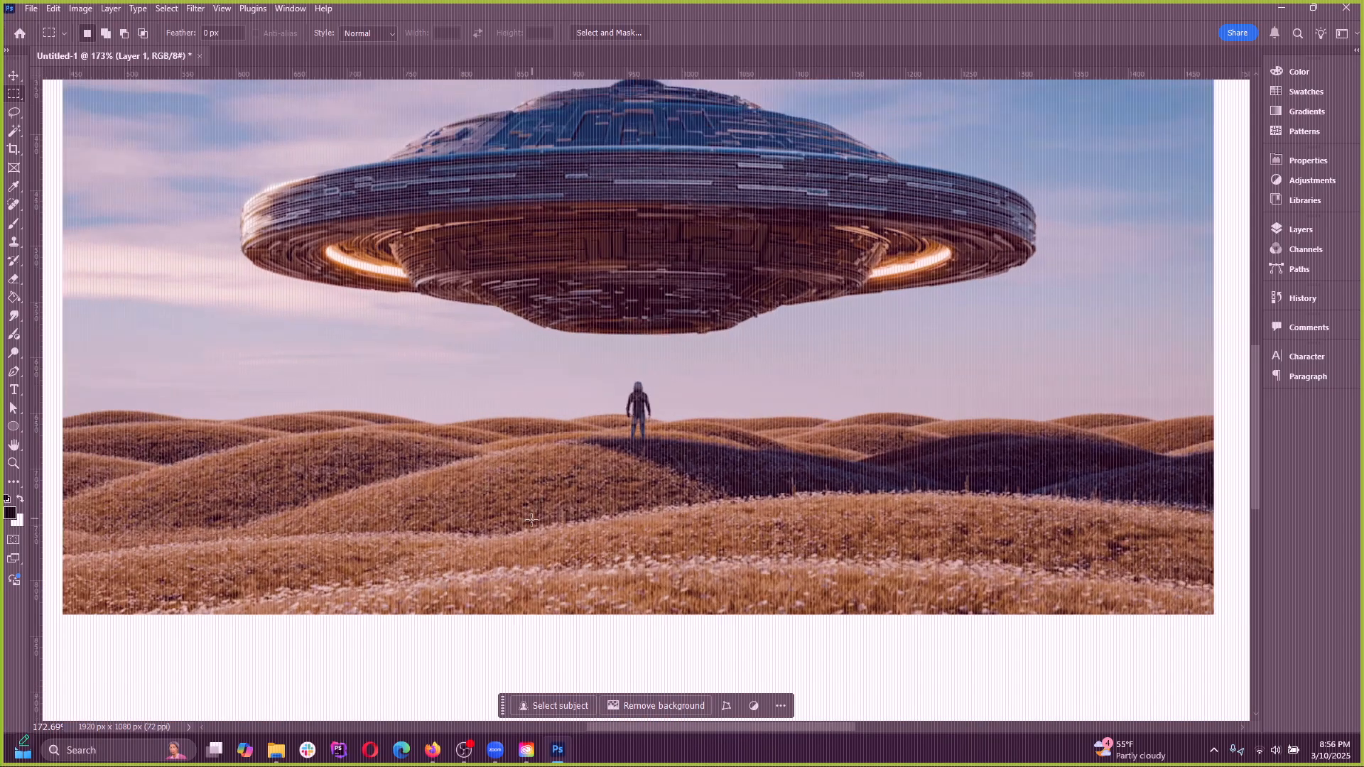
key("Delete")
key("ctrl+z")
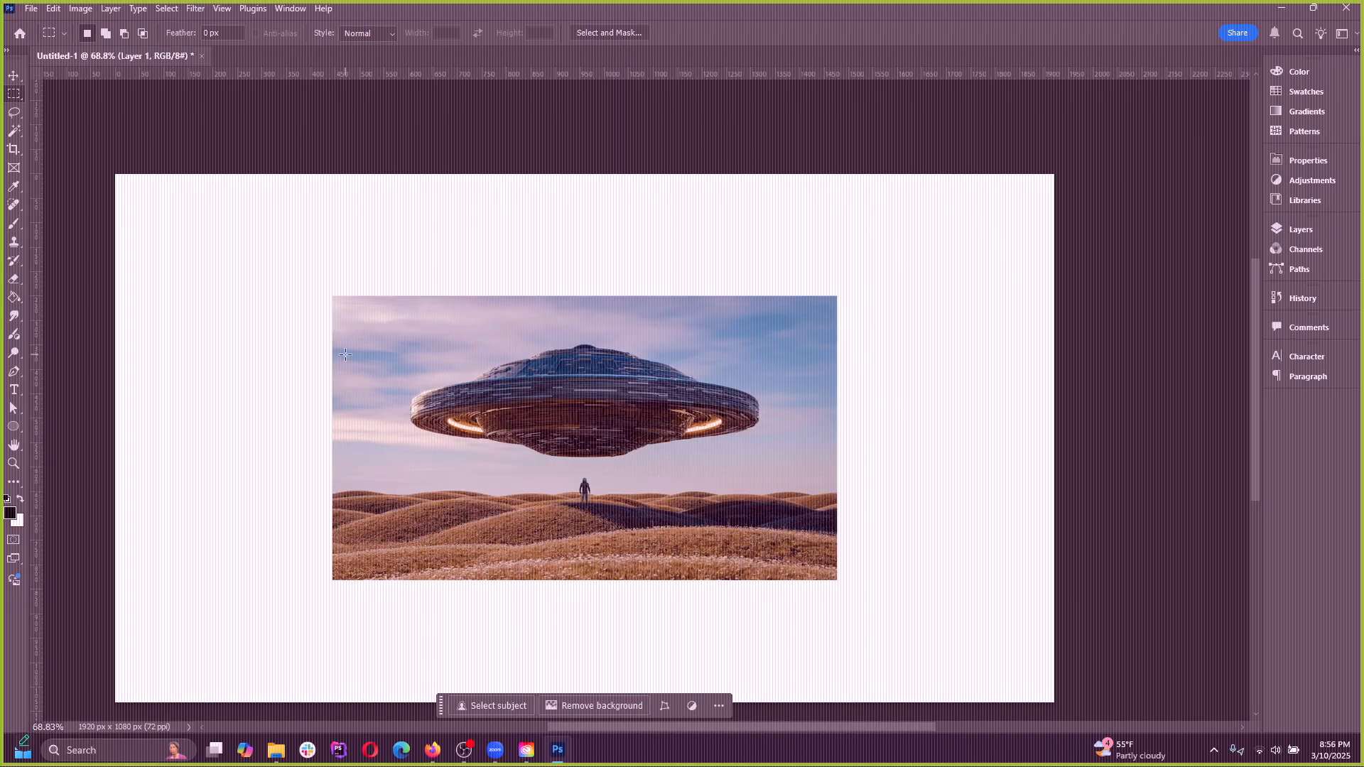
Examine the flying saucer image at its pasted size and show the document's layers
scroll(569, 488, "up", 2)
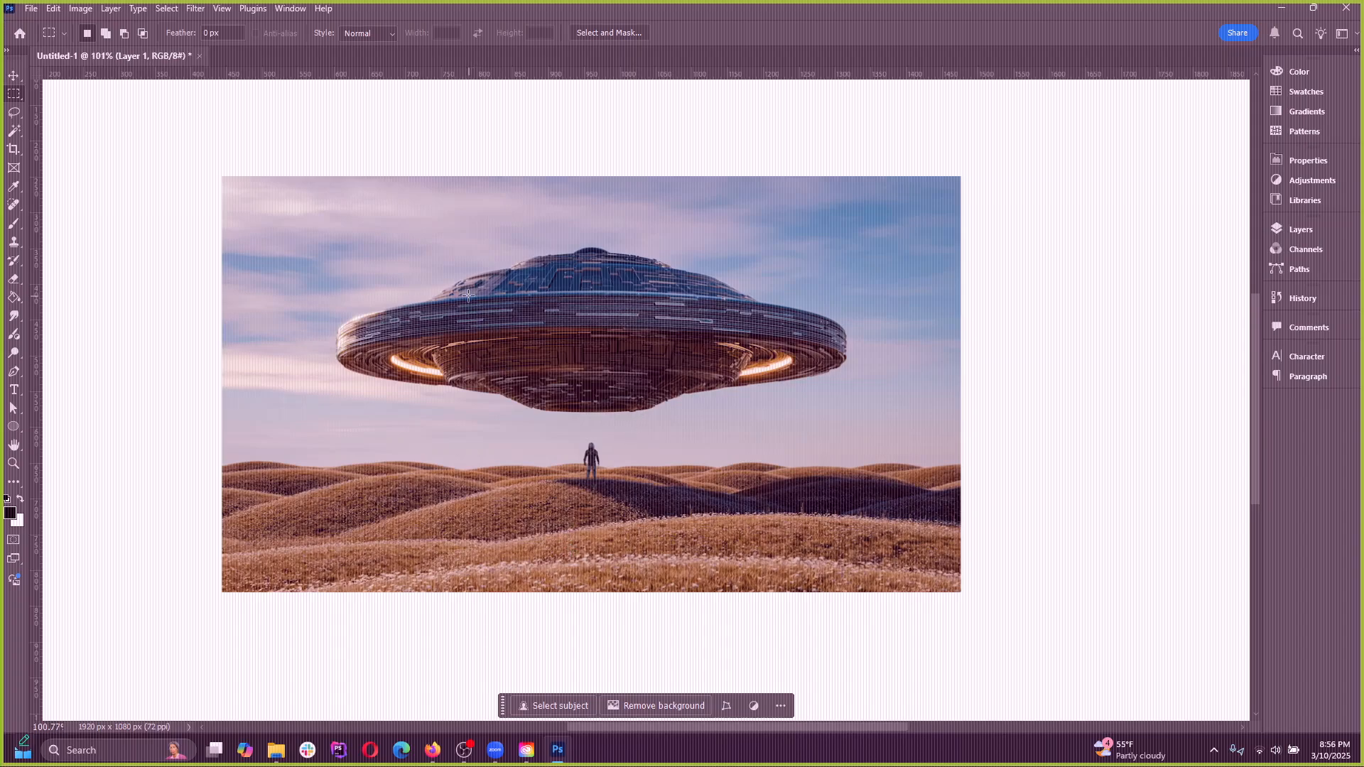
scroll(468, 296, "down", 3)
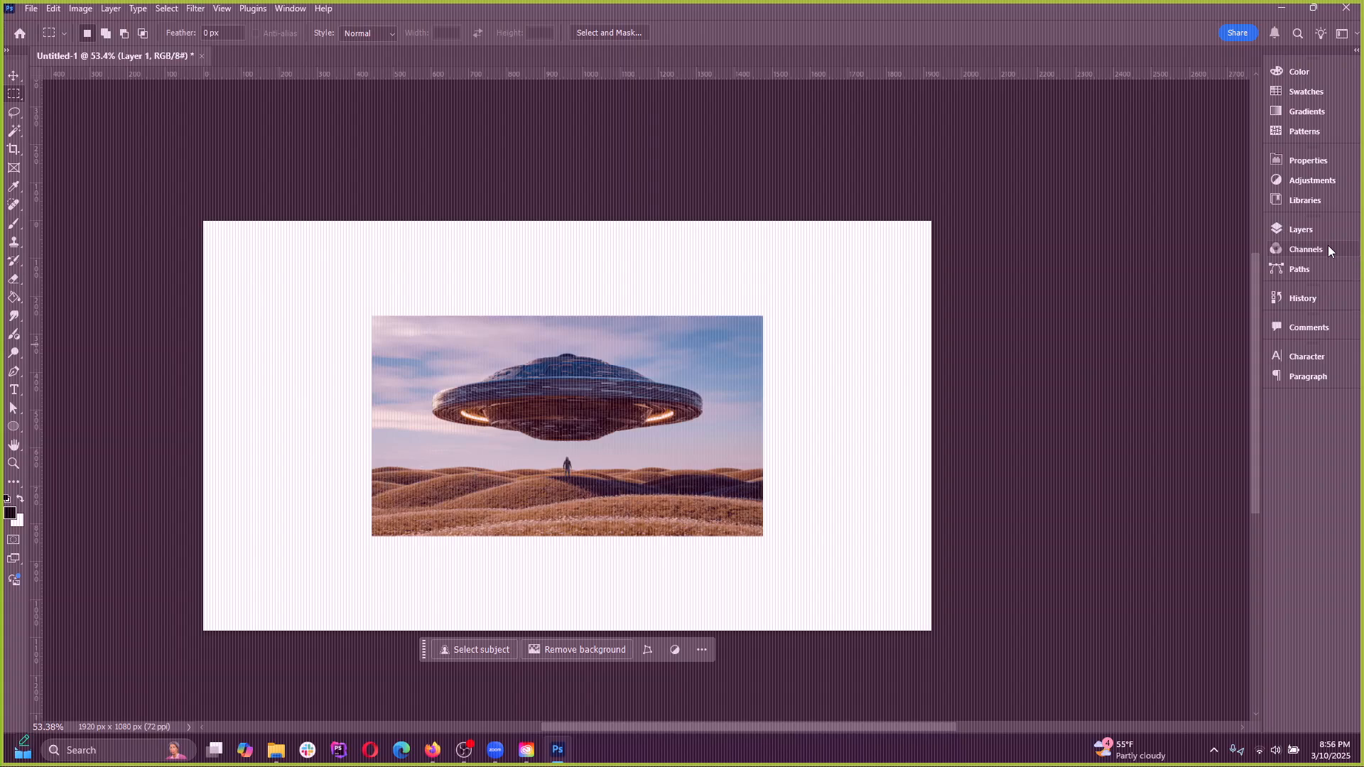
left_click(1300, 230)
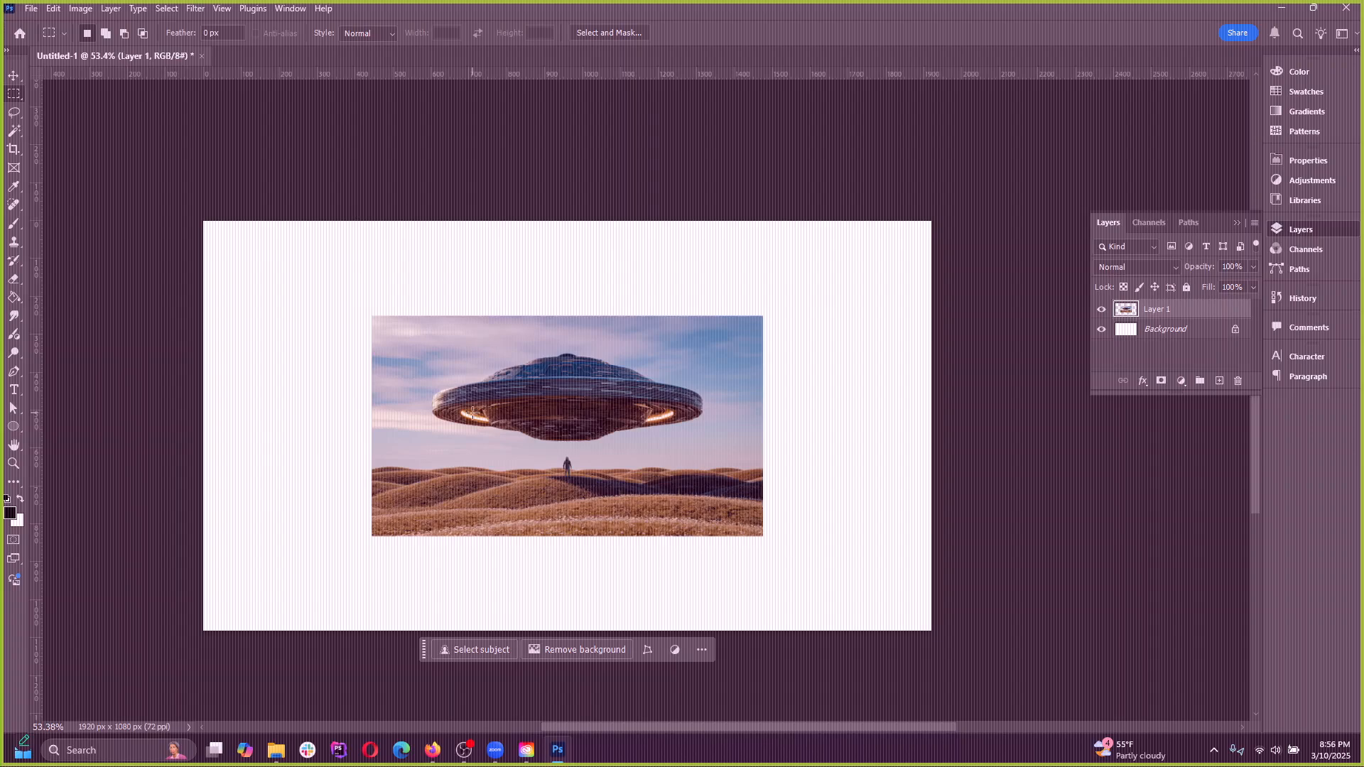
scroll(712, 538, "up", 1)
View the Image Size settings for Untitled-1 and cancel without resizing
left_click(55, 10)
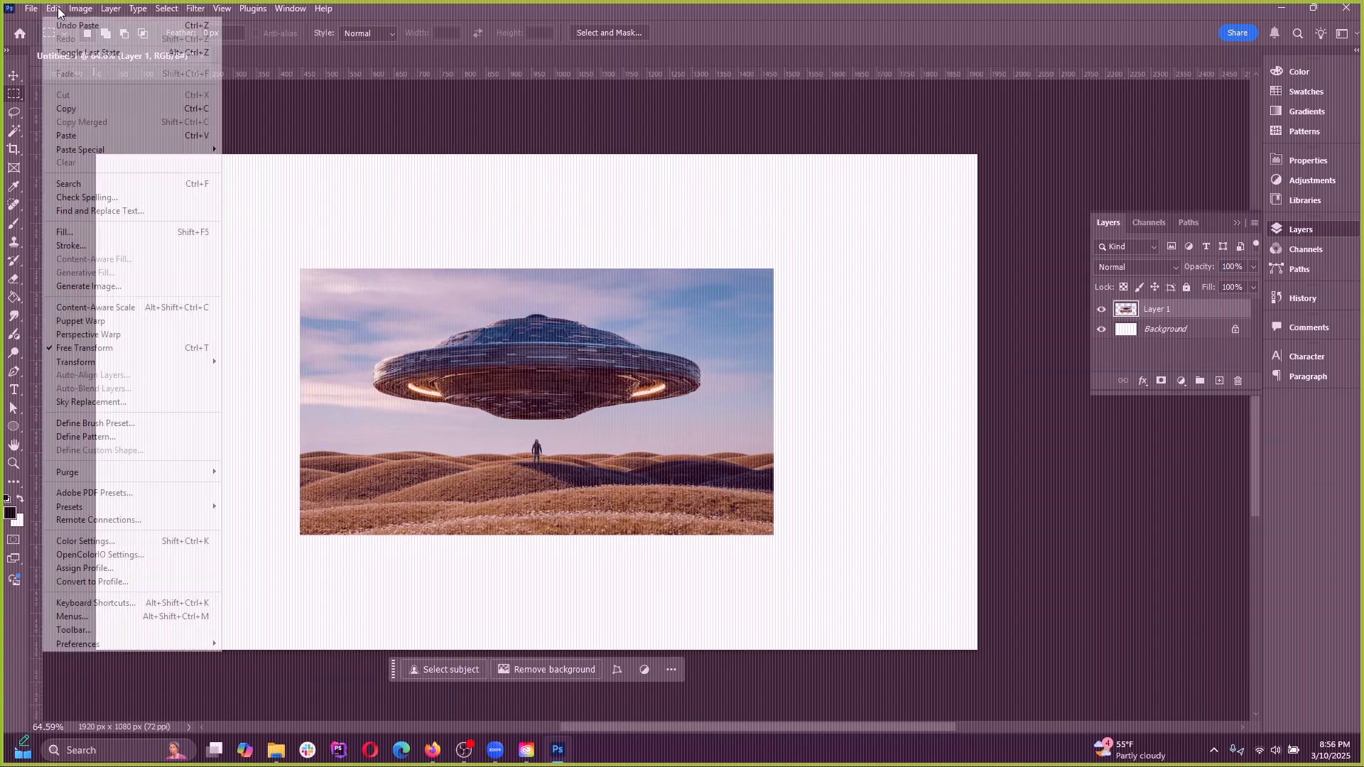
left_click(78, 10)
left_click(78, 10)
left_click(110, 115)
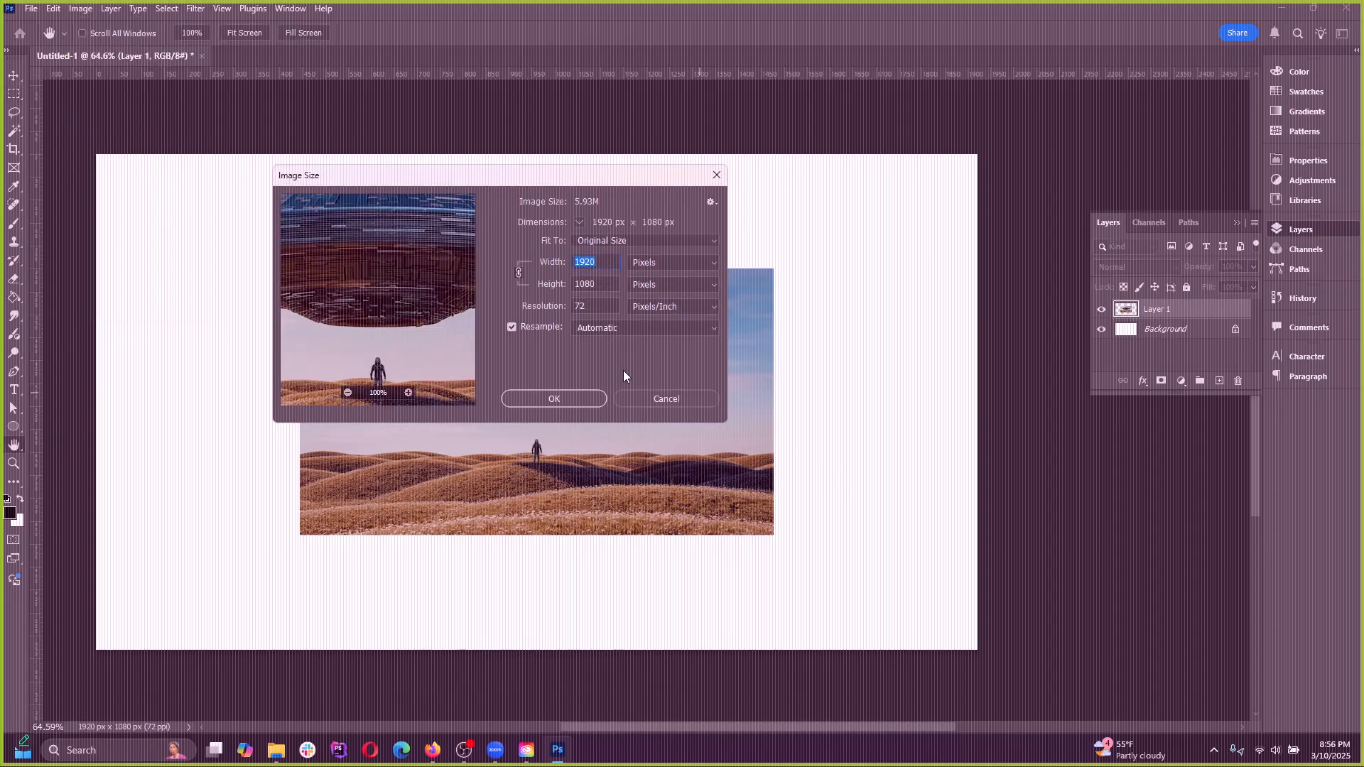
left_click(667, 399)
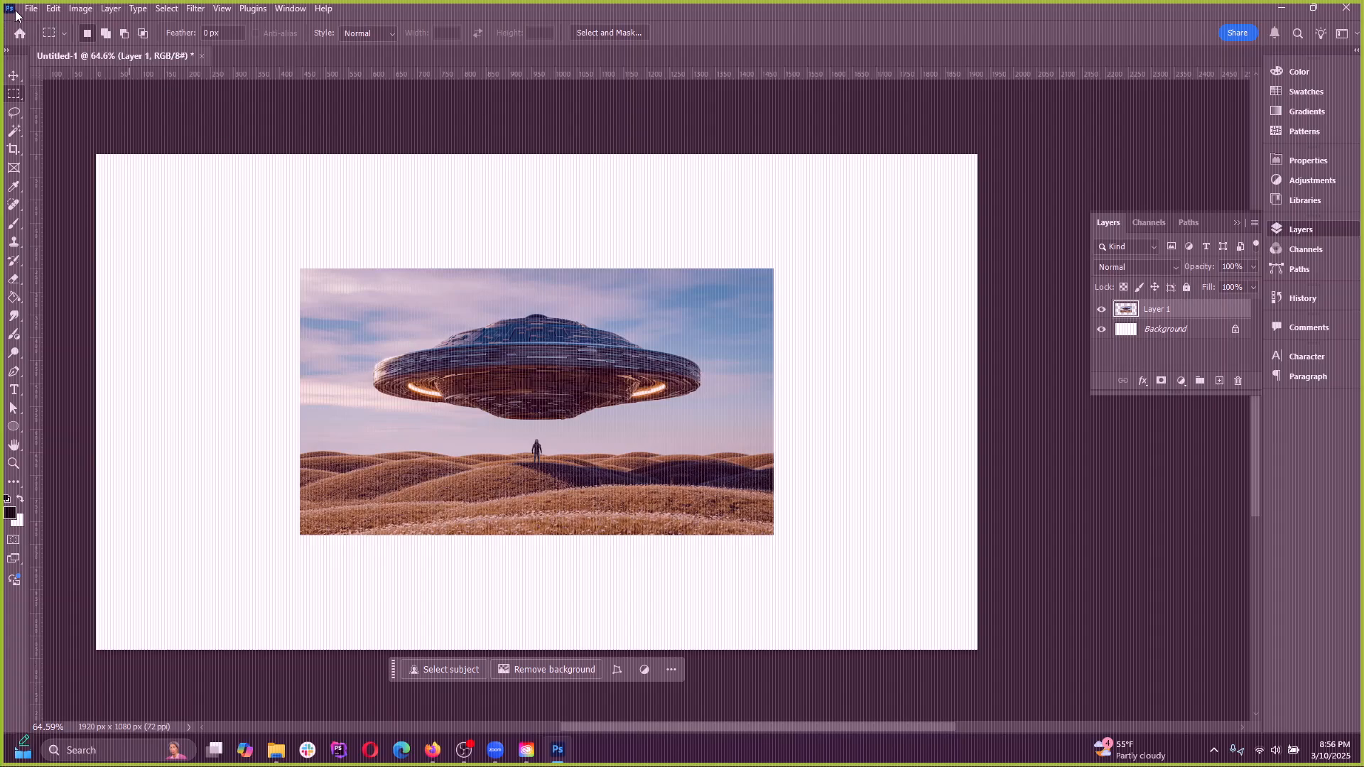
View the New Document settings and close the dialog without creating a document
left_click(12, 9)
left_click(31, 8)
left_click(42, 22)
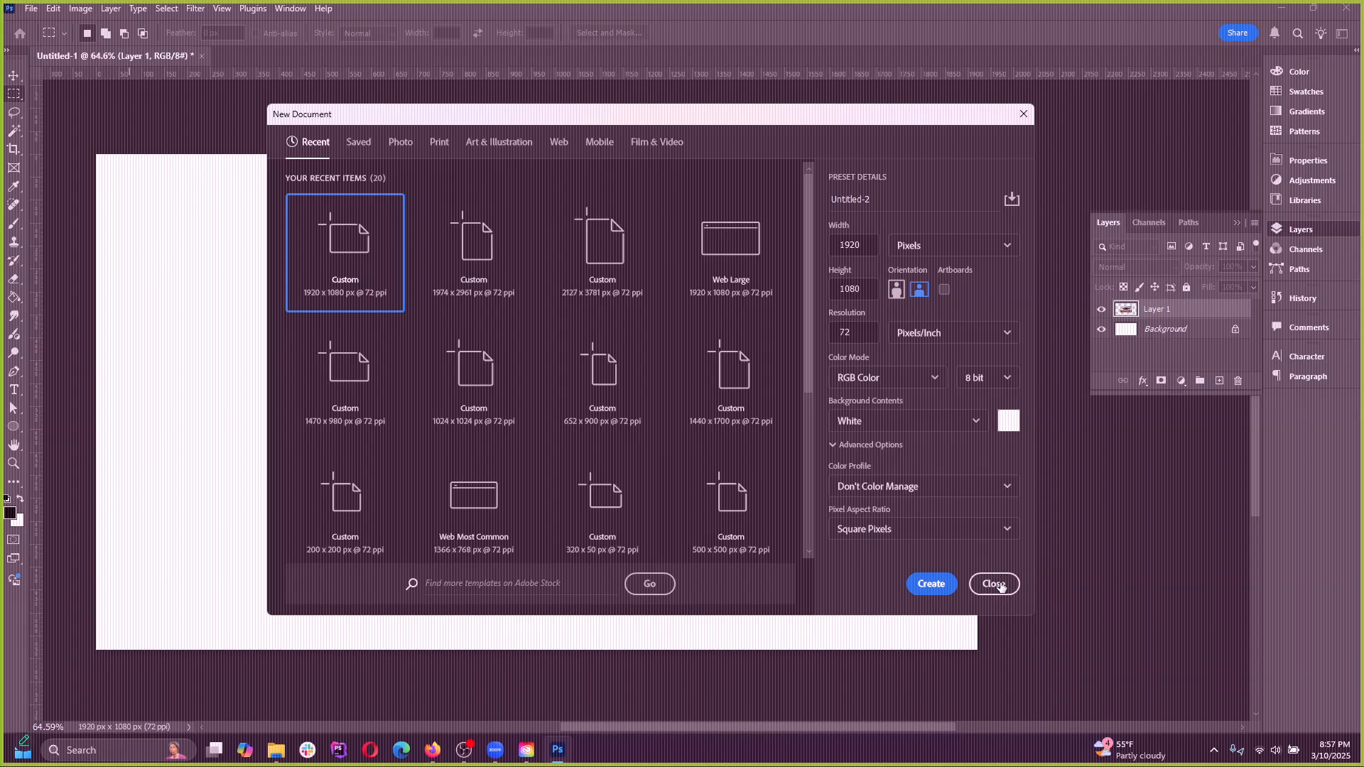
left_click(1021, 118)
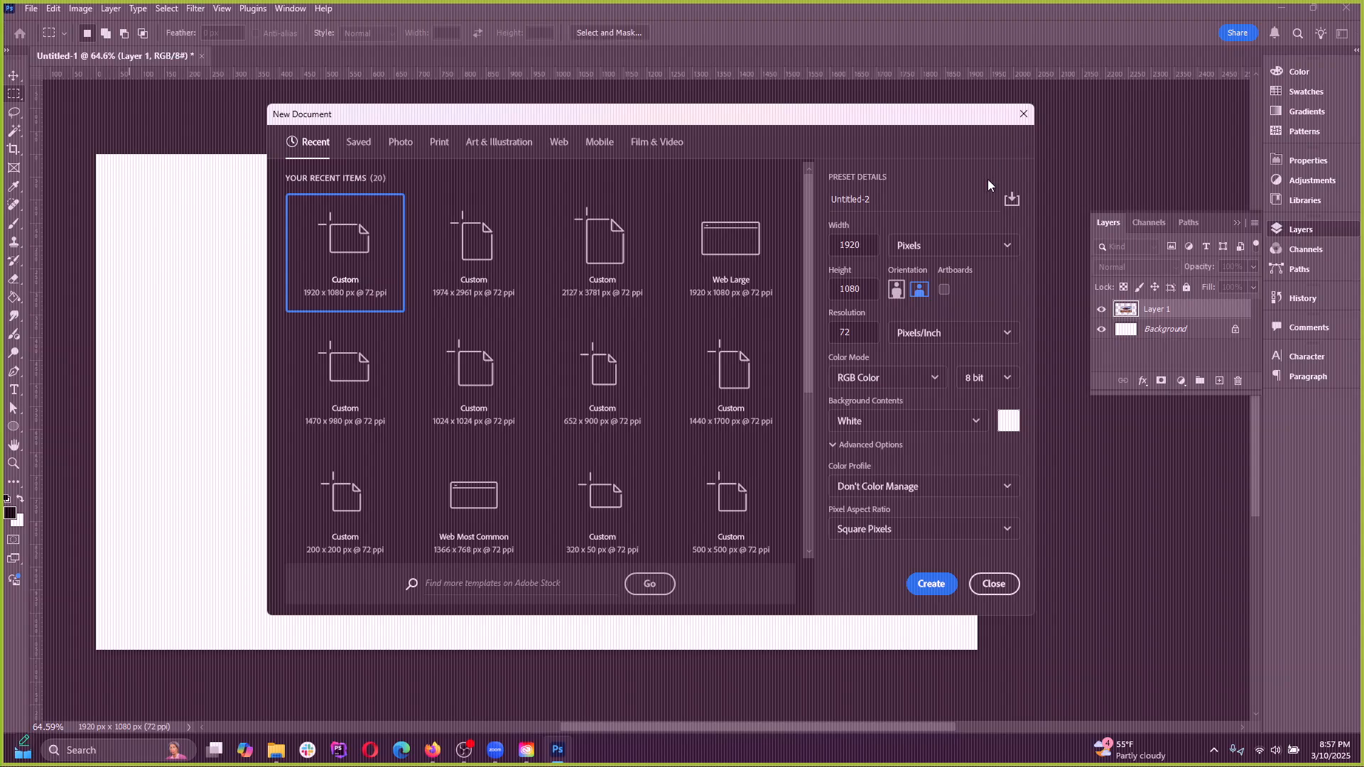
Switch to Firefox, maximize the Unsplash window, and copy the large version of the flying saucer photo
left_click(433, 760)
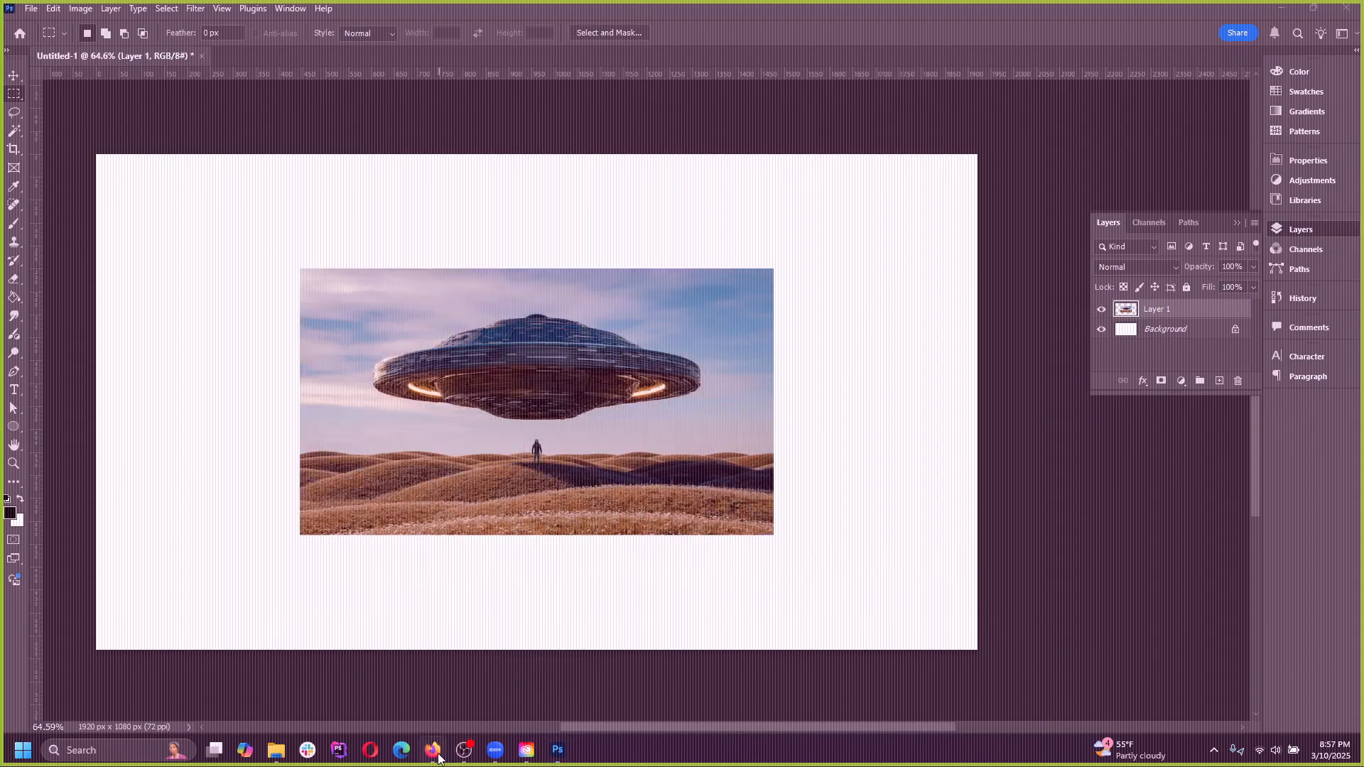
left_click(432, 759)
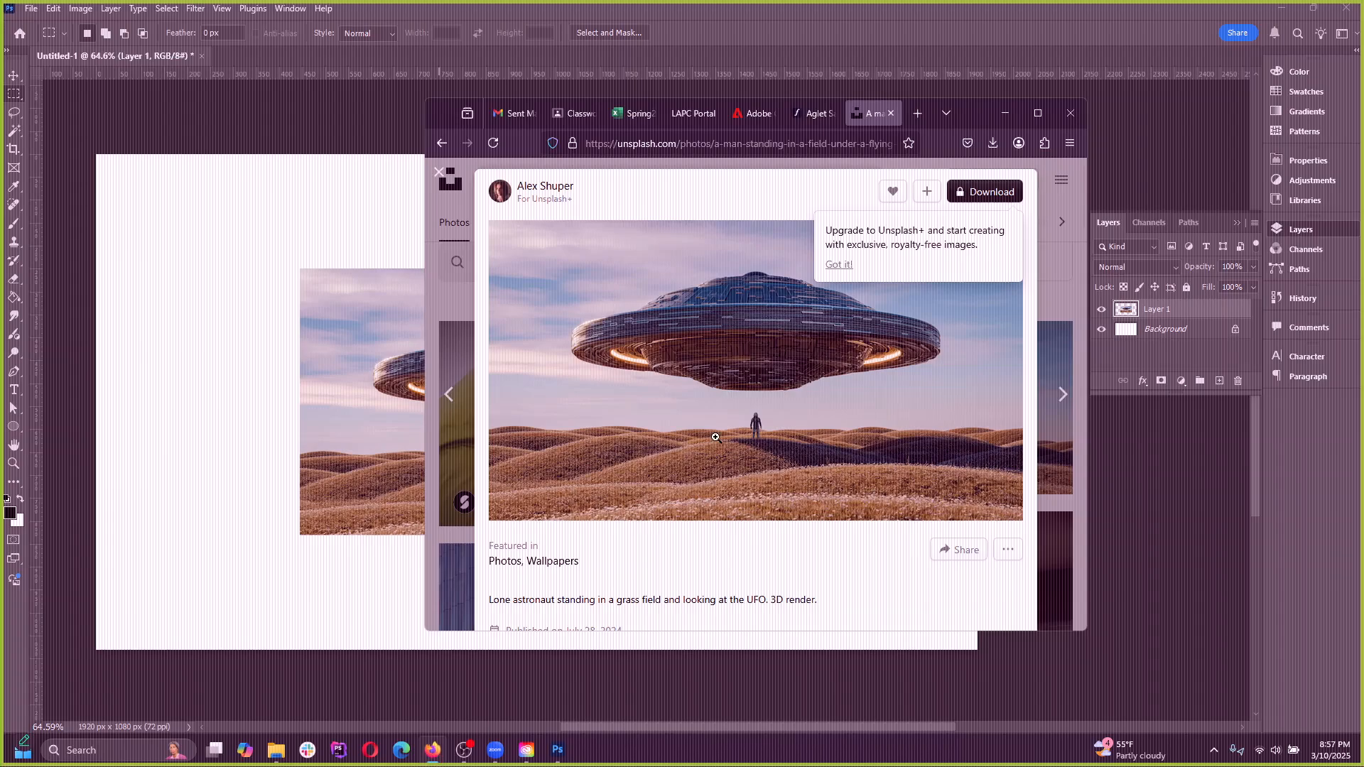
left_click(1036, 115)
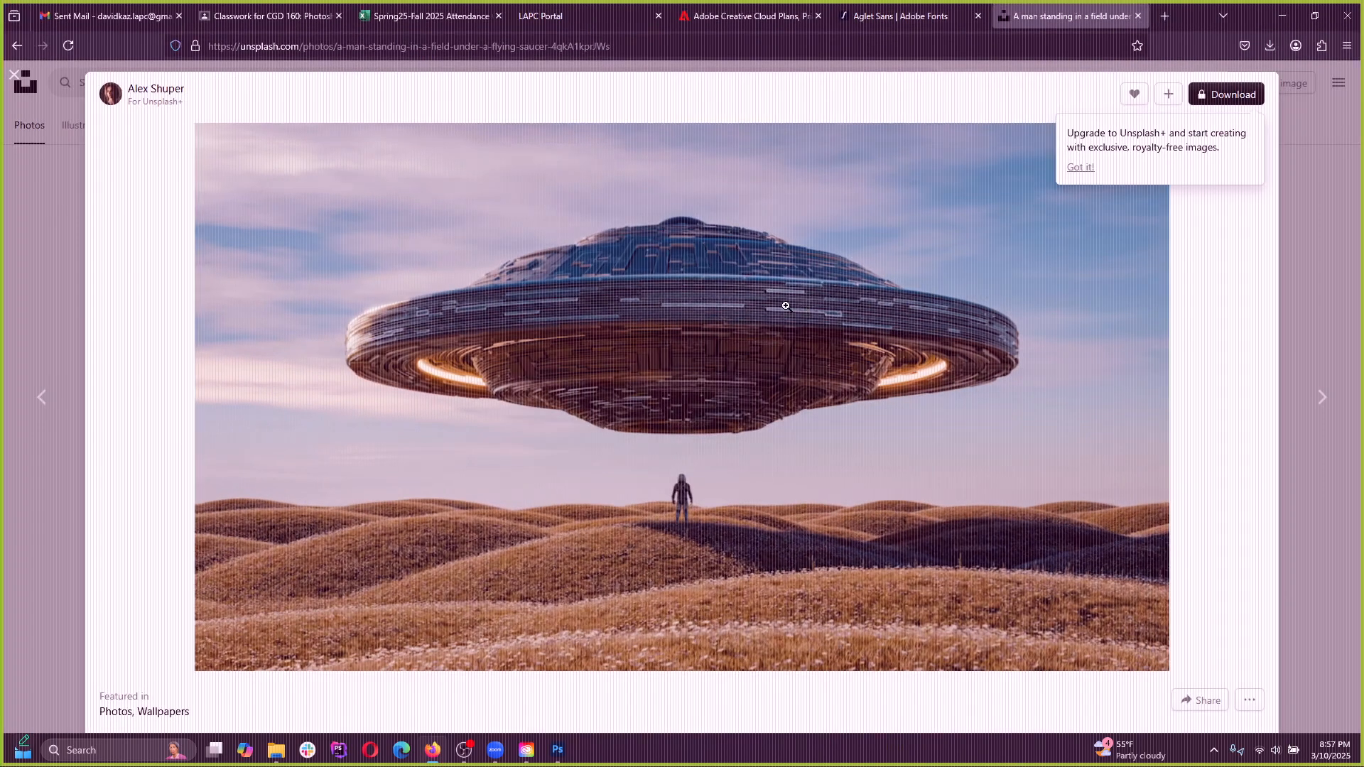
left_click(682, 330)
left_click(682, 338)
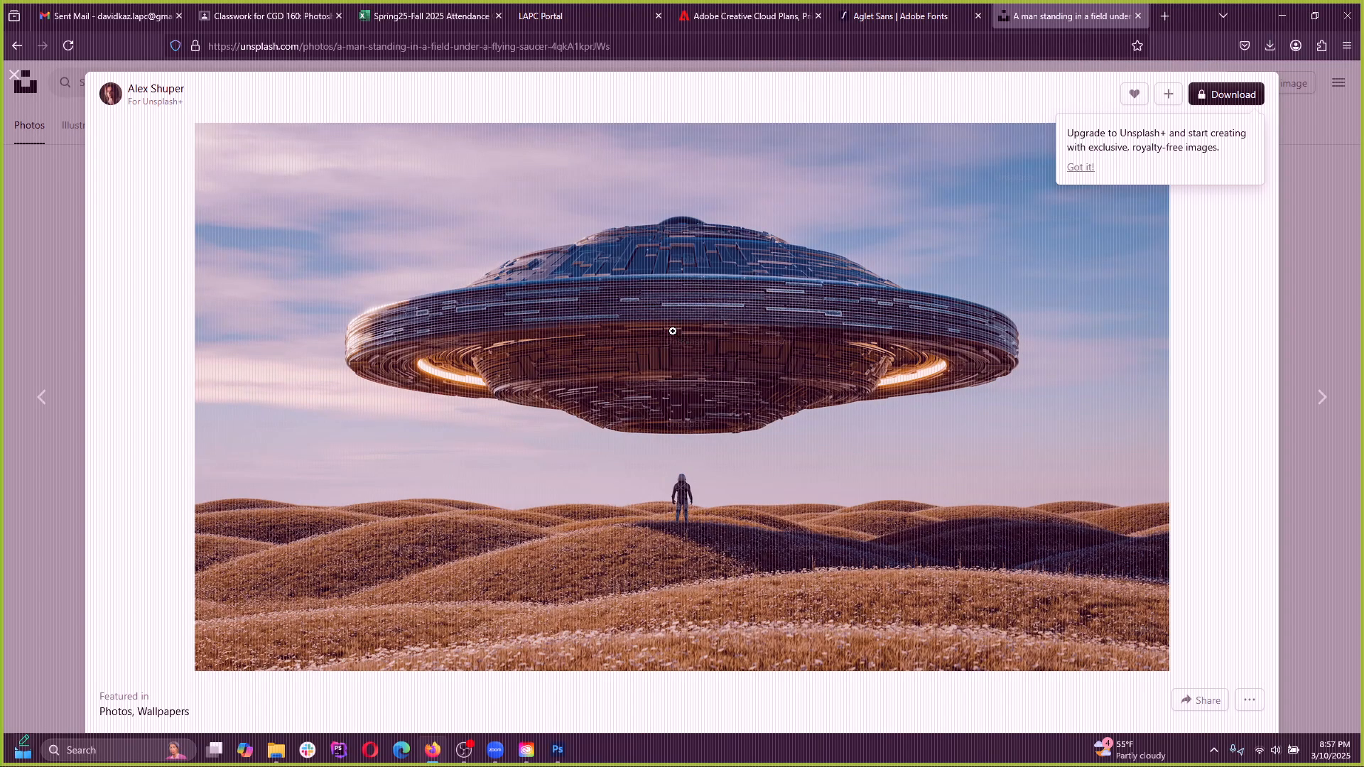
right_click(639, 316)
left_click(672, 374)
Return to Photoshop, check the Clipboard preset's width and height for a new document, and cancel without creating it
left_click(1280, 21)
left_click(31, 8)
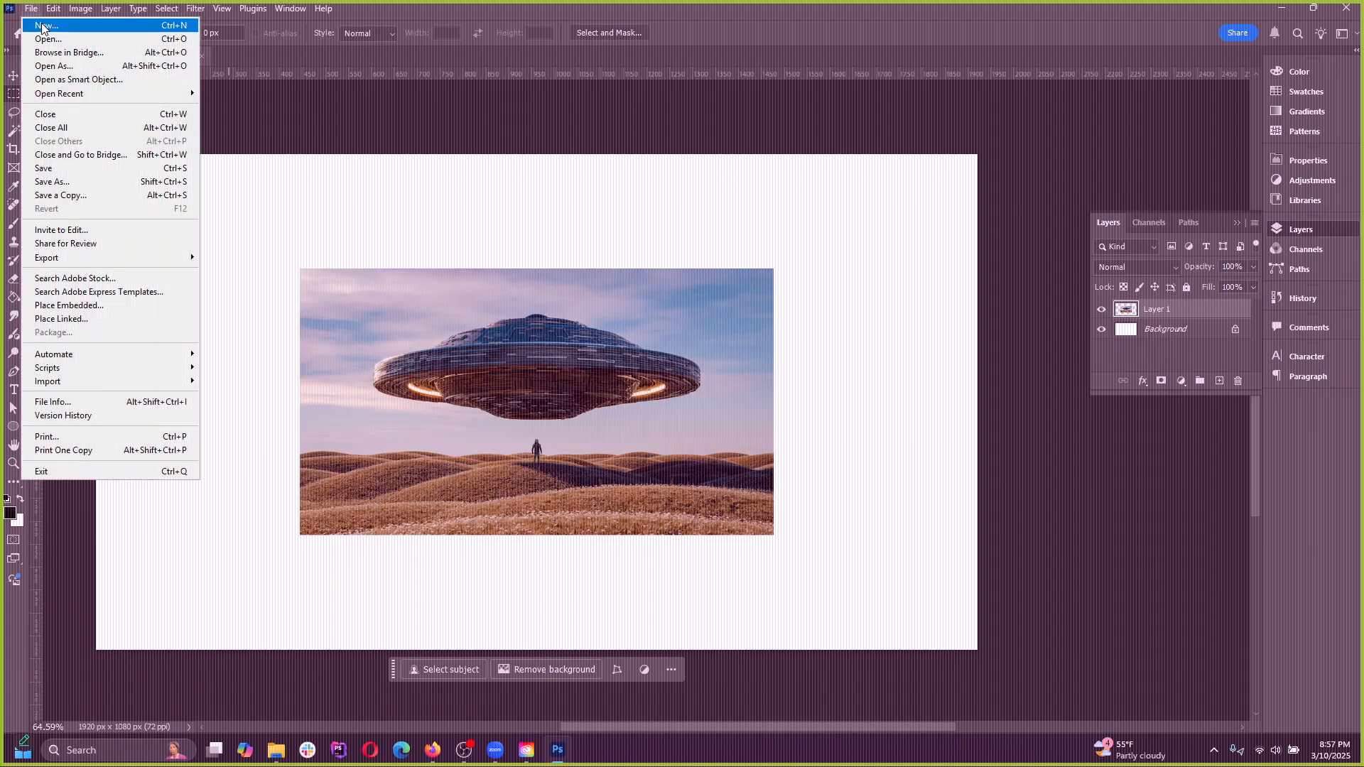
left_click(343, 142)
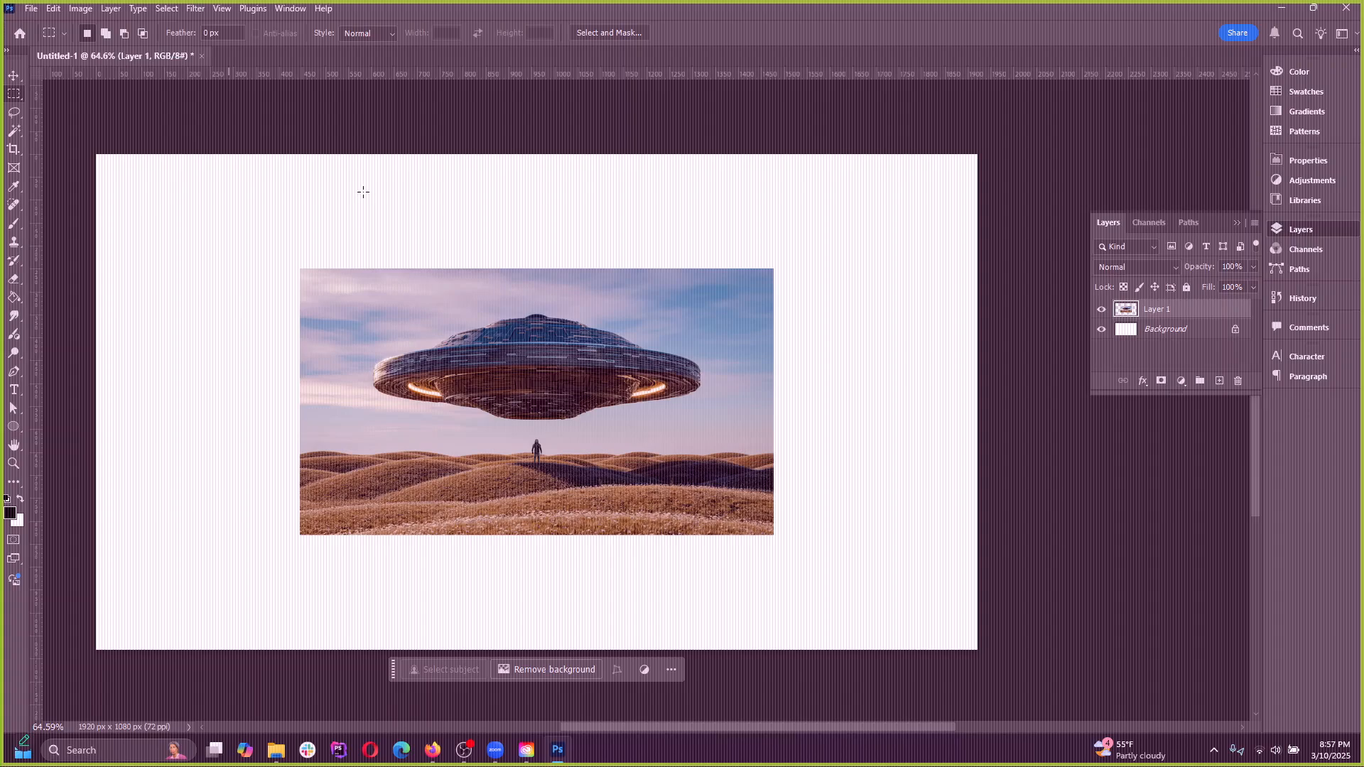
key("ctrl+n")
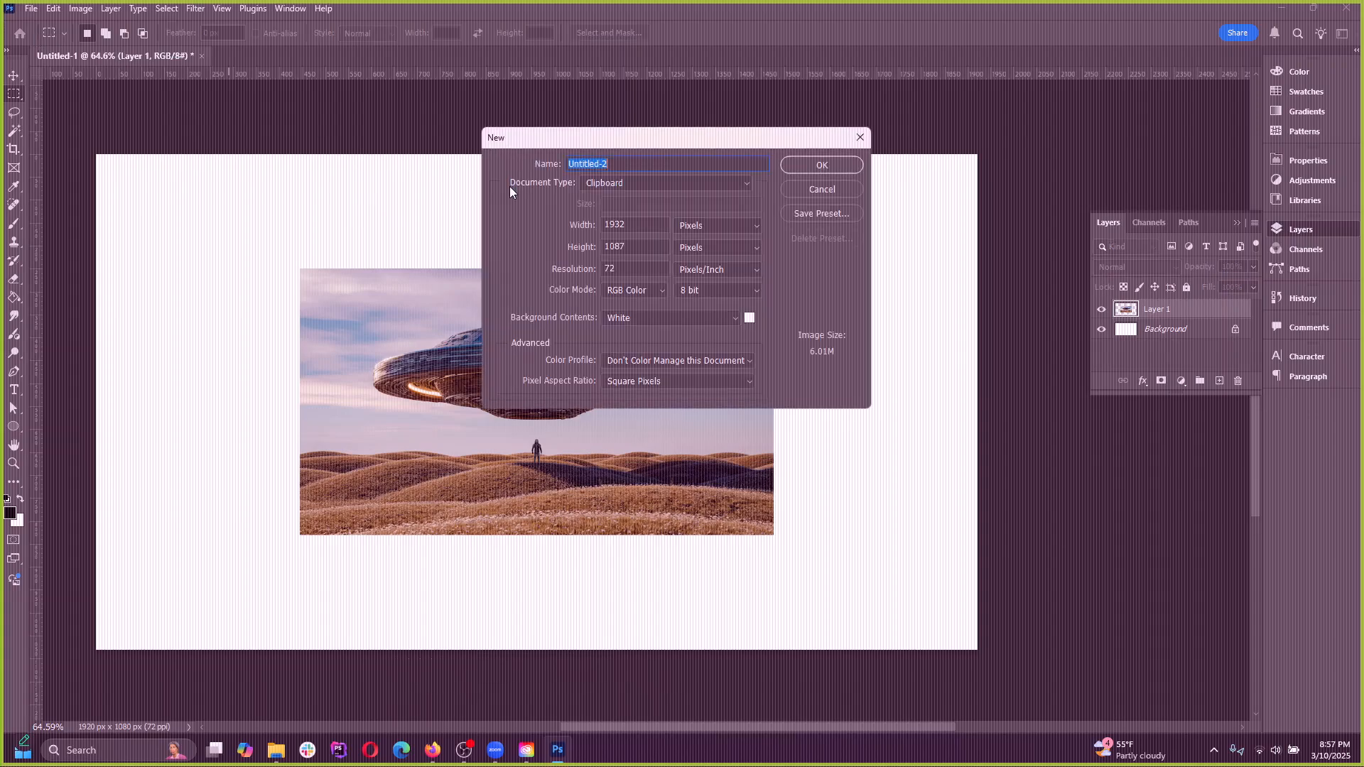
left_click_drag(635, 226, 606, 246)
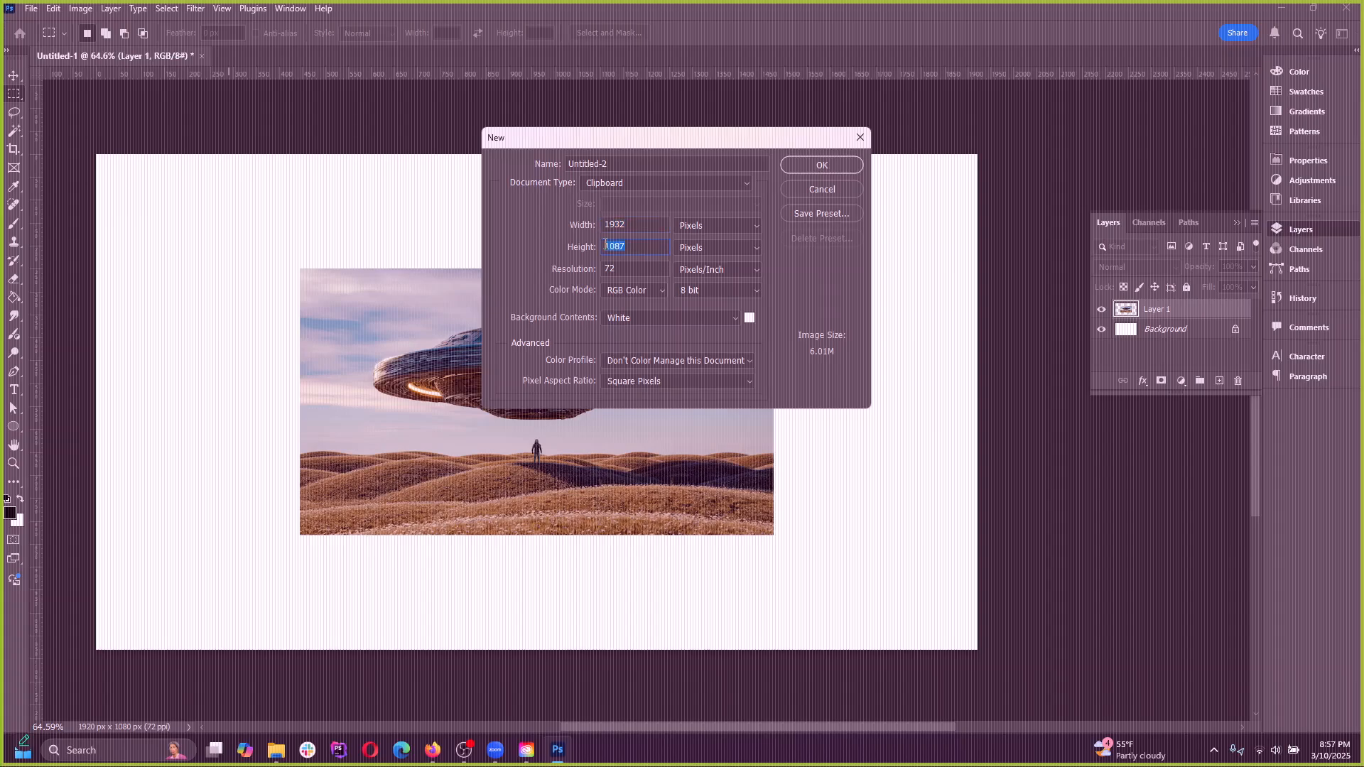
left_click(830, 193)
Paste the copied large flying saucer image into Untitled-1 and move it aside to expose the smaller image beneath
key("ctrl+v")
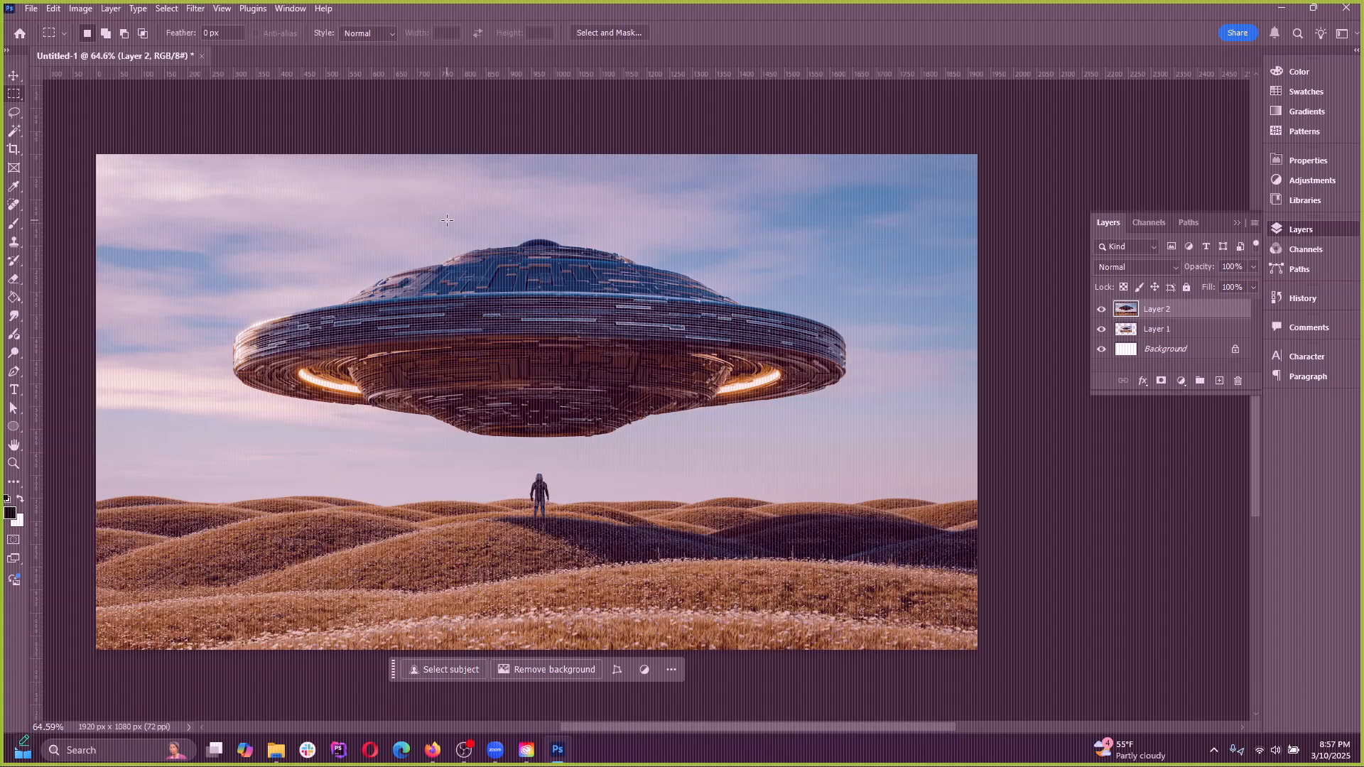
left_click(14, 75)
left_click_drag(297, 381, 569, 393)
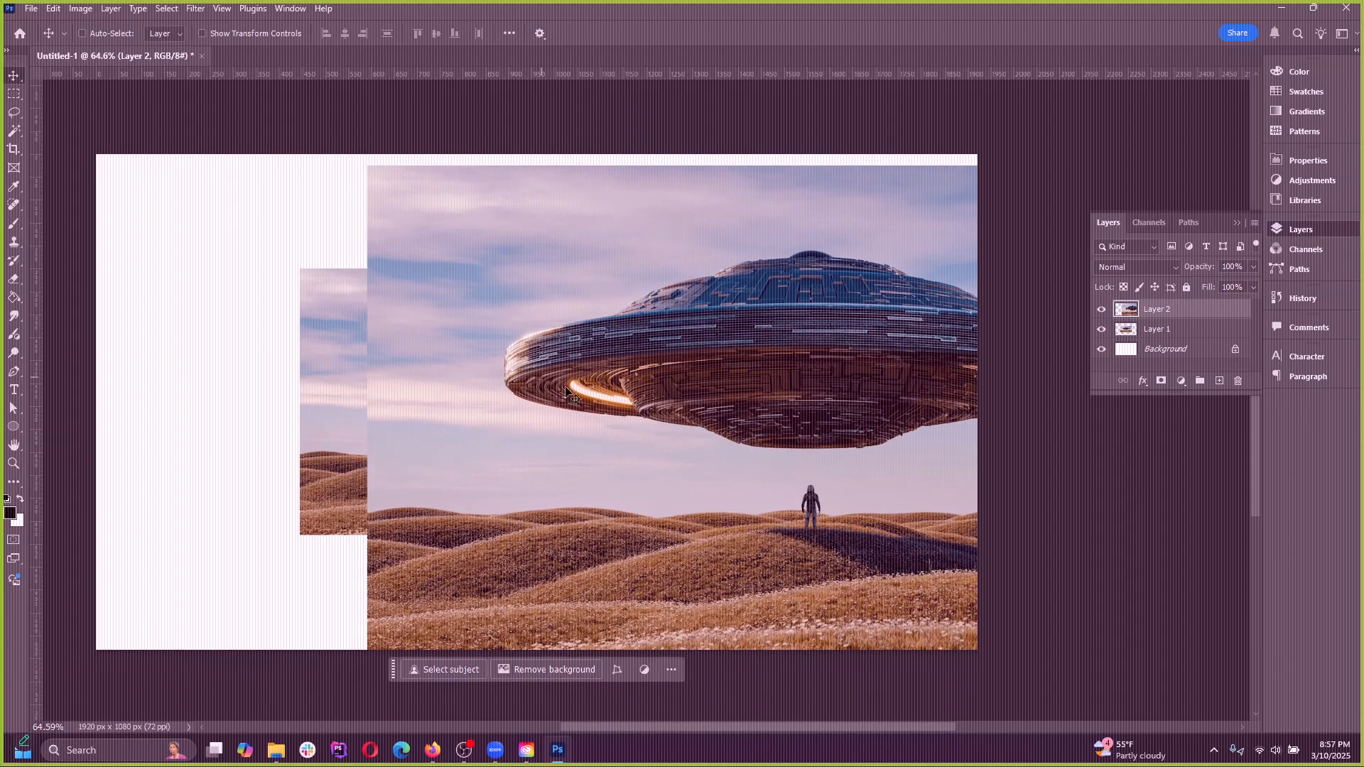
Delete the smaller flying saucer layer and move the large image back to cover the canvas
left_click(323, 331, "ctrl")
left_click_drag(343, 346, 280, 363)
key("Delete")
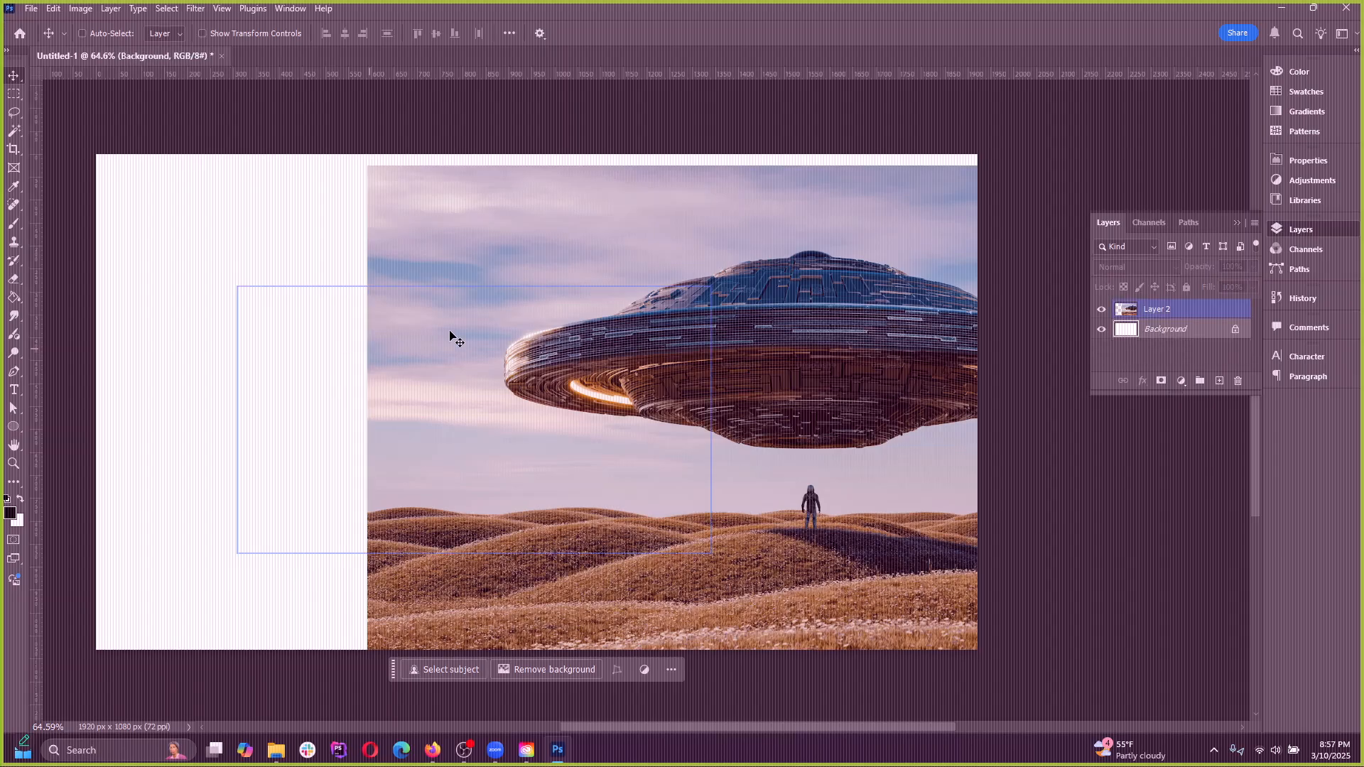
left_click_drag(765, 254, 670, 335)
Scale the large flying saucer image down to about 63% with Free Transform, and cancel the transform
left_click(15, 98)
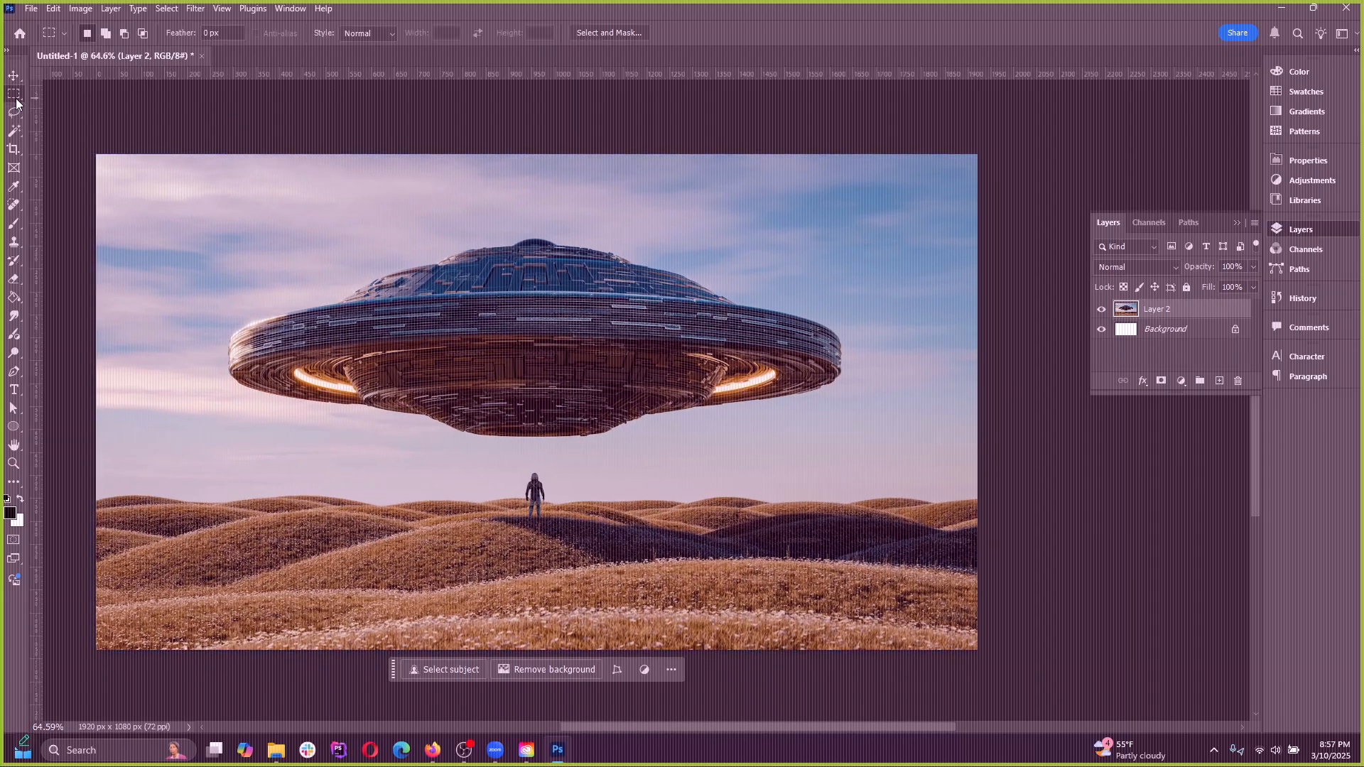
left_click(53, 9)
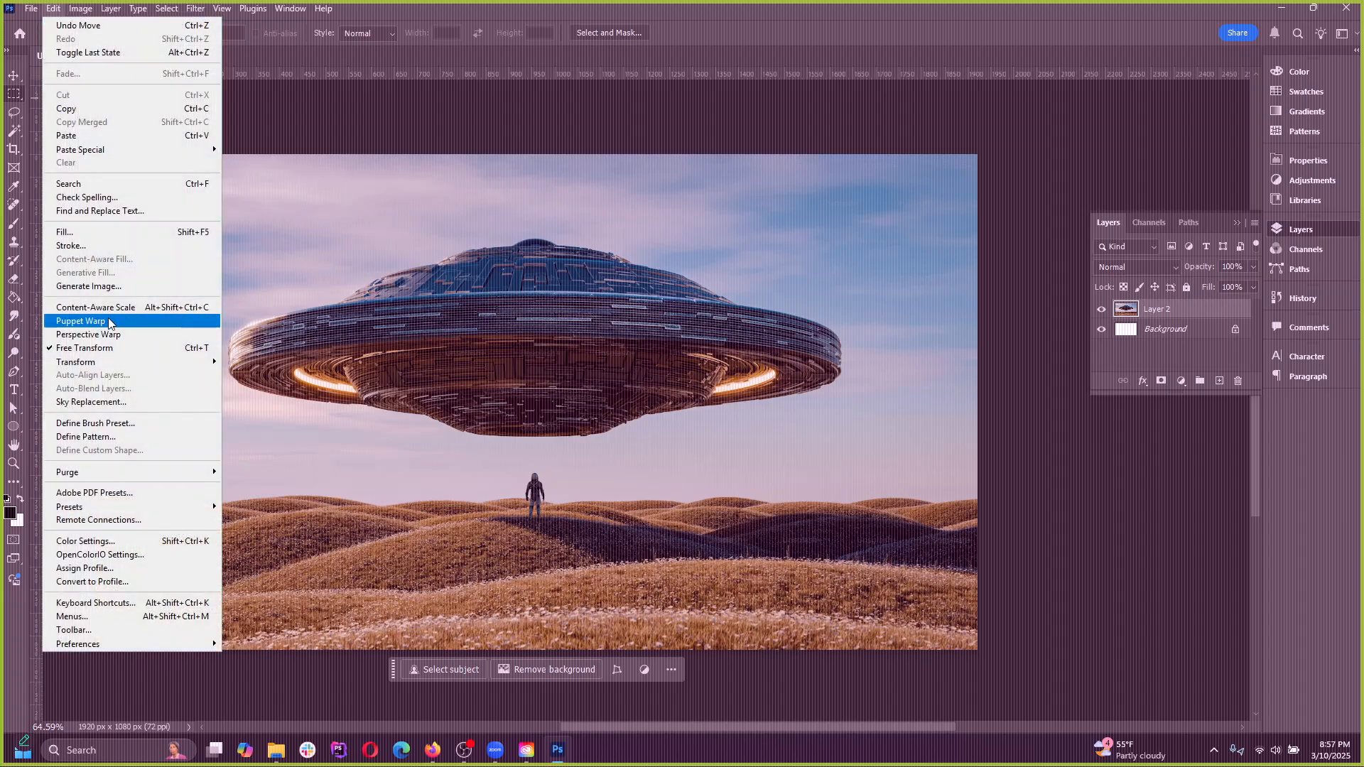
left_click(85, 348)
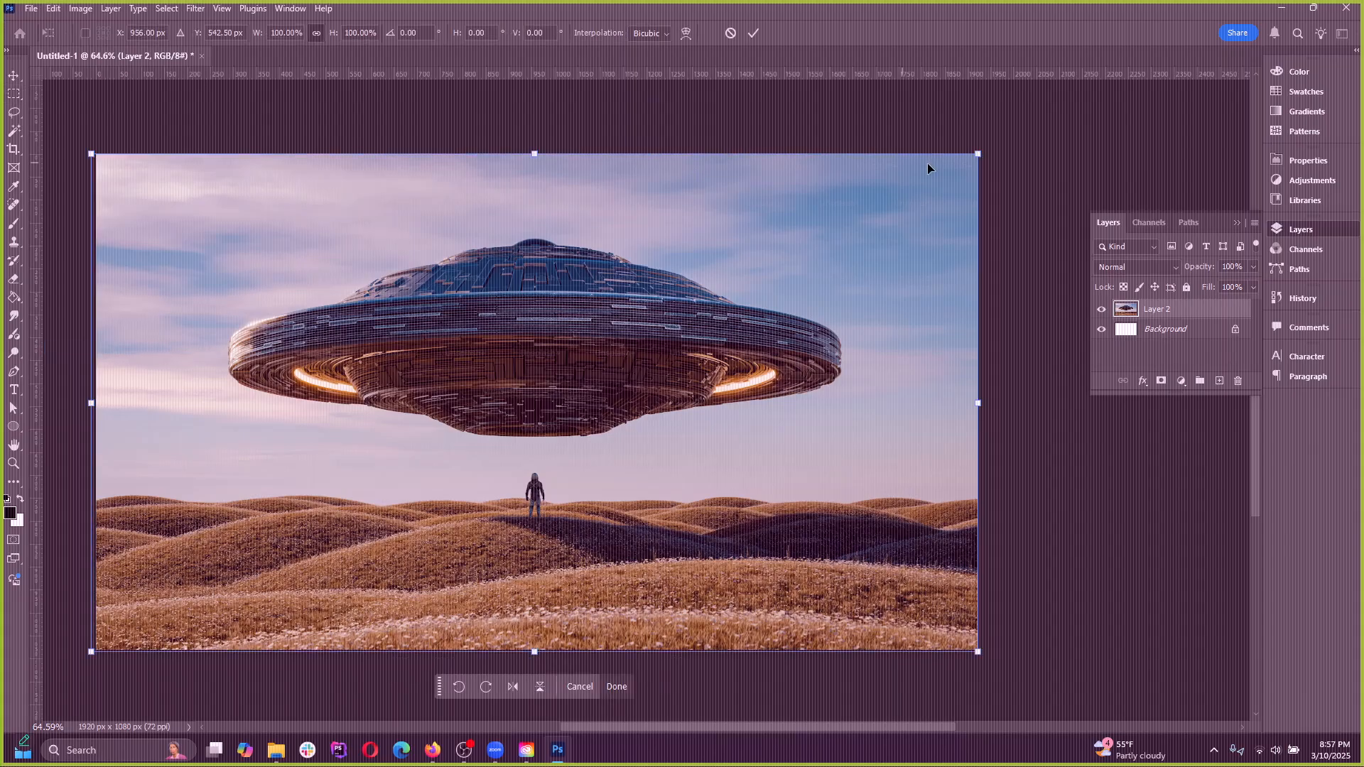
mouse_move(980, 152)
left_mouse_down()
mouse_move(542, 258)
mouse_move(277, 280)
mouse_move(739, 291)
mouse_move(997, 151)
mouse_move(986, 163)
left_mouse_up()
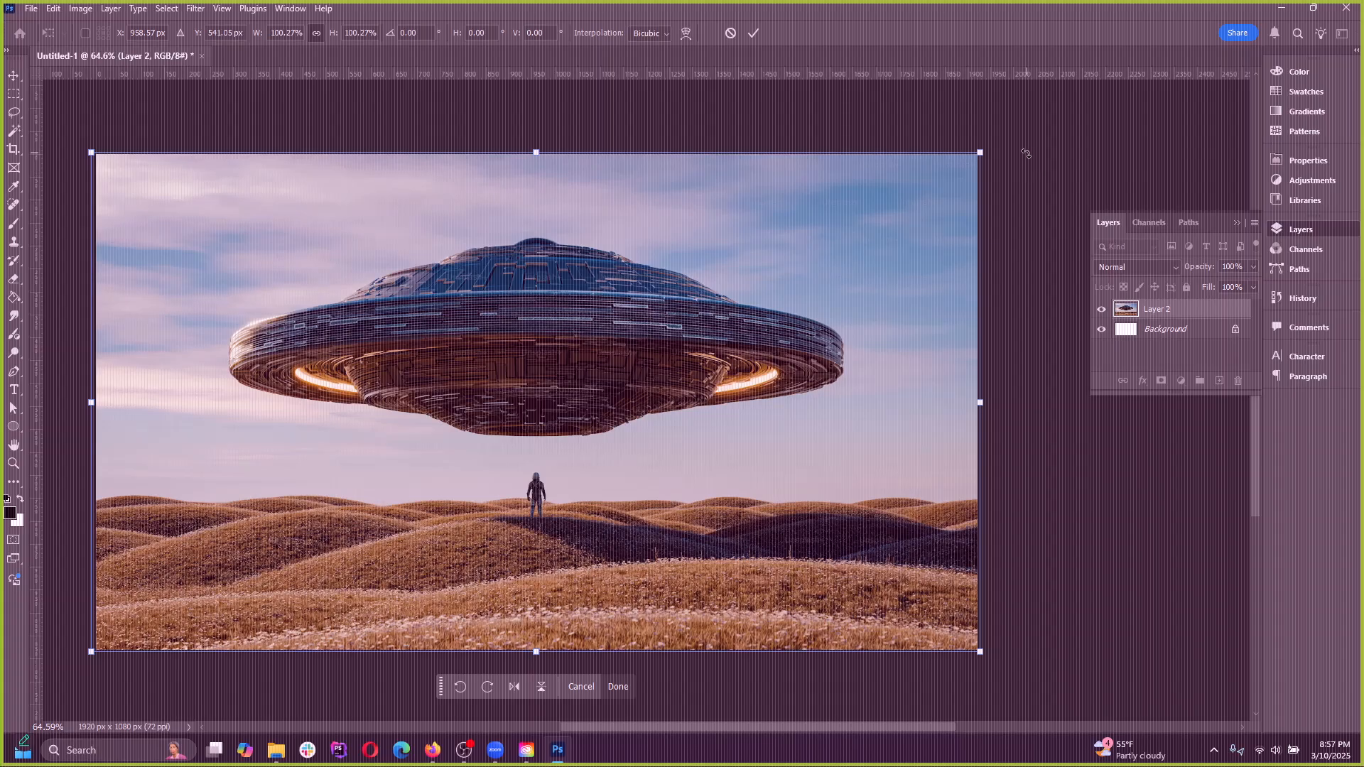
left_click_drag(981, 149, 624, 293)
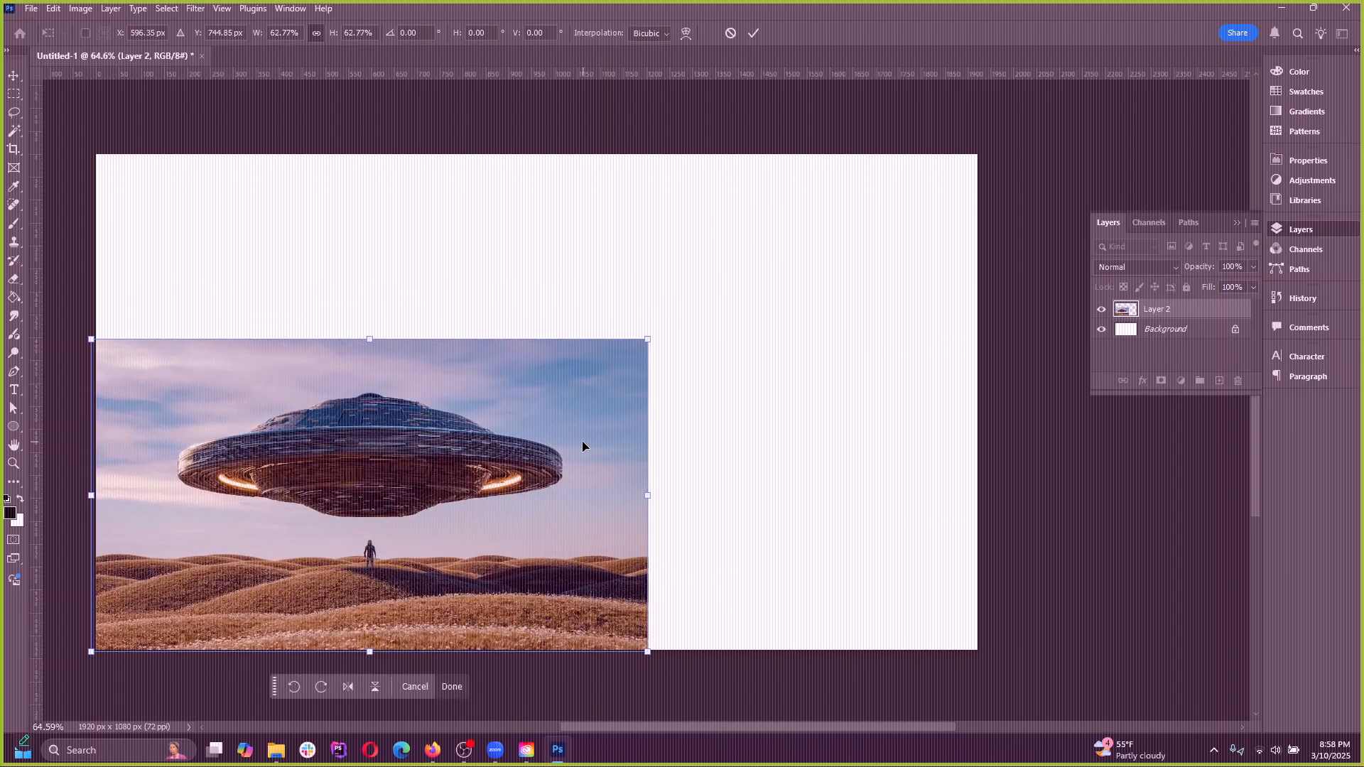
left_click(730, 33)
With Free Transform, shrink the flying saucer image to about 43%, and enlarge it again to fill the canvas
left_click(53, 8)
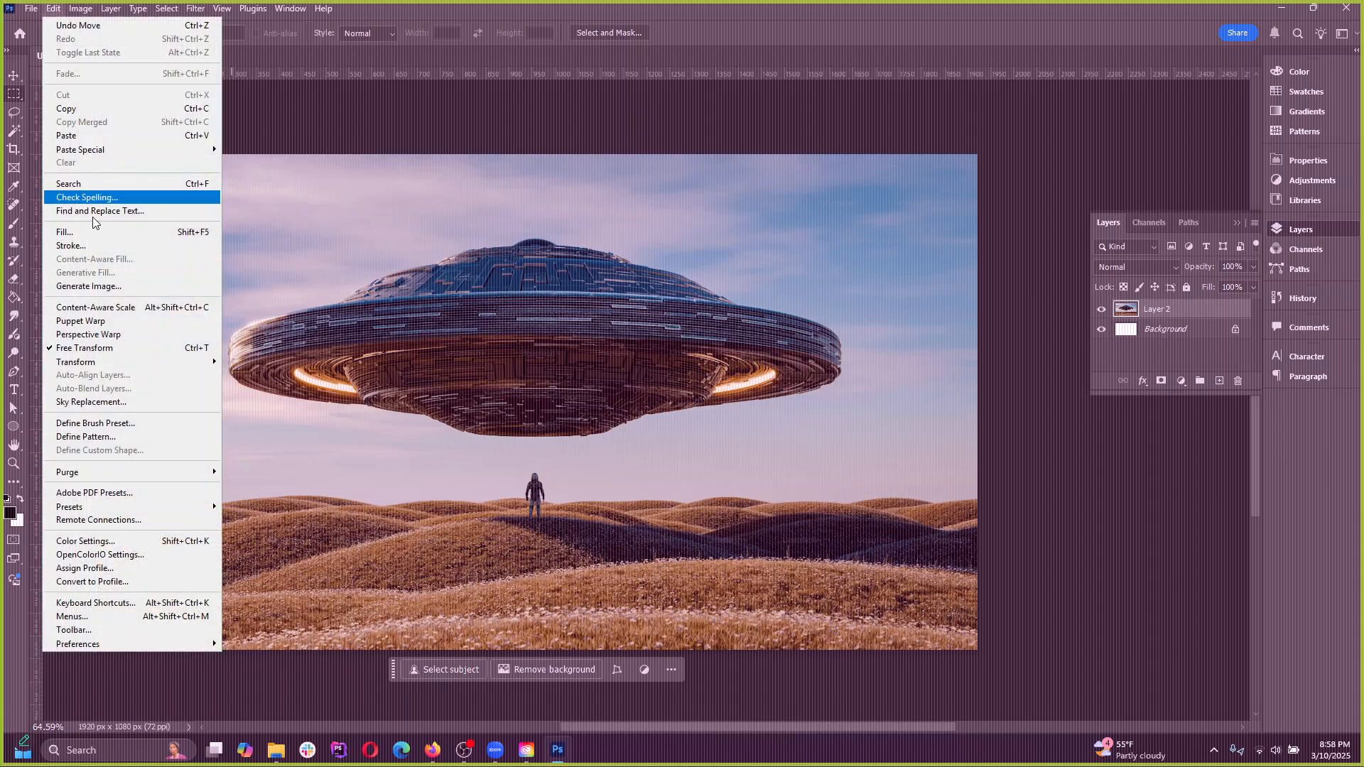
left_click(93, 334)
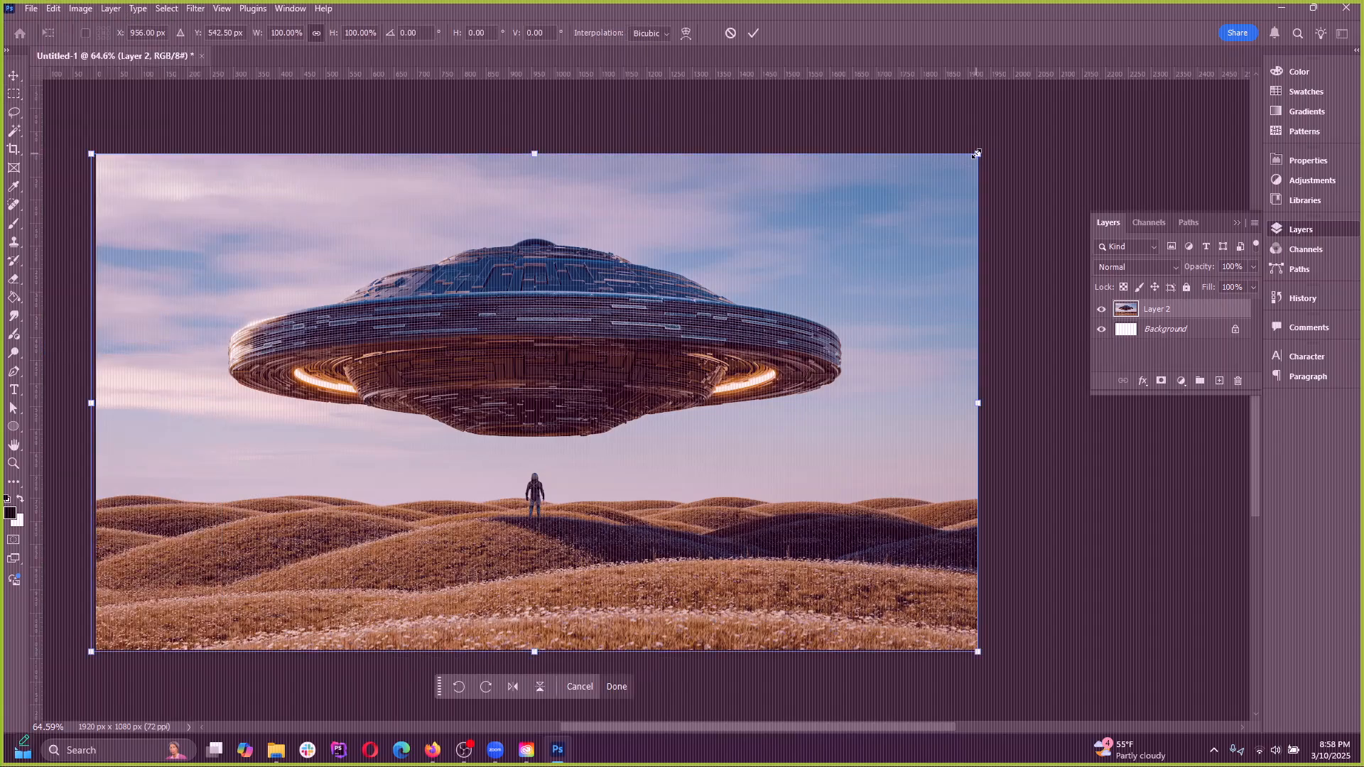
left_click_drag(976, 153, 441, 387)
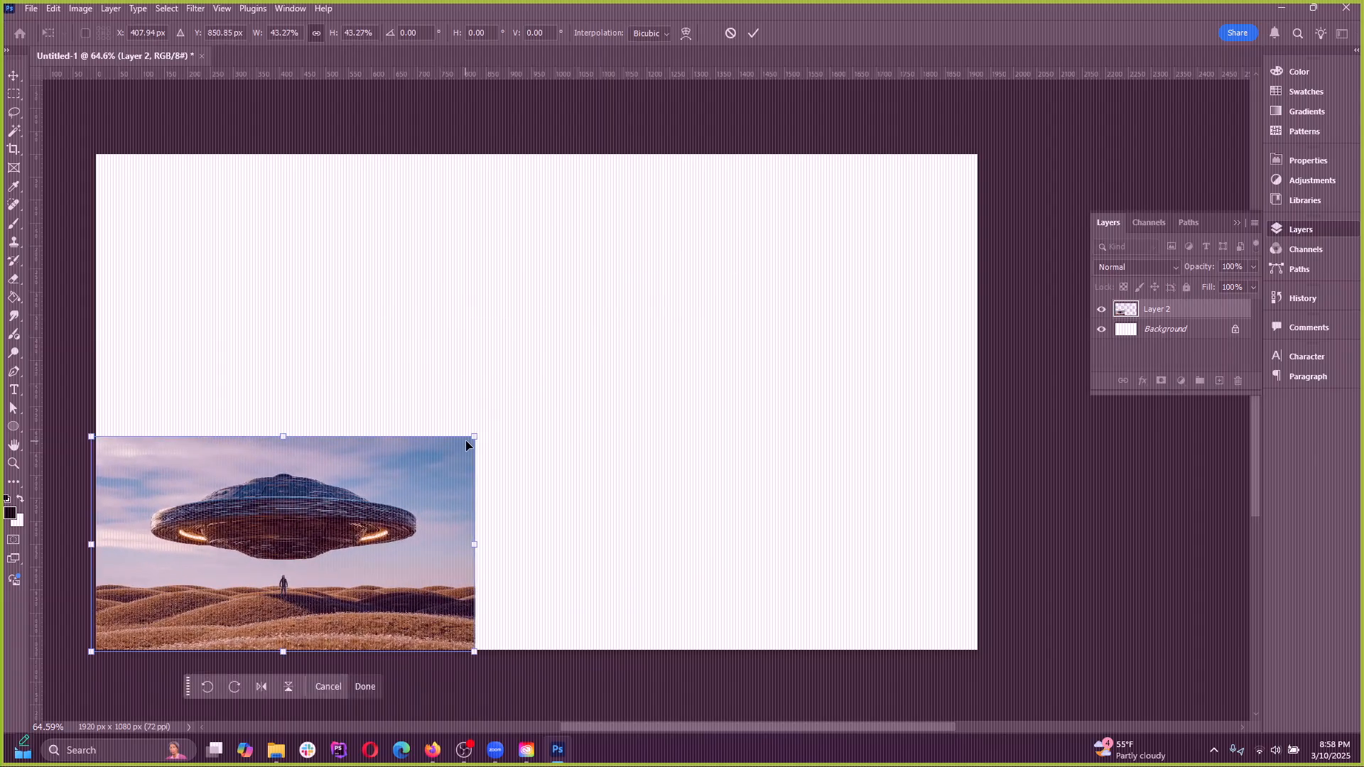
left_click_drag(469, 441, 627, 284)
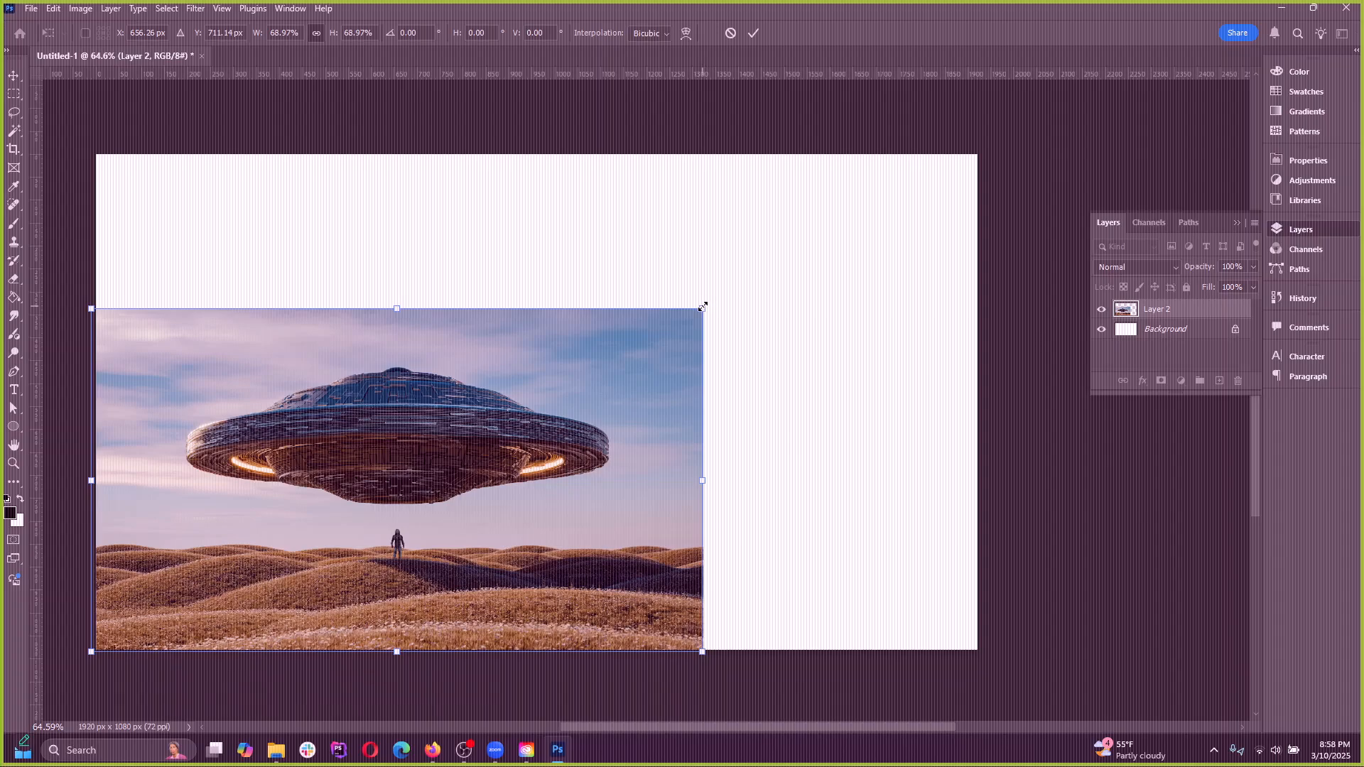
left_click_drag(703, 306, 987, 148)
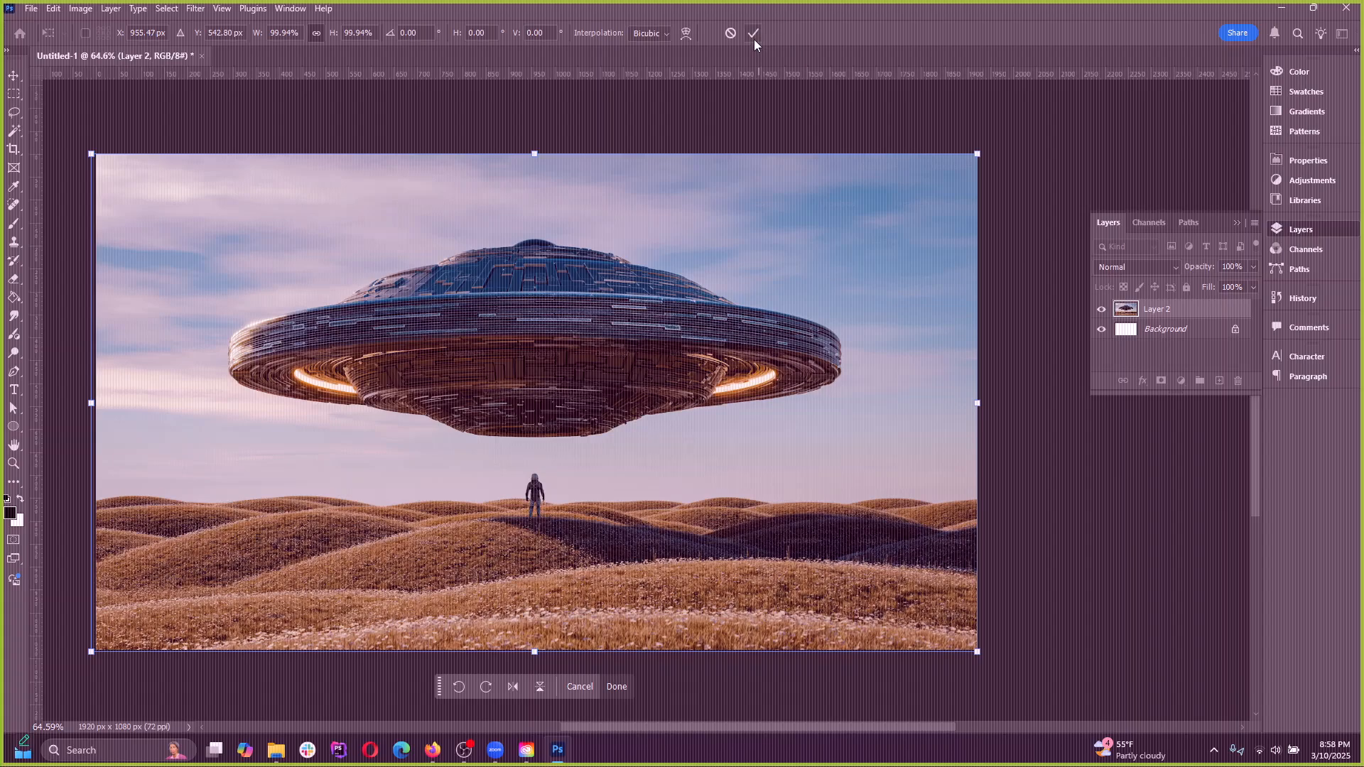
Scale the flying saucer image to about 63% from its upper corner, try resizing it by a side handle, and undo that resize
left_click(54, 9)
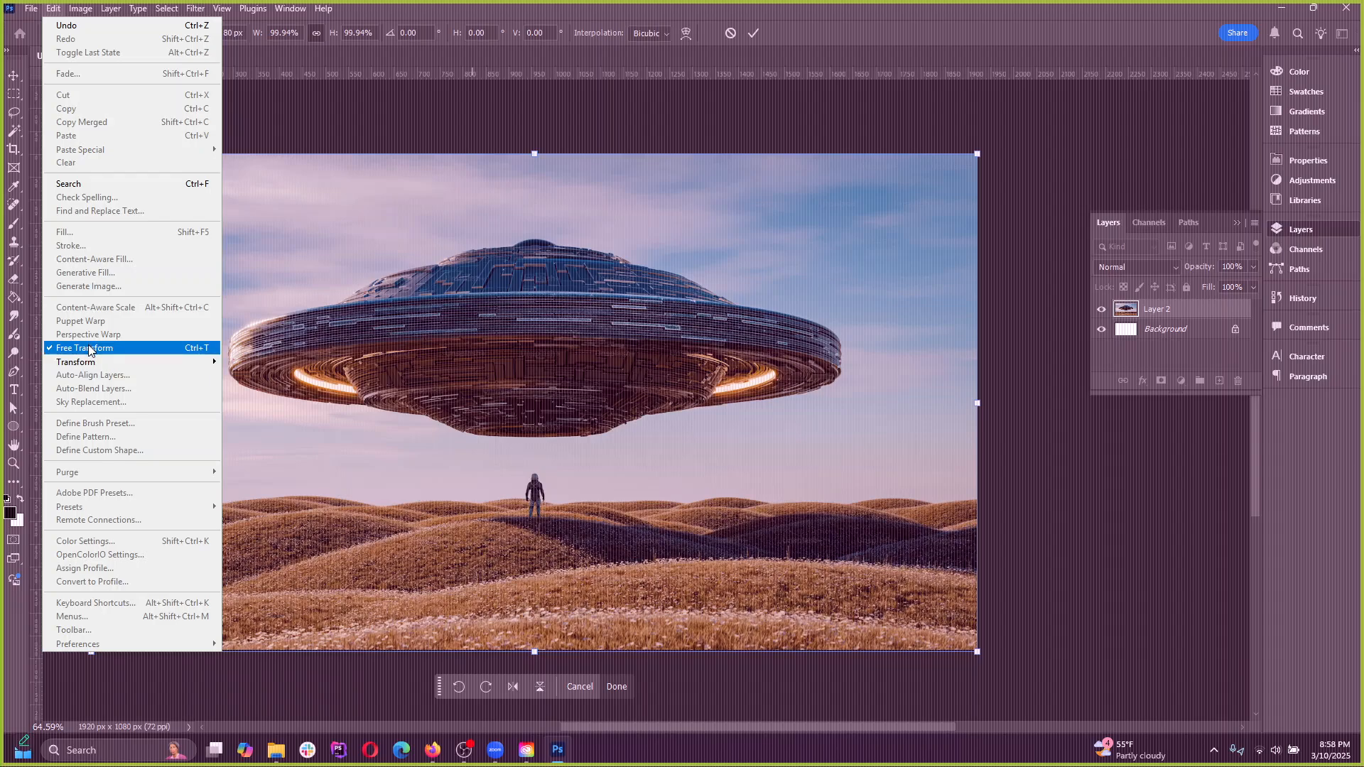
left_click(84, 348)
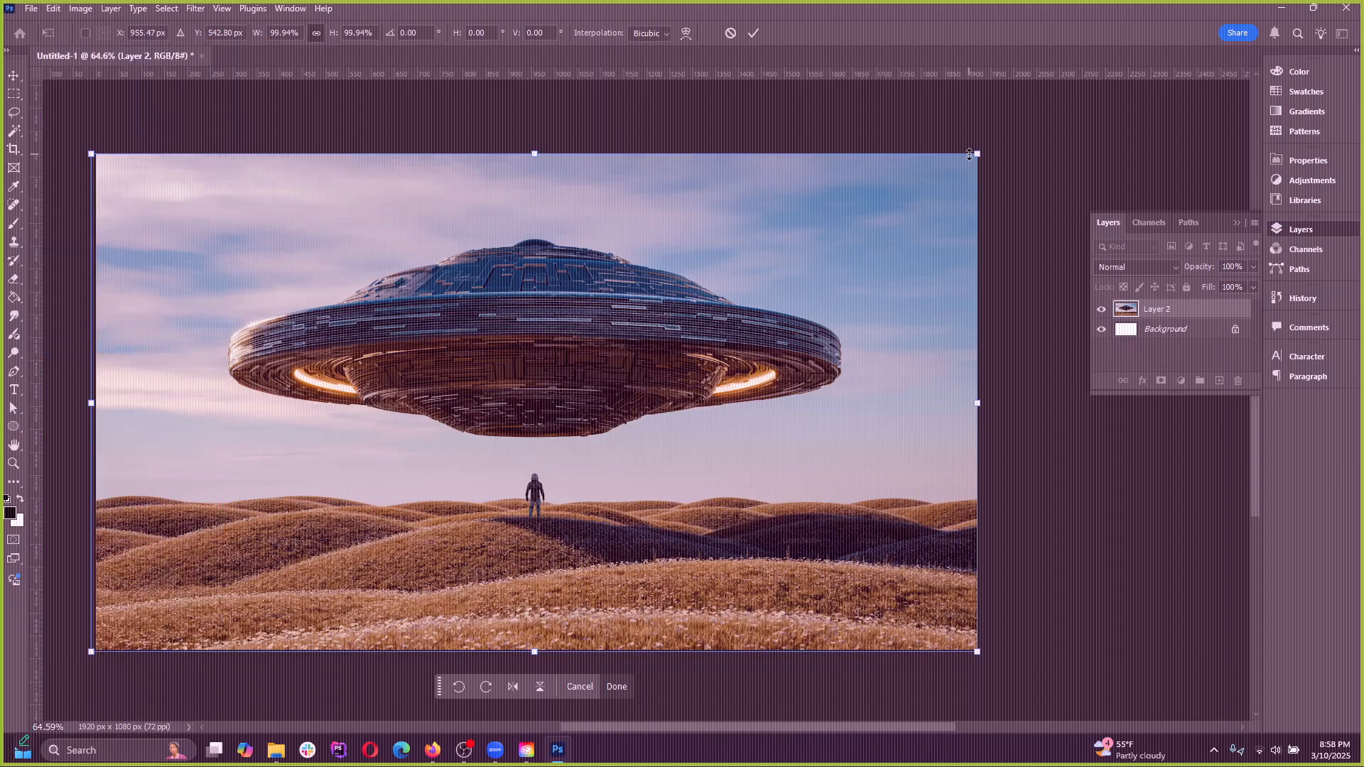
left_click_drag(980, 153, 750, 302)
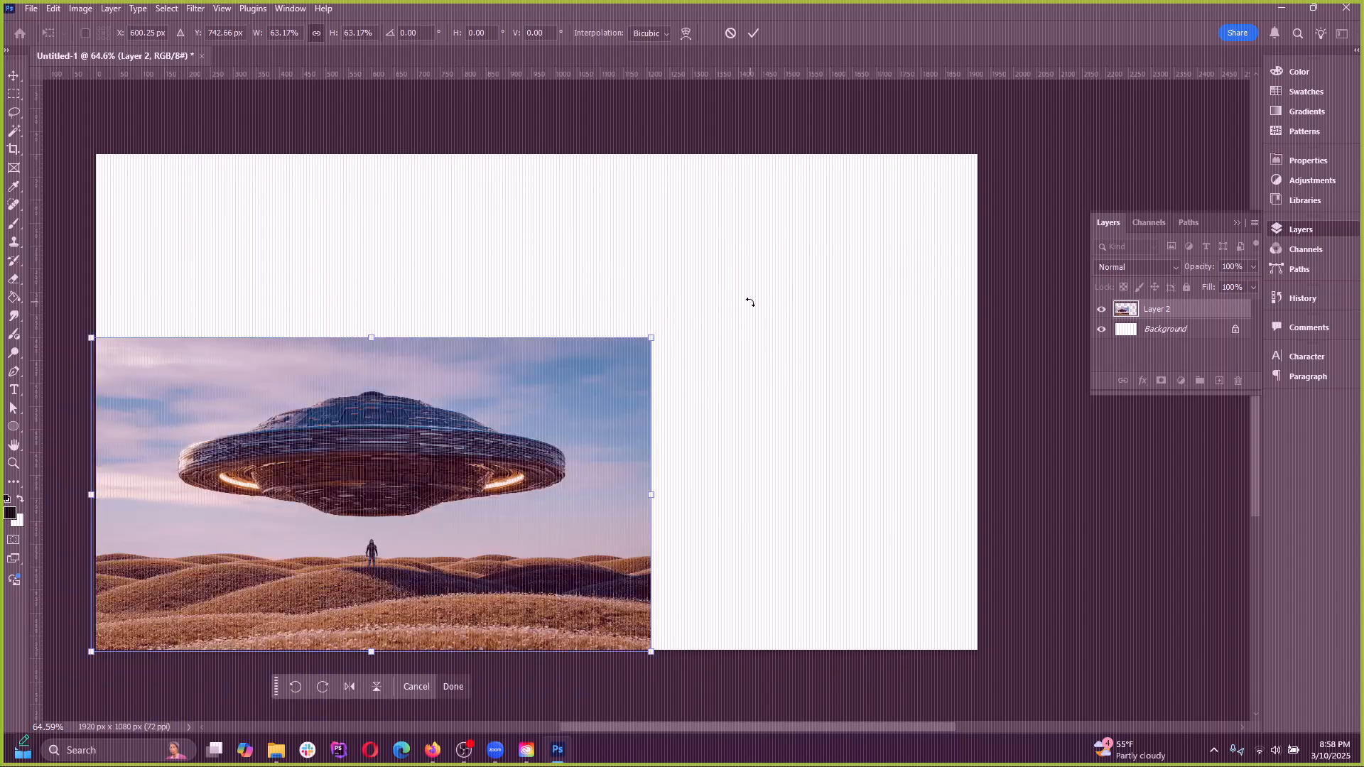
left_click_drag(649, 496, 817, 487)
key("ctrl+z")
Try rotating the enlarged flying saucer image by 30 degrees, revert the rotation, and cancel the transform
left_click_drag(652, 340, 677, 432)
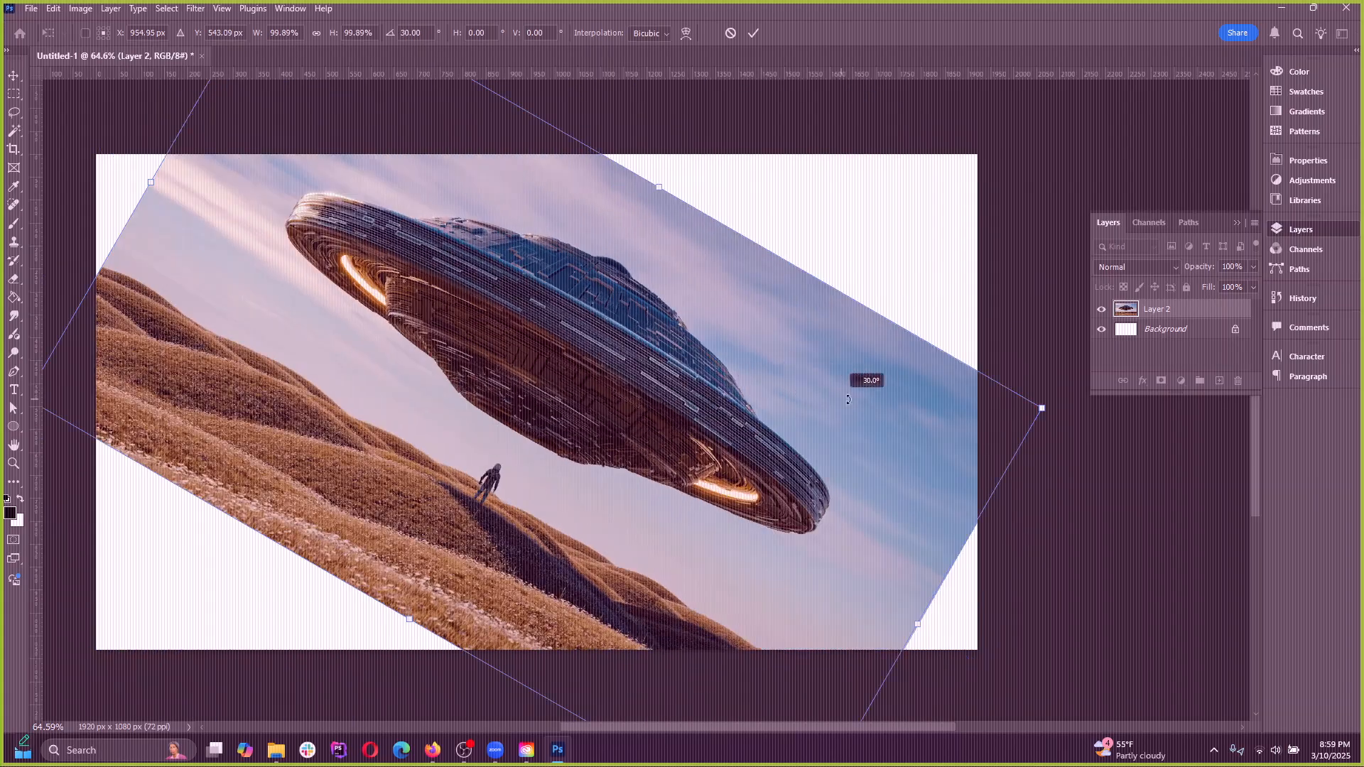
left_click_drag(848, 399, 626, 330)
key("ctrl+z")
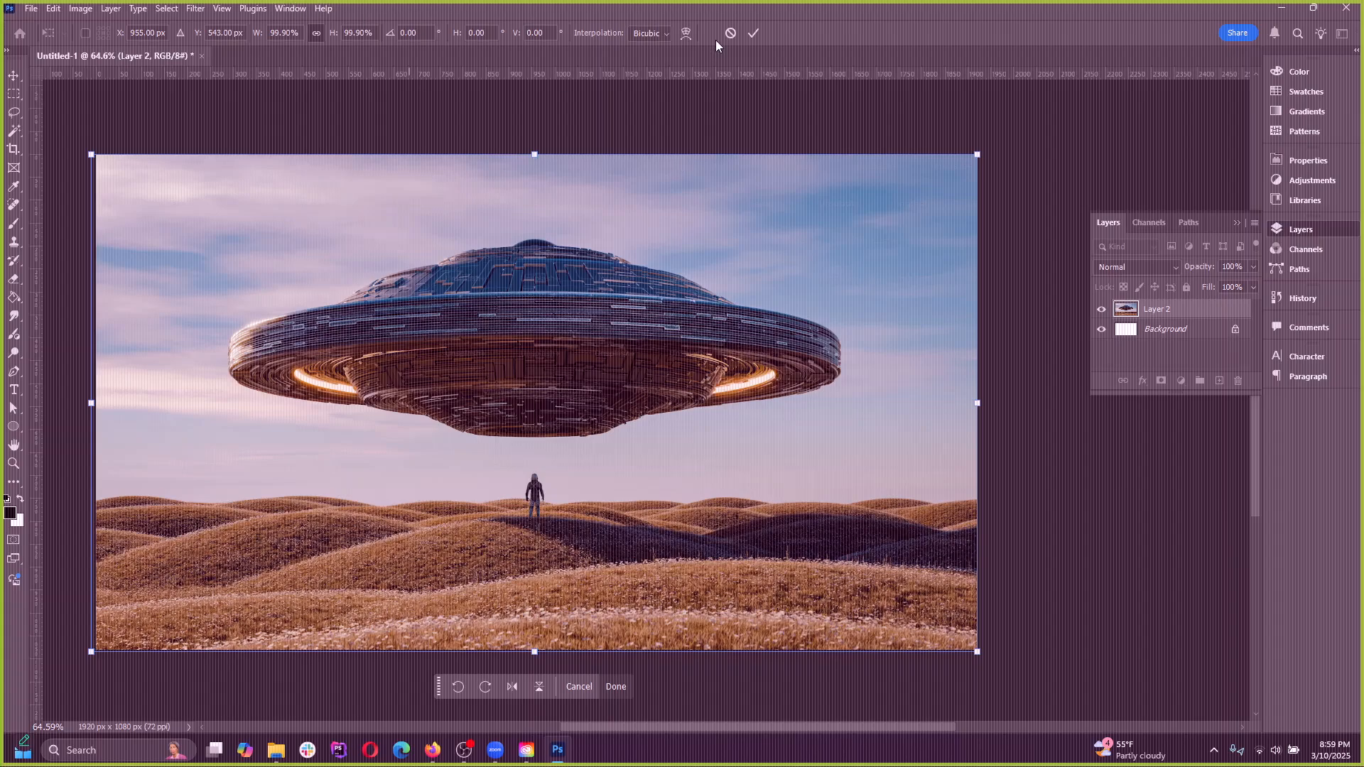
left_click(730, 33)
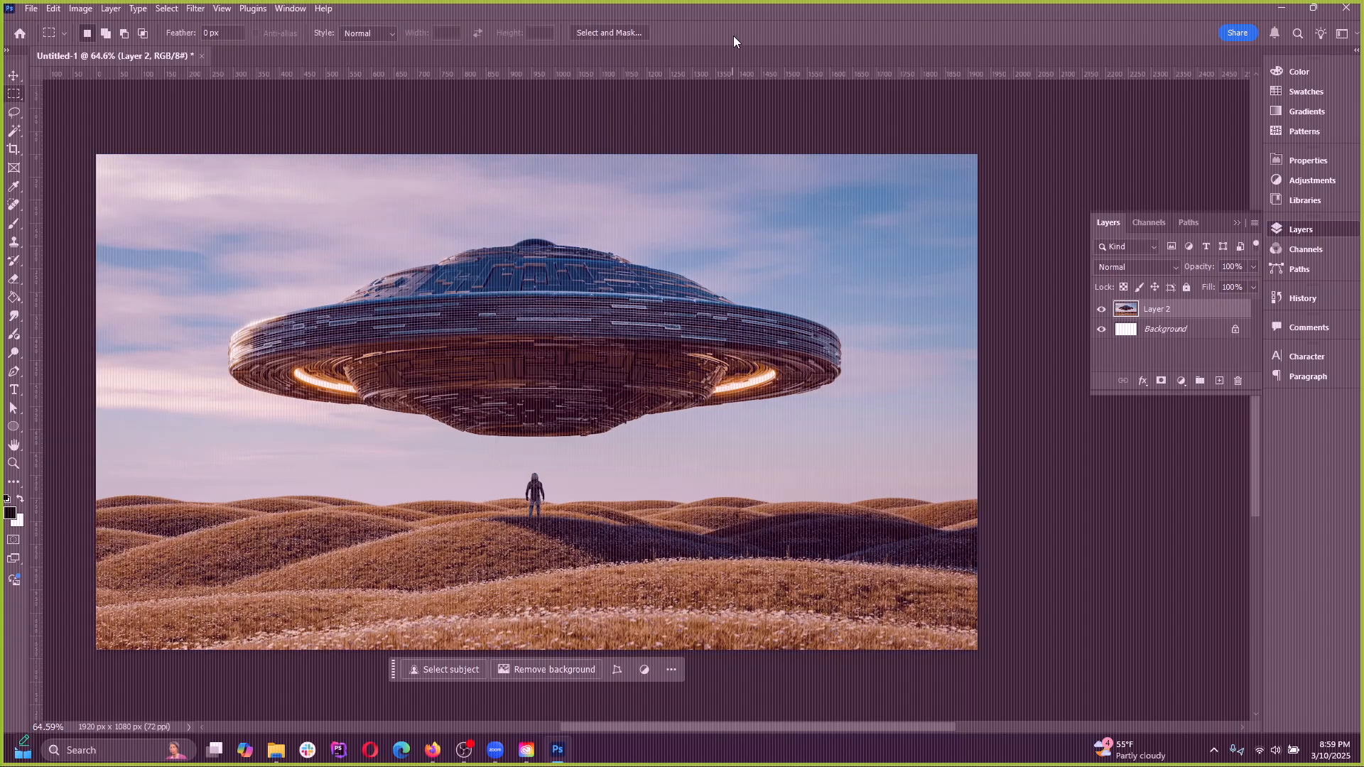
Start Free Transform on the flying saucer layer again, try a slight rotation from outside its corner, and undo it
left_click(55, 9)
left_click(90, 351)
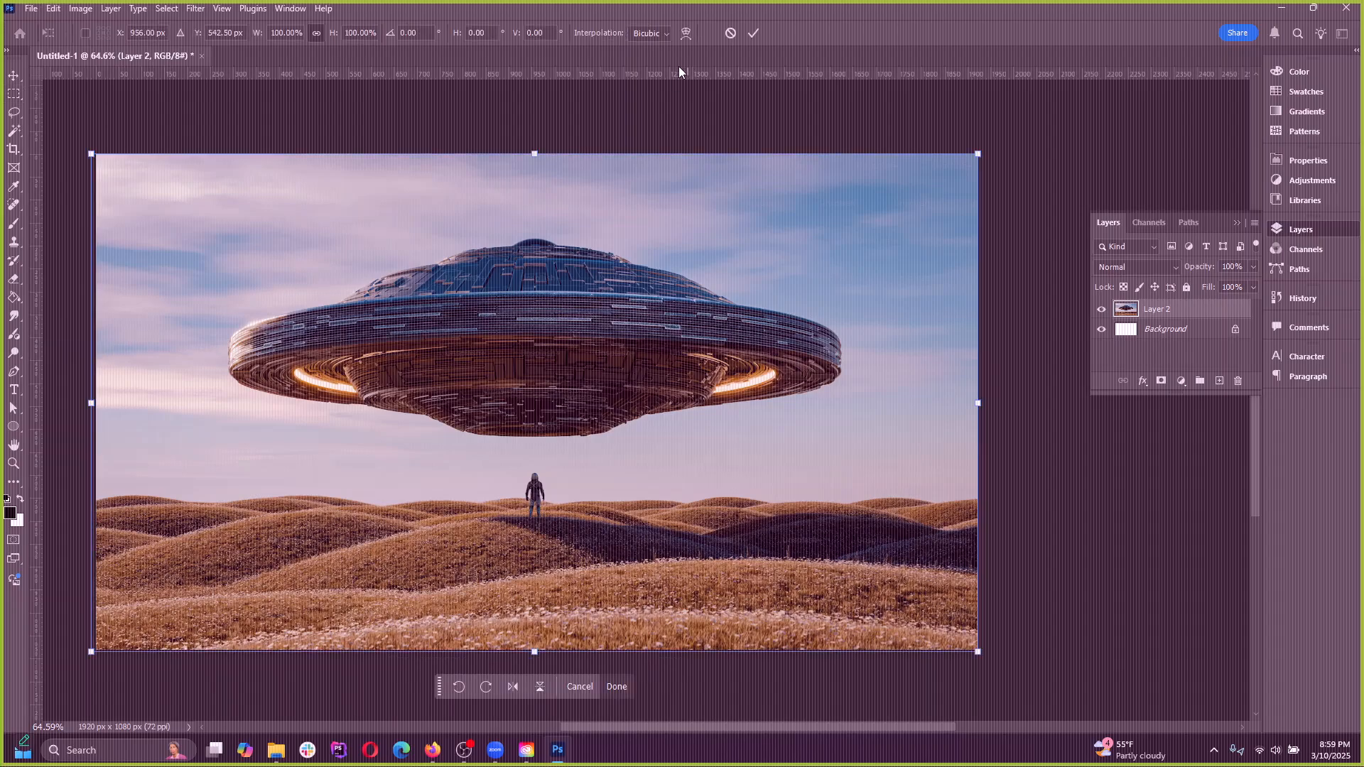
left_click_drag(1007, 146, 1001, 186)
key("ctrl+z")
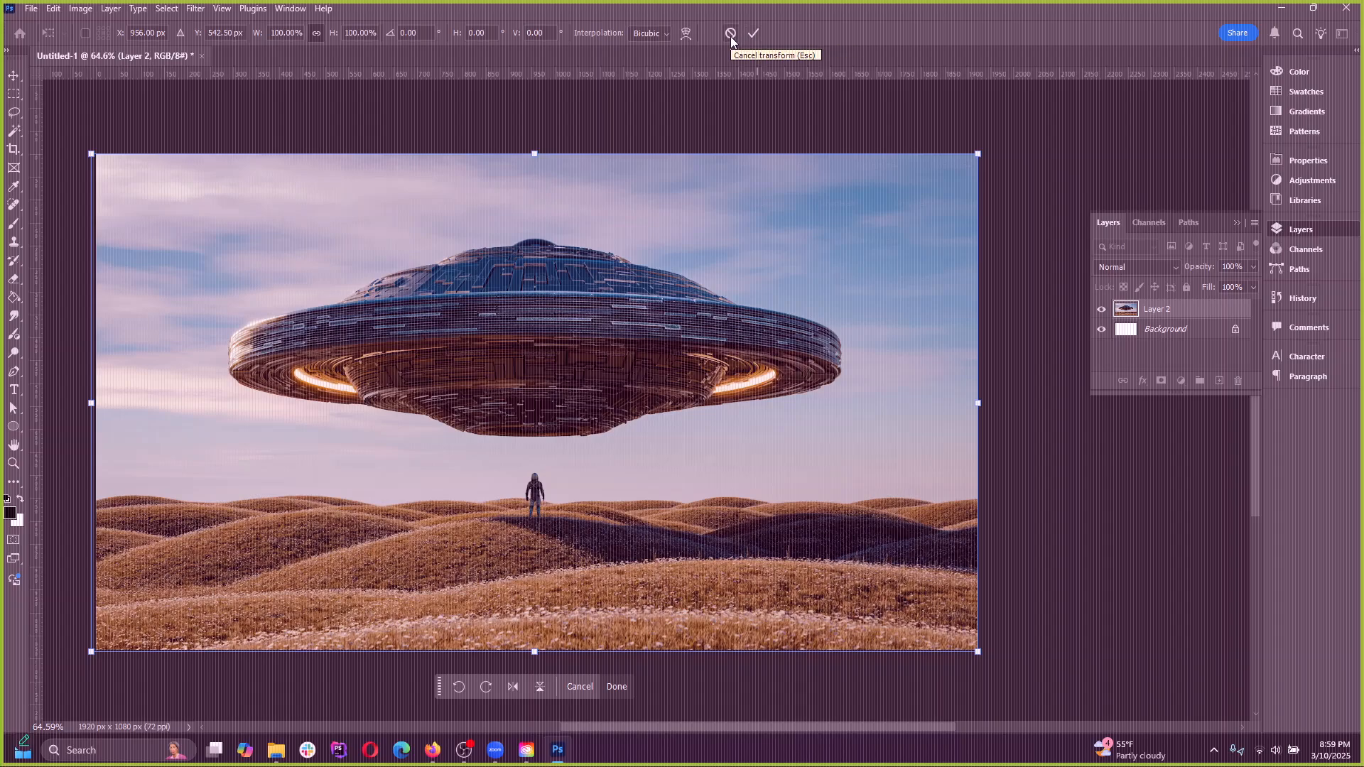
Turn on Show Transform Controls for the Move tool, try transforming the flying saucer image from its corner, and undo that change
left_click(53, 8)
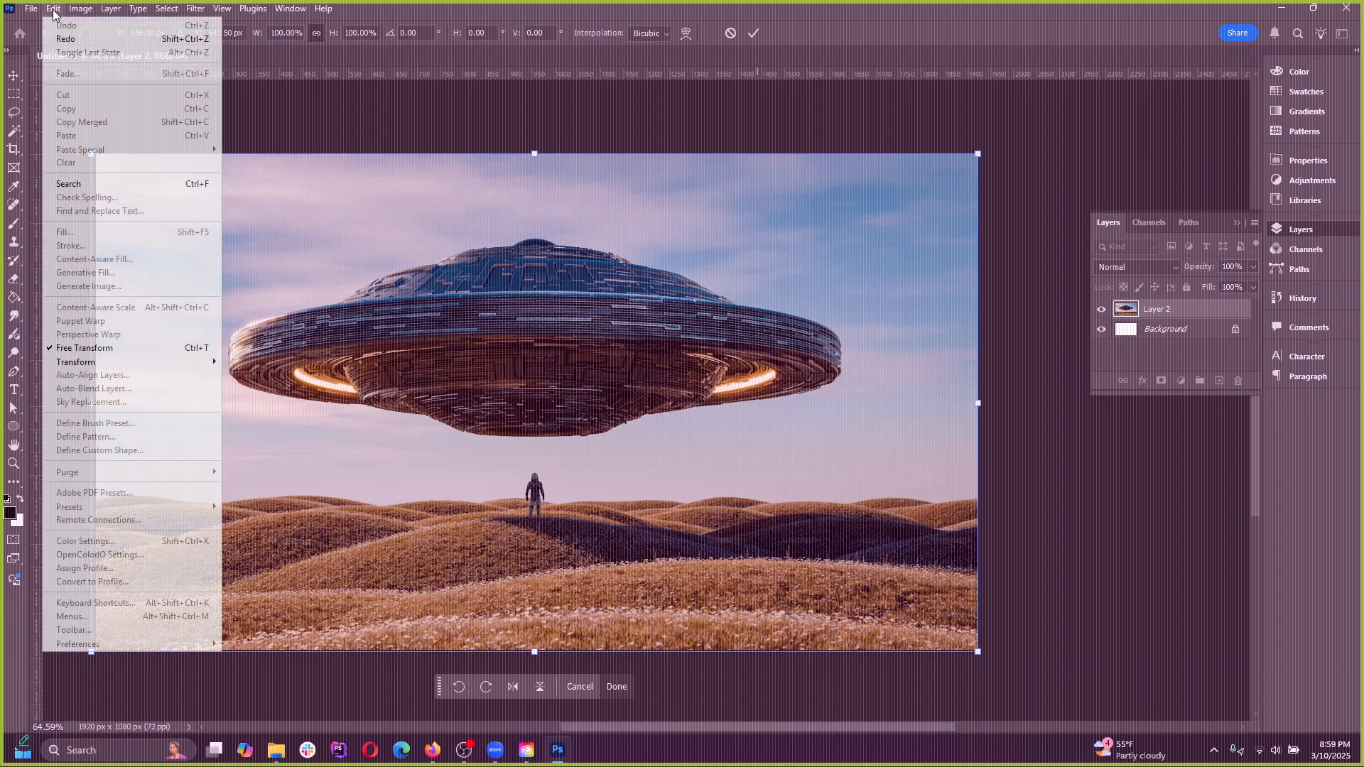
left_click(5, 94)
left_click(11, 73)
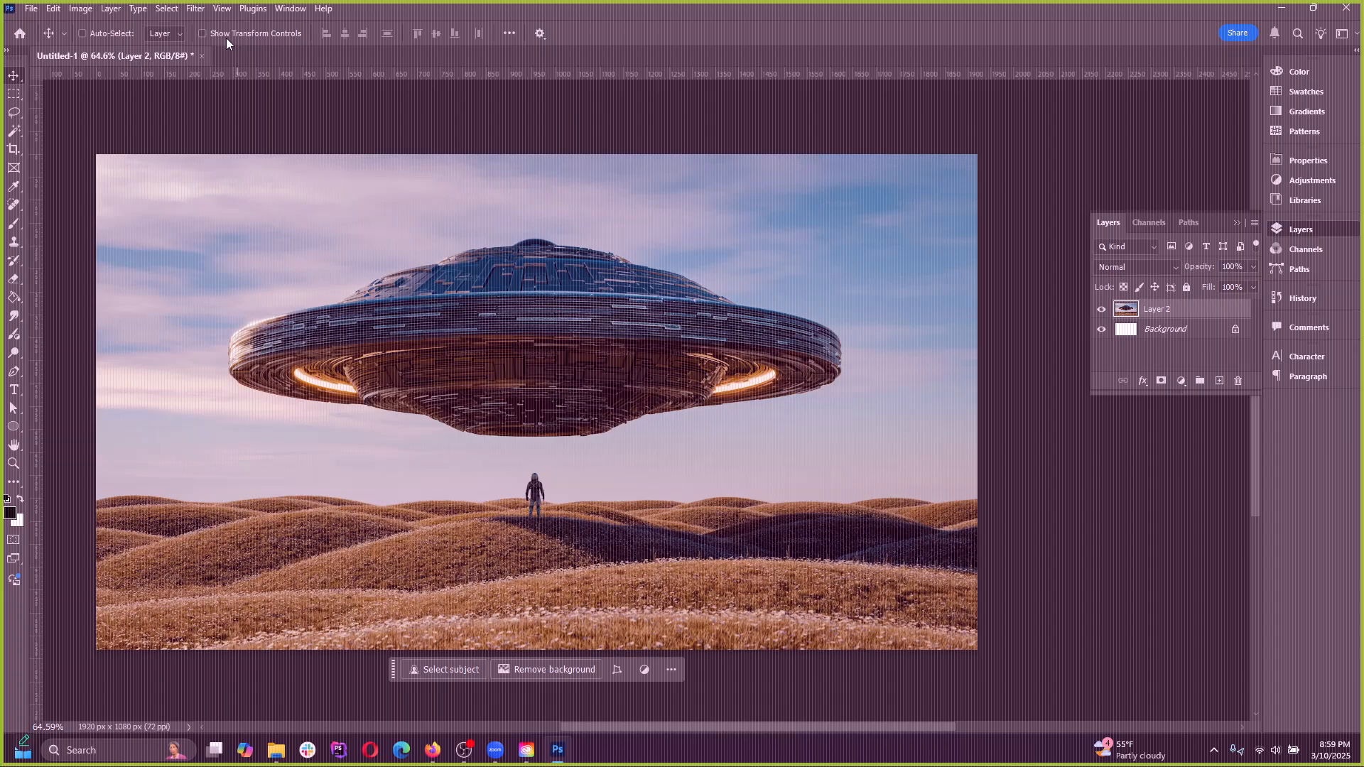
left_click(203, 34)
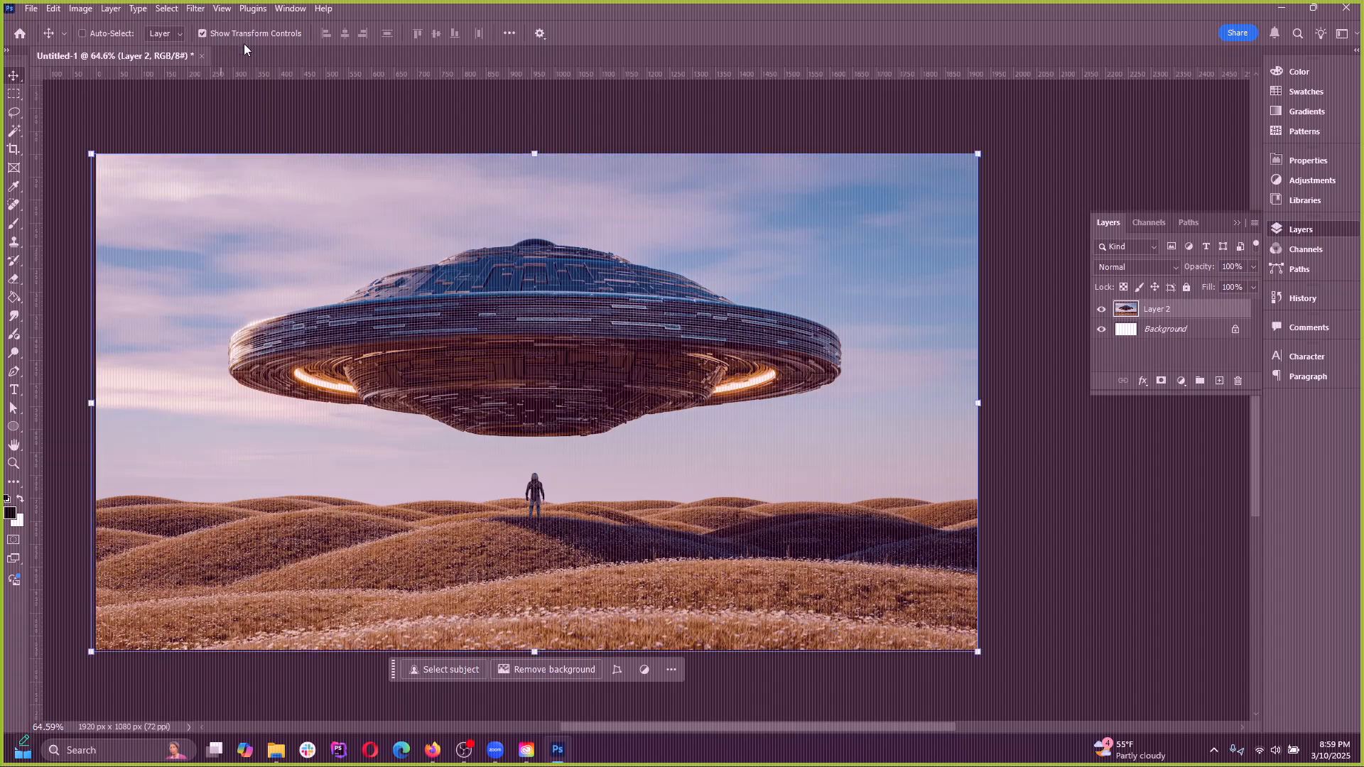
left_click_drag(989, 147, 957, 260)
key("ctrl+z")
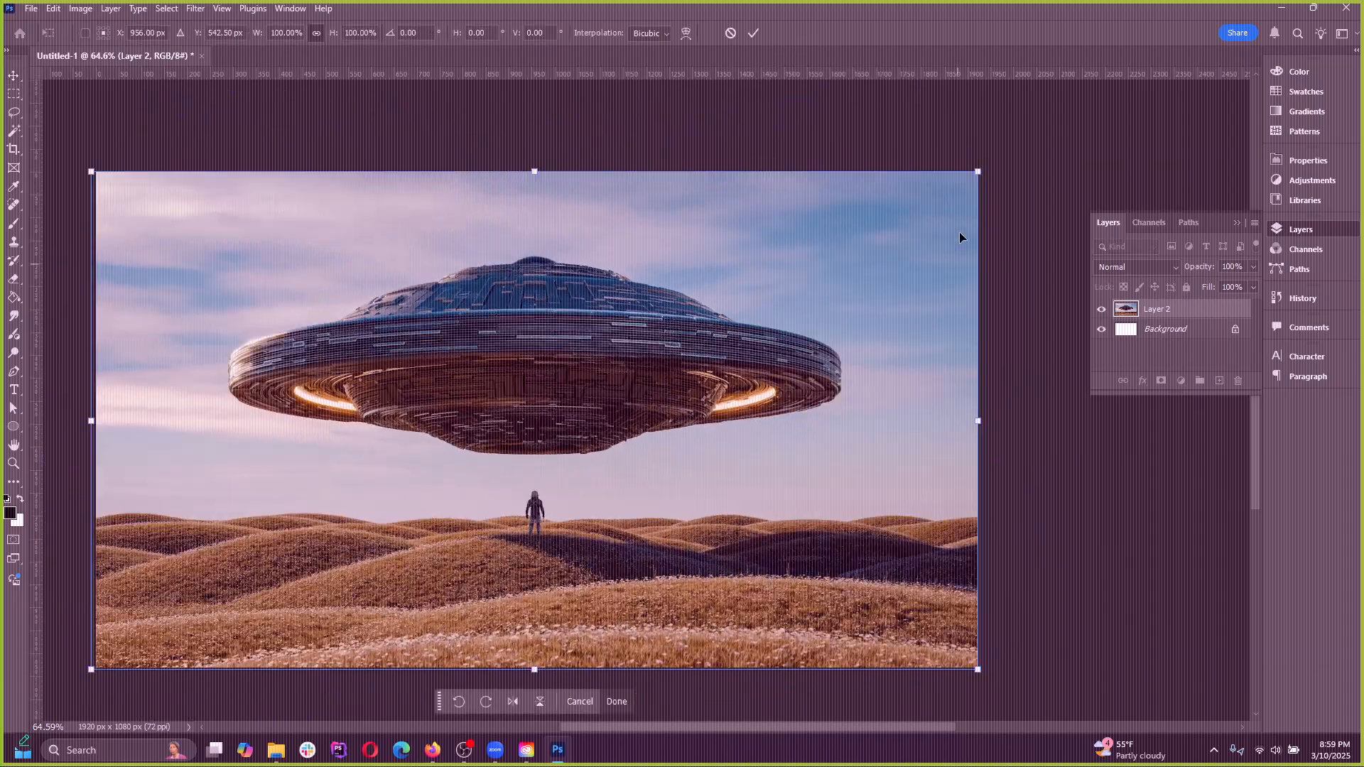
Try scaling the flying saucer image to about 65% from its upper corner, undo it, and turn off Show Transform Controls
left_click_drag(984, 174, 803, 329)
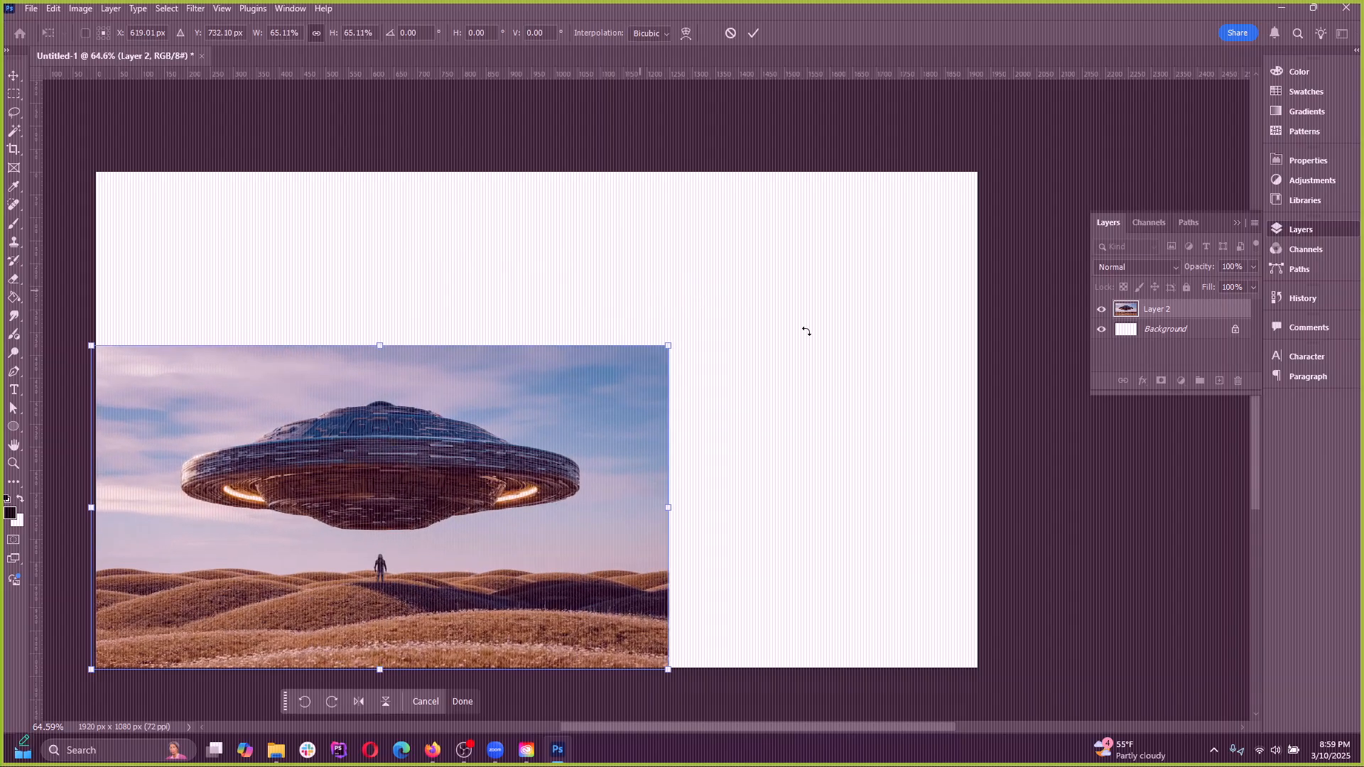
key("ctrl+z")
key("Return")
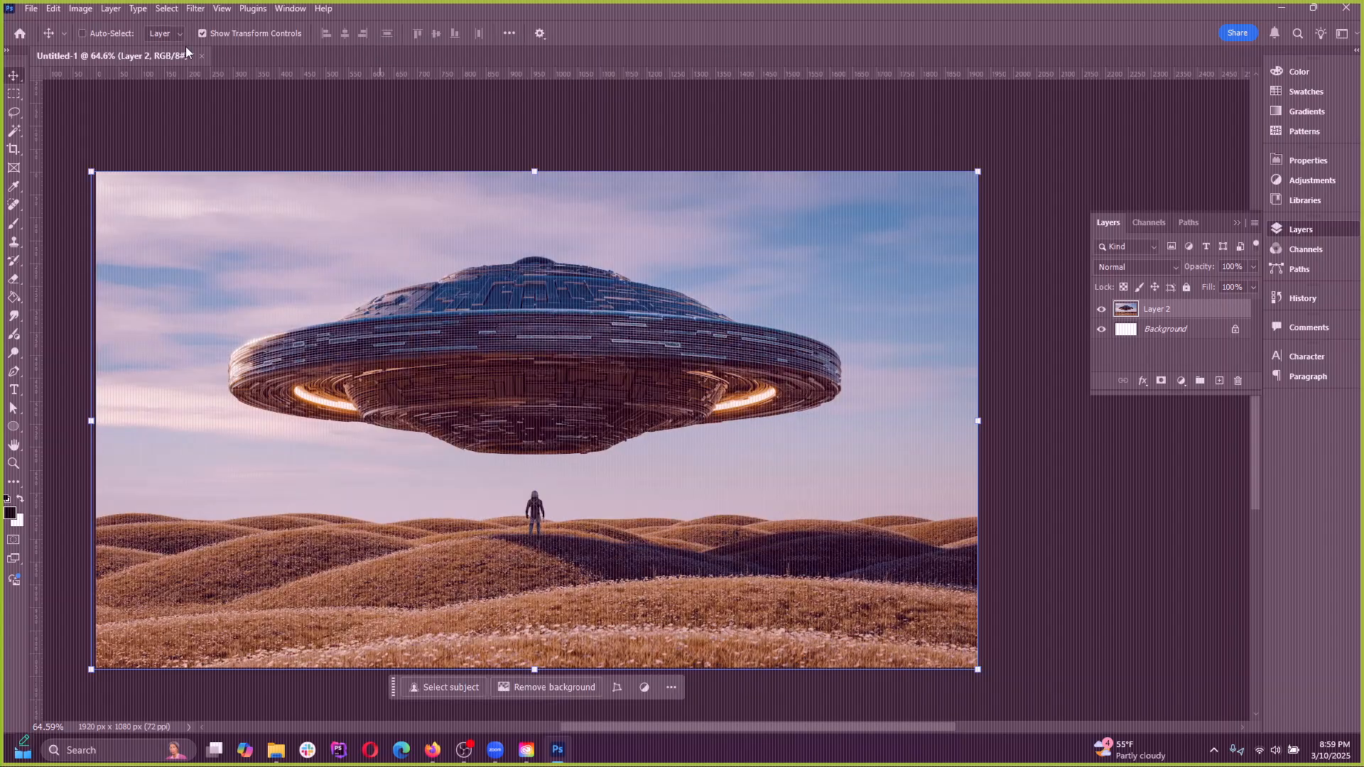
left_click(203, 33)
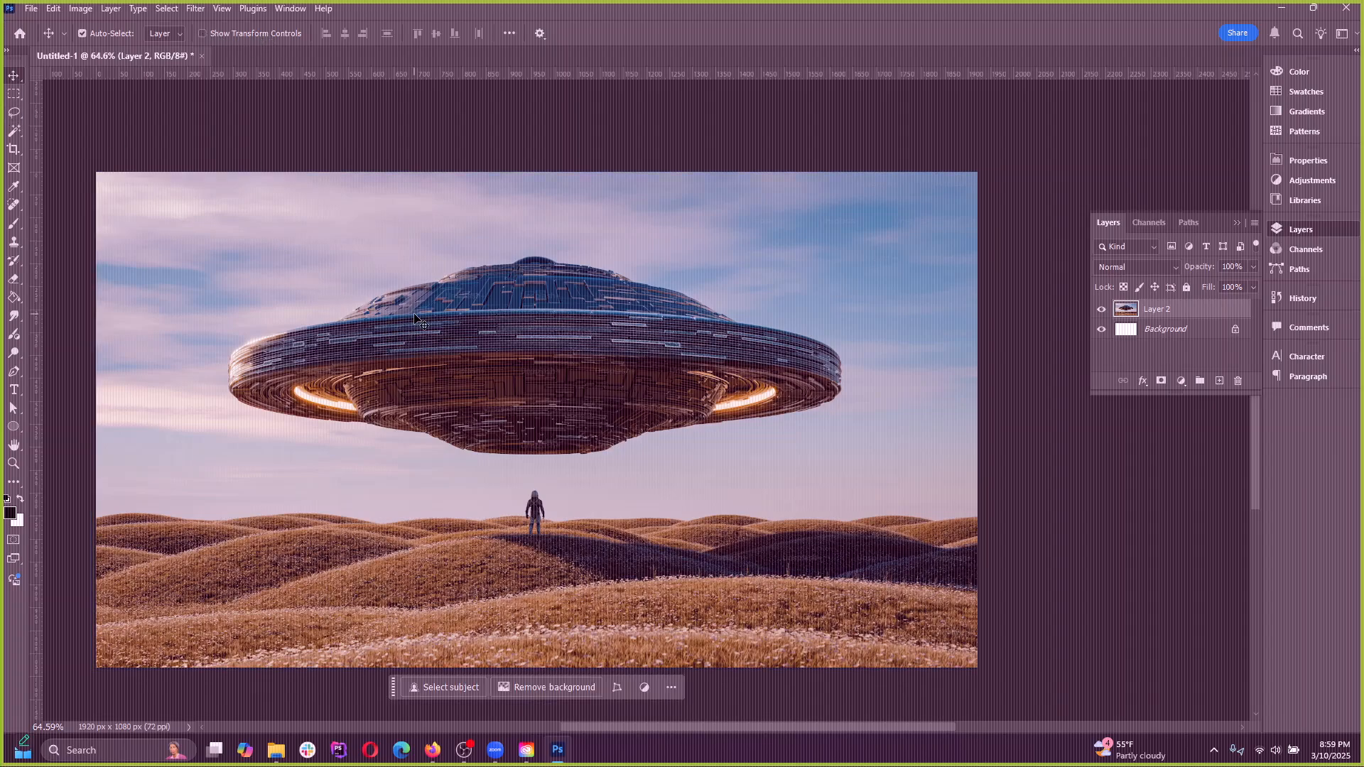
Try moving the flying saucer image slightly with the Move tool, and undo the move
scroll(509, 266, "down", 3)
scroll(560, 315, "up", 2)
left_click_drag(523, 339, 557, 327)
key("ctrl+z")
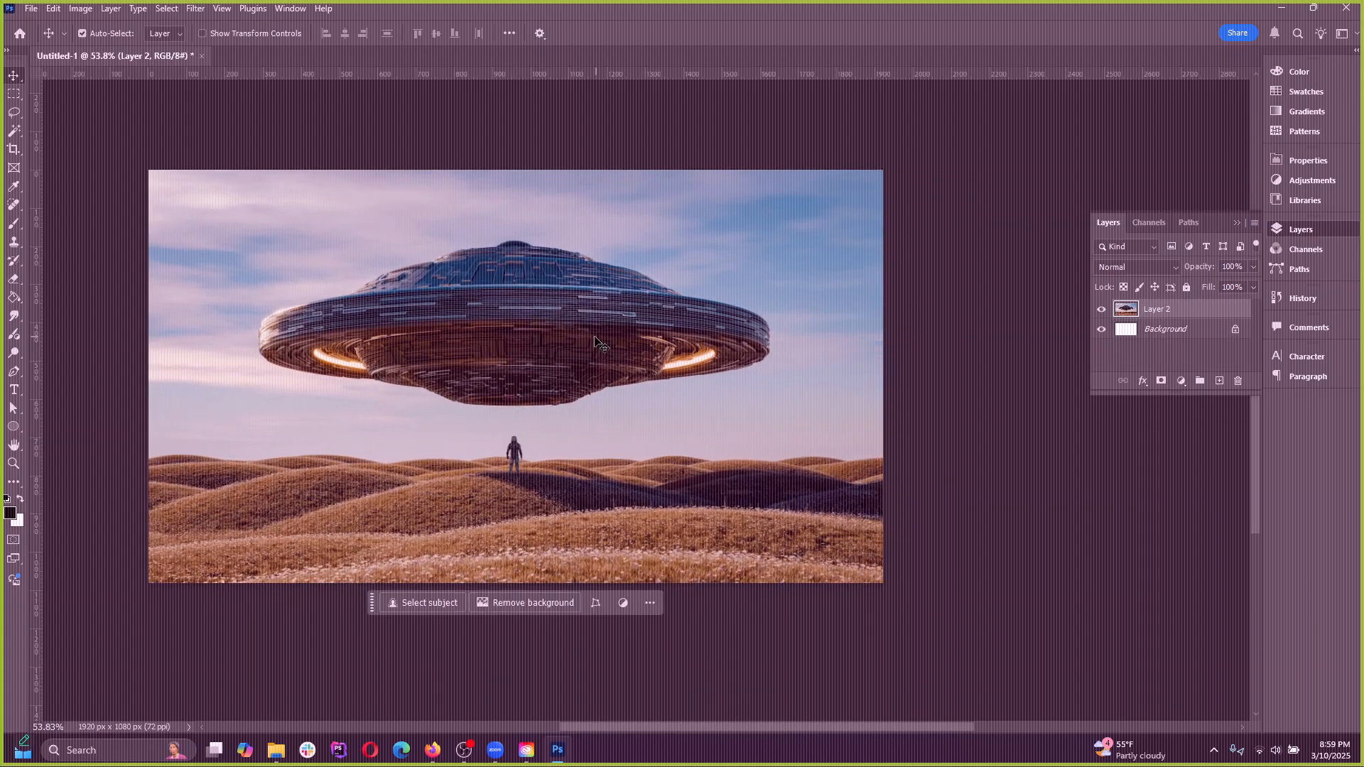
Try a Perspective transform on the flying saucer layer, tapering one side and then the upper edge, and cancel it
left_click(53, 9)
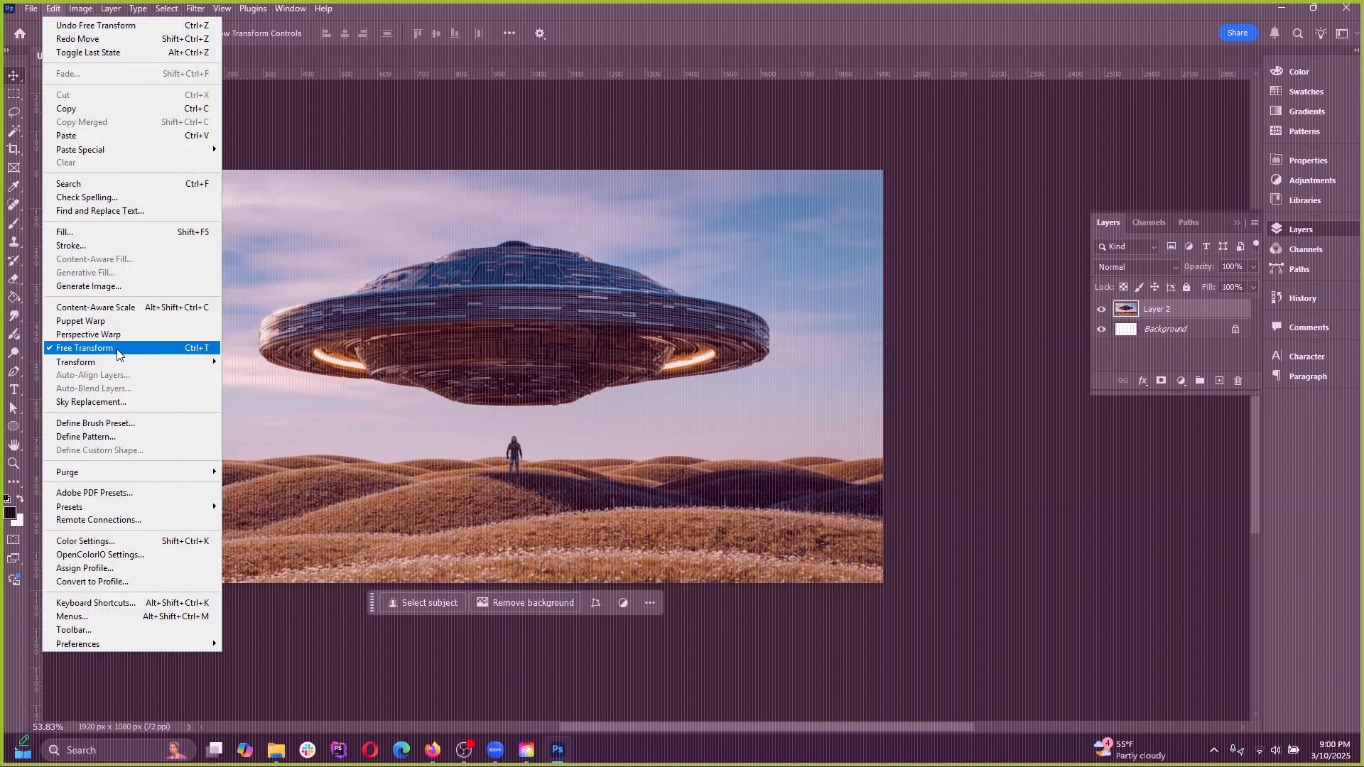
mouse_move(81, 366)
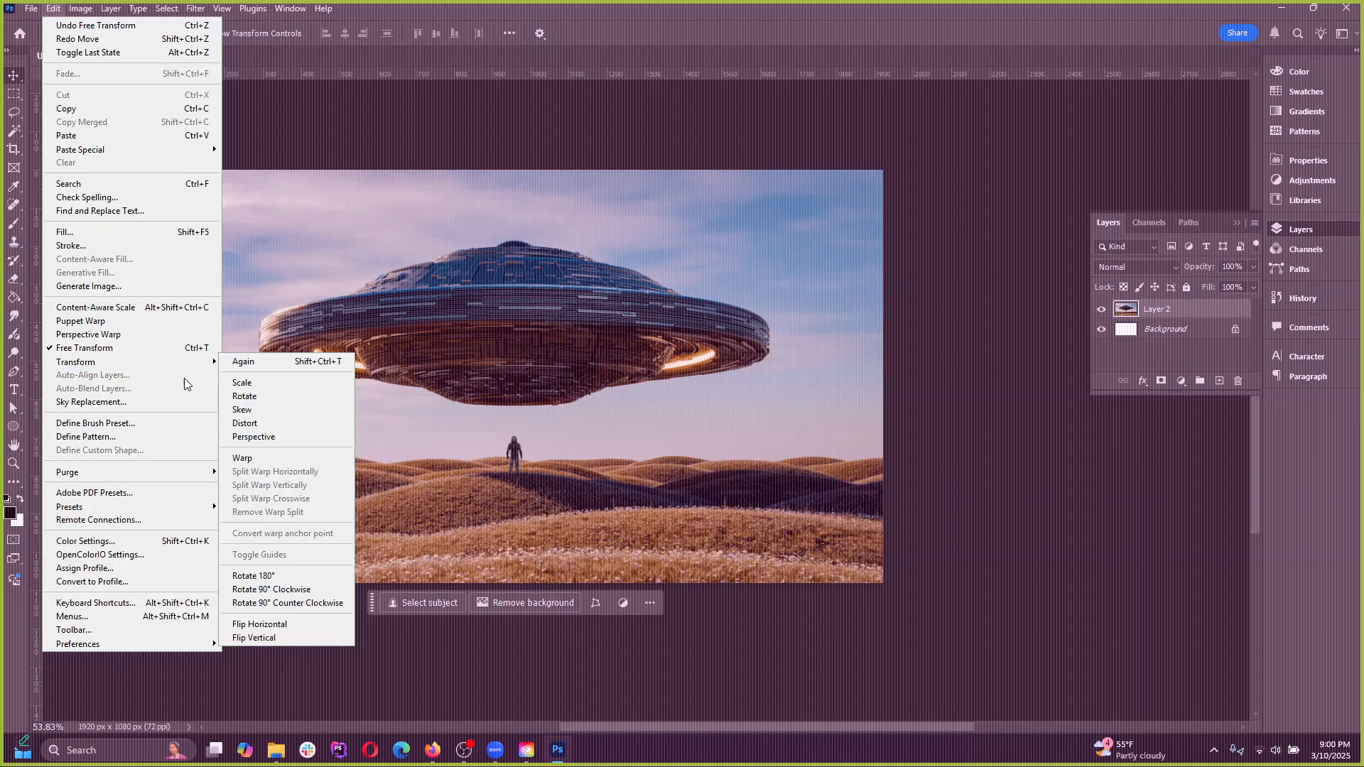
left_click(269, 437)
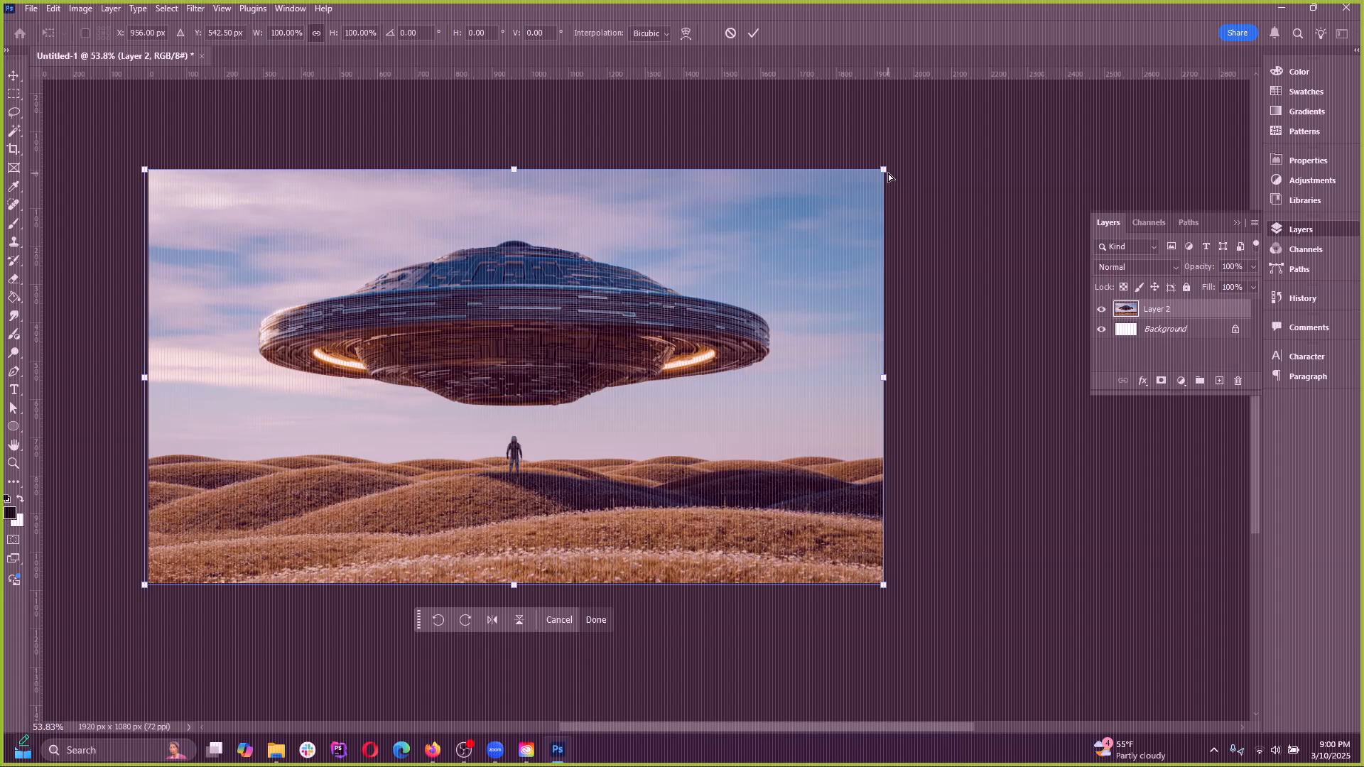
left_click_drag(885, 170, 808, 265)
left_click_drag(885, 380, 787, 378)
left_click_drag(882, 383, 883, 378)
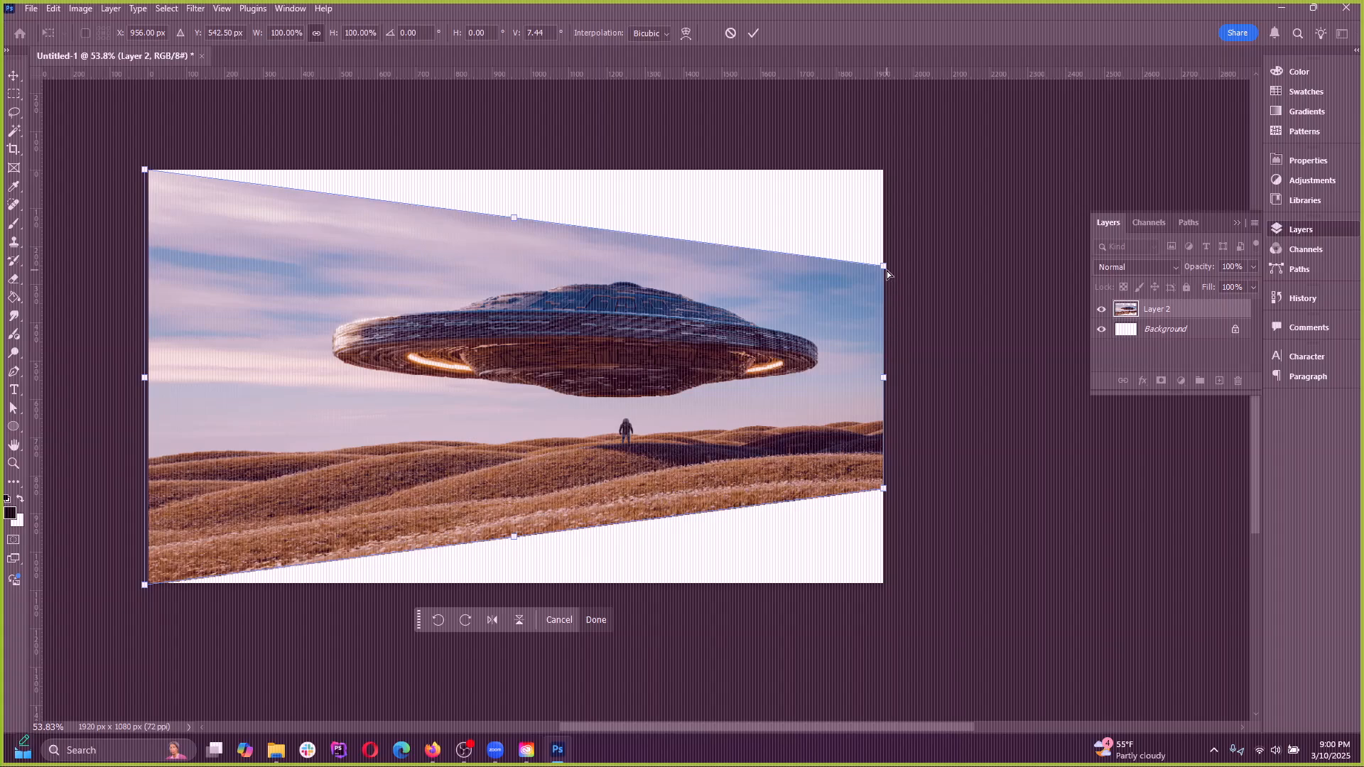
left_click_drag(885, 269, 709, 243)
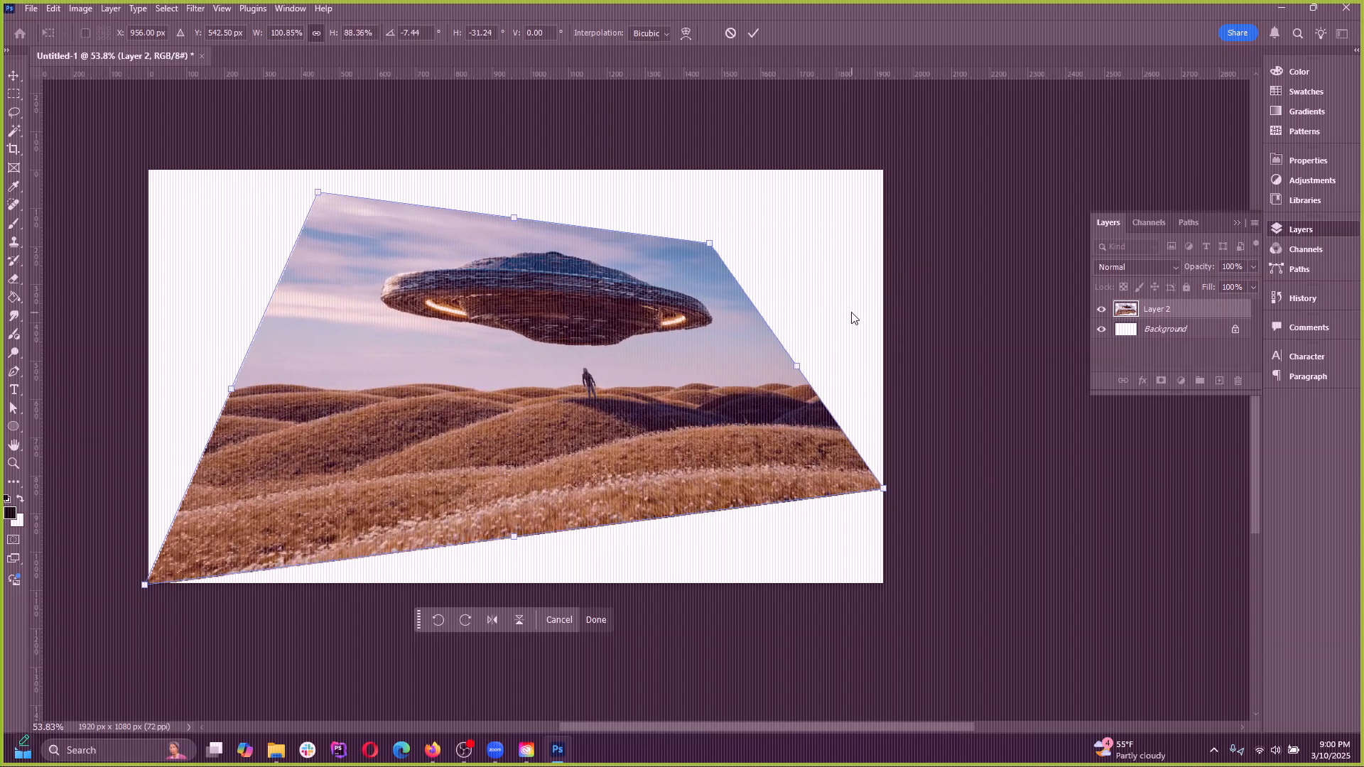
left_click(730, 36)
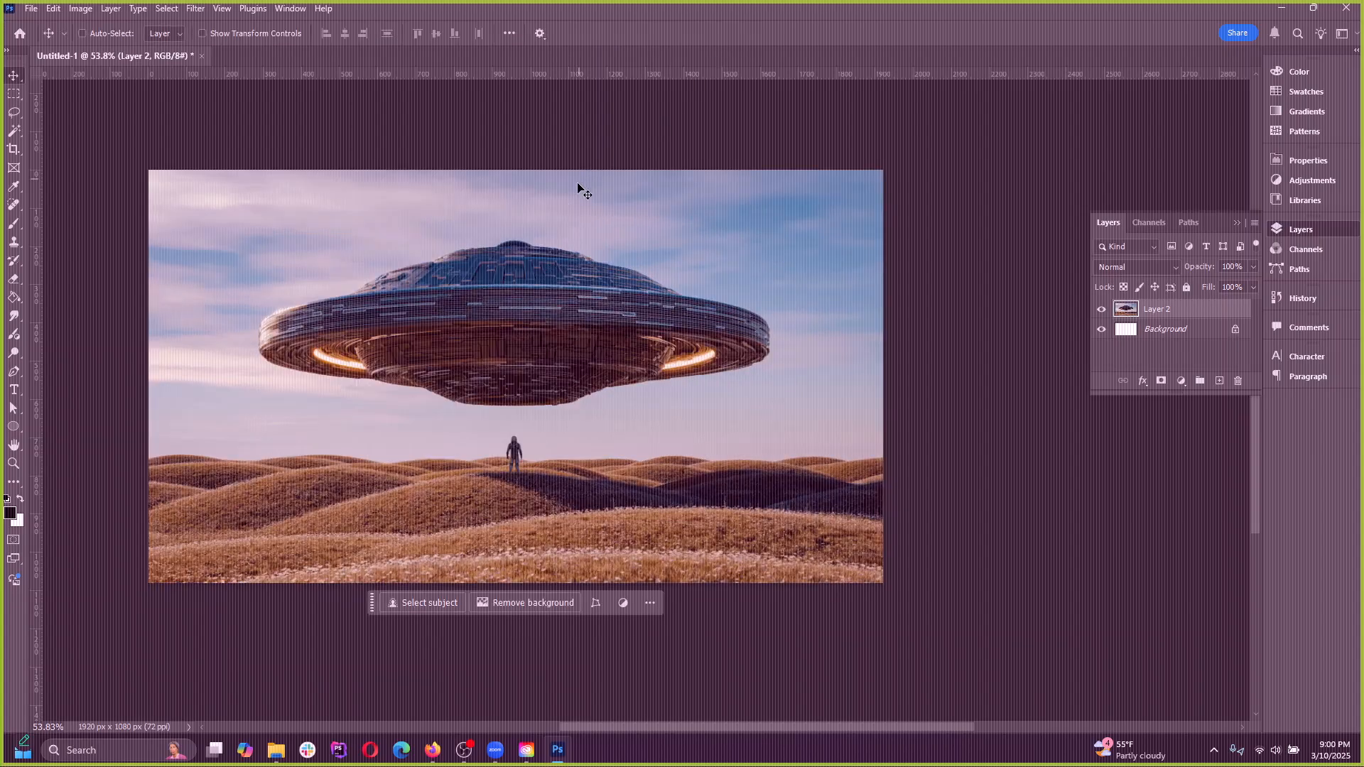
Try Puppet Warp on the whole flying saucer layer, pinning the saucer and pulling one pin, and cancel the warp
left_click(32, 9)
mouse_move(53, 8)
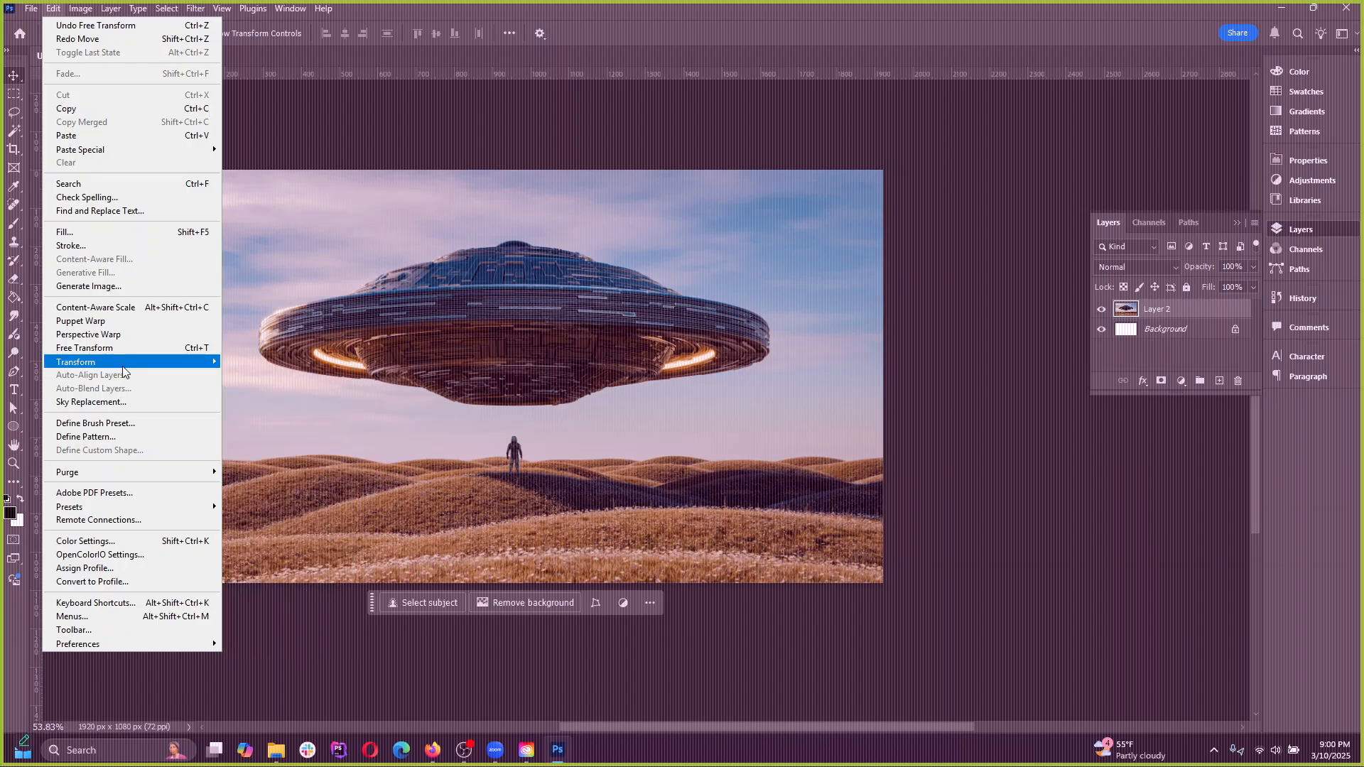
mouse_move(120, 365)
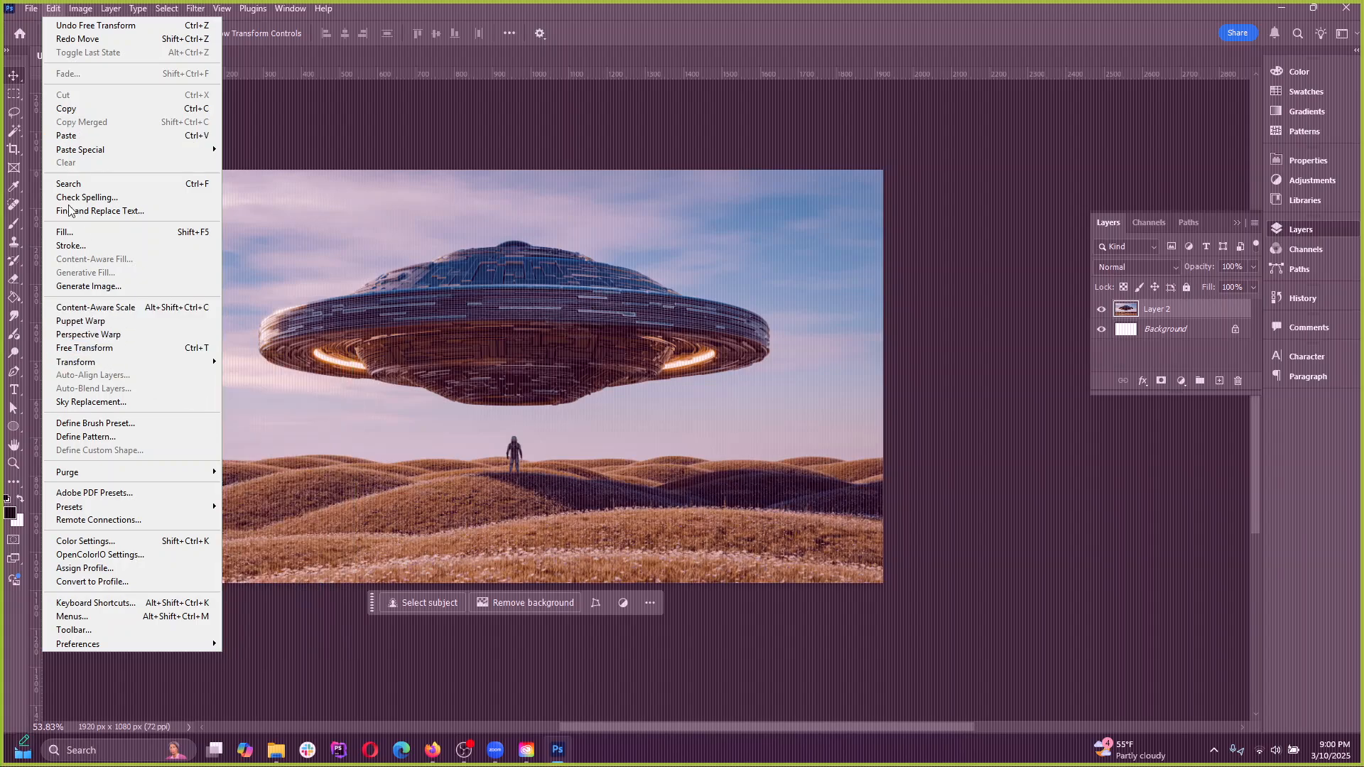
left_click(94, 326)
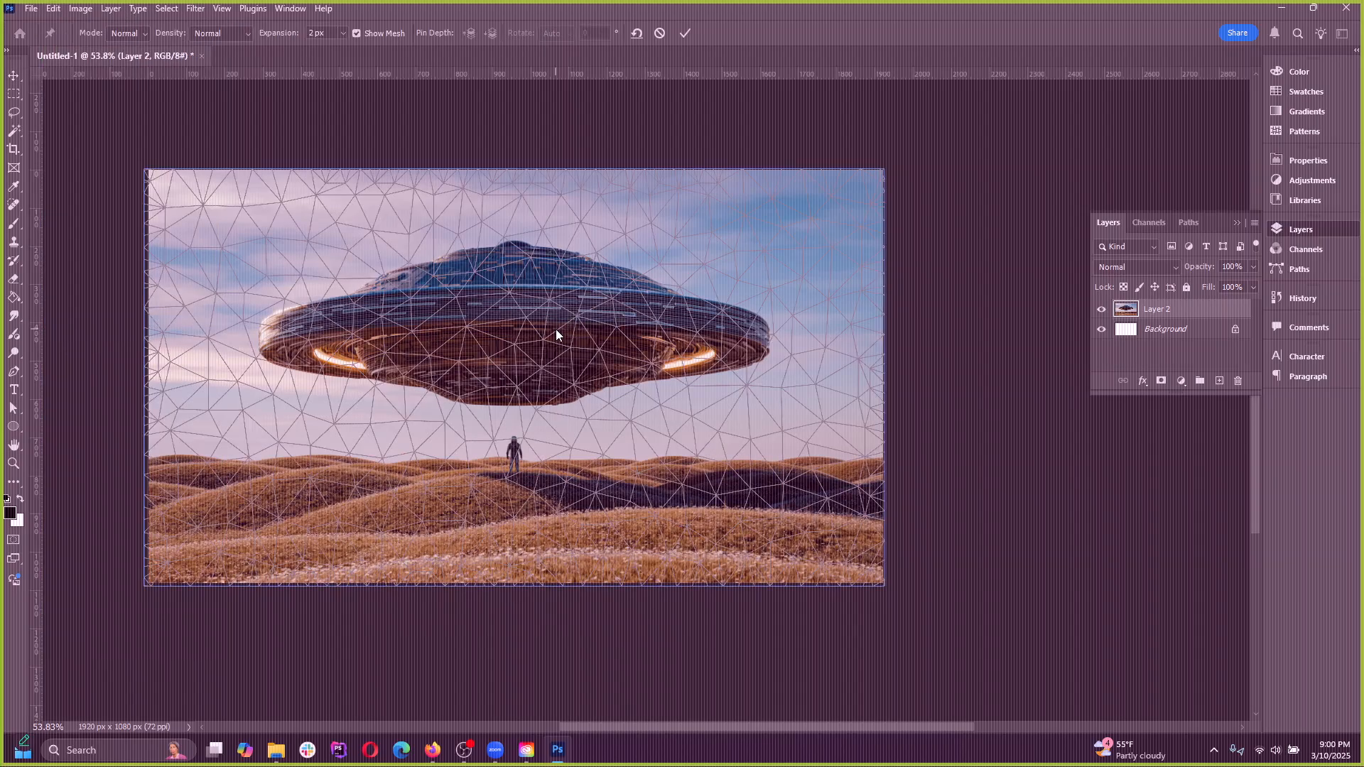
left_click(599, 350)
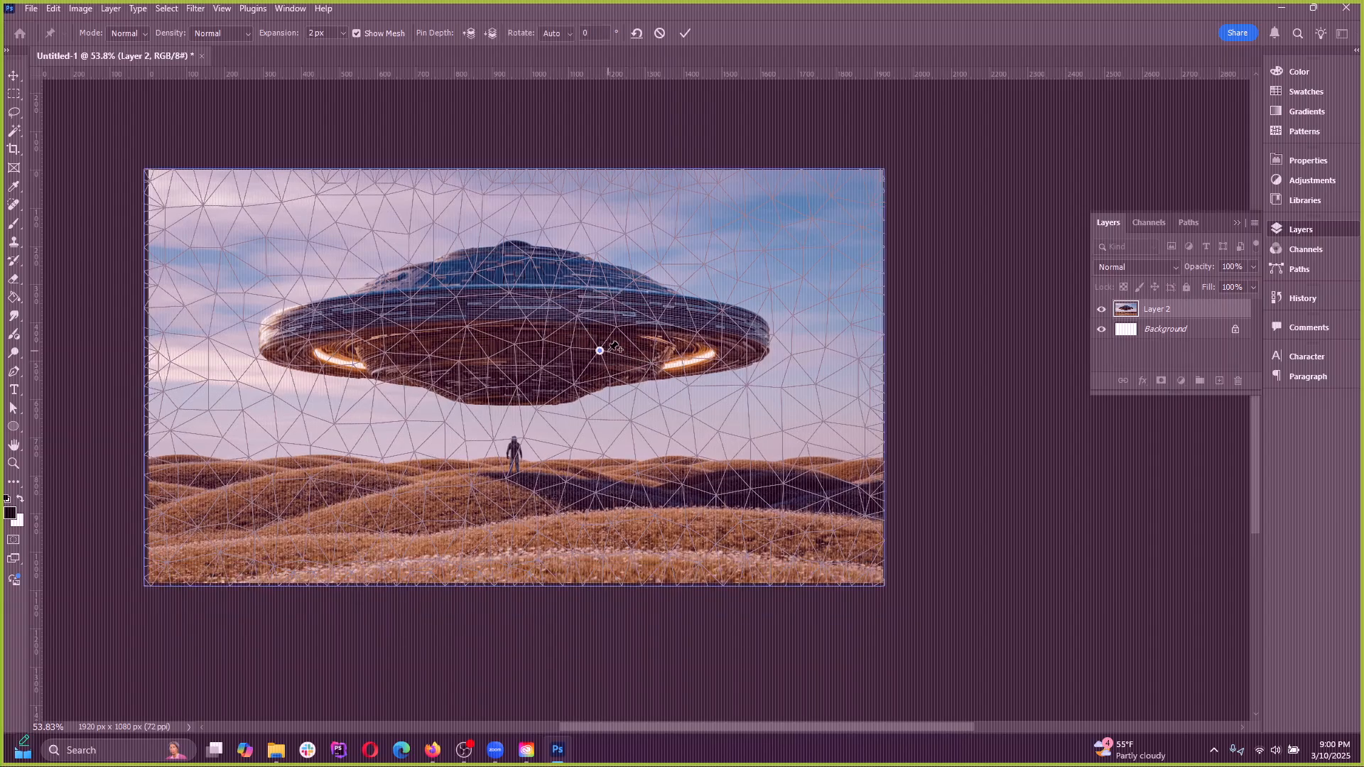
left_click(360, 318)
left_click_drag(360, 318, 412, 339)
key("ctrl+z")
left_click(660, 32)
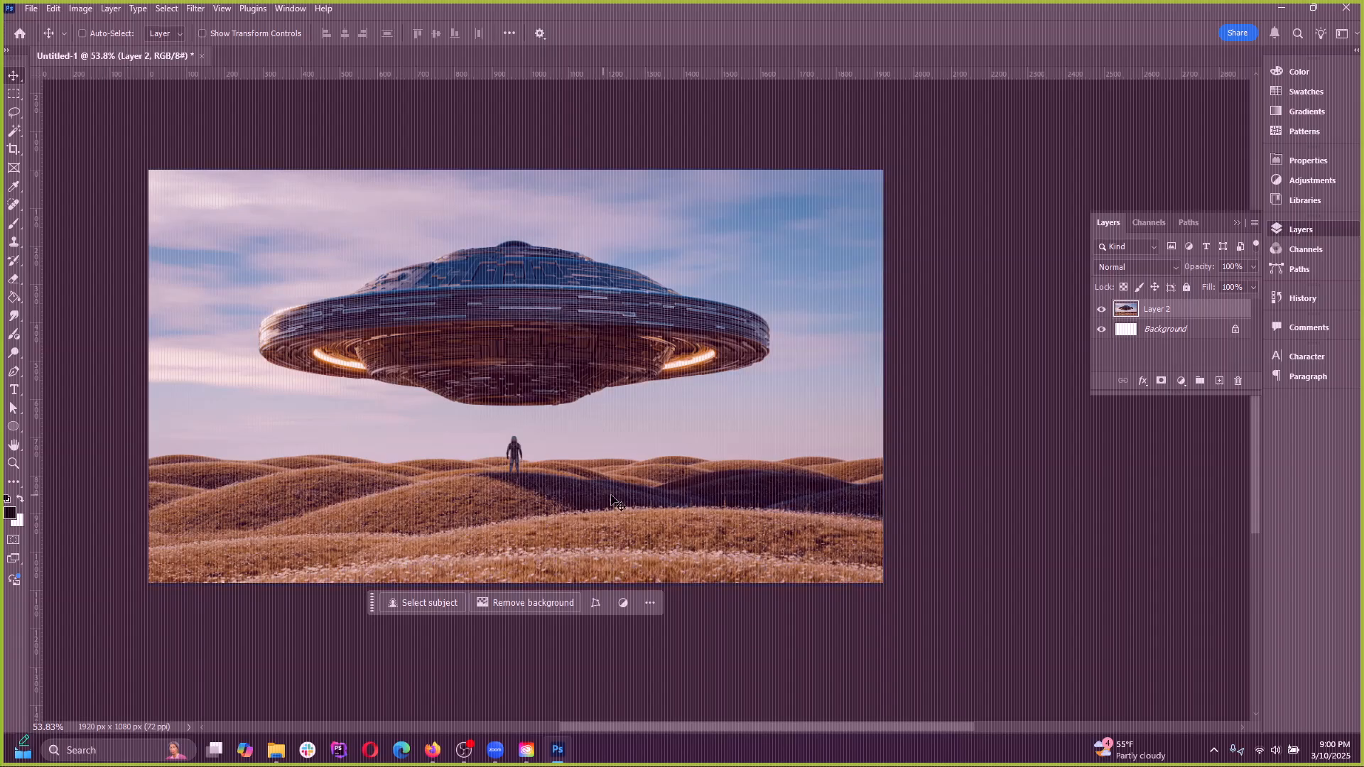
Draw a rectangular marquee selection around the person standing beneath the flying saucer
scroll(535, 377, "up", 12)
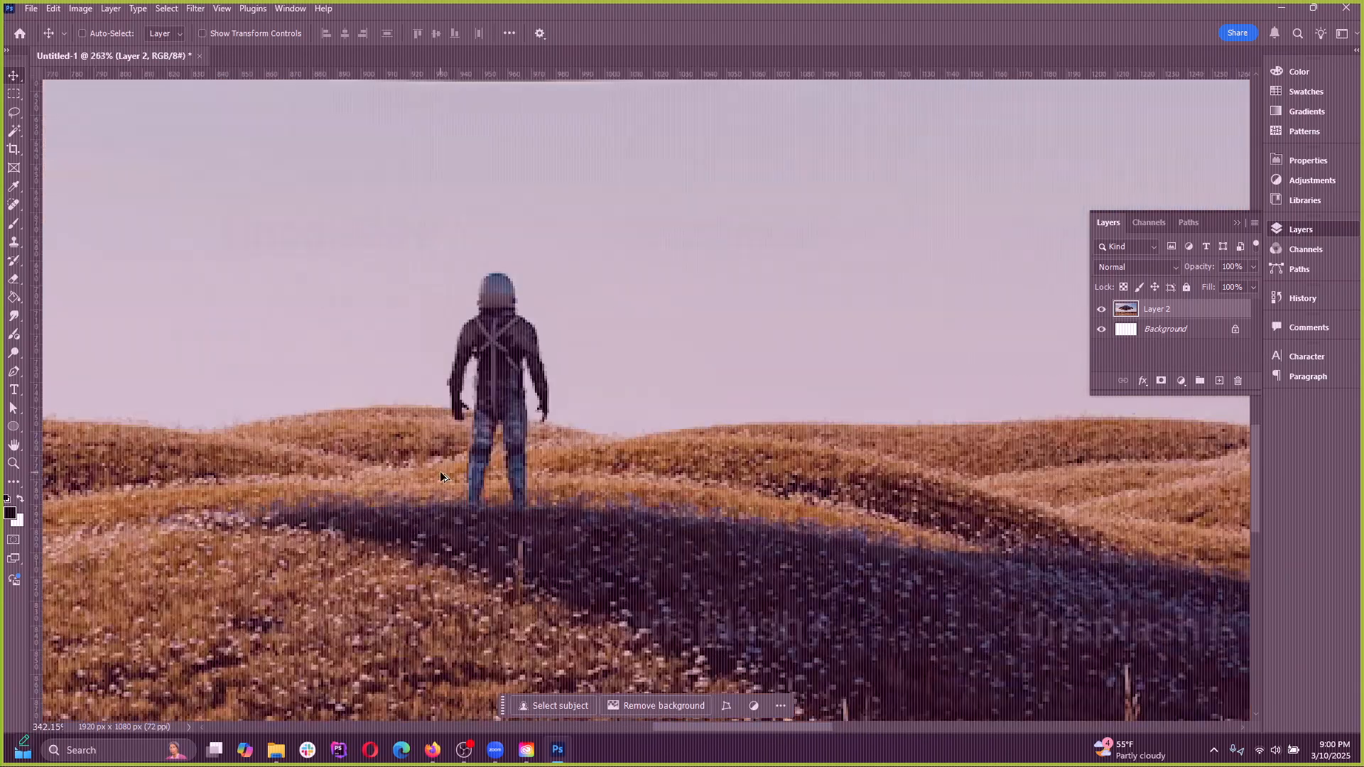
scroll(526, 379, "down", 2)
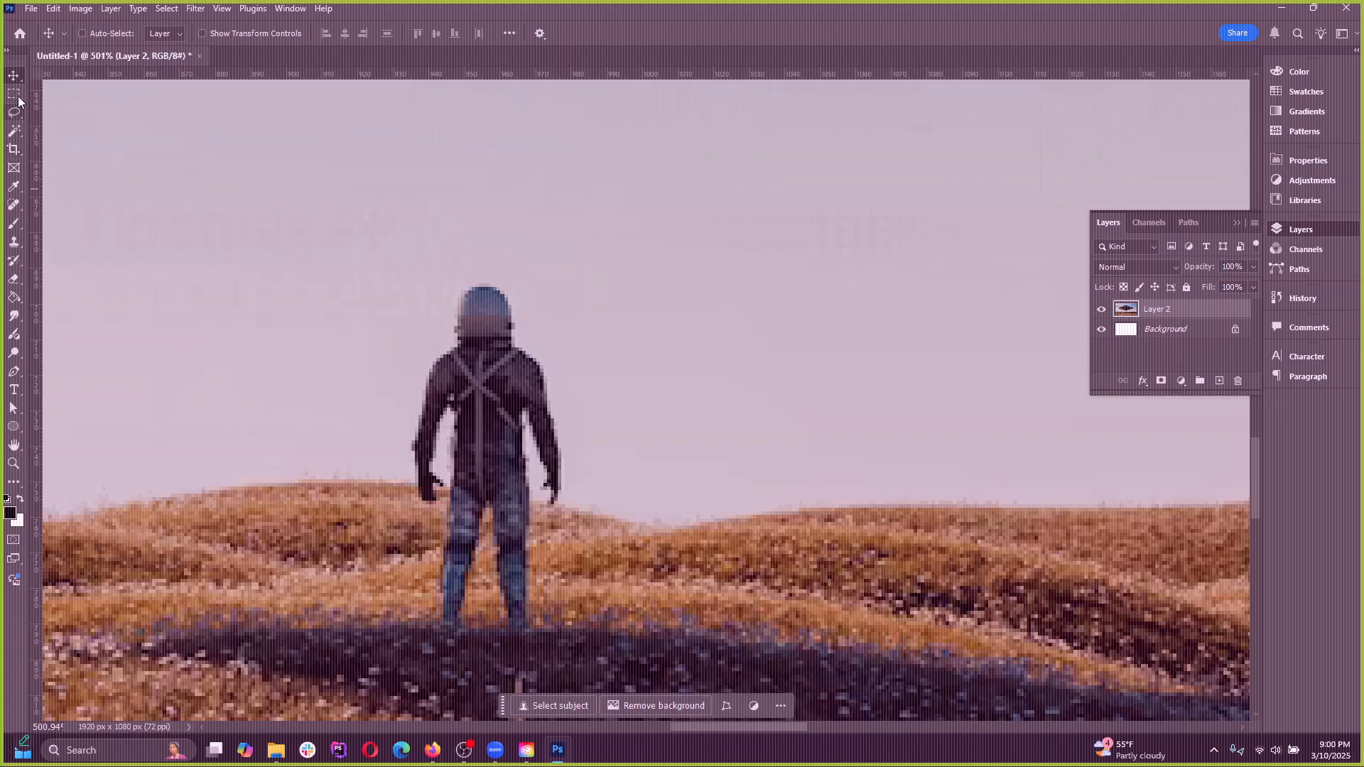
key("m")
left_click_drag(327, 256, 638, 673)
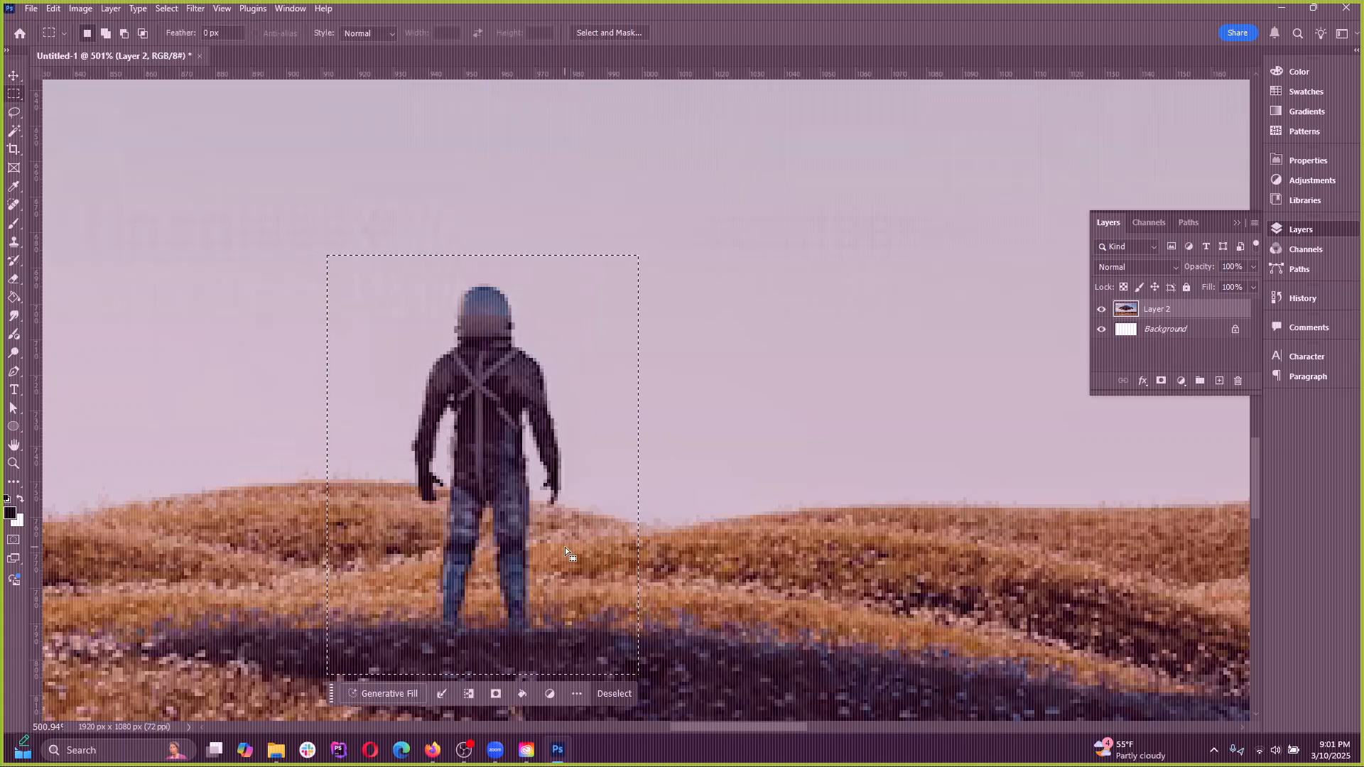
Start Puppet Warp on the selected figure and place pins on its shoulders, neck, feet and hands
left_click(53, 9)
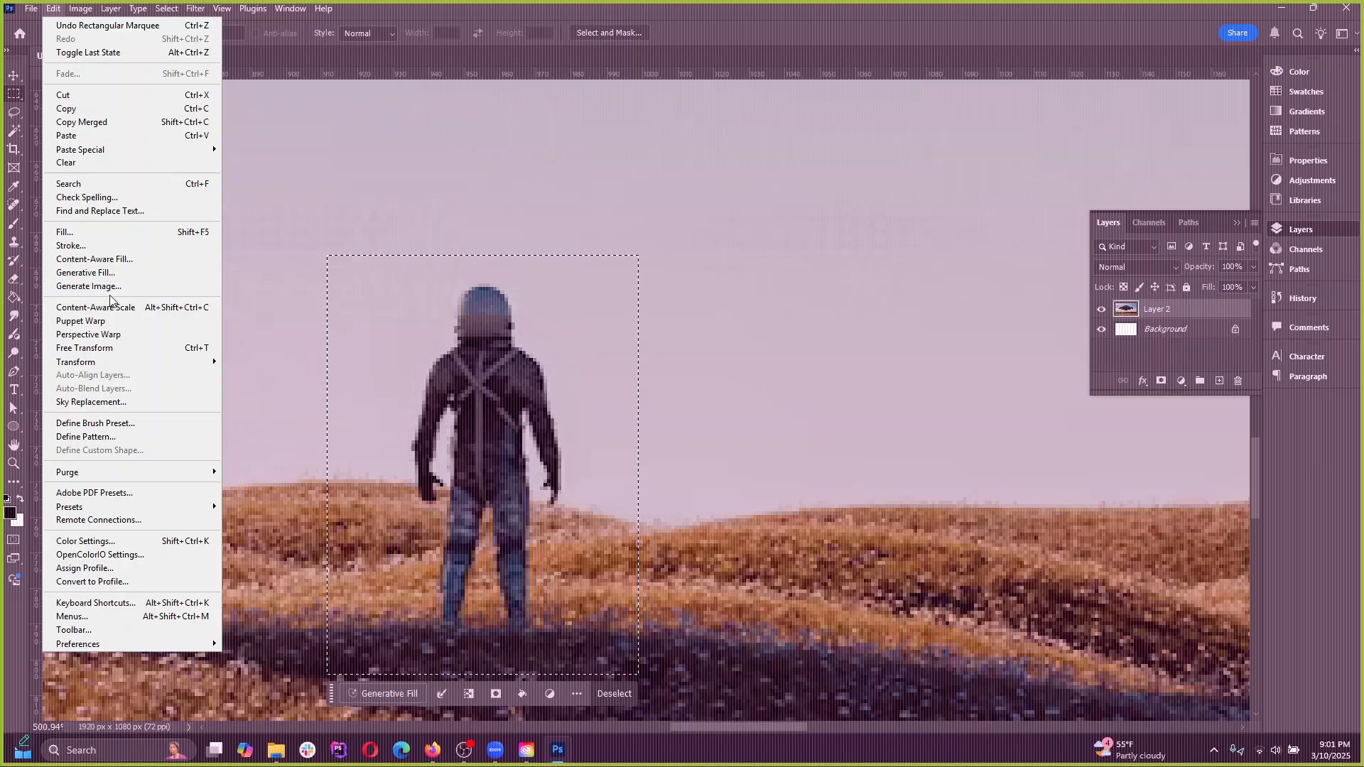
left_click(99, 321)
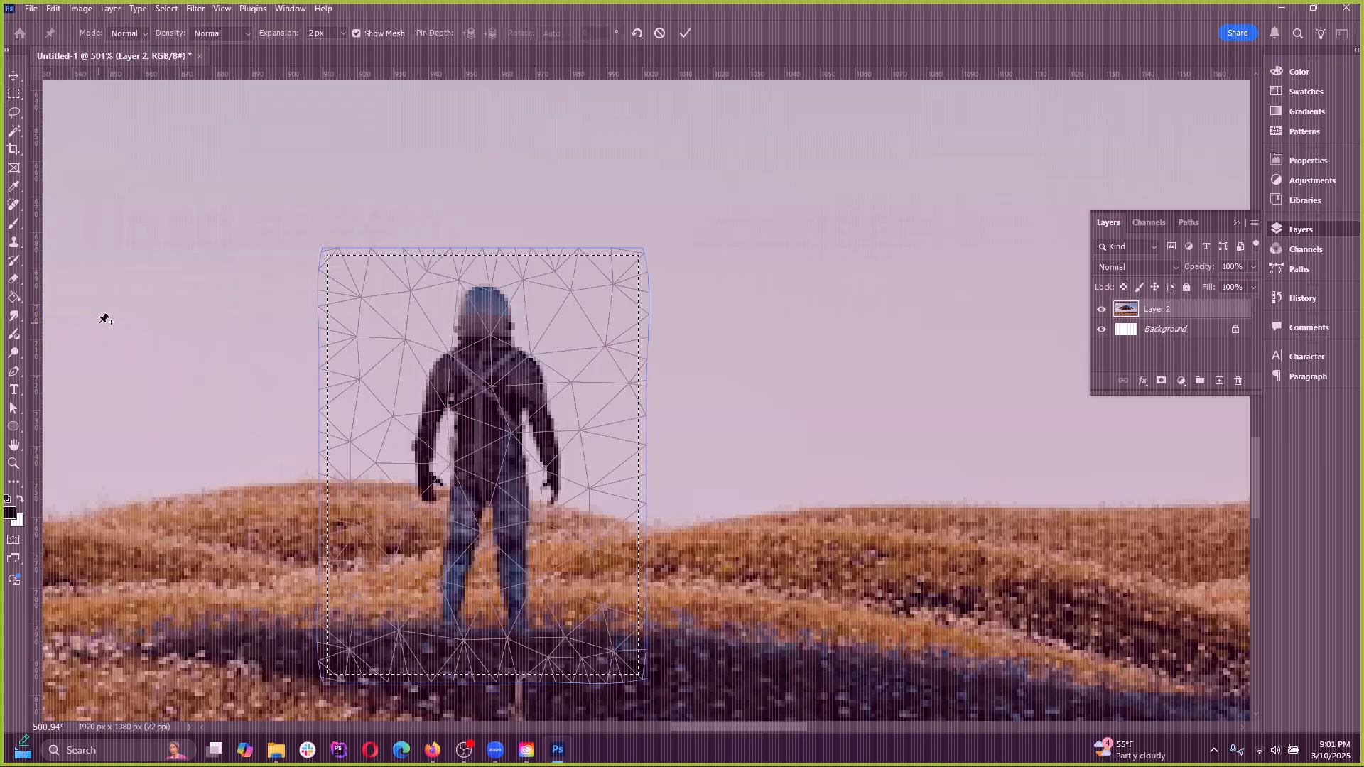
left_click(523, 378)
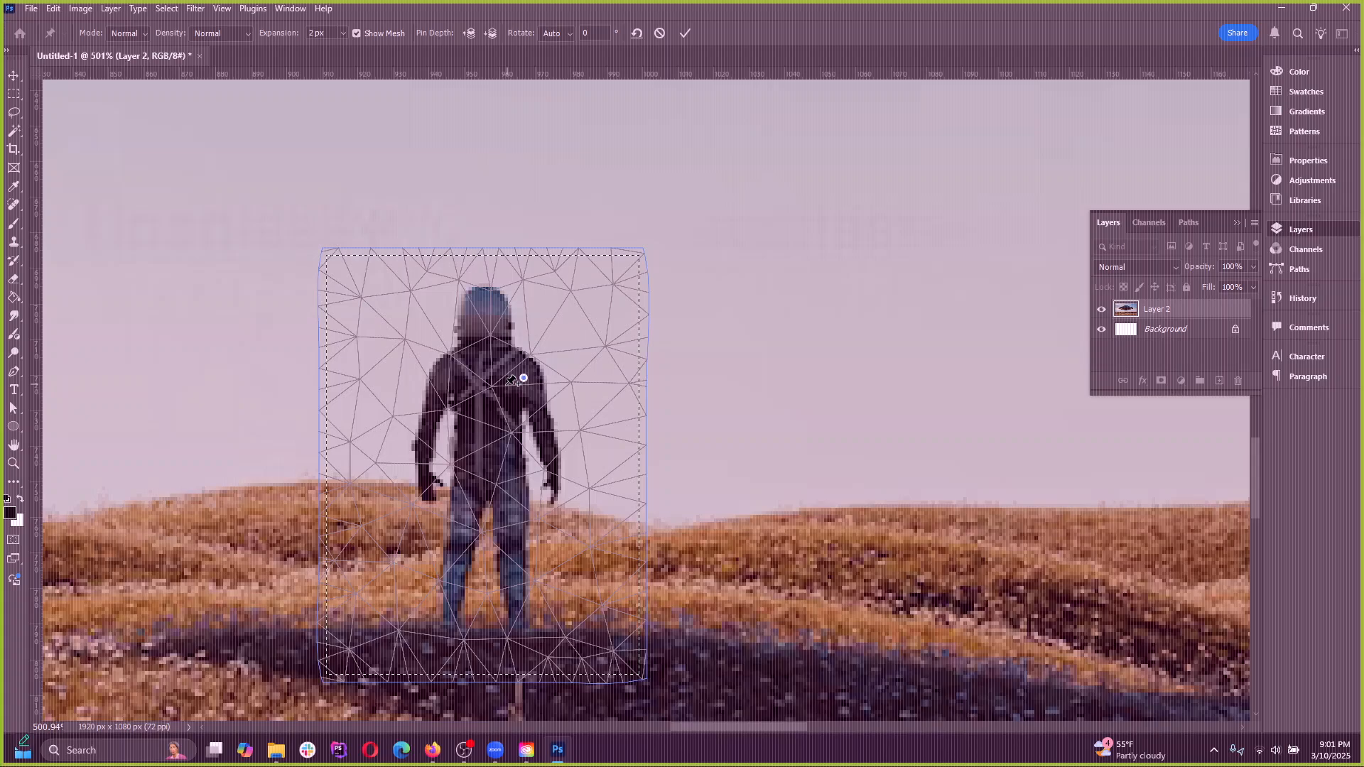
left_click(453, 370)
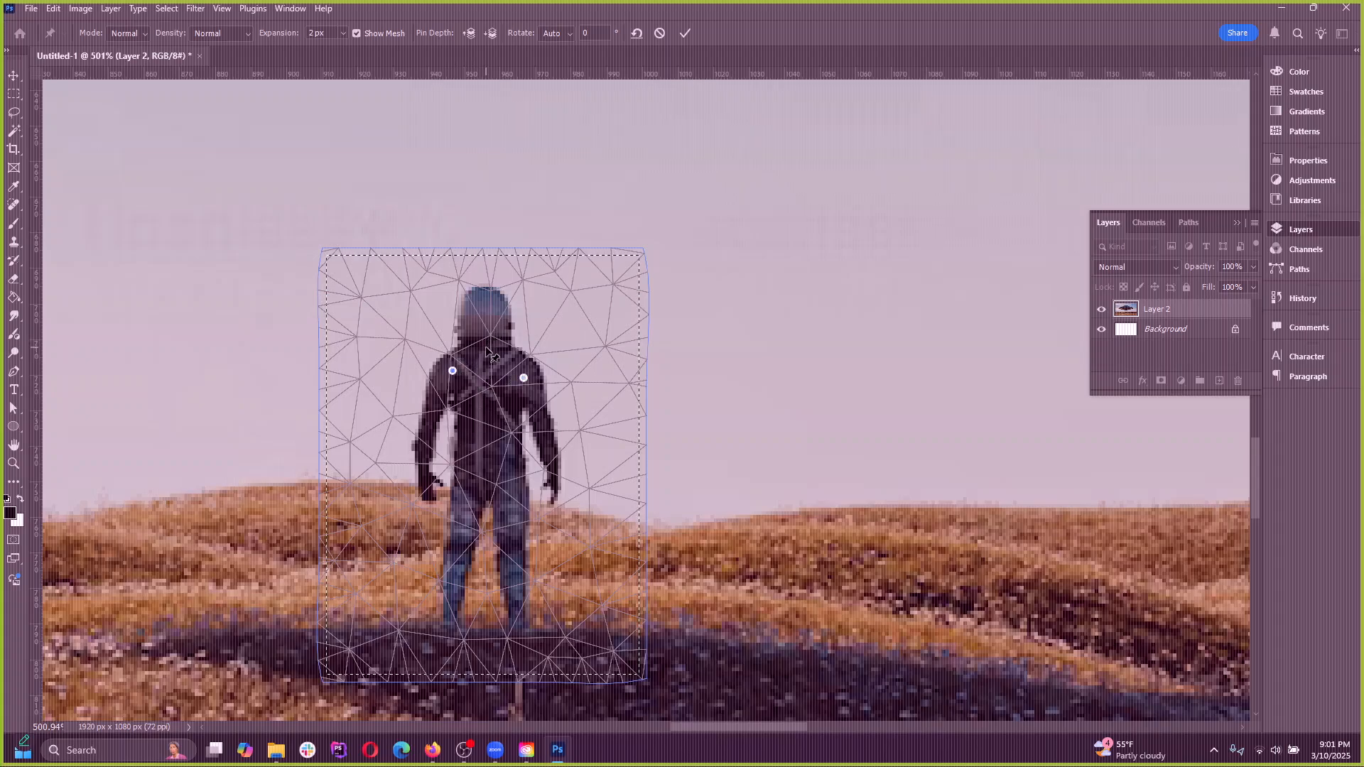
left_click(485, 350)
left_click(449, 624)
left_click(524, 625)
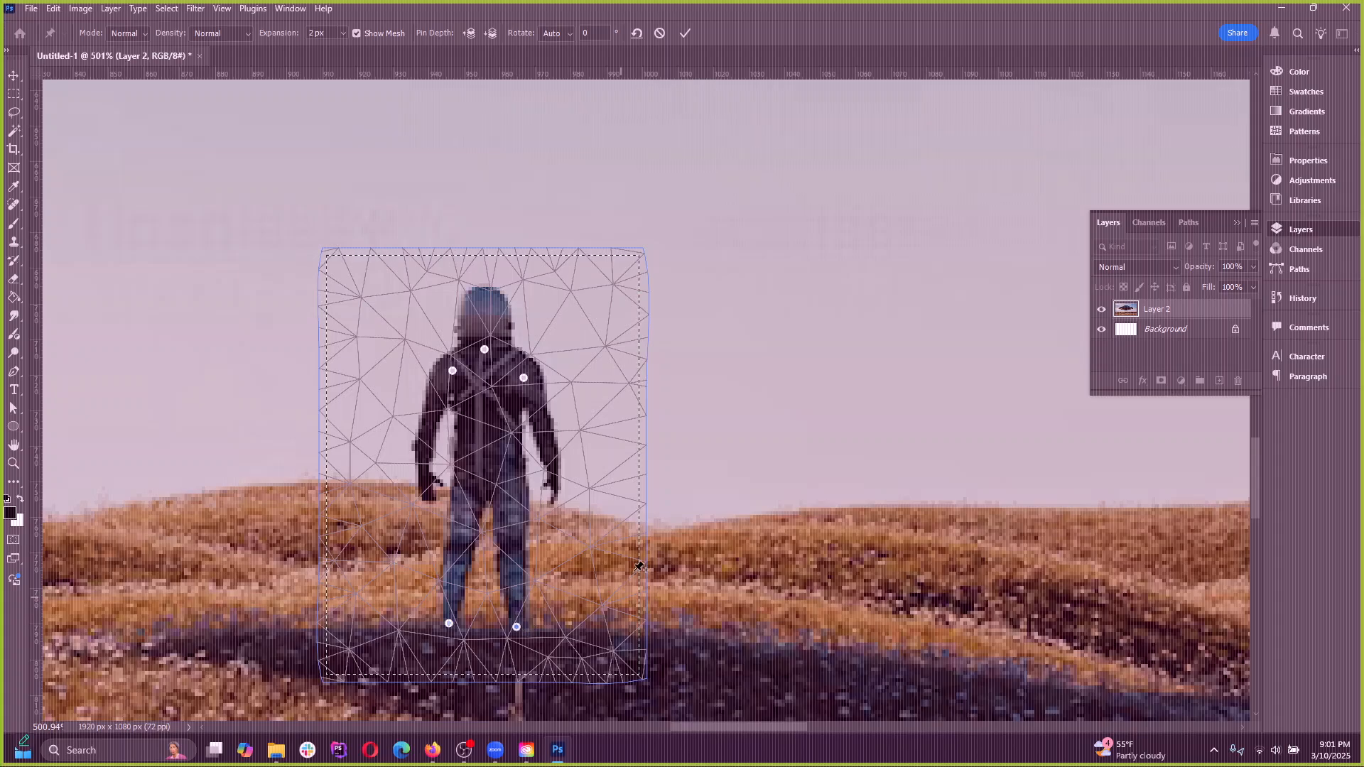
left_click(429, 491)
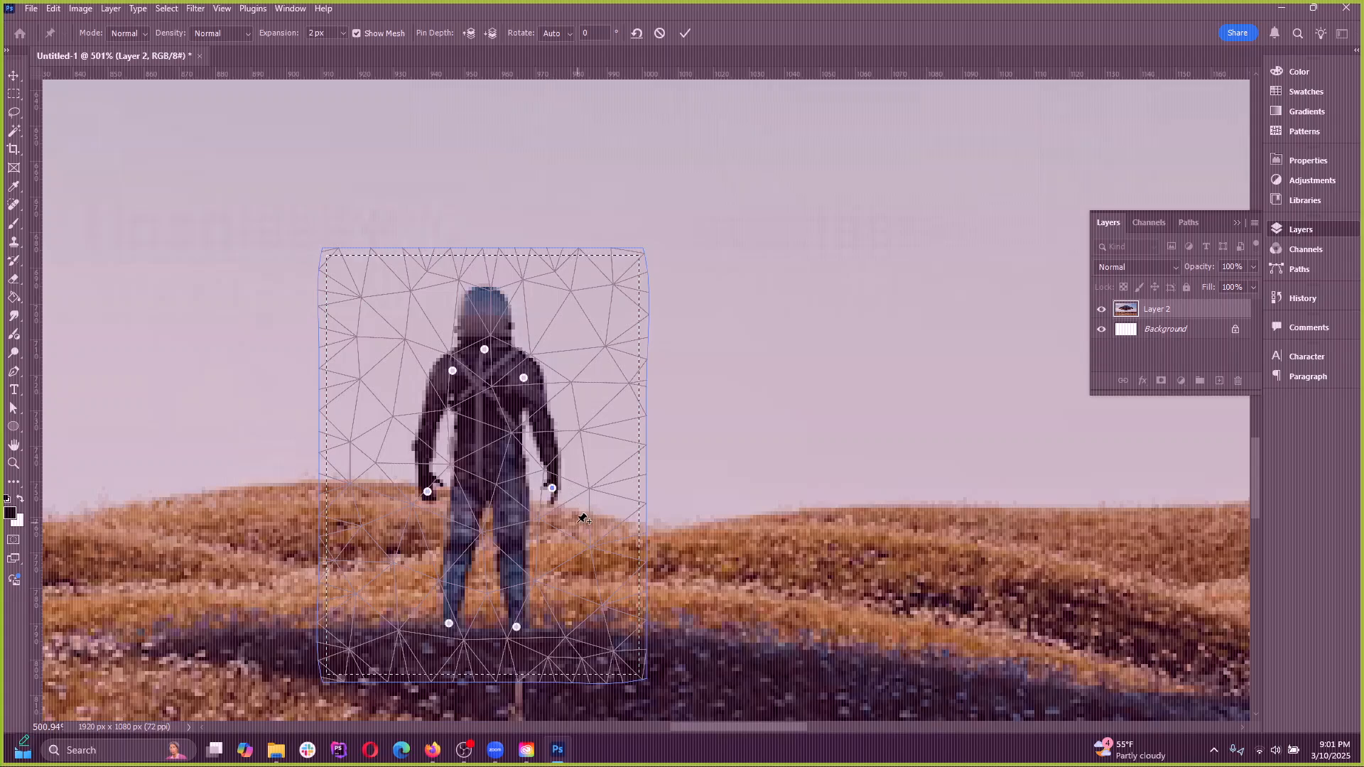
Try raising the figure's right hand outward by its Puppet Warp pin, and undo each attempt
left_click_drag(553, 489, 630, 403)
key("ctrl+z")
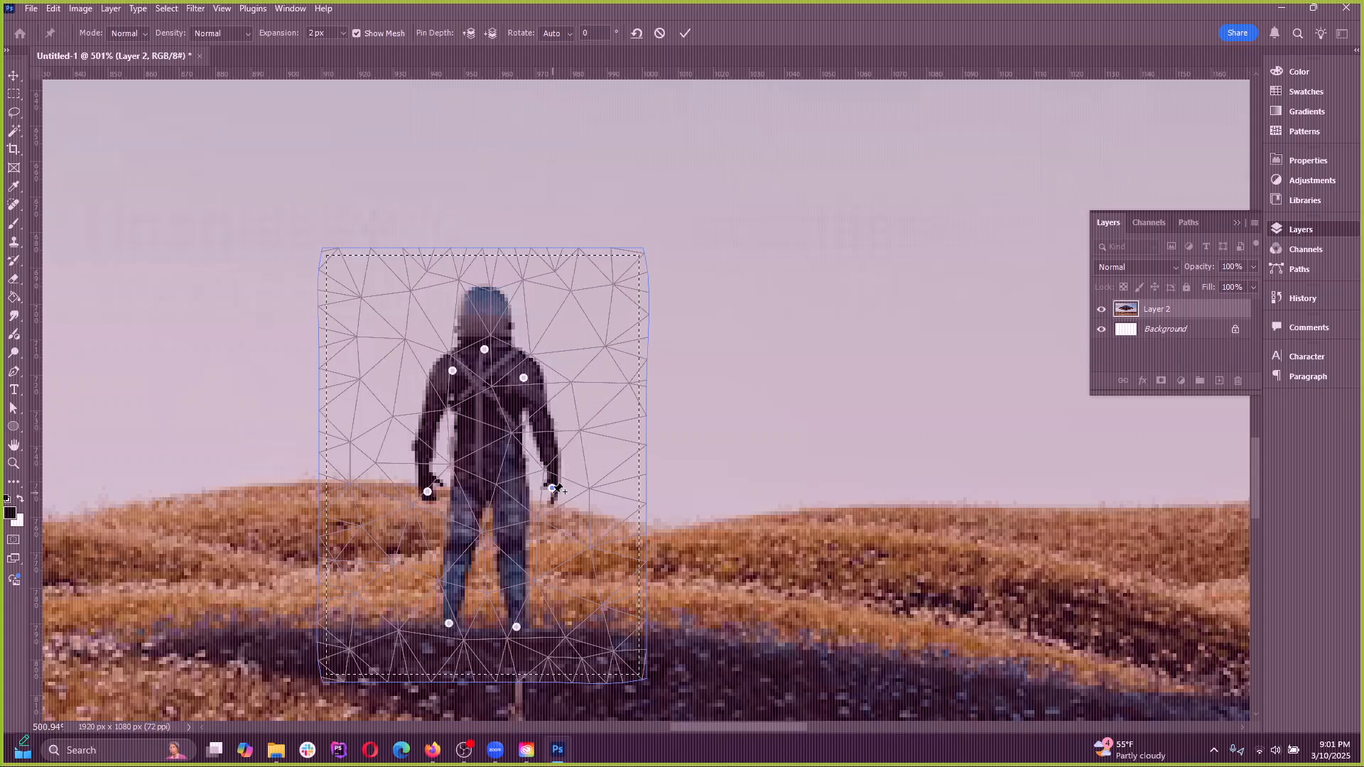
left_click_drag(553, 488, 618, 397)
key("ctrl+z")
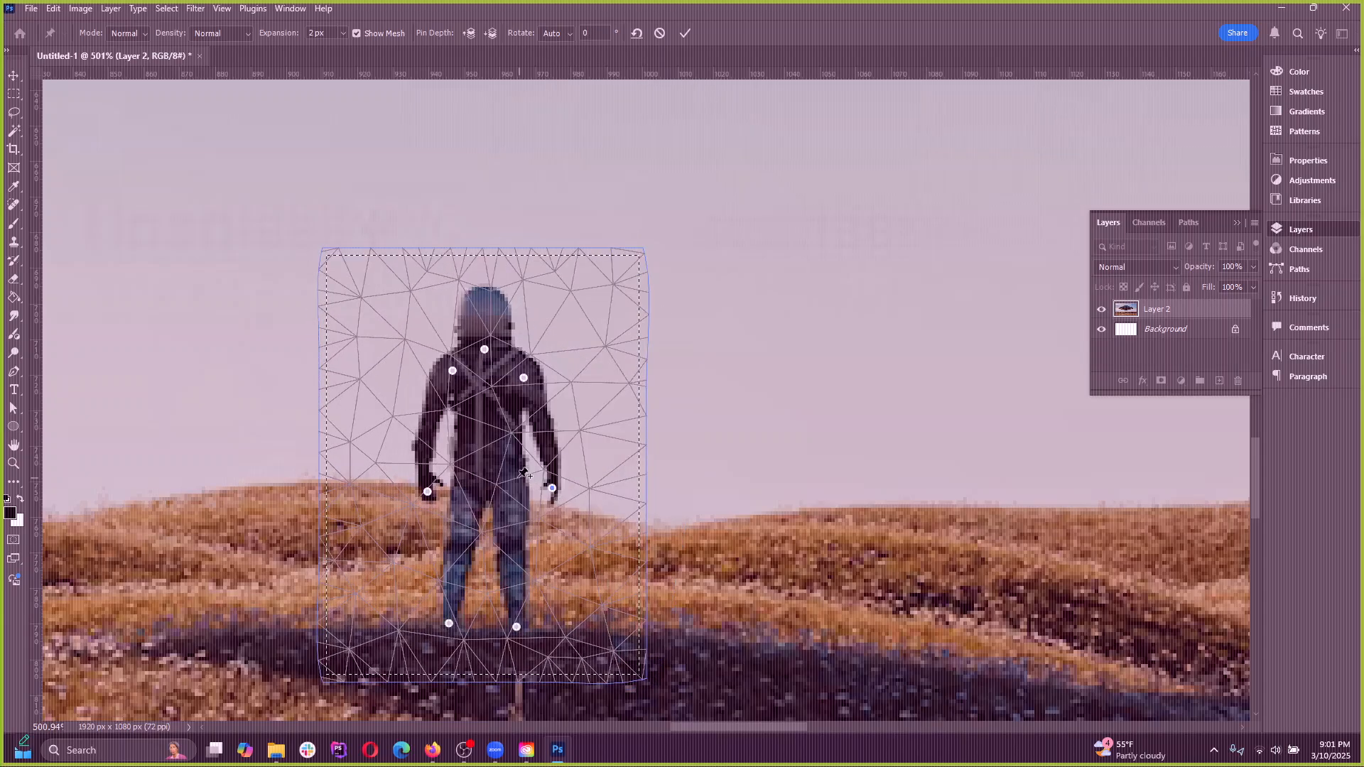
Add two pins at the figure's waist and hip, try raising its right hand again, and cancel the Puppet Warp
left_click_drag(553, 488, 524, 445)
key("ctrl+z")
left_click(529, 476)
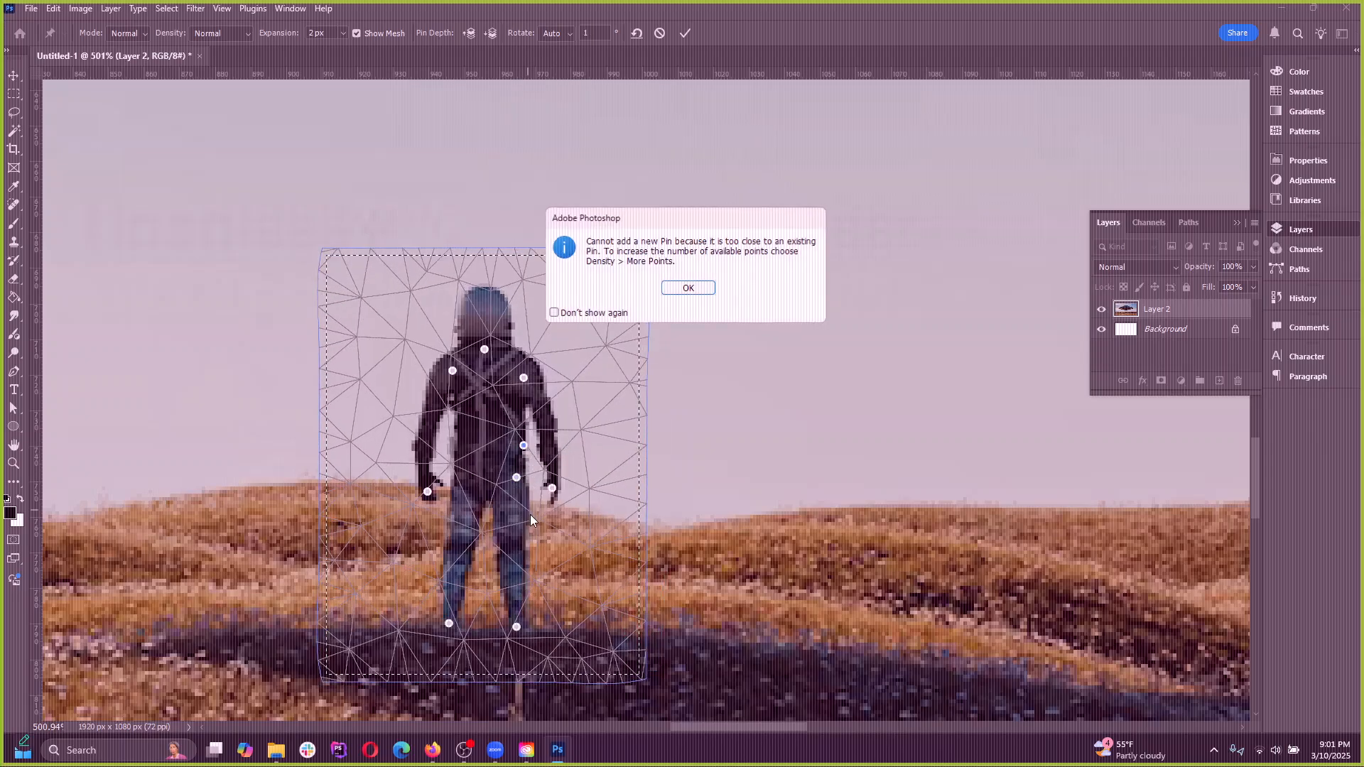
left_click(690, 283)
left_click_drag(553, 489, 614, 416)
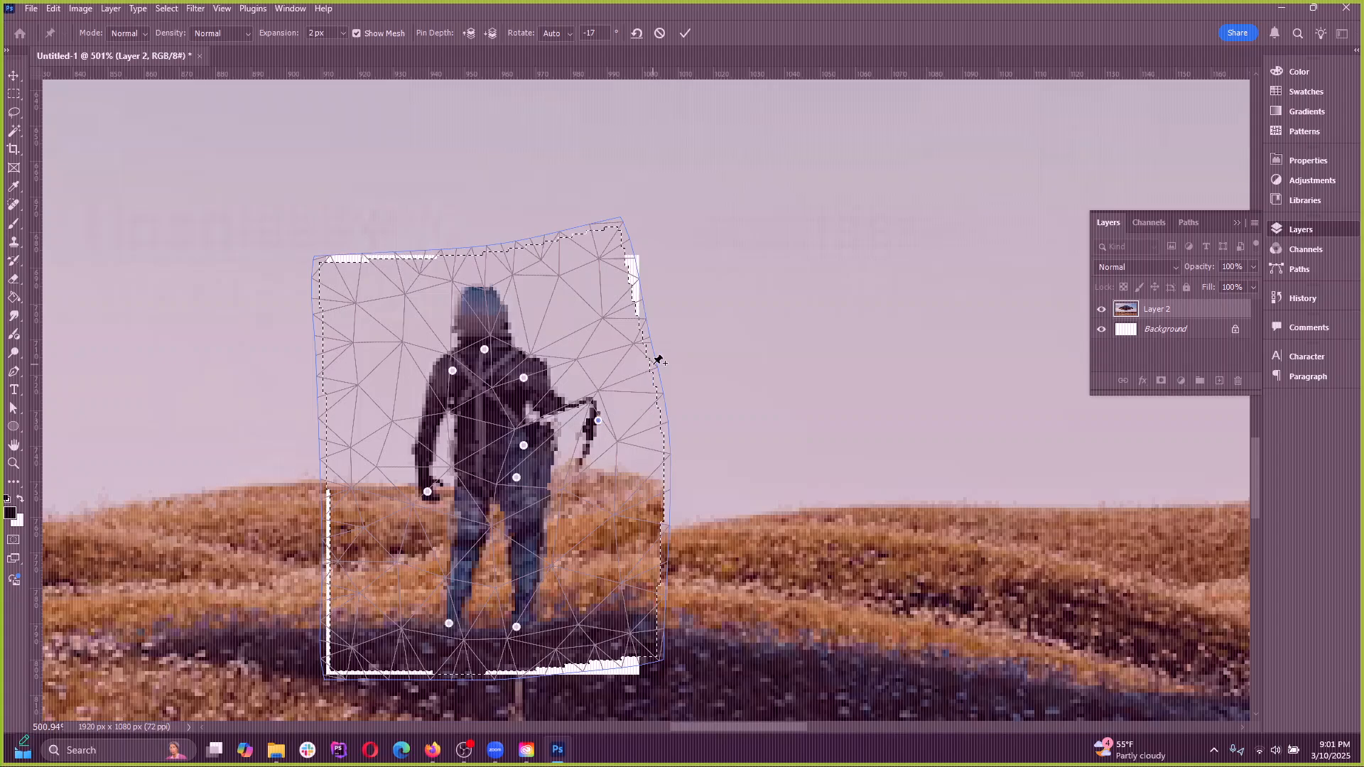
key("ctrl+z")
left_click(660, 33)
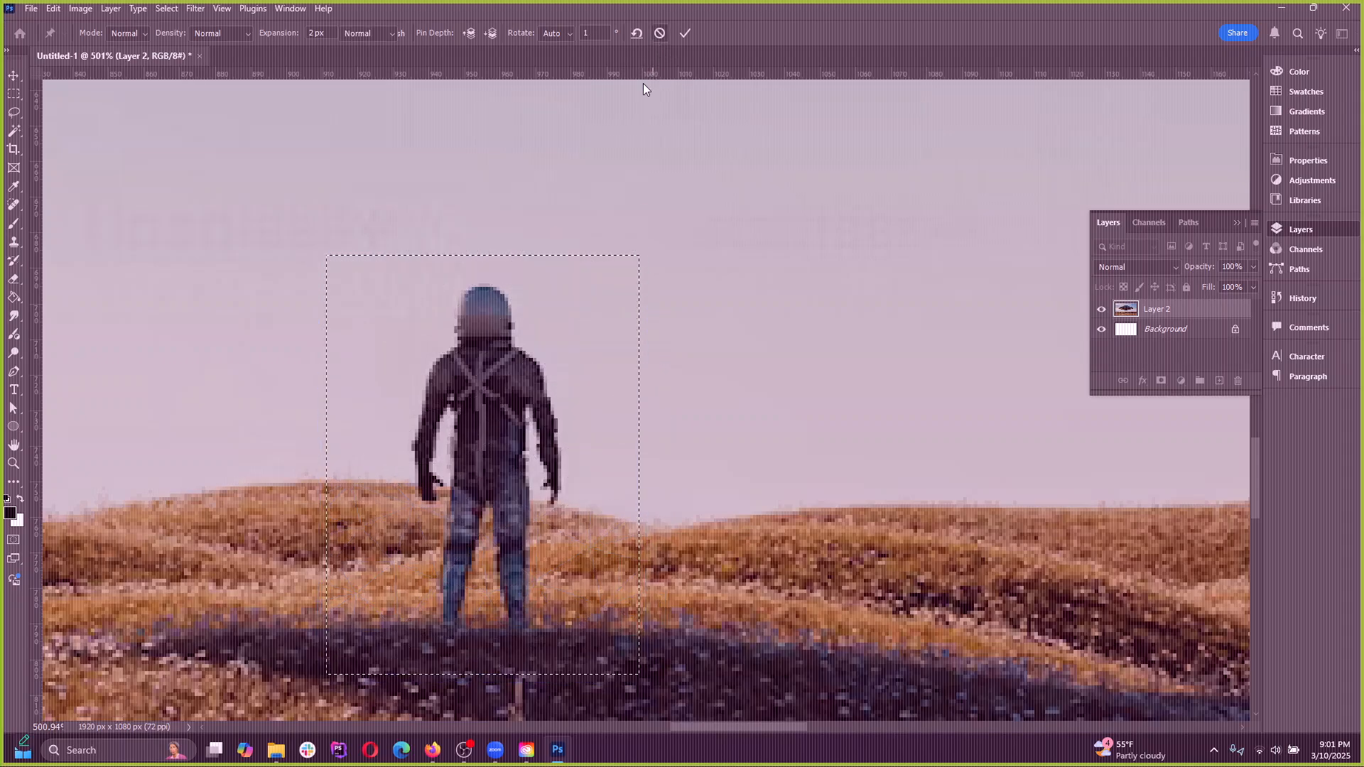
Deselect the area around the figure and switch back to the Move tool
left_click(166, 8)
left_click(174, 40)
scroll(426, 458, "down", 13)
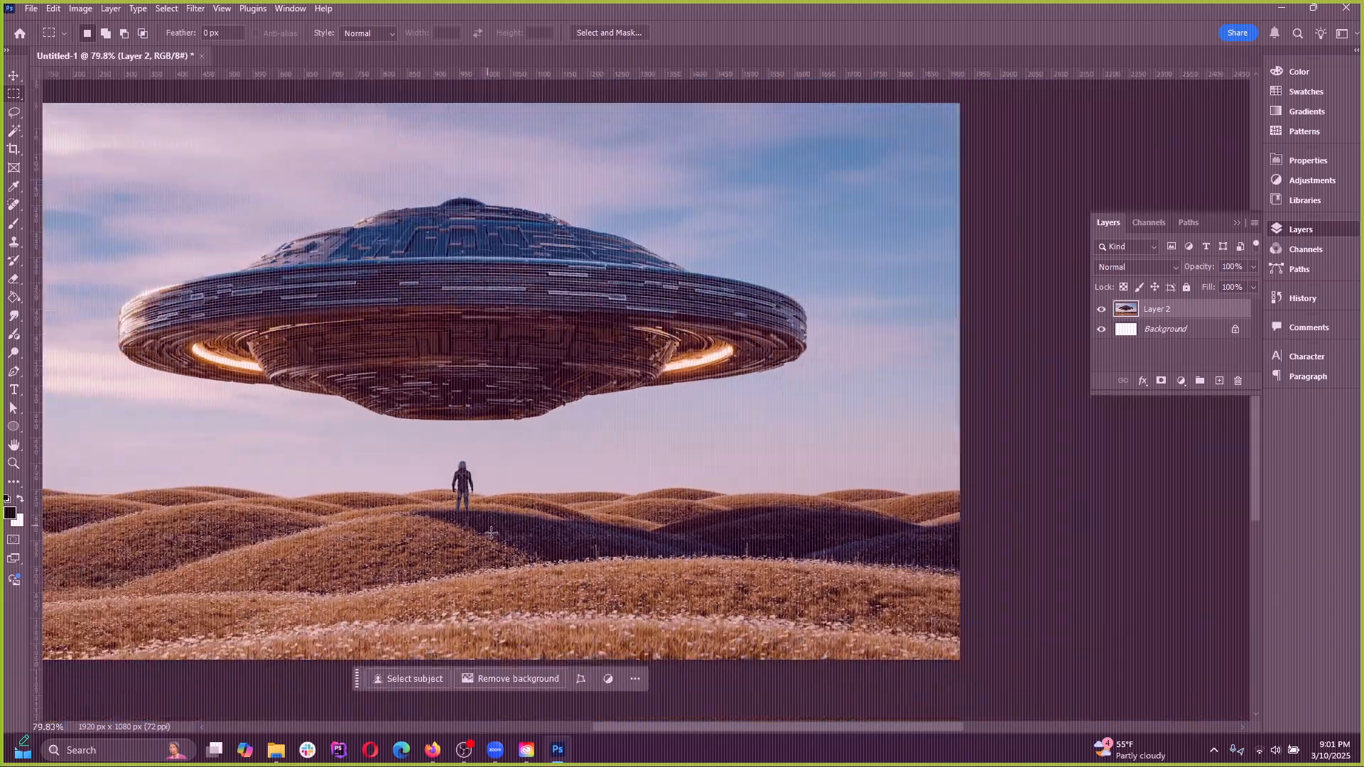
scroll(474, 530, "up", 3)
scroll(475, 531, "up", 2)
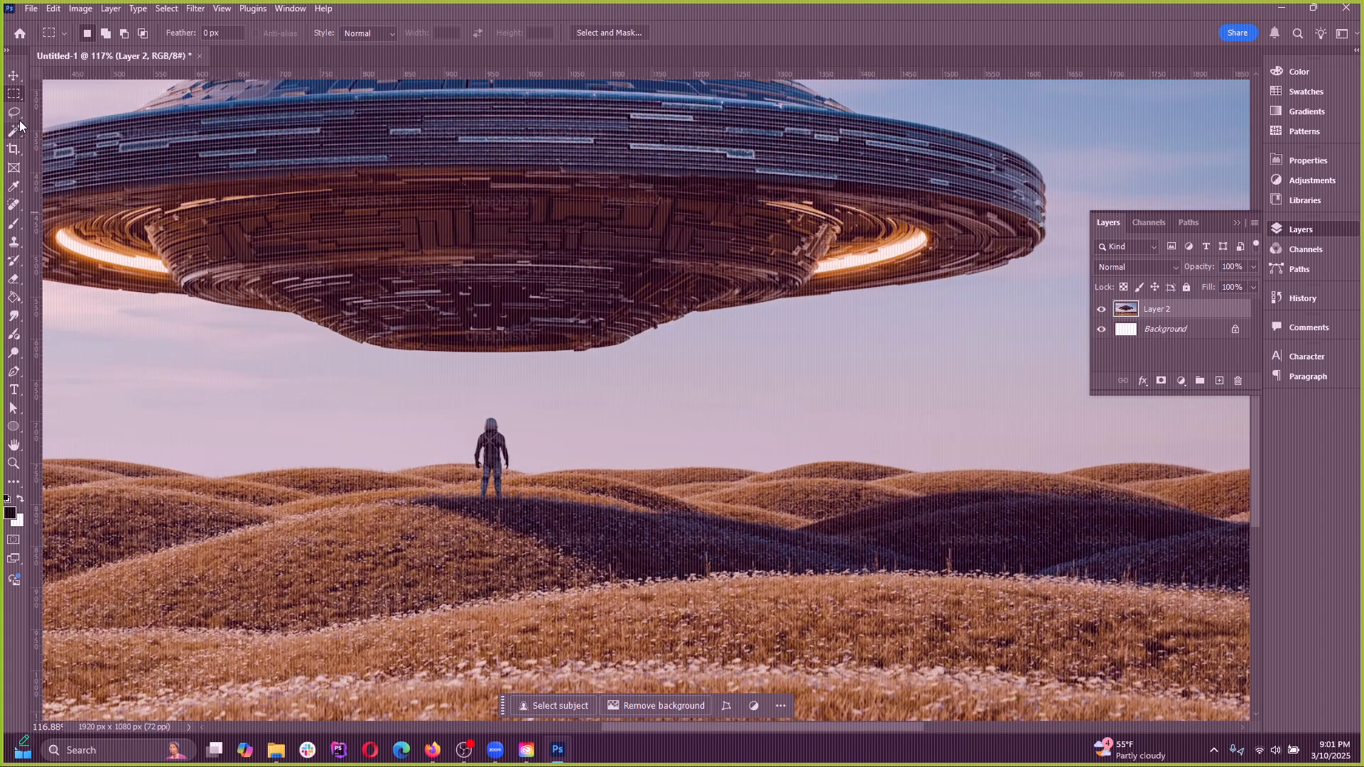
scroll(518, 356, "down", 2)
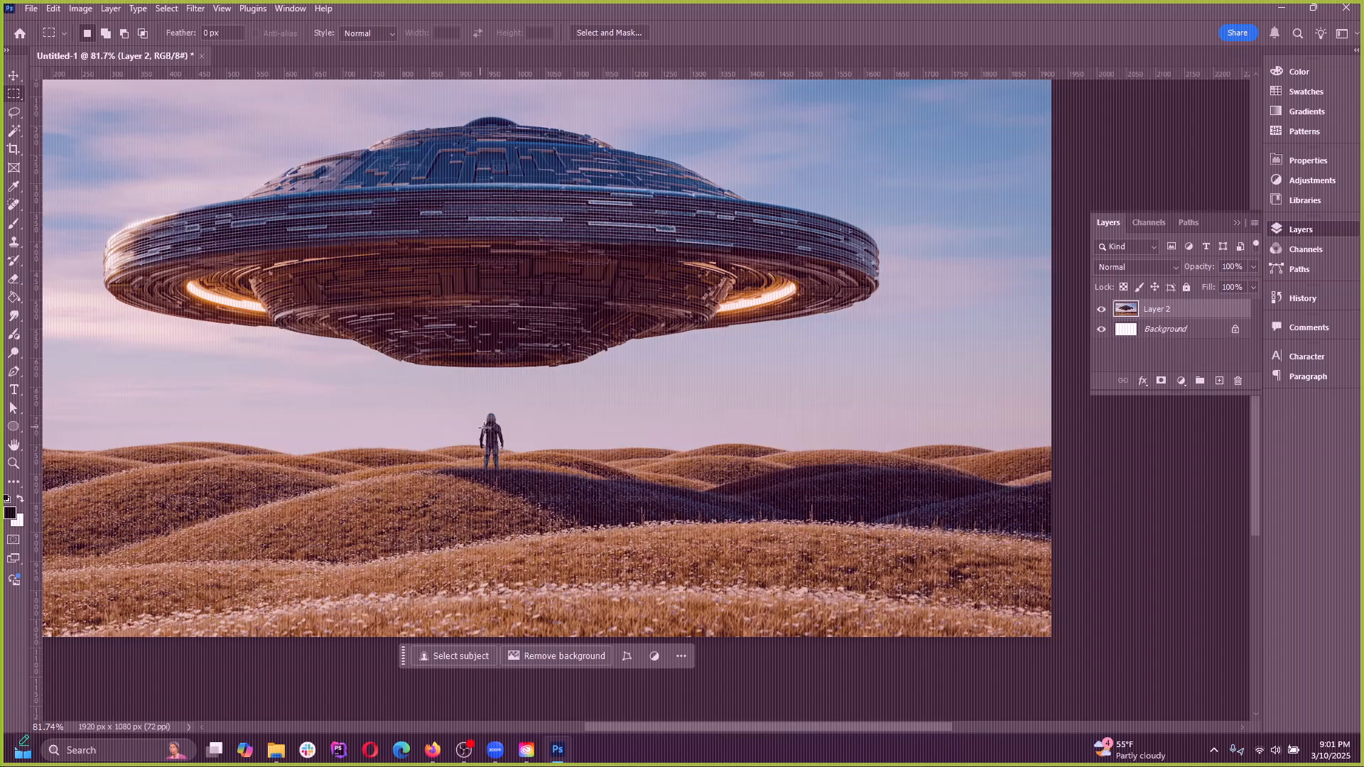
left_click(14, 75)
scroll(517, 409, "down", 2)
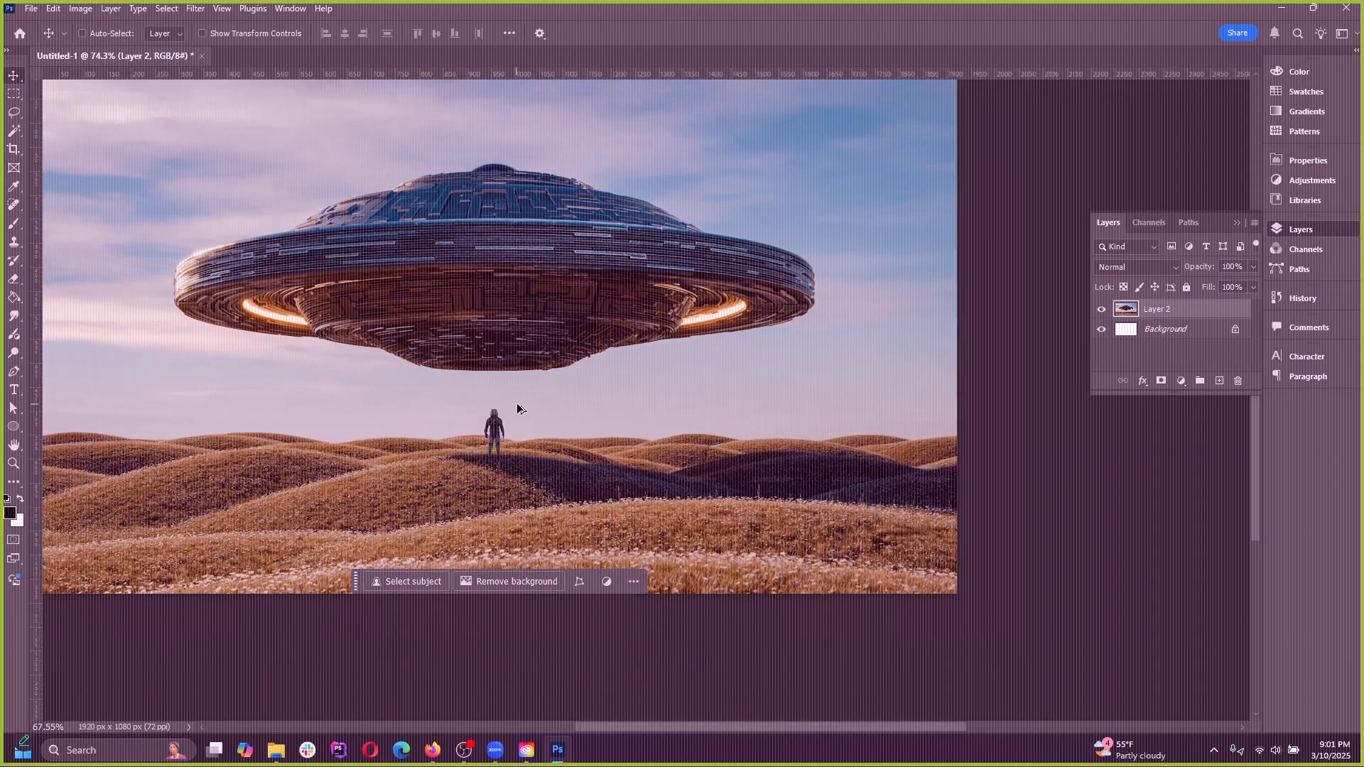
scroll(518, 407, "down", 3)
scroll(436, 321, "up", 4)
Start a Warp transform on the flying saucer layer, try distorting the image through its mesh, and undo the distortion
left_click(31, 9)
left_click(51, 39)
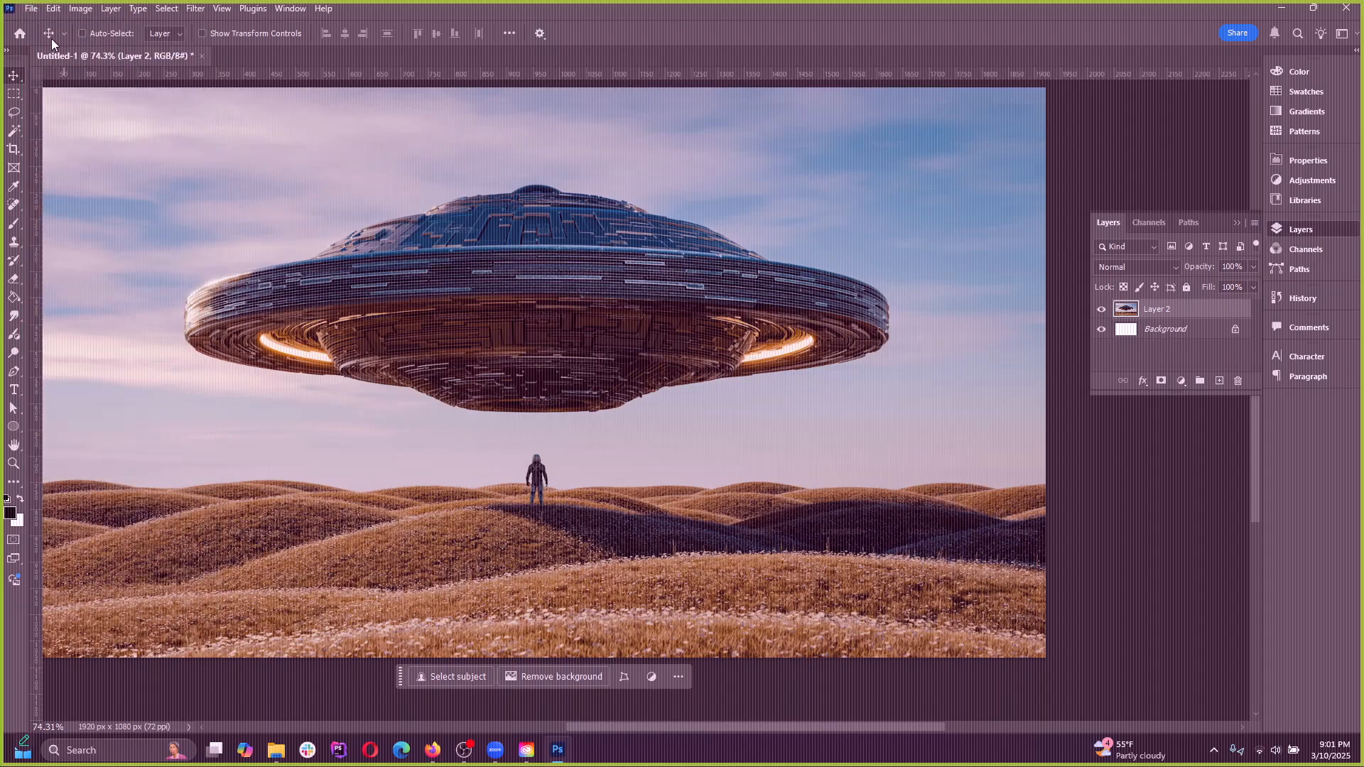
left_click(31, 9)
left_click(31, 8)
left_click(53, 8)
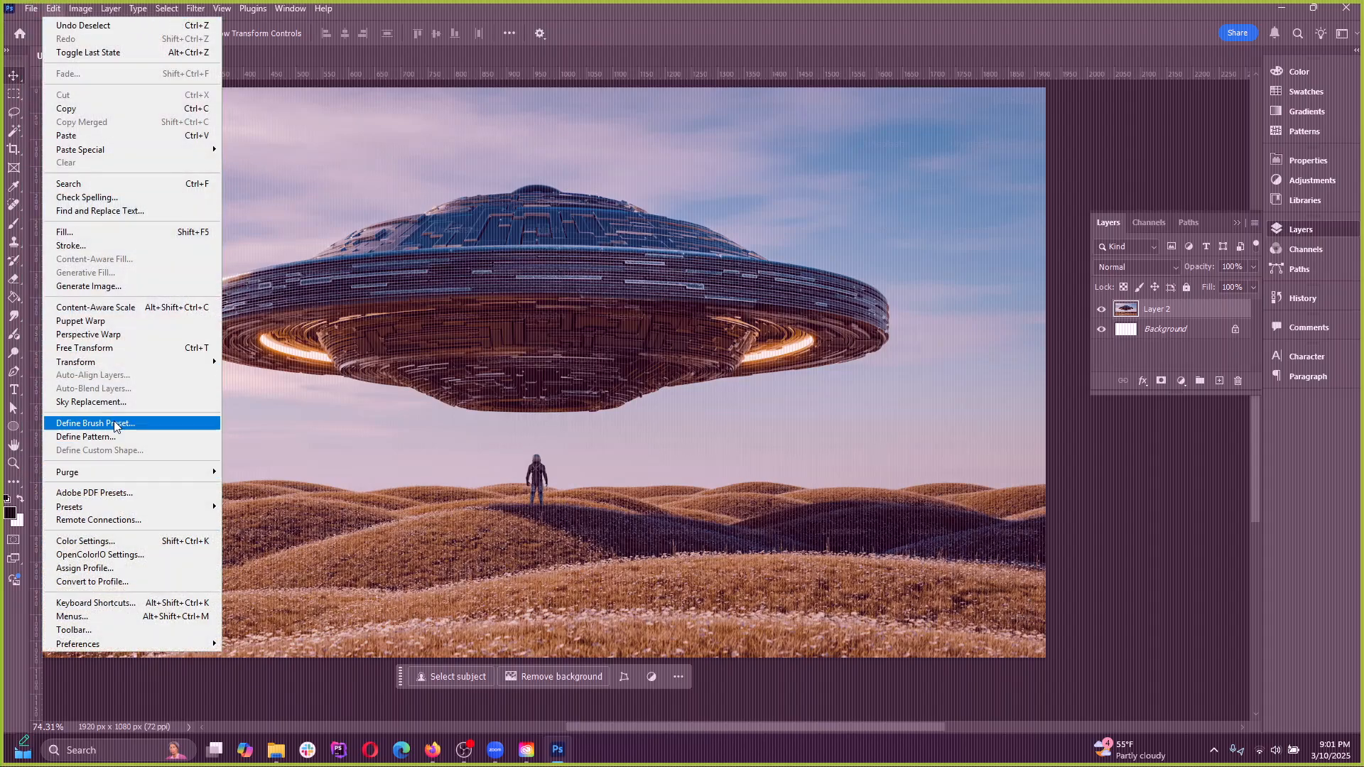
mouse_move(132, 368)
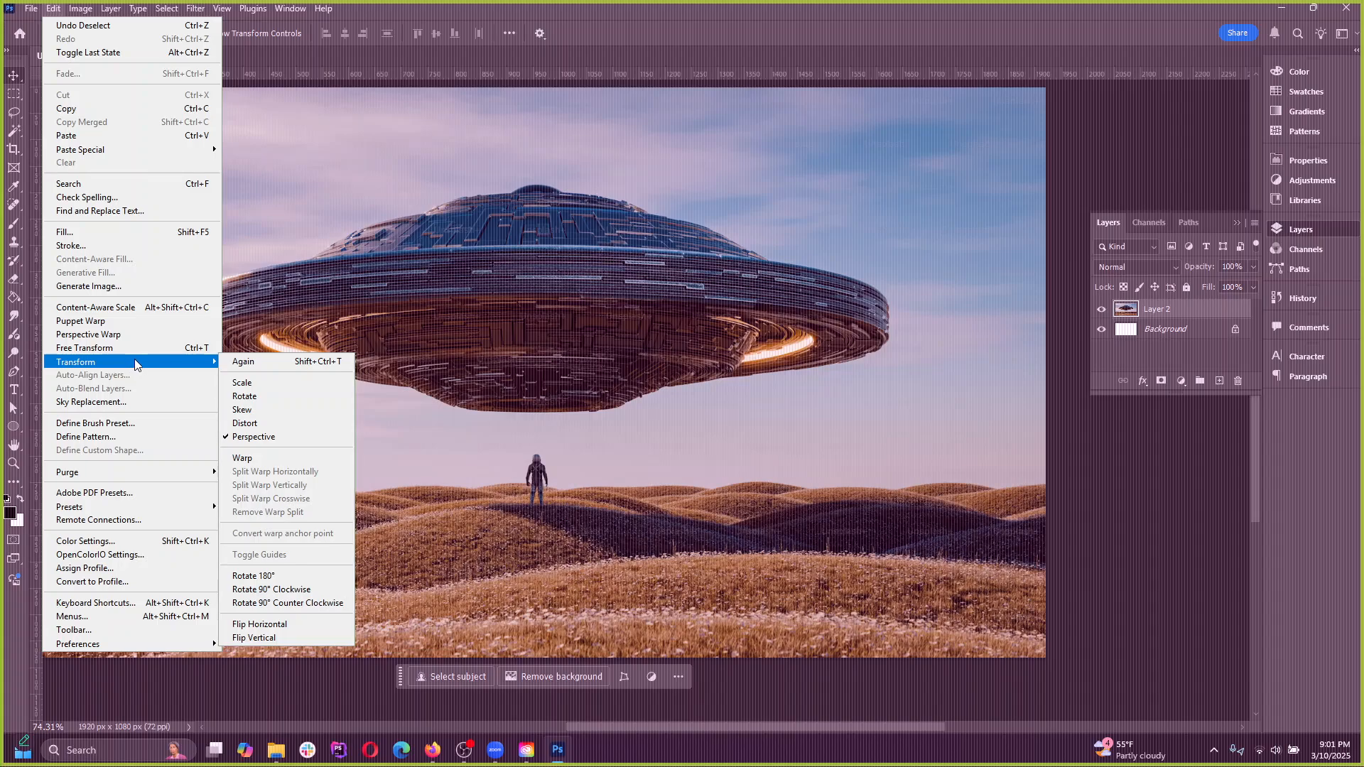
left_click(268, 458)
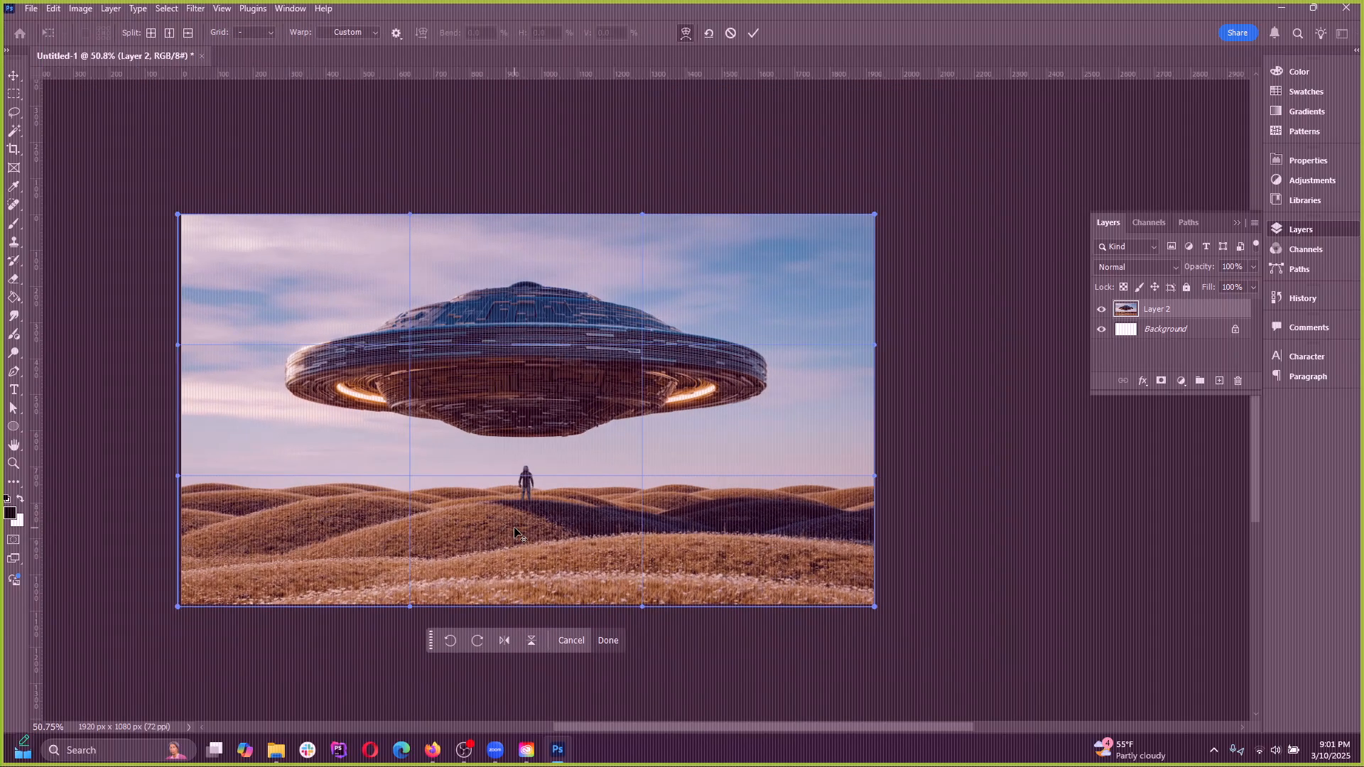
scroll(515, 528, "down", 1)
left_click_drag(403, 393, 490, 422)
key("ctrl+z")
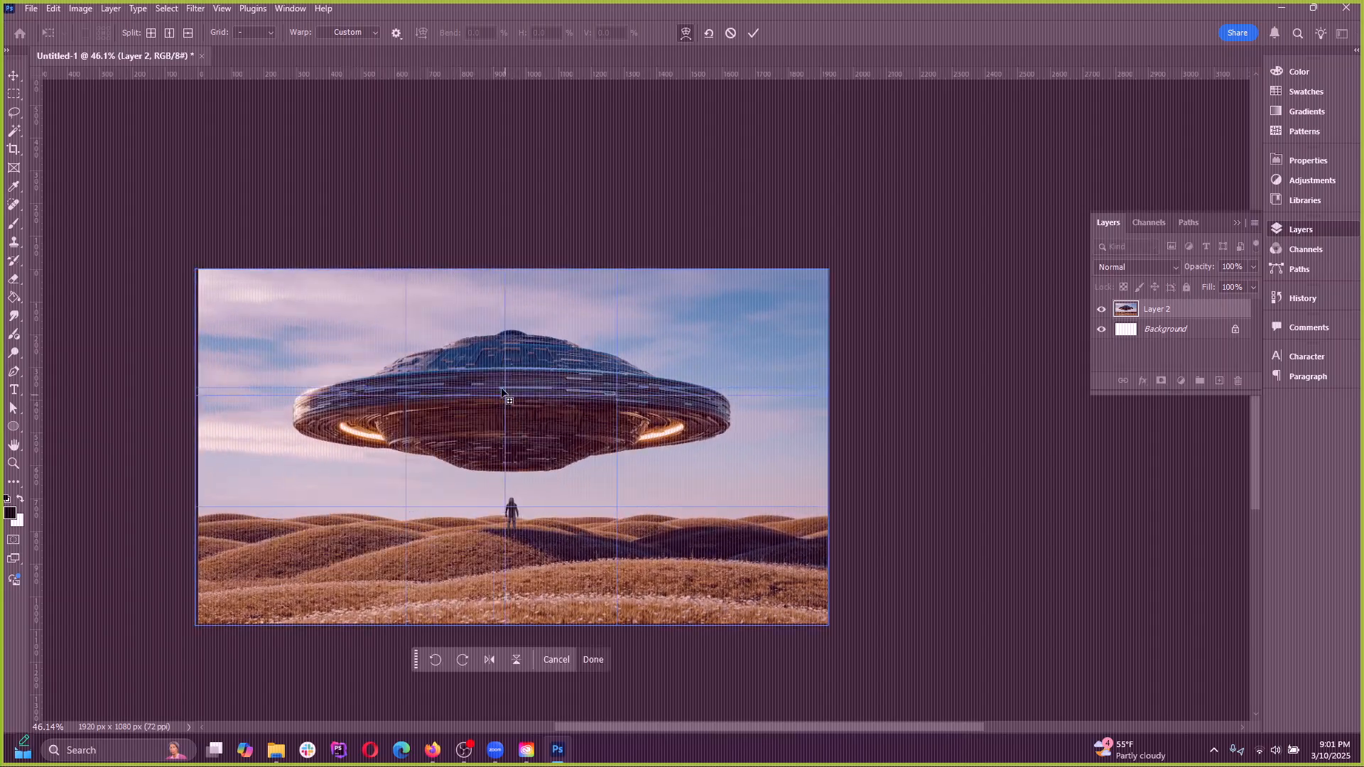
Reset the warp mesh on the flying saucer layer and cancel the Warp transform
left_click(709, 32)
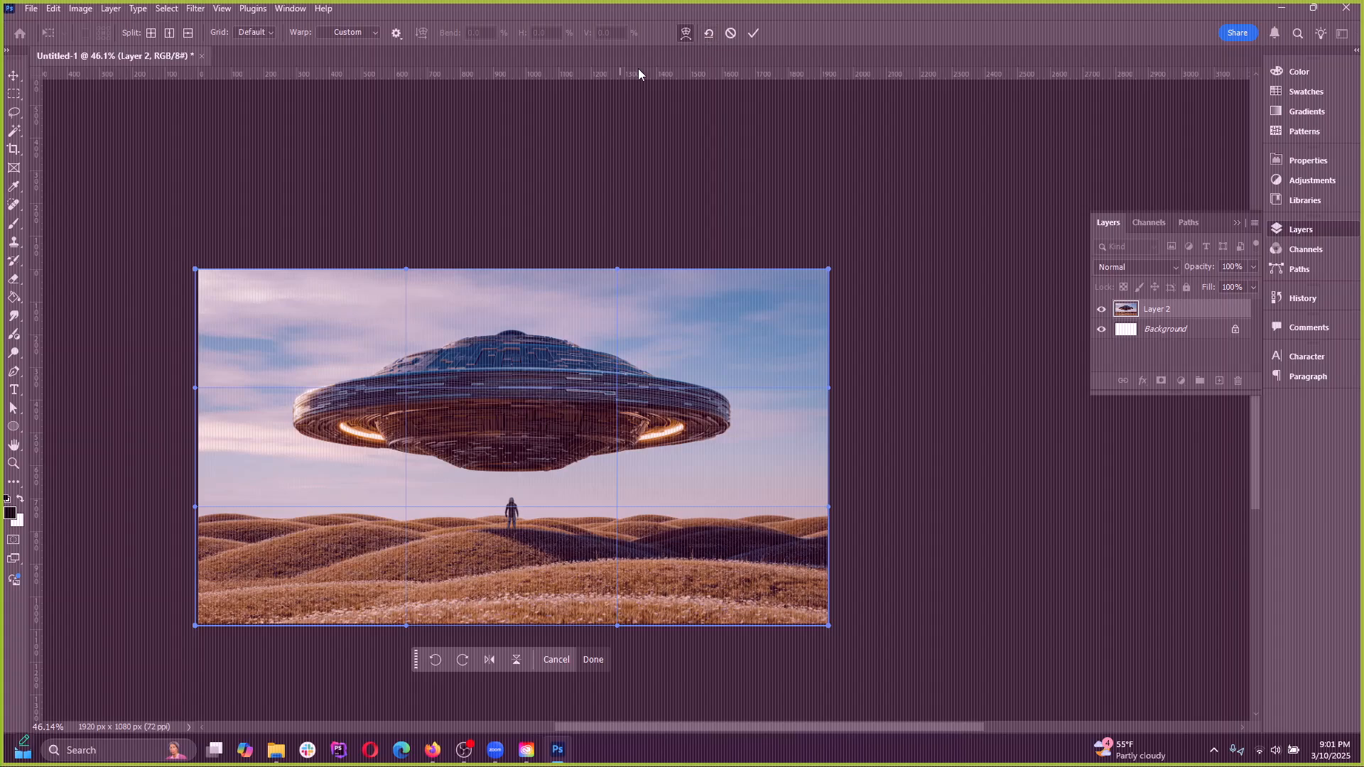
left_click(731, 33)
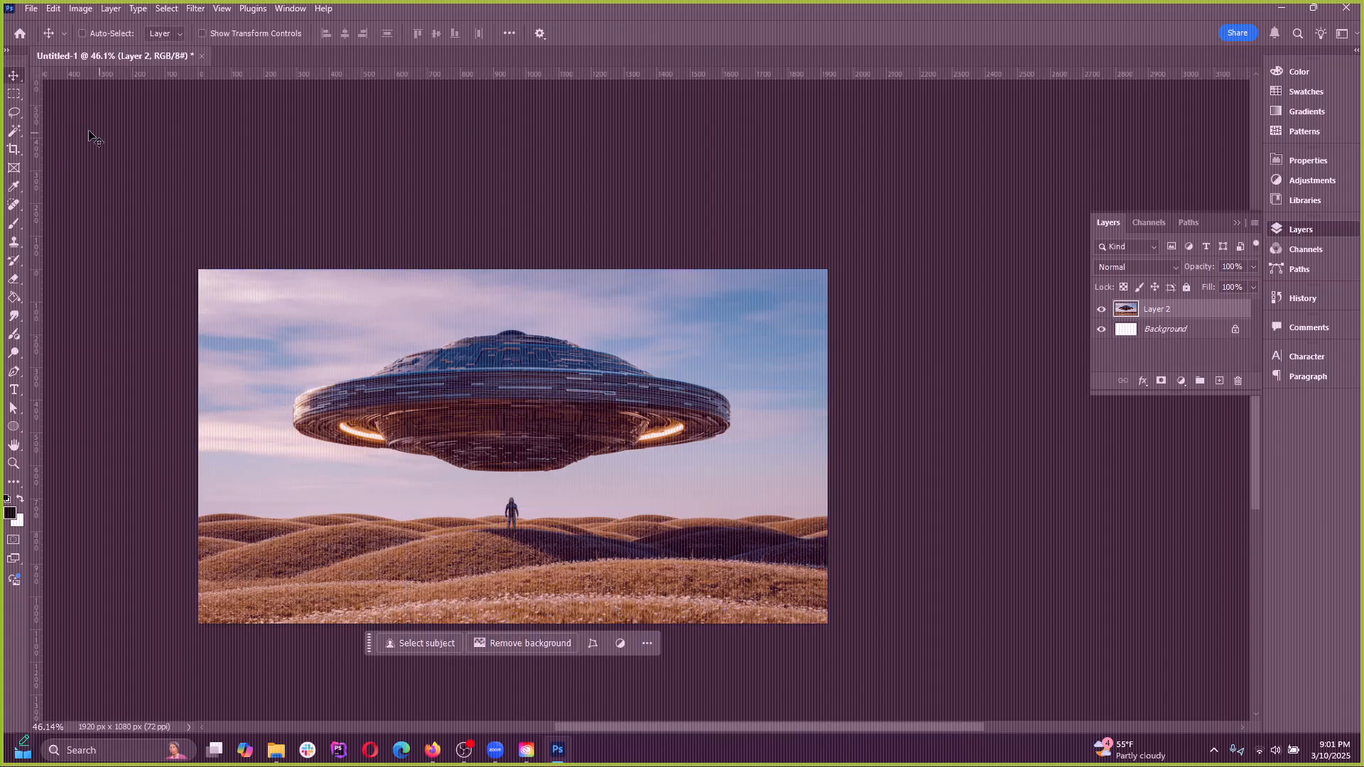
Draw a rectangular marquee selection closely around the standing figure below the flying saucer
left_click(53, 8)
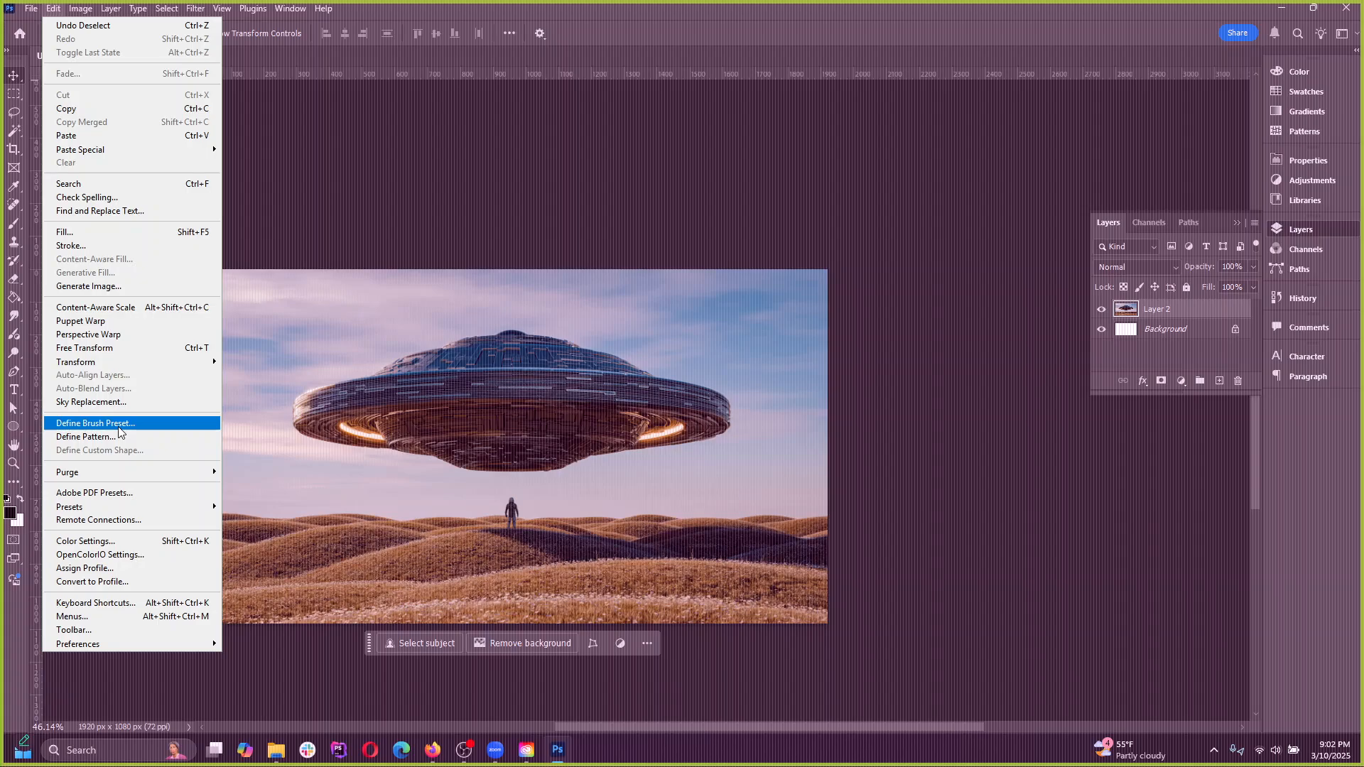
key("Escape")
scroll(550, 545, "up", 5)
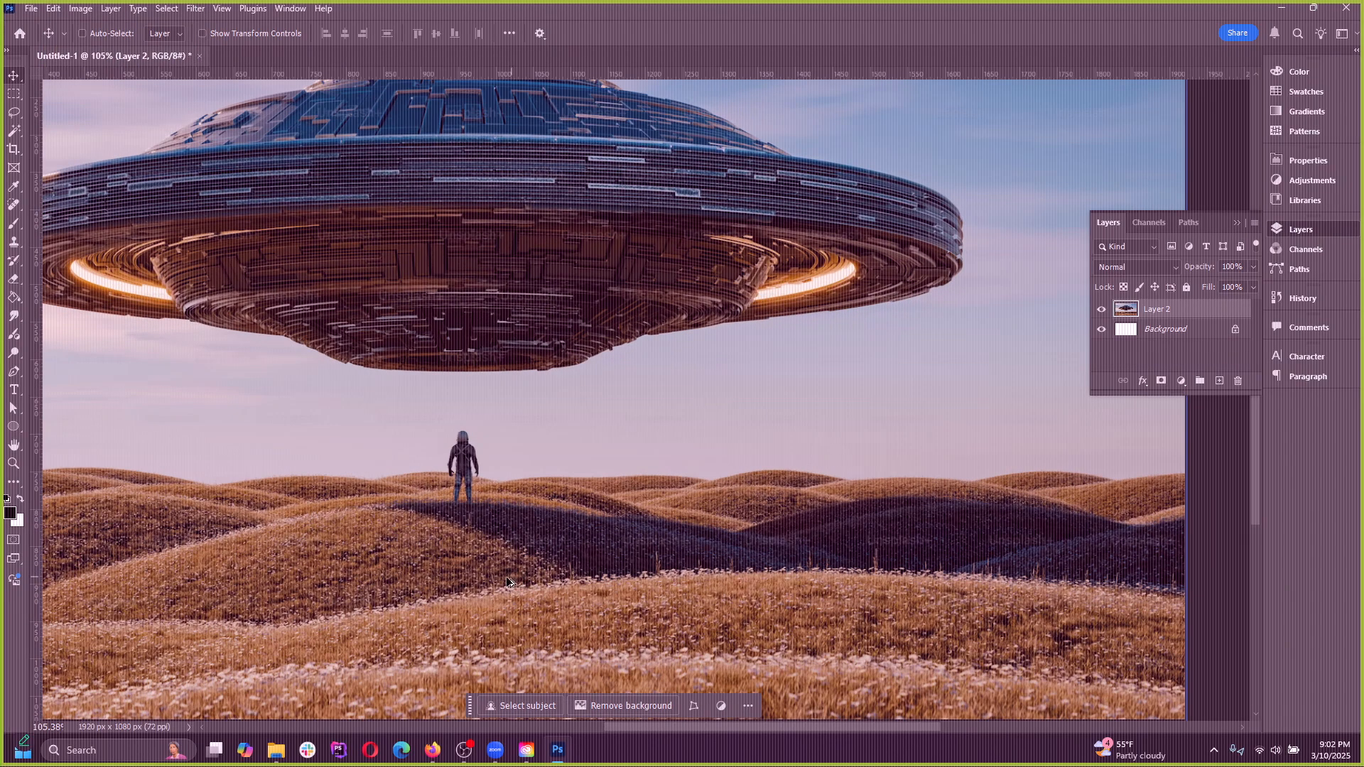
scroll(507, 581, "up", 2)
left_click(14, 93)
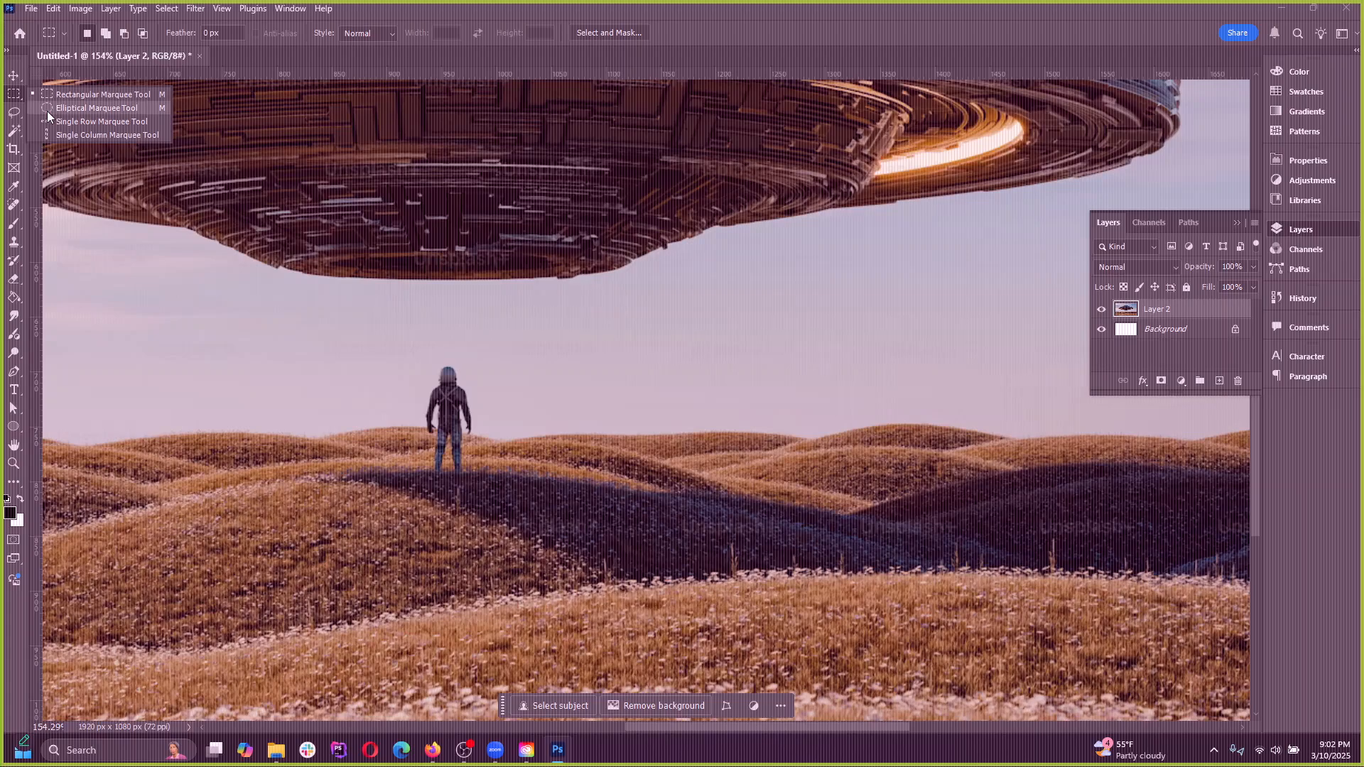
left_click(86, 95)
left_click_drag(396, 355, 494, 492)
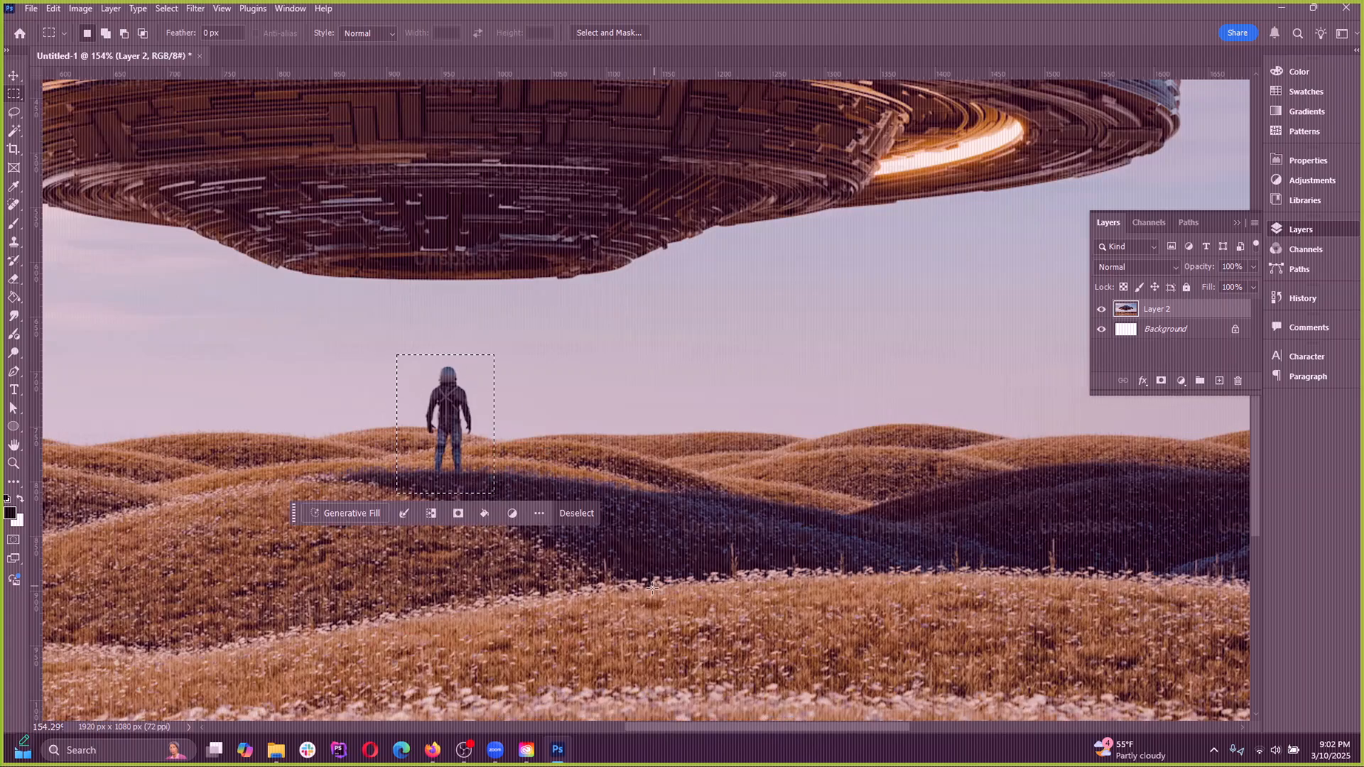
Define the selected figure as a brush preset named "astronaut"
left_click(53, 9)
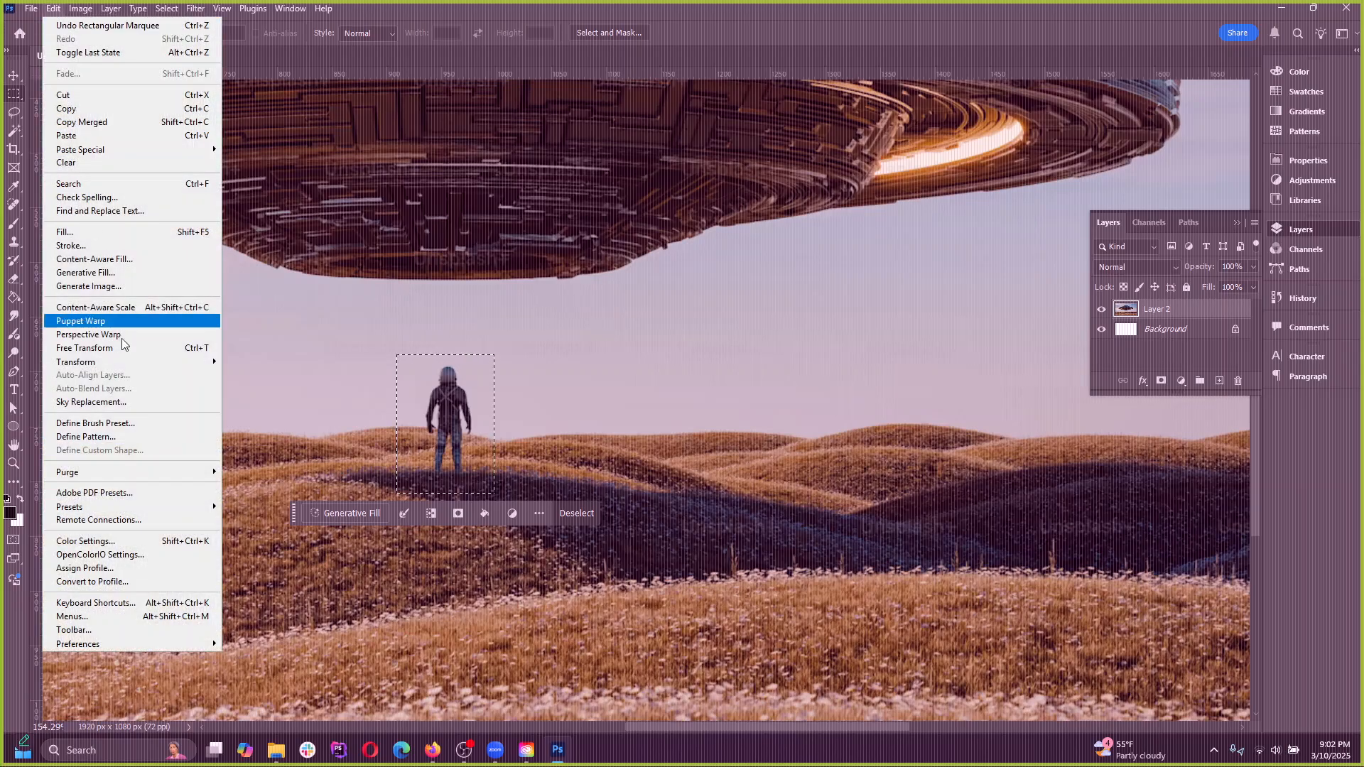
left_click(111, 425)
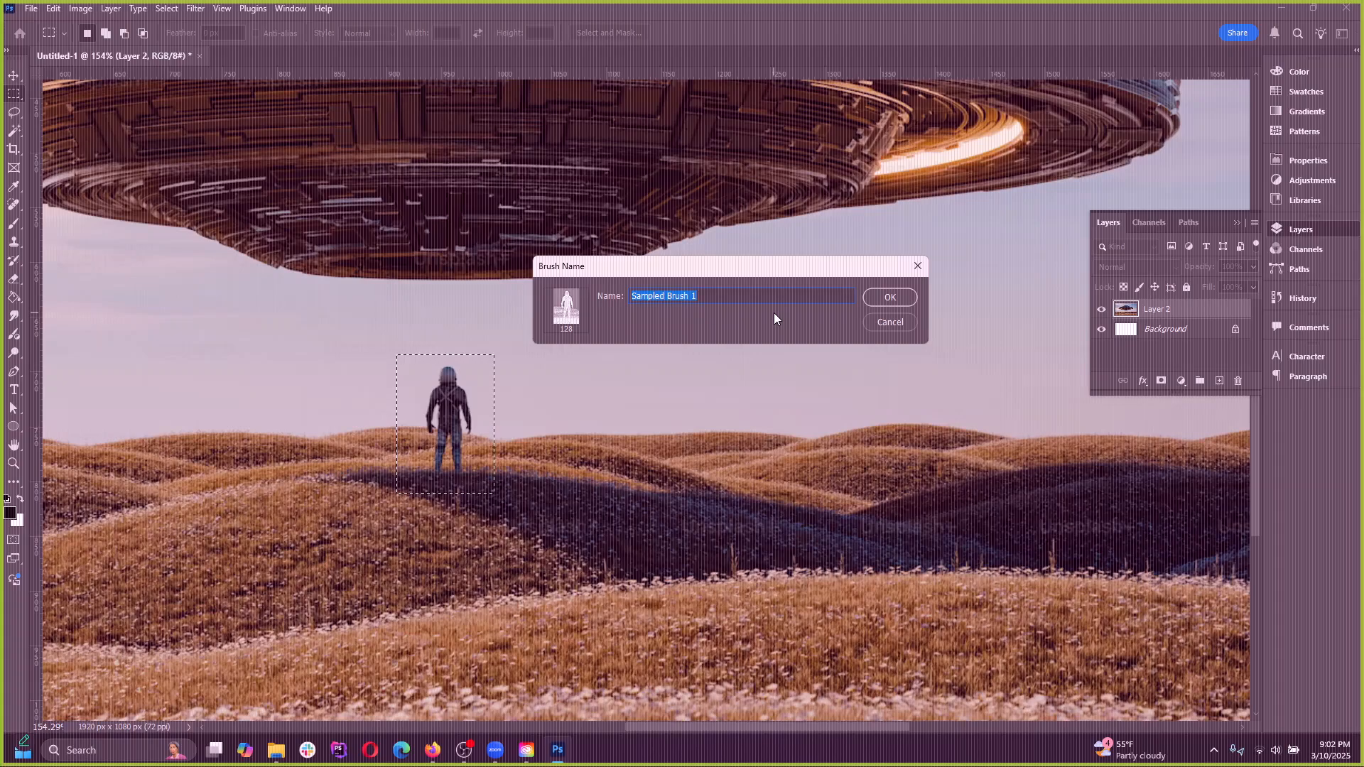
type("astorna")
key("BackSpace")
key("BackSpace")
key("BackSpace")
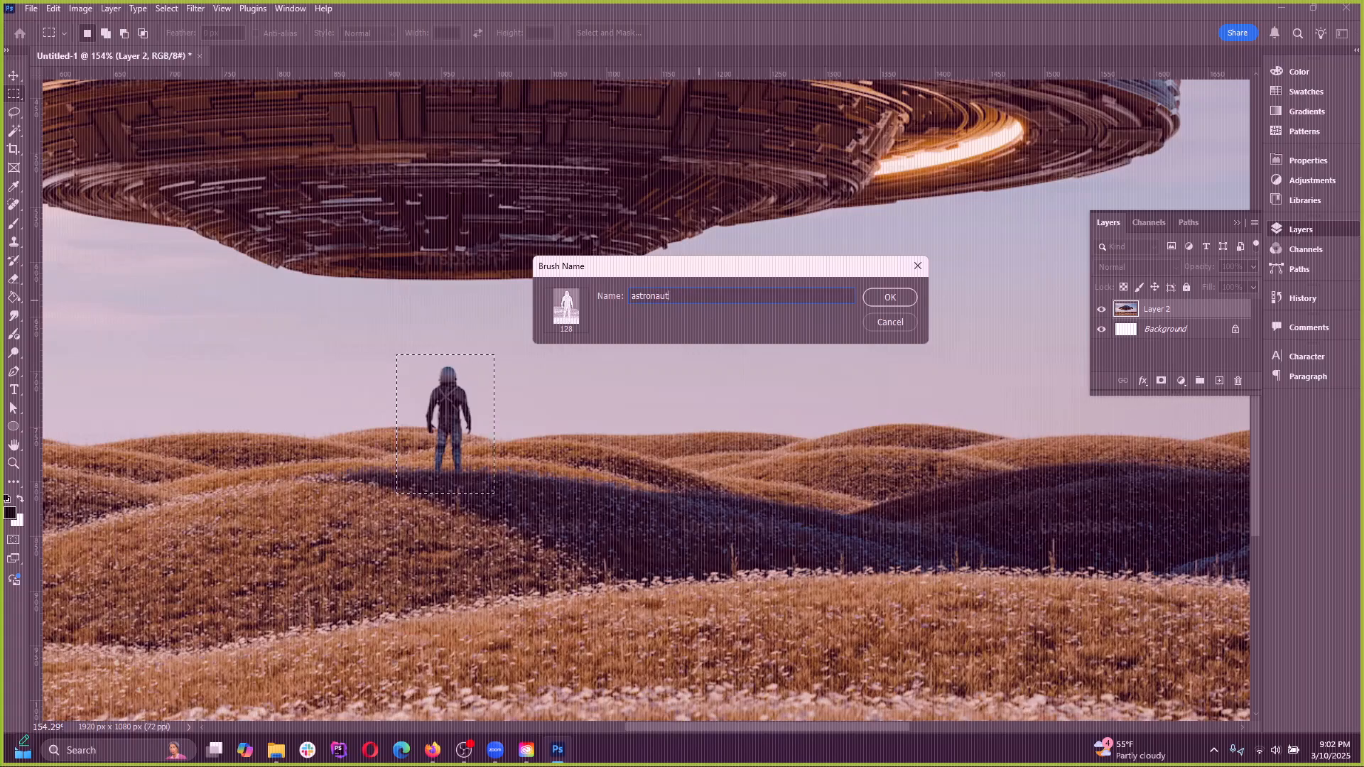
key("Return")
Deselect, try painting and stamping the astronaut brush across the hills beside the figure, and undo it all
key("b")
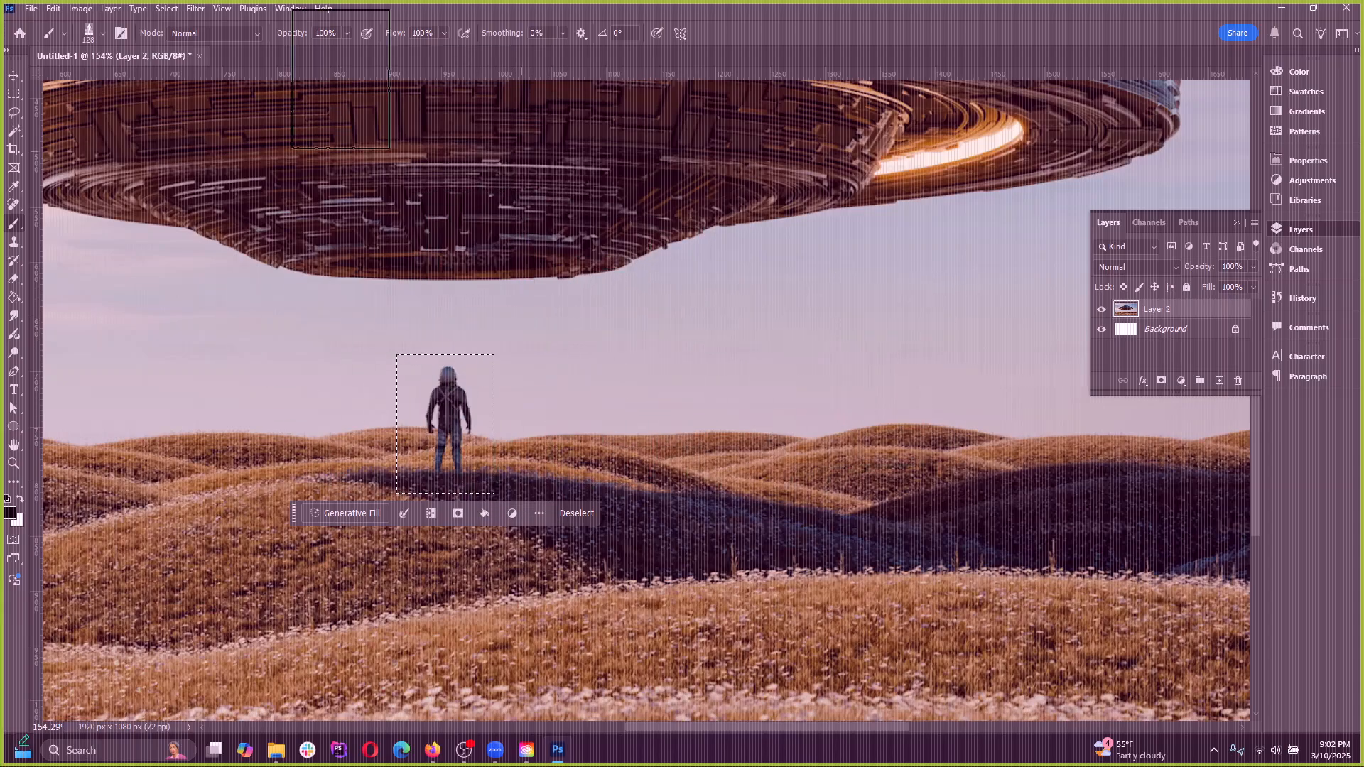
left_click(196, 9)
mouse_move(169, 10)
left_click(183, 38)
left_click_drag(584, 395, 868, 418)
key("ctrl+z")
left_click(603, 443)
left_click(816, 450)
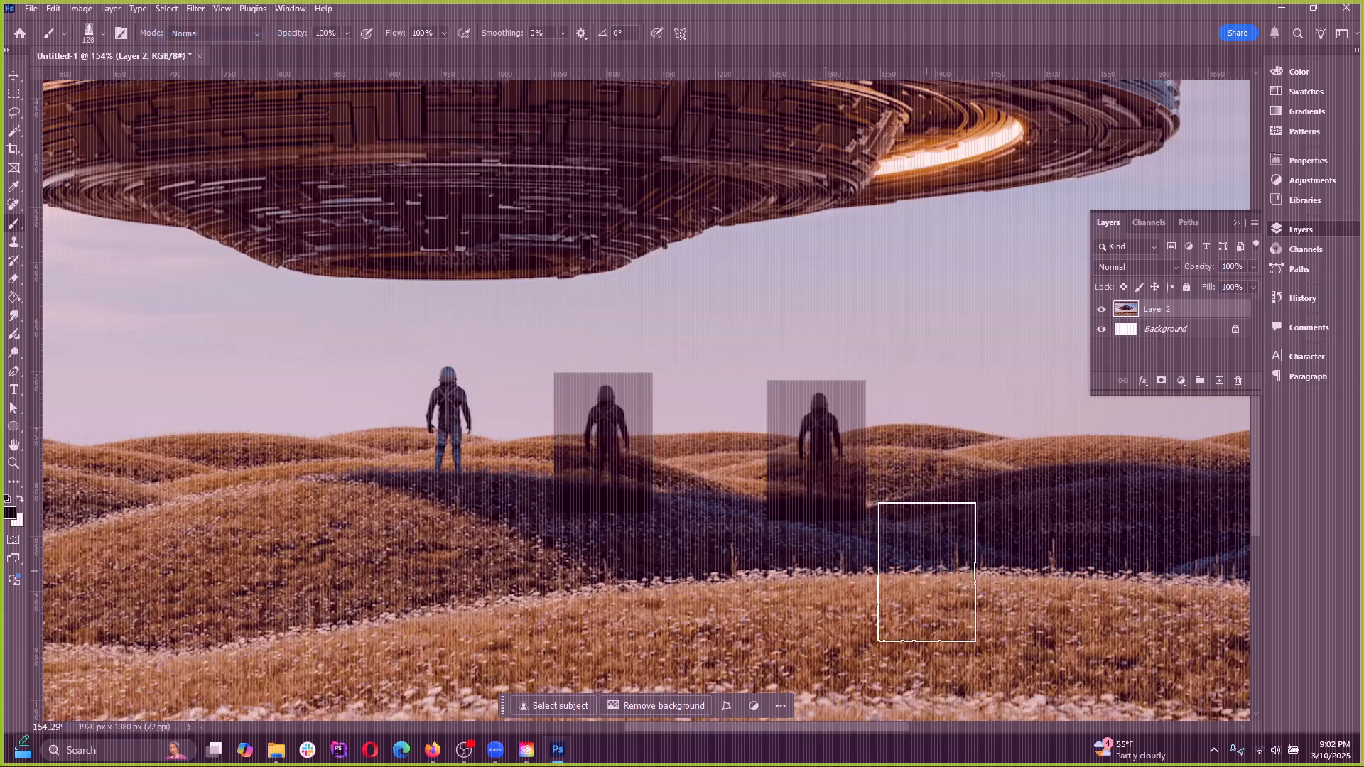
left_click(969, 440)
key("ctrl+z")
key("ctrl+z")
key("ctrl+z")
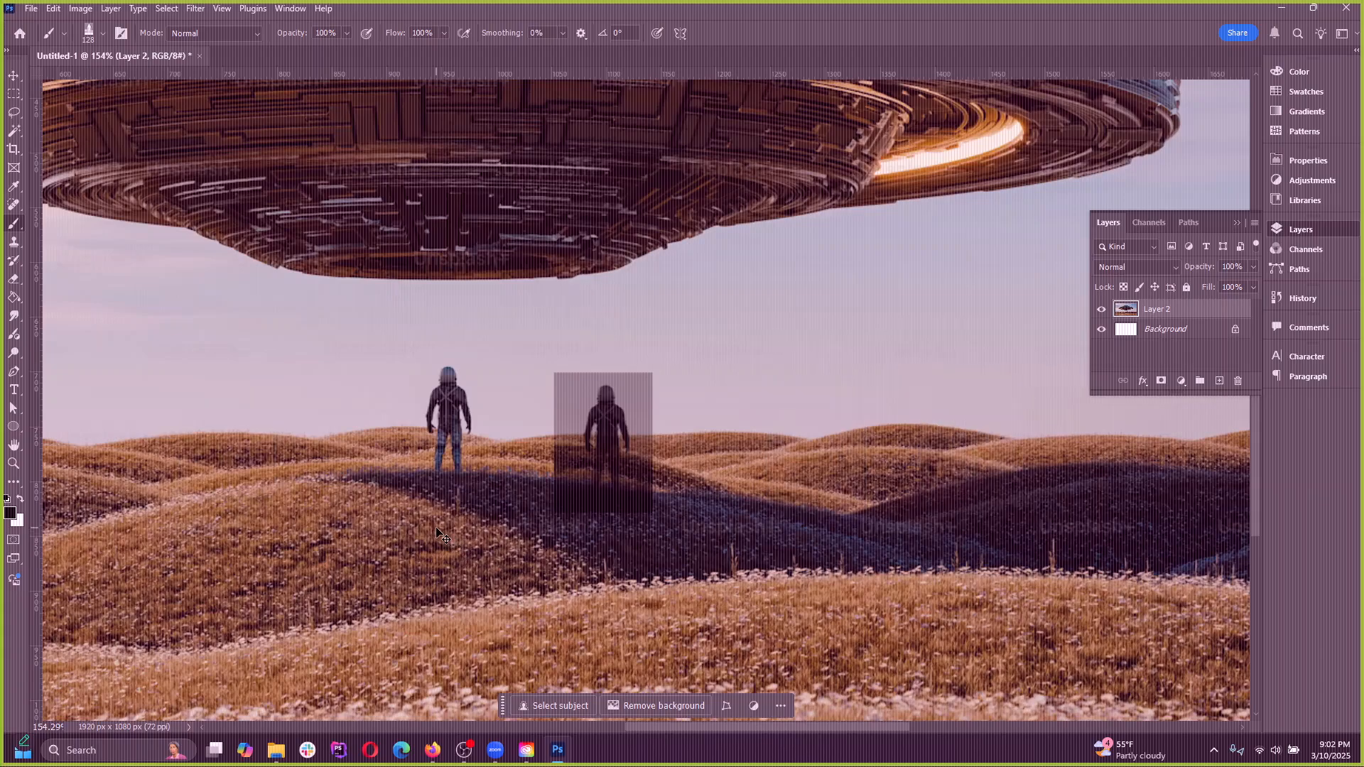
scroll(591, 439, "down", 3)
key("ctrl+z")
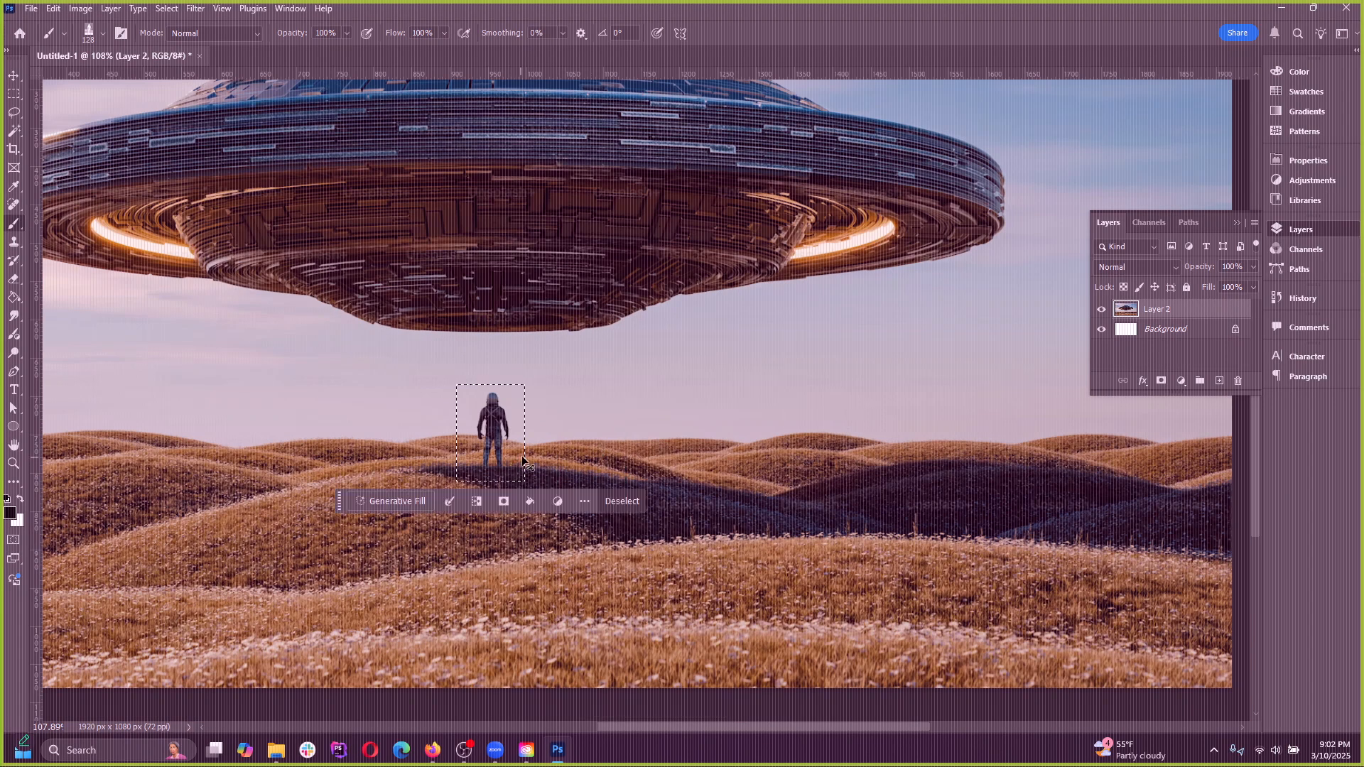
Clear the rectangular selection around the figure
key("ctrl+d")
left_click(160, 9)
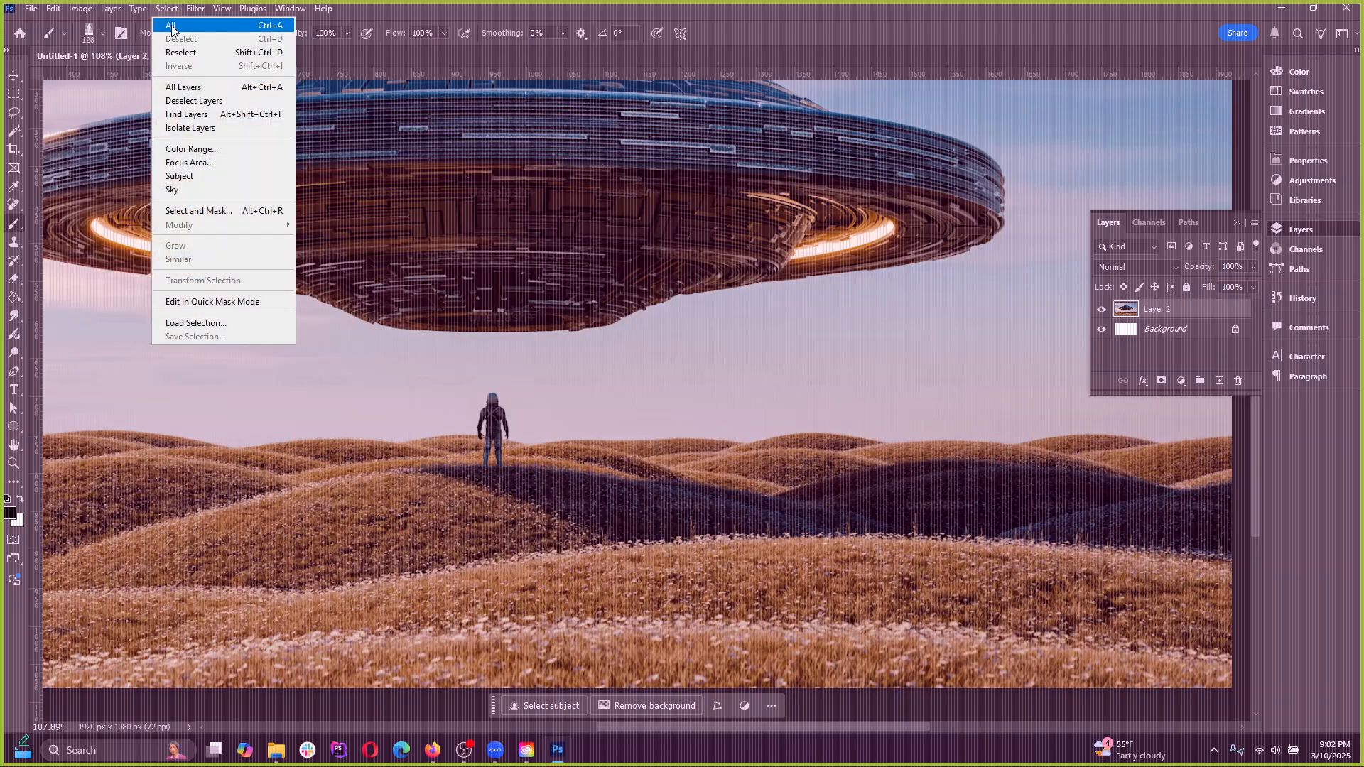
left_click(163, 9)
Look through the brush presets to find the custom astronaut brush
left_click(81, 34)
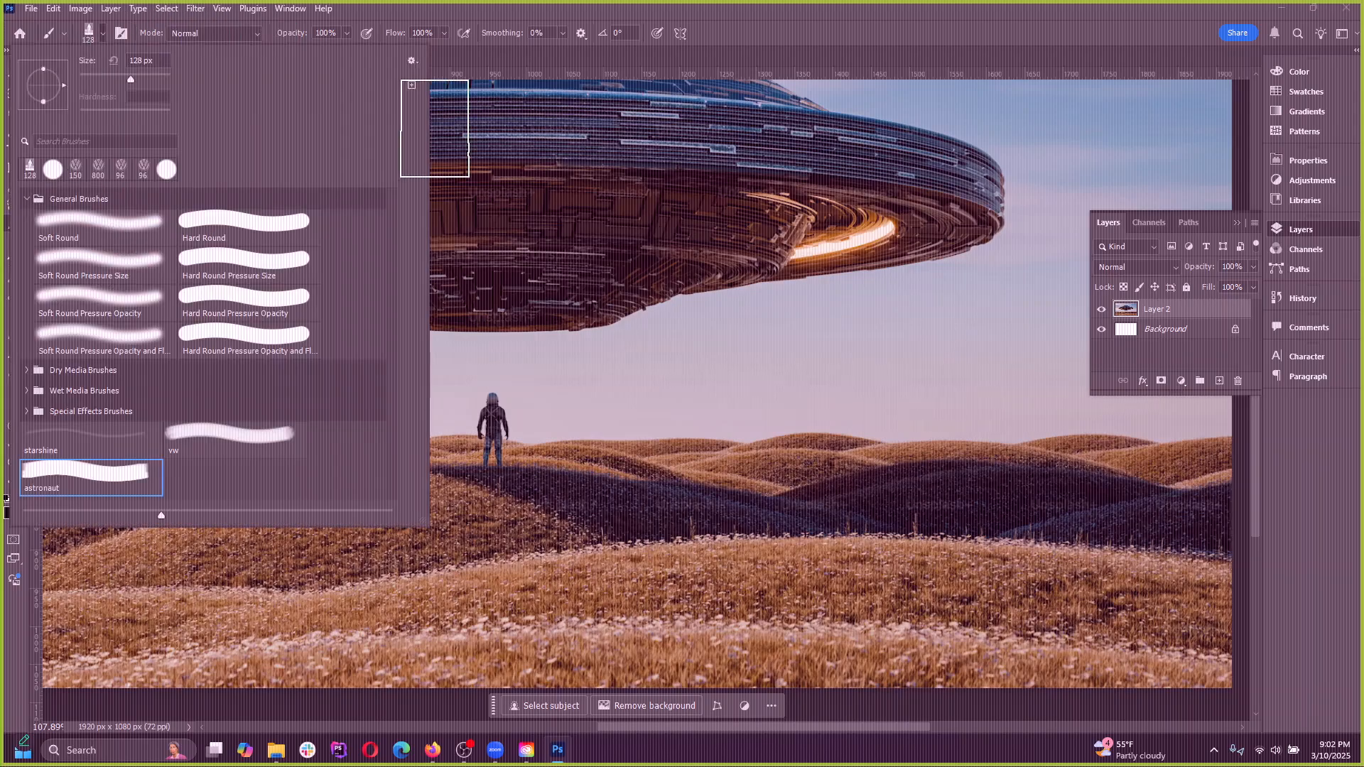
scroll(235, 430, "down", 2)
scroll(213, 435, "up", 1)
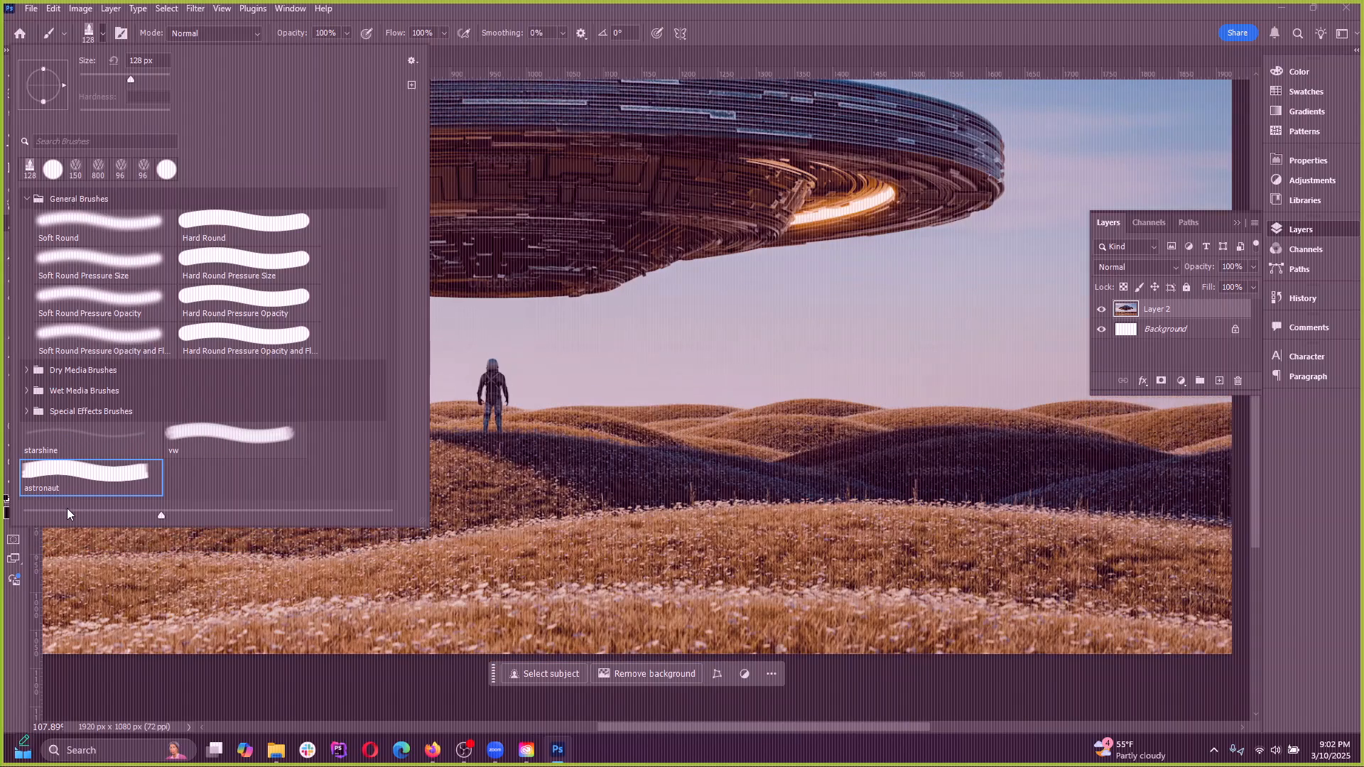
left_click(91, 33)
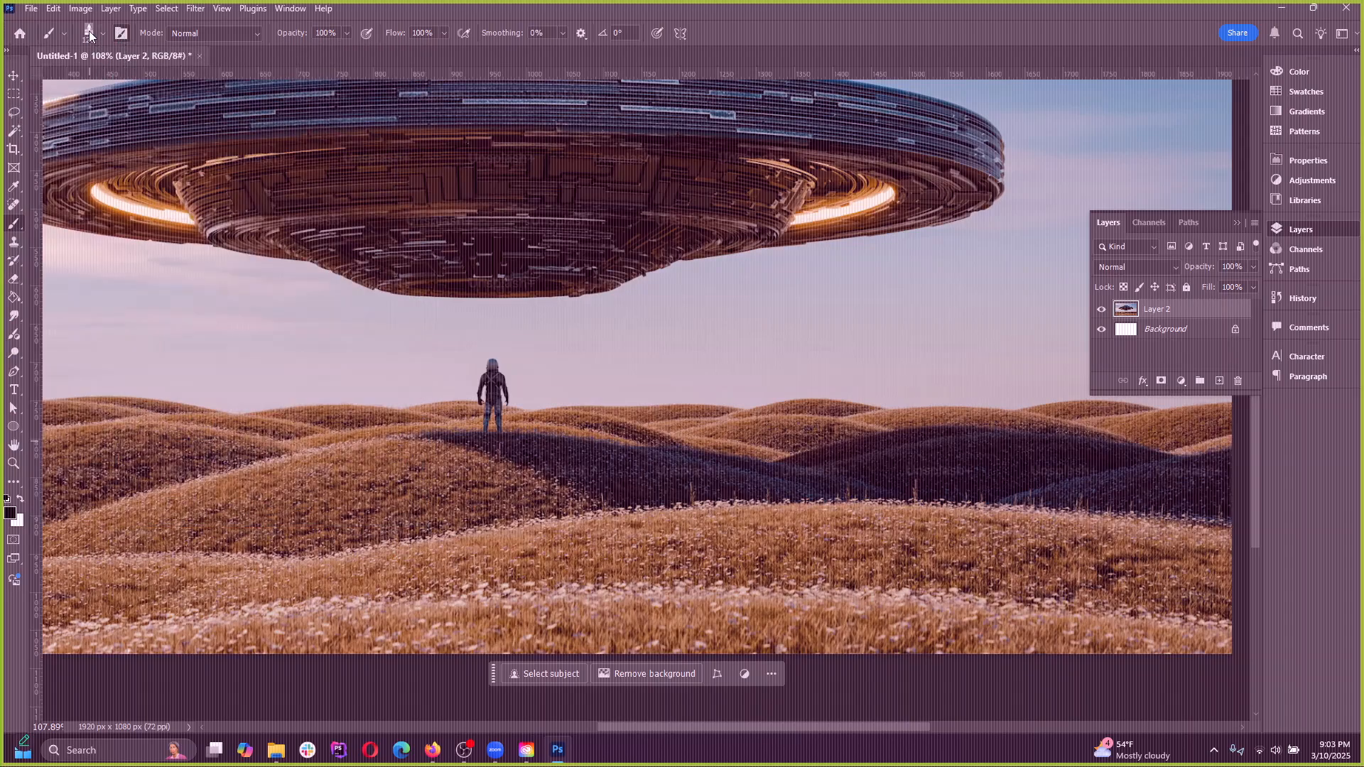
Open the brush settings and widen them to view all the brush tips
left_click(119, 34)
left_click(108, 35)
left_click(118, 33)
left_click(119, 35)
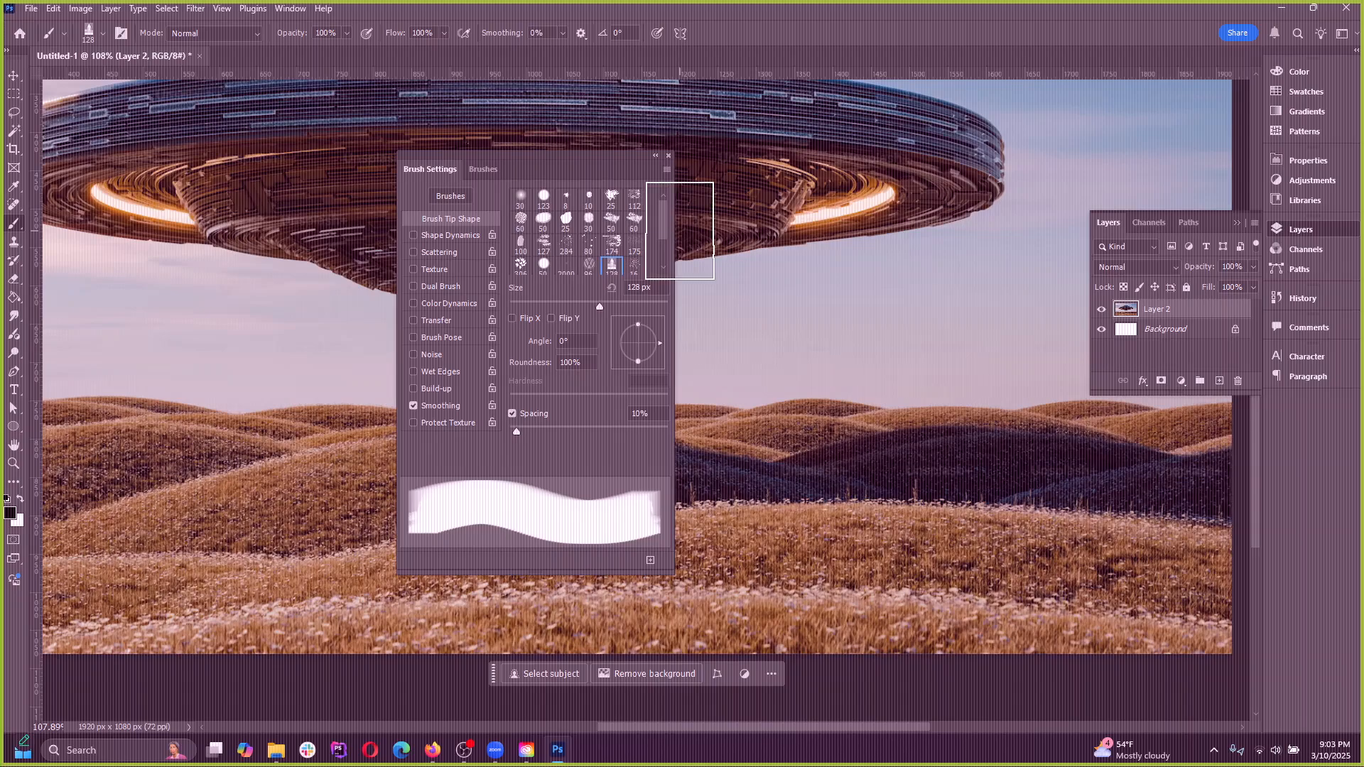
left_click_drag(674, 233, 934, 239)
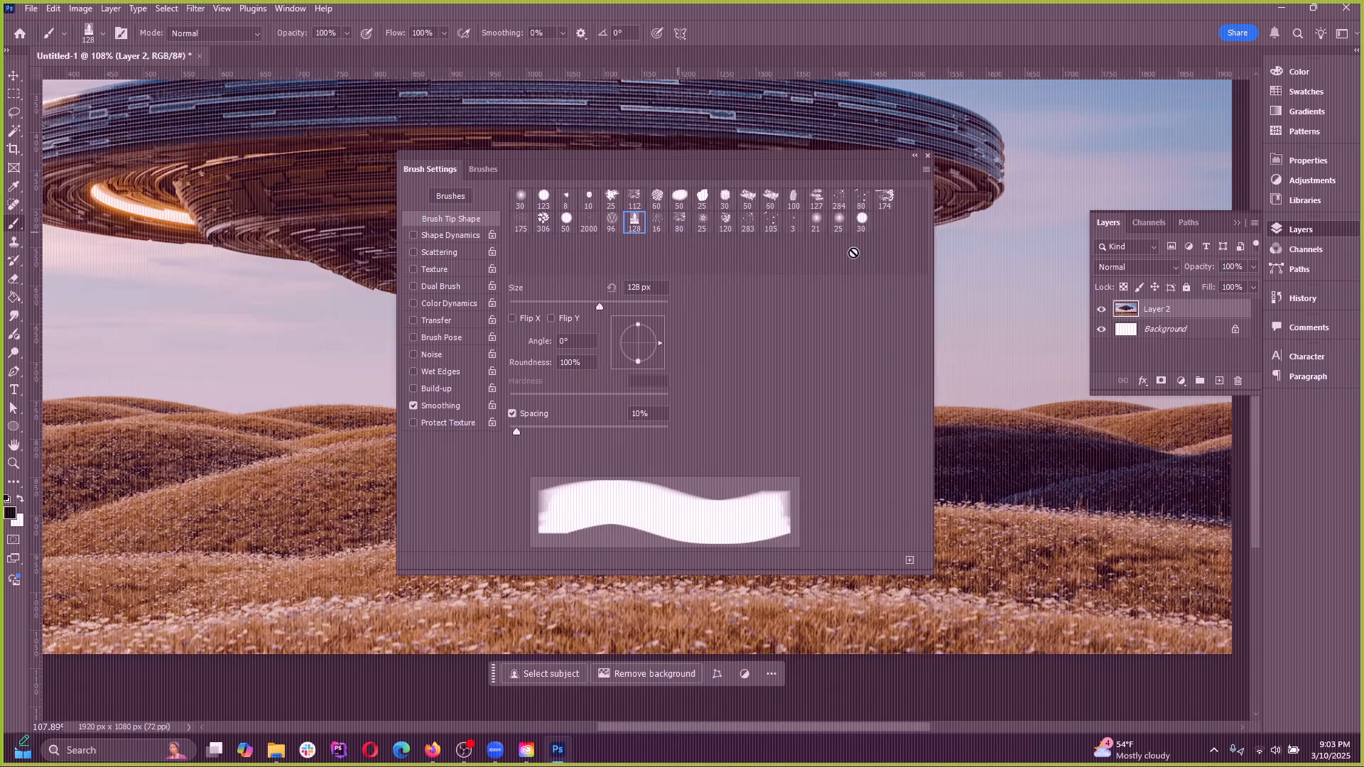
Stamp the 96 px Volkswagen logo brush in the sky and on the hills, close the brush settings, and undo the stamps
left_click(612, 222)
left_click(279, 334)
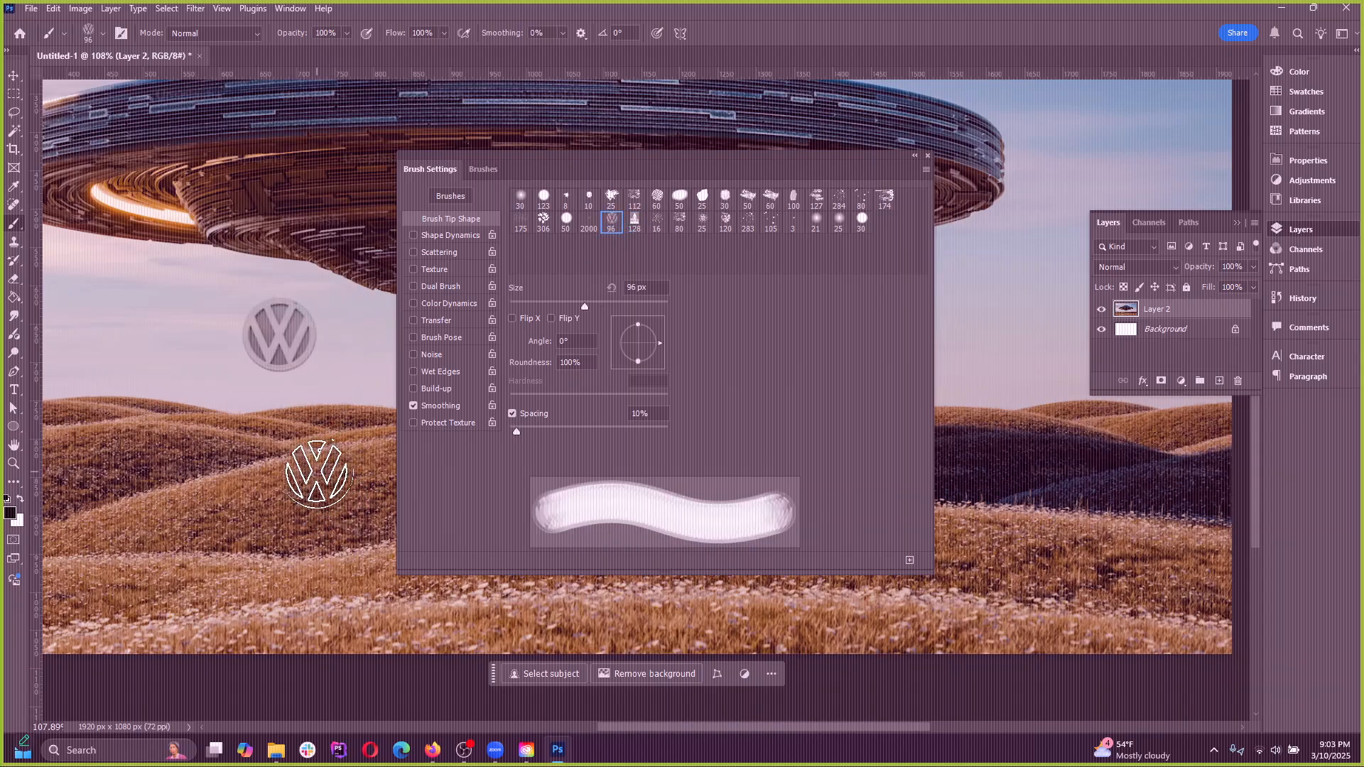
left_click(317, 474)
left_click(356, 336)
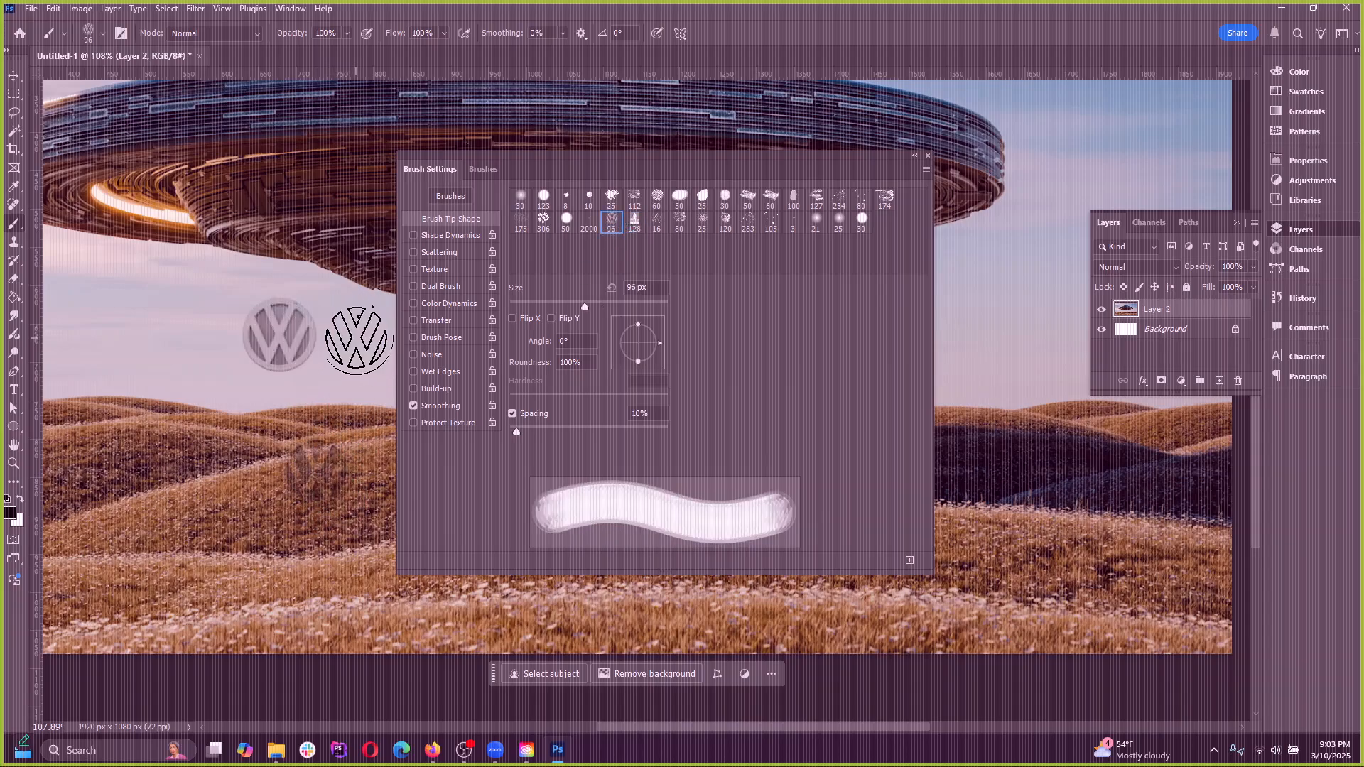
left_click(927, 155)
key("ctrl+z")
key("ctrl+z")
key("ctrl+z")
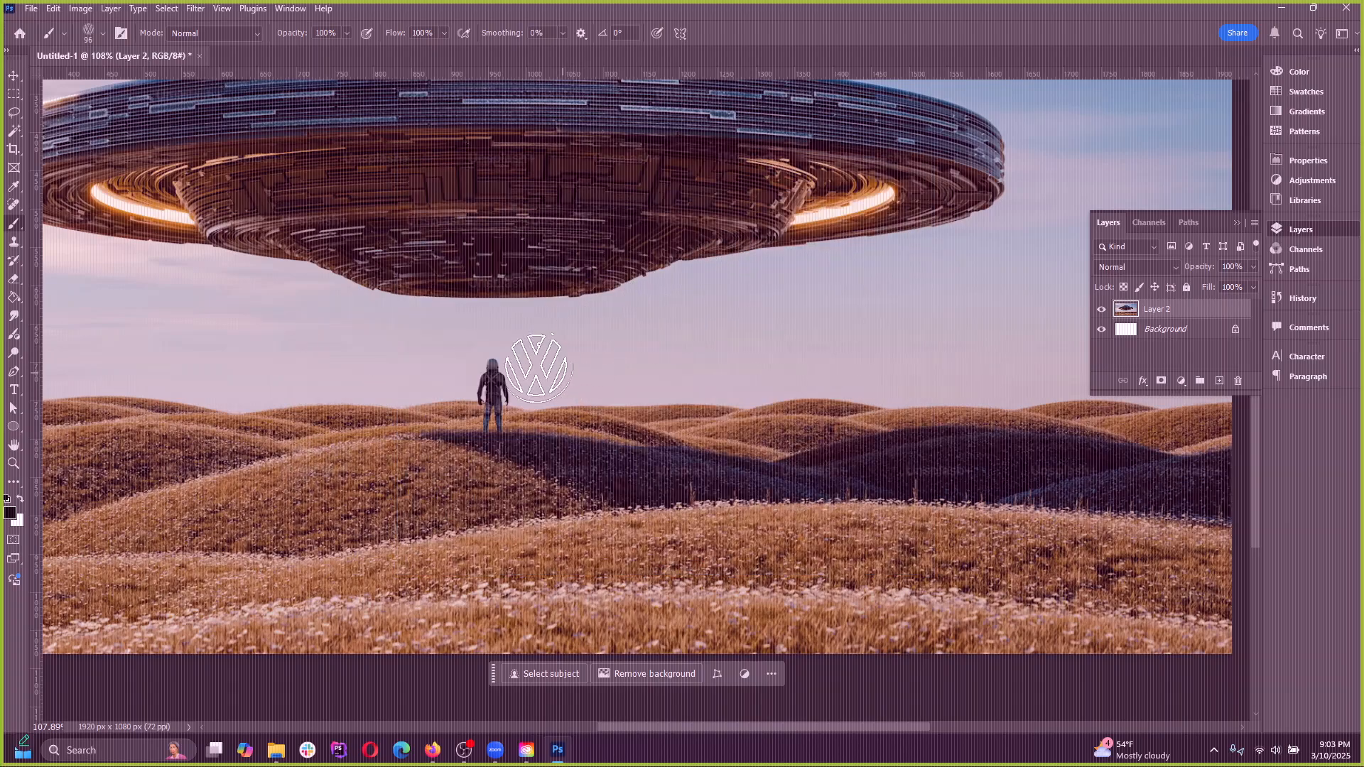
Switch back to the Move tool and look over the Edit commands
left_click(14, 75)
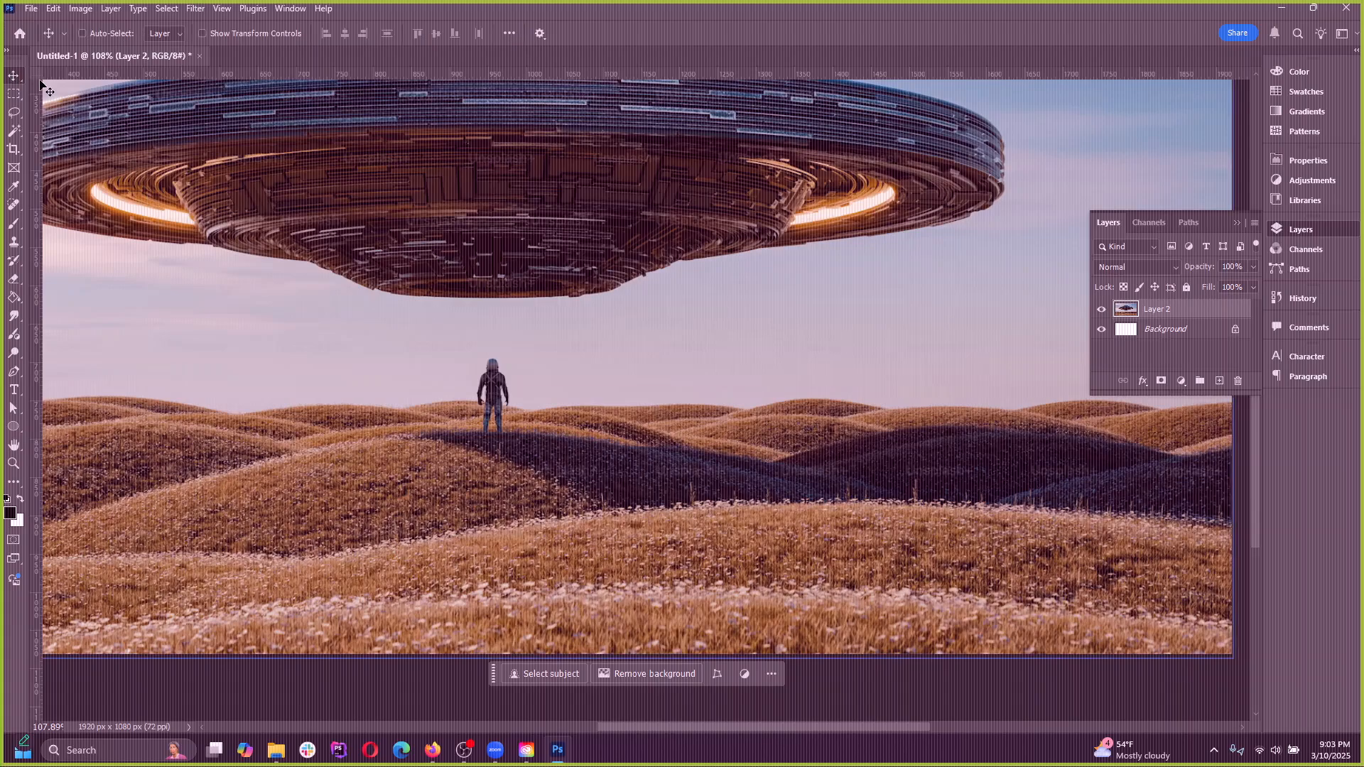
left_click(53, 9)
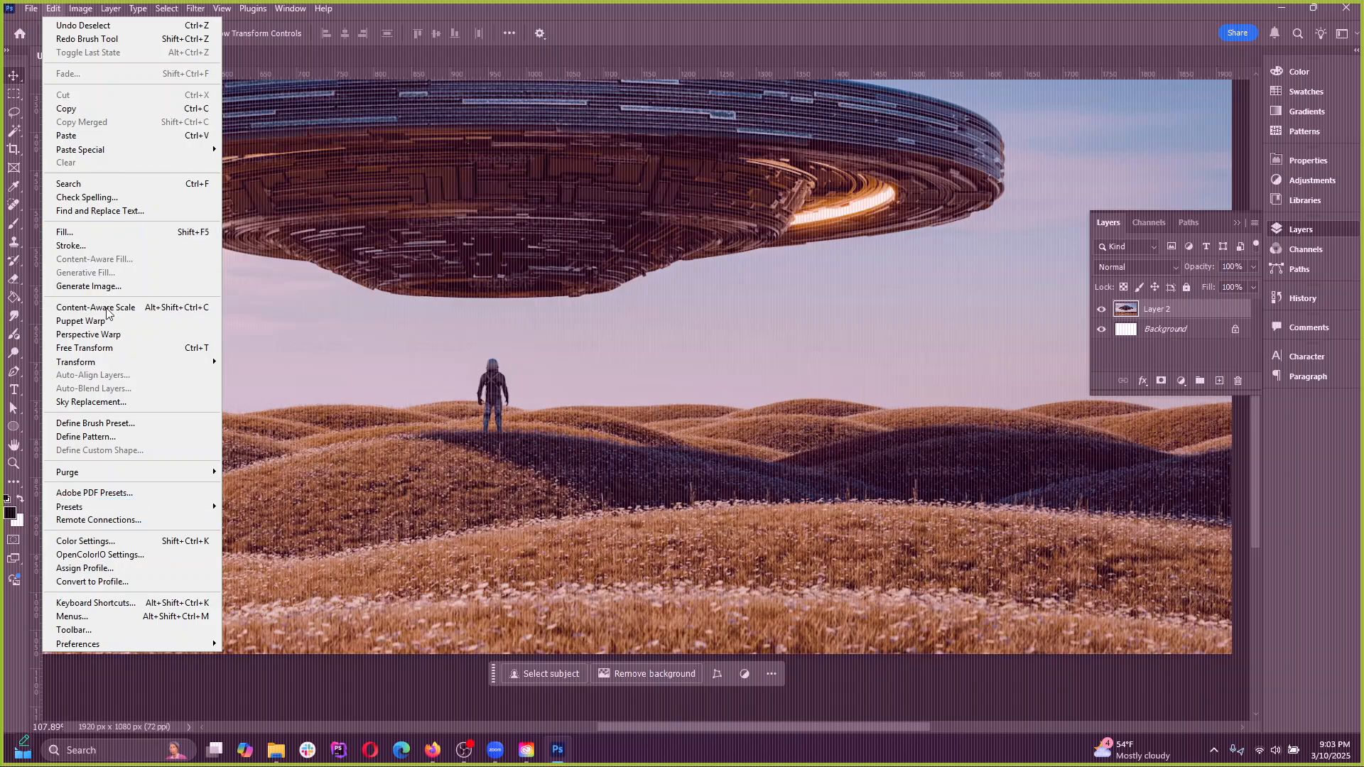
left_click(54, 9)
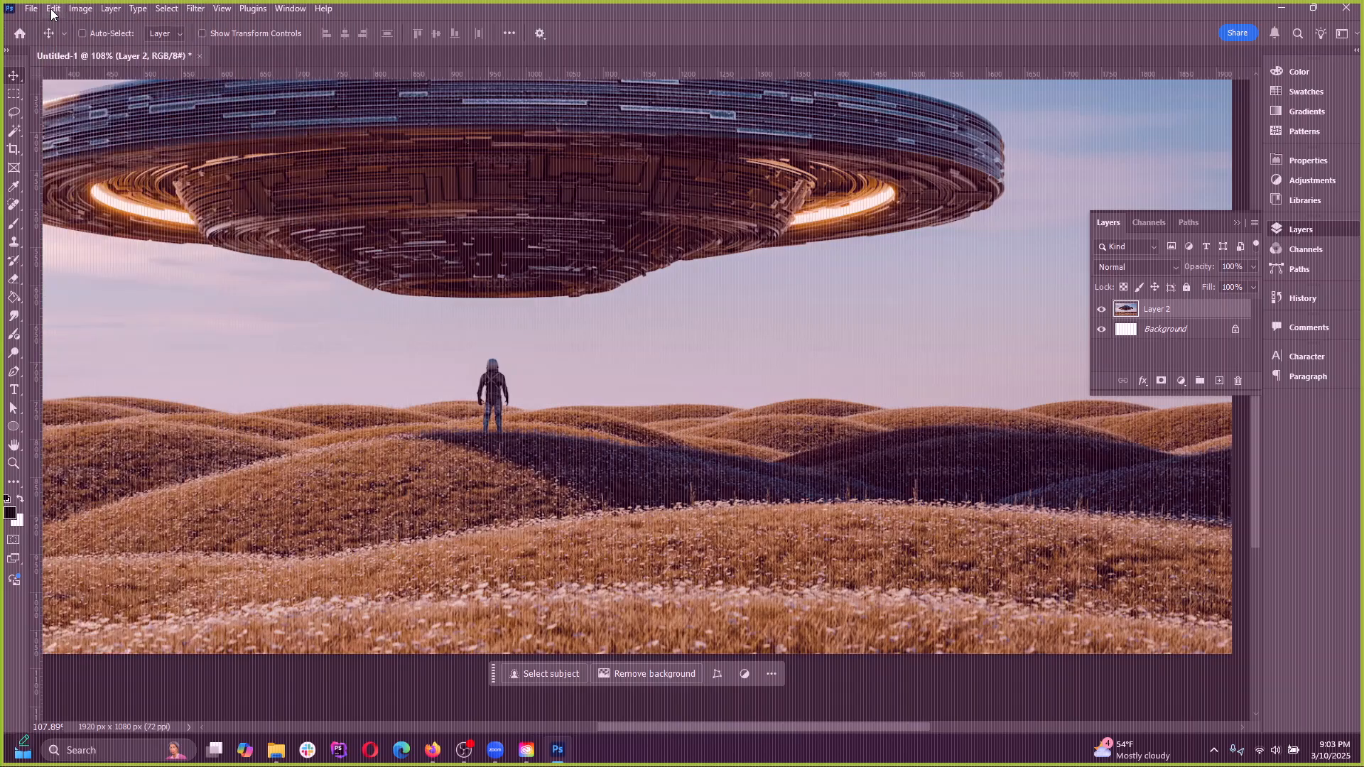
left_click(51, 10)
left_click(51, 10)
Examine the color modes and bit depths available for the image
left_click(79, 9)
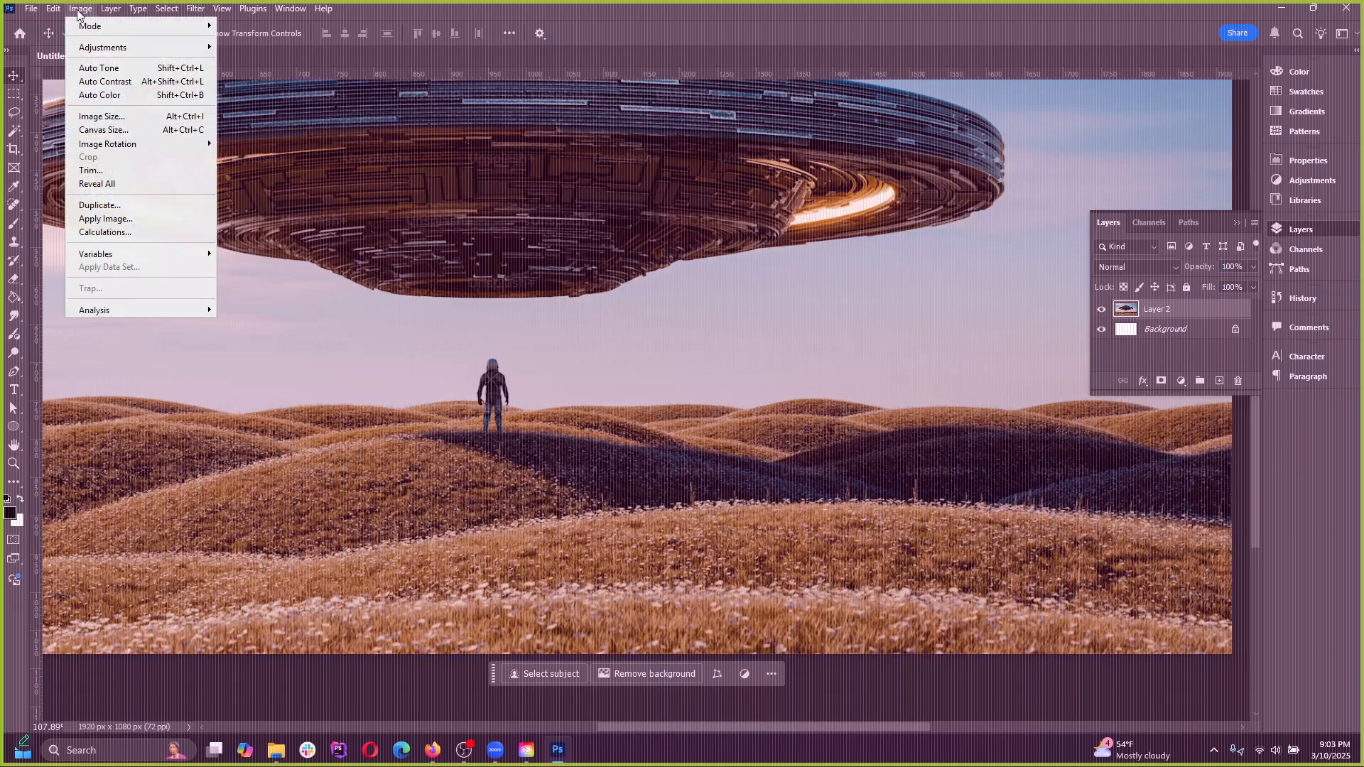
mouse_move(117, 27)
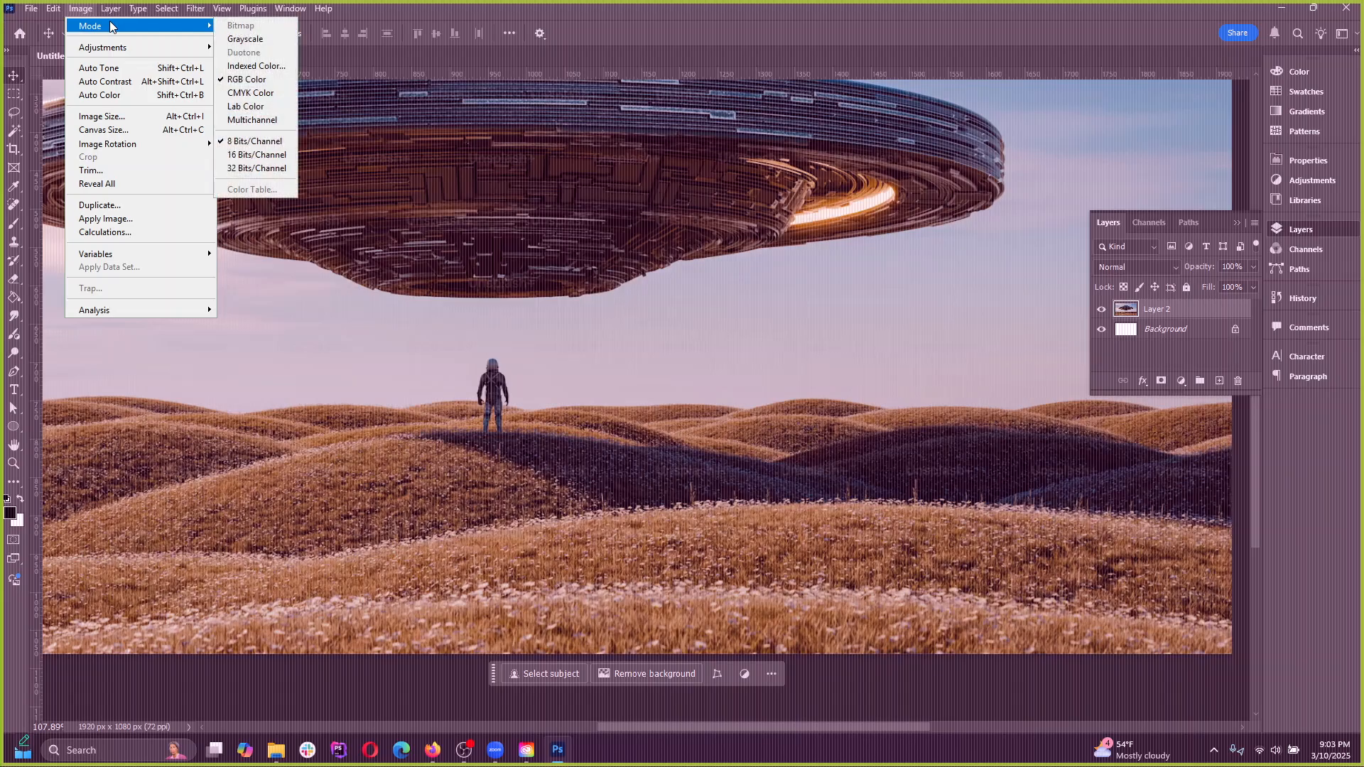
left_click(682, 532)
Convert the image to Grayscale mode without flattening the layers, discarding the color information
scroll(682, 533, "down", 5)
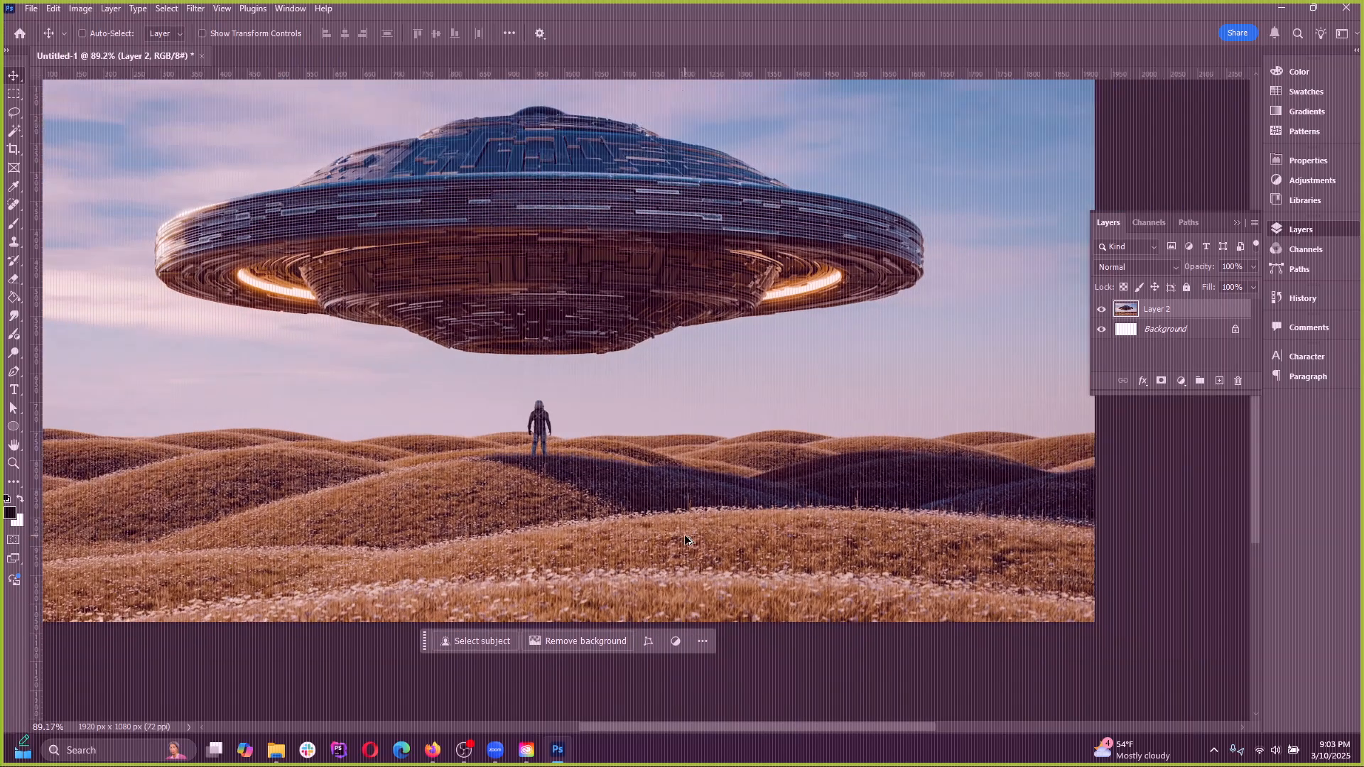
scroll(585, 458, "up", 3)
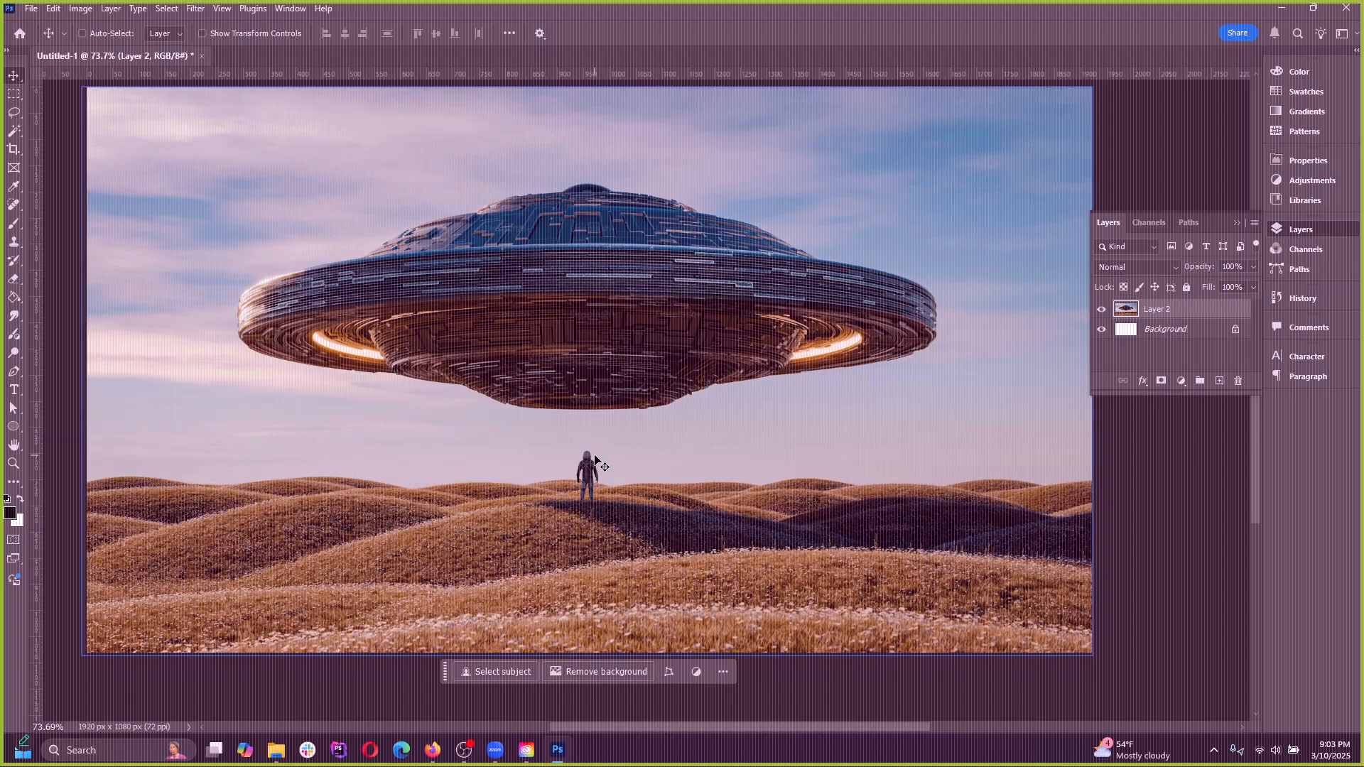
scroll(596, 462, "up", 1)
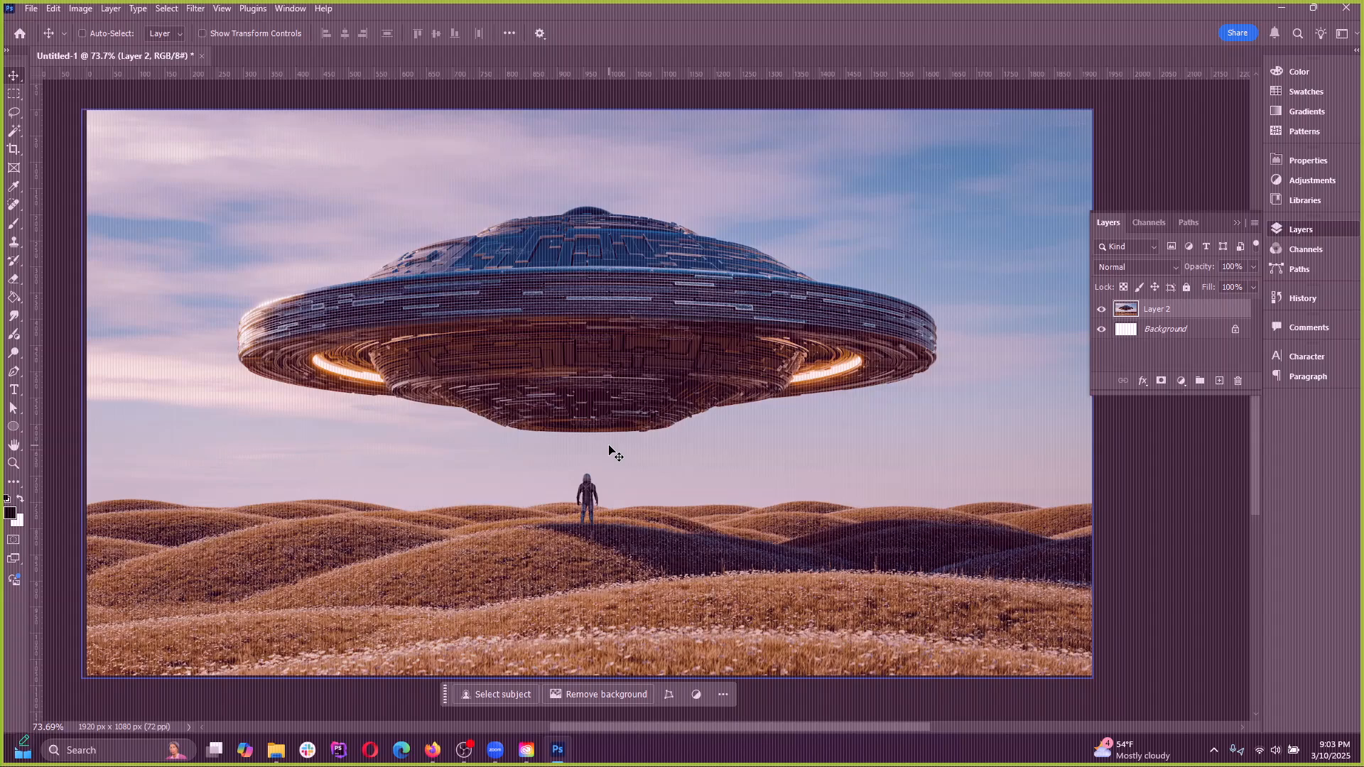
left_click(82, 9)
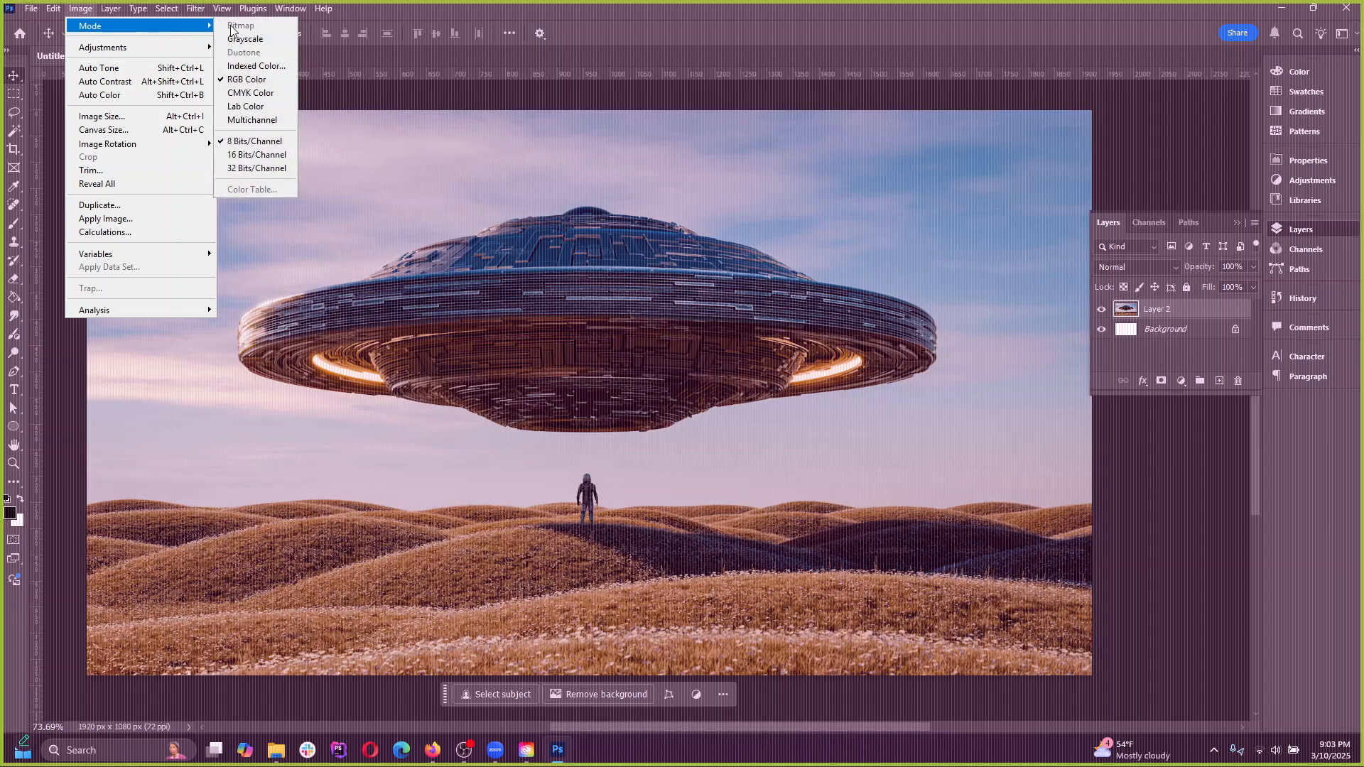
left_click(253, 44)
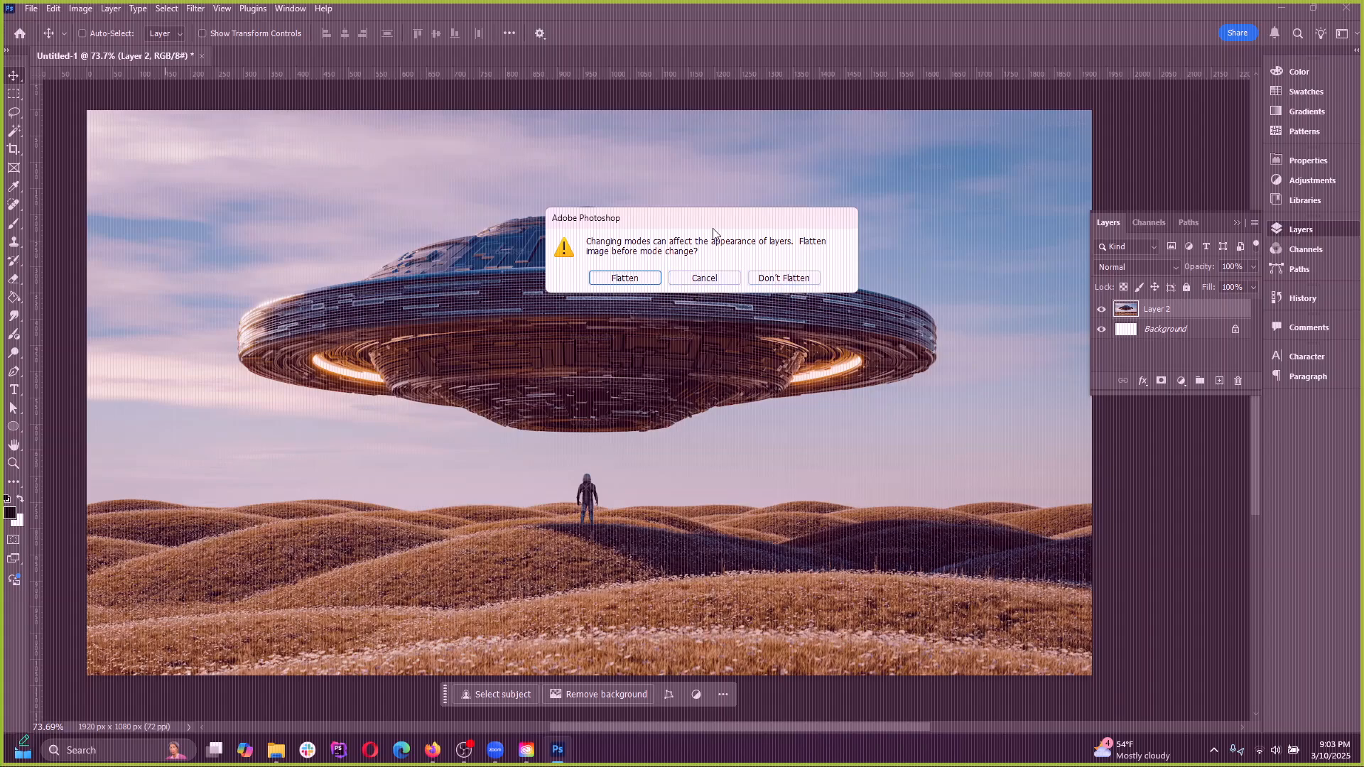
left_click_drag(710, 222, 689, 225)
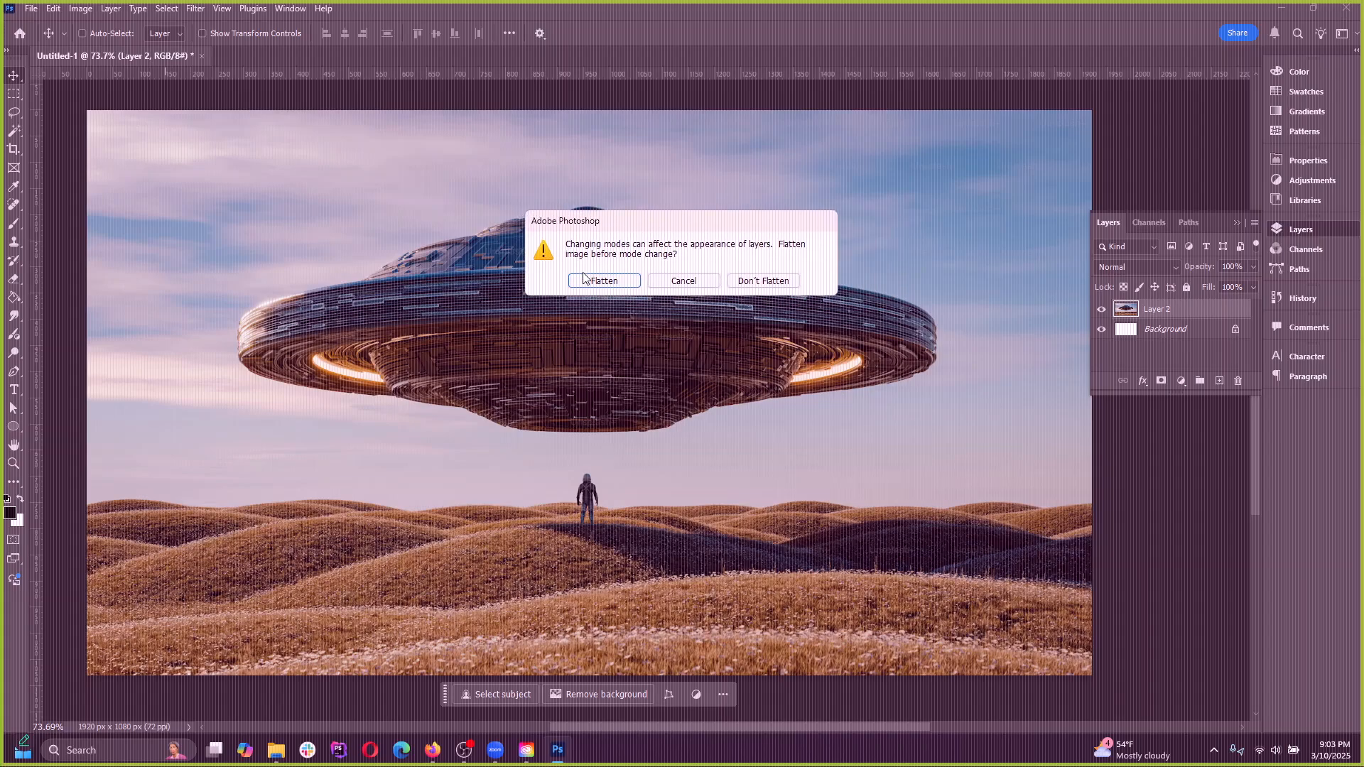
left_click(762, 281)
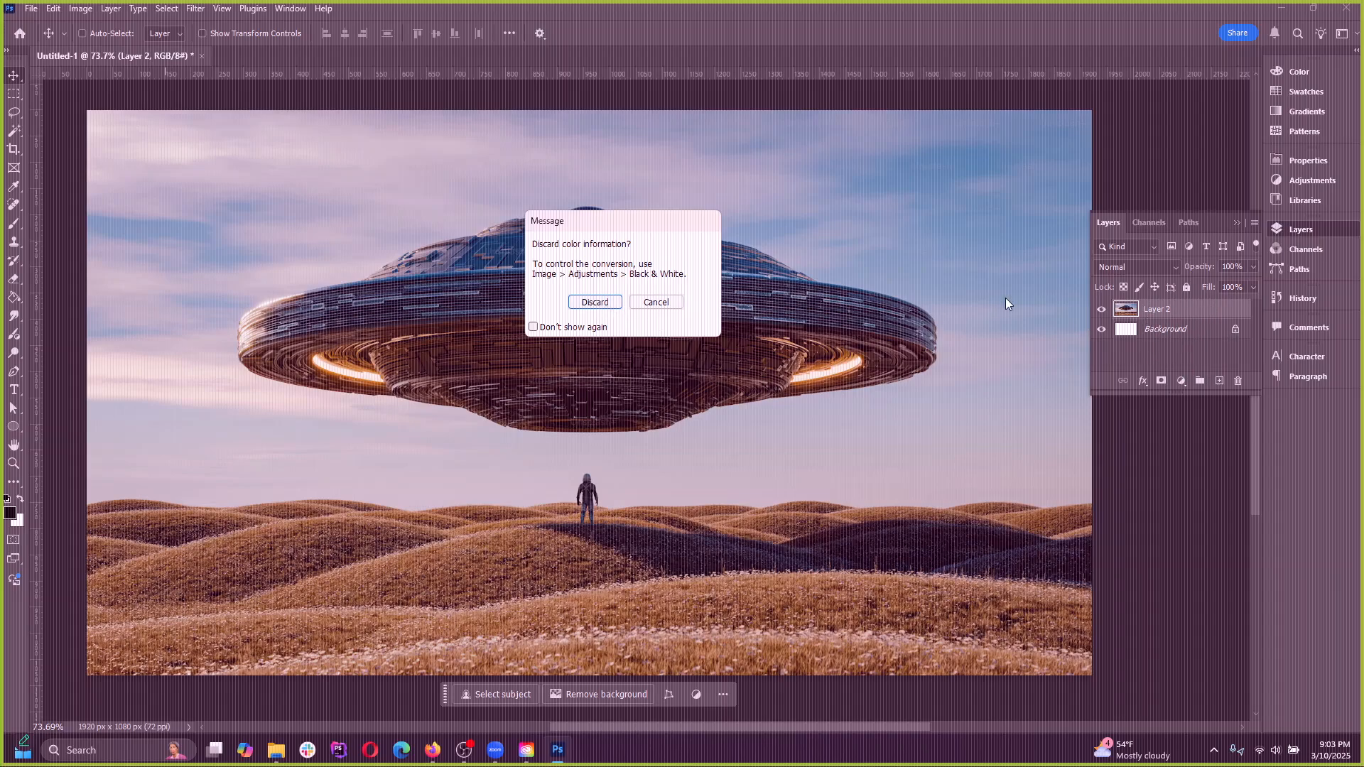
left_click(595, 303)
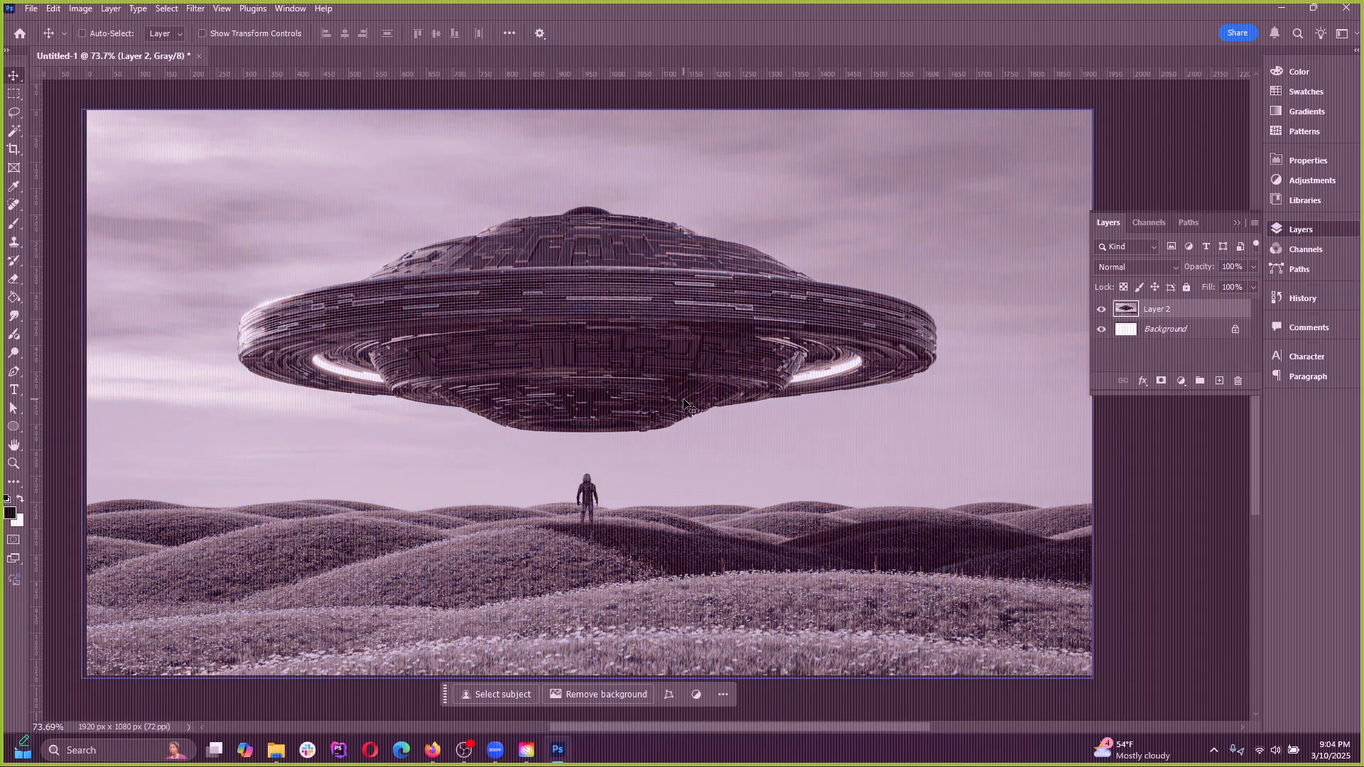
Undo the Grayscale conversion of the image
key("ctrl")
key("ctrl+z")
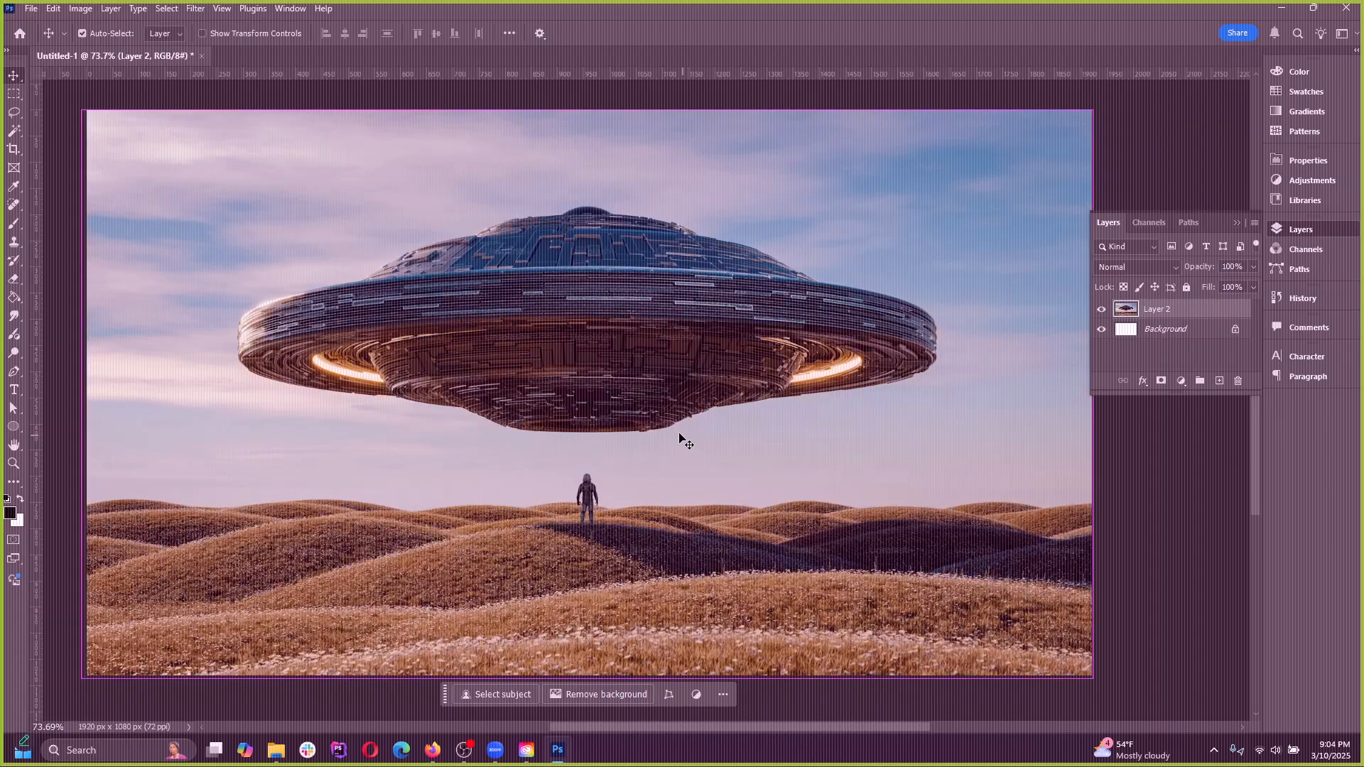
left_click(80, 9)
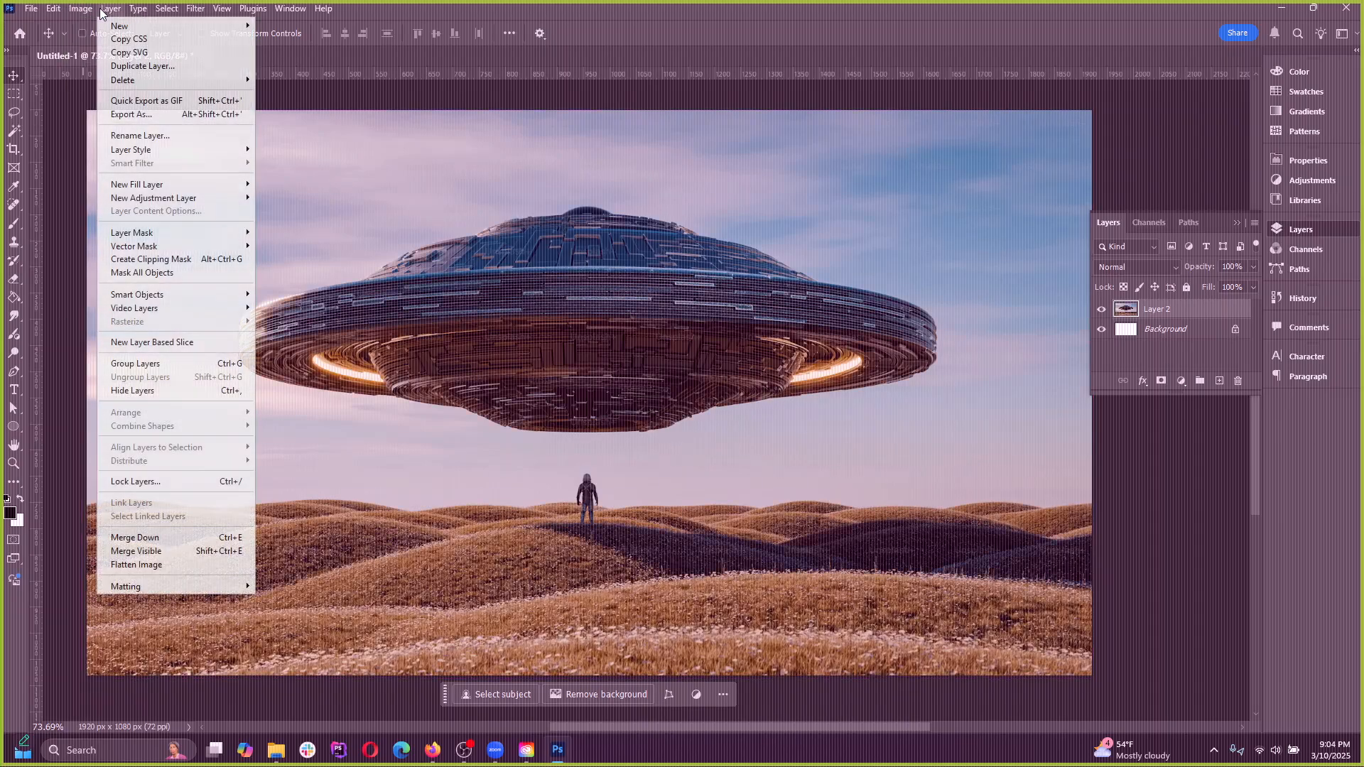
mouse_move(98, 27)
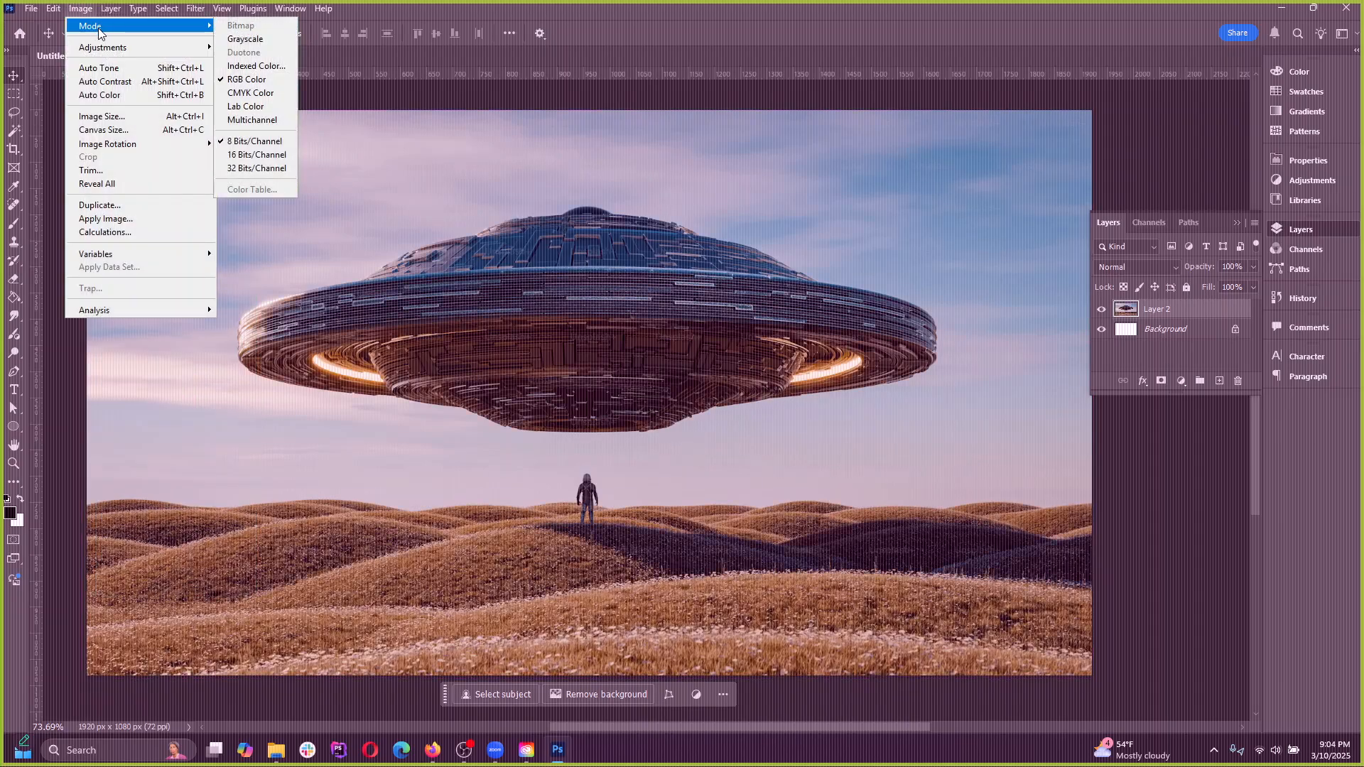
left_click(256, 99)
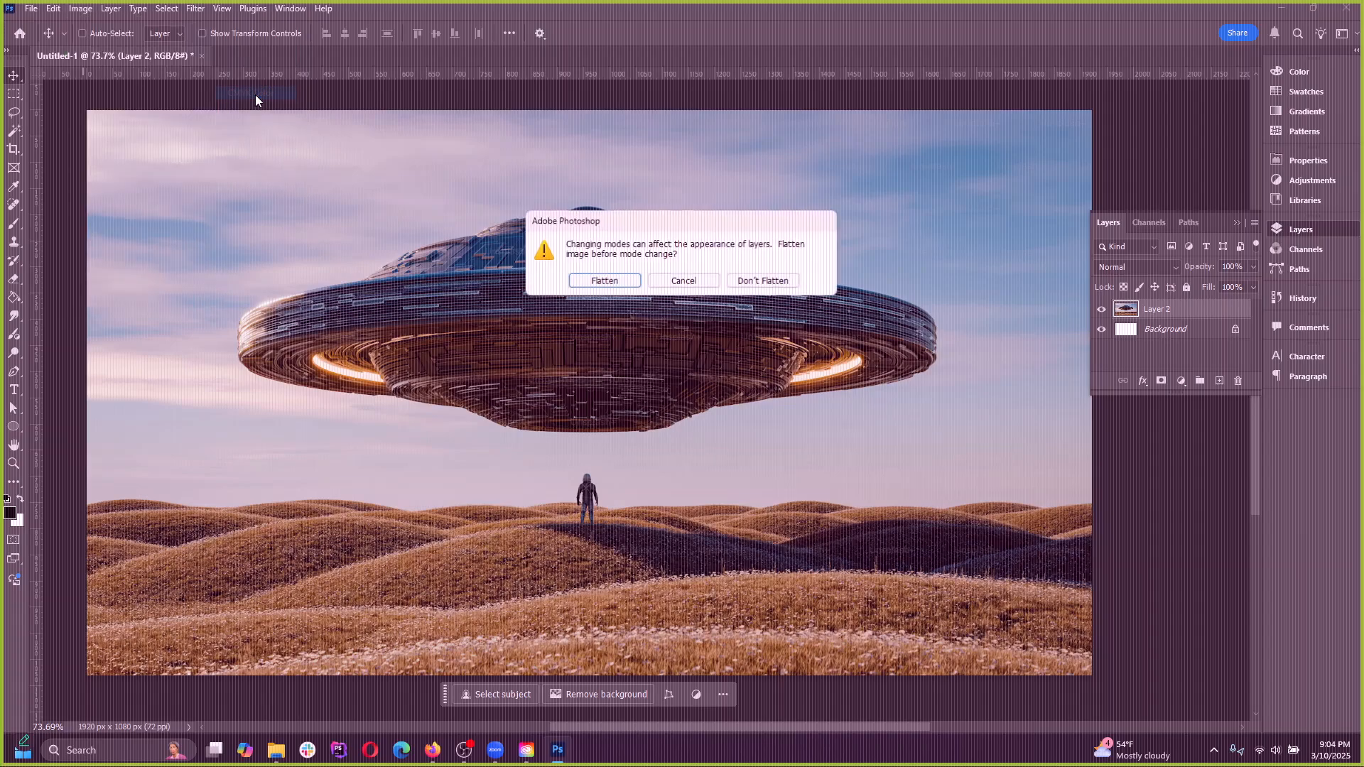
left_click(705, 286)
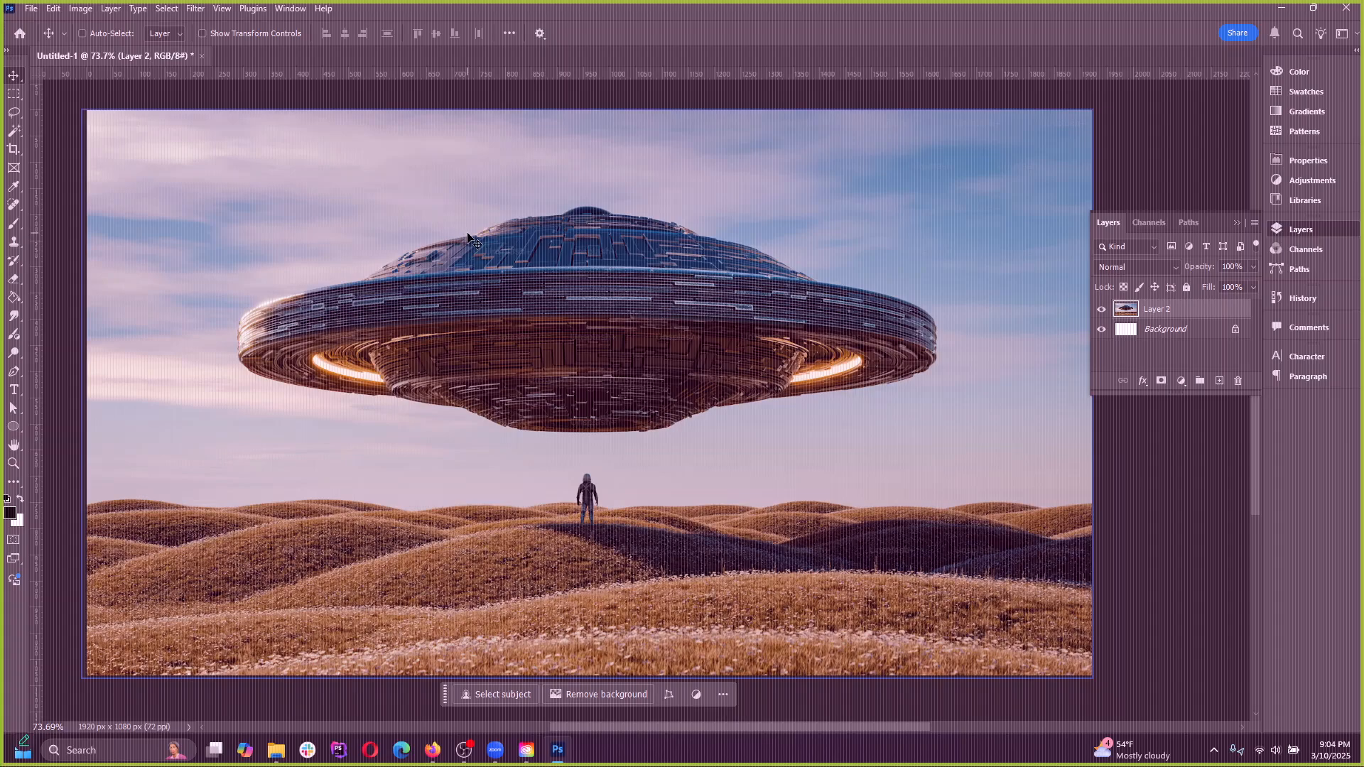
Look over the color mode choices available for the RGB image
left_click(82, 9)
mouse_move(114, 46)
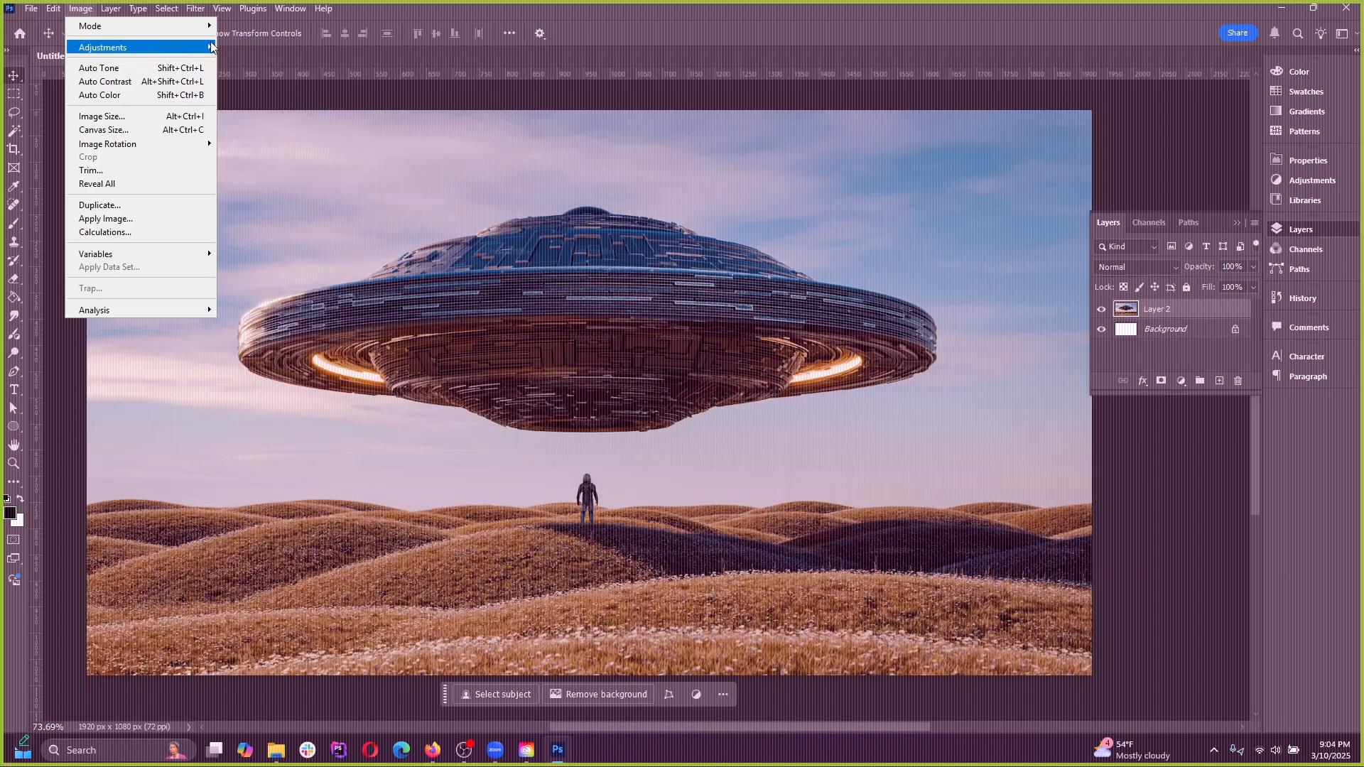
mouse_move(163, 25)
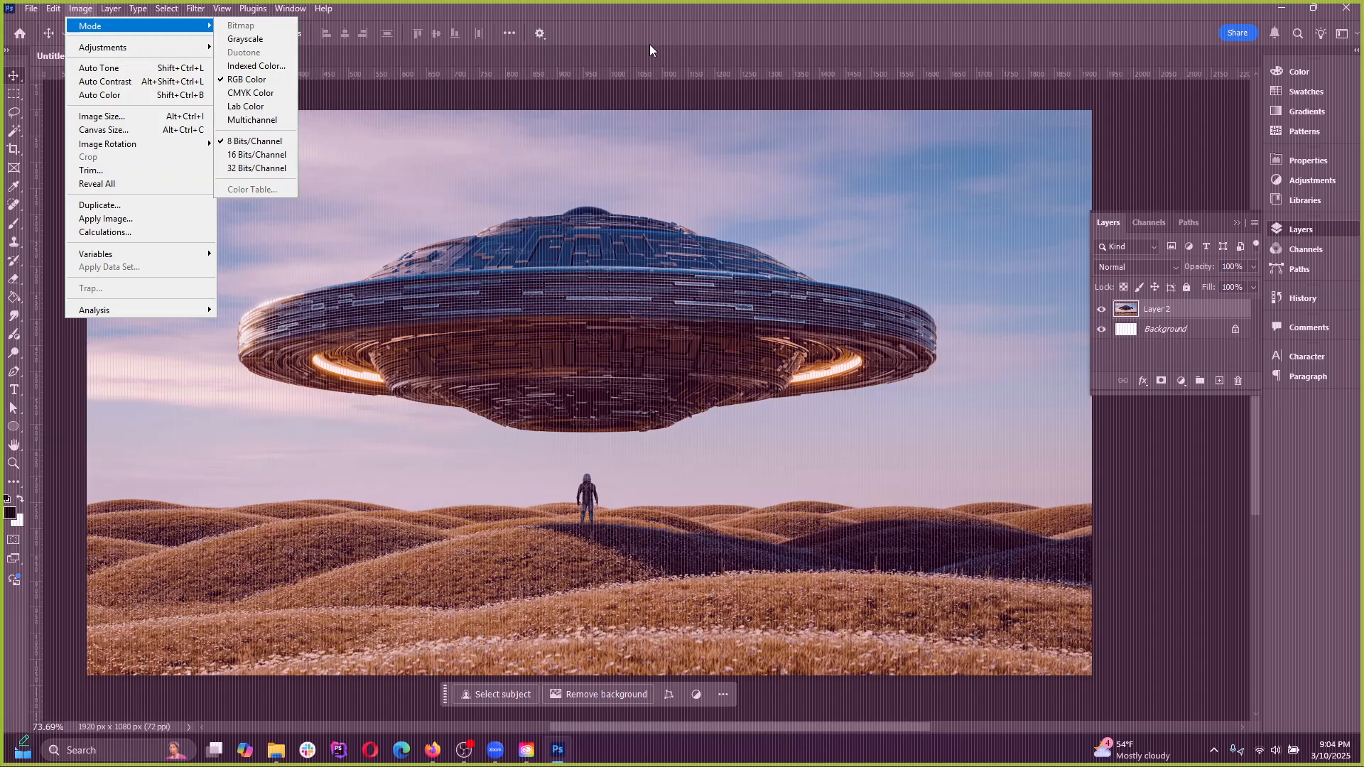
left_click(662, 28)
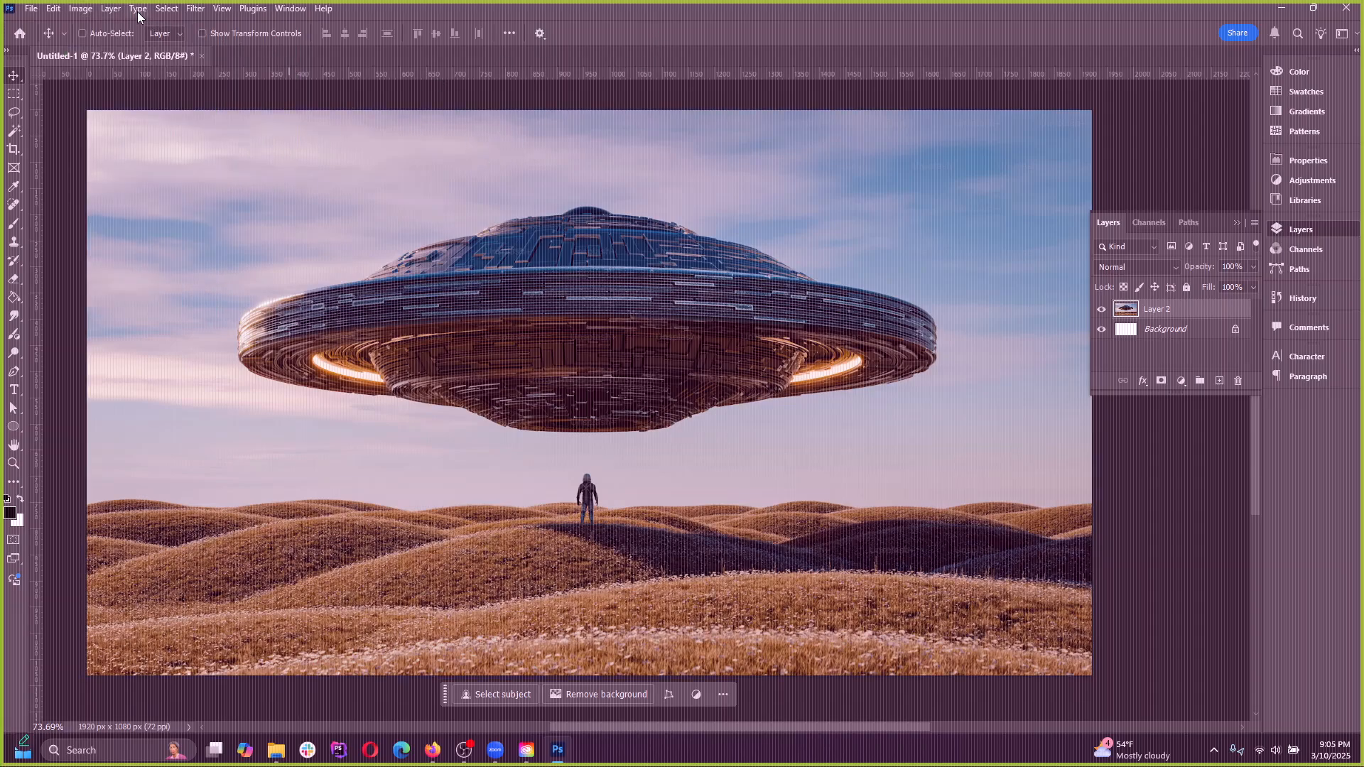
left_click(79, 9)
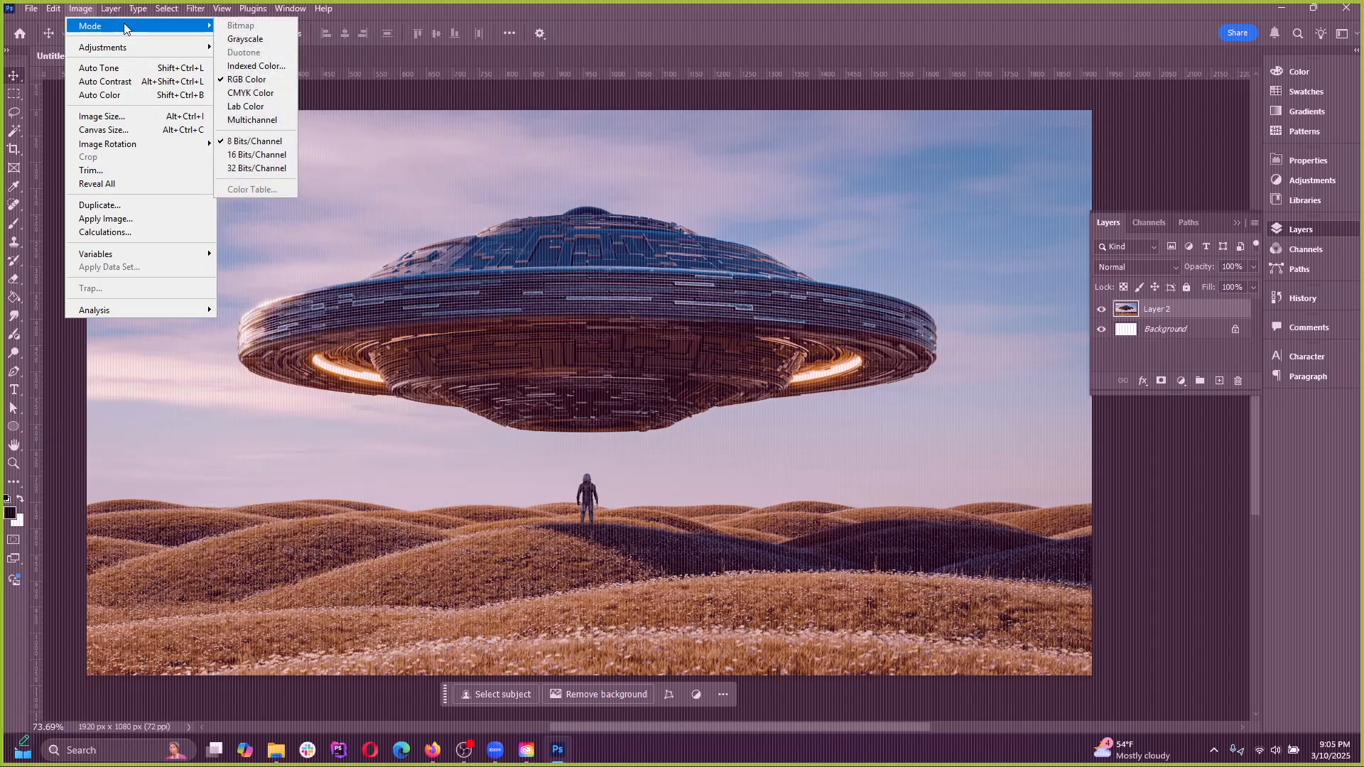
left_click(80, 9)
left_click(53, 9)
Try a Hue/Saturation adjustment applied directly to Layer 2 and cancel it
mouse_move(74, 16)
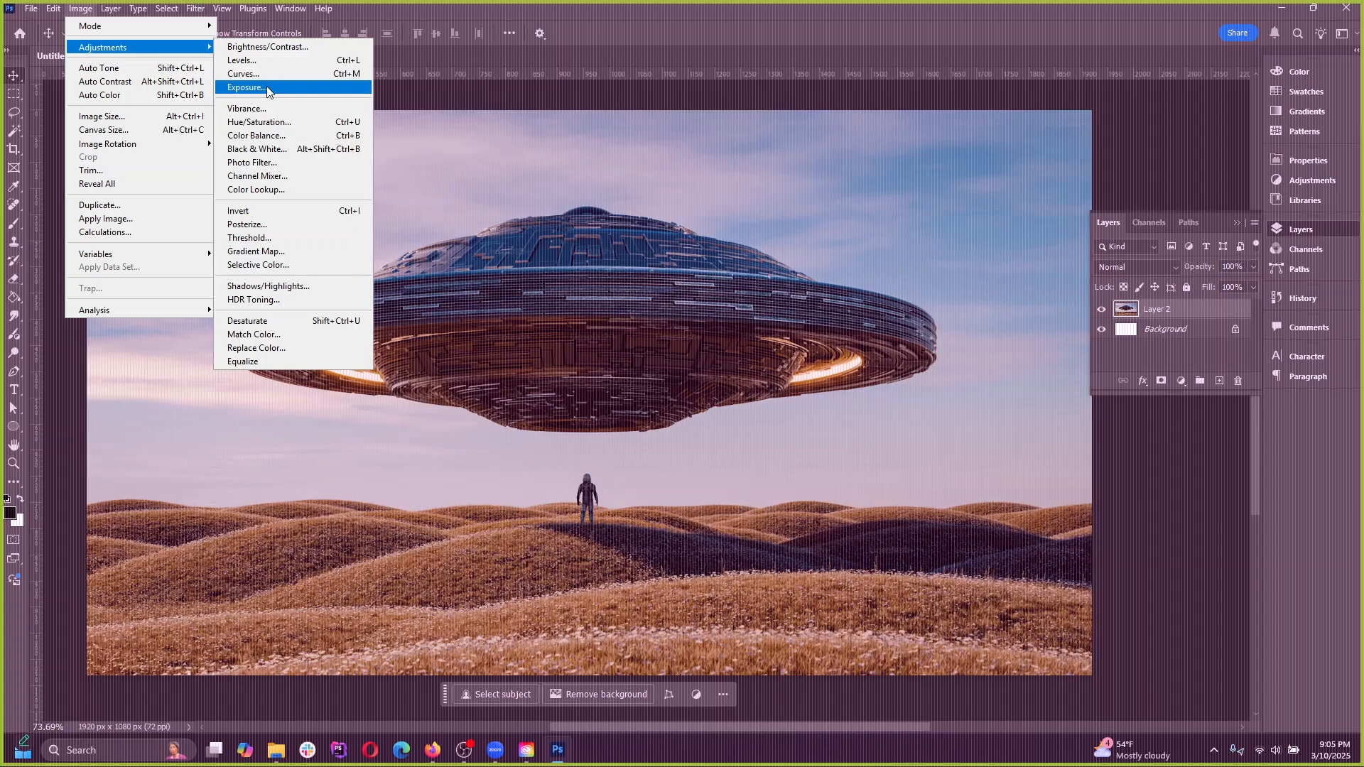
left_click(264, 122)
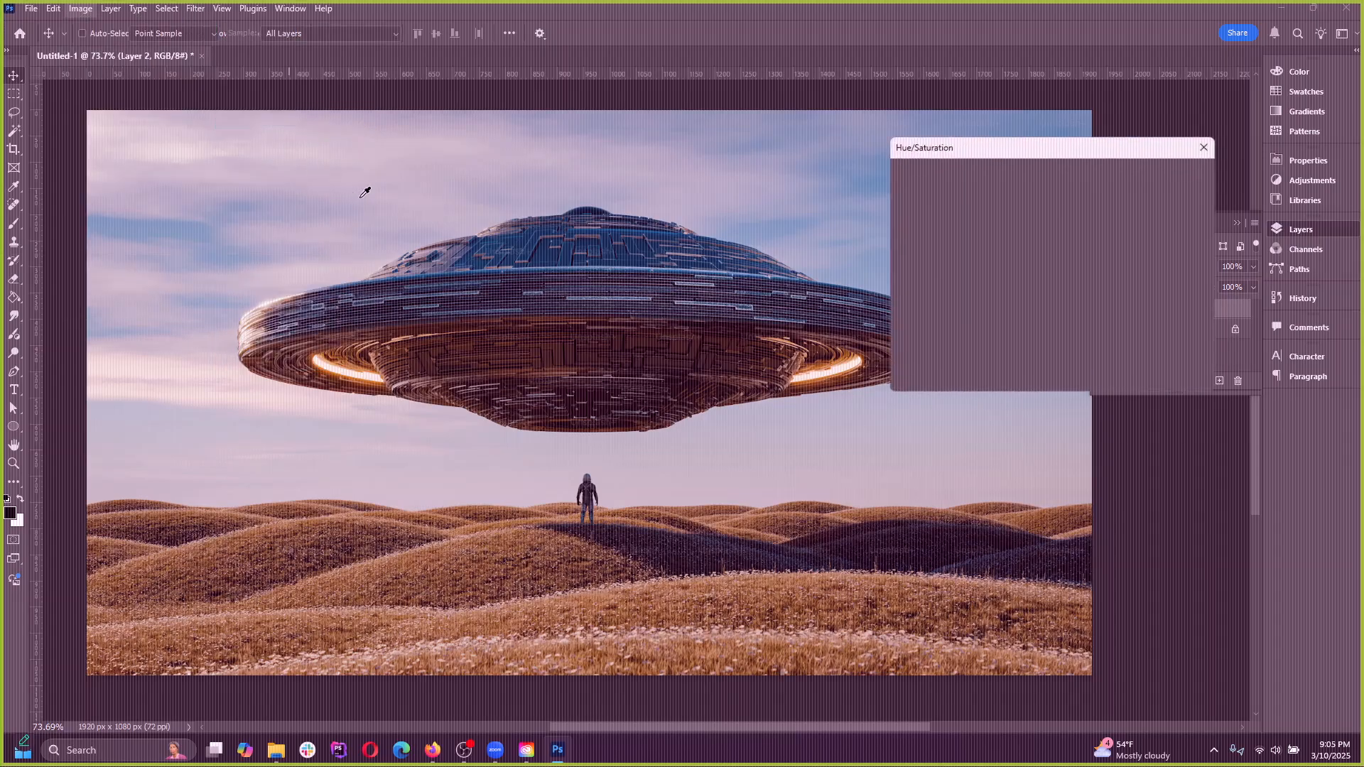
left_click_drag(1007, 240, 999, 314)
left_click(1175, 199)
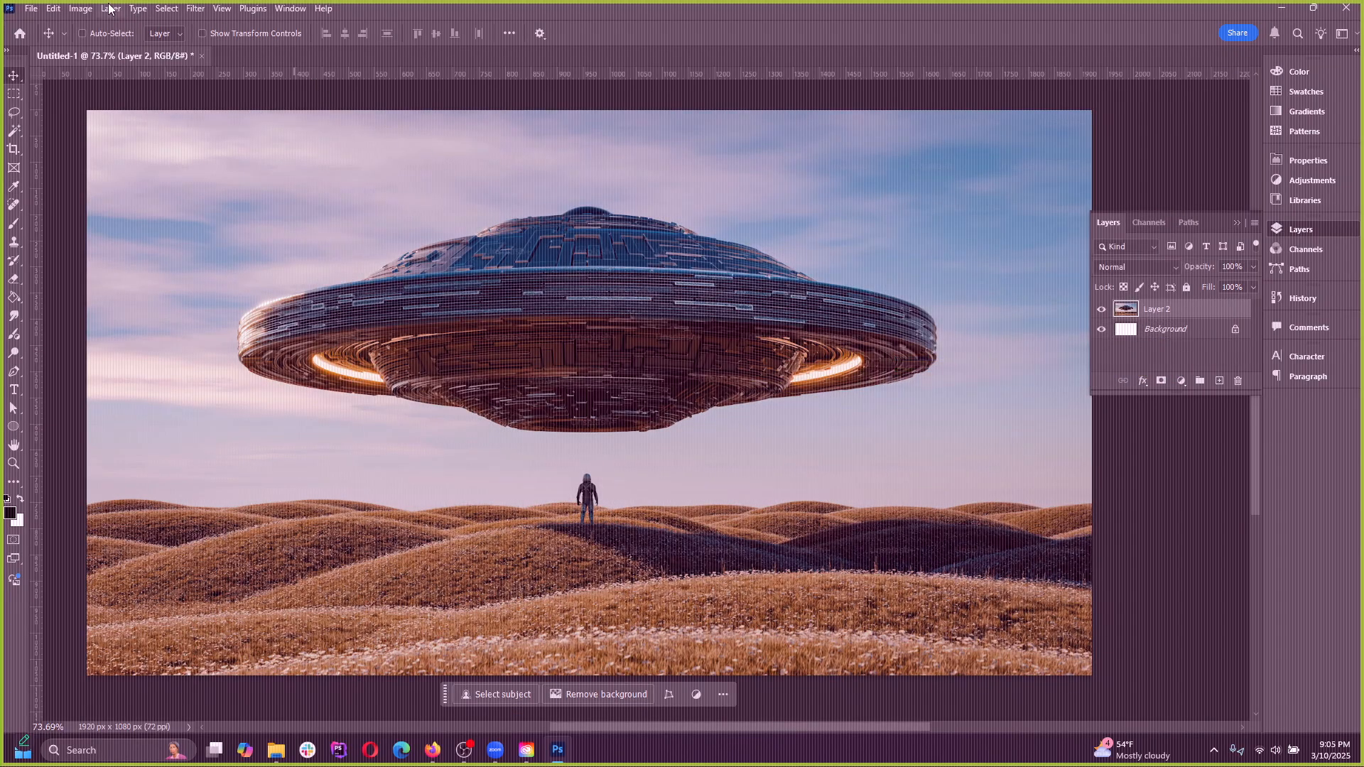
Compare the adjustments that can be applied directly to the image with the available adjustment layer types
left_click(80, 9)
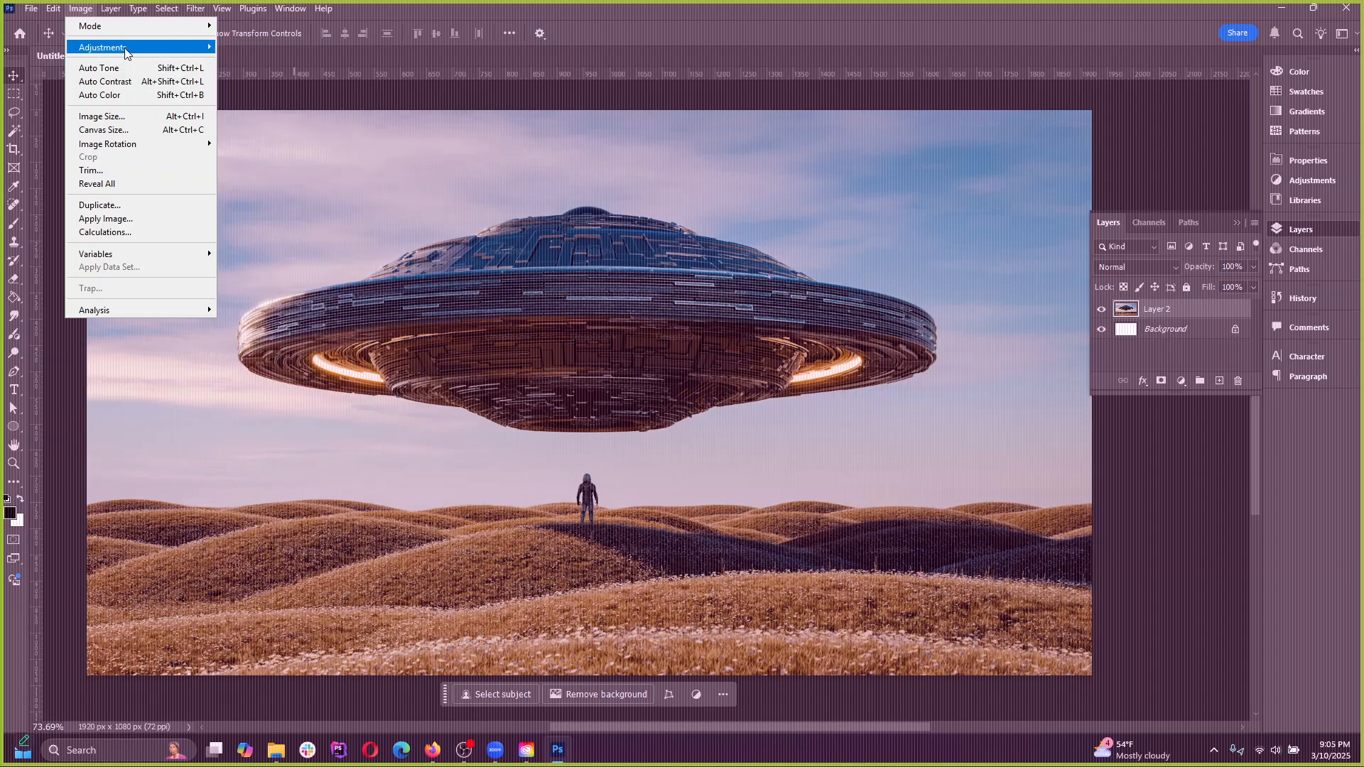
double_click(407, 18)
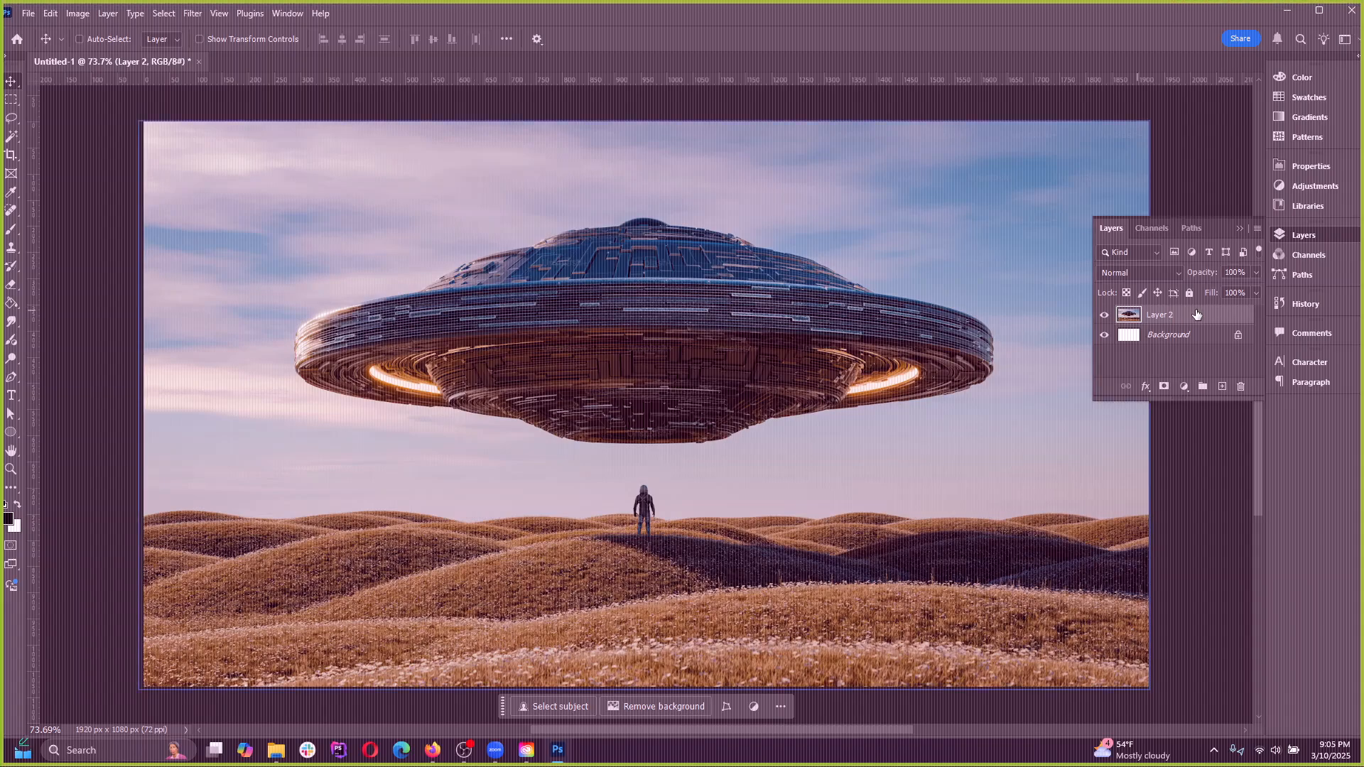
left_click(1186, 387)
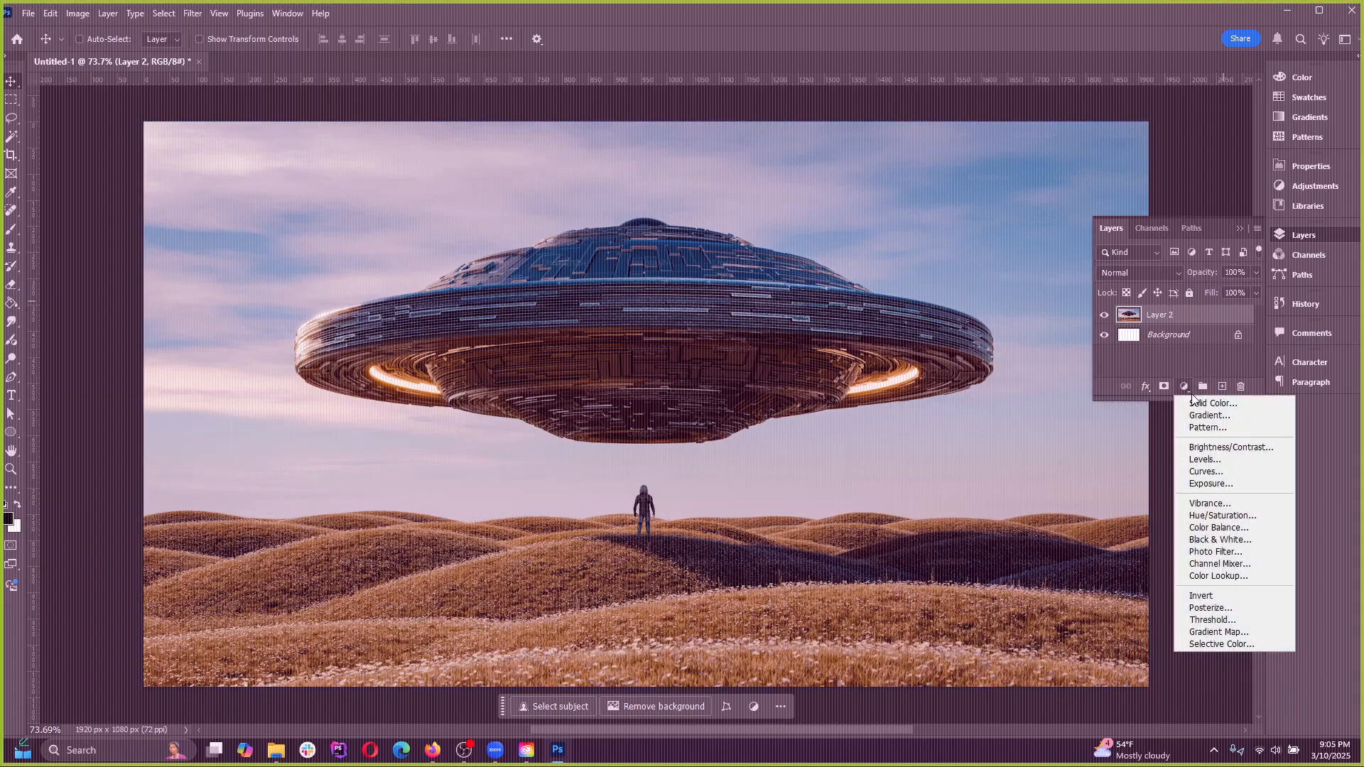
left_click(79, 15)
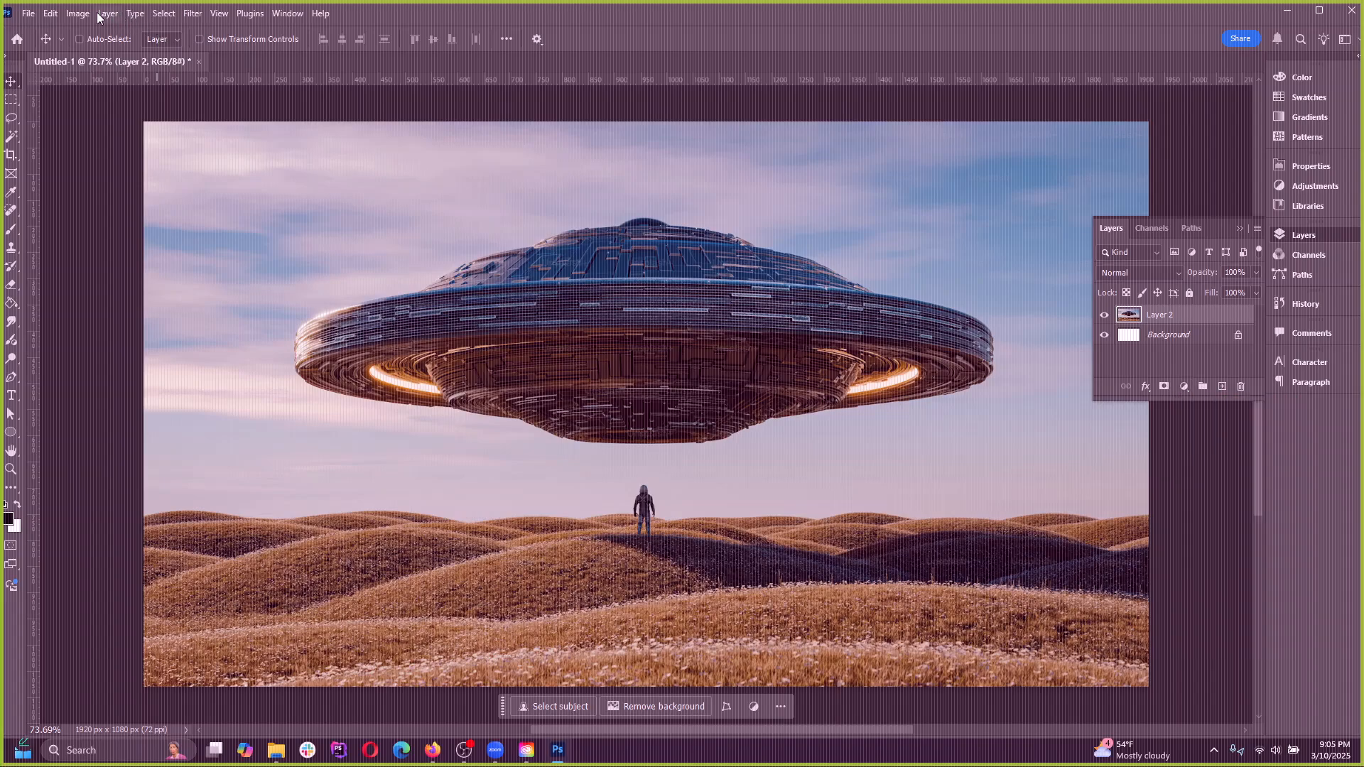
left_click(80, 14)
mouse_move(163, 53)
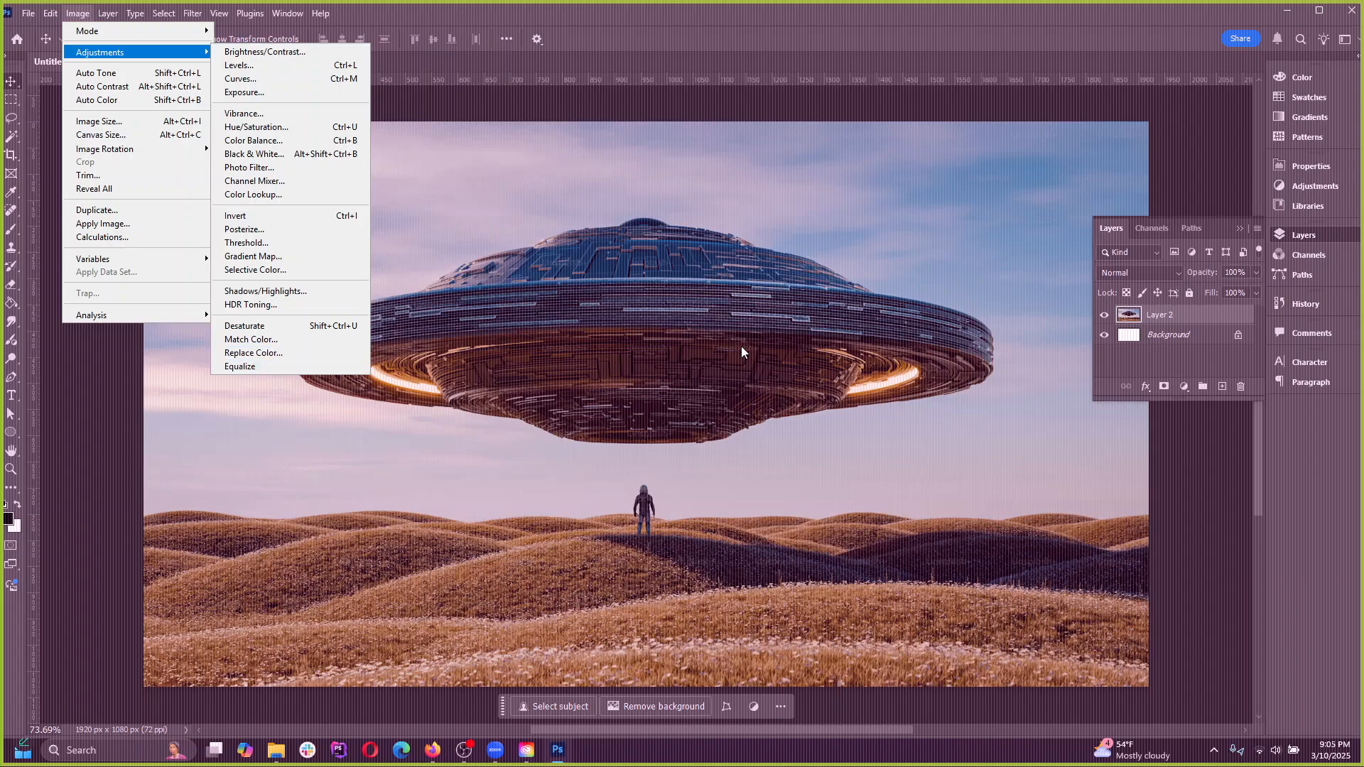
left_click(1184, 386)
left_click(1183, 386)
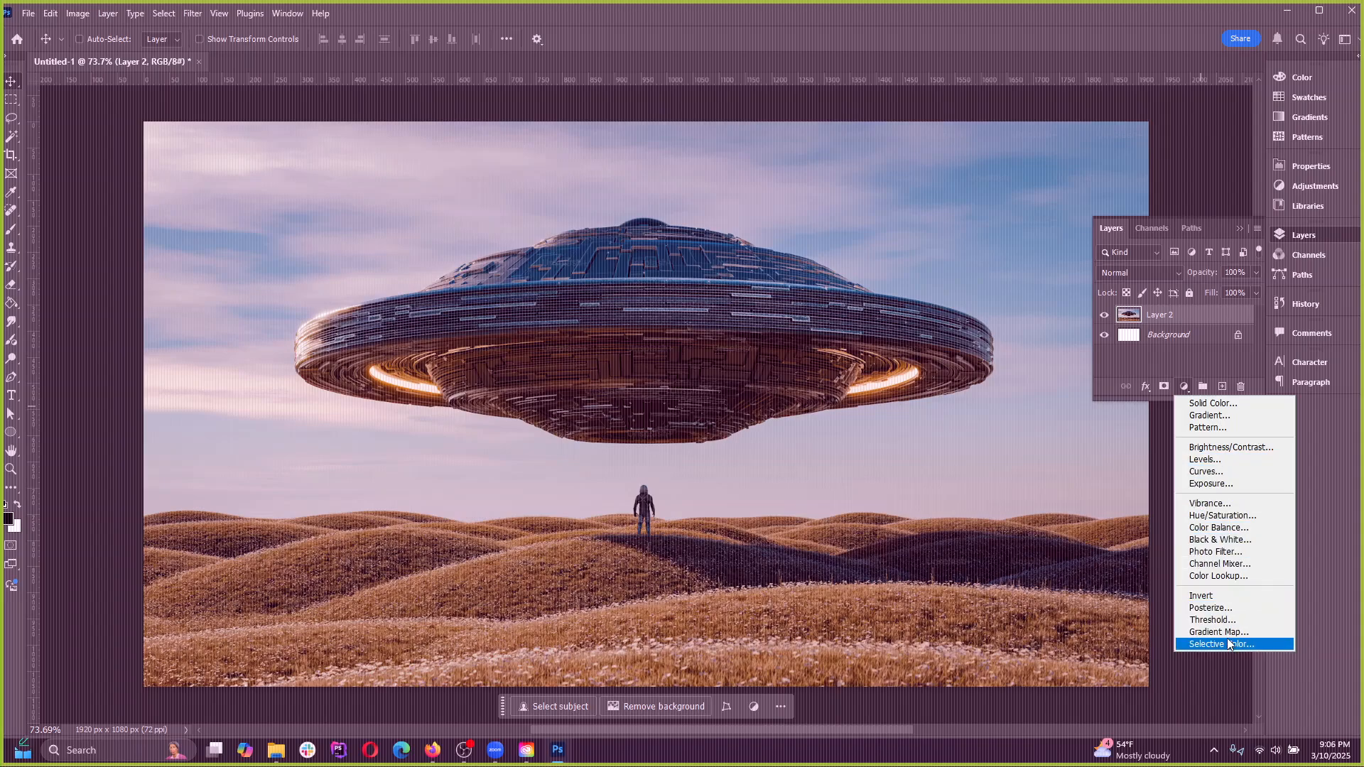
left_click(131, 10)
left_click(86, 13)
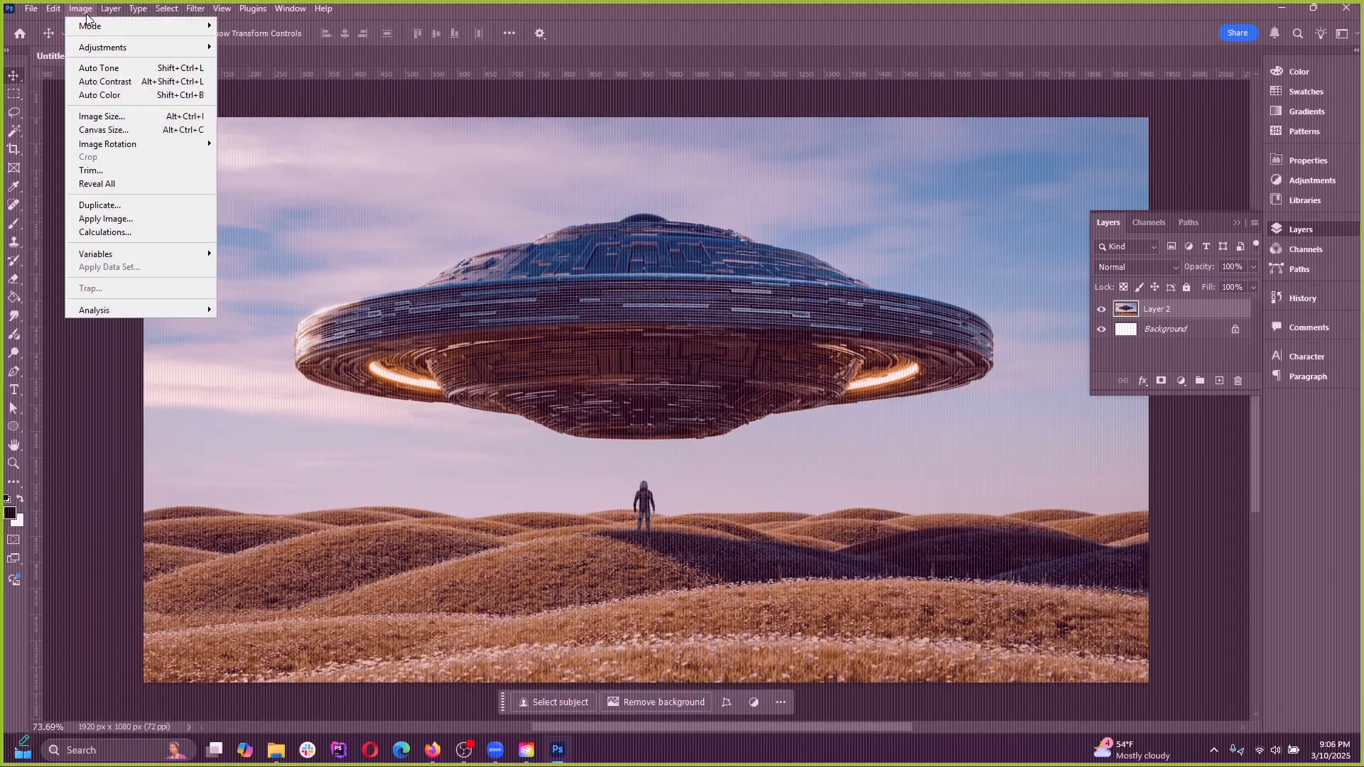
mouse_move(123, 48)
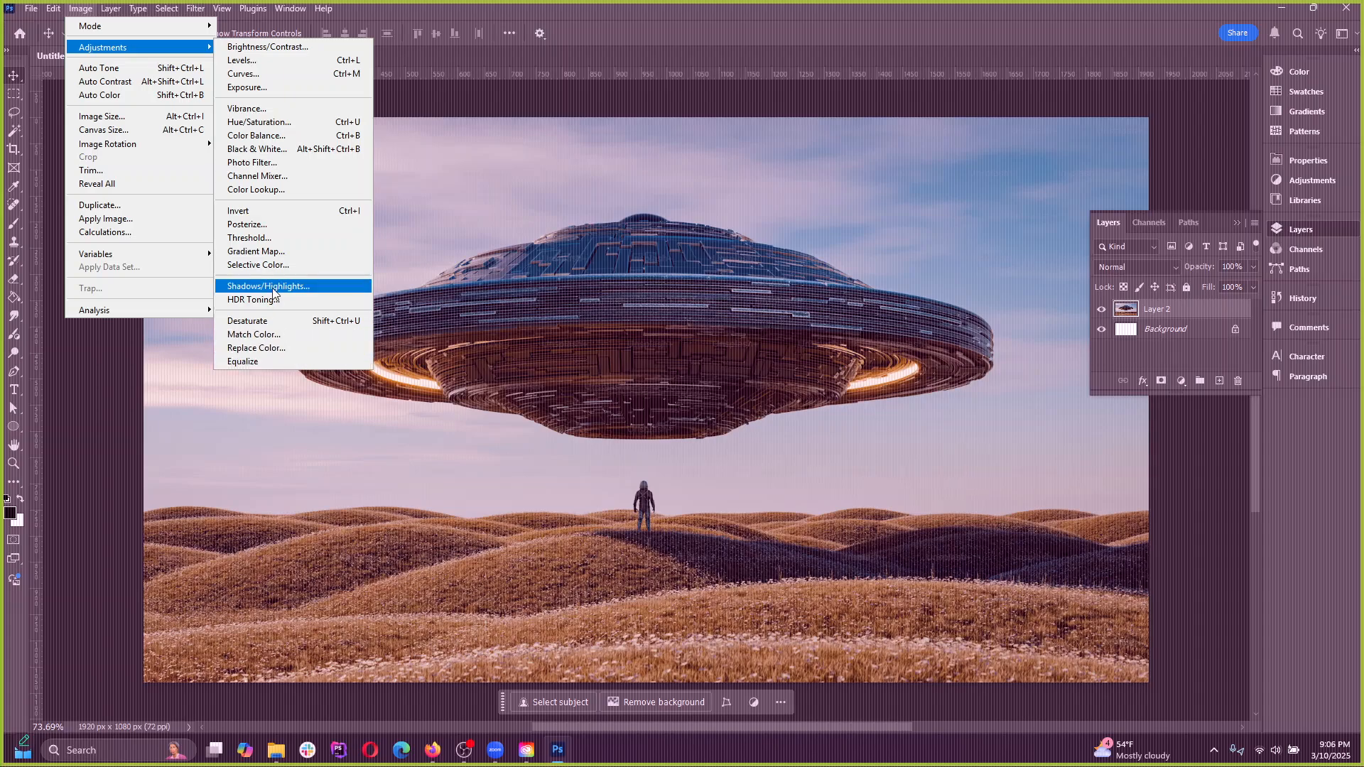
left_click(1182, 381)
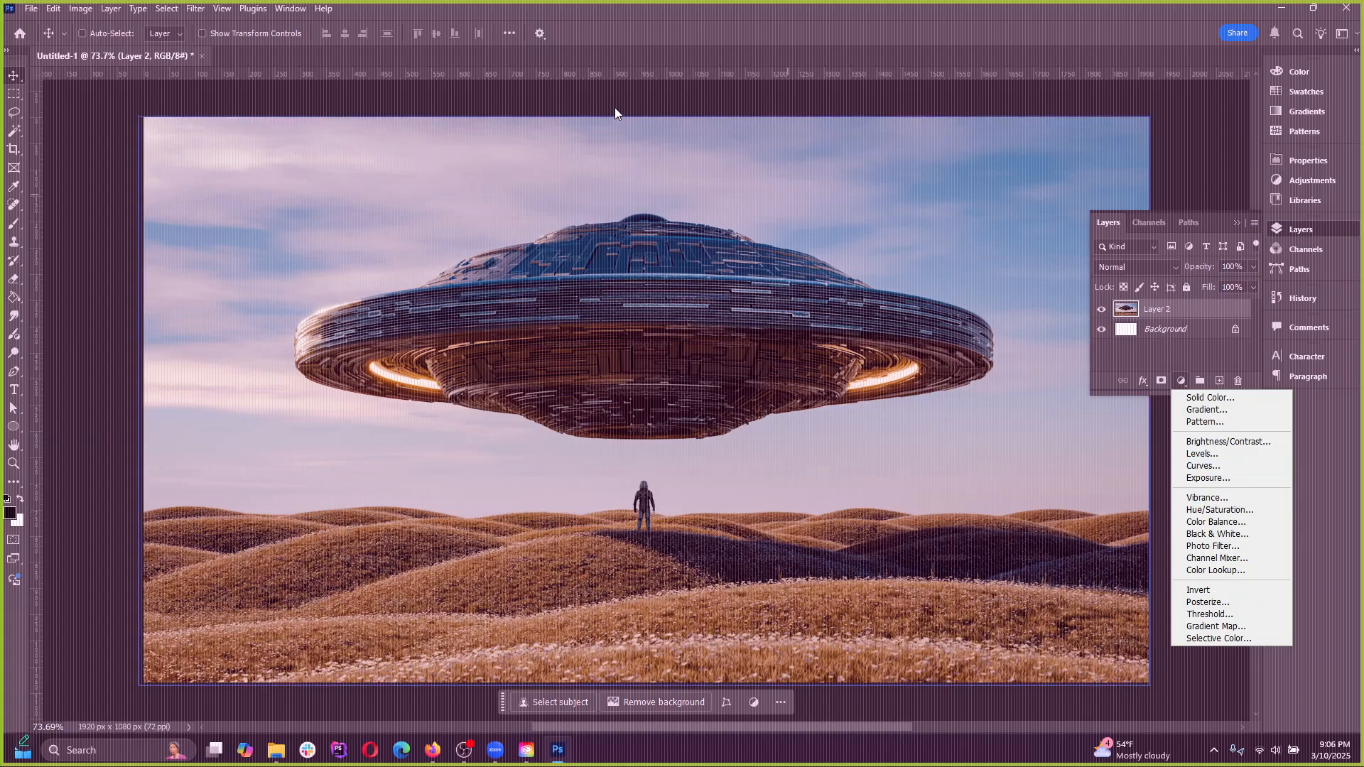
left_click(86, 9)
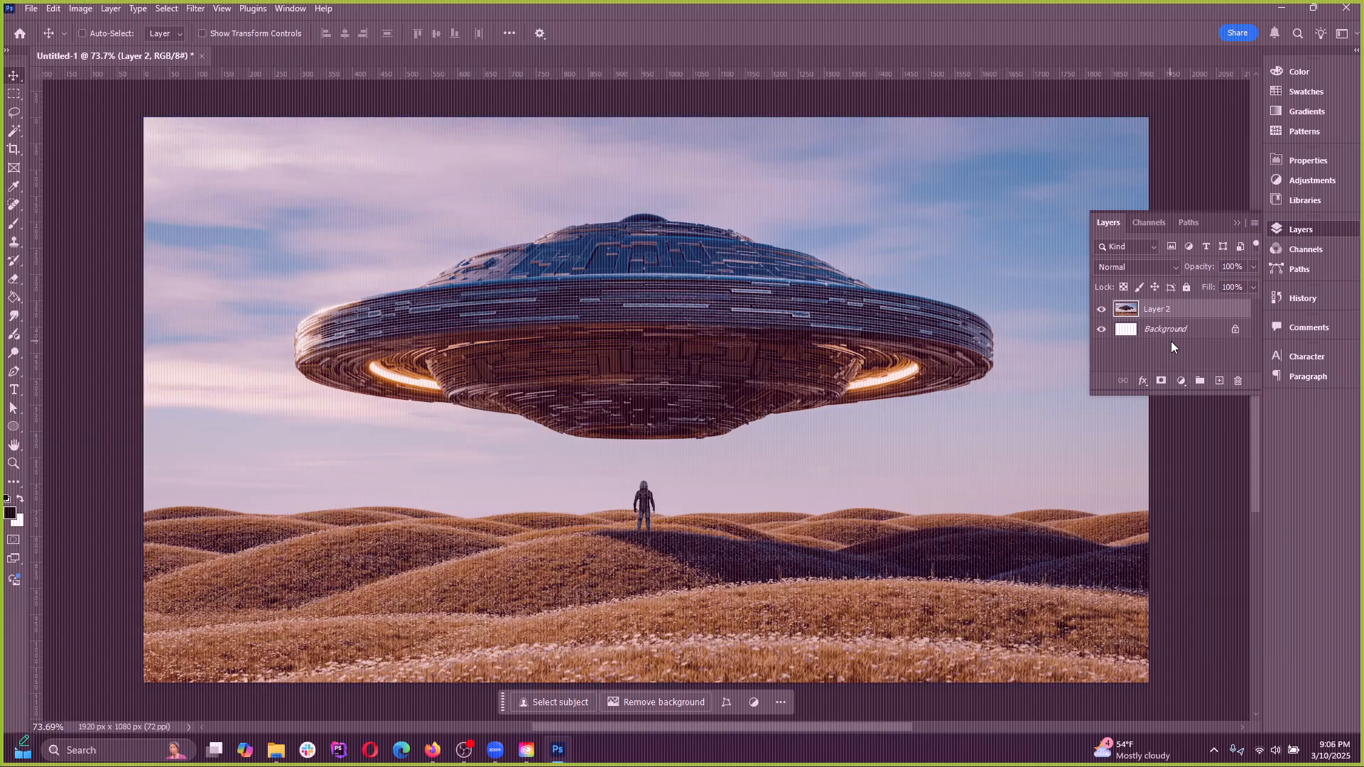
Add a Hue/Saturation adjustment layer above Layer 2 and strongly reduce the image's colour saturation
left_click(1181, 381)
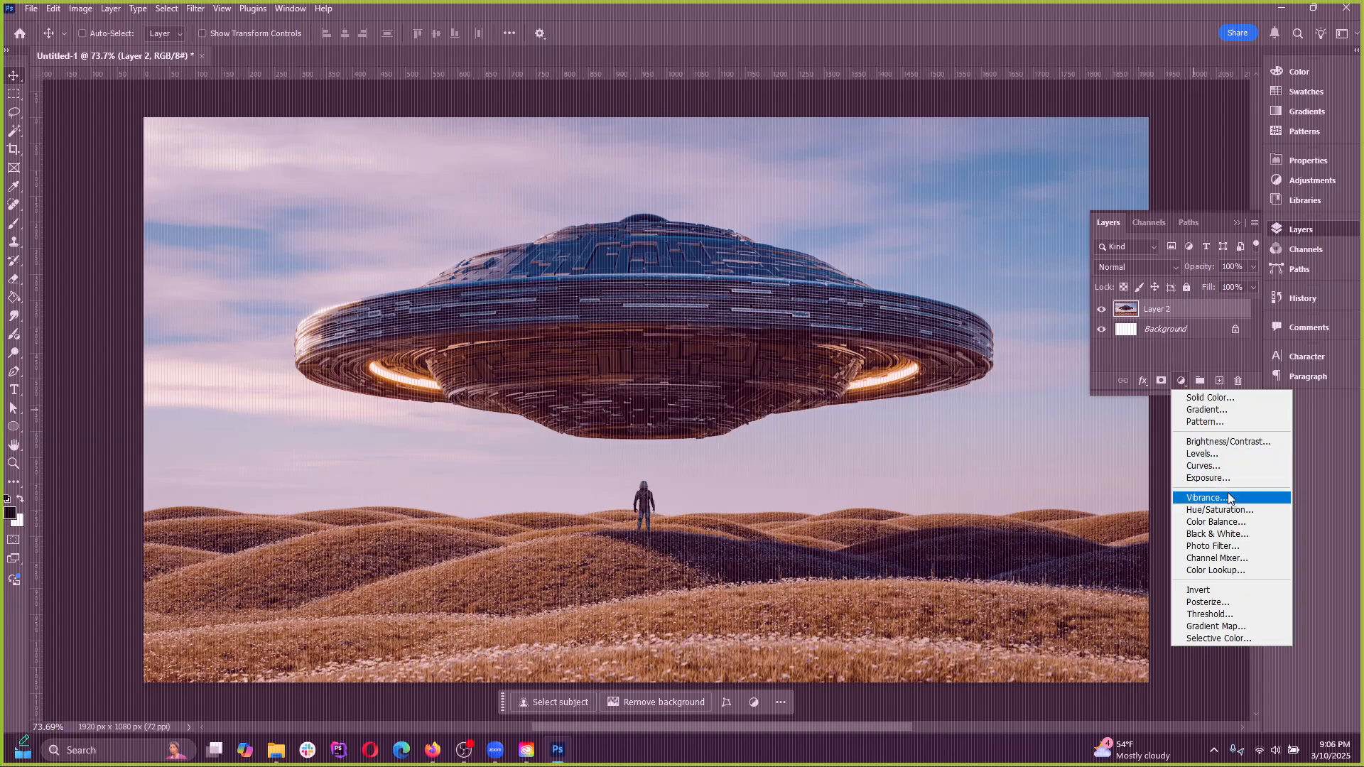
left_click(1236, 510)
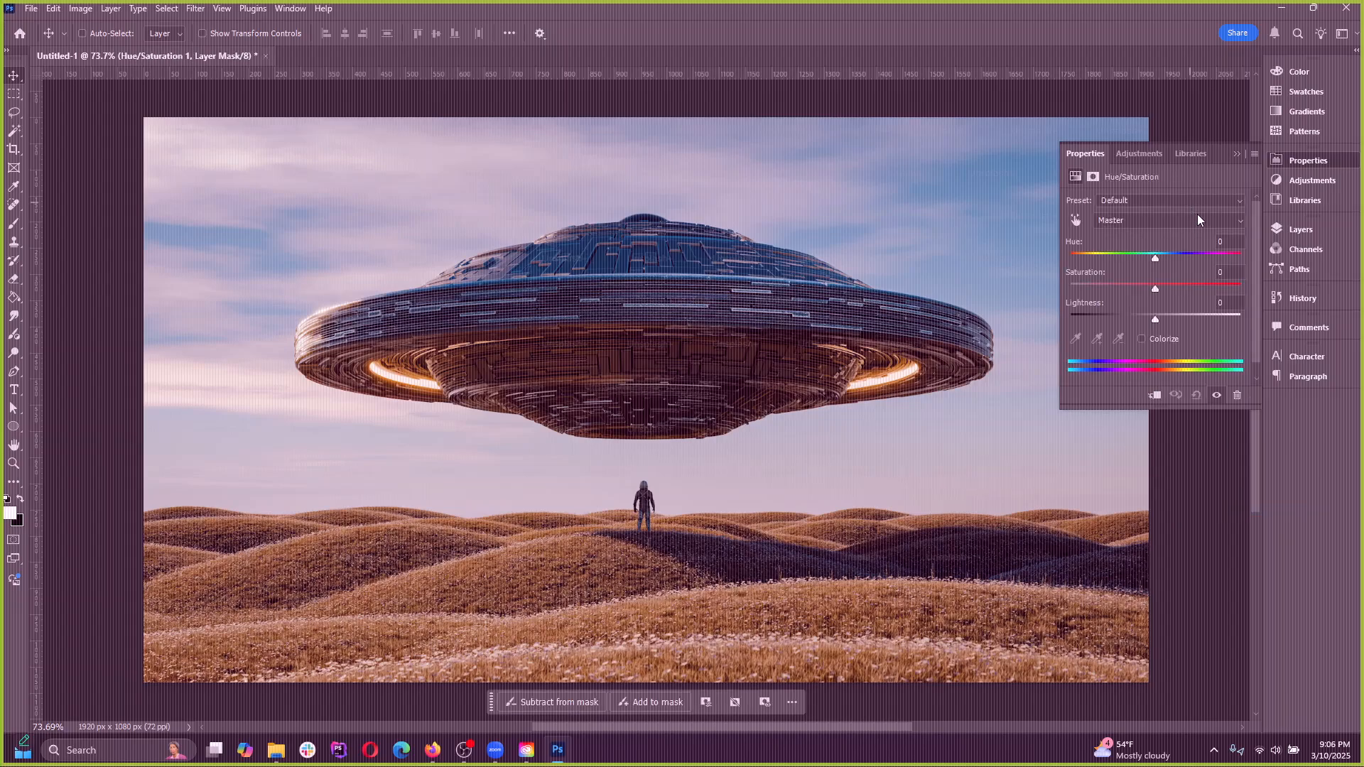
left_click_drag(1165, 257, 1089, 285)
left_click(1237, 155)
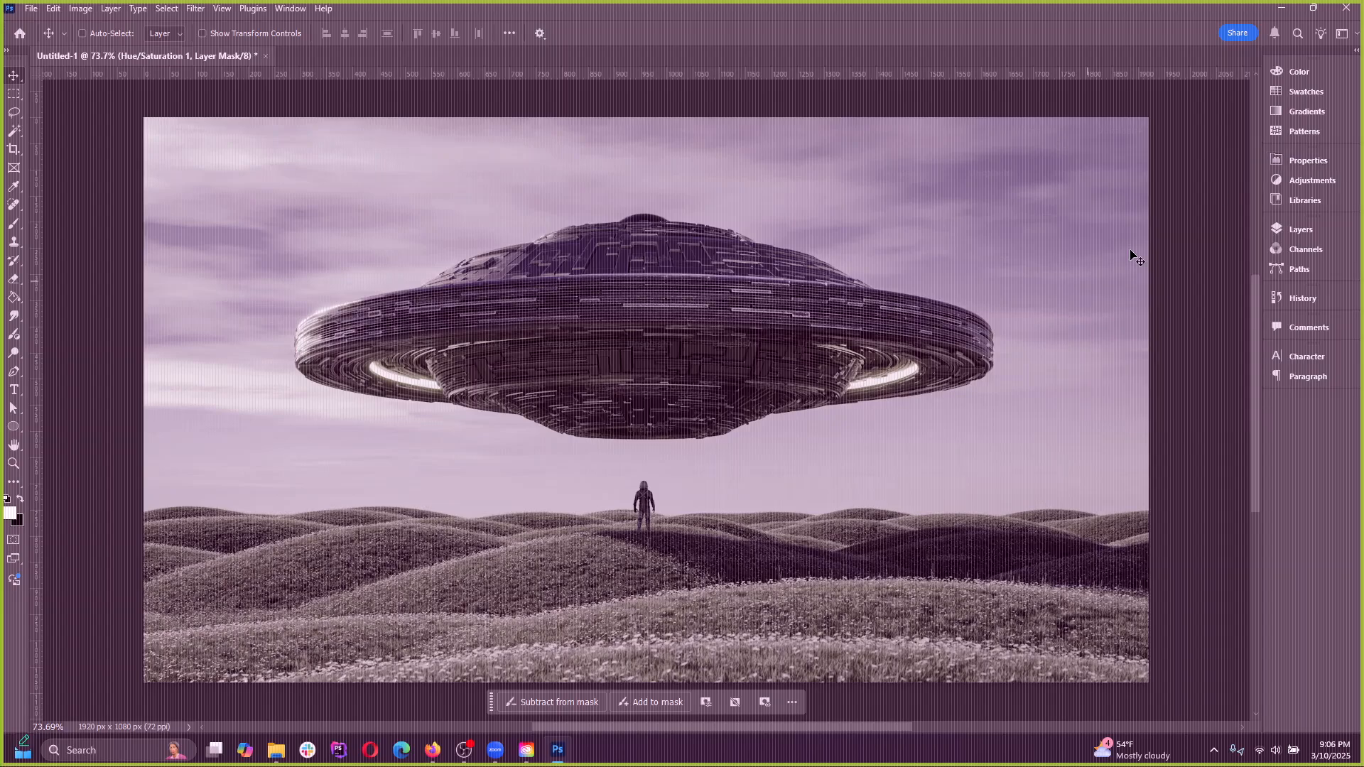
Toggle the Hue/Saturation 1 layer's visibility repeatedly to compare the image with and without the adjustment
left_click(1306, 231)
left_click(1101, 310)
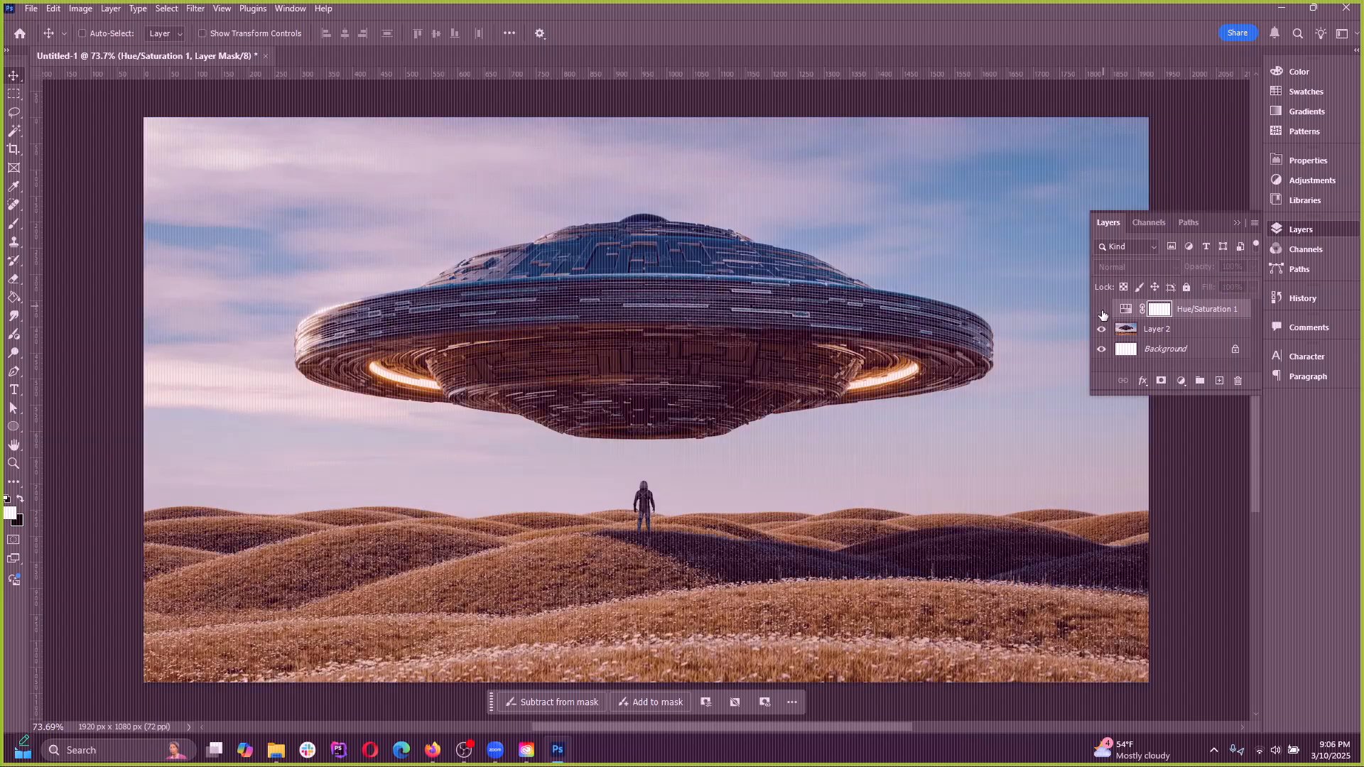
left_click(1101, 309)
left_click(1101, 311)
left_click(1101, 310)
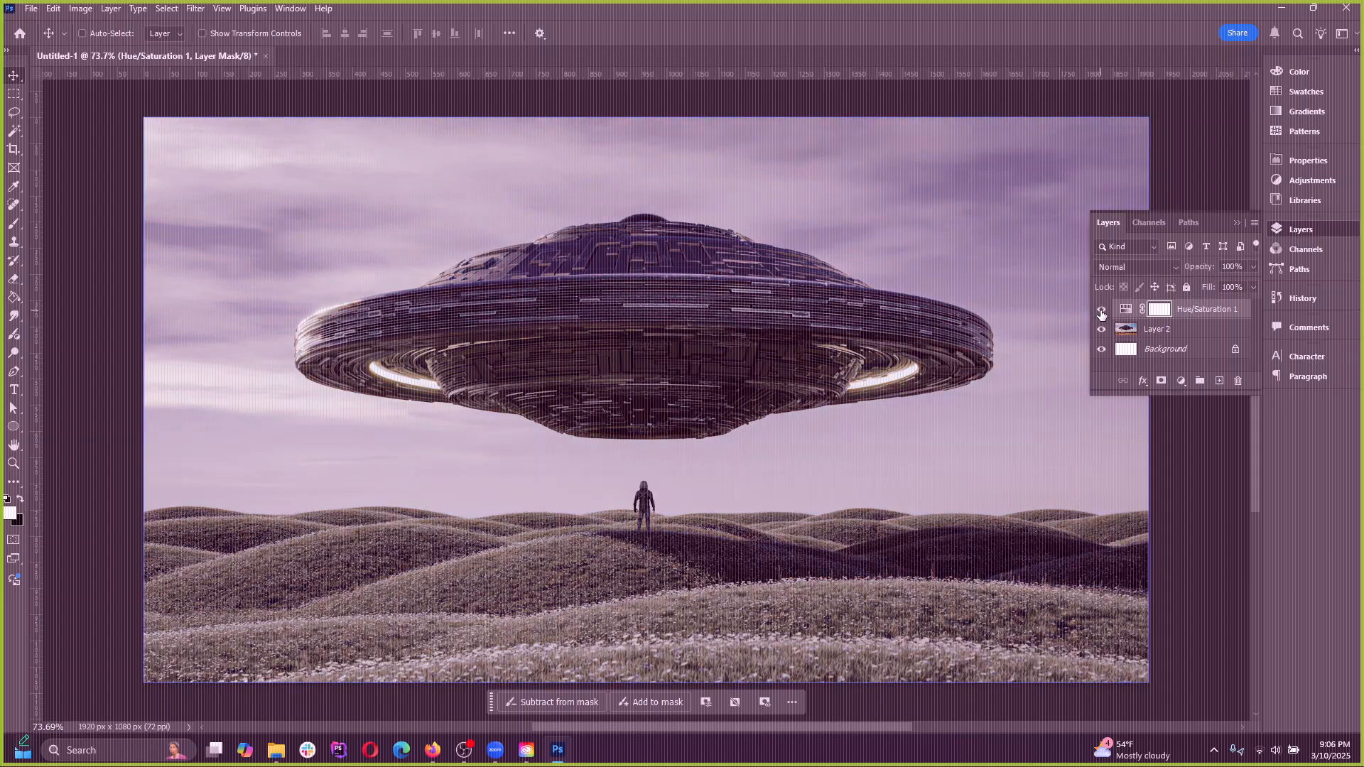
left_click(1101, 310)
left_click(1101, 311)
left_click(1101, 311)
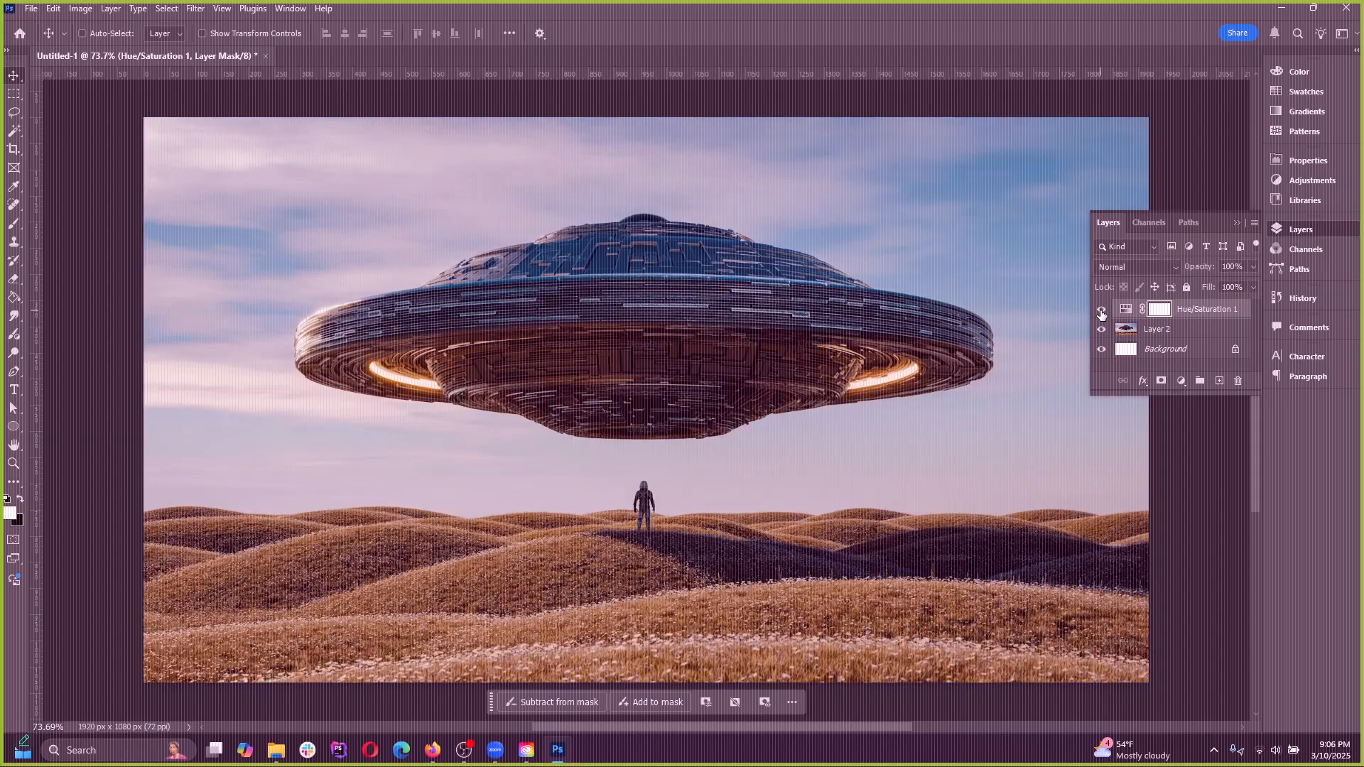
left_click(1101, 311)
Try the Hue/Saturation 1 layer's opacity control and delete that adjustment layer
left_click(1252, 267)
left_click_drag(1247, 282, 1152, 287)
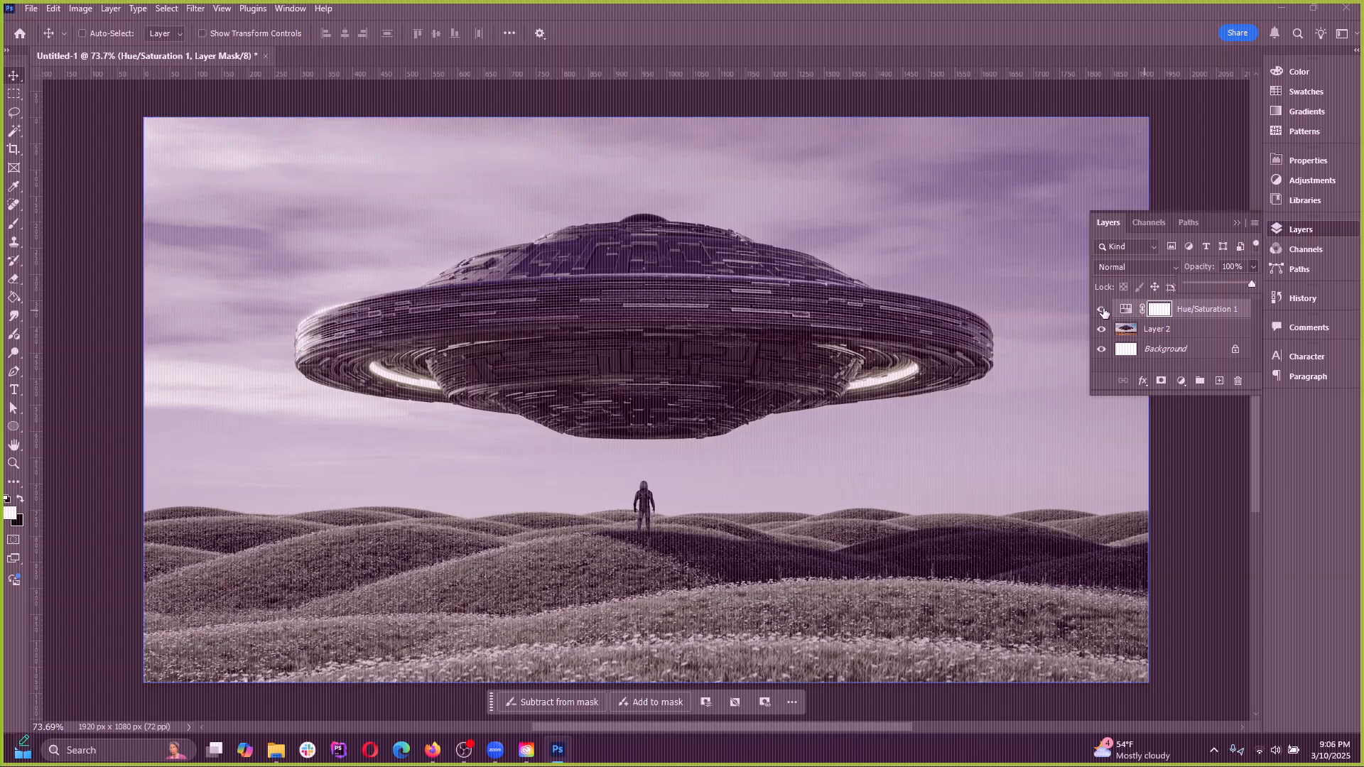
left_click(1220, 314)
left_click(1237, 382)
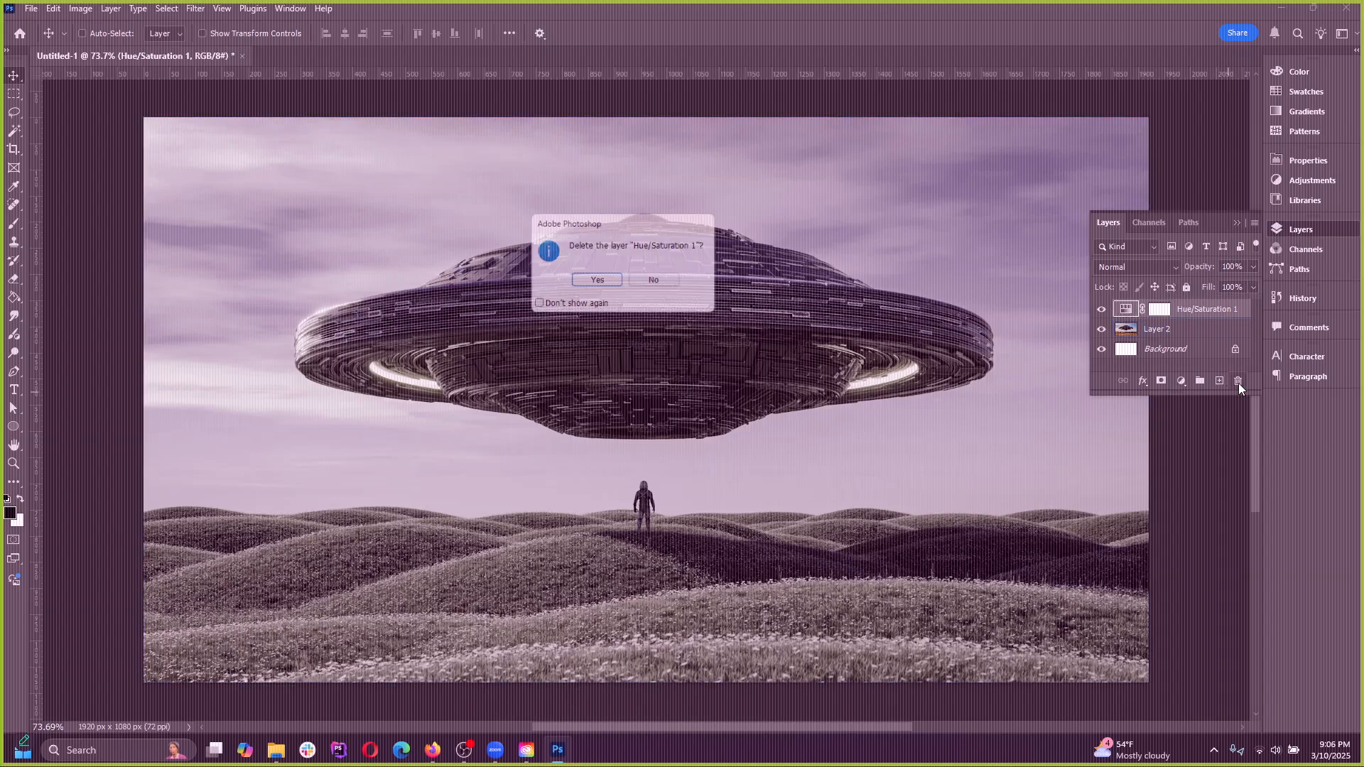
left_click(625, 287)
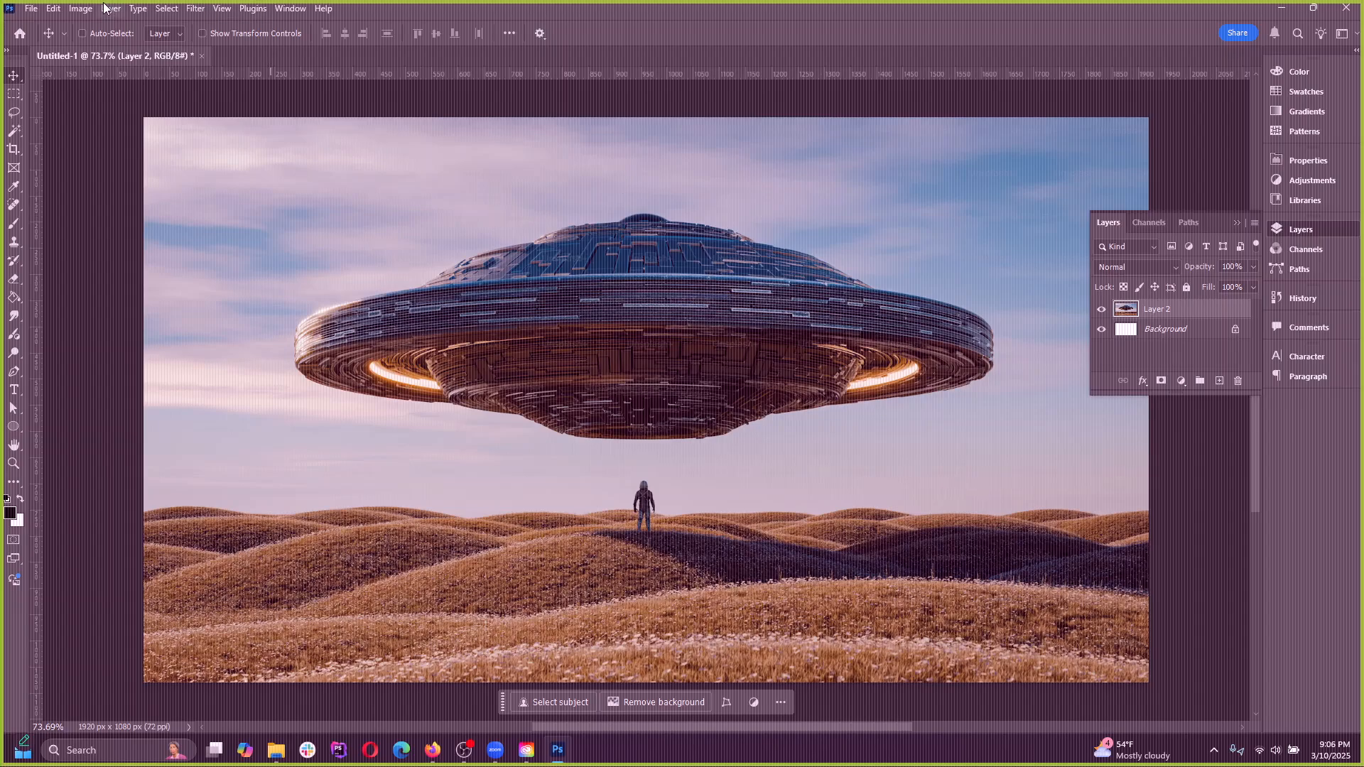
Try Auto Tone on Layer 2, undoing and redoing it to compare the image before and after
left_click(80, 9)
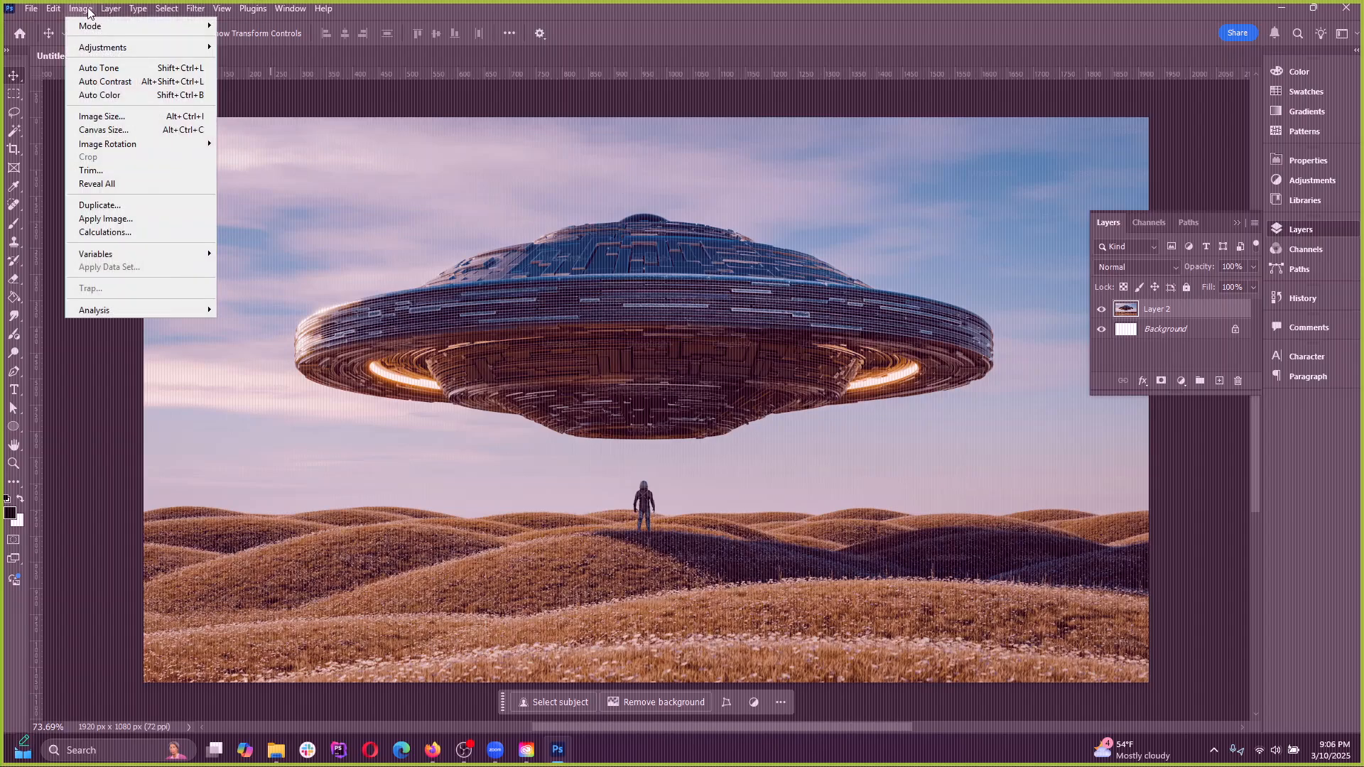
left_click(117, 68)
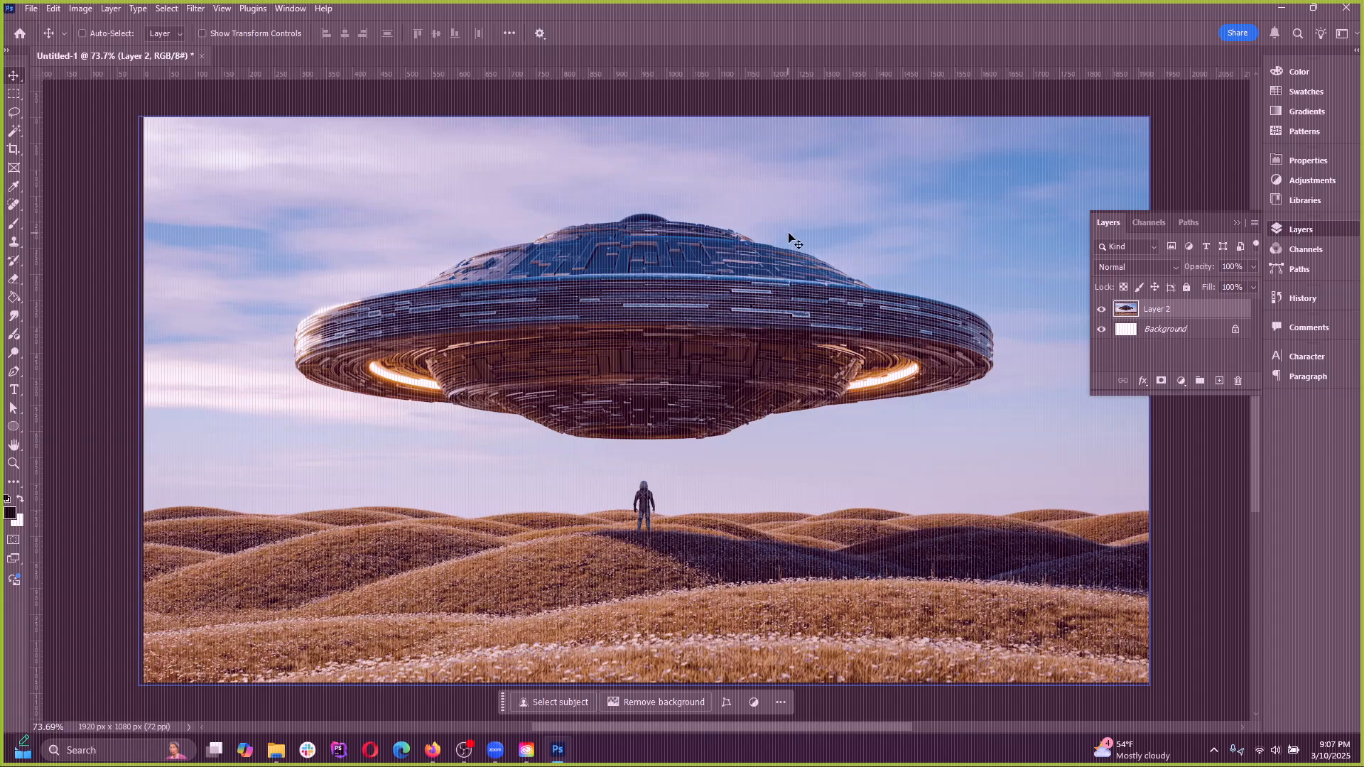
key("ctrl+z")
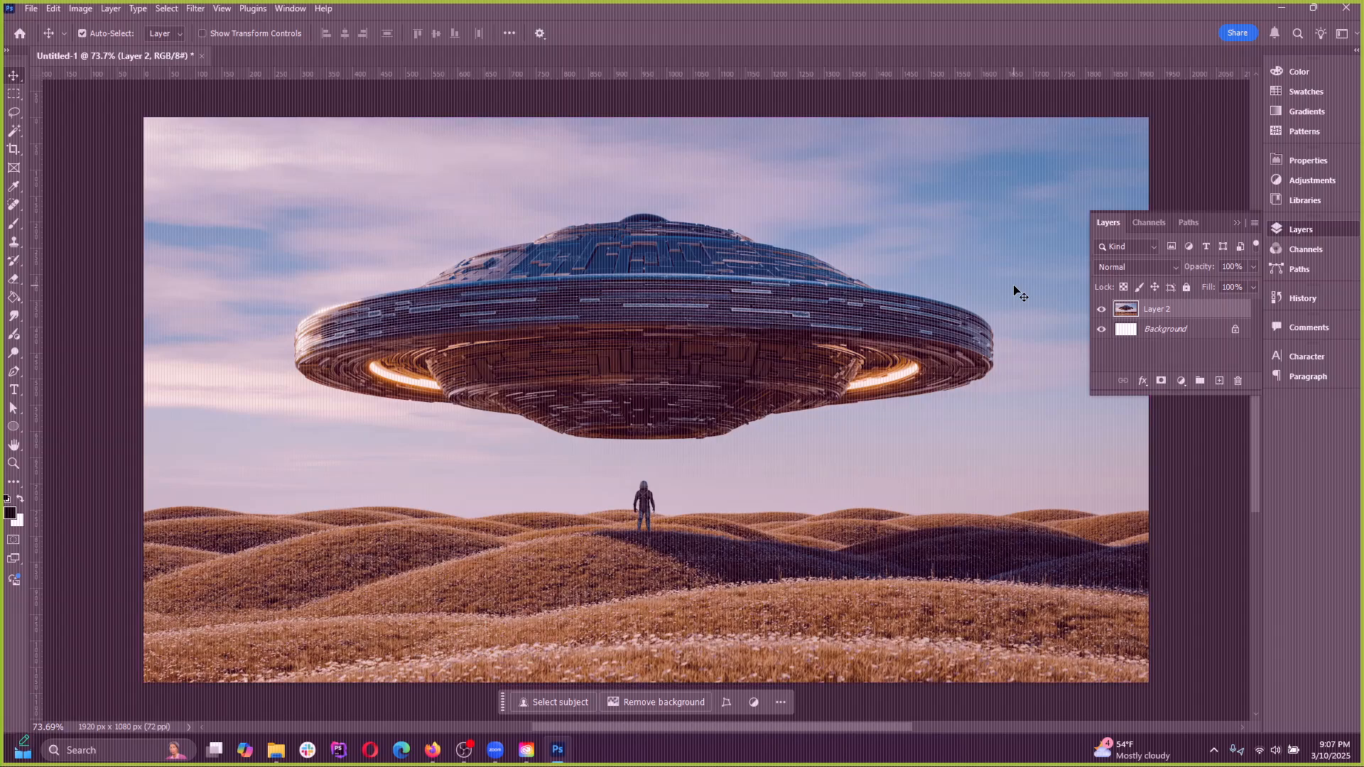
key("ctrl+z")
key("ctrl+z")
key("ctrl+z")
key("ctrl+z")
key("ctrl+z")
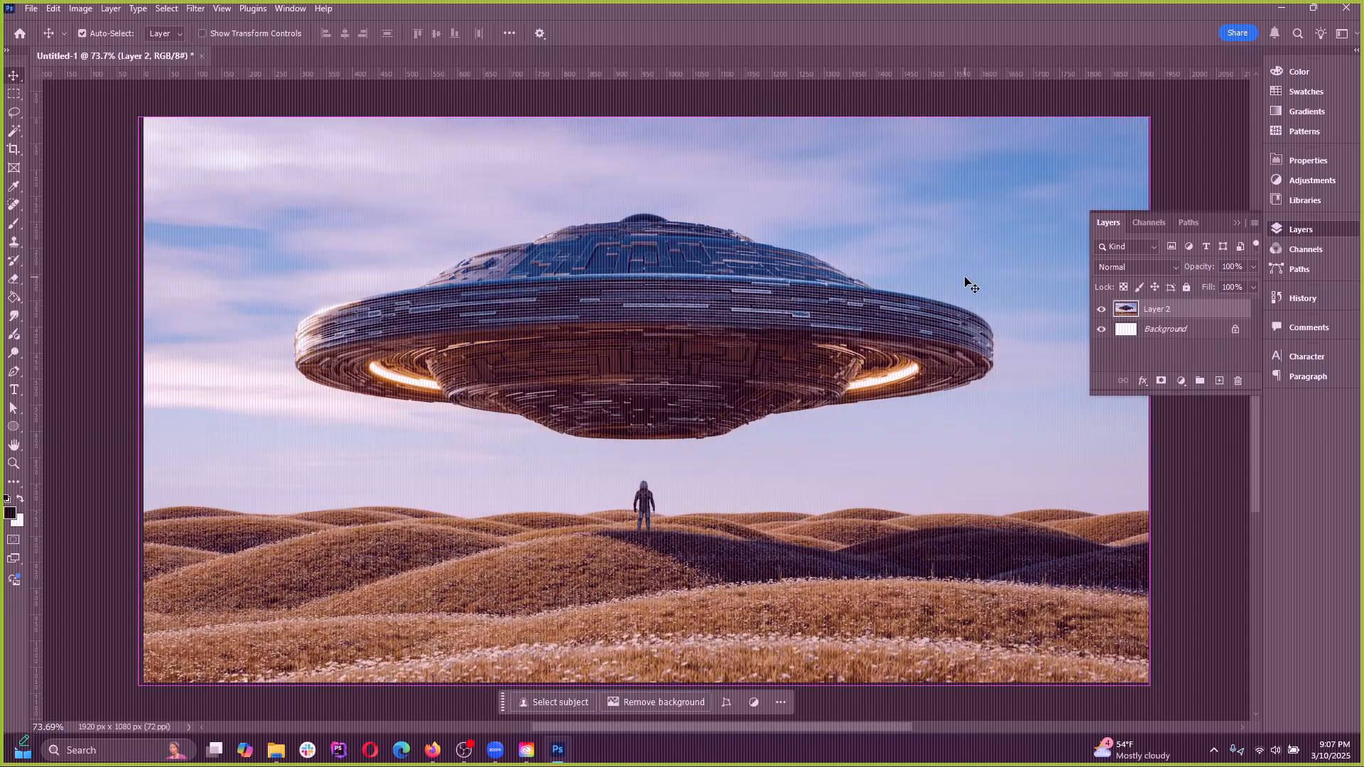
key("ctrl+z")
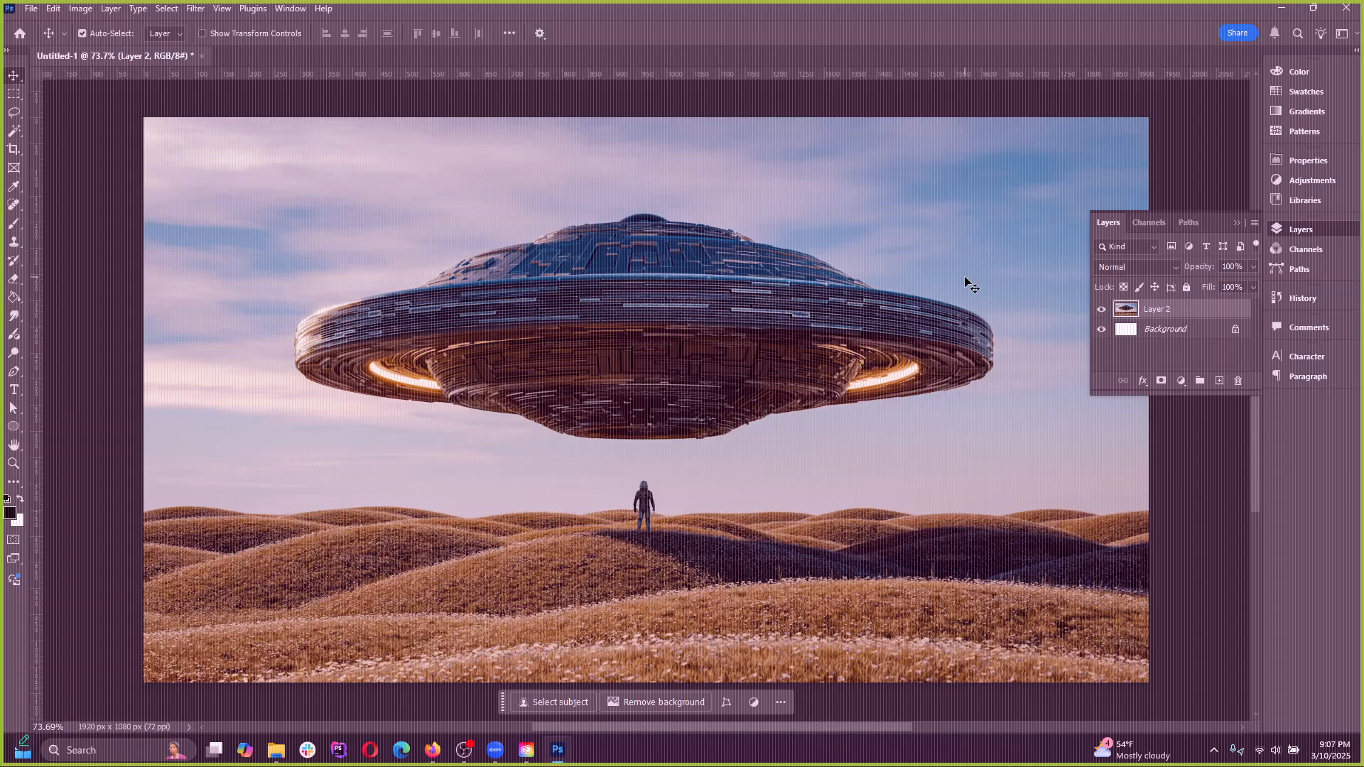
key("ctrl+z")
key("ctrl+z")
key("ctrl+z")
key("ctrl+z")
key("ctrl+z")
key("ctrl+z")
key("ctrl+z")
Try Auto Contrast on Layer 2 and undo it
left_click(81, 9)
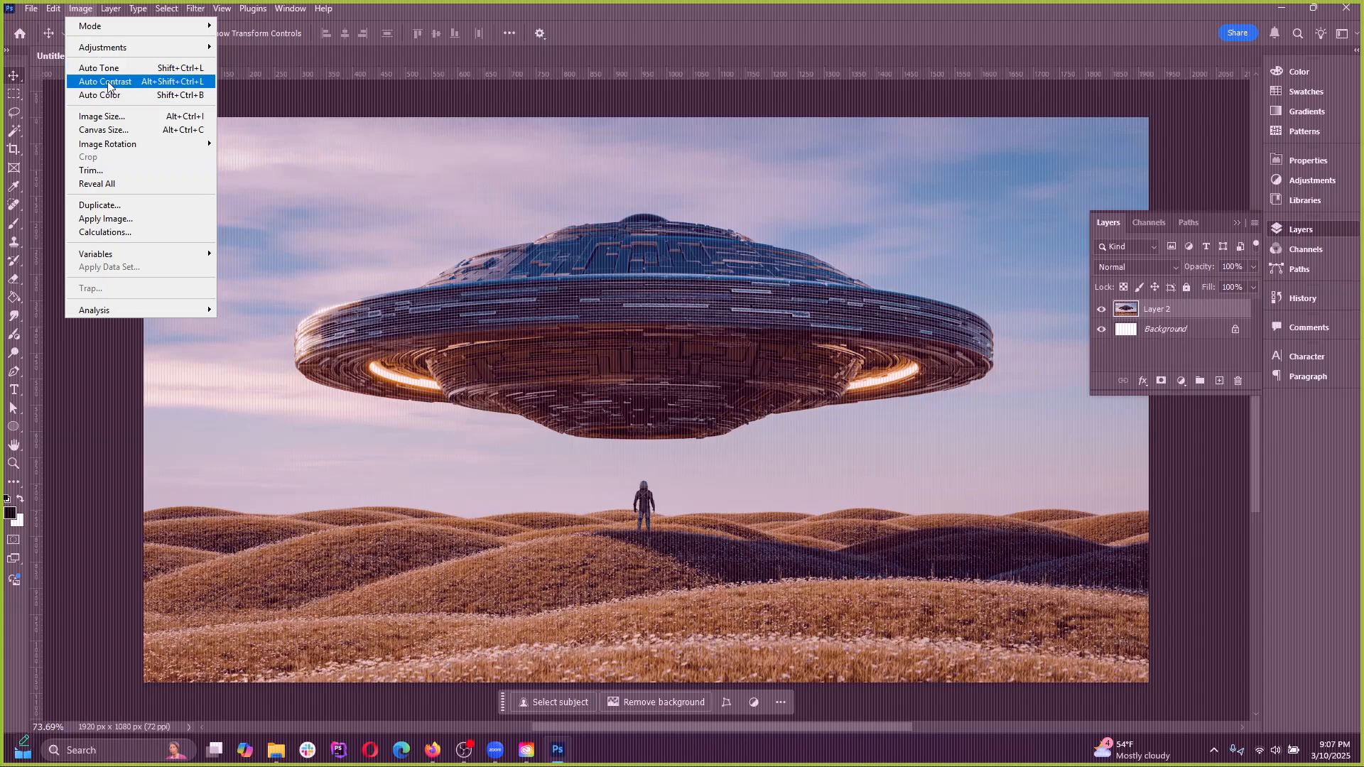
mouse_move(121, 48)
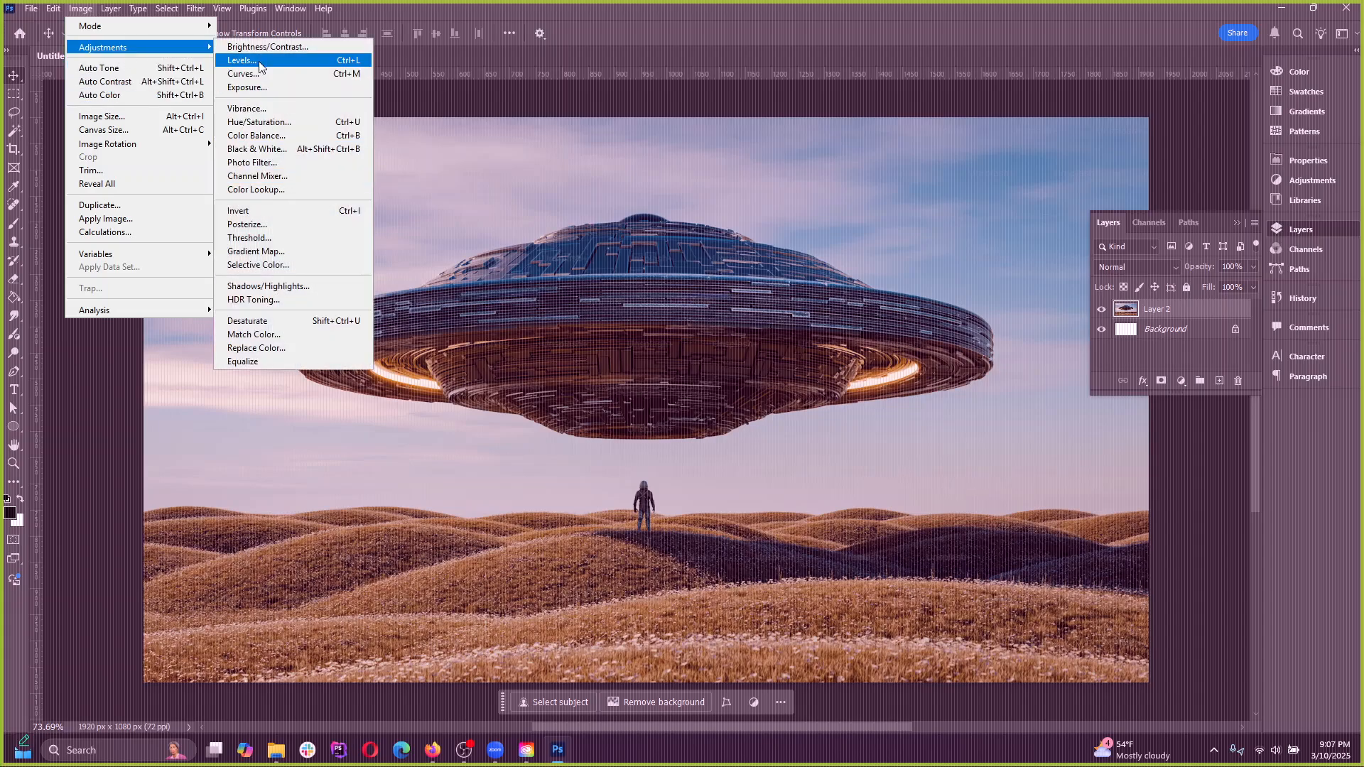
left_click(114, 84)
key("ctrl+z")
Apply Auto Color to Layer 2, undoing and redoing it to compare the image before and after
left_click(80, 7)
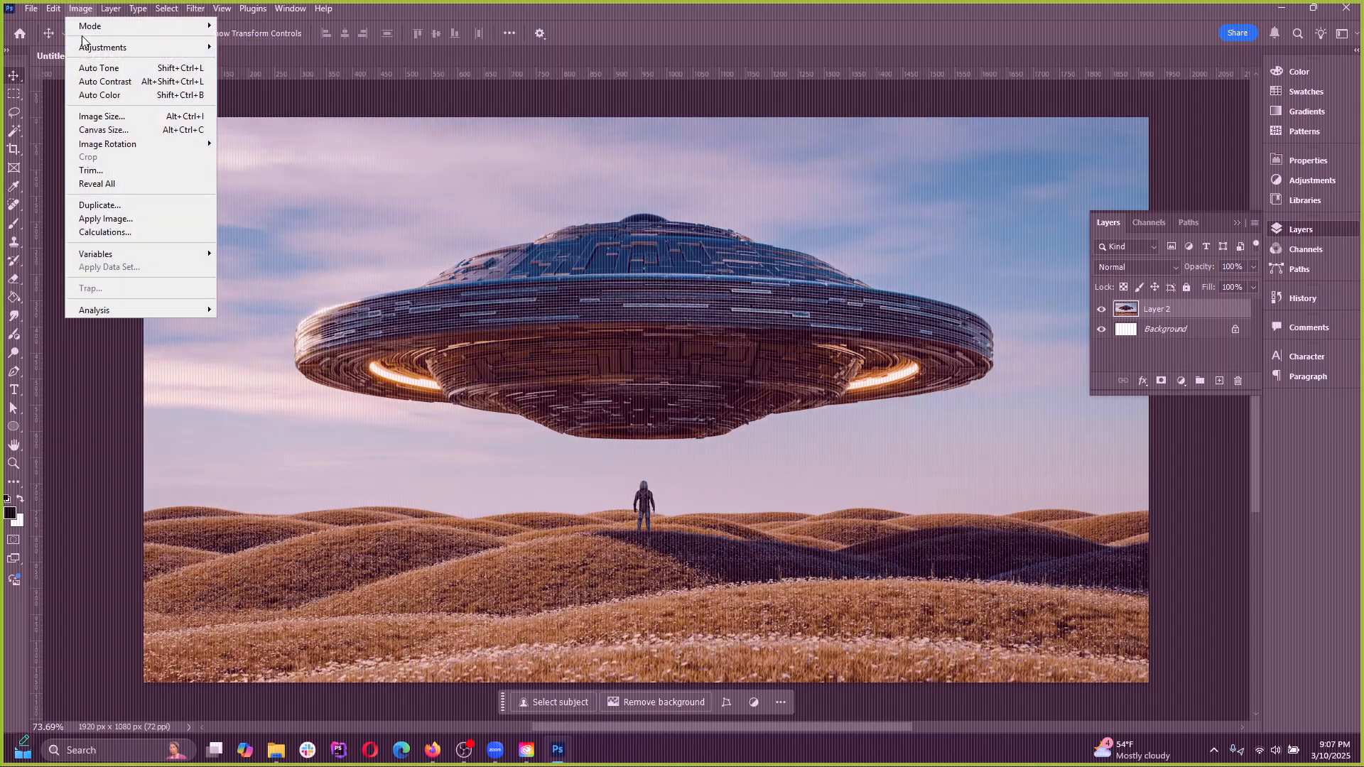
left_click(100, 91)
key("ctrl+z")
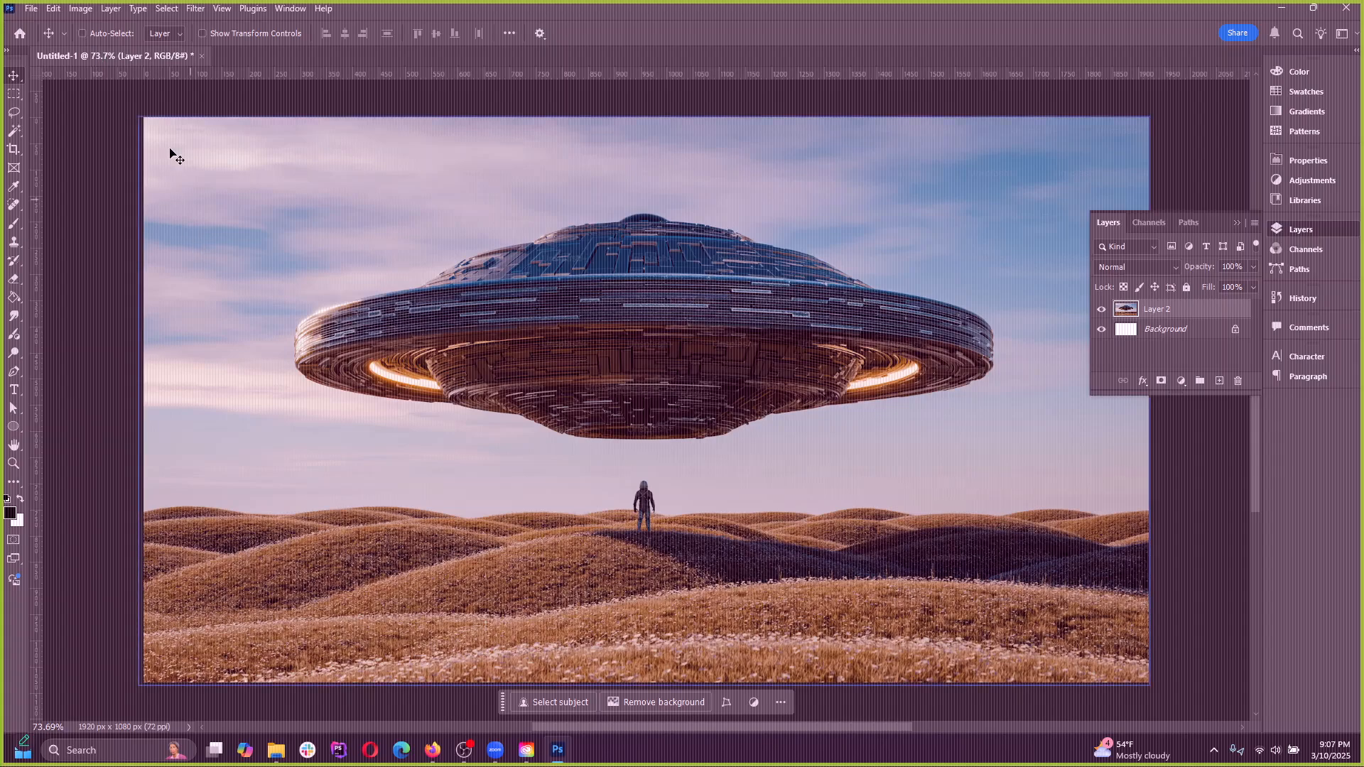
key("ctrl+shift+z")
key("ctrl+z")
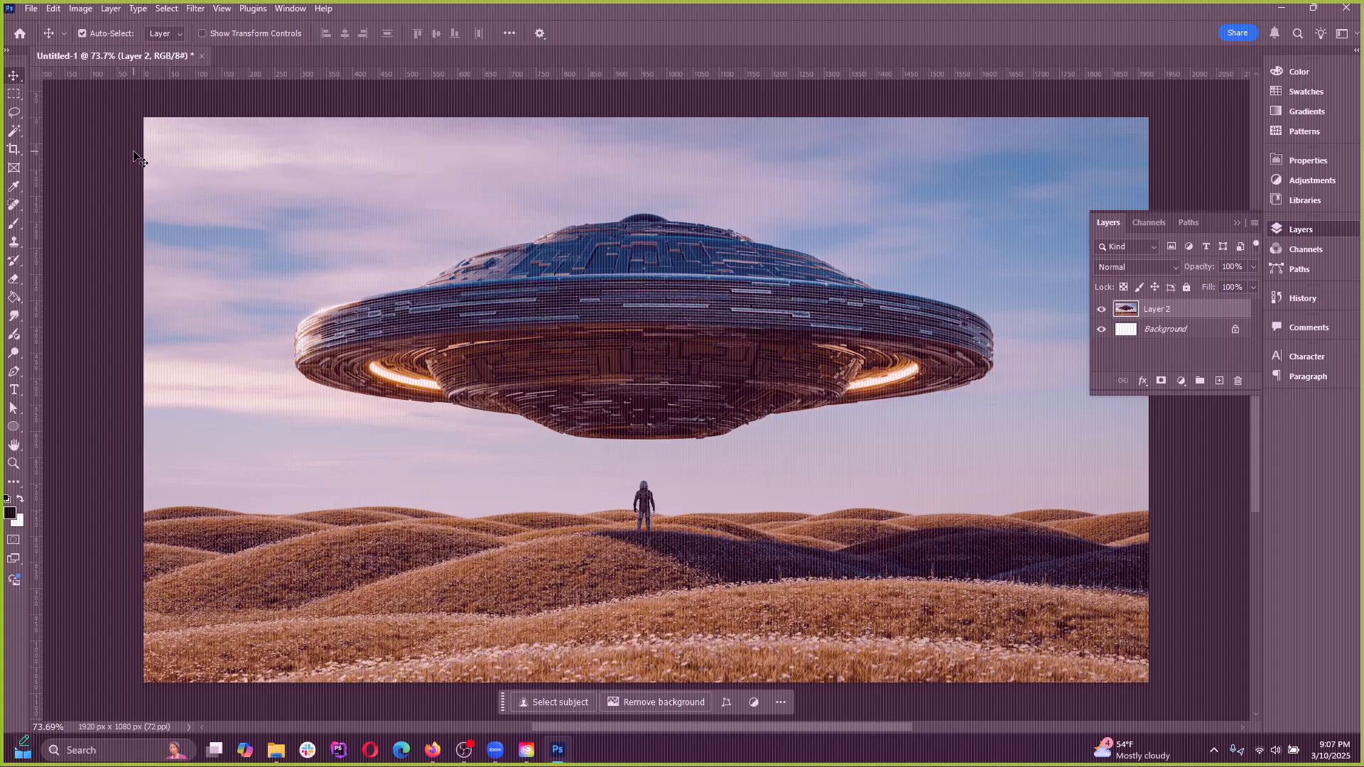
key("ctrl+z")
key("ctrl+z")
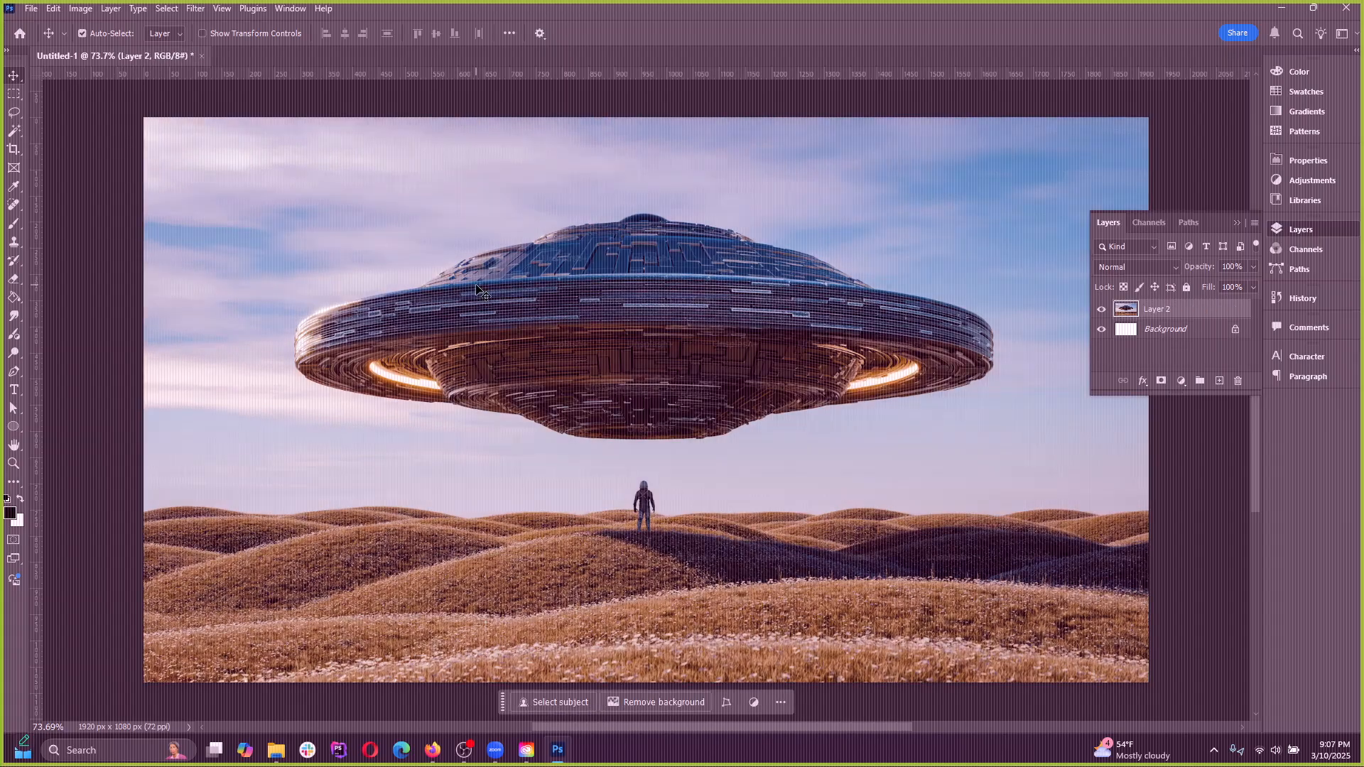
key("ctrl+z")
key("ctrl+z")
key("ctrl+shift+z")
key("ctrl+shift+z")
left_click(54, 8)
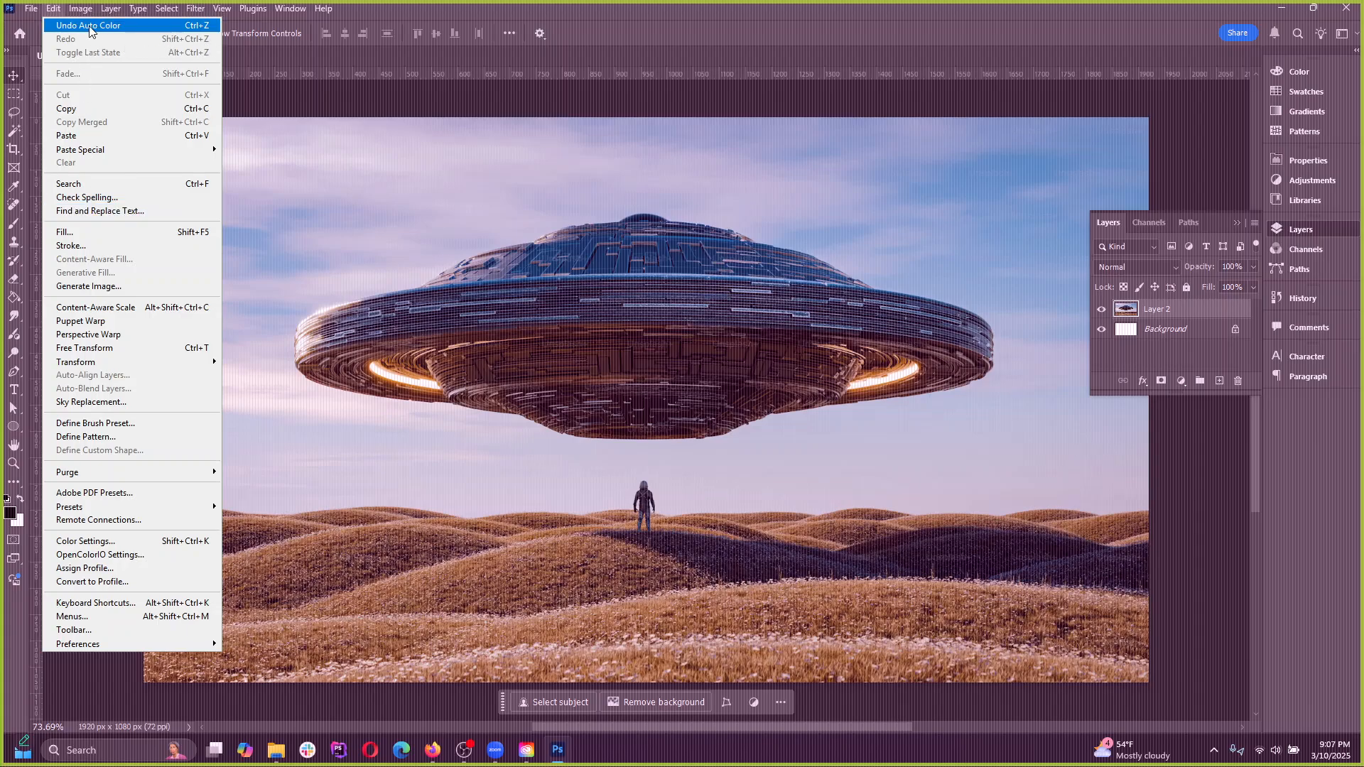
Try an image resolution of 300 pixels/inch in the Image Size settings with resampling on
left_click(523, 193)
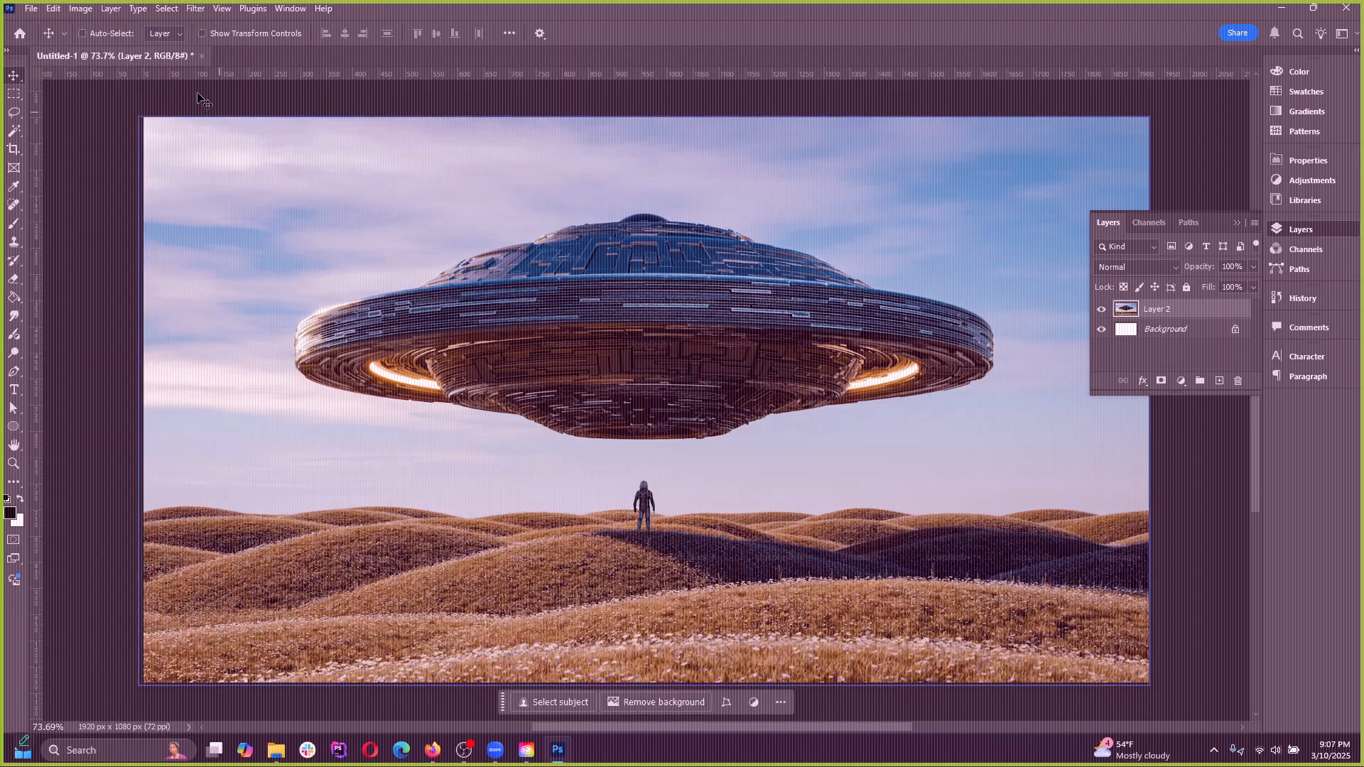
left_click(81, 8)
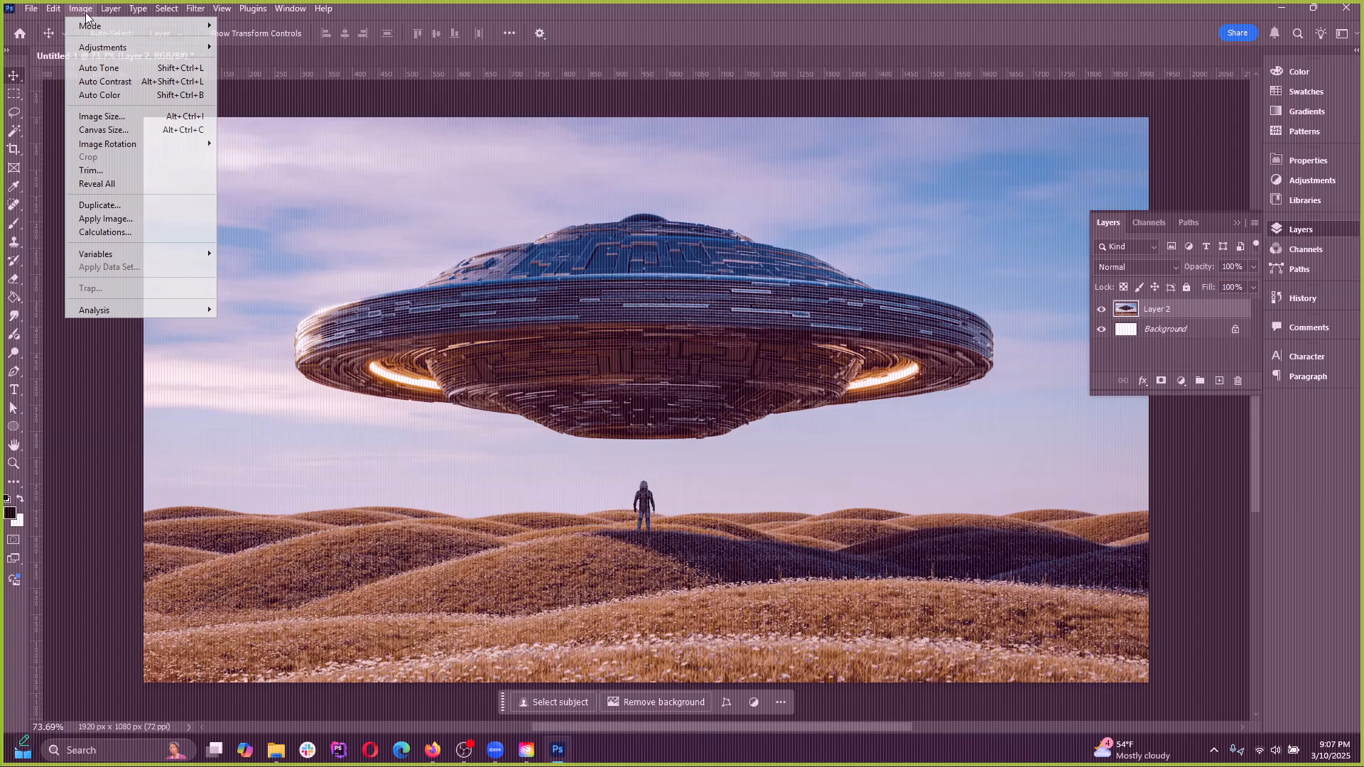
left_click(115, 119)
left_click_drag(526, 185, 608, 186)
left_click(702, 276)
double_click(680, 280)
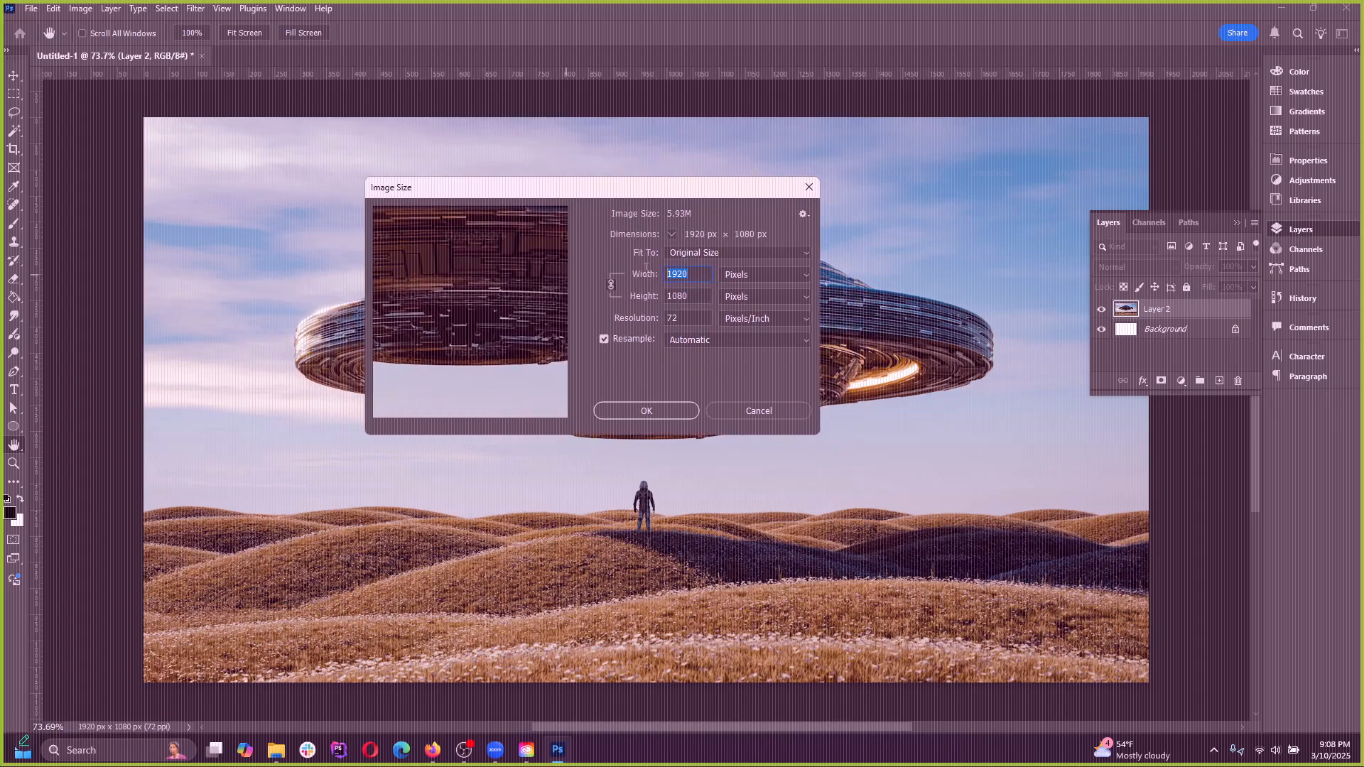
key("Tab")
left_click(684, 320)
type("300")
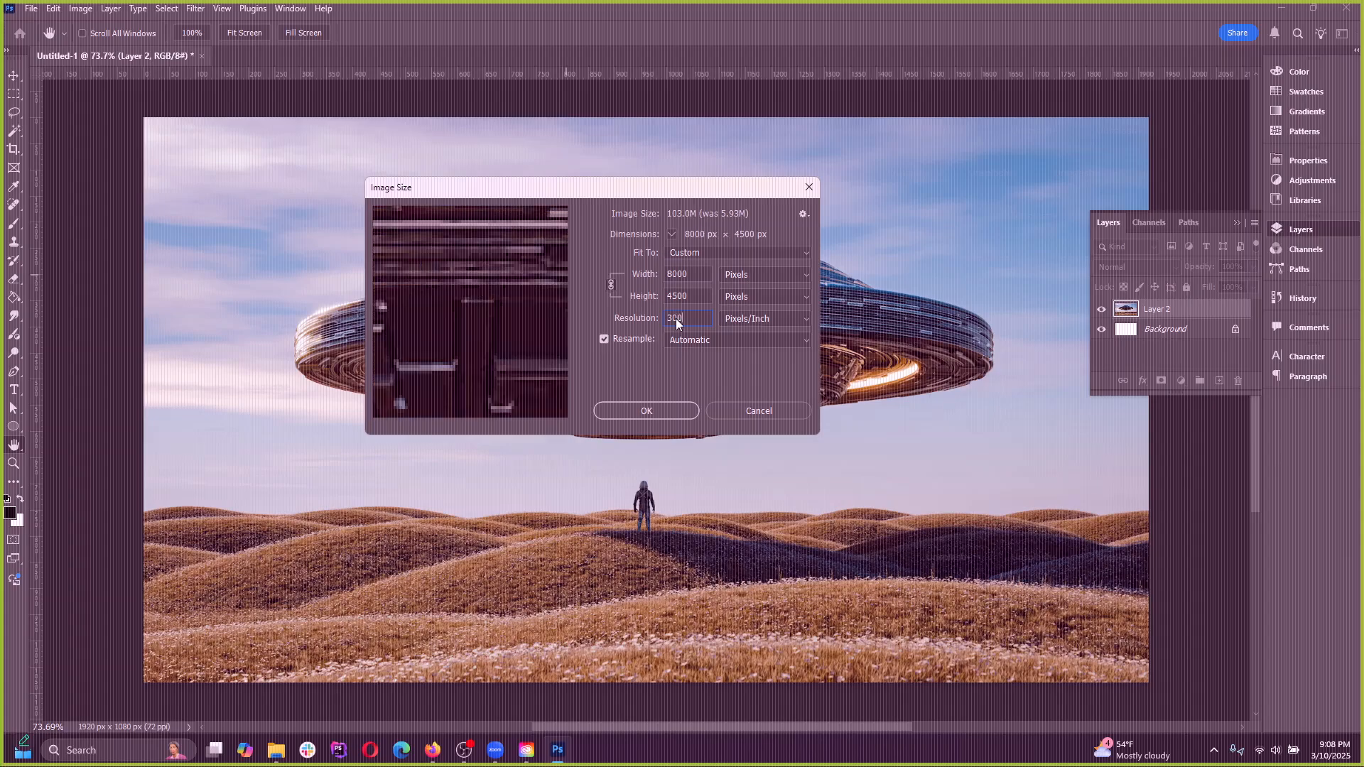
Set the Image Size resolution back to 72 pixels/inch and cancel the resize
double_click(668, 274)
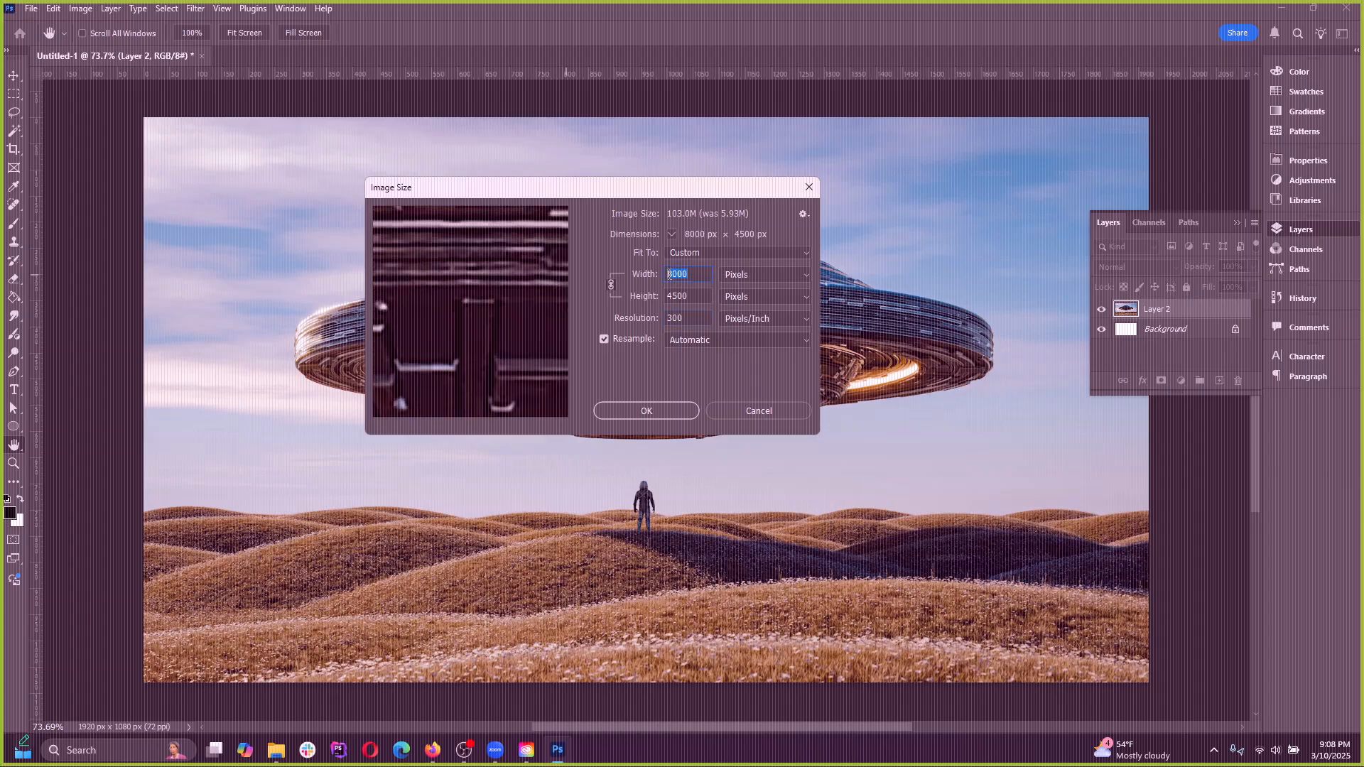
left_click(701, 276)
left_click(641, 300)
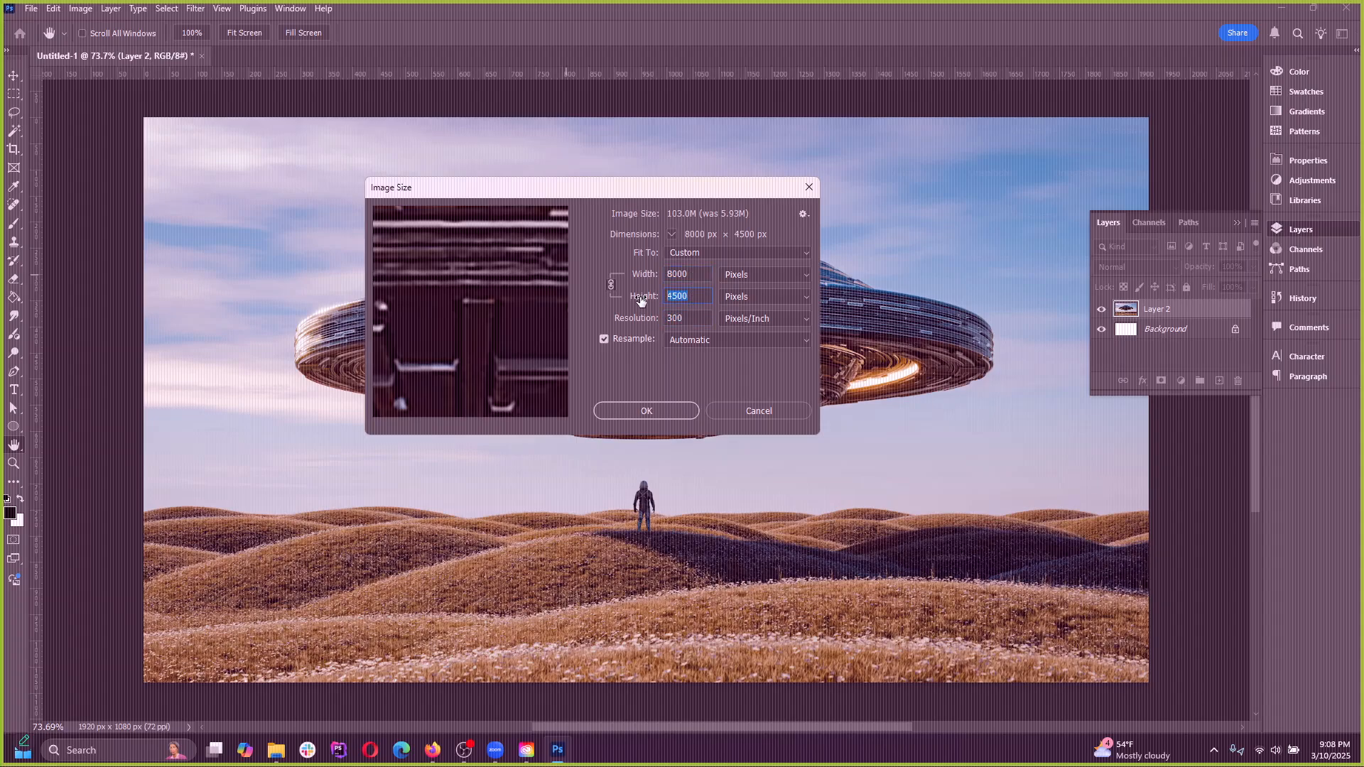
left_click(674, 318)
type("72")
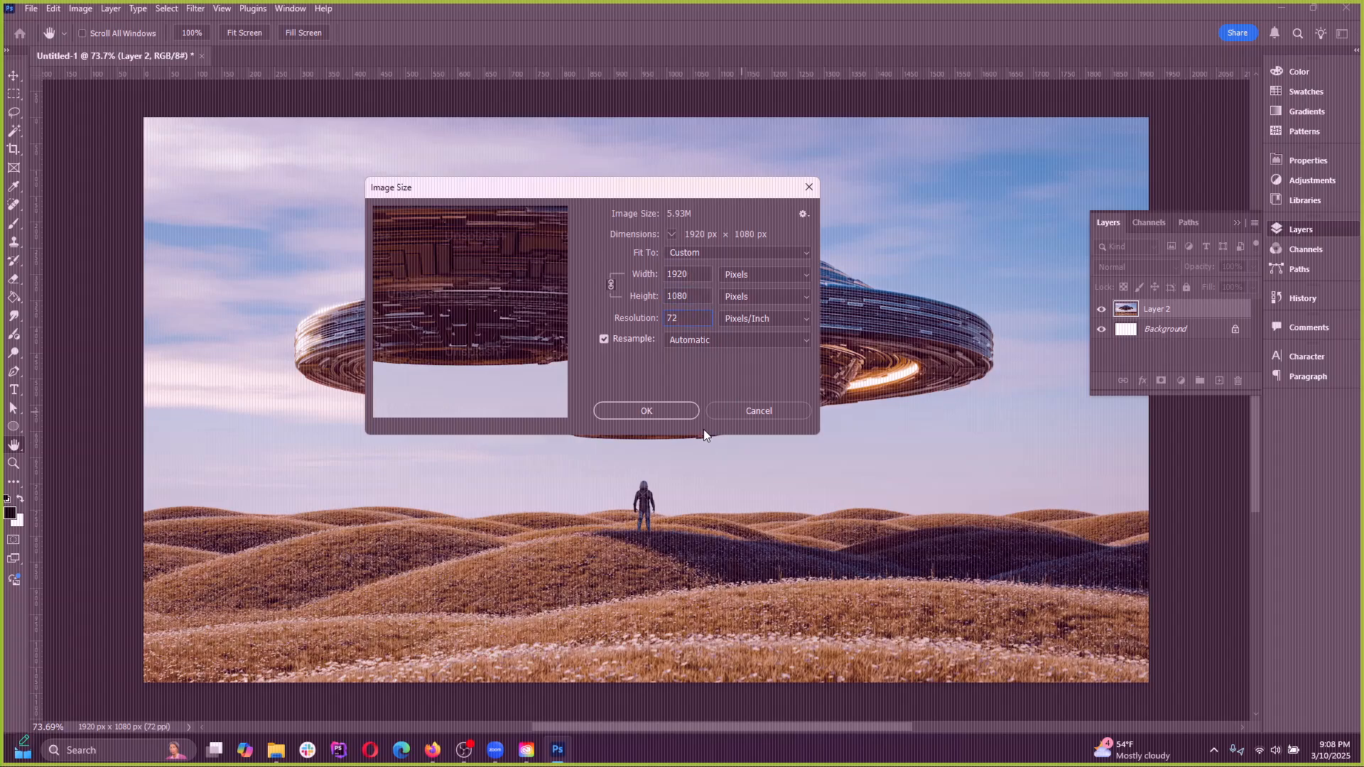
mouse_move(672, 186)
left_mouse_down()
mouse_move(711, 199)
mouse_move(691, 200)
left_mouse_up()
left_click(767, 427)
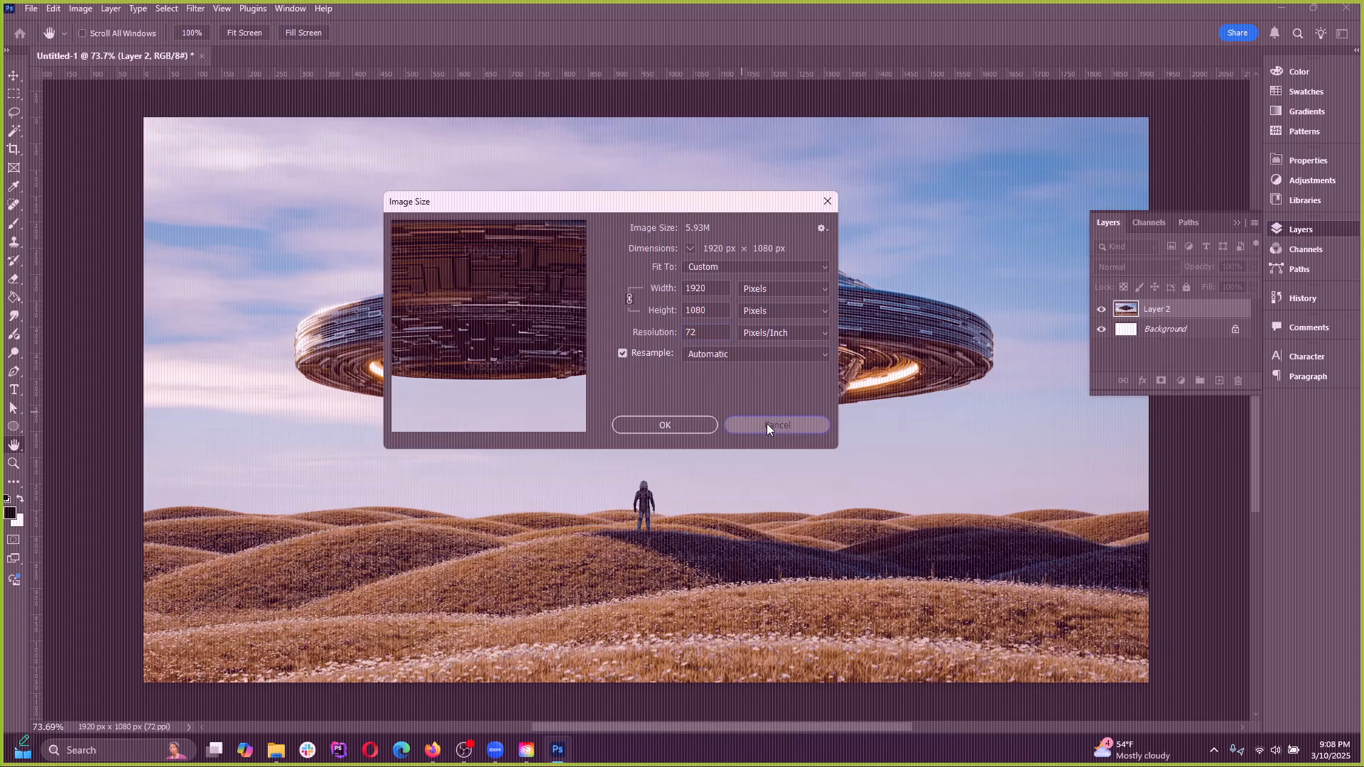
Set the canvas width to 1080 pixels with a centred anchor, accepting the clipping of the image
left_click(81, 8)
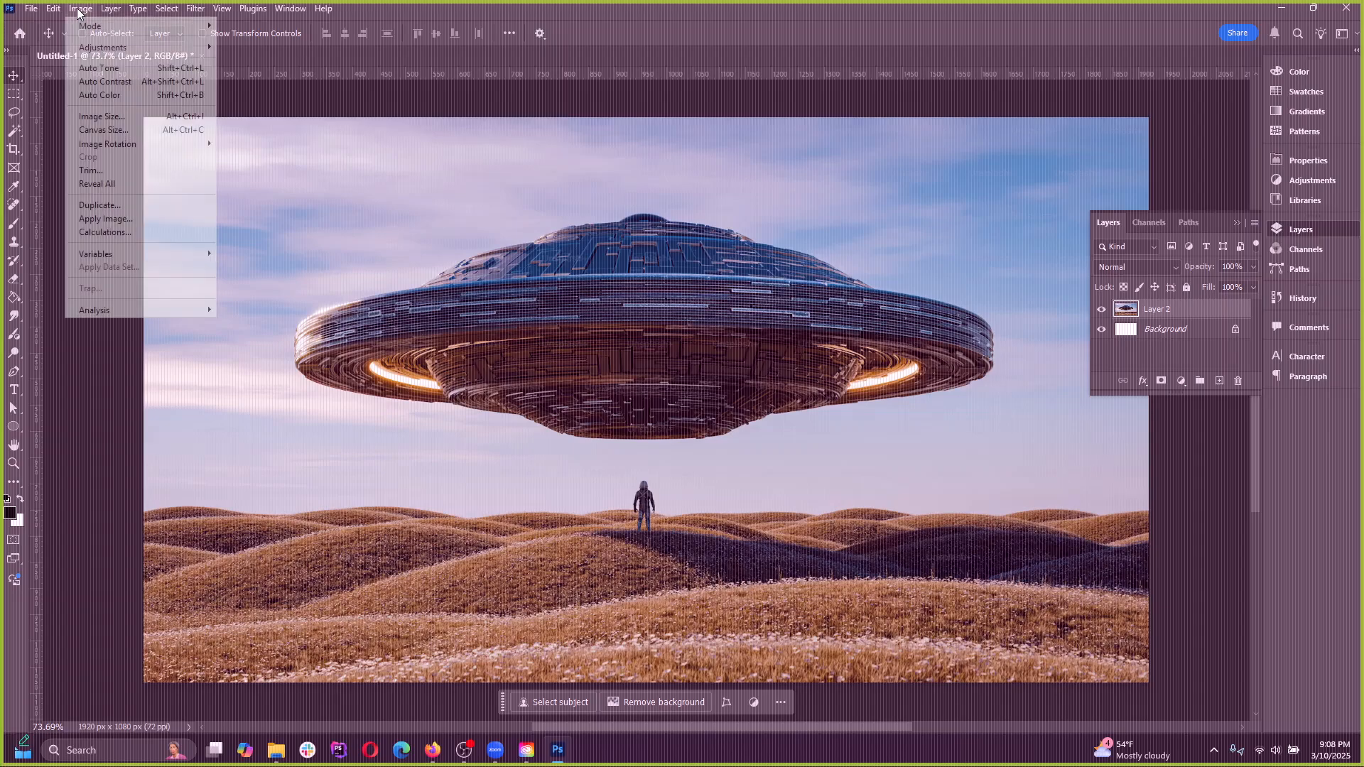
left_click(110, 131)
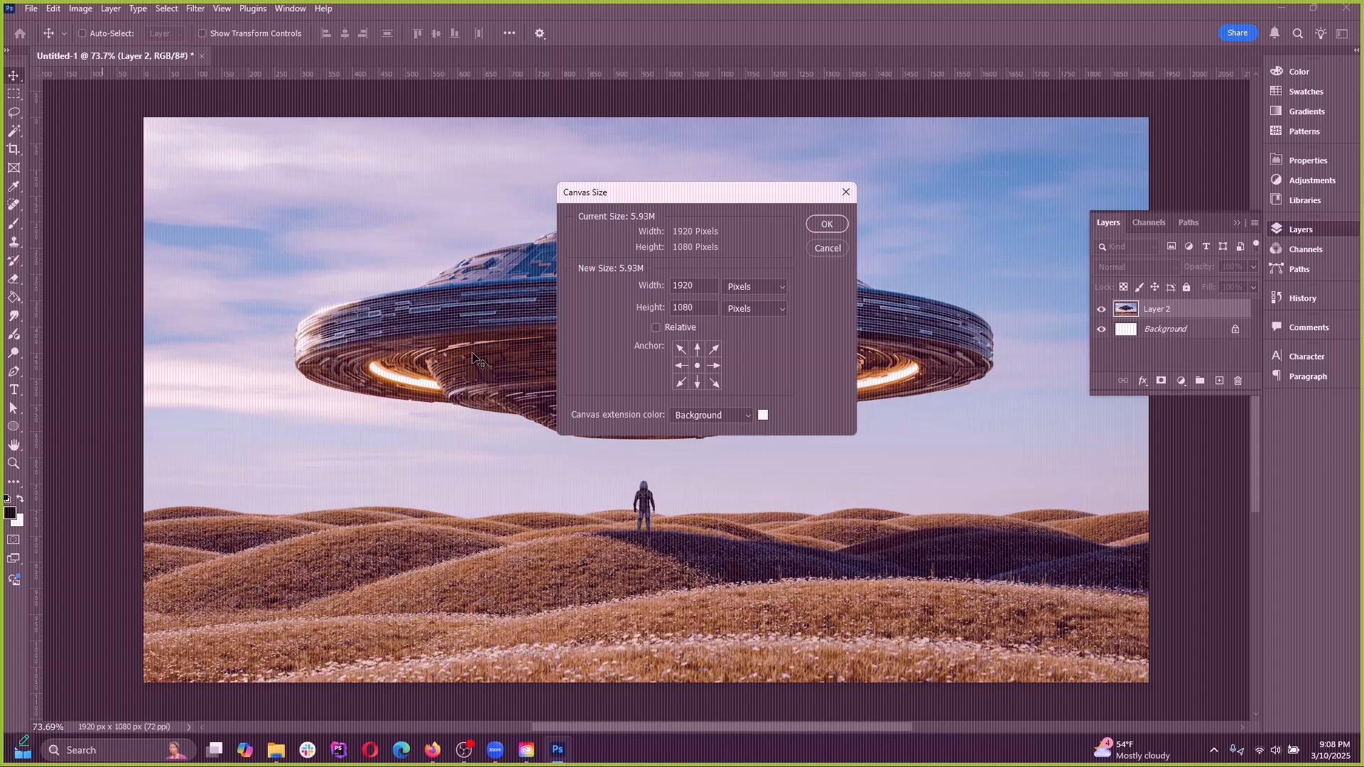
left_click(1233, 226)
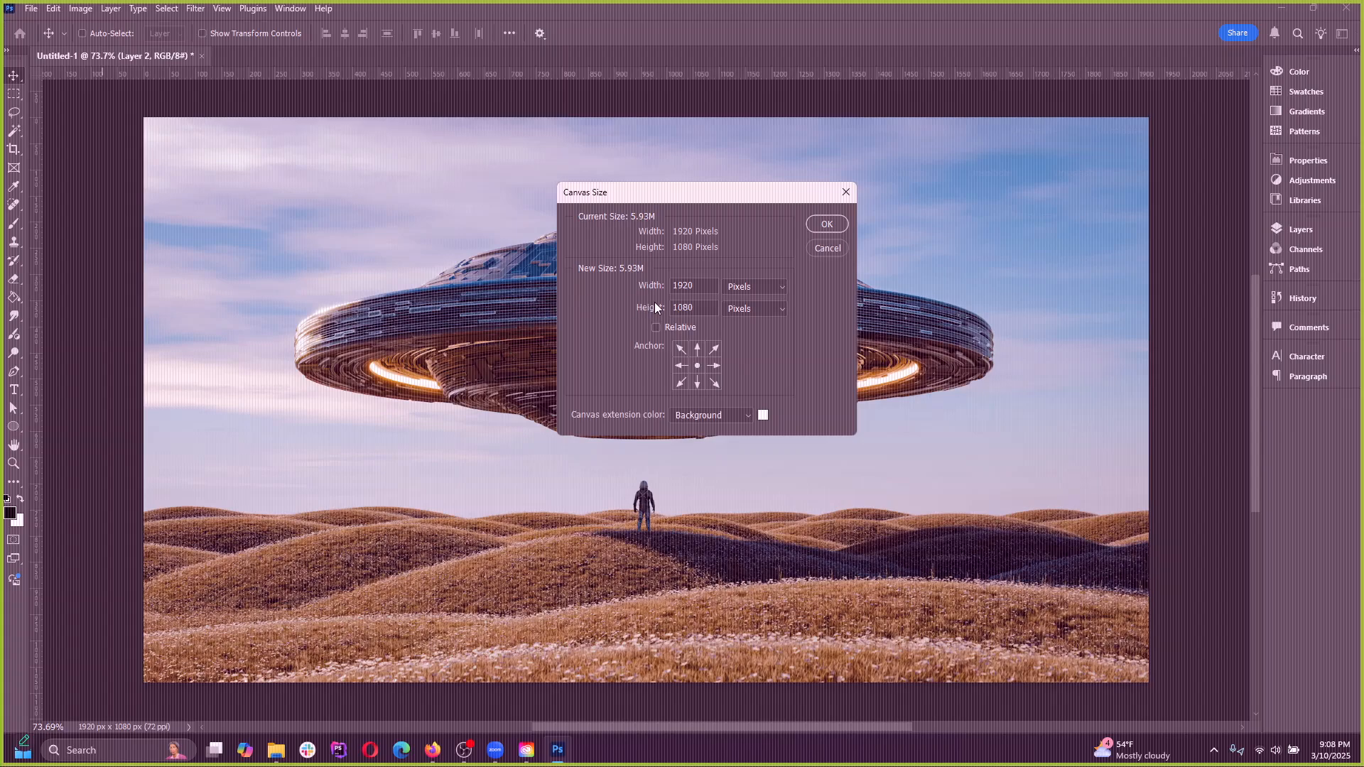
double_click(709, 285)
type("1080")
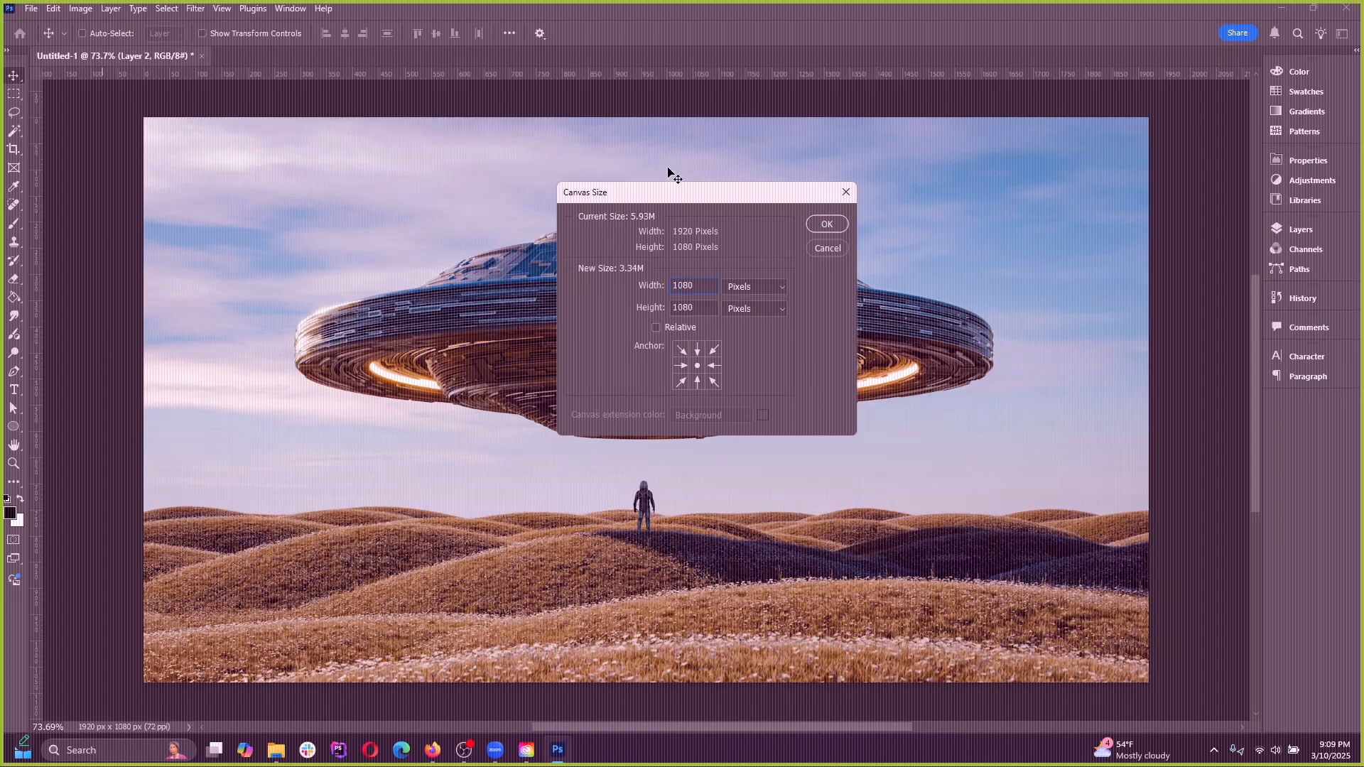
left_click(813, 224)
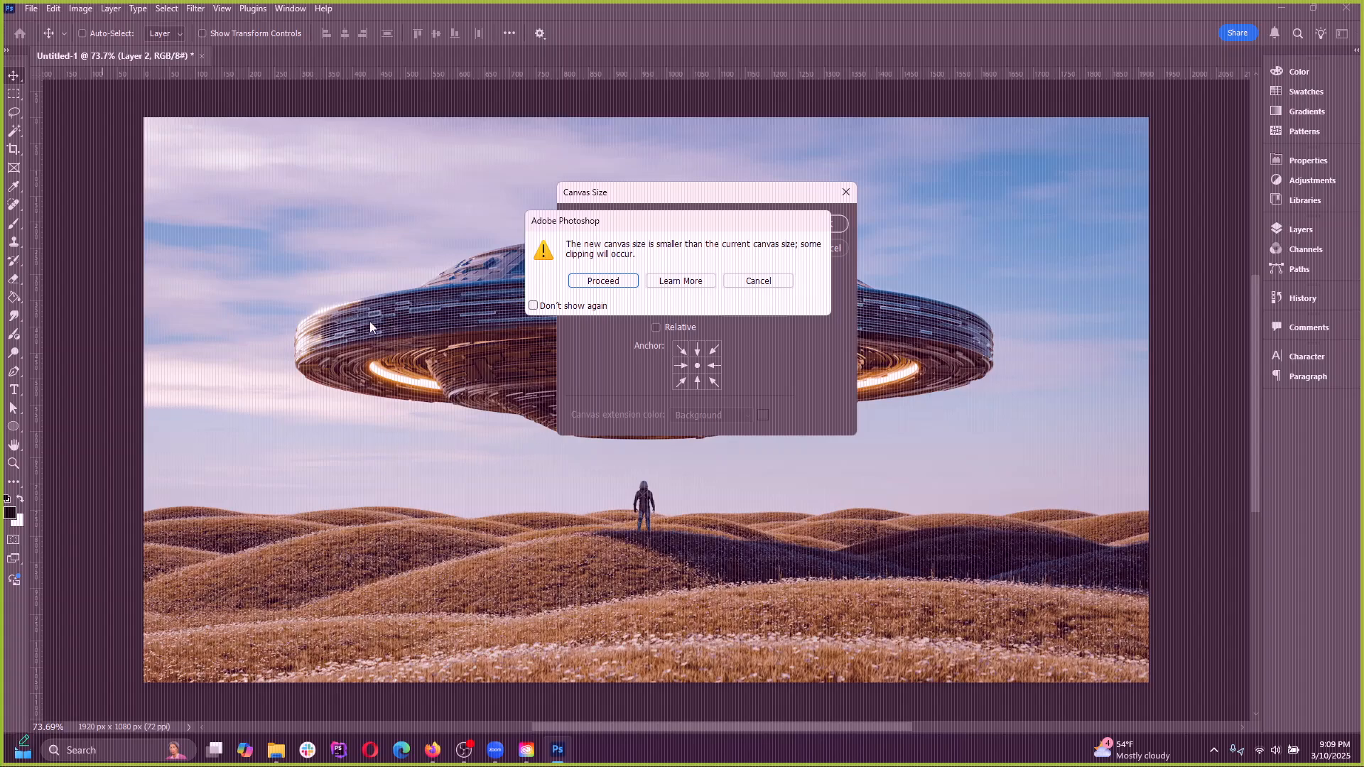
left_click(629, 281)
Try moving the UFO picture on Layer 2 within the square canvas twice, undoing each move
scroll(684, 321, "down", 5)
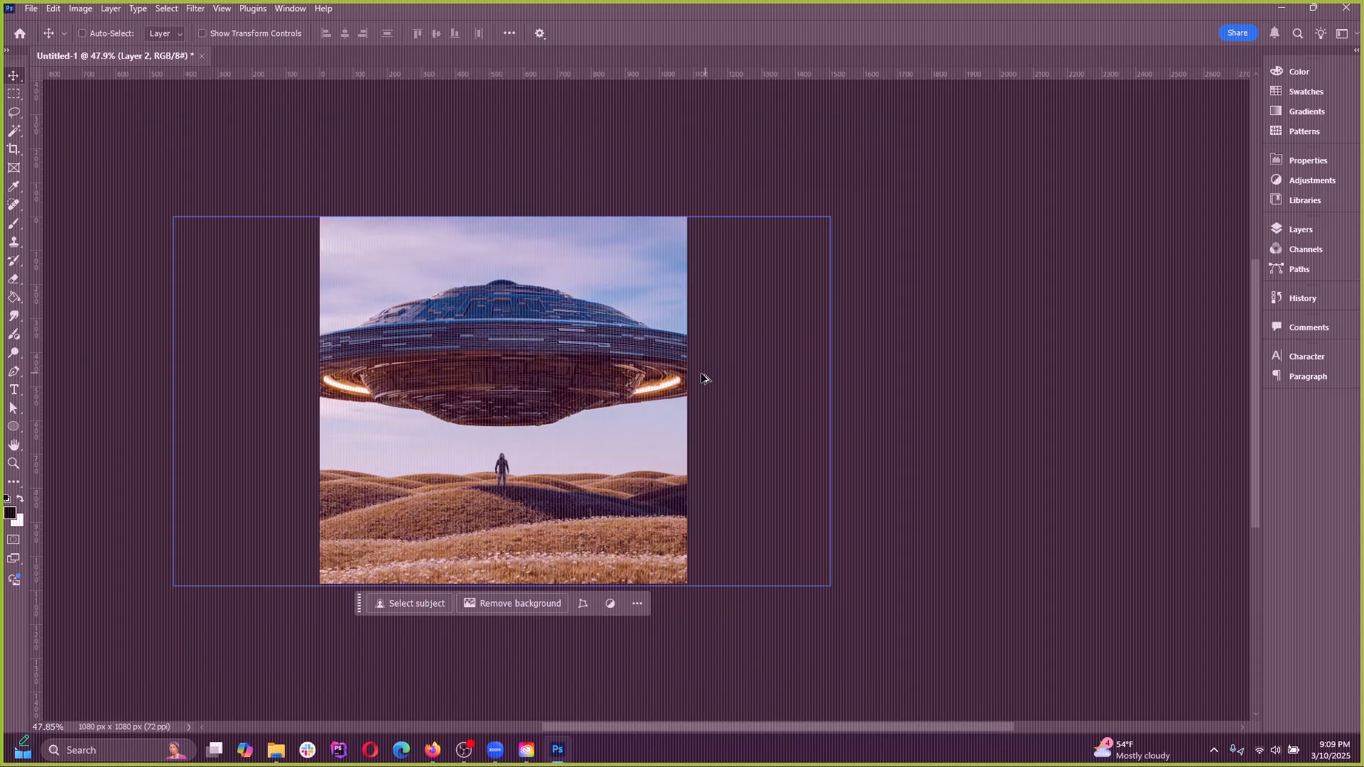
scroll(705, 378, "up", 1)
scroll(526, 417, "down", 3)
scroll(426, 443, "up", 1)
left_click_drag(468, 431, 317, 401)
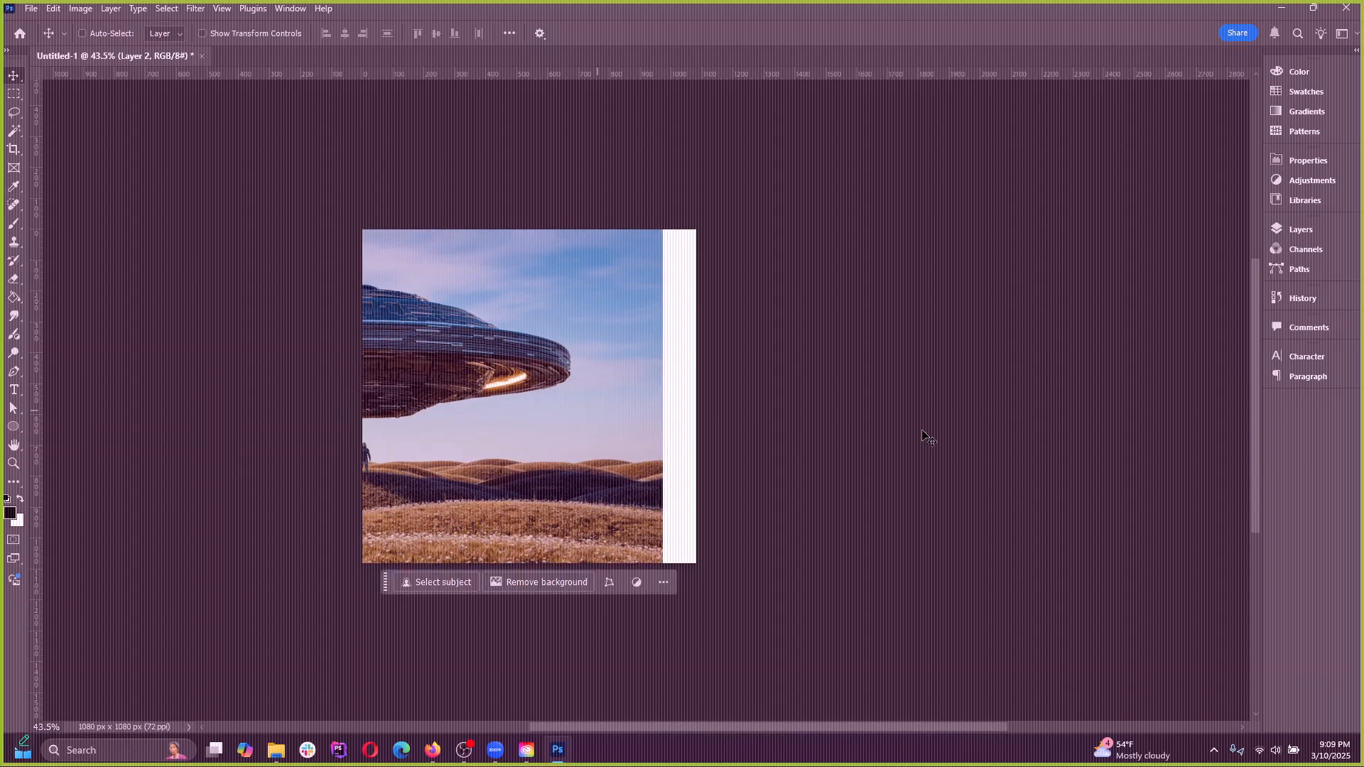
key("ctrl+z")
left_click(1300, 229)
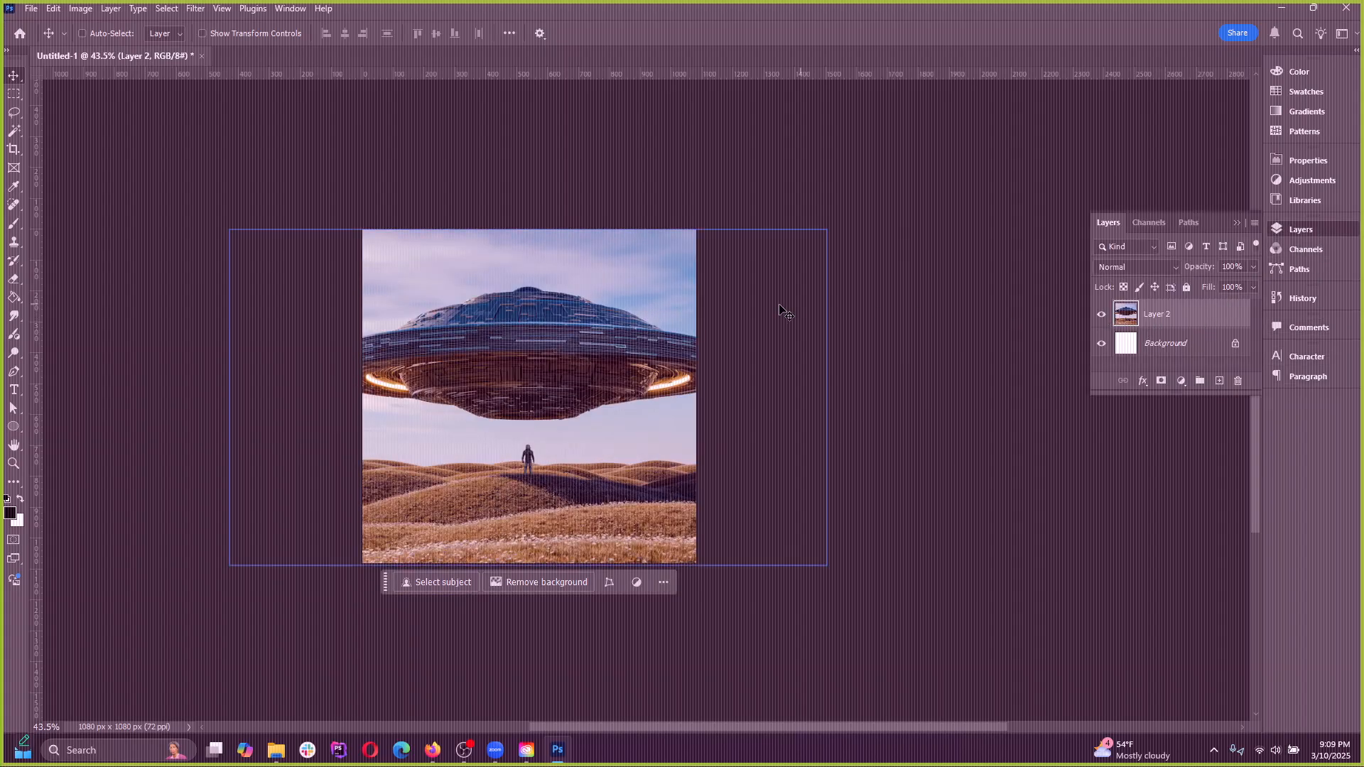
left_click_drag(511, 362, 696, 365)
key("ctrl+z")
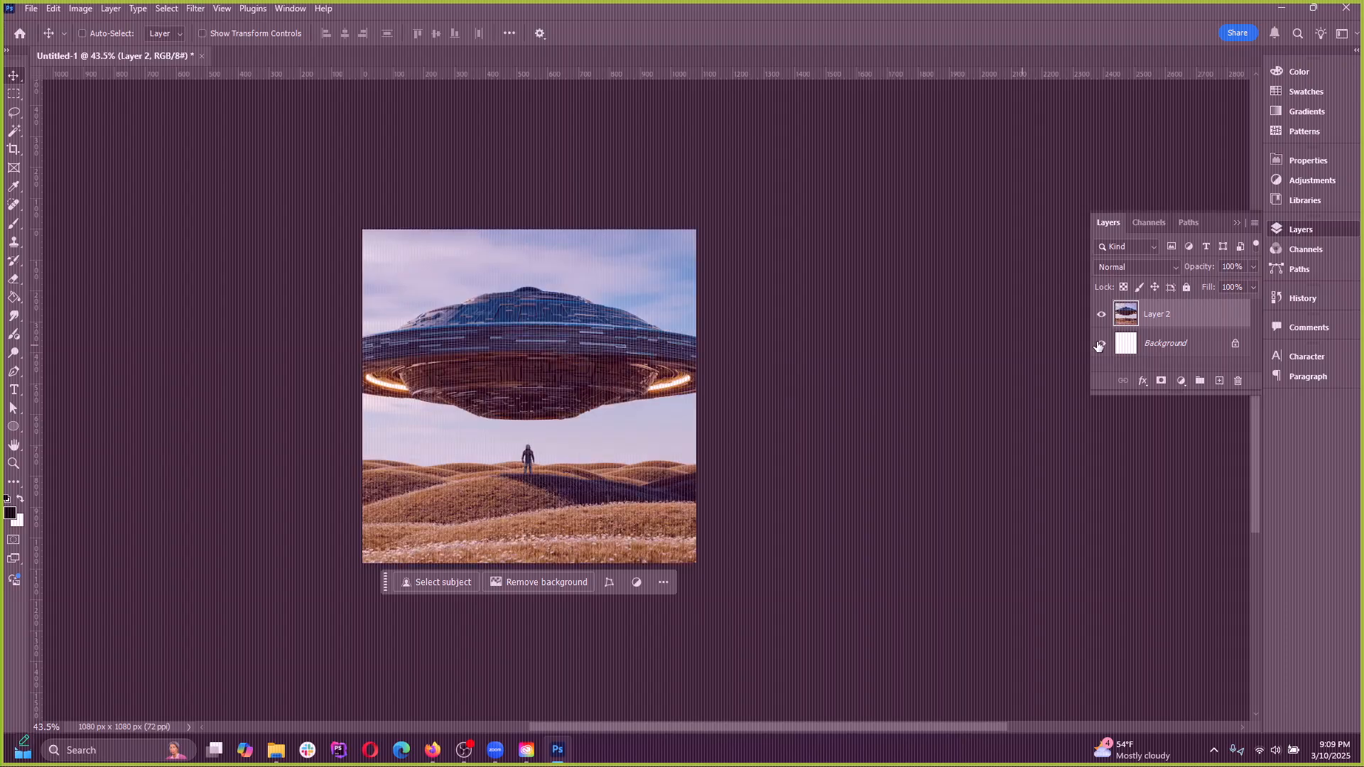
key("ctrl+0")
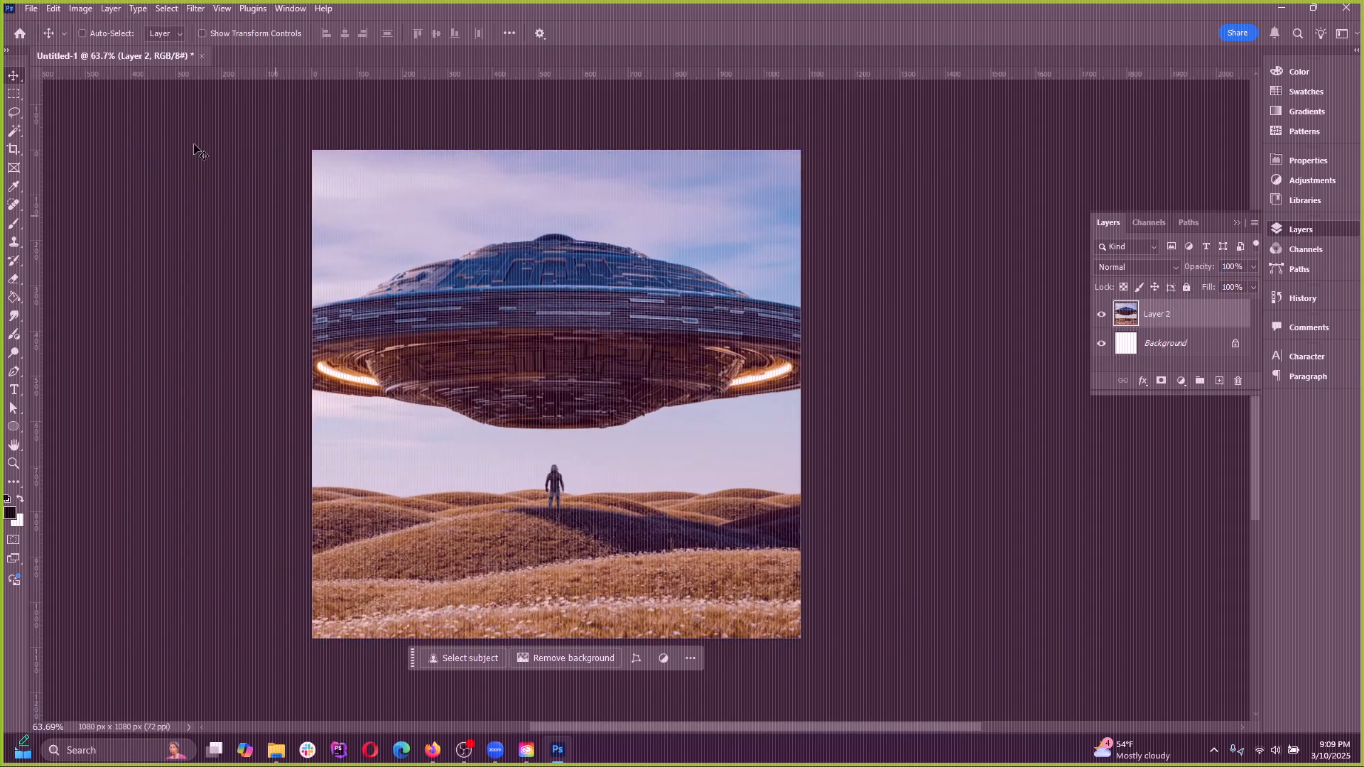
Open the Duplicate Image settings for the document and cancel them
left_click(81, 8)
mouse_move(125, 149)
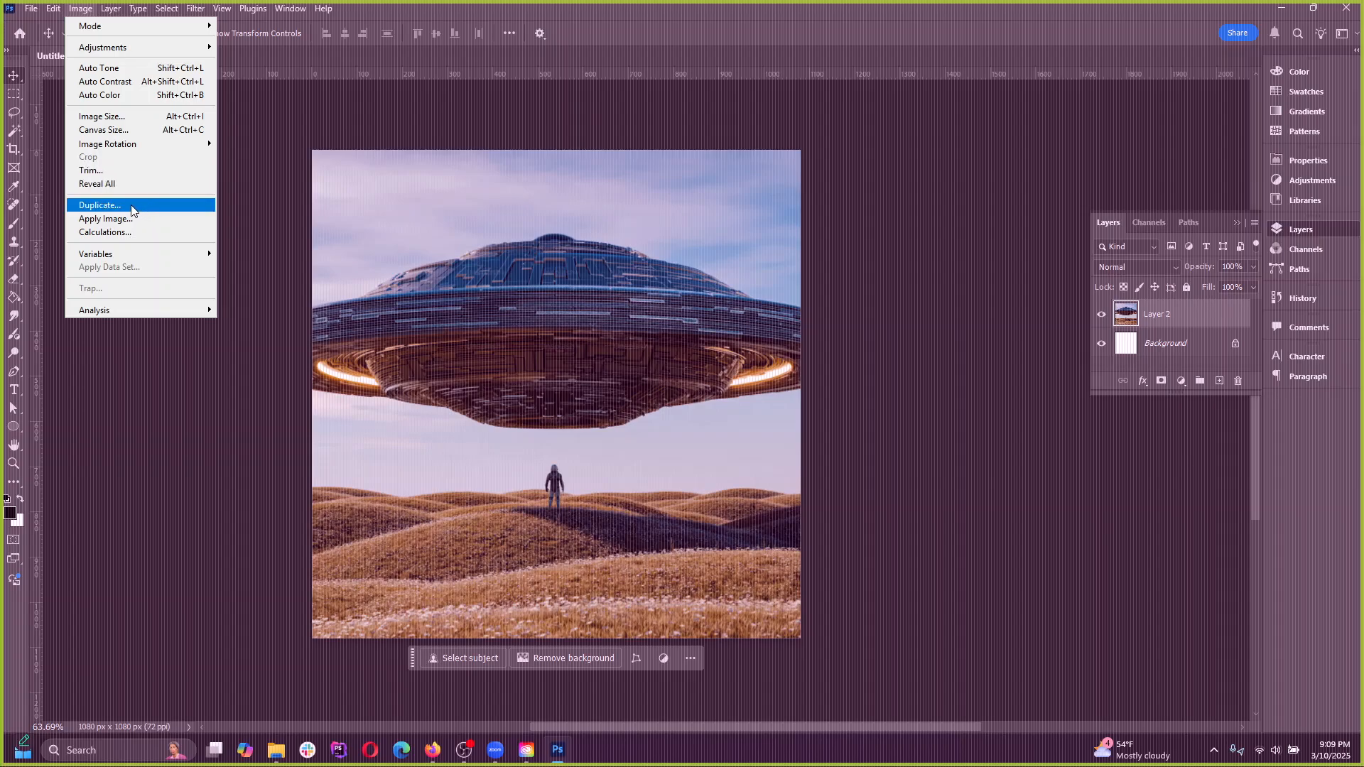
left_click(100, 205)
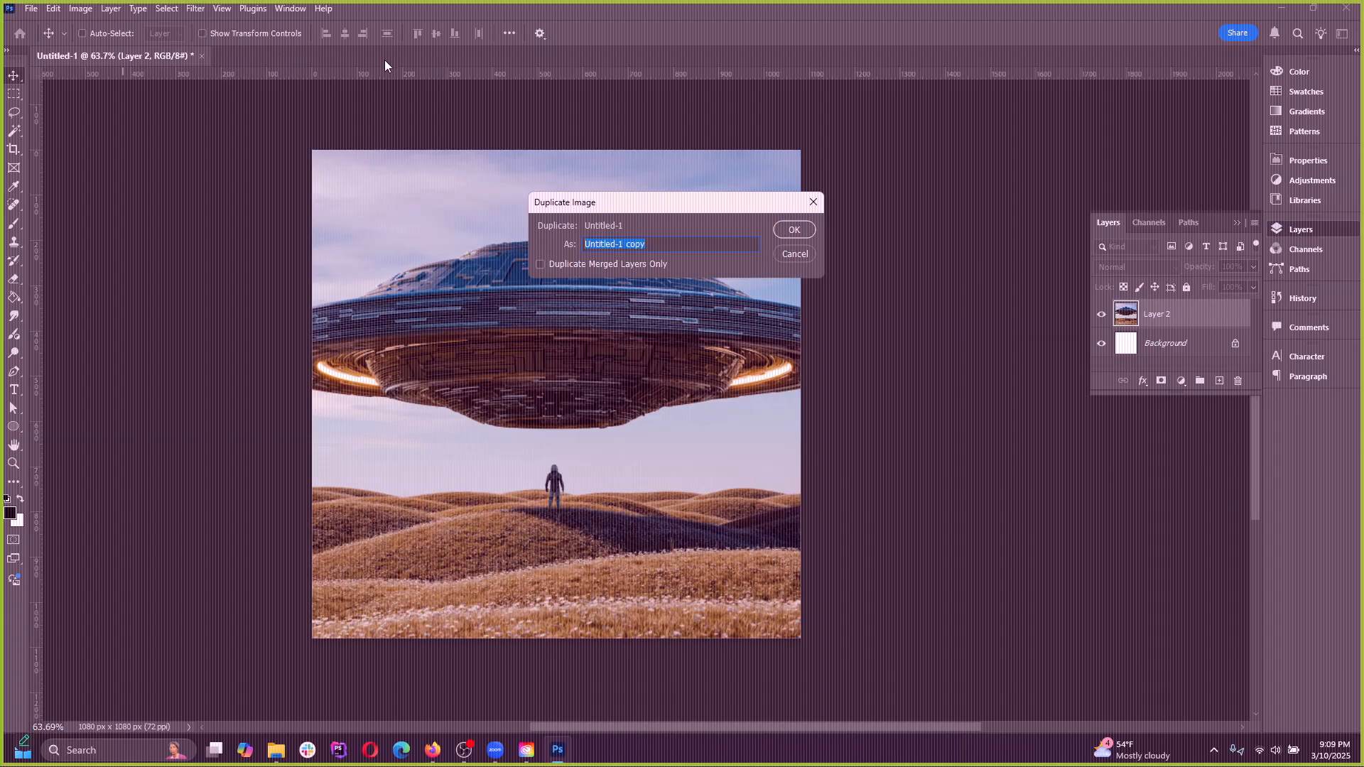
left_click(793, 257)
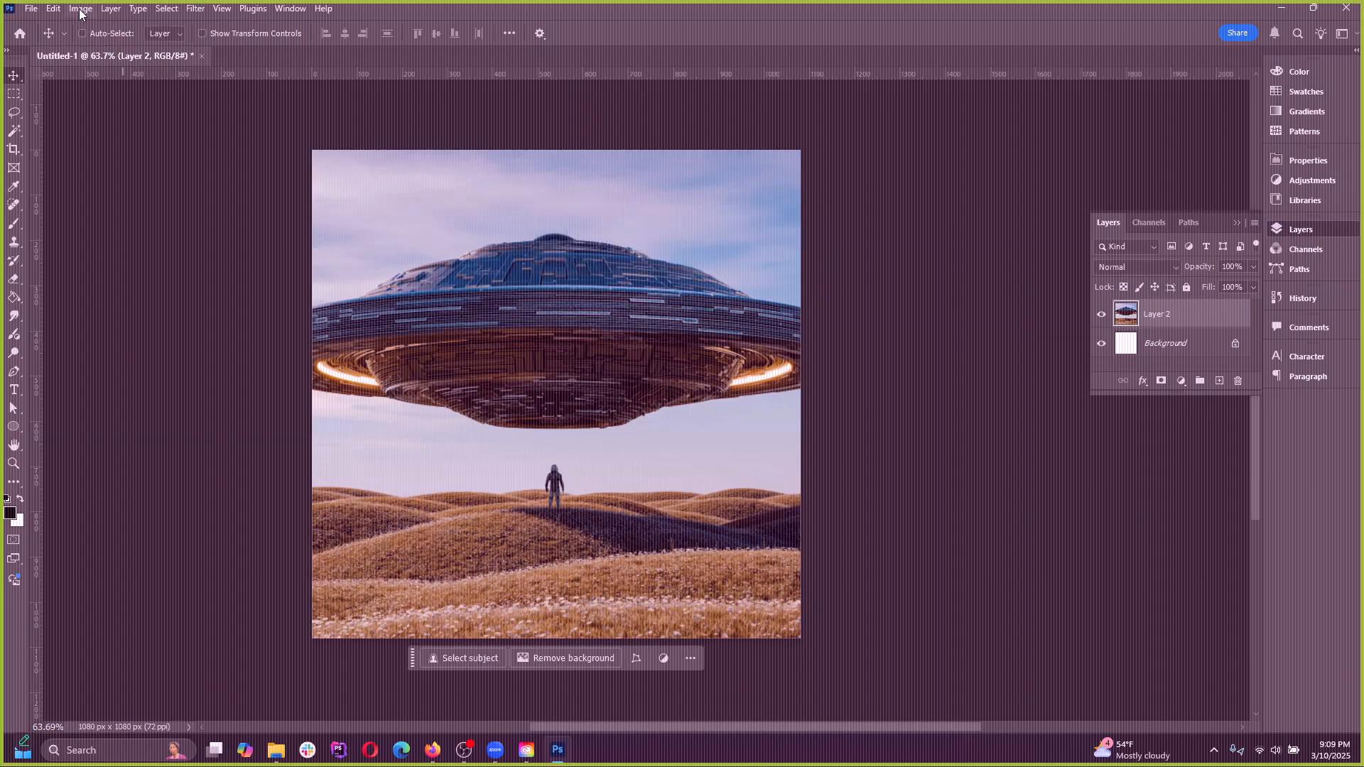
left_click(81, 8)
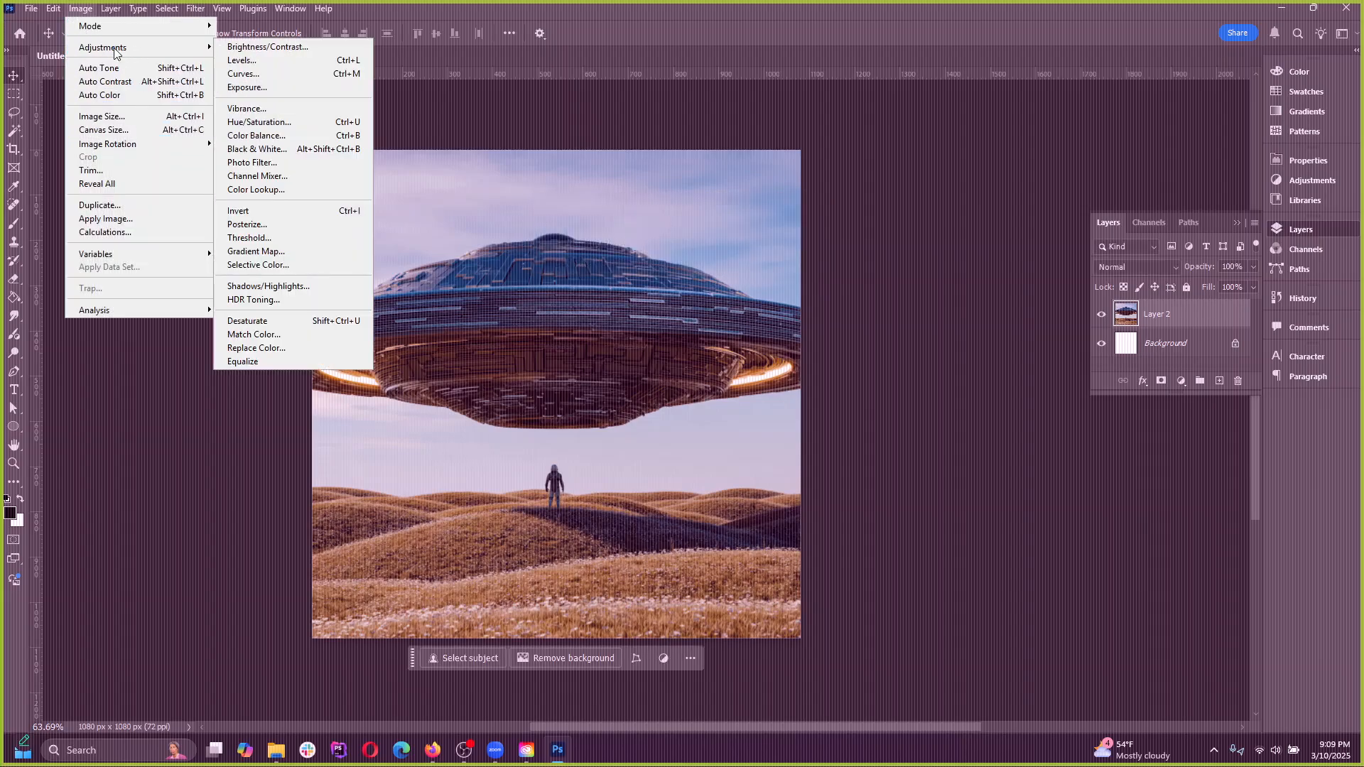
left_click(74, 10)
left_click(74, 9)
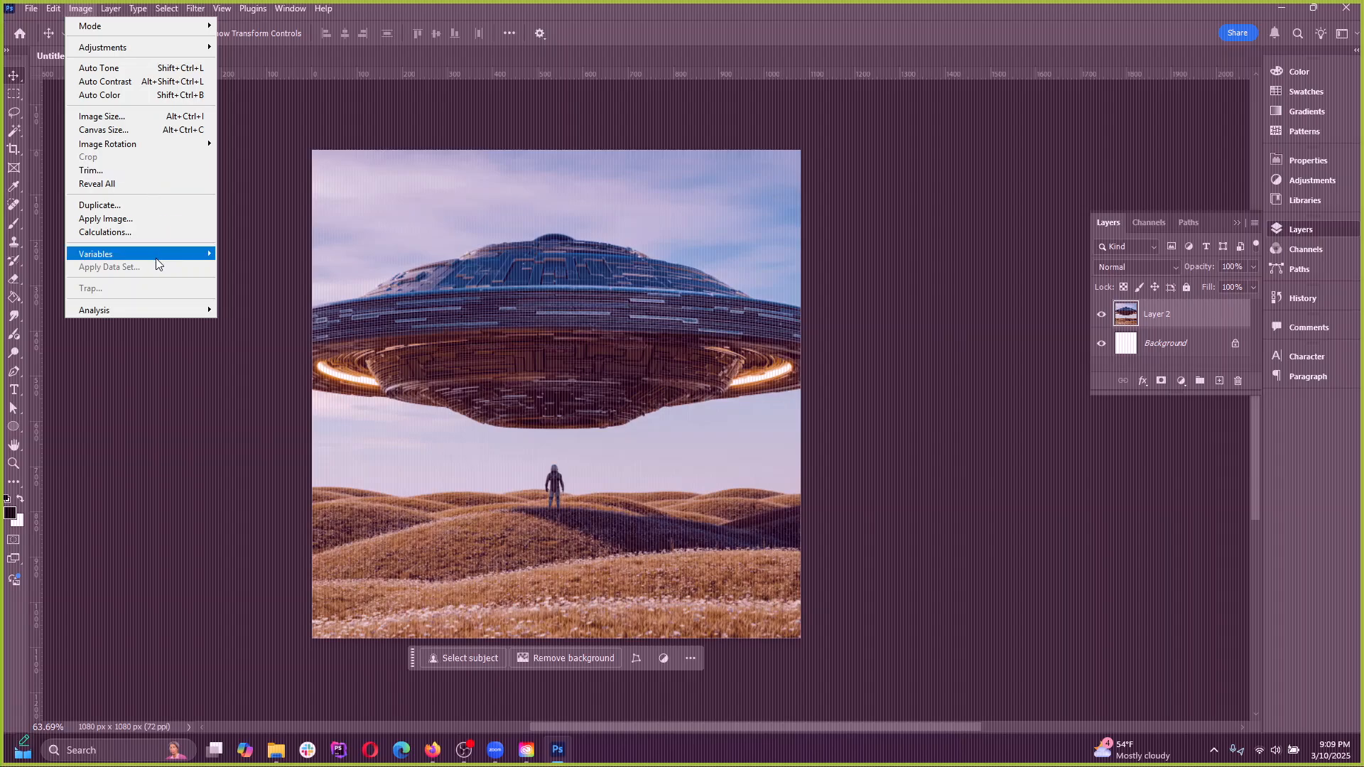
Look at the layer mask commands, then try adding a layer mask to Layer 2 and undo it
left_click(111, 8)
left_click(111, 9)
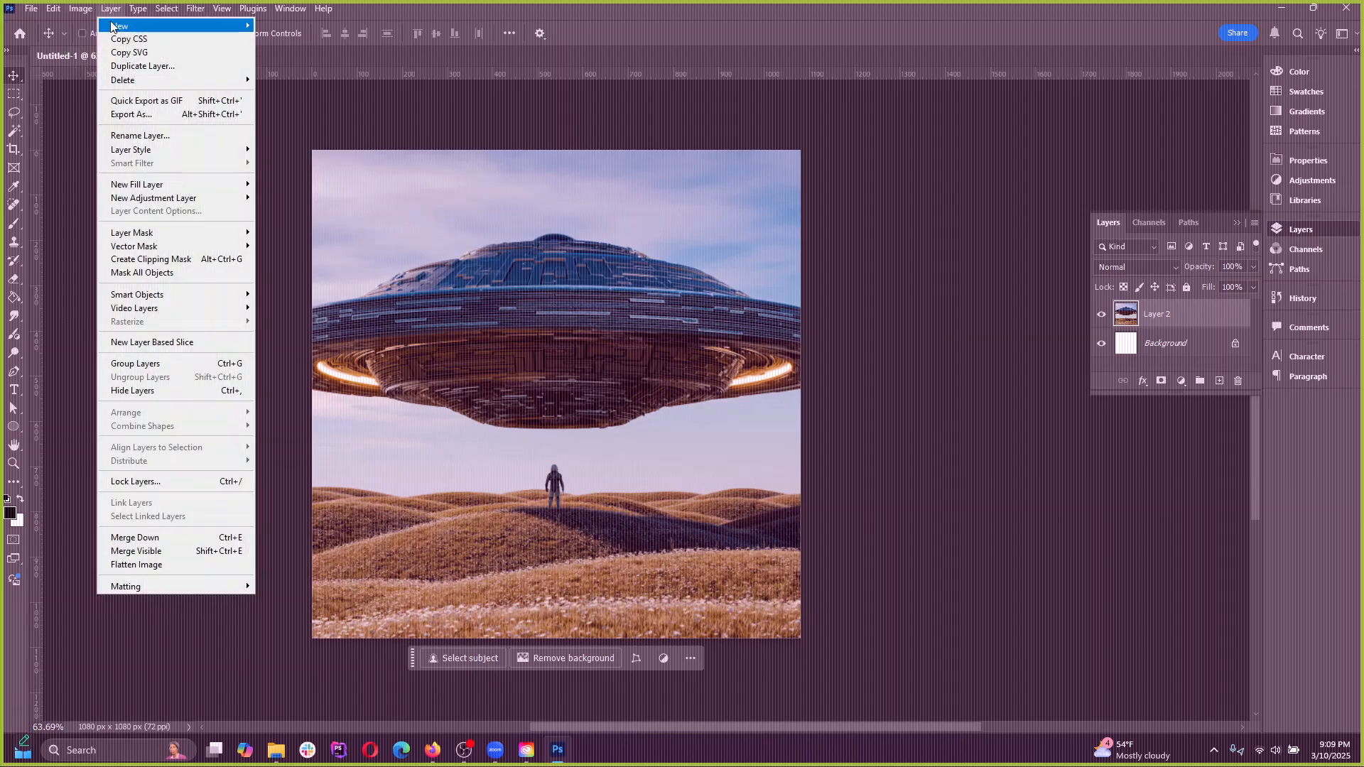
mouse_move(114, 28)
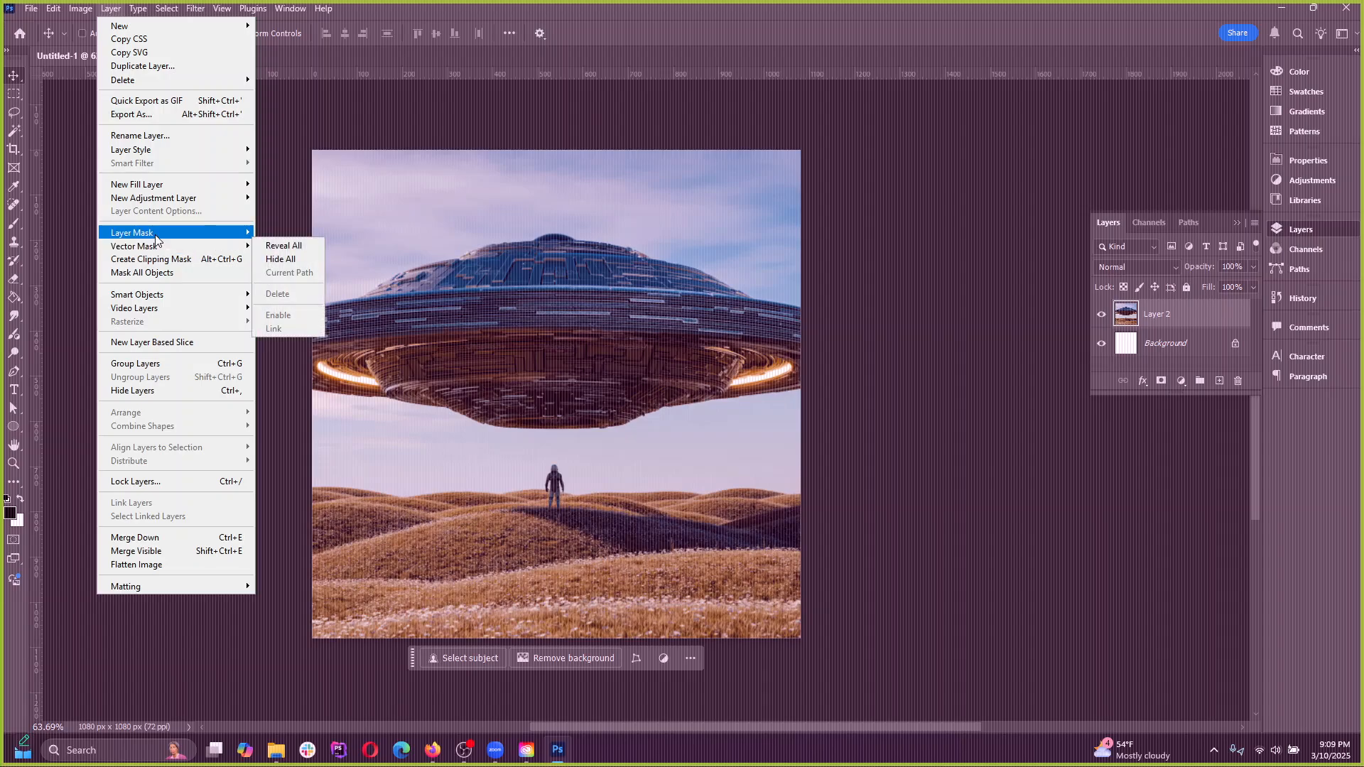
mouse_move(165, 240)
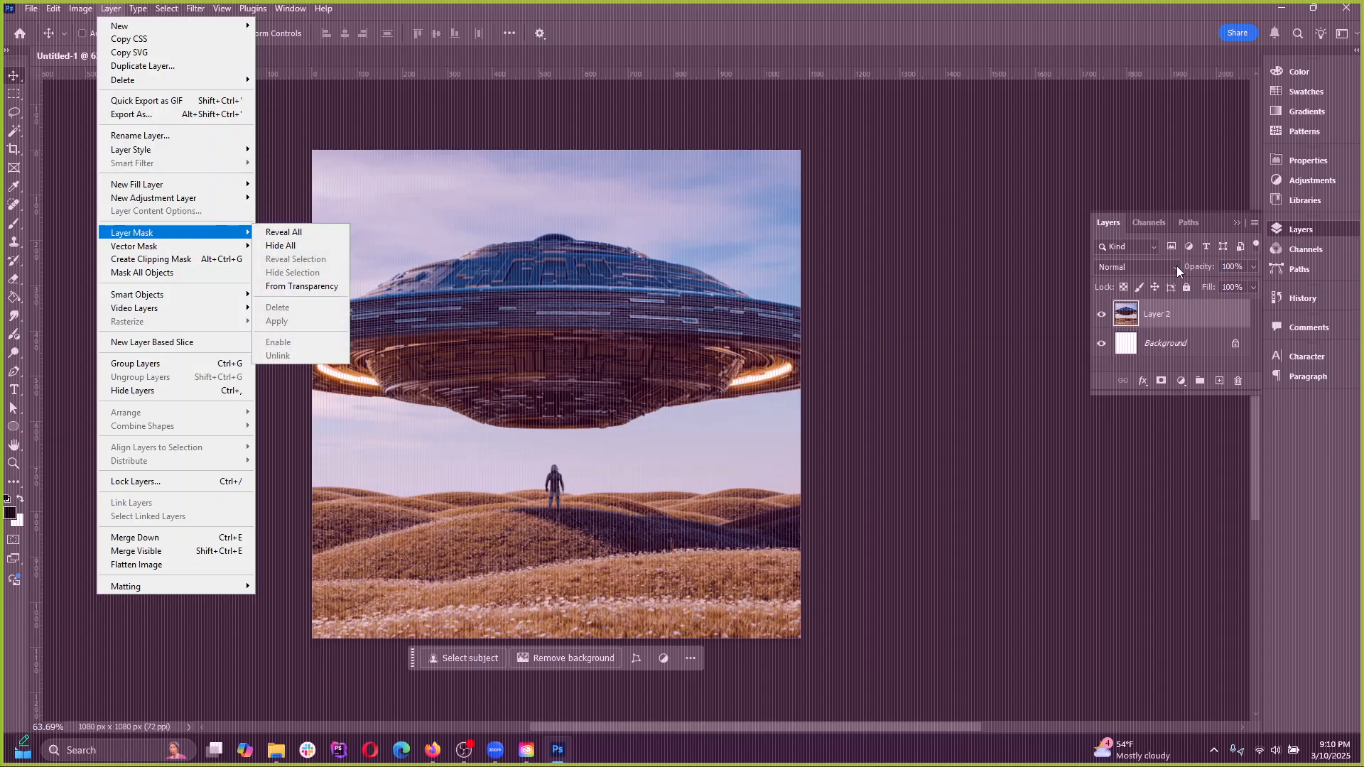
left_click(1149, 307)
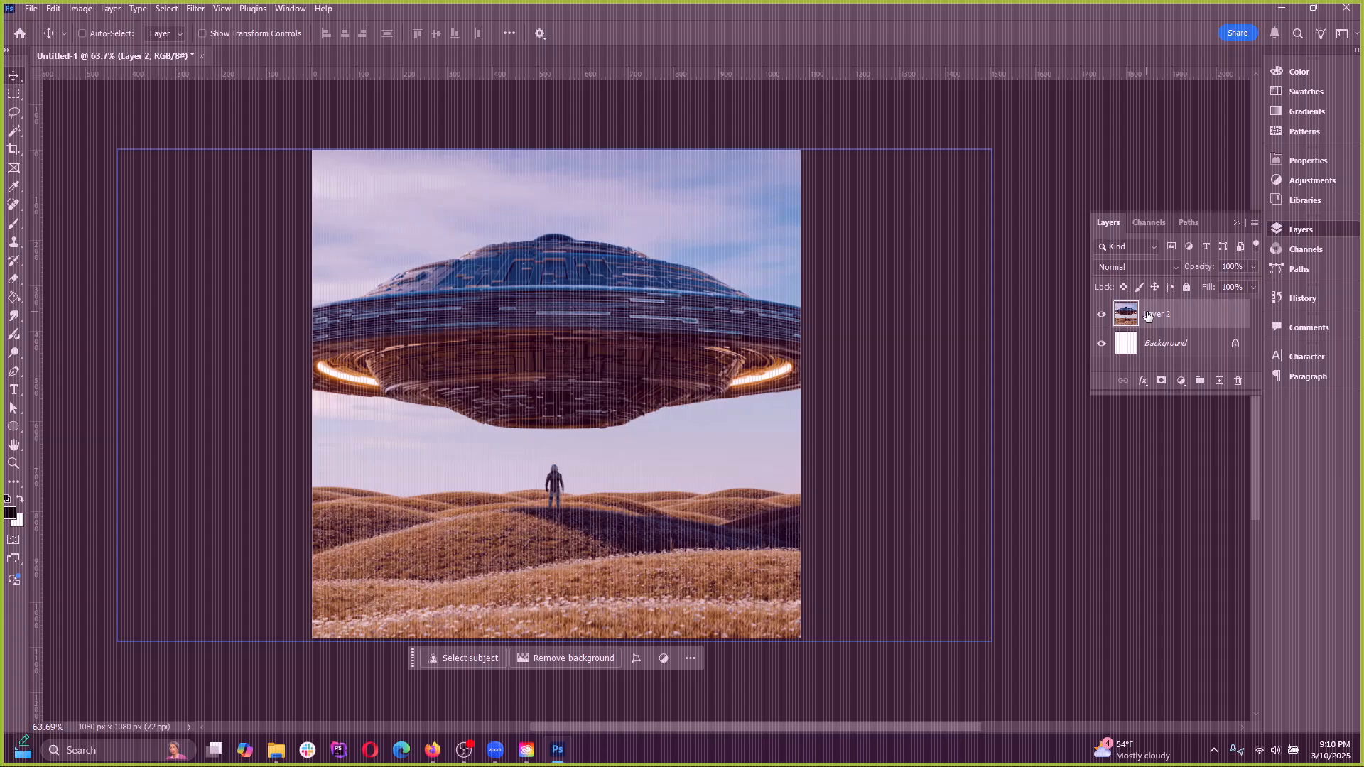
left_click(1161, 383)
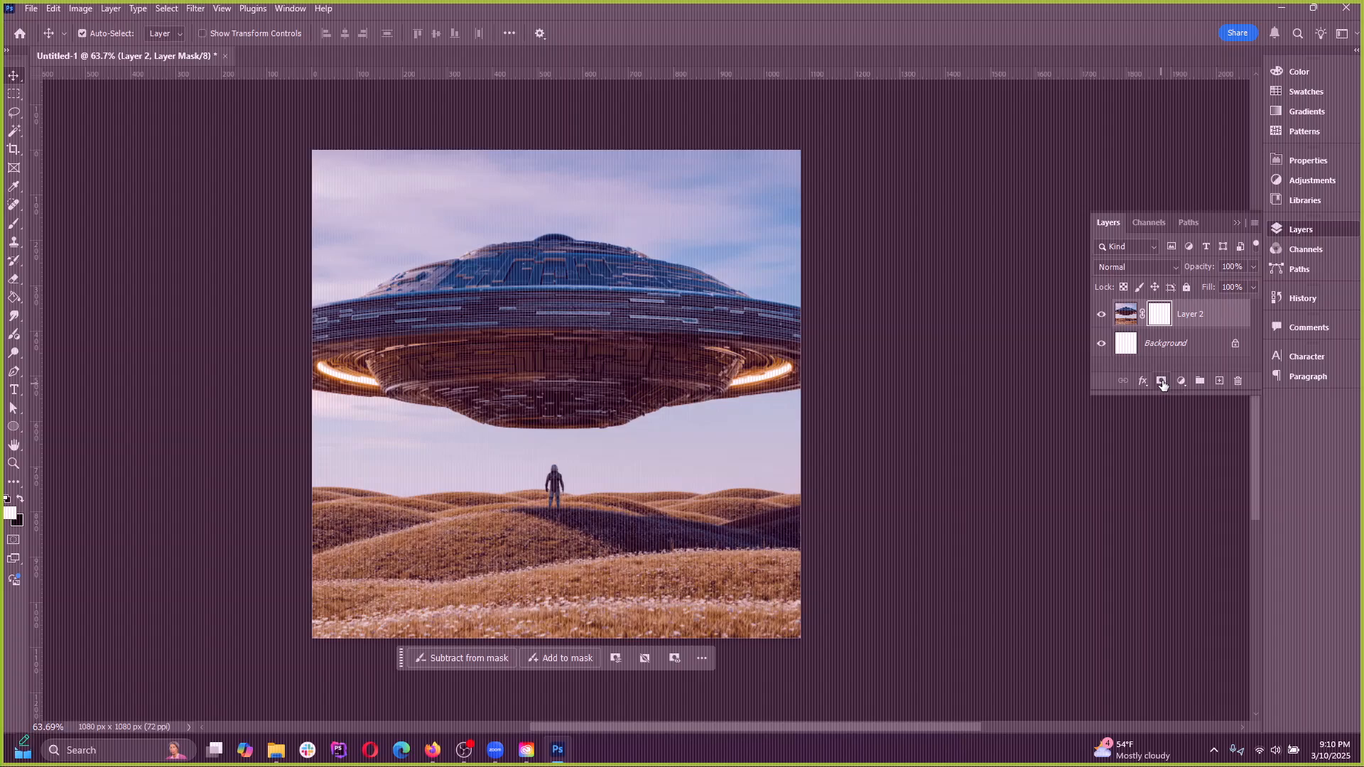
key("ctrl+z")
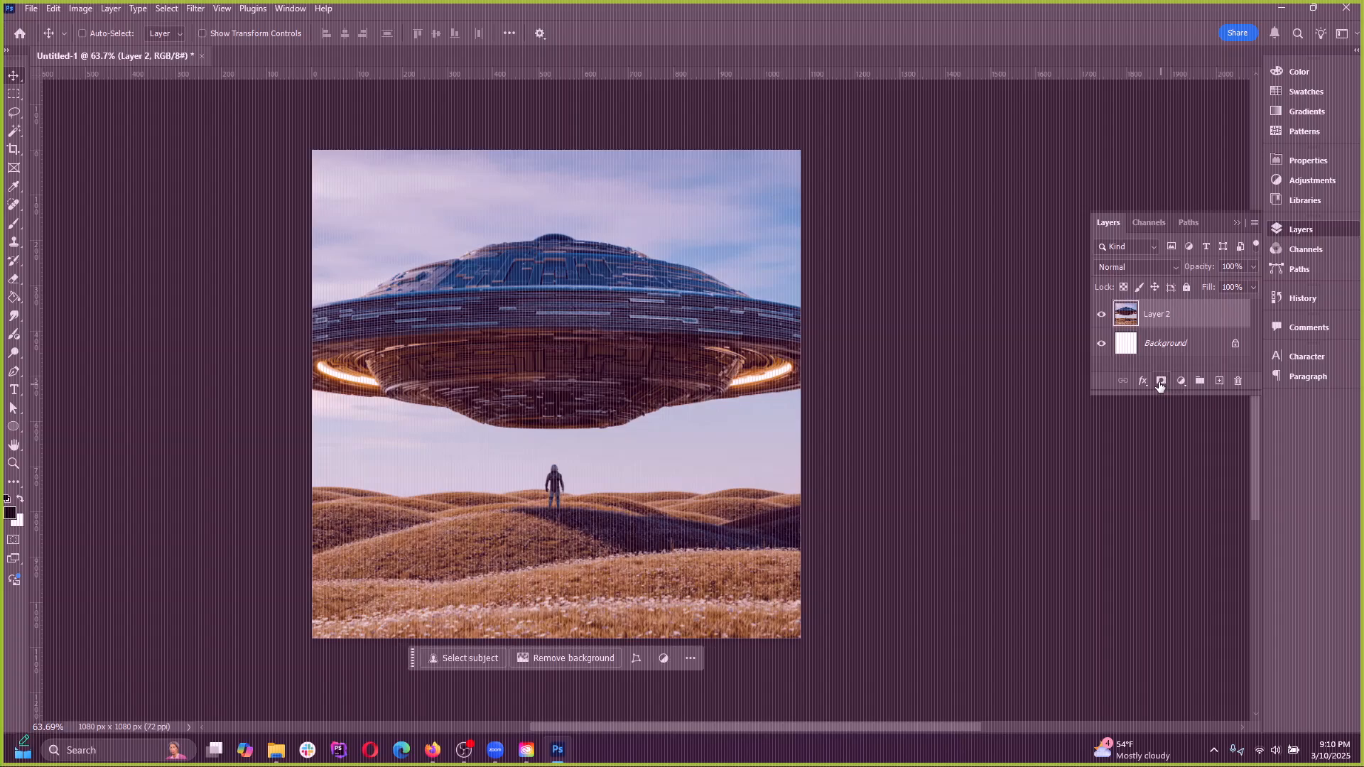
left_click(81, 8)
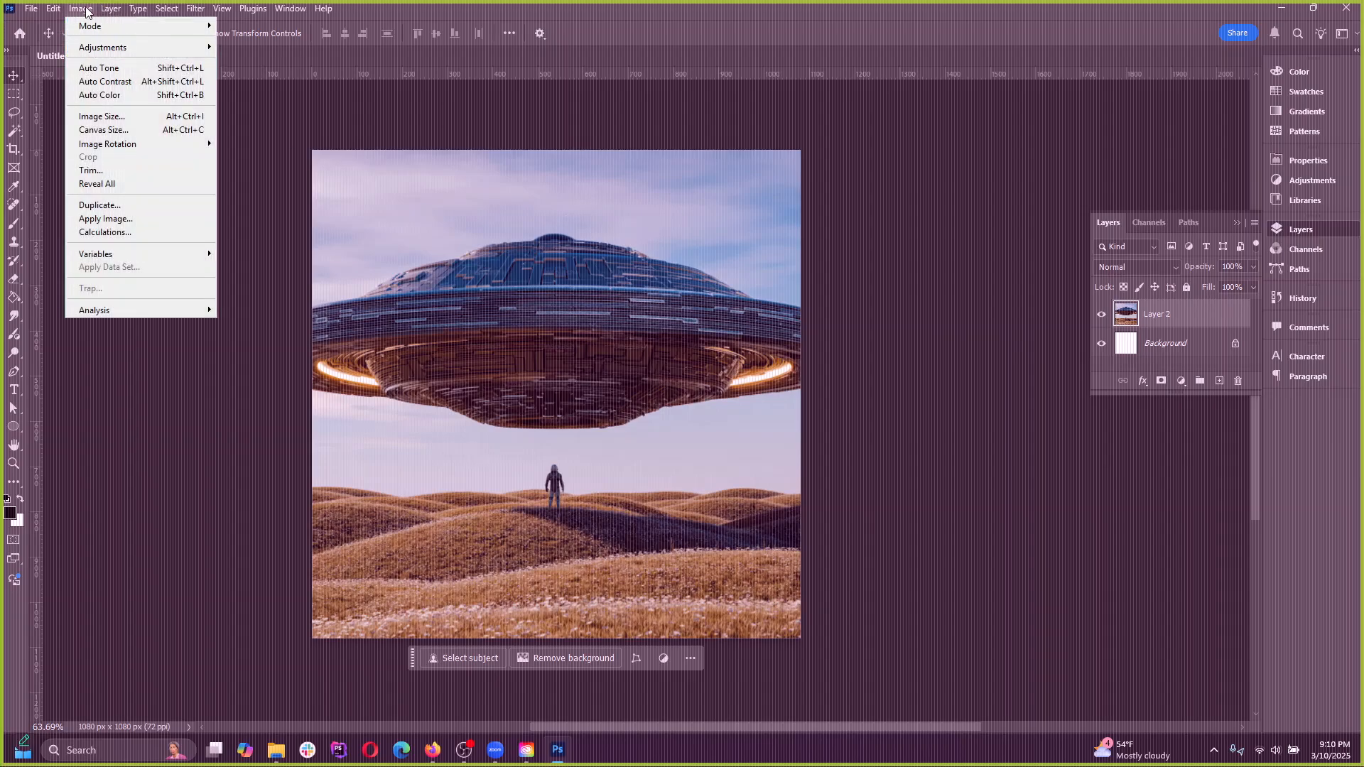
left_click(110, 9)
mouse_move(167, 9)
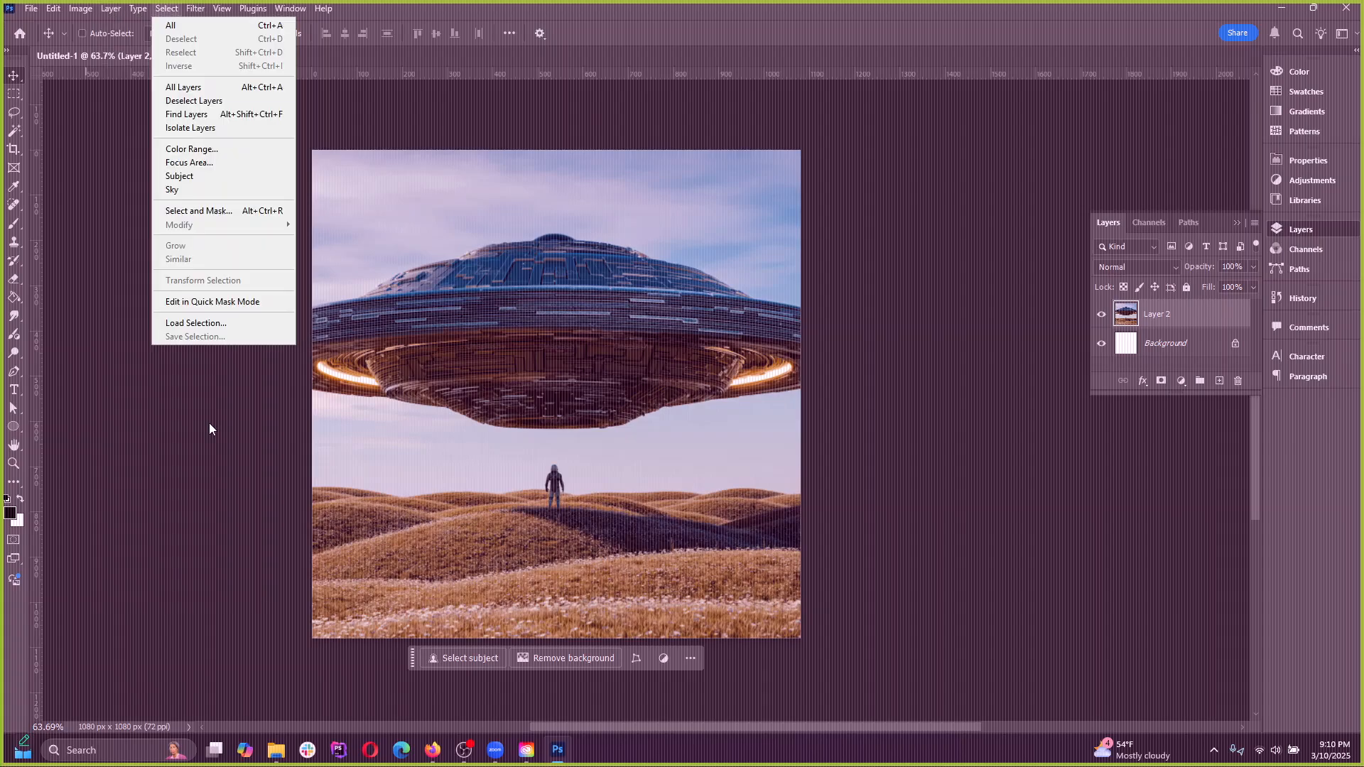
mouse_move(110, 8)
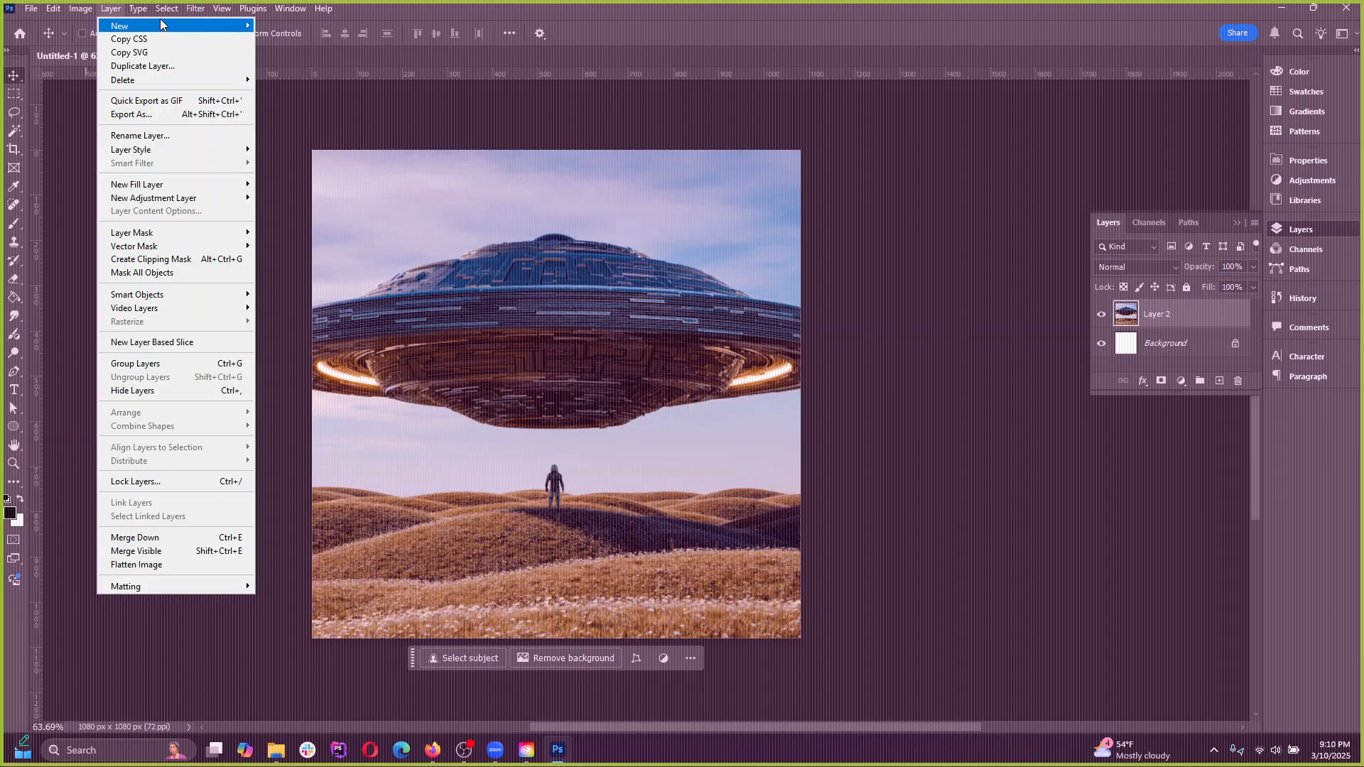
mouse_move(135, 13)
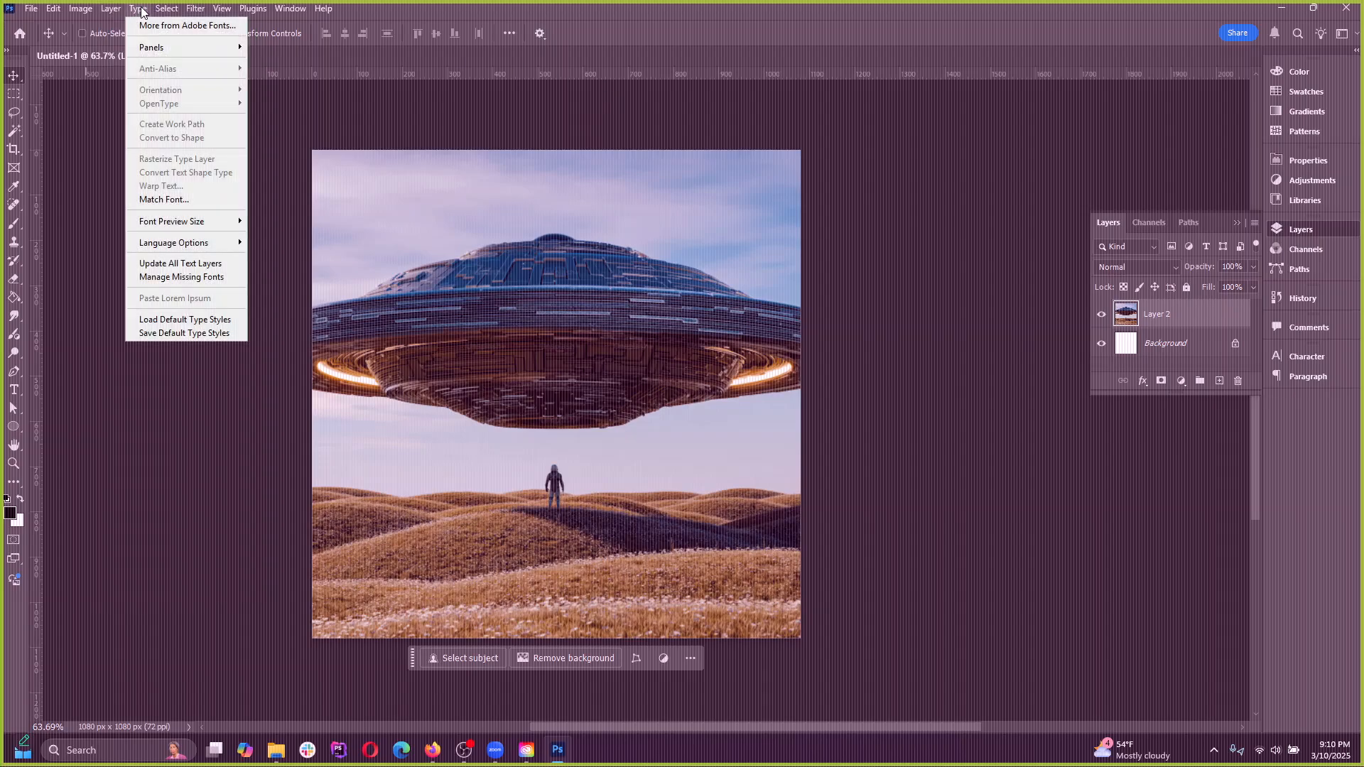
Enter Quick Mask mode on Layer 2
left_click(164, 10)
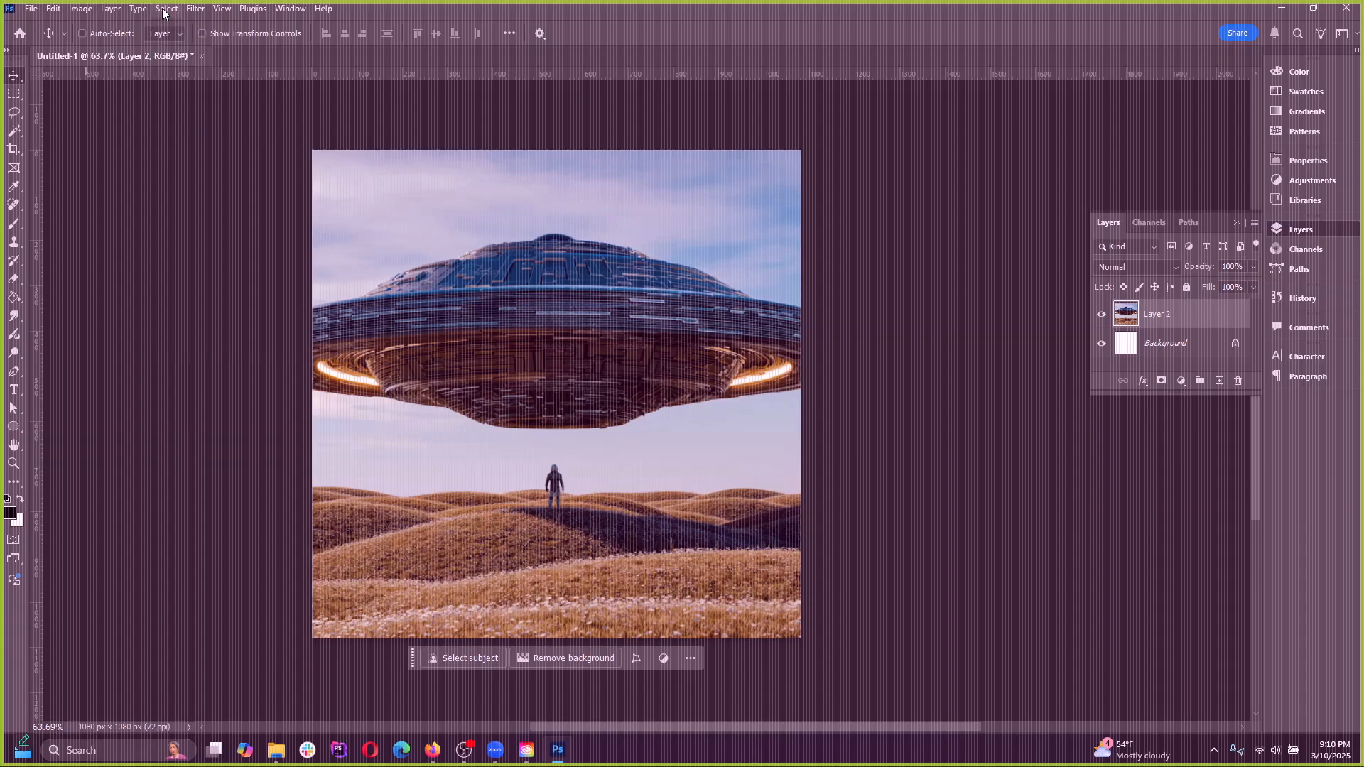
left_click(164, 10)
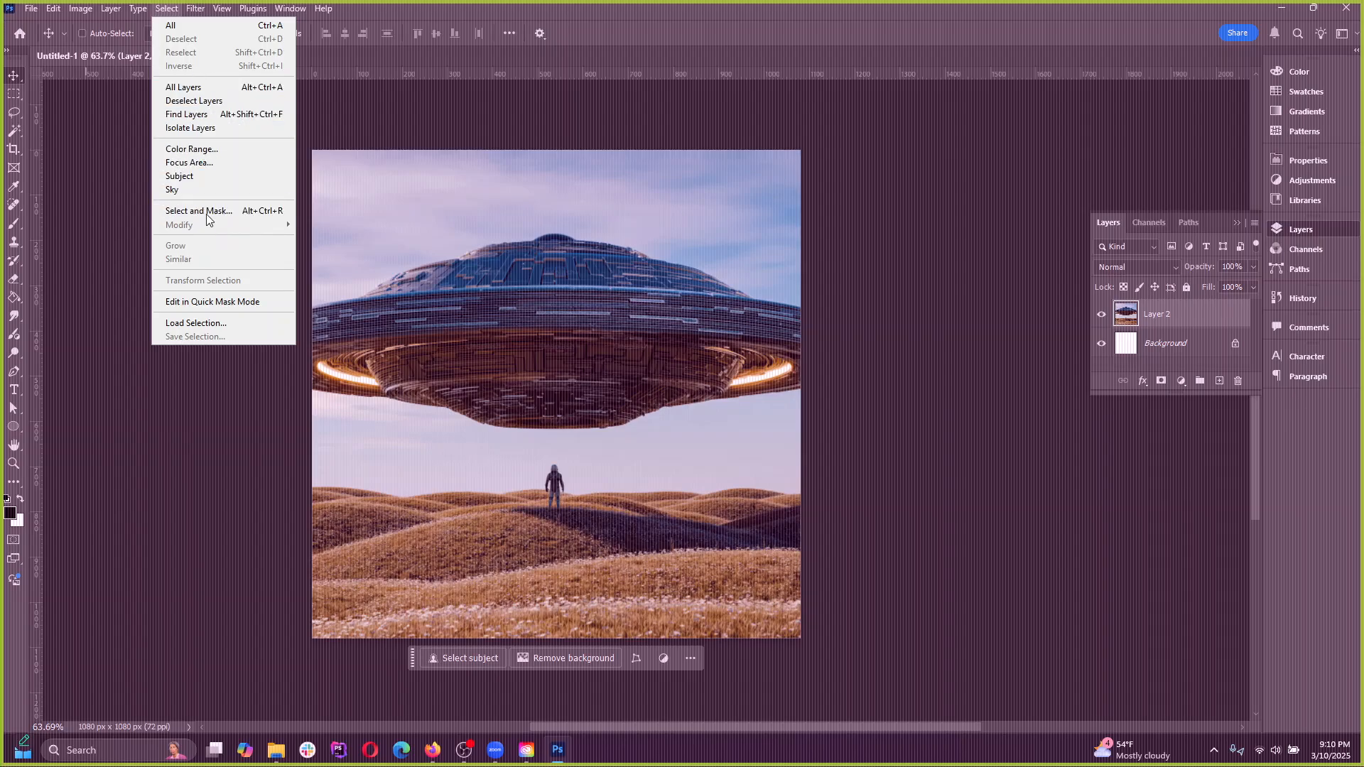
left_click(213, 306)
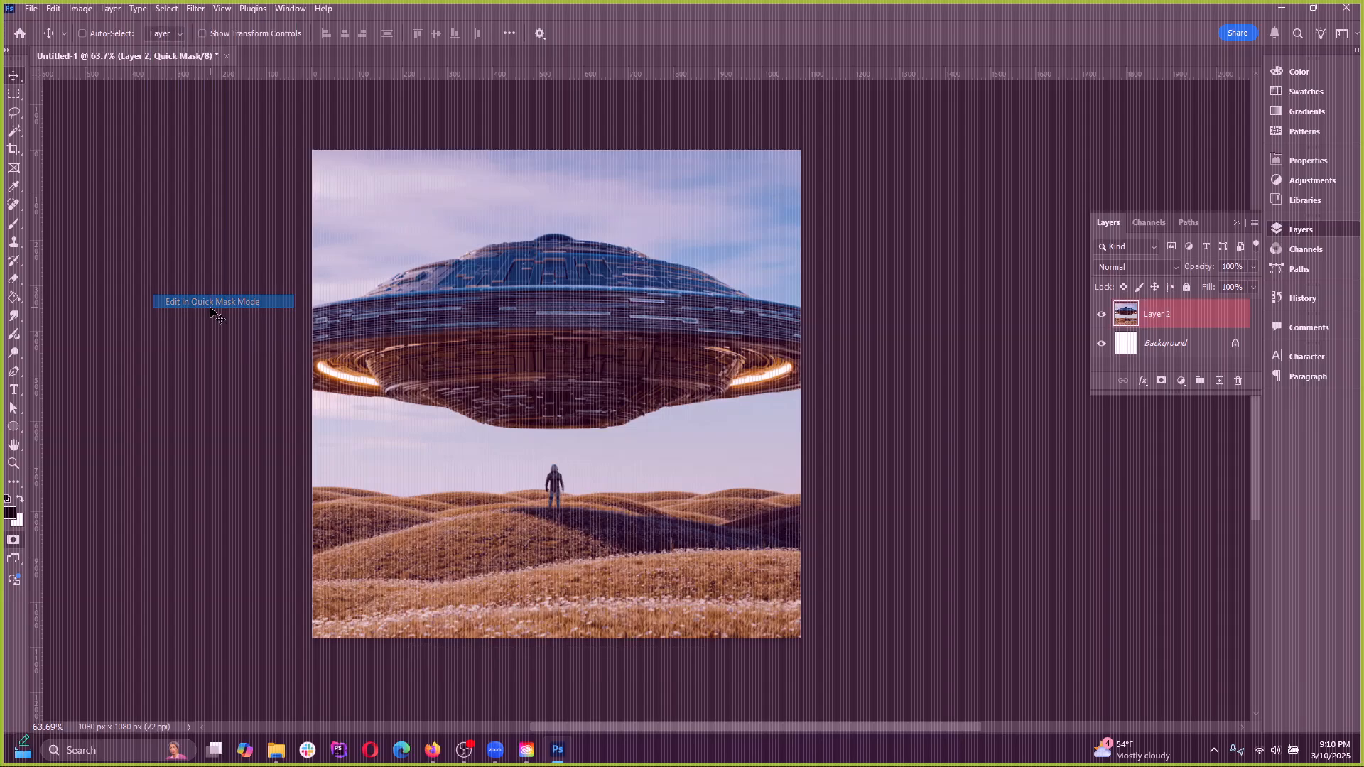
Try painting a brush stroke over the UFO's dome in the Quick Mask and undo it
left_click(12, 226)
left_click_drag(421, 321, 644, 330)
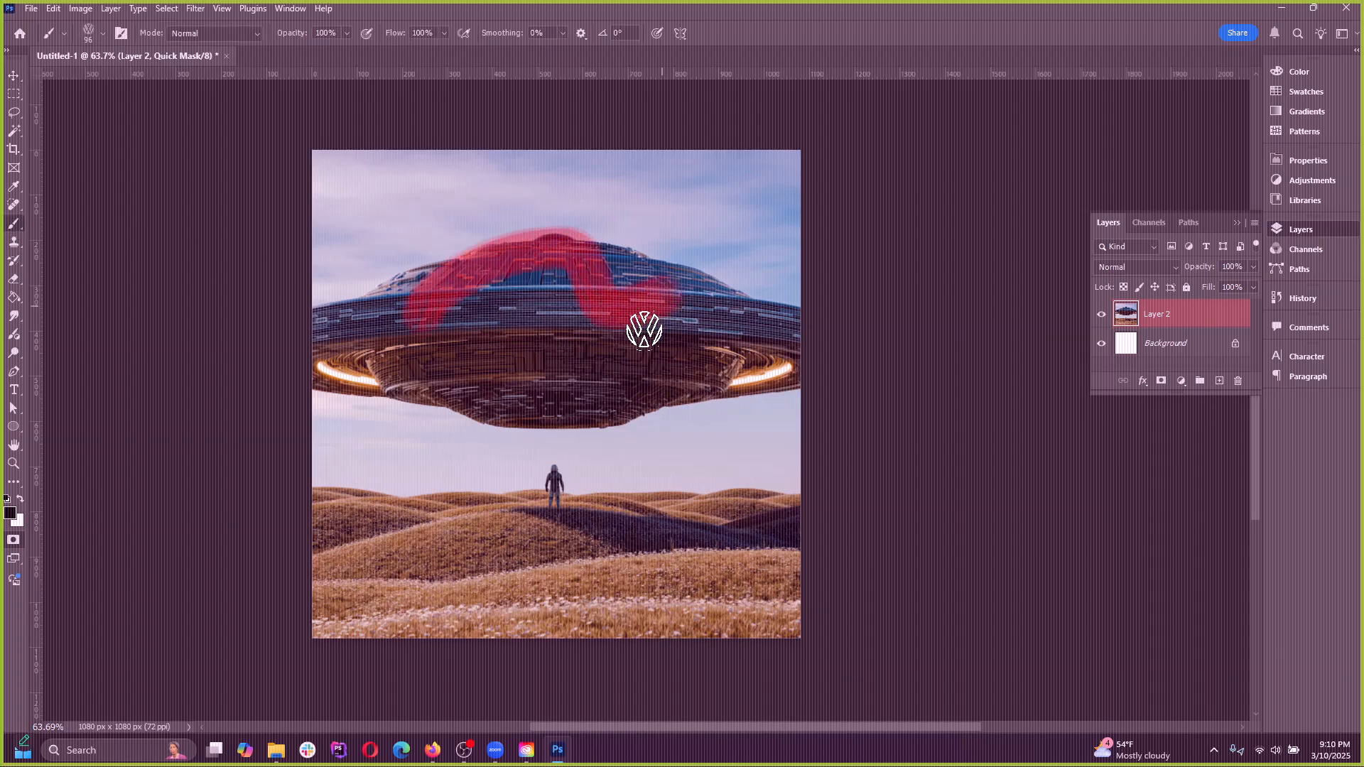
key("ctrl+z")
Paint over the whole UFO in the Quick Mask with the 96 px Hard Round brush
right_click(10, 226)
left_click(83, 224)
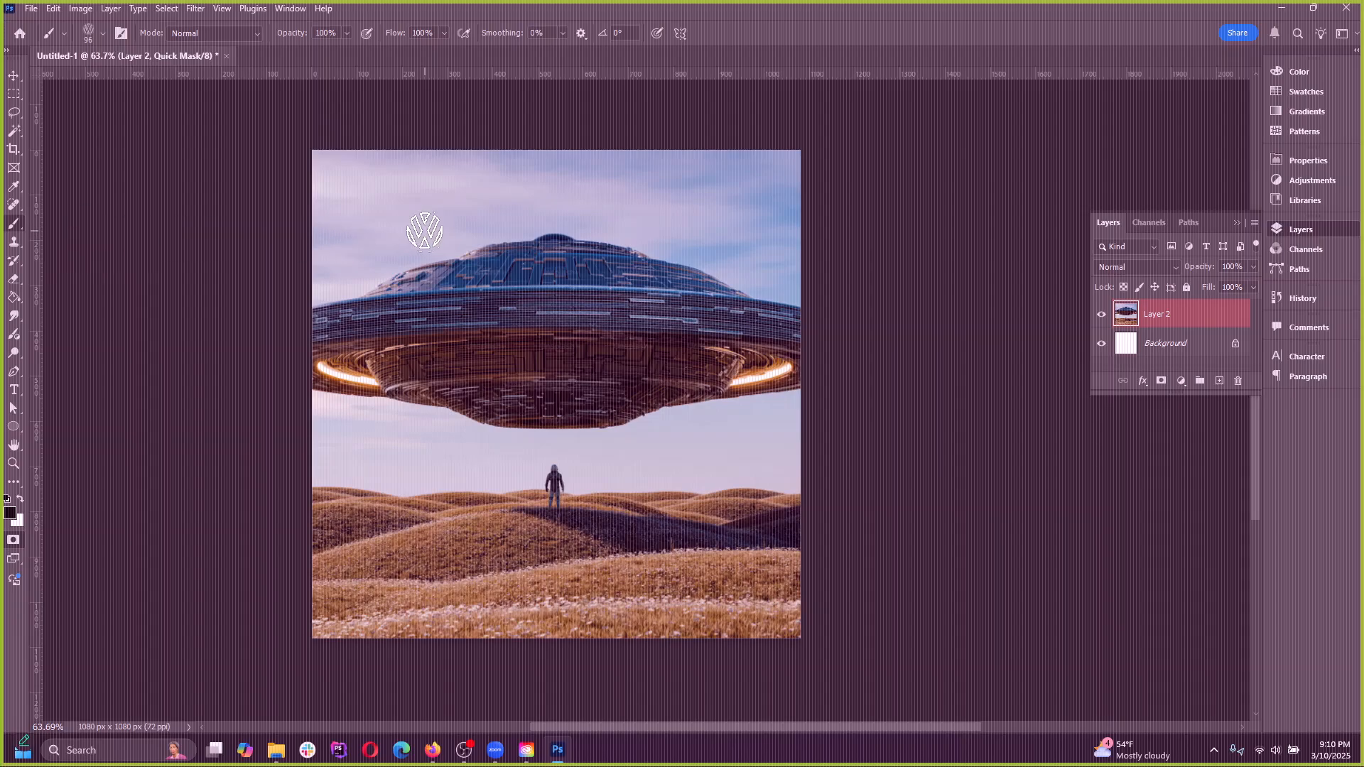
left_click(103, 33)
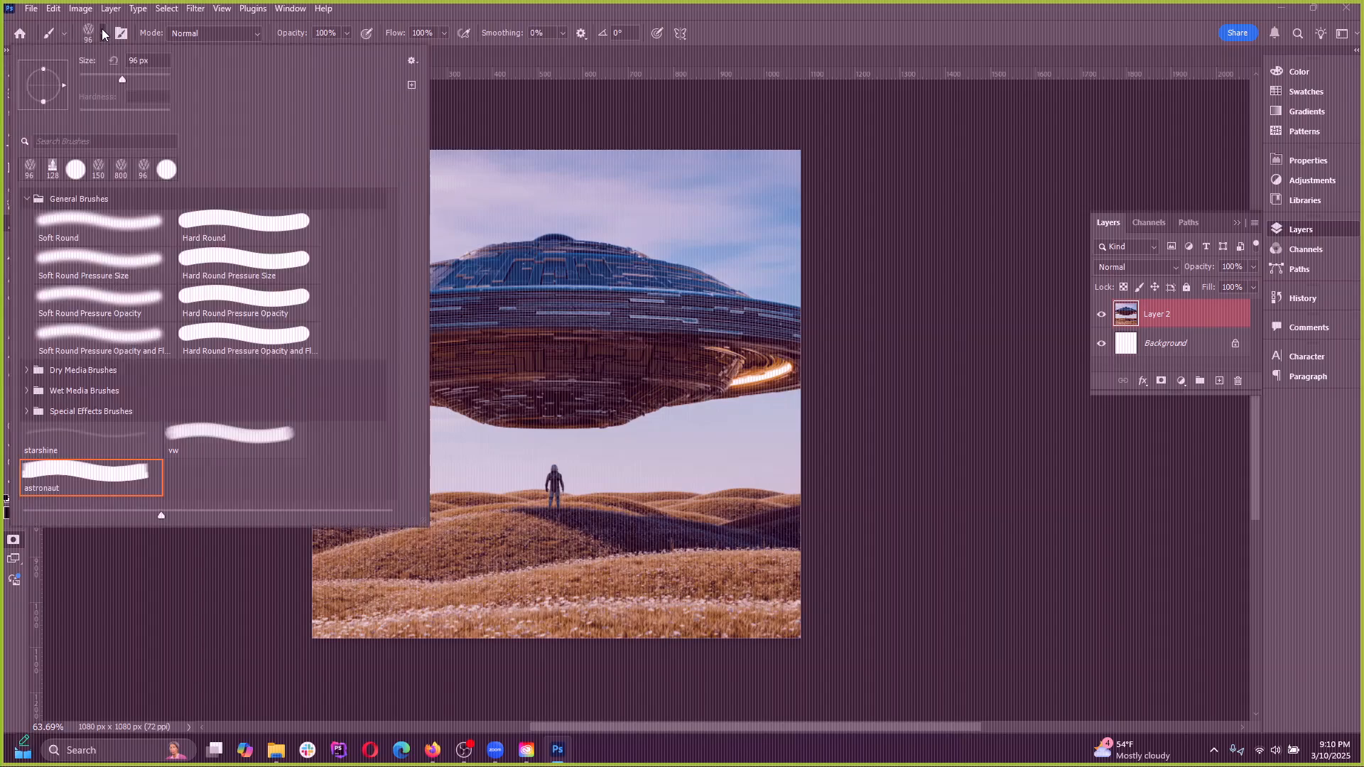
left_click(204, 231)
left_click(786, 54)
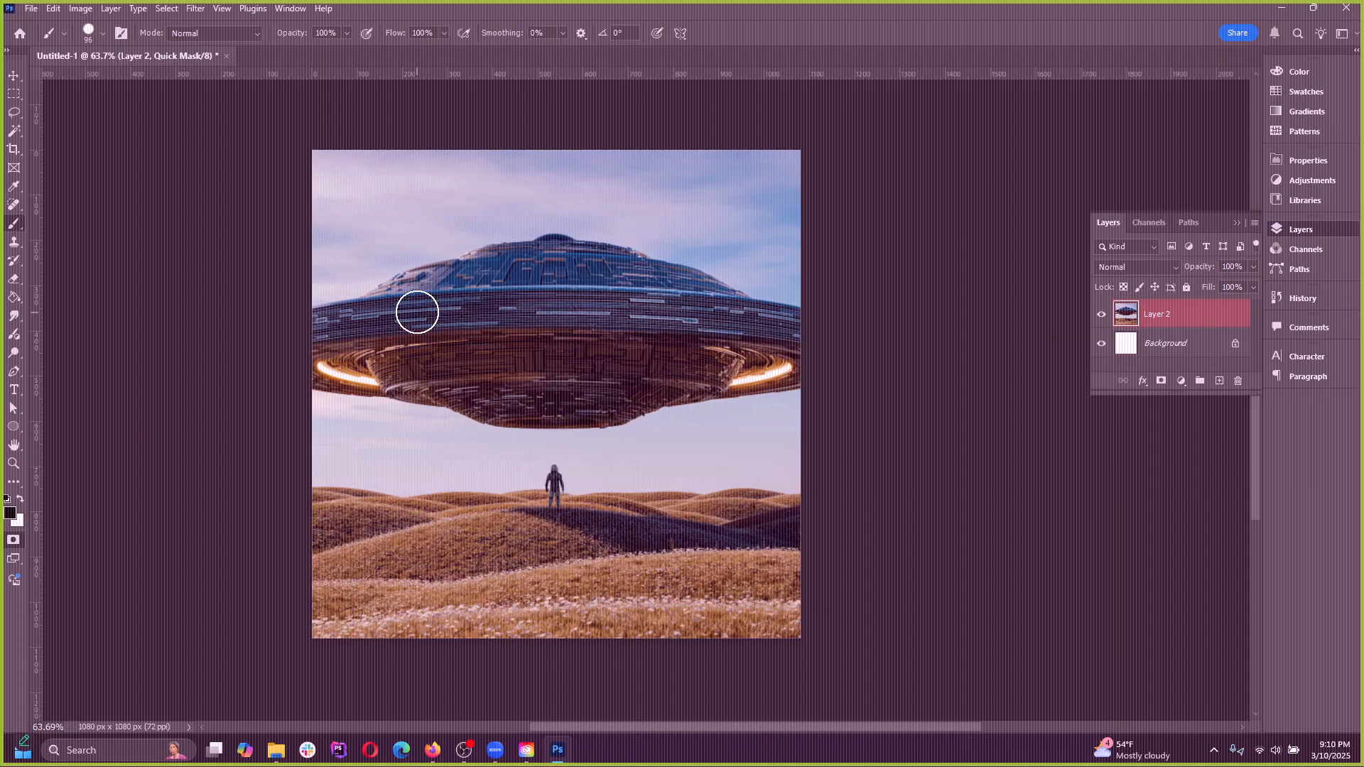
mouse_move(334, 323)
left_mouse_down()
mouse_move(525, 261)
mouse_move(579, 263)
mouse_move(784, 331)
mouse_move(786, 368)
mouse_move(561, 420)
mouse_move(324, 368)
mouse_move(324, 332)
mouse_move(463, 345)
mouse_move(524, 381)
mouse_move(433, 371)
mouse_move(547, 367)
mouse_move(633, 311)
mouse_move(672, 340)
mouse_move(783, 362)
mouse_move(539, 332)
mouse_move(600, 305)
mouse_move(478, 274)
mouse_move(581, 258)
mouse_move(779, 318)
mouse_move(789, 348)
left_mouse_up()
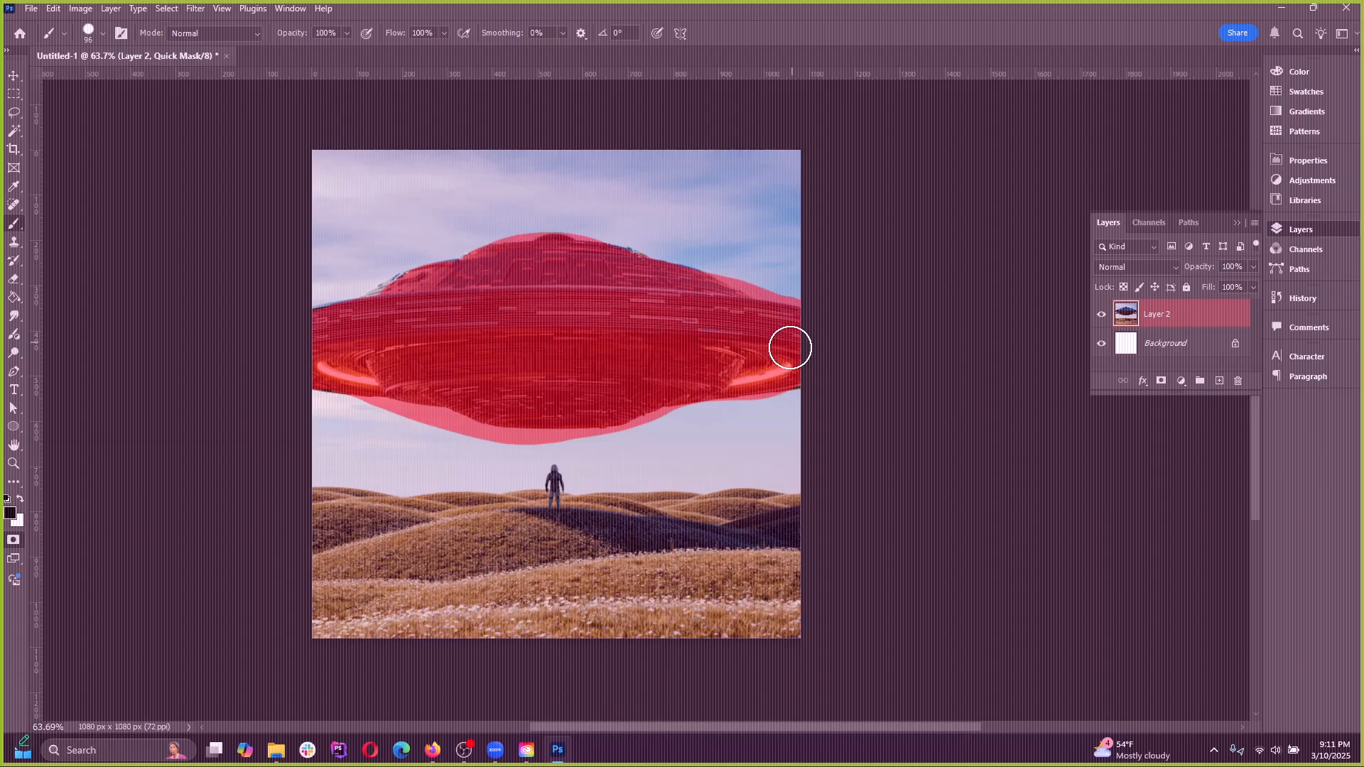
mouse_move(549, 370)
left_mouse_down()
mouse_move(320, 334)
mouse_move(411, 288)
mouse_move(552, 258)
mouse_move(733, 282)
mouse_move(834, 335)
left_mouse_up()
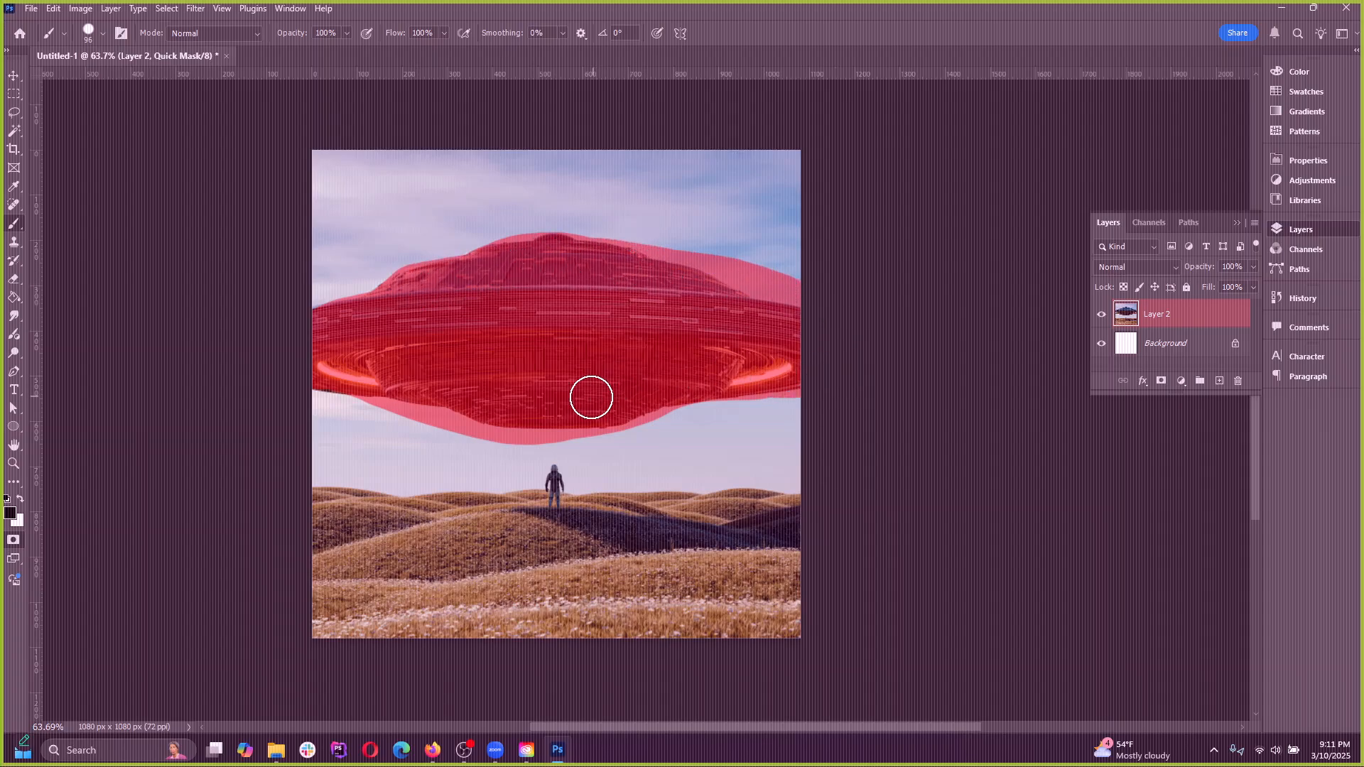
mouse_move(770, 381)
left_mouse_down()
mouse_move(477, 422)
mouse_move(298, 371)
left_mouse_up()
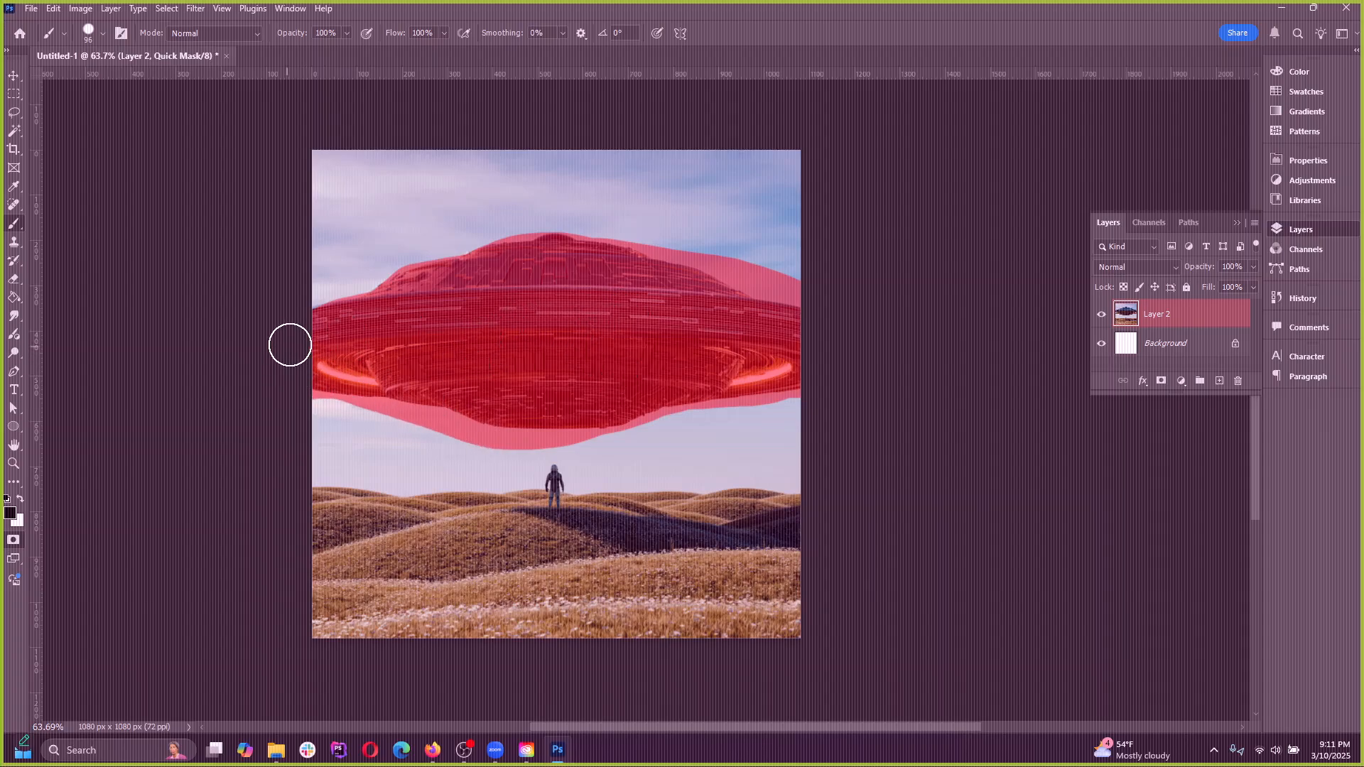
Leave Quick Mask mode to turn the unpainted area around the UFO into a selection
left_click(11, 581)
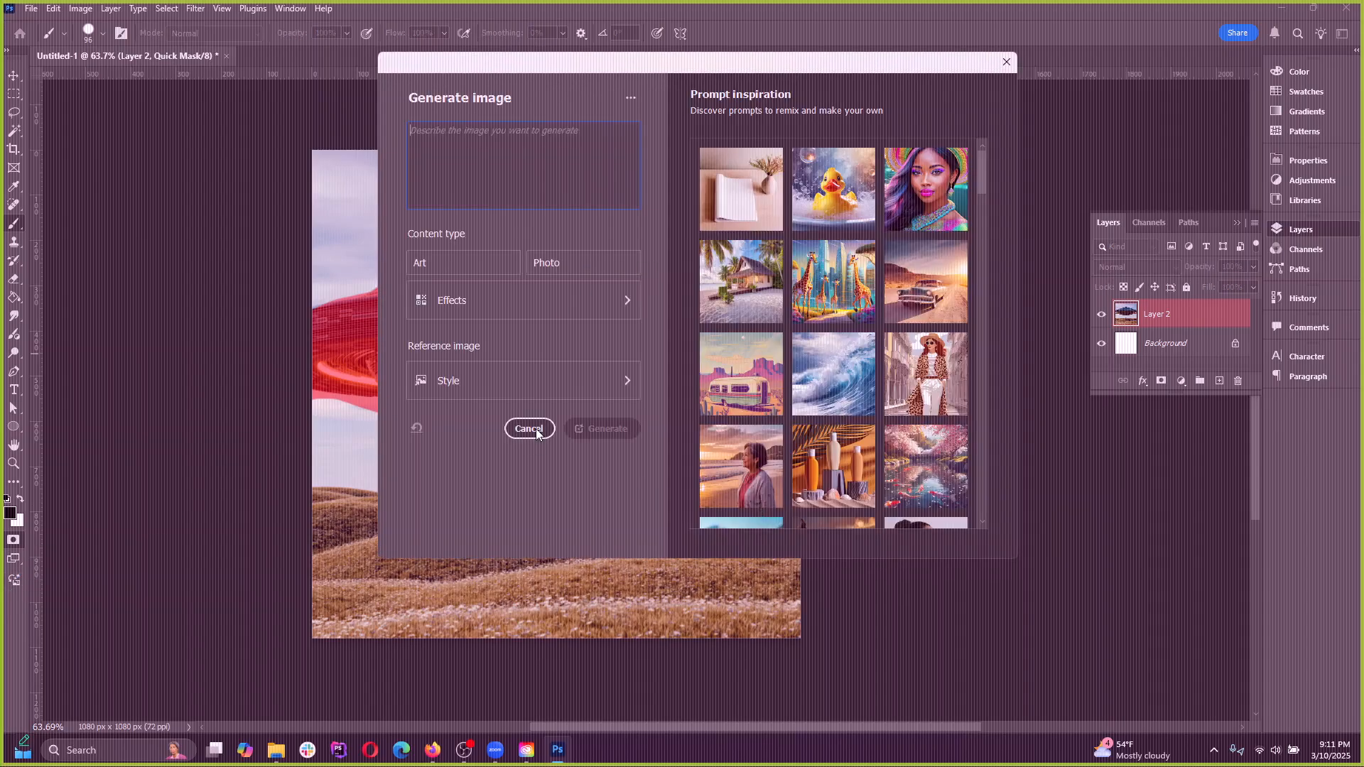
left_click(536, 428)
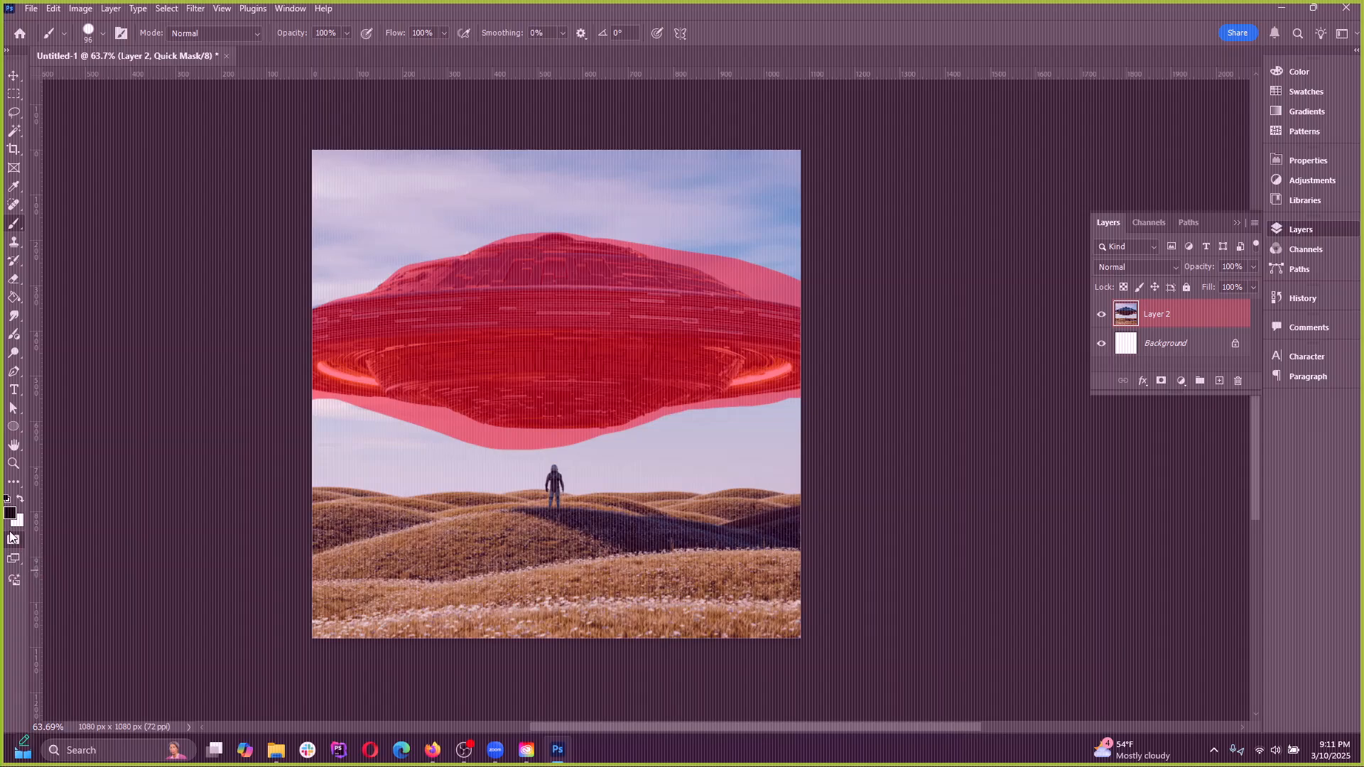
left_click(12, 539)
left_click(12, 541)
left_click(13, 542)
left_click(12, 541)
left_click(12, 541)
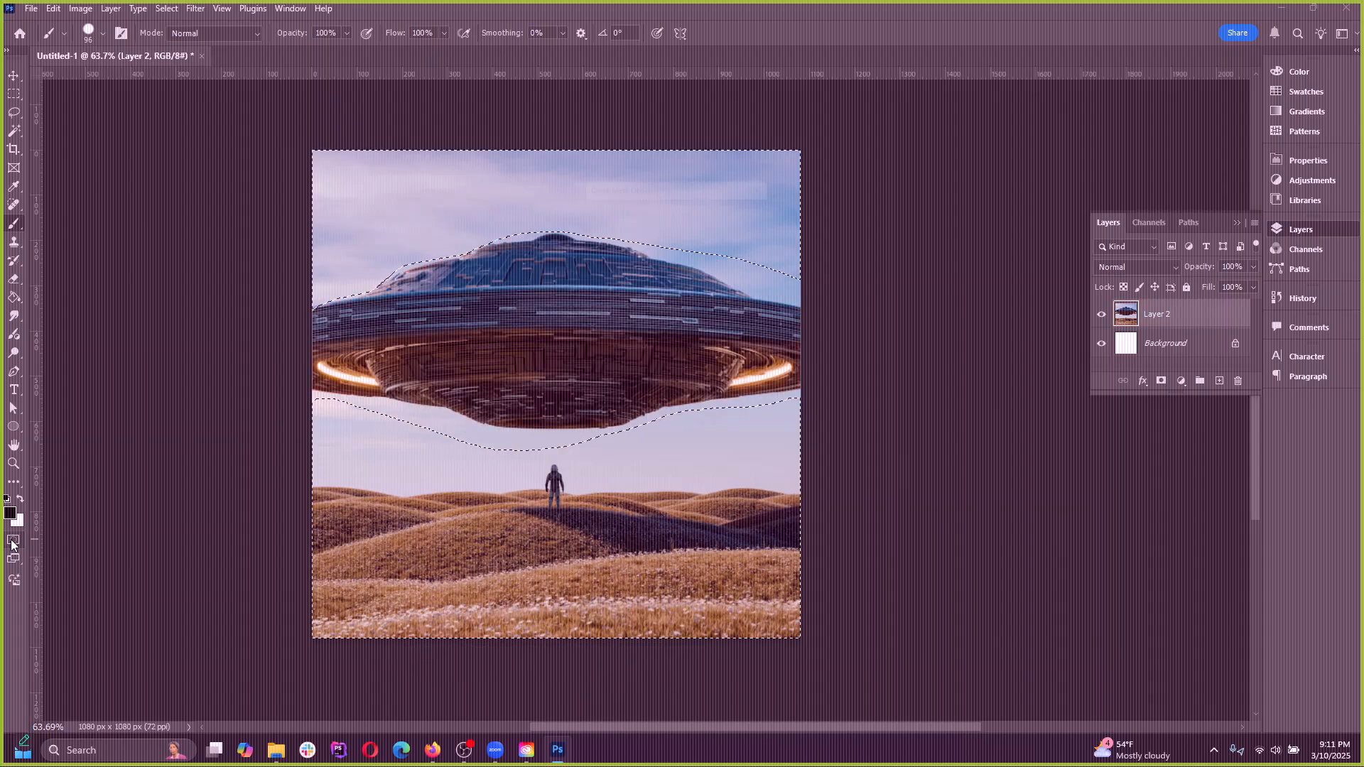
double_click(12, 542)
left_click(748, 213)
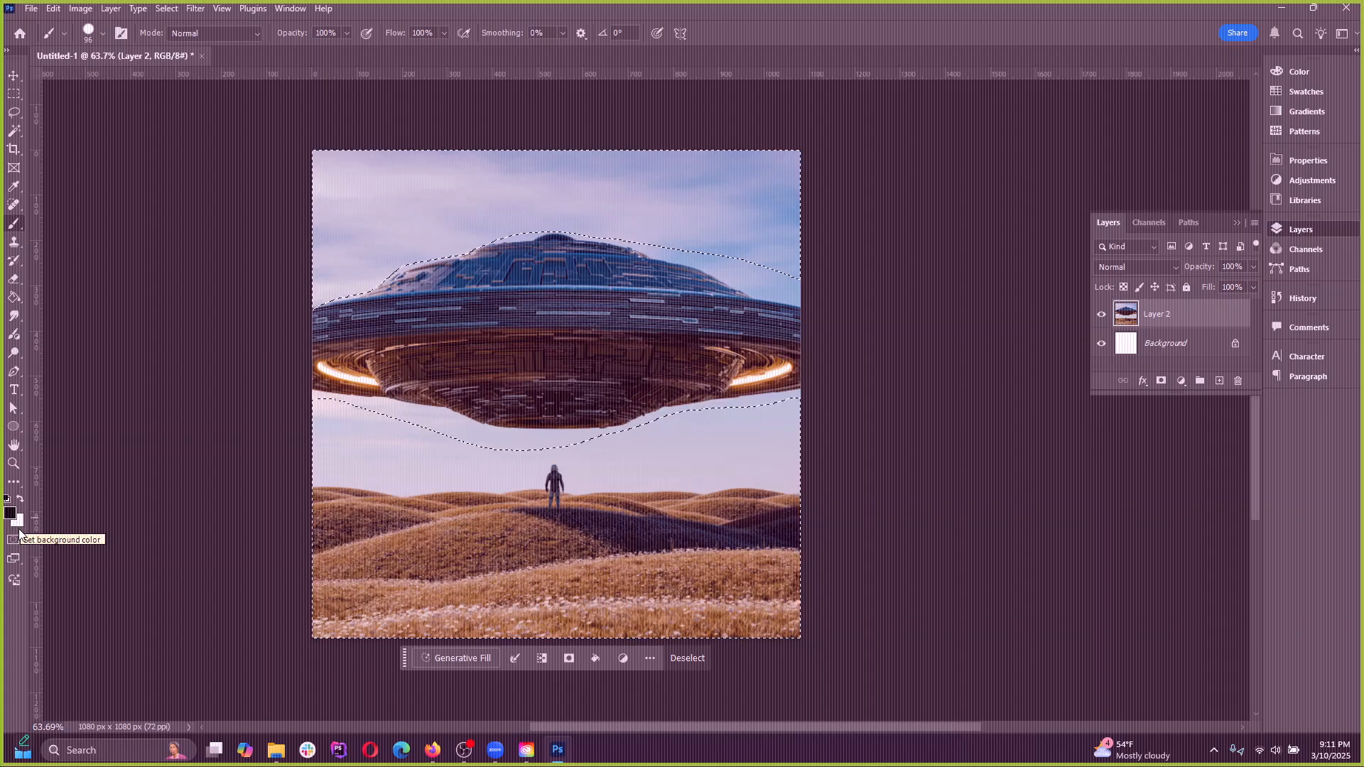
Switch the tools to a two-column layout, toggle Quick Mask mode on and off, and look up the Edit in Quick Mask Mode command
left_click(7, 52)
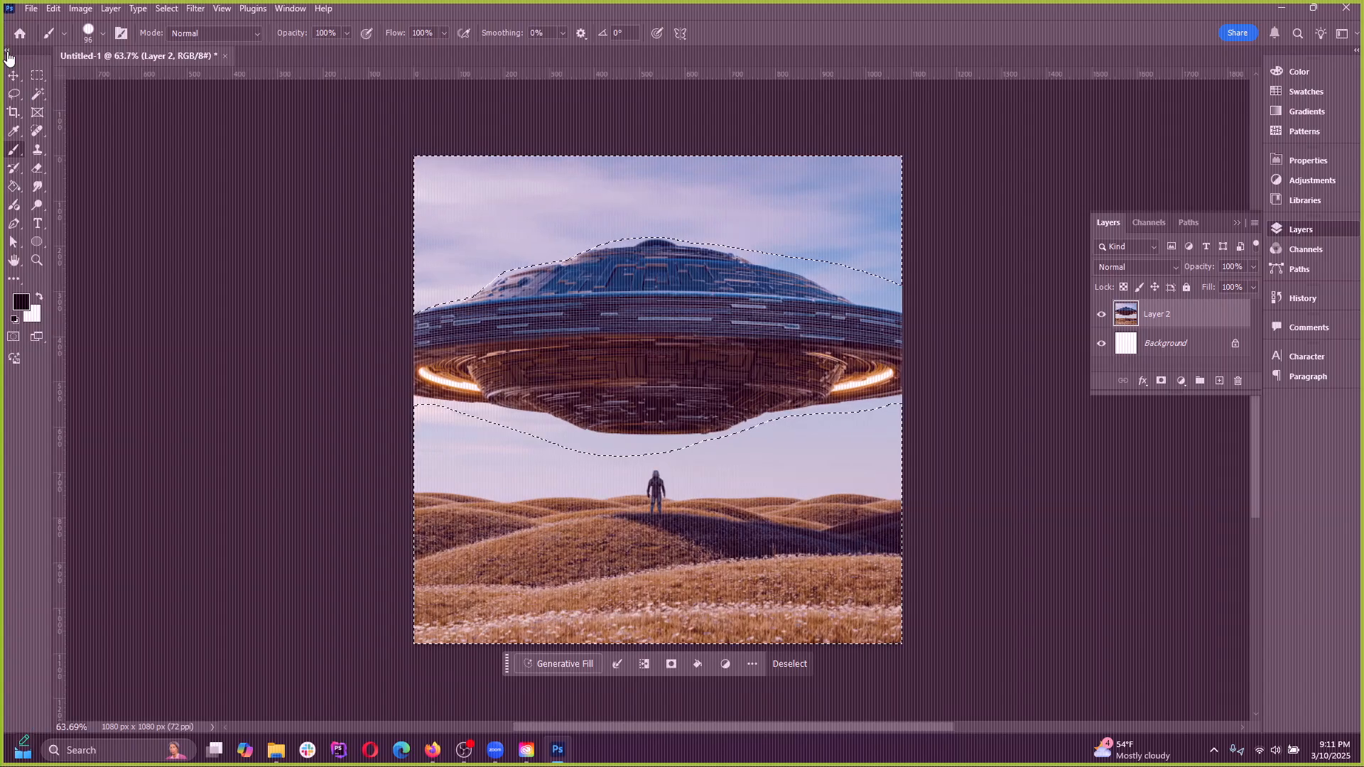
left_click(15, 339)
left_click(14, 338)
left_click(14, 338)
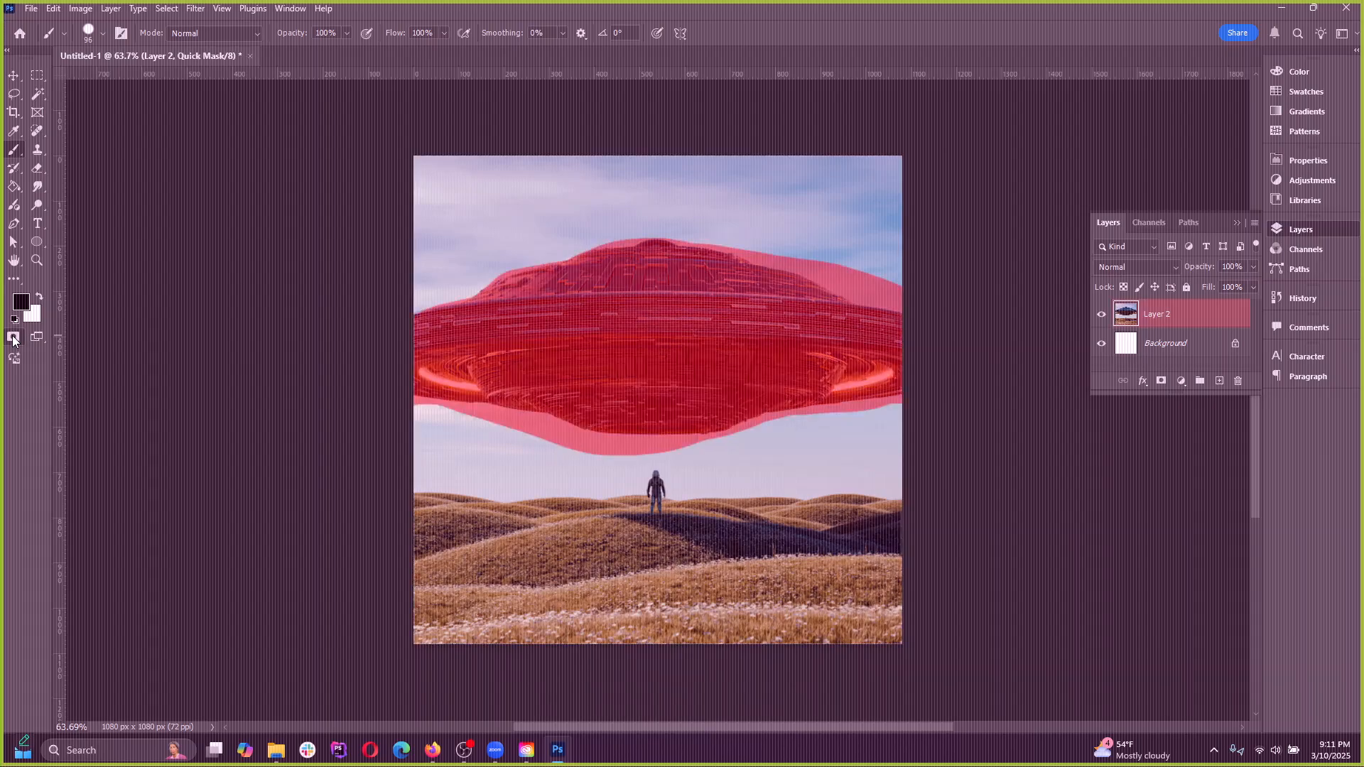
left_click(14, 339)
left_click(168, 9)
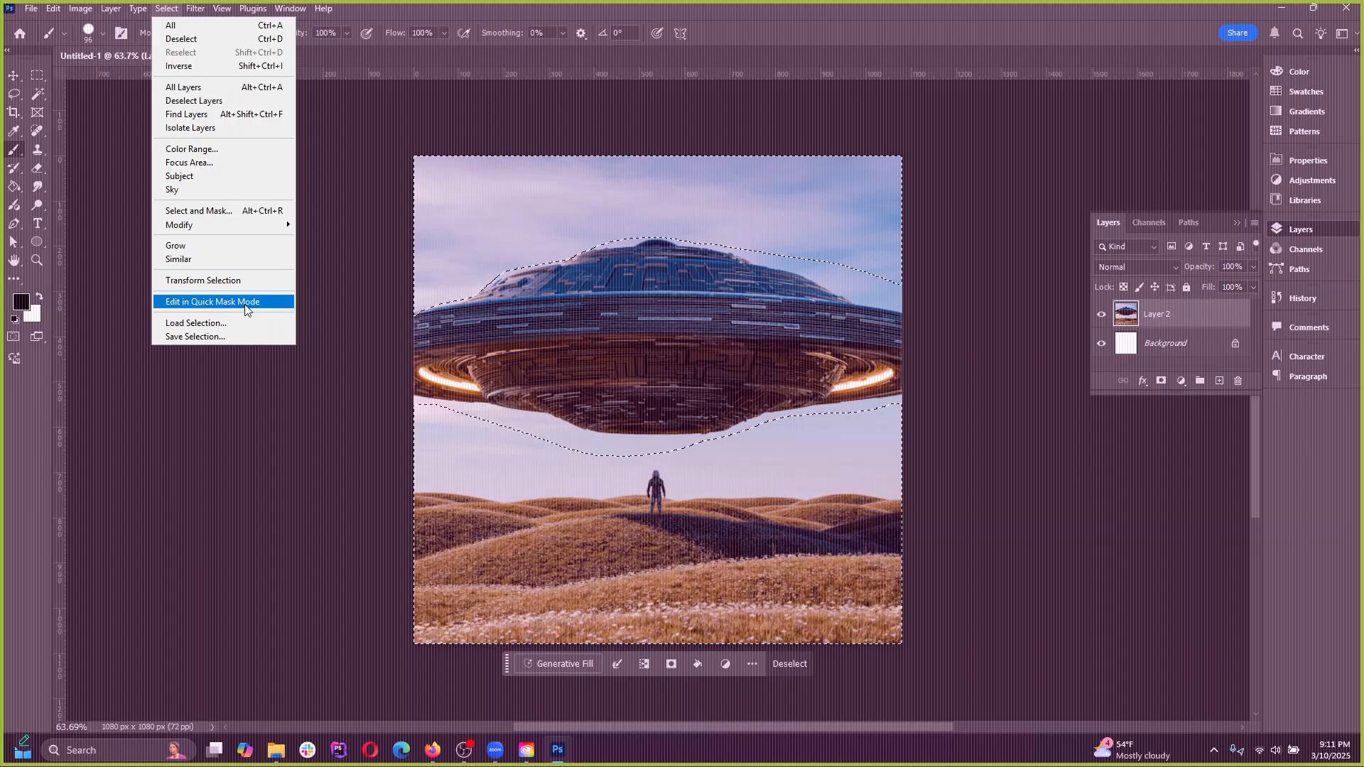
left_click(803, 42)
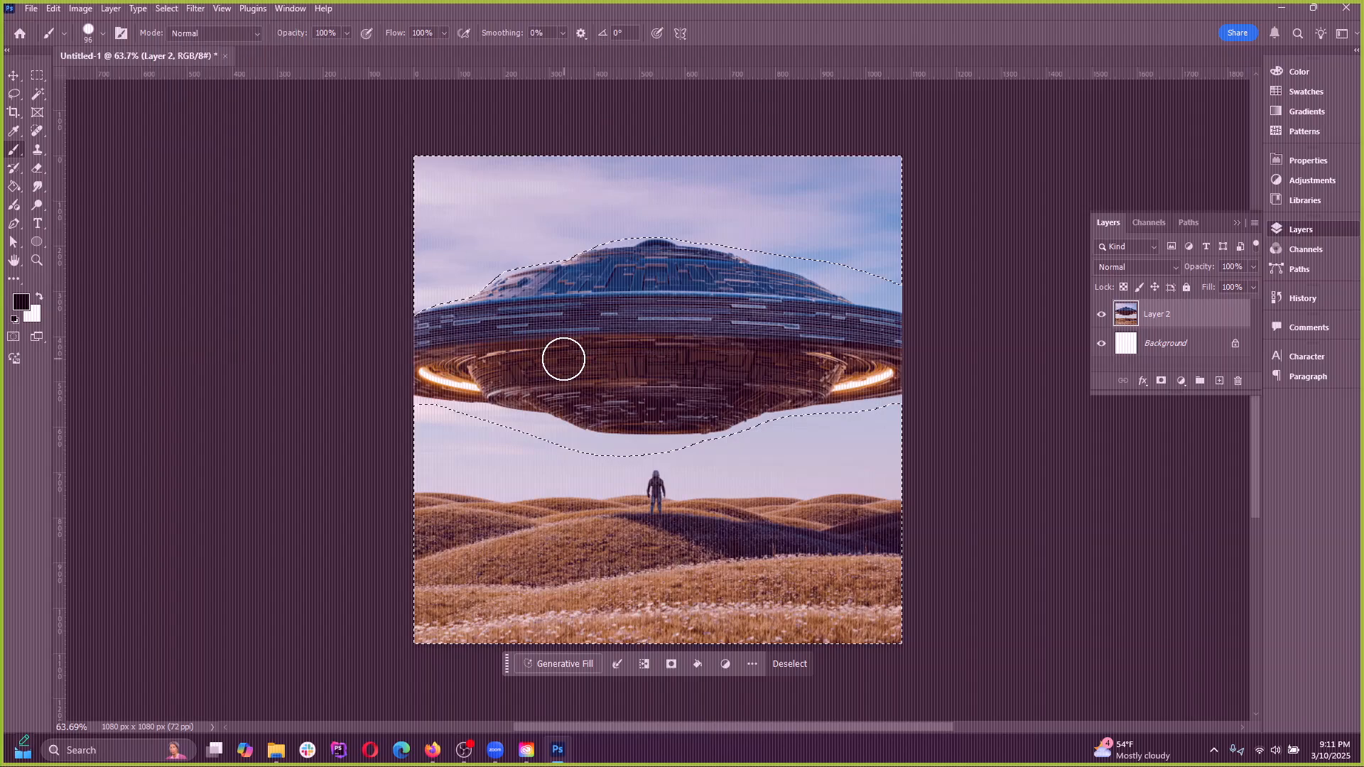
Compare the Quick Mask overlay with the selection outline along the UFO's edges
scroll(667, 333, "up", 3)
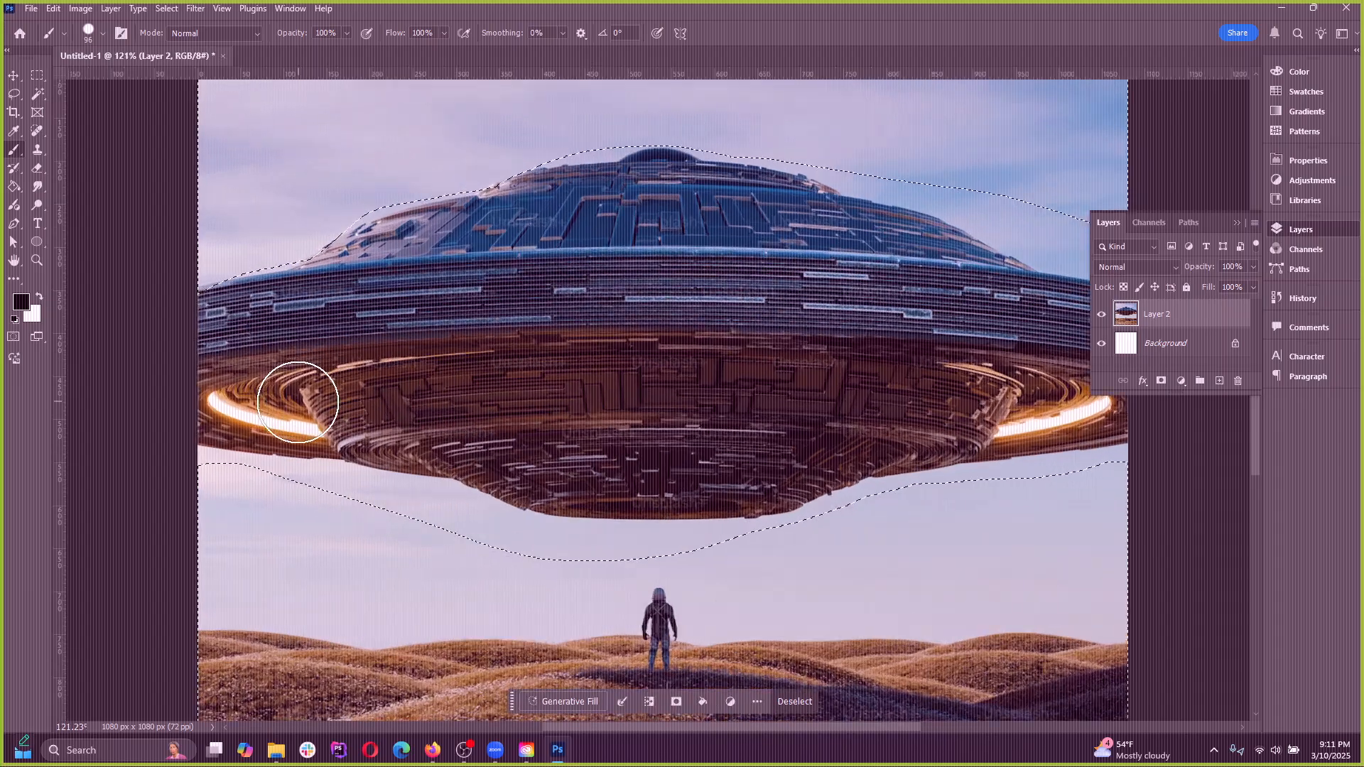
scroll(244, 152, "up", 3)
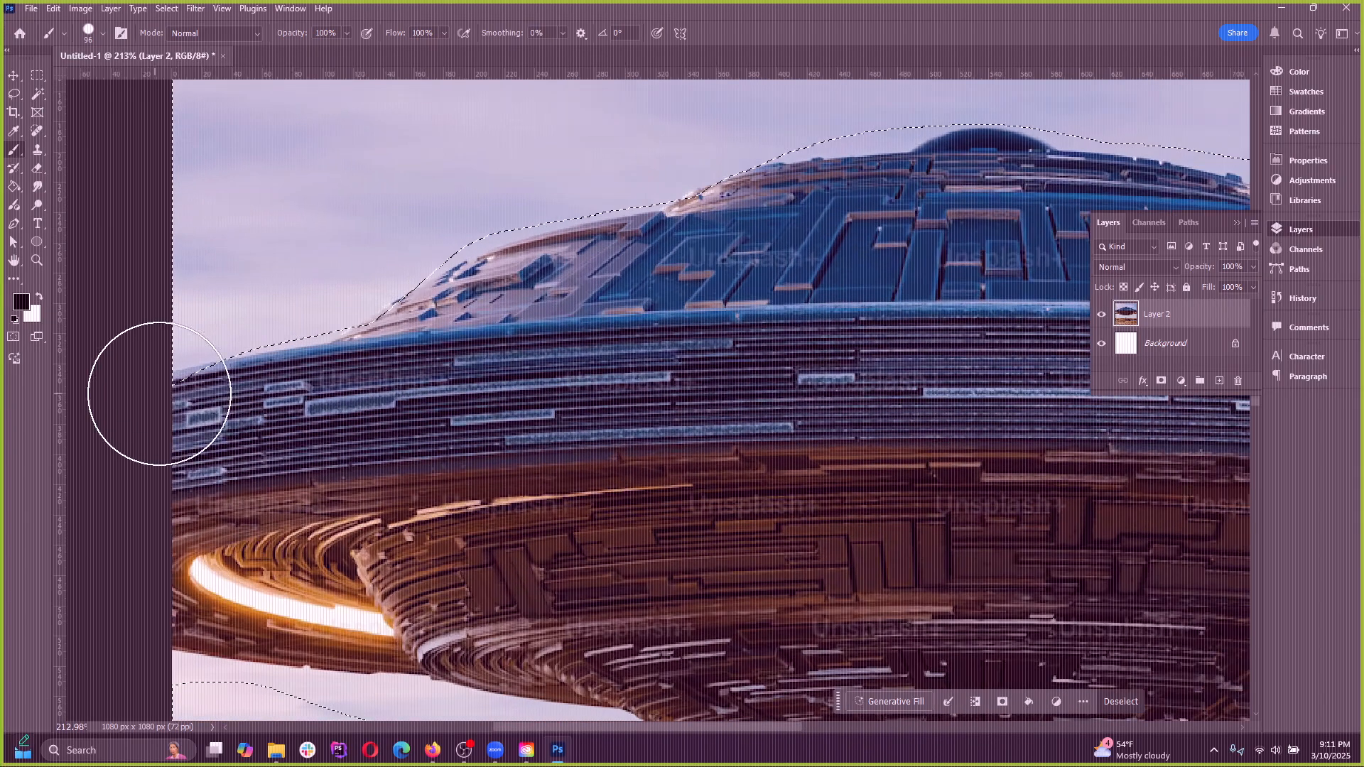
left_click(15, 340)
left_click(15, 339)
scroll(675, 455, "down", 5)
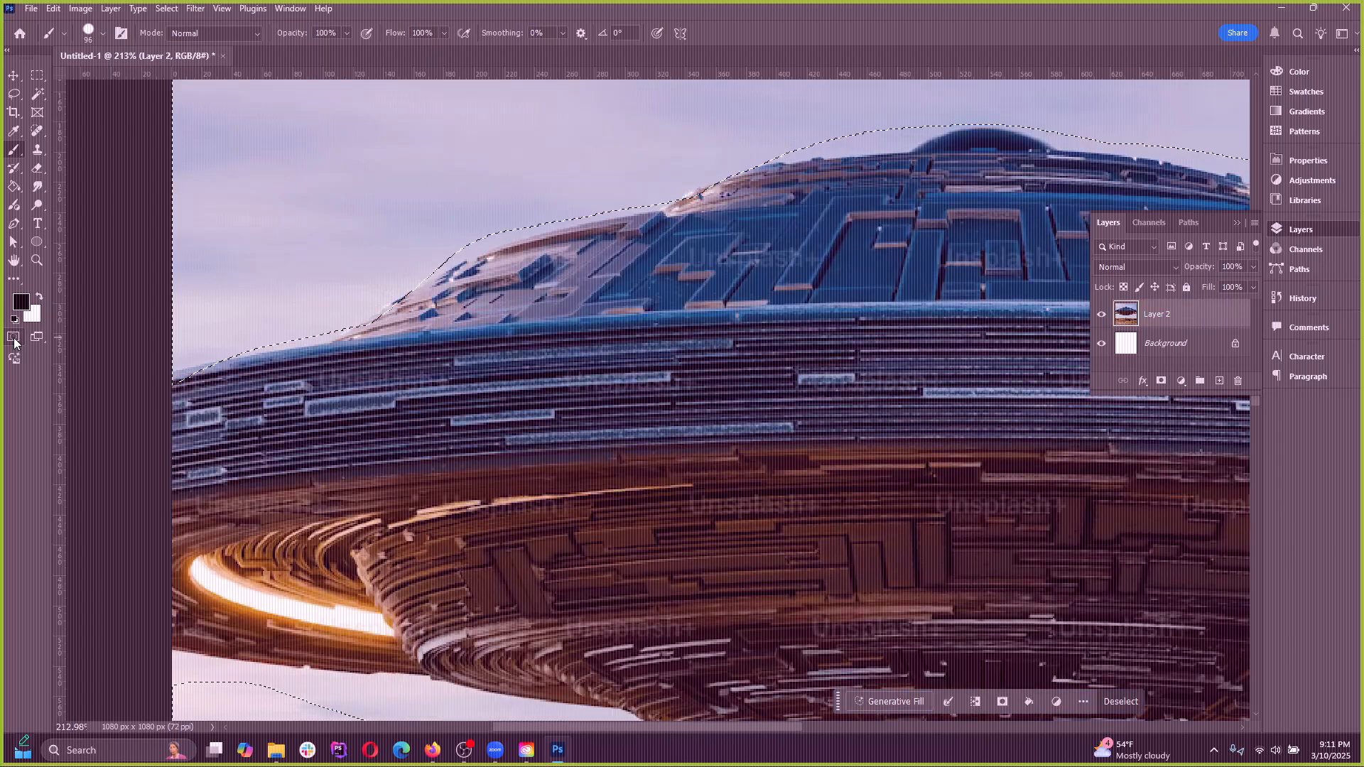
scroll(675, 455, "up", 1)
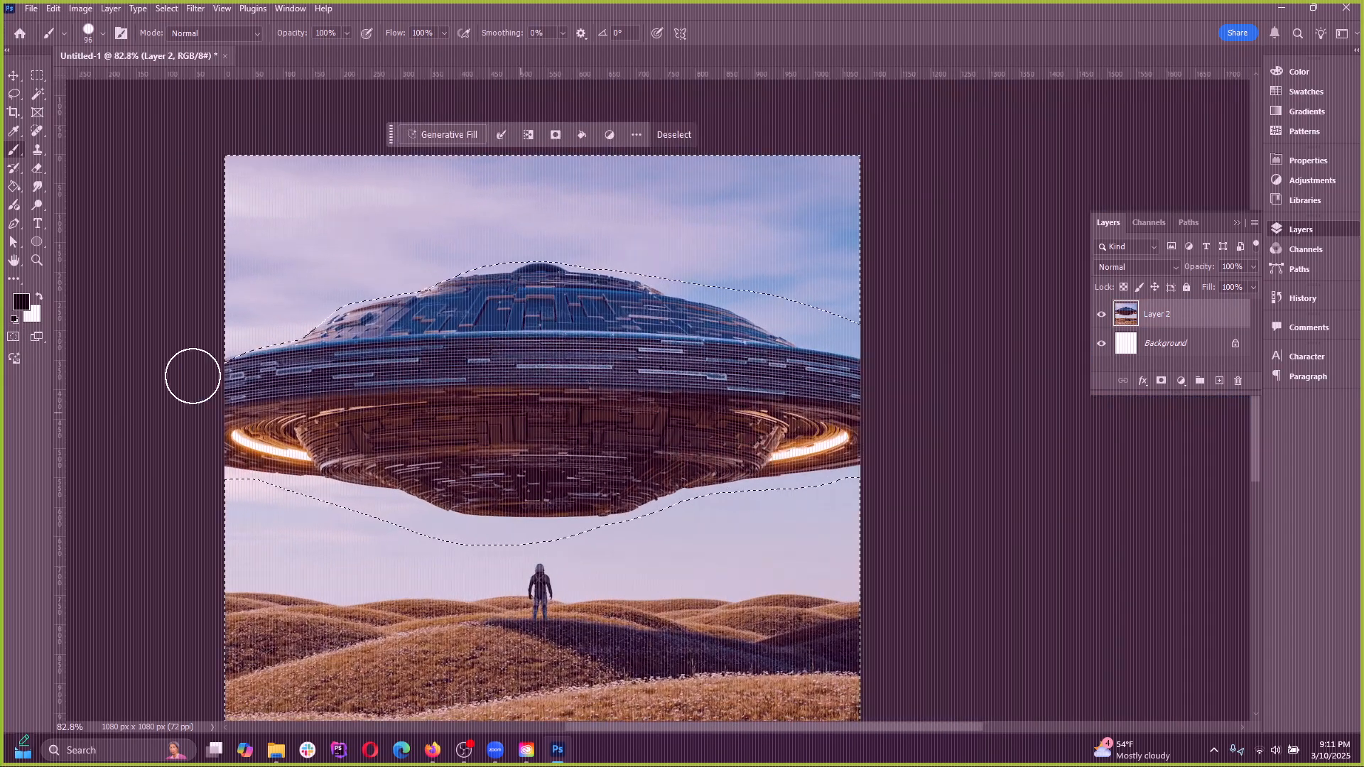
left_click(15, 338)
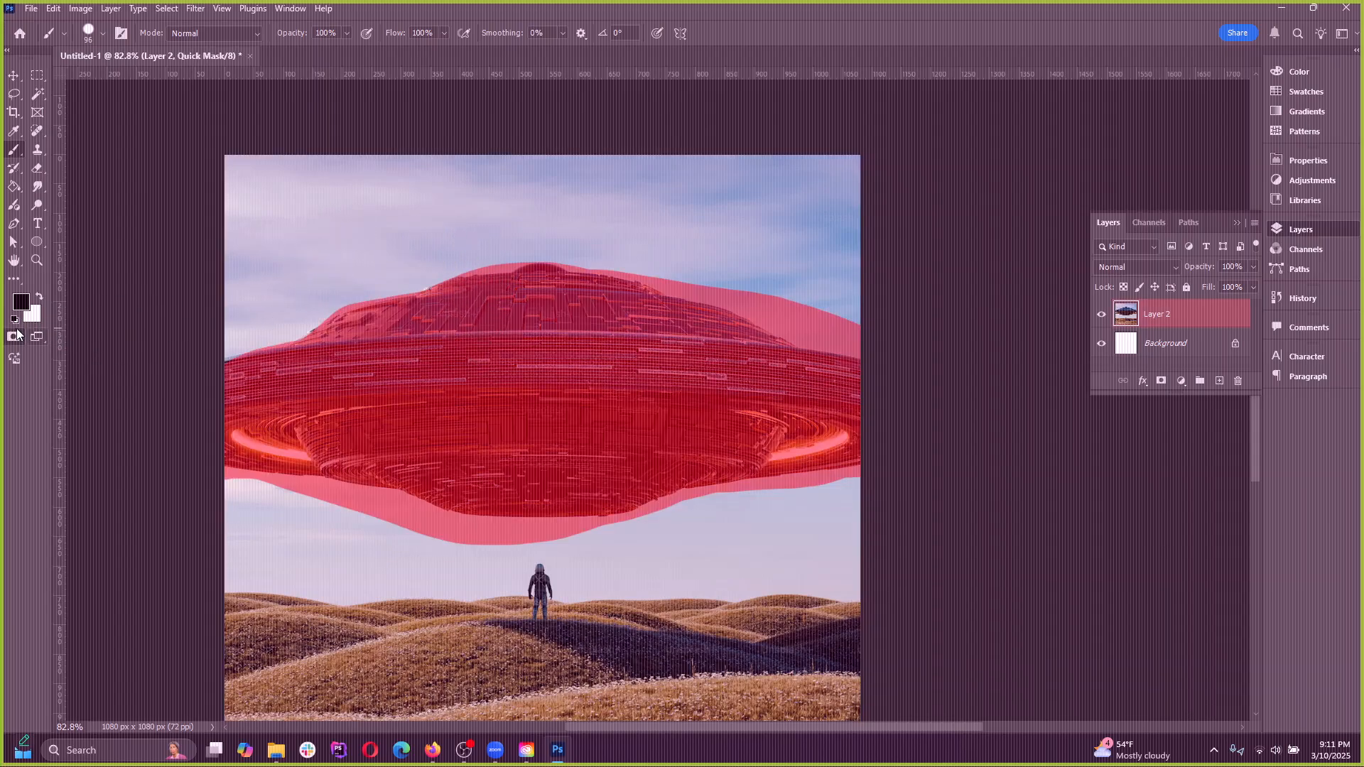
left_click(13, 338)
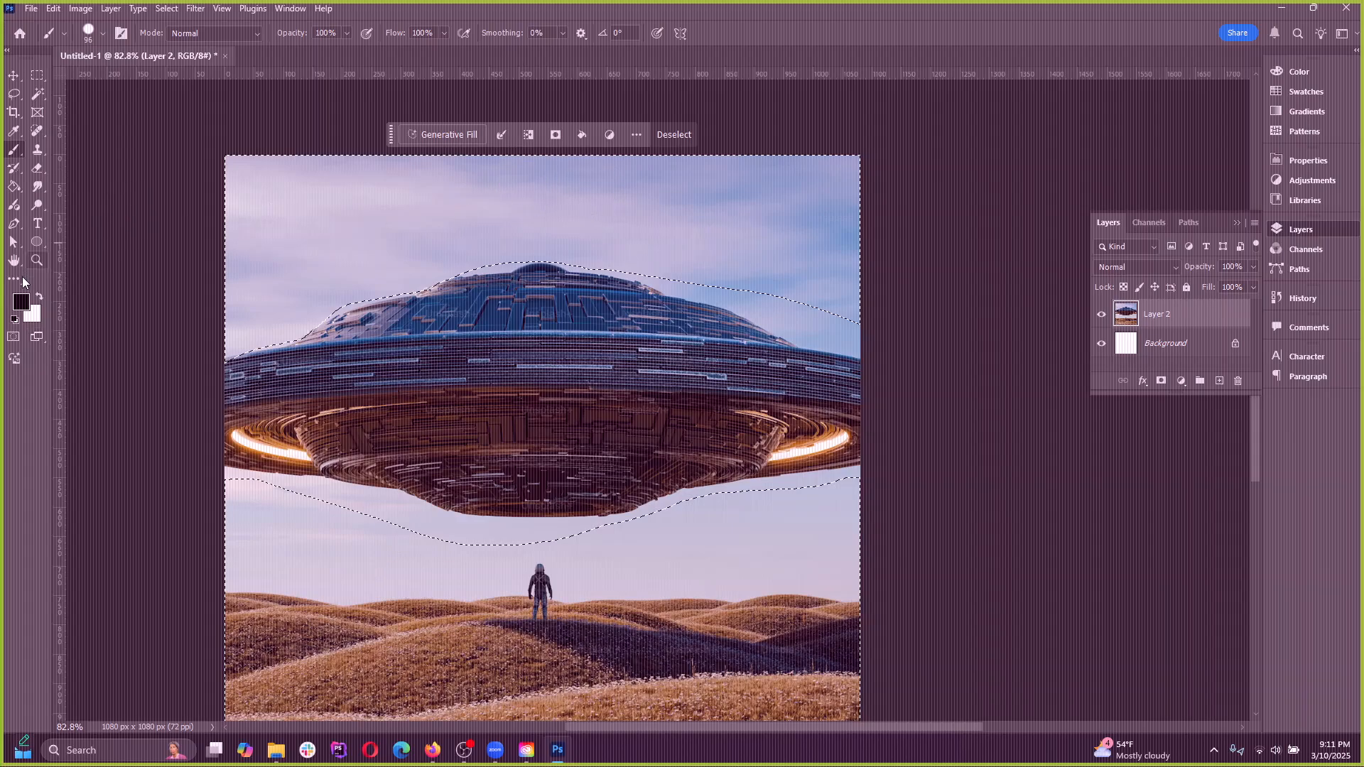
Try painting black brush strokes within the selection above and below the UFO, undo them, and deselect everything
right_click(15, 150)
left_click(59, 151)
mouse_move(293, 203)
left_mouse_down()
mouse_move(753, 594)
mouse_move(709, 496)
mouse_move(502, 573)
mouse_move(542, 557)
left_mouse_up()
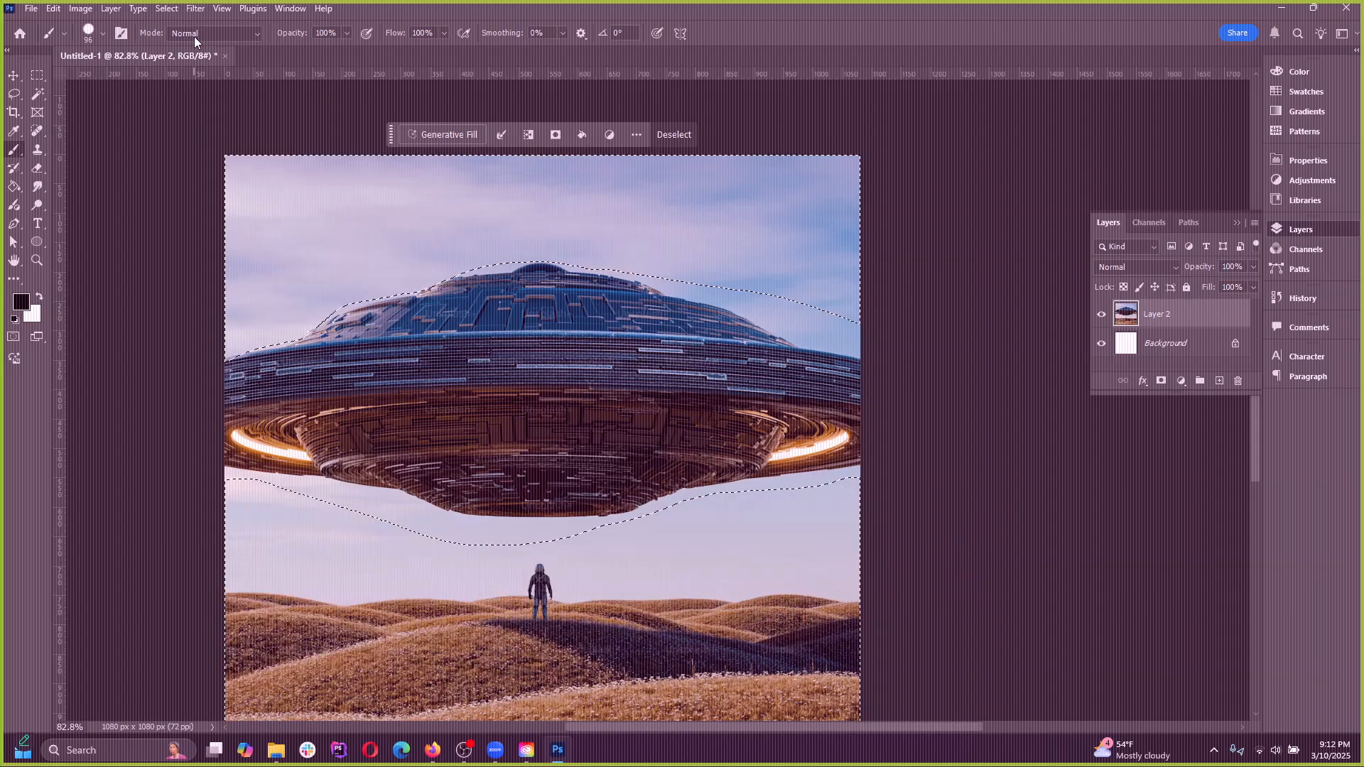
left_click(167, 8)
left_click(181, 38)
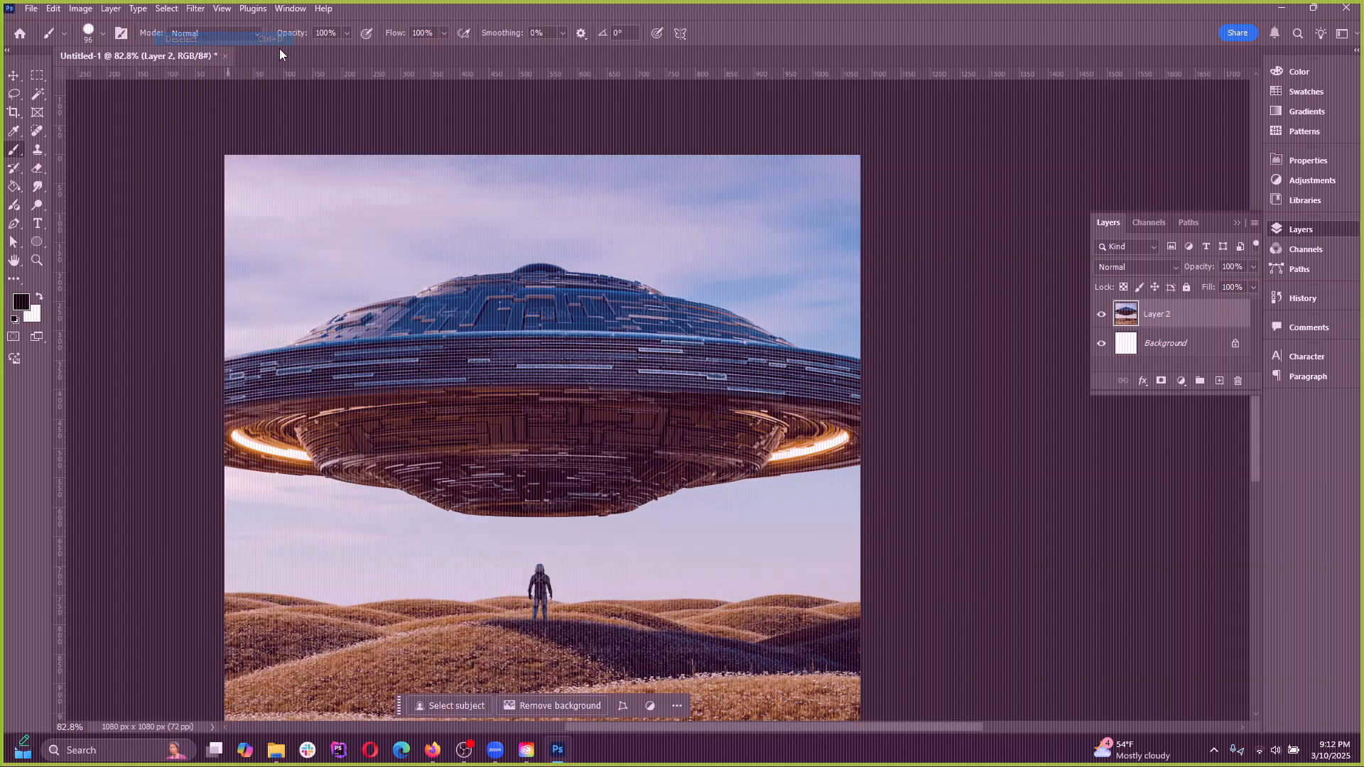
Look at the selection and filter commands, browse the Neural Filters such as Landscape Mixer, and cancel without applying any
left_click(166, 8)
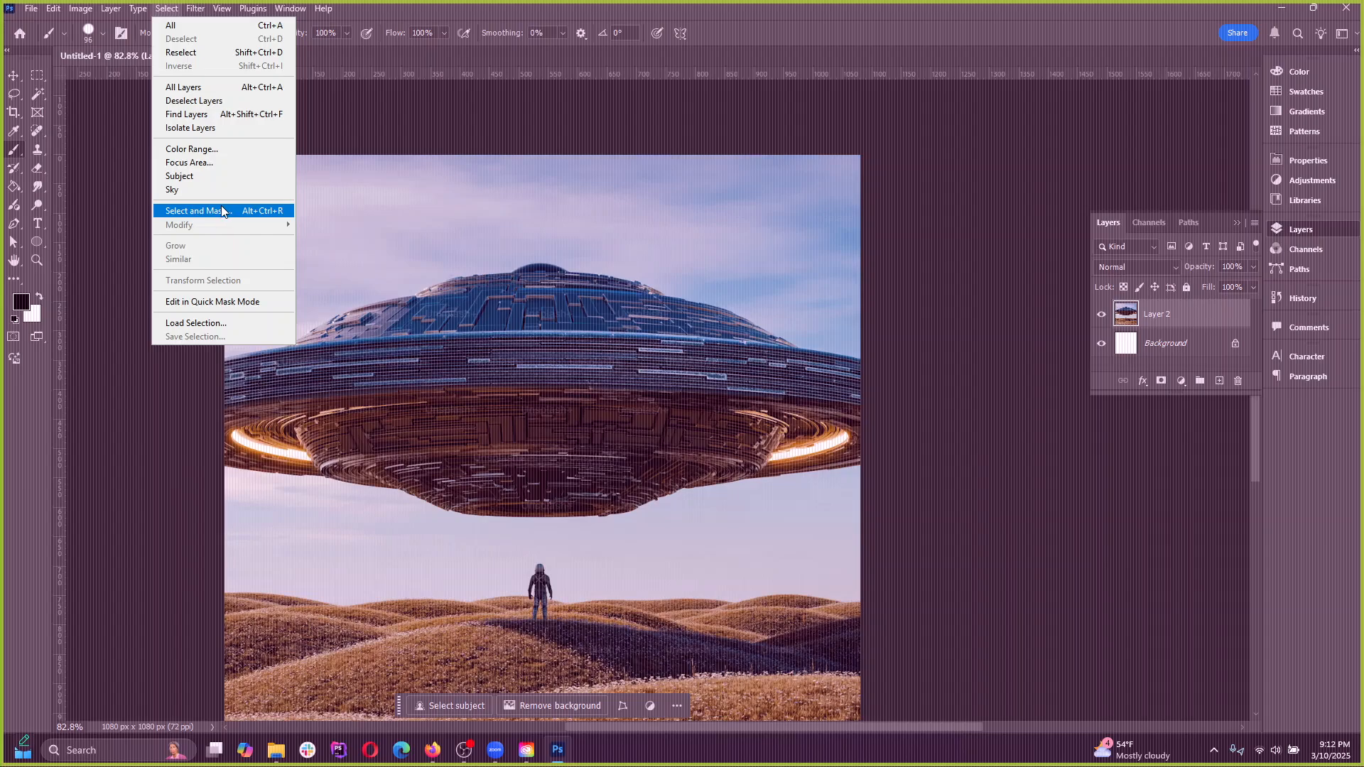
left_click(197, 10)
left_click(198, 10)
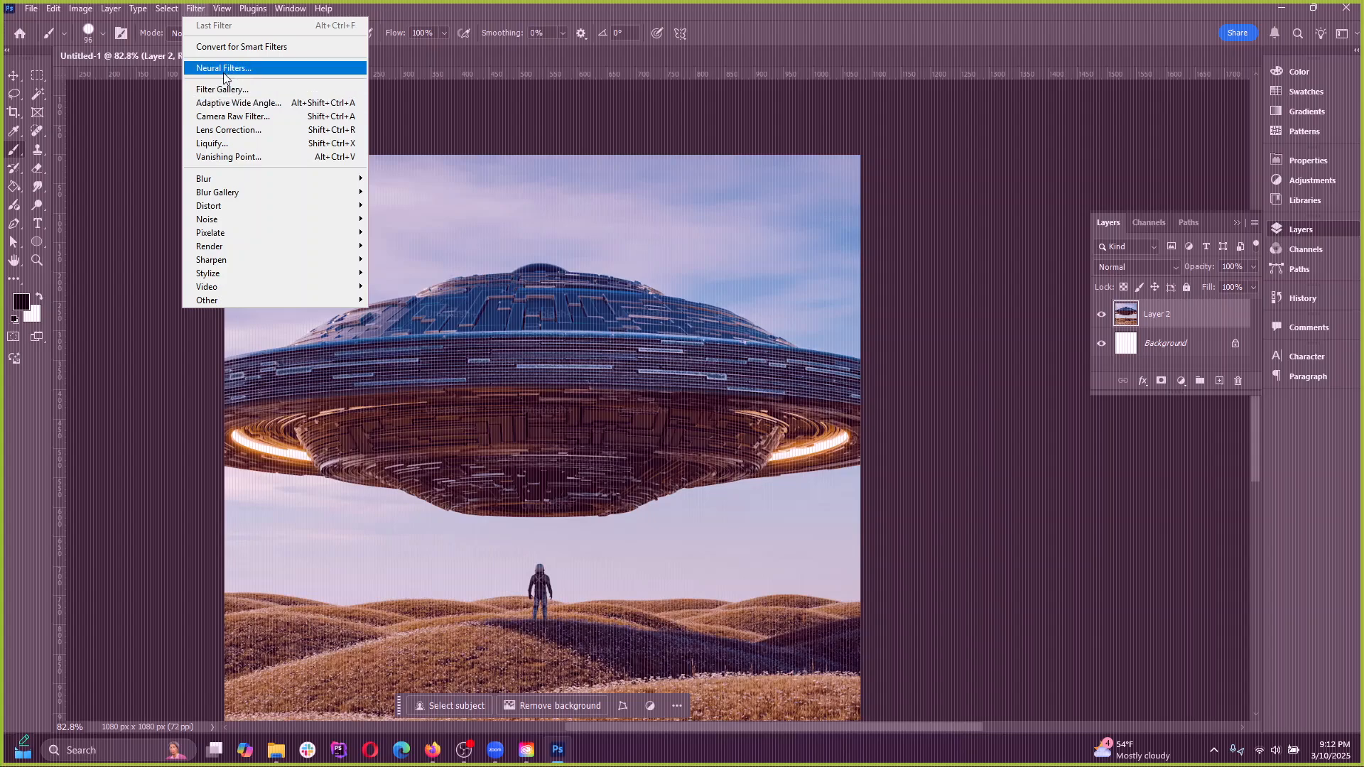
left_click(232, 72)
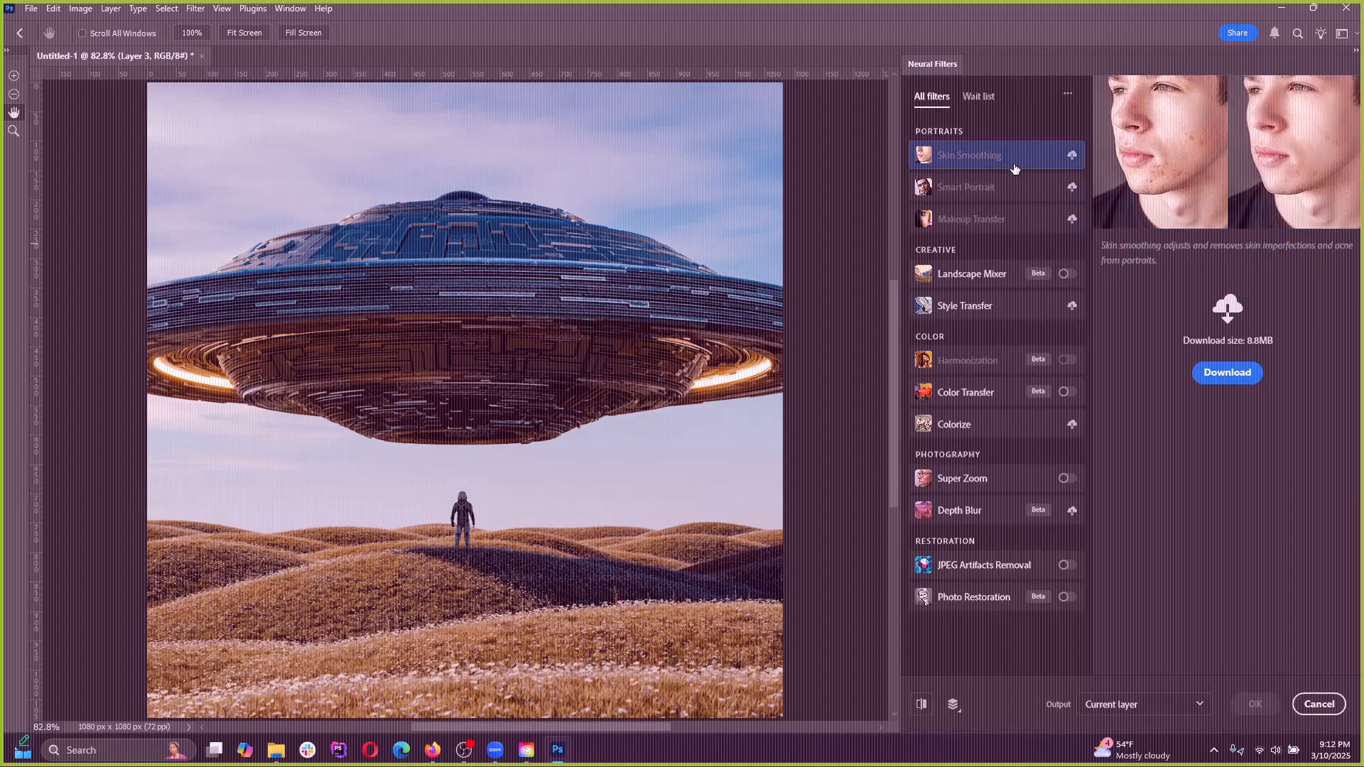
mouse_move(984, 197)
mouse_move(985, 278)
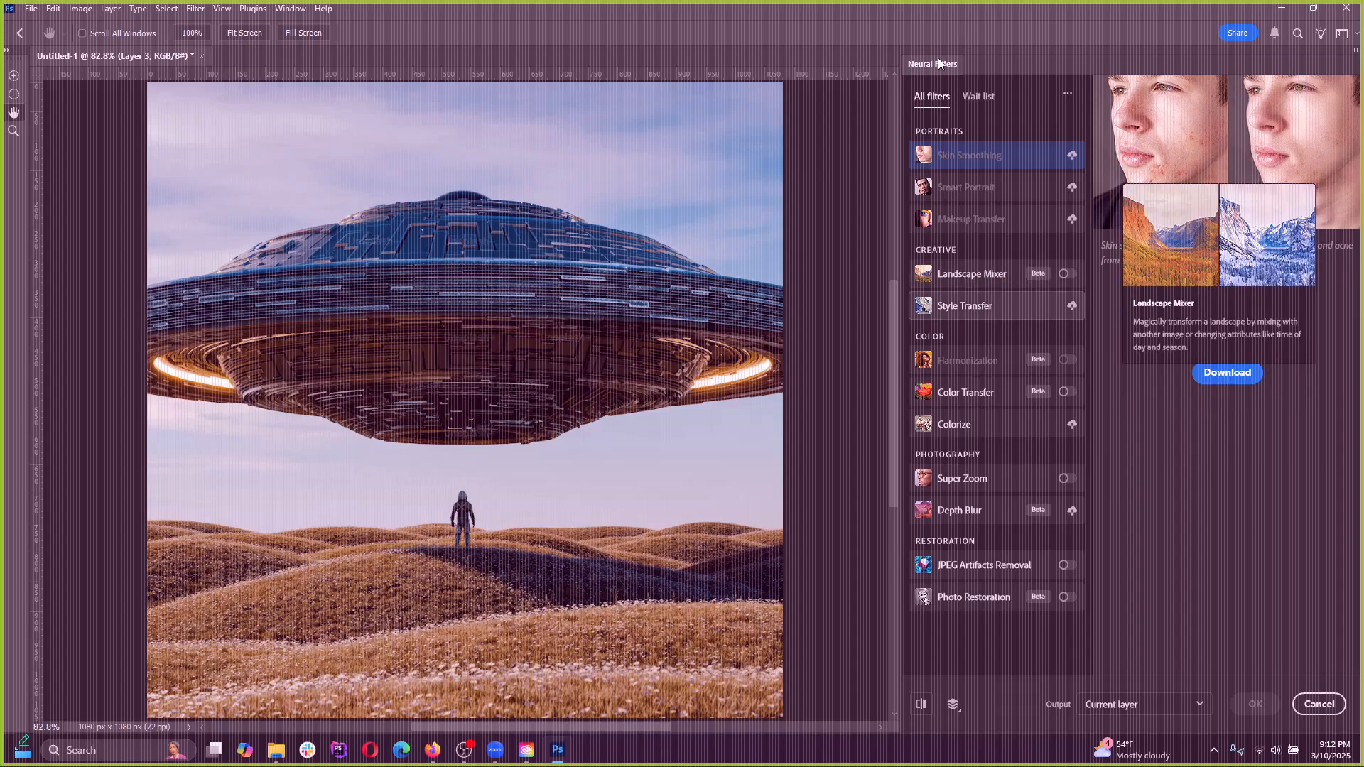
left_click(1318, 704)
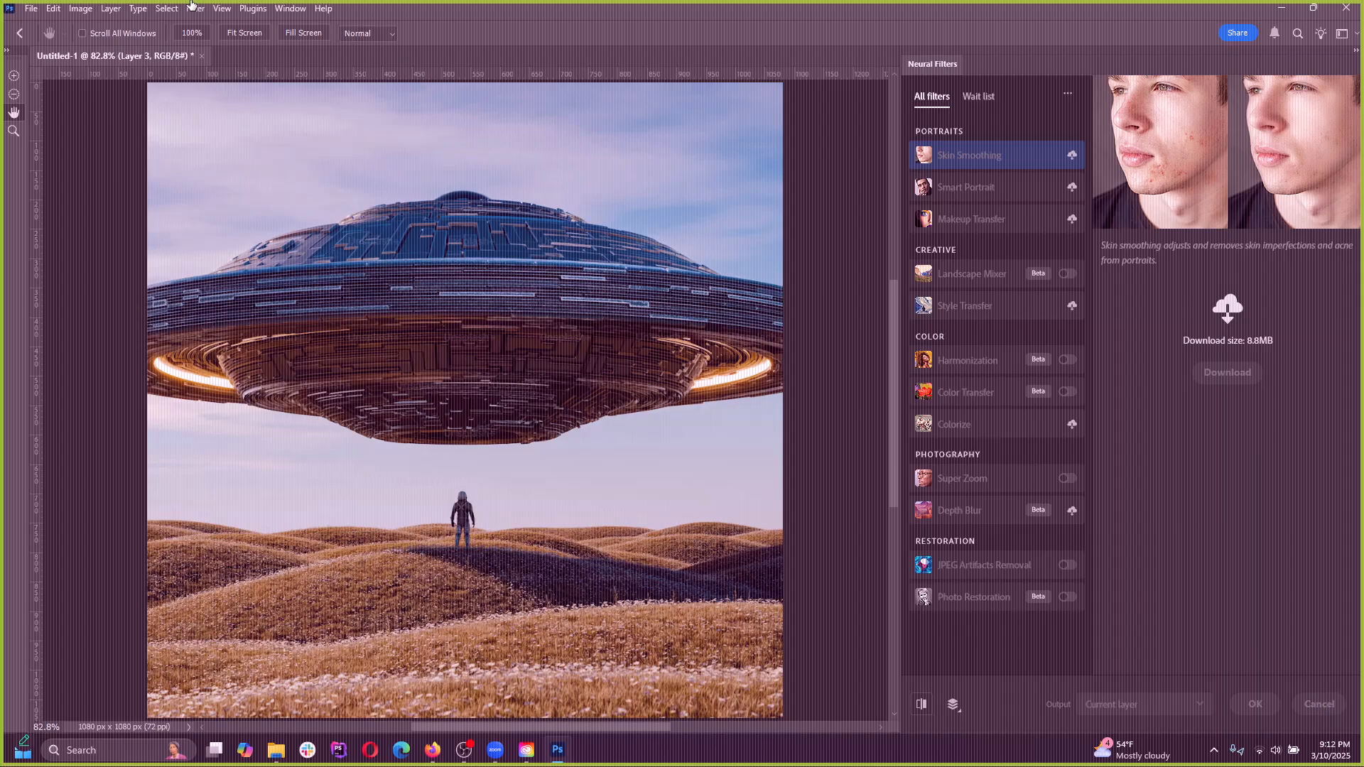
Open the Filter Gallery for the UFO layer and zoom its preview out to 33.3% so the whole picture fits
left_click(195, 9)
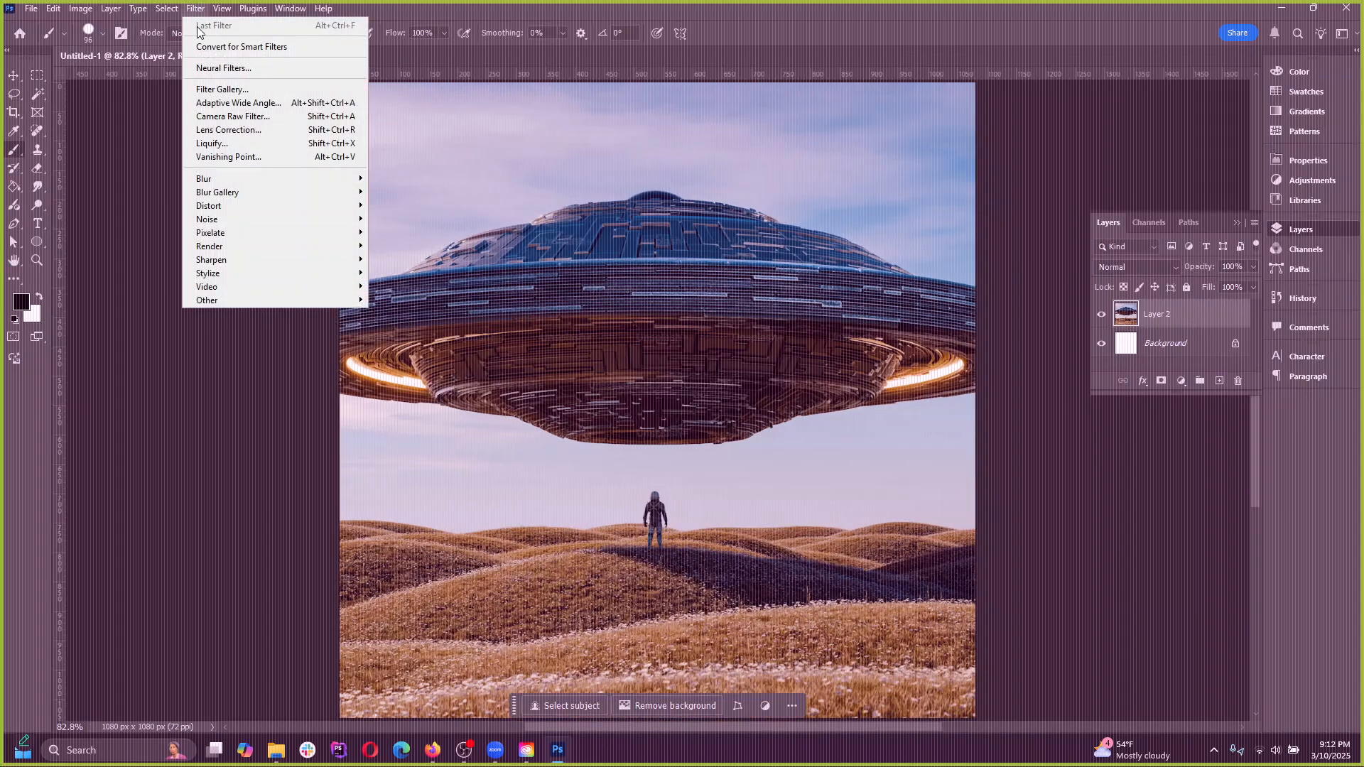
left_click(236, 89)
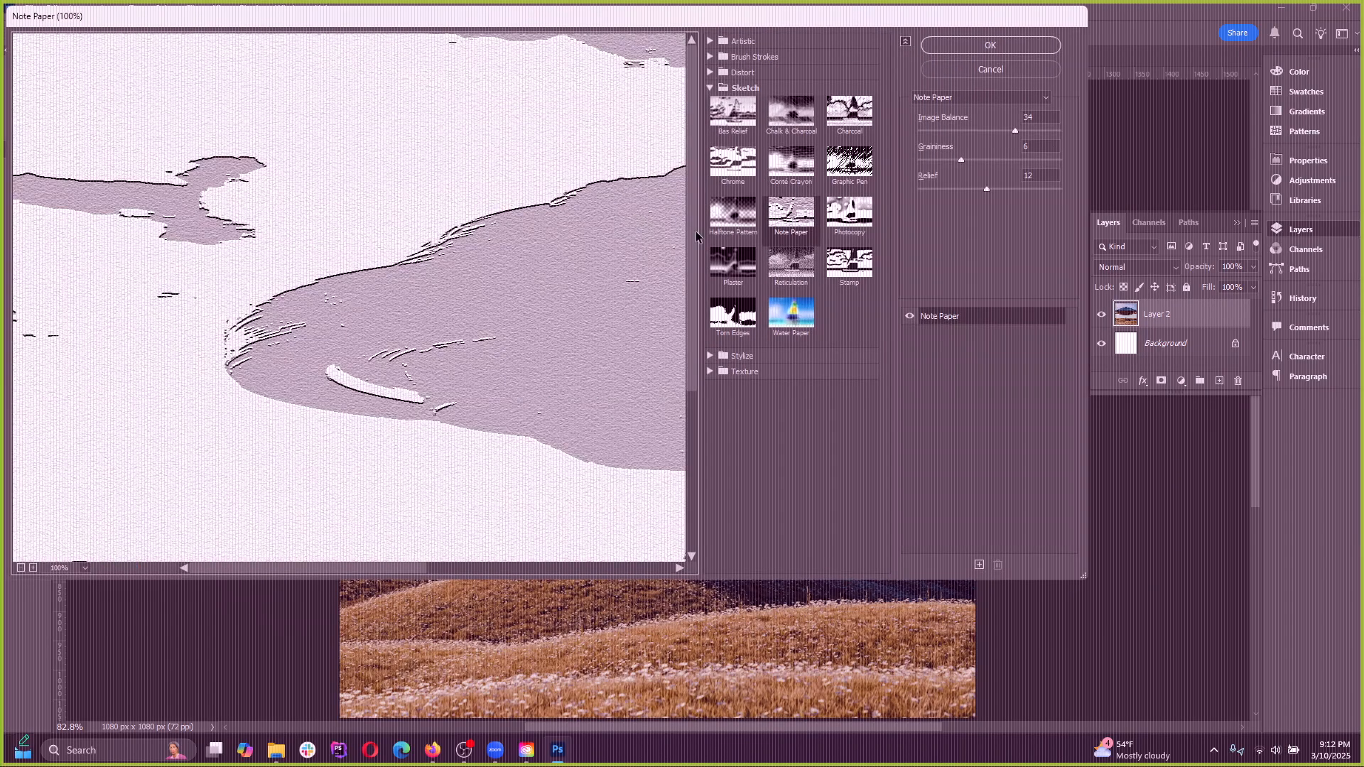
left_click(19, 566)
left_click(19, 567)
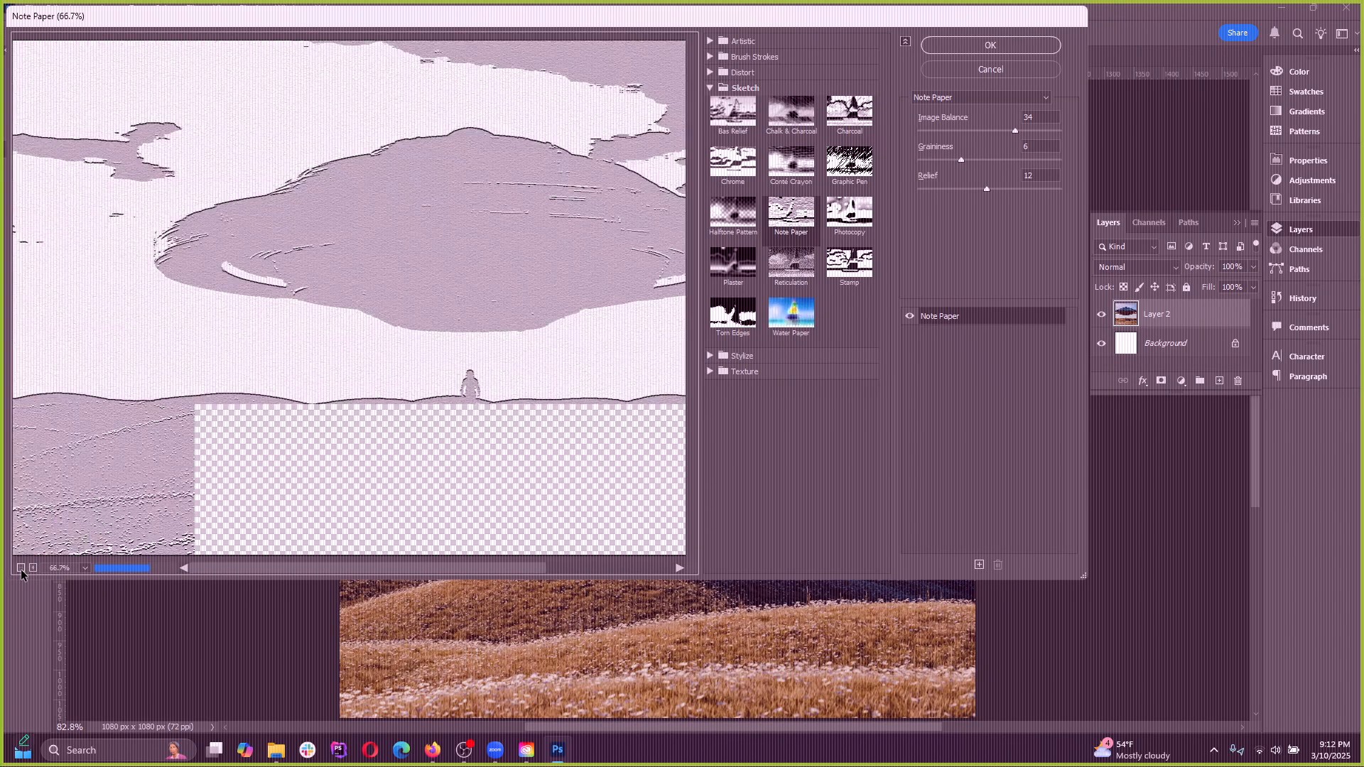
left_click(19, 567)
left_click(19, 567)
left_click(32, 568)
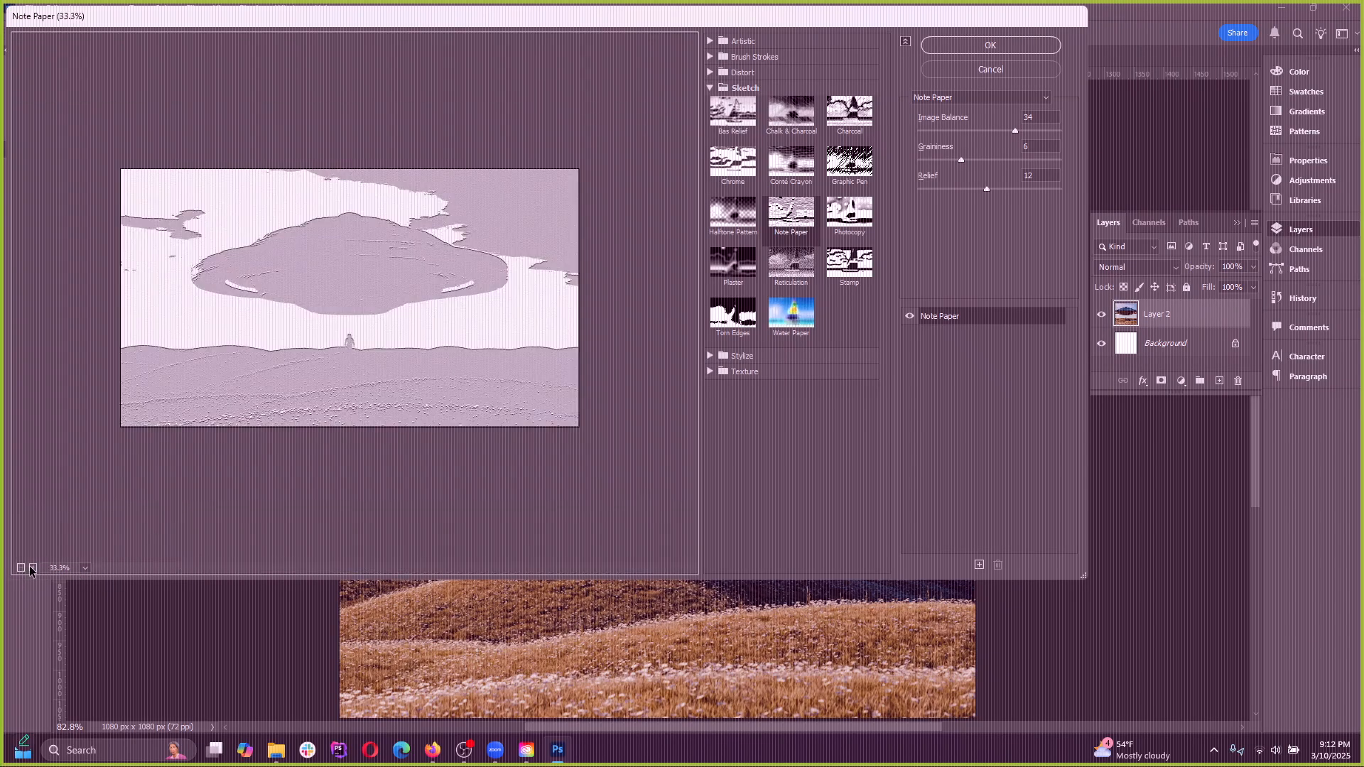
left_click(32, 567)
left_click(33, 567)
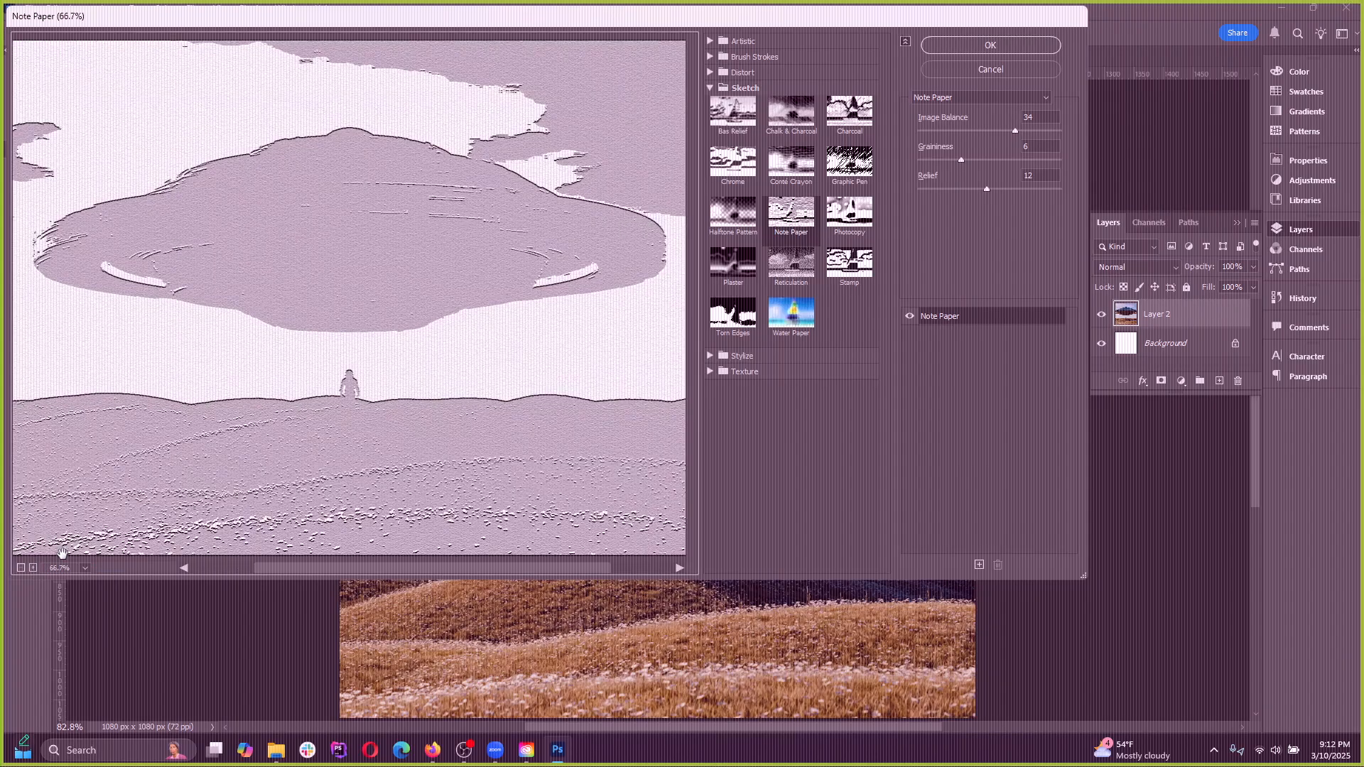
left_click(21, 568)
Preview the Sketch effects on the UFO picture one after another, from Bas Relief to Water Paper
left_click(747, 118)
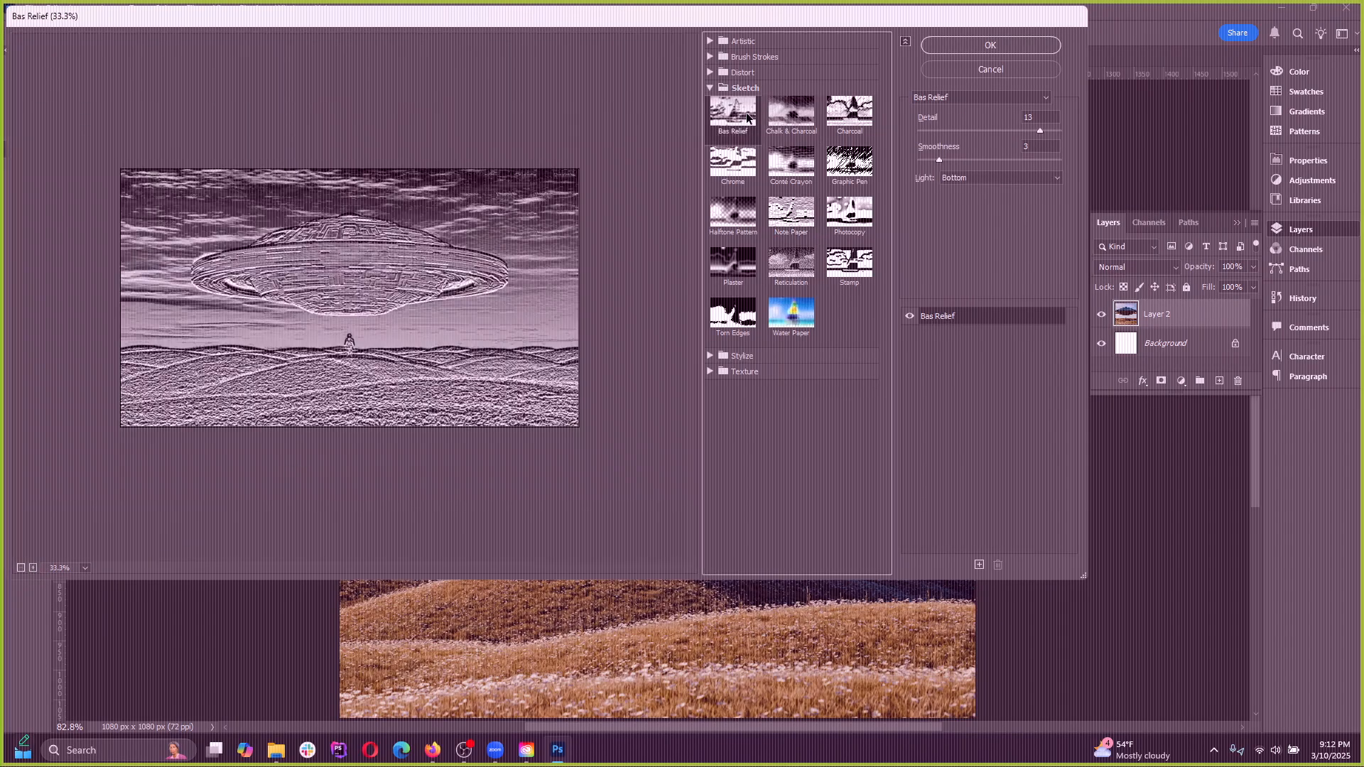
left_click(770, 122)
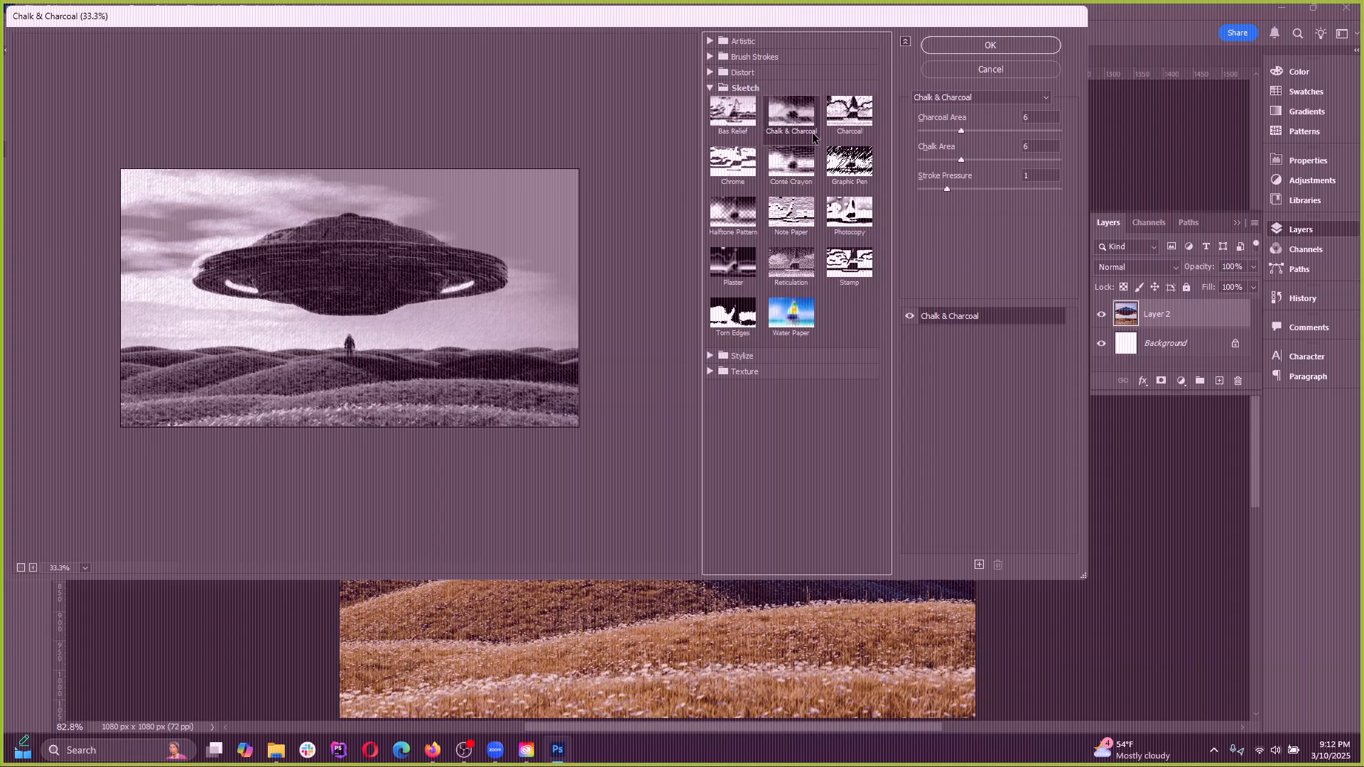
left_click(850, 114)
left_click(739, 165)
left_click(850, 162)
left_click(732, 212)
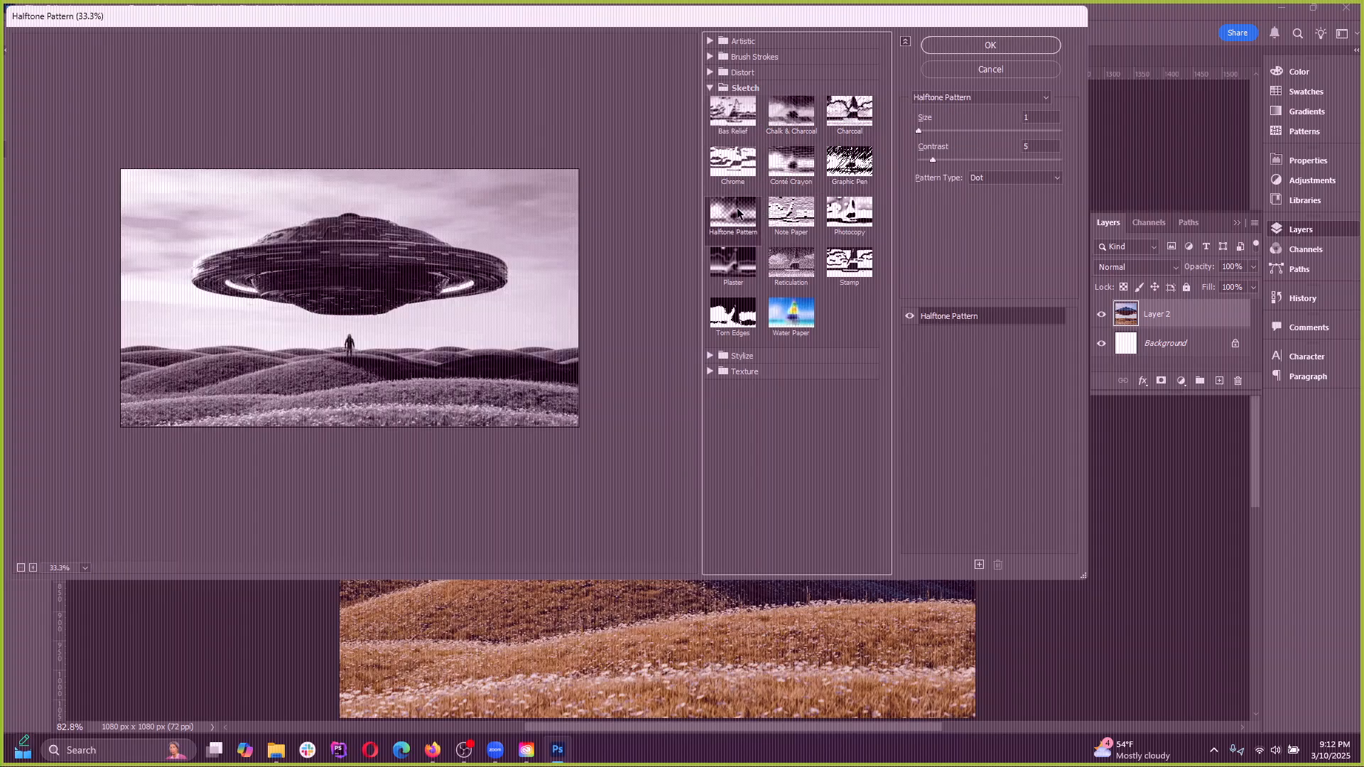
left_click(791, 212)
left_click(750, 272)
left_click(790, 265)
left_click(846, 264)
left_click(736, 313)
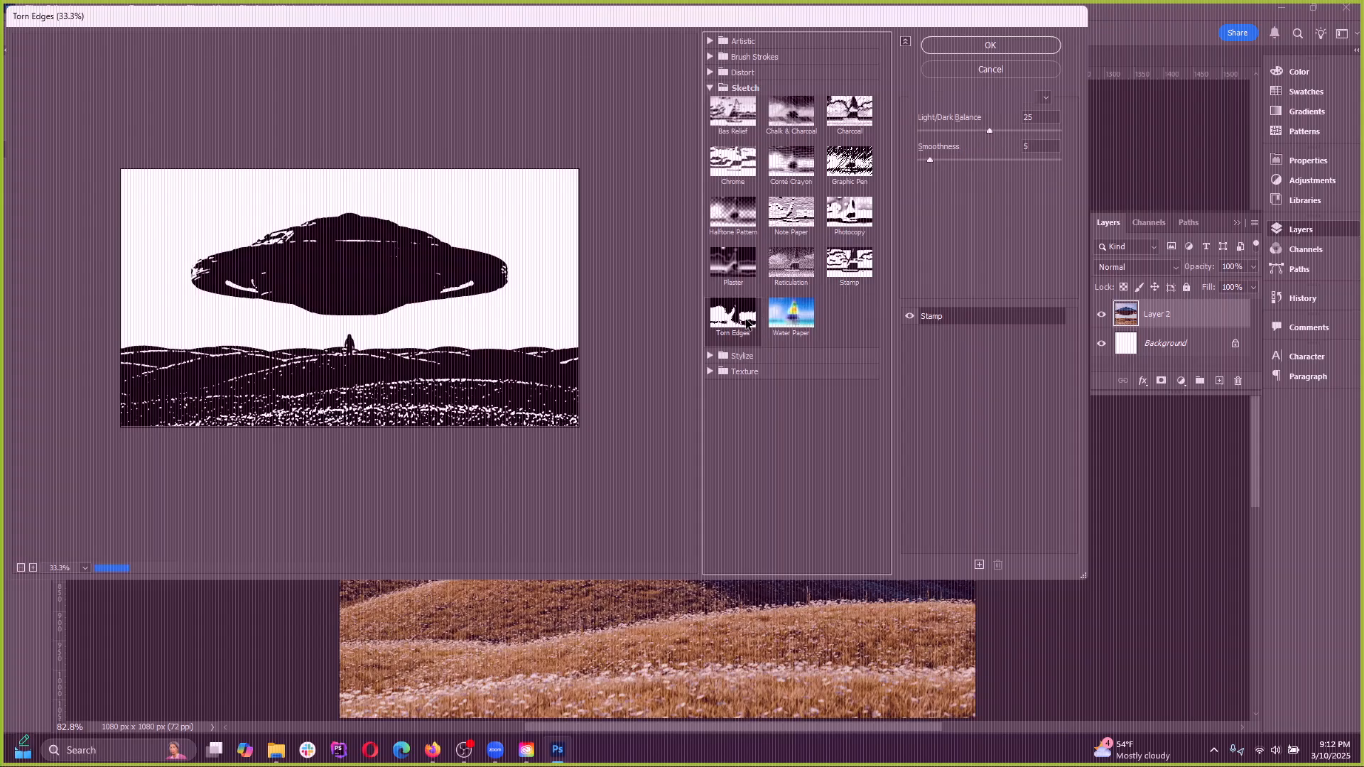
left_click(788, 314)
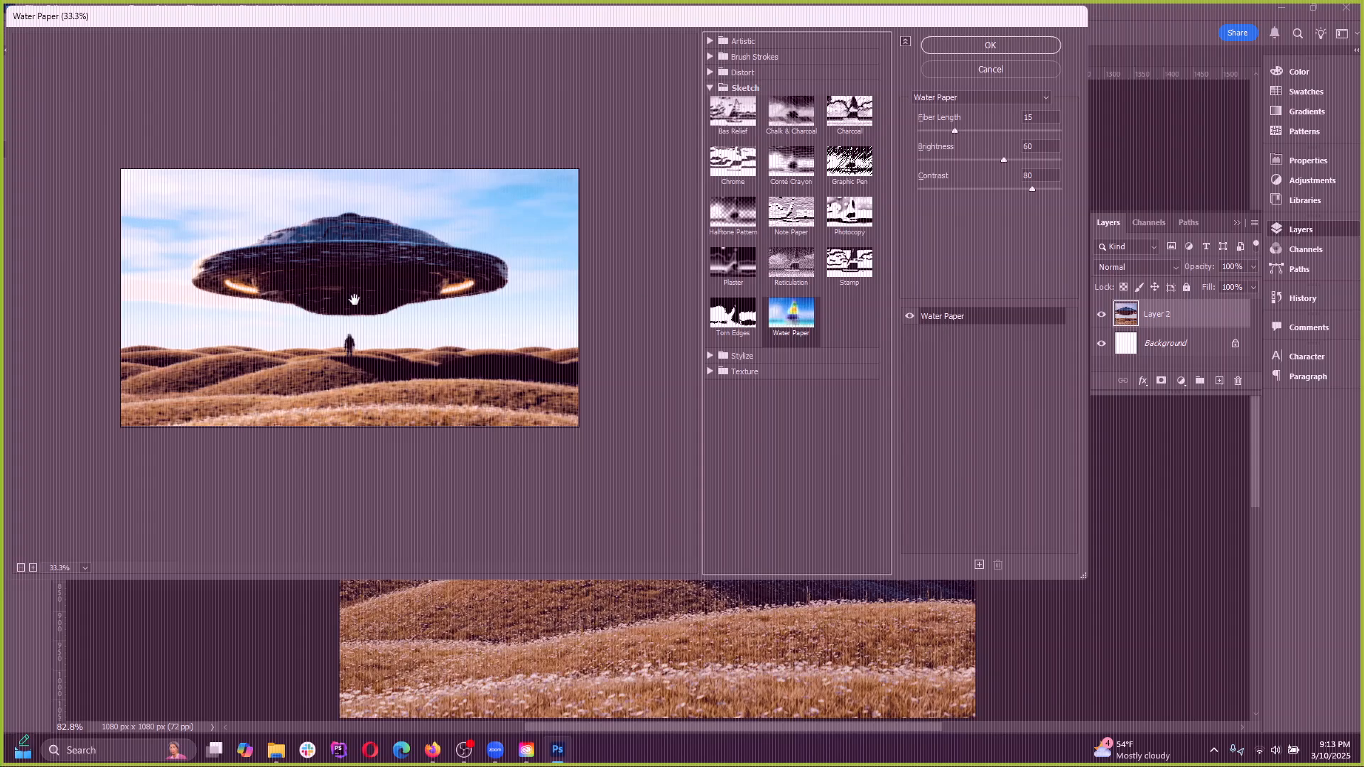
Preview Artistic effects such as Fresco, Palette Knife and Poster Edges, and cancel the Filter Gallery without applying any
left_click(713, 88)
left_click(718, 41)
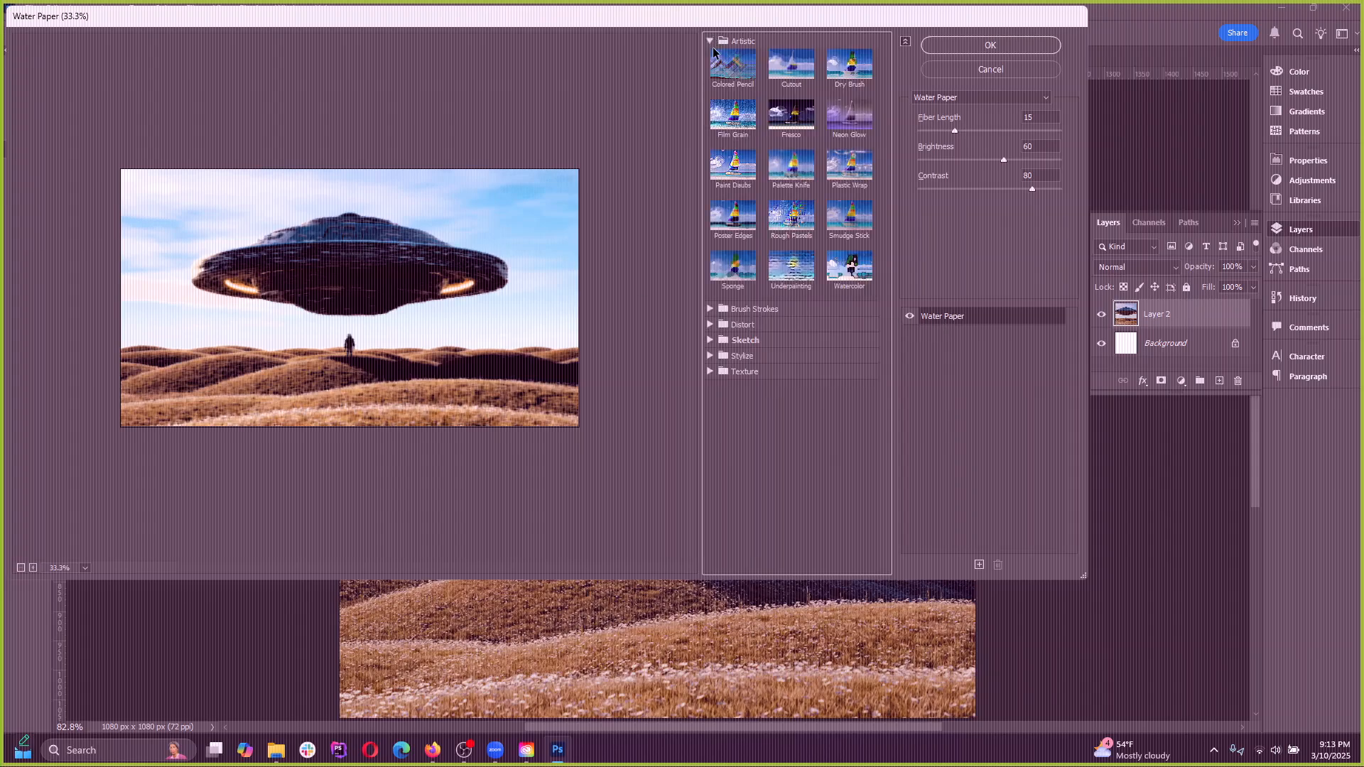
left_click(732, 66)
left_click(850, 67)
left_click(784, 122)
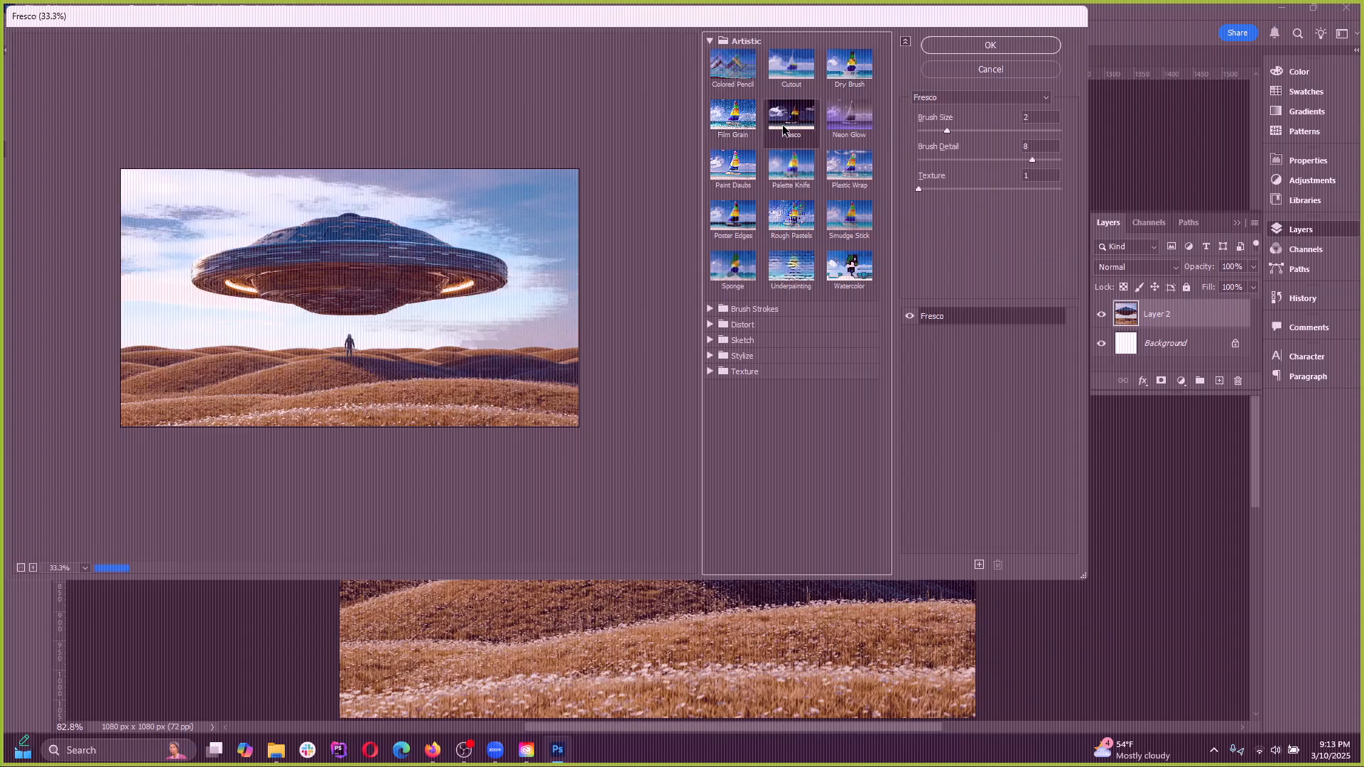
left_click(840, 131)
left_click(733, 165)
left_click(790, 165)
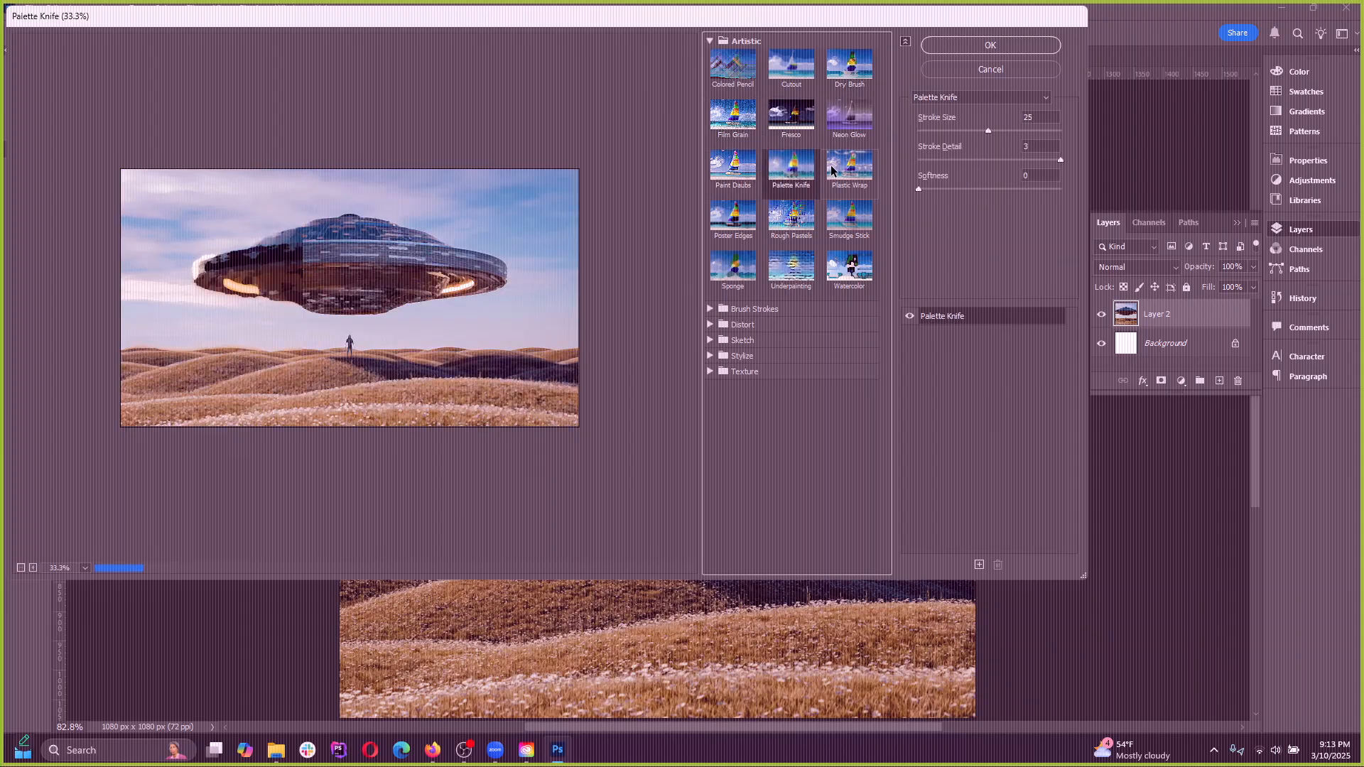
left_click(850, 165)
left_click(733, 215)
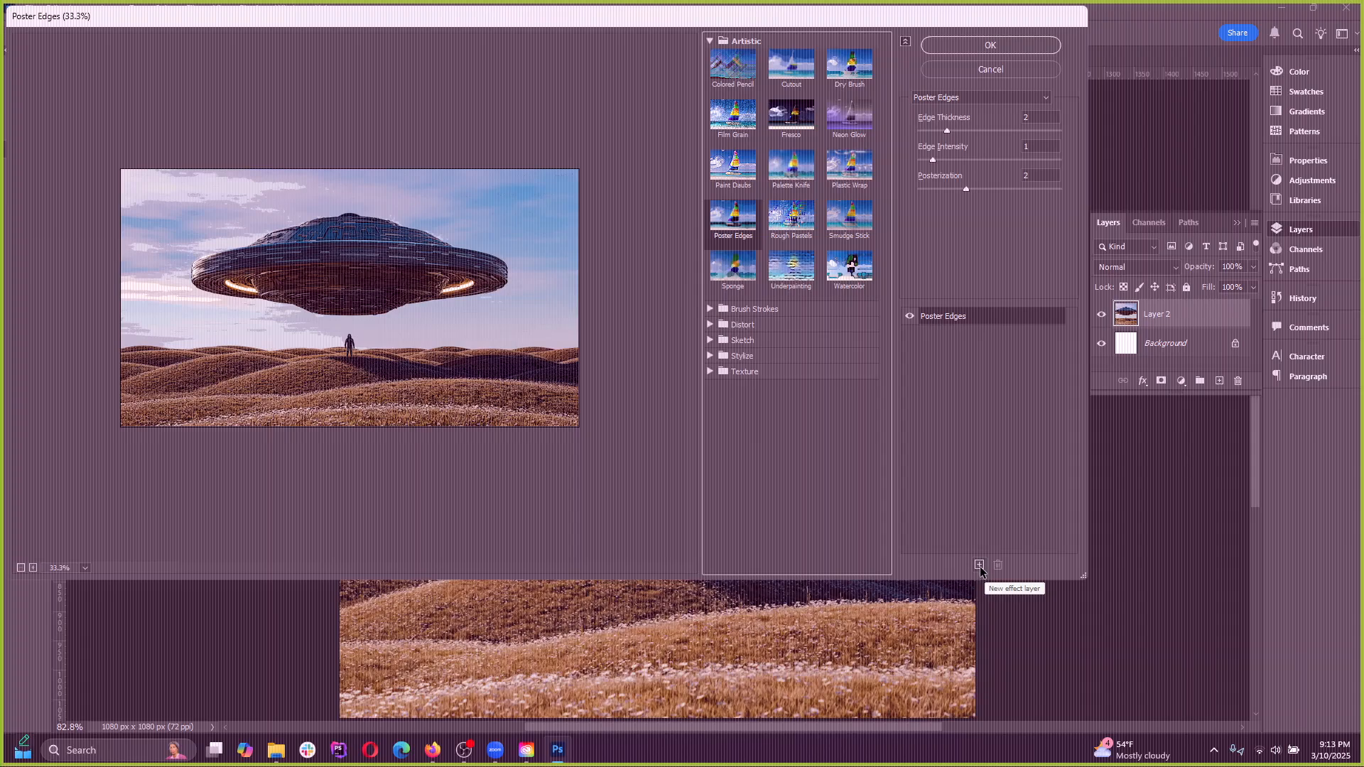
left_click(995, 68)
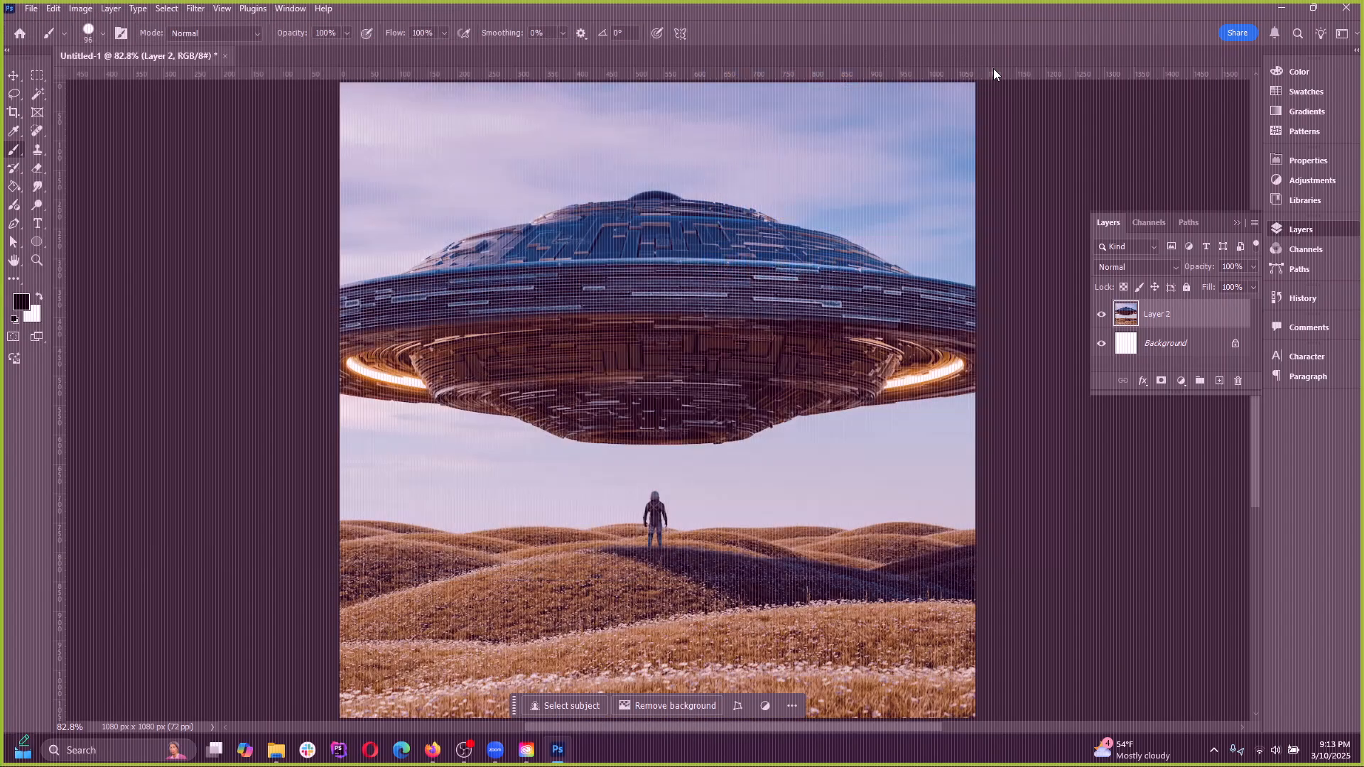
Try smearing the UFO and the hills in Liquify with a warp brush of size 175, and cancel the distortion
left_click(195, 7)
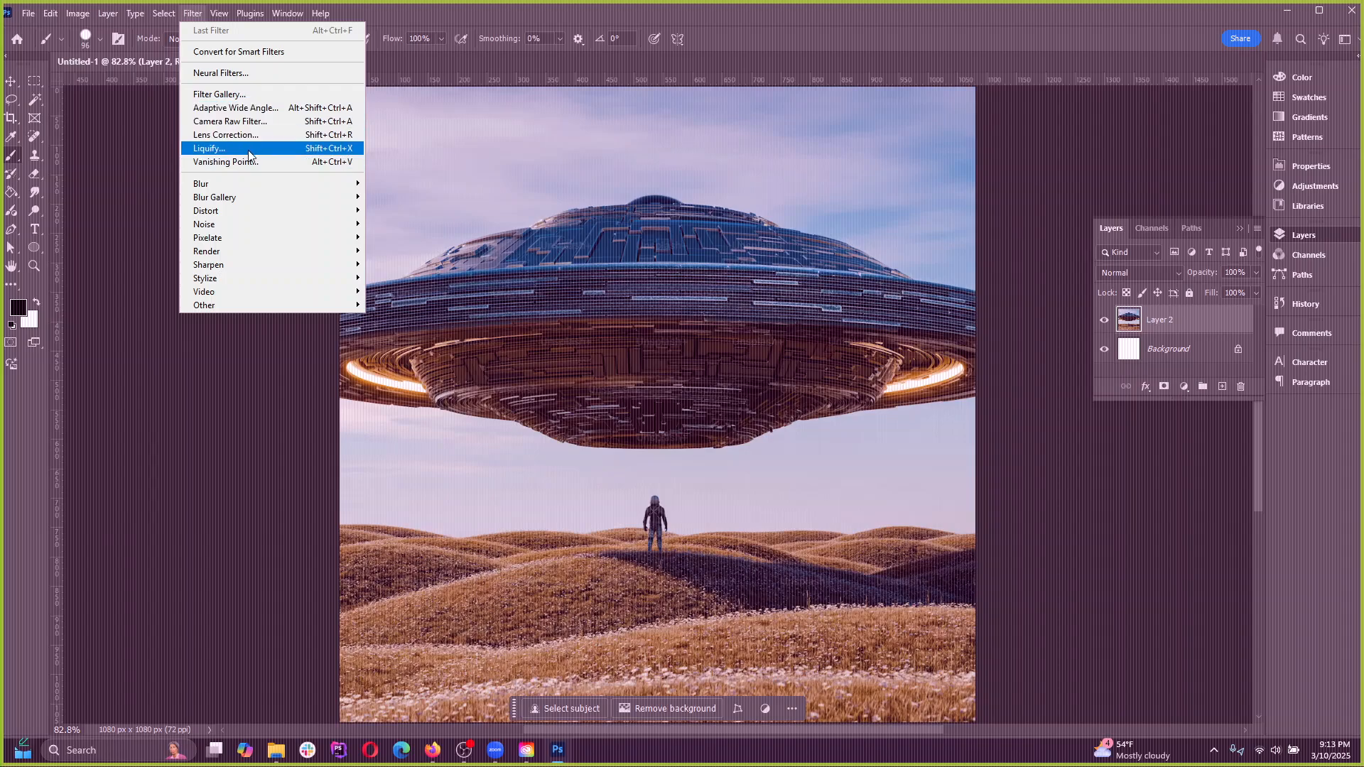
left_click(249, 149)
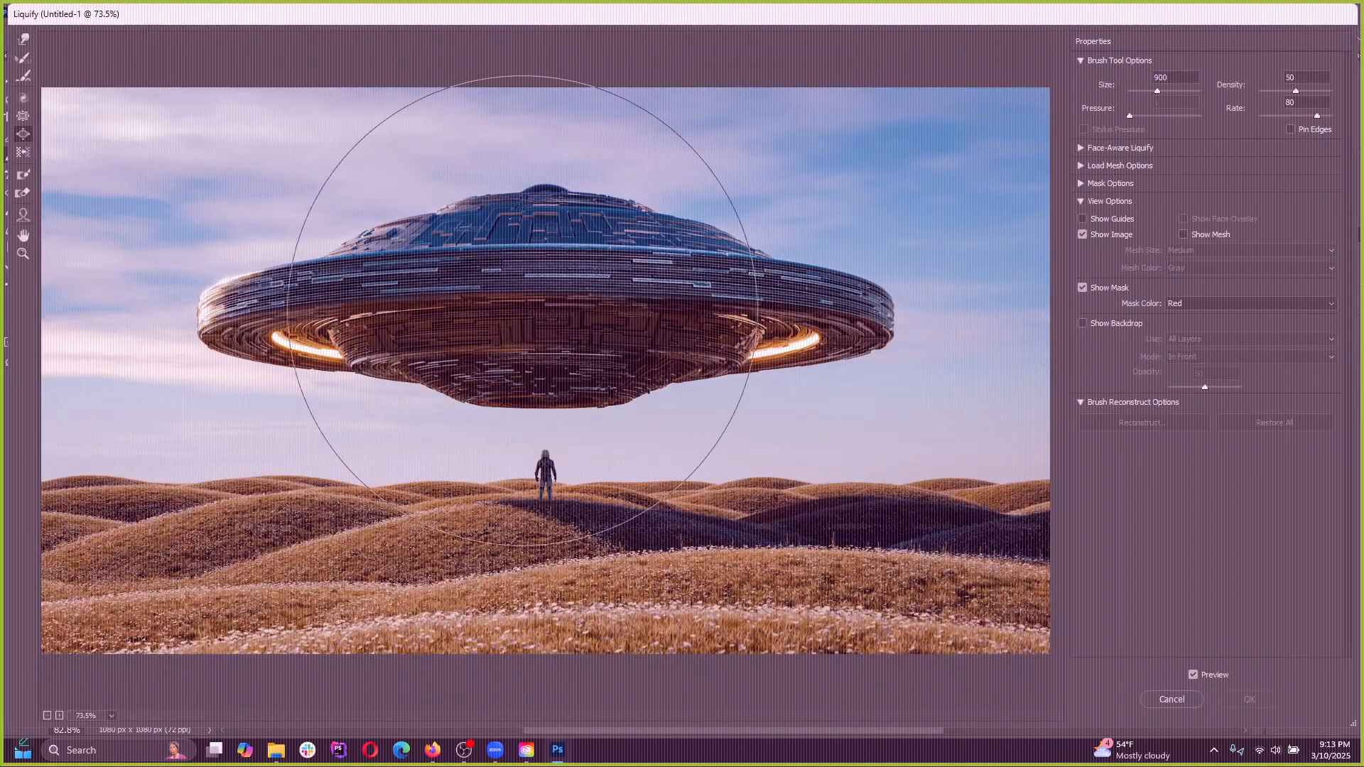
mouse_move(519, 312)
left_mouse_down()
mouse_move(629, 394)
mouse_move(786, 386)
mouse_move(756, 370)
left_mouse_up()
key("ctrl+z")
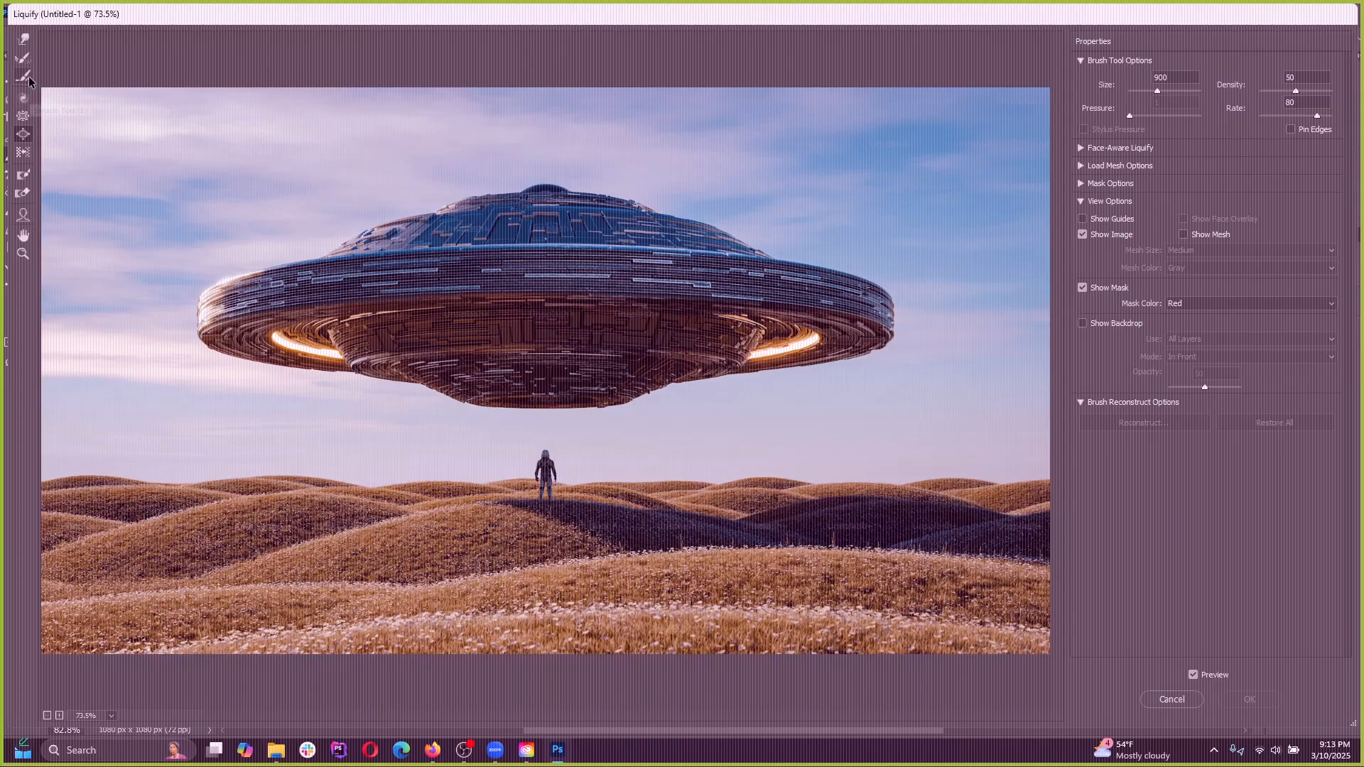
left_click(23, 41)
mouse_move(420, 260)
left_mouse_down()
mouse_move(678, 234)
mouse_move(887, 284)
mouse_move(67, 274)
mouse_move(650, 508)
mouse_move(1037, 476)
mouse_move(455, 313)
mouse_move(817, 309)
left_mouse_up()
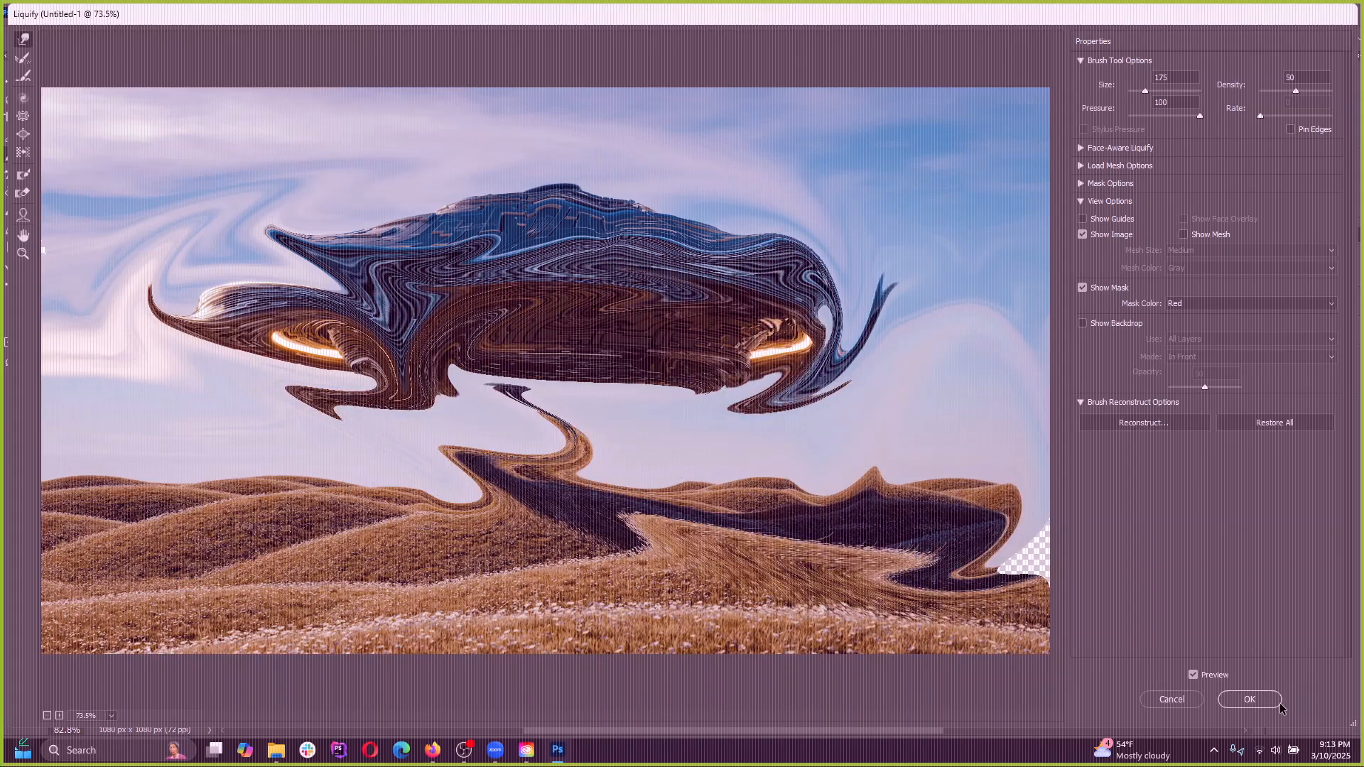
left_click(1182, 706)
Look over the filter categories, try rendering clouds over Layer 2, and undo the render
left_click(215, 15)
mouse_move(202, 11)
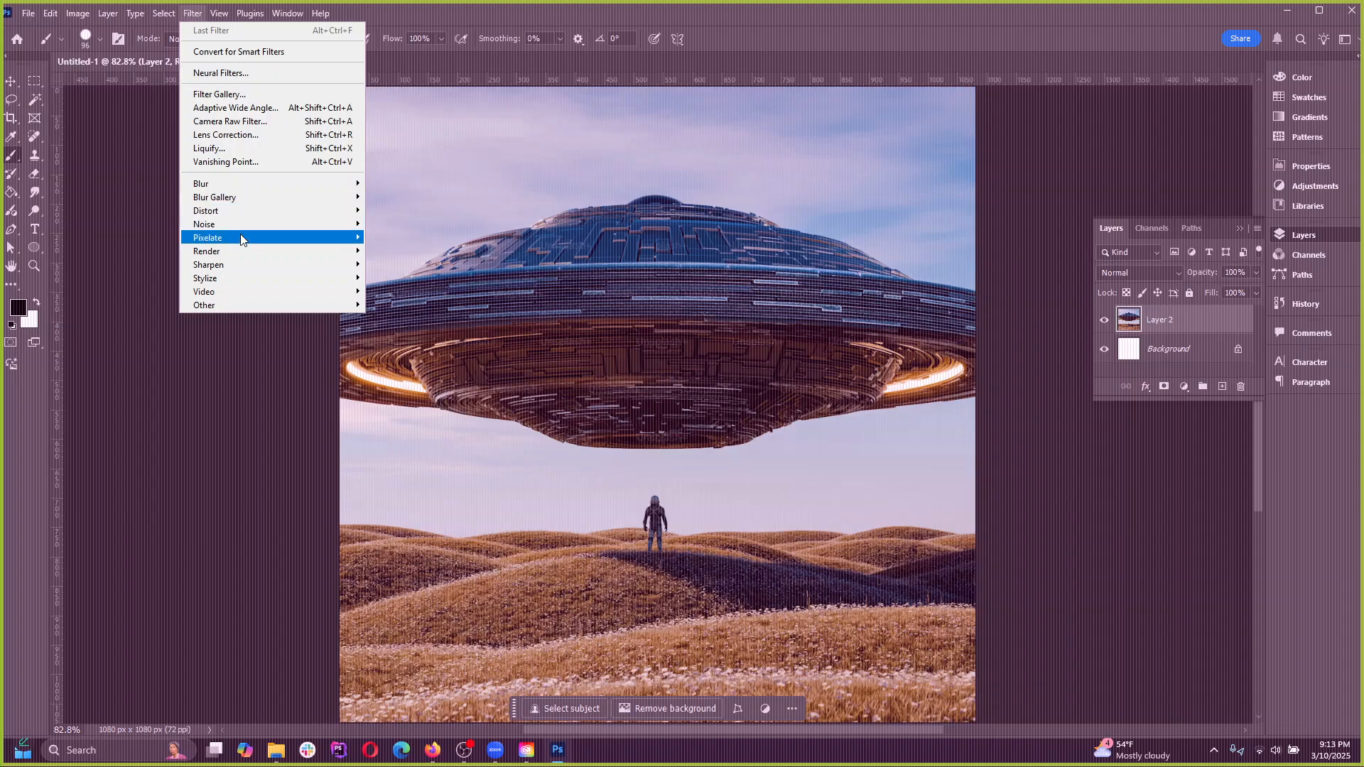
mouse_move(247, 242)
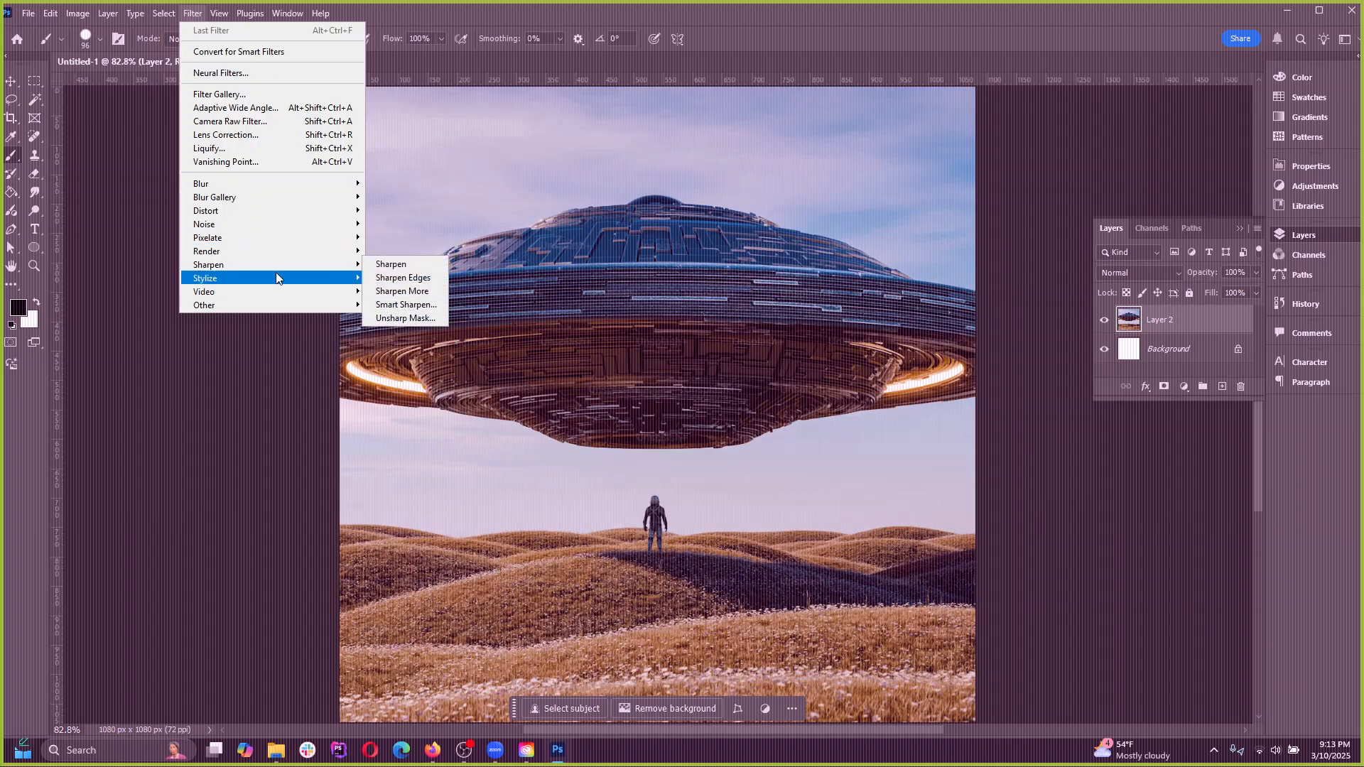
mouse_move(293, 252)
left_click(400, 297)
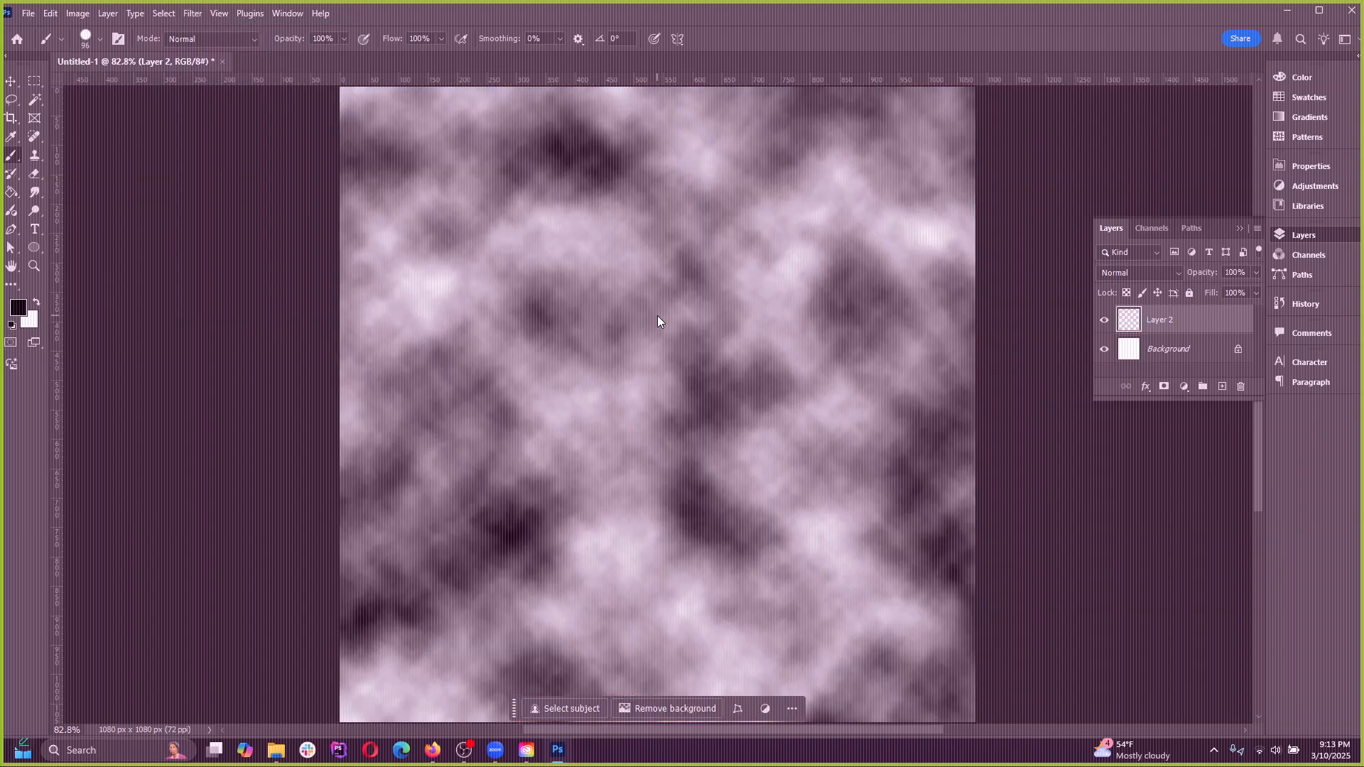
key("ctrl+z")
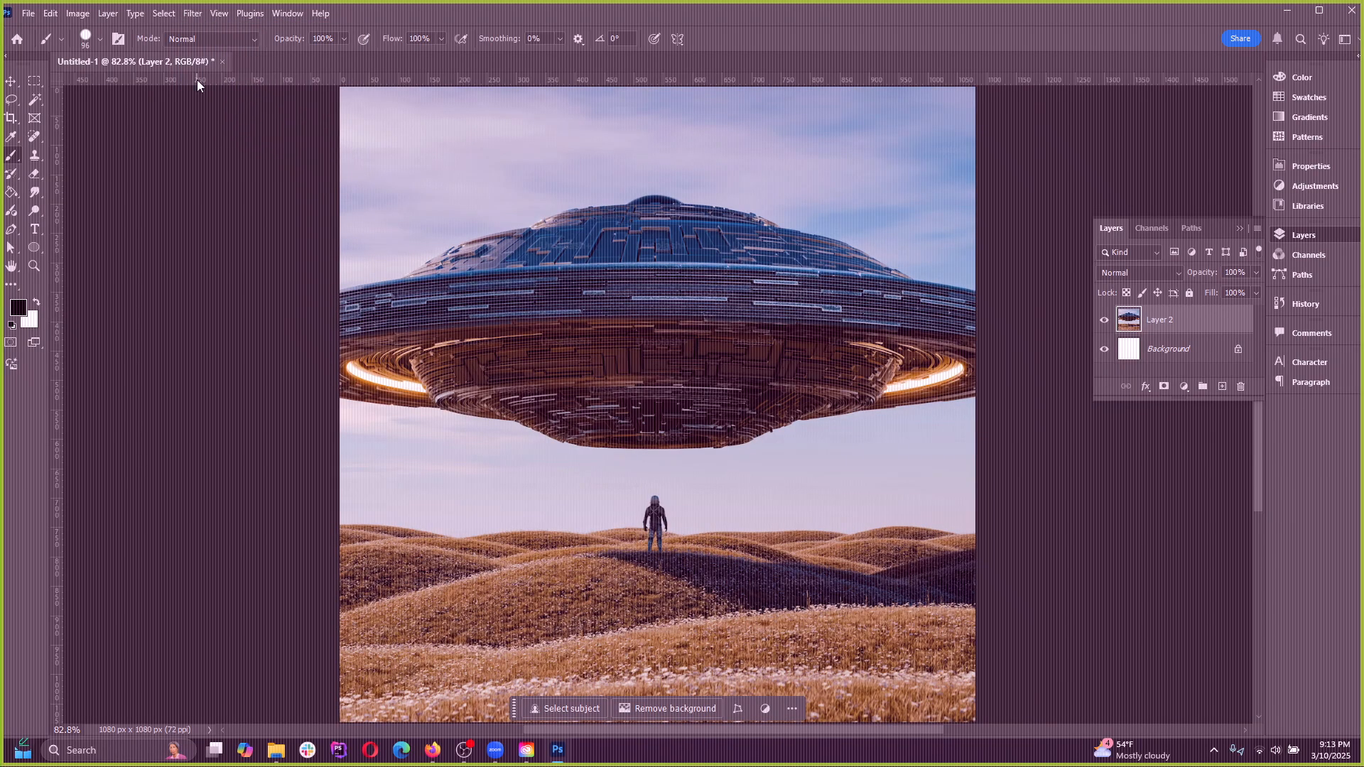
Examine the list of panels that can be shown and the available help commands without choosing any
left_click(186, 17)
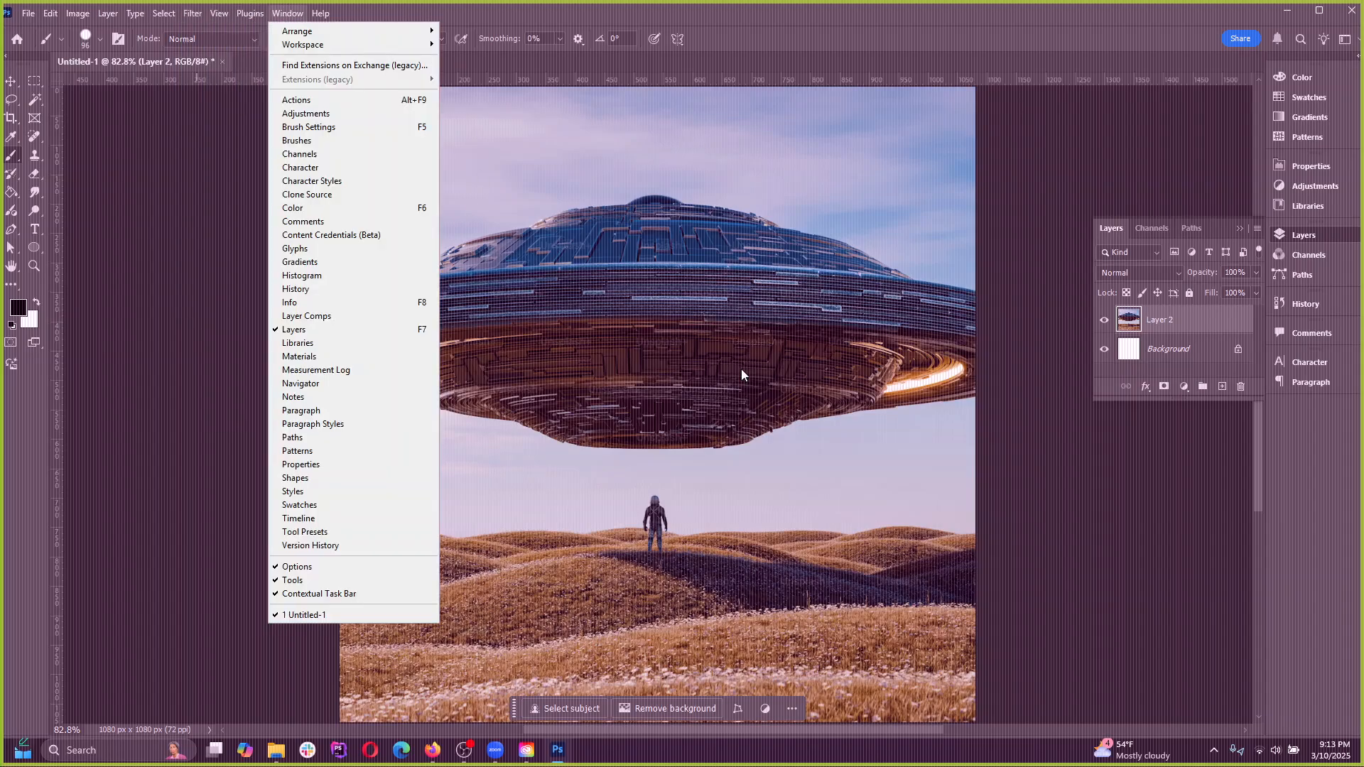
left_click(287, 17)
left_click(288, 17)
left_click(285, 15)
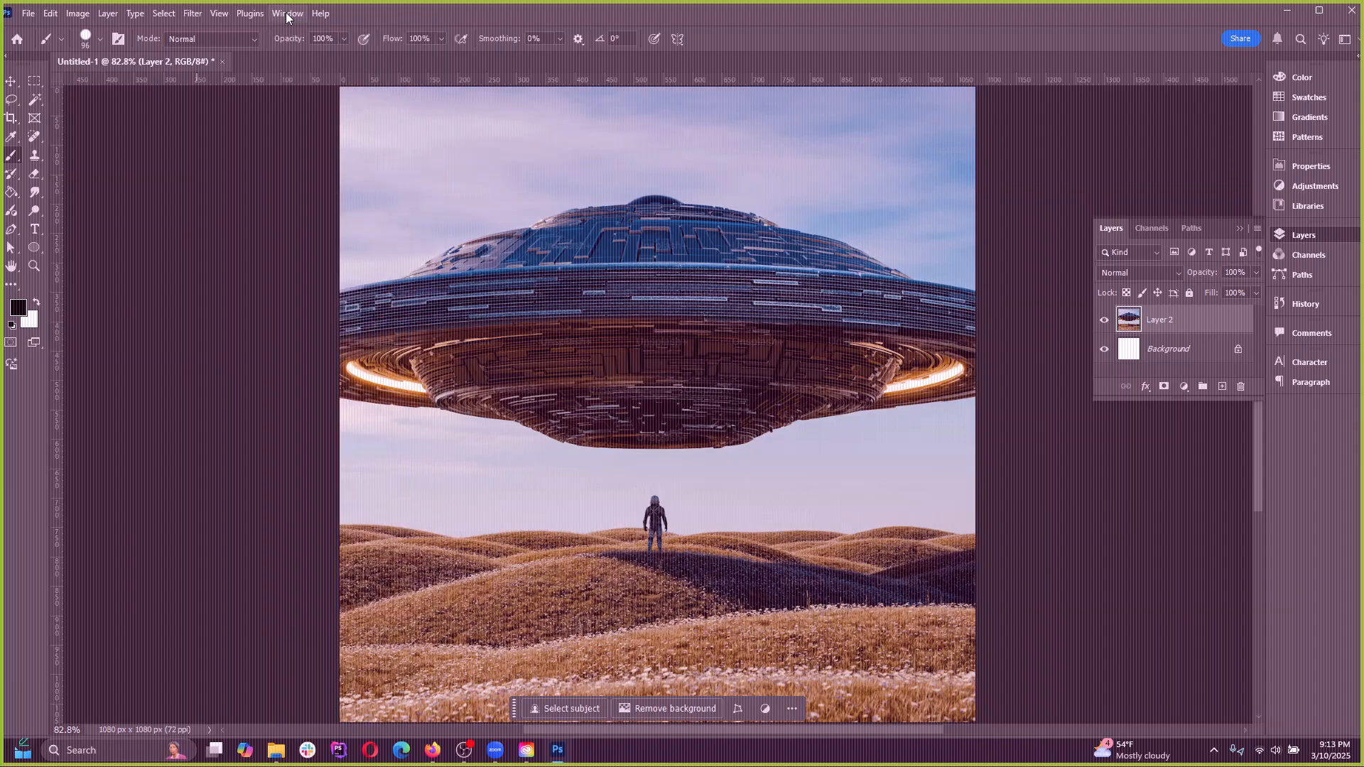
left_click(285, 15)
left_click(286, 17)
left_click(286, 18)
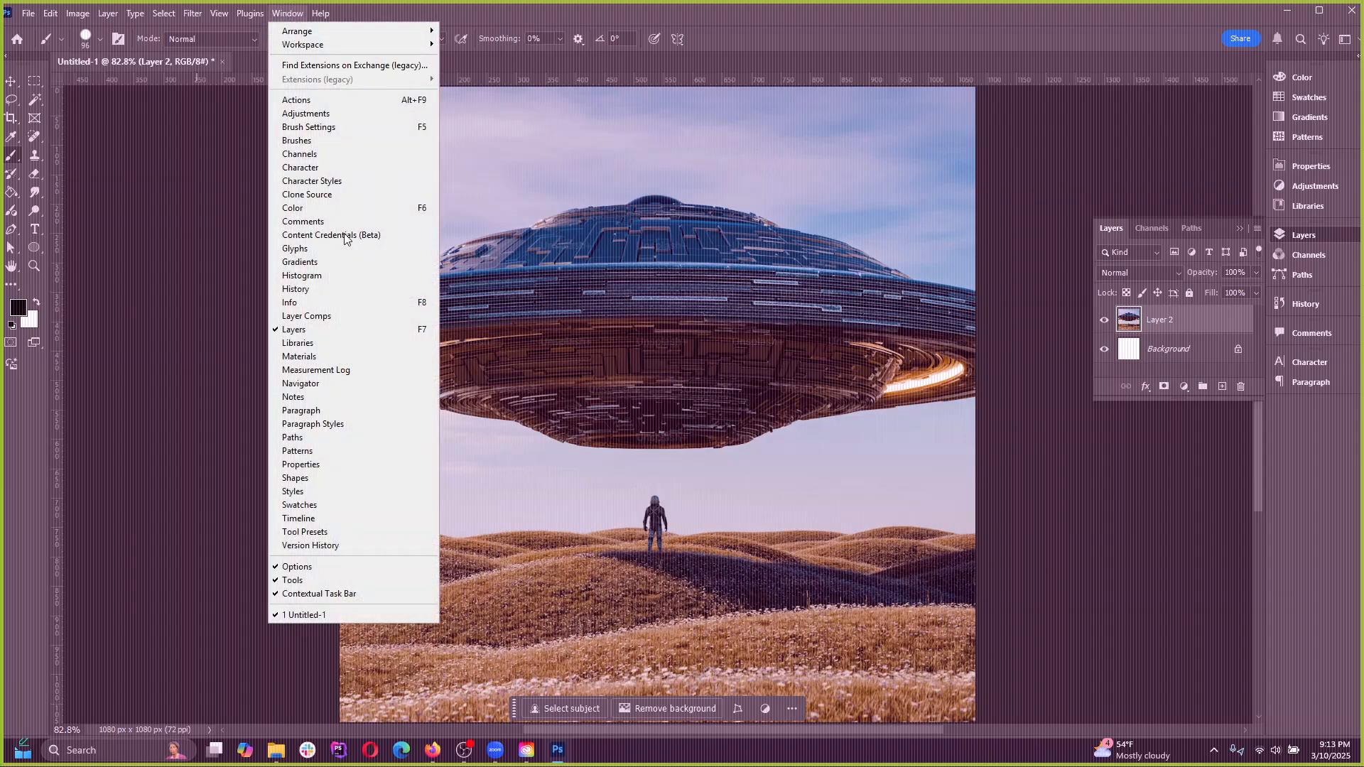
mouse_move(318, 32)
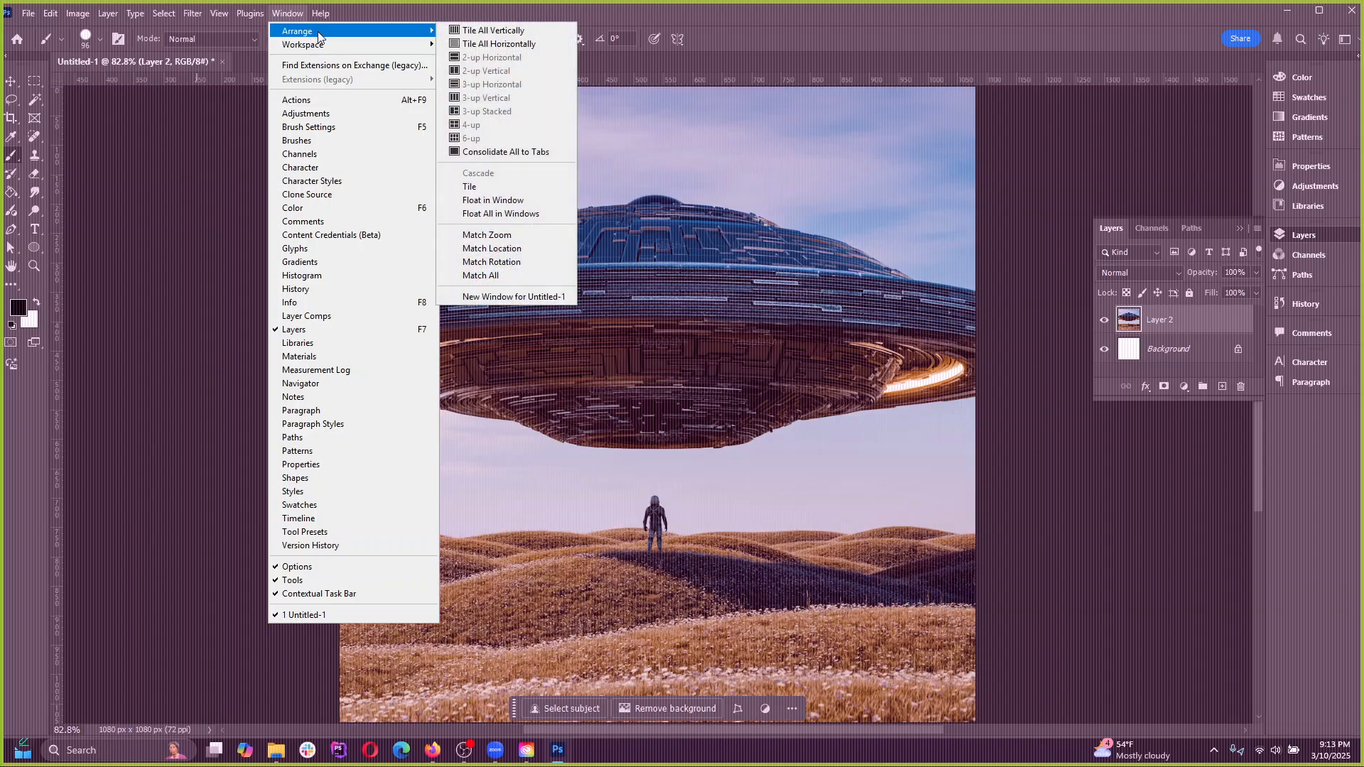
left_click(424, 5)
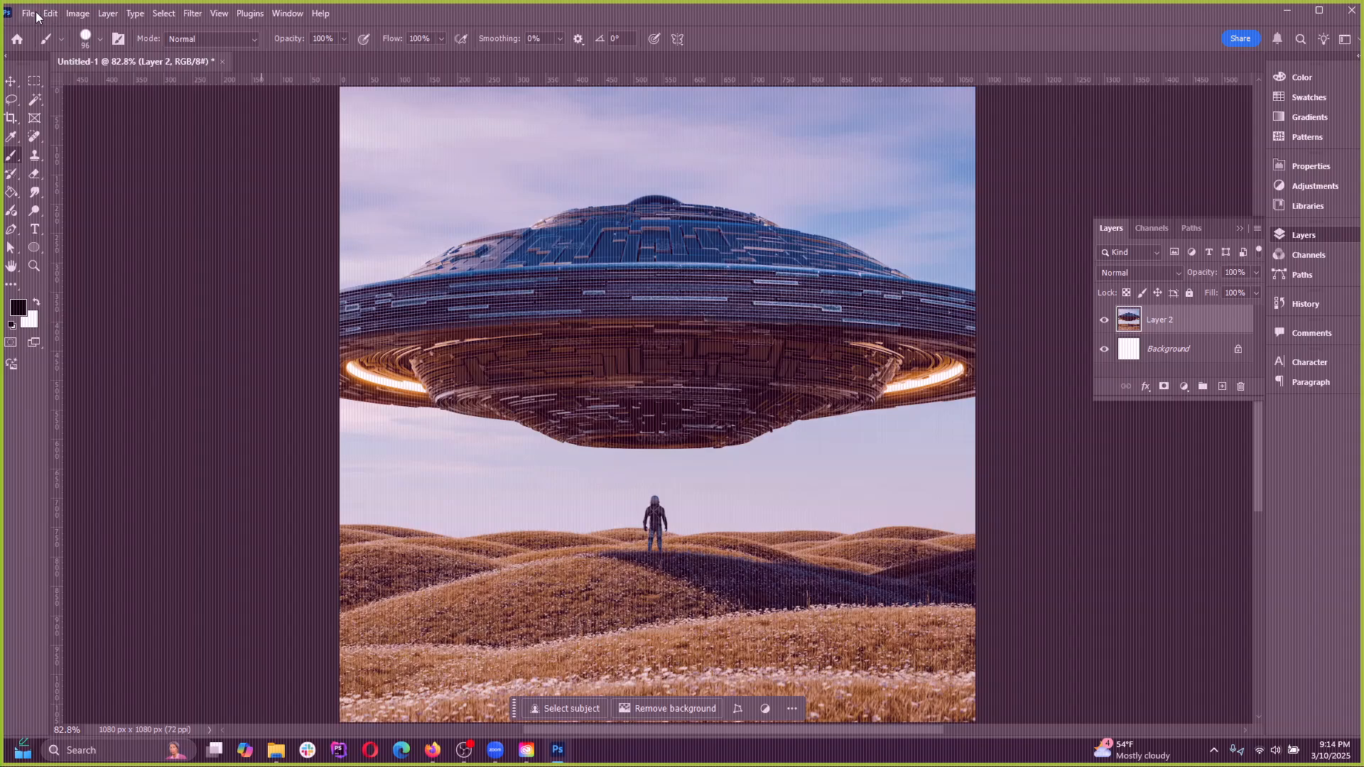
Go to the Home screen, demonstrate restoring and moving the program window on the desktop, and maximize it
left_click(17, 39)
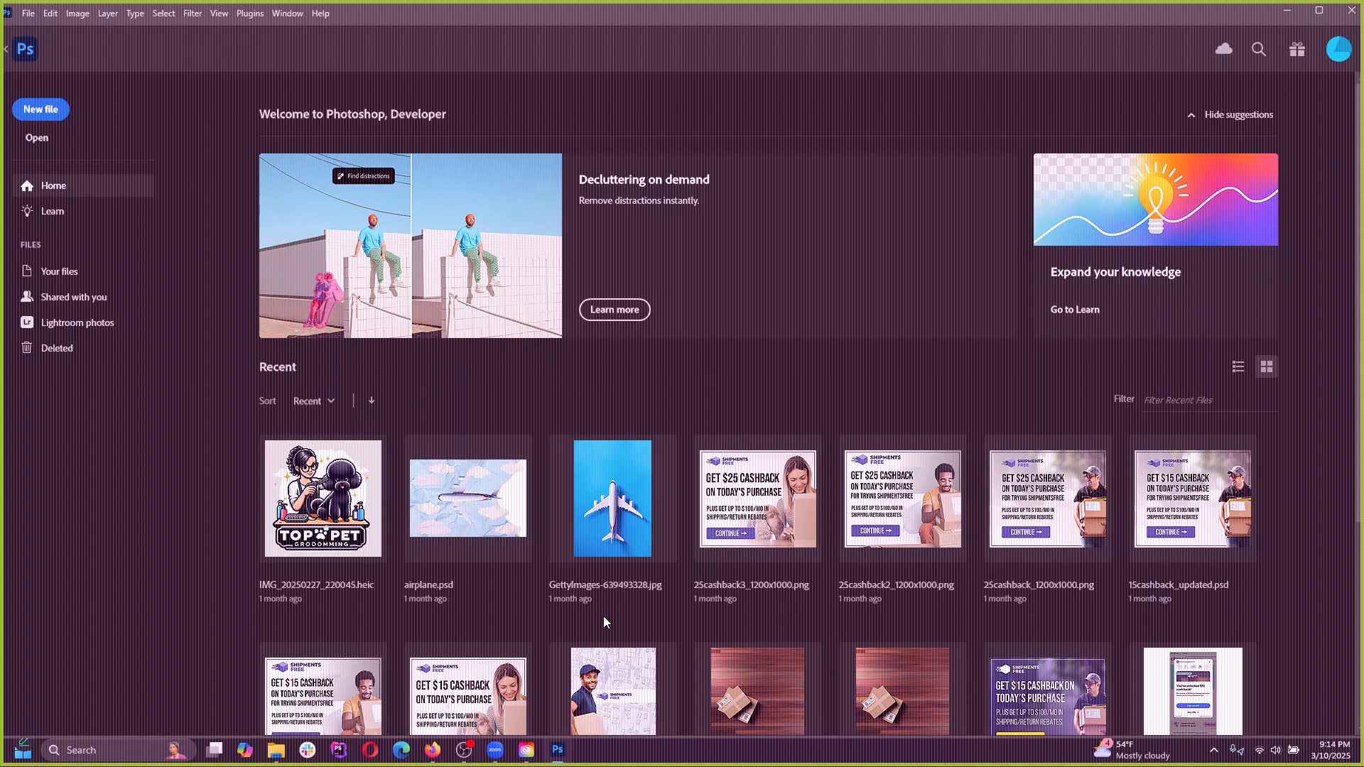
left_click(1318, 12)
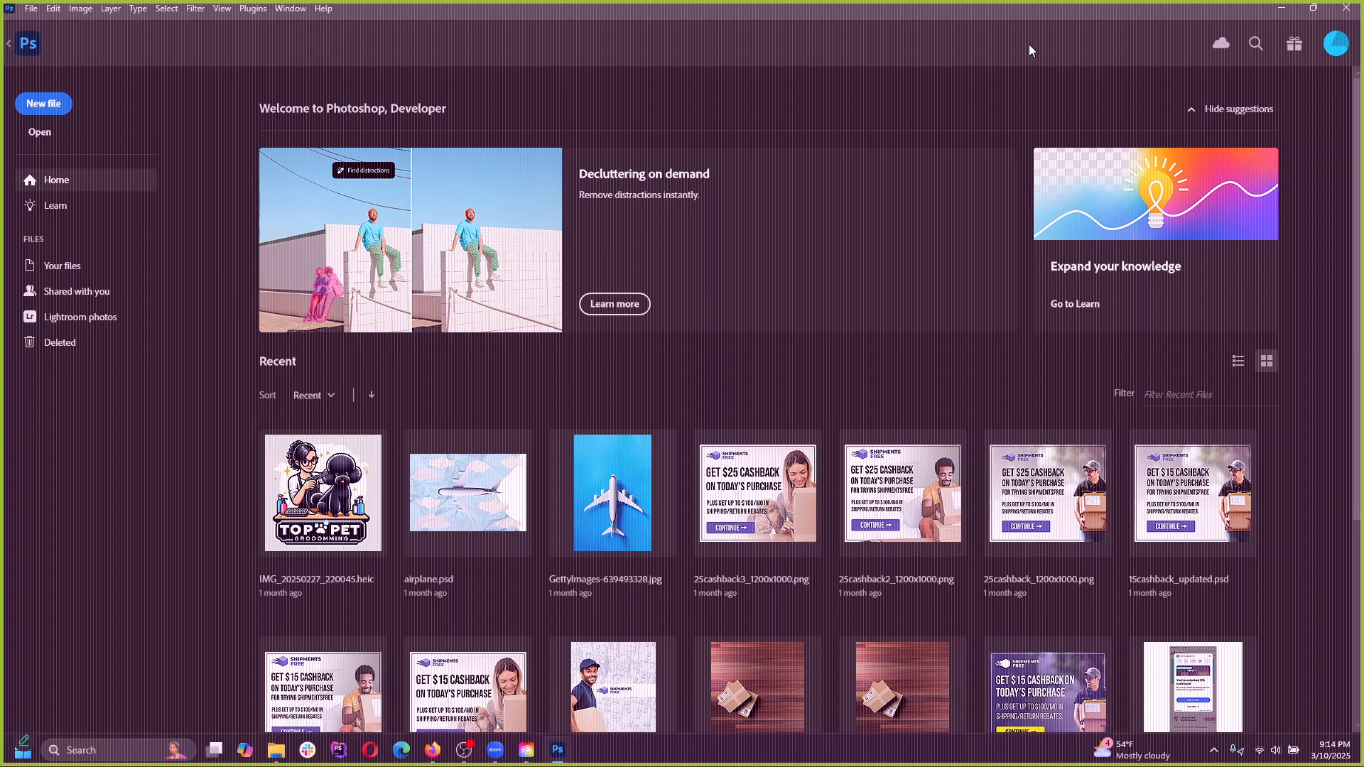
left_click(1313, 8)
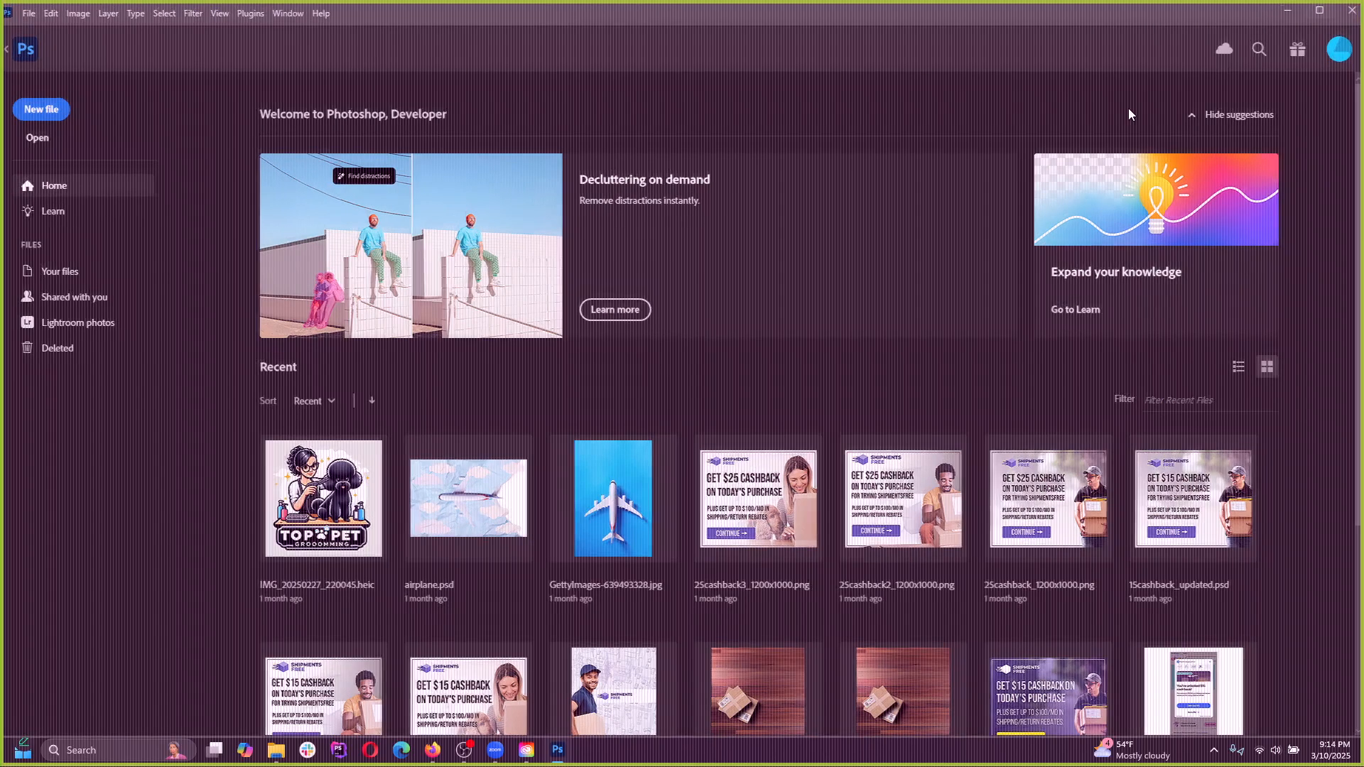
left_click(1323, 12)
left_click_drag(1212, 6, 1108, 91)
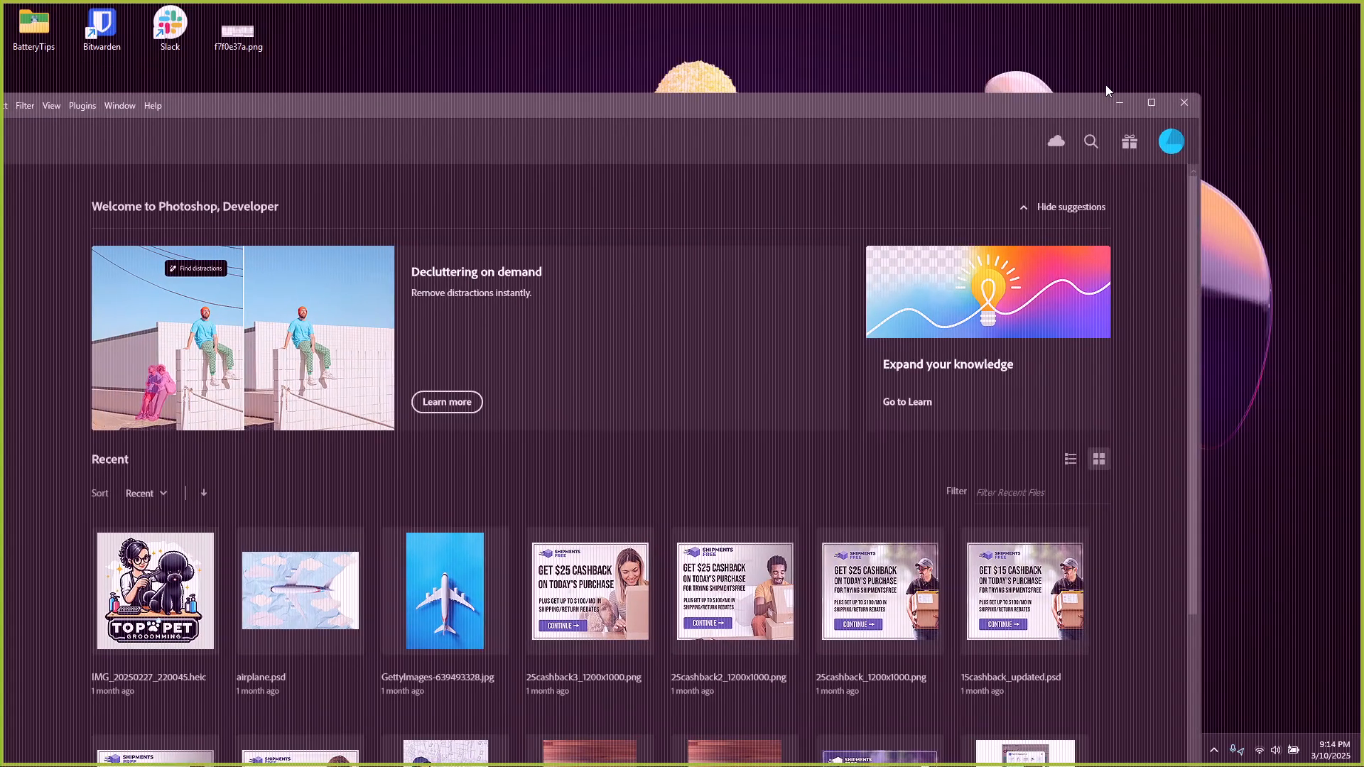
left_click(1150, 104)
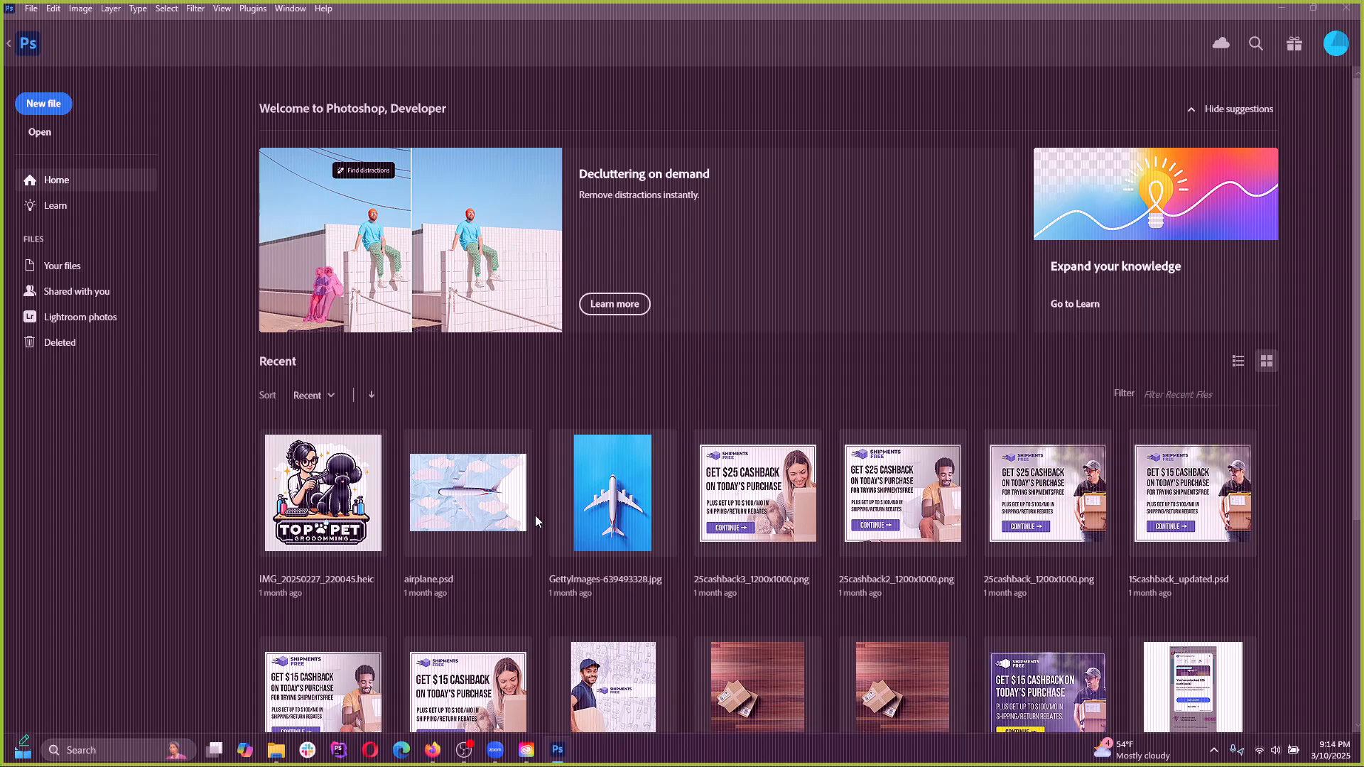
key("super")
key("super")
scroll(409, 688, "down", 2)
scroll(411, 603, "up", 2)
Try to close the program with the unsaved UFO document open, dismiss the attempt, and return to the Home screen
left_click(1347, 8)
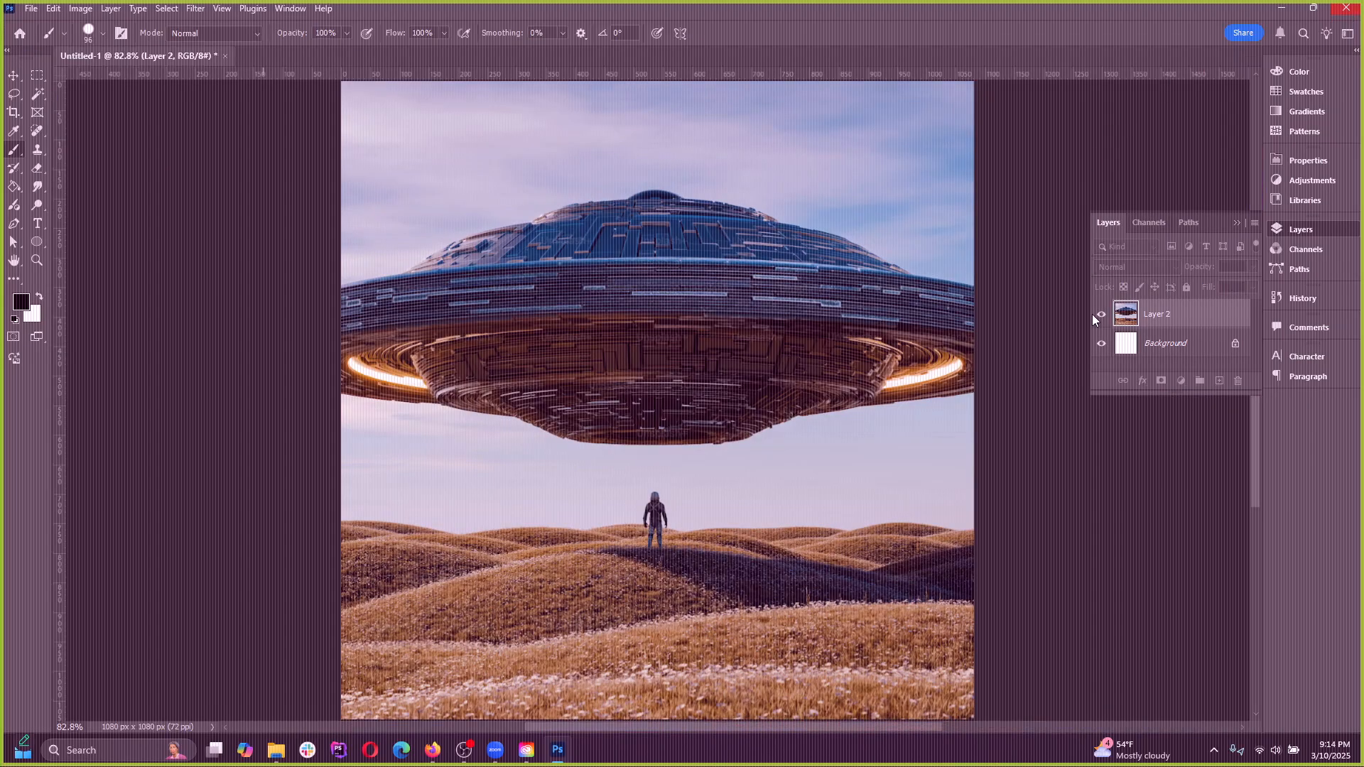
left_click(742, 281)
left_click(19, 33)
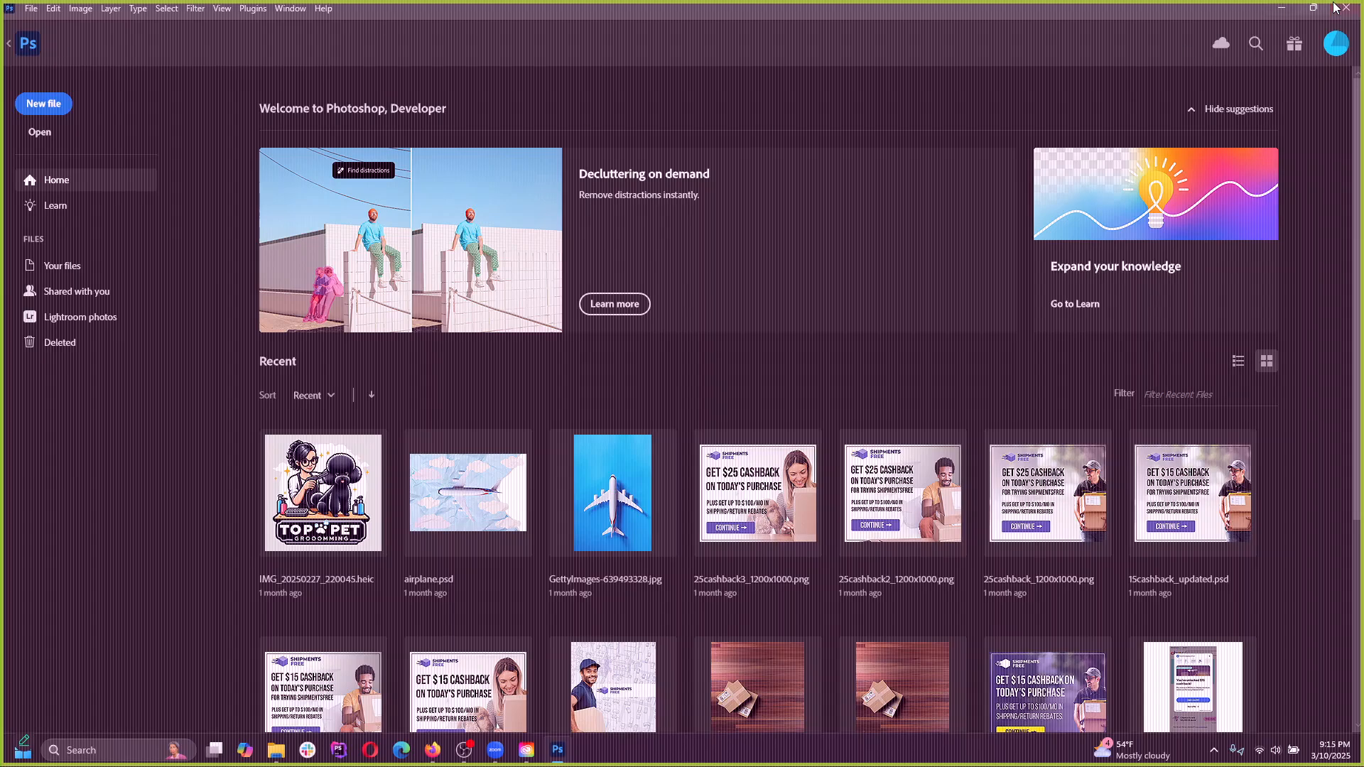
Try to close the program with the unsaved UFO document open, and cancel when asked about saving changes
left_click(1312, 9)
left_click(1152, 103)
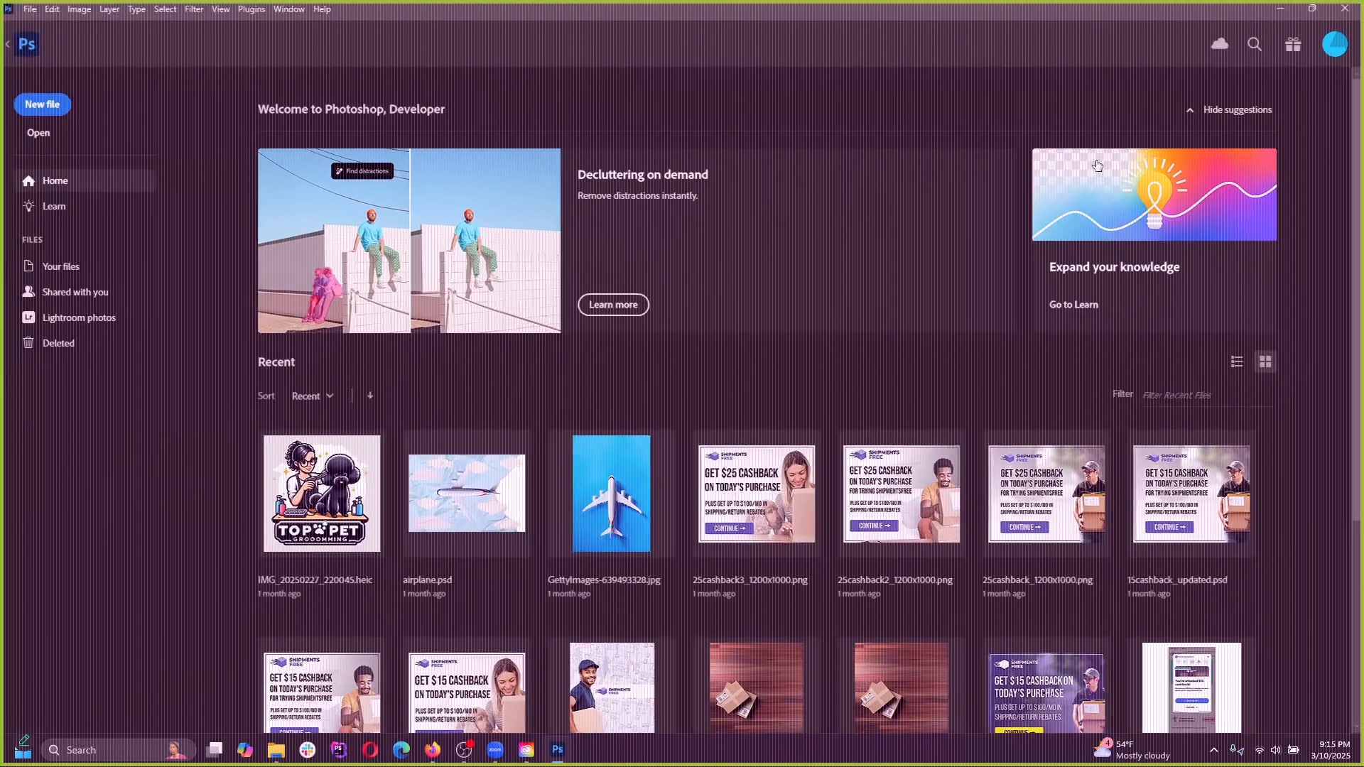
left_click(1346, 9)
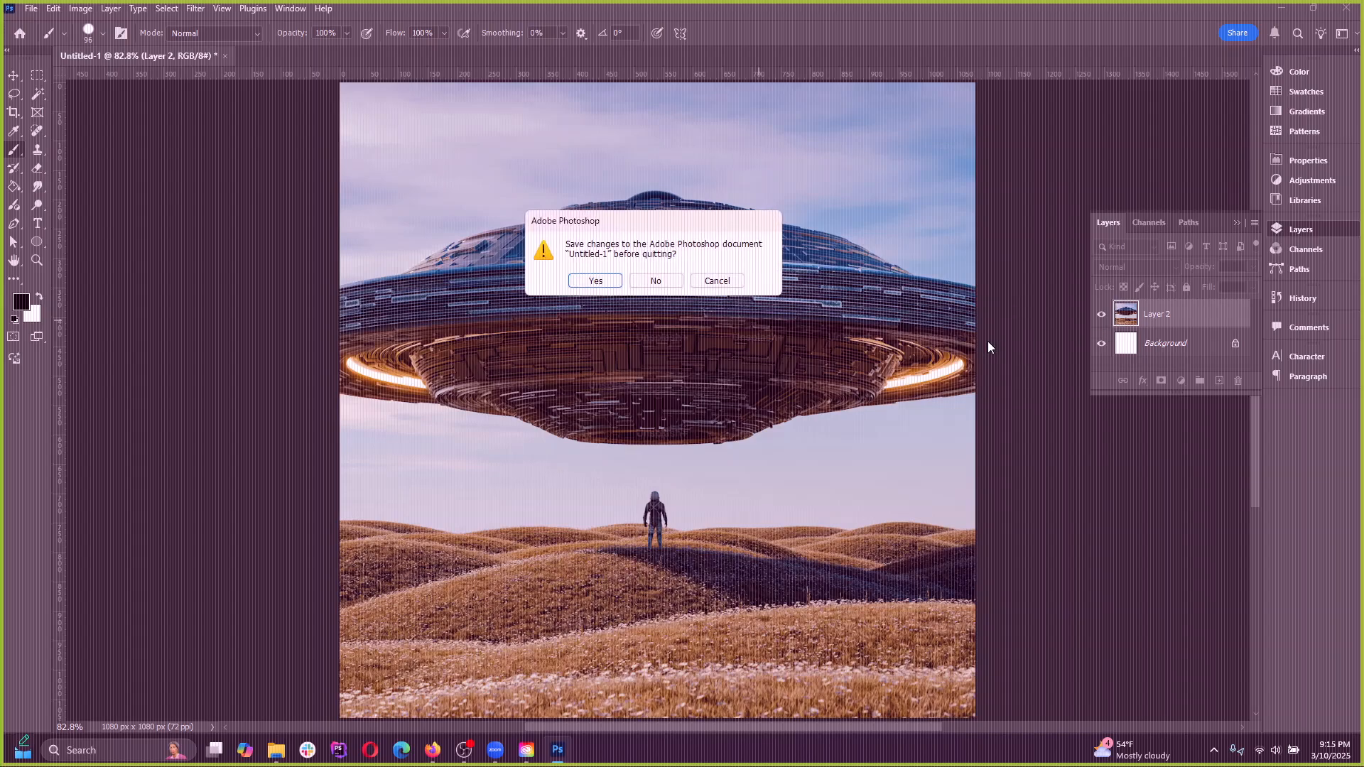
left_click(716, 280)
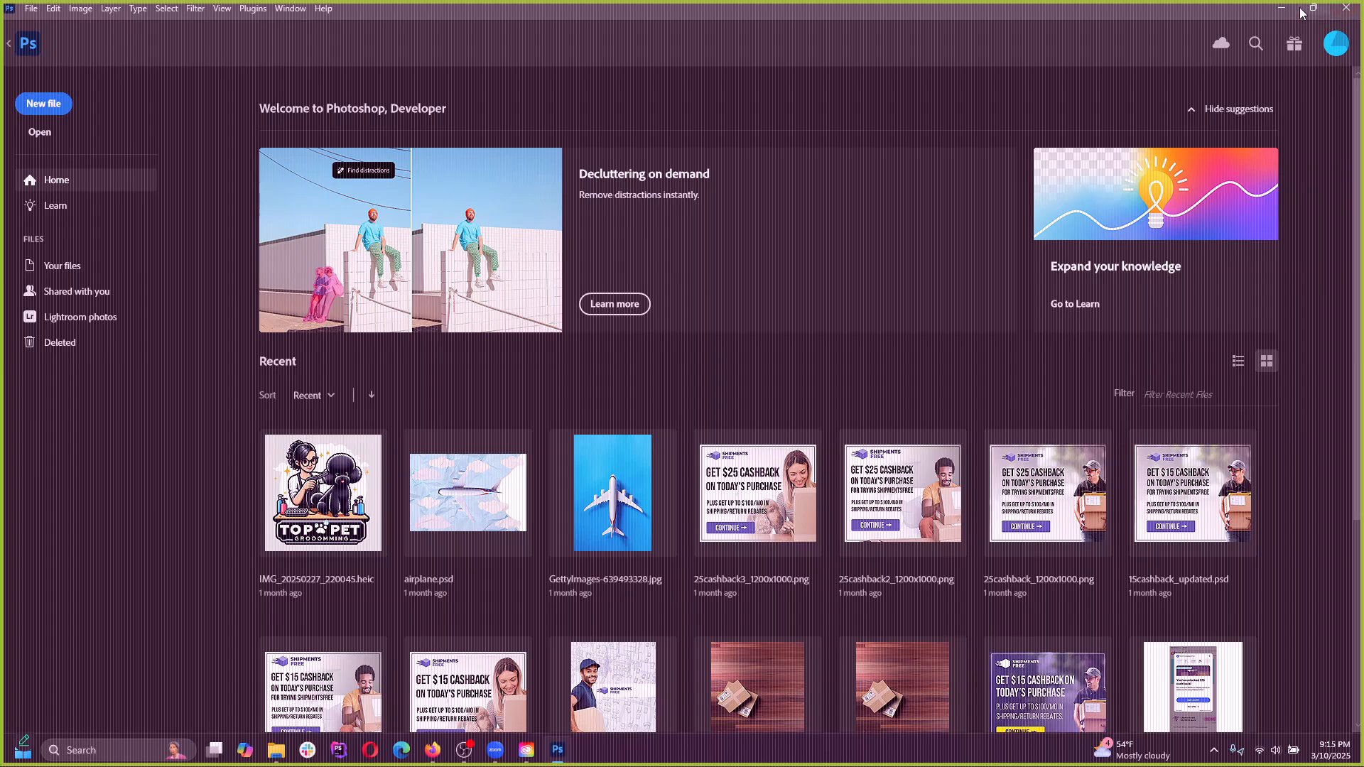
Quit the program and discard the changes to the unsaved UFO document
left_click(1345, 9)
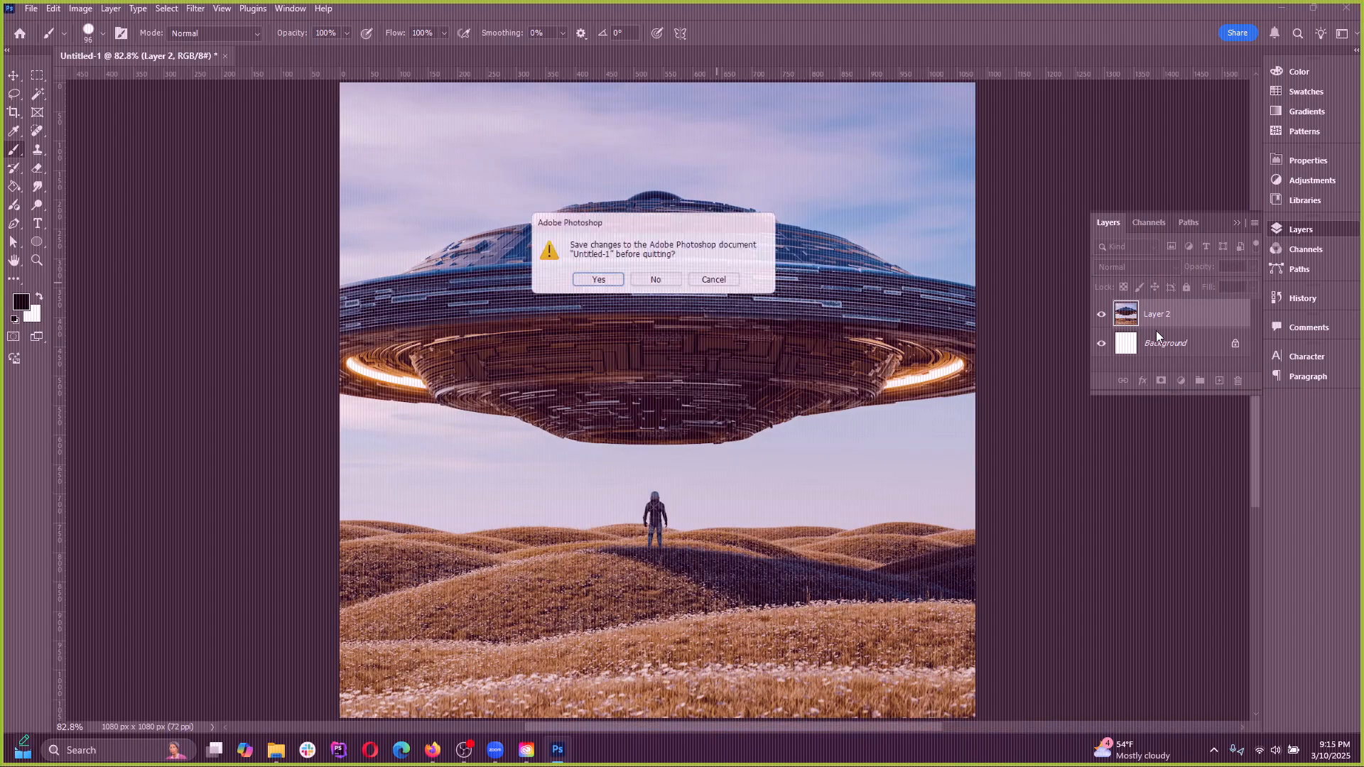
left_click(656, 281)
Try to relaunch Adobe Photoshop 2025 through the system search, checking the hidden background programs between attempts
key("super")
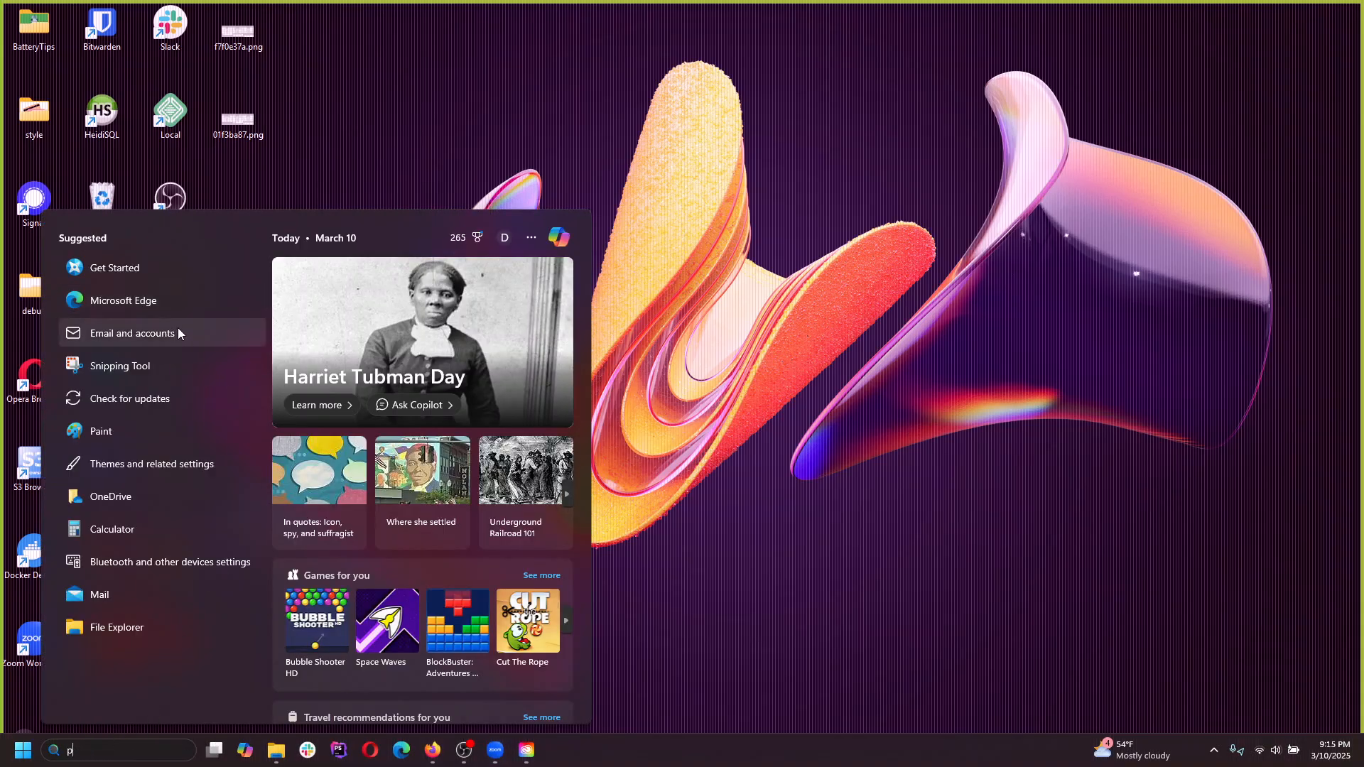
type("ph")
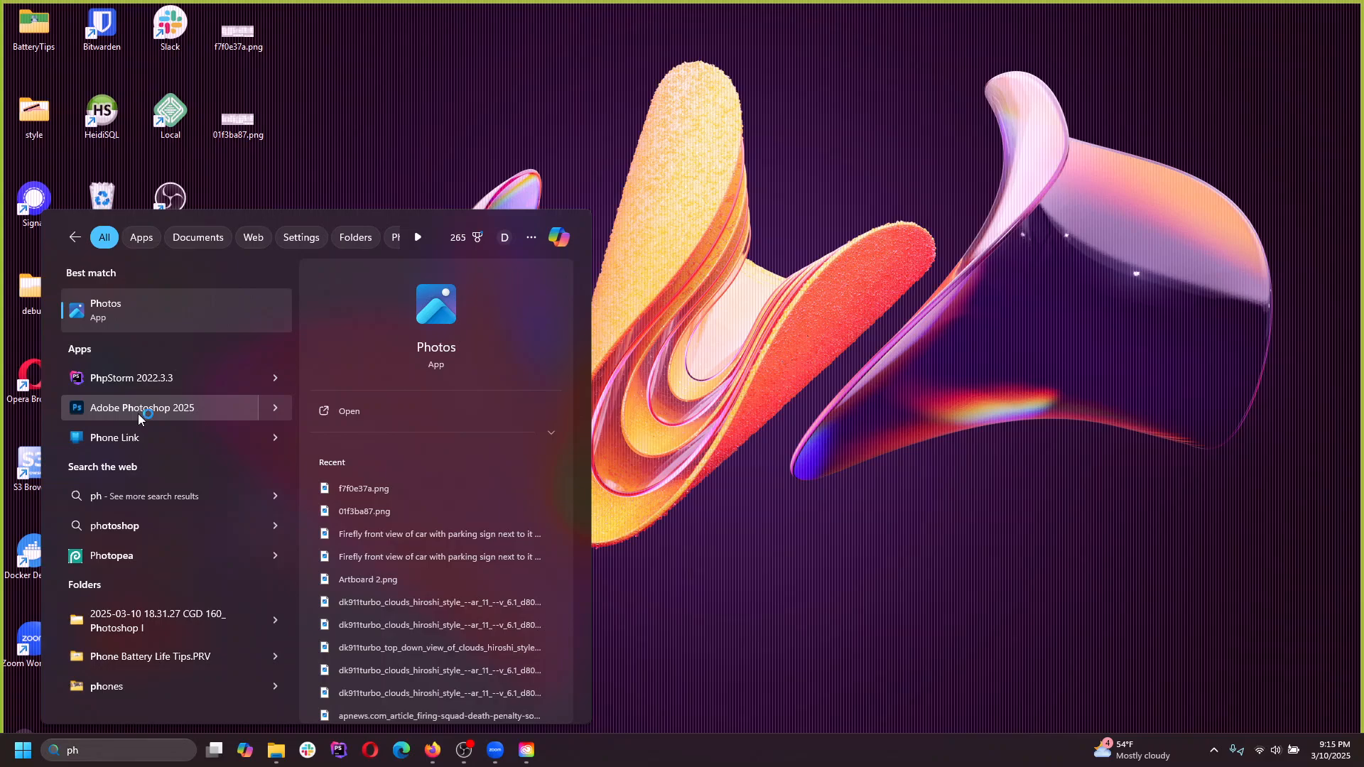
left_click(144, 412)
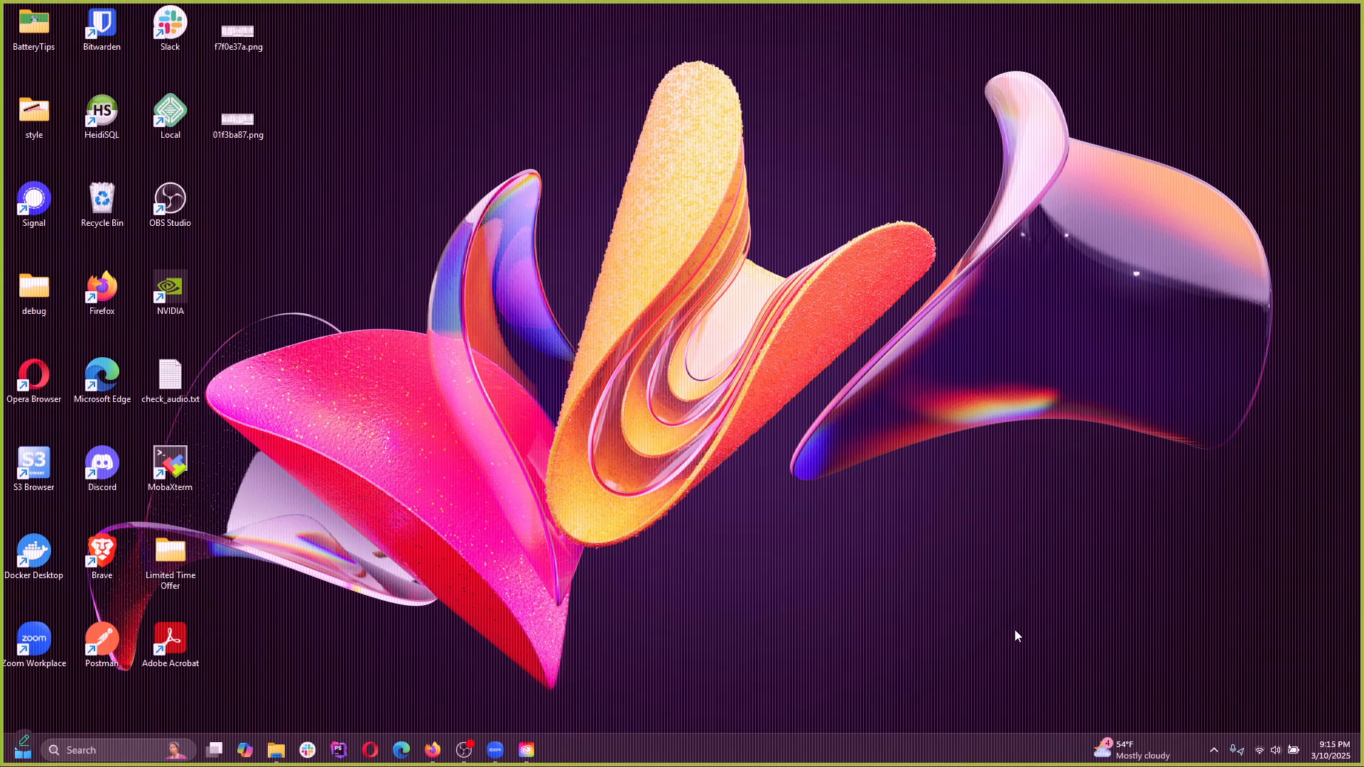
left_click(1214, 750)
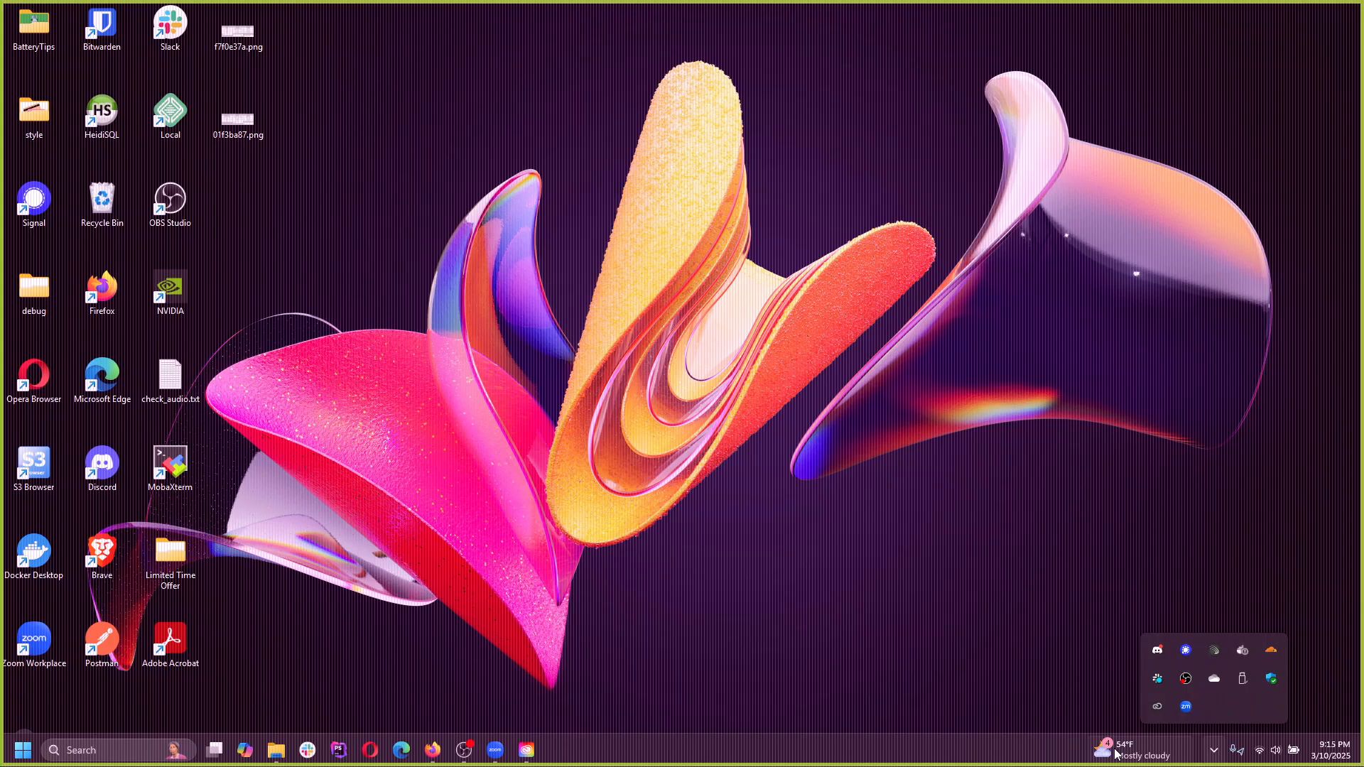
left_click(825, 684)
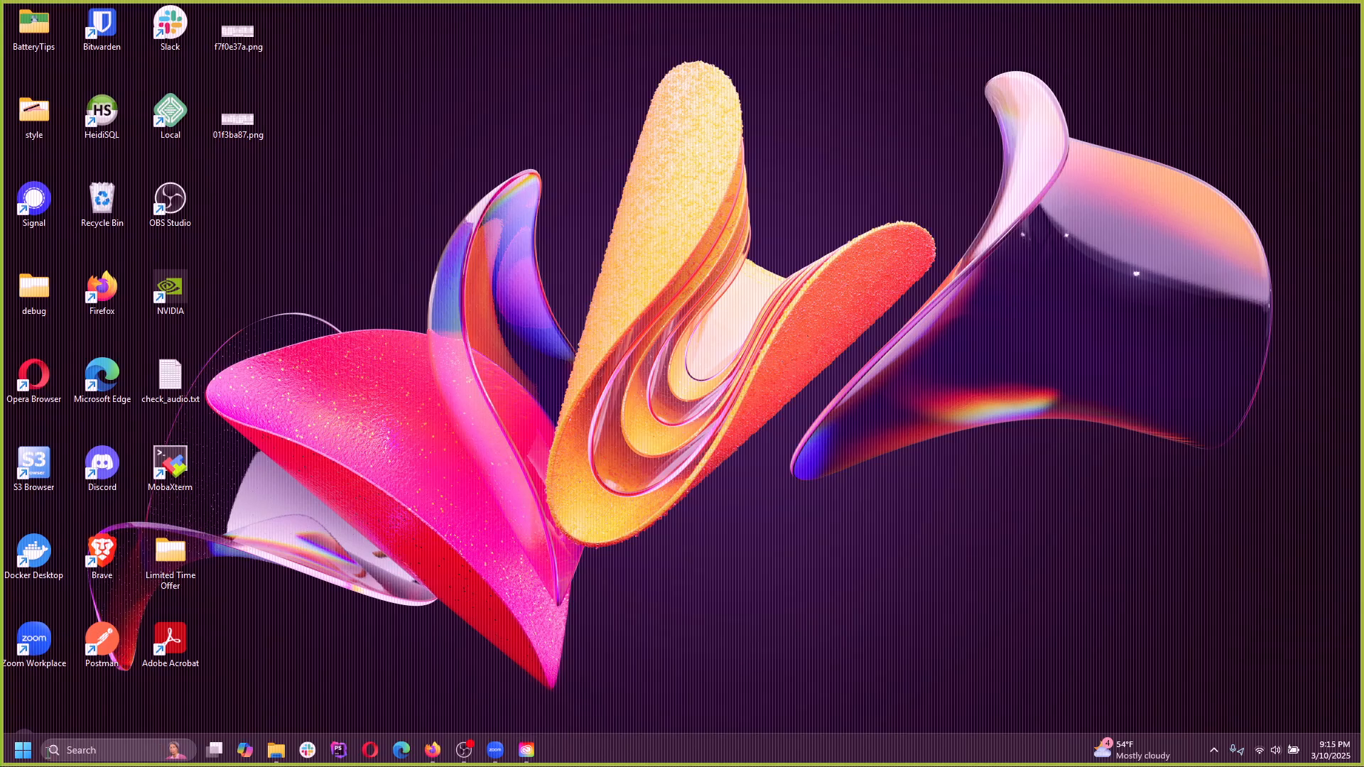
left_click(93, 750)
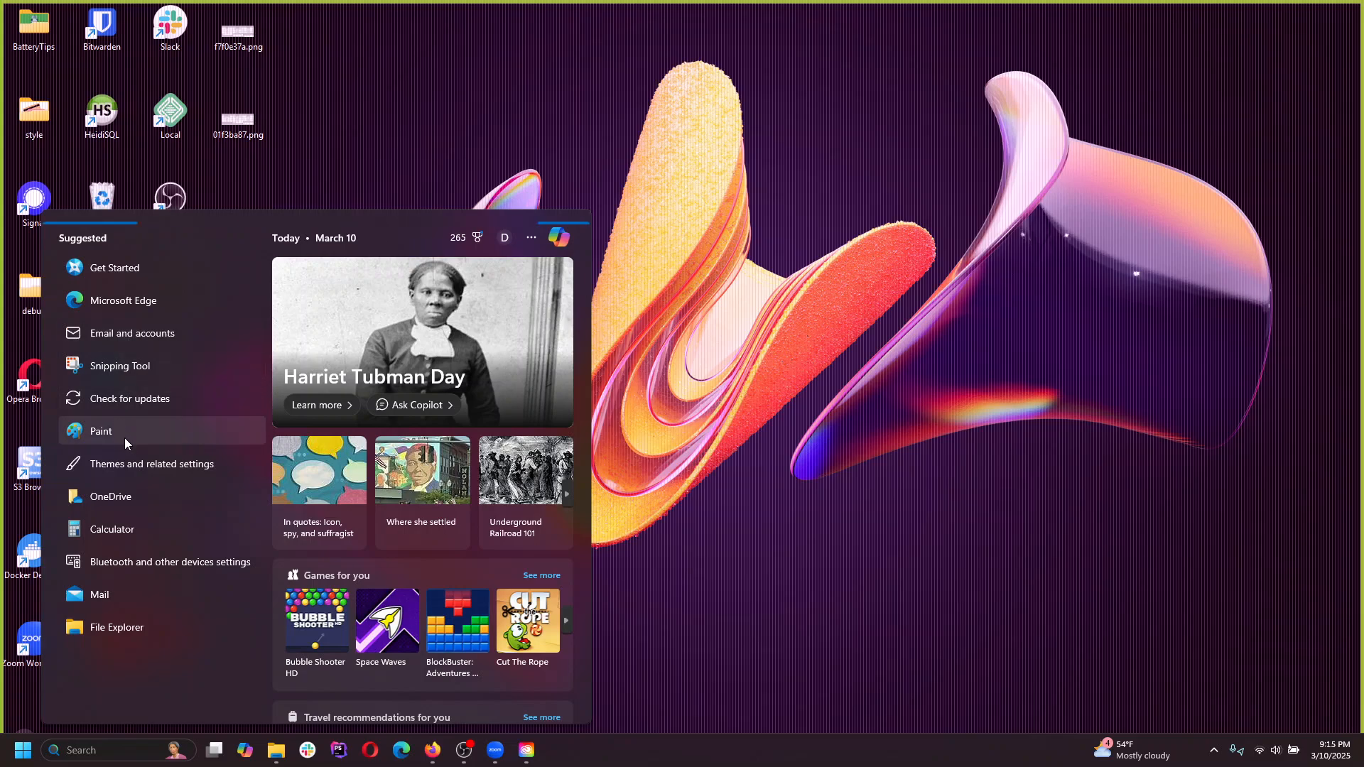
type("pho")
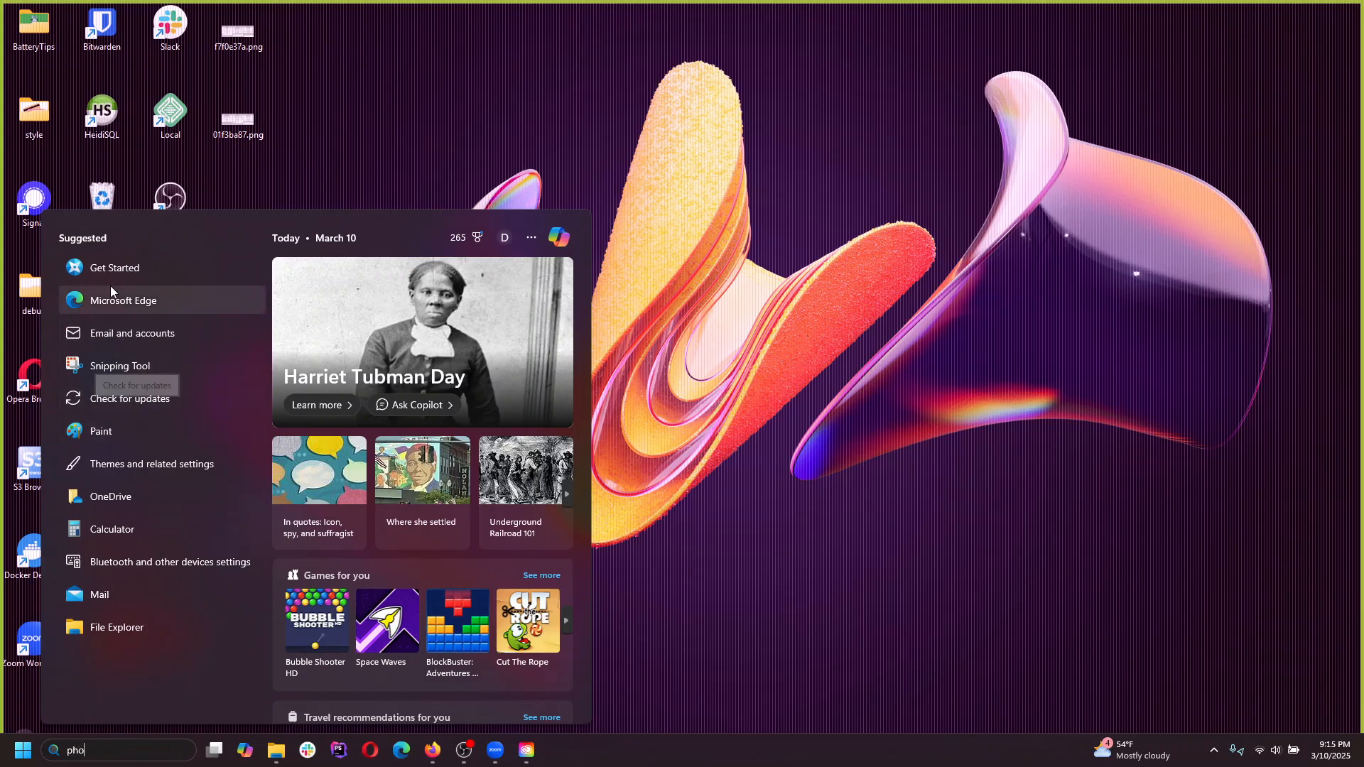
left_click(151, 375)
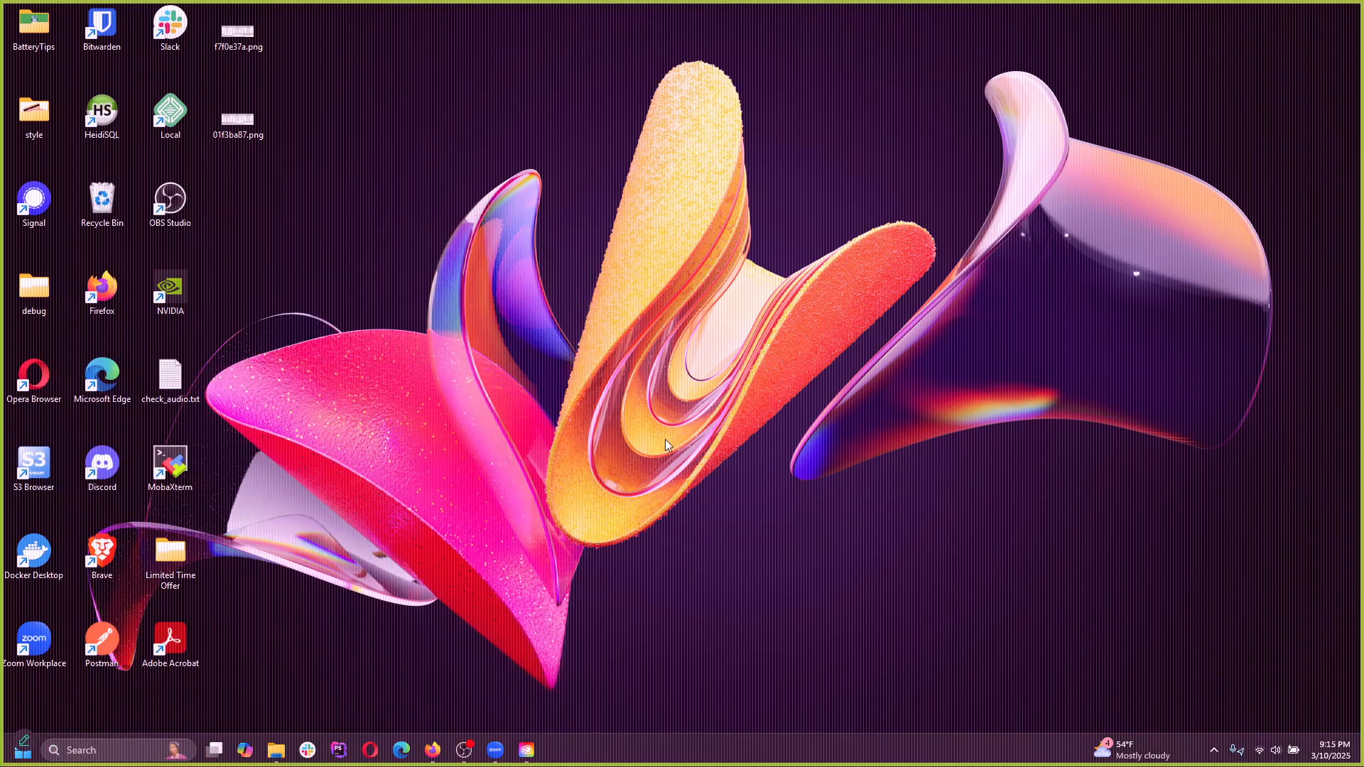
Switch to Task Manager, end the lingering Adobe Photoshop 2025 process, and close Task Manager
key("ctrl+shift+Escape")
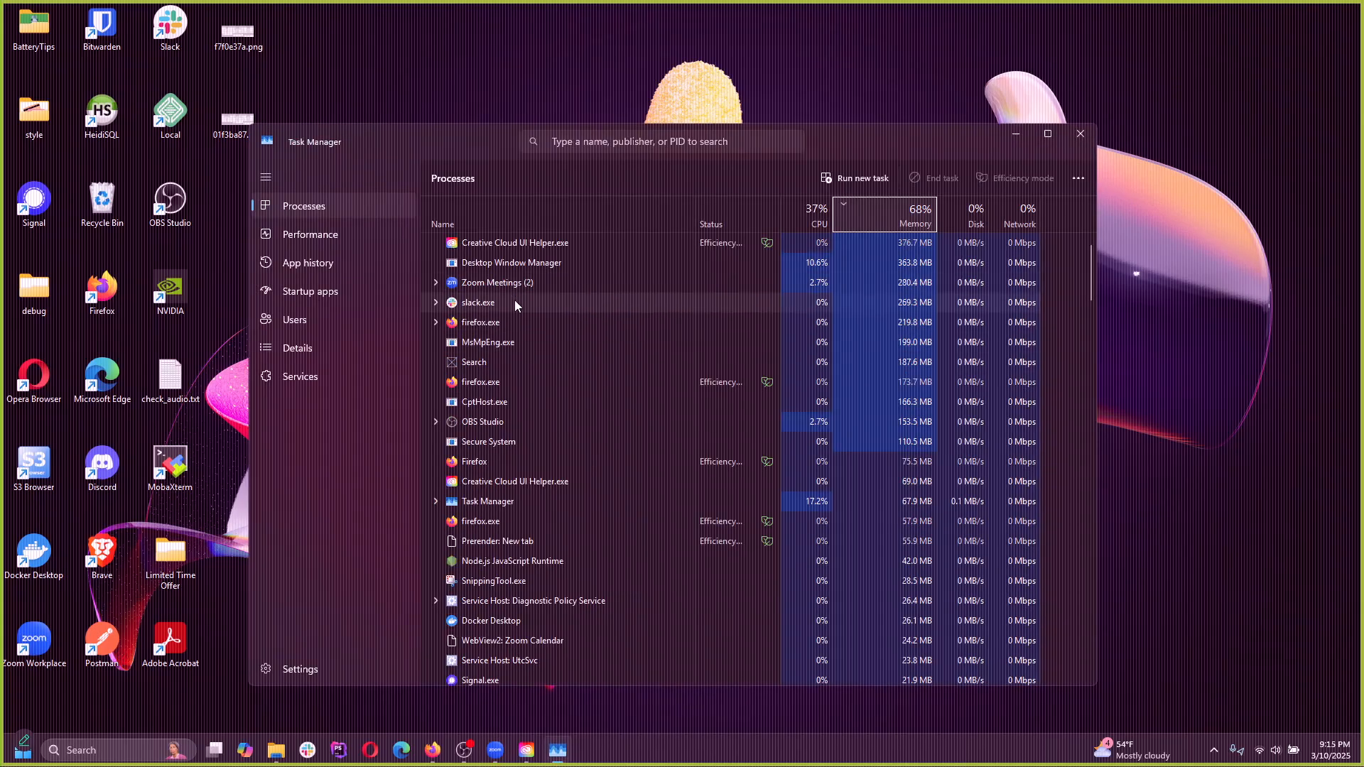
left_click(504, 245)
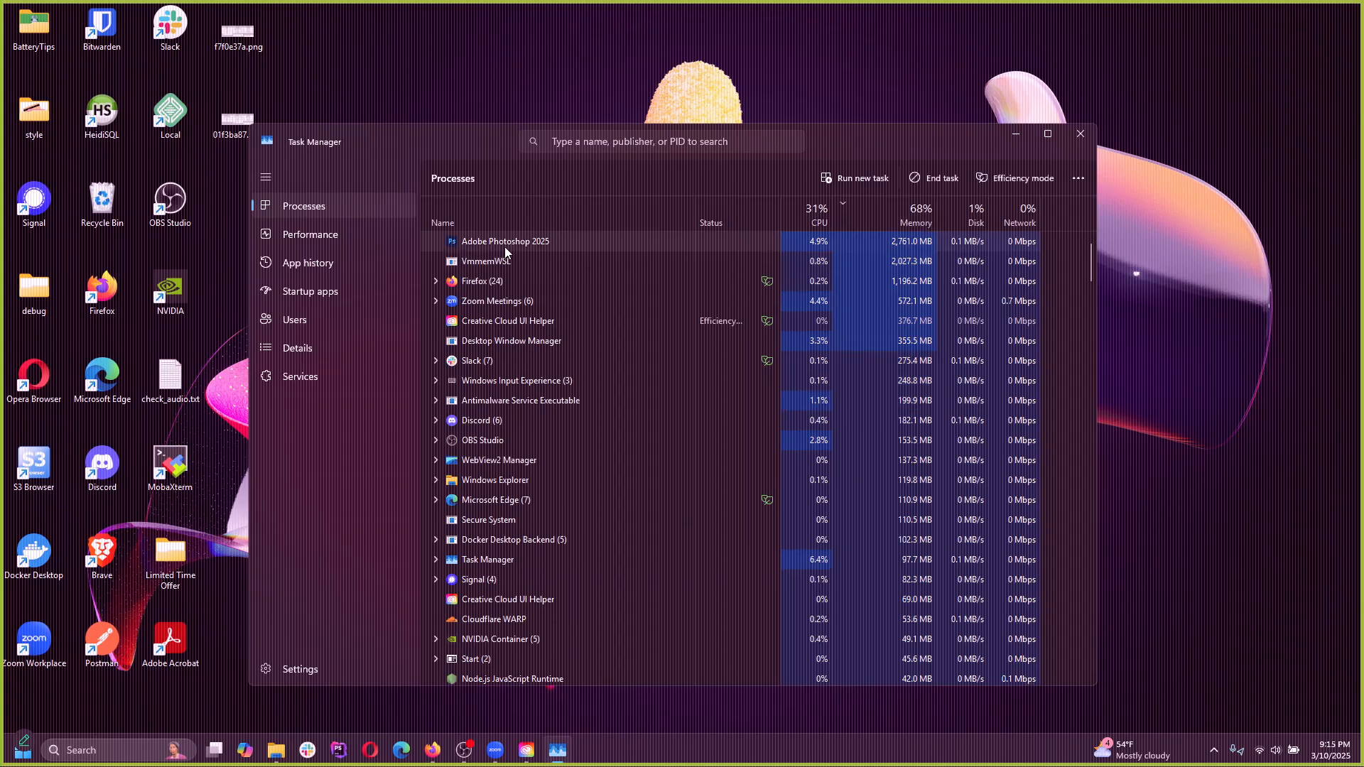
right_click(524, 243)
left_click(564, 249)
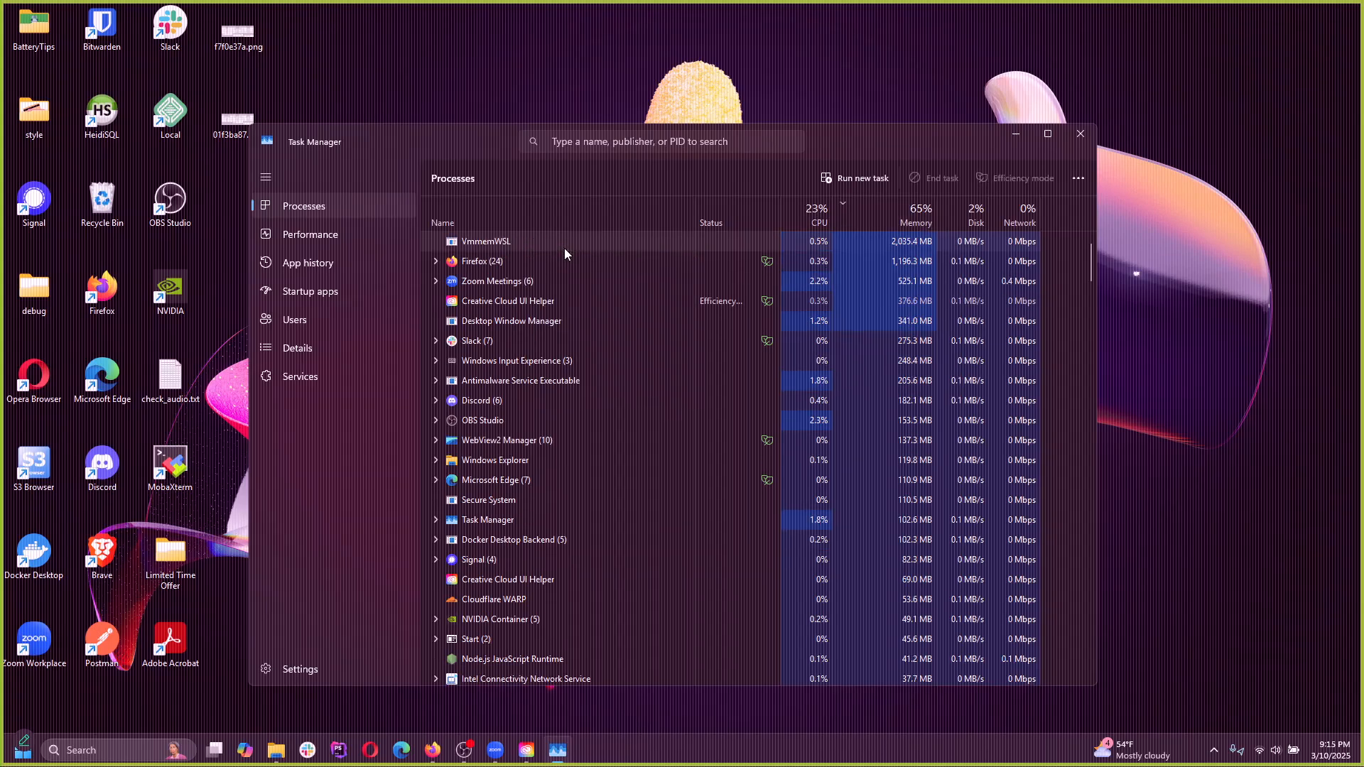
left_click(1080, 134)
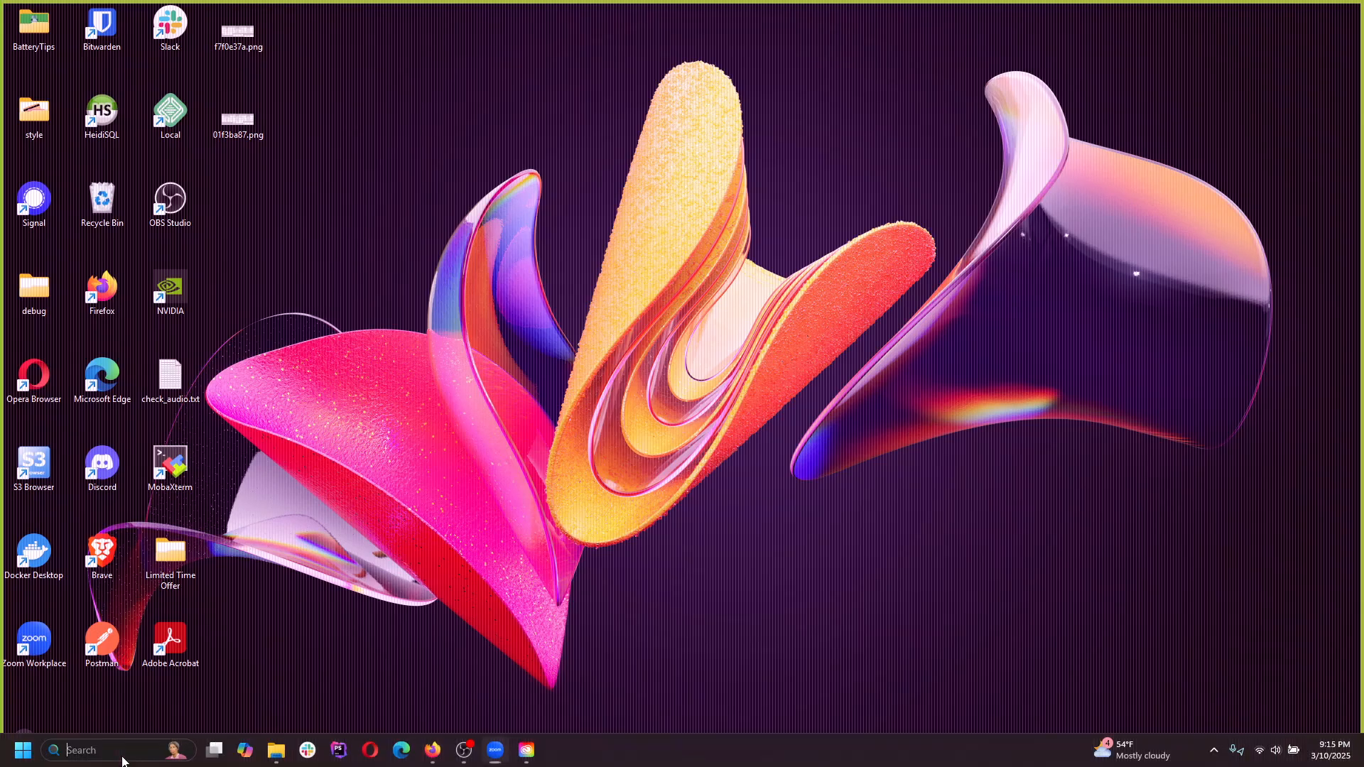
Launch Adobe Photoshop 2025 through the system search and open the recent file airplane.psd
left_click(148, 744)
type("phot")
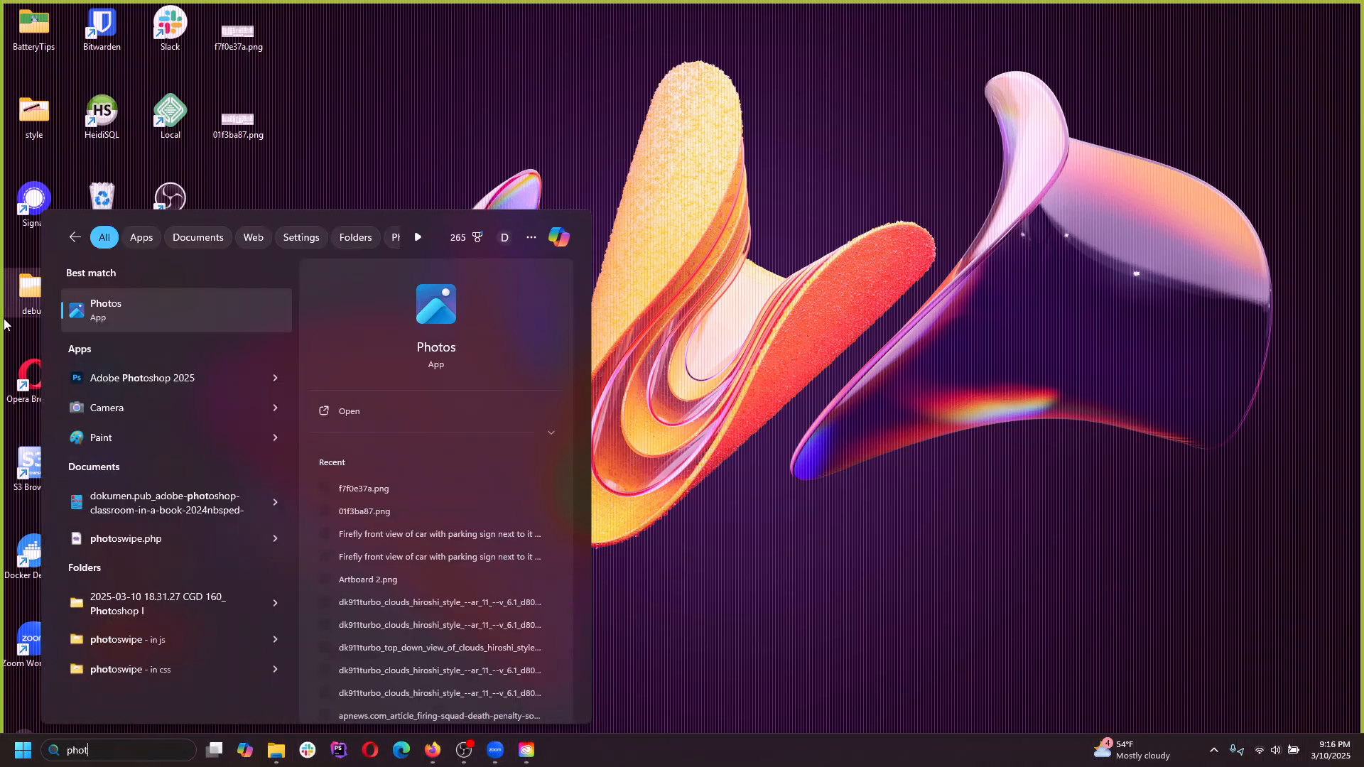
left_click(142, 371)
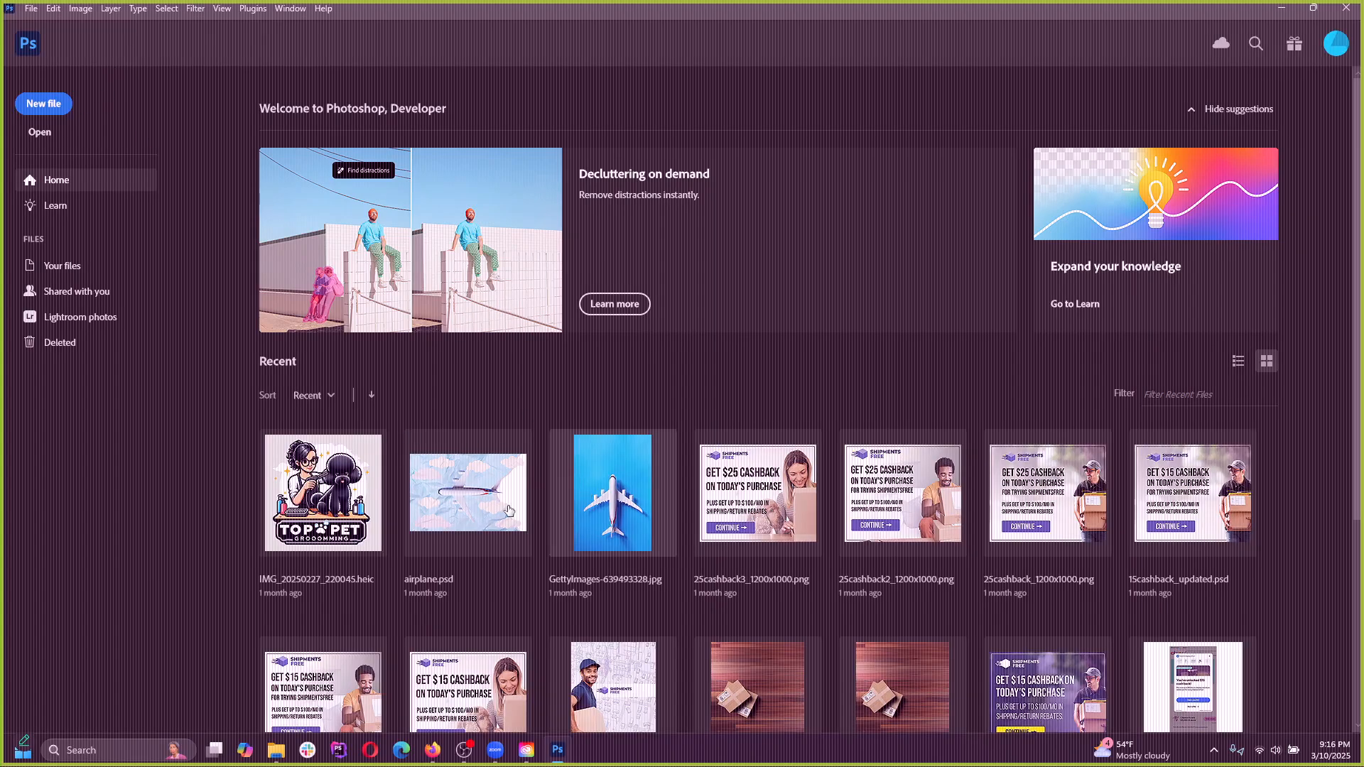
left_click(457, 510)
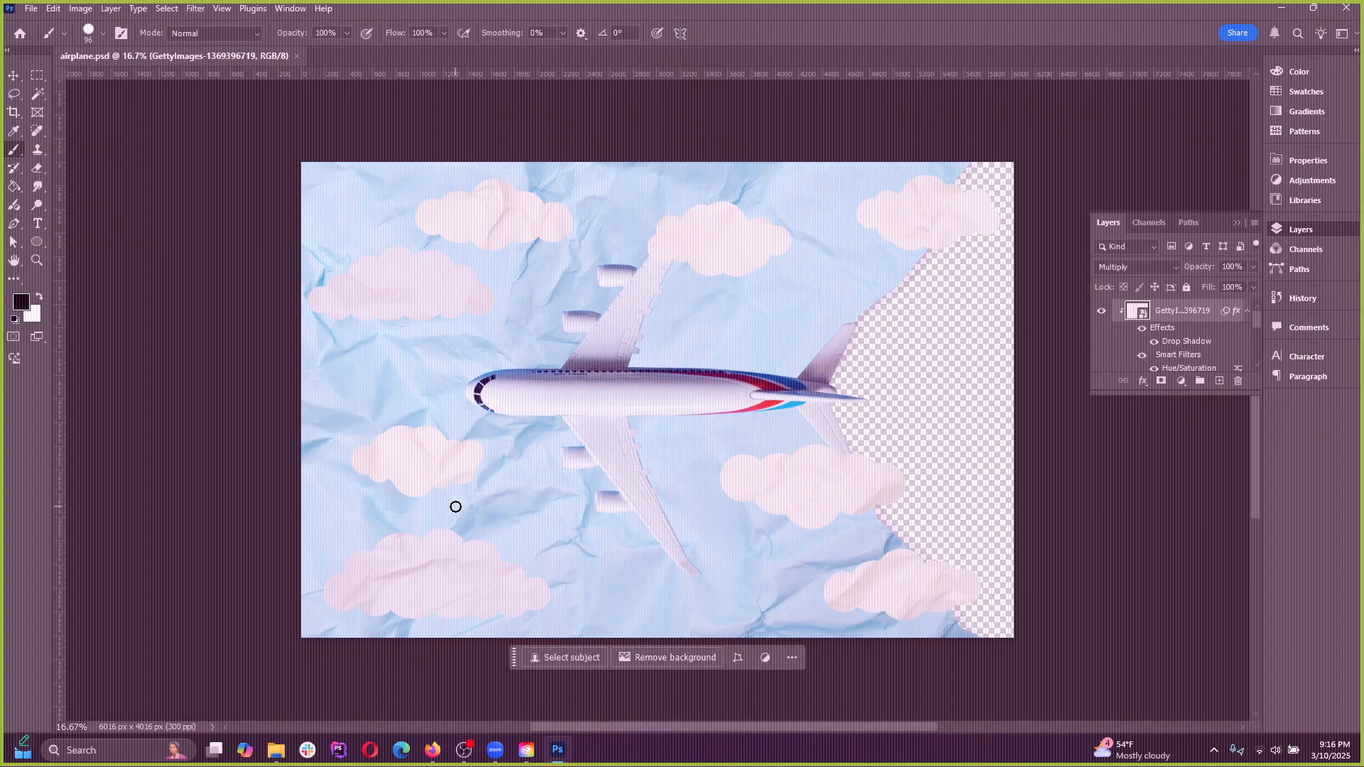
Create a new 1920 x 1080 px document at 72 ppi and paste the copied UFO picture into it
left_click(33, 14)
left_click(42, 23)
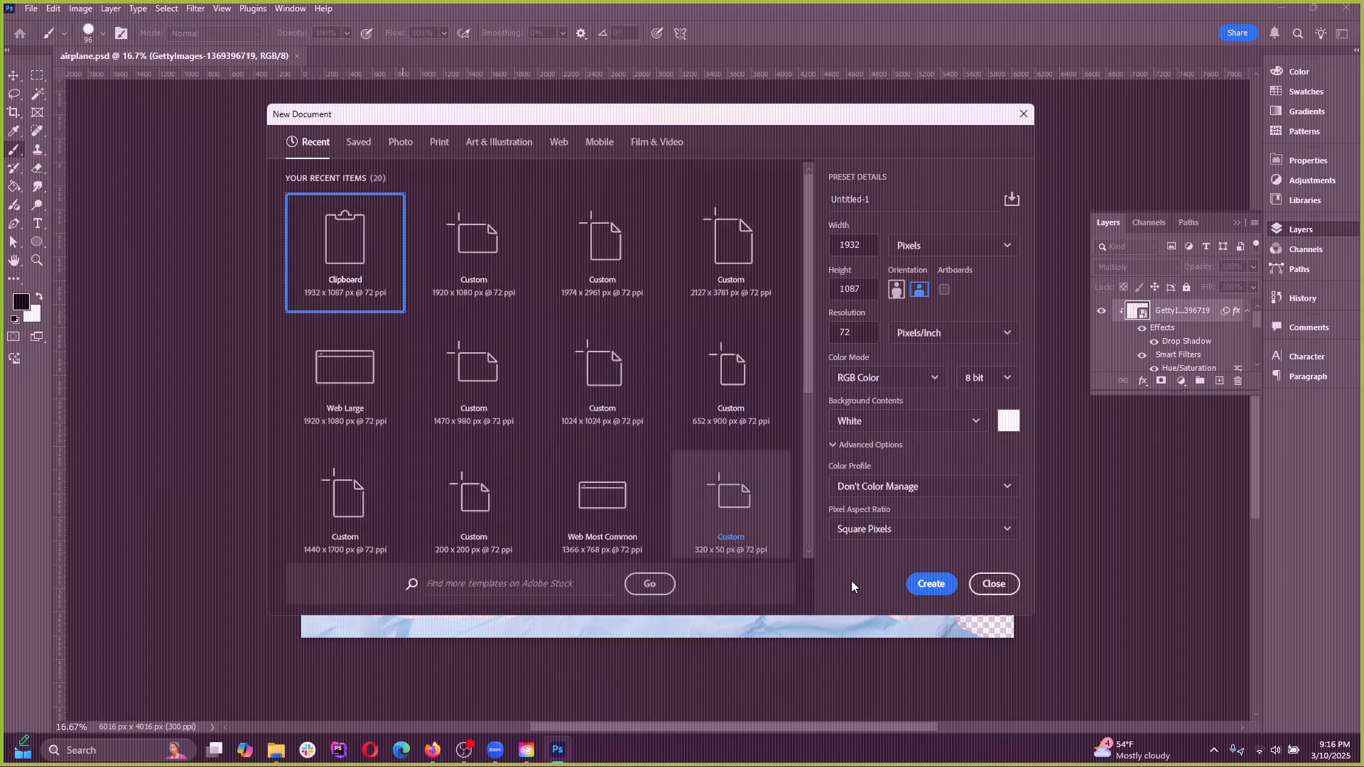
left_click(476, 257)
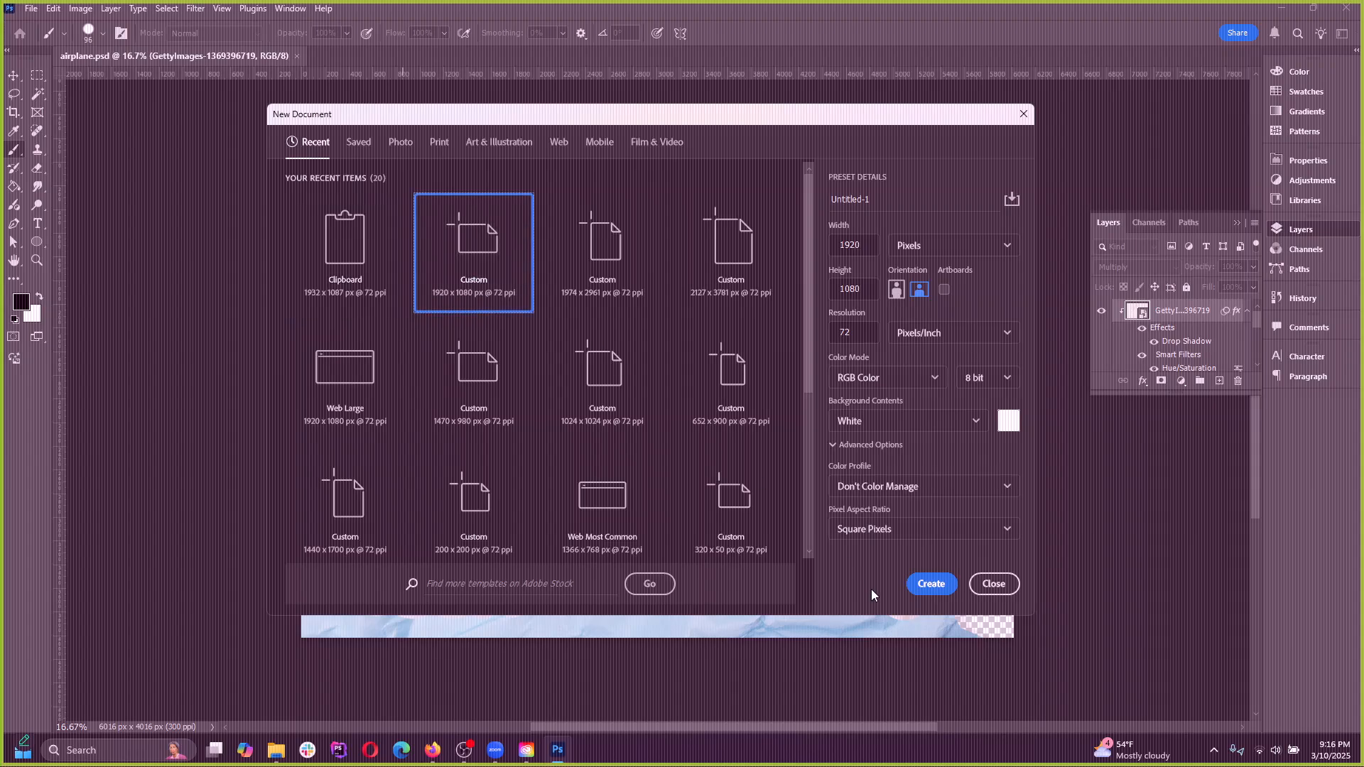
left_click(926, 584)
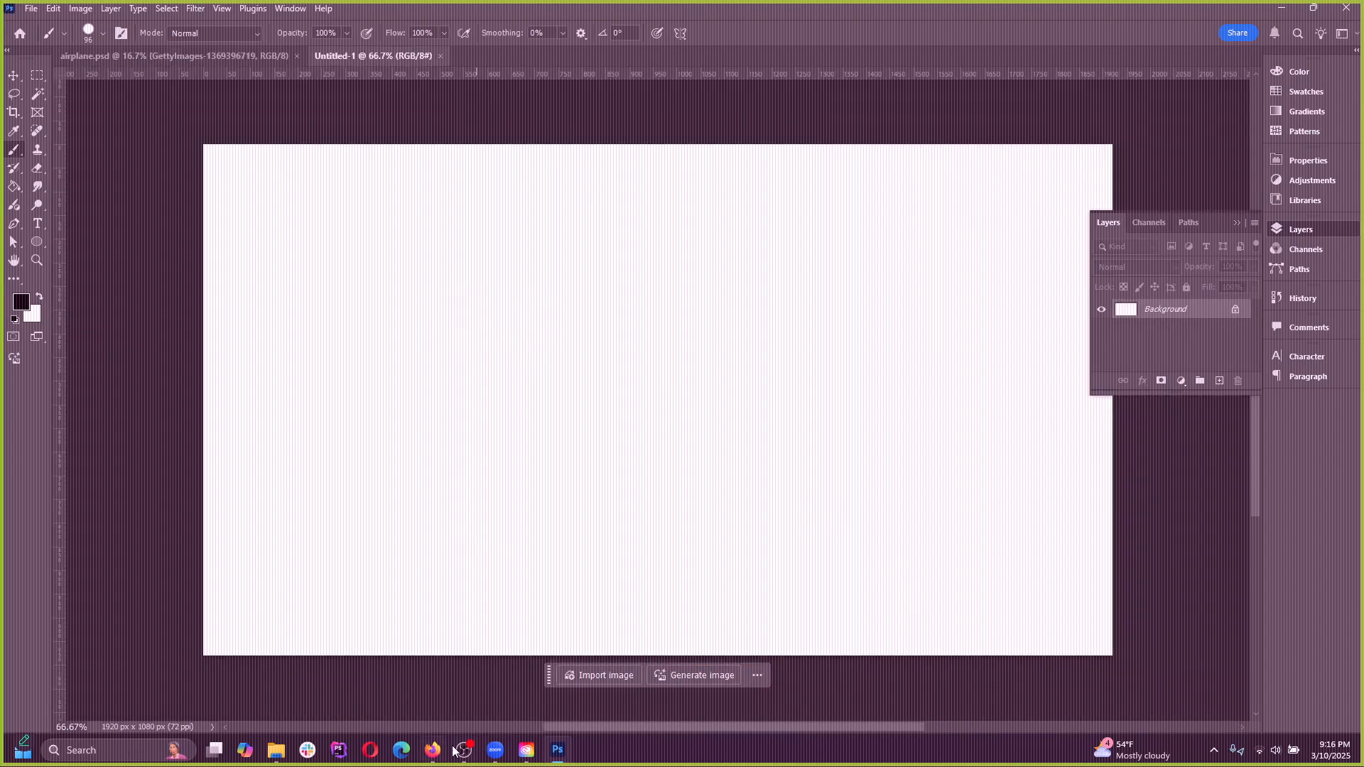
key("ctrl+v")
Switch back and forth between airplane.psd and the new UFO document to compare them
left_click(213, 56)
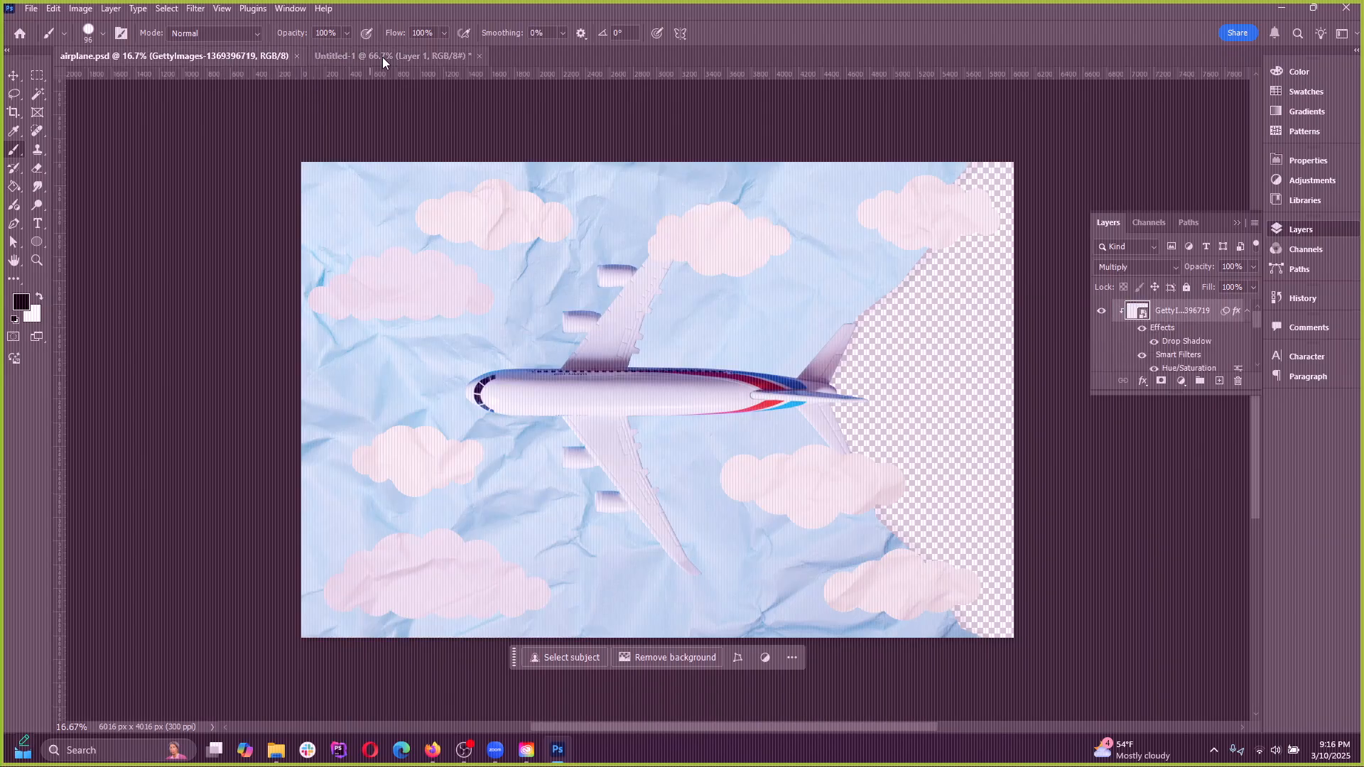
left_click(382, 56)
left_click(239, 59)
left_click(316, 63)
left_click(280, 61)
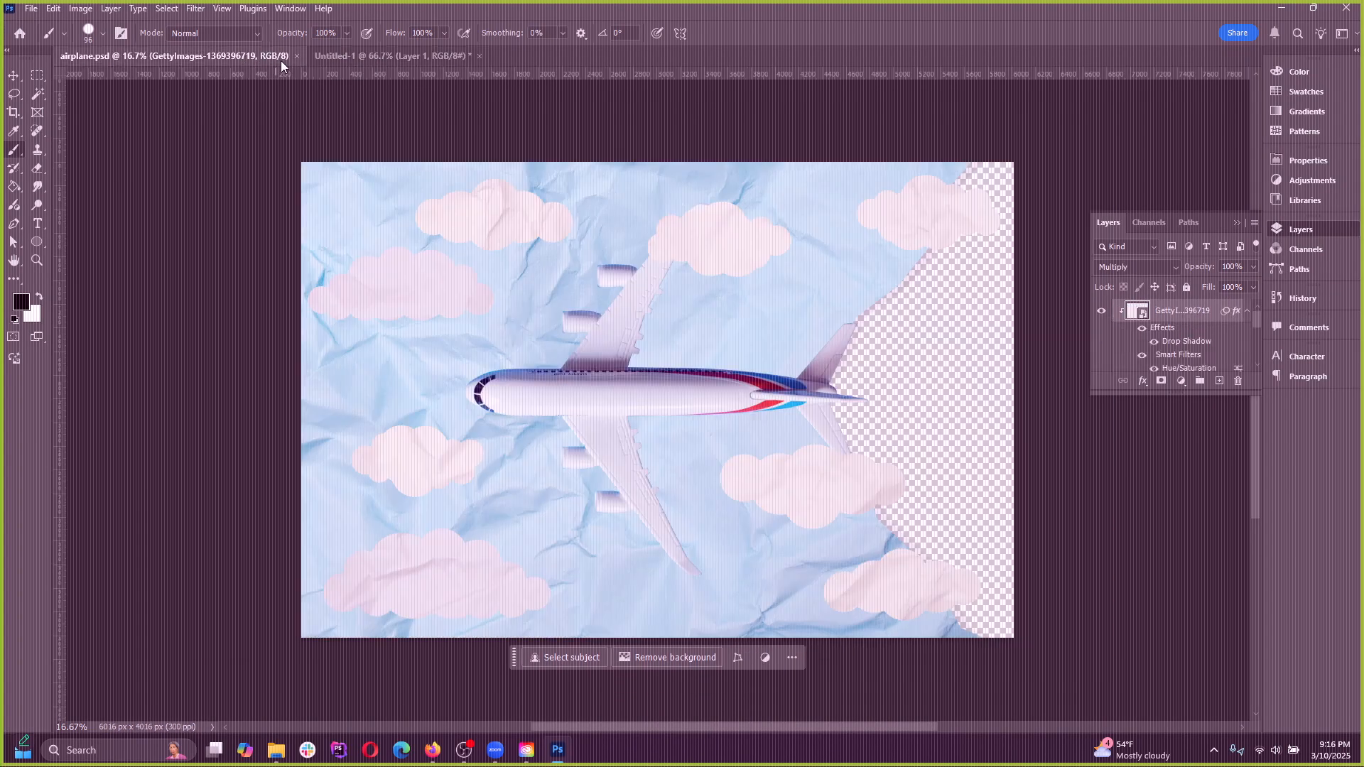
Arrange the two open documents side by side as 2-up Vertical and collapse the Layers panel
left_click(289, 10)
mouse_move(327, 26)
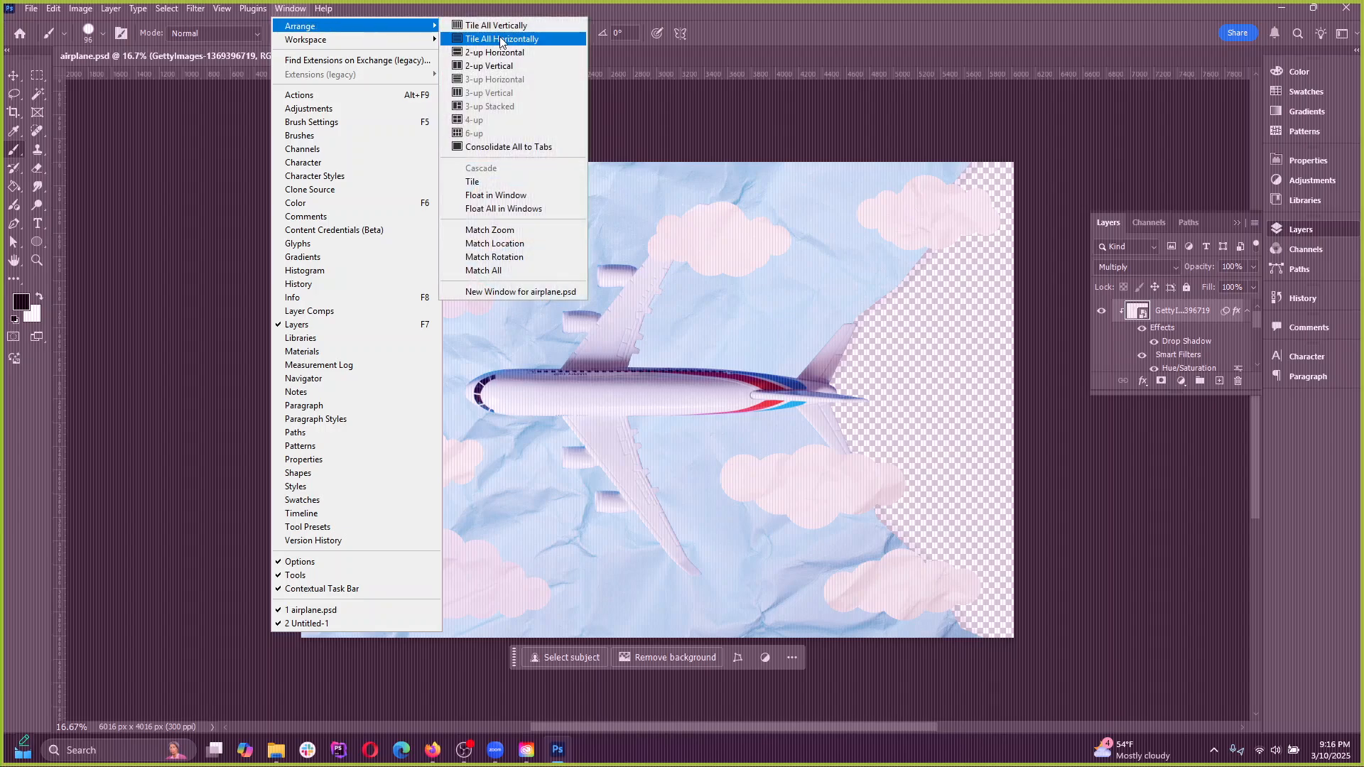
left_click(481, 67)
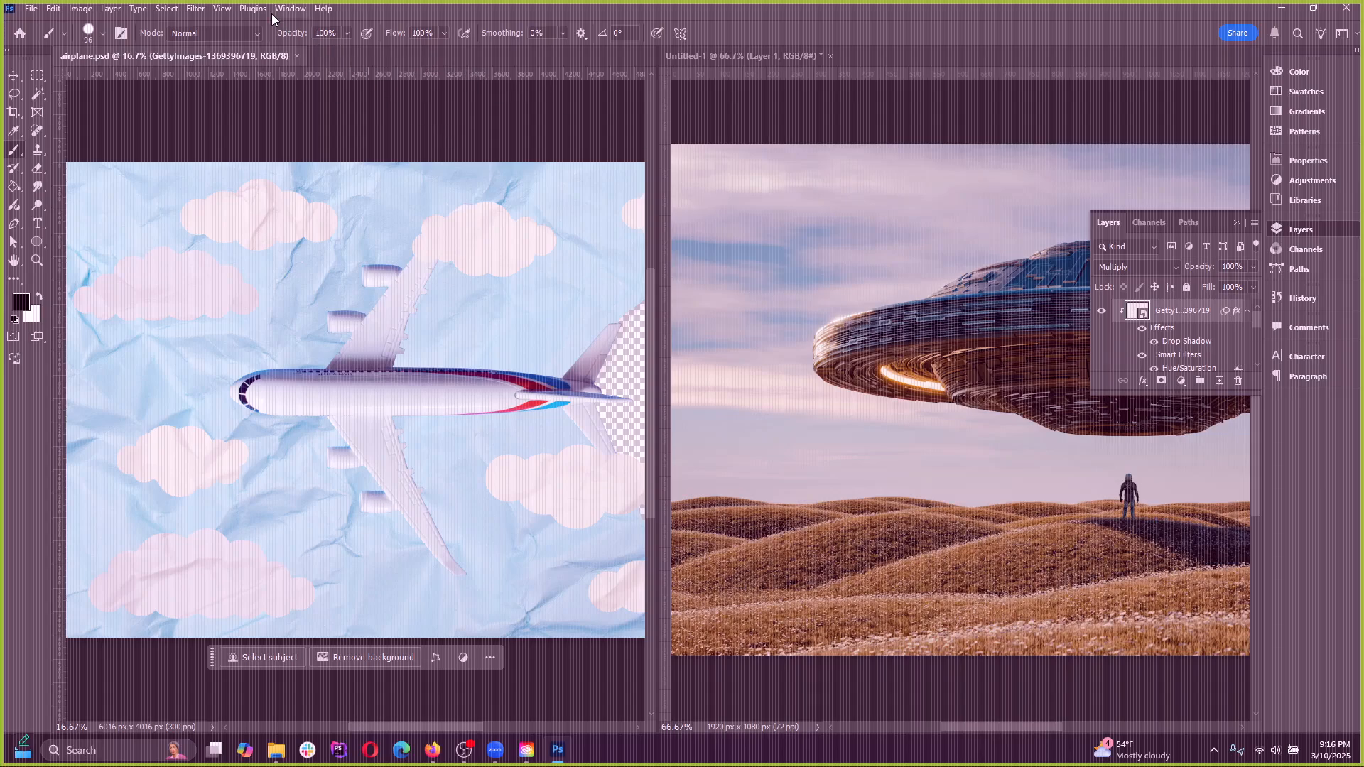
left_click(1234, 224)
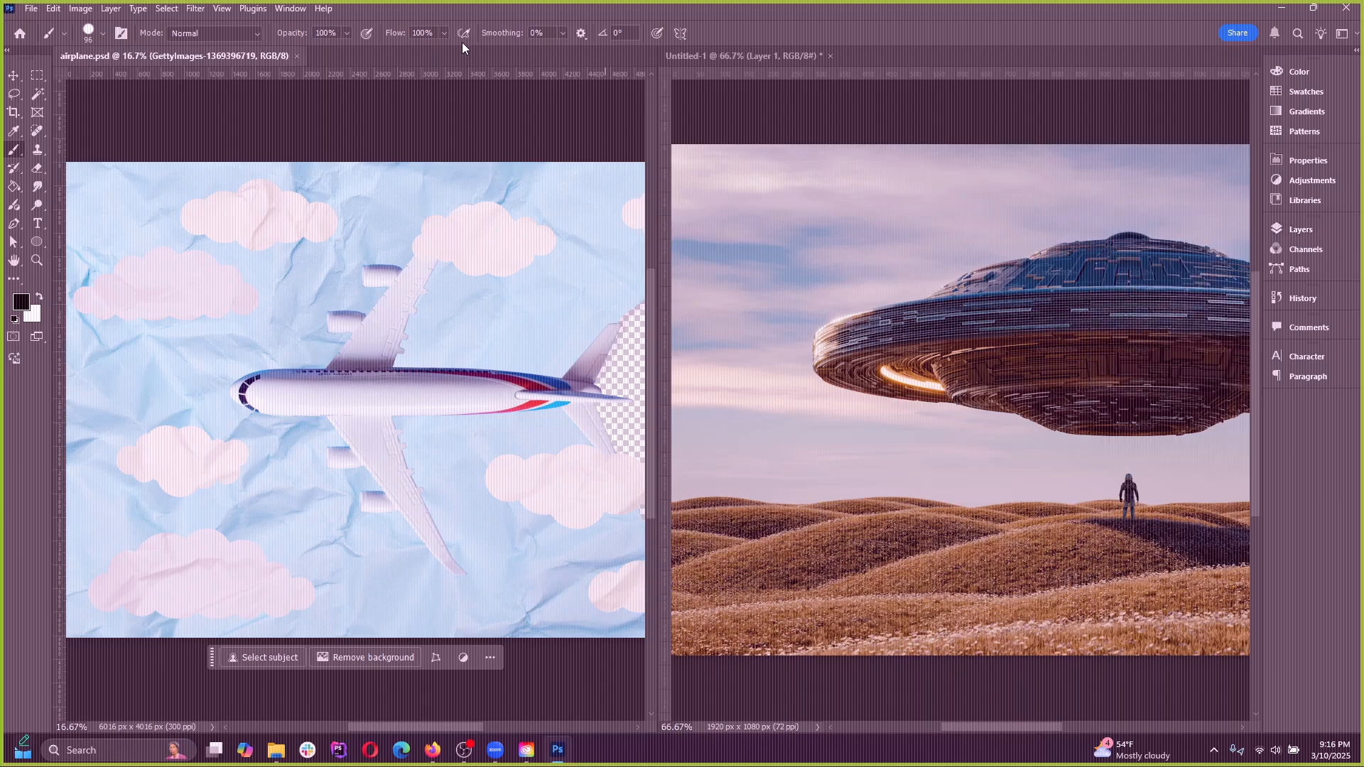
Arrange the two documents as 2-up Horizontal, and return to a single view with Consolidate All to Tabs
left_click(291, 8)
mouse_move(300, 28)
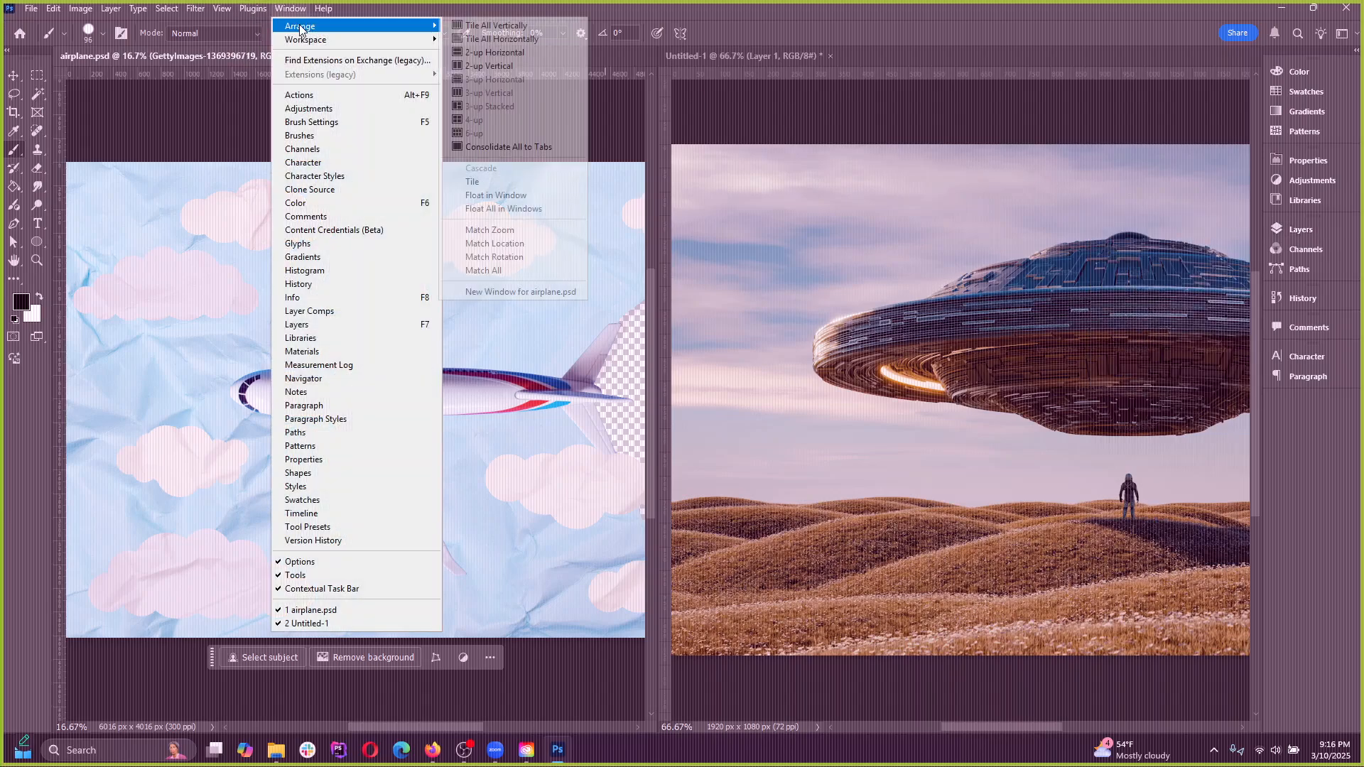
left_click(496, 52)
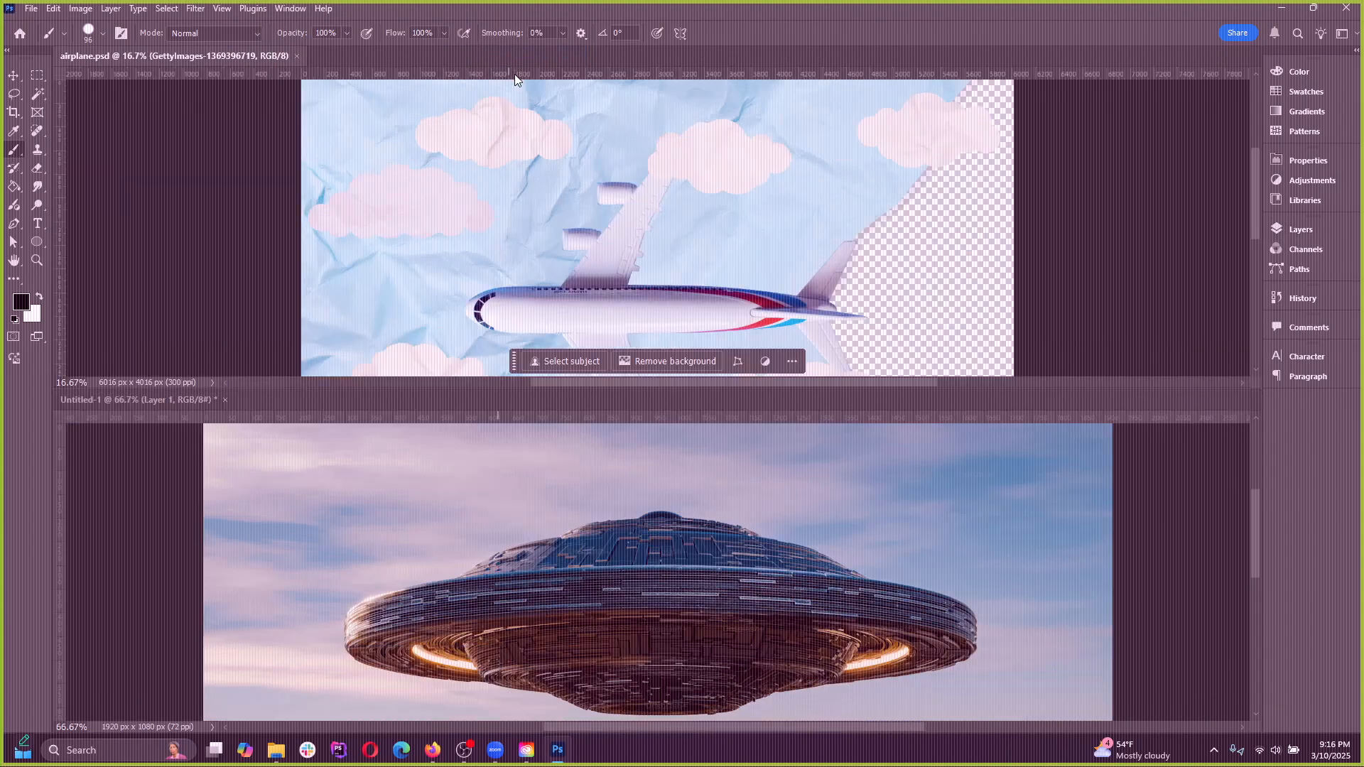
left_click(291, 9)
mouse_move(412, 26)
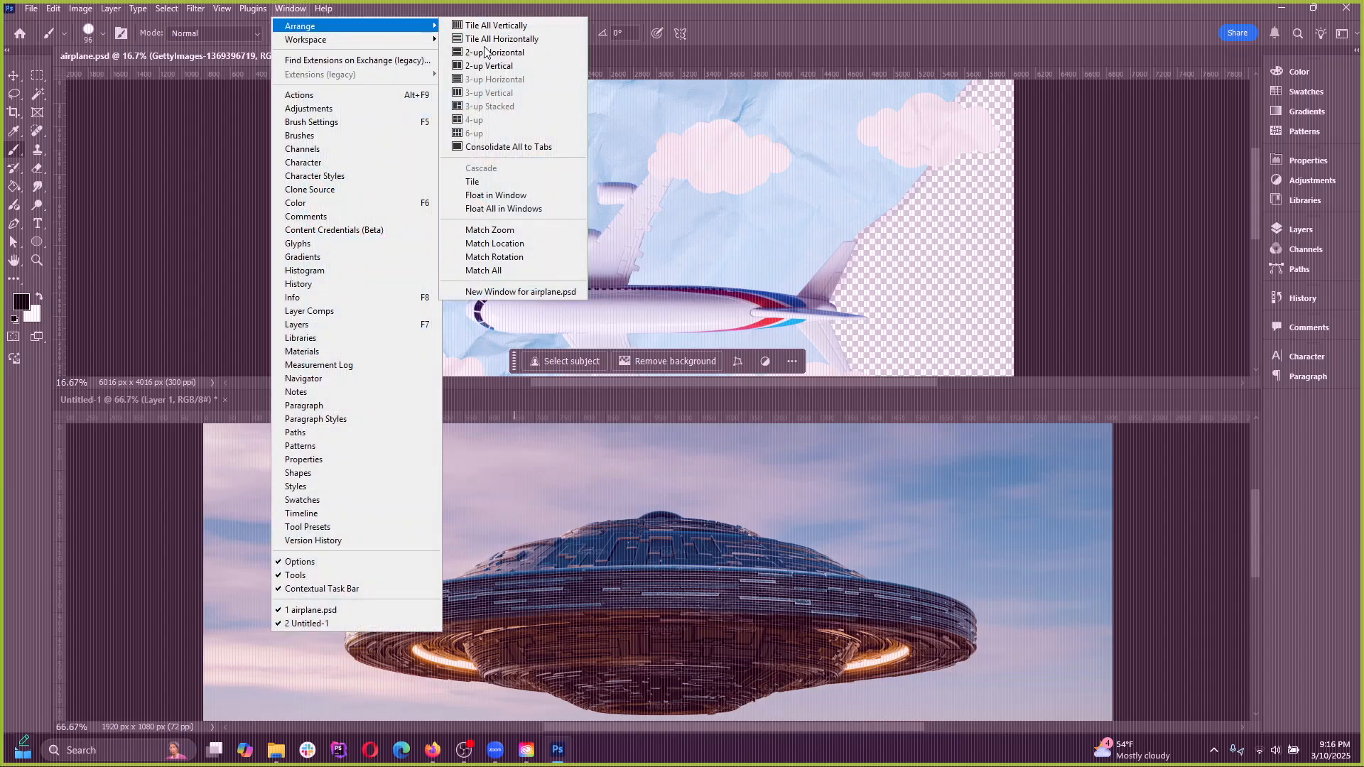
left_click(524, 154)
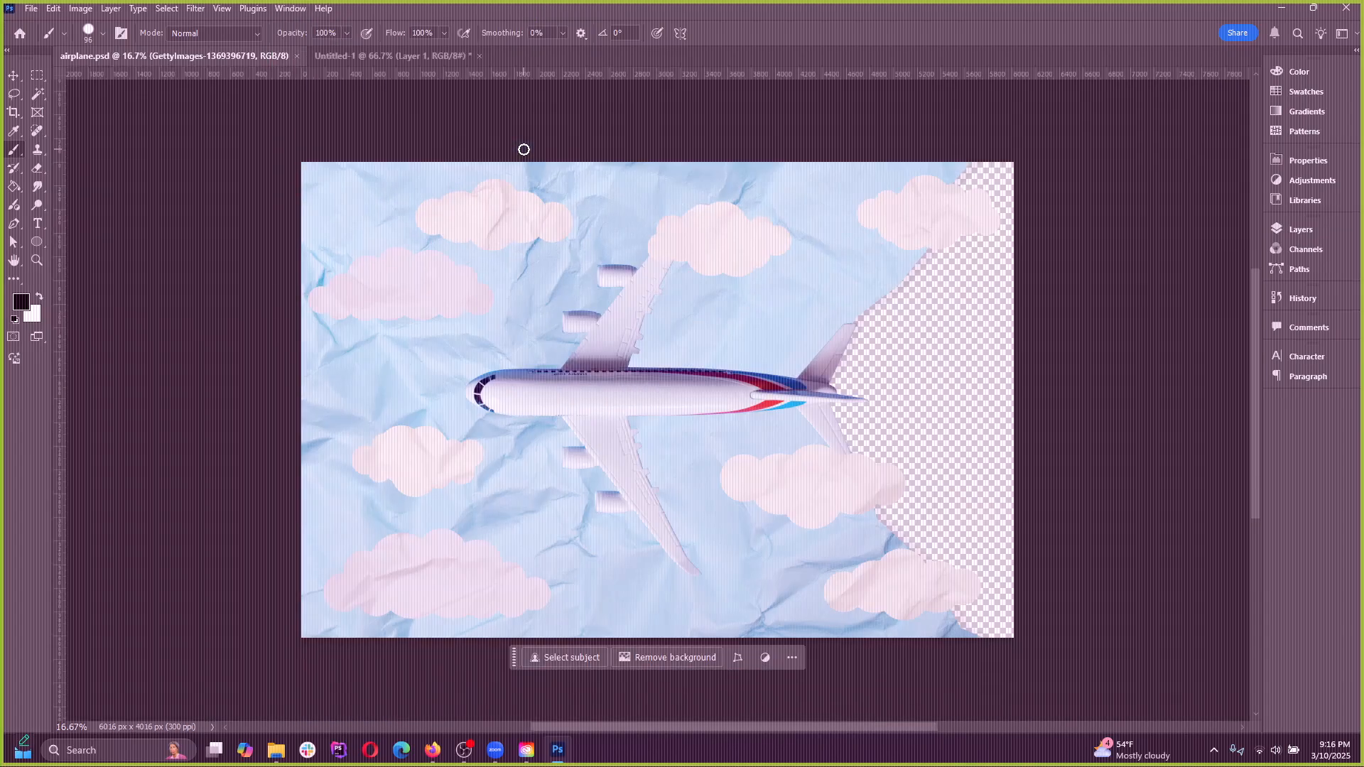
Alternate between the two consolidated documents and finish on the UFO document
left_click(405, 58)
left_click(244, 48)
left_click(360, 52)
left_click(237, 54)
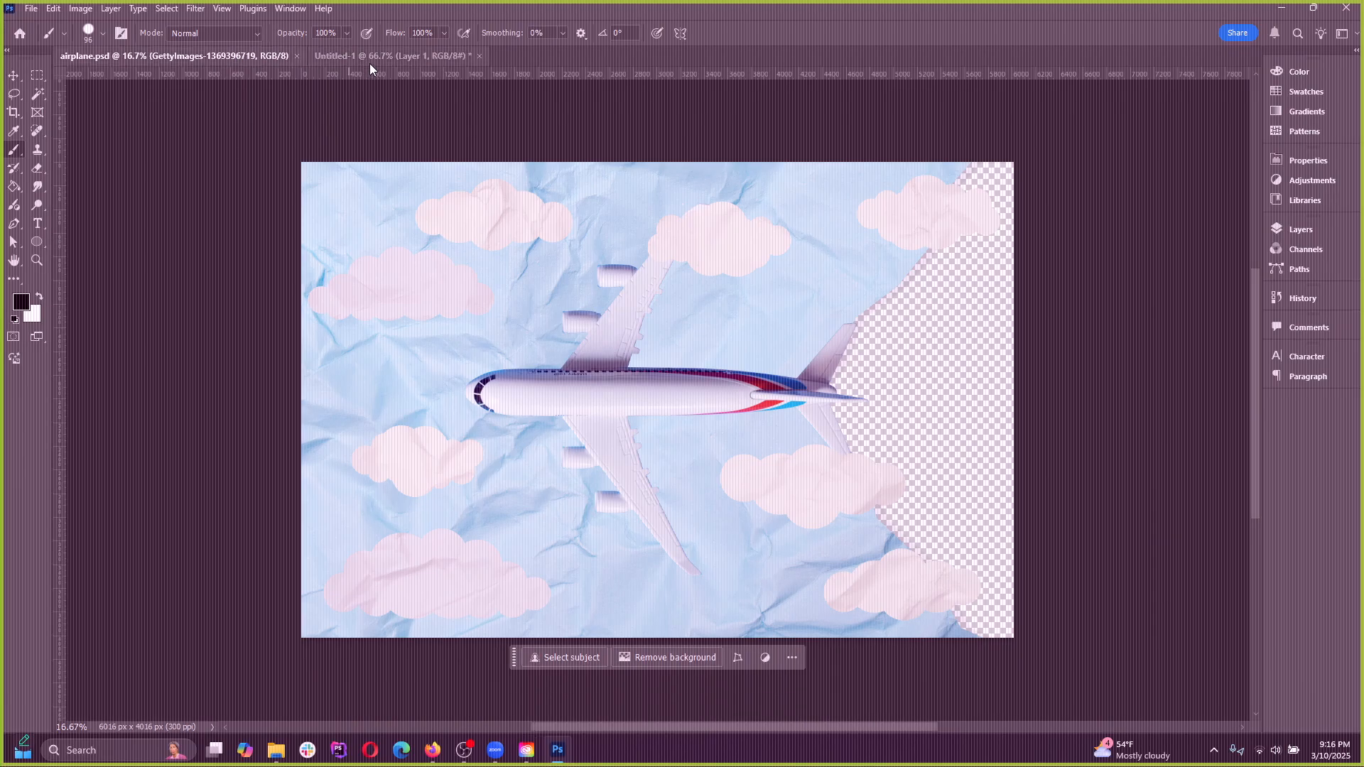
left_click(370, 57)
Look over the available workspaces and switch from the custom workspace to another one in the list
left_click(290, 8)
mouse_move(372, 35)
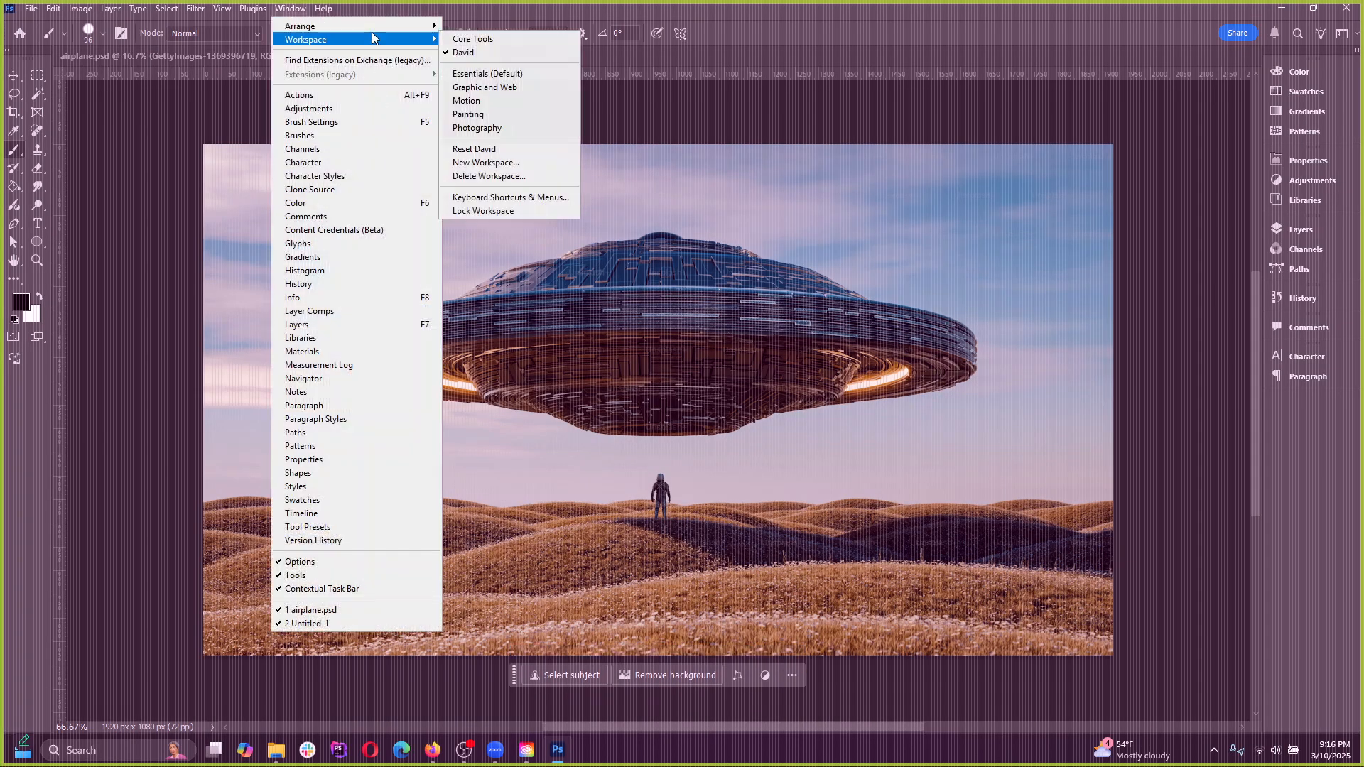
left_click(1346, 39)
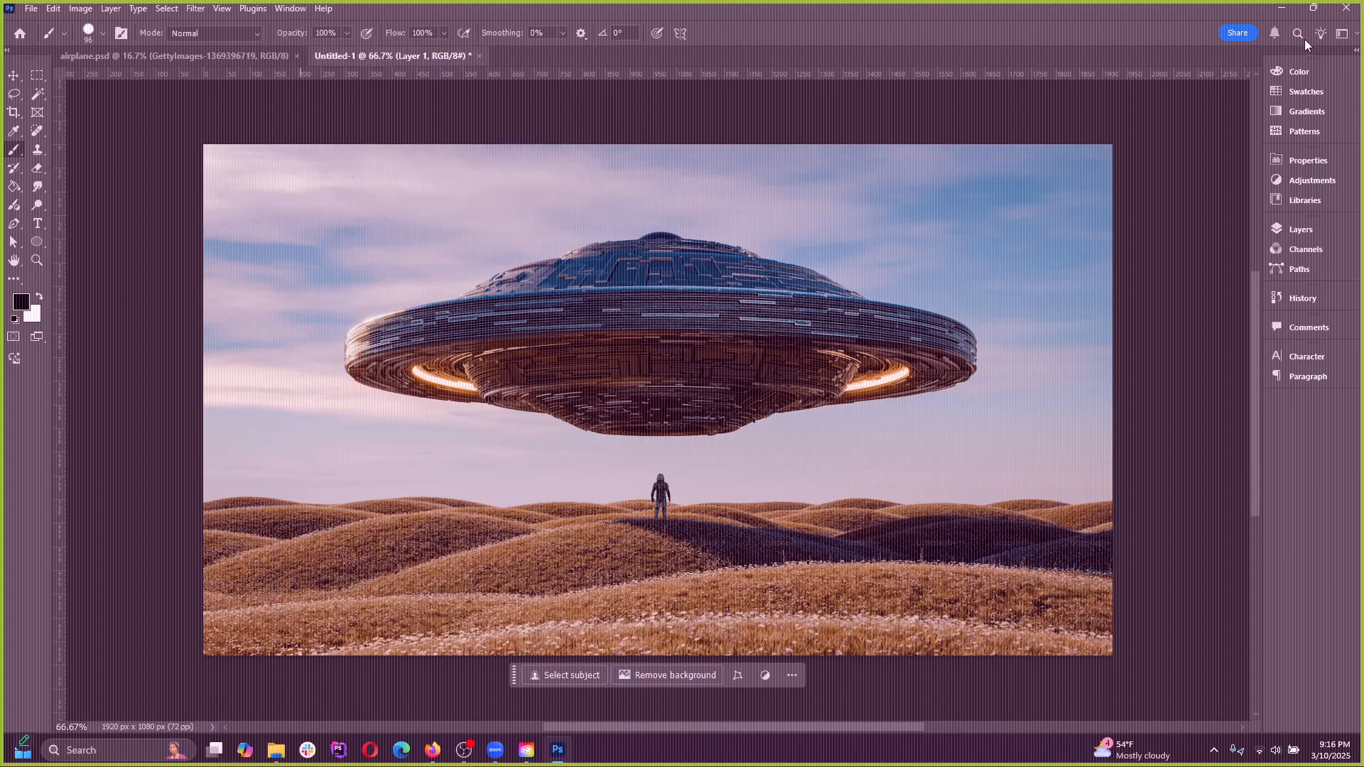
left_click(1343, 36)
left_click(1300, 92)
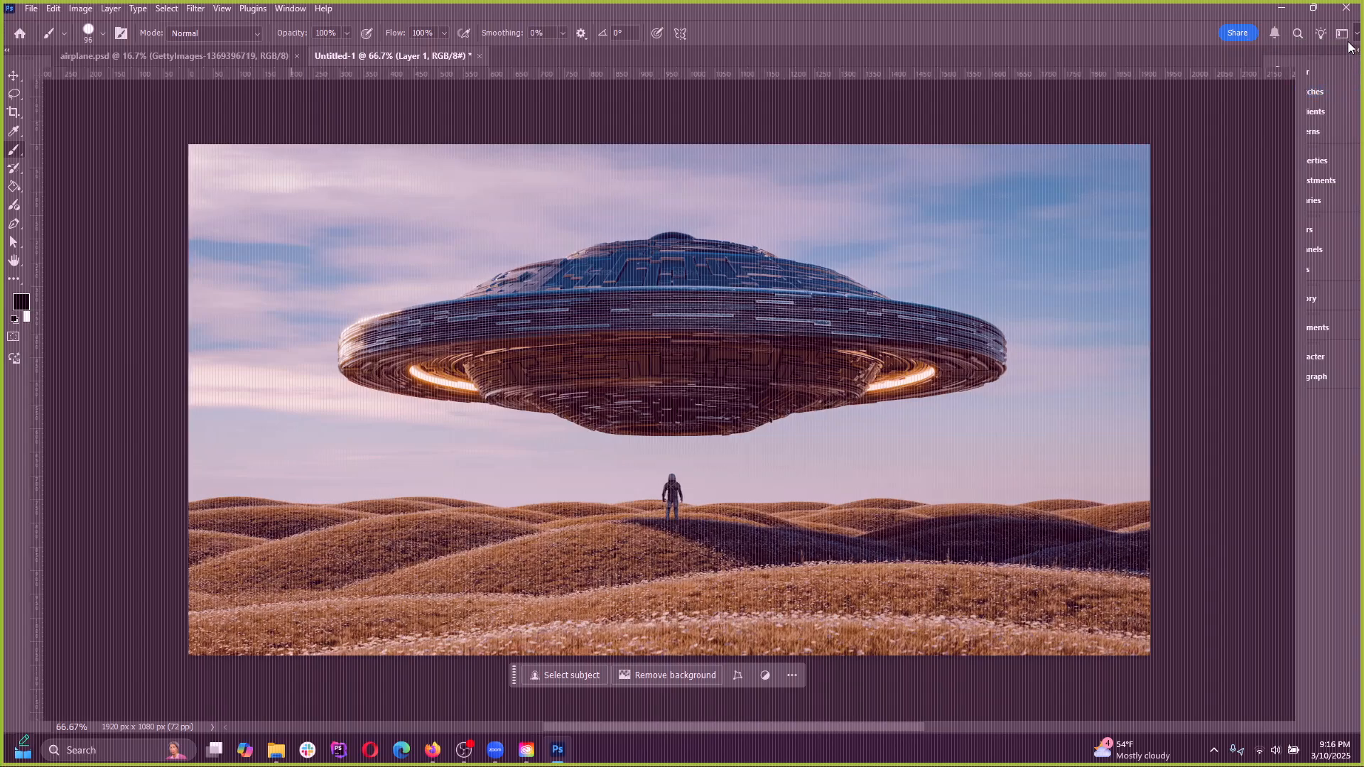
Switch in turn through the Photography, Painting, Motion, Graphic and Web, and Essentials workspaces
left_click(1343, 34)
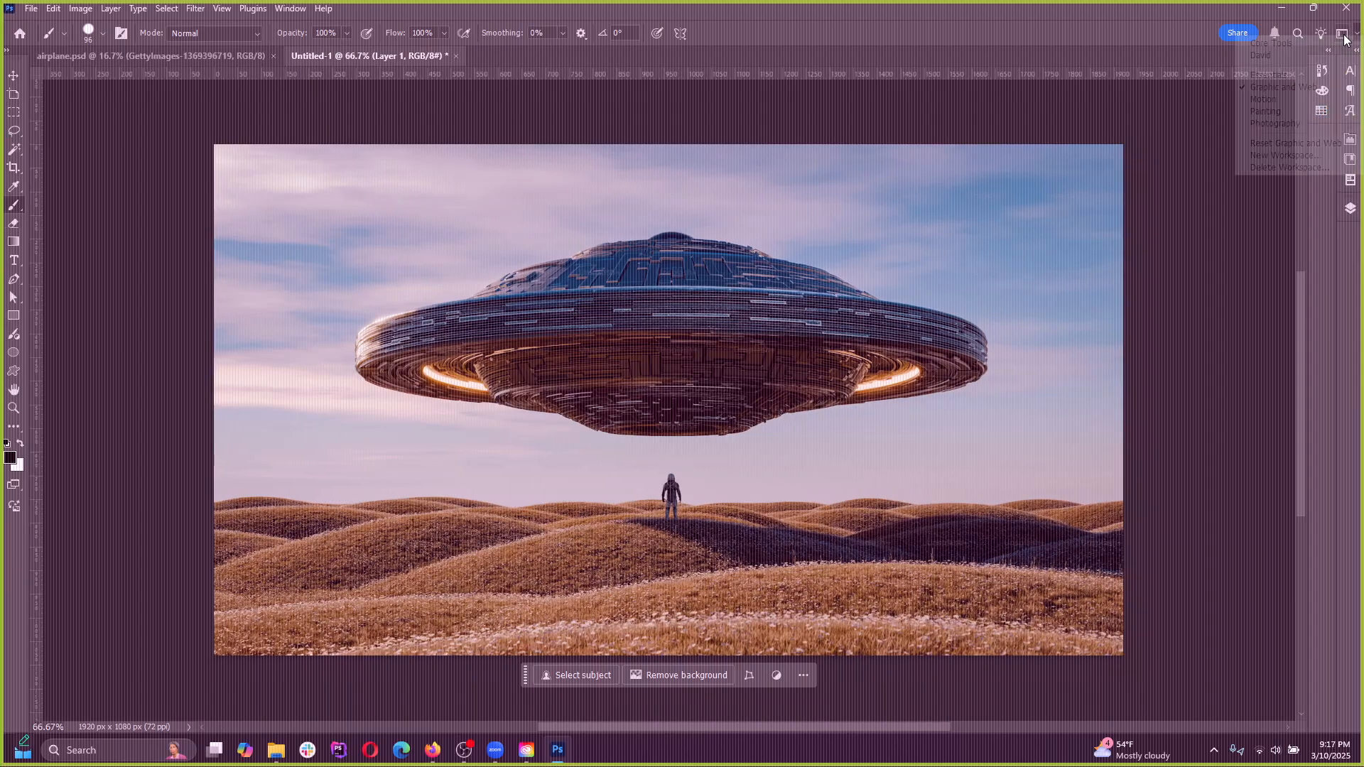
left_click(1280, 121)
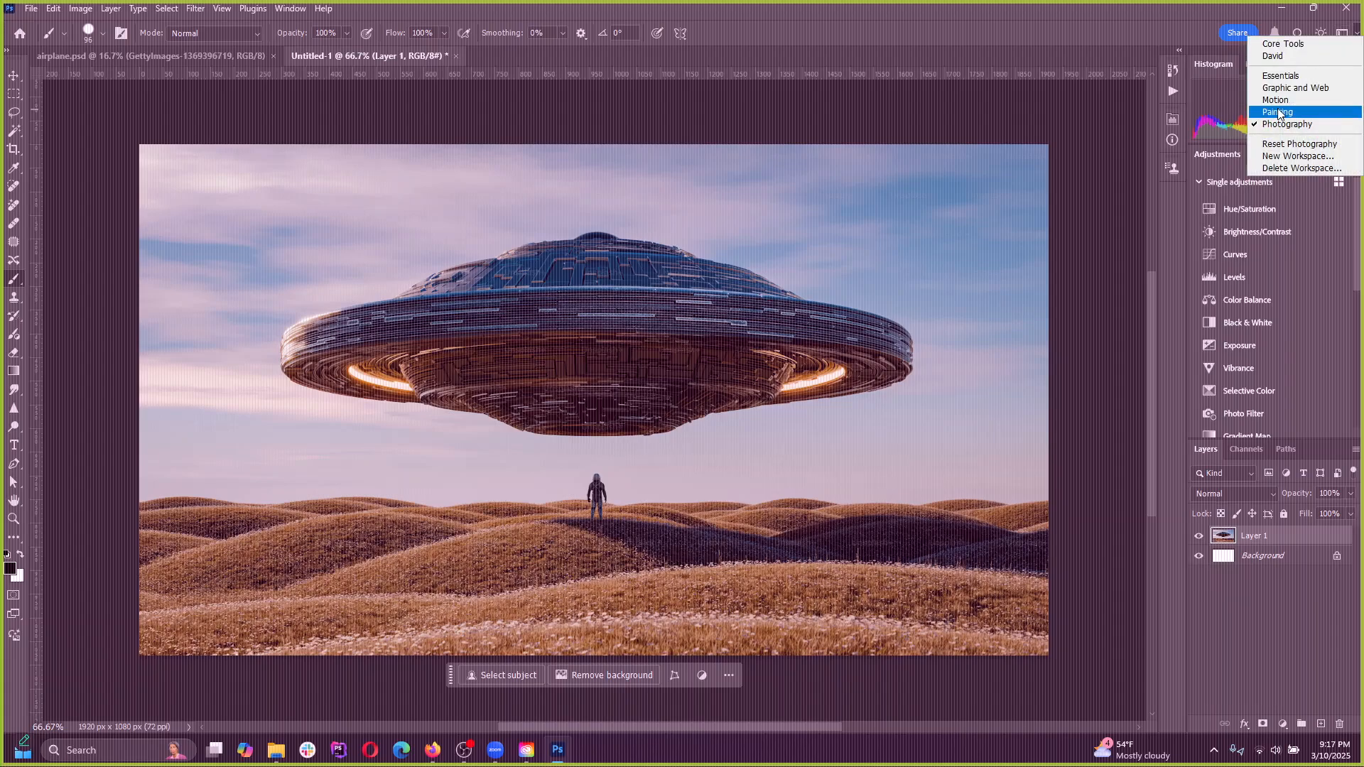
left_click(1277, 111)
left_click(1342, 33)
left_click(1275, 103)
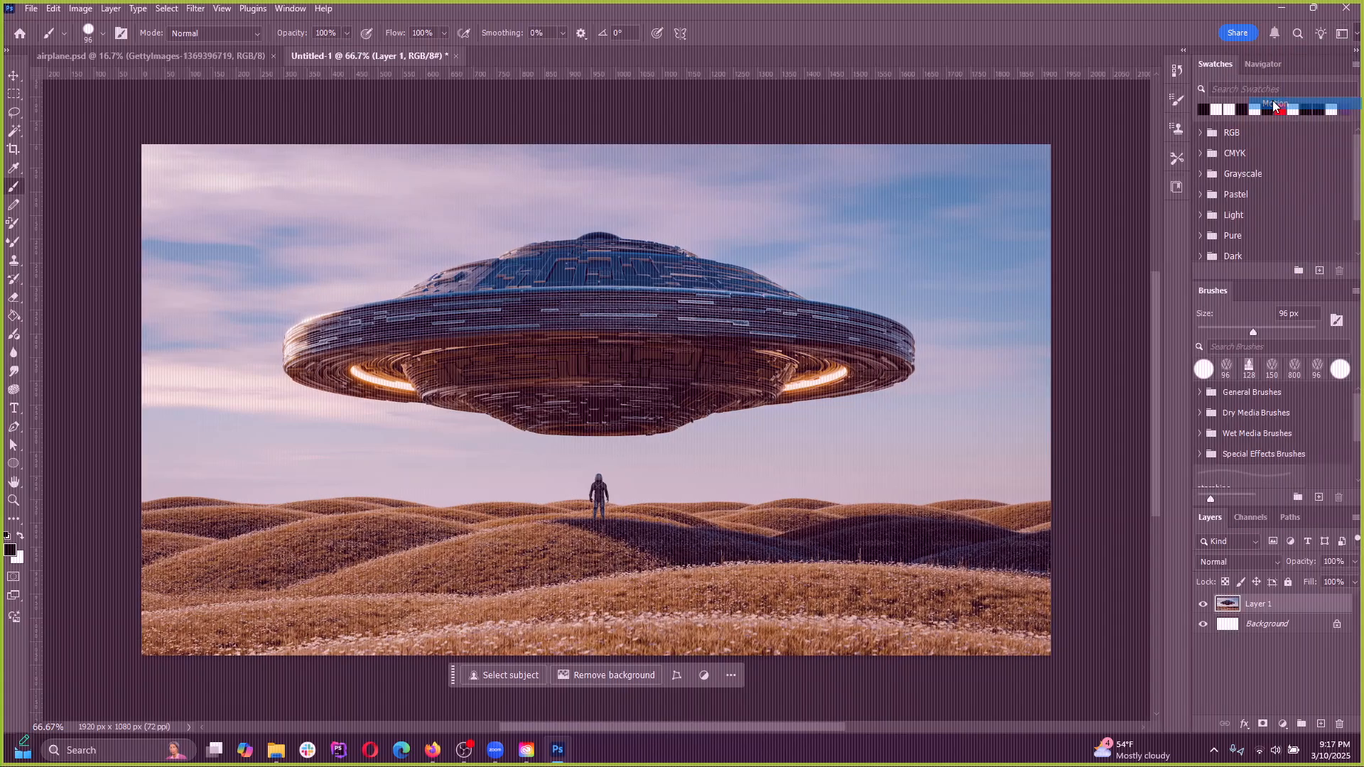
left_click(1341, 33)
left_click(1322, 88)
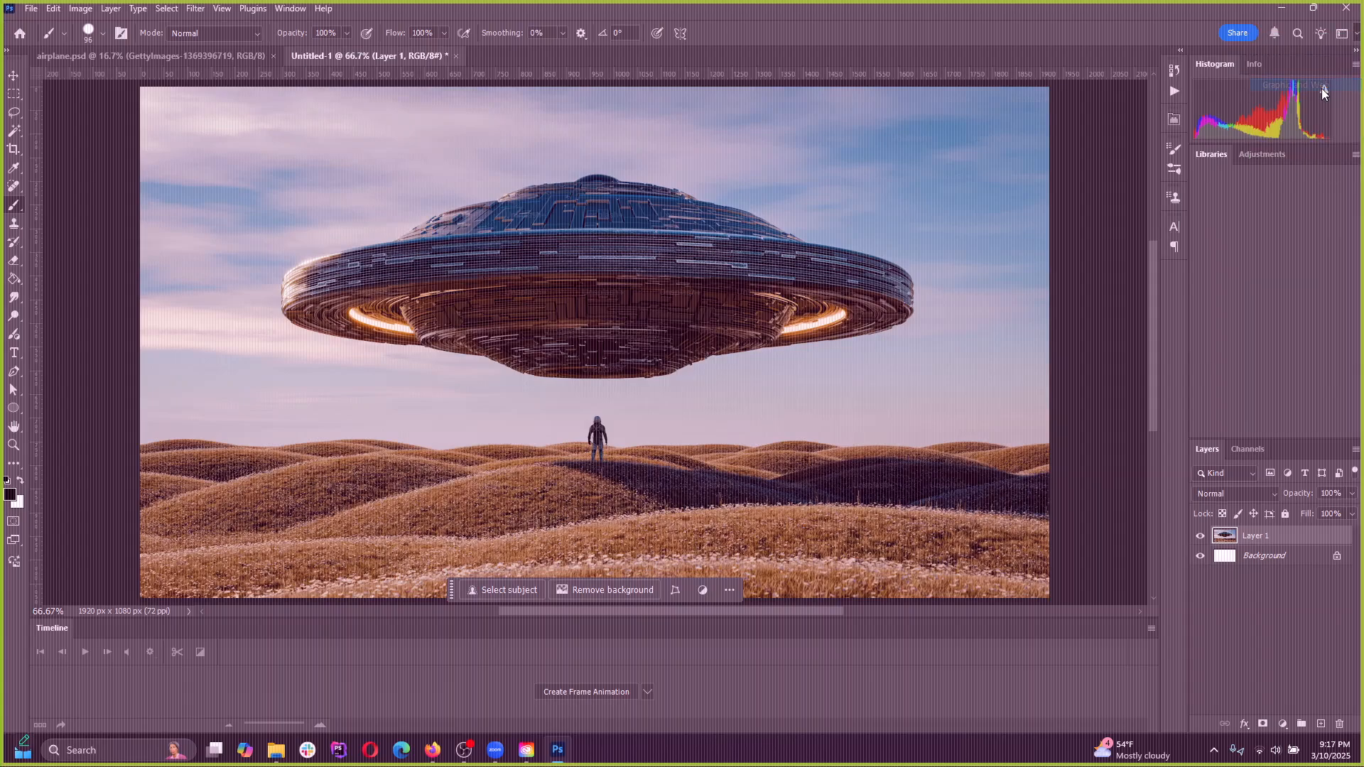
left_click(1342, 33)
left_click(1288, 76)
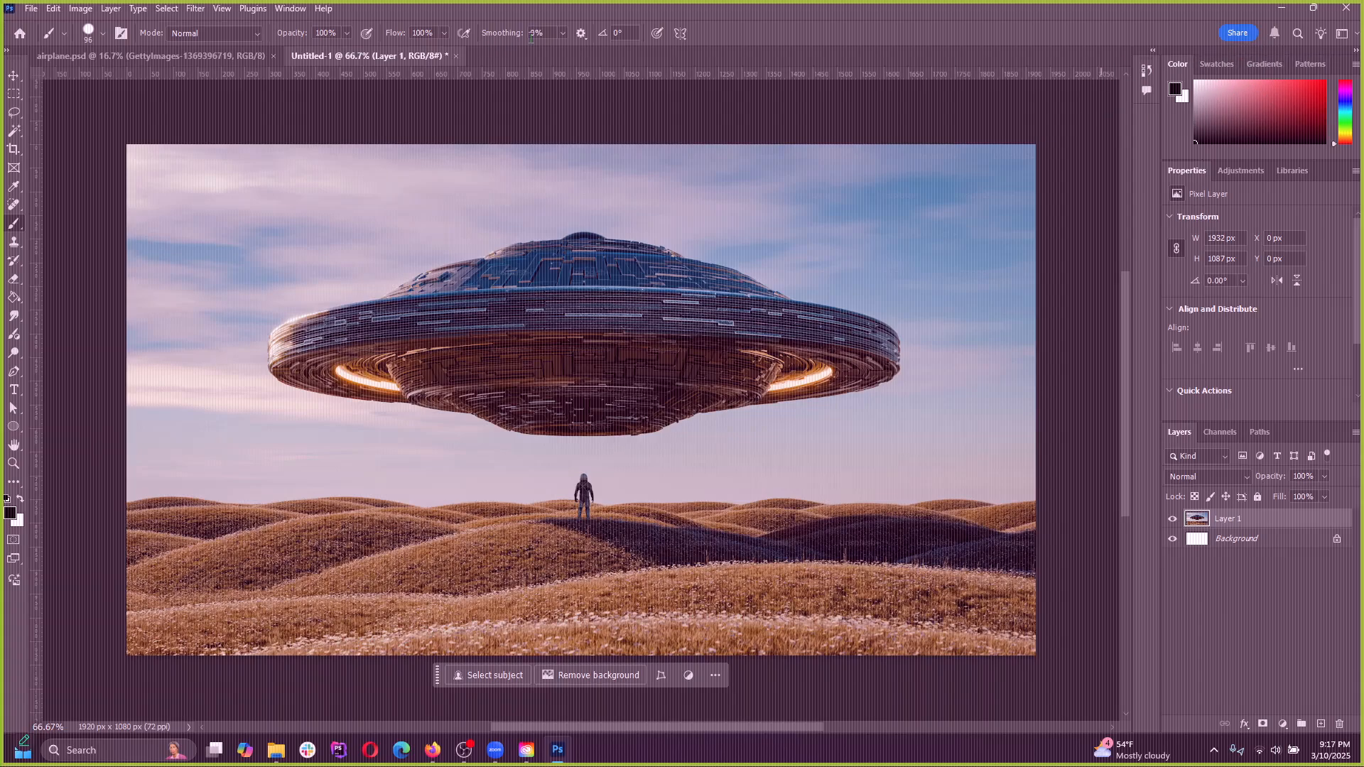
Return to the custom workspace and narrow its collapsed panel dock slightly
left_click(1346, 36)
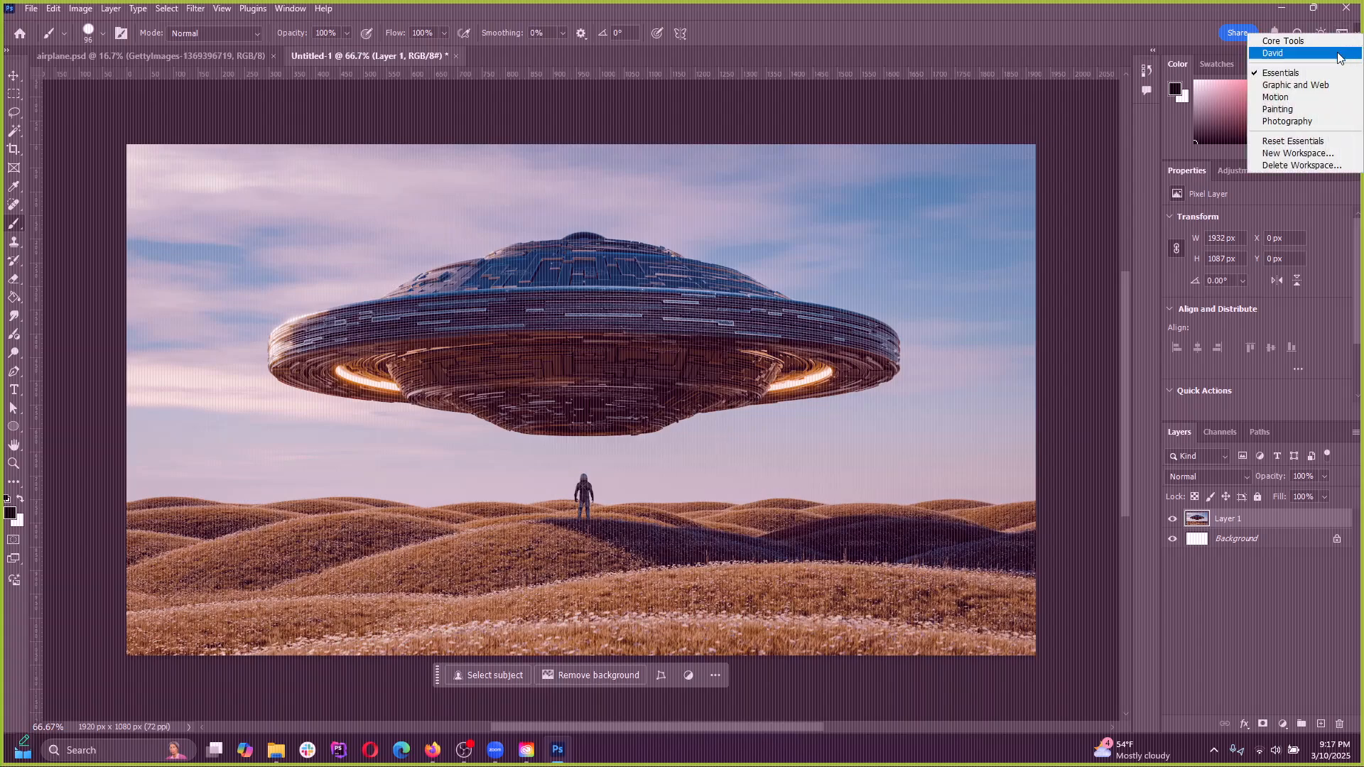
left_click(1290, 54)
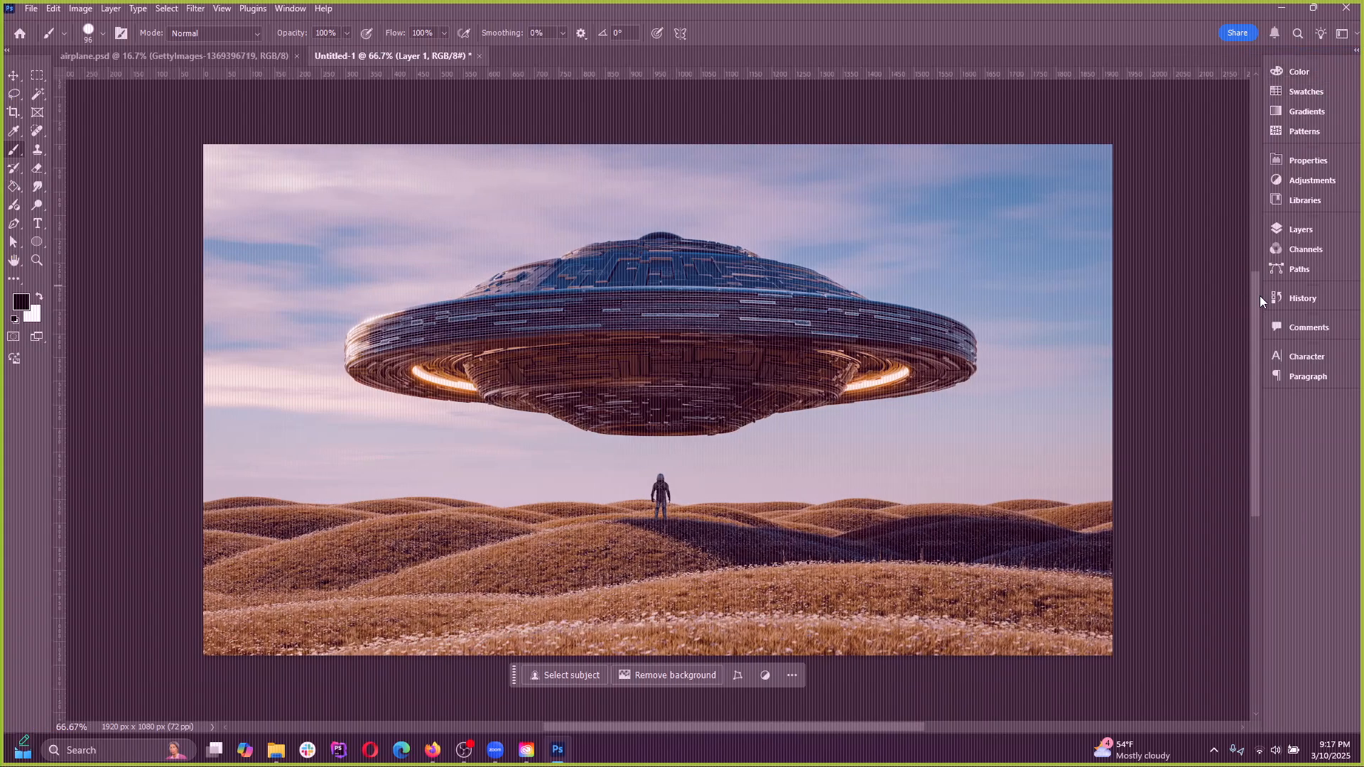
mouse_move(1262, 295)
left_mouse_down()
mouse_move(1315, 292)
mouse_move(1277, 294)
left_mouse_up()
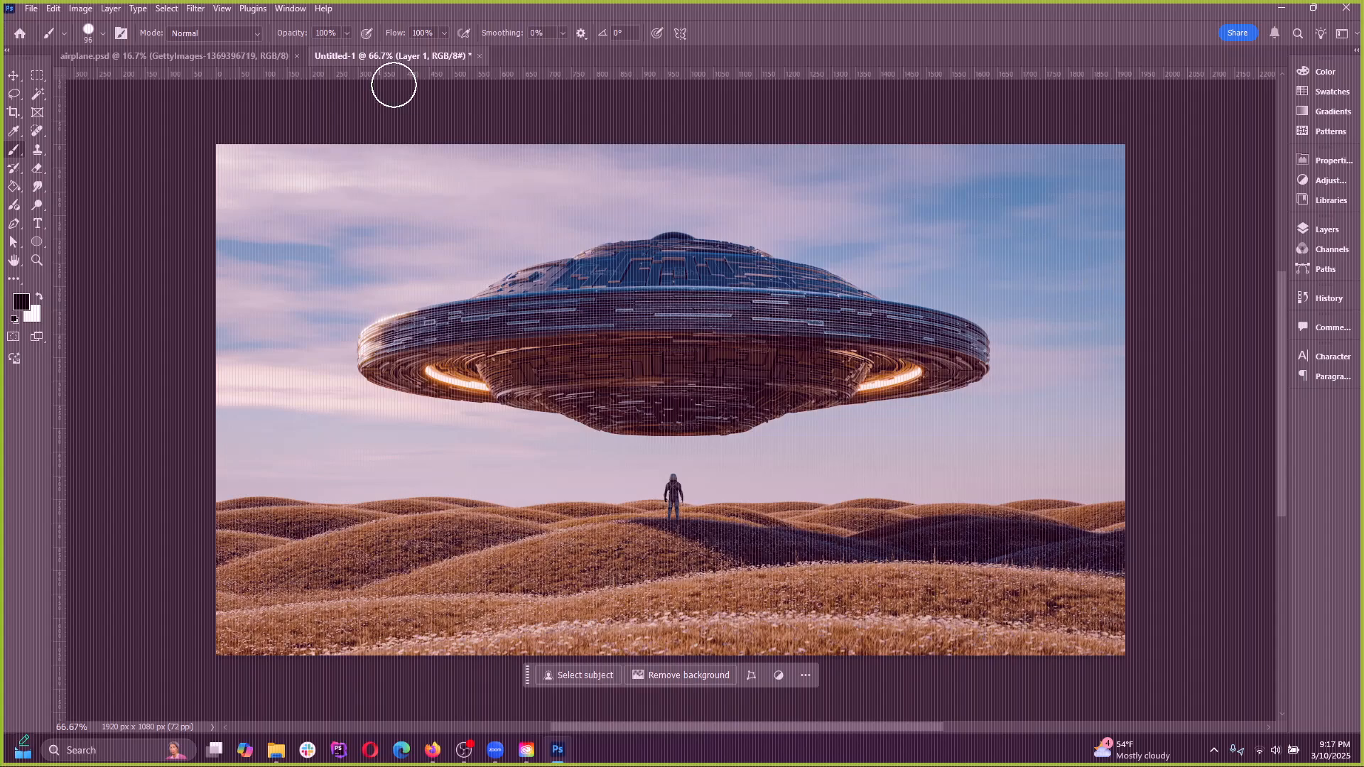
Look over the panels and display options offered for the application window
left_click(291, 8)
left_click(302, 10)
left_click(285, 11)
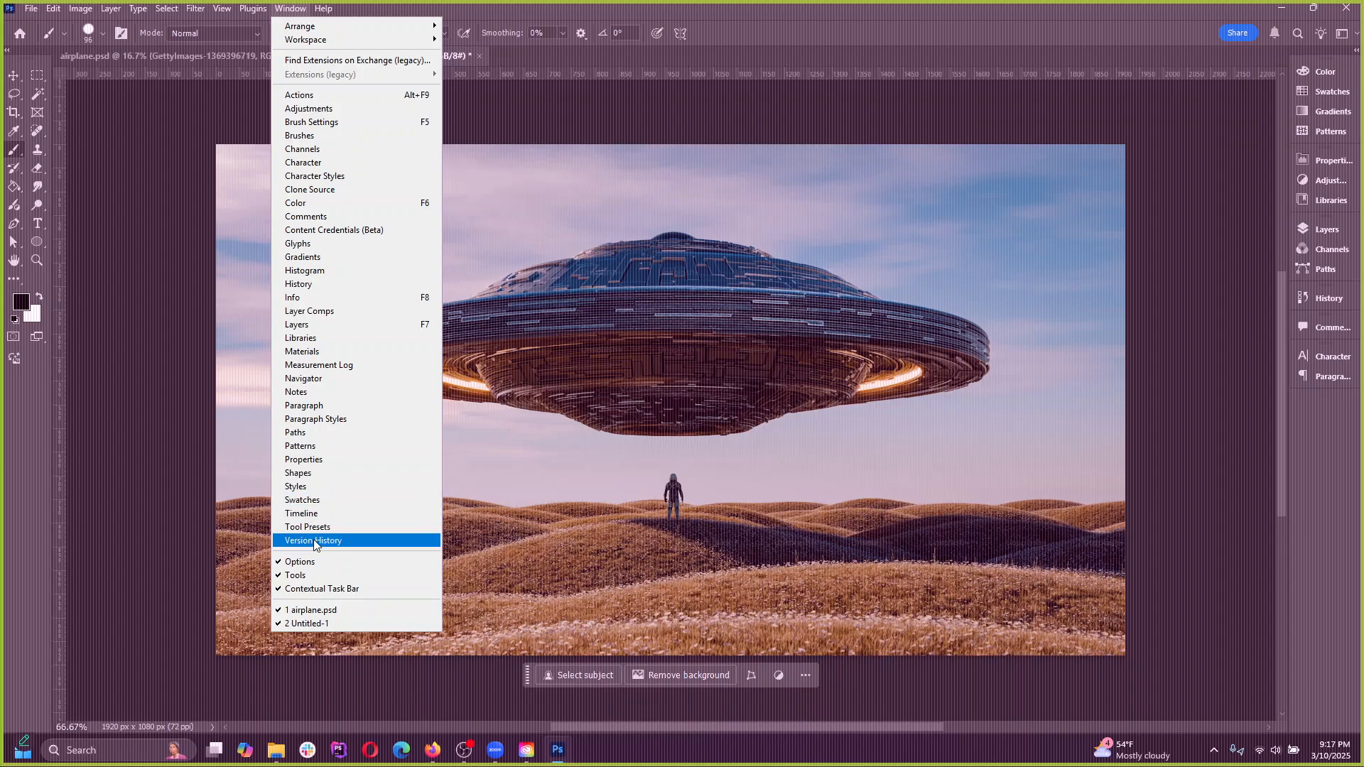
left_click(776, 27)
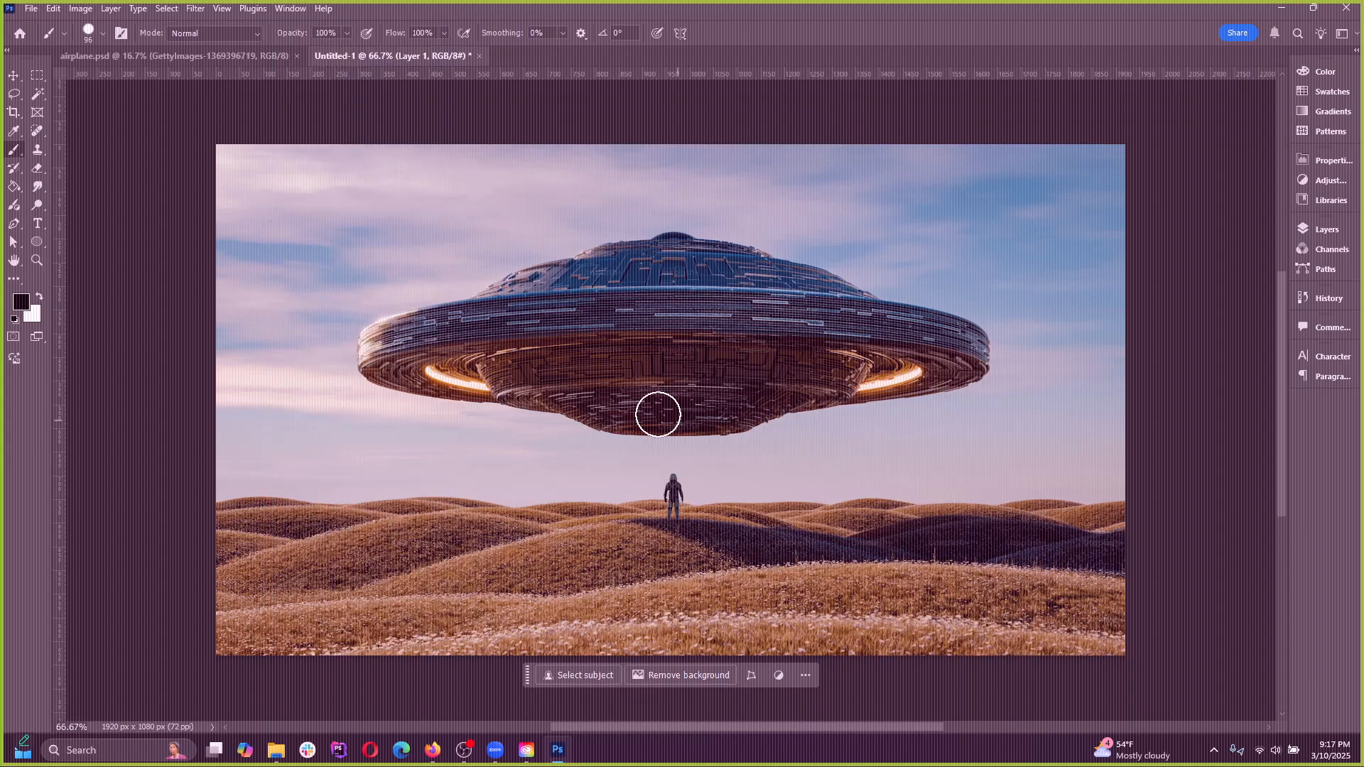
Detach the two-column toolbox from its dock and float it over the upper-left part of the image
scroll(499, 444, "down", 2)
scroll(653, 449, "up", 1)
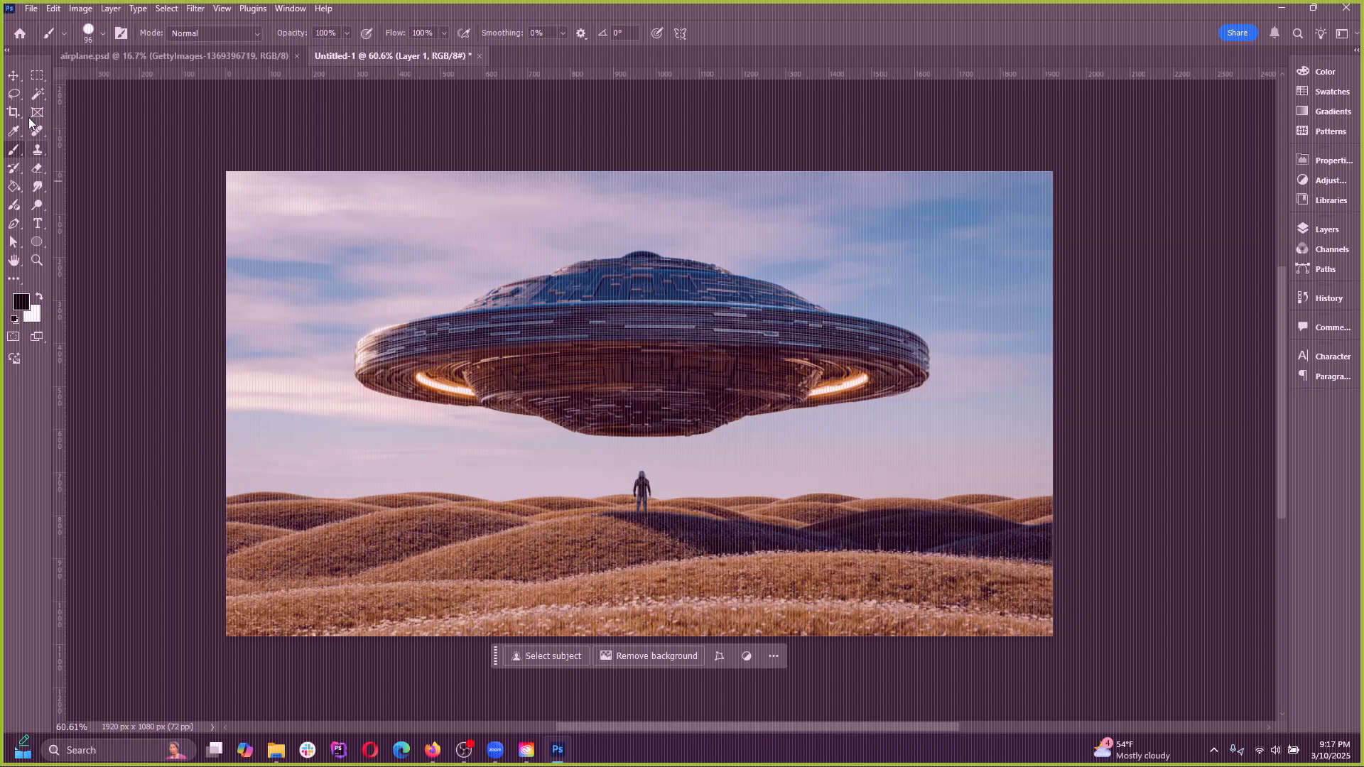
left_click_drag(11, 56, 146, 136)
scroll(277, 298, "up", 2)
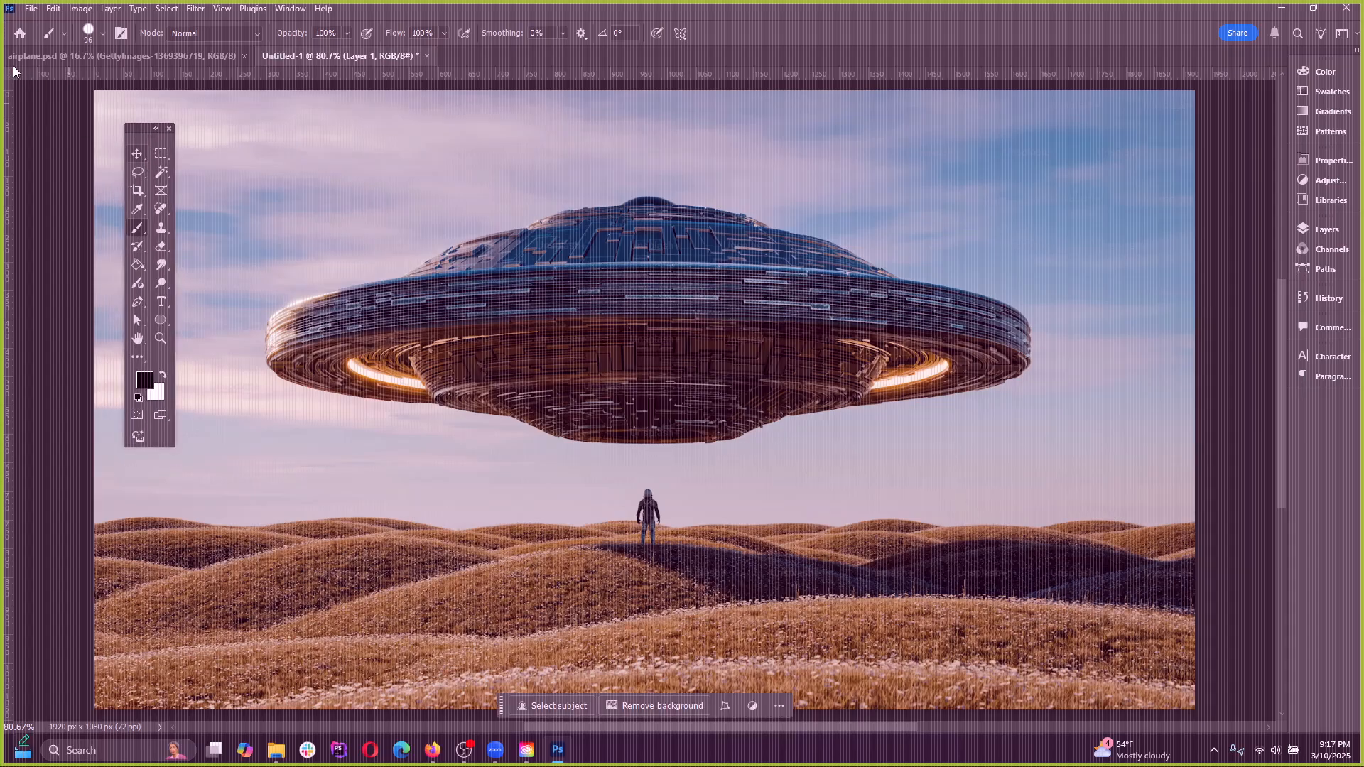
Activate the Move tool and expand the Layers panel
left_click(140, 160)
mouse_move(380, 250)
left_mouse_down()
mouse_move(445, 214)
mouse_move(700, 304)
mouse_move(267, 251)
mouse_move(373, 256)
left_mouse_up()
left_click(1314, 229)
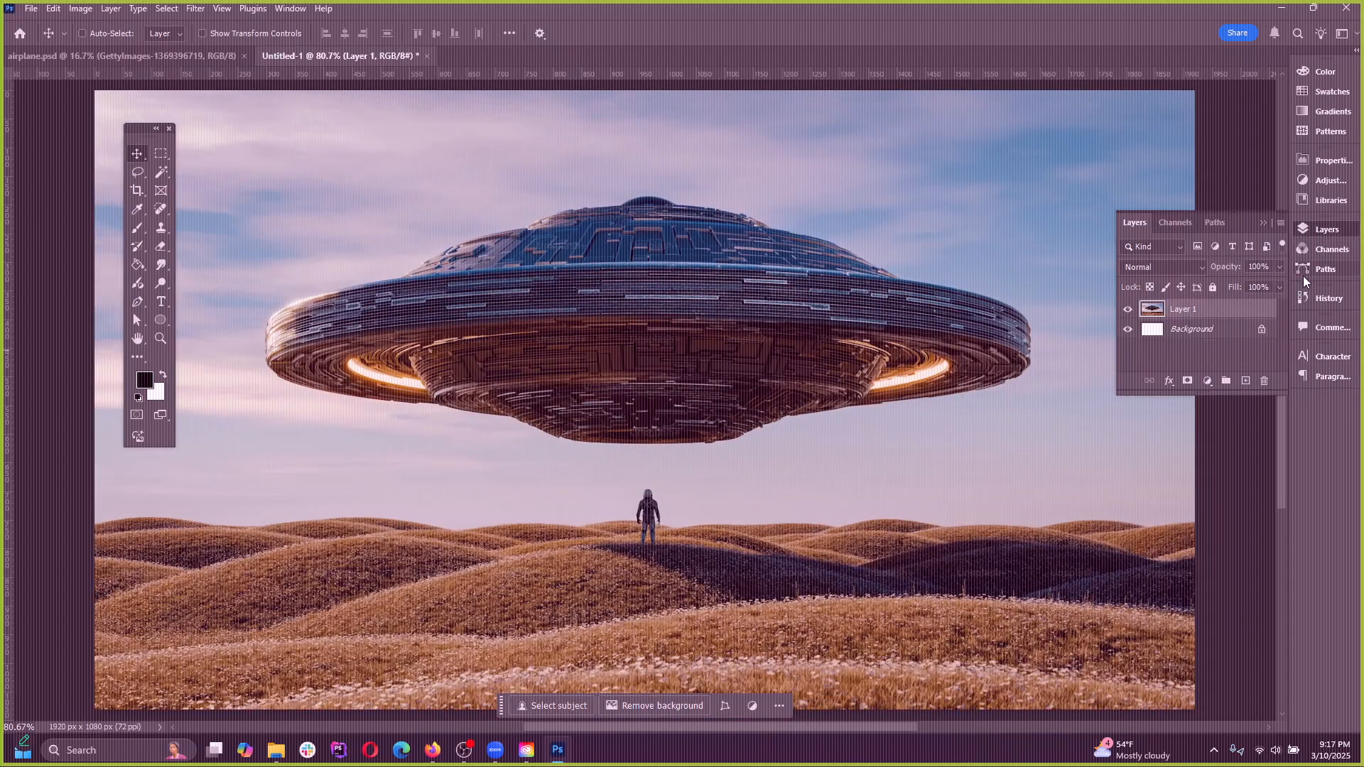
Hide Layer 1, select the Background layer and try to move it on the canvas
left_click(1204, 338)
left_click(1128, 309)
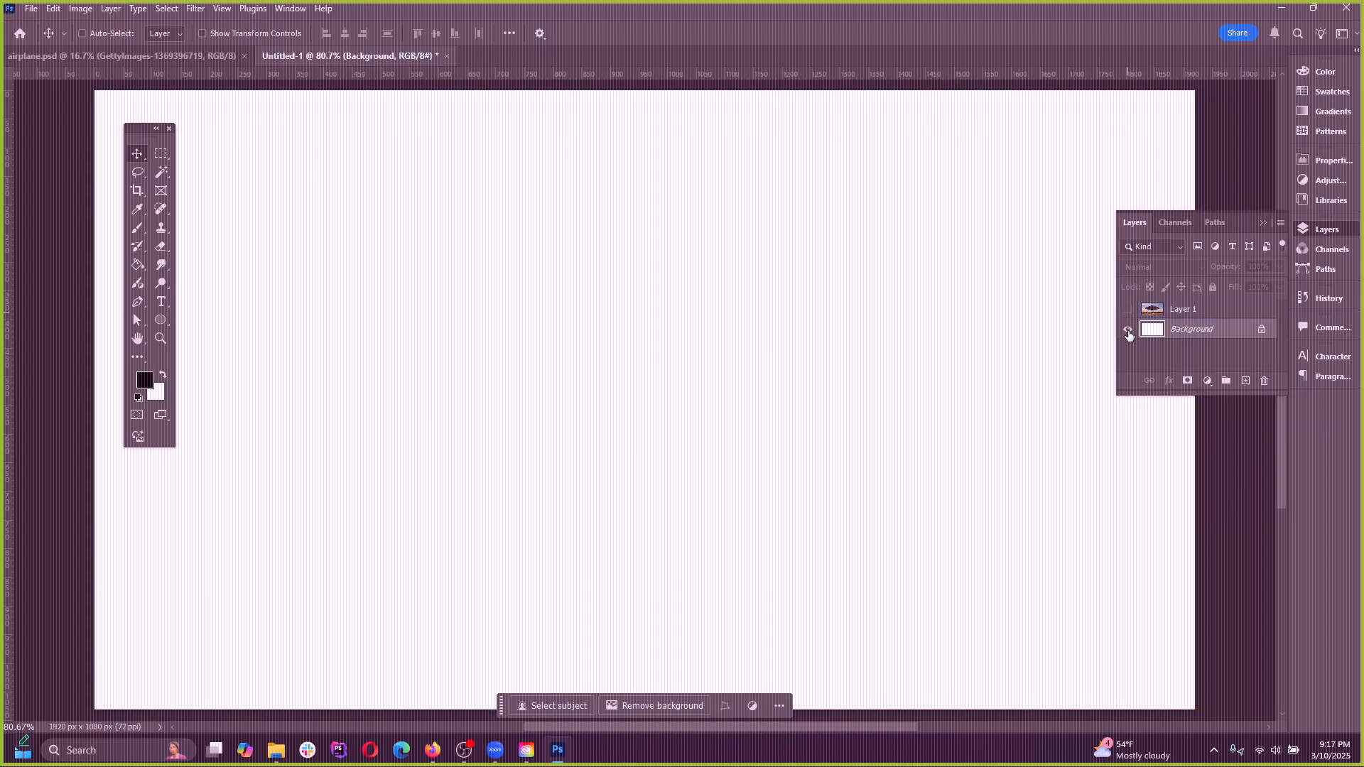
left_click_drag(581, 246, 755, 272)
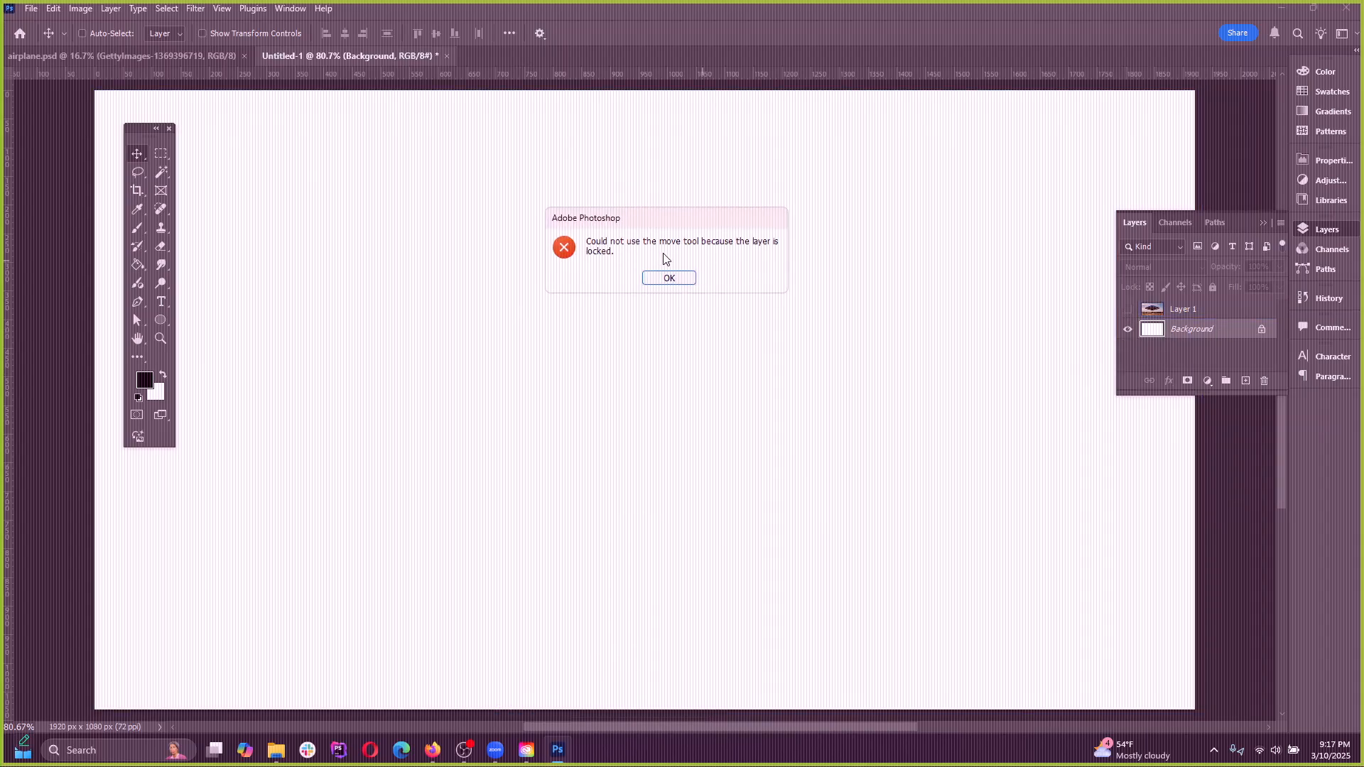
left_click(689, 277)
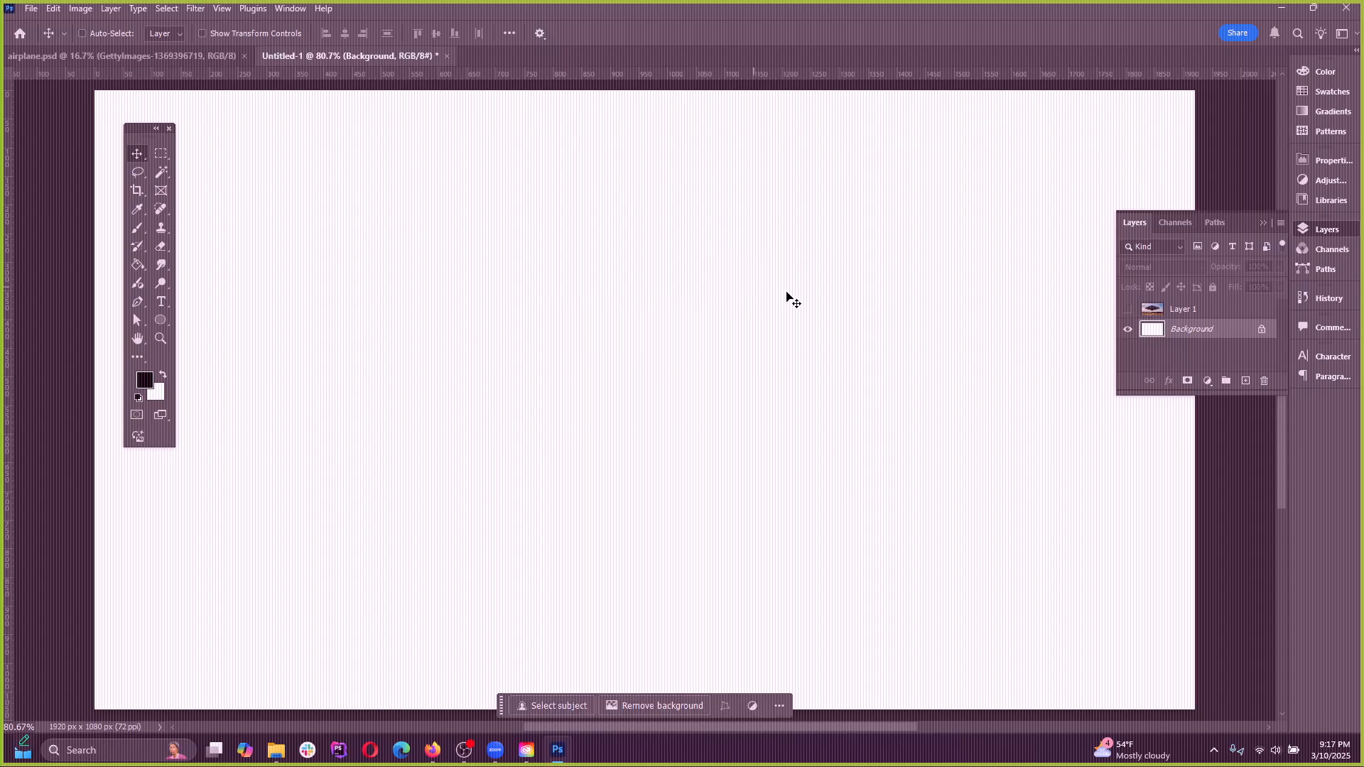
double_click(1245, 334)
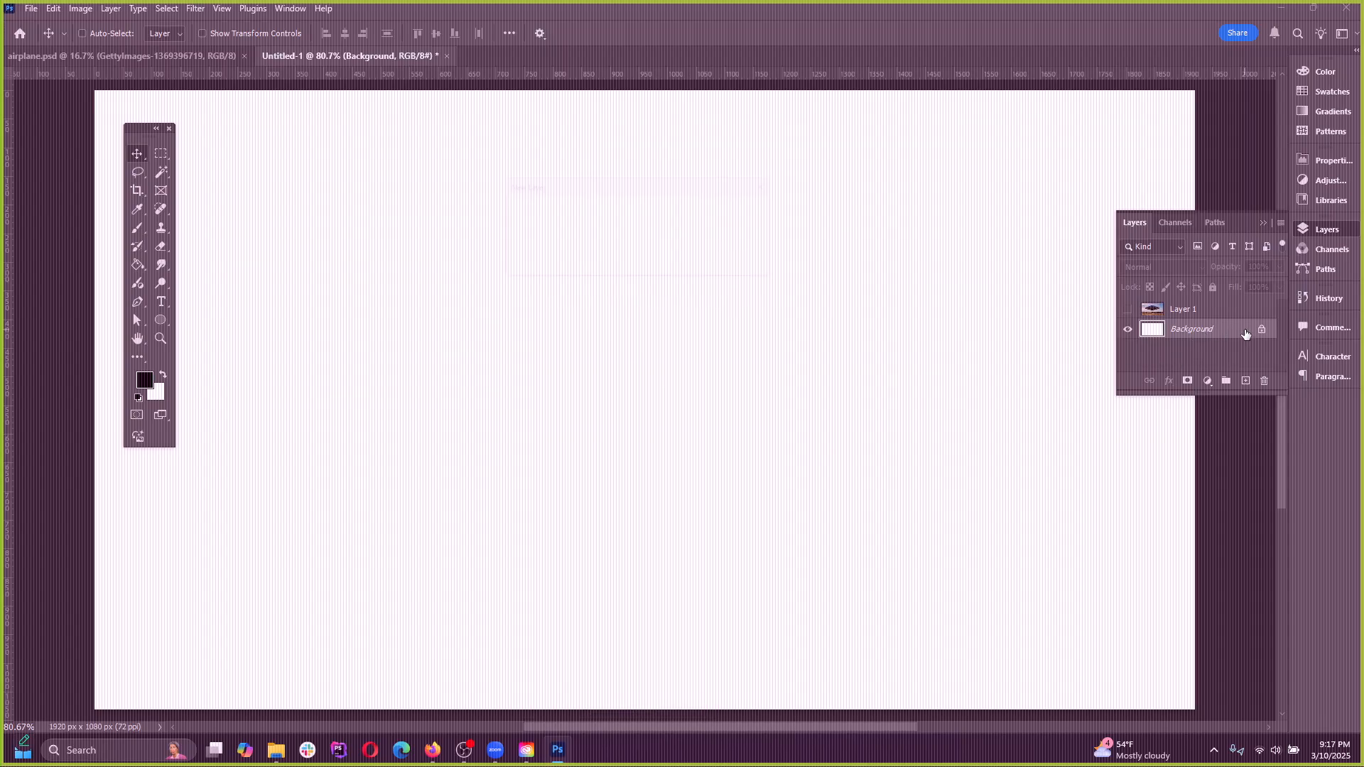
left_click_drag(566, 191, 628, 199)
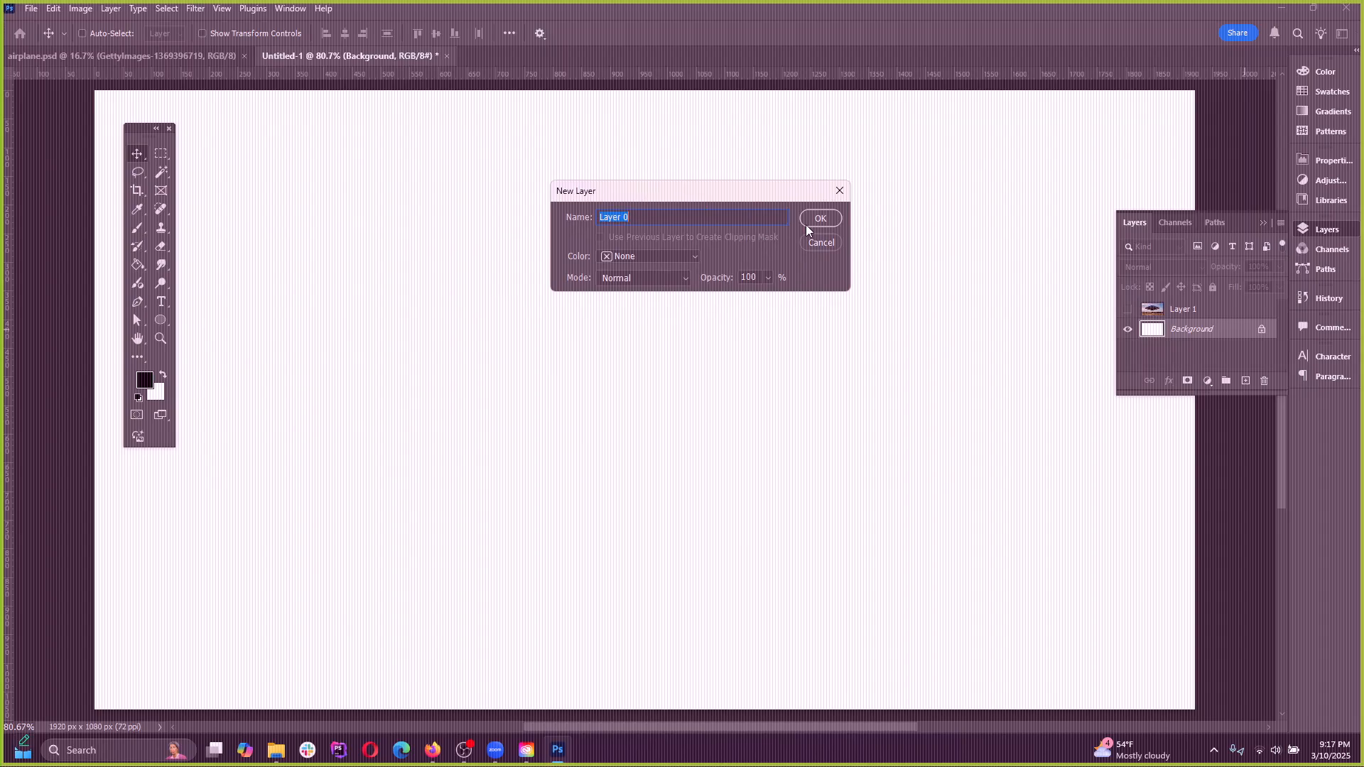
left_click(820, 242)
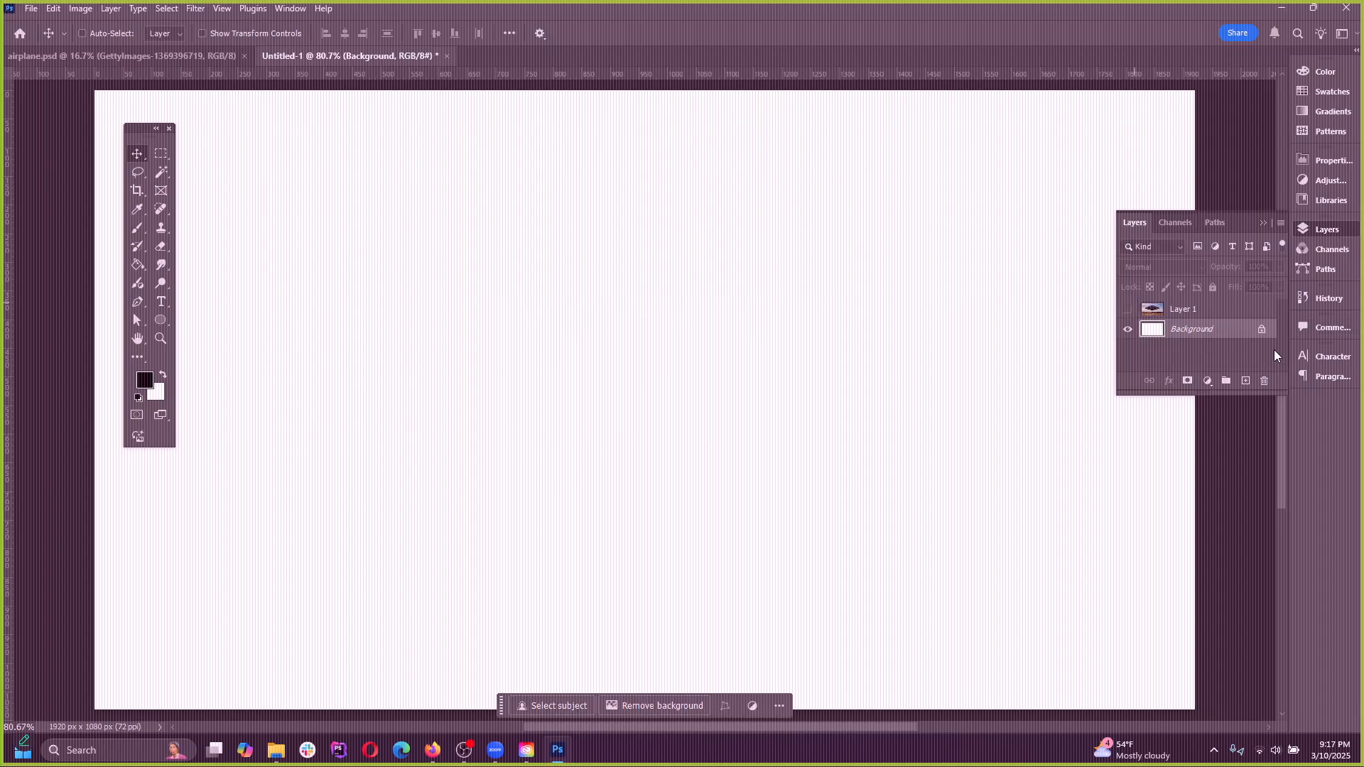
Select and show Layer 1, try moving the UFO picture on the canvas twice, and undo each move
left_click(1194, 315)
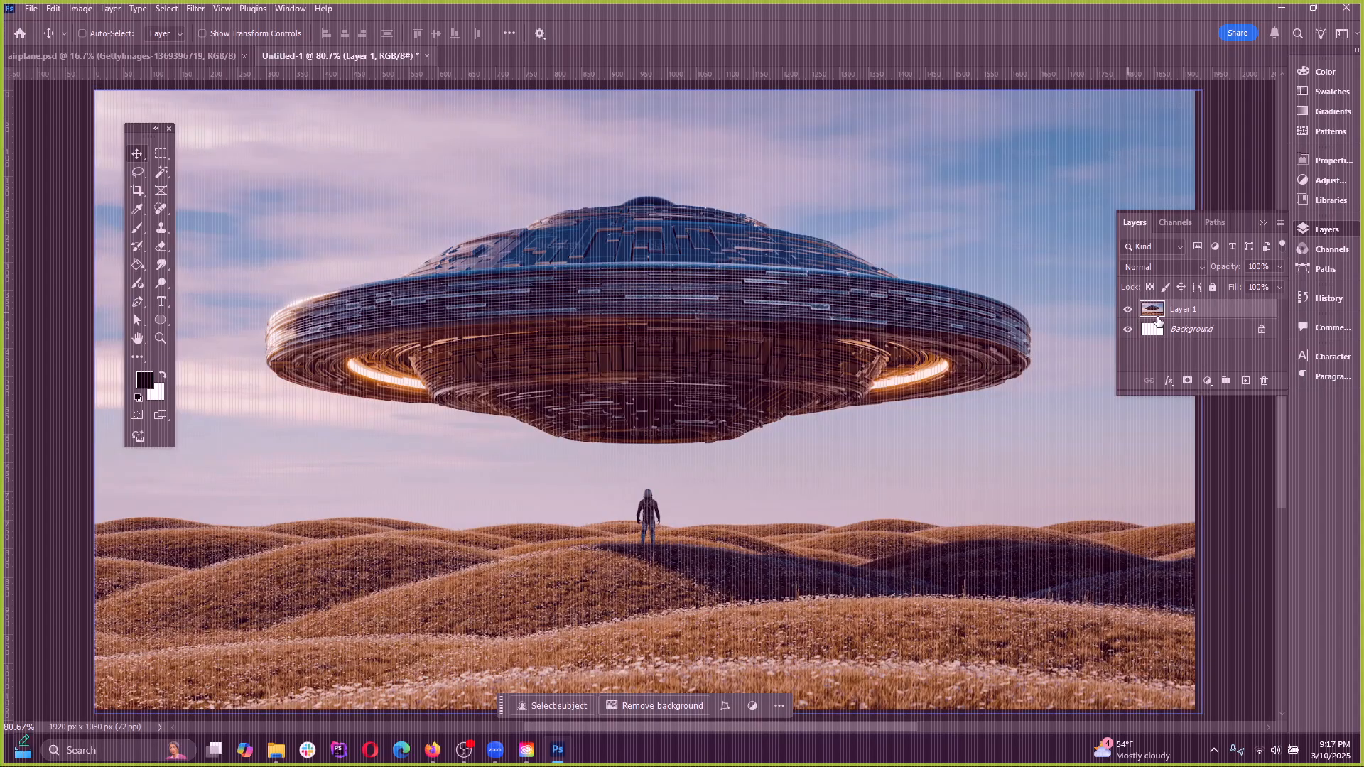
left_click(1127, 311)
left_click_drag(702, 223, 307, 180)
key("ctrl+z")
mouse_move(684, 364)
left_mouse_down()
mouse_move(826, 352)
mouse_move(662, 350)
left_mouse_up()
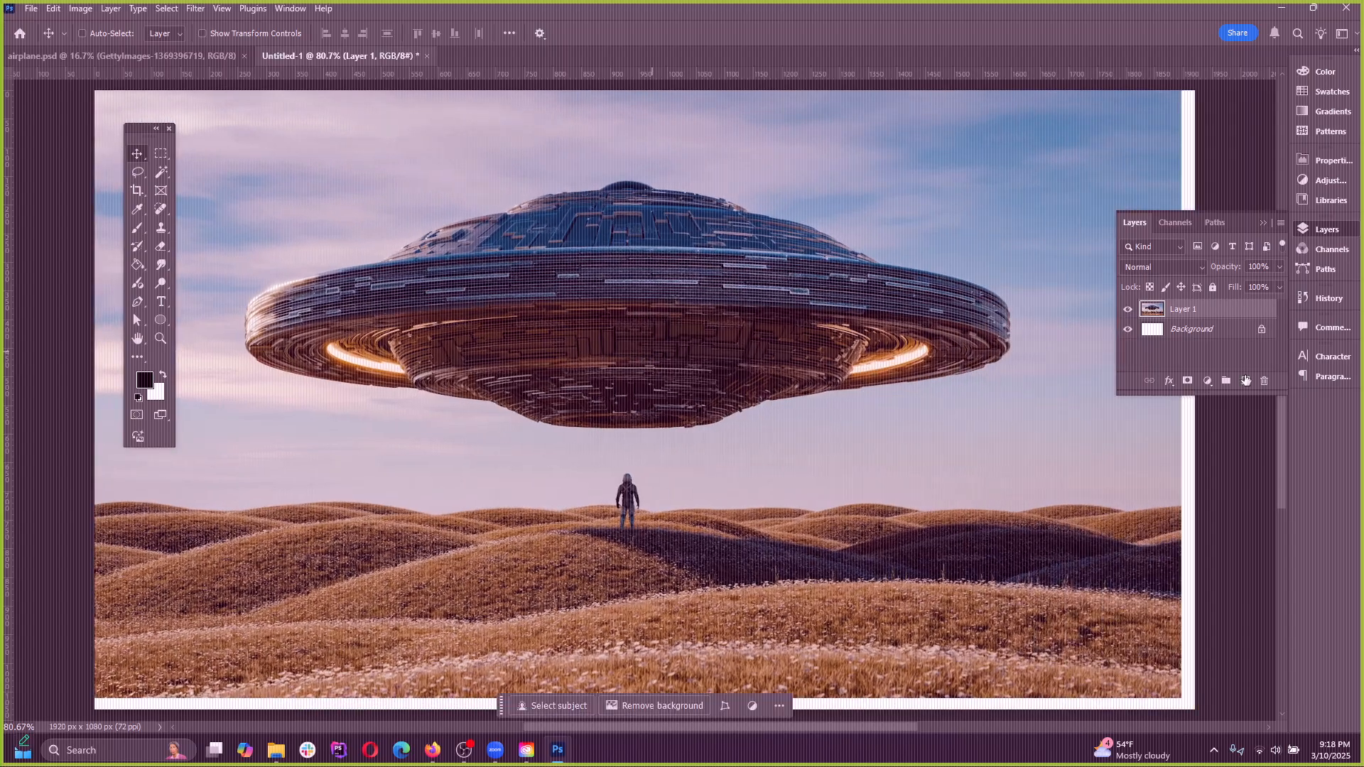
key("ctrl+z")
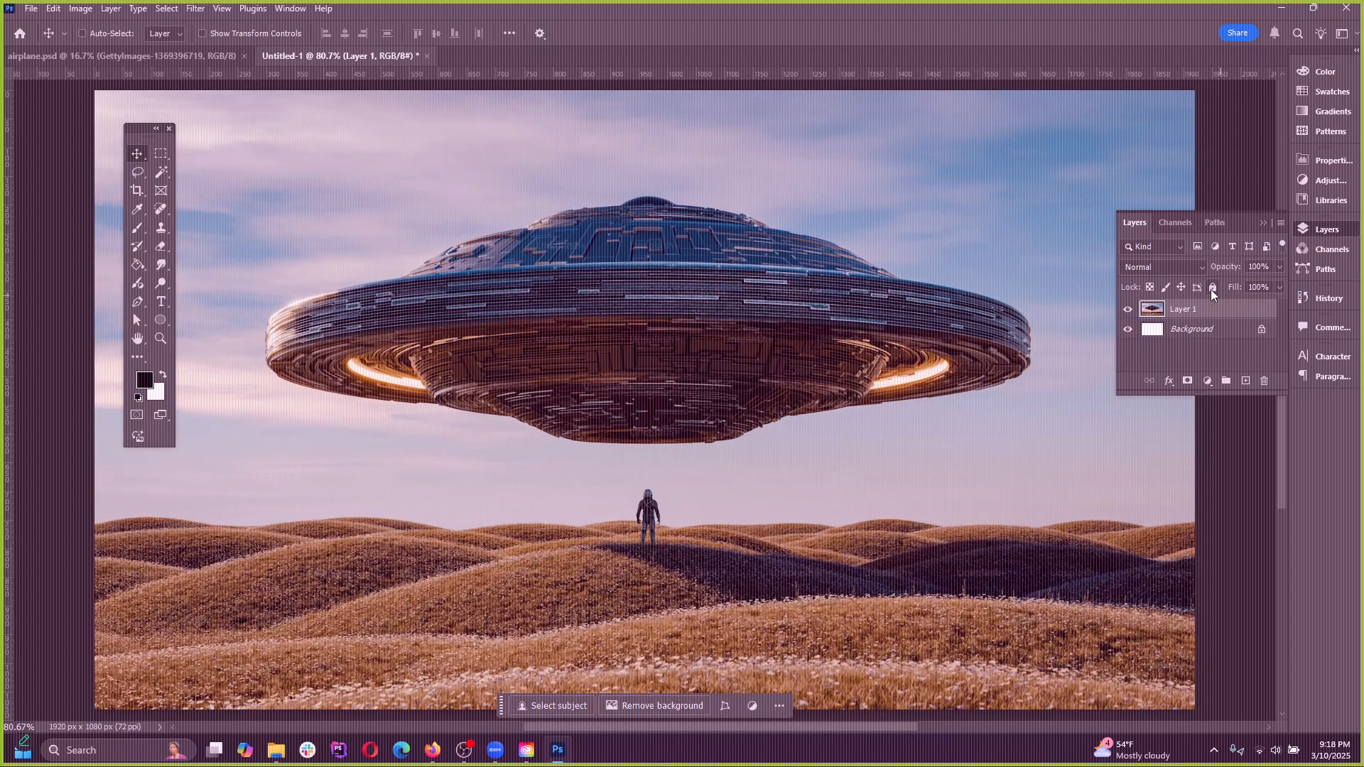
Lock all of Layer 1 and try to move it, then unlock it, move it and undo that move
left_click(1213, 287)
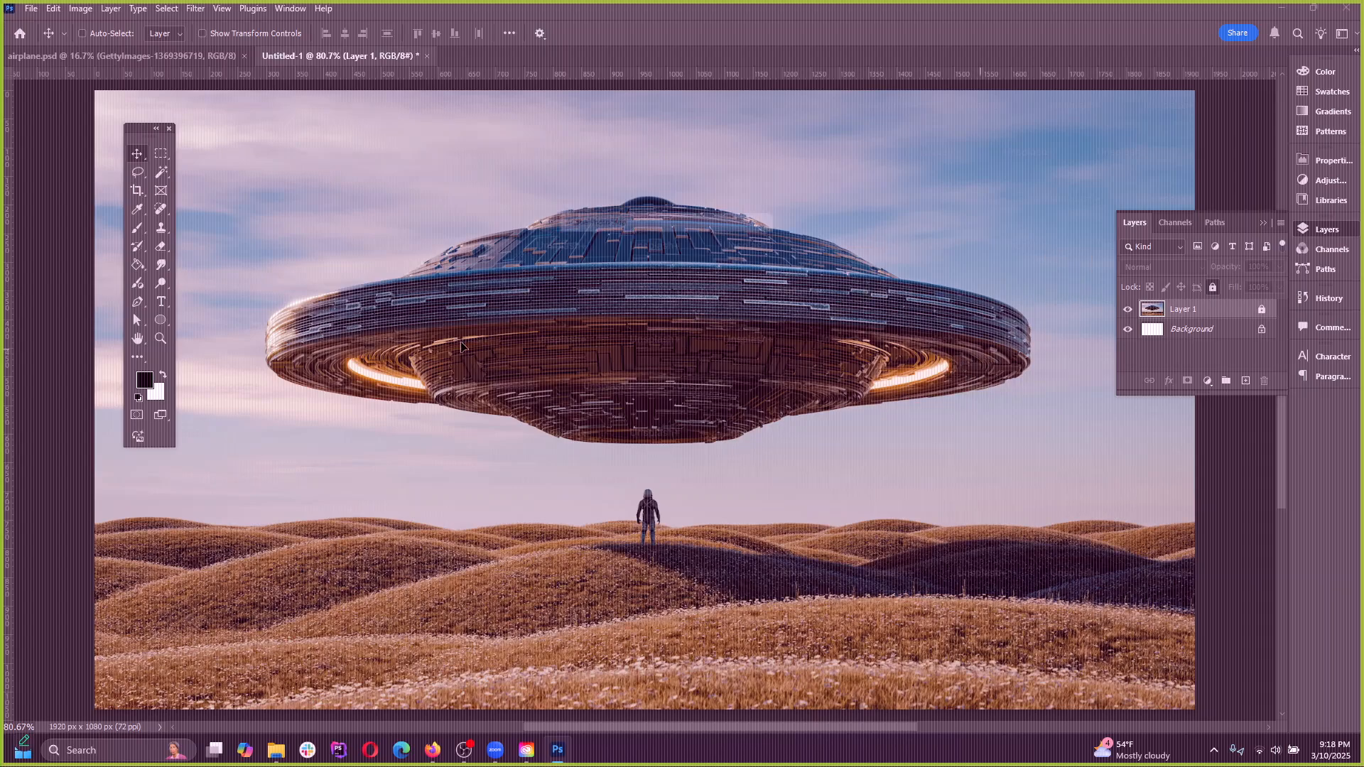
left_click(670, 284)
left_click(670, 278)
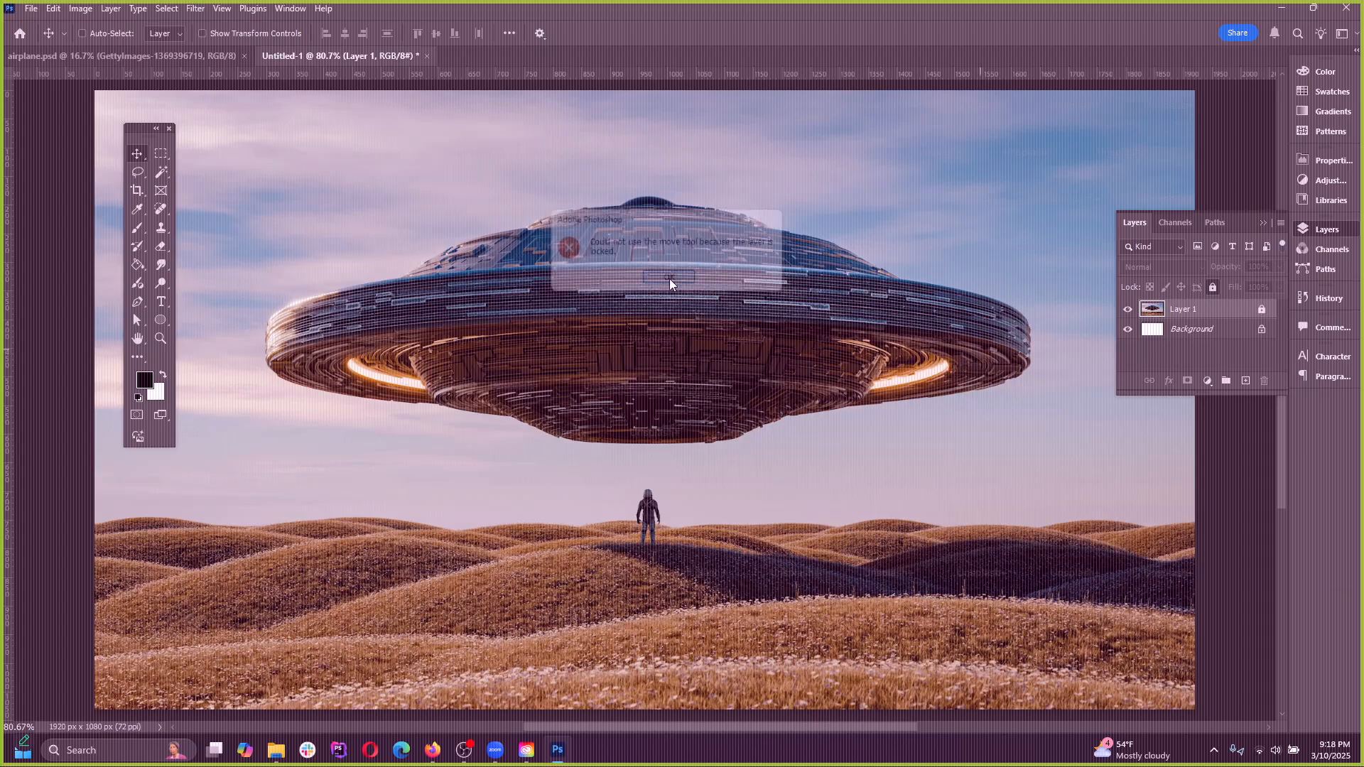
left_click(1212, 288)
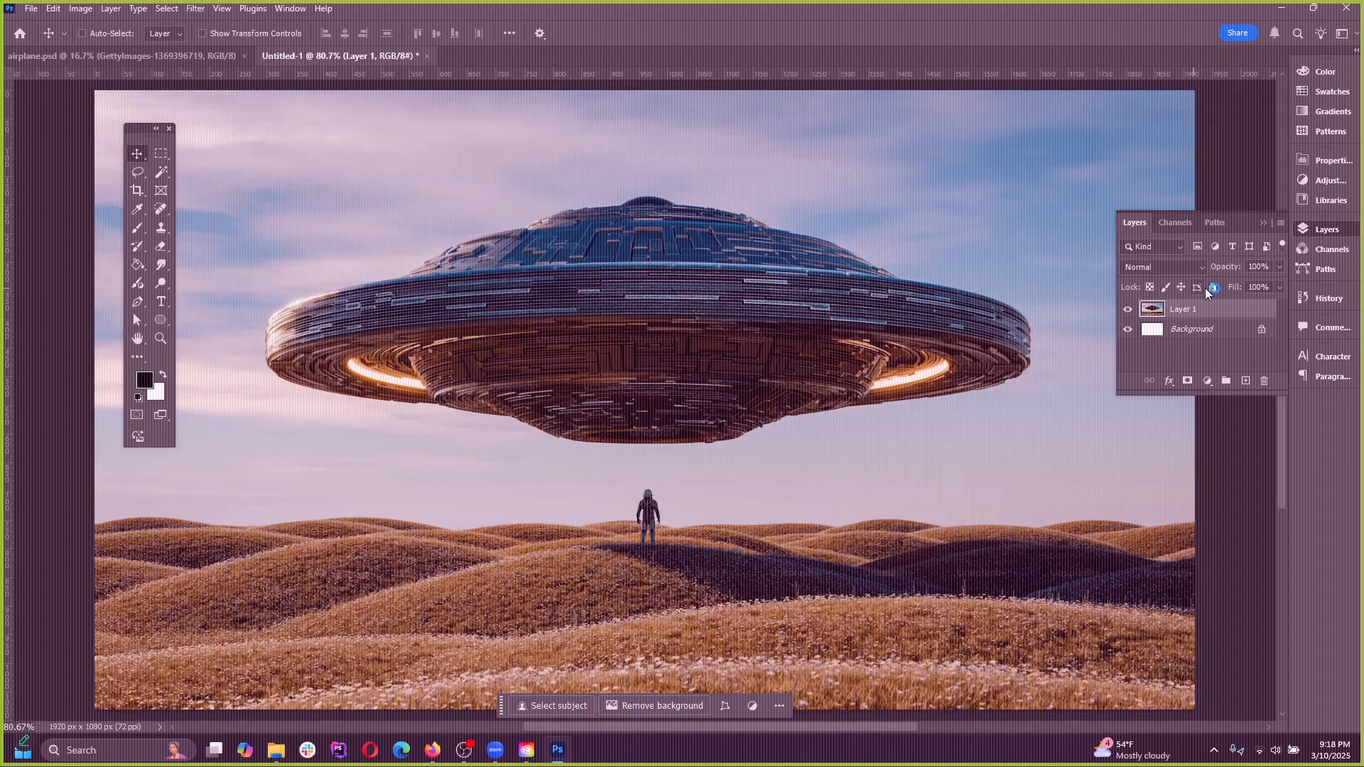
left_click_drag(530, 326, 883, 335)
key("ctrl+z")
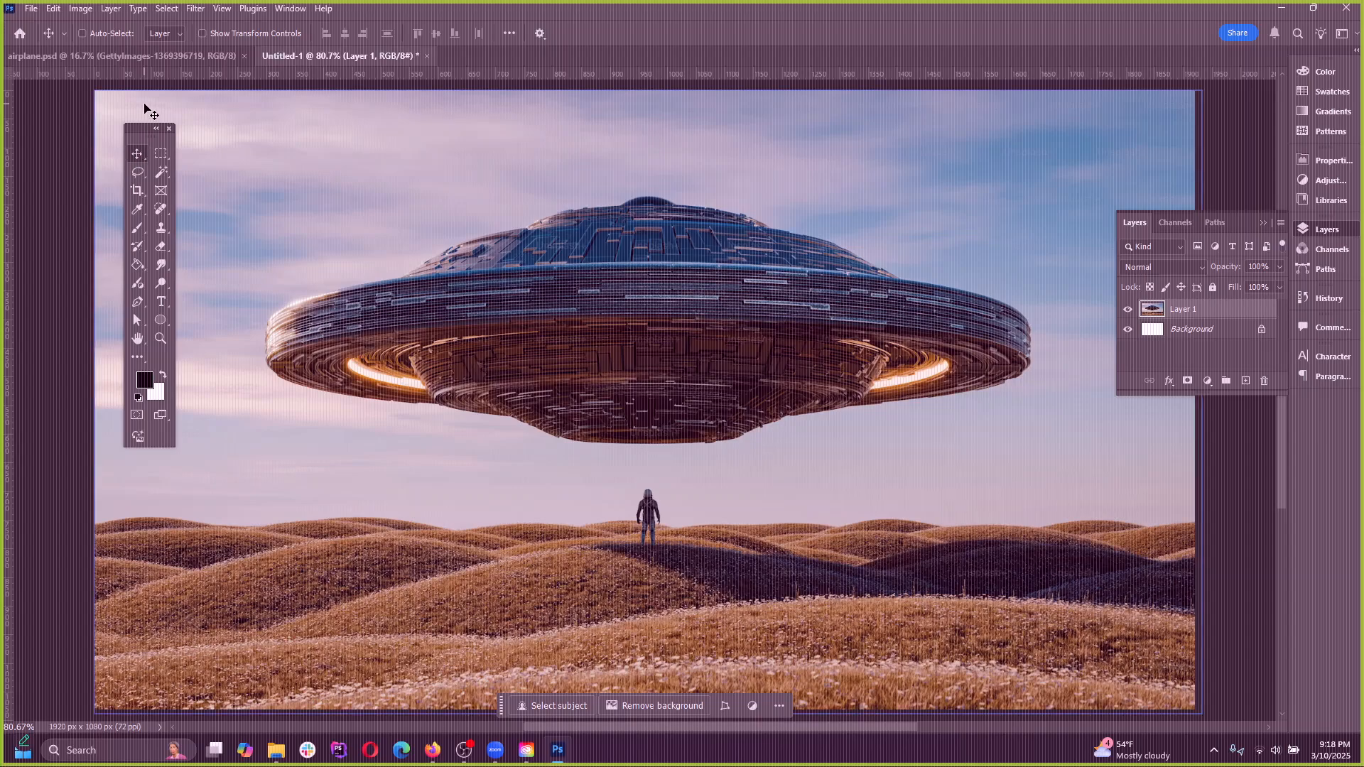
Turn on Show Transform Controls, try scaling Layer 1 from its corner, cancel the transform, and turn the controls off
left_click(204, 34)
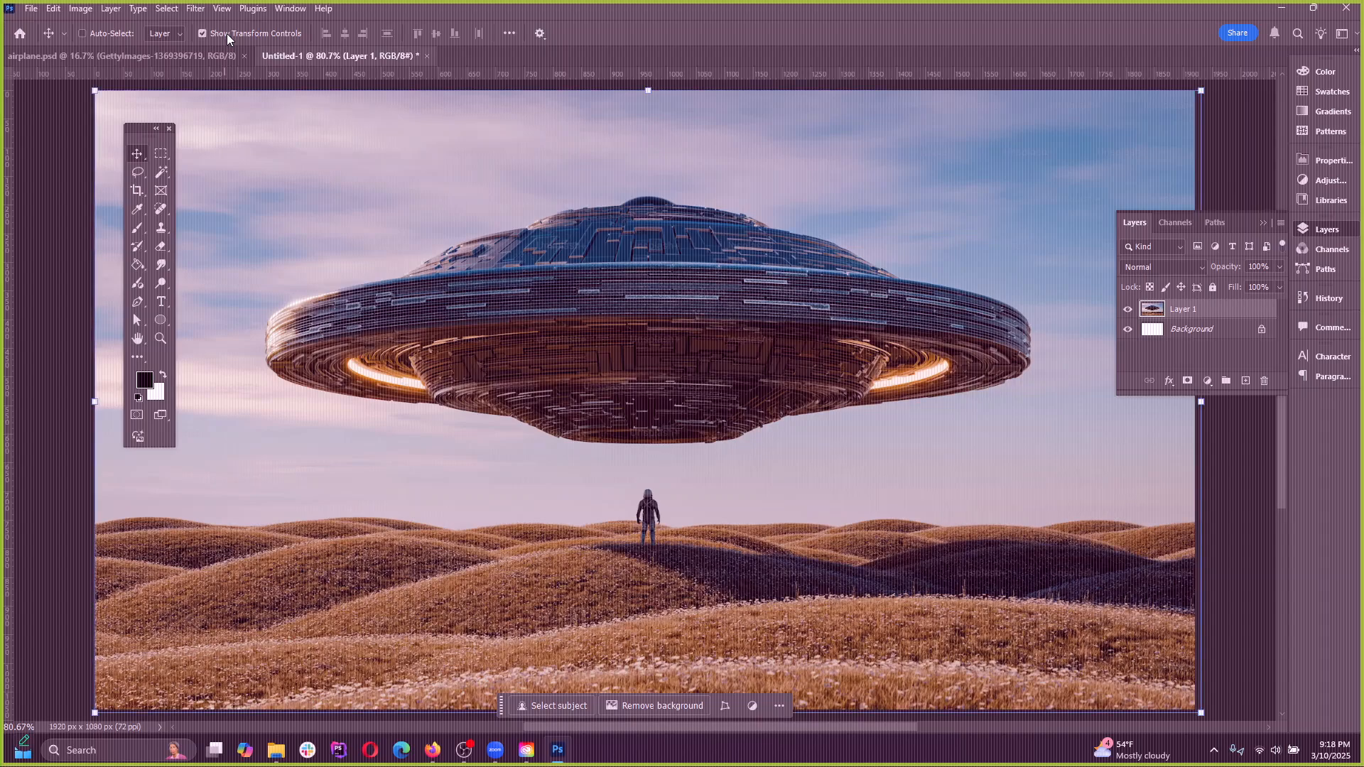
scroll(403, 360, "down", 3)
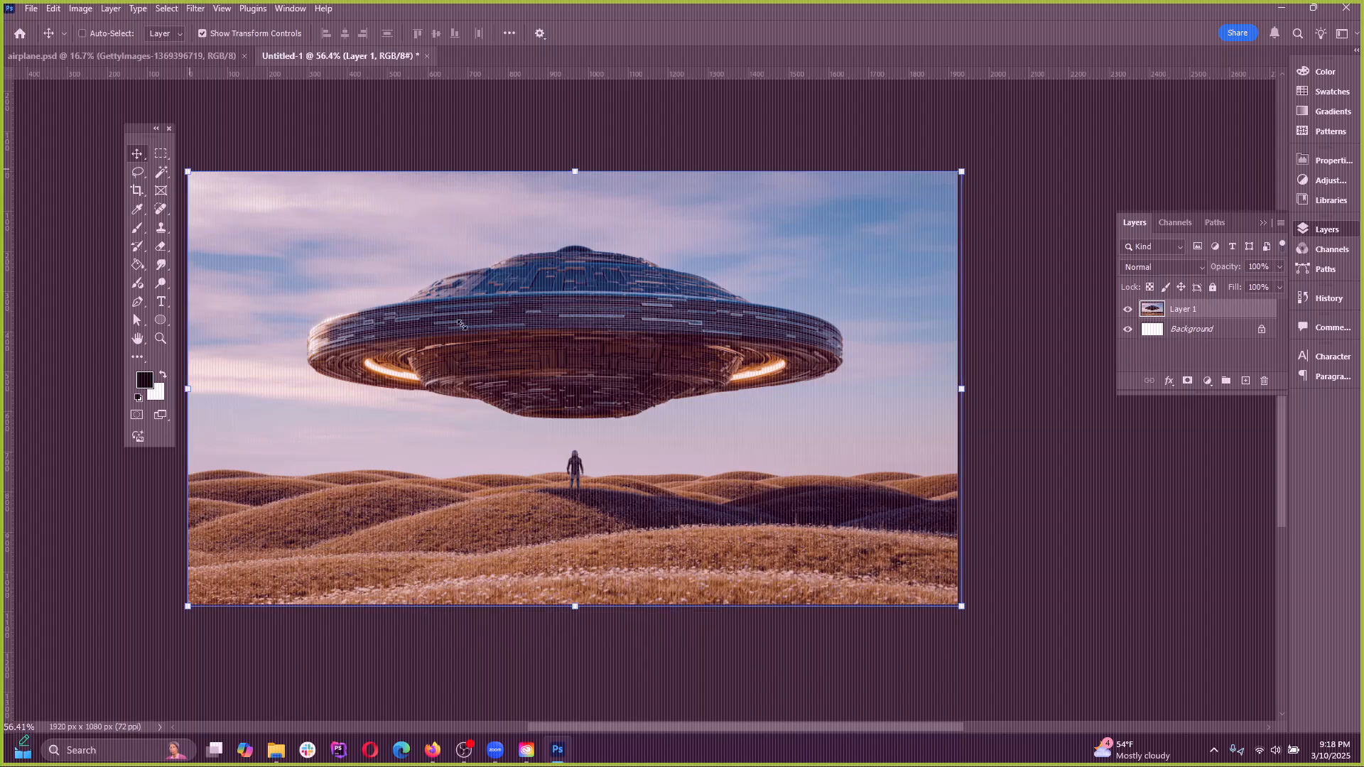
left_click_drag(188, 172, 353, 265)
key("ctrl+z")
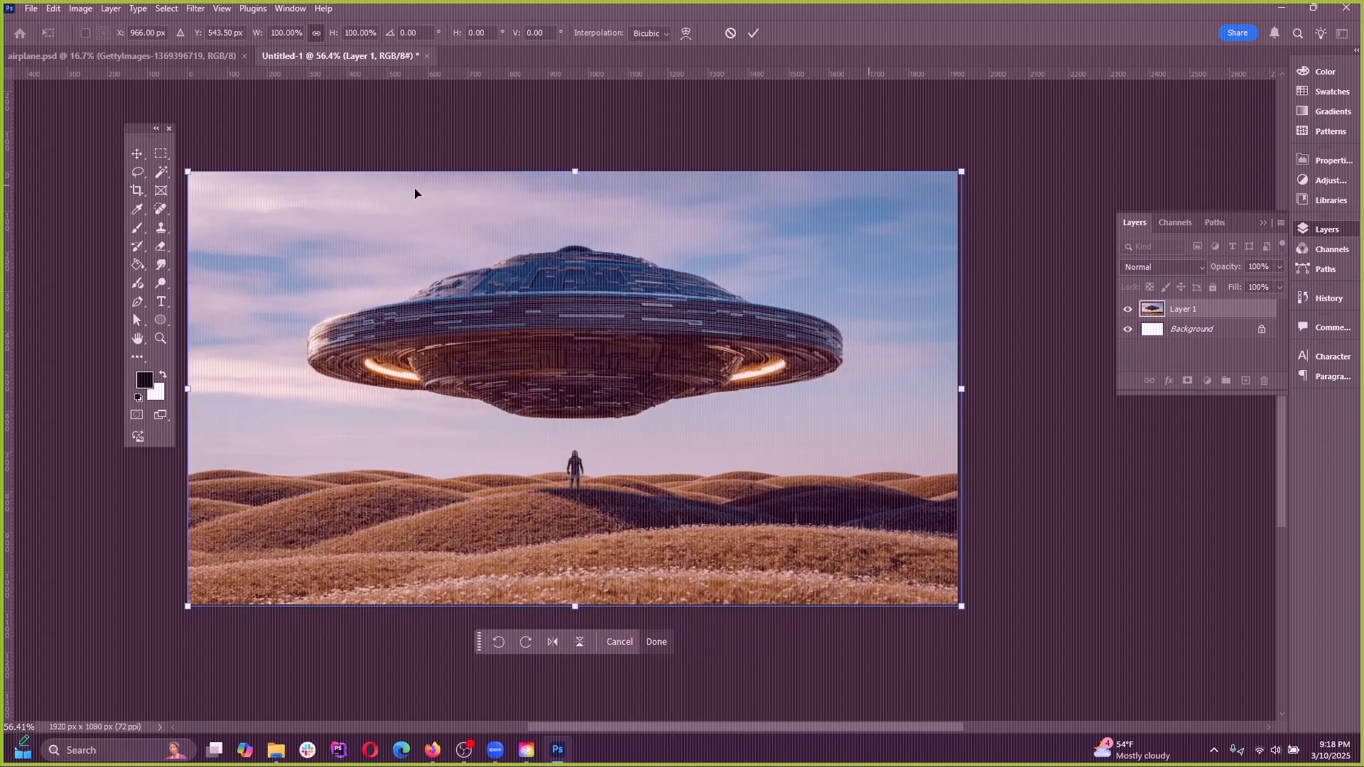
left_click(728, 35)
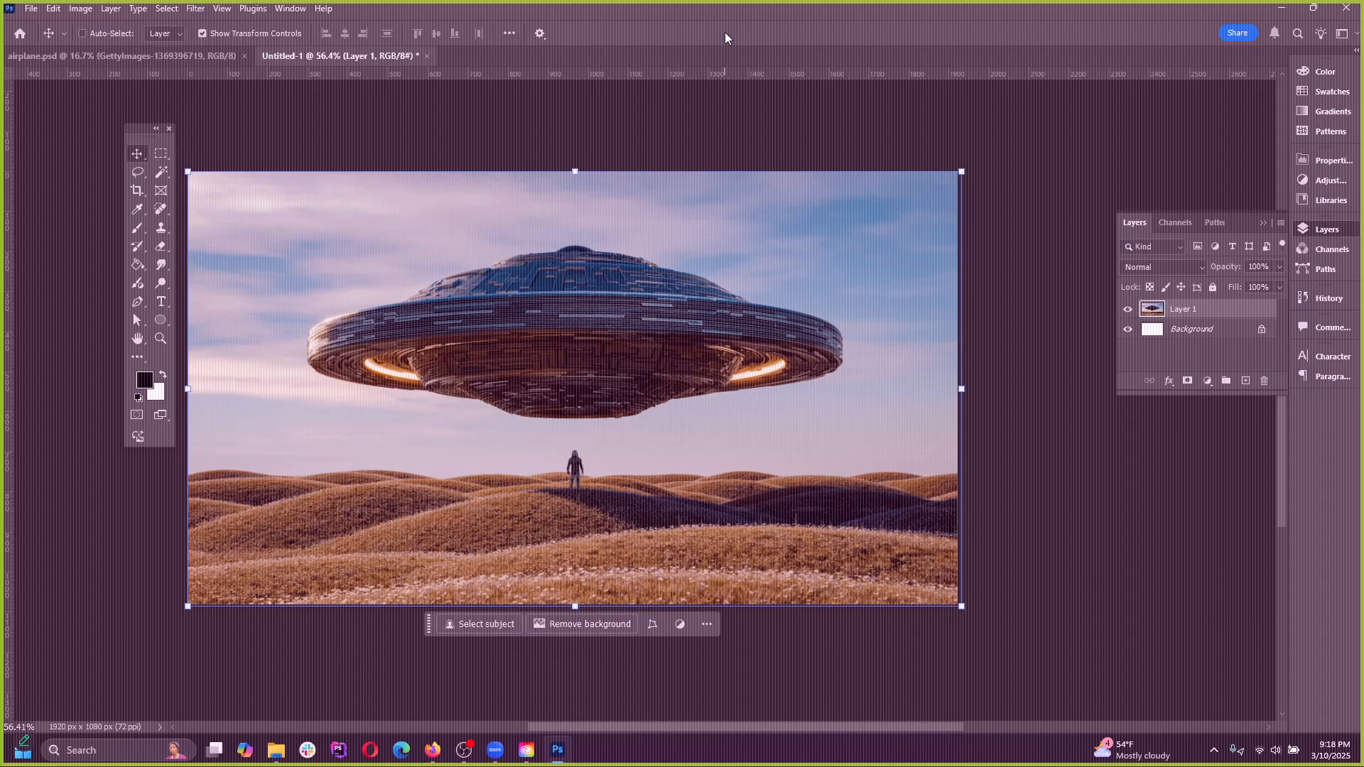
left_click(203, 33)
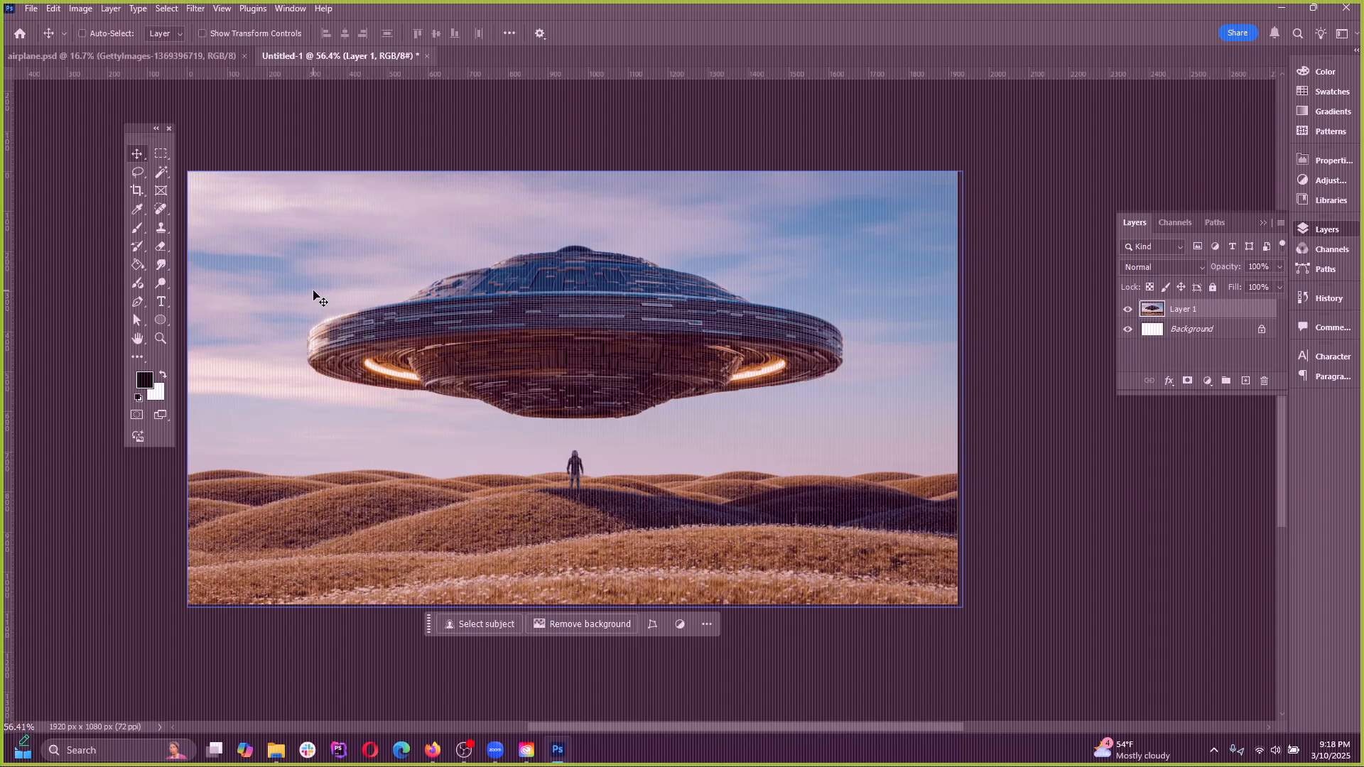
Add a new layer and paint a single black dot in the sky beside the UFO with a 150 px brush
left_click(137, 228)
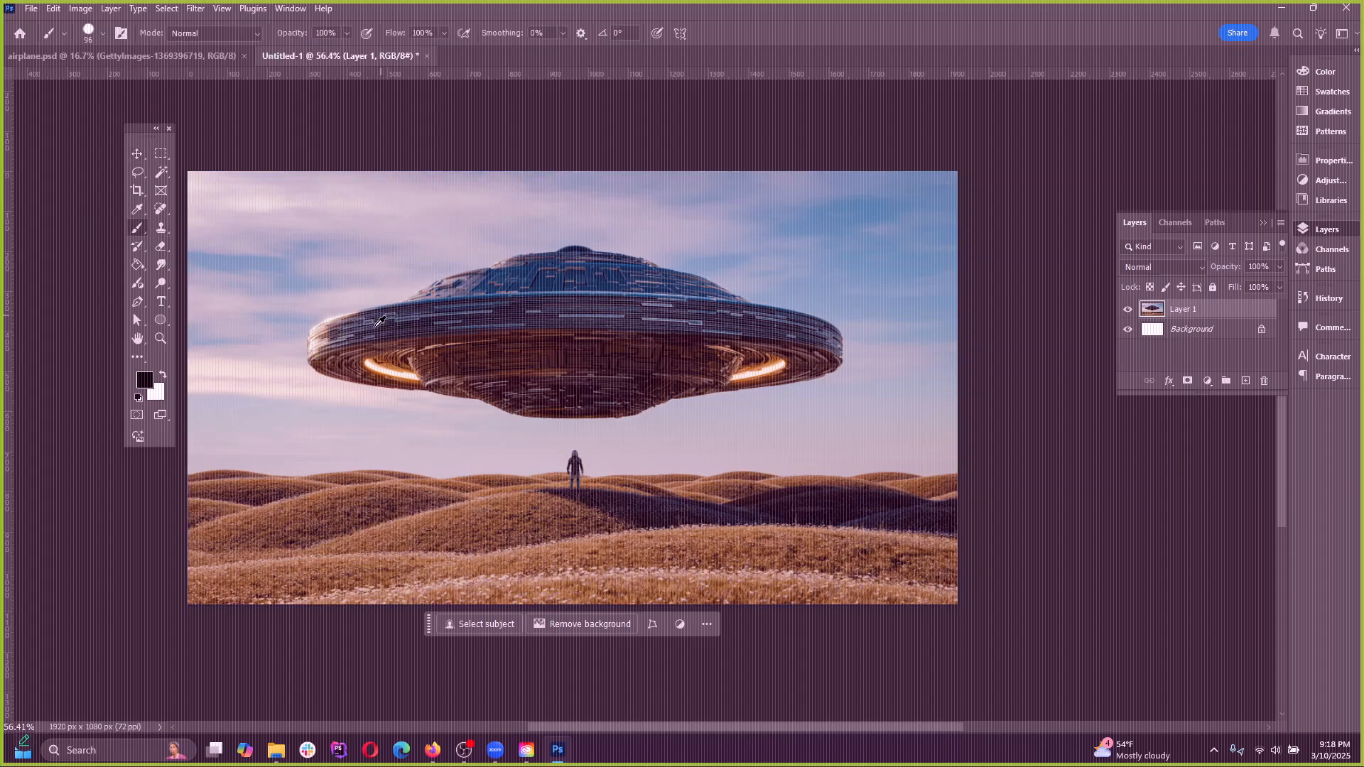
scroll(373, 320, "up", 3)
left_click(1245, 382)
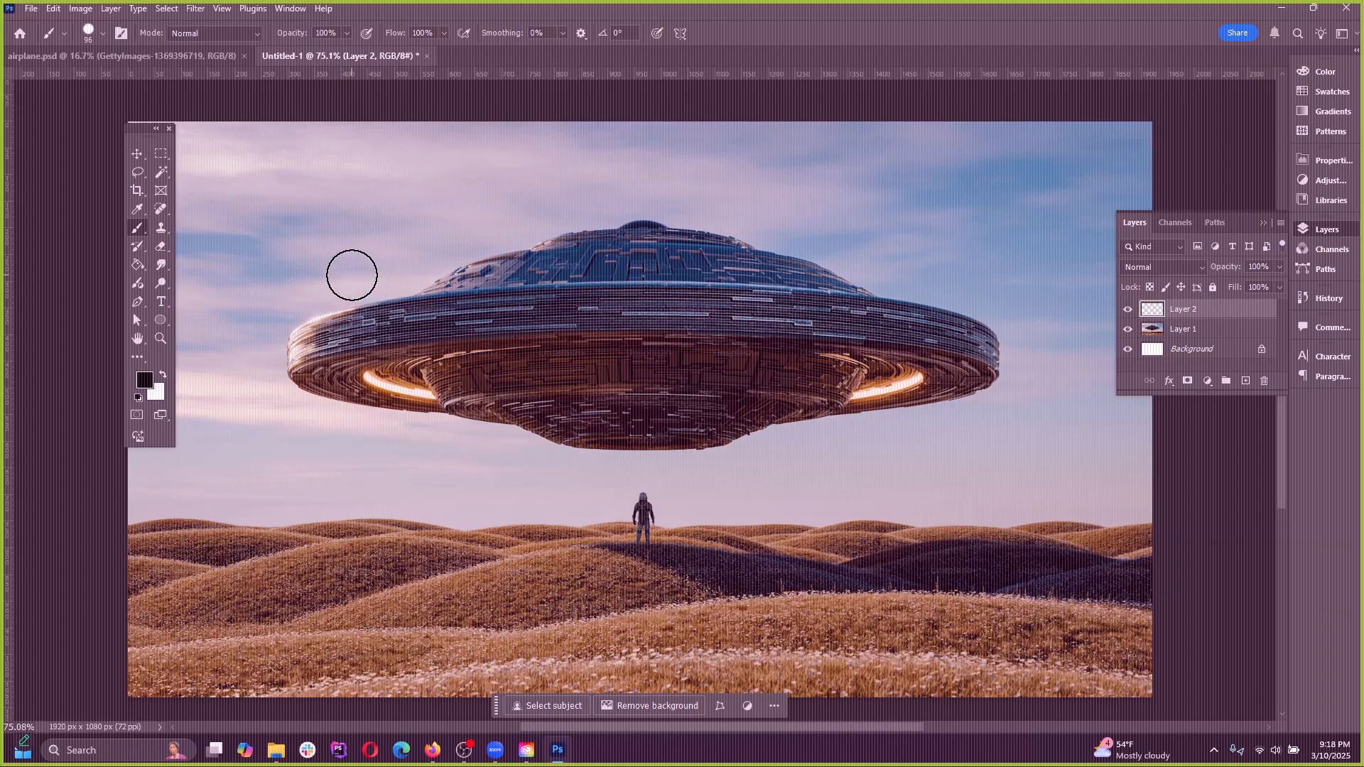
key("bracketright")
key("bracketright")
key("bracketright")
left_click(265, 233)
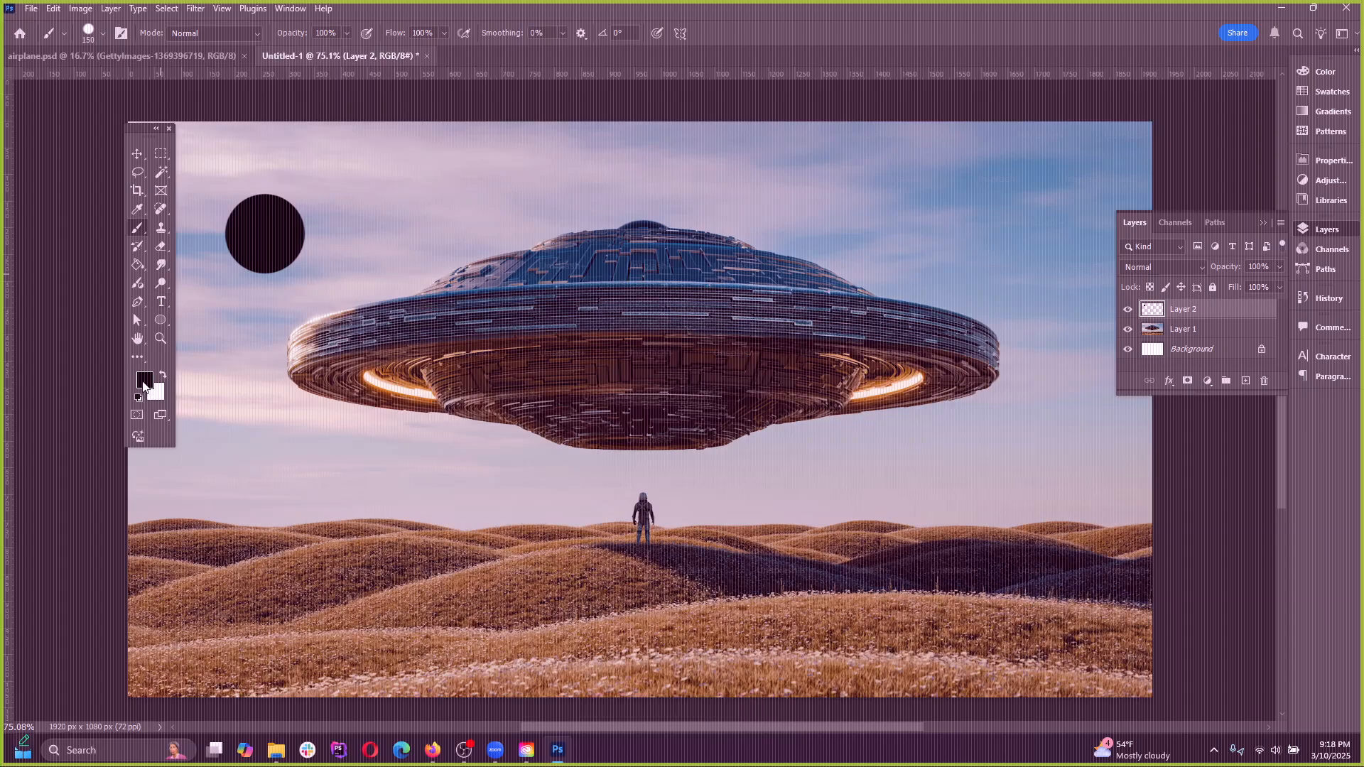
Set the foreground color to pure red (ff0000) and add another new layer above the black dot's layer
left_click(144, 380)
left_click_drag(964, 343, 1016, 290)
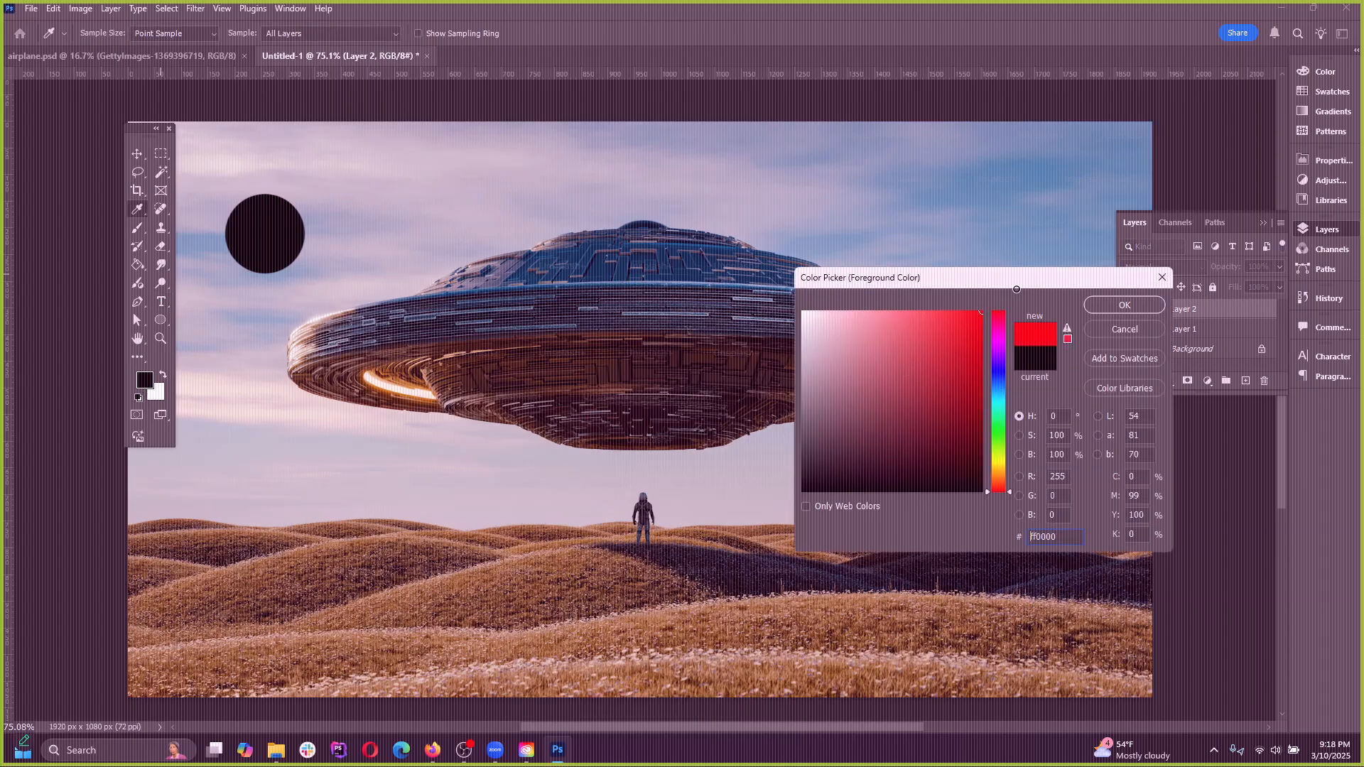
left_click(1105, 308)
left_click(1245, 381)
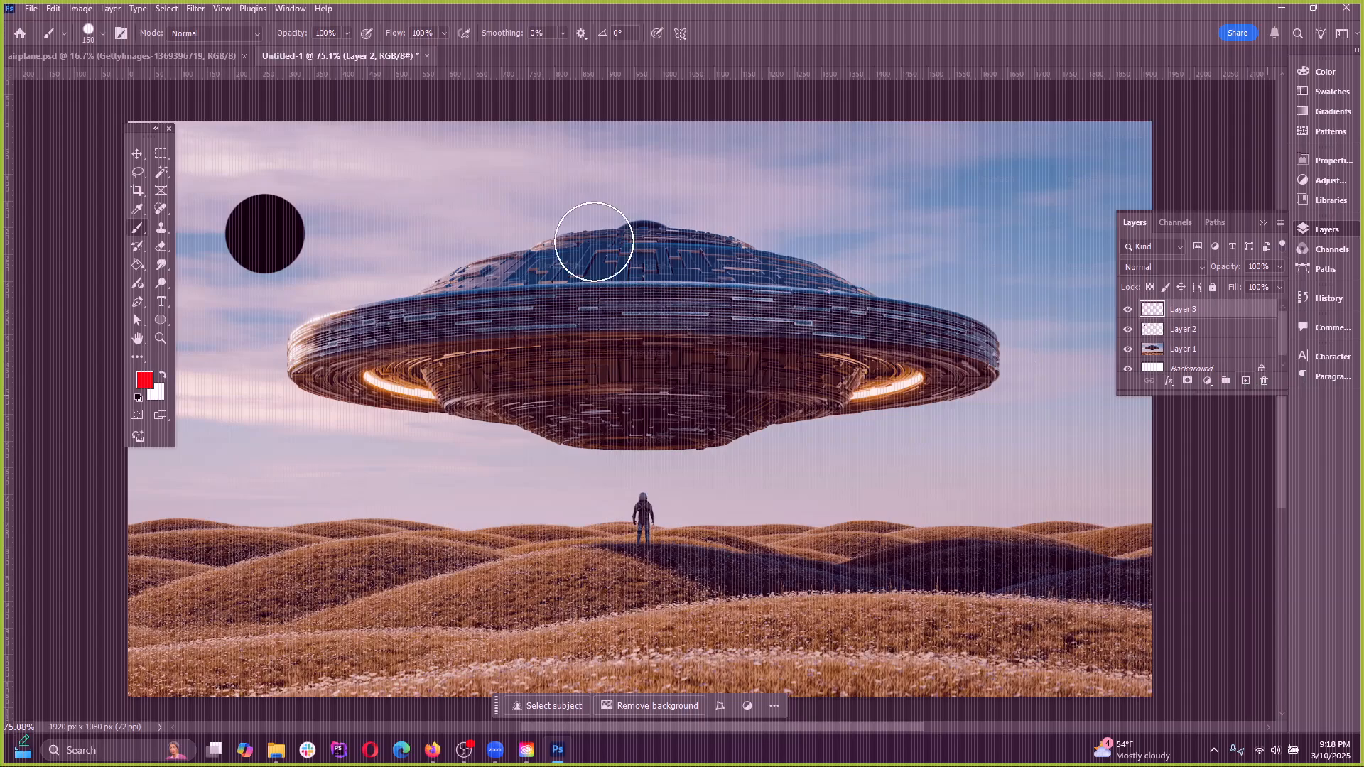
Paint a red dot between the black dot and the UFO's dome, and set the foreground color to blue (0096ff)
left_click(433, 230)
left_click(144, 380)
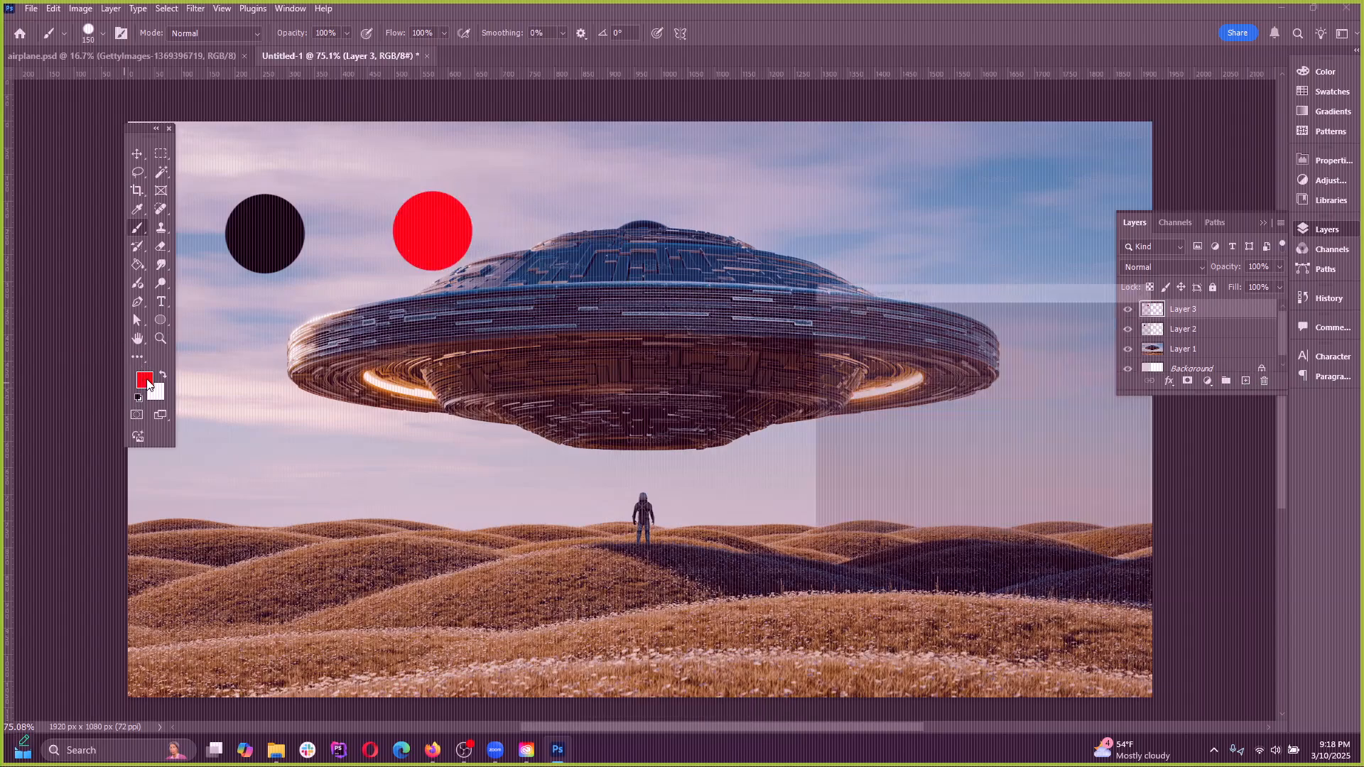
left_click(1001, 382)
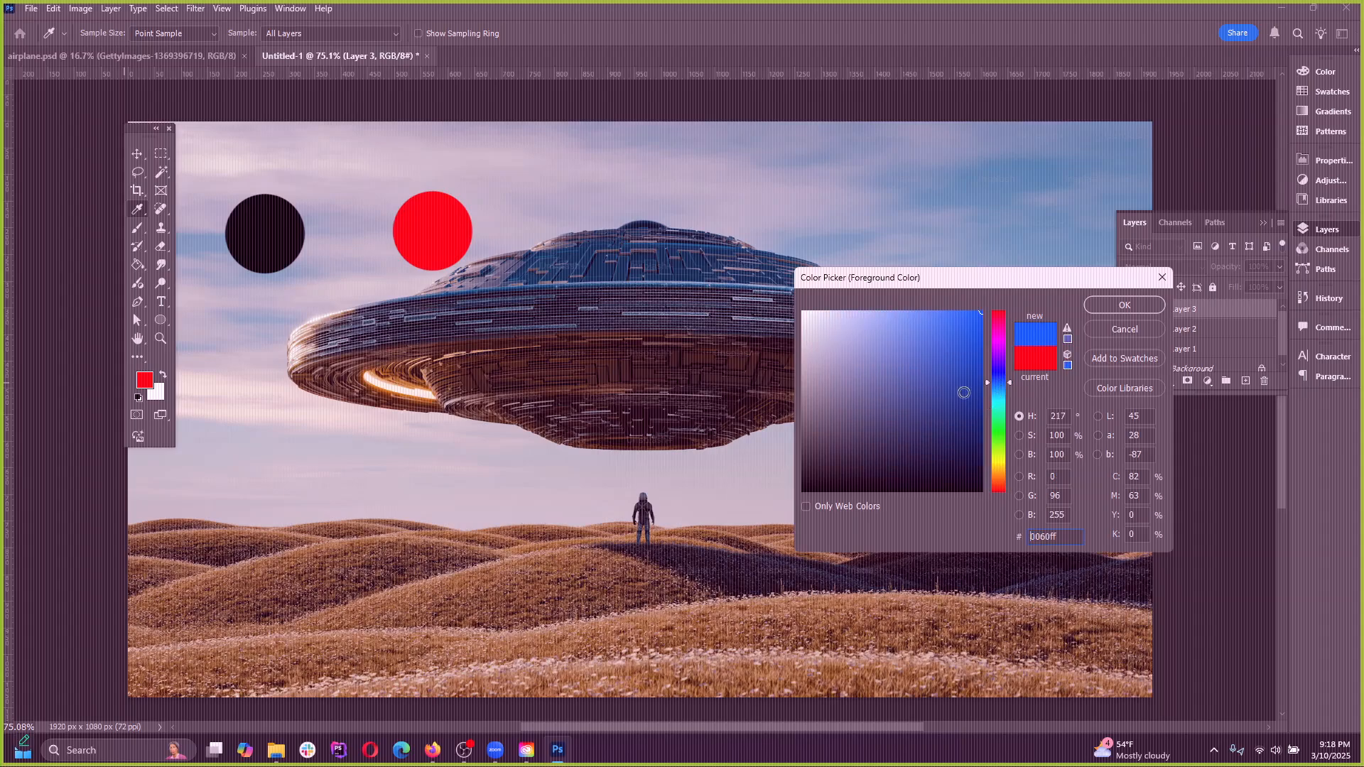
left_click(1002, 389)
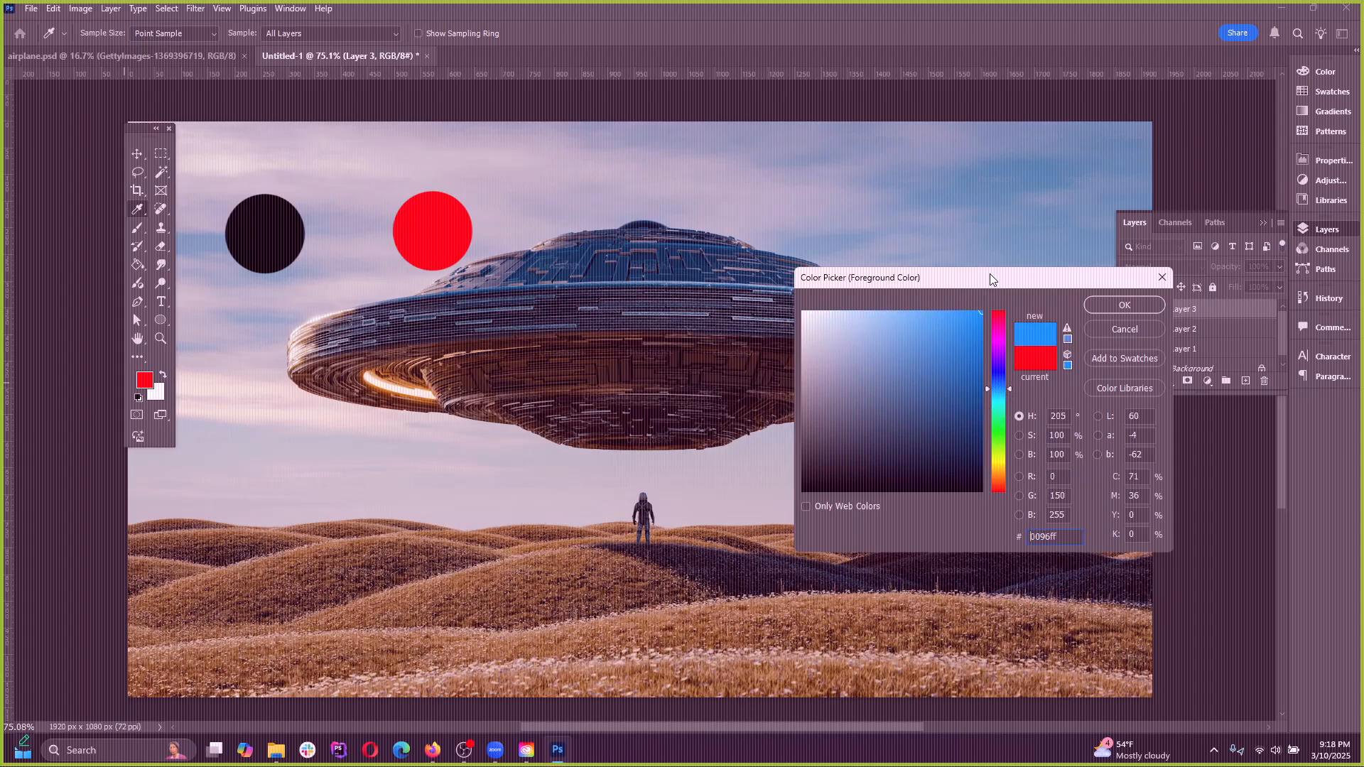
left_click(1124, 305)
Add another new layer, paint a single blue dot over the UFO's dome, and select each dot's layer in turn
left_click(1245, 382)
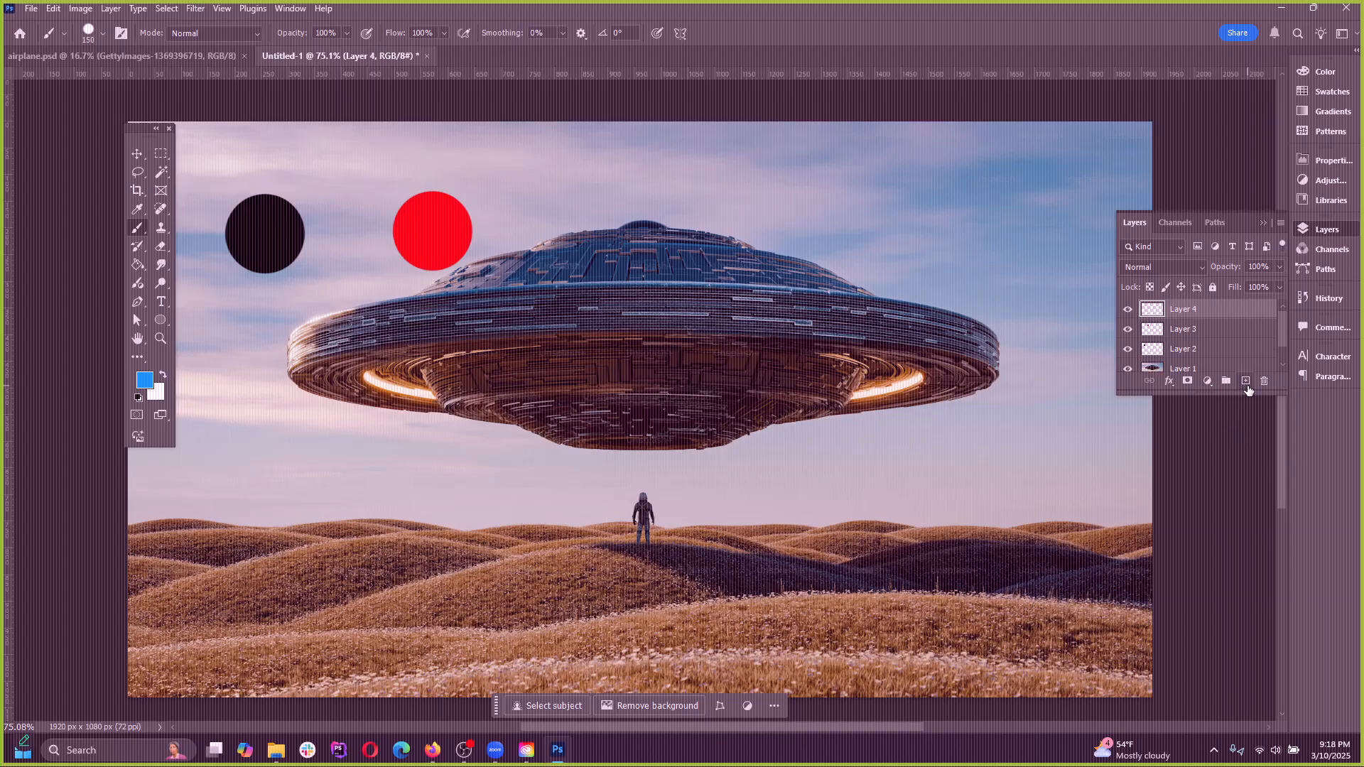
left_click(591, 216)
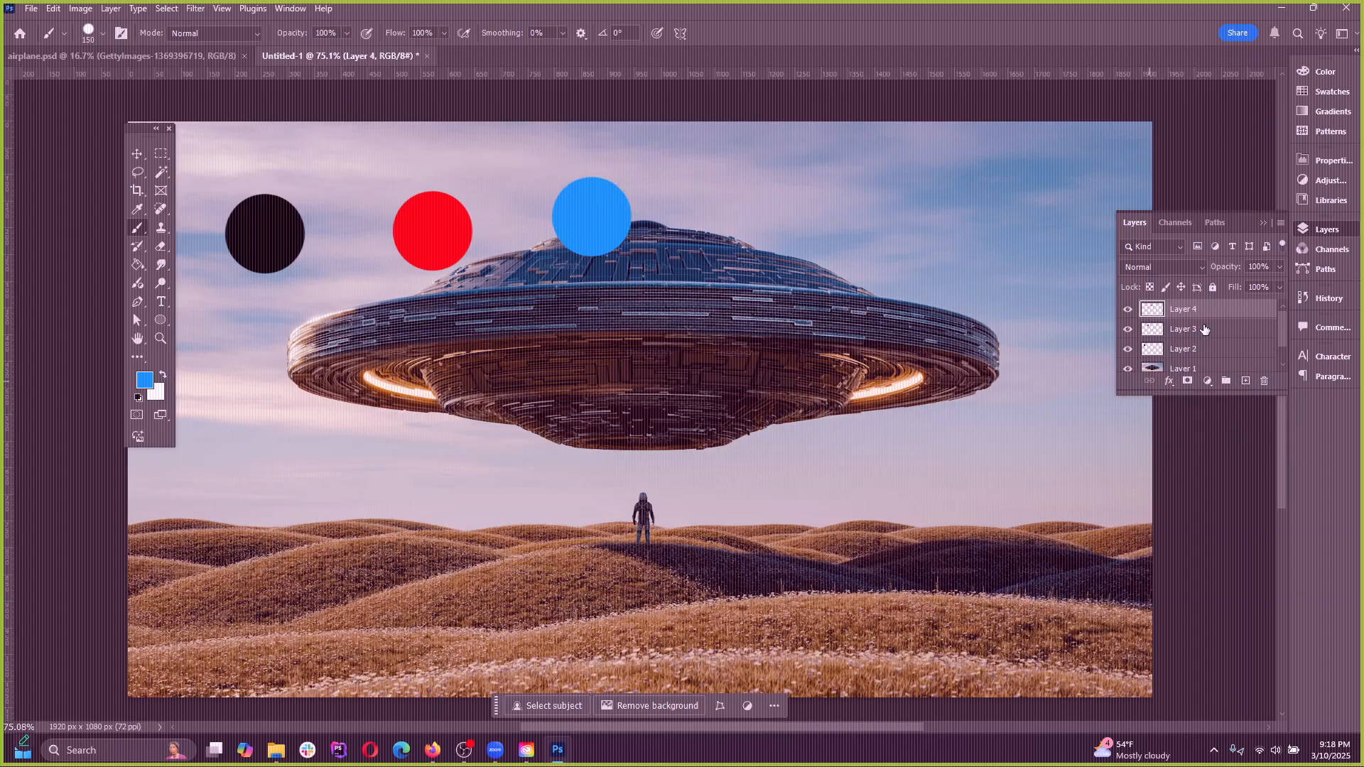
left_click(1207, 349)
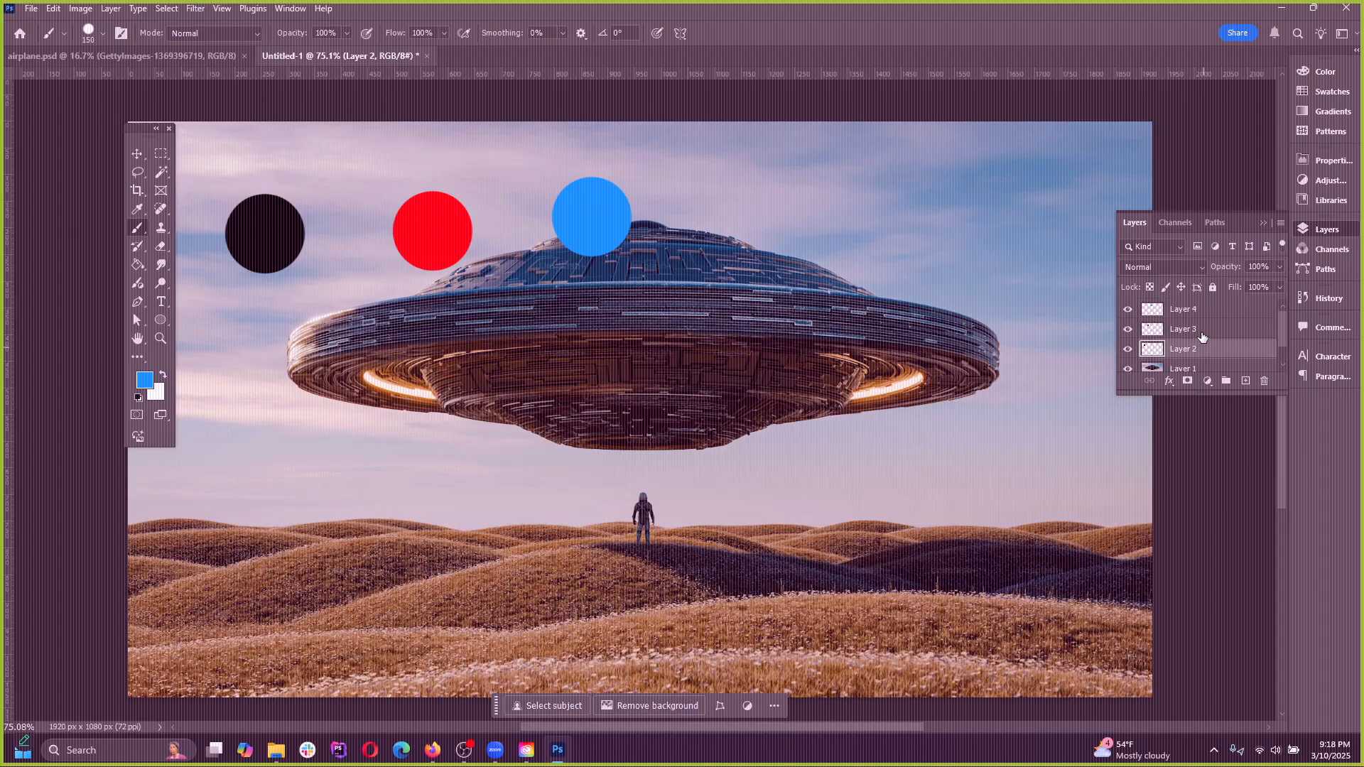
left_click(1208, 328)
left_click(1202, 310)
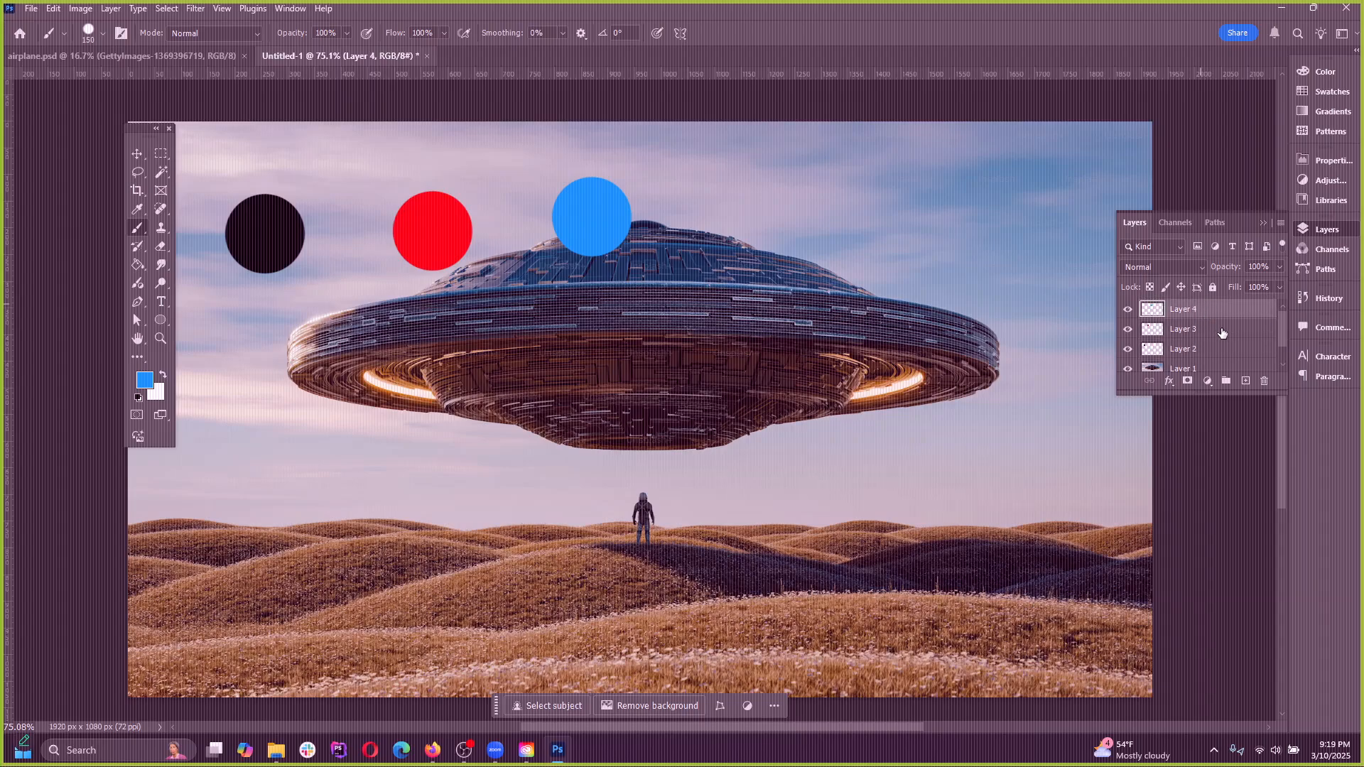
Reposition the blue dot on the UFO with the Move tool, starting the moves from the other dots and other parts of the canvas
left_click(137, 153)
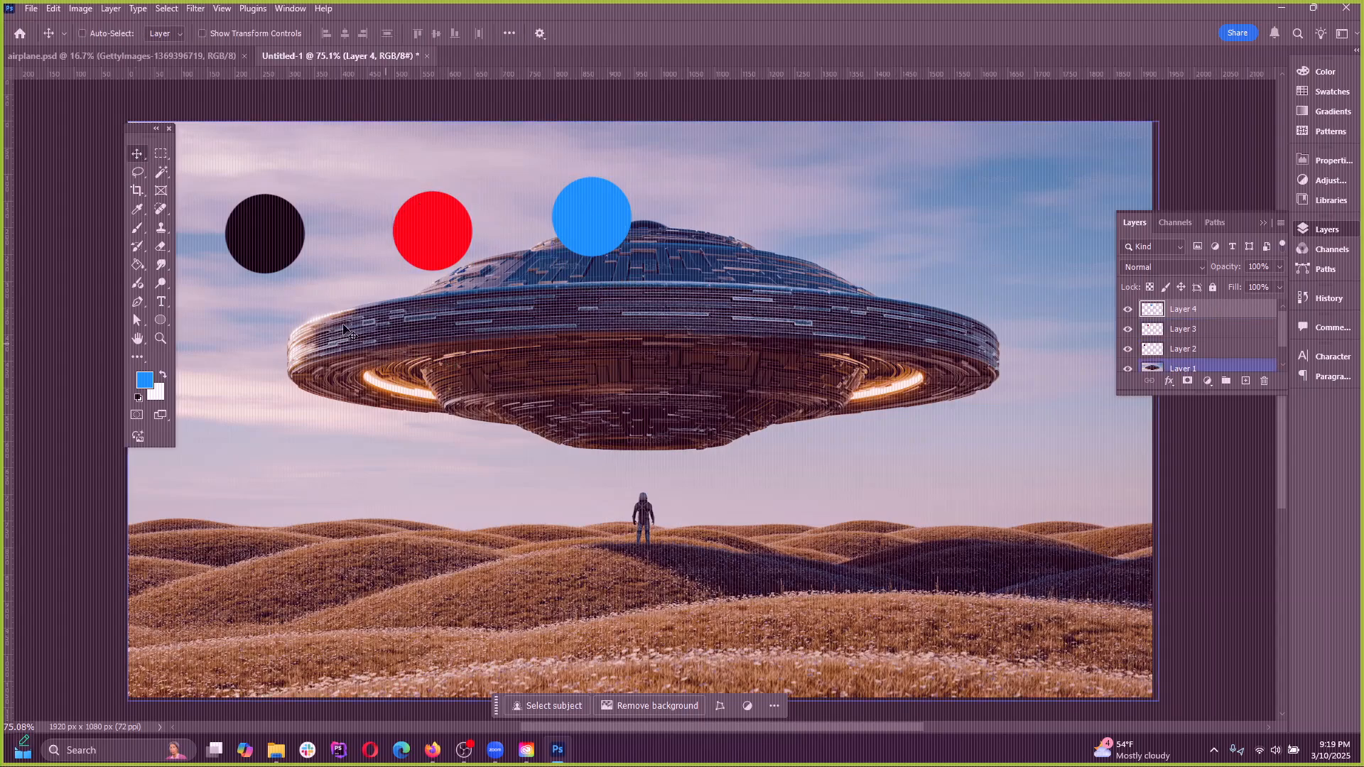
left_click_drag(263, 250, 453, 257)
left_click_drag(272, 238, 220, 233)
mouse_move(442, 235)
left_mouse_down()
mouse_move(432, 243)
mouse_move(451, 235)
left_mouse_up()
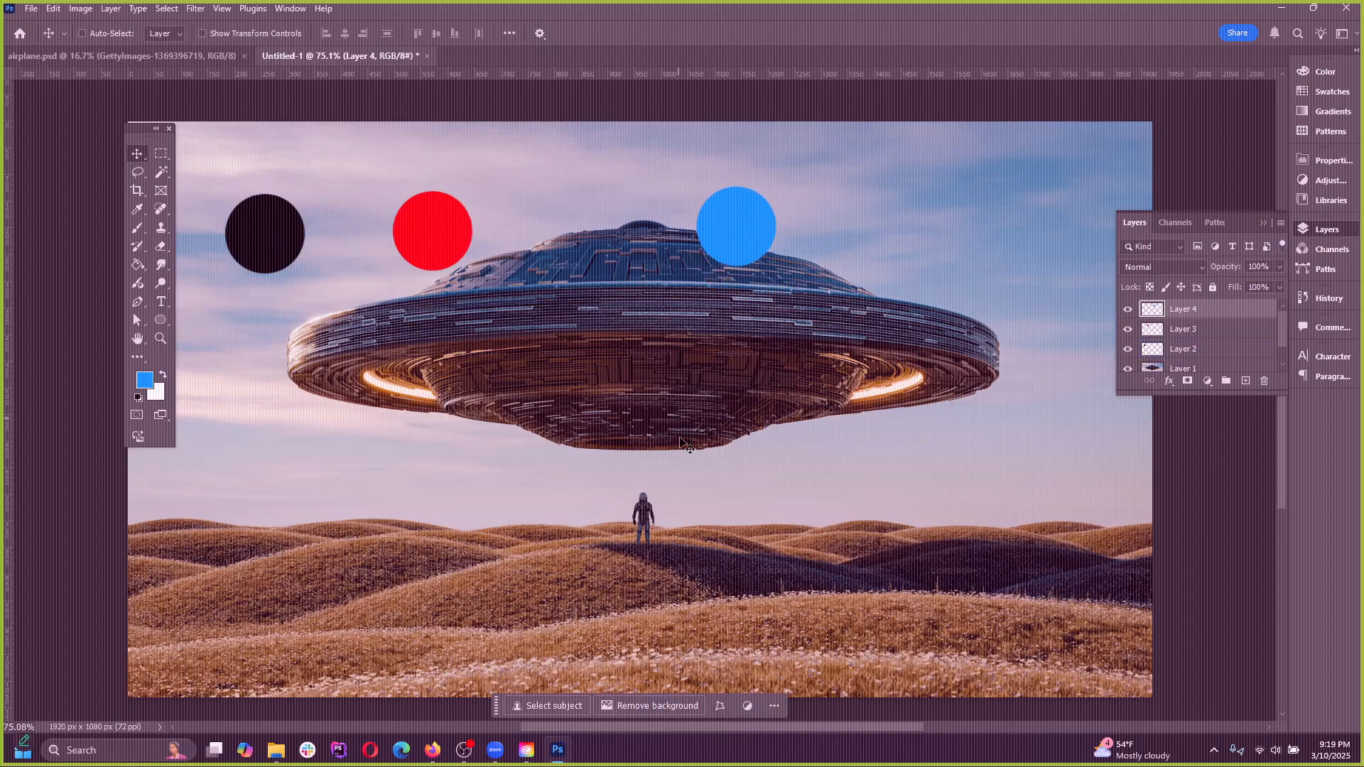
mouse_move(686, 349)
left_mouse_down()
mouse_move(660, 324)
mouse_move(700, 332)
left_mouse_up()
left_click_drag(534, 458, 591, 481)
left_click_drag(347, 571, 250, 508)
left_click_drag(419, 532, 478, 632)
left_click_drag(787, 462, 678, 432)
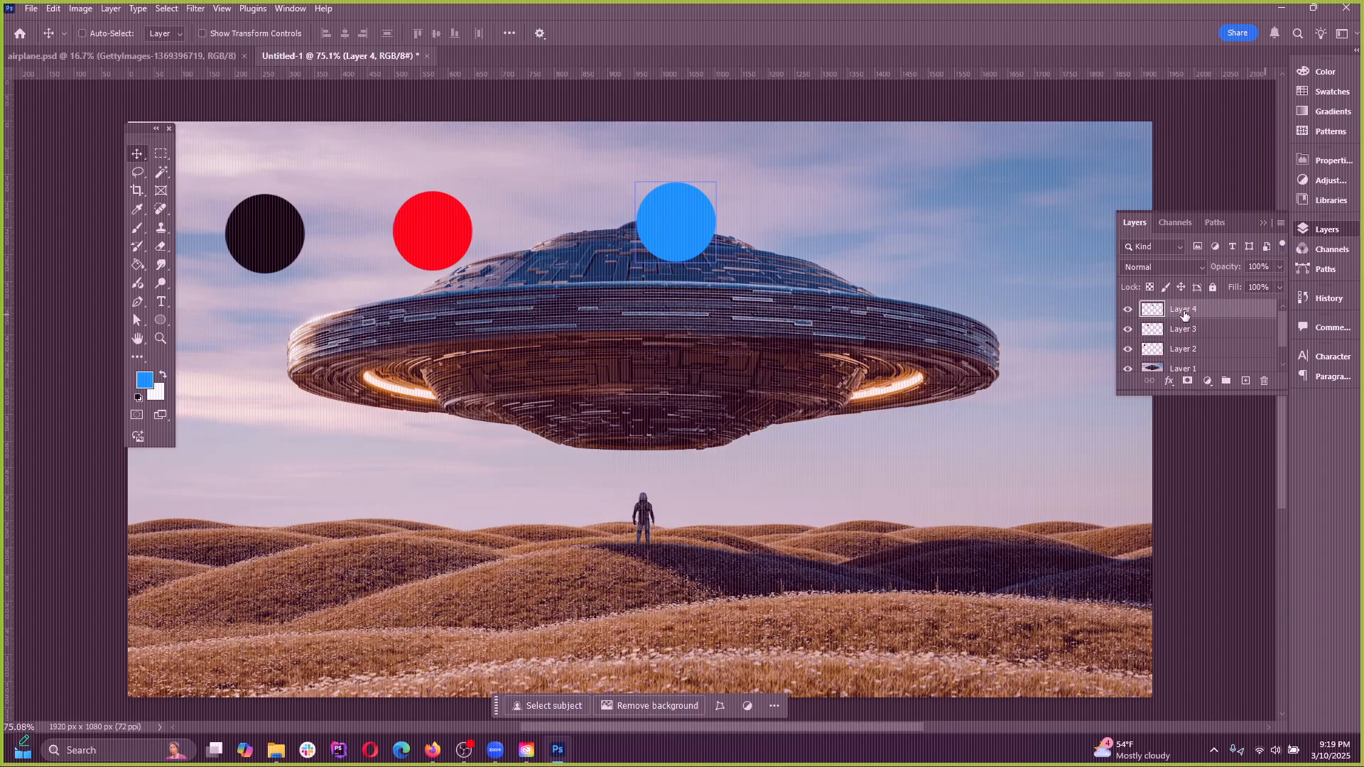
left_click_drag(763, 230, 756, 284)
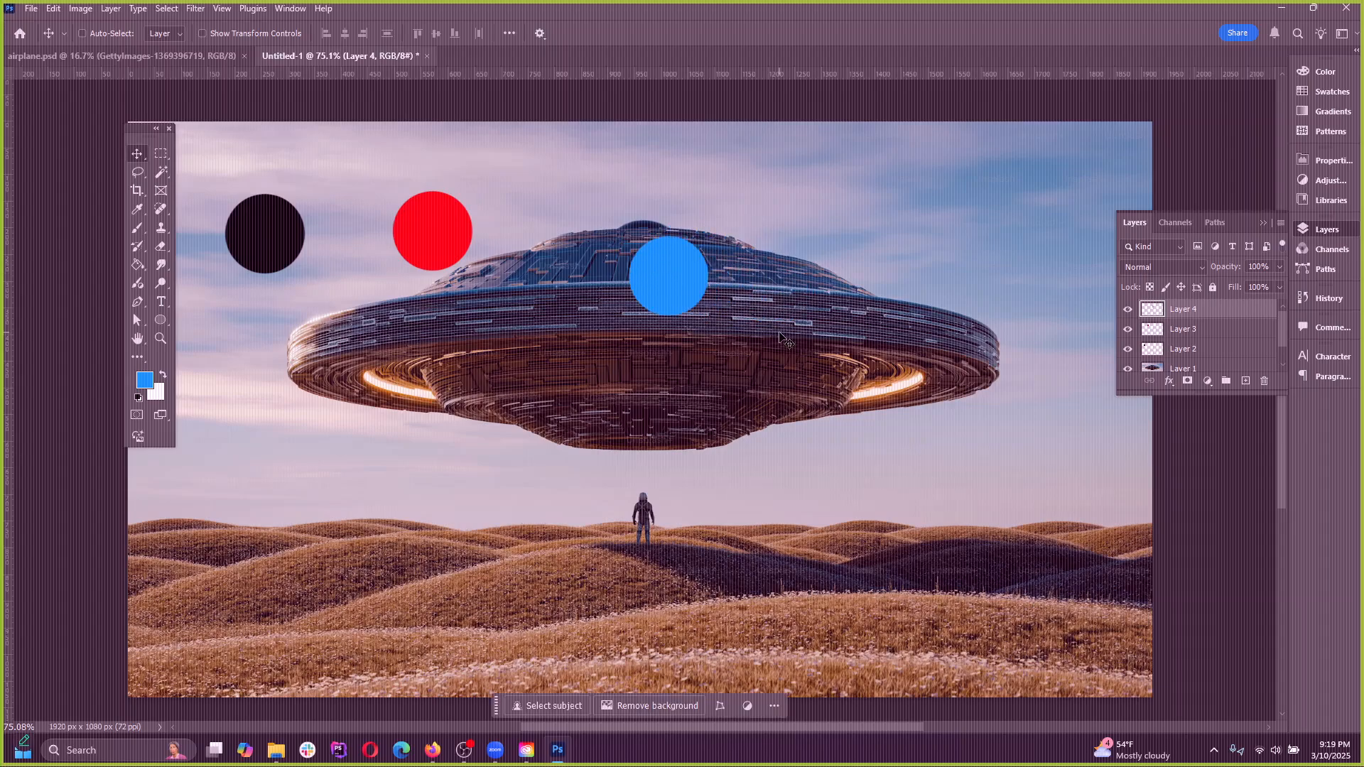
Rename Layer 4 as blue, Layer 3 as red and Layer 2 as black to match their dots
double_click(1183, 309)
type("b")
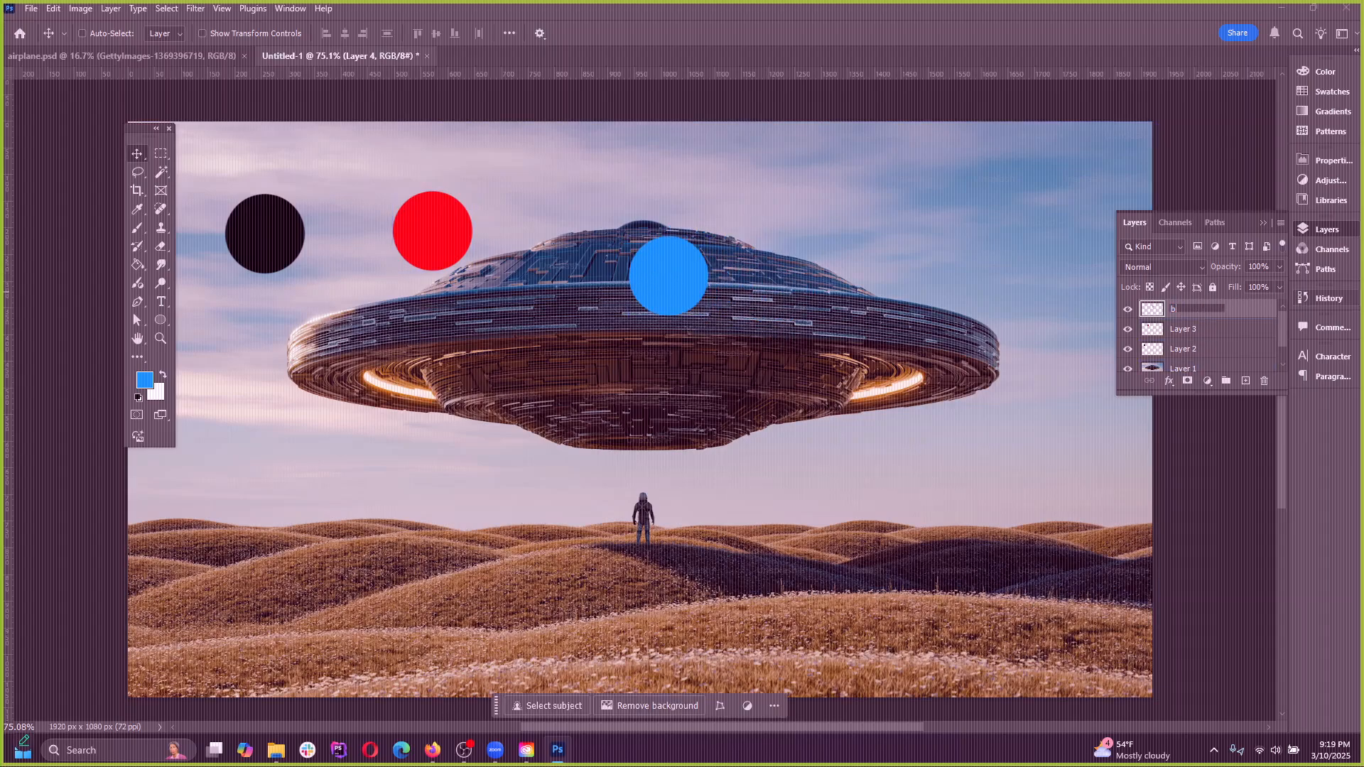
type("lue")
key("Return")
left_click(1191, 328)
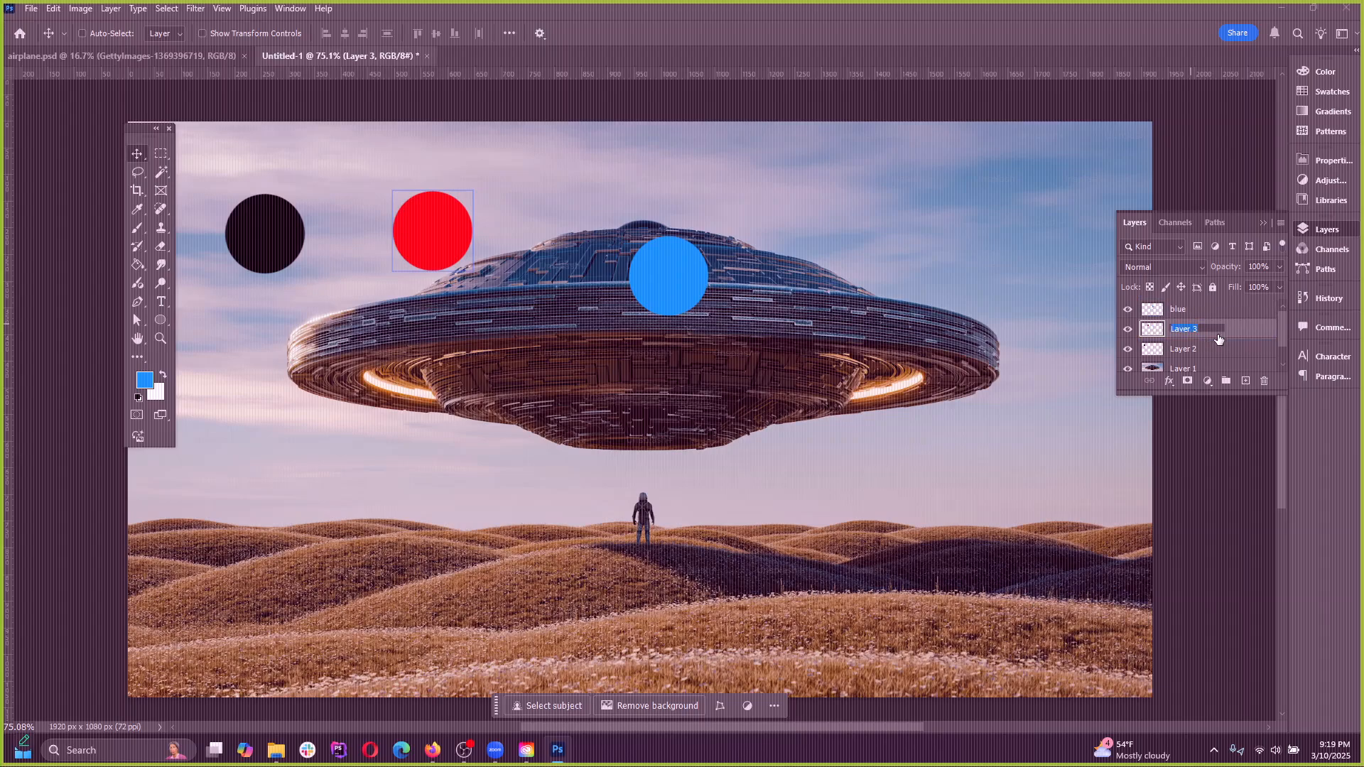
type("red")
key("Return")
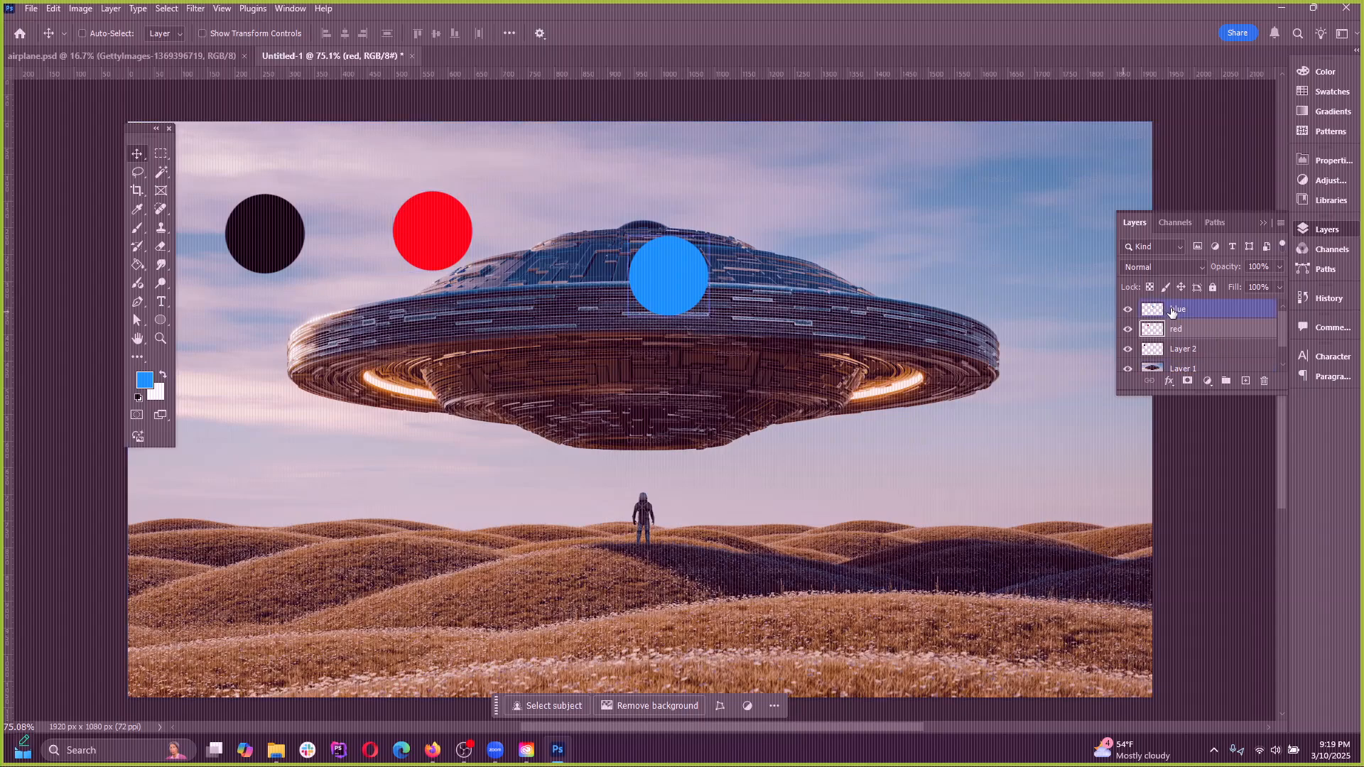
double_click(1183, 348)
type("black")
key("Return")
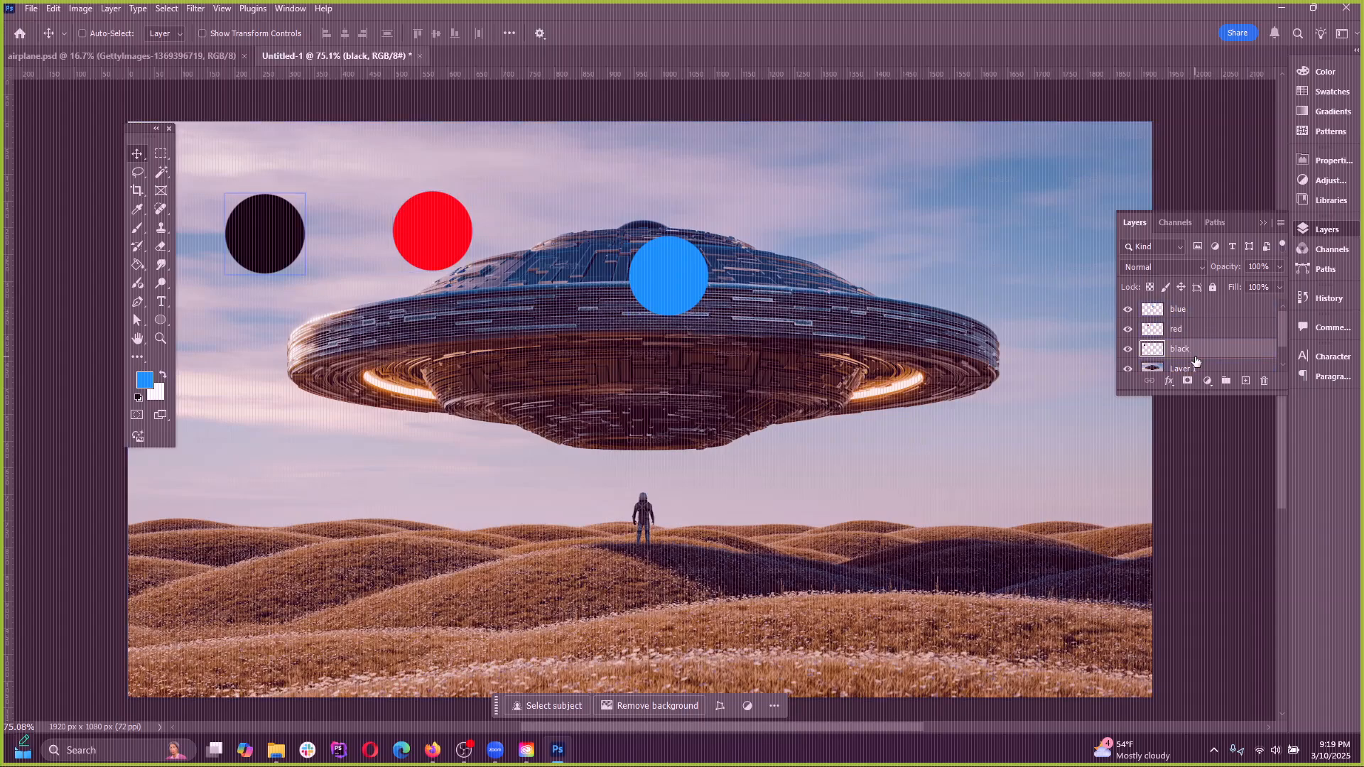
Select the blue layer and shift its dot across the UFO, starting some of the moves from the red dot
left_click(1184, 331)
left_click(1184, 312)
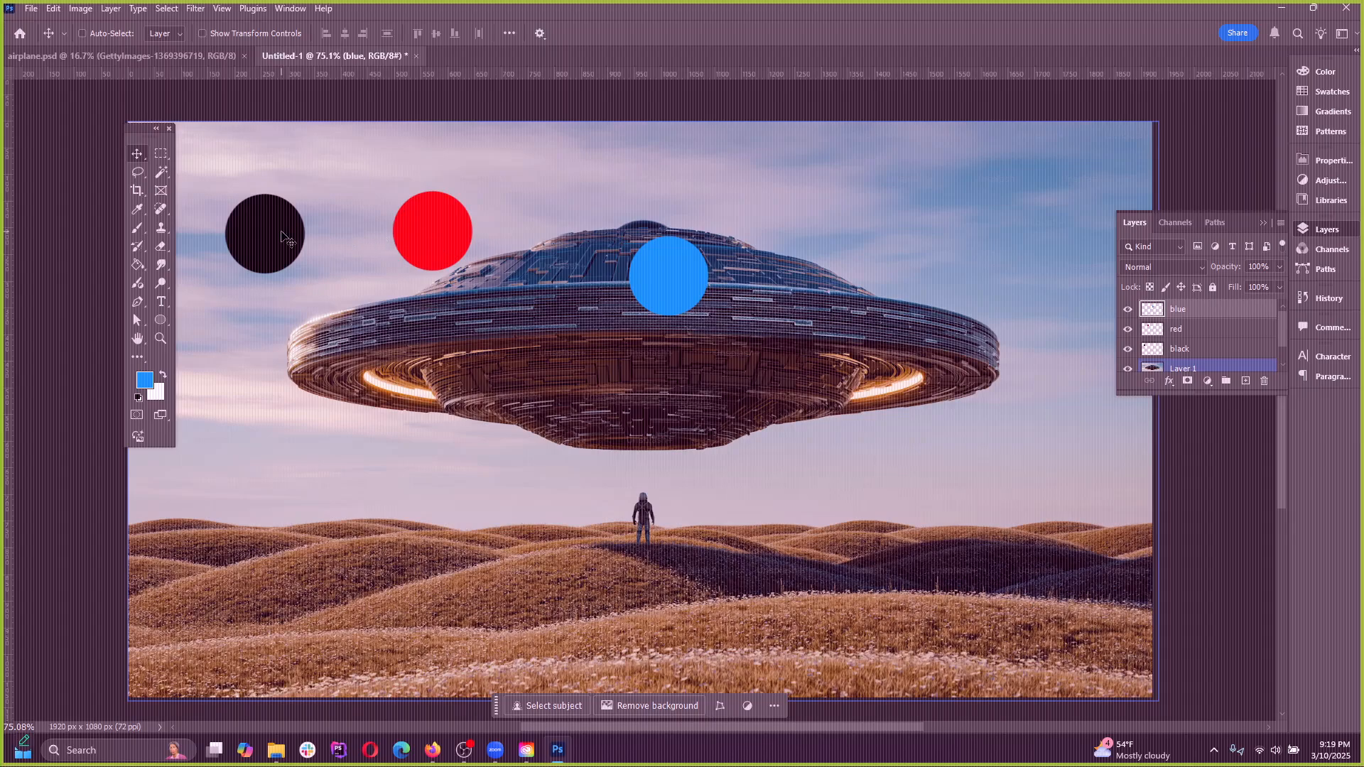
mouse_move(431, 236)
left_mouse_down()
mouse_move(437, 277)
mouse_move(414, 249)
left_mouse_up()
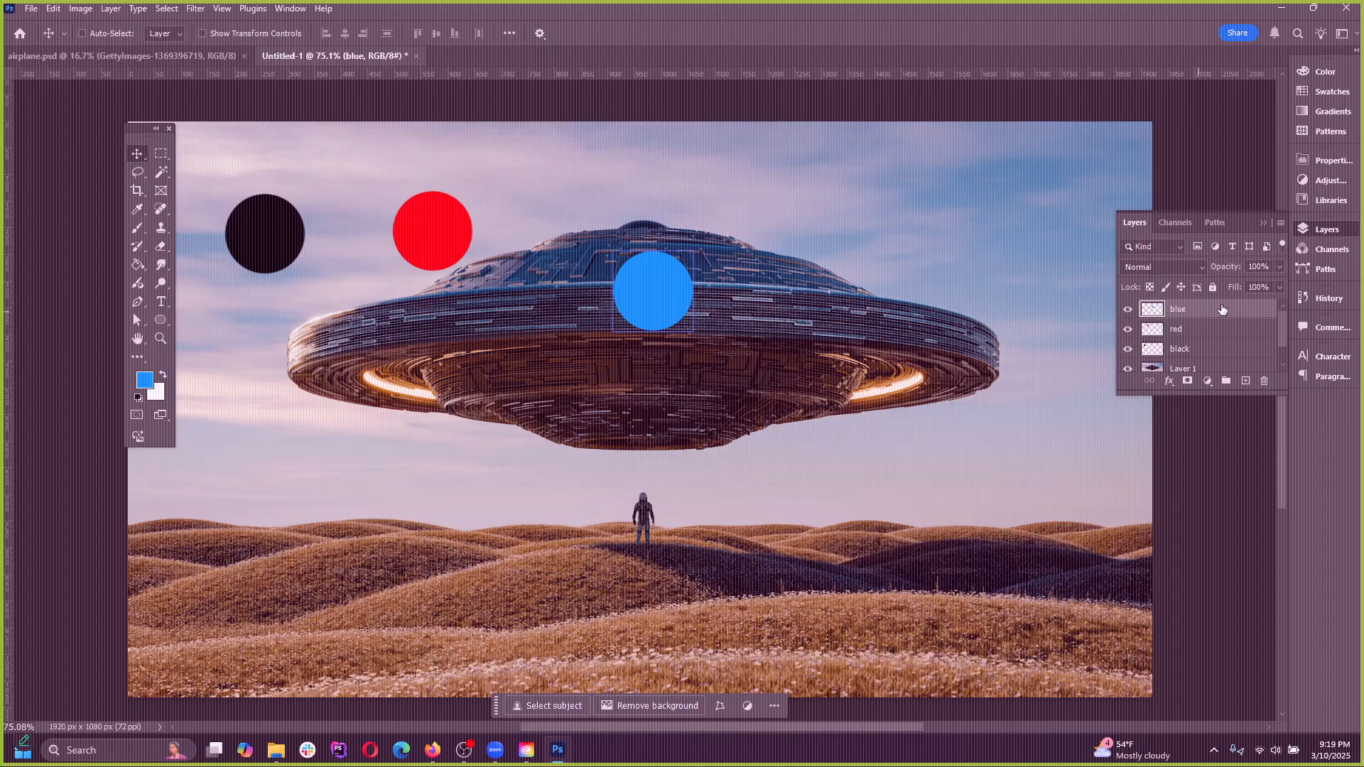
left_click_drag(660, 308, 716, 274)
left_click_drag(473, 240, 493, 260)
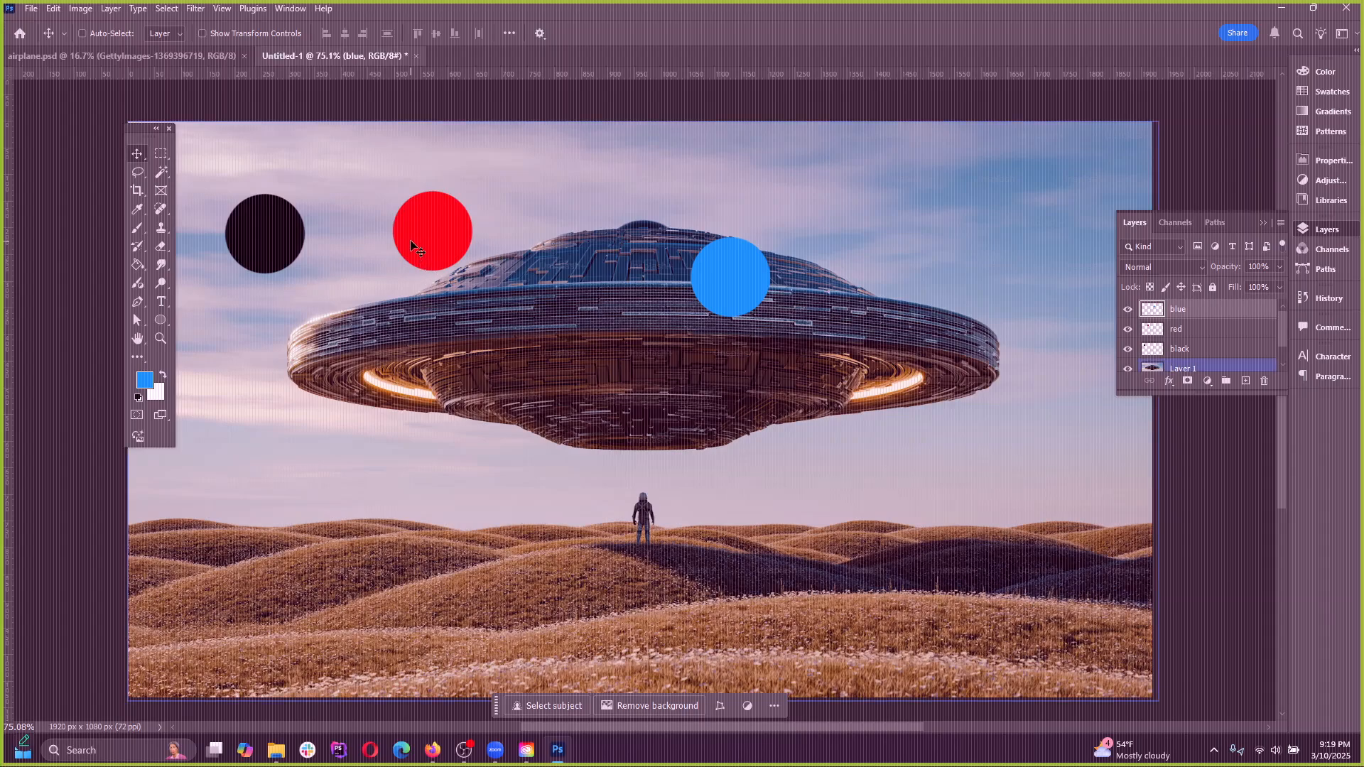
Turn on Auto-Select and move the black and red dots directly on the canvas toward the UFO
left_click(84, 33)
left_click(272, 239)
left_click_drag(269, 255, 216, 311)
left_click_drag(452, 252, 522, 241)
left_click_drag(237, 286, 421, 271)
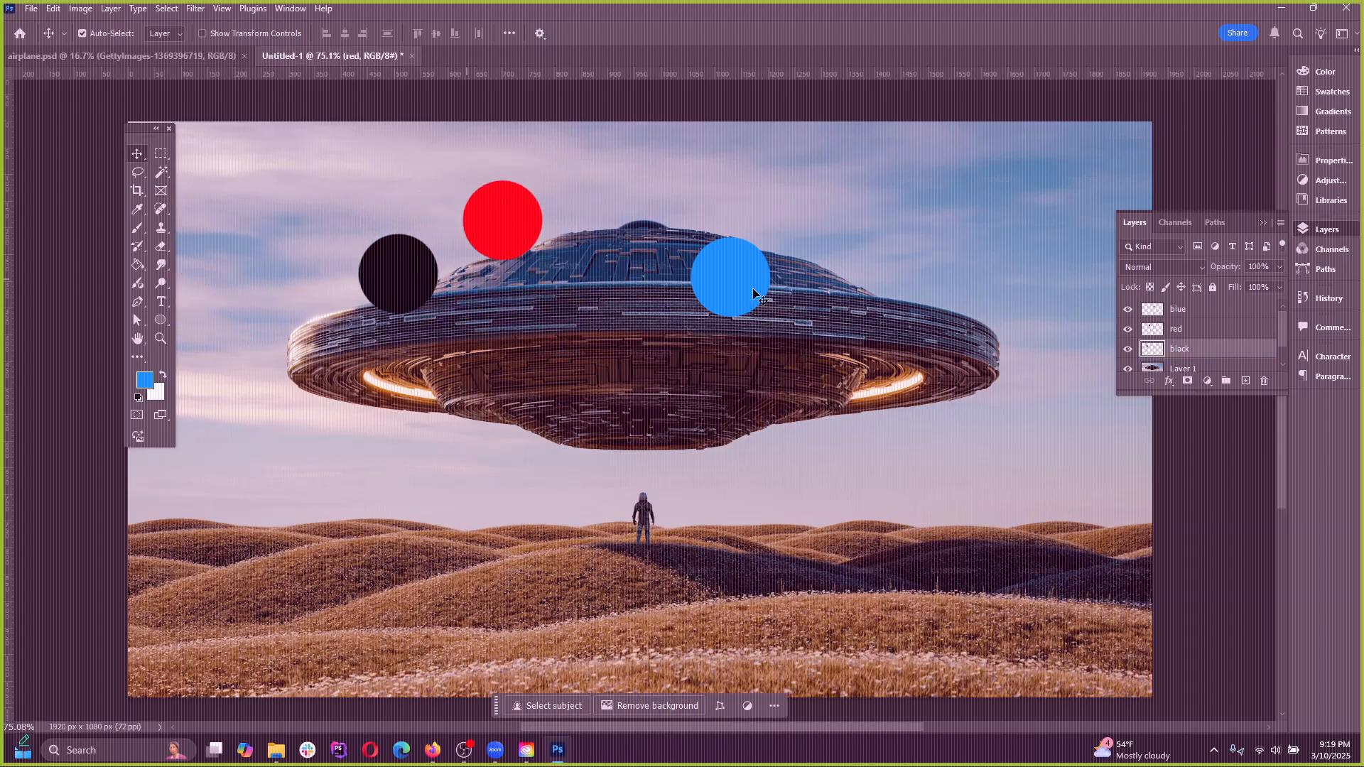
Rearrange the dots with Auto-Select, placing blue above the UFO's sloping hull, red on its middle and black on its rim
left_click_drag(754, 294, 722, 305)
left_click_drag(531, 240, 491, 226)
left_click_drag(718, 288, 641, 288)
left_click_drag(465, 243, 530, 351)
left_click_drag(610, 304, 775, 397)
left_click_drag(518, 327, 619, 250)
left_click_drag(779, 416, 476, 307)
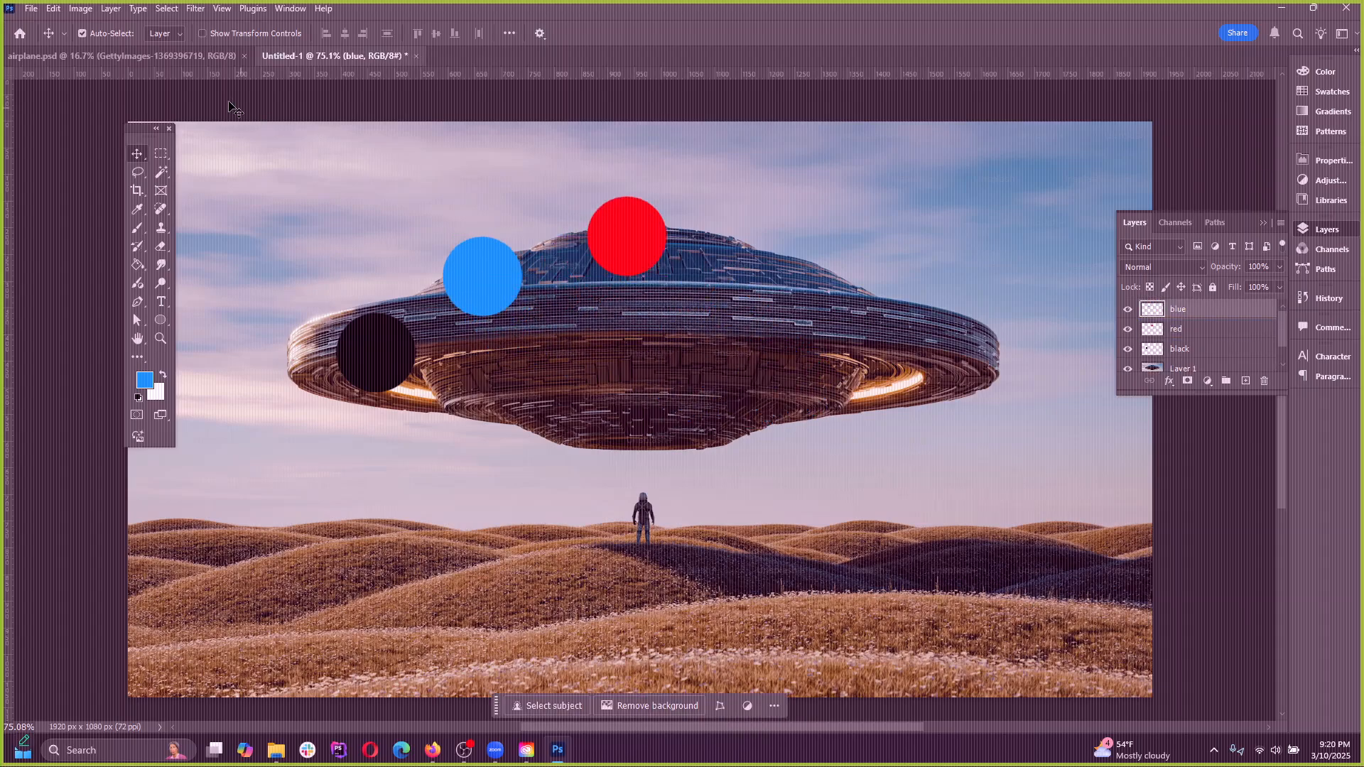
left_click_drag(635, 241, 644, 302)
left_click_drag(497, 287, 501, 230)
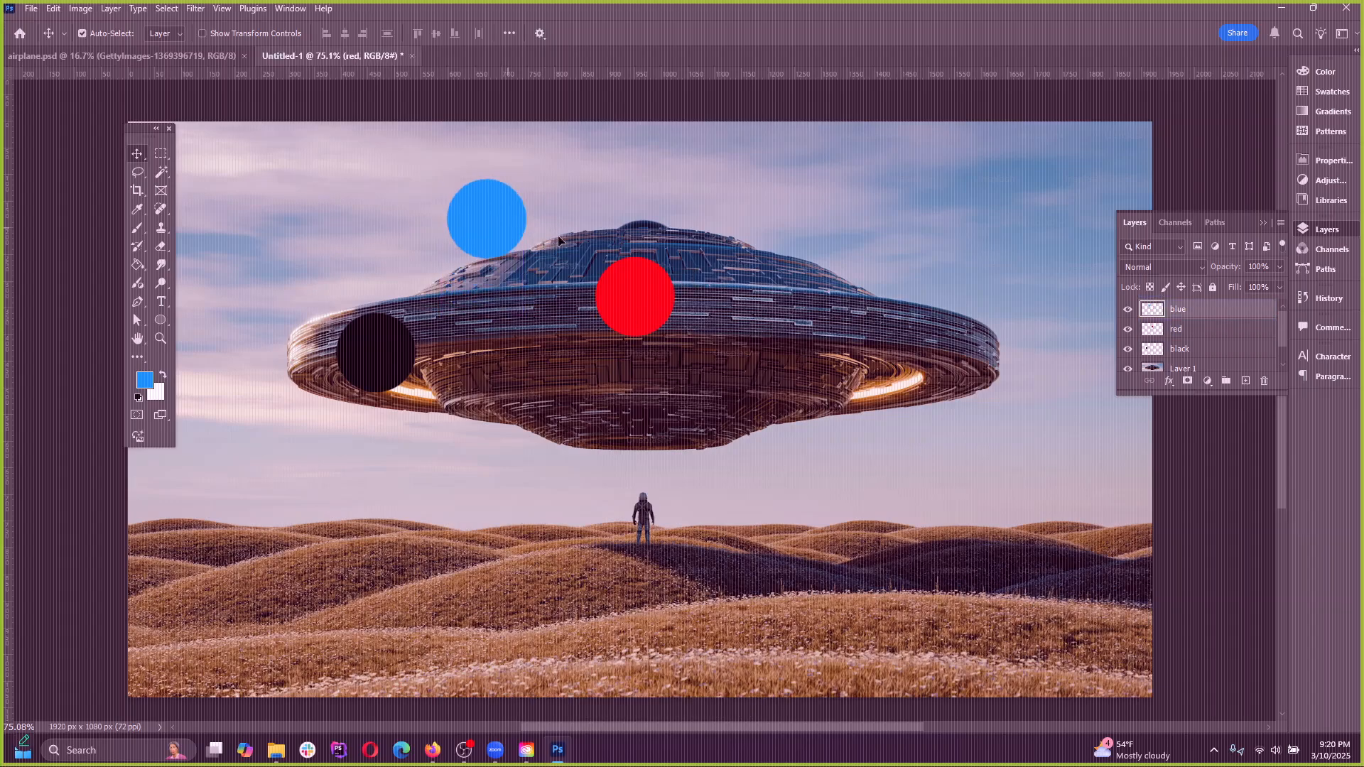
left_click_drag(634, 298, 570, 329)
Turn off Auto-Select and move the red, black and blue dots by selecting each dot's layer first
left_click(83, 33)
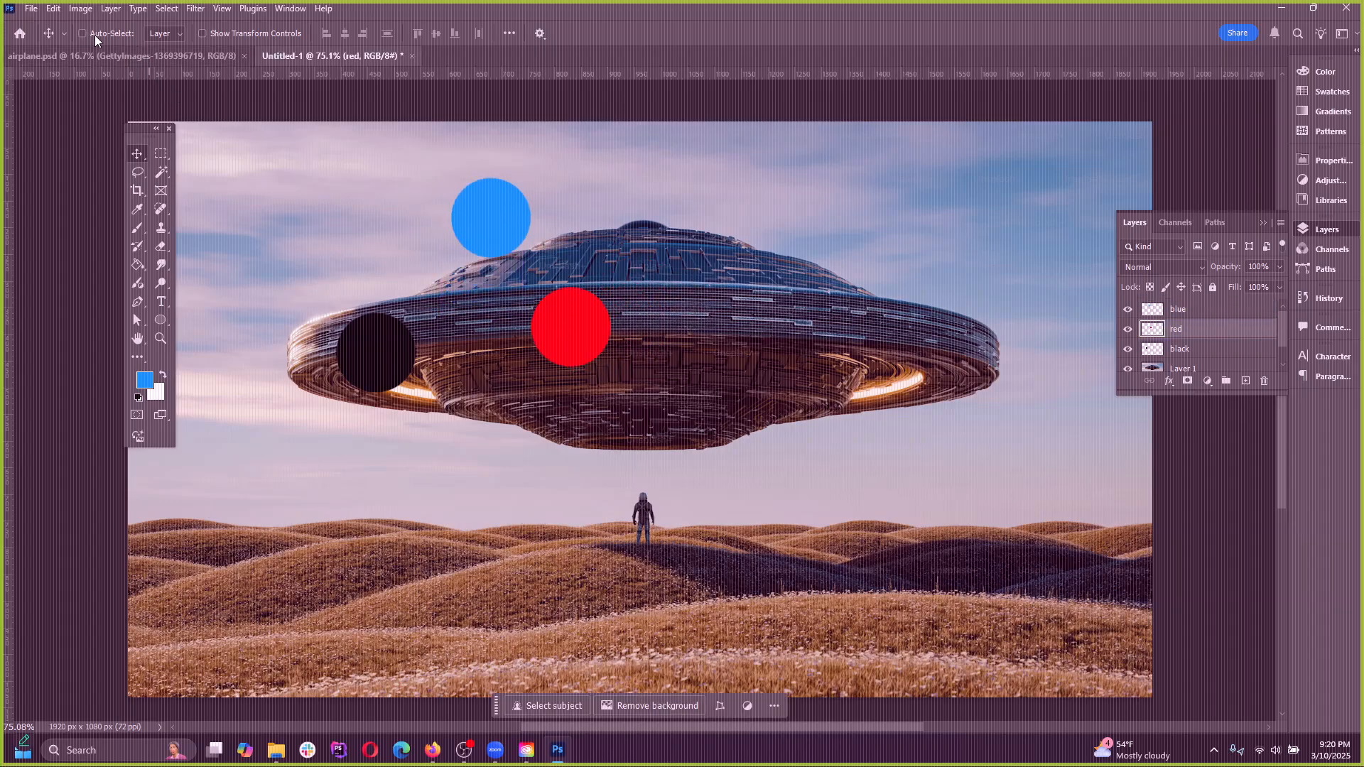
left_click_drag(521, 242, 627, 243)
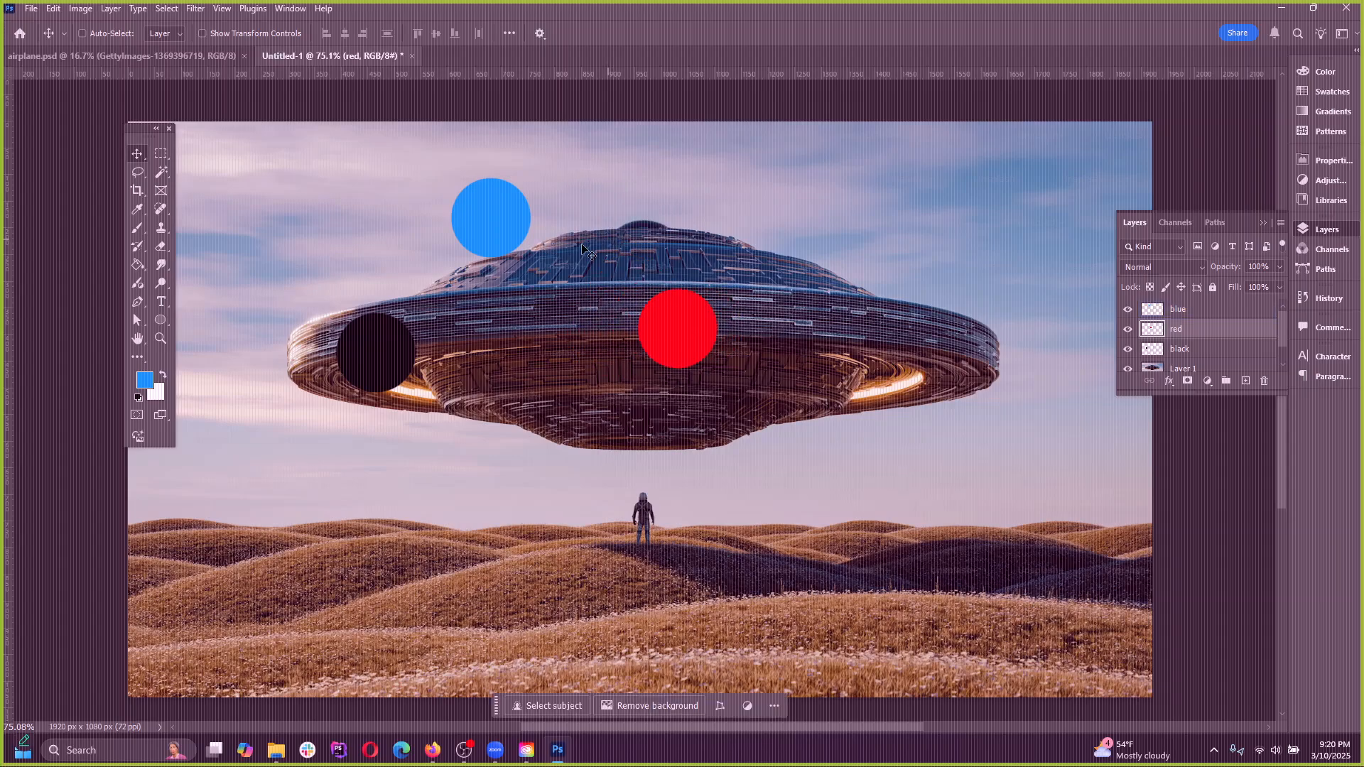
left_click_drag(480, 204, 479, 238)
left_click(1197, 355)
left_click(1207, 307)
left_click(1207, 329)
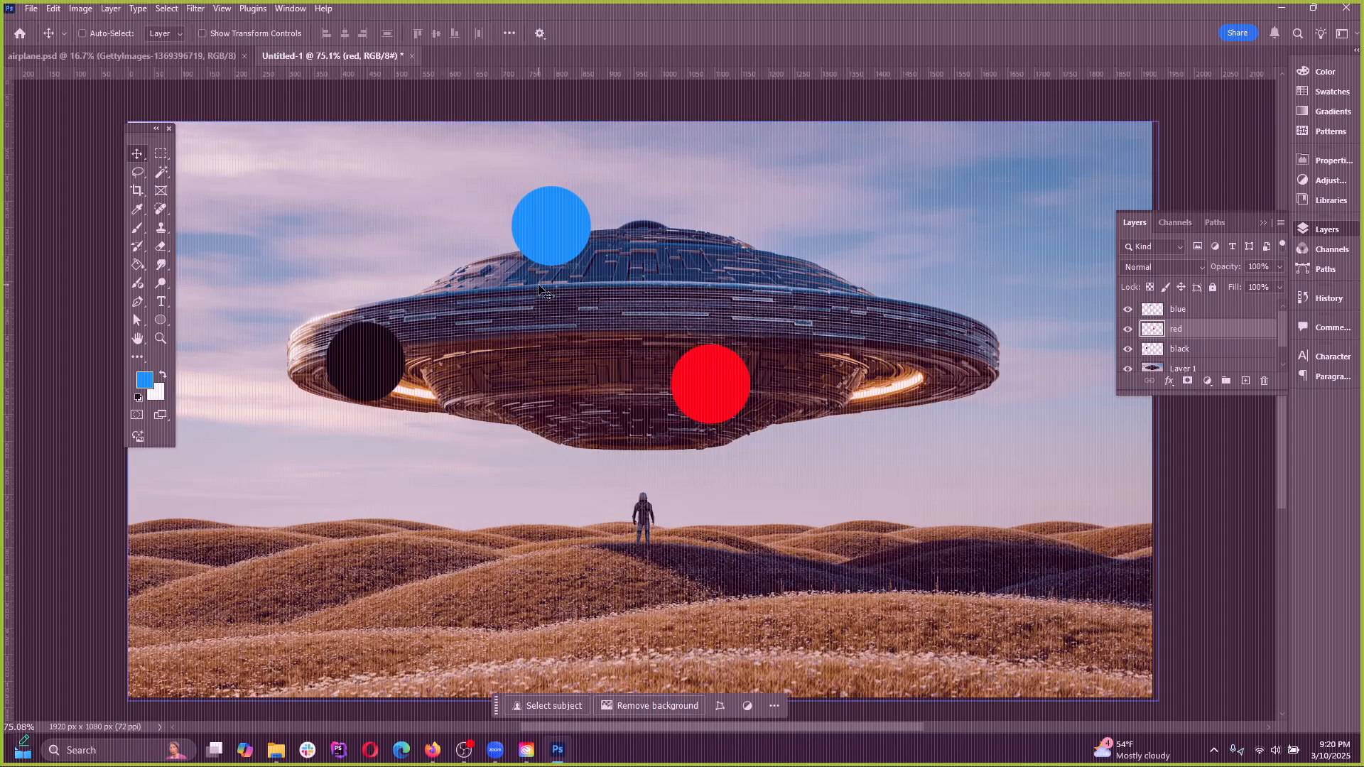
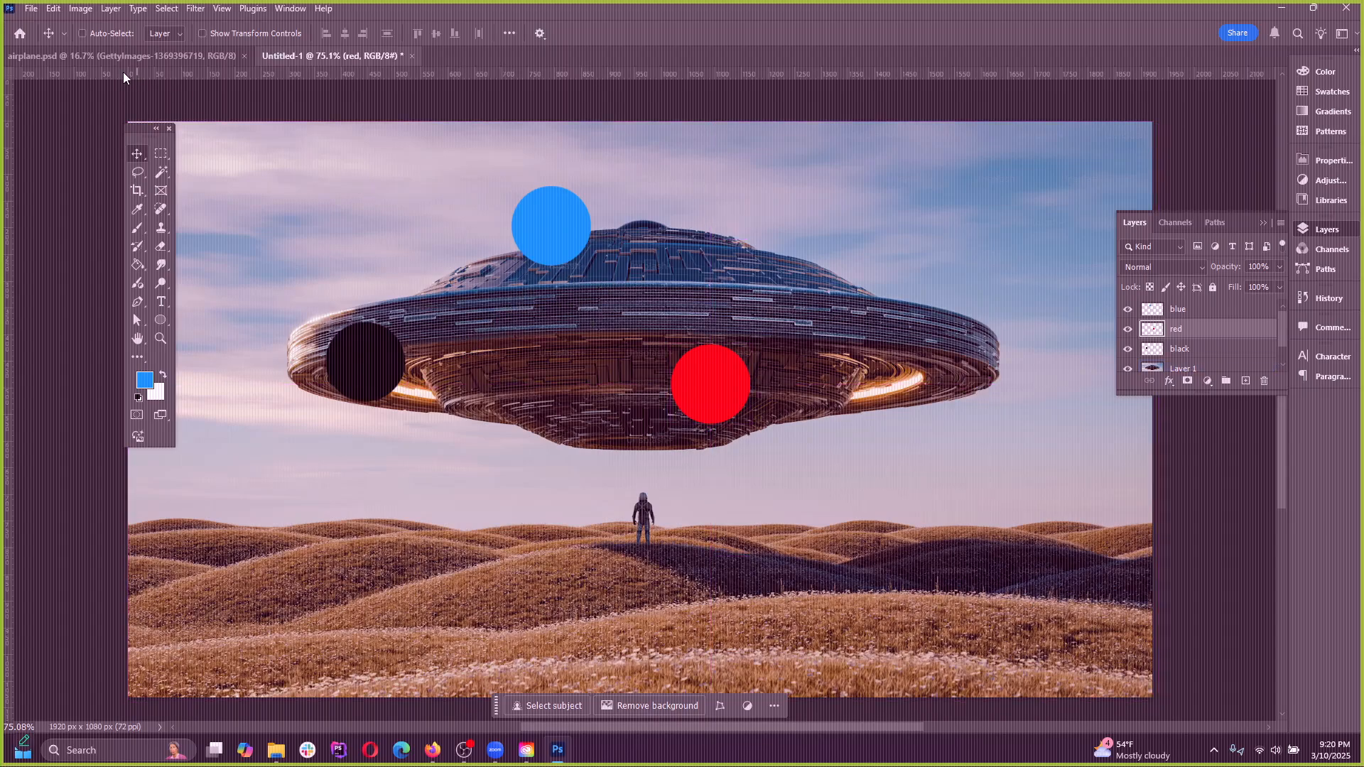
Move the dots with temporary Auto-Select, placing blue on the UFO's dome and red and black on opposite ends of its rim
left_click(83, 34)
key("ctrl")
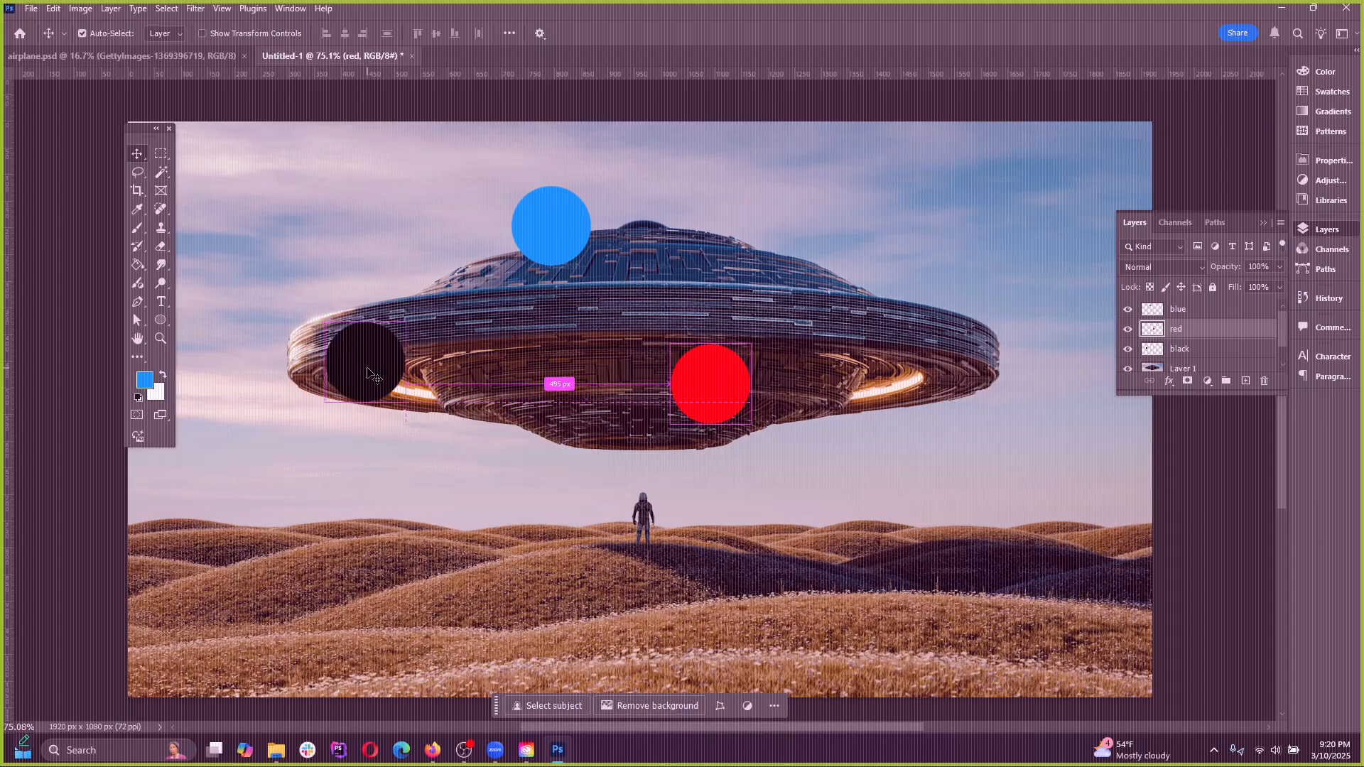
left_click(550, 235, "ctrl")
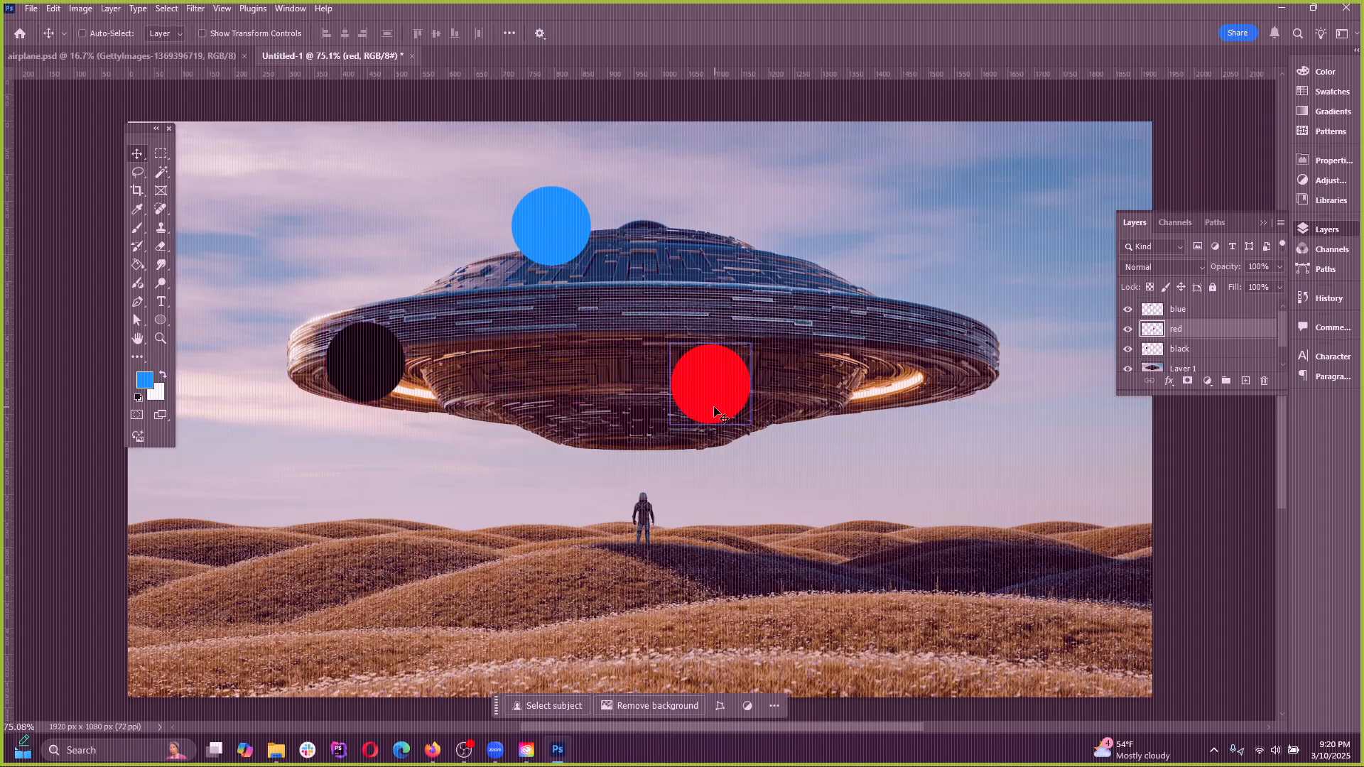
left_click_drag(718, 401, 856, 322)
mouse_move(542, 249)
left_mouse_down()
mouse_move(598, 288)
mouse_move(515, 252)
left_mouse_up()
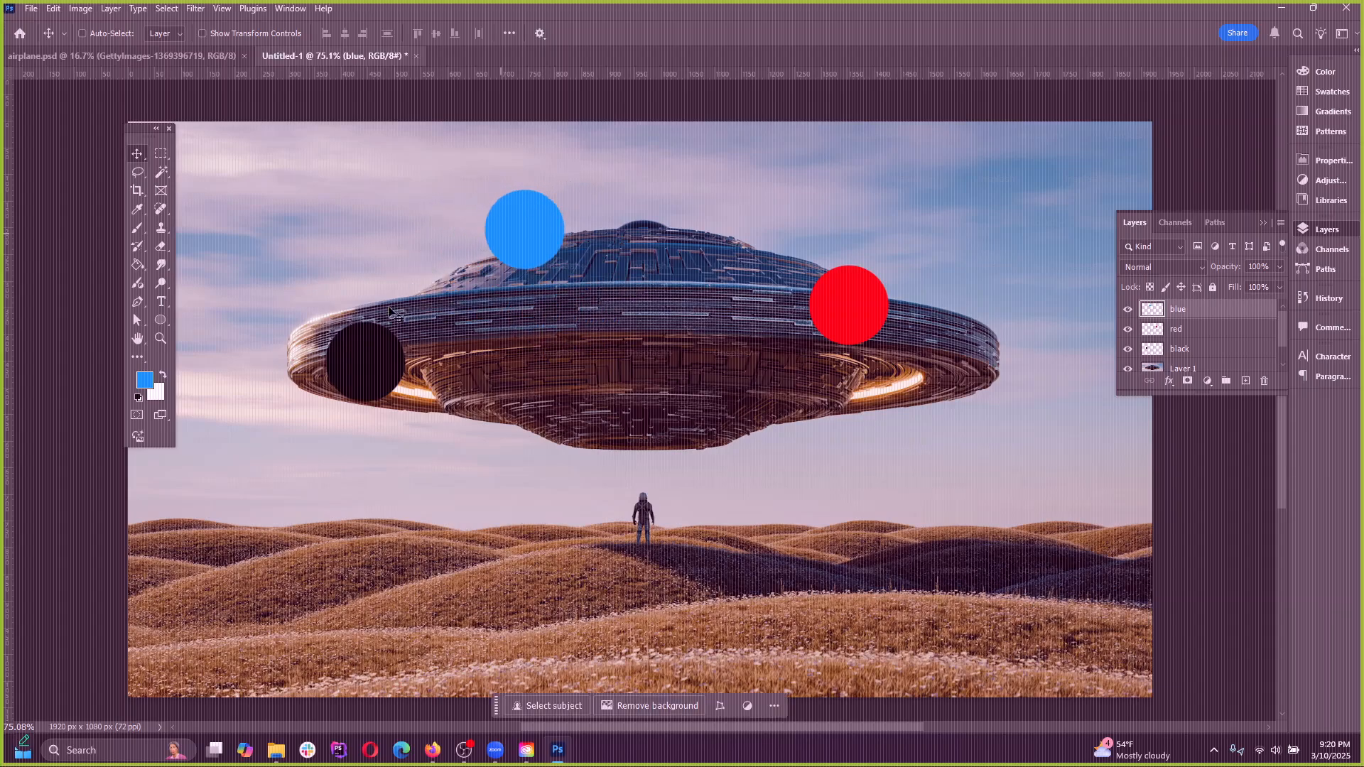
mouse_move(355, 353)
left_mouse_down()
mouse_move(416, 367)
mouse_move(341, 363)
left_mouse_up()
left_click_drag(541, 225, 617, 275)
left_click_drag(857, 307, 947, 338)
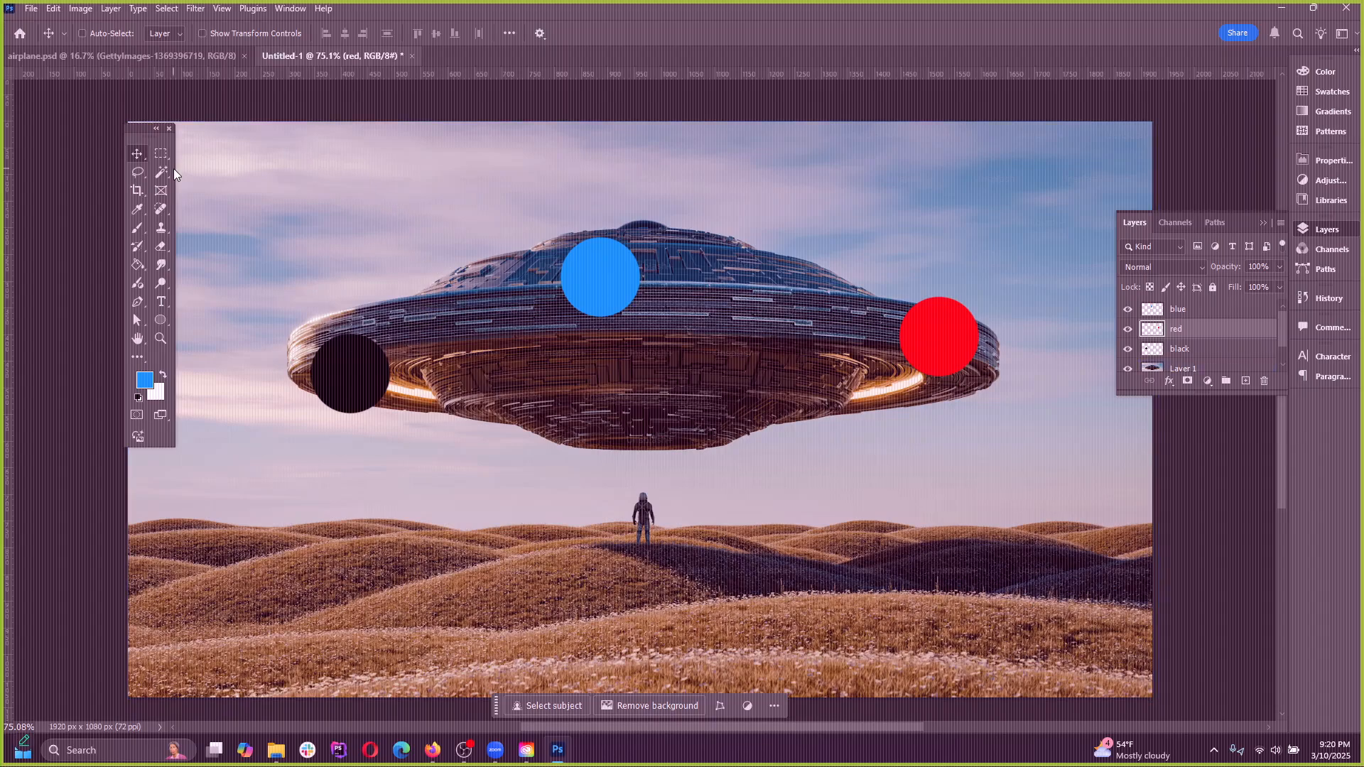
Draw trial selections with the Elliptical Marquee tool over the UFO's hull beside the blue dot and deselect them
scroll(600, 353, "down", 3)
scroll(608, 353, "up", 3)
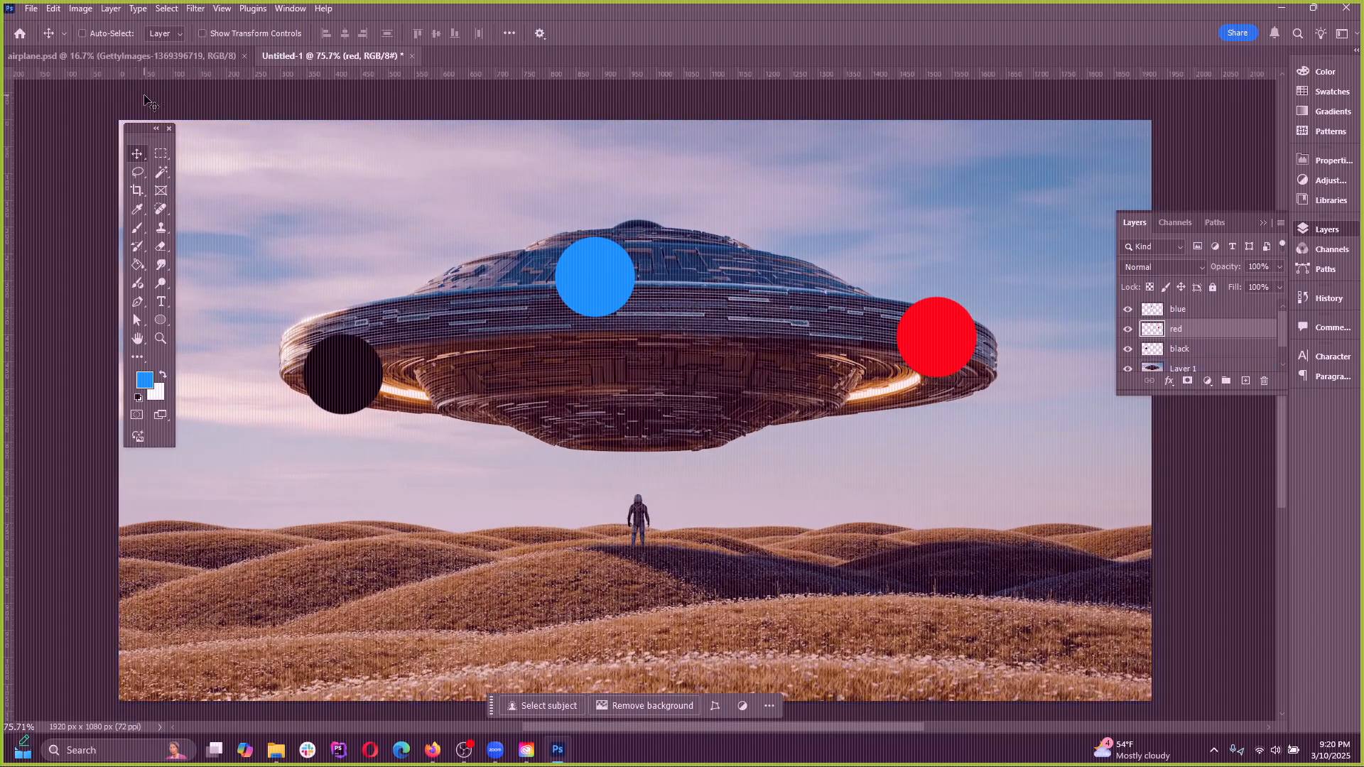
right_click(134, 155)
left_click(161, 153)
right_click(161, 153)
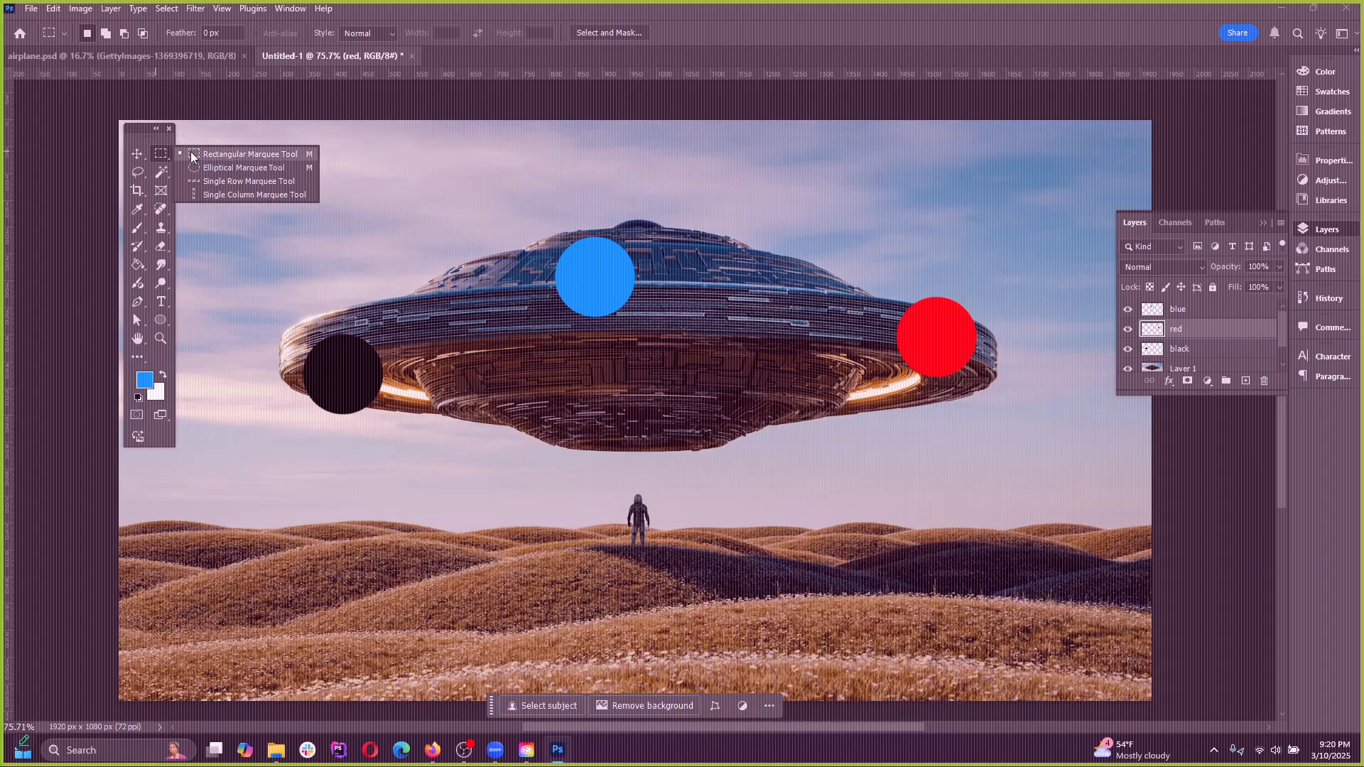
left_click(199, 167)
left_click_drag(377, 211, 584, 341)
left_click(539, 317)
left_click_drag(328, 211, 545, 355)
left_click(213, 218)
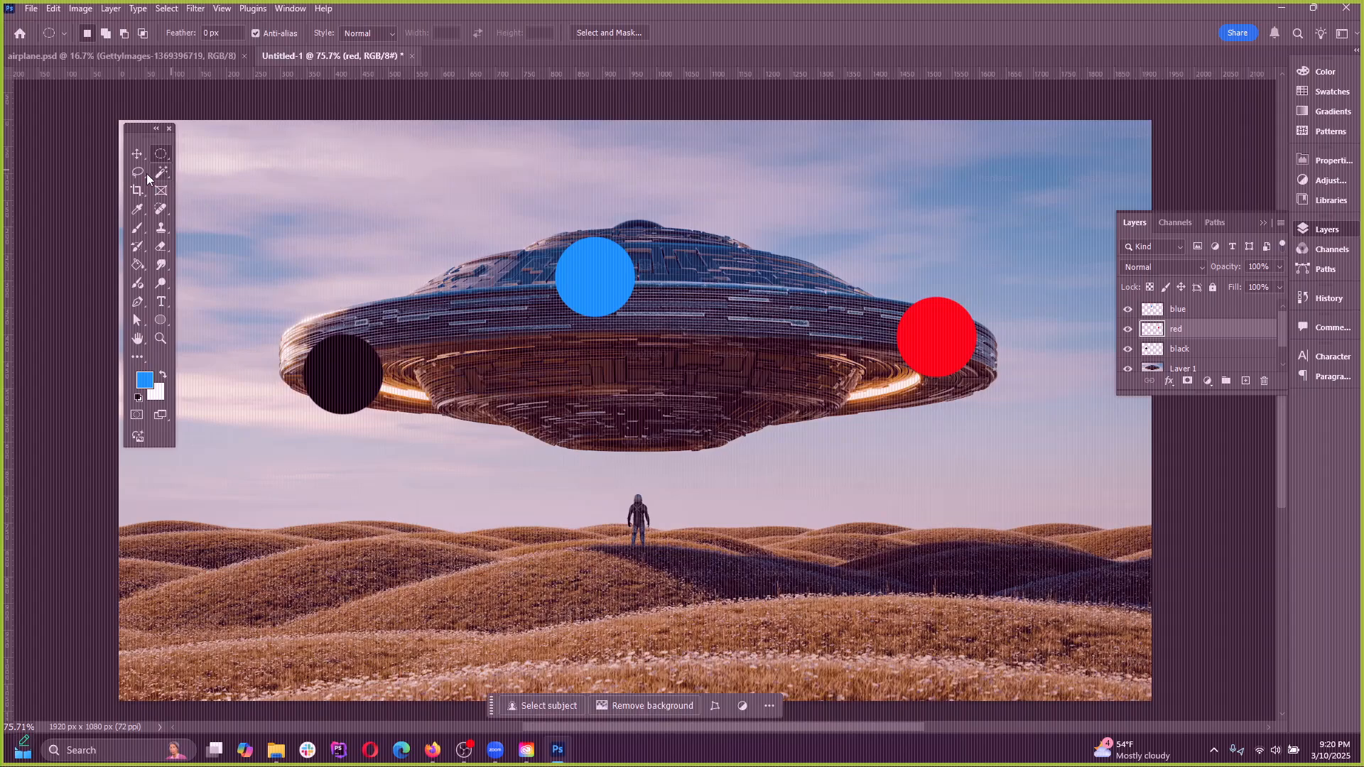
Draw freehand selections across the UFO with the Lasso tool and deselect them
left_click(137, 174)
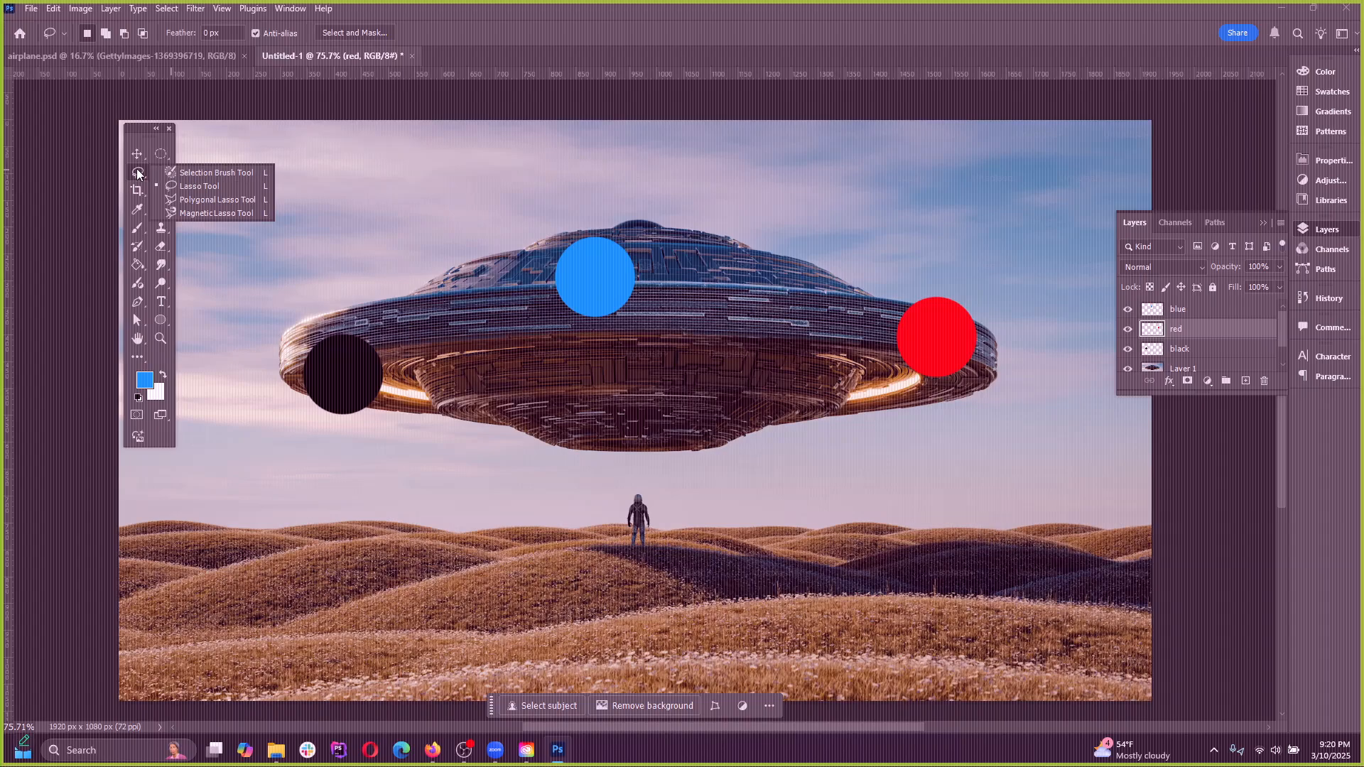
left_click(198, 185)
mouse_move(324, 317)
left_mouse_down()
mouse_move(536, 228)
mouse_move(672, 453)
mouse_move(801, 272)
left_mouse_up()
left_click(639, 319)
mouse_move(501, 265)
left_mouse_down()
mouse_move(803, 397)
mouse_move(794, 237)
mouse_move(806, 243)
left_mouse_up()
key("ctrl+d")
Draw more Lasso selections around the dome and the hull between the black and blue dots, clearing each one
scroll(627, 263, "up", 8)
mouse_move(407, 384)
left_mouse_down()
mouse_move(398, 376)
mouse_move(408, 384)
left_mouse_up()
scroll(527, 406, "down", 3)
scroll(525, 404, "up", 3)
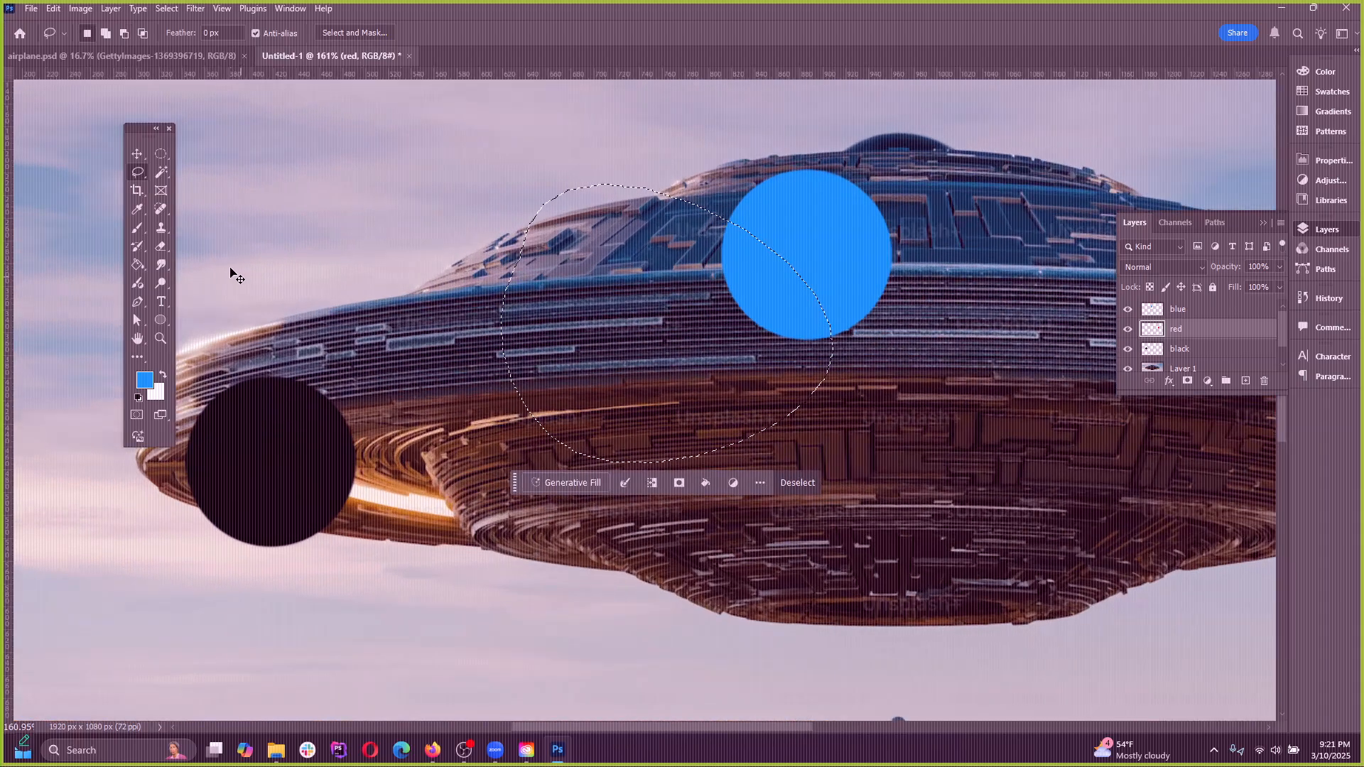
mouse_move(325, 284)
left_mouse_down()
mouse_move(494, 135)
mouse_move(376, 275)
mouse_move(572, 391)
mouse_move(604, 470)
left_mouse_up()
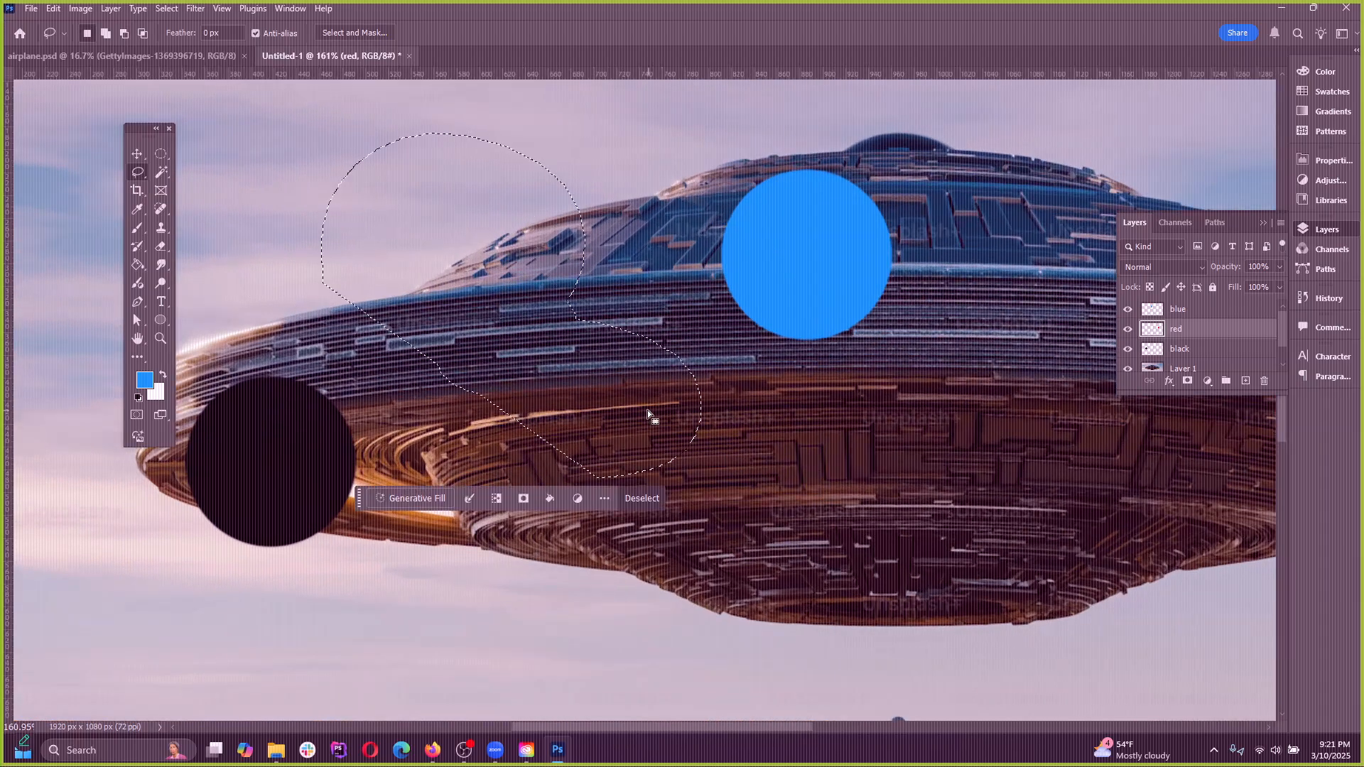
key("ctrl+d")
scroll(658, 313, "down", 5)
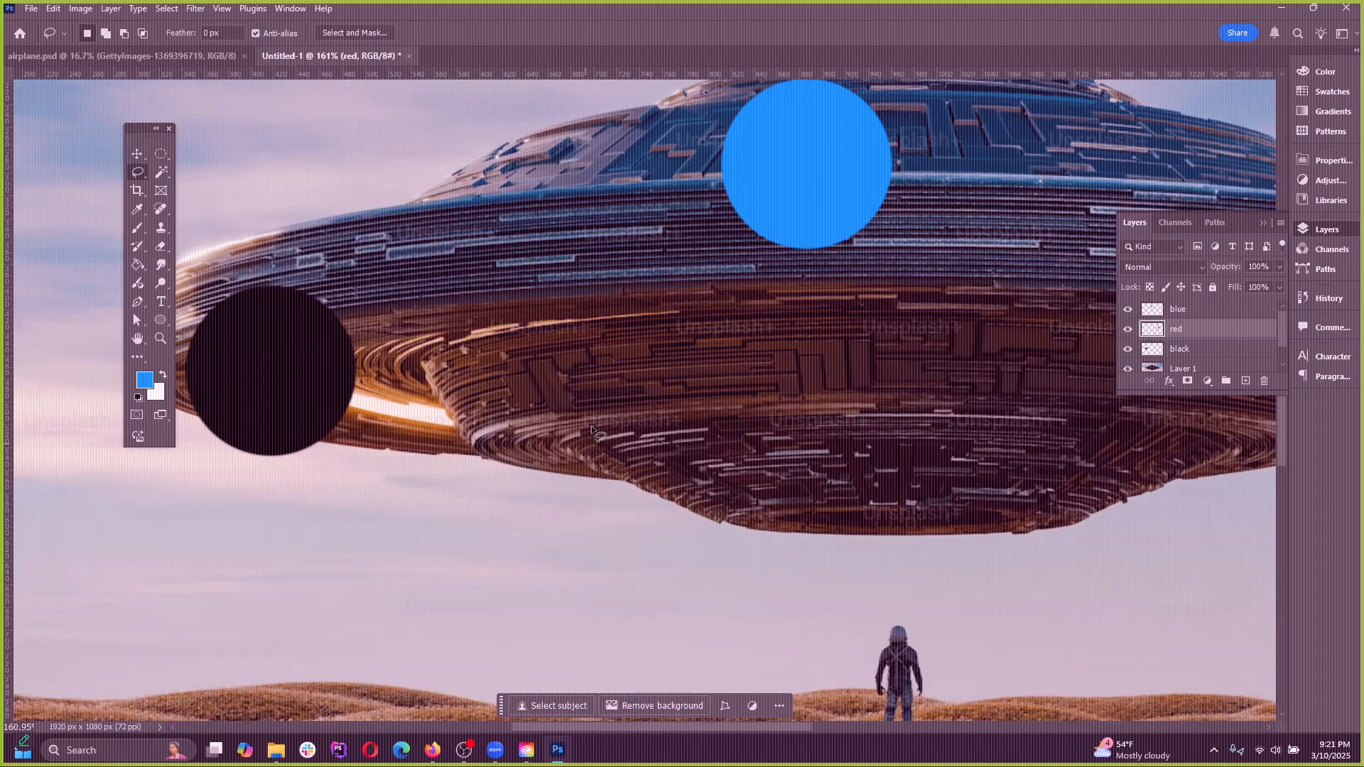
scroll(607, 495, "down", 3)
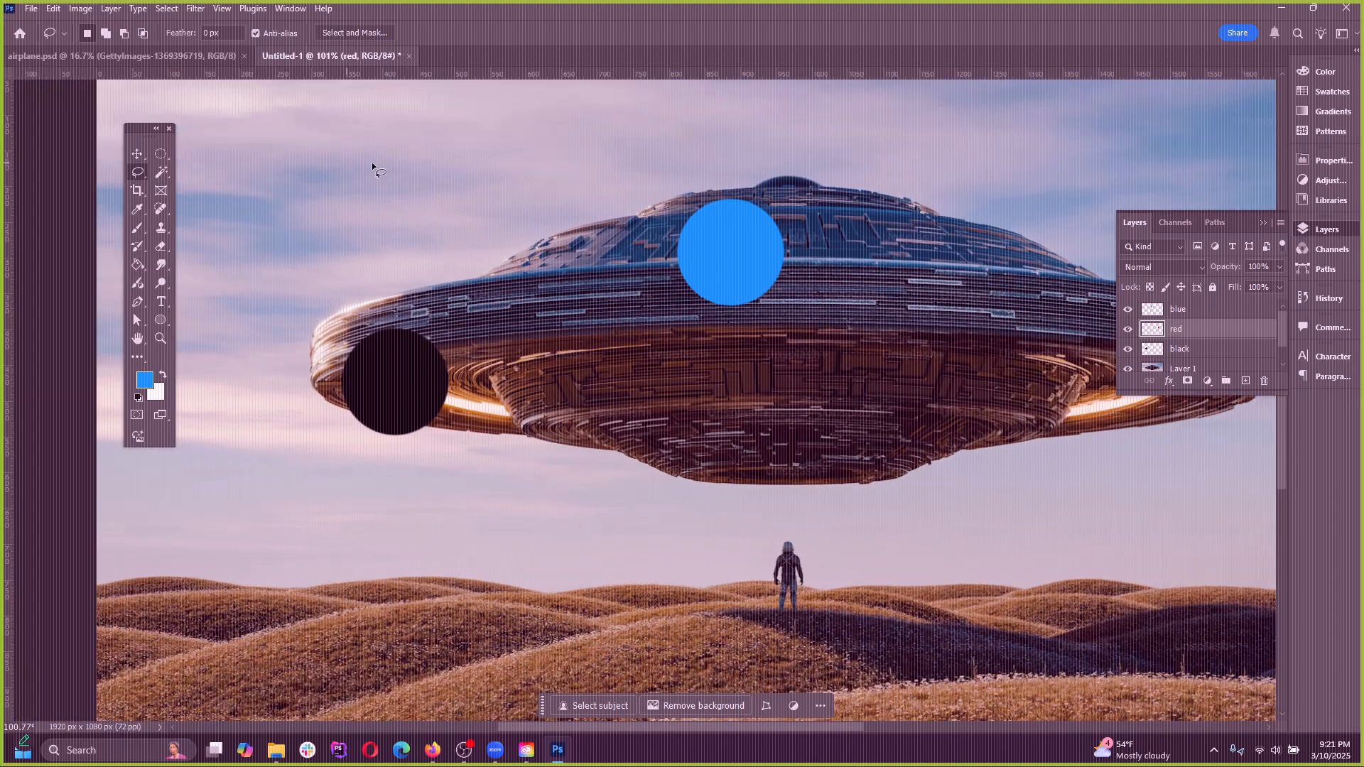
left_click_drag(402, 206, 1049, 148)
key("ctrl+d")
Outline a straight-edged Polygonal Lasso selection from the sky across the dome's slope, close it and deselect
right_click(137, 170)
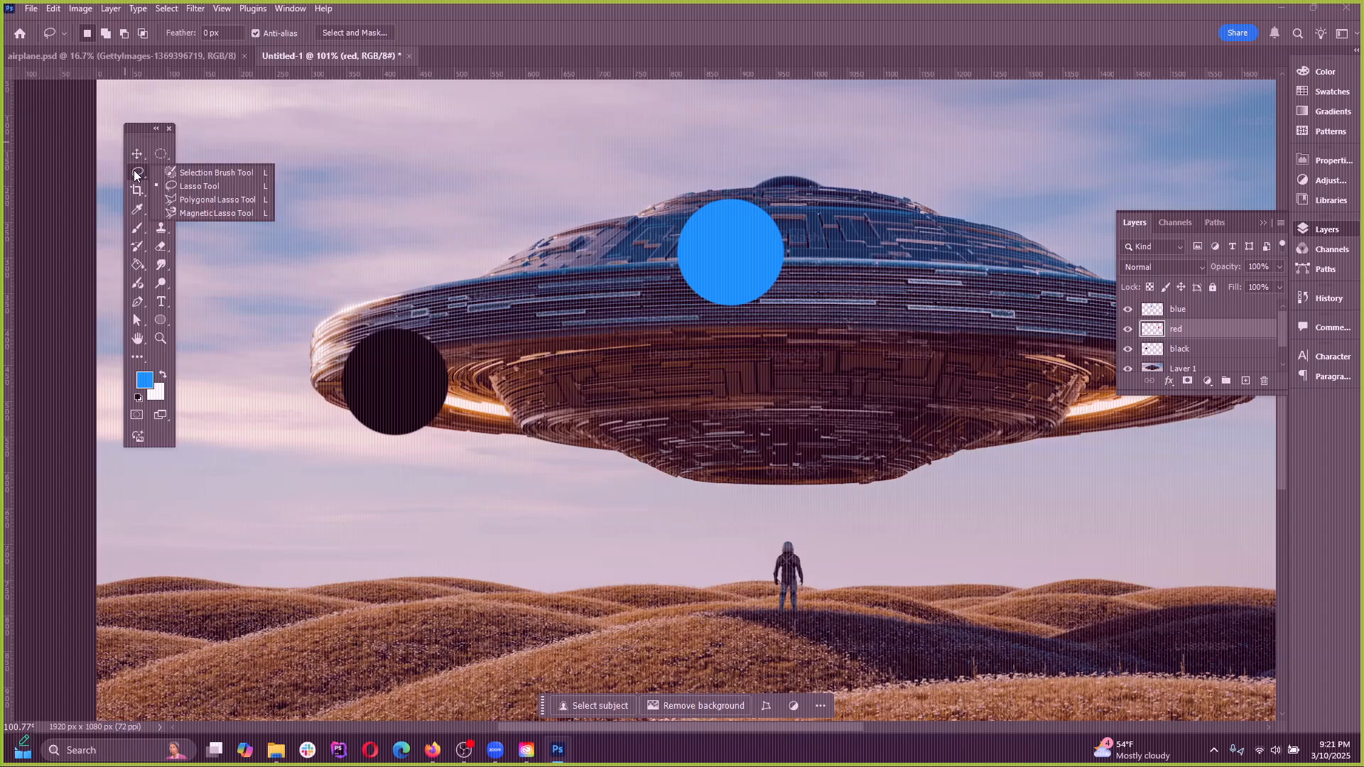
left_click(197, 200)
left_click(432, 251)
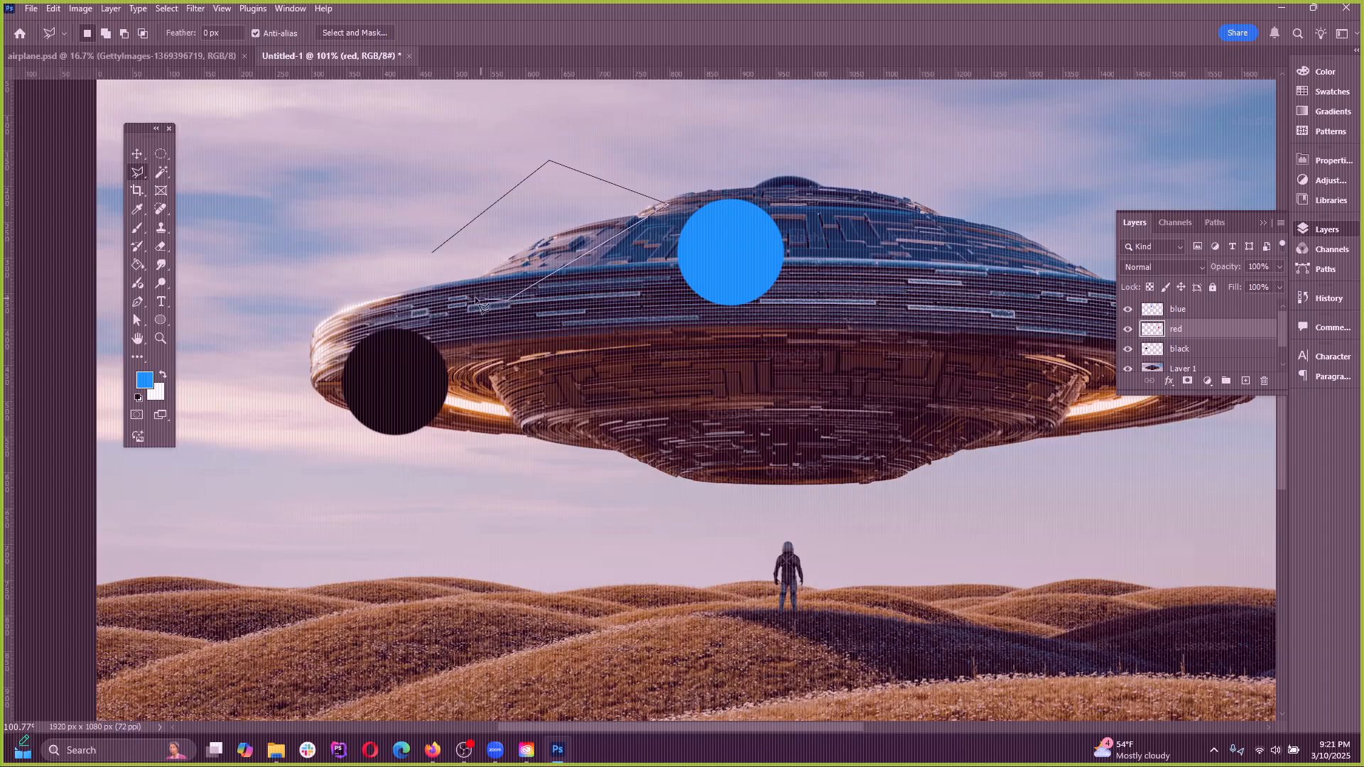
left_click(437, 247)
key("ctrl+d")
Draw Polygonal Lasso selections mixing straight and freehand segments in the sky above the UFO, deselecting each one
scroll(559, 307, "up", 3)
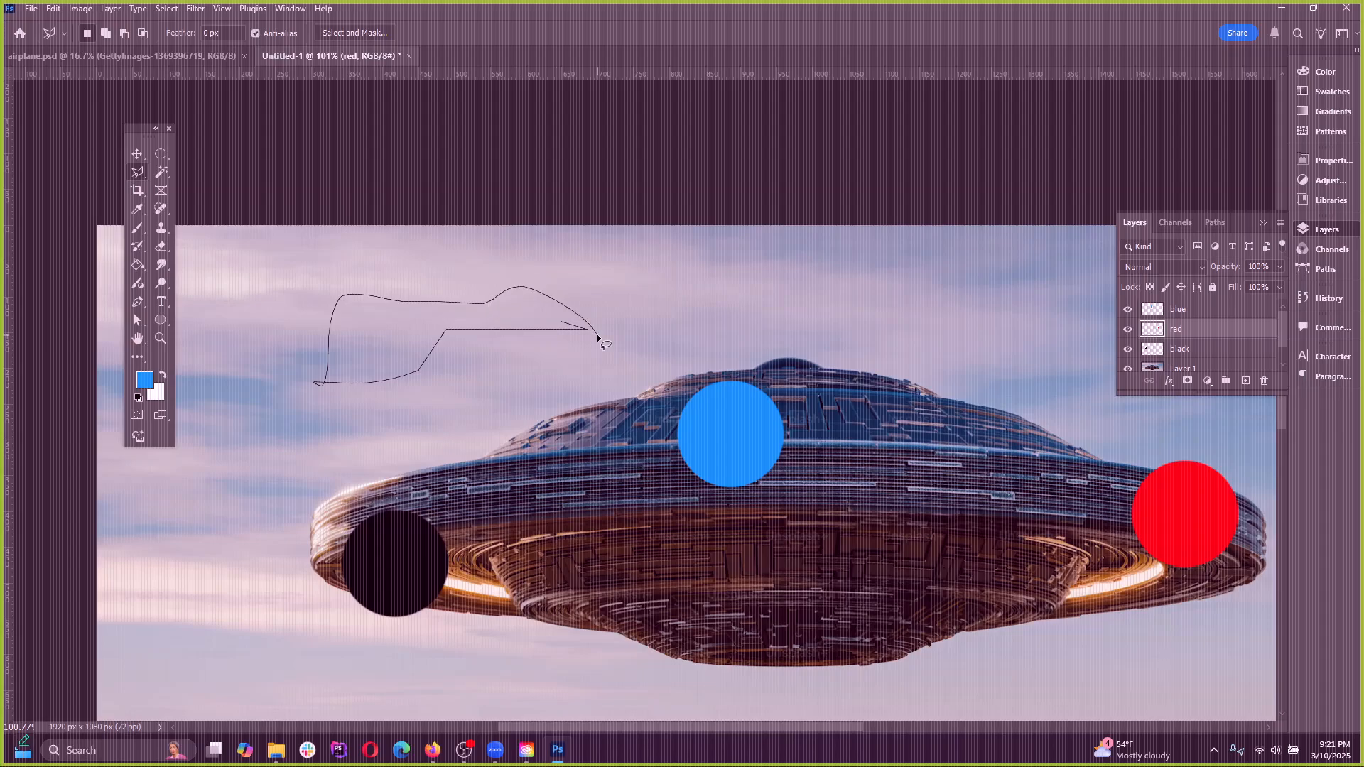
double_click(507, 323)
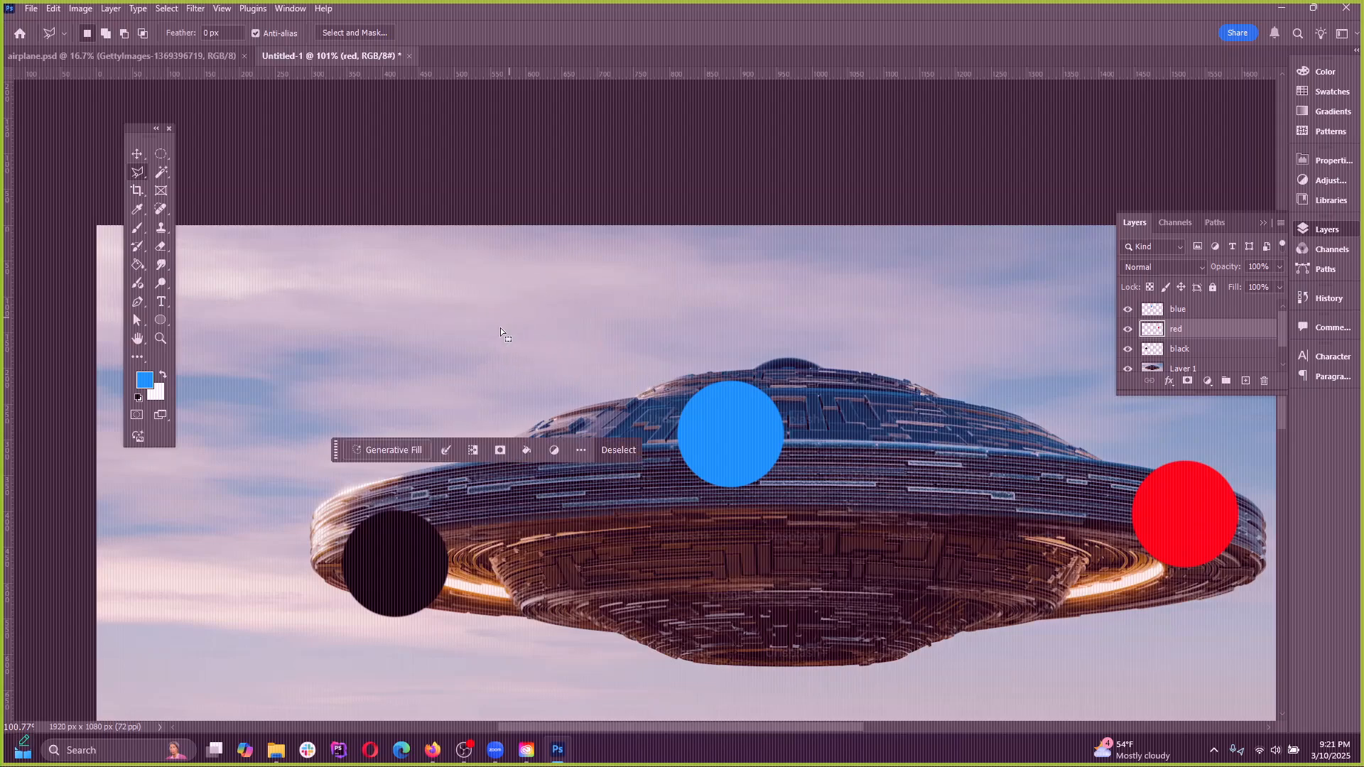
left_click(171, 9)
left_click(182, 34)
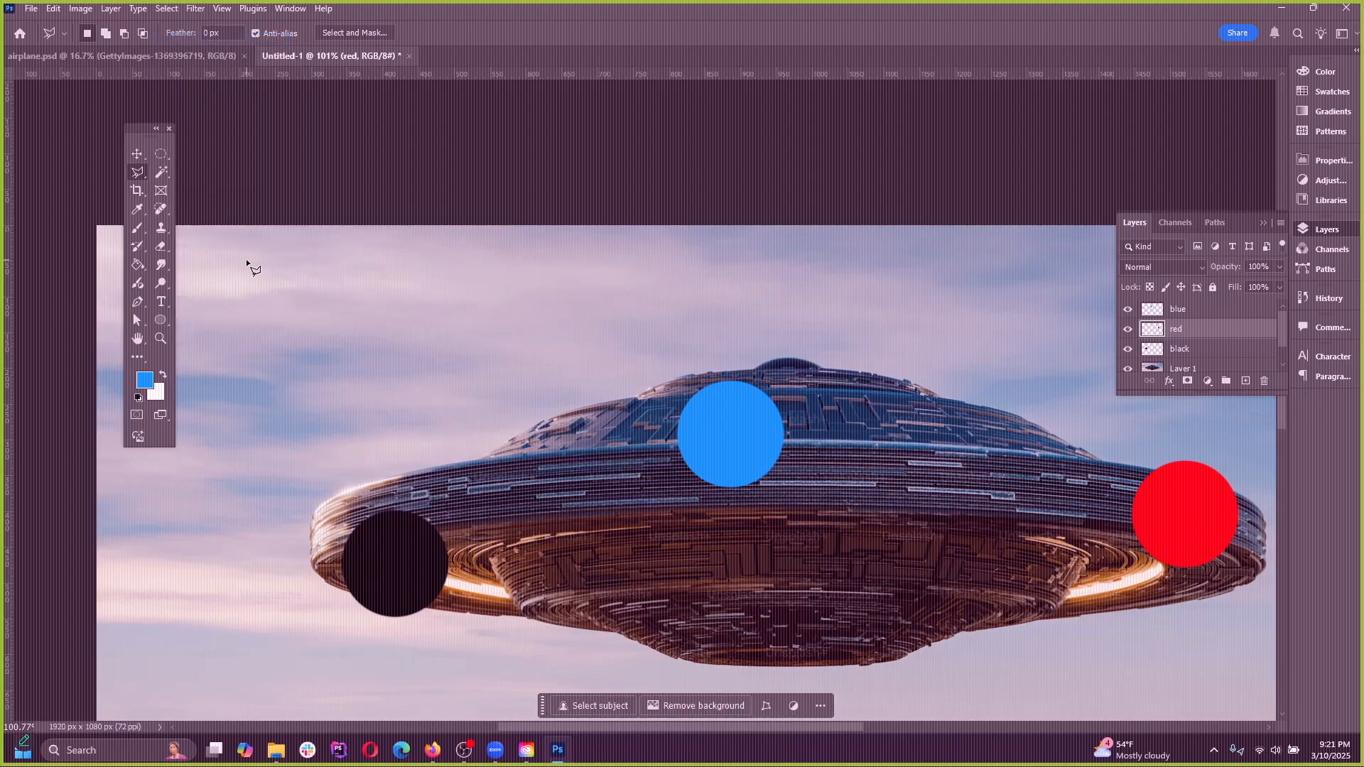
left_click(246, 259)
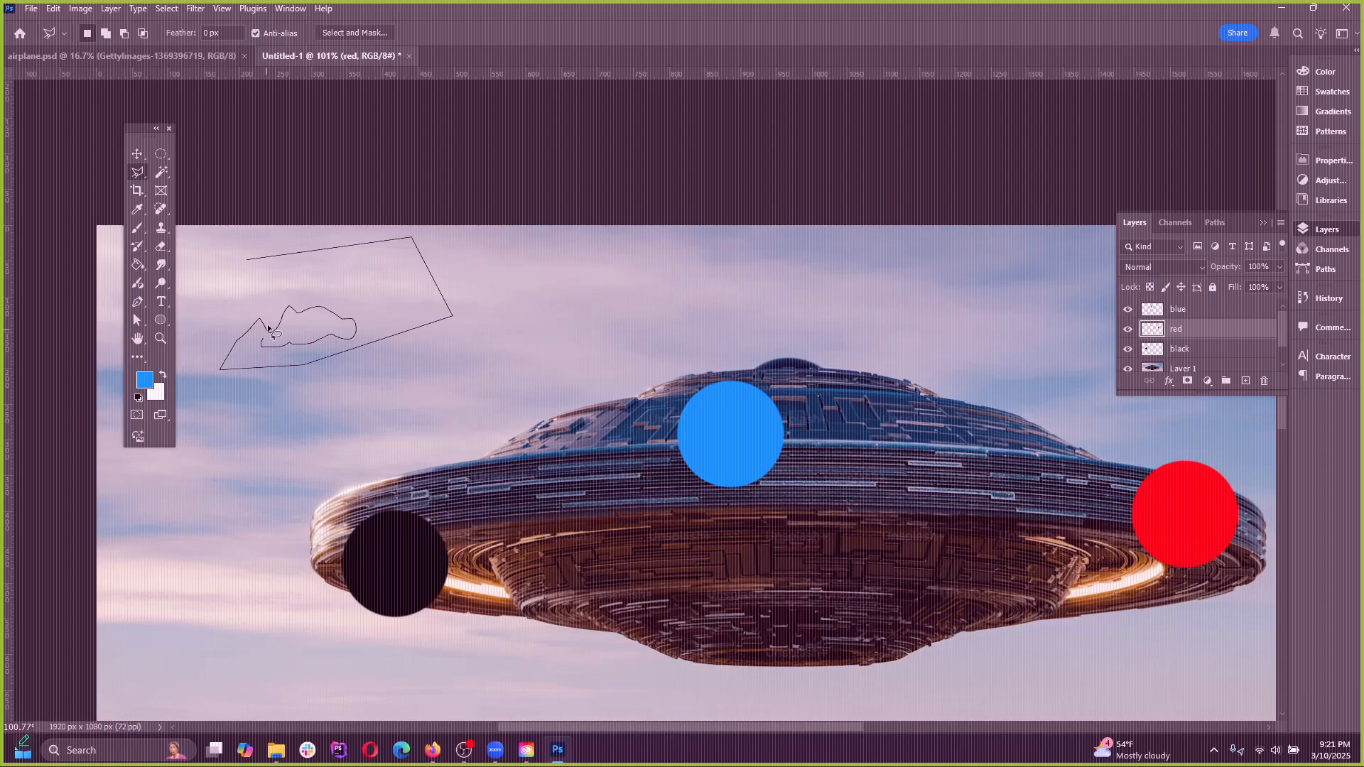
mouse_move(268, 328)
left_mouse_down()
mouse_move(567, 322)
mouse_move(442, 422)
mouse_move(259, 334)
left_mouse_up()
double_click(386, 304)
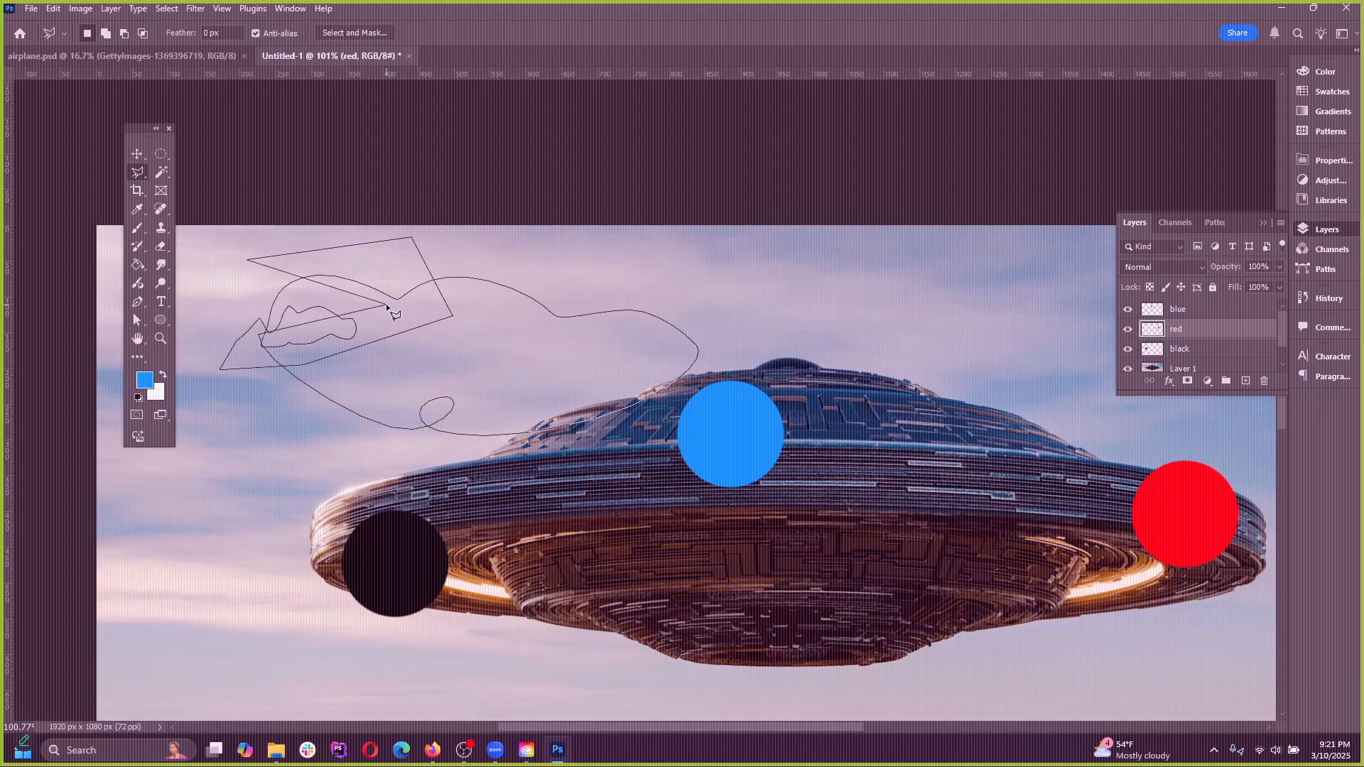
left_click(167, 8)
left_click(179, 40)
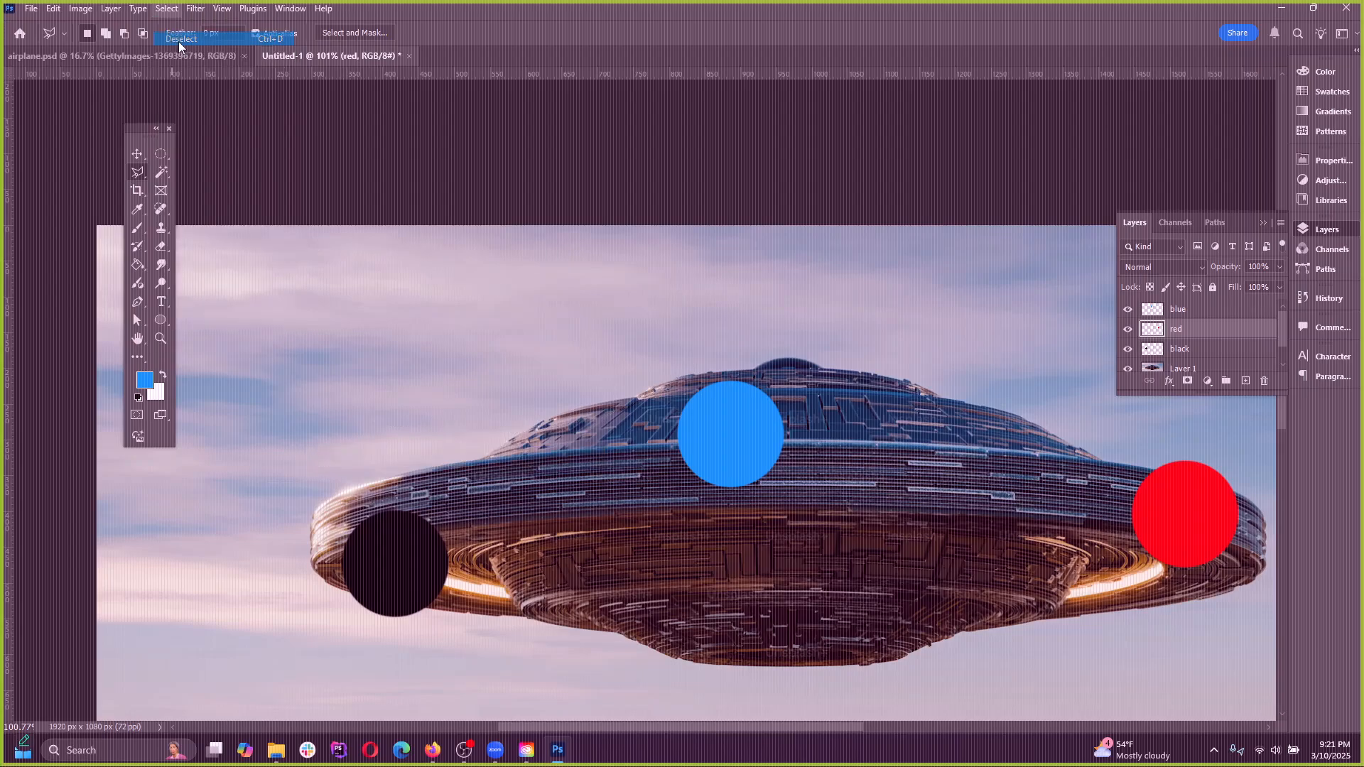
Trace the UFO's outer edge past the black dot and over the dome with the Magnetic Lasso, close the selection and deselect
right_click(146, 178)
left_click(187, 213)
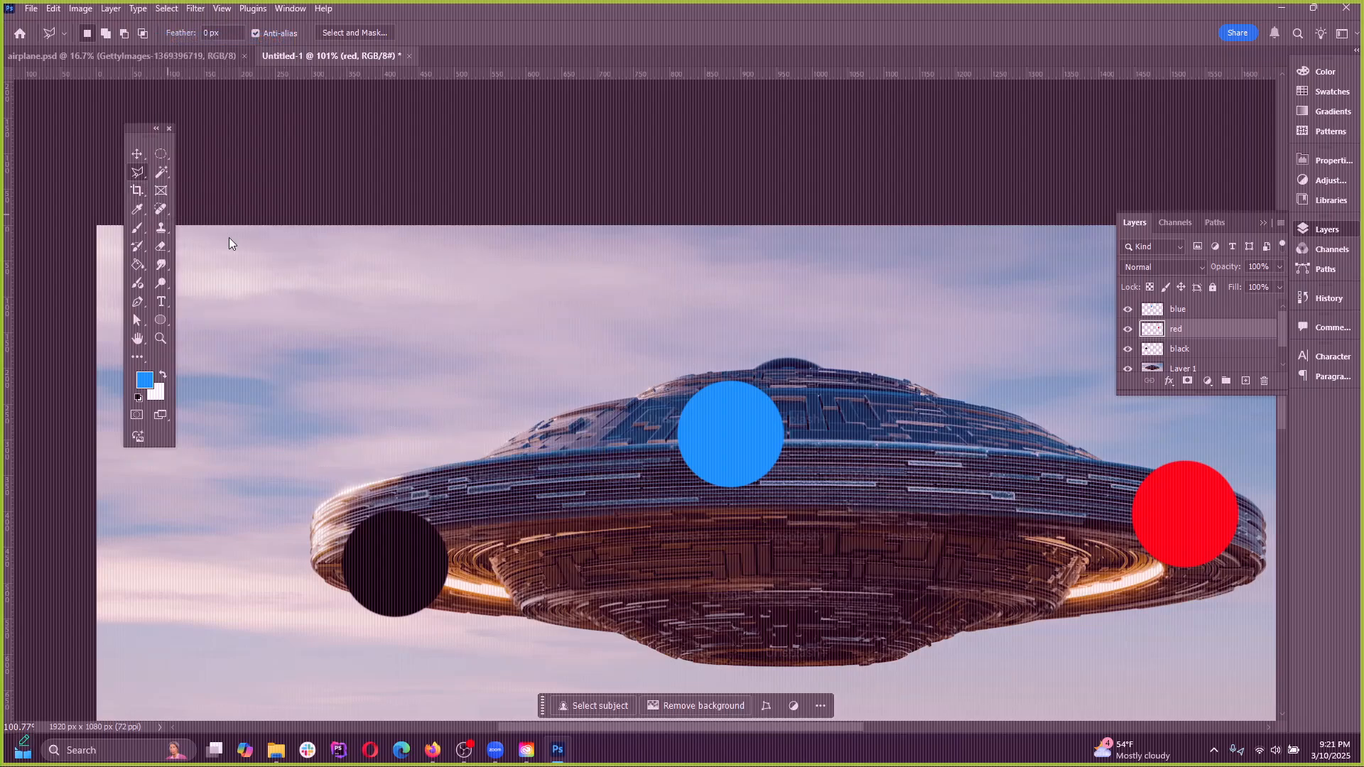
left_click(612, 633)
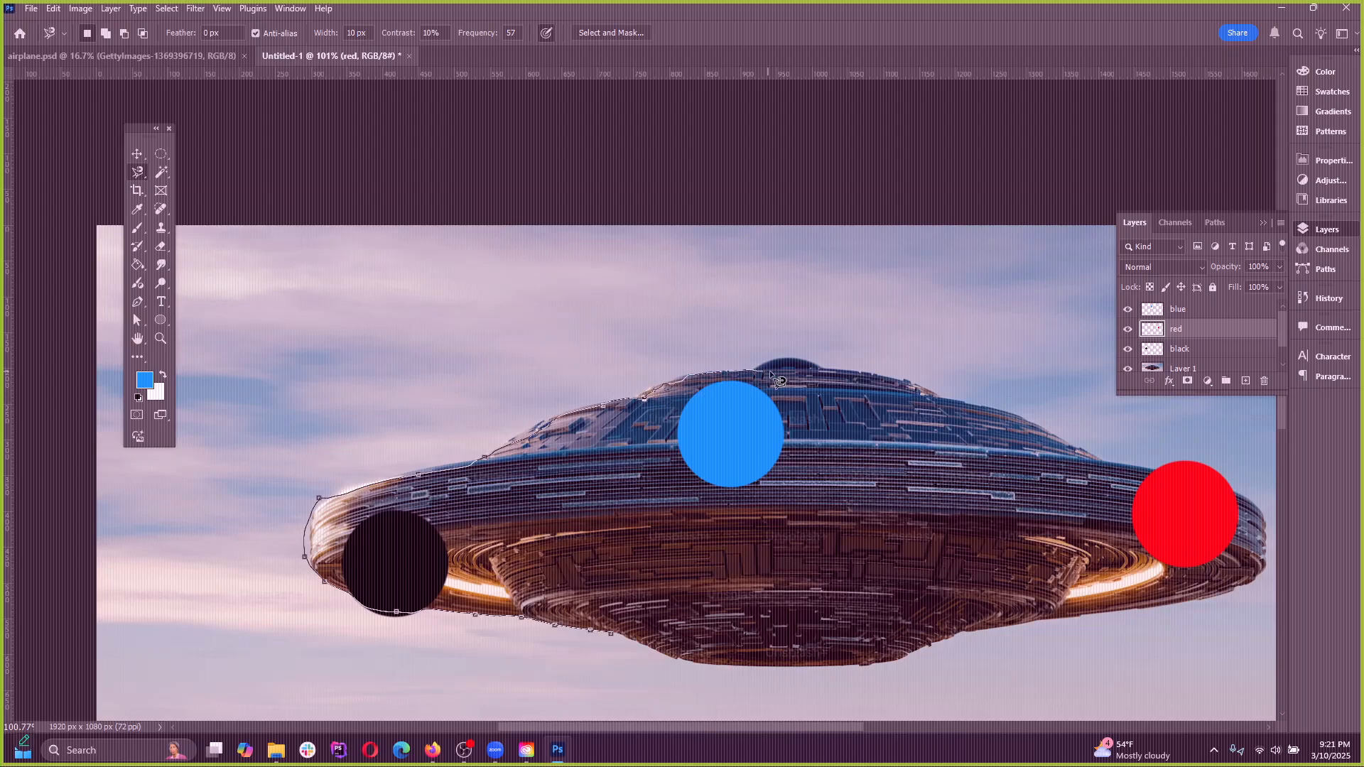
double_click(468, 305)
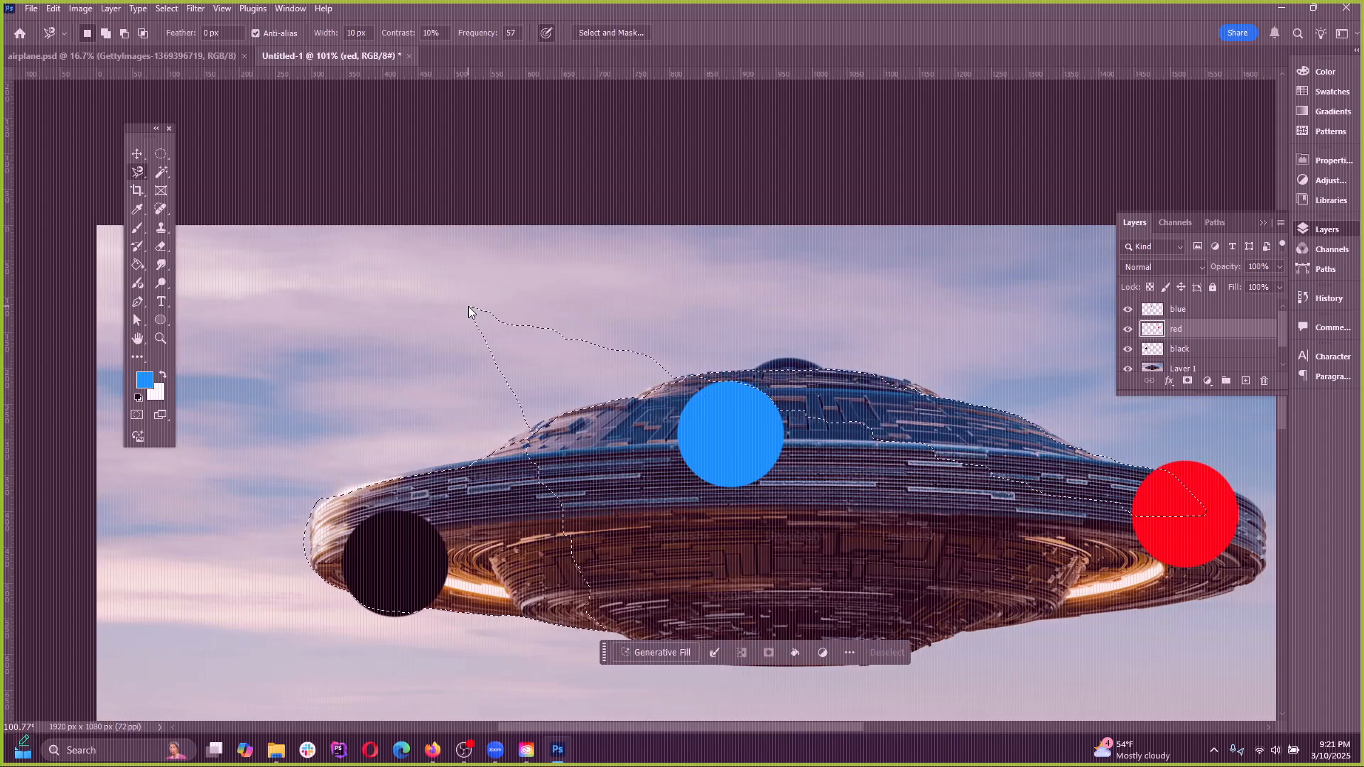
left_click(170, 9)
left_click(177, 29)
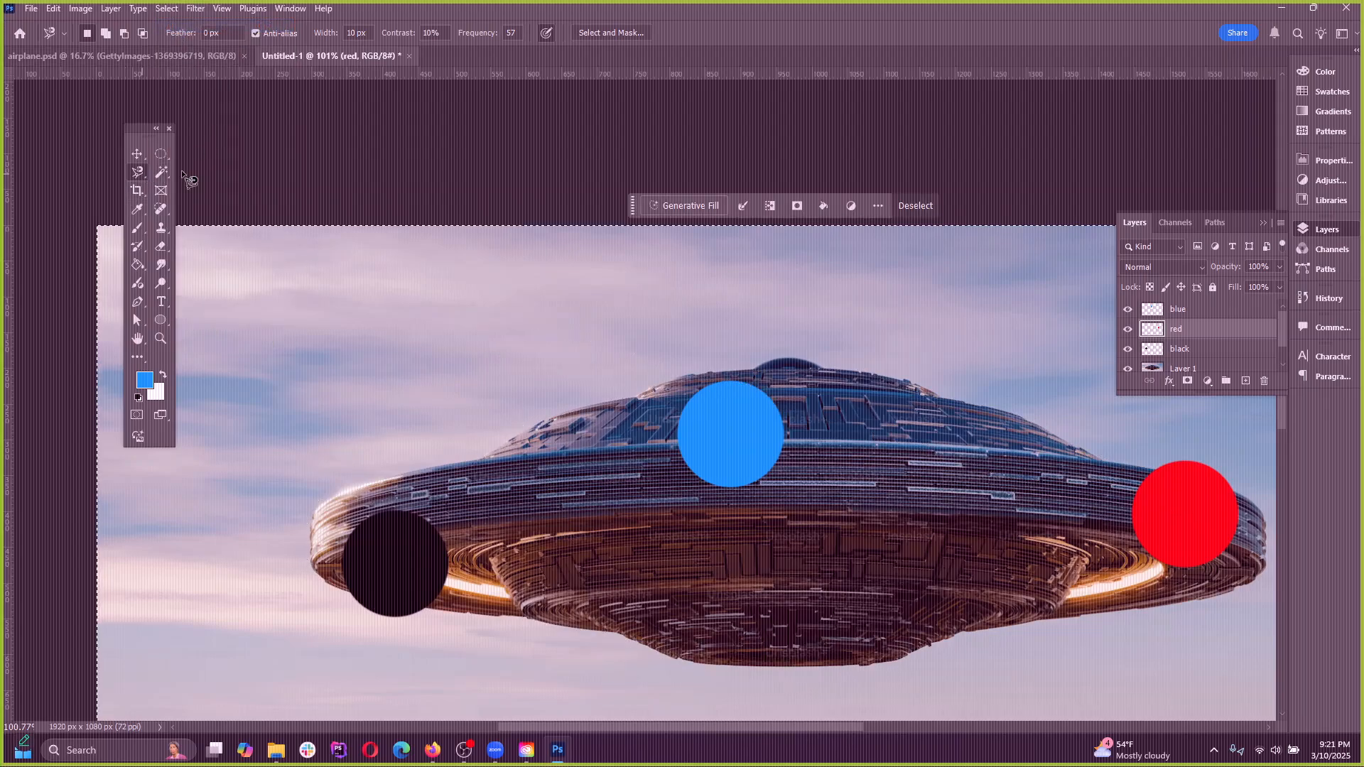
left_click(166, 8)
left_click(177, 40)
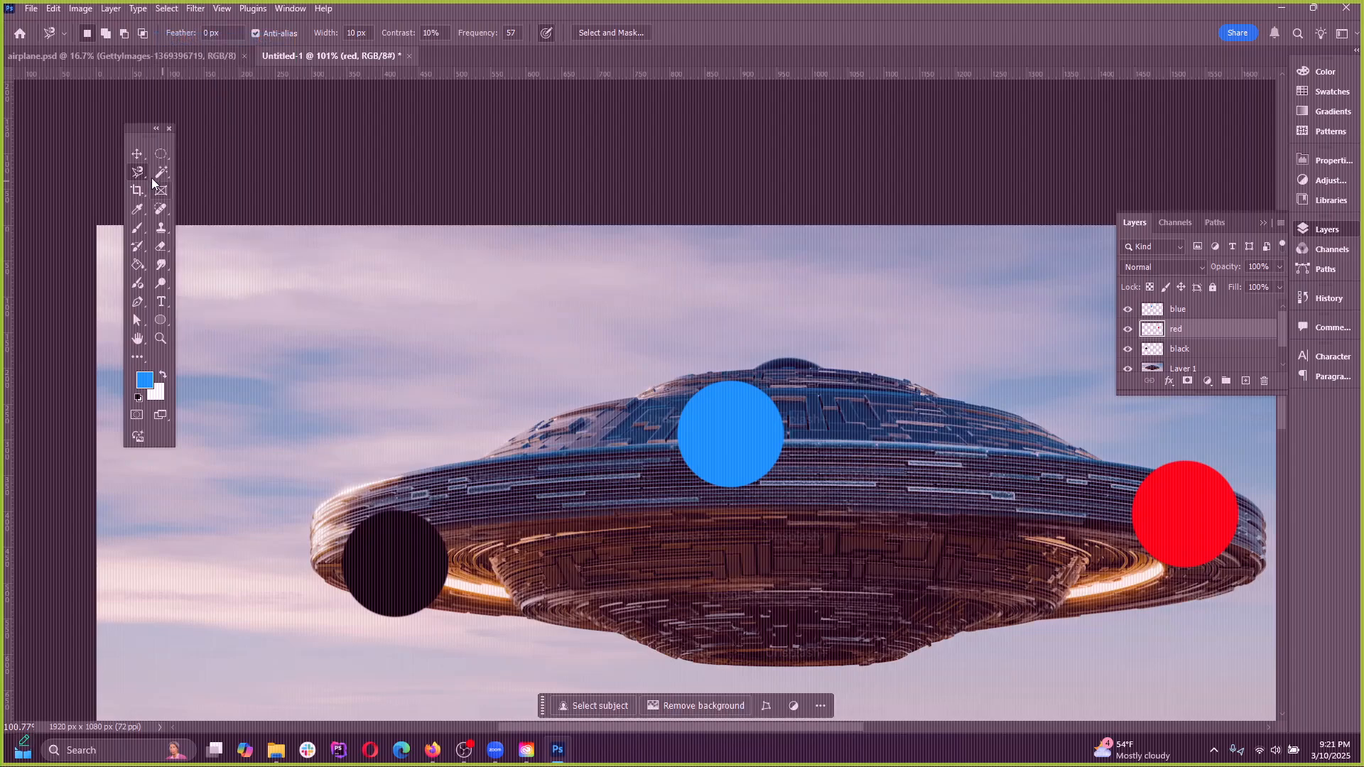
Paint a trial stroke across the UFO's hull with the Selection Brush and deselect it
right_click(143, 170)
left_click(185, 172)
right_click(147, 171)
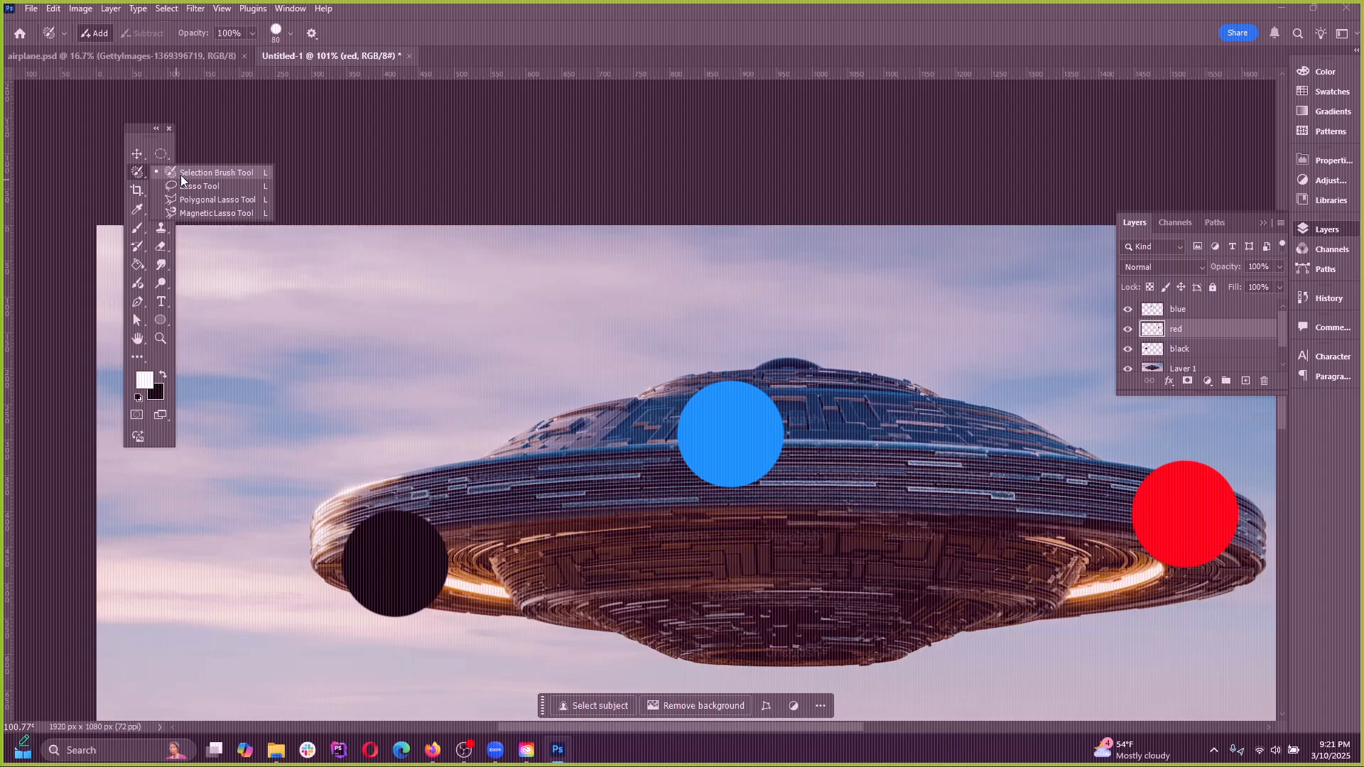
left_click(180, 175)
mouse_move(643, 520)
left_mouse_down()
mouse_move(630, 496)
mouse_move(965, 528)
left_mouse_up()
key("ctrl+d")
Paint over the whole UFO with the Selection Brush, then switch to the Move tool with the area selected
right_click(145, 173)
left_click(206, 174)
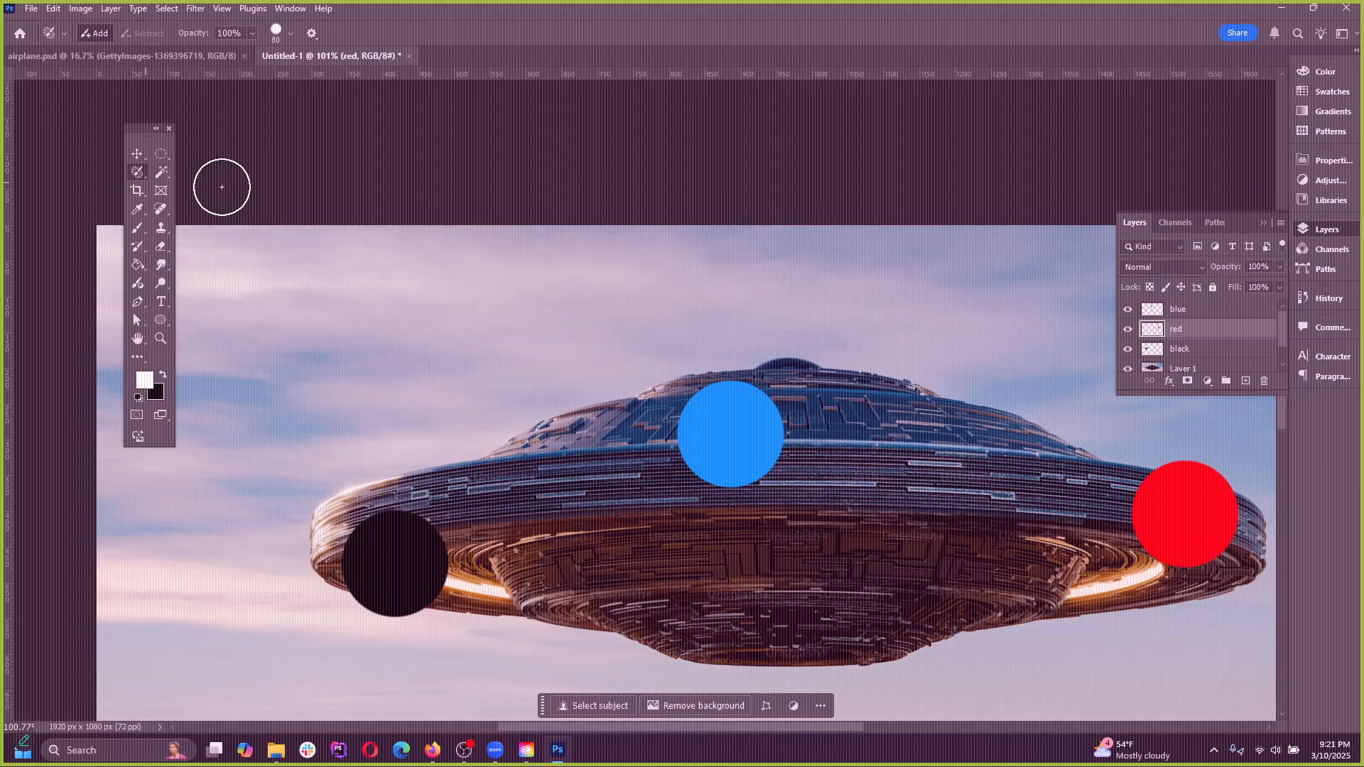
mouse_move(660, 509)
left_mouse_down()
mouse_move(665, 451)
mouse_move(575, 440)
mouse_move(777, 387)
mouse_move(927, 418)
left_mouse_up()
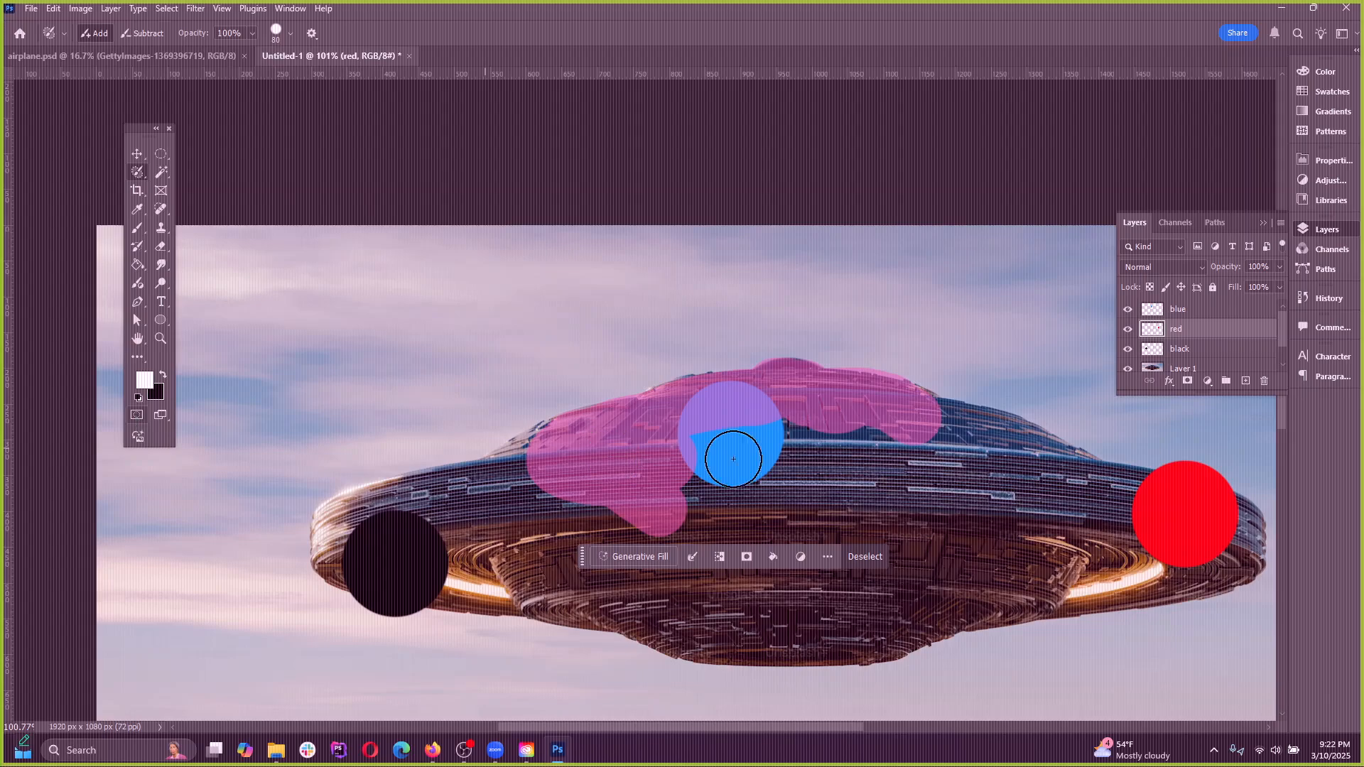
mouse_move(733, 459)
left_mouse_down()
mouse_move(761, 441)
mouse_move(859, 445)
mouse_move(907, 409)
mouse_move(1099, 485)
mouse_move(1186, 502)
mouse_move(1244, 542)
mouse_move(797, 642)
mouse_move(657, 625)
mouse_move(340, 537)
mouse_move(487, 493)
mouse_move(478, 472)
mouse_move(370, 497)
mouse_move(924, 481)
mouse_move(1120, 542)
mouse_move(736, 613)
mouse_move(813, 573)
mouse_move(597, 597)
mouse_move(660, 646)
mouse_move(298, 542)
mouse_move(612, 472)
mouse_move(1102, 503)
left_mouse_up()
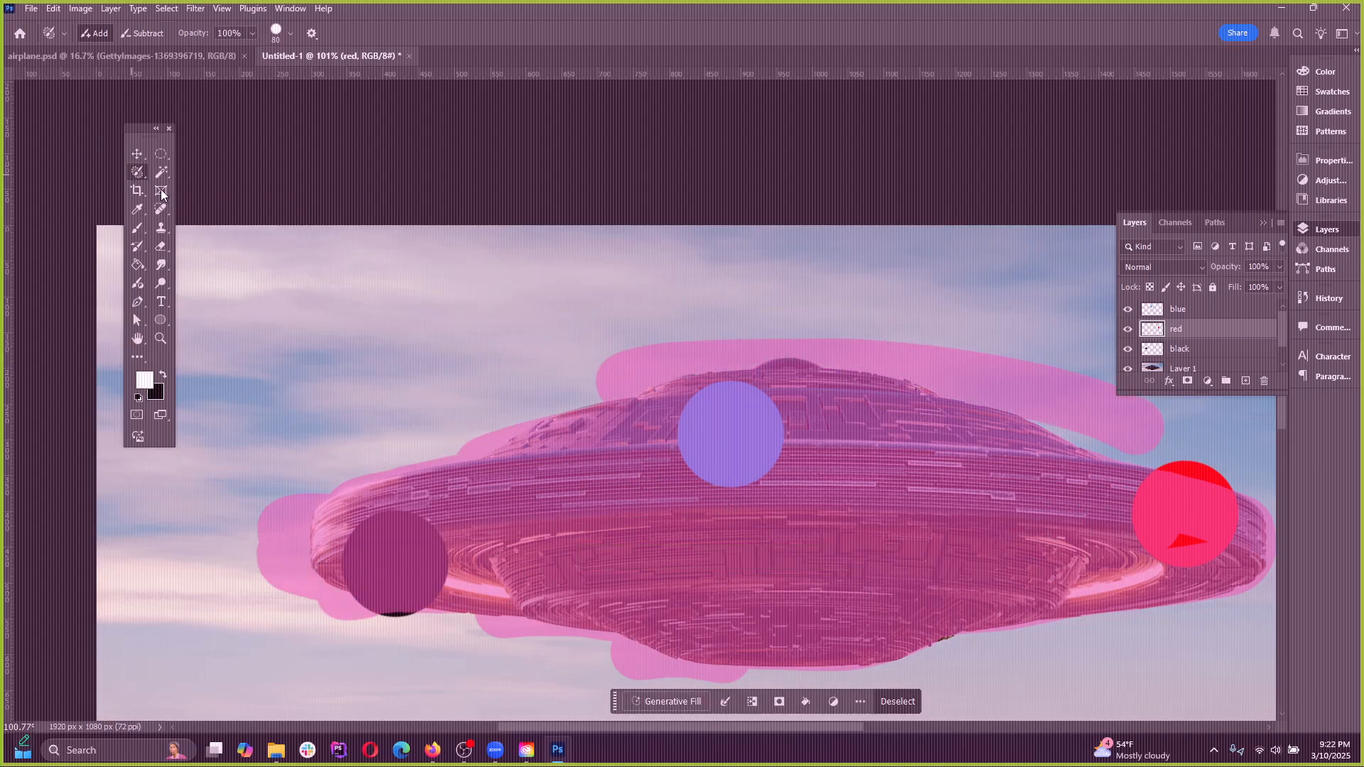
key("q")
left_click(136, 153)
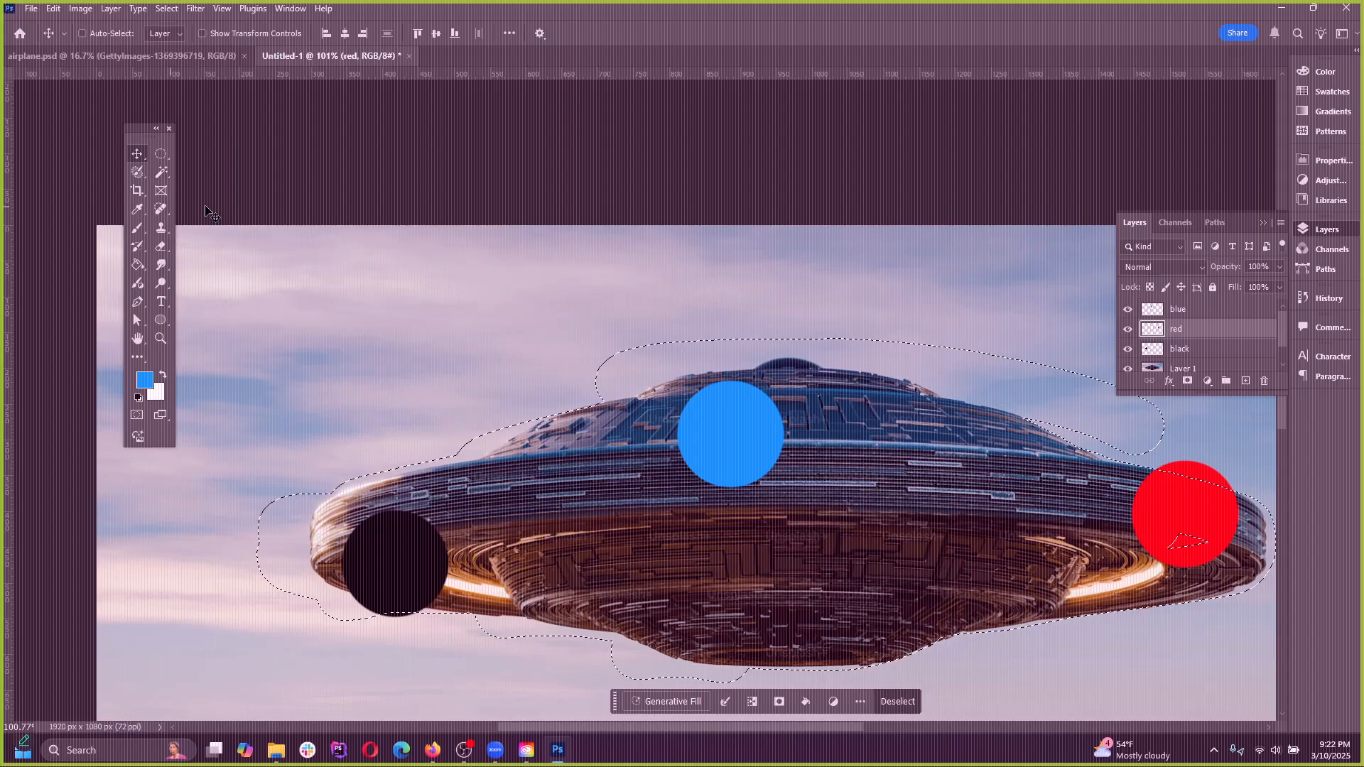
Try moving the selected UFO area while the red layer is active, undoing each move
scroll(490, 416, "down", 3)
scroll(672, 537, "up", 3)
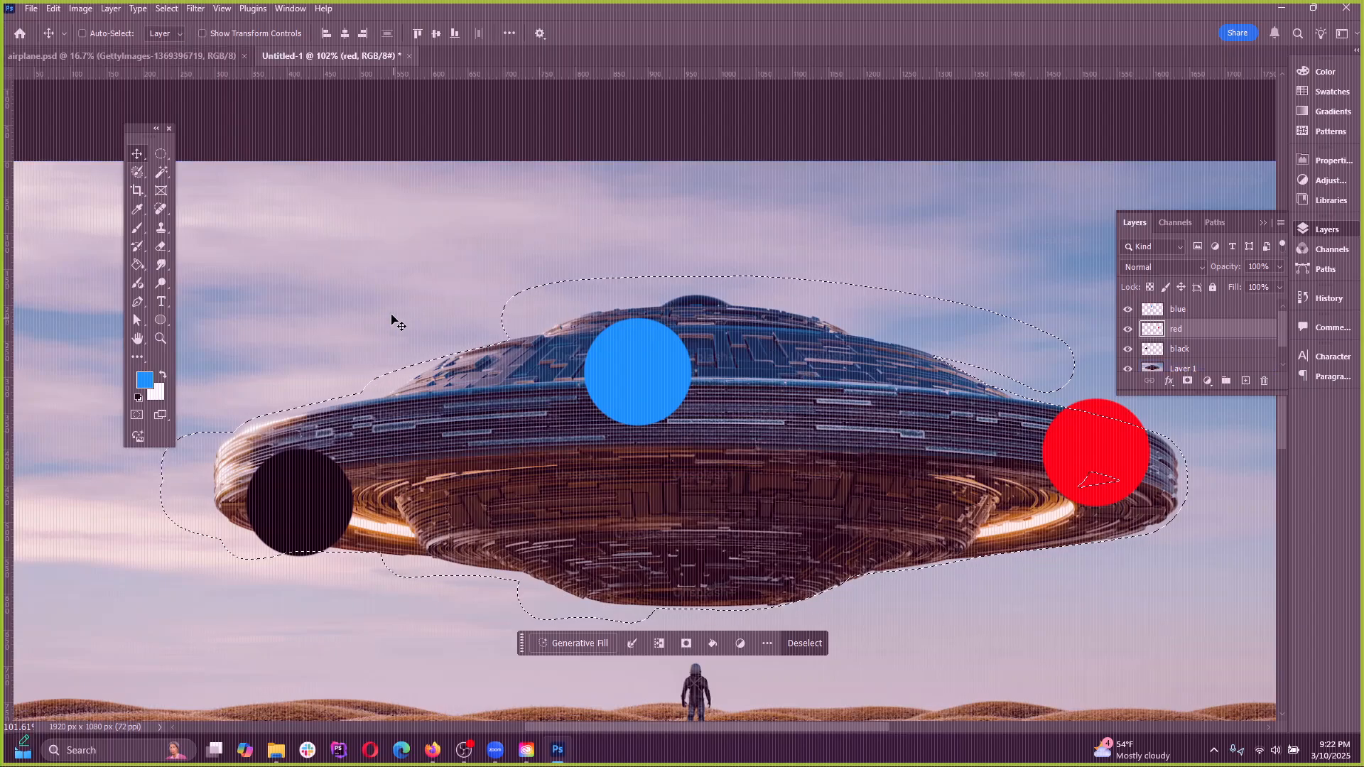
left_click_drag(497, 440, 648, 499)
key("ctrl+z")
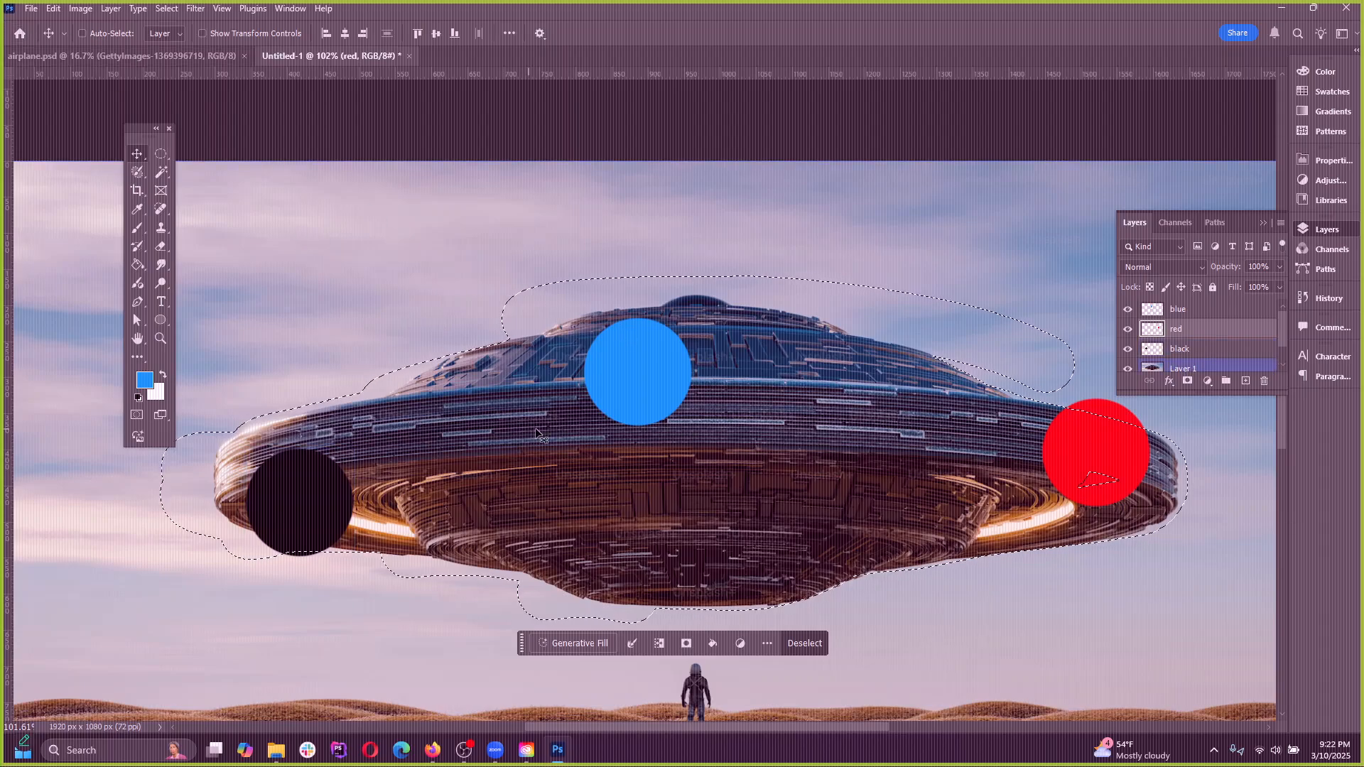
left_click_drag(934, 449, 917, 395)
key("ctrl+z")
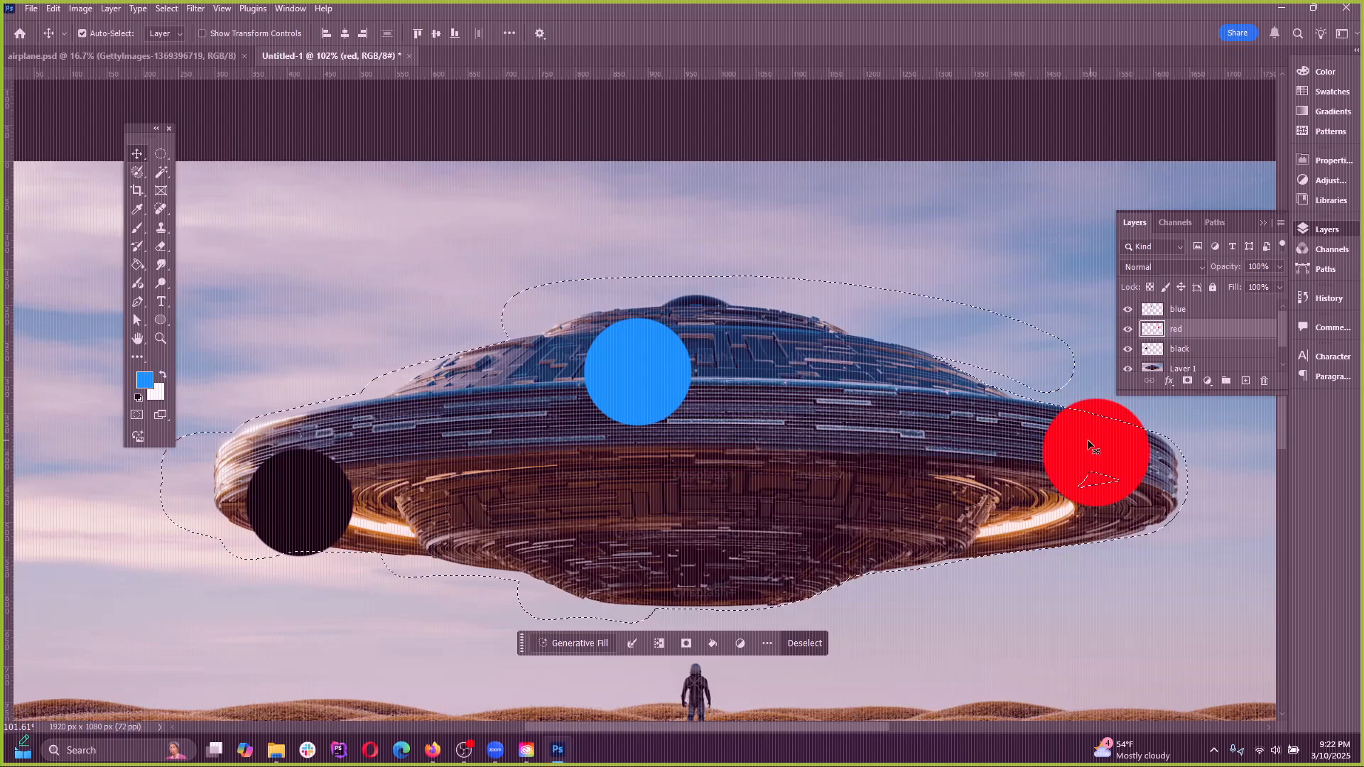
Select Layer 1 and move the selected UFO sideways so that its dome sits above the black dot's side
scroll(1200, 337, "down", 1)
left_click(1183, 341)
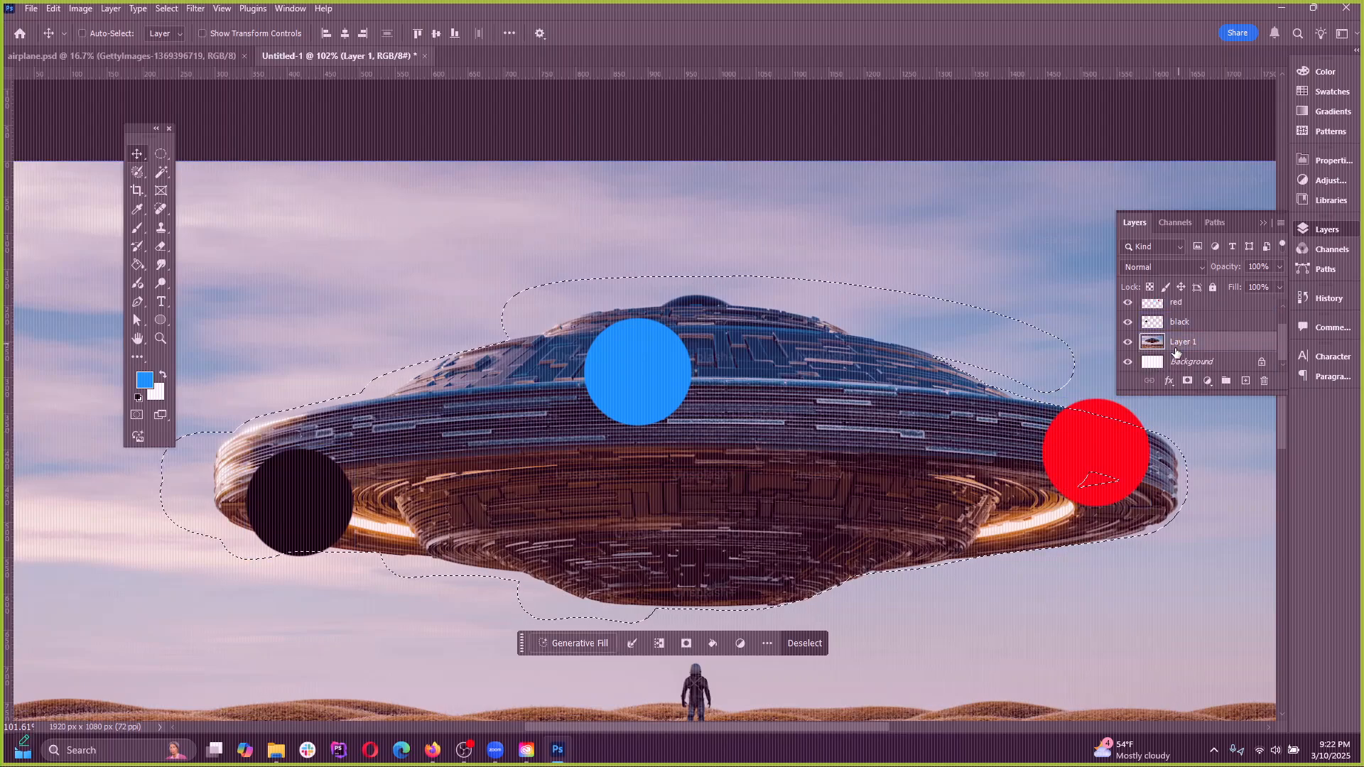
left_click_drag(599, 466, 329, 467)
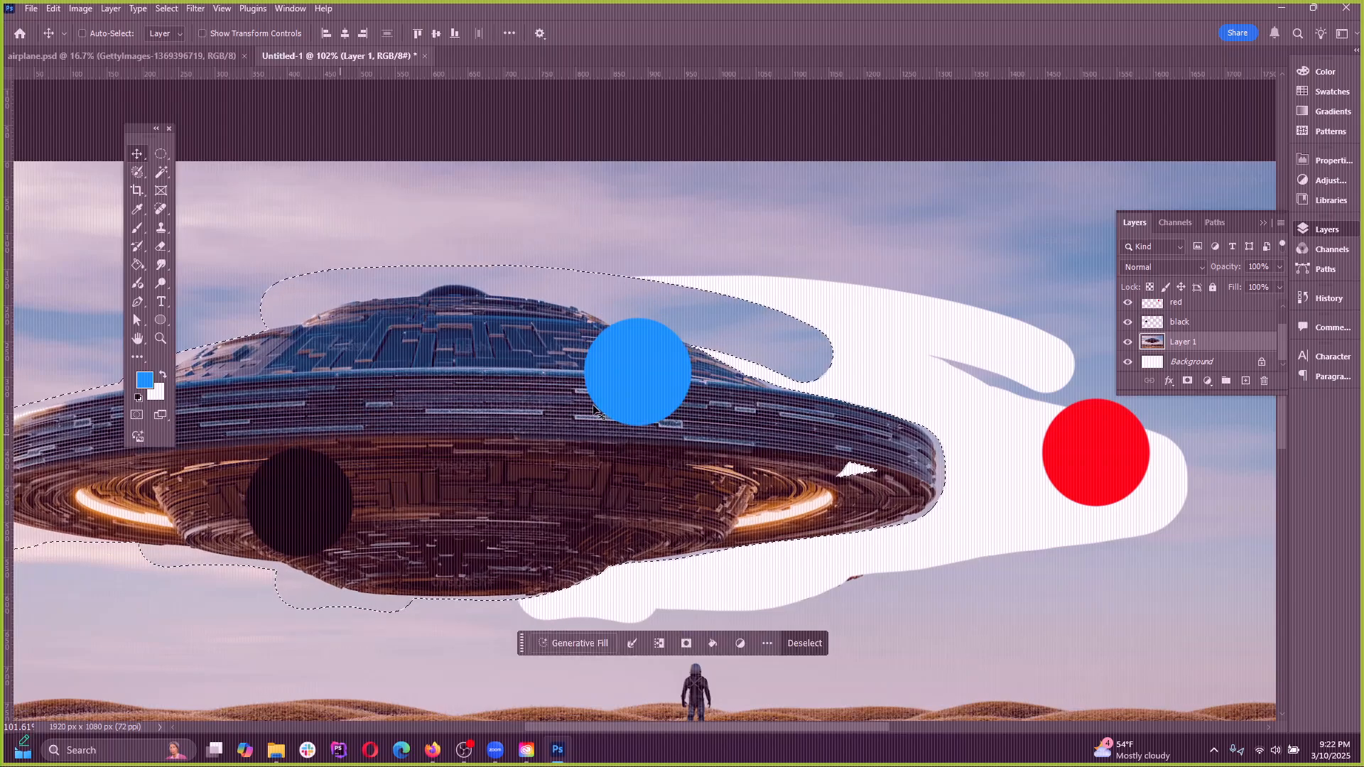
Undo the last move of the UFO and deselect the painted area
key("ctrl+z")
left_click(184, 9)
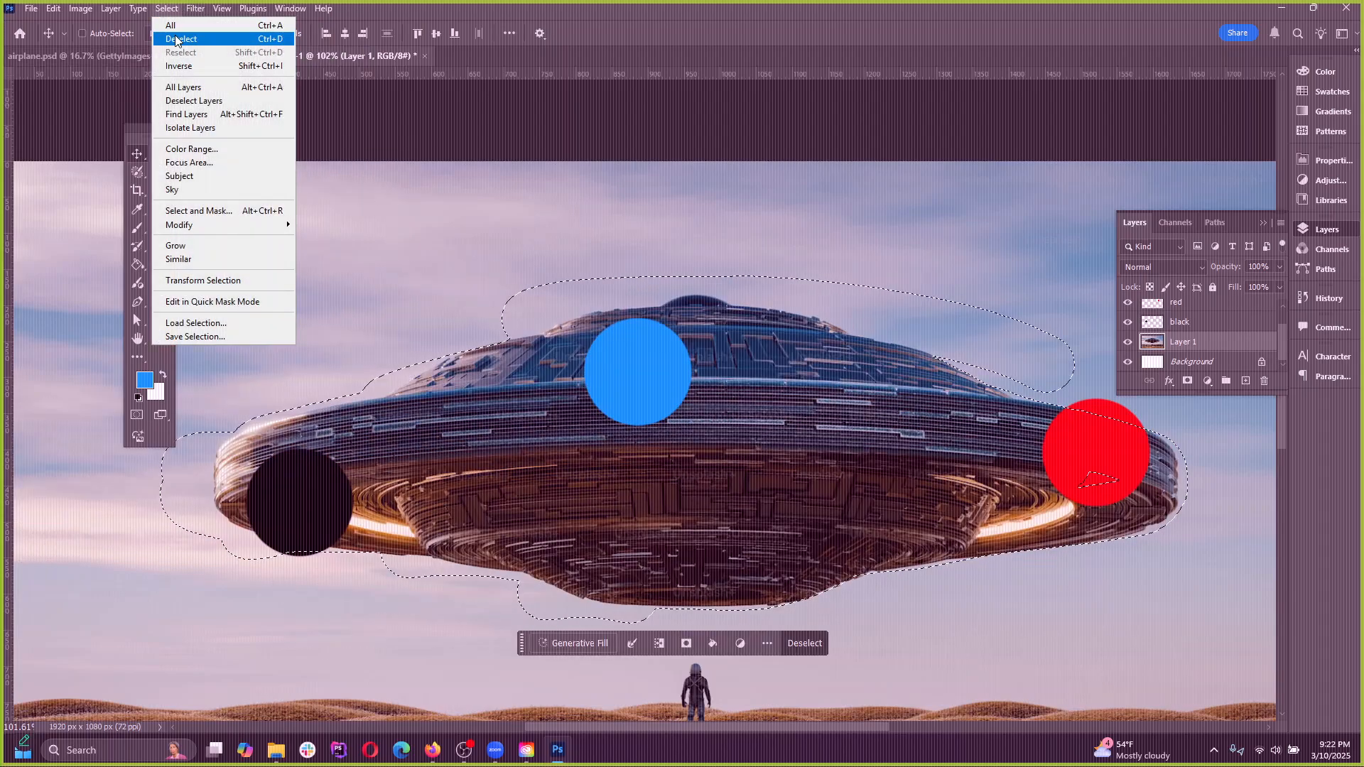
left_click(176, 32)
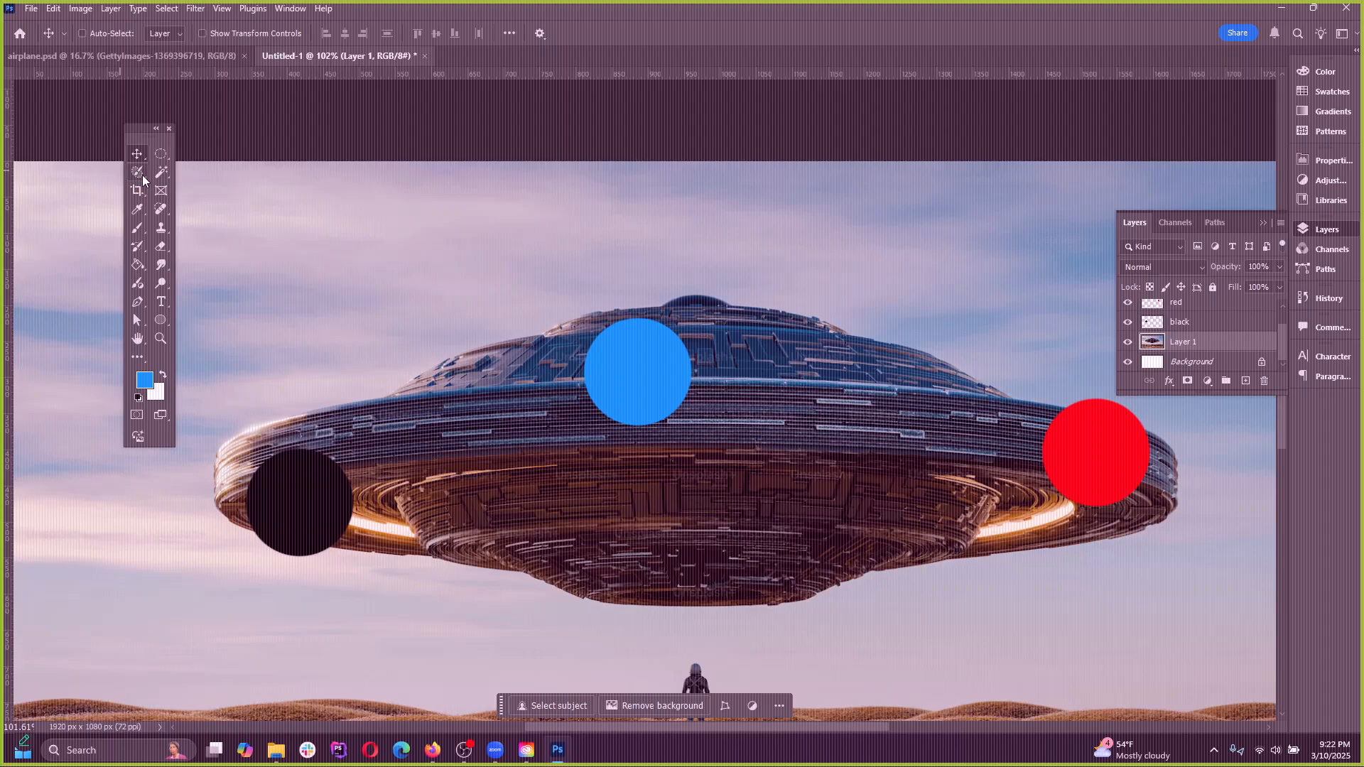
Switch from the Magic Wand to the Object Selection tool
left_click(161, 176)
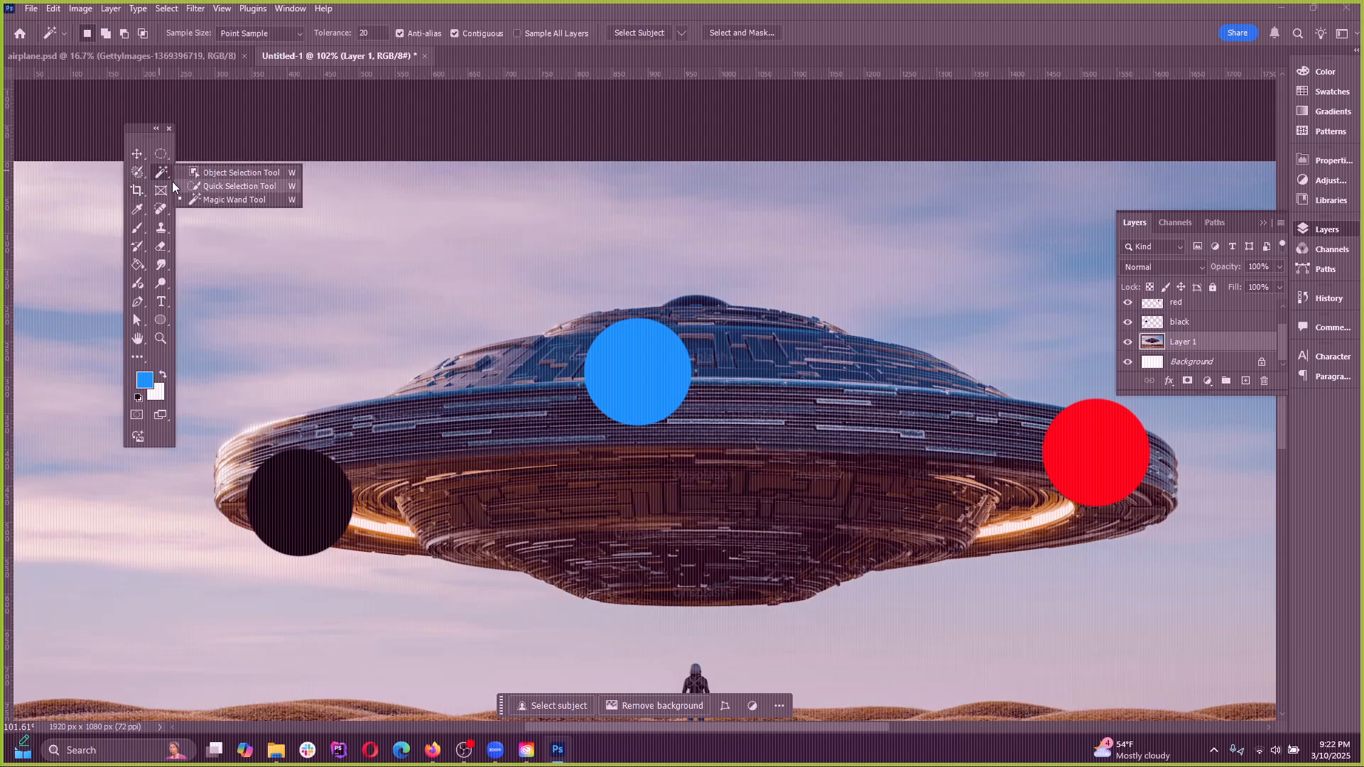
left_click(213, 173)
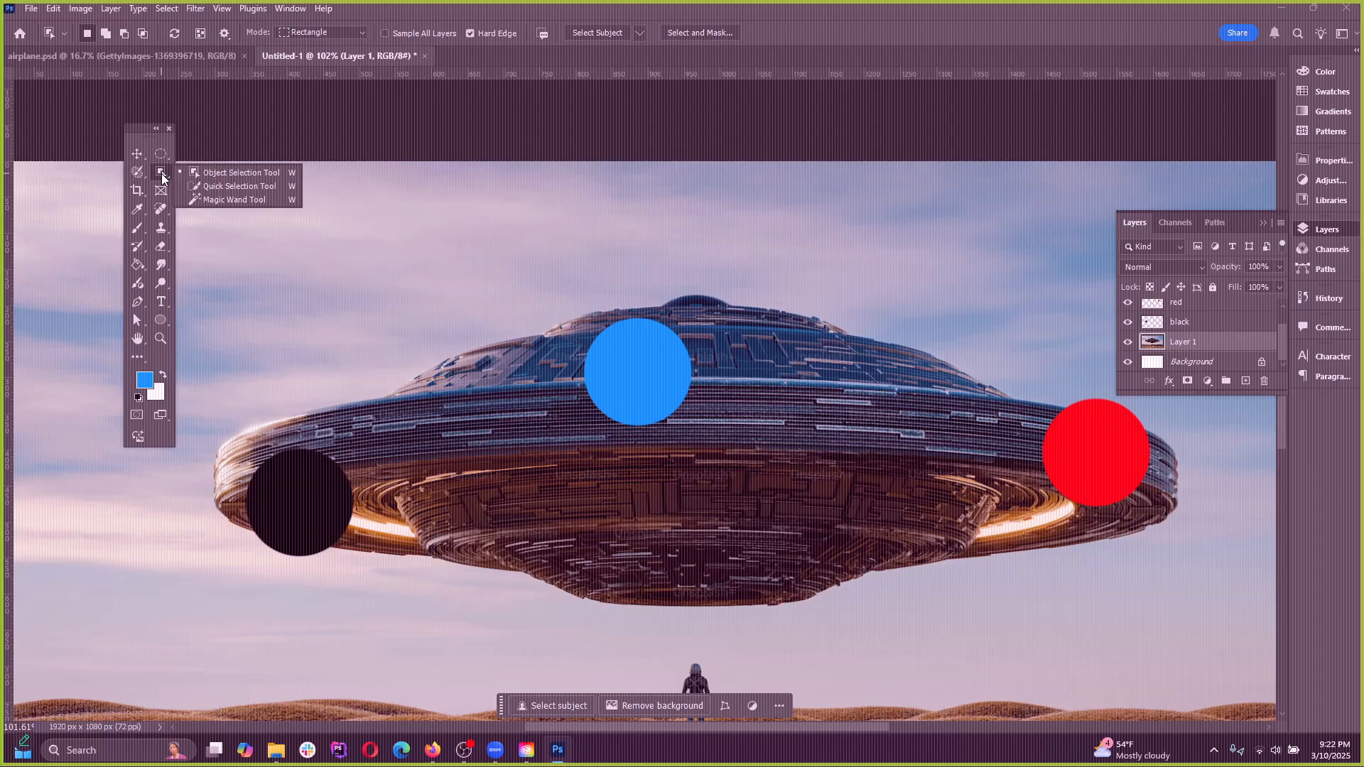
left_click(230, 173)
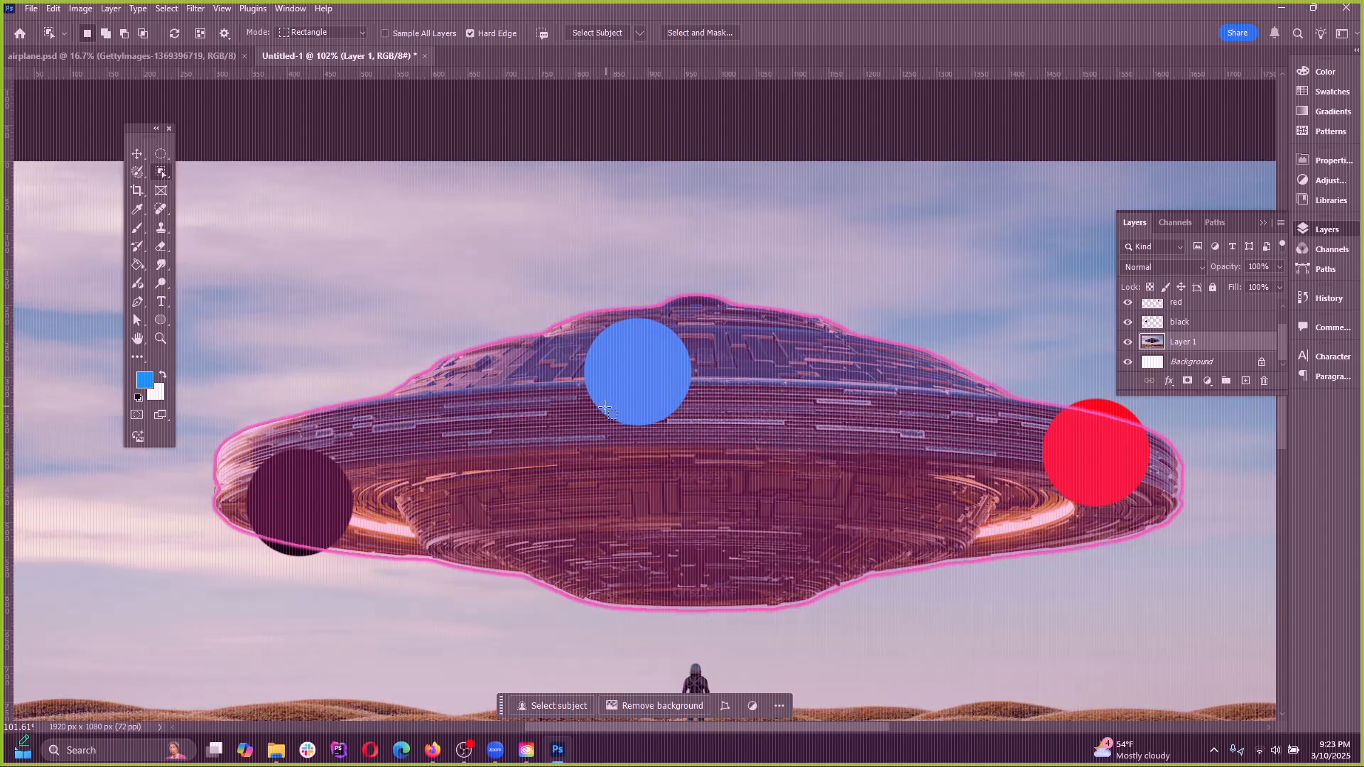
Try selecting the standing figure beneath the UFO with the Object Selection tool, and deselect it
scroll(533, 283, "down", 3)
scroll(564, 421, "up", 2)
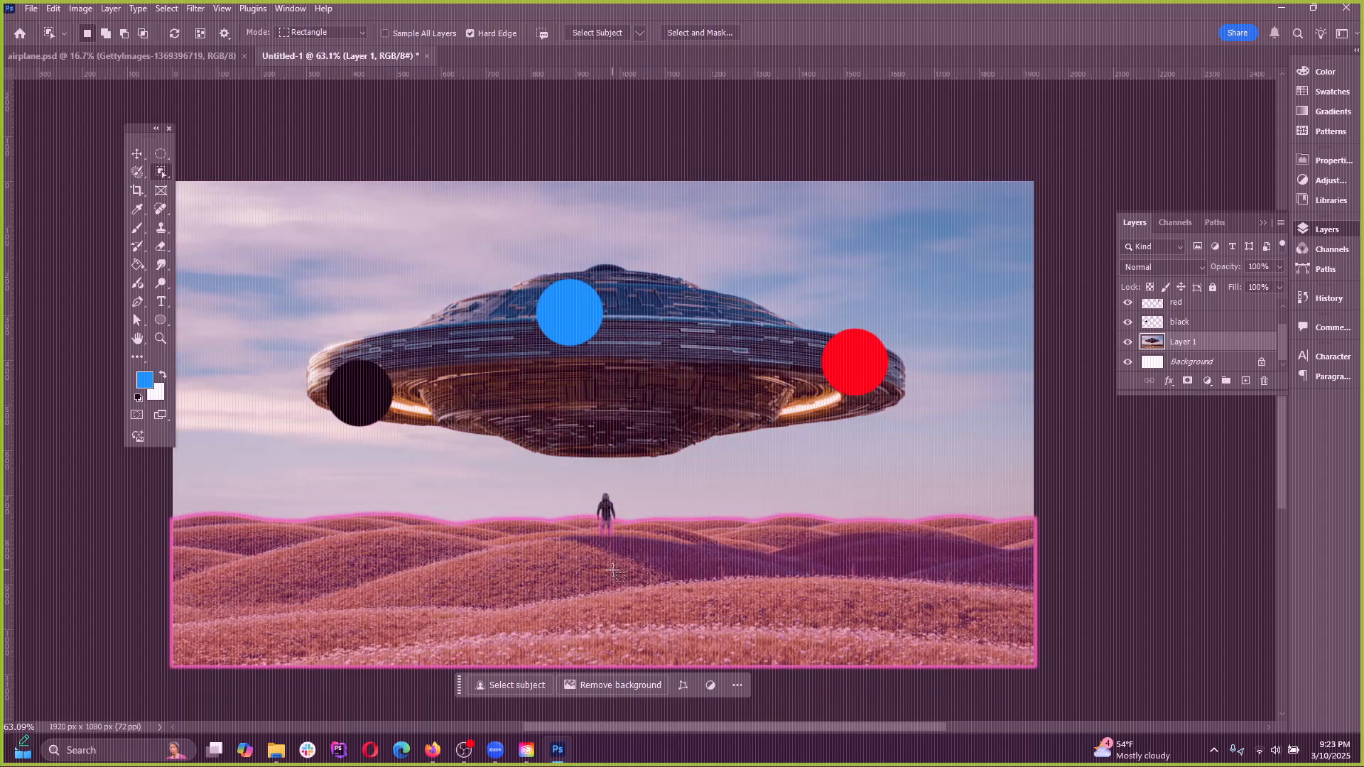
scroll(606, 515, "up", 7)
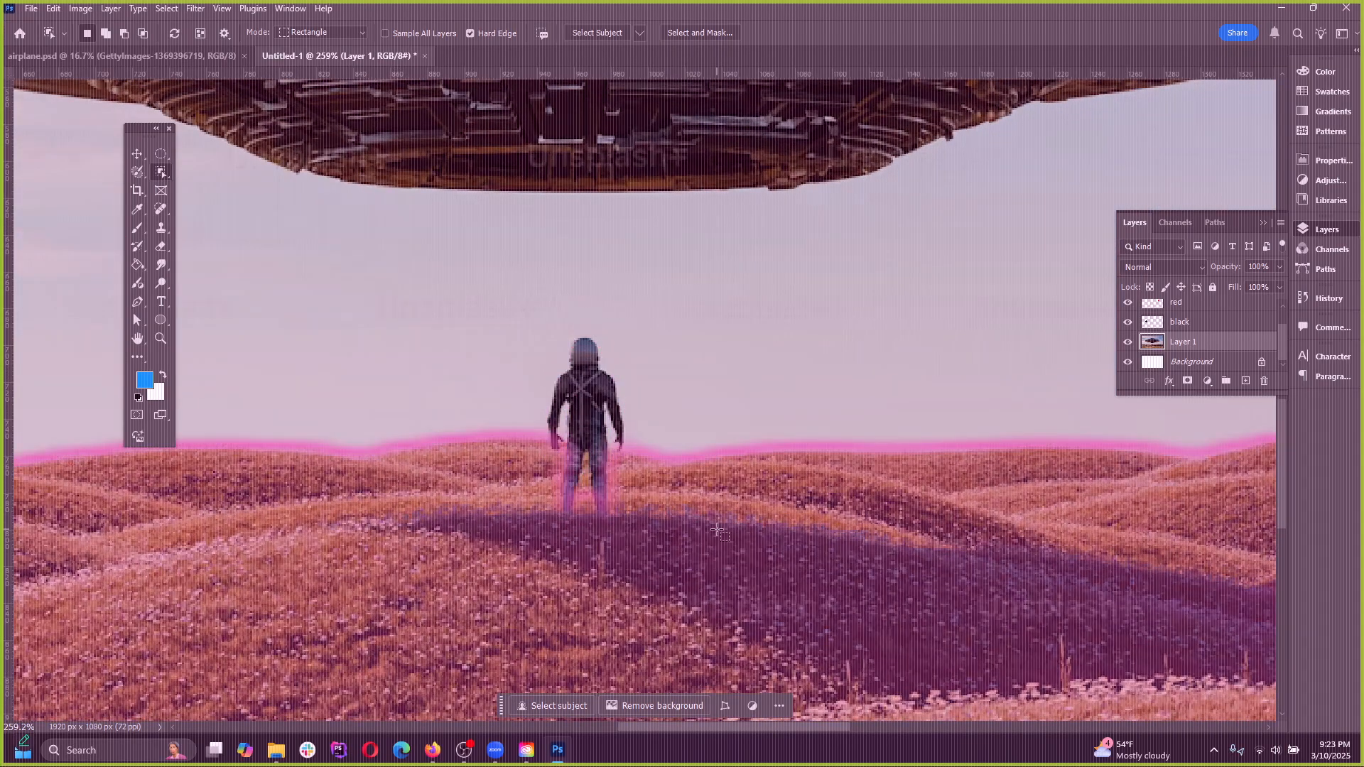
left_click(595, 420)
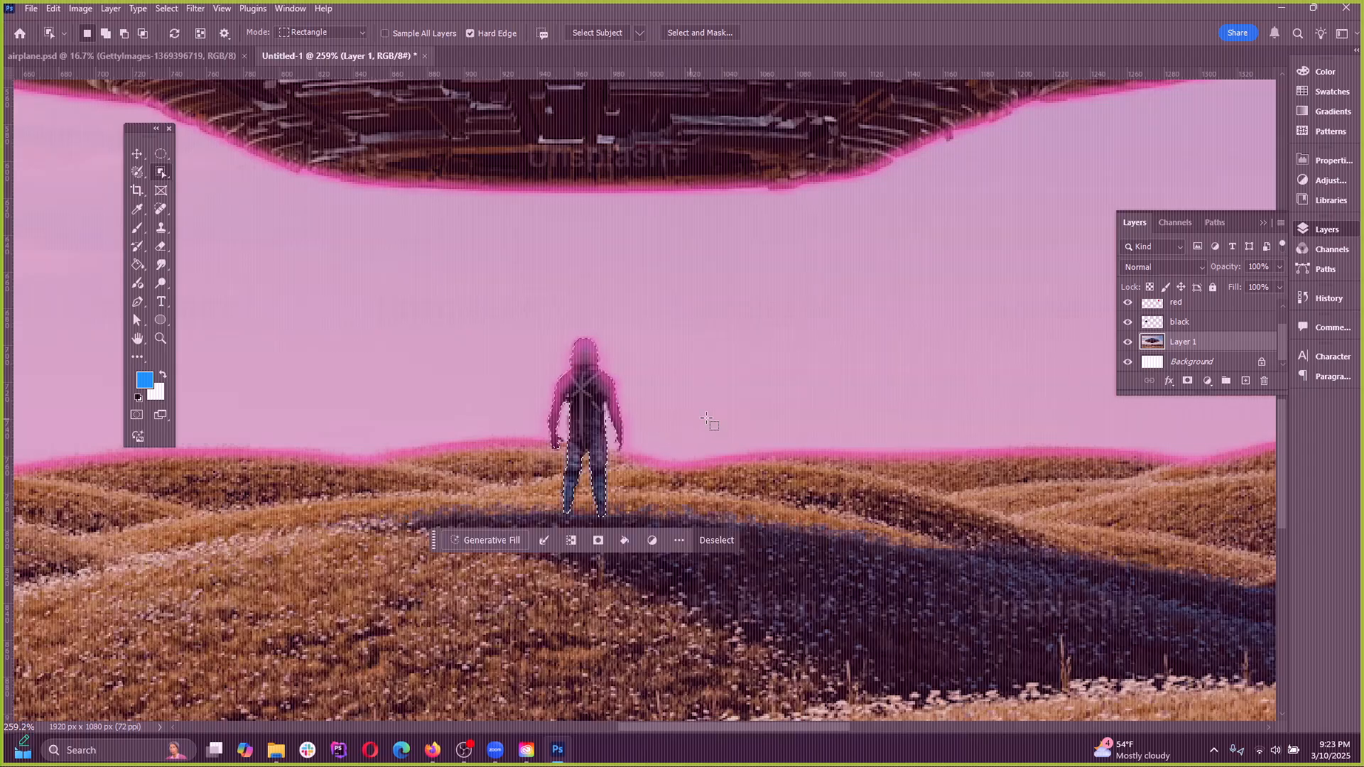
scroll(666, 462, "up", 3)
scroll(666, 529, "up", 1)
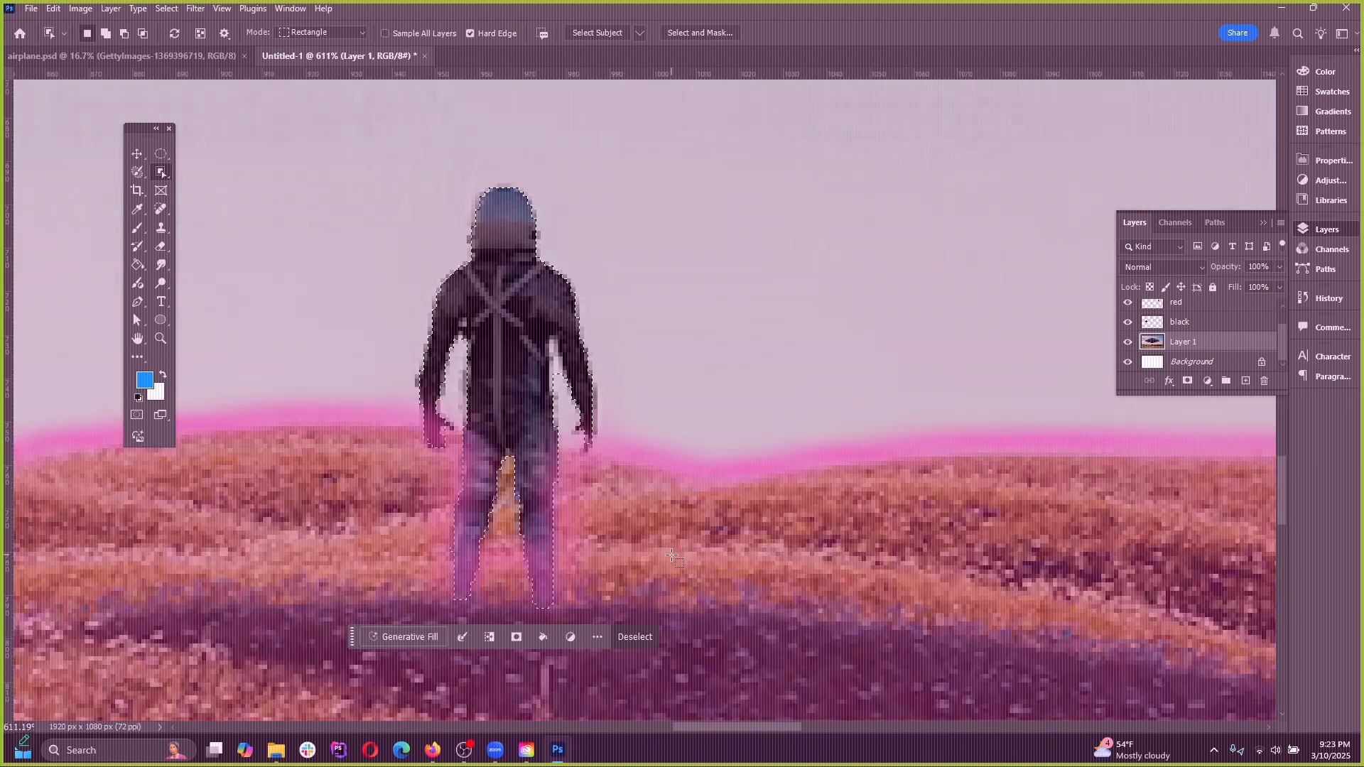
key("ctrl+d")
scroll(809, 498, "down", 8)
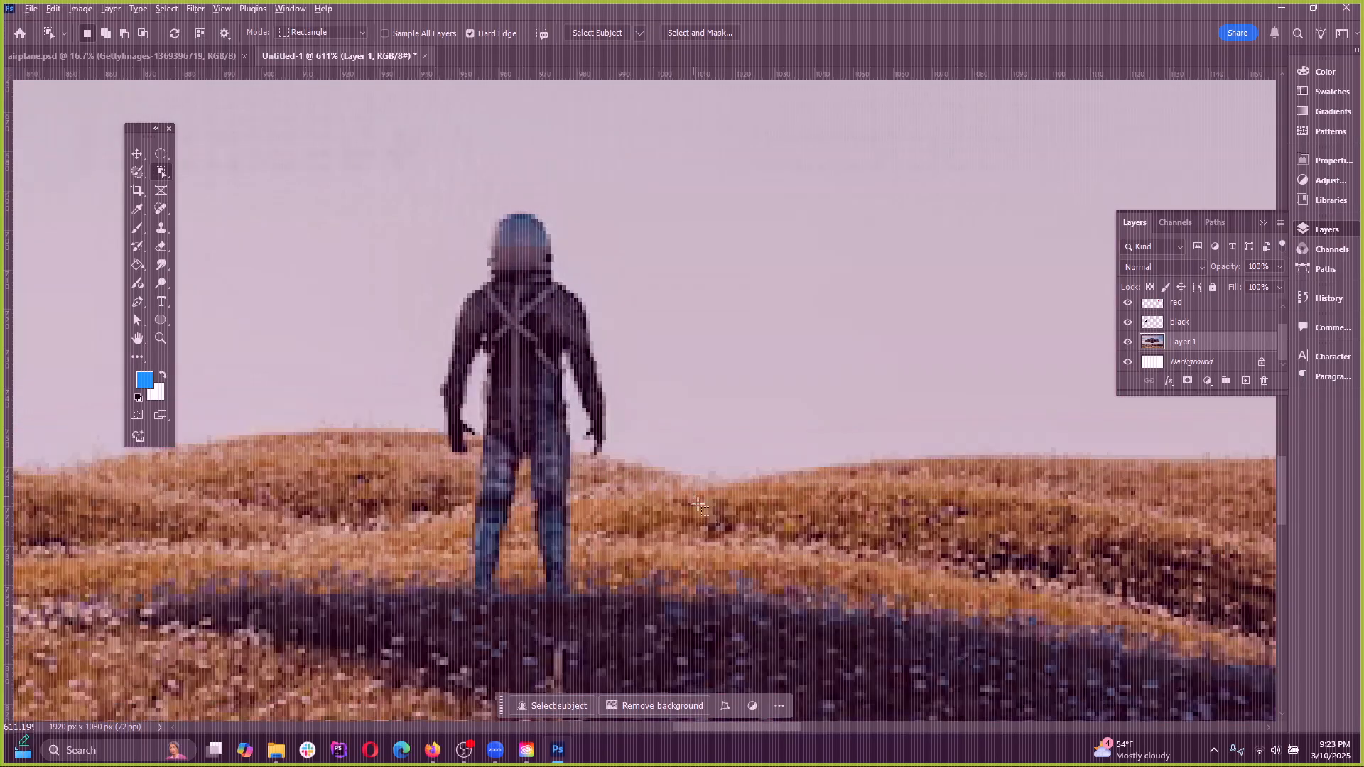
scroll(595, 500, "down", 2)
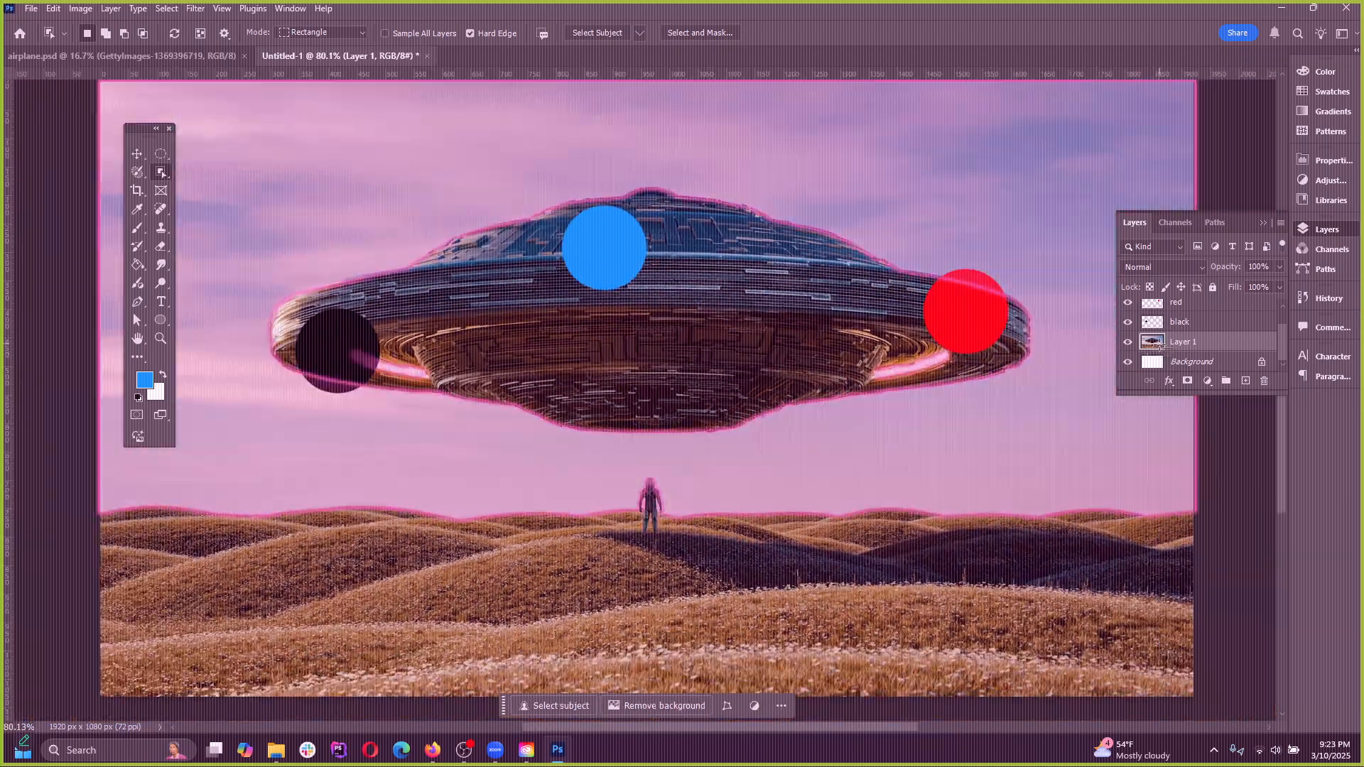
Delete the blue, red and black dot layers and collapse the Layers panel
left_click(1325, 230)
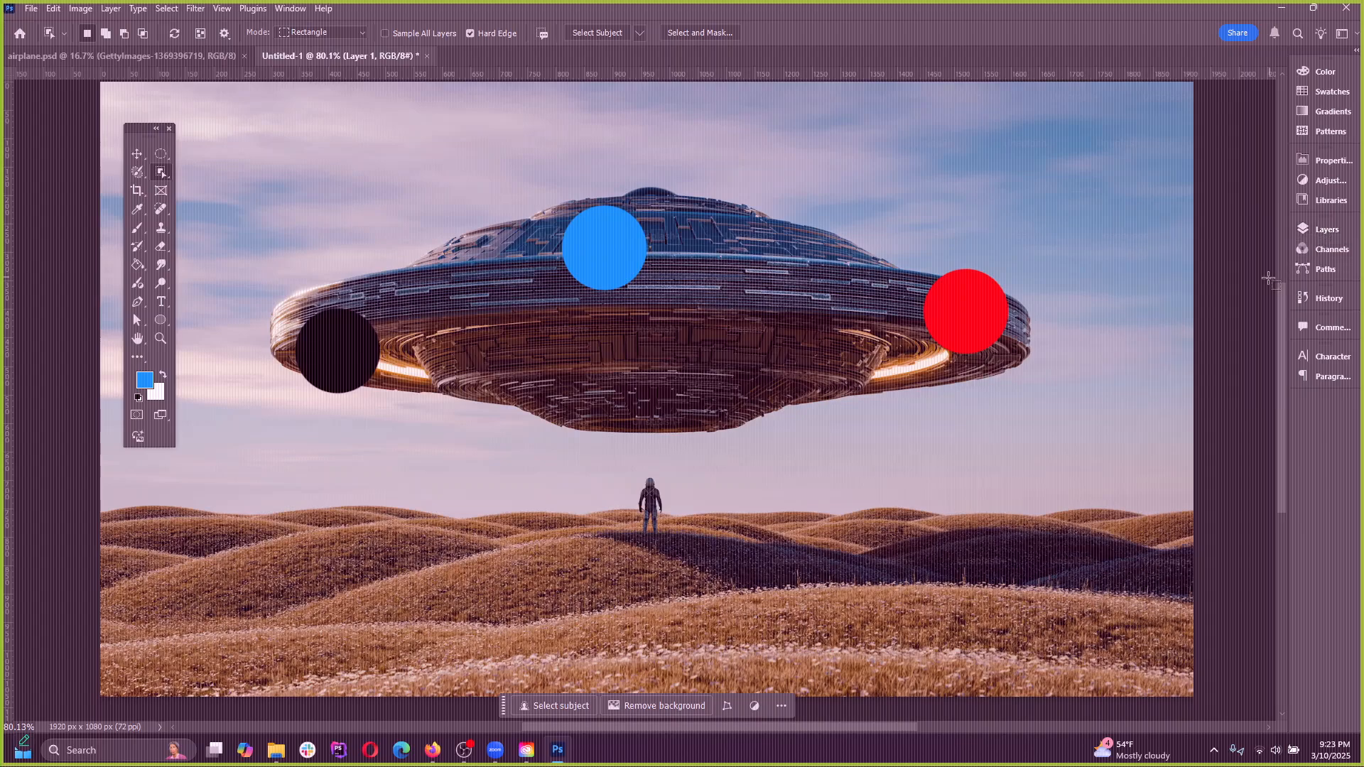
left_click(1338, 234)
left_click(1221, 328)
left_click(1212, 344)
scroll(1196, 332, "up", 2)
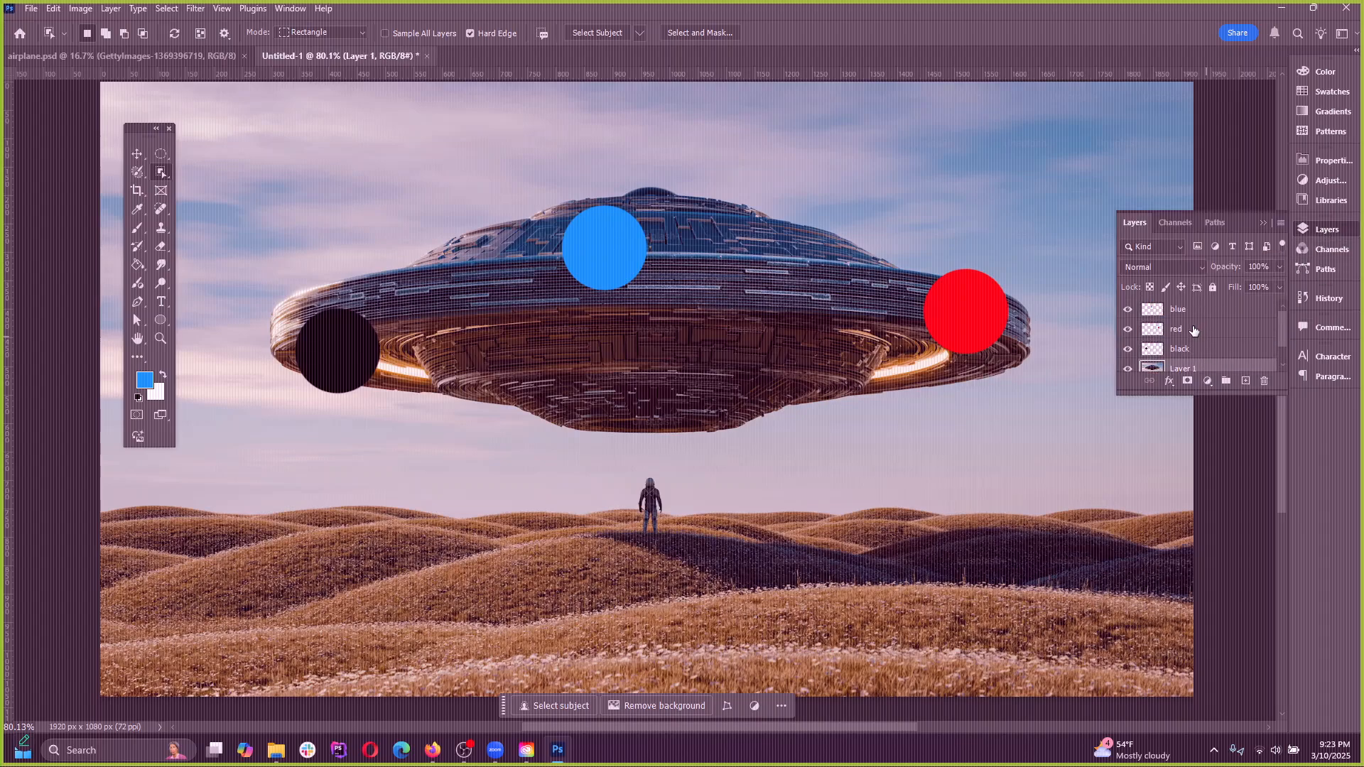
left_click(1197, 313)
left_click(1195, 349, "shift")
key("Delete")
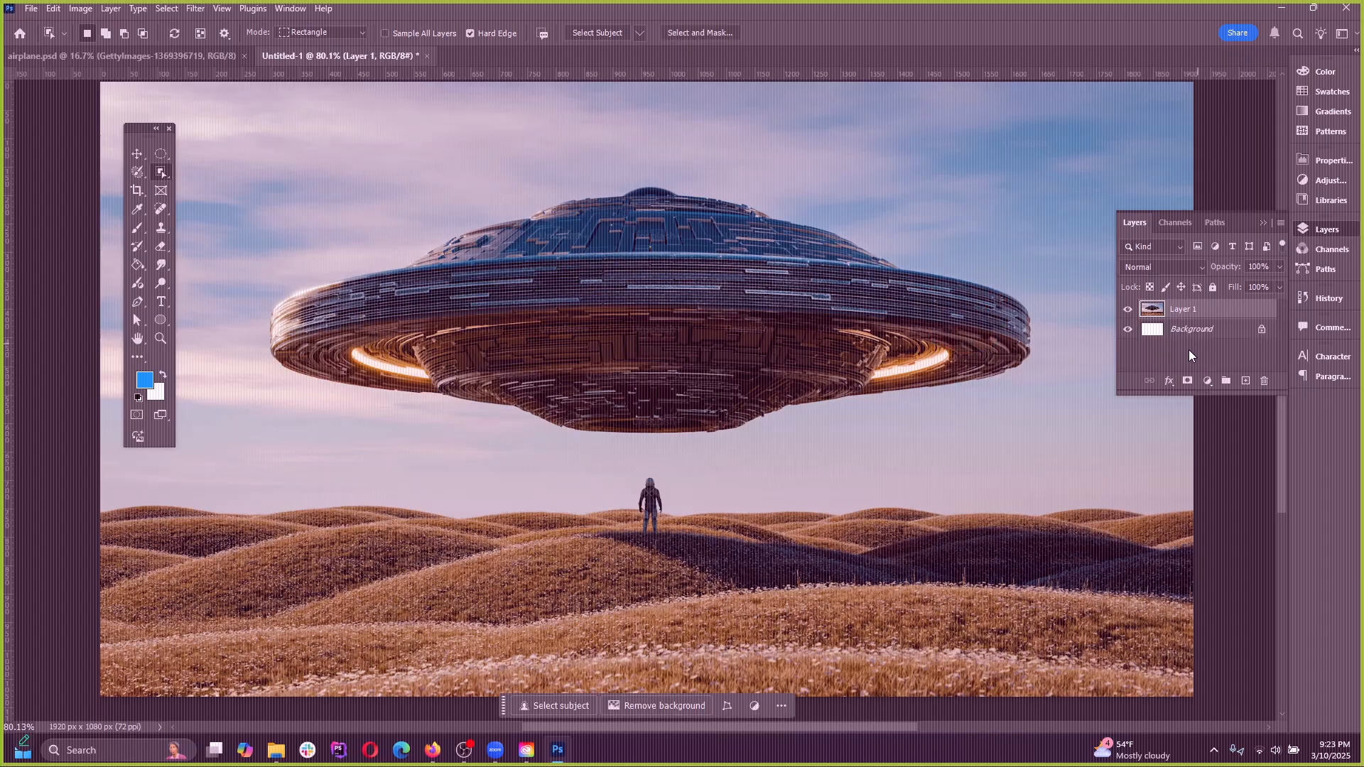
left_click(1262, 224)
Examine the UFO's outer edge and underside and the standing figure up close
scroll(226, 401, "up", 5)
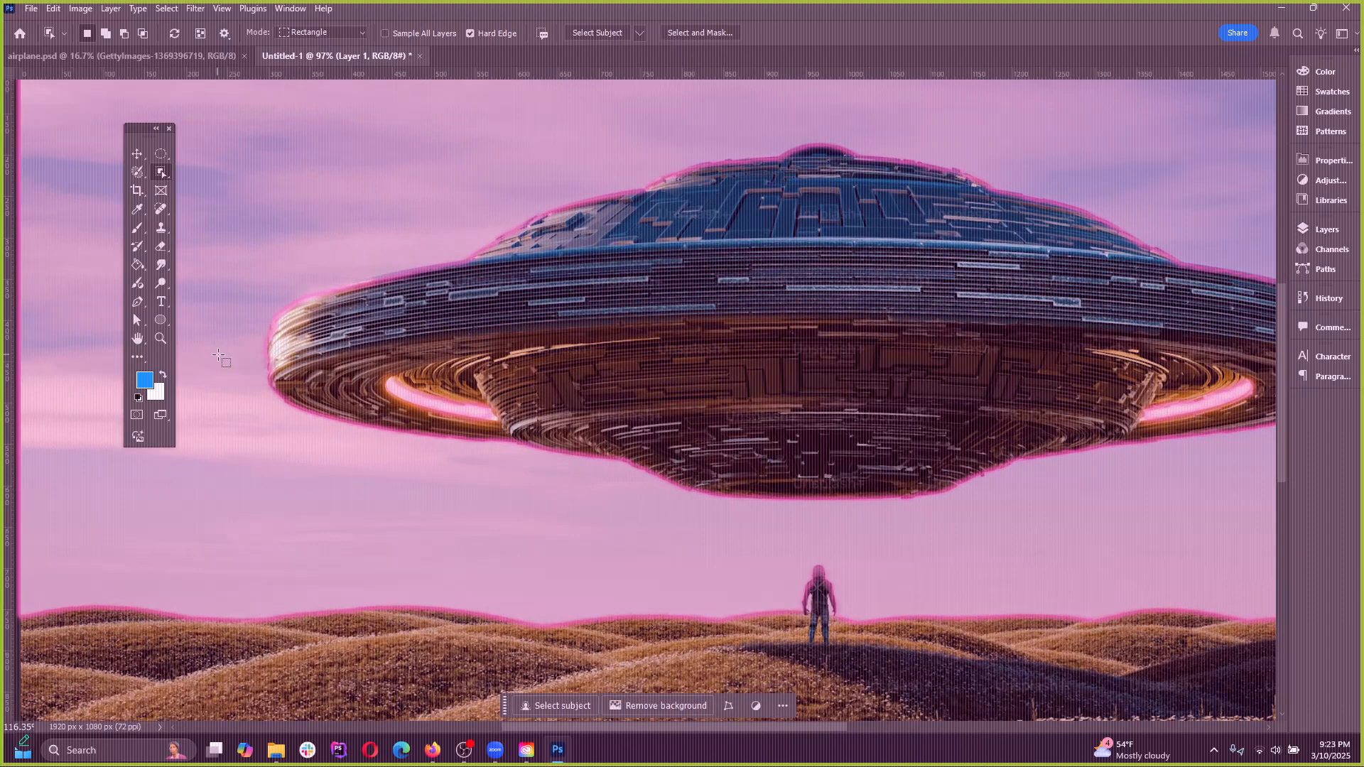
scroll(284, 472, "up", 2)
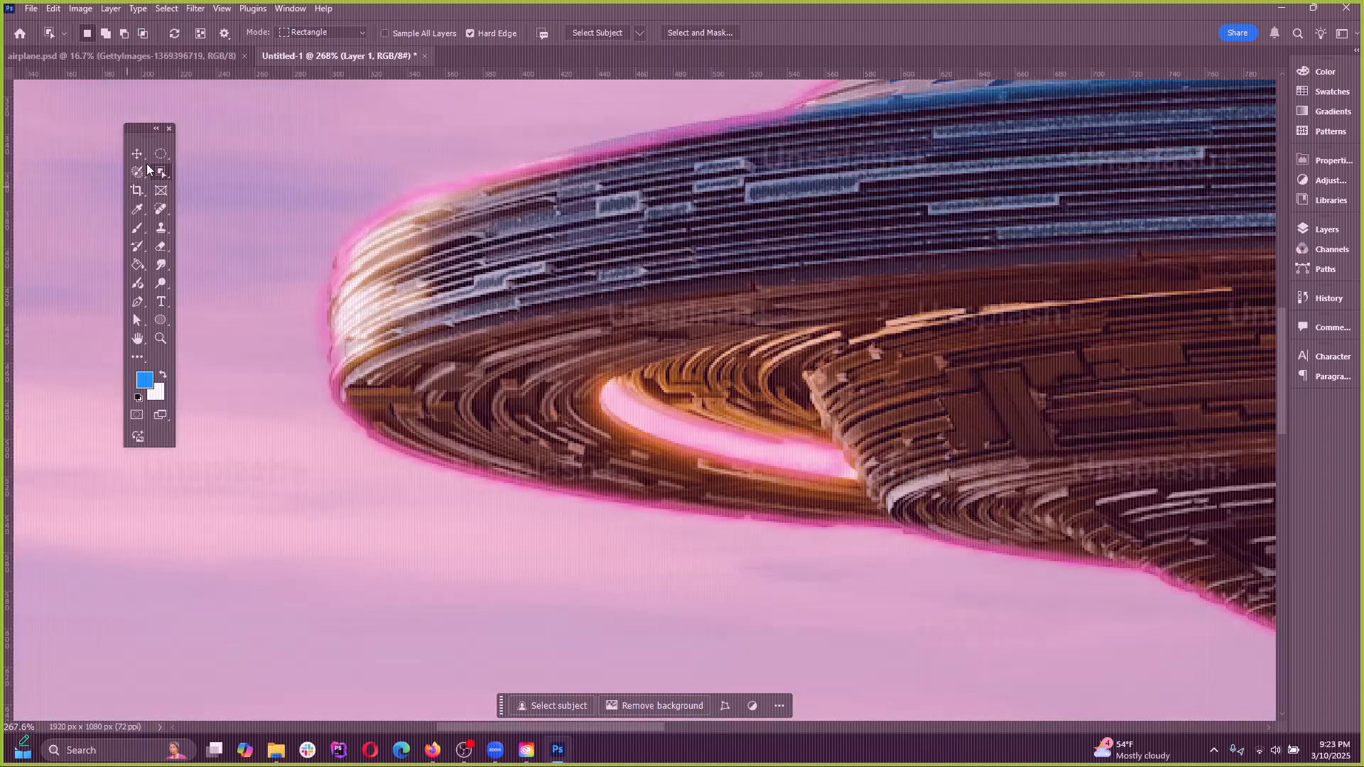
left_click(137, 155)
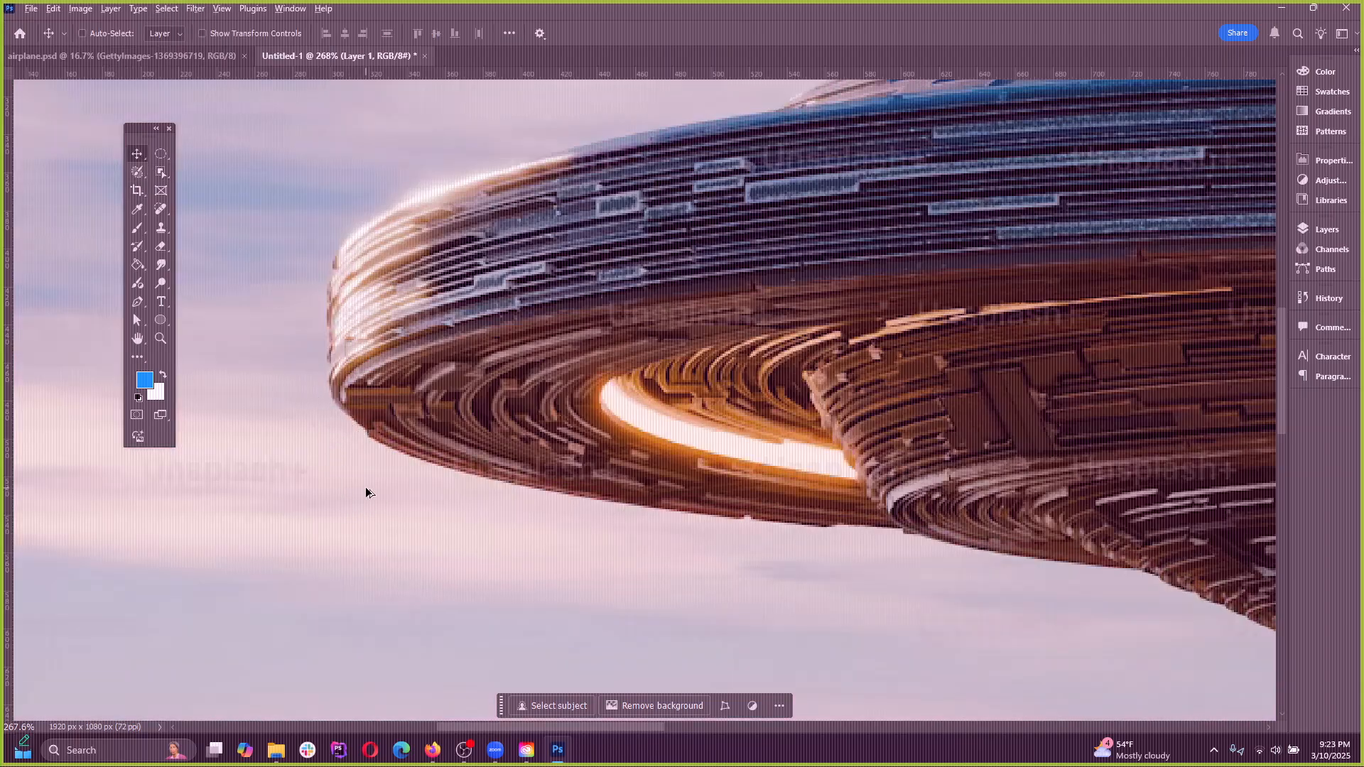
scroll(394, 475, "up", 7)
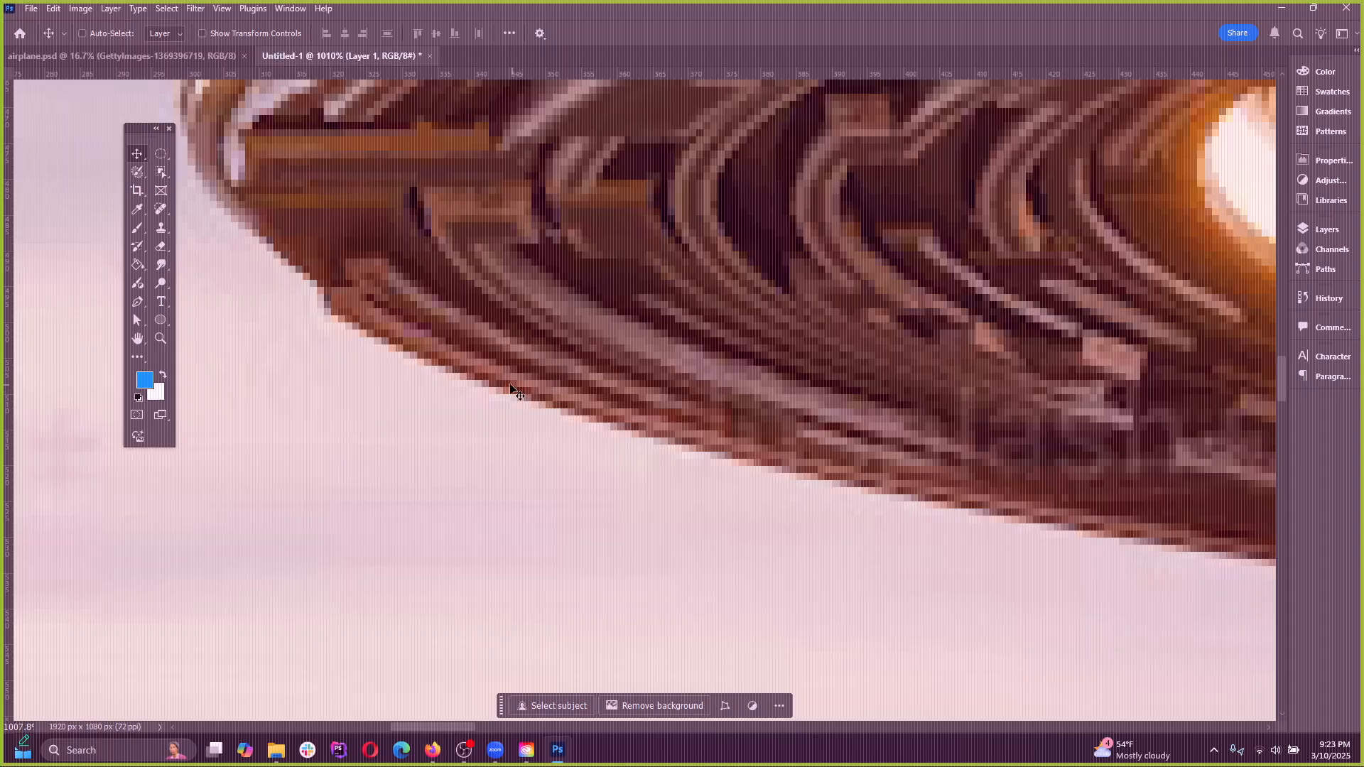
scroll(336, 358, "down", 8)
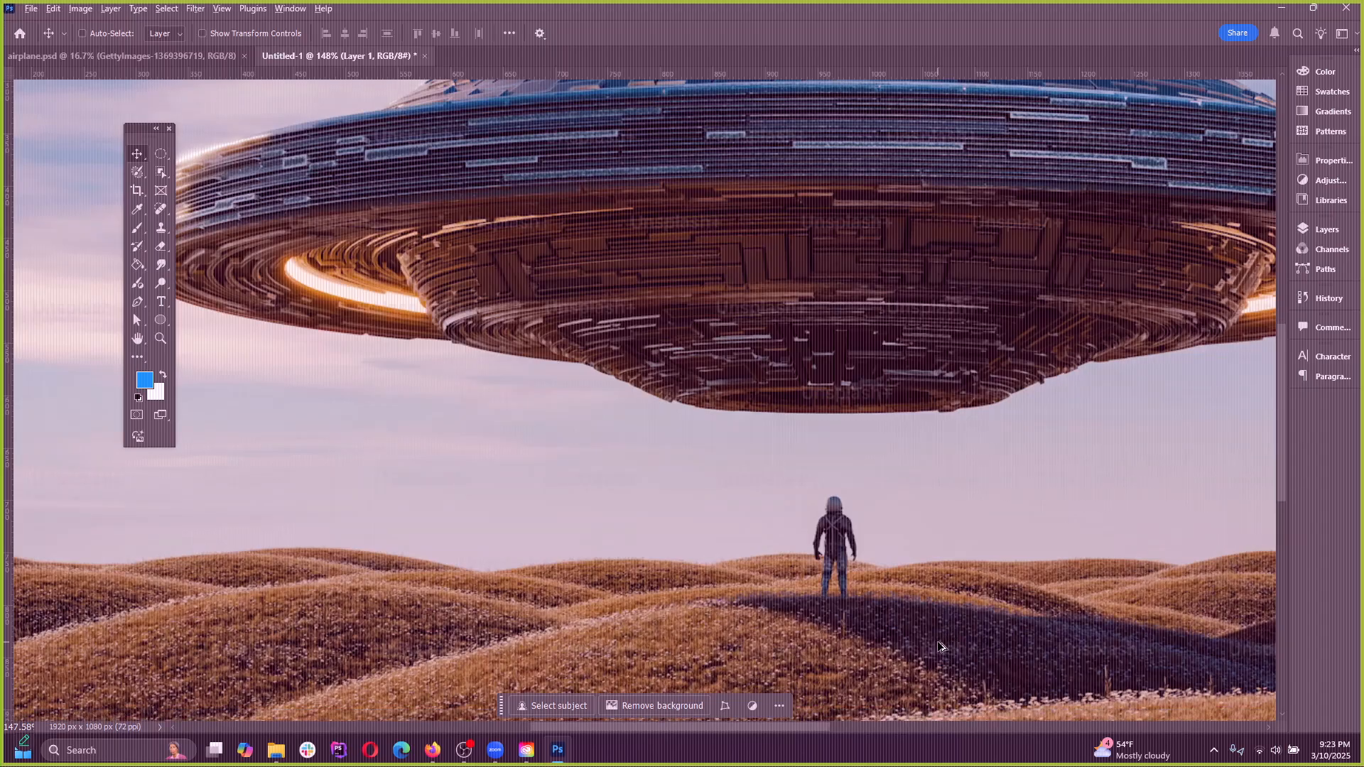
scroll(880, 626, "up", 5)
scroll(784, 604, "down", 6)
scroll(840, 451, "down", 2)
scroll(779, 451, "up", 8)
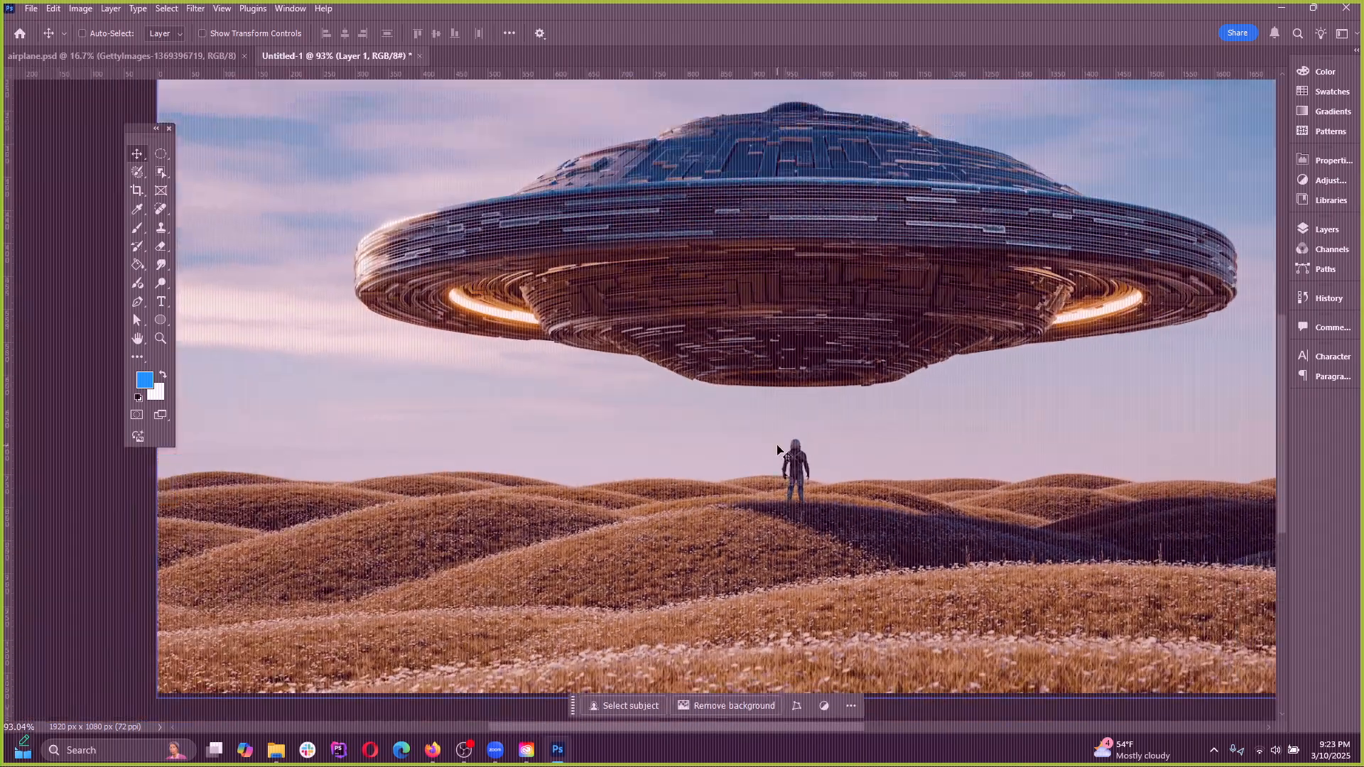
scroll(863, 439, "up", 2)
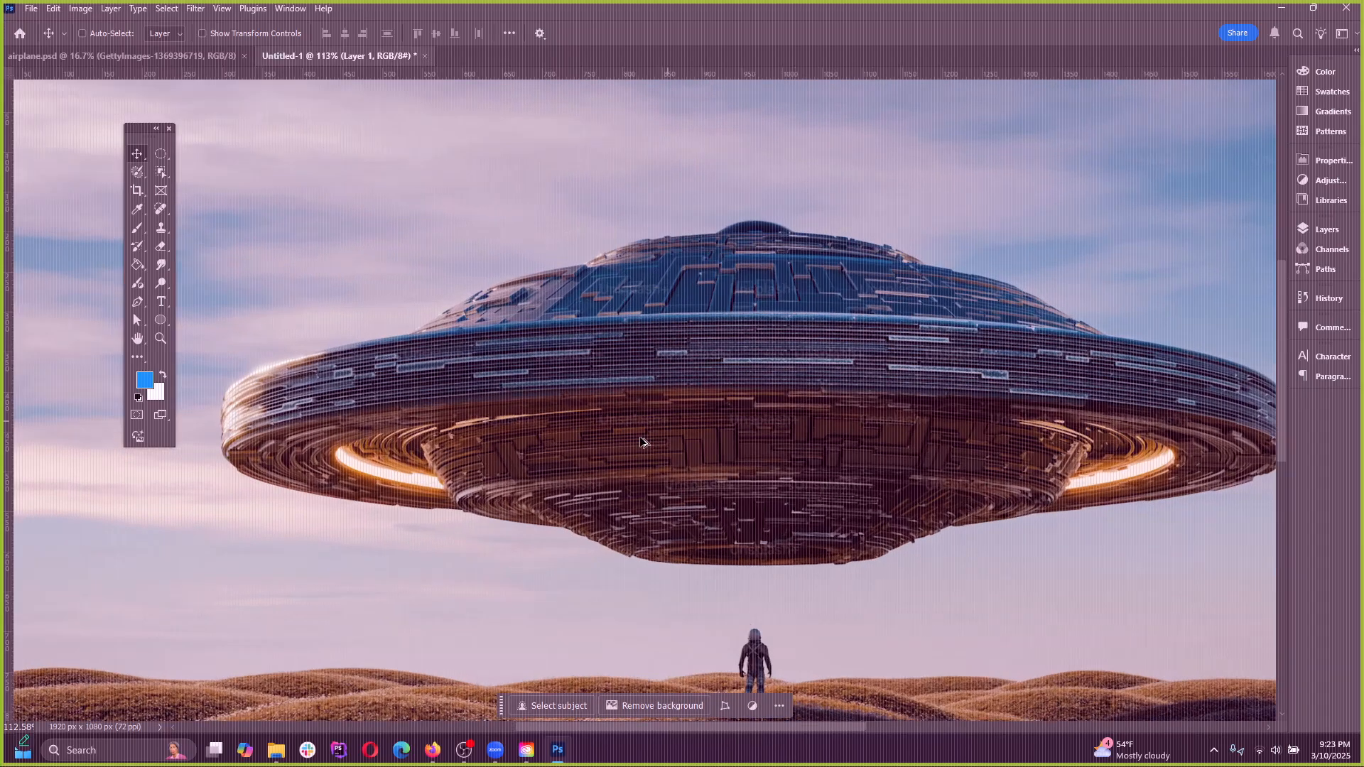
scroll(645, 443, "down", 3)
scroll(801, 465, "up", 2)
scroll(682, 446, "down", 3)
scroll(694, 446, "up", 1)
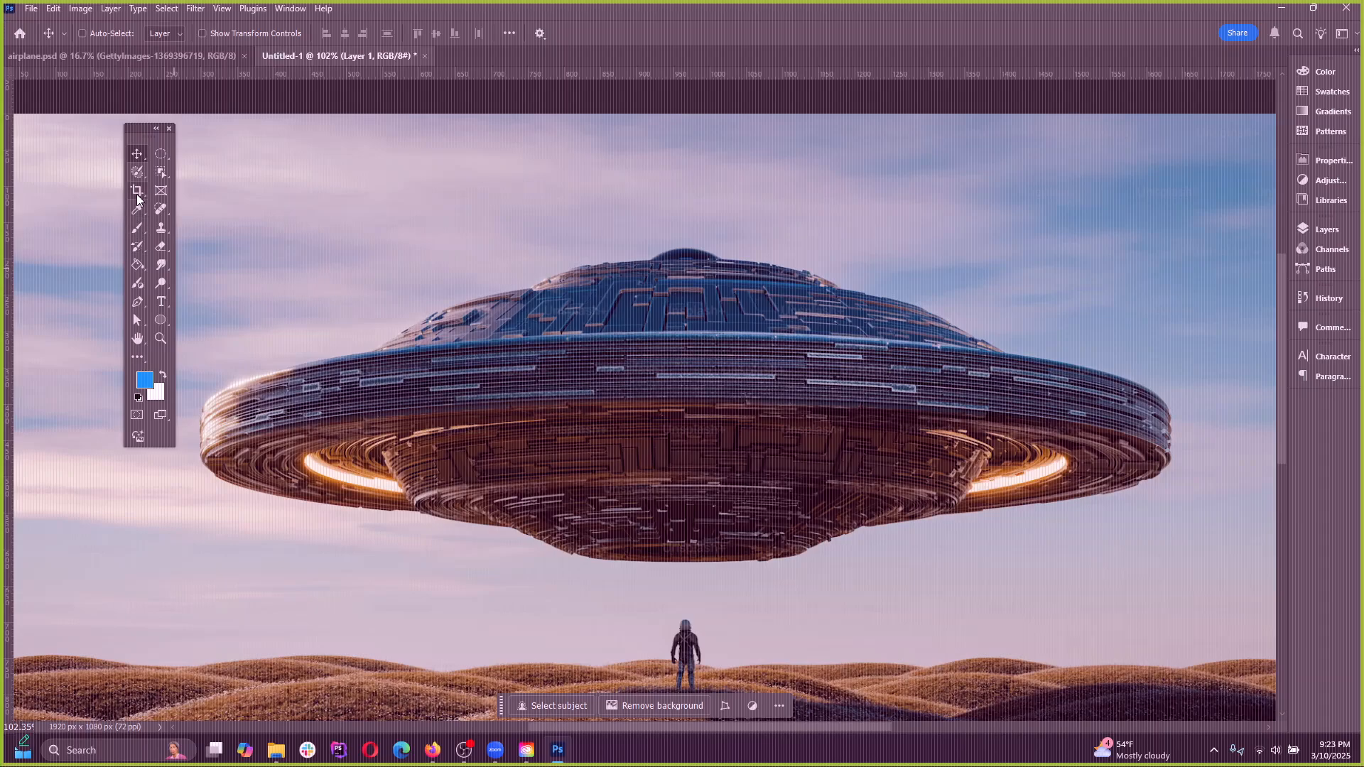
Select the whole UFO with the Object Selection tool and inspect how the selection follows its edge
left_click(161, 173)
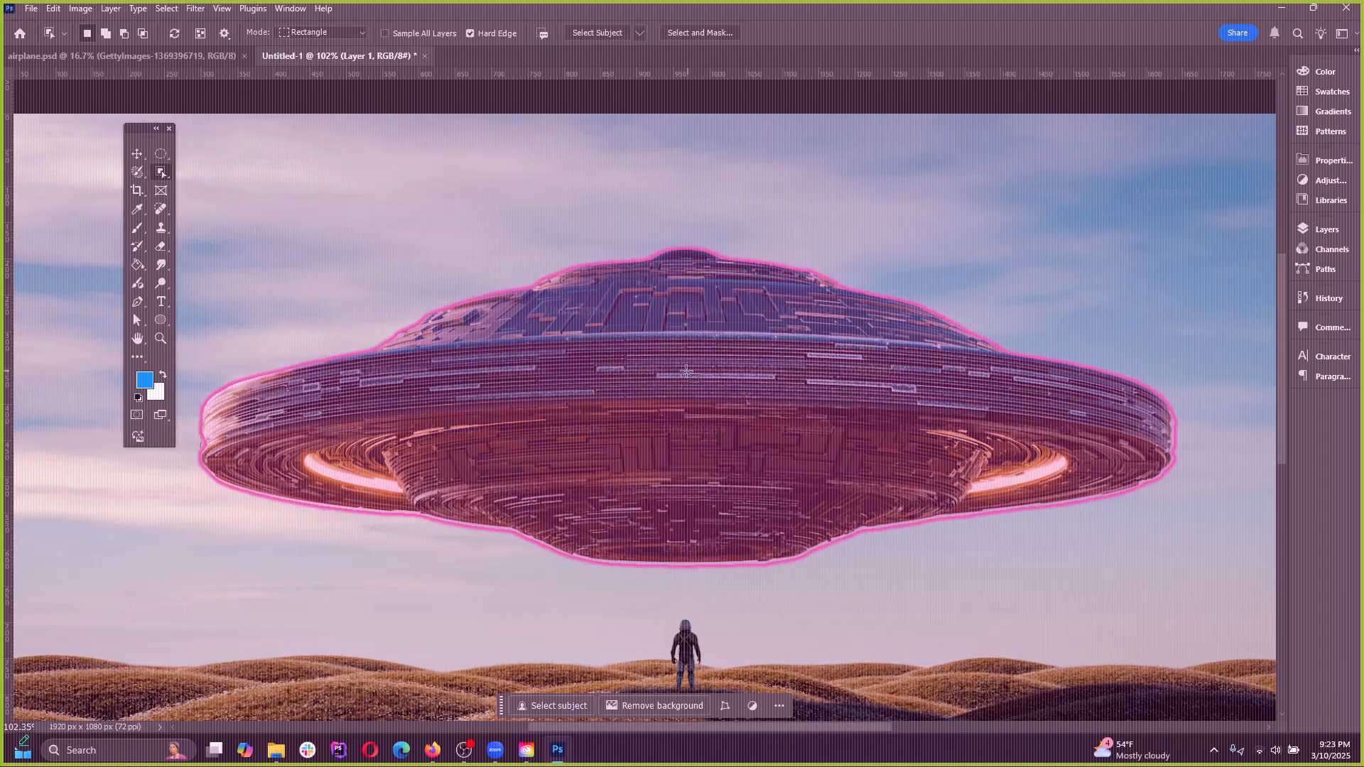
left_click(838, 536)
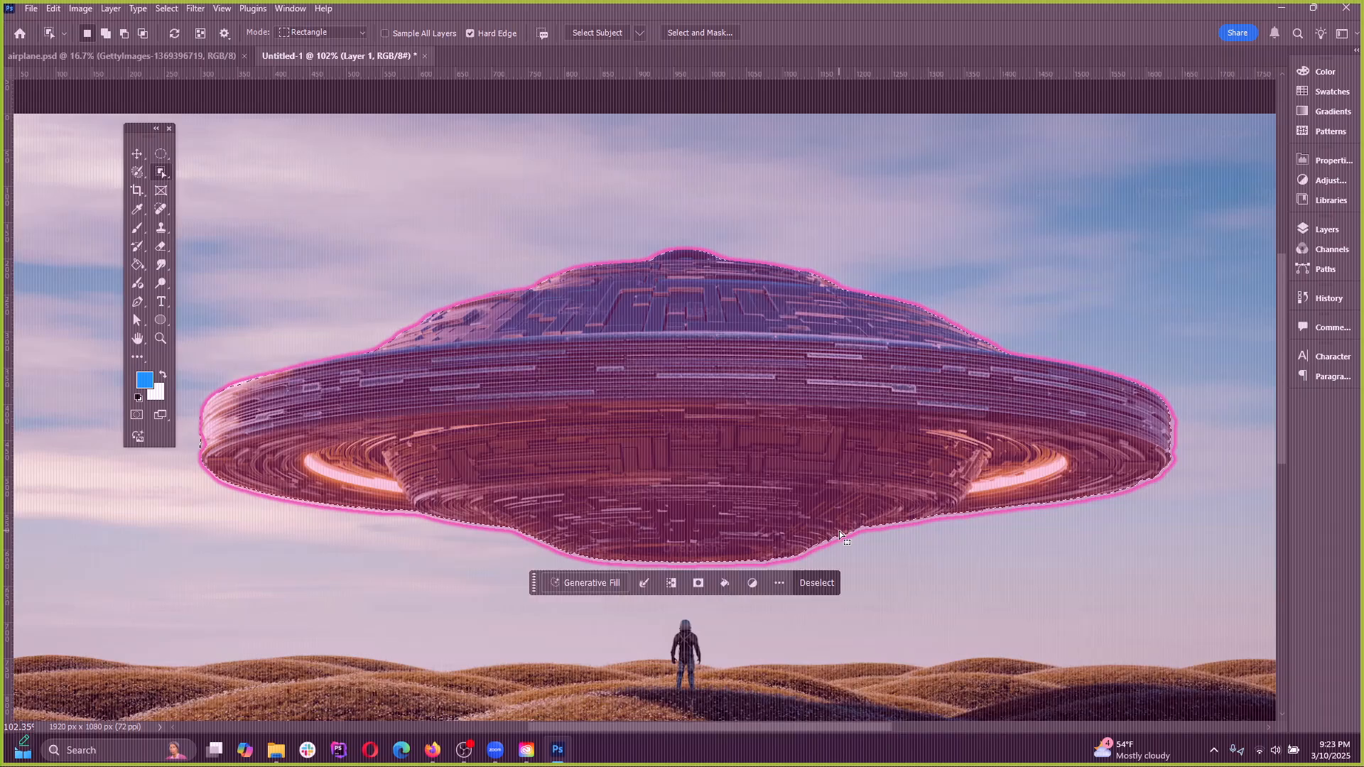
scroll(213, 533, "up", 2)
scroll(291, 632, "up", 3)
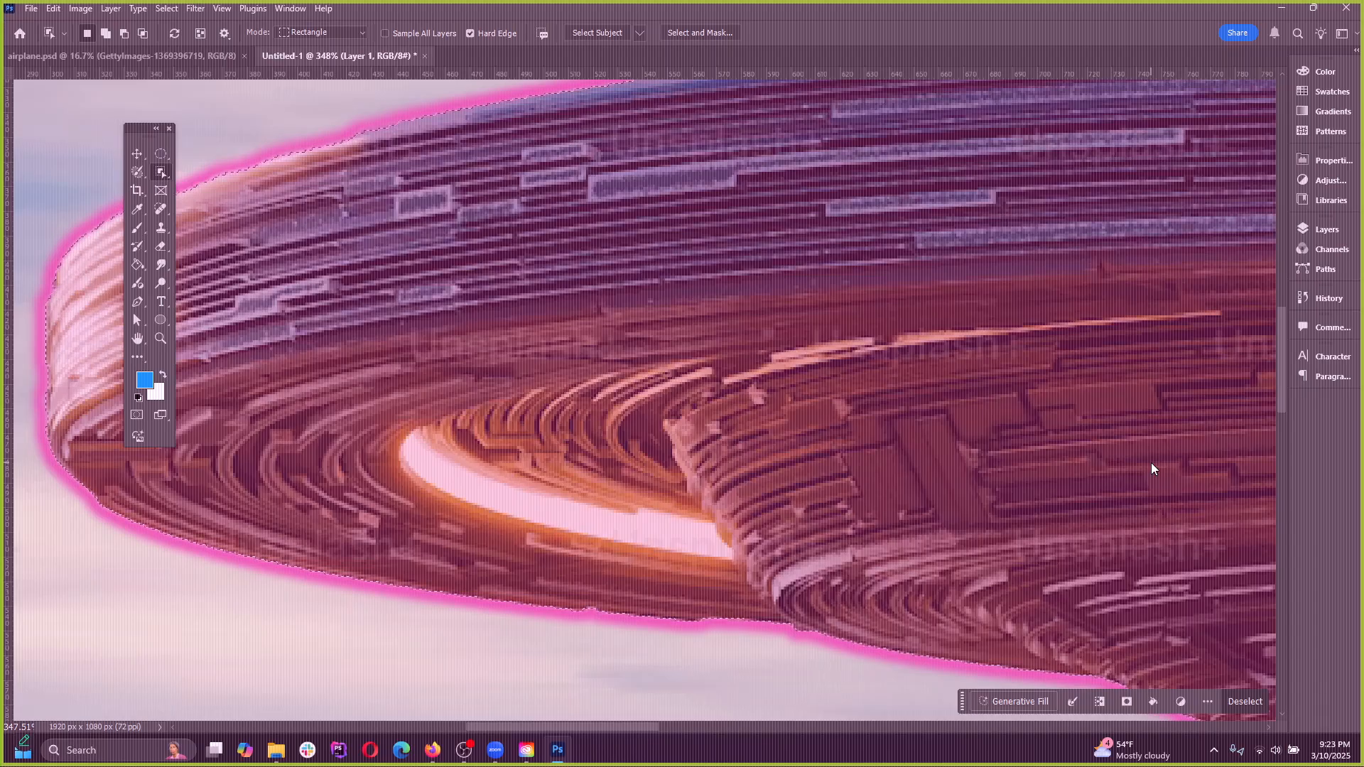
scroll(595, 510, "down", 3)
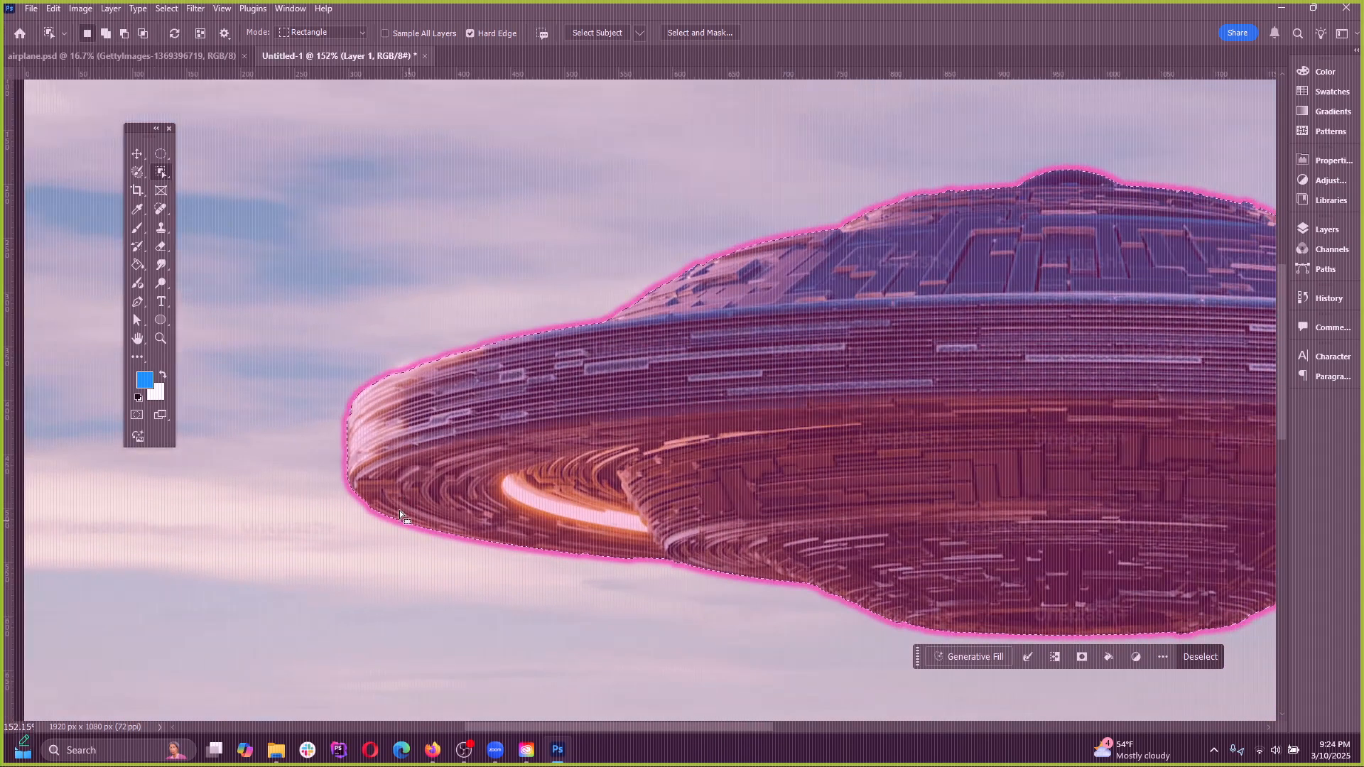
scroll(318, 504, "down", 1)
scroll(317, 504, "down", 2)
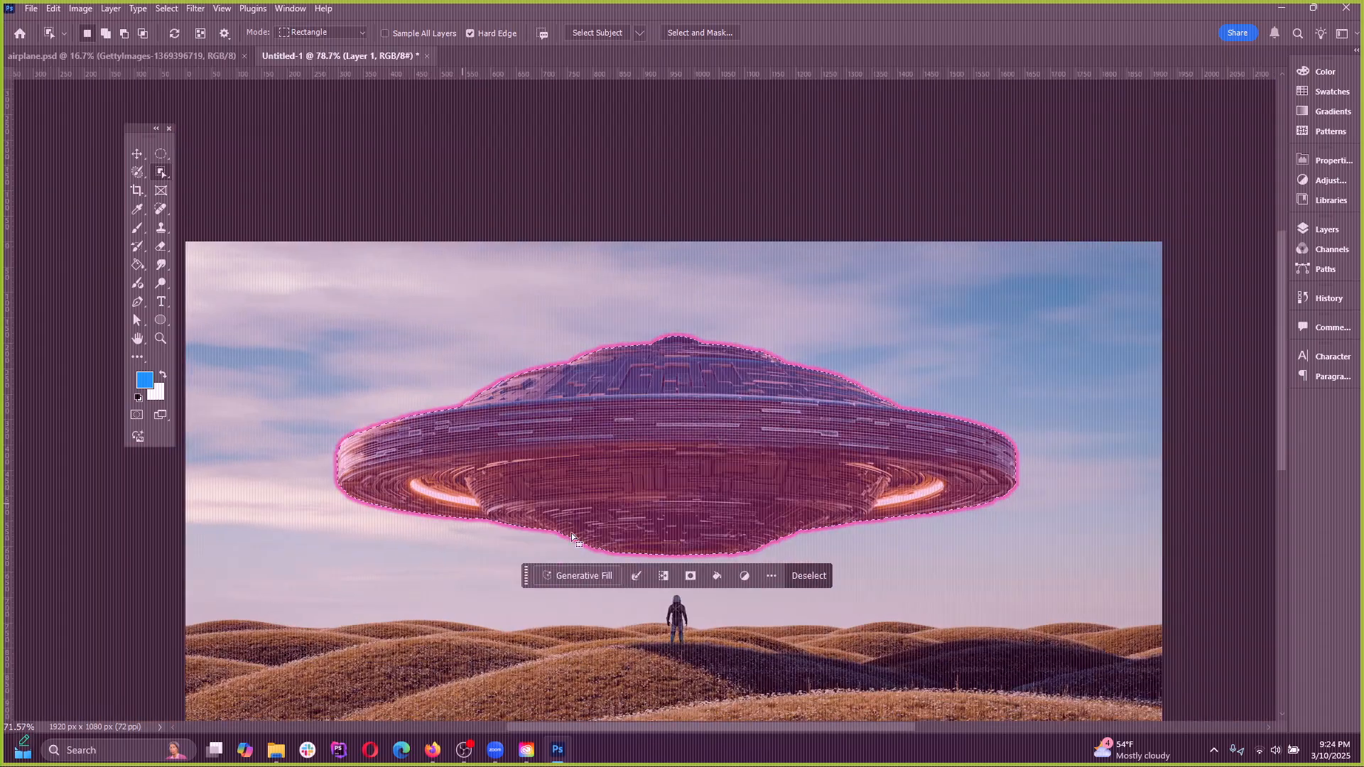
scroll(787, 568, "up", 1)
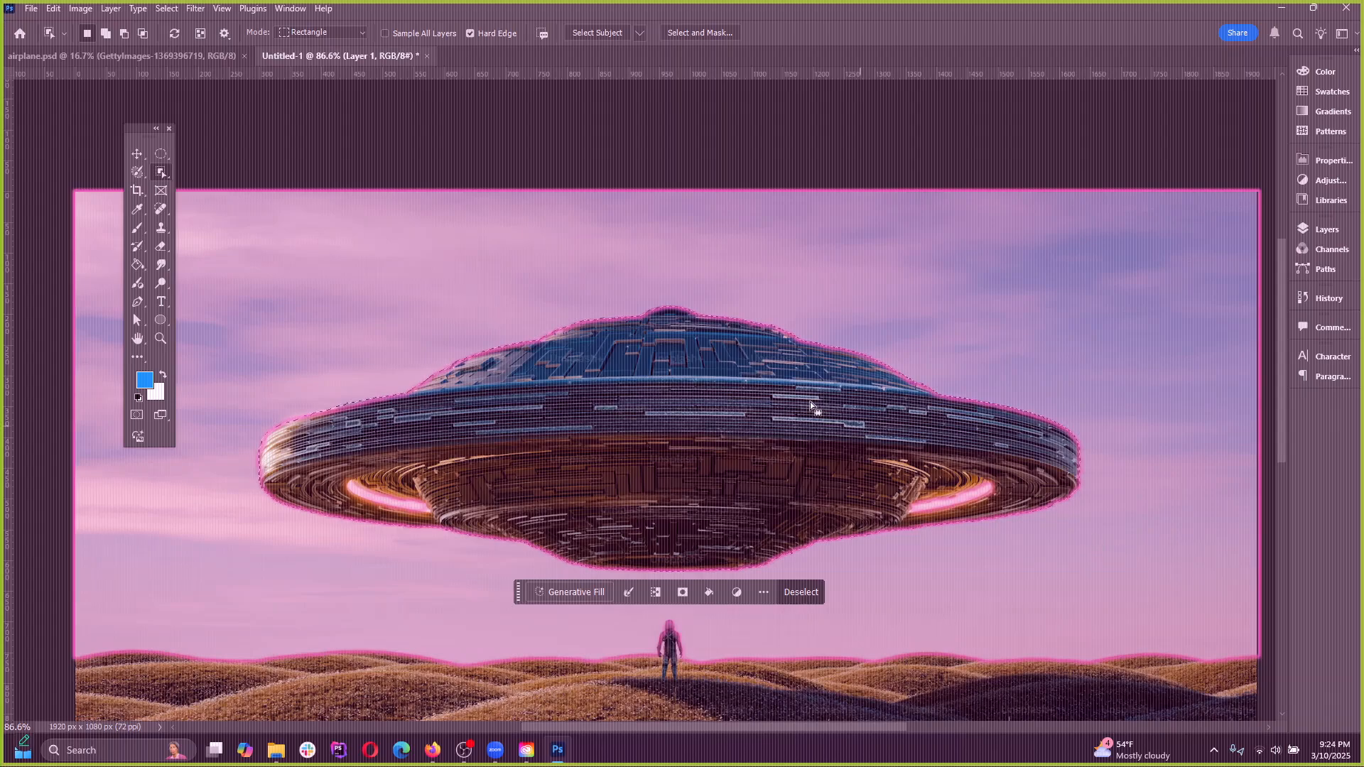
scroll(844, 346, "down", 1)
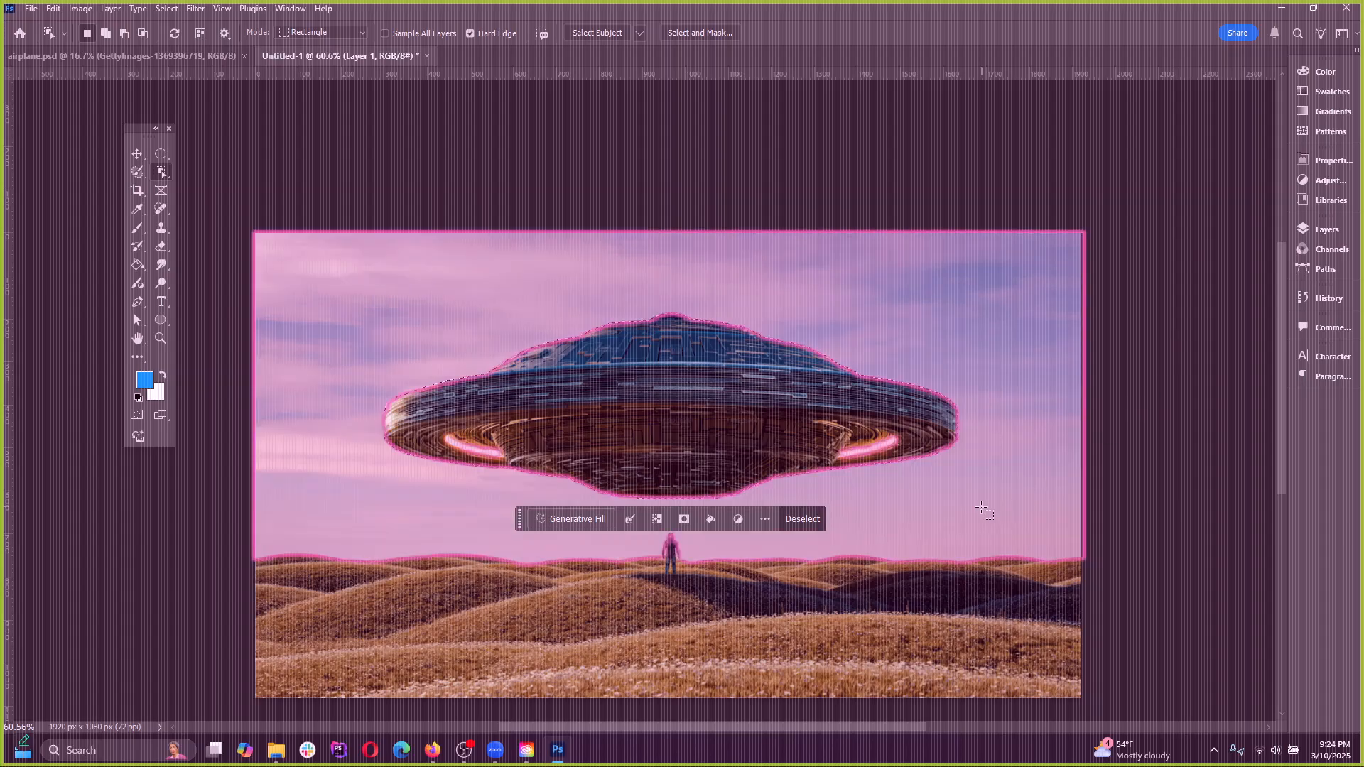
View the options for modifying the selection, then try moving the selected UFO with the Move tool and undo the move
left_click(628, 520)
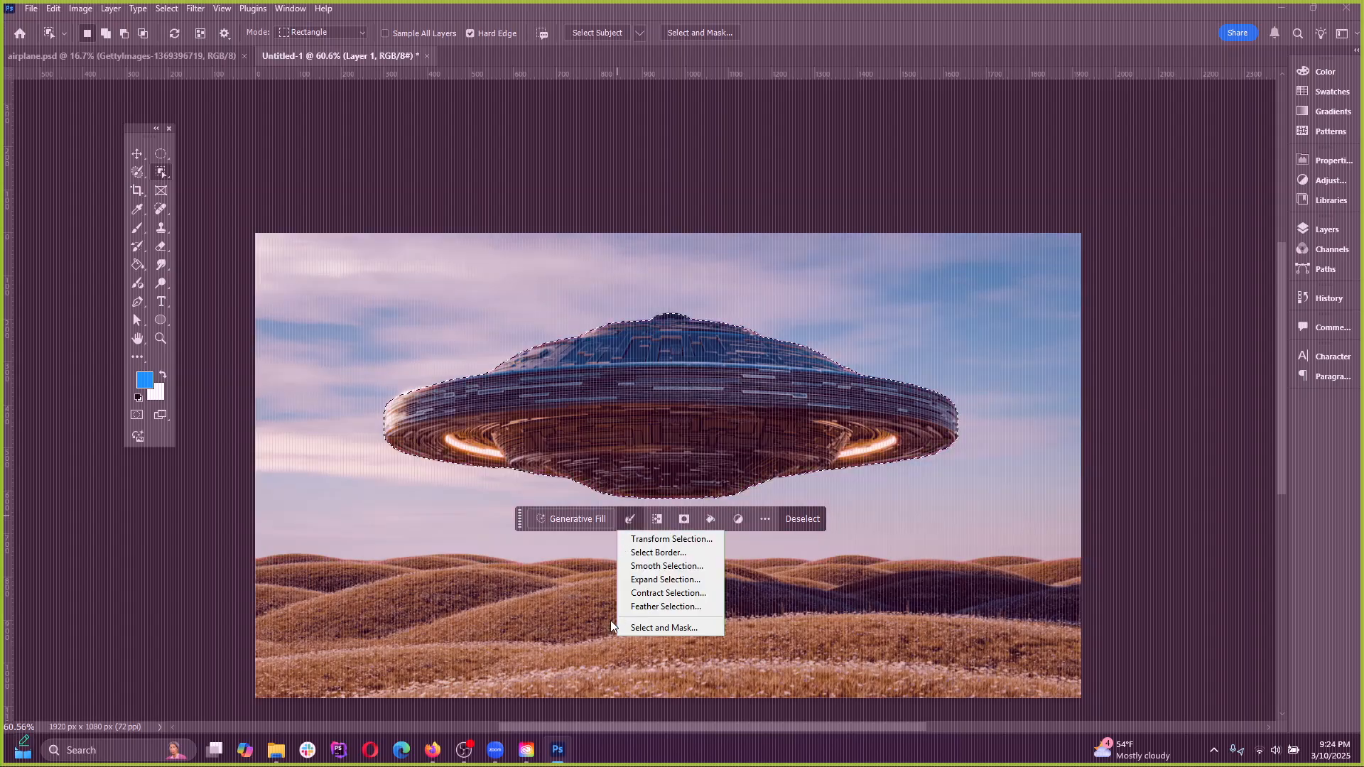
left_click(620, 518)
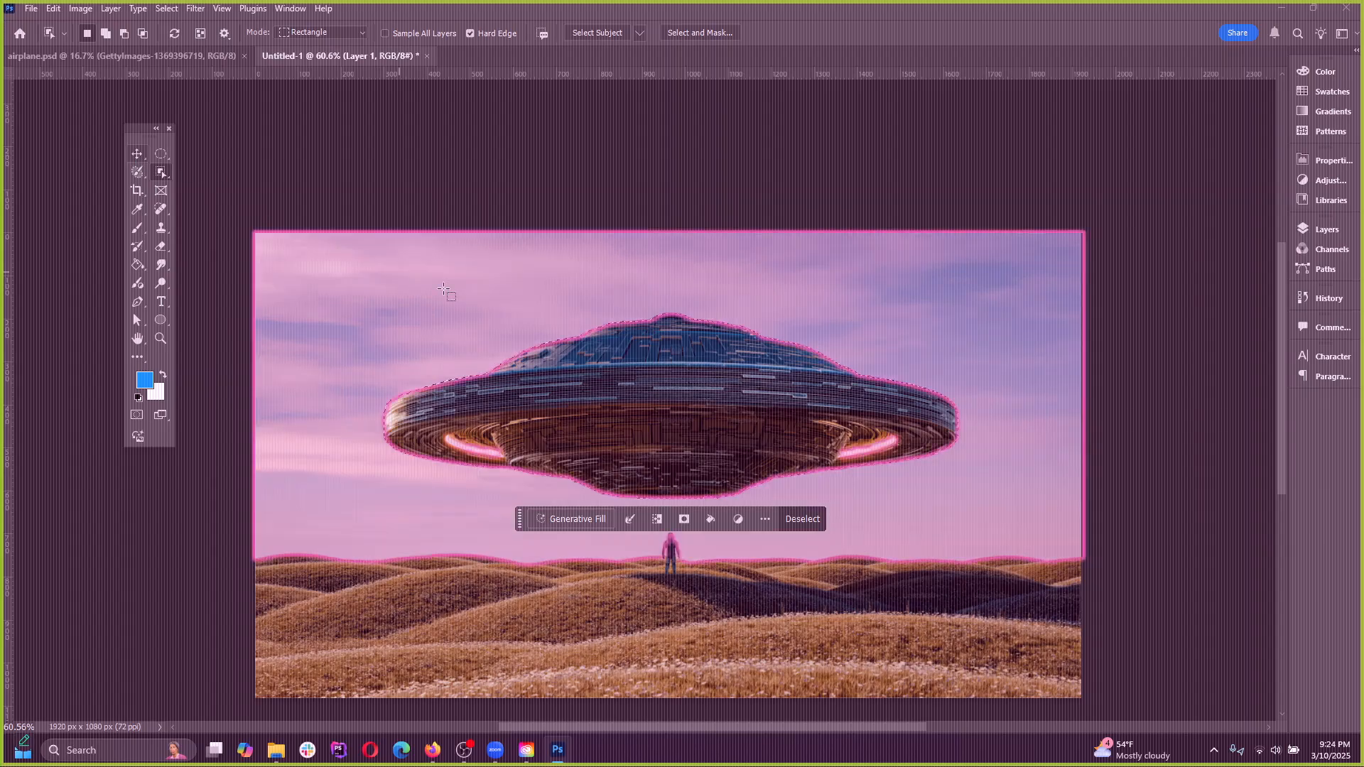
left_click(136, 154)
left_click_drag(591, 389, 551, 434)
key("ctrl+z")
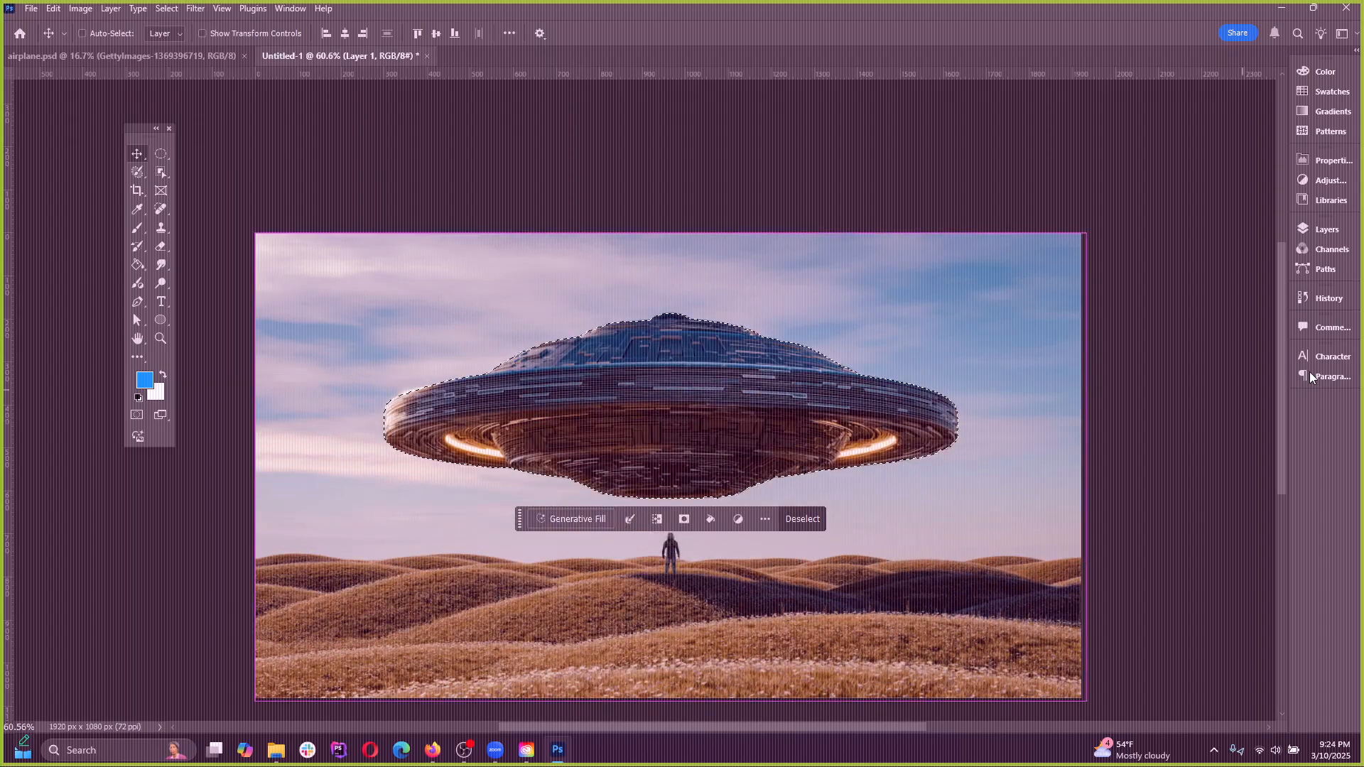
Deselect the UFO and select it again with the Object Selection tool
left_click(166, 8)
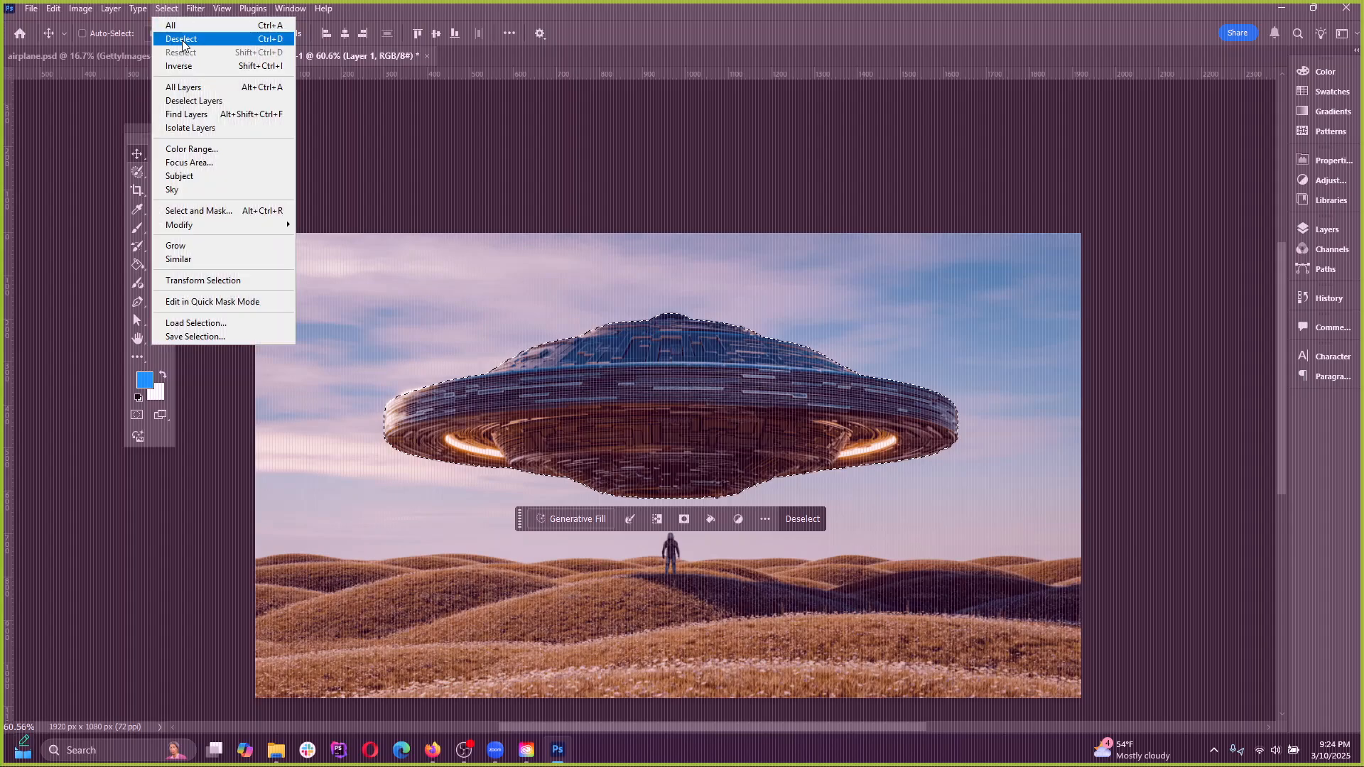
left_click(183, 36)
right_click(159, 178)
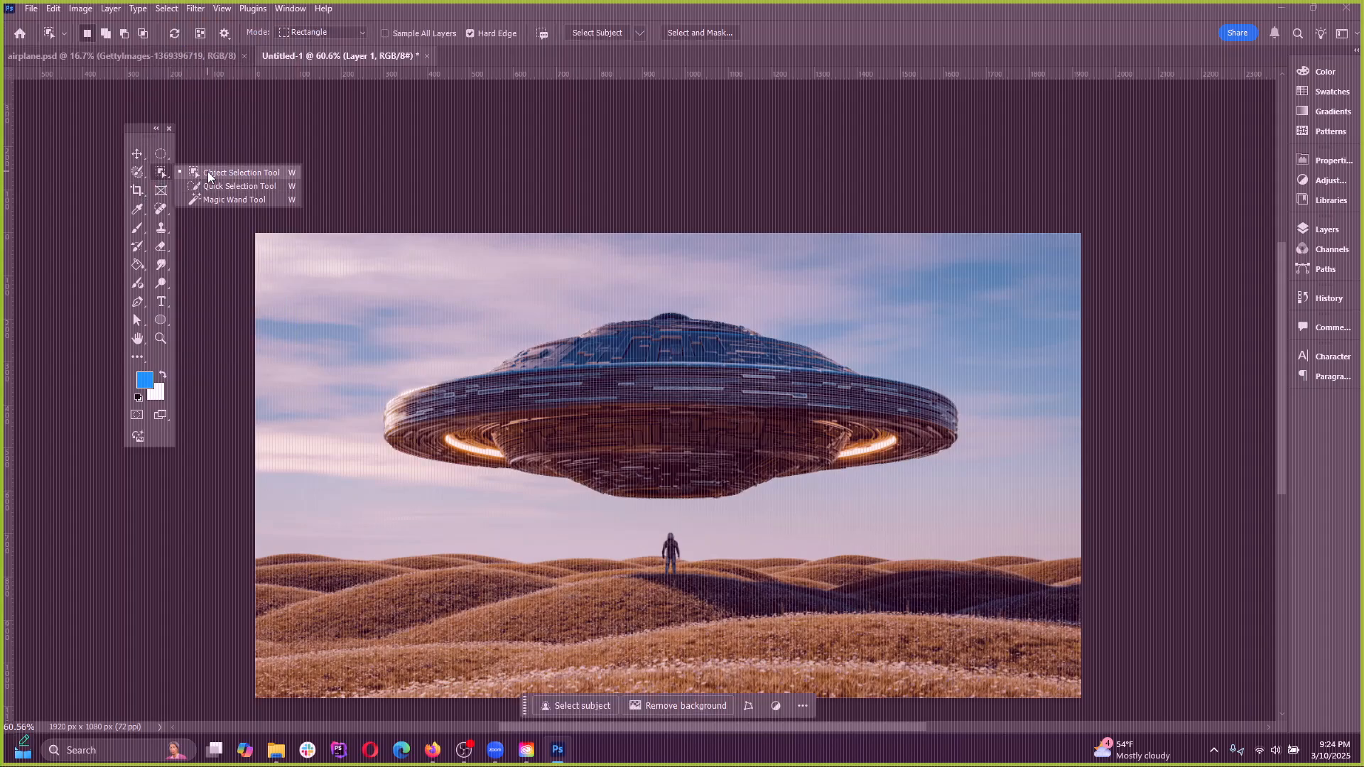
left_click(213, 170)
left_click(657, 389)
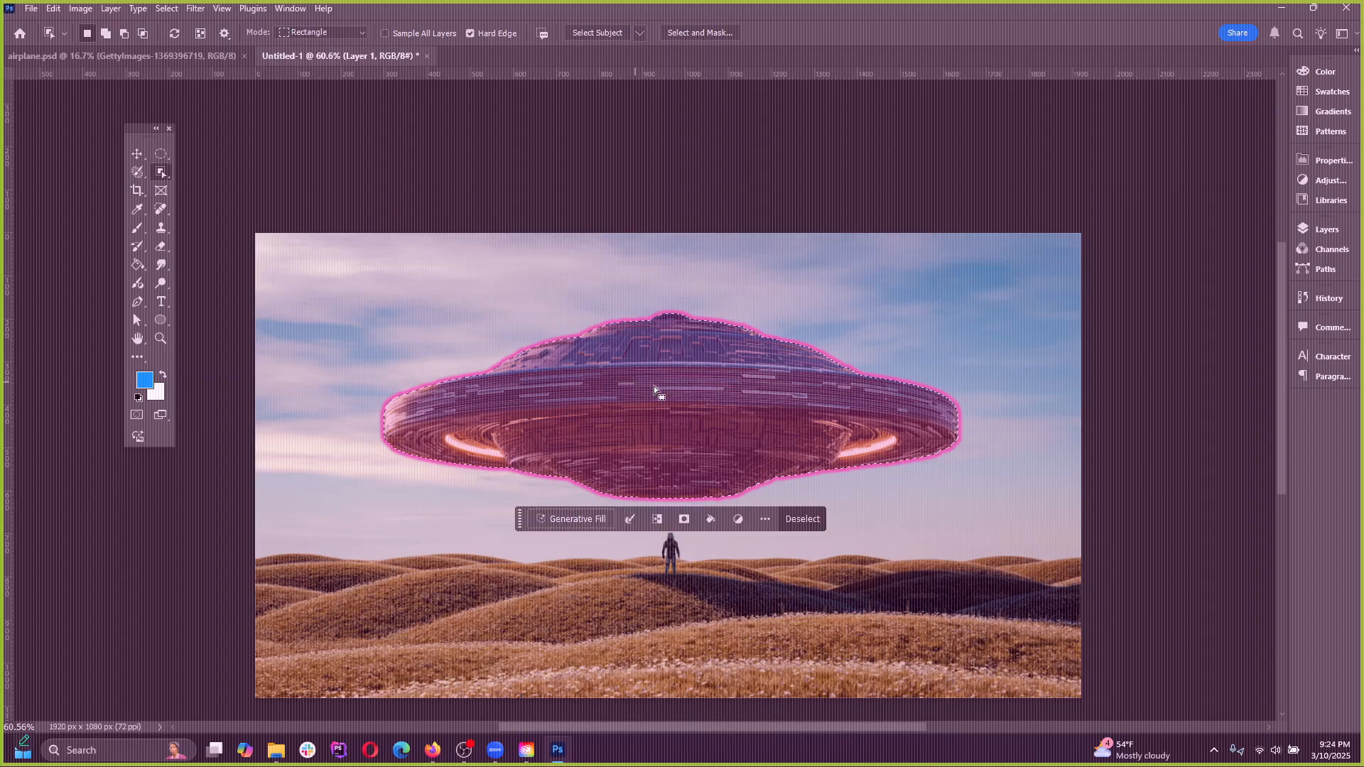
Mask Layer 1 with the UFO selection and undo the mask
left_click(1335, 237)
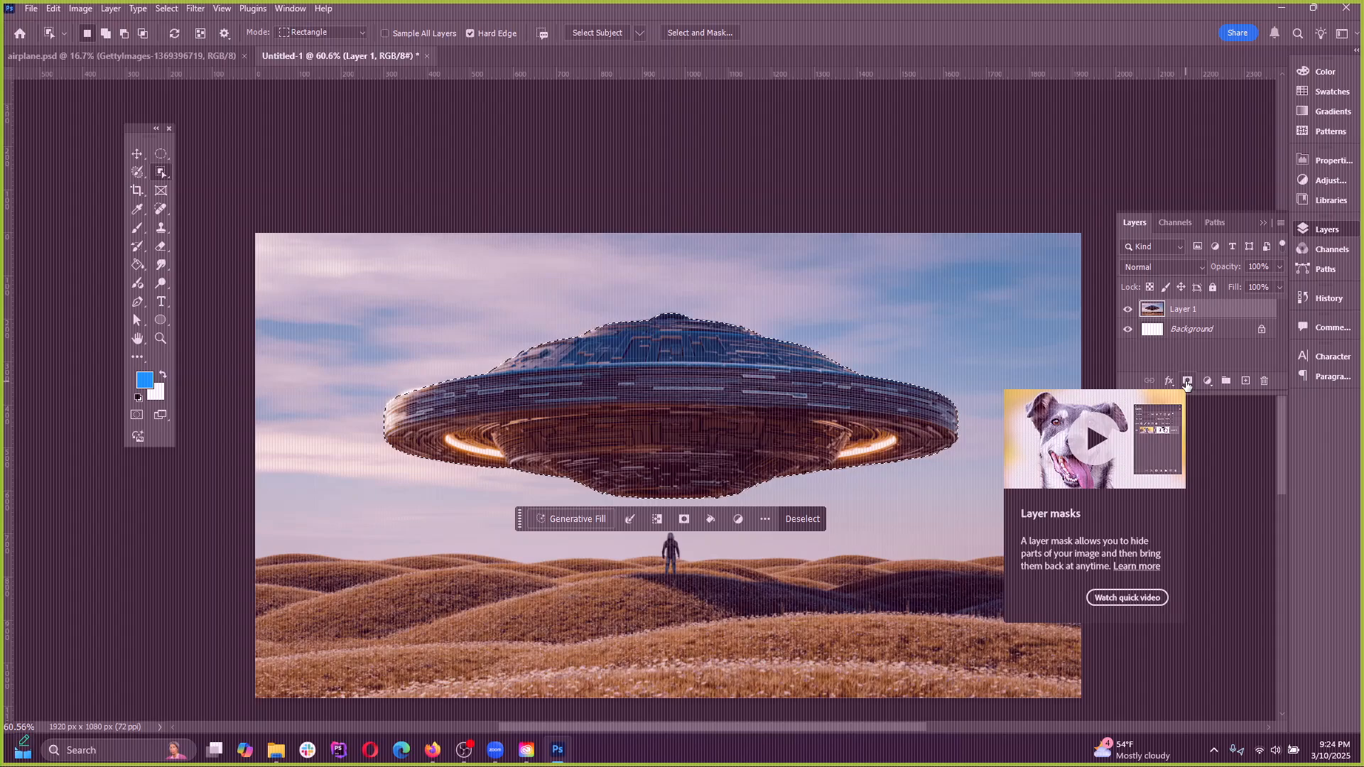
left_click(1186, 382)
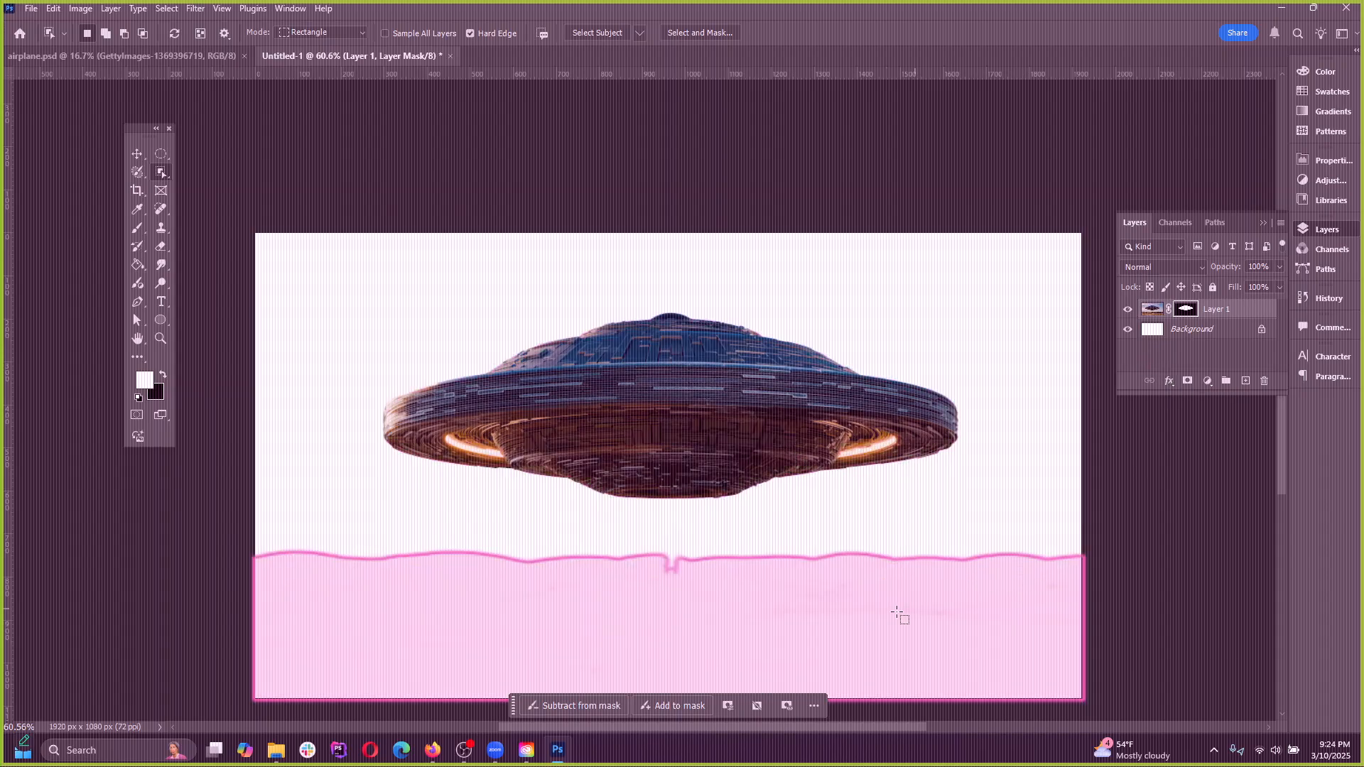
key("ctrl+z")
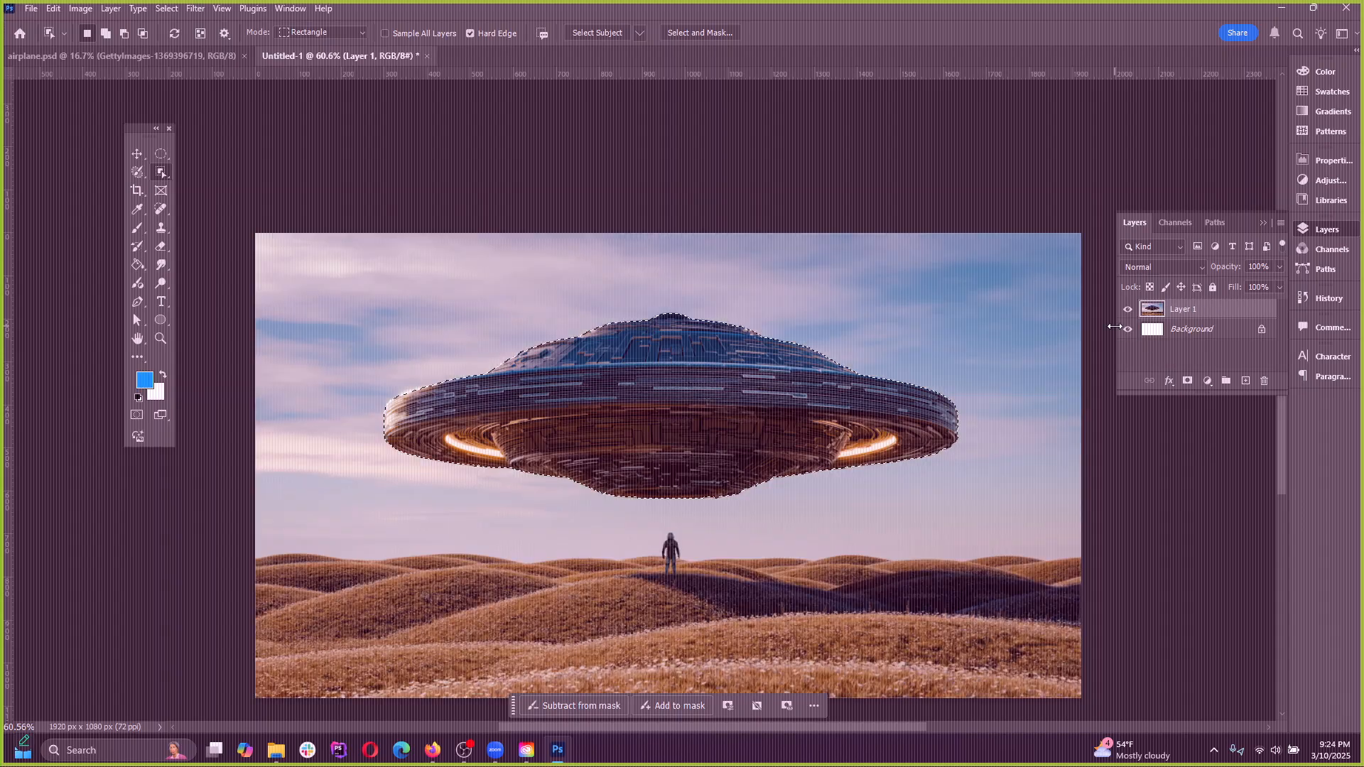
Select the UFO and then the standing figure by boxing each with the Object Selection tool, then deselect
right_click(167, 176)
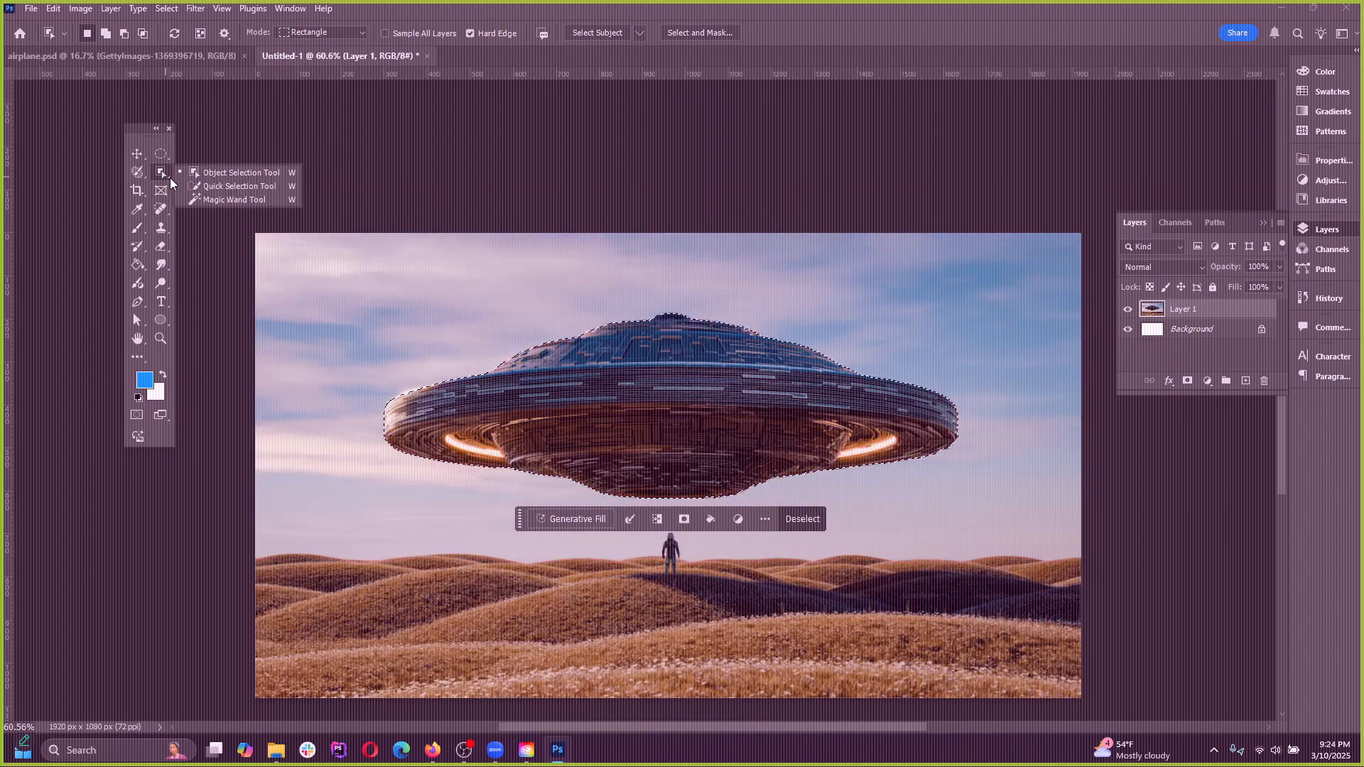
left_click(211, 177)
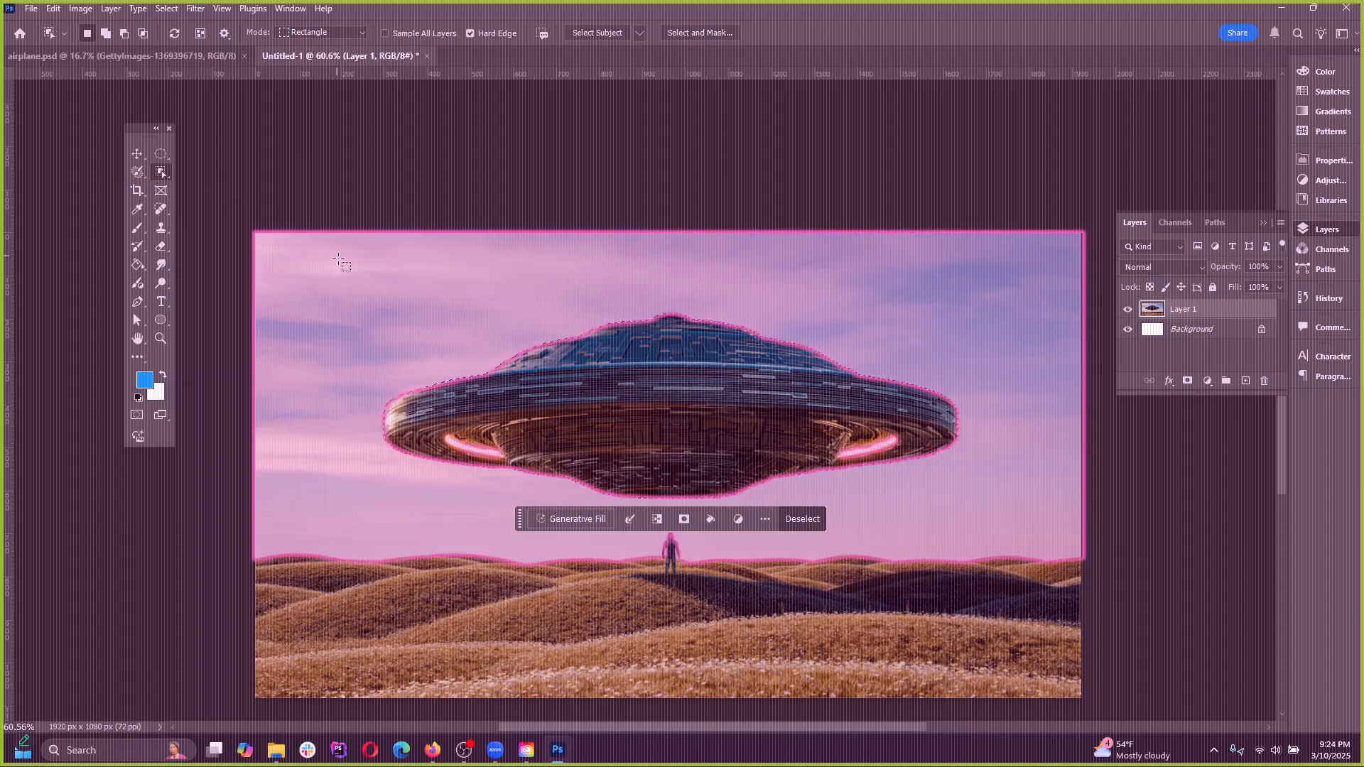
left_click_drag(323, 234, 1003, 532)
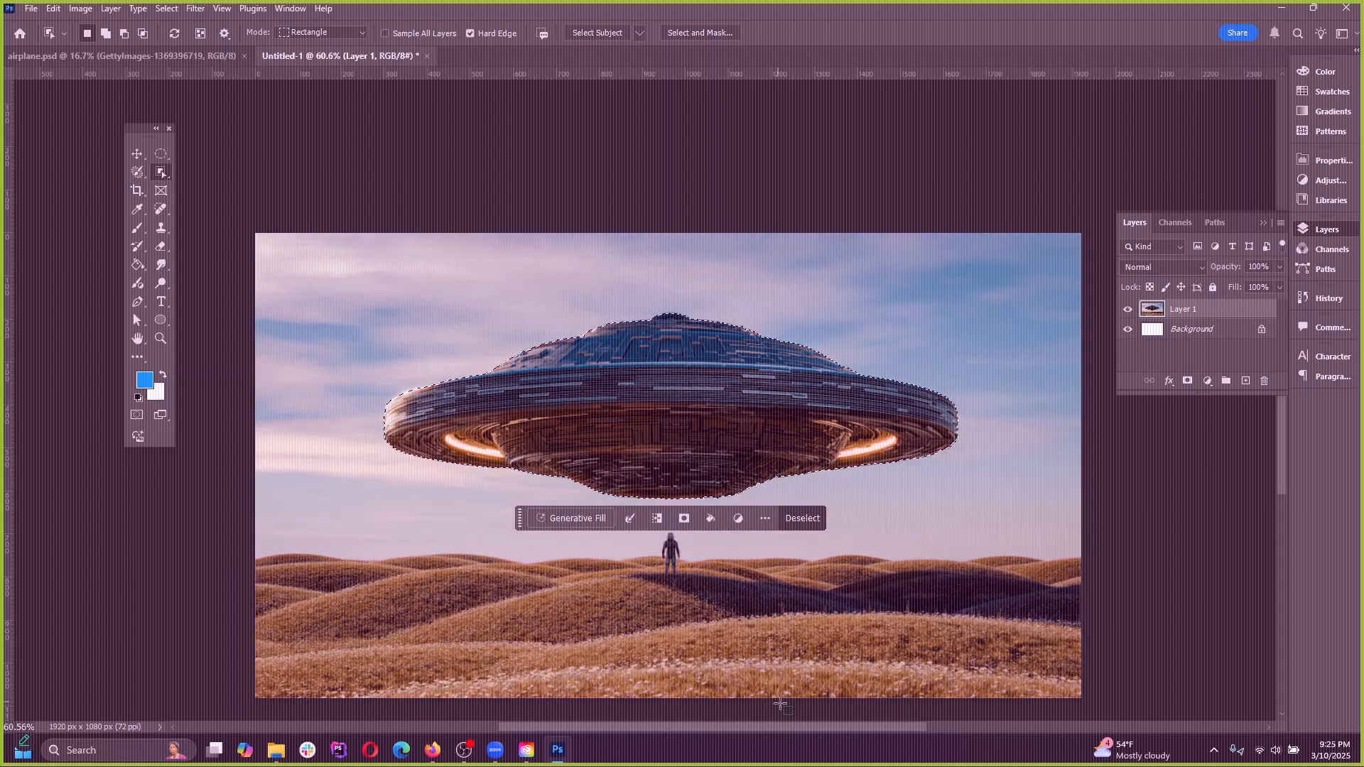
left_click_drag(660, 605, 693, 517)
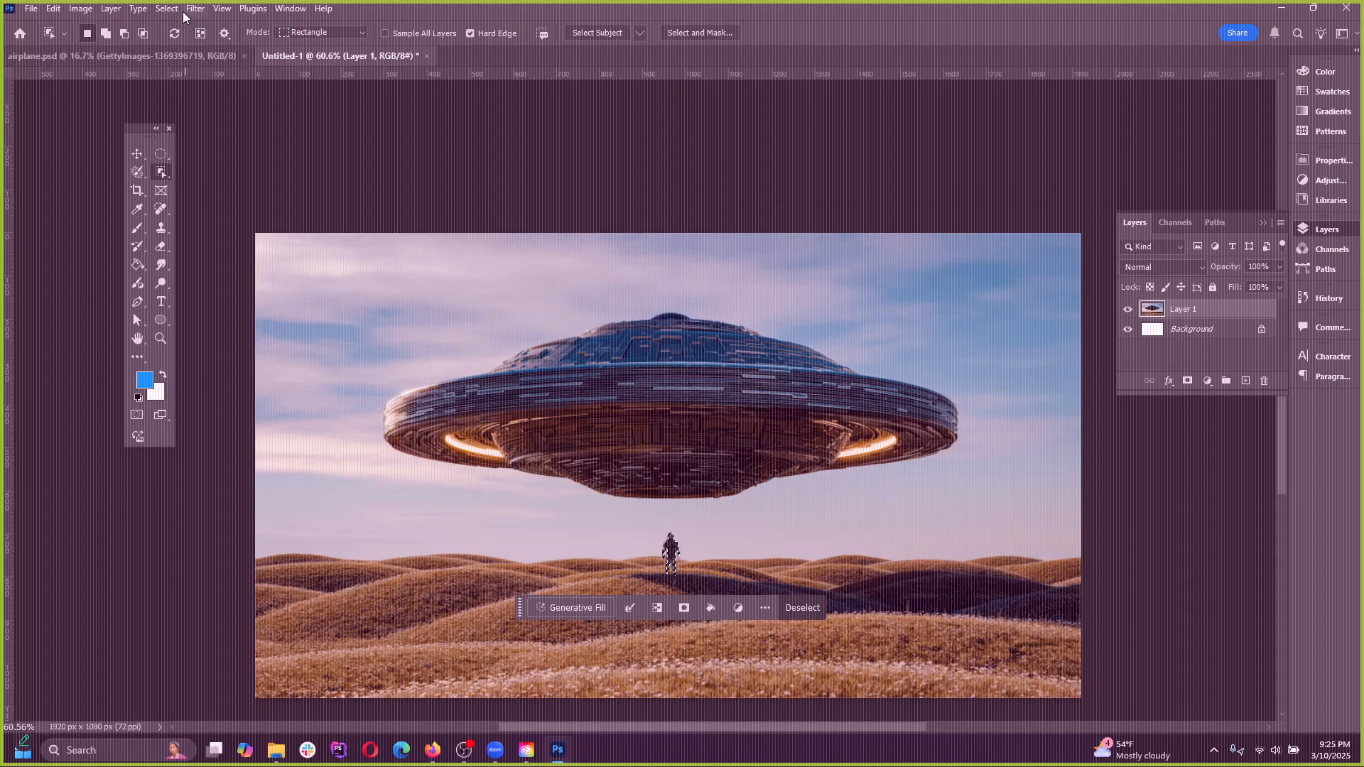
left_click(174, 8)
left_click(174, 40)
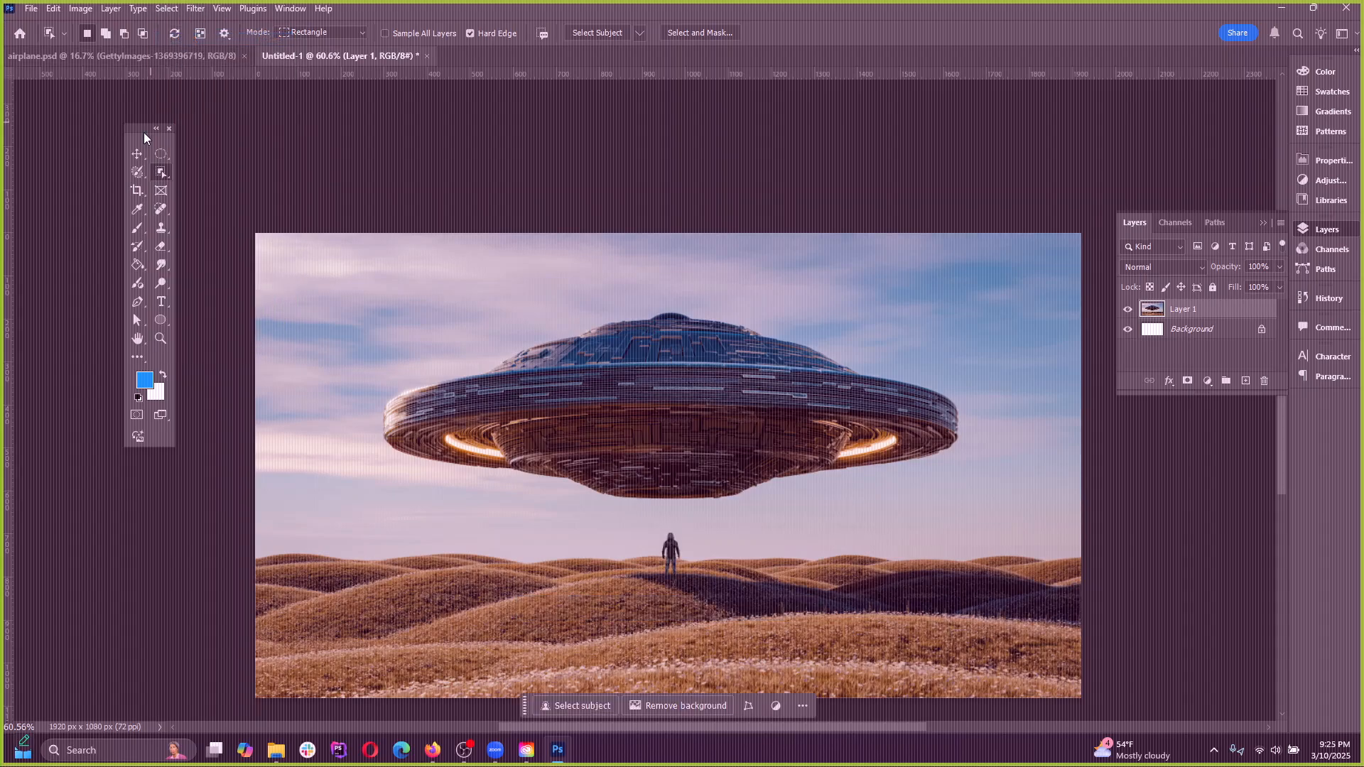
Brush over the body and rim of the UFO with the Quick Selection tool to select it whole, then deselect
right_click(160, 176)
left_click(198, 189)
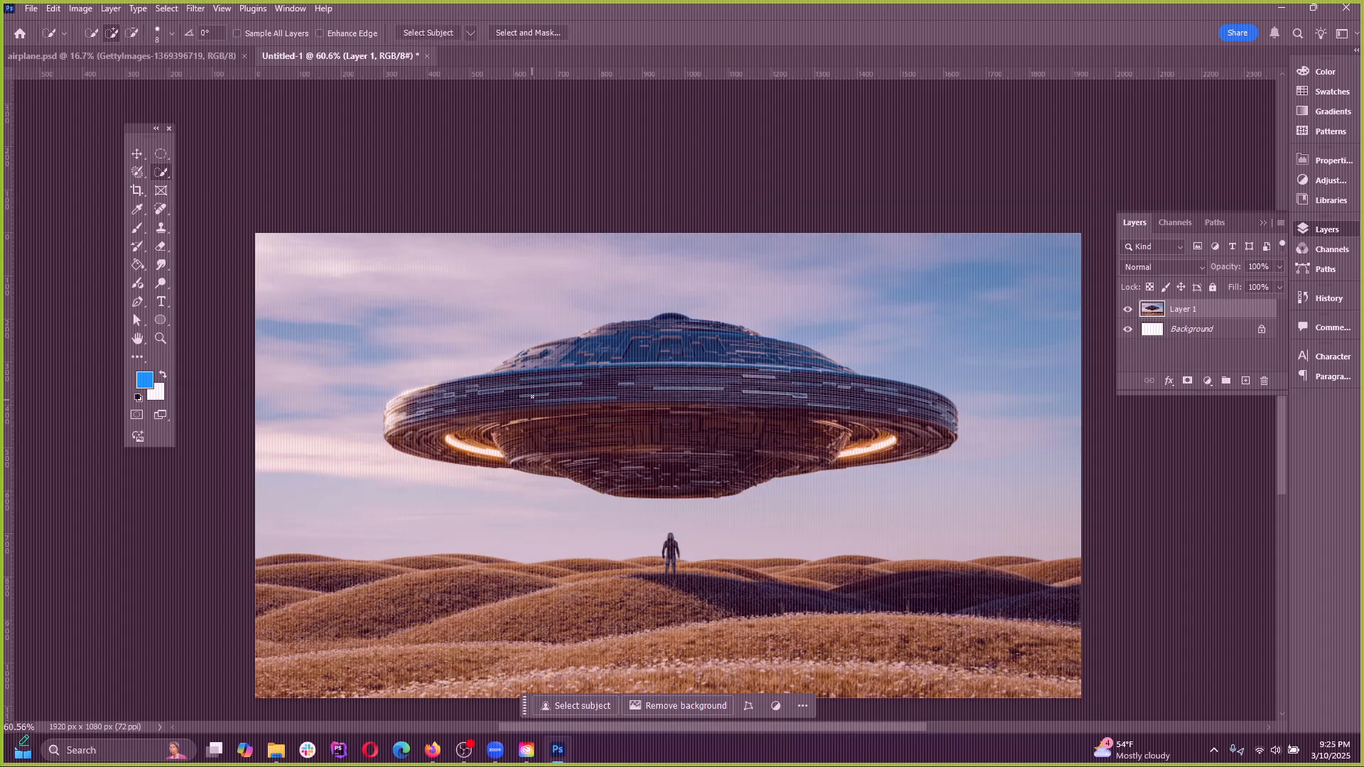
mouse_move(531, 418)
left_mouse_down()
mouse_move(593, 400)
mouse_move(764, 402)
mouse_move(618, 397)
mouse_move(589, 357)
mouse_move(661, 346)
mouse_move(905, 421)
mouse_move(477, 420)
mouse_move(645, 441)
left_mouse_up()
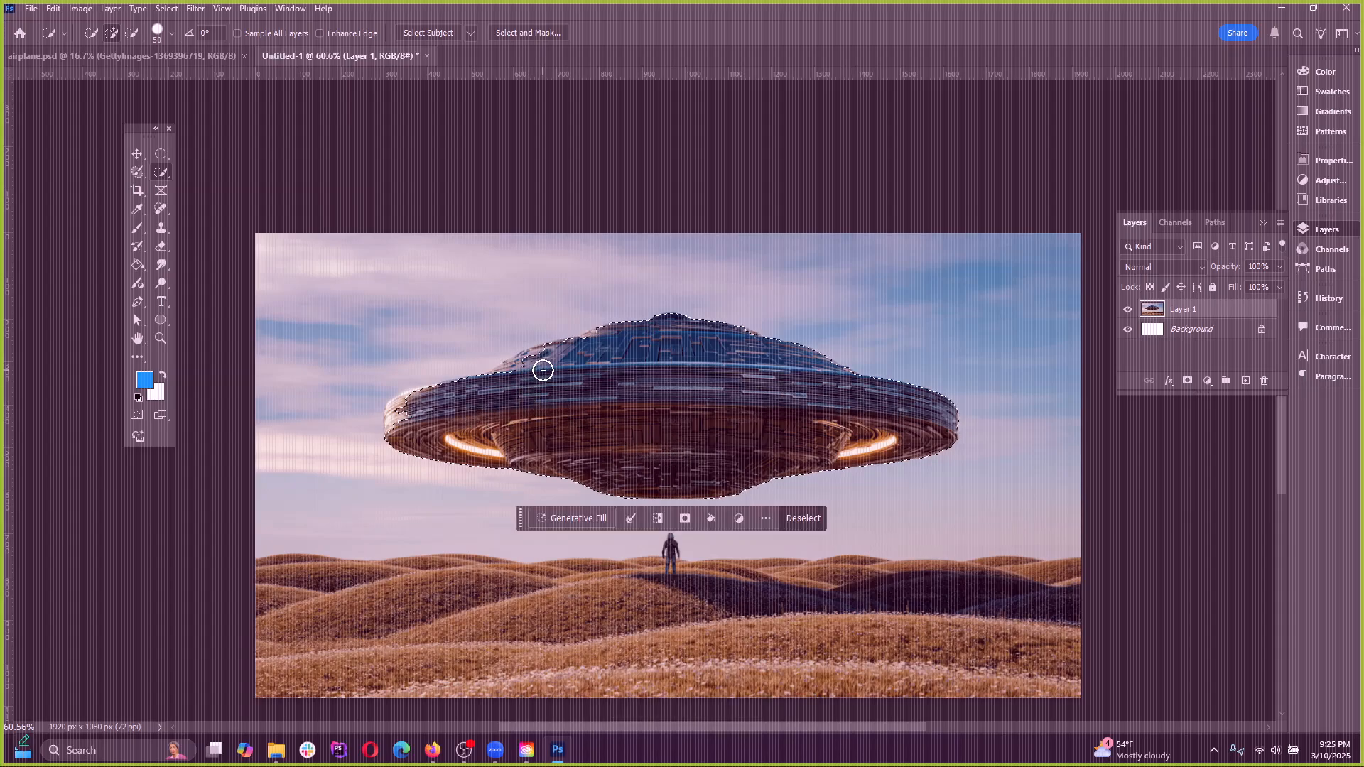
left_click_drag(543, 371, 518, 373)
left_click(402, 414)
left_click(165, 10)
left_click(182, 40)
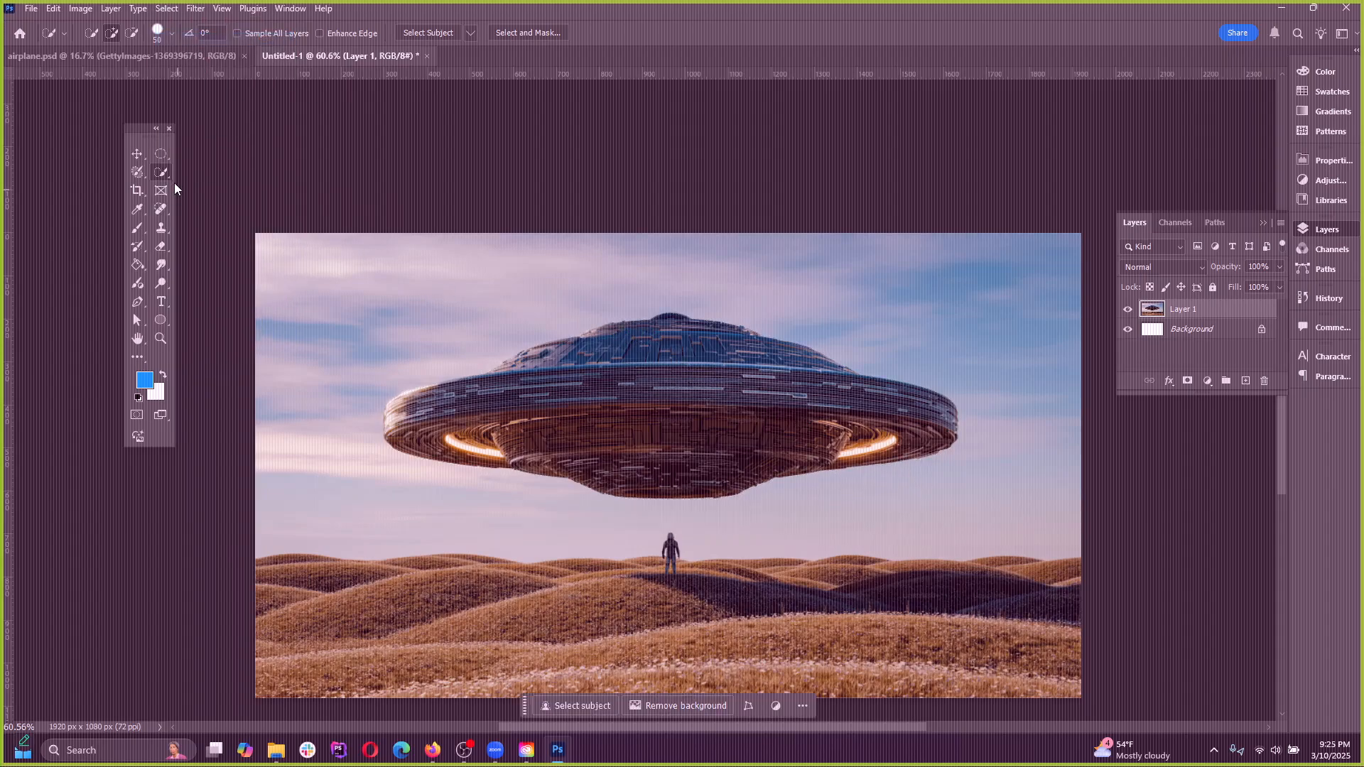
Sample the pale clouds and then the blue sky with the Magic Wand at tolerance 20, and clear the selection
right_click(172, 178)
left_click(234, 200)
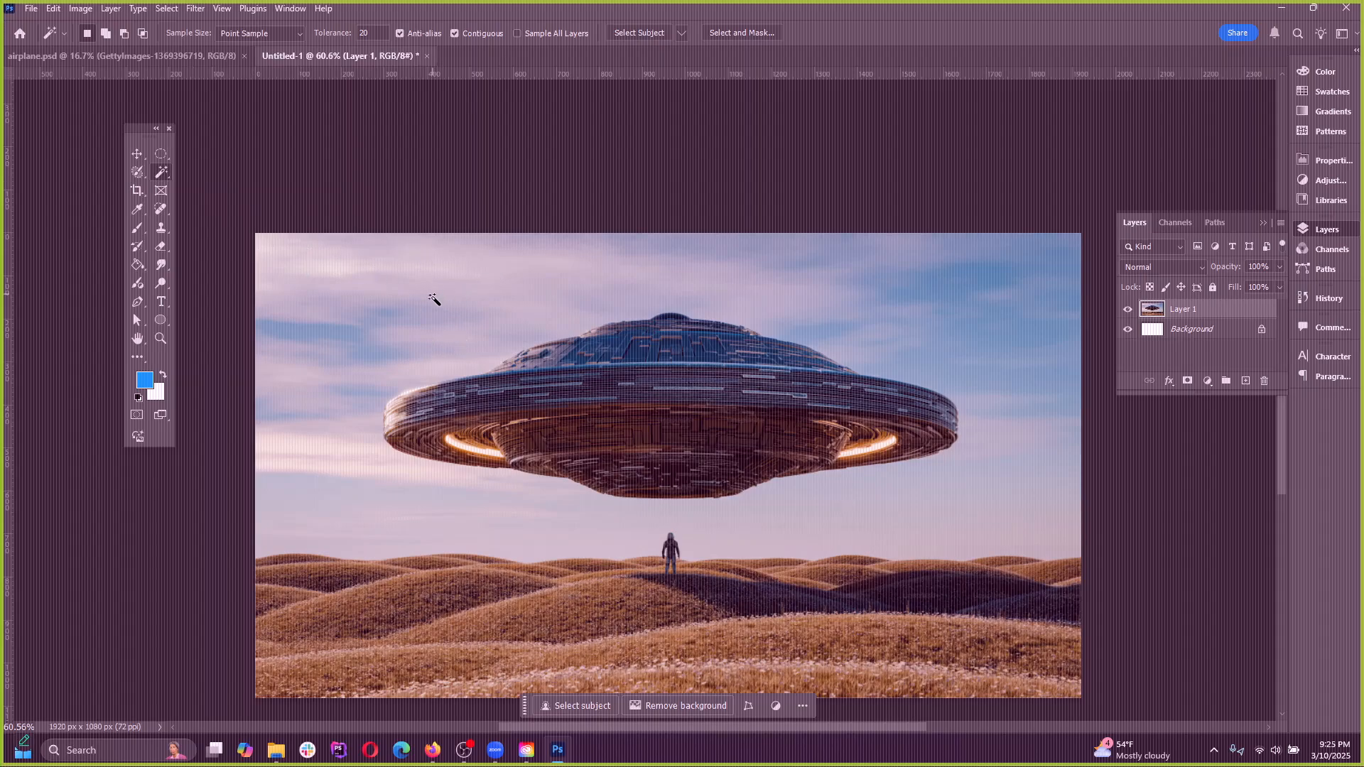
left_click(486, 279)
key("ctrl+d")
left_click(496, 283)
key("ctrl+d")
left_click(438, 284)
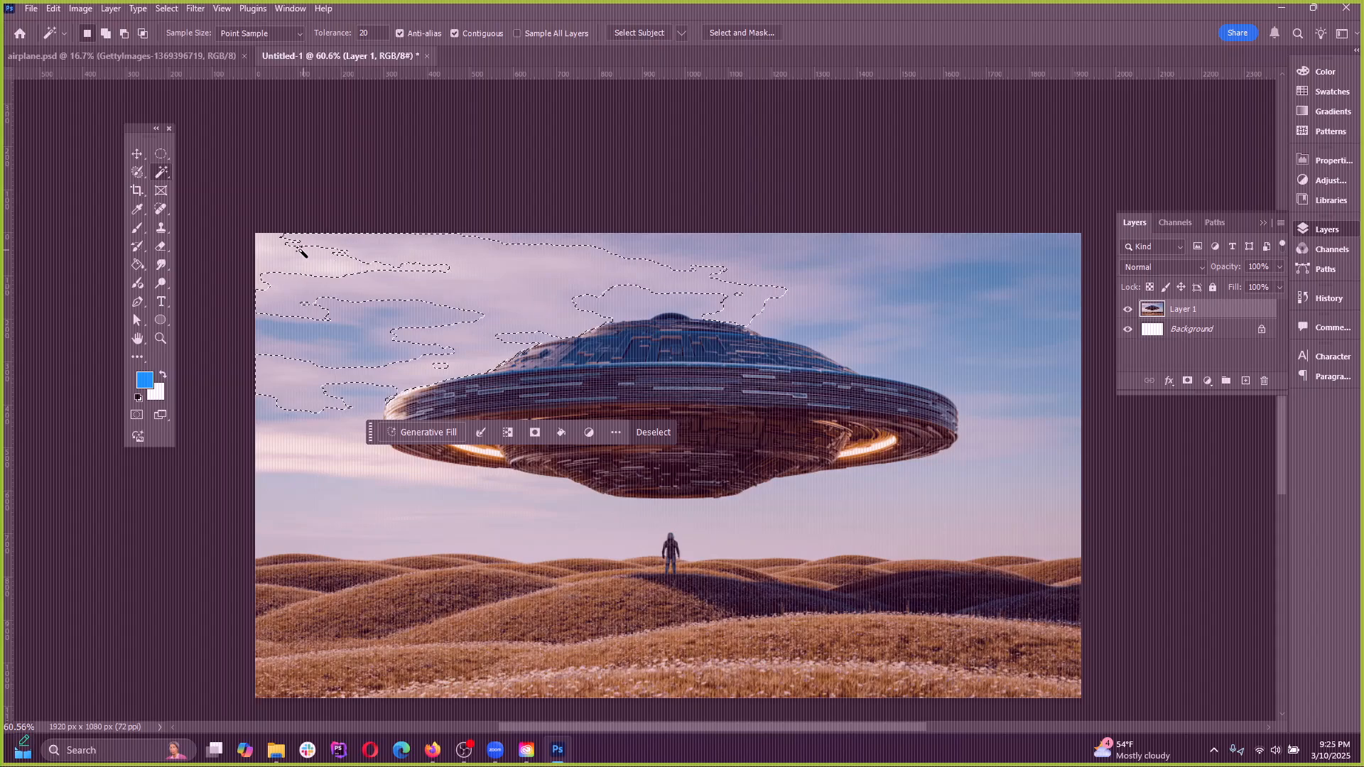
left_click(946, 292)
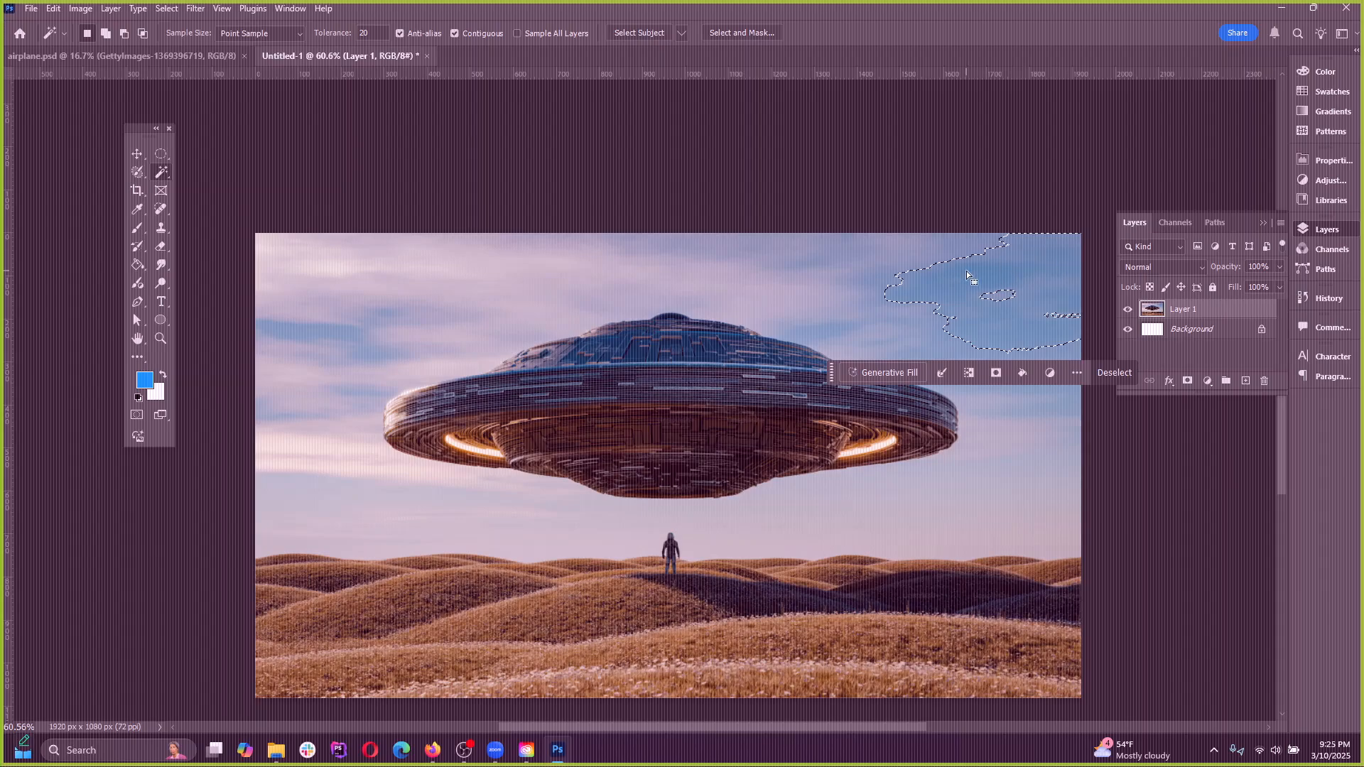
key("ctrl+d")
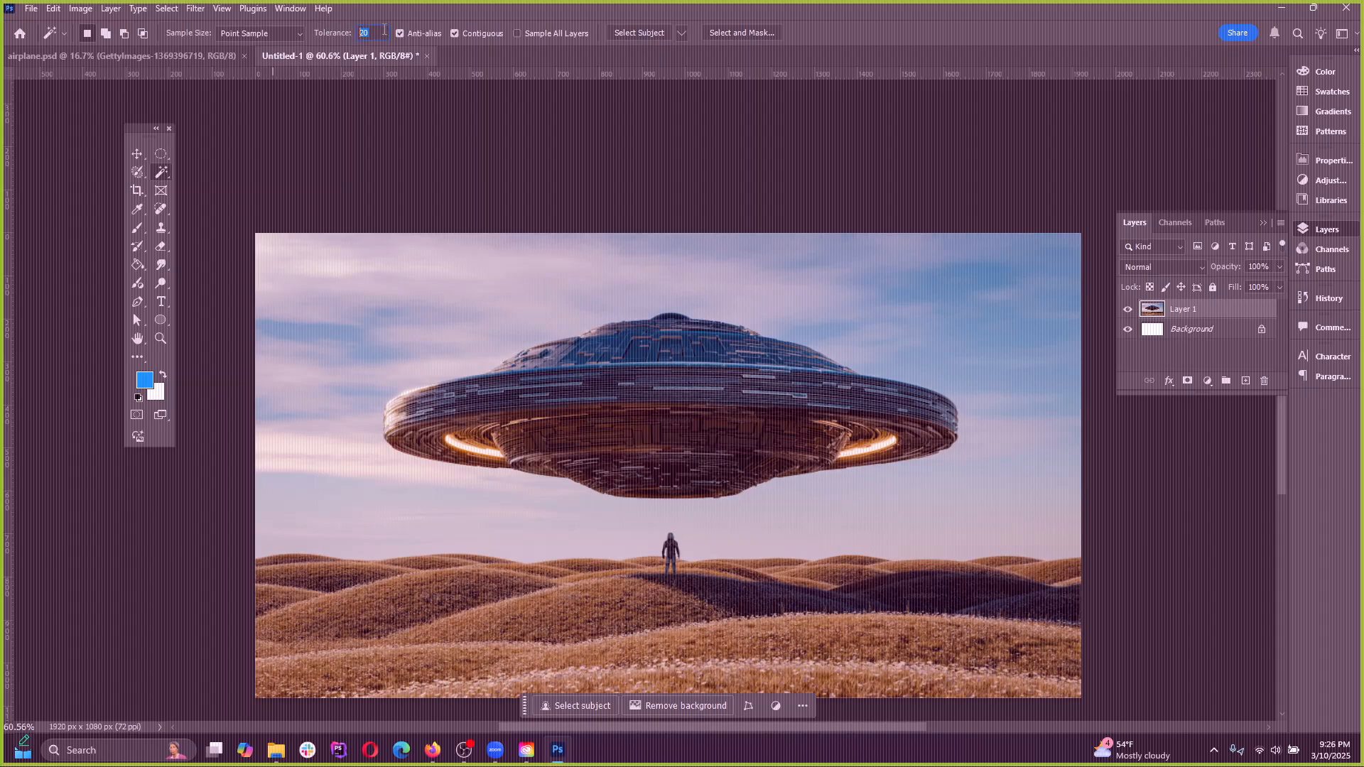
Set the Magic Wand tolerance to 0 and select small patches of the pale cloud above the UFO
left_click(442, 278)
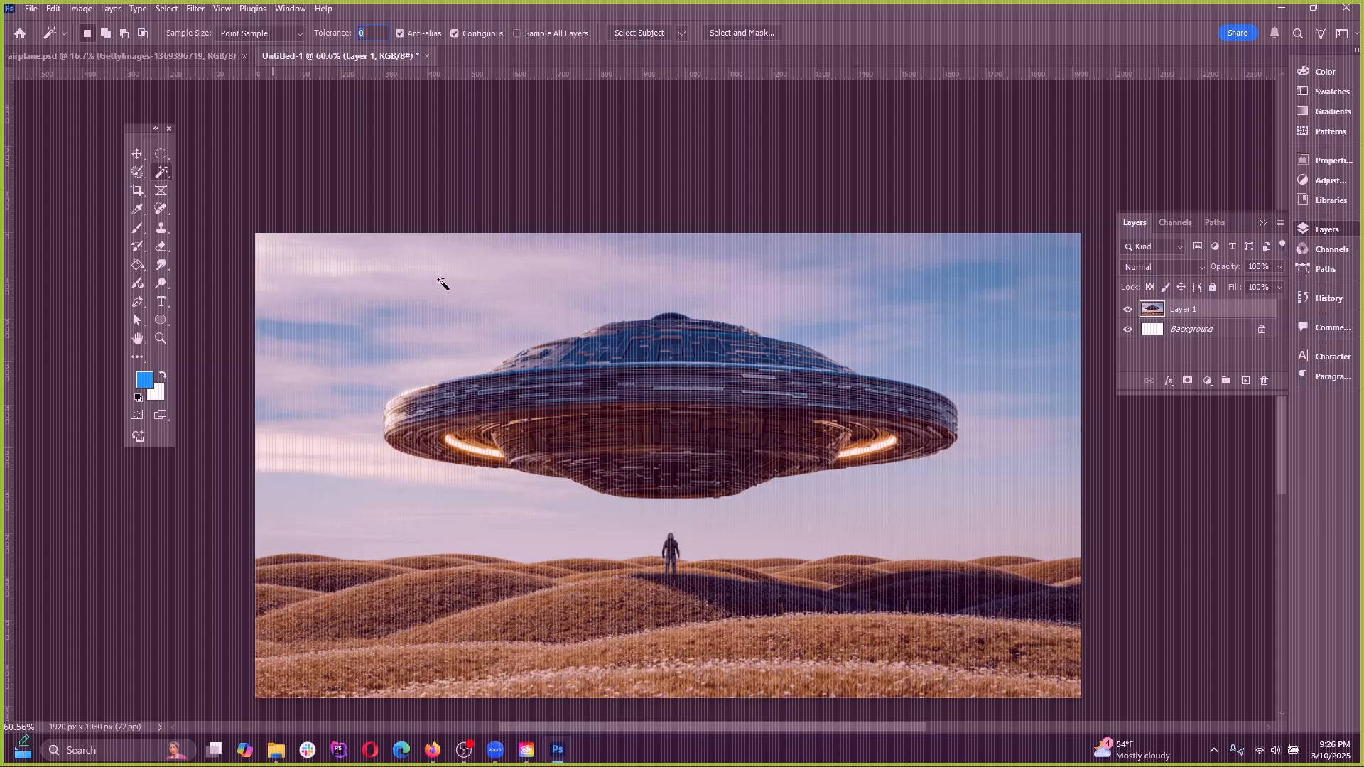
scroll(485, 282, "up", 3)
scroll(479, 279, "up", 12)
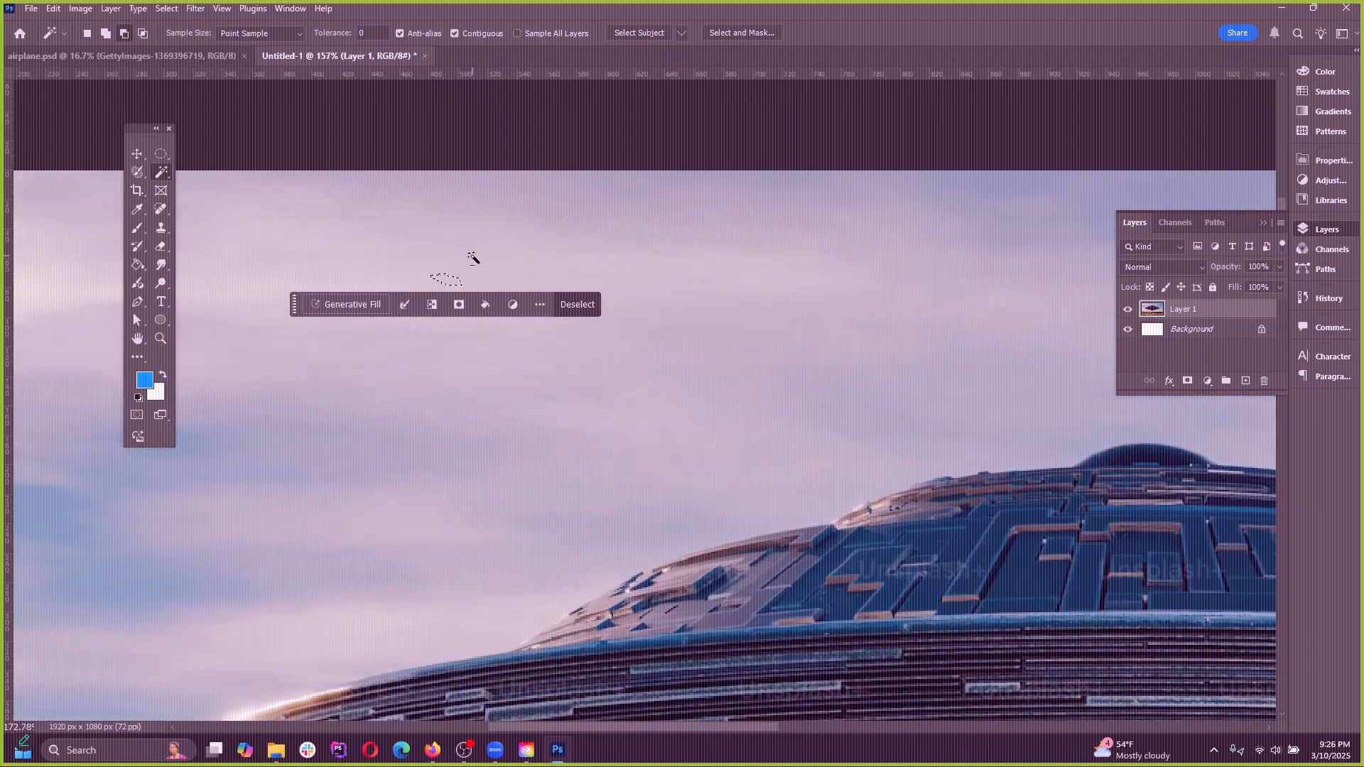
scroll(483, 287, "up", 2)
left_click(553, 265)
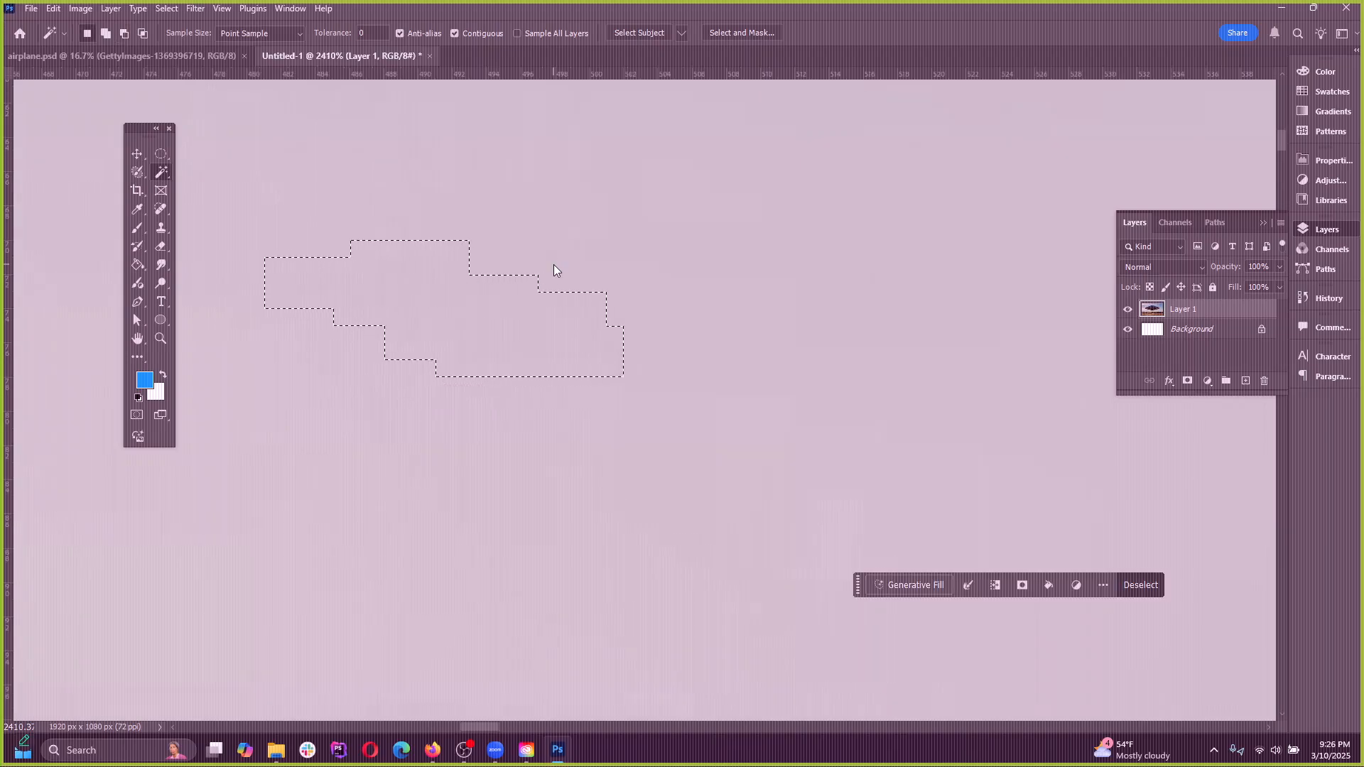
left_click(727, 238)
scroll(407, 366, "down", 6)
scroll(594, 283, "down", 2)
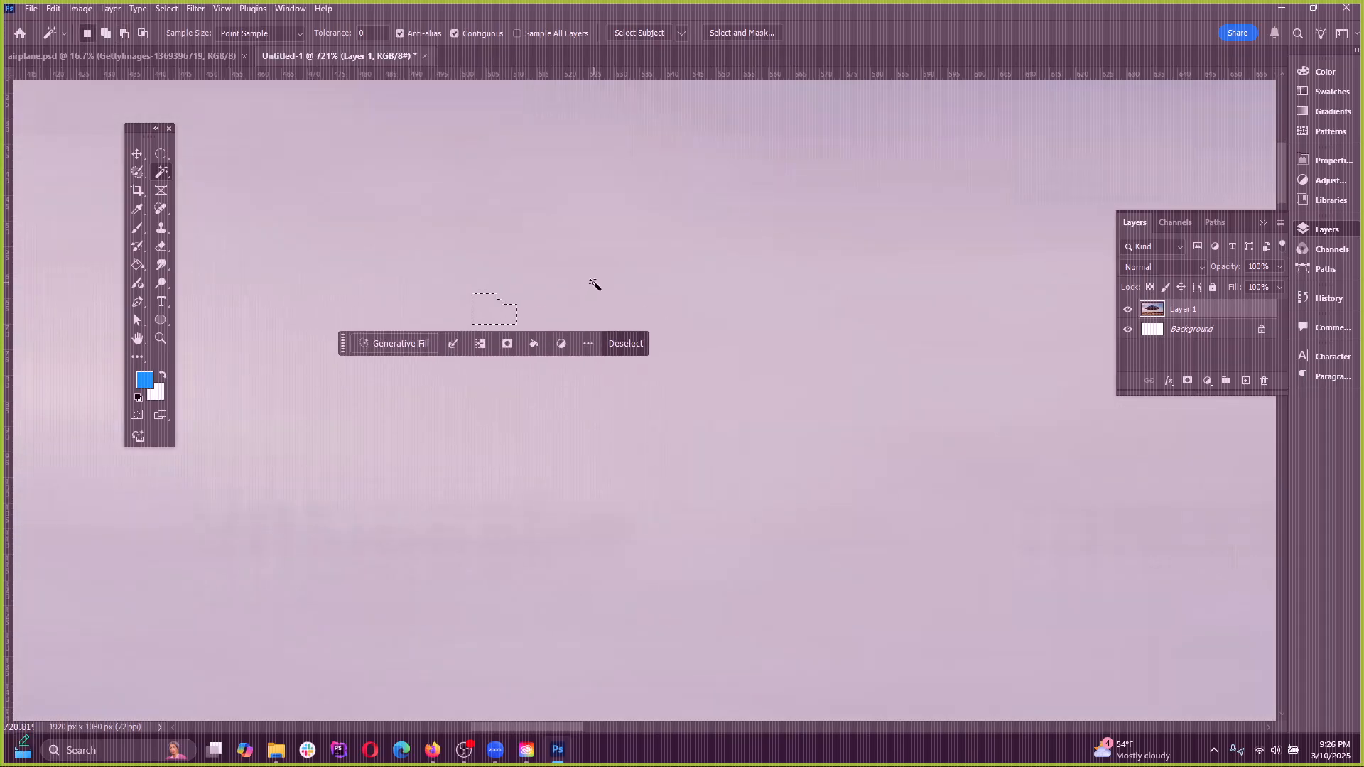
Sample several neighbouring spots of the pale cloud one after another with the Magic Wand at tolerance 0
left_click(629, 276)
scroll(575, 277, "up", 4)
scroll(588, 300, "up", 1)
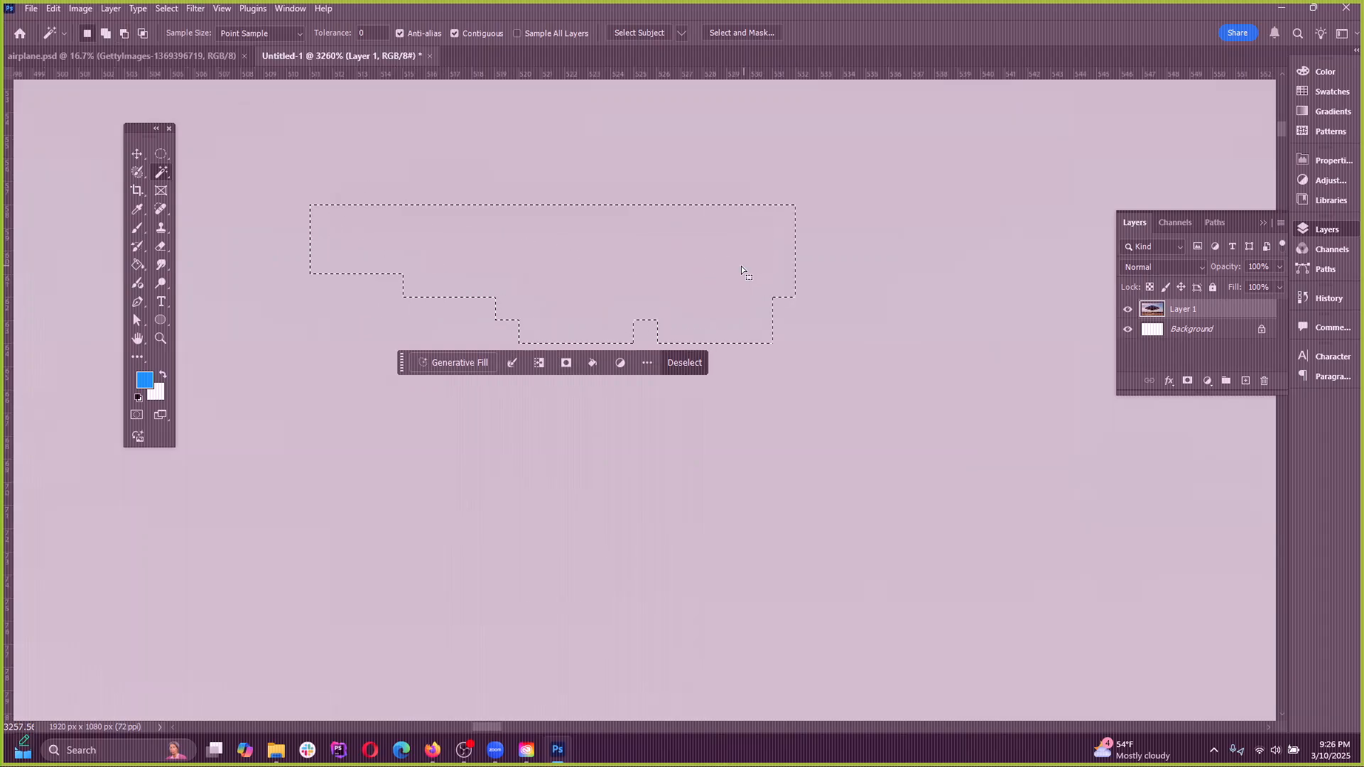
left_click(863, 263)
left_click(815, 223)
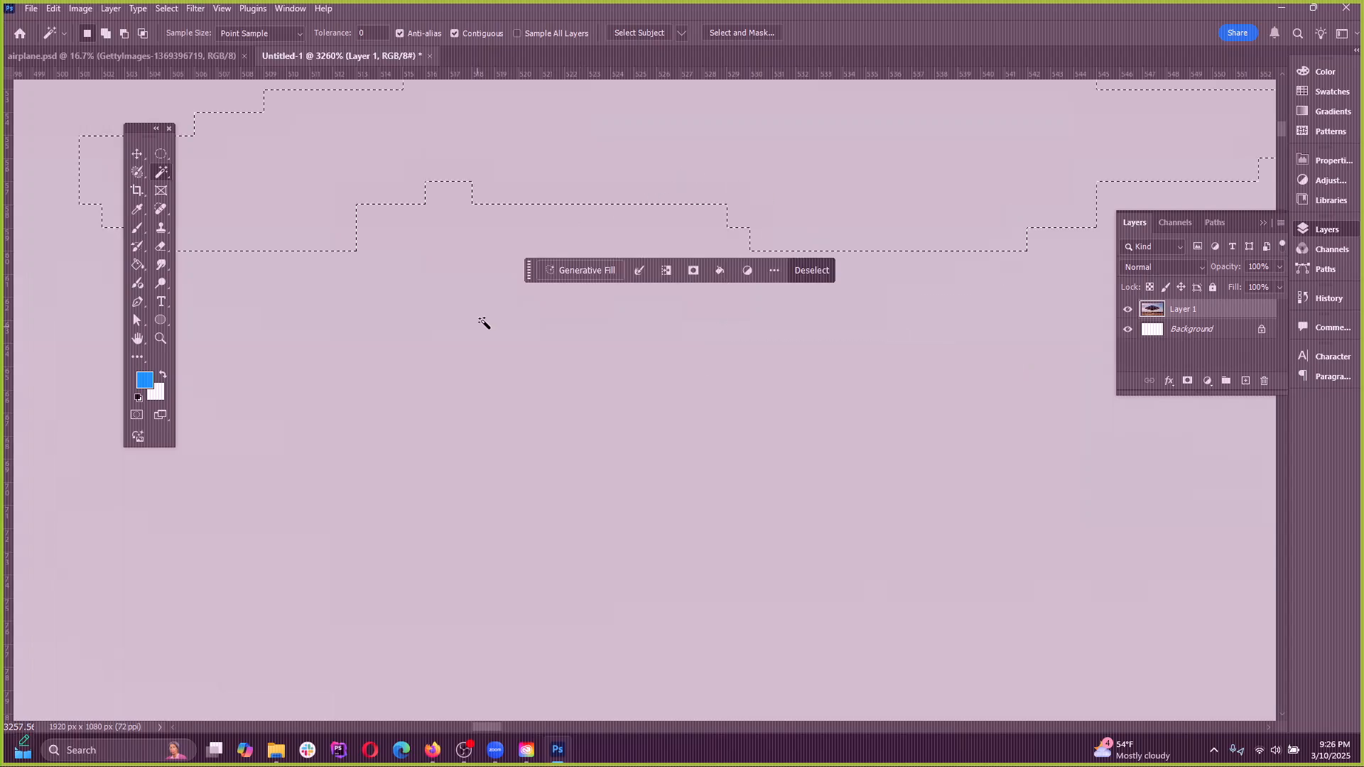
left_click(659, 528)
scroll(568, 398, "down", 5)
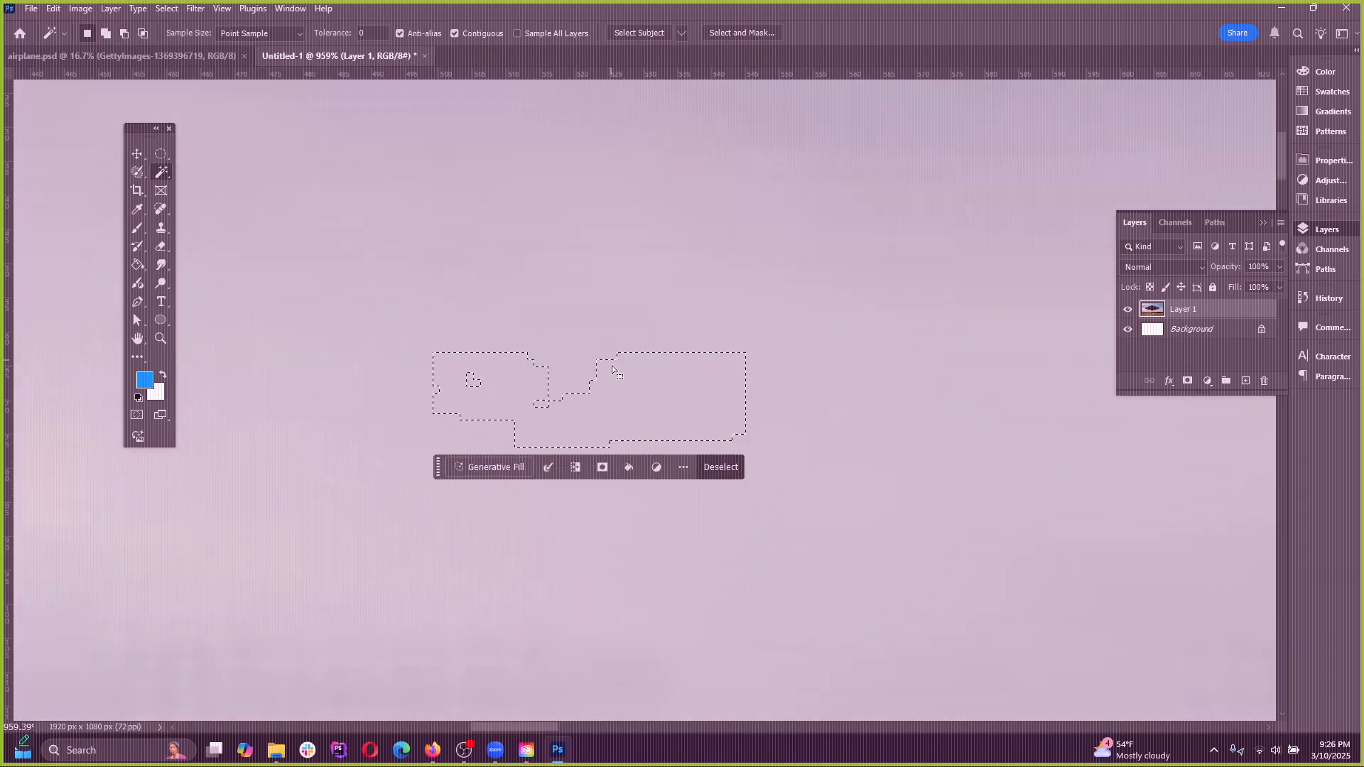
Inspect the selection's edges at pixel level, sample two more adjoining cloud patches with the Magic Wand, and deselect
scroll(498, 362, "up", 3)
scroll(594, 326, "up", 7)
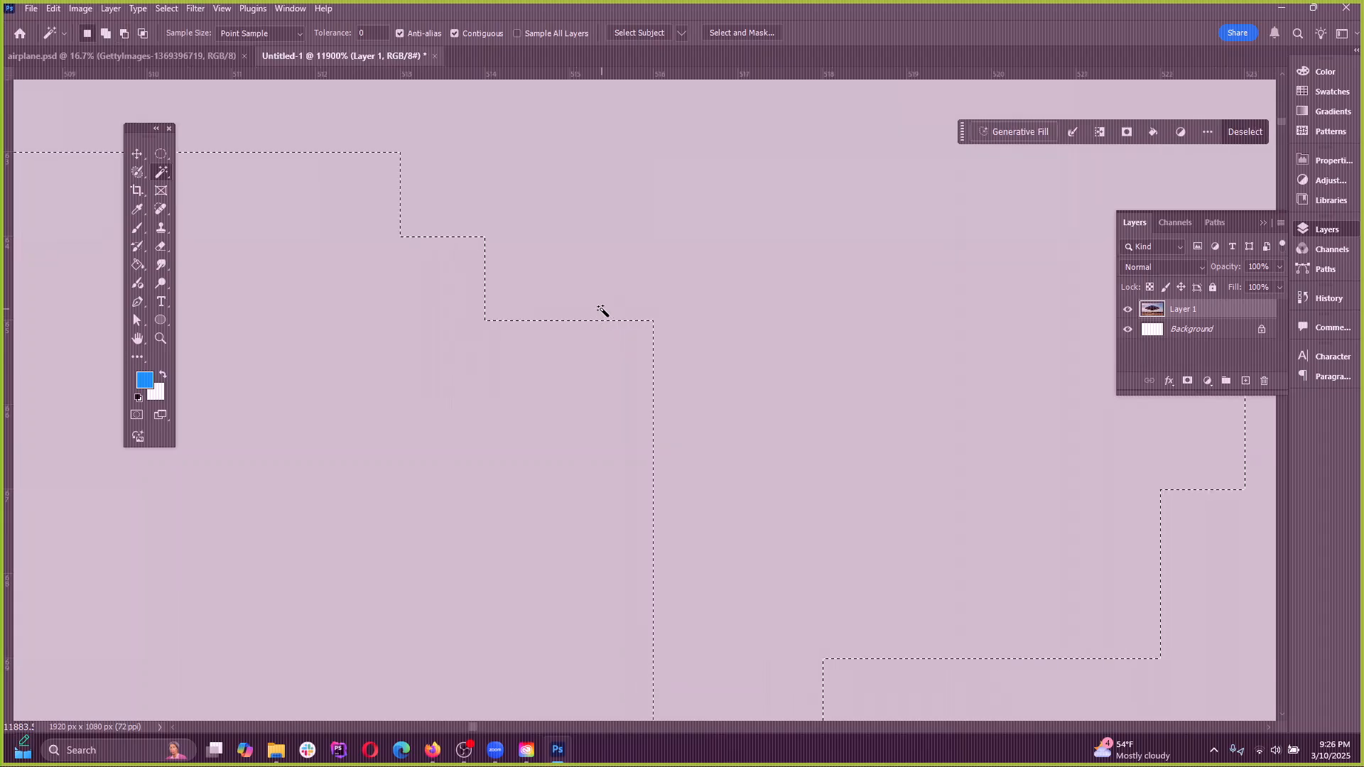
scroll(688, 314, "down", 4)
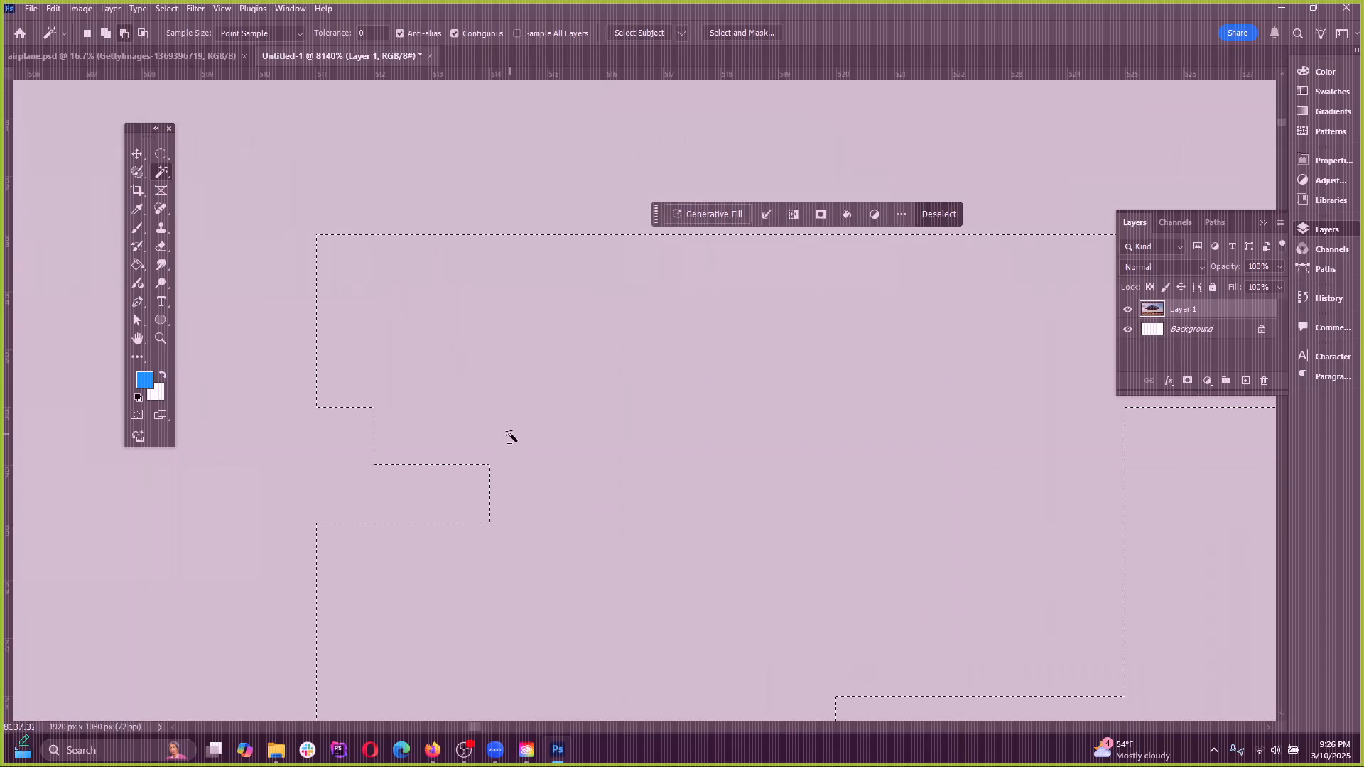
scroll(528, 429, "down", 3)
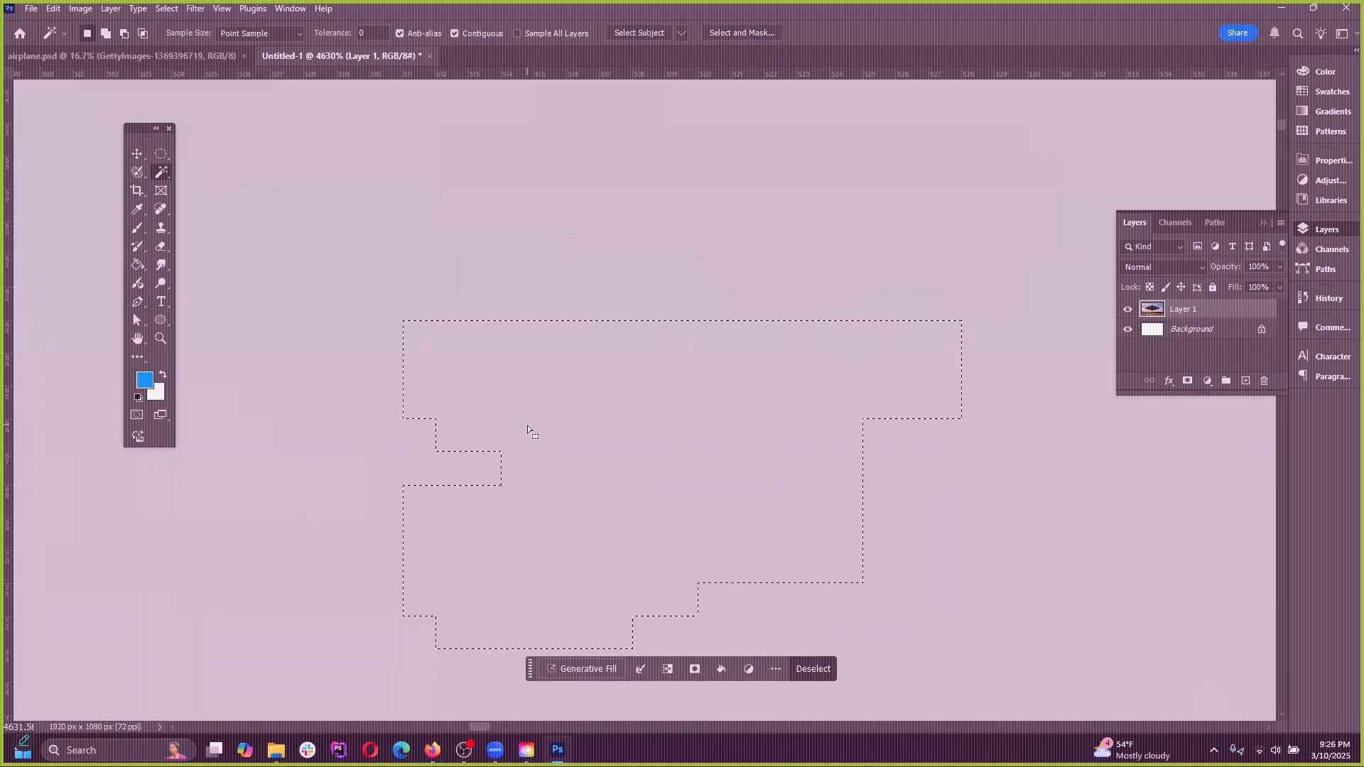
left_click(497, 244)
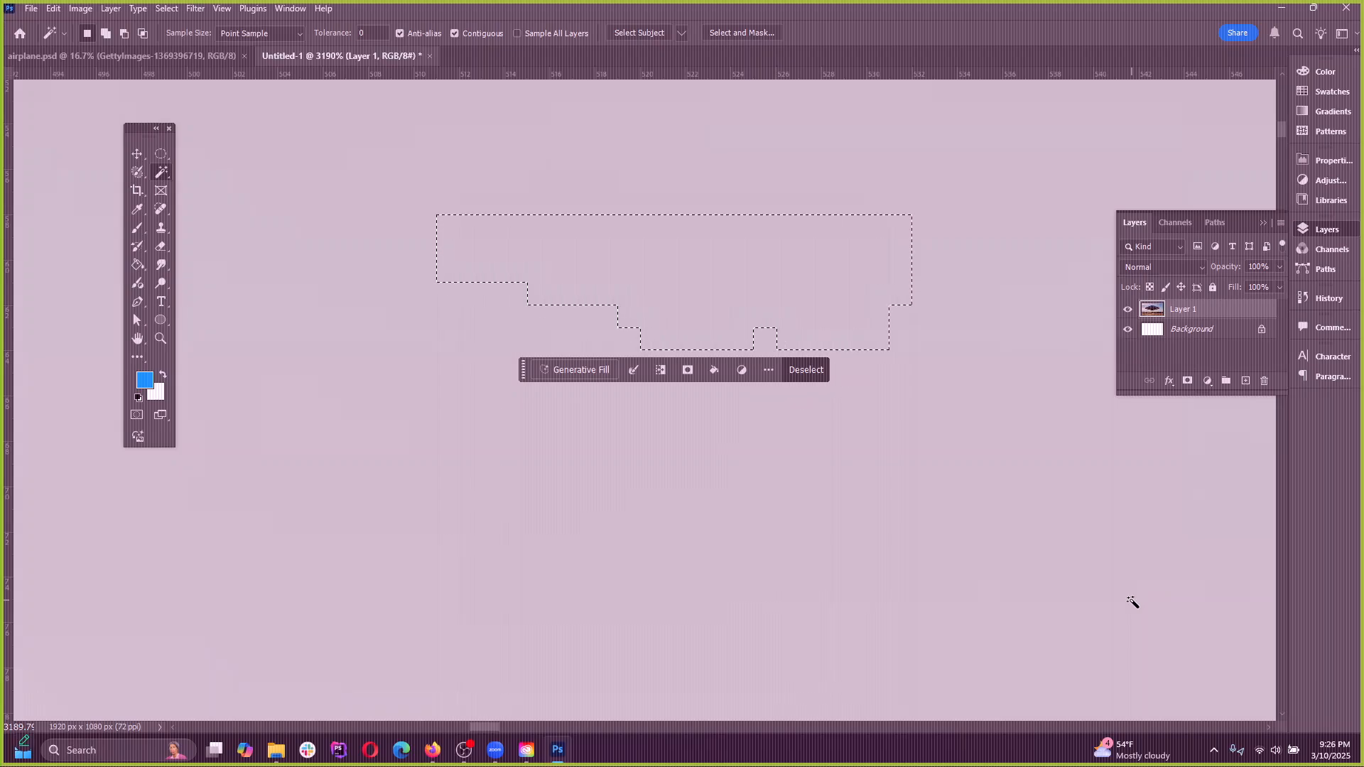
left_click(597, 425)
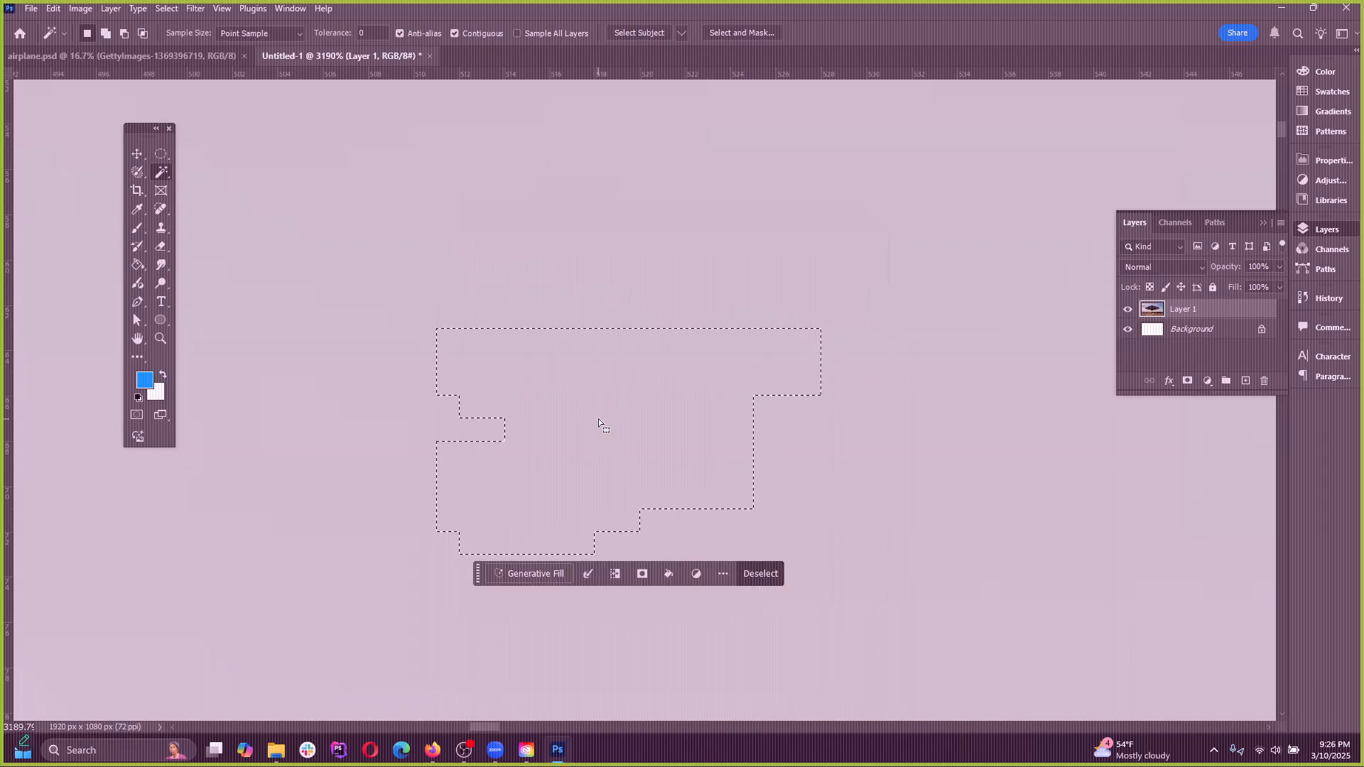
scroll(544, 285, "down", 10)
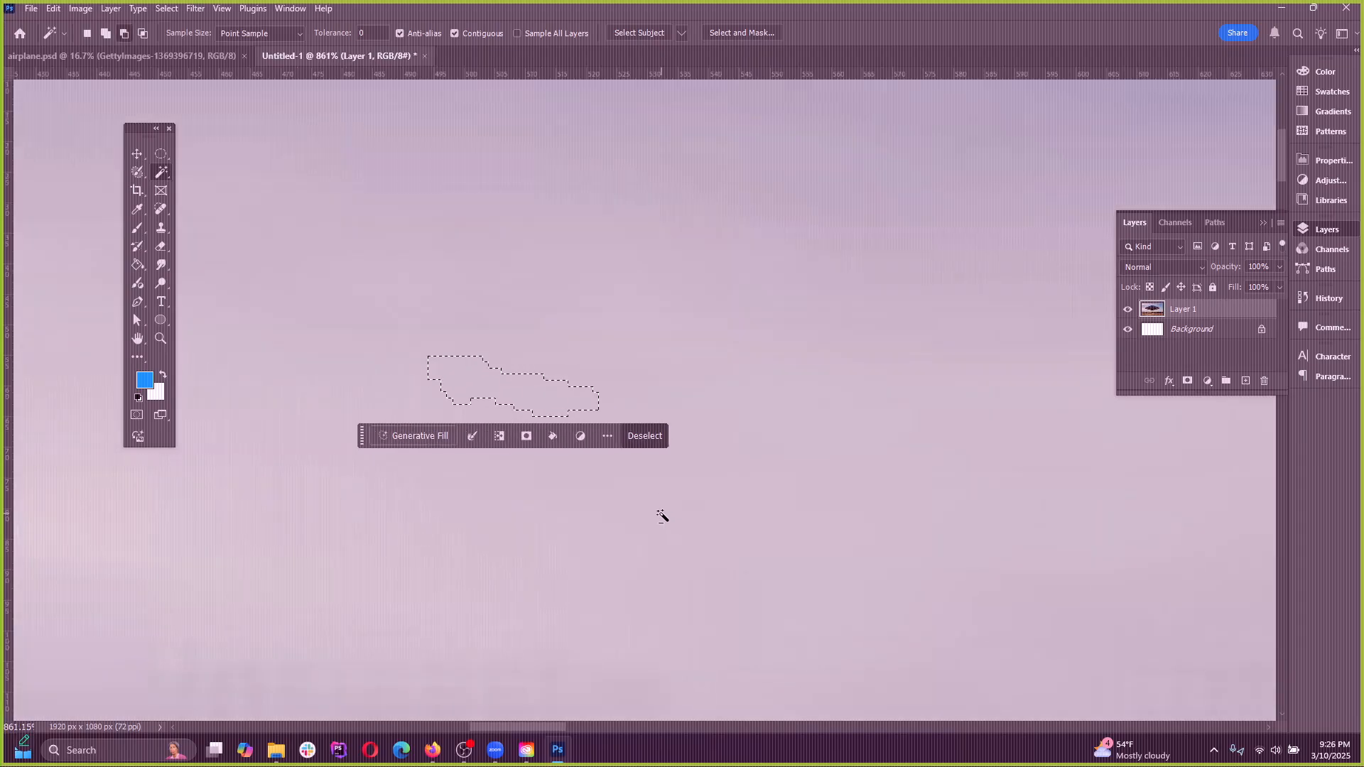
scroll(665, 422, "up", 5)
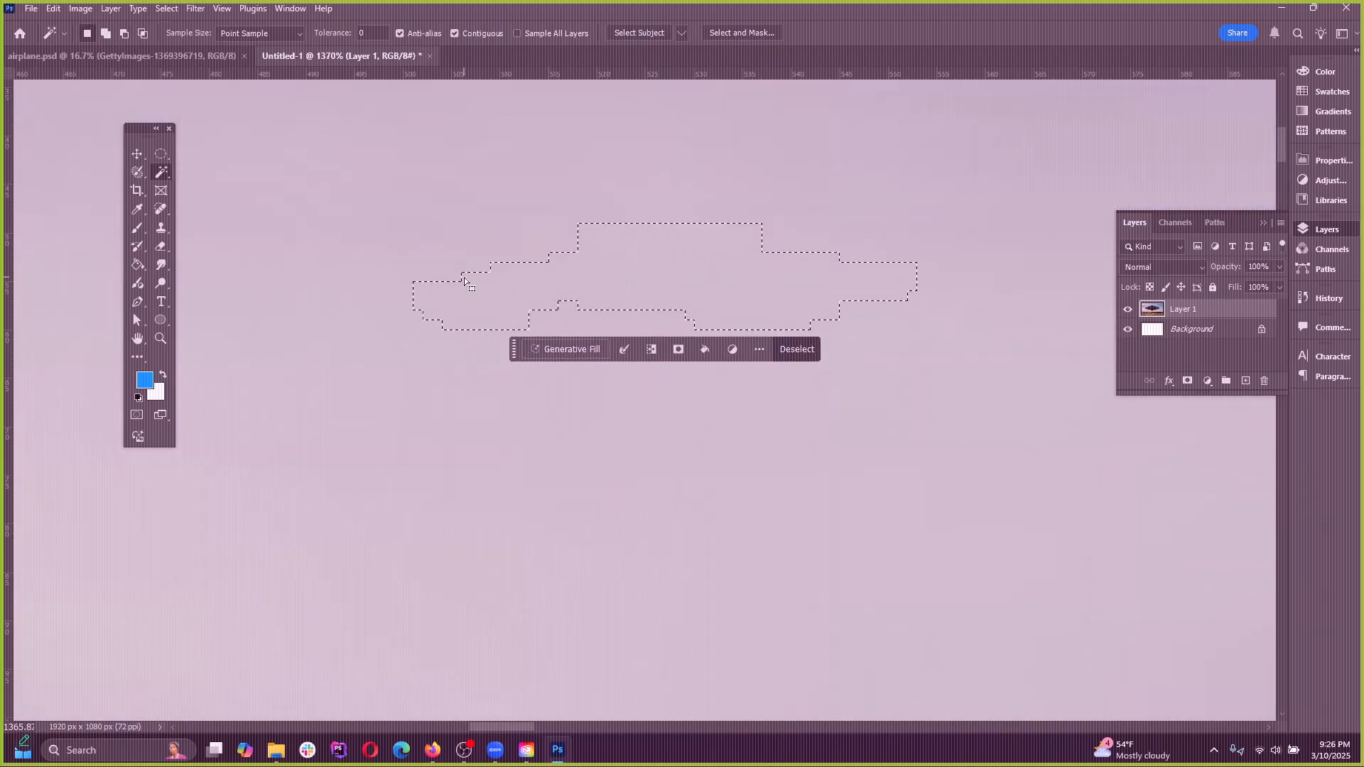
key("ctrl+d")
Select one more single-colour patch of cloud up close, compare it with the surrounding sky, and deselect
scroll(476, 416, "up", 6)
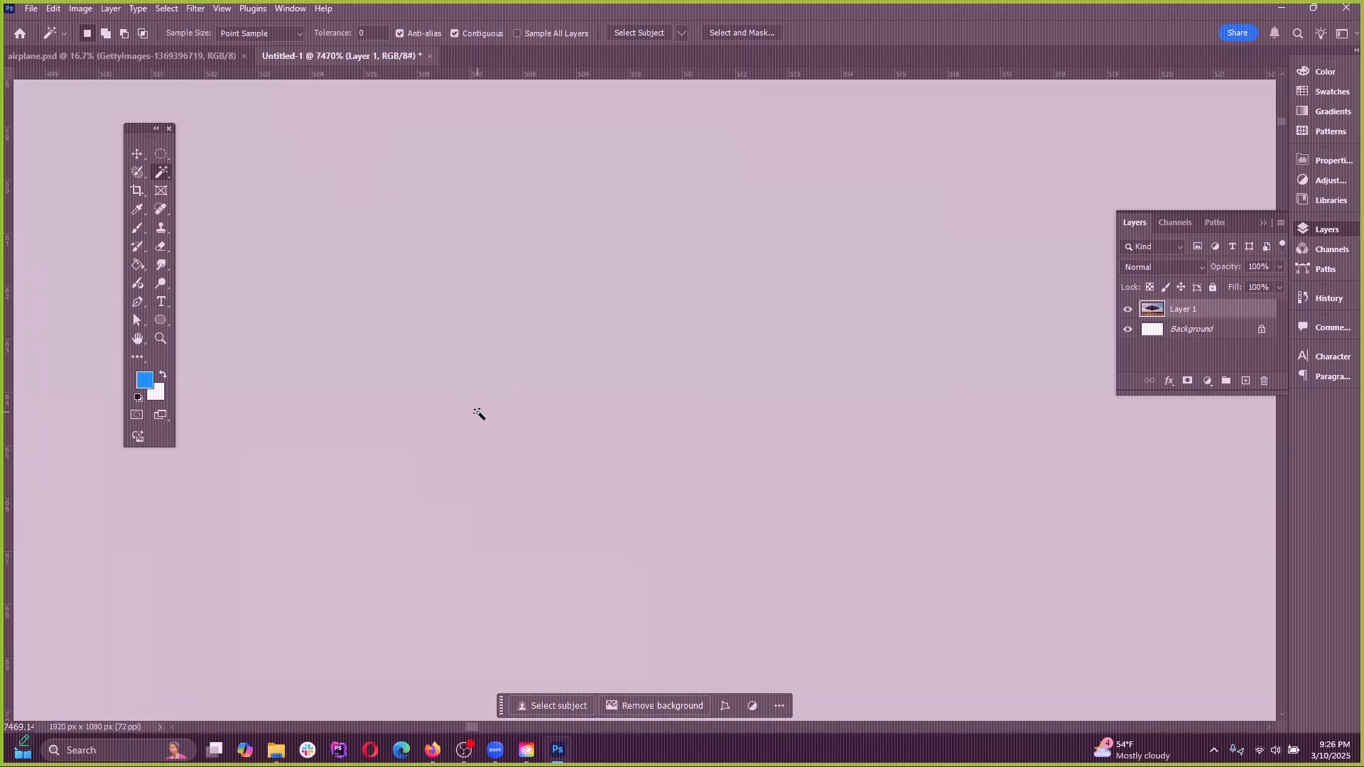
left_click(527, 402)
scroll(472, 447, "down", 5)
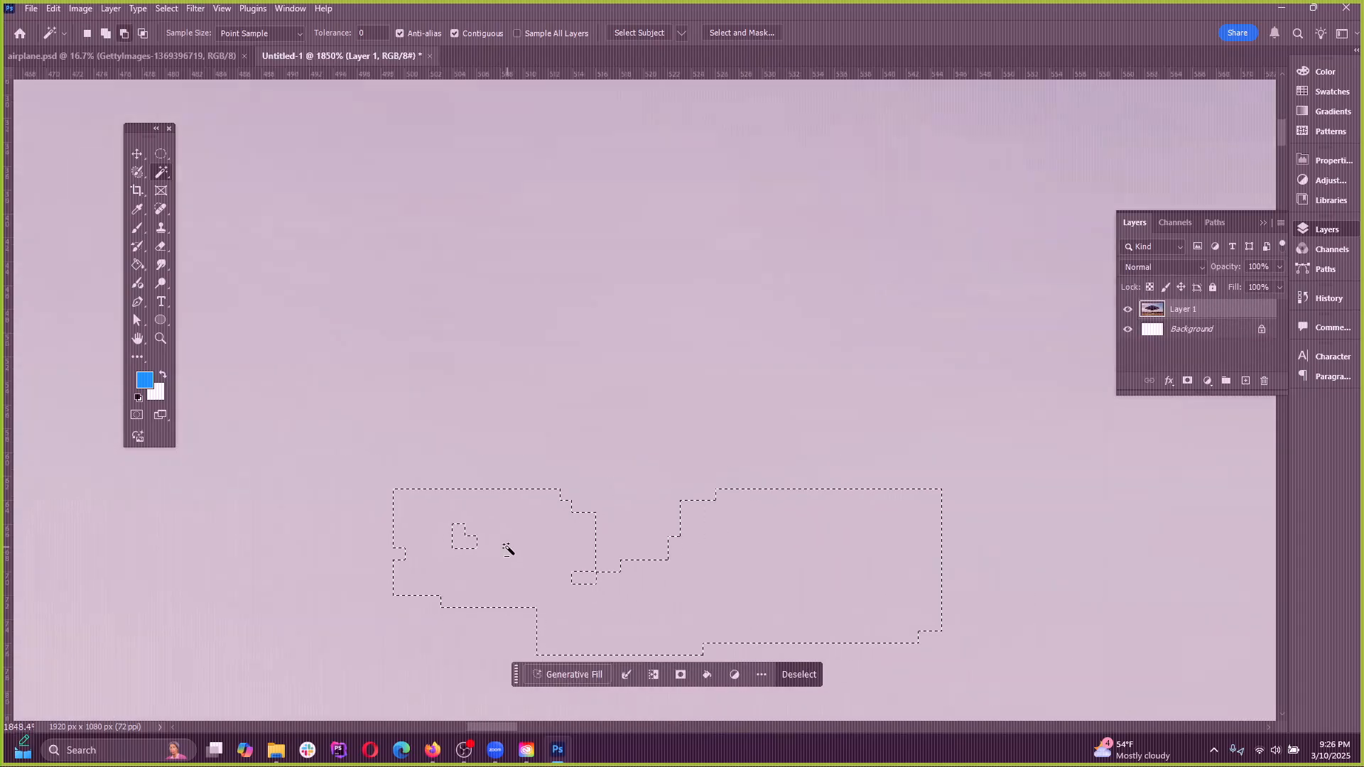
scroll(507, 549, "down", 15)
key("ctrl+d")
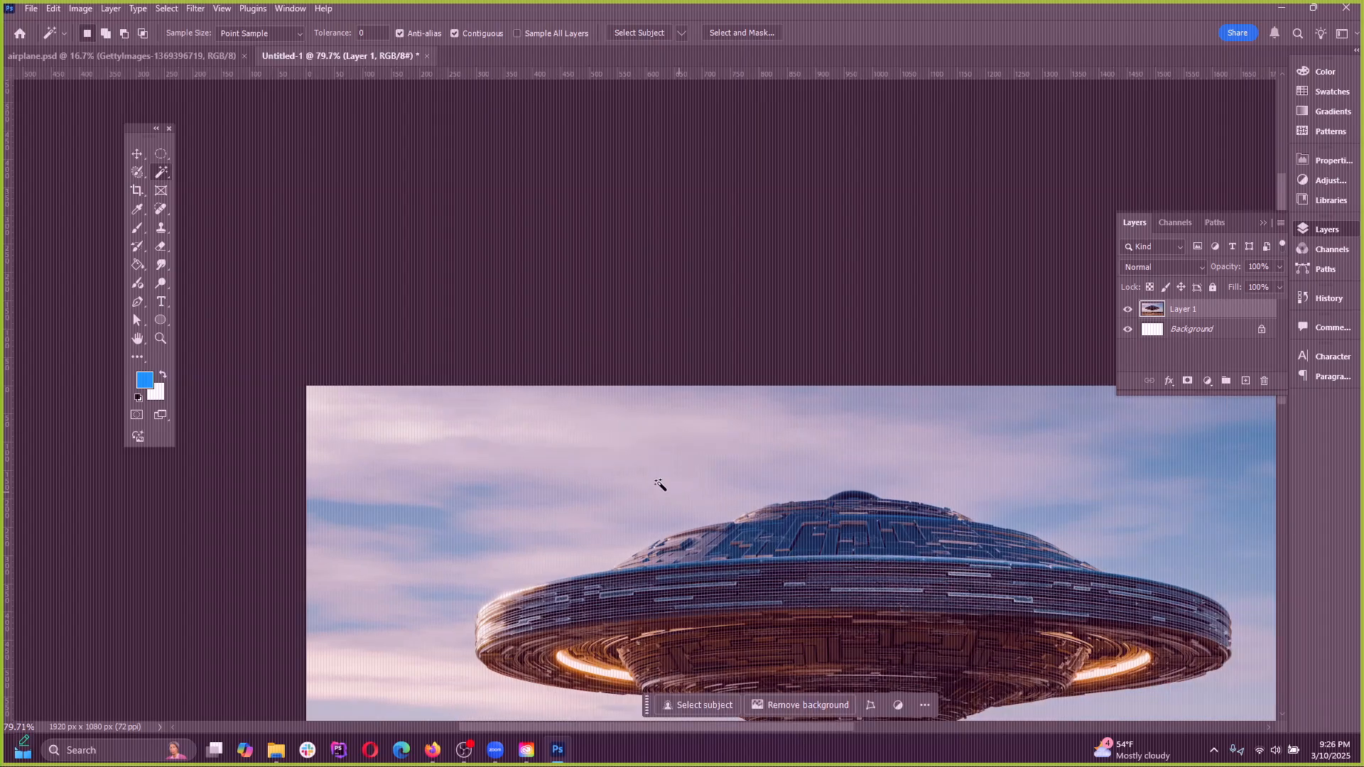
scroll(660, 485, "down", 2)
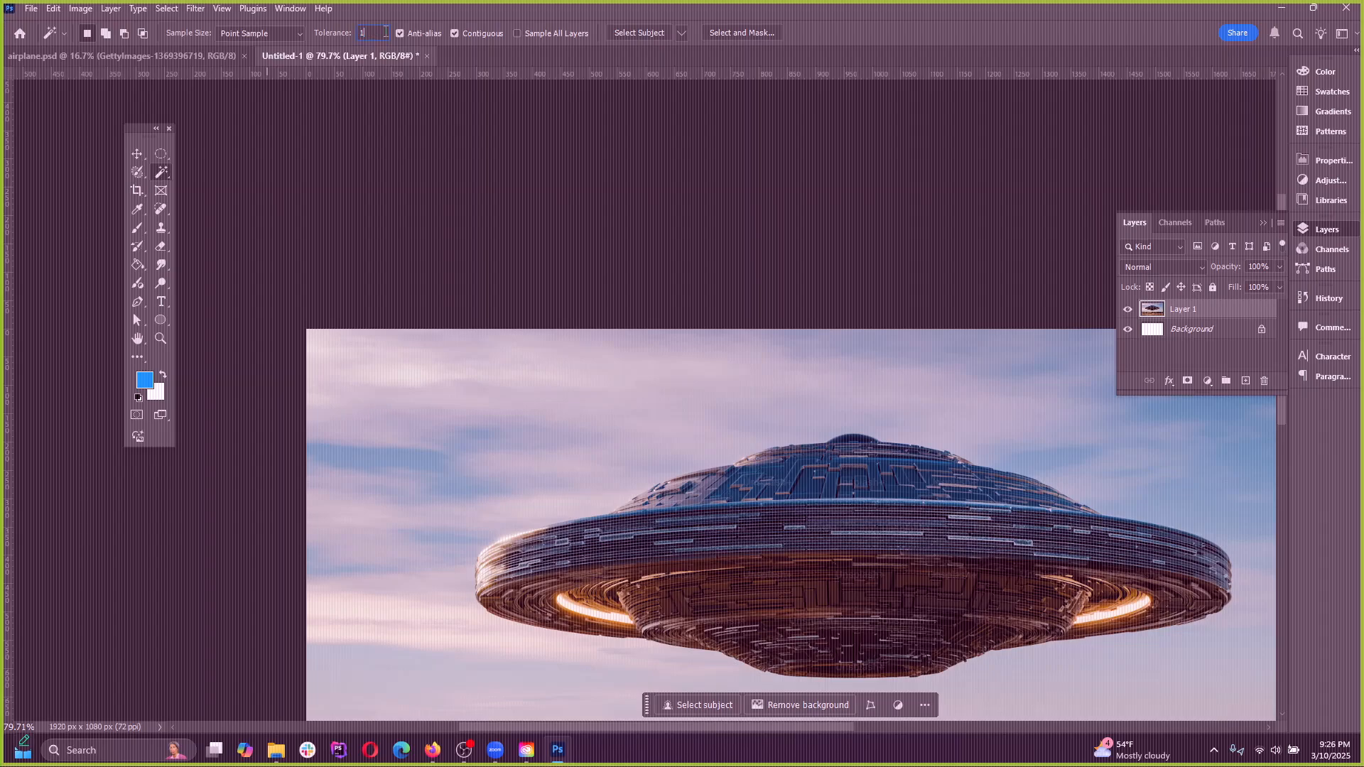
Set the Magic Wand tolerance to 100, sample several spots of sky around the UFO, and deselect
left_click(548, 418)
scroll(381, 381, "down", 3)
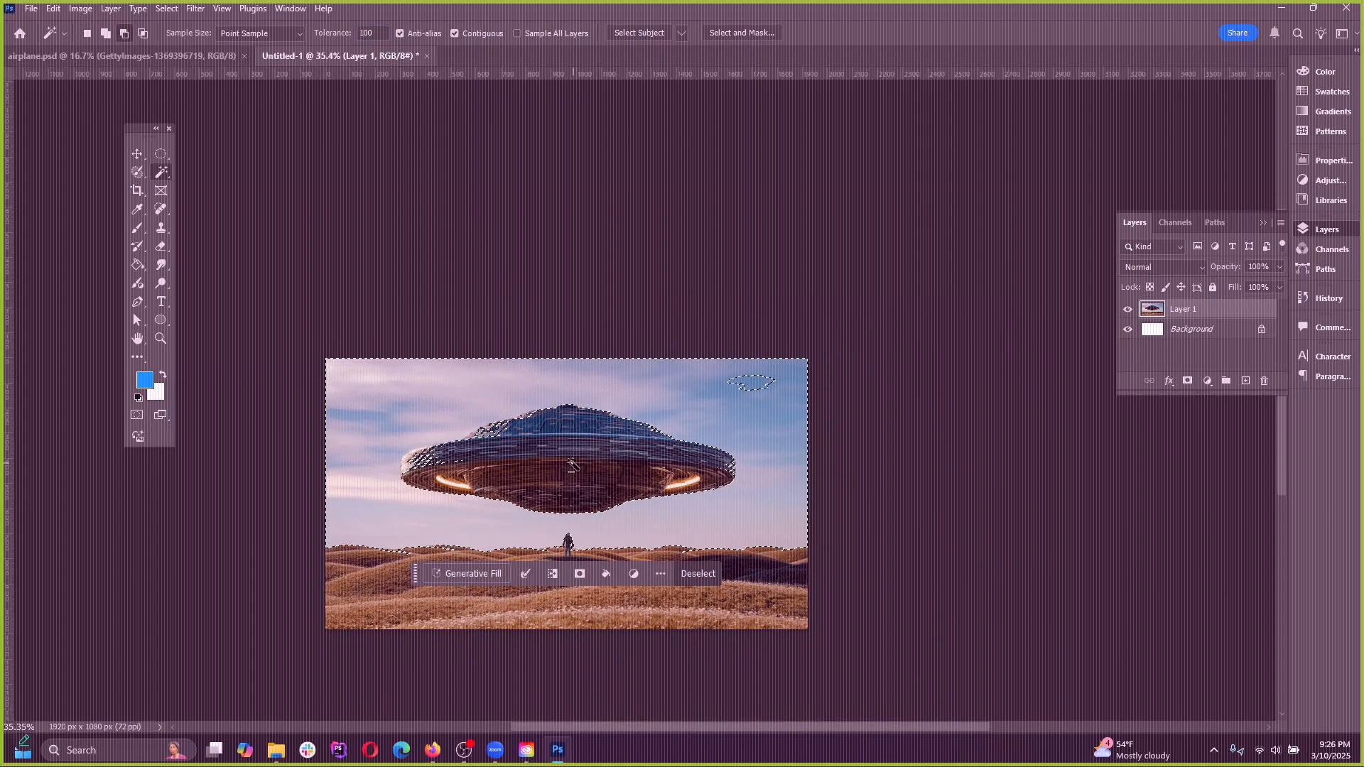
left_click(774, 362)
left_click(808, 373)
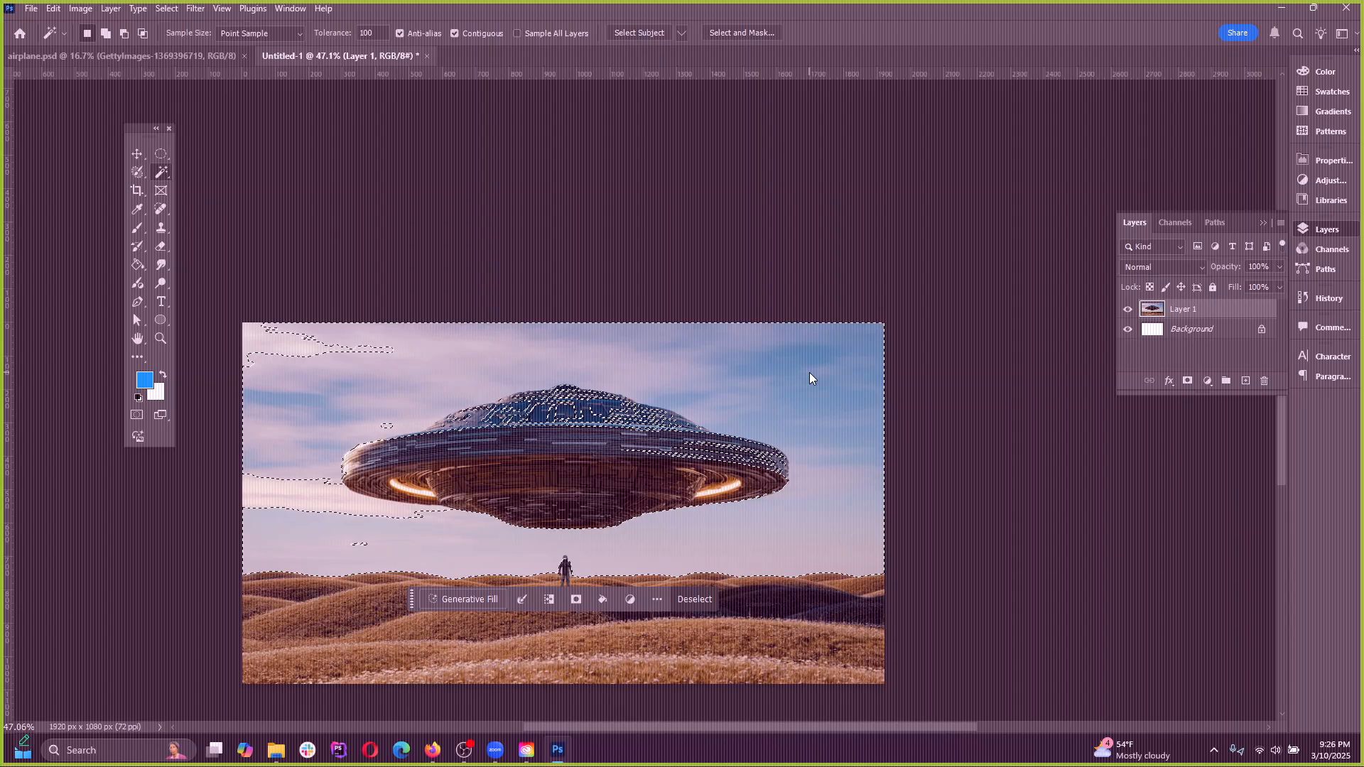
left_click(757, 360)
left_click(782, 348)
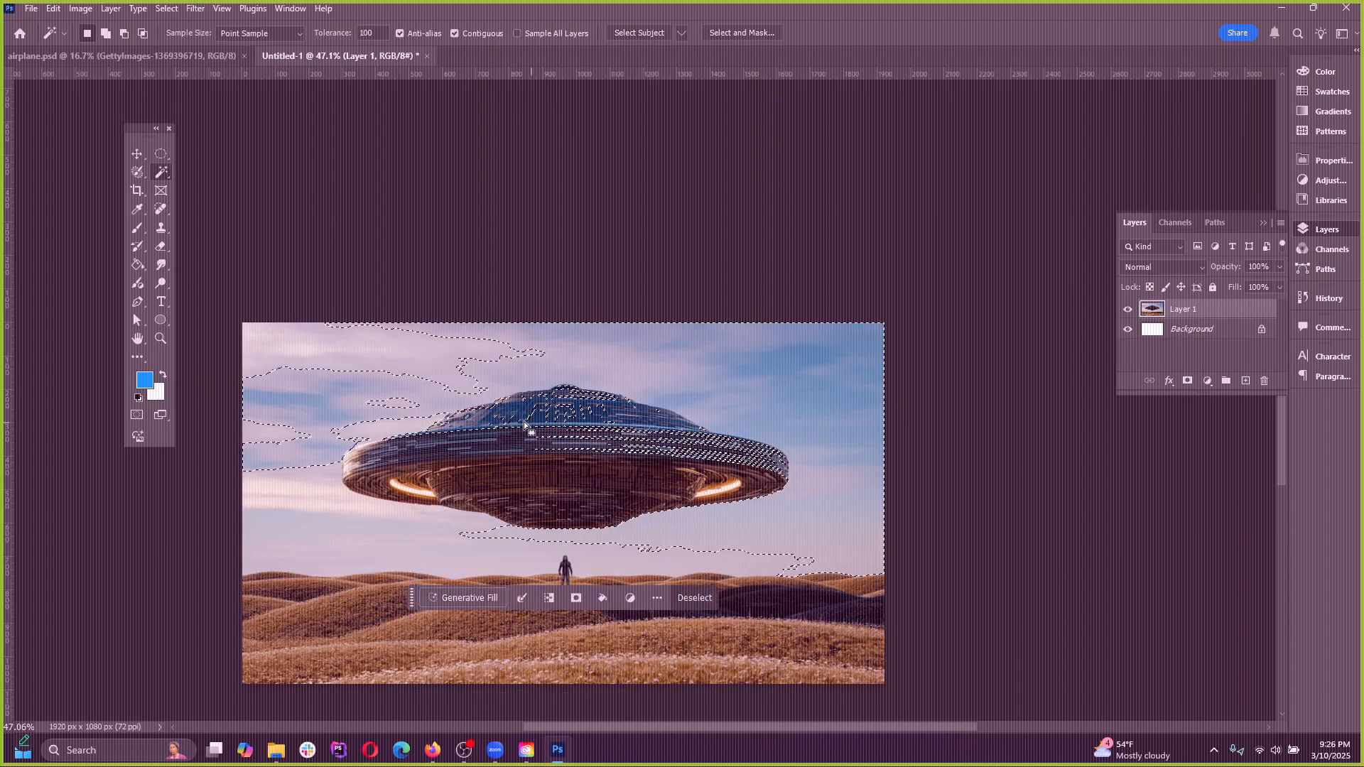
left_click(781, 362)
left_click(638, 338)
left_click(492, 345)
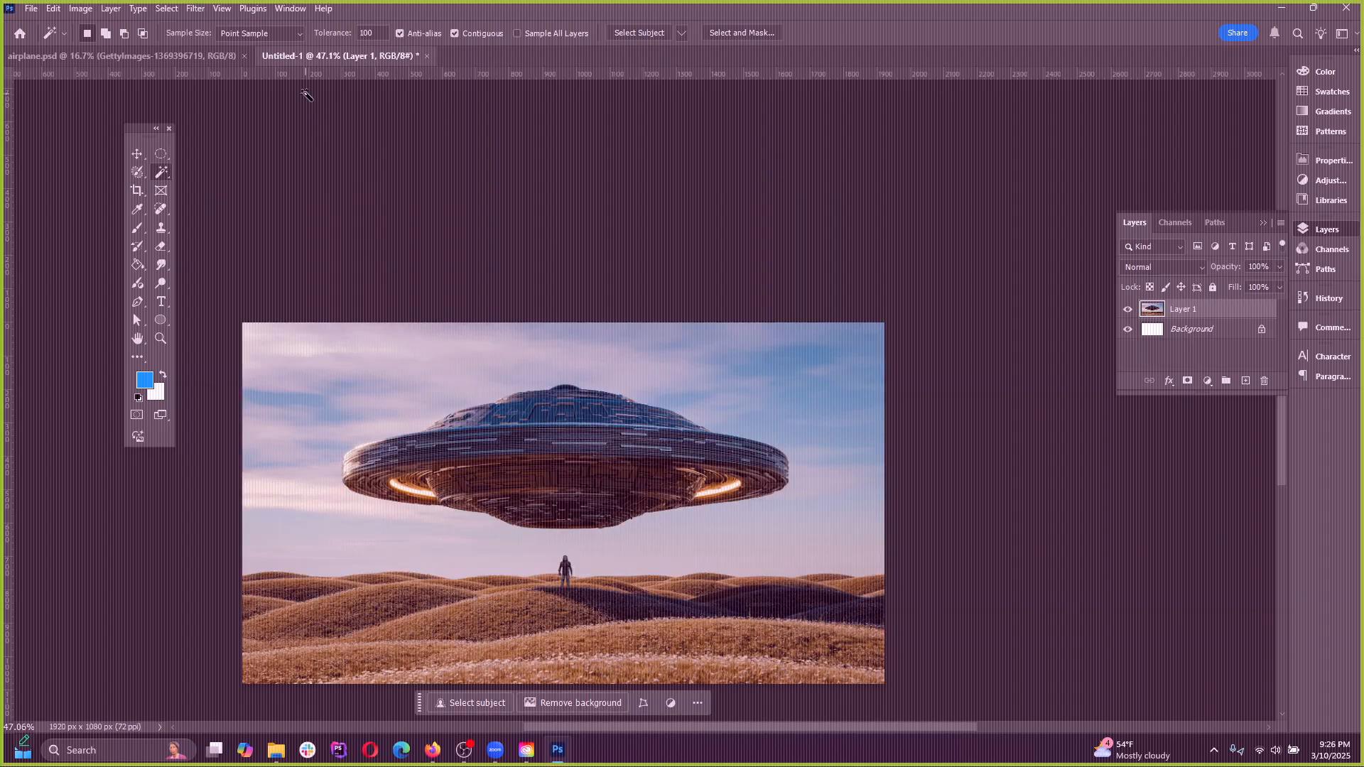
Set the Magic Wand tolerance to 20, sample the sky, clouds and grassy dunes, and deselect
type("20")
left_click(743, 360)
left_click(427, 359)
left_click(288, 407)
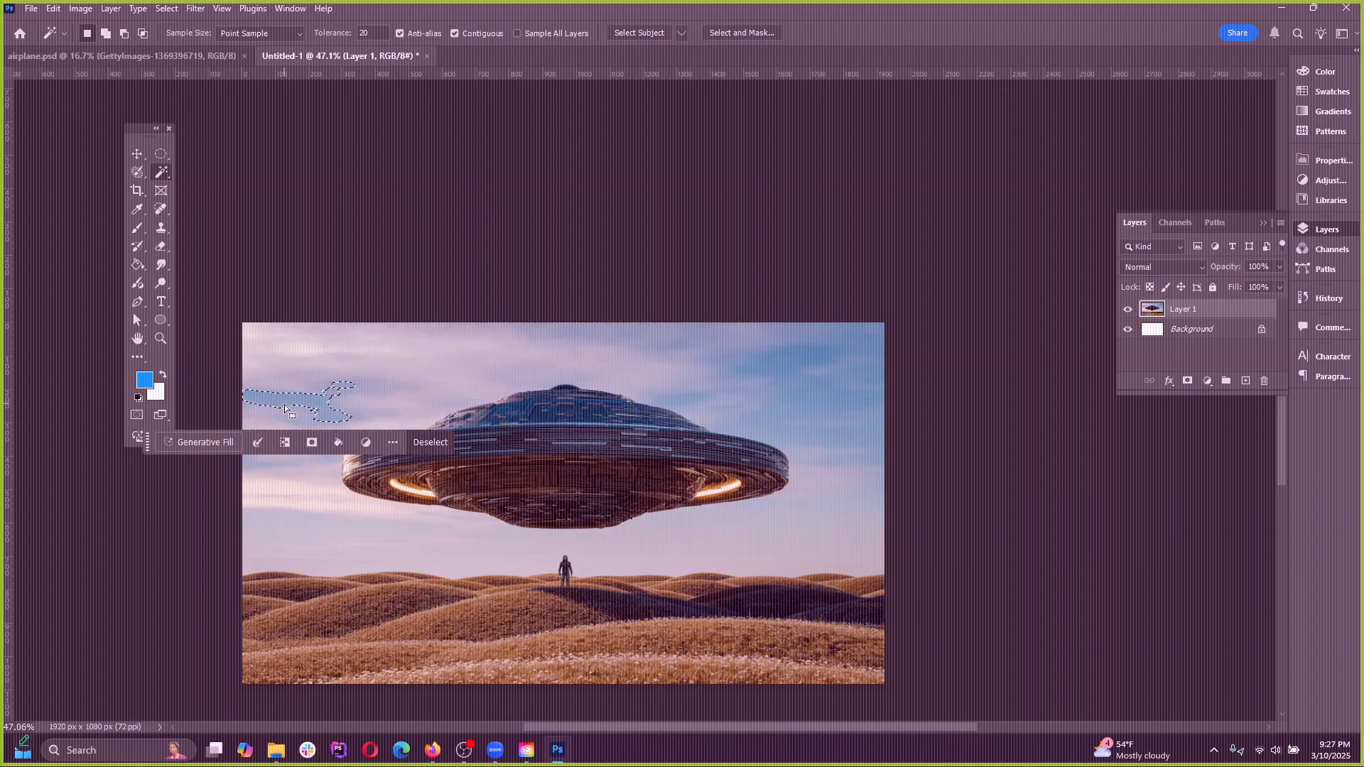
left_click(375, 578)
left_click(416, 645)
left_click(664, 625)
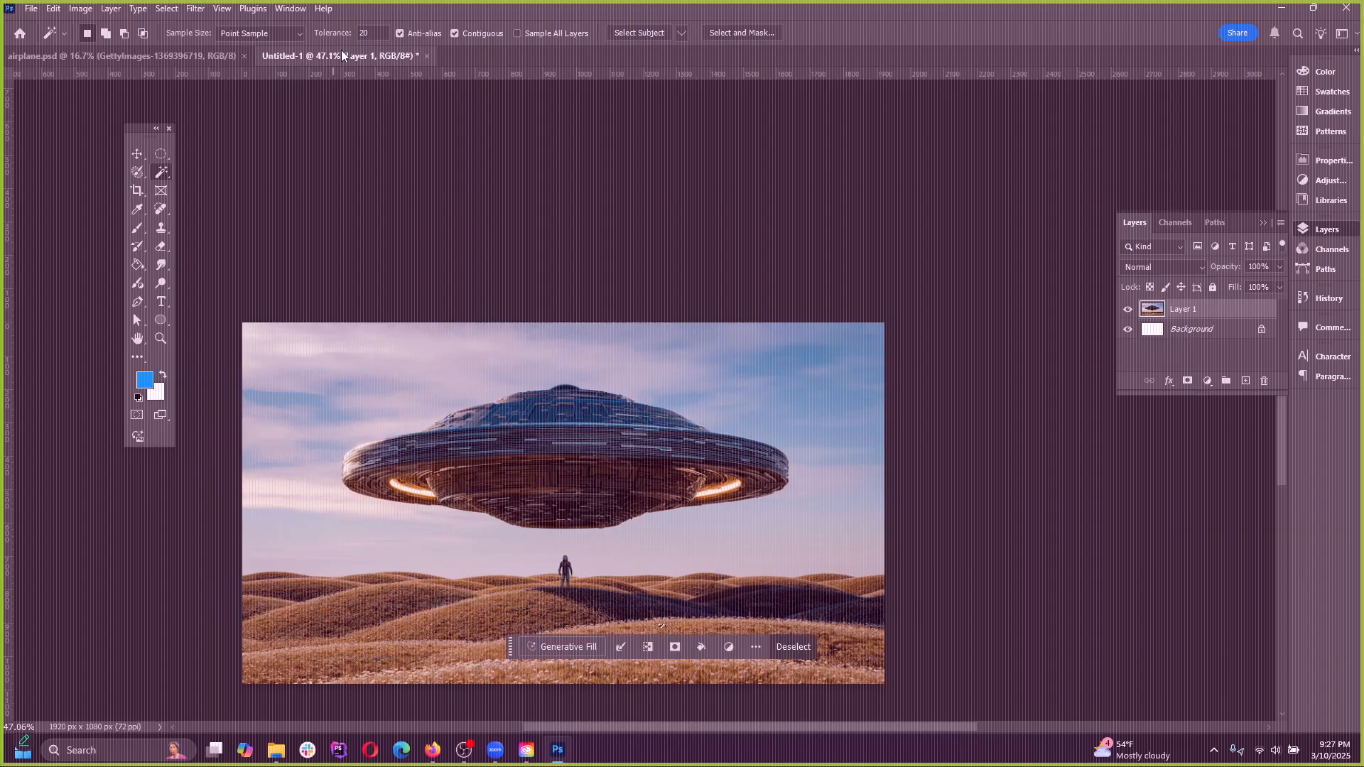
left_click(166, 9)
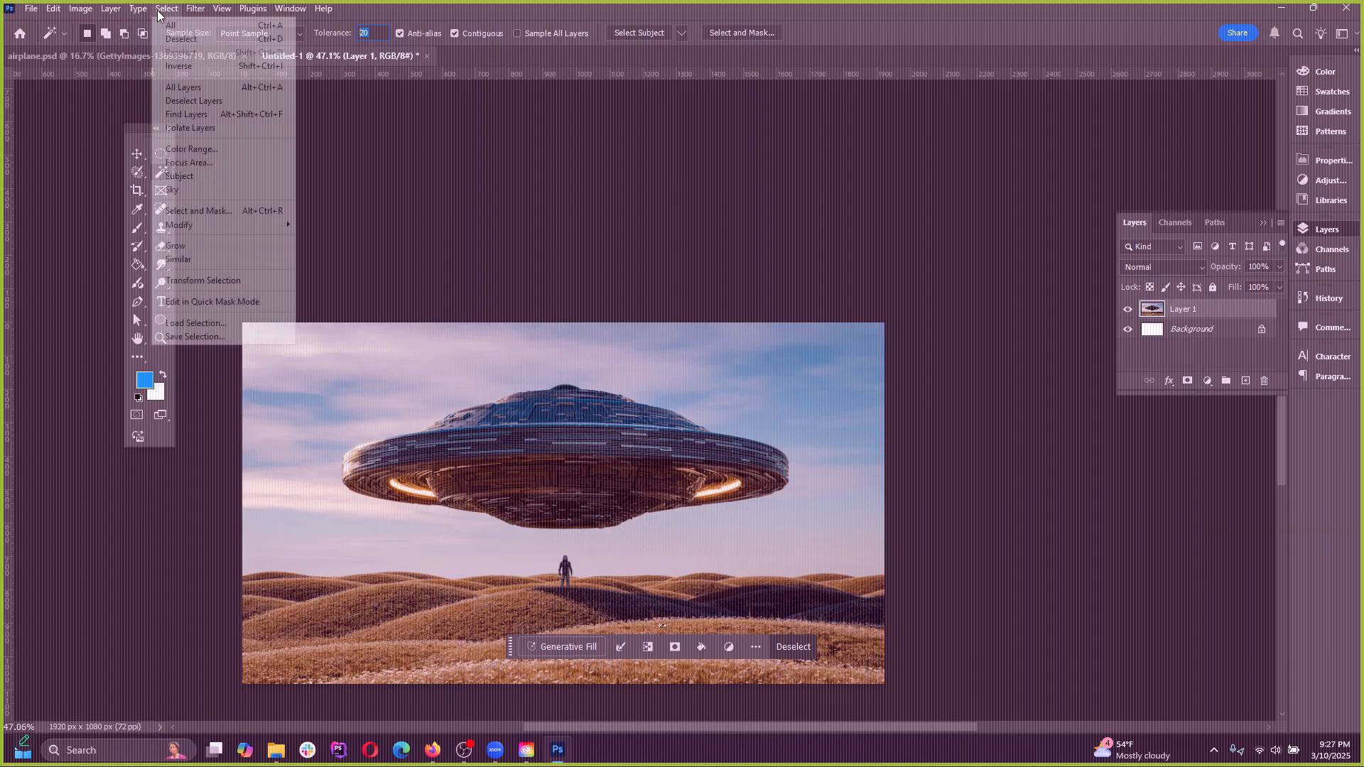
left_click(179, 37)
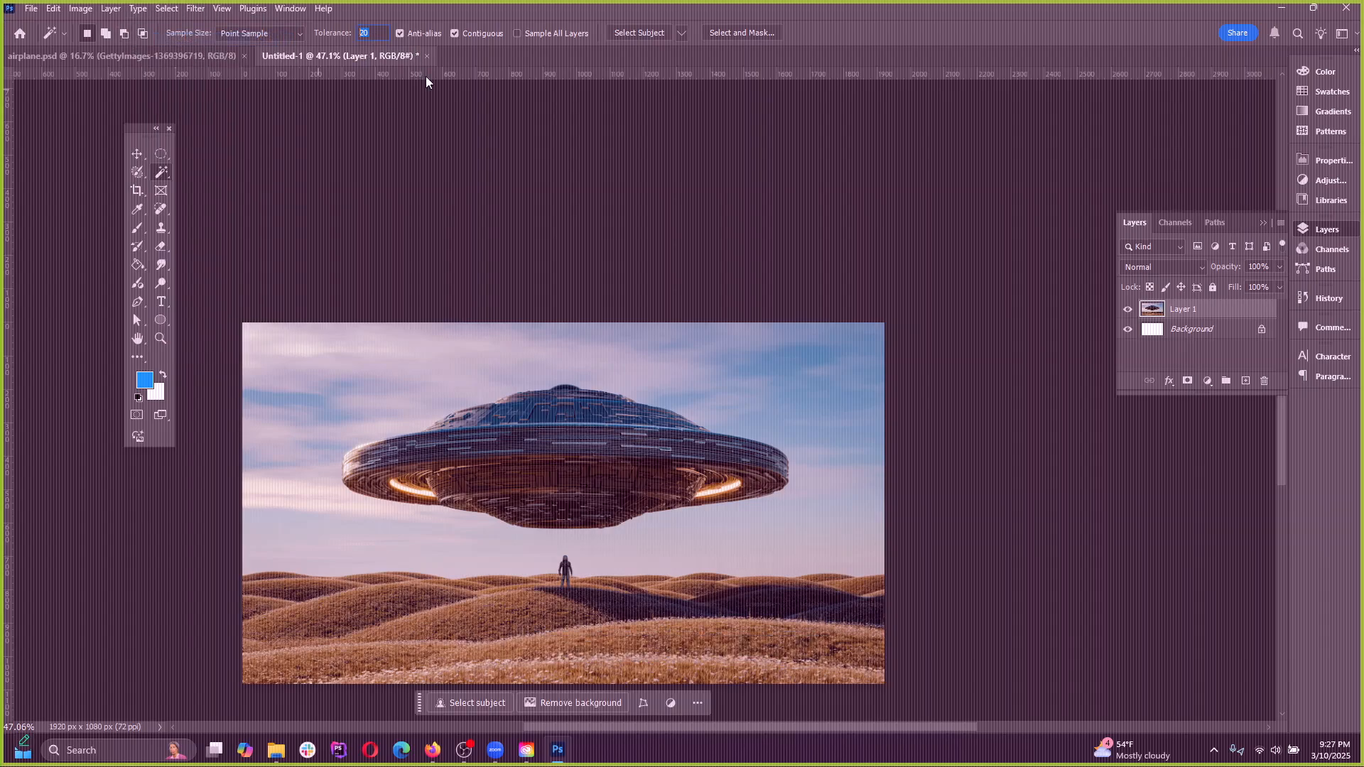
Compare Magic Wand selections of the clouds and blue sky with Contiguous on and with it turned off
left_click(570, 373)
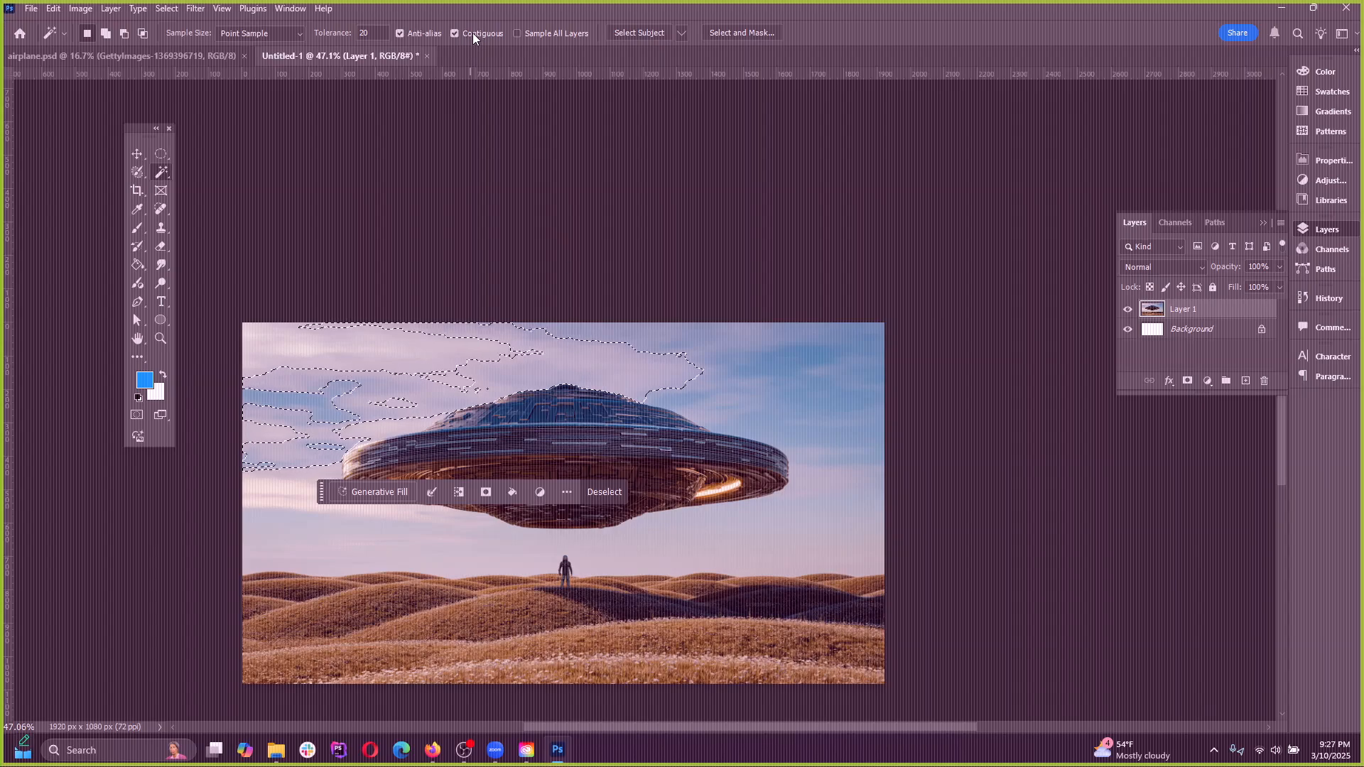
left_click(454, 33)
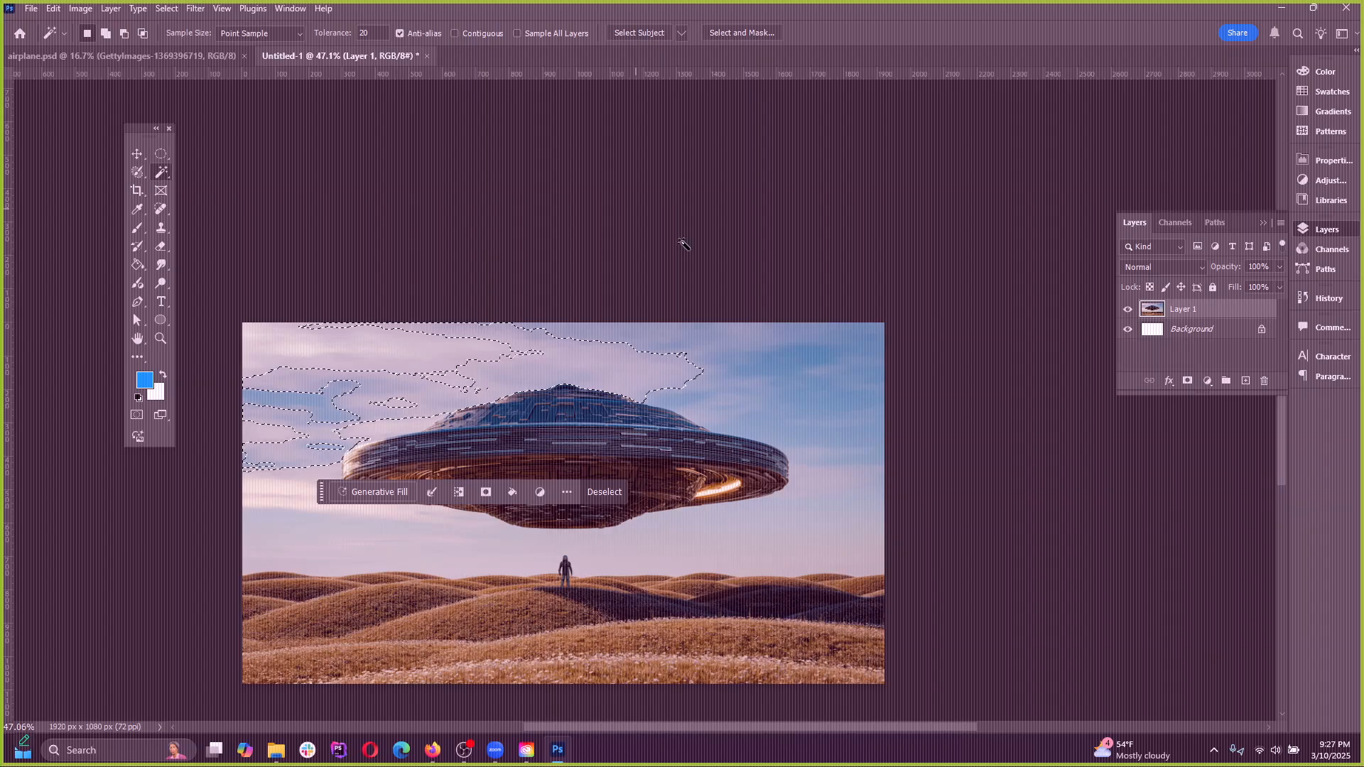
left_click(701, 248)
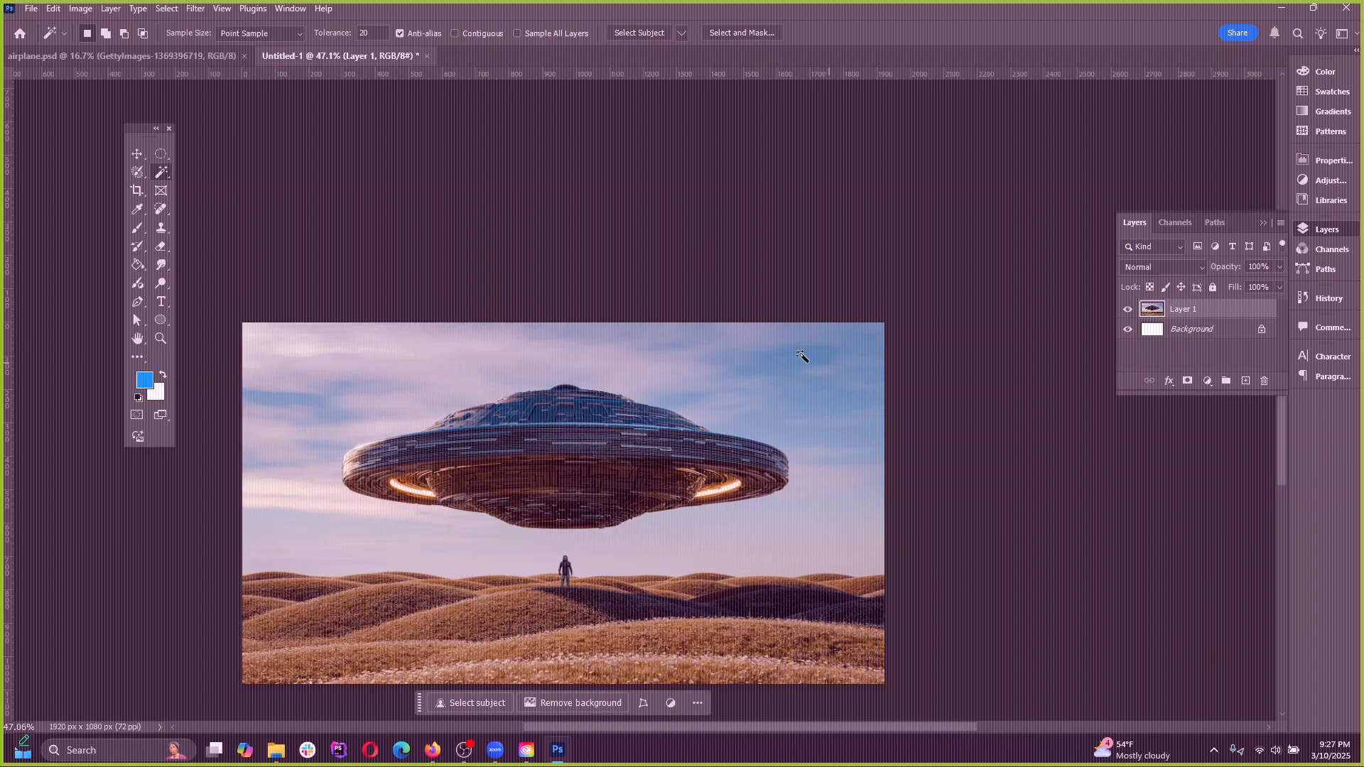
left_click(852, 350)
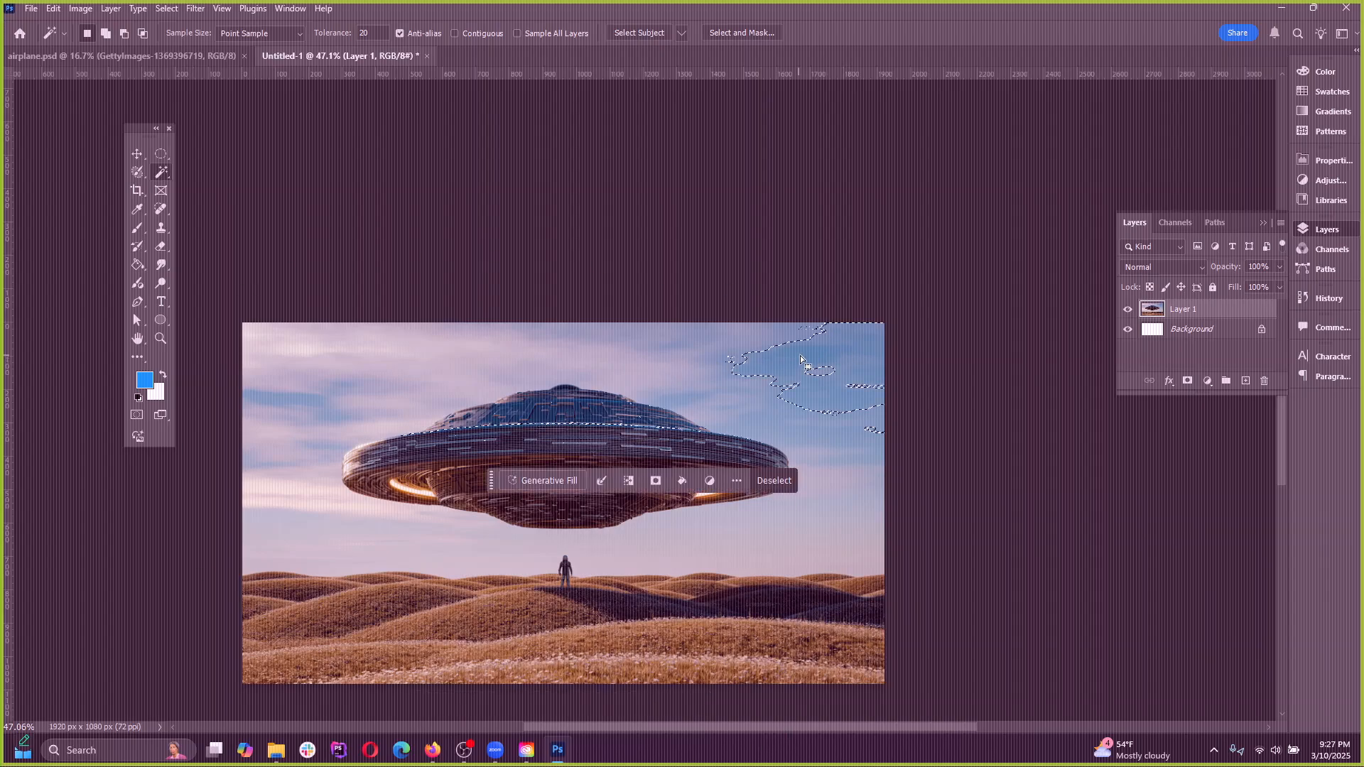
key("ctrl+d")
left_click(303, 353)
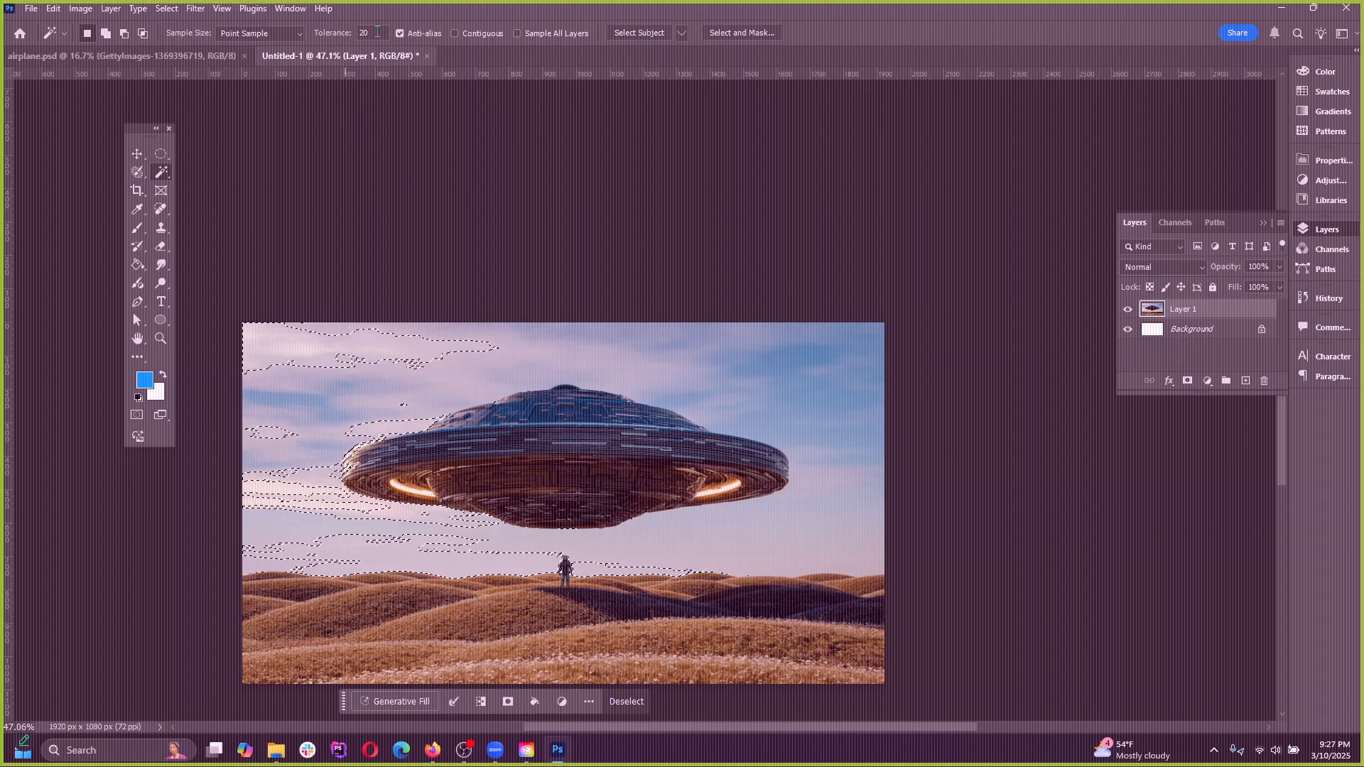
Turn Contiguous back on for the Magic Wand, sample the pale cloud once more, and deselect
left_click(483, 33)
key("ctrl+d")
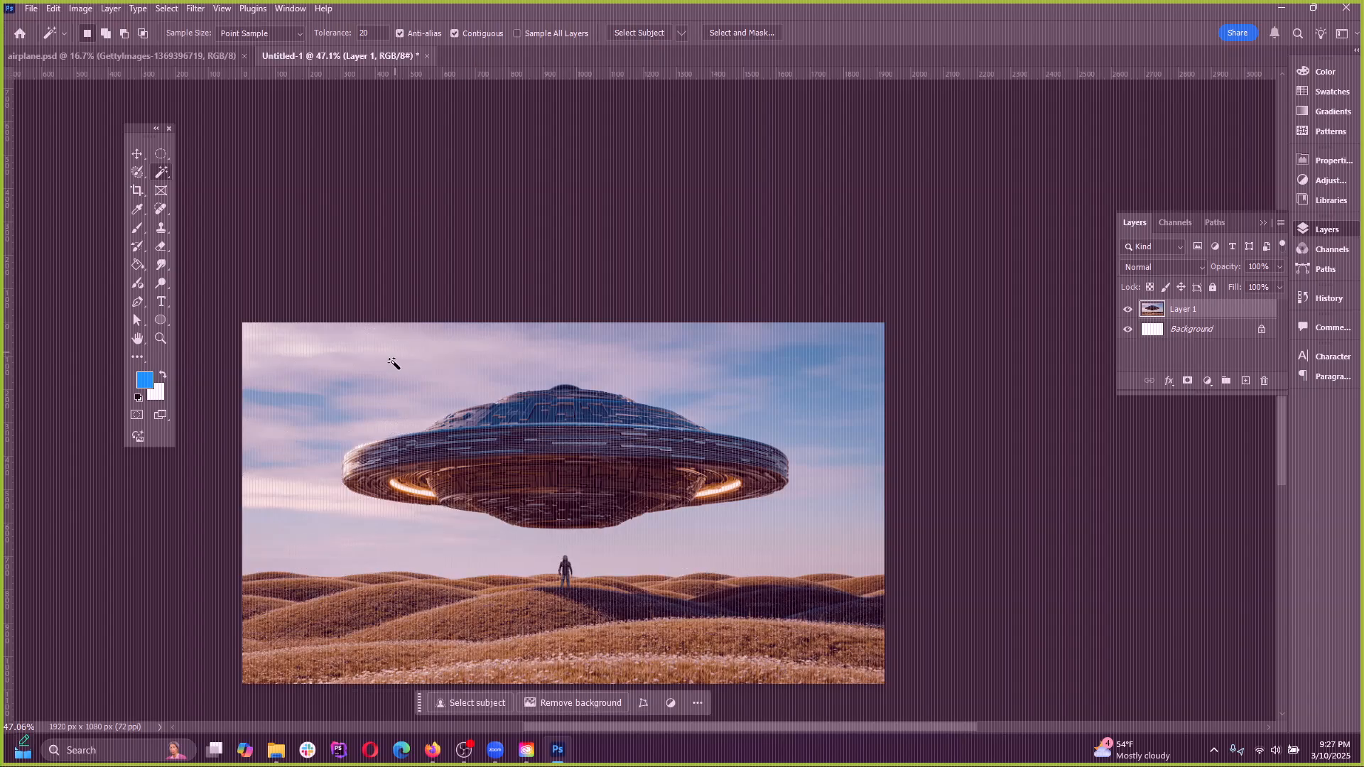
left_click(394, 360)
key("ctrl+d")
left_click(166, 8)
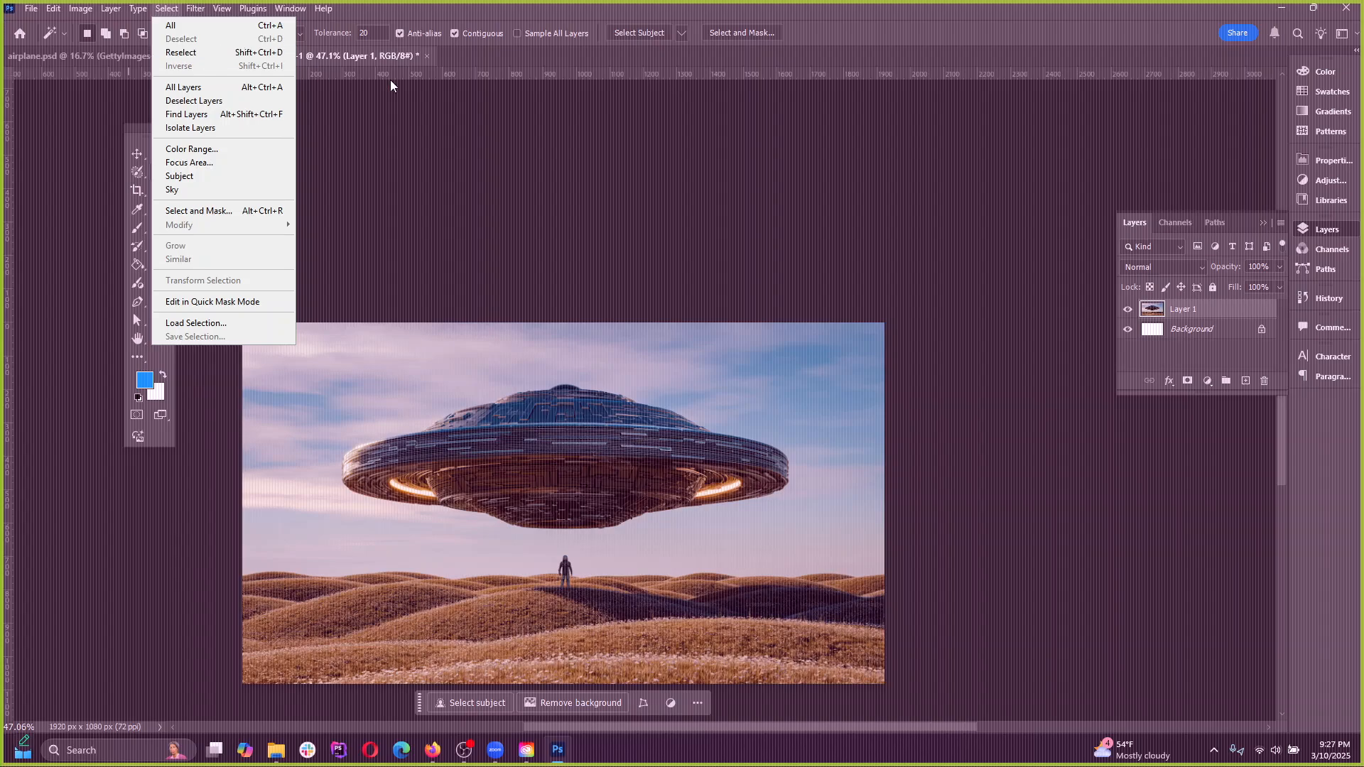
left_click(614, 9)
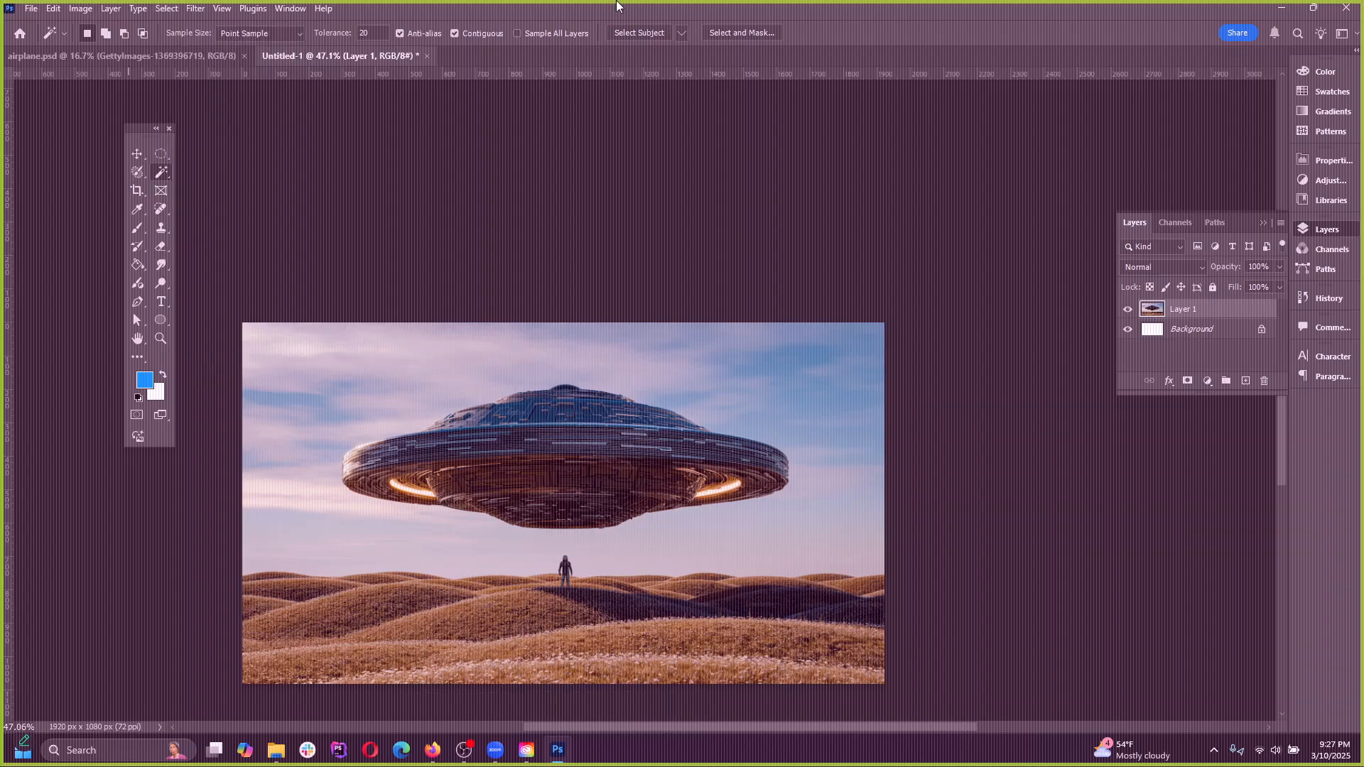
Try a narrower crop around the UFO's centre and the standing figure, and cancel it
left_click(138, 192)
scroll(367, 315, "down", 1)
scroll(335, 356, "down", 1)
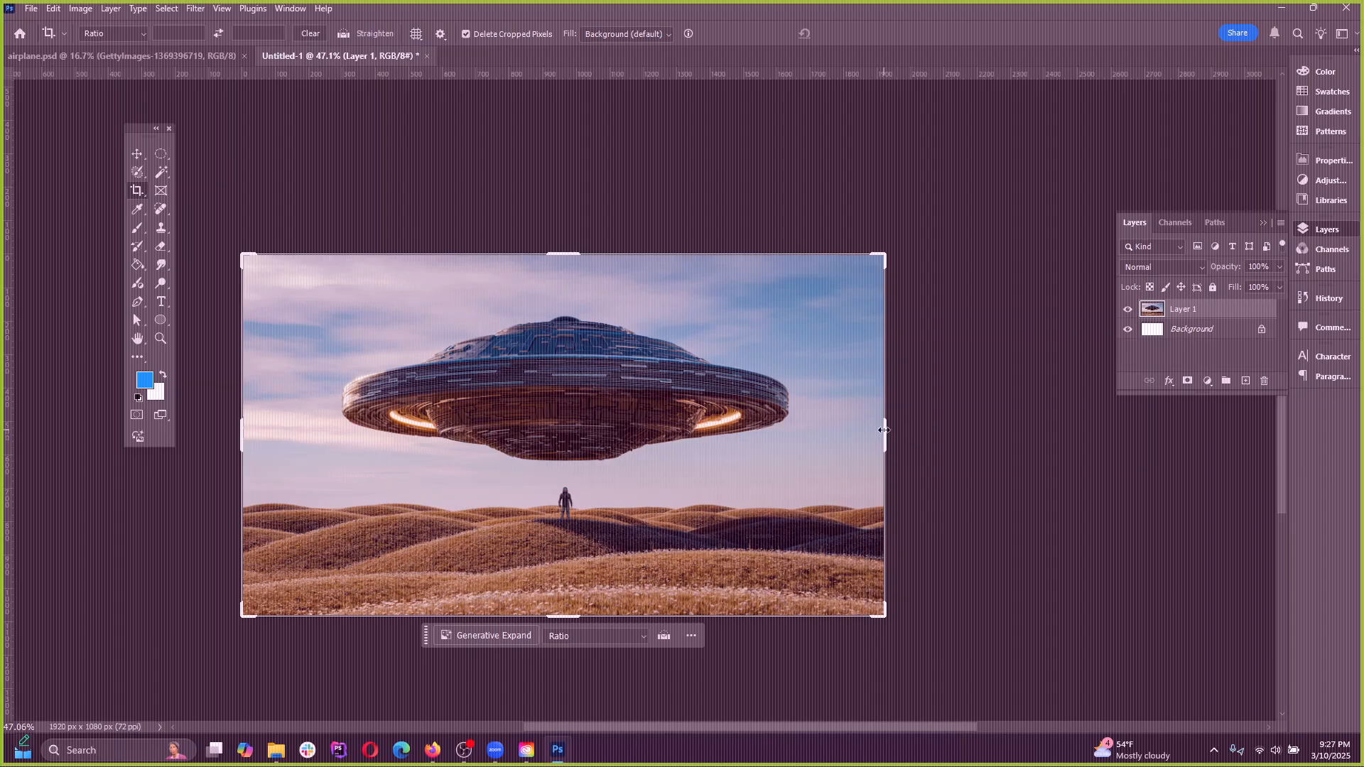
left_click_drag(883, 430, 736, 405)
left_click_drag(542, 404, 577, 416)
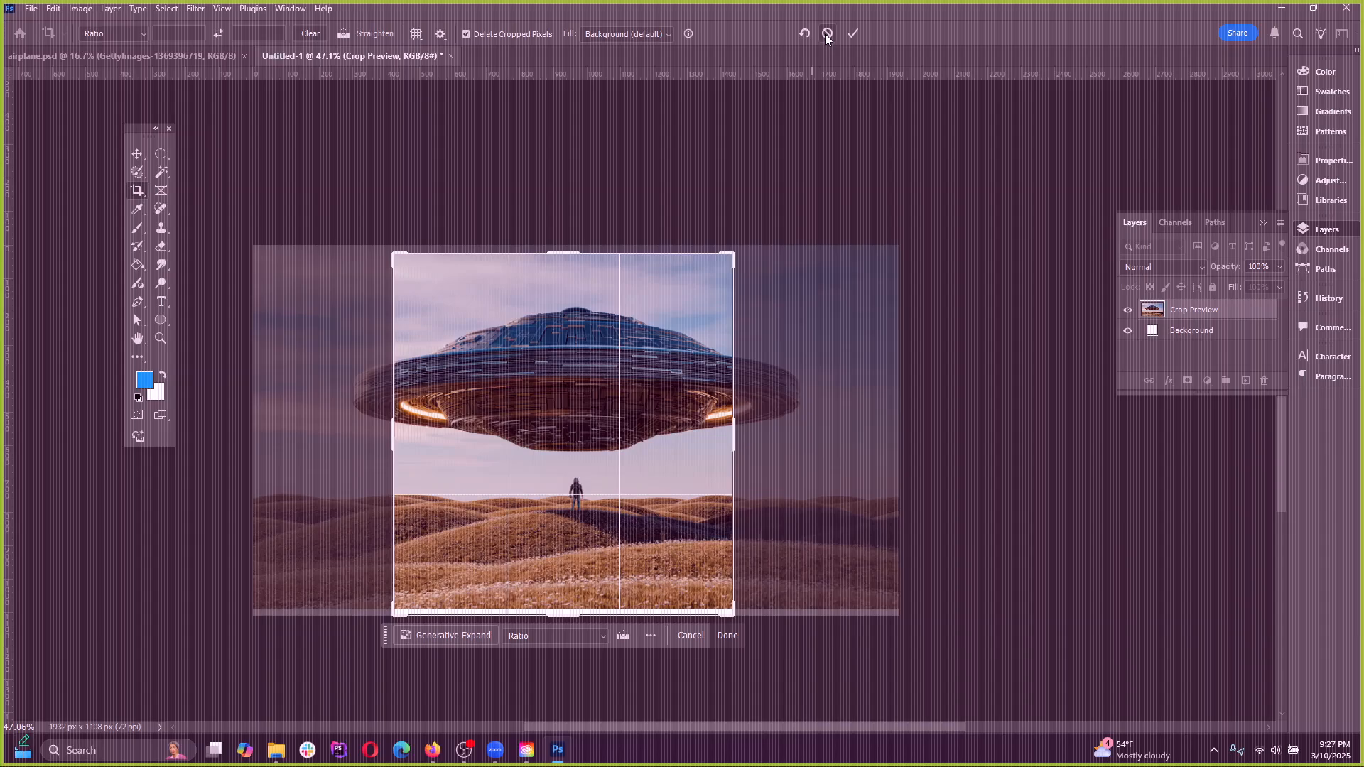
left_click(826, 34)
left_click(162, 8)
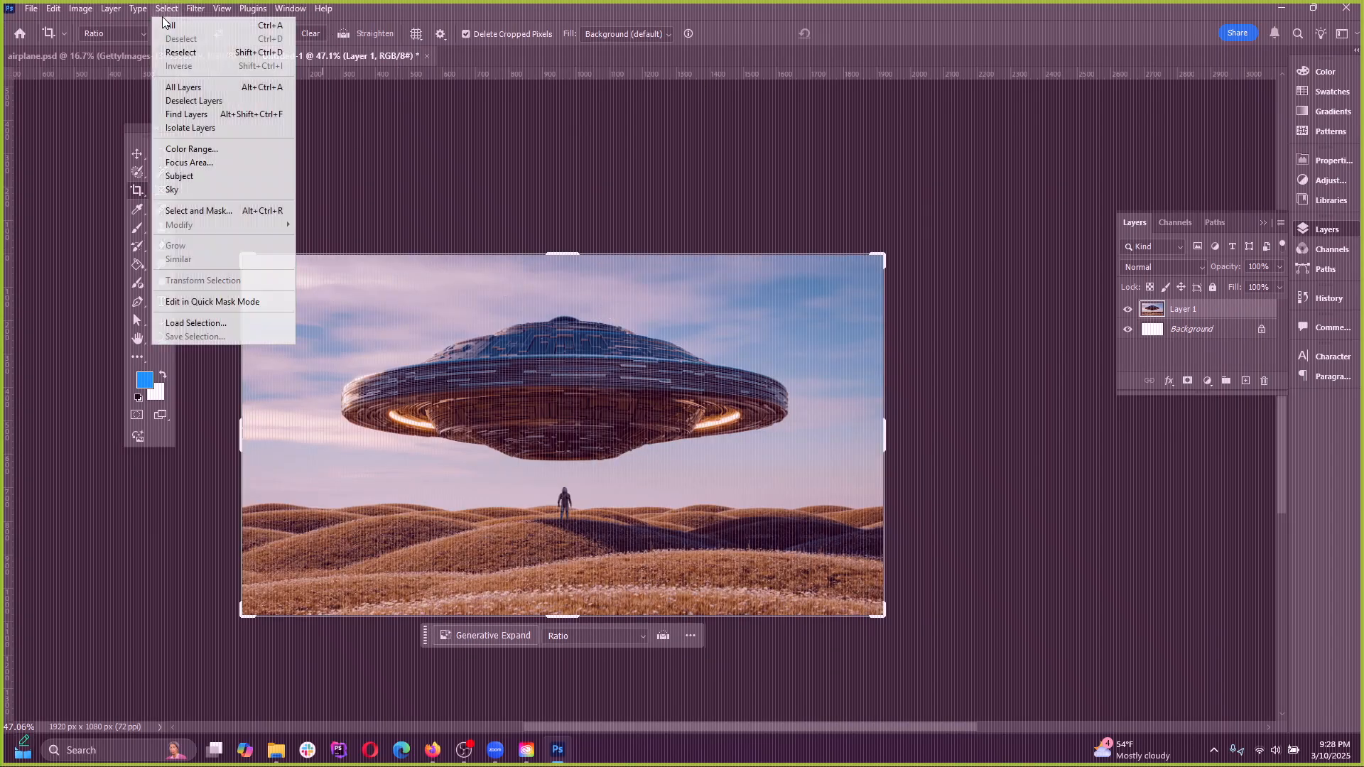
left_click(573, 5)
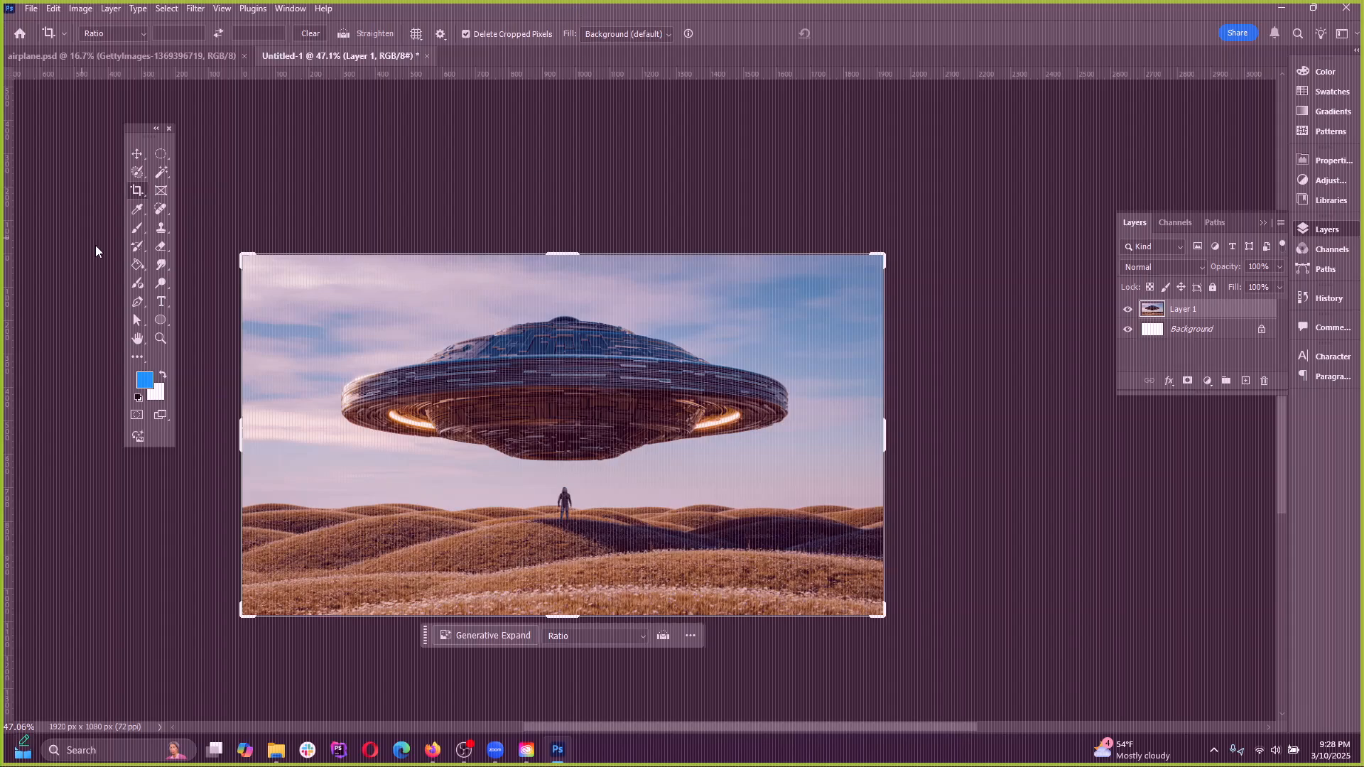
Draw a rectangular placeholder frame over the UFO's dome with the Frame tool and undo it
left_click(160, 192)
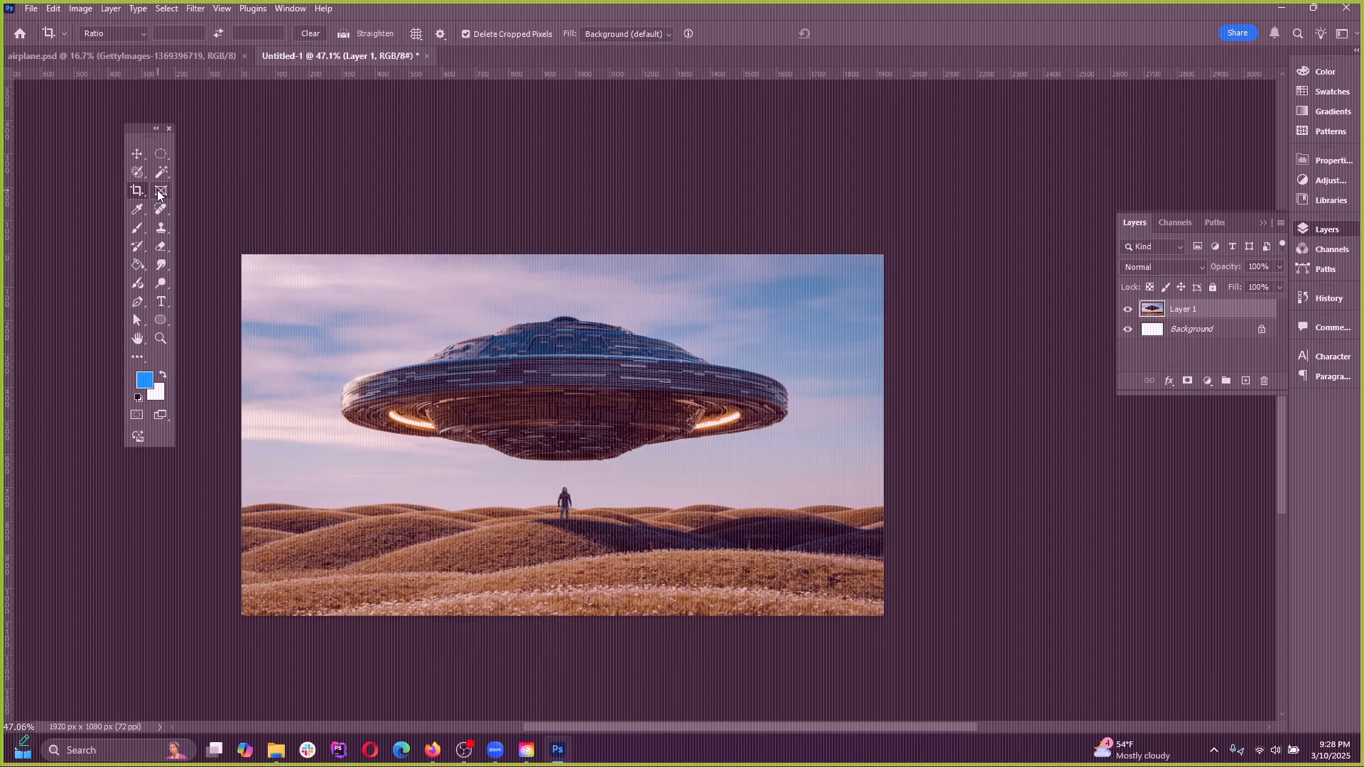
left_click_drag(487, 292, 663, 407)
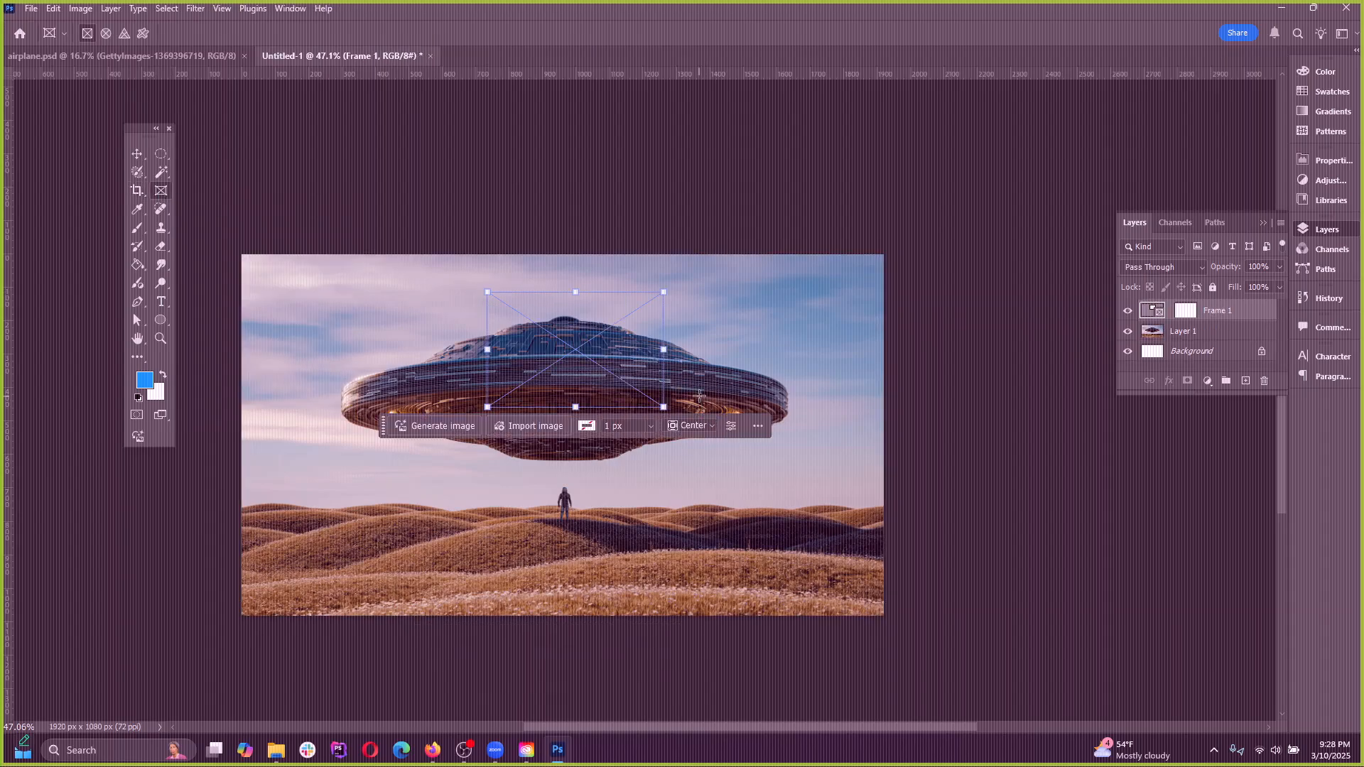
key("ctrl+z")
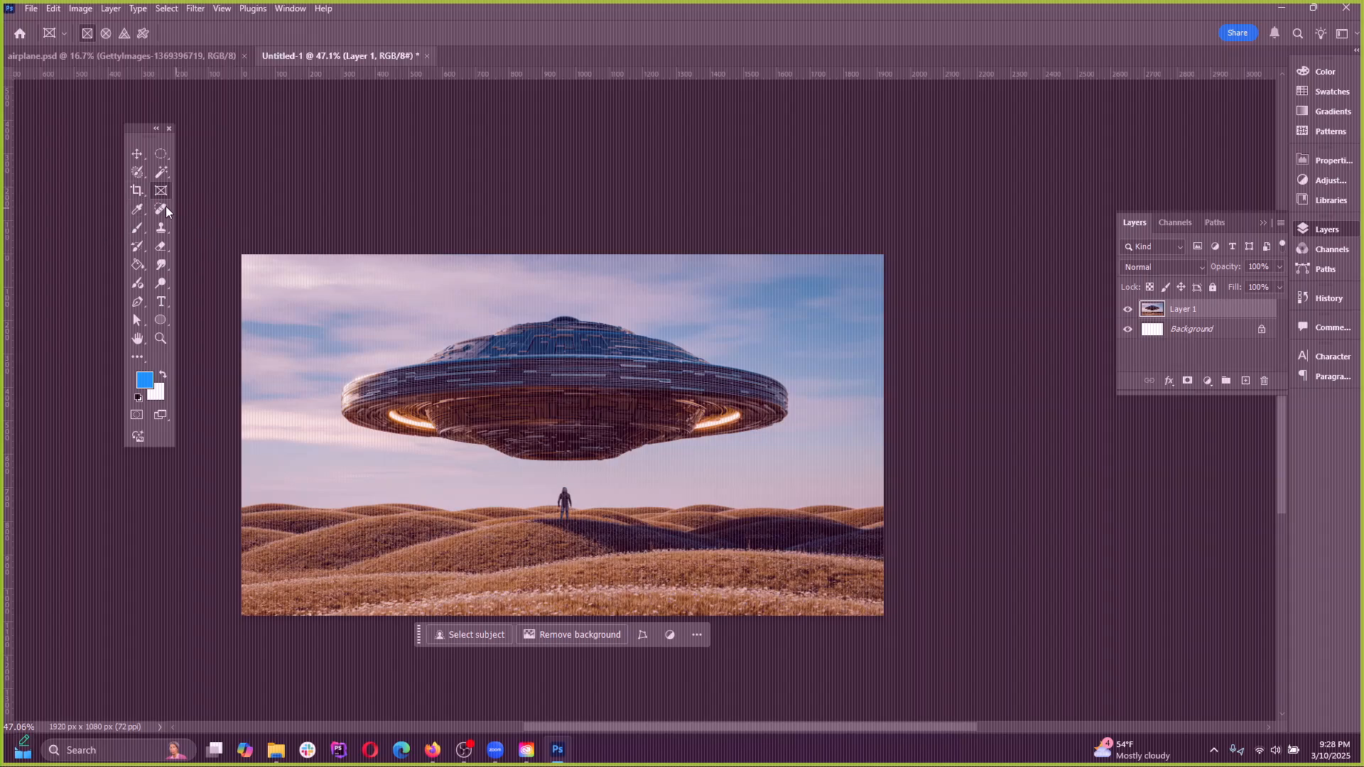
left_click(138, 187)
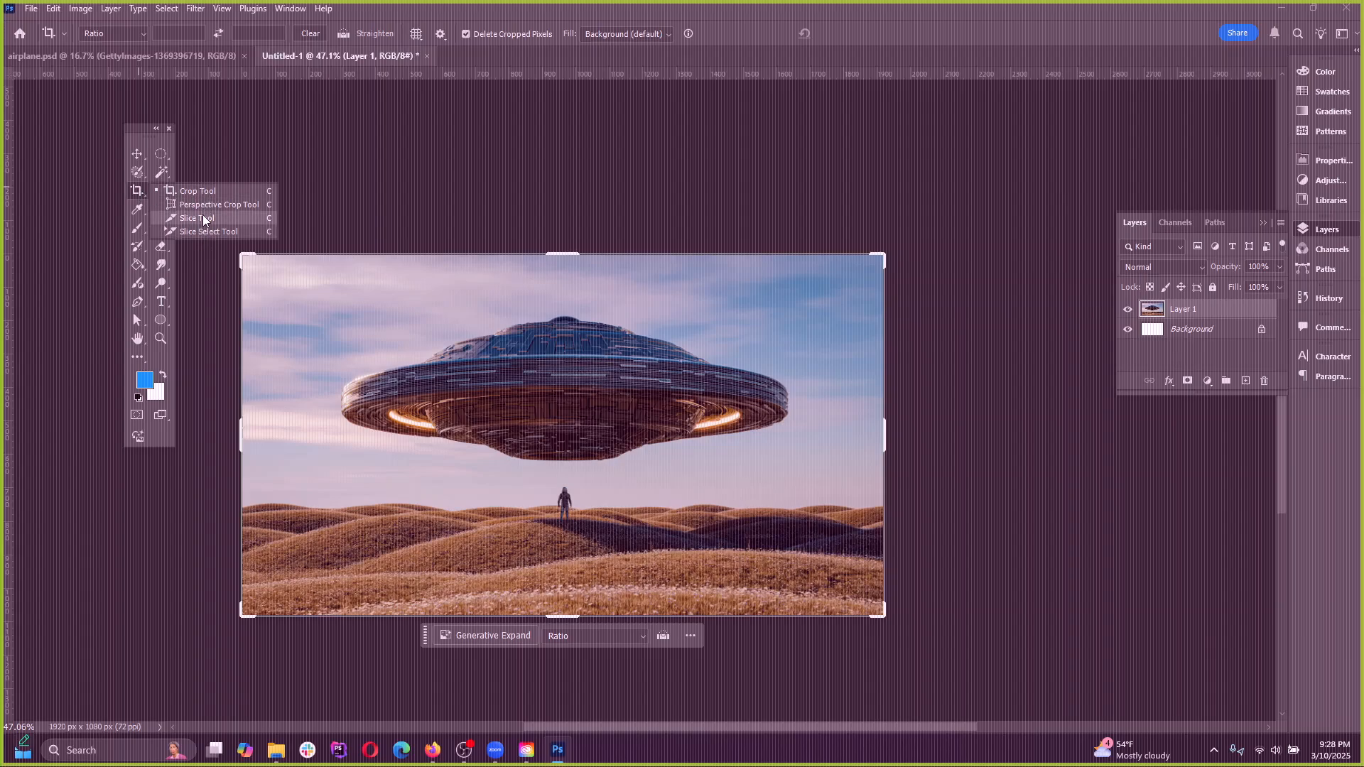
left_click(142, 189)
left_click(138, 194)
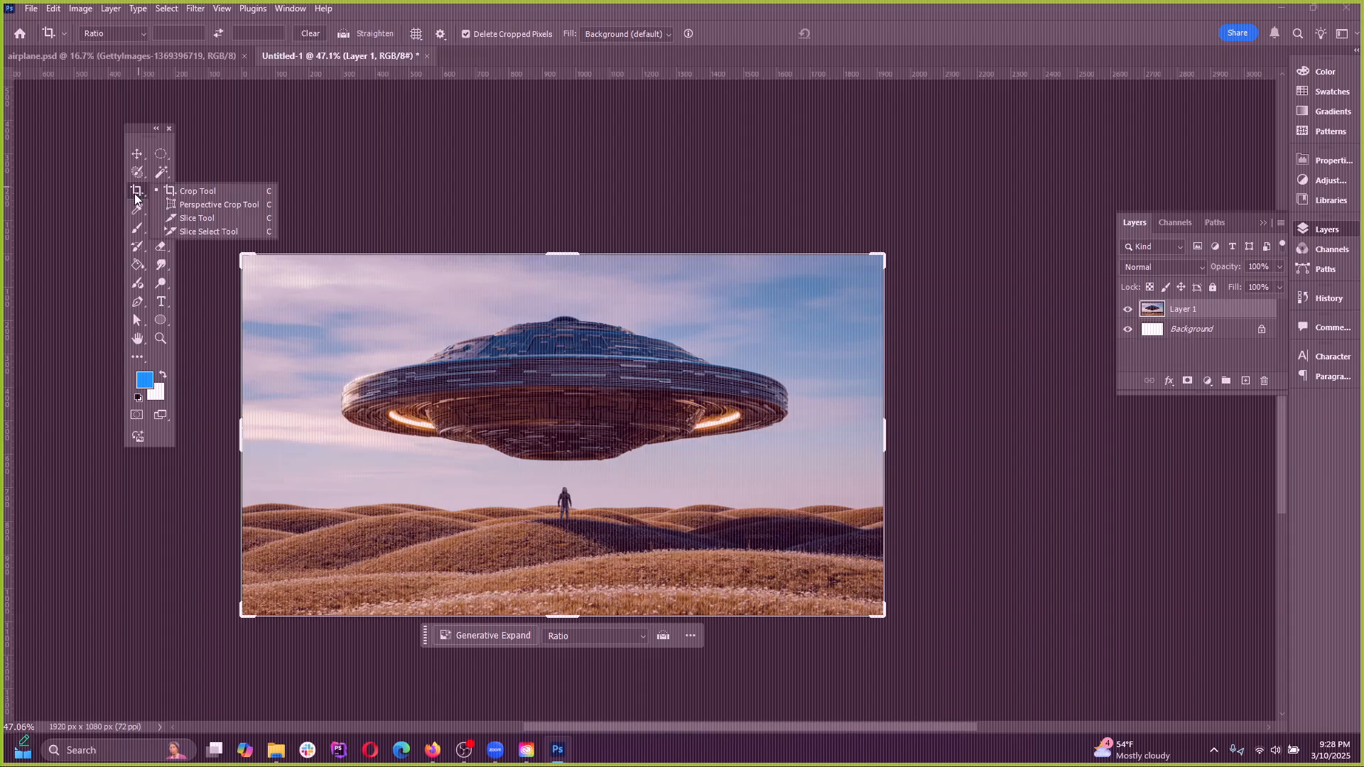
left_click(134, 186)
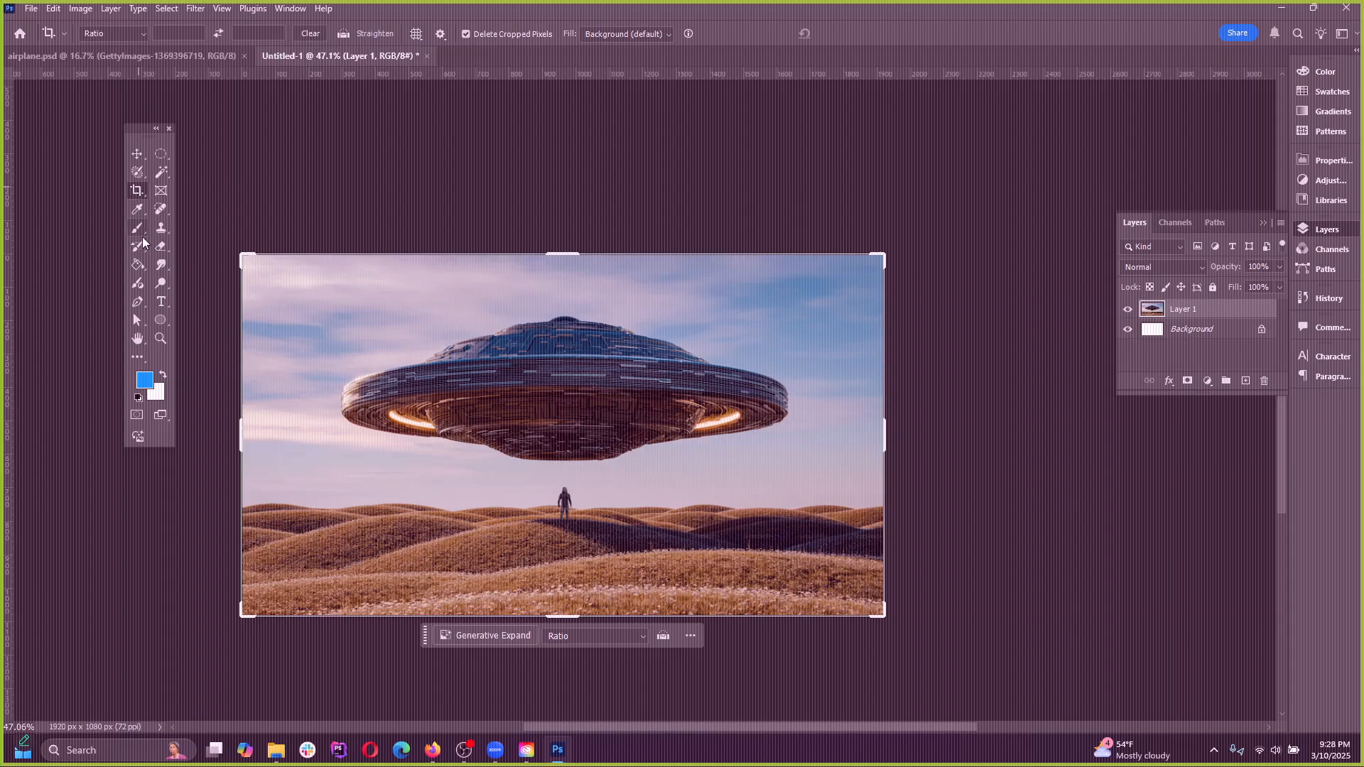
Sample colours from the clouds, UFO and sky with the Eyedropper, ending on a sky blue foreground colour
left_click(142, 211)
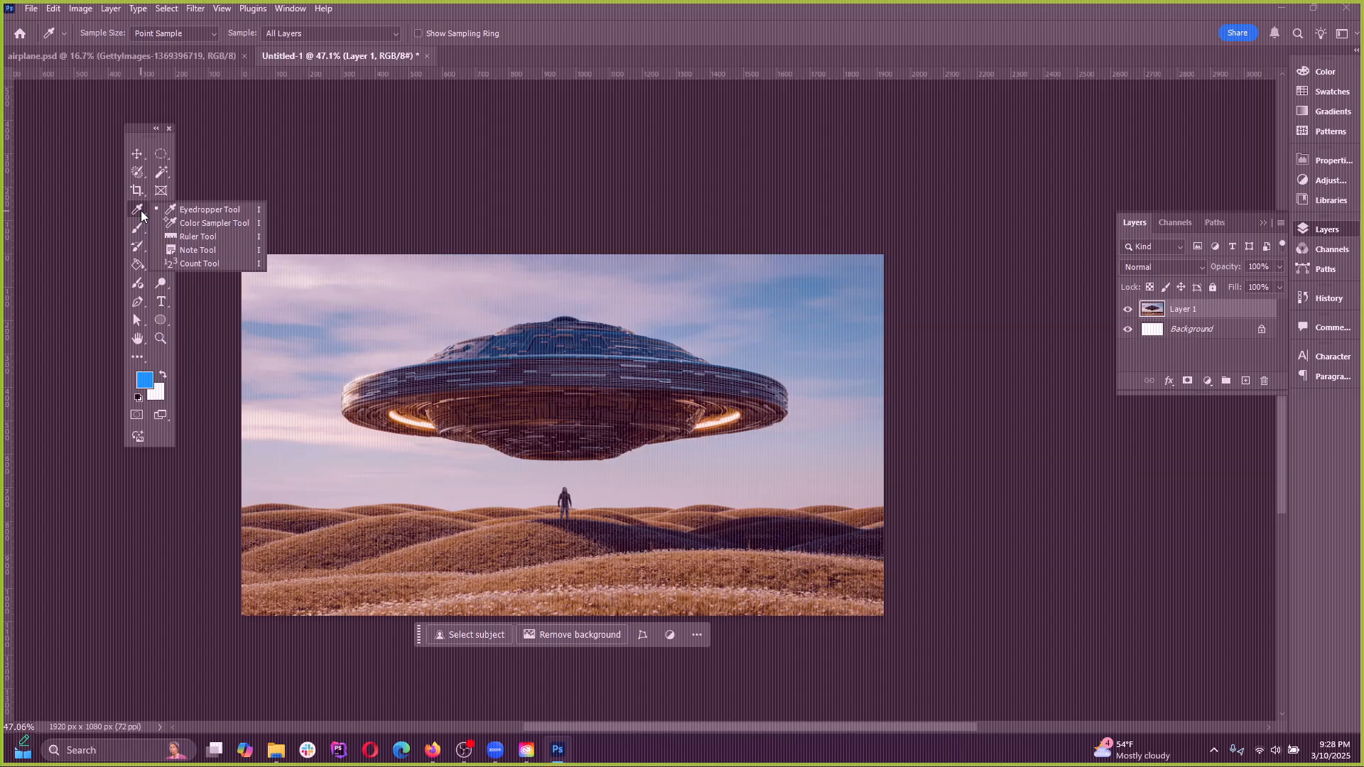
left_click(198, 212)
left_click(448, 295)
left_click(608, 338)
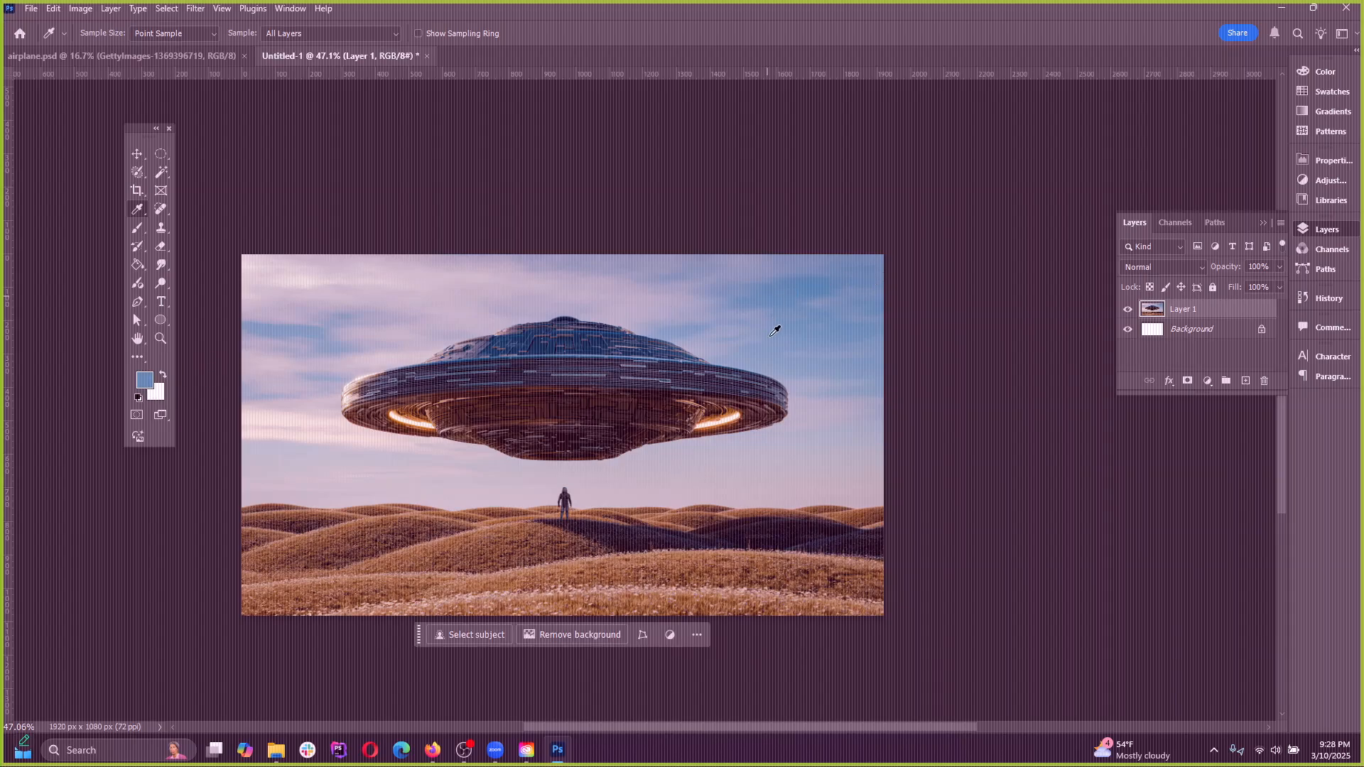
left_click_drag(772, 334, 778, 300)
Paint a horizontal Brush stroke across the sky above the UFO in the sampled blue and undo it
left_click(138, 228)
mouse_move(463, 295)
left_mouse_down()
mouse_move(754, 338)
mouse_move(848, 295)
left_mouse_up()
key("ctrl+z")
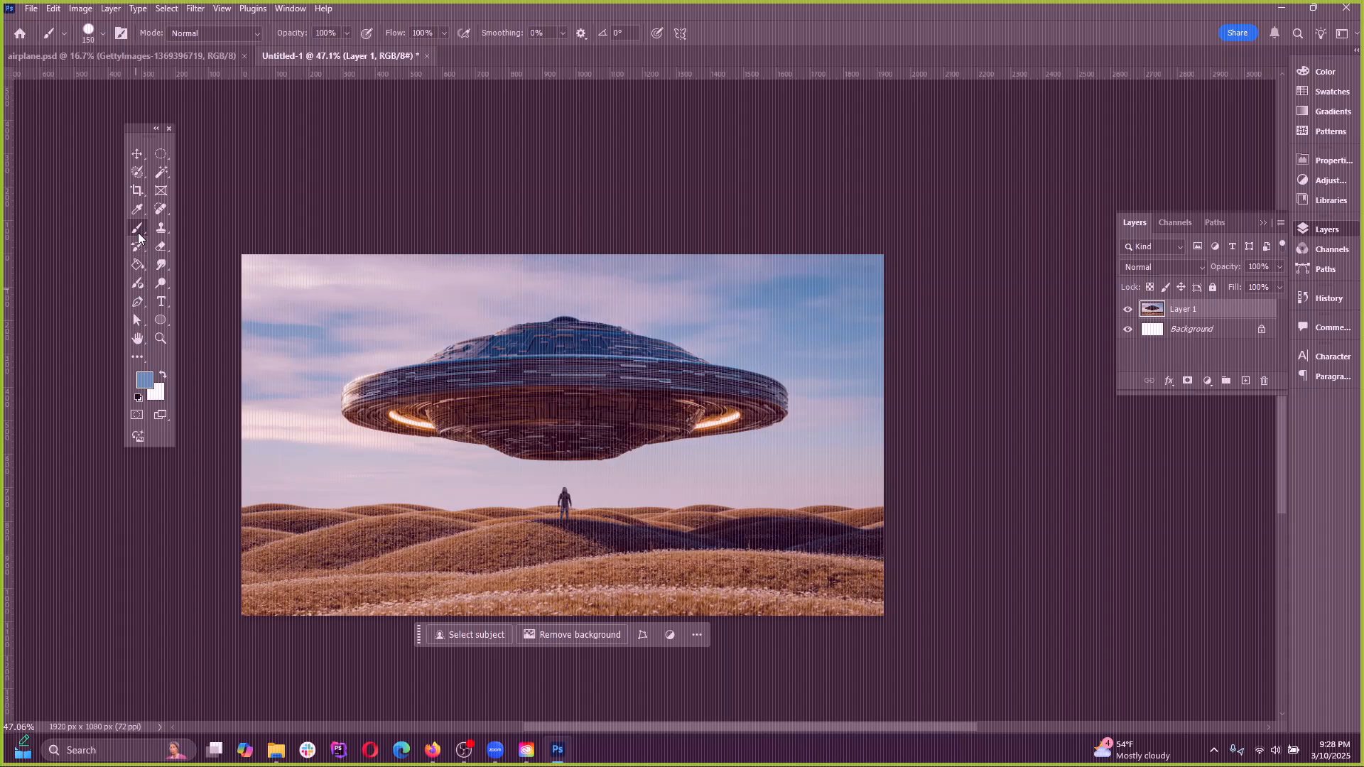
Switch to the Pencil tool, draw a size 175 stroke across the clouds, and undo it
right_click(138, 232)
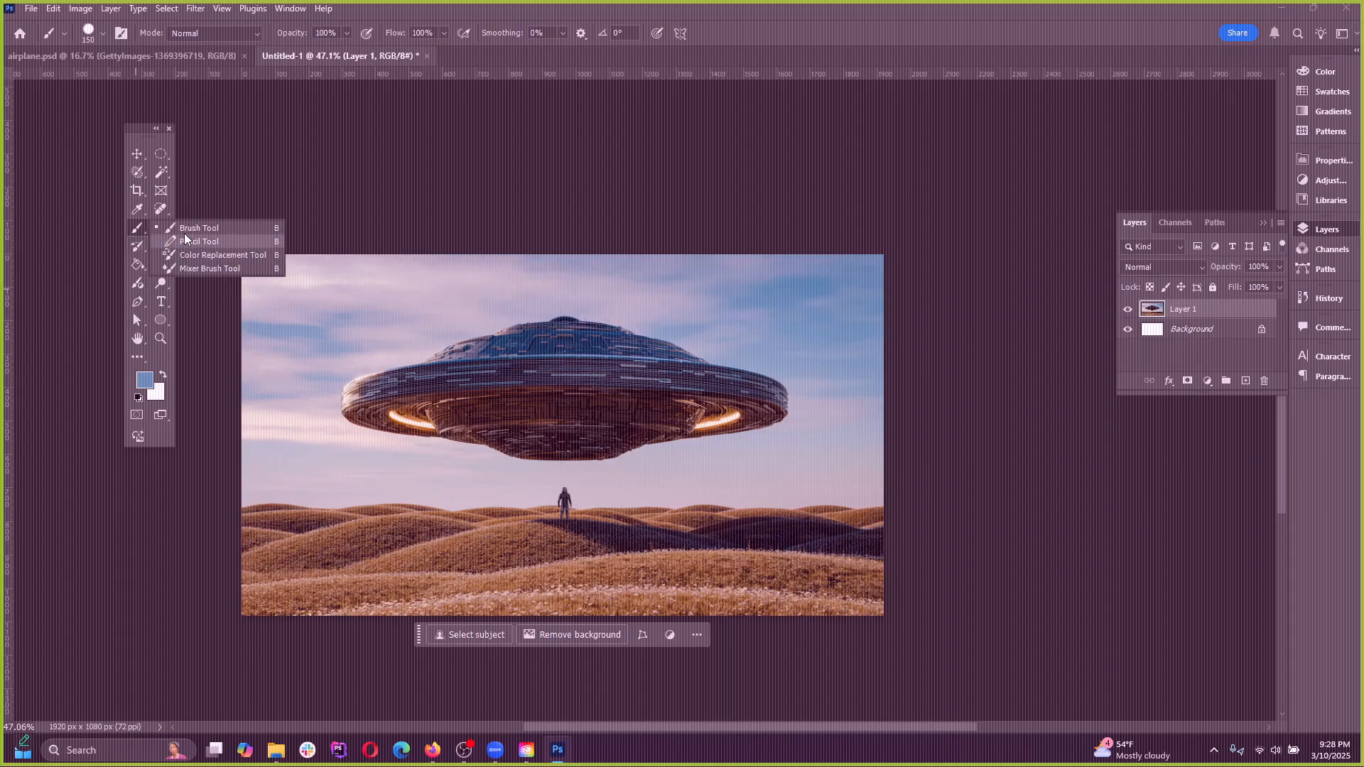
left_click(185, 242)
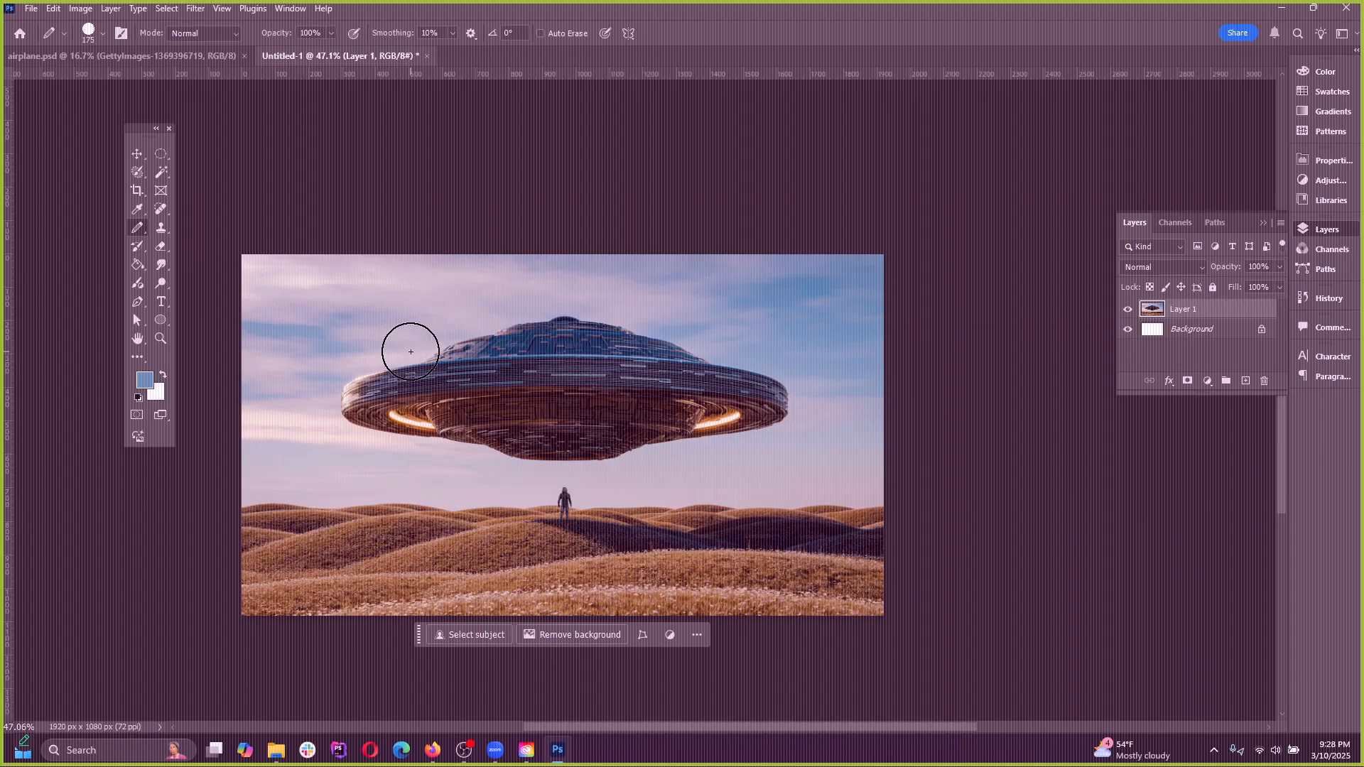
left_click_drag(383, 330, 647, 286)
key("ctrl+z")
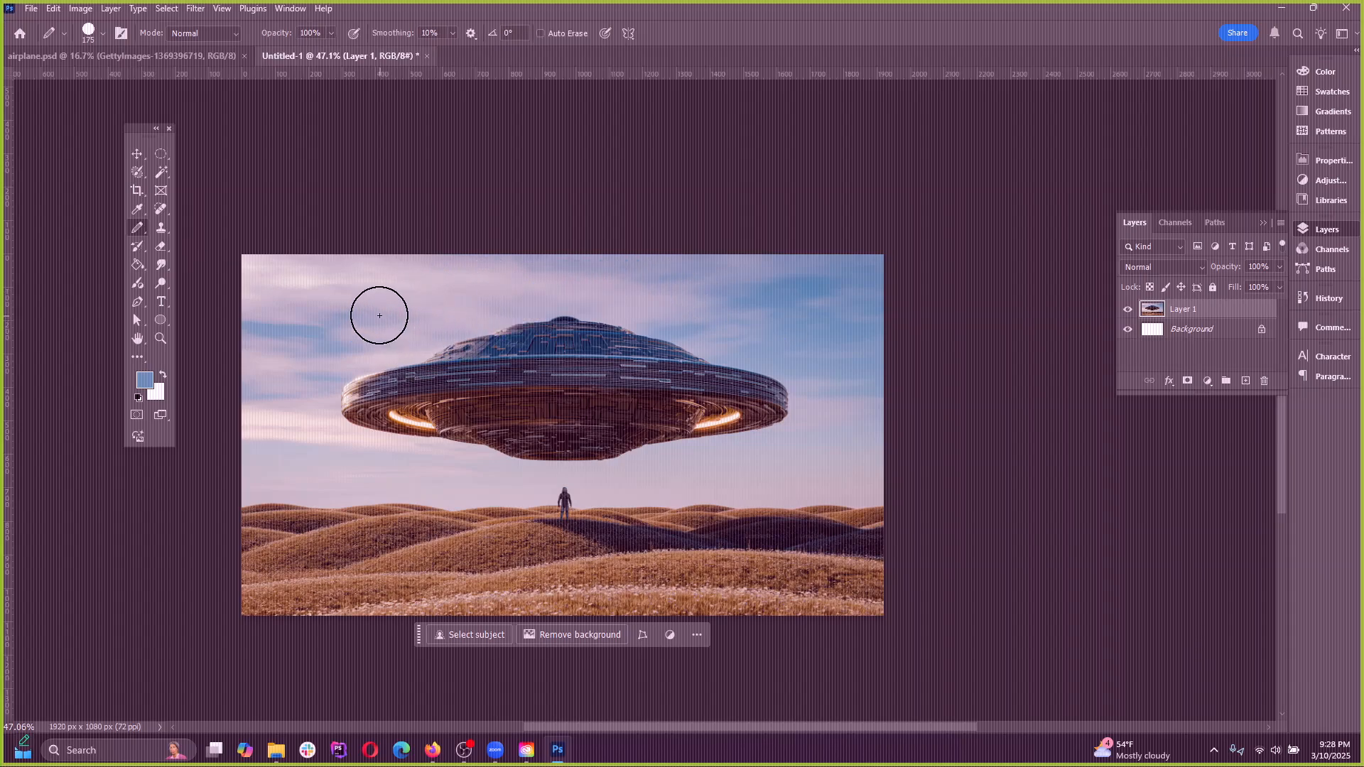
Reduce the Pencil tip size to 60
key("bracketleft")
key("bracketleft")
key("bracketleft")
key("bracketleft")
key("bracketleft")
key("bracketleft")
key("bracketleft")
Switch back to the Brush tool, paint a size 150 stroke over the pale clouds for comparison, and undo it
right_click(137, 227)
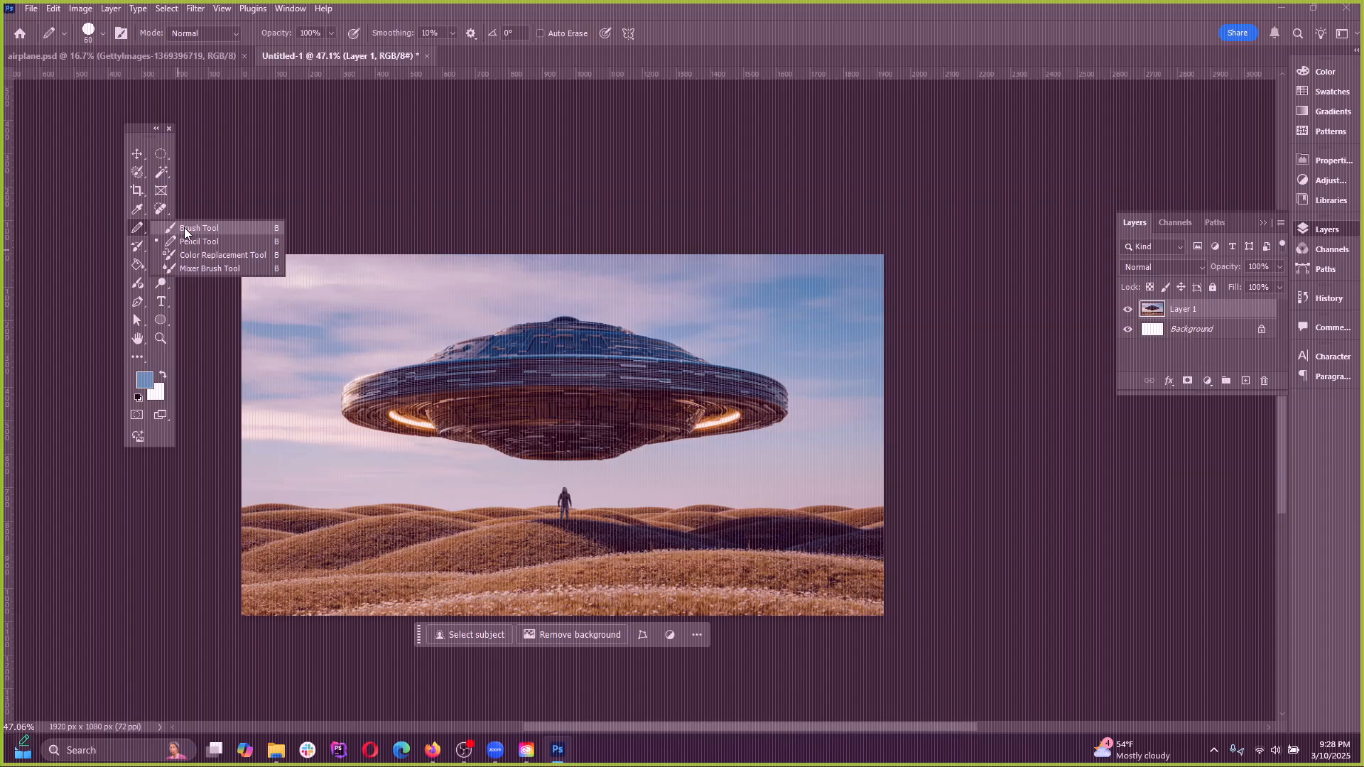
left_click(184, 227)
left_click_drag(313, 298, 567, 307)
key("ctrl+z")
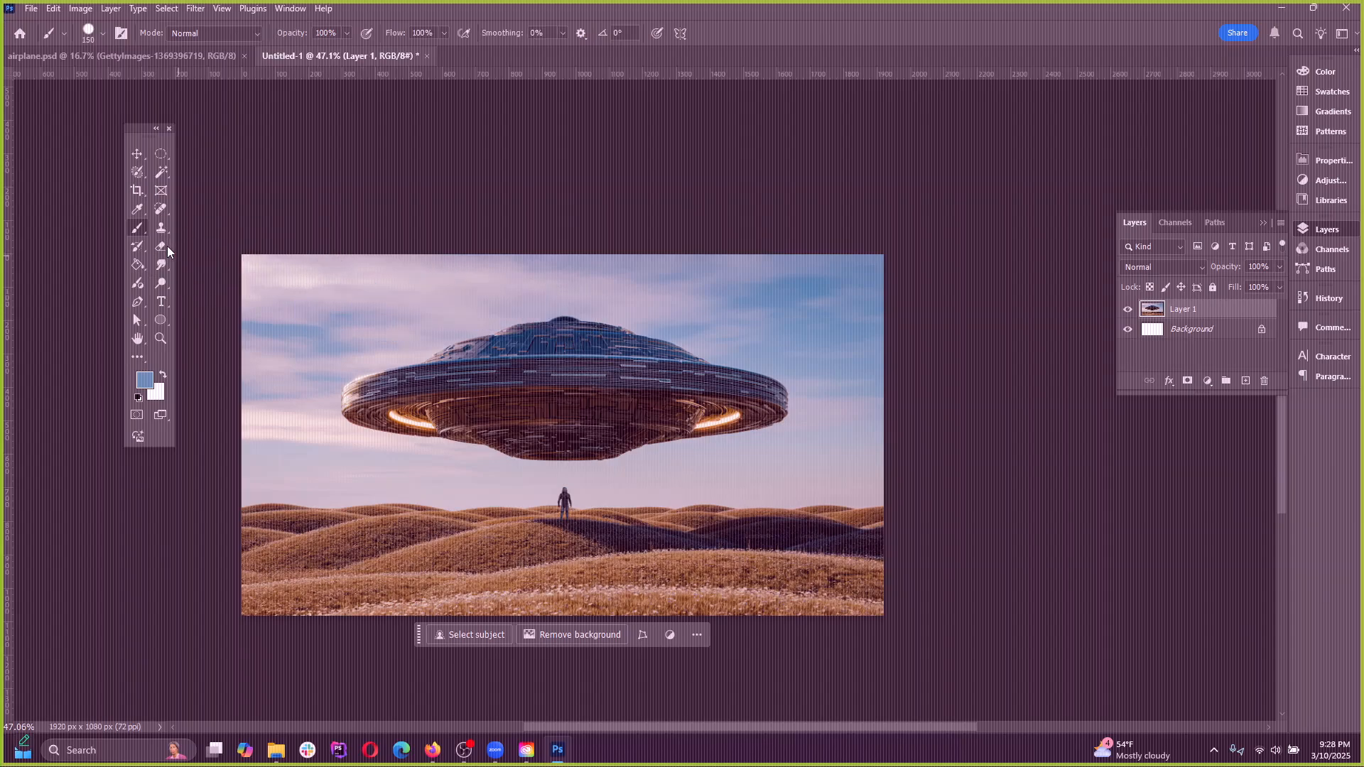
Draw a wavy size 60 Pencil stroke across the pale clouds above the UFO
right_click(137, 227)
left_click(175, 241)
left_click_drag(313, 311, 556, 306)
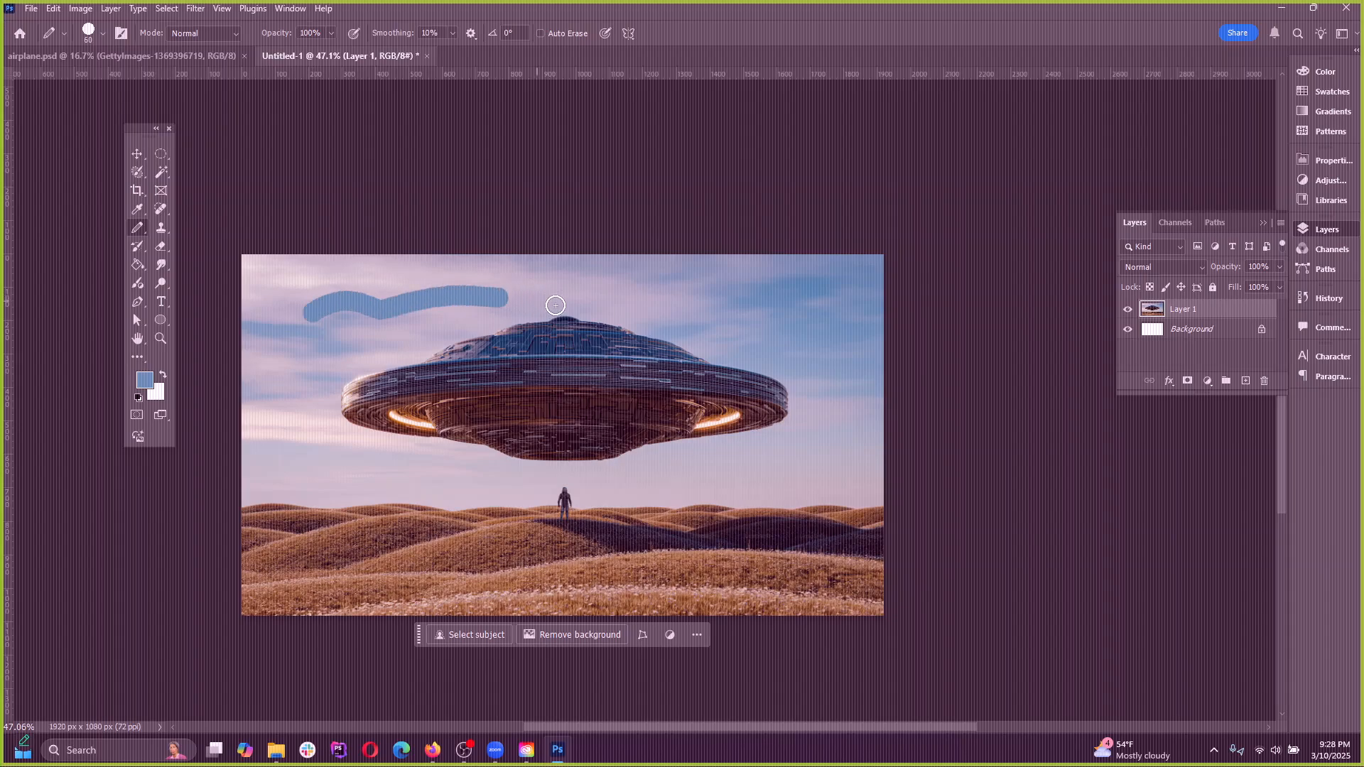
Undo the size 60 Pencil stroke over the clouds and select the Spot Healing Brush tool
key("ctrl+z")
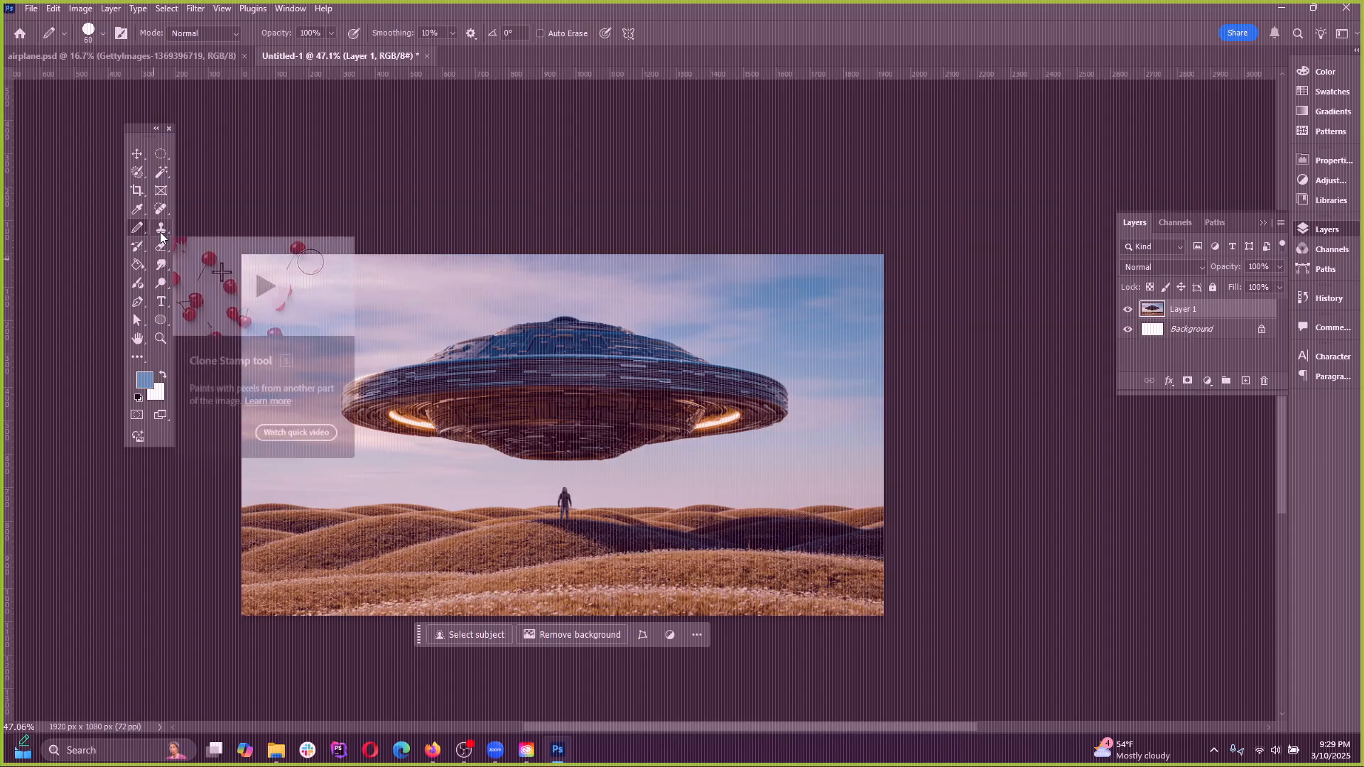
left_click(137, 214)
right_click(137, 213)
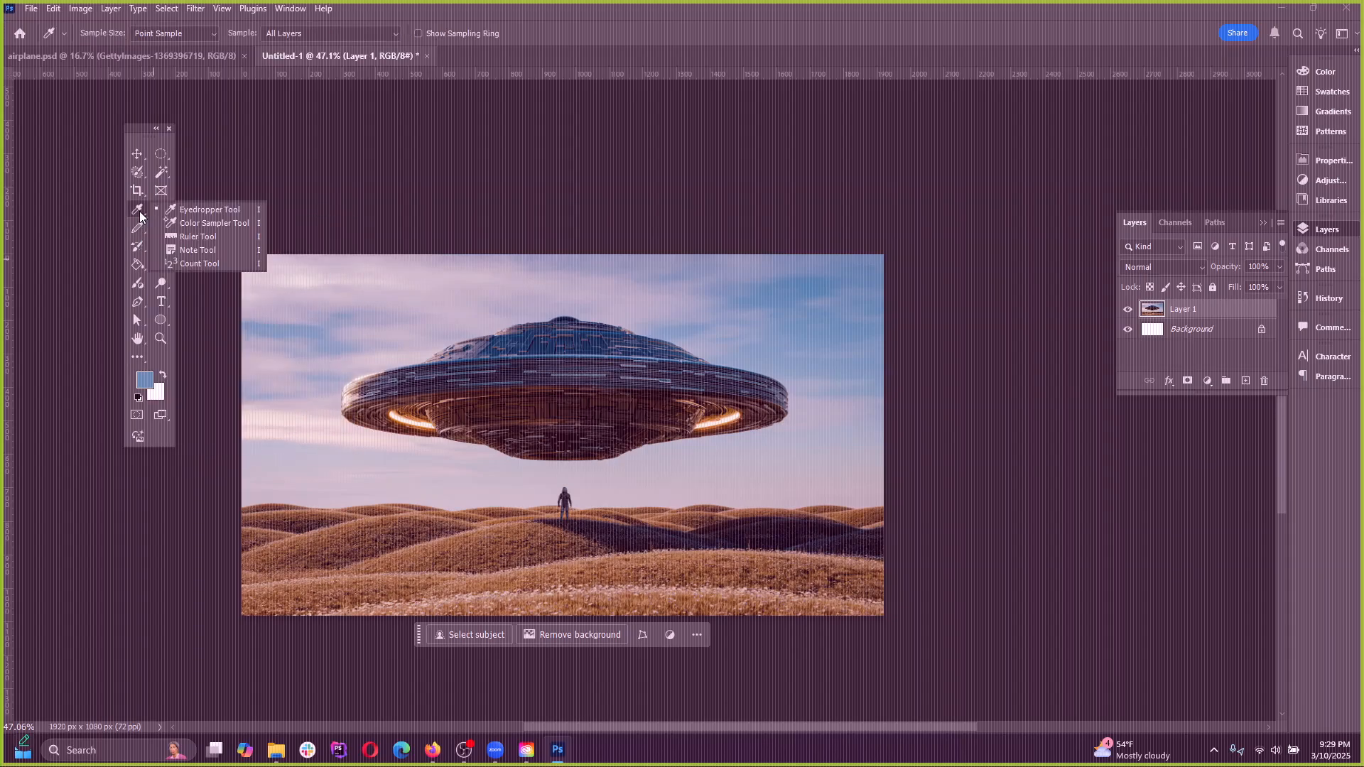
left_click(139, 213)
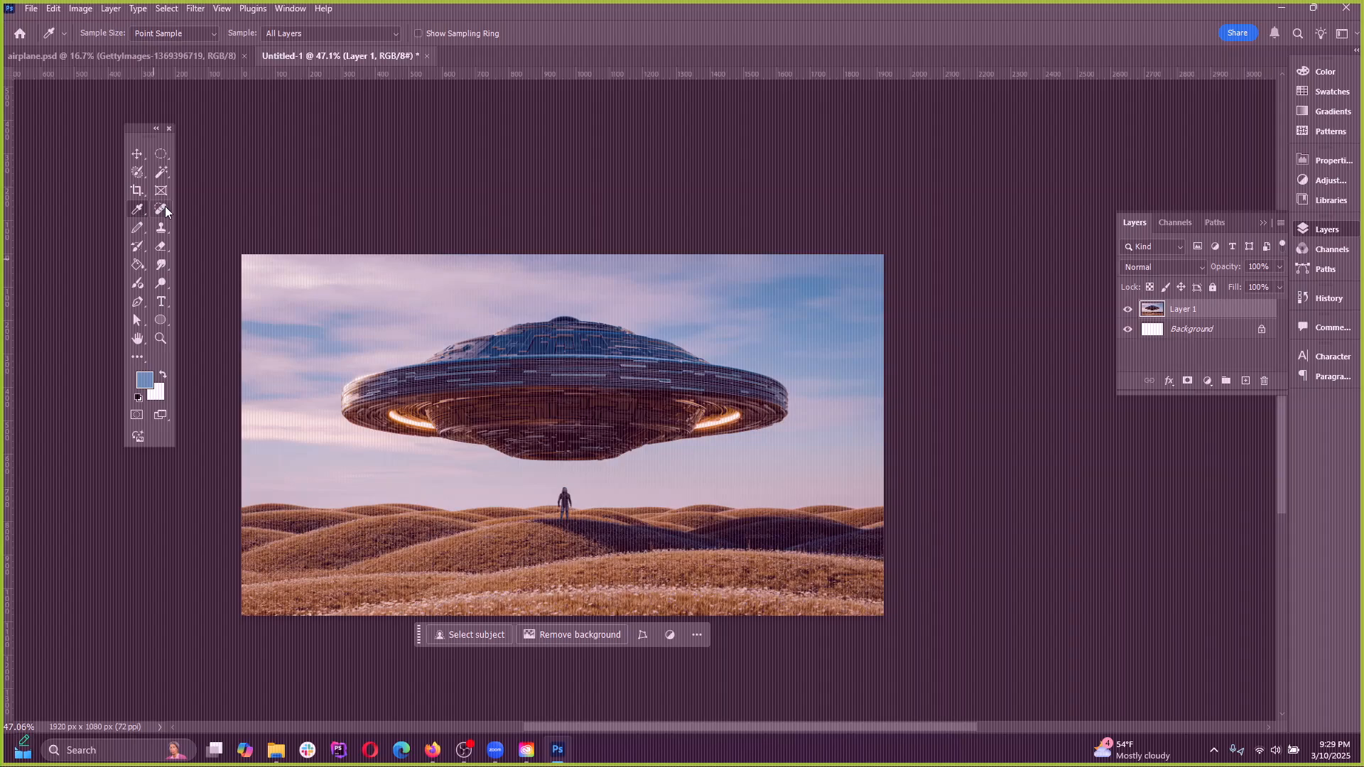
right_click(139, 210)
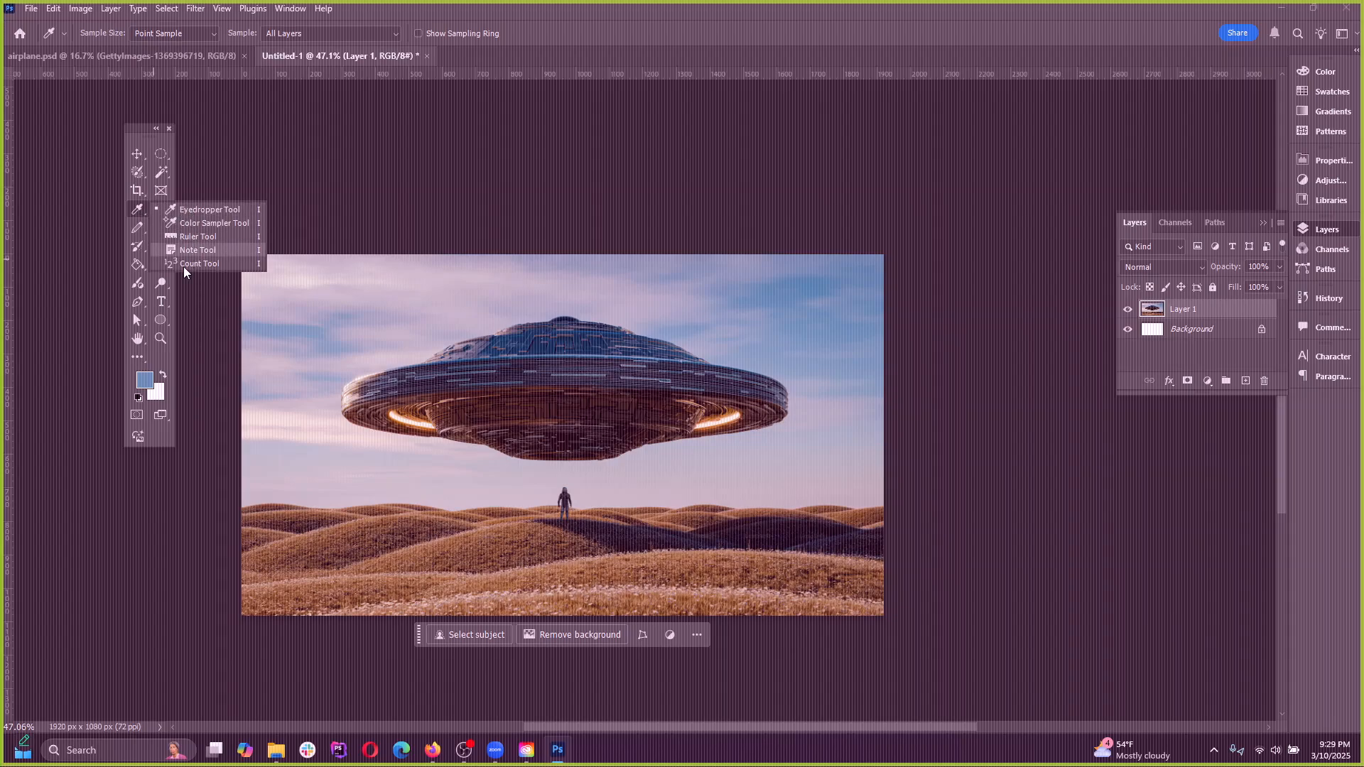
left_click(137, 211)
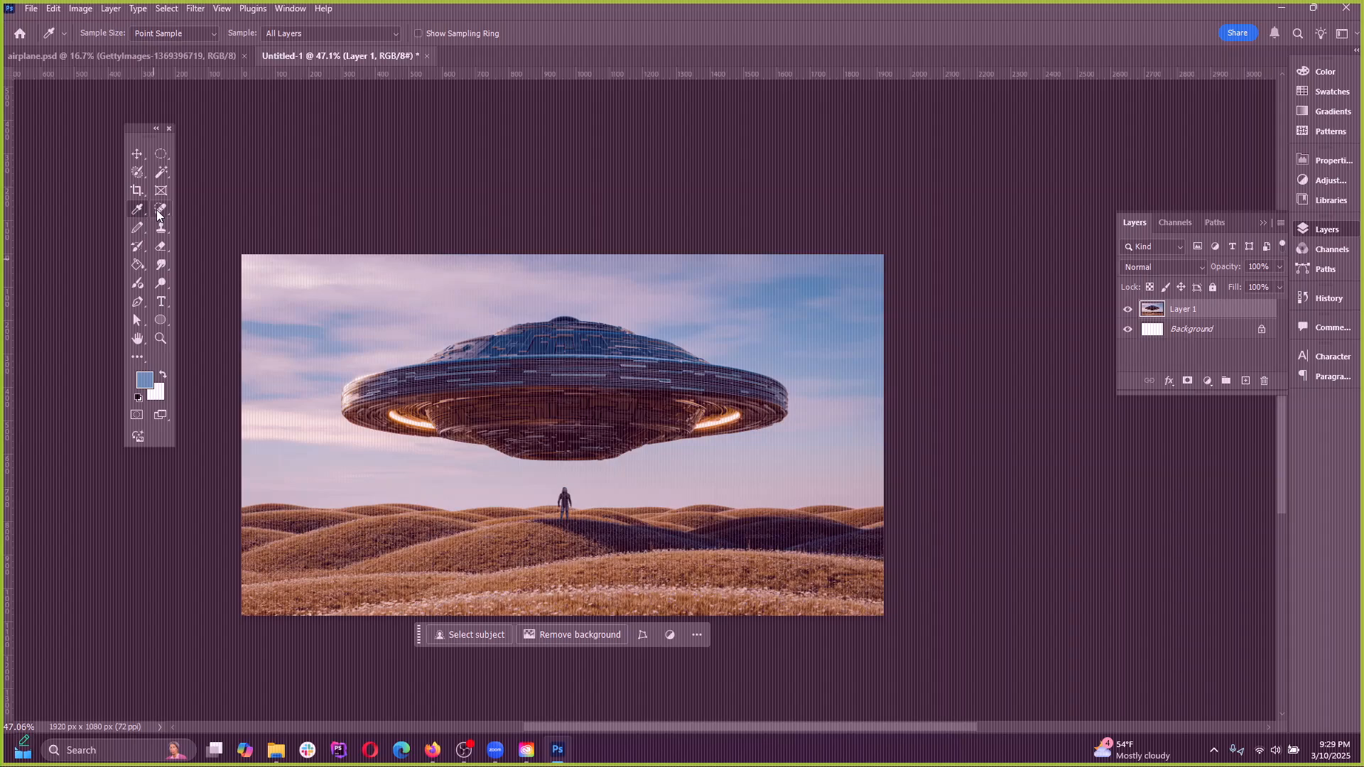
left_click(159, 212)
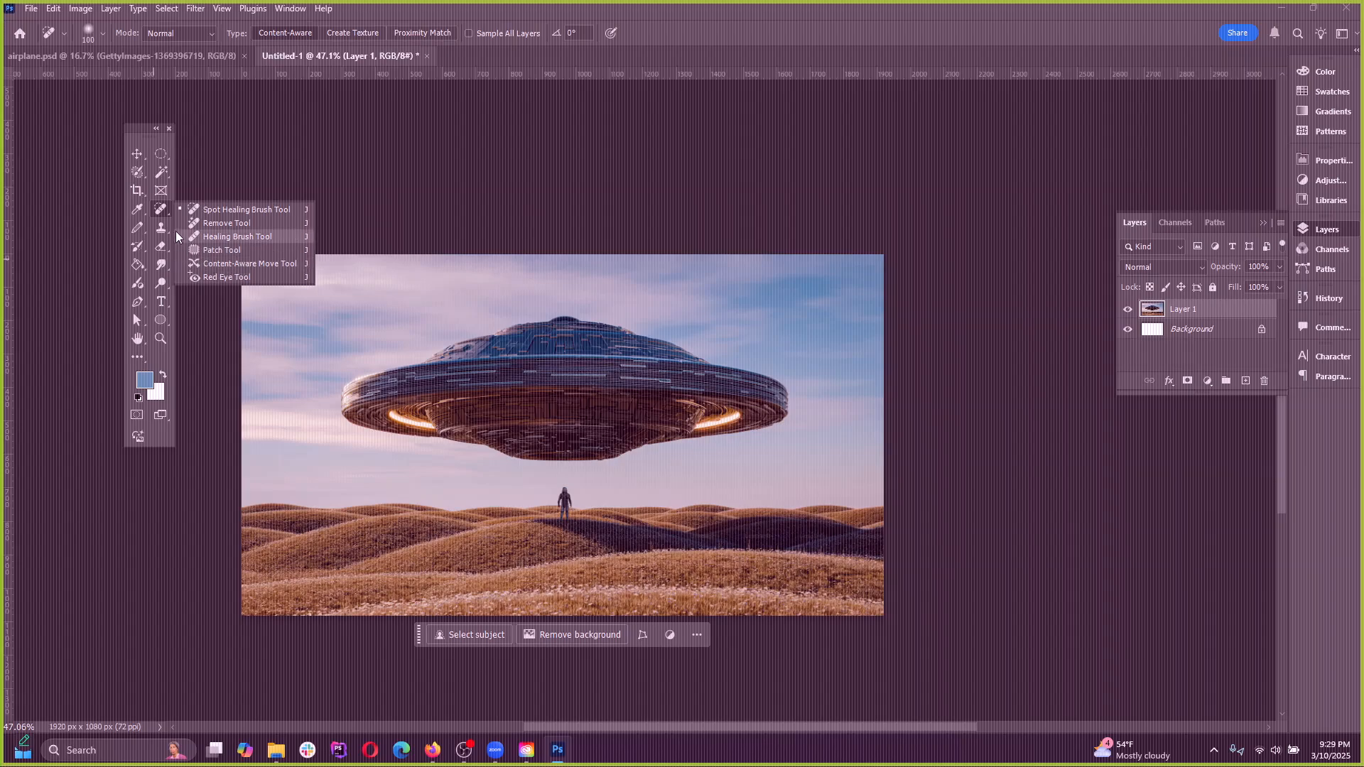
left_click(219, 211)
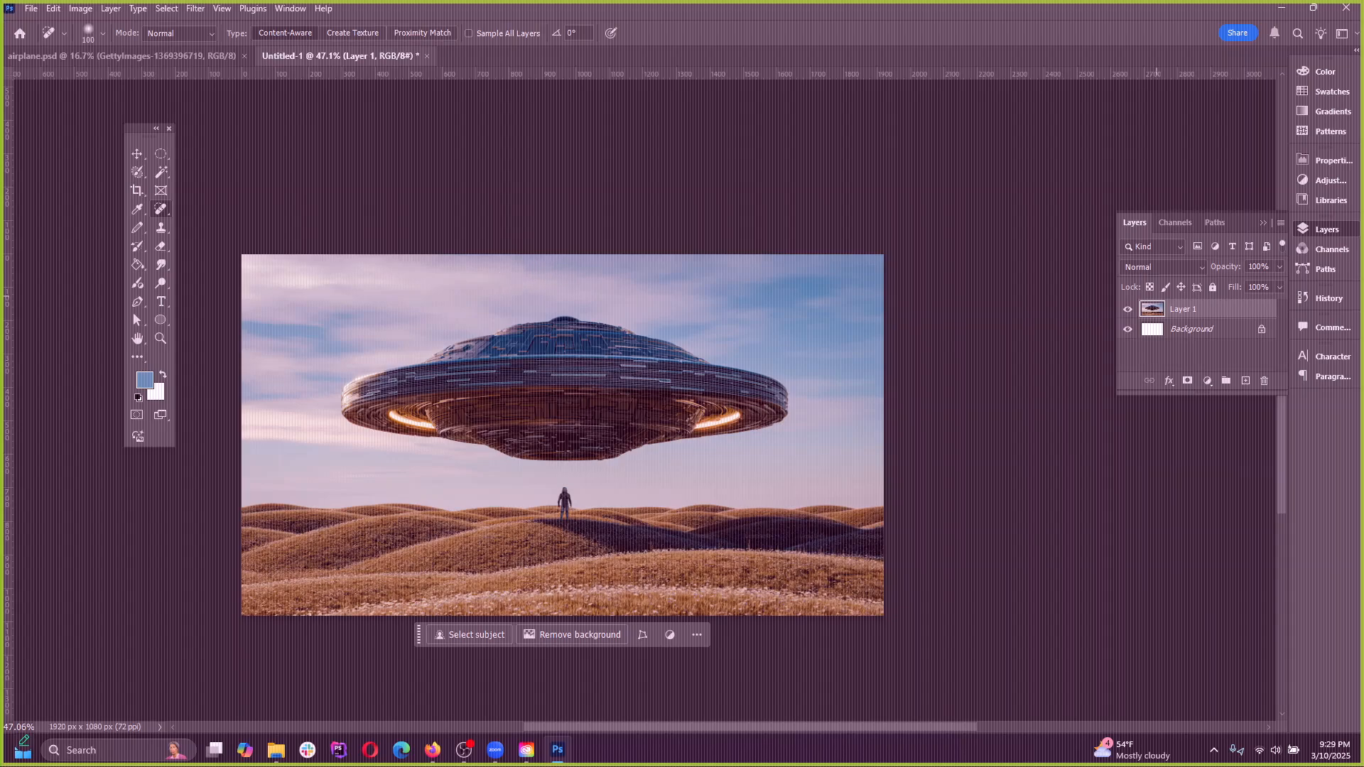
Switch to Firefox, close the UFO photo on Unsplash, and search the site for "face"
left_click(432, 749)
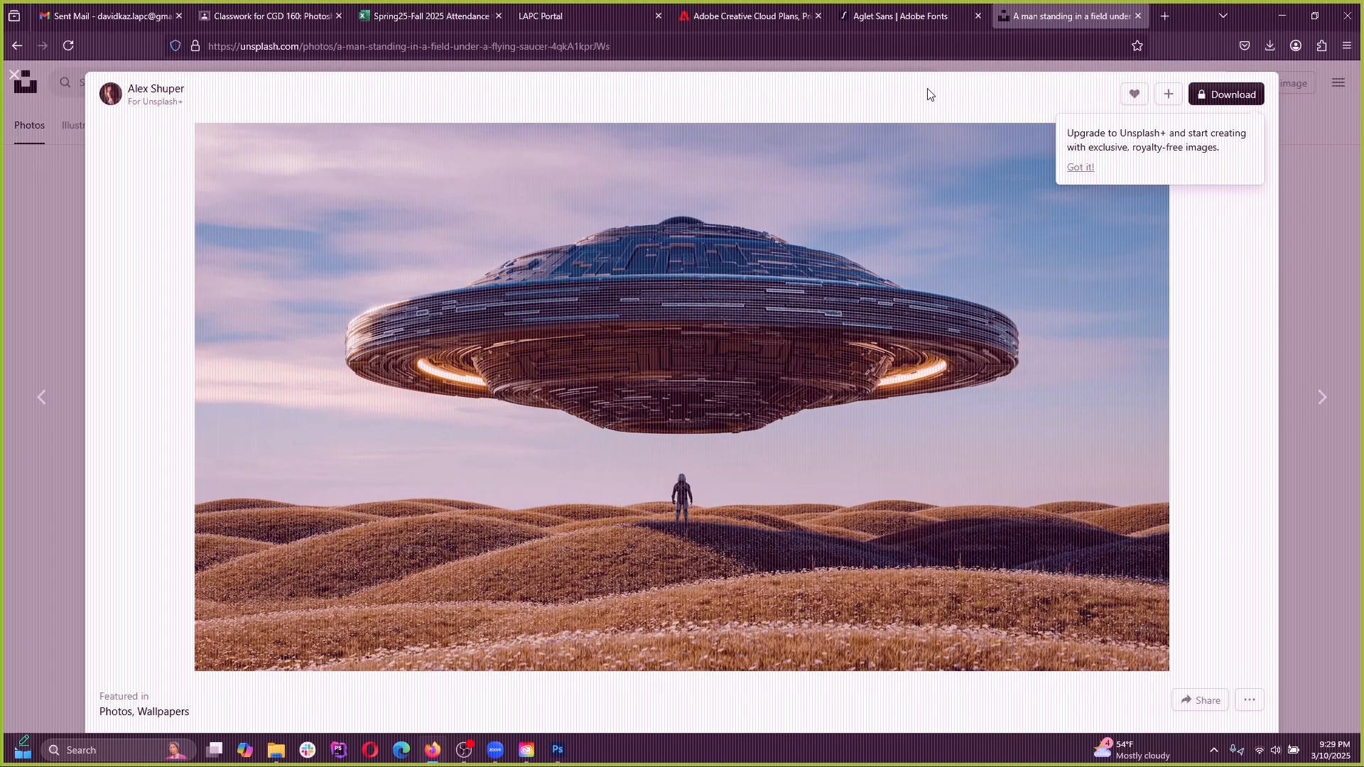
left_click(21, 90)
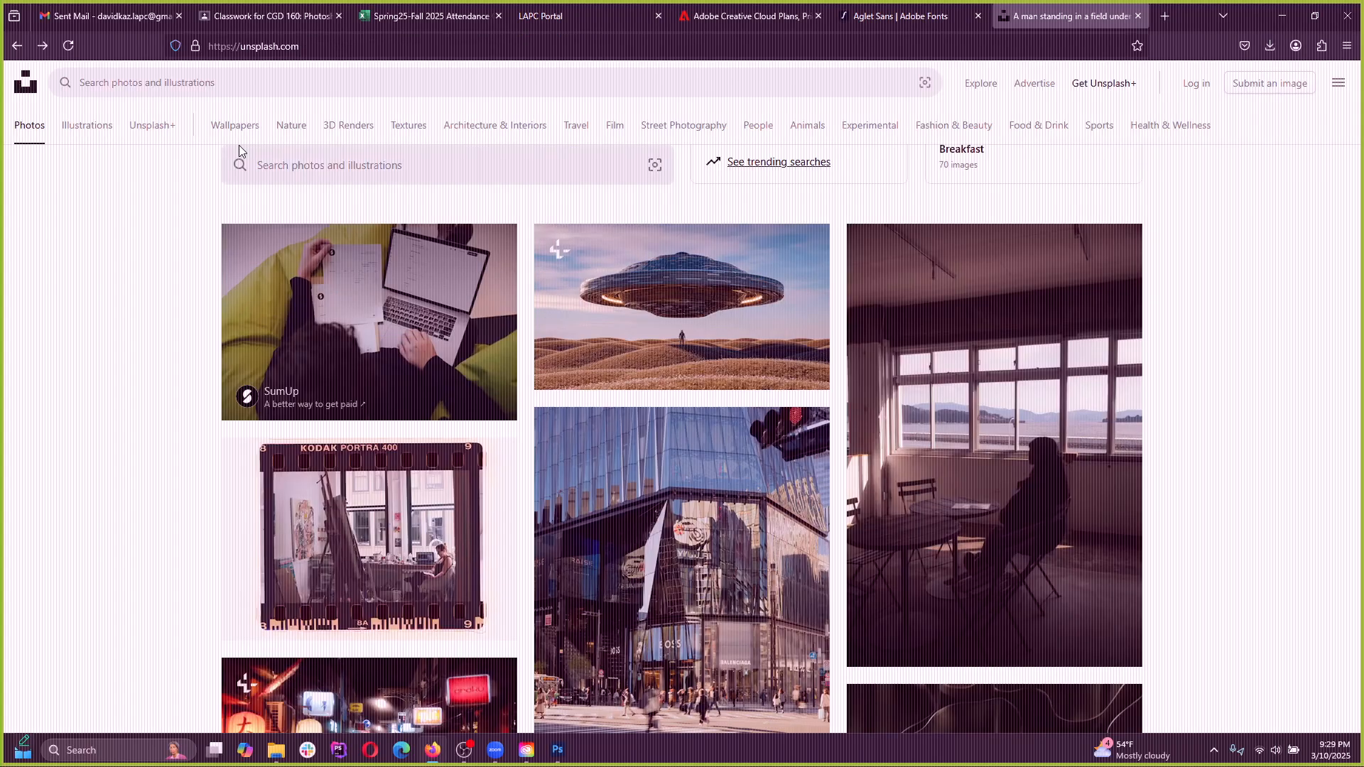
scroll(85, 121, "up", 3)
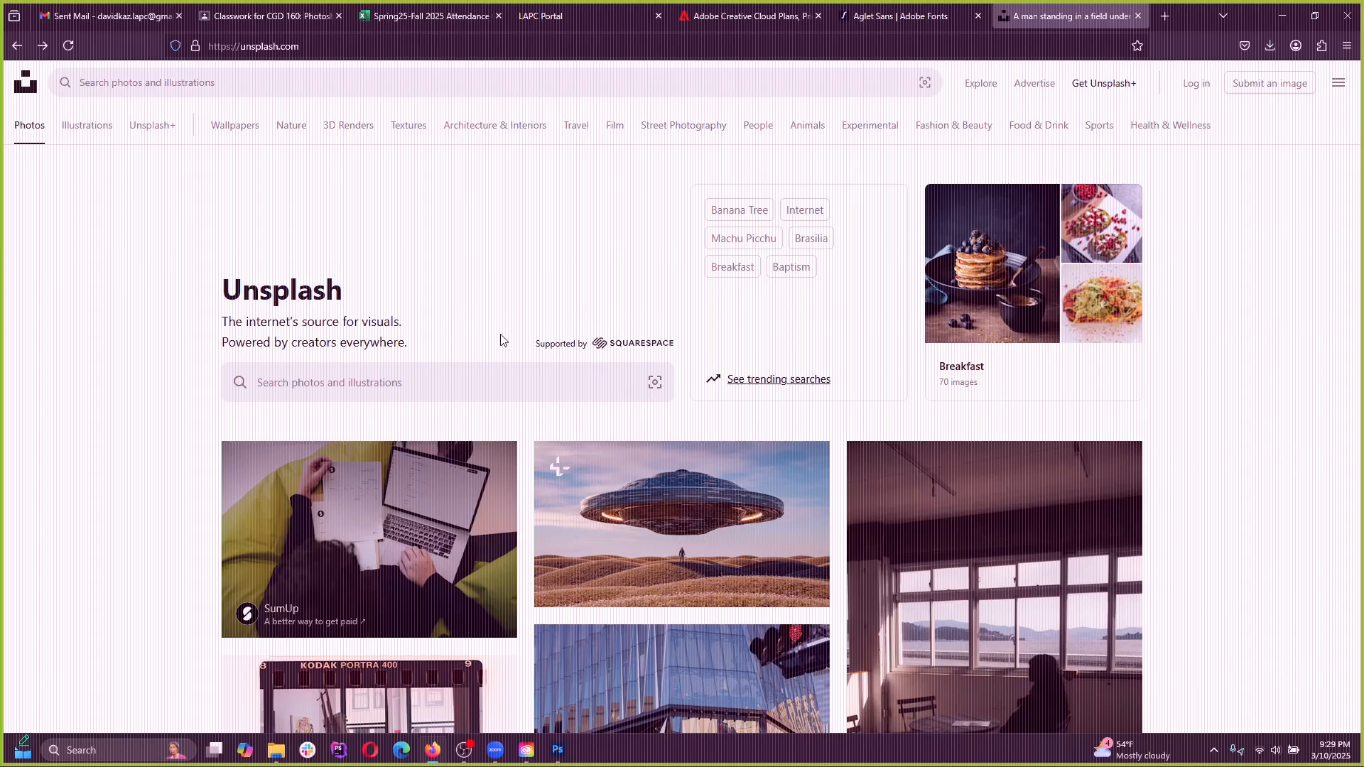
scroll(501, 339, "down", 10)
scroll(473, 518, "down", 10)
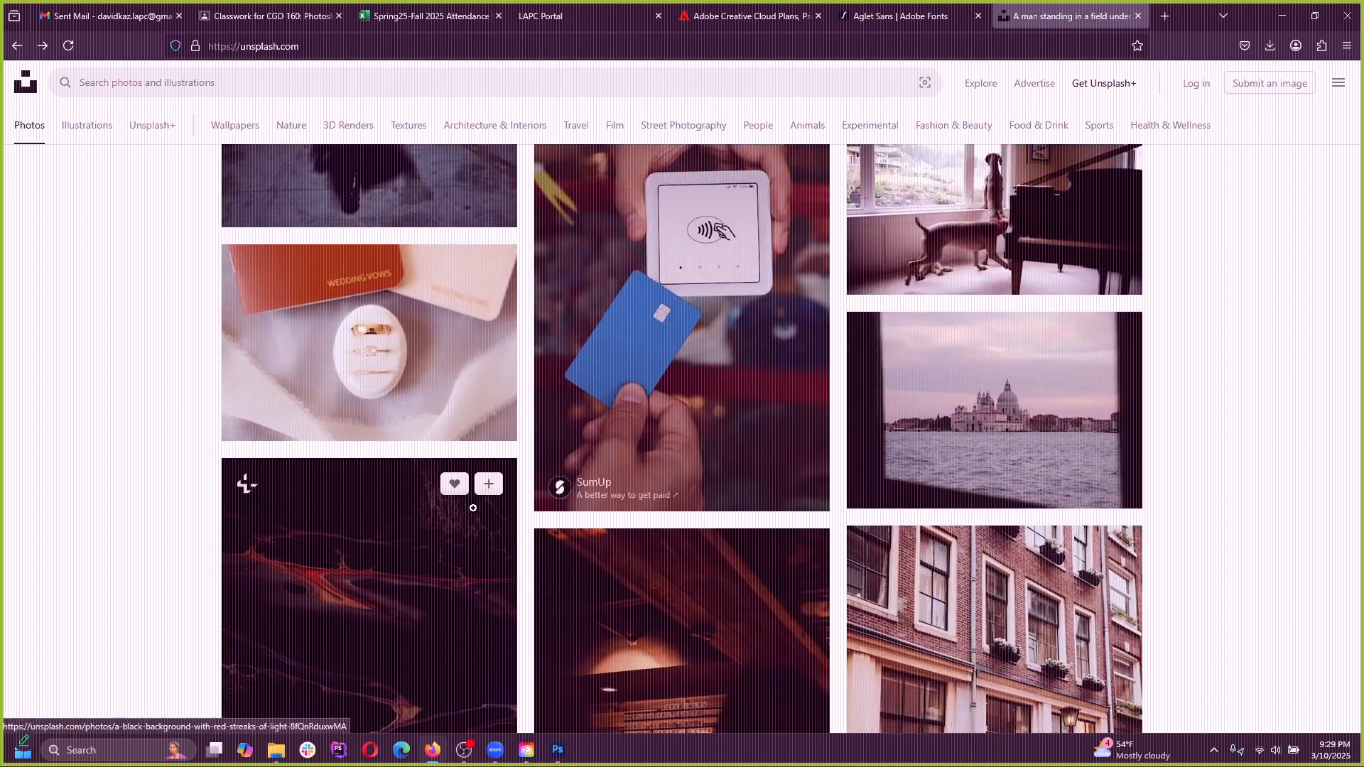
left_click(215, 81)
type("fasc")
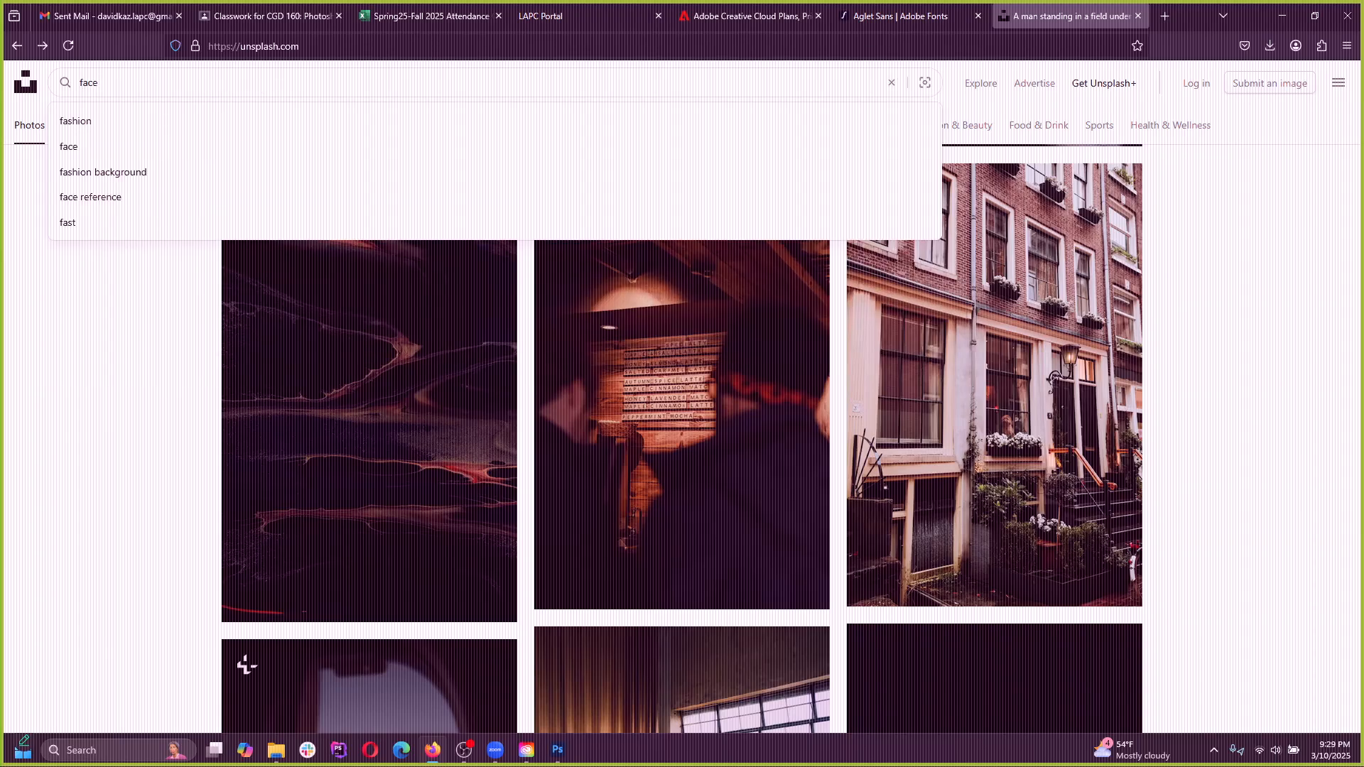
key("Return")
Open the portrait of the freckled woman with a hair bun resting her cheek on her hand, and copy the image
scroll(648, 415, "down", 5)
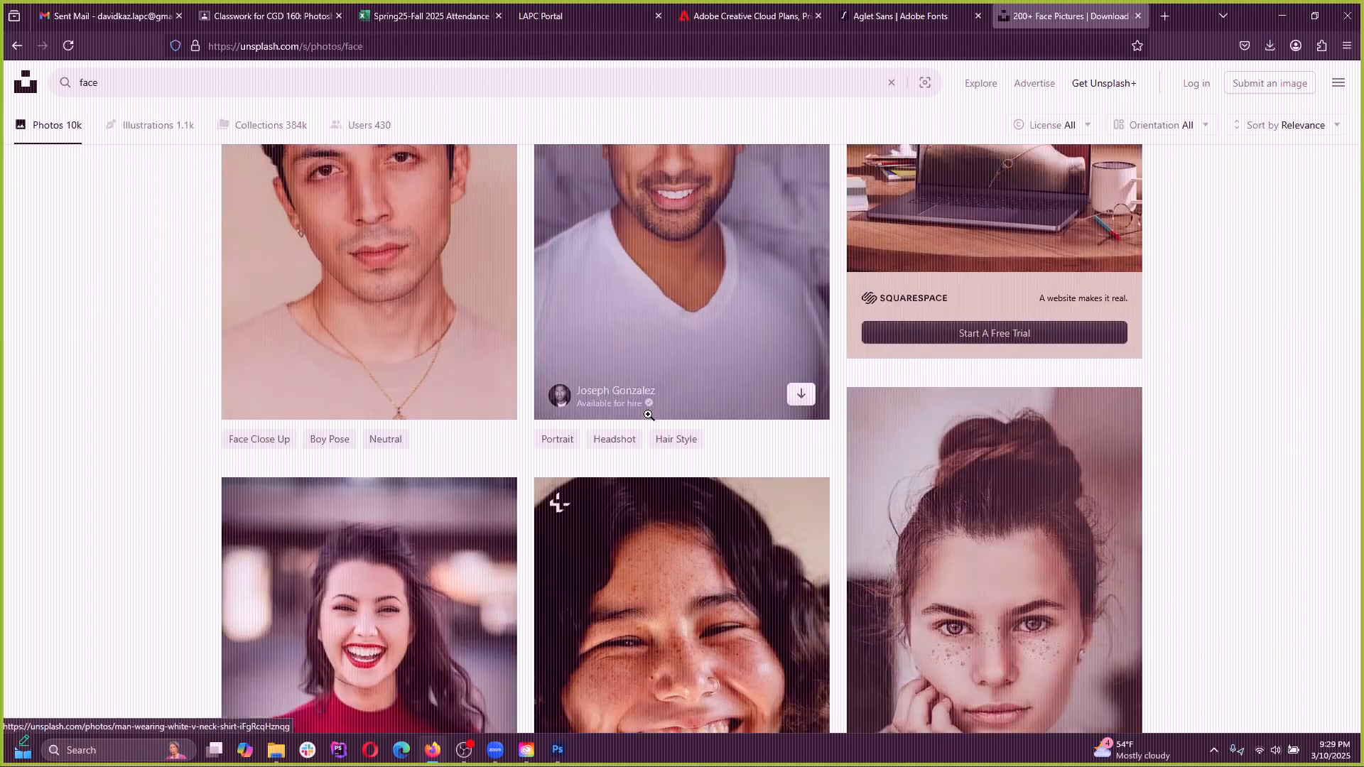
scroll(649, 415, "down", 3)
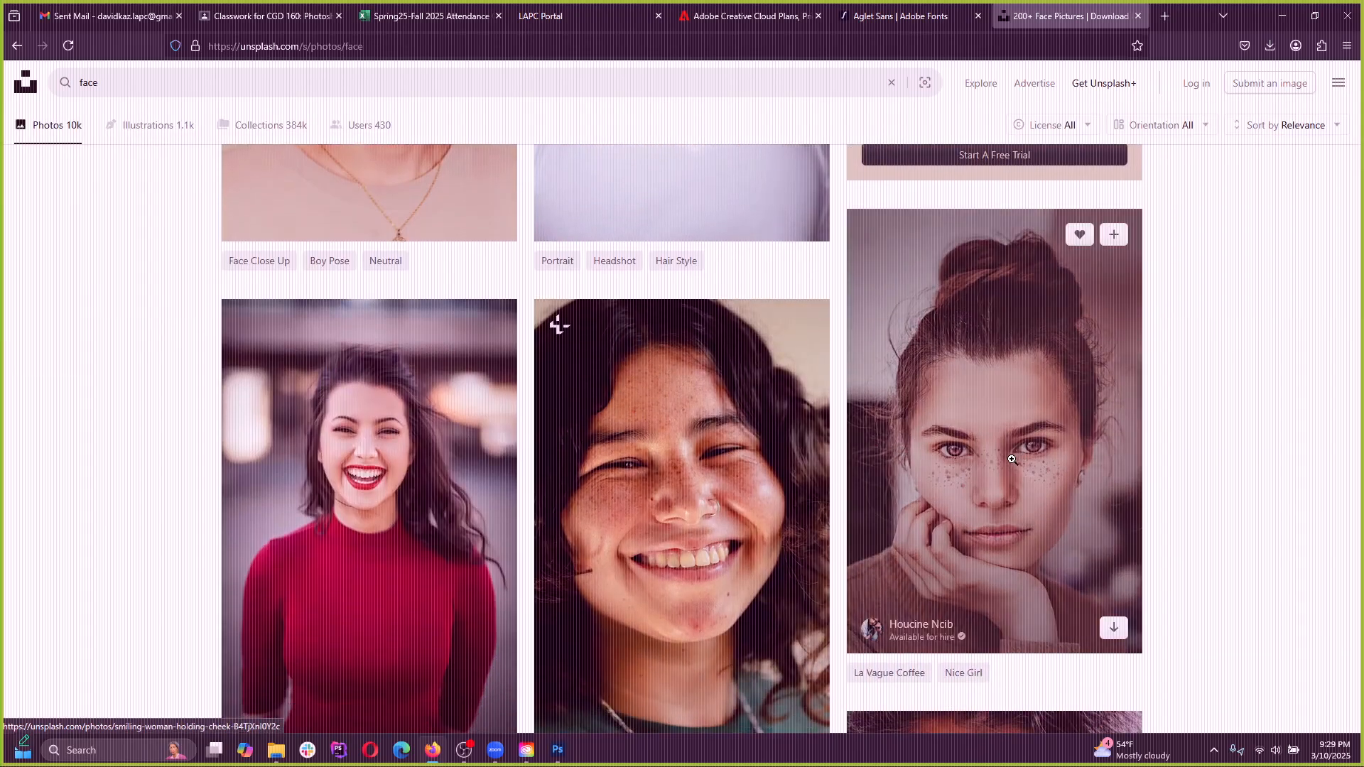
left_click(887, 435)
right_click(668, 421)
left_click(706, 476)
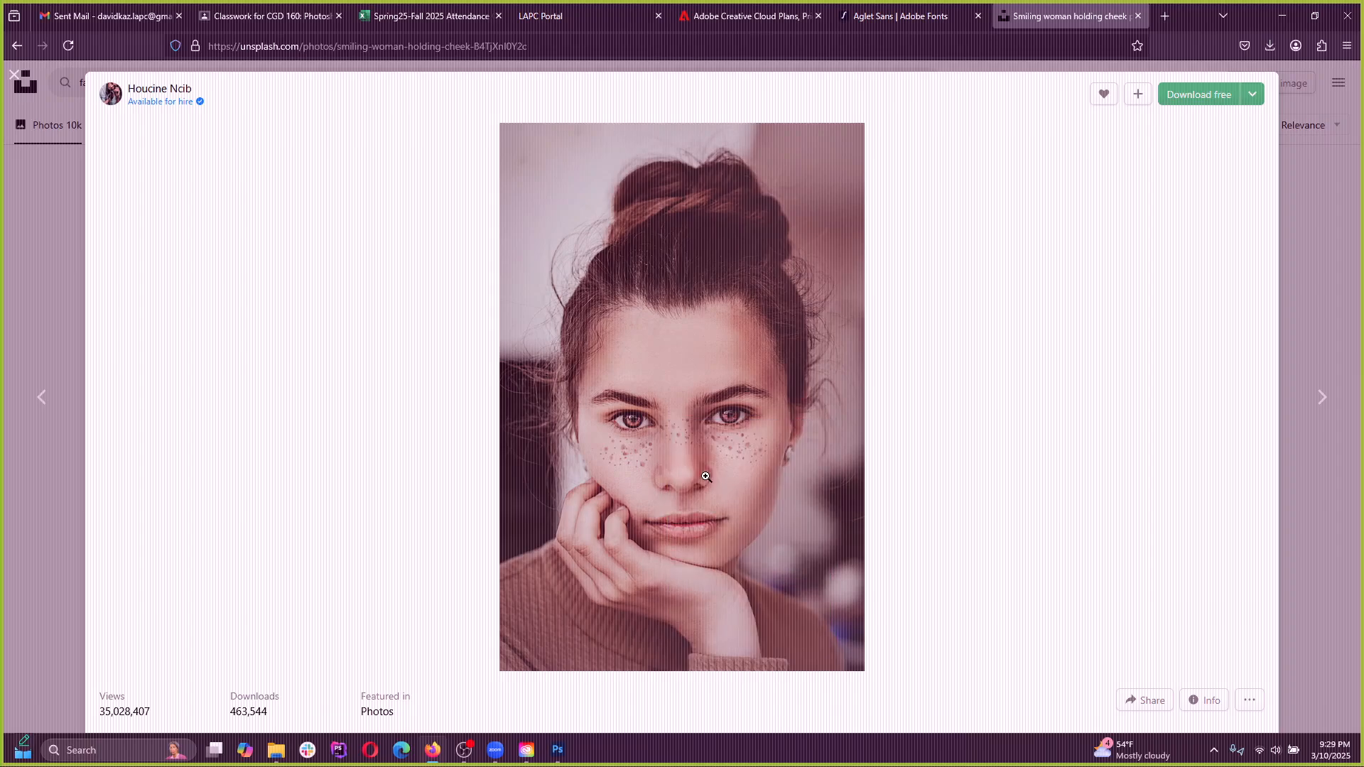
Switch back to Photoshop, create a new 1972 x 2966 px document from the Clipboard preset, and paste the portrait
left_click(558, 751)
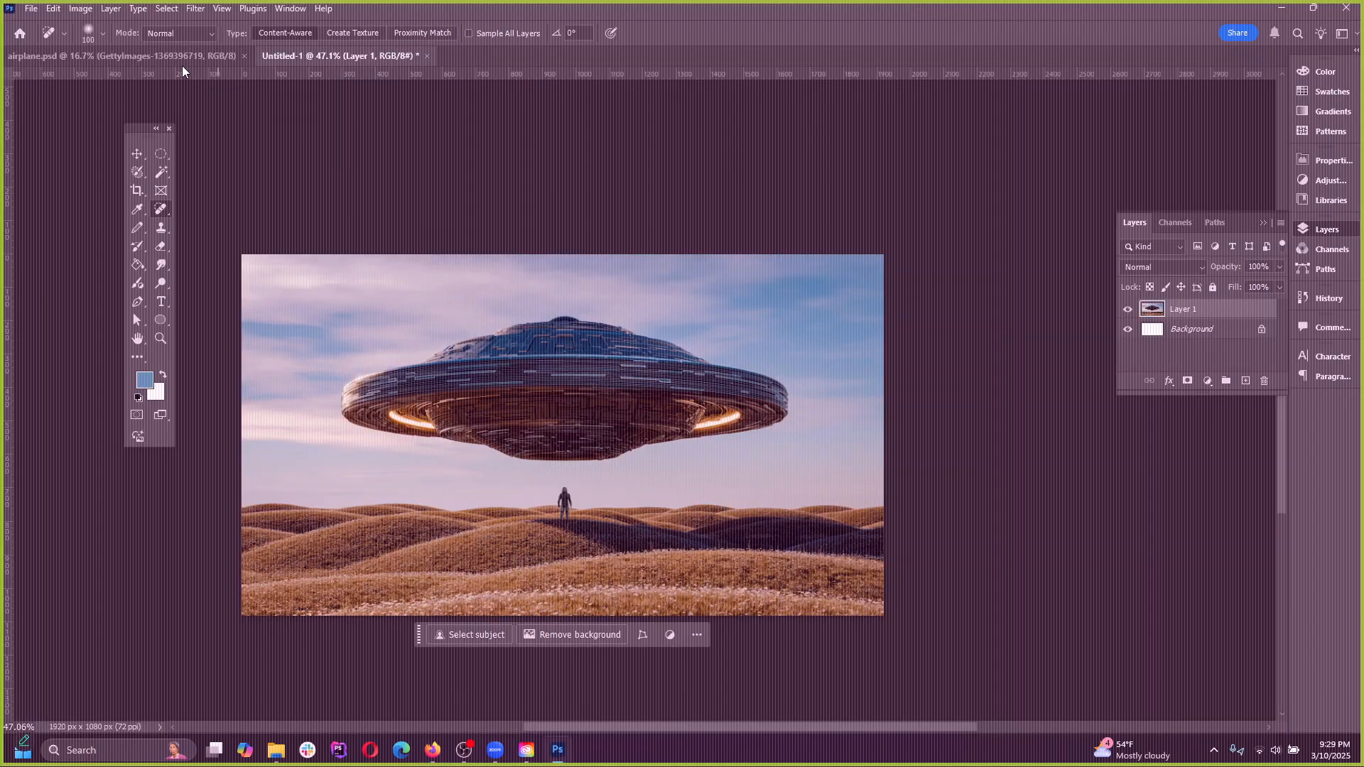
left_click(32, 8)
left_click(44, 22)
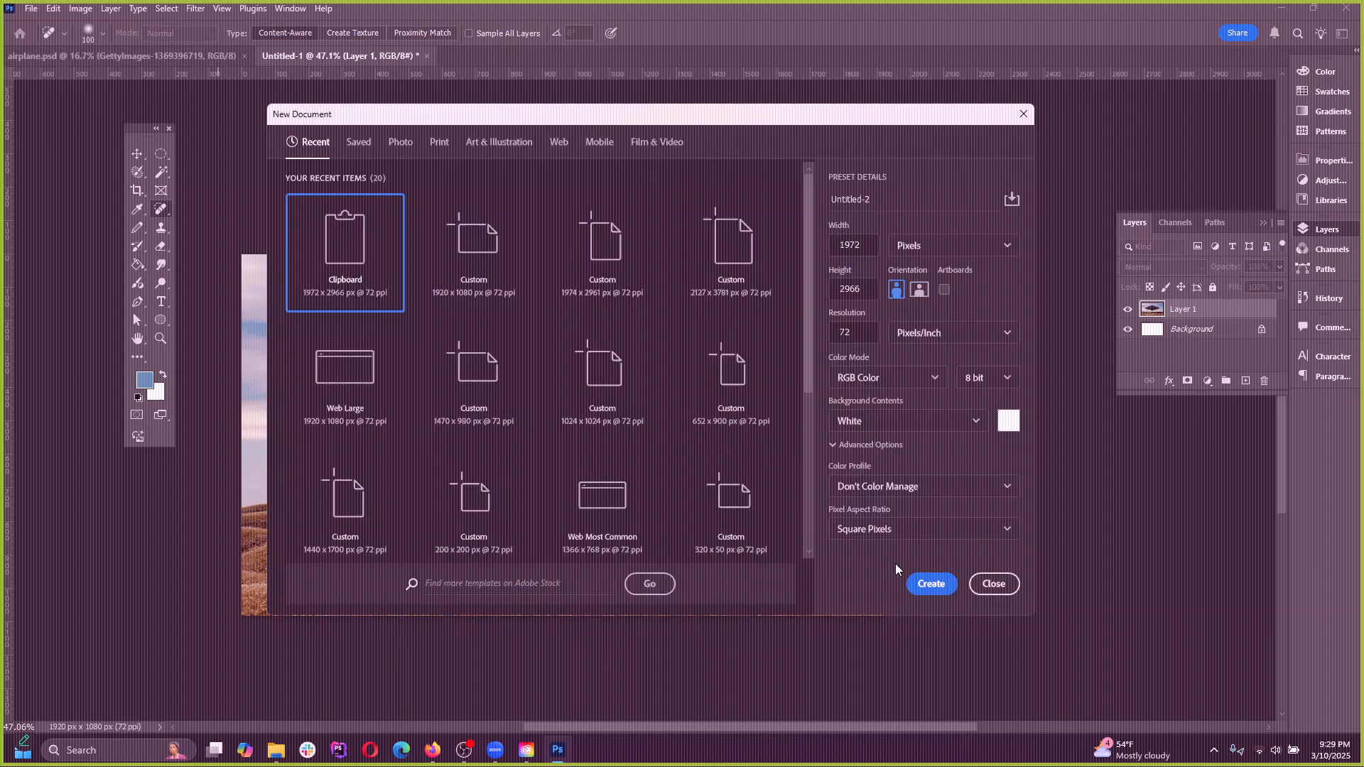
left_click(930, 583)
key("ctrl+v")
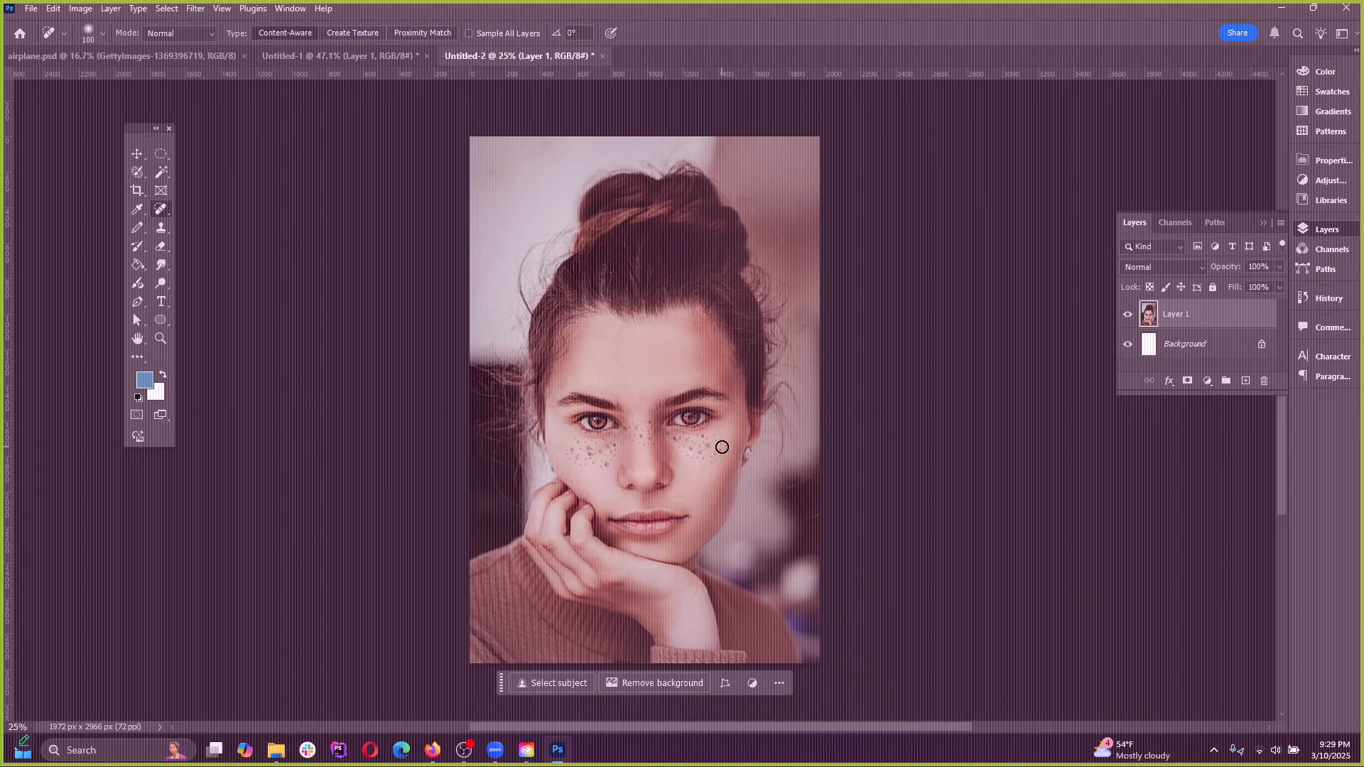
Reduce the Spot Healing Brush to size 50 and heal the lowest freckles on the cheek beside the hand
scroll(662, 454, "up", 5)
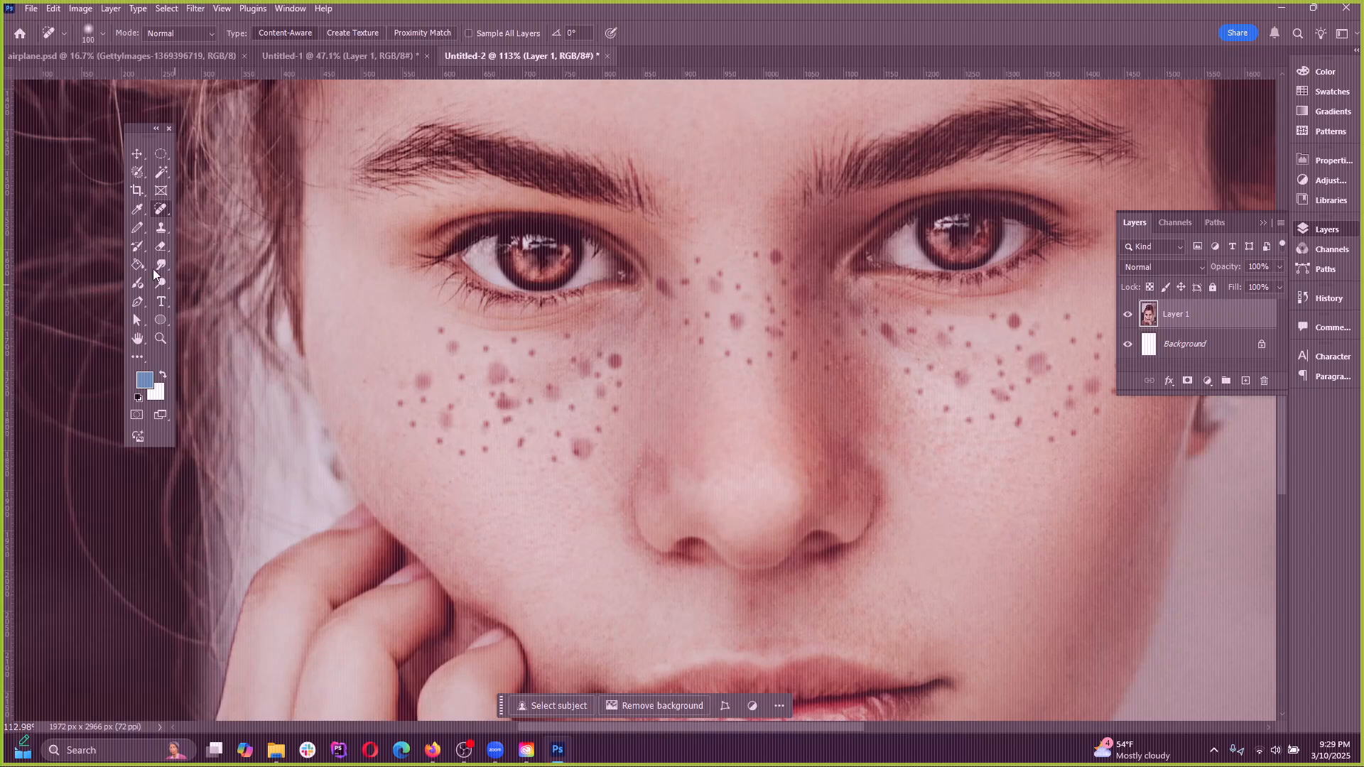
right_click(160, 211)
left_click(213, 216)
key("bracketleft")
key("bracketleft")
key("bracketleft")
key("bracketleft")
key("bracketleft")
left_click(580, 448)
left_click(555, 460)
Heal the freckles along the lower and outer edge of the same cheek at size 50
scroll(530, 466, "up", 3)
scroll(531, 466, "up", 2)
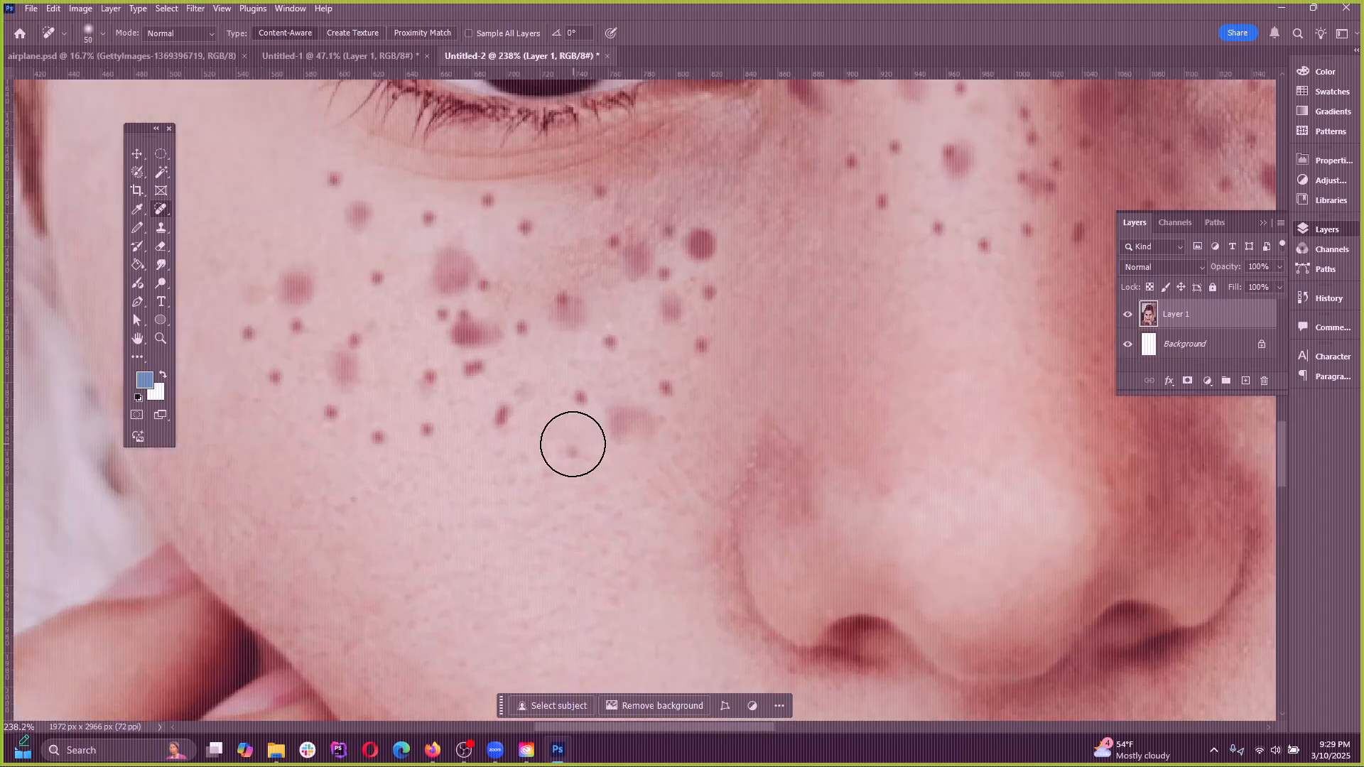
left_click(498, 415)
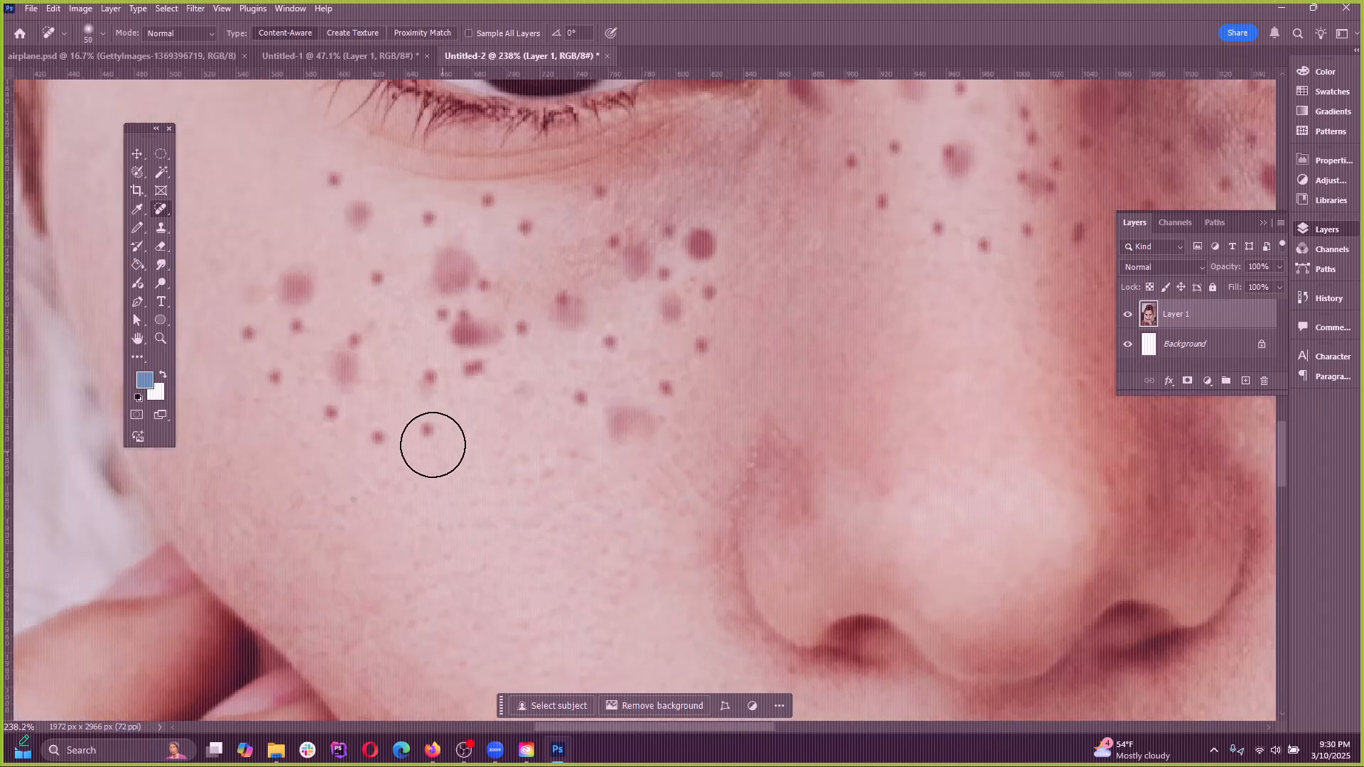
mouse_move(433, 441)
left_mouse_down()
mouse_move(338, 429)
mouse_move(274, 365)
mouse_move(292, 262)
mouse_move(353, 256)
mouse_move(398, 277)
left_mouse_up()
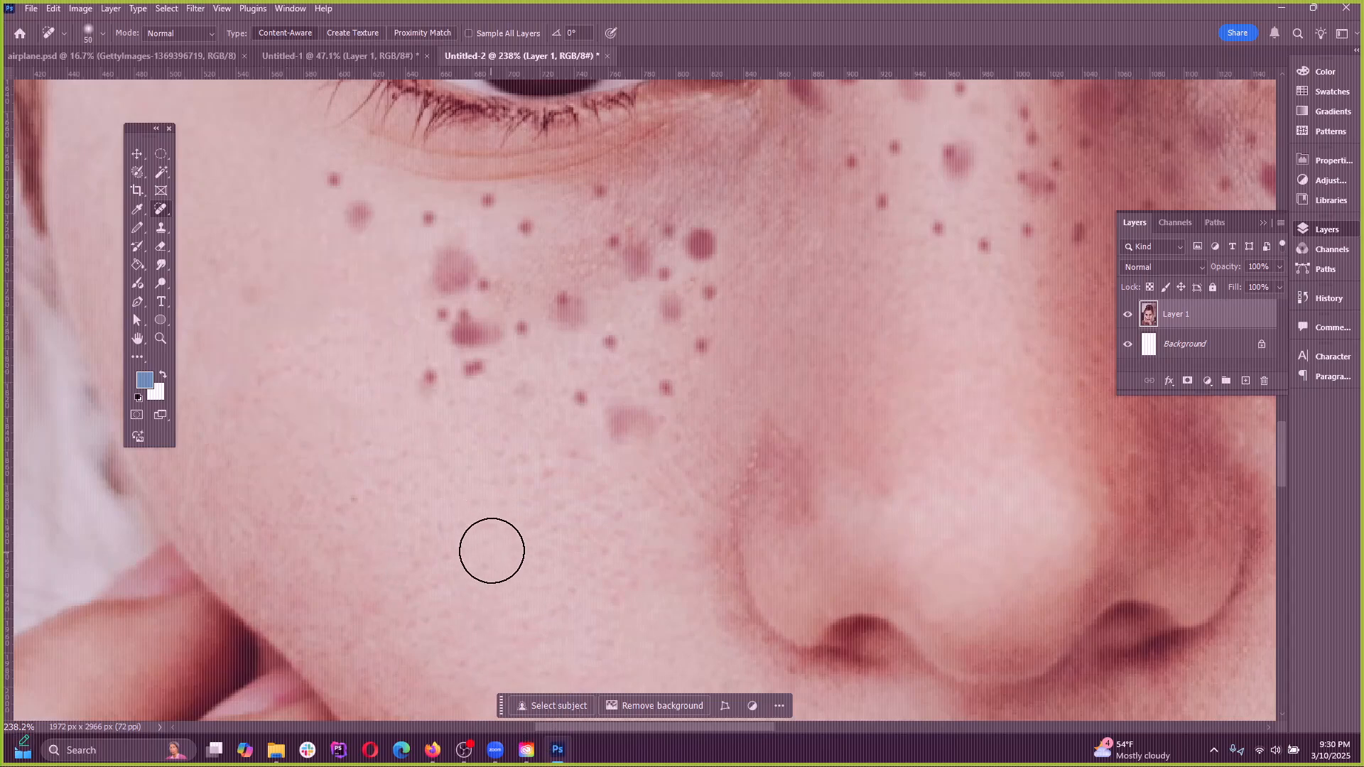
scroll(490, 551, "down", 3)
Heal the freckles on the inner part of that cheek, closest to the nose, with the Spot Healing Brush
right_click(162, 210)
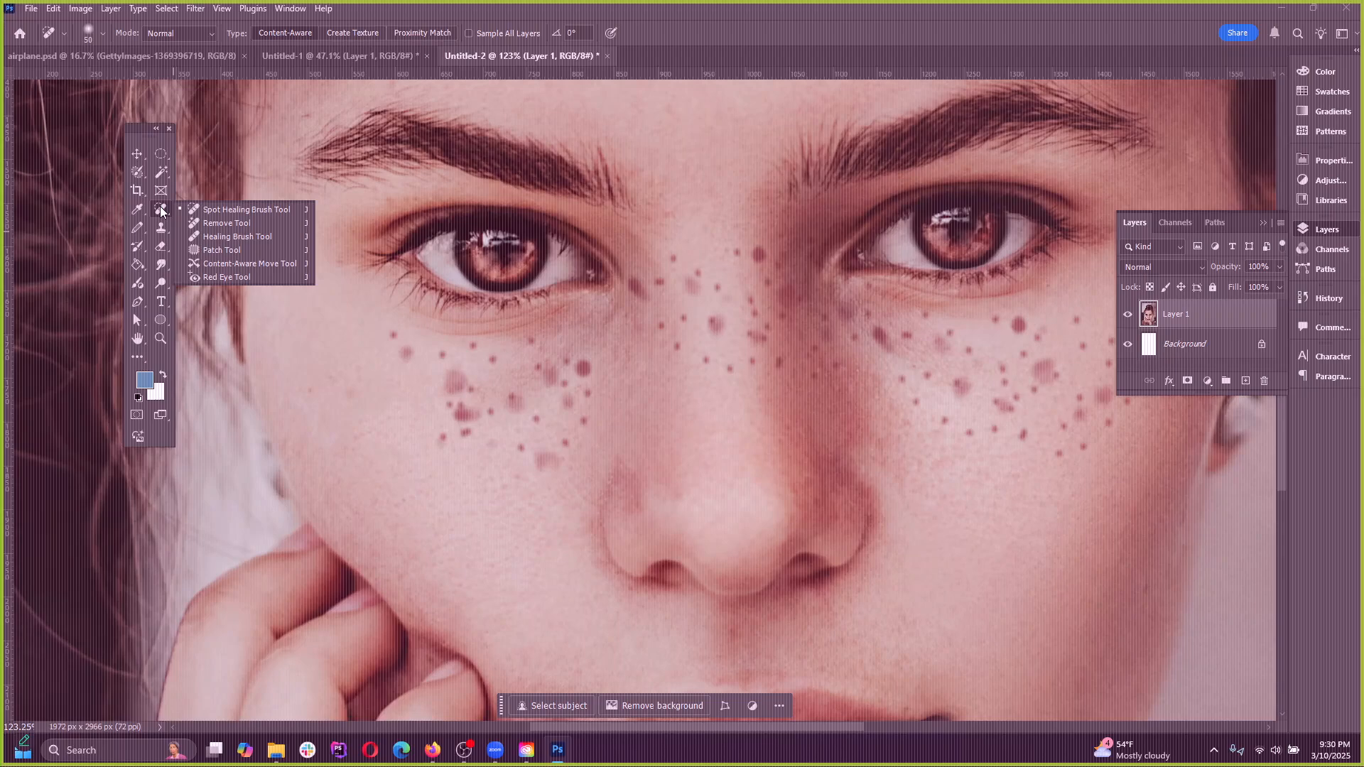
left_click(223, 217)
scroll(554, 356, "up", 1)
mouse_move(600, 417)
left_mouse_down()
mouse_move(568, 418)
mouse_move(561, 455)
left_mouse_up()
Enlarge the Spot Healing Brush to 175, paint over the eyebrow on the image's left side, and undo it
scroll(669, 400, "up", 4)
key("bracketright")
key("bracketright")
key("bracketright")
key("bracketright")
key("bracketright")
key("bracketright")
key("bracketright")
key("bracketright")
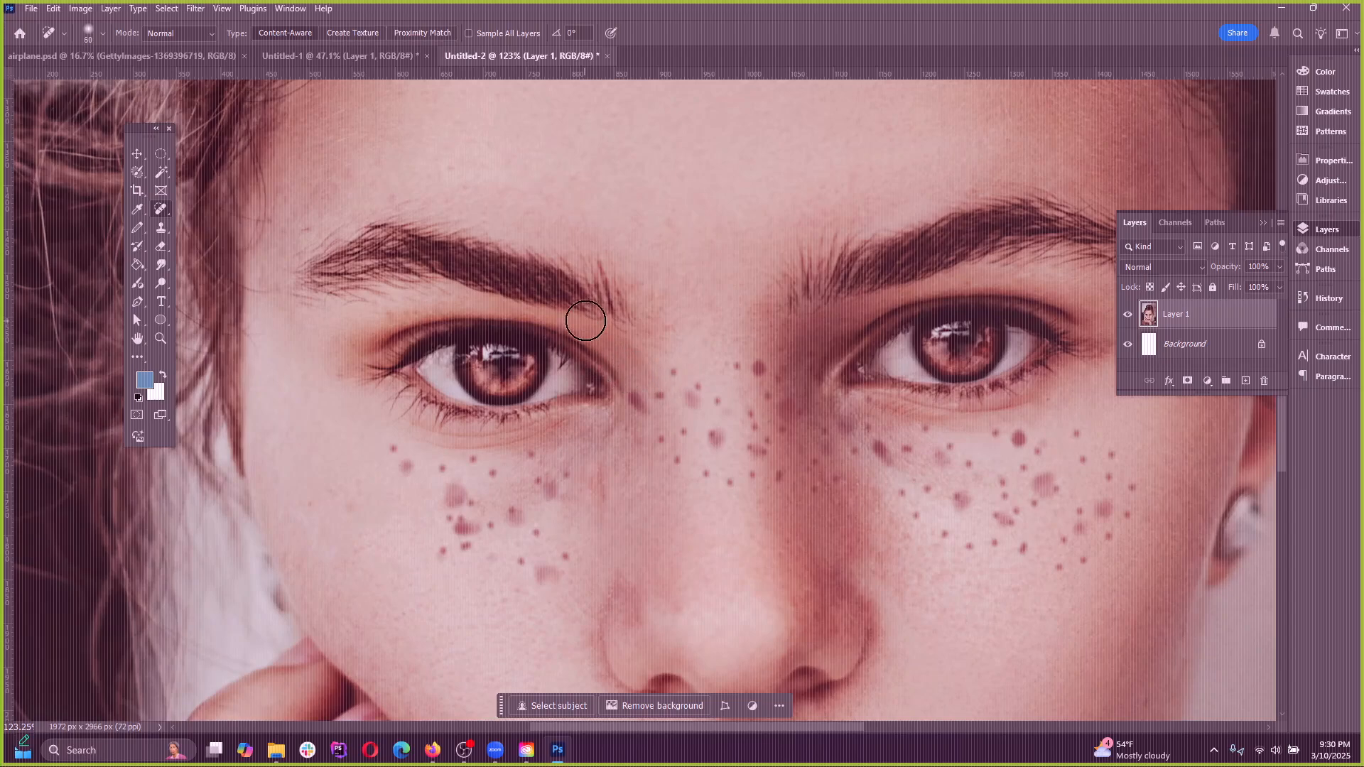
mouse_move(637, 305)
left_mouse_down()
mouse_move(396, 238)
mouse_move(323, 249)
left_mouse_up()
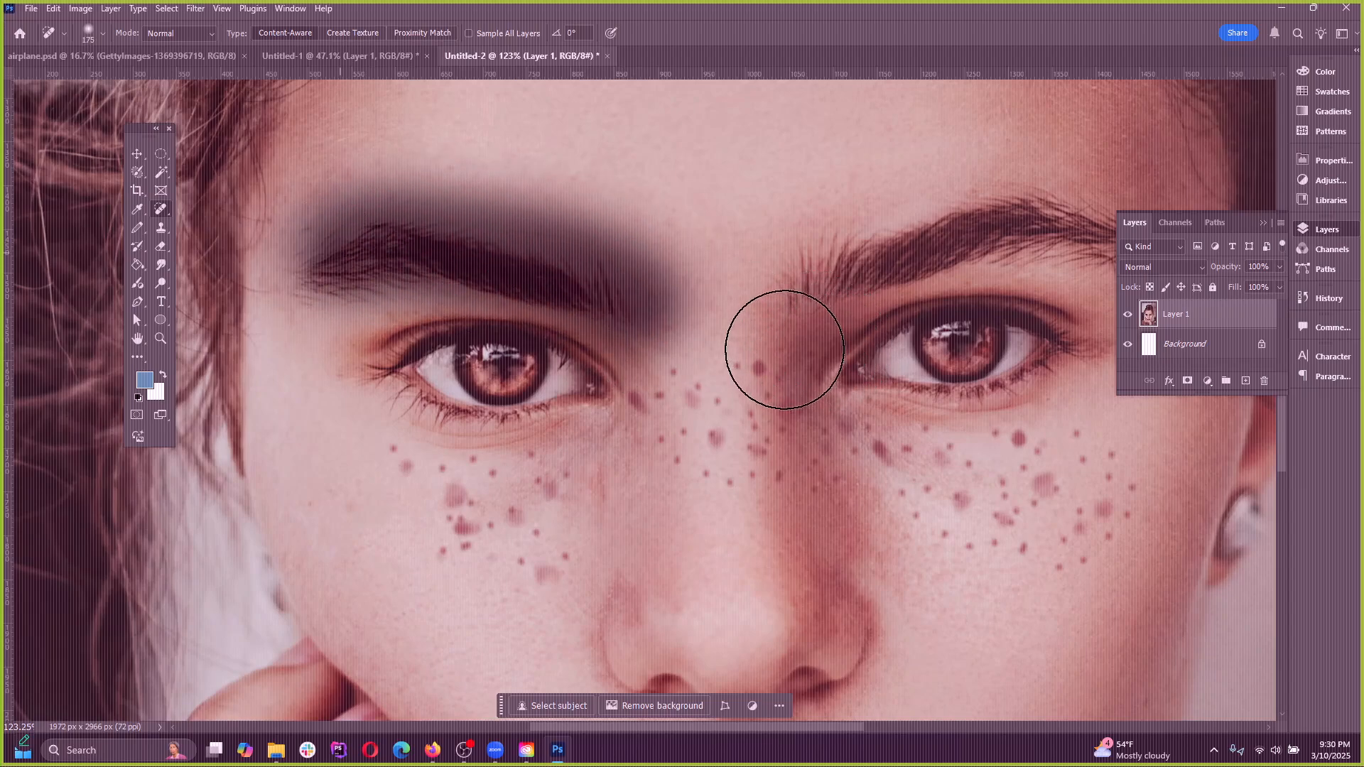
mouse_move(772, 347)
left_mouse_down()
mouse_move(512, 283)
mouse_move(335, 274)
left_mouse_up()
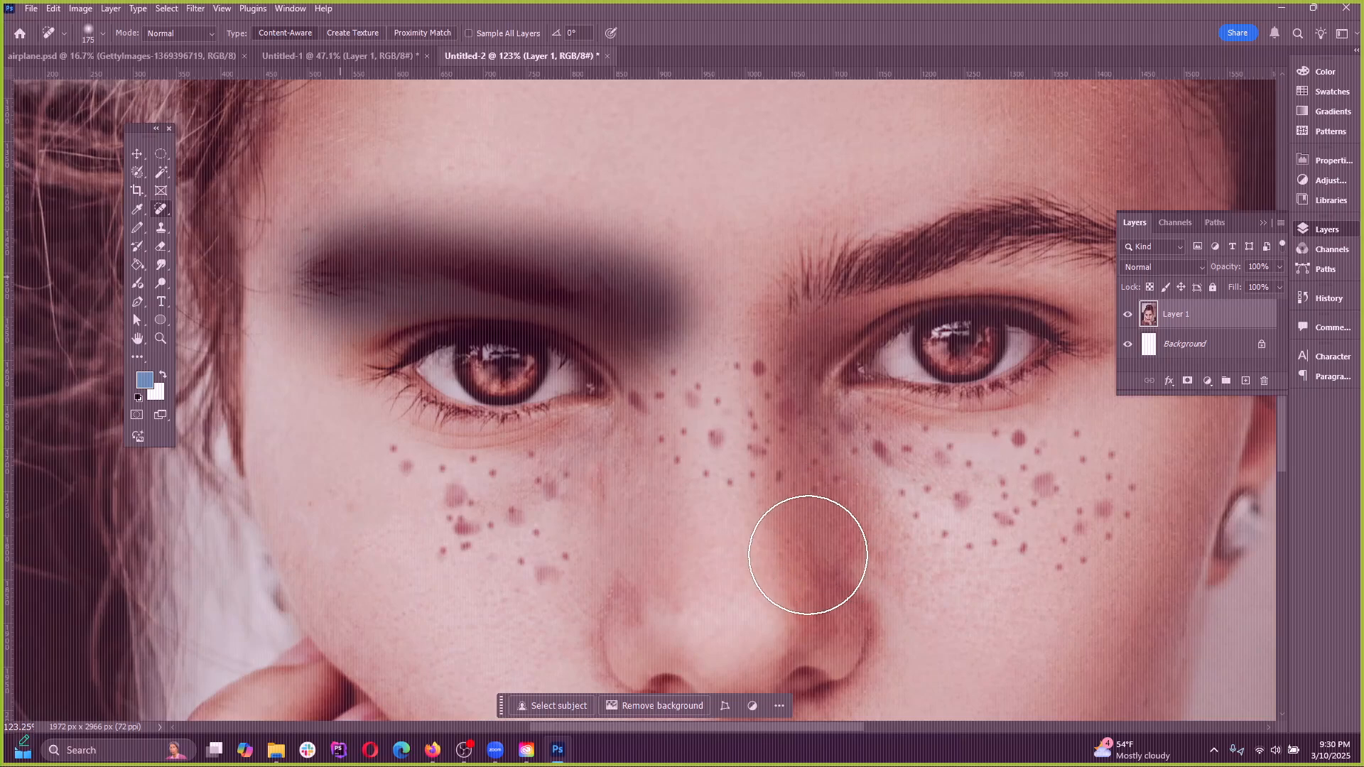
key("ctrl+z")
scroll(530, 394, "down", 4)
key("ctrl+z")
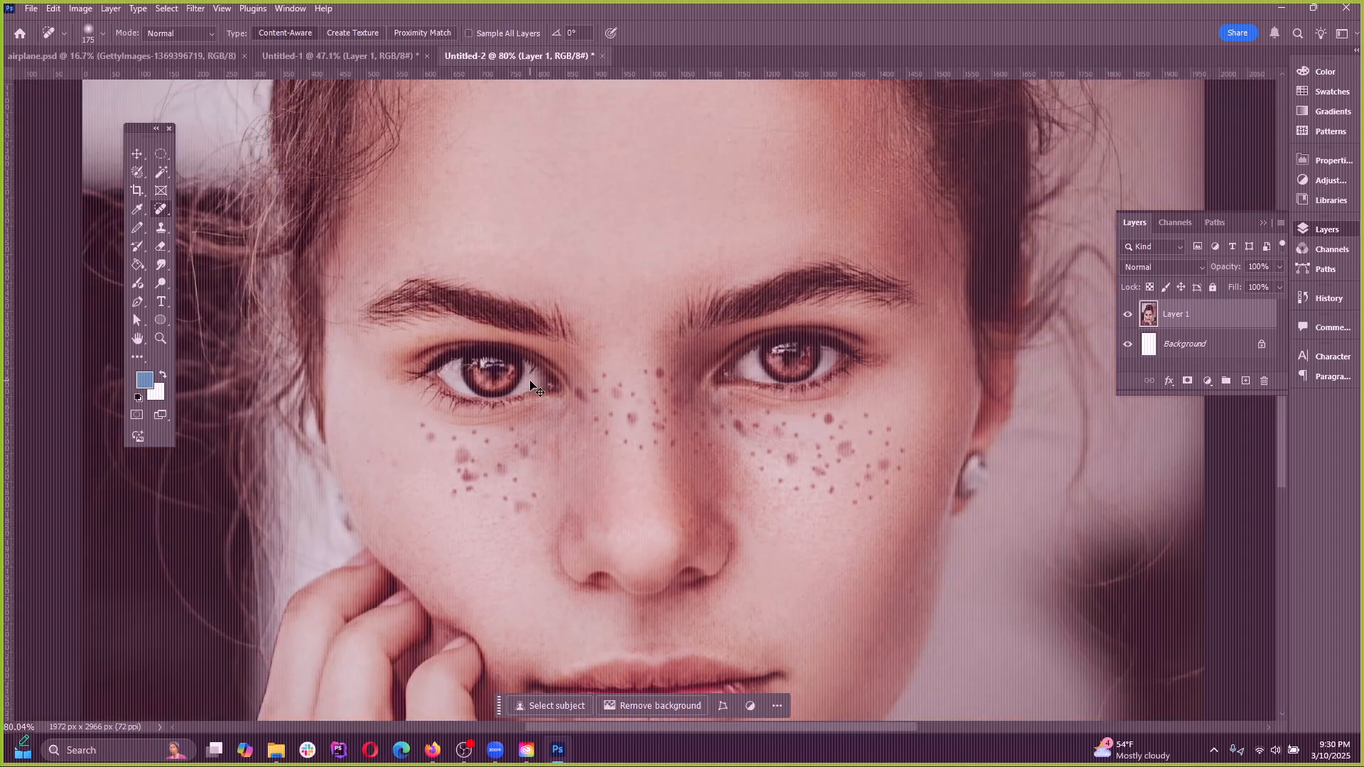
Reduce the Spot Healing Brush to size 80, paint through the left-hand eyebrow once more, and undo the result
scroll(557, 322, "up", 4)
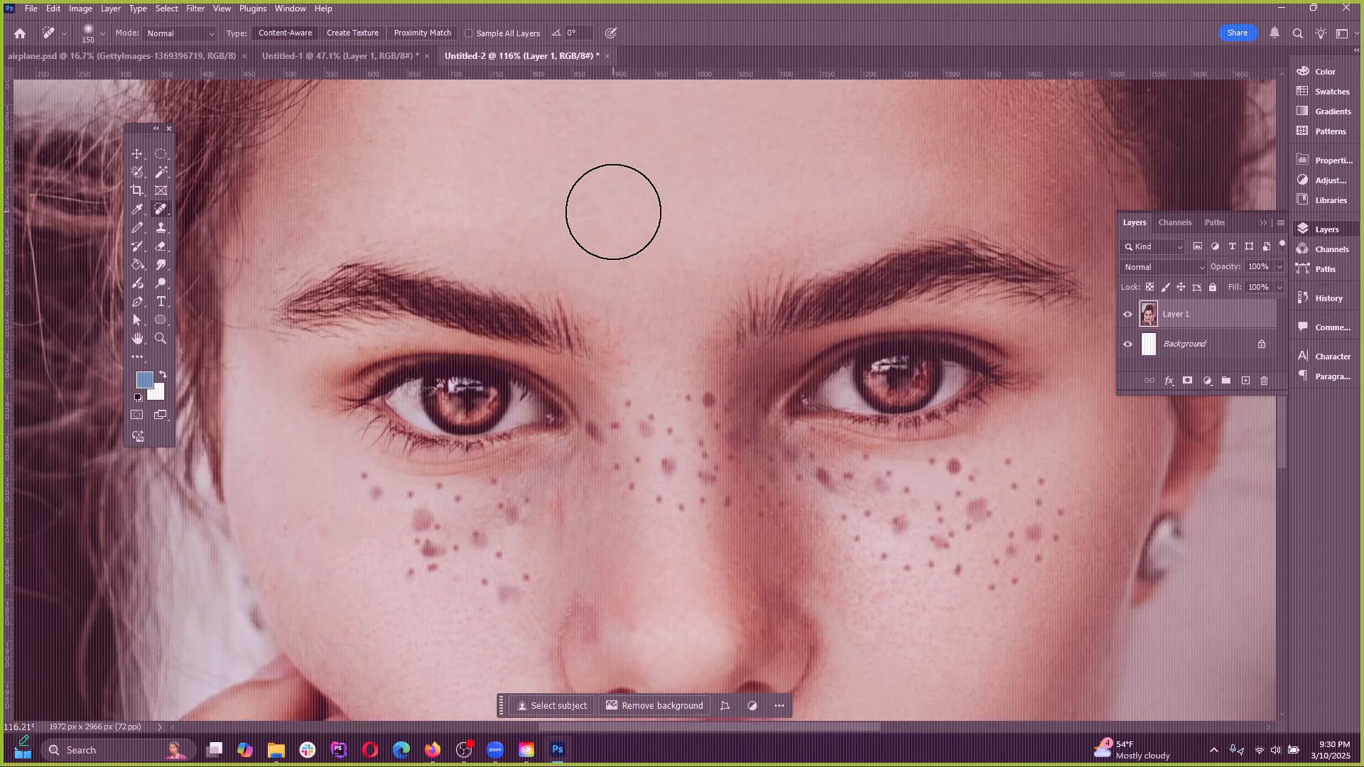
key("bracketleft")
key("bracketleft")
key("bracketleft")
key("bracketleft")
mouse_move(593, 344)
left_mouse_down()
mouse_move(540, 299)
mouse_move(362, 302)
left_mouse_up()
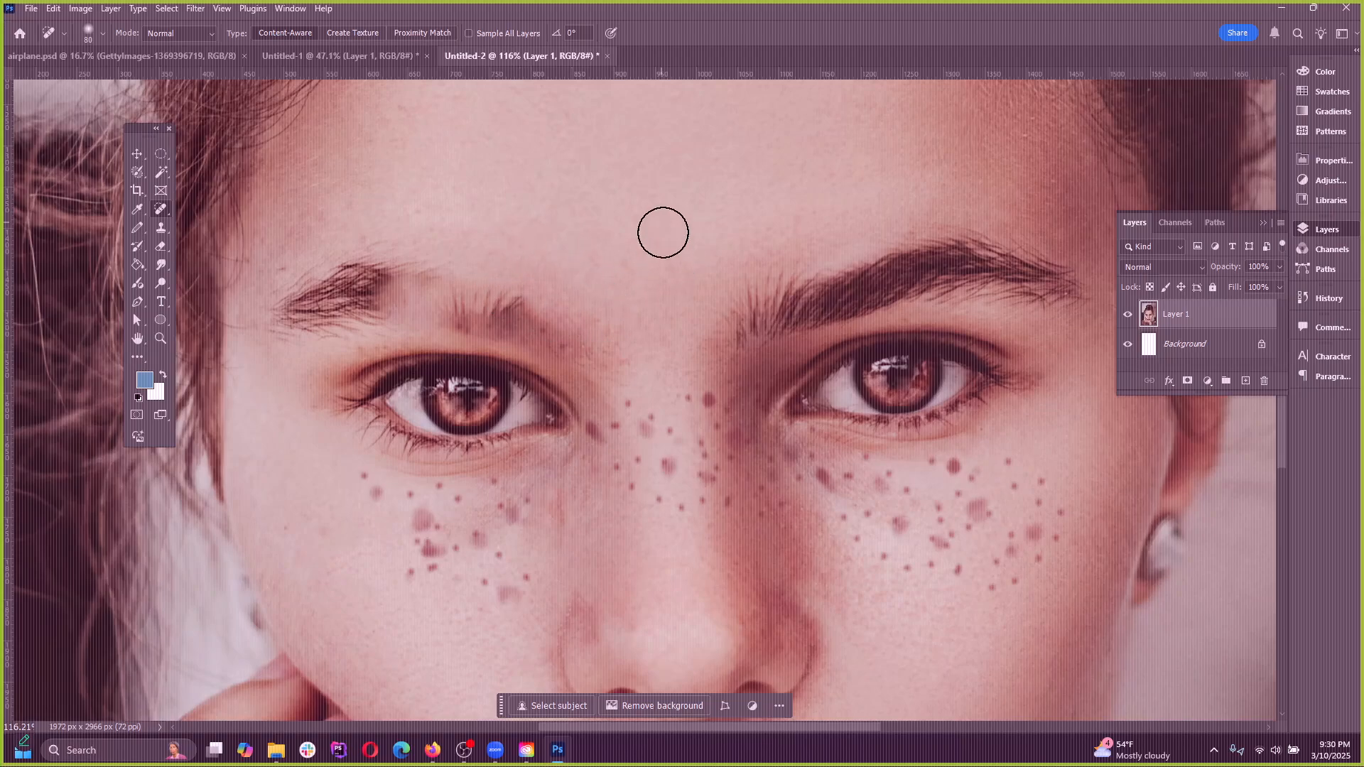
scroll(638, 265, "down", 5)
scroll(599, 362, "up", 4)
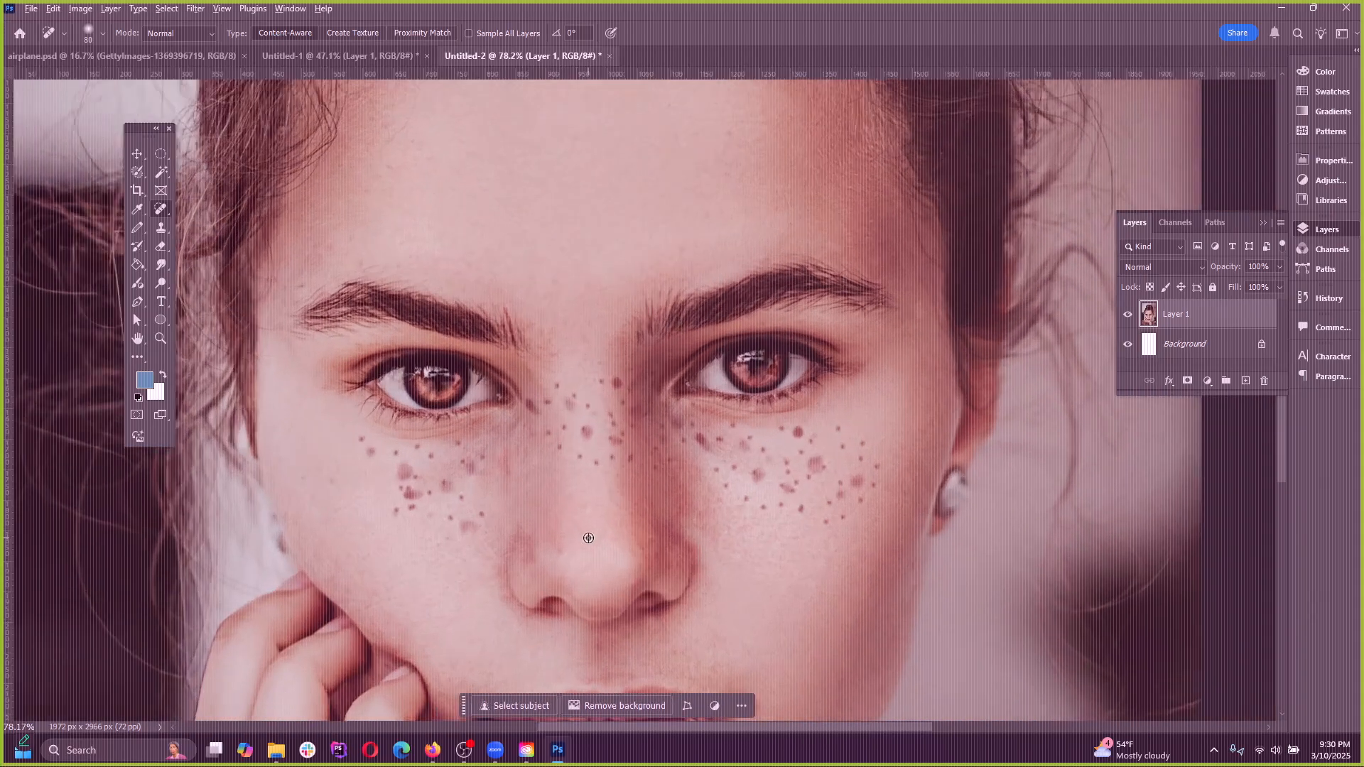
Paint over the eyebrow on the image's right side with the size 80 Spot Healing Brush and undo it
mouse_move(594, 399)
left_mouse_down()
mouse_move(569, 390)
mouse_move(603, 410)
left_mouse_up()
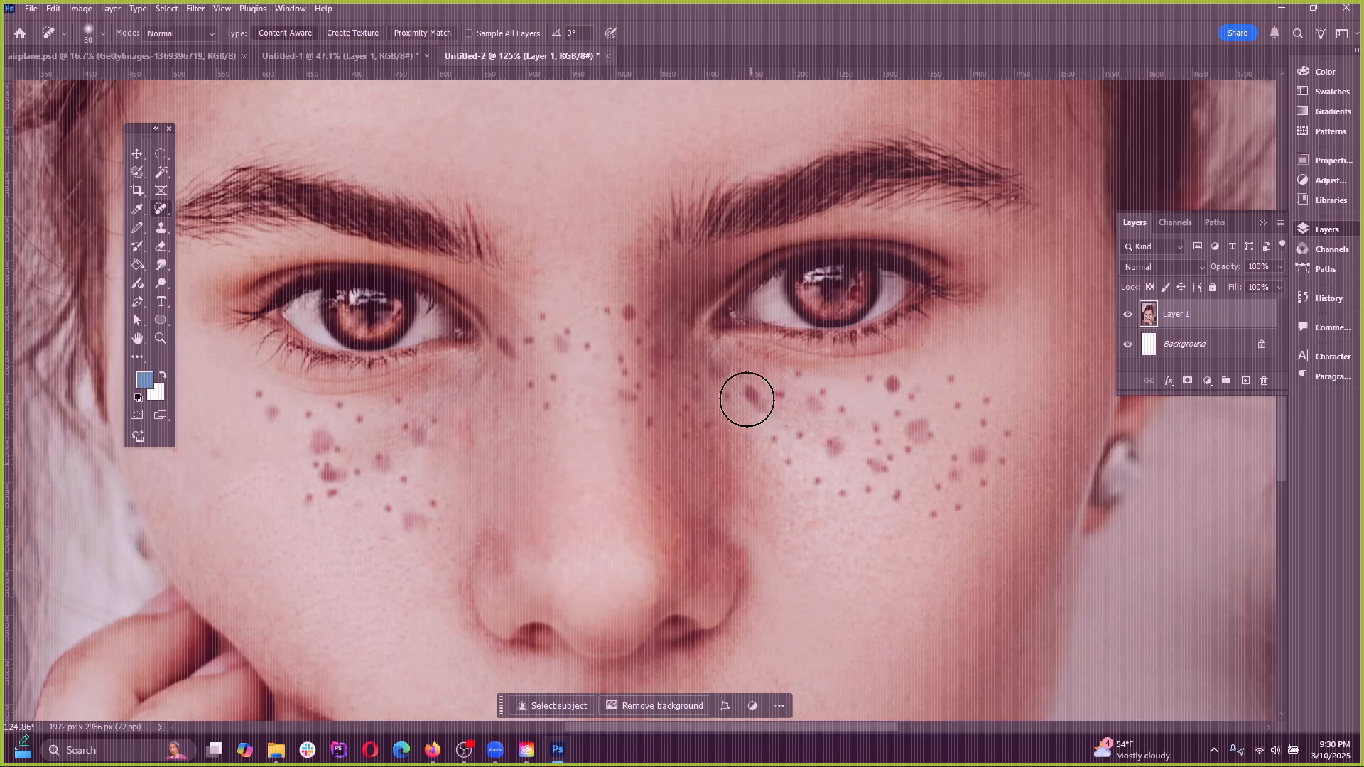
mouse_move(693, 245)
left_mouse_down()
mouse_move(670, 228)
mouse_move(782, 174)
mouse_move(772, 181)
mouse_move(909, 206)
left_mouse_up()
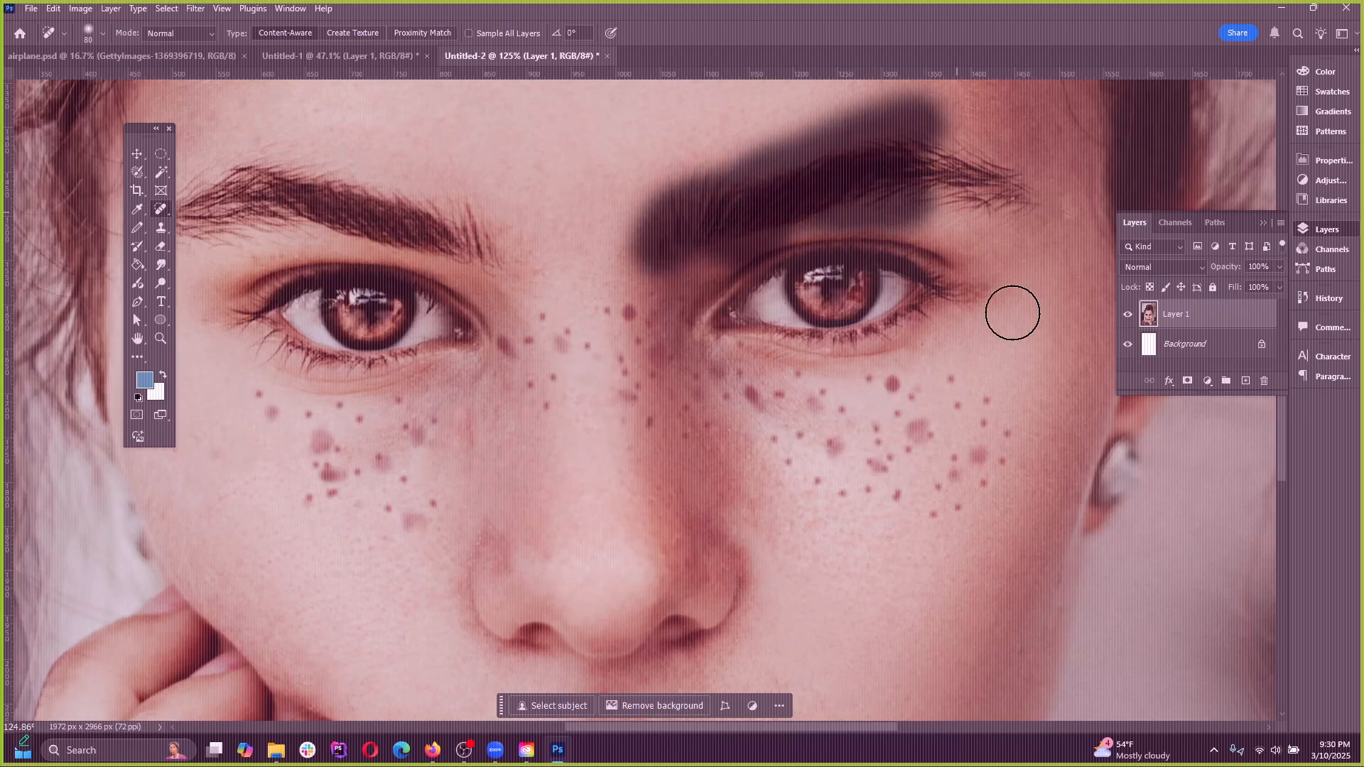
key("ctrl+z")
scroll(559, 393, "down", 5)
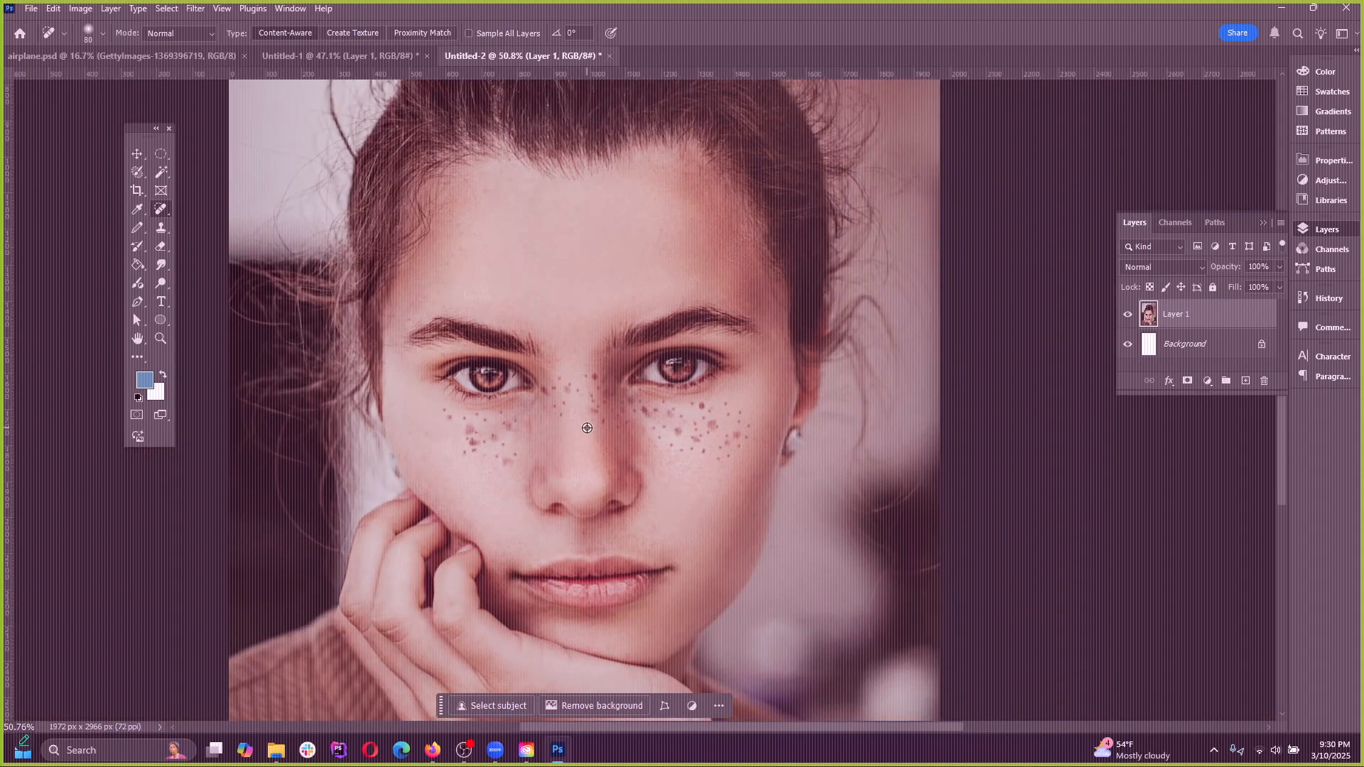
scroll(649, 395, "down", 1)
scroll(317, 173, "up", 2)
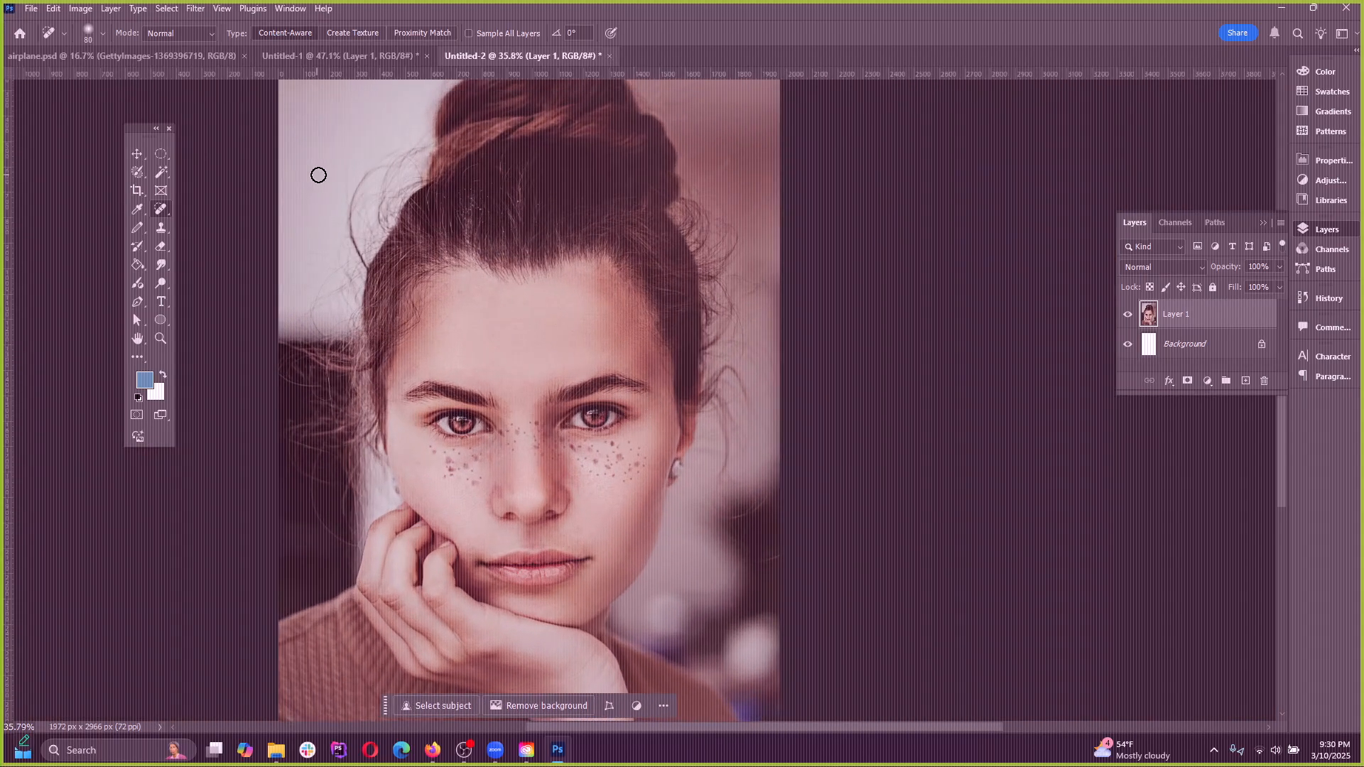
scroll(290, 628, "up", 2)
scroll(290, 627, "up", 4)
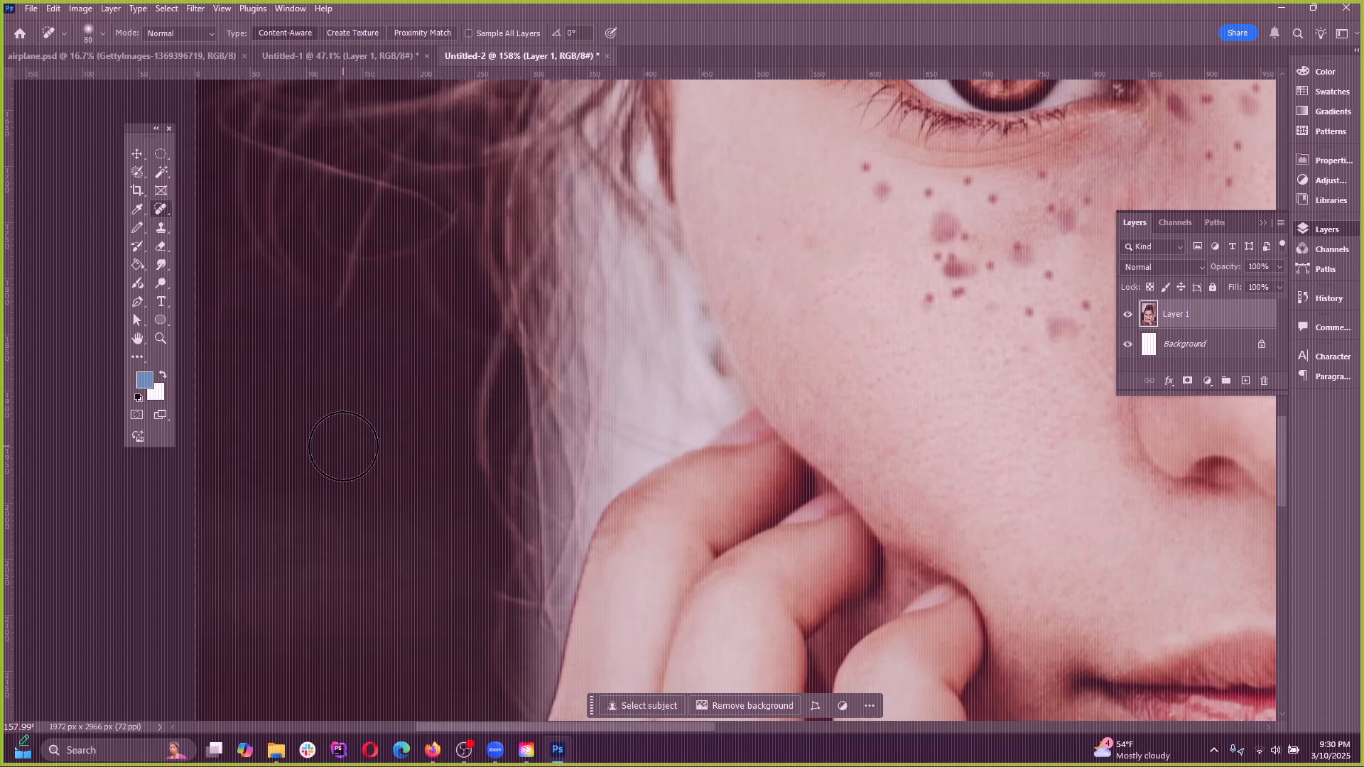
Circle the eyes, nose and freckled cheeks with the size 8 Remove tool, and compare the result by undoing and redoing it
scroll(341, 447, "down", 5)
right_click(165, 210)
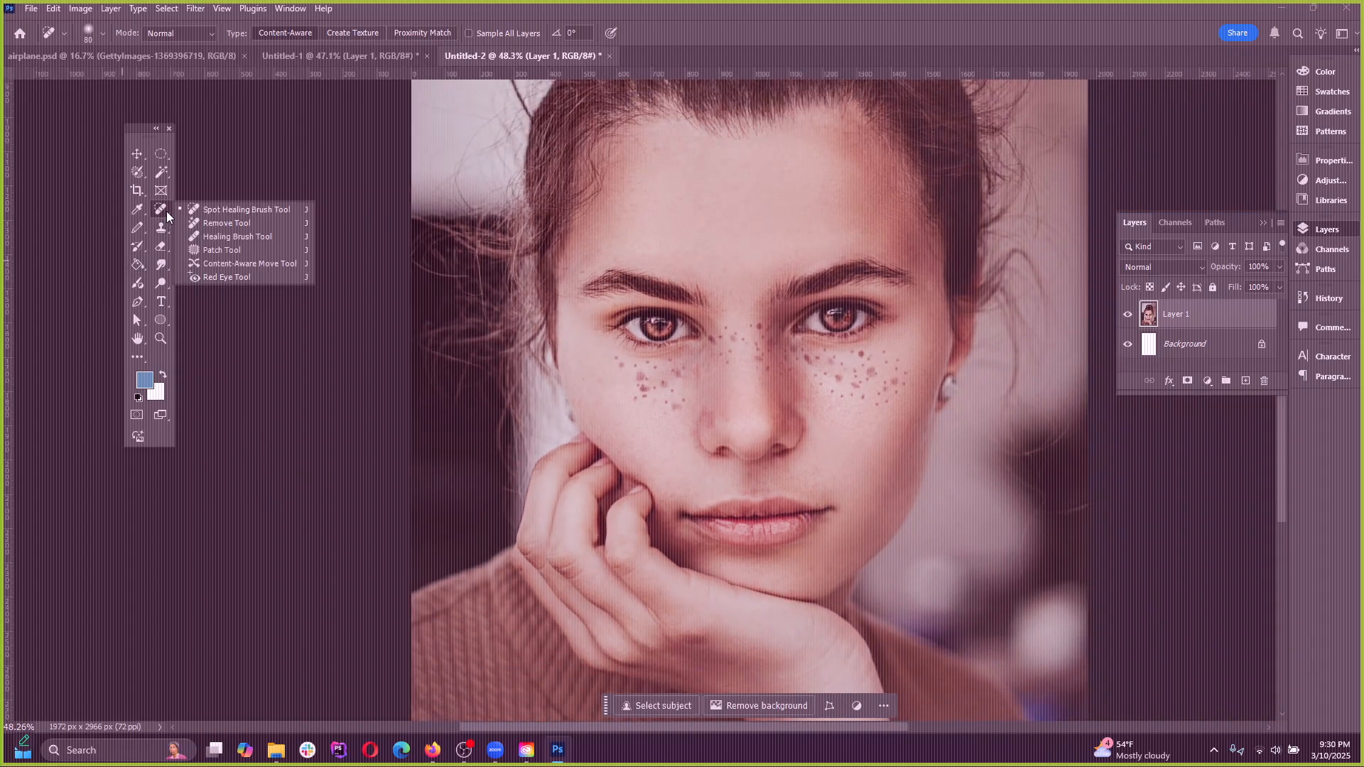
left_click(207, 224)
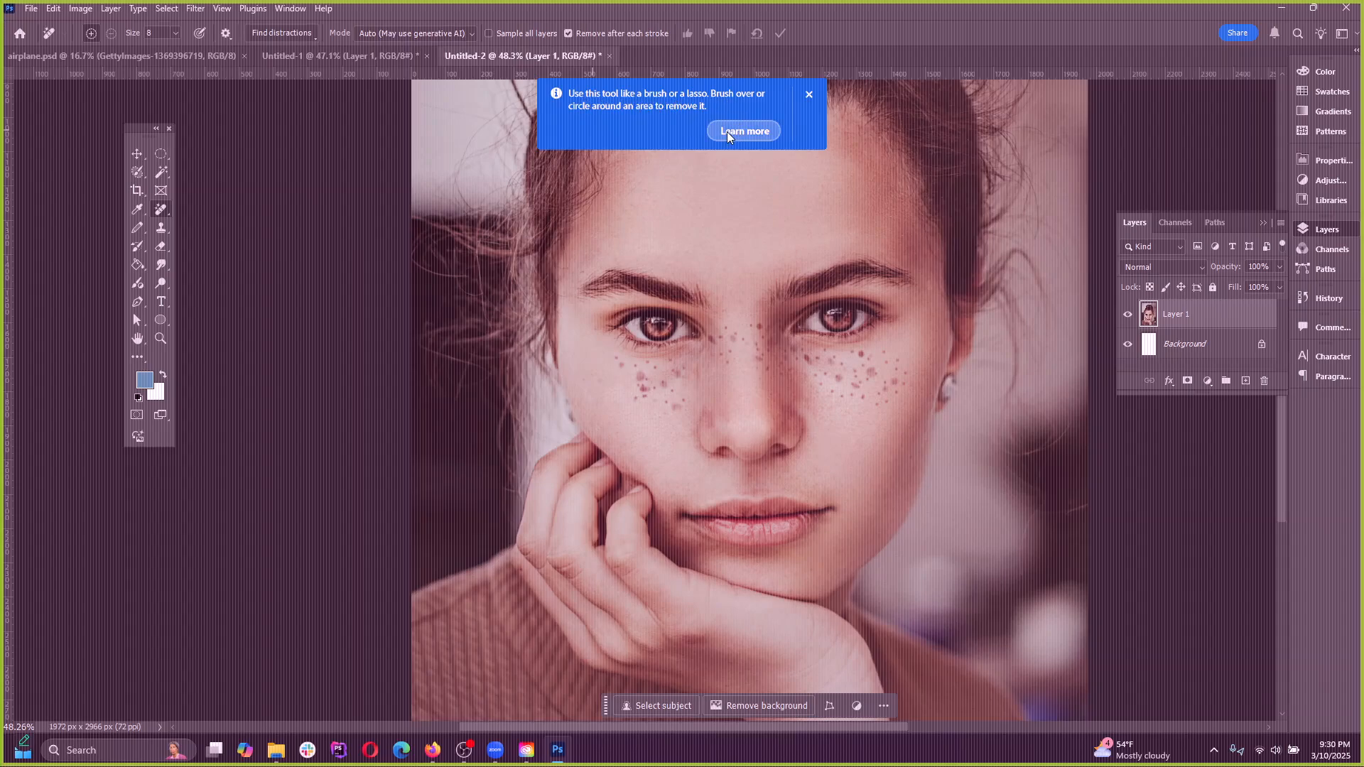
left_click(745, 126)
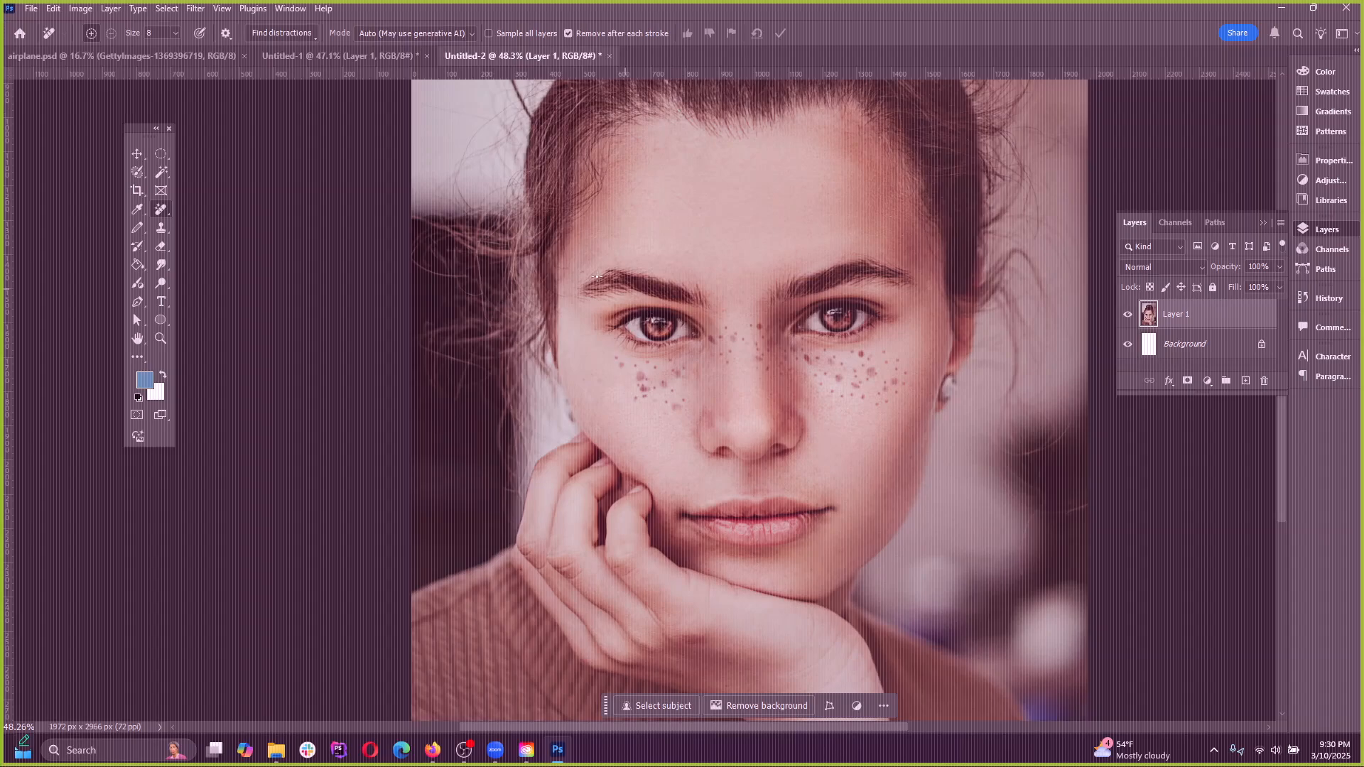
scroll(509, 451, "down", 5)
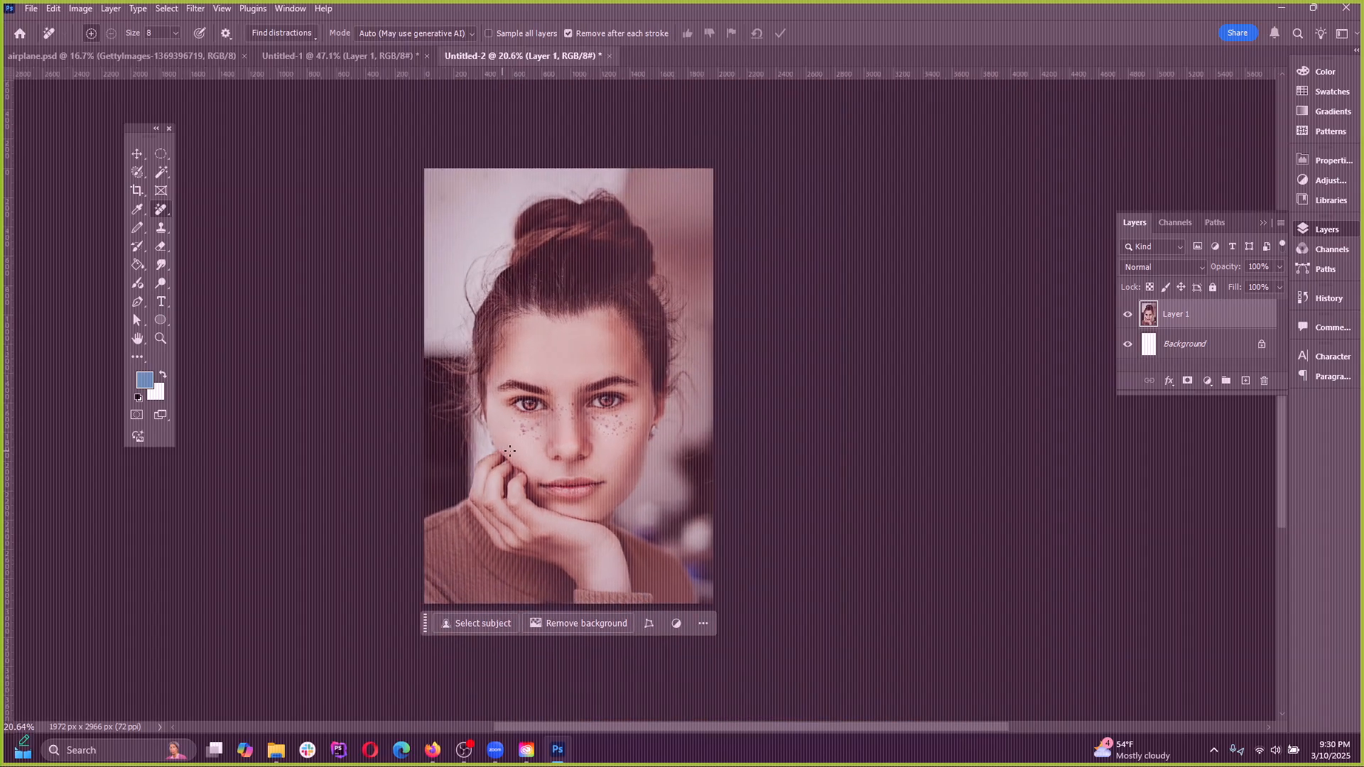
scroll(574, 434, "up", 5)
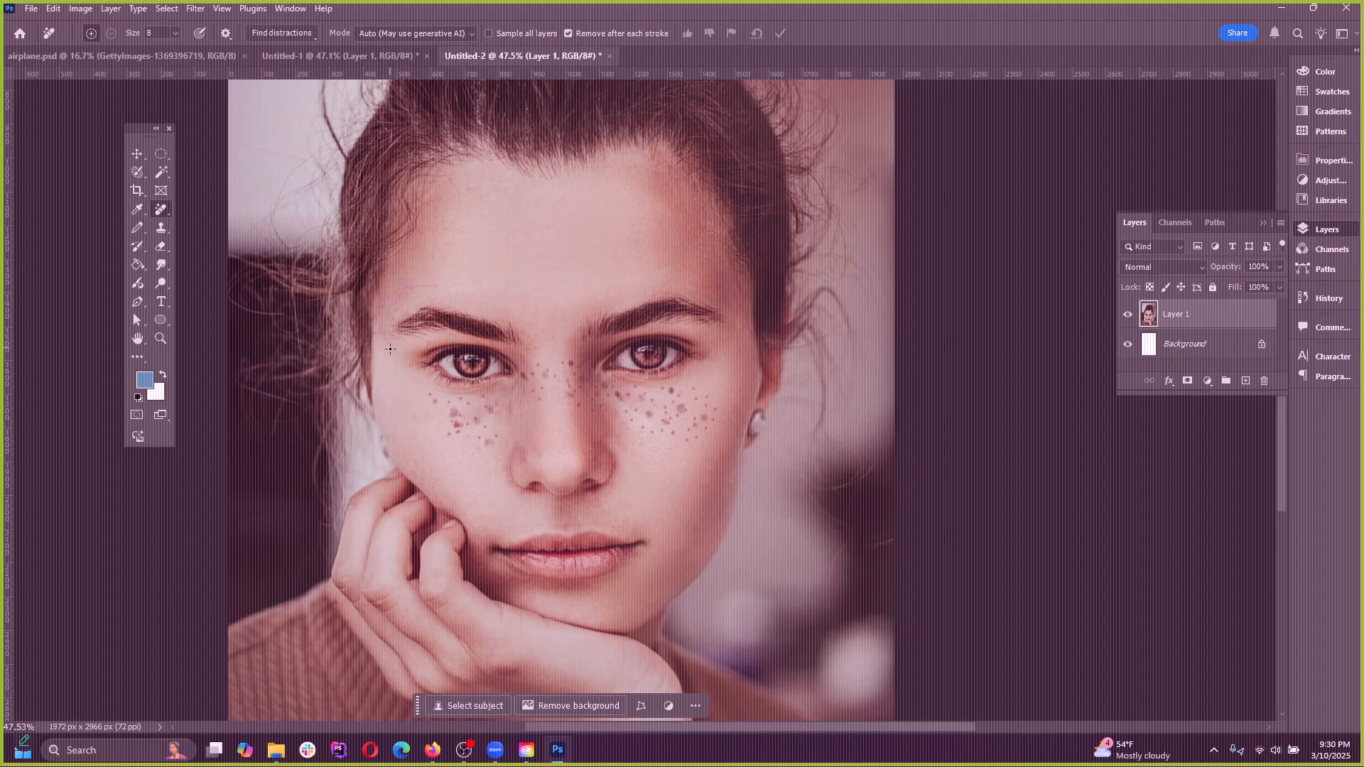
left_click_drag(437, 458, 539, 516)
left_click_drag(535, 256, 446, 297)
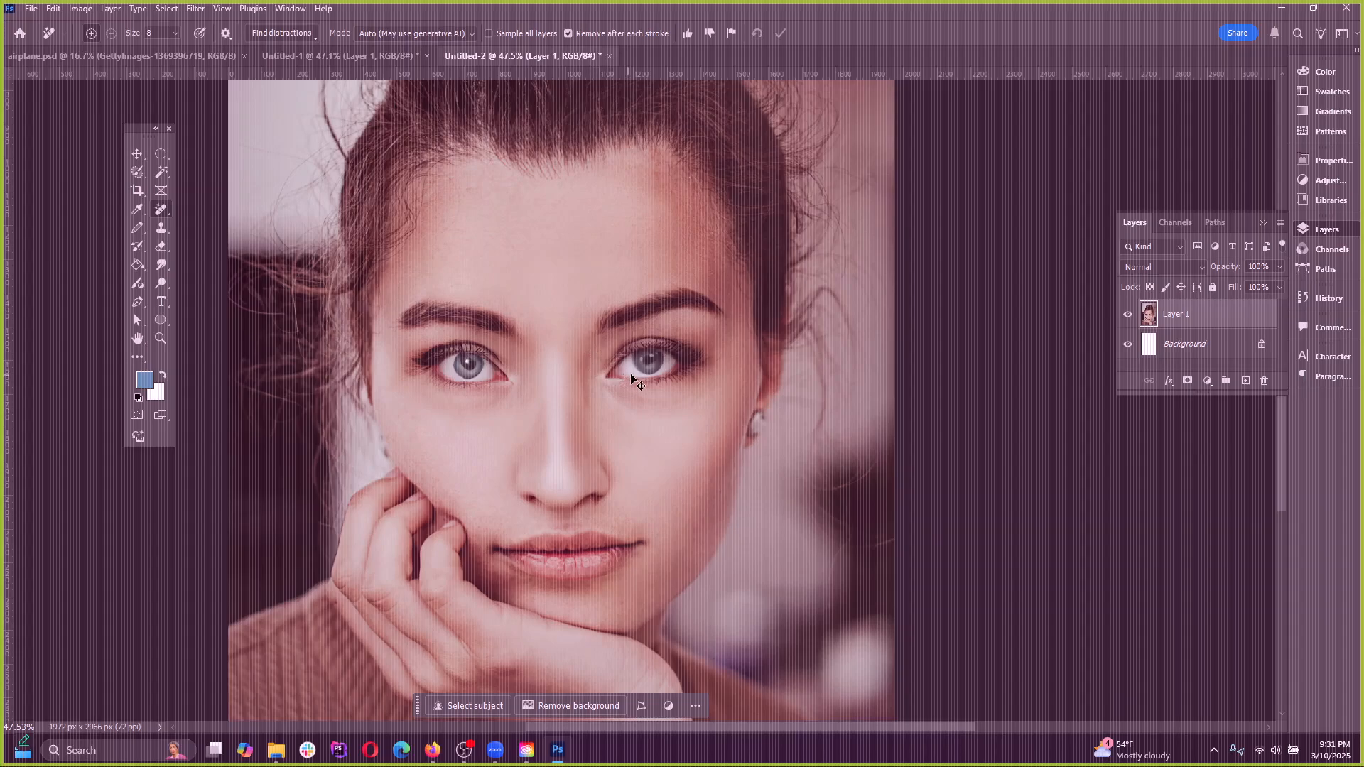
key("ctrl+z")
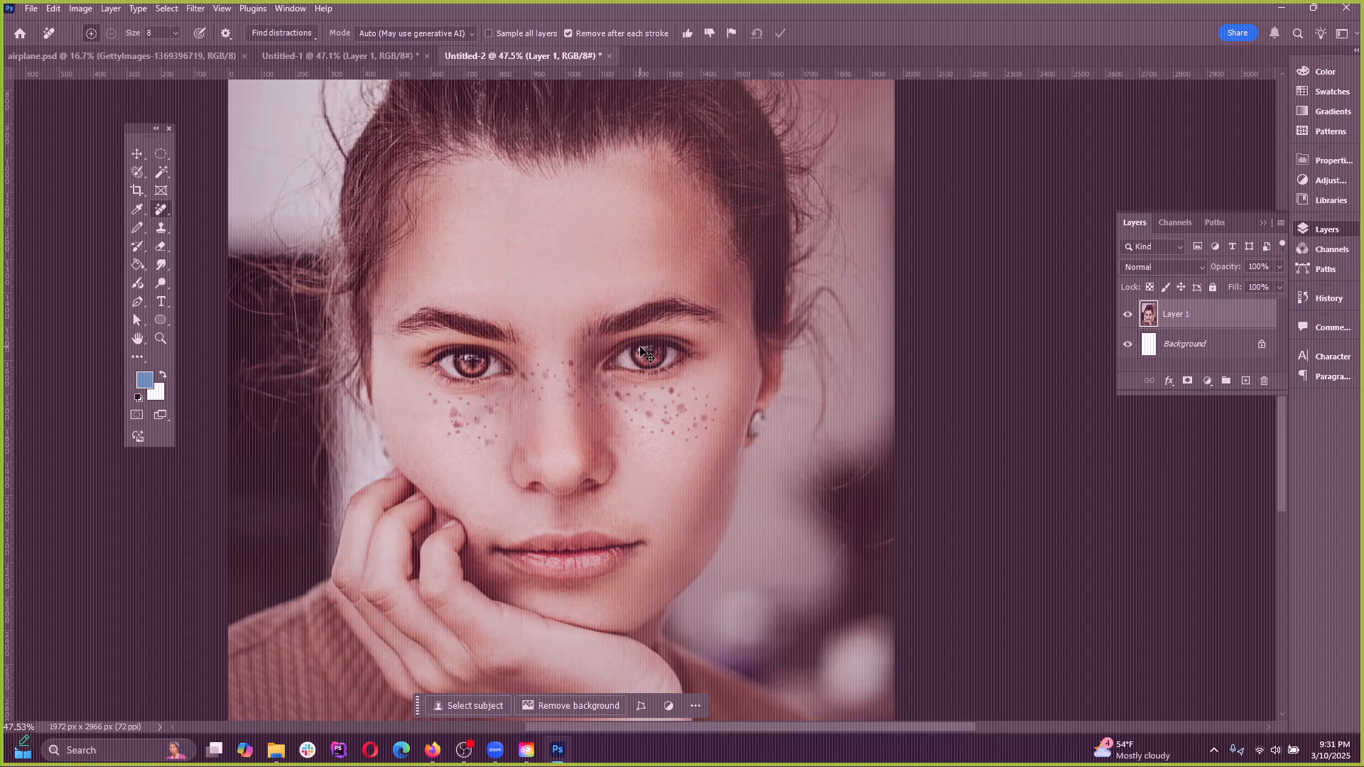
key("ctrl+shift+z")
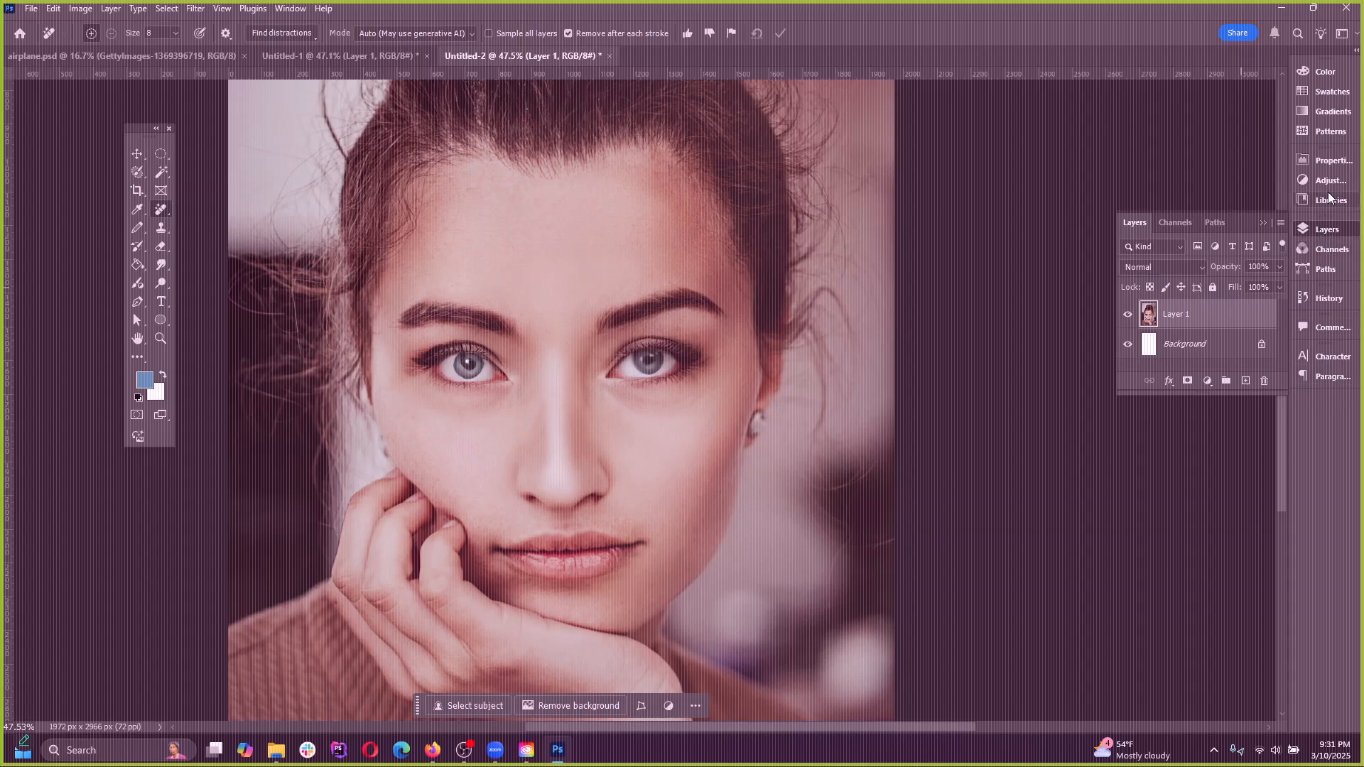
left_click(1333, 161)
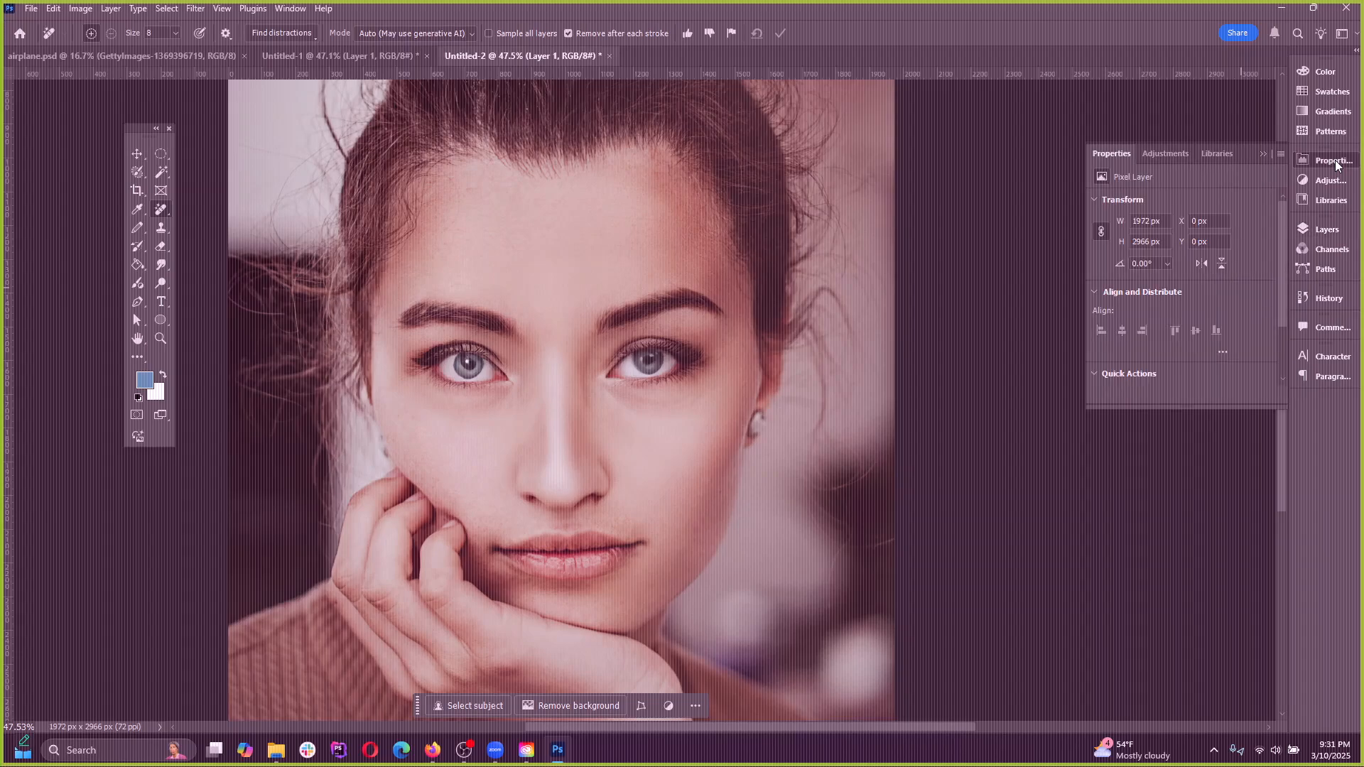
left_click(1332, 160)
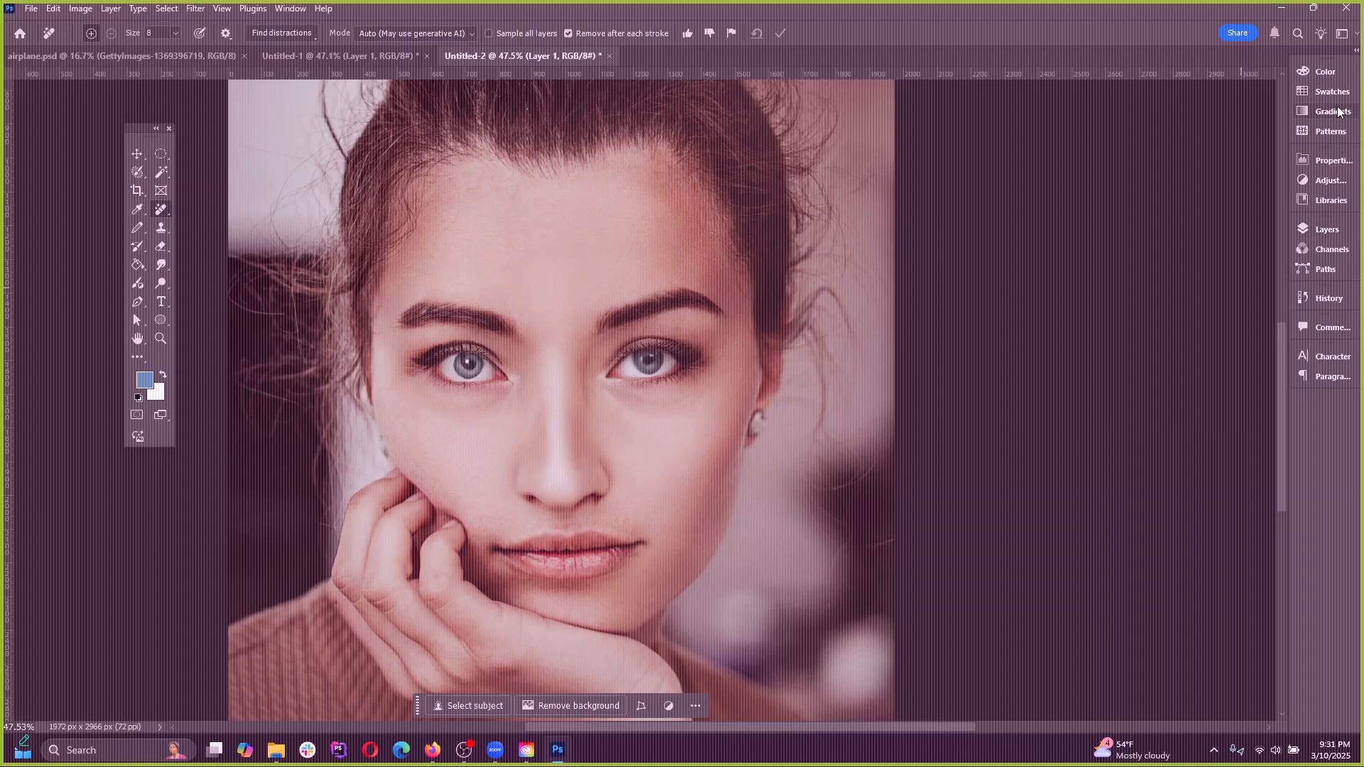
left_click(290, 9)
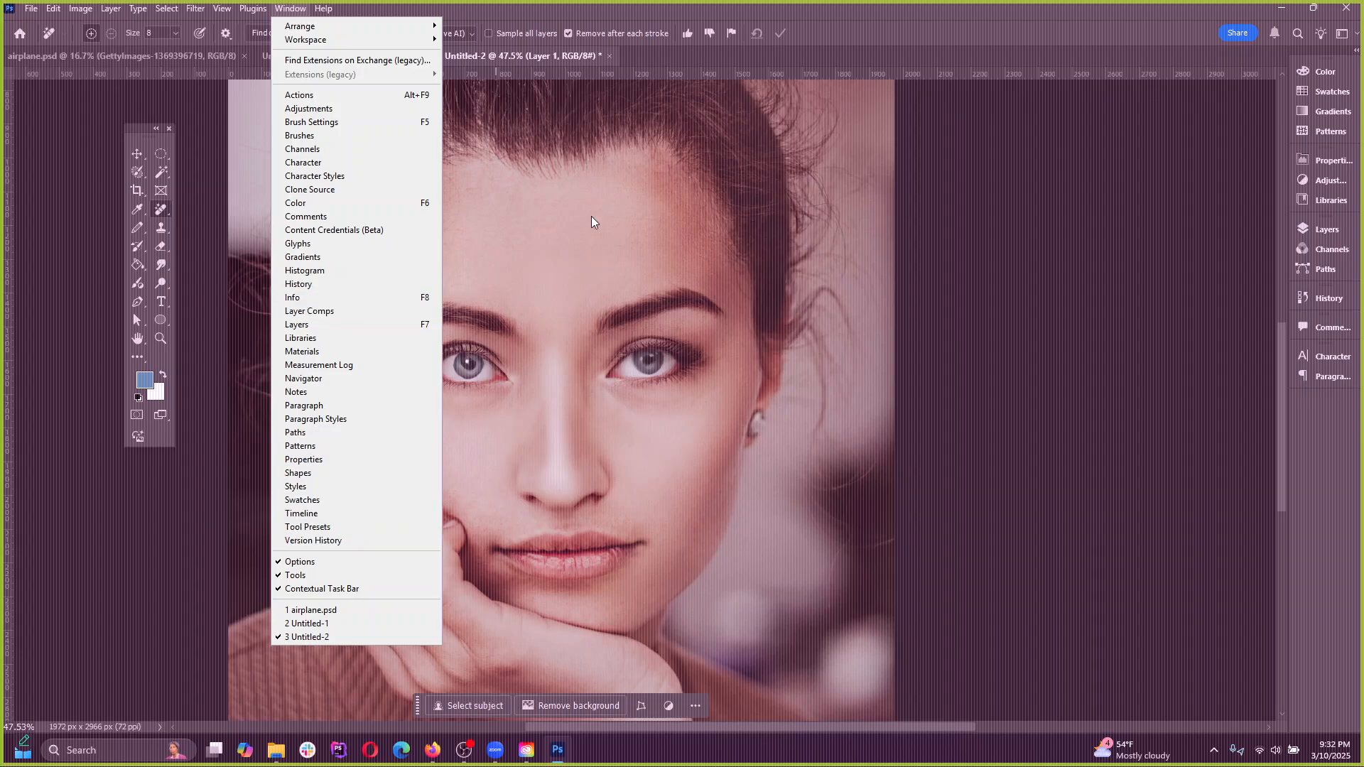
left_click(787, 6)
Review the retouched face, undo the Remove tool edit, and examine the original freckled face
scroll(501, 271, "down", 5)
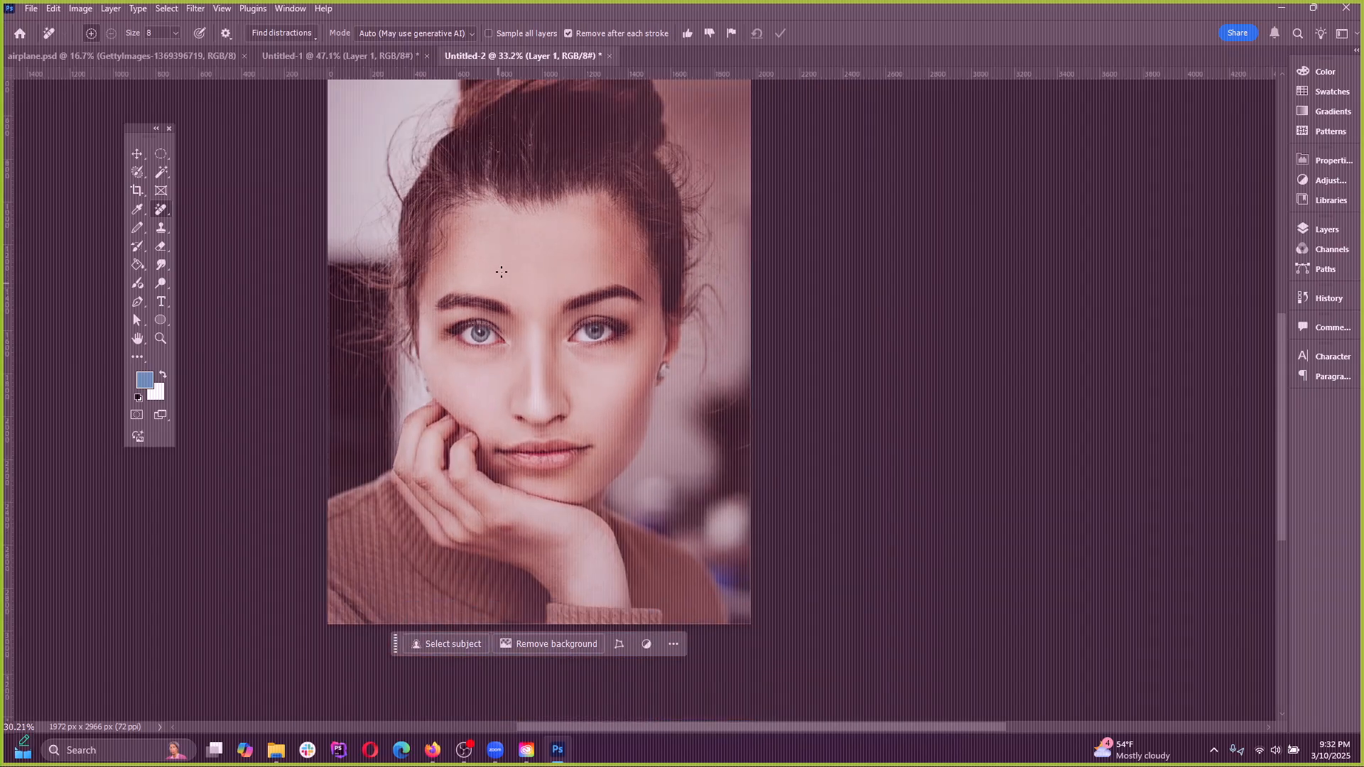
scroll(498, 333, "up", 2)
scroll(491, 335, "up", 2)
scroll(491, 335, "down", 2)
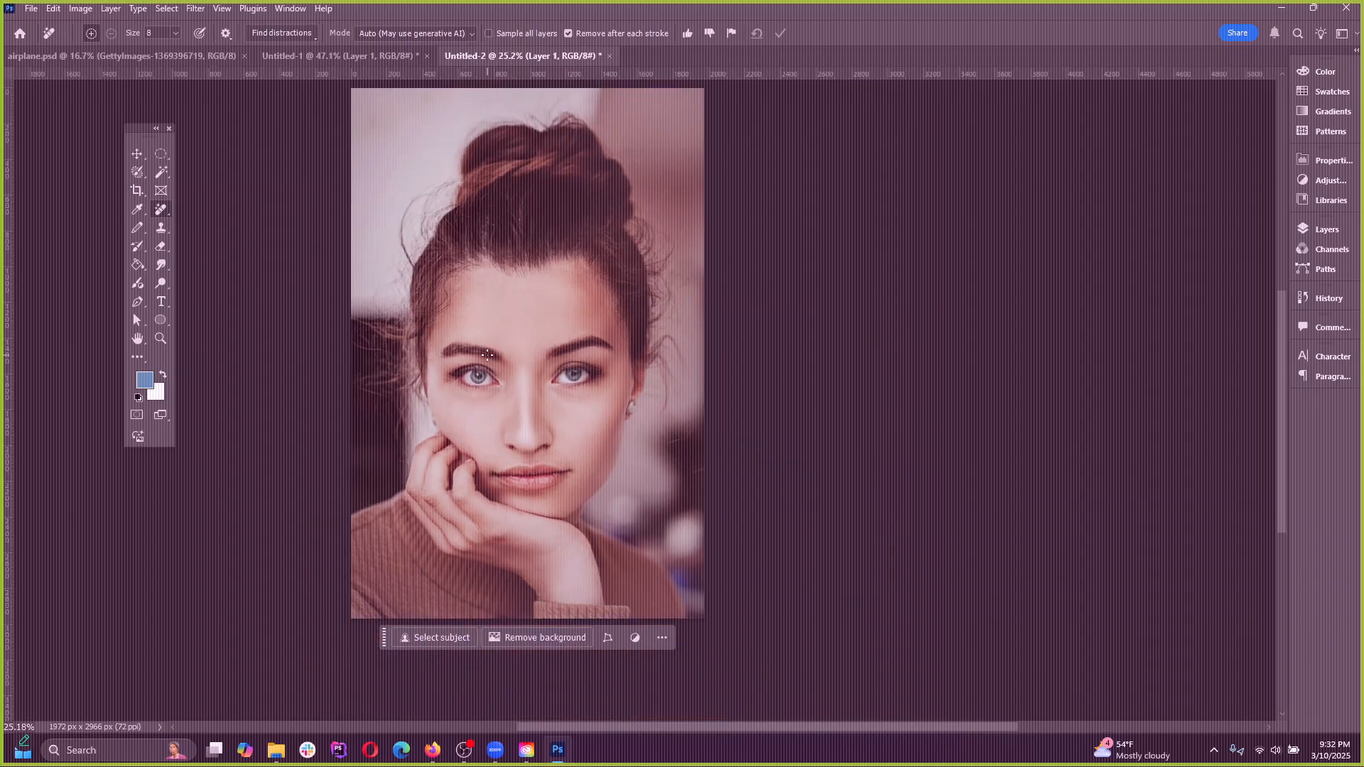
scroll(597, 472, "up", 2)
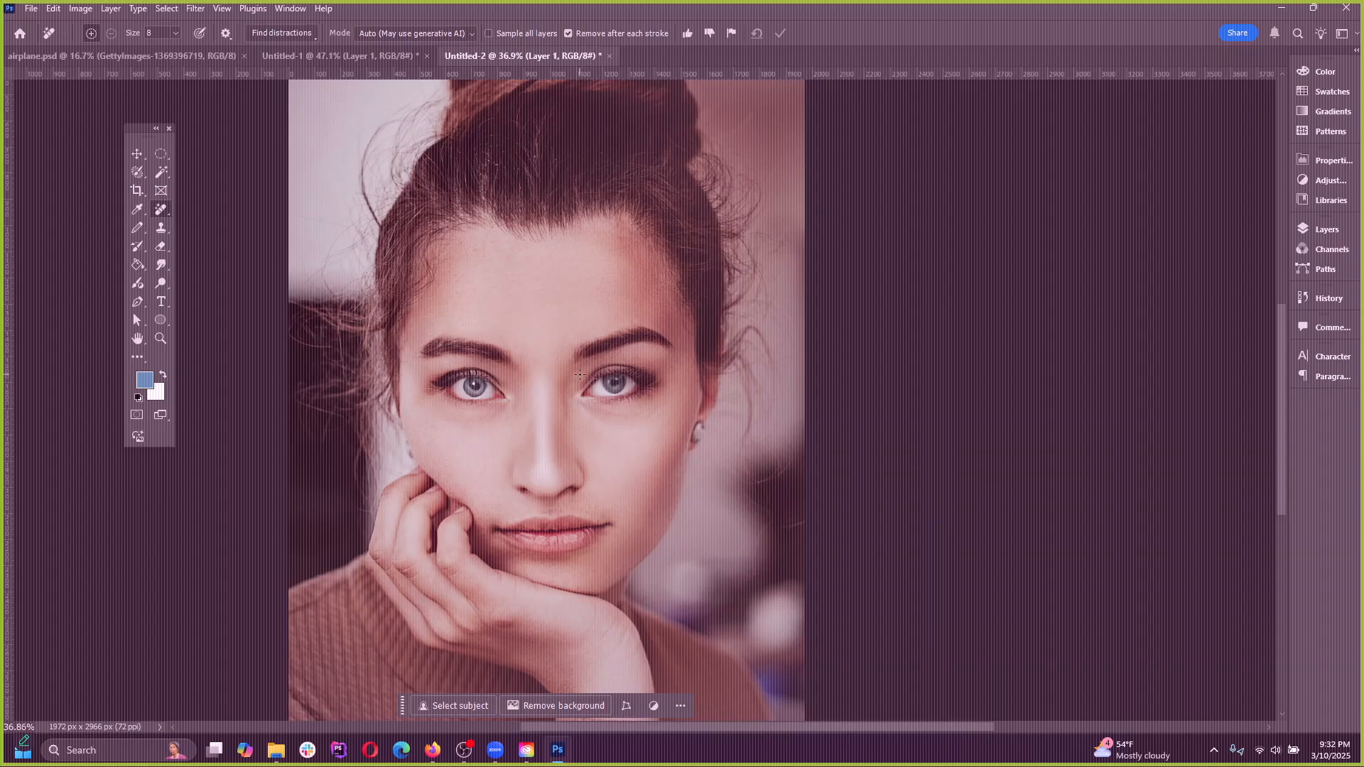
key("ctrl+z")
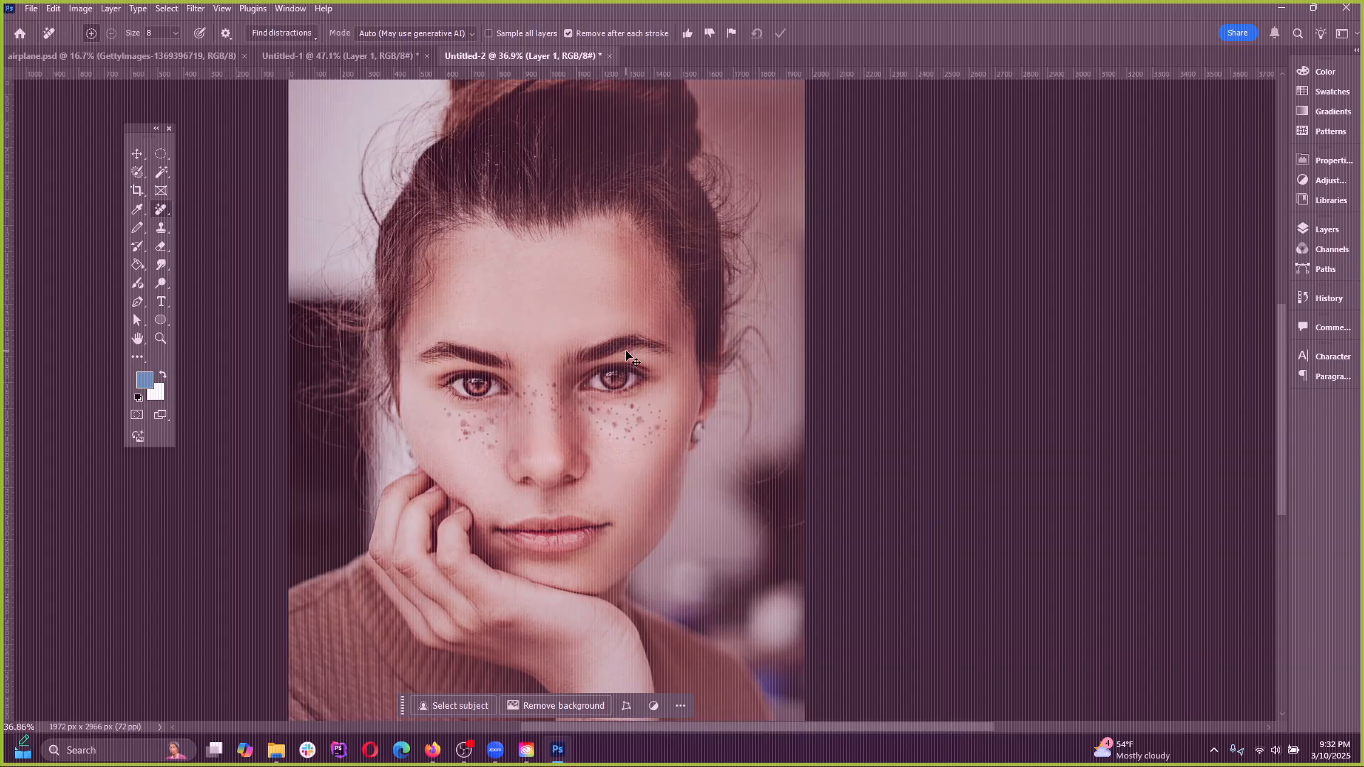
scroll(468, 508, "up", 2)
scroll(468, 507, "down", 2)
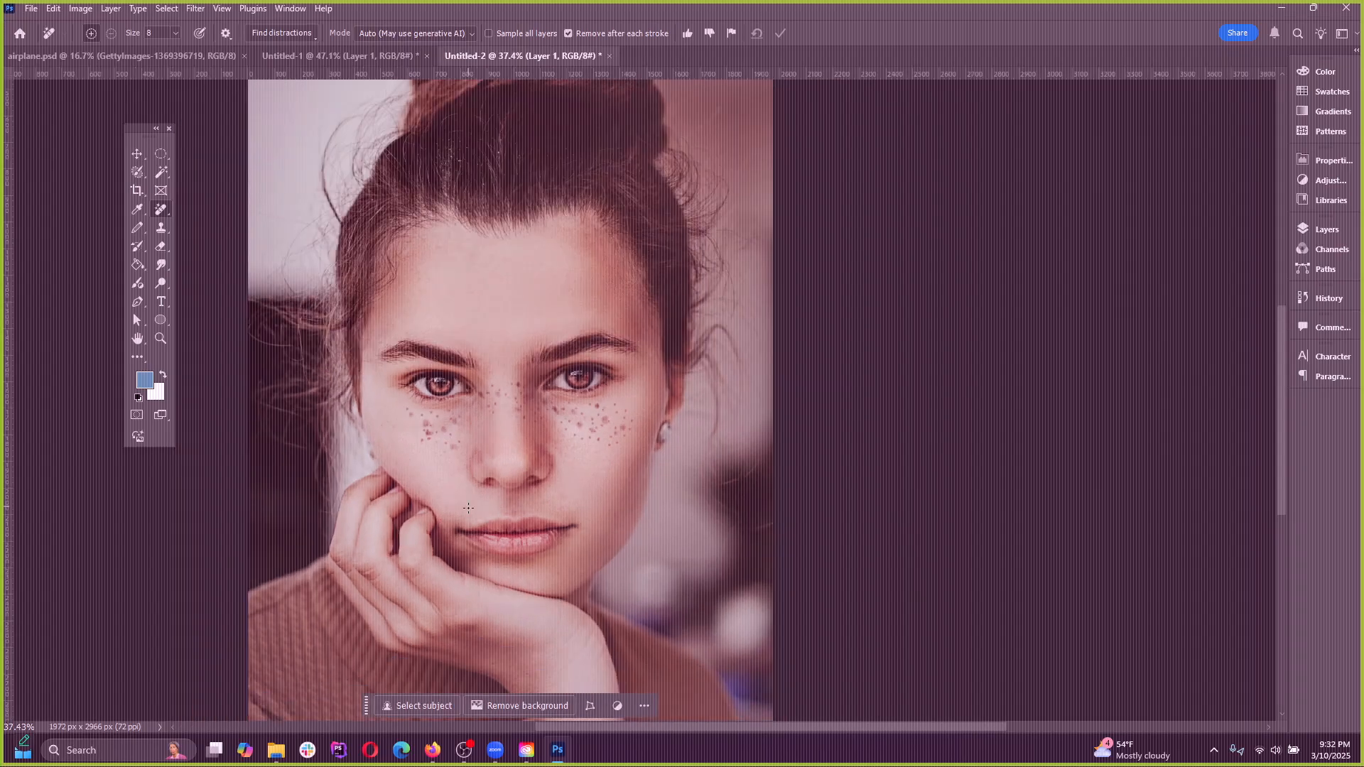
scroll(468, 507, "up", 3)
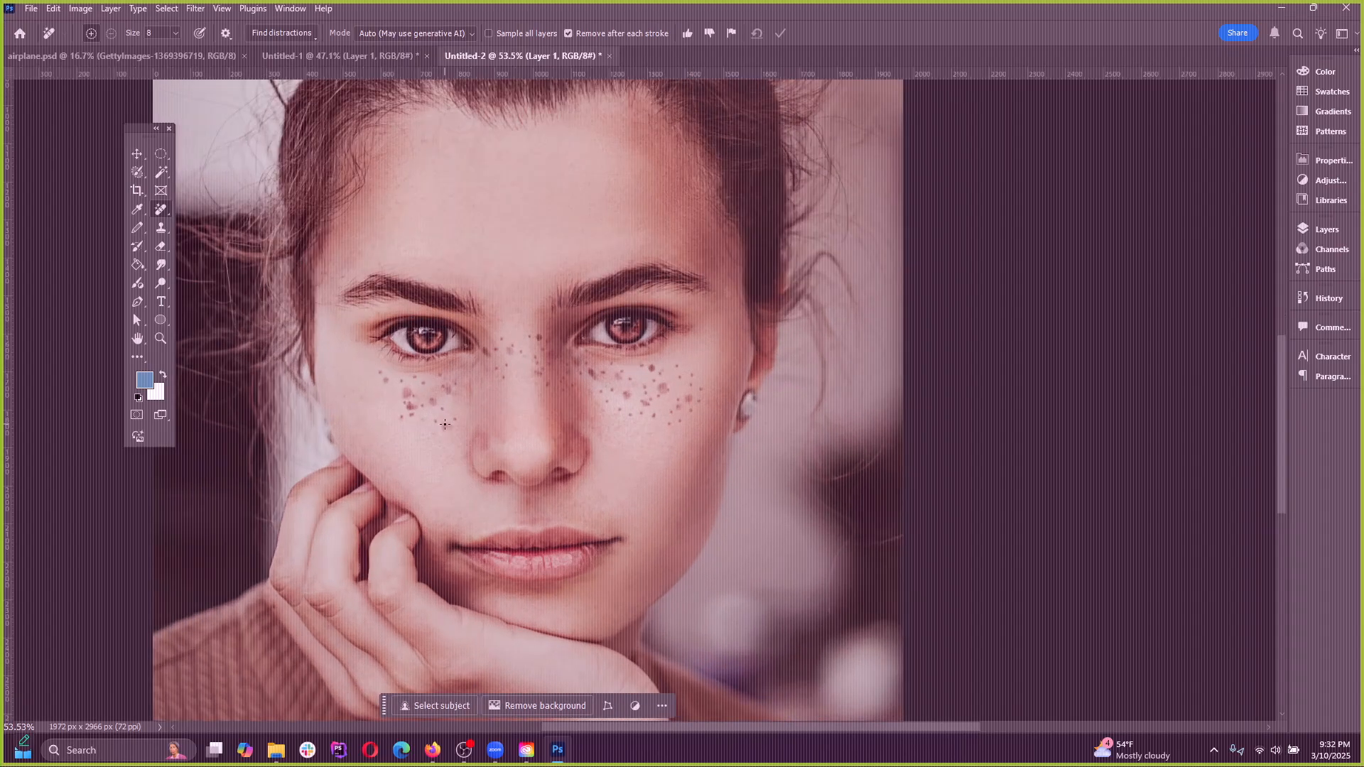
scroll(473, 388, "down", 3)
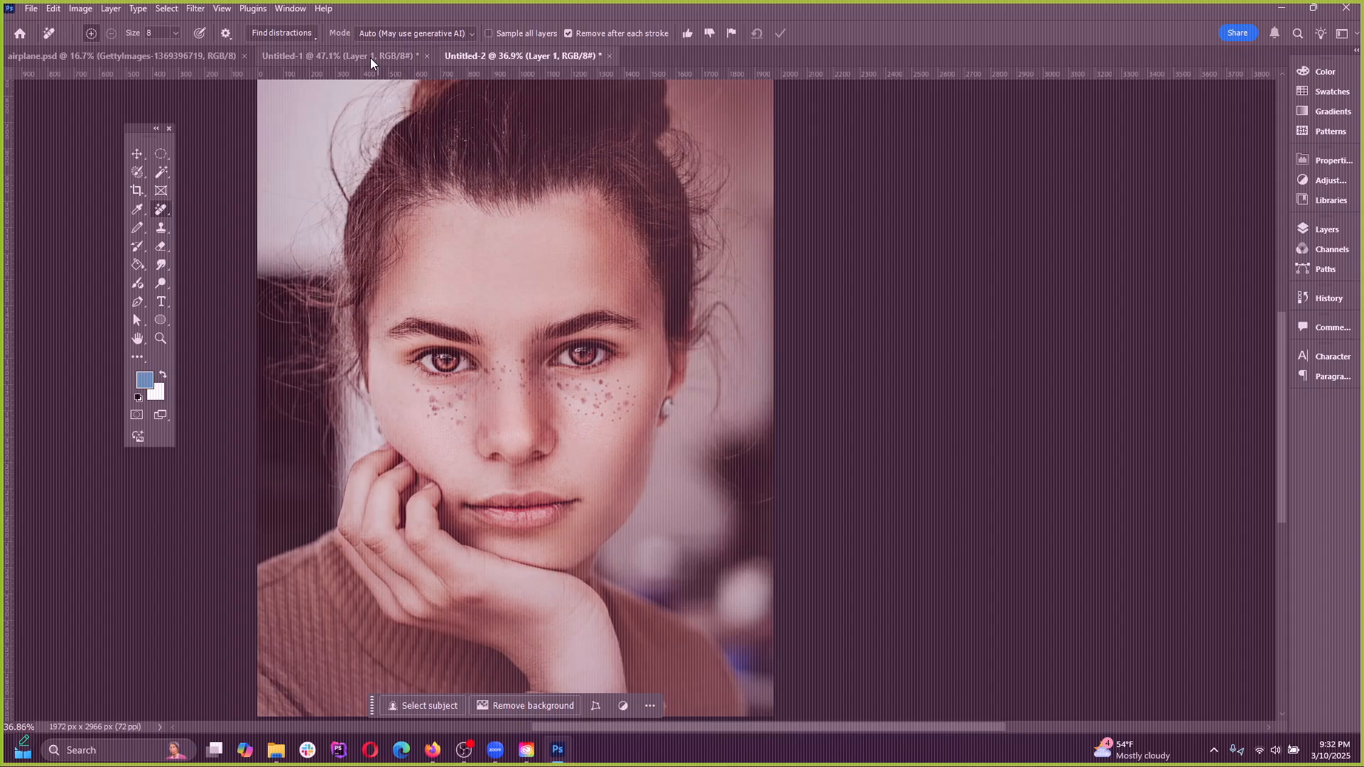
Switch to the Untitled-1 document, mark the standing figure under the spaceship with the Remove tool, and undo the removal
left_click(346, 55)
scroll(554, 513, "up", 5)
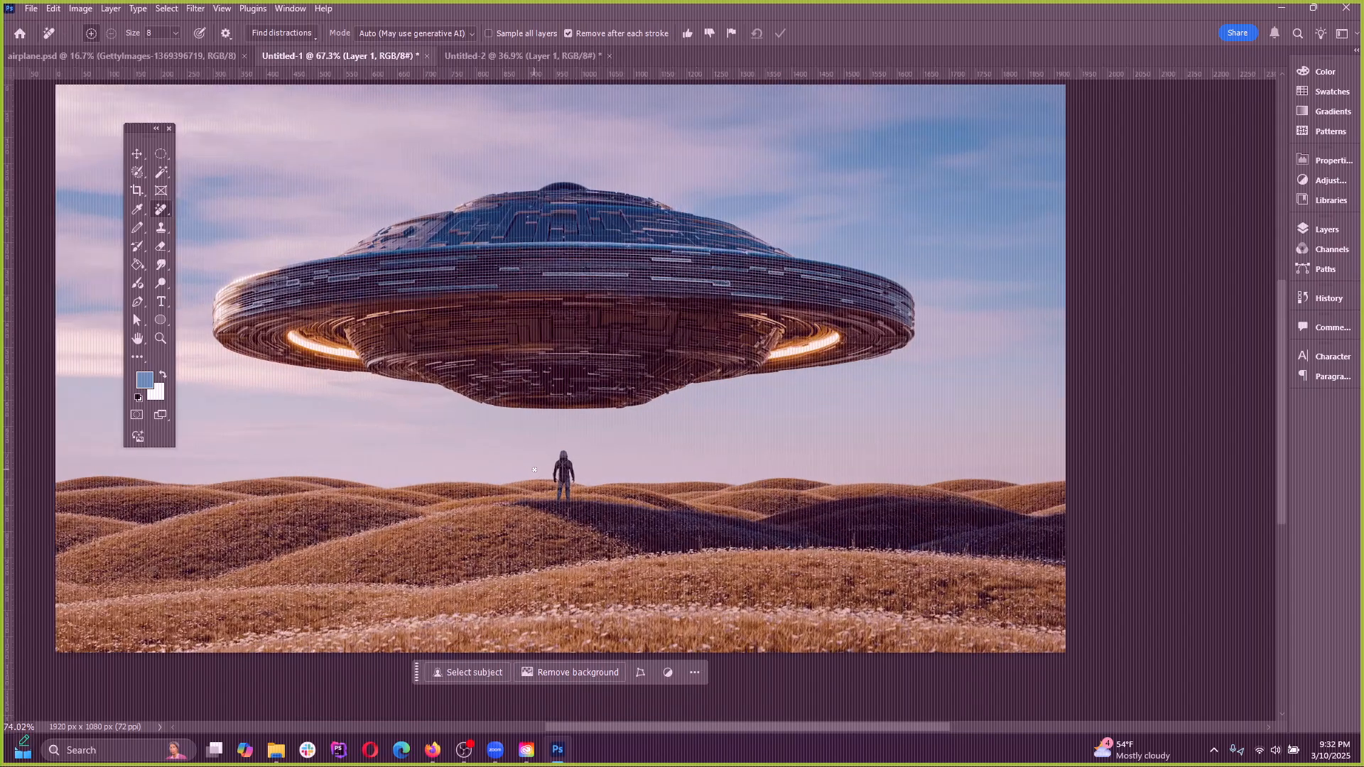
mouse_move(572, 557)
left_mouse_down()
mouse_move(508, 431)
mouse_move(636, 404)
mouse_move(647, 529)
mouse_move(593, 554)
left_mouse_up()
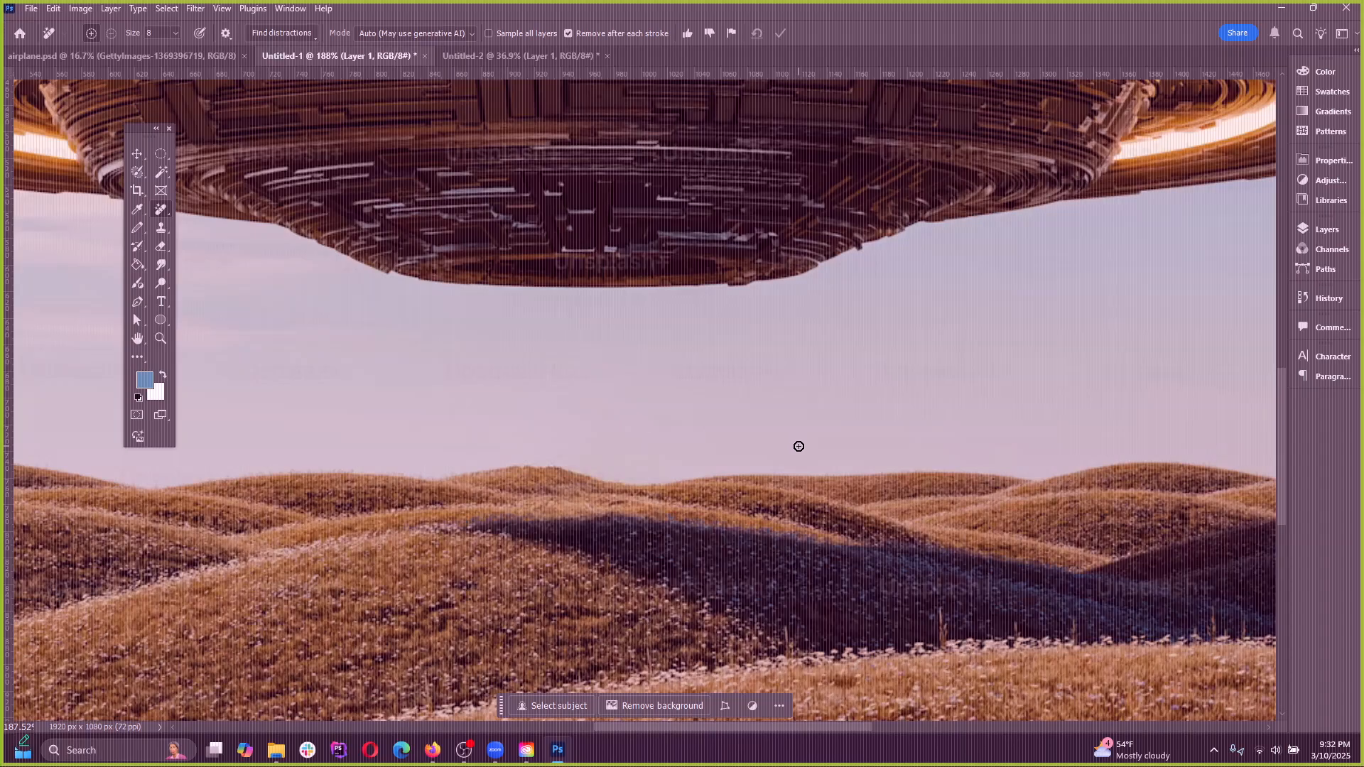
scroll(502, 426, "down", 5)
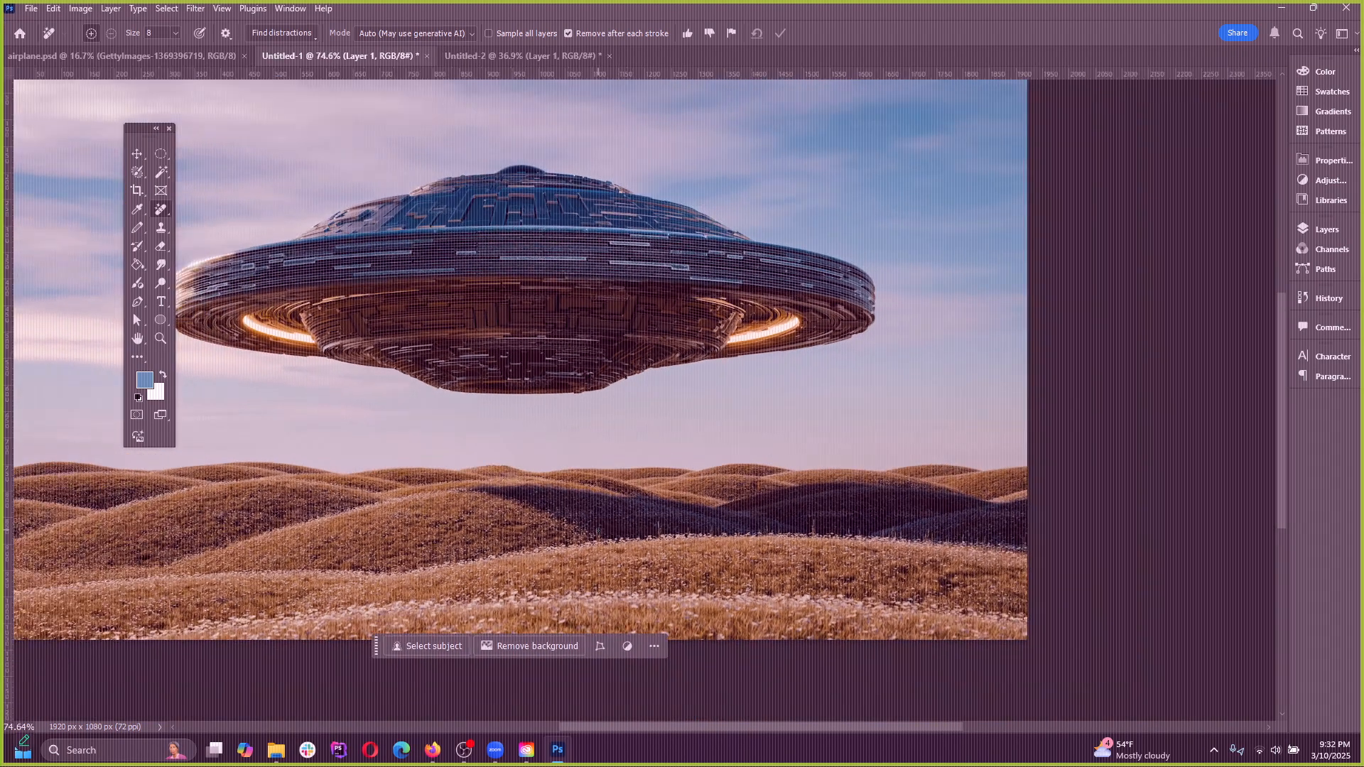
scroll(533, 509, "up", 4)
key("ctrl+z")
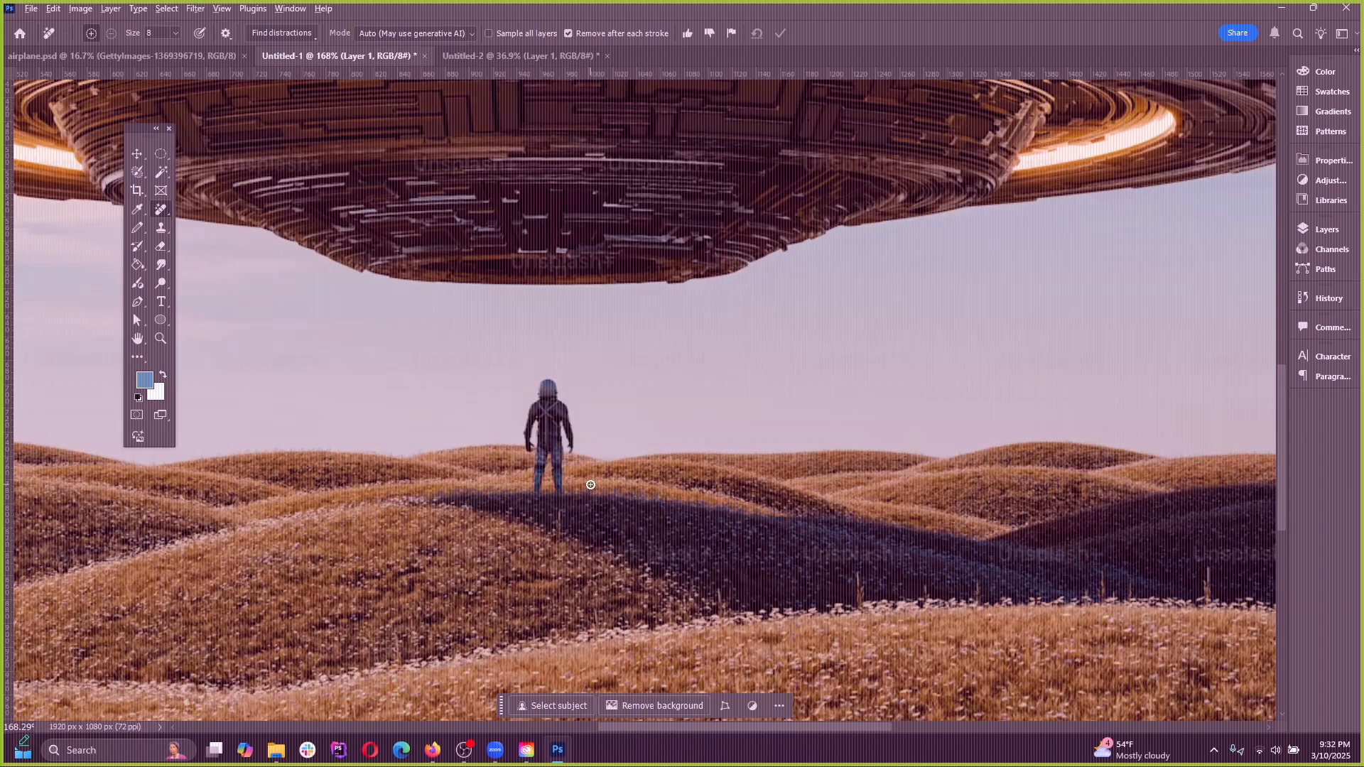
Paint over the standing figure with the size 80 Spot Healing Brush, and undo the strokes after comparing them
scroll(505, 401, "up", 2)
right_click(163, 210)
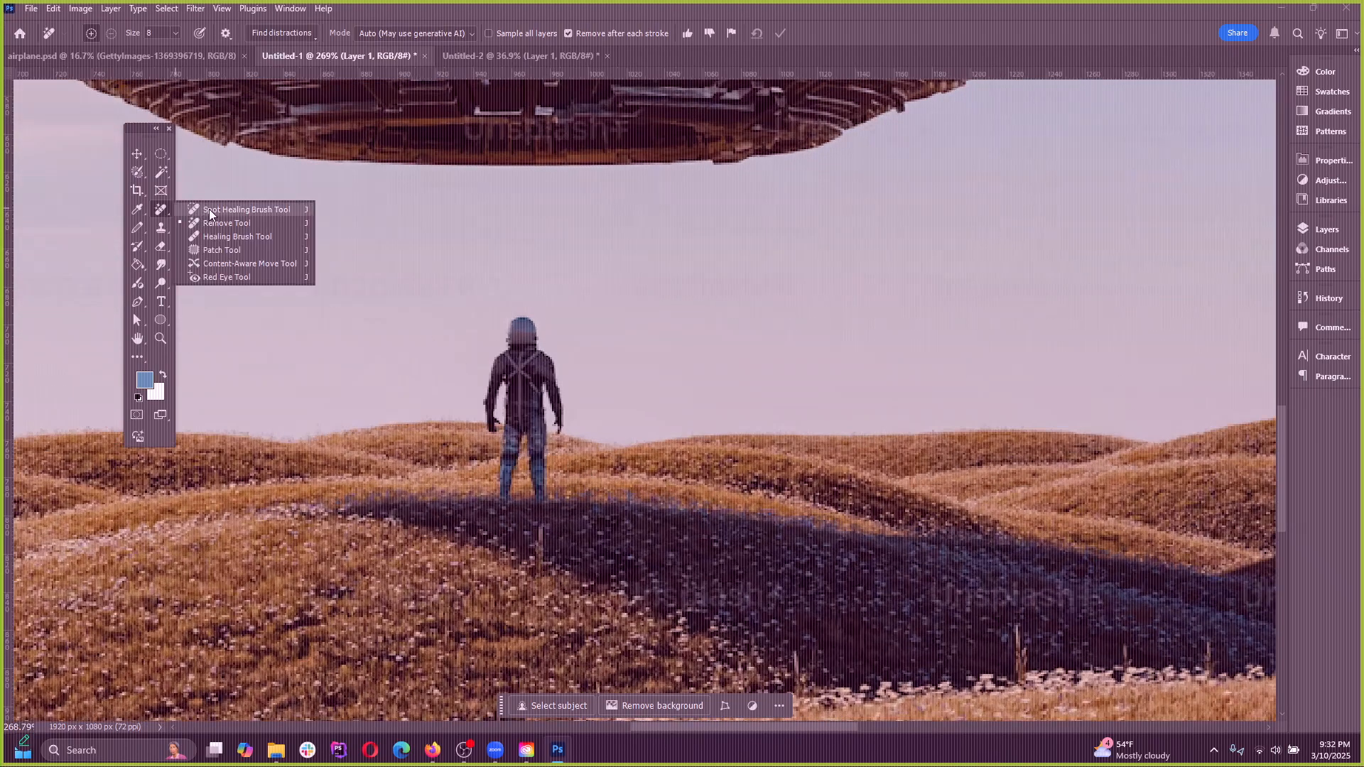
left_click(207, 210)
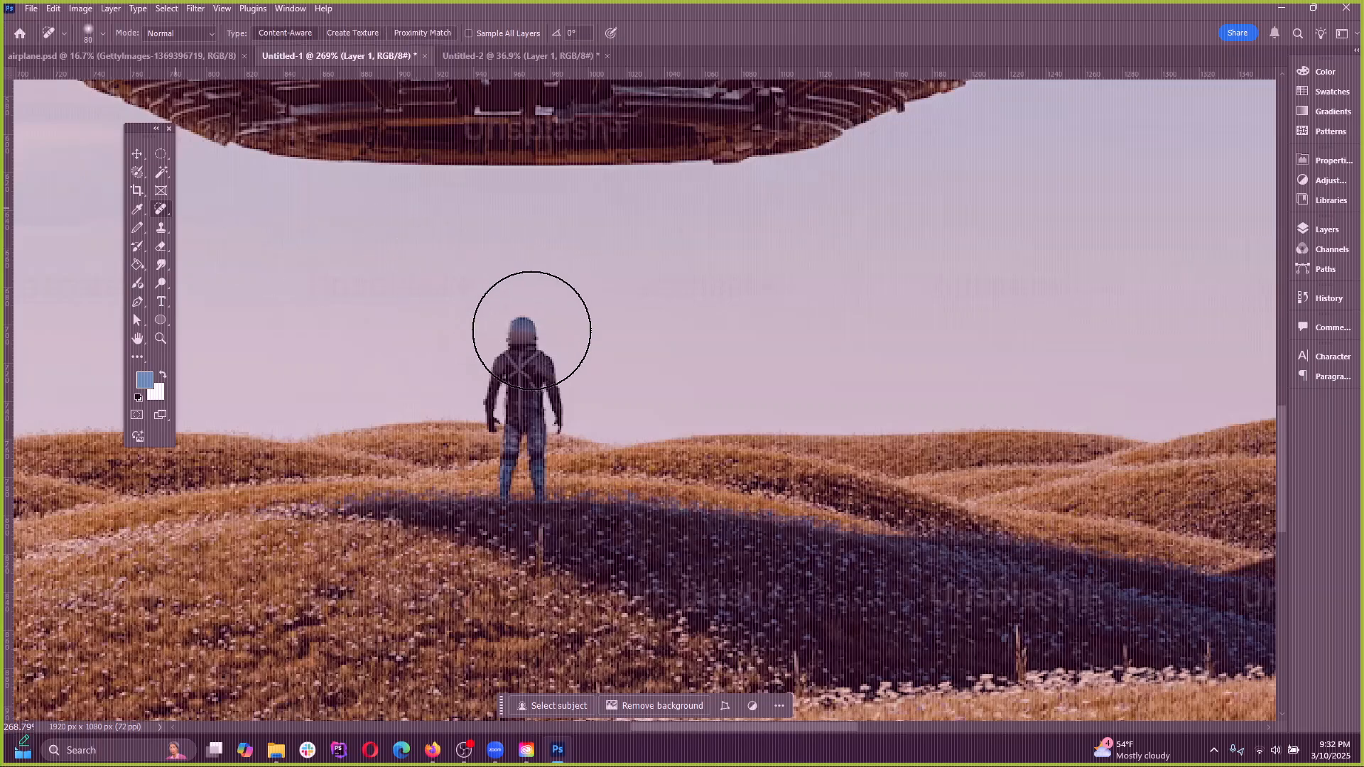
left_click_drag(527, 323, 525, 481)
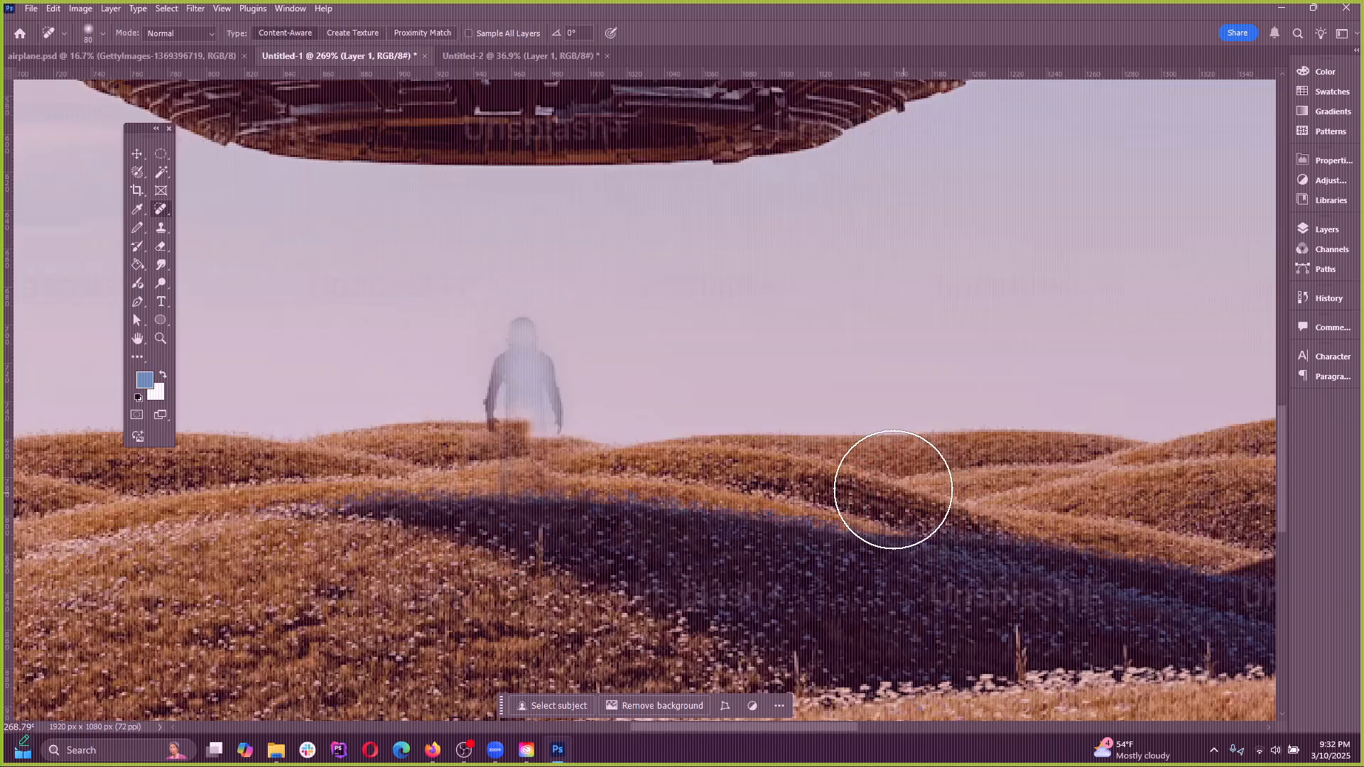
left_click(520, 323)
mouse_move(521, 323)
left_mouse_down()
mouse_move(505, 481)
mouse_move(527, 391)
mouse_move(551, 423)
left_mouse_up()
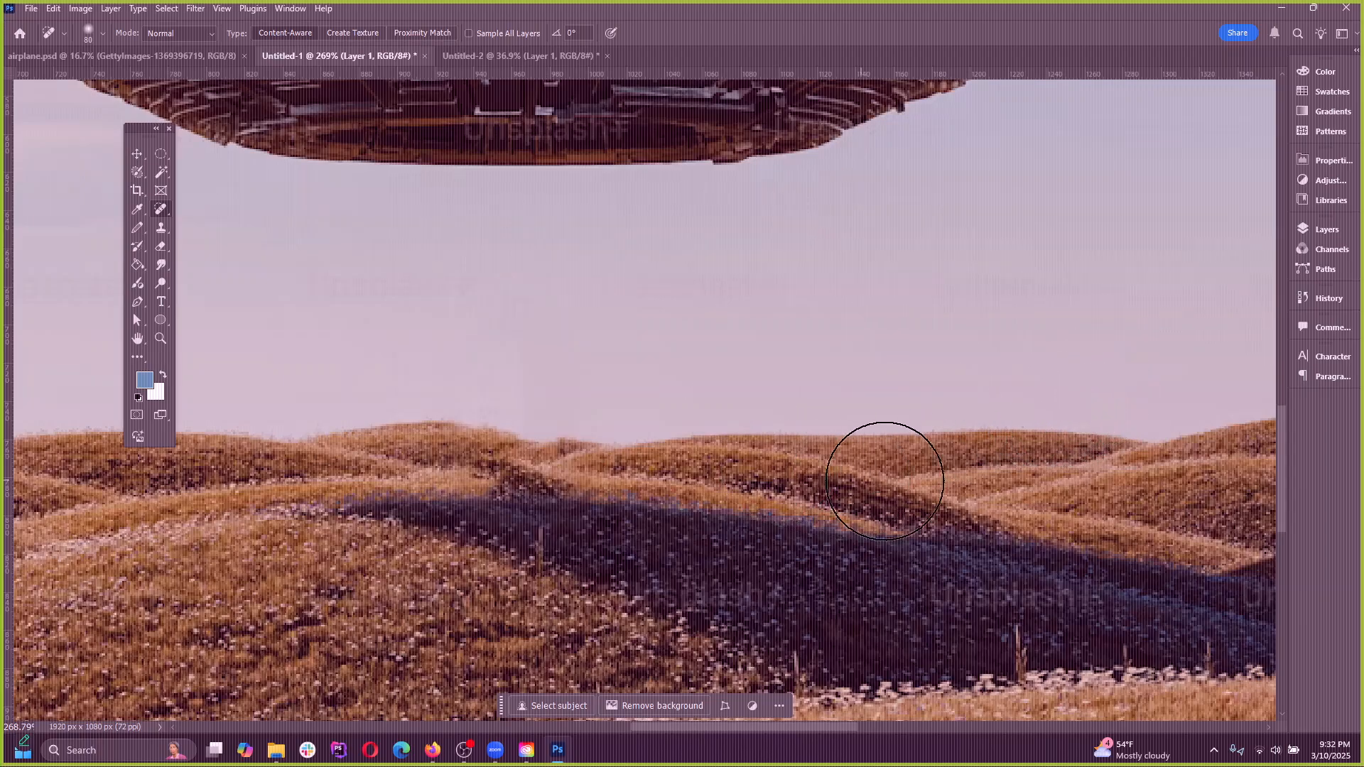
key("ctrl+z")
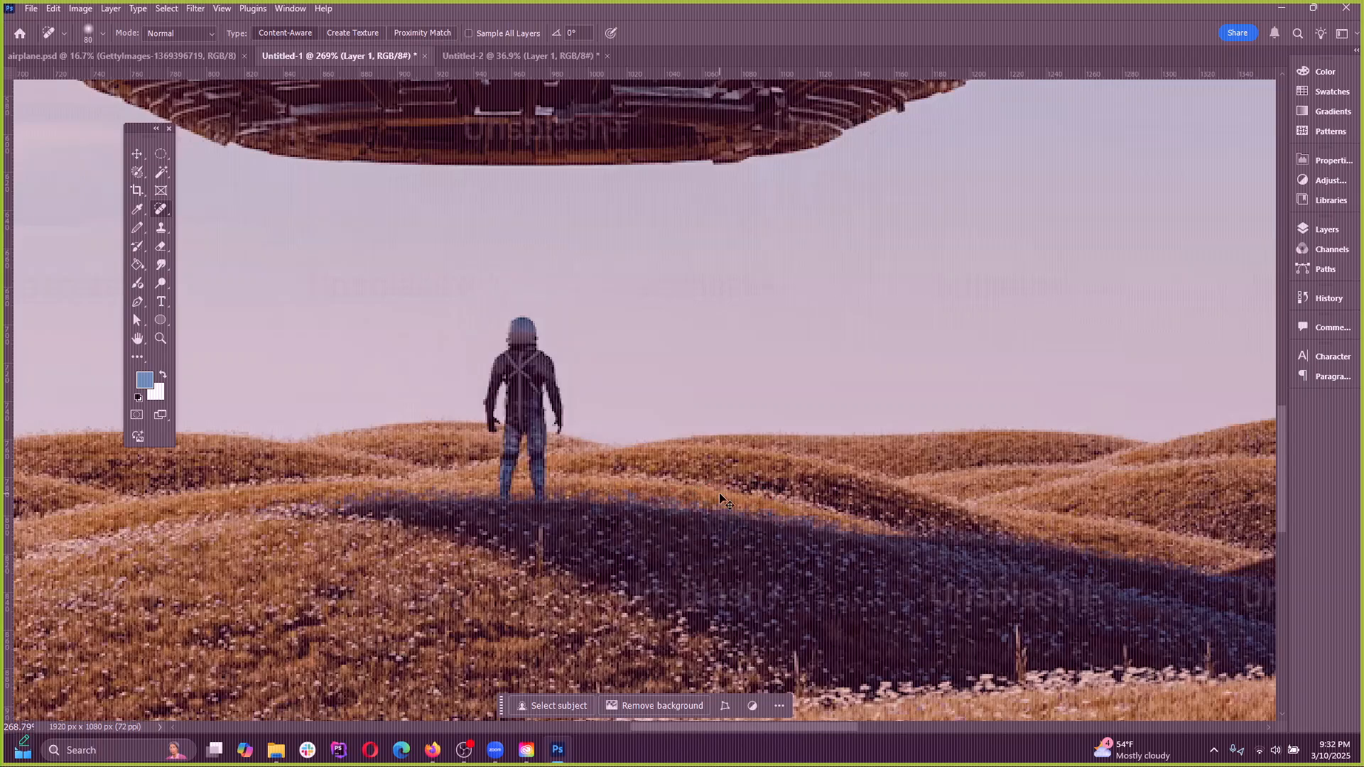
key("ctrl+shift+z")
key("ctrl+shift+z")
key("ctrl+z")
Switch to the Healing Brush and enlarge it to size 80
right_click(161, 209)
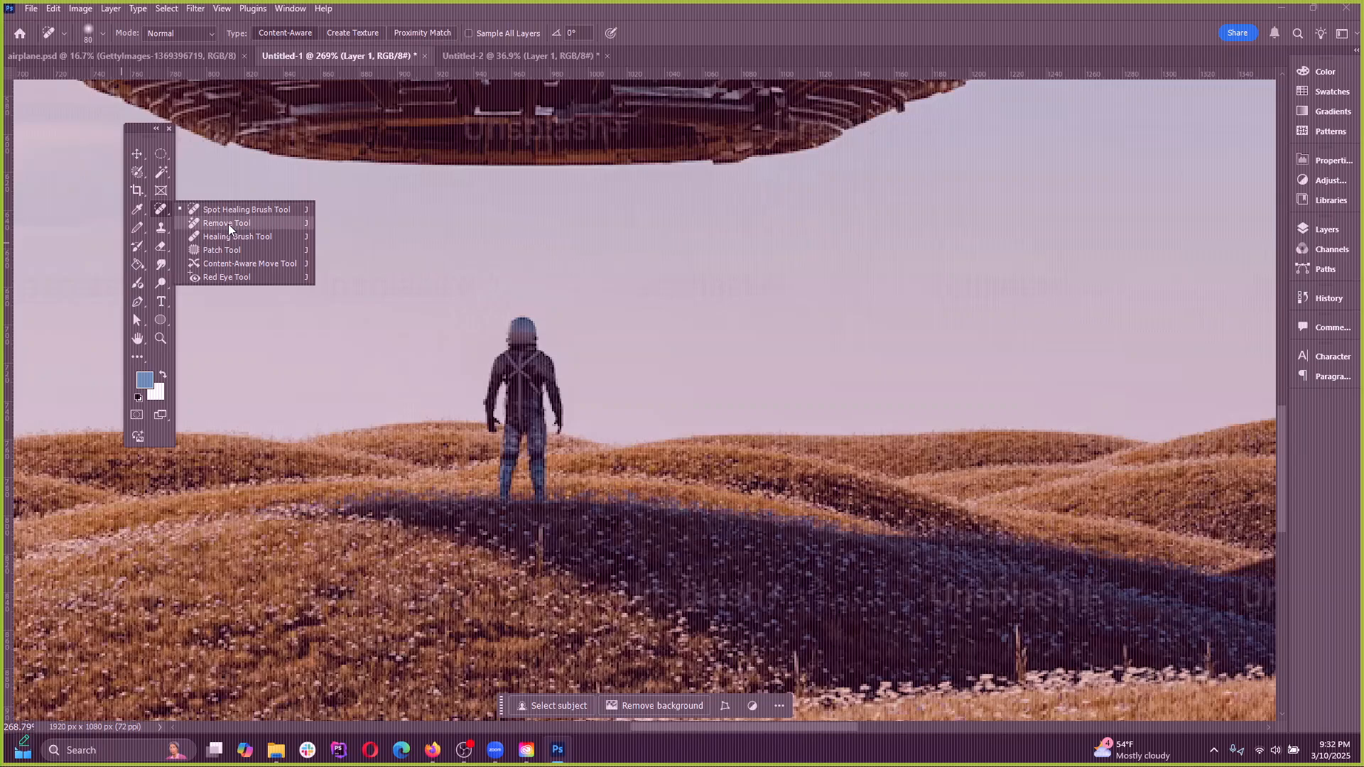
left_click(236, 236)
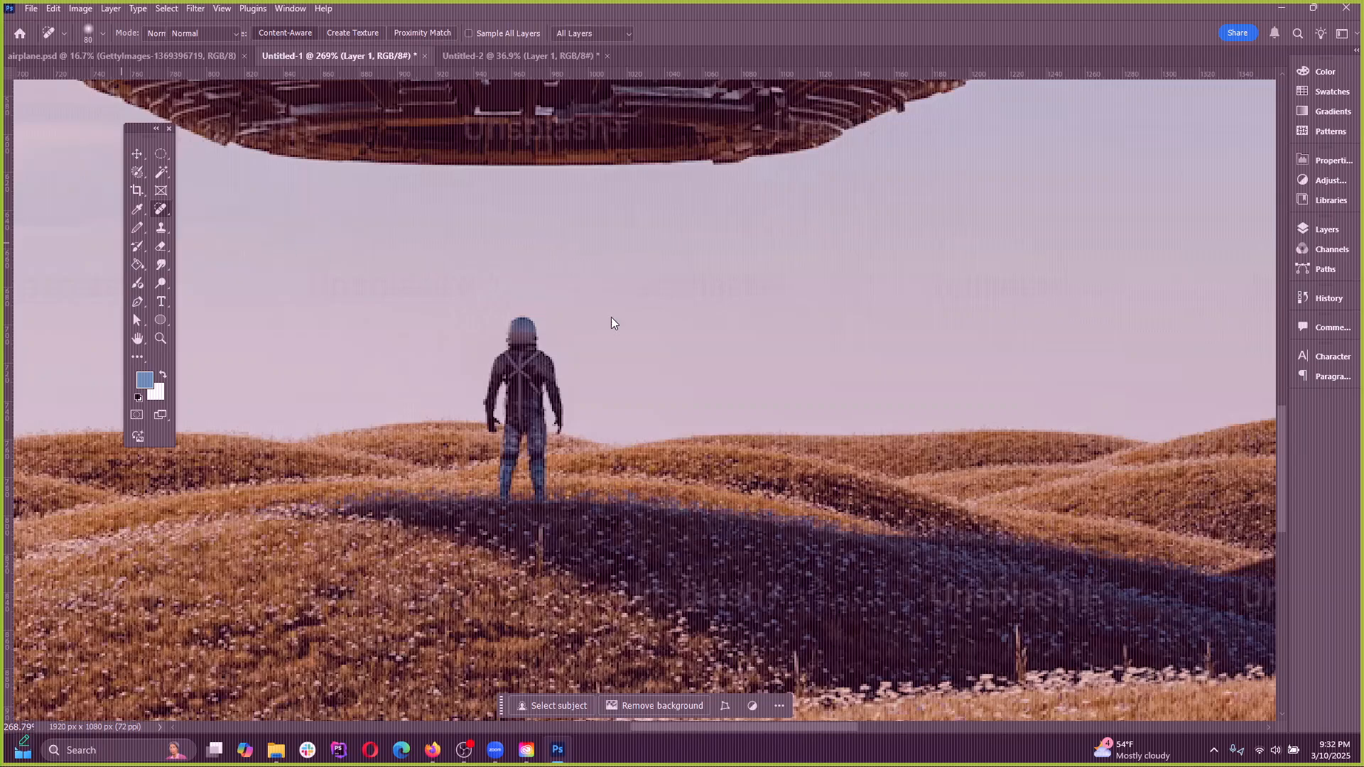
key("bracketright")
key("bracketright")
key("bracketright")
key("bracketright")
key("bracketright")
key("bracketright")
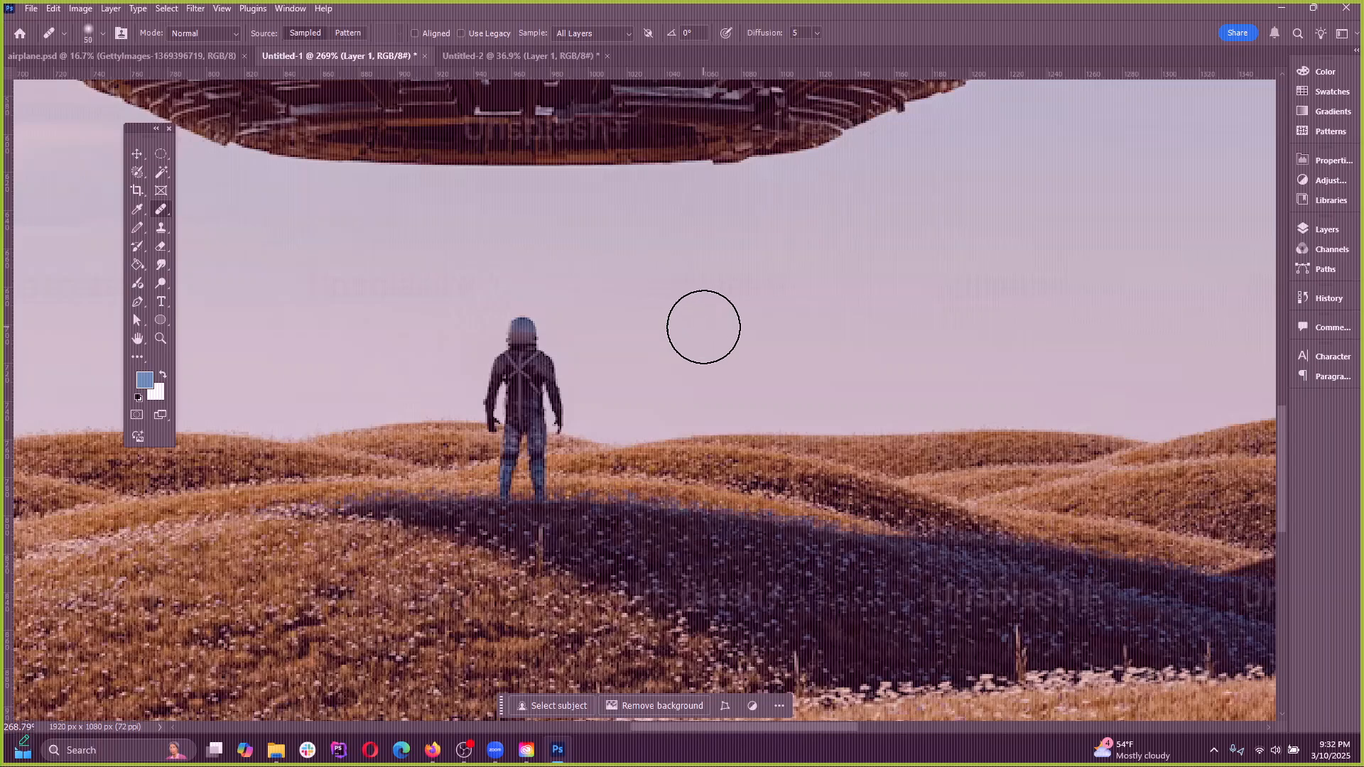
right_click(161, 208)
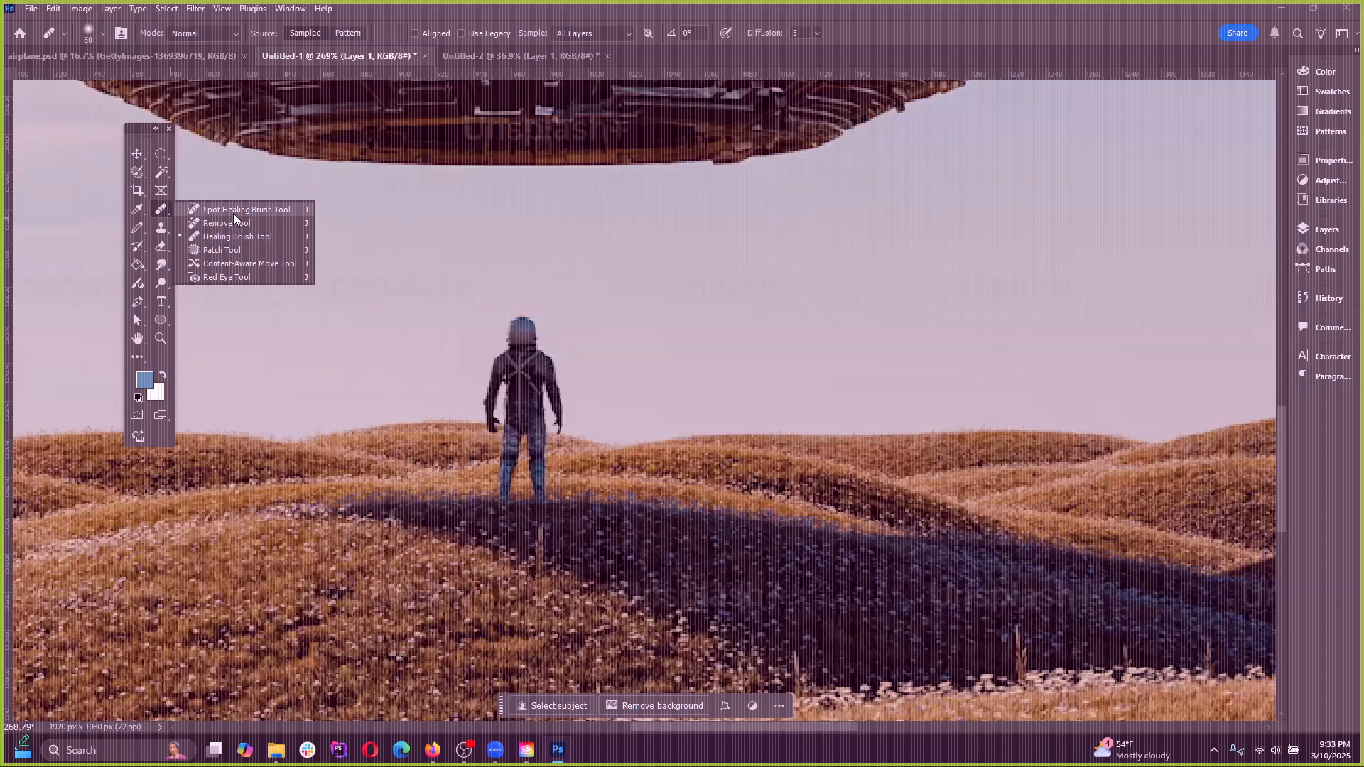
left_click(159, 209)
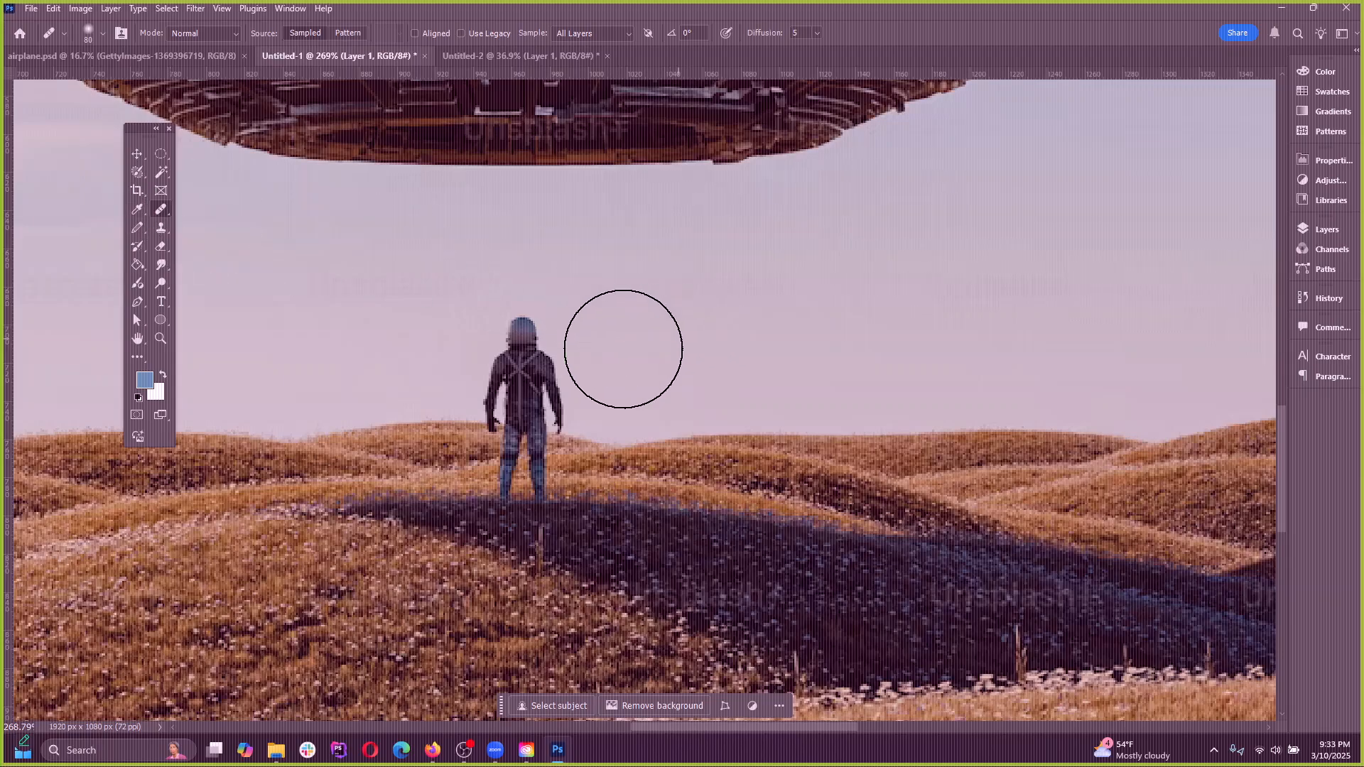
Try to heal the standing figure with the Healing Brush without defining a source point
left_click(506, 323)
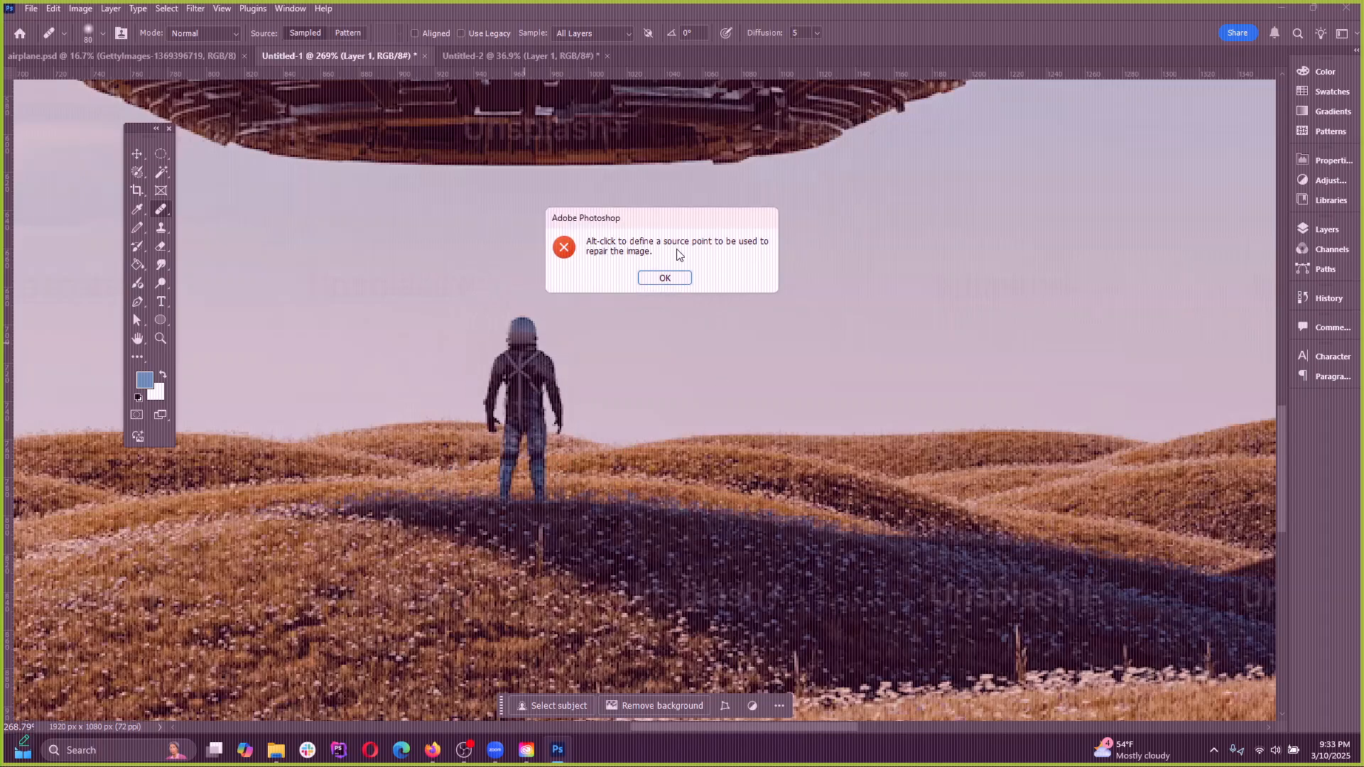
left_click(675, 278)
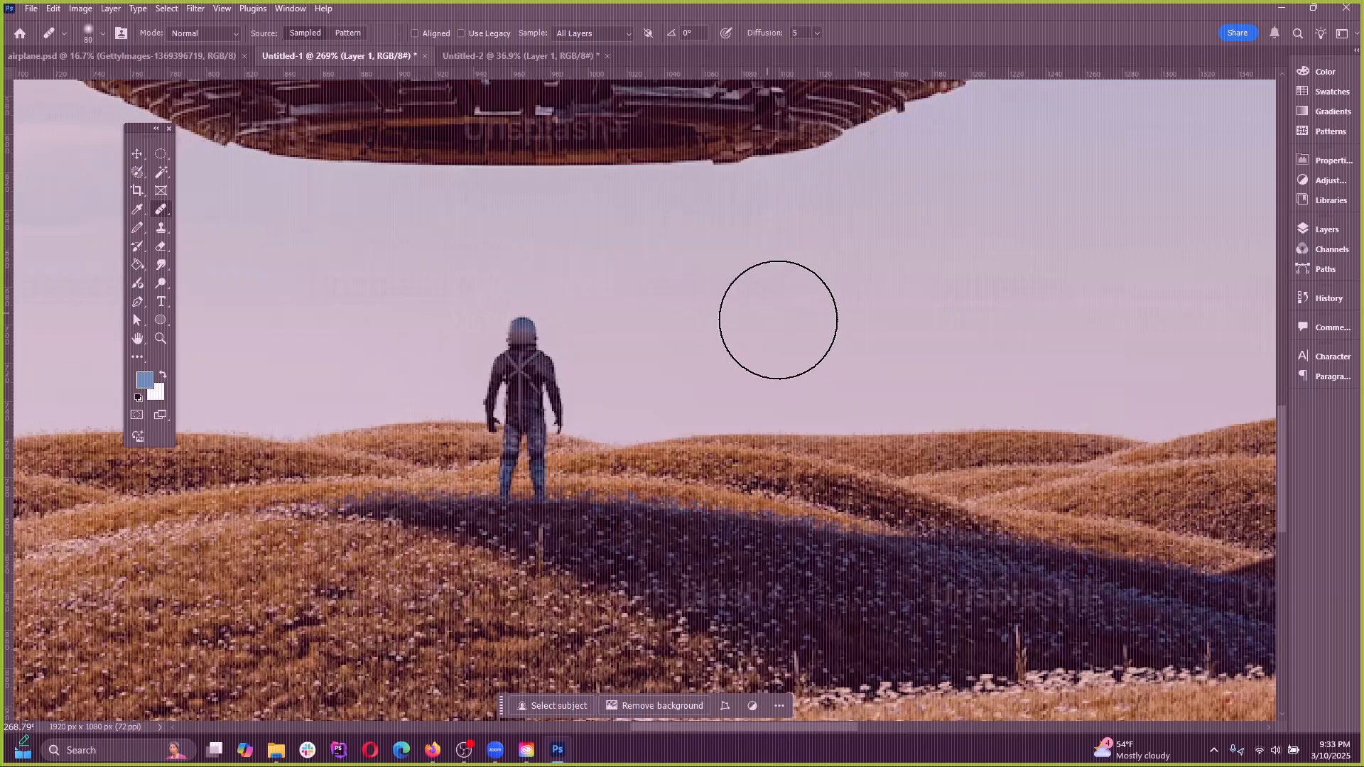
scroll(755, 397, "down", 2)
scroll(755, 397, "down", 2)
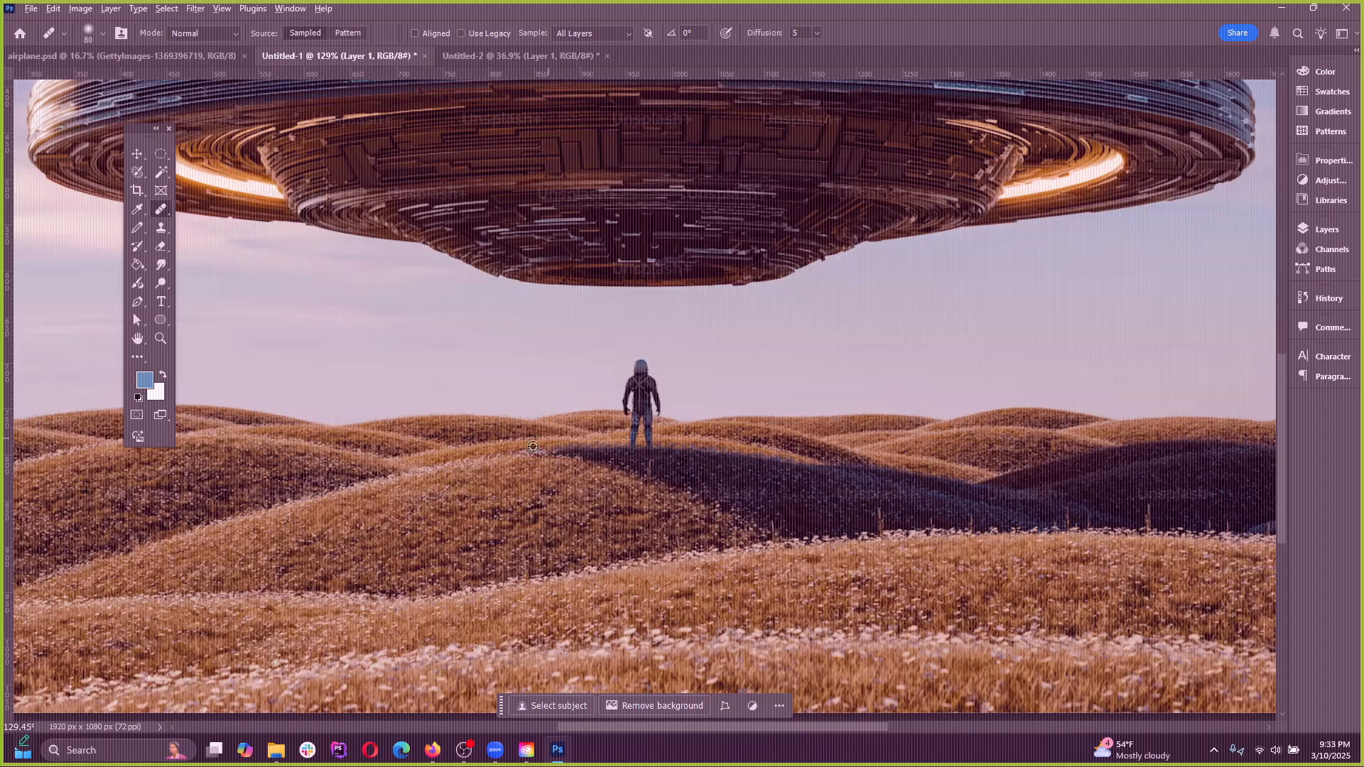
Paint over the standing figure with the Healing Brush, using clean sky and the hill horizon as source points
scroll(503, 432, "up", 4)
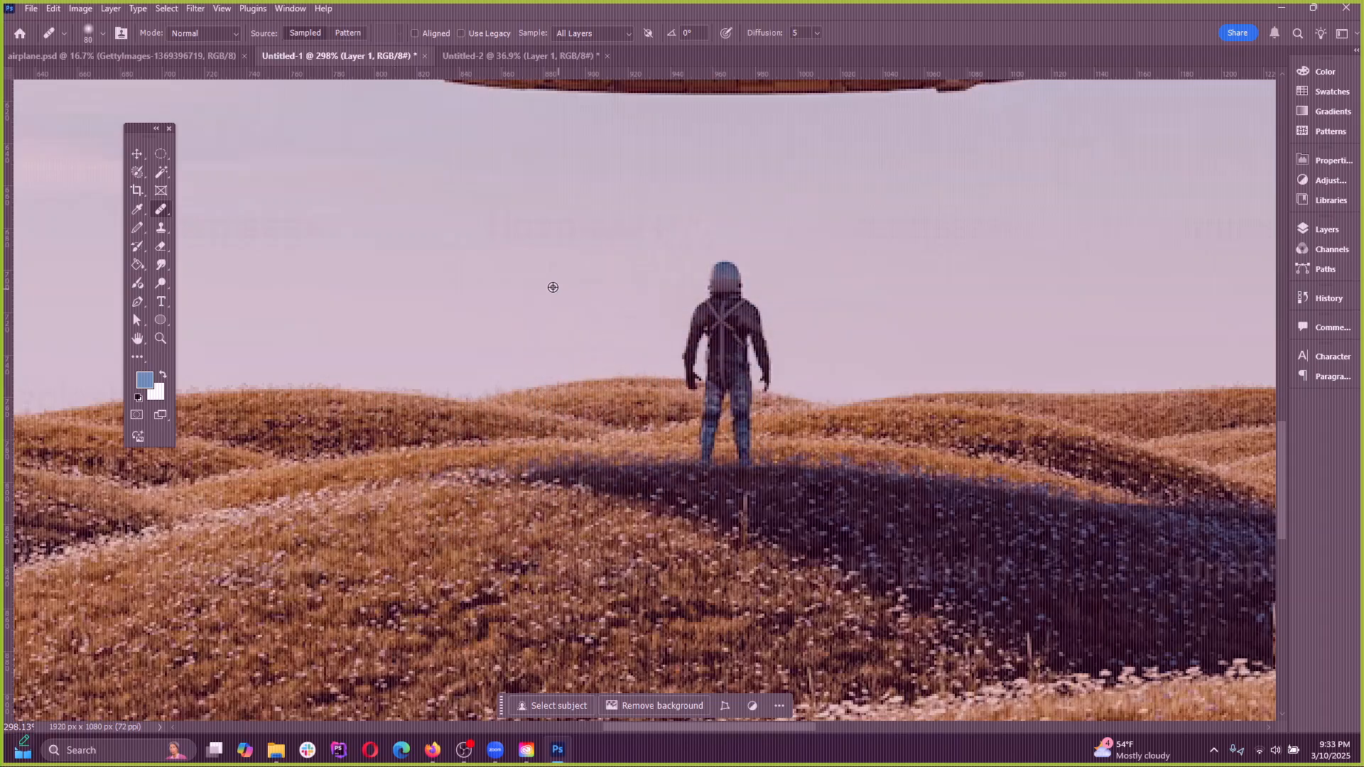
mouse_move(724, 284)
left_mouse_down()
mouse_move(786, 290)
mouse_move(700, 289)
left_mouse_up()
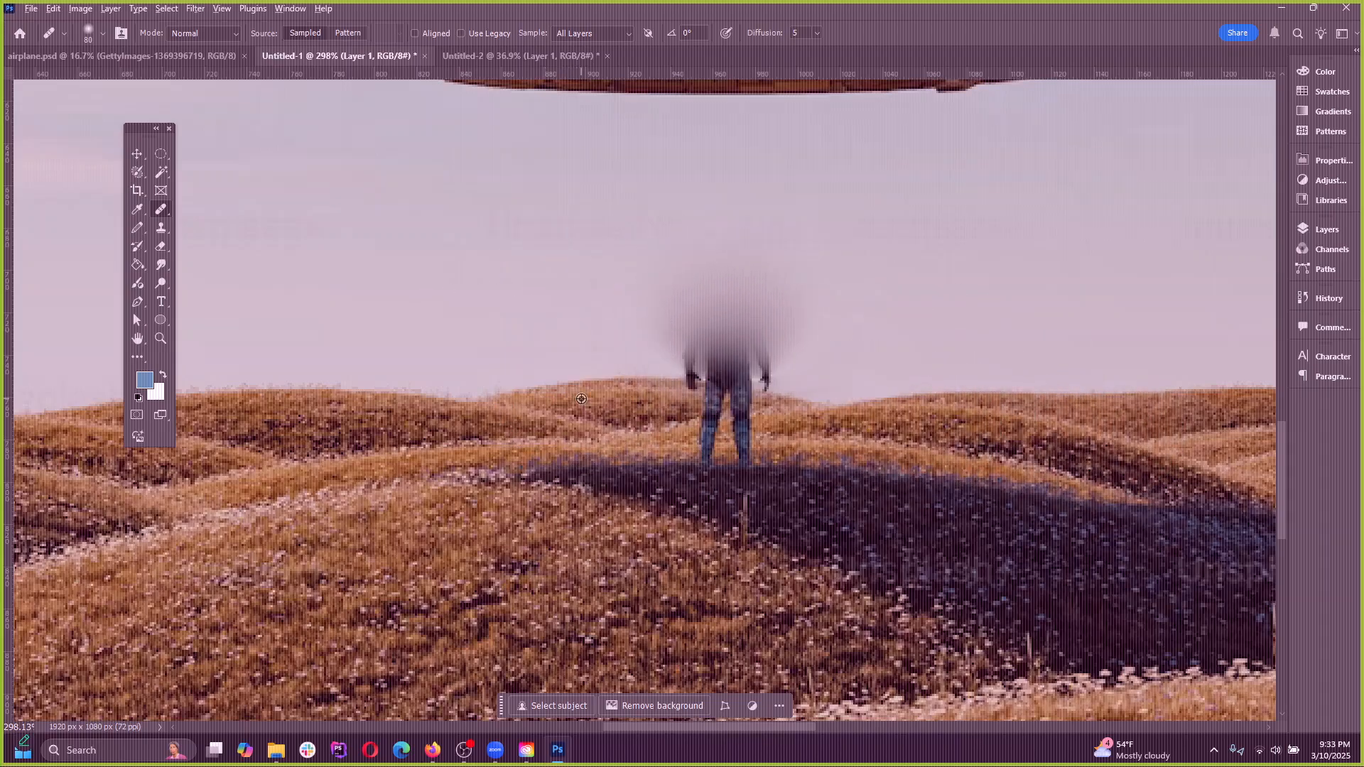
left_click(572, 391, "alt")
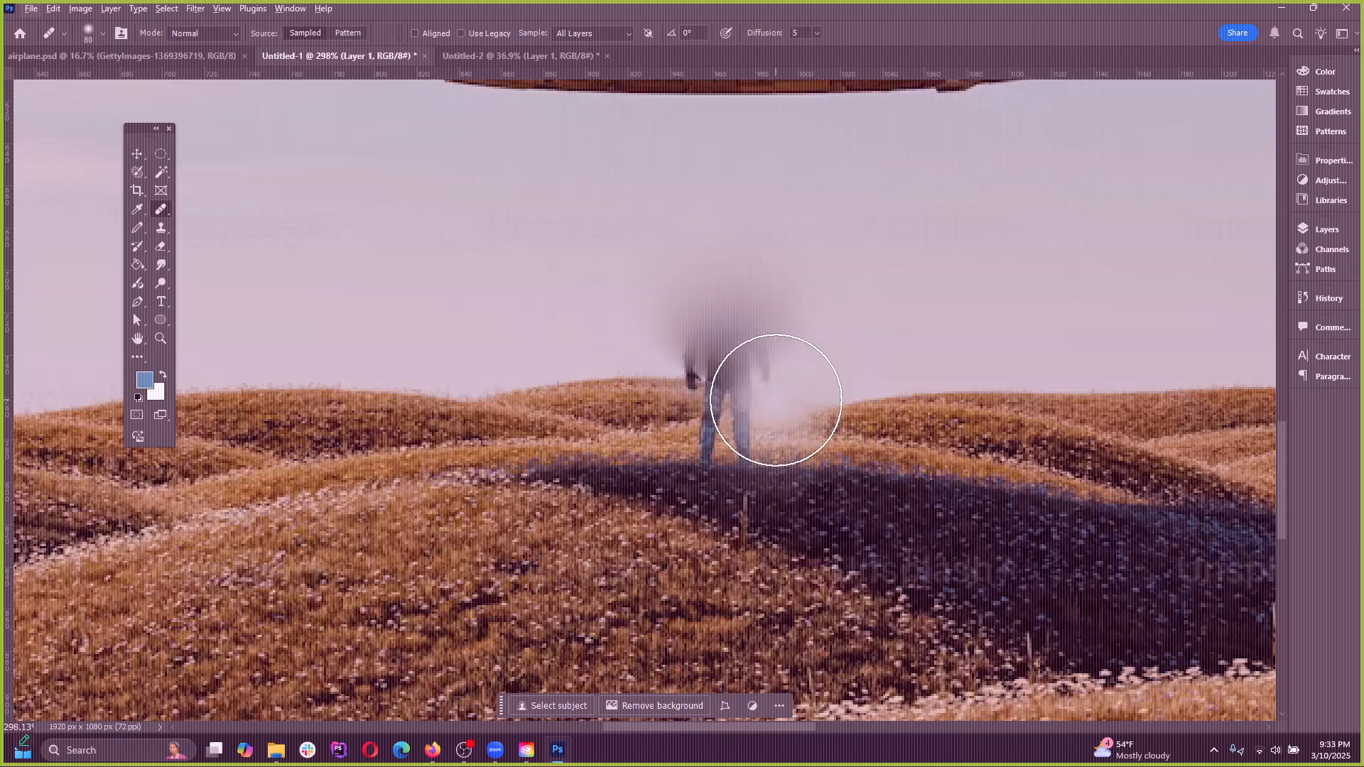
left_click(287, 394, "alt")
mouse_move(722, 381)
left_mouse_down()
mouse_move(694, 363)
mouse_move(719, 408)
mouse_move(754, 425)
left_mouse_up()
left_click_drag(779, 374, 739, 362)
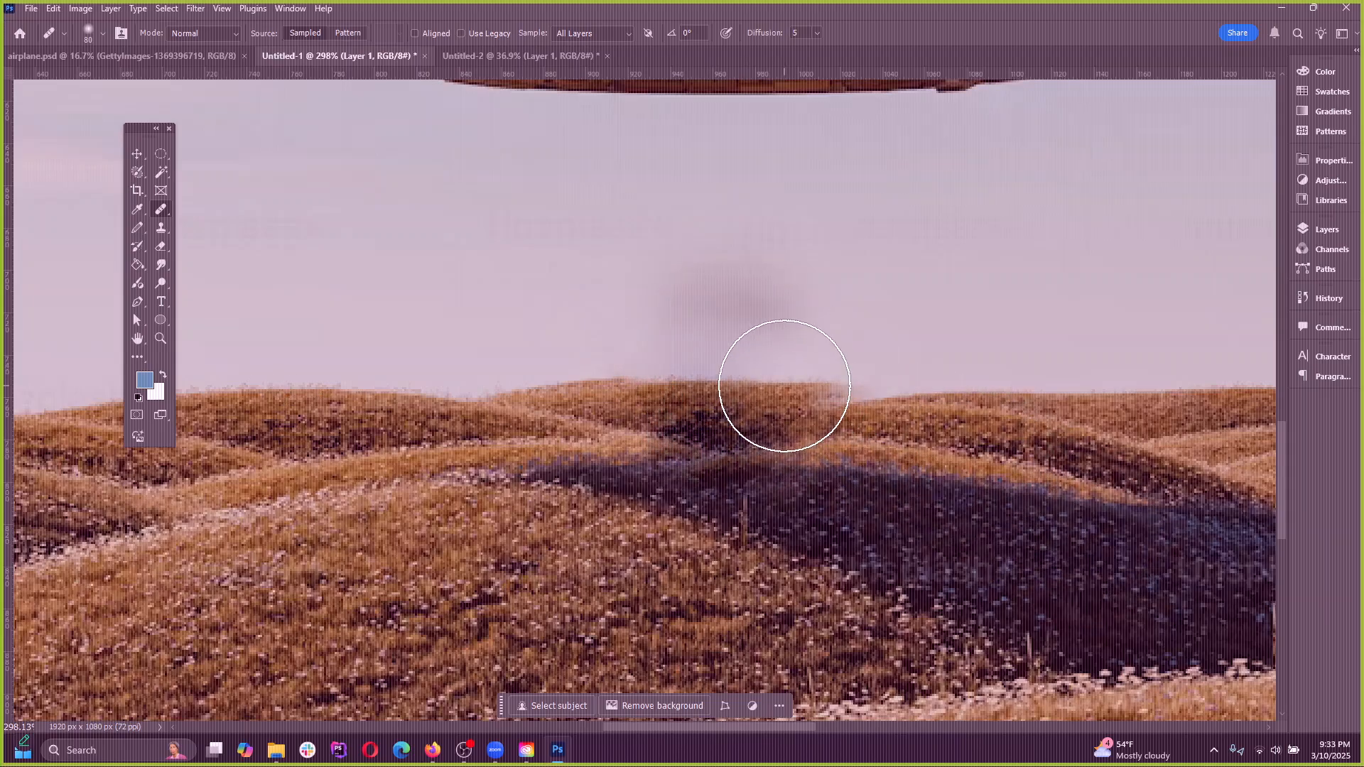
Sample clean sky to heal the smudge left above the hills, and undo all healing strokes on the figure
left_click(435, 273, "alt")
mouse_move(782, 304)
left_mouse_down()
mouse_move(697, 310)
mouse_move(735, 351)
mouse_move(727, 311)
mouse_move(685, 348)
left_mouse_up()
key("ctrl+z")
left_click(536, 317, "alt")
key("ctrl+z")
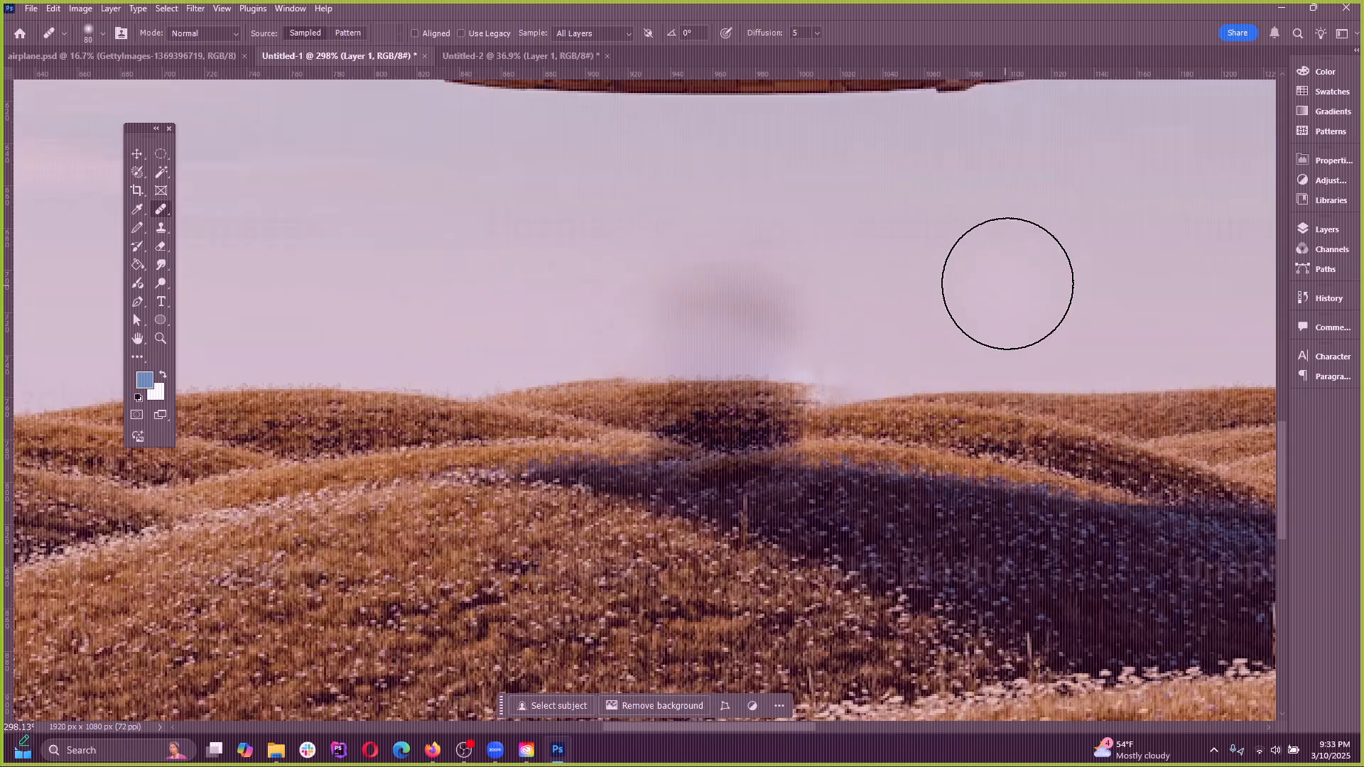
scroll(1052, 299, "down", 3)
key("ctrl+z")
key("ctrl+z")
key("ctrl+z")
key("ctrl+z")
key("ctrl+z")
key("ctrl+z")
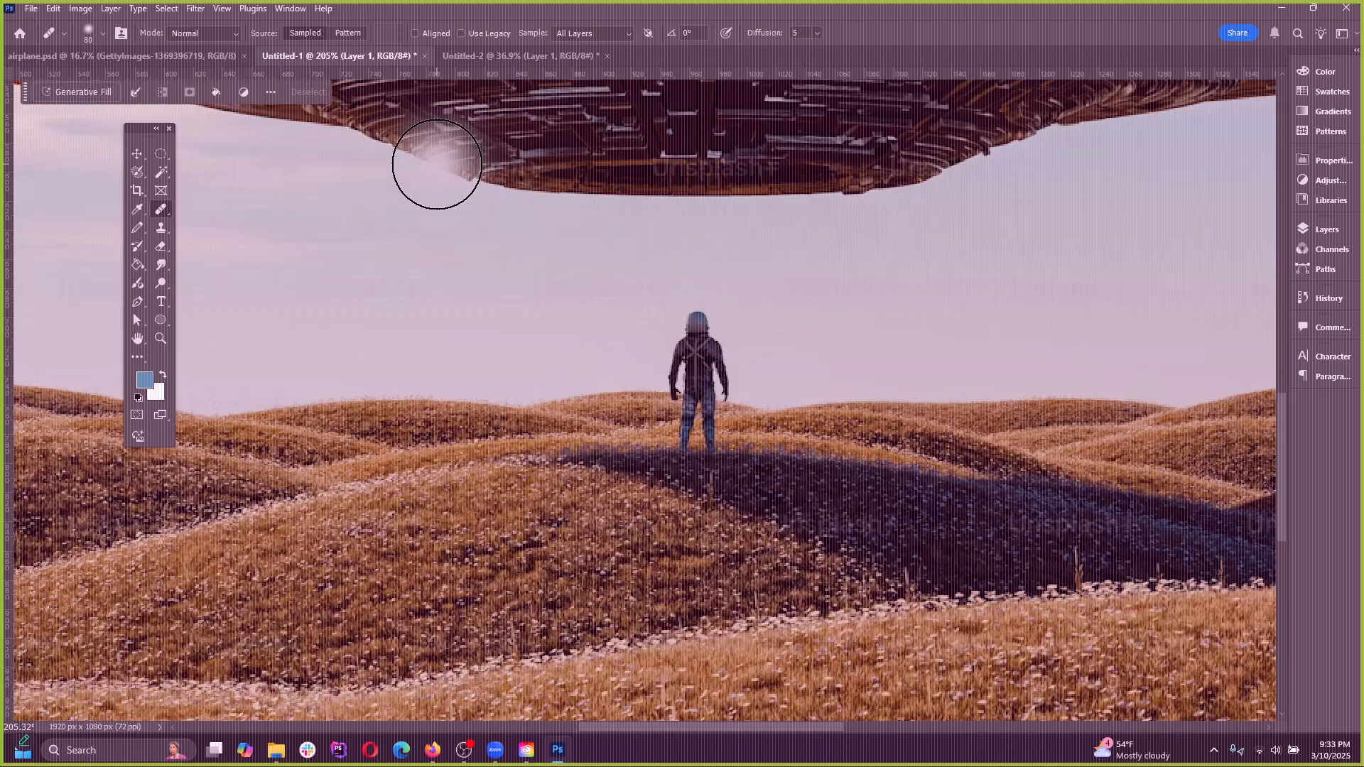
Look through the healing and brush tool groups, and switch to the Clone Stamp tool
right_click(161, 208)
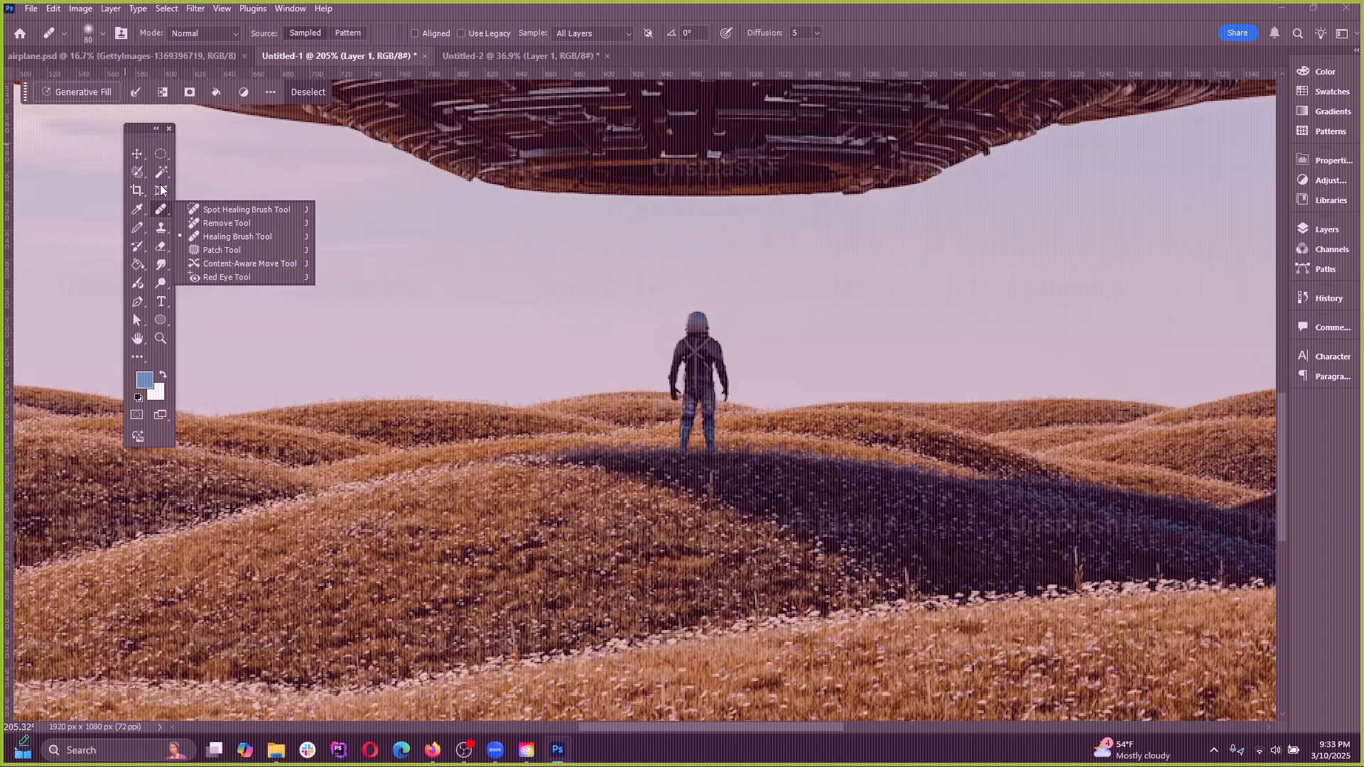
right_click(142, 227)
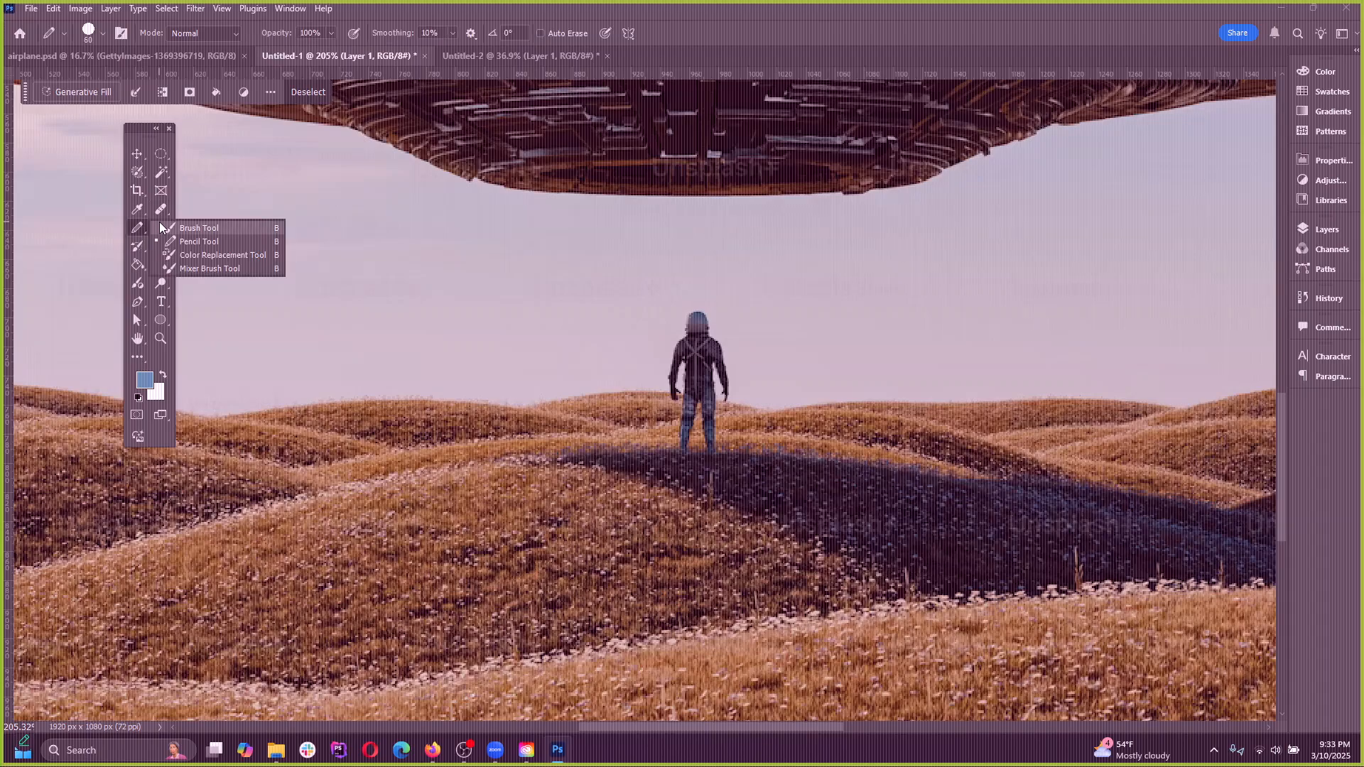
left_click(141, 216)
right_click(160, 227)
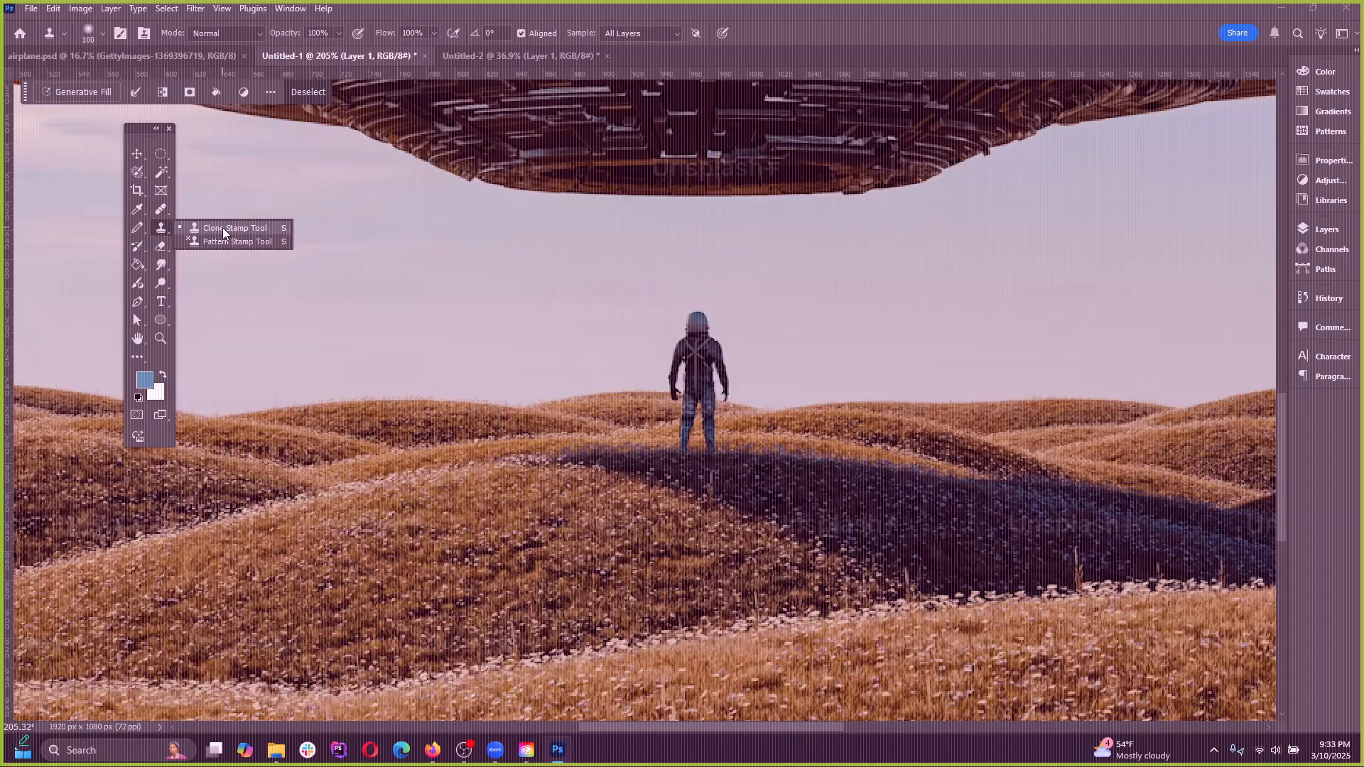
left_click(203, 228)
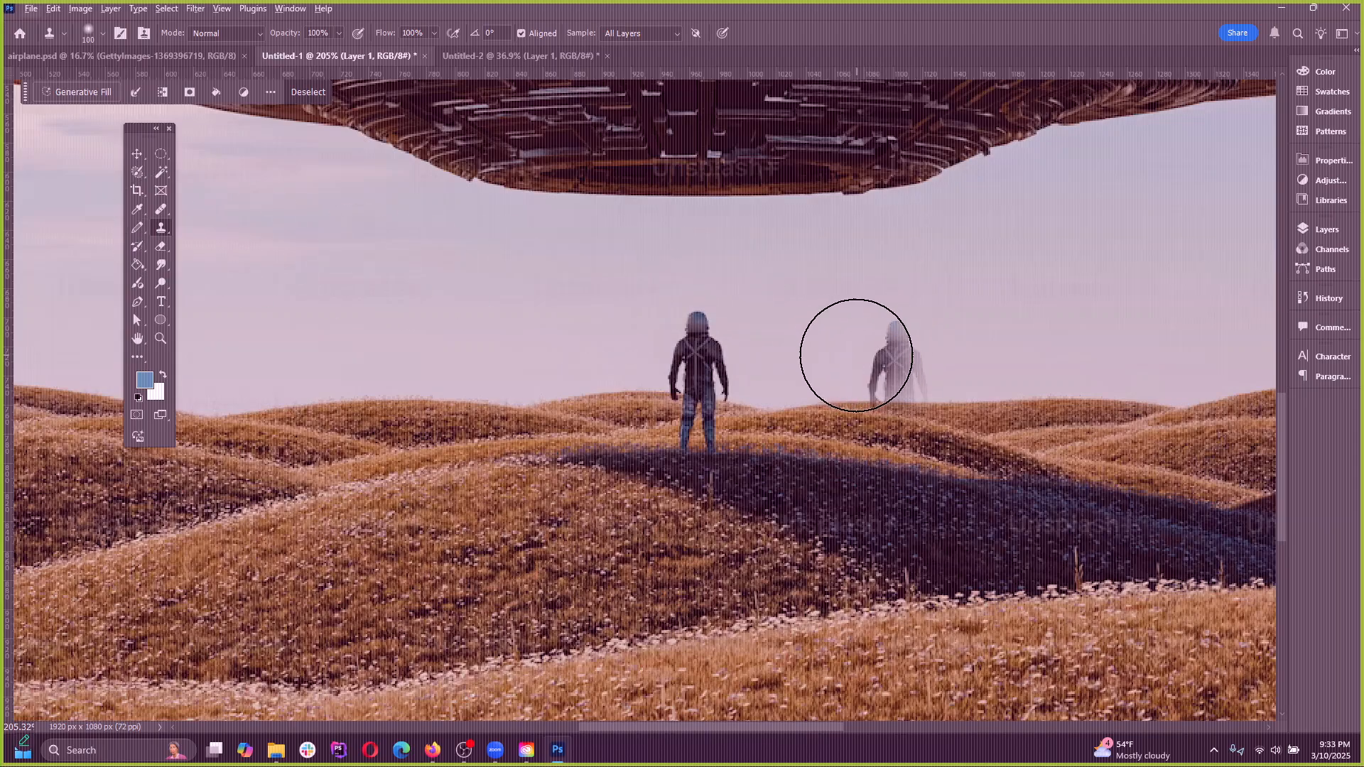
right_click(156, 212)
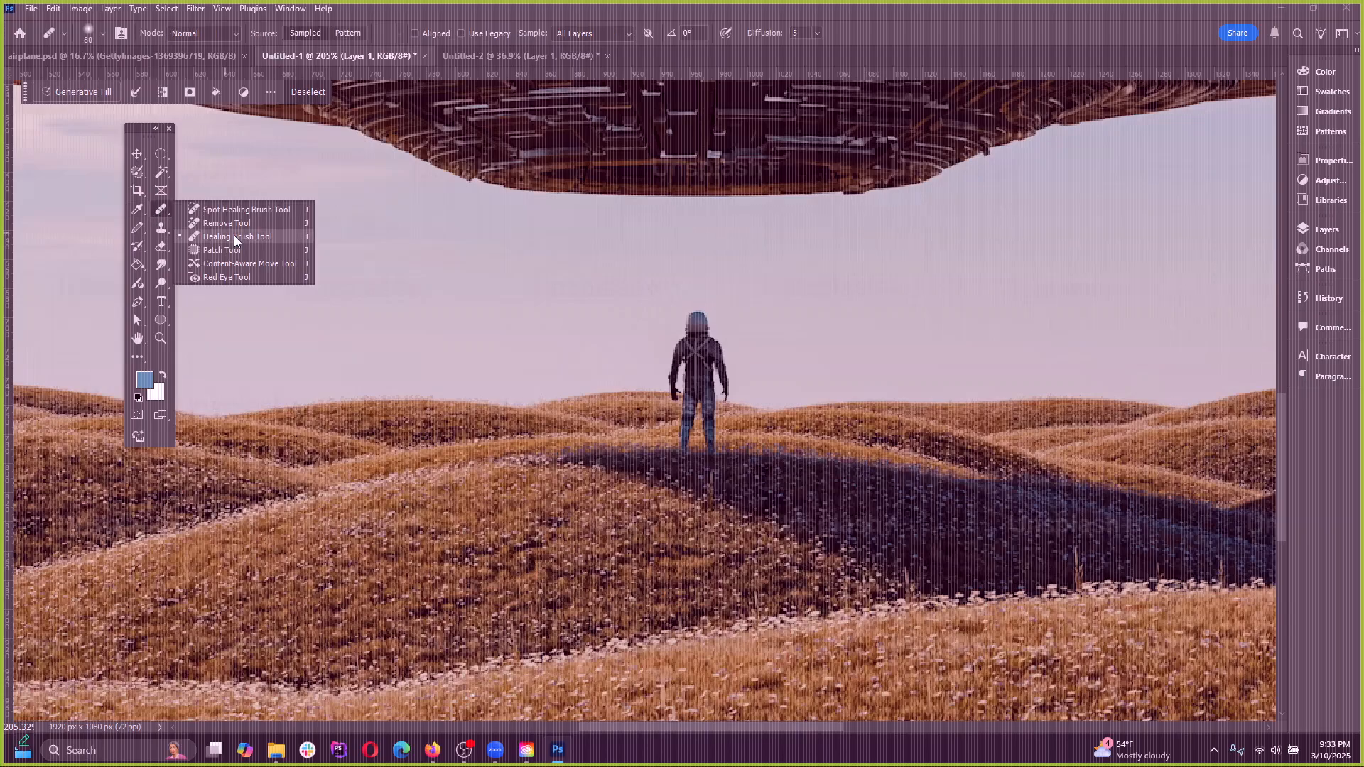
left_click(176, 235)
left_click(163, 228)
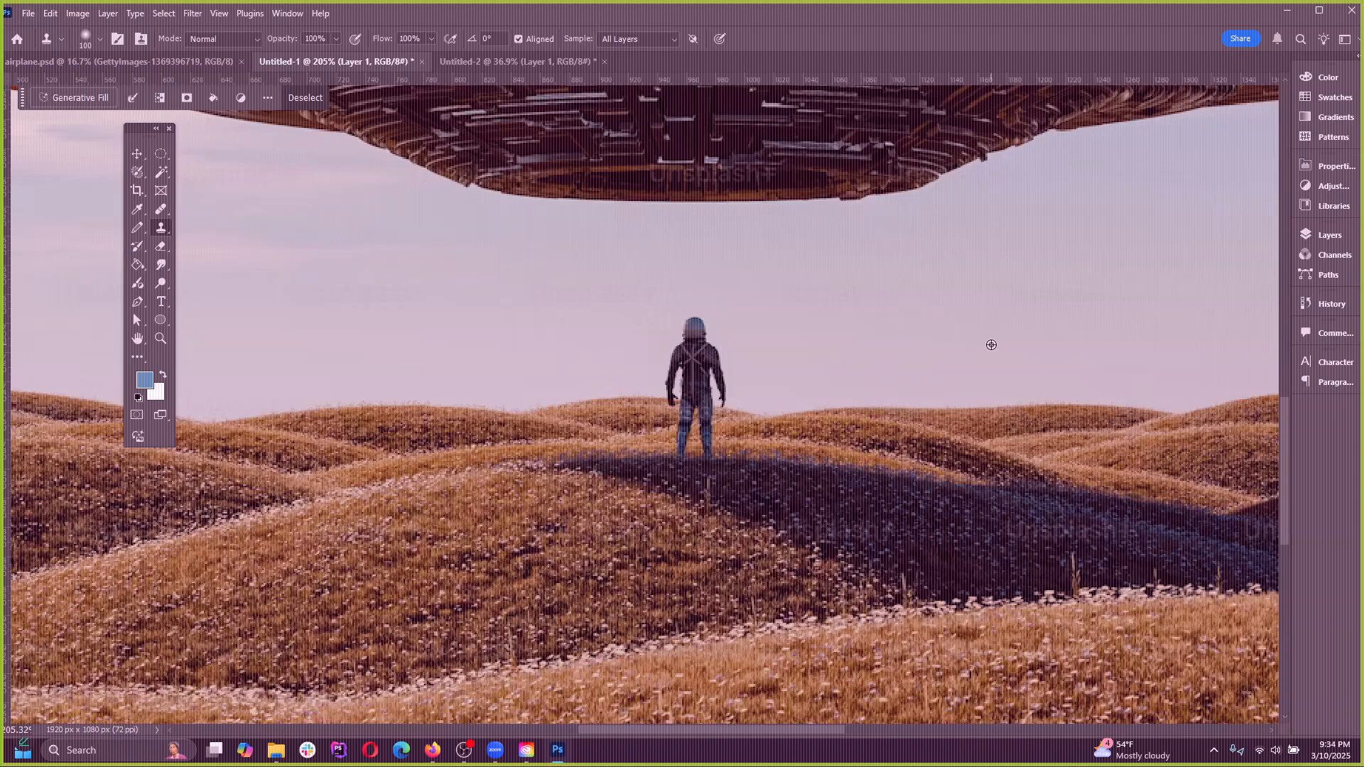
Try cloning the distant hill over the standing figure with the size 100 Clone Stamp, and undo the strokes
left_click(1010, 410, "alt")
scroll(987, 448, "down", 3)
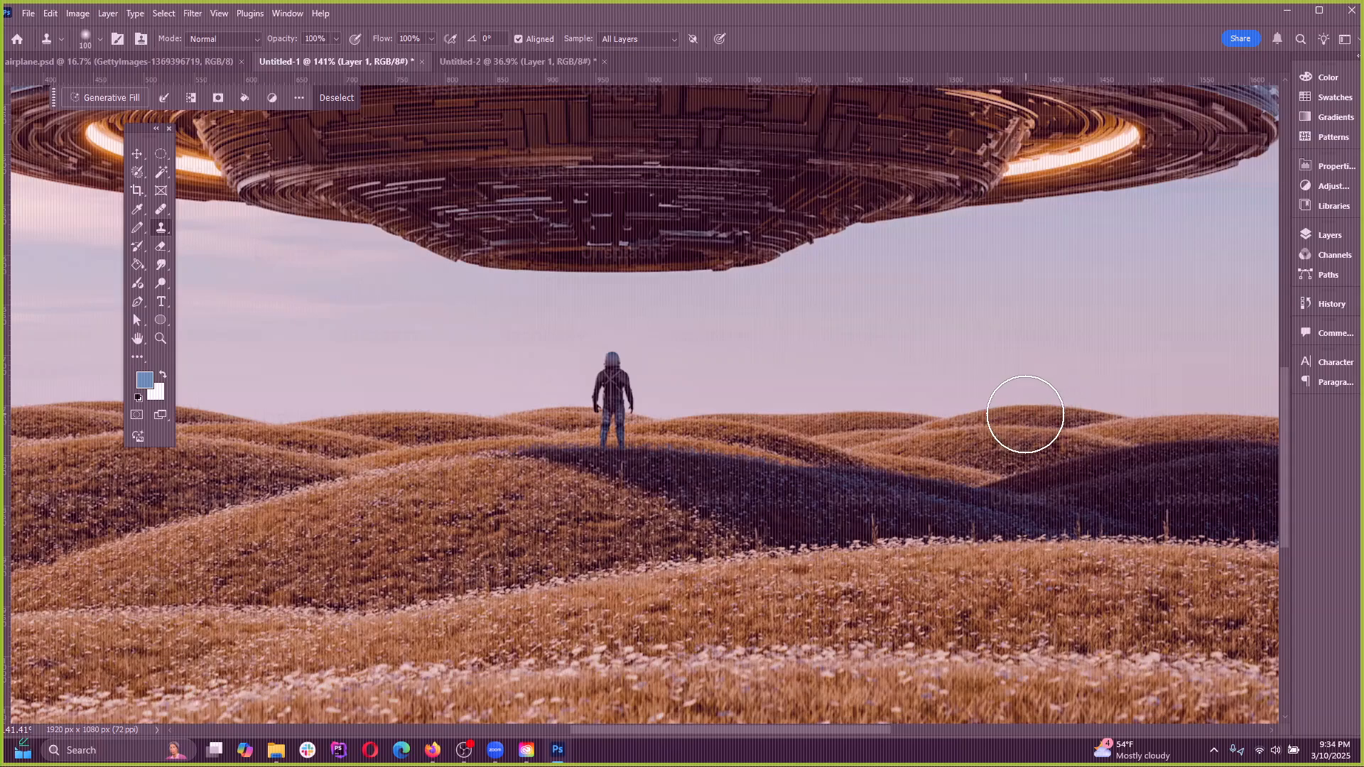
left_click_drag(608, 414, 610, 415)
key("ctrl+z")
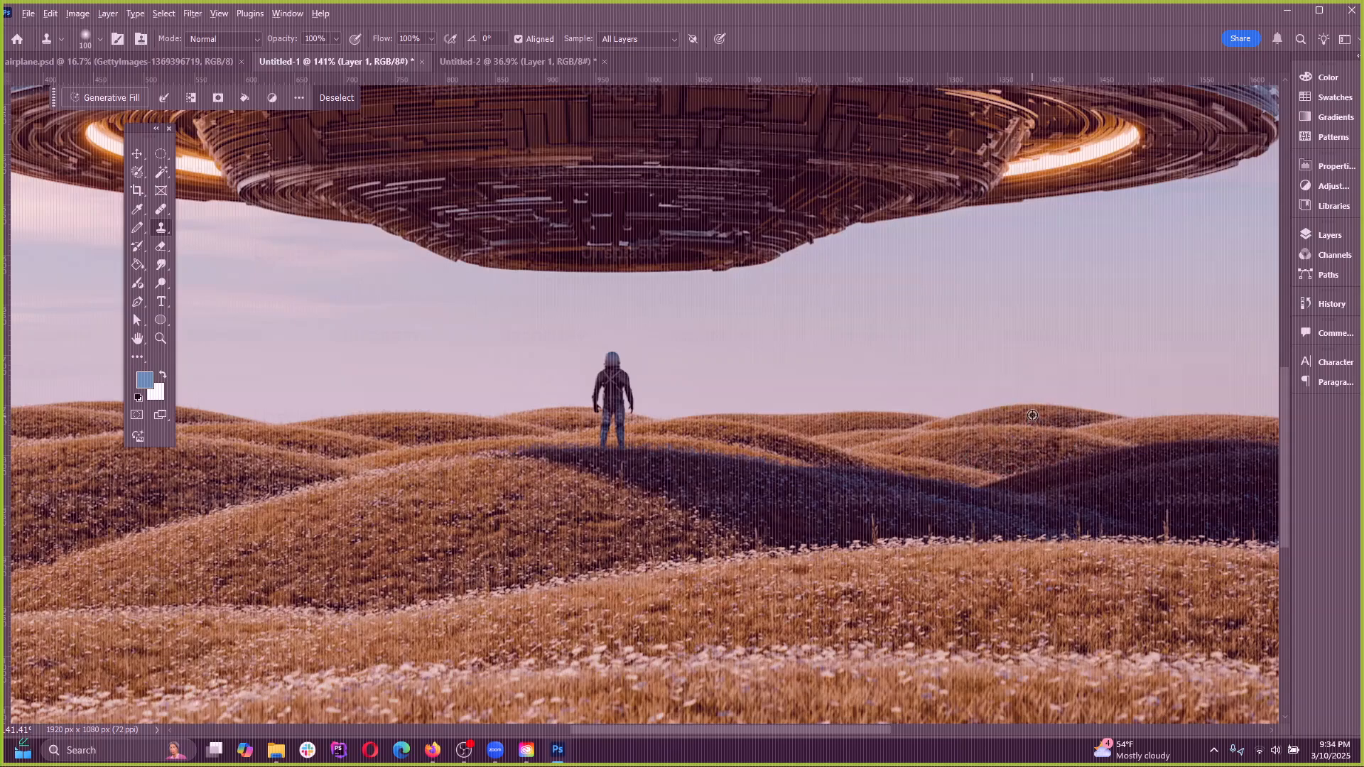
left_click(999, 414, "alt")
mouse_move(629, 373)
left_mouse_down()
mouse_move(588, 409)
mouse_move(636, 375)
mouse_move(637, 408)
left_mouse_up()
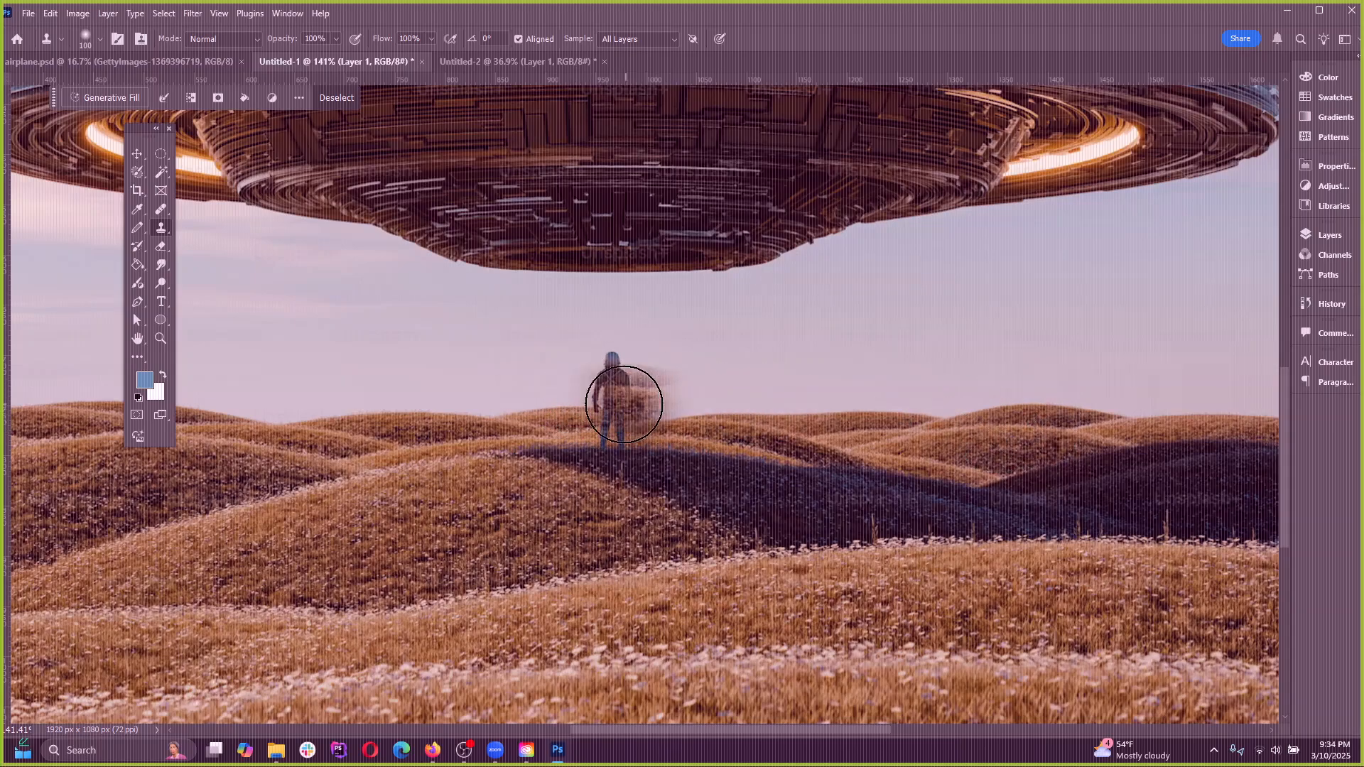
Show the layers of the document and try cloning over the figure from a nearer point on the hill horizon
left_click(1330, 238)
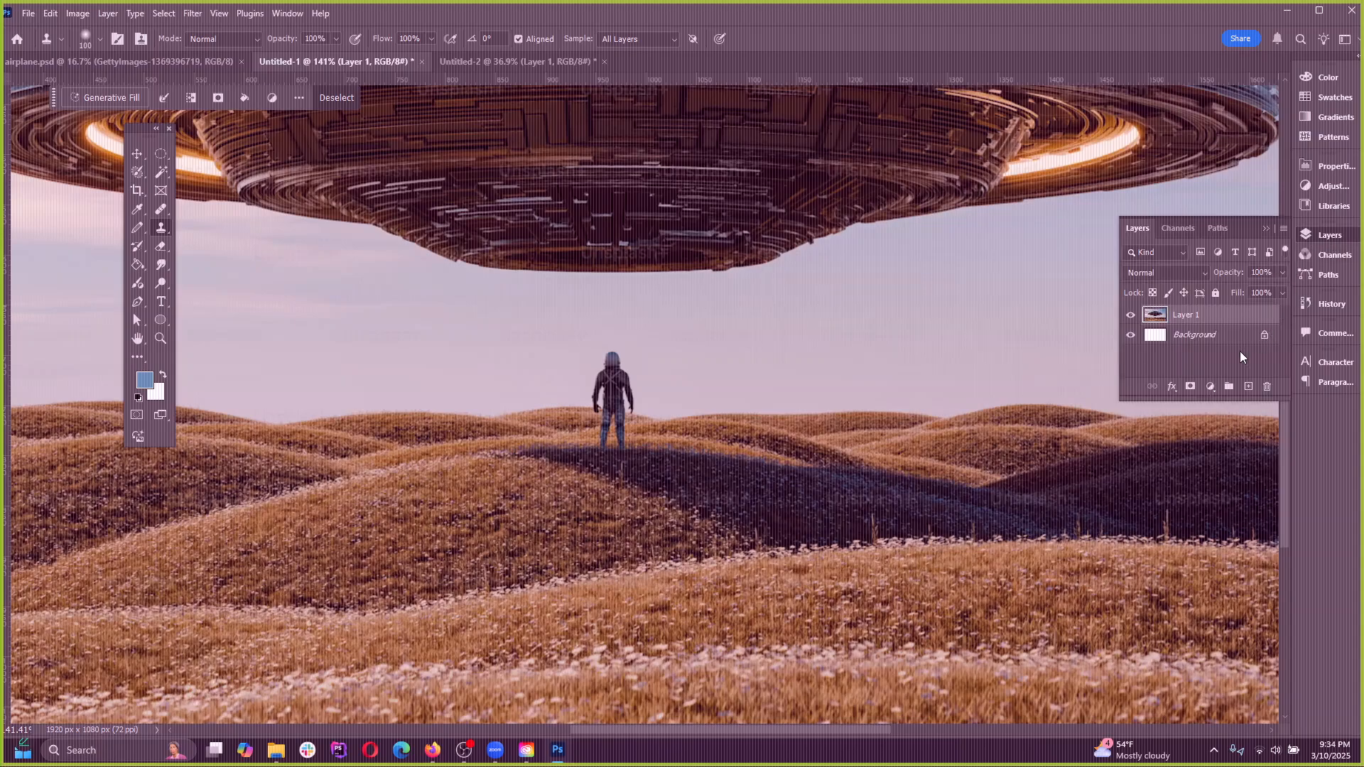
left_click(881, 413, "alt")
left_click_drag(594, 395, 593, 387)
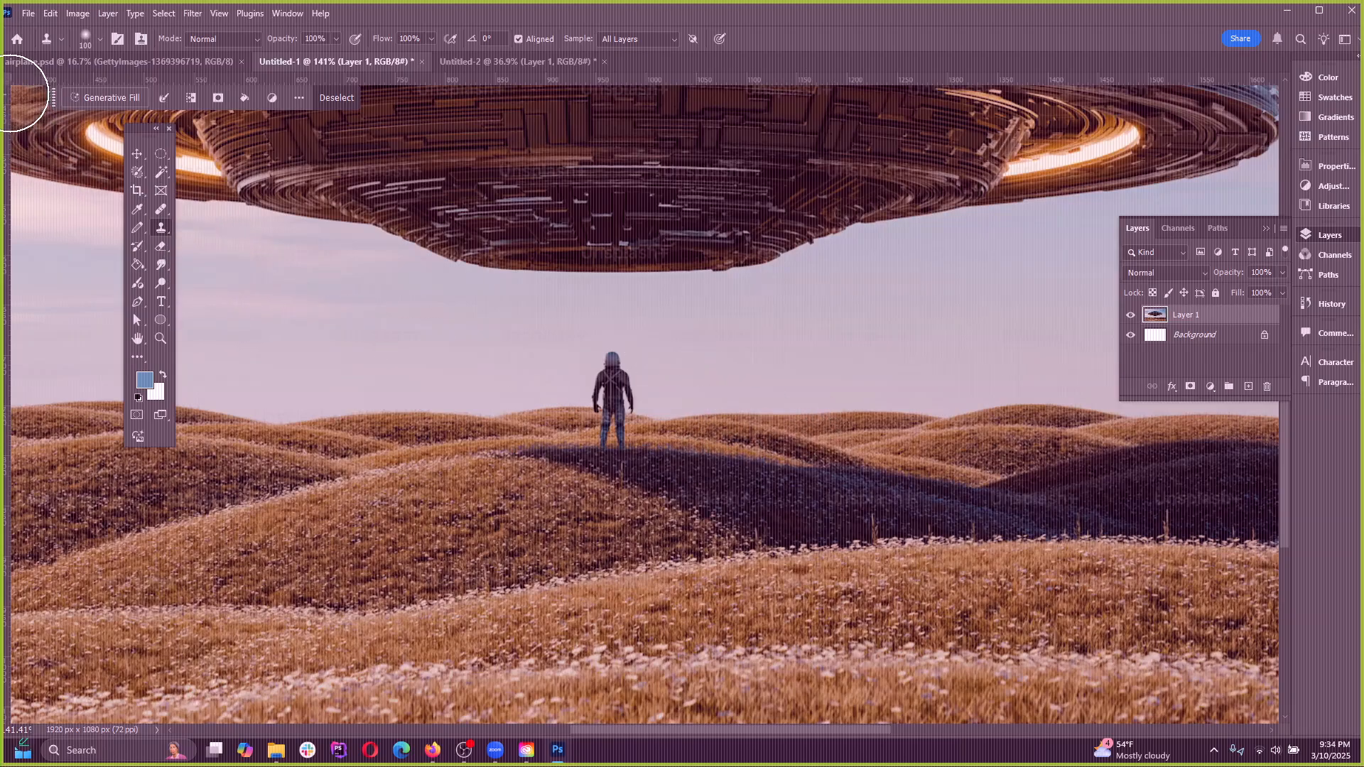
Maximize the program window and dock the floating toolbar at its edge
left_click(1319, 10)
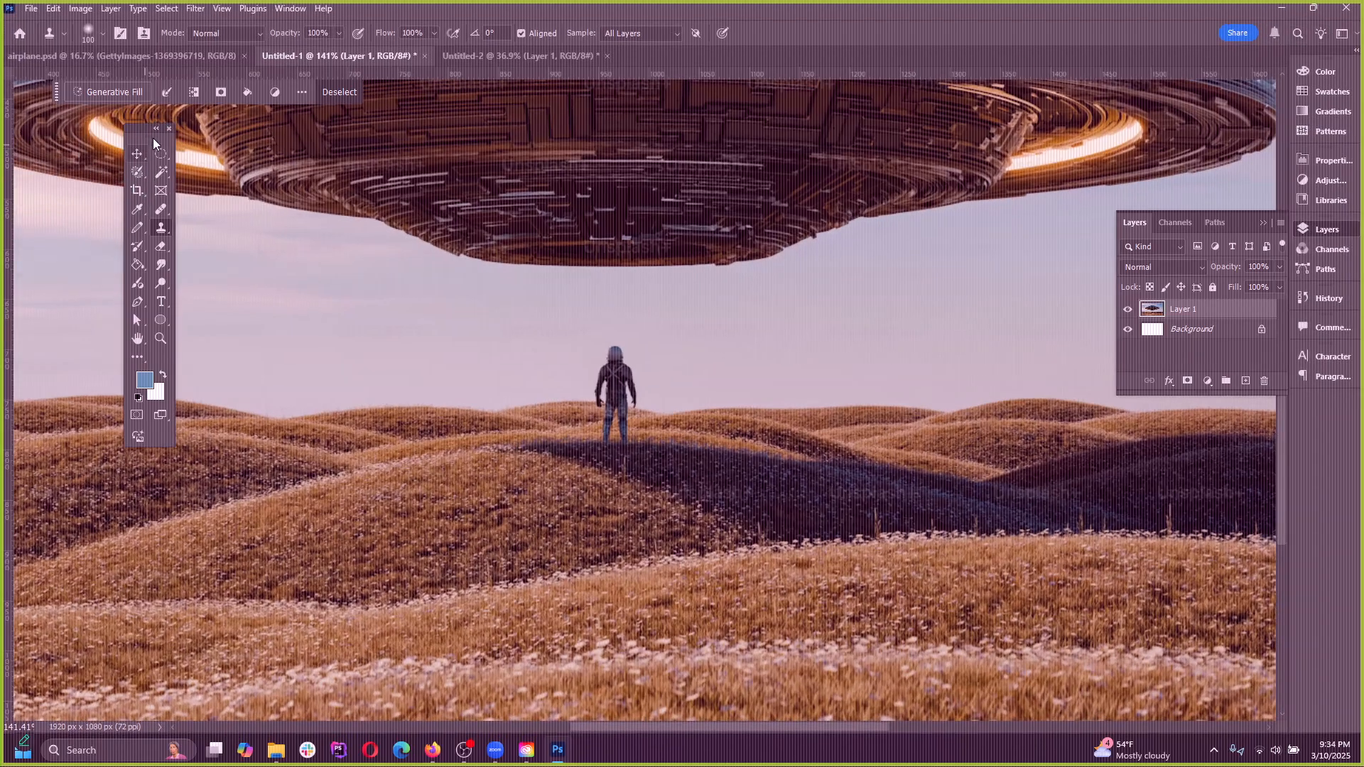
left_click_drag(142, 129, 21, 127)
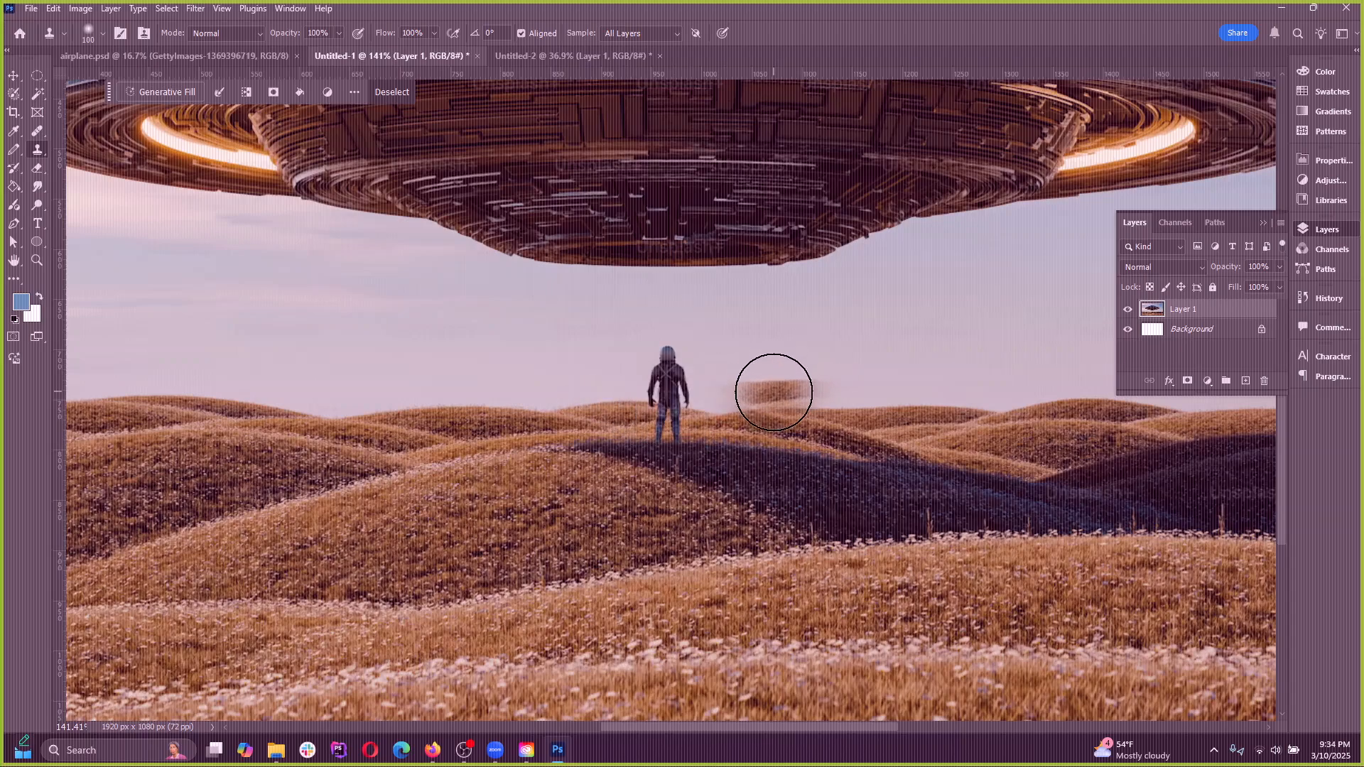
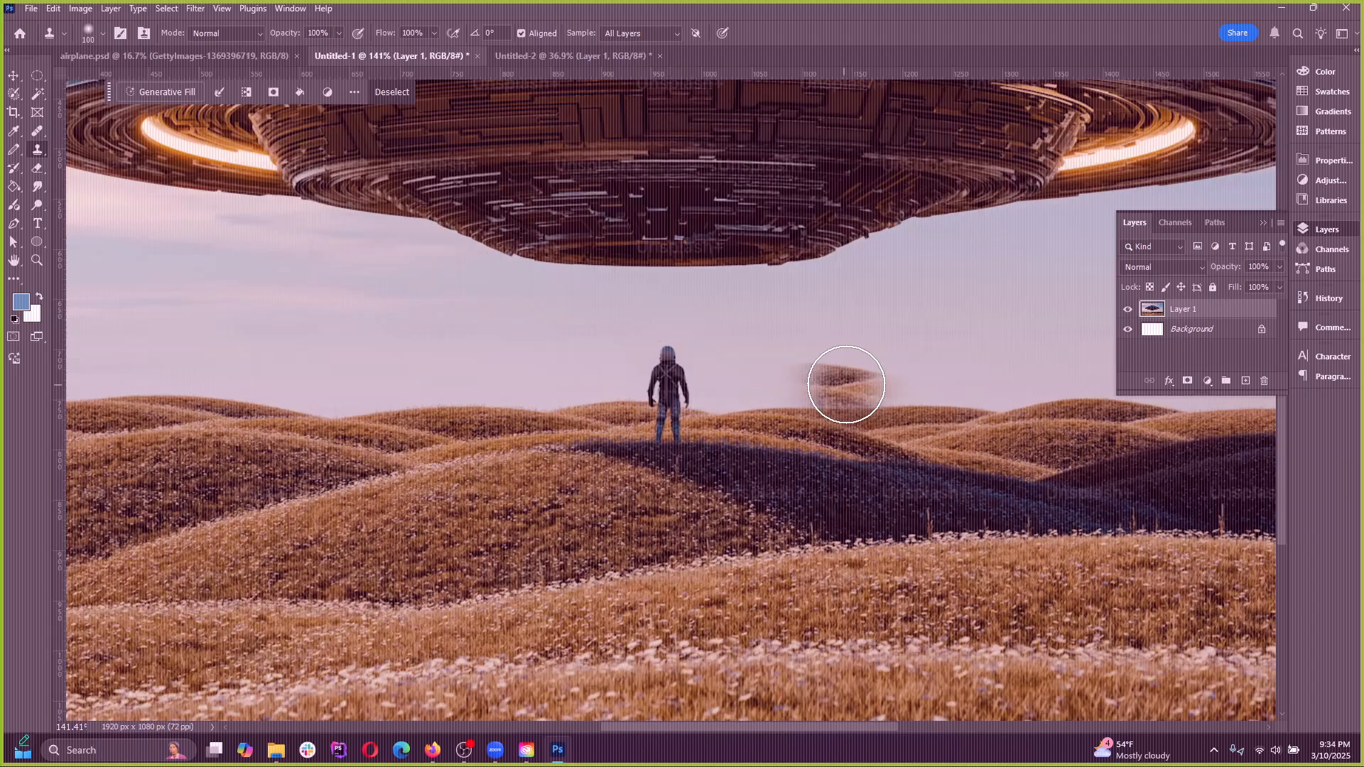
Clear the active sky selection in the UFO image
scroll(444, 480, "down", 5)
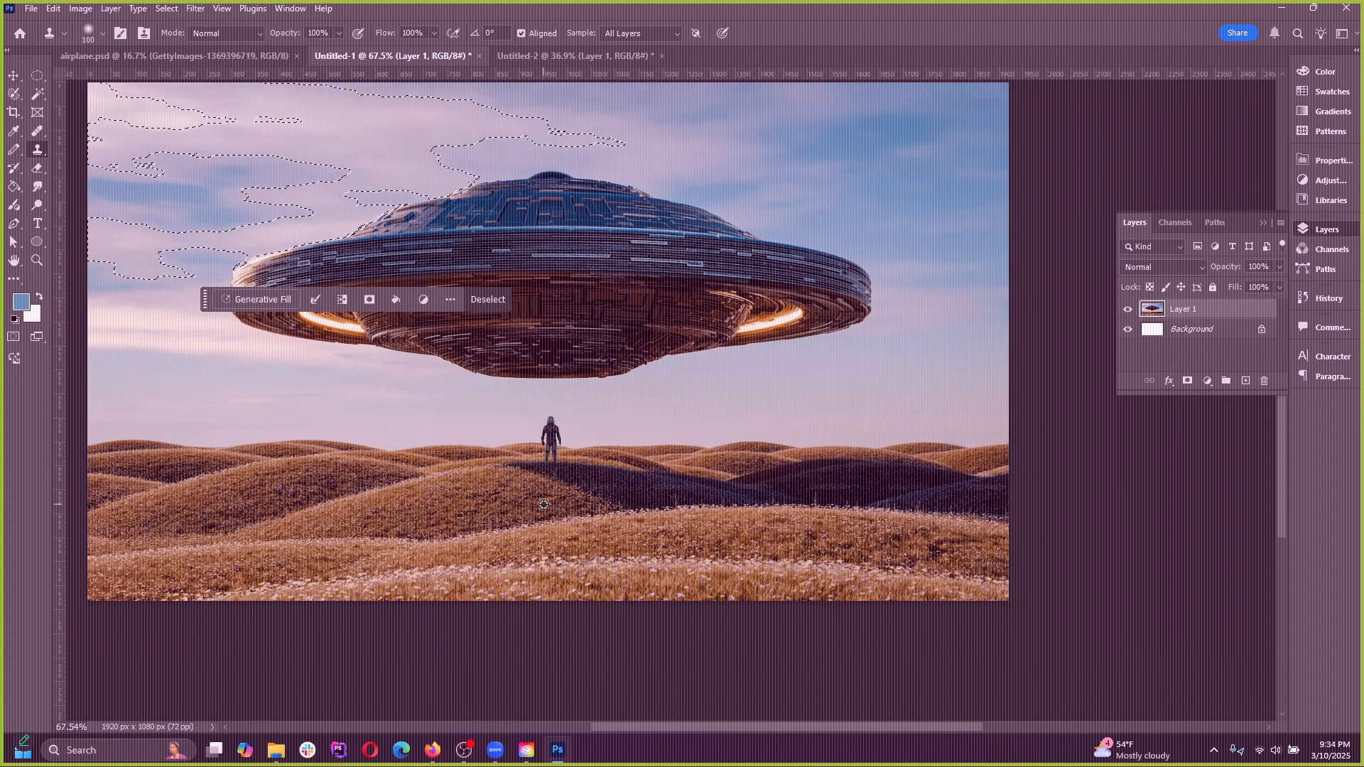
left_click(167, 10)
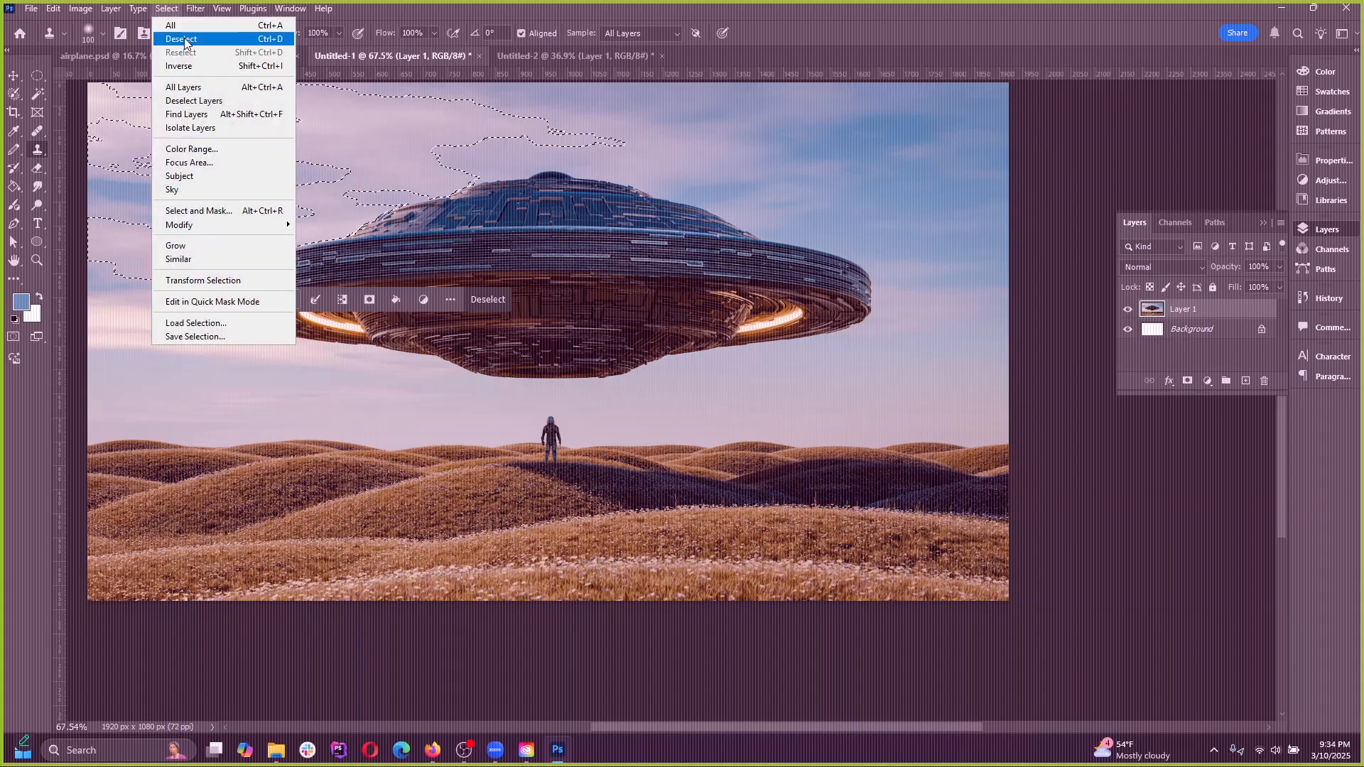
left_click(181, 39)
Clone the hill horizon and sky over the standing figure to remove it, undoing the first stroke and resampling farther along the horizon
scroll(540, 475, "up", 5)
left_click(890, 402, "alt")
mouse_move(611, 398)
left_mouse_down()
mouse_move(578, 402)
mouse_move(548, 334)
mouse_move(611, 387)
left_mouse_up()
scroll(433, 468, "down", 2)
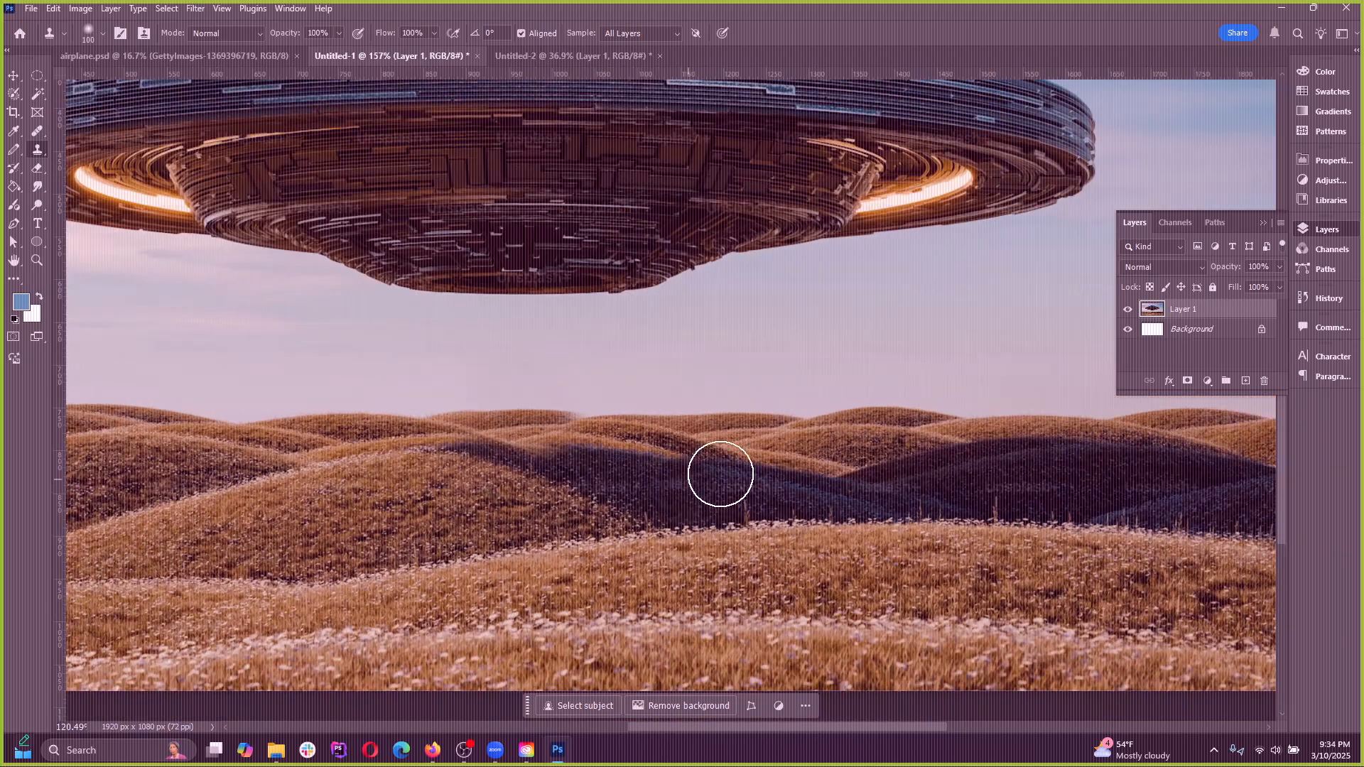
key("ctrl+z")
left_click(1024, 417, "alt")
mouse_move(518, 411)
left_mouse_down()
mouse_move(449, 394)
mouse_move(518, 375)
left_mouse_up()
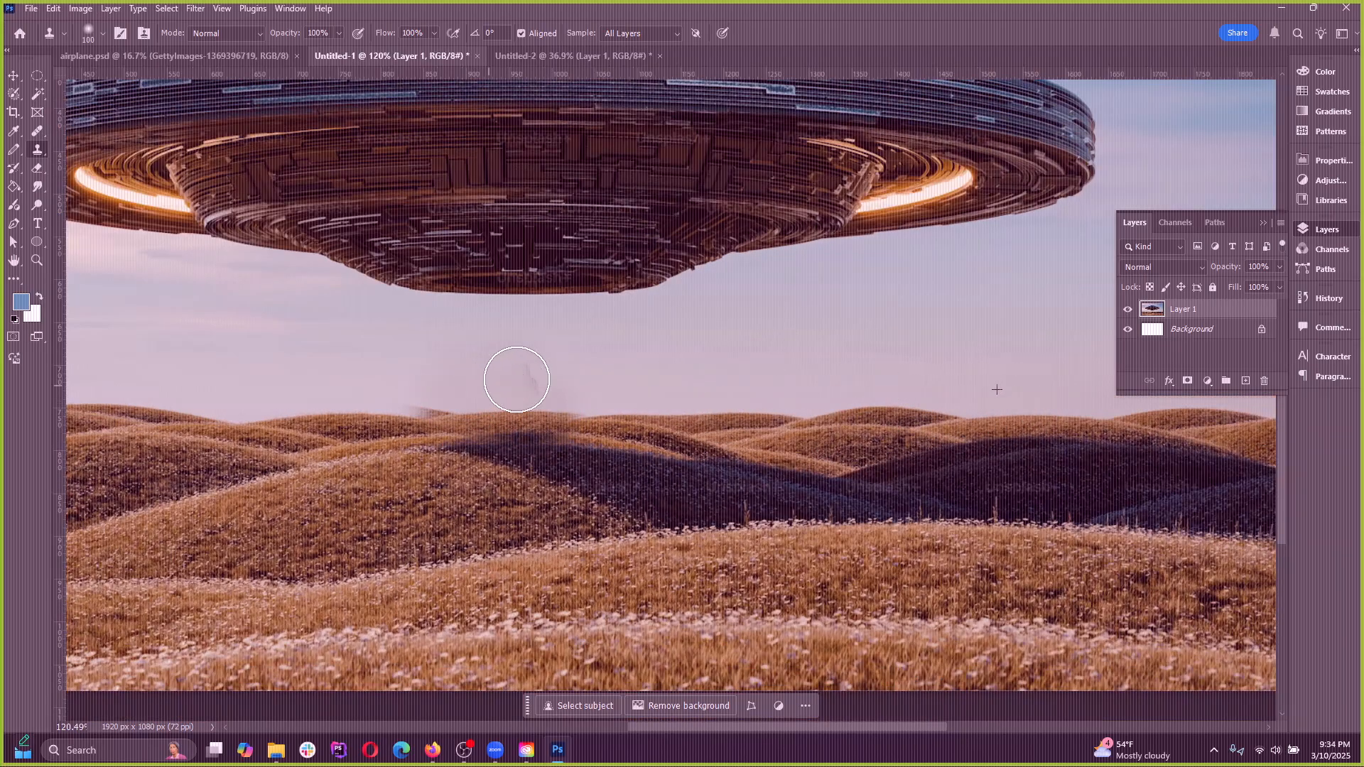
scroll(285, 419, "down", 5)
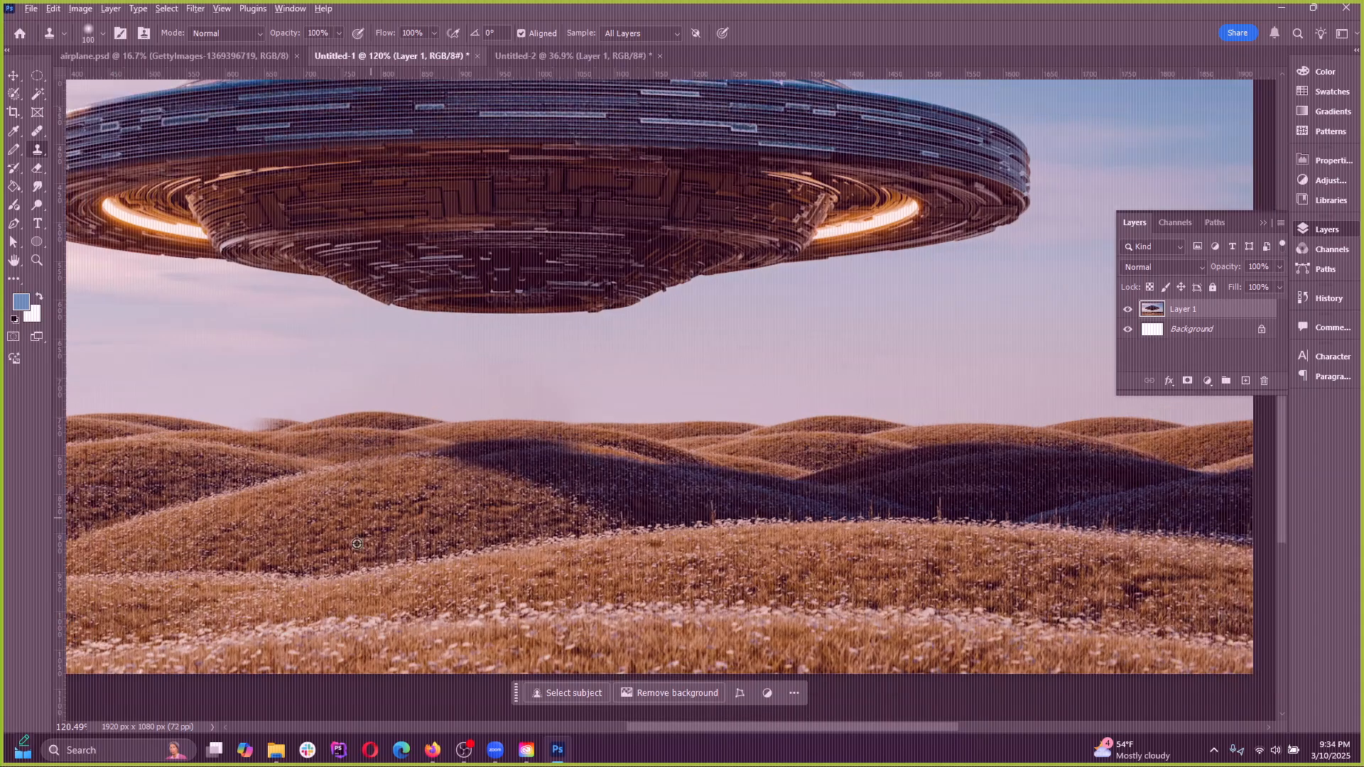
scroll(316, 303, "up", 1)
Try cloning the woman's eye onto her forehead in the Untitled-2 portrait, and undo the strokes
left_click(598, 61)
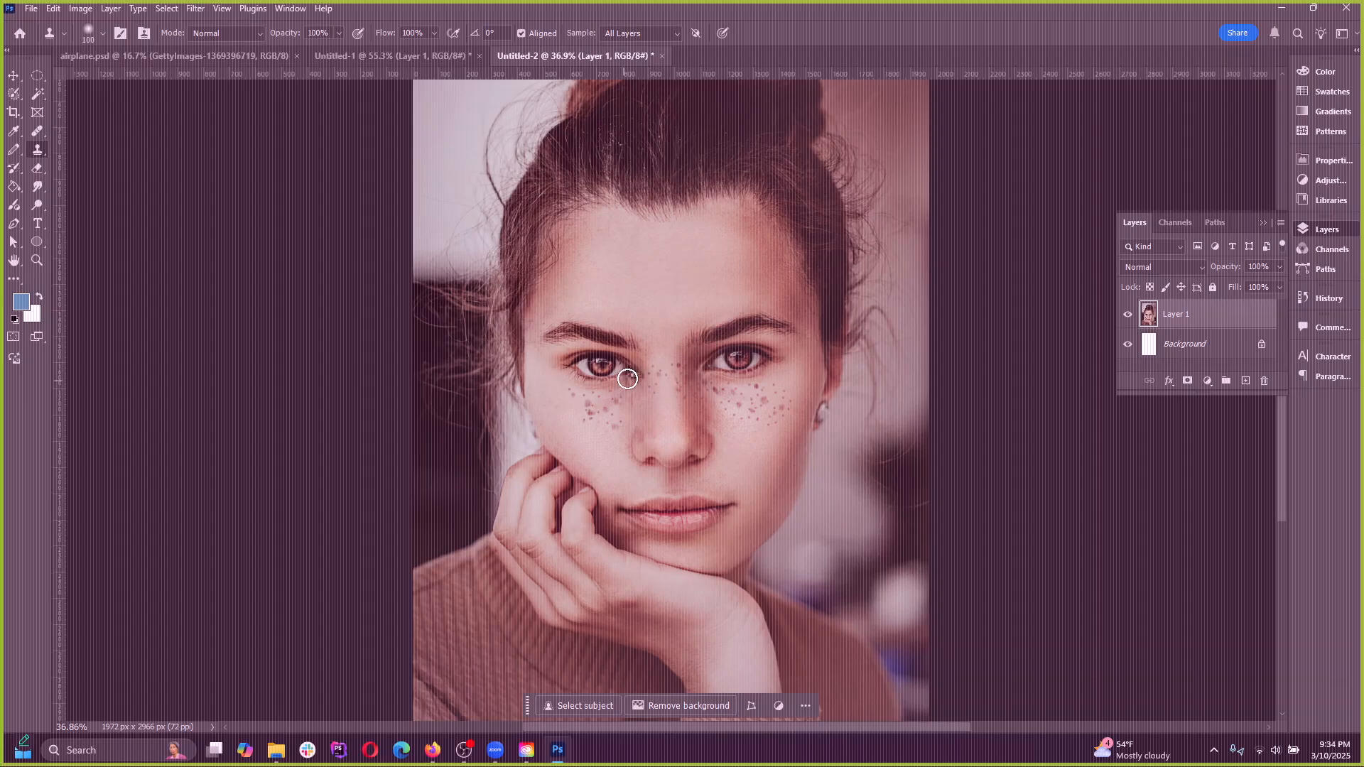
mouse_move(652, 254)
left_mouse_down()
mouse_move(645, 282)
mouse_move(710, 265)
mouse_move(651, 266)
left_mouse_up()
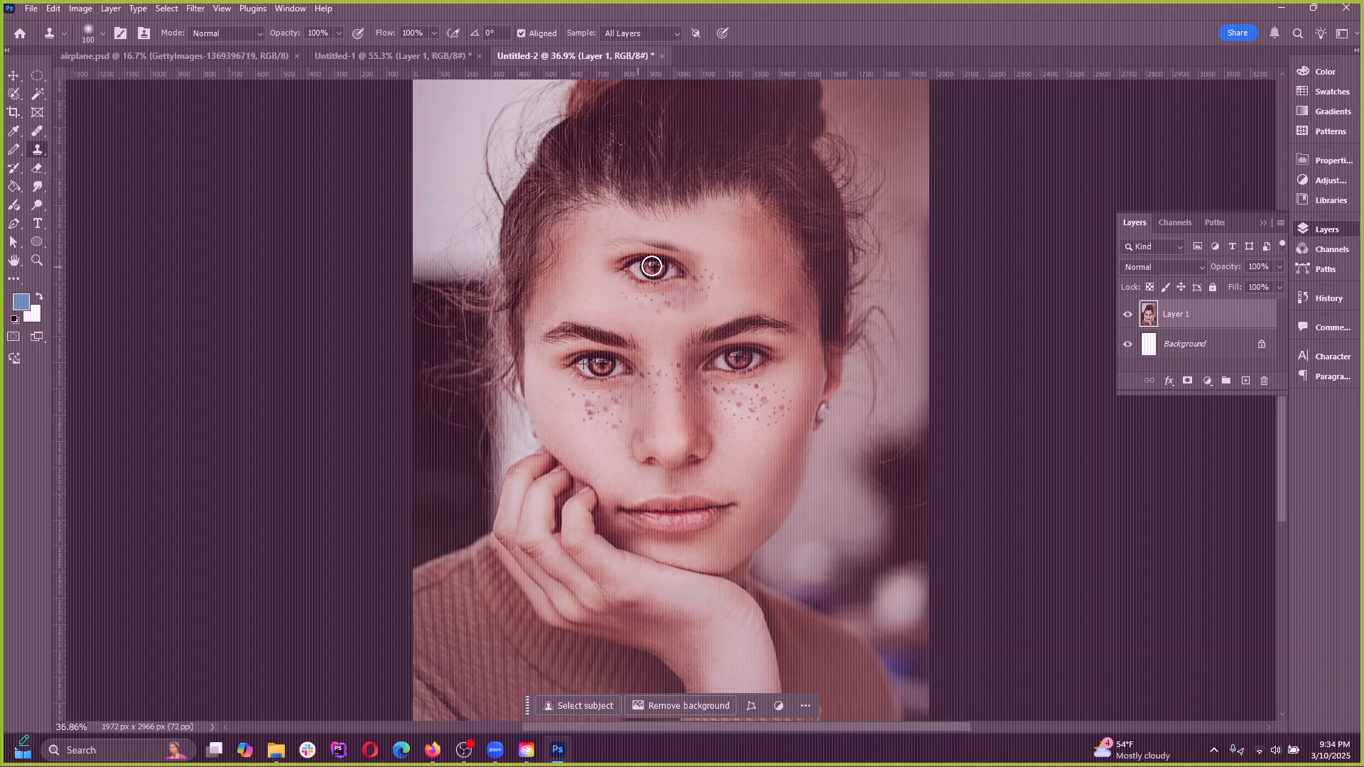
mouse_move(663, 323)
left_mouse_down()
mouse_move(652, 437)
mouse_move(707, 384)
mouse_move(728, 433)
mouse_move(746, 320)
mouse_move(704, 346)
mouse_move(863, 328)
left_mouse_up()
key("ctrl+z")
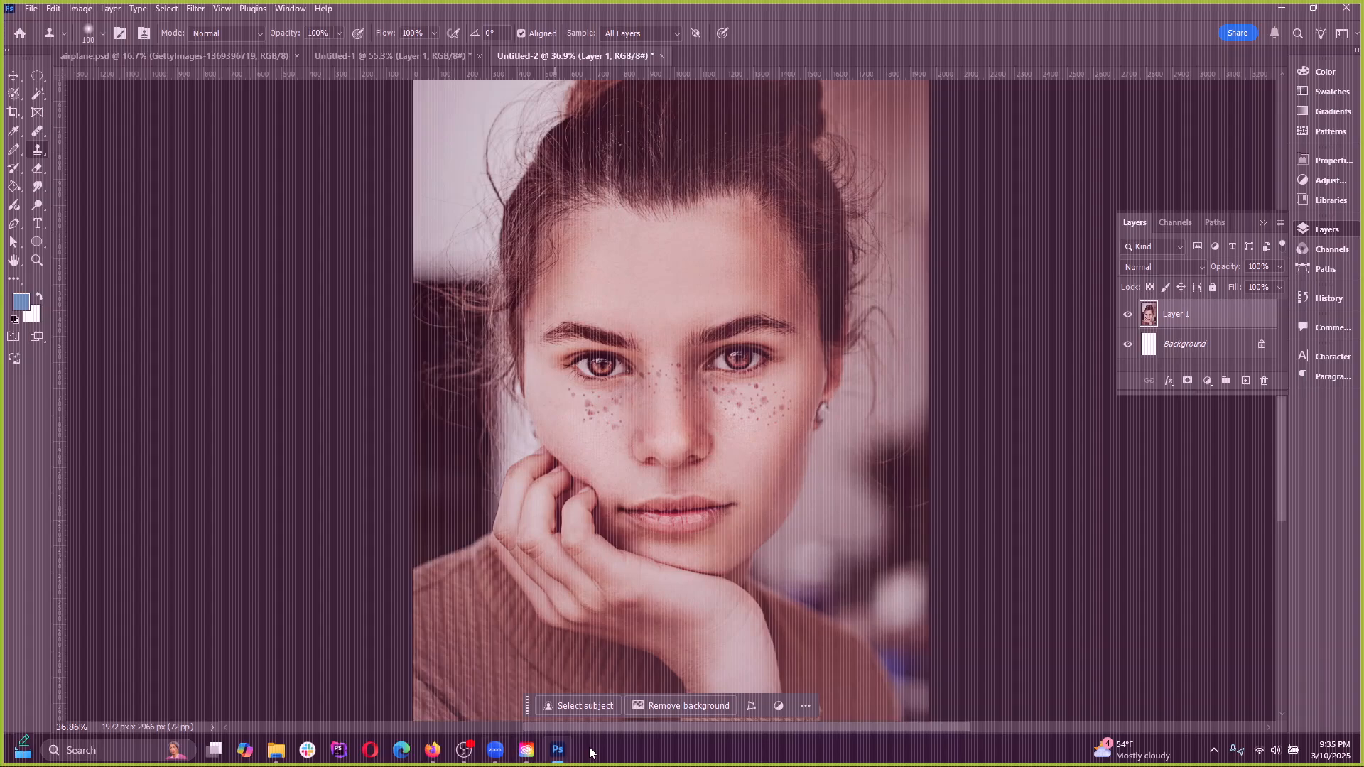
Look through the history brush and eraser tool groups, and try a size 50 Eraser stroke on the portrait's hair before undoing it
left_click(12, 173)
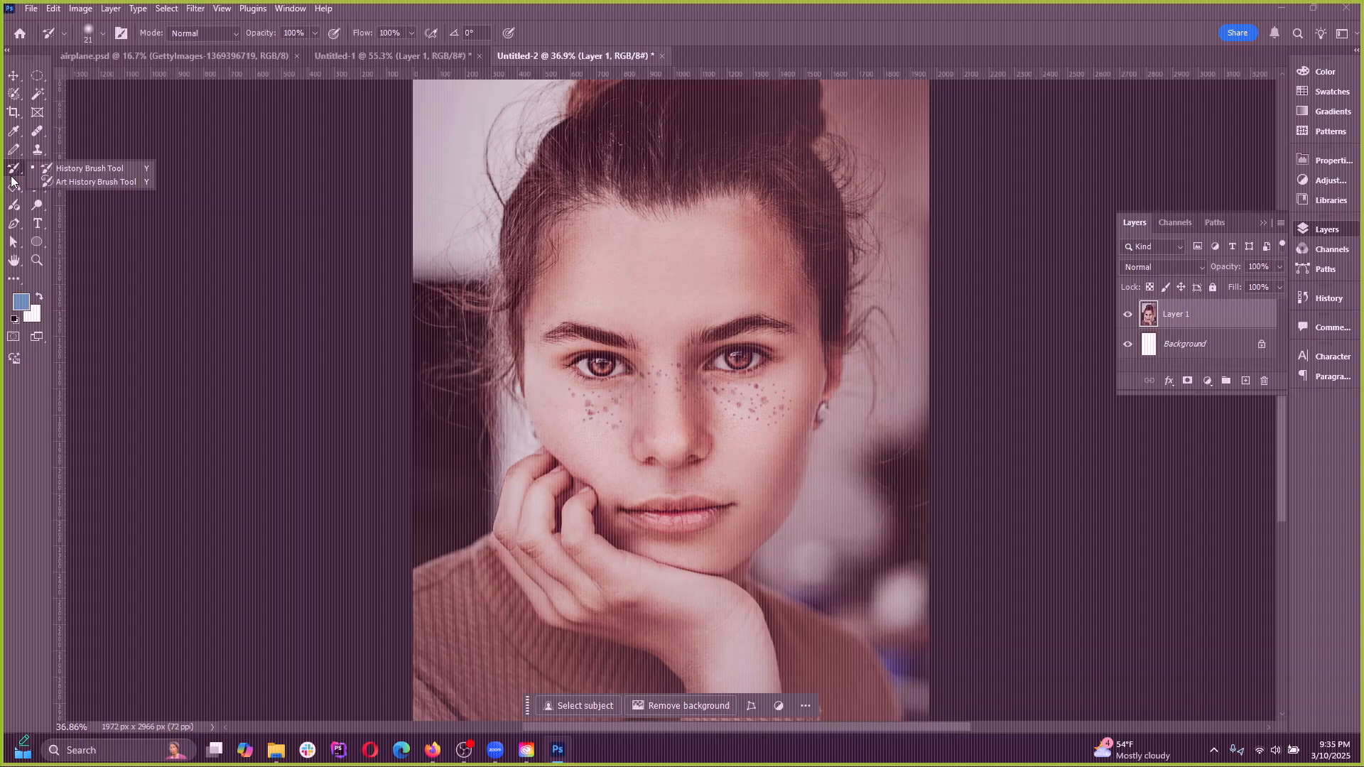
left_click(13, 171)
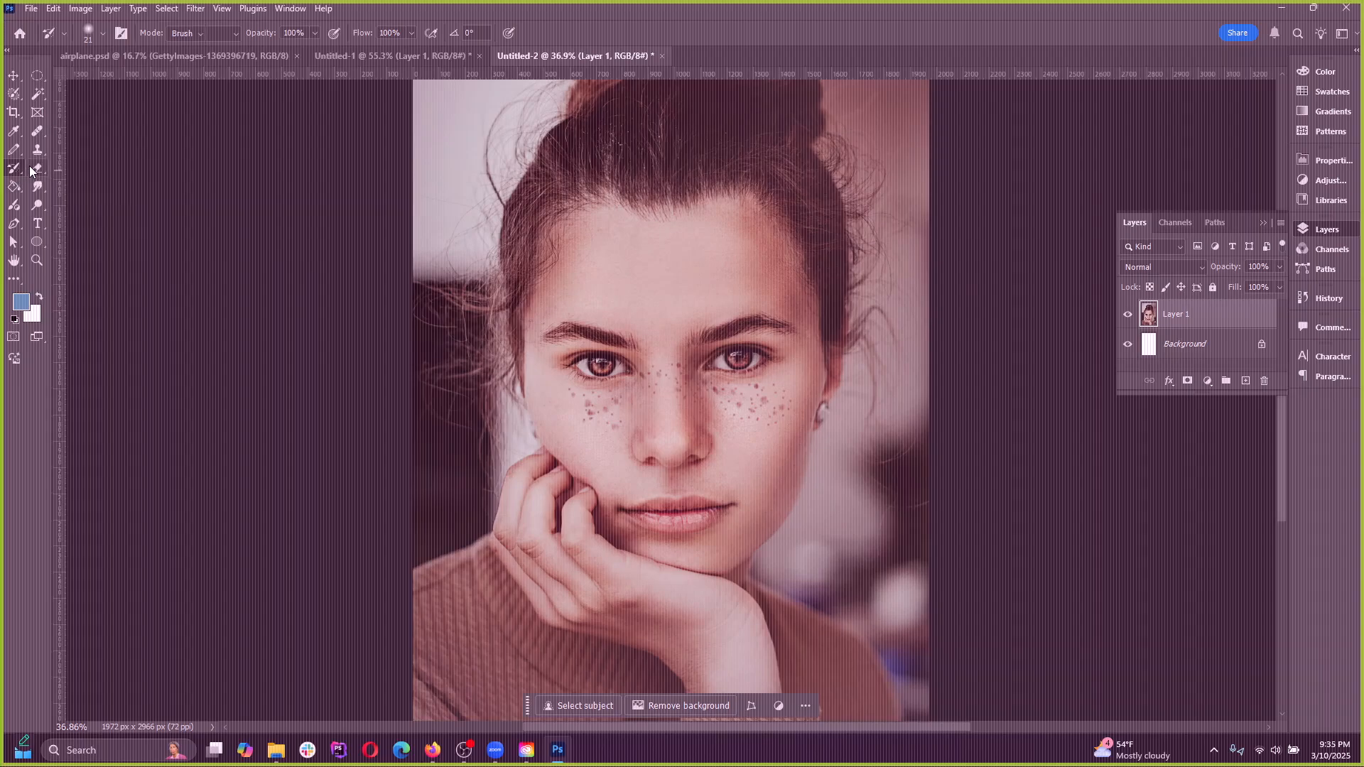
left_click(33, 169)
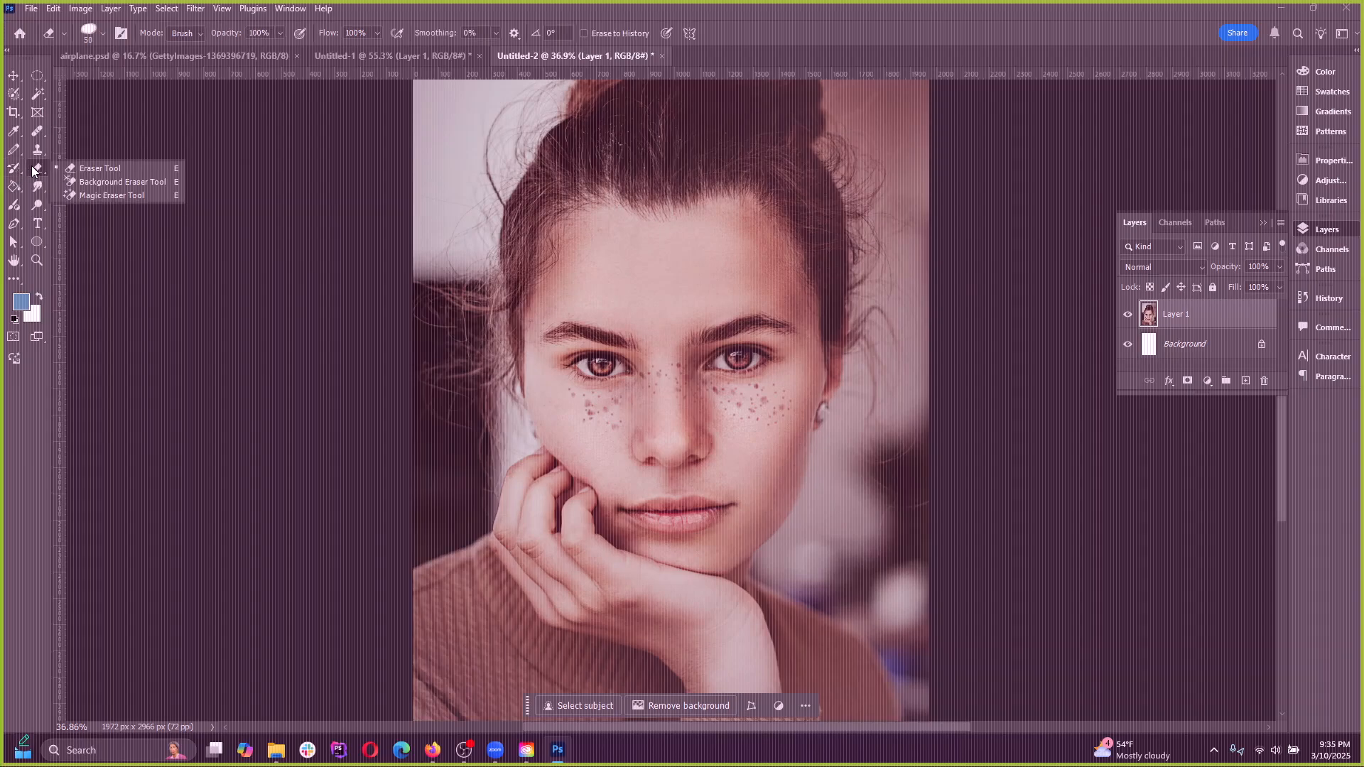
left_click(85, 170)
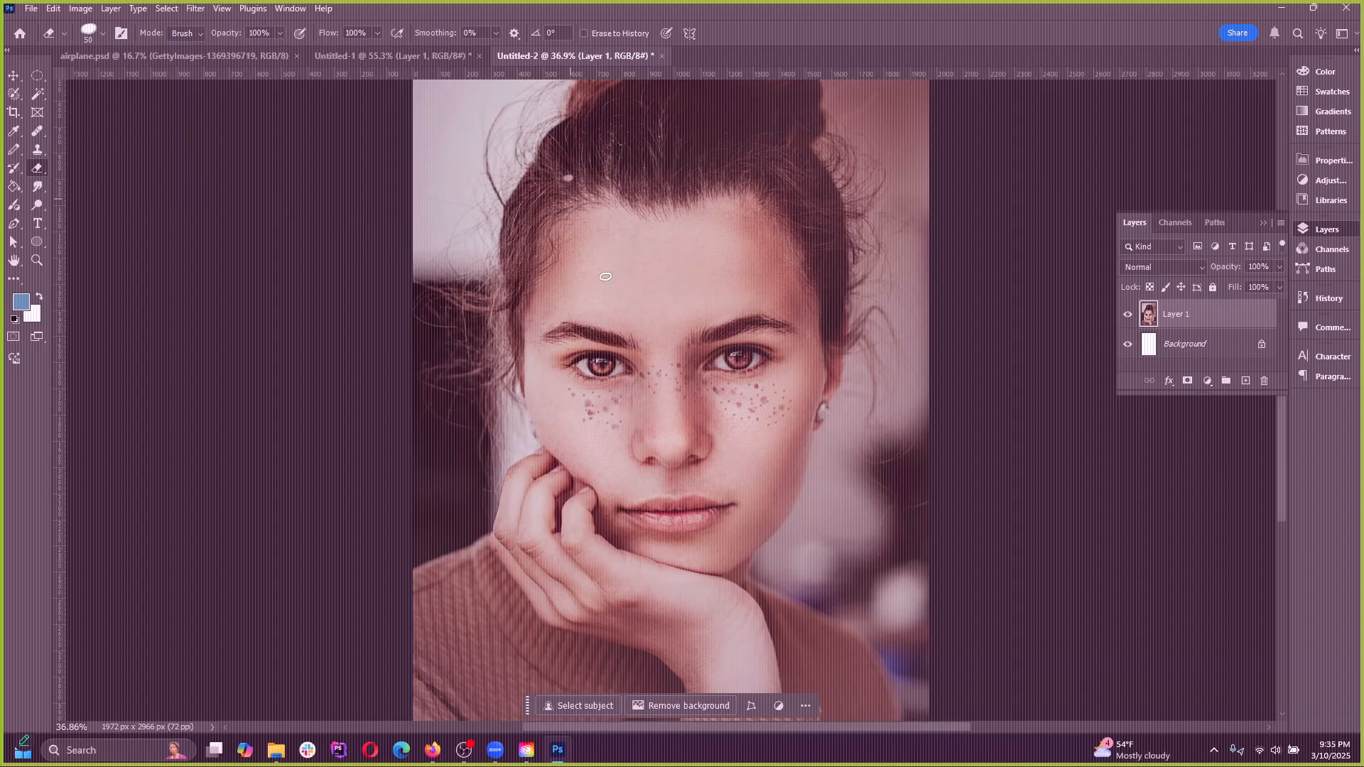
left_click_drag(568, 179, 1053, 319)
key("ctrl+z")
right_click(37, 173)
left_click(41, 174)
Add a layer mask to Layer 1 and hide a band across the forehead by painting black with the size 150 Brush
left_click(1188, 382)
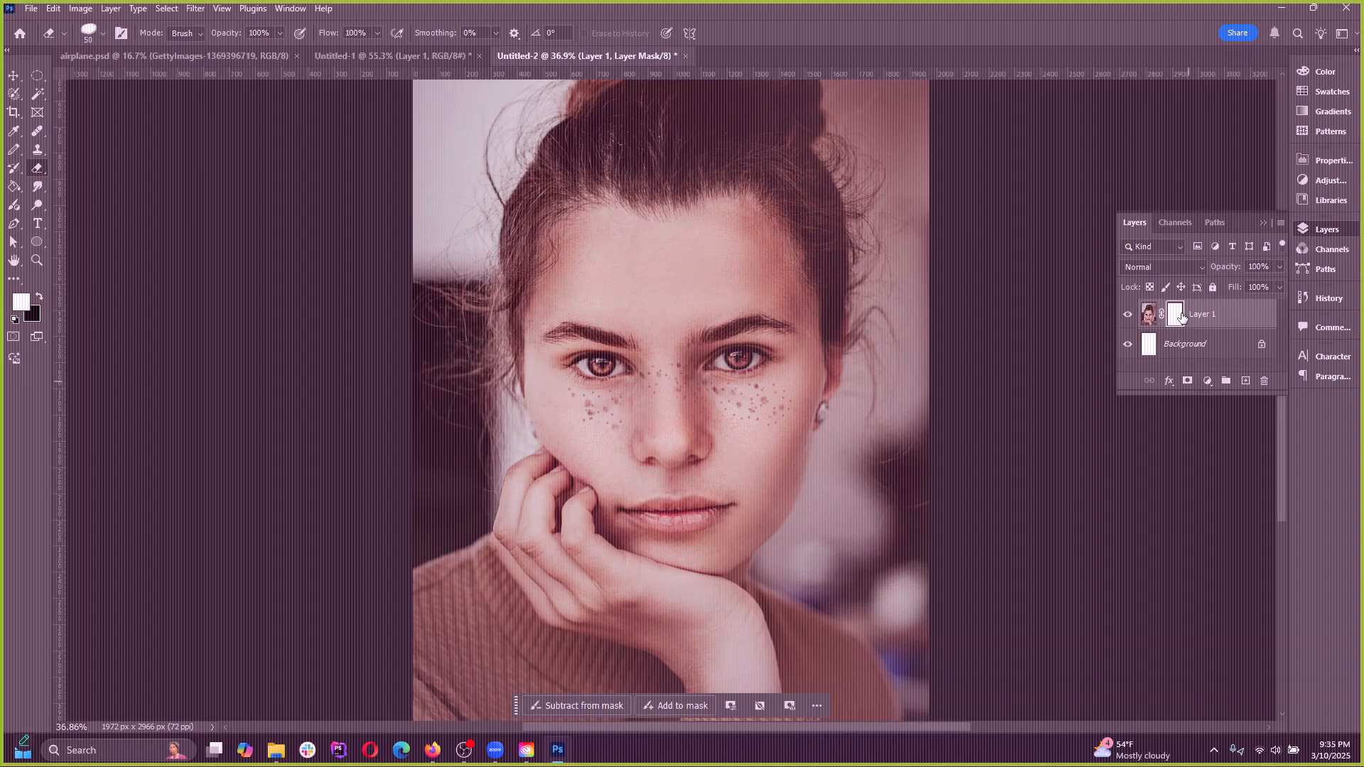
right_click(22, 158)
left_click(43, 163)
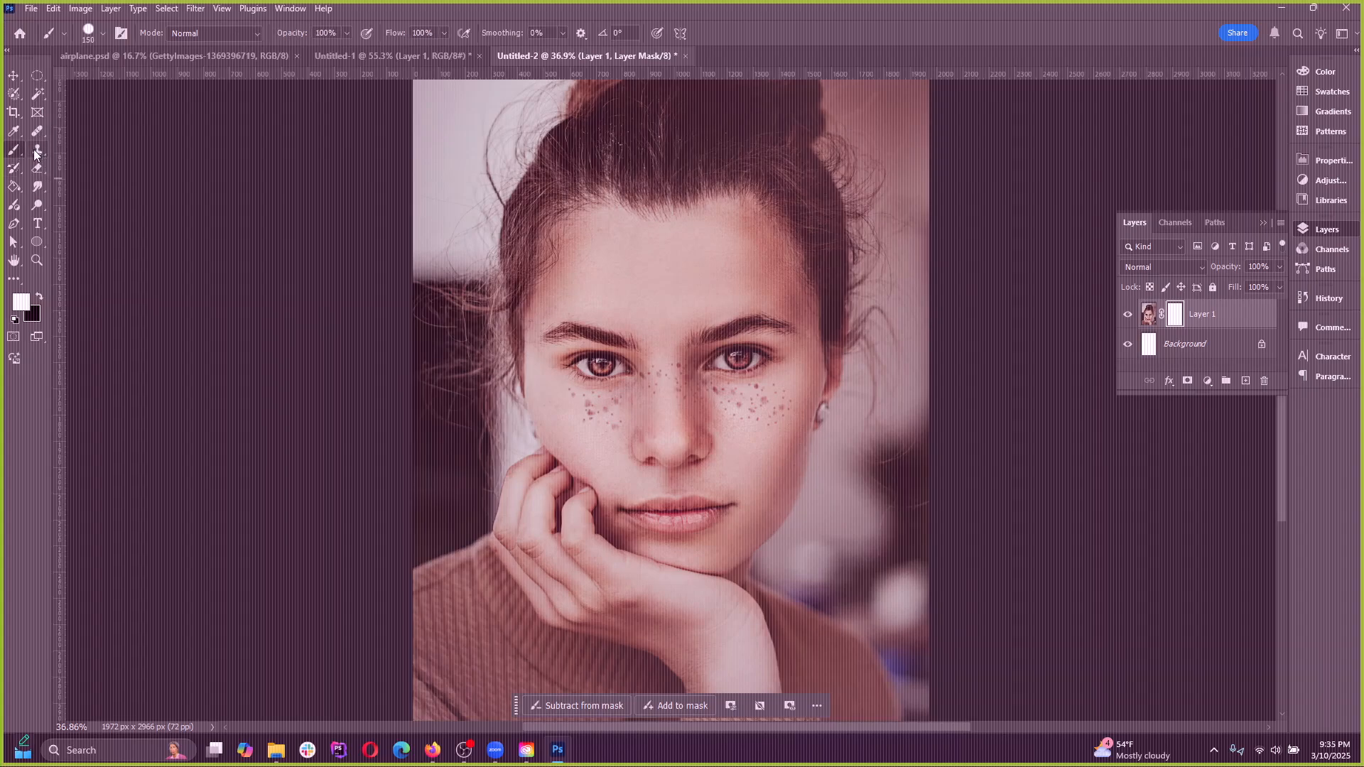
right_click(13, 150)
left_click(43, 151)
left_click(40, 297)
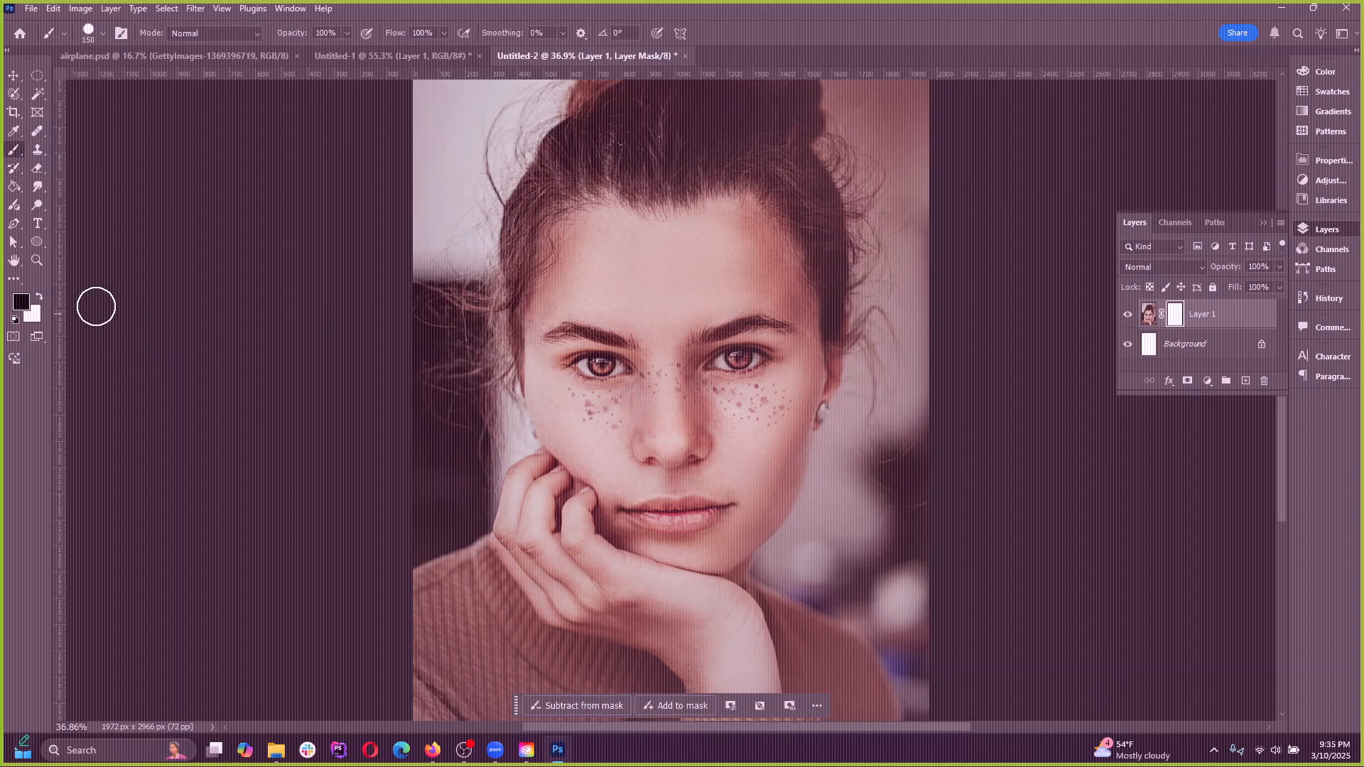
mouse_move(461, 281)
left_mouse_down()
mouse_move(615, 258)
mouse_move(772, 286)
mouse_move(955, 284)
left_mouse_up()
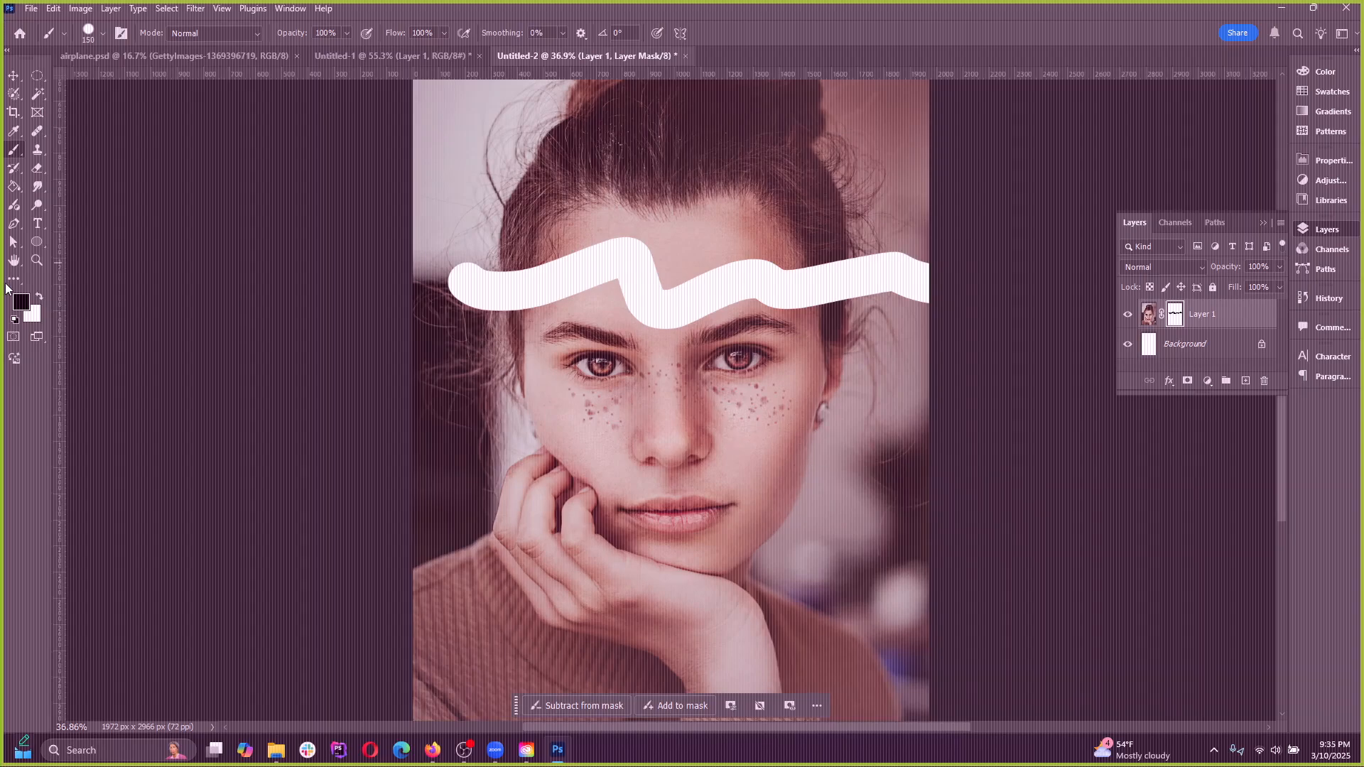
Restore the hidden band across the forehead by painting white on the layer mask, and switch to the Move tool
mouse_move(451, 284)
left_mouse_down()
mouse_move(561, 285)
mouse_move(445, 274)
mouse_move(540, 283)
mouse_move(670, 250)
mouse_move(669, 303)
mouse_move(714, 321)
mouse_move(731, 310)
mouse_move(692, 288)
mouse_move(807, 299)
mouse_move(937, 268)
mouse_move(1036, 314)
left_mouse_up()
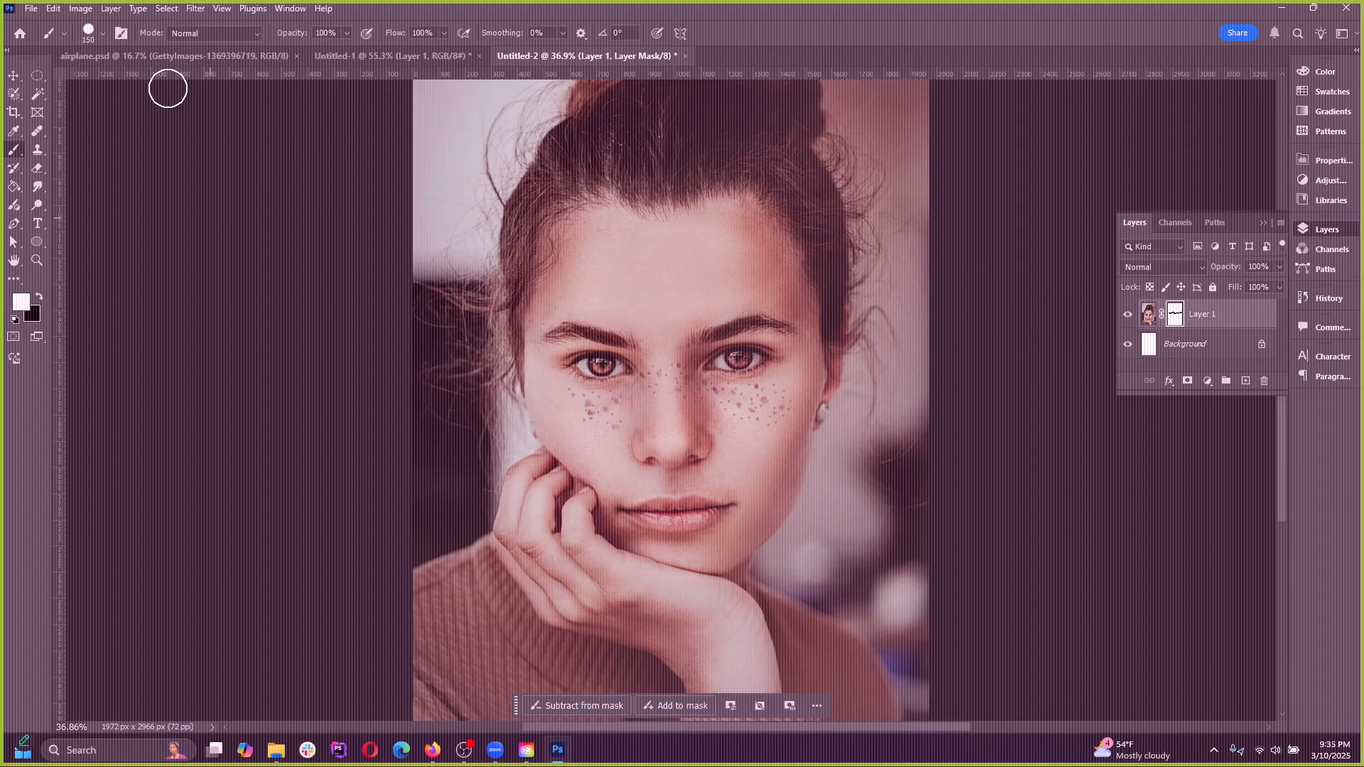
left_click(167, 9)
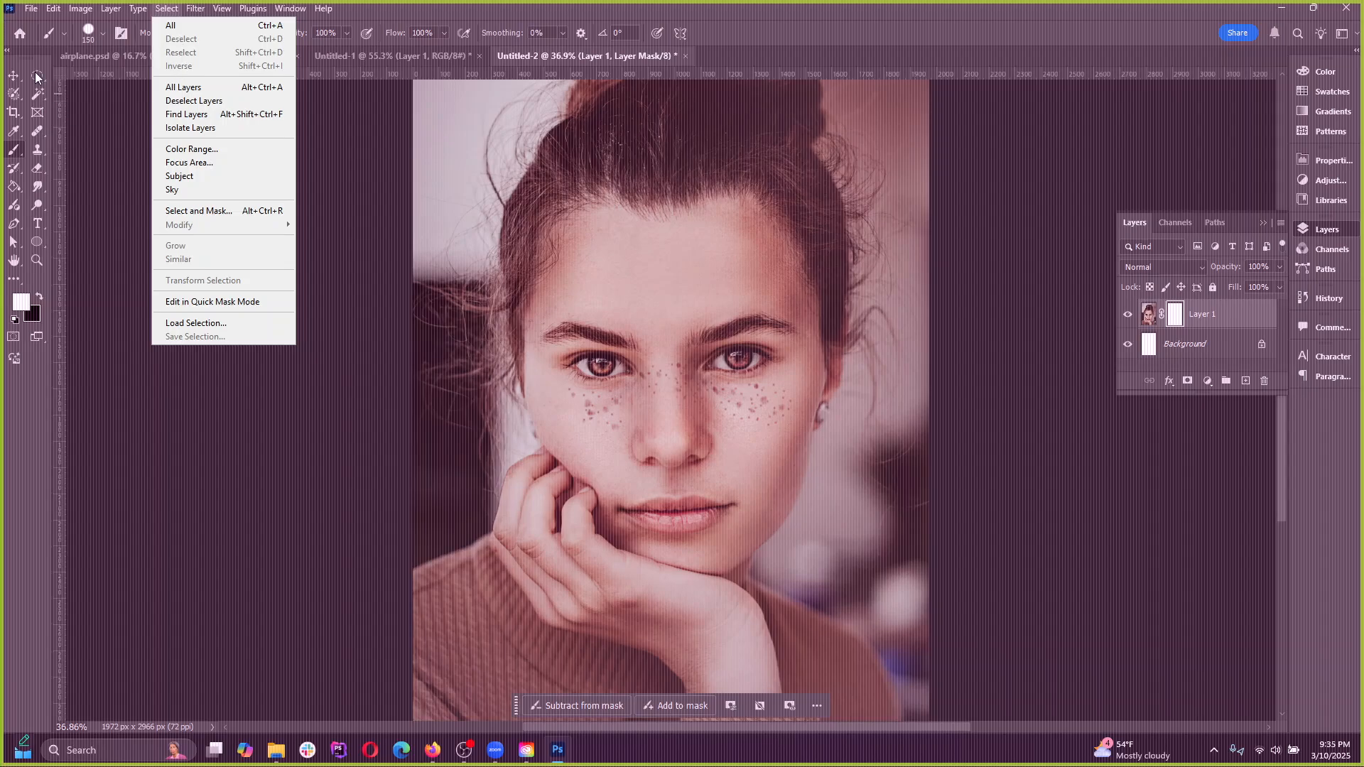
left_click(12, 72)
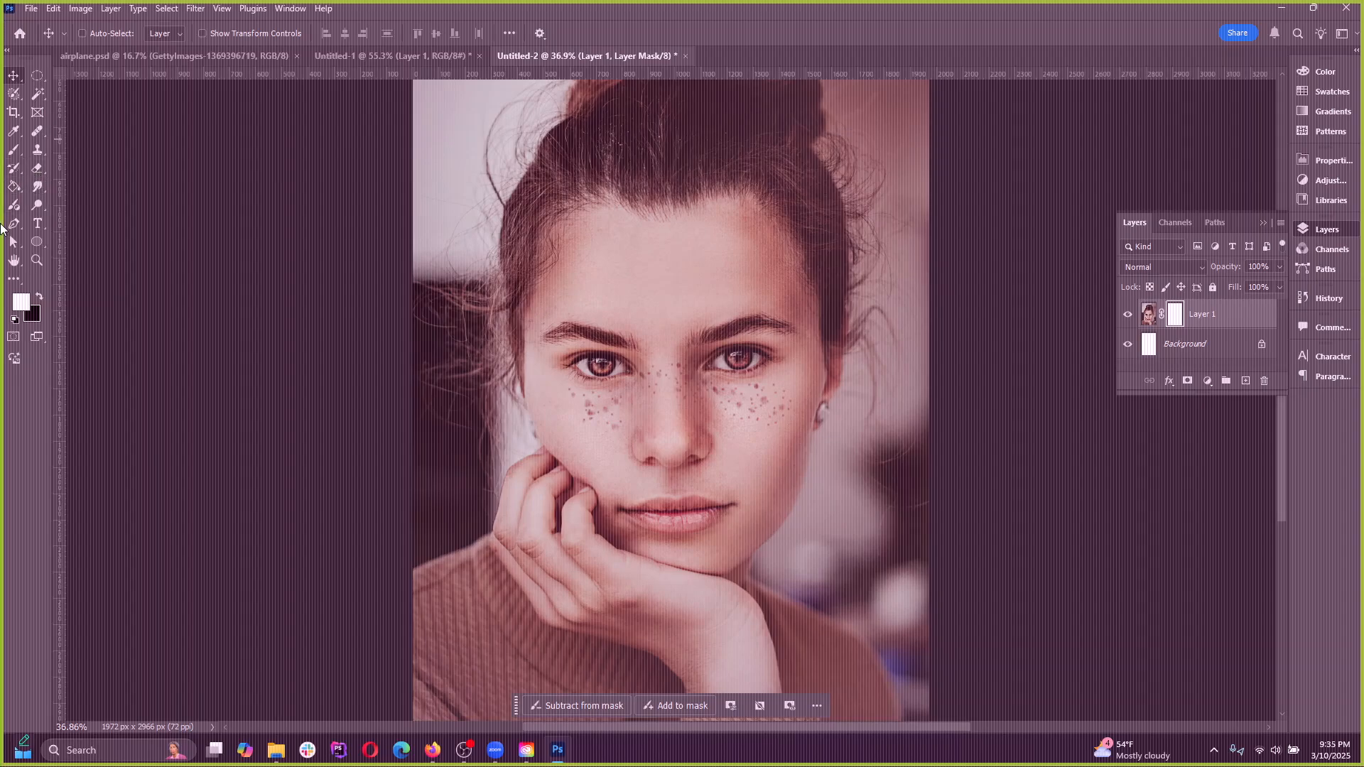
Switch to the Background Eraser tool and target Layer 1's image instead of its mask
right_click(32, 171)
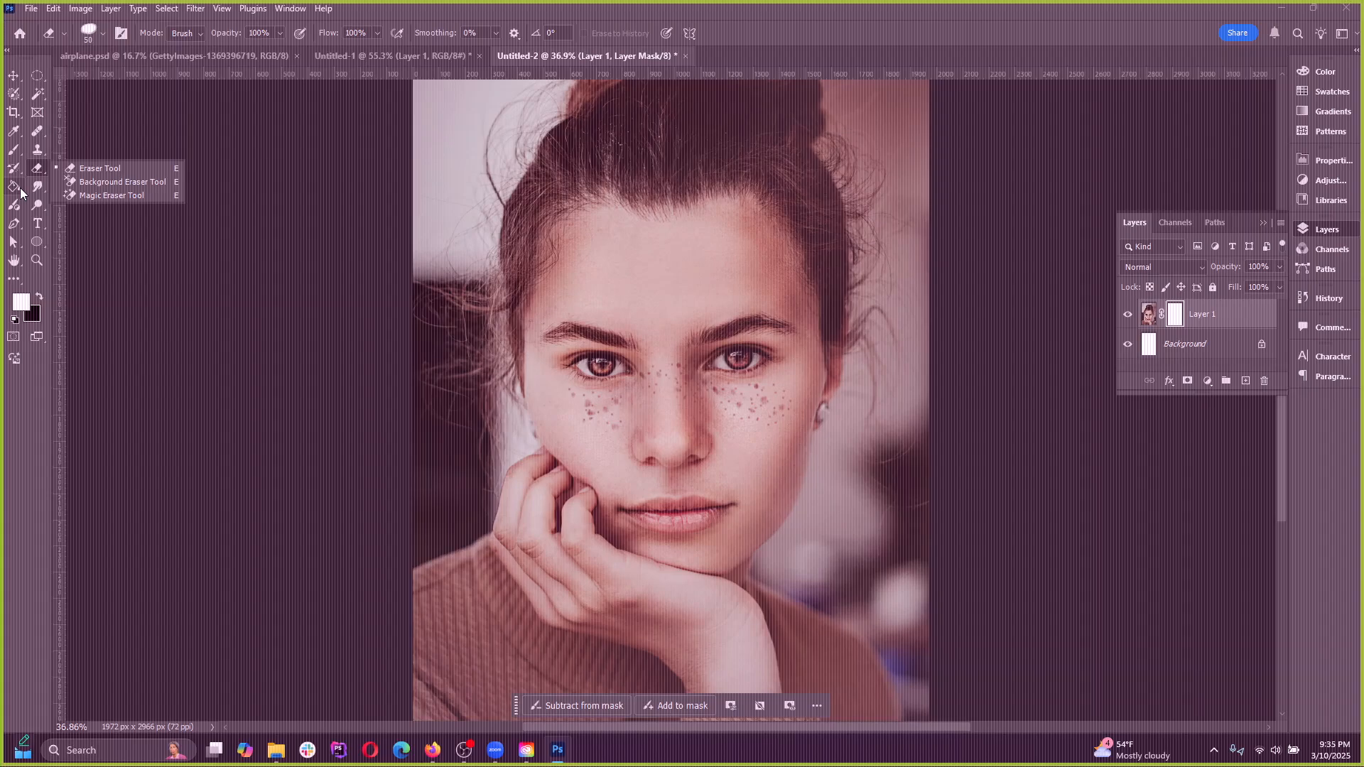
left_click(118, 181)
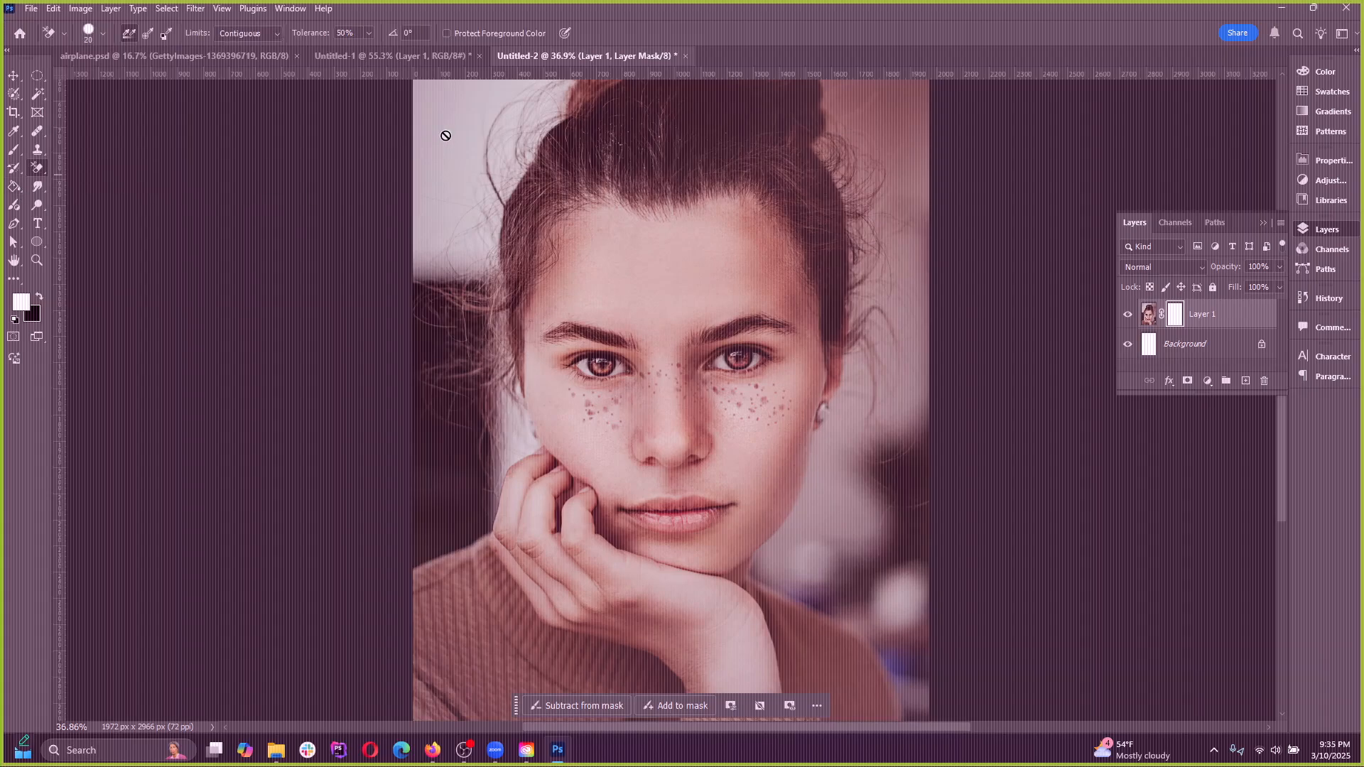
right_click(39, 171)
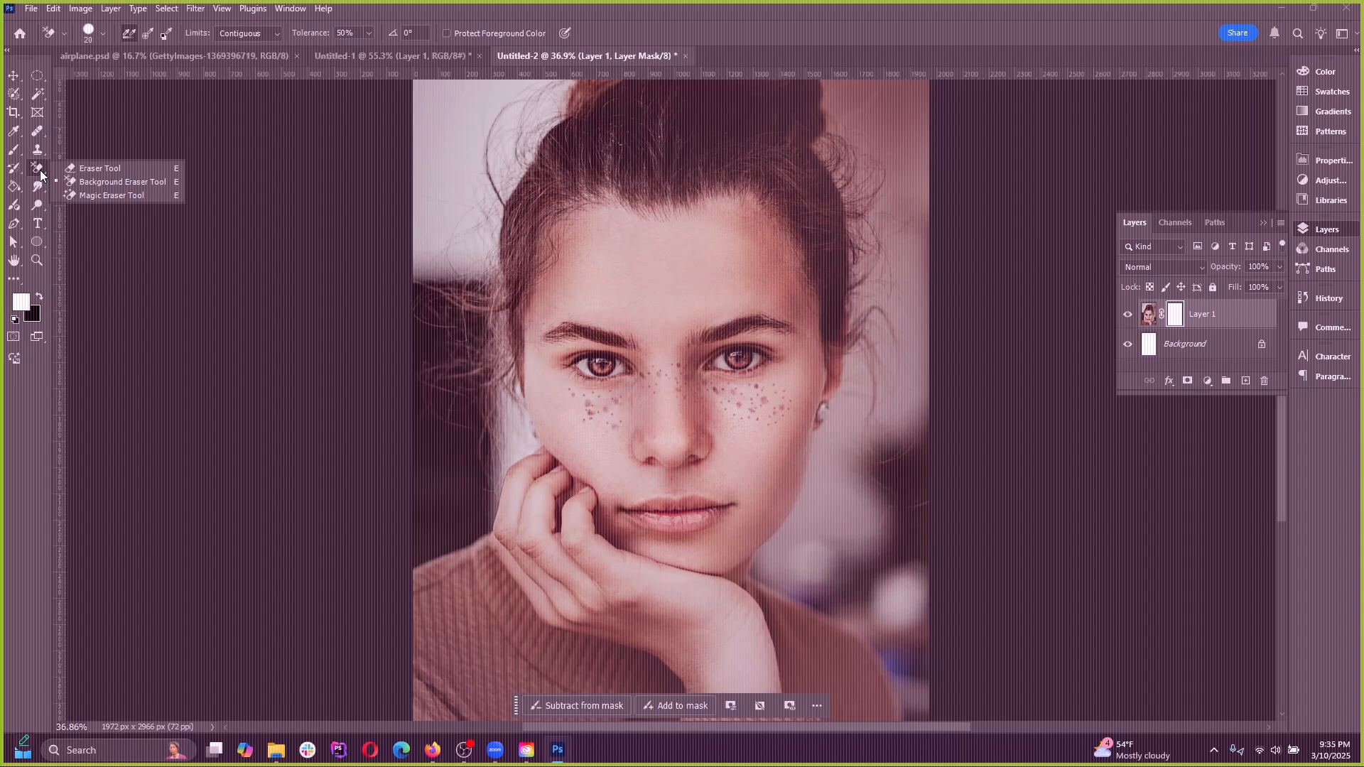
left_click(96, 186)
left_click(1150, 319)
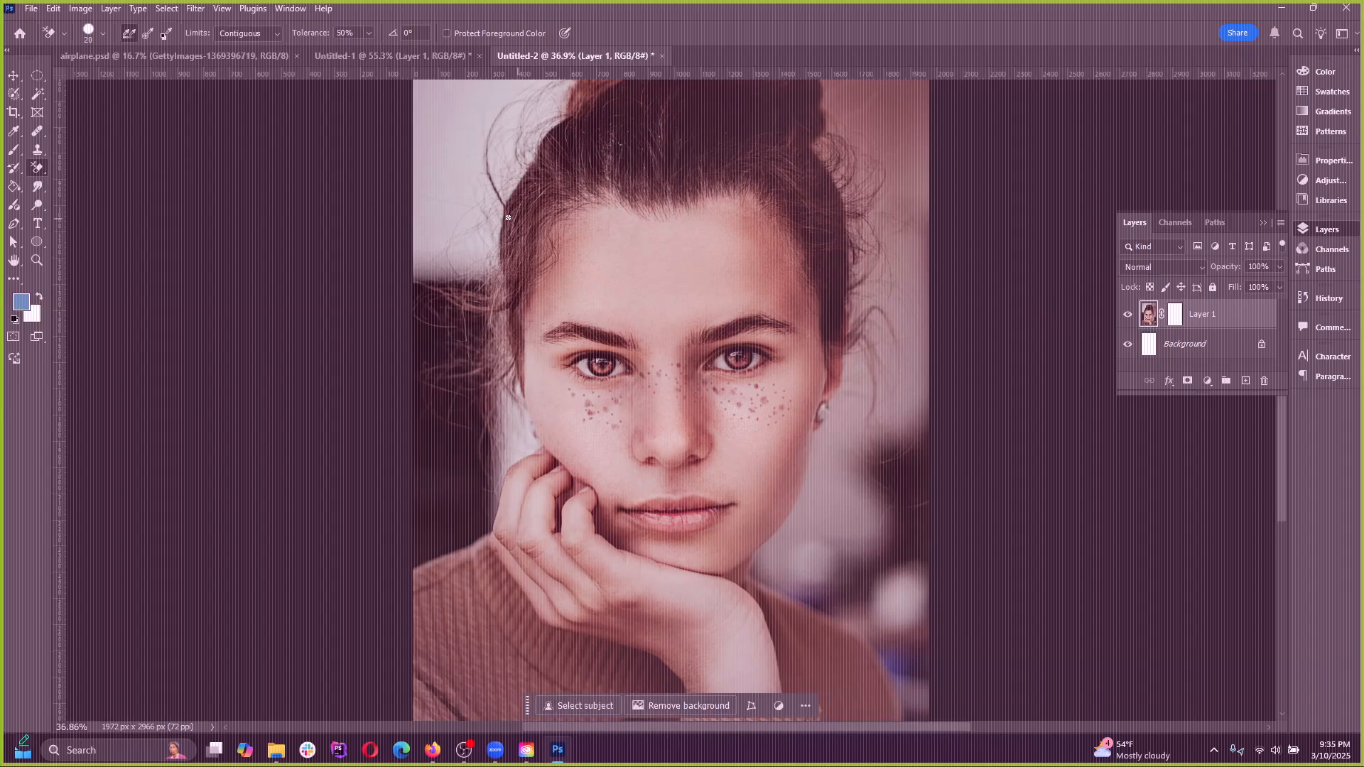
Try erasing the backdrop beside the woman's hair and hand with the size 150 Background Eraser, and undo it
scroll(453, 208, "down", 4)
scroll(758, 338, "up", 3)
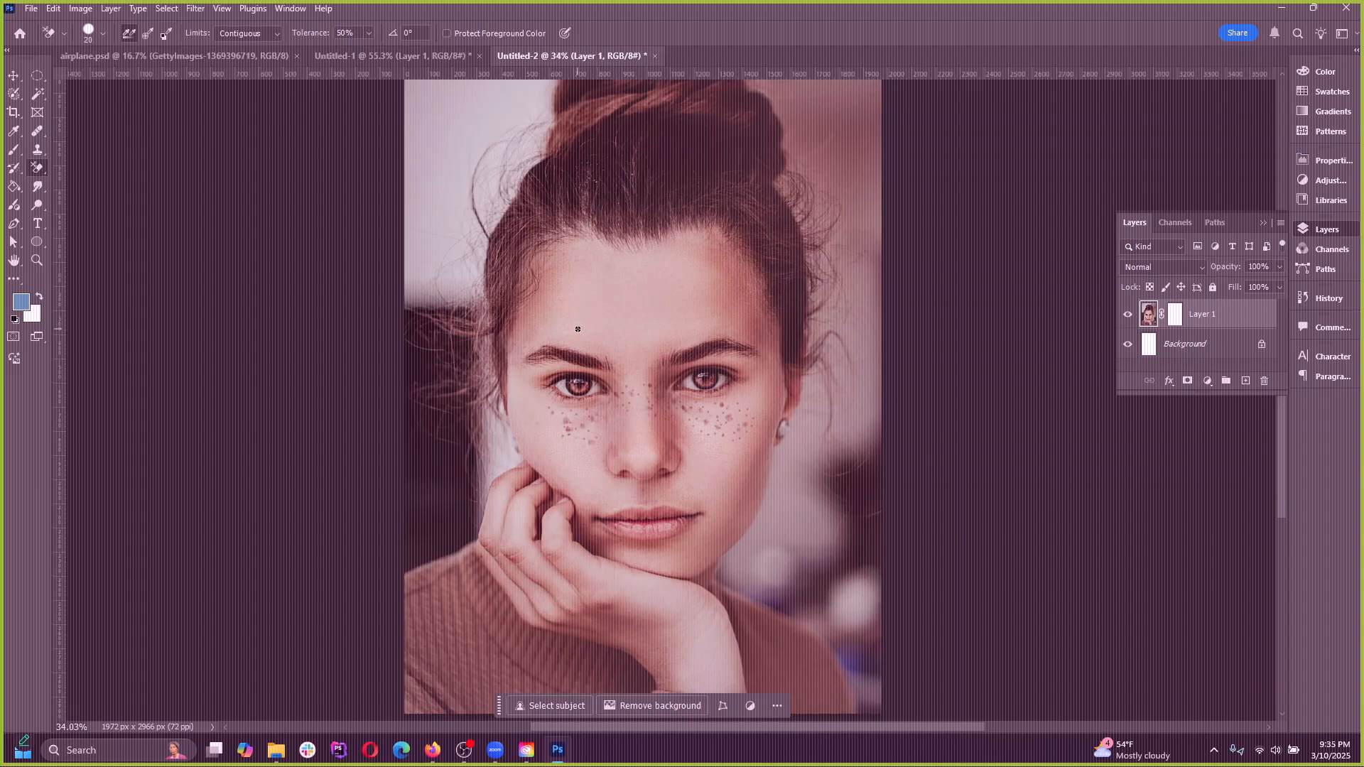
mouse_move(461, 208)
left_mouse_down()
mouse_move(439, 184)
mouse_move(463, 169)
mouse_move(473, 235)
mouse_move(496, 256)
mouse_move(461, 272)
mouse_move(462, 299)
mouse_move(473, 294)
mouse_move(462, 300)
mouse_move(410, 234)
mouse_move(416, 198)
mouse_move(425, 251)
mouse_move(478, 189)
mouse_move(518, 186)
mouse_move(494, 220)
mouse_move(511, 196)
mouse_move(514, 229)
mouse_move(472, 334)
mouse_move(450, 346)
mouse_move(467, 400)
mouse_move(471, 532)
mouse_move(440, 572)
mouse_move(374, 588)
left_mouse_up()
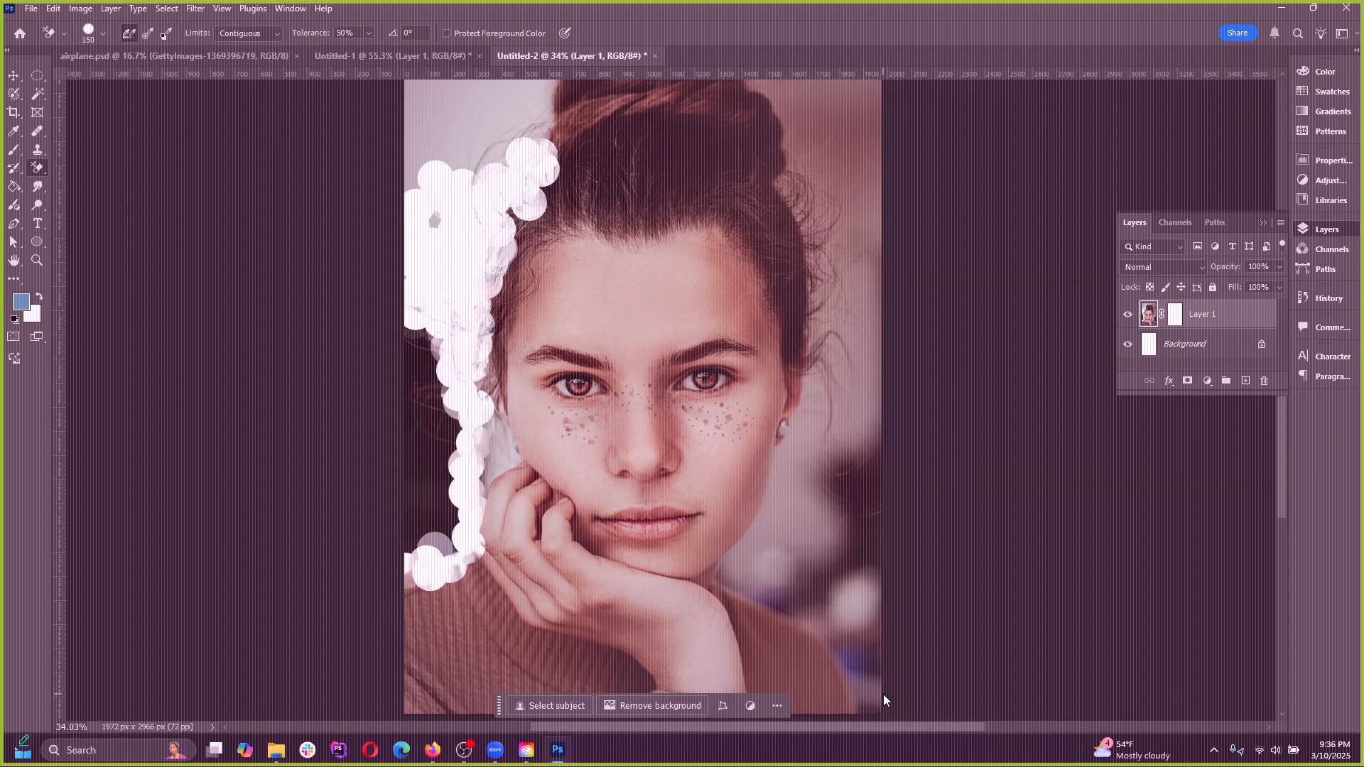
key("ctrl+z")
In Untitled-1, try erasing the sky above the hills and around the UFO with the Background Eraser, and undo the strokes
left_click(395, 49)
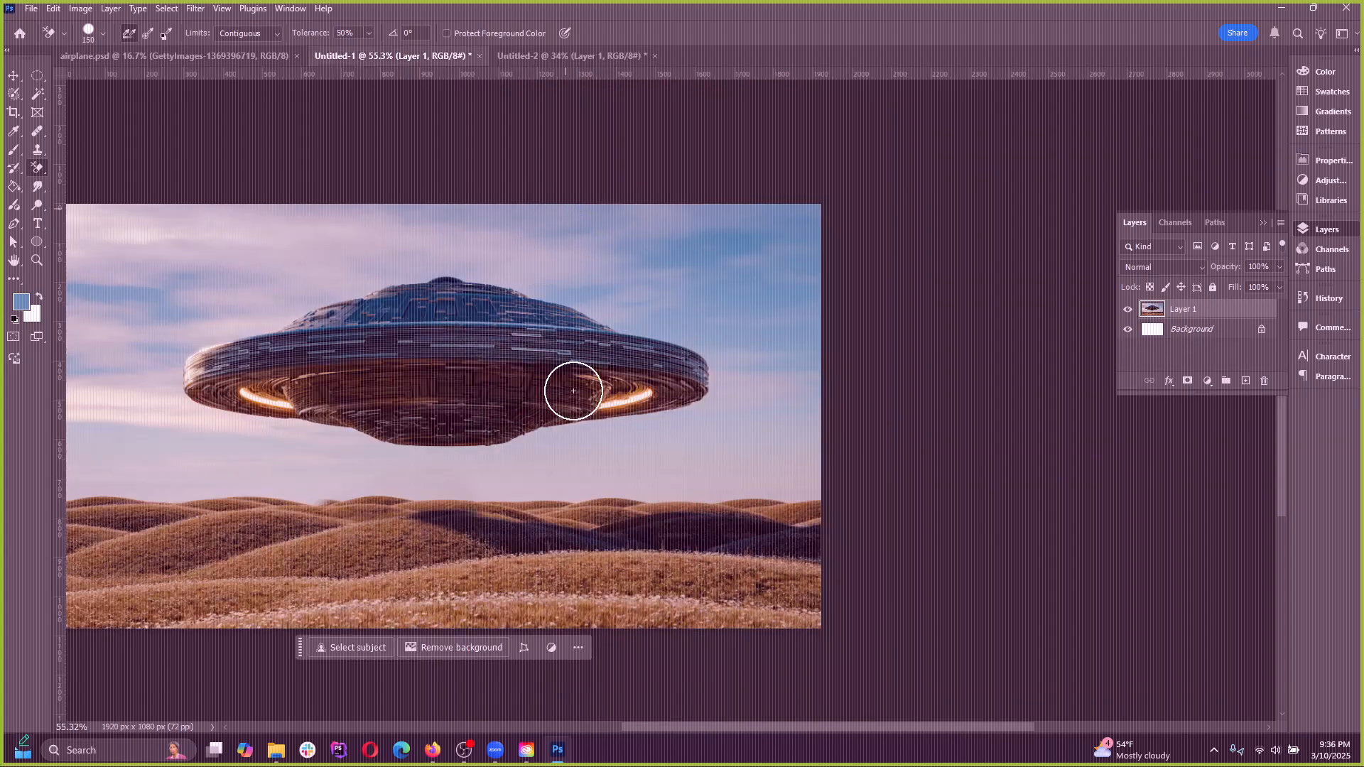
mouse_move(792, 429)
left_mouse_down()
mouse_move(808, 470)
mouse_move(783, 499)
mouse_move(746, 485)
mouse_move(814, 492)
mouse_move(541, 499)
left_mouse_up()
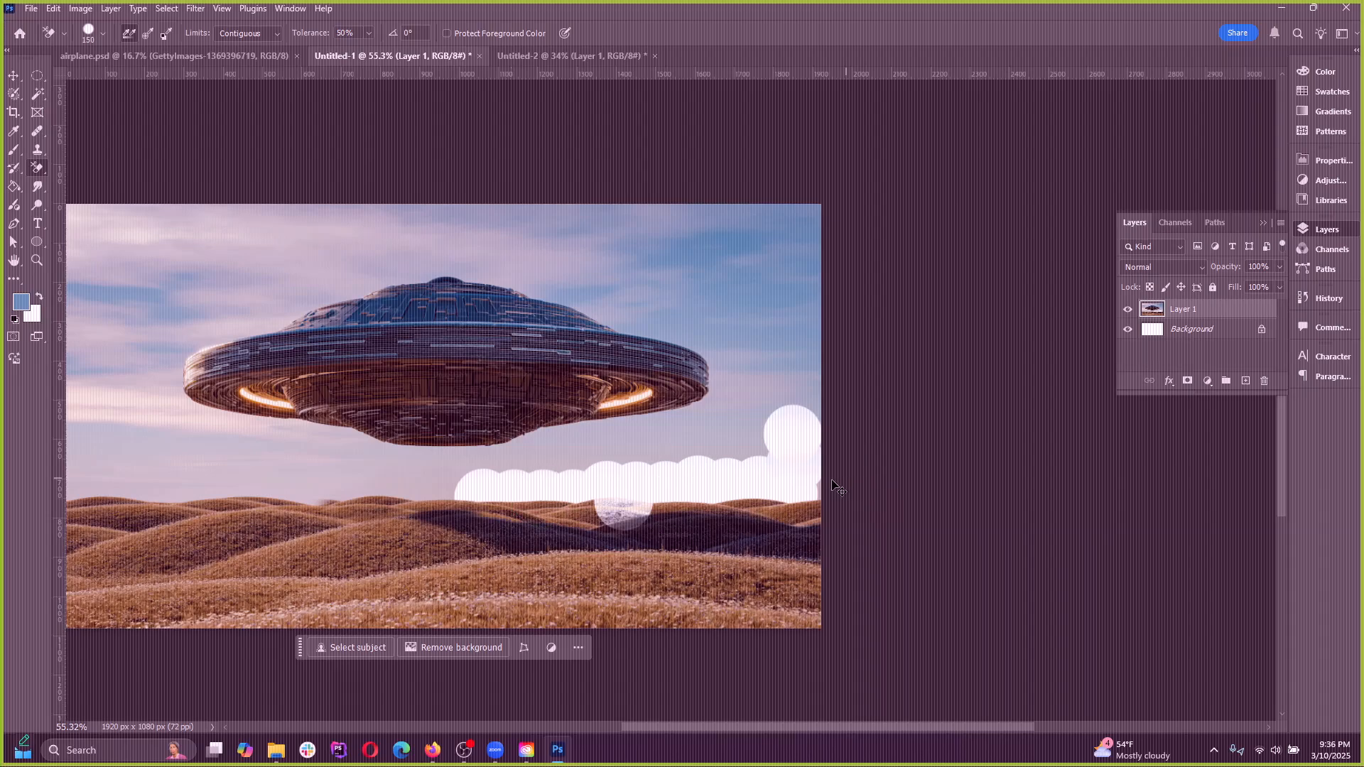
key("ctrl+z")
mouse_move(817, 469)
left_mouse_down()
mouse_move(782, 487)
mouse_move(861, 487)
left_mouse_up()
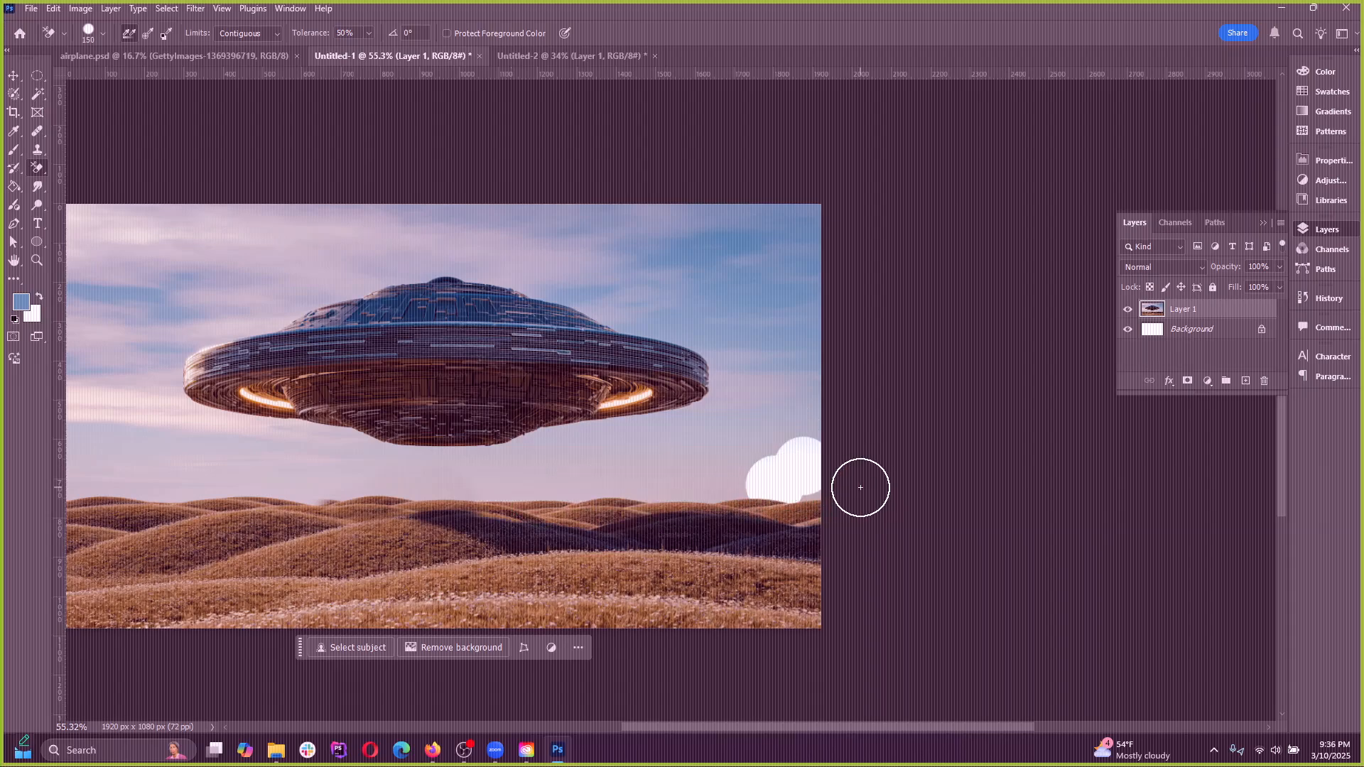
left_click_drag(718, 487, 42, 481)
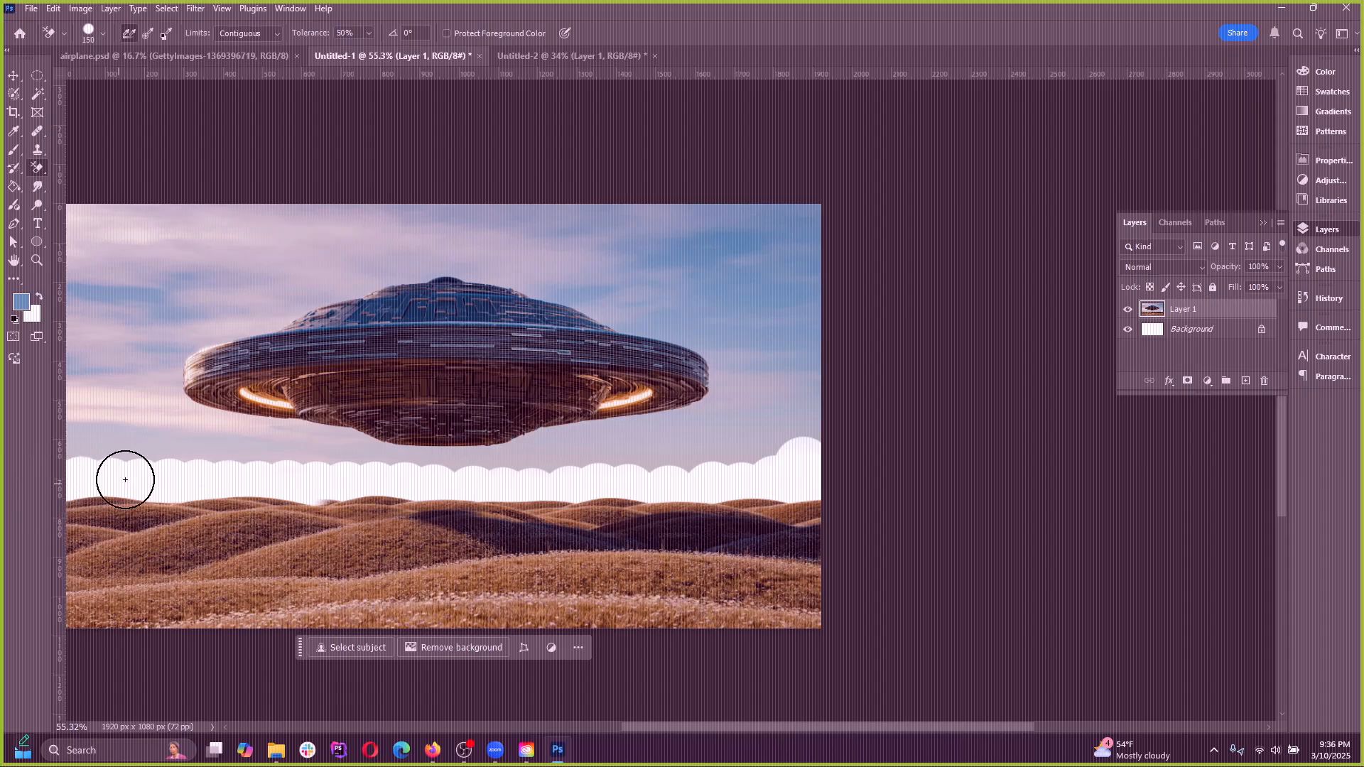
mouse_move(125, 479)
left_mouse_down()
mouse_move(118, 456)
mouse_move(198, 446)
mouse_move(171, 399)
mouse_move(178, 342)
mouse_move(429, 259)
mouse_move(725, 344)
mouse_move(621, 435)
mouse_move(285, 445)
mouse_move(535, 426)
mouse_move(384, 529)
mouse_move(356, 518)
mouse_move(753, 526)
left_mouse_up()
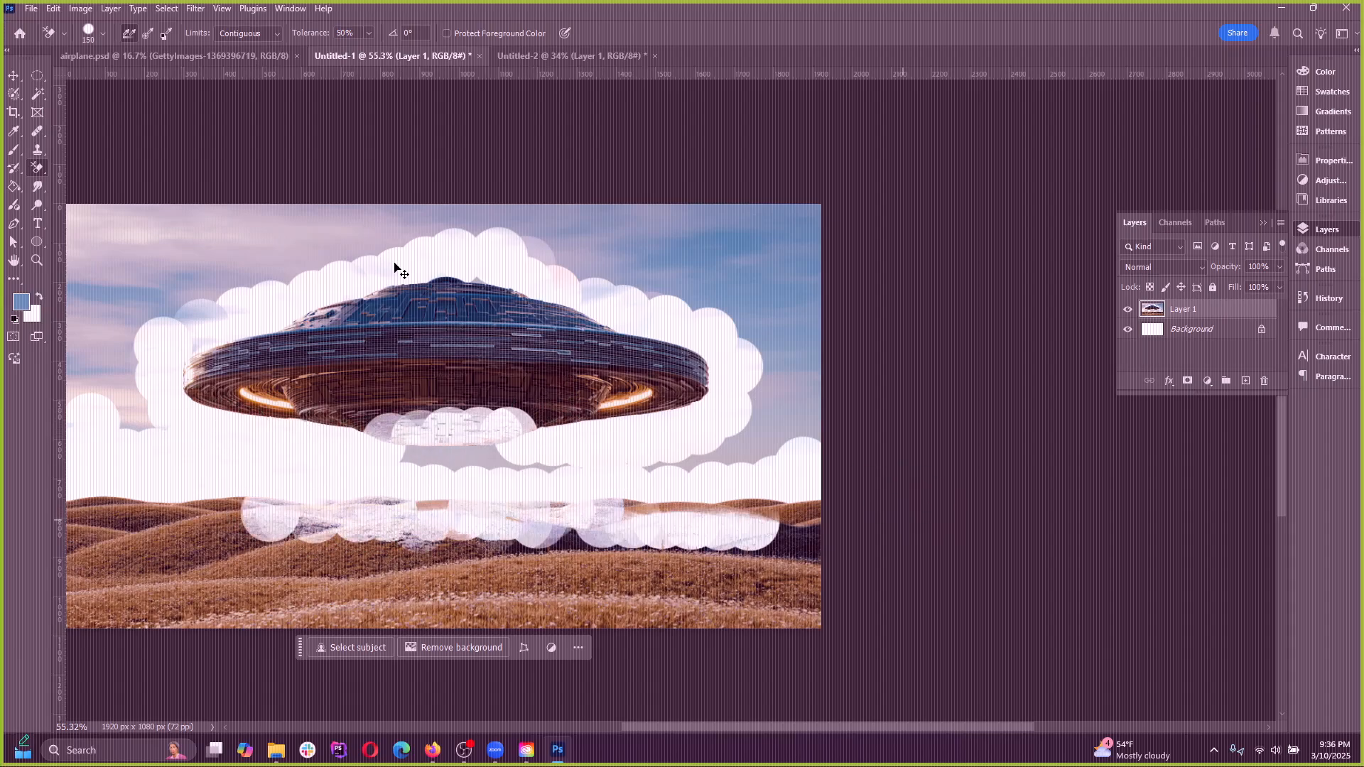
key("ctrl+z")
key("ctrl+z")
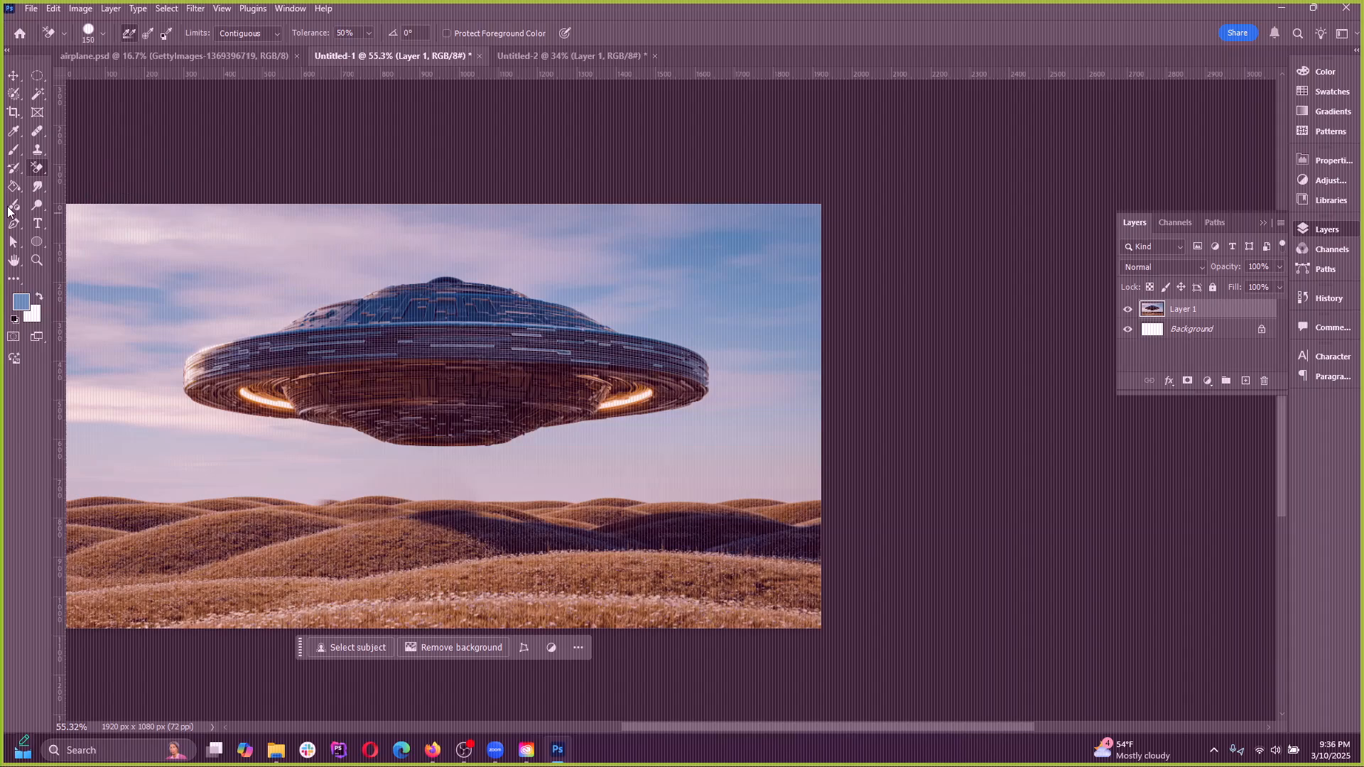
Try the Magic Eraser at tolerance 10 on several parts of the sky around the UFO, undoing each erasure
right_click(39, 167)
left_click(96, 196)
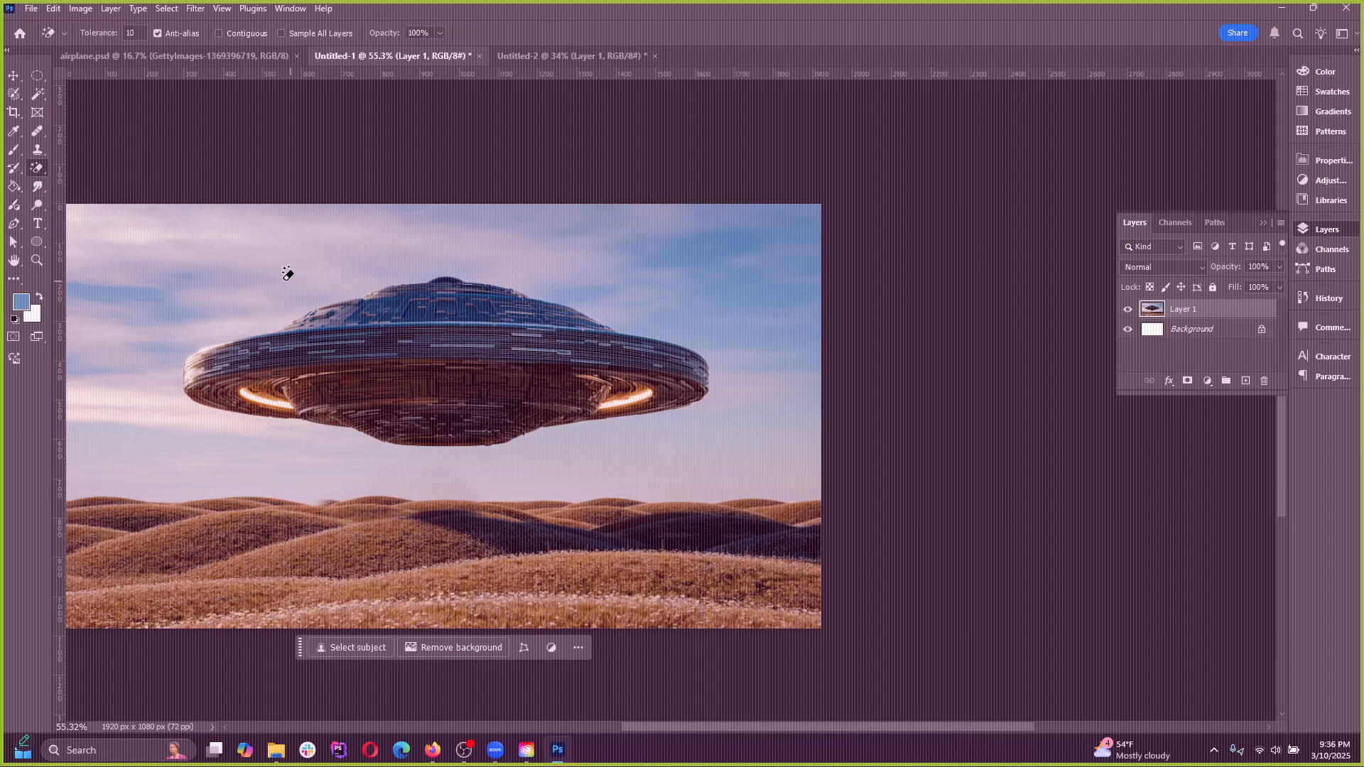
left_click(249, 288)
key("ctrl+z")
left_click(732, 305)
key("ctrl+z")
left_click(792, 369)
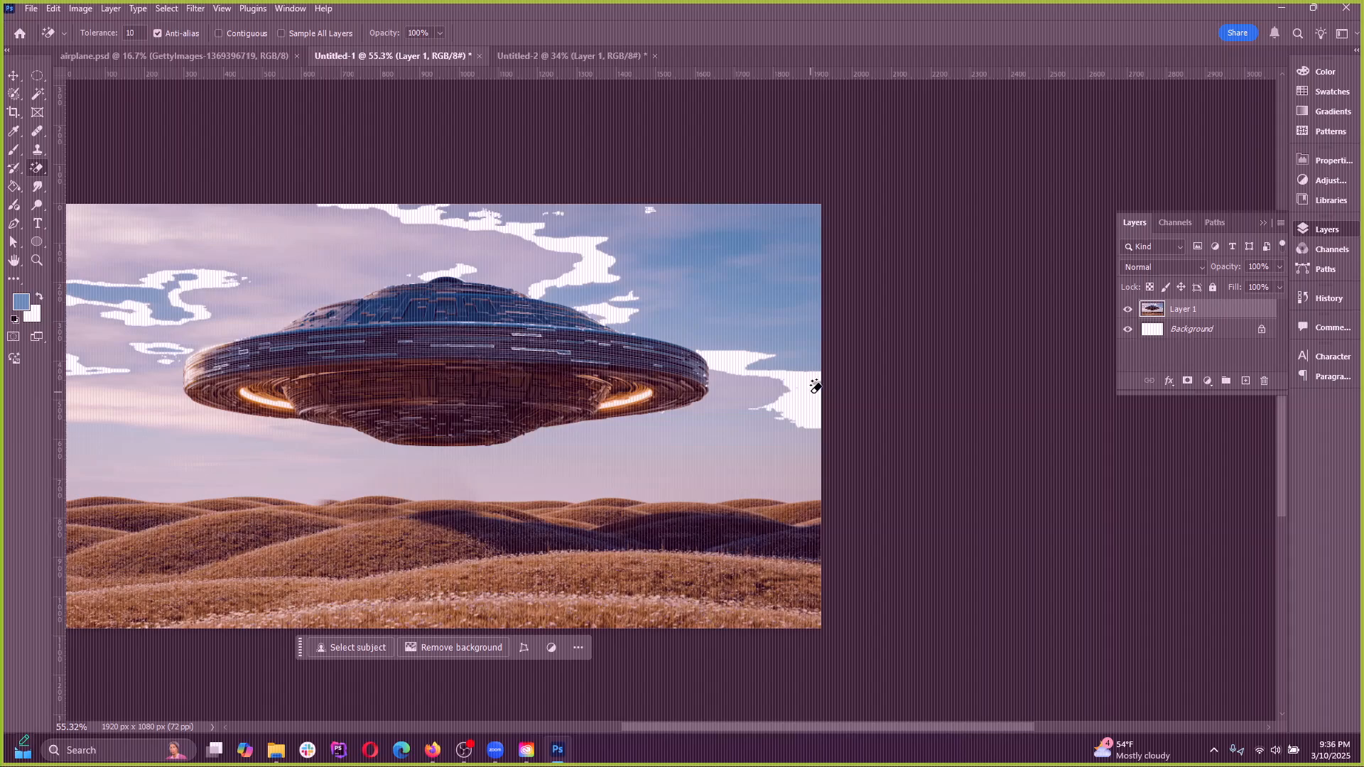
key("ctrl+z")
left_click(796, 363)
key("ctrl+z")
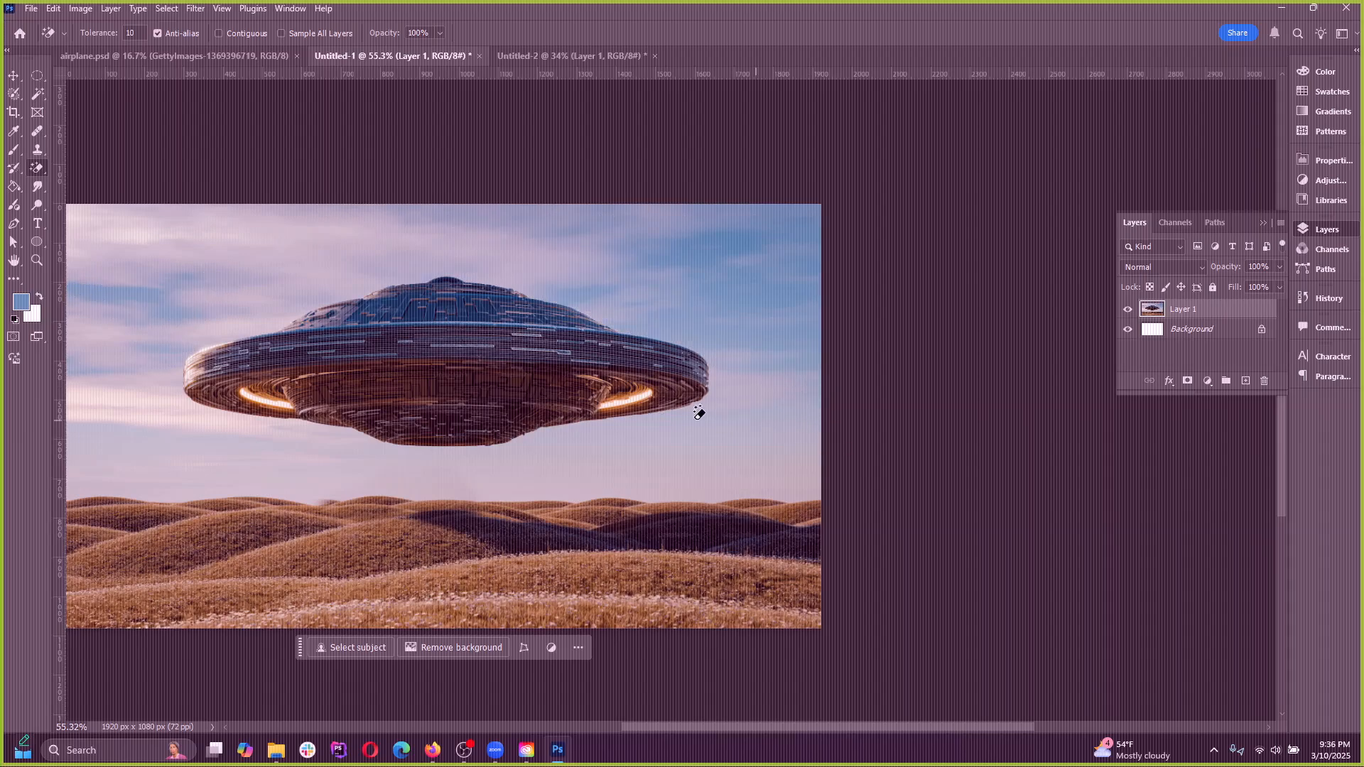
Erase the blue sky patch above the UFO's right rim with the Magic Eraser at tolerance 10
left_click(131, 37)
left_click(721, 292)
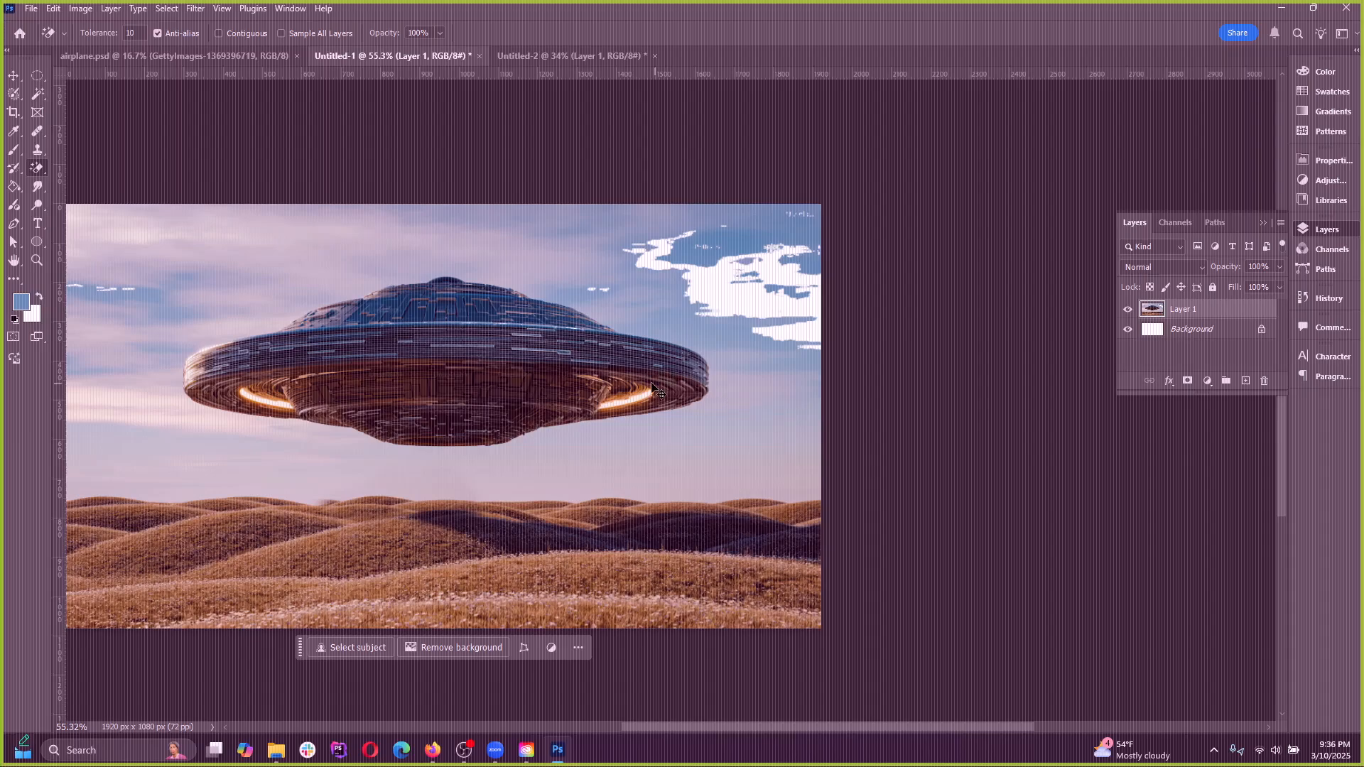
Undo the last Magic Eraser removal in the sky and switch to the Gradient tool
key("ctrl+z")
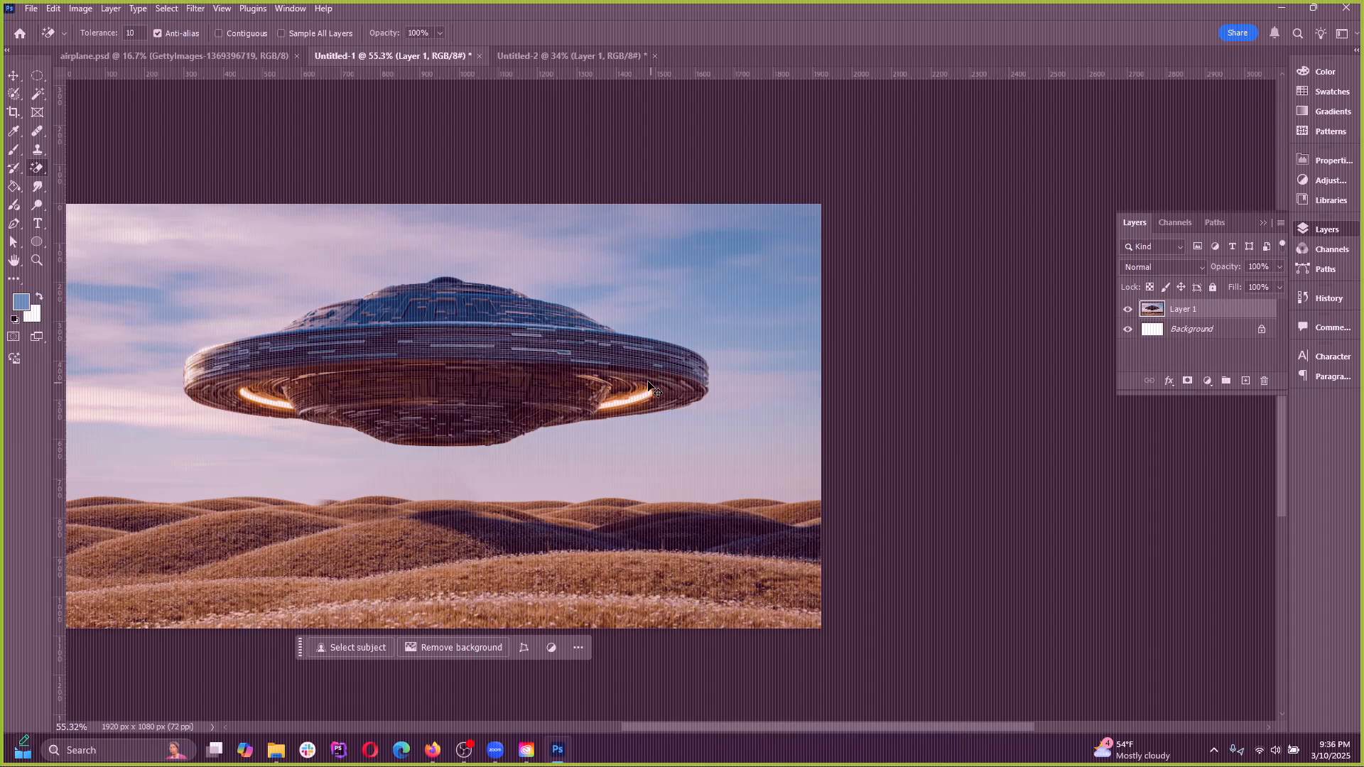
right_click(37, 169)
left_click(38, 168)
left_click_drag(8, 187, 55, 200)
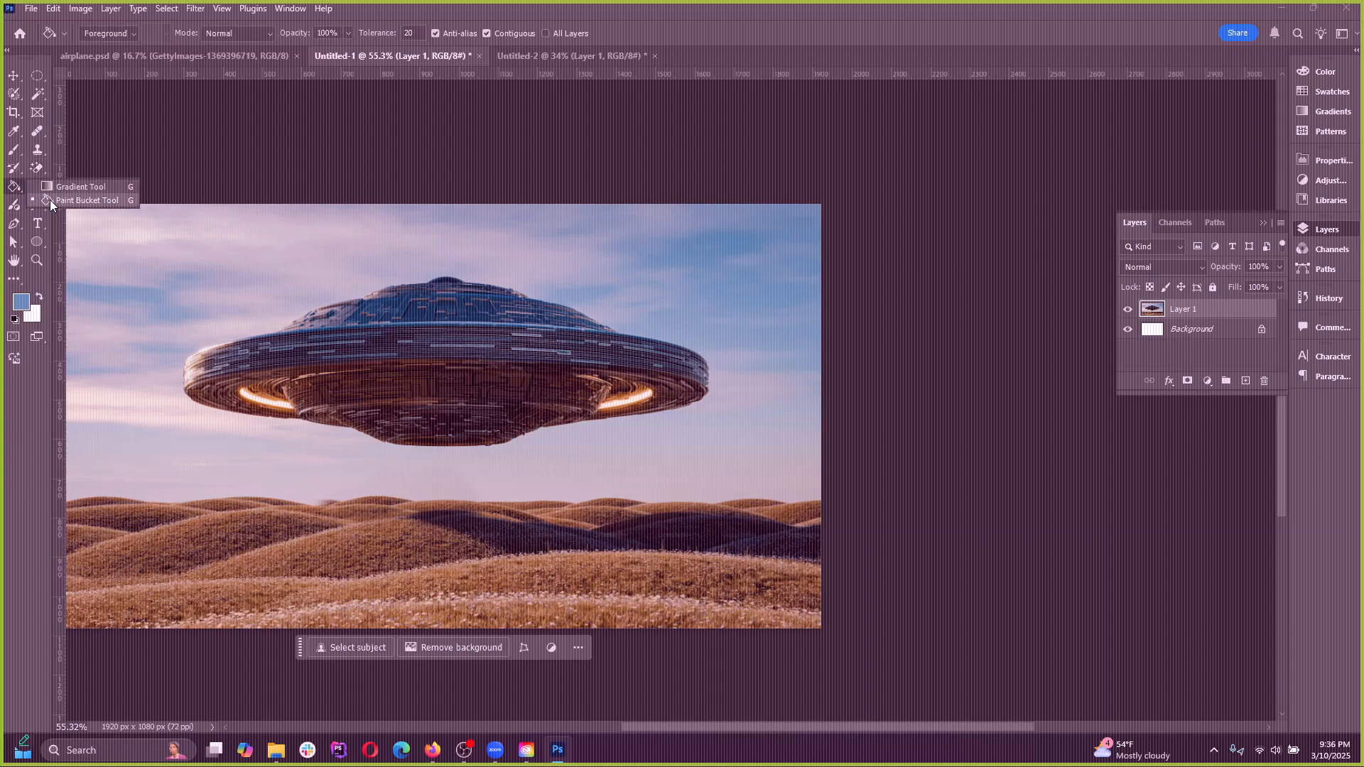
left_click(58, 187)
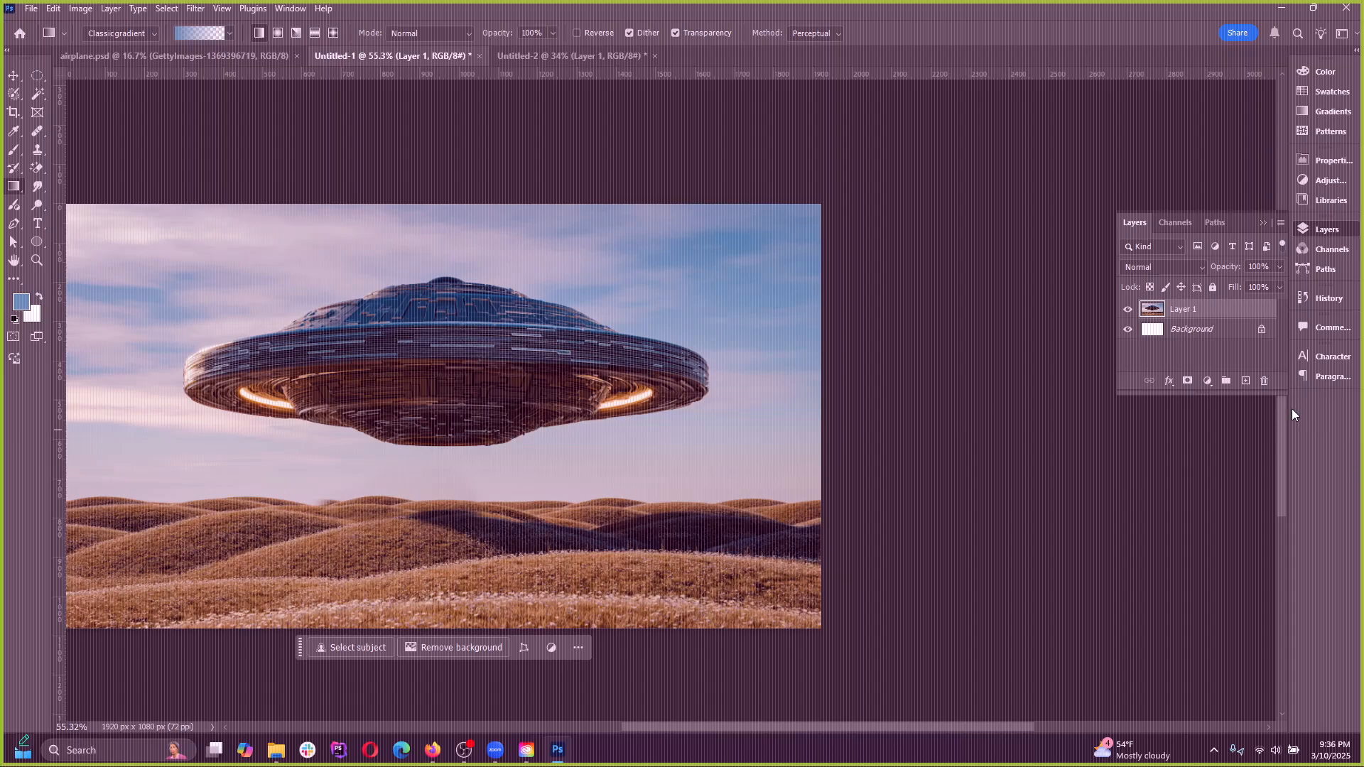
Add a new layer above the UFO image and draw blue-to-transparent classic gradients inward from the image's left and right sides
left_click(1245, 380)
key("ctrl+z")
left_click(1245, 382)
left_click_drag(355, 343, 432, 311)
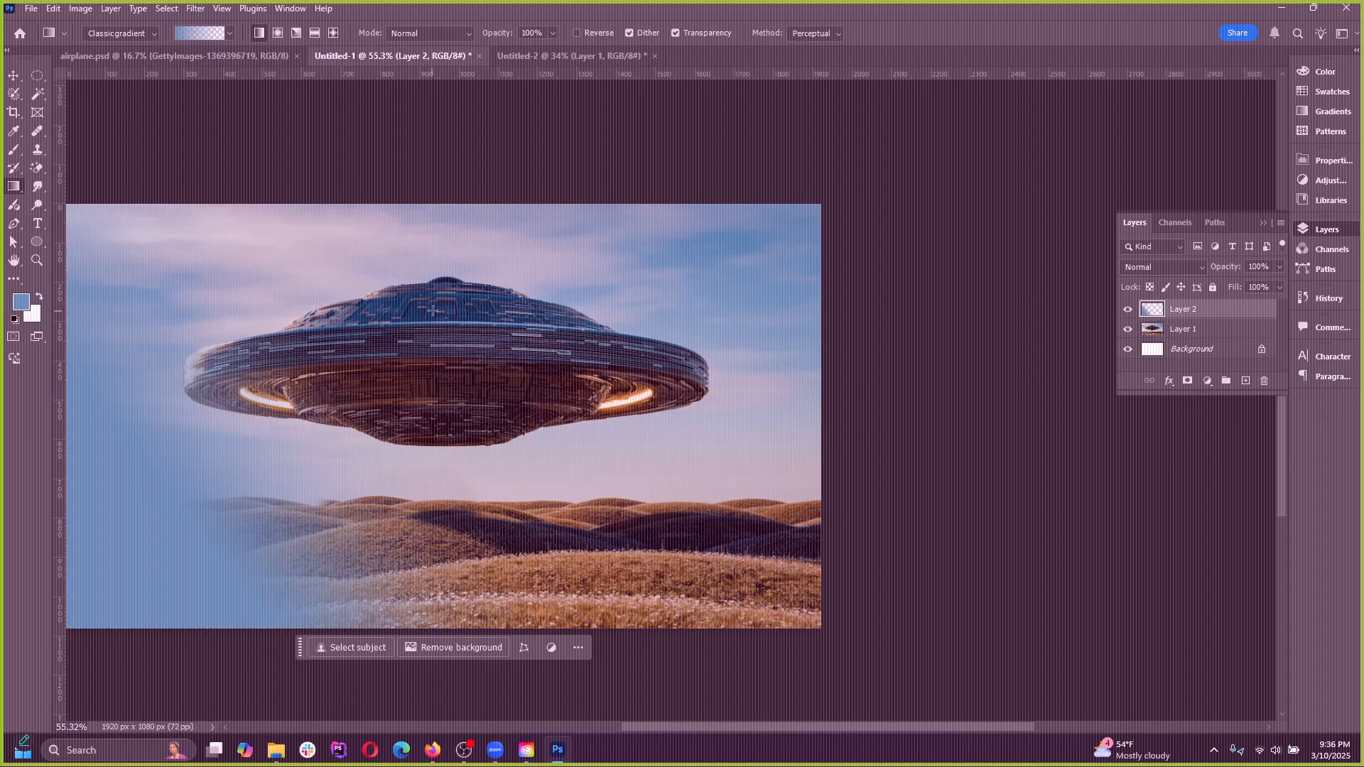
left_click_drag(662, 424, 666, 425)
key("ctrl+z")
key("ctrl+z")
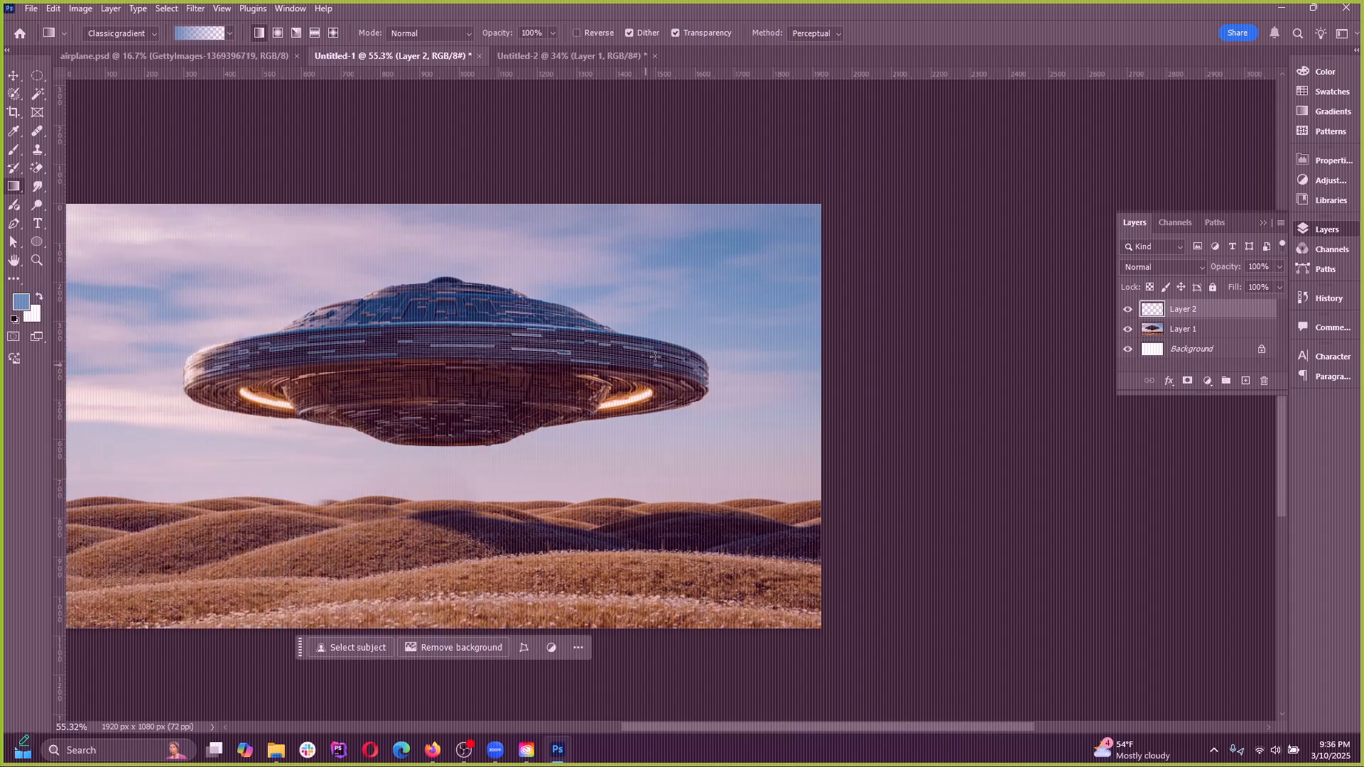
key("ctrl+shift+z")
left_click_drag(775, 291, 245, 429)
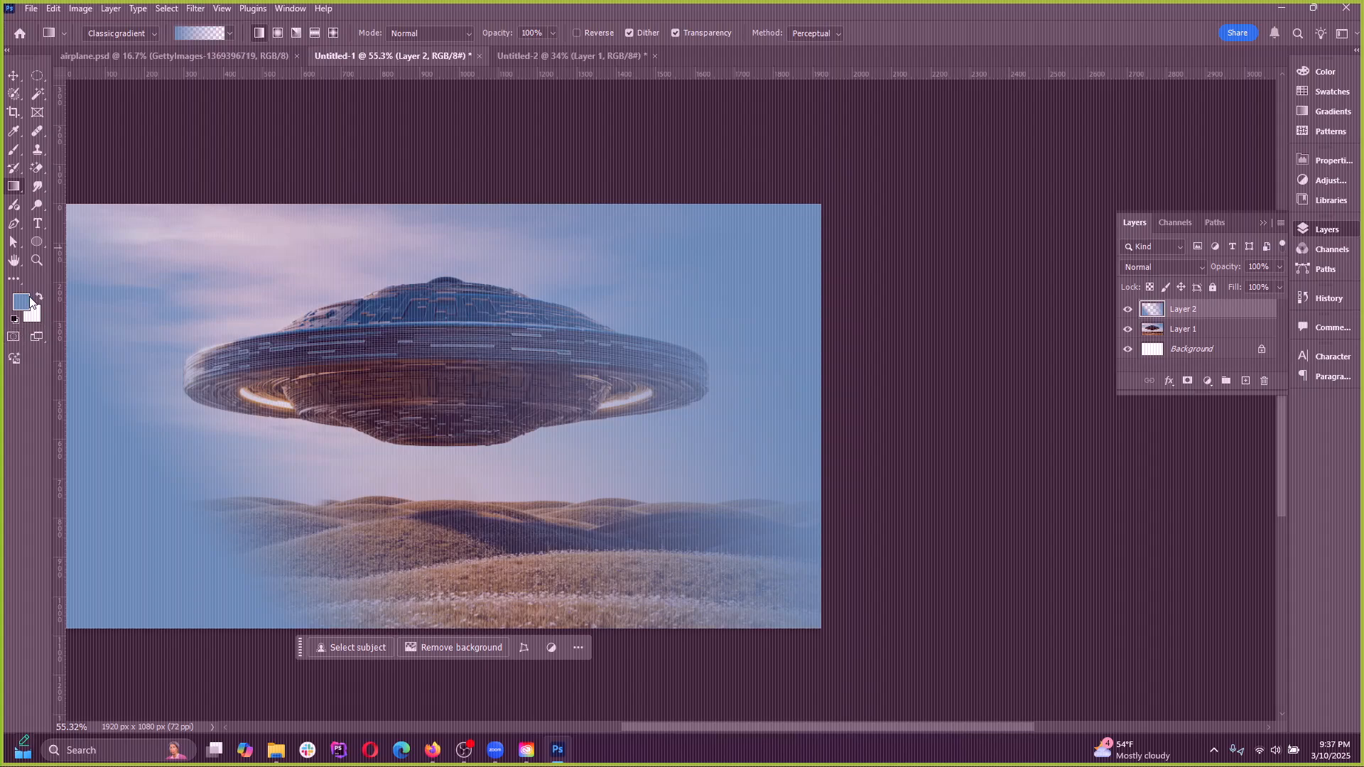
Look at the gradient presets and change the gradient type from Classic gradient to Gradient
left_click(228, 36)
left_click(160, 28)
left_click(155, 33)
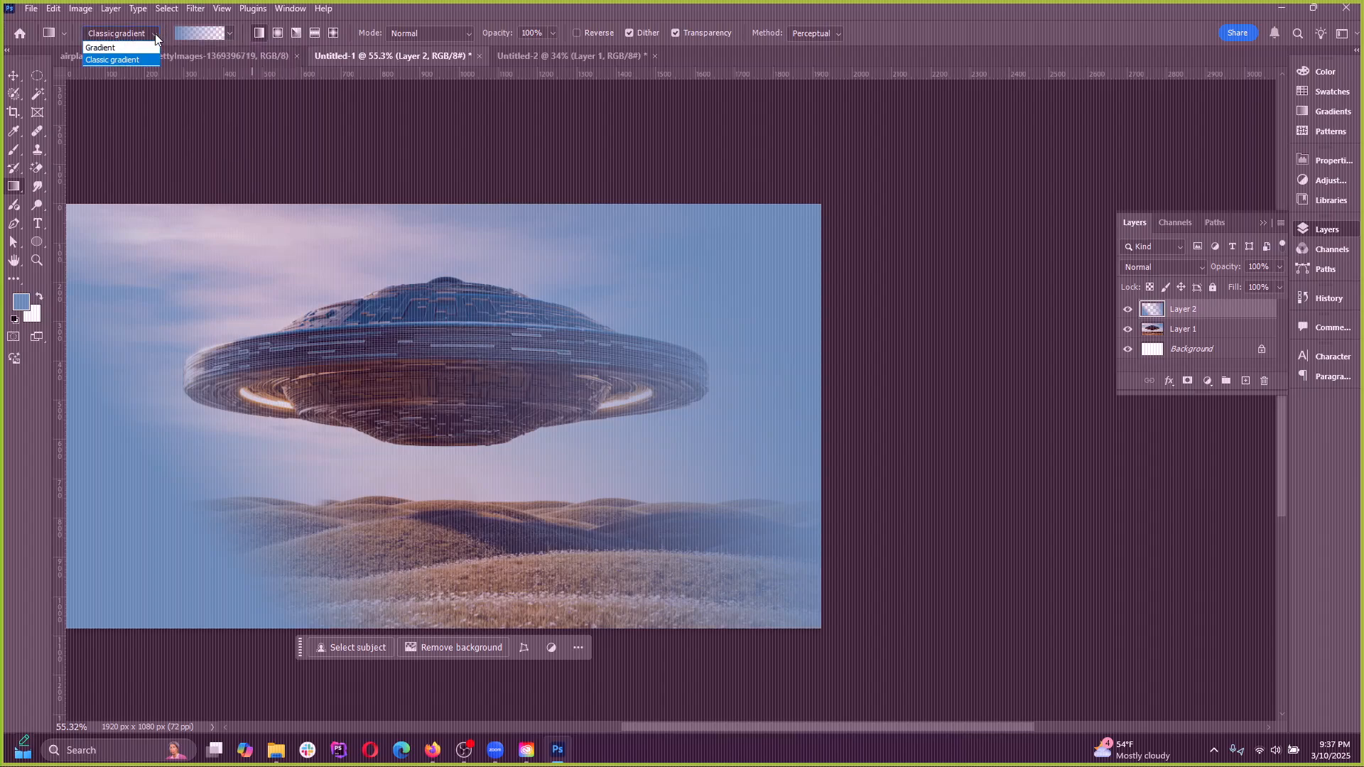
left_click(224, 33)
left_click(228, 33)
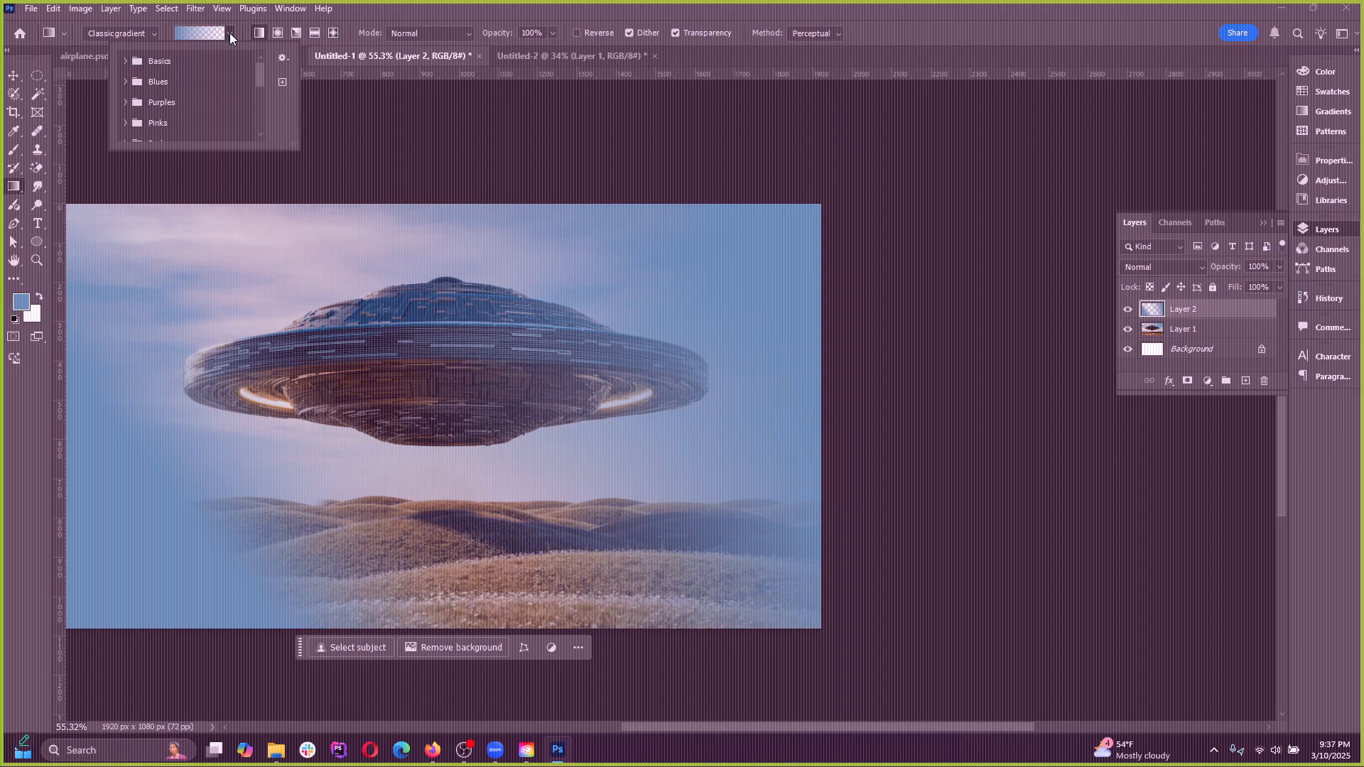
left_click(228, 32)
left_click(125, 32)
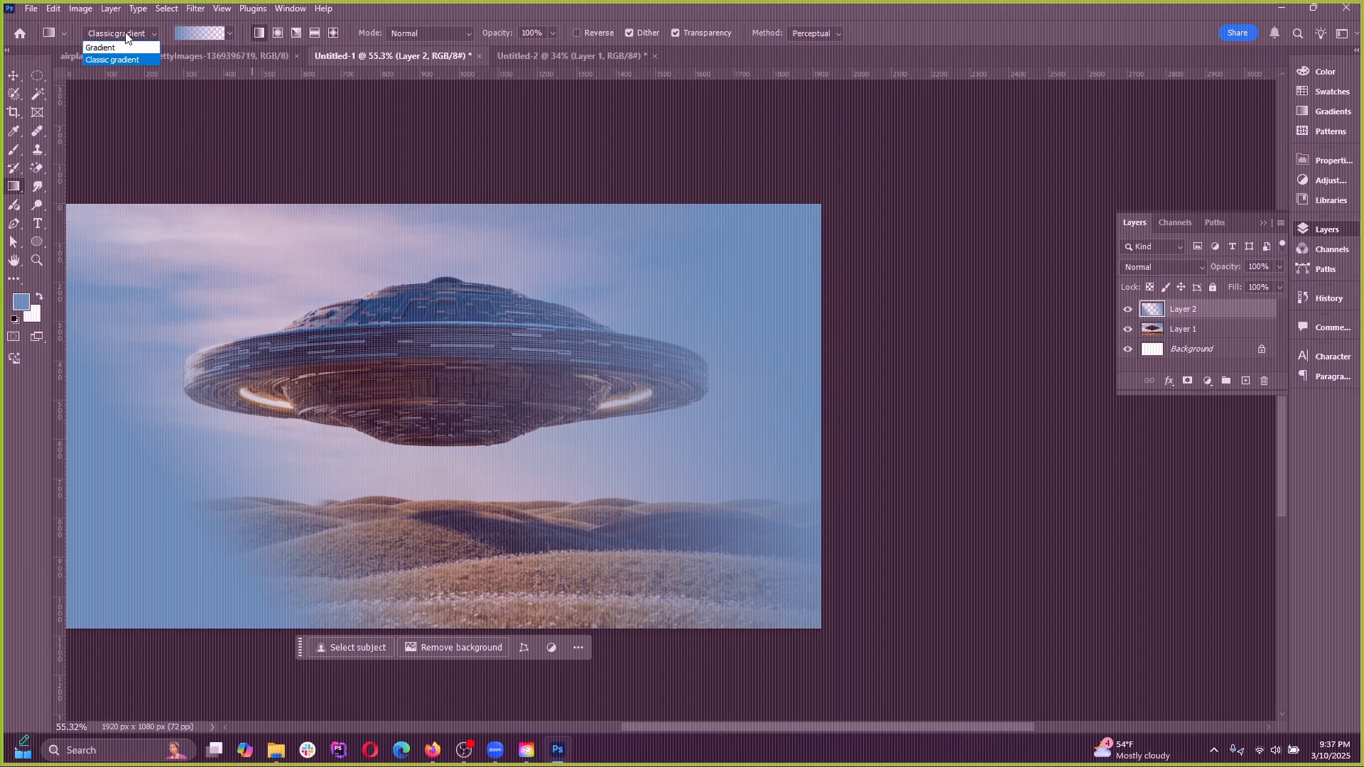
left_click(120, 46)
left_click(125, 32)
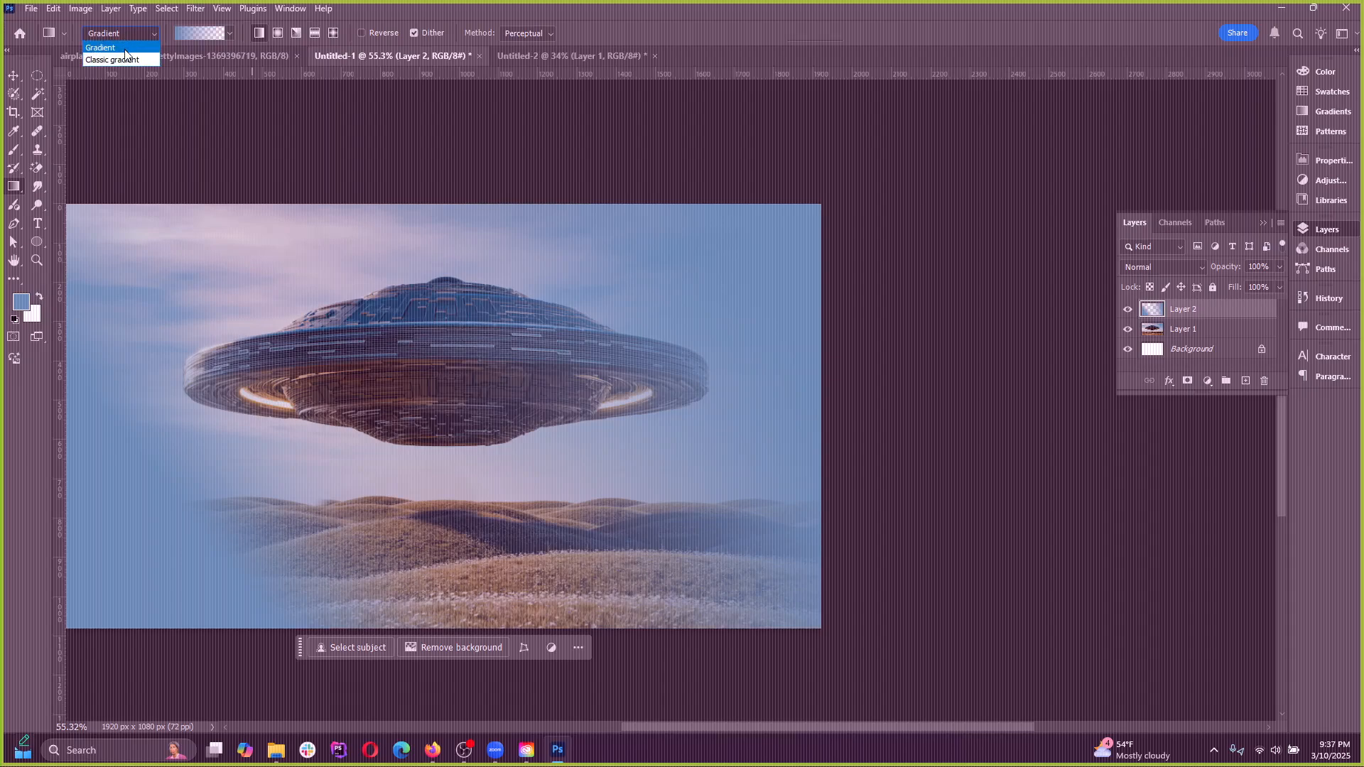
left_click(113, 60)
left_click(118, 34)
left_click(115, 48)
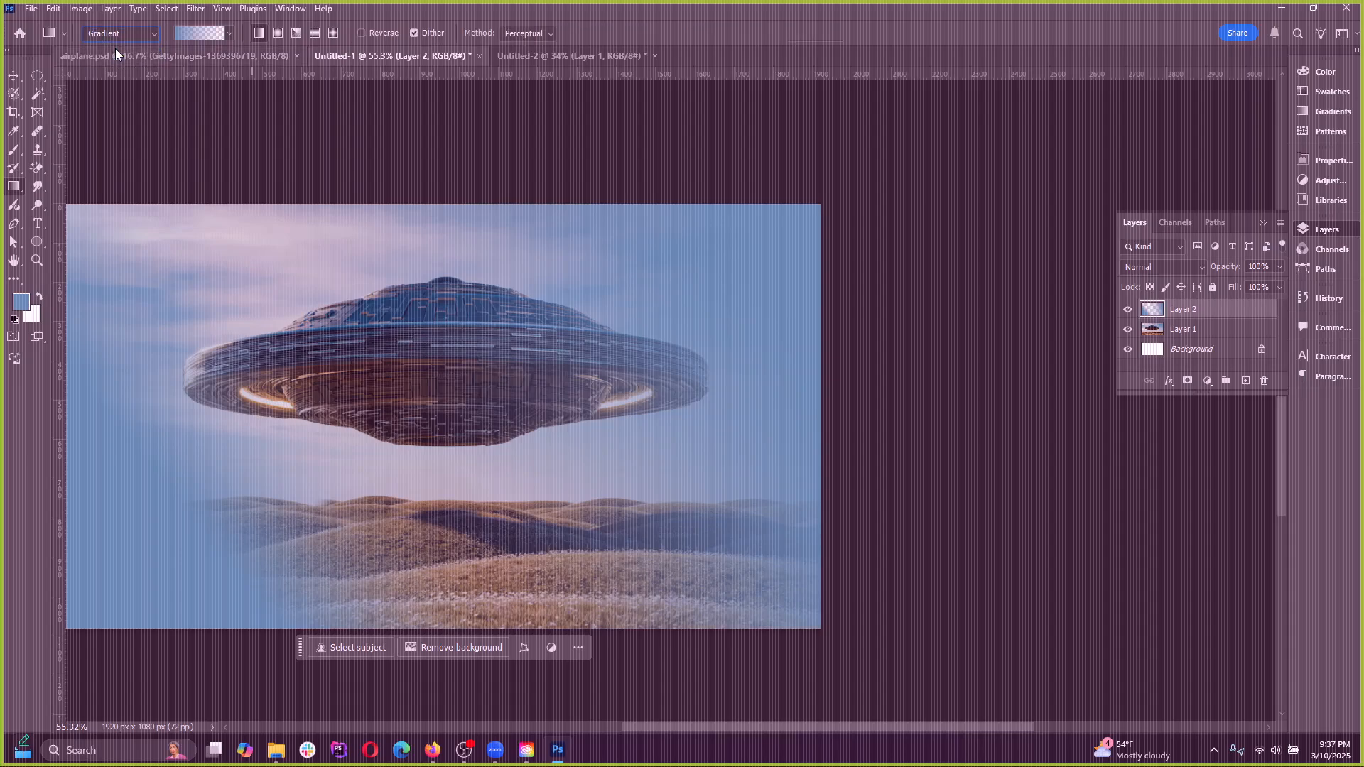
Try a linear gradient across the UFO, undo it, and delete Layer 2
left_click_drag(260, 341, 627, 331)
key("ctrl+z")
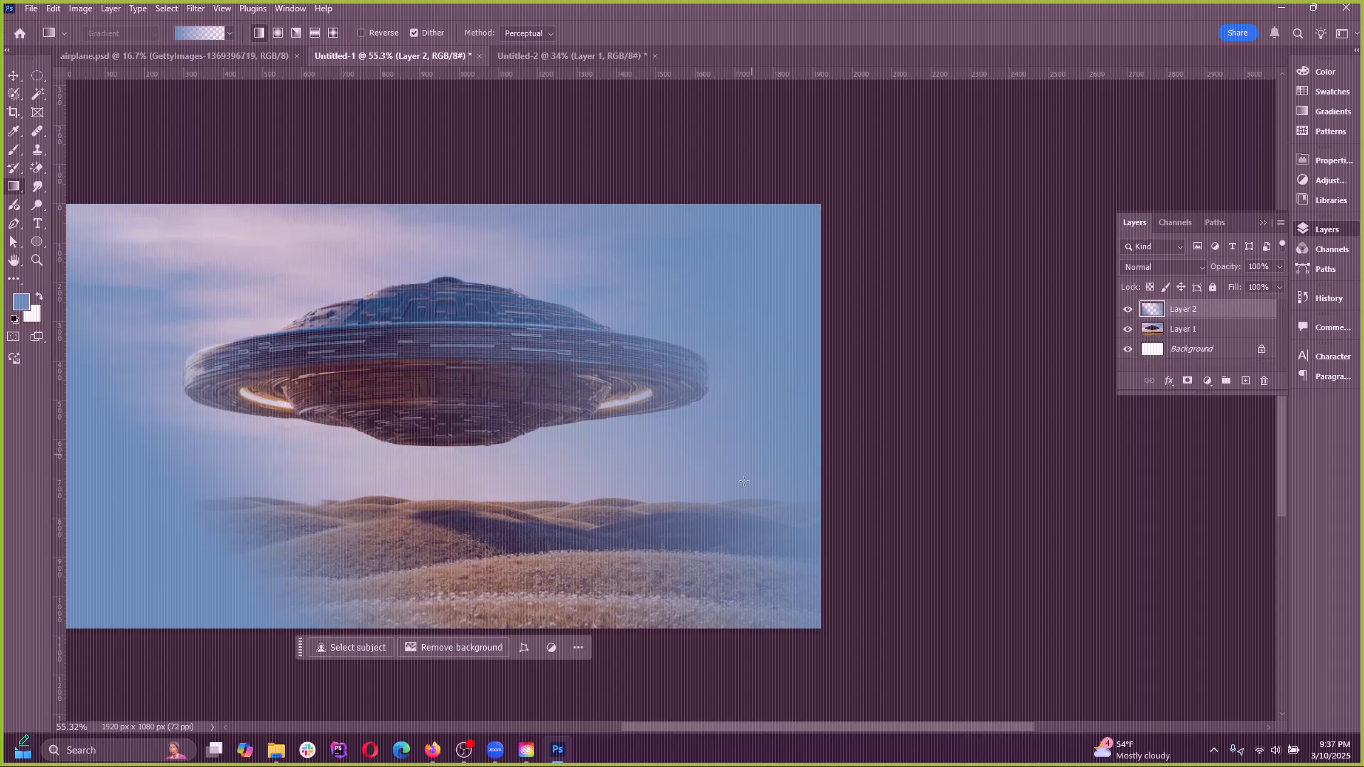
key("Delete")
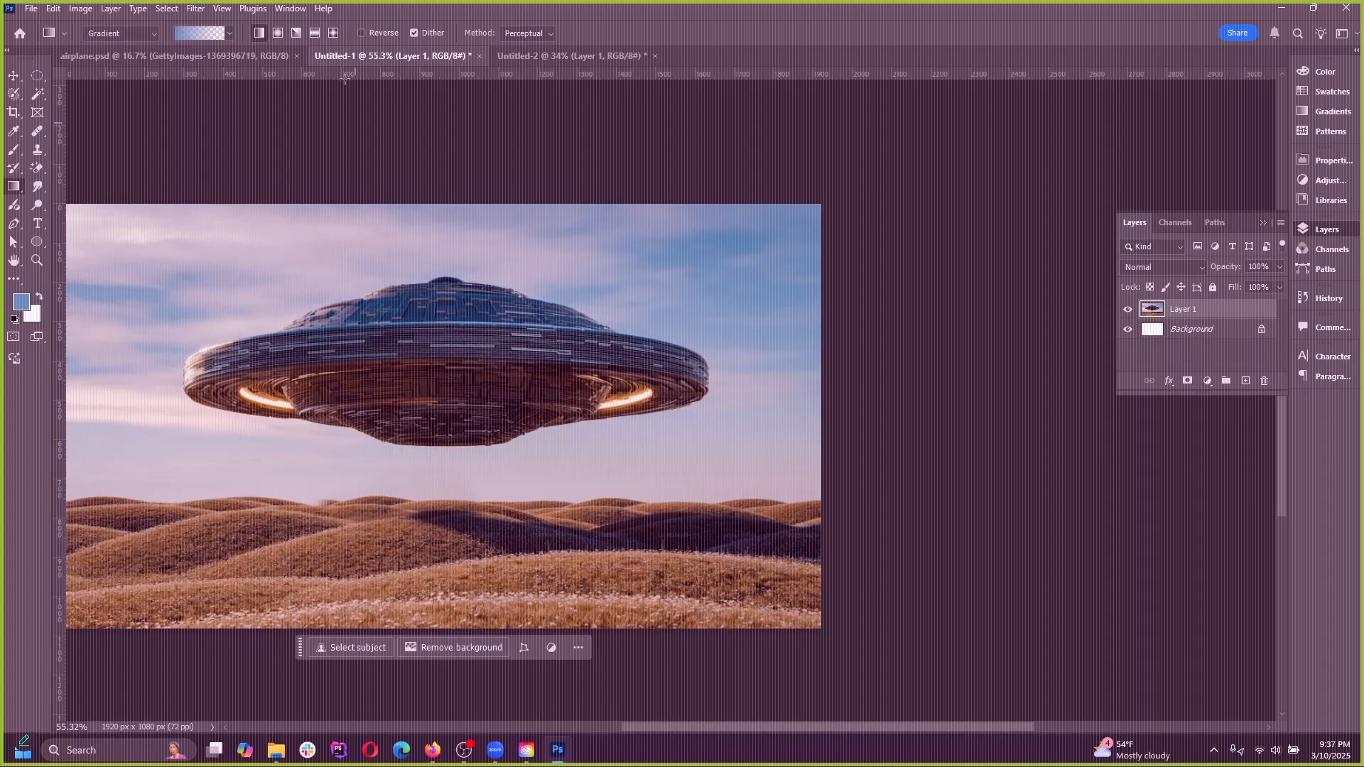
Try radial gradients centred on the UFO and on the sky beside it, undoing each one
left_click(278, 32)
left_click_drag(412, 389, 609, 243)
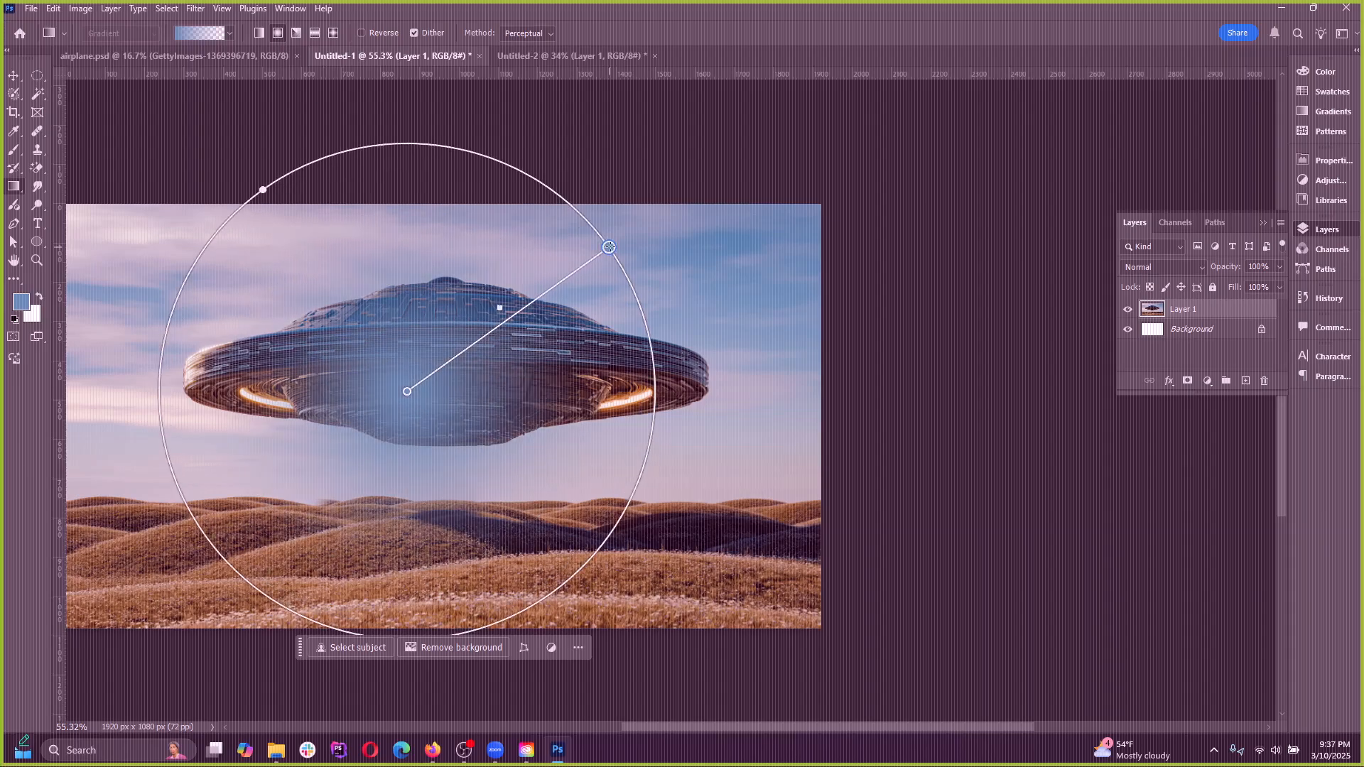
key("ctrl+z")
left_click_drag(628, 298, 810, 289)
key("ctrl+z")
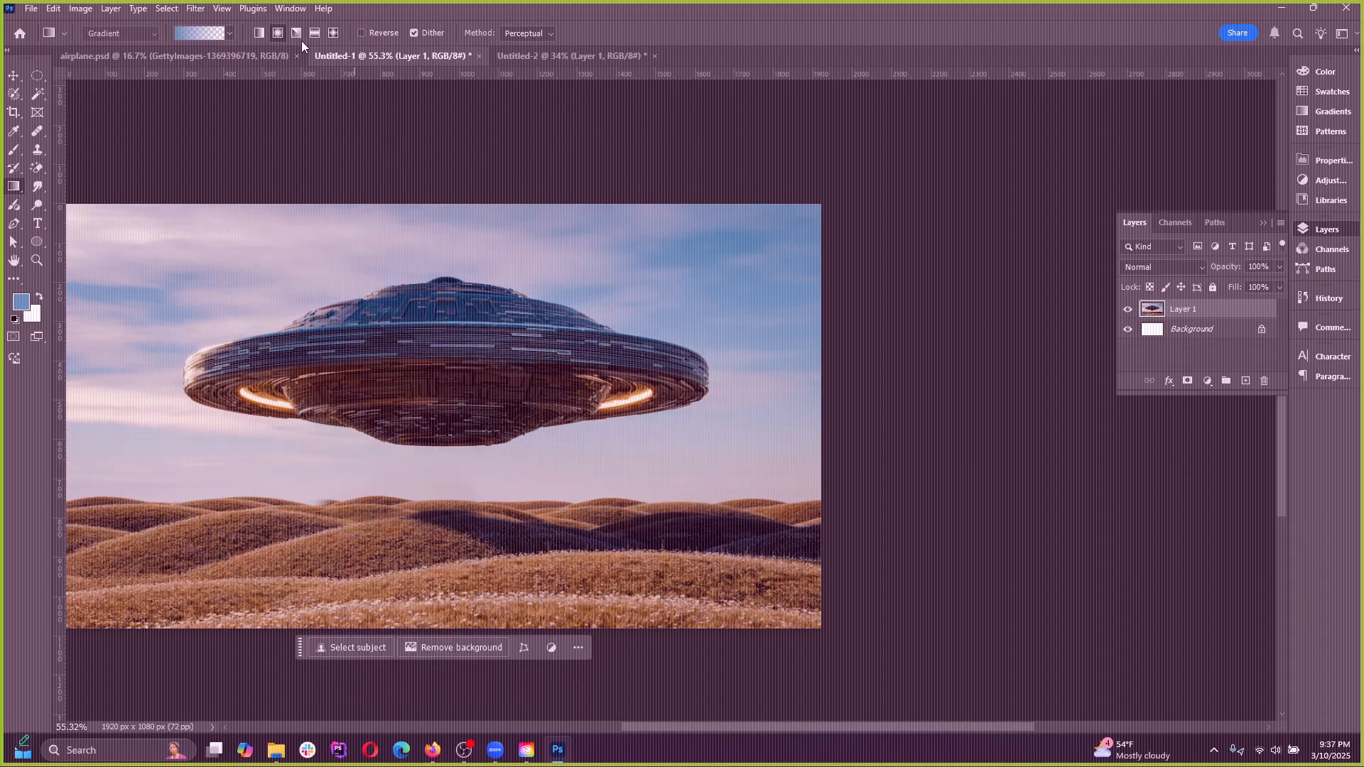
Try a reflected gradient and an angle gradient over the UFO, undoing each one
left_click(314, 33)
left_click_drag(419, 216, 512, 435)
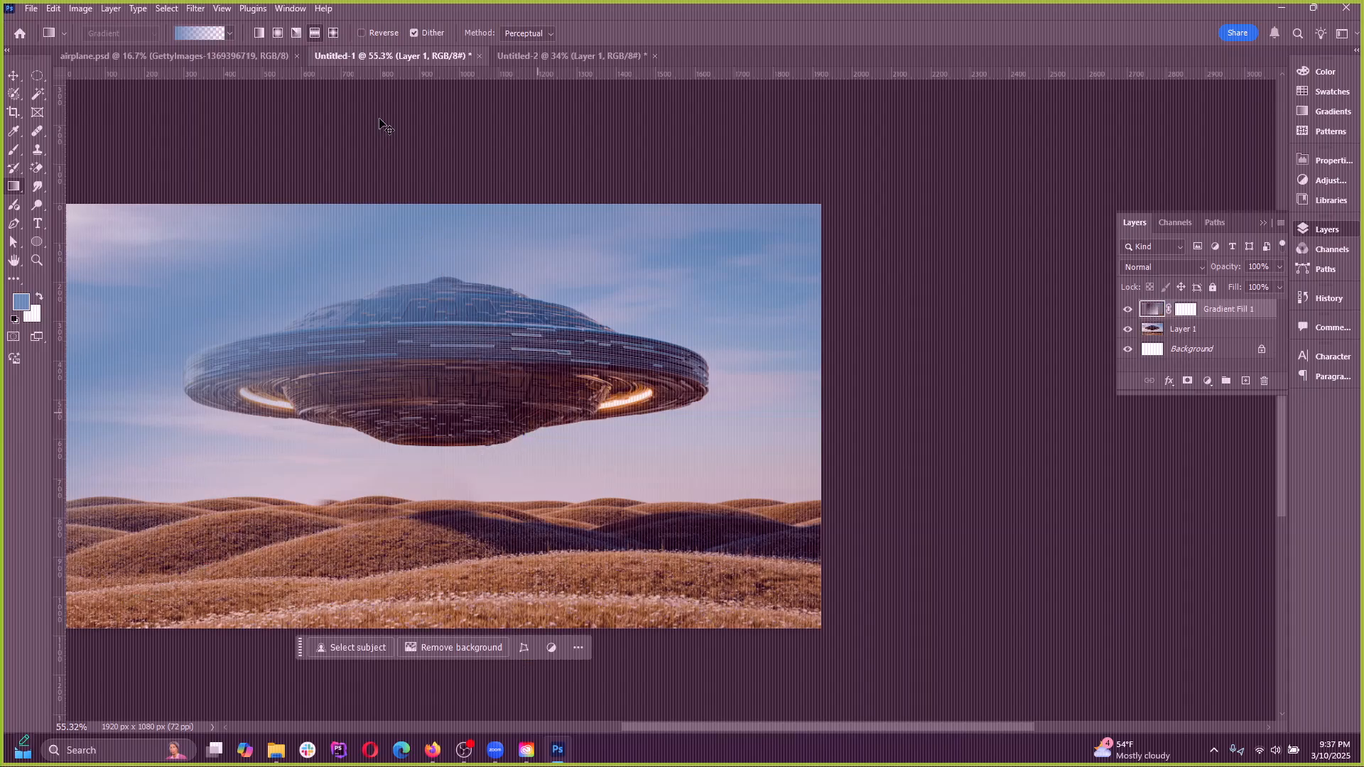
key("ctrl+z")
left_click(297, 33)
left_click_drag(439, 397, 412, 432)
key("ctrl+z")
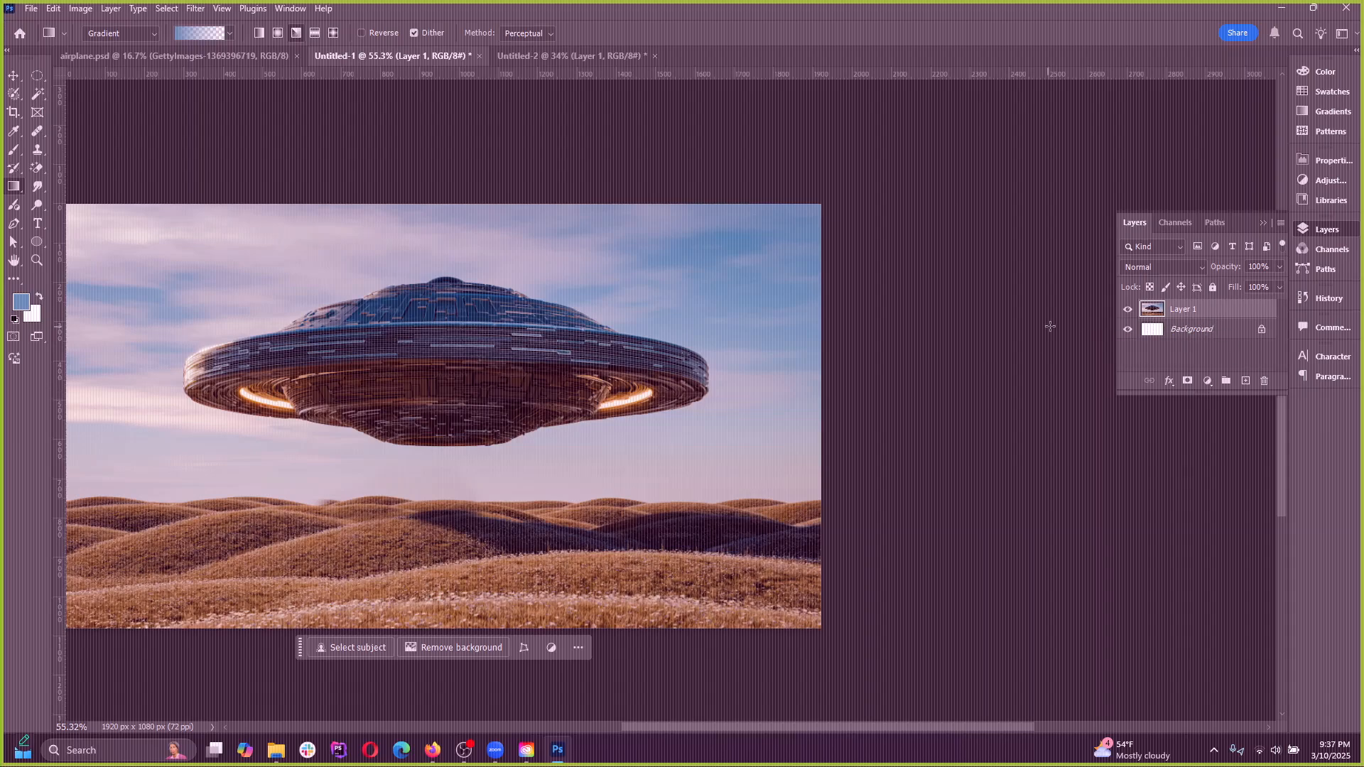
Add a layer mask to Layer 1 and set the gradient style to linear, undoing a trial angle gradient on the mask
left_click(1187, 382)
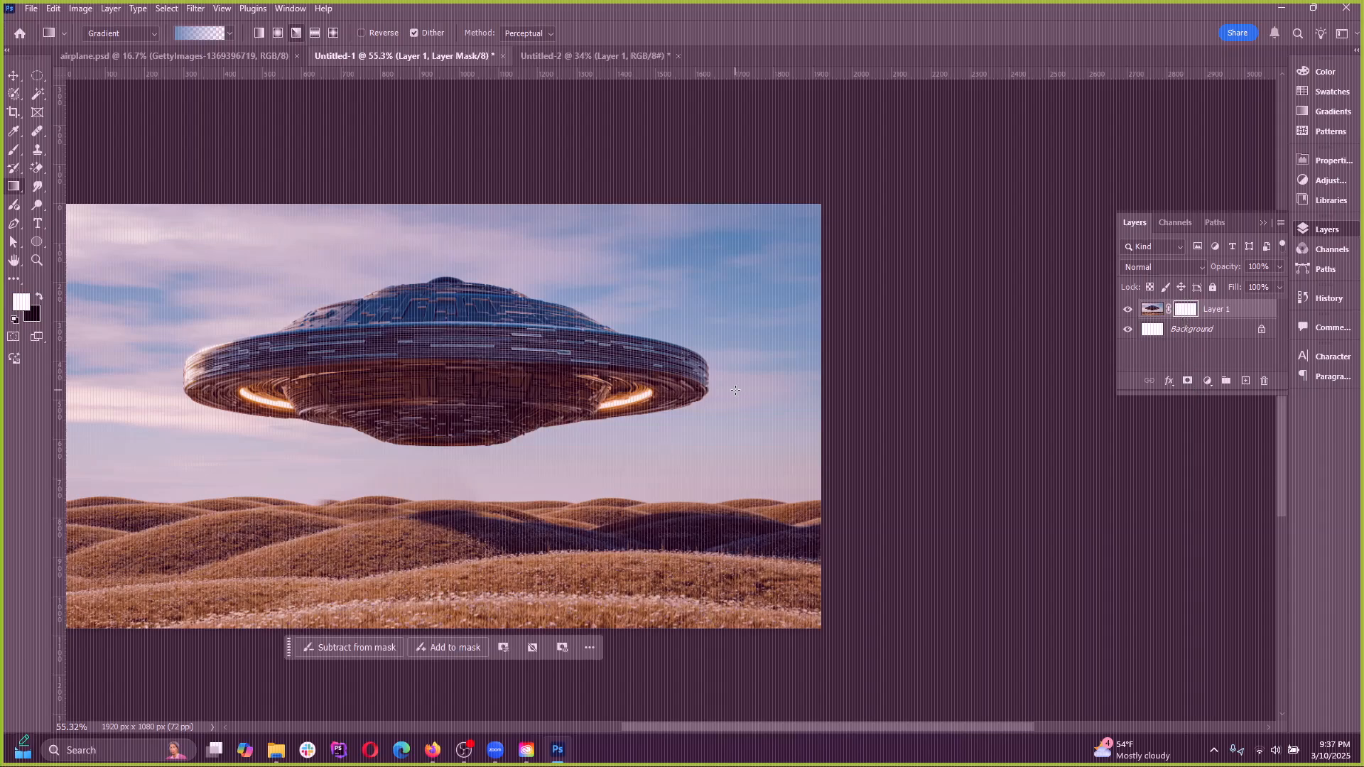
left_click_drag(738, 390, 385, 390)
key("ctrl+z")
left_click(259, 34)
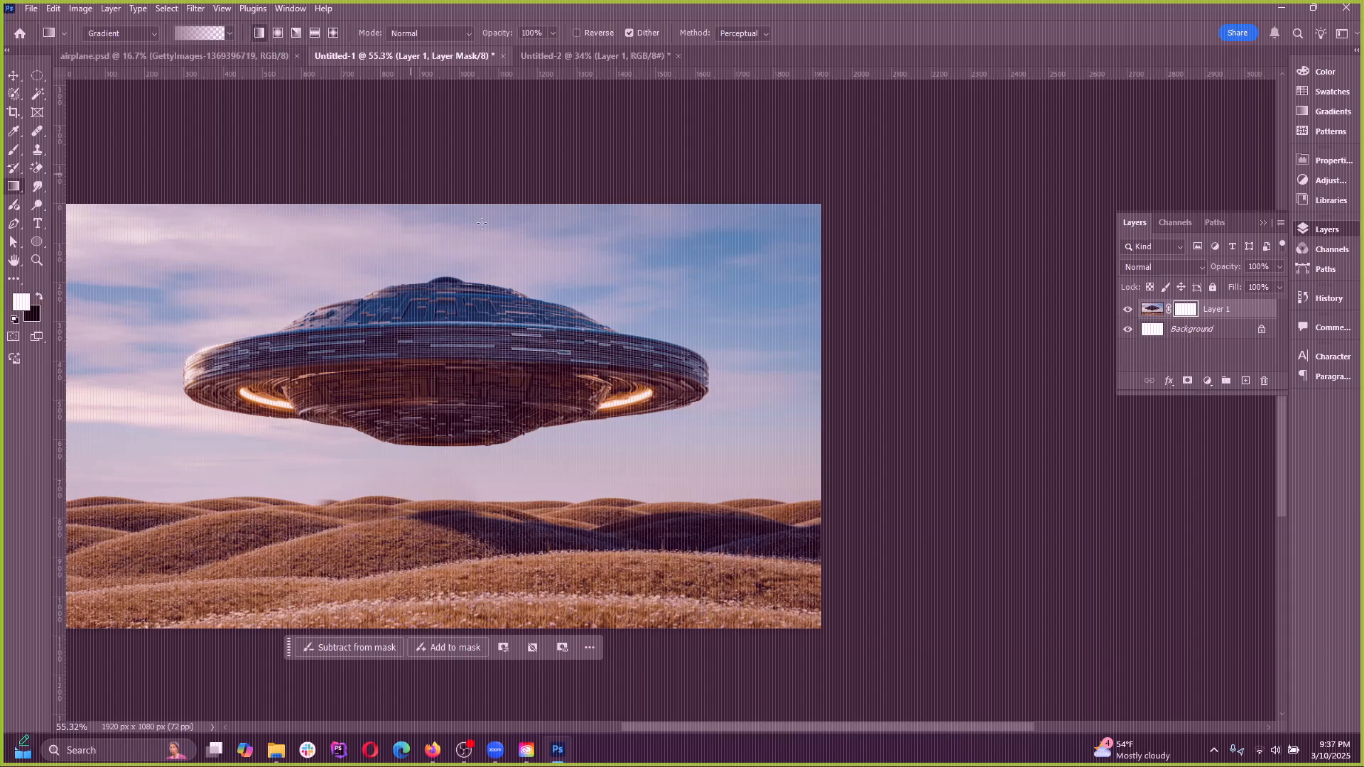
Try horizontal linear gradients and a vertical one on Layer 1's mask, undoing each one
left_click_drag(735, 390, 425, 404)
key("ctrl+z")
left_click_drag(810, 407, 230, 416)
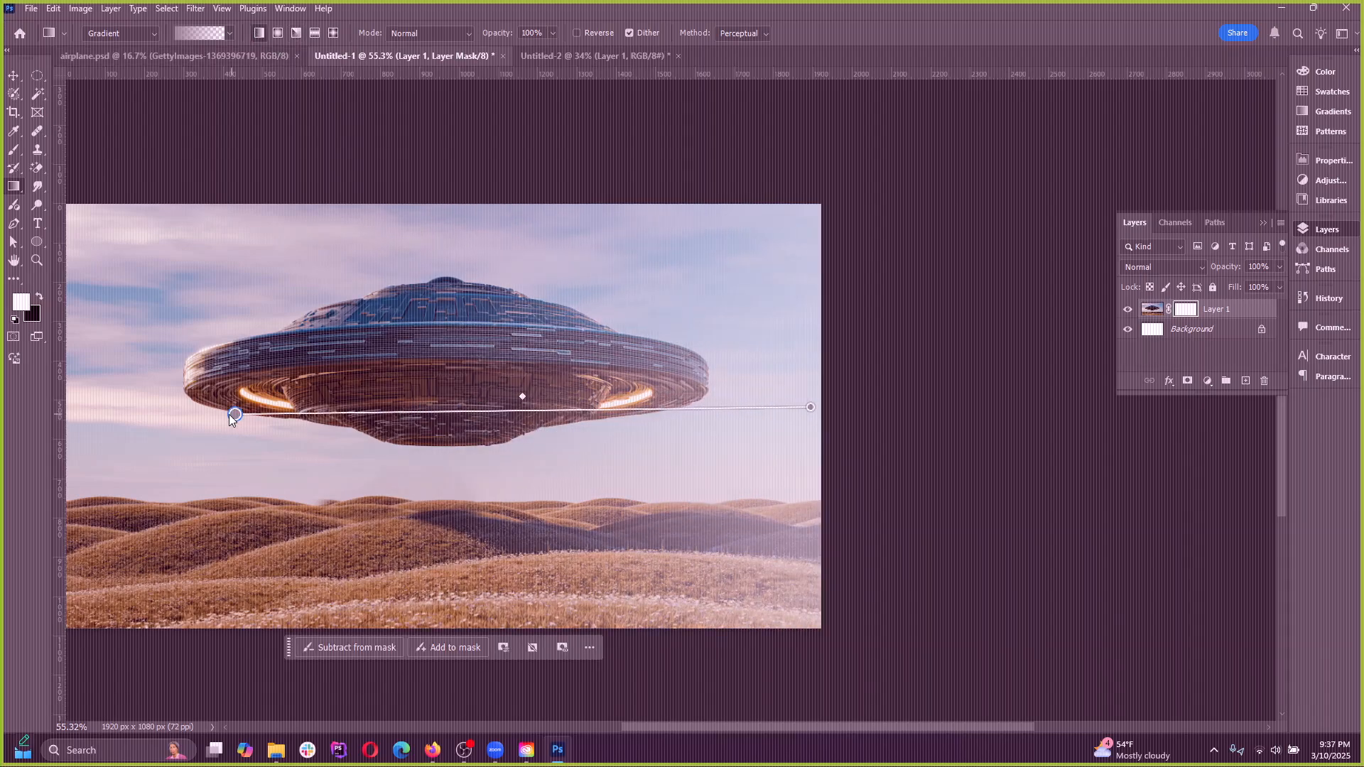
key("ctrl+z")
left_click_drag(452, 209, 466, 515)
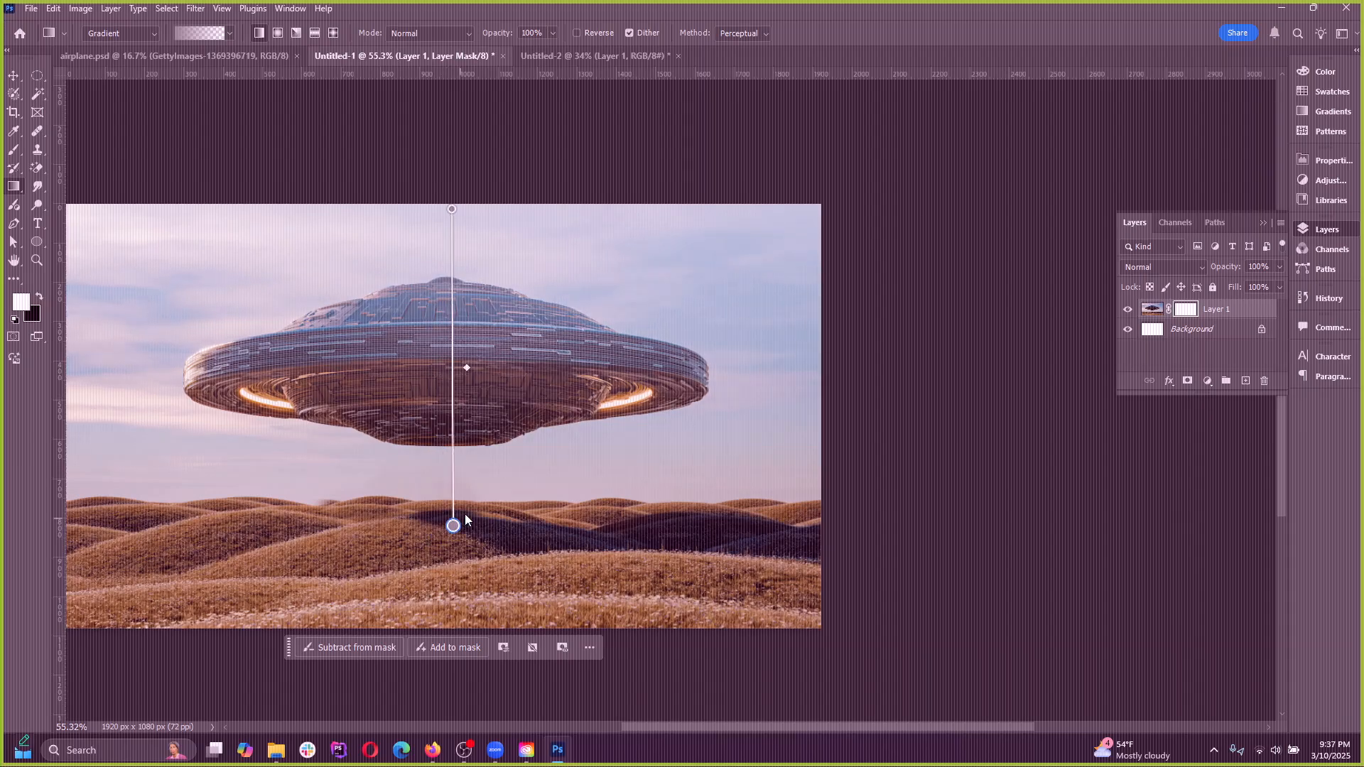
key("ctrl+z")
Try fading the sky and UFO with several more linear gradients on Layer 1's mask, and undo them
left_click_drag(443, 219, 448, 514)
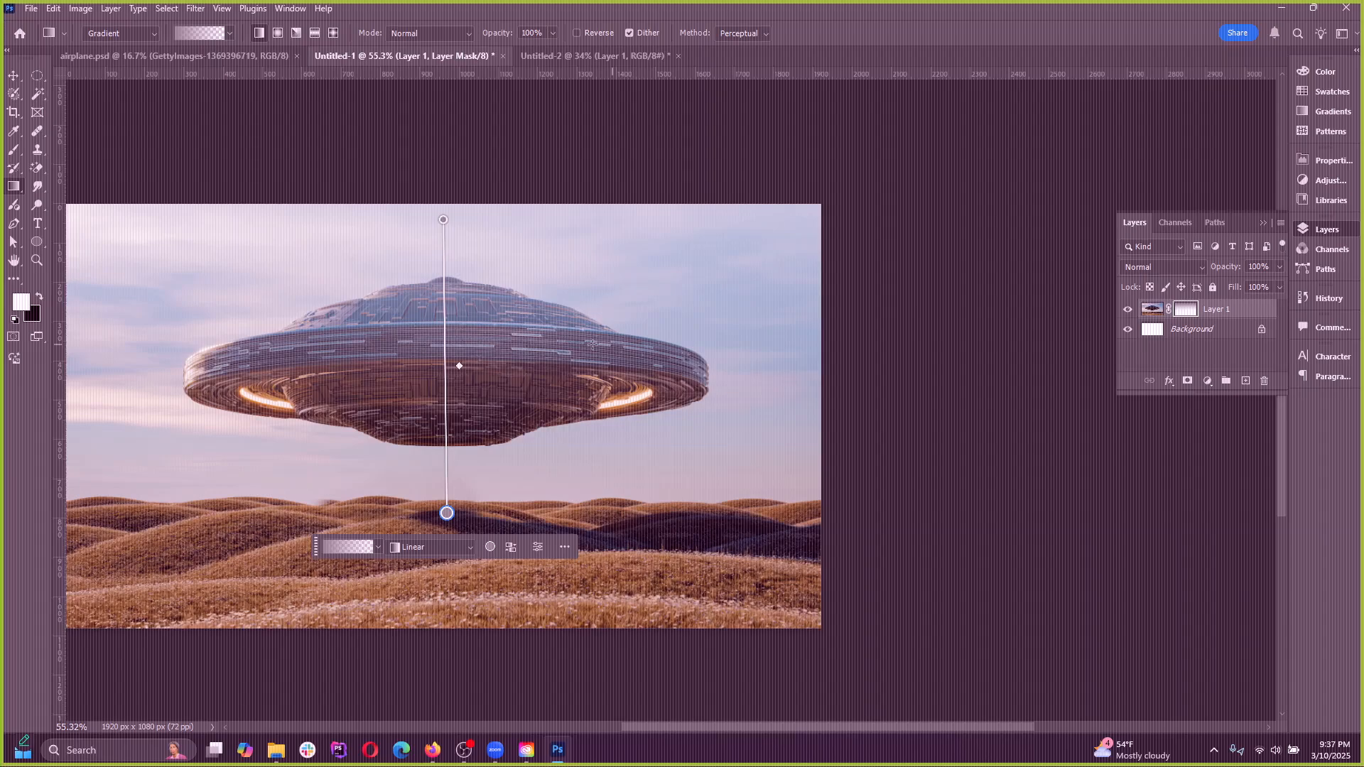
left_click(475, 330)
left_click_drag(460, 299, 459, 526)
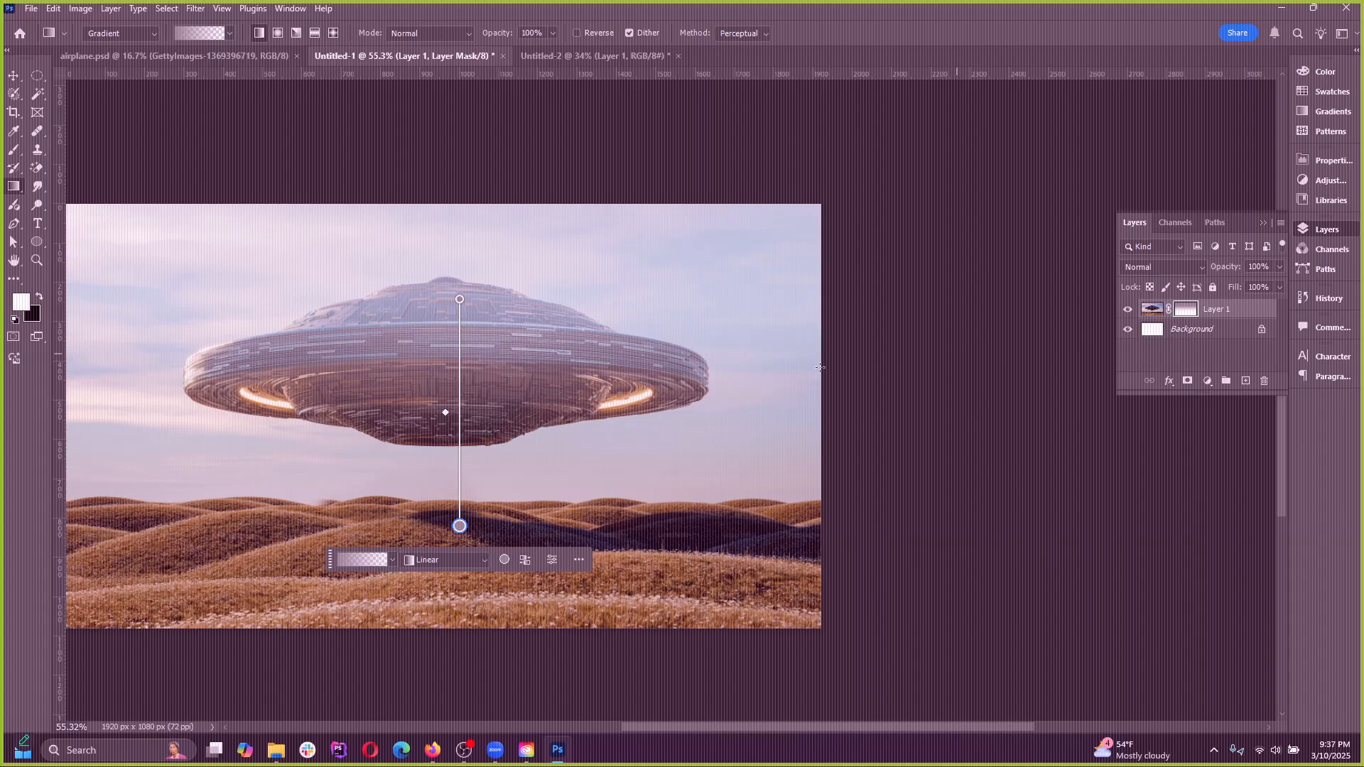
left_click(149, 361)
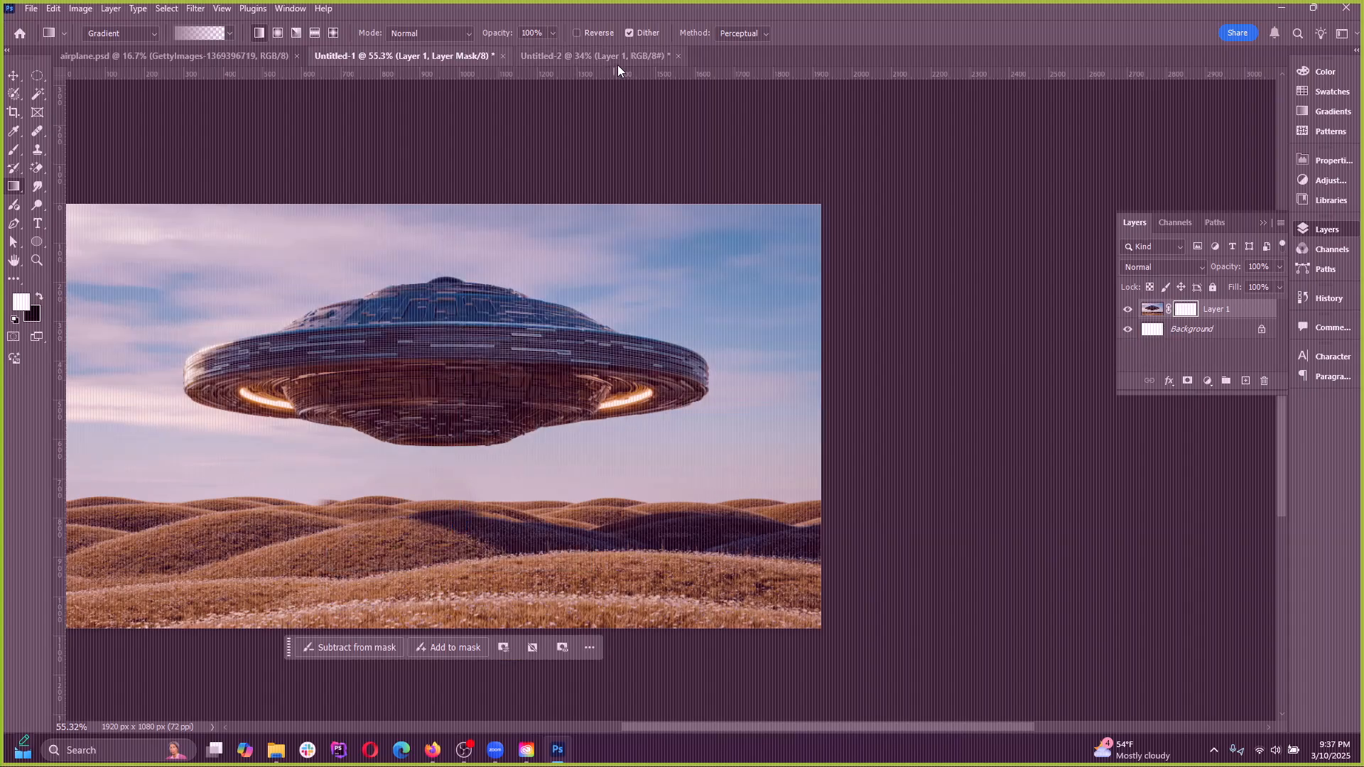
left_click_drag(313, 397, 437, 373)
key("ctrl+z")
key("ctrl+z")
left_click_drag(429, 285, 420, 445)
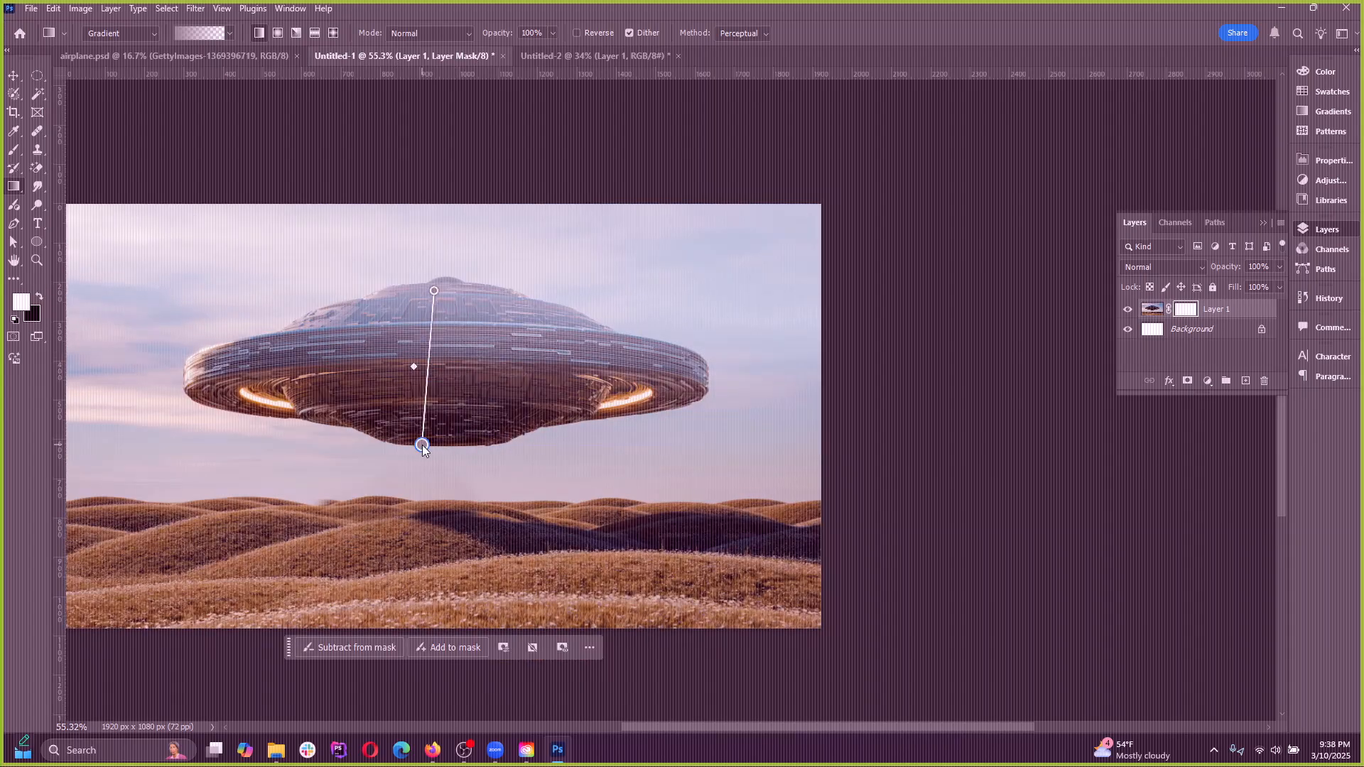
key("ctrl+z")
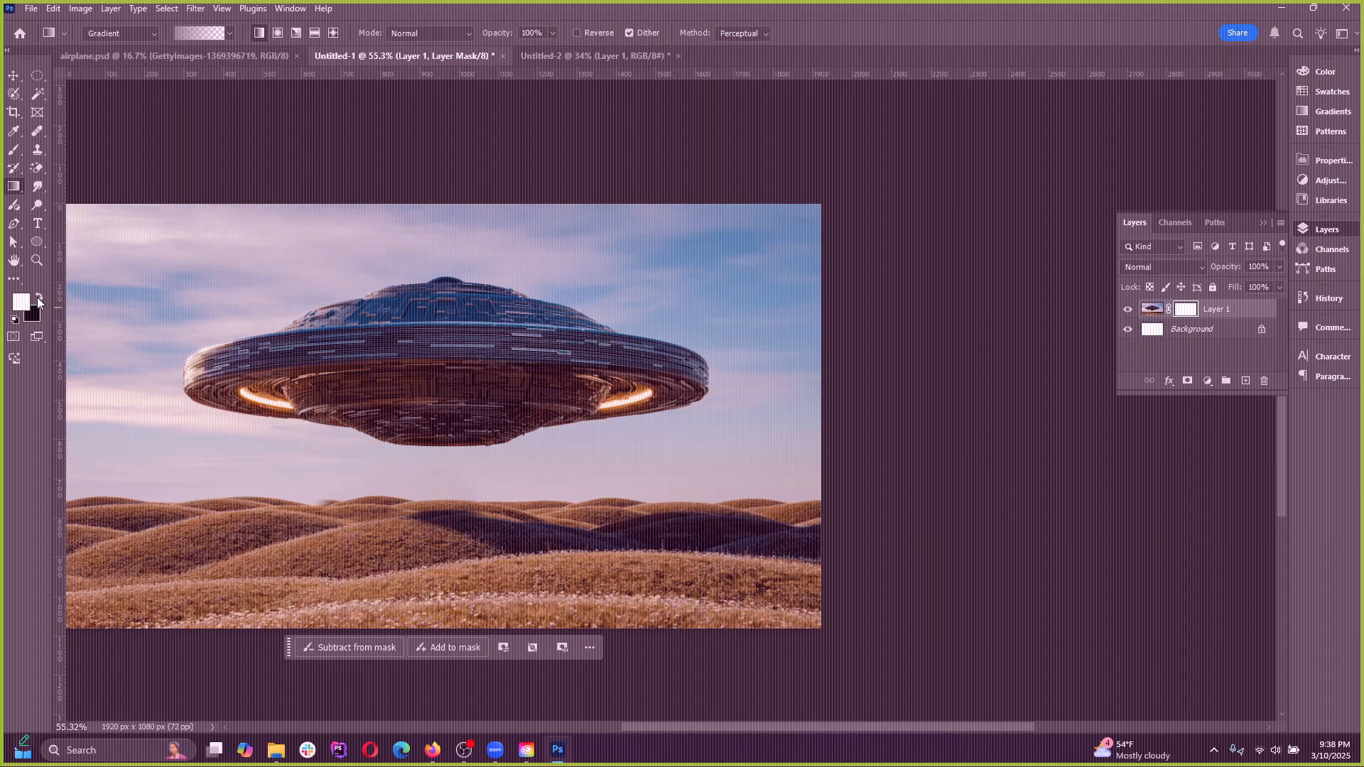
Choose the Foreground to Background preset from the Basics gradients, with white as foreground and black as background
left_click(36, 296)
left_click(187, 34)
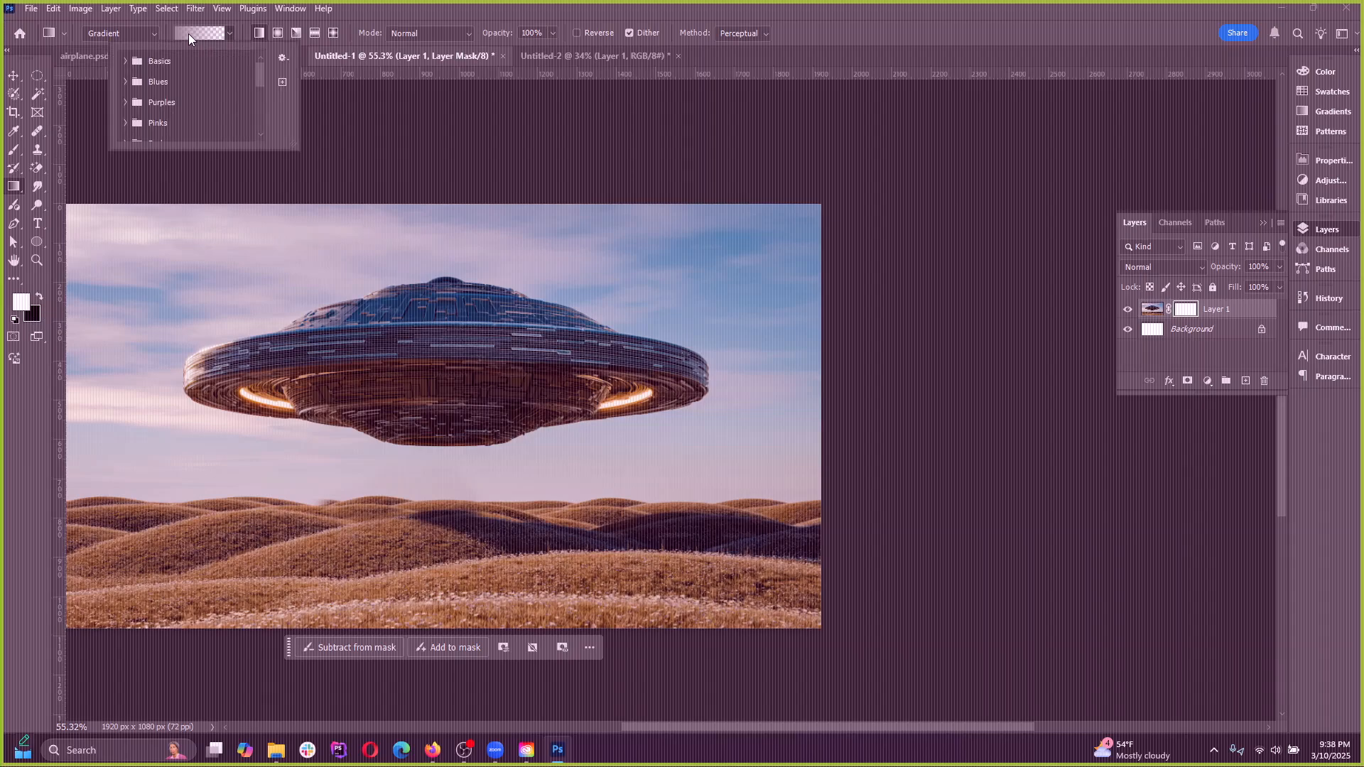
left_click(190, 33)
left_click(195, 33)
left_click_drag(260, 72, 272, 116)
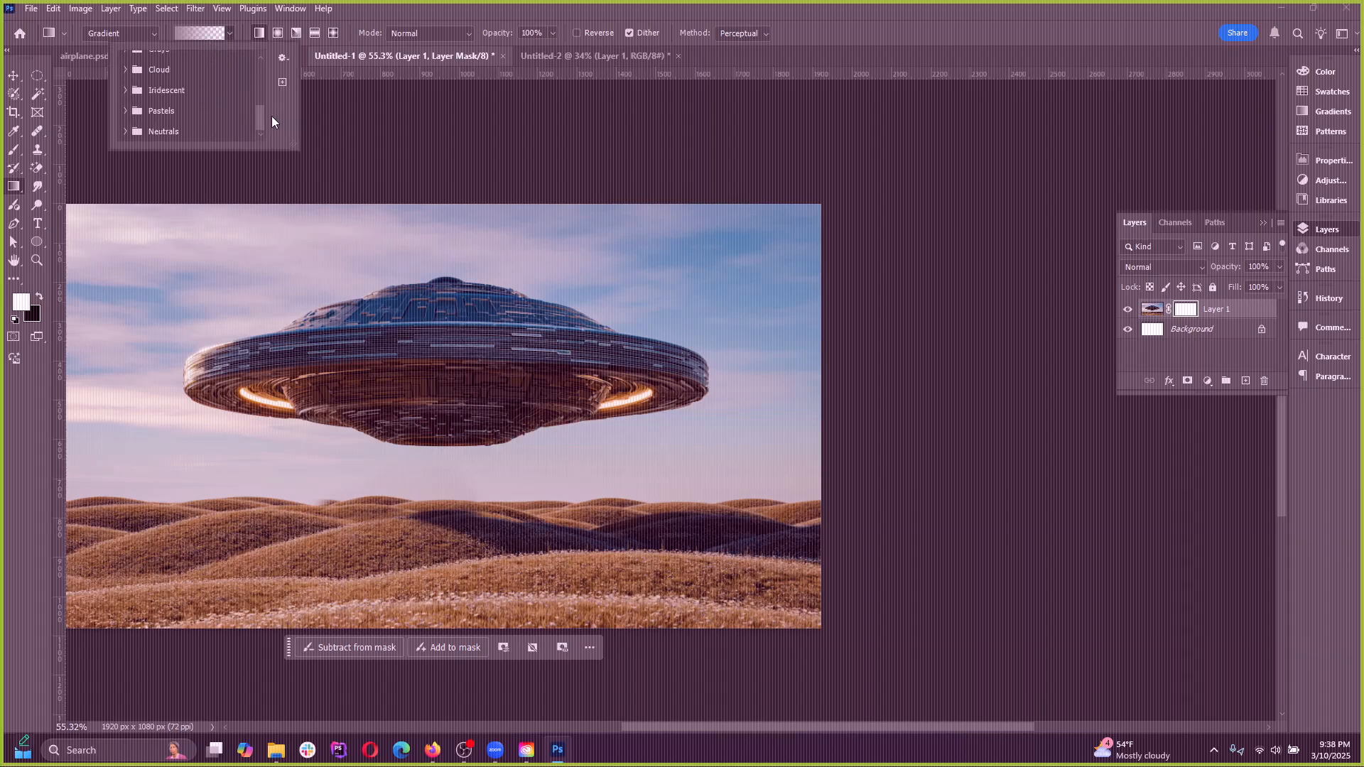
left_click(228, 32)
left_click(228, 32)
left_click(229, 32)
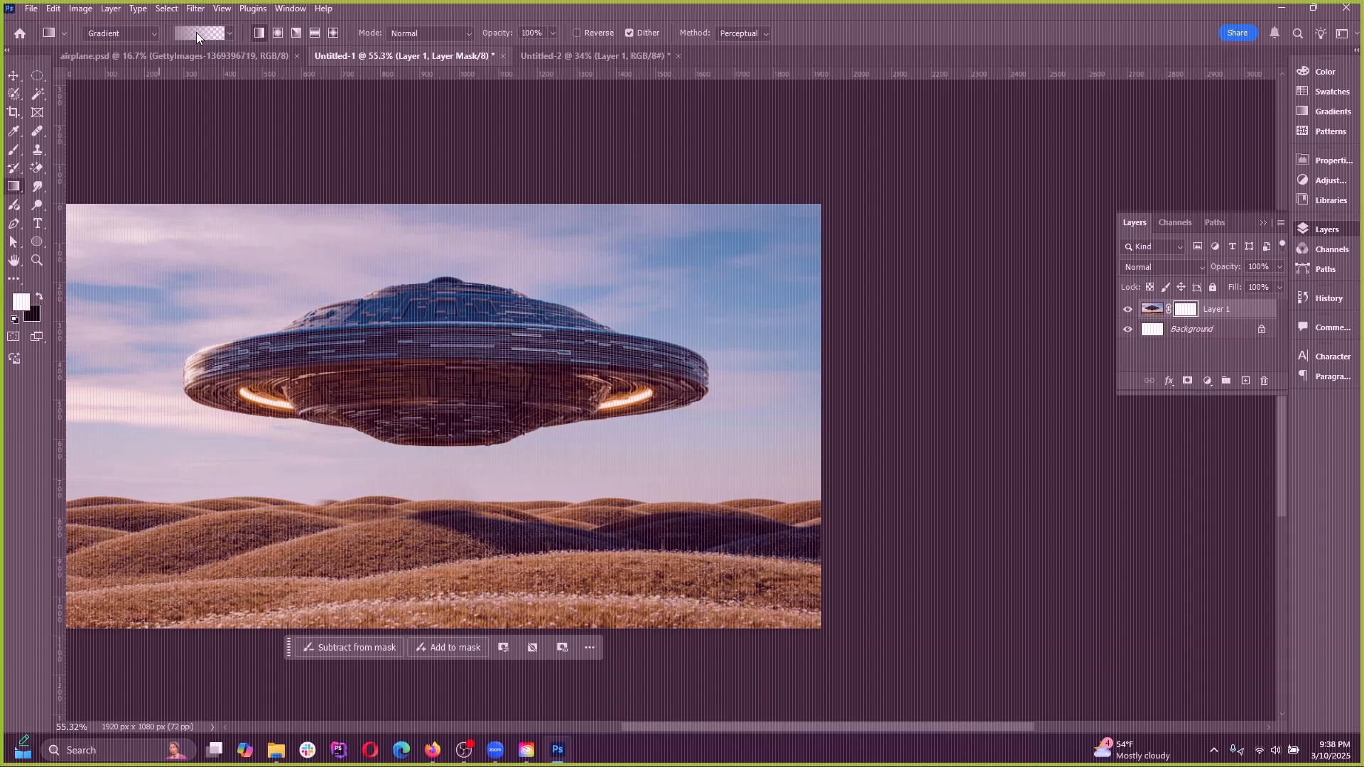
left_click(187, 32)
left_click(187, 32)
left_click(187, 32)
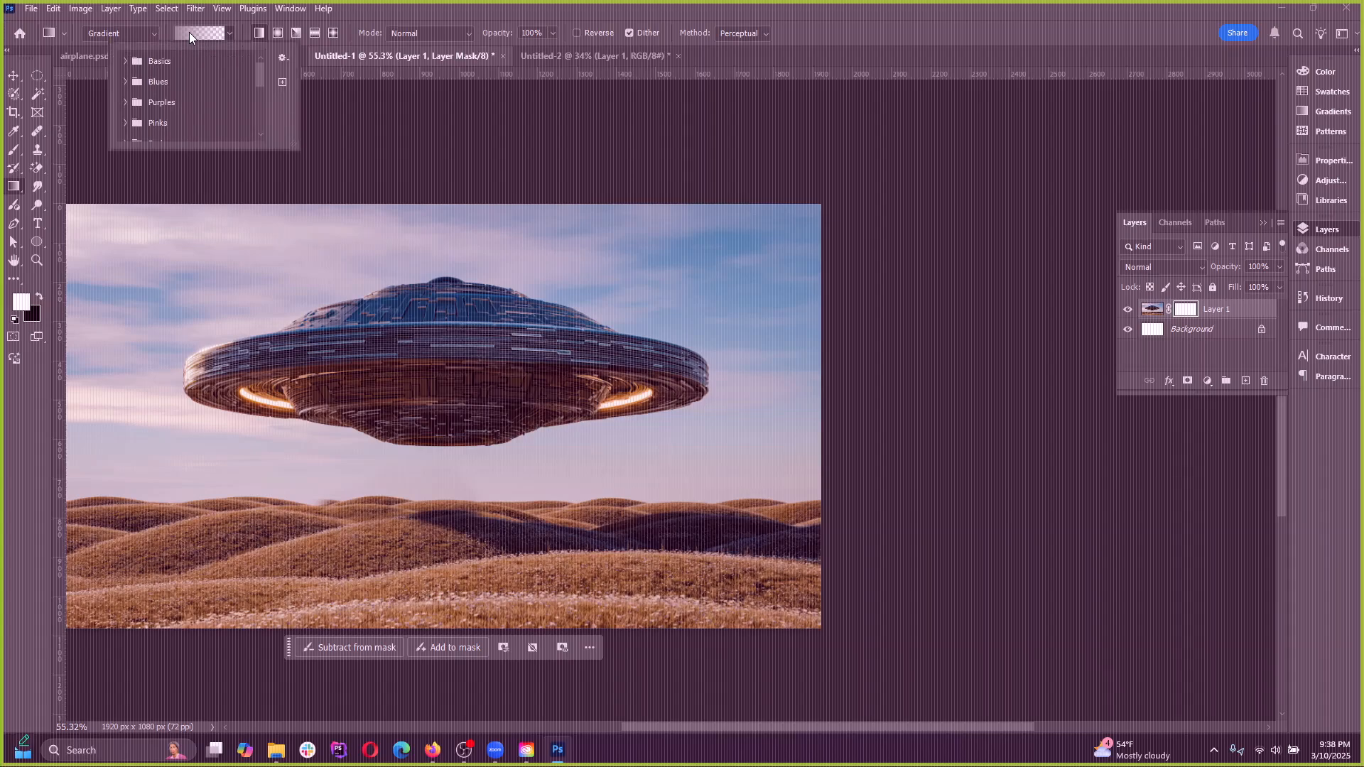
left_click(125, 62)
left_click(141, 83)
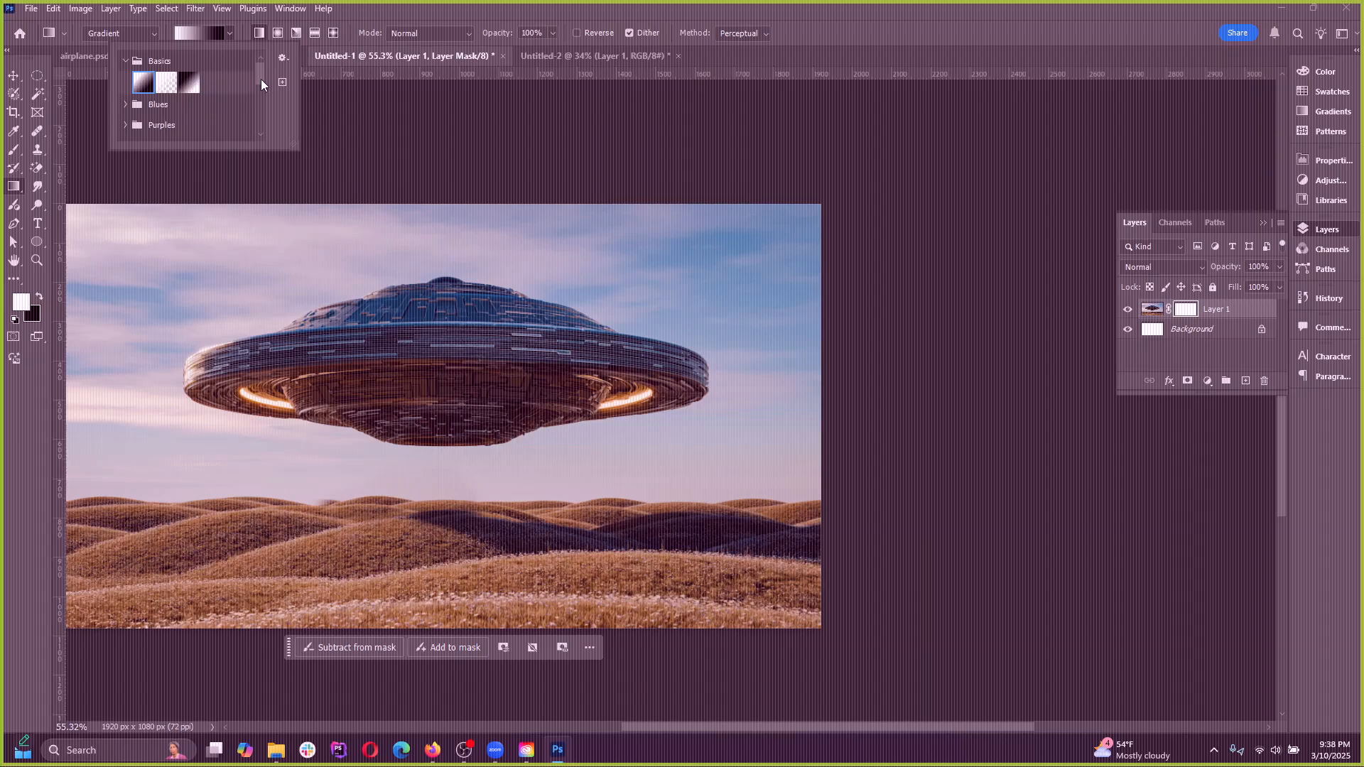
left_click(165, 32)
Switch to Classic gradient to view the gradient in the Gradient Editor, and return the type to Gradient
left_click(155, 34)
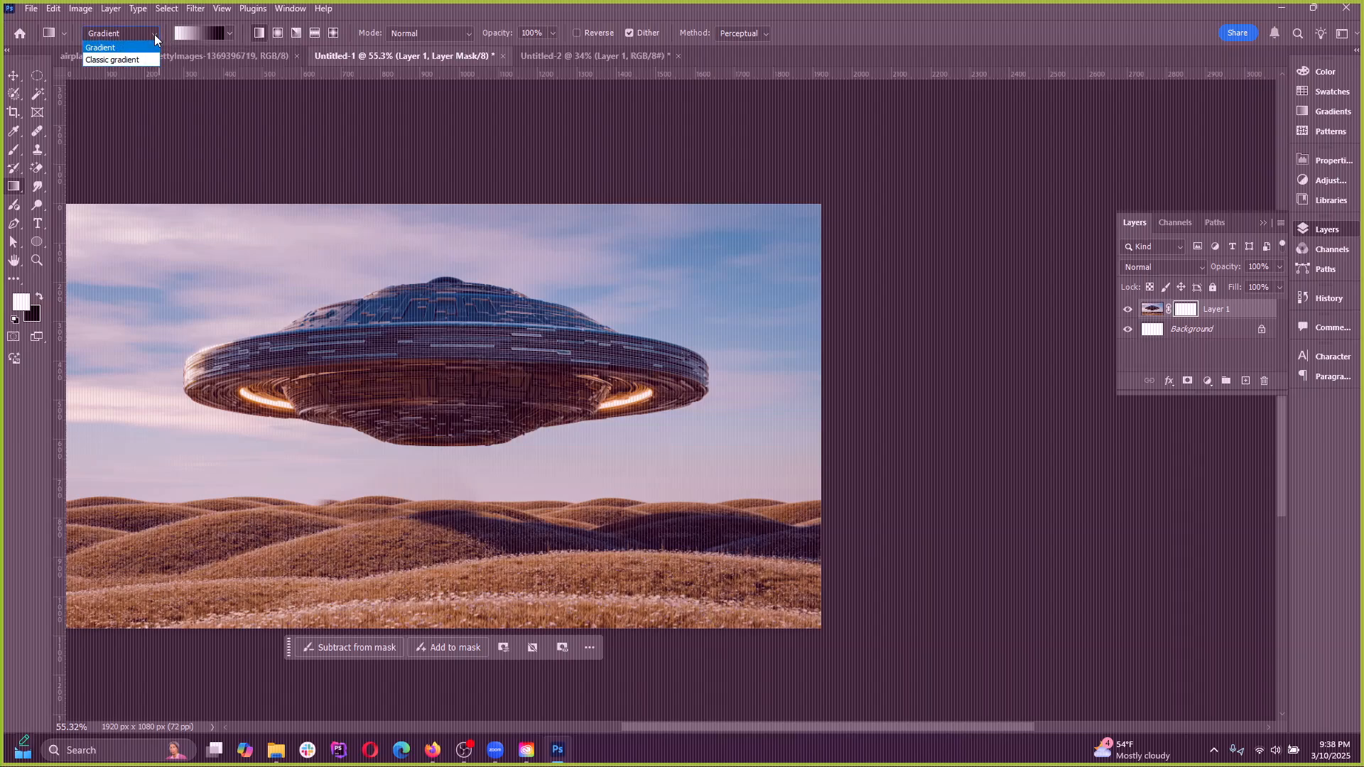
left_click(154, 30)
left_click(154, 32)
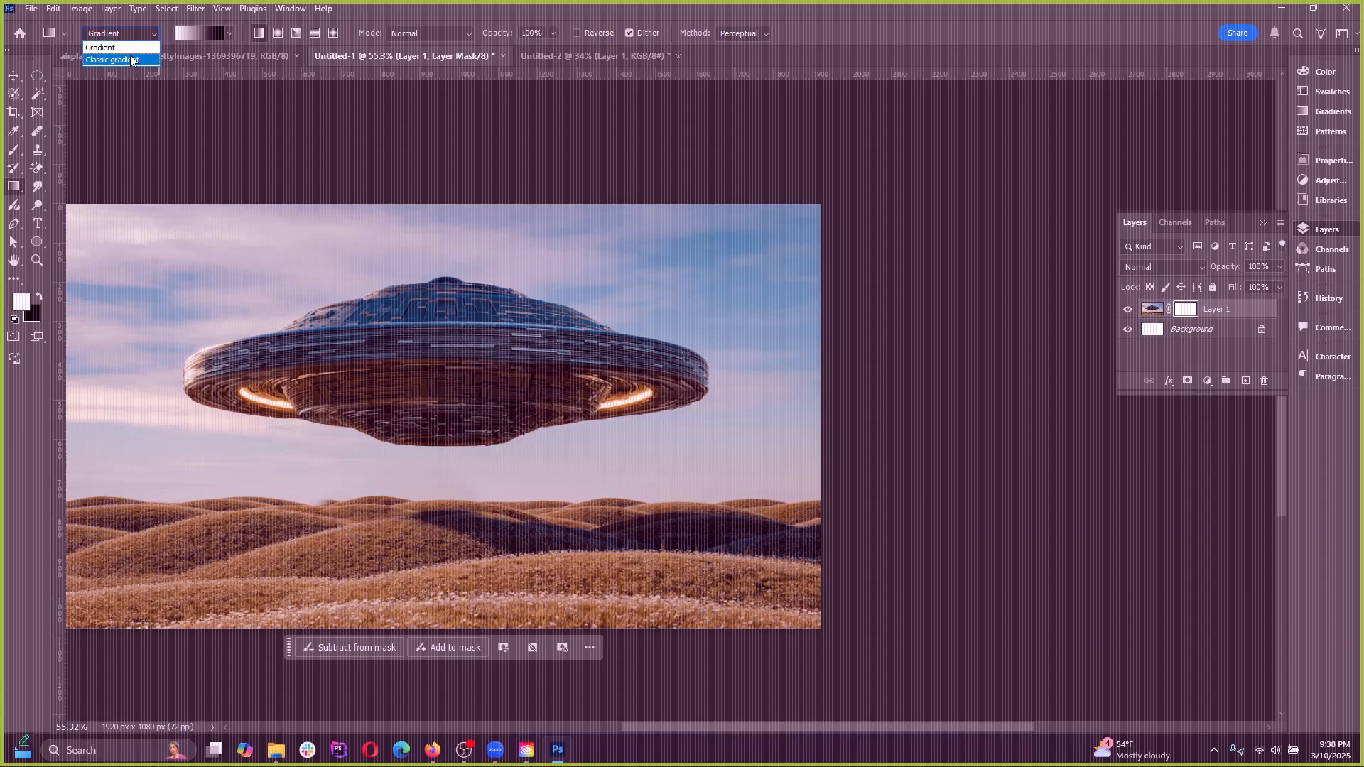
left_click(106, 57)
left_click(216, 32)
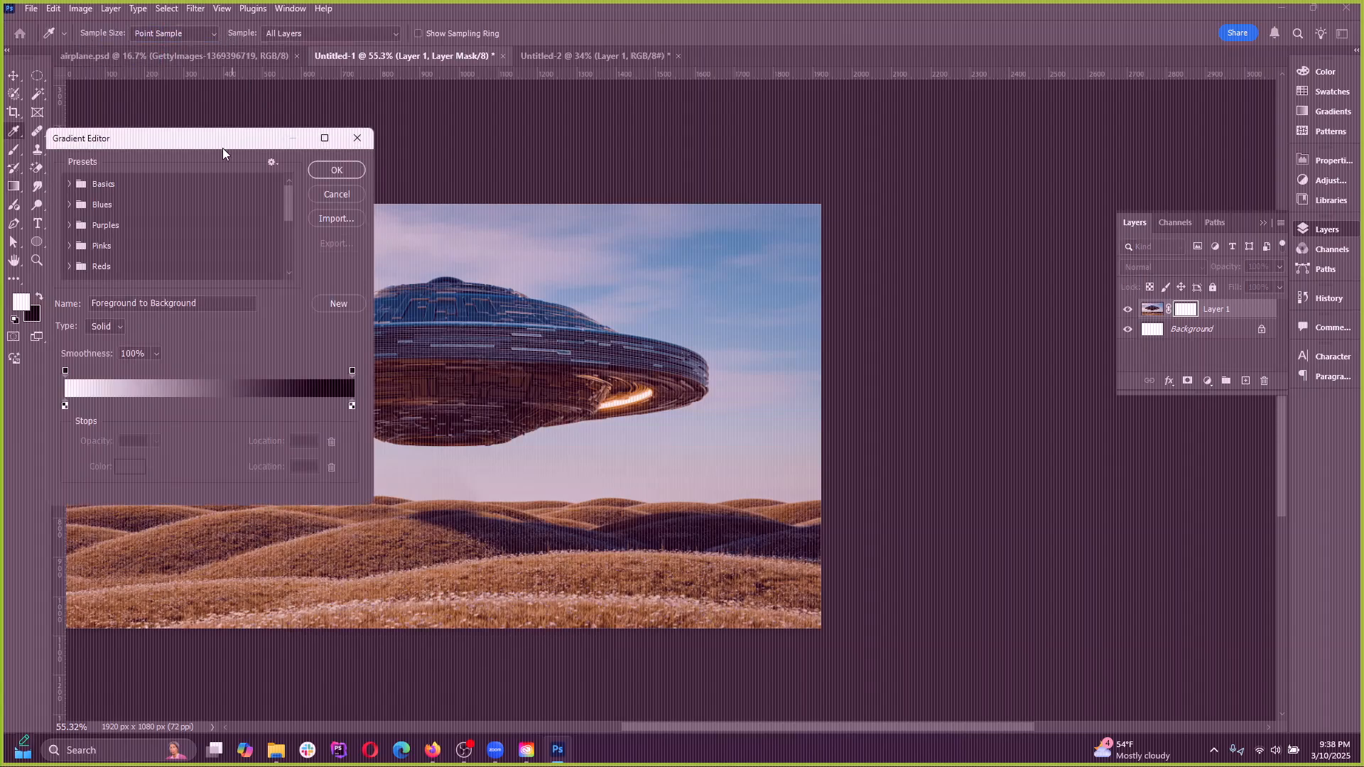
left_click(458, 187)
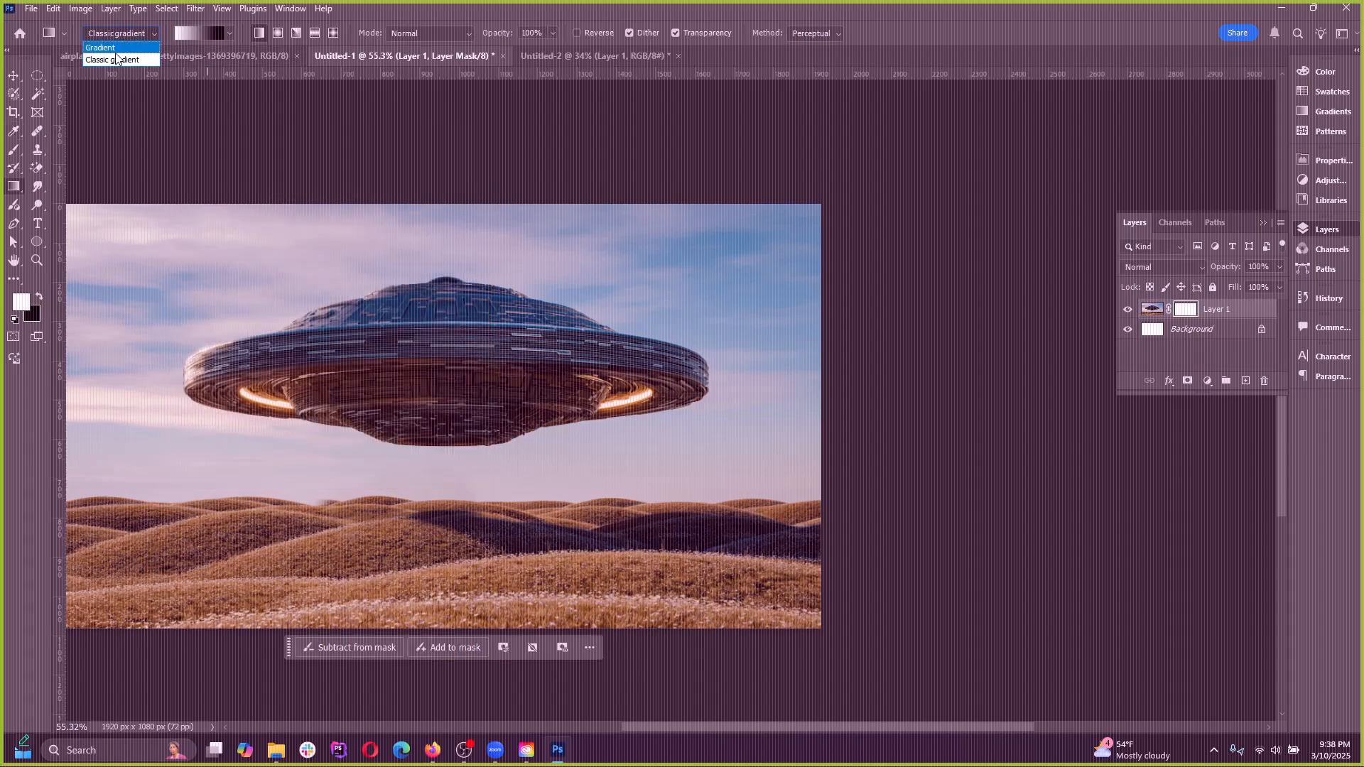
left_click(117, 48)
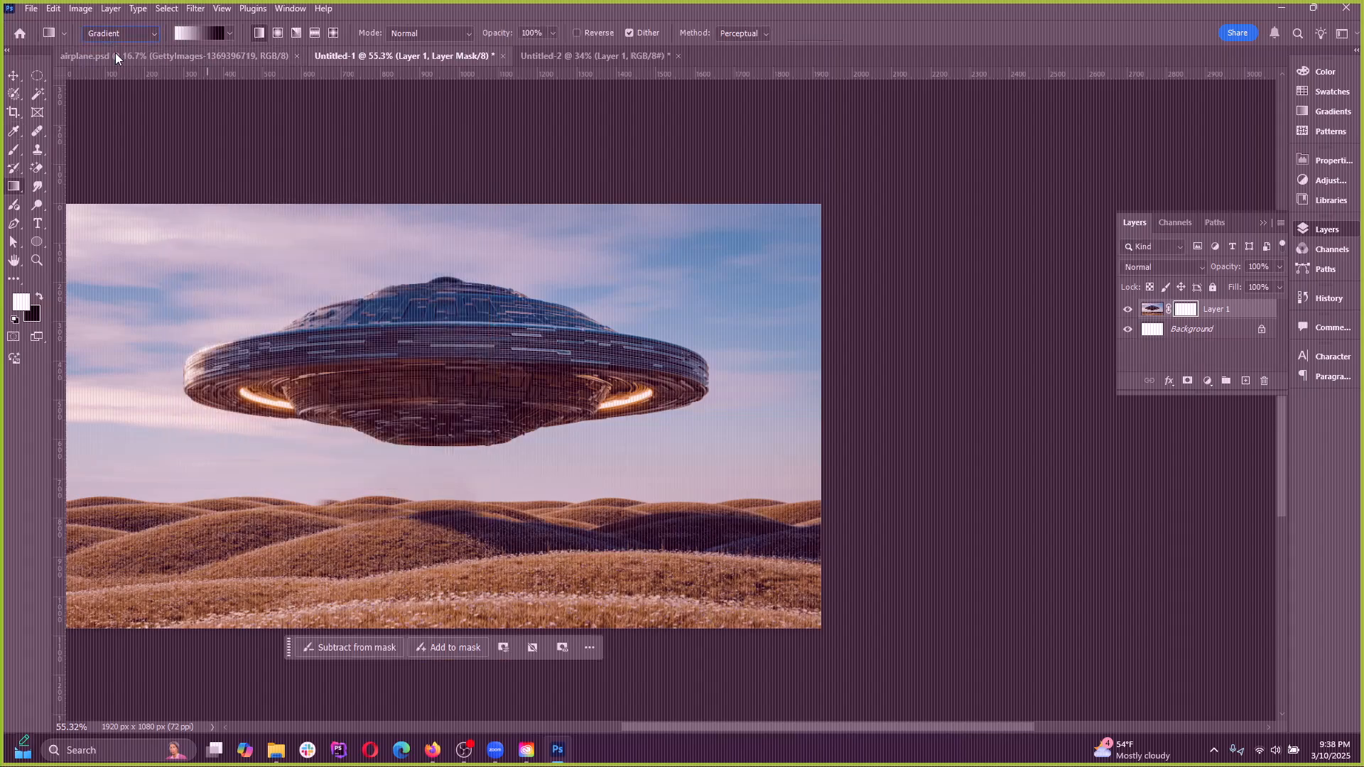
left_click(199, 37)
left_click(140, 82)
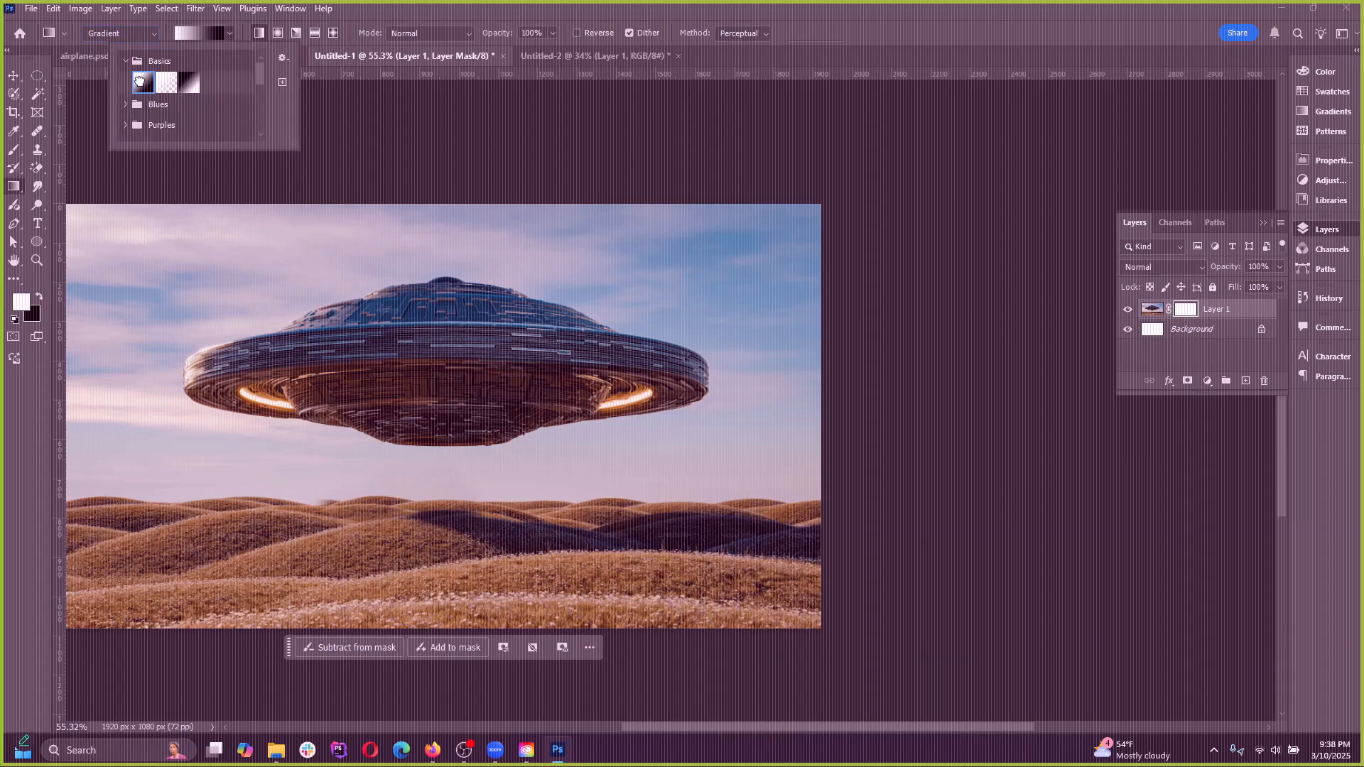
left_click(127, 37)
left_click(109, 35)
left_click(206, 37)
left_click(206, 36)
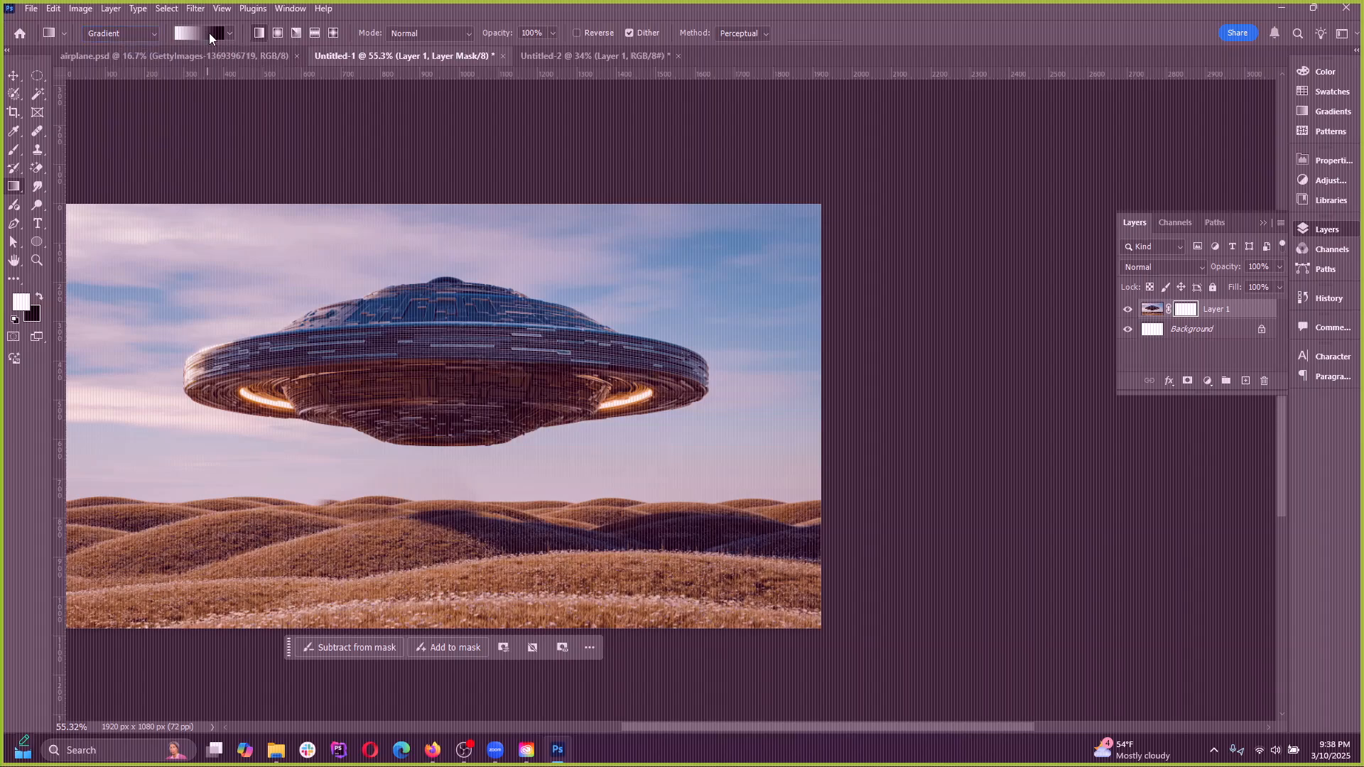
left_click(209, 32)
Switch to Classic gradient, open the Gradient Editor beside the UFO, and inspect the gradient's end color stop and starting opacity stop
left_click(122, 33)
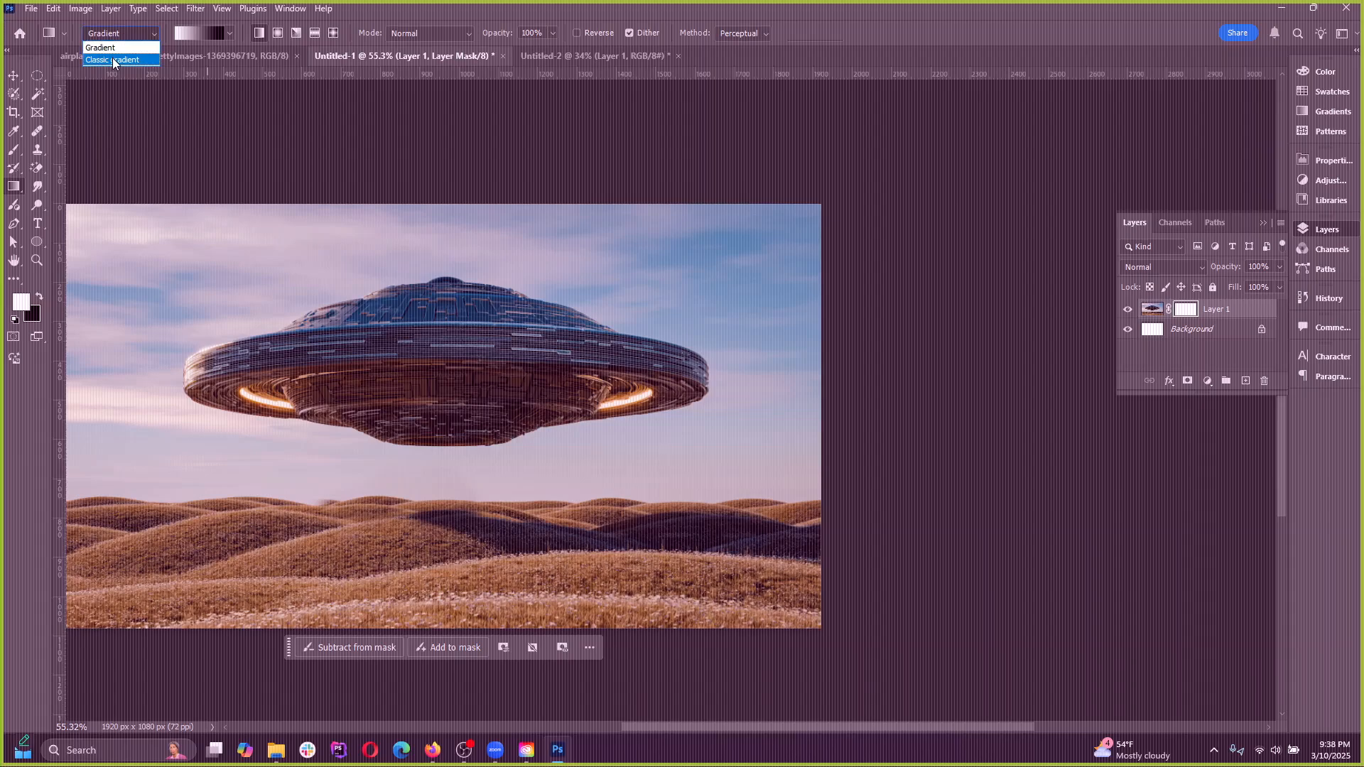
left_click(112, 60)
left_click(201, 33)
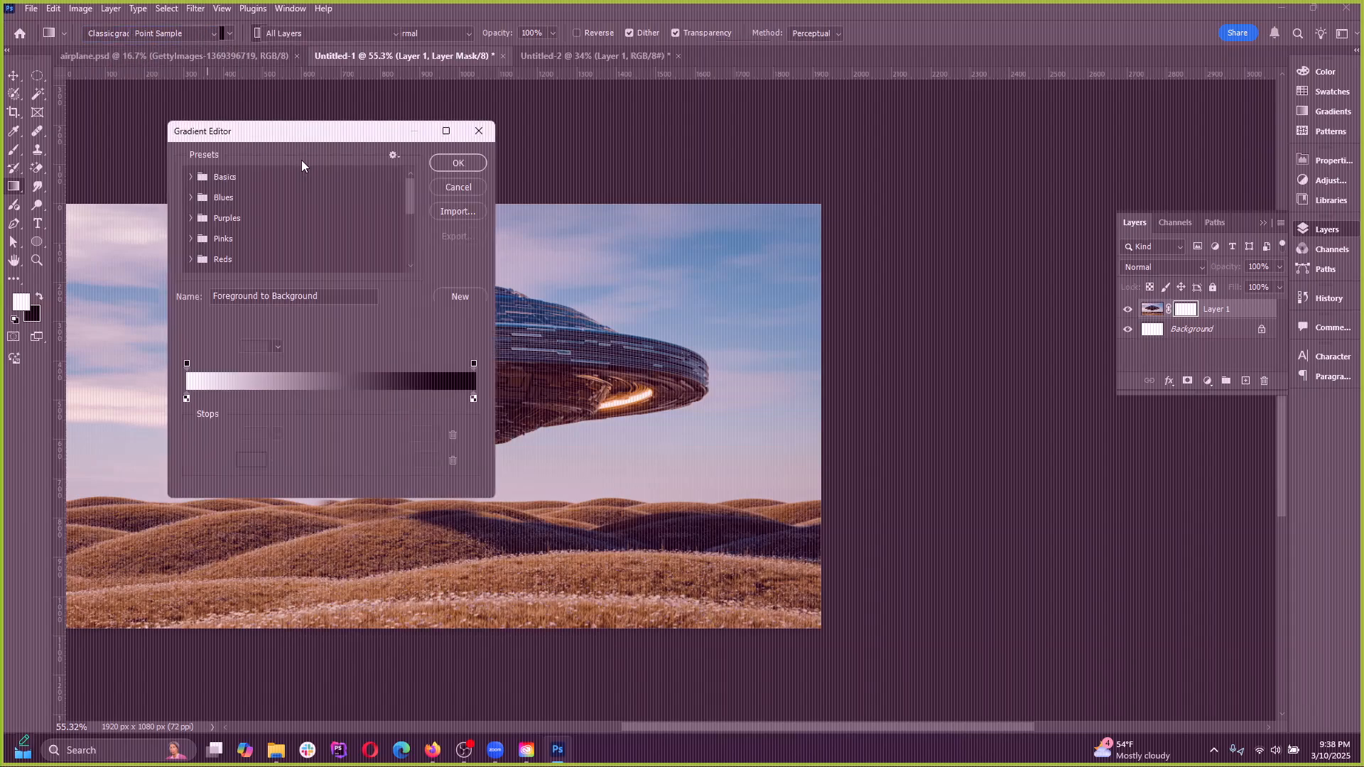
left_click_drag(285, 130, 898, 151)
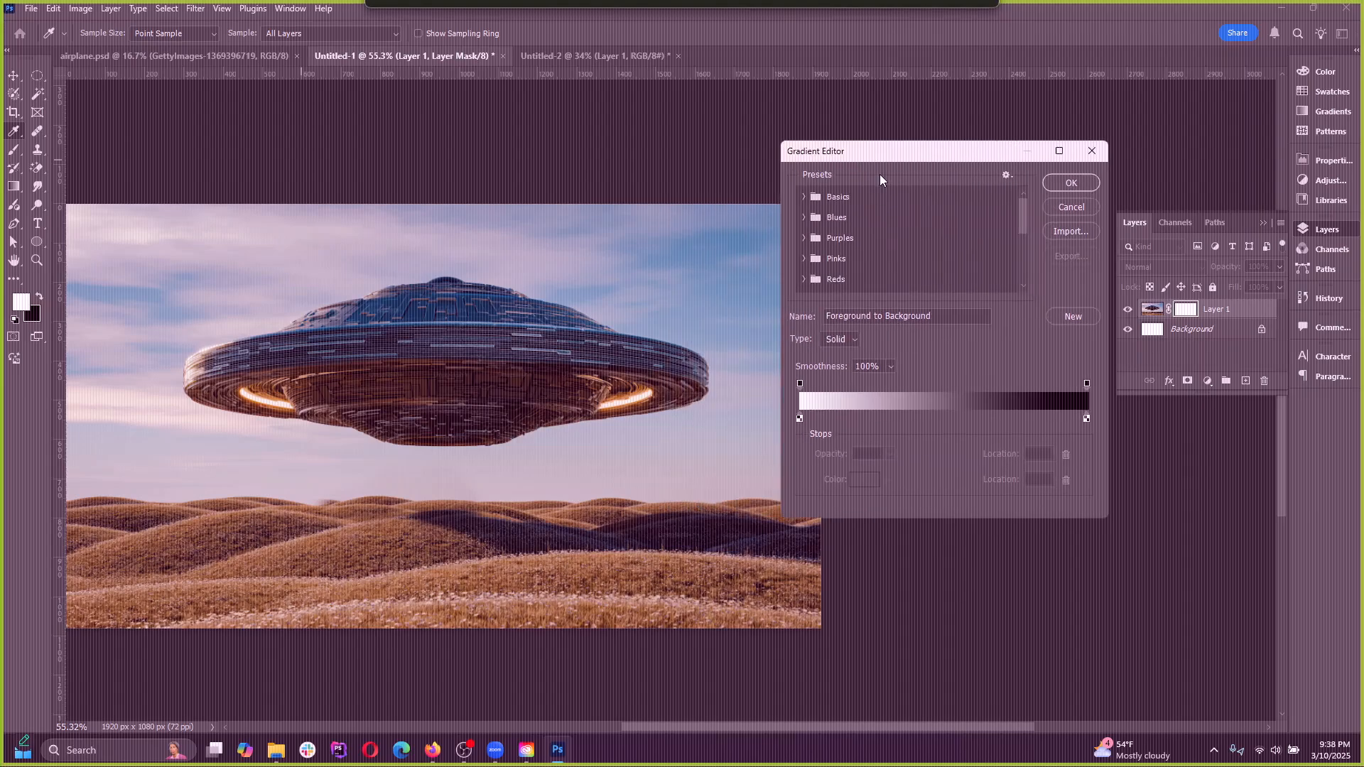
left_click_drag(1085, 385, 1096, 420)
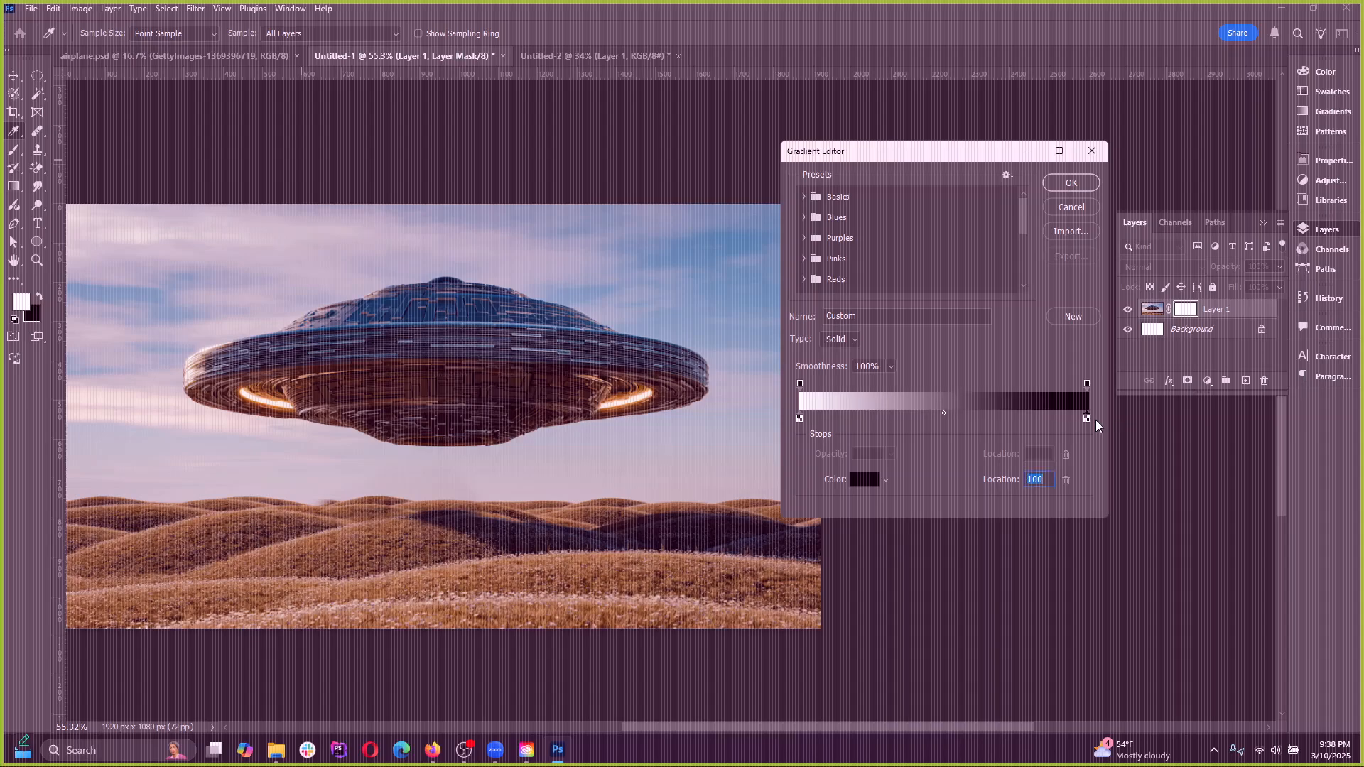
left_click_drag(800, 383, 822, 384)
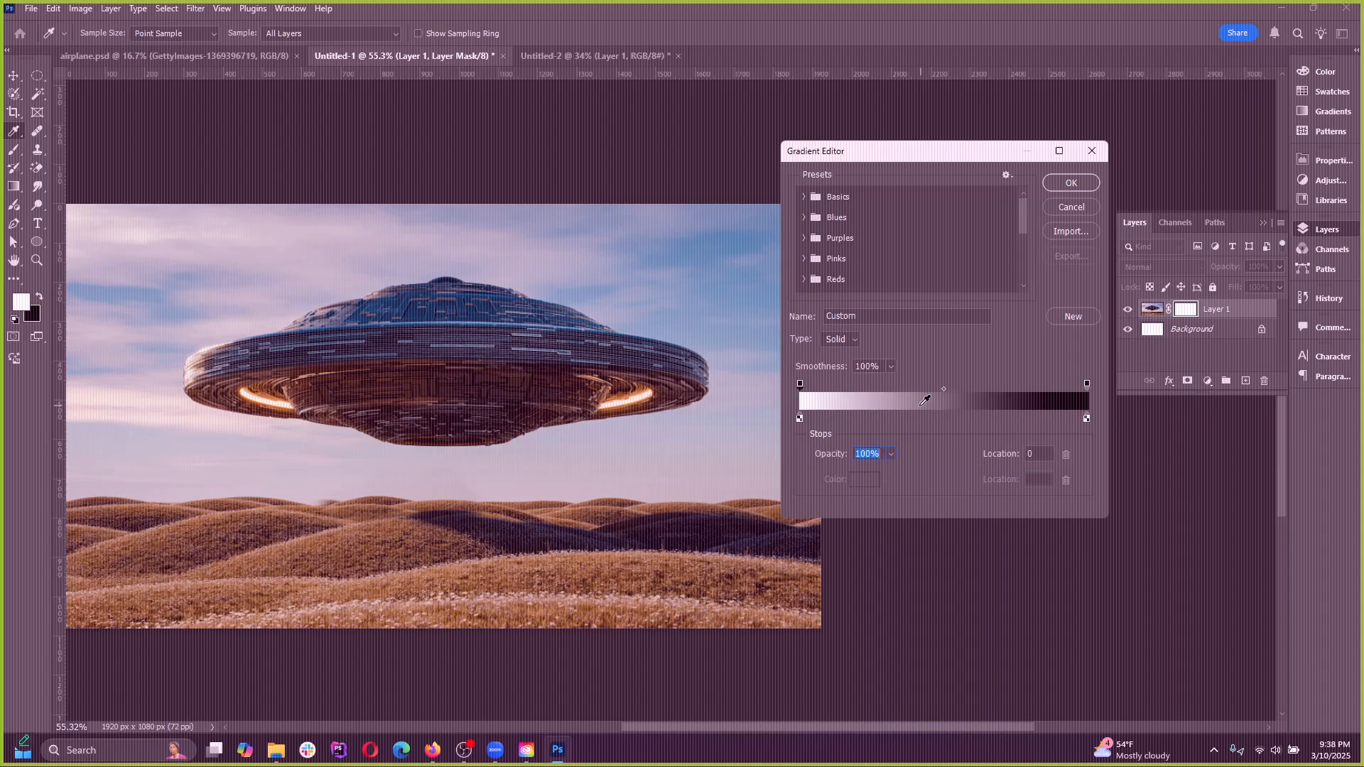
Add two opacity stops and a pure red color stop at location 29 to the gradient, and apply it
left_click(975, 388)
left_click_drag(918, 388, 882, 395)
left_click(880, 419)
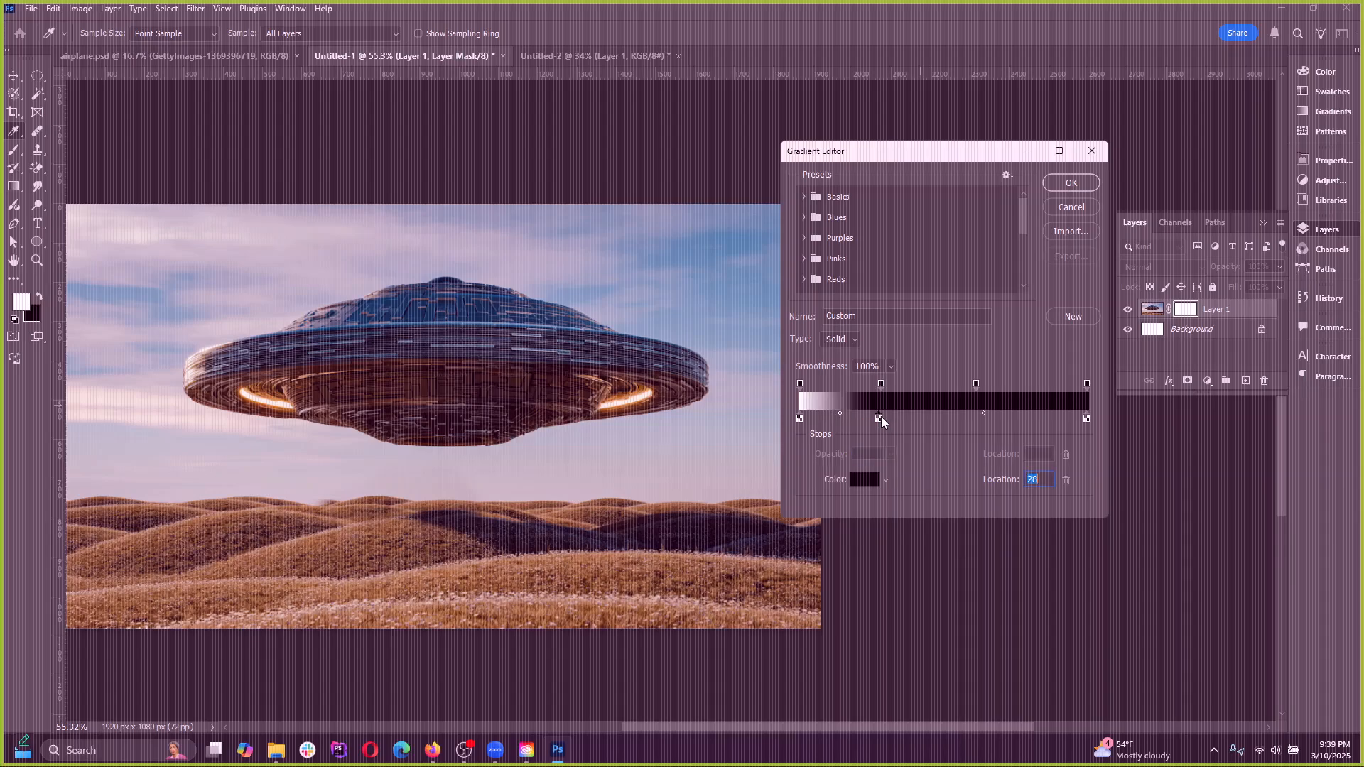
left_click(861, 480)
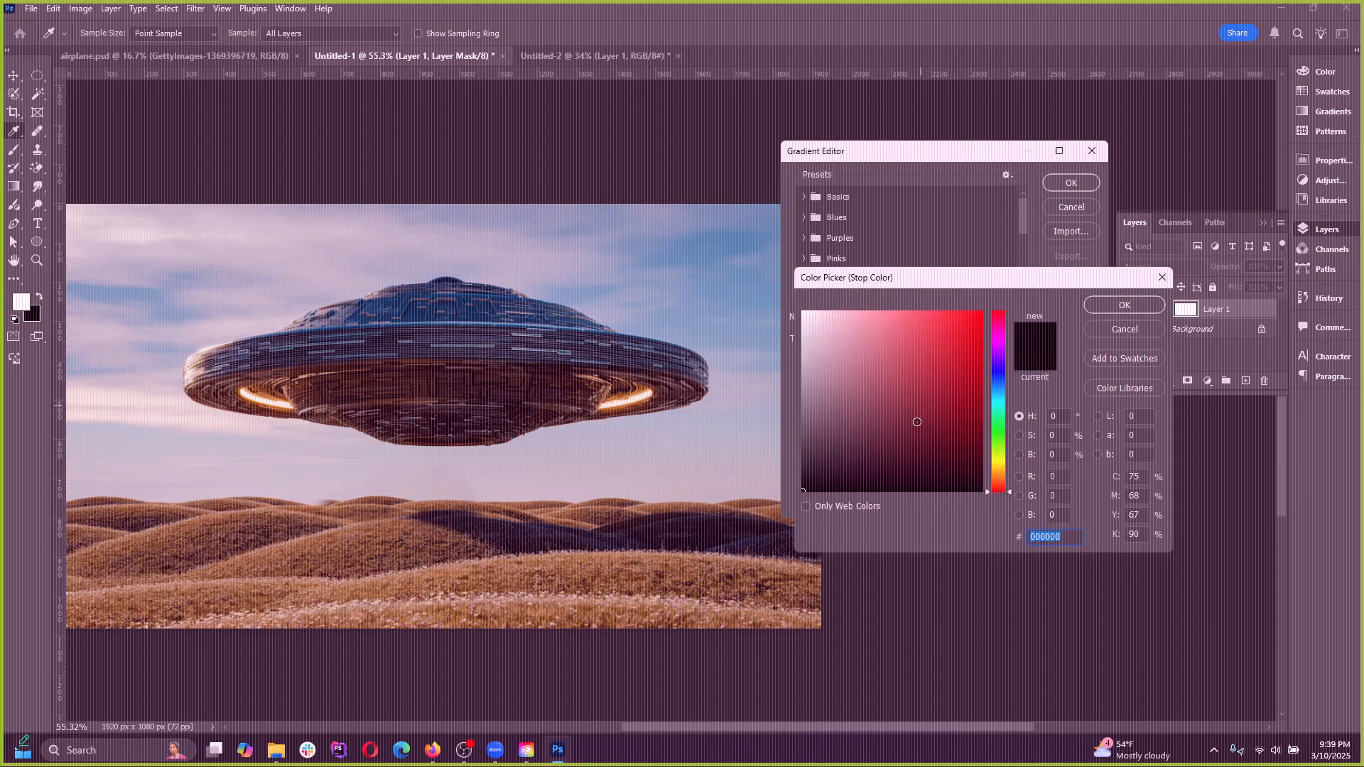
left_click(986, 317)
left_click(1097, 308)
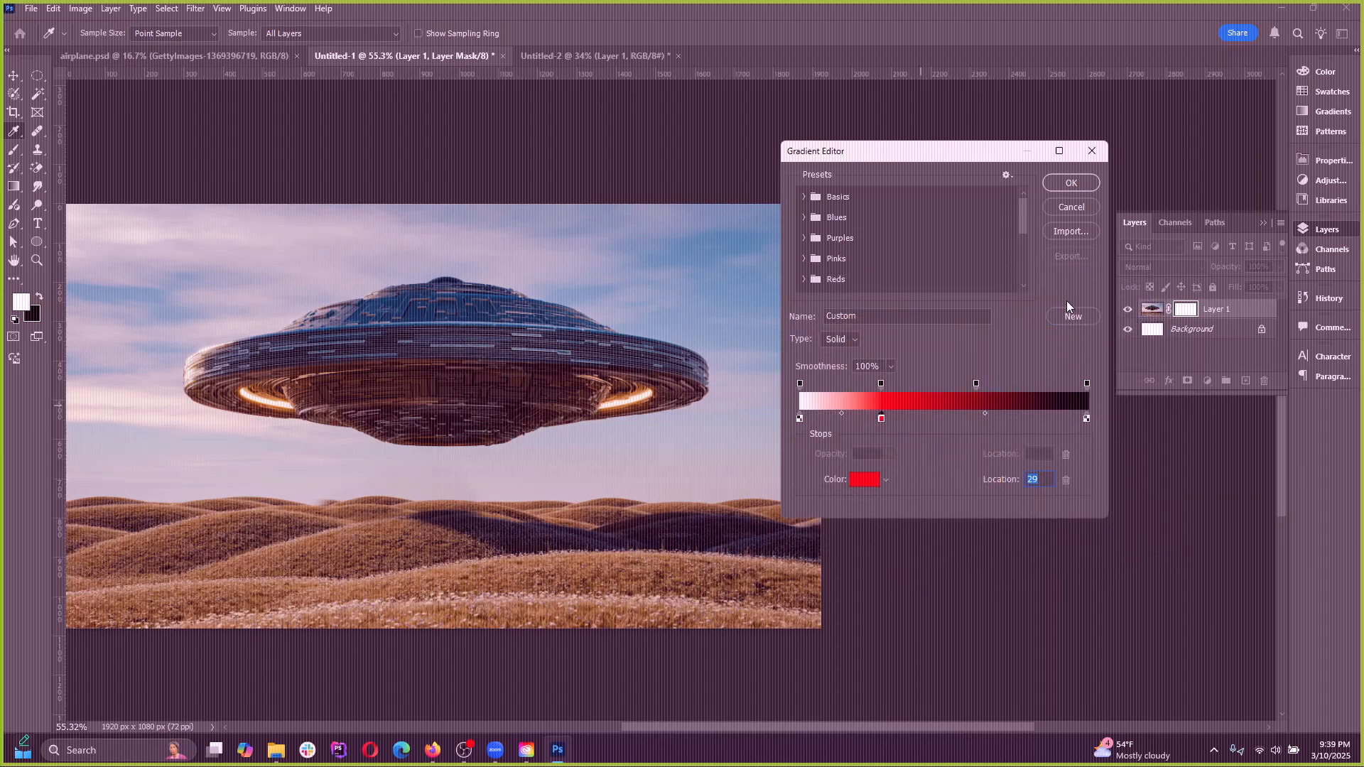
left_click(1071, 182)
Add a layer above Layer 1, try a diagonal and a nearly horizontal gradient on it, and remove both fills
left_click(1152, 308)
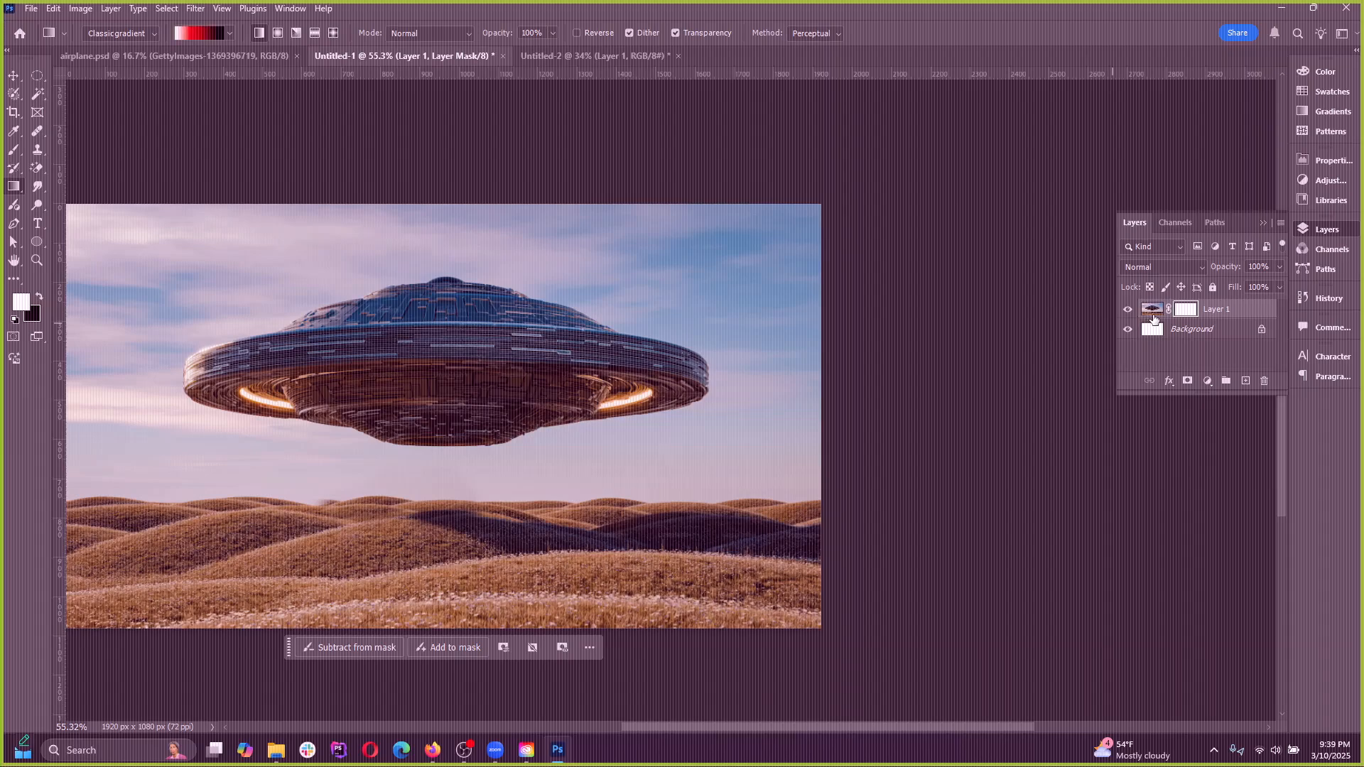
left_click(1245, 381)
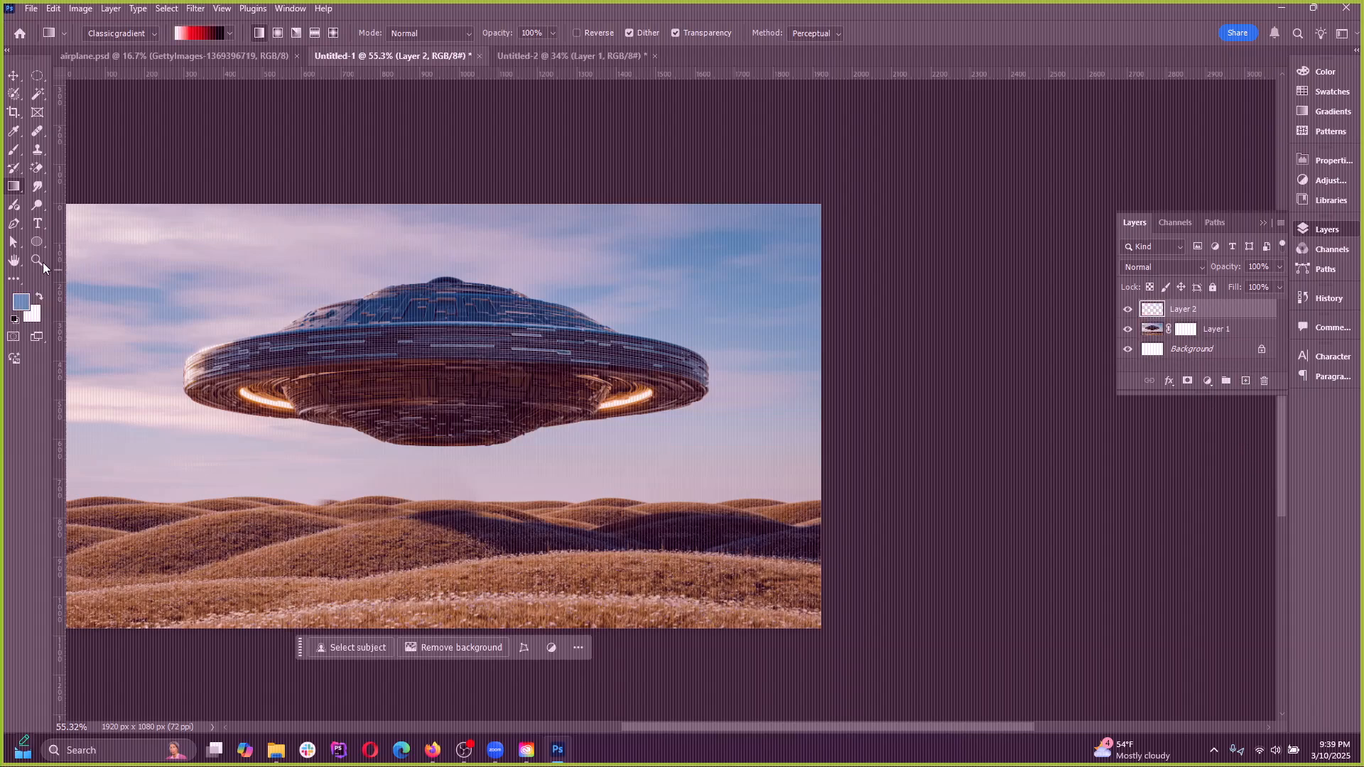
left_click_drag(285, 228, 608, 439)
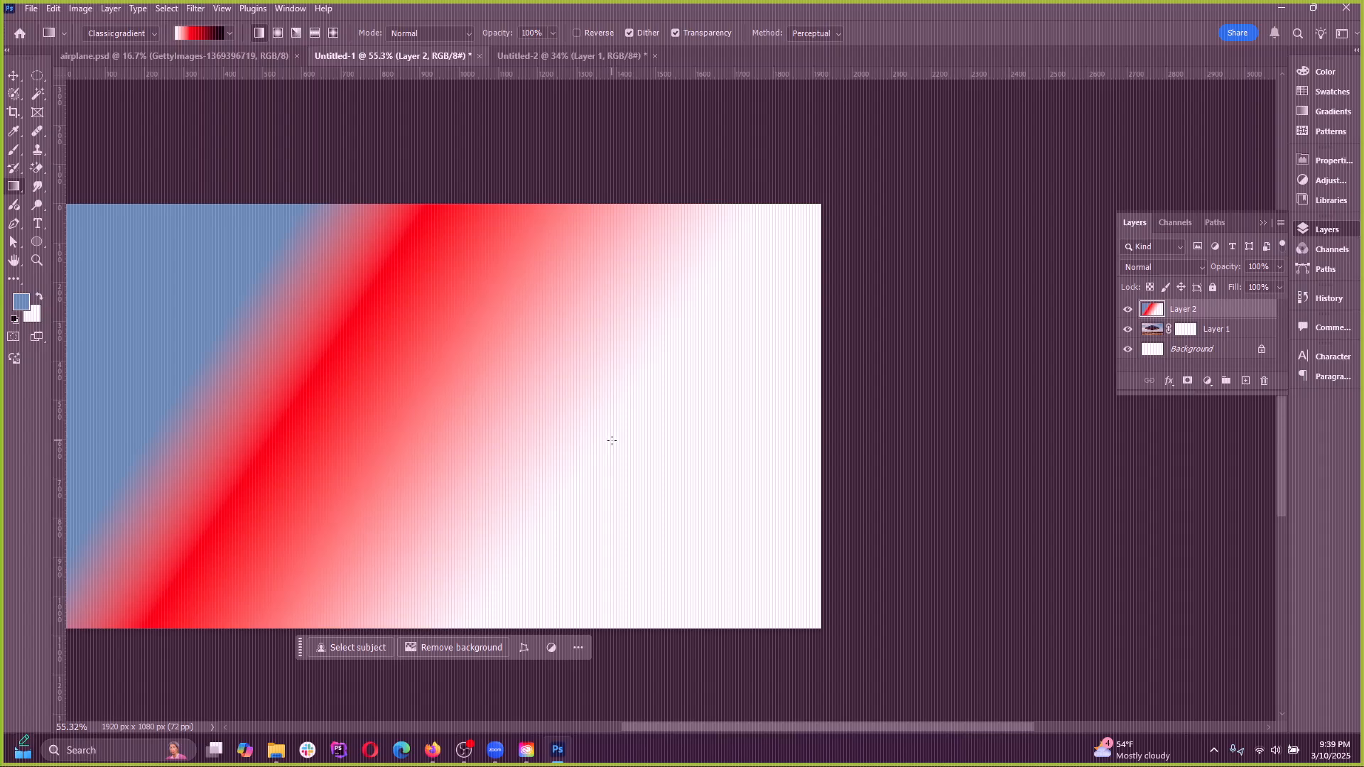
left_click_drag(186, 344, 693, 374)
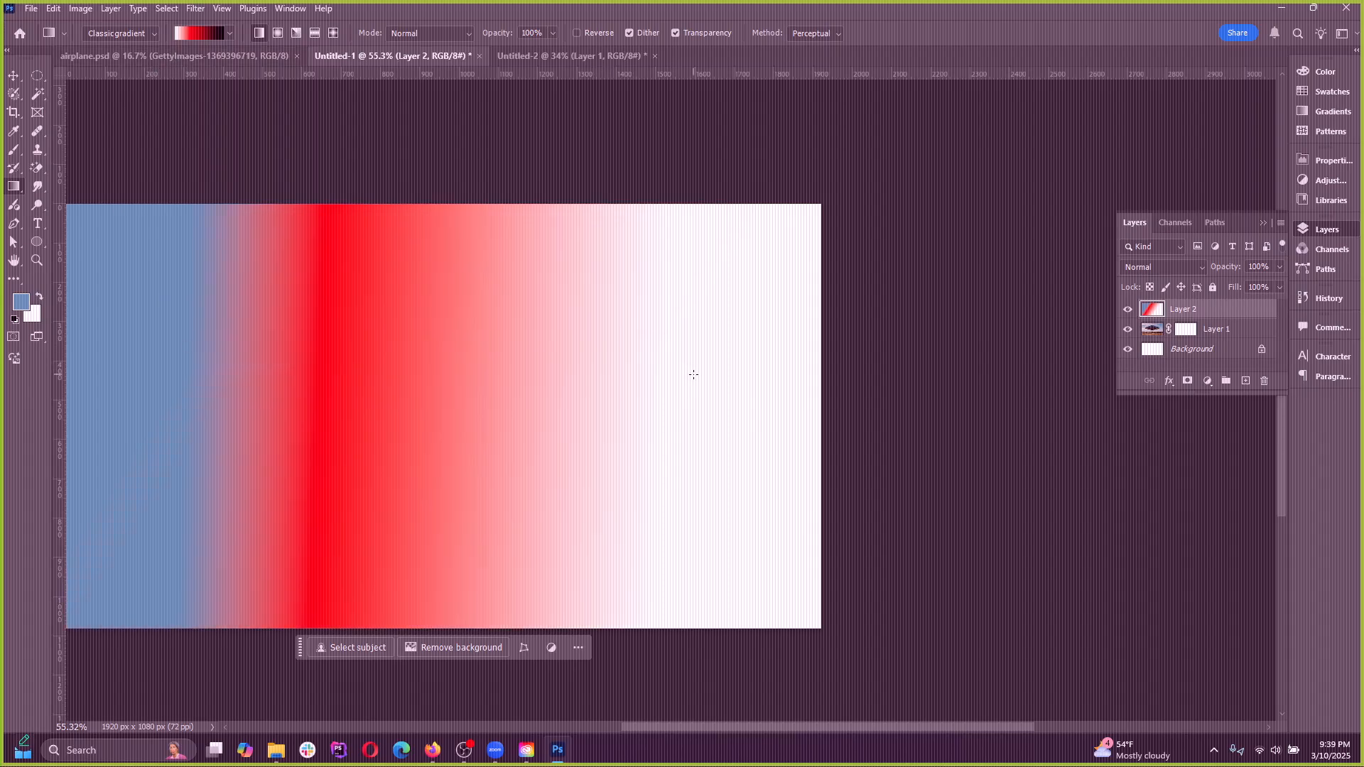
key("Delete")
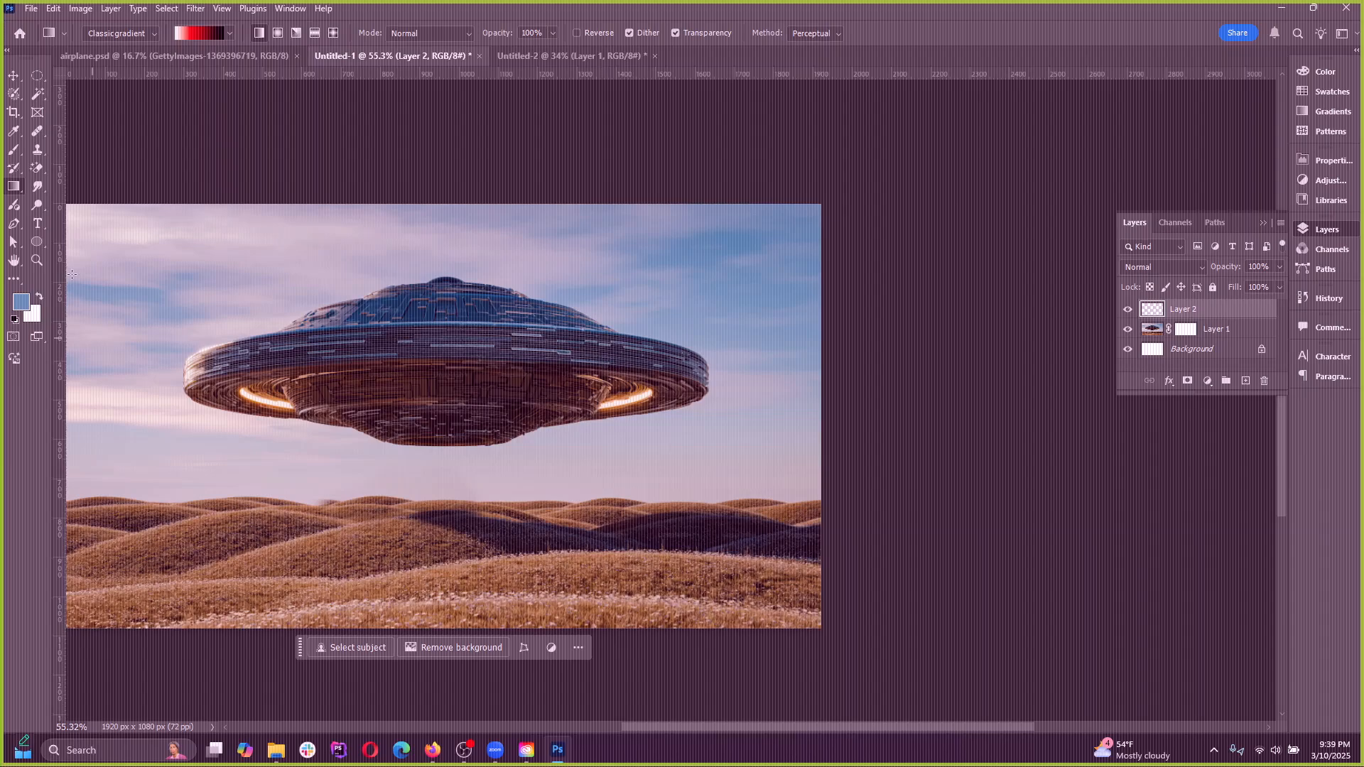
Set the gradient's end color stop at location 100 to black, 000000, in the Gradient Editor
left_click(199, 38)
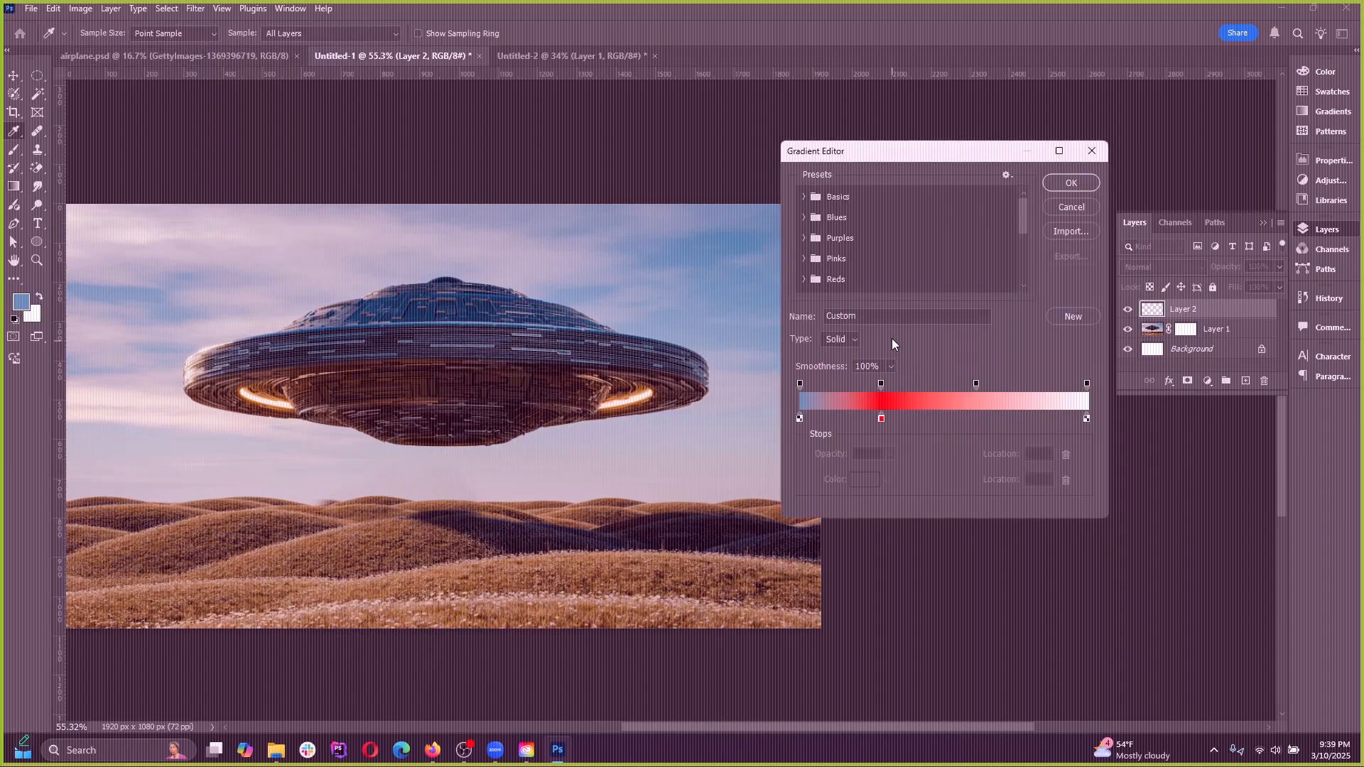
left_click(1086, 384)
left_click(1084, 419)
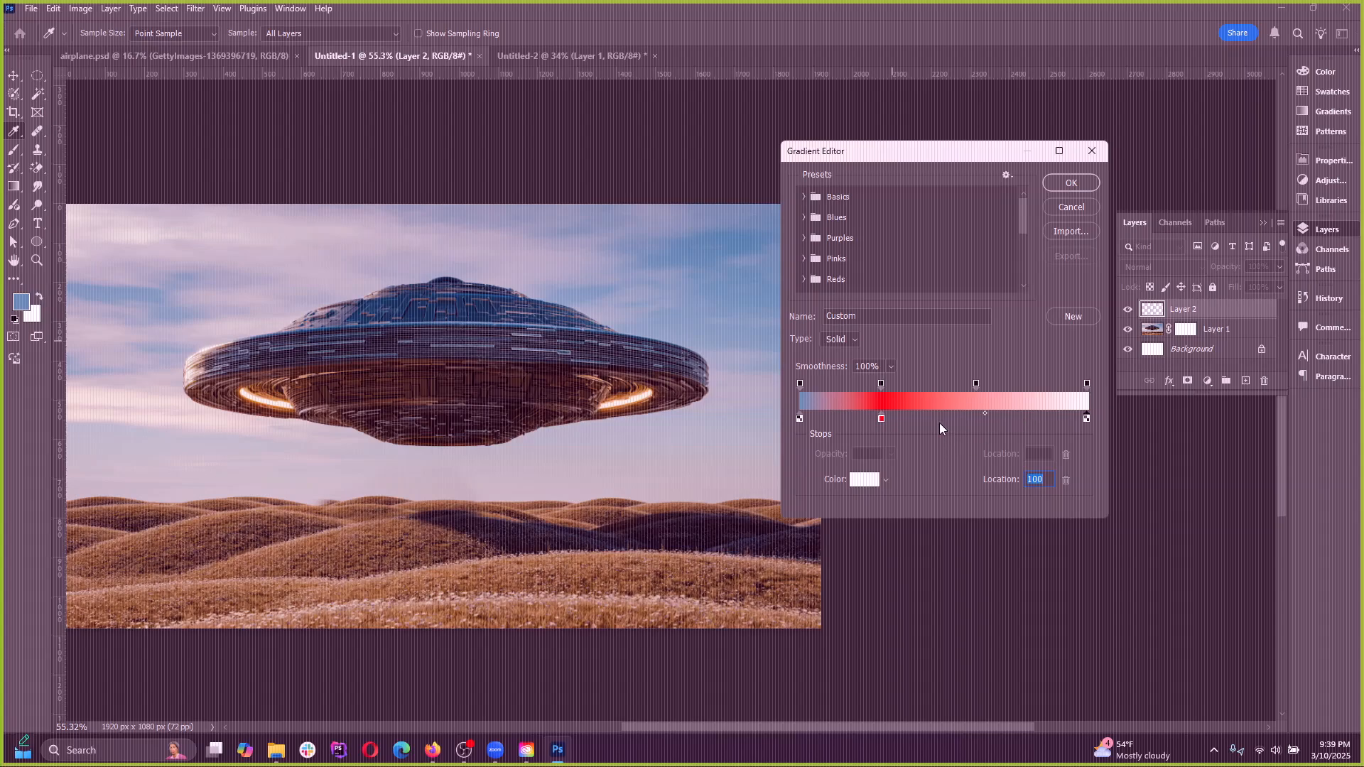
left_click(865, 480)
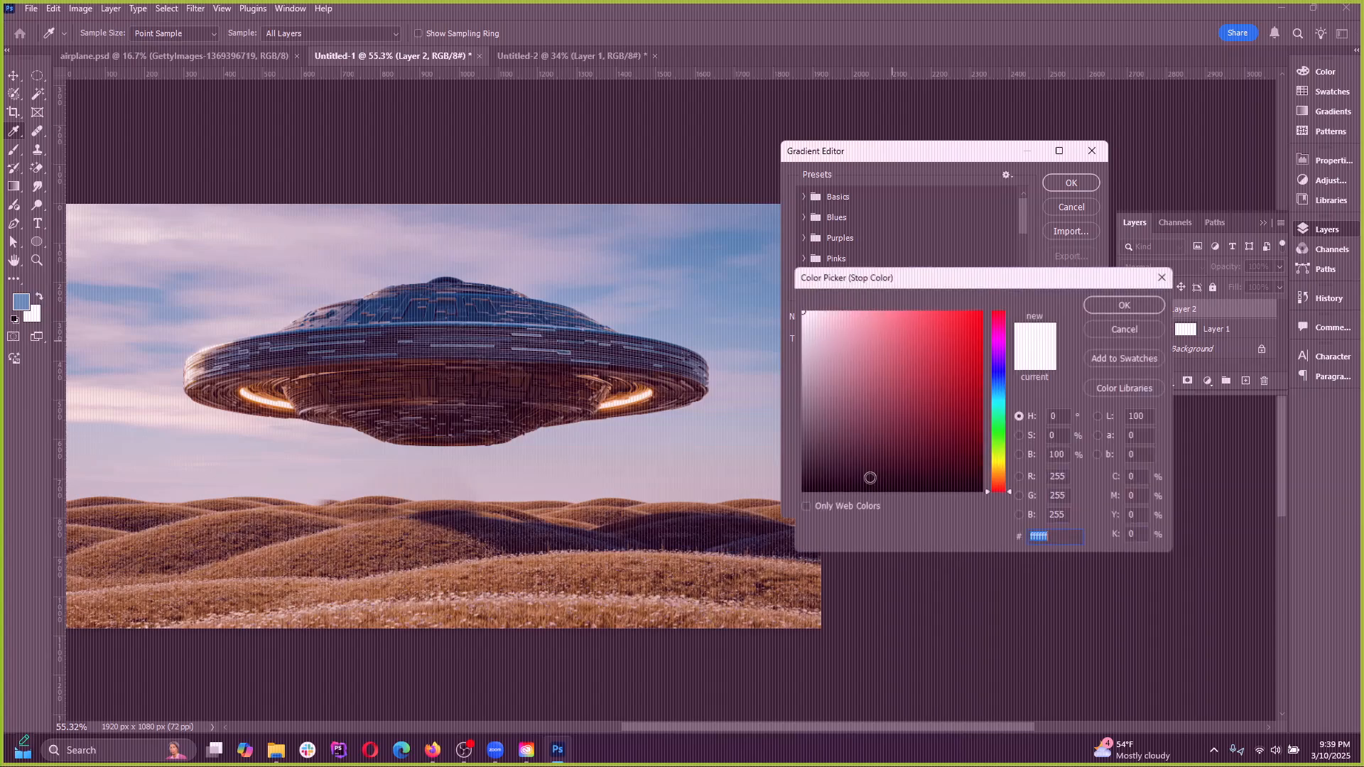
type("000000")
left_click(1117, 306)
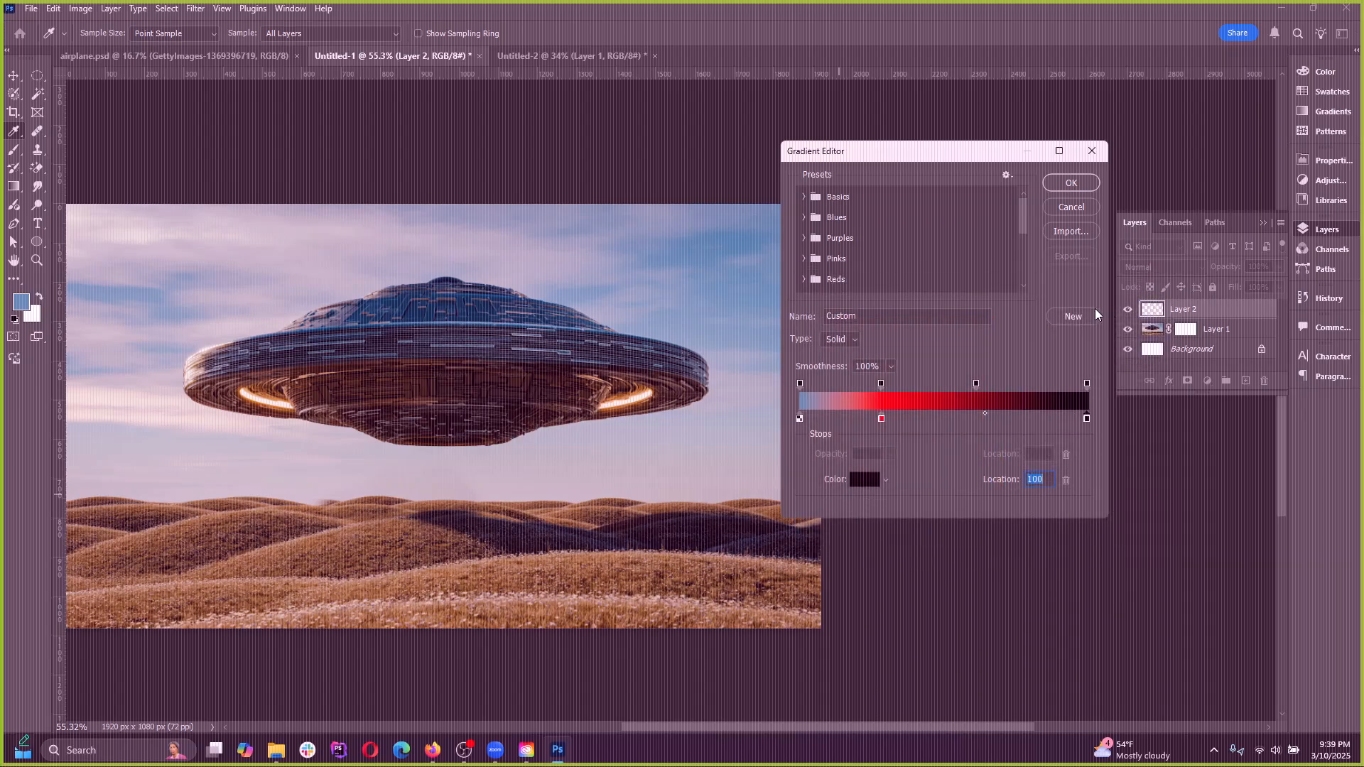
key("Return")
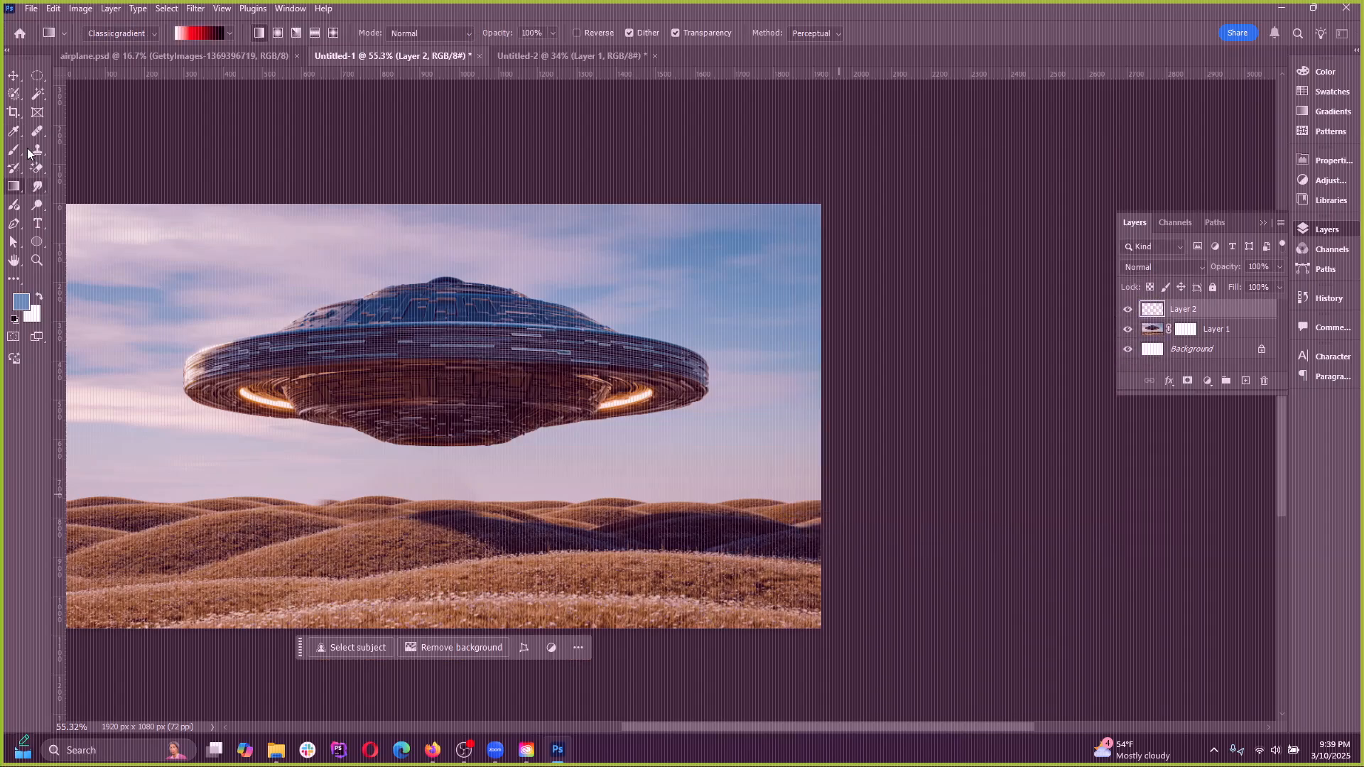
Try the edited gradient horizontally across the new layer, and undo both the gradient and the layer
left_click_drag(313, 344, 599, 345)
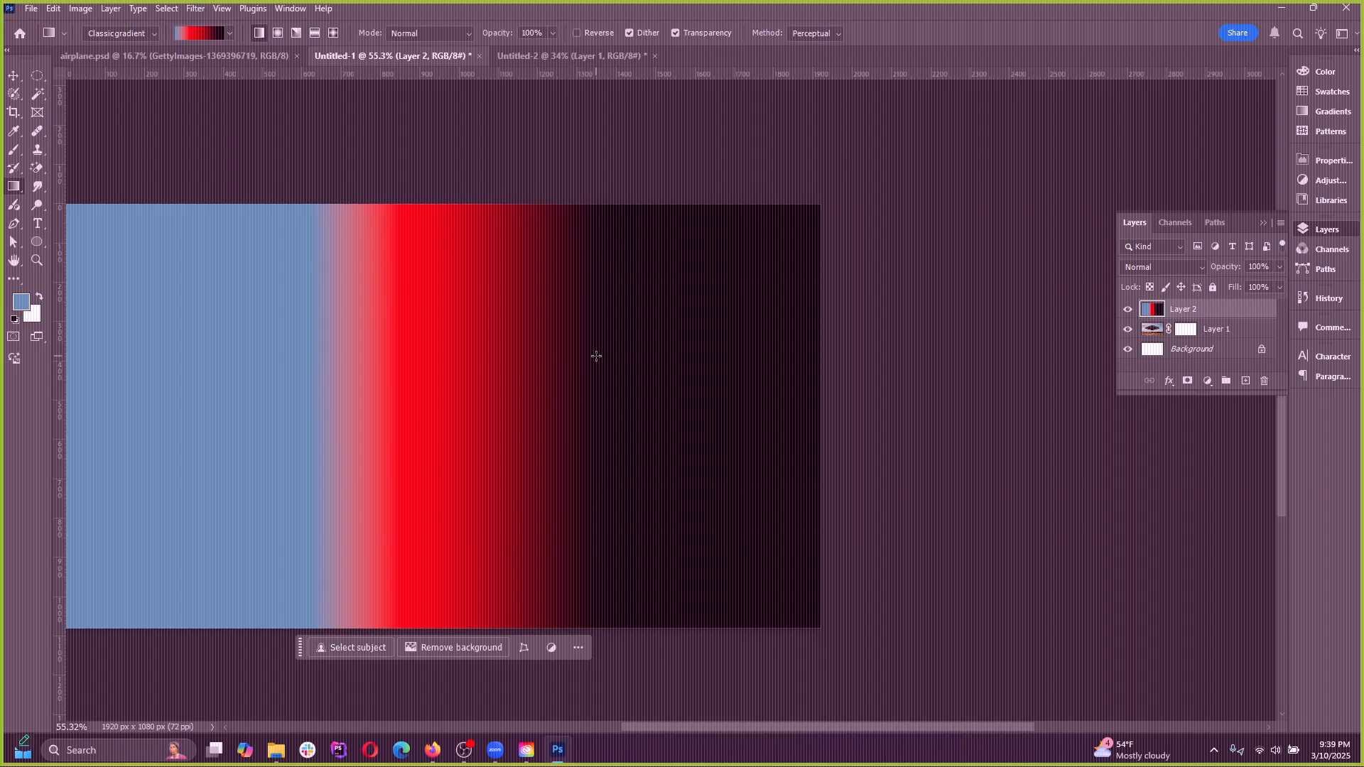
key("ctrl+z")
key("ctrl+z")
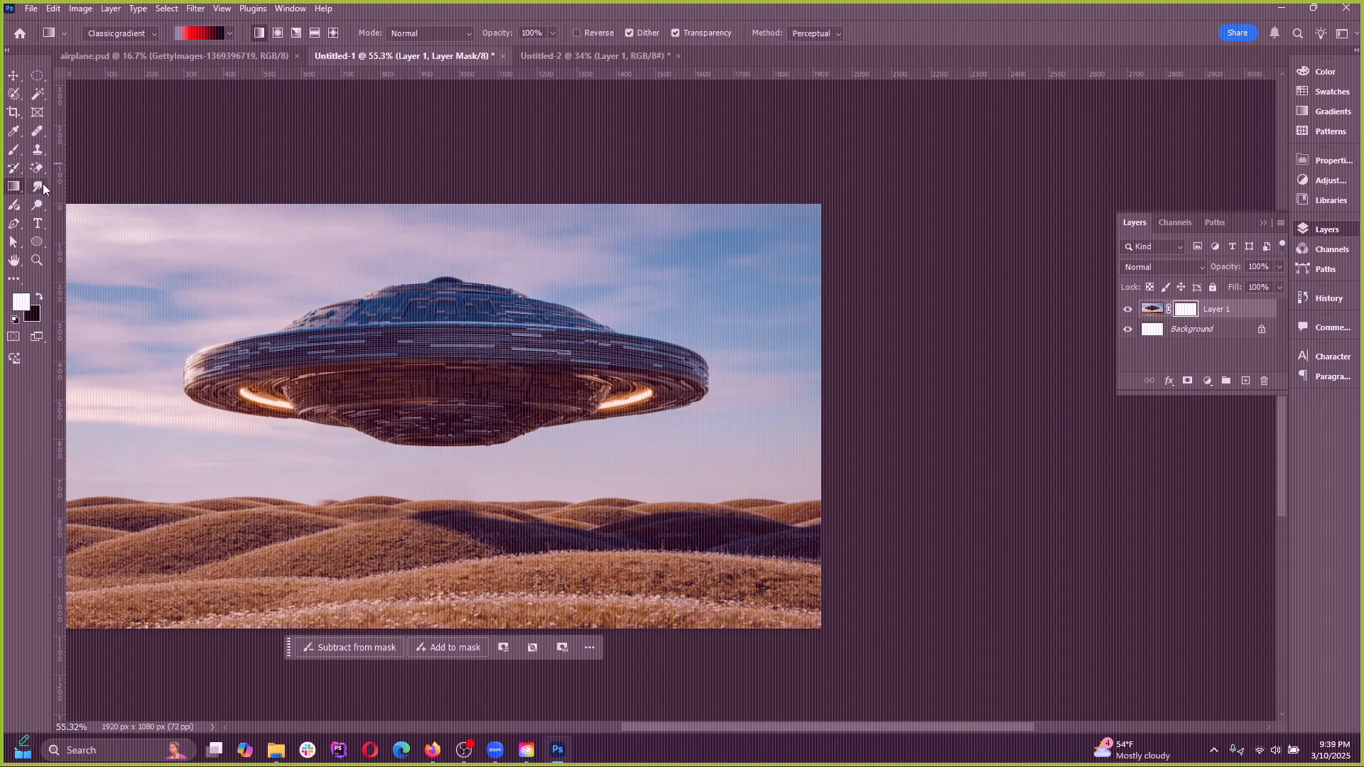
Choose the Smudge tool with a 150-pixel brush and make Layer 1's image active instead of its mask
right_click(38, 187)
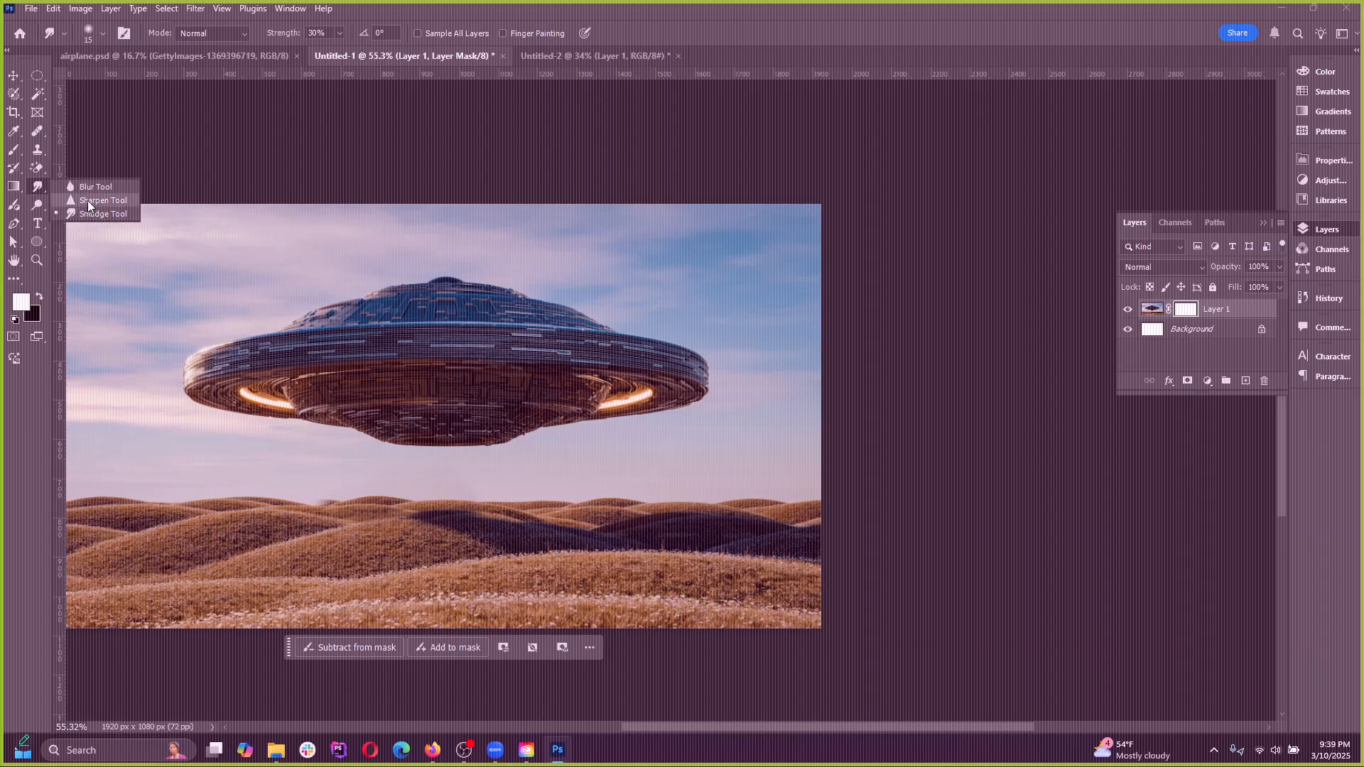
left_click(92, 209)
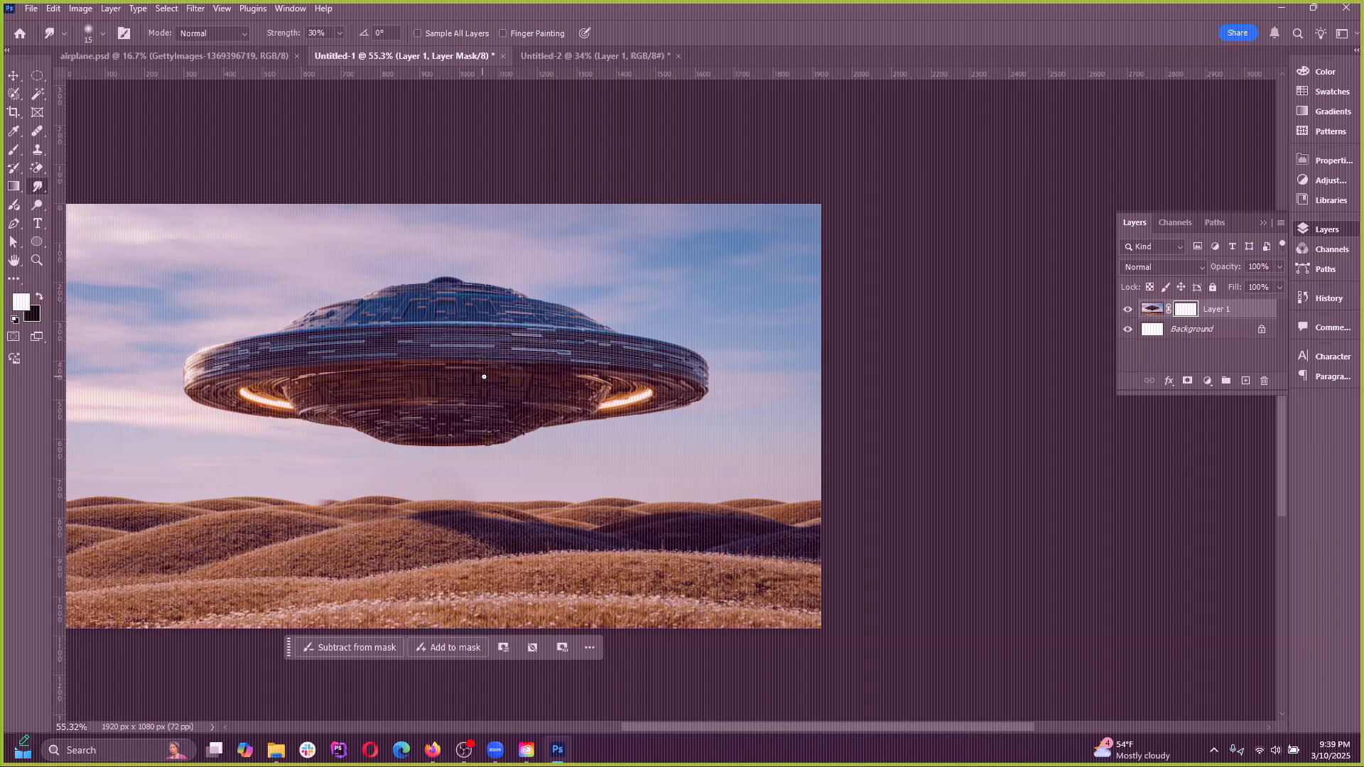
key("bracketright")
key("bracketright")
key("bracketright")
key("bracketright")
key("bracketright")
key("bracketright")
key("bracketright")
key("bracketright")
key("bracketright")
left_click(1151, 315)
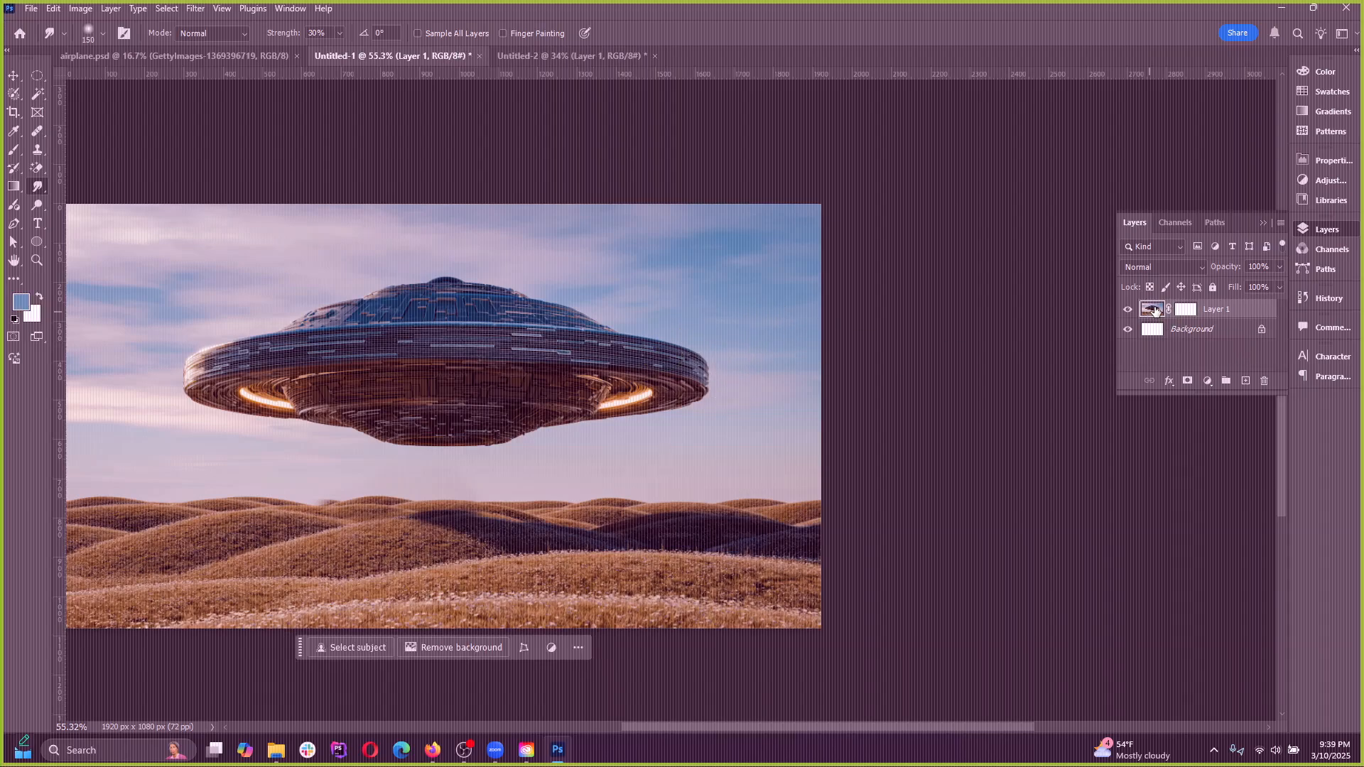
Try smudging the UFO's right rim outward into the sky twice, undoing each stroke
left_click_drag(609, 344, 734, 320)
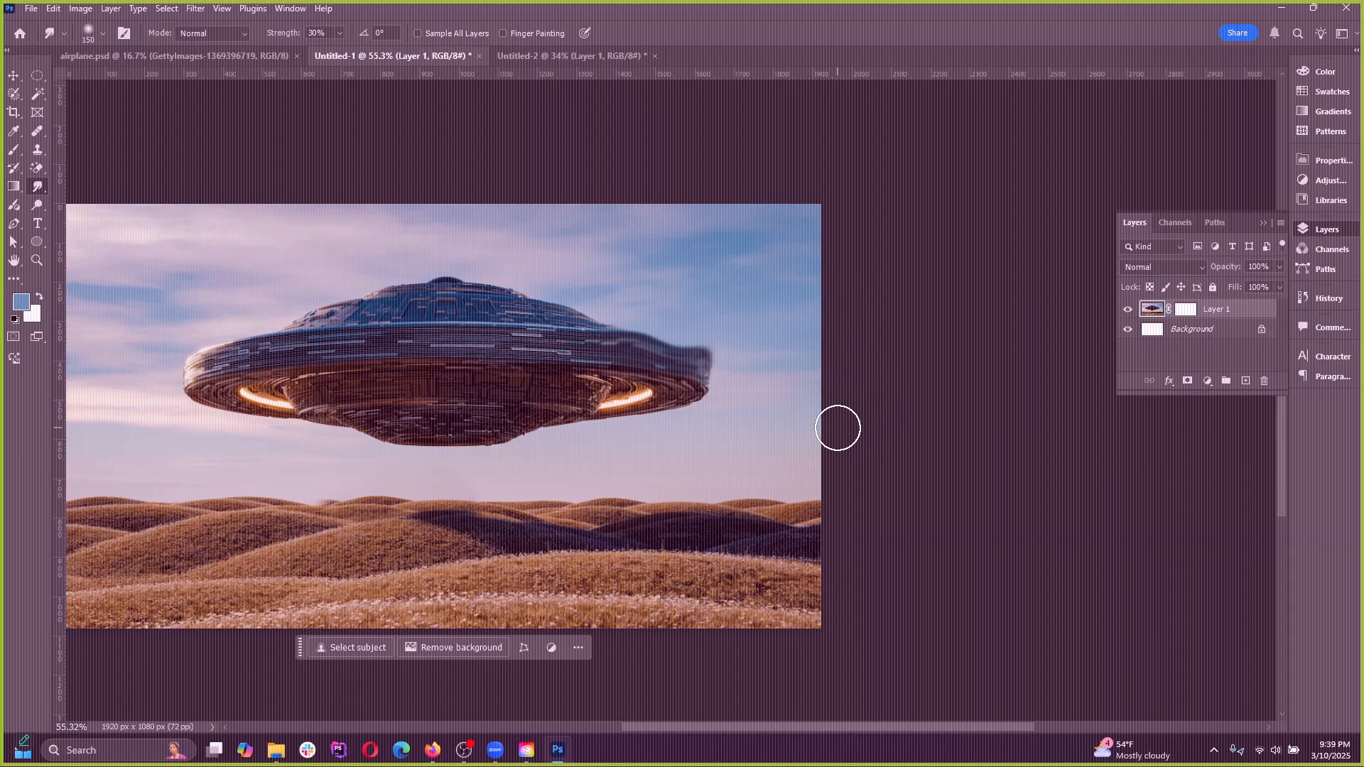
key("ctrl+z")
left_click_drag(667, 387, 821, 391)
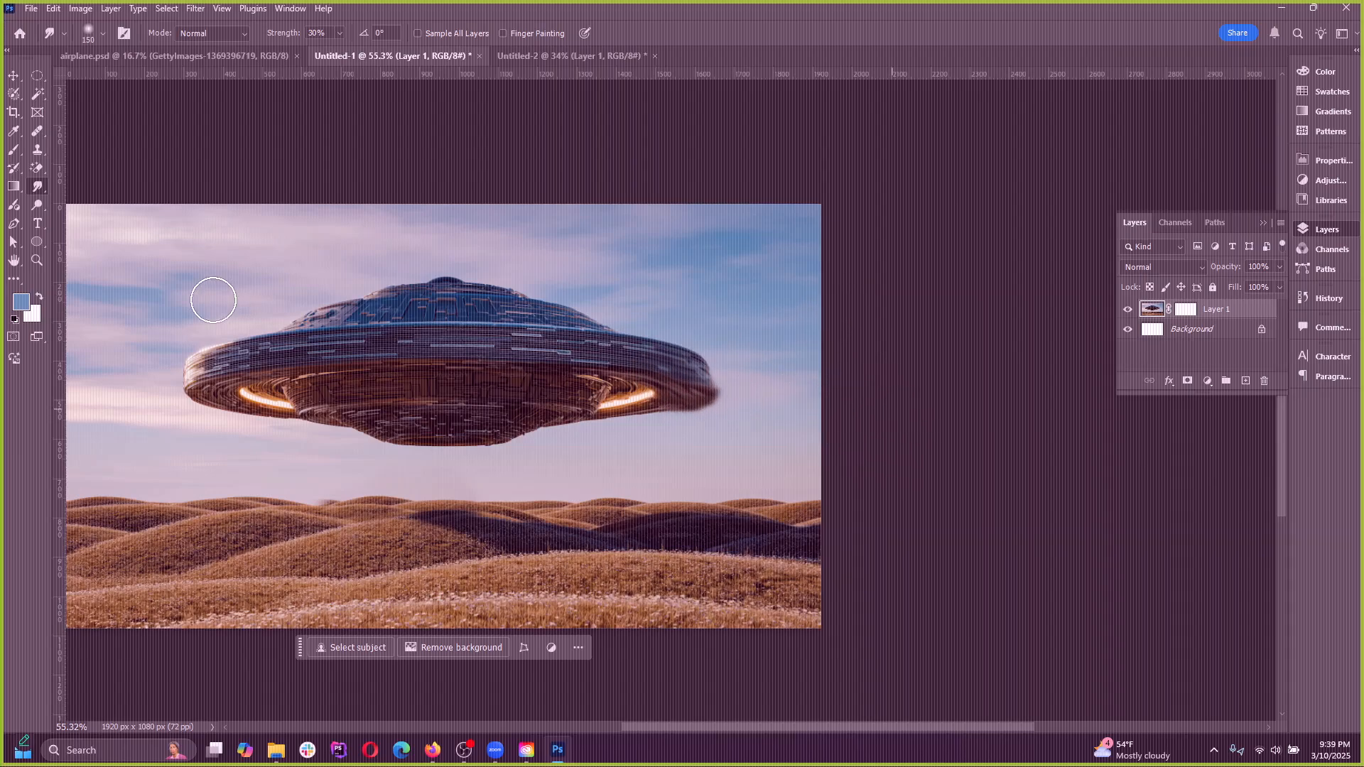
key("ctrl+z")
Blur the ridged underside around the UFO's left light with the Blur tool at 100% strength
right_click(37, 186)
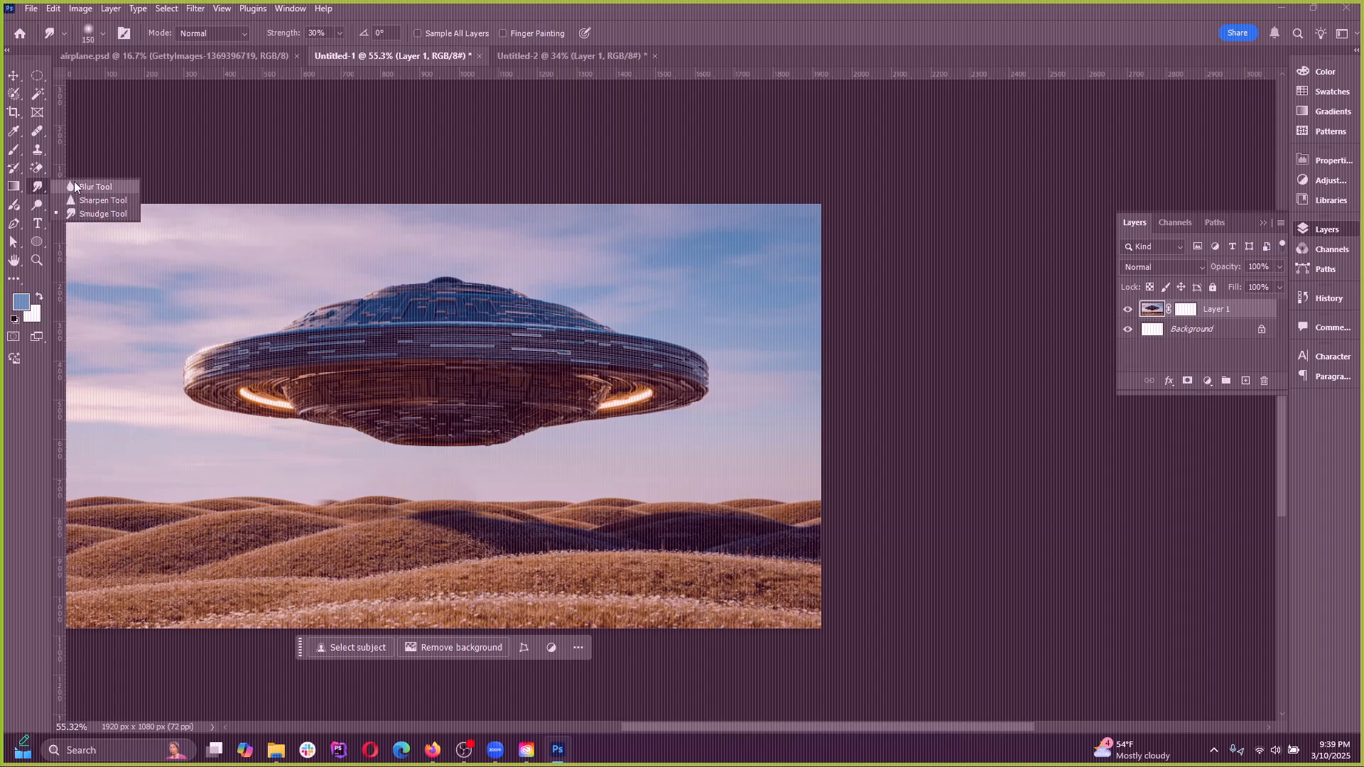
left_click(75, 186)
scroll(185, 427, "up", 5)
scroll(187, 419, "up", 3)
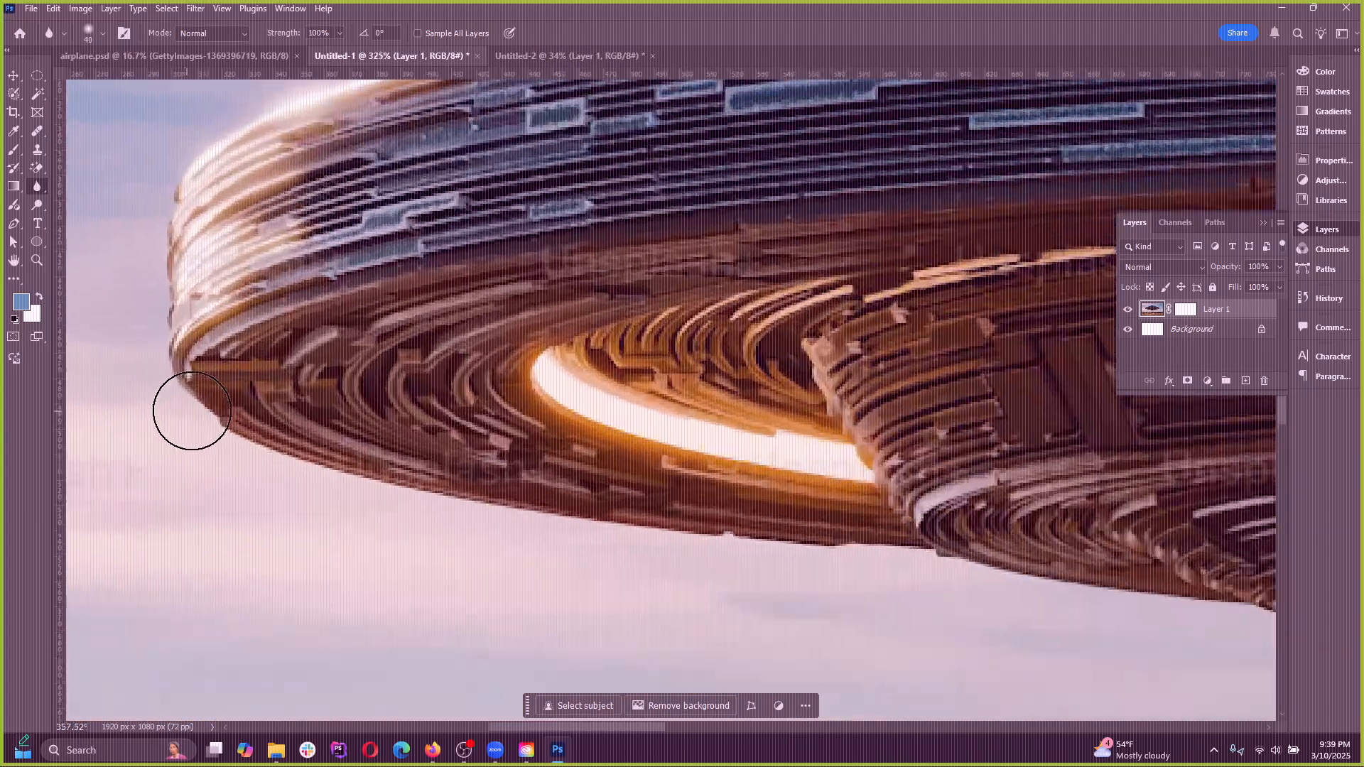
scroll(575, 455, "up", 3)
mouse_move(507, 390)
left_mouse_down()
mouse_move(612, 406)
mouse_move(581, 322)
mouse_move(460, 324)
mouse_move(218, 296)
mouse_move(182, 338)
mouse_move(410, 505)
mouse_move(642, 553)
mouse_move(706, 536)
left_mouse_up()
Try sharpening the blurred underside heavily with the Sharpen tool at 50% strength, and undo the sharpening and blurring
right_click(36, 184)
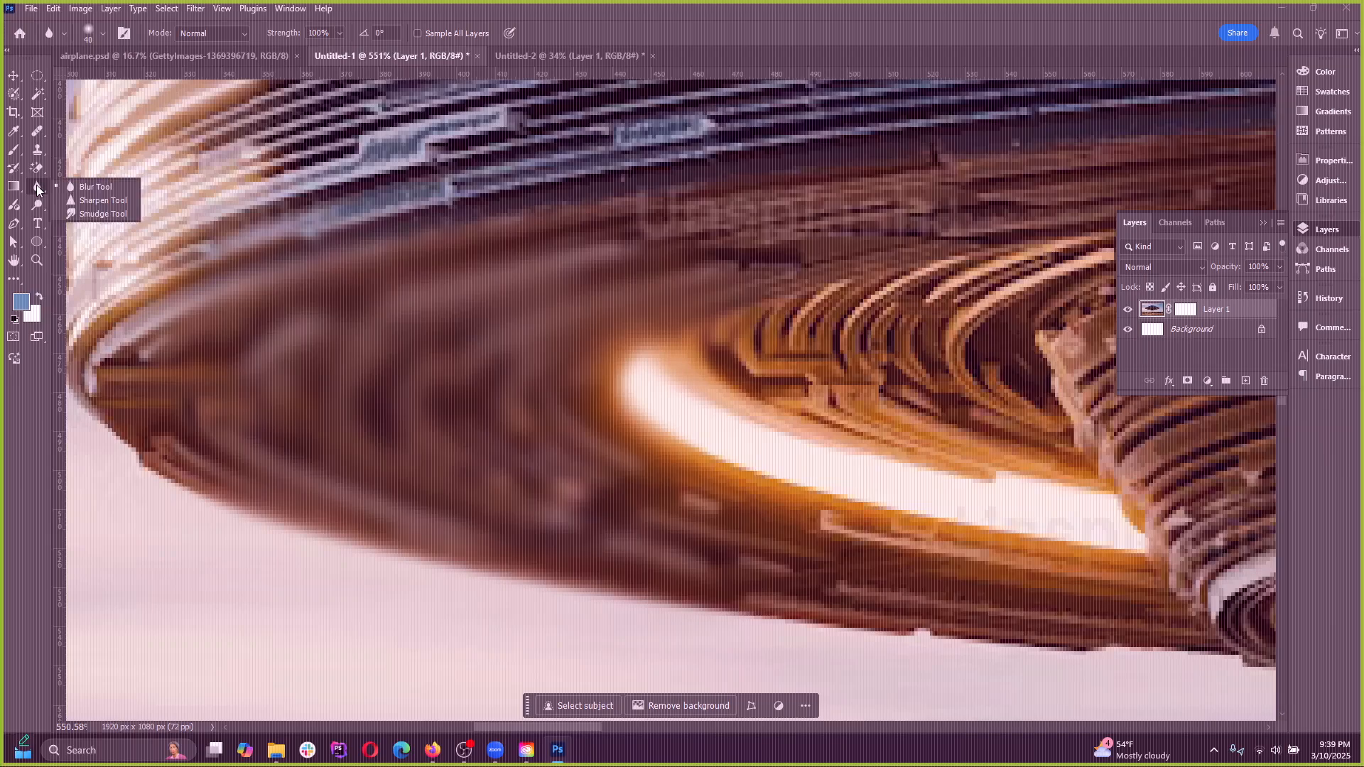
left_click(79, 204)
mouse_move(655, 342)
left_mouse_down()
mouse_move(317, 412)
mouse_move(225, 405)
mouse_move(361, 403)
mouse_move(300, 371)
mouse_move(138, 360)
mouse_move(193, 392)
mouse_move(625, 426)
left_mouse_up()
mouse_move(882, 468)
left_mouse_down()
mouse_move(832, 434)
mouse_move(866, 425)
mouse_move(864, 407)
mouse_move(447, 389)
mouse_move(266, 416)
mouse_move(514, 408)
left_mouse_up()
scroll(422, 409, "up", 5)
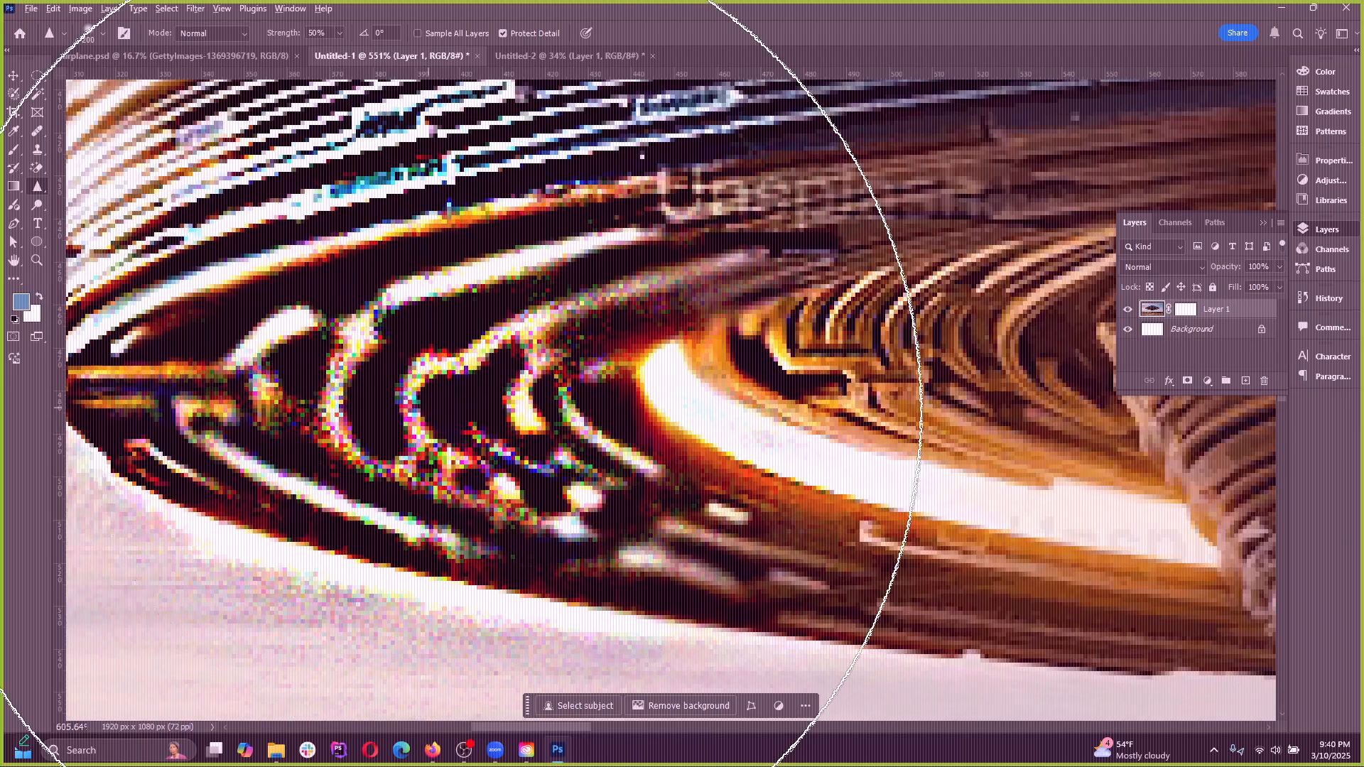
scroll(609, 396, "down", 5)
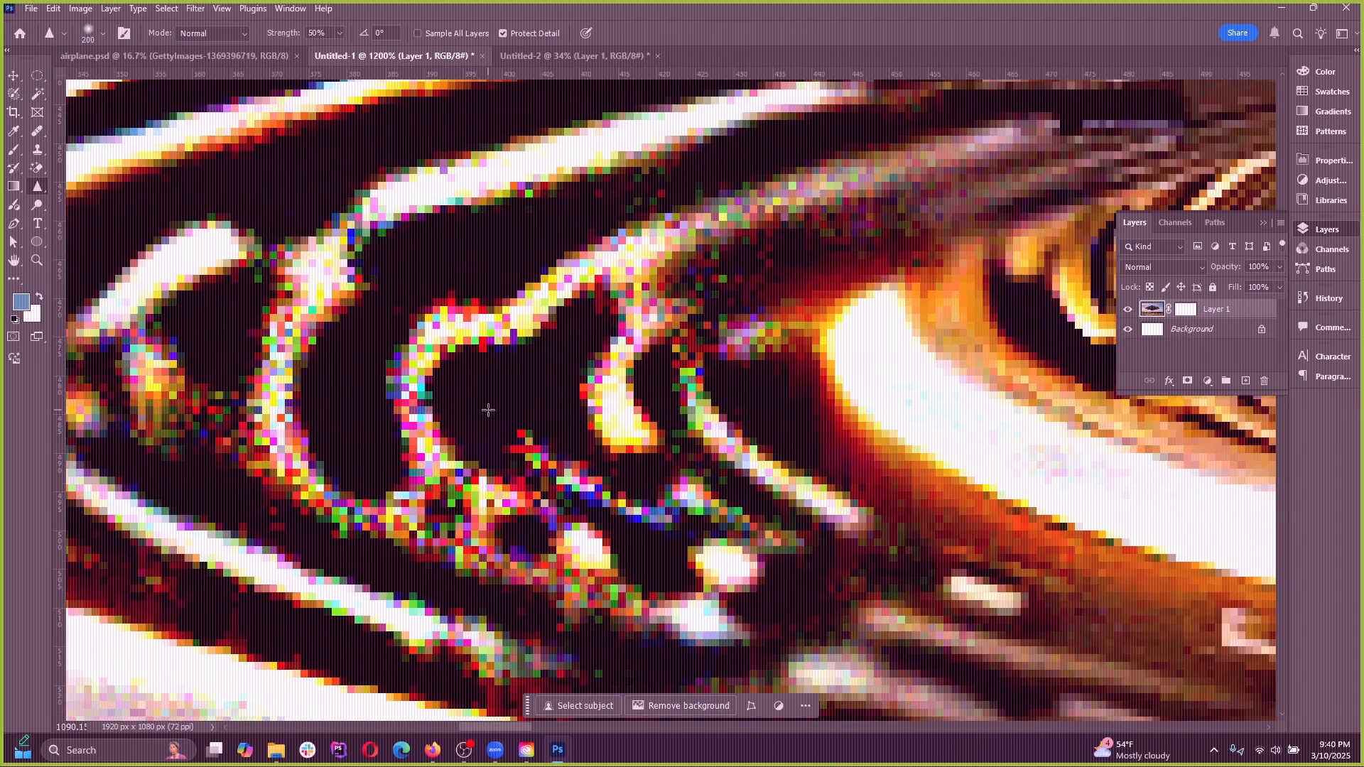
key("ctrl+z")
key("ctrl+z")
key("ctrl+z")
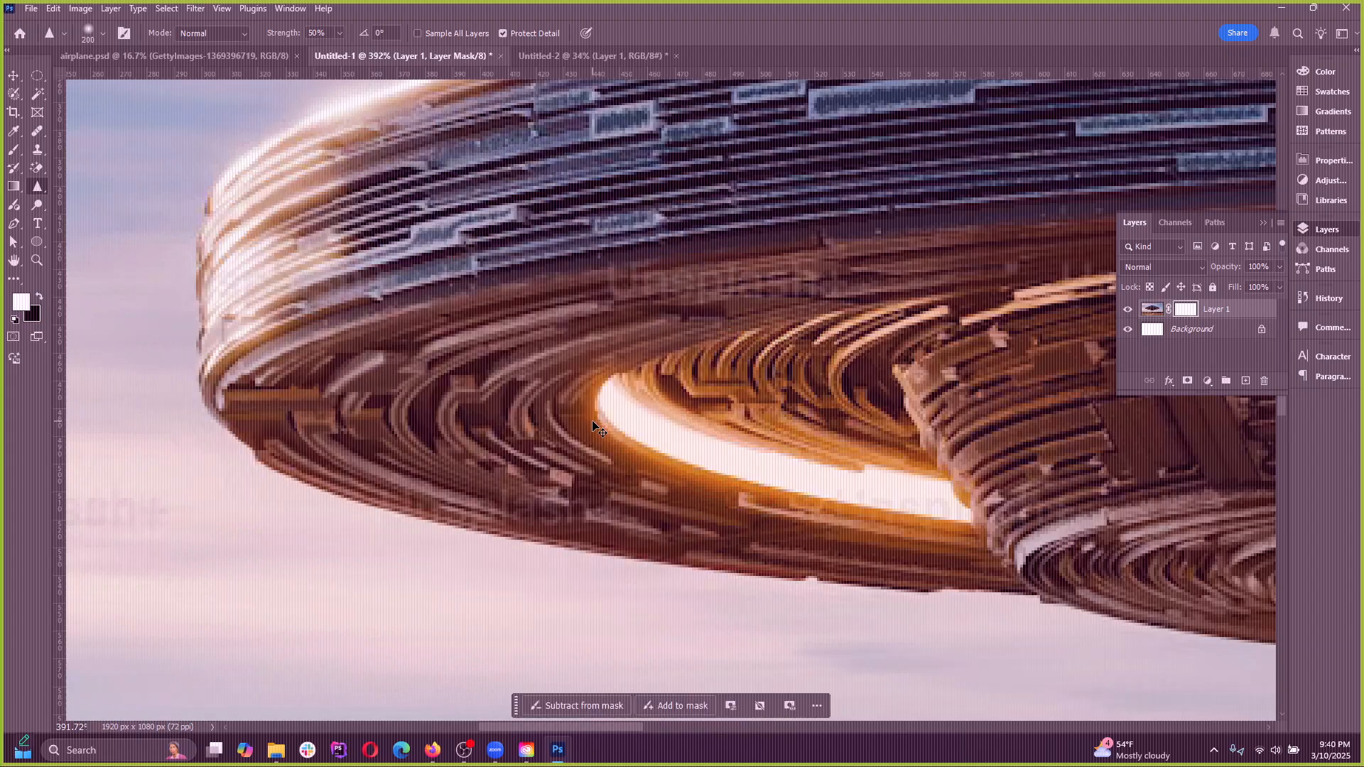
Switch from the Sharpen tool back to the Blur tool
right_click(42, 189)
left_click(78, 187)
right_click(36, 187)
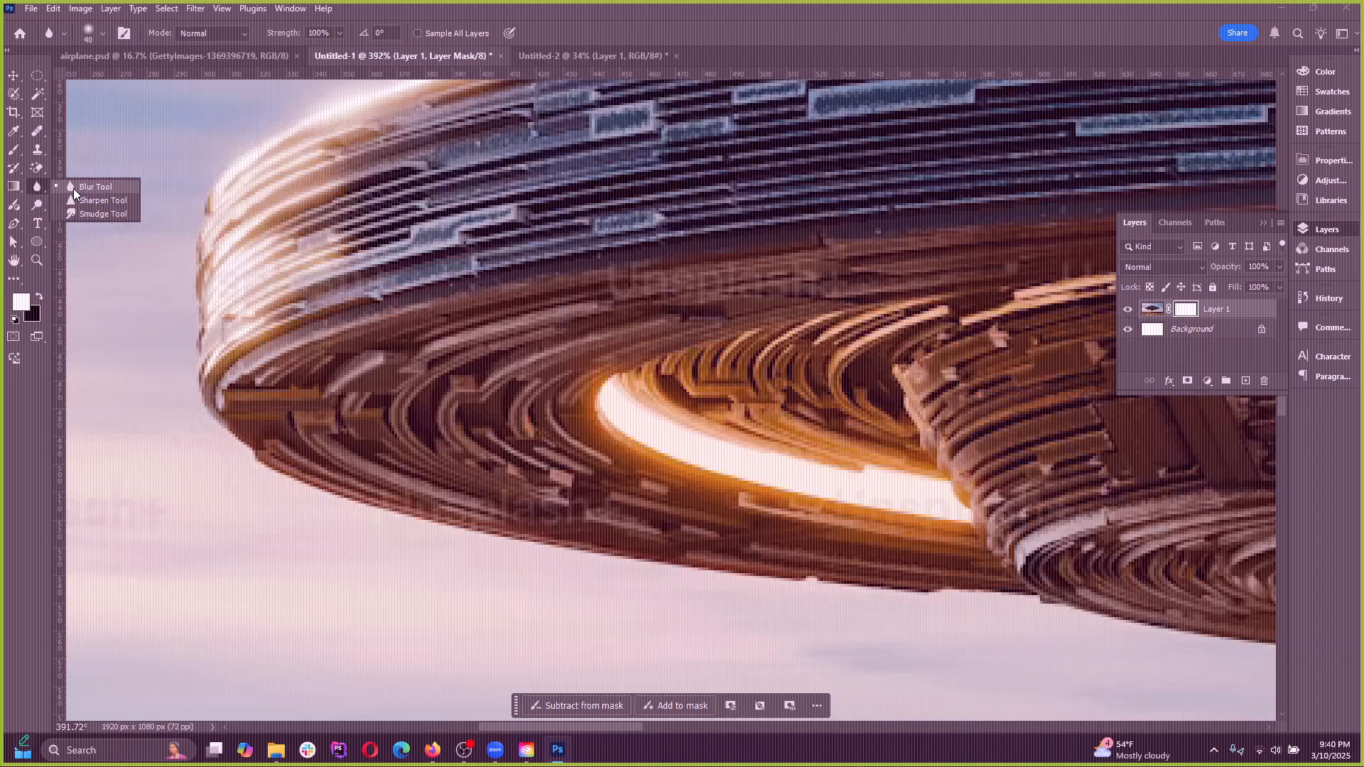
left_click(74, 187)
right_click(38, 187)
left_click(72, 189)
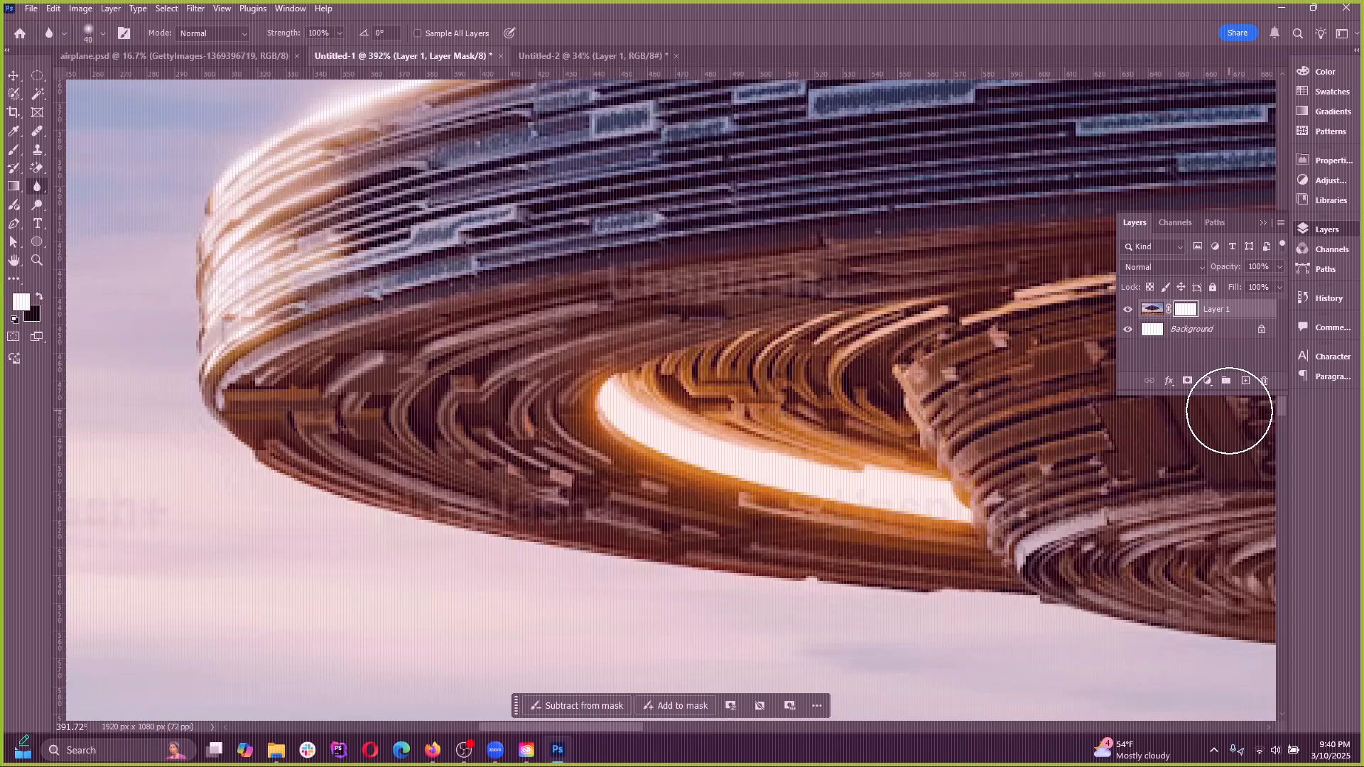
Apply the layer mask to Layer 1
right_click(1185, 313)
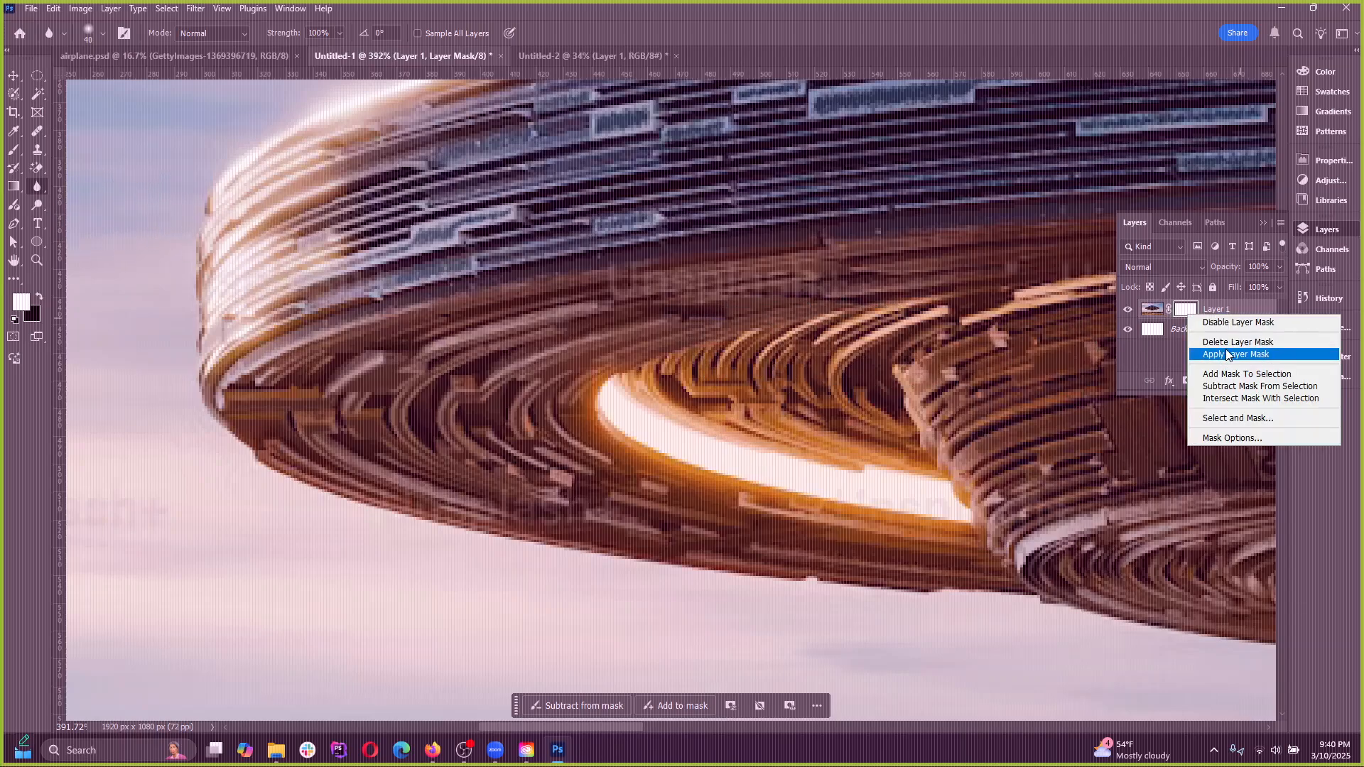
left_click(1225, 353)
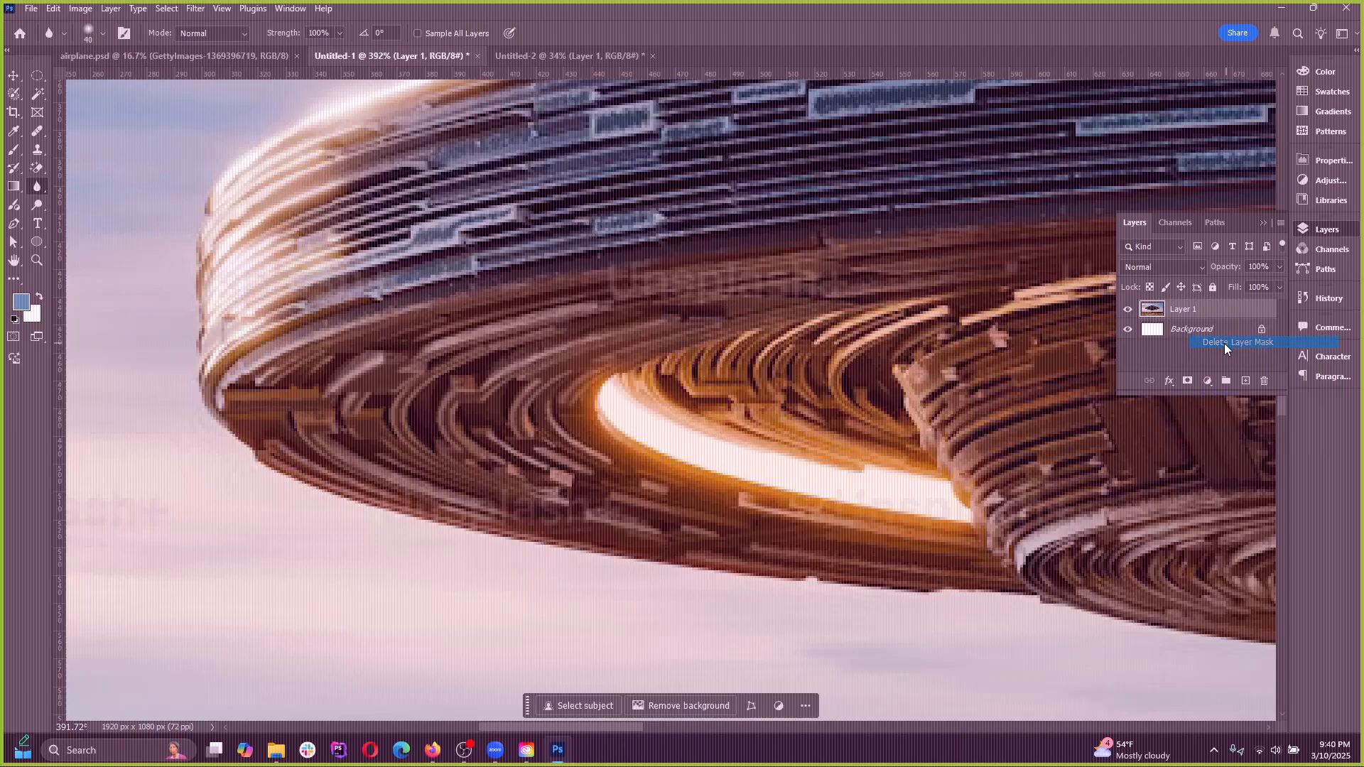
Try a Gaussian Blur with a 4.3-pixel radius on the whole UFO layer
left_click(196, 9)
mouse_move(233, 179)
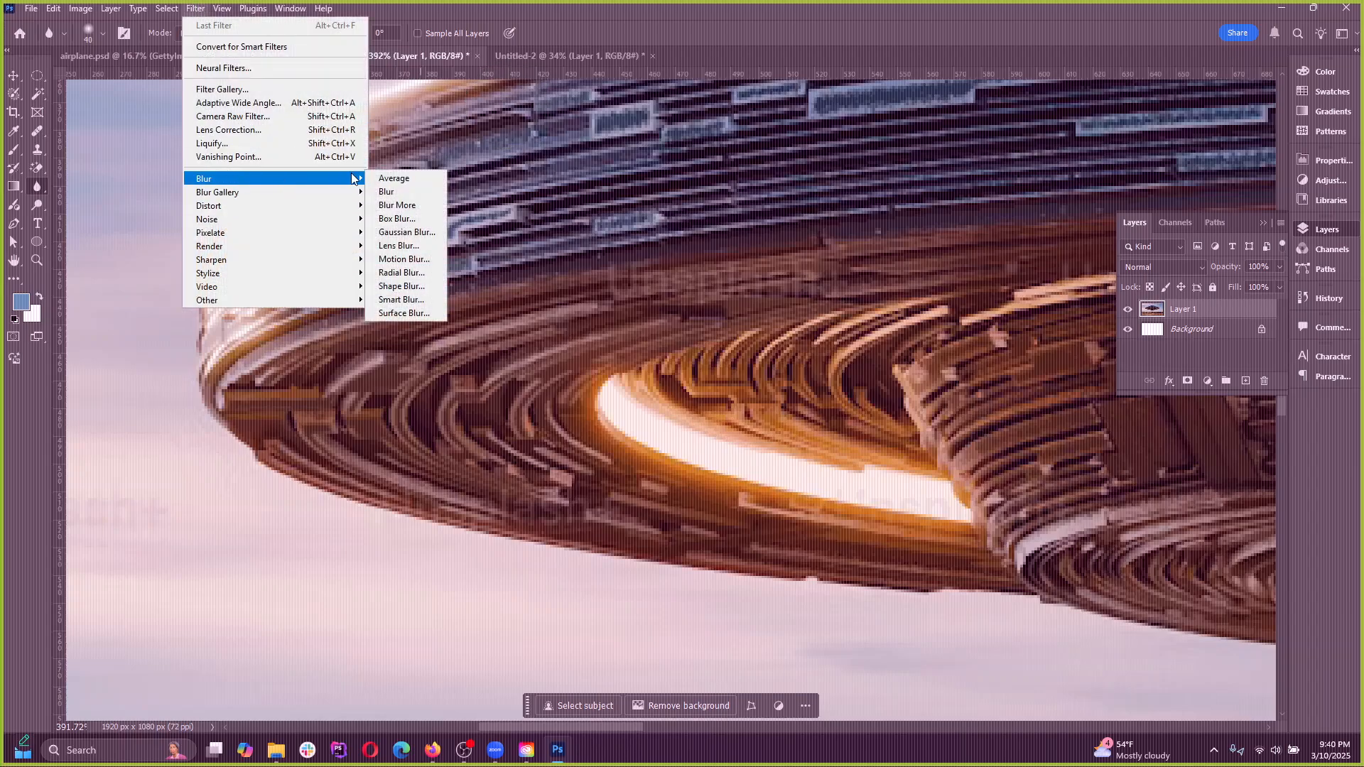
left_click(409, 232)
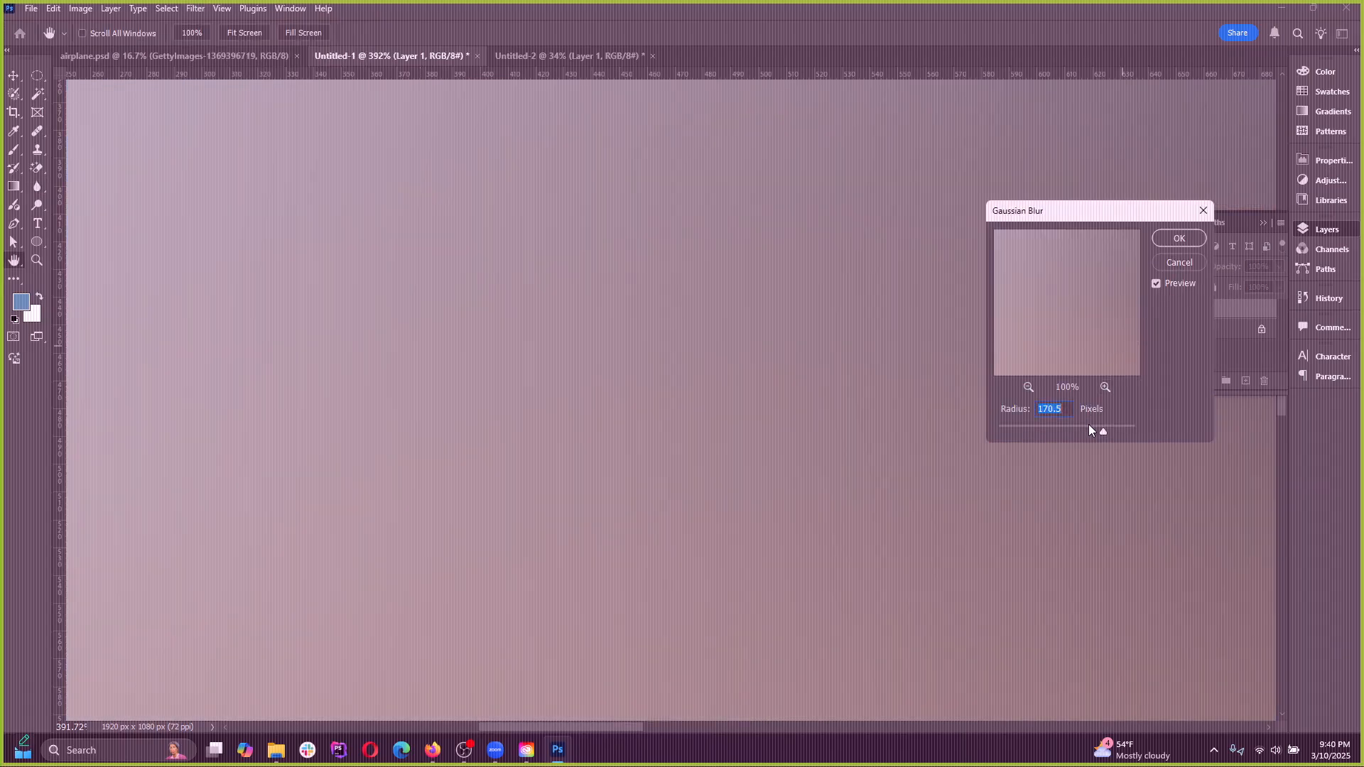
left_click_drag(1091, 429, 1030, 431)
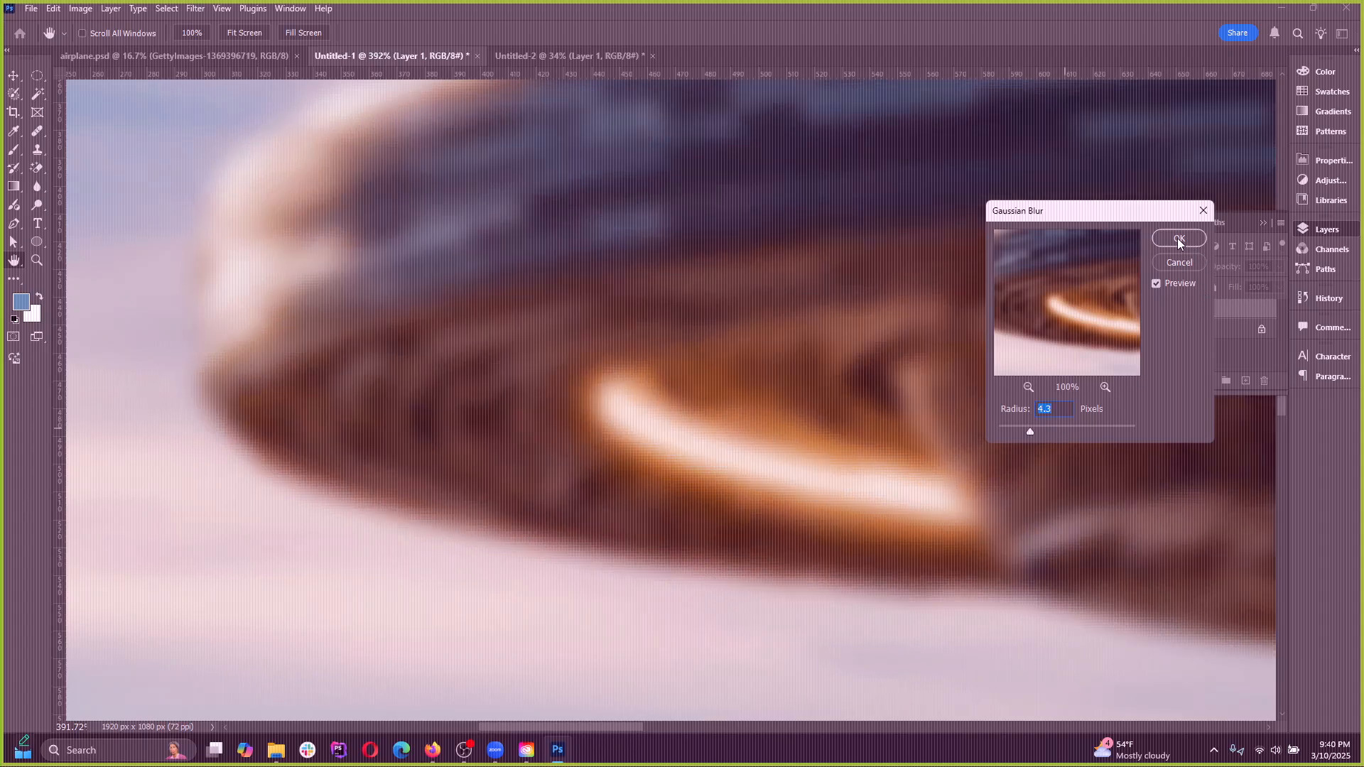
left_click(1178, 243)
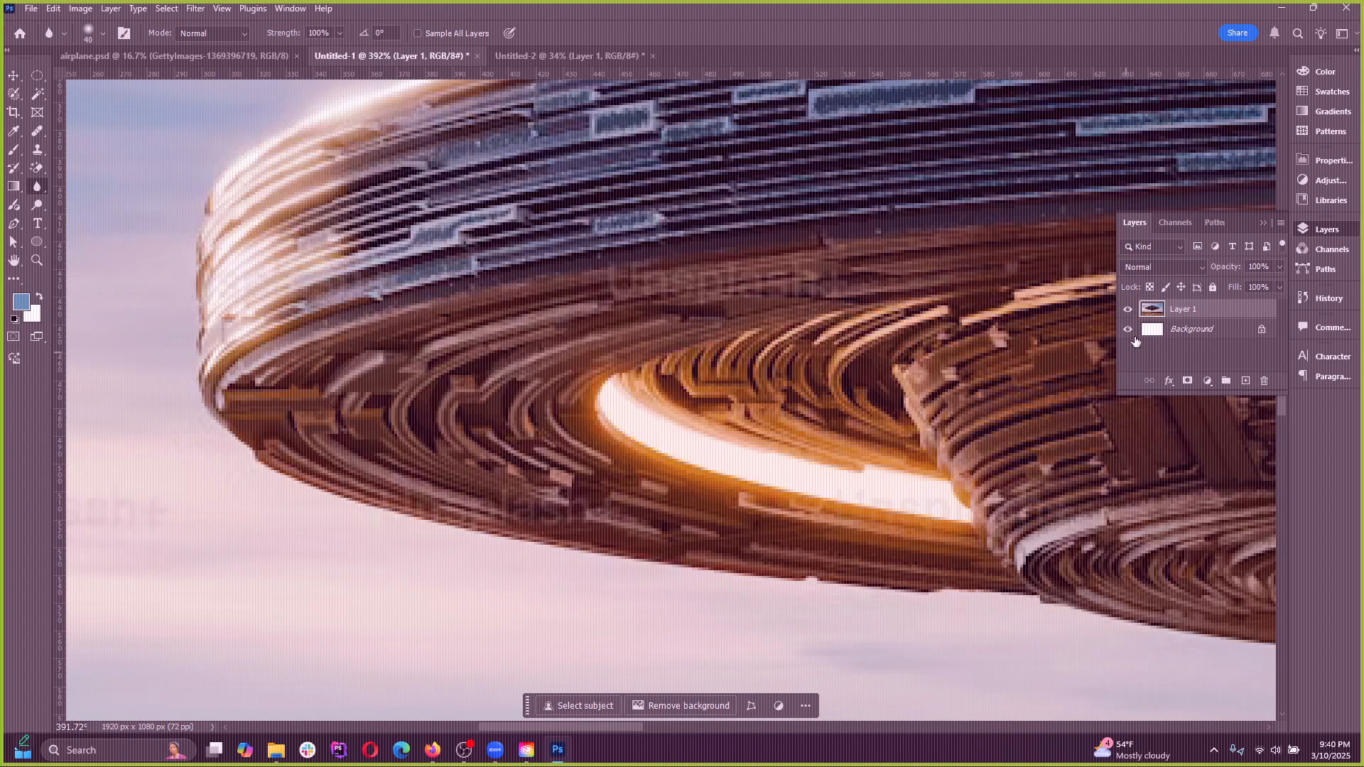
Try brightening the UFO's left underside and rim with the Adjustment Brush set to Brightness/Contrast, undoing each stroke
scroll(378, 362, "down", 3)
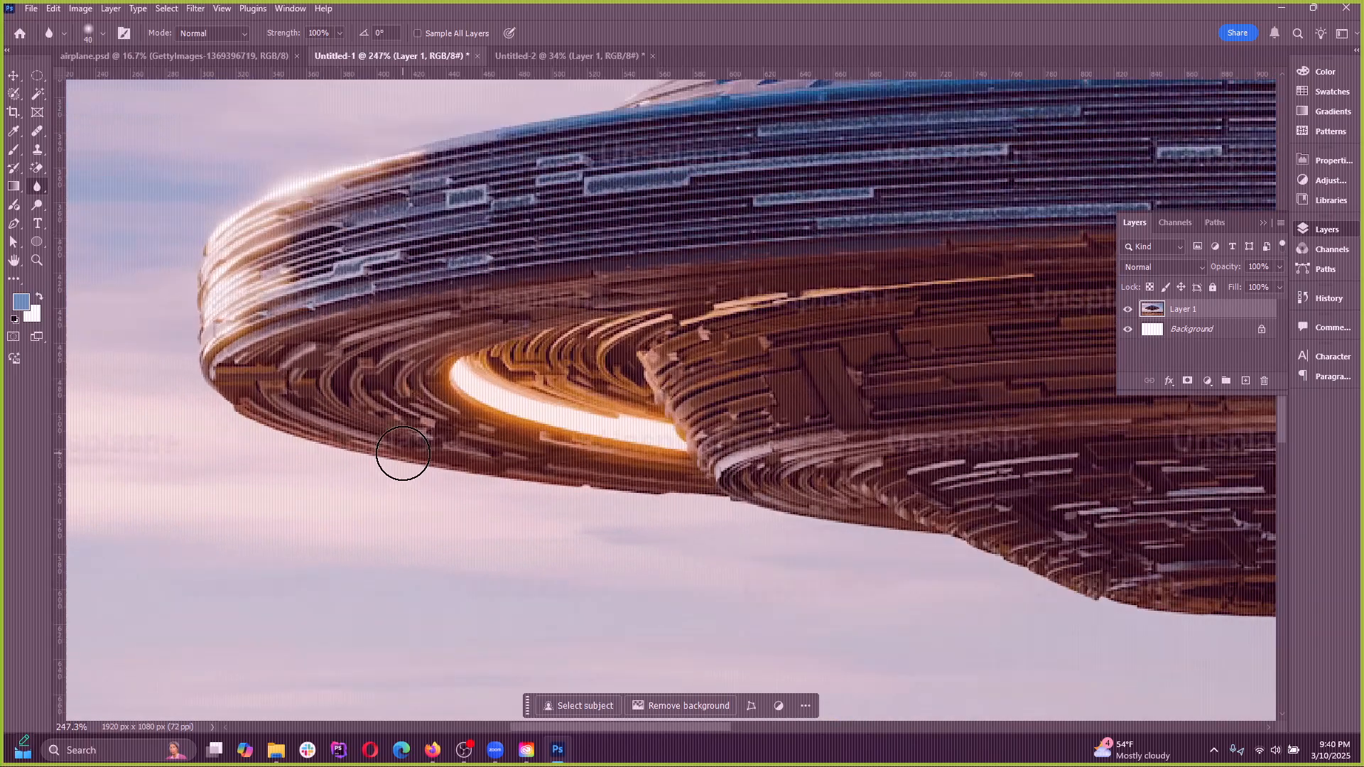
right_click(37, 187)
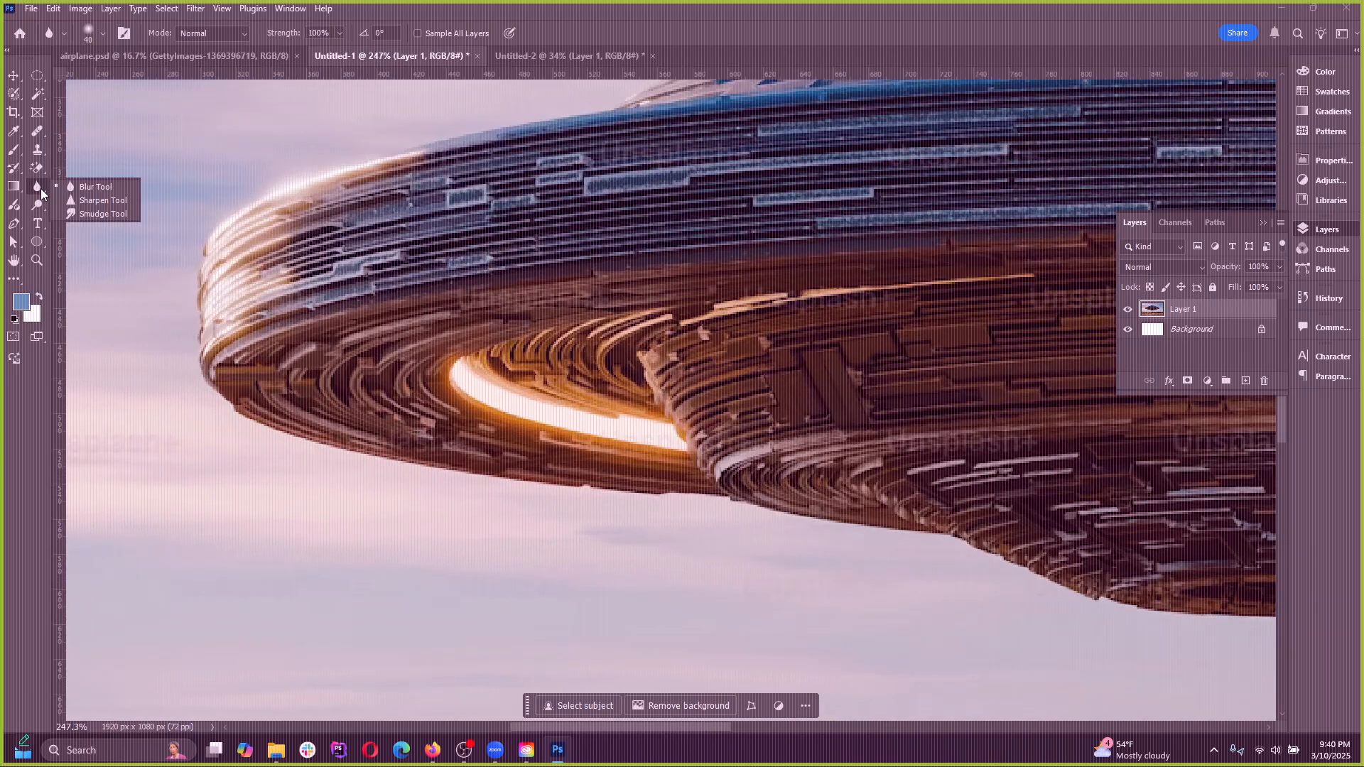
left_click(14, 205)
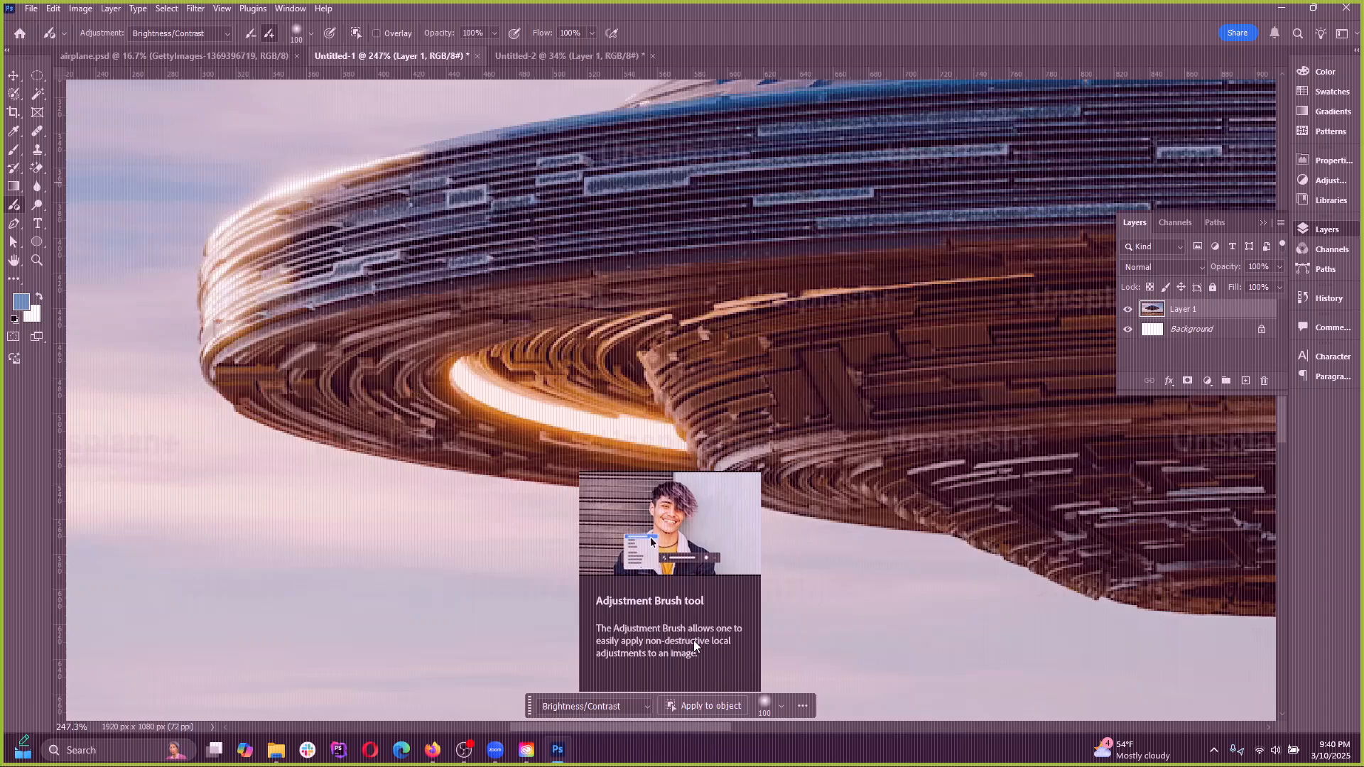
mouse_move(574, 306)
left_mouse_down()
mouse_move(646, 327)
mouse_move(687, 374)
left_mouse_up()
key("ctrl+z")
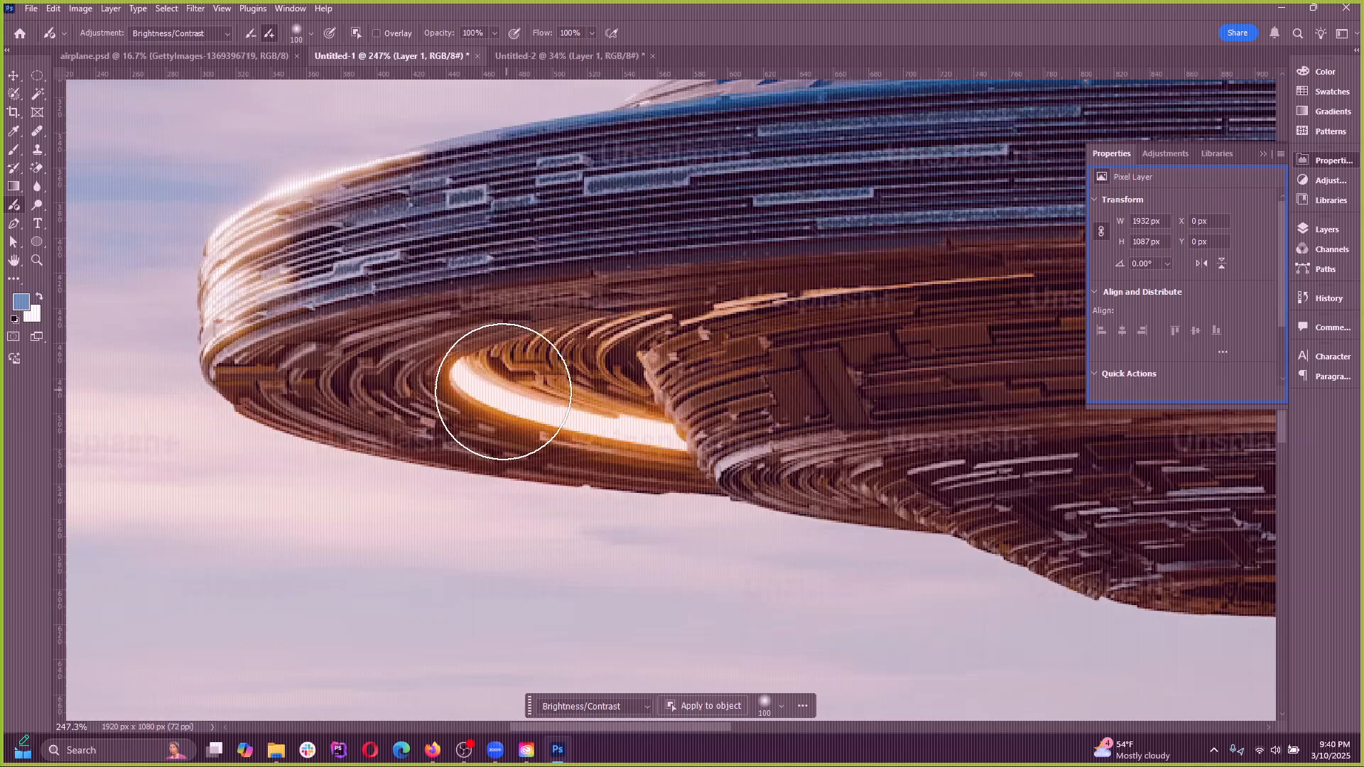
mouse_move(314, 382)
left_mouse_down()
mouse_move(428, 426)
mouse_move(580, 394)
mouse_move(652, 344)
mouse_move(567, 319)
mouse_move(280, 384)
mouse_move(658, 362)
mouse_move(305, 310)
mouse_move(401, 352)
mouse_move(611, 228)
left_mouse_up()
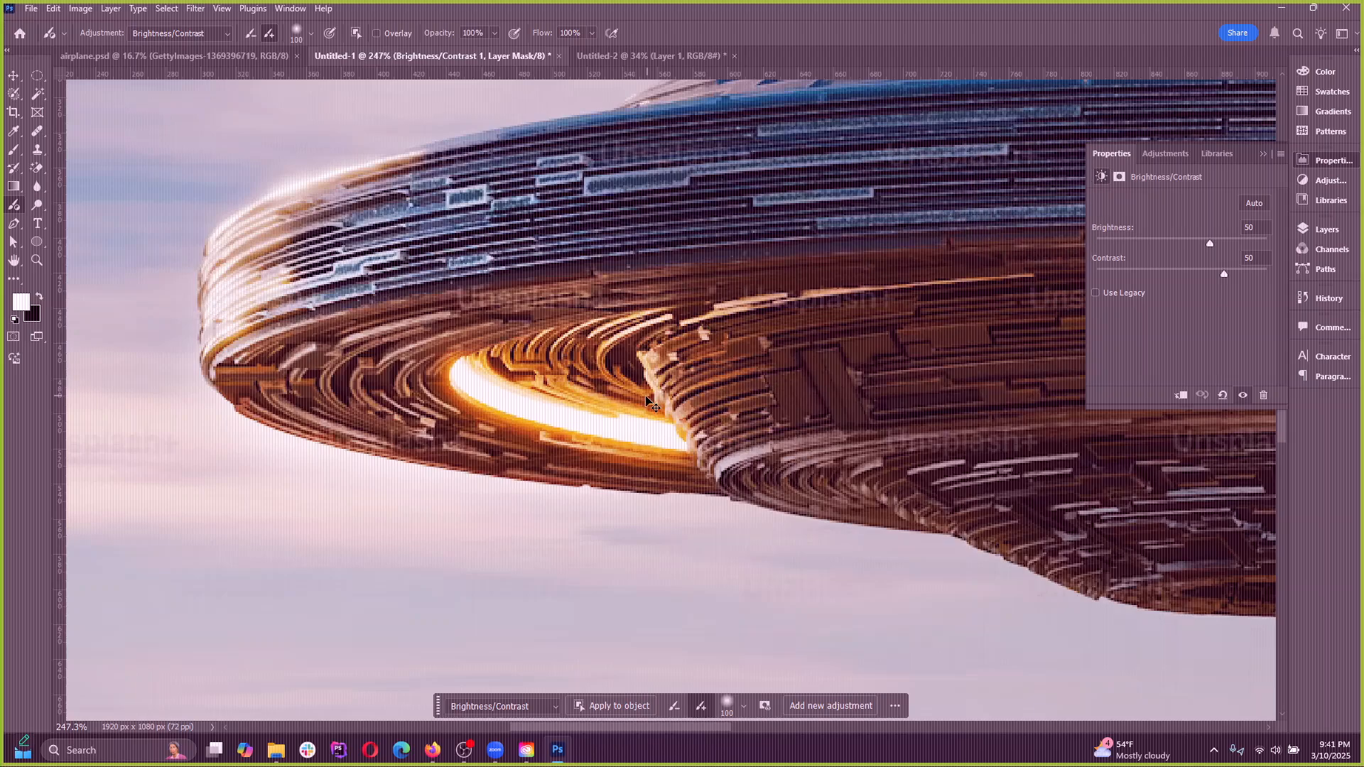
key("ctrl+z")
Brush a Brightness/Contrast adjustment along the UFO's lower underside, and delete the adjustment layer
scroll(389, 432, "down", 6)
mouse_move(651, 481)
left_mouse_down()
mouse_move(494, 433)
mouse_move(750, 472)
mouse_move(820, 468)
mouse_move(825, 447)
mouse_move(803, 450)
mouse_move(888, 444)
left_mouse_up()
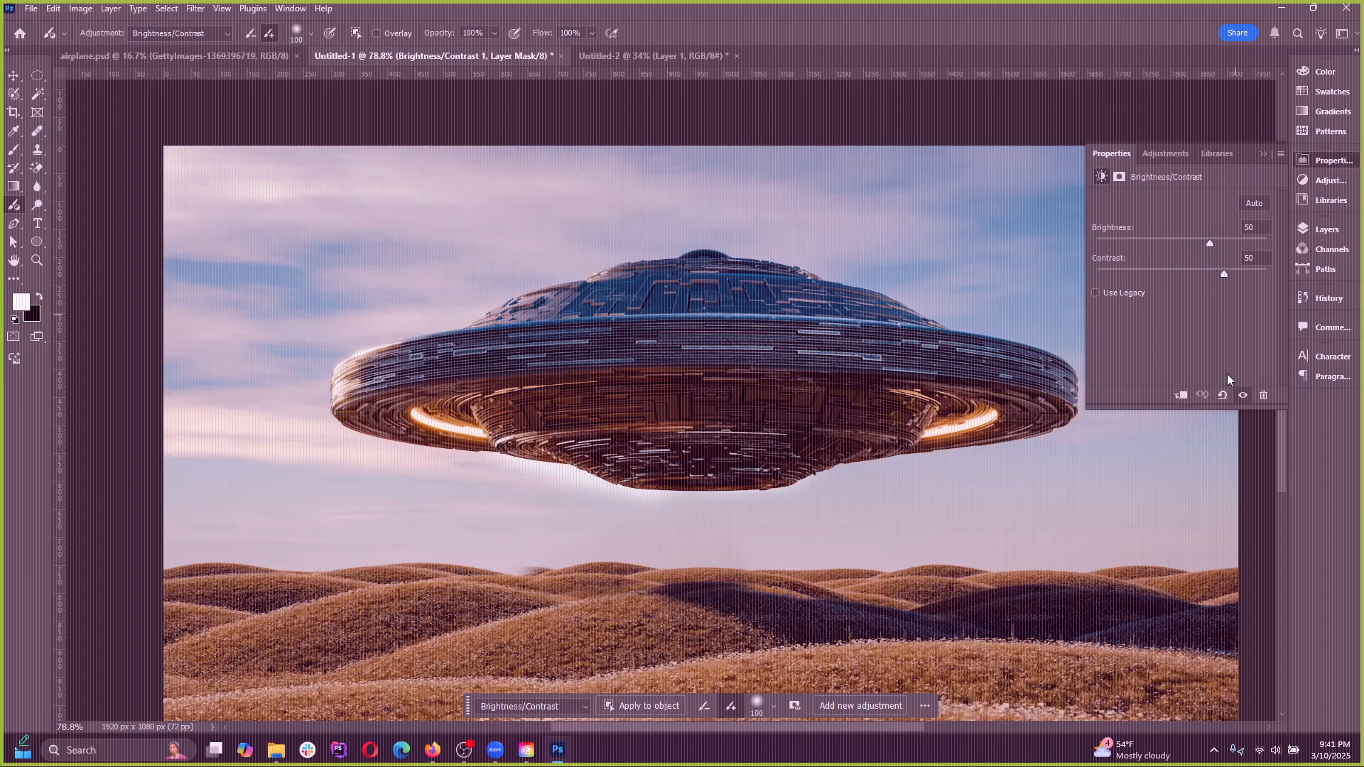
left_click(1263, 154)
left_click(1327, 229)
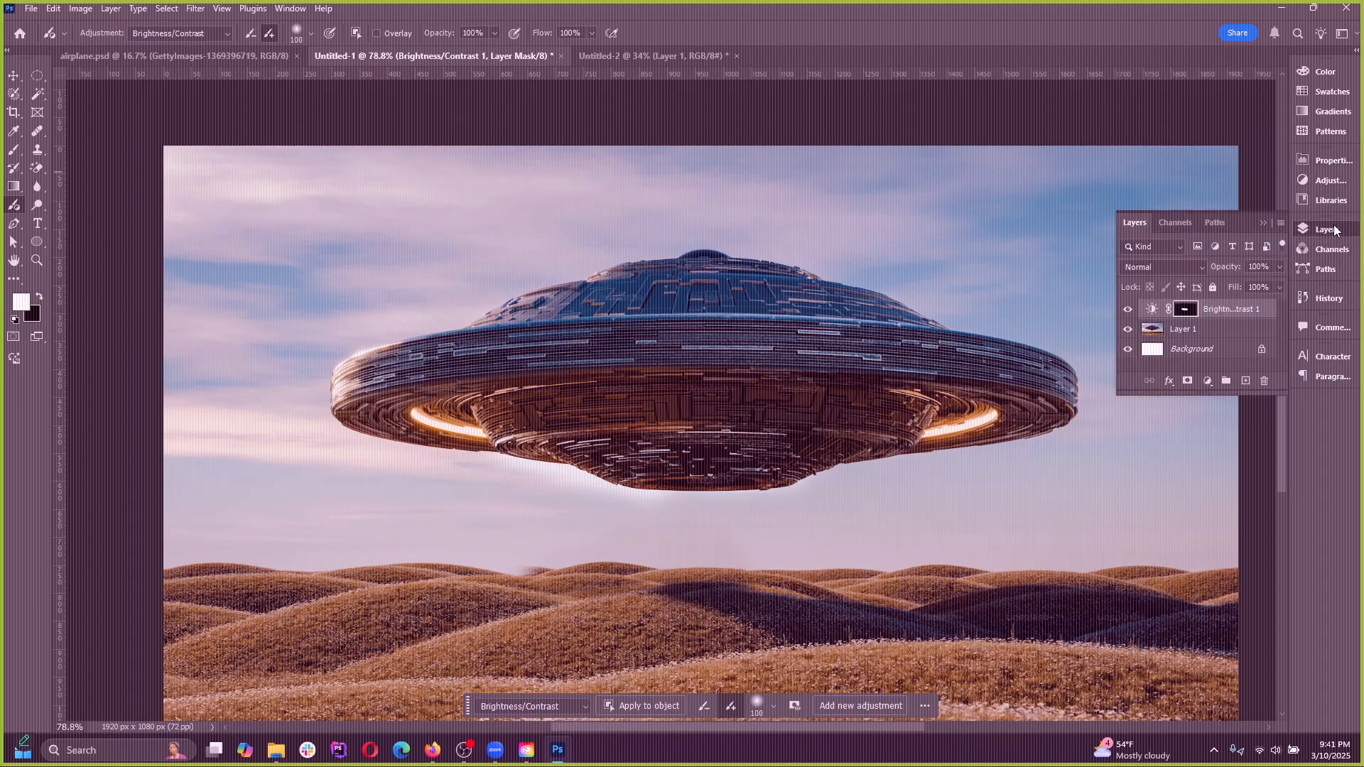
left_click(1152, 310)
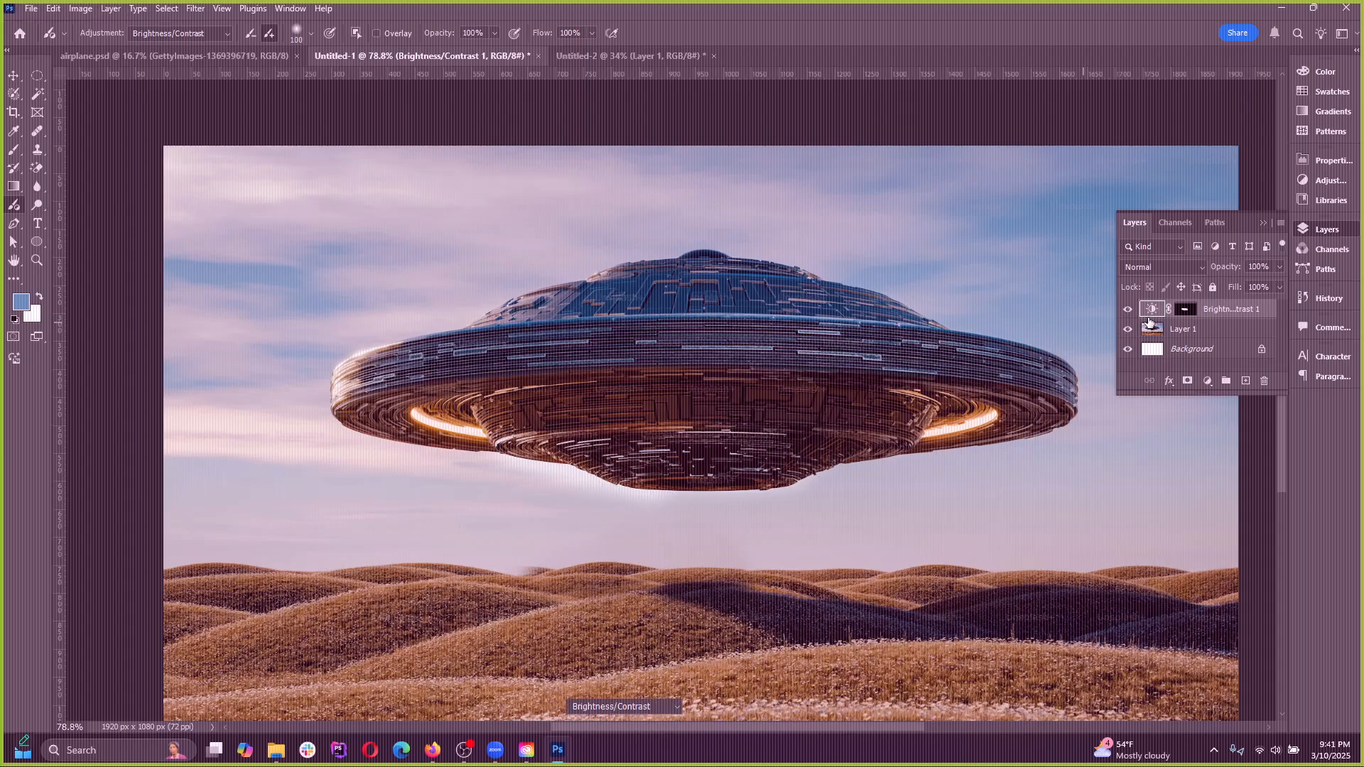
key("Delete")
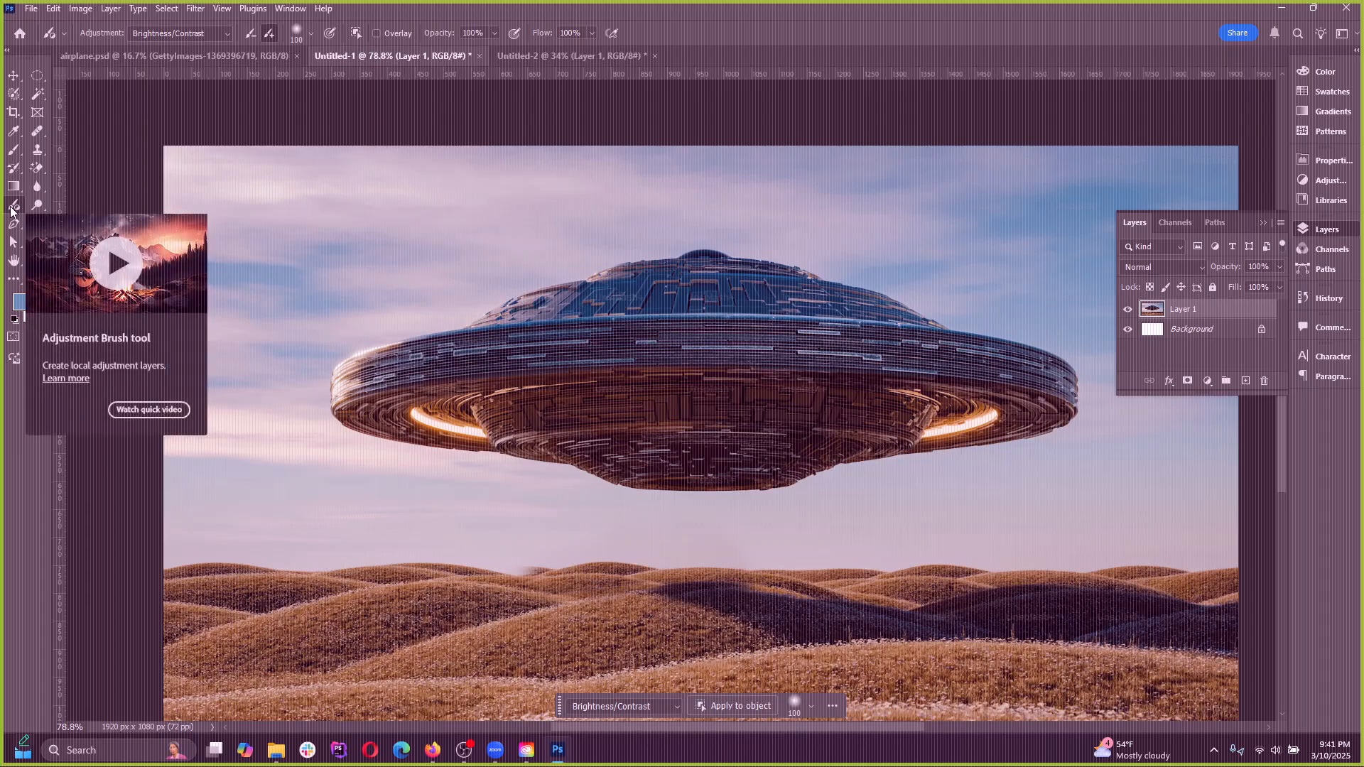
Try two Brightness/Contrast Adjustment Brush strokes across the UFO's upper rim, undoing each one
mouse_move(435, 341)
left_mouse_down()
mouse_move(572, 363)
mouse_move(895, 355)
left_mouse_up()
key("ctrl+z")
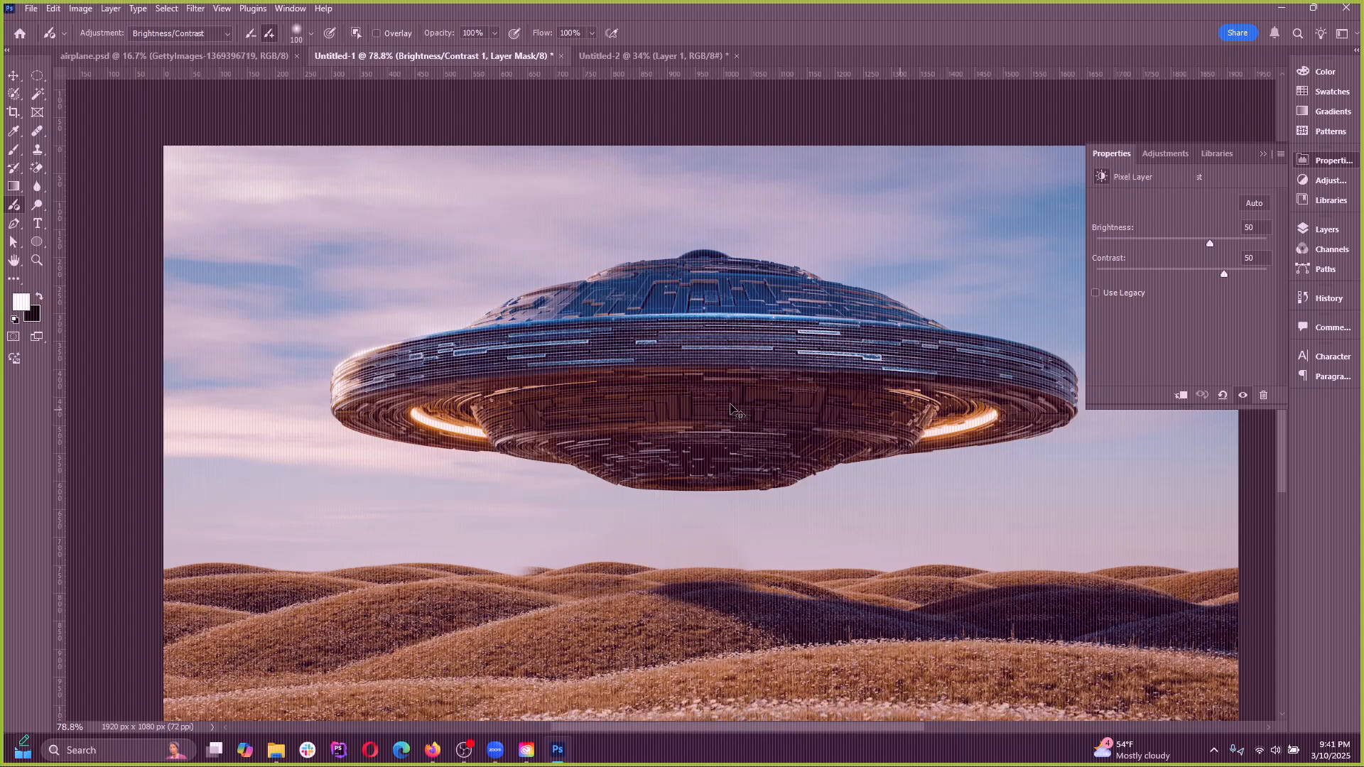
mouse_move(477, 365)
left_mouse_down()
mouse_move(426, 296)
mouse_move(442, 372)
mouse_move(390, 324)
mouse_move(524, 274)
mouse_move(782, 317)
left_mouse_up()
key("ctrl+z")
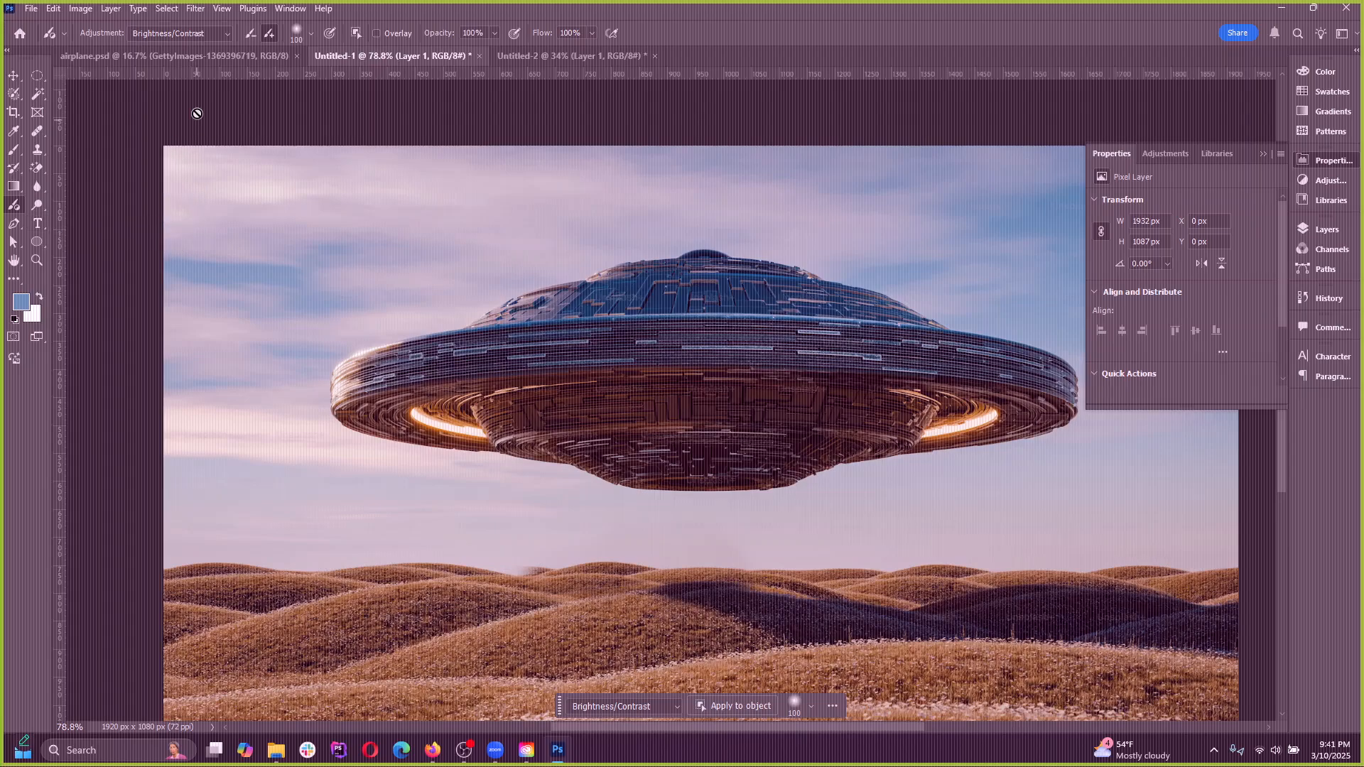
Try recoloring the UFO's dome with a Hue/Saturation Adjustment Brush stroke and a hue of +180, and undo both
left_click(181, 34)
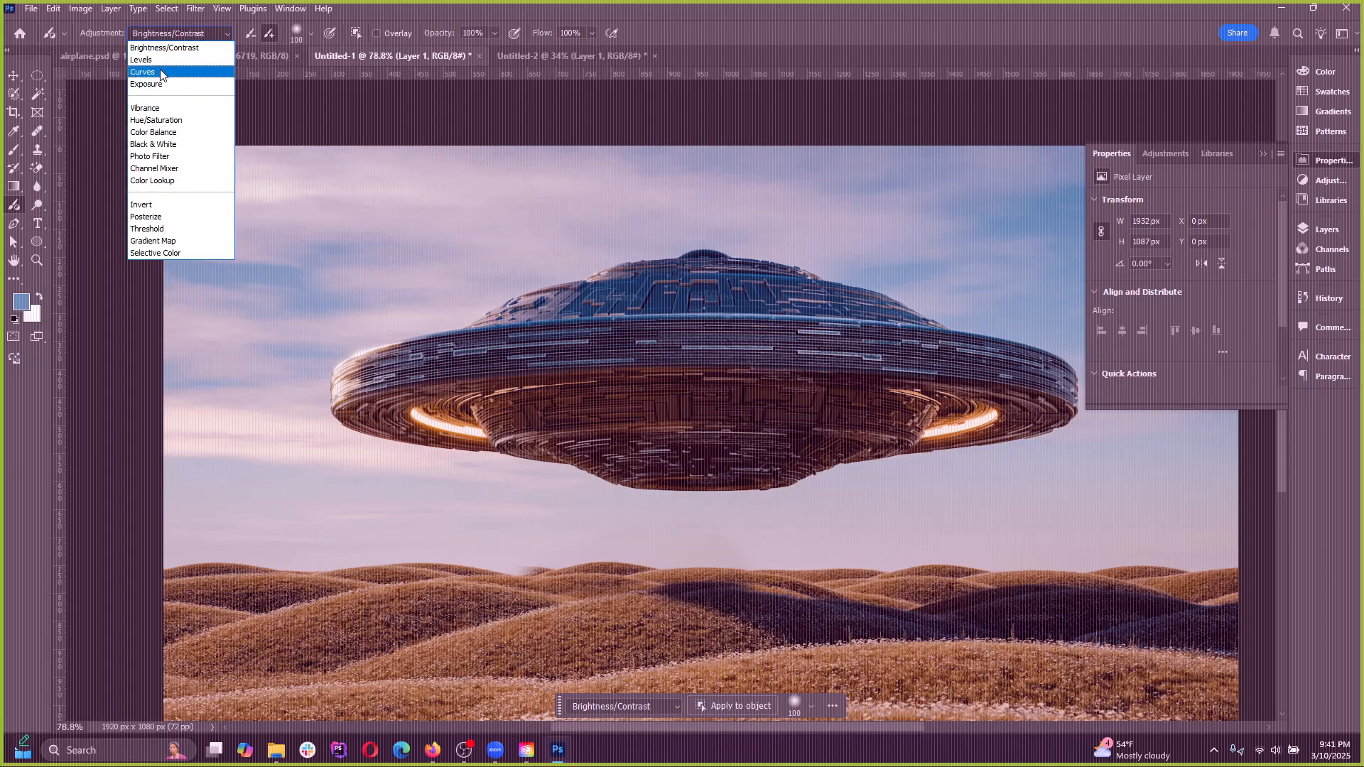
left_click(163, 120)
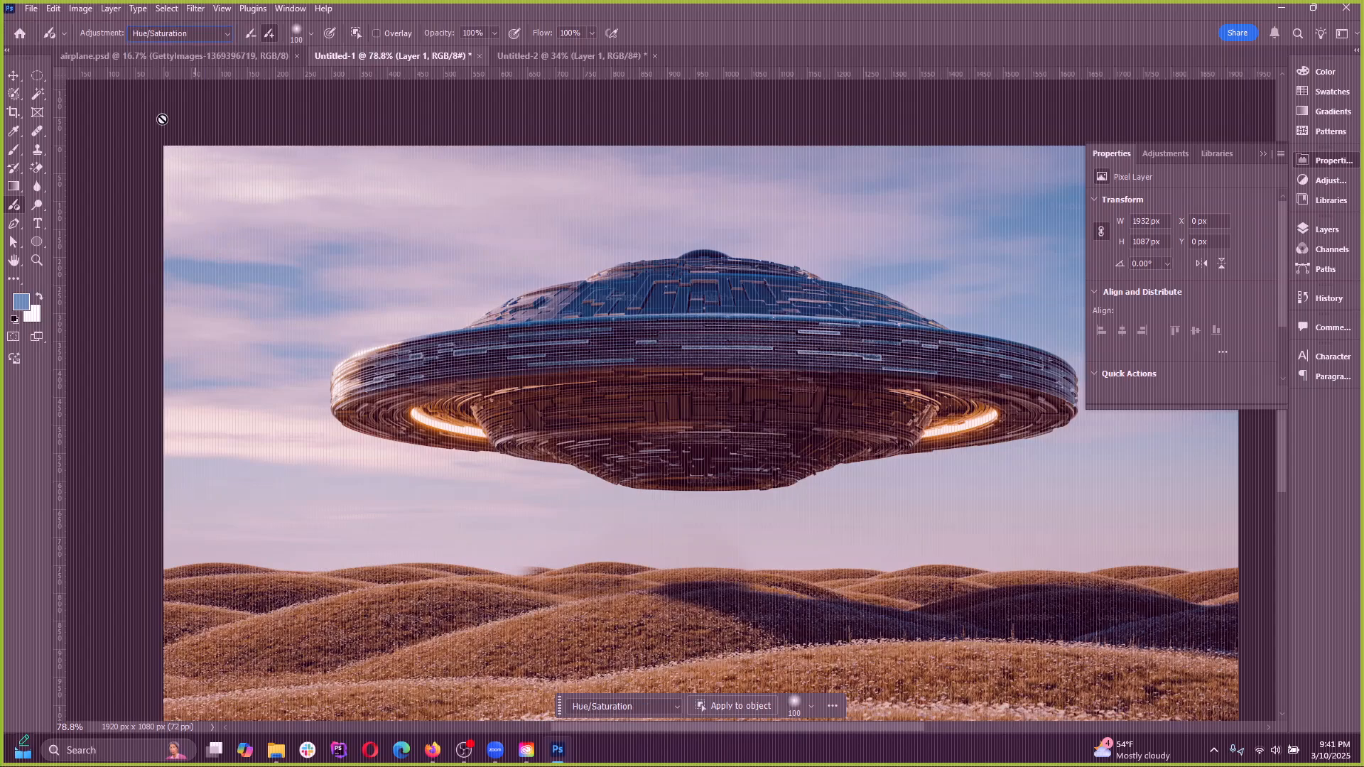
left_click(1261, 154)
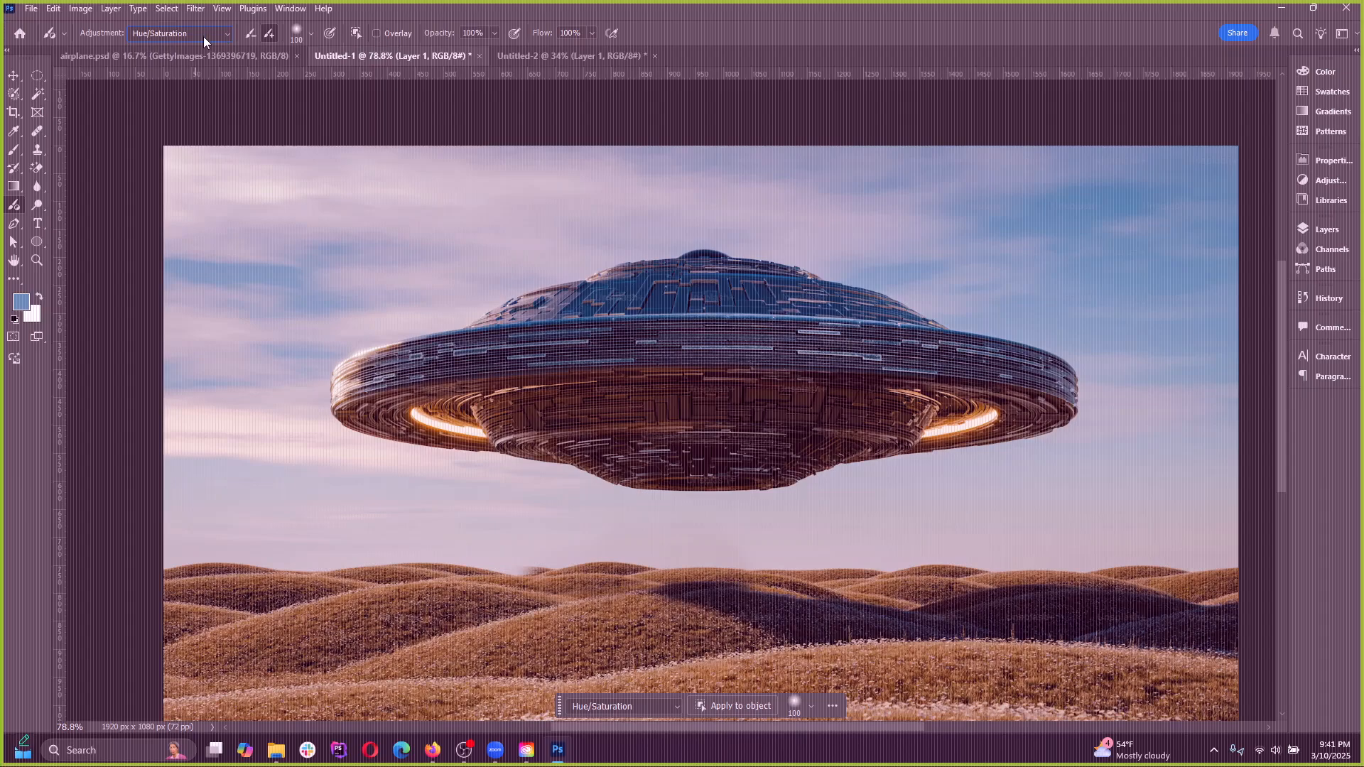
mouse_move(507, 236)
left_mouse_down()
mouse_move(481, 305)
mouse_move(905, 301)
mouse_move(826, 327)
left_mouse_up()
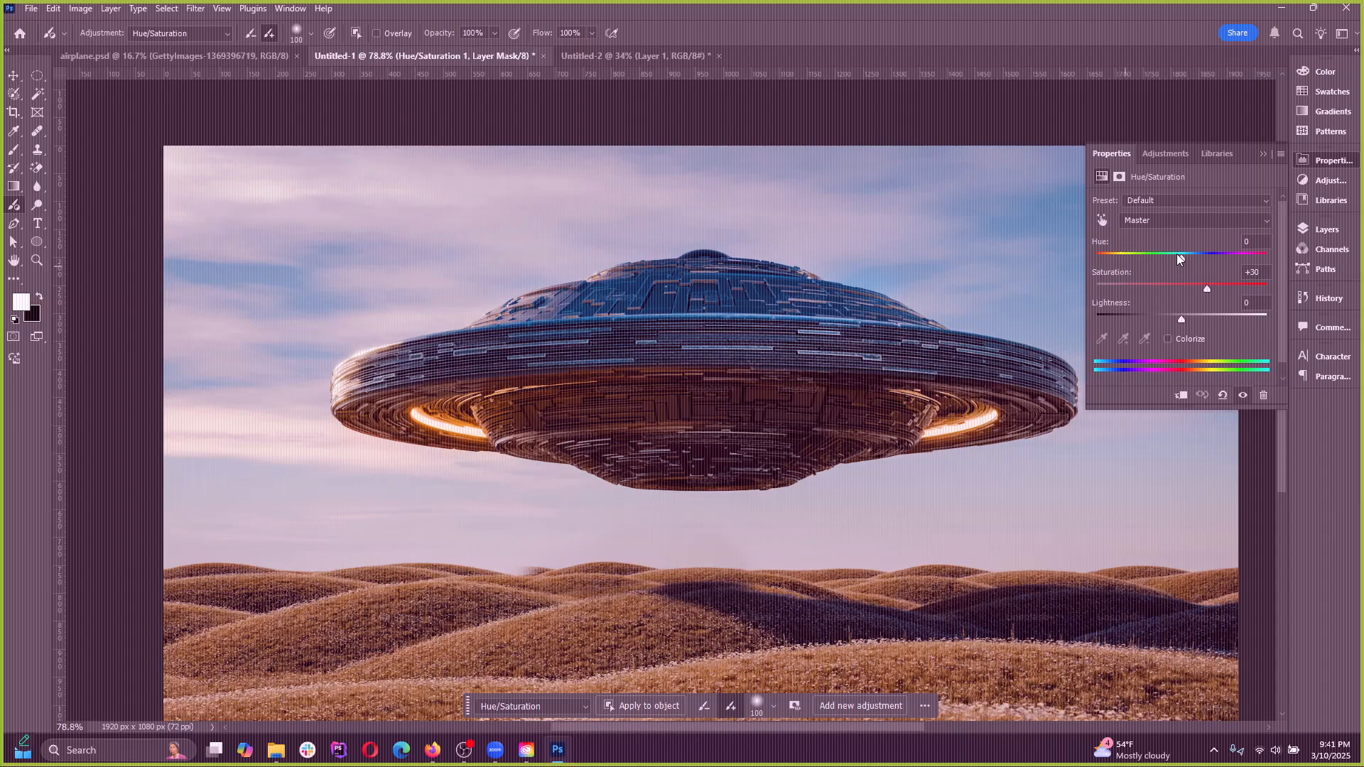
left_click_drag(1178, 256, 1267, 261)
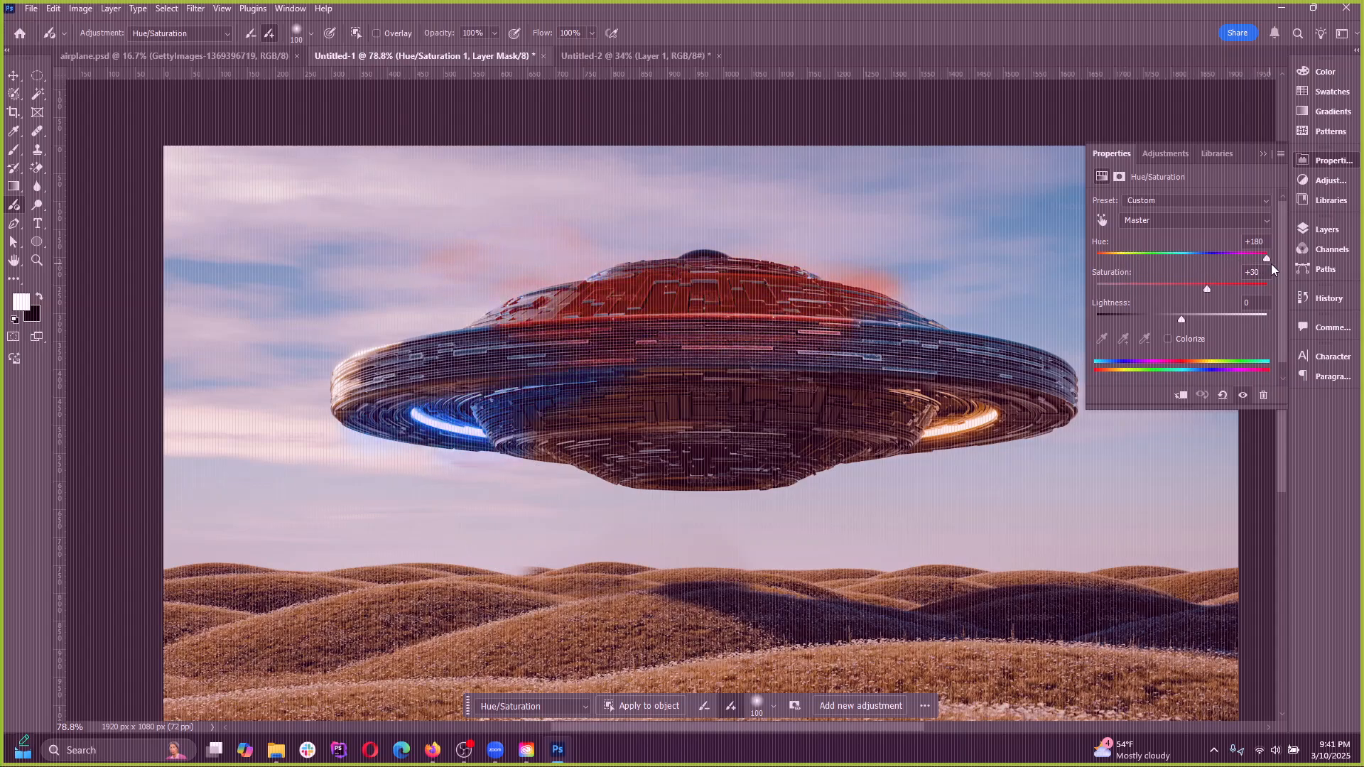
key("ctrl+z")
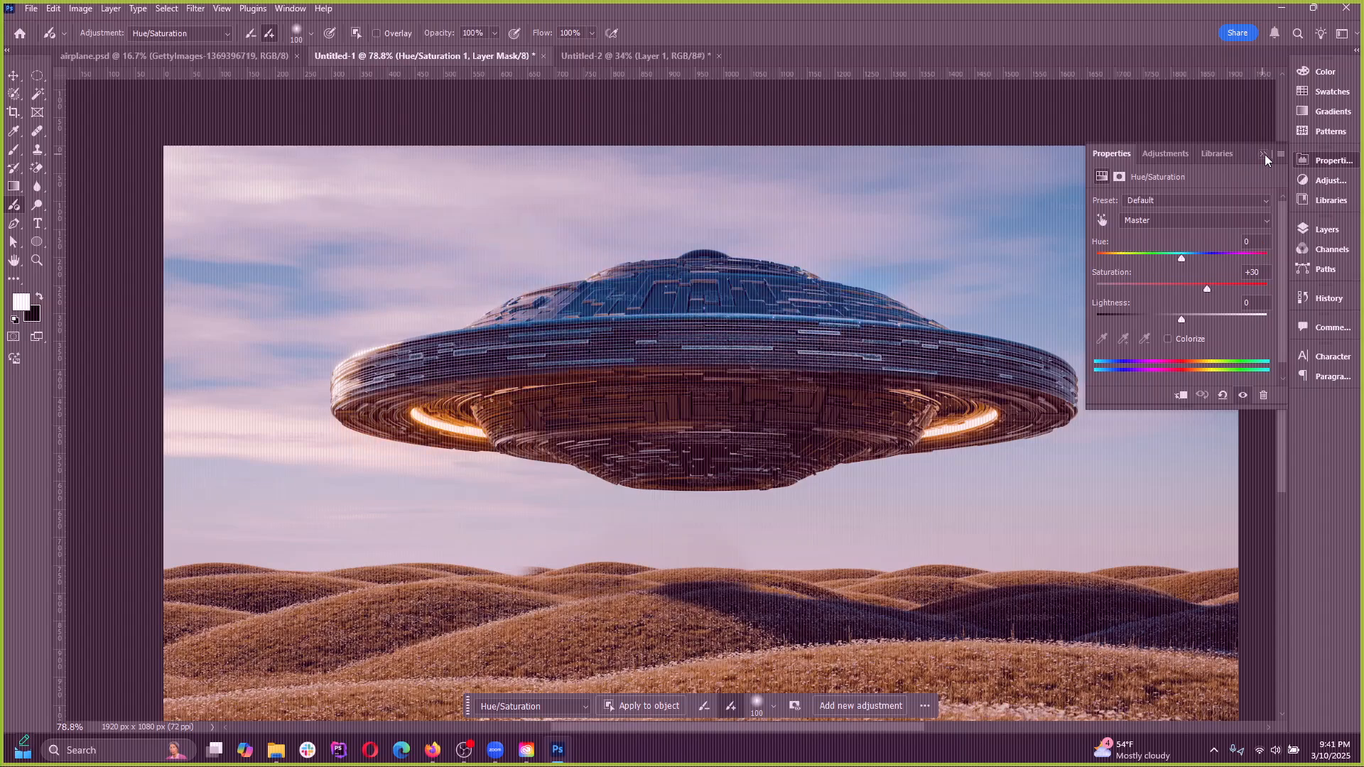
left_click(1264, 154)
key("ctrl+z")
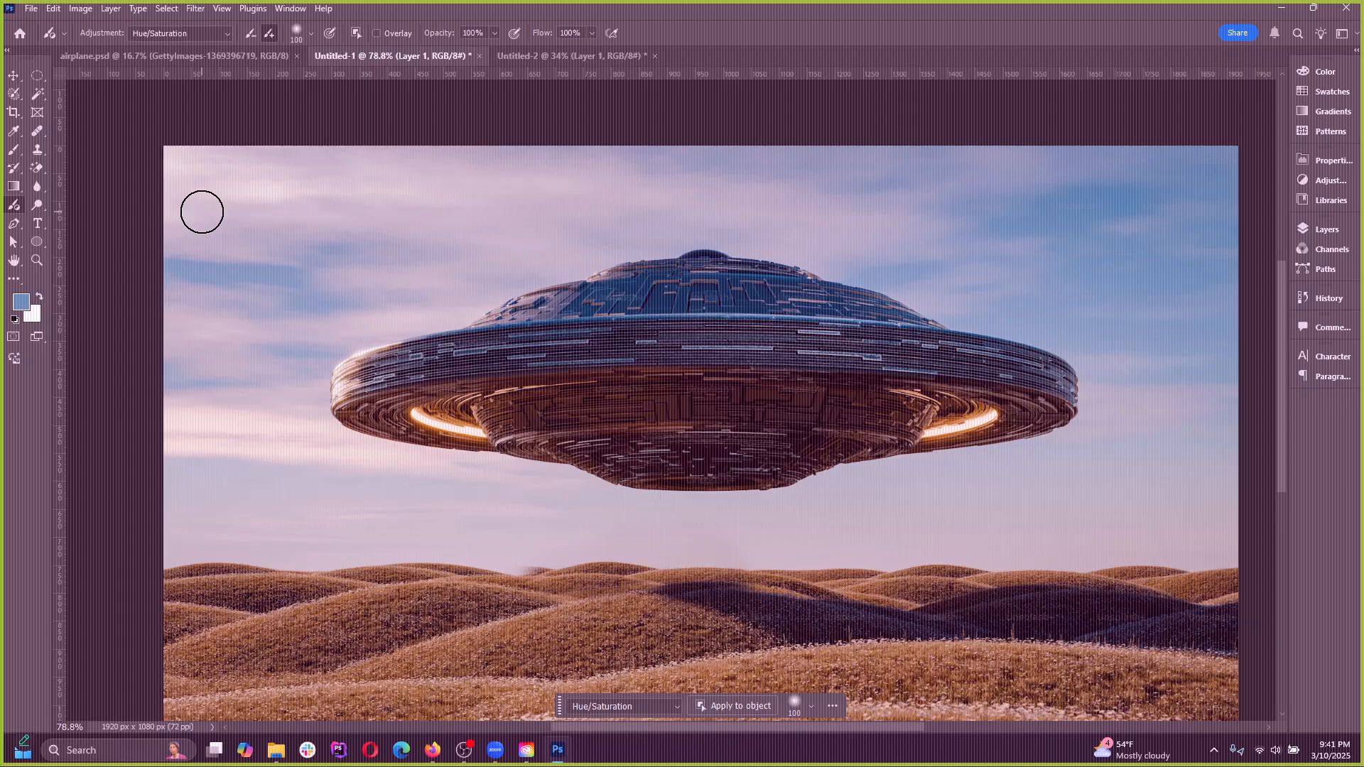
Try lightening the UFO and sky with an enlarged Dodge brush at 50% exposure on Highlights, and undo it
left_click(39, 205)
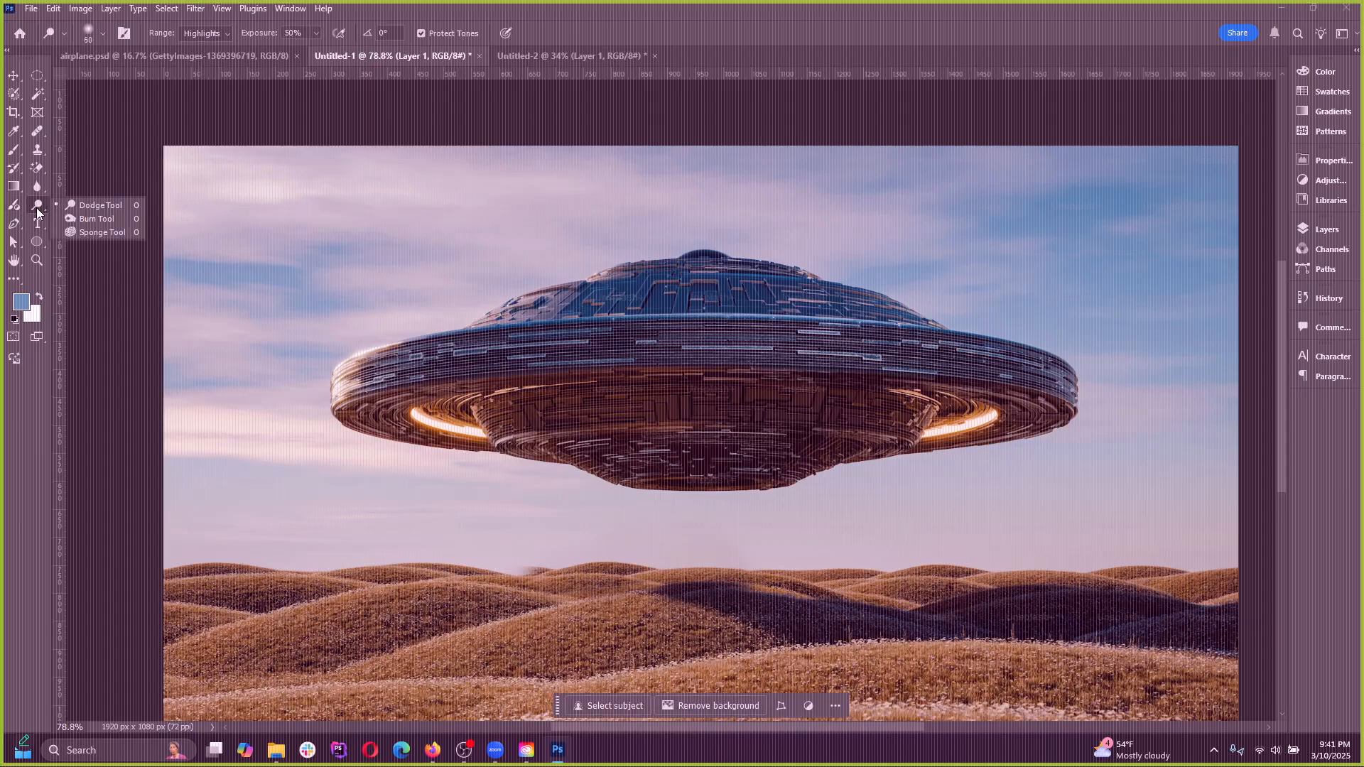
left_click(92, 206)
key("bracketright")
key("bracketright")
key("bracketright")
key("bracketright")
key("bracketright")
key("bracketright")
key("bracketright")
key("bracketright")
key("bracketright")
key("bracketright")
key("bracketright")
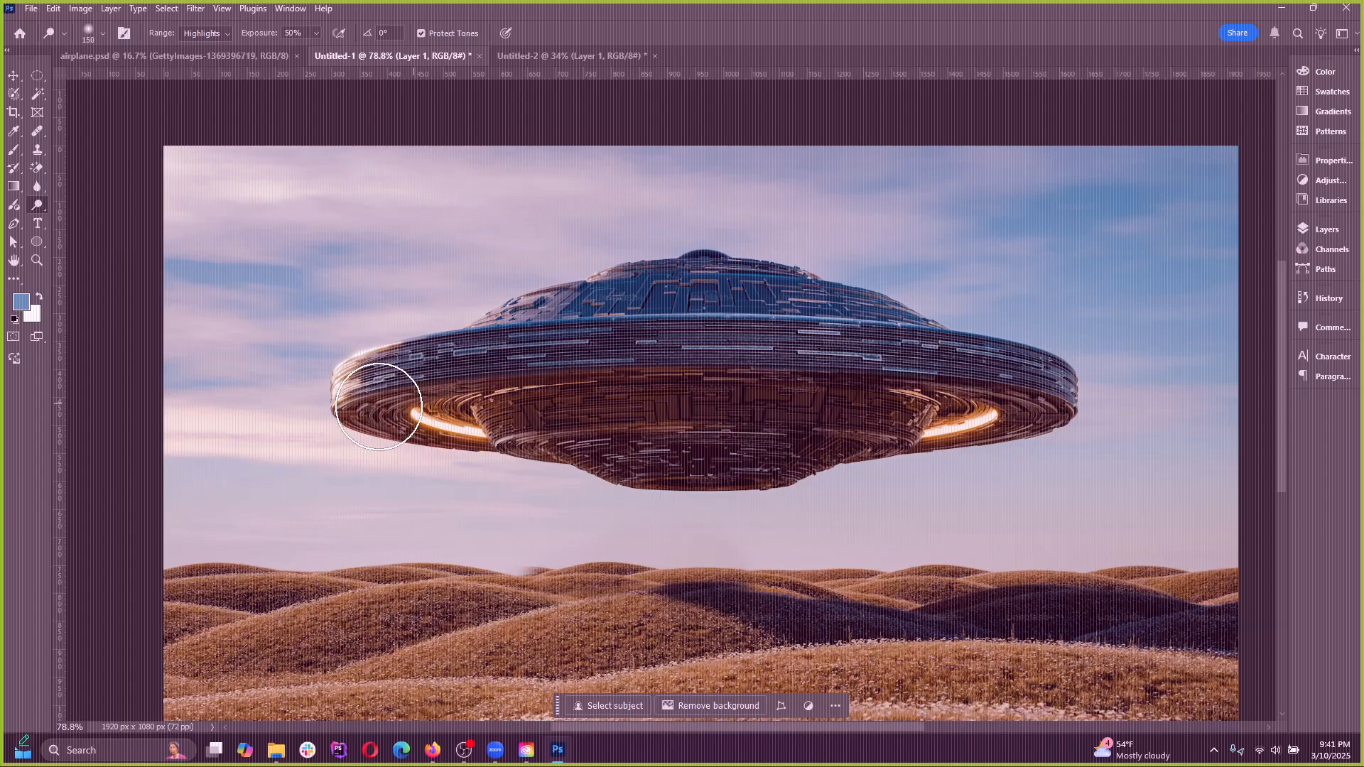
mouse_move(360, 332)
left_mouse_down()
mouse_move(816, 419)
mouse_move(1020, 396)
mouse_move(1055, 364)
mouse_move(1017, 262)
mouse_move(764, 228)
mouse_move(739, 259)
left_mouse_up()
mouse_move(99, 434)
left_mouse_down()
mouse_move(907, 581)
mouse_move(1362, 359)
left_mouse_up()
key("ctrl+z")
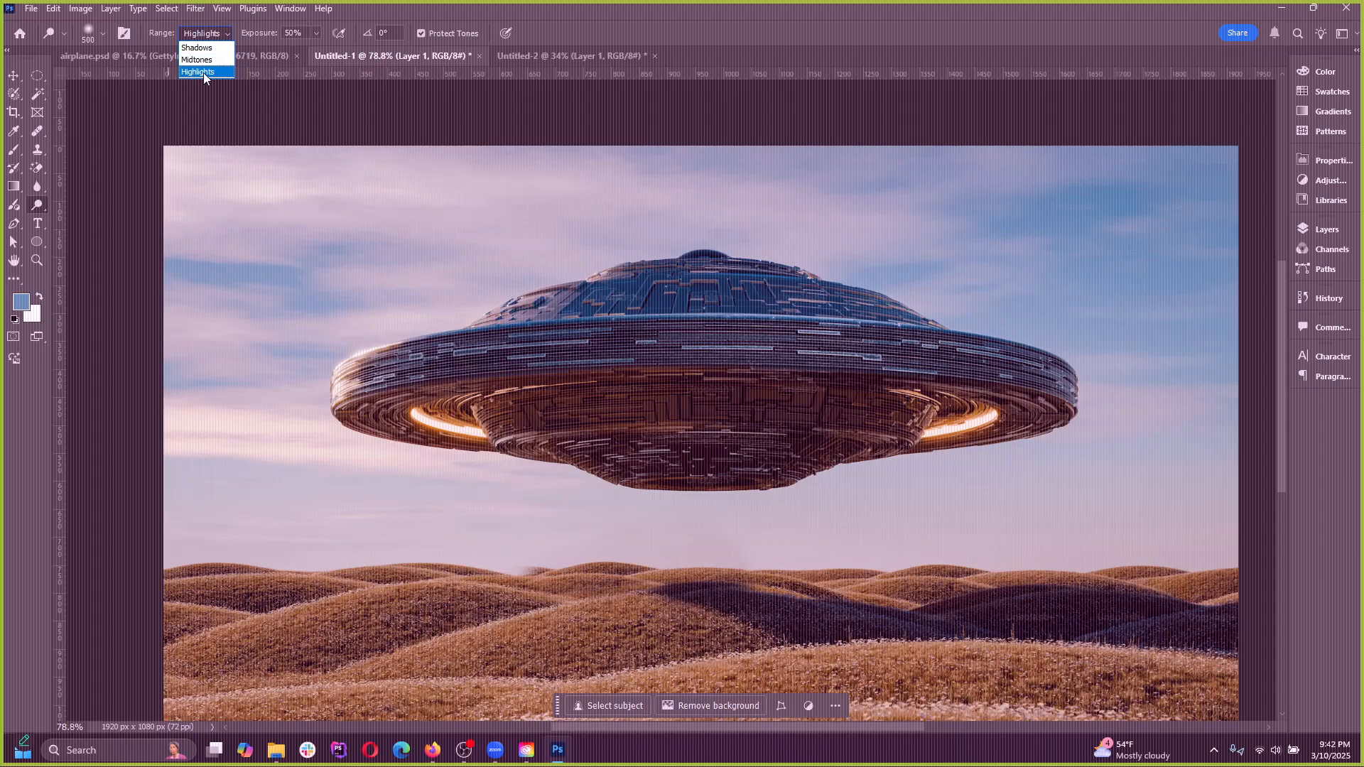
Try dodging the highlights across the whole sky with the 500-pixel brush, and undo the stroke
left_click(204, 72)
mouse_move(334, 137)
left_mouse_down()
mouse_move(272, 319)
mouse_move(888, 444)
mouse_move(819, 331)
mouse_move(554, 335)
mouse_move(290, 448)
mouse_move(107, 397)
mouse_move(474, 454)
mouse_move(838, 352)
mouse_move(680, 238)
mouse_move(983, 244)
mouse_move(1000, 319)
mouse_move(1152, 250)
mouse_move(1111, 234)
mouse_move(963, 338)
mouse_move(1224, 409)
mouse_move(1041, 370)
mouse_move(928, 391)
mouse_move(1101, 406)
left_mouse_up()
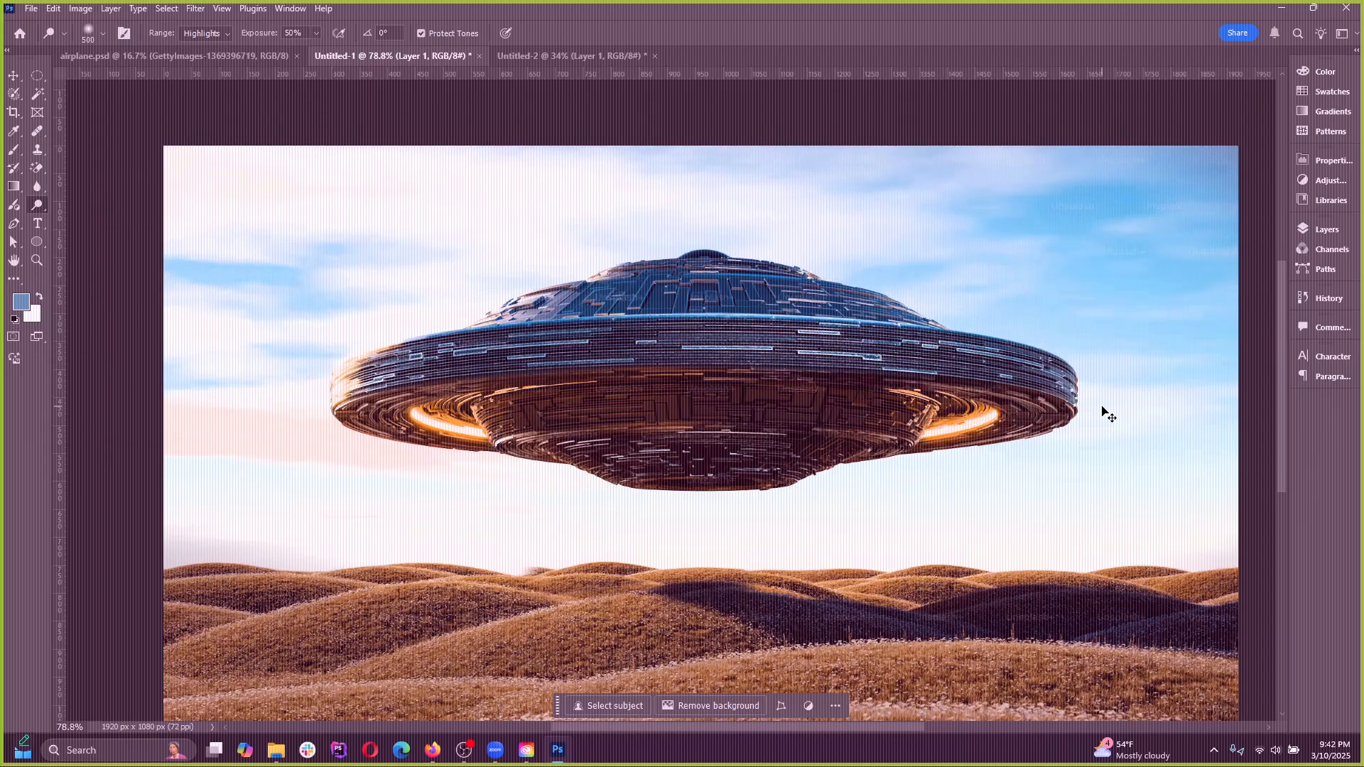
key("ctrl+z")
Try the Dodge tool's Shadows and Midtones ranges, brushing along the hilly horizon on Midtones and undoing the stroke
left_click(208, 32)
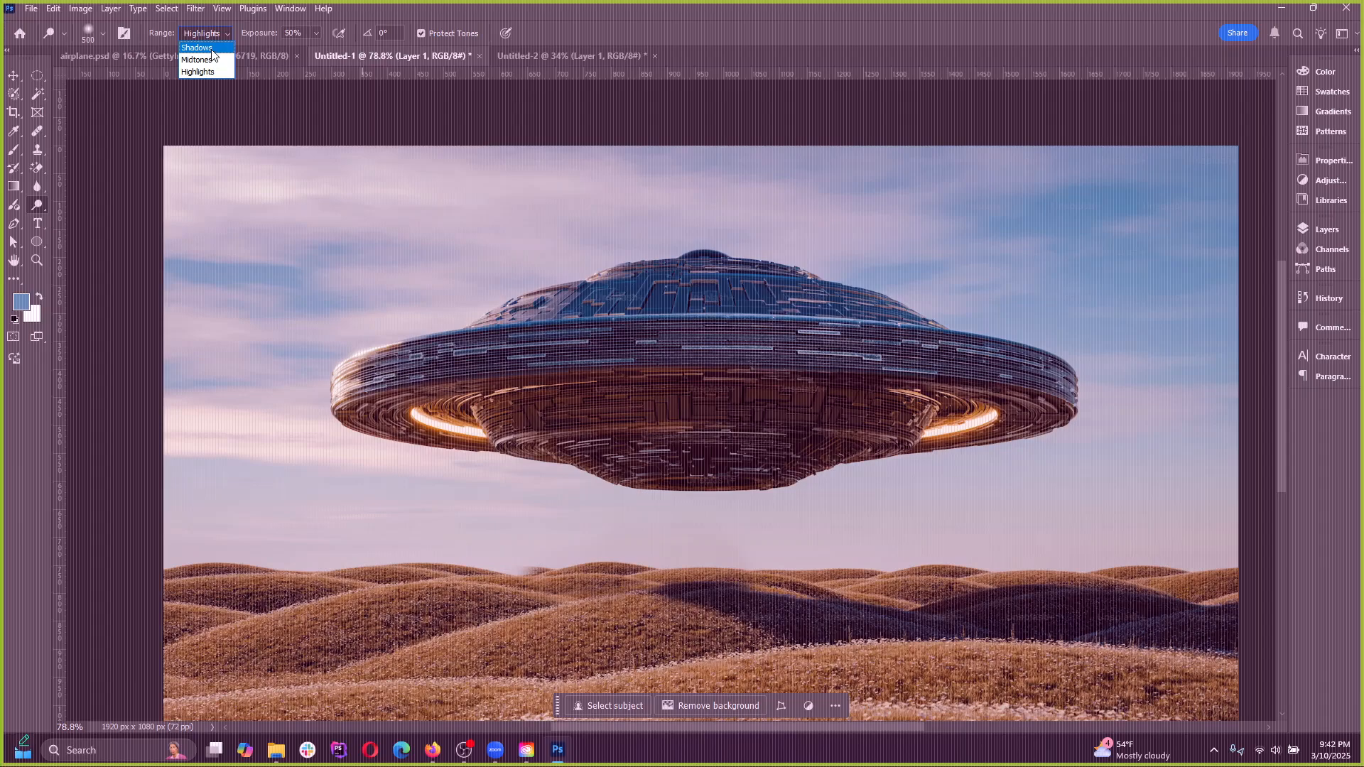
left_click(204, 50)
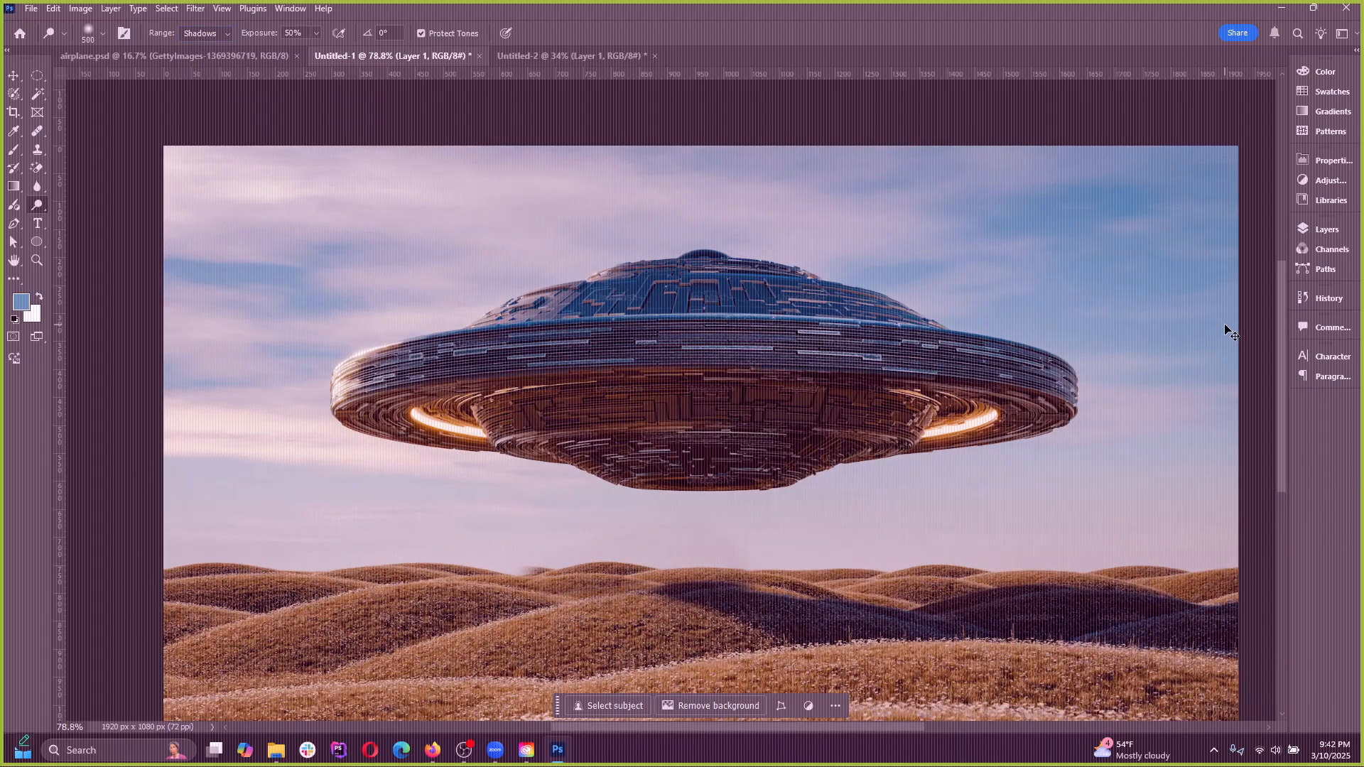
left_click(211, 33)
left_click(203, 60)
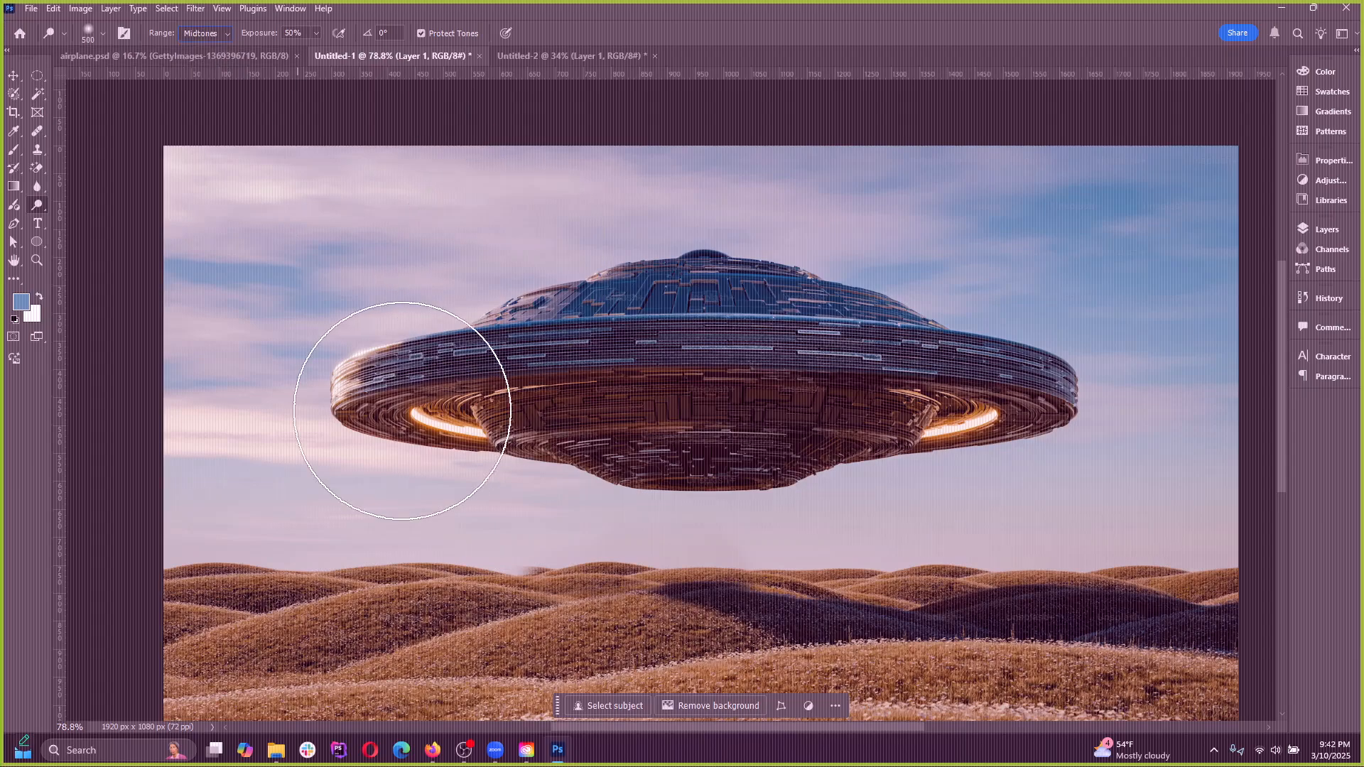
mouse_move(852, 556)
left_mouse_down()
mouse_move(888, 539)
mouse_move(1108, 554)
left_mouse_up()
key("ctrl+z")
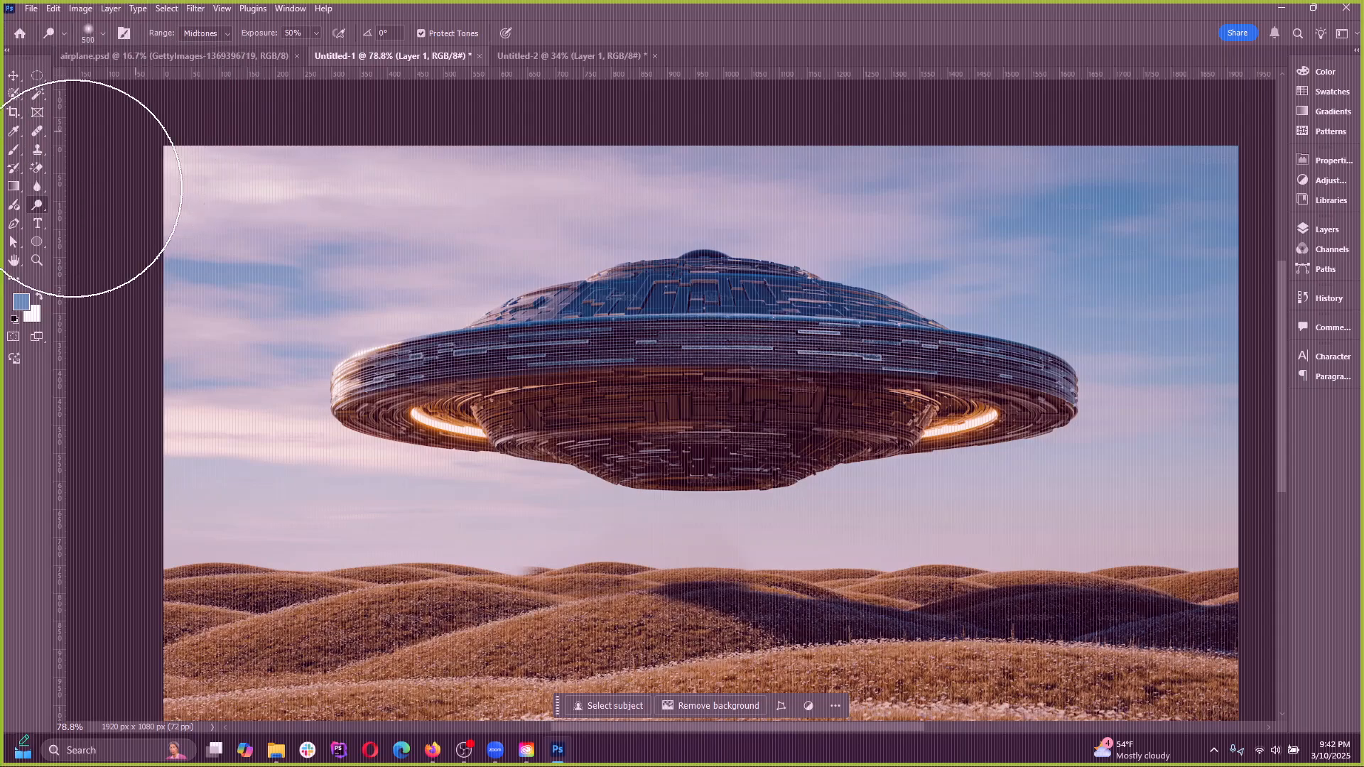
Try darkening the highlights across the image with a 700-pixel Burn brush at 50% exposure, and undo the stroke
right_click(40, 202)
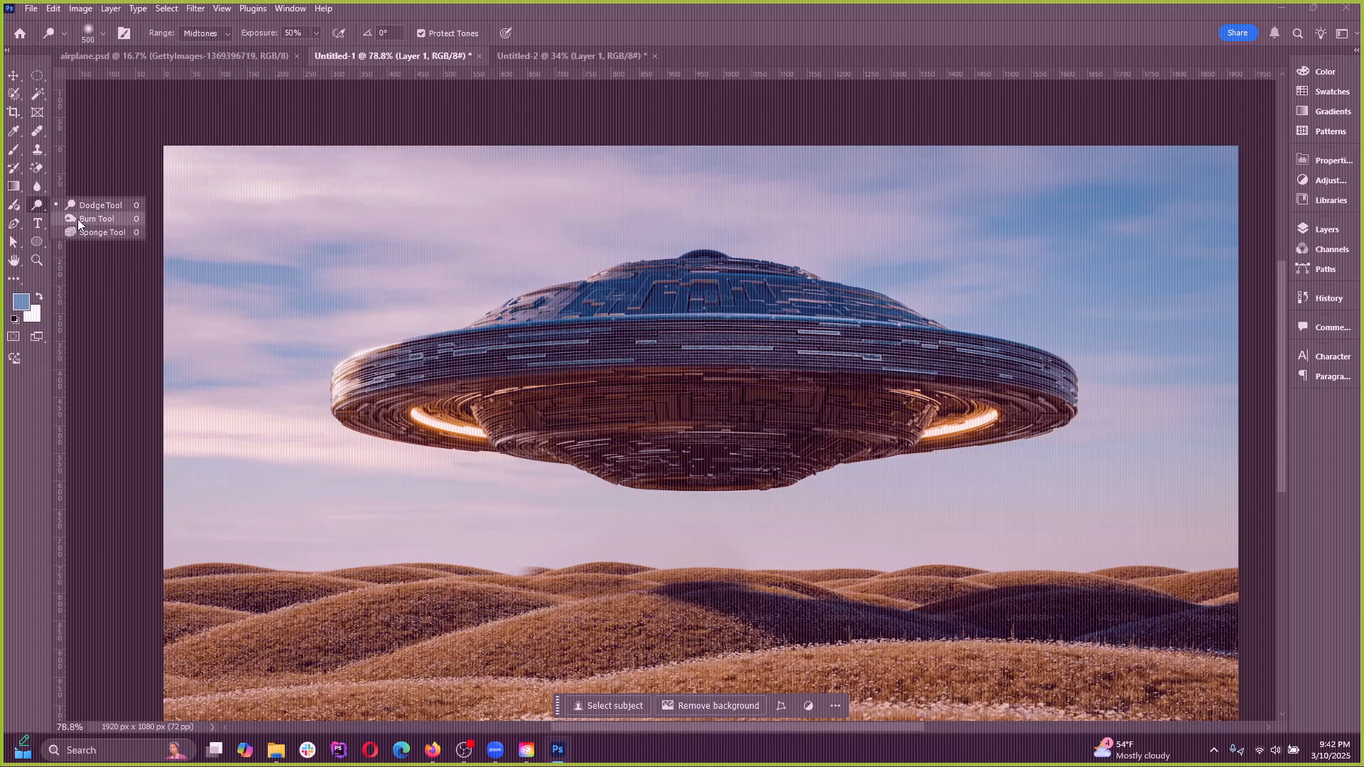
left_click(96, 218)
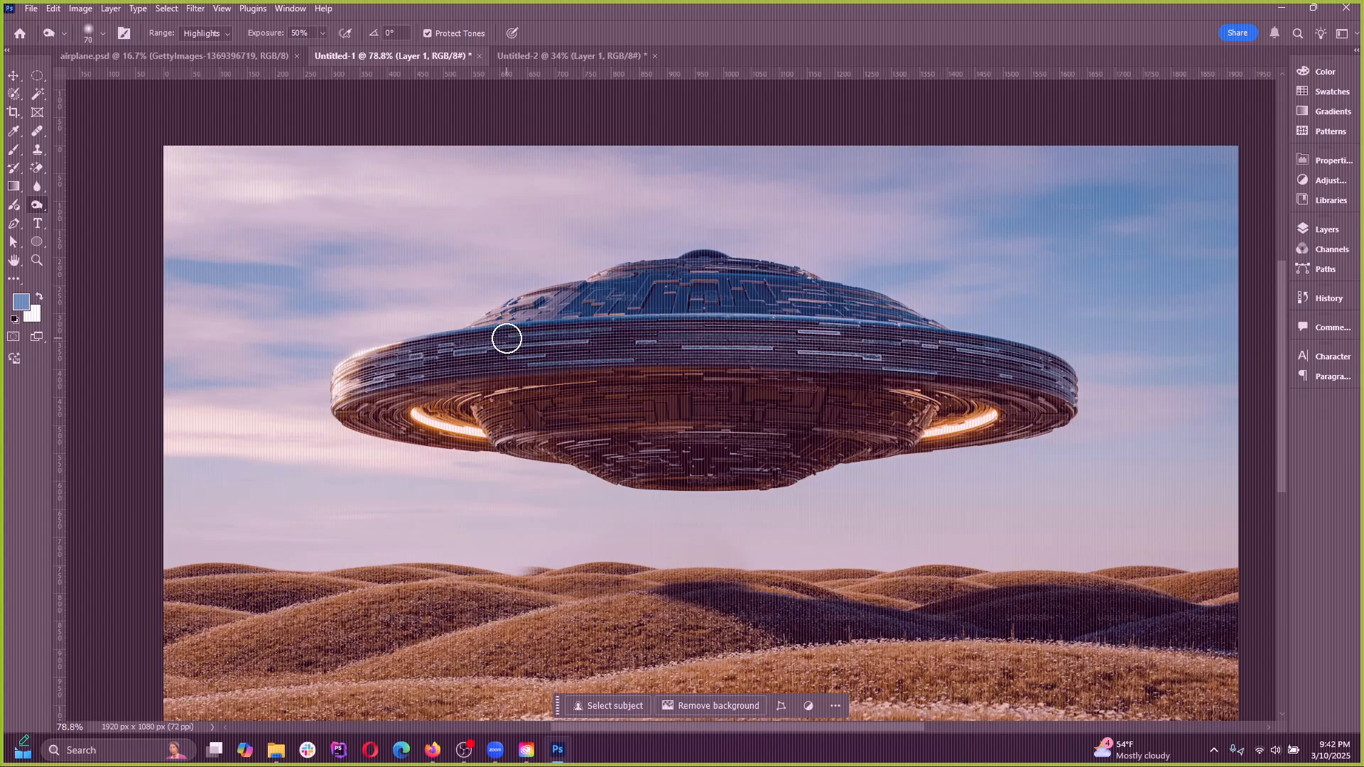
key("]")
key("]")
key("]")
key("]")
key("]")
key("]")
key("]")
key("]")
key("]")
key("]")
key("]")
mouse_move(396, 362)
left_mouse_down()
mouse_move(1044, 390)
mouse_move(1233, 266)
mouse_move(1363, 462)
left_mouse_up()
key("ctrl+z")
Try darkening the shadows across the UFO with the 700-pixel Burn brush at 50% exposure, and undo the stroke
left_click(212, 35)
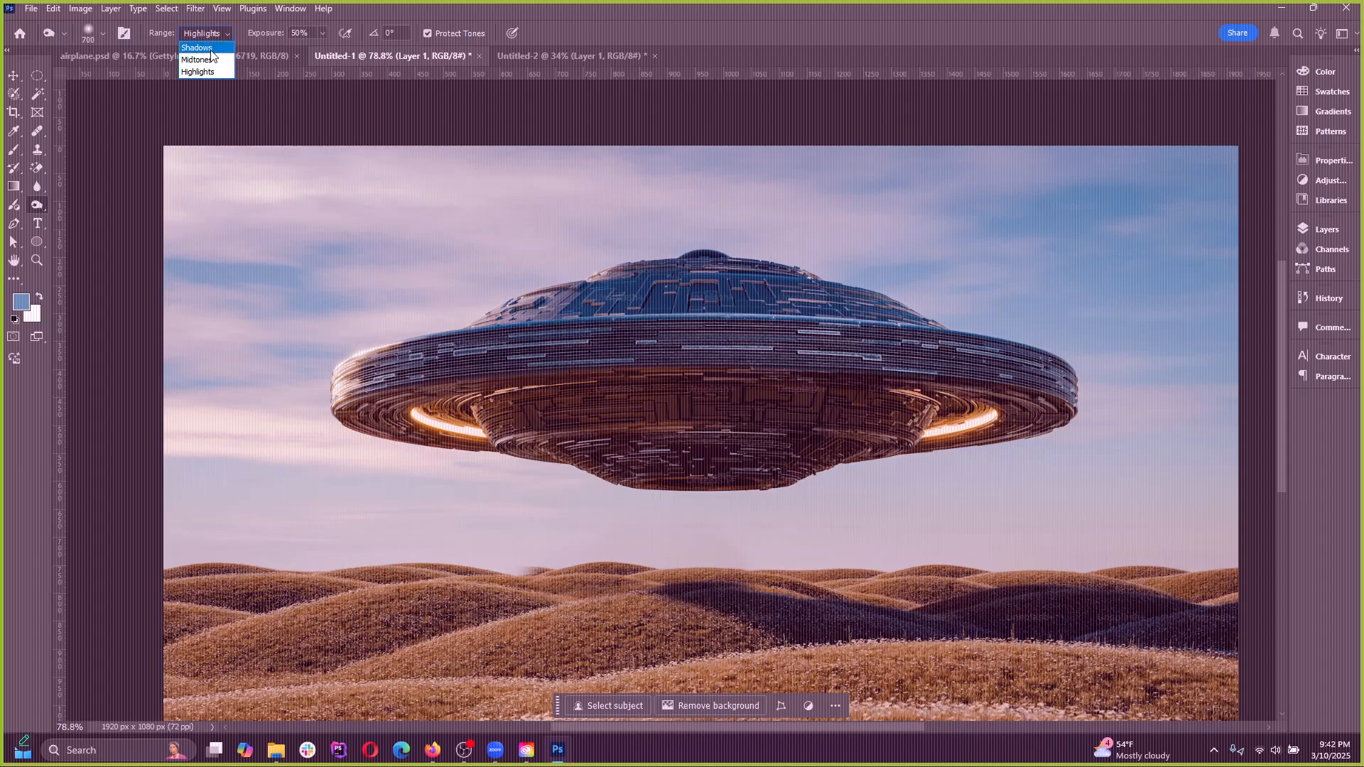
left_click(199, 46)
mouse_move(642, 242)
left_mouse_down()
mouse_move(537, 367)
mouse_move(71, 335)
mouse_move(456, 289)
mouse_move(609, 418)
mouse_move(998, 558)
mouse_move(911, 599)
mouse_move(740, 400)
left_mouse_up()
key("ctrl+z")
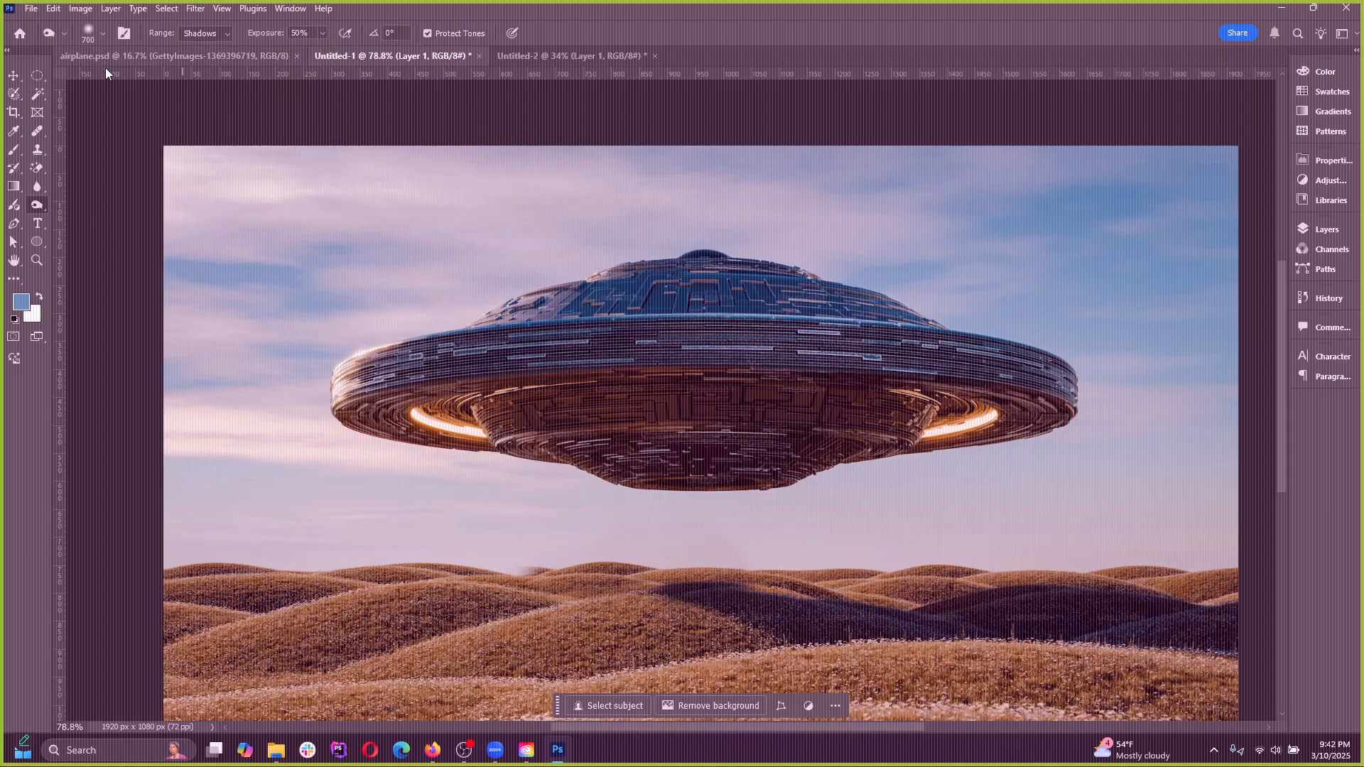
Try boosting the image's colour with a 900-pixel Sponge brush in Saturate mode at 50% flow, and undo it
right_click(37, 204)
left_click(71, 232)
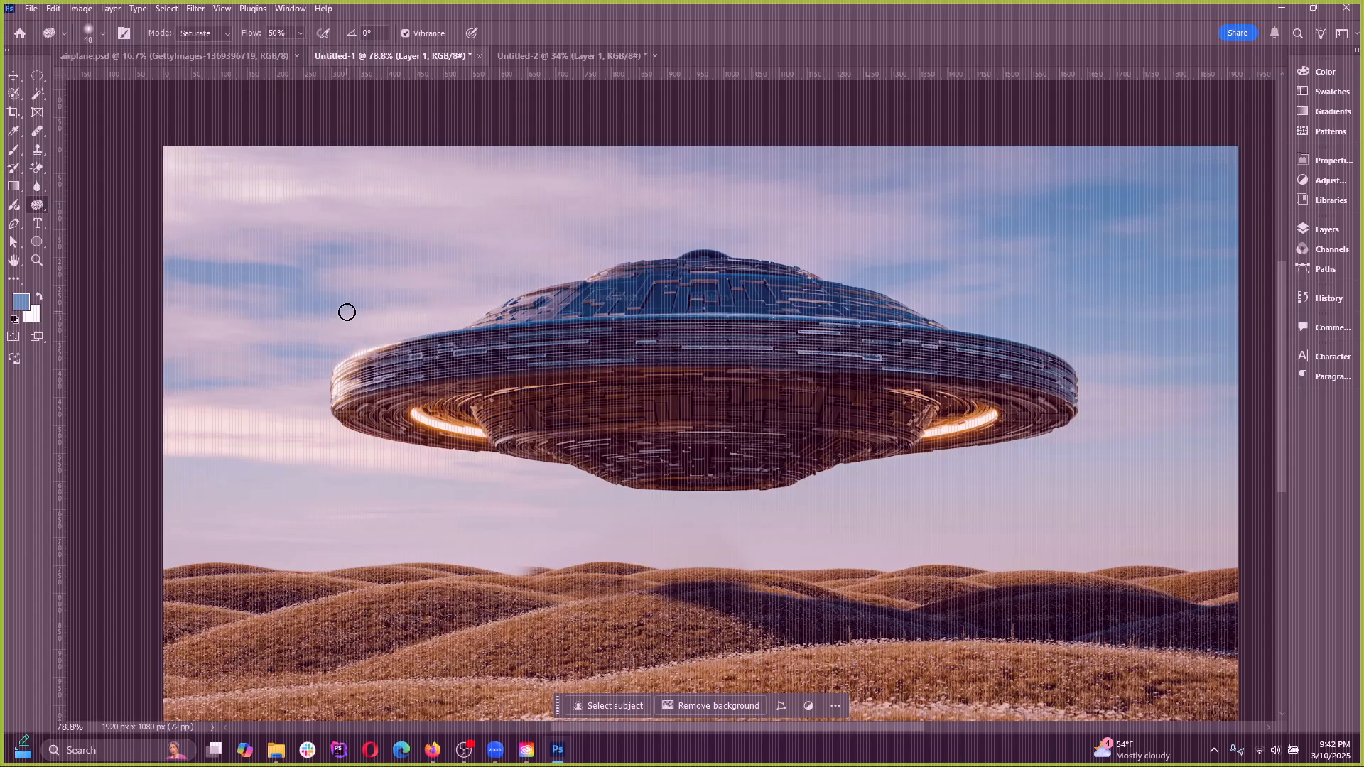
key("bracketright")
key("bracketright")
key("bracketright")
key("bracketright")
key("bracketright")
key("bracketright")
key("bracketright")
key("bracketright")
key("bracketright")
key("bracketright")
key("bracketright")
key("bracketright")
key("bracketright")
key("bracketright")
key("bracketright")
key("bracketright")
key("bracketright")
key("bracketright")
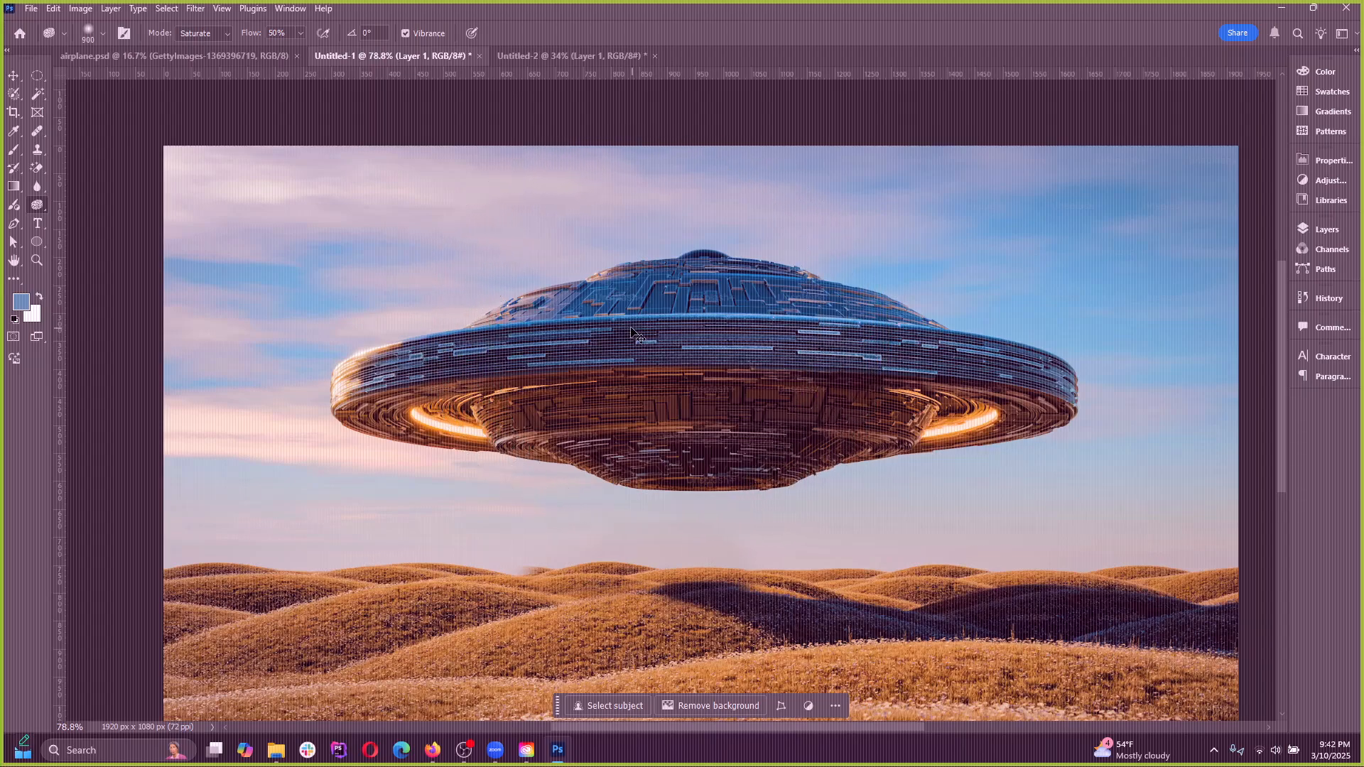
key("ctrl+z")
Try draining colour from the sky, UFO and hills with the Sponge tool in Desaturate mode, and undo the strokes
left_click(203, 32)
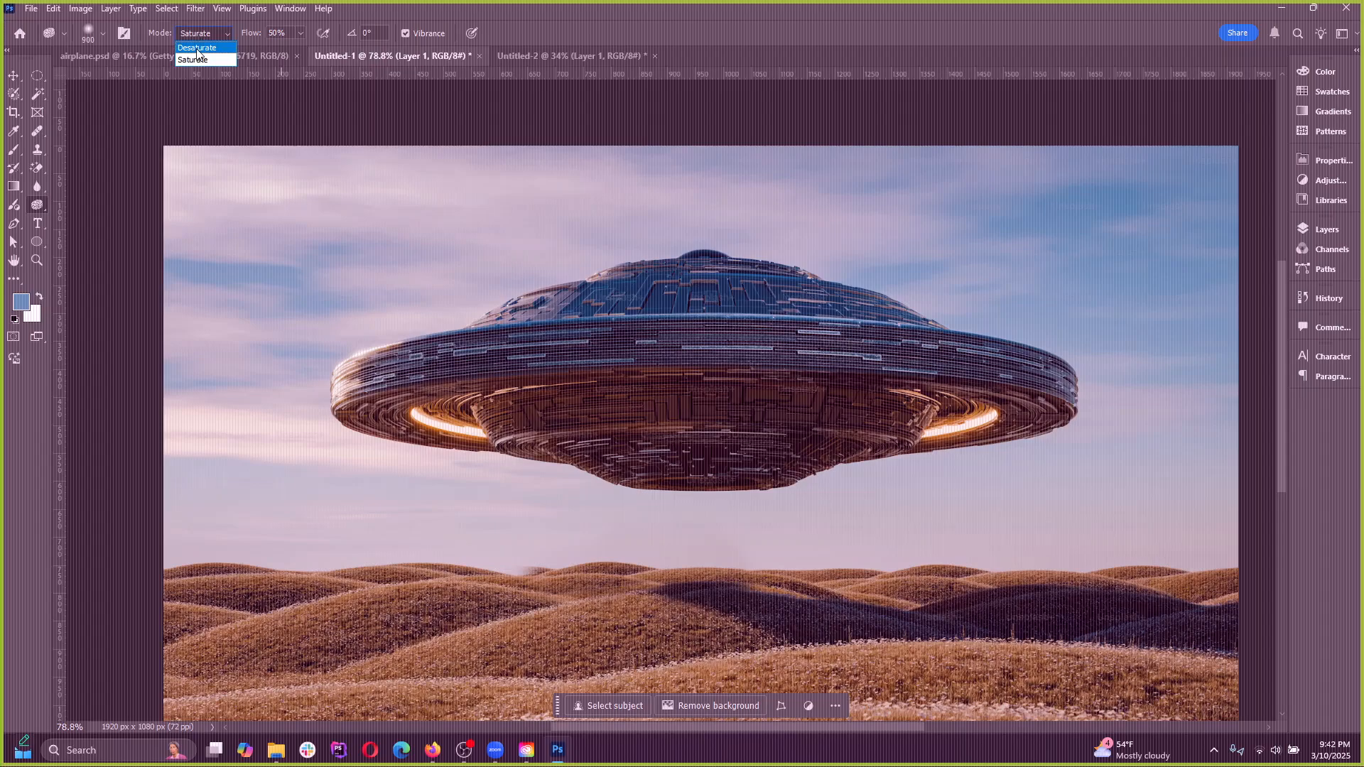
left_click(197, 47)
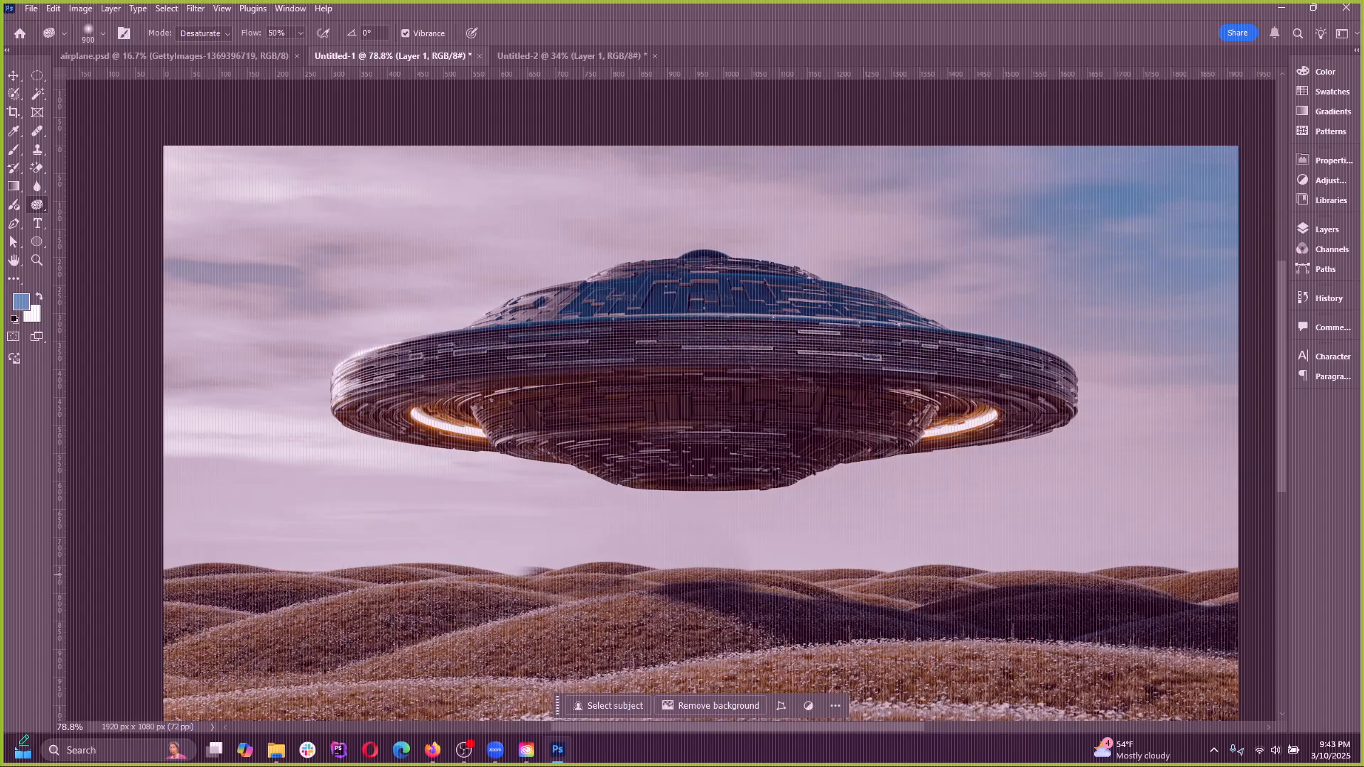
key("ctrl+z")
key("ctrl+z")
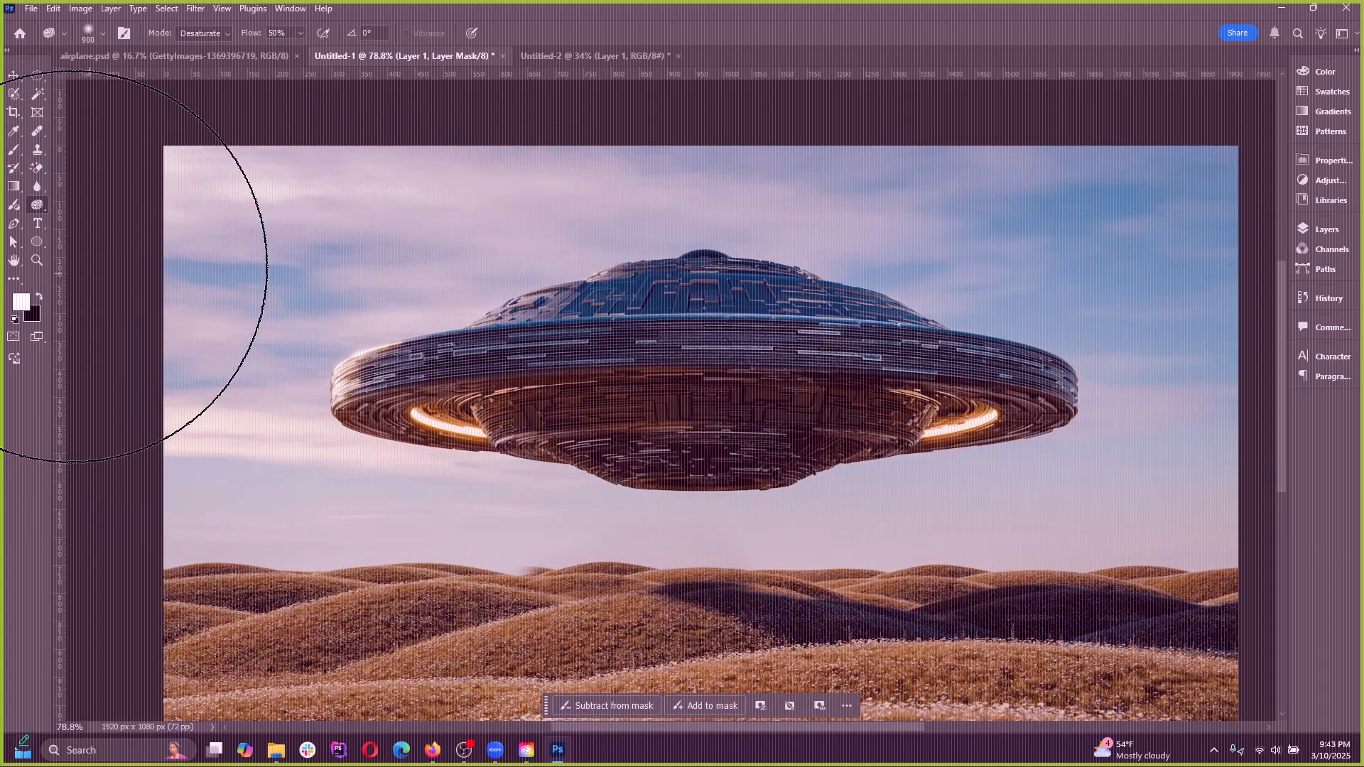
Draw a wavy Pen tool path with curved anchor points through the sky above the UFO
left_click(13, 224)
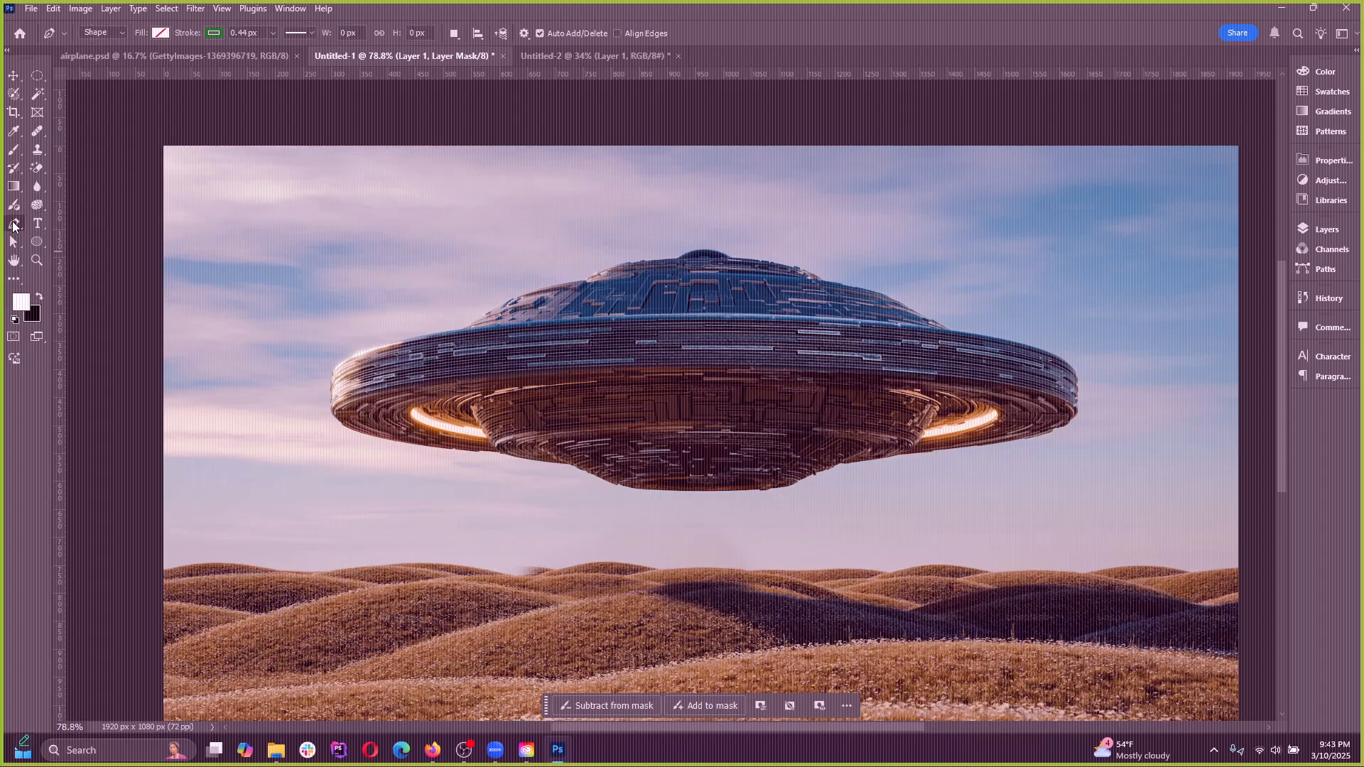
left_click(67, 226)
left_click_drag(270, 280, 297, 233)
left_click_drag(446, 238, 510, 293)
left_click_drag(549, 212, 690, 244)
key("ctrl+z")
left_click_drag(720, 196, 861, 196)
left_click_drag(954, 213, 993, 247)
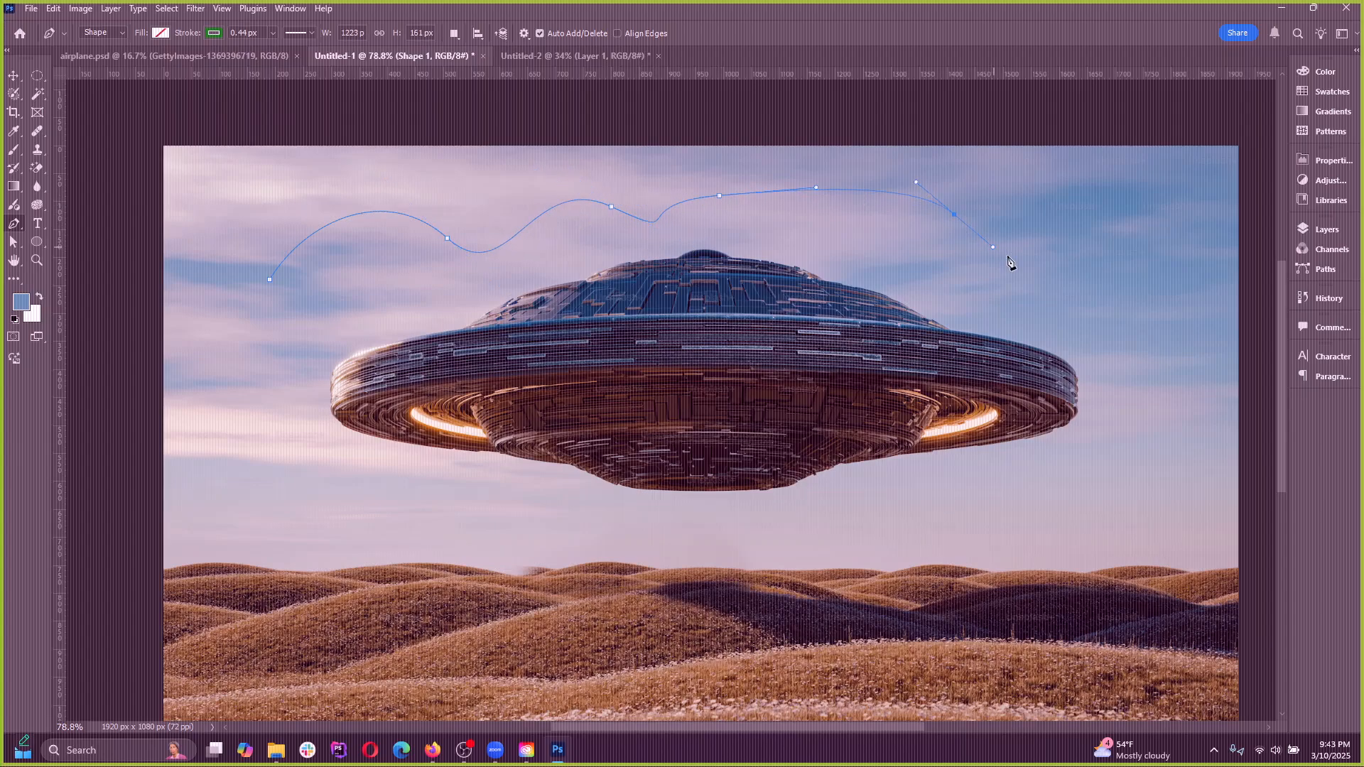
Continue the curved path around the UFO's right side and along the horizon, and close it at its starting point
left_click_drag(1151, 375, 1172, 444)
left_click_drag(1040, 551, 981, 565)
left_click_drag(863, 575, 753, 577)
left_click_drag(615, 579, 482, 555)
left_click_drag(350, 518, 228, 486)
left_click_drag(203, 479, 231, 364)
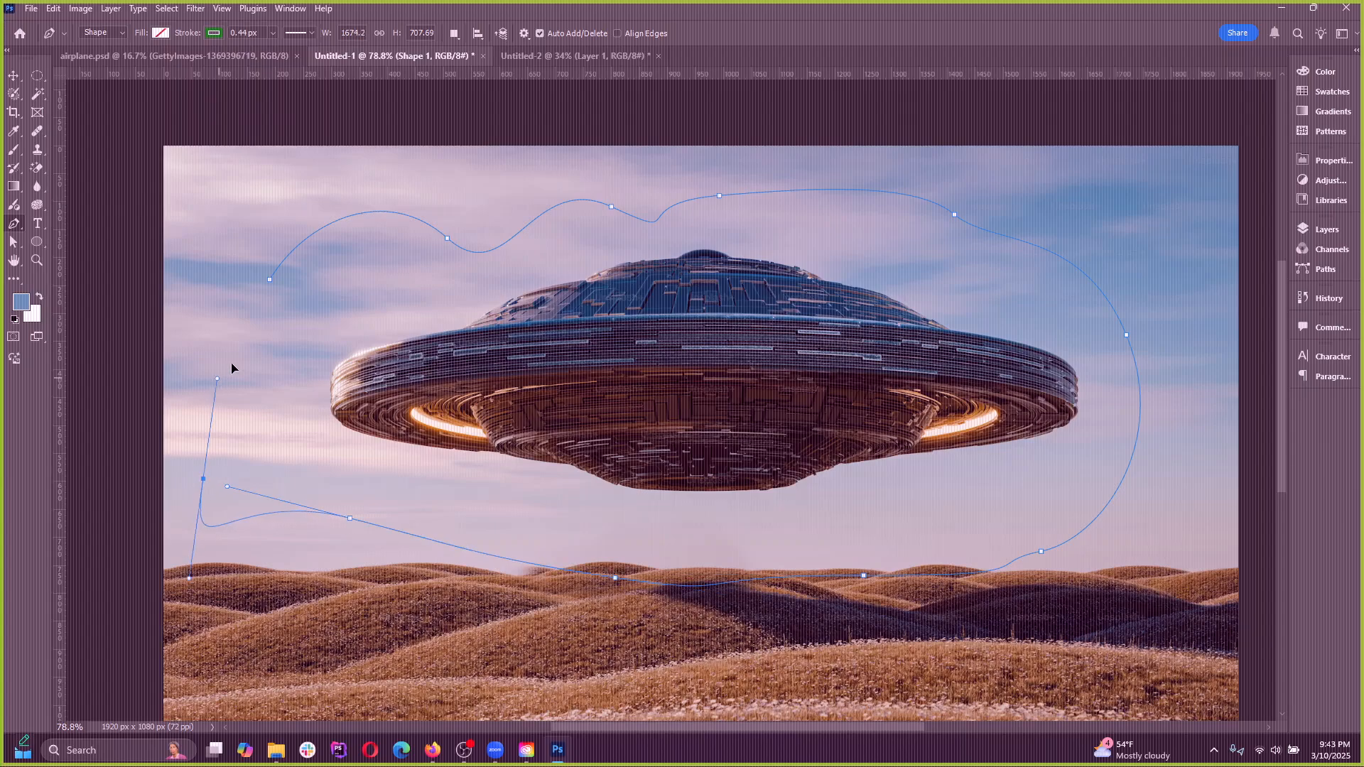
left_click(270, 280)
Undo the whole Pen tool path drawn around the UFO
key("ctrl+z")
key("ctrl+z")
key("ctrl+z")
key("ctrl+z")
key("ctrl+z")
key("ctrl+z")
key("ctrl+z")
key("ctrl+z")
key("ctrl+z")
key("ctrl+z")
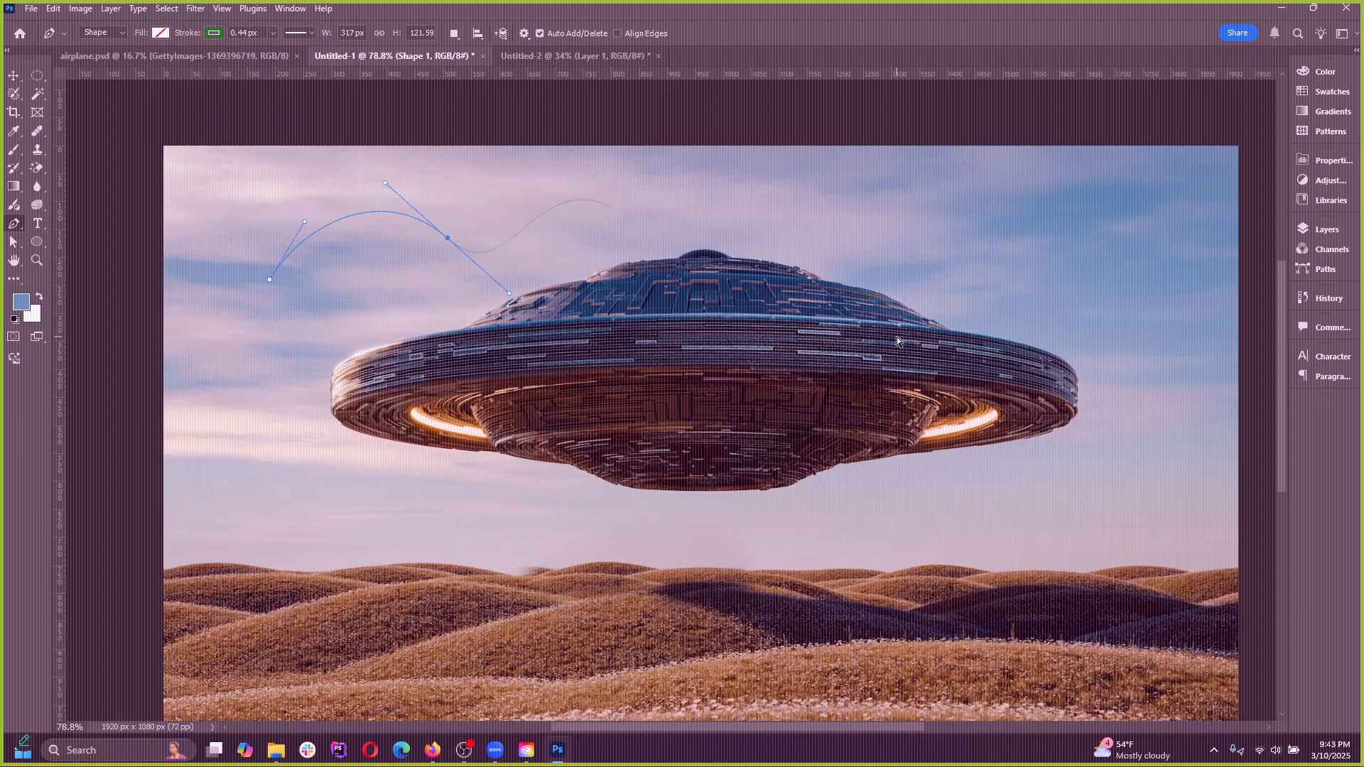
key("ctrl+z")
key("ctrl+z")
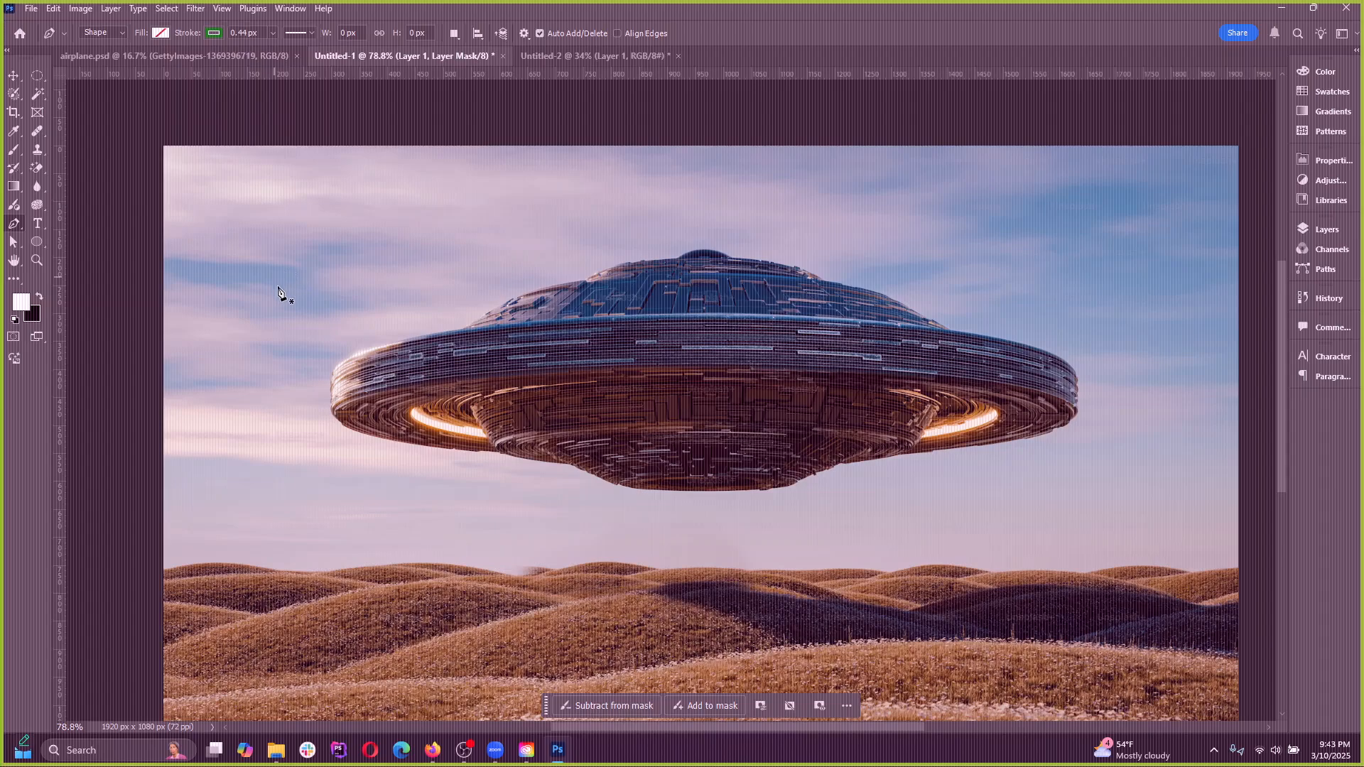
Try tracing the UFO's left rim closely with curved Pen tool anchor points, and undo the path
right_click(15, 226)
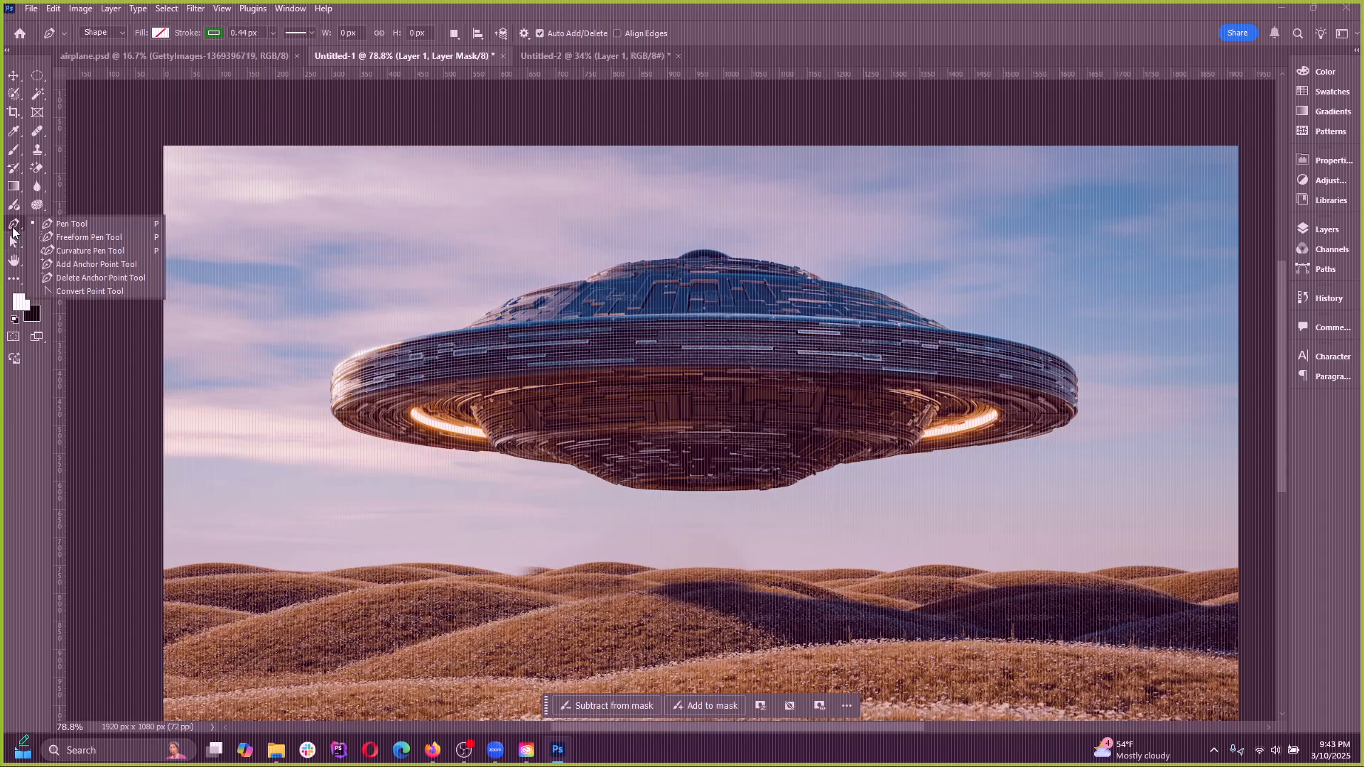
left_click(54, 223)
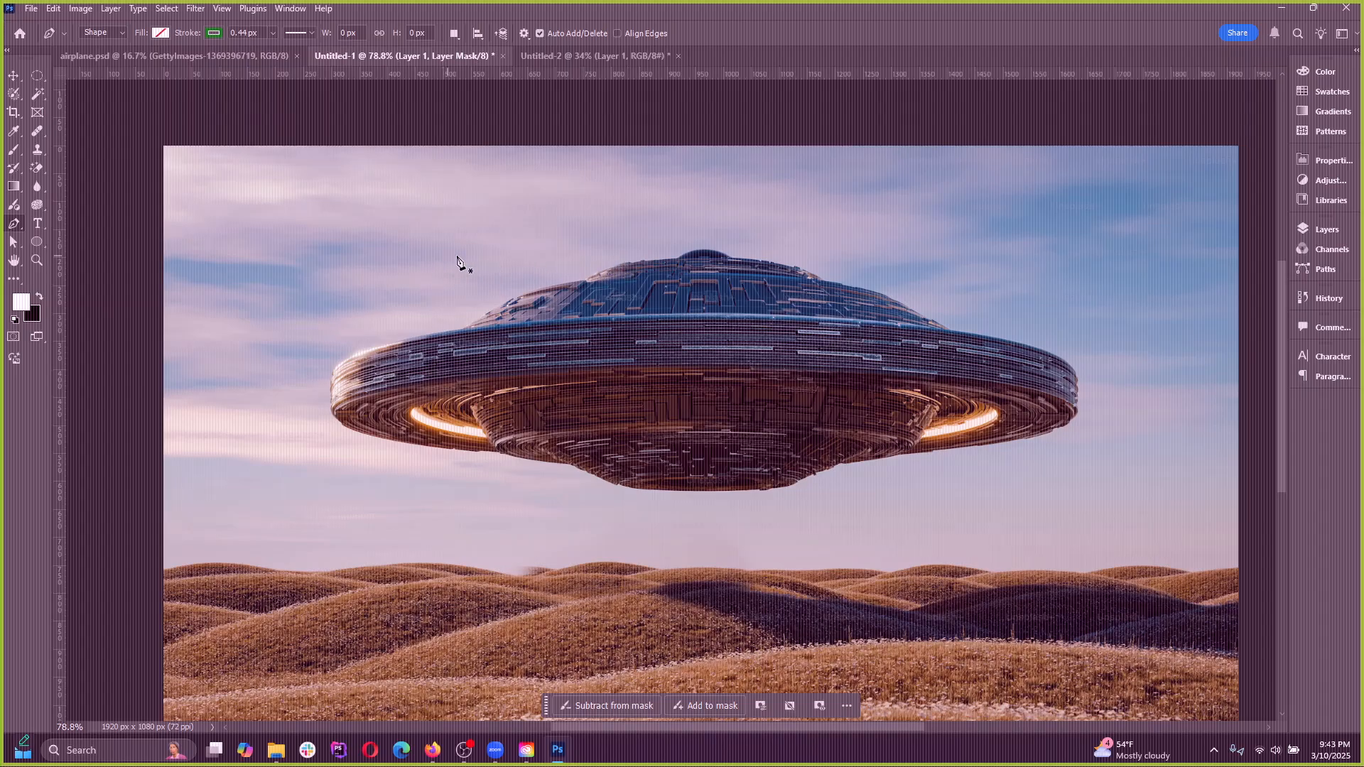
scroll(462, 307, "up", 13)
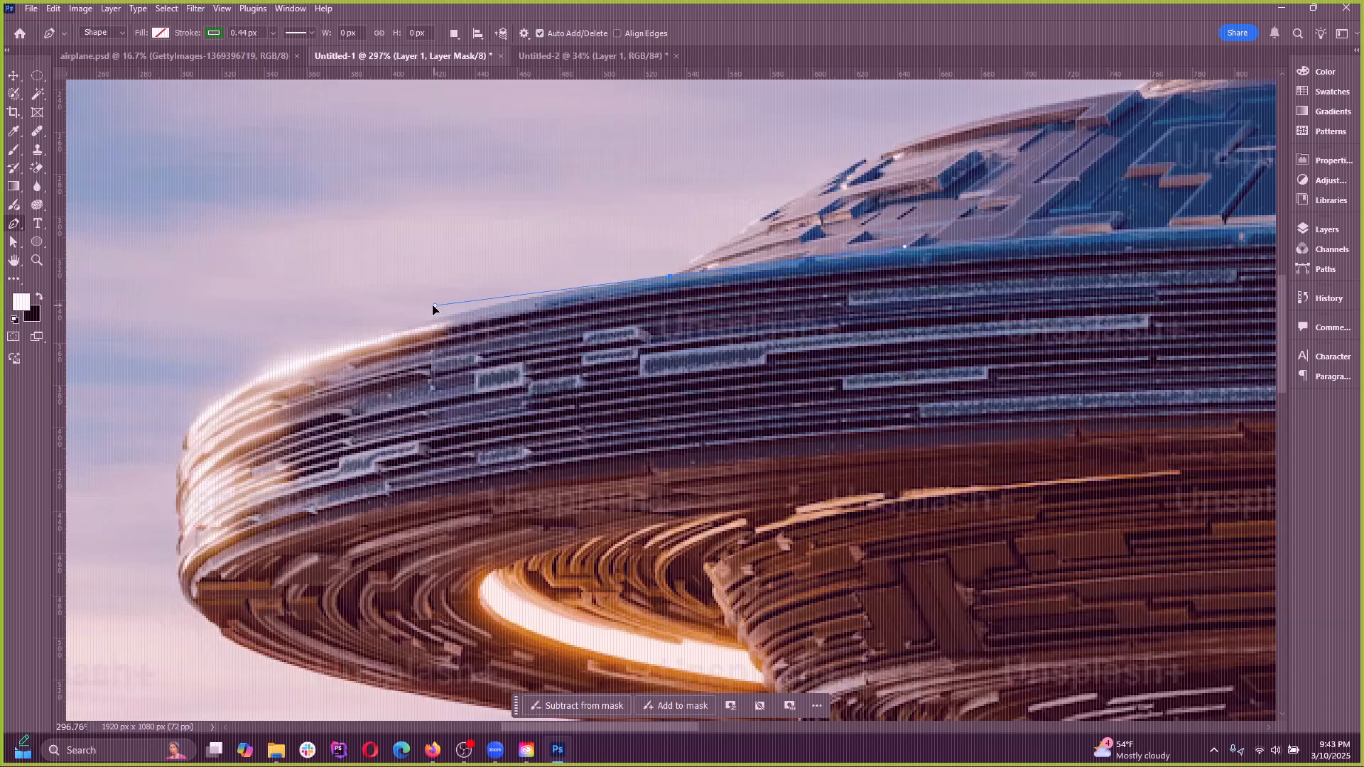
left_click(408, 310)
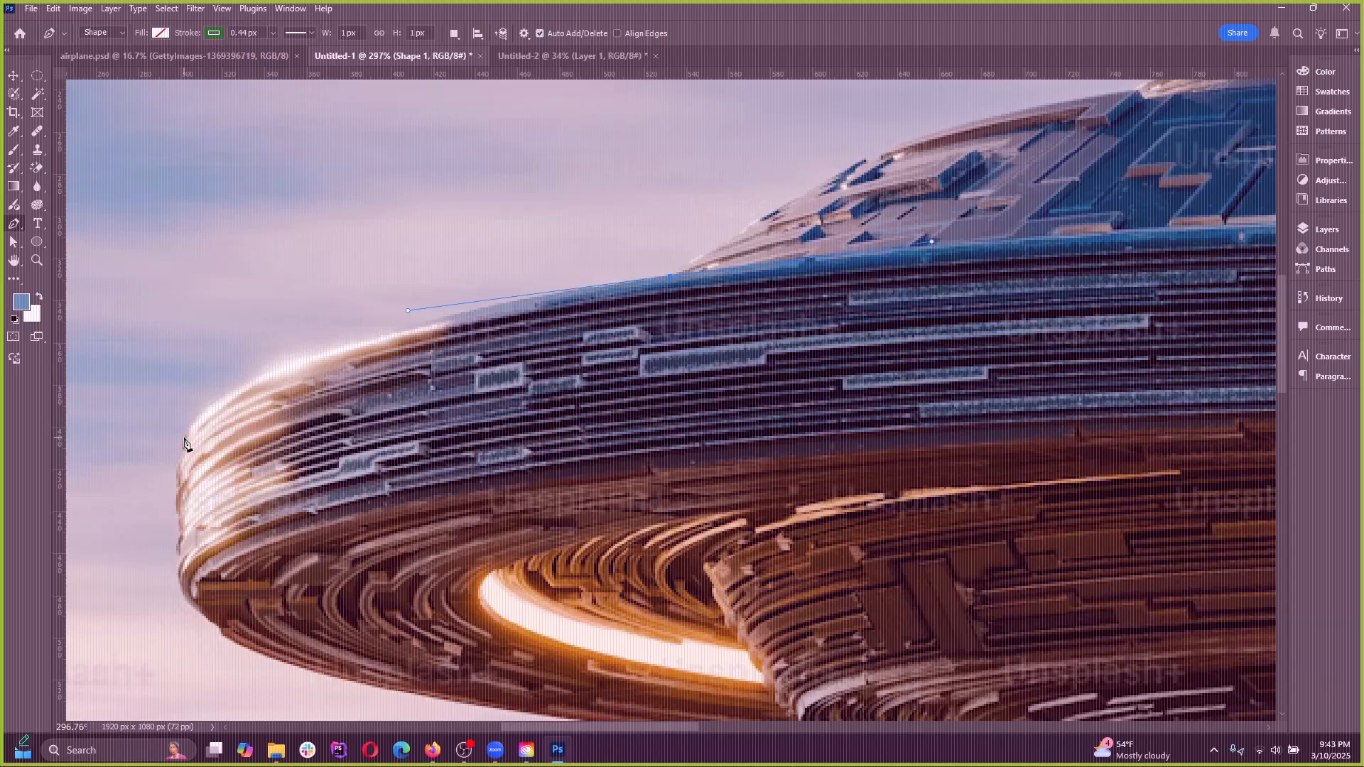
left_click_drag(183, 439, 175, 503)
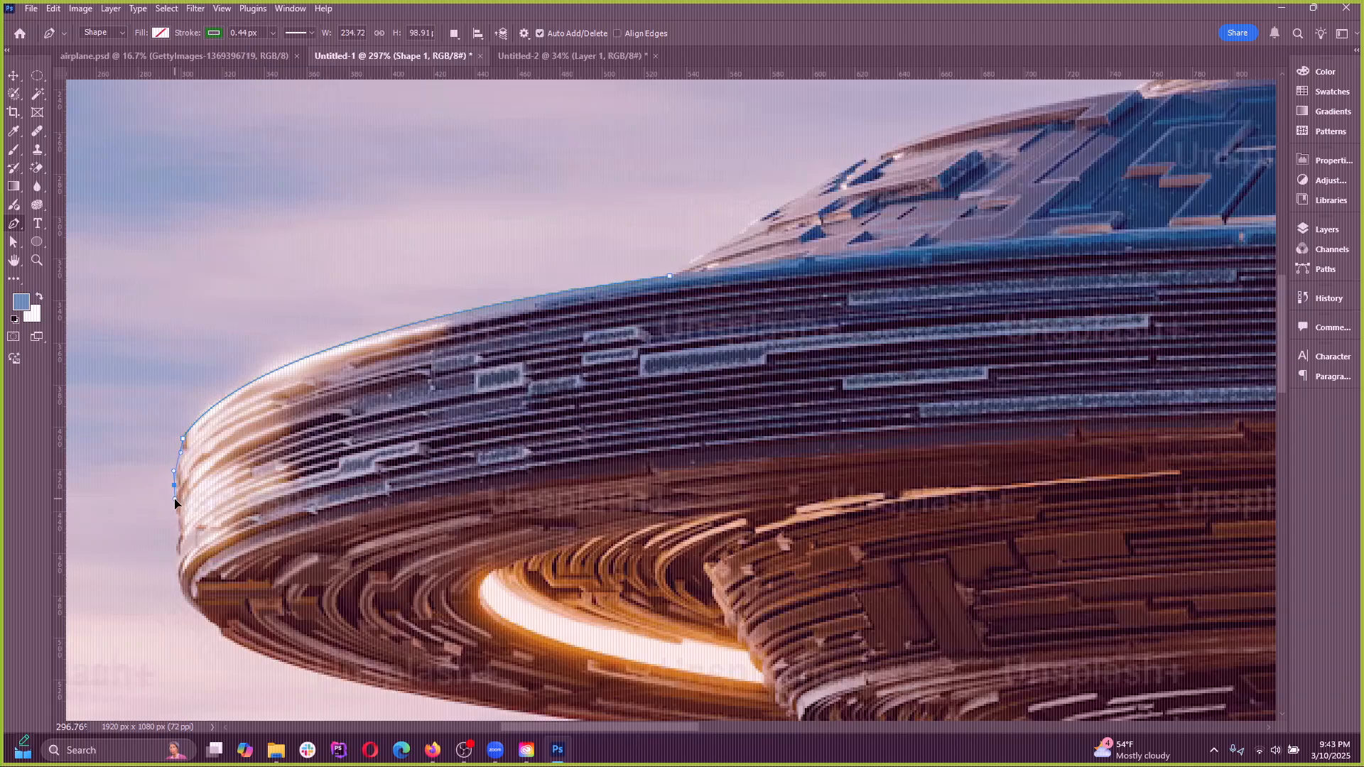
left_click_drag(178, 571, 223, 637)
key("ctrl+z")
key("ctrl+z")
key("ctrl+z")
key("ctrl+z")
key("ctrl+z")
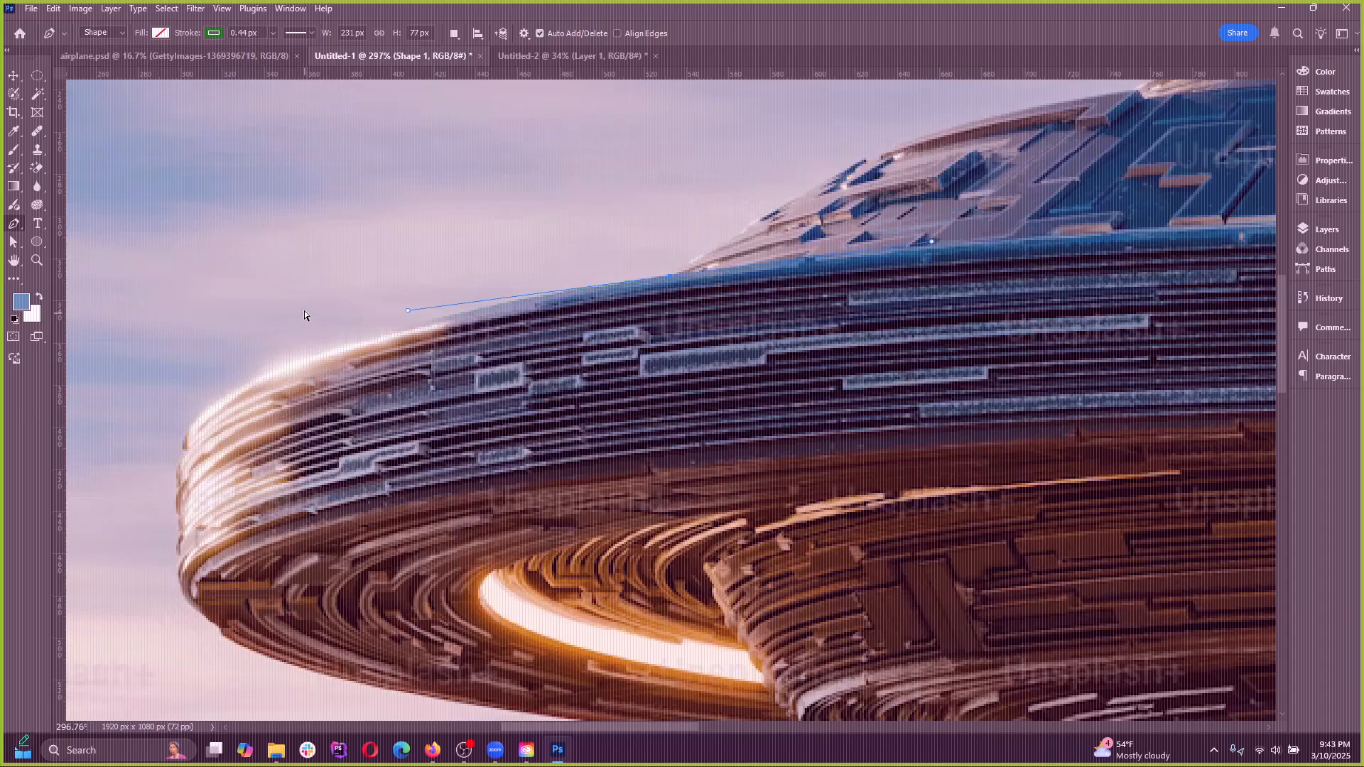
right_click(14, 225)
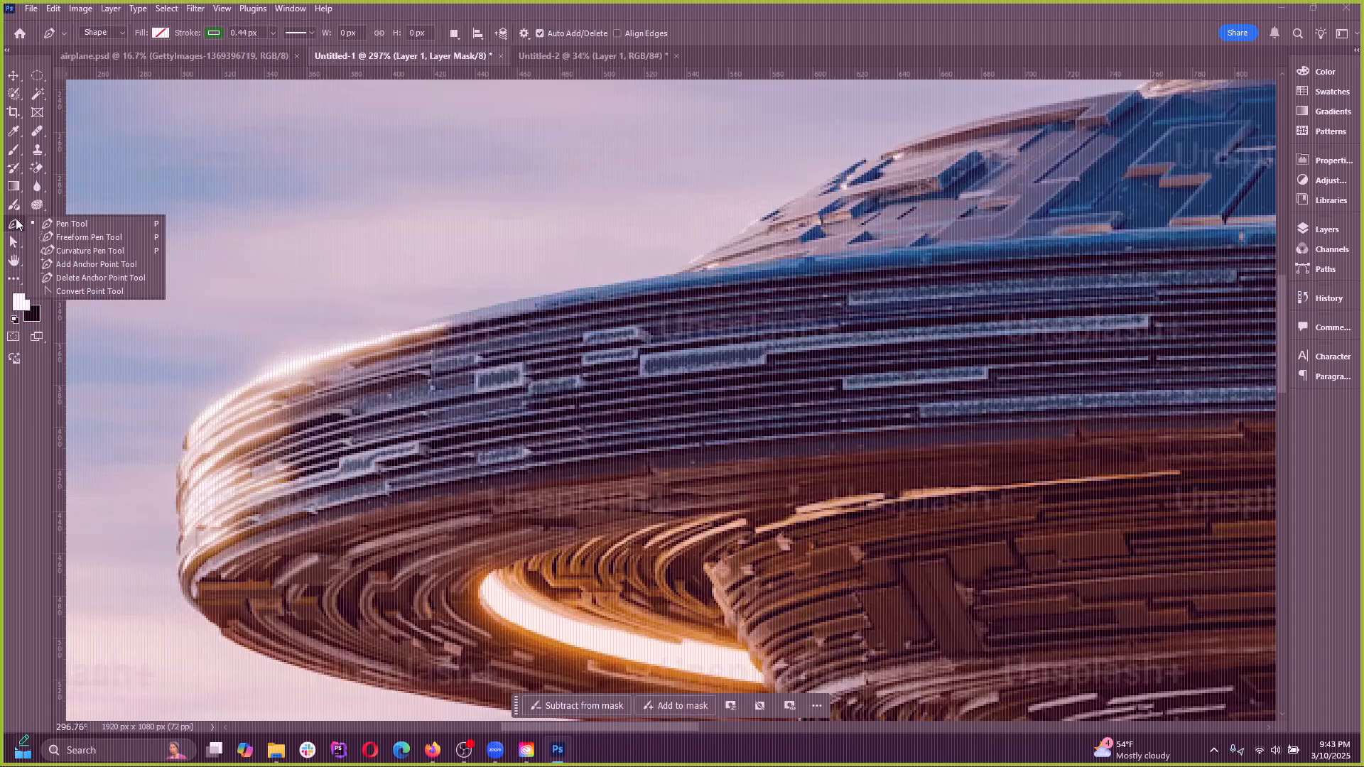
left_click(54, 225)
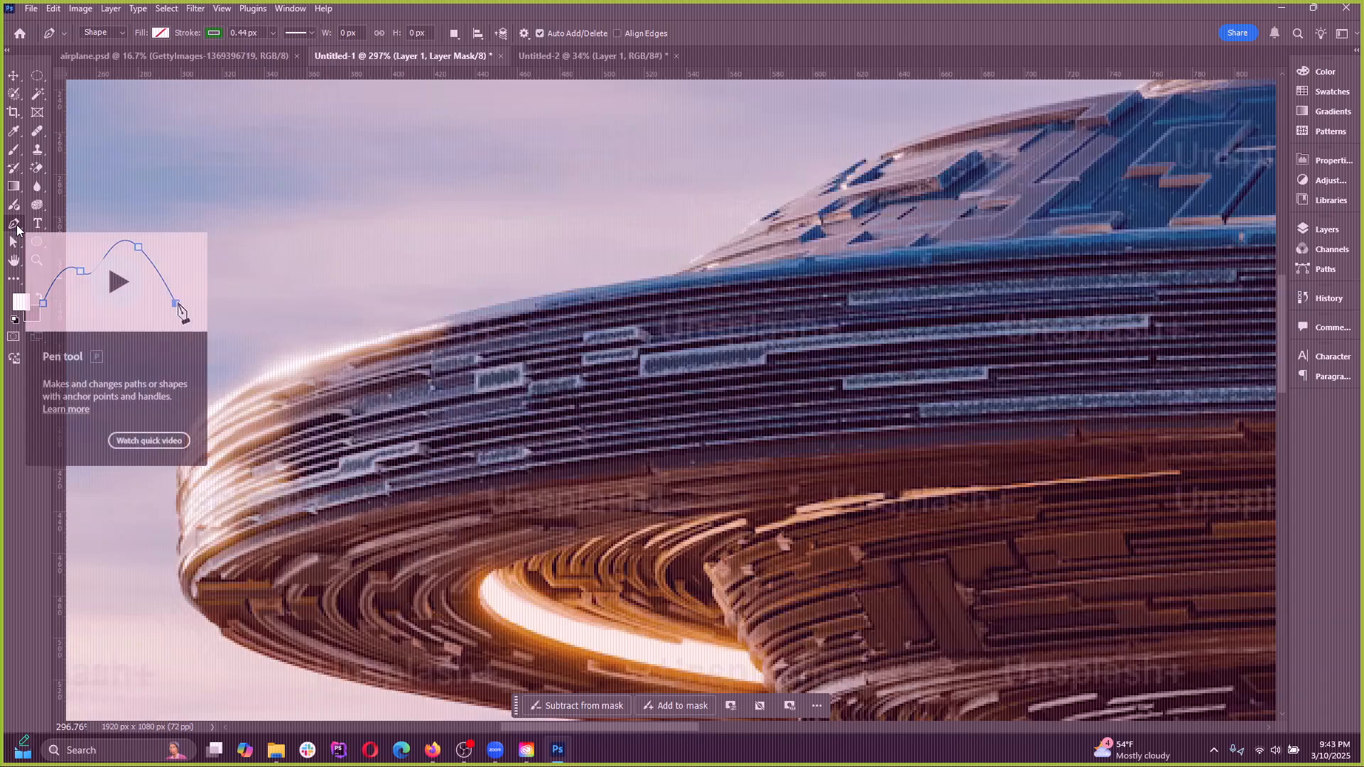
Try placing horizontal "LOREM IPSUM" text at 17 pt in Aglet Sans Ultra below the UFO, move it, and undo both
left_click(37, 223)
right_click(37, 224)
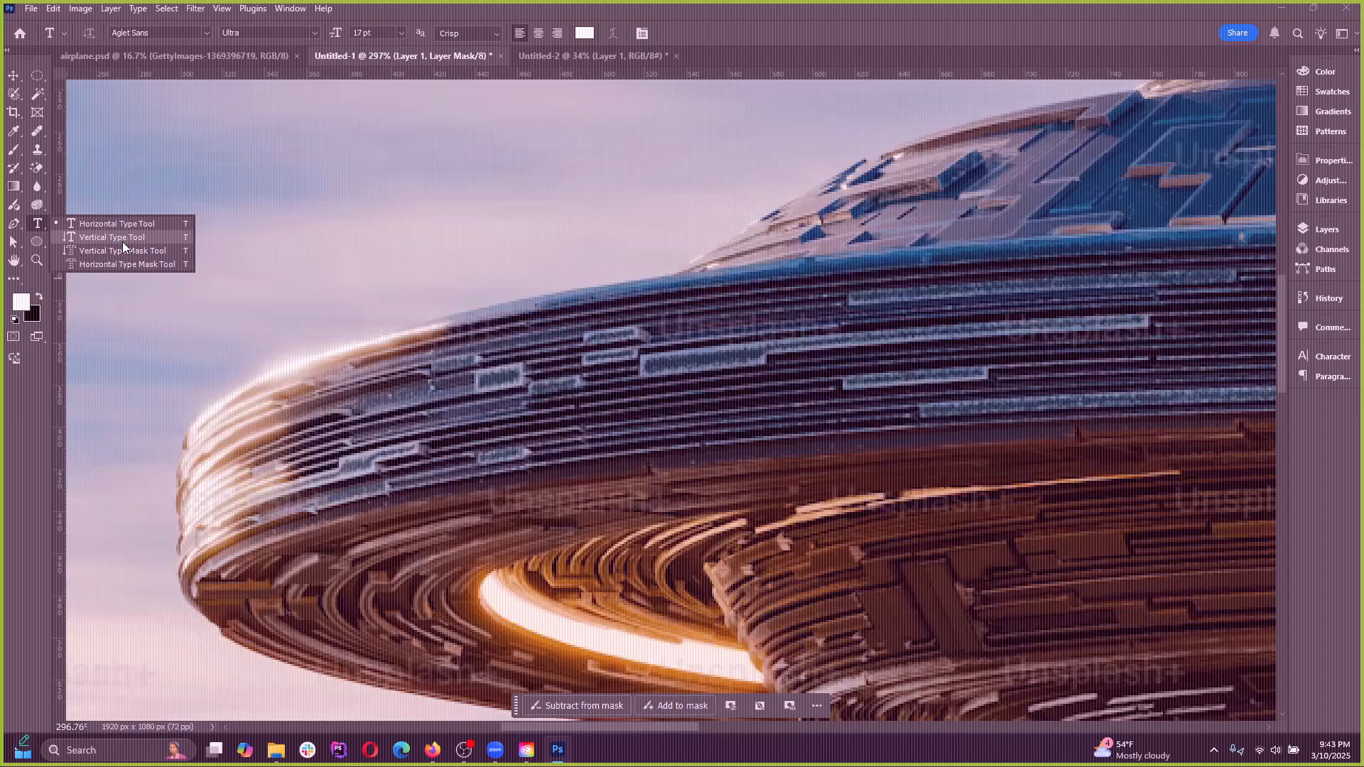
left_click(122, 226)
scroll(420, 357, "down", 5)
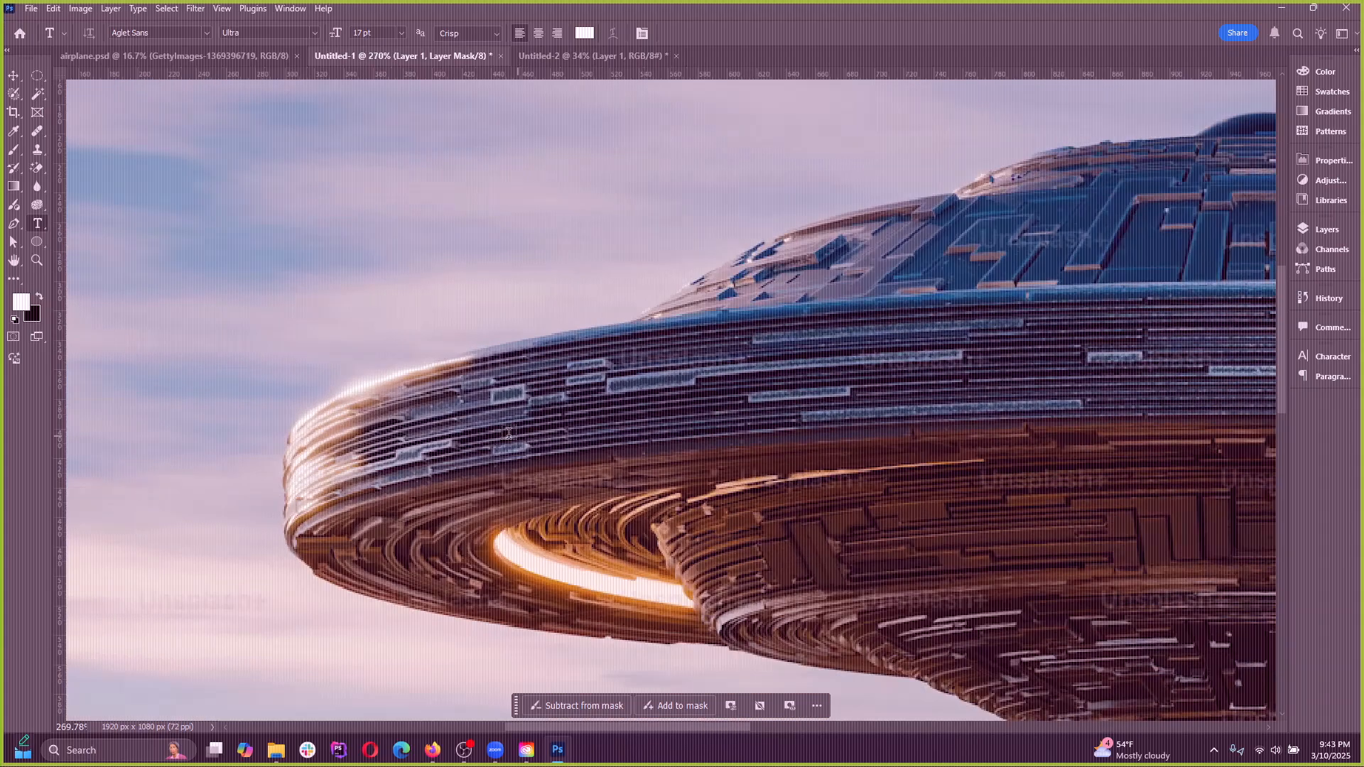
scroll(469, 366, "up", 4)
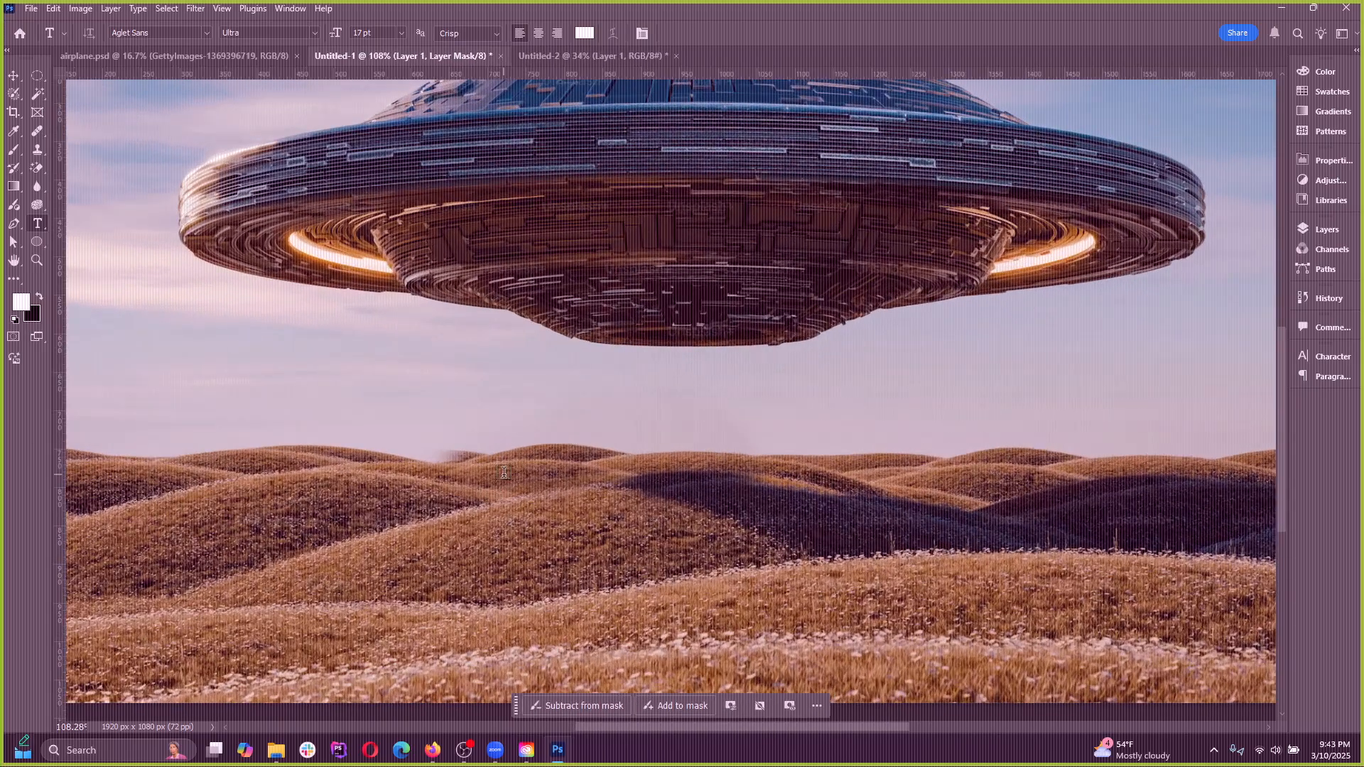
left_click(489, 422)
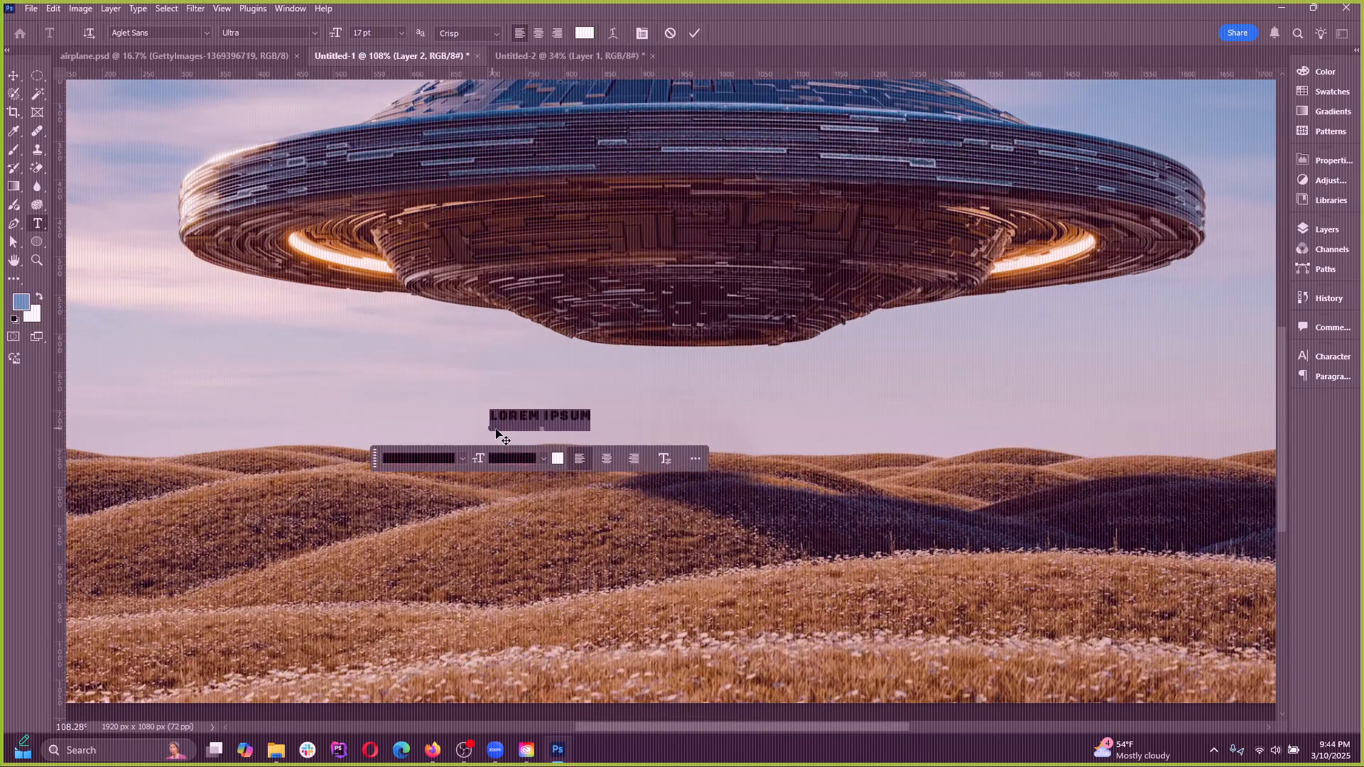
left_click(13, 75)
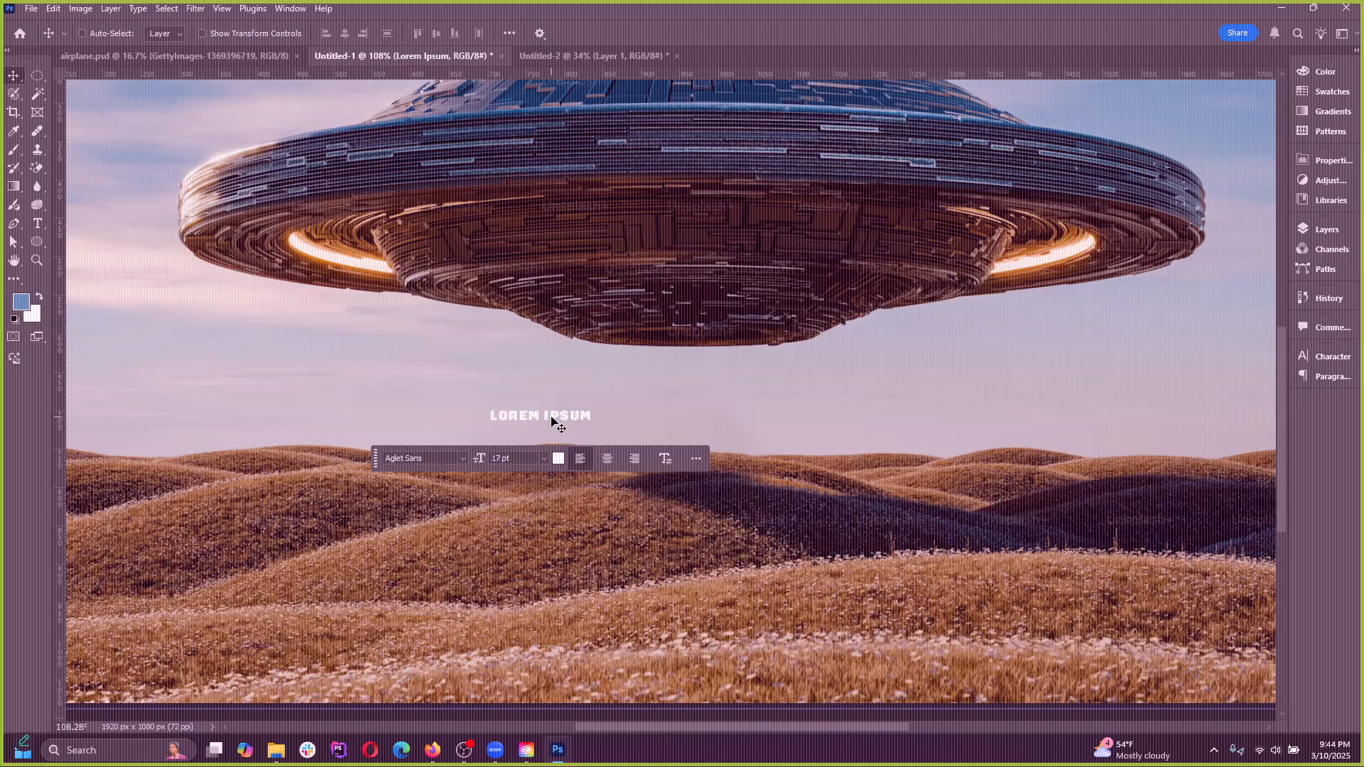
left_click_drag(551, 426, 478, 402)
key("ctrl+z")
key("ctrl+z")
Try placing 46 pt "LOREM IPSUM" text directly beneath the UFO, select its wording, and cancel the text
left_click(37, 222)
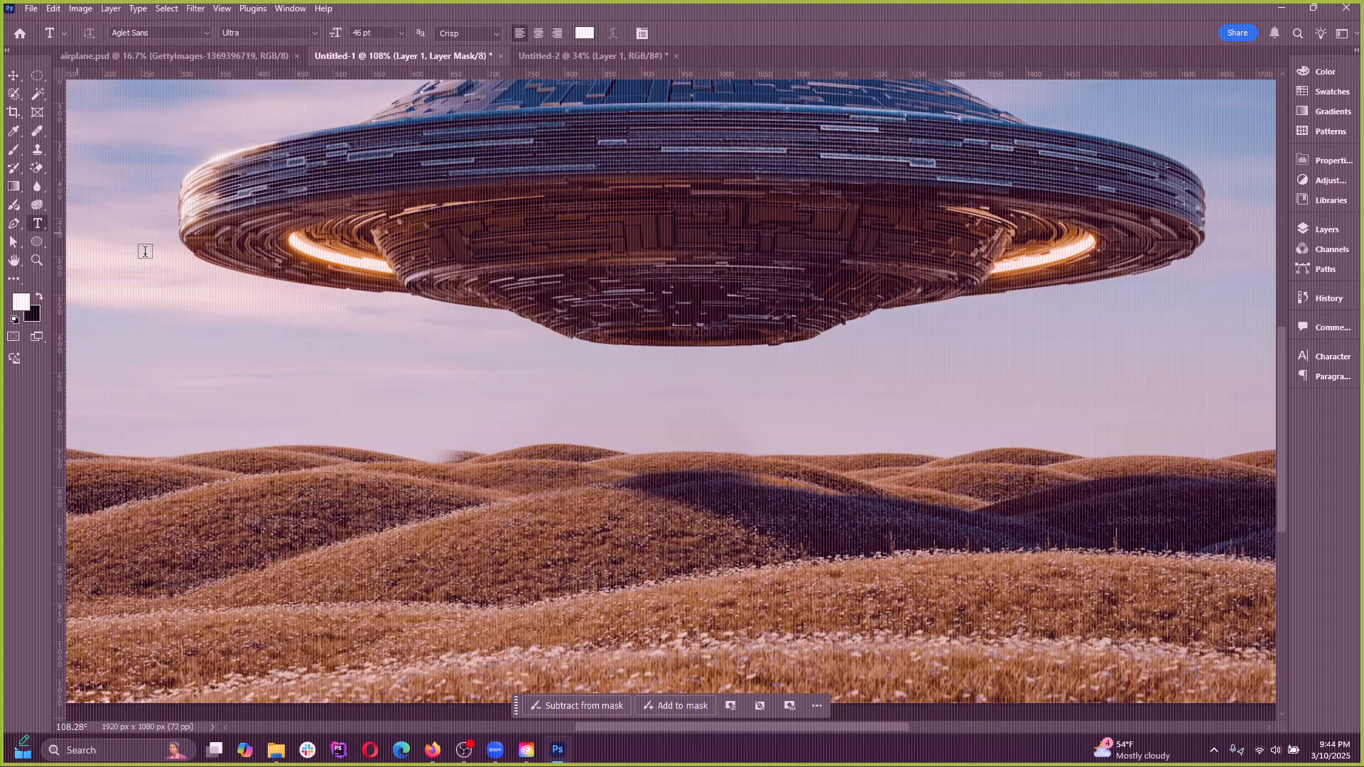
left_click(421, 383)
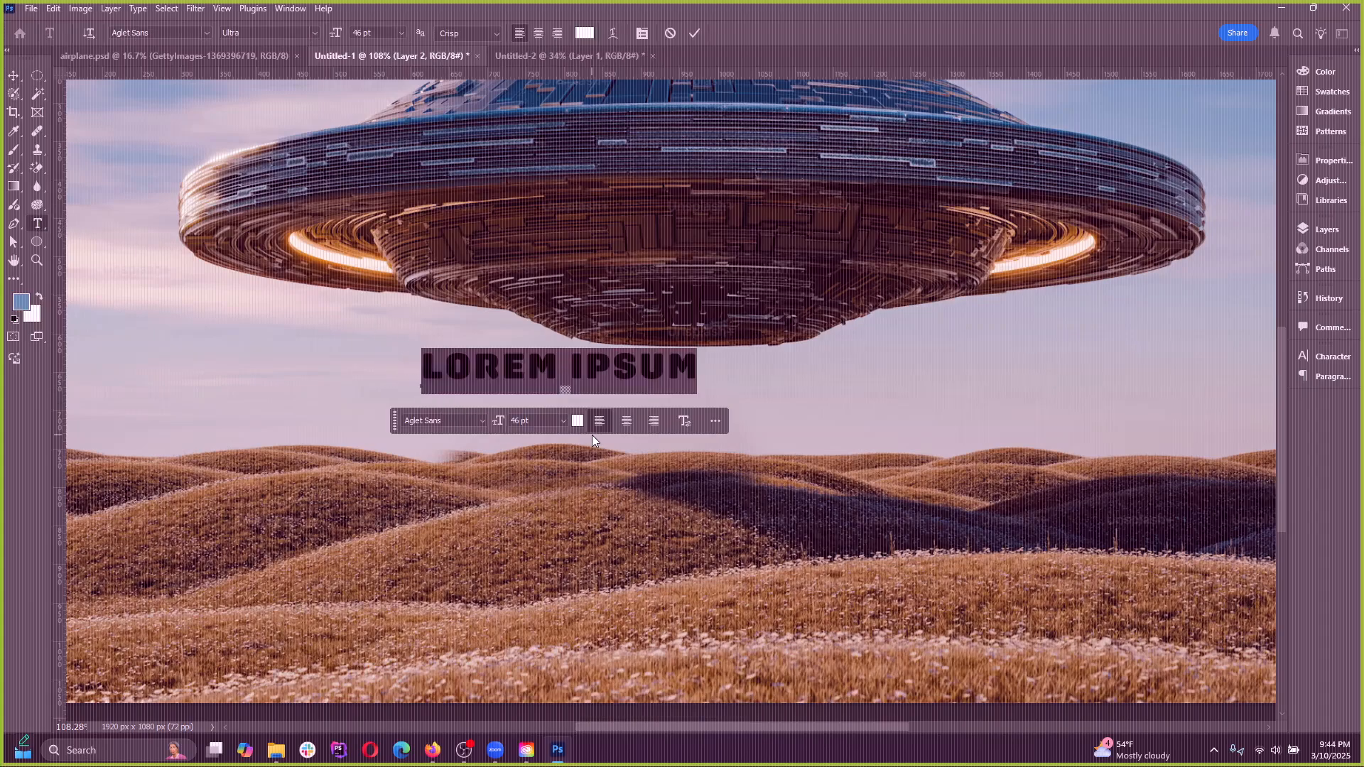
left_click(522, 382)
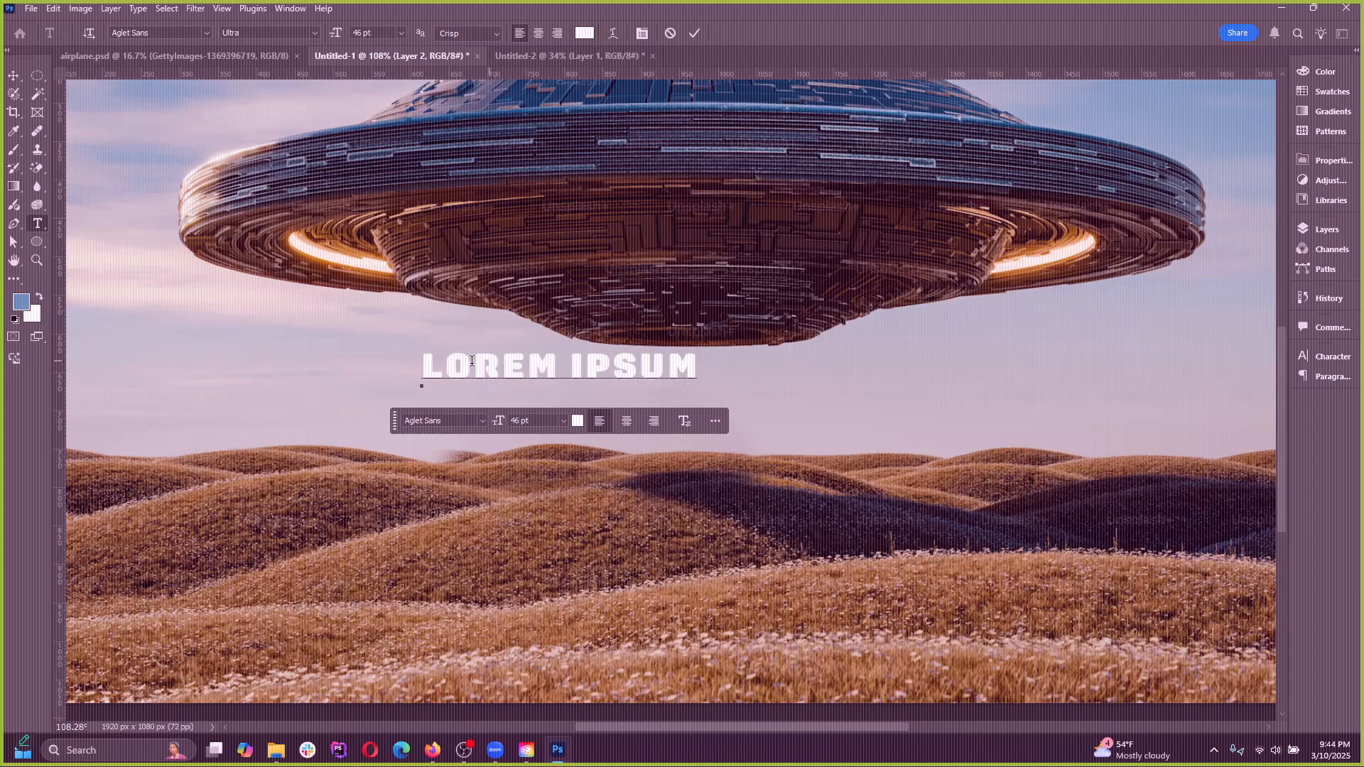
triple_click(522, 381)
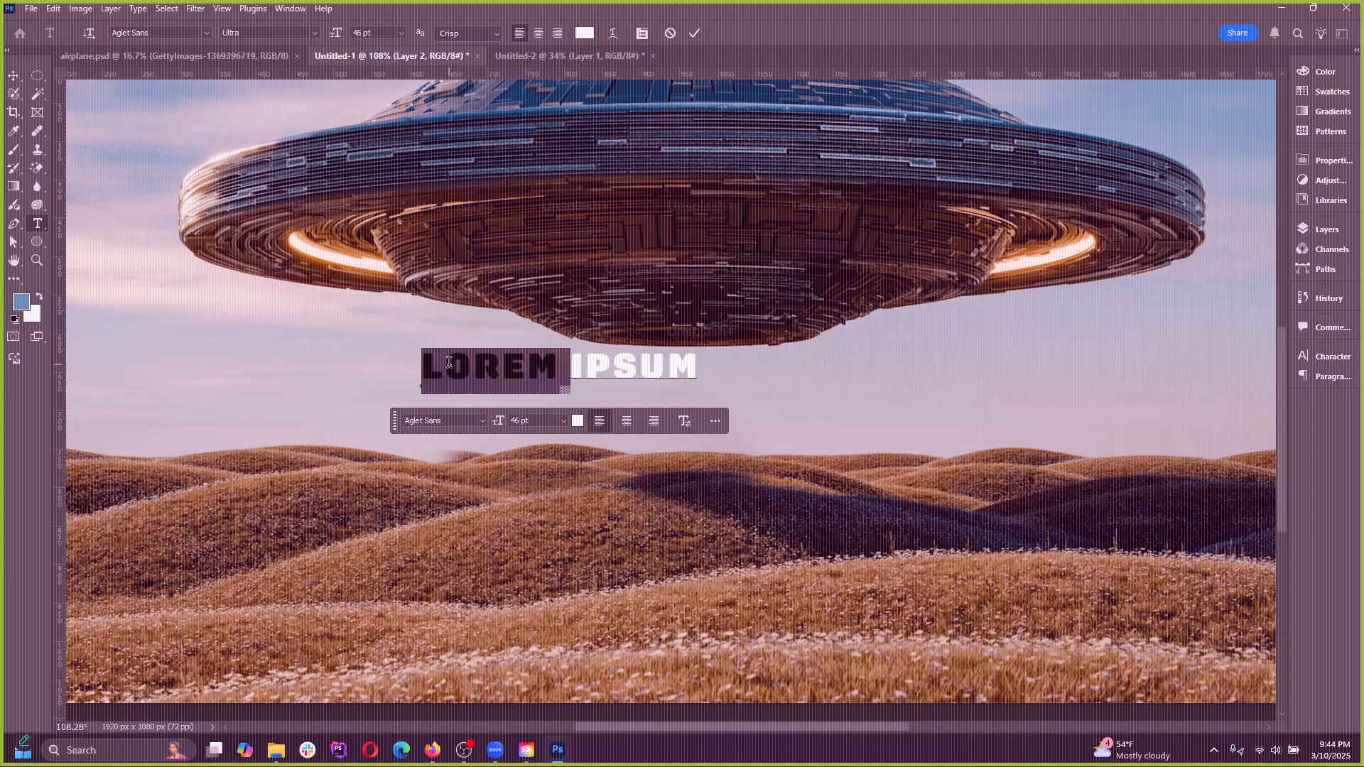
left_click(528, 363)
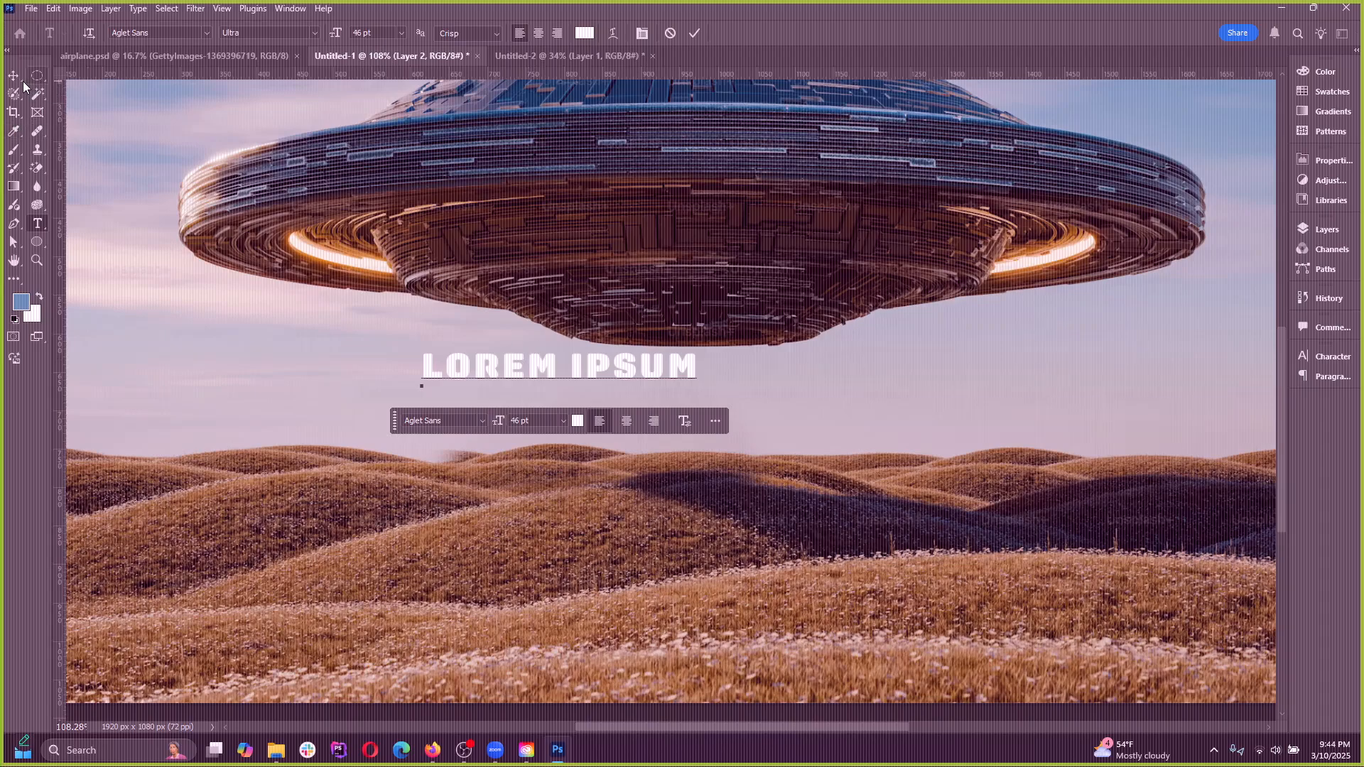
key("Escape")
Review the available type tools and activate the Path Selection tool
right_click(36, 225)
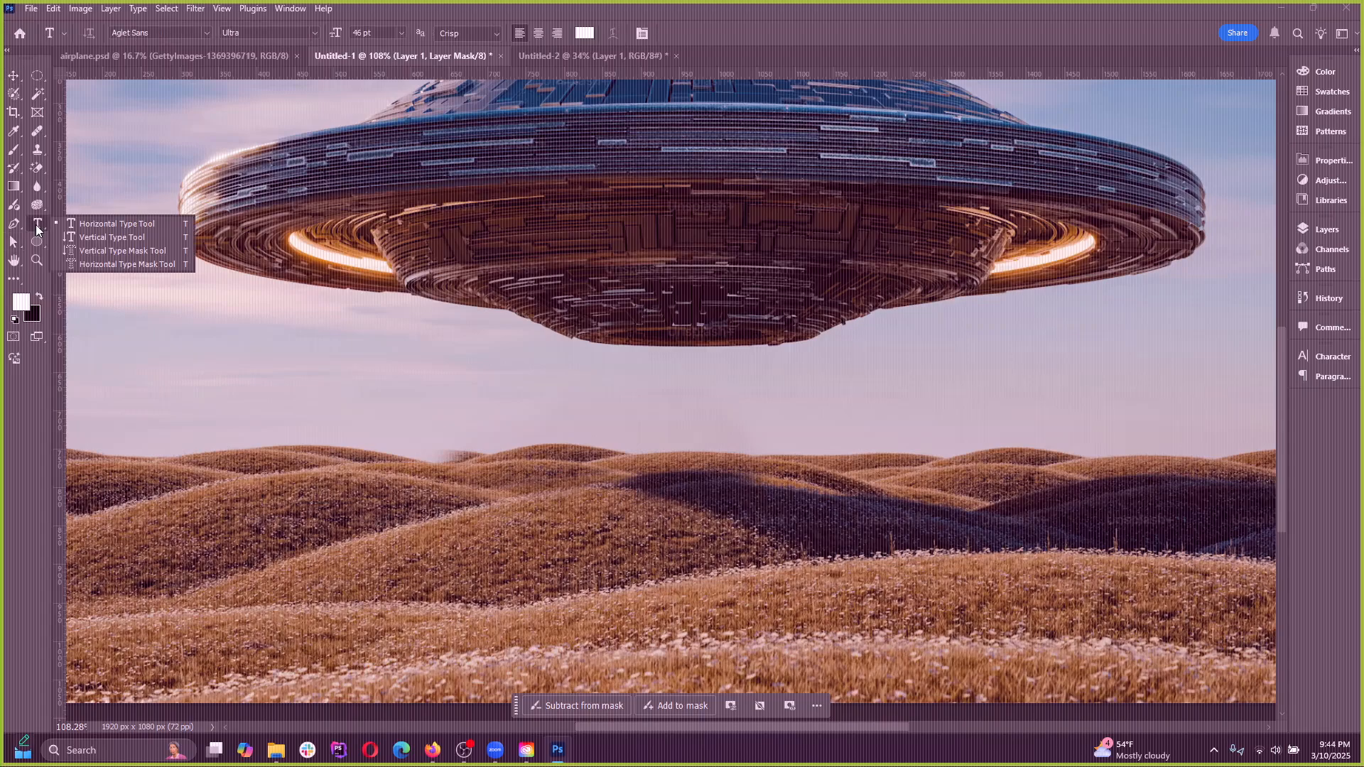
left_click(36, 225)
left_click(12, 243)
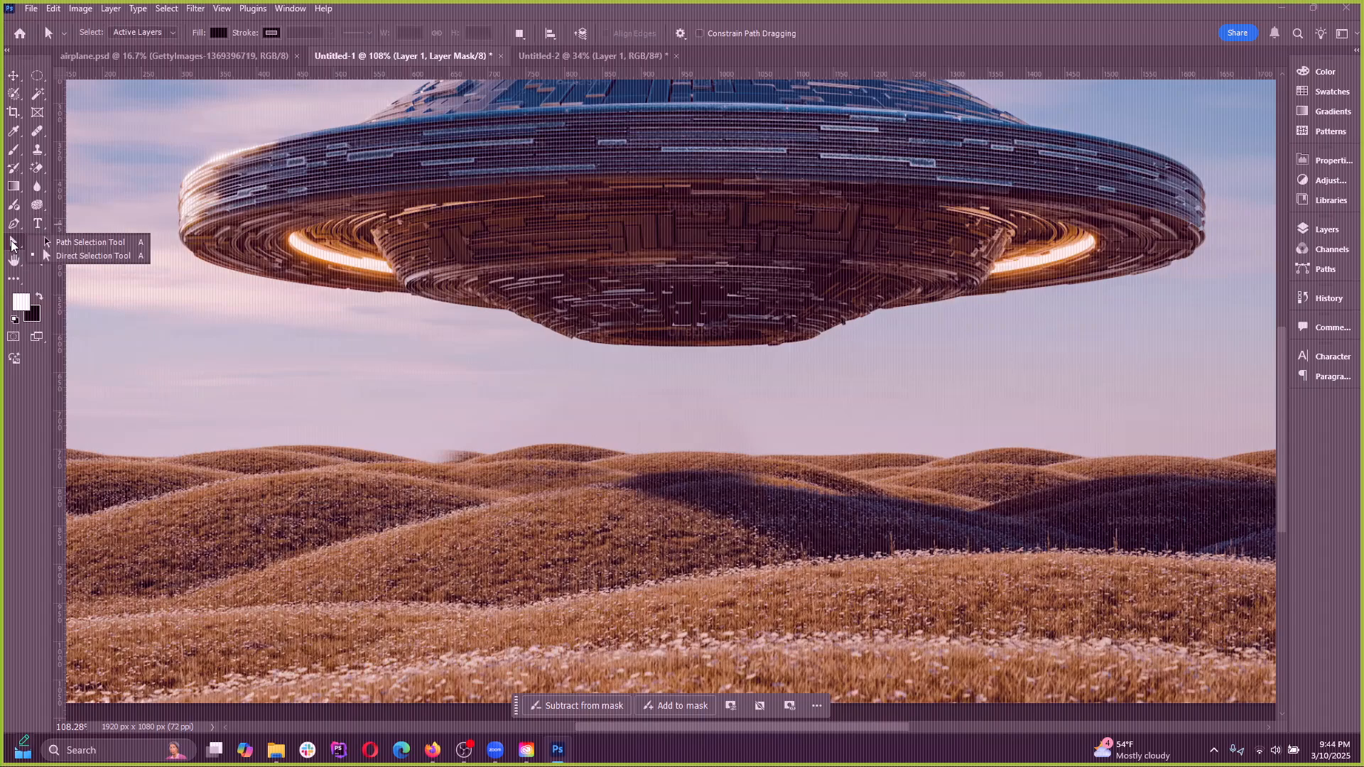
left_click(63, 243)
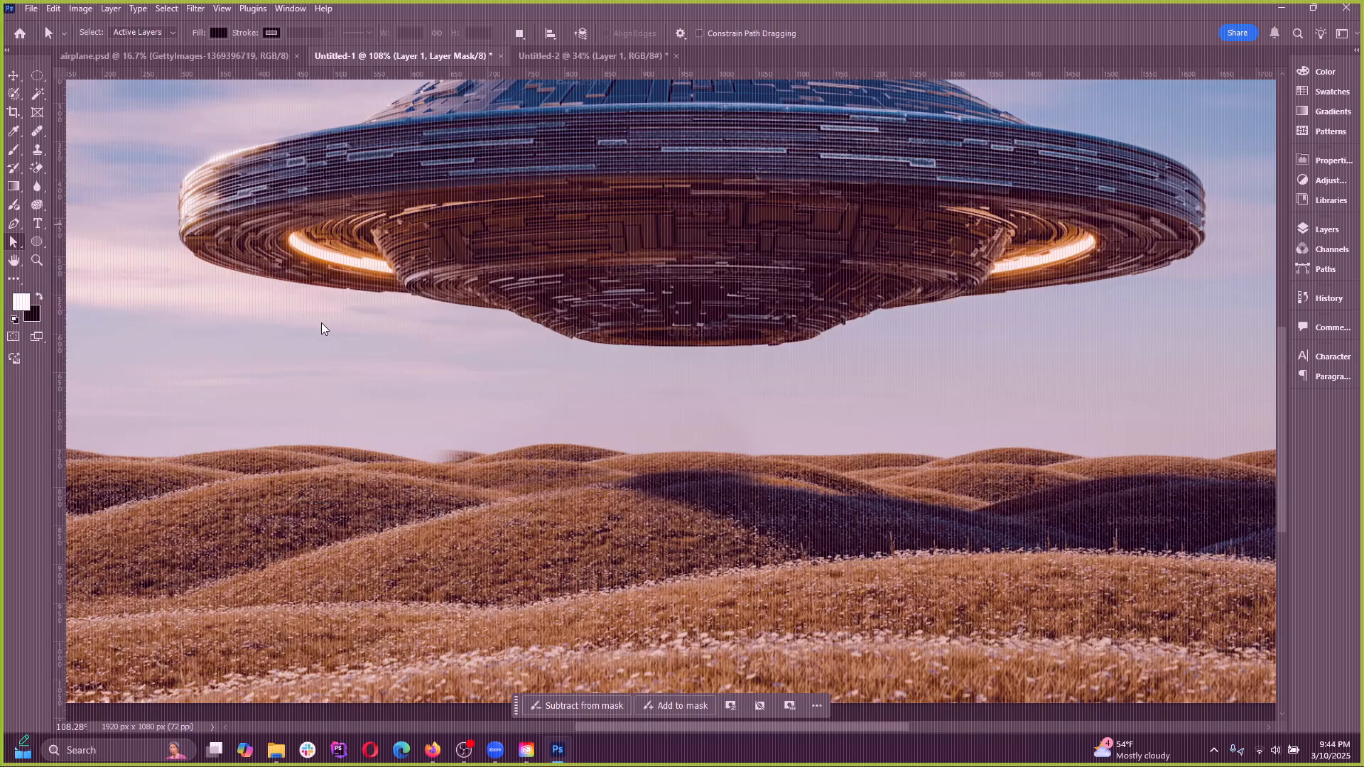
Try drawing a closed curved Pen tool shape in the sky below the UFO's left side
left_click(14, 245)
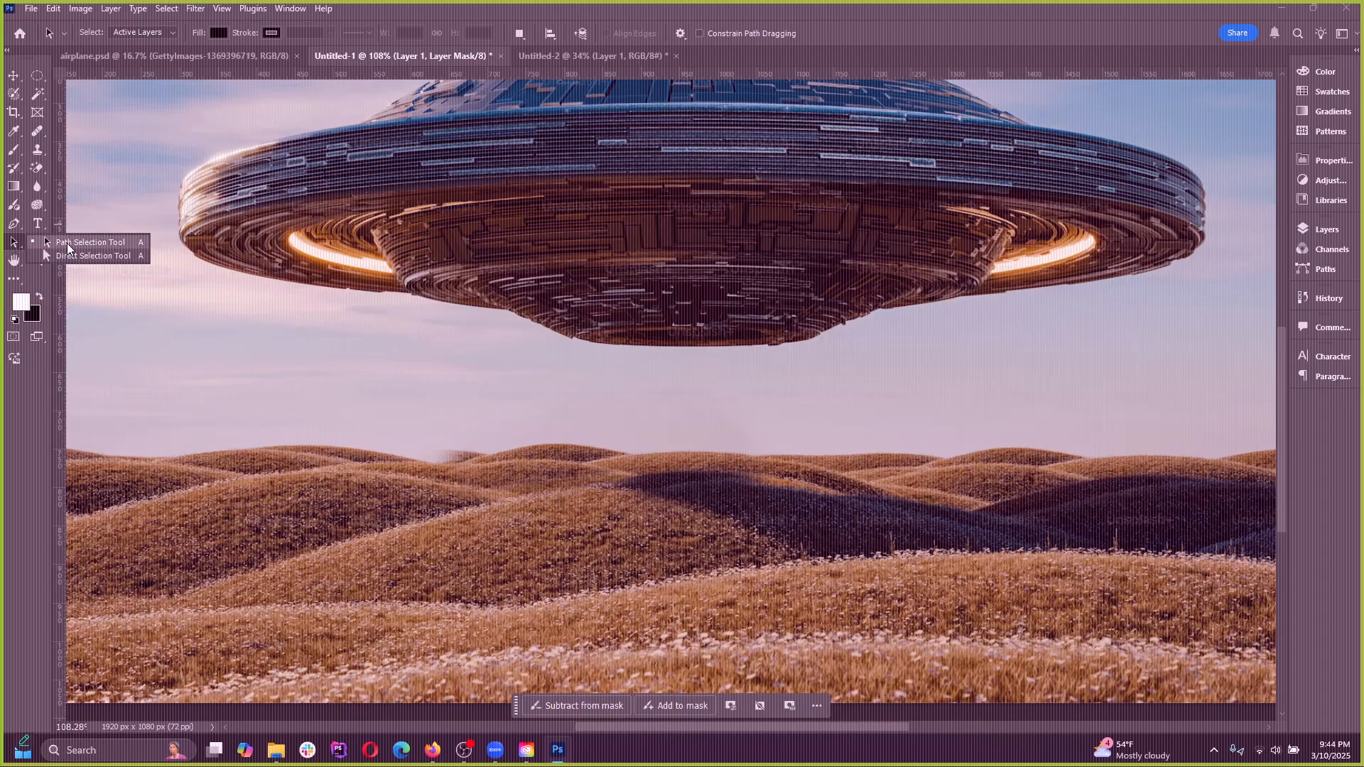
left_click(14, 225)
left_click(71, 227)
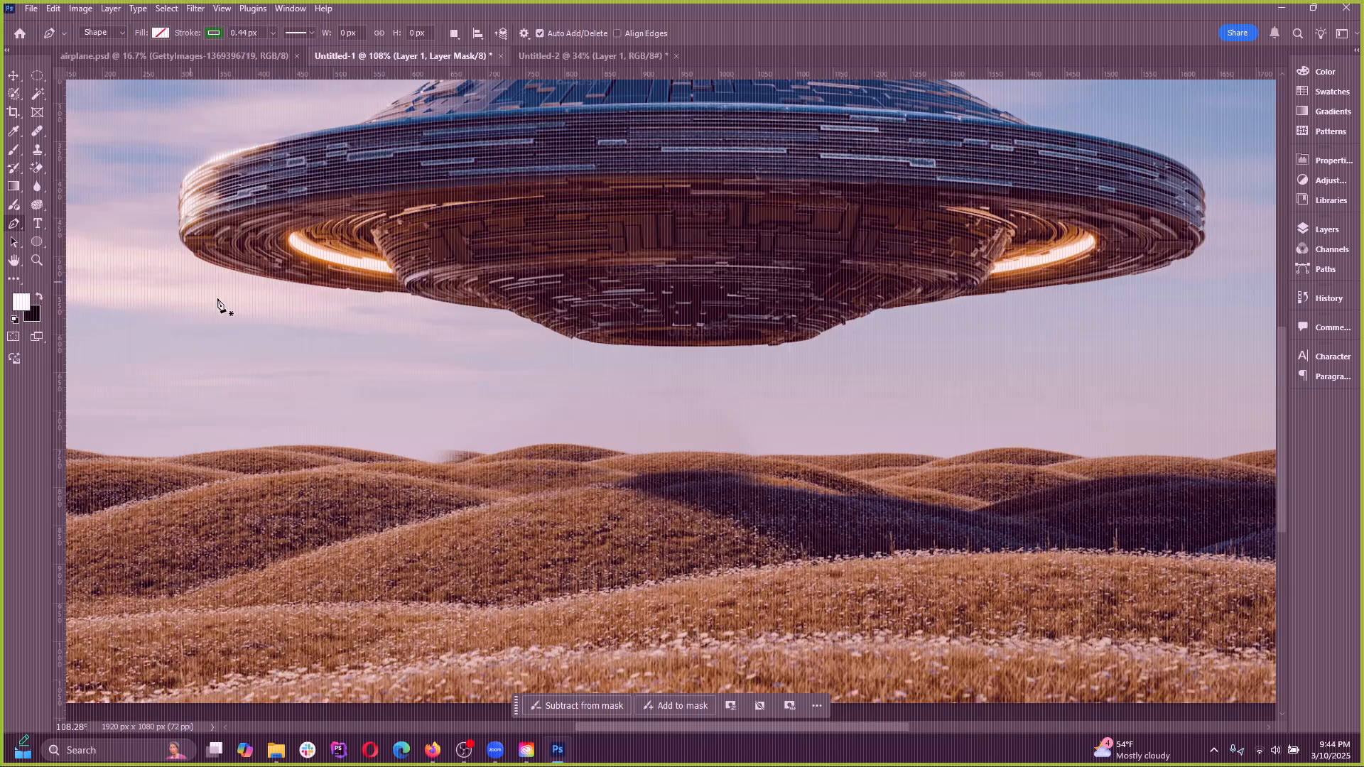
left_click(224, 346)
left_click_drag(298, 303, 363, 343)
mouse_move(363, 390)
left_mouse_down()
mouse_move(297, 402)
mouse_move(236, 384)
left_mouse_up()
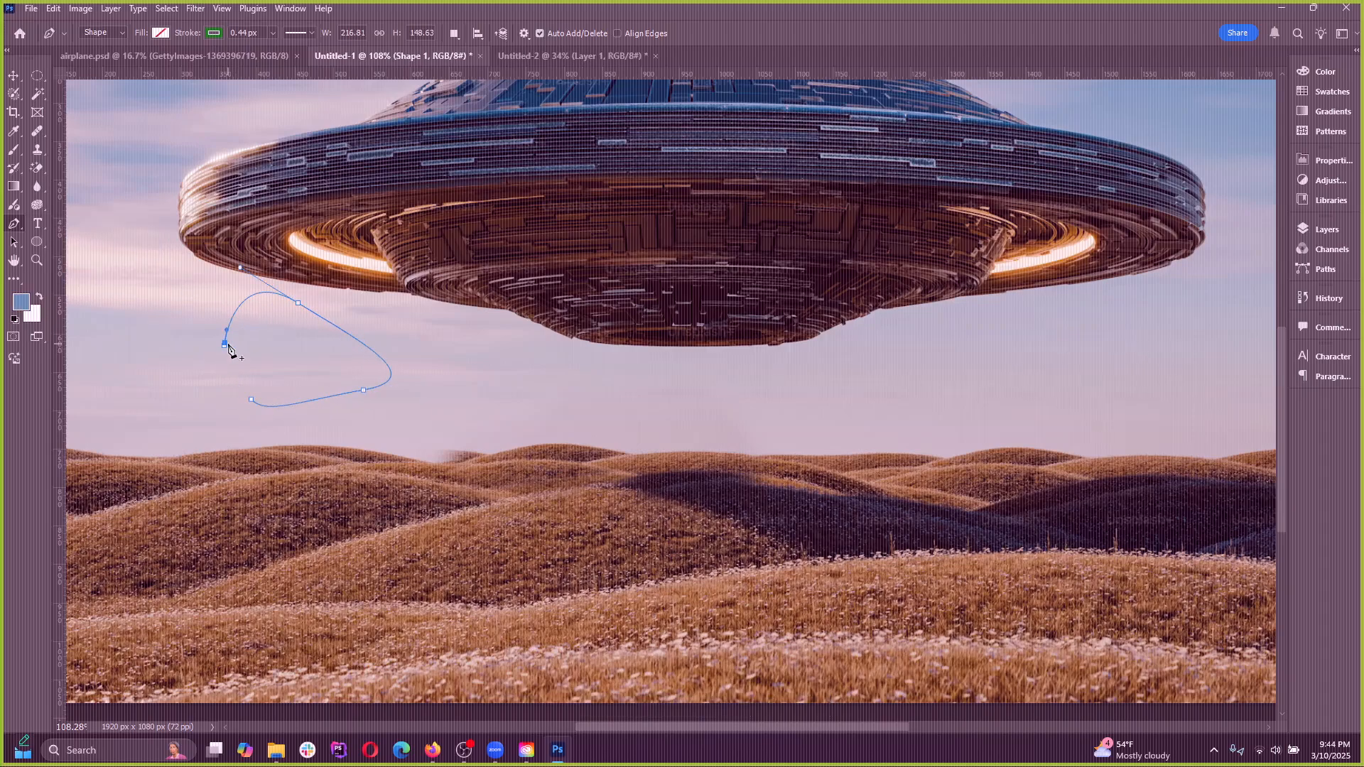
left_click(224, 346)
Reshape the curved shape by moving its upper and left anchor points with the Direct Selection tool, and delete the shape
left_click_drag(15, 242, 60, 258)
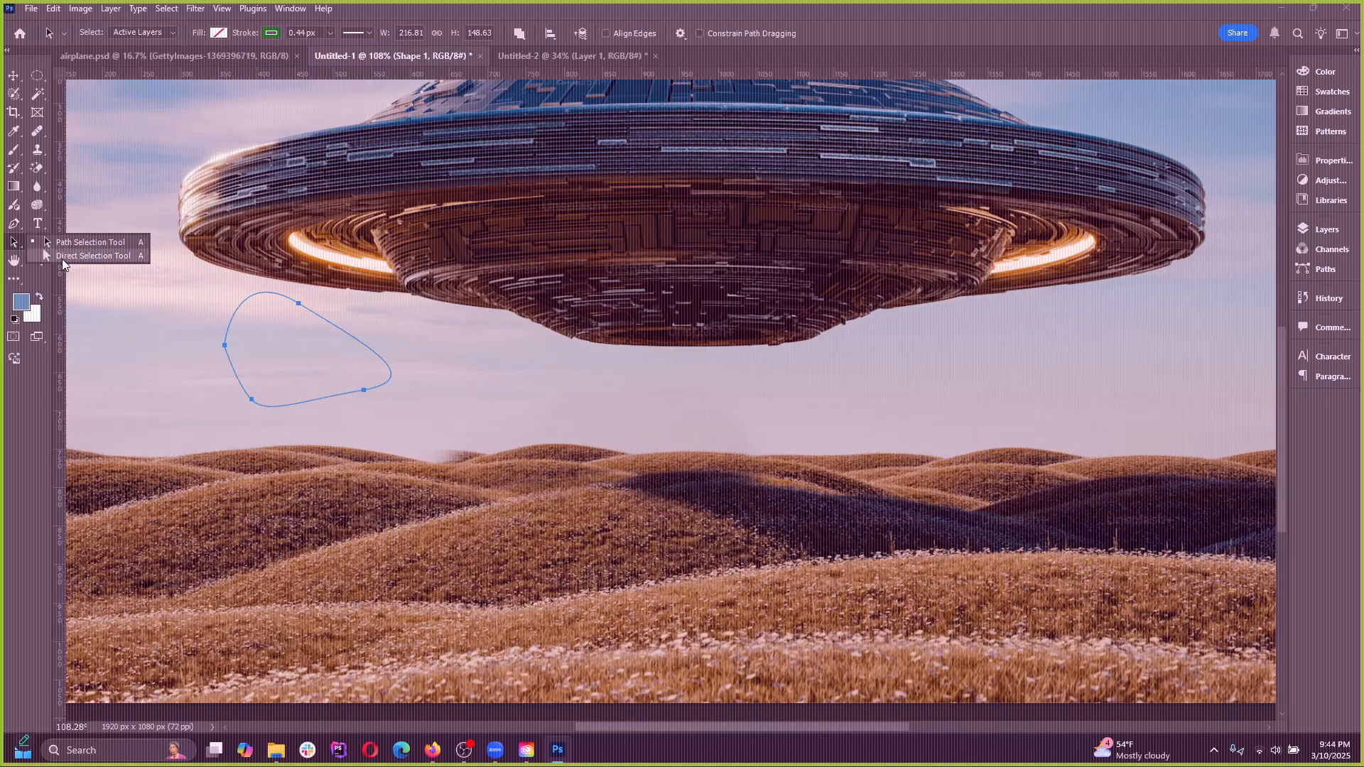
left_click(57, 256)
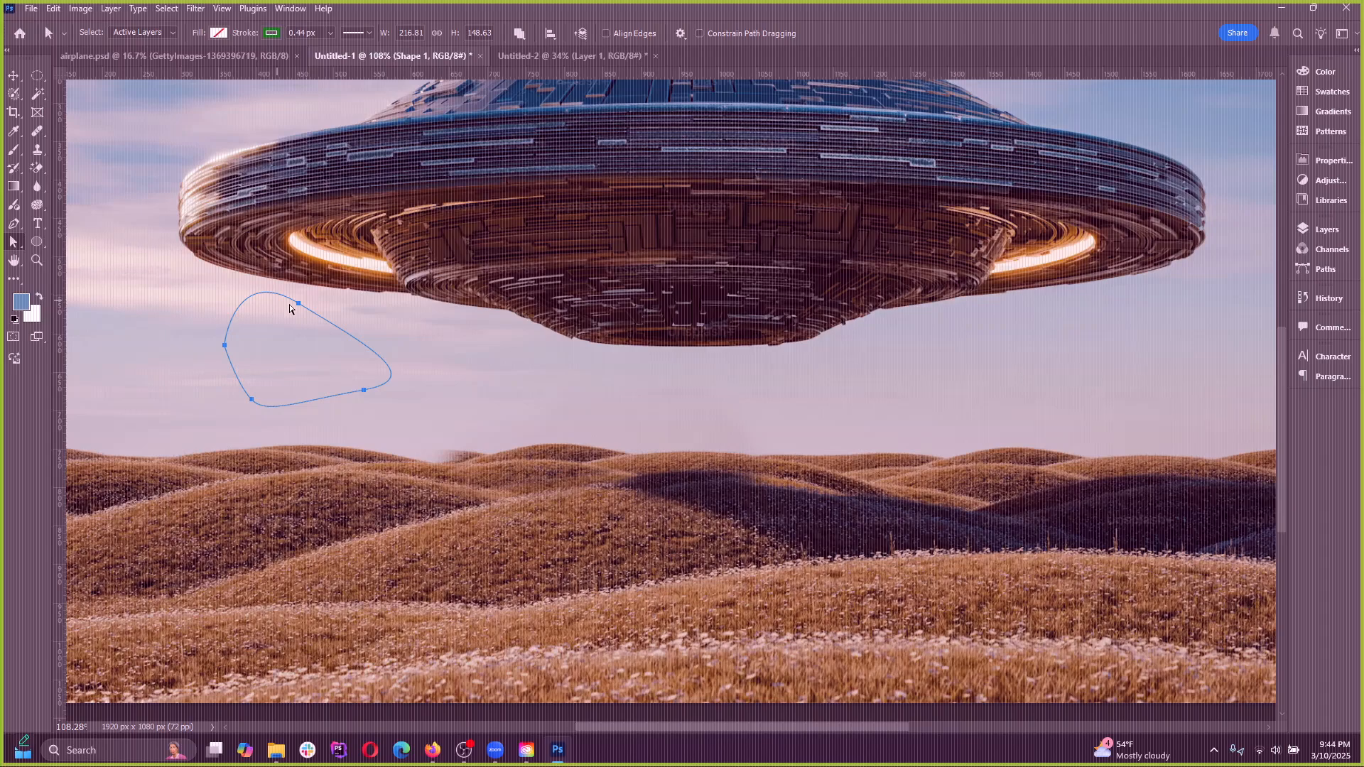
left_click_drag(300, 308, 313, 322)
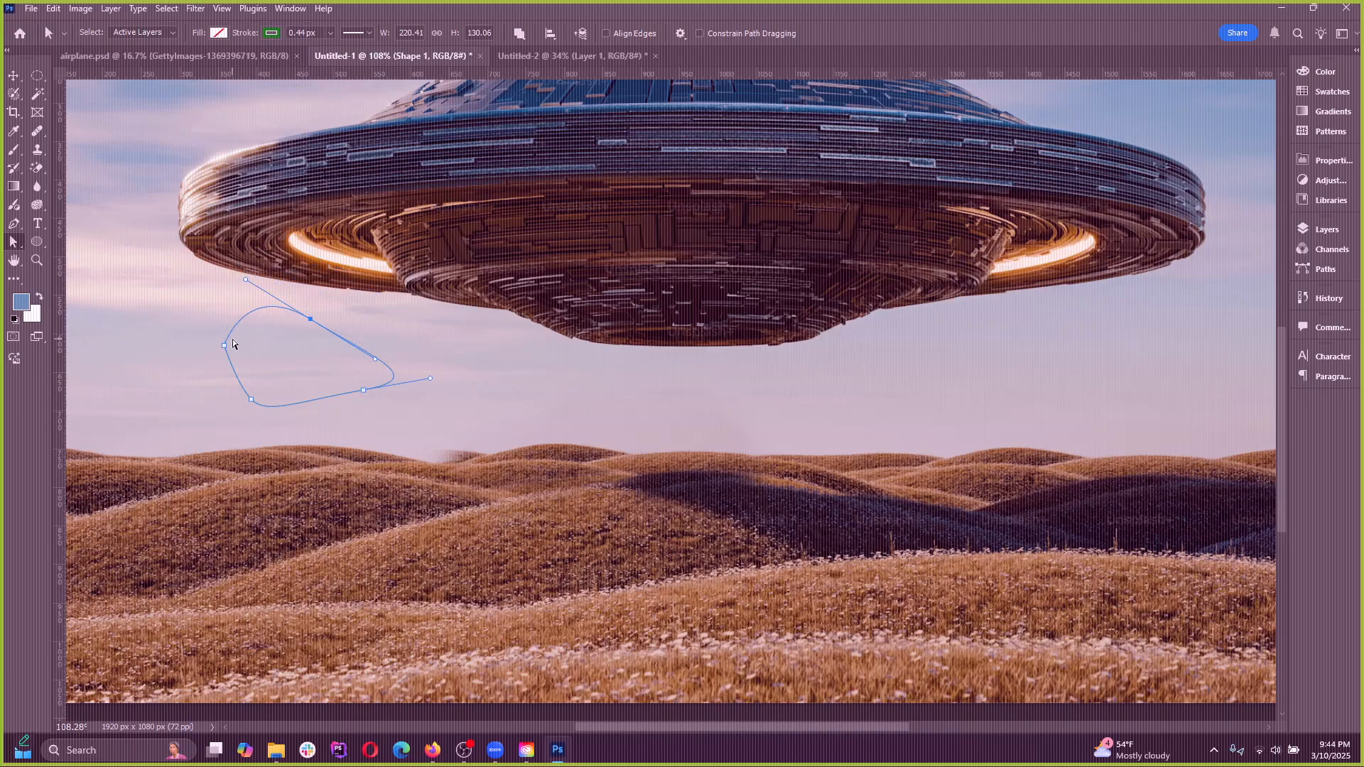
left_click_drag(224, 347, 277, 358)
left_click(288, 319)
left_click_drag(307, 325, 262, 311)
key("Delete")
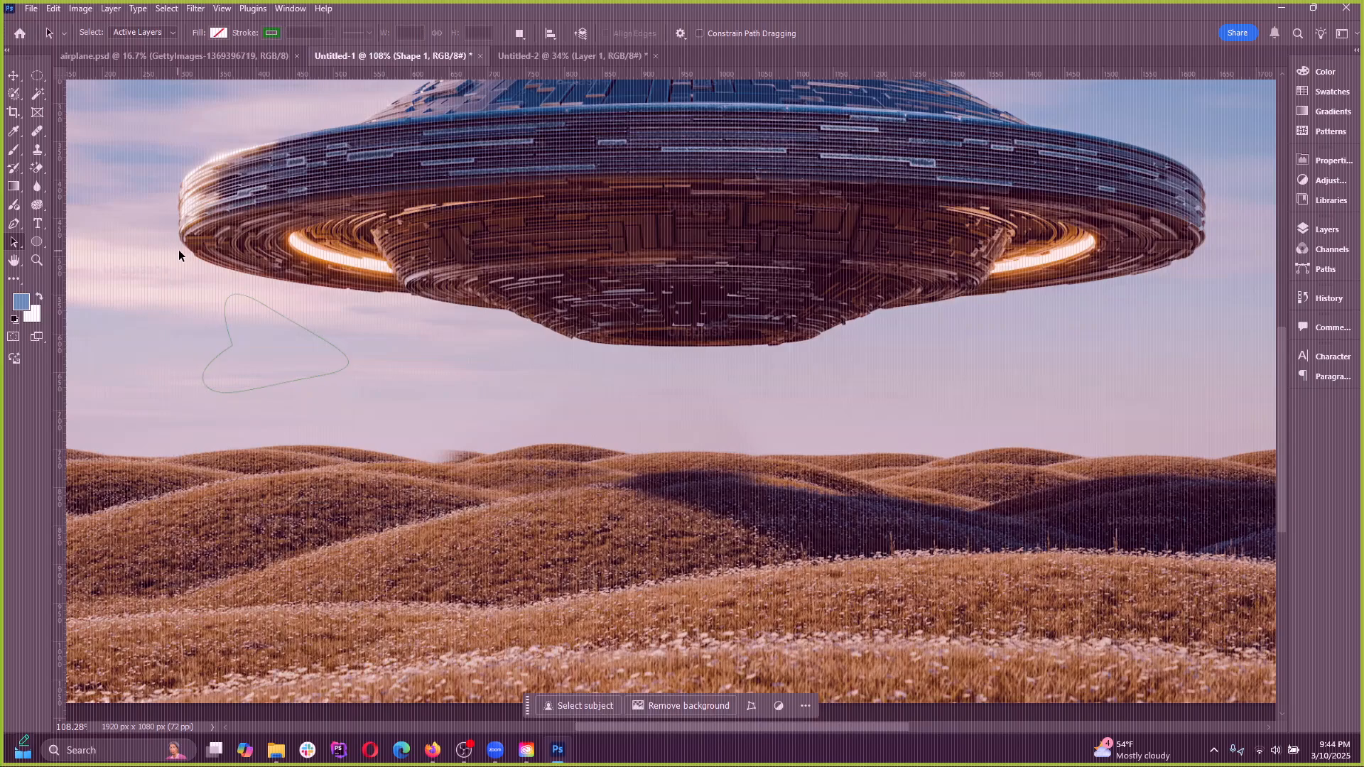
Try drawing rectangles below the UFO's left rim, starting with one about 117 by 111 px, and undo them
left_click(14, 225)
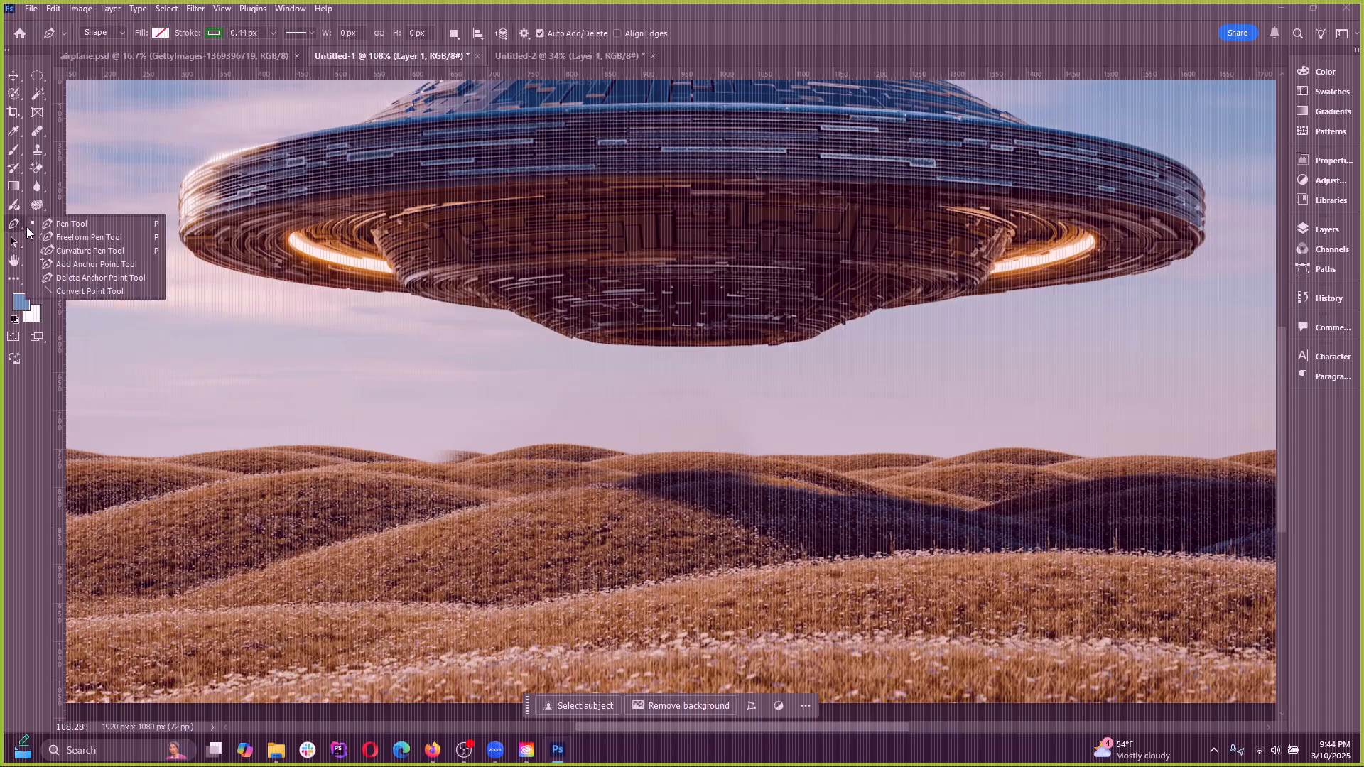
left_click(57, 220)
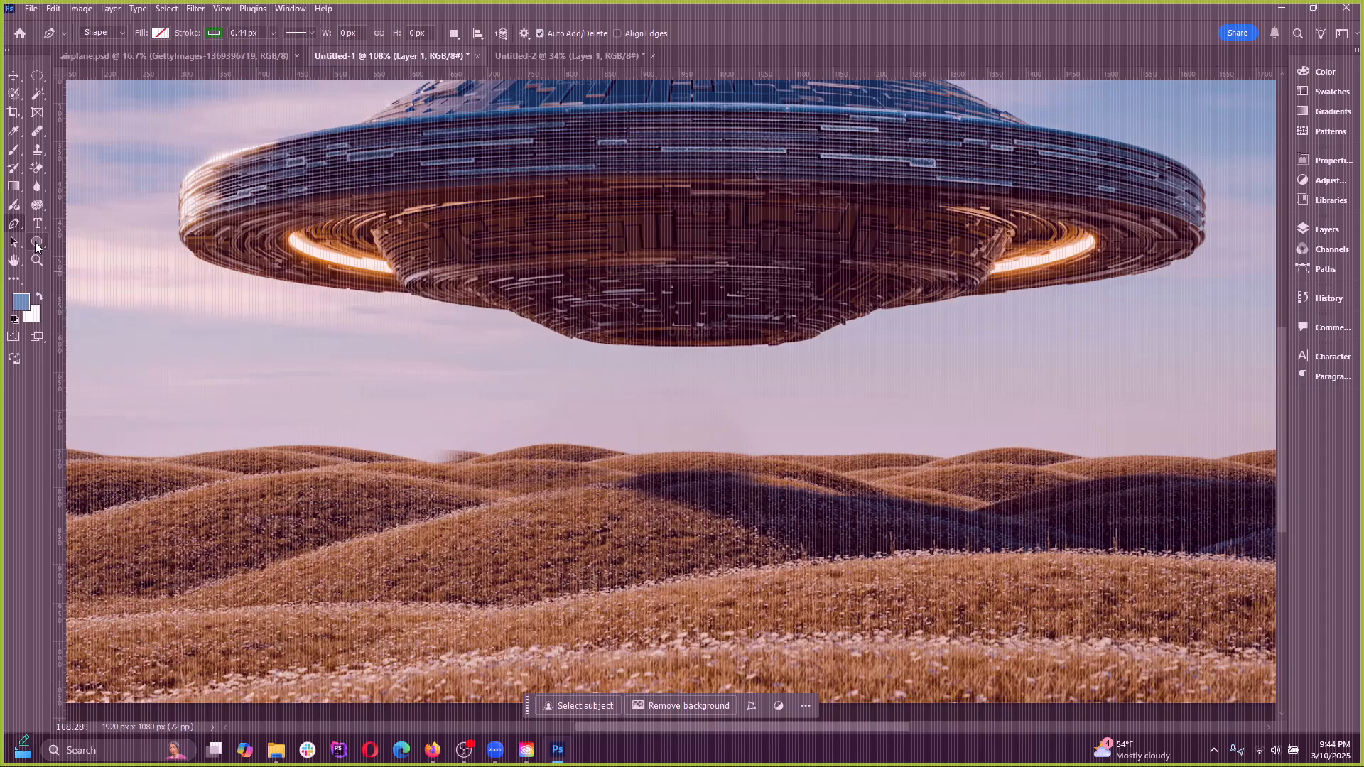
left_click(36, 242)
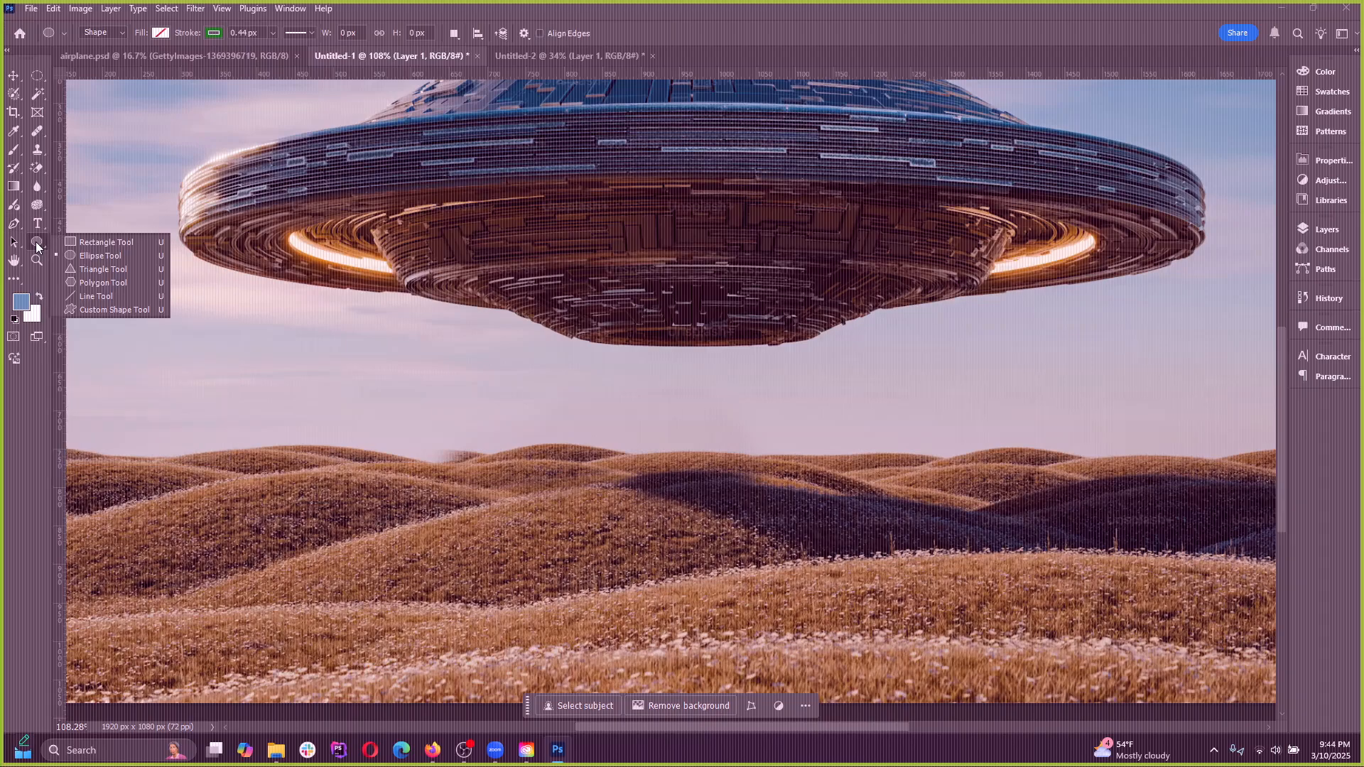
left_click(109, 250)
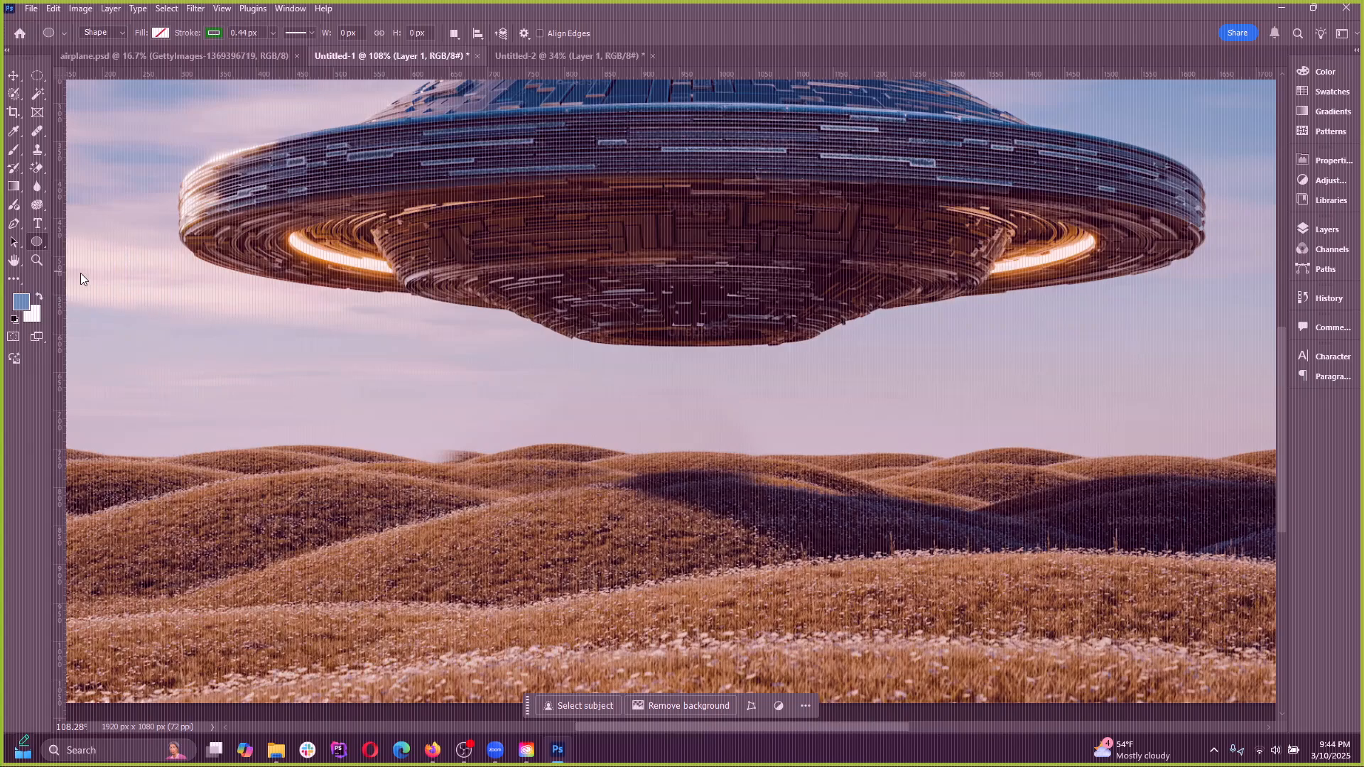
left_click_drag(239, 330, 329, 415)
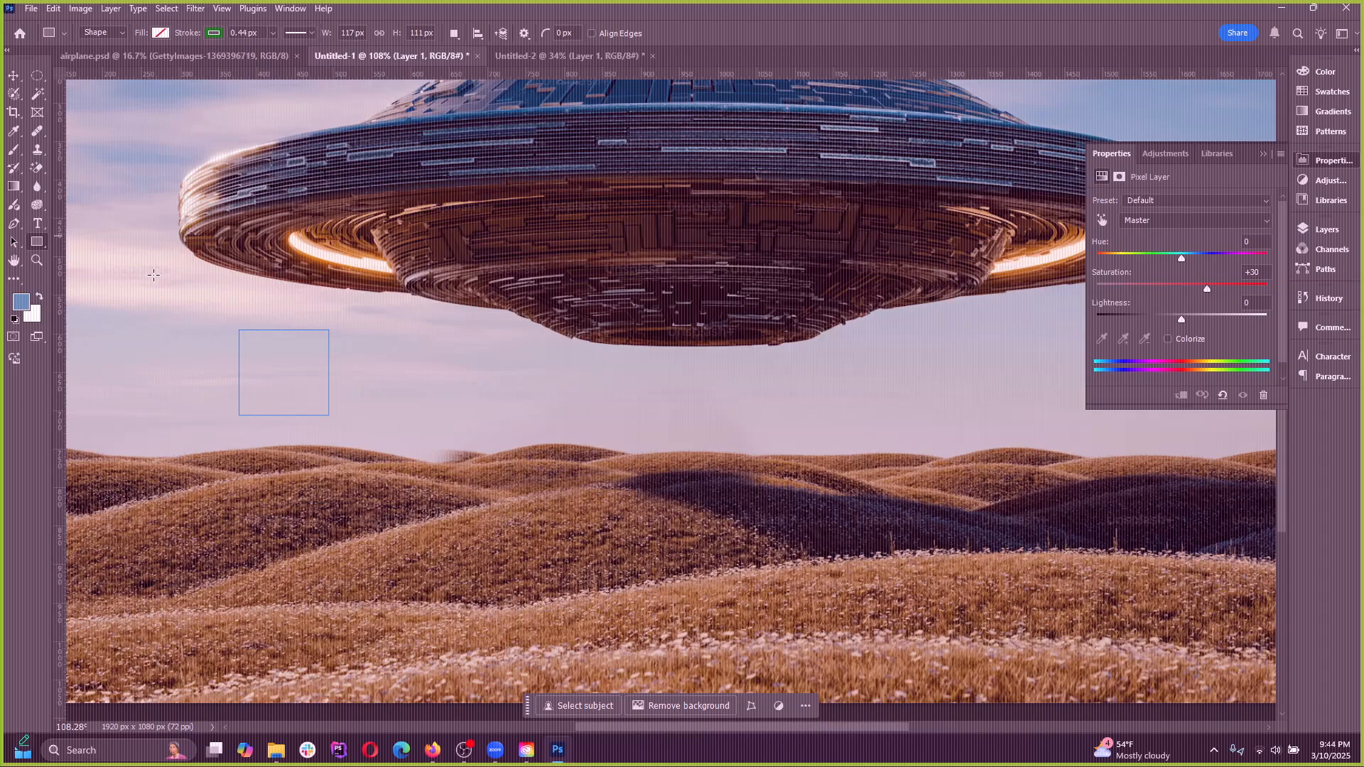
key("ctrl+z")
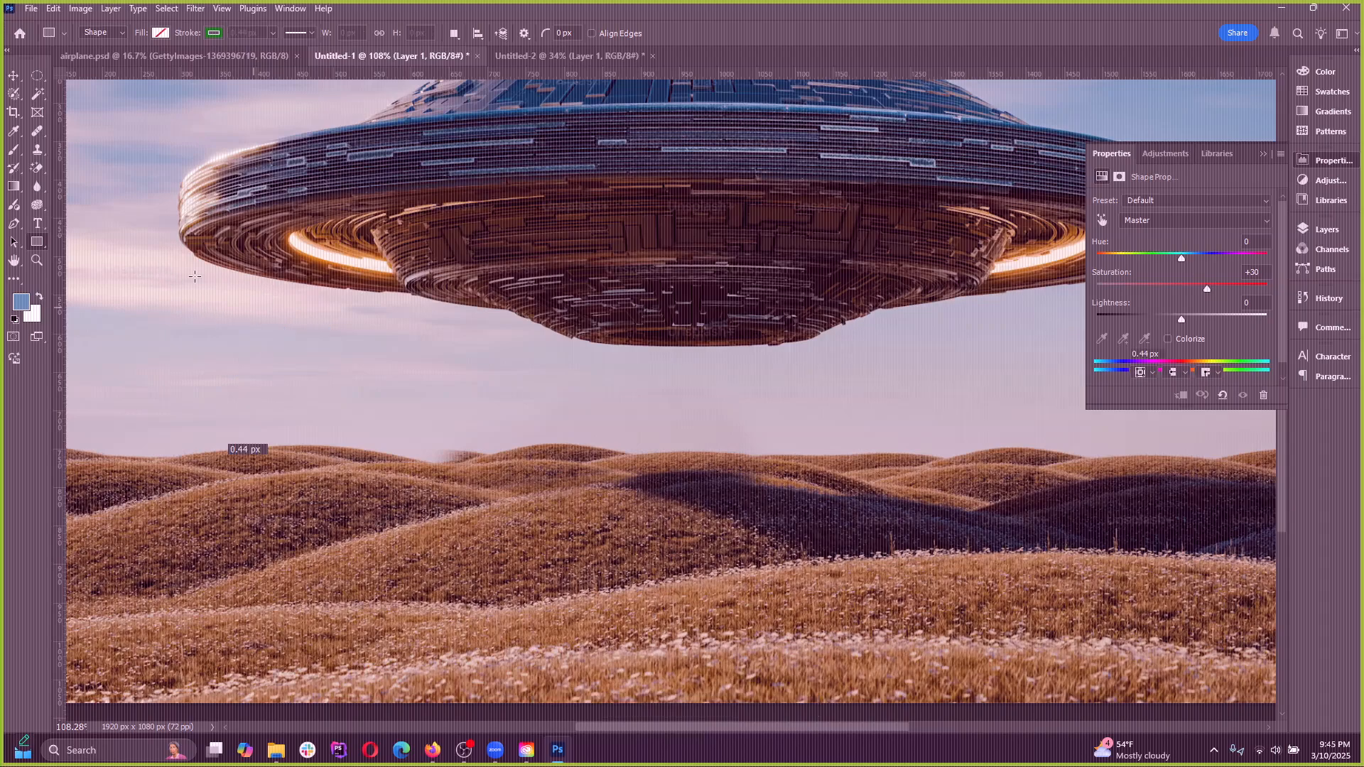
left_click_drag(165, 267, 255, 348)
key("ctrl+z")
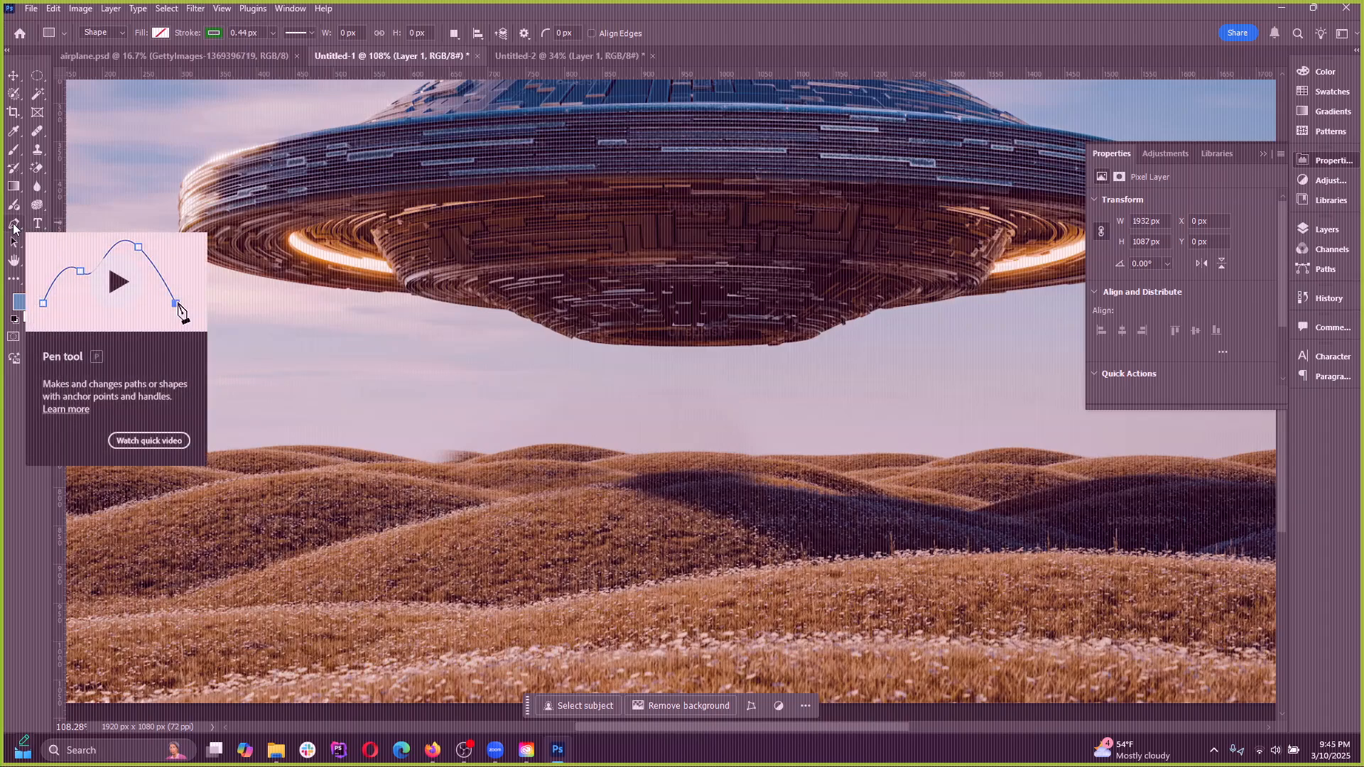
Draw an unfilled ellipse about 233 by 169 px in the sky below the UFO's left side
left_click(14, 224)
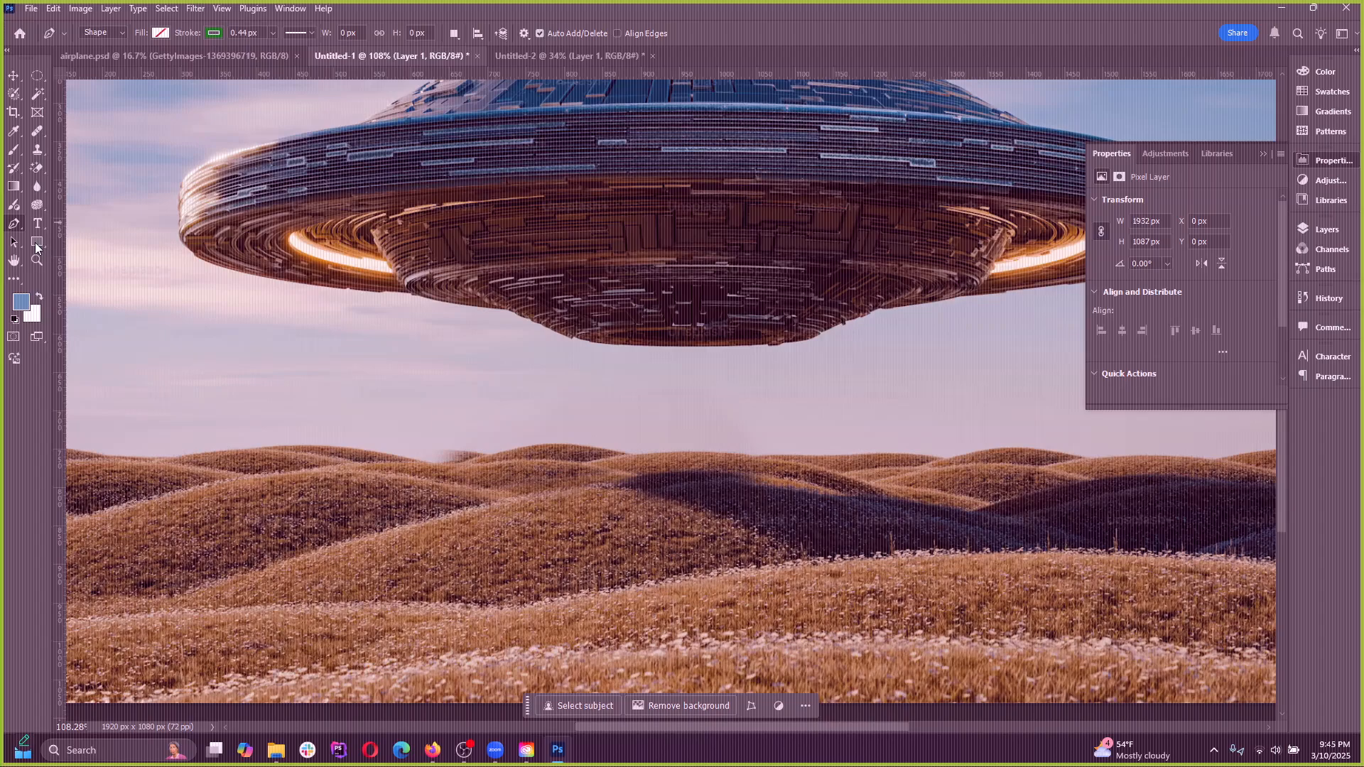
left_click(37, 243)
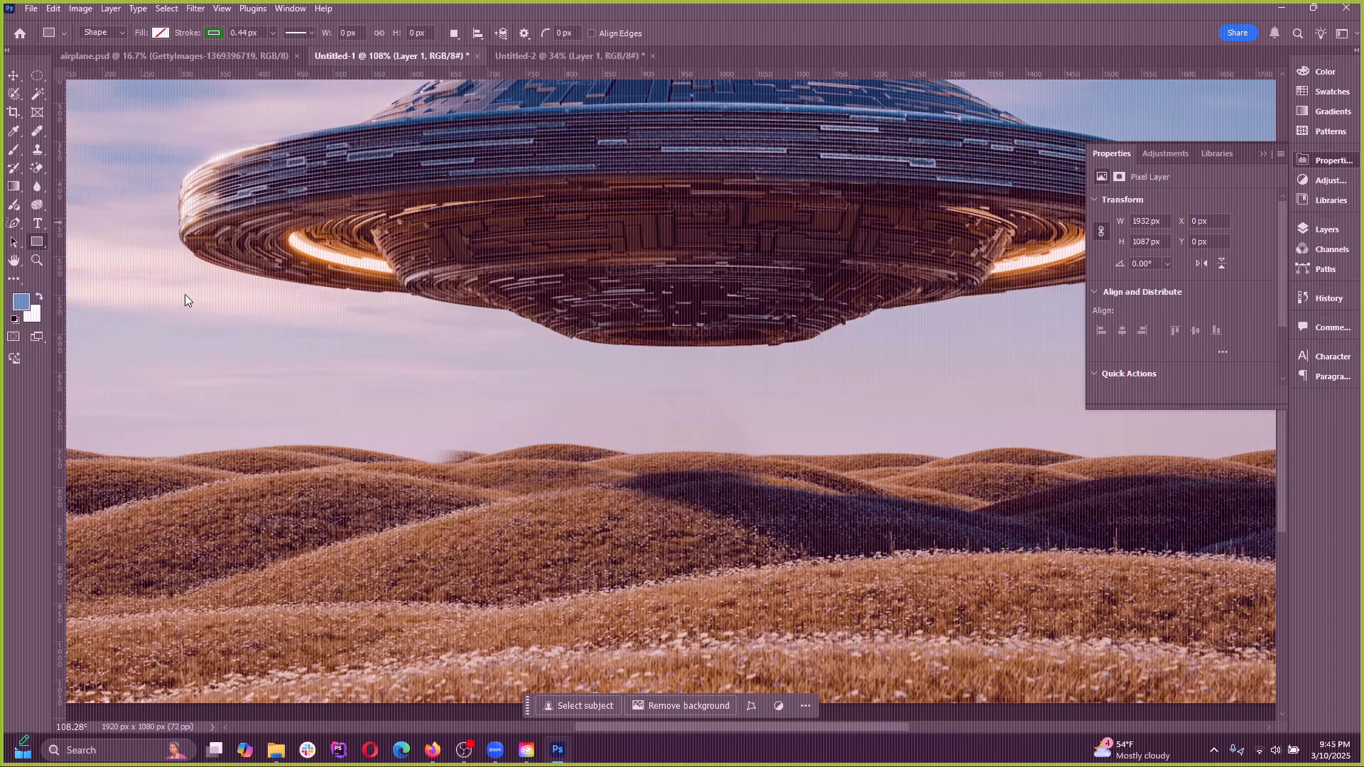
key("shift+u")
left_click_drag(176, 291, 354, 420)
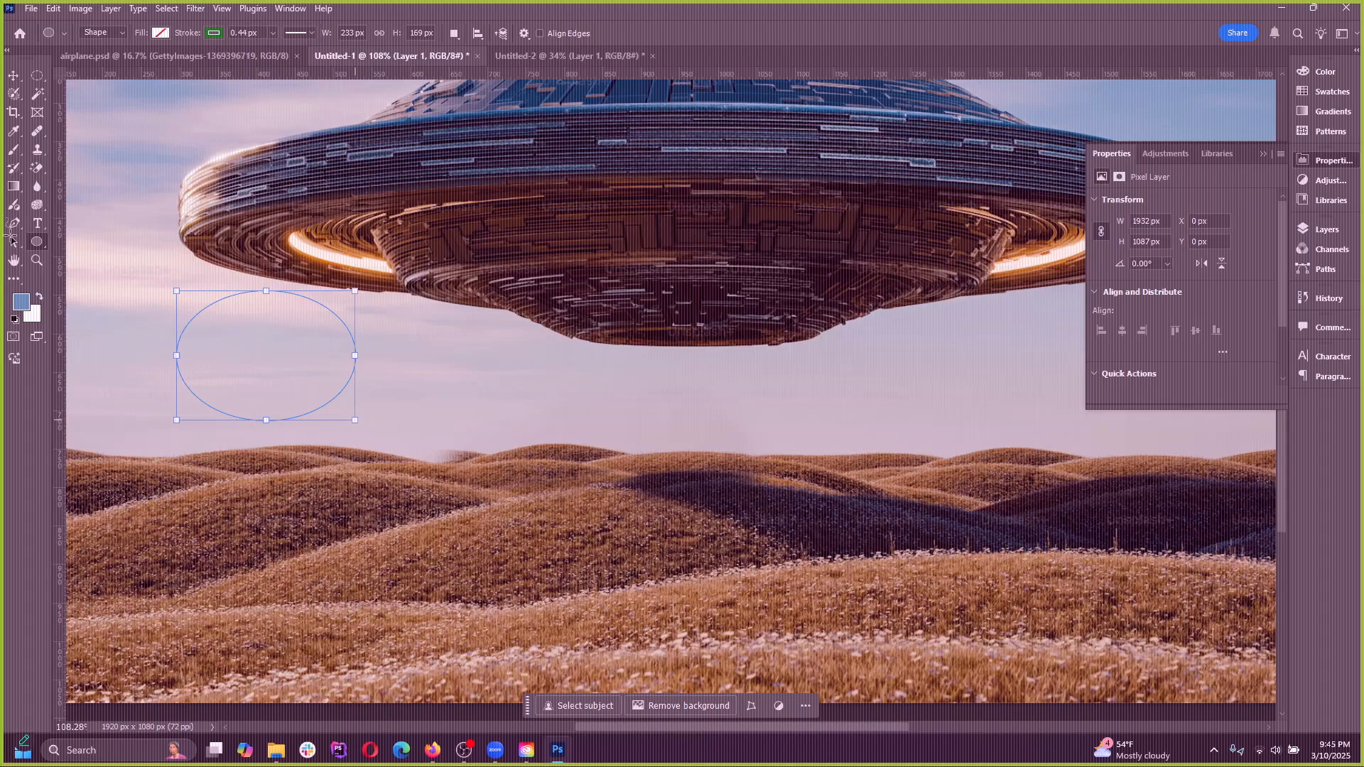
Try pulling the ellipse's top anchor point down with the Direct Selection tool, and decline converting it to a regular path
left_click(13, 242)
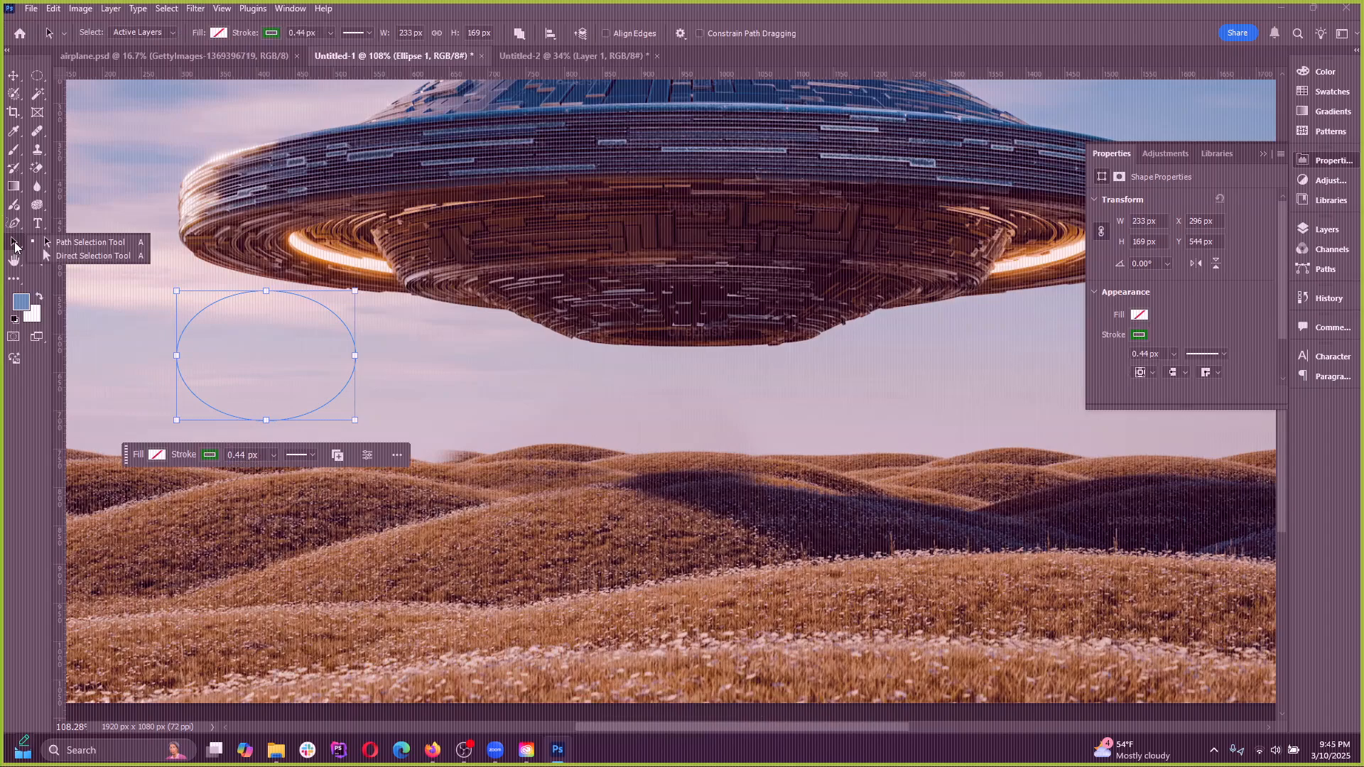
left_click(49, 256)
left_click(267, 291)
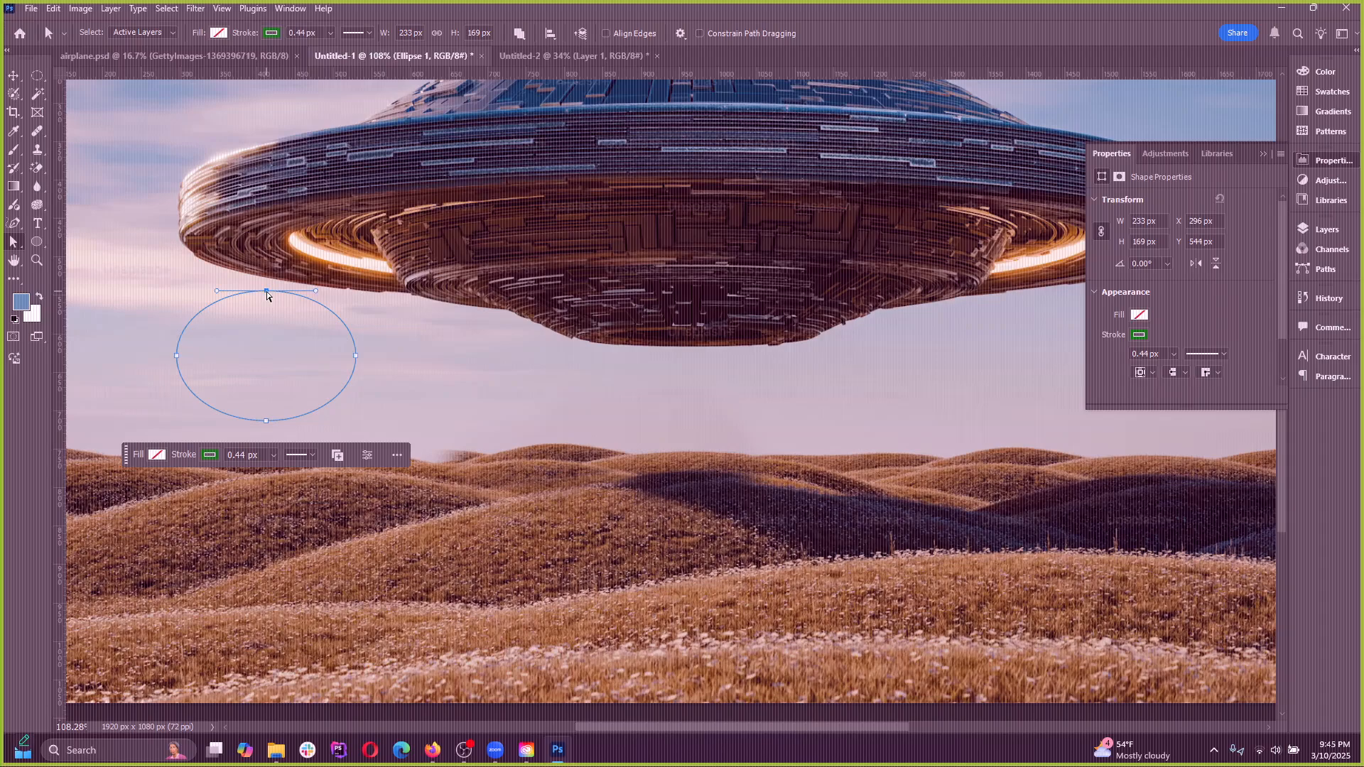
left_click_drag(266, 292, 259, 348)
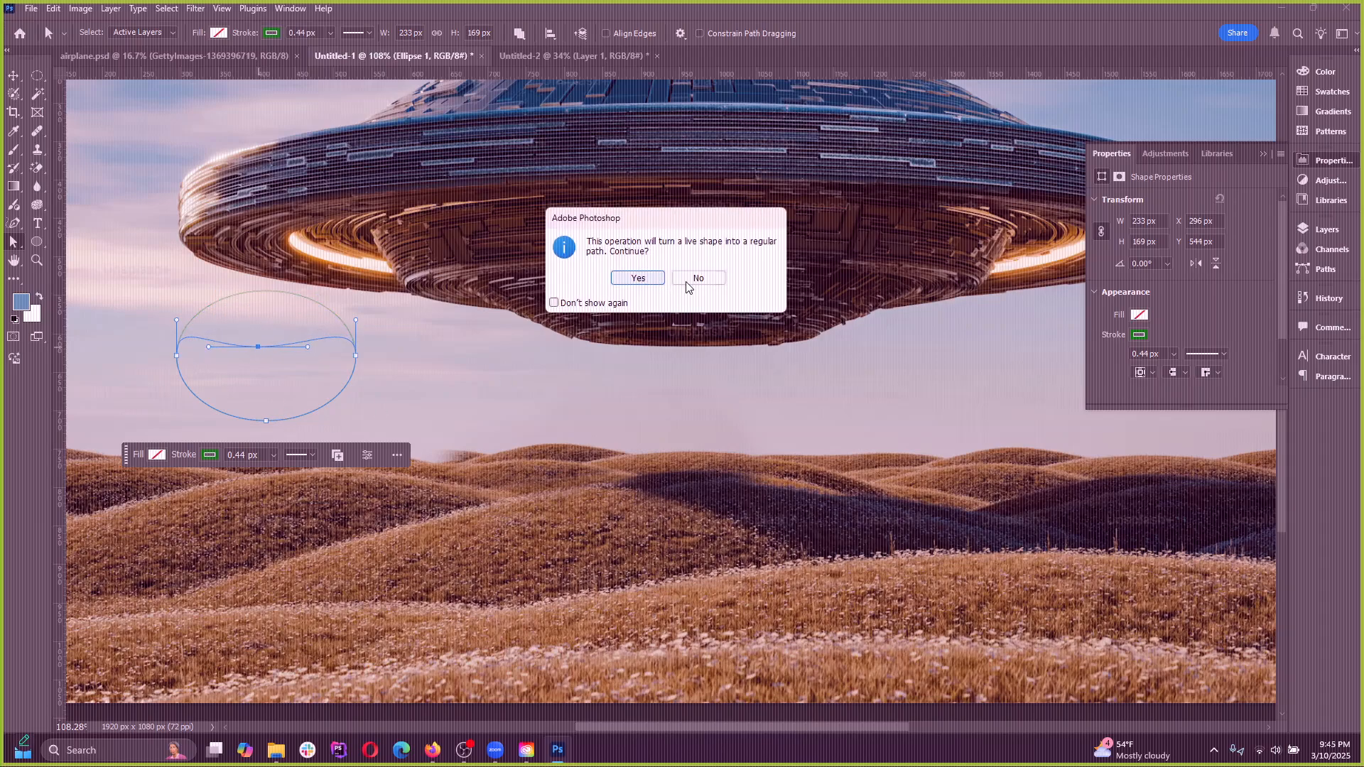
left_click(698, 277)
Move the whole ellipse slightly left with the Path Selection tool, to about X 258 px and Y 549 px
left_click(21, 246)
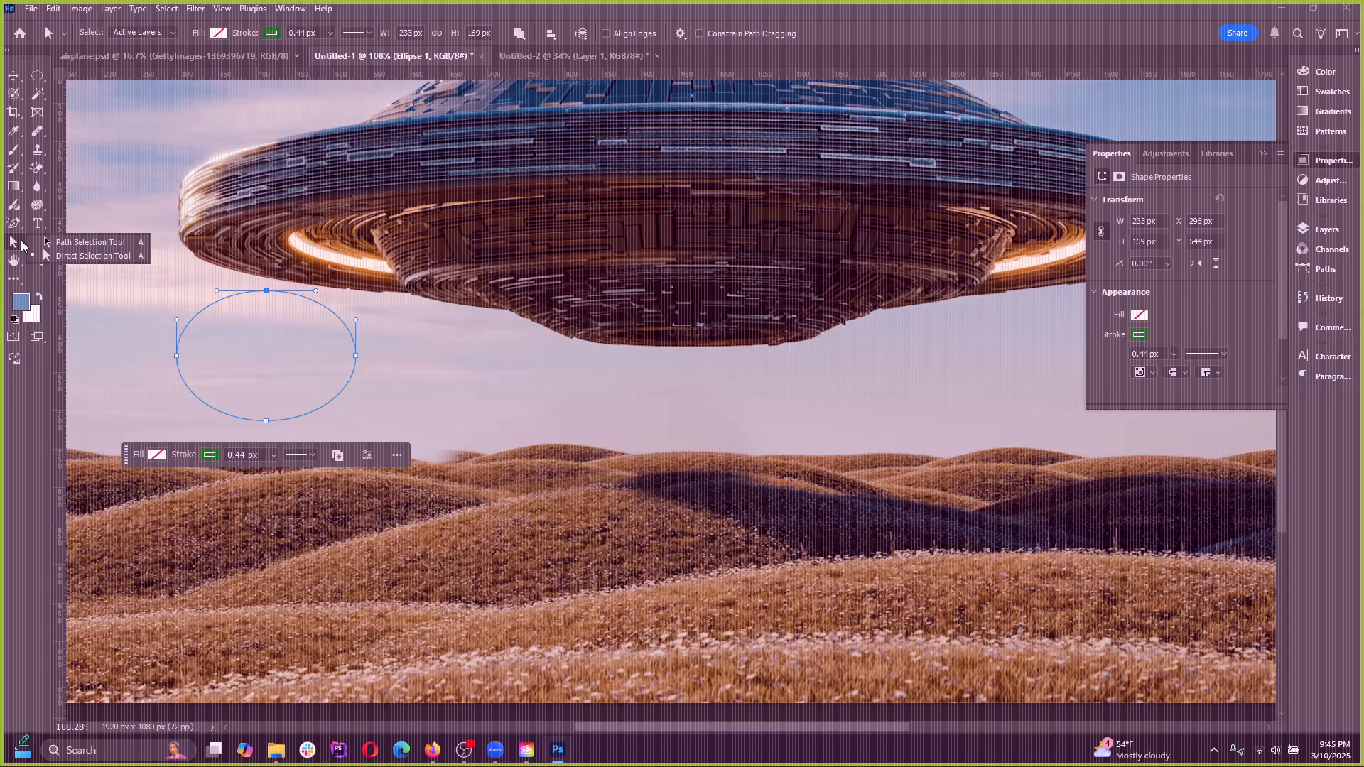
left_click(81, 243)
left_click_drag(312, 297, 283, 300)
Try pulling the ellipse's left anchor point inward with the Direct Selection tool, and decline the live shape conversion
left_click(17, 250)
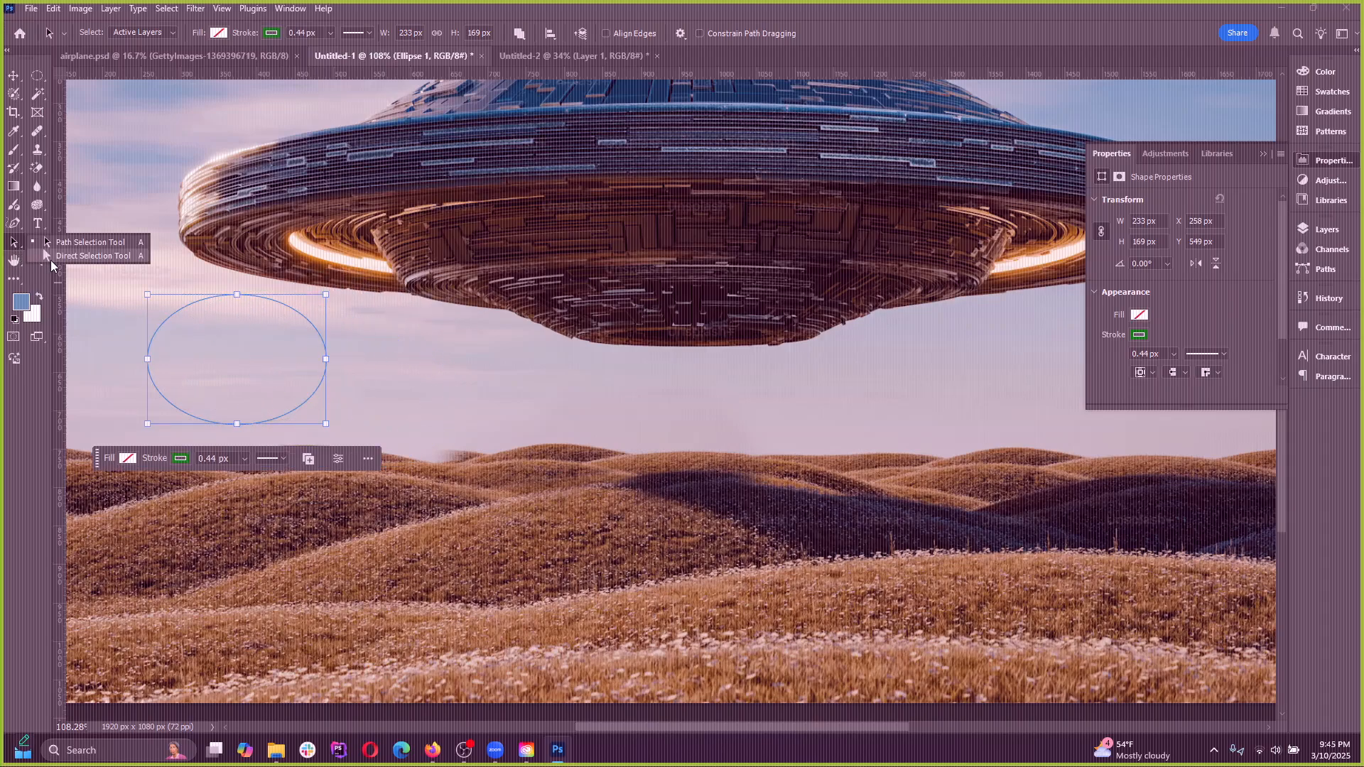
left_click(93, 256)
left_click(148, 360)
left_click_drag(151, 365, 251, 359)
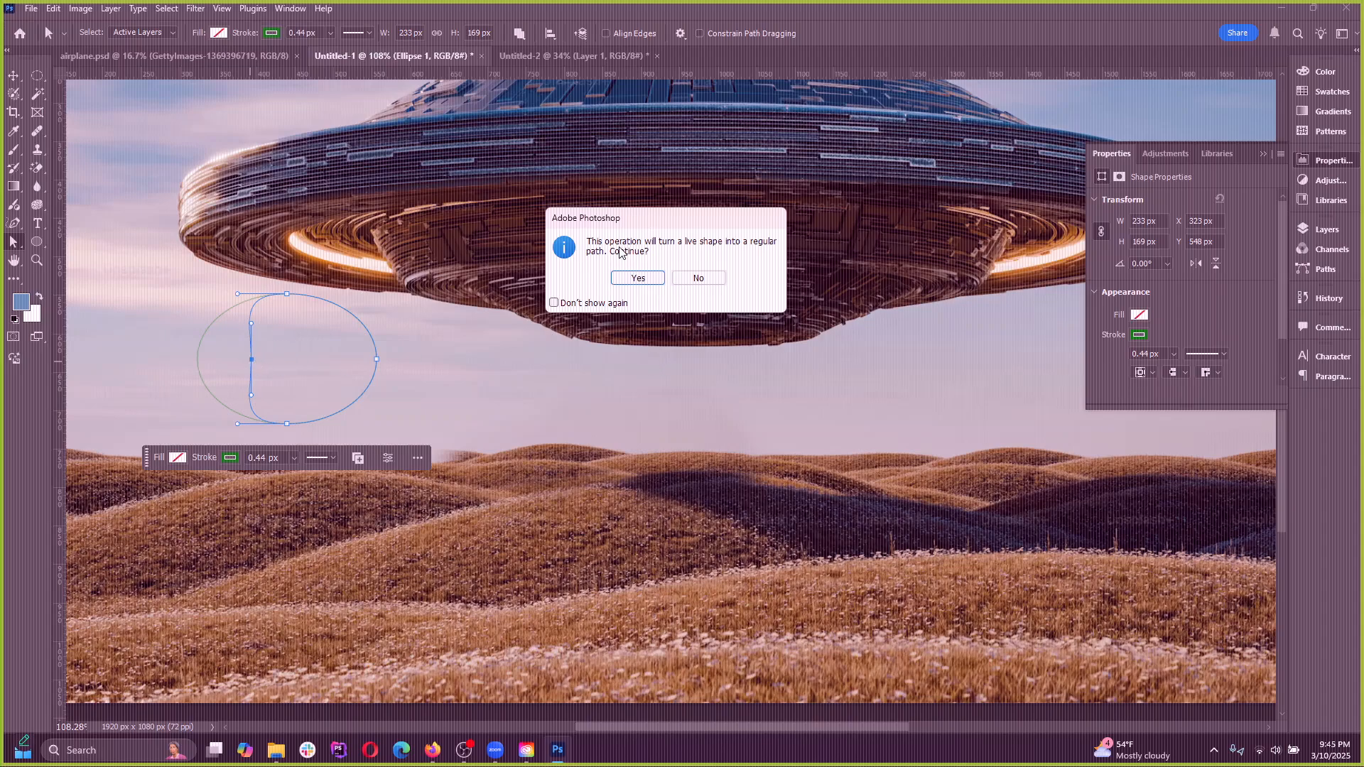
mouse_move(637, 217)
left_mouse_down()
mouse_move(603, 223)
mouse_move(627, 218)
left_mouse_up()
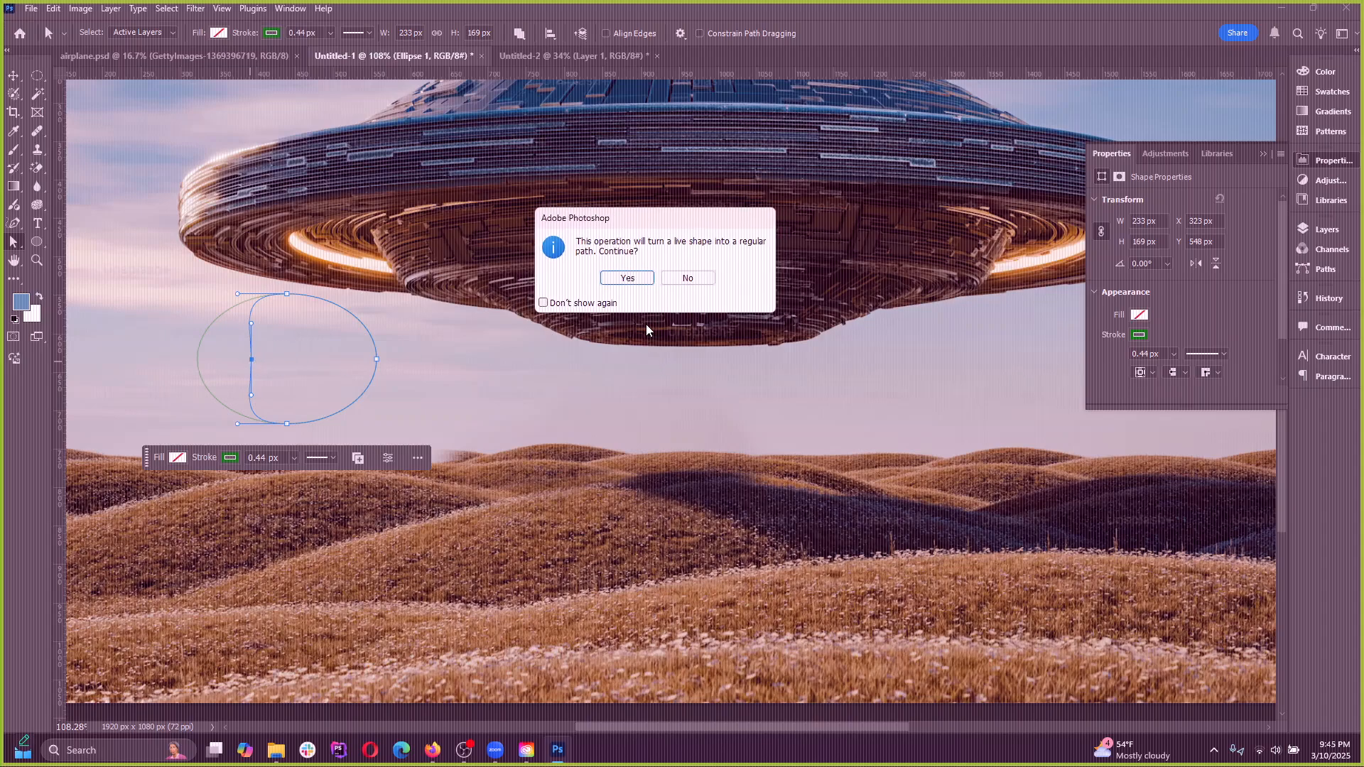
left_click(678, 279)
Pull the ellipse's left anchor point inward, accept converting it to a regular path, and undo the change
left_click_drag(199, 365, 281, 365)
left_click(626, 279)
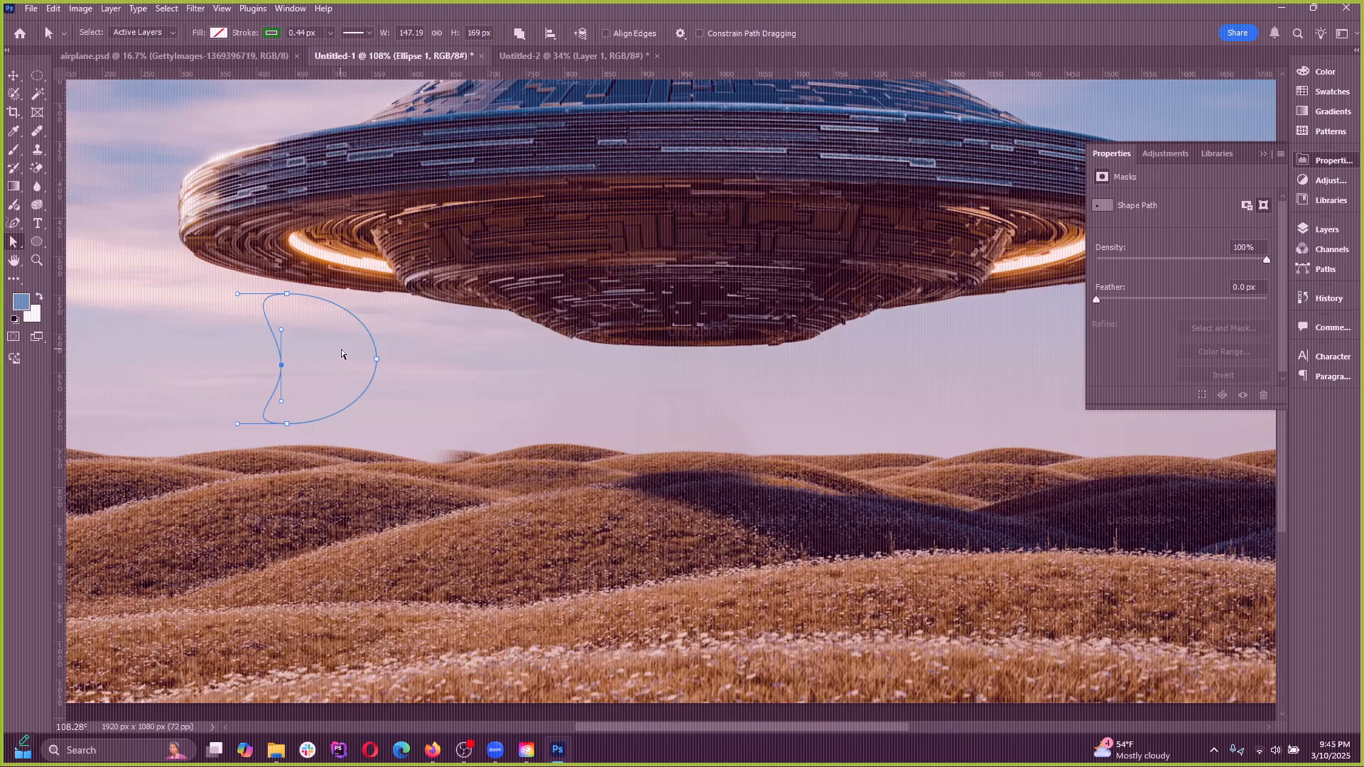
key("ctrl+z")
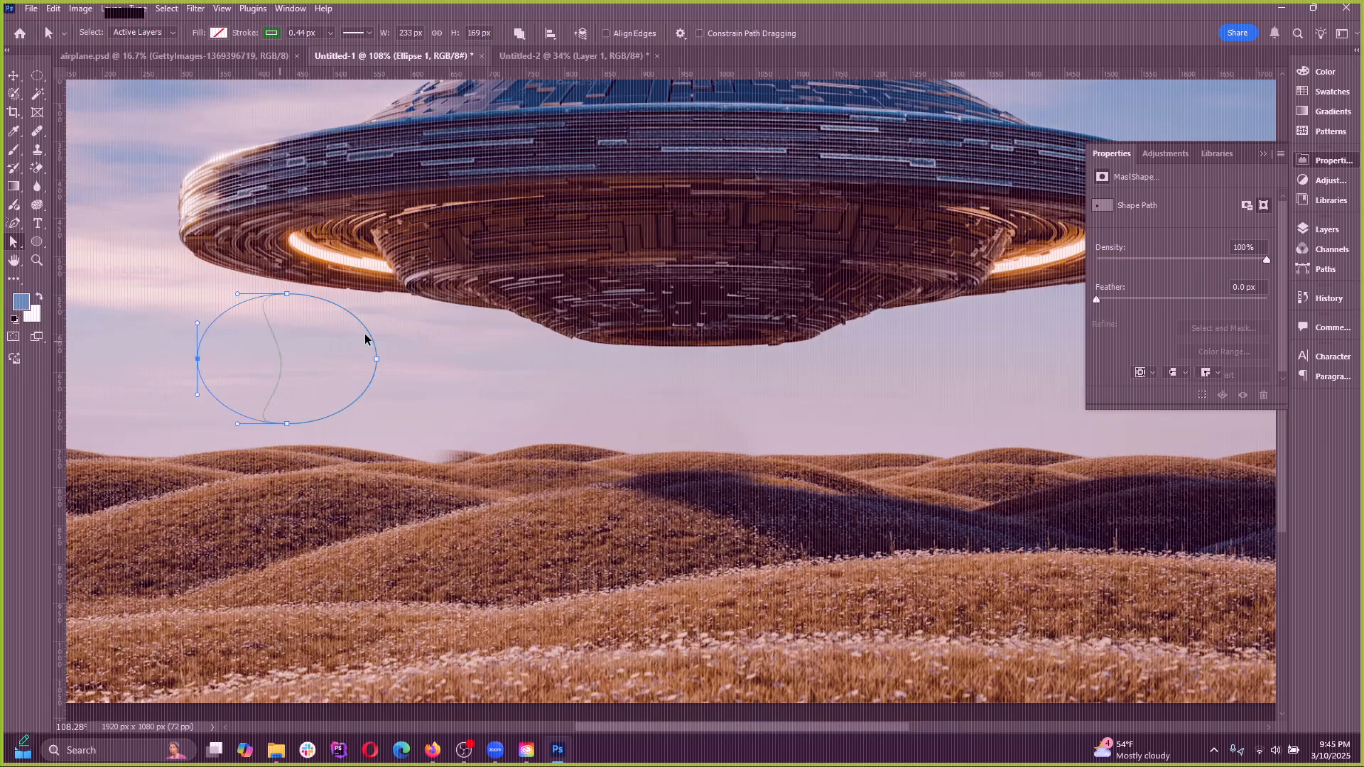
Switch from the Rectangle tool back to Direct Selection, try denting the ellipse's left side again, and reject the path conversion
left_click(40, 242)
left_click(79, 240)
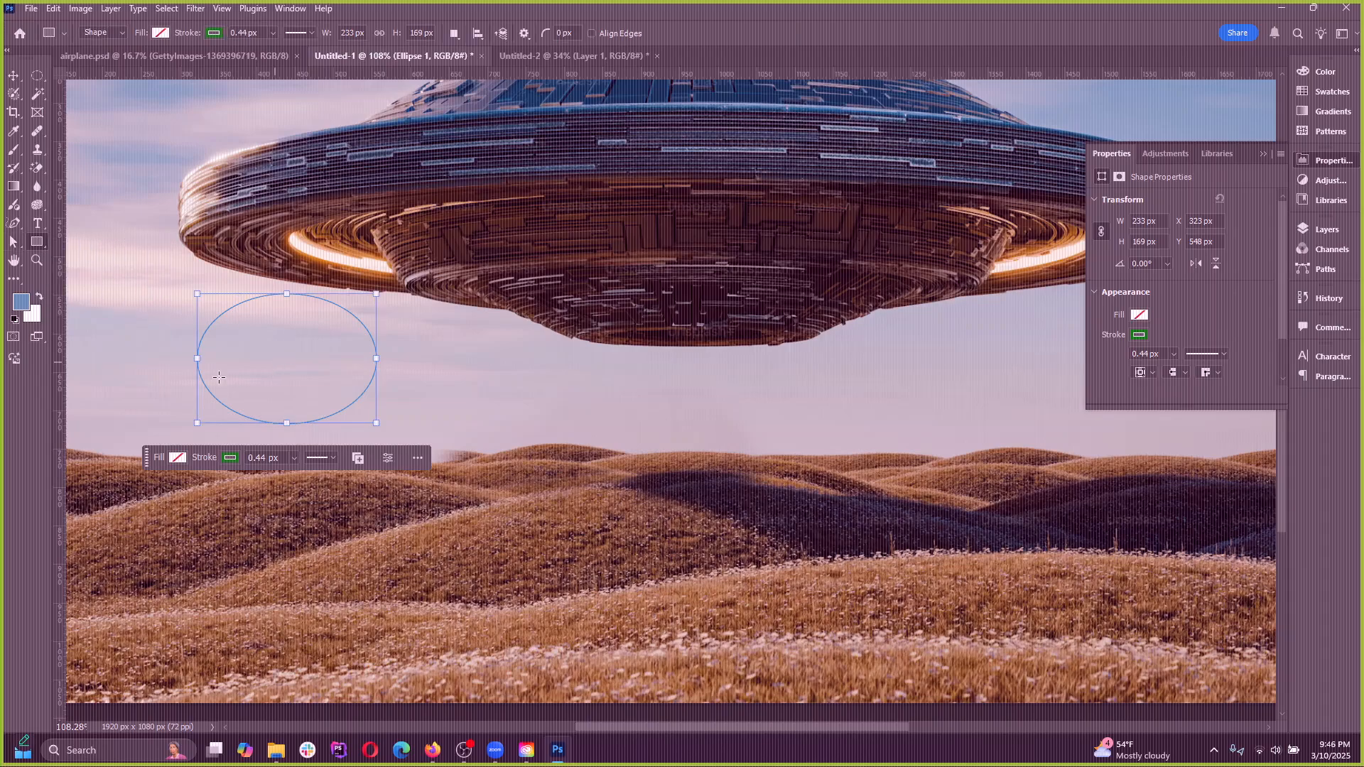
left_click(13, 242)
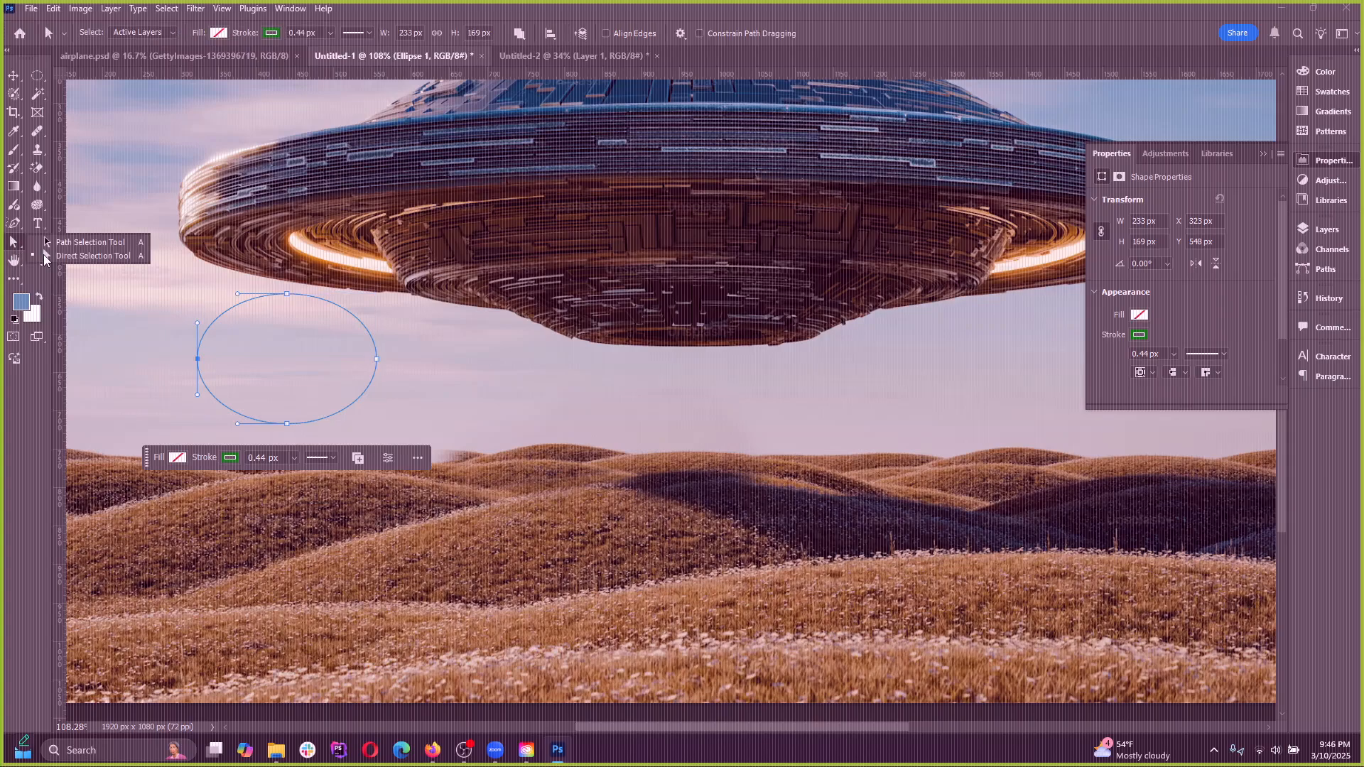
left_click(44, 257)
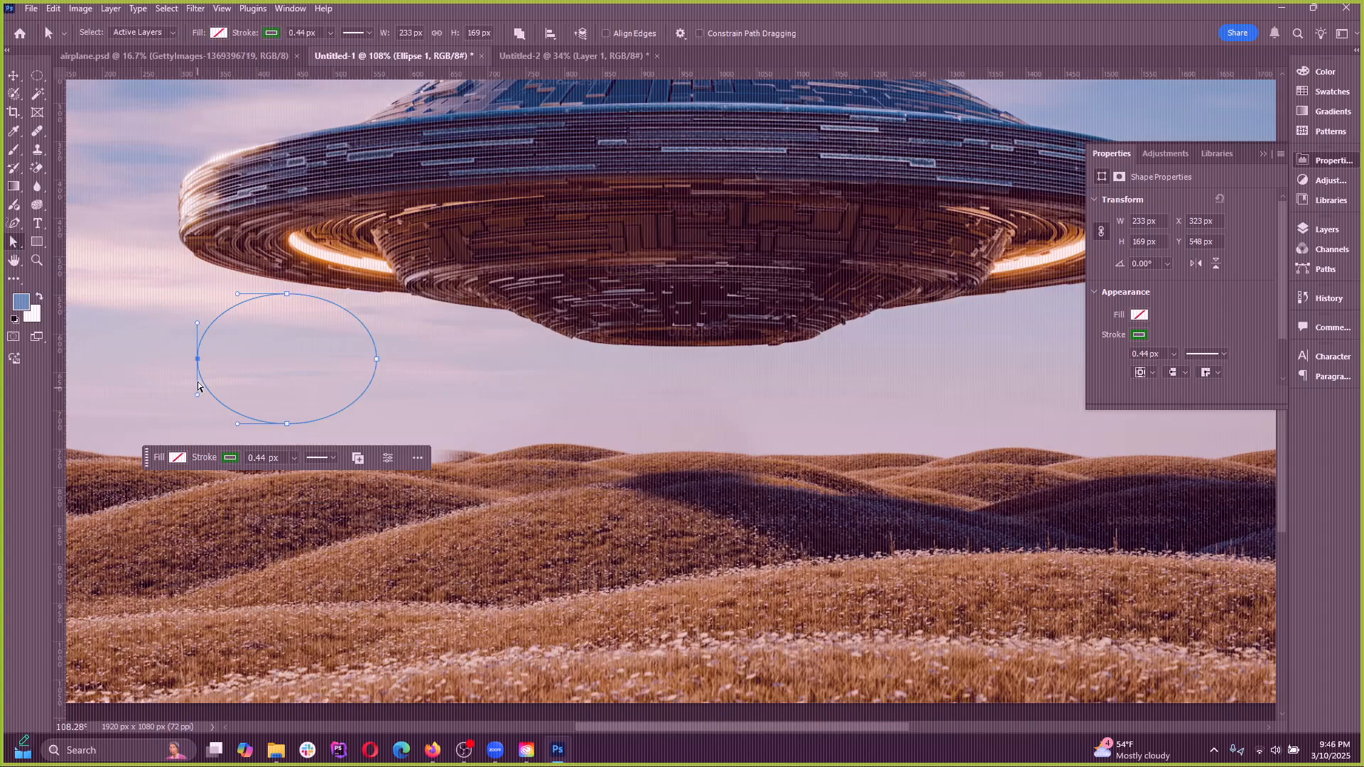
left_click_drag(198, 360, 238, 360)
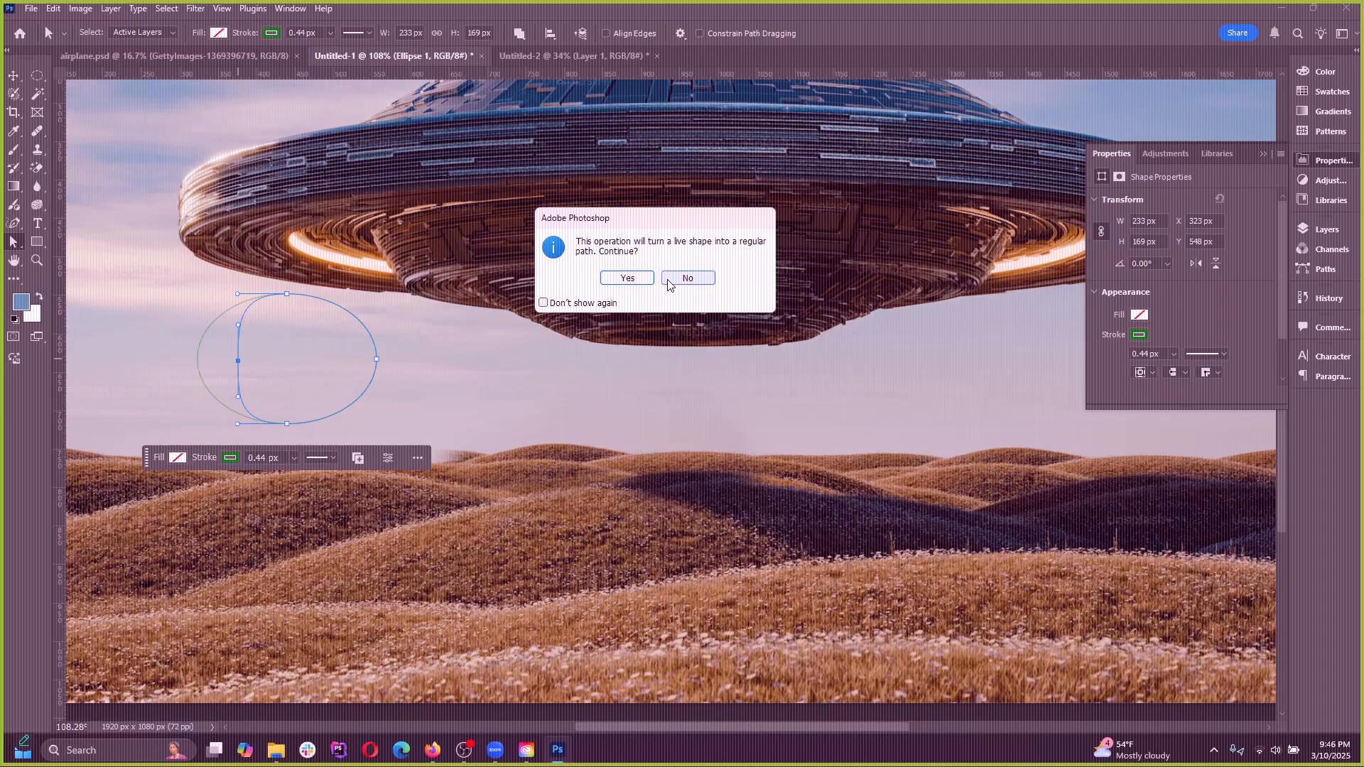
left_click(687, 278)
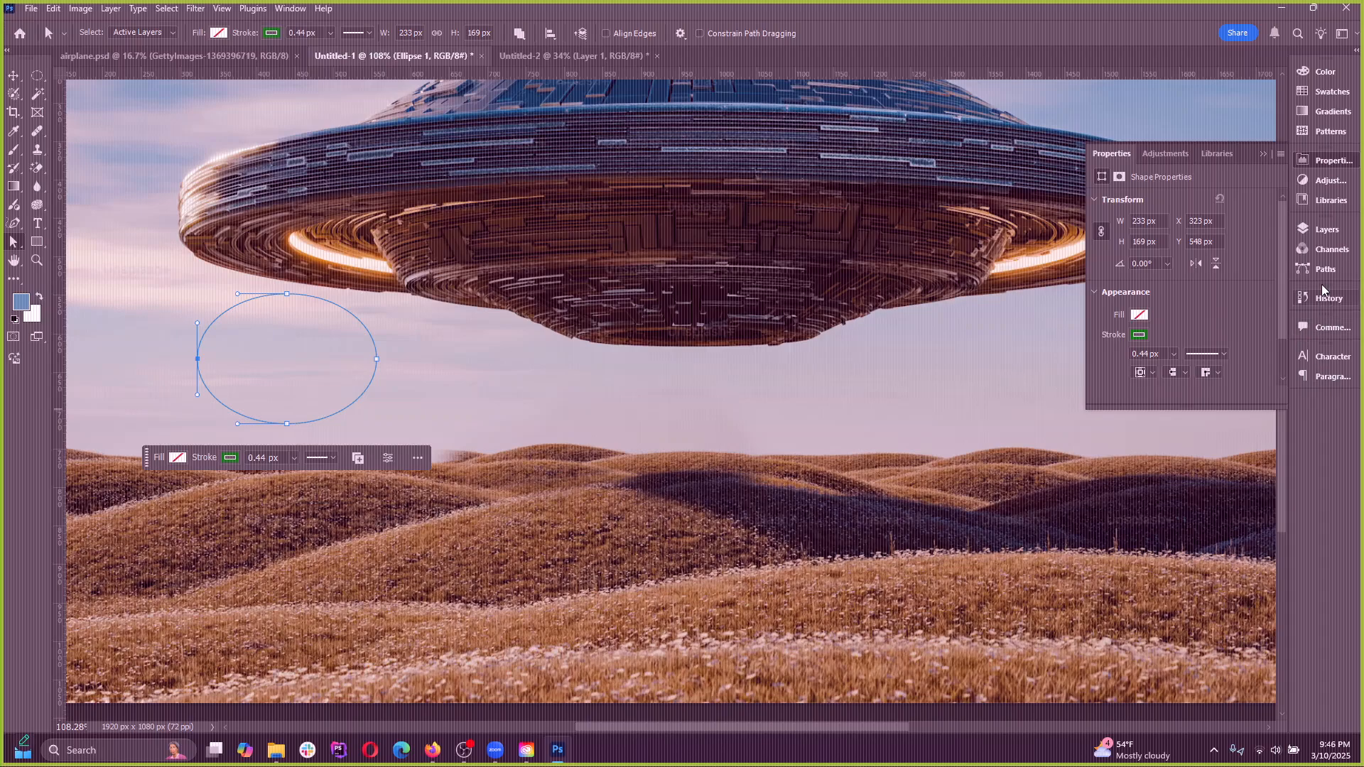
Show the layer list, select Layer 1, and reselect the Ellipse 1 shape layer
left_click(1323, 229)
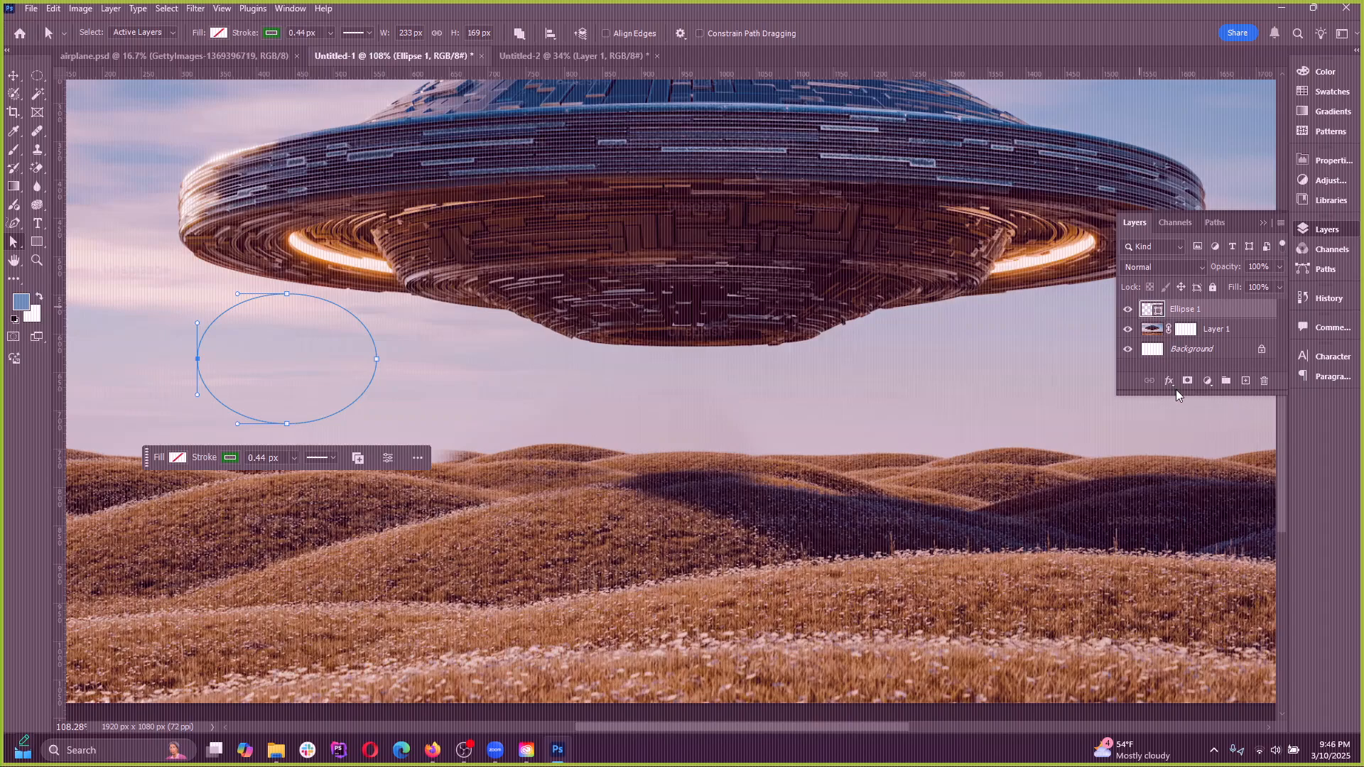
left_click(1157, 331)
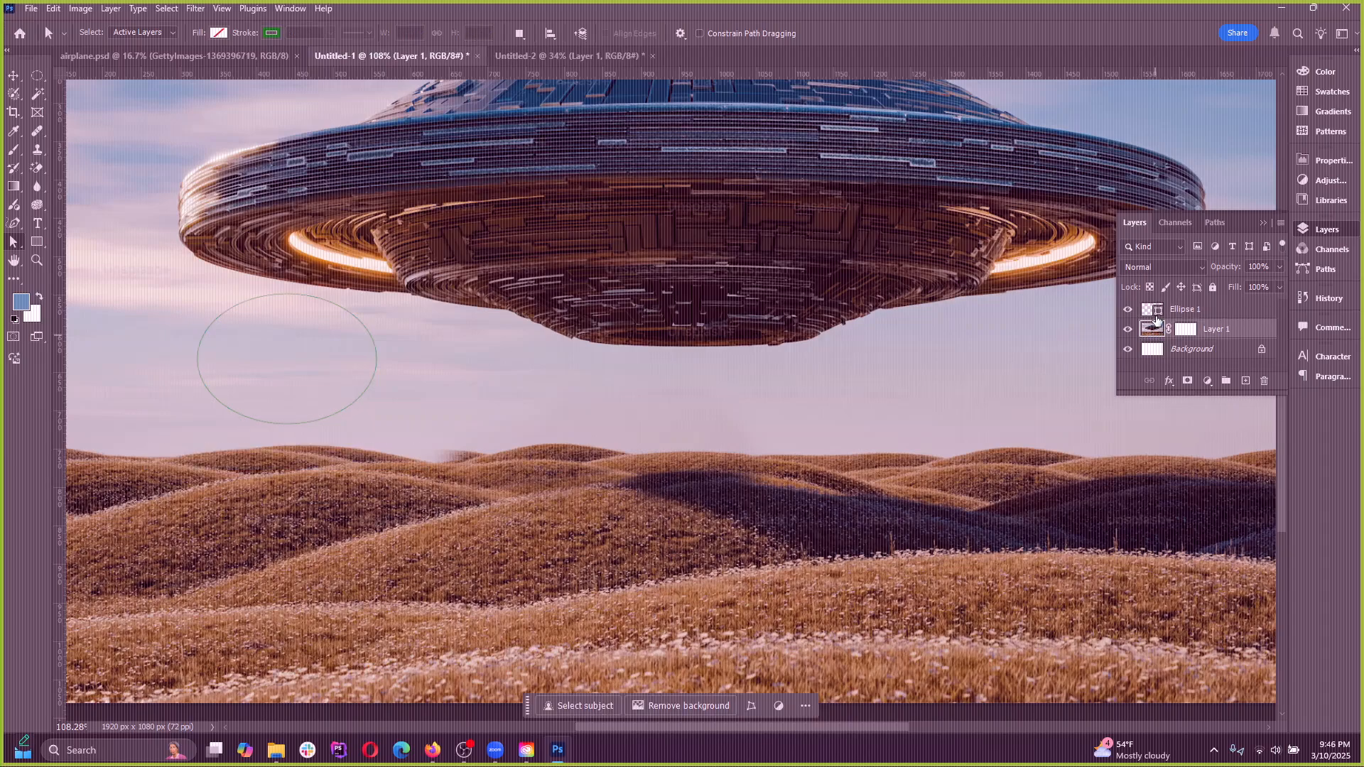
left_click(1155, 312)
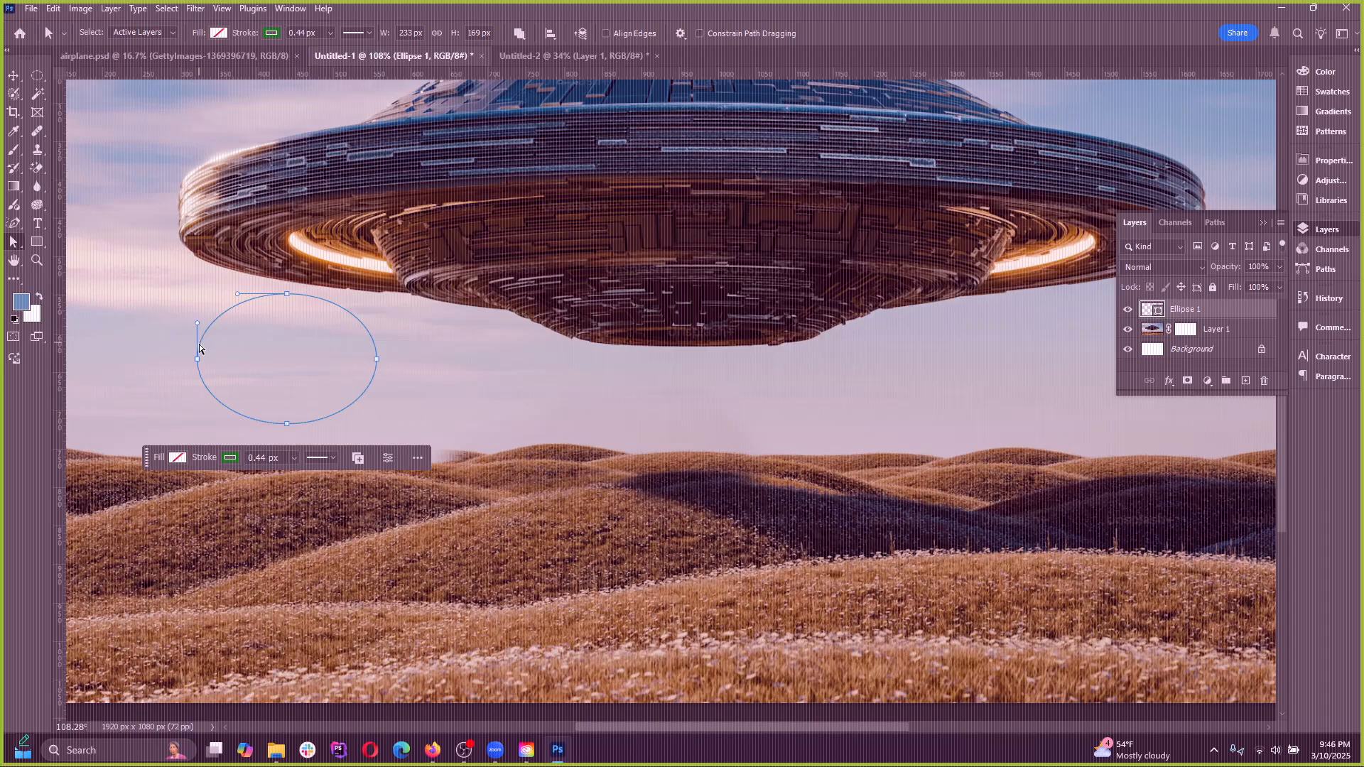
Pull the ellipse's left anchor point far inward, accept converting it to a regular path, switch to the Move tool, and undo the reshaping
left_click_drag(199, 359, 297, 360)
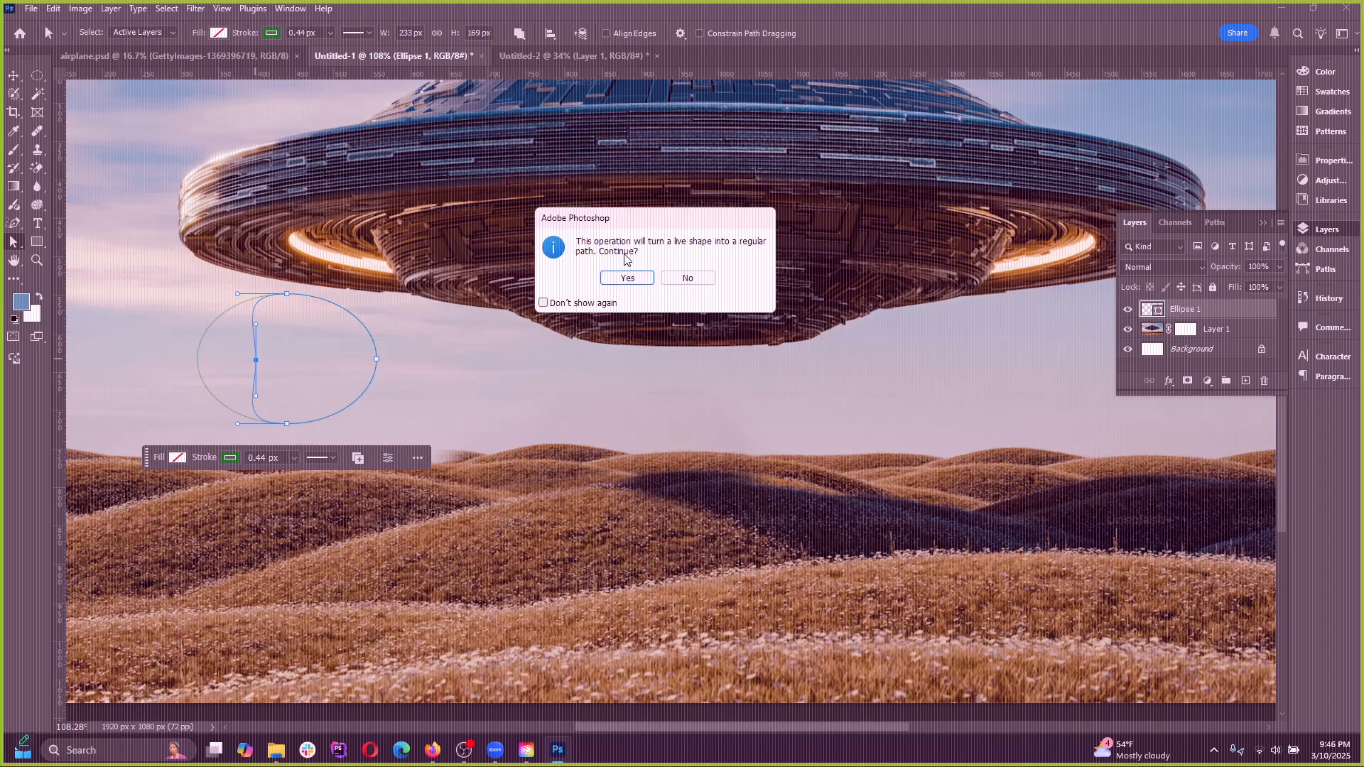
left_click(631, 278)
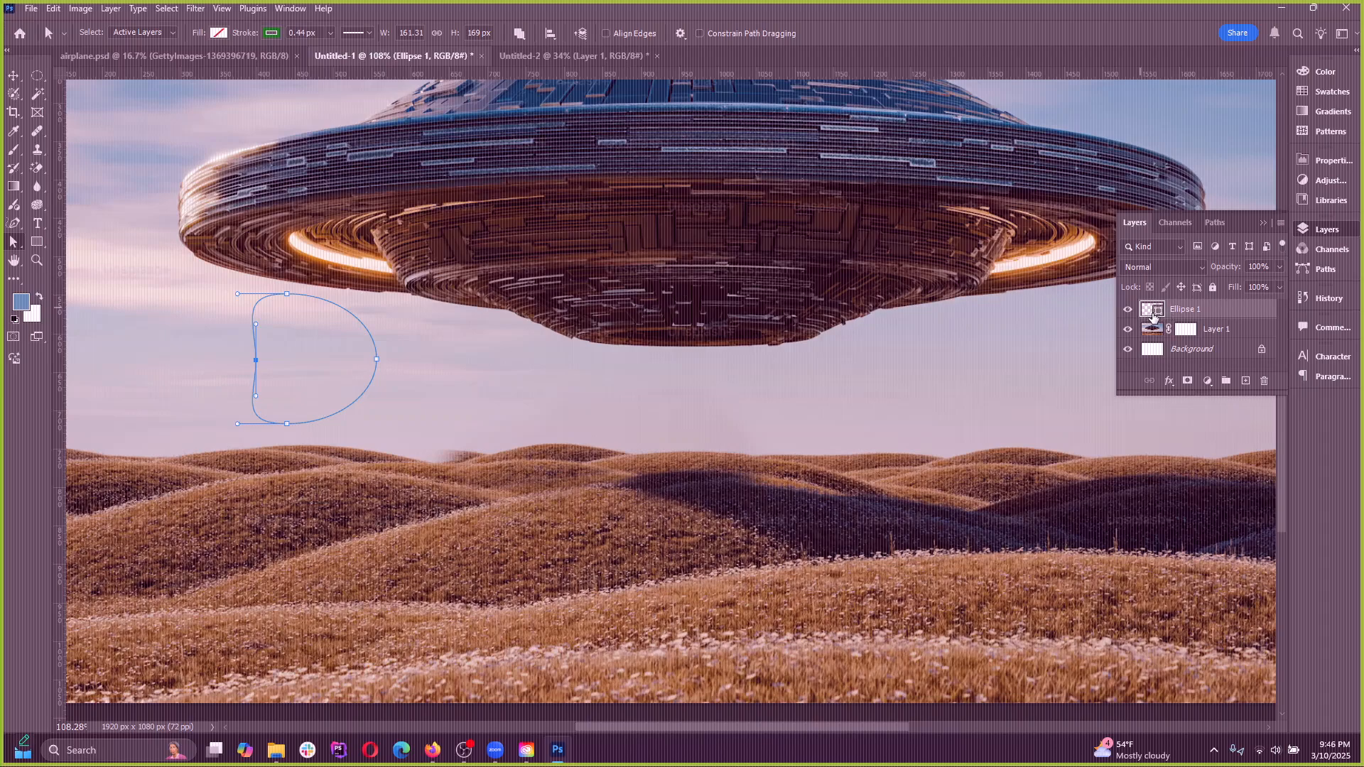
left_click(518, 372)
key("v")
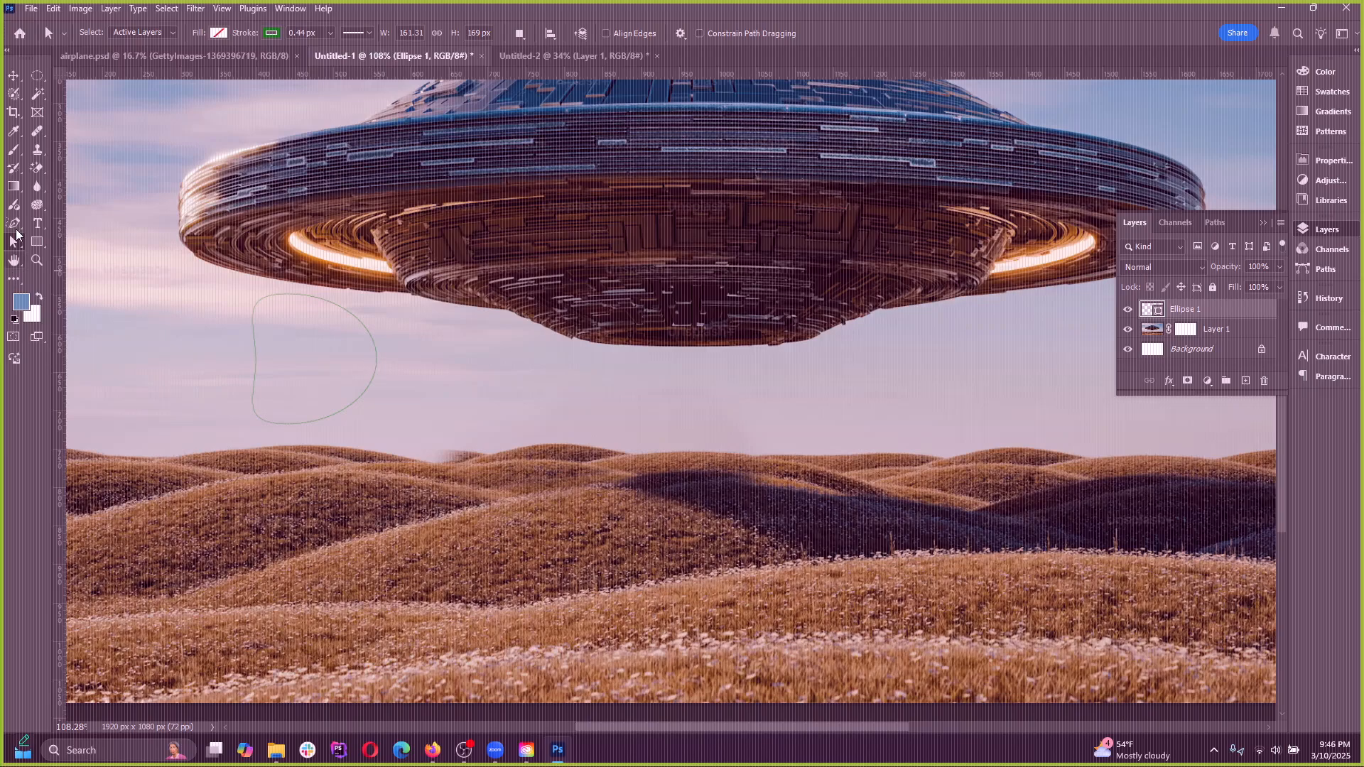
key("ctrl+z")
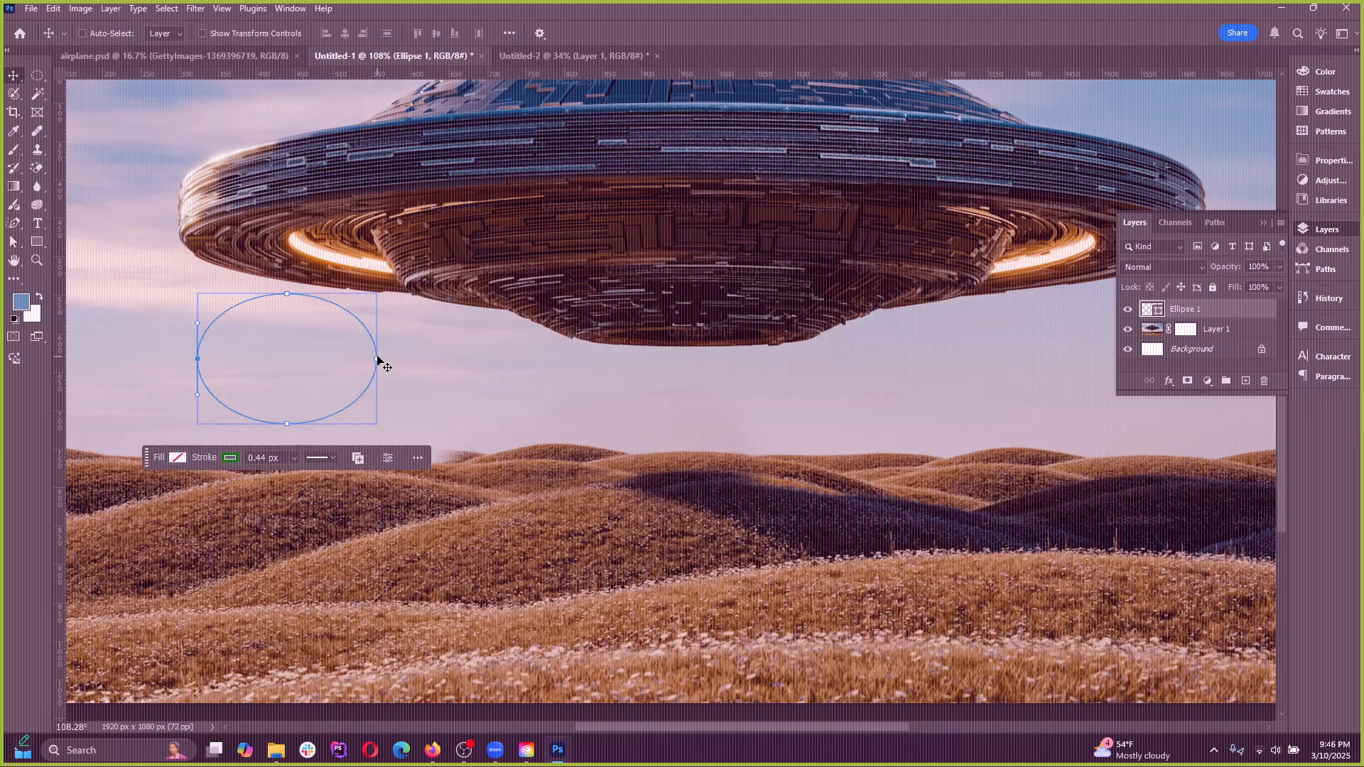
Shift the whole ellipse slightly right with the Move tool and look through the available shape tools
left_click_drag(379, 358, 392, 361)
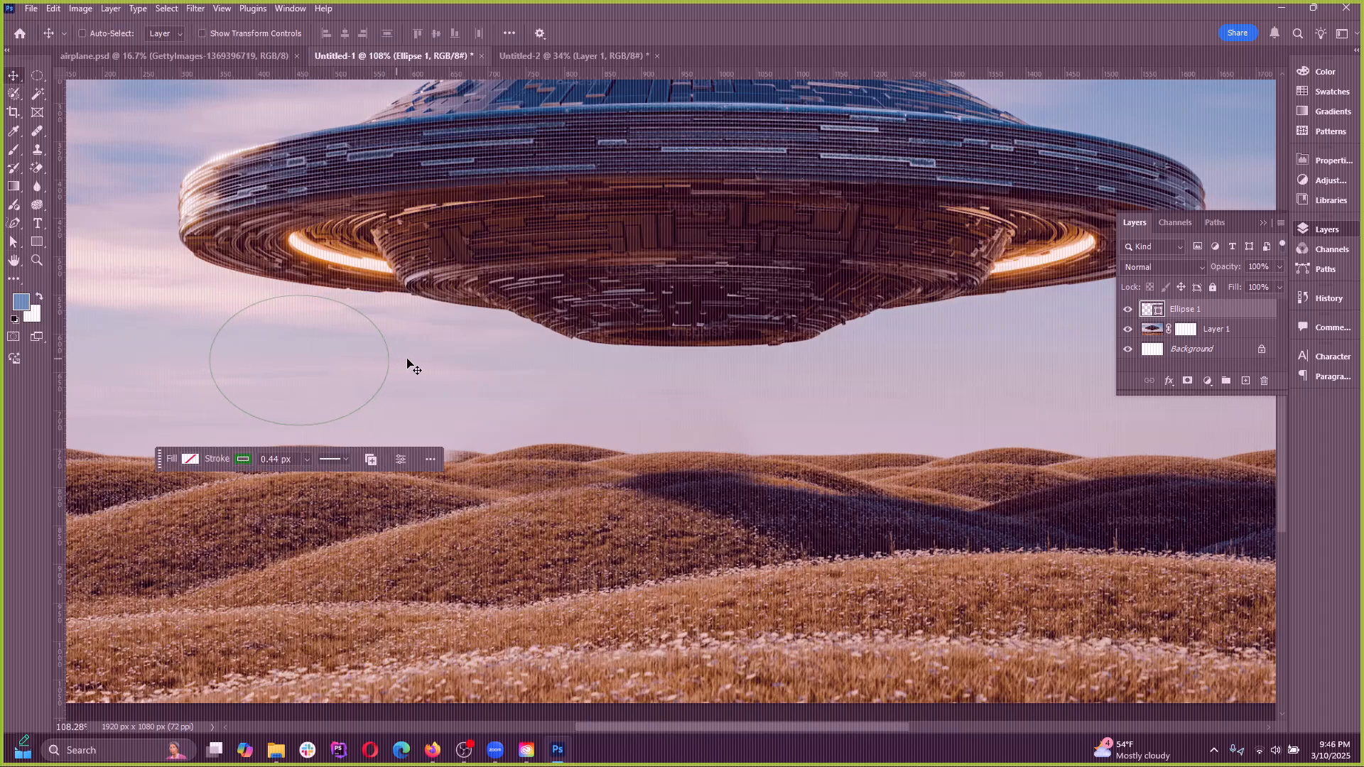
left_click(38, 244)
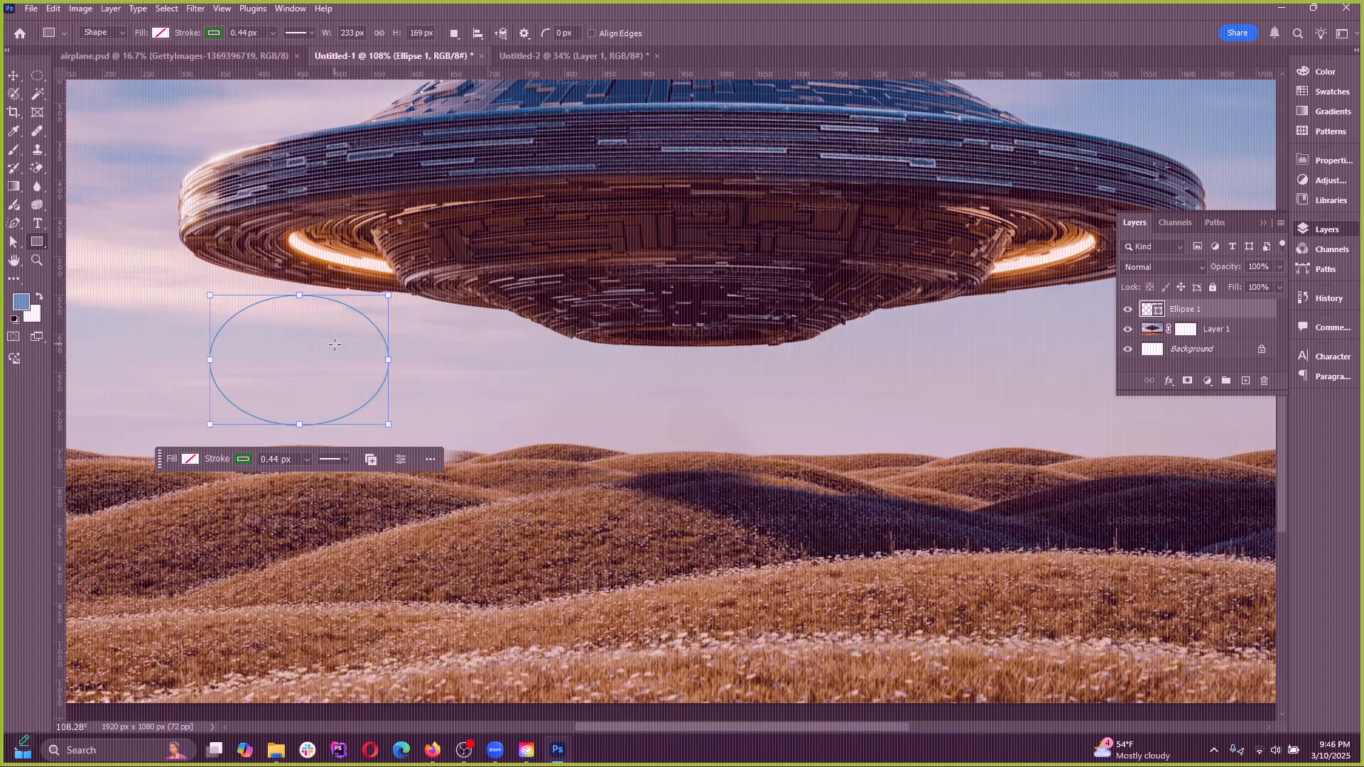
right_click(39, 244)
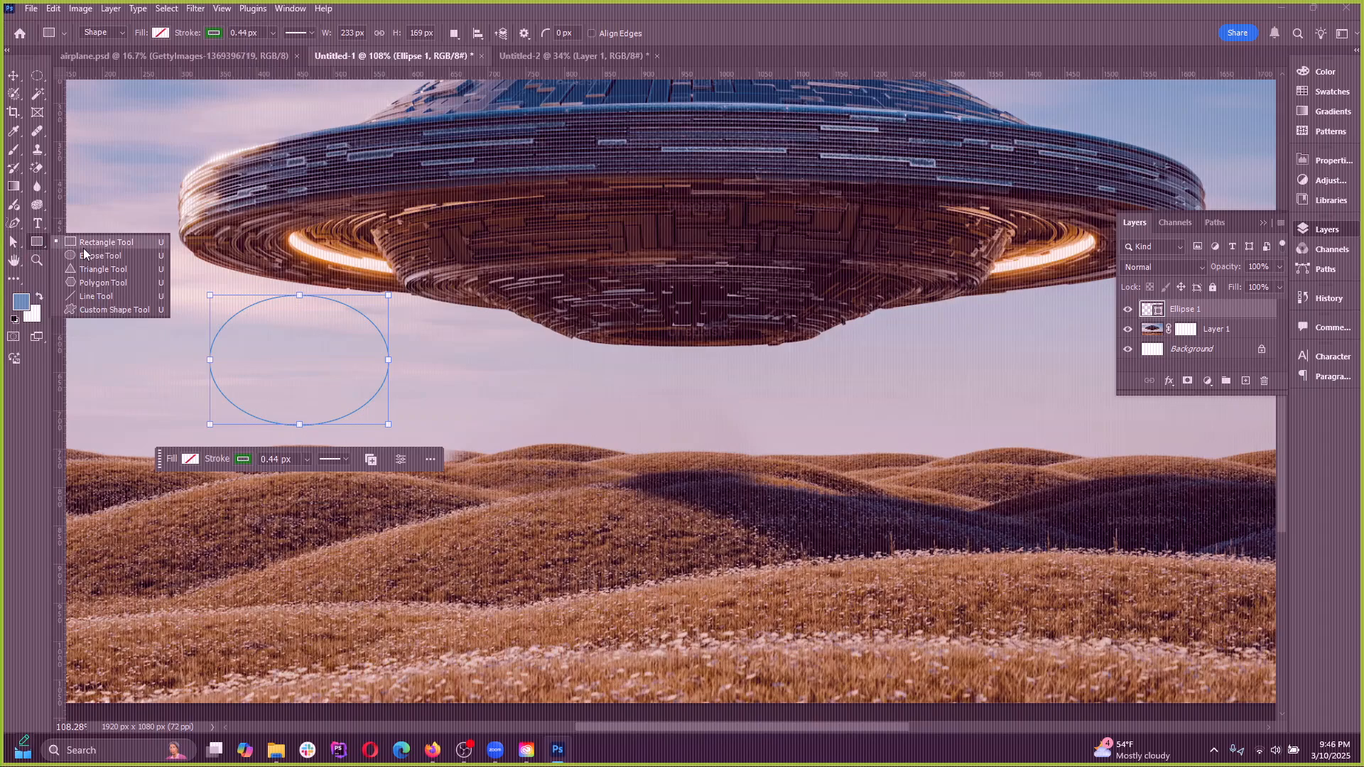
left_click(40, 245)
right_click(40, 244)
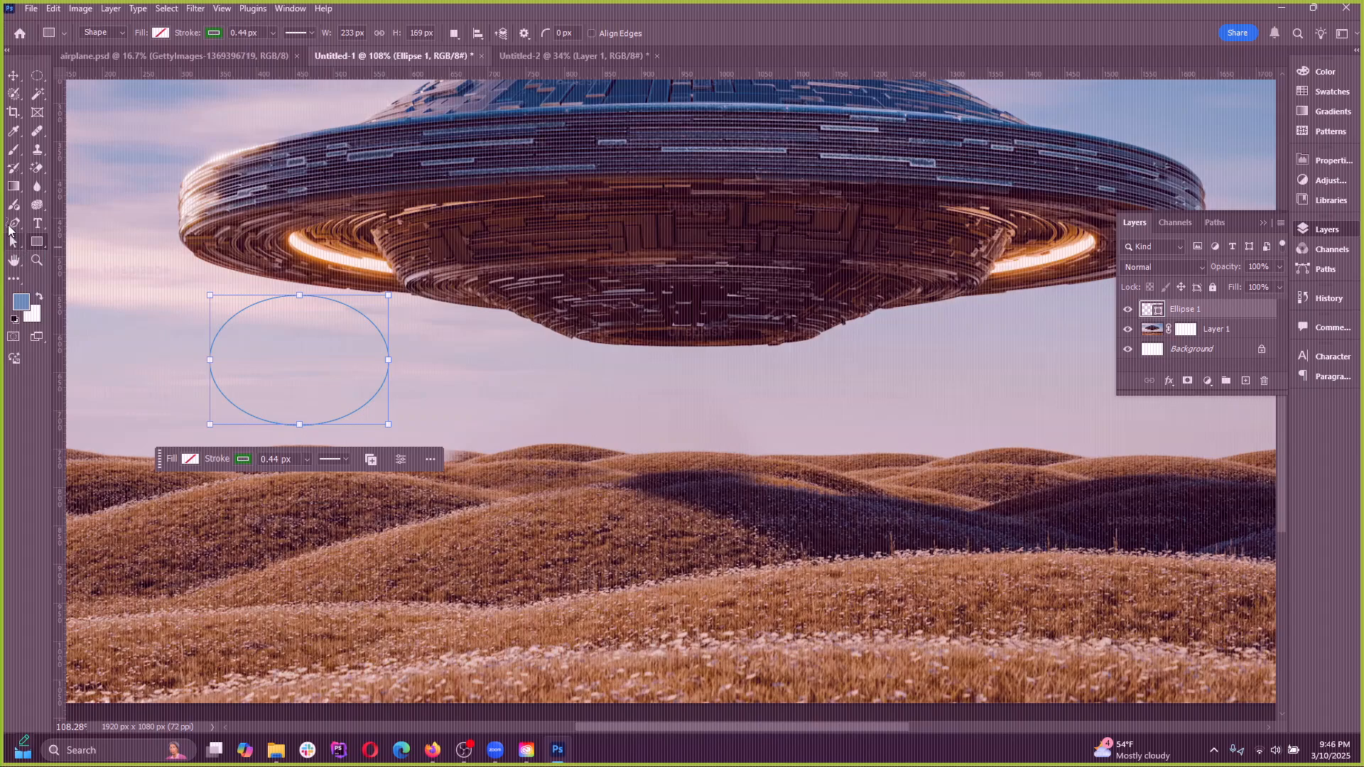
Compare how the ellipse's outline is shown with the Pen, Path Selection and Move tools active
left_click(14, 223)
right_click(14, 223)
left_click(56, 225)
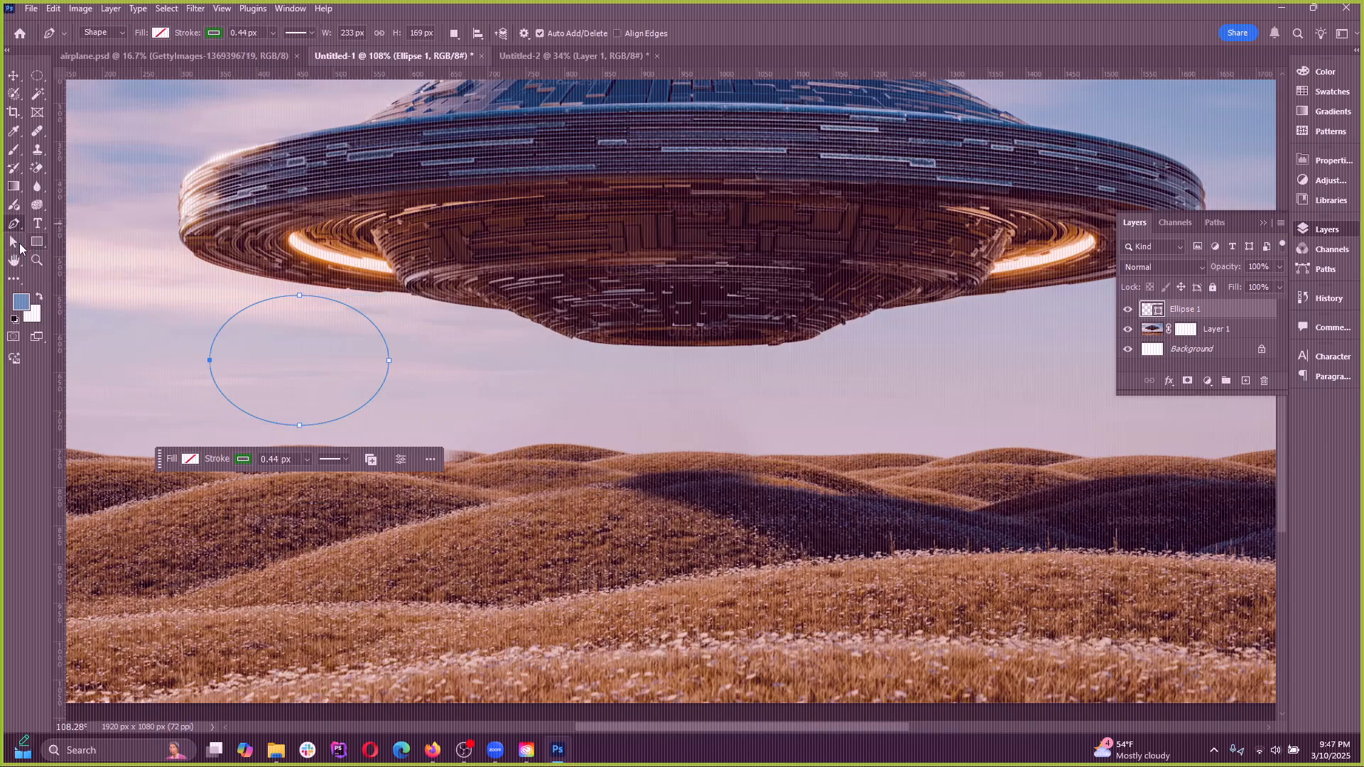
left_click(14, 242)
right_click(14, 241)
key("ctrl+t")
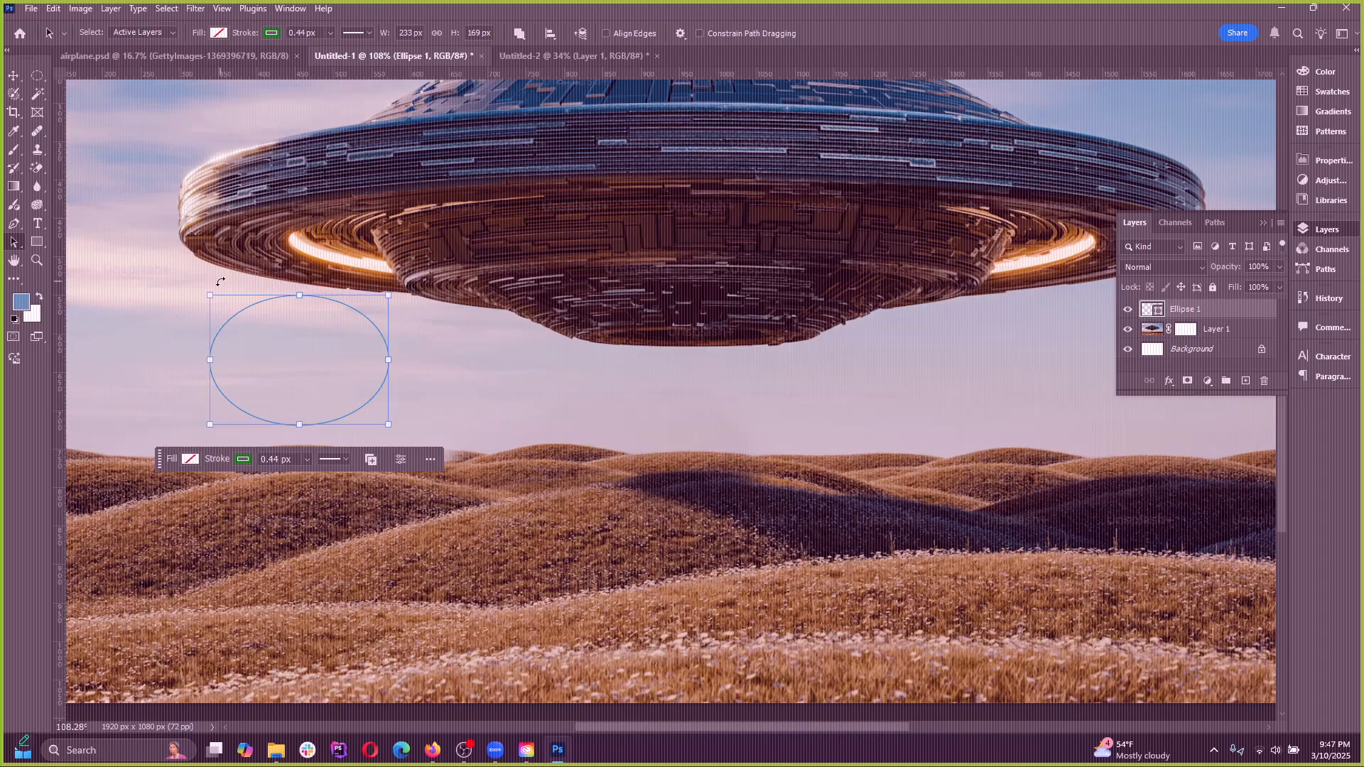
left_click(14, 75)
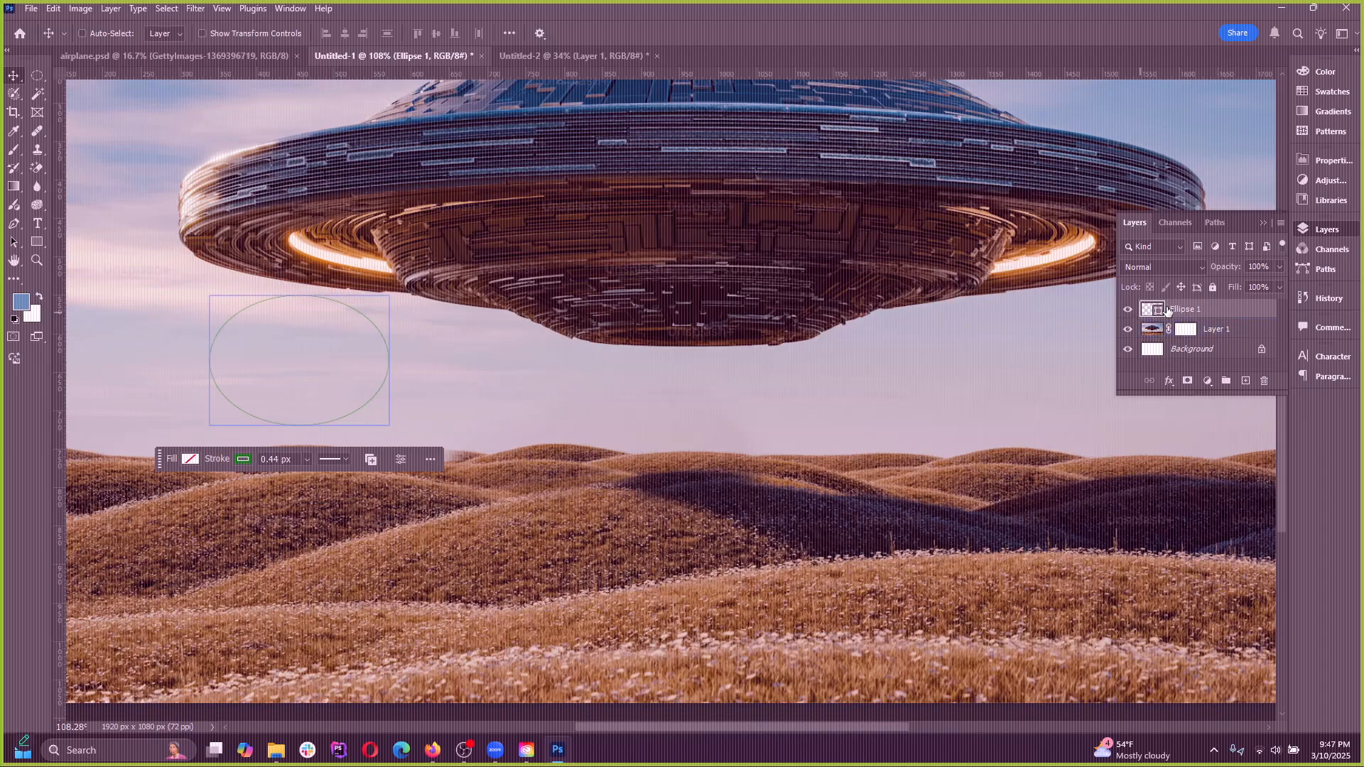
key("p")
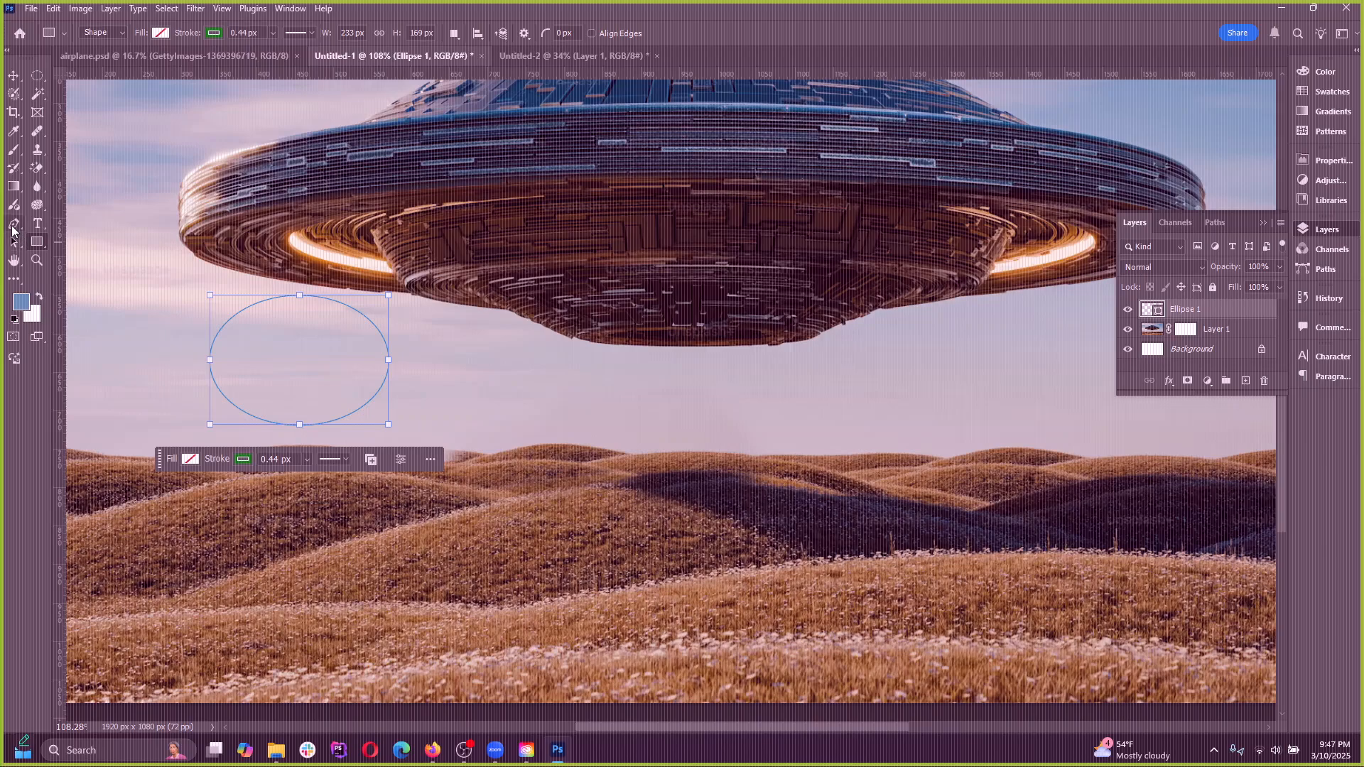
With the Rectangle tool active, fill the ellipse with red from the recently used colors
left_click(39, 243)
left_click(162, 33)
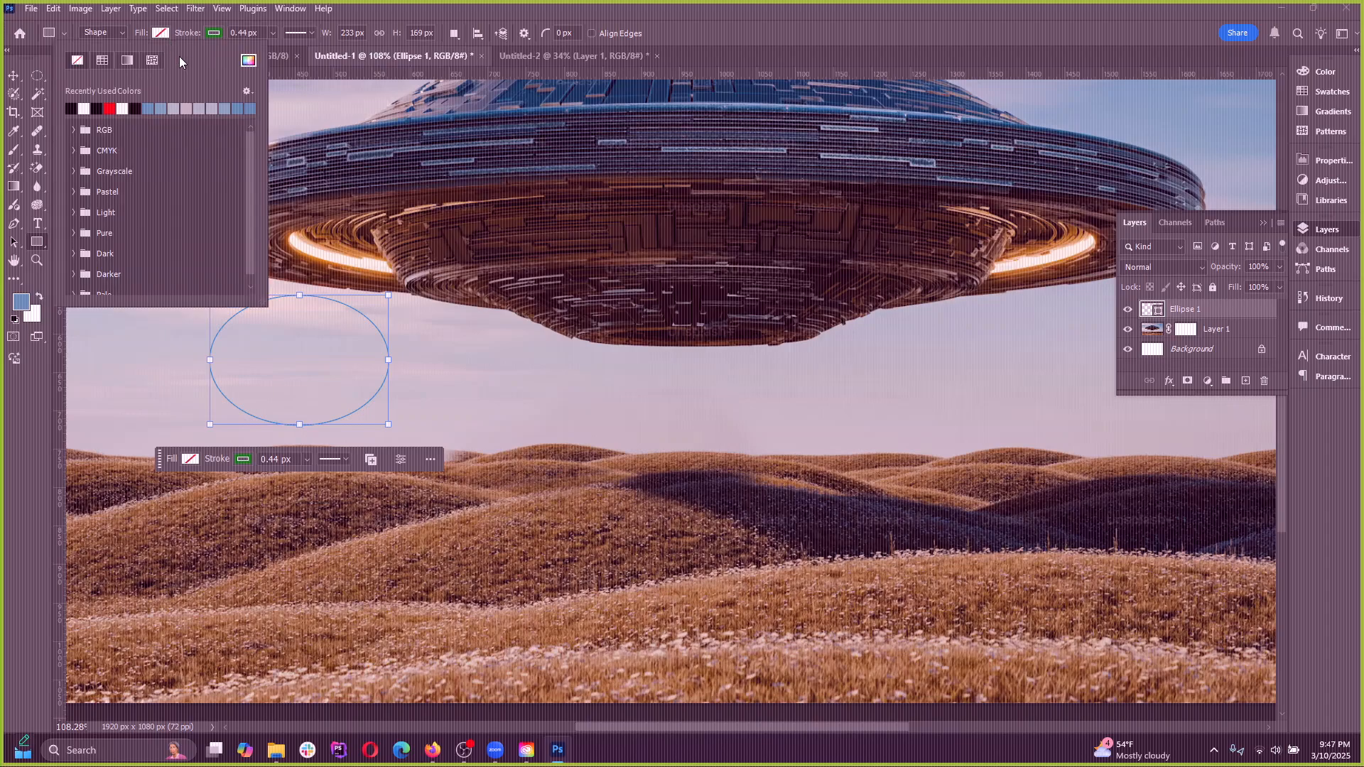
left_click(167, 108)
left_click(174, 108)
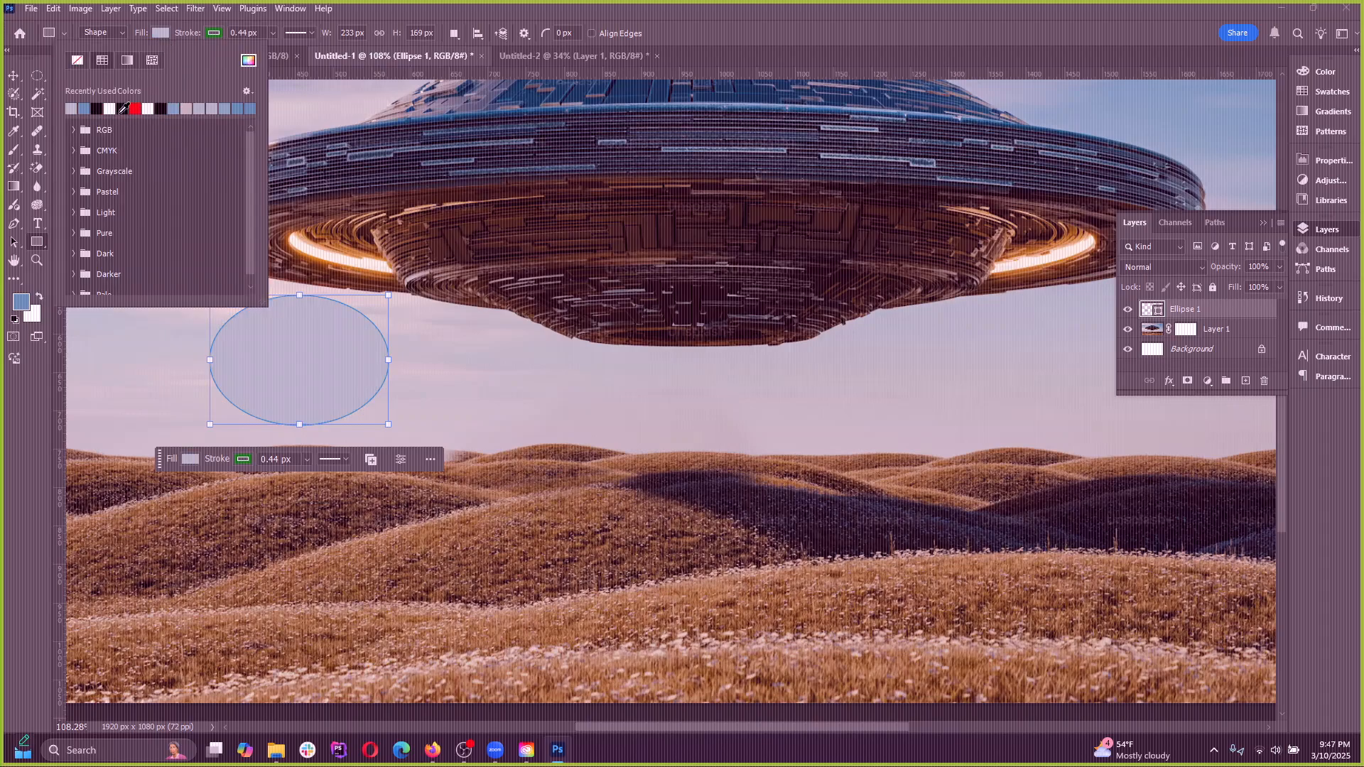
left_click(135, 108)
Thicken the ellipse's green stroke to 24.94 px
left_click(217, 34)
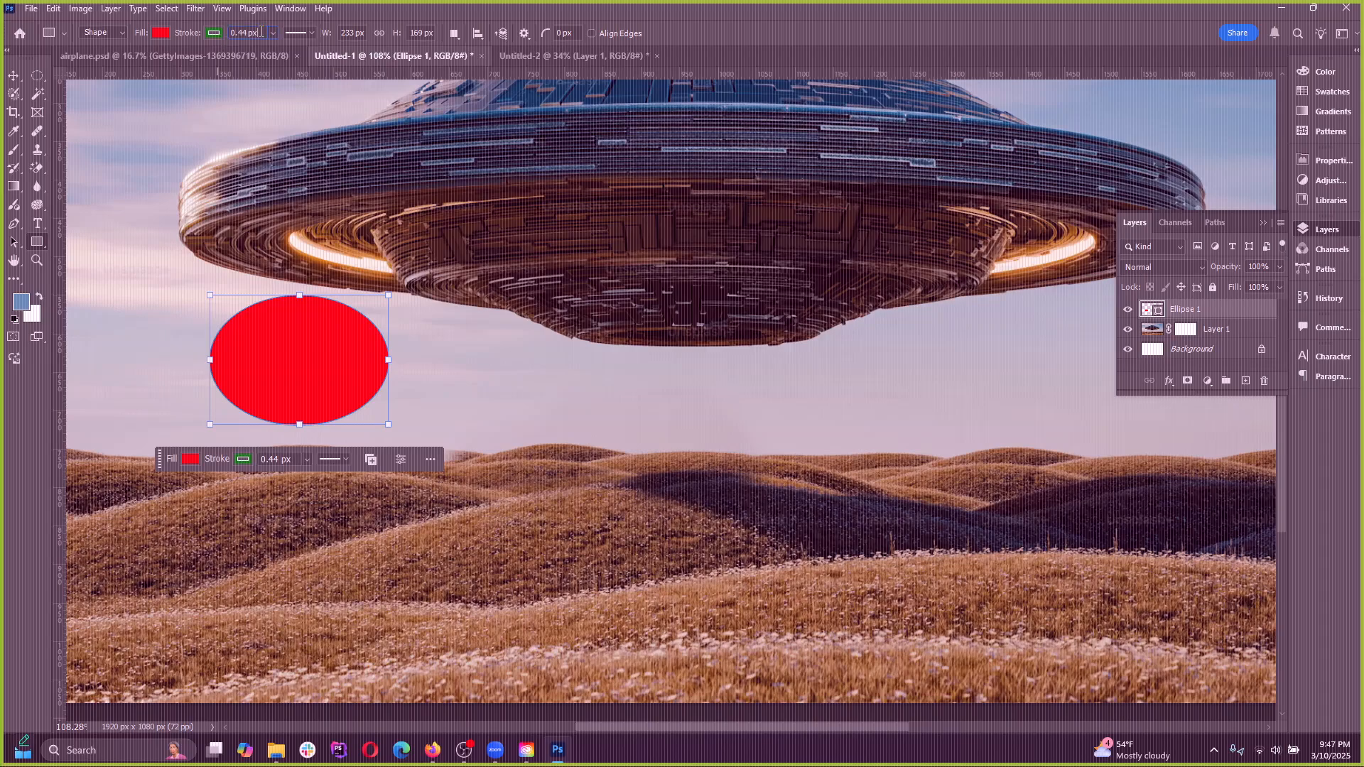
left_click(273, 32)
mouse_move(270, 48)
left_mouse_down()
mouse_move(316, 49)
mouse_move(301, 51)
left_mouse_up()
Try the dashed and dotted stroke styles on the ellipse and set its stroke back to solid
left_click(299, 33)
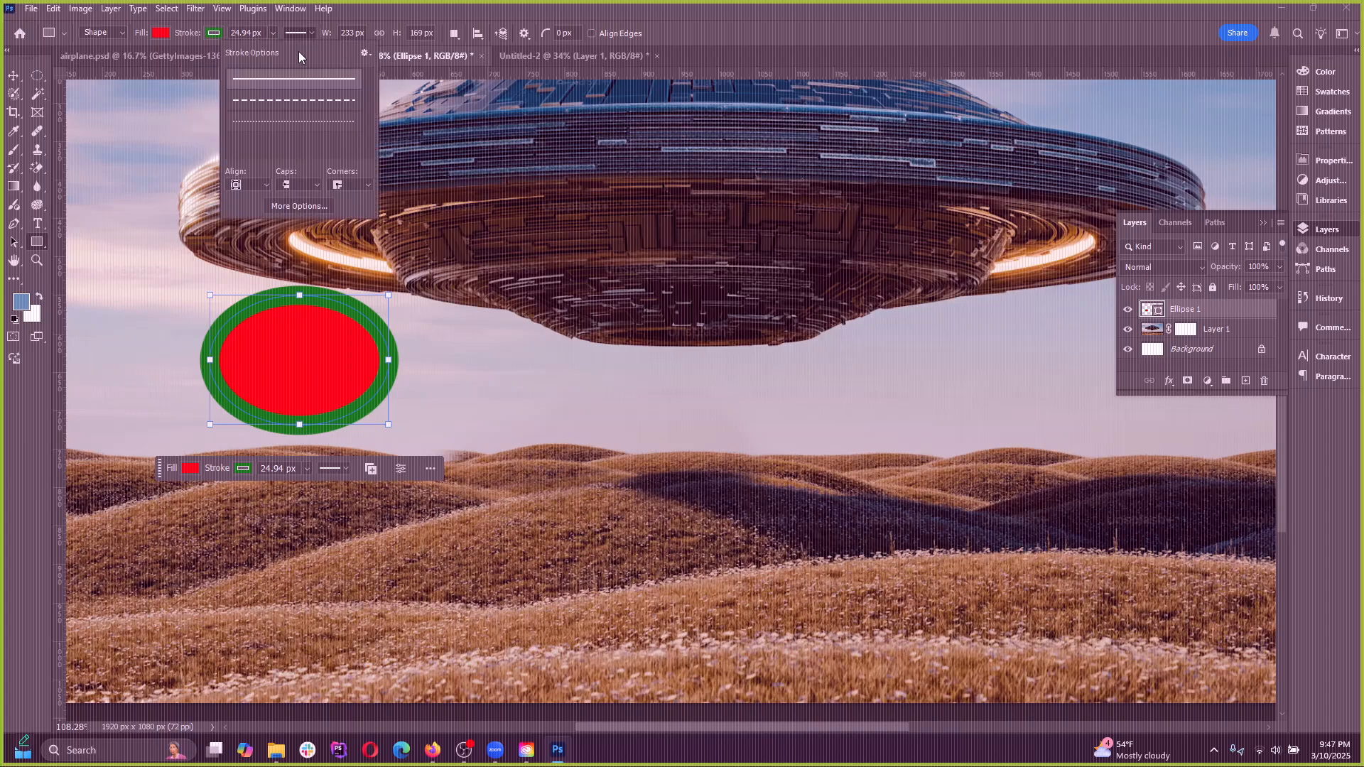
left_click(285, 100)
left_click(300, 37)
left_click(301, 37)
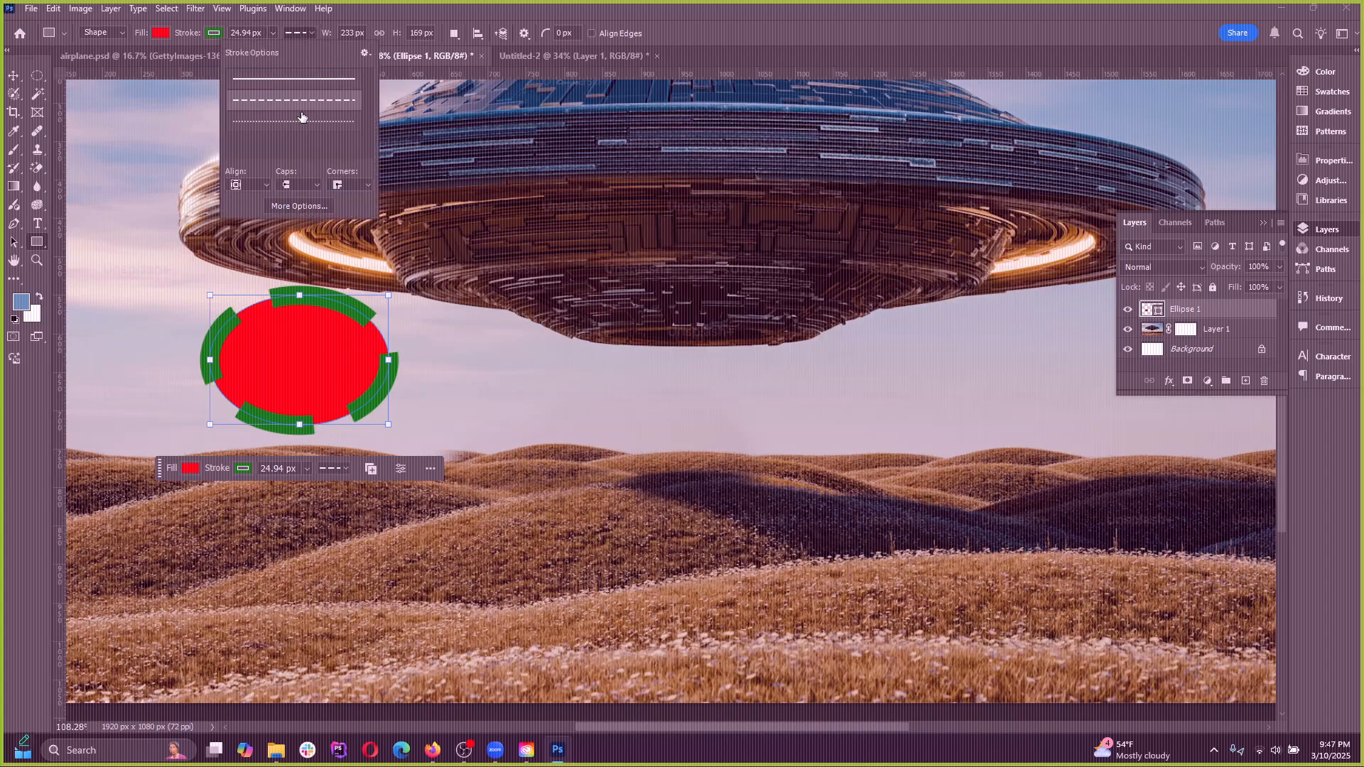
left_click(301, 121)
left_click(305, 33)
left_click(299, 36)
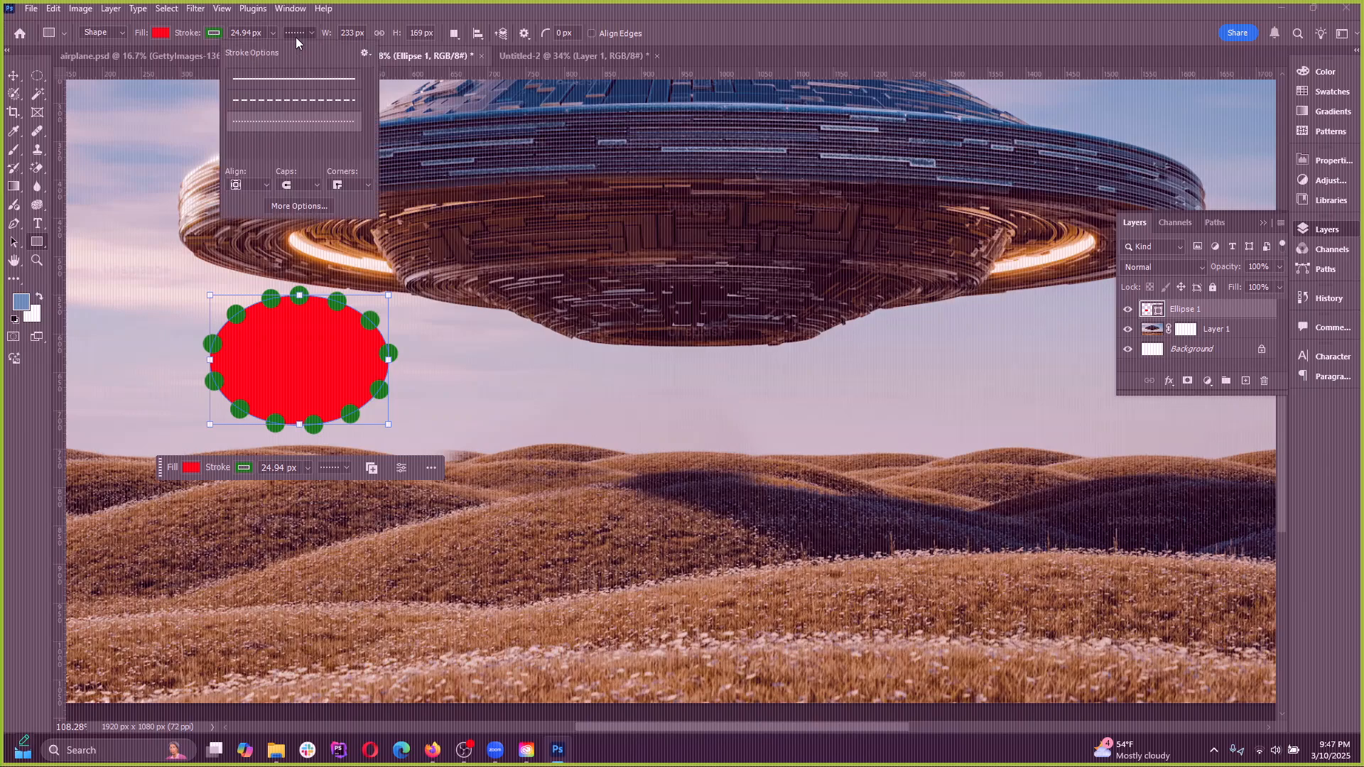
left_click(289, 80)
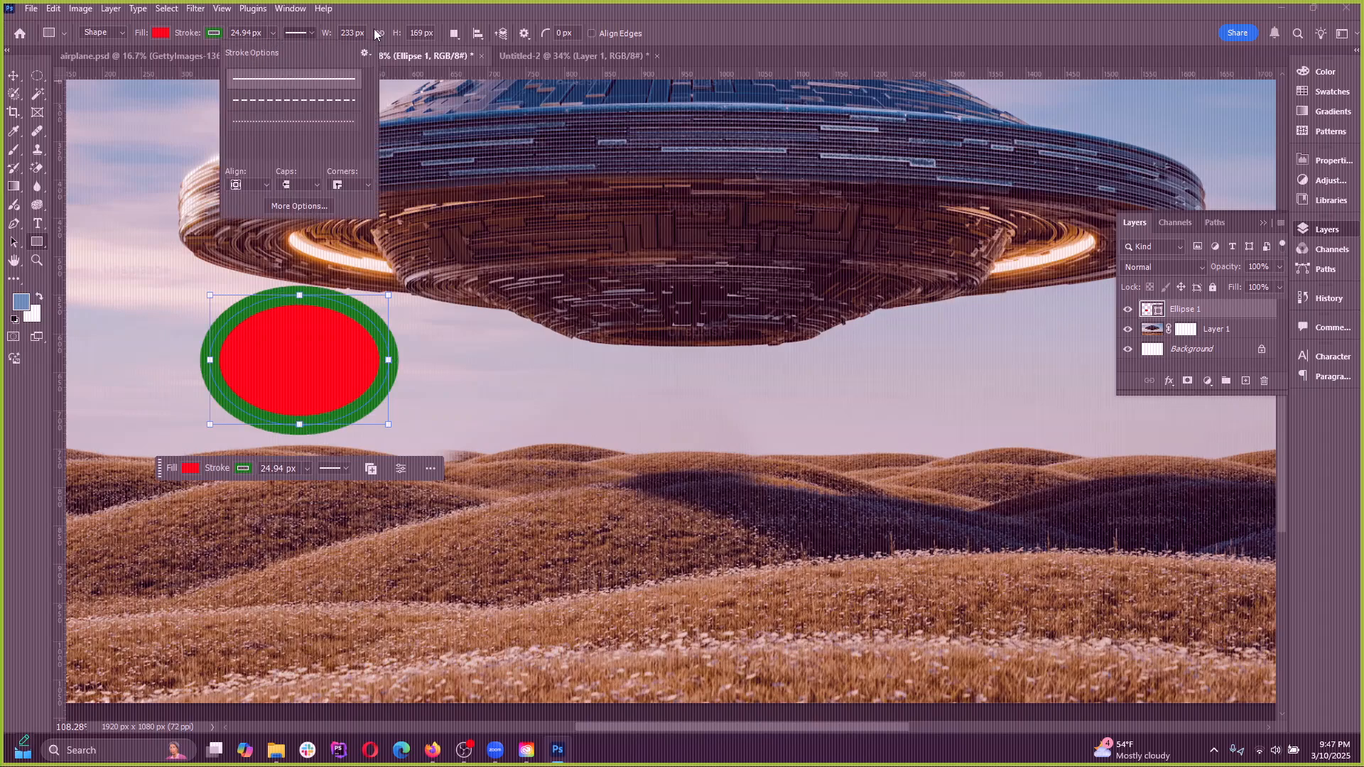
left_click(420, 16)
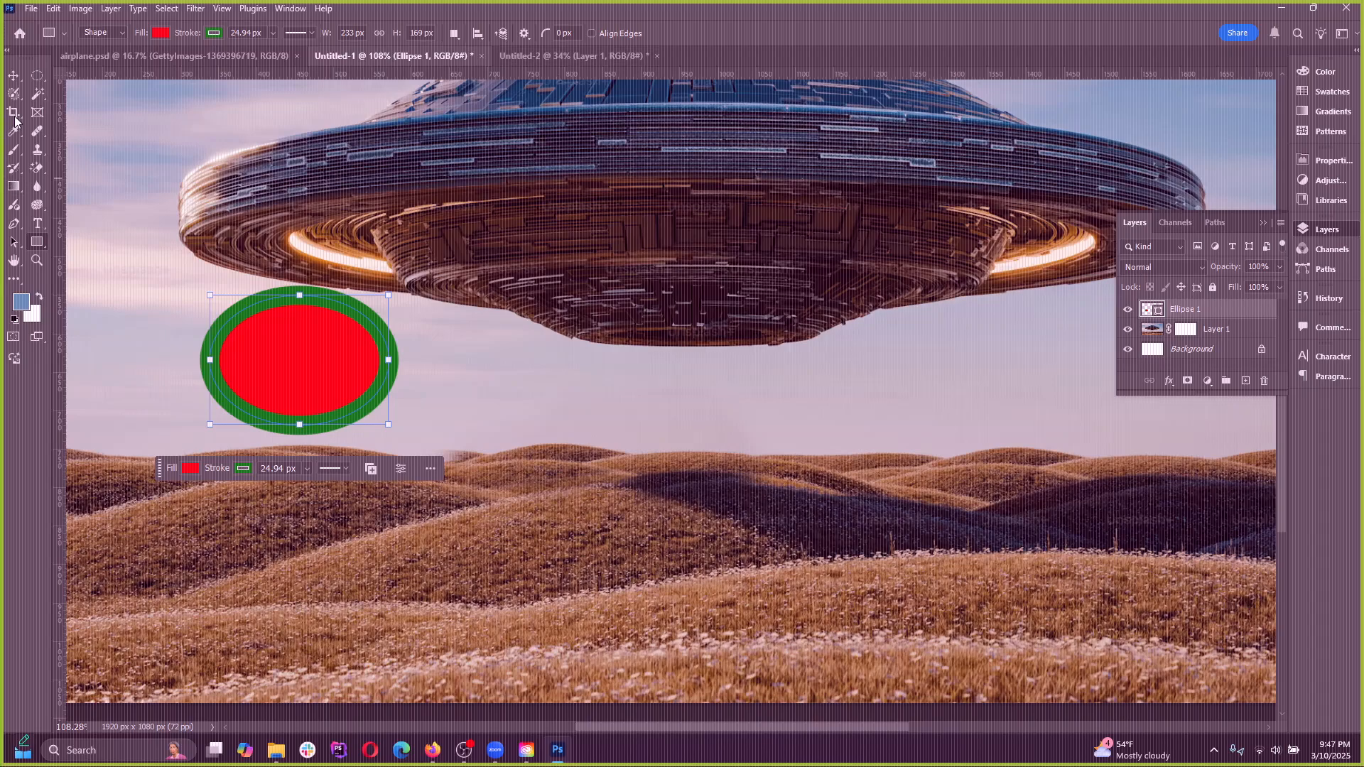
Move the red ellipse right, under the UFO's rim, with the Move tool and delete it
left_click(14, 76)
mouse_move(323, 329)
left_mouse_down()
mouse_move(387, 363)
mouse_move(434, 355)
left_mouse_up()
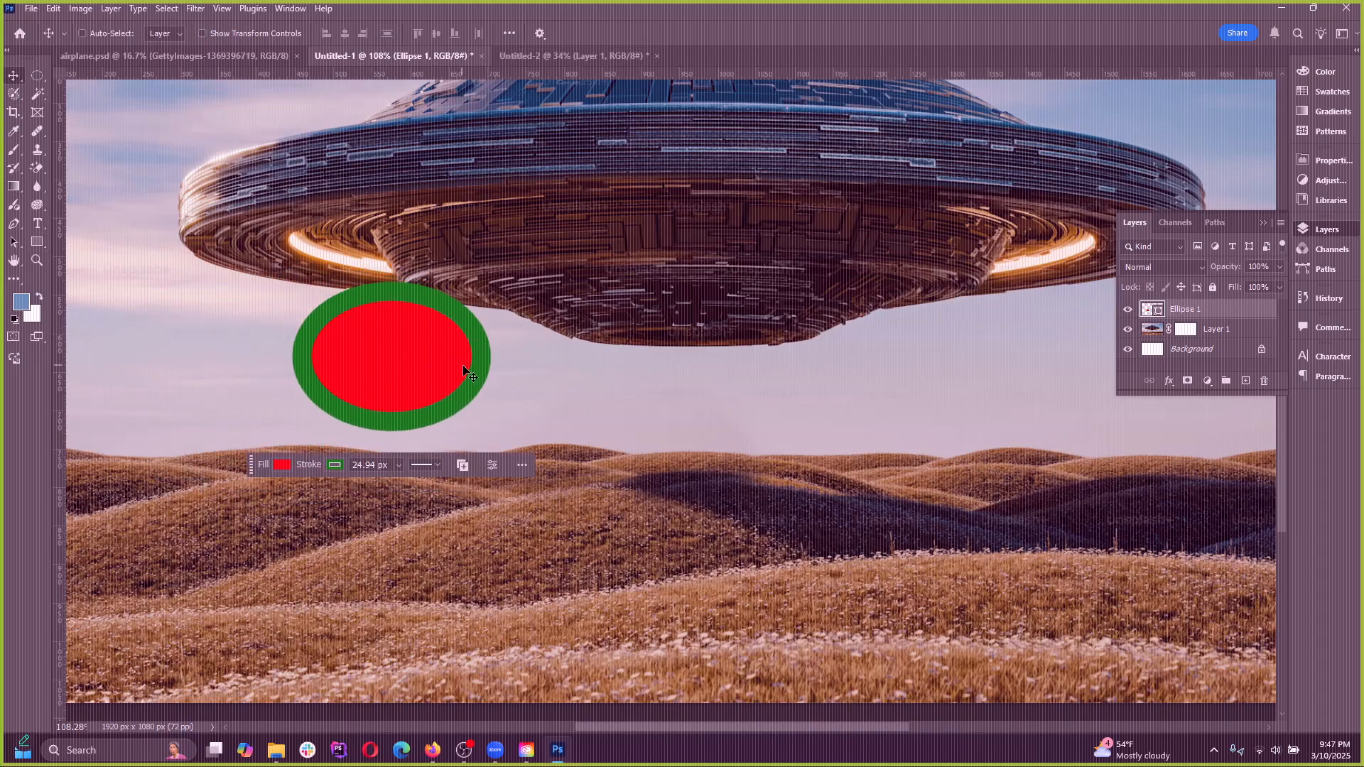
key("Delete")
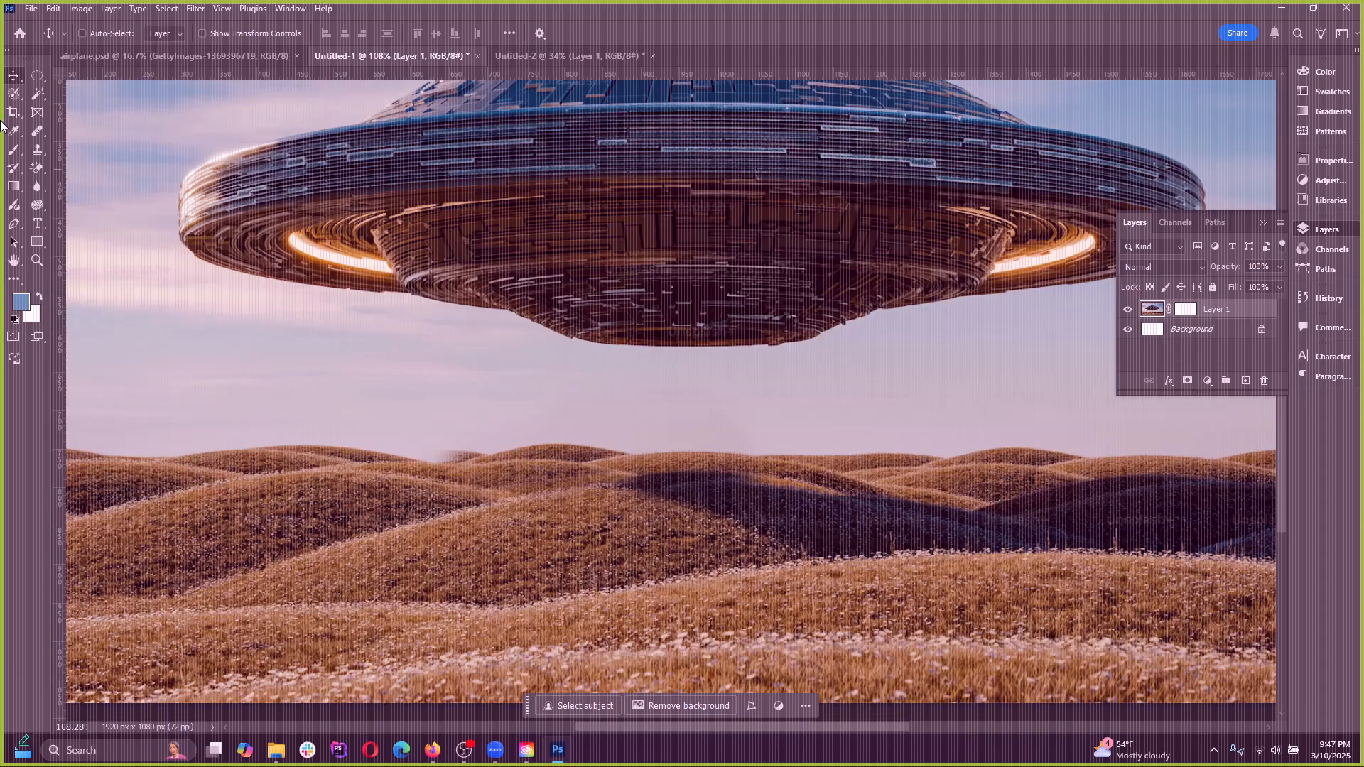
Zoom out to about 65% to view the whole UFO image
scroll(653, 437, "down", 4)
scroll(675, 500, "up", 2)
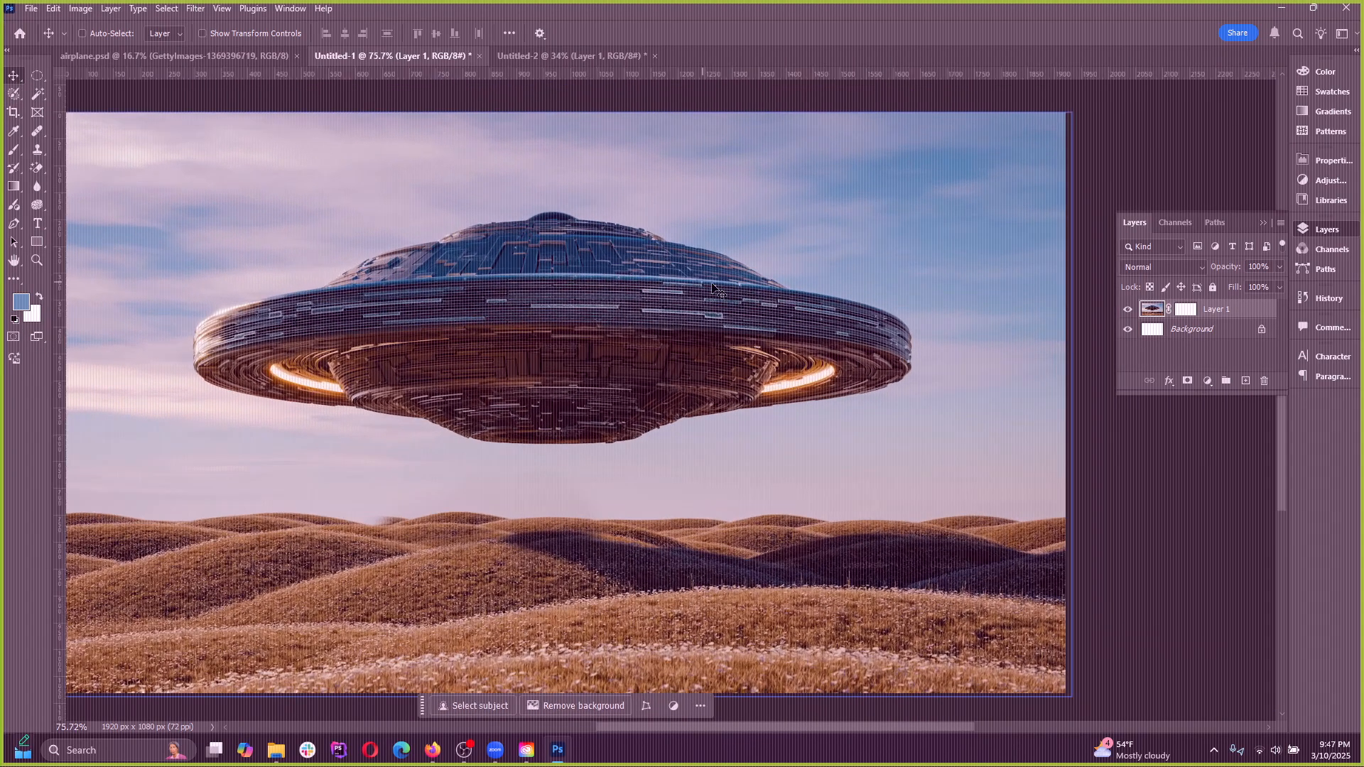
scroll(593, 454, "down", 2)
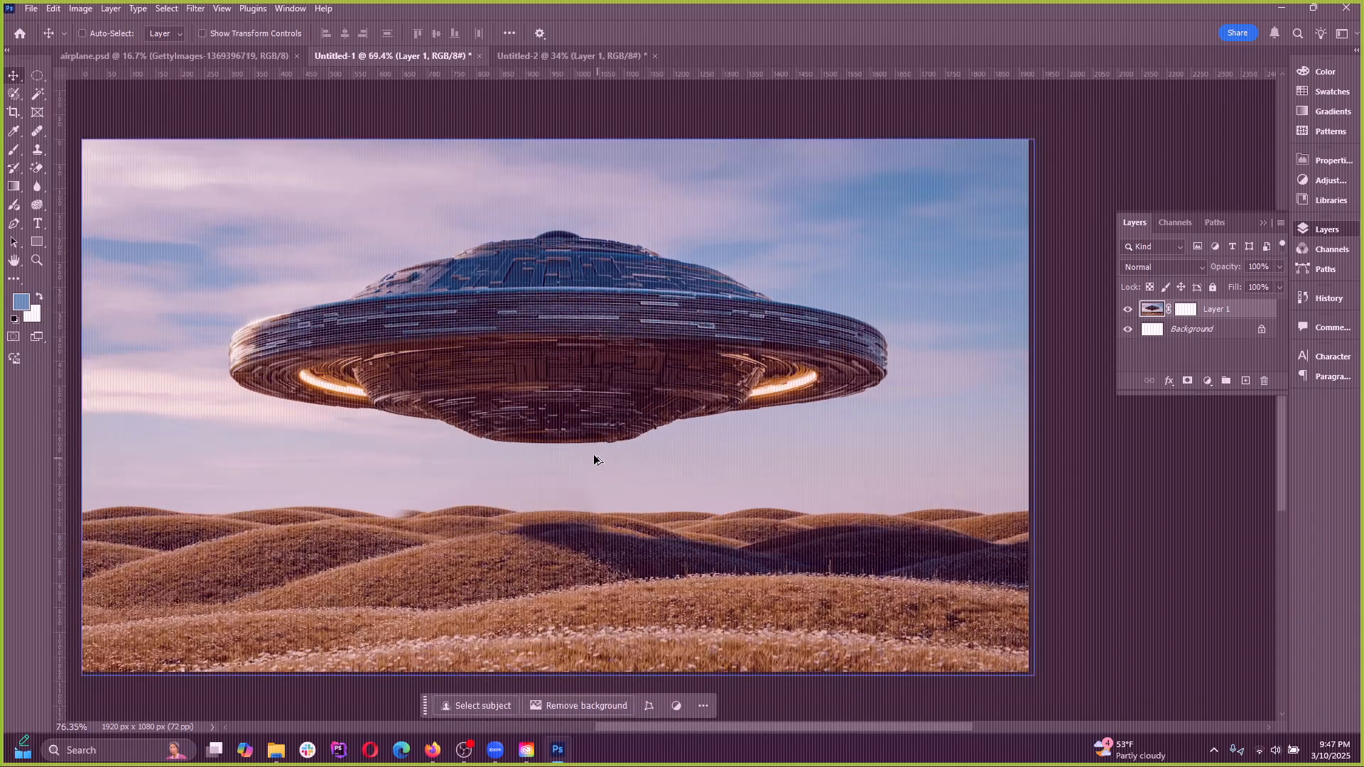
scroll(603, 455, "up", 1)
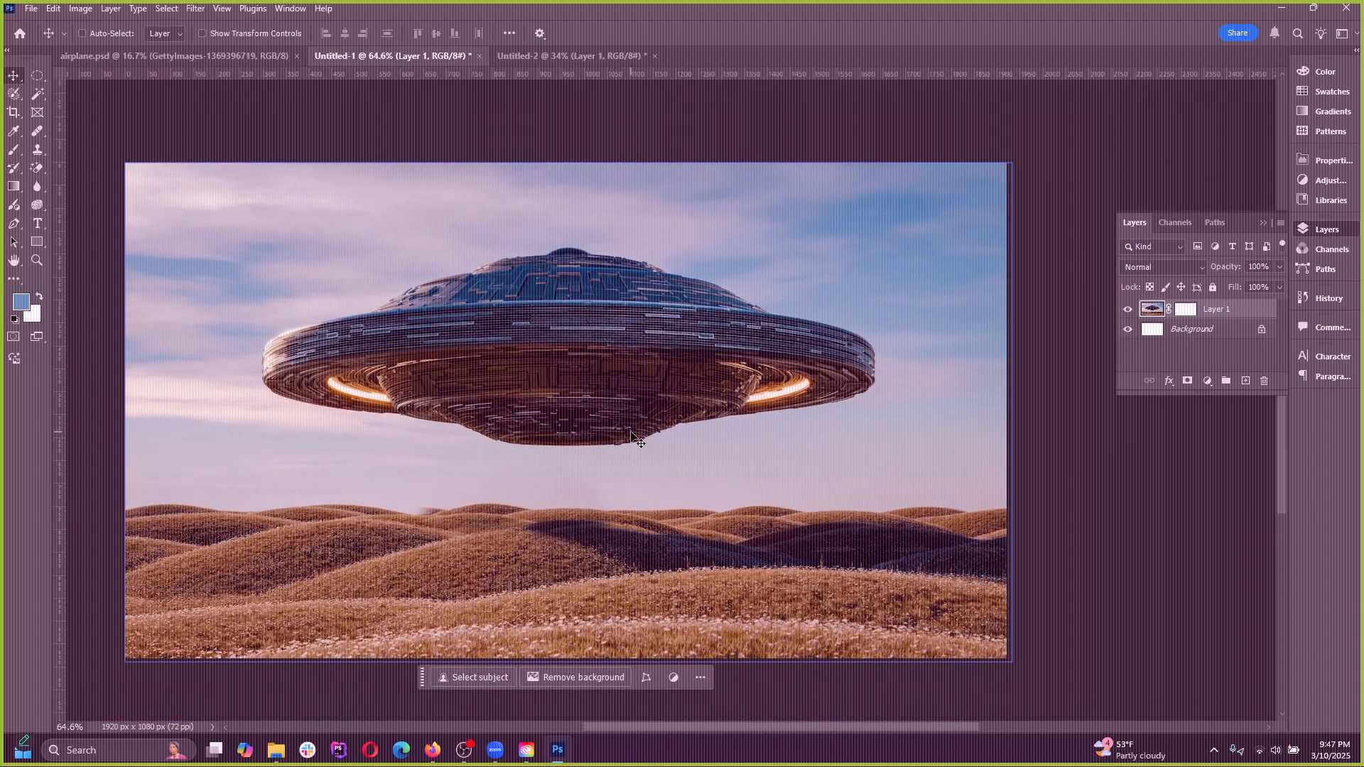